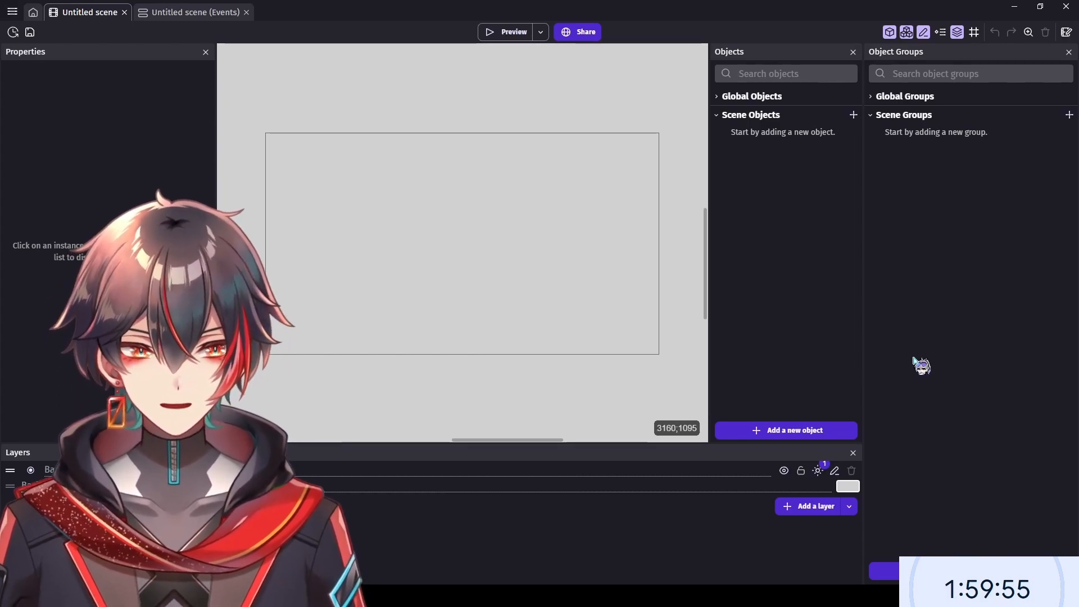
- Create a sprite object named Player and draw a white square smiley face for its first animation with Piskel
{"action": "left_click", "coordinate": [794, 430]}
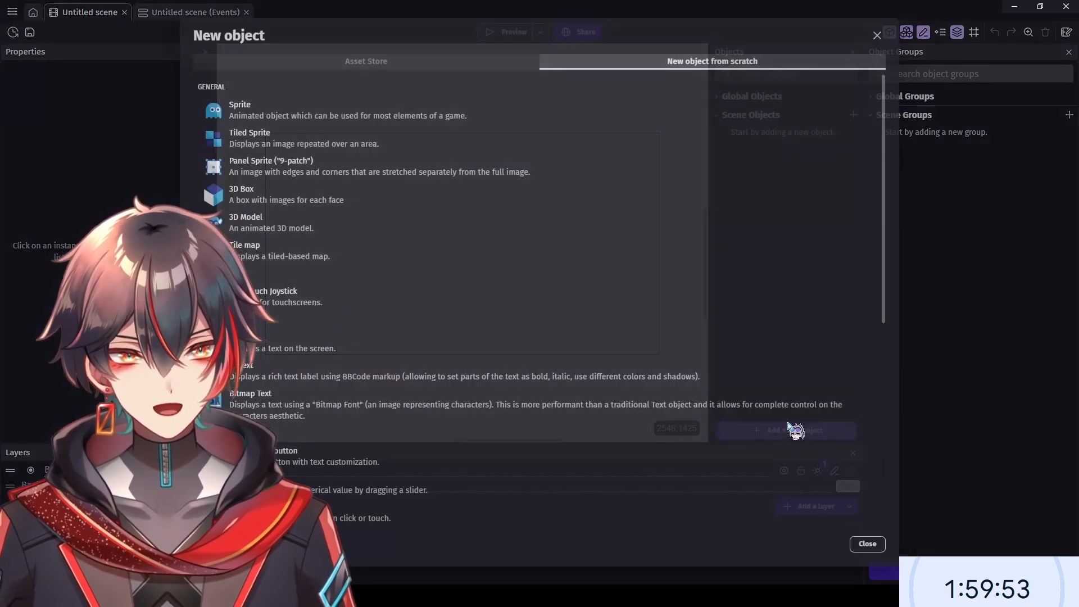
{"action": "left_click", "coordinate": [254, 110]}
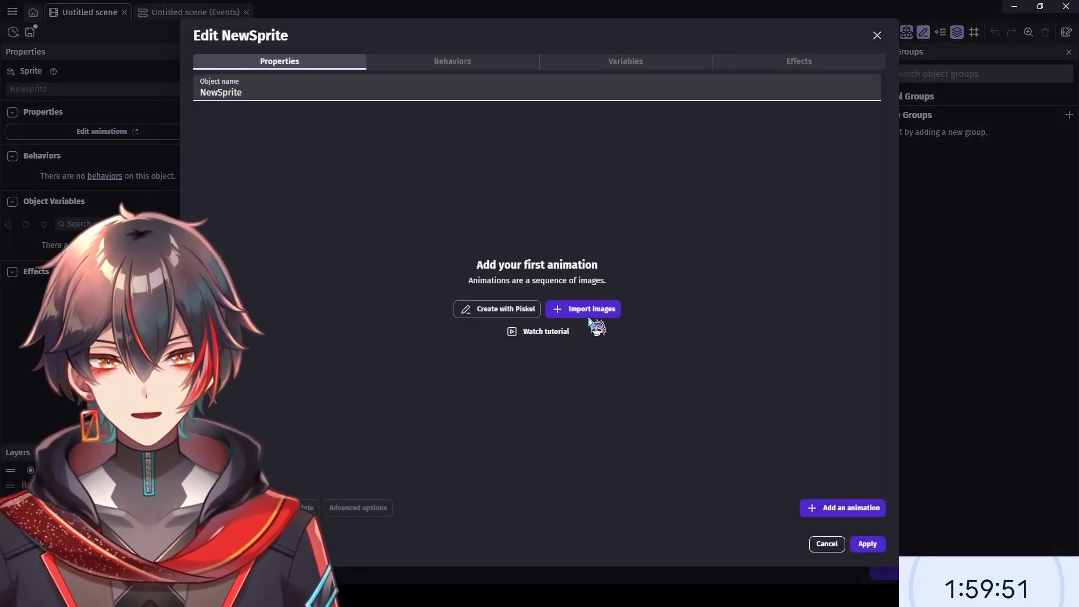
{"action": "double_click", "coordinate": [419, 97]}
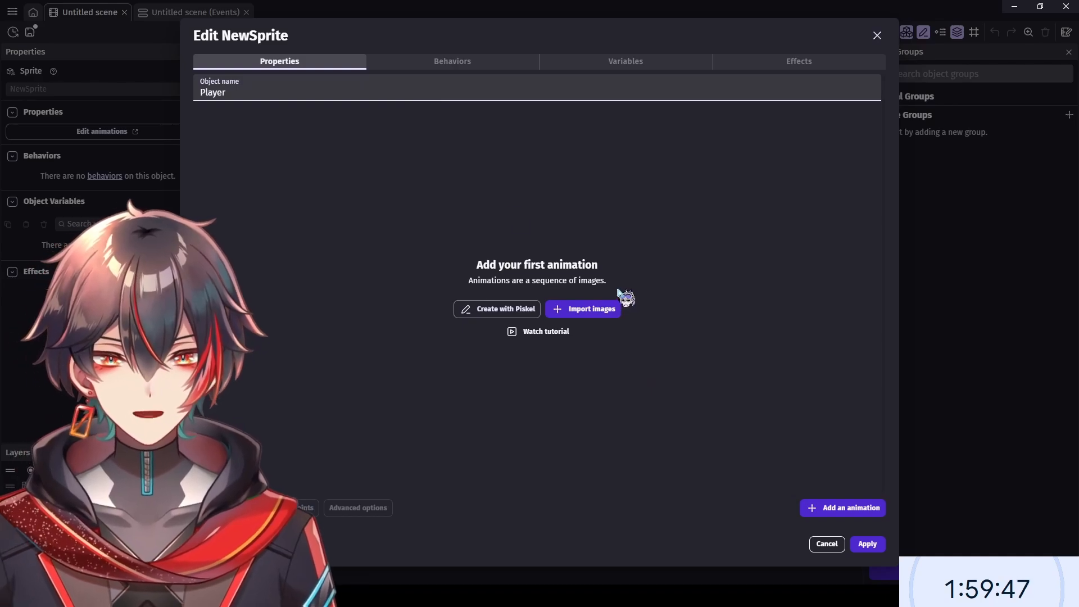
{"action": "left_click", "coordinate": [509, 312]}
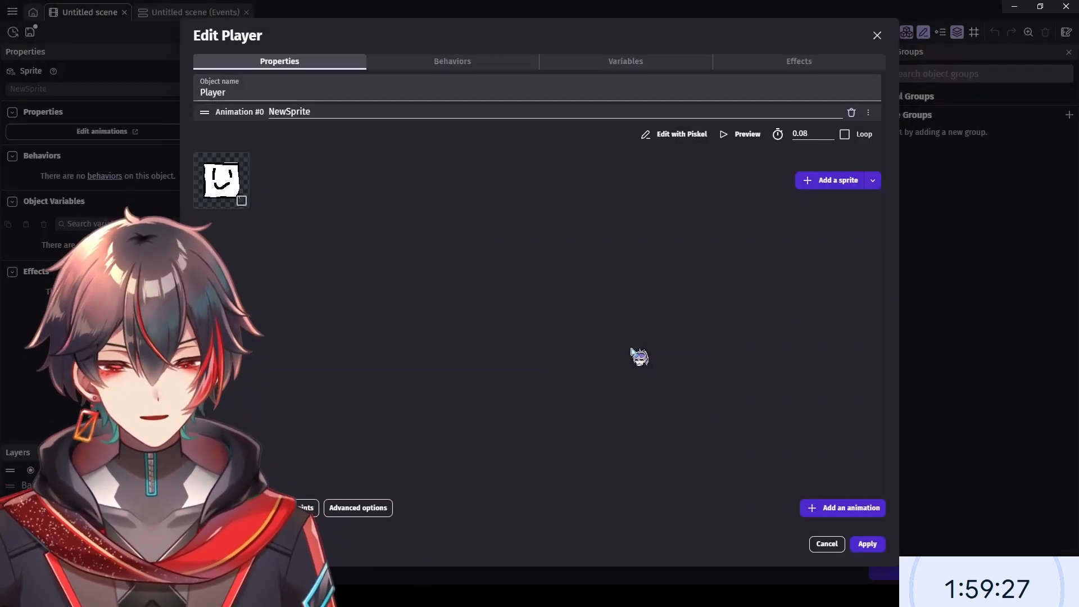
{"action": "left_click", "coordinate": [874, 545]}
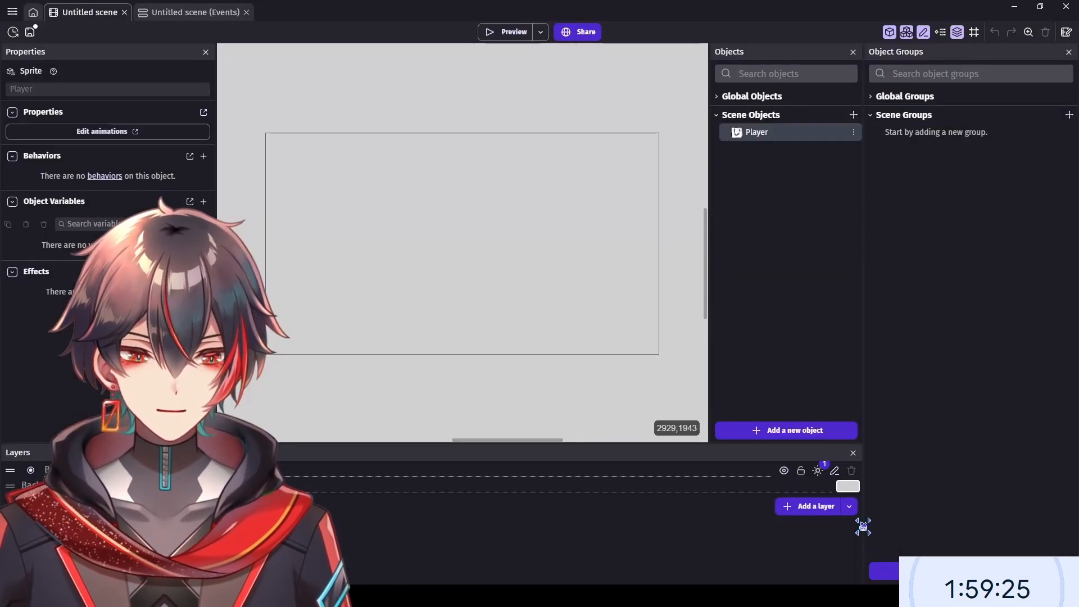
- Place an instance of the Player object in the scene at about X 1070, Y 391
{"action": "left_click_drag", "start_coordinate": [771, 141], "coordinate": [486, 214]}
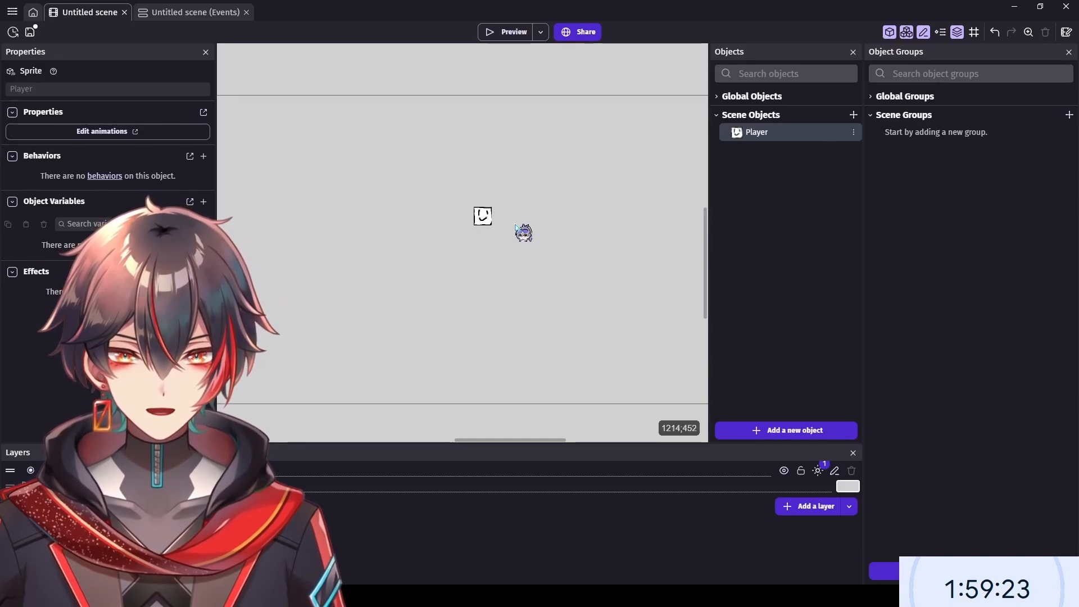
{"action": "scroll", "coordinate": [500, 217], "scroll_direction": "up", "scroll_amount": 5, "text": "ctrl"}
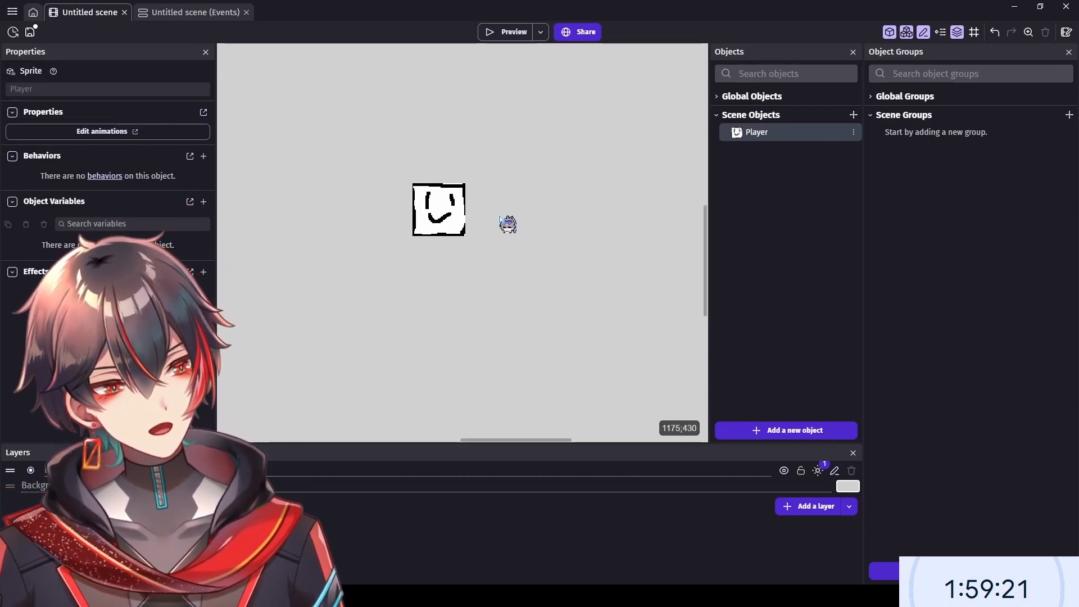
{"action": "left_click", "coordinate": [451, 222]}
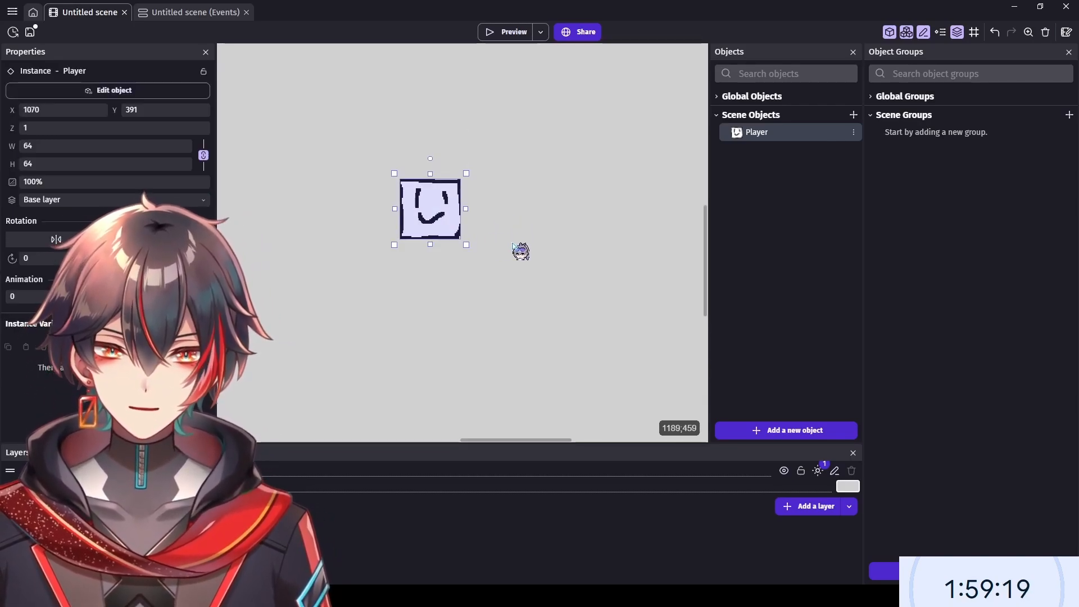
{"action": "scroll", "coordinate": [520, 250], "scroll_direction": "down", "scroll_amount": 4, "text": "ctrl"}
{"action": "left_click", "coordinate": [531, 216]}
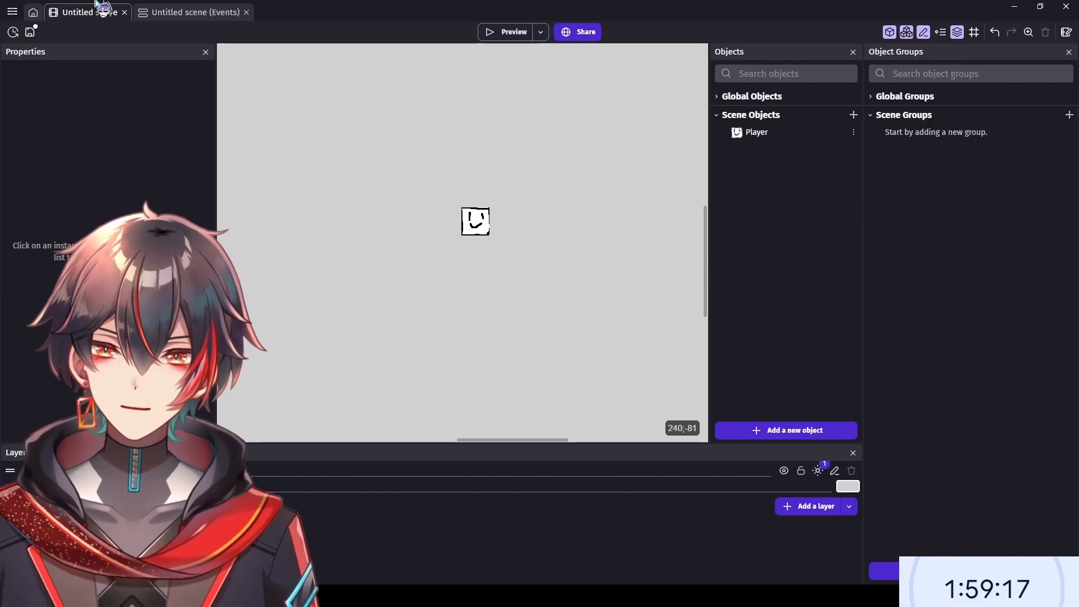
- Add an empty event to the scene's event sheet
{"action": "left_click", "coordinate": [169, 12]}
{"action": "left_click", "coordinate": [563, 119]}
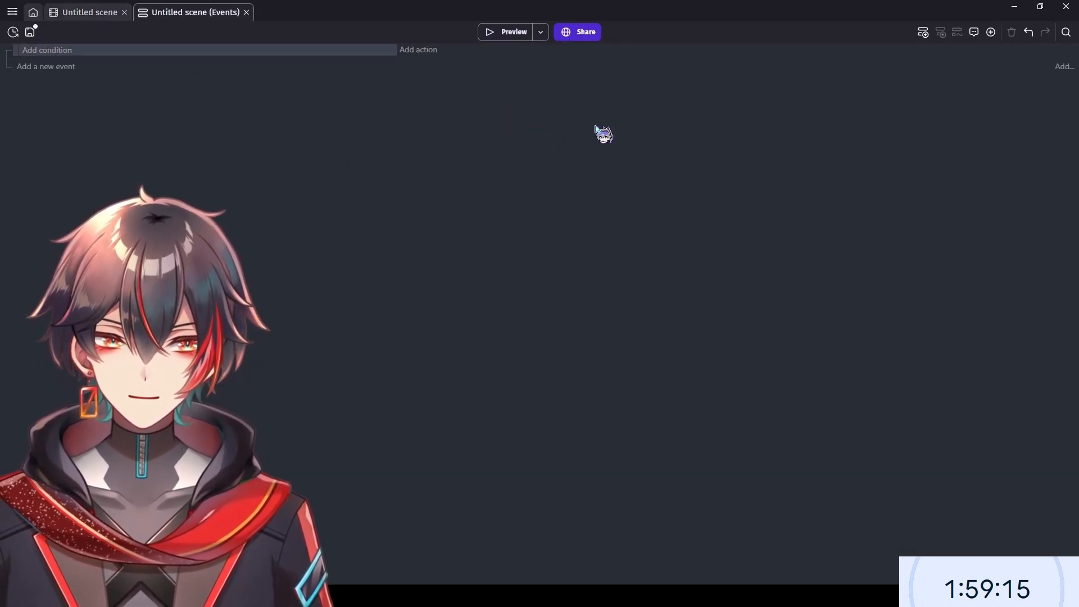
{"action": "left_click", "coordinate": [56, 50]}
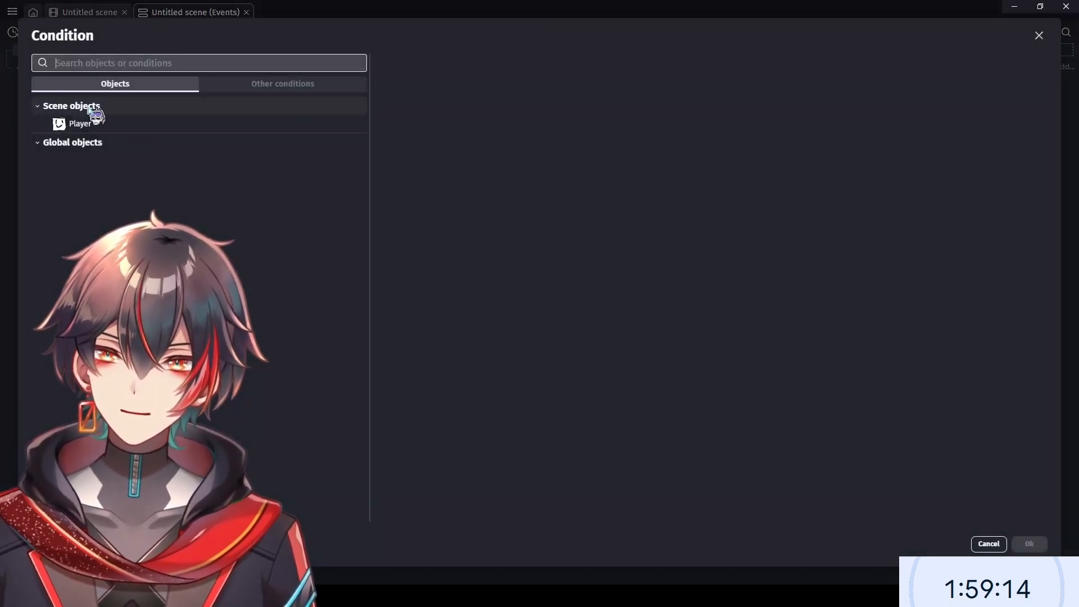
{"action": "left_click", "coordinate": [153, 124]}
{"action": "left_click", "coordinate": [313, 84]}
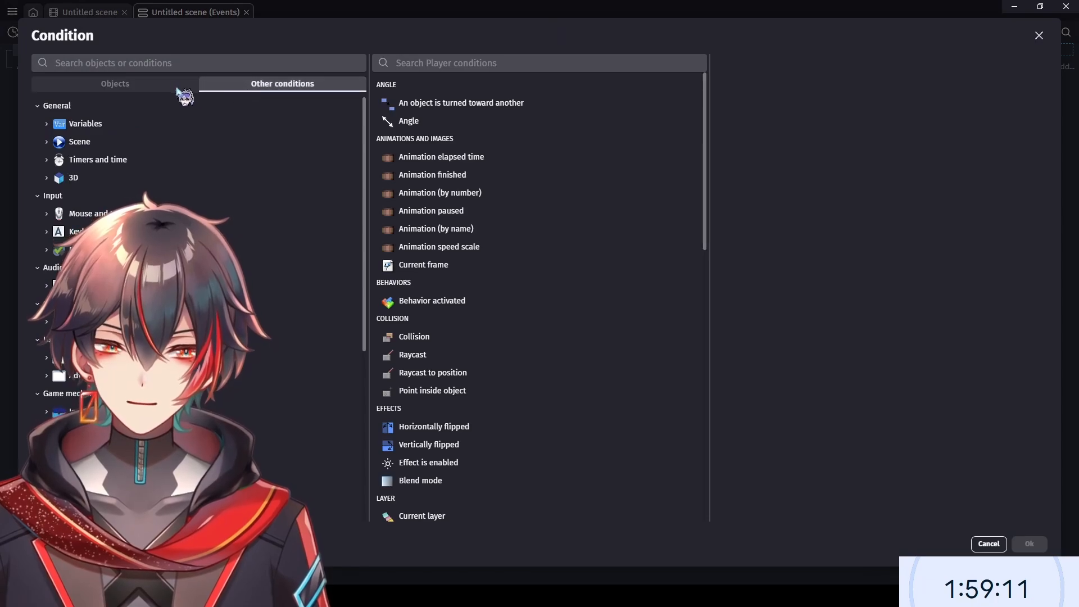
{"action": "scroll", "coordinate": [247, 224], "scroll_direction": "down", "scroll_amount": 5}
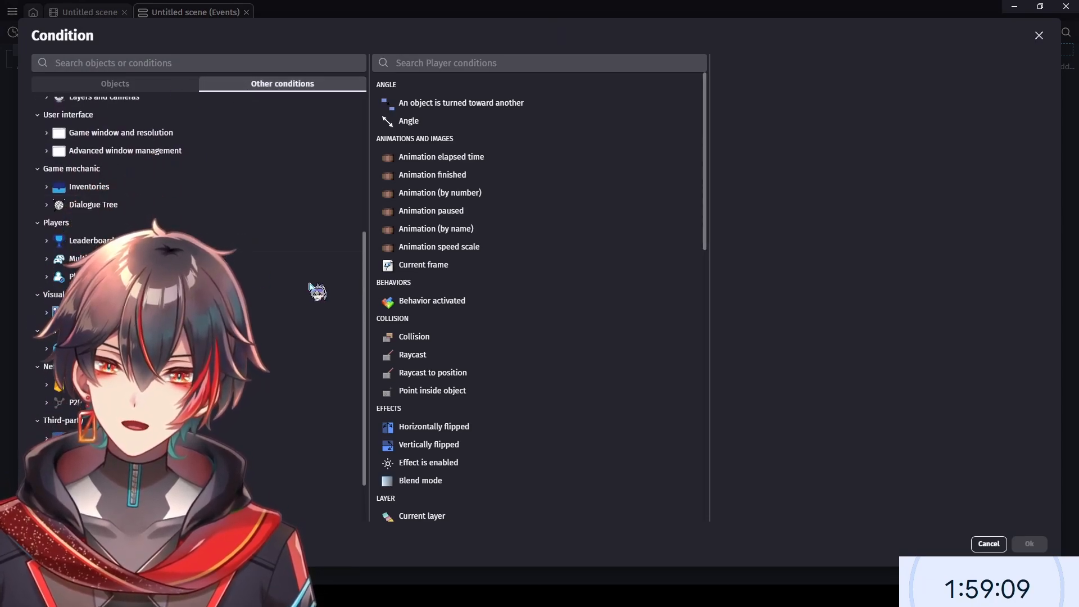
{"action": "left_click", "coordinate": [1000, 544]}
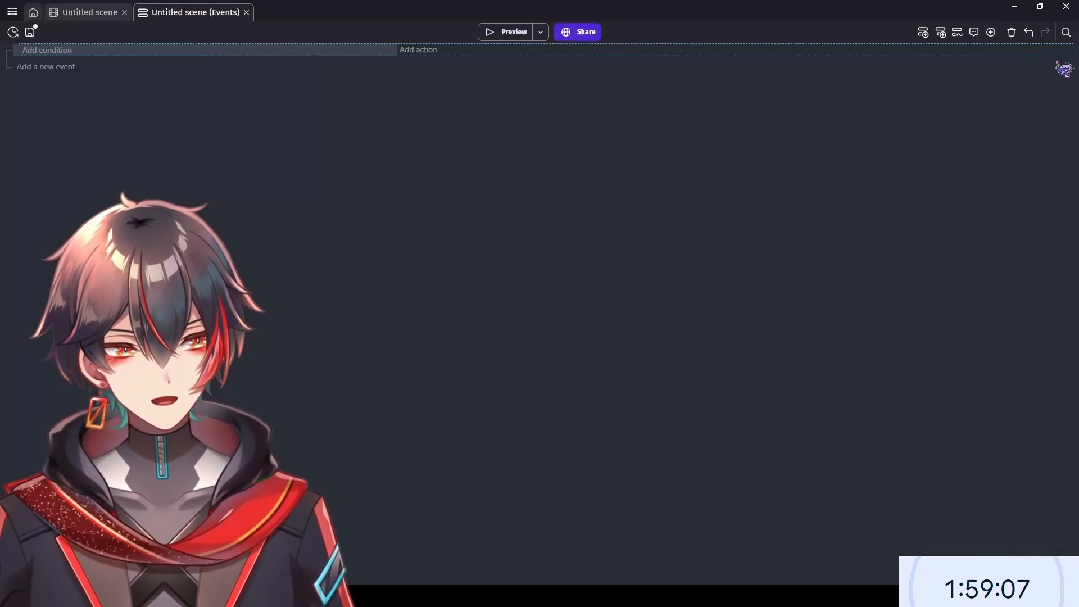
- Add an event group named Player Movement and nest the empty event inside it
{"action": "left_click", "coordinate": [979, 119]}
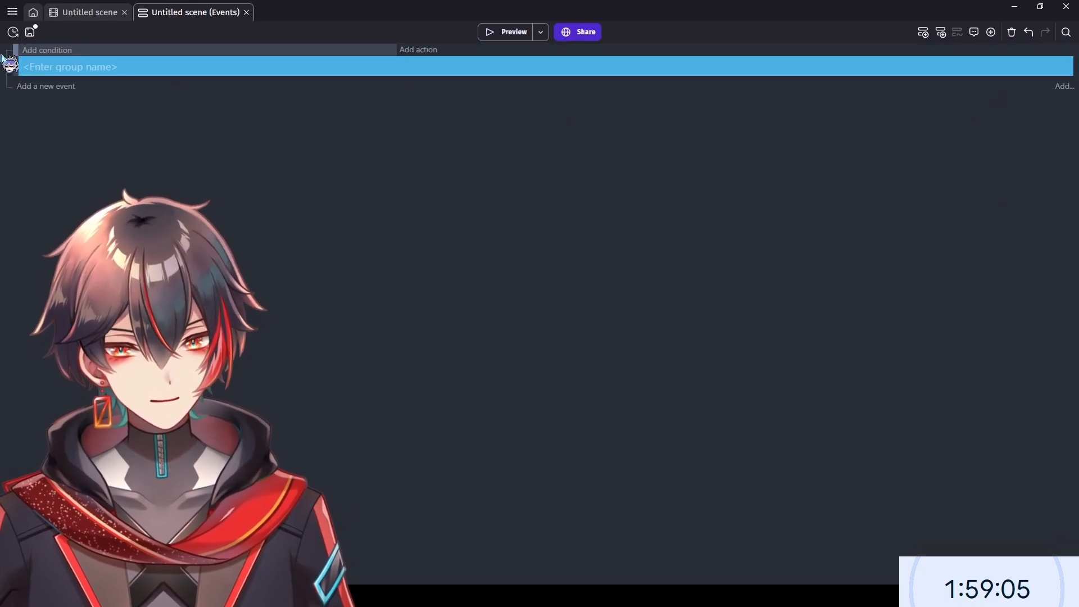
{"action": "left_click_drag", "start_coordinate": [22, 56], "coordinate": [72, 65]}
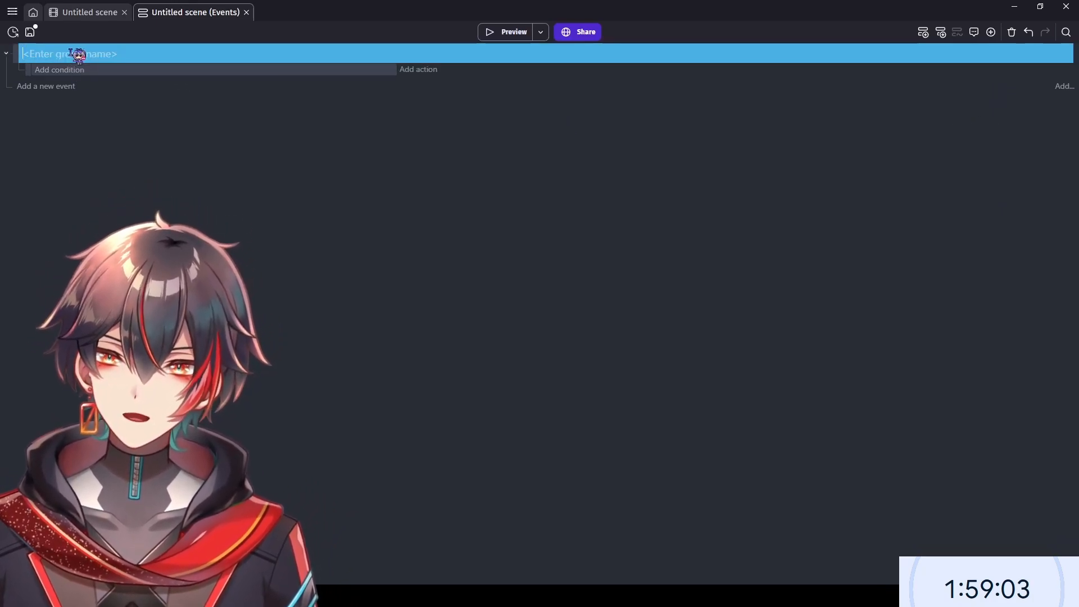
{"action": "left_click", "coordinate": [77, 54]}
{"action": "type", "text": "Player Mo"}
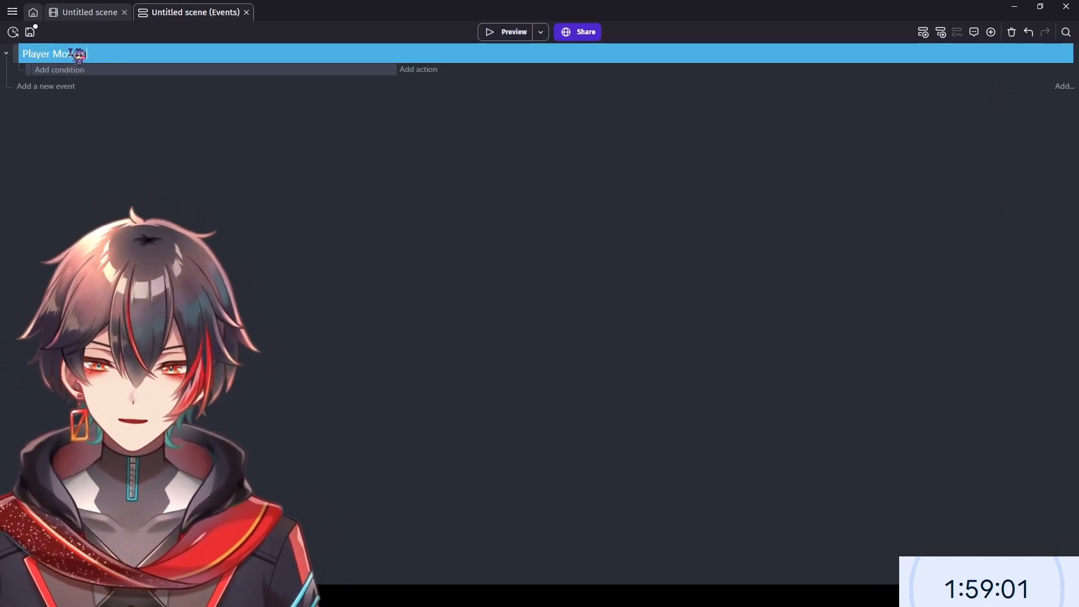
{"action": "type", "text": "vement"}
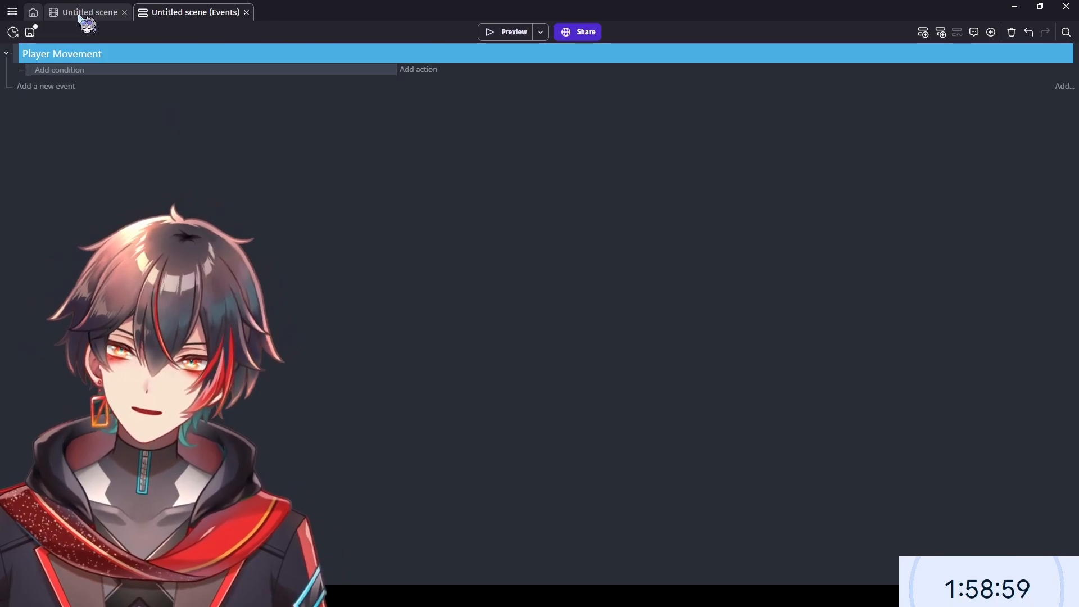
- Add the Top-down movement (4 or 8 directions) behavior to the Player object
{"action": "left_click", "coordinate": [87, 11]}
{"action": "double_click", "coordinate": [794, 138]}
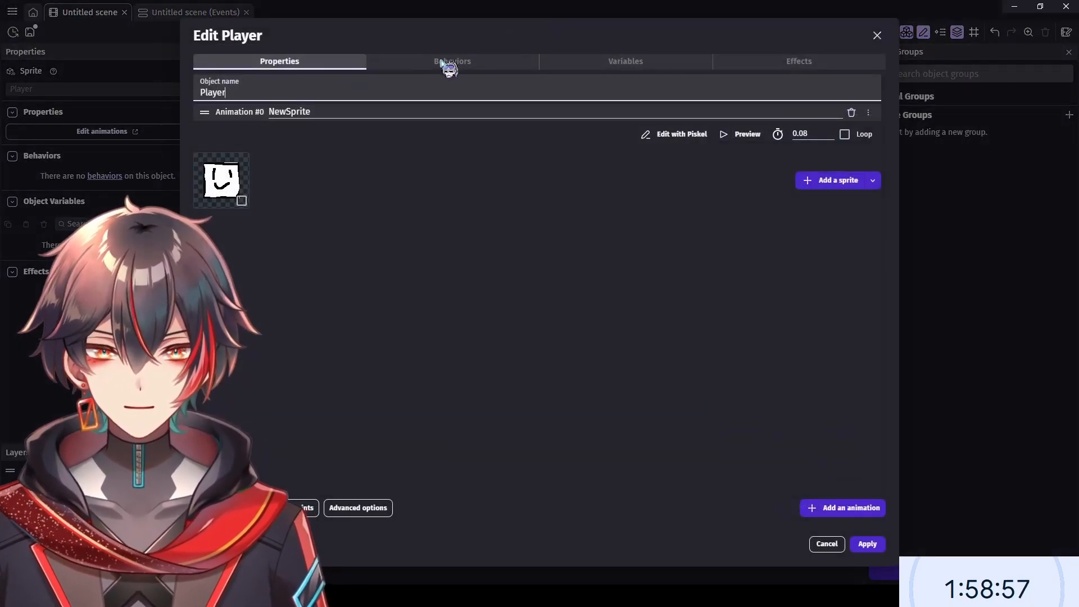
{"action": "left_click", "coordinate": [447, 63]}
{"action": "left_click", "coordinate": [548, 310]}
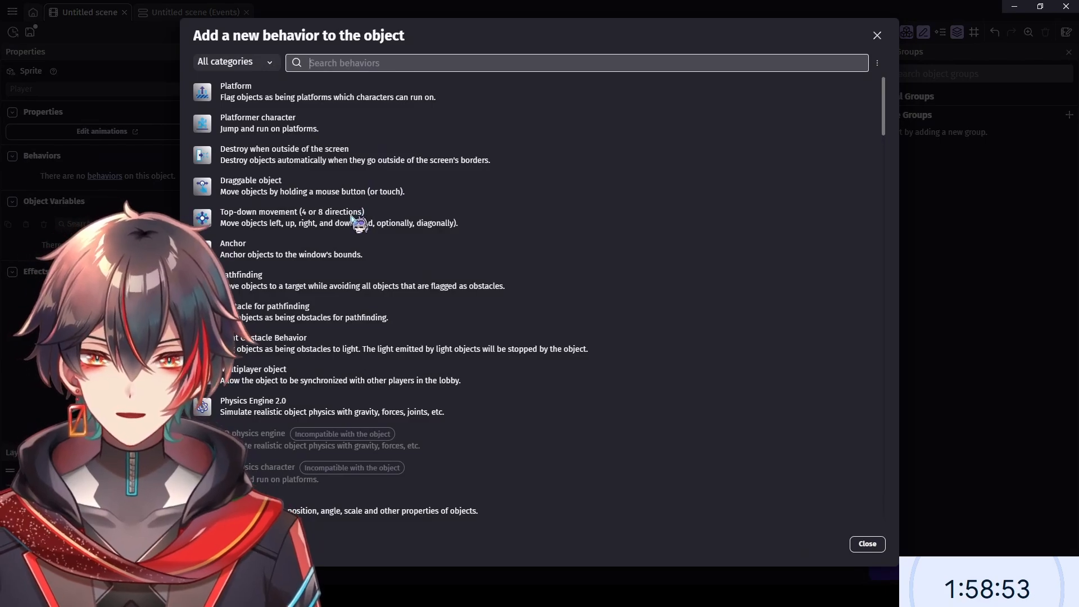
{"action": "left_click", "coordinate": [352, 218]}
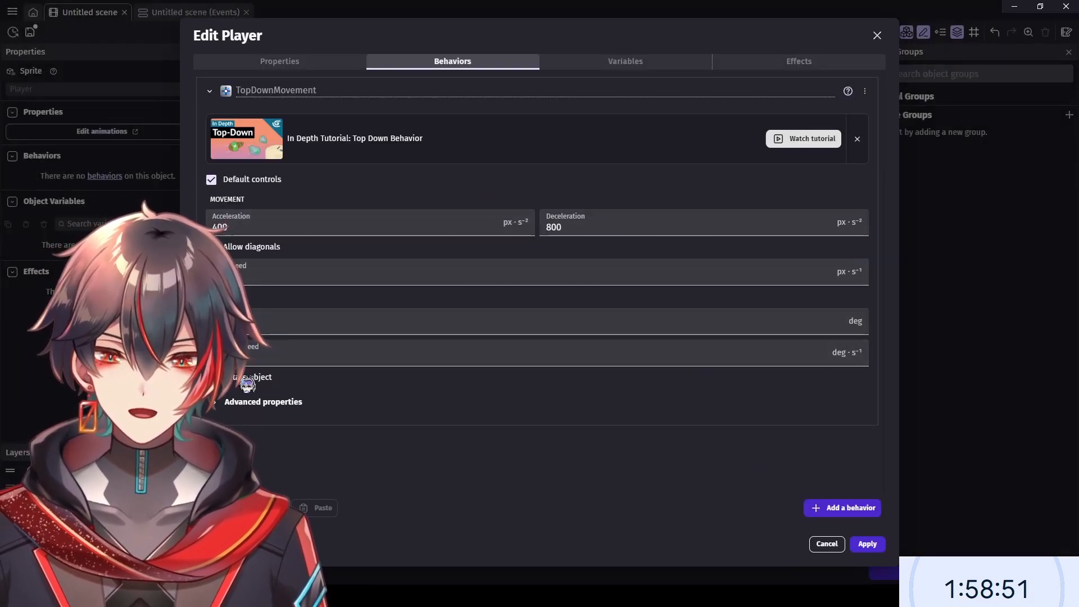
- Set the Player's top-down movement acceleration to 40000 and deceleration to 80000, and apply the changes
{"action": "left_click", "coordinate": [300, 228]}
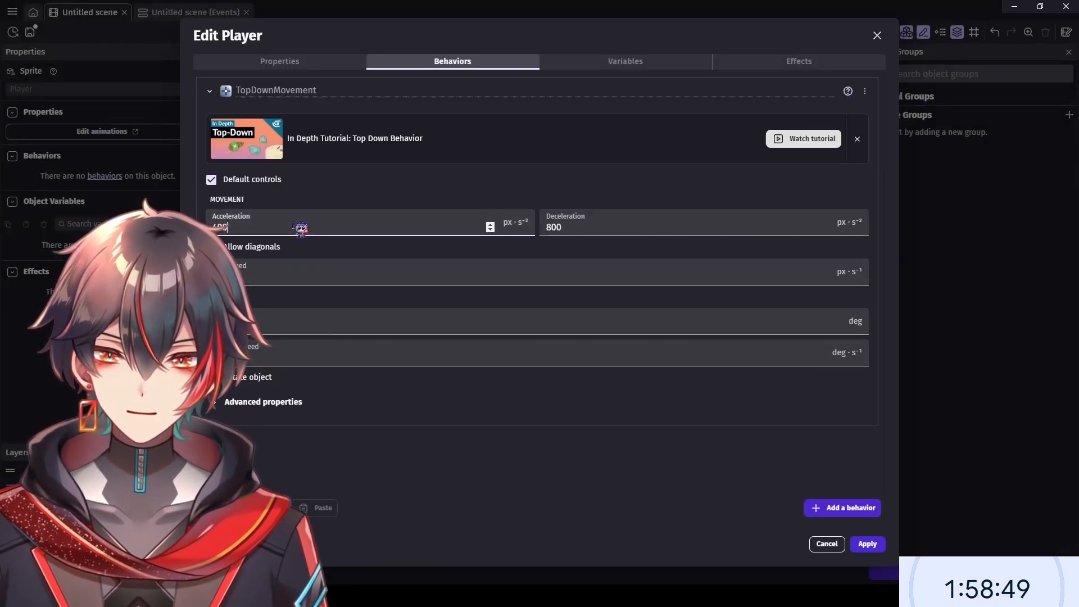
{"action": "left_click", "coordinate": [593, 228]}
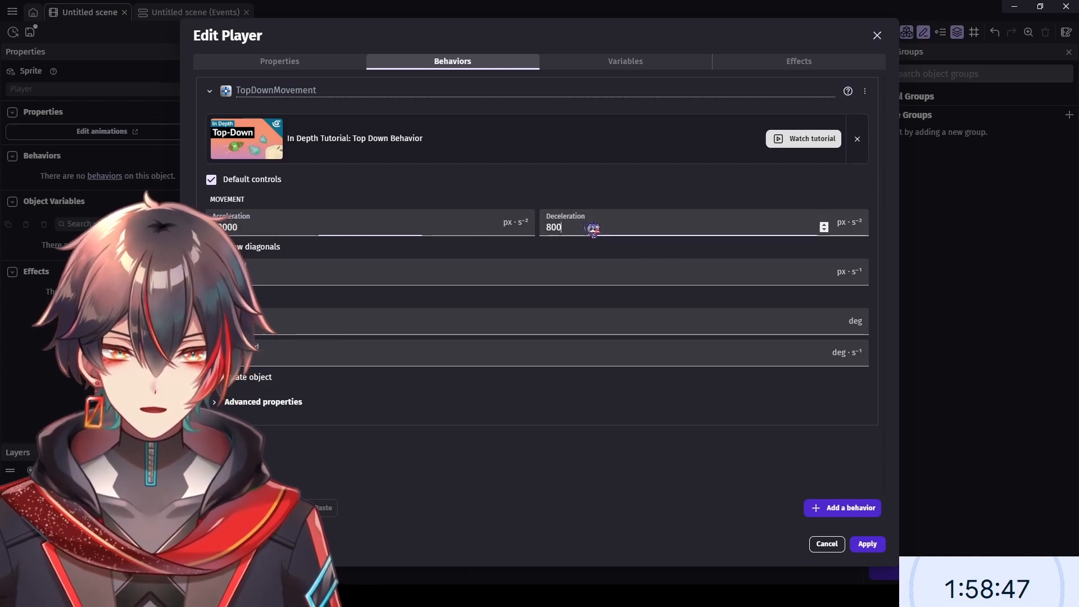
{"action": "left_click", "coordinate": [481, 284]}
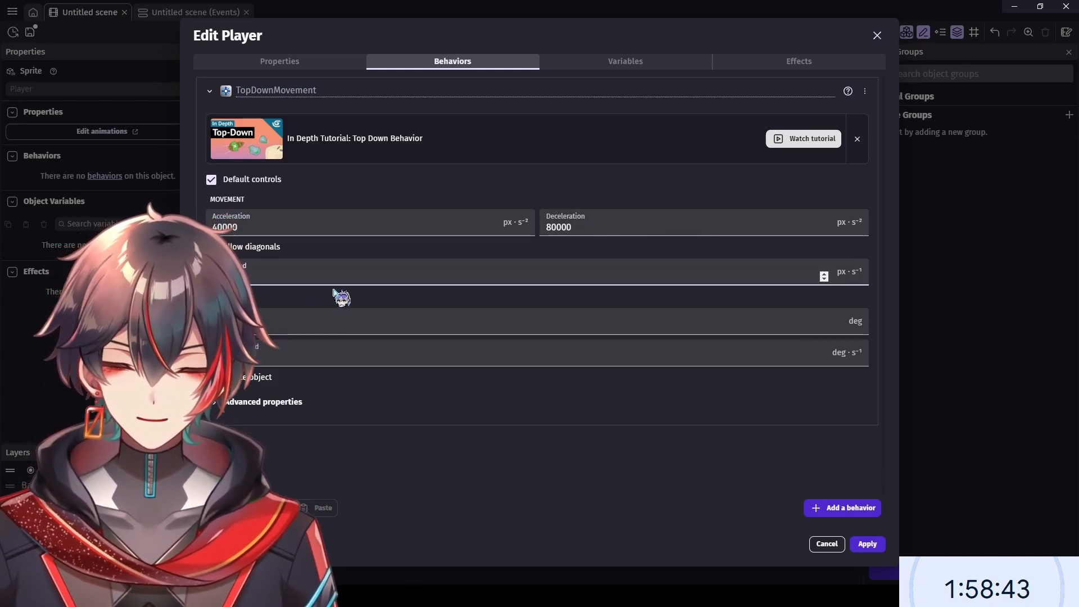
{"action": "left_click", "coordinate": [511, 475]}
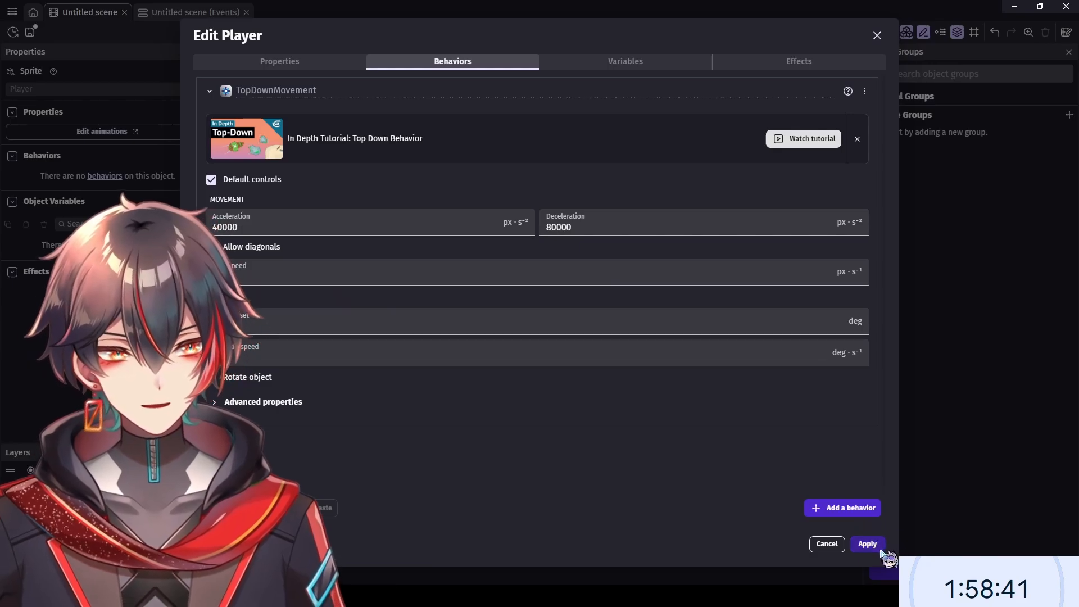
{"action": "left_click", "coordinate": [867, 544]}
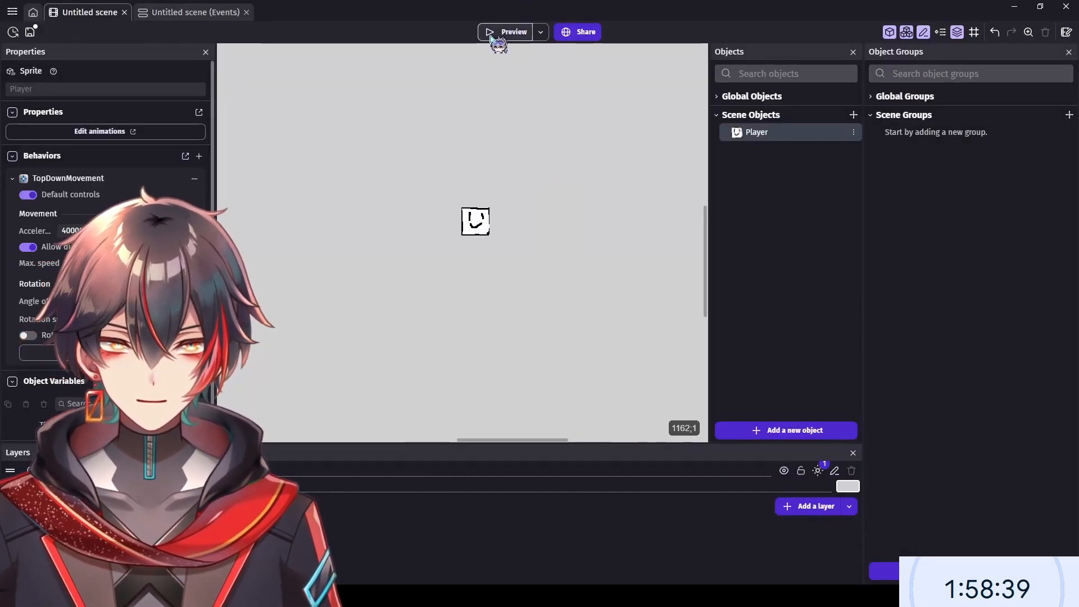
- Run a preview of the scene to test the Player's movement
{"action": "left_click", "coordinate": [194, 12]}
{"action": "left_click", "coordinate": [90, 10]}
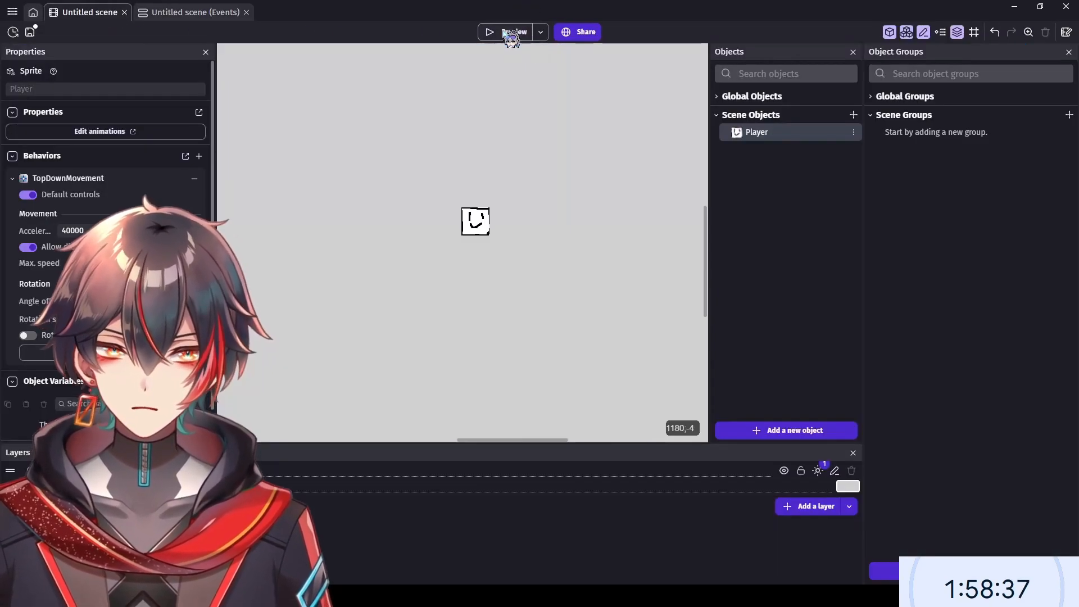
{"action": "left_click", "coordinate": [506, 33]}
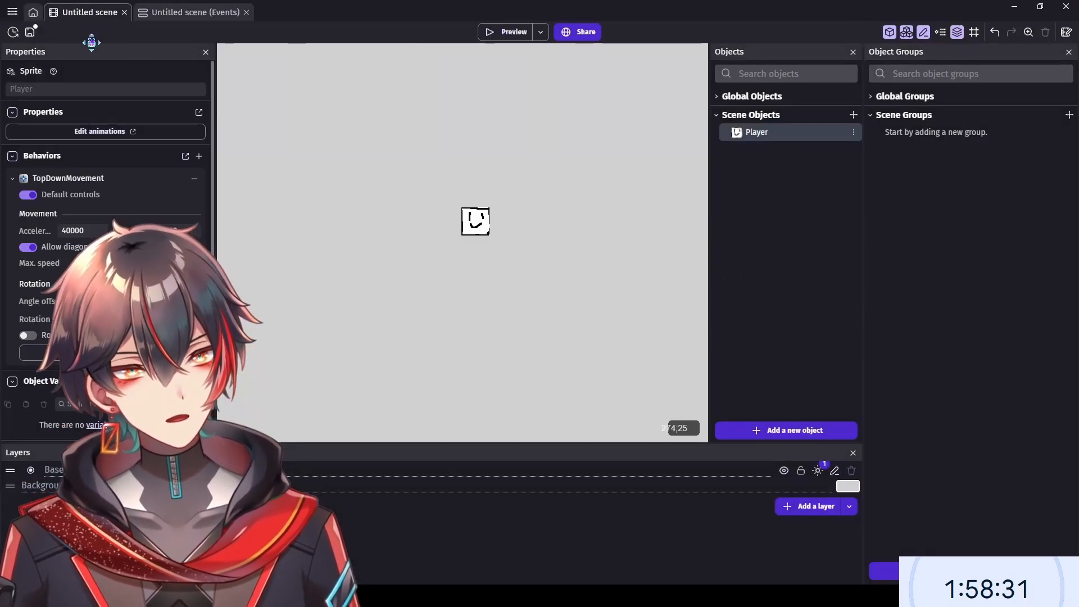
- Give the event in the Player Movement group a keyboard condition that checks if the w key is pressed
{"action": "left_click", "coordinate": [180, 12]}
{"action": "left_click", "coordinate": [72, 71]}
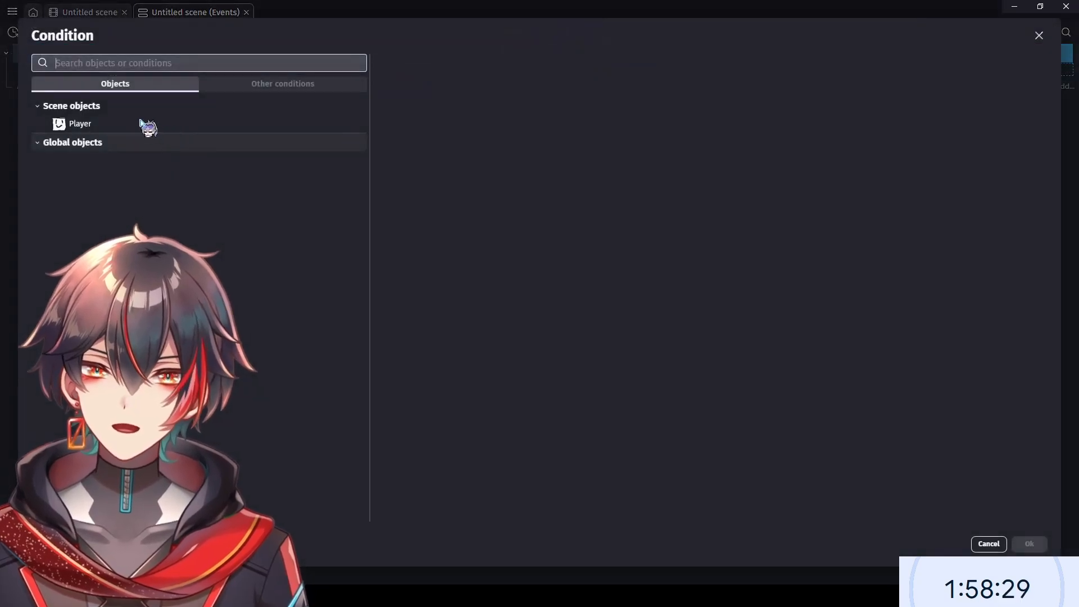
{"action": "left_click", "coordinate": [281, 85]}
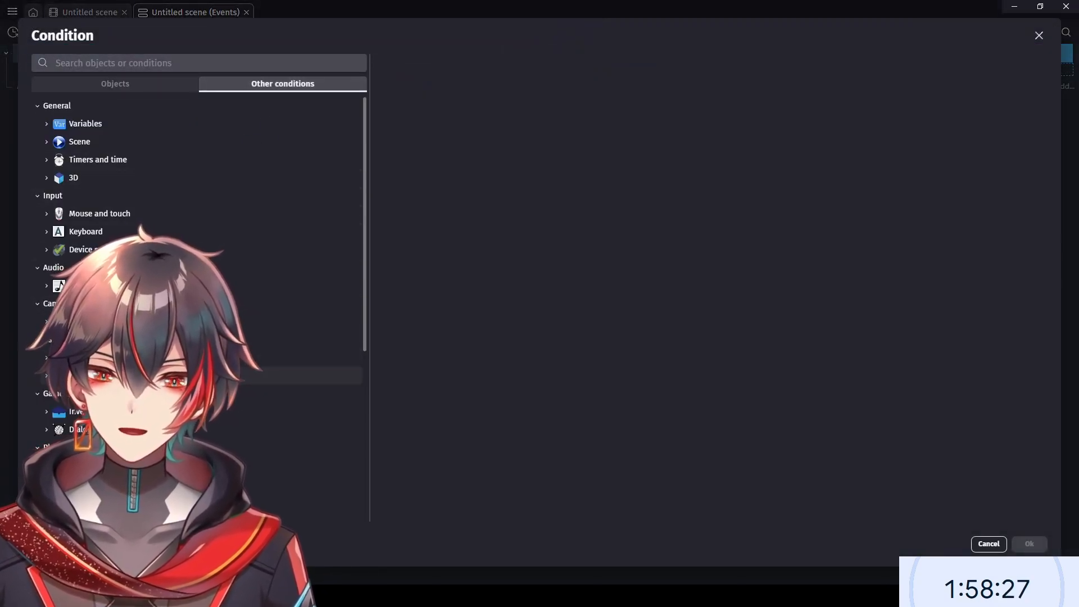
{"action": "left_click", "coordinate": [55, 232]}
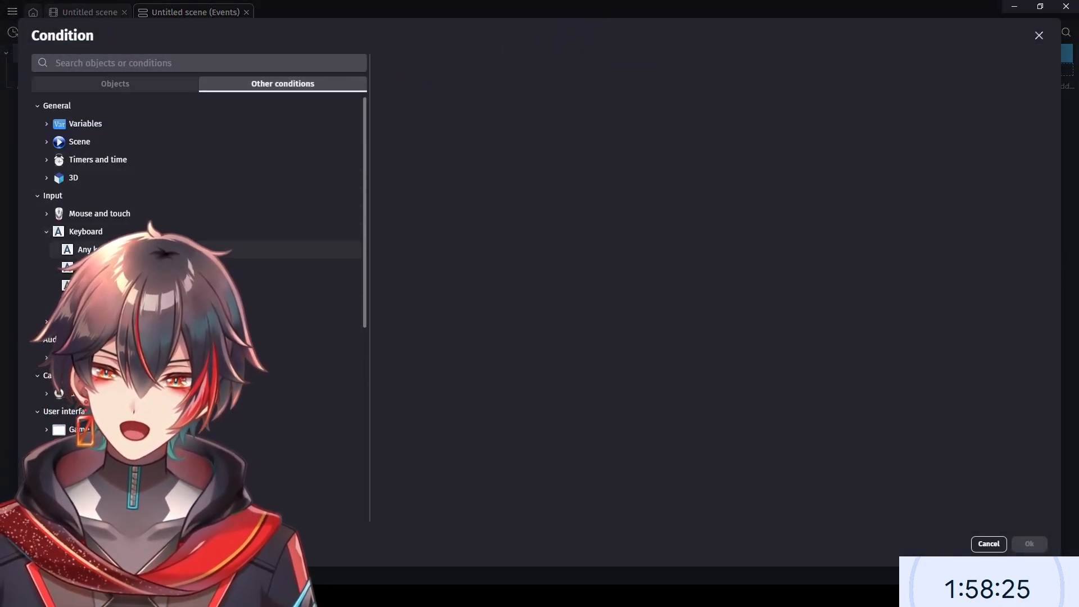
{"action": "left_click", "coordinate": [225, 285]}
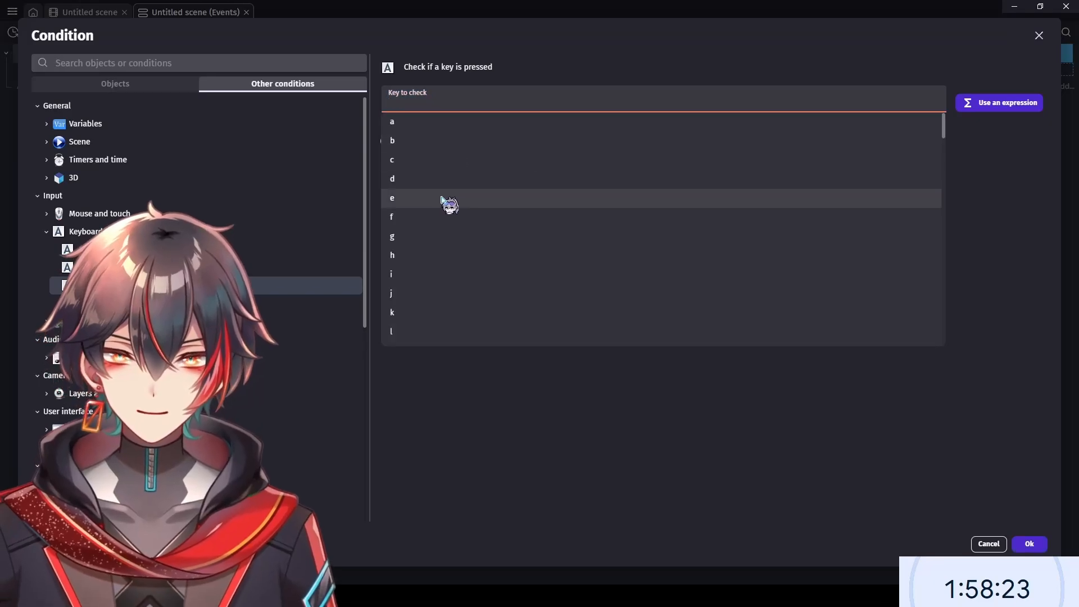
{"action": "type", "text": "w"}
{"action": "left_click", "coordinate": [449, 122]}
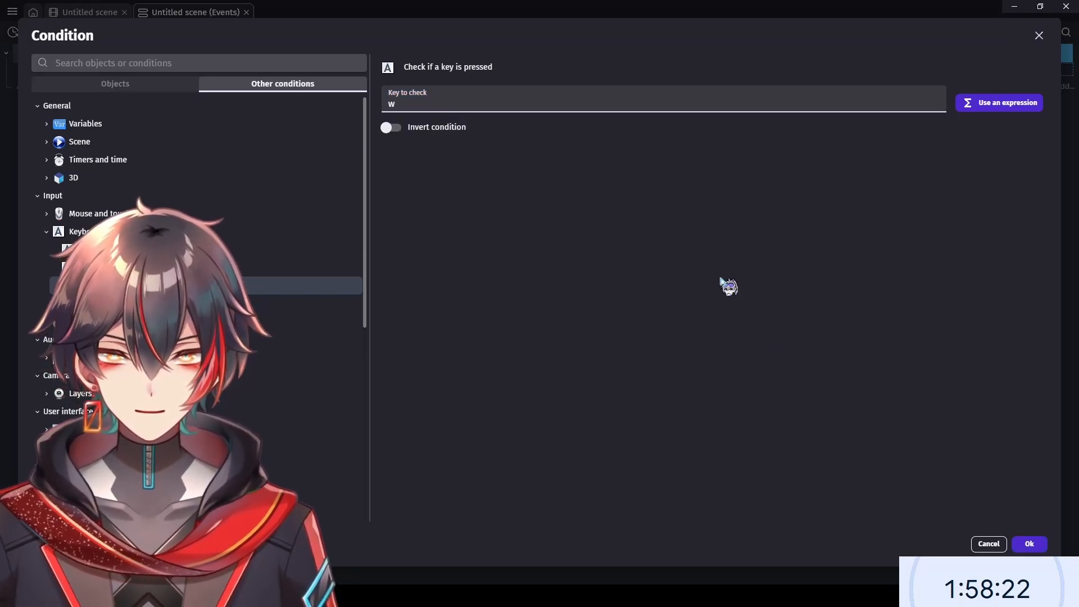
{"action": "left_click", "coordinate": [1028, 544]}
- Give the w key event the Player action Simulate up key press from the top-down controls
{"action": "left_click", "coordinate": [435, 73]}
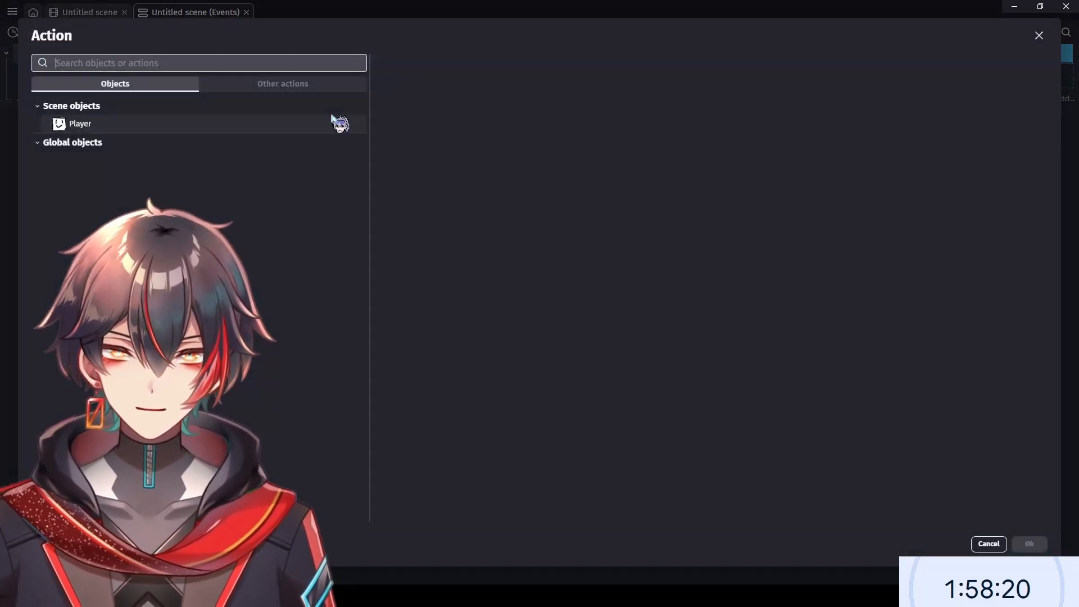
{"action": "left_click", "coordinate": [273, 90]}
{"action": "left_click", "coordinate": [160, 83]}
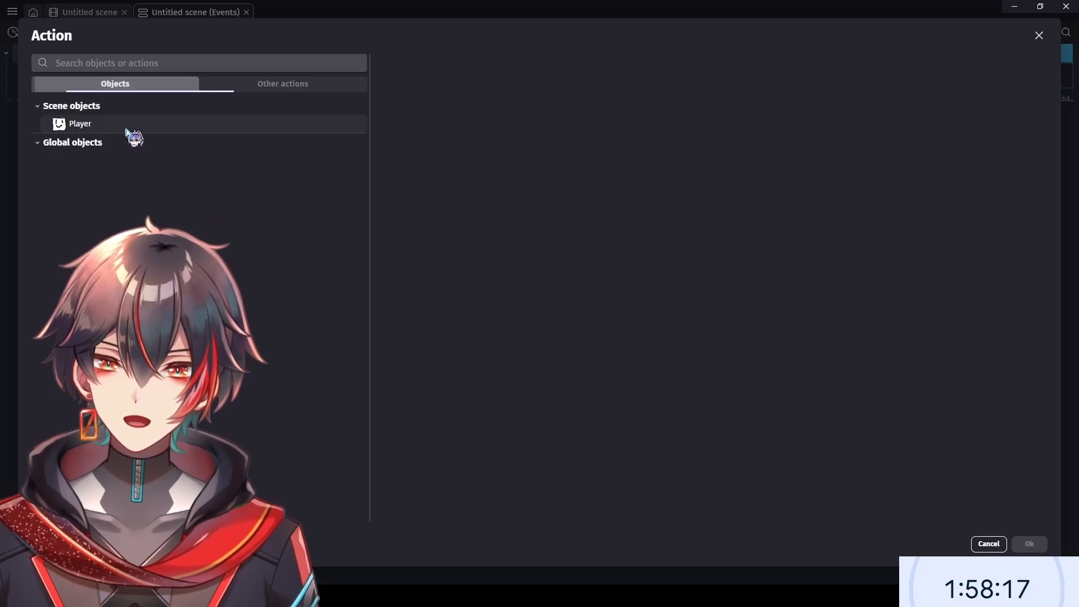
{"action": "left_click", "coordinate": [126, 128]}
{"action": "scroll", "coordinate": [497, 228], "scroll_direction": "down", "scroll_amount": 8}
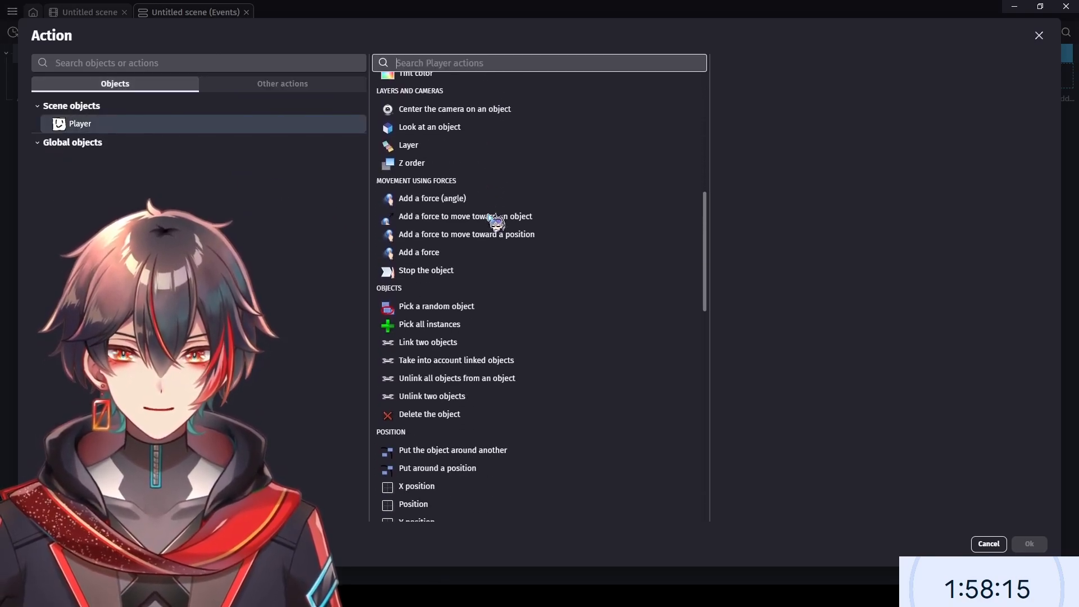
{"action": "scroll", "coordinate": [496, 222], "scroll_direction": "down", "scroll_amount": 8}
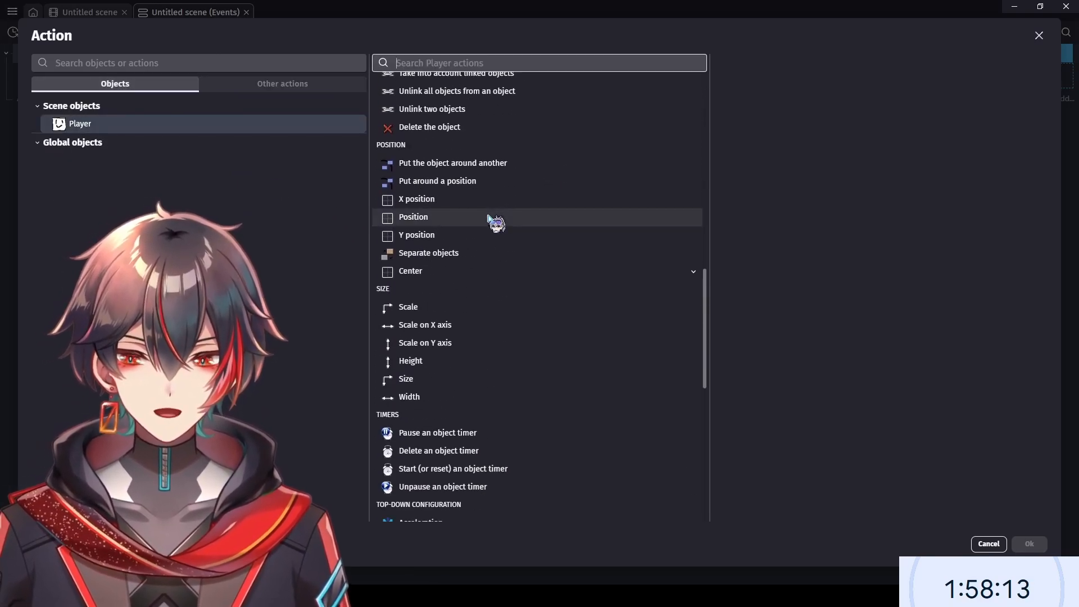
{"action": "scroll", "coordinate": [496, 222], "scroll_direction": "down", "scroll_amount": 6}
{"action": "scroll", "coordinate": [491, 226], "scroll_direction": "down", "scroll_amount": 3}
{"action": "scroll", "coordinate": [499, 241], "scroll_direction": "up", "scroll_amount": 1}
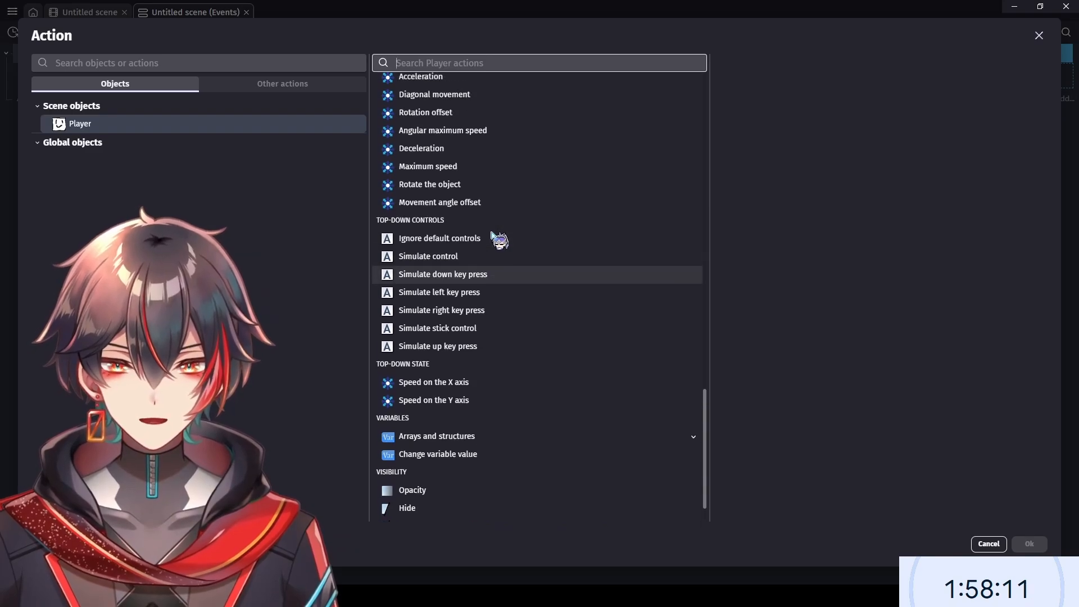
{"action": "scroll", "coordinate": [492, 237], "scroll_direction": "up", "scroll_amount": 2}
{"action": "scroll", "coordinate": [489, 308], "scroll_direction": "down", "scroll_amount": 1}
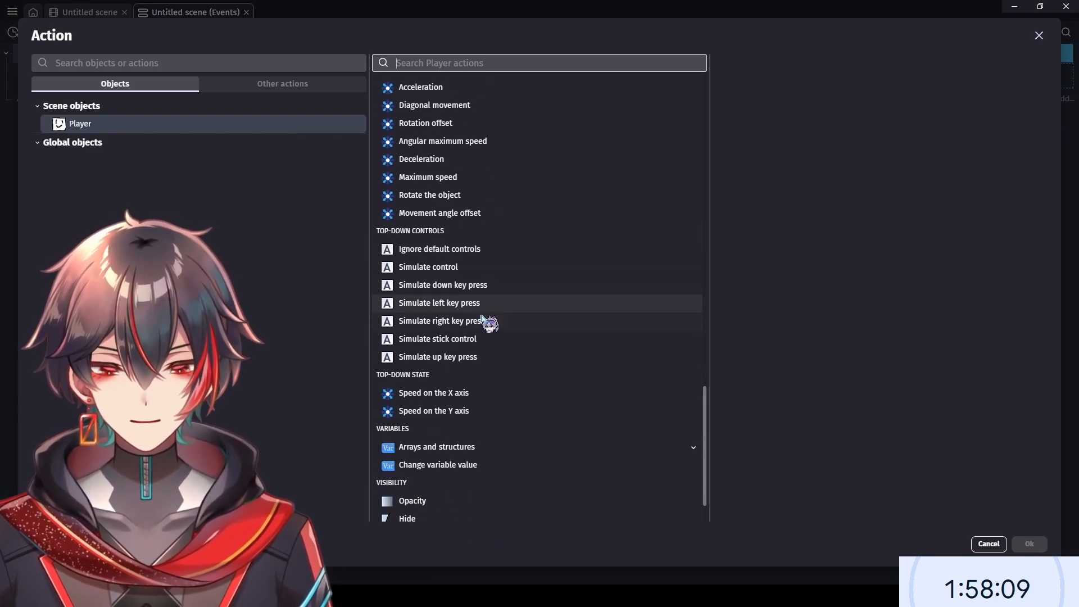
{"action": "left_click", "coordinate": [473, 357]}
{"action": "left_click", "coordinate": [1029, 543]}
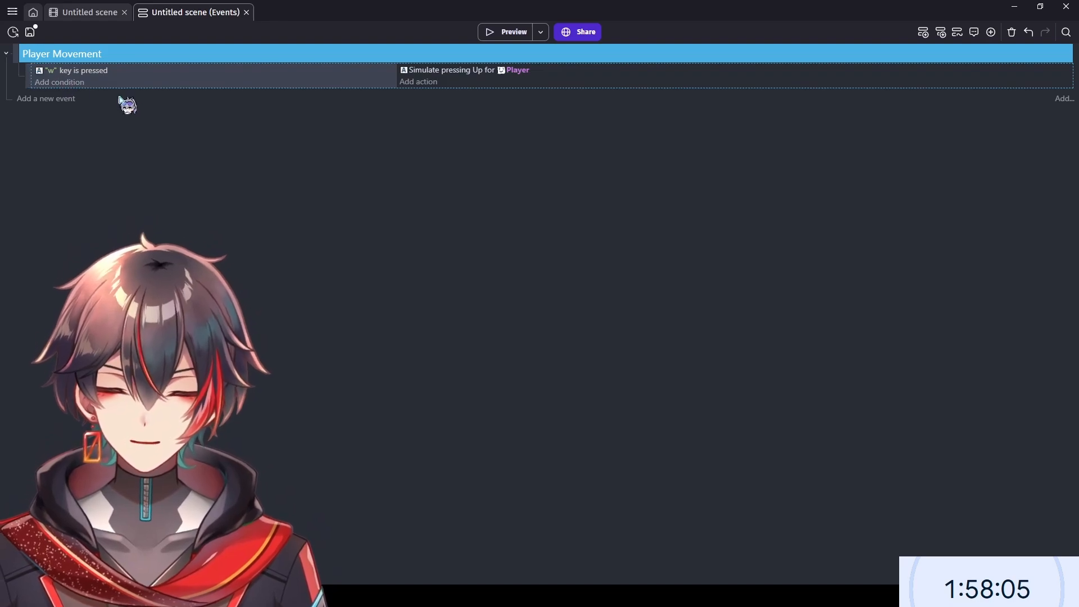
- Paste three copies of the w key event into the Player Movement group
{"action": "key", "text": "ctrl+v"}
{"action": "key", "text": "ctrl+v"}
{"action": "key", "text": "ctrl+v"}
- Change the key checked in the three copied events to a, s and d respectively
{"action": "left_click", "coordinate": [51, 96]}
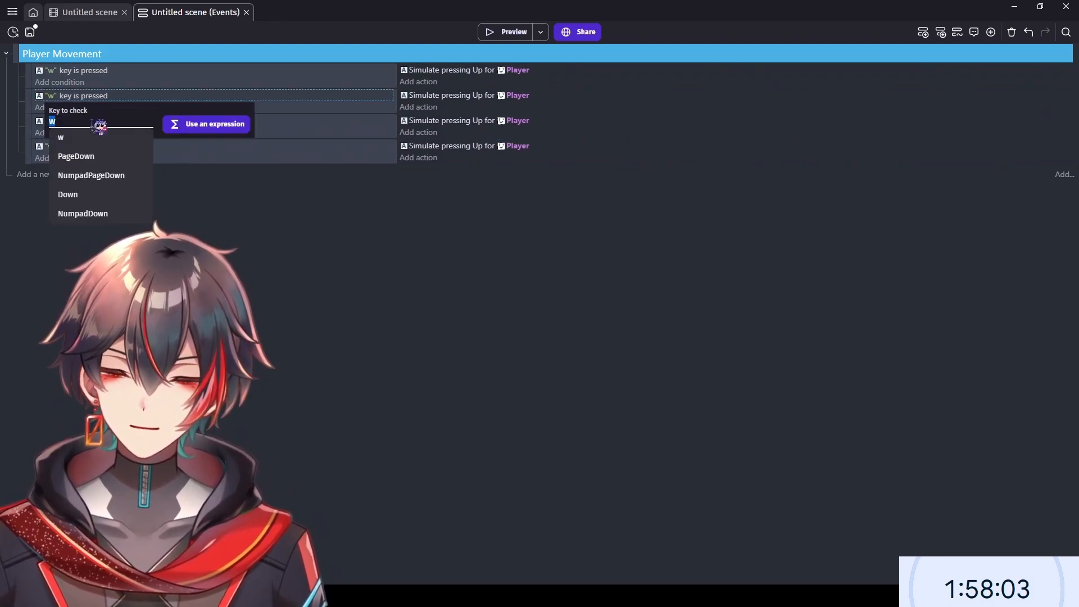
{"action": "type", "text": "a"}
{"action": "key", "text": "Return"}
{"action": "left_click", "coordinate": [50, 120]}
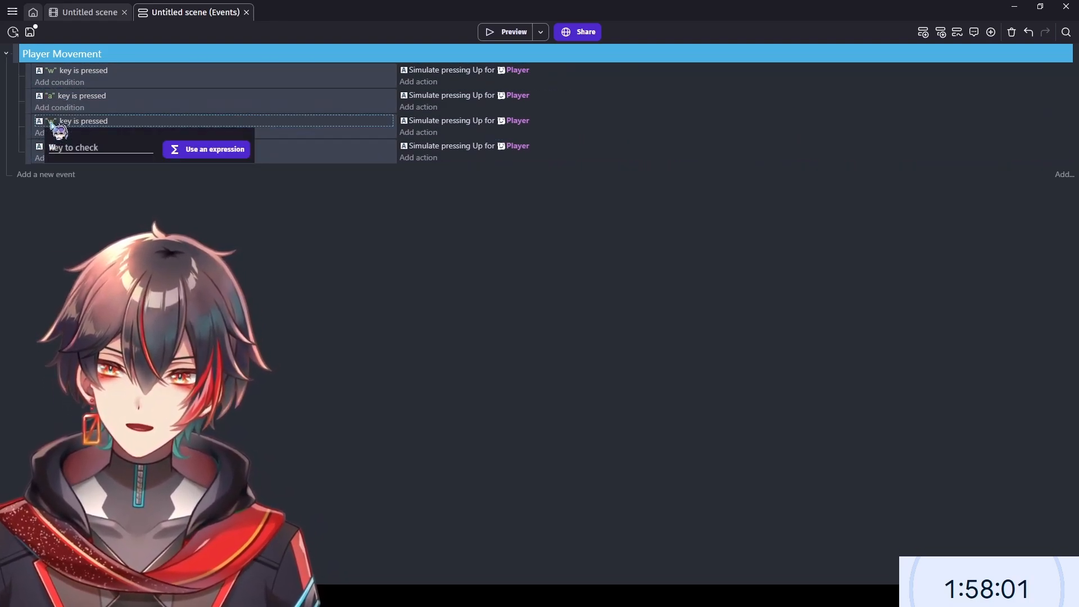
{"action": "type", "text": "s"}
{"action": "key", "text": "Return"}
{"action": "left_click", "coordinate": [51, 146]}
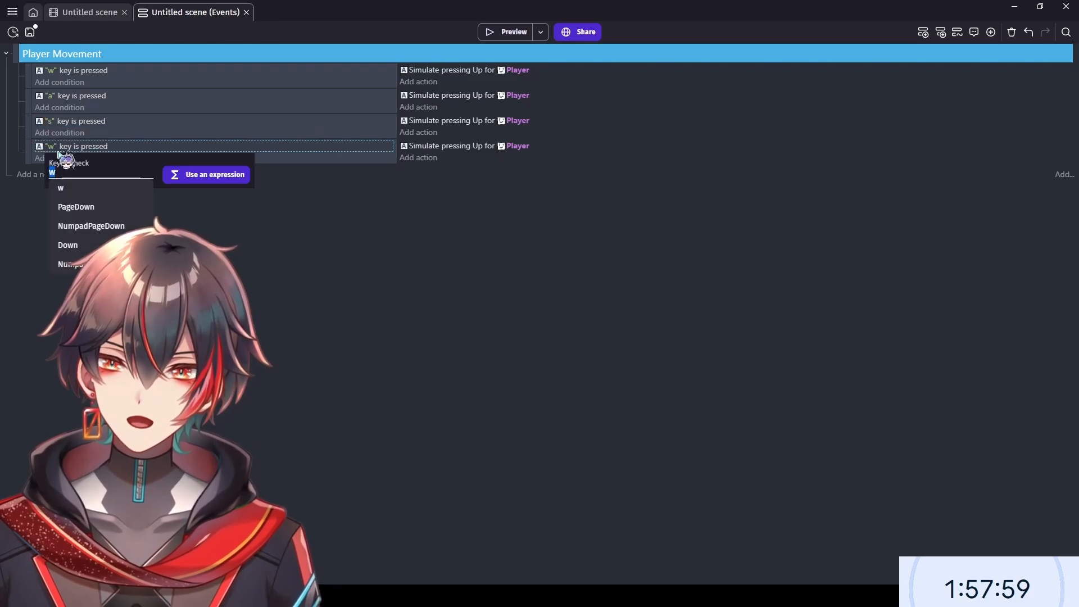
{"action": "type", "text": "d"}
{"action": "key", "text": "Return"}
- Change the Player actions to Simulate left key press for a, down for s and right for d
{"action": "left_click", "coordinate": [481, 96]}
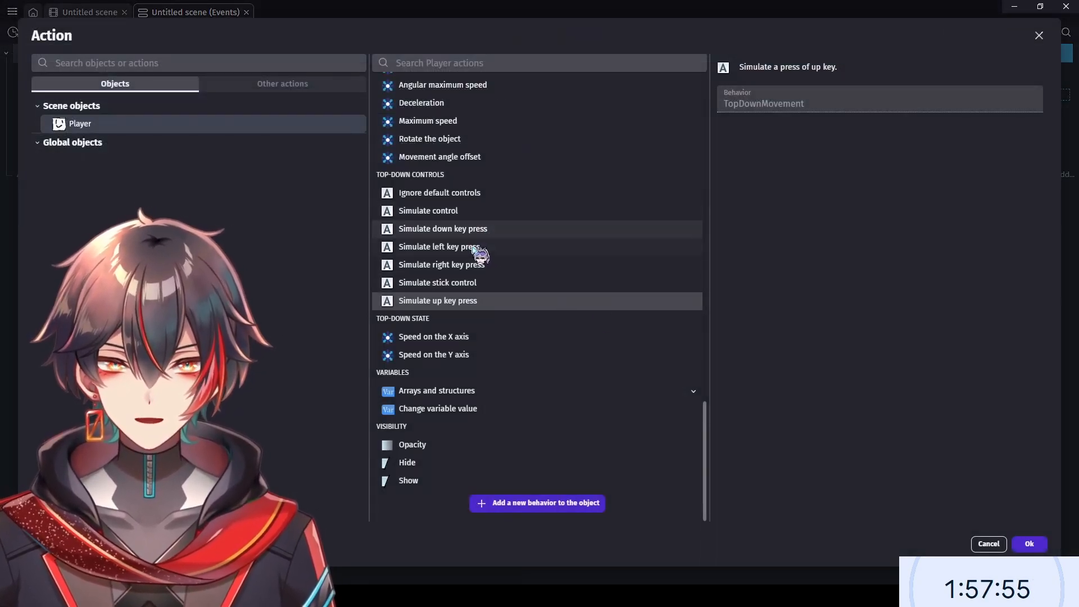
{"action": "left_click", "coordinate": [478, 247]}
{"action": "left_click", "coordinate": [1029, 543]}
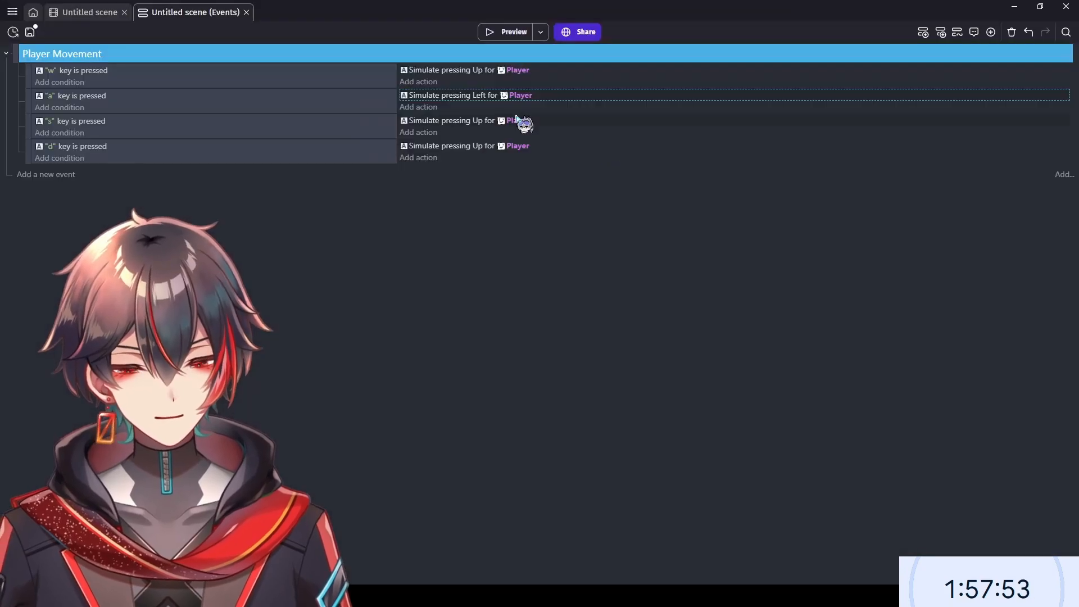
{"action": "left_click", "coordinate": [478, 121]}
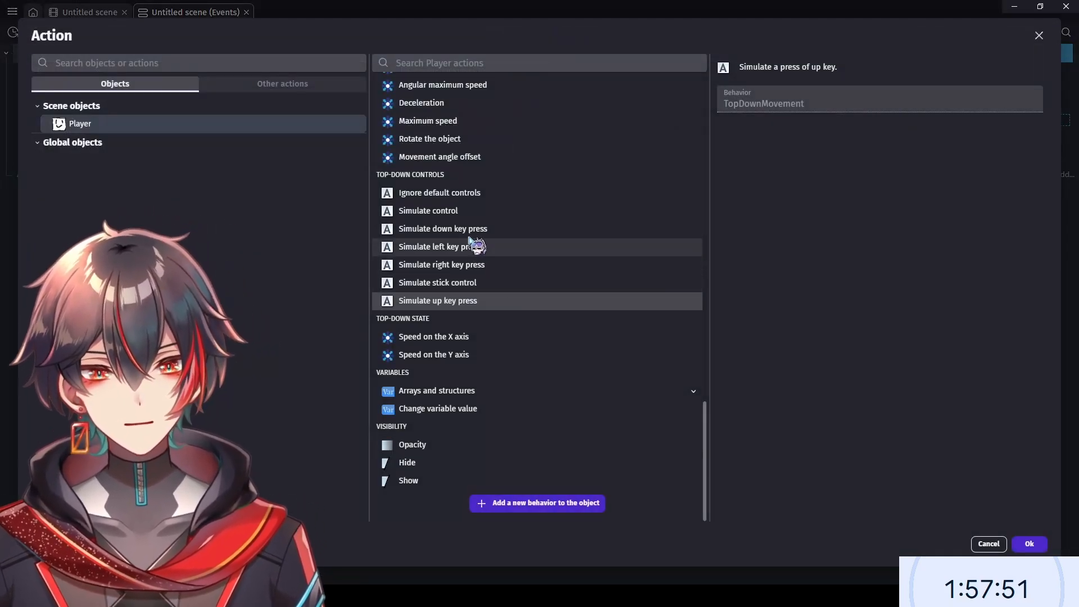
{"action": "left_click", "coordinate": [471, 229]}
{"action": "left_click", "coordinate": [1029, 543]}
{"action": "left_click", "coordinate": [480, 148]}
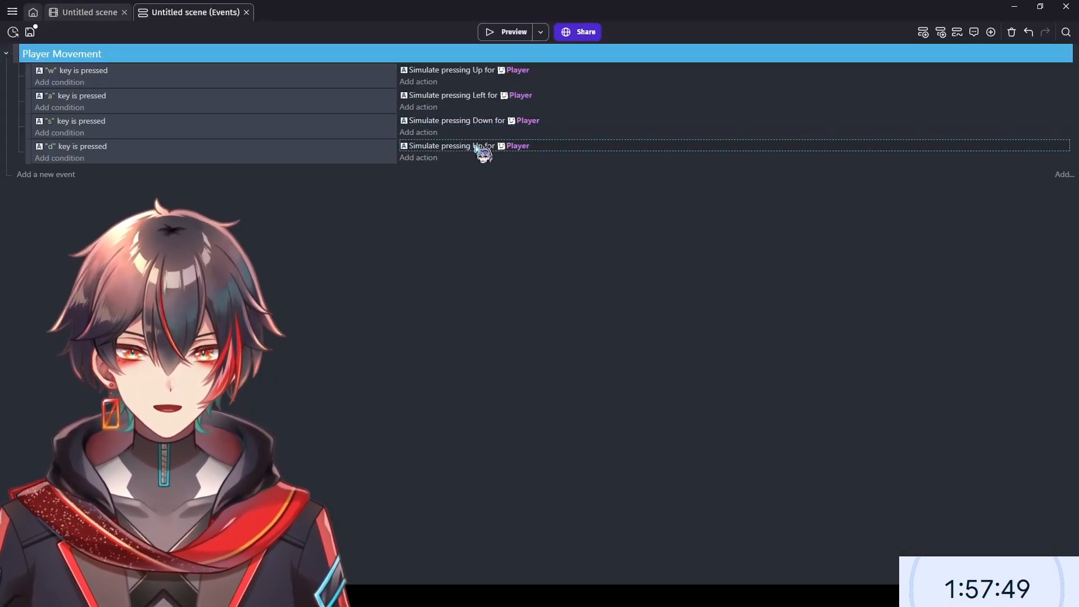
{"action": "left_click", "coordinate": [488, 265]}
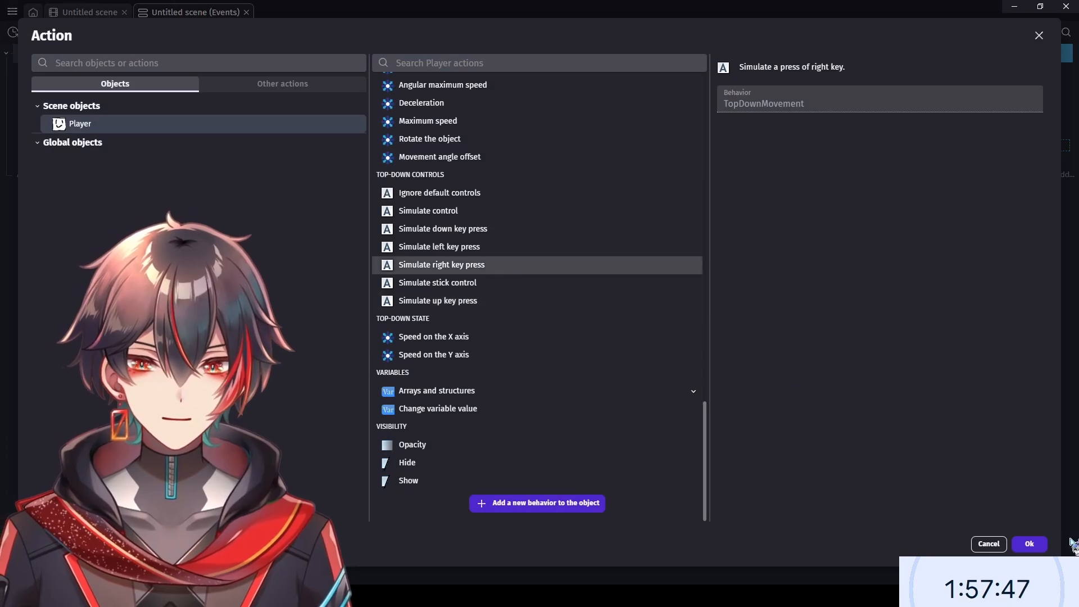
{"action": "left_click", "coordinate": [1028, 544]}
- Preview the scene, test moving the Player in all four directions, and close the preview
{"action": "left_click", "coordinate": [505, 38]}
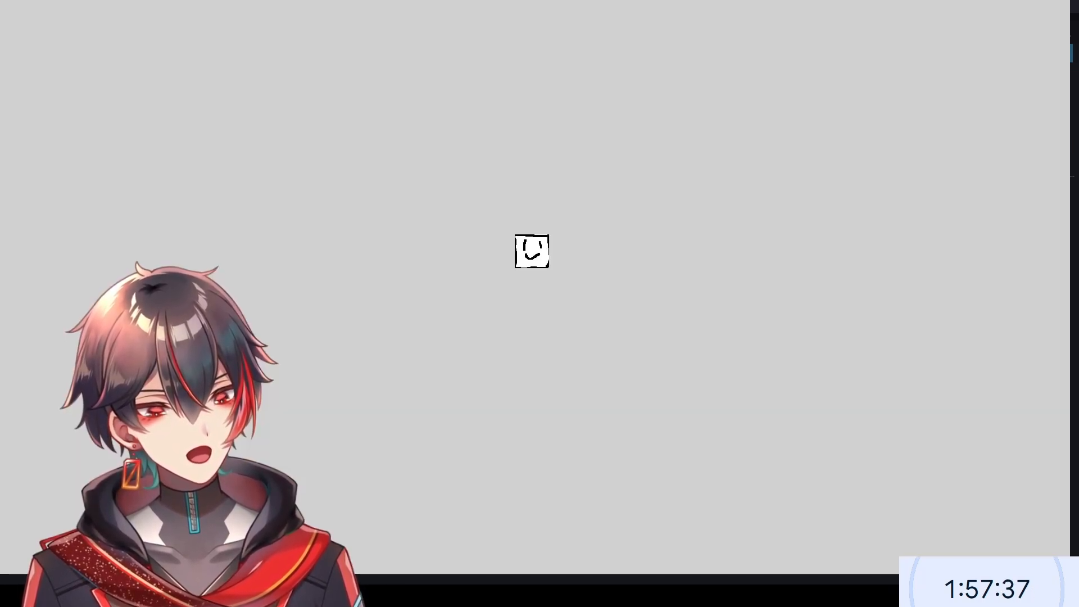
{"action": "key", "text": "Left"}
{"action": "key", "text": "Up"}
{"action": "key", "text": "Right"}
{"action": "key", "text": "Down"}
{"action": "key", "text": "Left"}
{"action": "key", "text": "Up"}
{"action": "key", "text": "Right"}
{"action": "key", "text": "Down"}
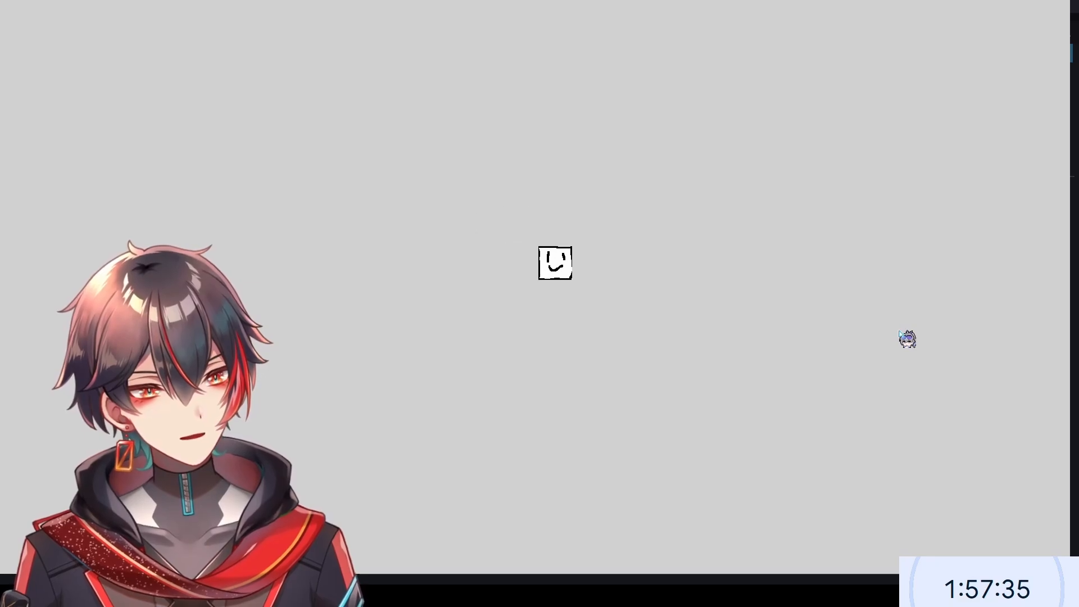
{"action": "key", "text": "Left"}
{"action": "key", "text": "Up"}
{"action": "key", "text": "Right"}
{"action": "key", "text": "Down"}
{"action": "key", "text": "Up"}
{"action": "key", "text": "Left"}
{"action": "key", "text": "Down"}
{"action": "key", "text": "Up"}
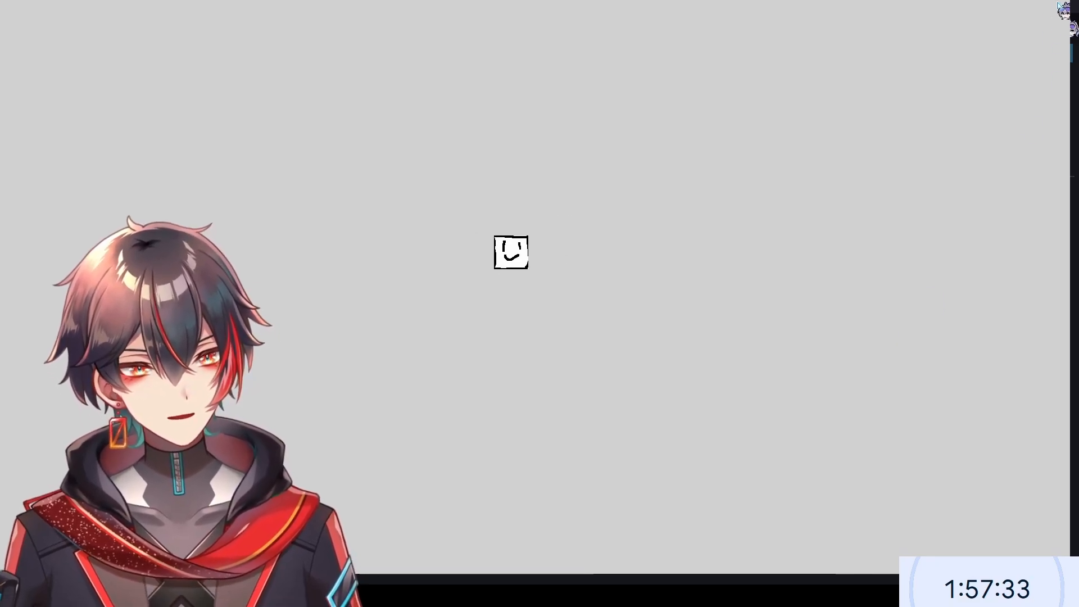
{"action": "key", "text": "Left"}
{"action": "key", "text": "Up"}
{"action": "key", "text": "Right"}
{"action": "key", "text": "s"}
{"action": "key", "text": "w"}
{"action": "left_click", "coordinate": [1063, 6]}
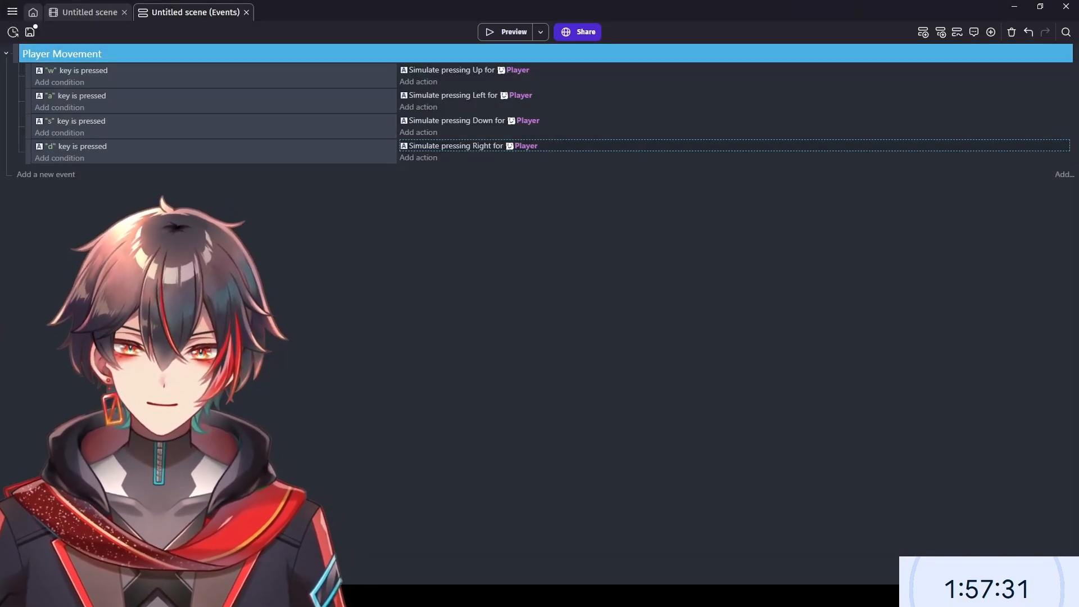
- Search the behaviors for camera and add the Smooth Camera behavior to the Player object
{"action": "left_click", "coordinate": [72, 13]}
{"action": "double_click", "coordinate": [805, 135]}
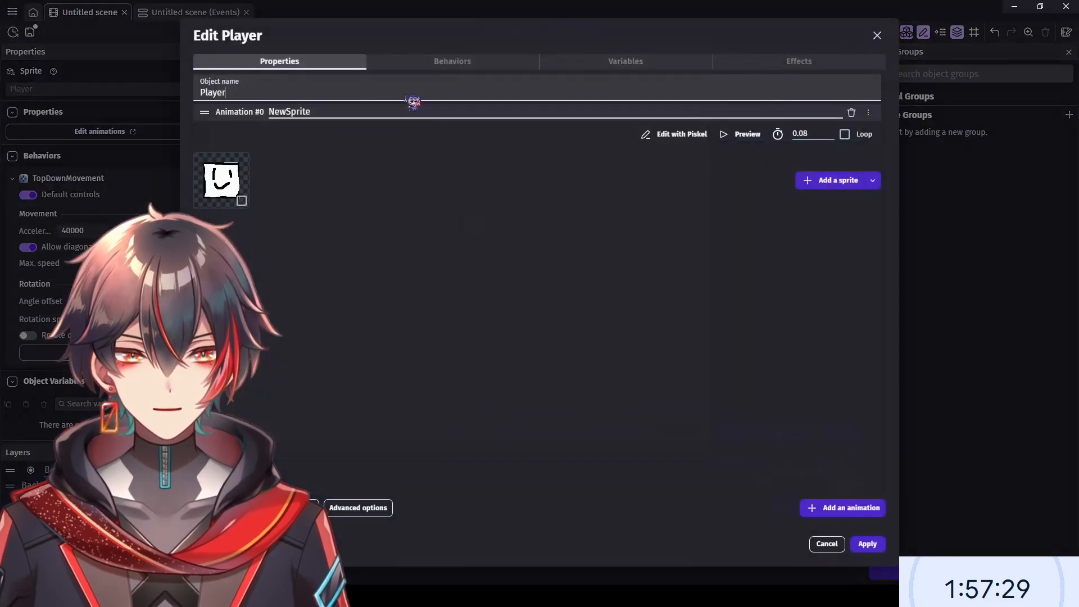
{"action": "left_click", "coordinate": [453, 61]}
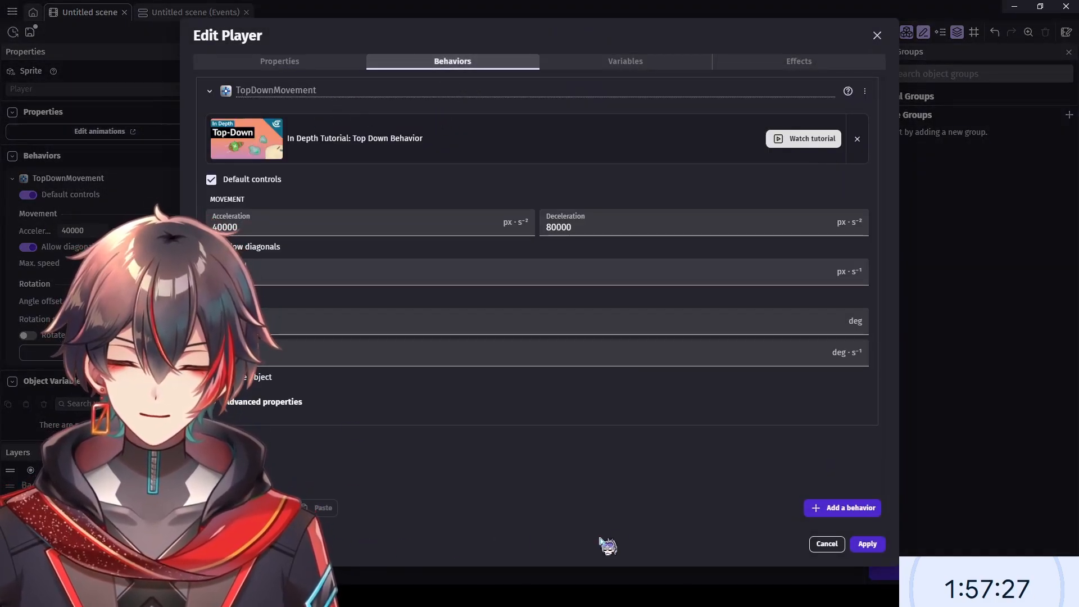
{"action": "left_click", "coordinate": [840, 511]}
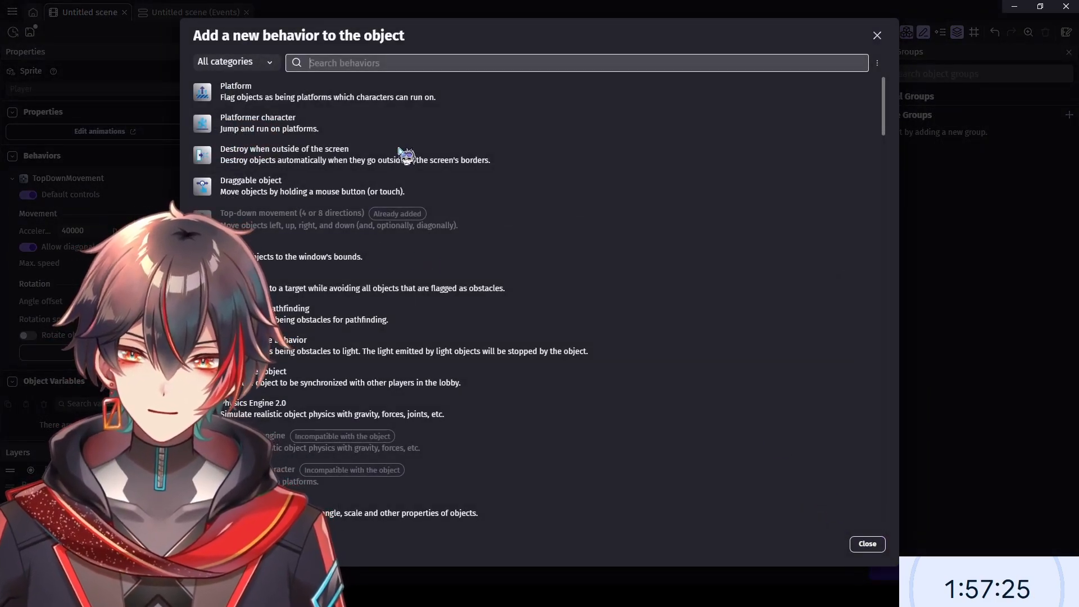
{"action": "type", "text": "camera"}
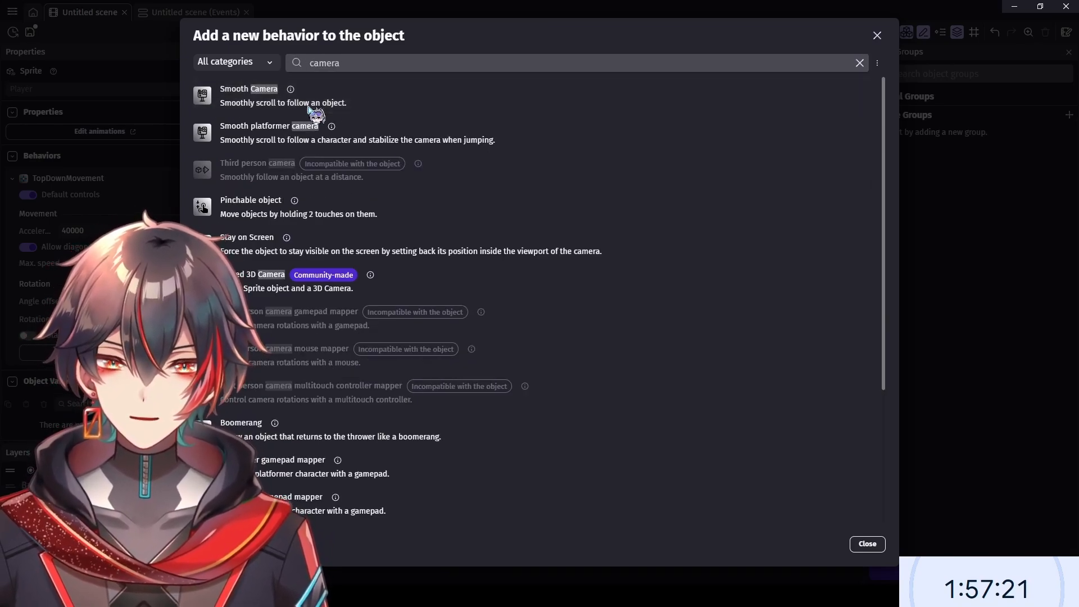
{"action": "left_click", "coordinate": [336, 98]}
{"action": "left_click", "coordinate": [332, 95]}
{"action": "left_click", "coordinate": [213, 90]}
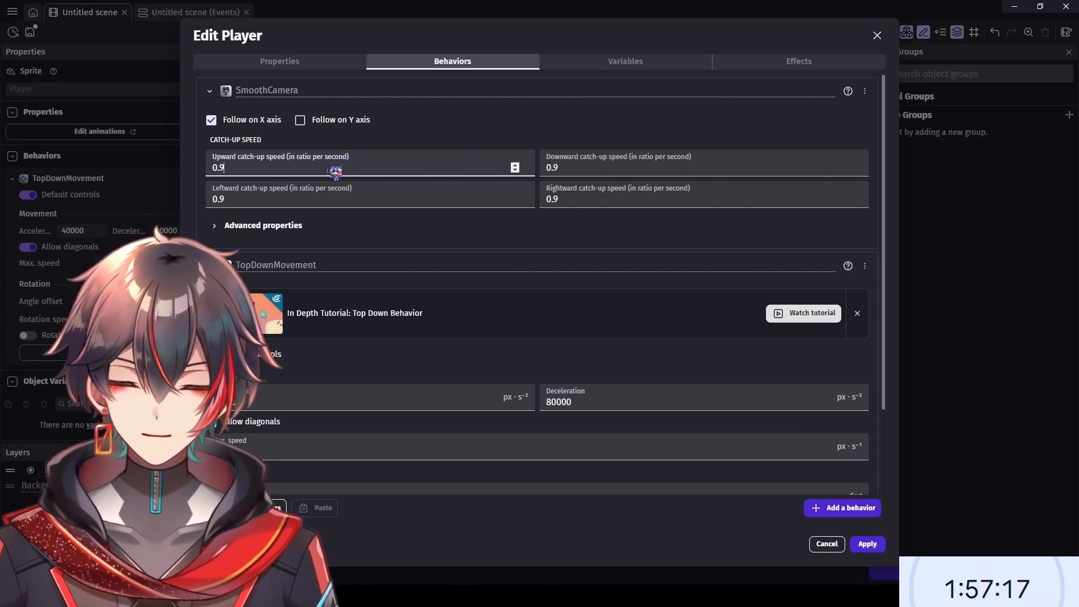
- Set all four SmoothCamera catch-up speeds to 0.99, enable Follow on Y axis, and apply the changes
{"action": "left_click", "coordinate": [365, 167]}
{"action": "type", "text": "9"}
{"action": "left_click", "coordinate": [393, 199]}
{"action": "type", "text": "9"}
{"action": "left_click", "coordinate": [614, 168]}
{"action": "type", "text": "9"}
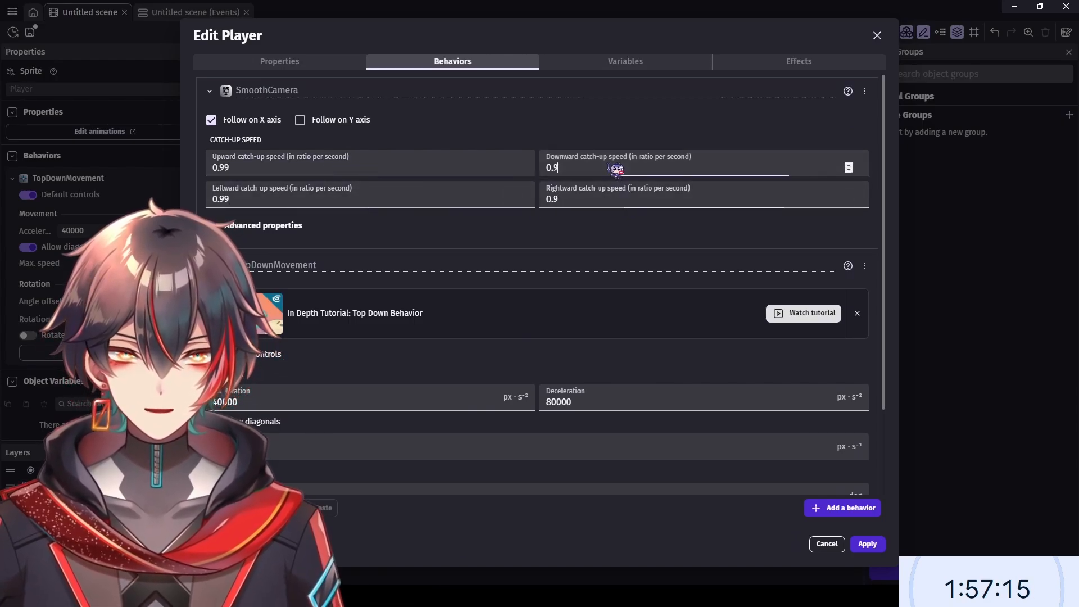
{"action": "left_click", "coordinate": [607, 199]}
{"action": "type", "text": "9"}
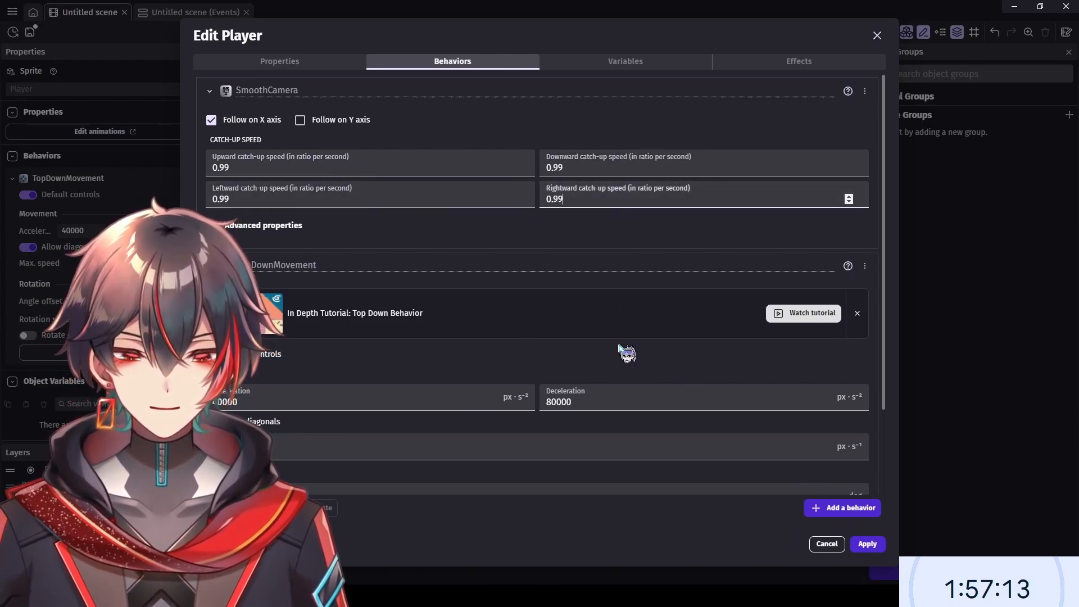
{"action": "left_click", "coordinate": [300, 120]}
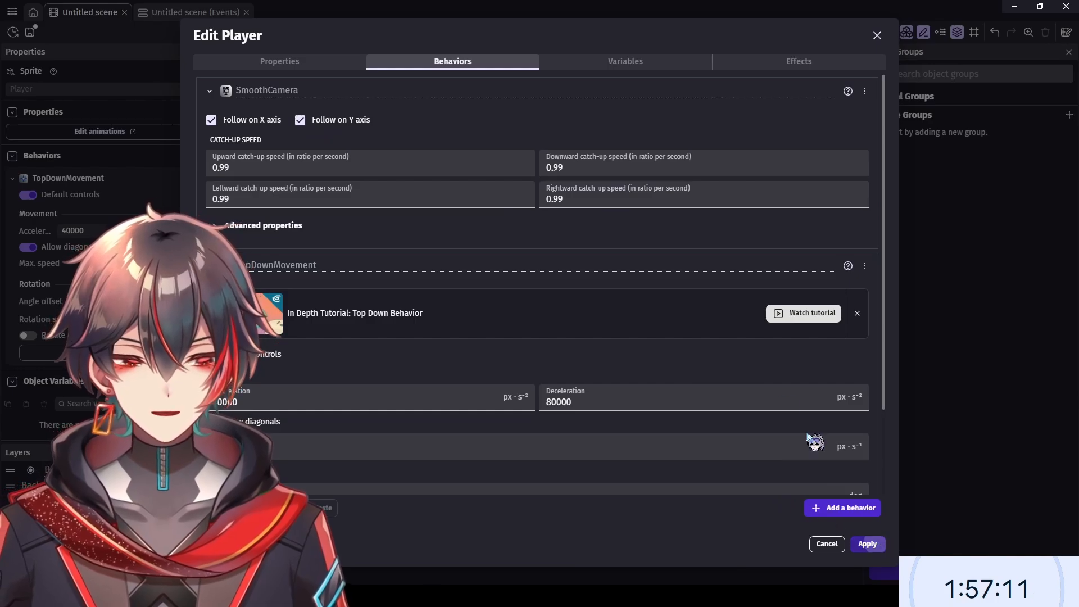
{"action": "left_click", "coordinate": [867, 544]}
- Preview the scene to test how the camera follows the moving Player, and close the preview
{"action": "left_click", "coordinate": [495, 32]}
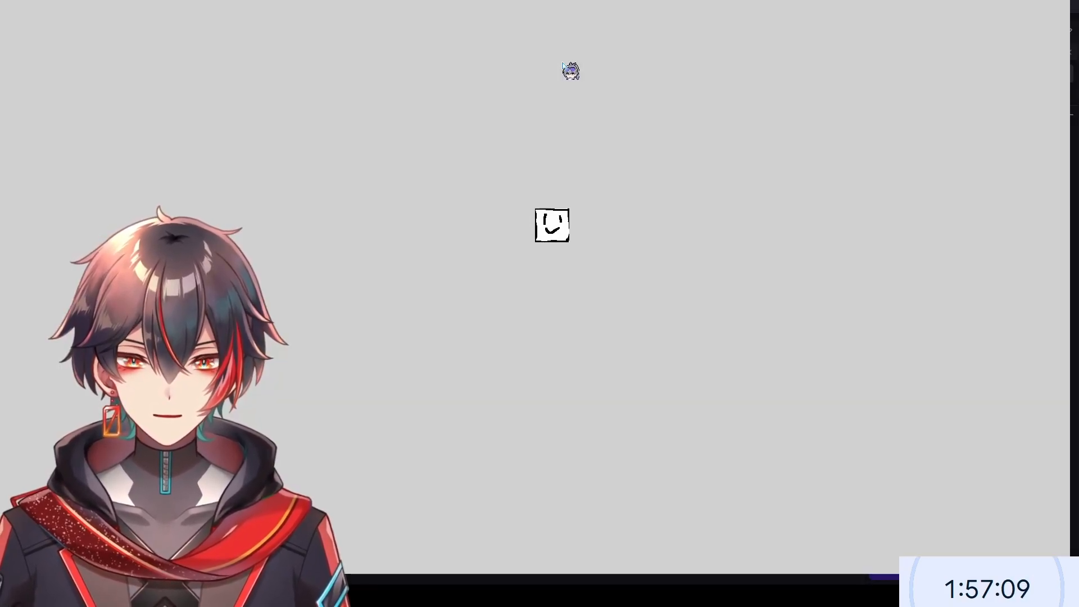
{"action": "key", "text": "Right"}
{"action": "key", "text": "Down"}
{"action": "key", "text": "Left"}
{"action": "key", "text": "Up"}
{"action": "left_click", "coordinate": [1063, 8]}
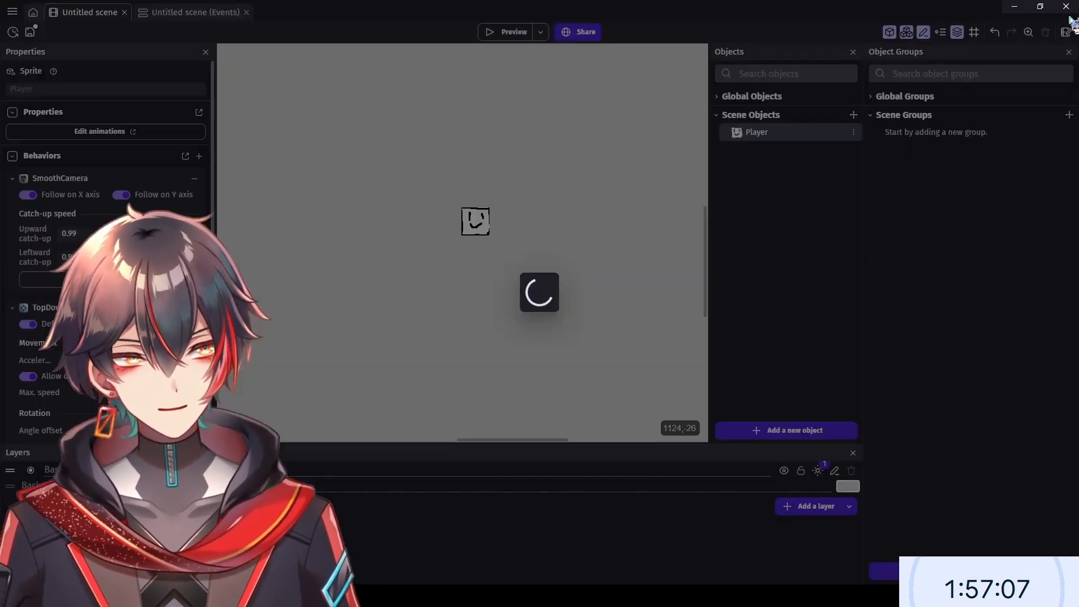
- Set all four SmoothCamera catch-up speeds of the Player to 0.95 and apply the changes
{"action": "double_click", "coordinate": [759, 133]}
{"action": "left_click", "coordinate": [503, 63]}
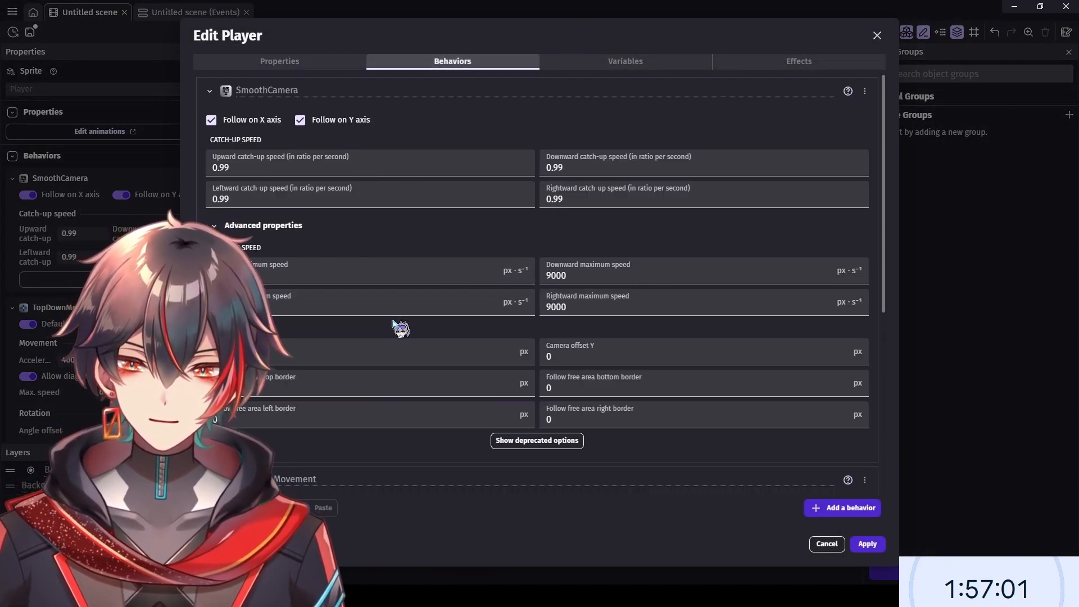
{"action": "scroll", "coordinate": [406, 321], "scroll_direction": "down", "scroll_amount": 1}
{"action": "scroll", "coordinate": [404, 303], "scroll_direction": "up", "scroll_amount": 1}
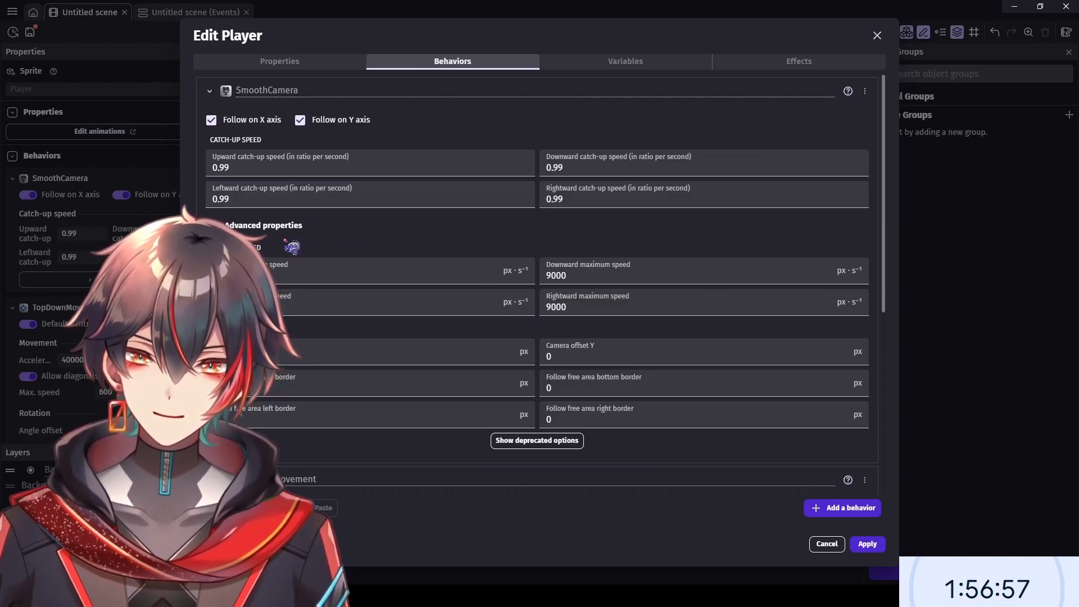
{"action": "left_click", "coordinate": [259, 169]}
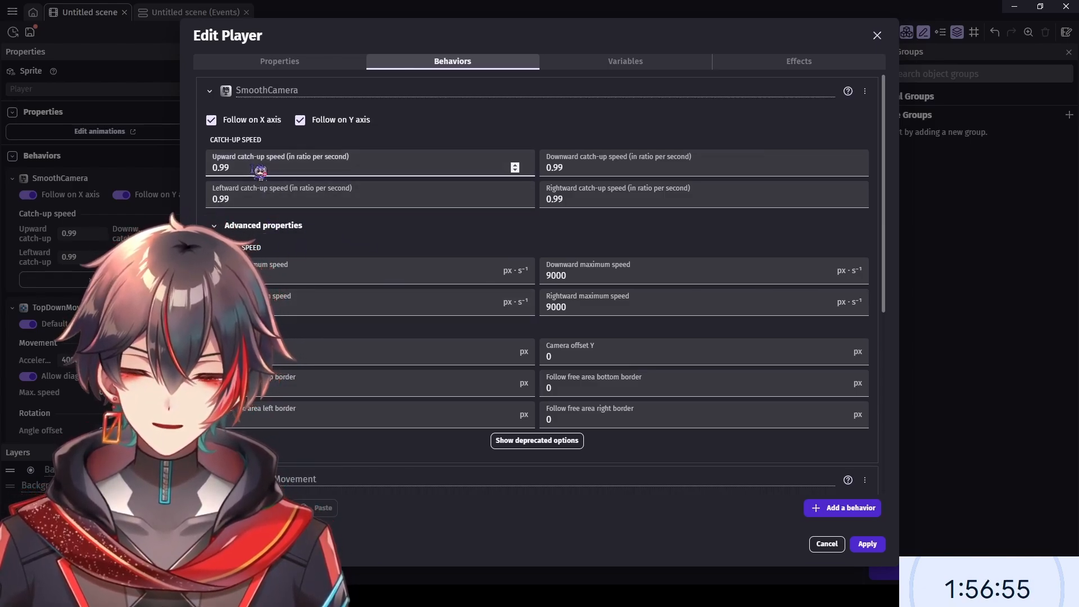
{"action": "left_click", "coordinate": [272, 200]}
{"action": "left_click", "coordinate": [260, 173]}
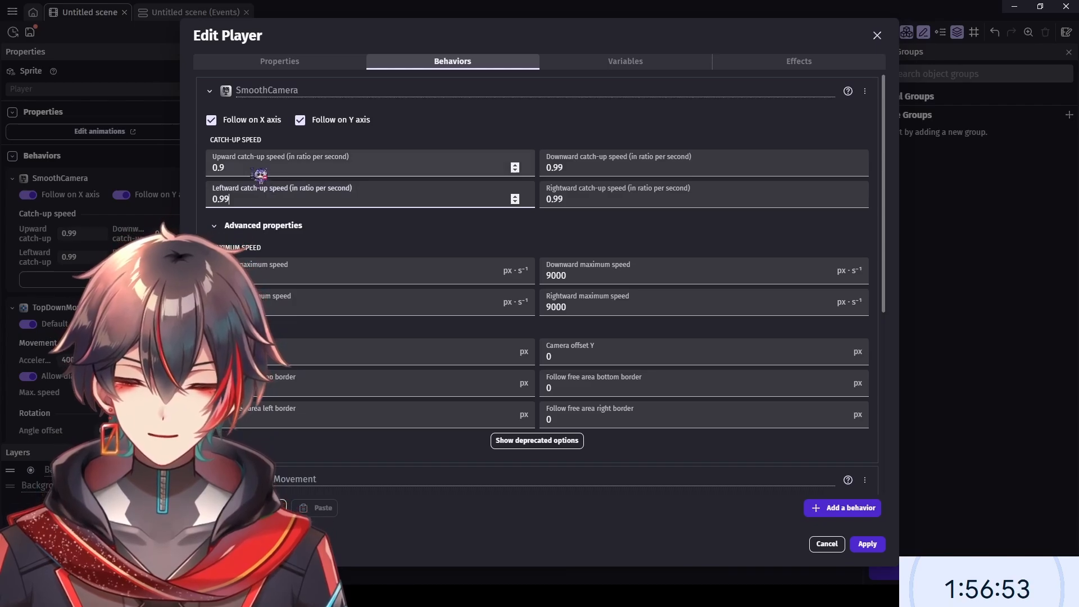
{"action": "type", "text": "95"}
{"action": "left_click", "coordinate": [273, 202]}
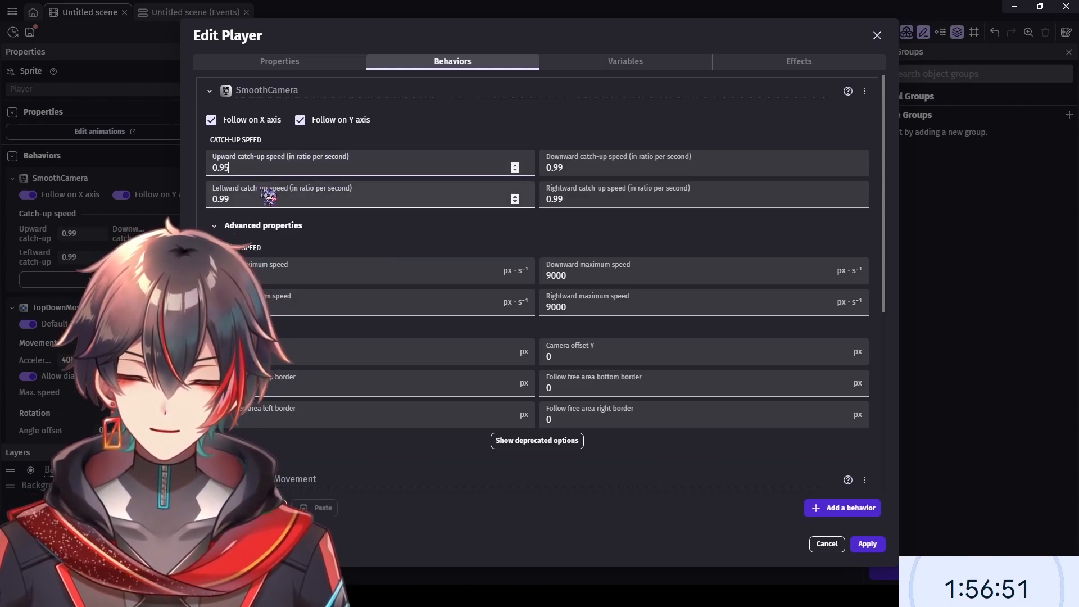
{"action": "left_click", "coordinate": [625, 200]}
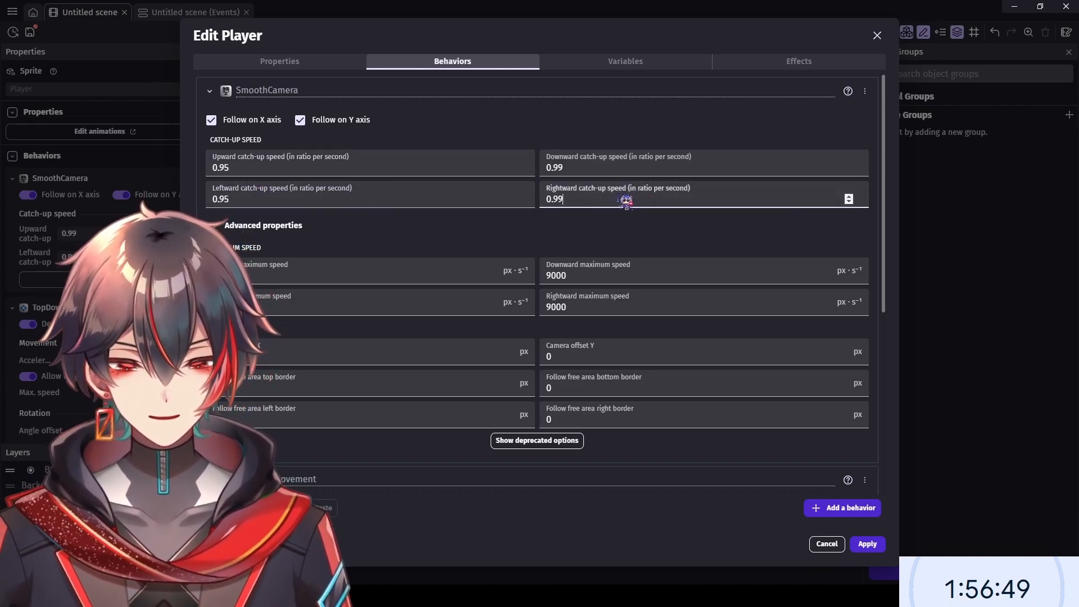
{"action": "left_click", "coordinate": [616, 169]}
{"action": "key", "text": "BackSpace"}
{"action": "type", "text": "5"}
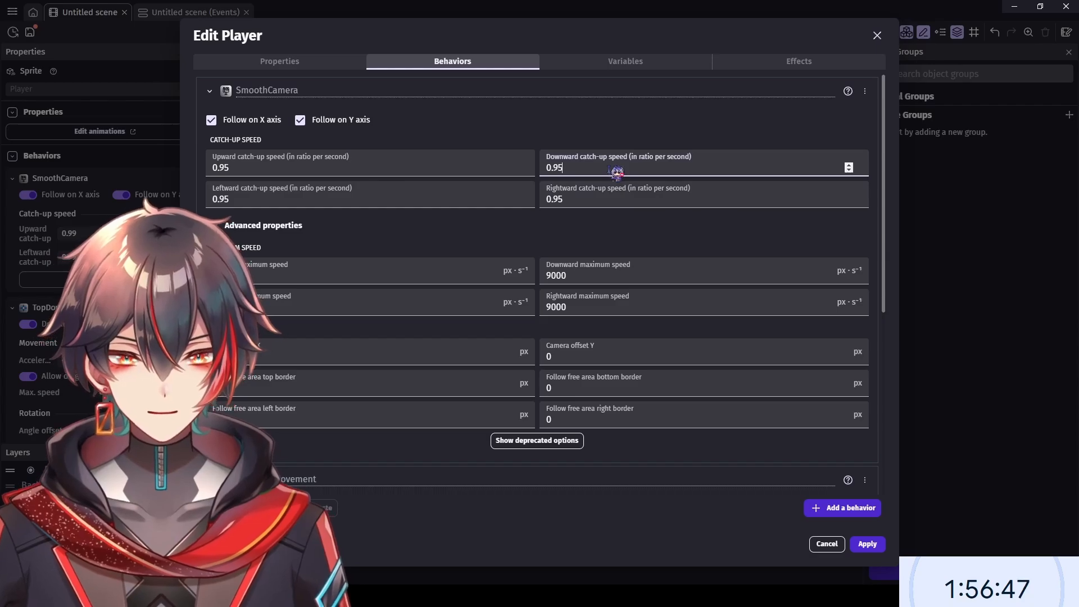
{"action": "left_click", "coordinate": [378, 281]}
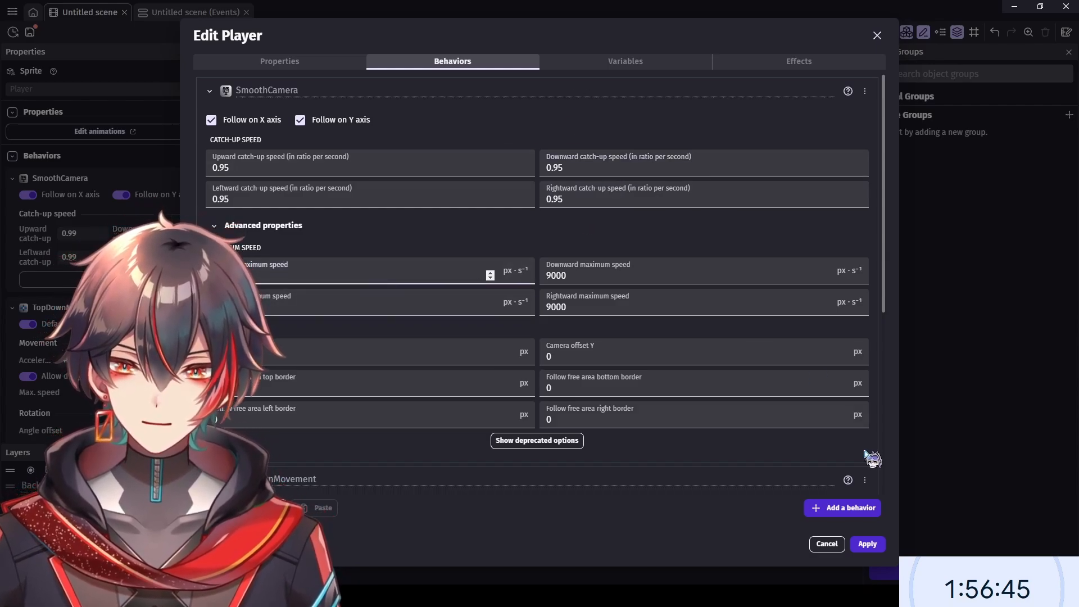
{"action": "left_click", "coordinate": [868, 545]}
- Preview the scene to test the camera, close the preview, and check the Player Movement events
{"action": "left_click", "coordinate": [521, 33]}
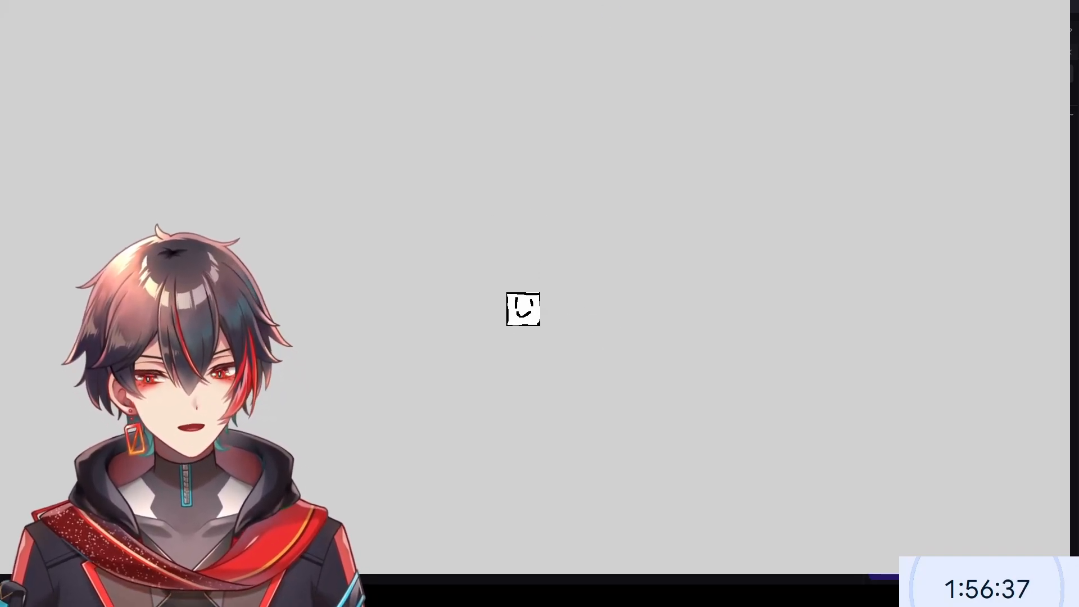
{"action": "left_click", "coordinate": [1049, 2]}
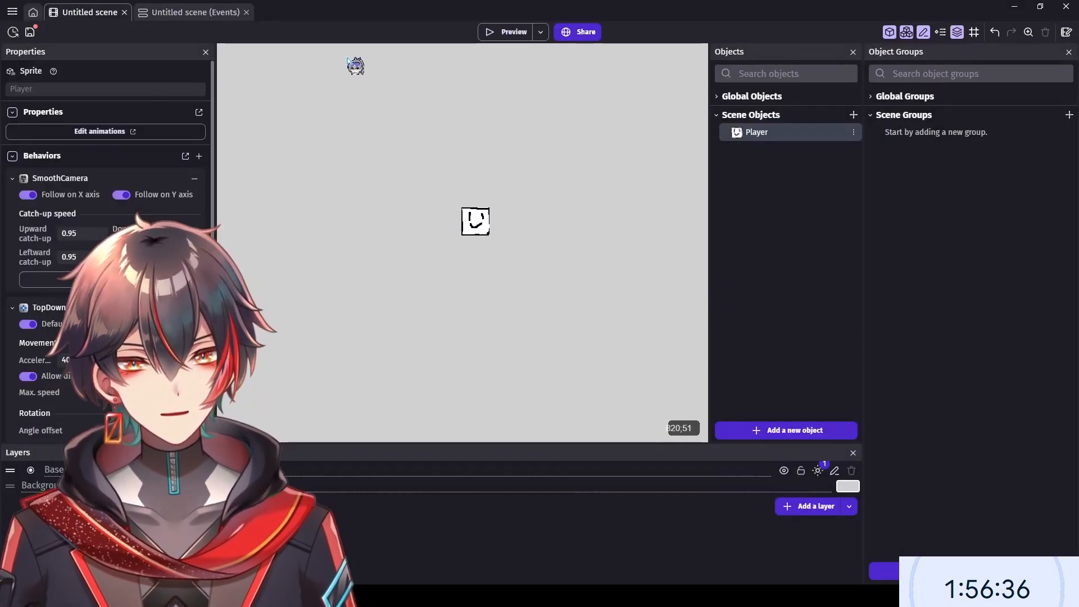
{"action": "left_click", "coordinate": [170, 14]}
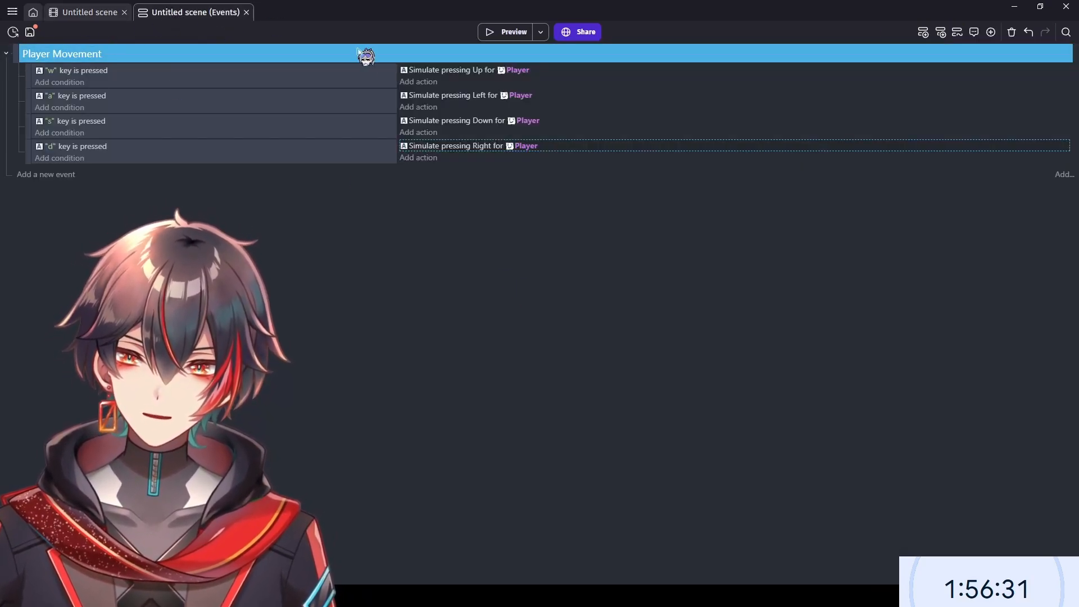
{"action": "left_click", "coordinate": [84, 12]}
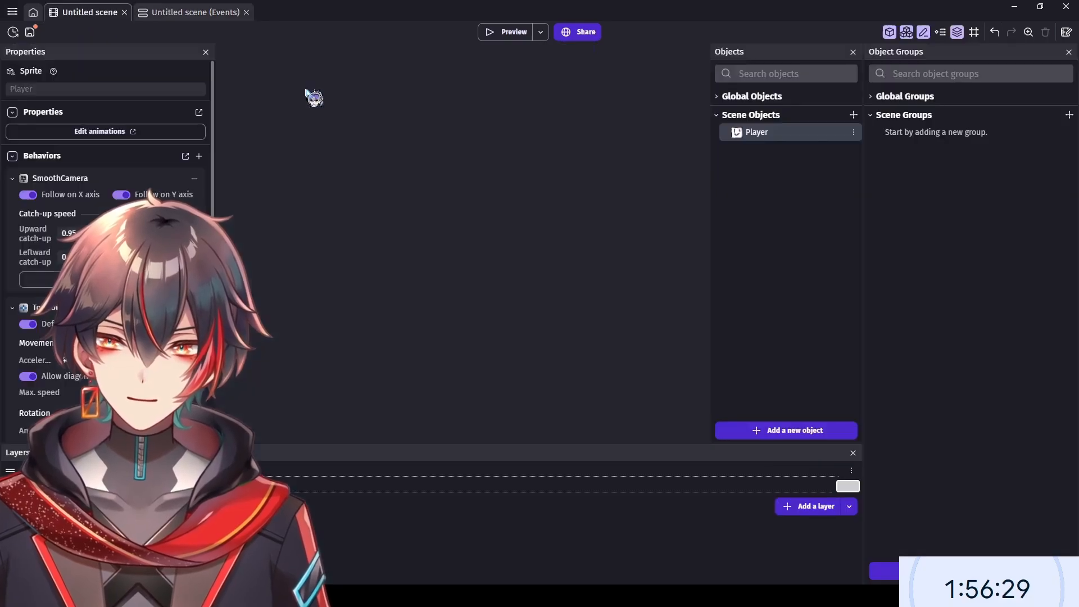
- Reposition the Player slightly inside the scene frame and save the project
{"action": "scroll", "coordinate": [636, 254], "scroll_direction": "down", "scroll_amount": 5}
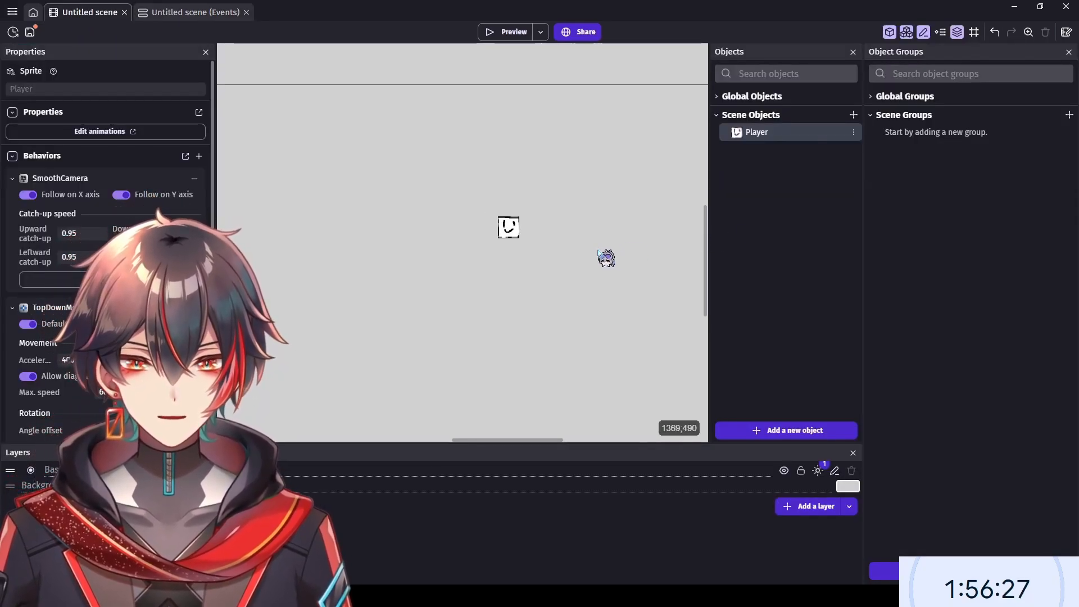
{"action": "mouse_move", "coordinate": [511, 442]}
{"action": "left_mouse_down"}
{"action": "mouse_move", "coordinate": [548, 444]}
{"action": "mouse_move", "coordinate": [509, 443]}
{"action": "mouse_move", "coordinate": [526, 435]}
{"action": "left_mouse_up"}
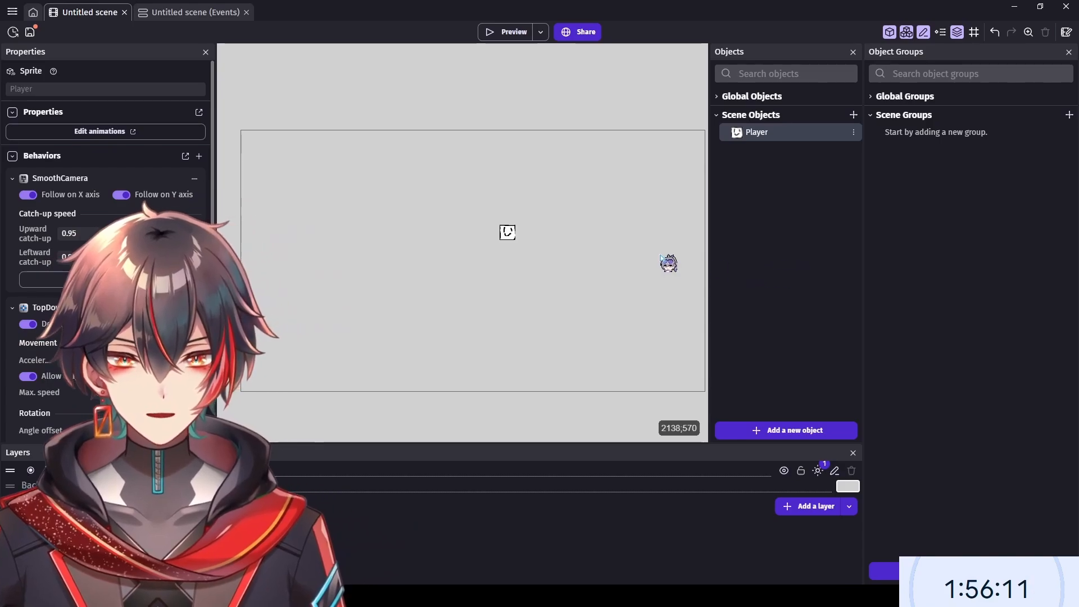
{"action": "left_click_drag", "start_coordinate": [507, 233], "coordinate": [589, 234]}
{"action": "left_click", "coordinate": [553, 238]}
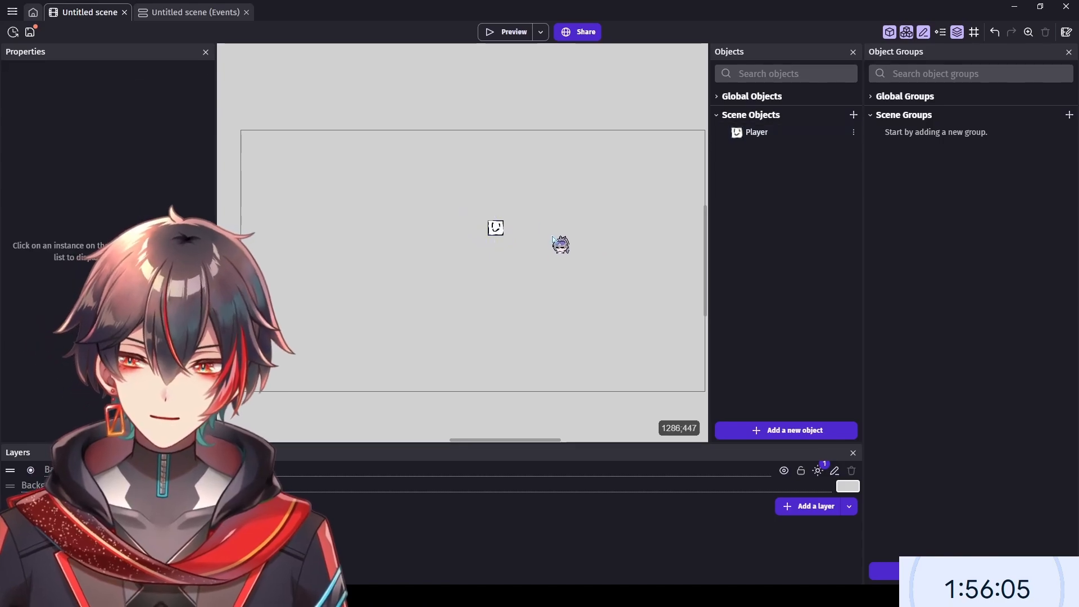
{"action": "key", "text": "ctrl+s"}
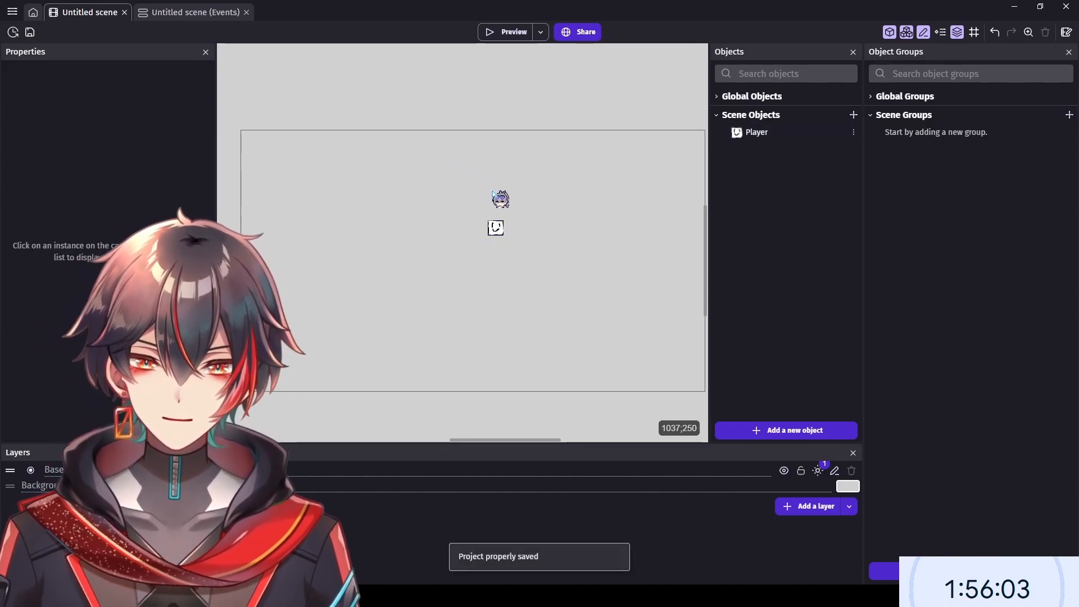
{"action": "left_click", "coordinate": [138, 15]}
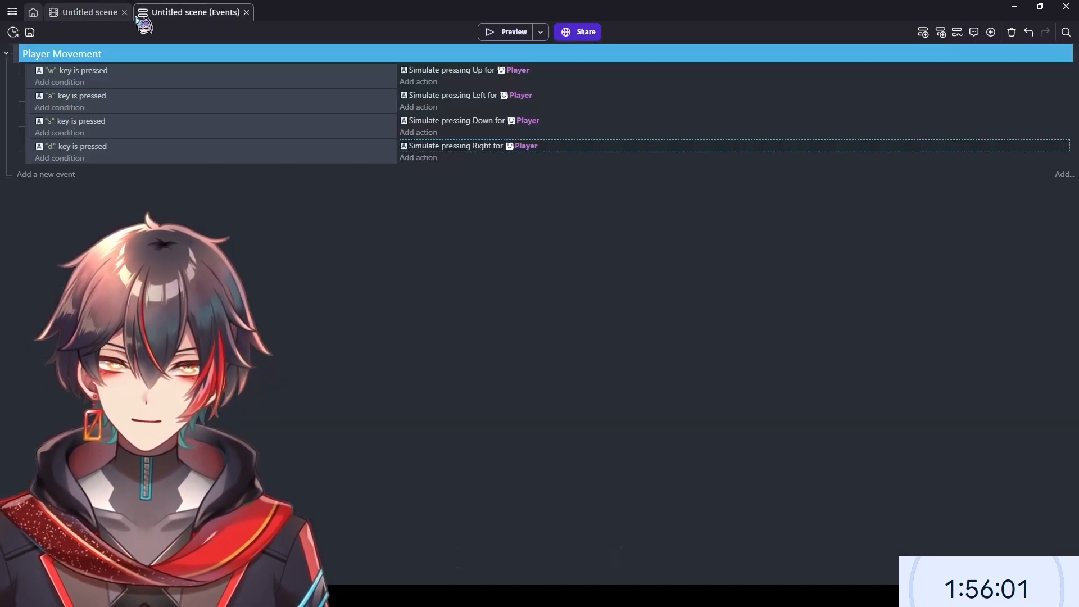
{"action": "left_click", "coordinate": [99, 13]}
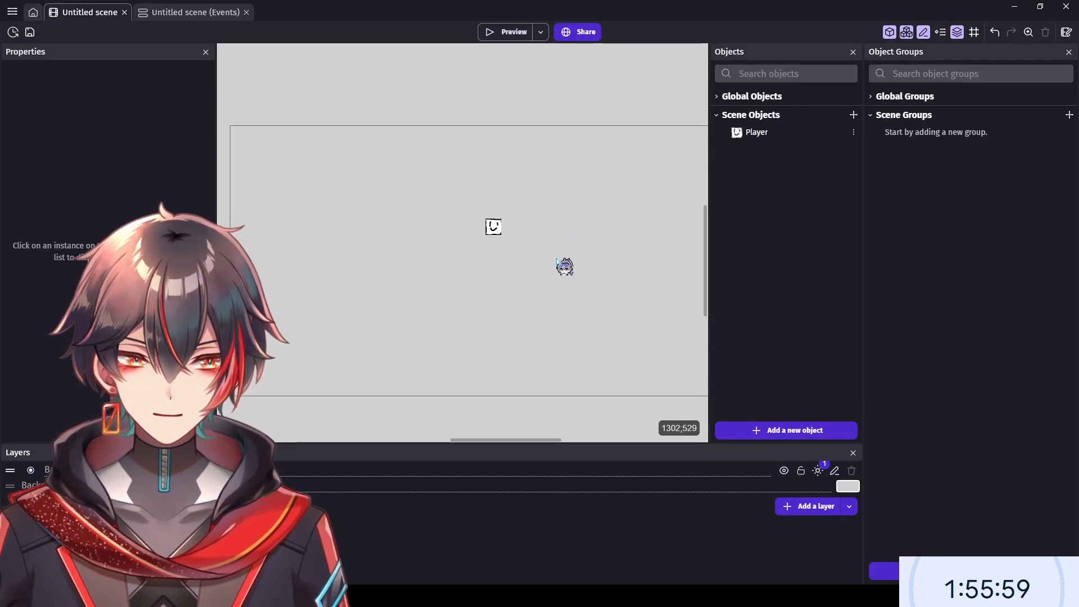
{"action": "scroll", "coordinate": [556, 259], "scroll_direction": "down", "scroll_amount": 1, "text": "ctrl"}
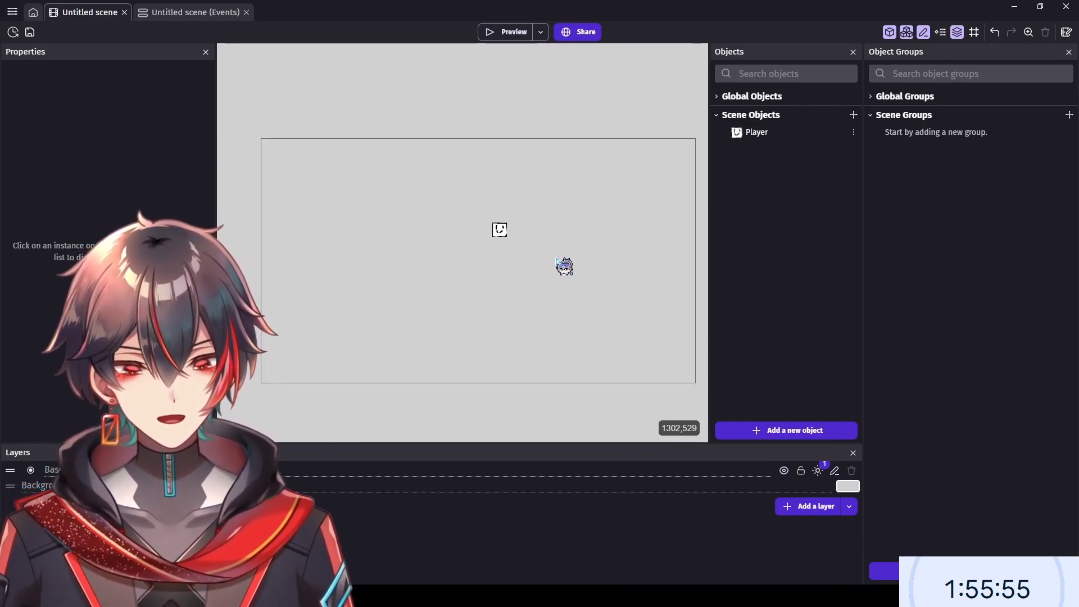
{"action": "scroll", "coordinate": [478, 271], "scroll_direction": "up", "scroll_amount": 1, "text": "ctrl"}
{"action": "scroll", "coordinate": [474, 272], "scroll_direction": "down", "scroll_amount": 1, "text": "ctrl"}
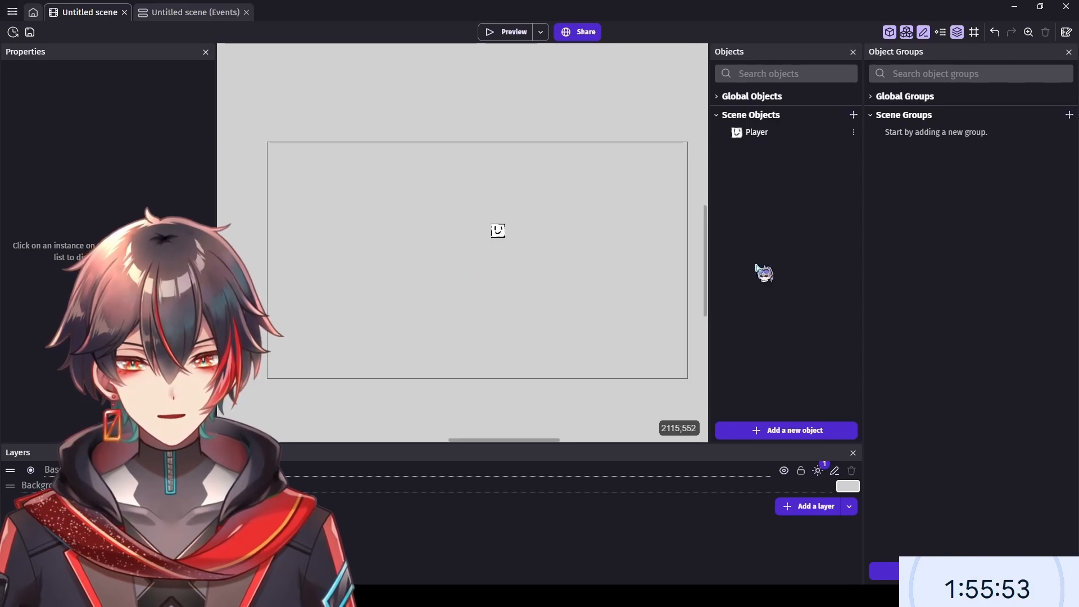
{"action": "scroll", "coordinate": [699, 282], "scroll_direction": "up", "scroll_amount": 2, "text": "ctrl"}
{"action": "scroll", "coordinate": [663, 275], "scroll_direction": "down", "scroll_amount": 3}
{"action": "scroll", "coordinate": [648, 270], "scroll_direction": "up", "scroll_amount": 2}
{"action": "scroll", "coordinate": [534, 269], "scroll_direction": "down", "scroll_amount": 1}
{"action": "scroll", "coordinate": [451, 266], "scroll_direction": "up", "scroll_amount": 4}
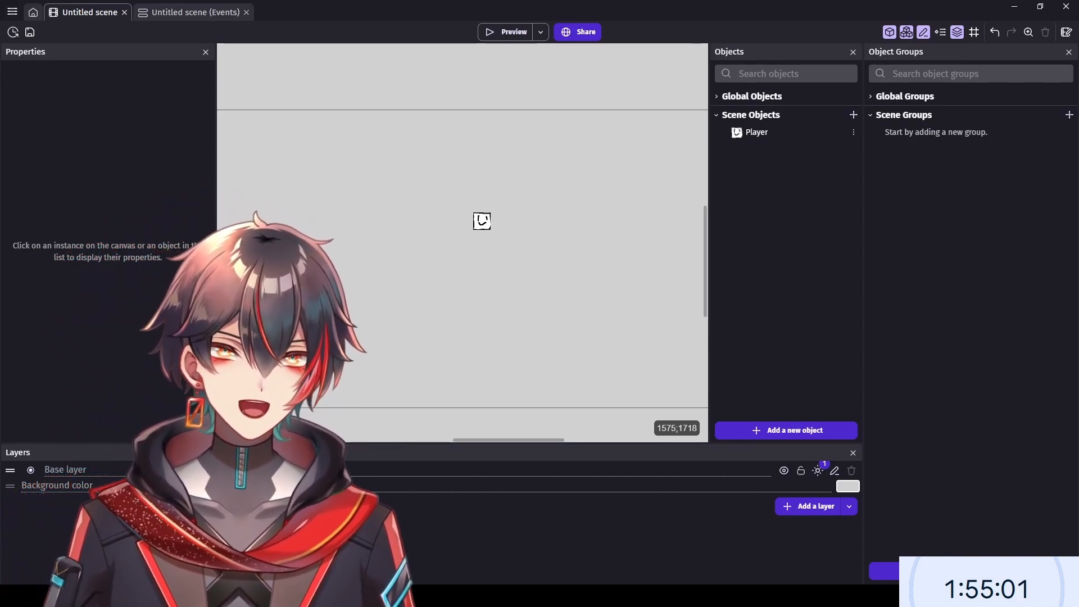
{"action": "scroll", "coordinate": [533, 260], "scroll_direction": "down", "scroll_amount": 2}
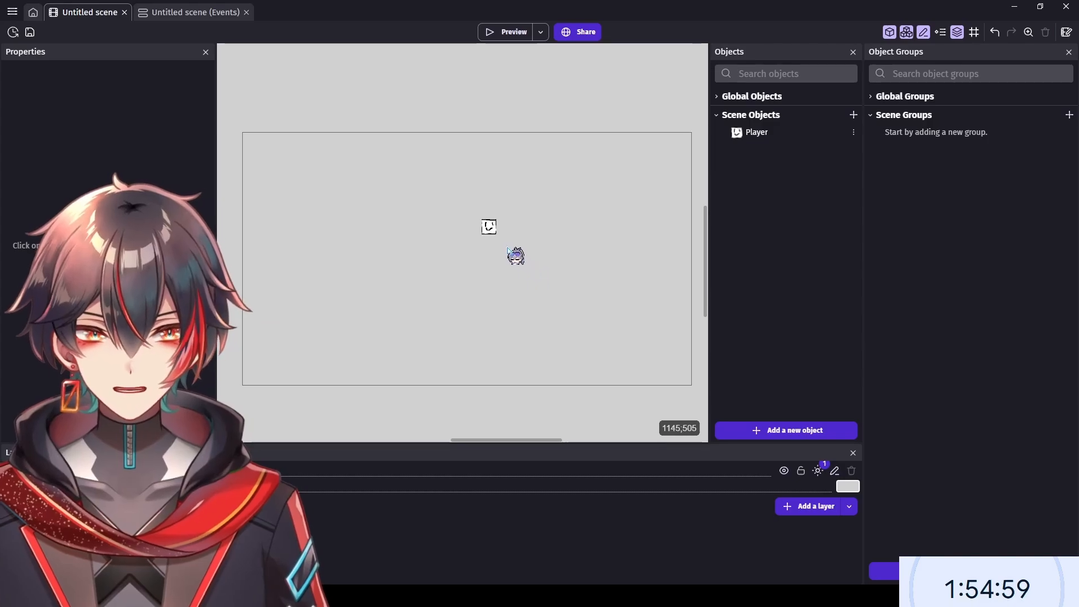
- Move the Player to about X 310, Y 410 near the left side of the scene frame and review its behaviors
{"action": "left_click_drag", "start_coordinate": [491, 229], "coordinate": [324, 238]}
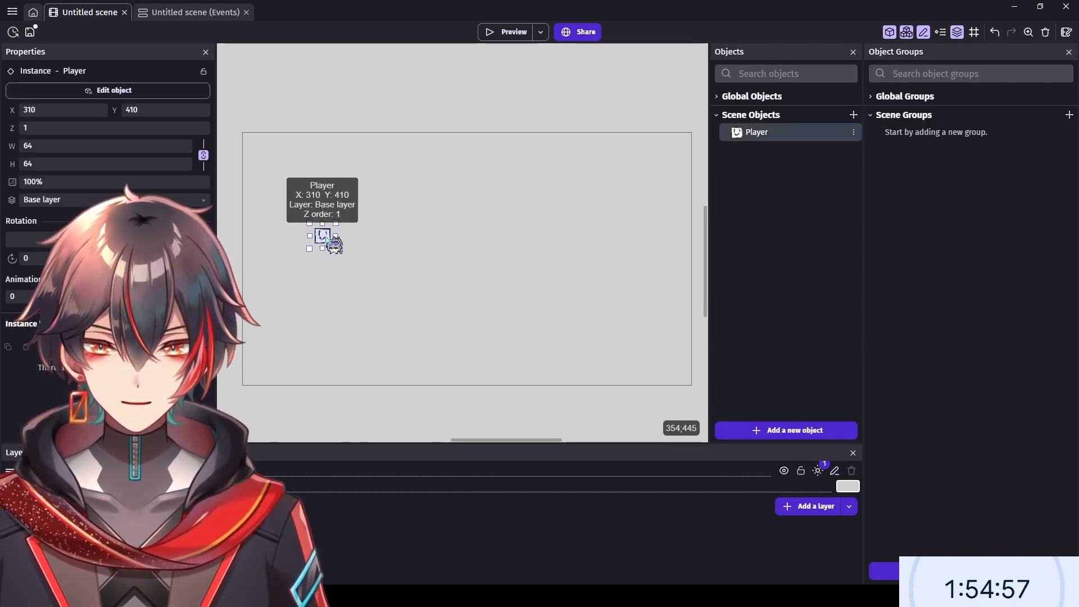
{"action": "double_click", "coordinate": [326, 239]}
{"action": "left_click", "coordinate": [447, 63]}
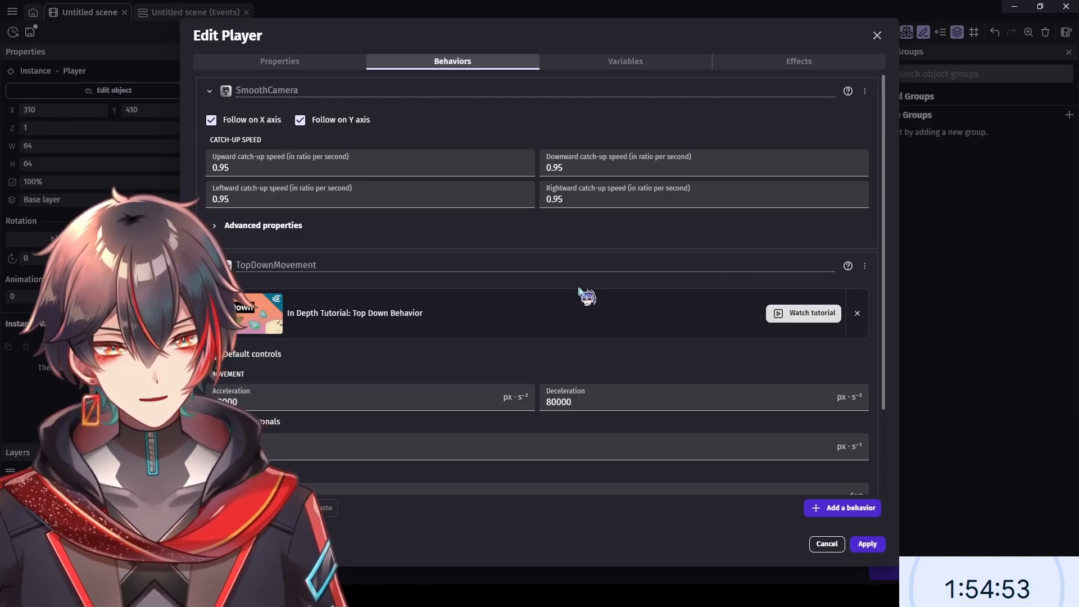
{"action": "scroll", "coordinate": [584, 295], "scroll_direction": "down", "scroll_amount": 3}
{"action": "left_click", "coordinate": [868, 544]}
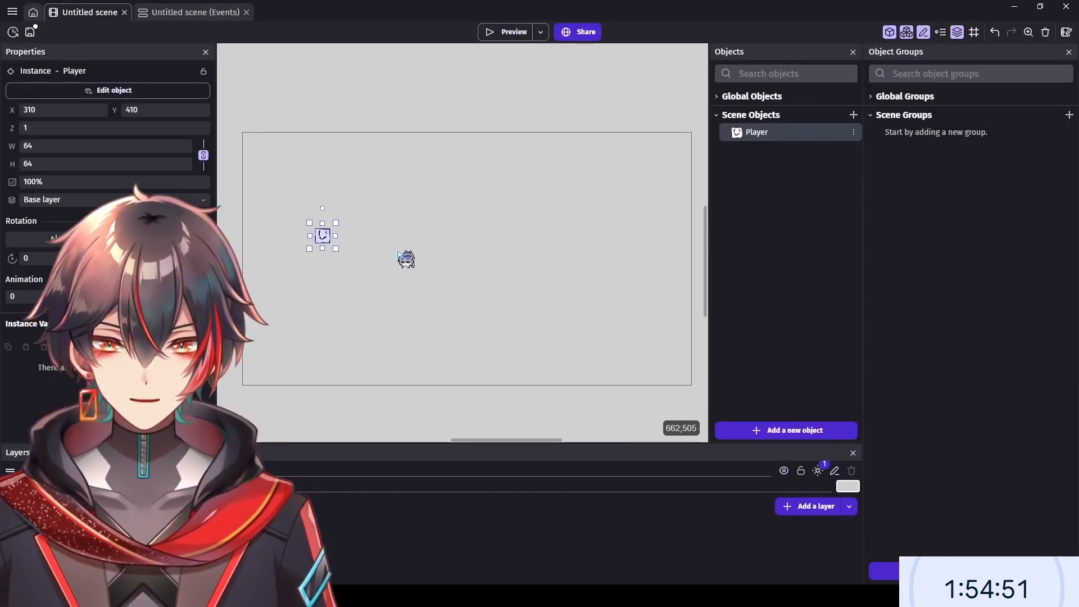
- Shift the Player slightly further left and down inside the scene frame, and deselect it
{"action": "left_click", "coordinate": [407, 258]}
{"action": "scroll", "coordinate": [407, 258], "scroll_direction": "up", "scroll_amount": 1}
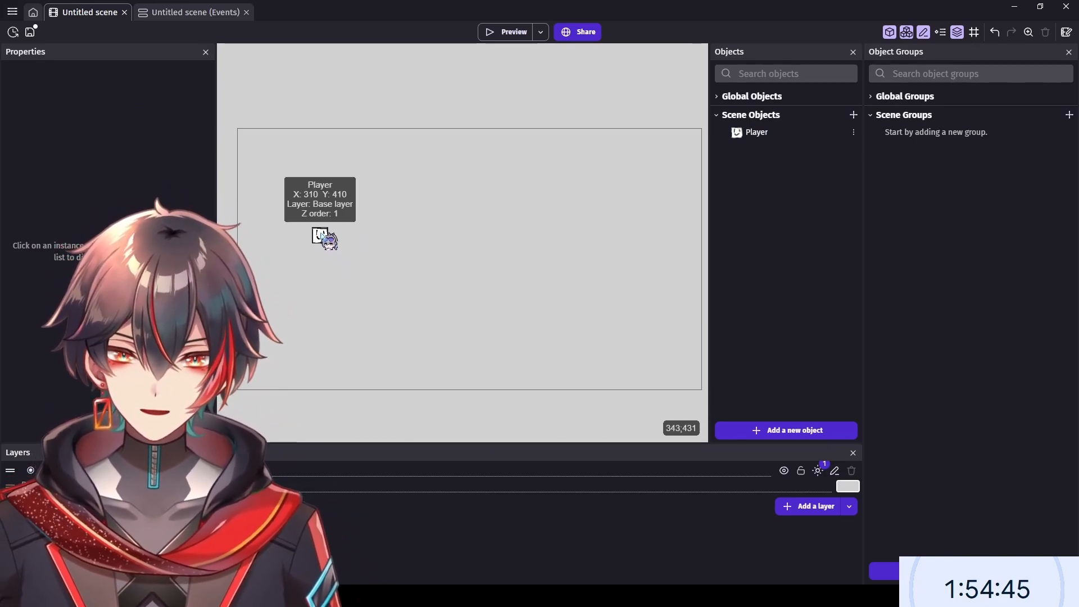
{"action": "left_click_drag", "start_coordinate": [325, 236], "coordinate": [312, 245]}
{"action": "left_click", "coordinate": [359, 270]}
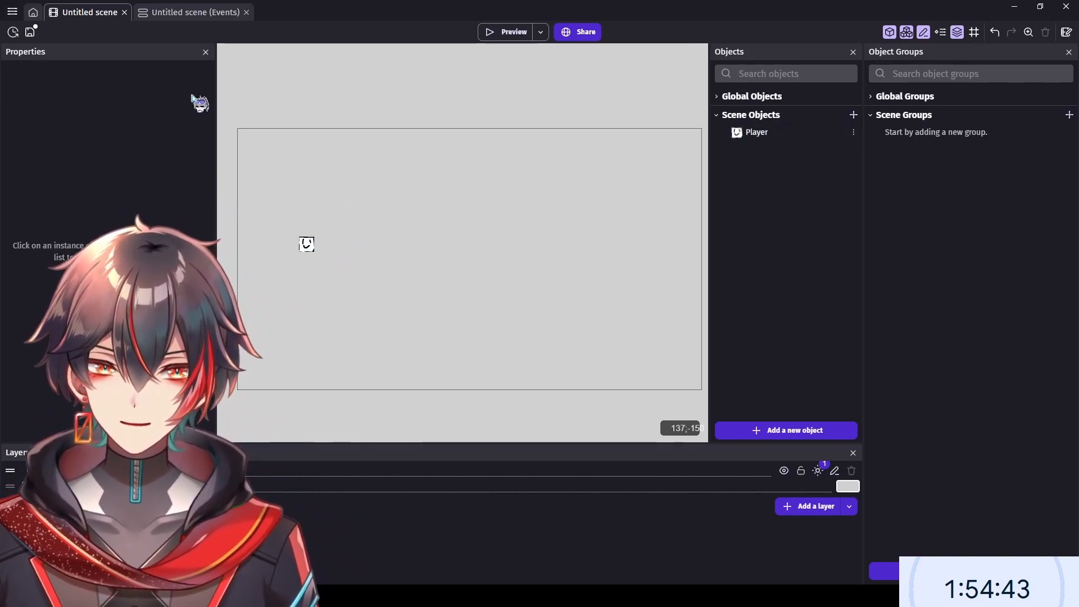
- Create a new Sprite object named brick and import the plain brick-colored image as its animation
{"action": "left_click", "coordinate": [778, 429]}
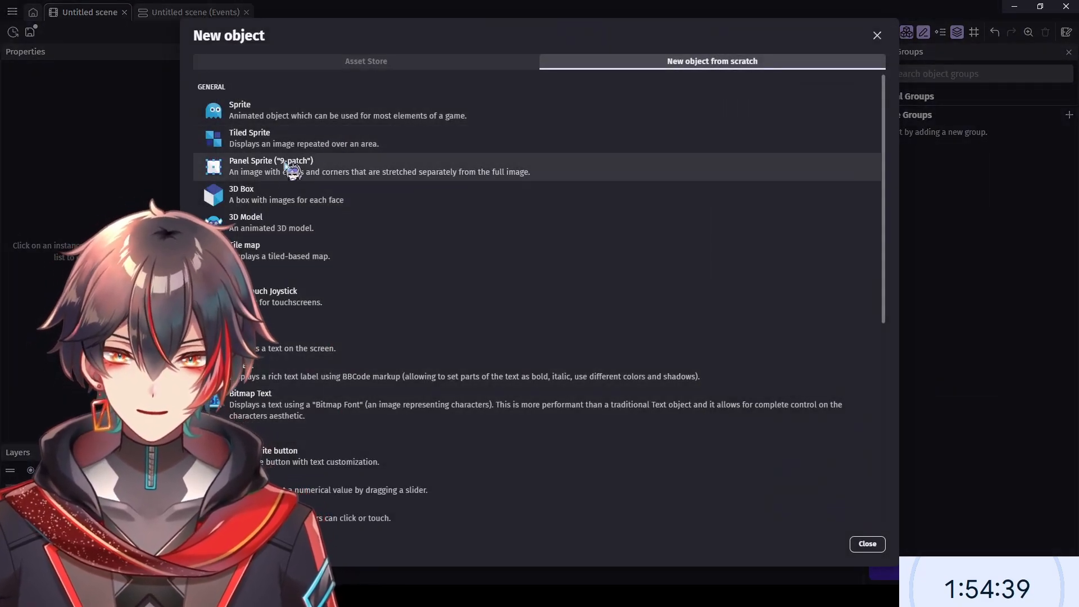
{"action": "left_click", "coordinate": [320, 114]}
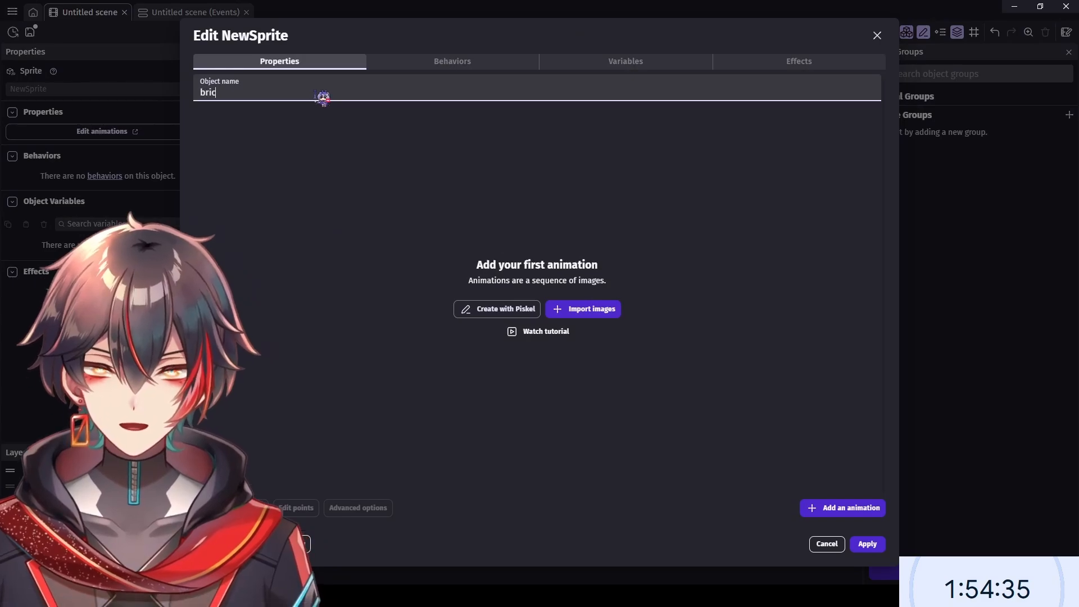
{"action": "left_click", "coordinate": [867, 543]}
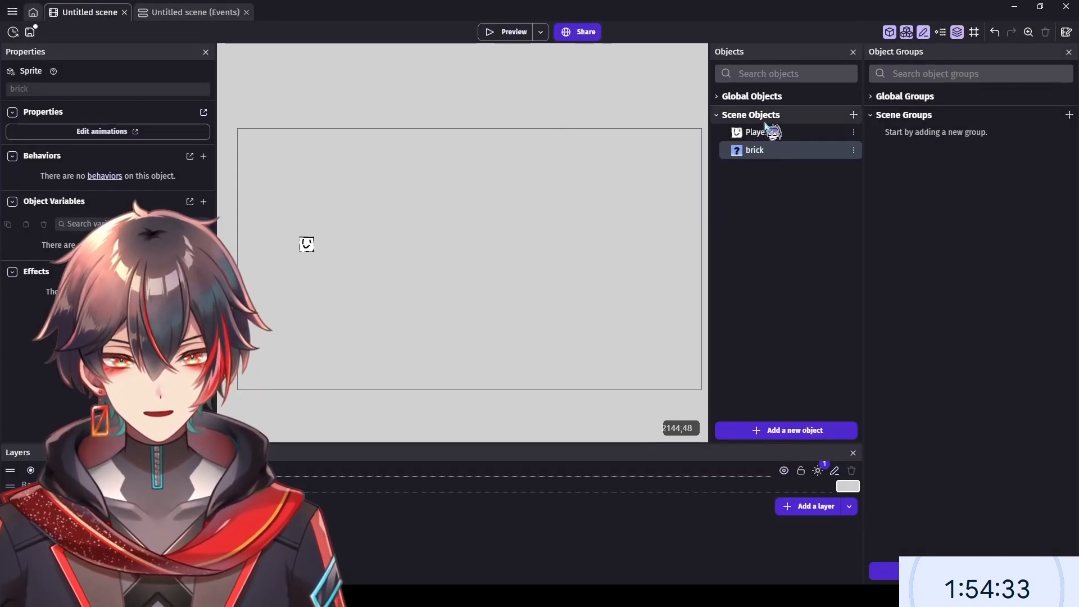
{"action": "double_click", "coordinate": [771, 156]}
{"action": "left_click", "coordinate": [576, 310]}
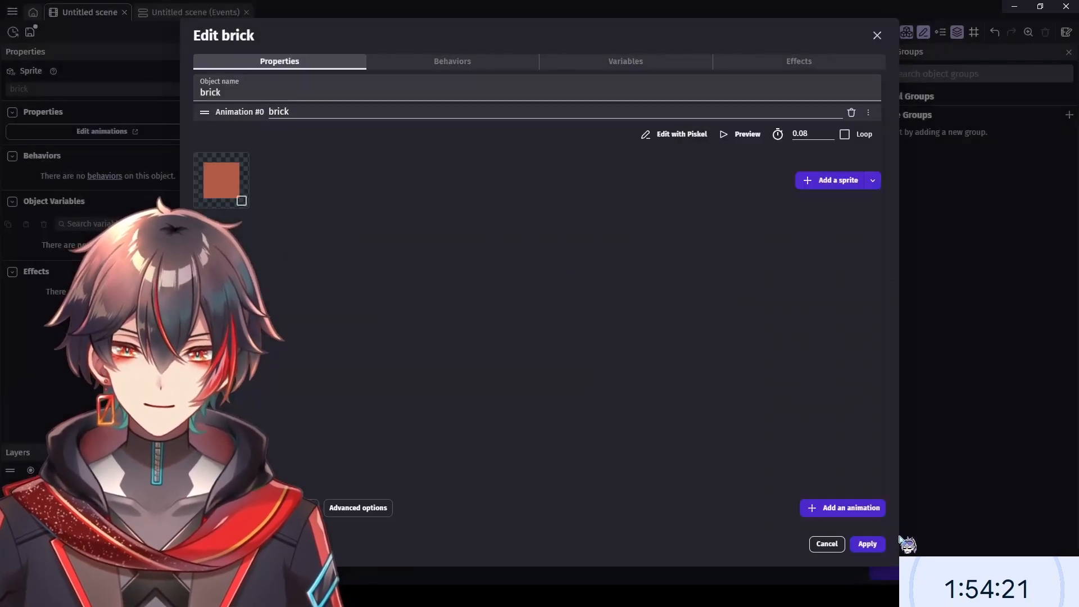
{"action": "left_click", "coordinate": [871, 544]}
- Place four brick instances stretched into walls about 64 px thick along the left, bottom, right and top edges of the scene frame
{"action": "left_click_drag", "start_coordinate": [843, 161], "coordinate": [236, 395]}
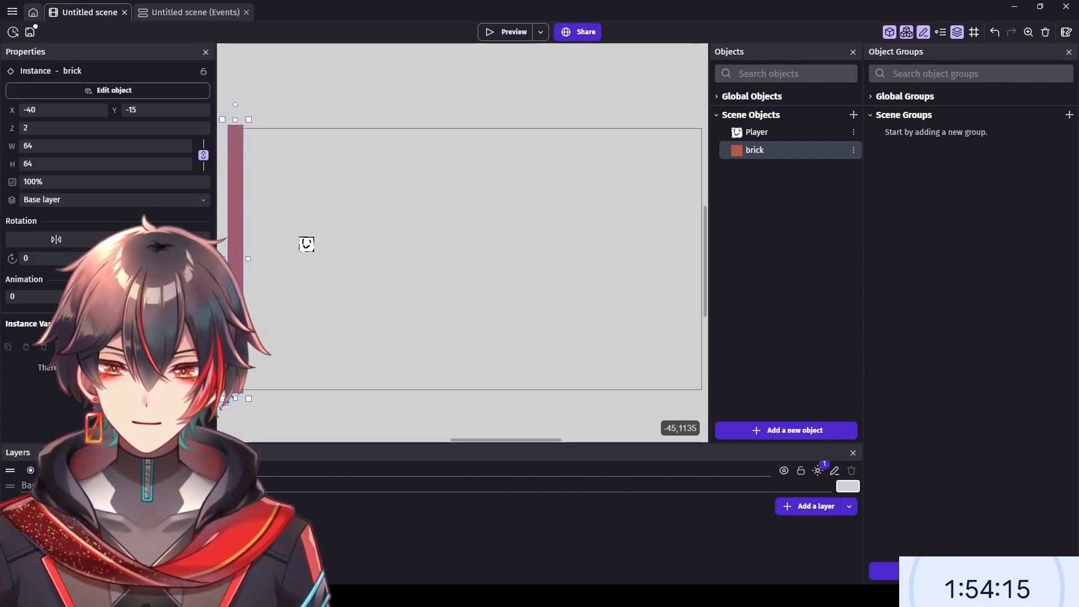
{"action": "left_click_drag", "start_coordinate": [771, 154], "coordinate": [719, 397]}
{"action": "left_click_drag", "start_coordinate": [801, 164], "coordinate": [692, 117]}
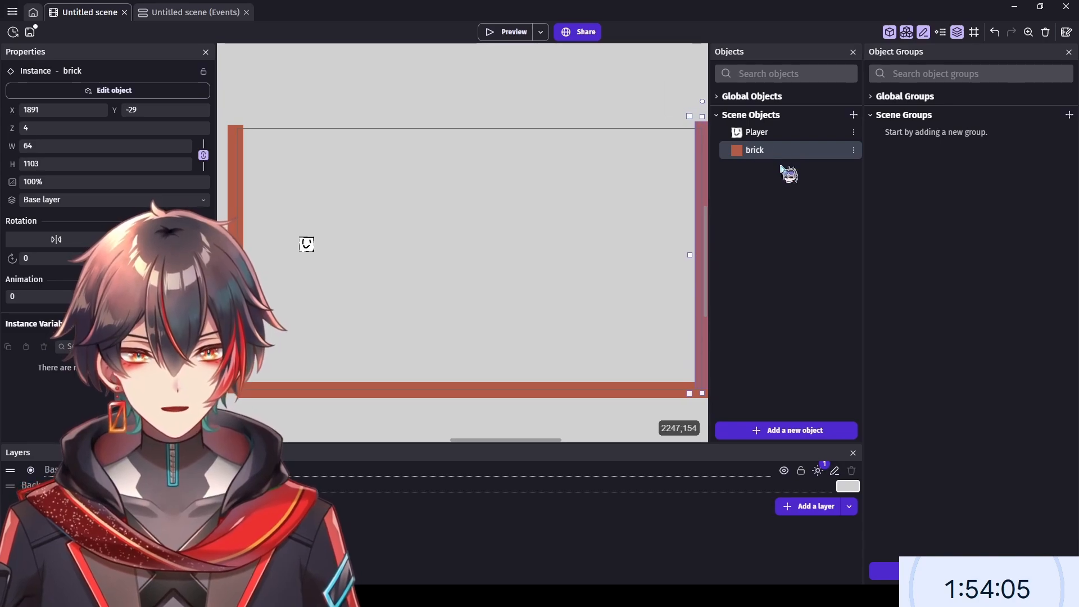
{"action": "left_click_drag", "start_coordinate": [779, 162], "coordinate": [222, 122]}
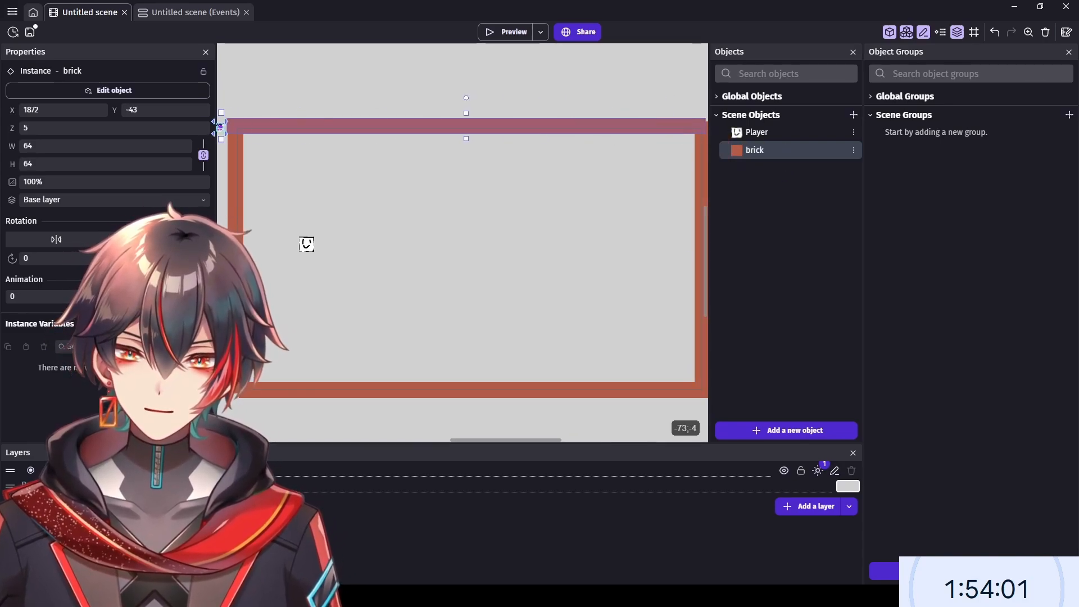
{"action": "left_click", "coordinate": [298, 106]}
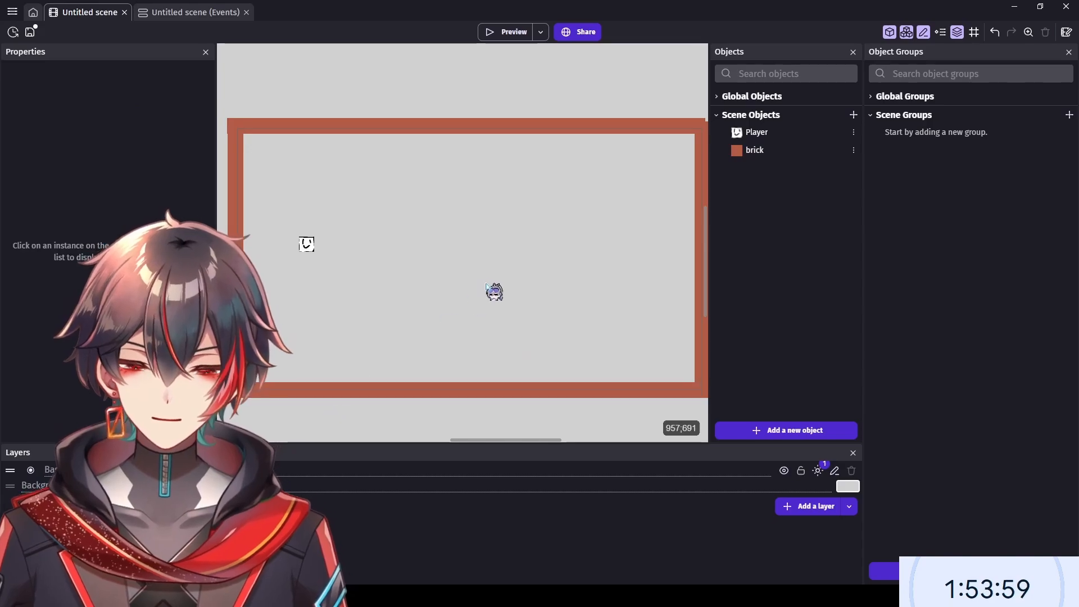
- Preview the game to check the brick walls around the Player, and close the preview
{"action": "left_click", "coordinate": [492, 33]}
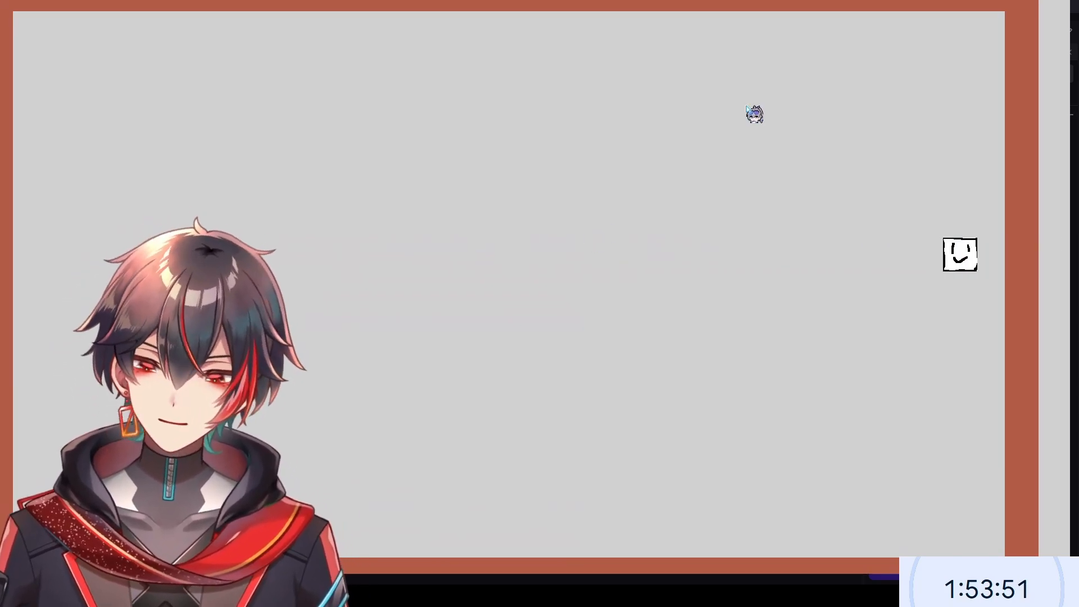
{"action": "left_click", "coordinate": [1034, 1]}
{"action": "left_click", "coordinate": [1070, 3]}
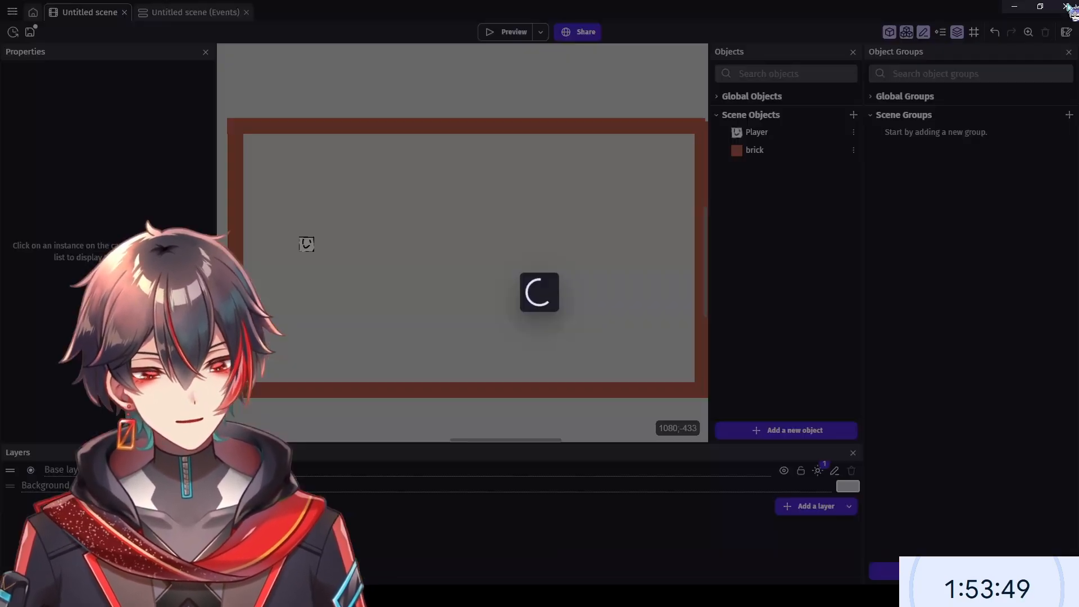
- In the game properties, set the resize mode to Extend width or height to fill screen (without cropping the game area) and maximum FPS to 0
{"action": "left_click", "coordinate": [12, 11]}
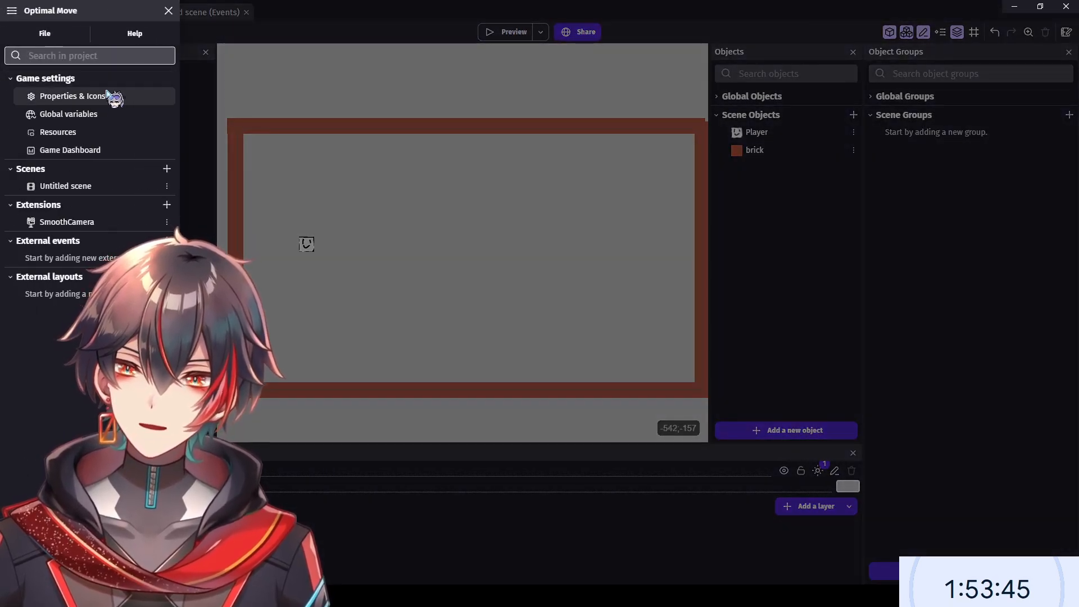
{"action": "left_click", "coordinate": [112, 96]}
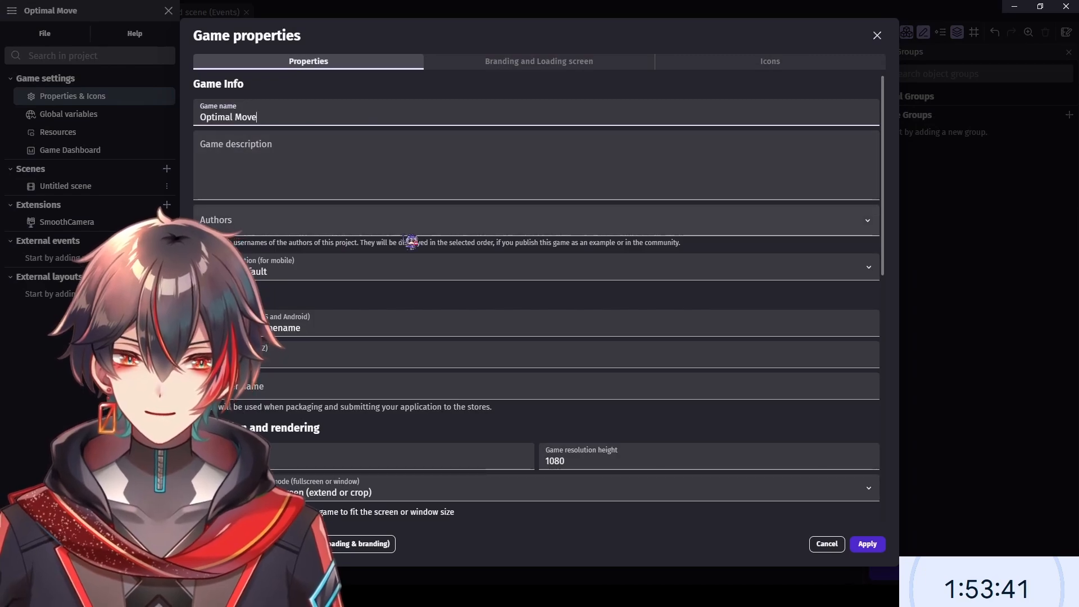
{"action": "scroll", "coordinate": [410, 242], "scroll_direction": "down", "scroll_amount": 5}
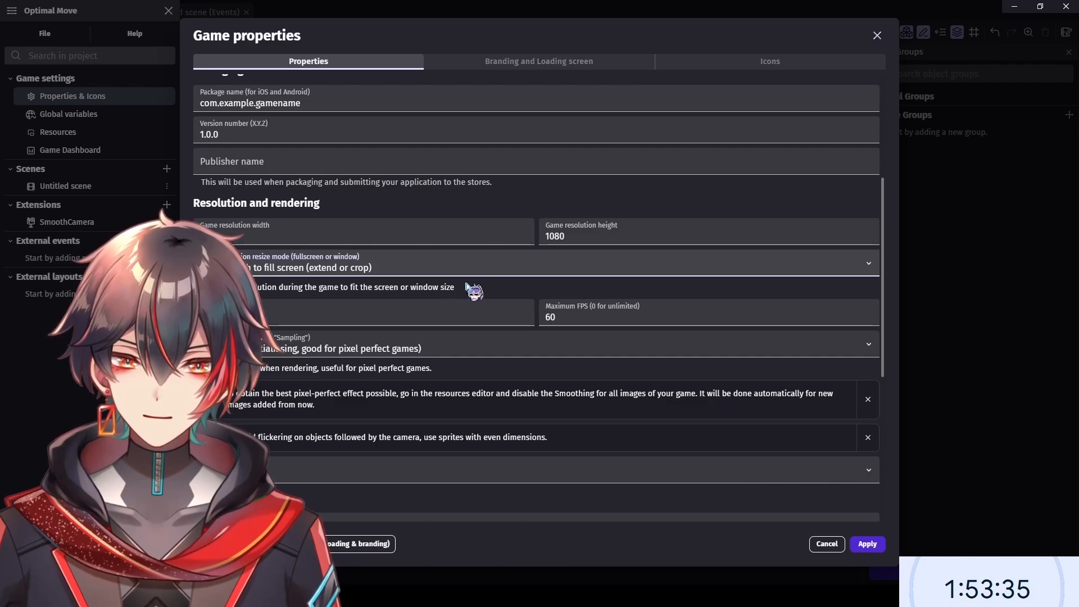
{"action": "left_click", "coordinate": [507, 293]}
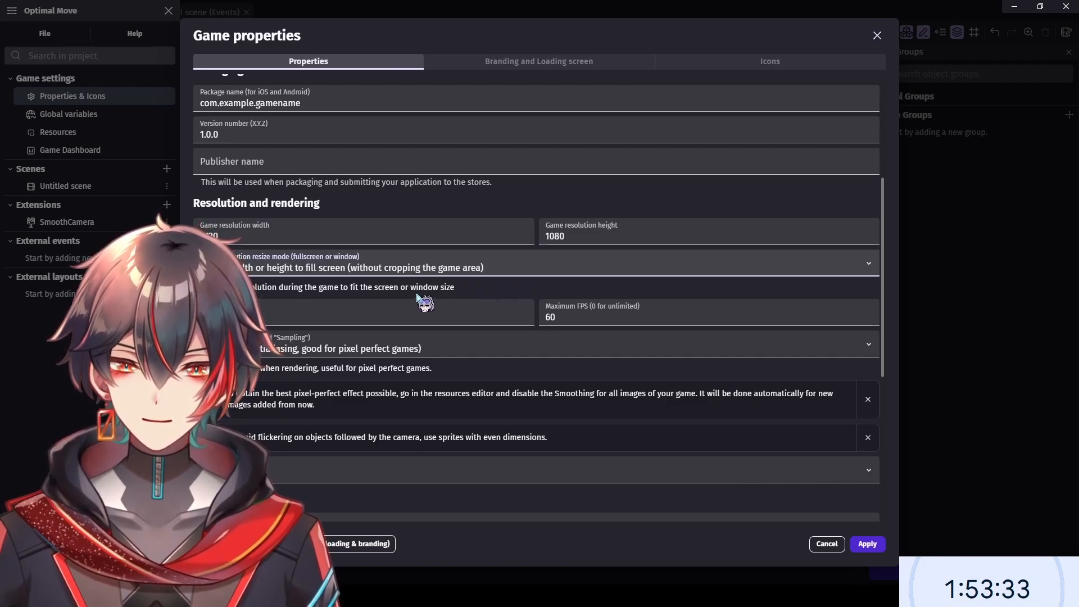
{"action": "scroll", "coordinate": [456, 289], "scroll_direction": "down", "scroll_amount": 1}
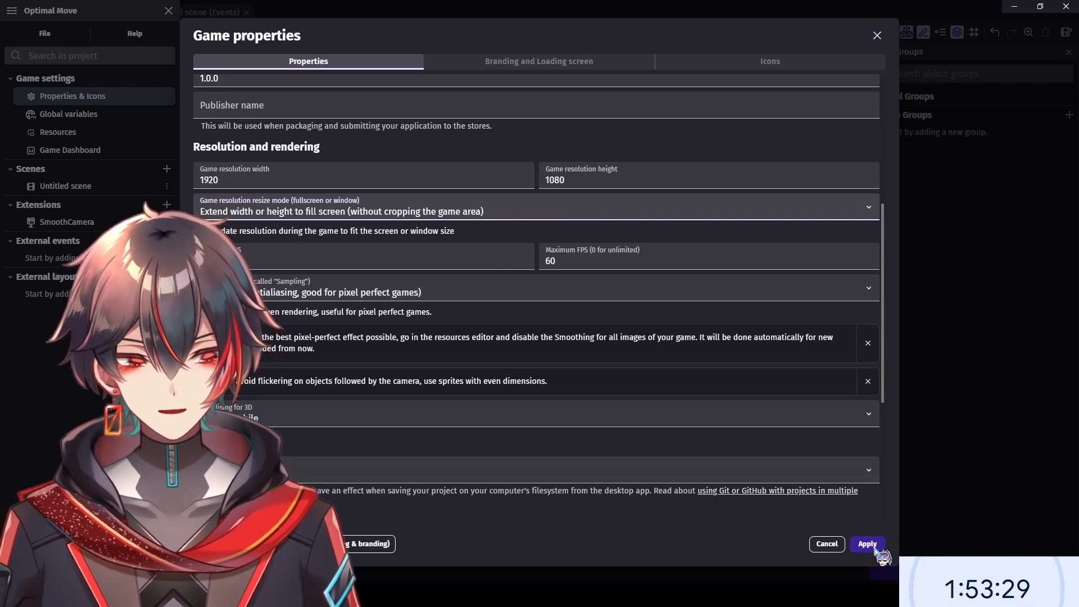
{"action": "left_click_drag", "start_coordinate": [642, 264], "coordinate": [474, 267]}
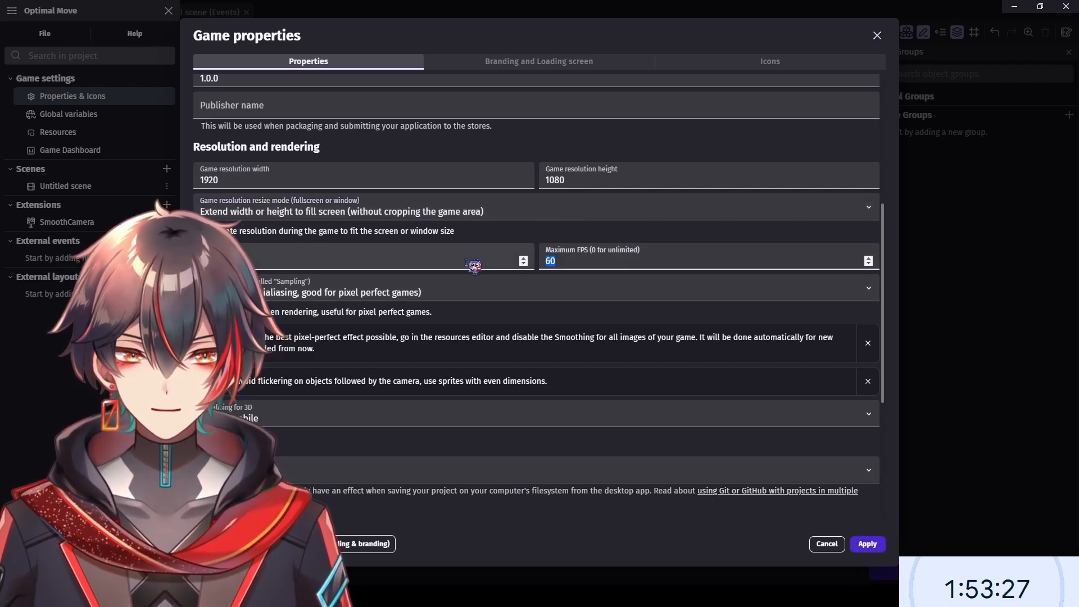
{"action": "type", "text": "0"}
{"action": "left_click", "coordinate": [868, 543]}
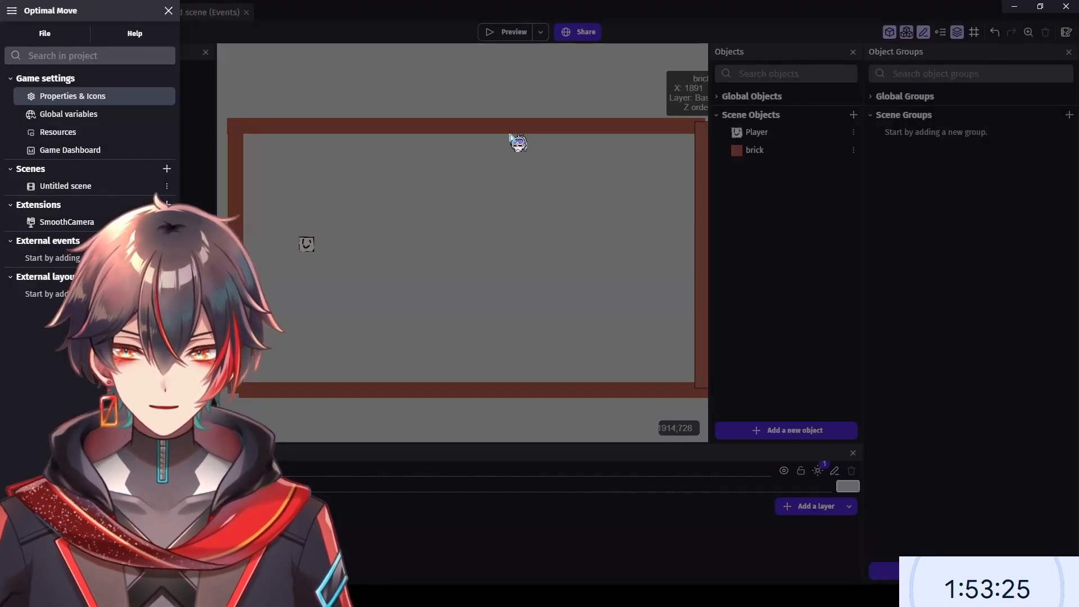
{"action": "left_click", "coordinate": [169, 11]}
{"action": "left_click", "coordinate": [508, 31]}
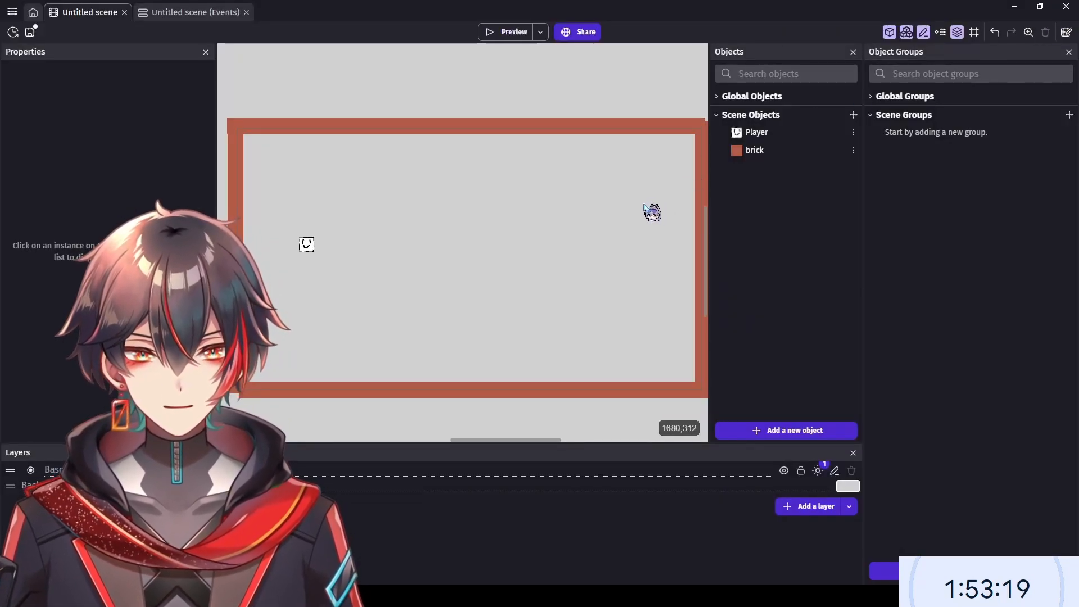
- Move the right brick wall outward to about X 2030 and stretch the top and bottom walls out to meet it
{"action": "middle_click_drag", "start_coordinate": [631, 203], "coordinate": [534, 205]}
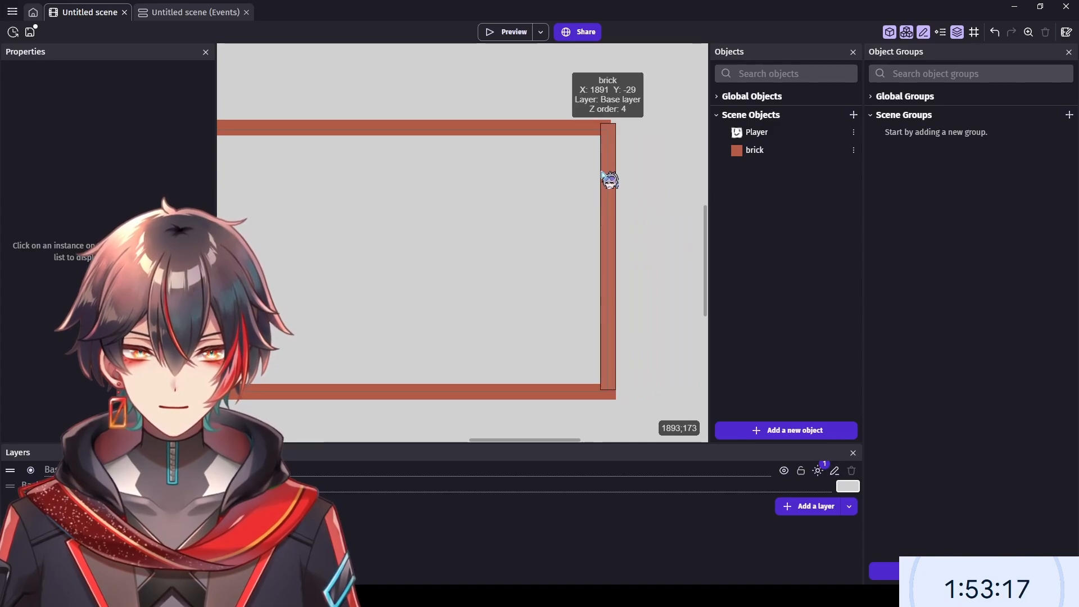
{"action": "left_click", "coordinate": [613, 172]}
{"action": "left_click_drag", "start_coordinate": [612, 171], "coordinate": [645, 168]}
{"action": "left_click", "coordinate": [614, 125]}
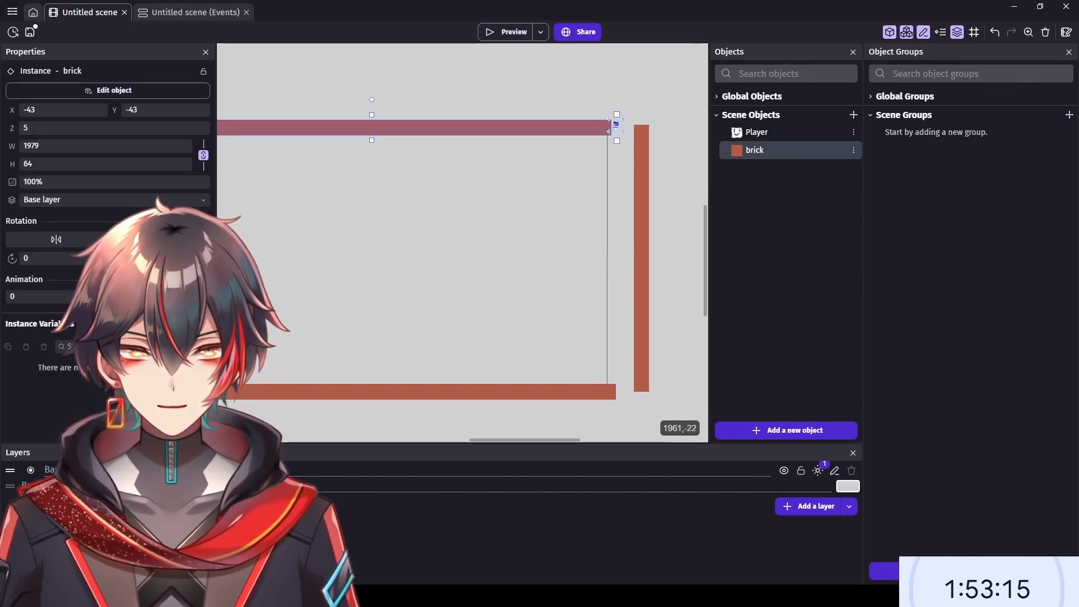
{"action": "left_click", "coordinate": [636, 320]}
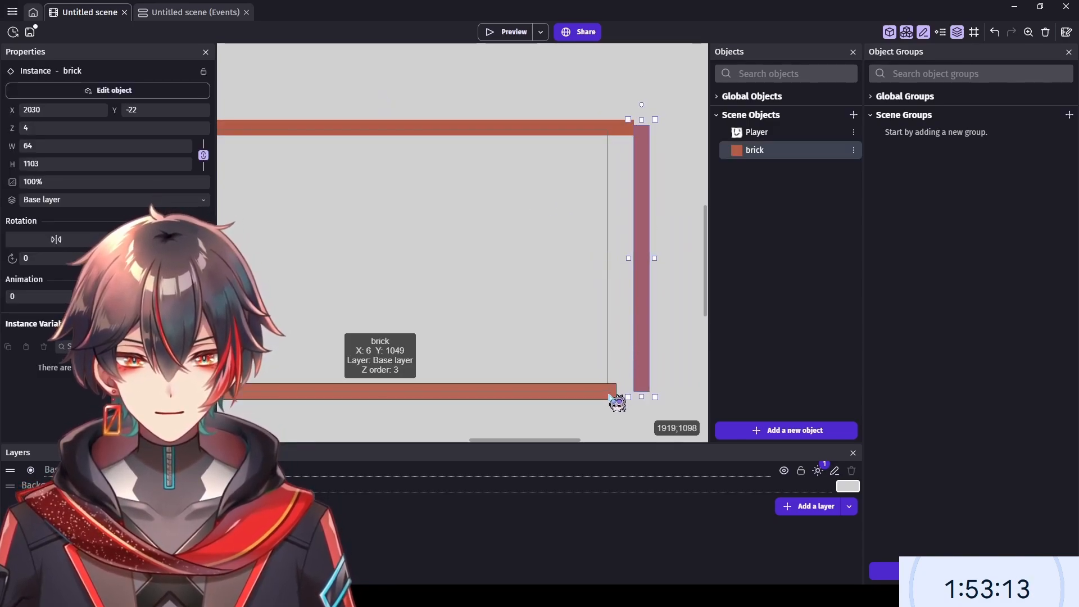
{"action": "left_click", "coordinate": [620, 389]}
{"action": "left_click_drag", "start_coordinate": [621, 388], "coordinate": [651, 386]}
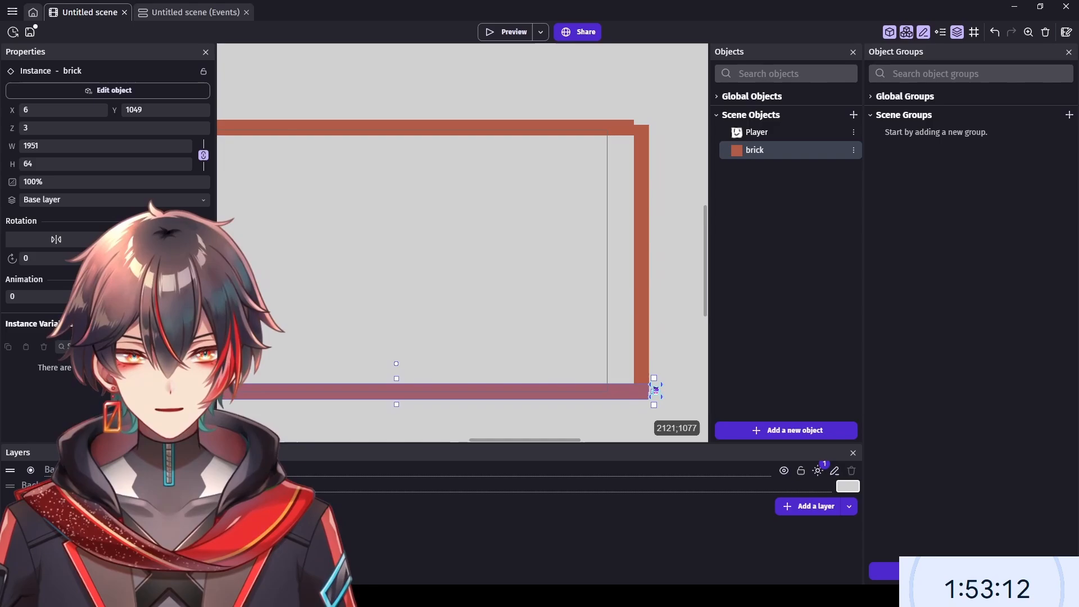
{"action": "left_click", "coordinate": [632, 129]}
- Preview the enlarged enclosure, and move the right brick wall back inward to about X 1963
{"action": "left_click", "coordinate": [512, 28]}
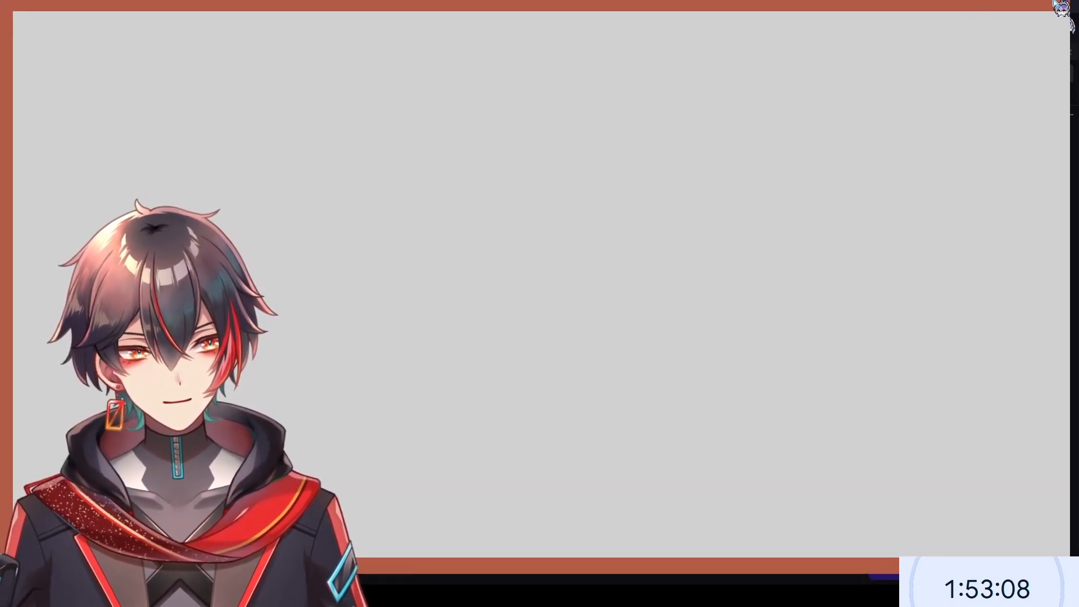
{"action": "left_click", "coordinate": [1053, 2]}
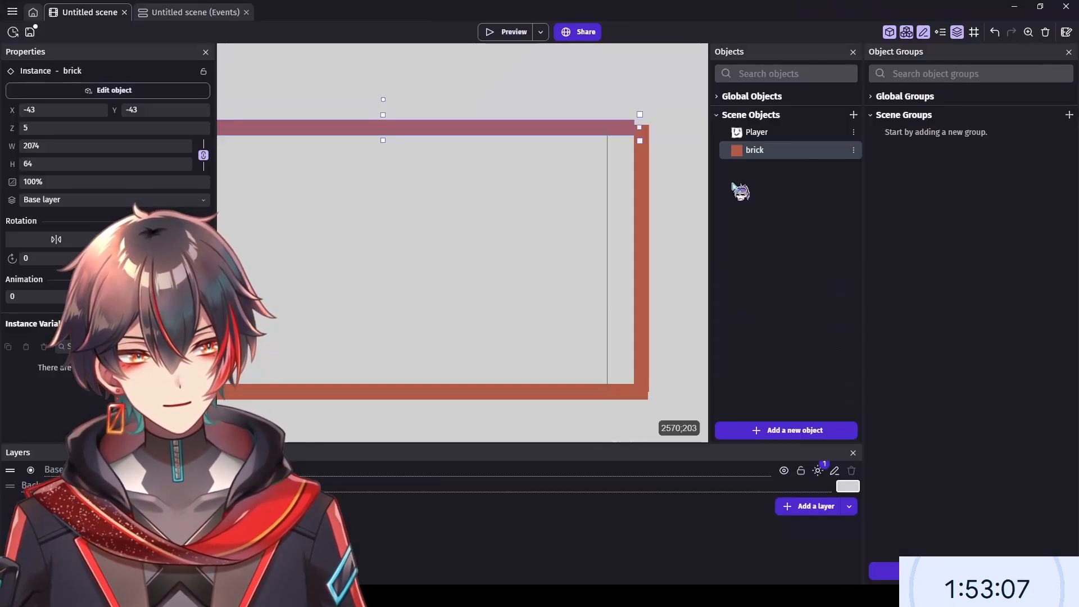
{"action": "left_click_drag", "start_coordinate": [636, 200], "coordinate": [620, 201]}
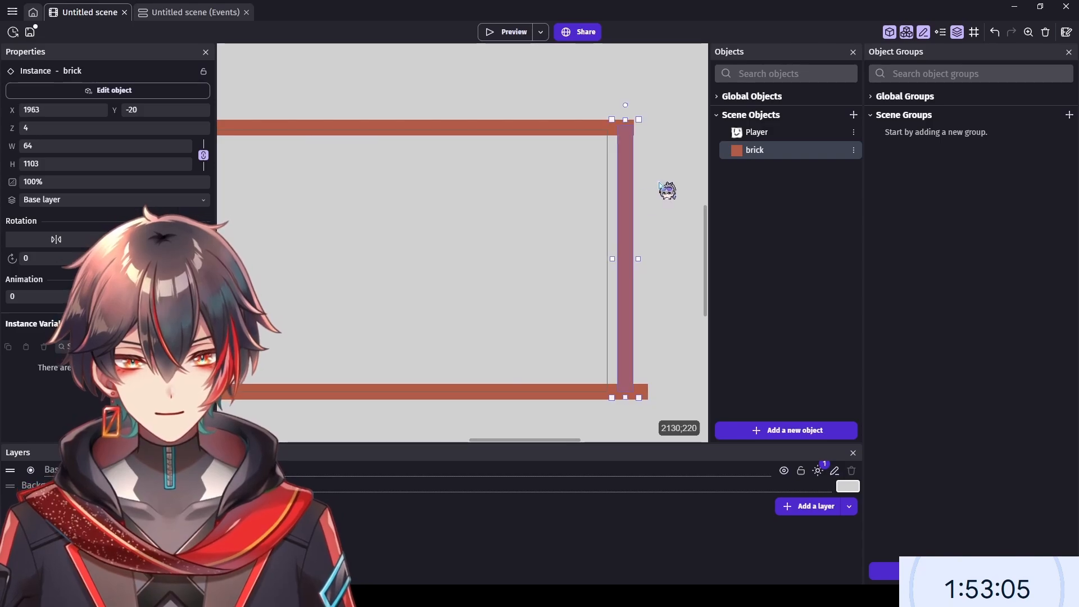
- Preview the game, move the Player around inside the walls in all directions, and close the preview
{"action": "left_click", "coordinate": [507, 32]}
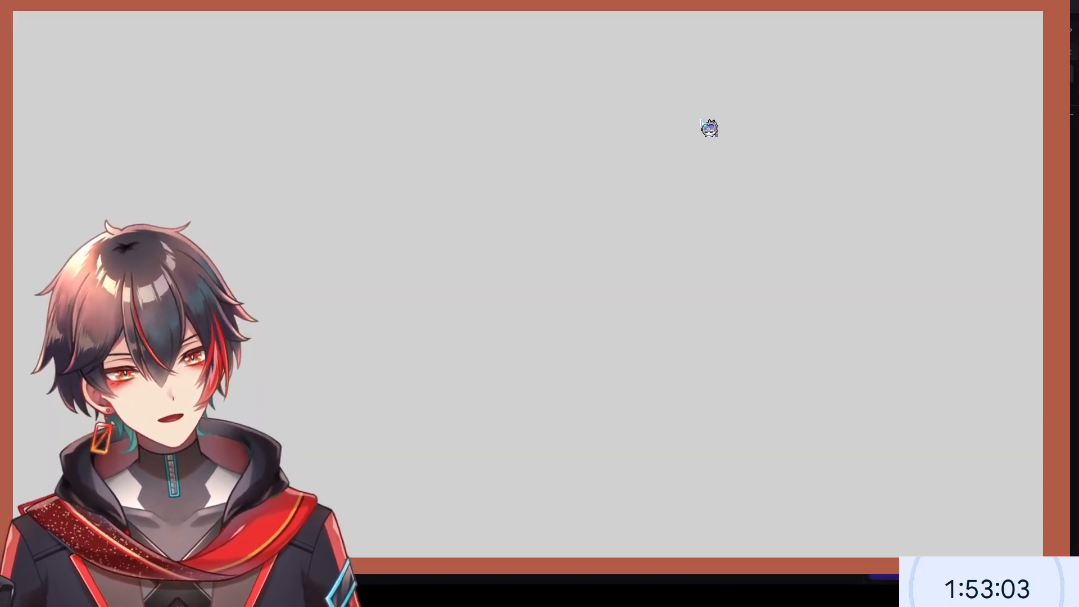
{"action": "key", "text": "Right"}
{"action": "key", "text": "Up"}
{"action": "key", "text": "Left"}
{"action": "key", "text": "Down"}
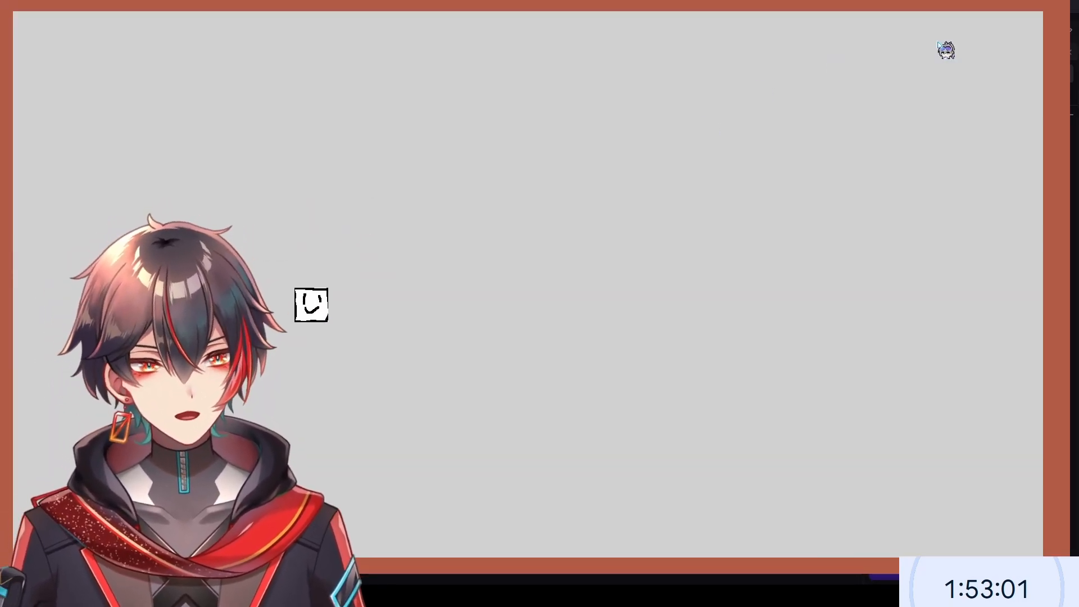
{"action": "key", "text": "Right"}
{"action": "left_click", "coordinate": [1030, 1]}
{"action": "key", "text": "Left"}
{"action": "left_click", "coordinate": [1065, 2]}
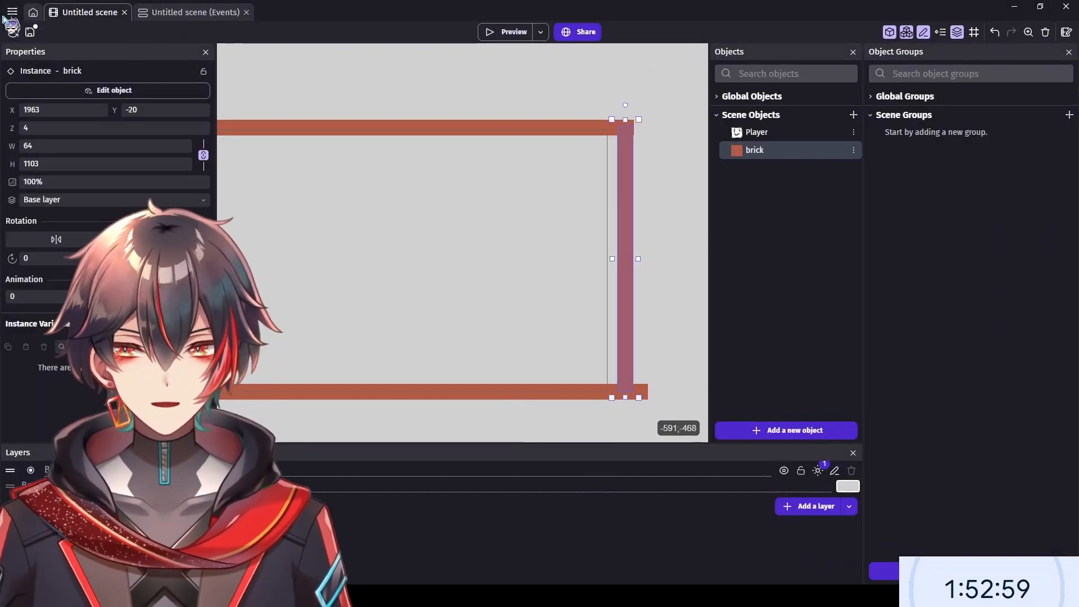
- Review the resolution, FPS, scale mode and pixel rounding settings in the game properties, and apply the dialog
{"action": "left_click", "coordinate": [33, 11]}
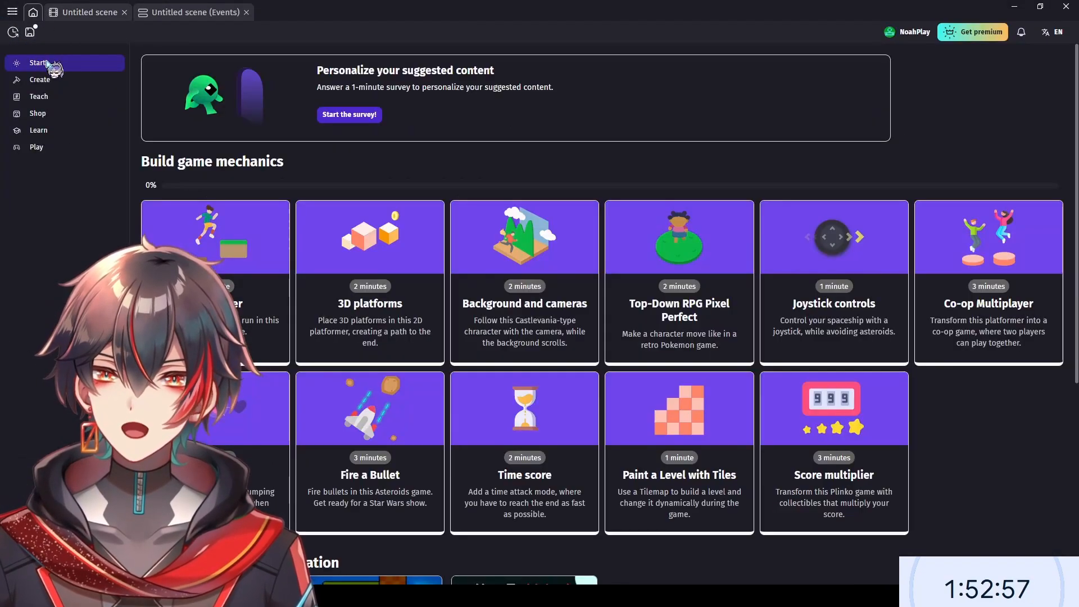
{"action": "left_click", "coordinate": [90, 12]}
{"action": "left_click", "coordinate": [17, 29]}
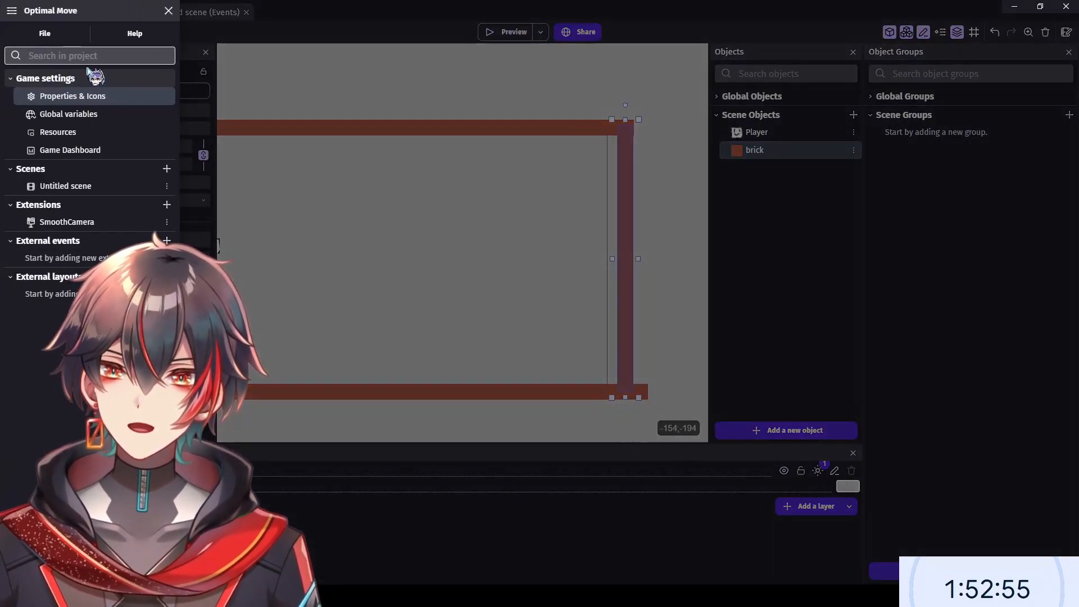
{"action": "left_click", "coordinate": [74, 99]}
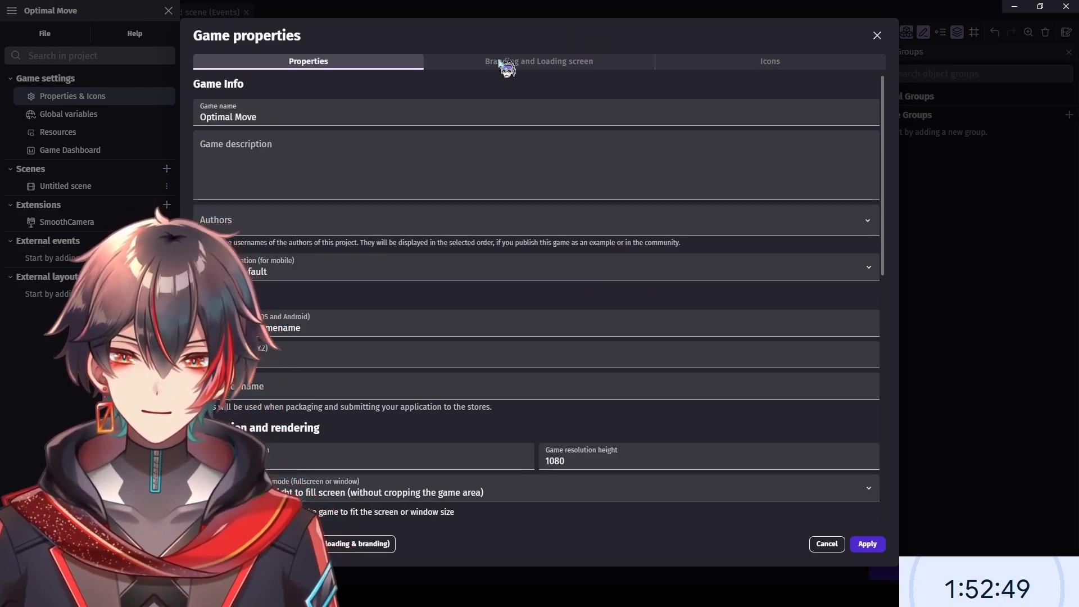
{"action": "scroll", "coordinate": [514, 362], "scroll_direction": "down", "scroll_amount": 3}
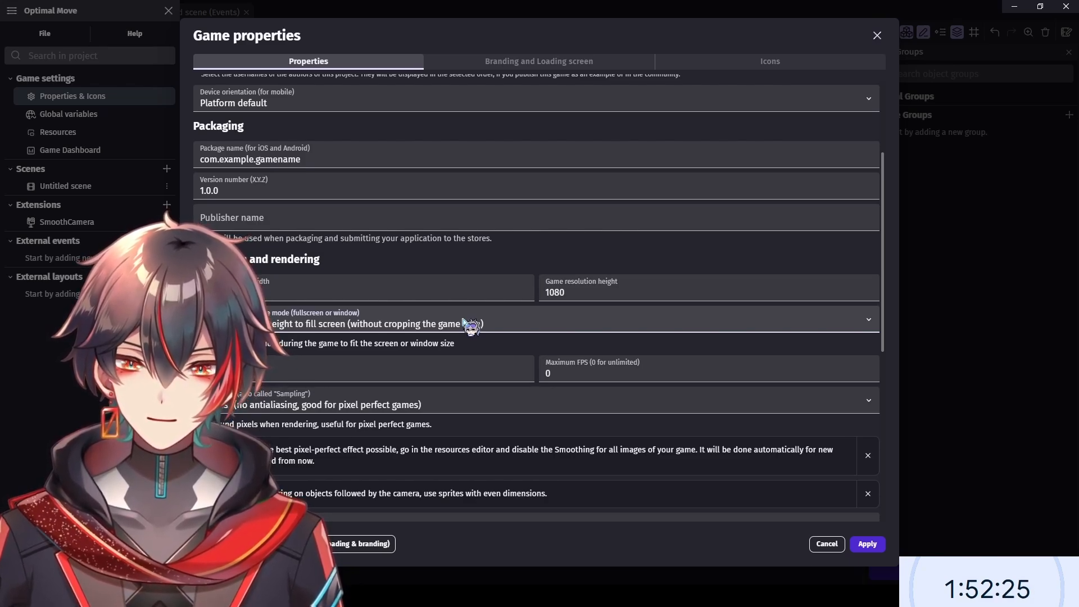
{"action": "scroll", "coordinate": [463, 320], "scroll_direction": "down", "scroll_amount": 5}
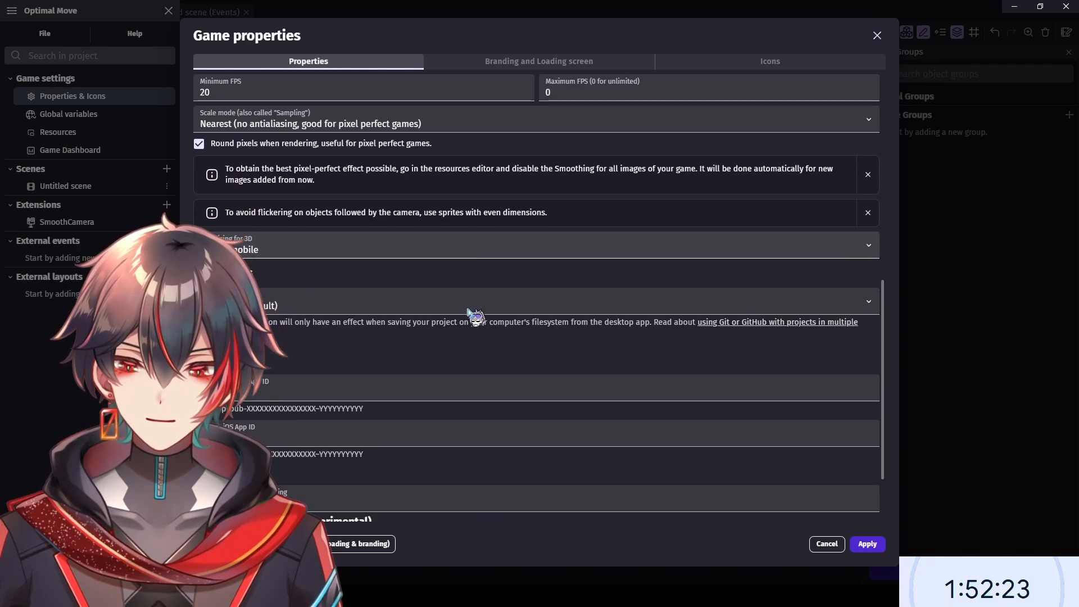
{"action": "scroll", "coordinate": [468, 312], "scroll_direction": "down", "scroll_amount": 2}
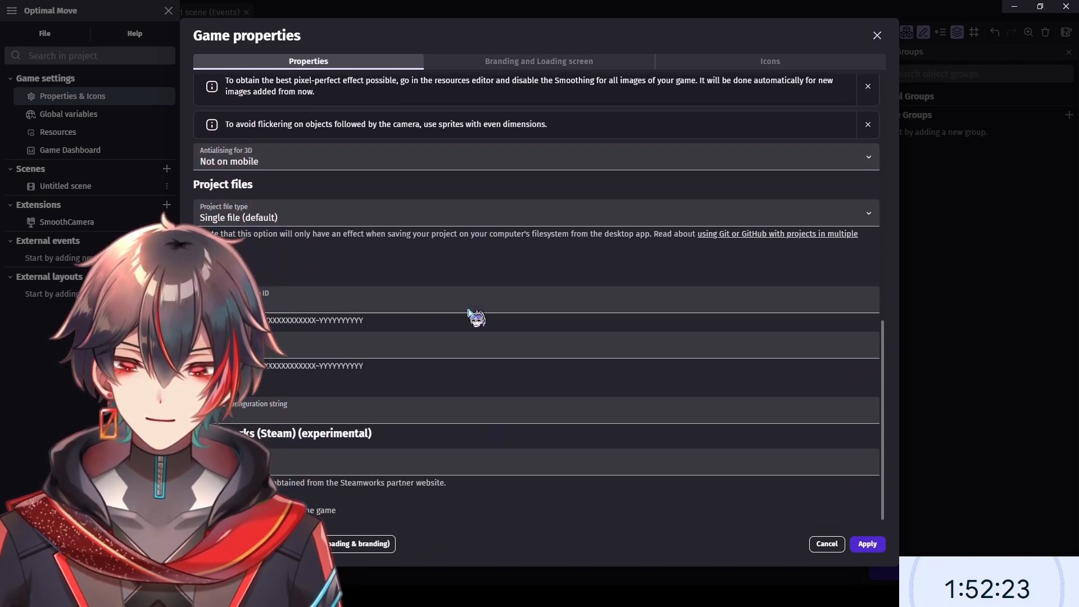
{"action": "left_click", "coordinate": [868, 543]}
- In the scene events, add a group named "On start" holding the empty event, and collapse the Player Movement group
{"action": "left_click", "coordinate": [184, 15]}
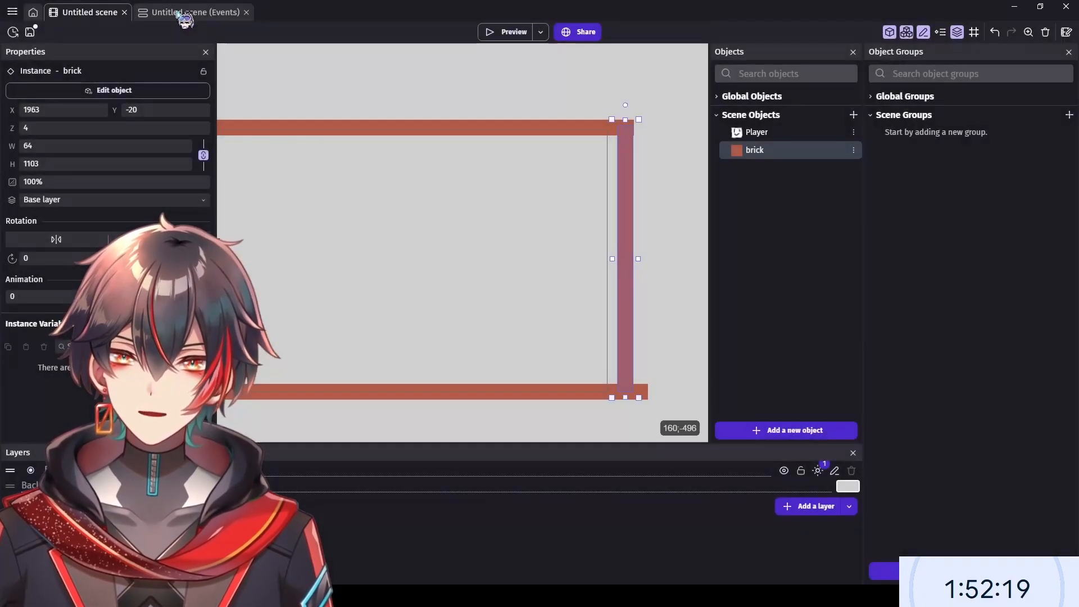
{"action": "left_click", "coordinate": [180, 13]}
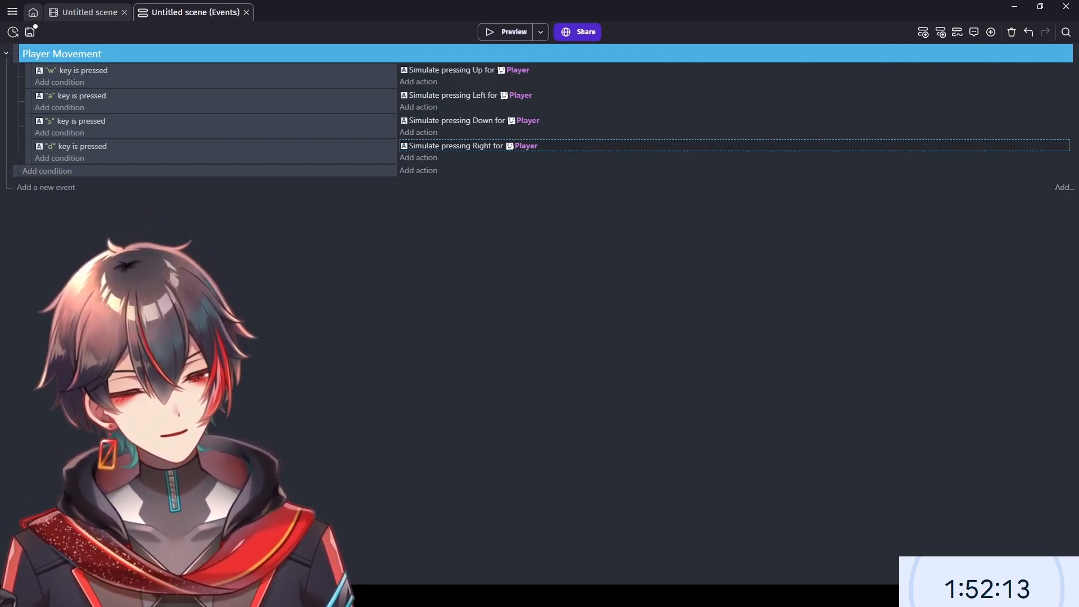
{"action": "left_click", "coordinate": [986, 239]}
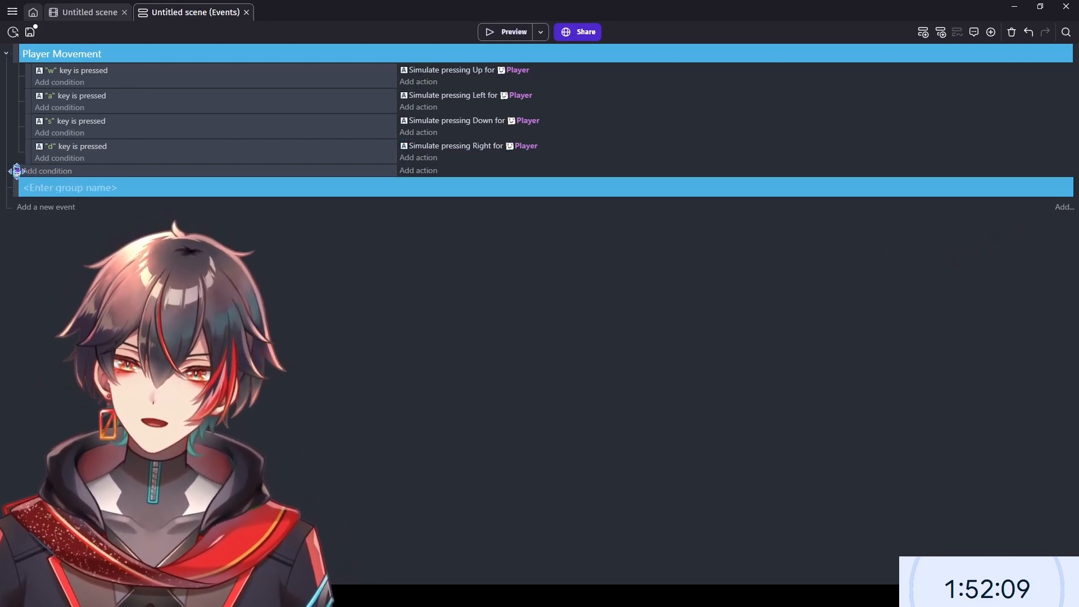
{"action": "left_click_drag", "start_coordinate": [17, 171], "coordinate": [51, 195]}
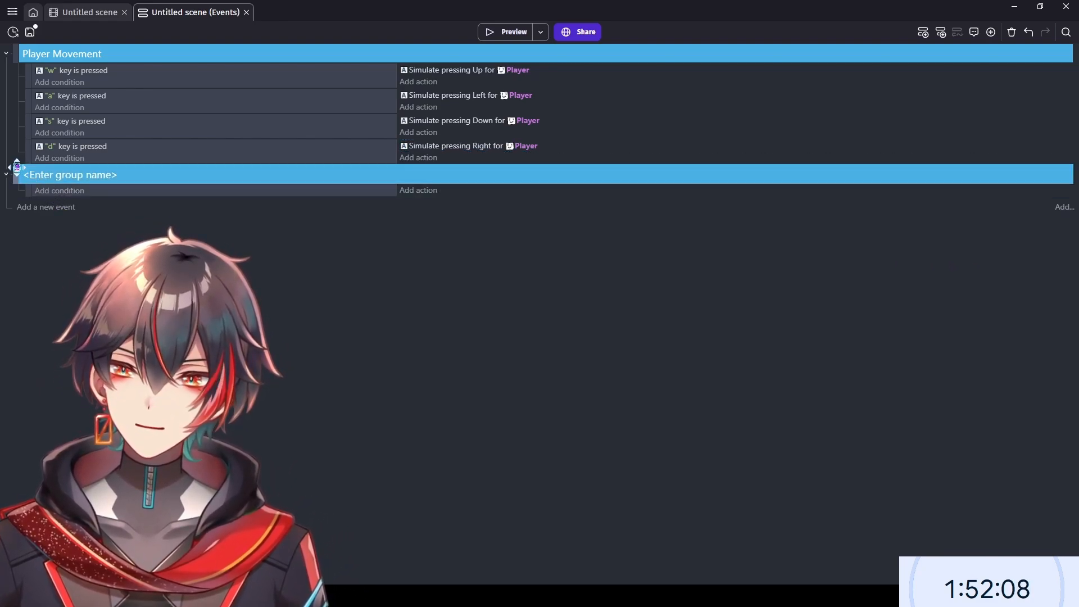
{"action": "left_click", "coordinate": [6, 54]}
{"action": "left_click", "coordinate": [83, 76]}
{"action": "type", "text": "On"}
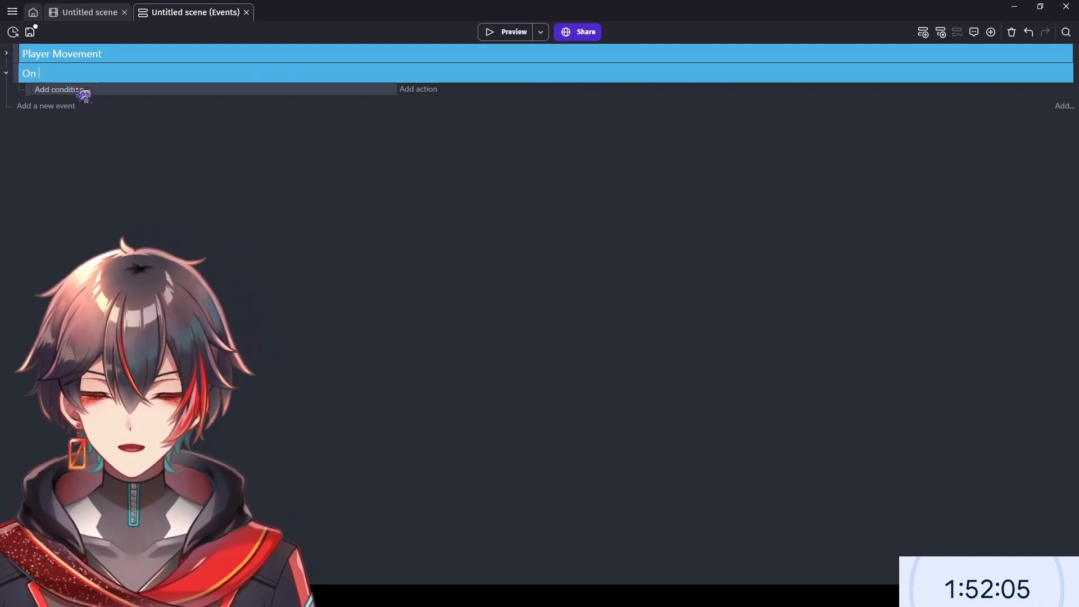
{"action": "type", "text": " start"}
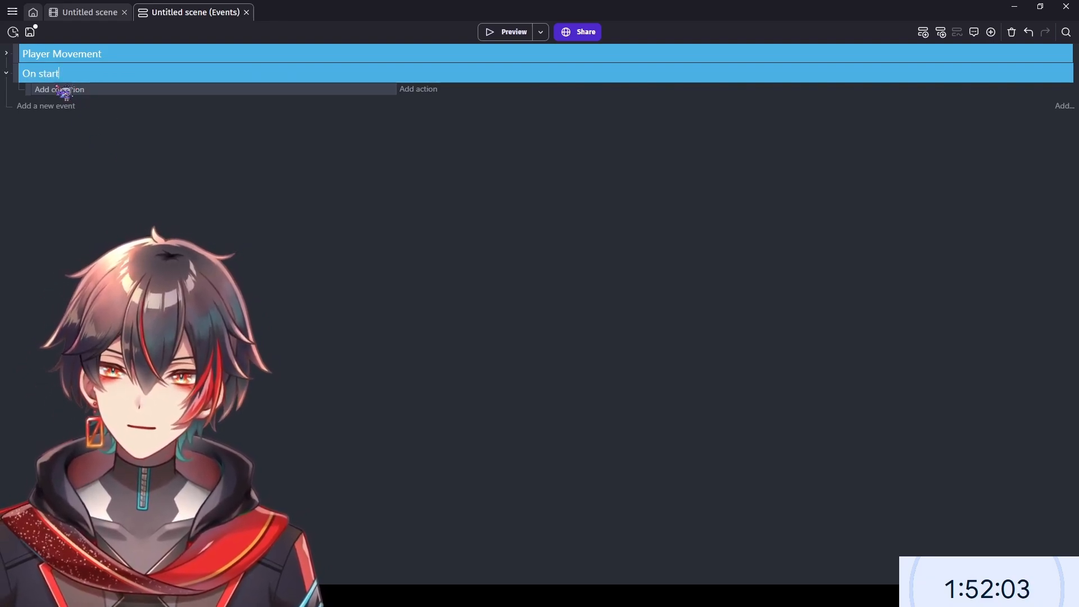
- Add the "At the beginning of the scene" condition to the empty event in the On start group
{"action": "left_click", "coordinate": [58, 89]}
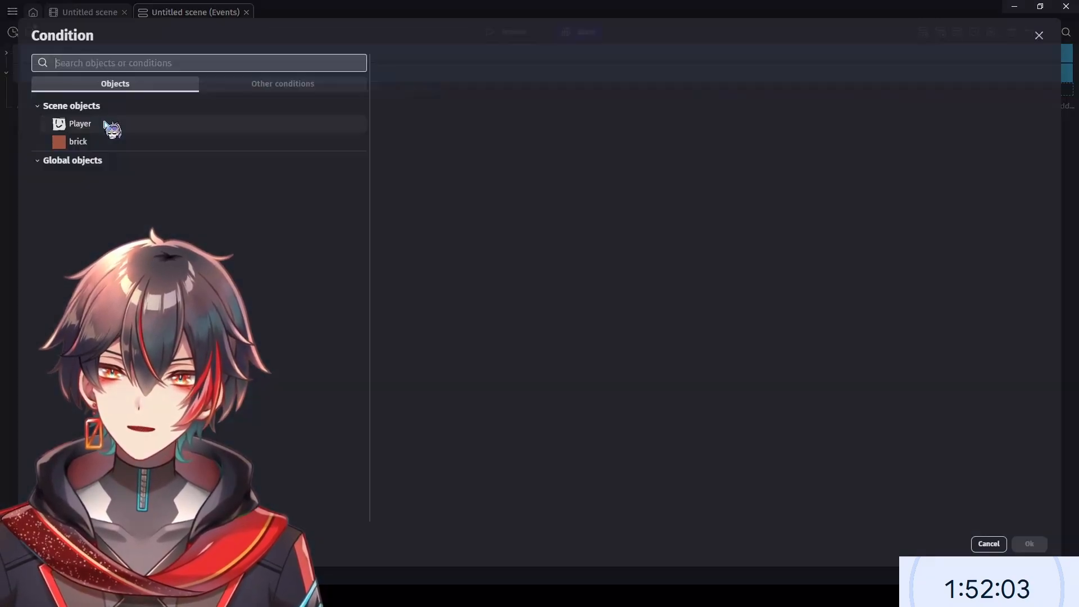
{"action": "left_click", "coordinate": [249, 85]}
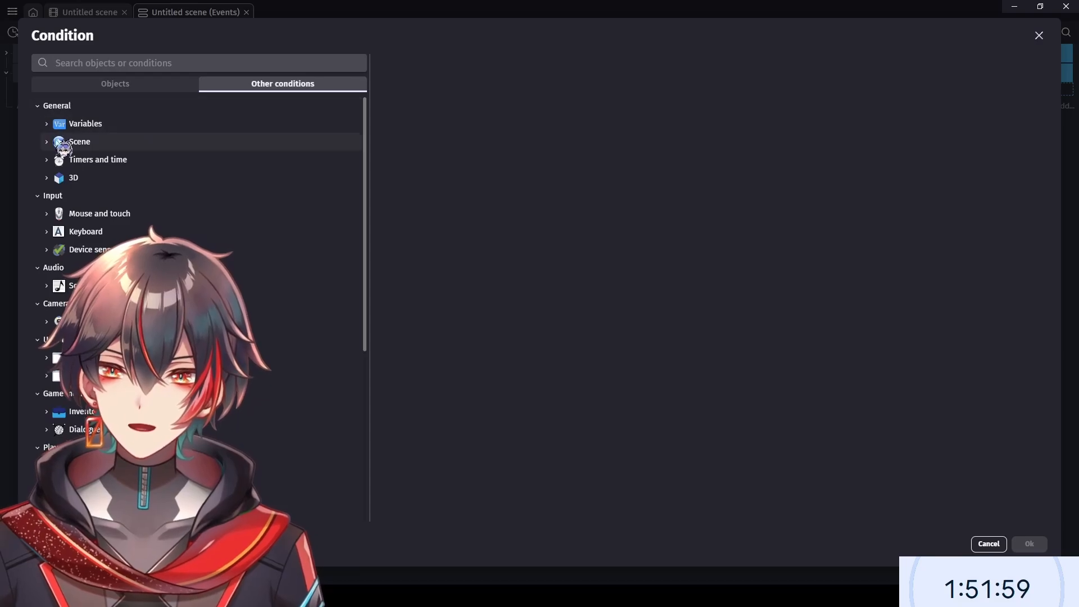
{"action": "left_click", "coordinate": [63, 143]}
{"action": "left_click", "coordinate": [163, 178]}
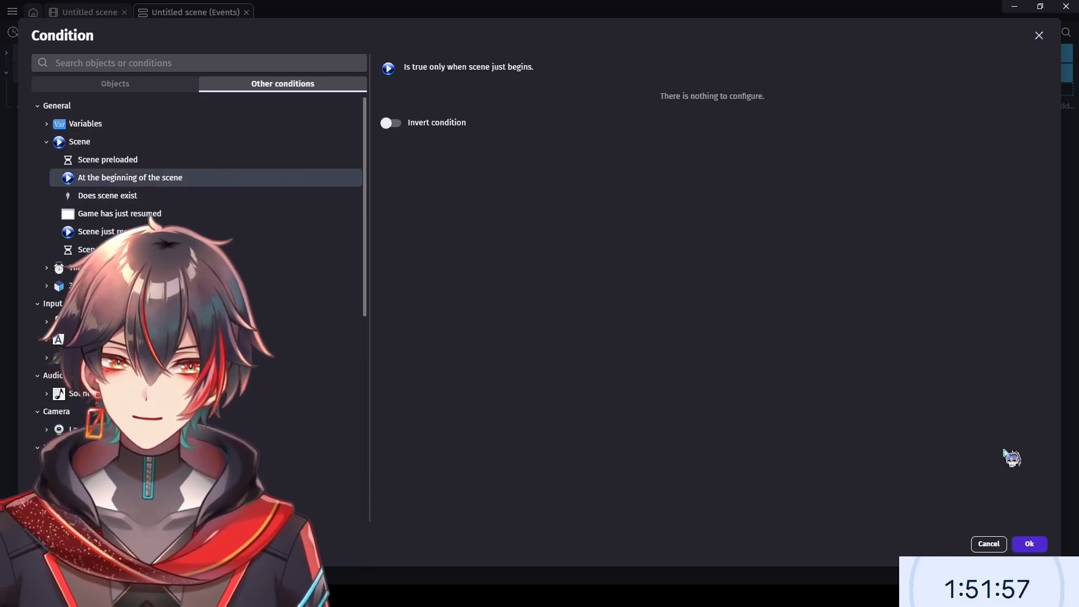
{"action": "left_click", "coordinate": [1028, 544]}
- Add an action to the scene-start event that activates fullscreen and keeps the aspect ratio, and preview the game
{"action": "left_click", "coordinate": [430, 94]}
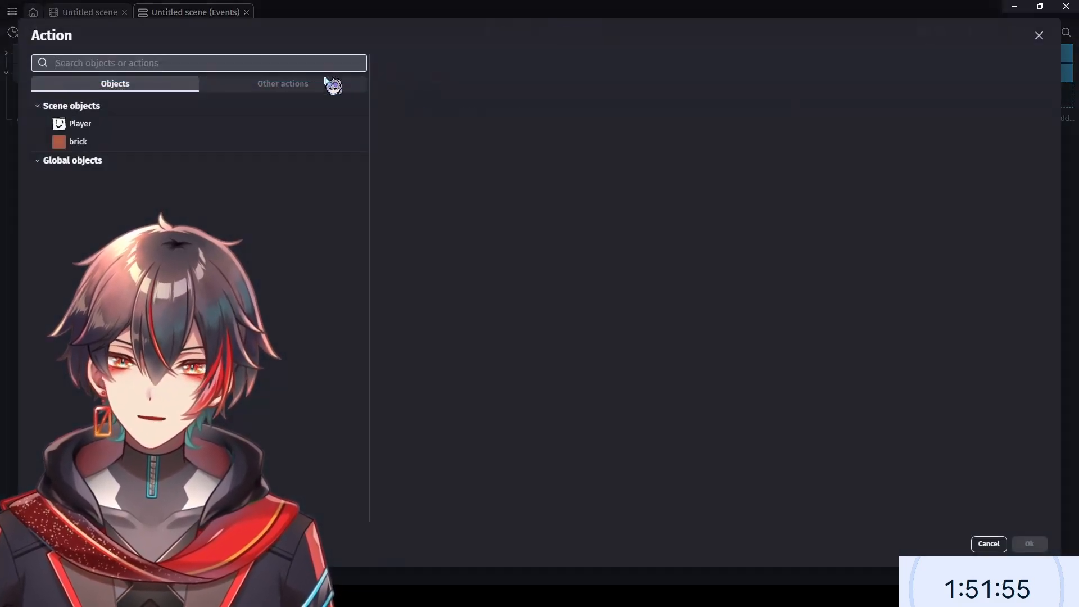
{"action": "left_click", "coordinate": [290, 86]}
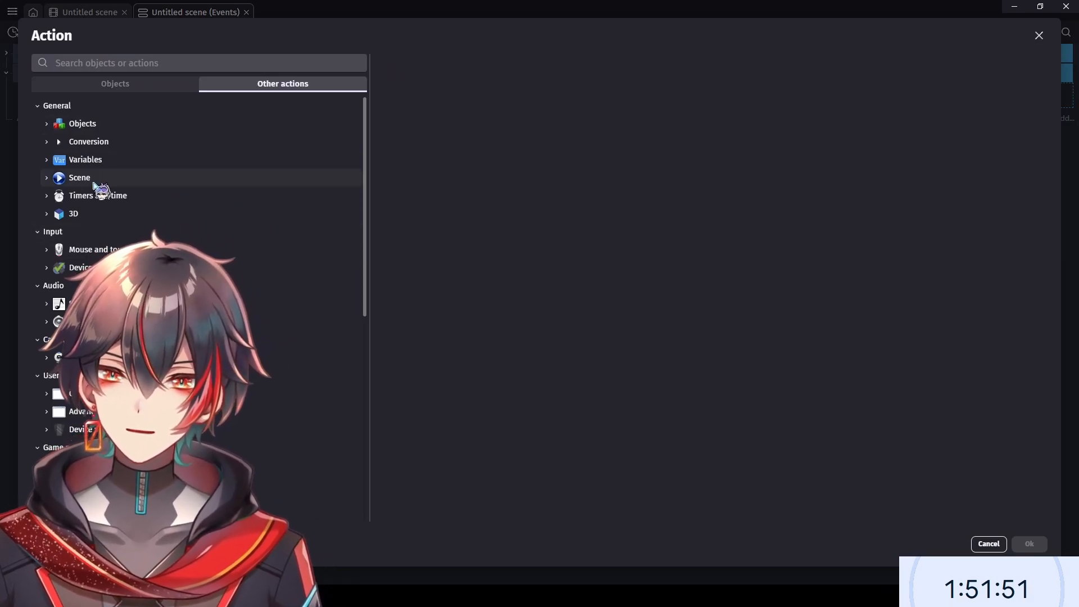
{"action": "left_click", "coordinate": [160, 64]}
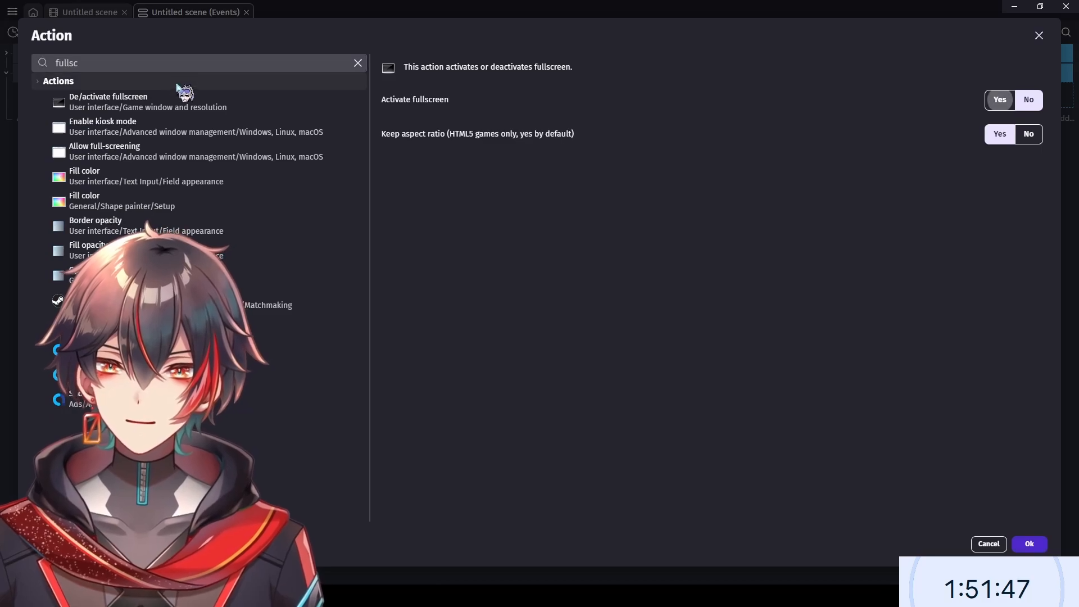
{"action": "left_click", "coordinate": [349, 122]}
{"action": "left_click", "coordinate": [289, 104]}
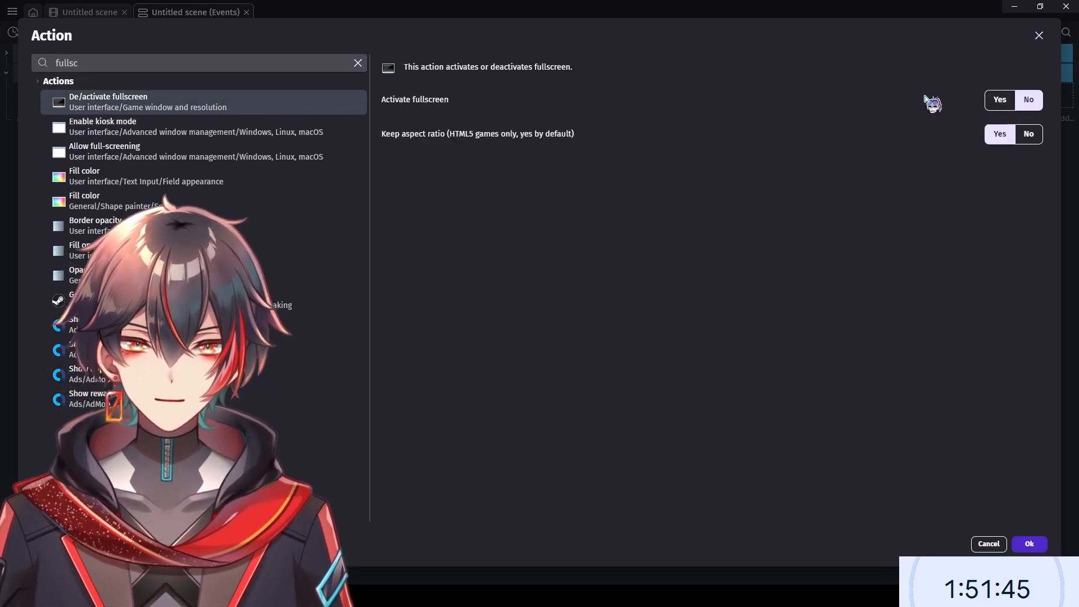
{"action": "left_click", "coordinate": [1011, 99]}
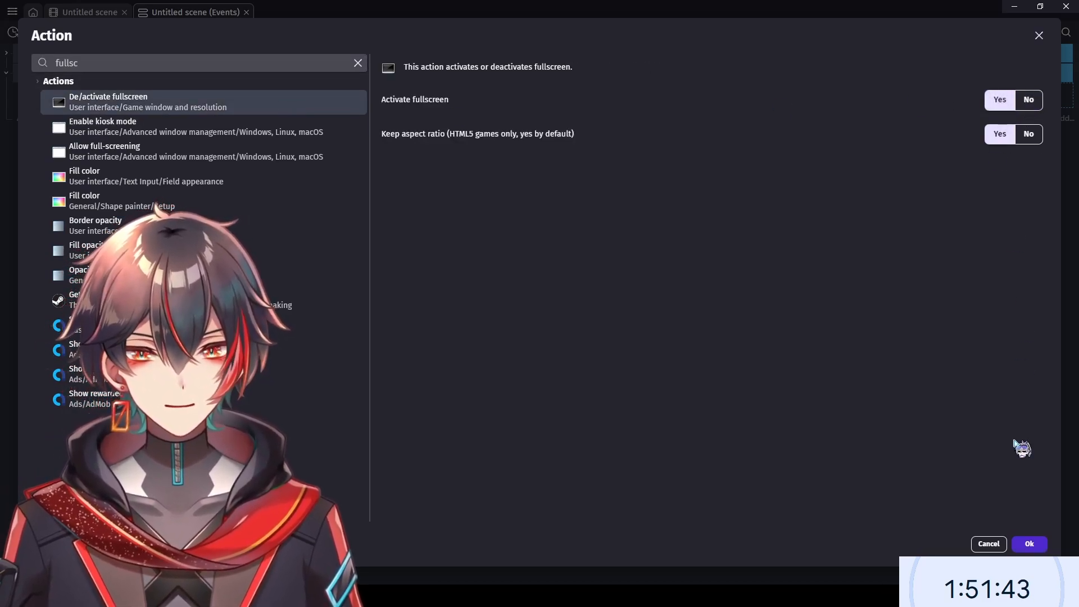
{"action": "left_click", "coordinate": [1032, 545]}
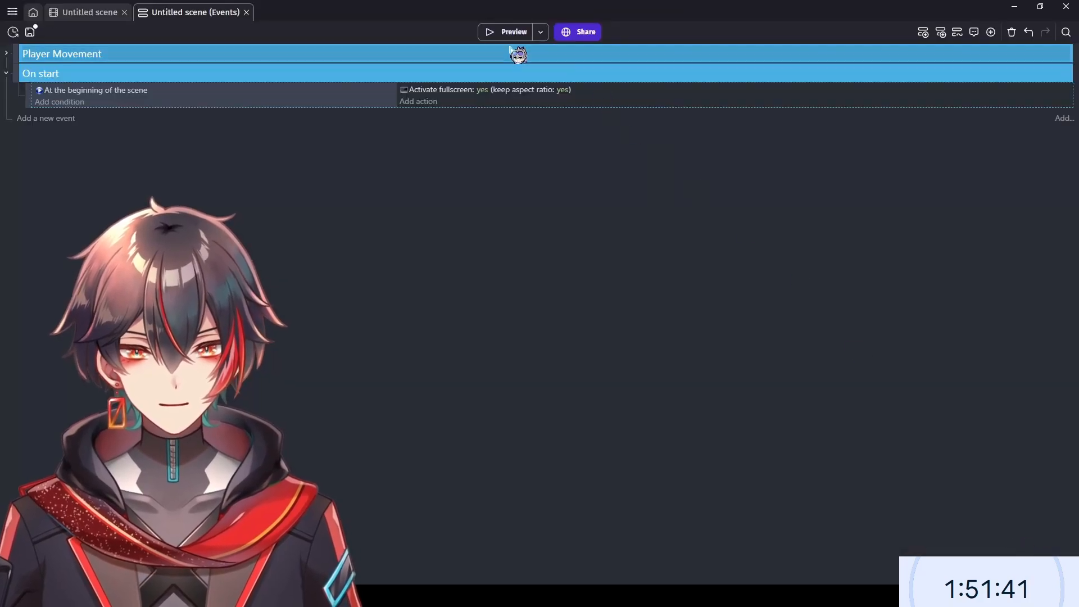
{"action": "left_click", "coordinate": [496, 32]}
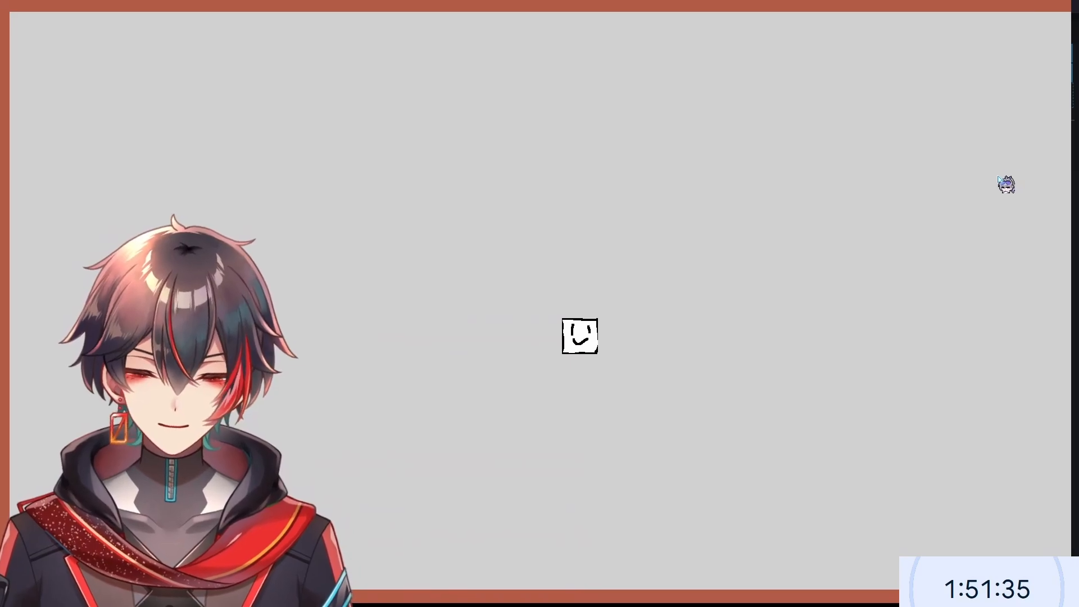
{"action": "key", "text": "alt+F4"}
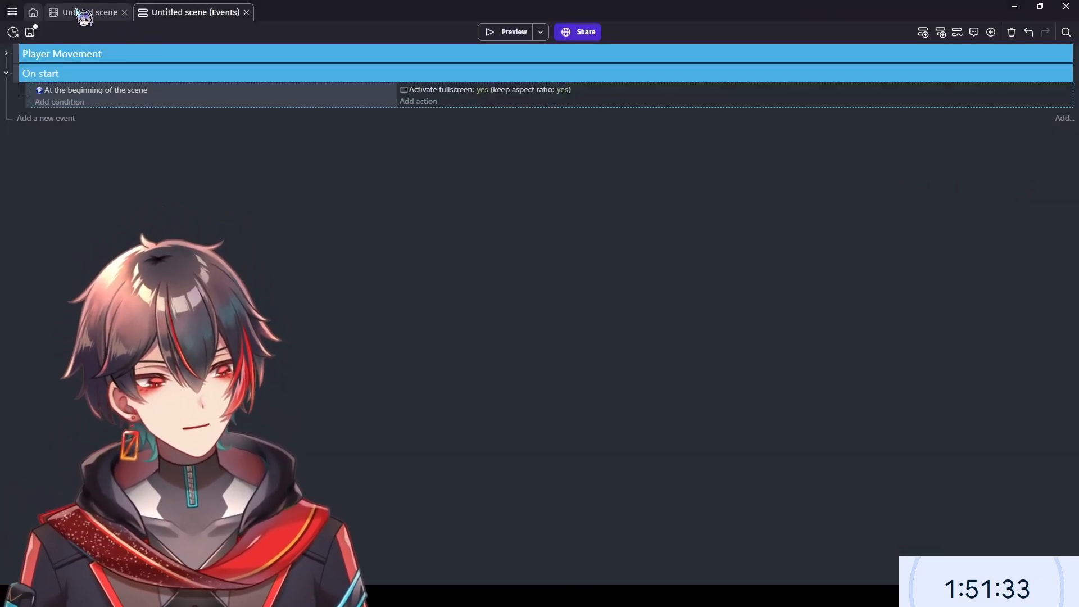
- In the scene layout, move the right brick wall inward to about X 1886, and preview the game
{"action": "left_click", "coordinate": [78, 12]}
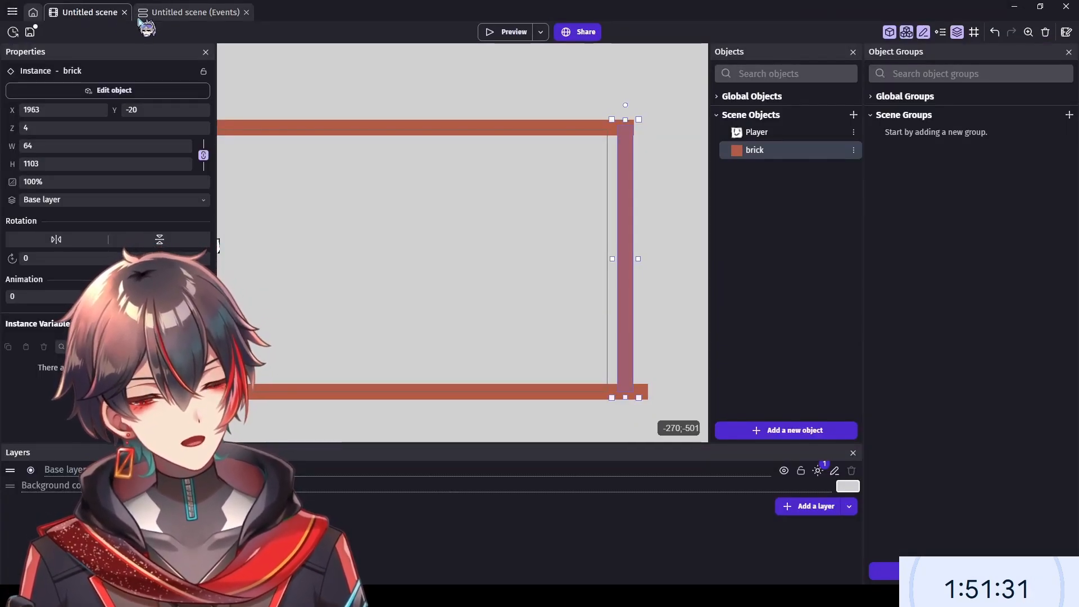
{"action": "left_click_drag", "start_coordinate": [629, 198], "coordinate": [608, 197]}
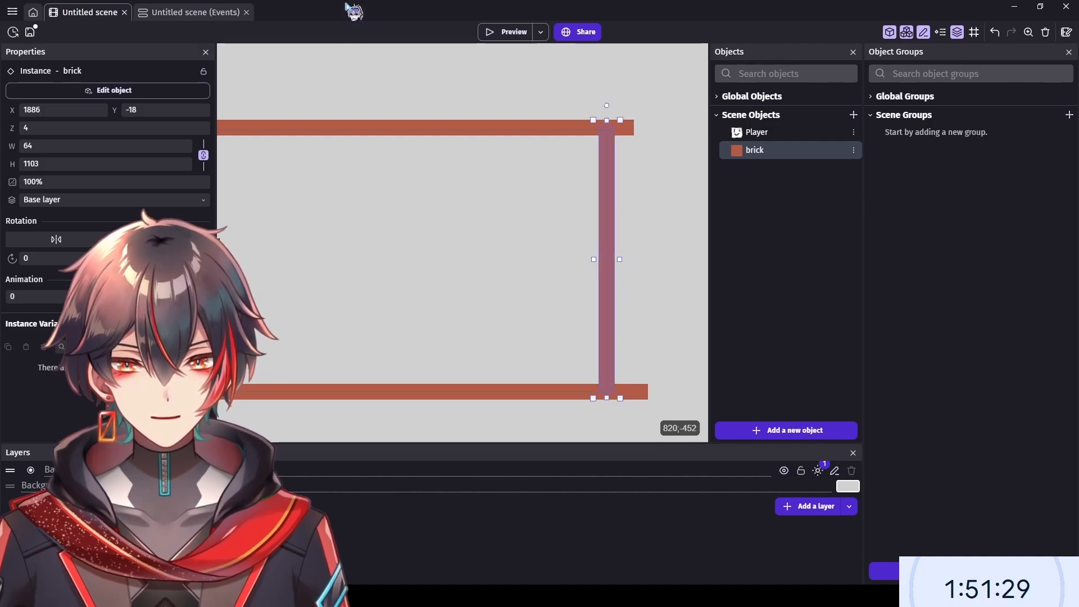
{"action": "left_click", "coordinate": [506, 32]}
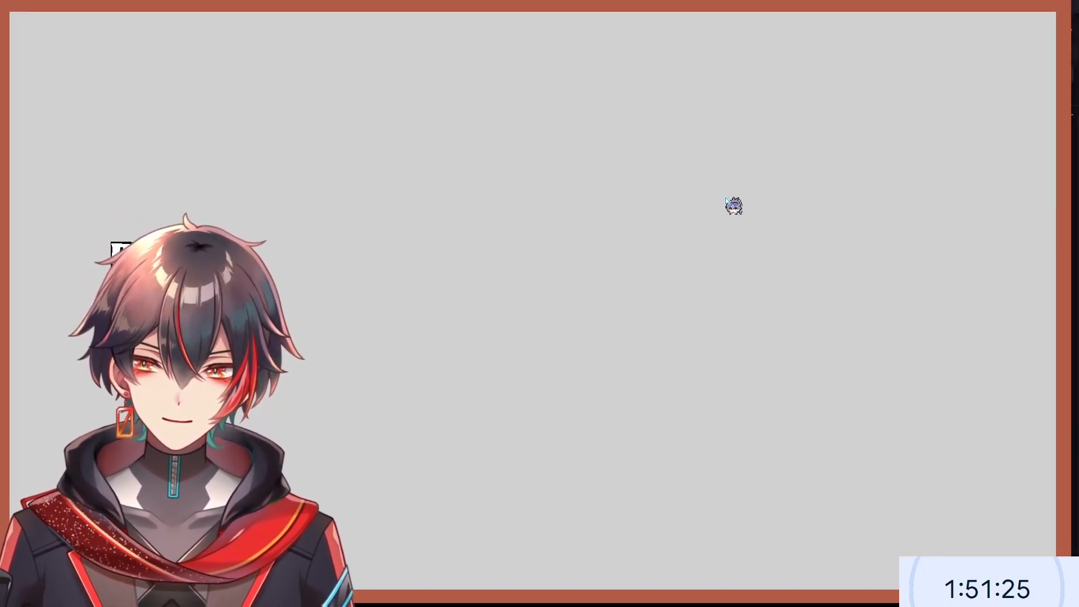
{"action": "key", "text": "alt+F4"}
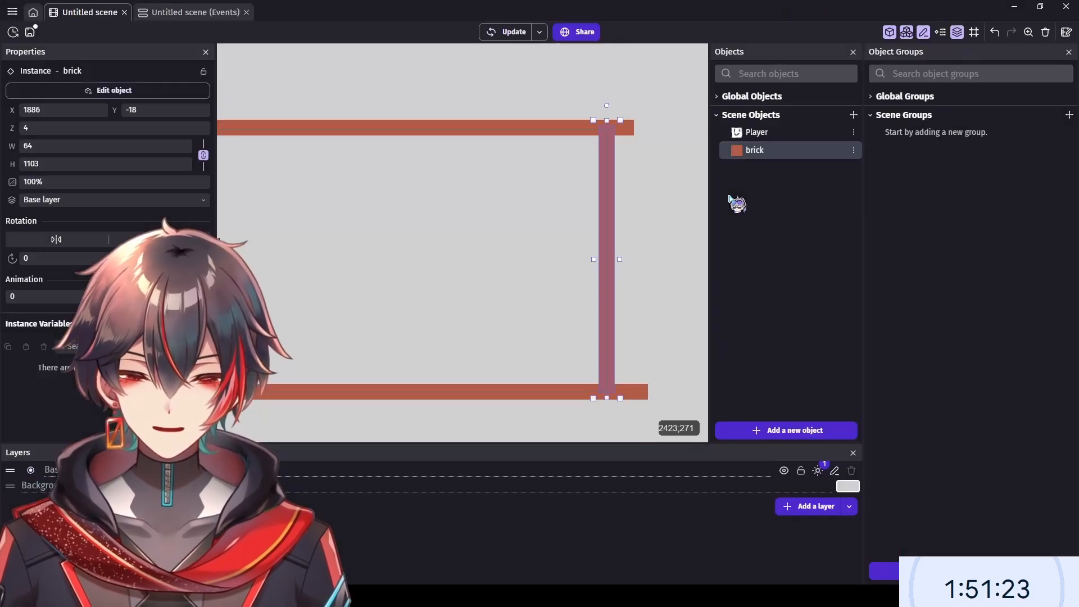
- In the scene events, expand the Player Movement group, add a new event and move it to just above the On start group
{"action": "left_click", "coordinate": [194, 14]}
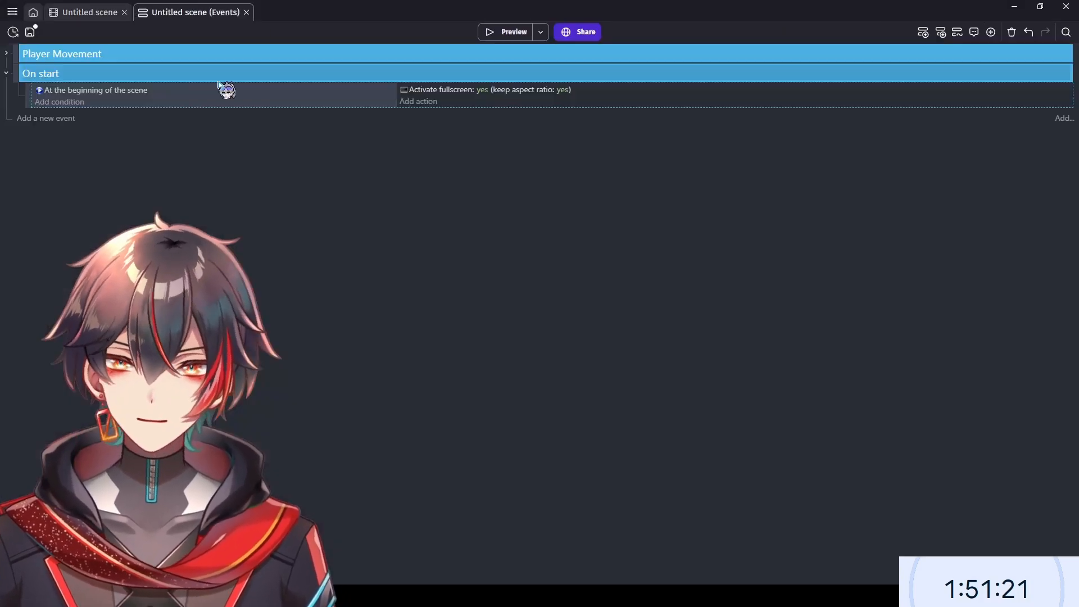
{"action": "left_click", "coordinate": [6, 55]}
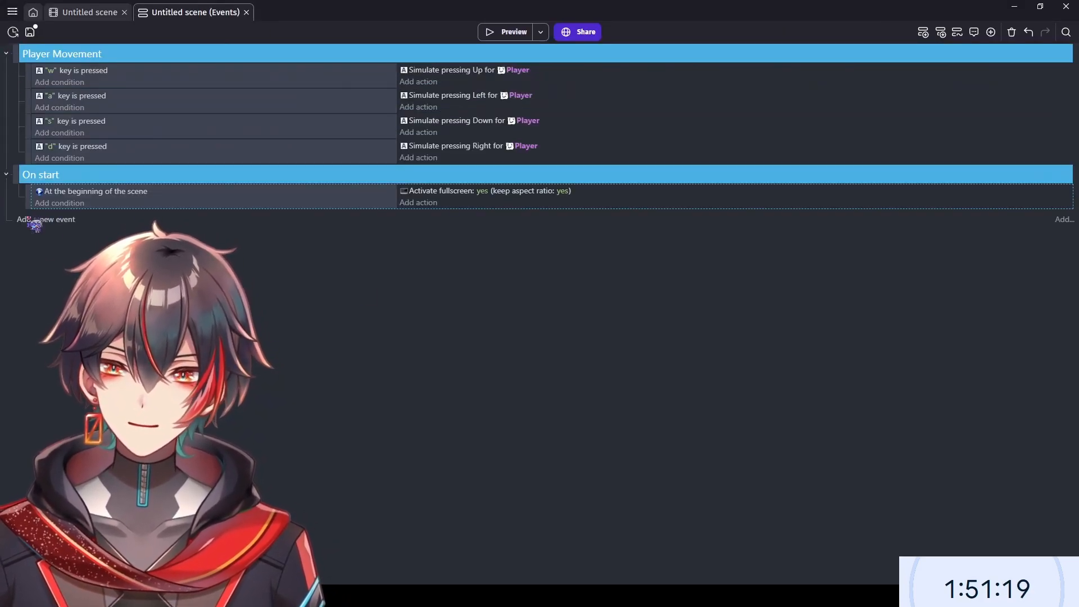
{"action": "left_click", "coordinate": [34, 219]}
{"action": "left_click_drag", "start_coordinate": [15, 215], "coordinate": [42, 167]}
- Start a condition for the new event and examine the Player's available conditions for one that detects contact with another object
{"action": "left_click", "coordinate": [44, 168]}
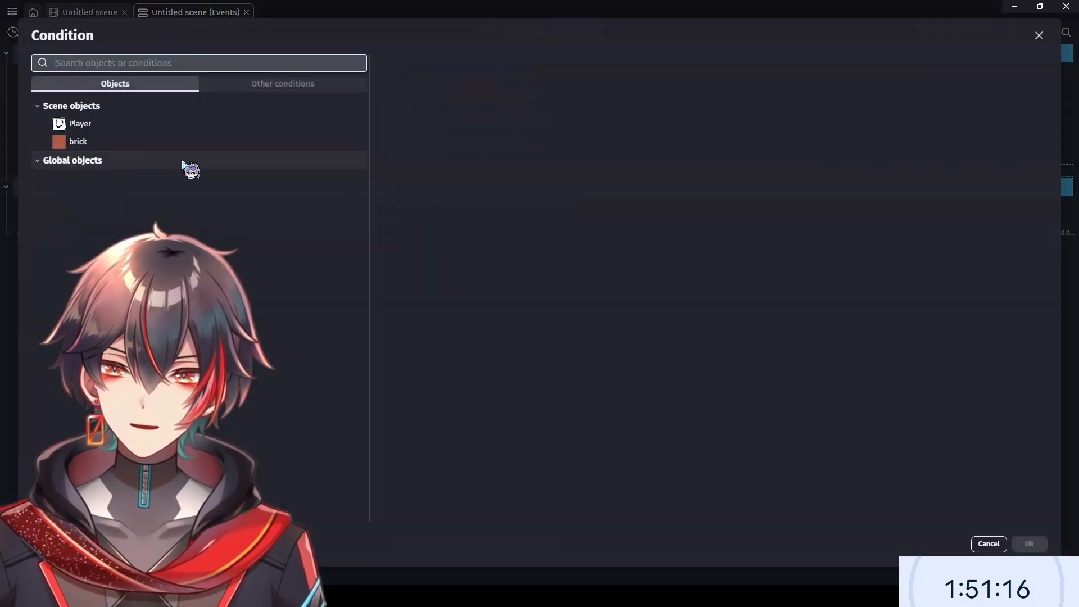
{"action": "left_click", "coordinate": [163, 127]}
{"action": "scroll", "coordinate": [486, 255], "scroll_direction": "down", "scroll_amount": 5}
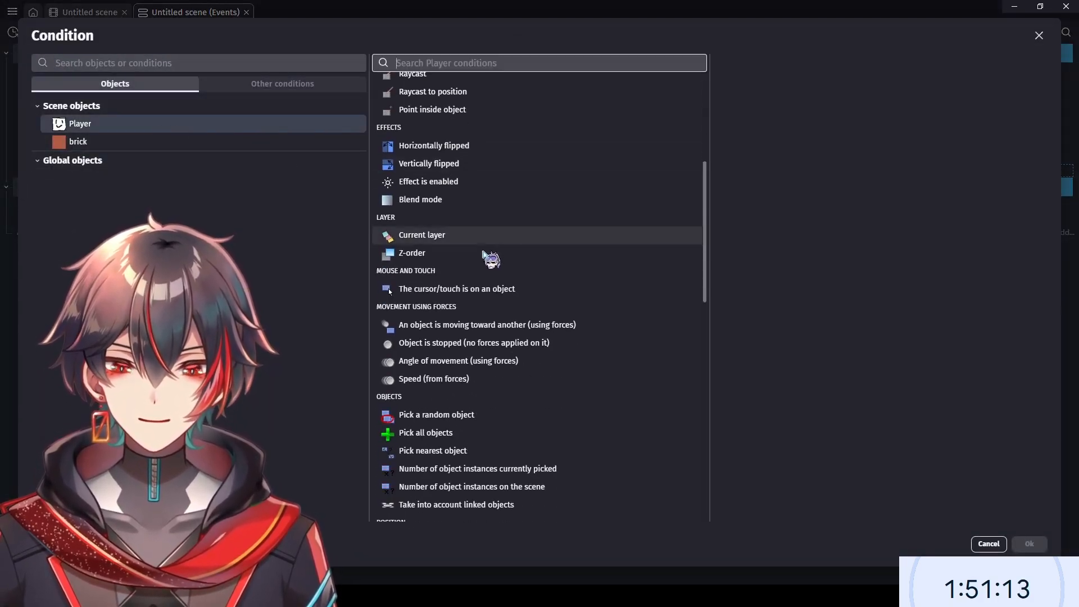
{"action": "scroll", "coordinate": [477, 236], "scroll_direction": "down", "scroll_amount": 1}
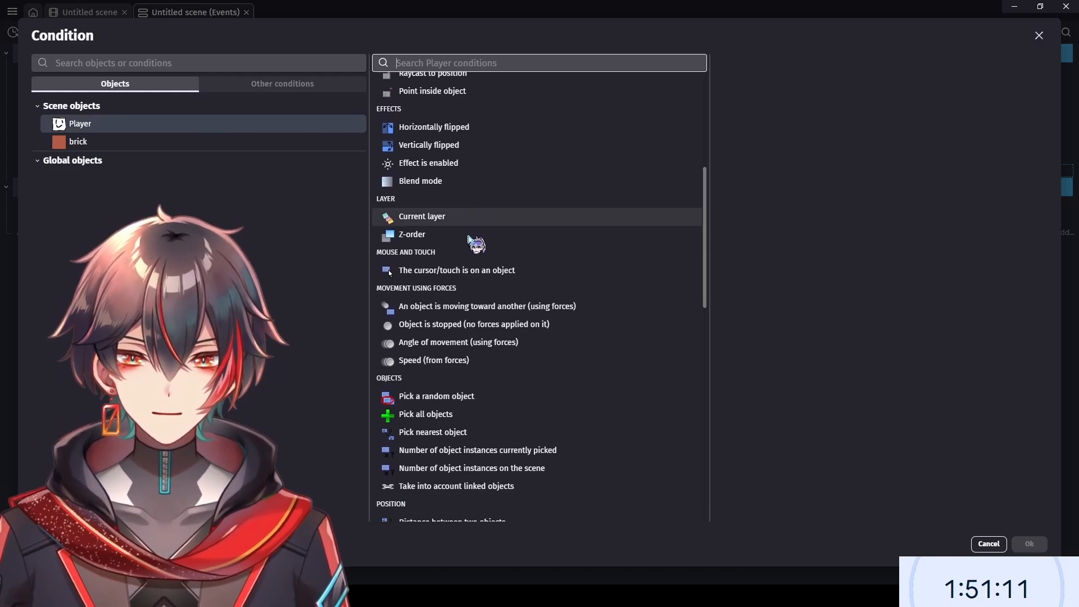
{"action": "scroll", "coordinate": [497, 265], "scroll_direction": "down", "scroll_amount": 3}
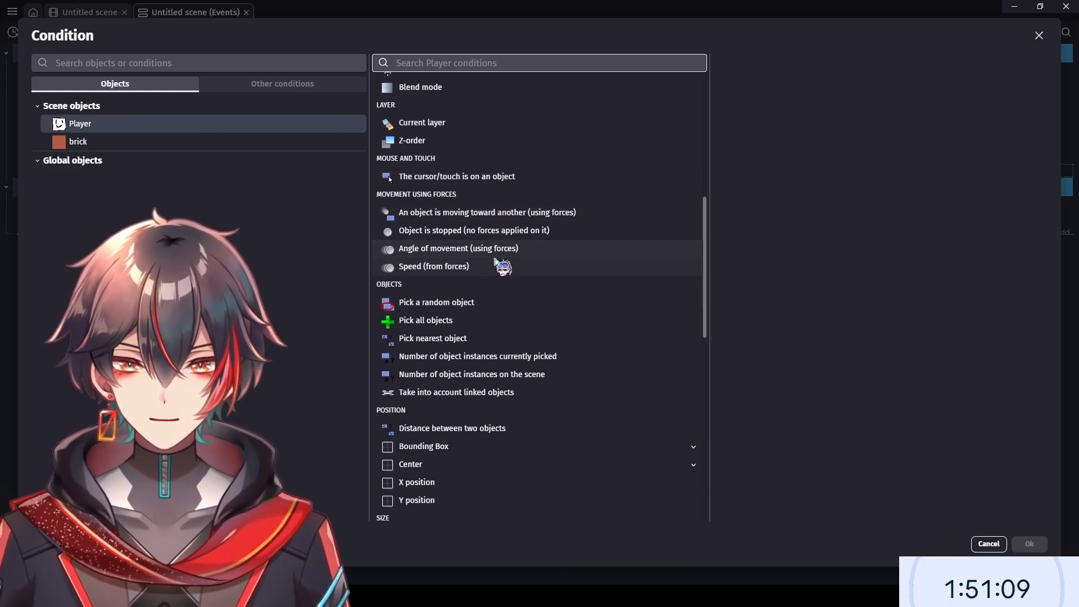
{"action": "scroll", "coordinate": [498, 271], "scroll_direction": "down", "scroll_amount": 2}
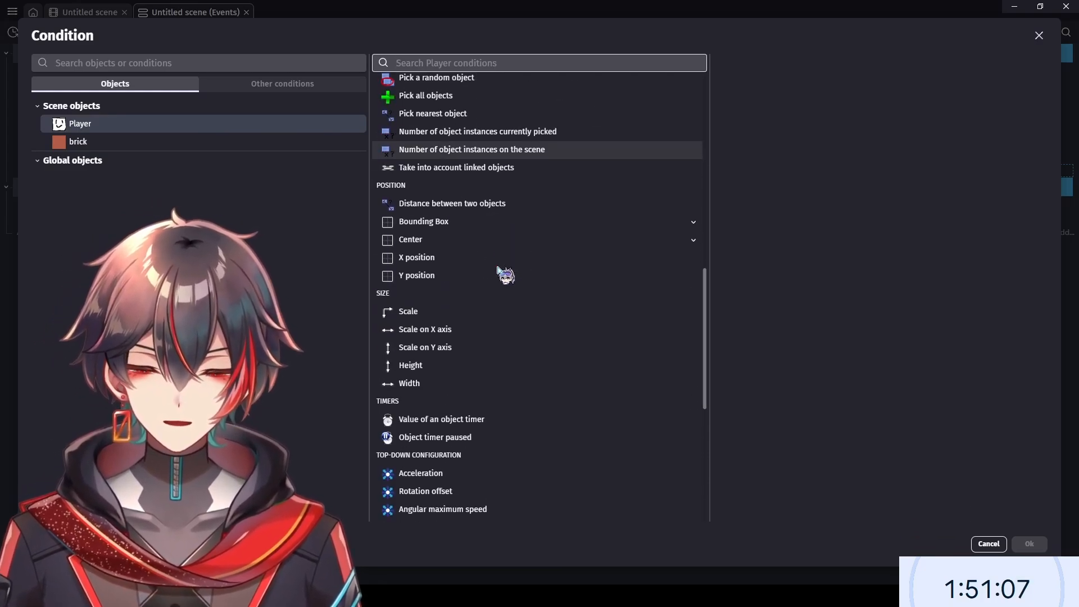
{"action": "scroll", "coordinate": [487, 236], "scroll_direction": "down", "scroll_amount": 2}
{"action": "scroll", "coordinate": [489, 236], "scroll_direction": "down", "scroll_amount": 3}
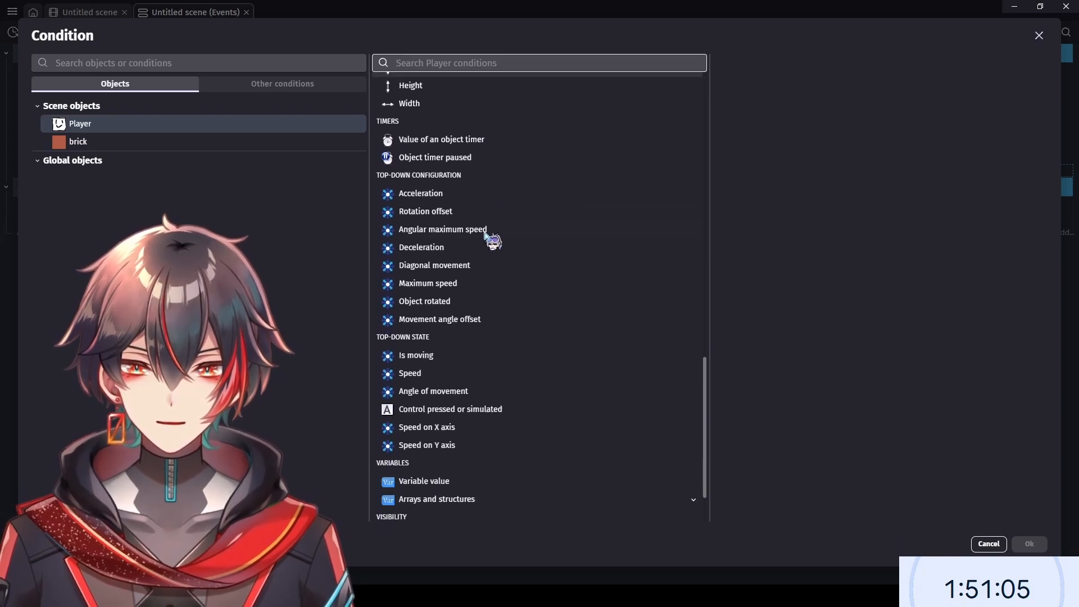
{"action": "scroll", "coordinate": [491, 235], "scroll_direction": "up", "scroll_amount": 3}
{"action": "scroll", "coordinate": [495, 235], "scroll_direction": "up", "scroll_amount": 5}
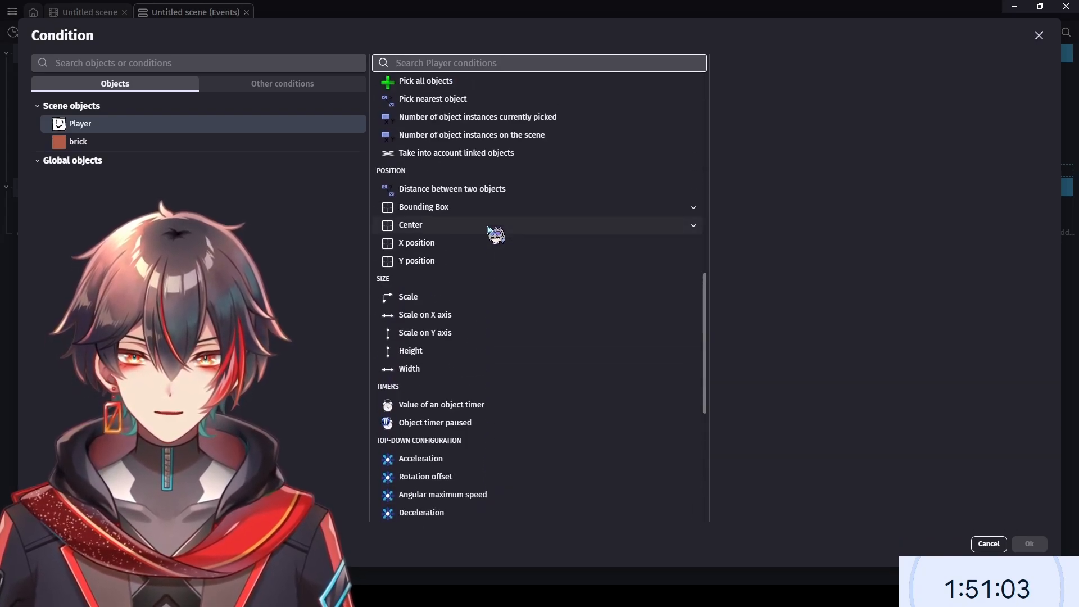
{"action": "scroll", "coordinate": [487, 224], "scroll_direction": "up", "scroll_amount": 2}
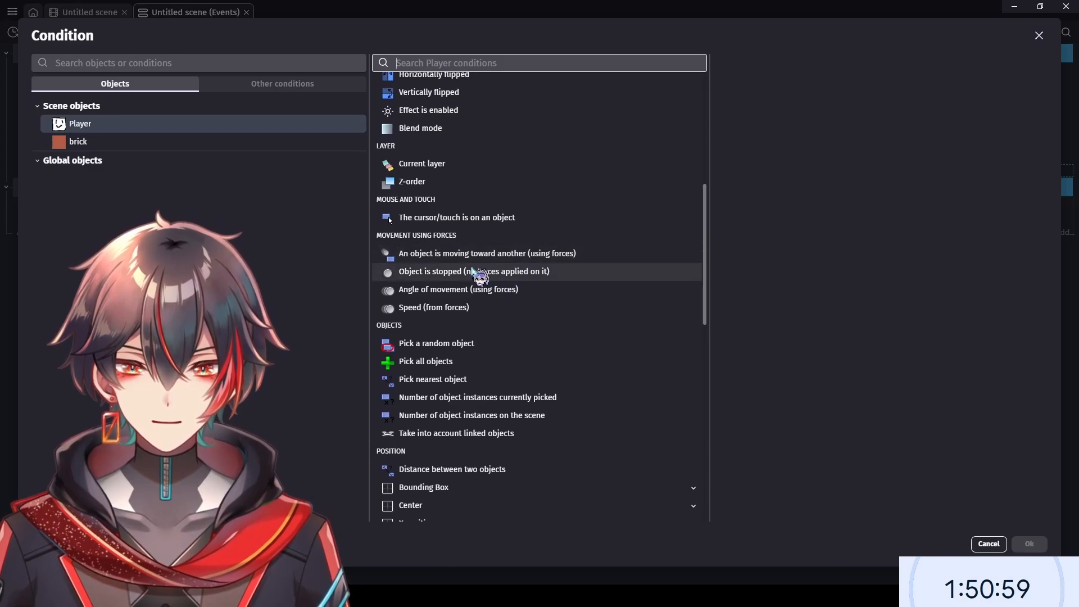
{"action": "scroll", "coordinate": [542, 318], "scroll_direction": "up", "scroll_amount": 3}
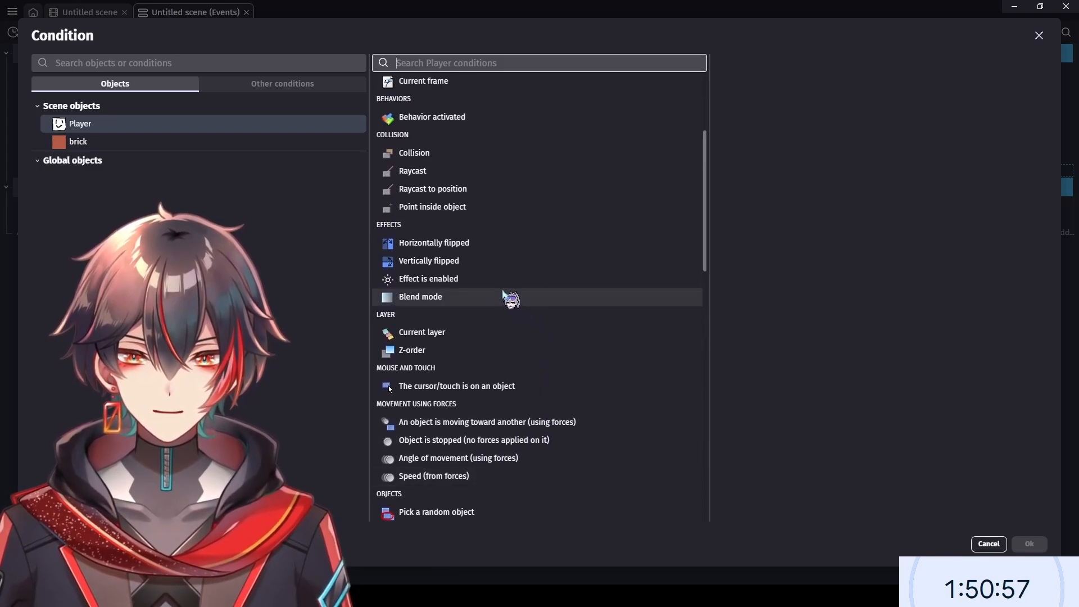
{"action": "scroll", "coordinate": [513, 301], "scroll_direction": "up", "scroll_amount": 3}
{"action": "scroll", "coordinate": [510, 295], "scroll_direction": "down", "scroll_amount": 7}
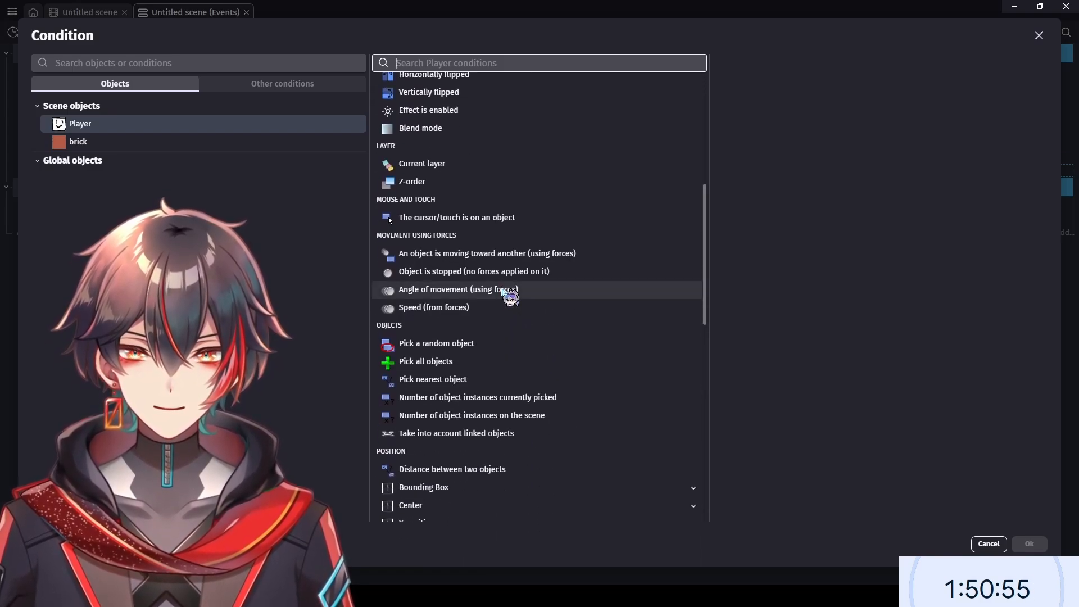
{"action": "scroll", "coordinate": [517, 234], "scroll_direction": "up", "scroll_amount": 8}
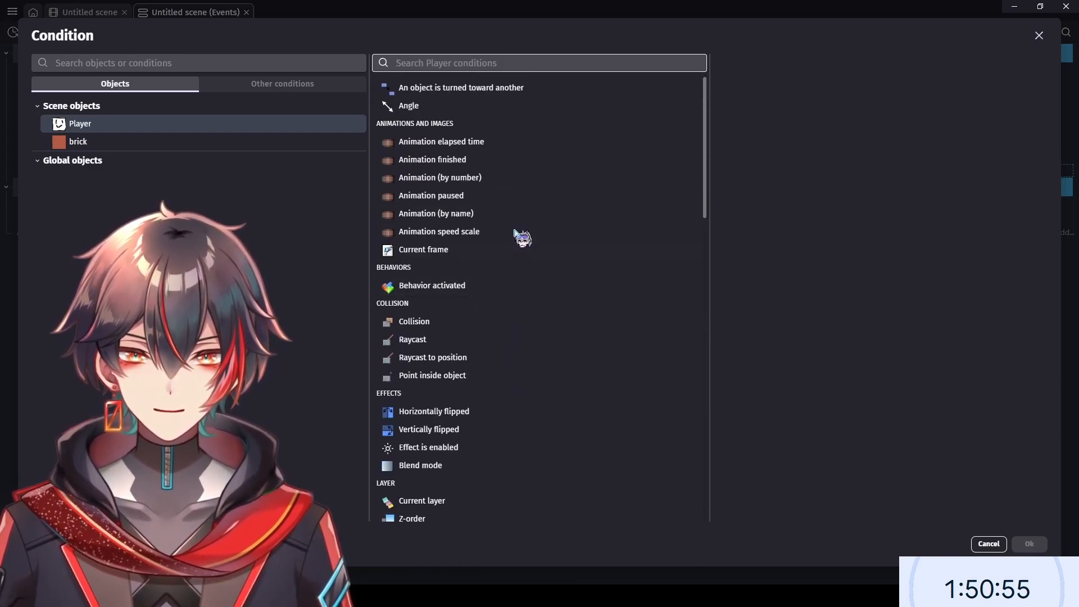
- Search the Player and brick conditions for "touch", and clear the search with the Player selected
{"action": "left_click", "coordinate": [513, 61]}
{"action": "type", "text": "t"}
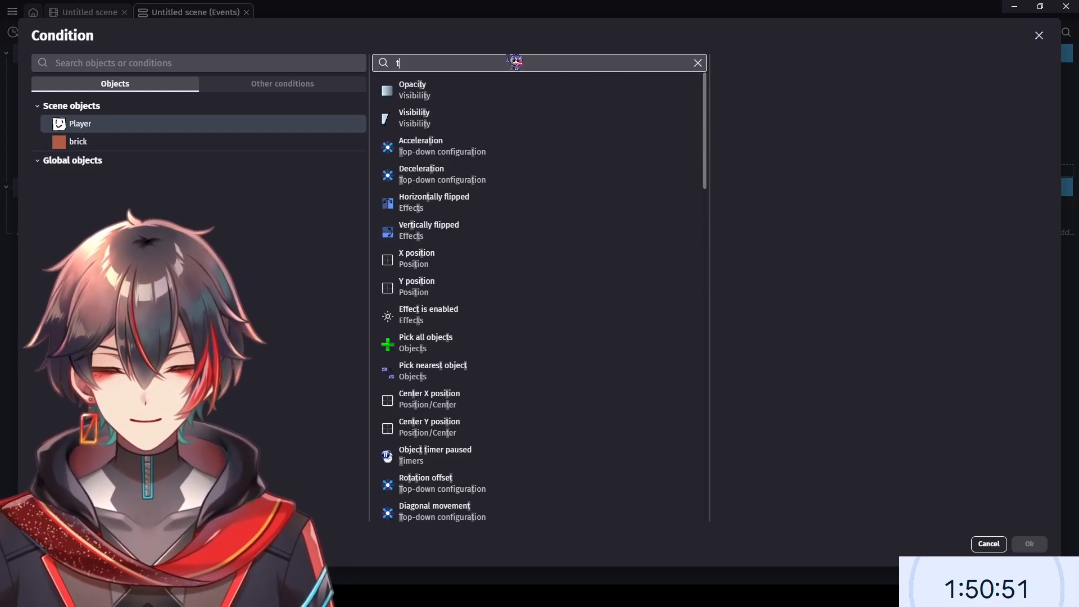
{"action": "type", "text": "ouchy"}
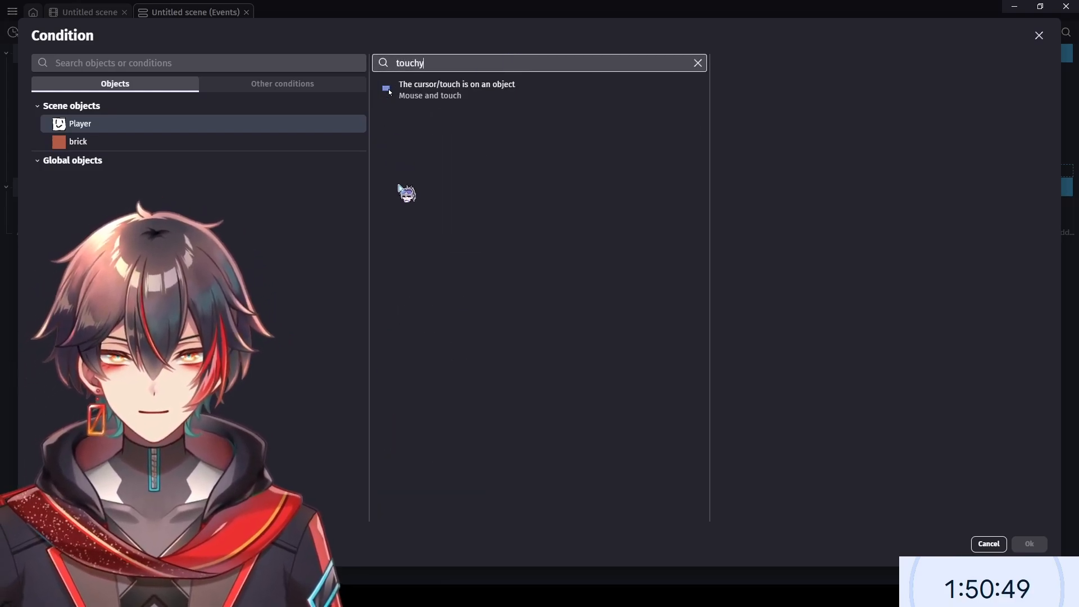
{"action": "left_click", "coordinate": [258, 147]}
{"action": "left_click", "coordinate": [646, 63]}
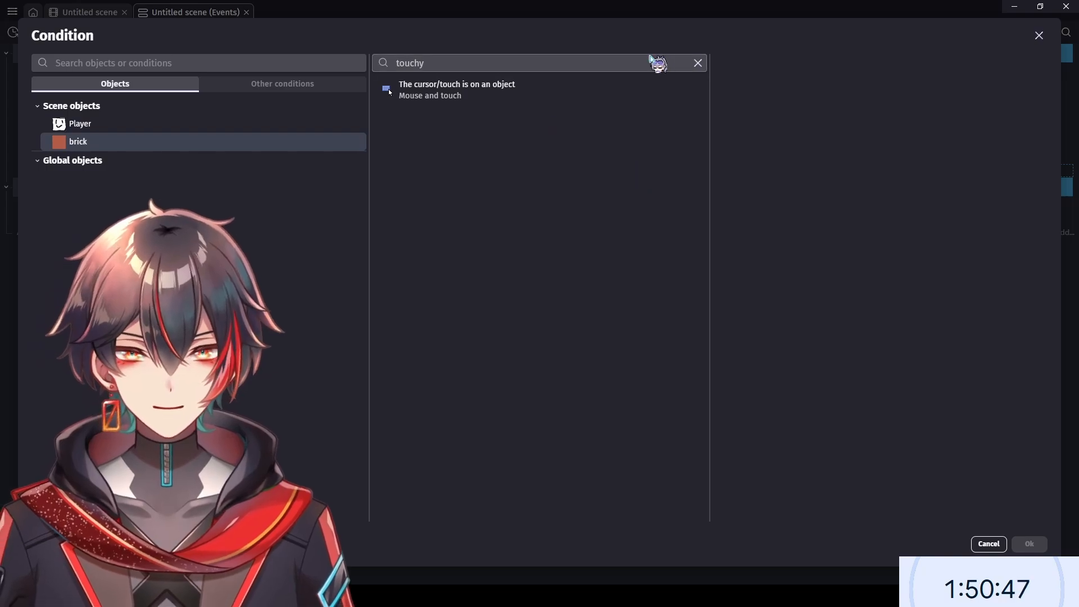
{"action": "key", "text": "BackSpace"}
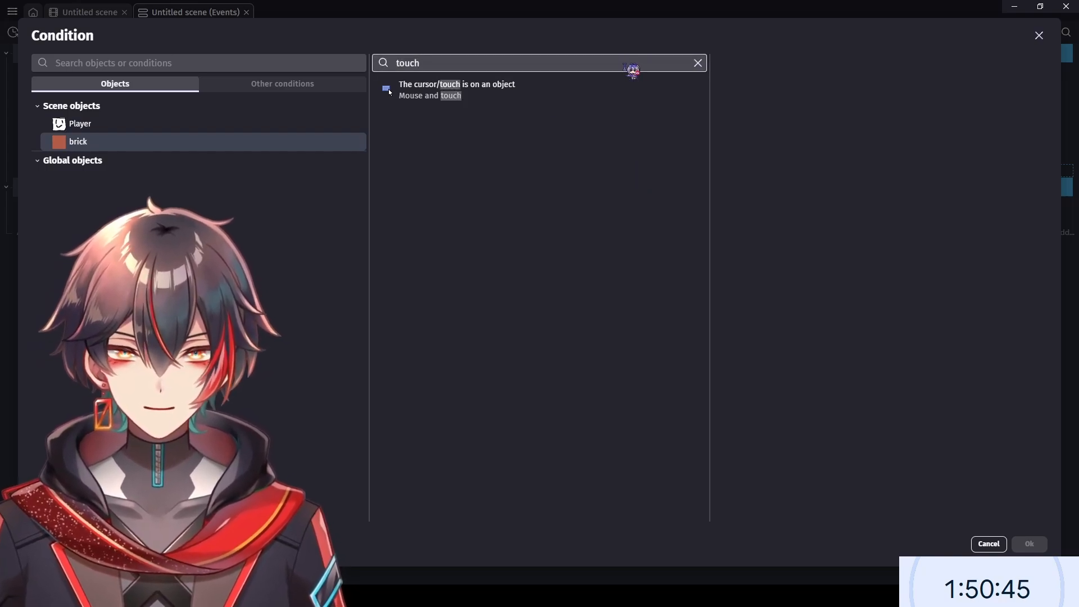
{"action": "left_click", "coordinate": [218, 126]}
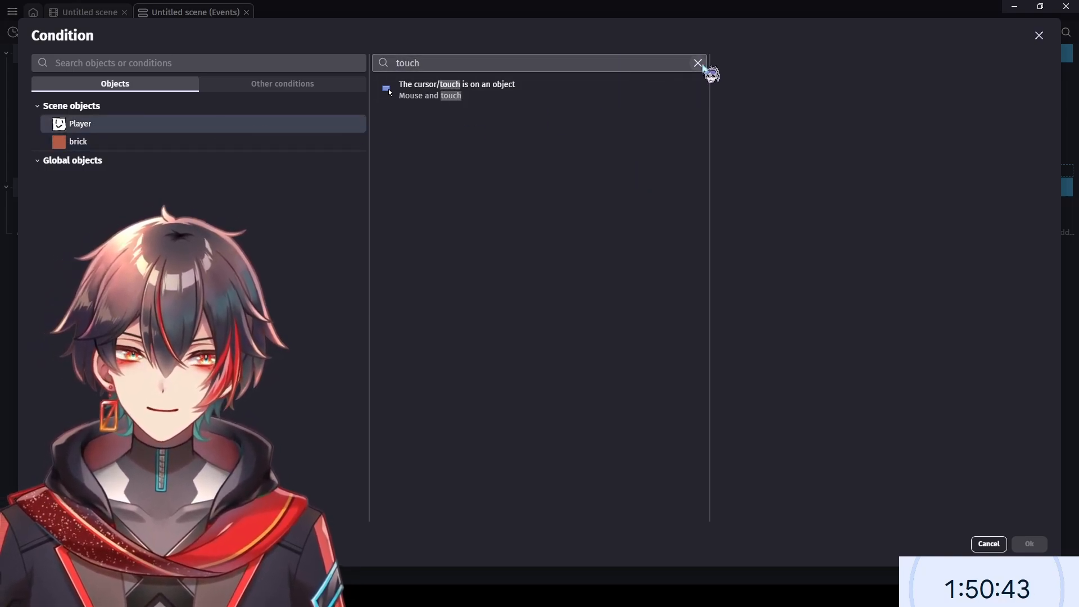
{"action": "left_click", "coordinate": [698, 63]}
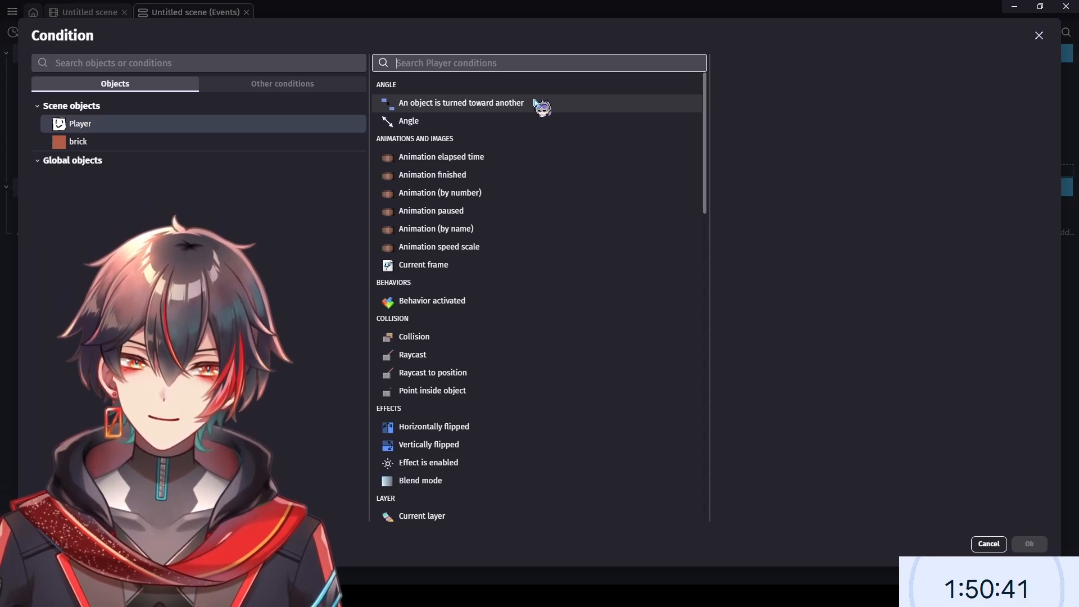
- Examine the full list of Player conditions for one that detects the Player hitting a brick
{"action": "scroll", "coordinate": [548, 182], "scroll_direction": "down", "scroll_amount": 4}
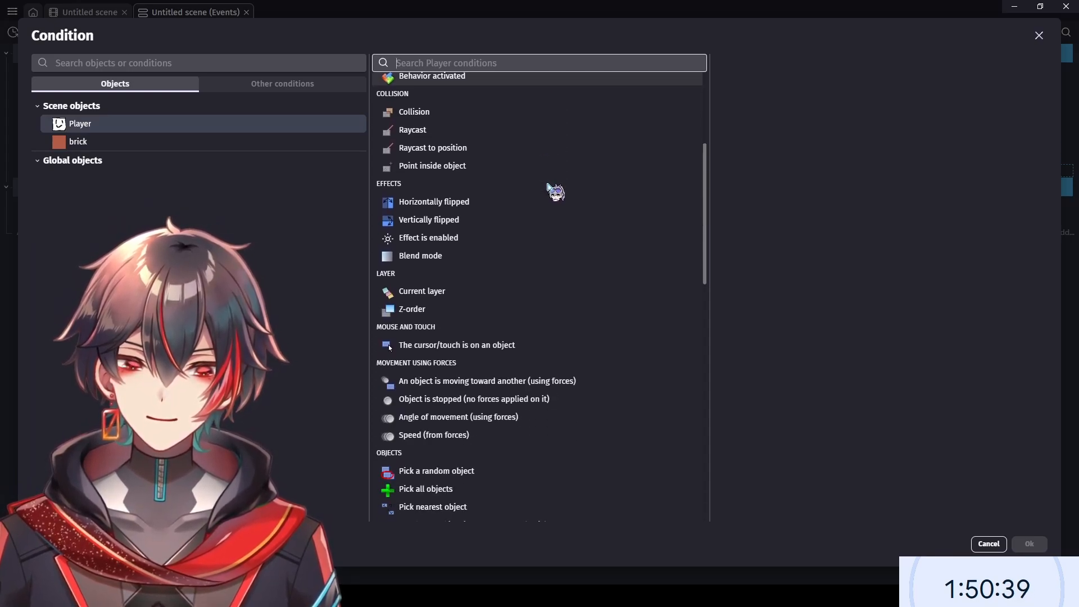
{"action": "scroll", "coordinate": [548, 185], "scroll_direction": "down", "scroll_amount": 2}
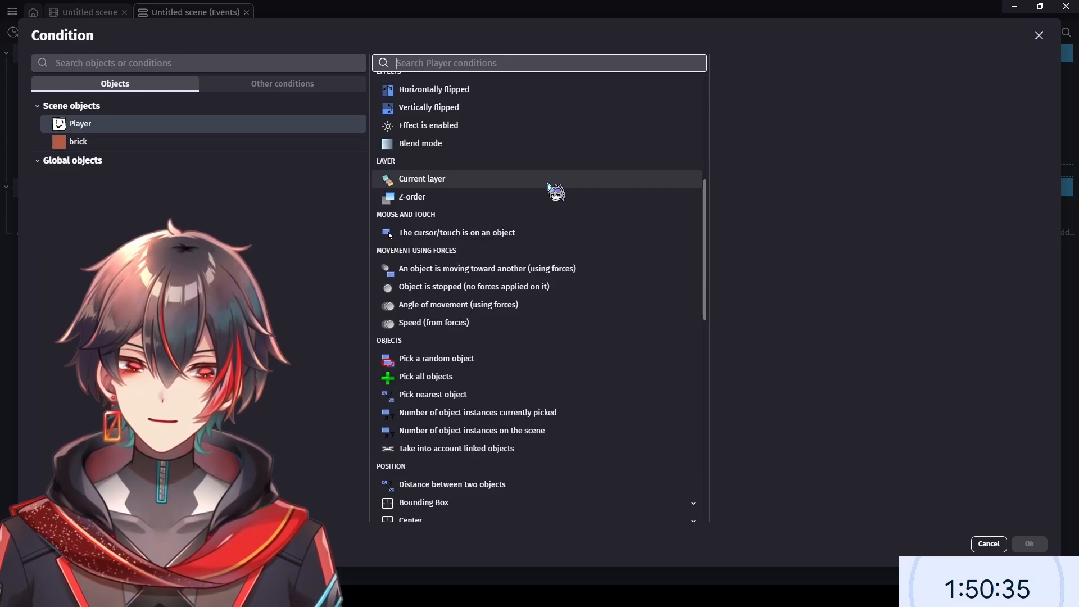
{"action": "scroll", "coordinate": [548, 185], "scroll_direction": "down", "scroll_amount": 4}
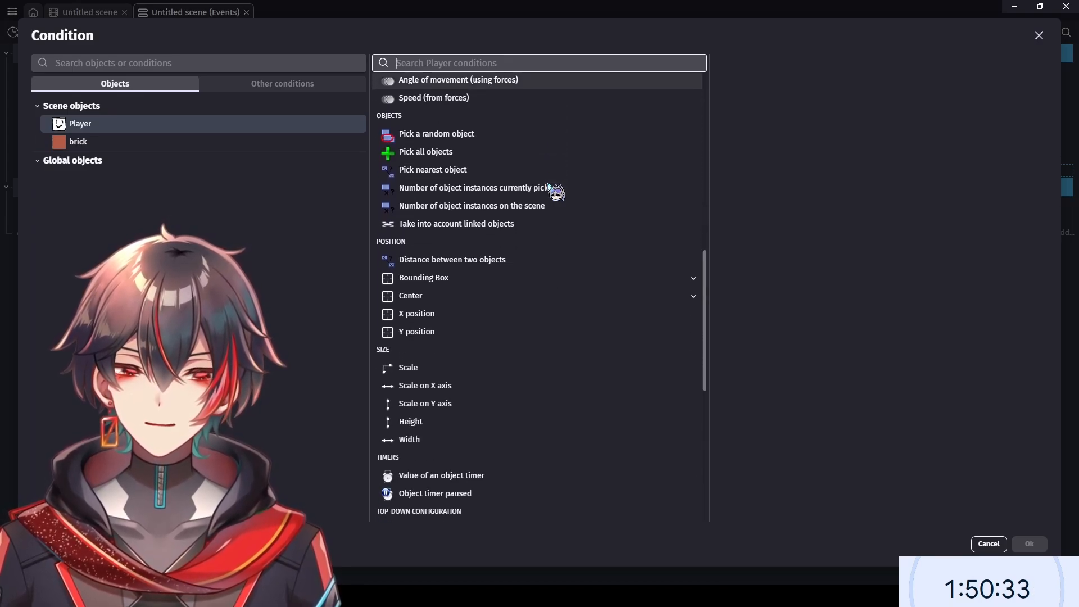
{"action": "scroll", "coordinate": [549, 185], "scroll_direction": "down", "scroll_amount": 6}
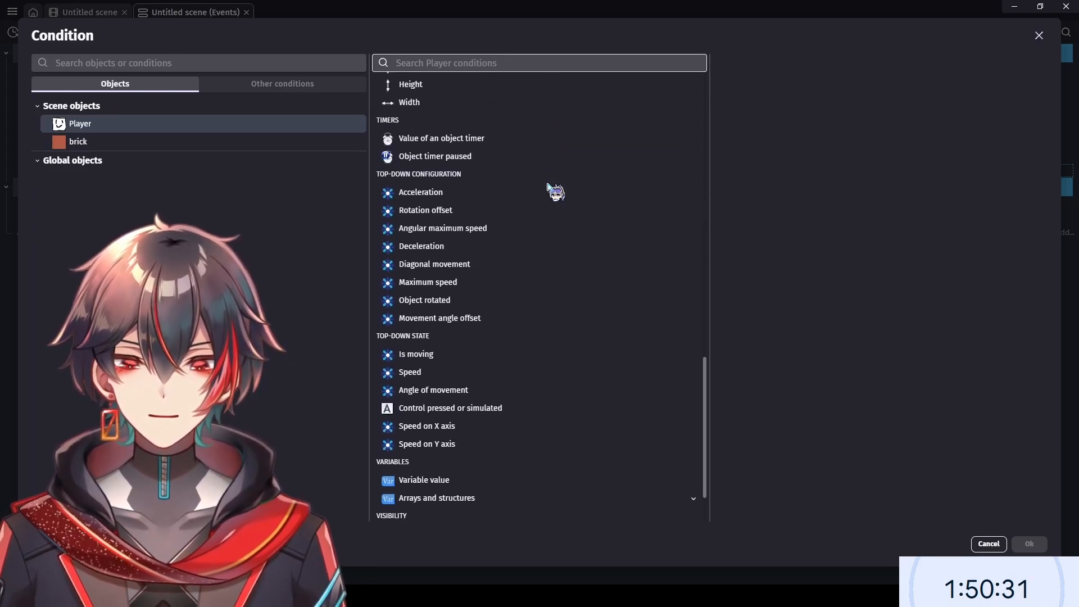
{"action": "scroll", "coordinate": [549, 186], "scroll_direction": "down", "scroll_amount": 2}
{"action": "scroll", "coordinate": [548, 188], "scroll_direction": "up", "scroll_amount": 8}
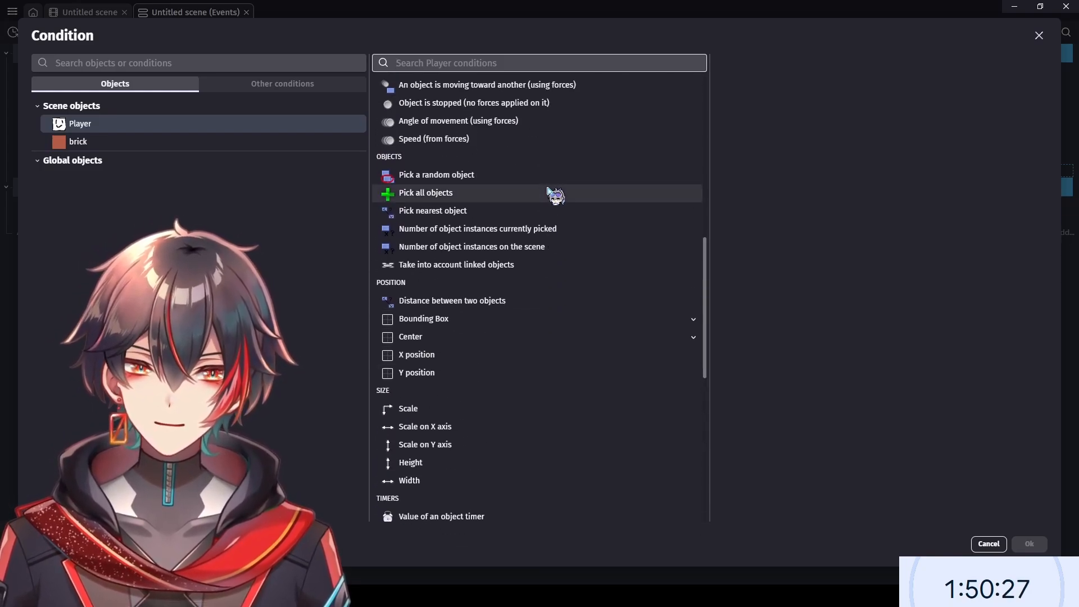
{"action": "scroll", "coordinate": [548, 188], "scroll_direction": "up", "scroll_amount": 3}
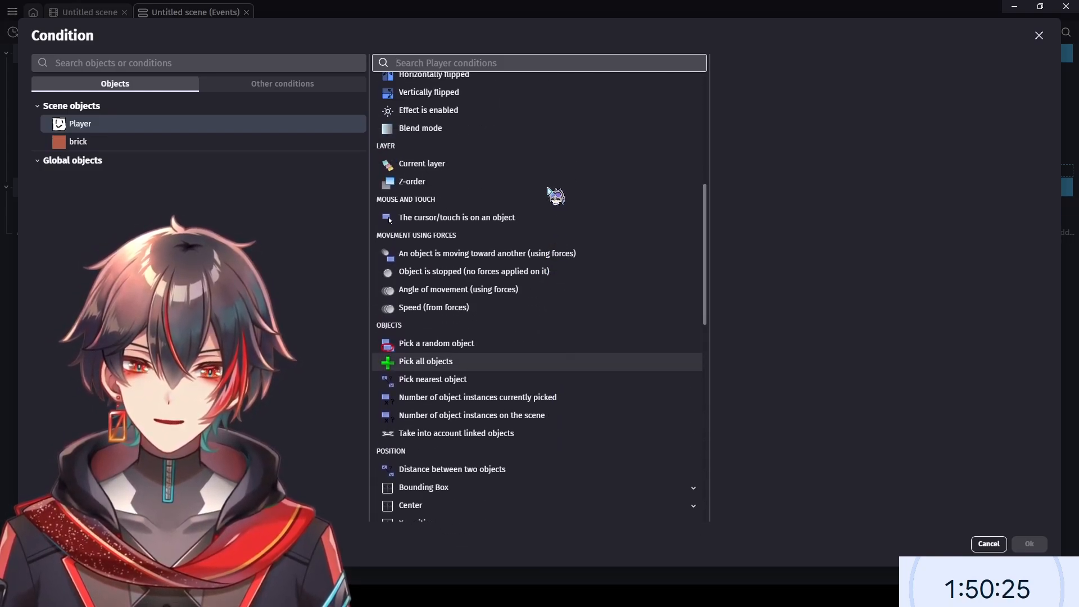
{"action": "scroll", "coordinate": [548, 189], "scroll_direction": "up", "scroll_amount": 6}
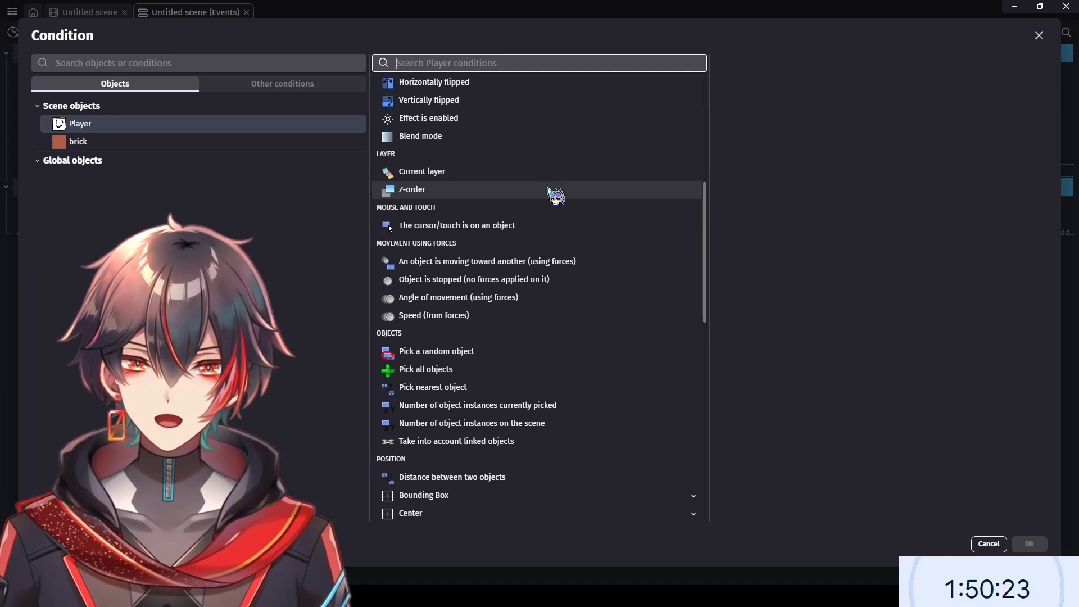
{"action": "scroll", "coordinate": [551, 204], "scroll_direction": "up", "scroll_amount": 1}
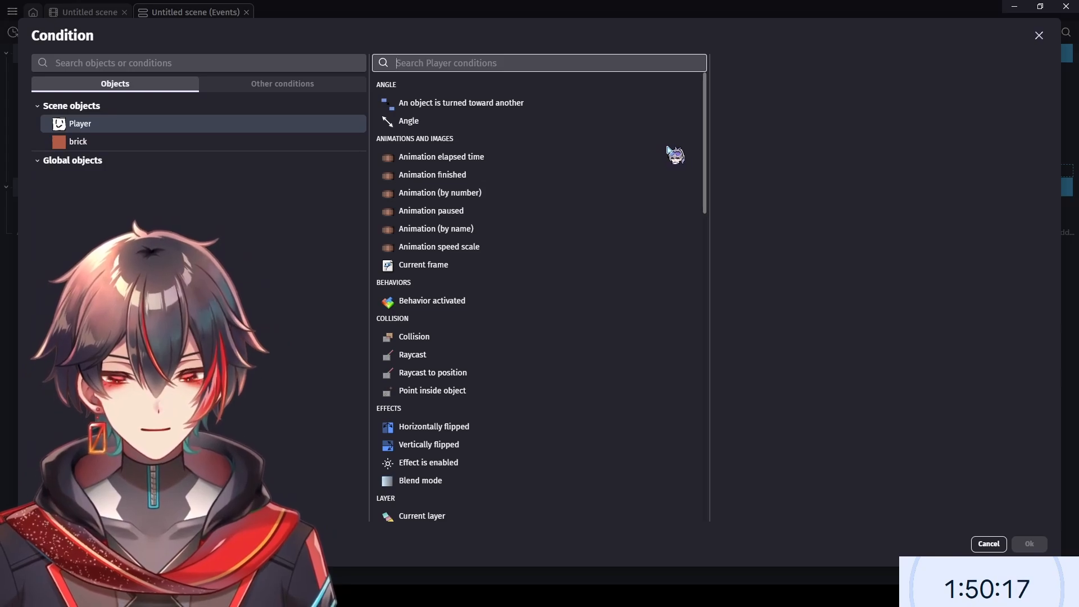
- Add a Collision condition between Player and brick to the new event, ignoring objects that only touch on their edges
{"action": "left_click", "coordinate": [498, 340]}
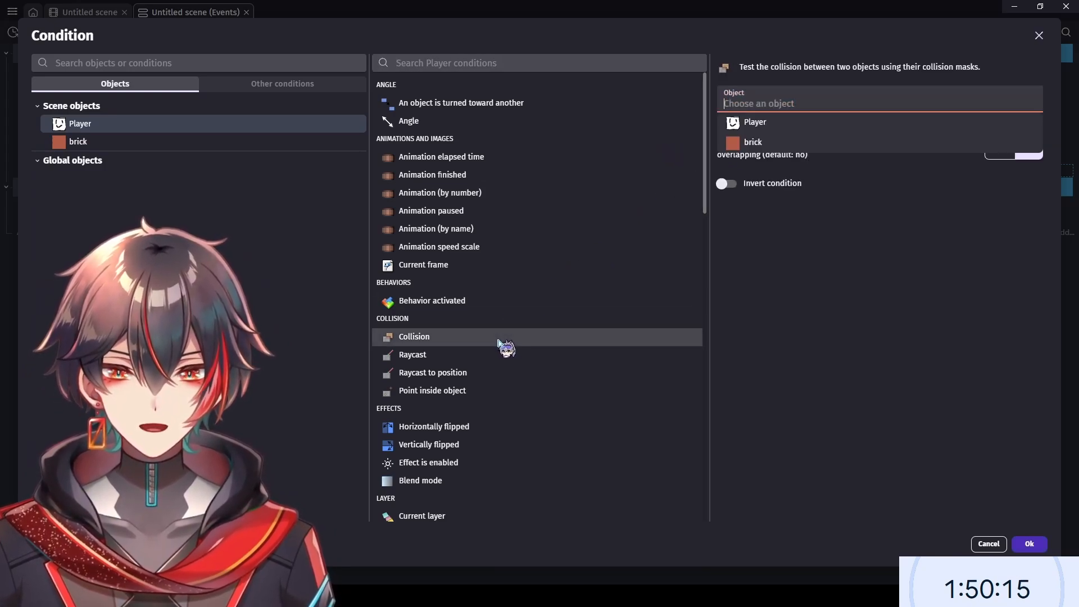
{"action": "left_click", "coordinate": [851, 125]}
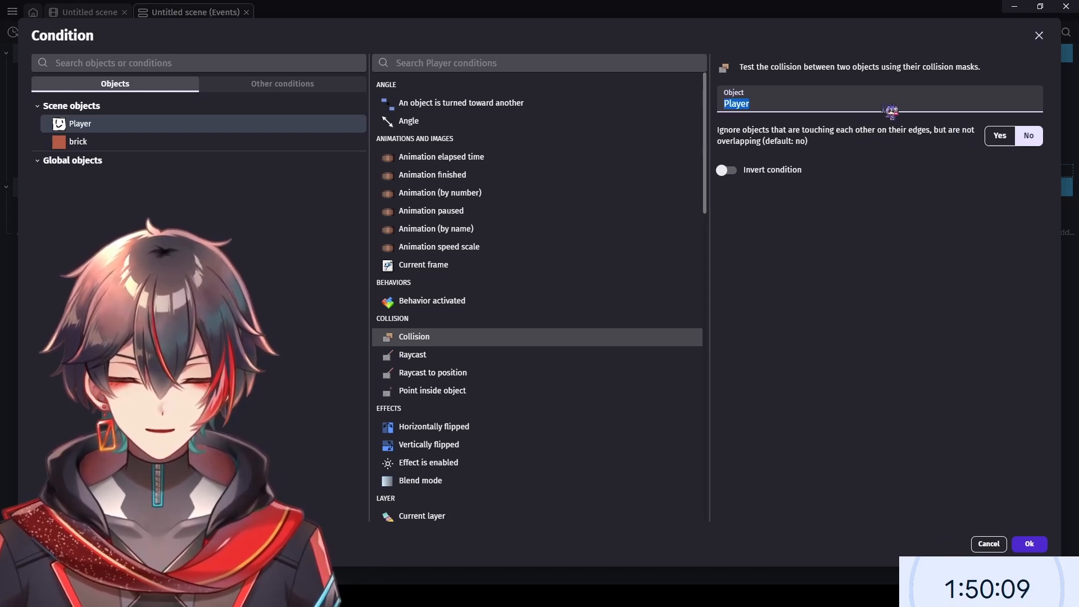
{"action": "type", "text": "br"}
{"action": "left_click", "coordinate": [891, 114]}
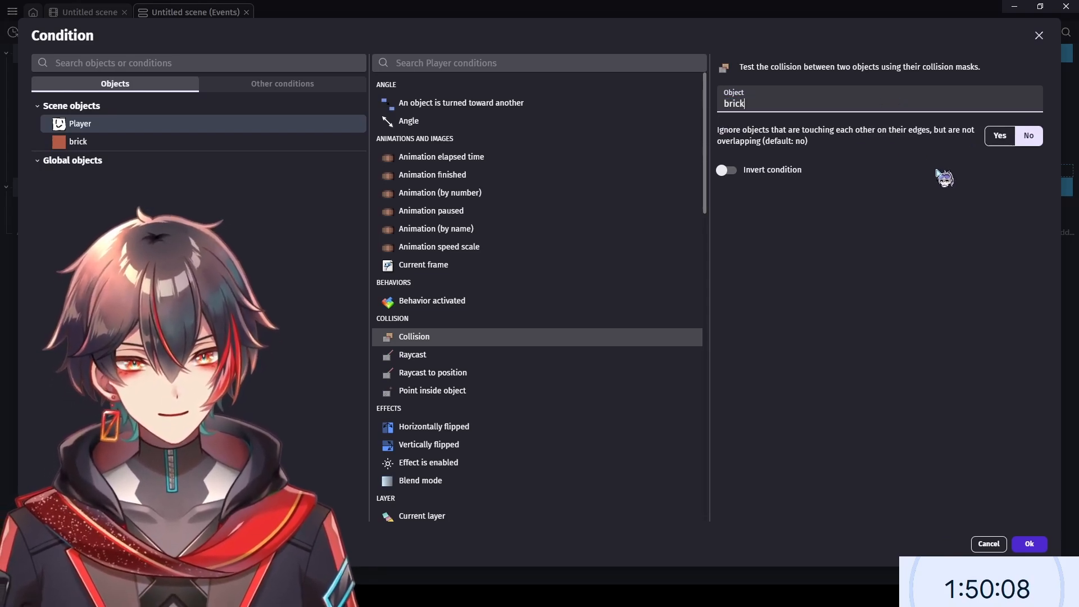
{"action": "left_click", "coordinate": [1004, 139]}
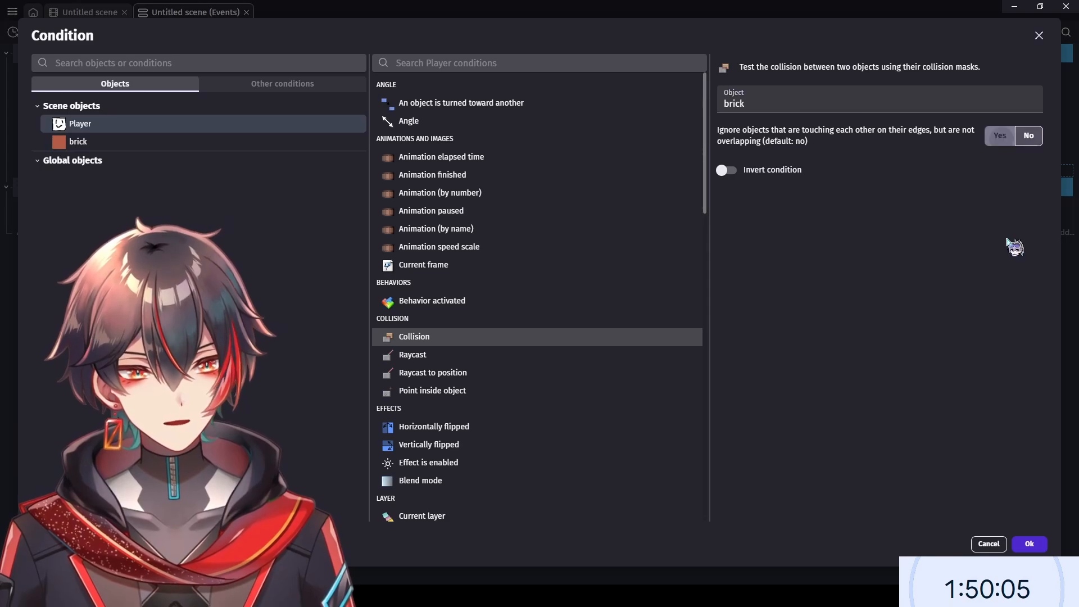
{"action": "left_click", "coordinate": [1028, 543]}
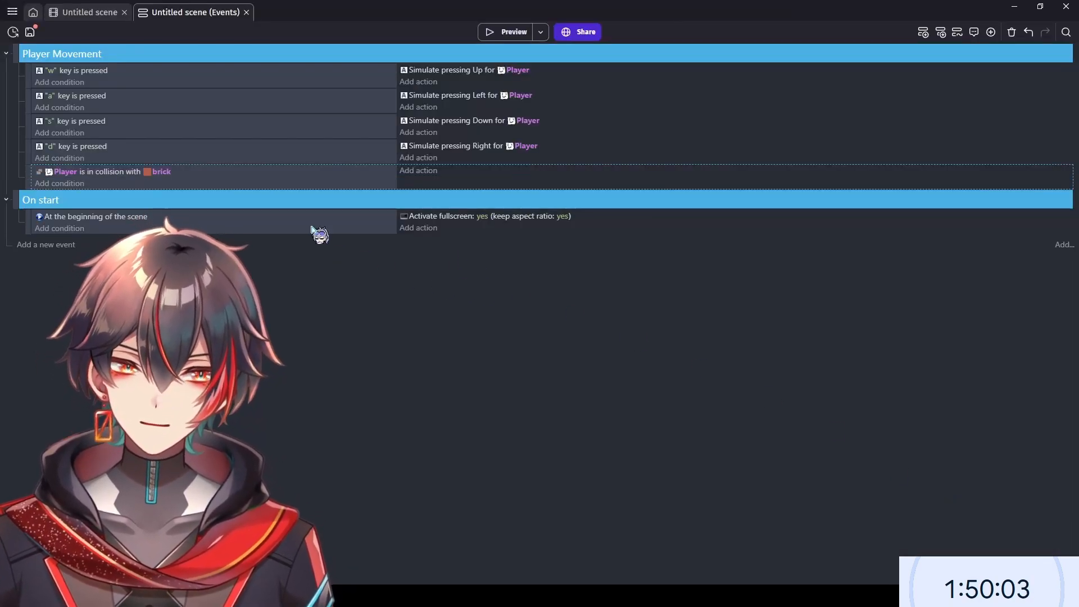
- Collapse the On start group and add a Separate objects action moving Player away from brick, ignoring edge-only contact, to the collision event
{"action": "left_click", "coordinate": [10, 200]}
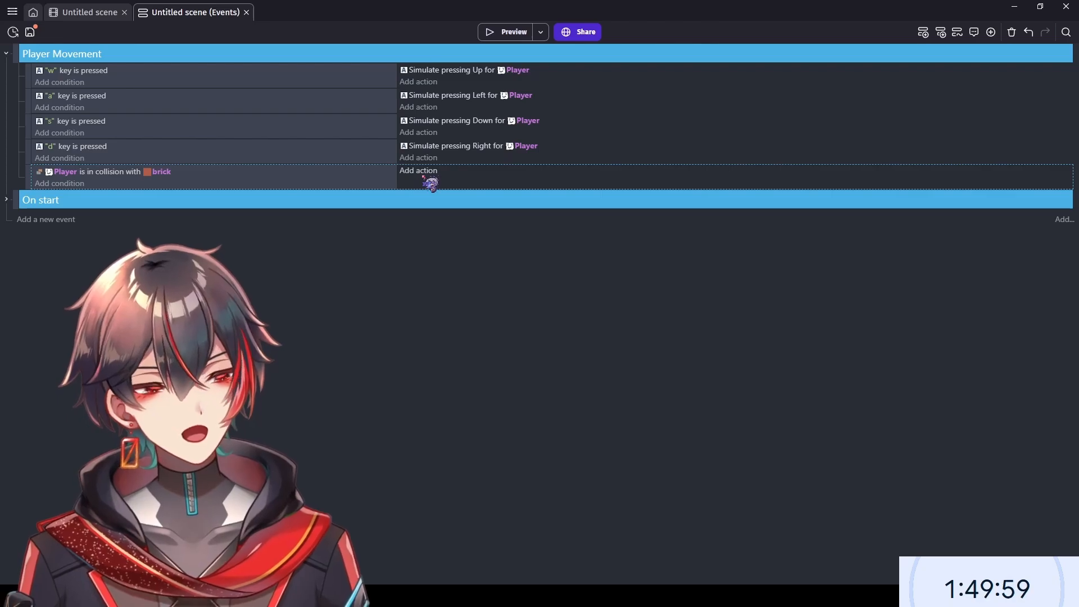
{"action": "left_click", "coordinate": [429, 182]}
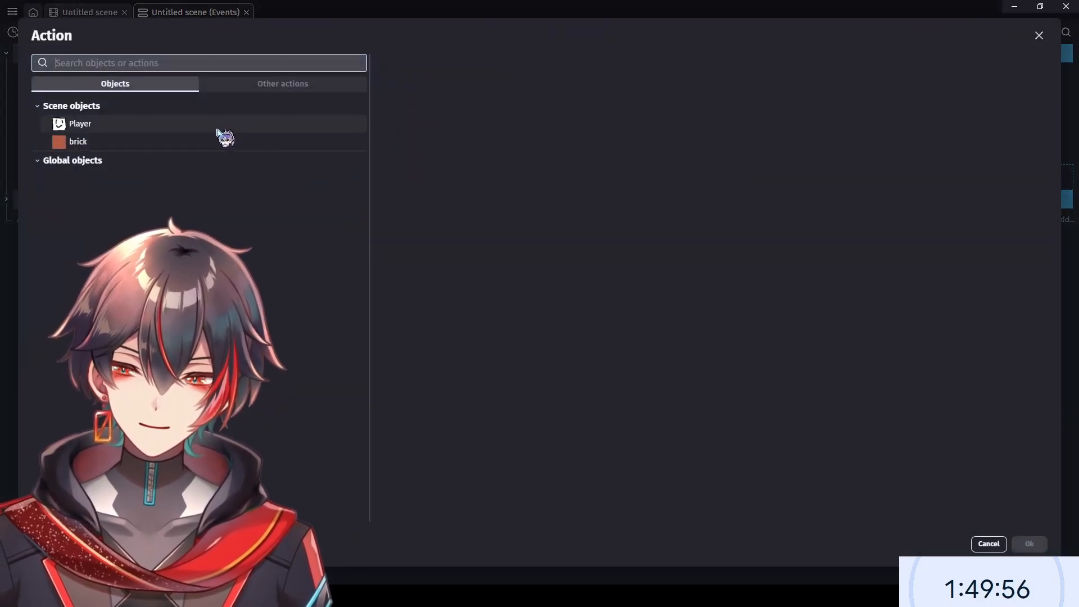
{"action": "left_click", "coordinate": [278, 125]}
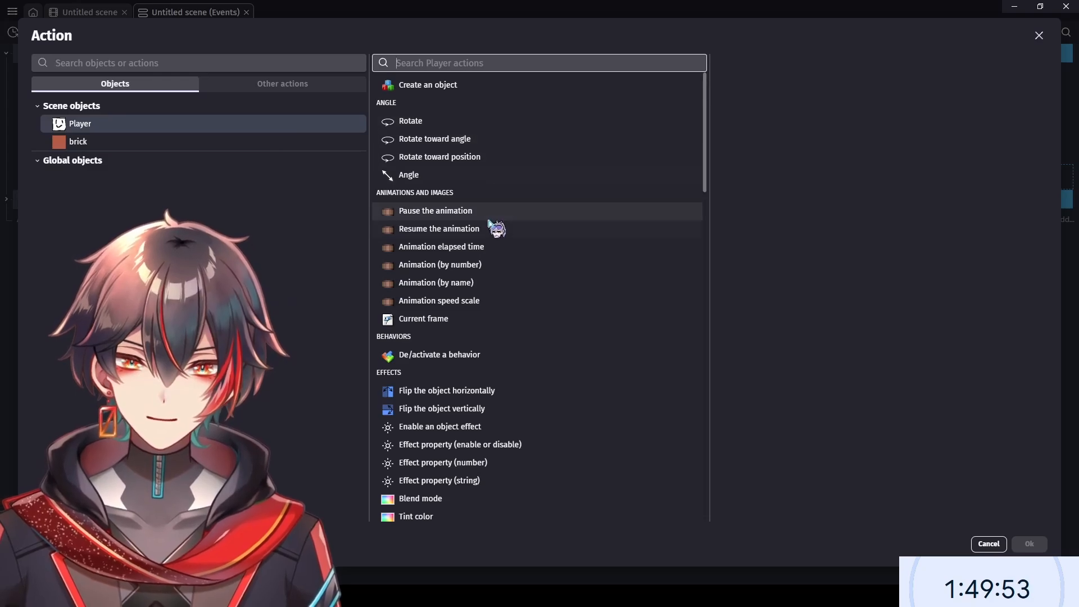
{"action": "scroll", "coordinate": [518, 257], "scroll_direction": "down", "scroll_amount": 7}
{"action": "scroll", "coordinate": [529, 267], "scroll_direction": "down", "scroll_amount": 4}
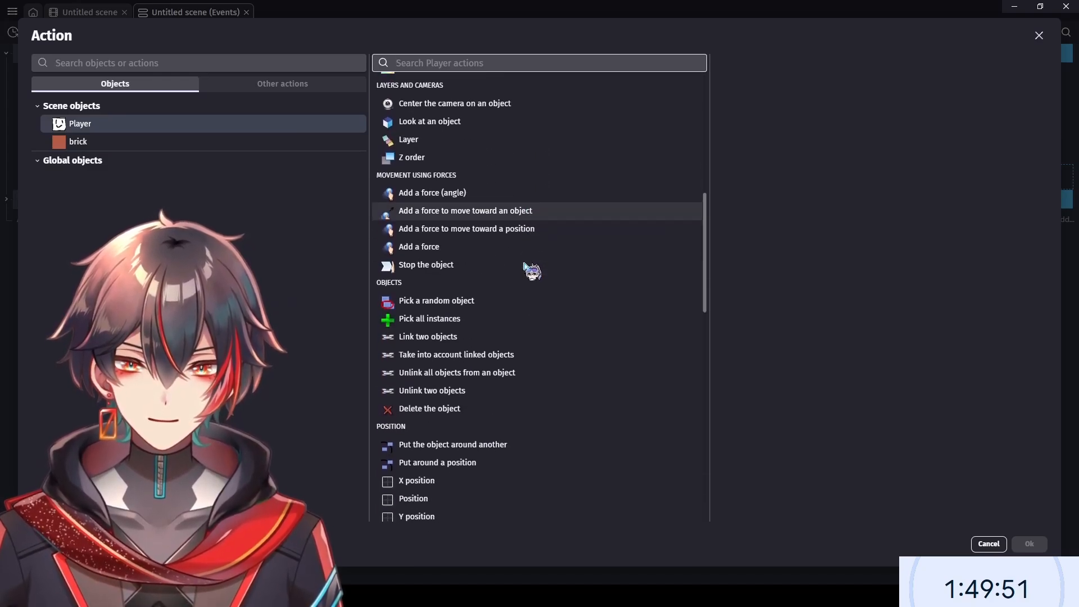
{"action": "scroll", "coordinate": [528, 267], "scroll_direction": "down", "scroll_amount": 10}
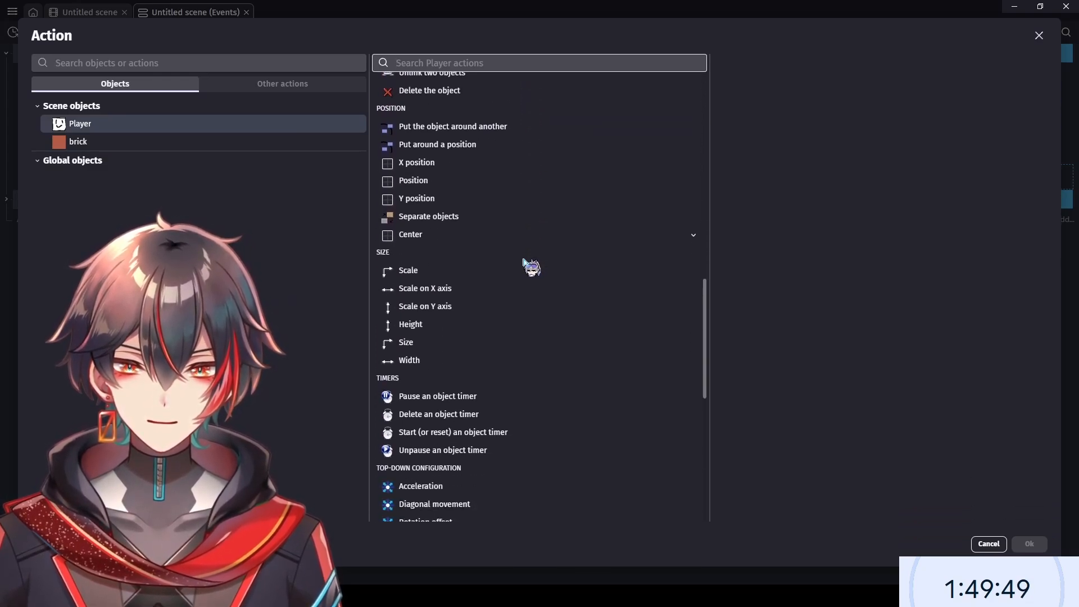
{"action": "scroll", "coordinate": [531, 266], "scroll_direction": "up", "scroll_amount": 10}
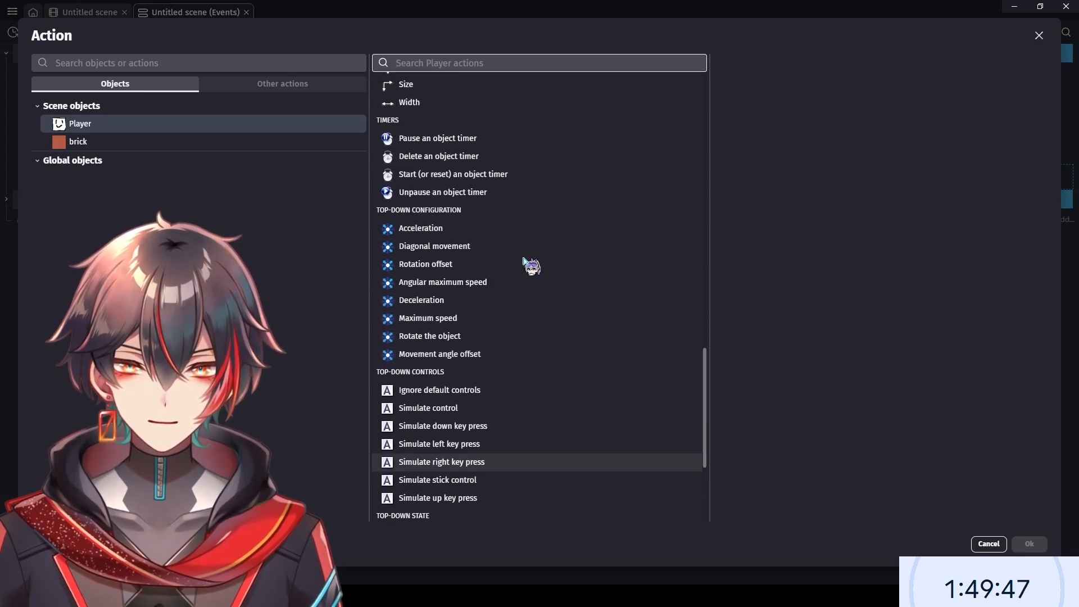
{"action": "left_click", "coordinate": [511, 268]}
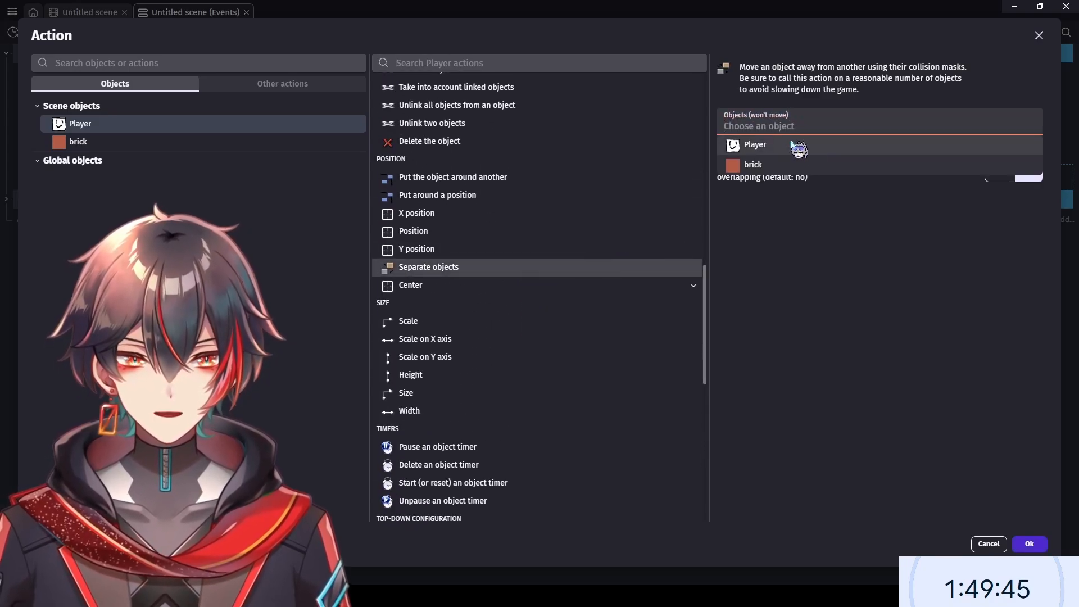
{"action": "left_click", "coordinate": [774, 166]}
{"action": "left_click", "coordinate": [1010, 159]}
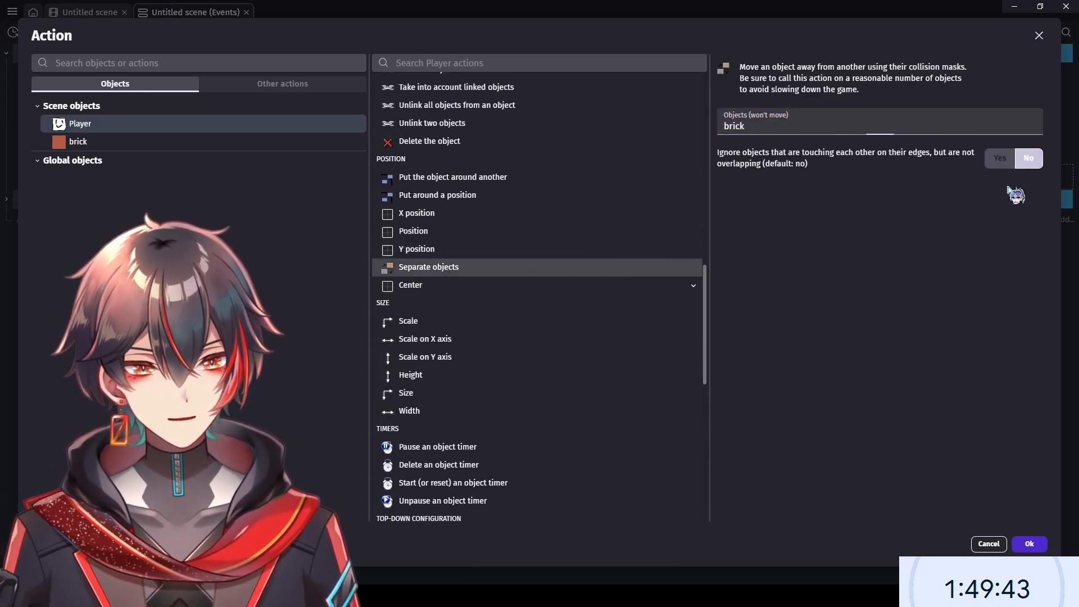
{"action": "left_click", "coordinate": [1034, 545]}
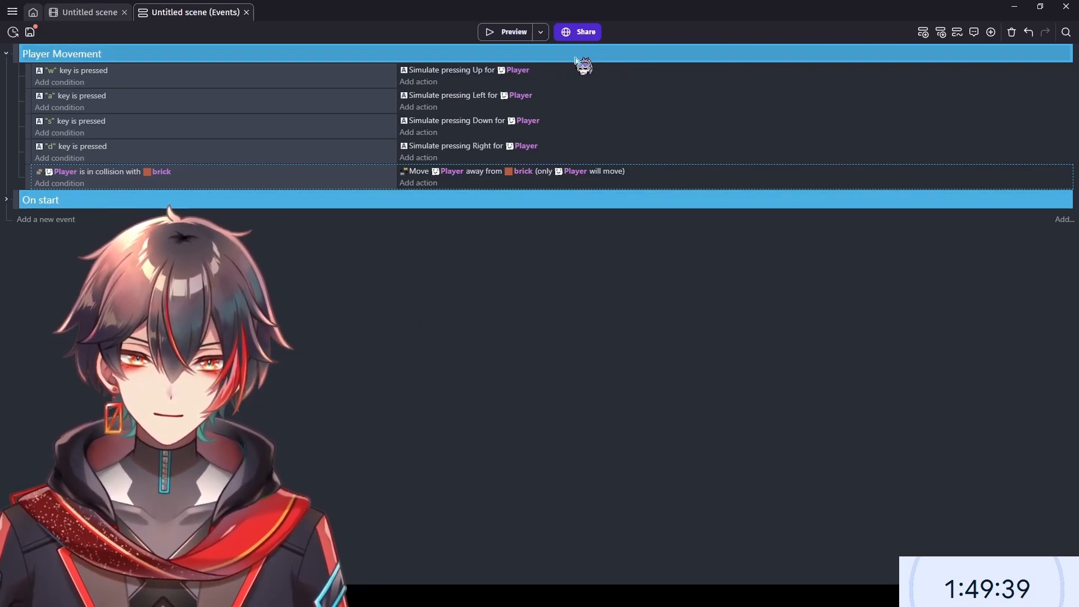
- Preview the game, steer the Player against the brick walls to test the collision, and close the preview
{"action": "left_click", "coordinate": [505, 29]}
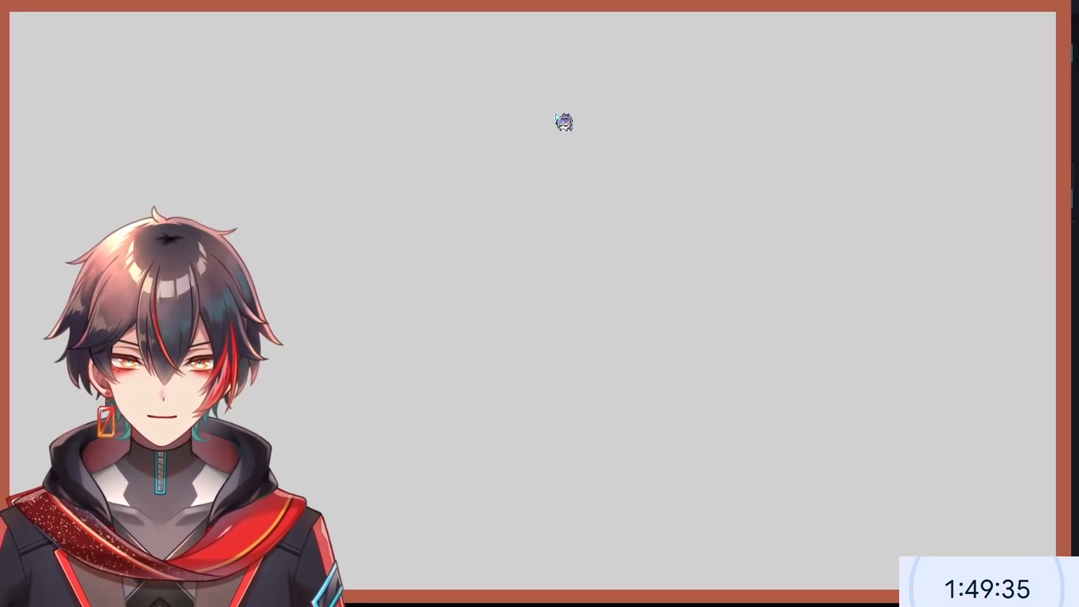
{"action": "key", "text": "w"}
{"action": "key", "text": "a"}
{"action": "key", "text": "d"}
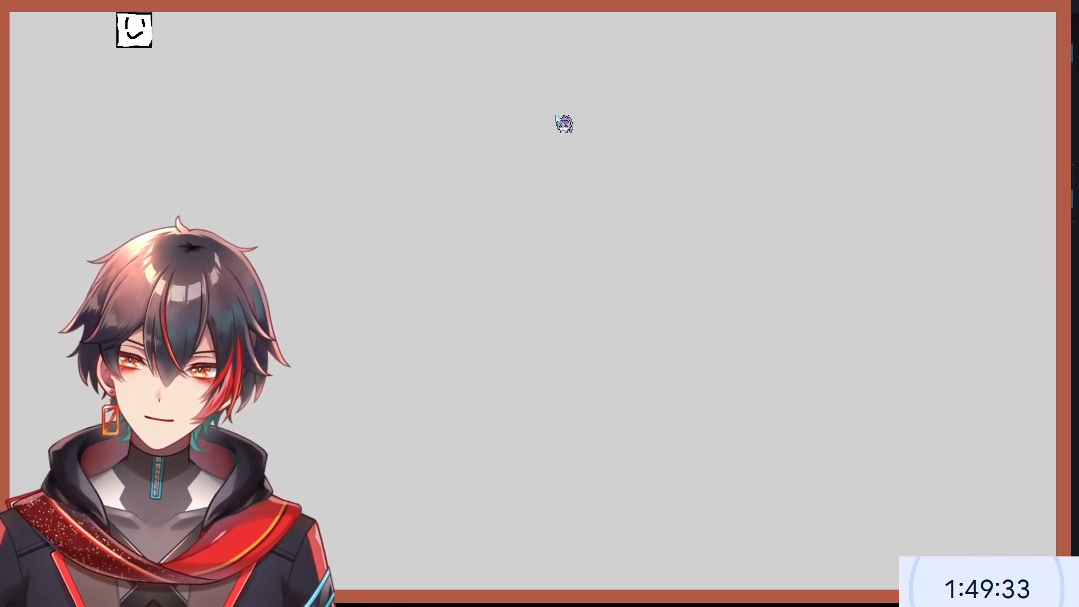
{"action": "key", "text": "a"}
{"action": "key", "text": "s"}
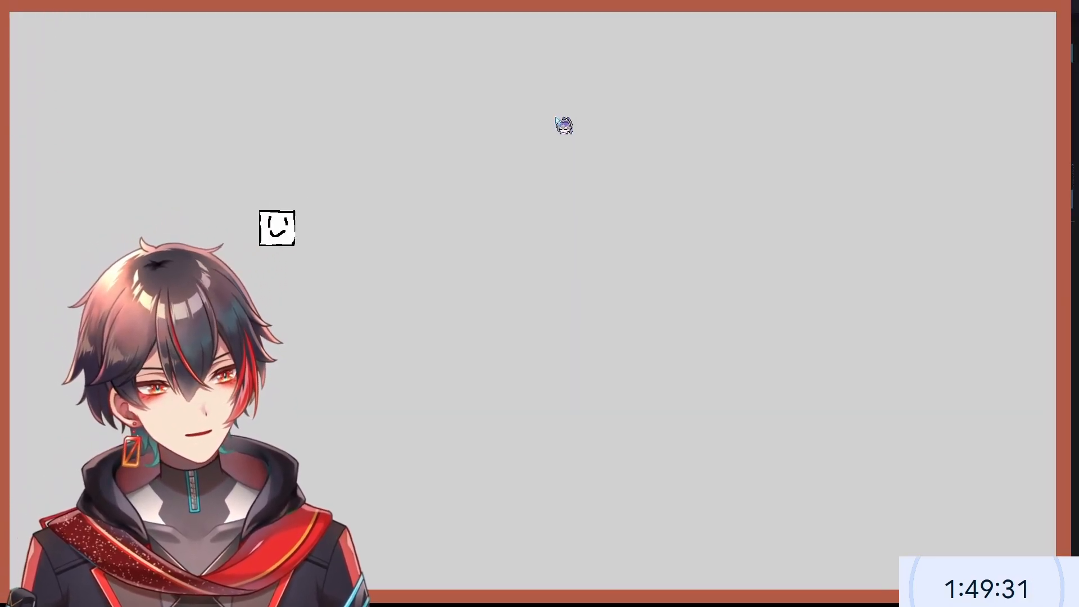
{"action": "key", "text": "w"}
{"action": "key", "text": "d"}
{"action": "key", "text": "d"}
{"action": "key", "text": "s"}
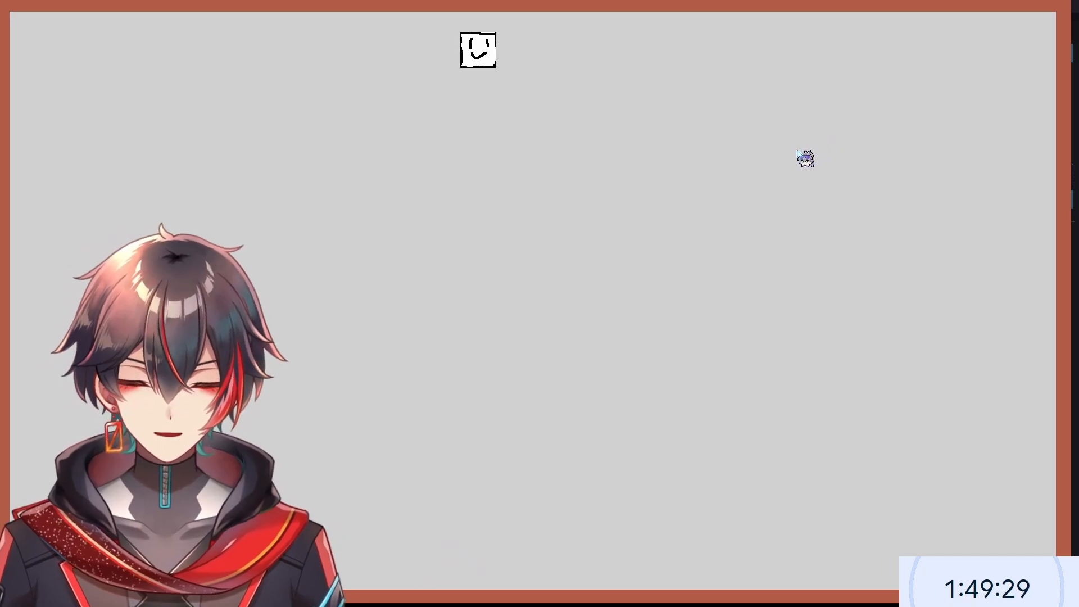
{"action": "key", "text": "alt+F4"}
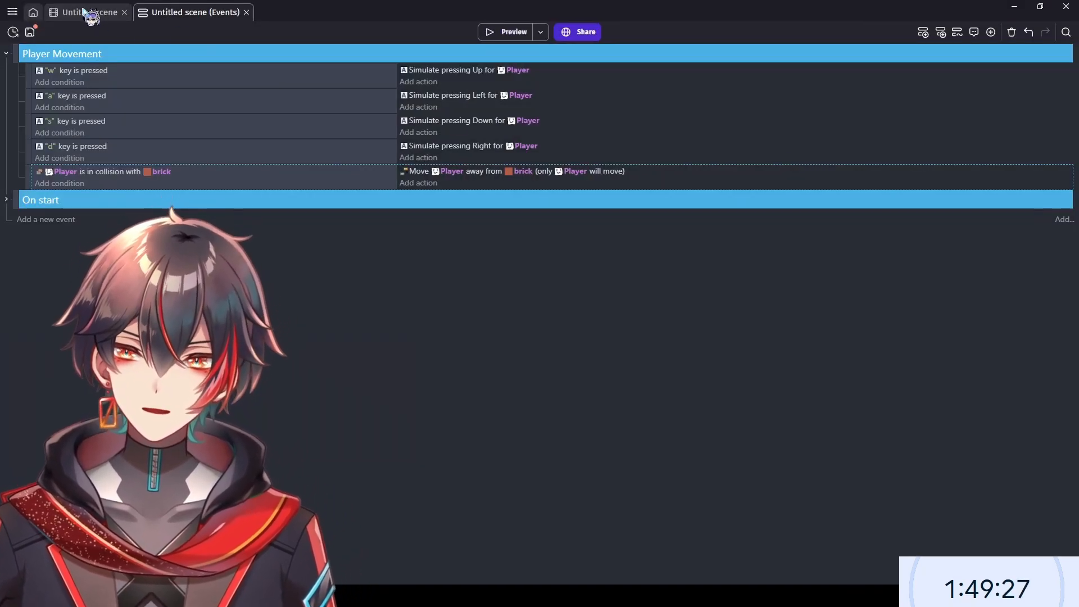
- Create a sprite object named blue_line in the scene and draw a solid blue image for it in Piskel
{"action": "left_click", "coordinate": [85, 12]}
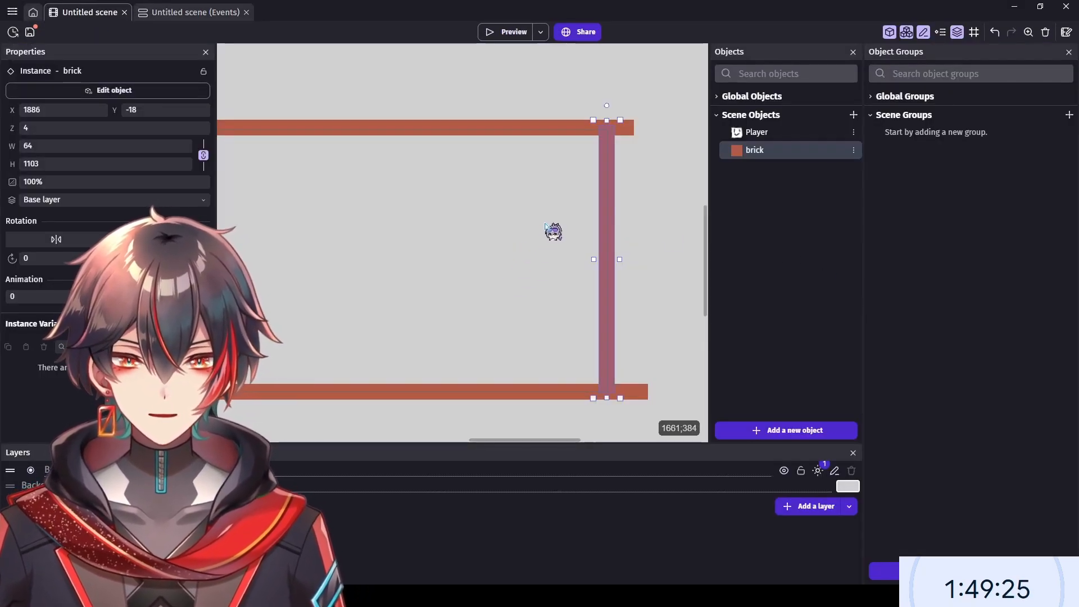
{"action": "middle_click_drag", "start_coordinate": [510, 219], "coordinate": [590, 203]}
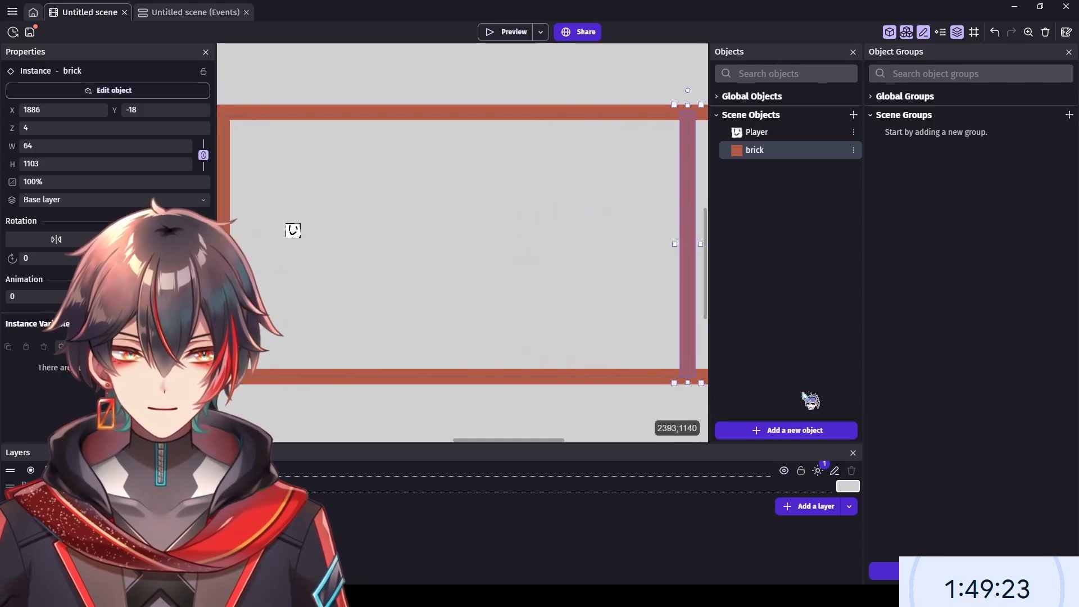
{"action": "left_click", "coordinate": [786, 430]}
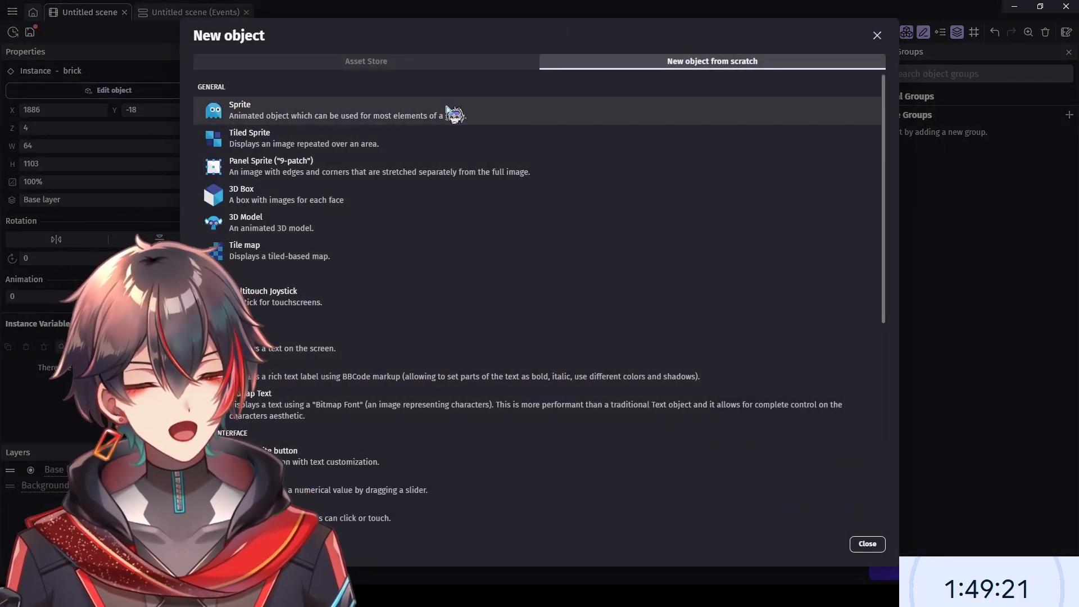
{"action": "left_click", "coordinate": [448, 109]}
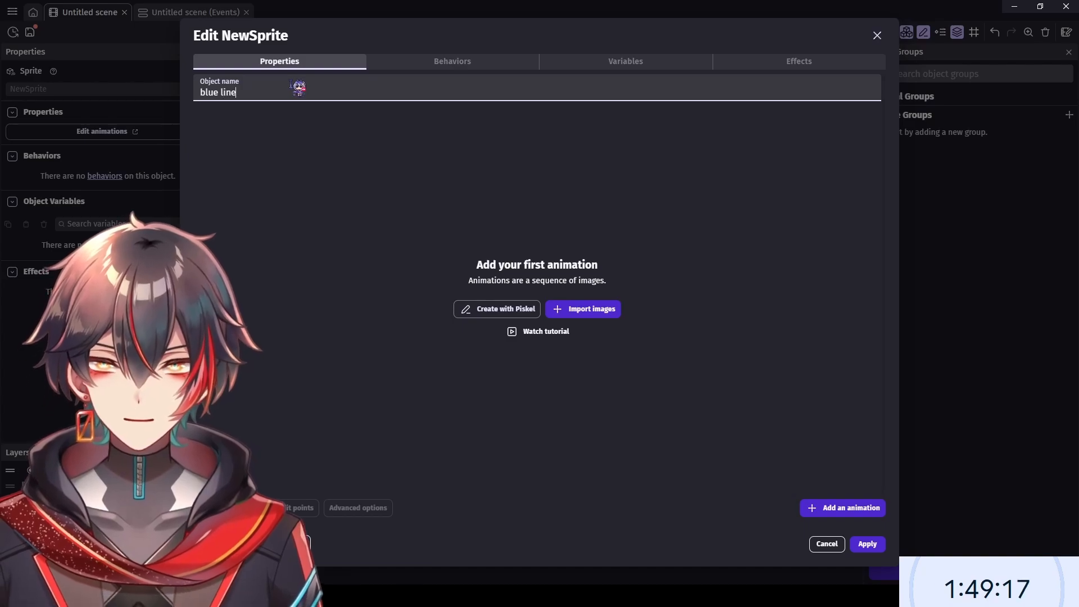
{"action": "left_click", "coordinate": [494, 308]}
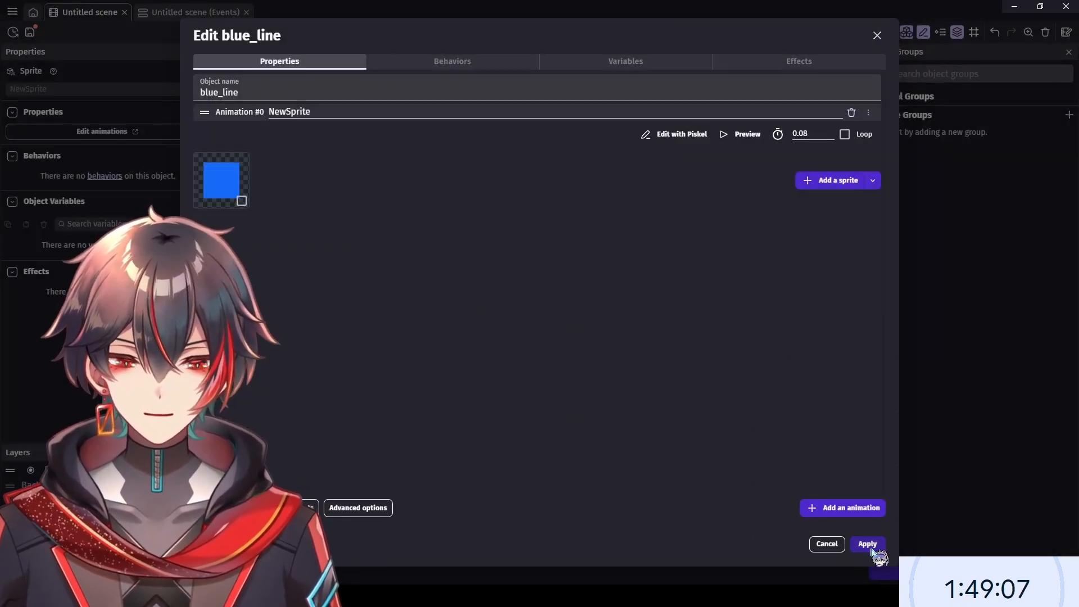
{"action": "left_click", "coordinate": [867, 544]}
- Place blue_line as a vertical strip spanning the upper and lower walls, about 34 wide and 1126 high, at about X 313
{"action": "left_click_drag", "start_coordinate": [820, 166], "coordinate": [339, 385]}
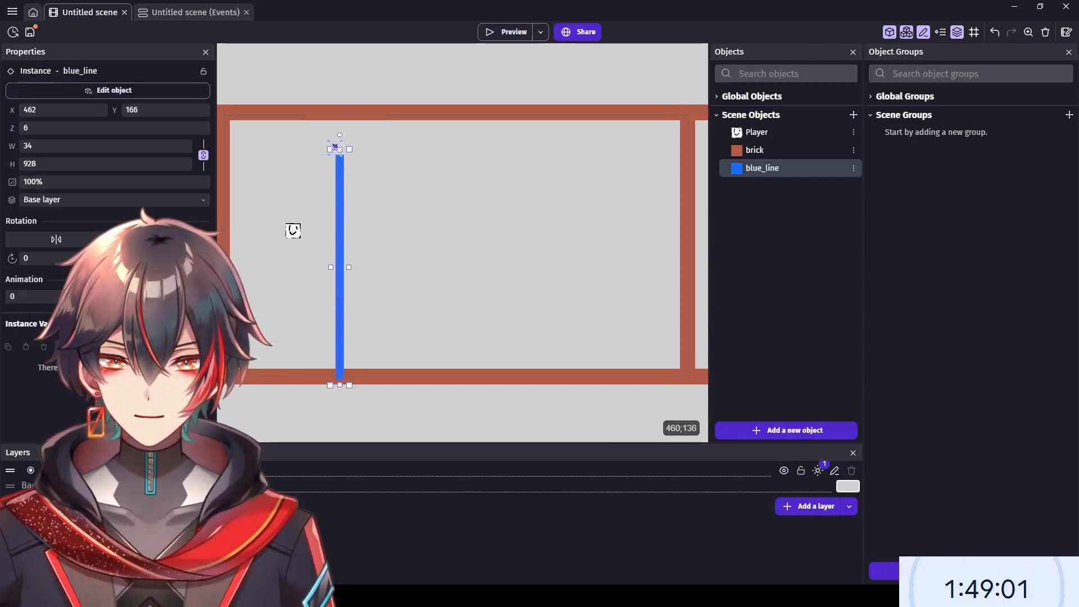
{"action": "left_click_drag", "start_coordinate": [341, 149], "coordinate": [339, 108]}
{"action": "left_click_drag", "start_coordinate": [344, 145], "coordinate": [302, 147]}
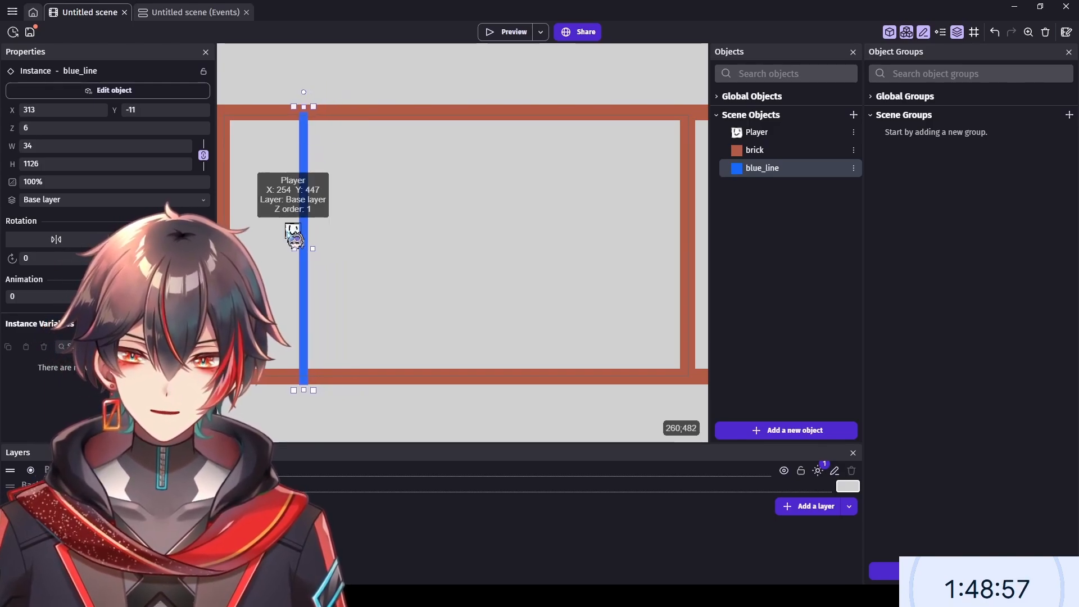
- Move the Player into the strip between the left wall and blue_line, to about X 194, Y 229
{"action": "left_click_drag", "start_coordinate": [291, 236], "coordinate": [290, 191]}
{"action": "left_click", "coordinate": [282, 193]}
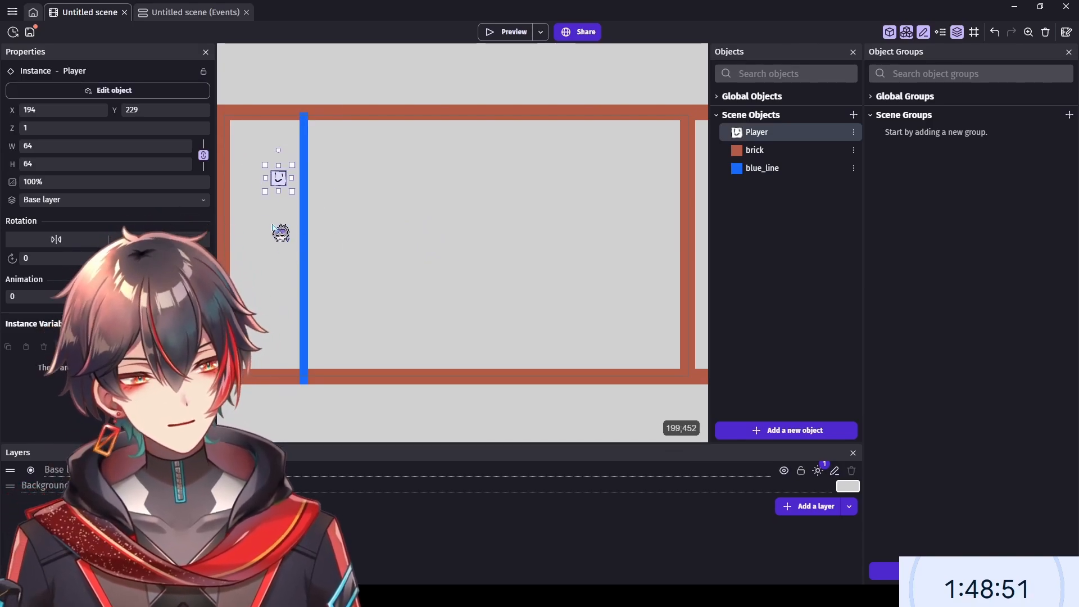
{"action": "left_click", "coordinate": [340, 196]}
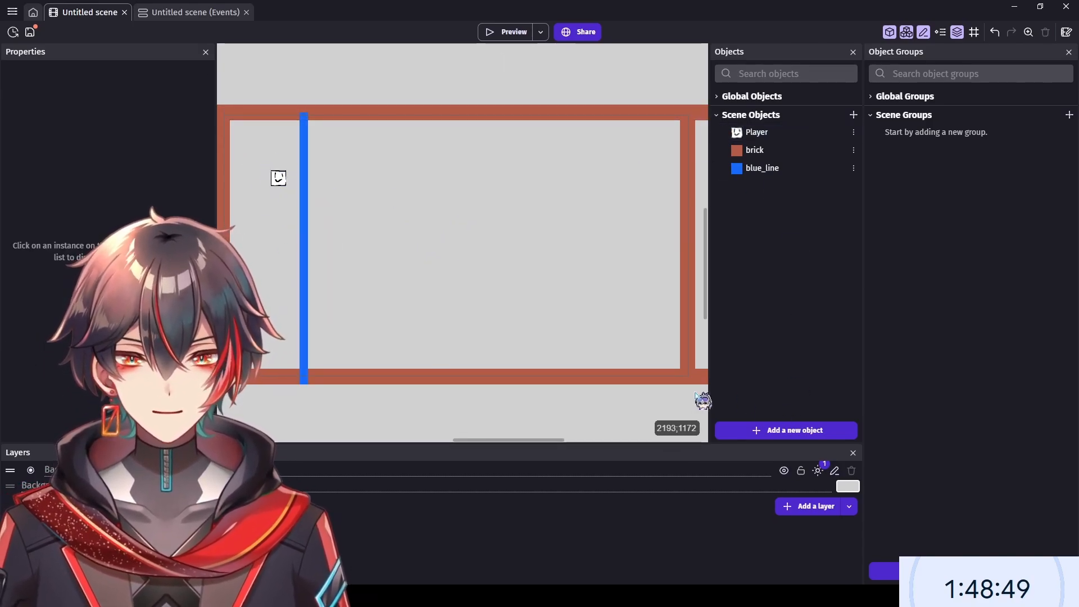
- Compare the upper brick's Z order and lower the Z order of blue_line so it sits behind the brick walls
{"action": "left_click", "coordinate": [448, 115]}
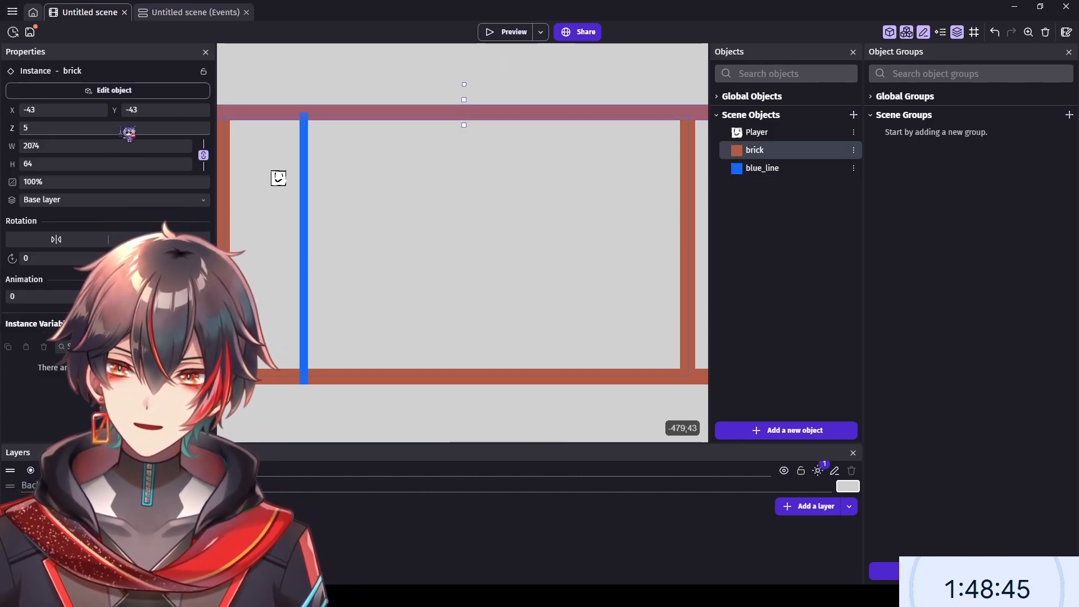
{"action": "left_click", "coordinate": [304, 143]}
{"action": "left_click", "coordinate": [136, 127]}
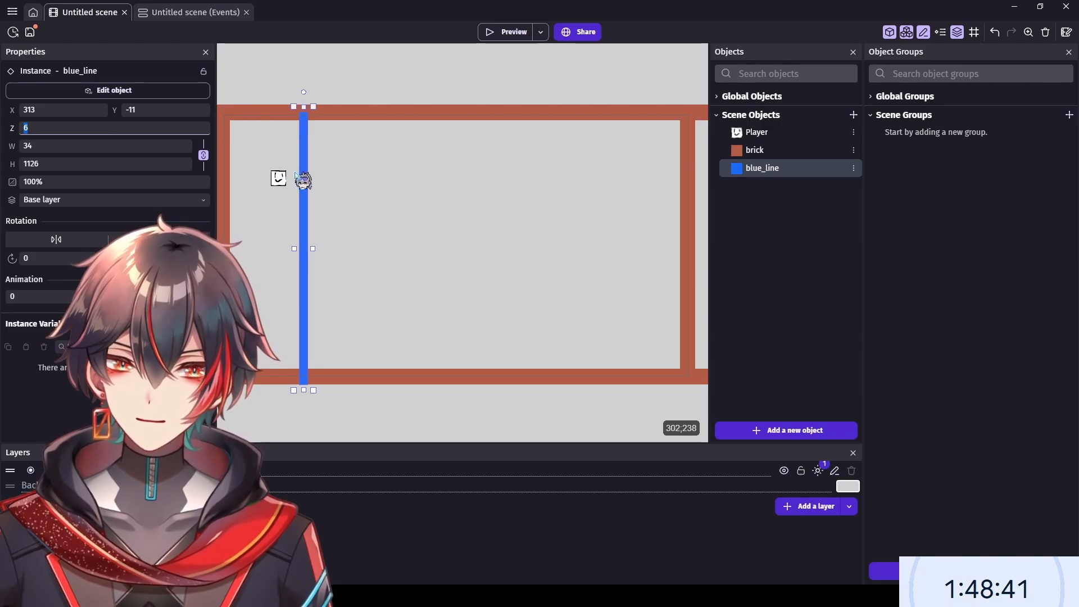
{"action": "left_click", "coordinate": [365, 184]}
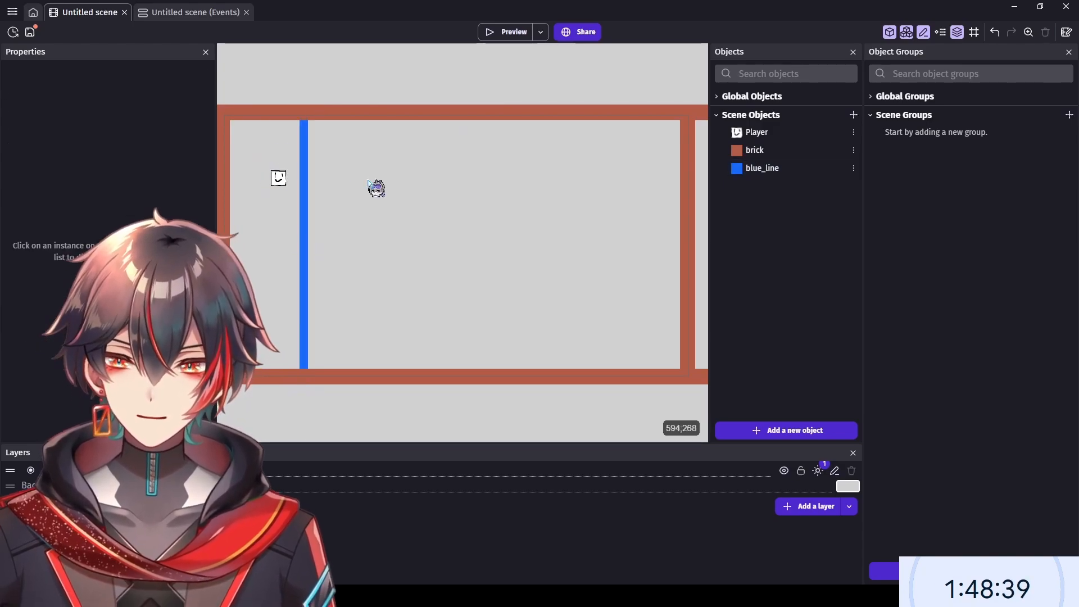
- Create a sprite object named red_line and draw a solid red image for it in Piskel
{"action": "left_click", "coordinate": [305, 162]}
{"action": "left_click", "coordinate": [795, 169]}
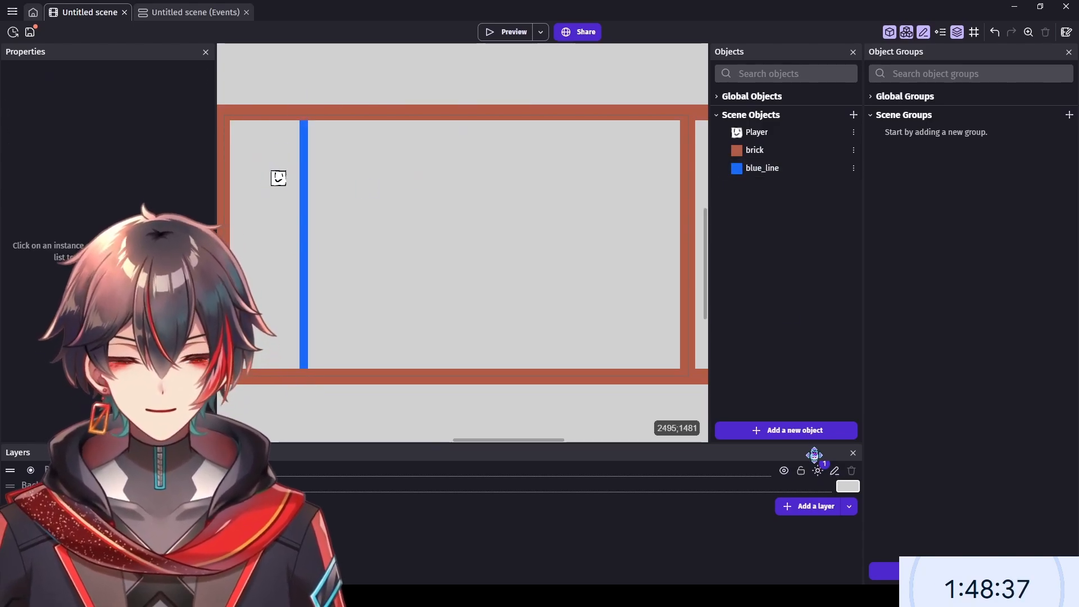
{"action": "left_click", "coordinate": [795, 430]}
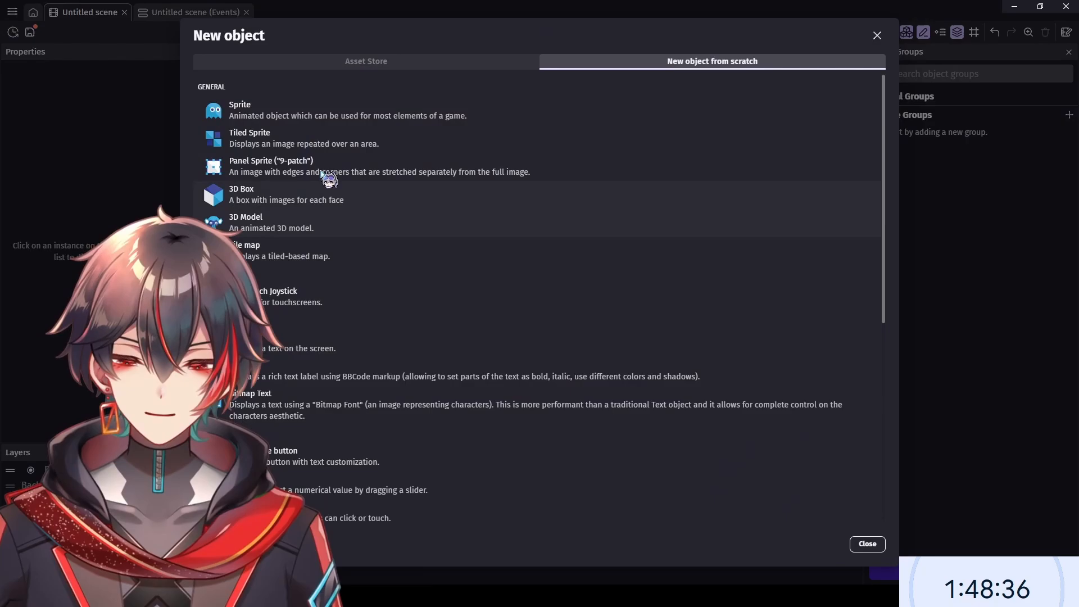
{"action": "left_click", "coordinate": [330, 112]}
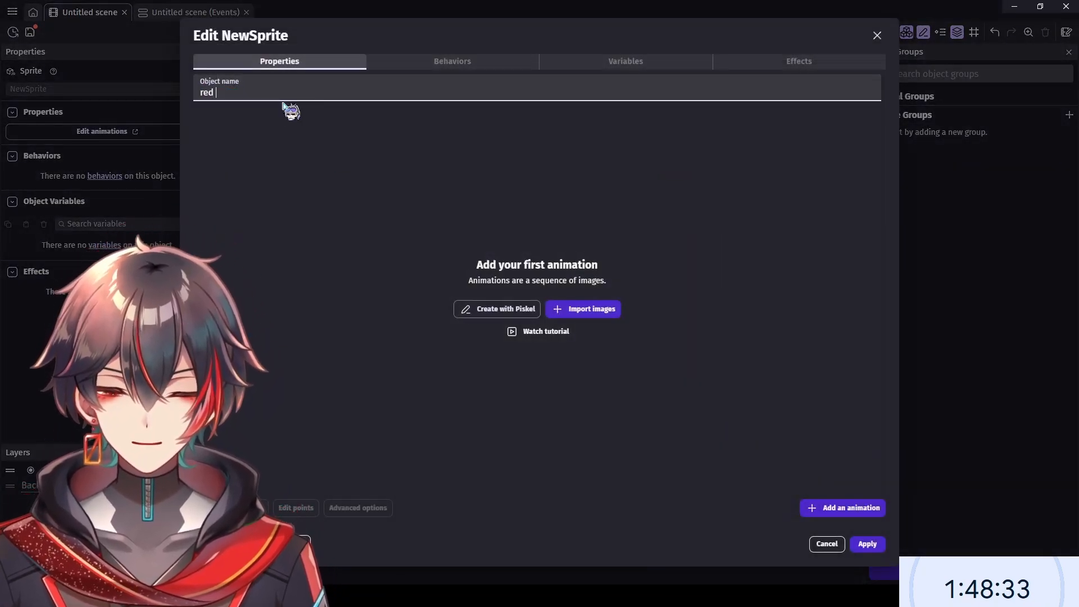
{"action": "left_click", "coordinate": [501, 310]}
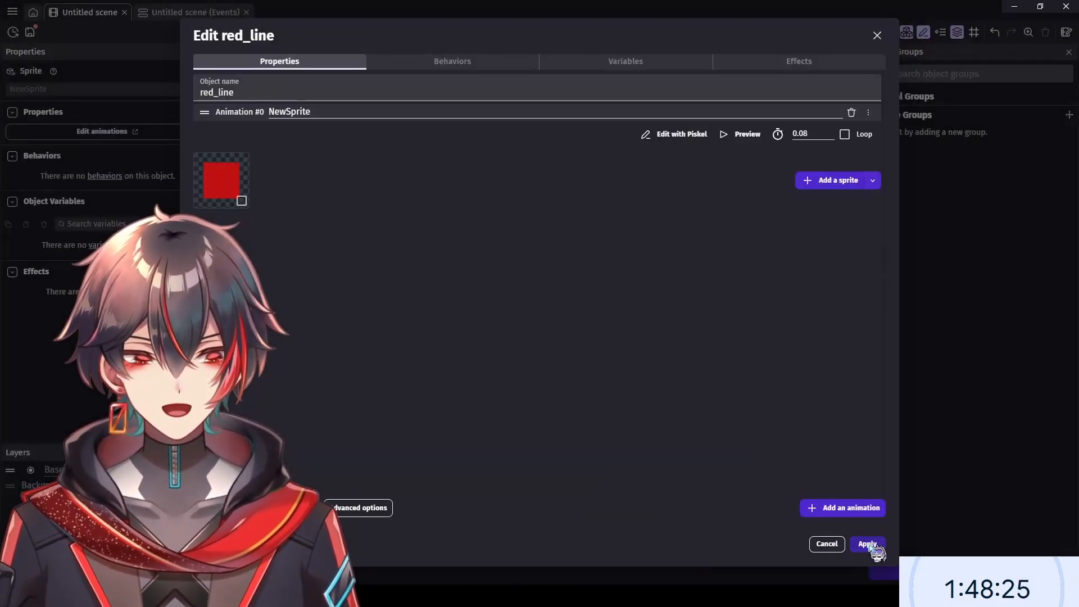
{"action": "left_click", "coordinate": [867, 543]}
- Place red_line as a vertical strip near the right wall, about 31 wide and 1070 high at X 1599, with Z order 0
{"action": "left_click_drag", "start_coordinate": [791, 191], "coordinate": [633, 107]}
{"action": "left_click_drag", "start_coordinate": [633, 147], "coordinate": [634, 378]}
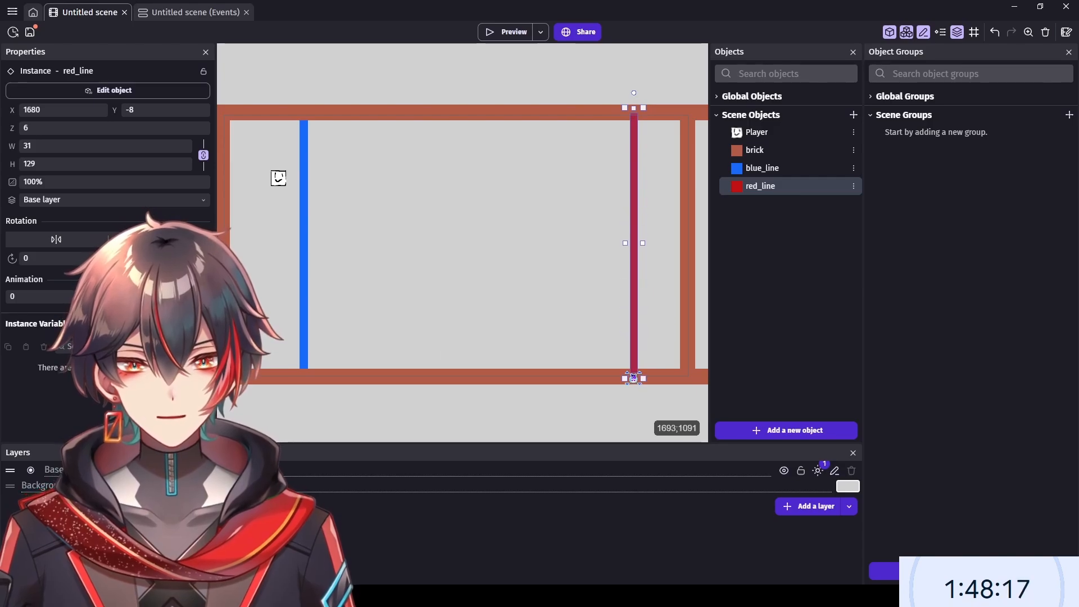
{"action": "left_click_drag", "start_coordinate": [638, 333], "coordinate": [616, 310]}
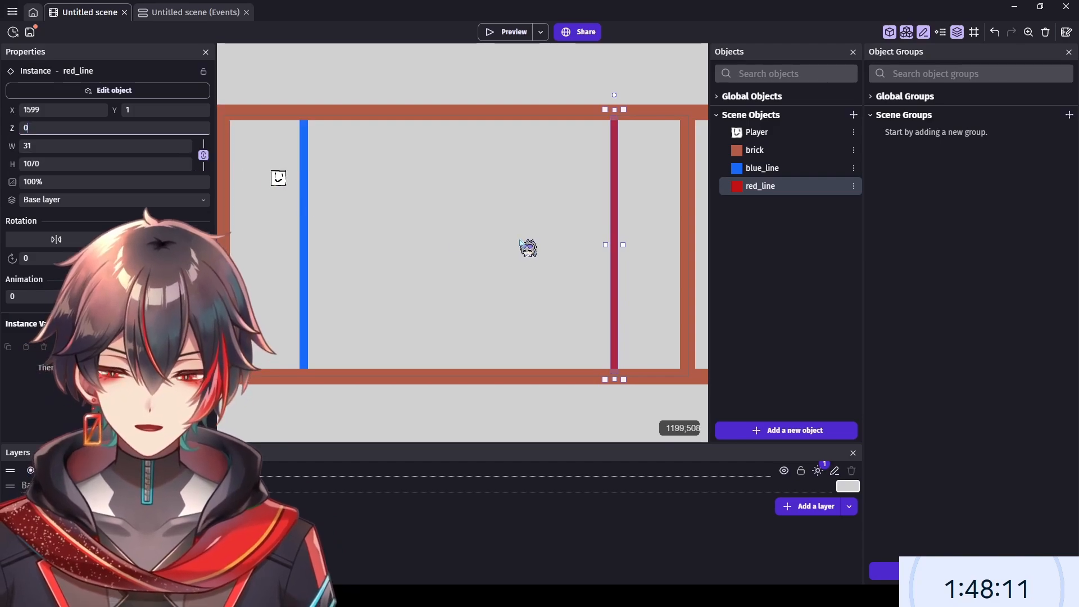
{"action": "left_click", "coordinate": [534, 247]}
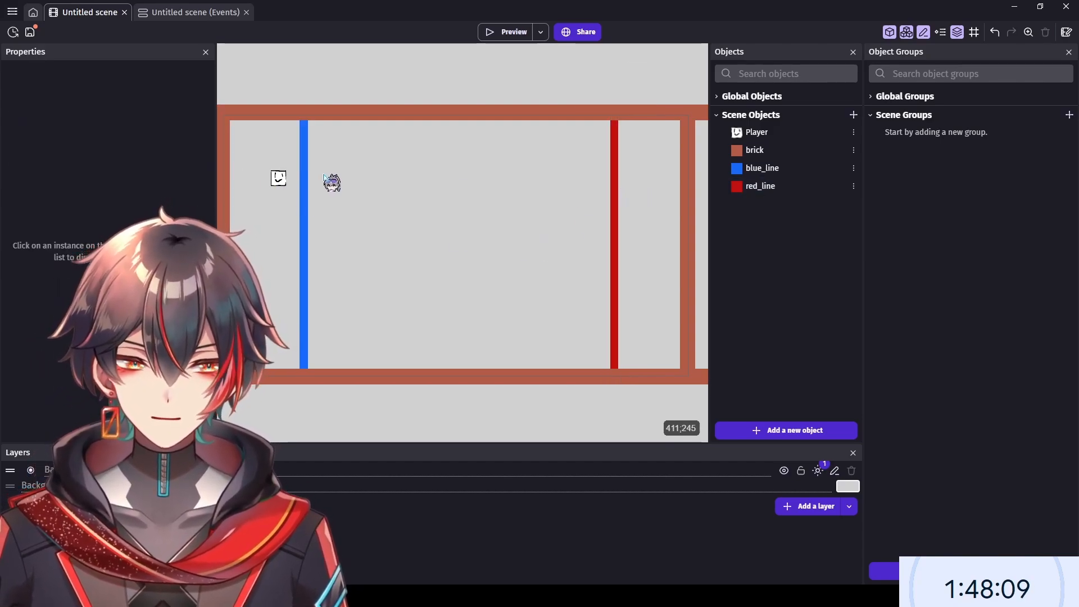
- Check the whole walled layout and save the project
{"action": "scroll", "coordinate": [487, 194], "scroll_direction": "down", "scroll_amount": 1, "text": "ctrl"}
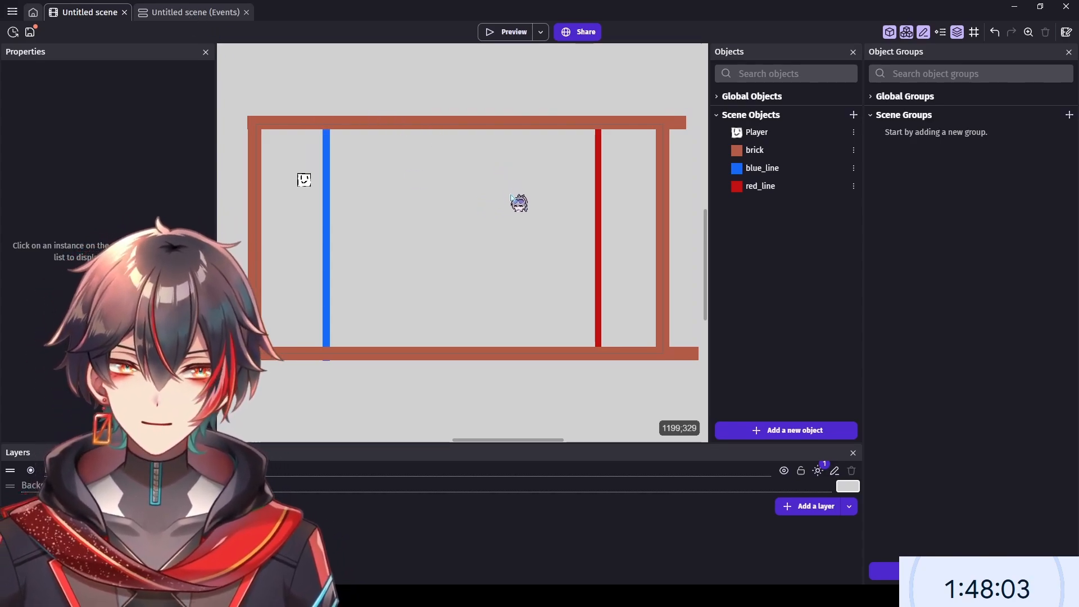
{"action": "scroll", "coordinate": [511, 194], "scroll_direction": "up", "scroll_amount": 1, "text": "ctrl"}
{"action": "key", "text": "ctrl+s"}
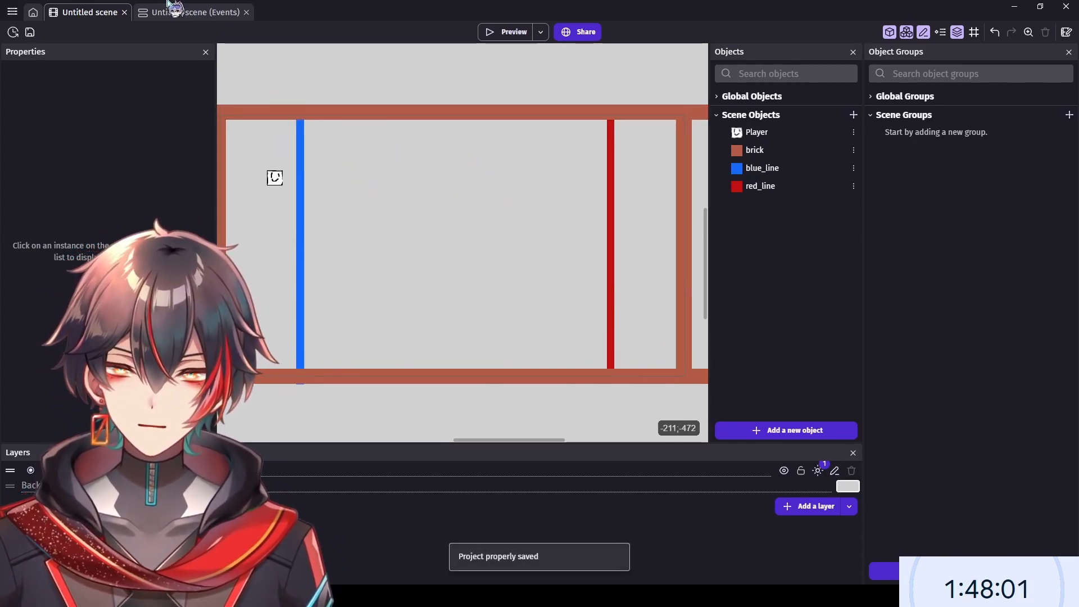
- Add an empty event to the scene events and move it to the end of the Player Movement group
{"action": "left_click", "coordinate": [178, 14]}
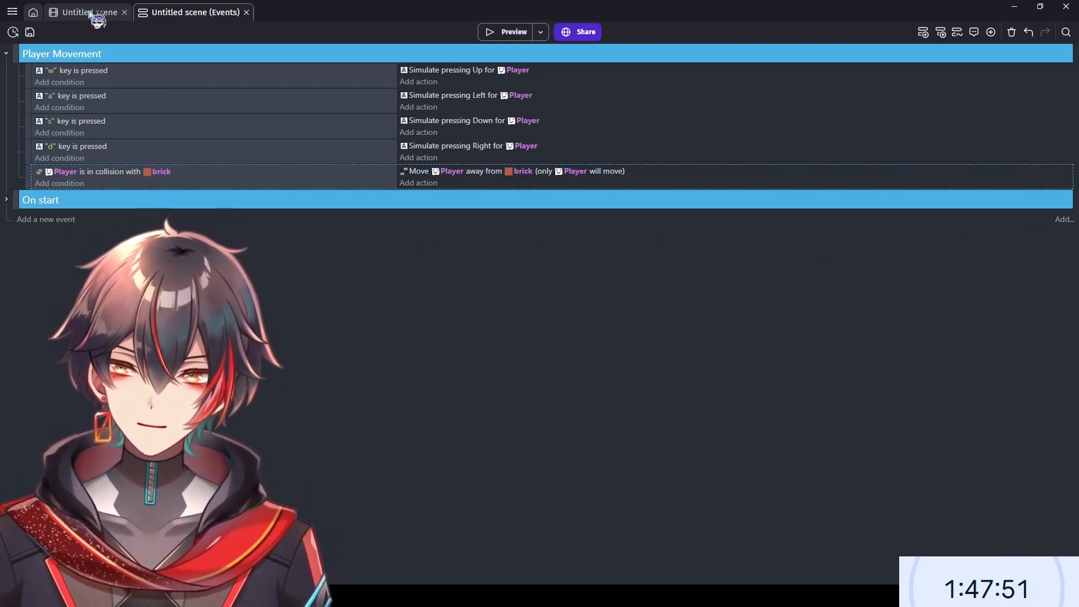
{"action": "left_click", "coordinate": [31, 220]}
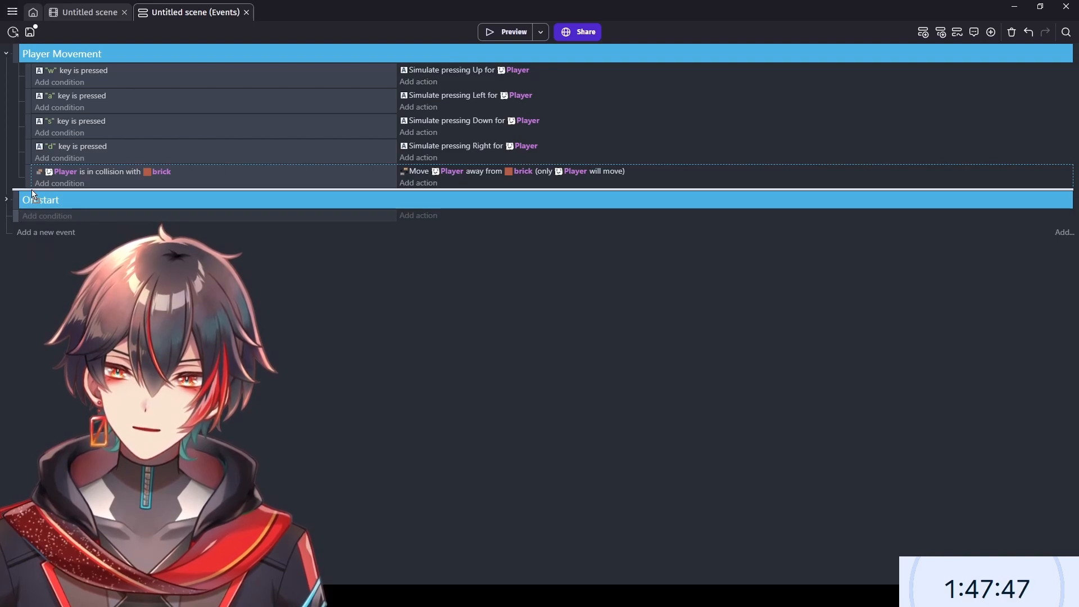
{"action": "left_click_drag", "start_coordinate": [32, 194], "coordinate": [35, 185]}
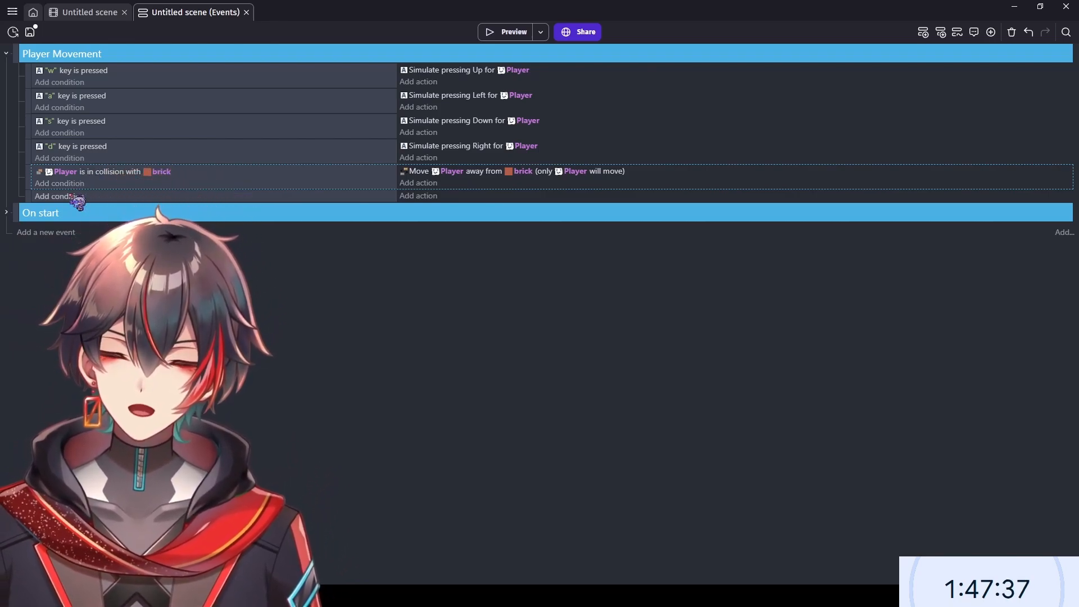
- Choose a Variable value condition on Player for the new empty event
{"action": "left_click", "coordinate": [56, 196]}
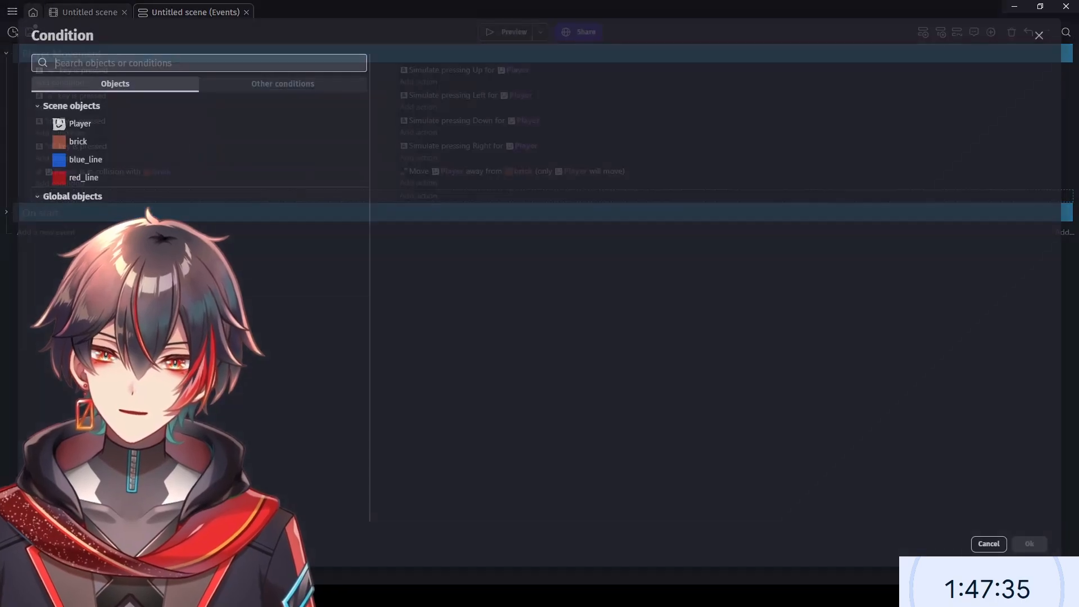
{"action": "left_click", "coordinate": [174, 126]}
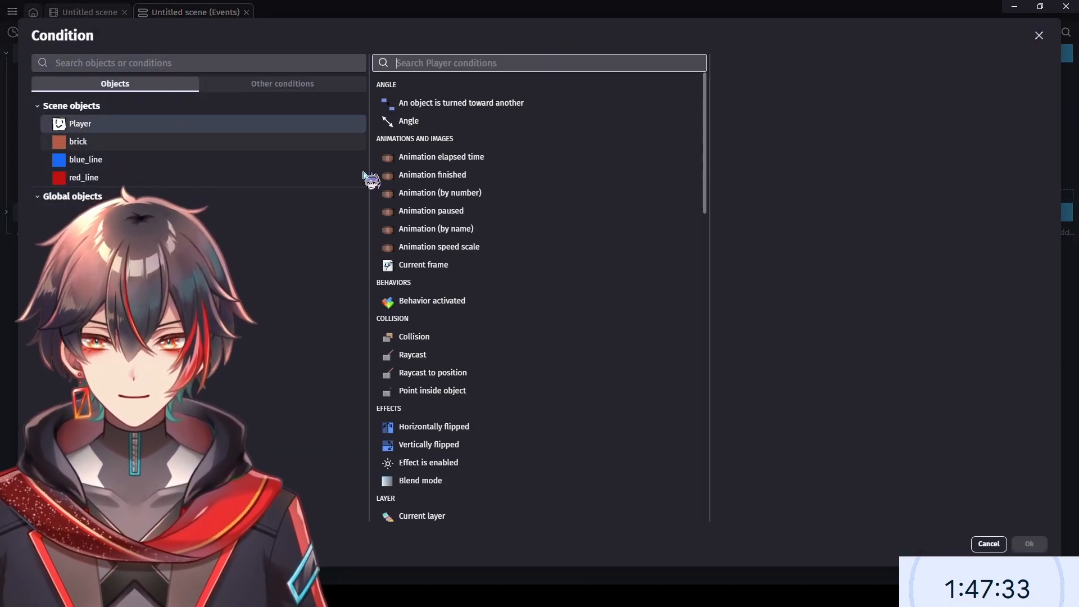
{"action": "scroll", "coordinate": [549, 203], "scroll_direction": "down", "scroll_amount": 15}
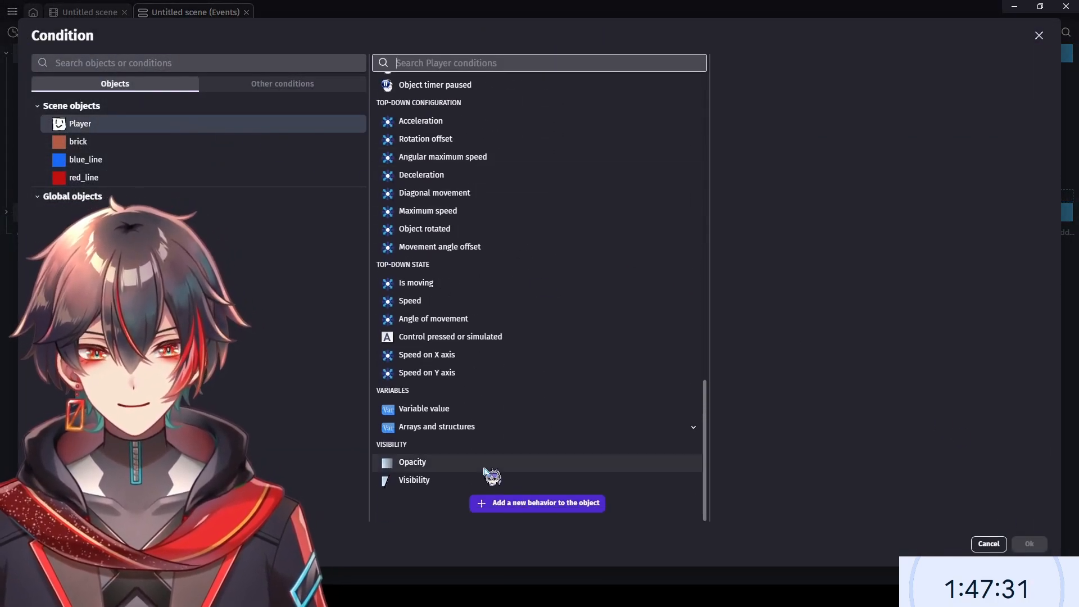
{"action": "left_click", "coordinate": [472, 414]}
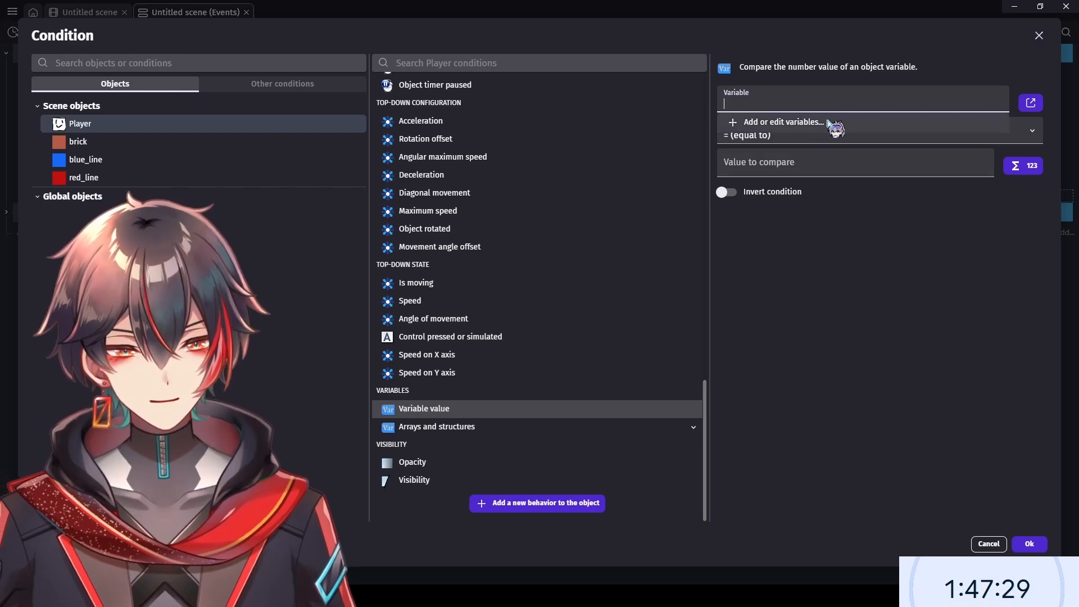
- Add a Boolean Player variable named is_blue set to True, and make the condition check that it is true
{"action": "left_click", "coordinate": [830, 123]}
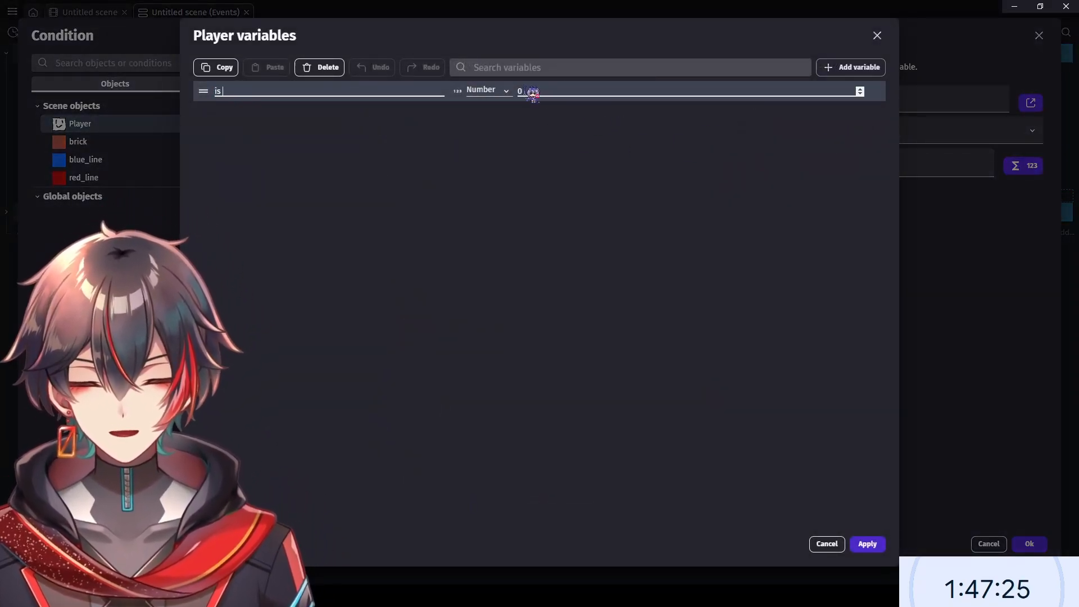
{"action": "left_click", "coordinate": [490, 92]}
{"action": "left_click", "coordinate": [500, 91]}
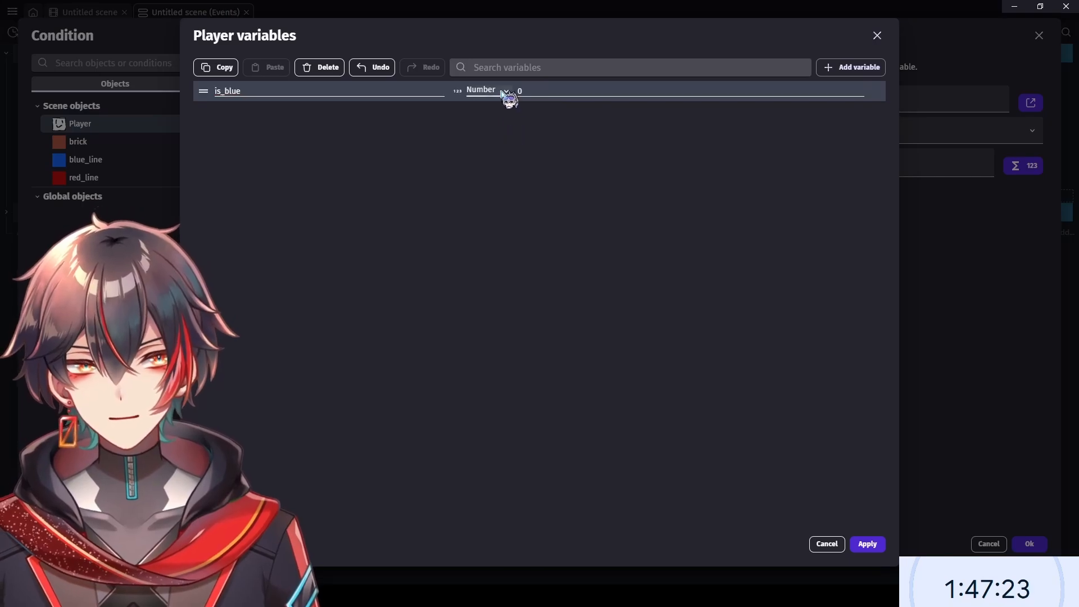
{"action": "left_click", "coordinate": [495, 123]}
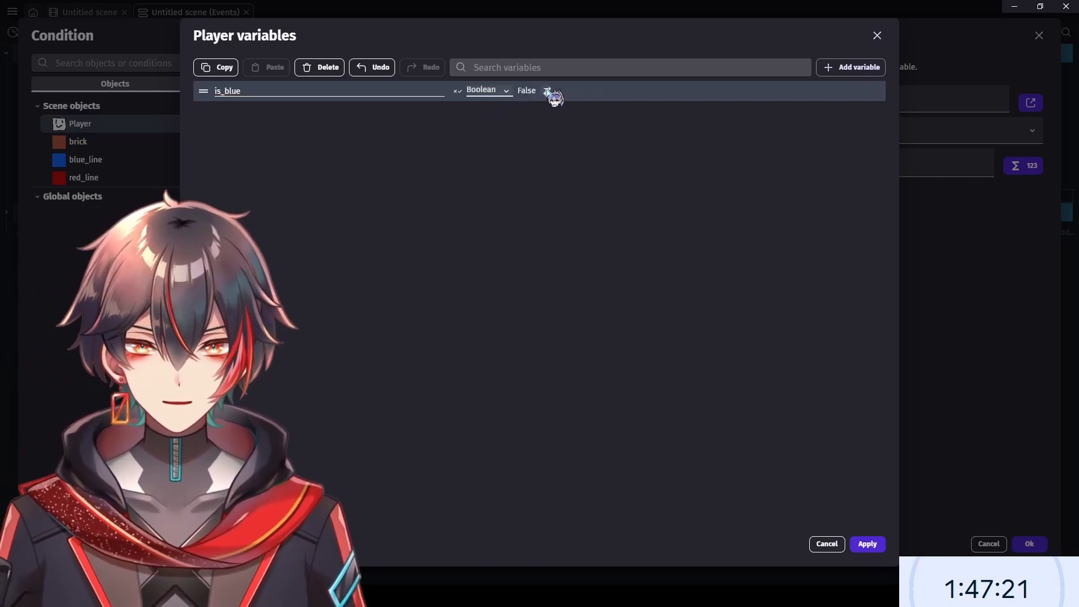
{"action": "left_click", "coordinate": [547, 92]}
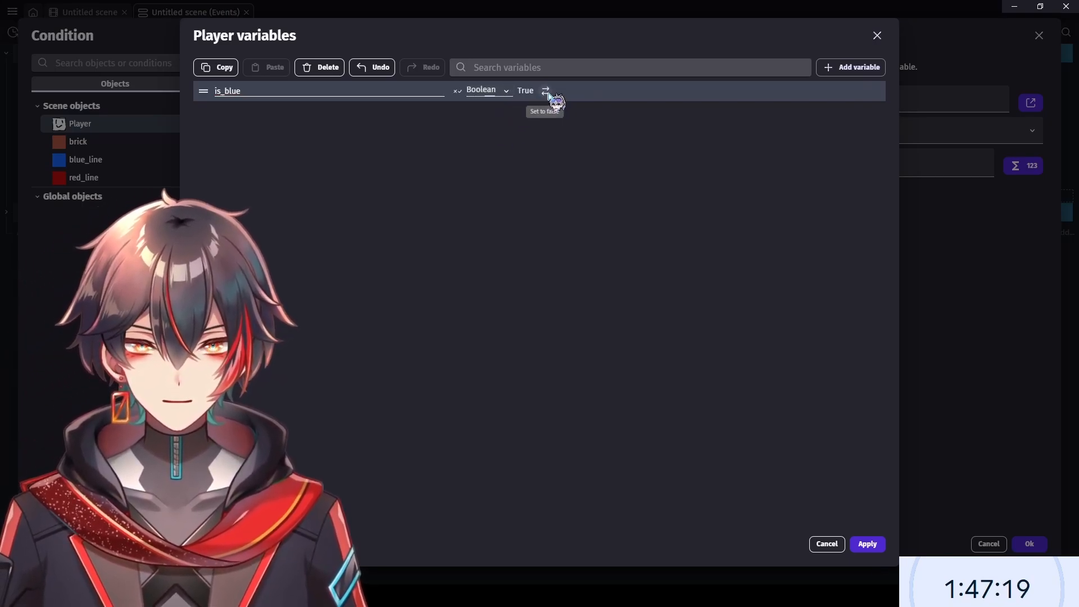
{"action": "left_click", "coordinate": [870, 544]}
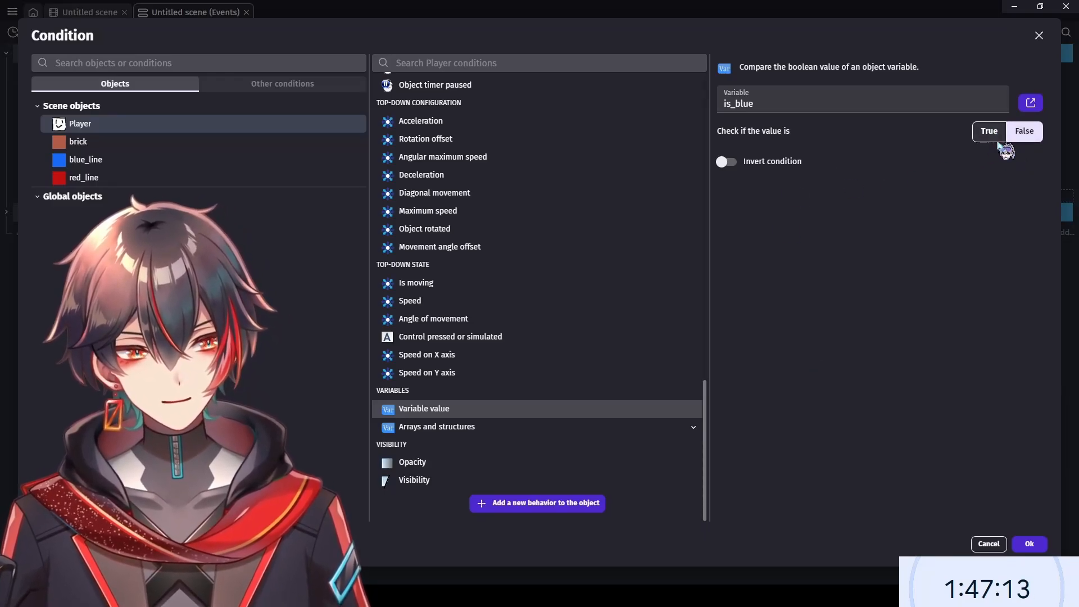
{"action": "left_click", "coordinate": [1029, 544]}
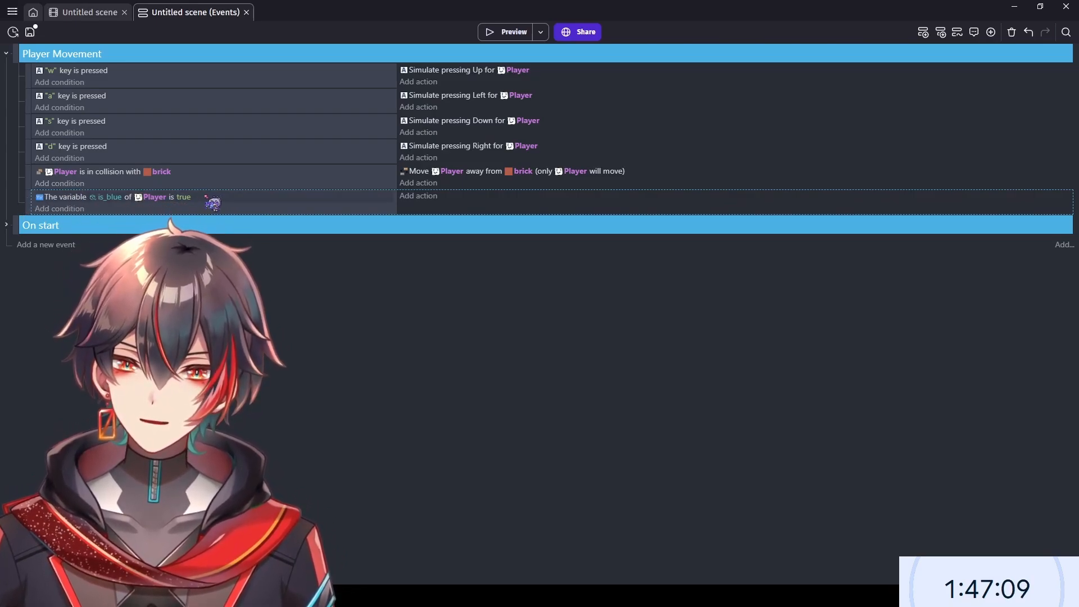
- Add a condition to the is_blue event testing that Player is in collision with red_line
{"action": "left_click", "coordinate": [214, 197]}
{"action": "left_click", "coordinate": [244, 183]}
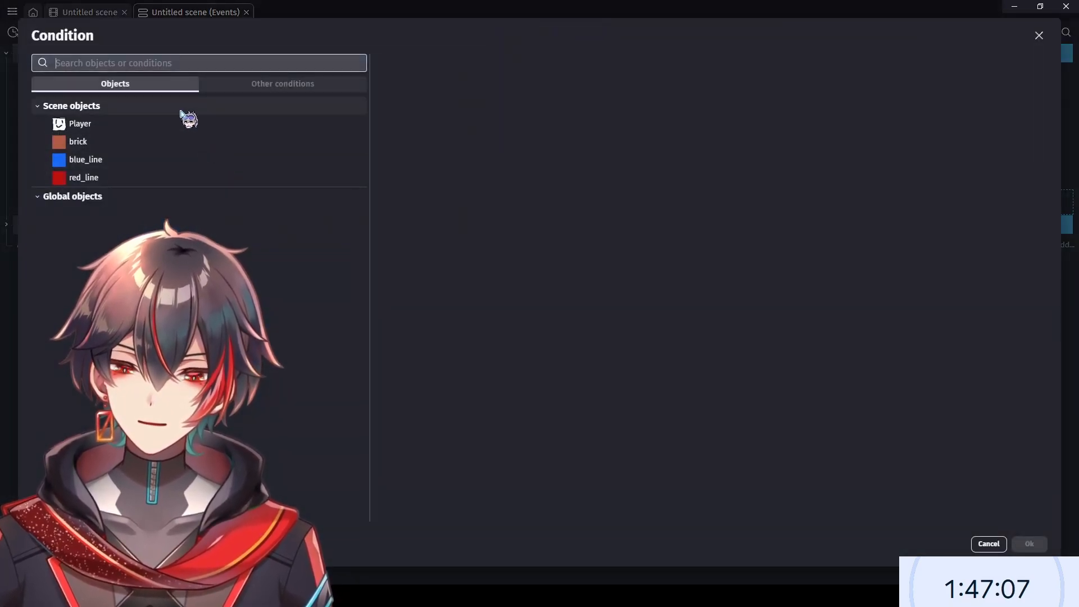
{"action": "left_click", "coordinate": [147, 124]}
{"action": "scroll", "coordinate": [540, 207], "scroll_direction": "down", "scroll_amount": 10}
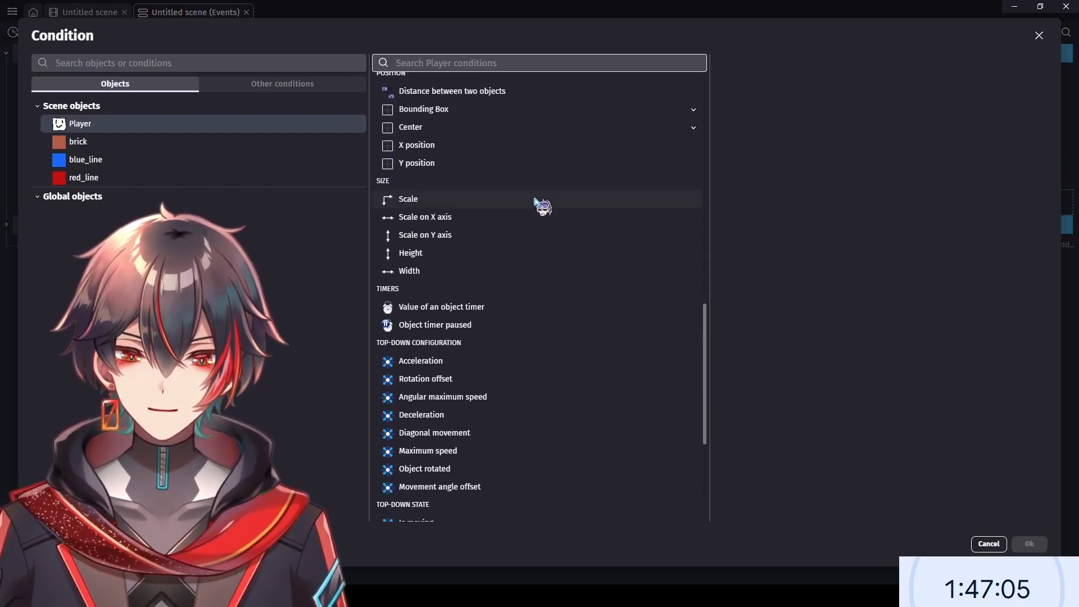
{"action": "scroll", "coordinate": [531, 219], "scroll_direction": "up", "scroll_amount": 5}
{"action": "scroll", "coordinate": [508, 204], "scroll_direction": "up", "scroll_amount": 4}
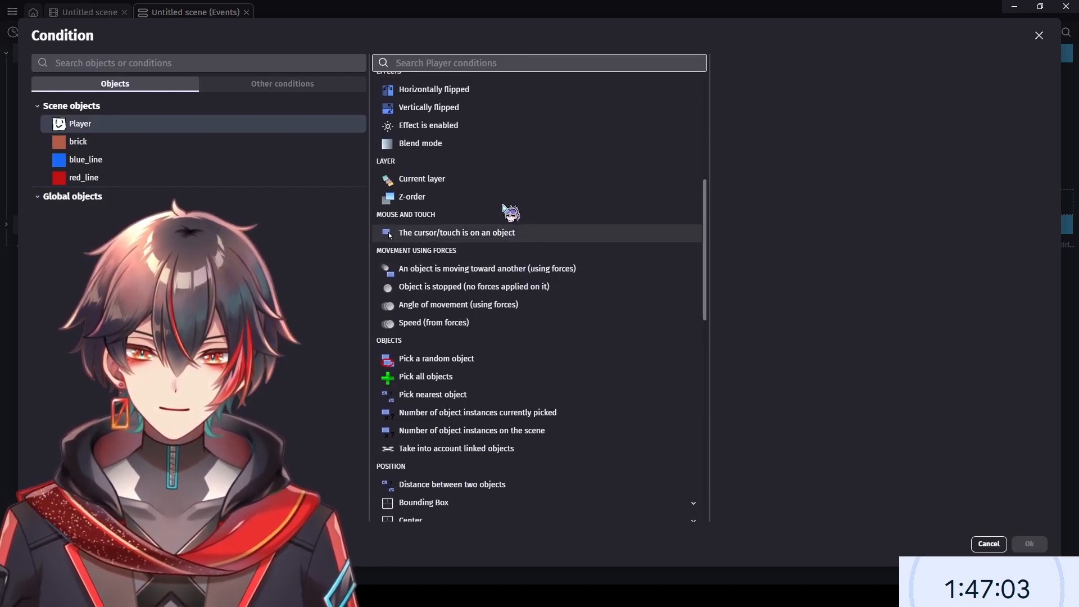
{"action": "left_click", "coordinate": [477, 176]}
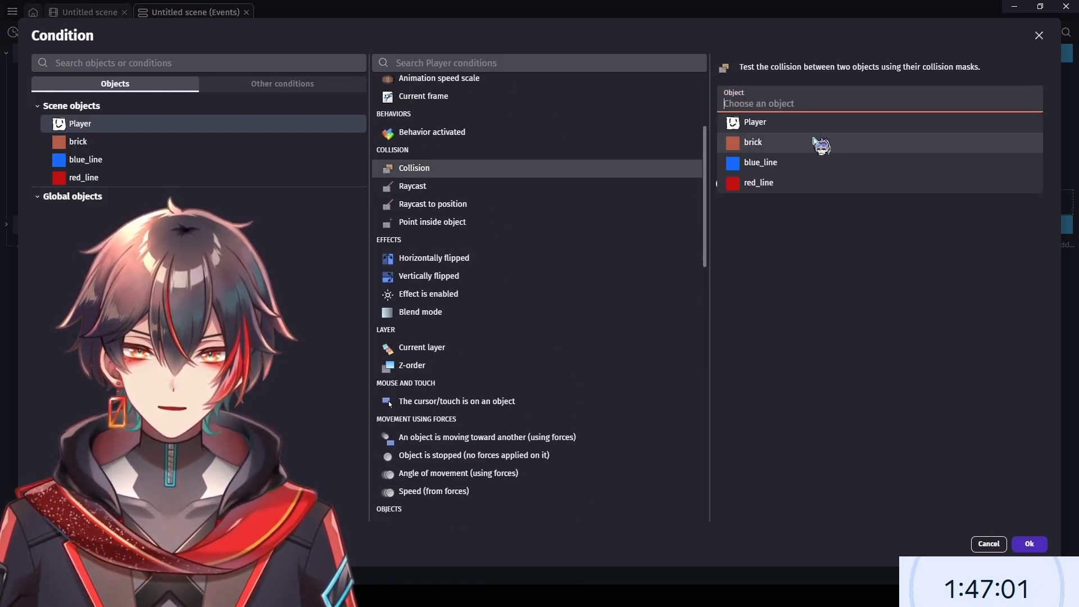
{"action": "left_click", "coordinate": [778, 183]}
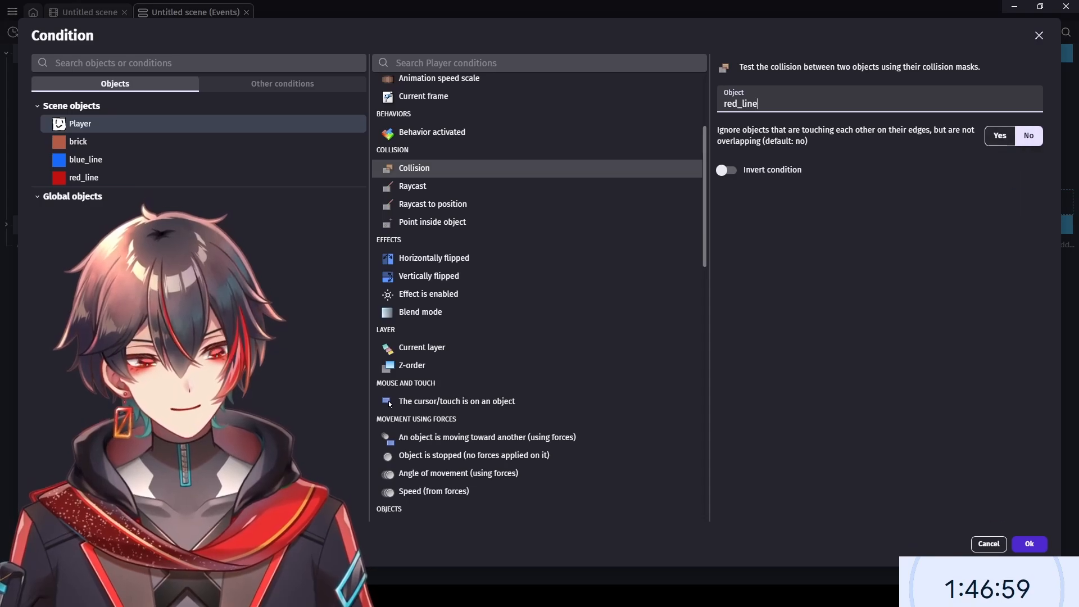
{"action": "left_click", "coordinate": [1028, 544]}
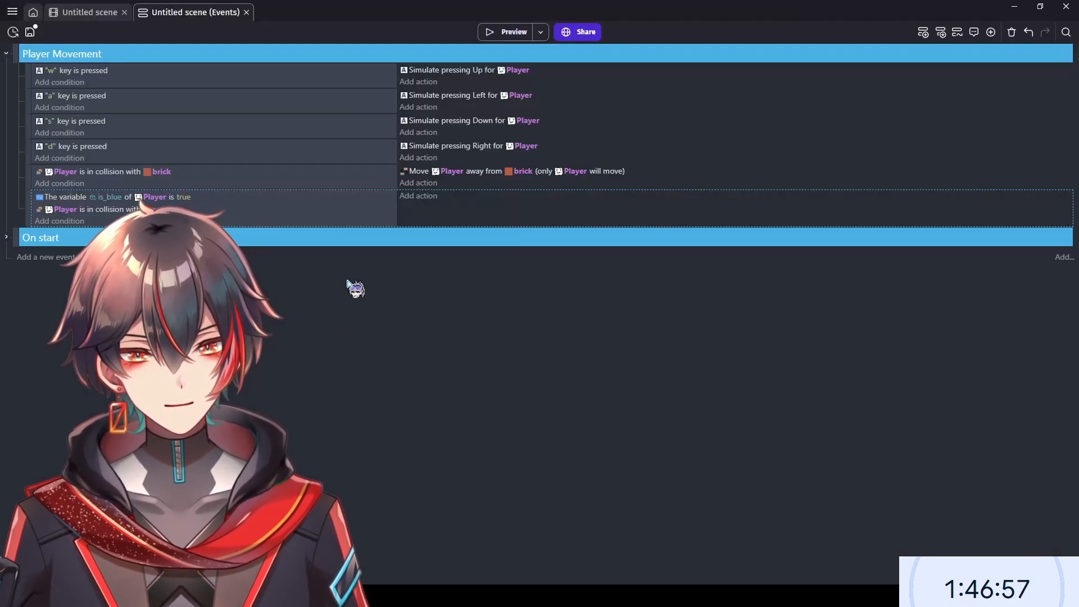
- Add a Change variable value action for Player to the same event that sets is_blue to false
{"action": "left_click", "coordinate": [429, 199]}
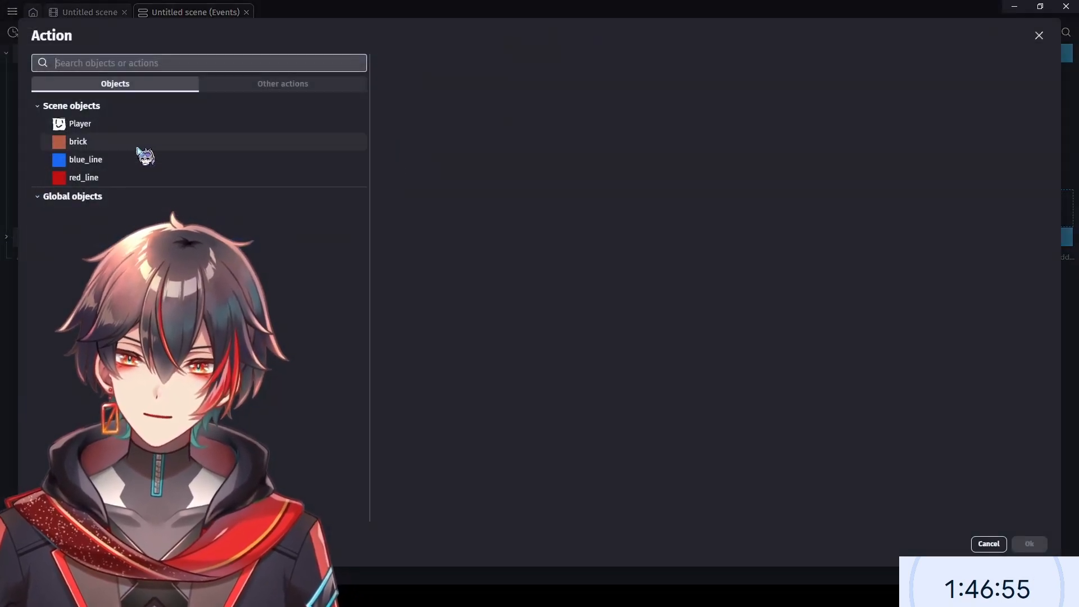
{"action": "left_click", "coordinate": [135, 123]}
{"action": "scroll", "coordinate": [562, 272], "scroll_direction": "down", "scroll_amount": 13}
{"action": "scroll", "coordinate": [565, 261], "scroll_direction": "down", "scroll_amount": 10}
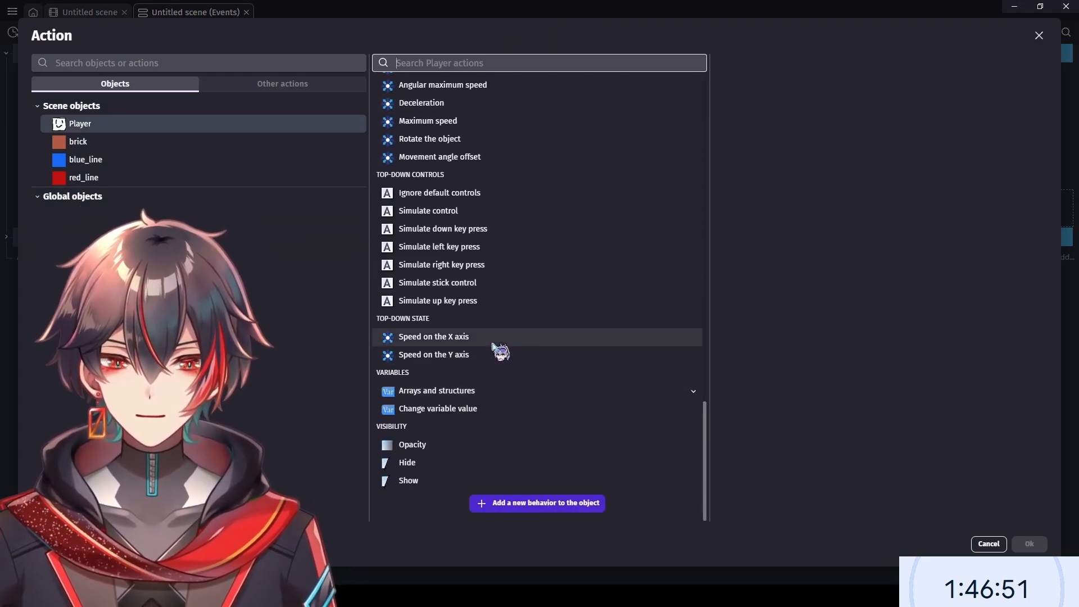
{"action": "scroll", "coordinate": [493, 345], "scroll_direction": "up", "scroll_amount": 2}
{"action": "scroll", "coordinate": [494, 362], "scroll_direction": "down", "scroll_amount": 2}
{"action": "left_click", "coordinate": [486, 390]}
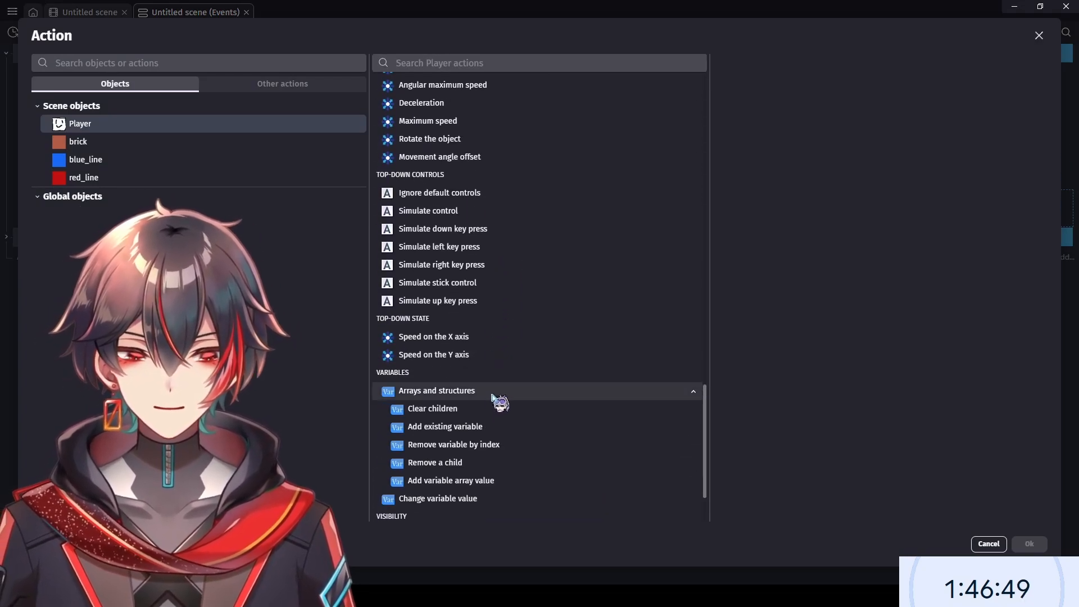
{"action": "left_click", "coordinate": [498, 391]}
{"action": "left_click", "coordinate": [489, 409]}
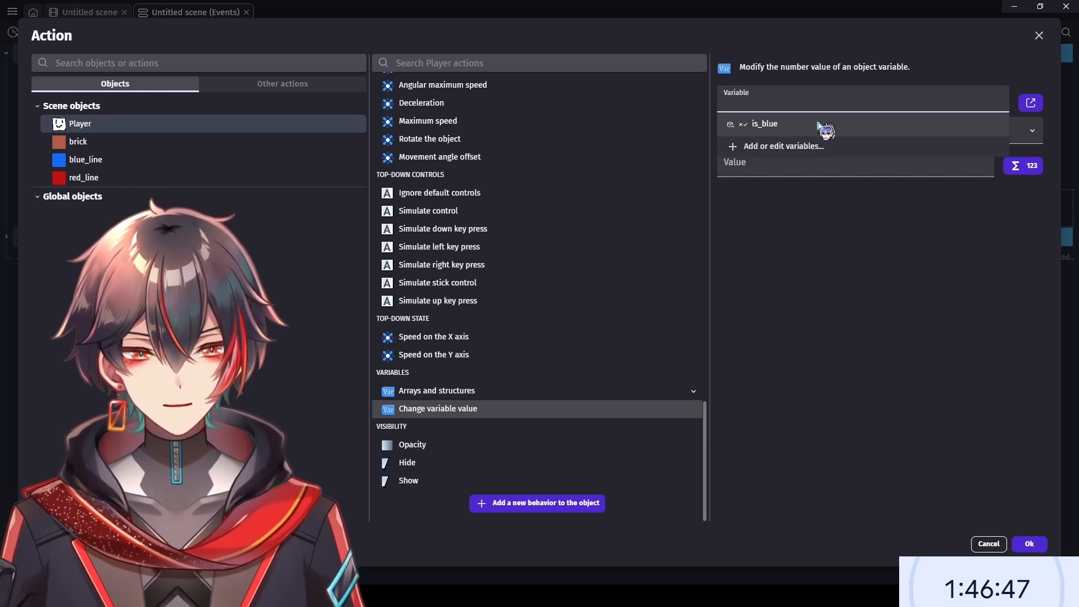
{"action": "left_click", "coordinate": [818, 123]}
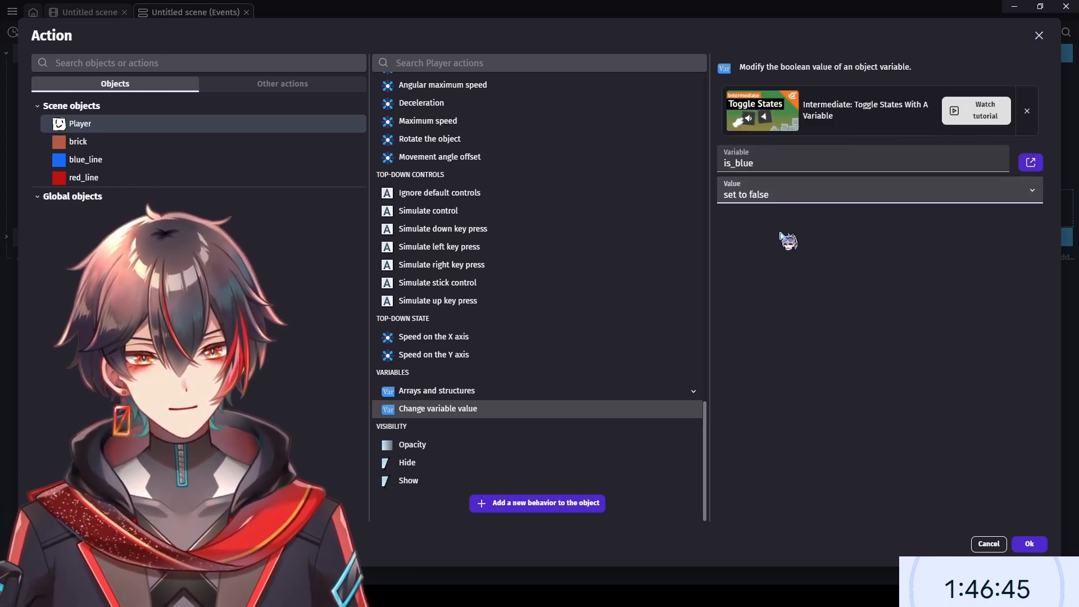
{"action": "left_click", "coordinate": [1028, 543]}
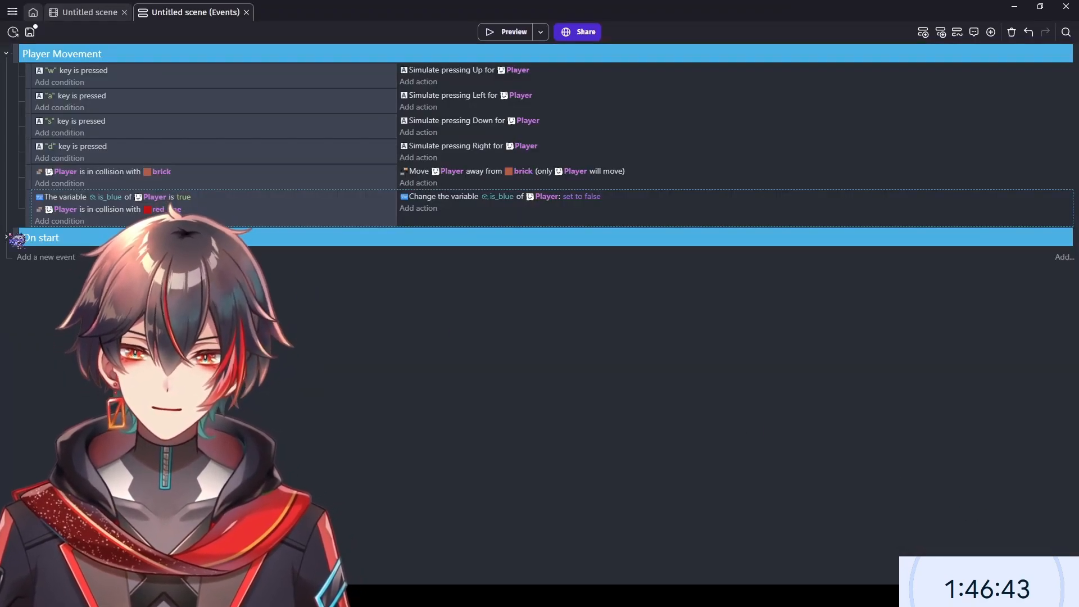
- Paste a copy of the is_blue event below the original and make its variable condition check for false
{"action": "key", "text": "ctrl+v"}
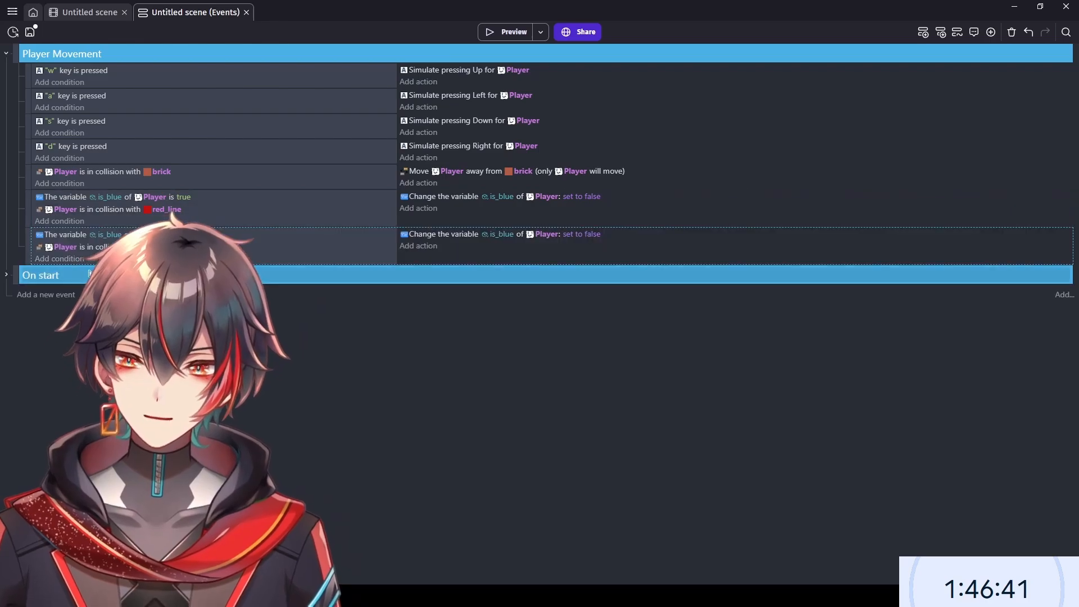
{"action": "left_click", "coordinate": [183, 234]}
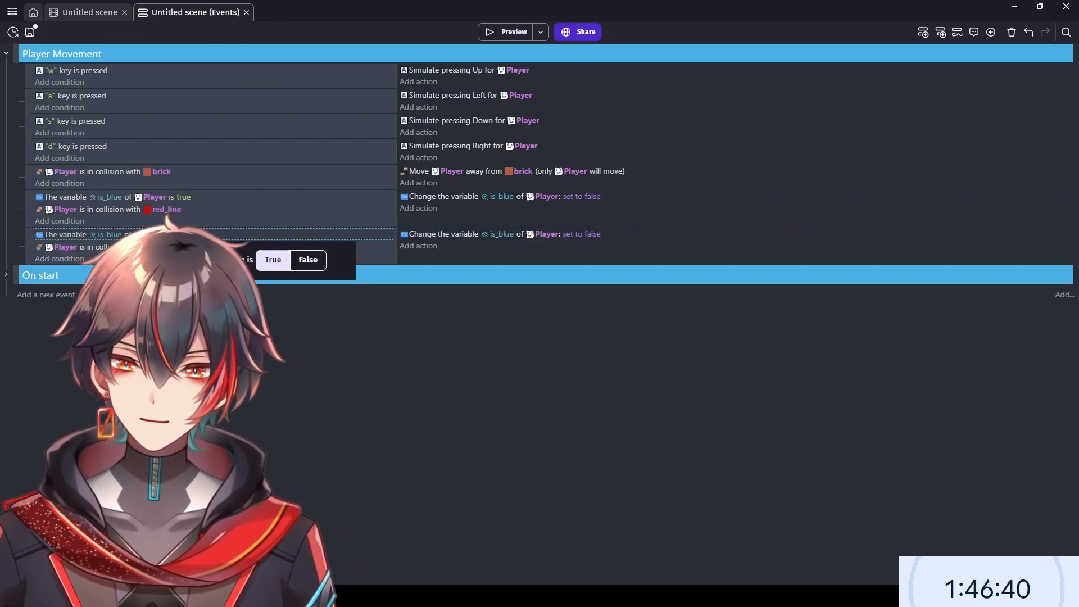
{"action": "left_click", "coordinate": [308, 260]}
- Edit the copied event's collision condition to use blue_line
{"action": "double_click", "coordinate": [164, 247]}
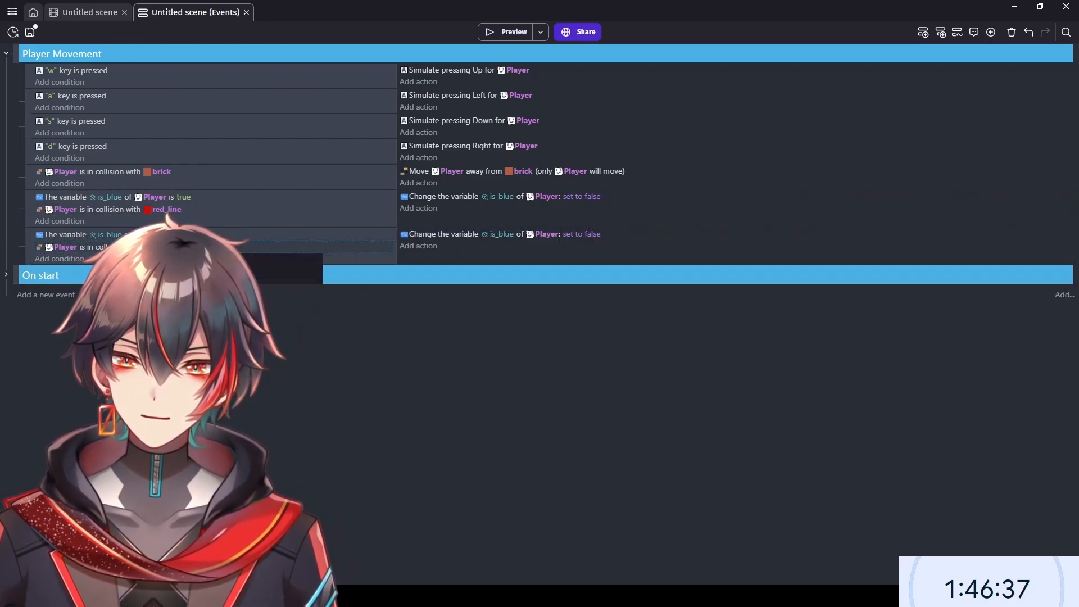
{"action": "left_click", "coordinate": [225, 157]}
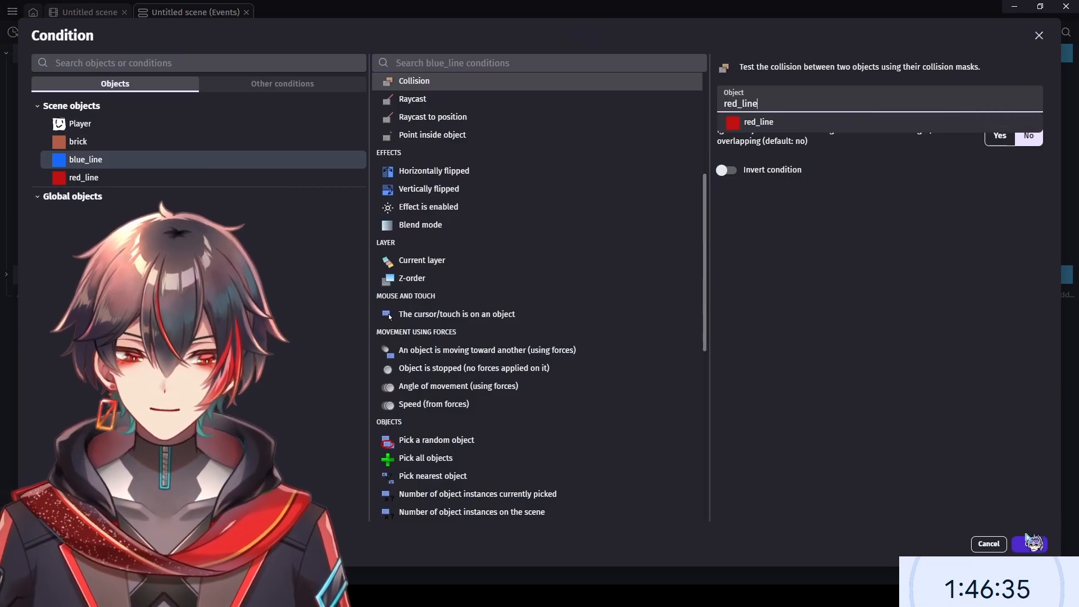
{"action": "left_click", "coordinate": [792, 120]}
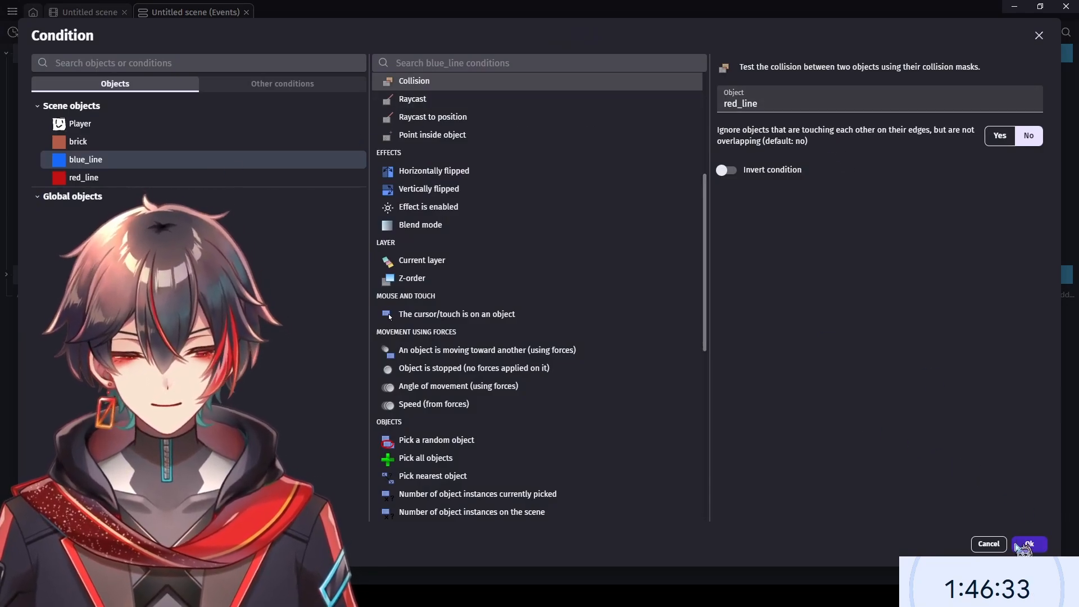
{"action": "left_click", "coordinate": [1017, 544]}
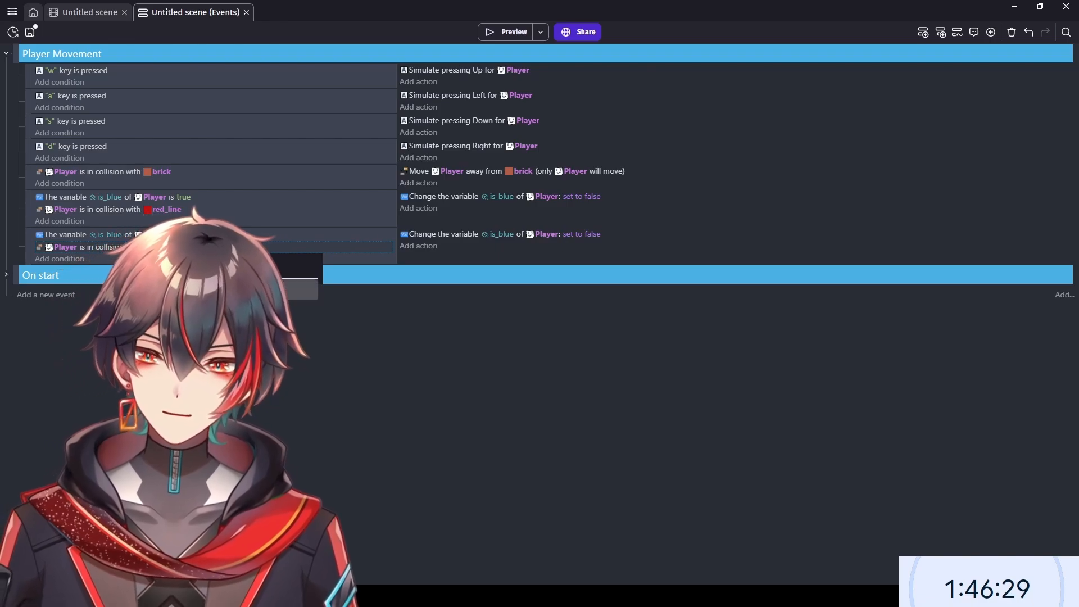
- Change the copied event's action so that it sets Player's is_blue variable to true
{"action": "left_click", "coordinate": [595, 234]}
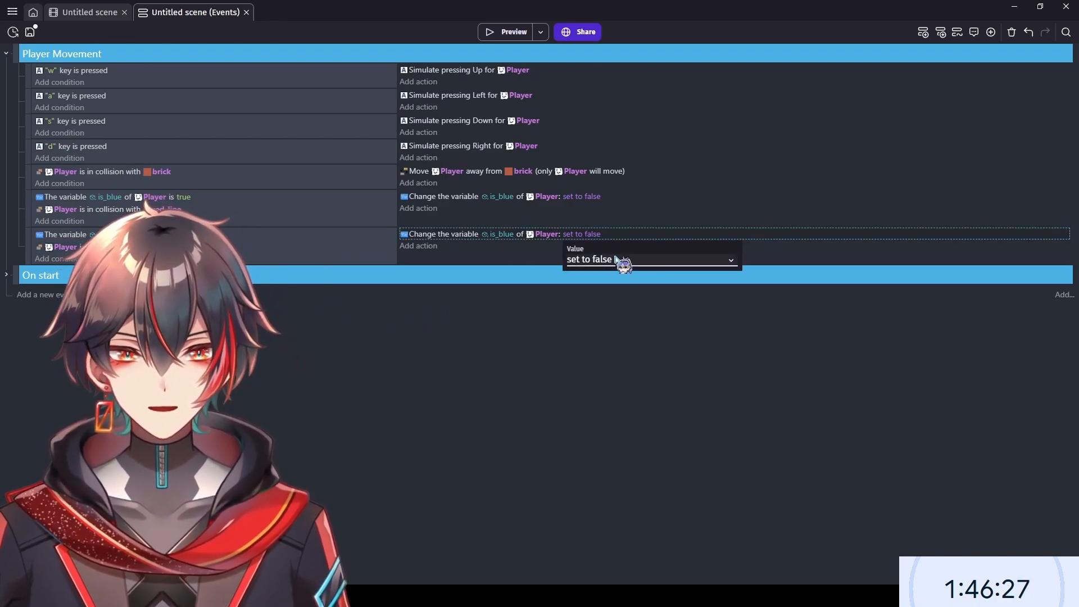
{"action": "left_click", "coordinate": [623, 278]}
{"action": "left_click", "coordinate": [591, 342]}
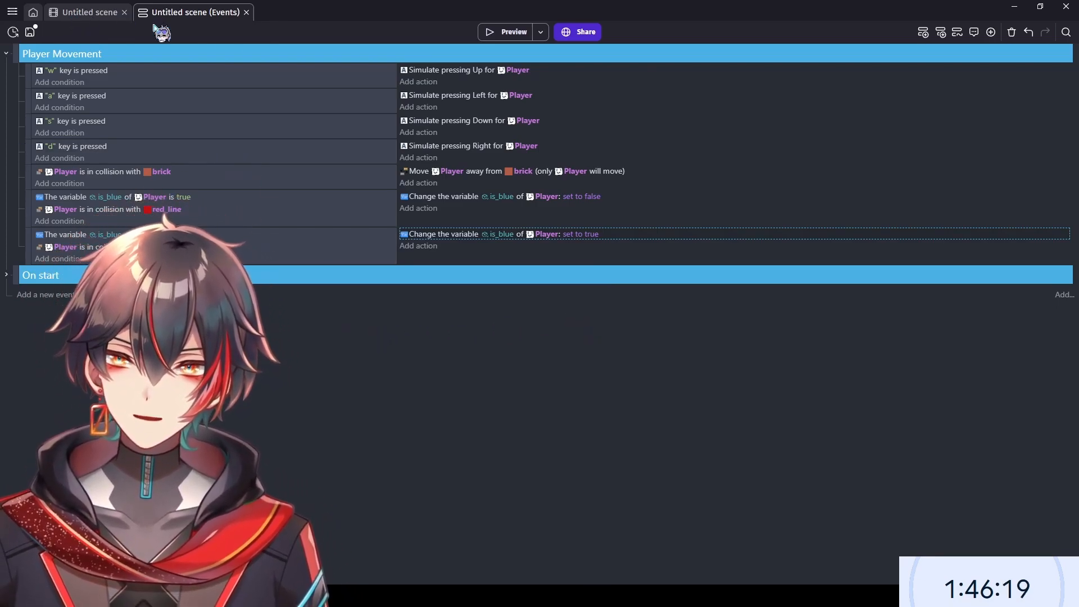
- Adjust the maximum speed of Player's TopDownMovement behavior in the scene editor and apply the change
{"action": "left_click", "coordinate": [89, 12]}
{"action": "double_click", "coordinate": [778, 137]}
{"action": "left_click", "coordinate": [452, 62]}
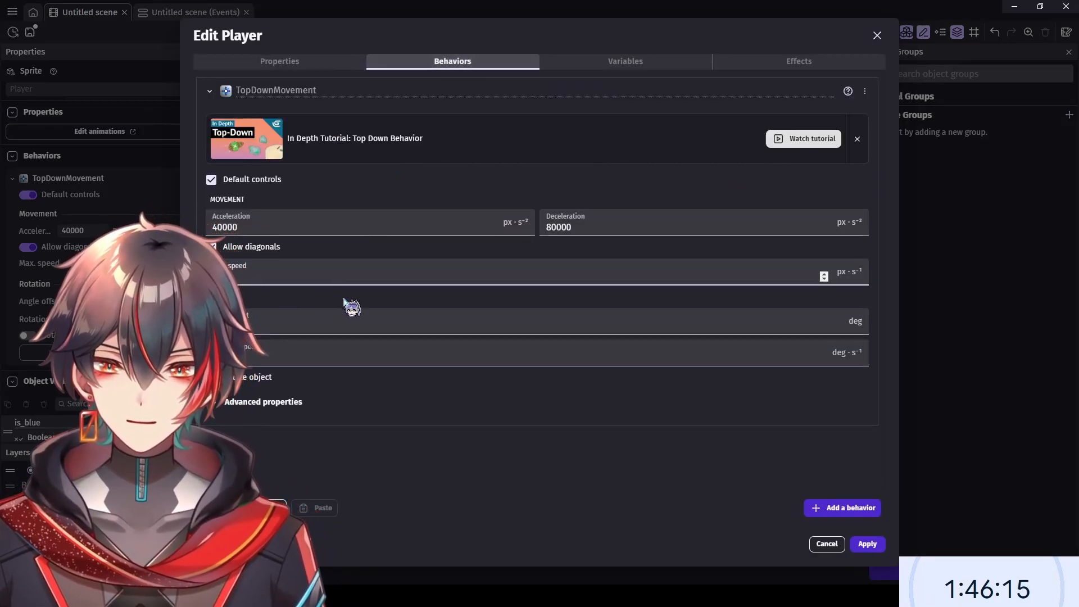
{"action": "left_click", "coordinate": [866, 544]}
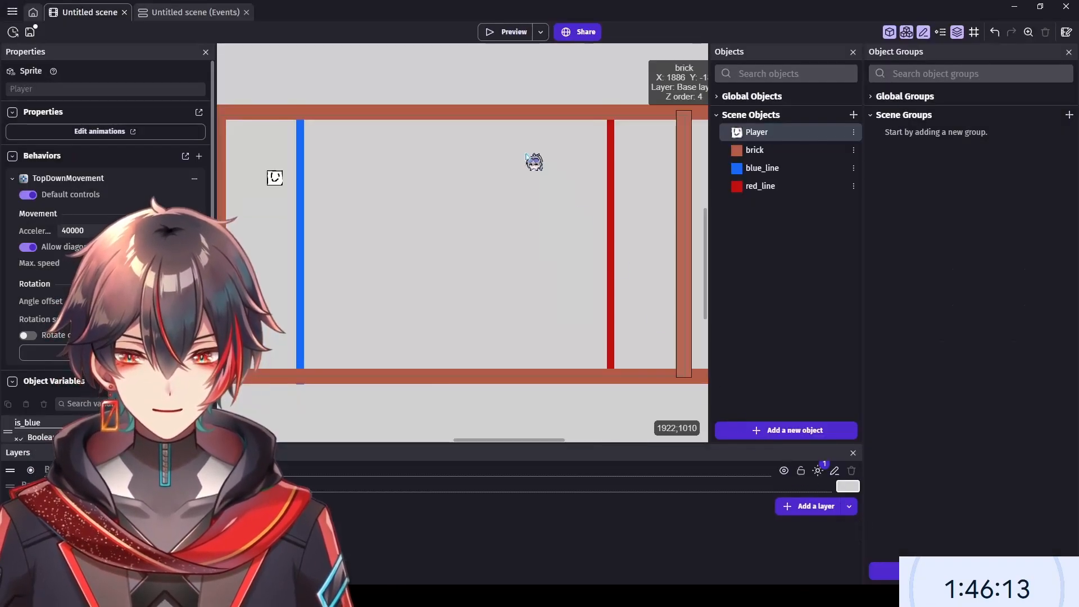
- Preview the game, move Player rightward through the arena past the red line, and close the preview
{"action": "left_click", "coordinate": [512, 32]}
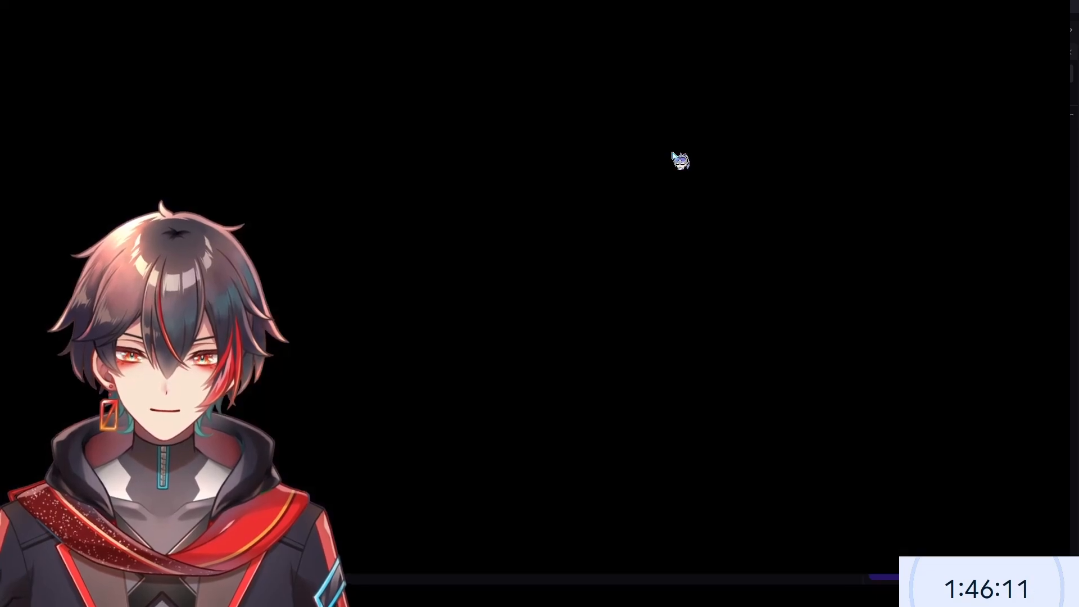
{"action": "key", "text": "Right"}
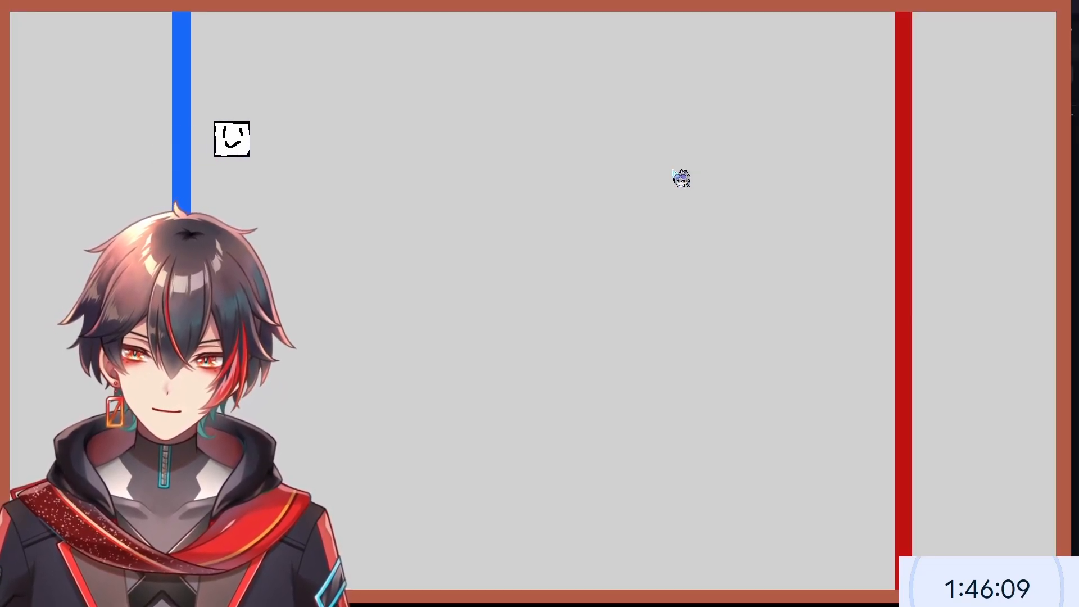
{"action": "key", "text": "Right"}
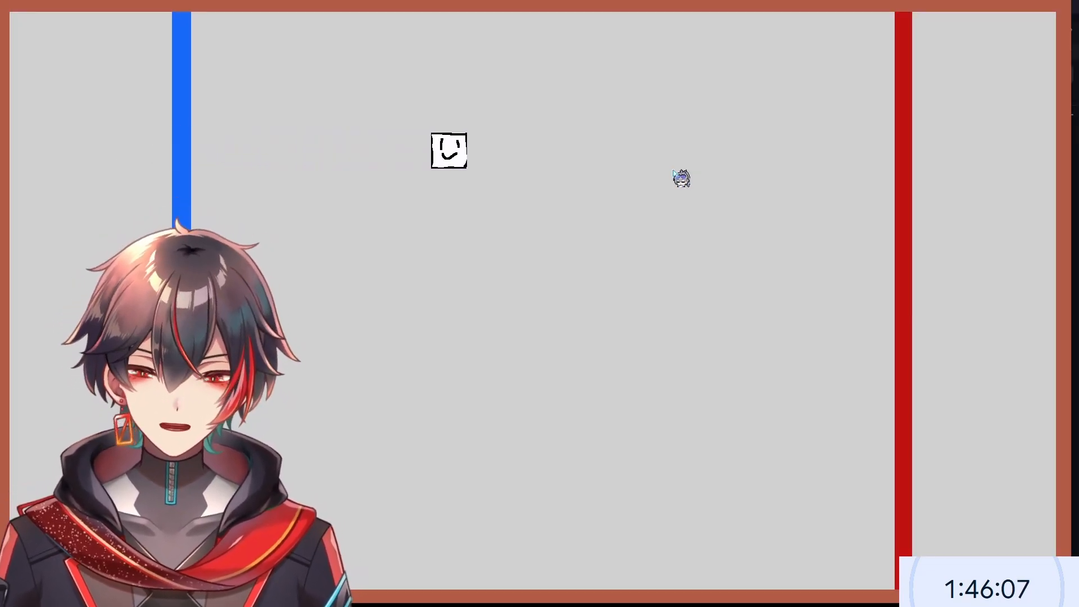
{"action": "key", "text": "Right"}
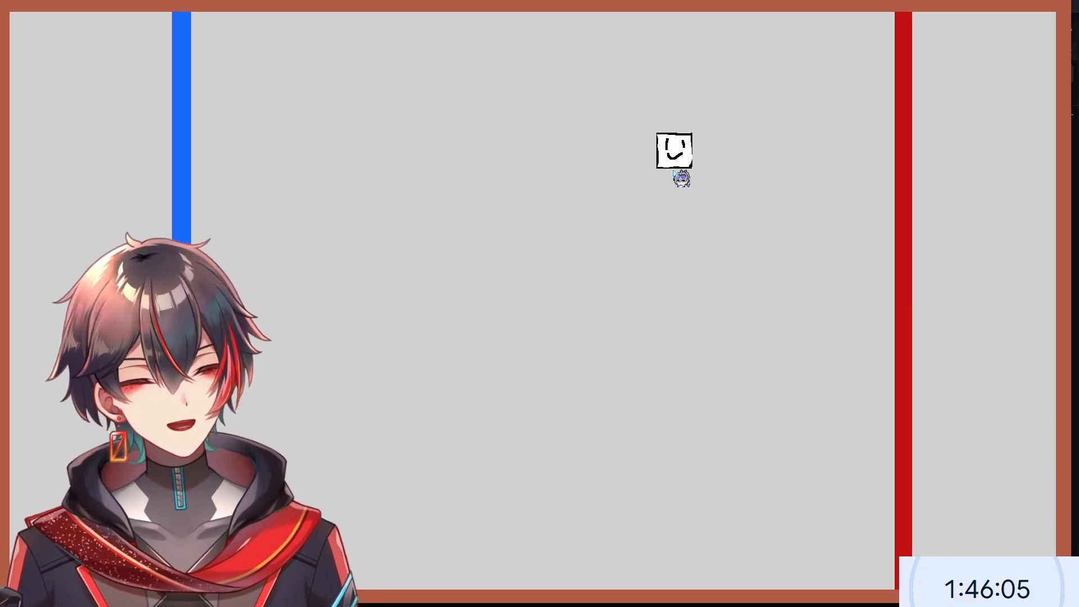
{"action": "key", "text": "Right"}
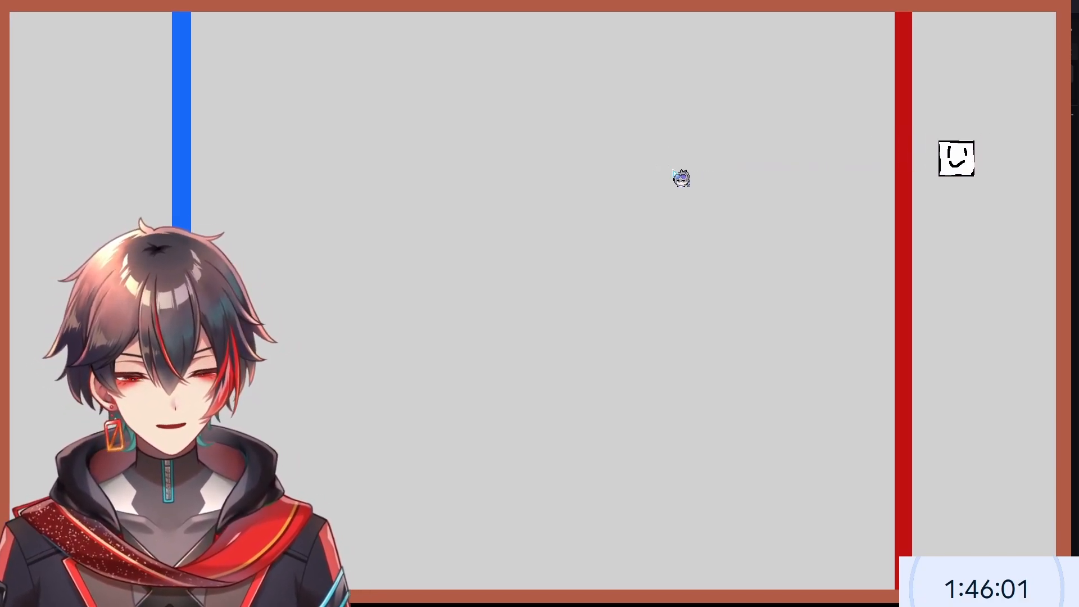
{"action": "key", "text": "alt+F4"}
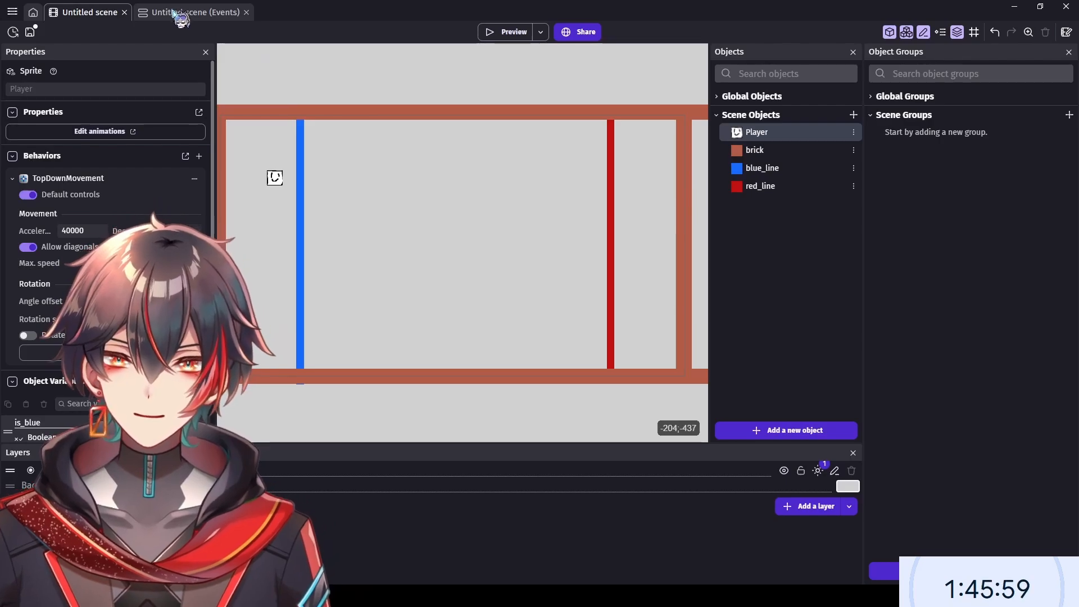
- Create a new Text object from scratch named countdown
{"action": "left_click", "coordinate": [807, 430]}
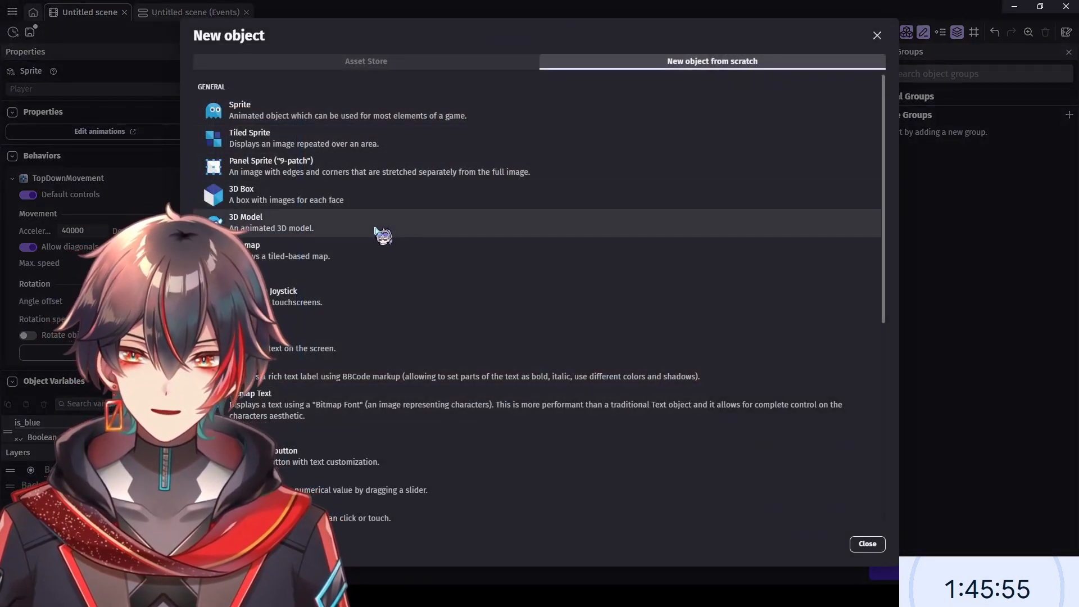
{"action": "left_click", "coordinate": [434, 350]}
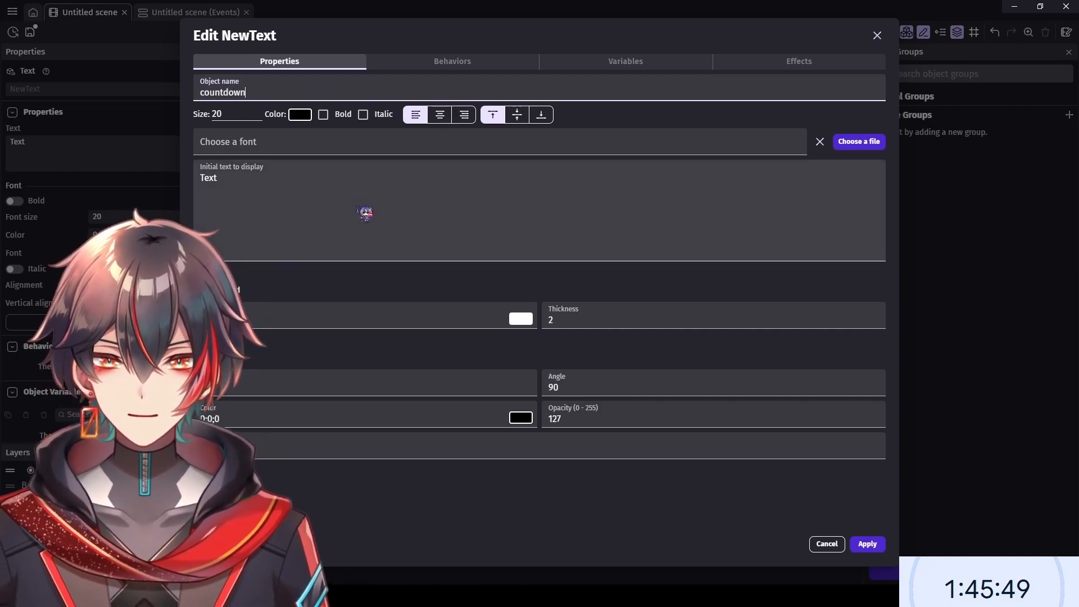
{"action": "left_click", "coordinate": [725, 124]}
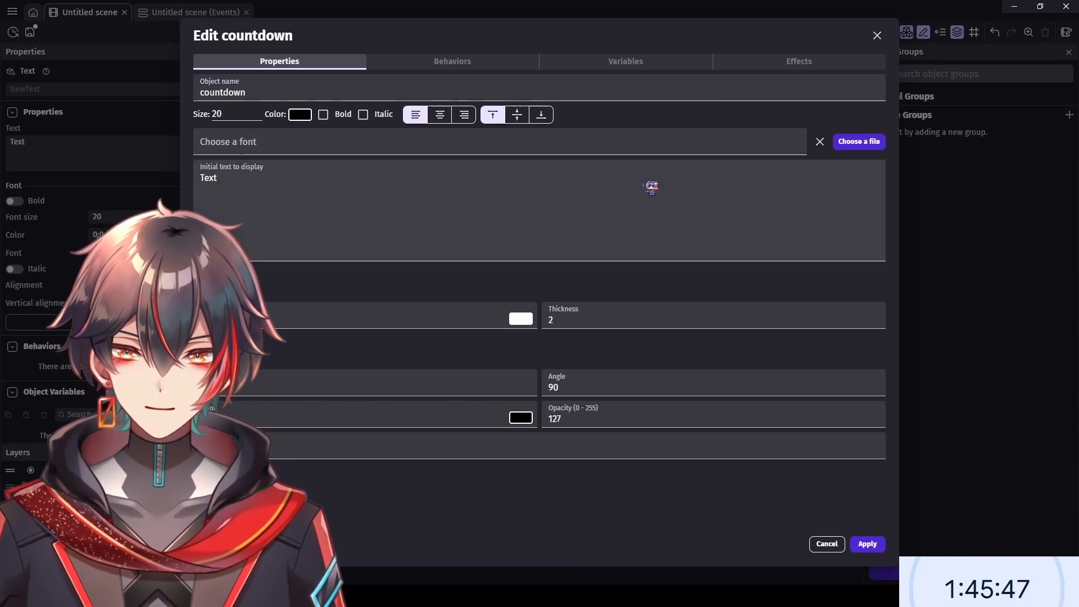
{"action": "left_click", "coordinate": [867, 544]}
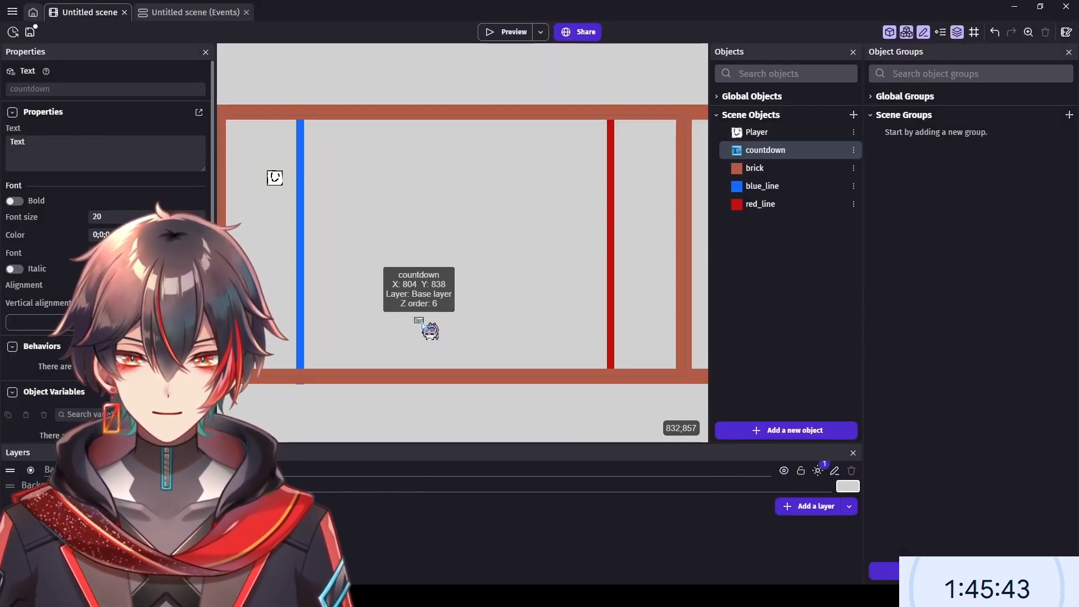
- Place the countdown text in the lower middle of the arena between the two lines and enlarge its box
{"action": "left_click", "coordinate": [430, 322]}
{"action": "left_click_drag", "start_coordinate": [431, 308], "coordinate": [462, 289]}
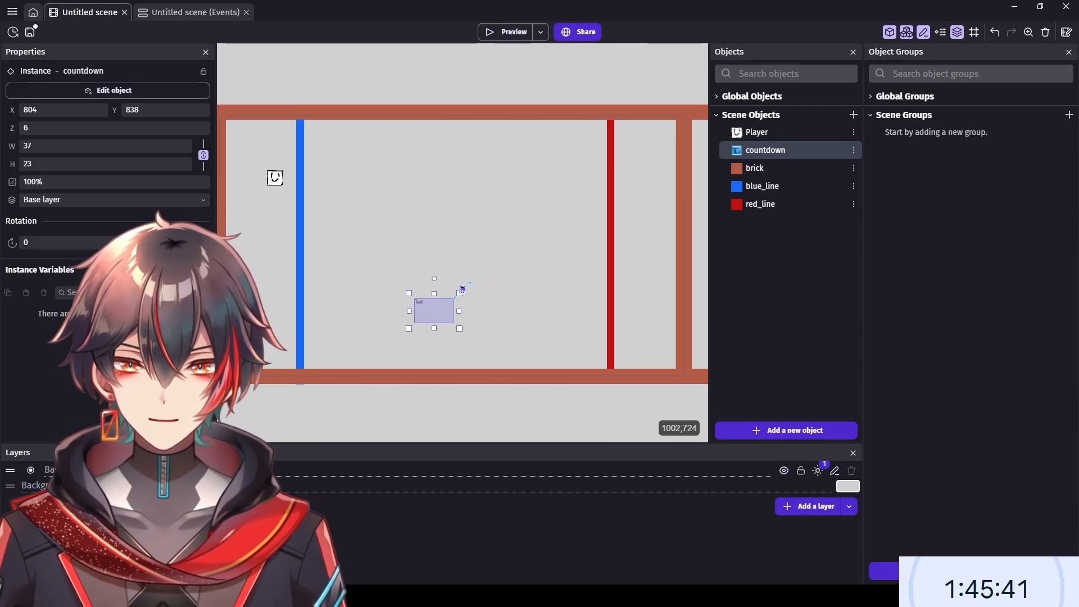
- Set the countdown text's font size to 150 and move it down near the arena's bottom brick wall
{"action": "double_click", "coordinate": [765, 150]}
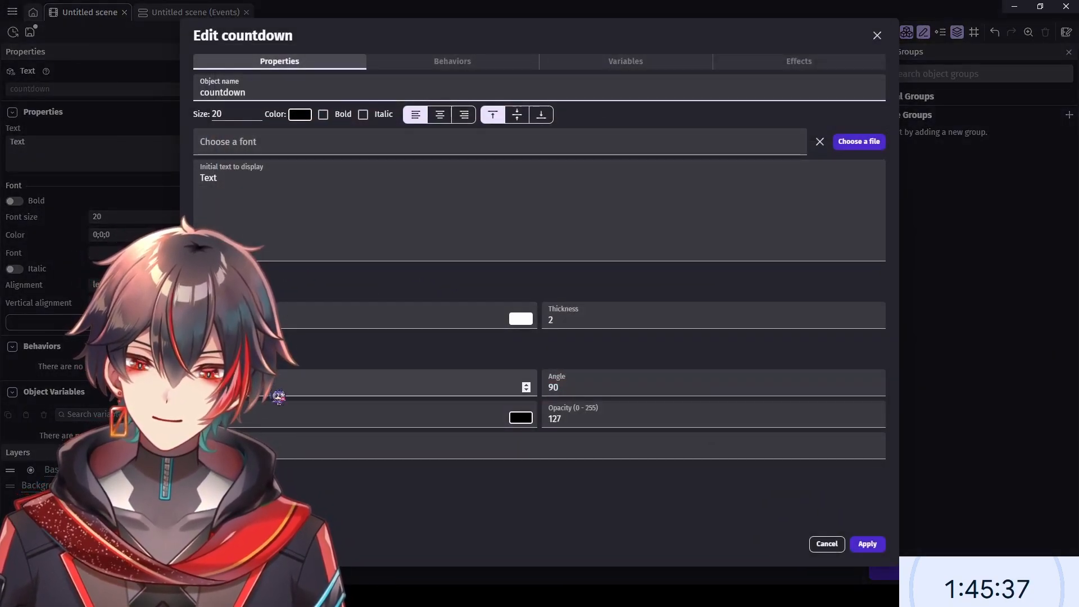
{"action": "left_click", "coordinate": [232, 113]}
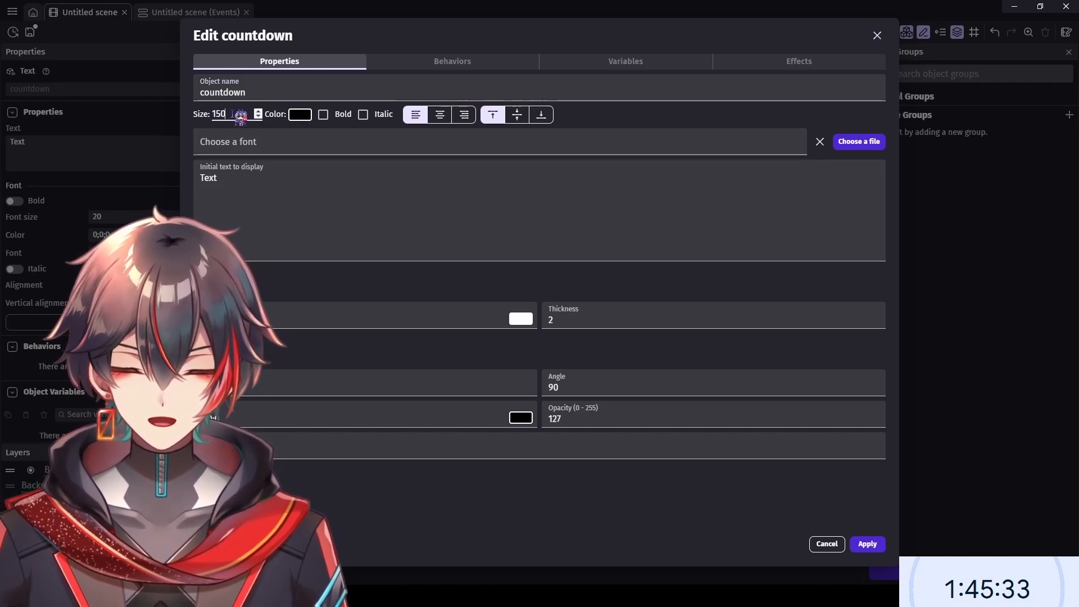
{"action": "left_click", "coordinate": [603, 112]}
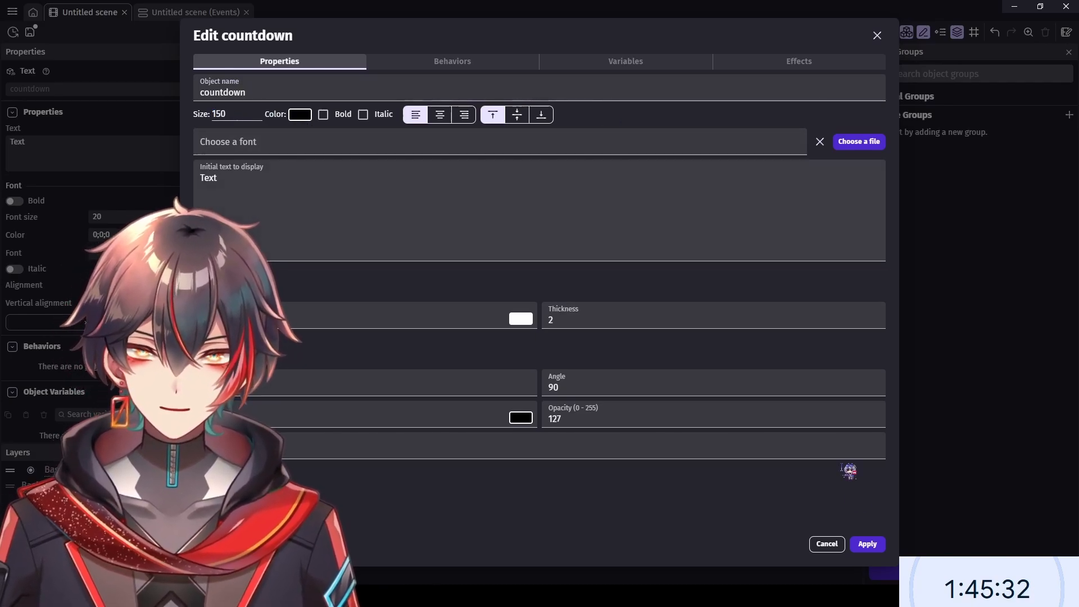
{"action": "left_click", "coordinate": [867, 544]}
{"action": "left_click", "coordinate": [431, 313]}
{"action": "left_click_drag", "start_coordinate": [445, 310], "coordinate": [456, 338]}
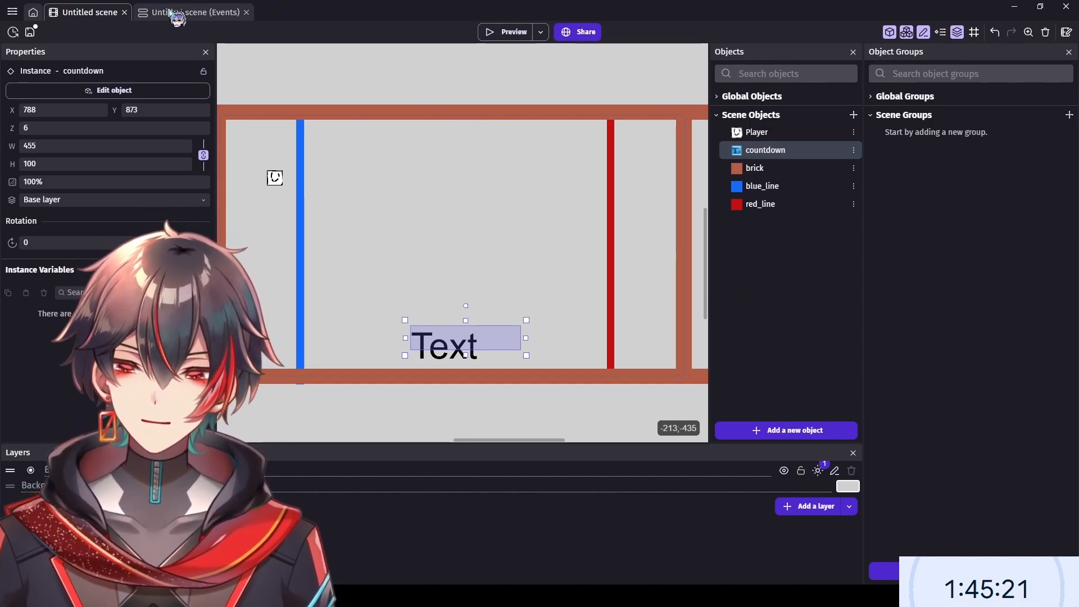
- In the scene's events, add an empty event and a group named Countdowningh, and nest the event inside the group
{"action": "left_click", "coordinate": [186, 13]}
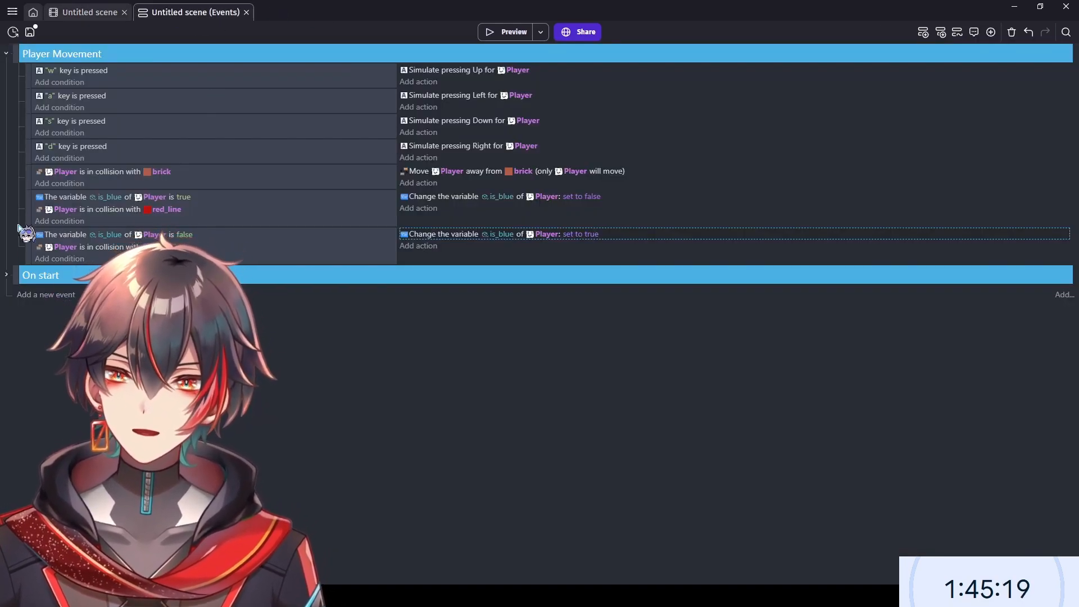
{"action": "left_click", "coordinate": [51, 295]}
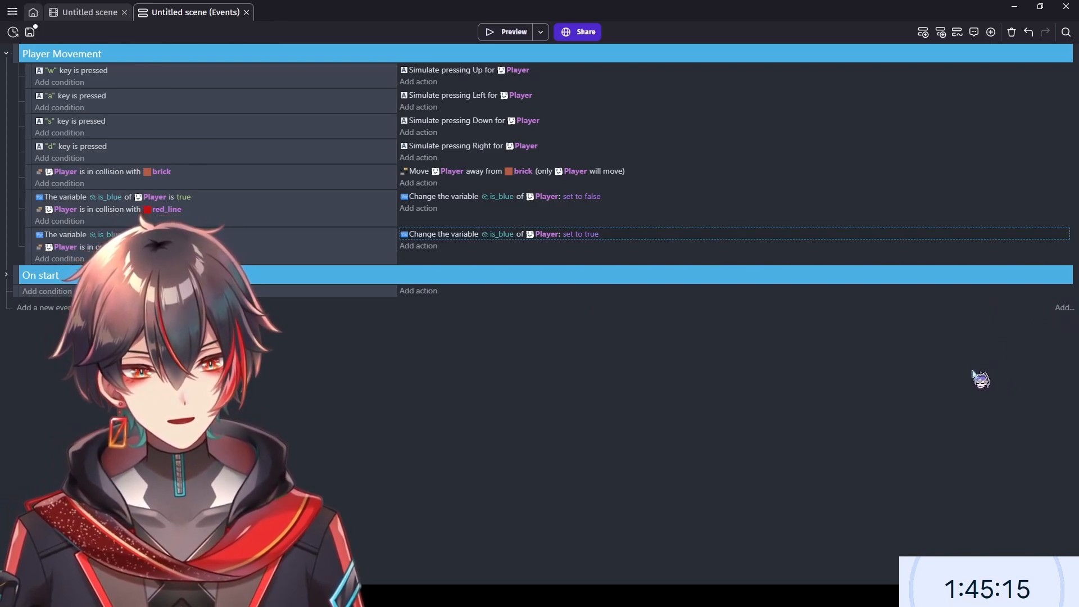
{"action": "left_click", "coordinate": [973, 368]}
{"action": "type", "text": "Countdowni"}
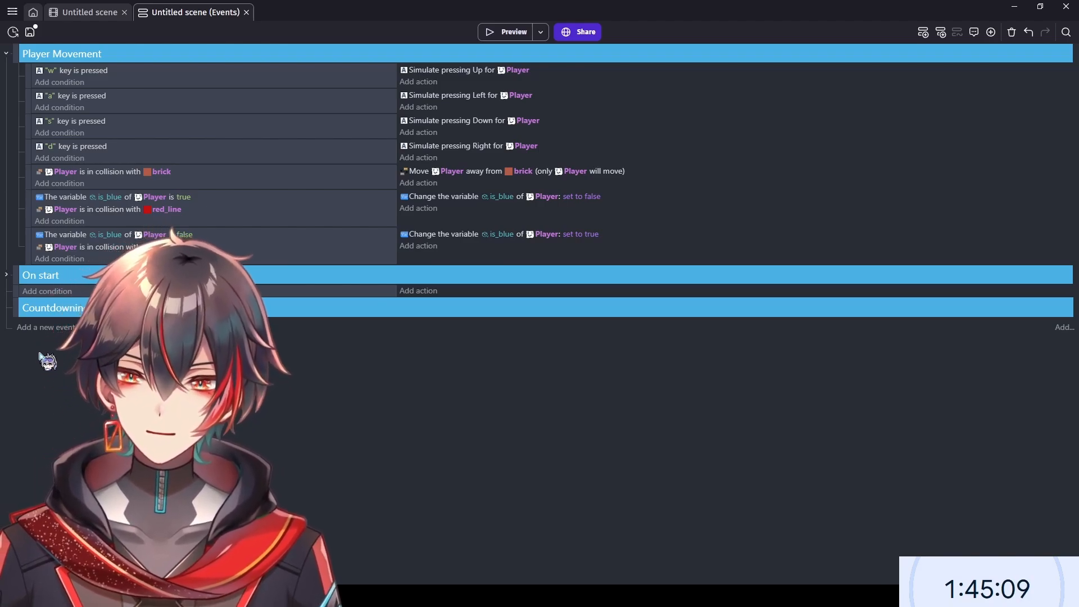
{"action": "left_click_drag", "start_coordinate": [13, 294], "coordinate": [33, 316]}
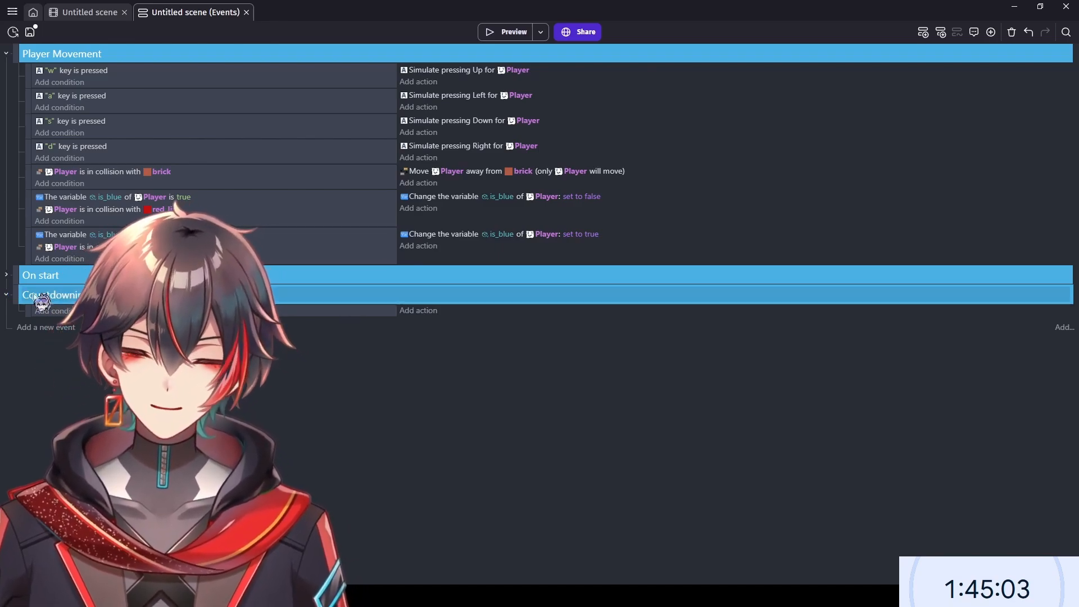
- Add a condition to the Countdowningh event that the number of Player instances on the scene equals 1
{"action": "left_click", "coordinate": [56, 311]}
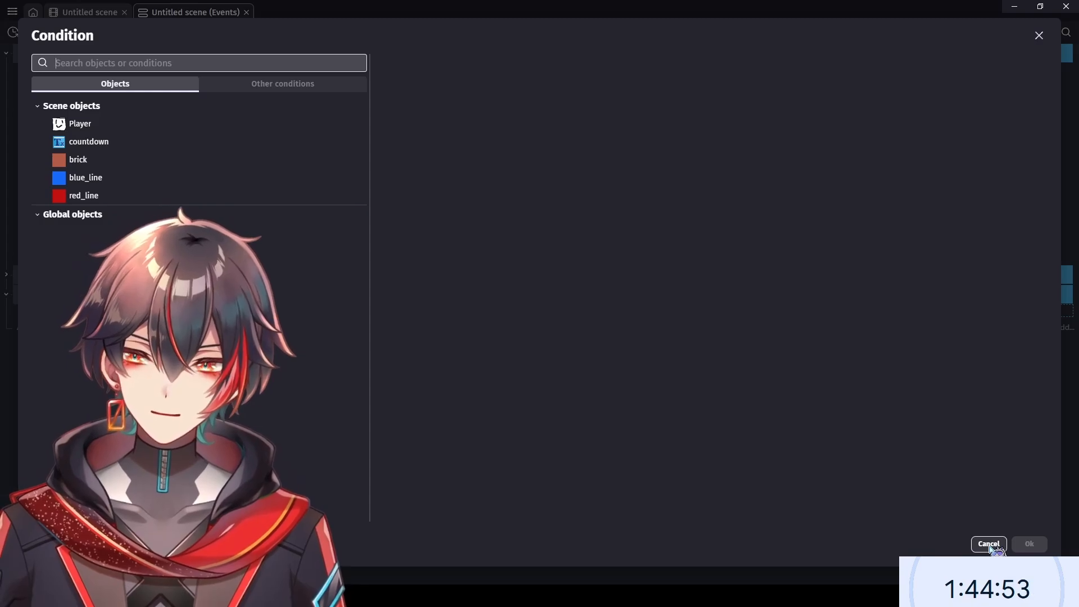
{"action": "left_click", "coordinate": [277, 121]}
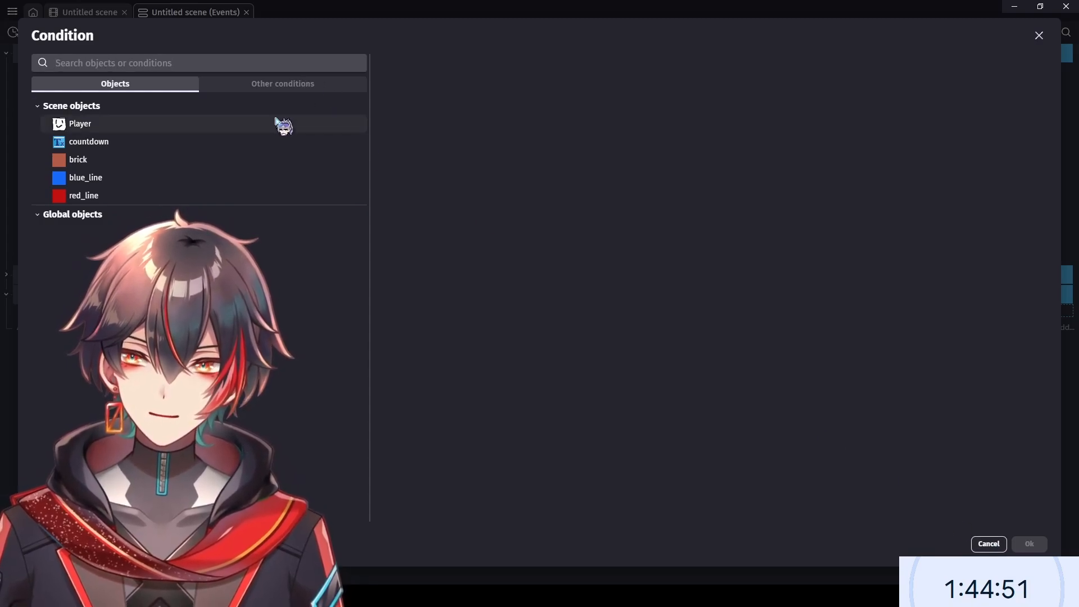
{"action": "scroll", "coordinate": [517, 168], "scroll_direction": "down", "scroll_amount": 4}
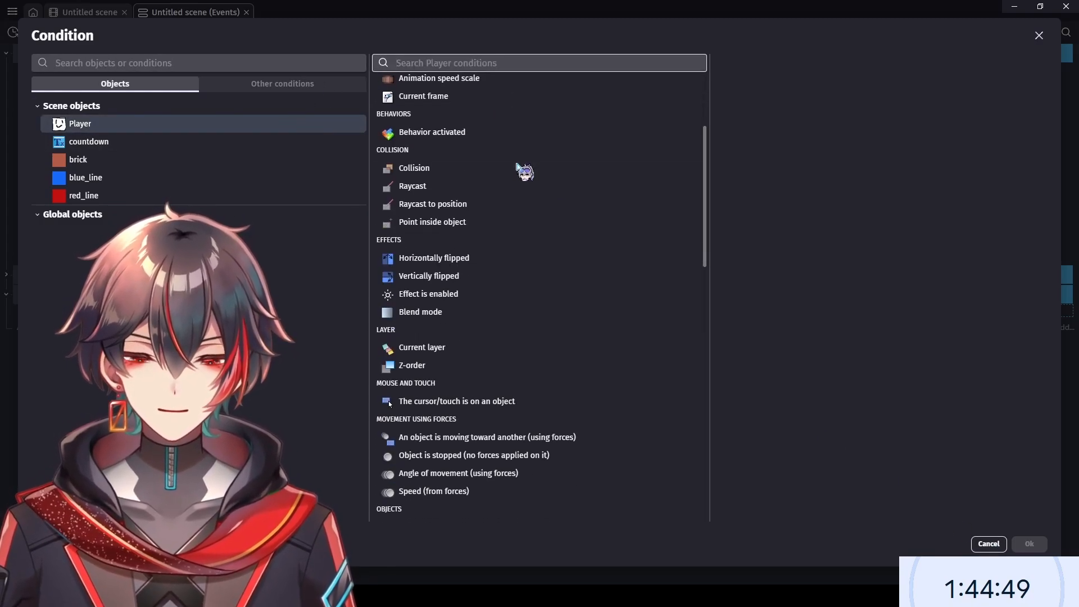
{"action": "scroll", "coordinate": [528, 268], "scroll_direction": "down", "scroll_amount": 1}
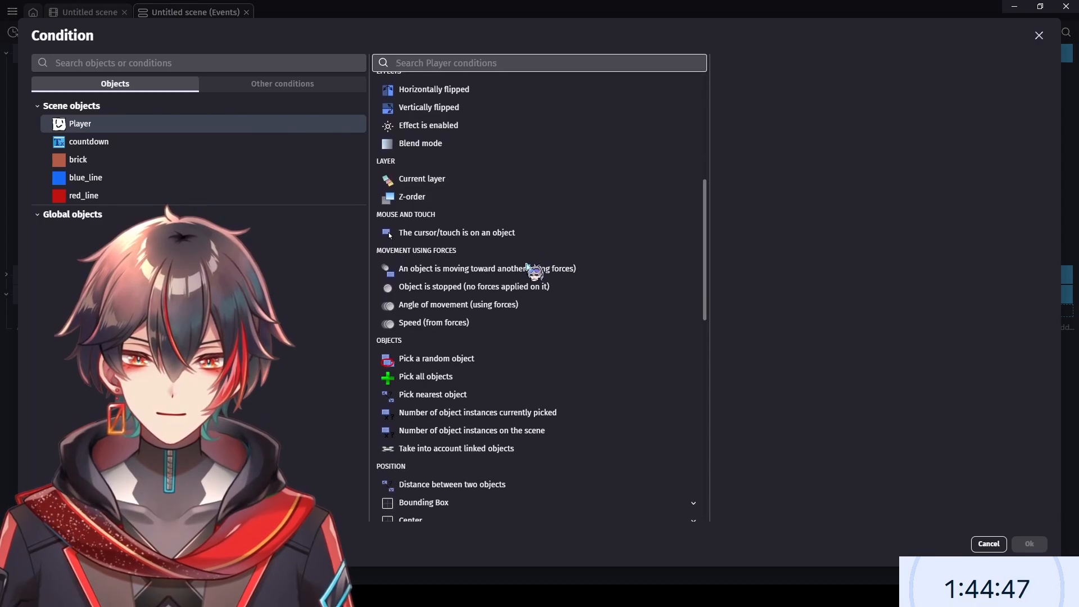
{"action": "scroll", "coordinate": [528, 268], "scroll_direction": "up", "scroll_amount": 5}
{"action": "scroll", "coordinate": [528, 268], "scroll_direction": "down", "scroll_amount": 6}
{"action": "scroll", "coordinate": [528, 268], "scroll_direction": "down", "scroll_amount": 9}
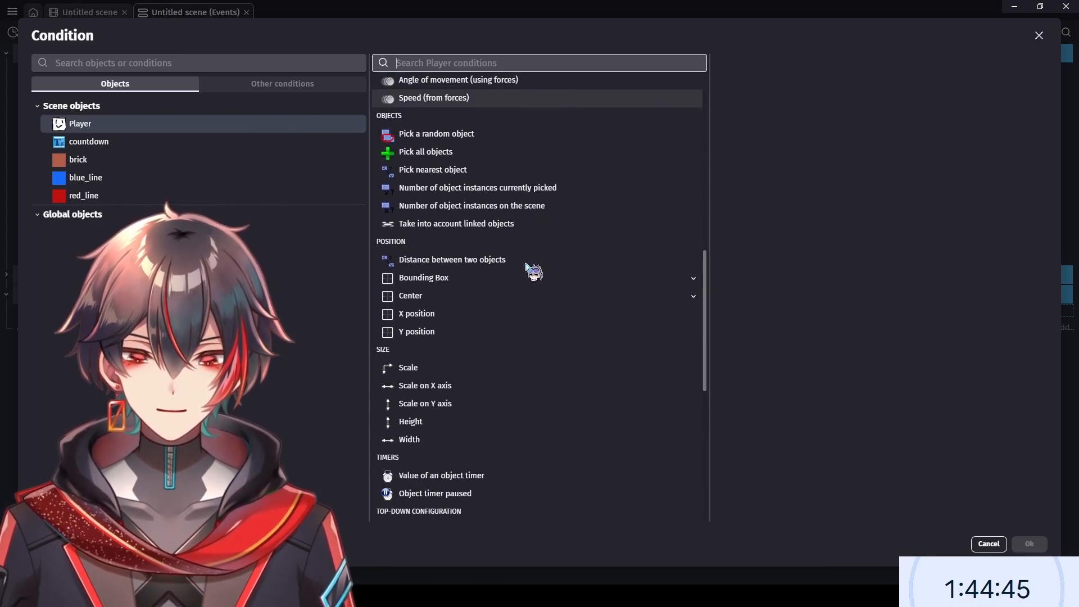
{"action": "scroll", "coordinate": [488, 271], "scroll_direction": "up", "scroll_amount": 11}
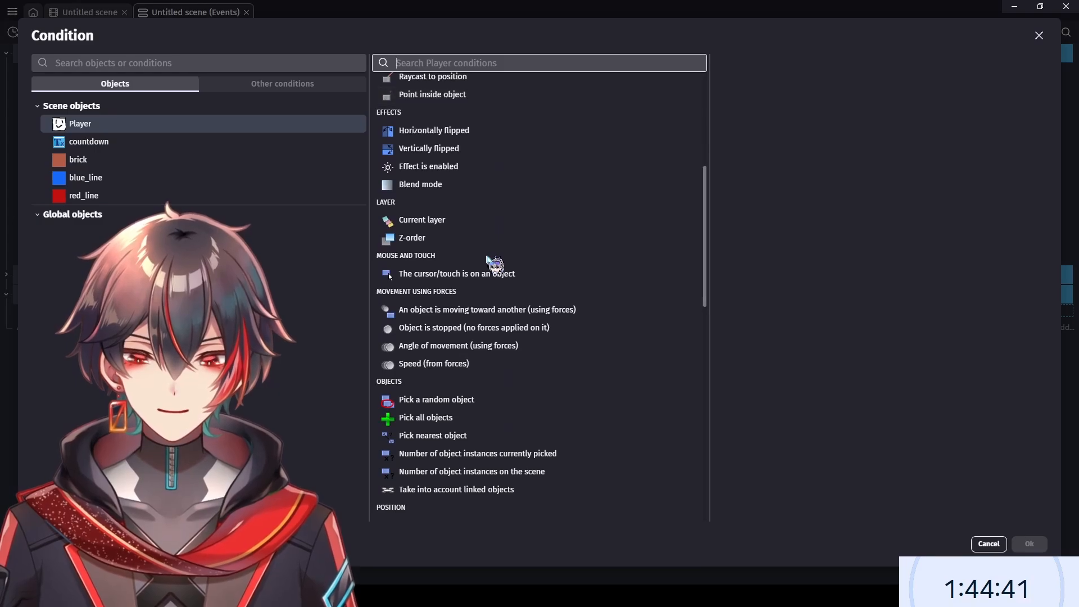
{"action": "scroll", "coordinate": [487, 257], "scroll_direction": "down", "scroll_amount": 3}
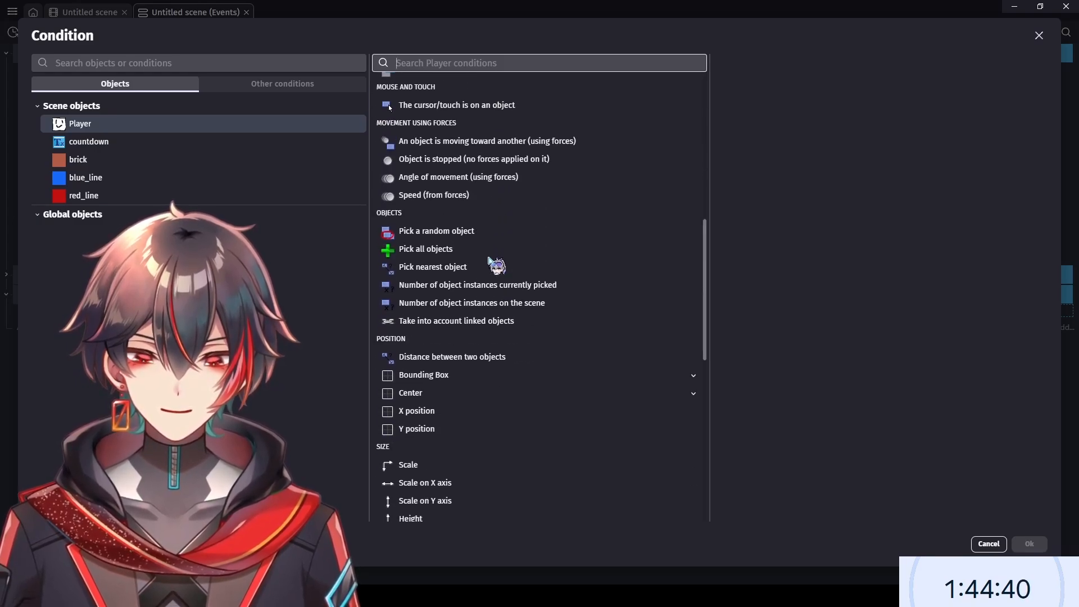
{"action": "left_click", "coordinate": [517, 303]}
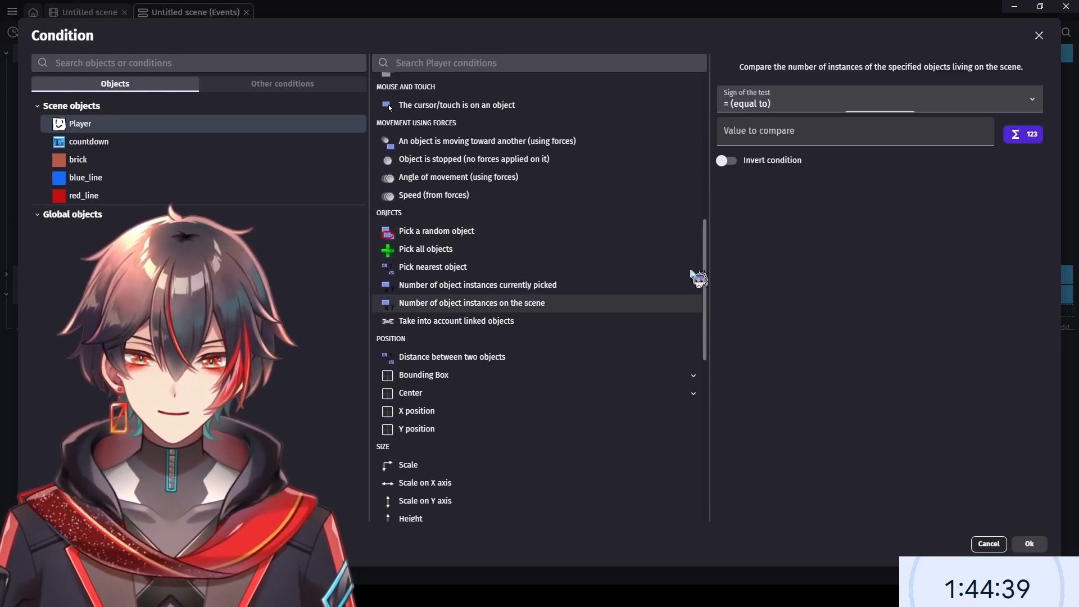
{"action": "left_click", "coordinate": [790, 136]}
{"action": "type", "text": "1"}
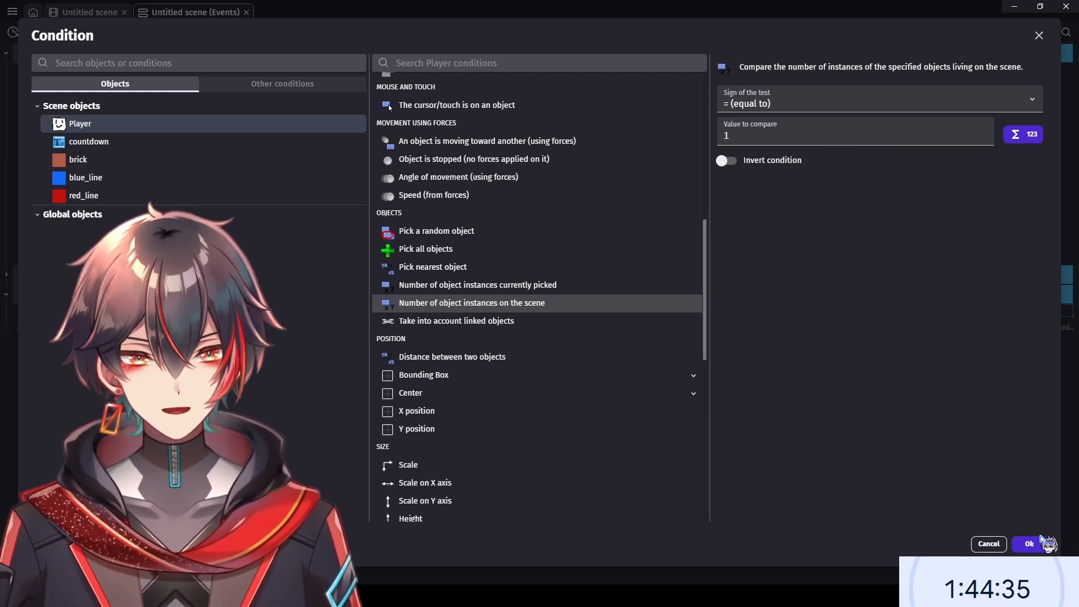
{"action": "left_click", "coordinate": [1029, 543]}
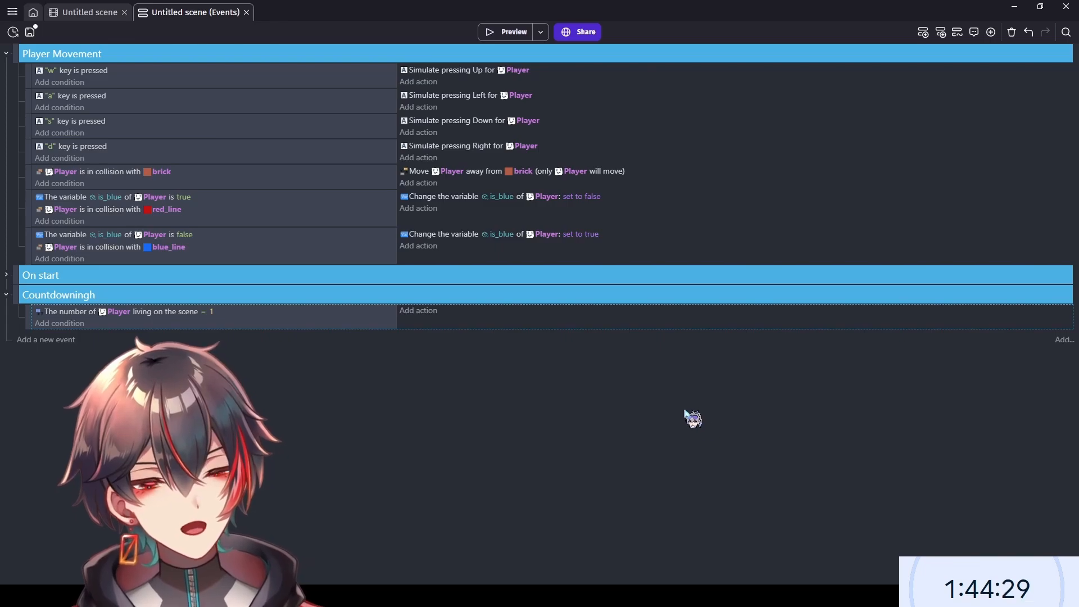
- Add an action setting the countdown object's text to pacertime in the Countdowningh event, and delete the empty event below the group
{"action": "left_click", "coordinate": [419, 312]}
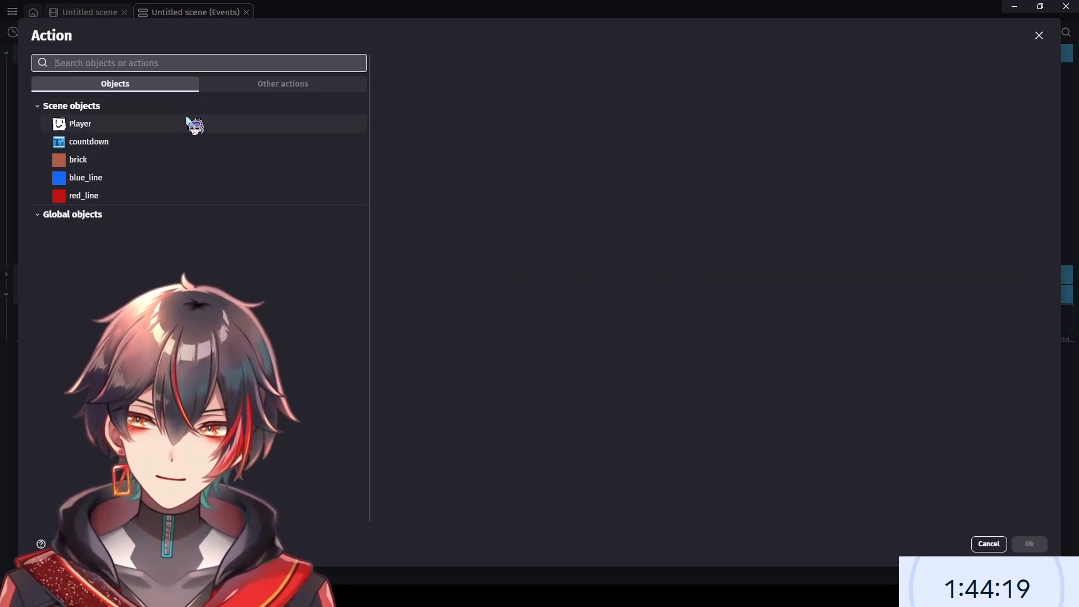
{"action": "left_click", "coordinate": [175, 145]}
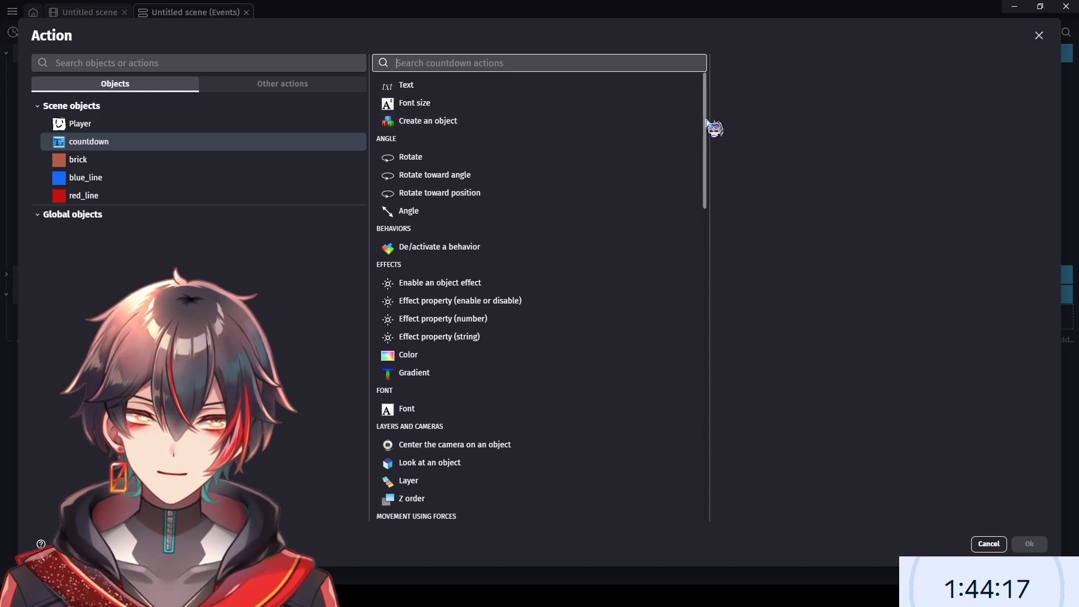
{"action": "left_click_drag", "start_coordinate": [706, 121], "coordinate": [694, 458]}
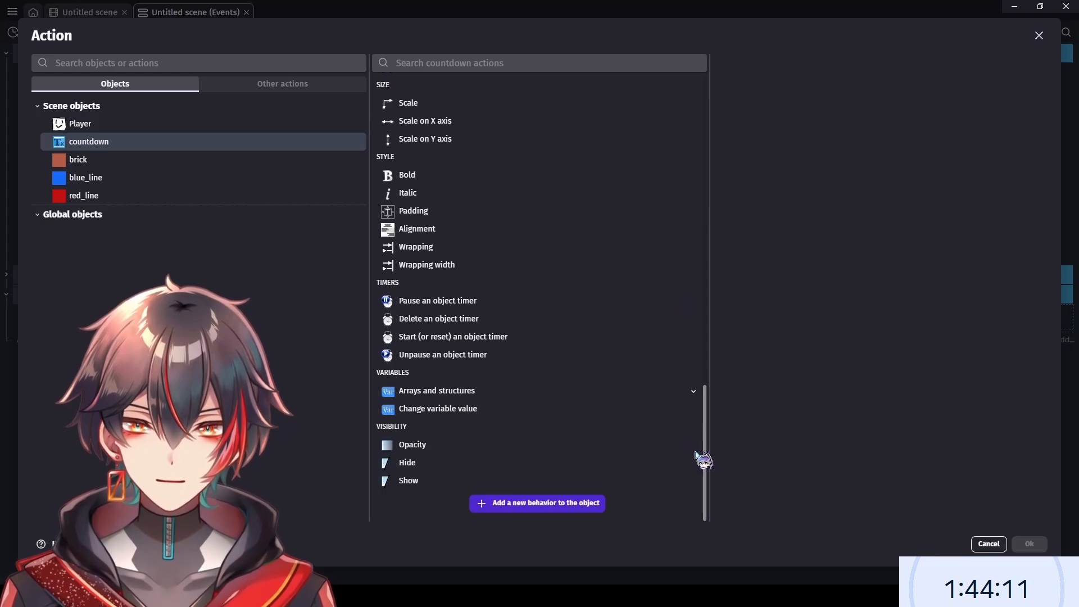
{"action": "left_click_drag", "start_coordinate": [697, 458], "coordinate": [712, 116]}
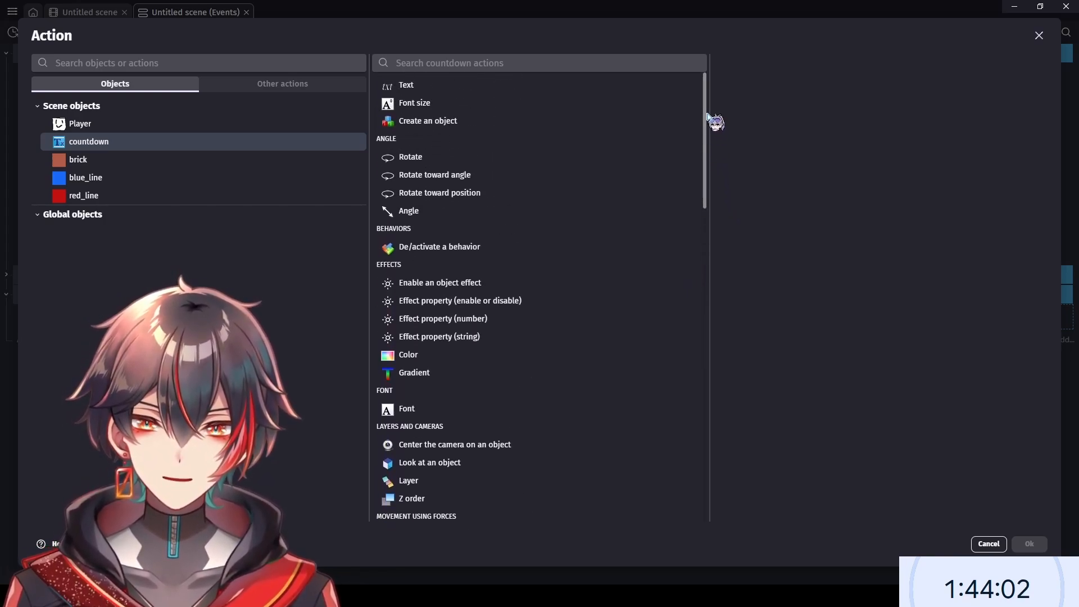
{"action": "left_click", "coordinate": [587, 88]}
{"action": "left_click", "coordinate": [785, 167]}
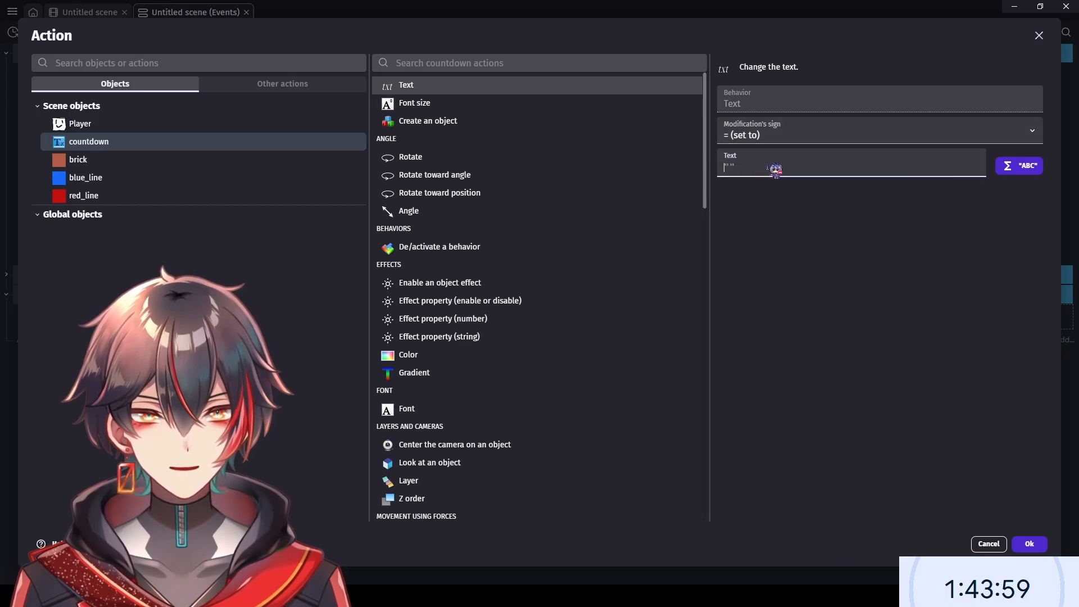
{"action": "type", "text": "\"\""}
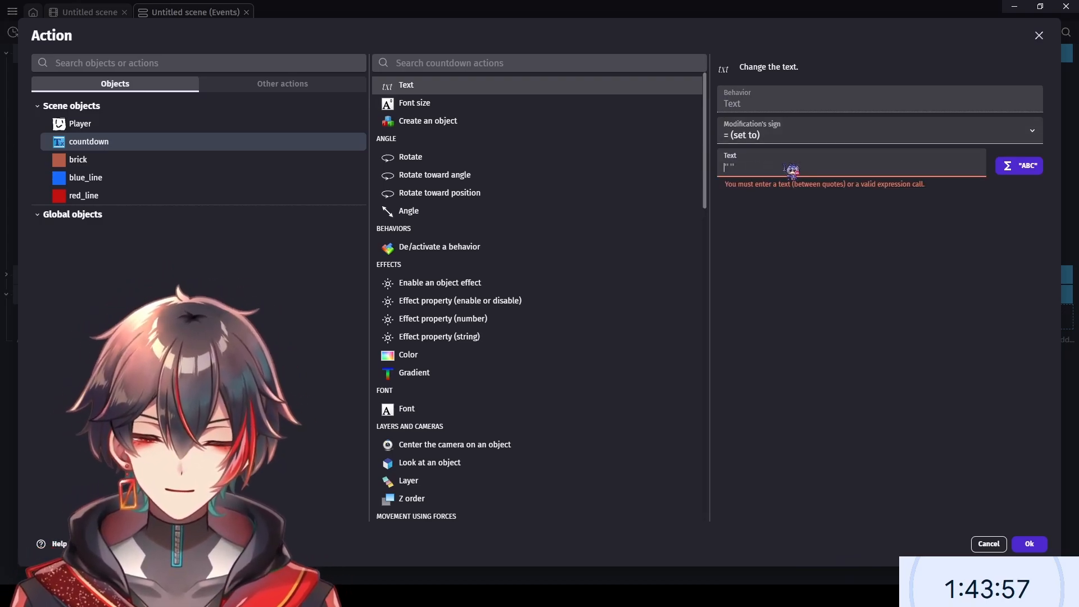
{"action": "key", "text": "BackSpace"}
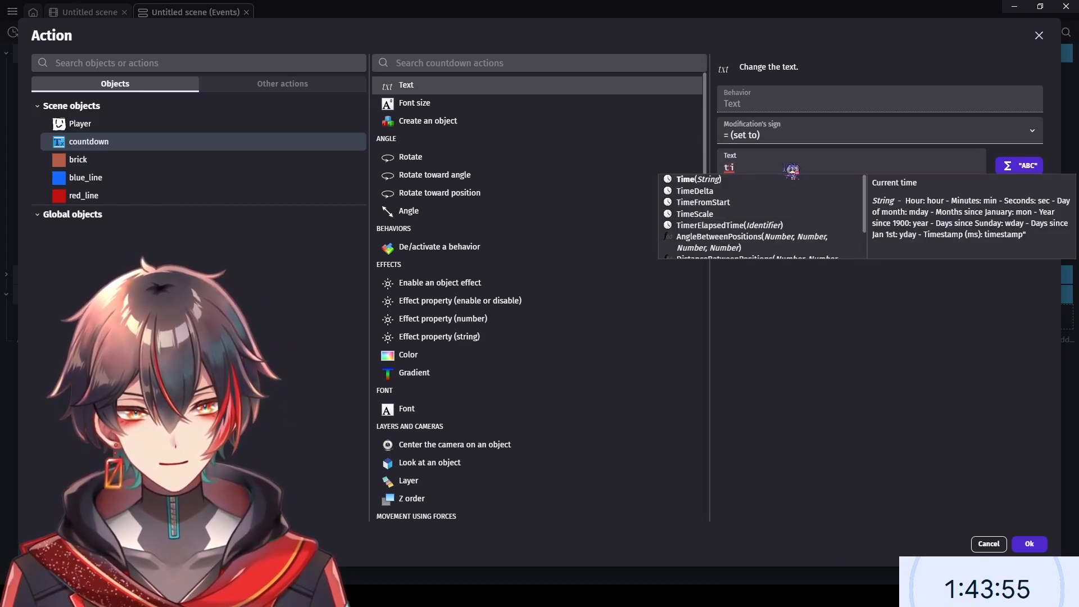
{"action": "key", "text": "BackSpace"}
{"action": "key", "text": "BackSpace"}
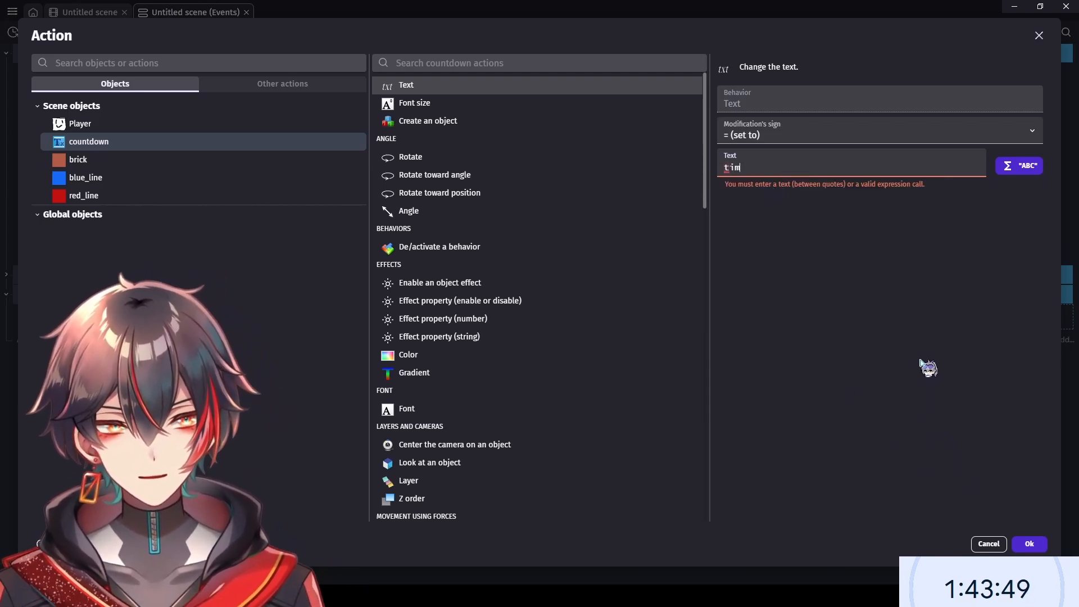
{"action": "key", "text": "BackSpace"}
{"action": "key", "text": "BackSpace"}
{"action": "key", "text": "BackSpace"}
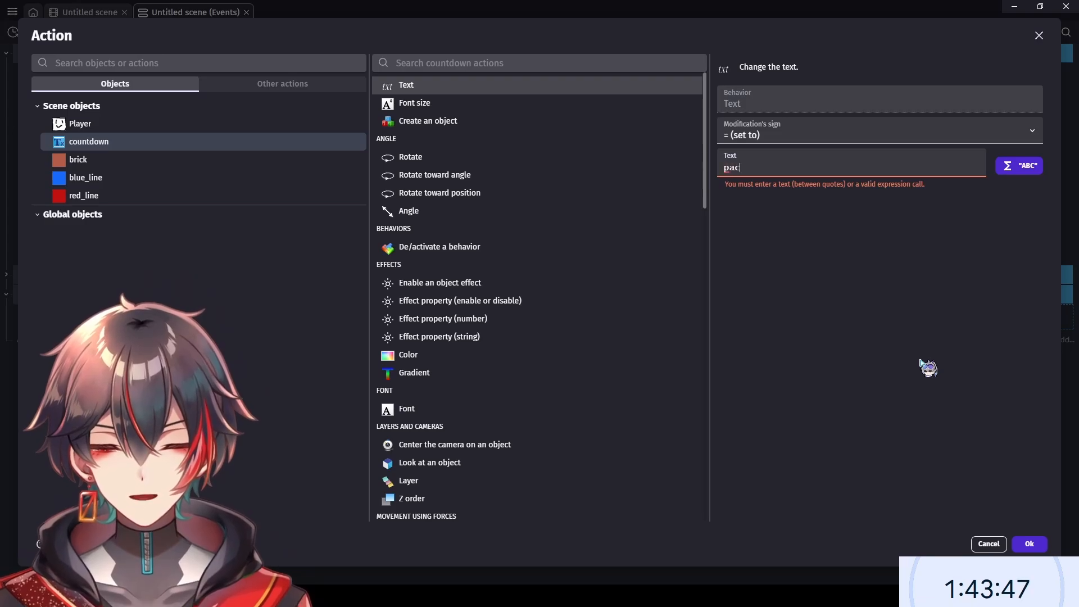
{"action": "left_click", "coordinate": [1016, 544]}
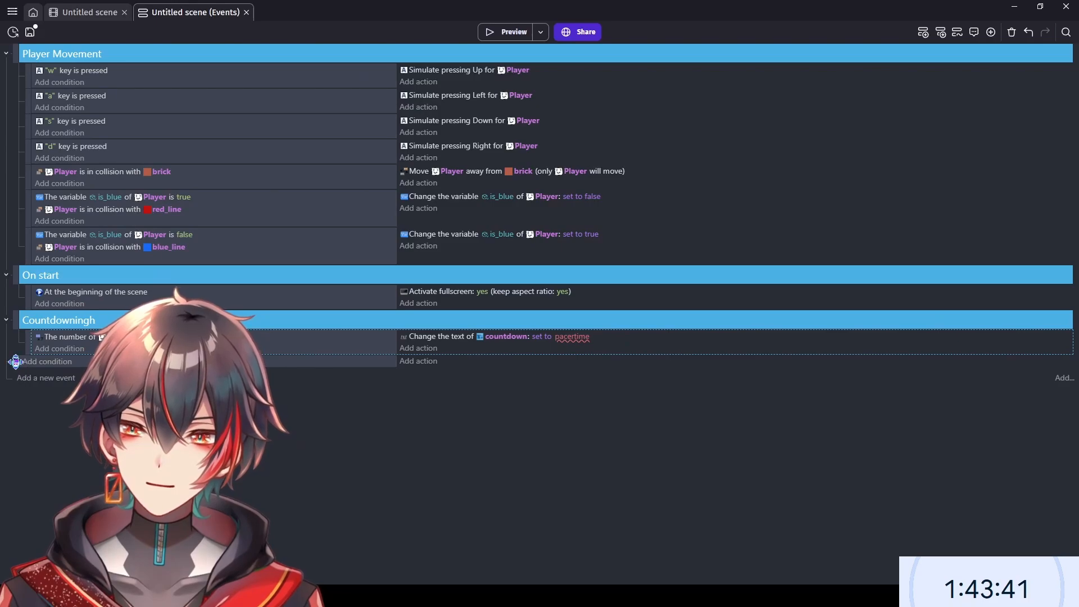
{"action": "left_click", "coordinate": [15, 362]}
{"action": "key", "text": "Delete"}
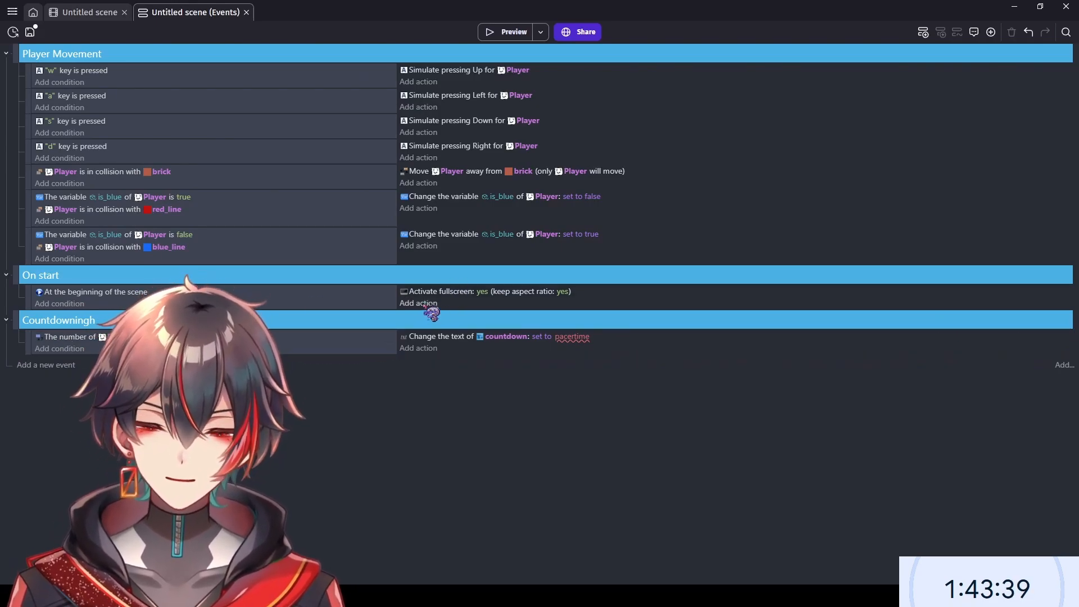
- Add an action to the On start event that starts or resets a scene timer named "pacertime"
{"action": "left_click", "coordinate": [427, 305]}
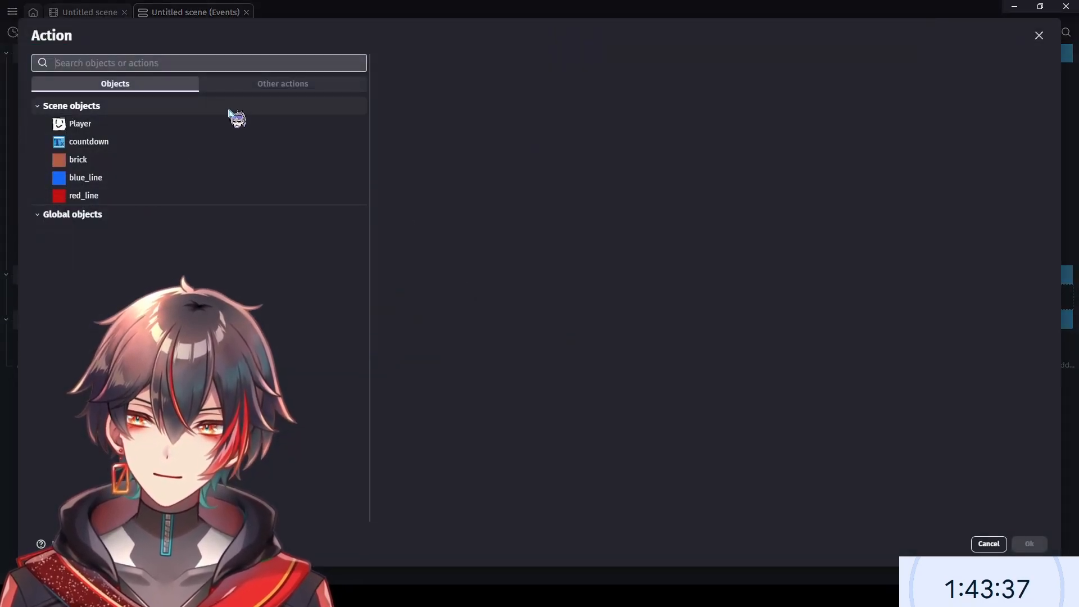
{"action": "left_click", "coordinate": [267, 86]}
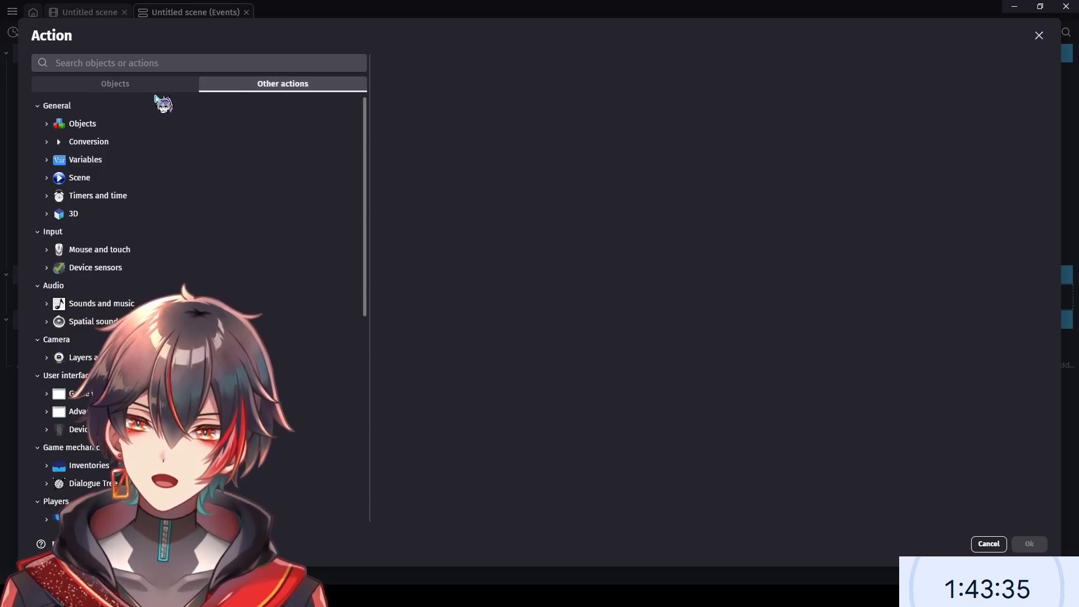
{"action": "scroll", "coordinate": [145, 214], "scroll_direction": "down", "scroll_amount": 7}
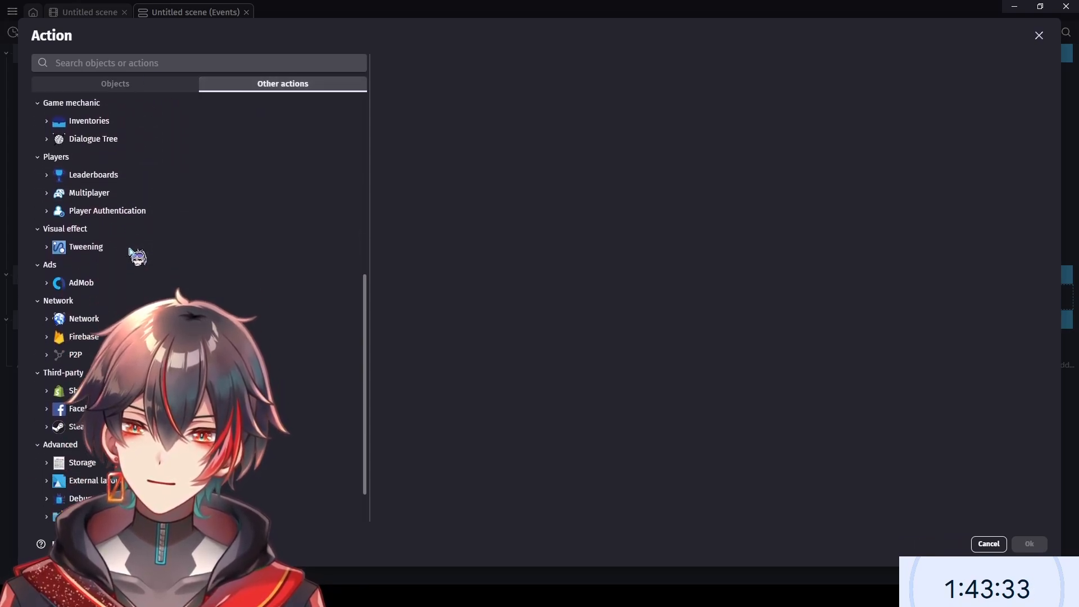
{"action": "scroll", "coordinate": [130, 246], "scroll_direction": "up", "scroll_amount": 7}
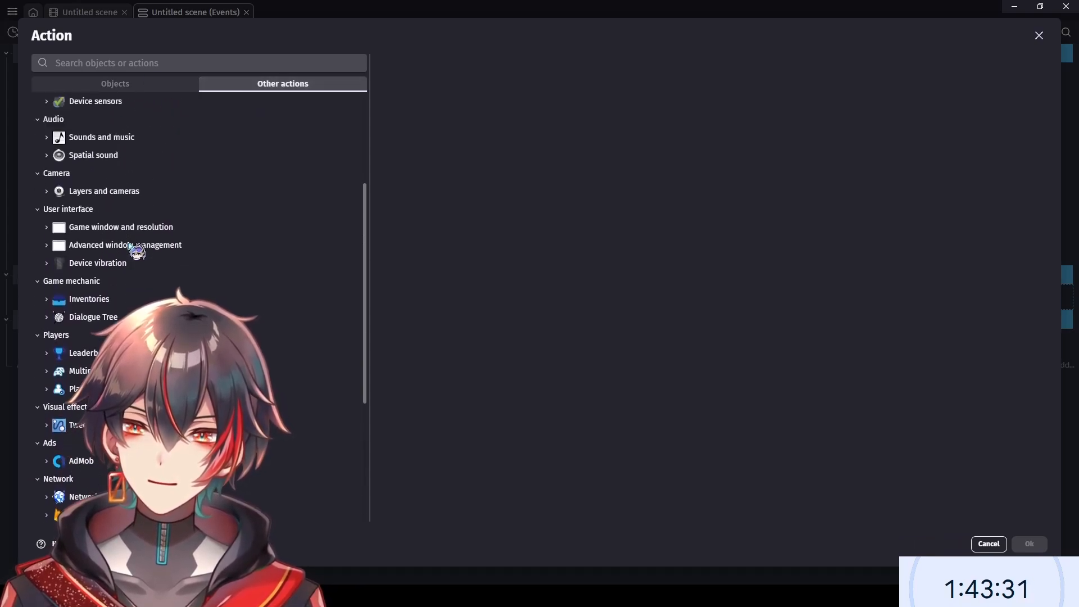
{"action": "left_click", "coordinate": [56, 196]}
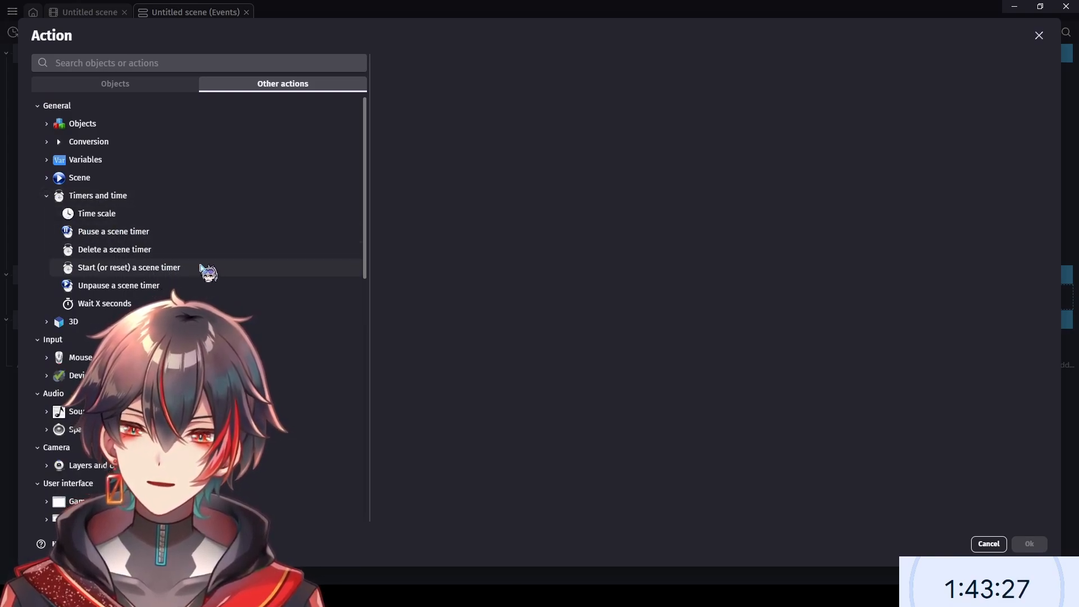
{"action": "left_click", "coordinate": [202, 268]}
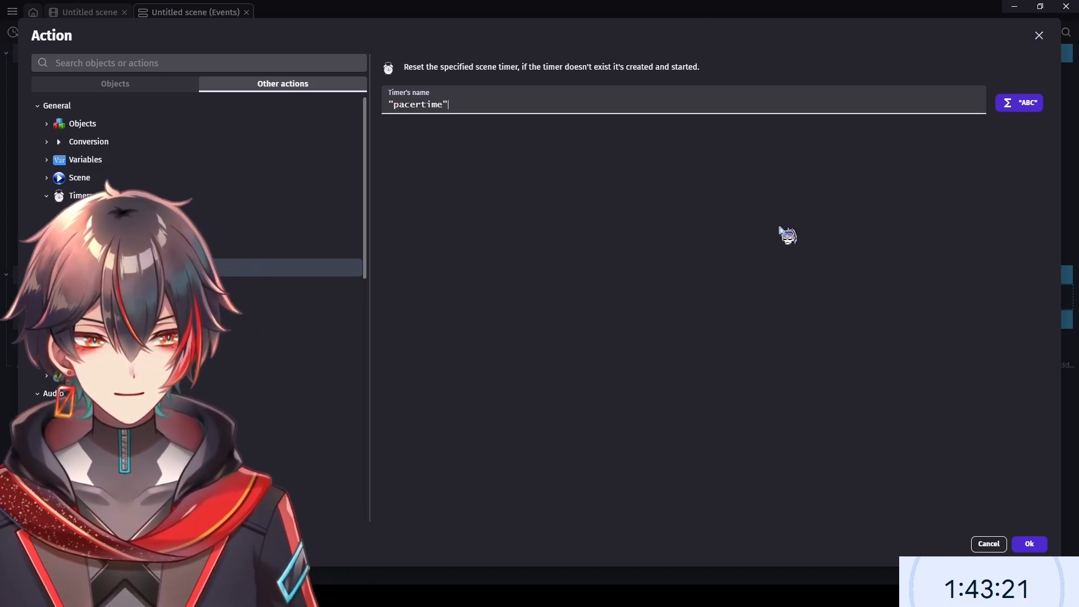
{"action": "left_click", "coordinate": [1030, 544]}
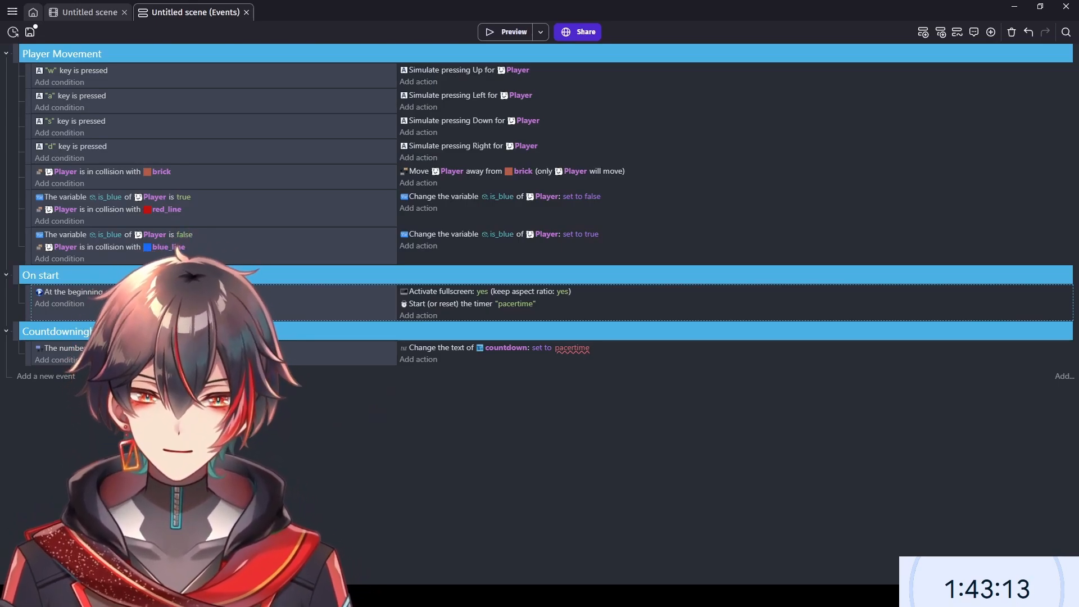
{"action": "left_click", "coordinate": [573, 349]}
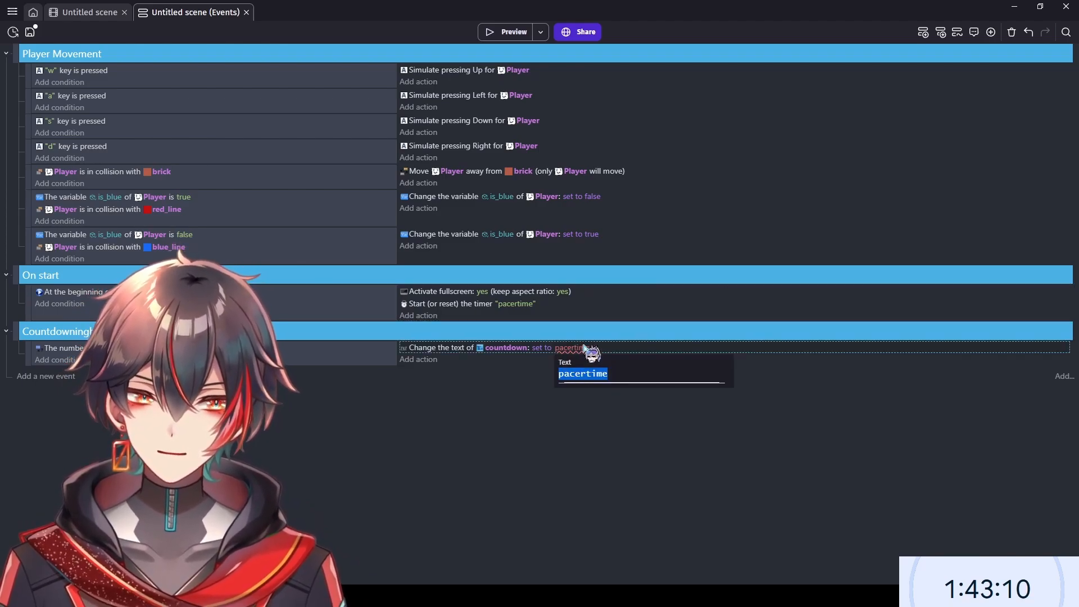
{"action": "left_click", "coordinate": [504, 418]}
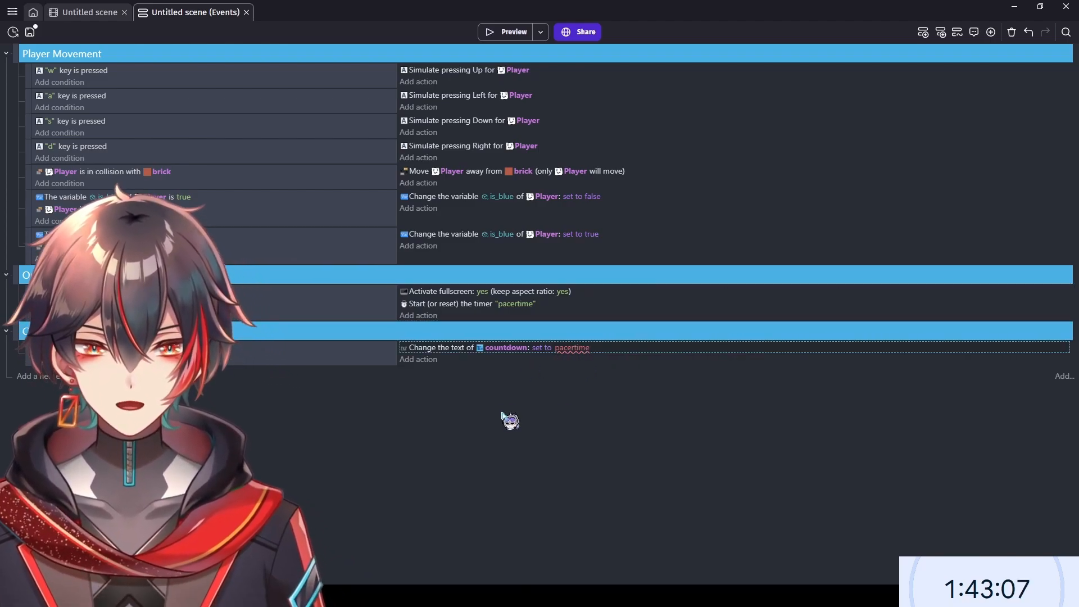
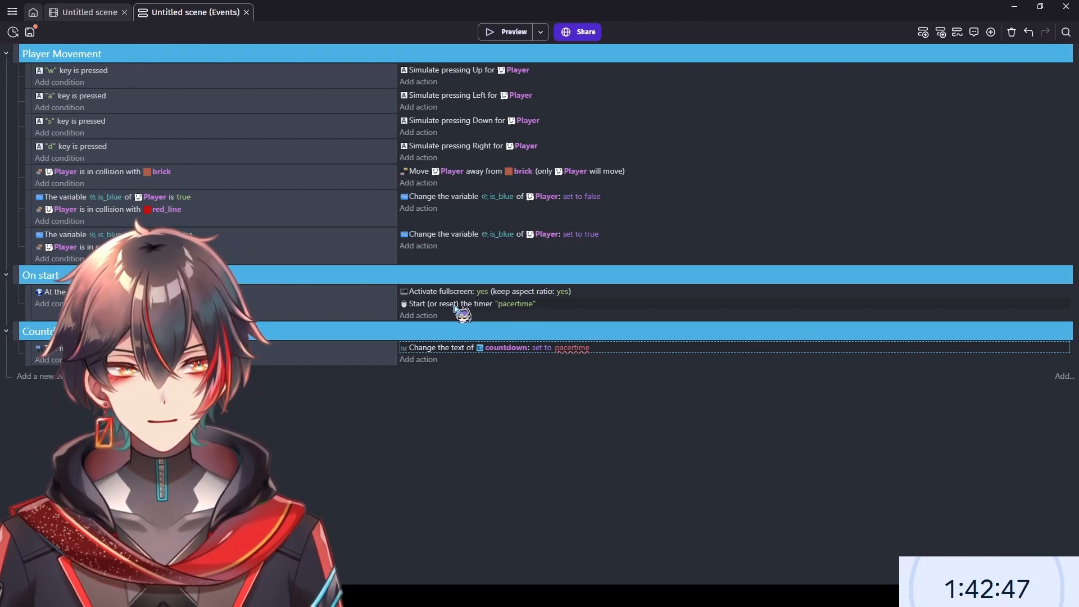
{"action": "double_click", "coordinate": [456, 308]}
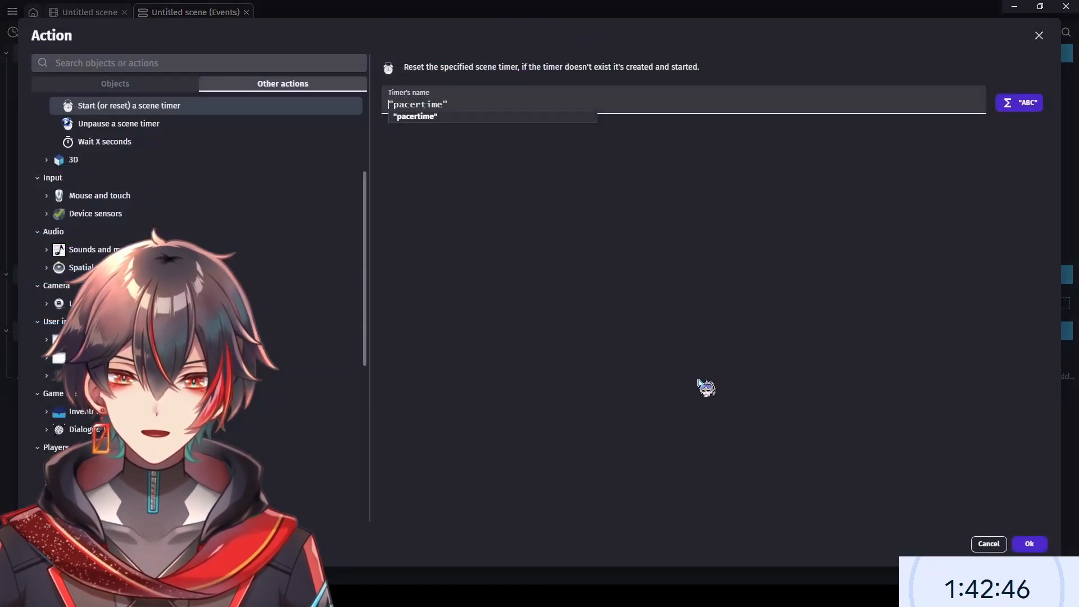
{"action": "left_click", "coordinate": [1018, 547]}
- Create a scene number variable named Downtime with the value 30, without keeping the variable-change action
{"action": "left_click", "coordinate": [420, 359]}
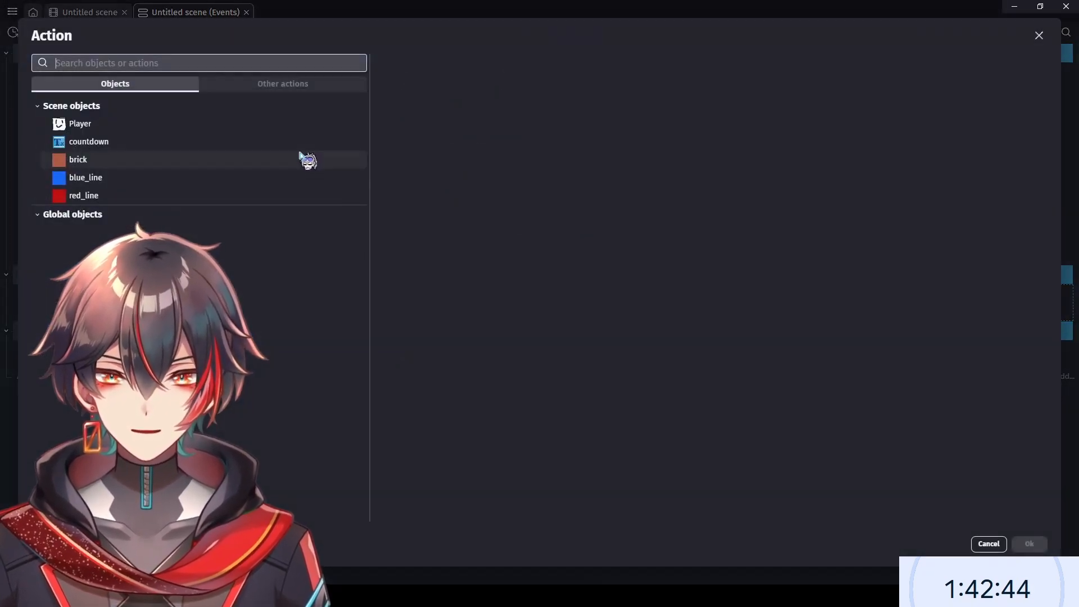
{"action": "left_click", "coordinate": [283, 84]}
{"action": "left_click", "coordinate": [56, 160]}
{"action": "left_click", "coordinate": [113, 178]}
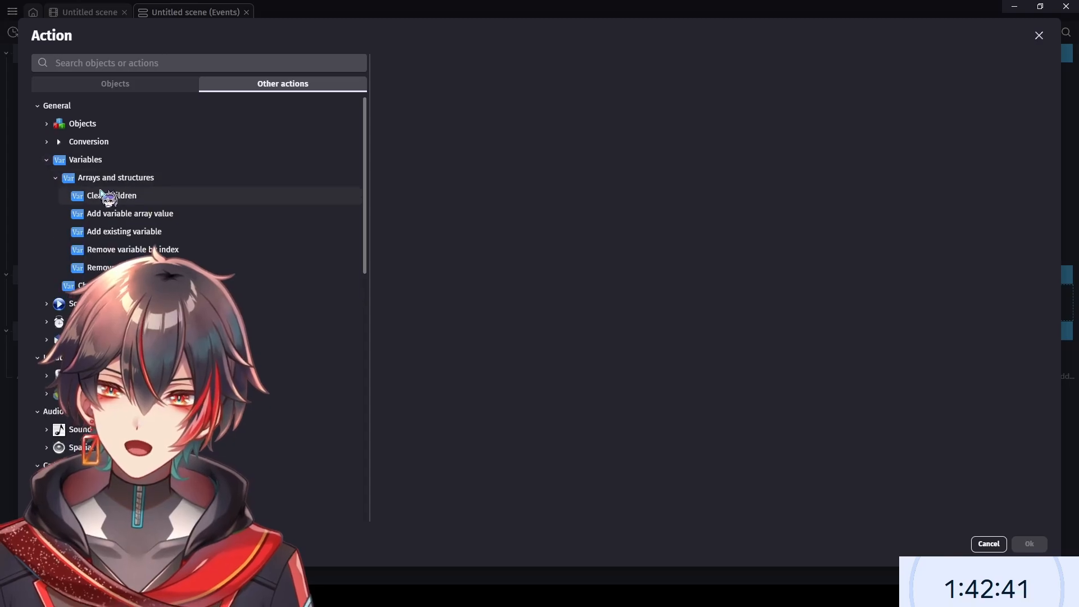
{"action": "left_click", "coordinate": [65, 179]}
{"action": "left_click", "coordinate": [149, 198]}
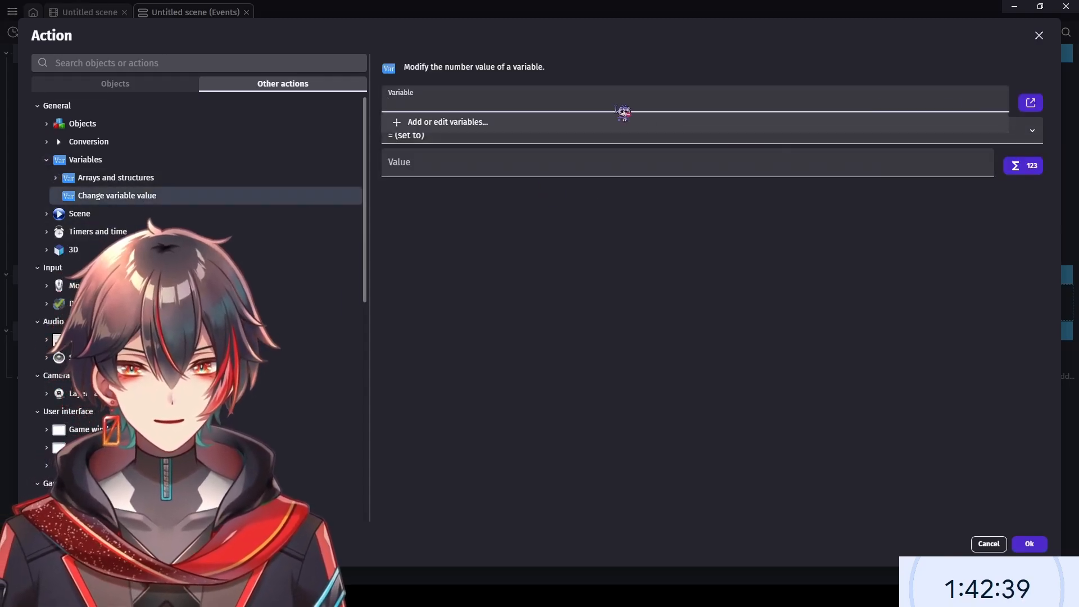
{"action": "left_click", "coordinate": [613, 120]}
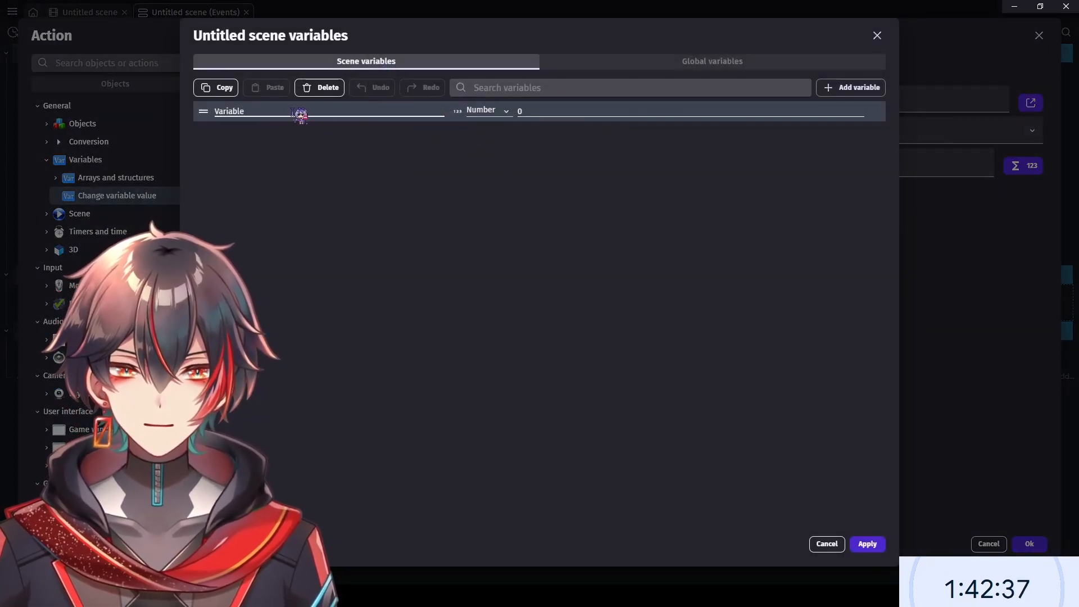
{"action": "left_click", "coordinate": [524, 111]}
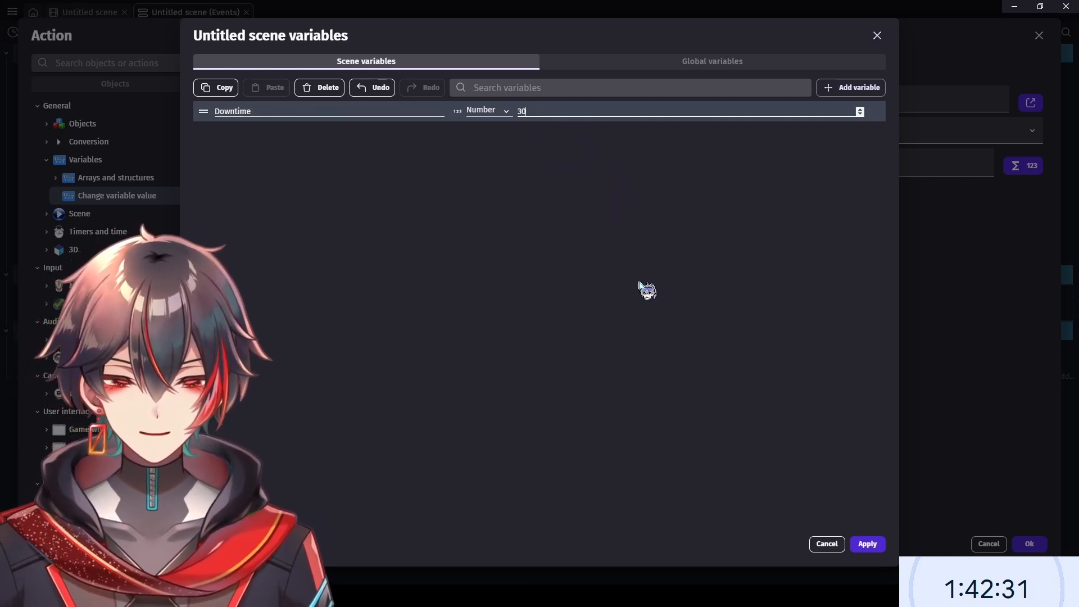
{"action": "left_click", "coordinate": [868, 544]}
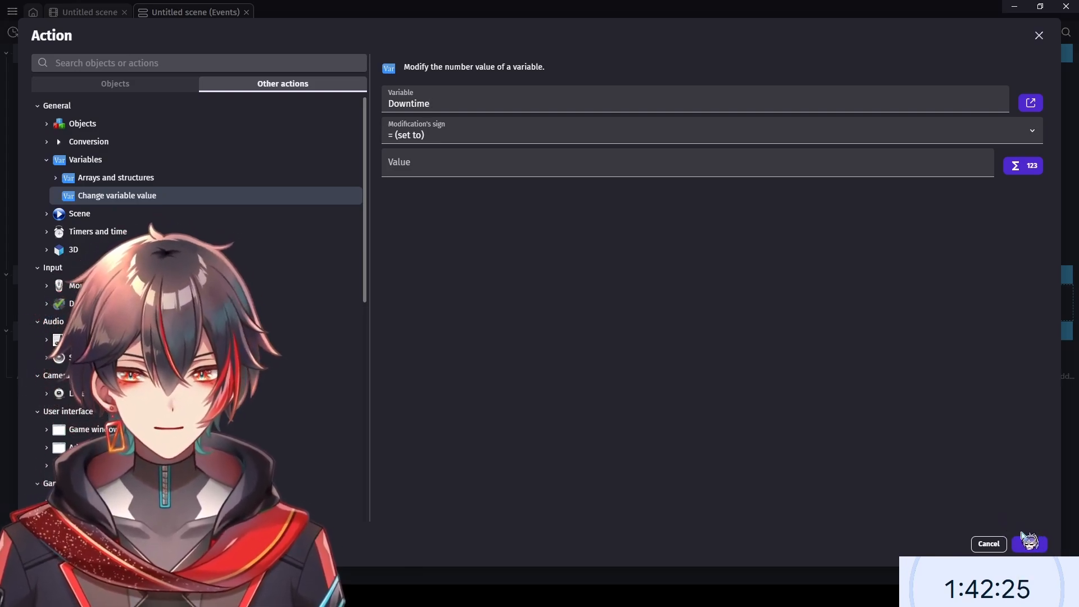
{"action": "left_click", "coordinate": [984, 543]}
{"action": "left_click", "coordinate": [576, 348]}
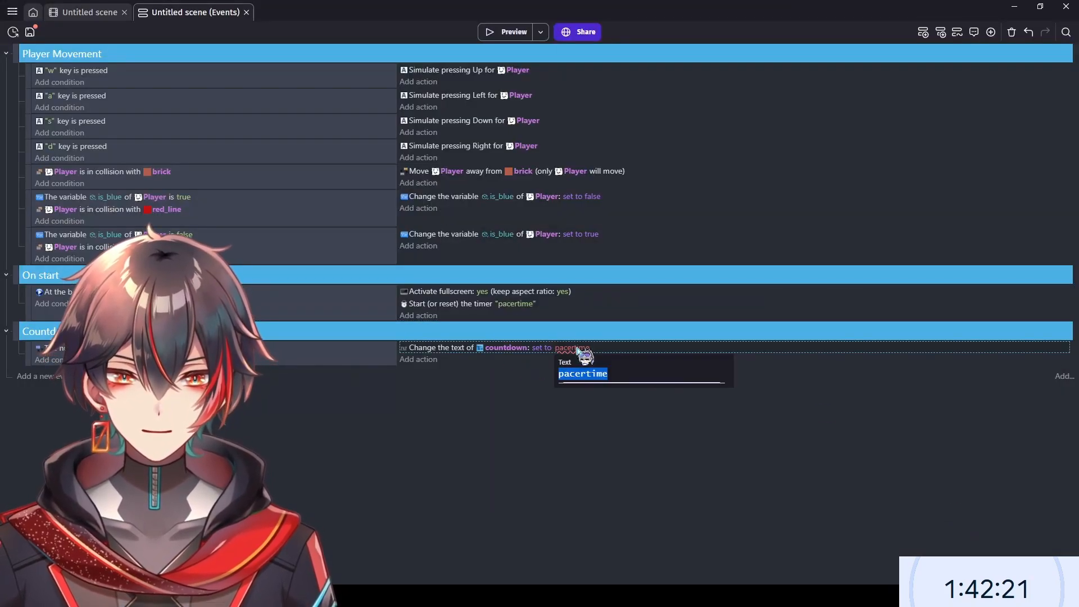
{"action": "left_click", "coordinate": [628, 350]}
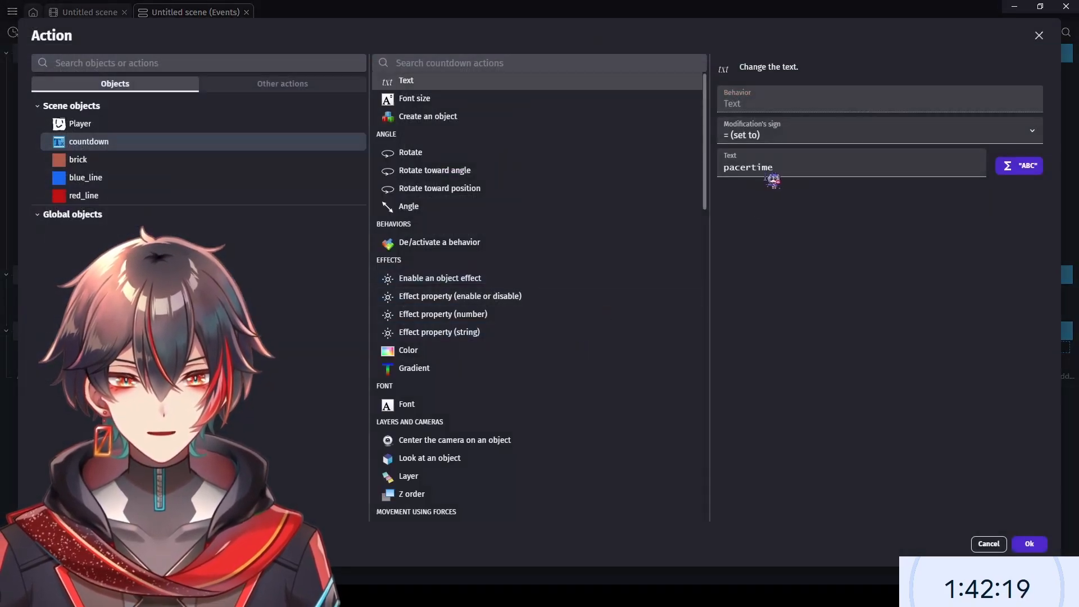
{"action": "double_click", "coordinate": [770, 172]}
{"action": "double_click", "coordinate": [805, 165]}
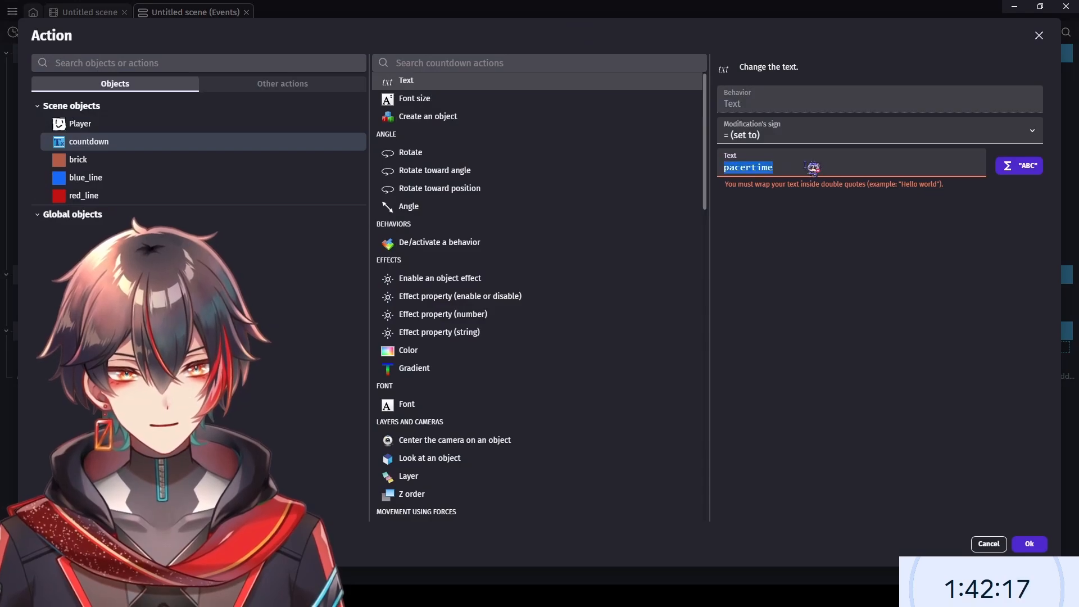
{"action": "type", "text": "pac"}
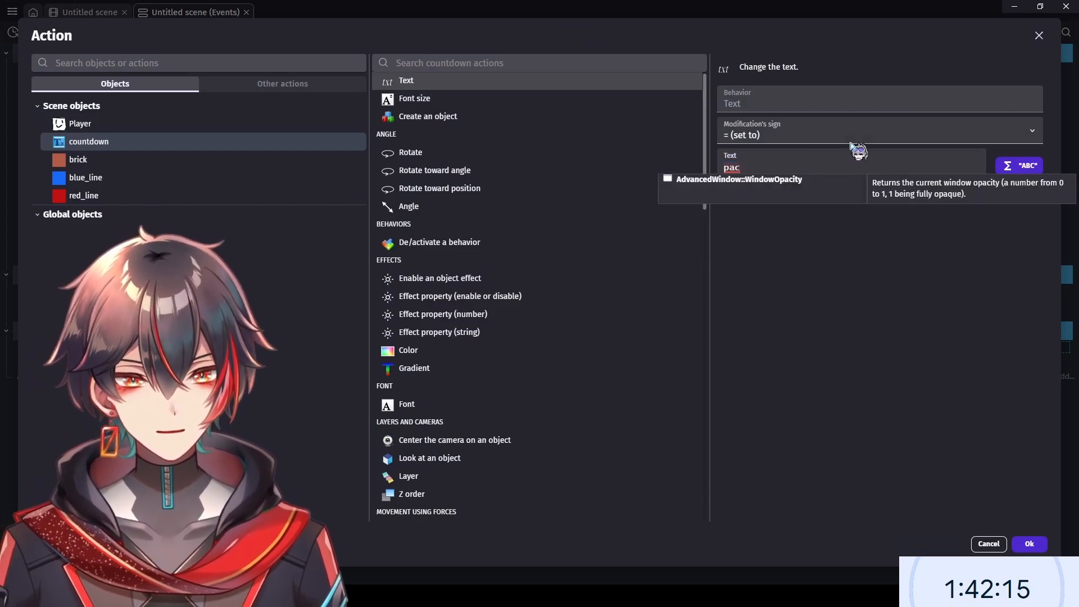
{"action": "type", "text": "im"}
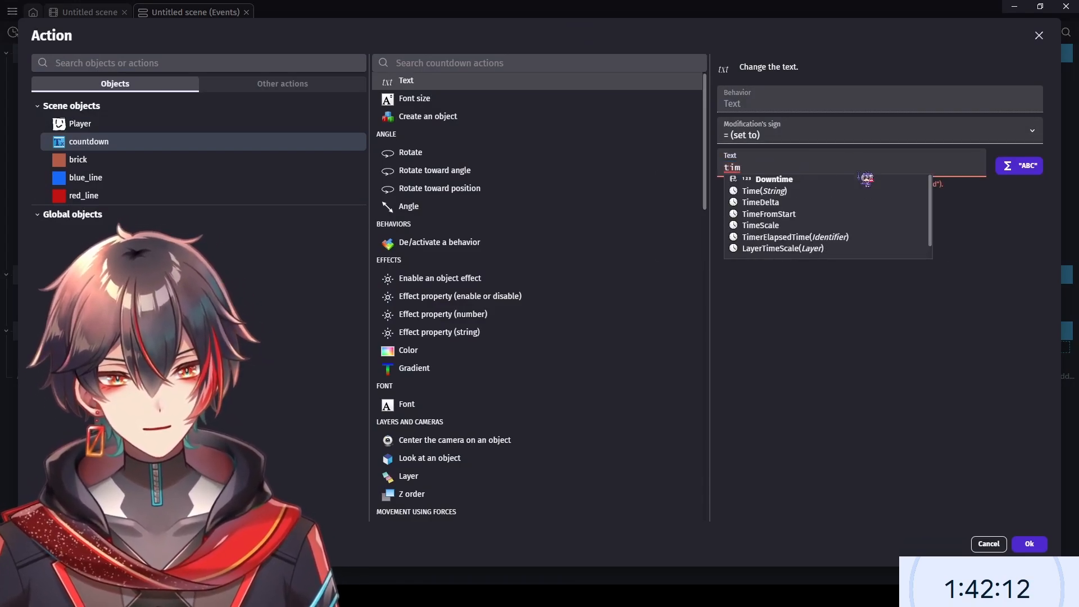
{"action": "scroll", "coordinate": [841, 215], "scroll_direction": "down", "scroll_amount": 3}
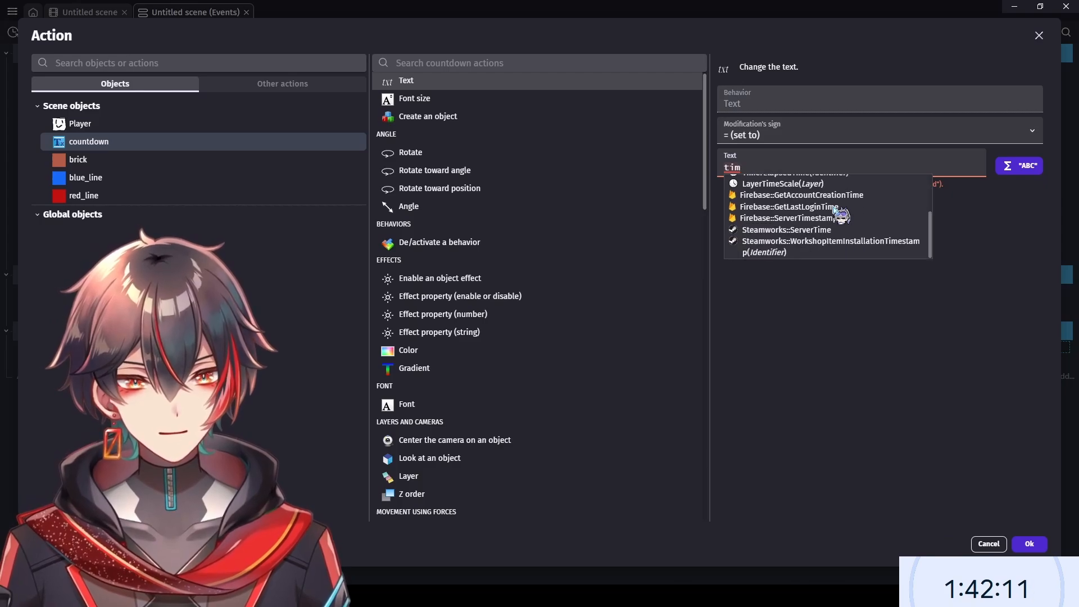
{"action": "scroll", "coordinate": [841, 214], "scroll_direction": "up", "scroll_amount": 3}
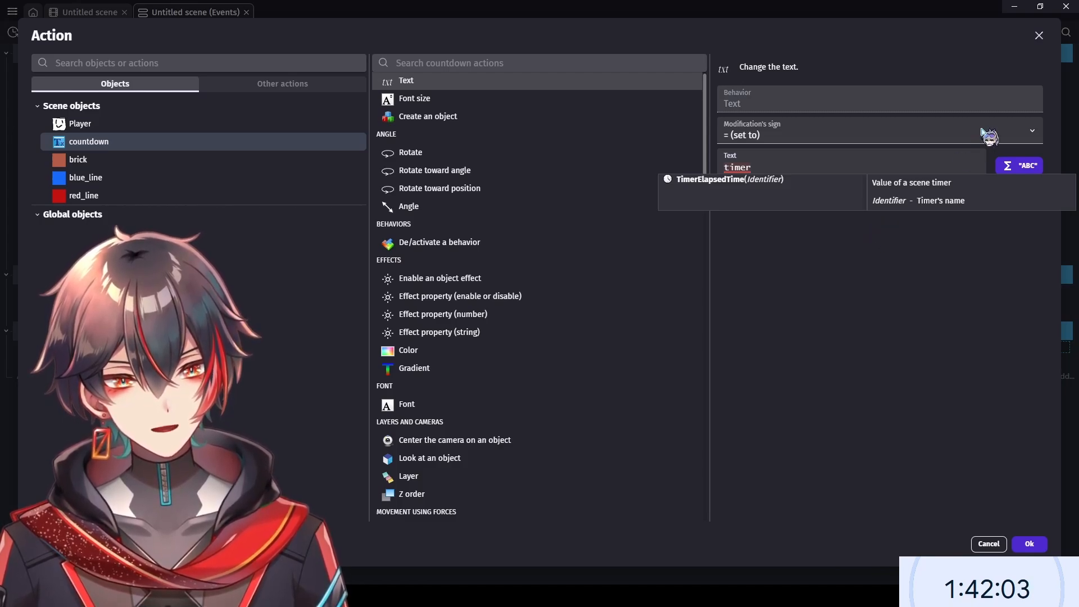
{"action": "left_click", "coordinate": [1039, 35]}
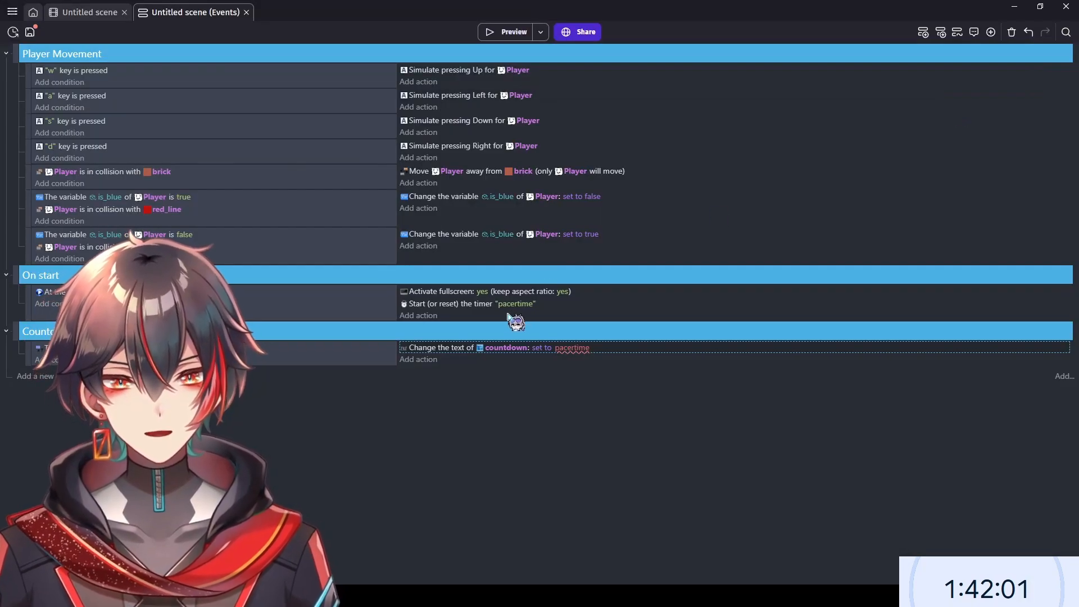
- Delete the action that starts the "pacertime" timer from the On start event
{"action": "left_click", "coordinate": [570, 306]}
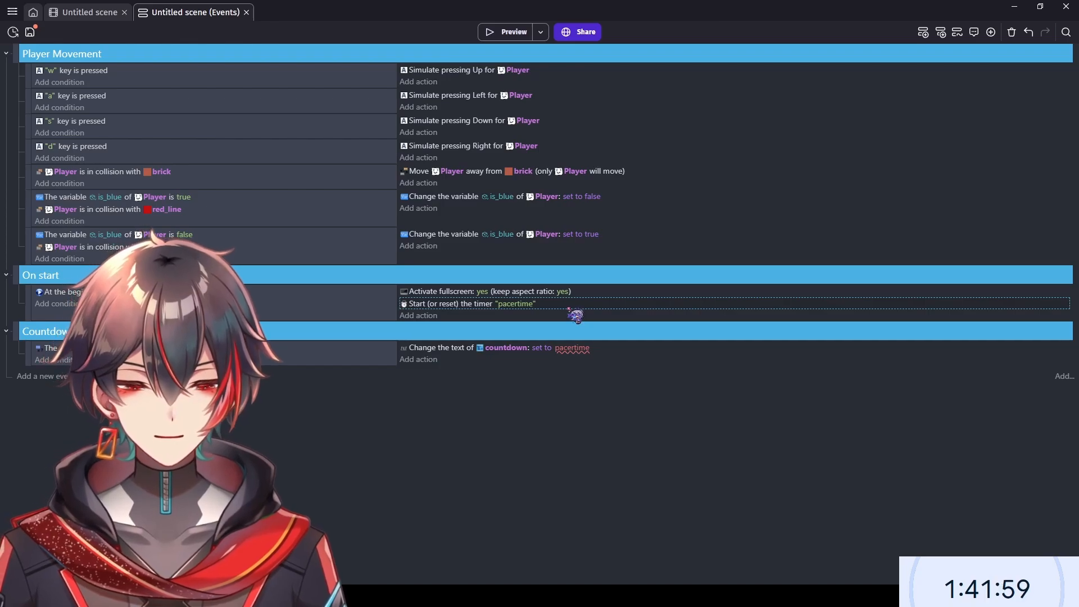
{"action": "key", "text": "Delete"}
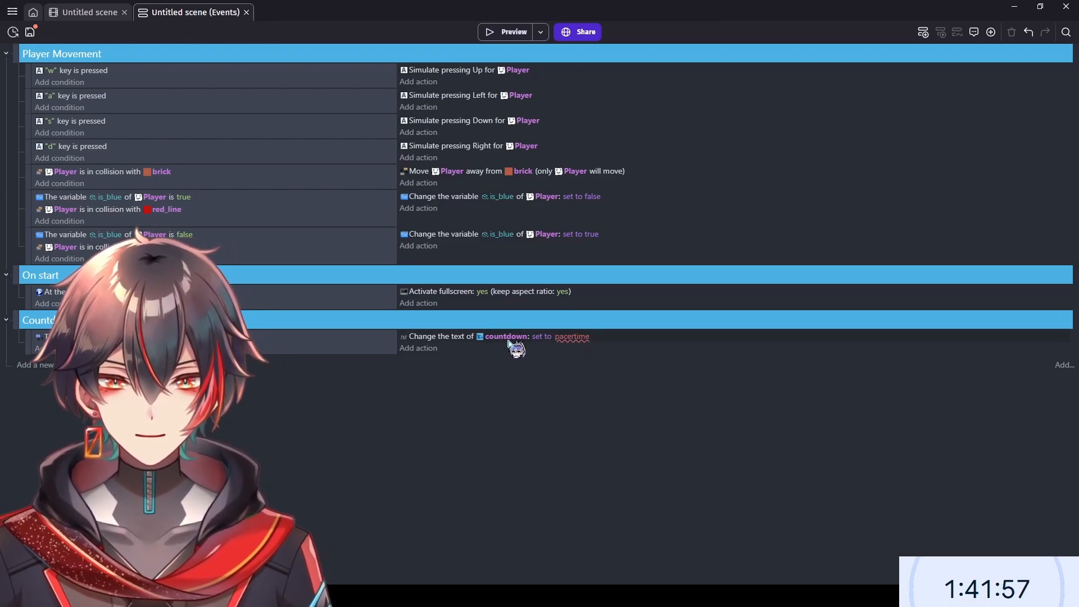
{"action": "left_click", "coordinate": [34, 365]}
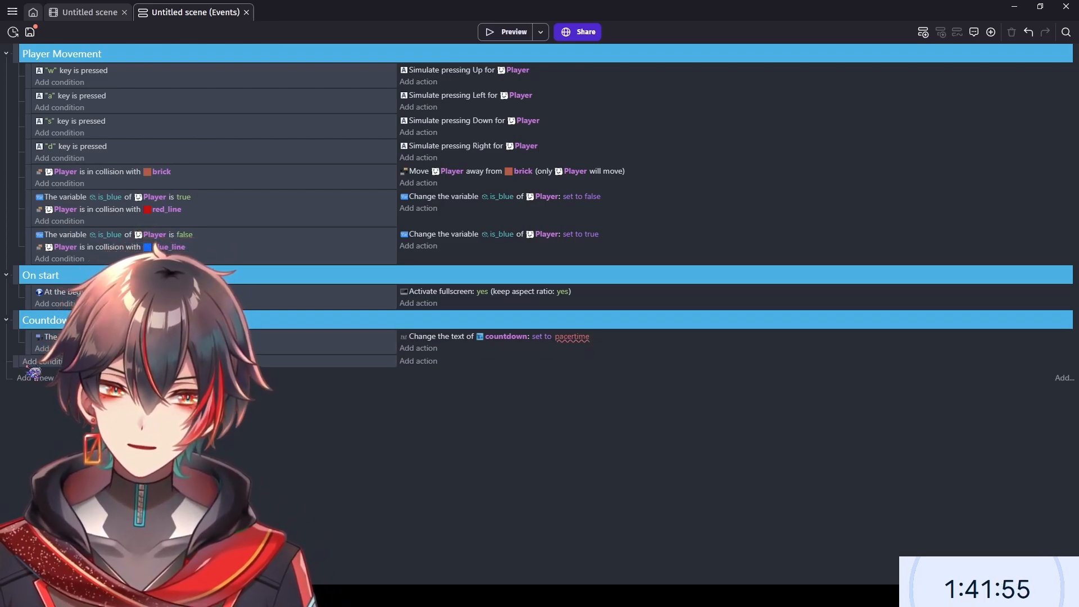
{"action": "left_click_drag", "start_coordinate": [16, 361], "coordinate": [39, 331]}
{"action": "left_click", "coordinate": [51, 336]}
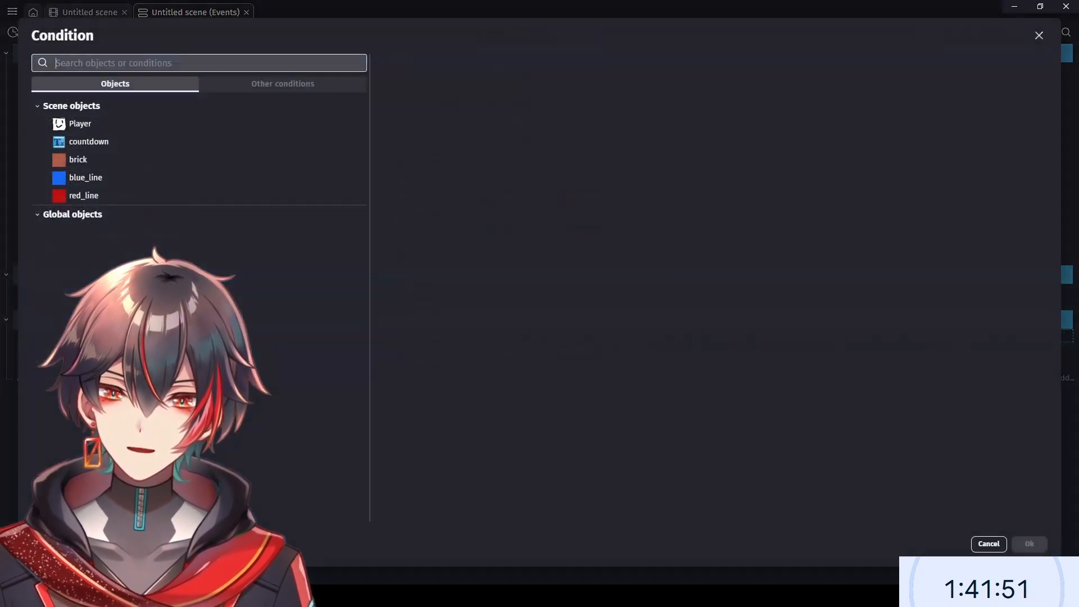
{"action": "left_click", "coordinate": [988, 544]}
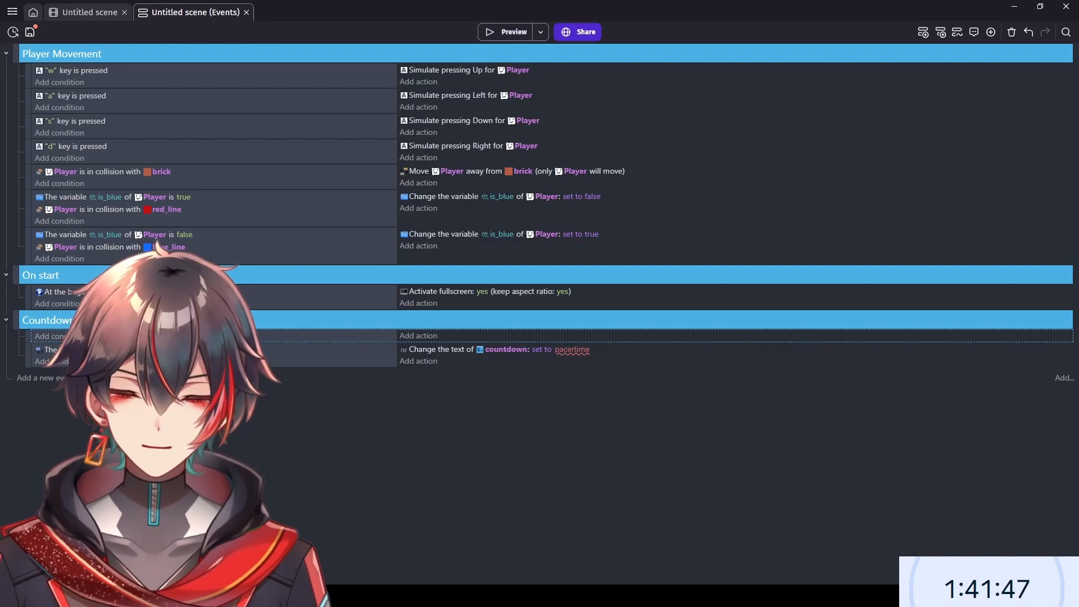
{"action": "key", "text": "Delete"}
- Add an action subtracting TimeDelta() from Downtime in the Countdowningh event, and place it above the countdown text action
{"action": "left_click", "coordinate": [429, 348]}
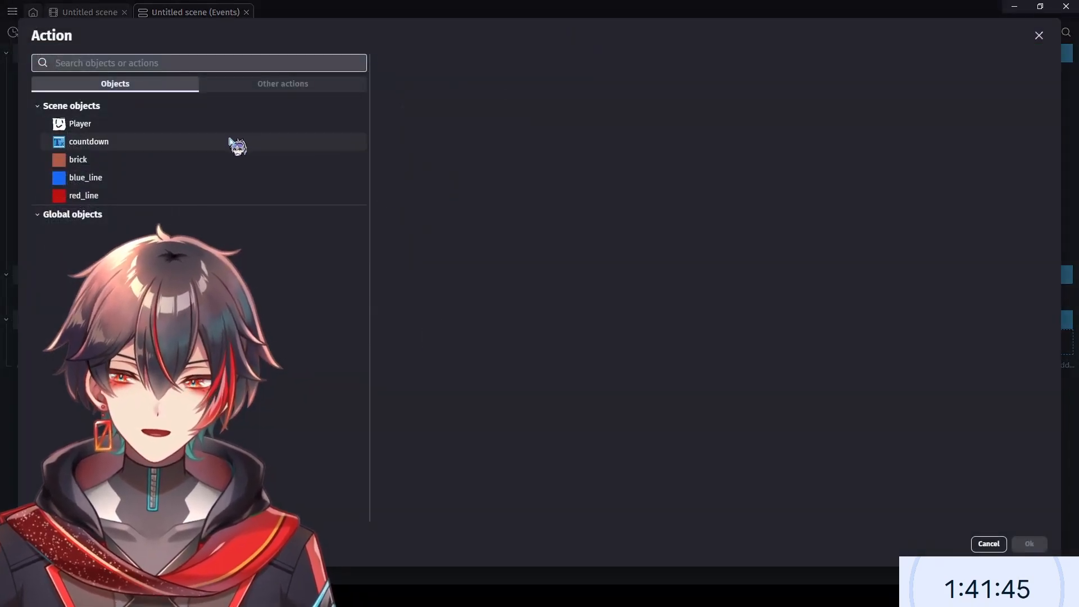
{"action": "left_click", "coordinate": [272, 84]}
{"action": "left_click", "coordinate": [82, 160]}
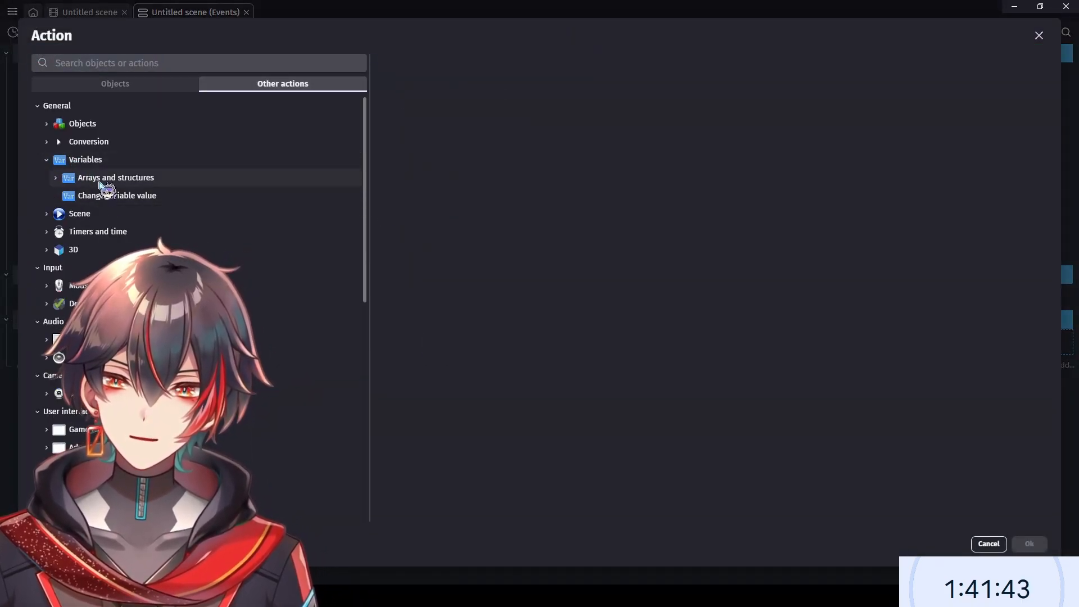
{"action": "left_click", "coordinate": [112, 195]}
{"action": "left_click", "coordinate": [472, 125]}
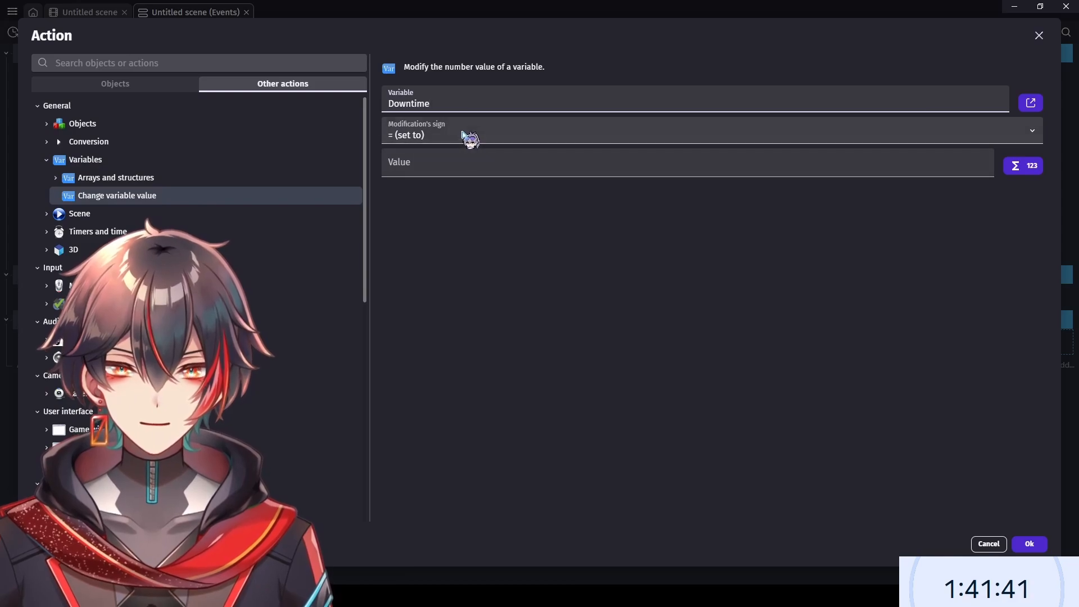
{"action": "left_click", "coordinate": [442, 170]}
{"action": "left_click", "coordinate": [424, 166]}
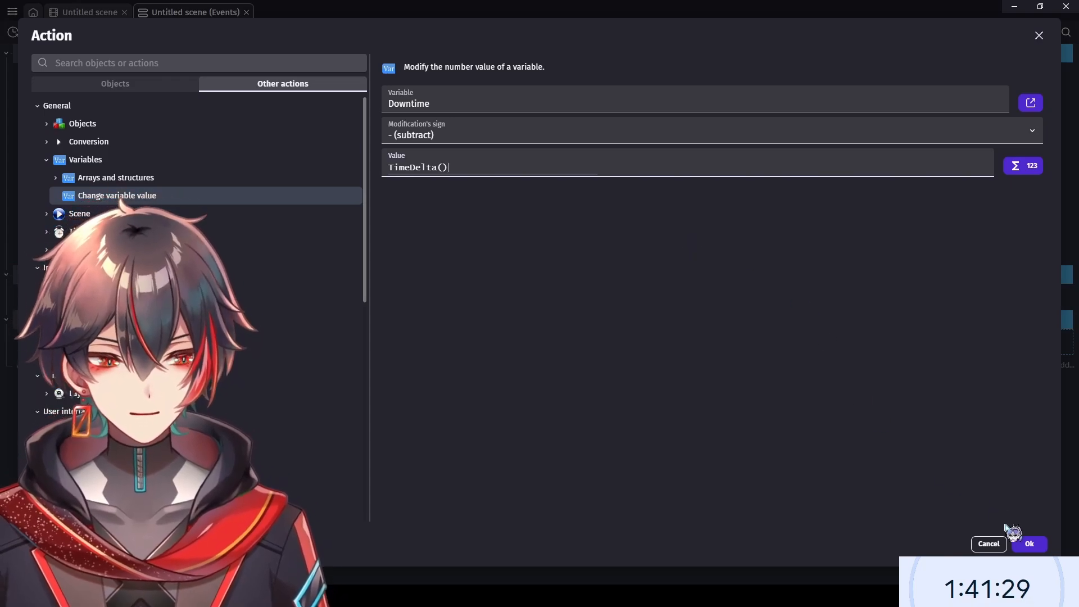
{"action": "left_click", "coordinate": [1029, 543]}
{"action": "left_click_drag", "start_coordinate": [629, 345], "coordinate": [612, 332]}
- Set the countdown object's text in the Countdowningh event to the Downtime variable instead of pacertime
{"action": "left_click", "coordinate": [570, 349]}
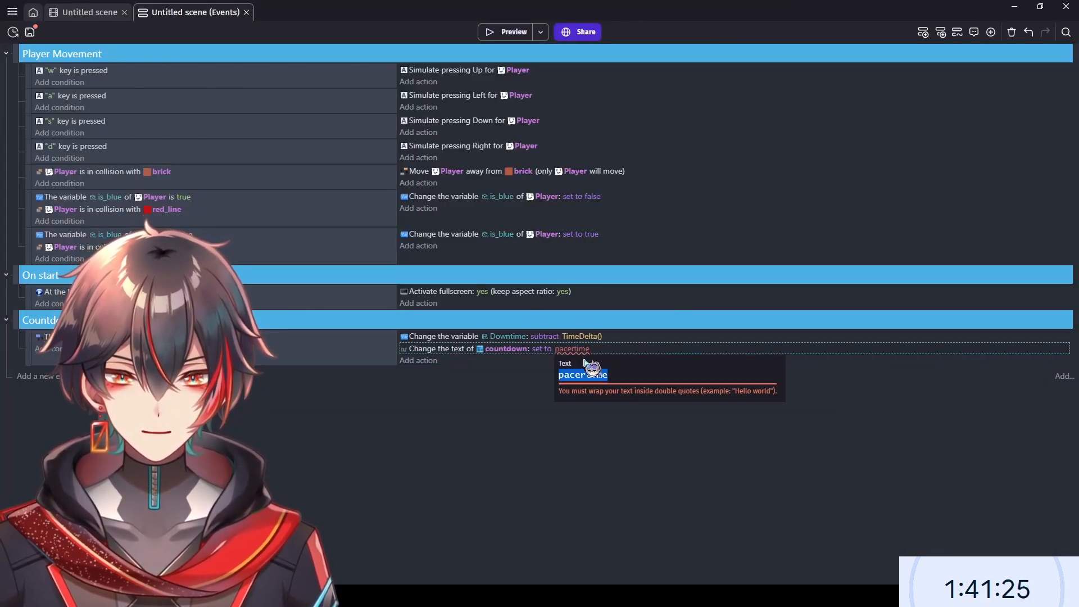
{"action": "type", "text": "down"}
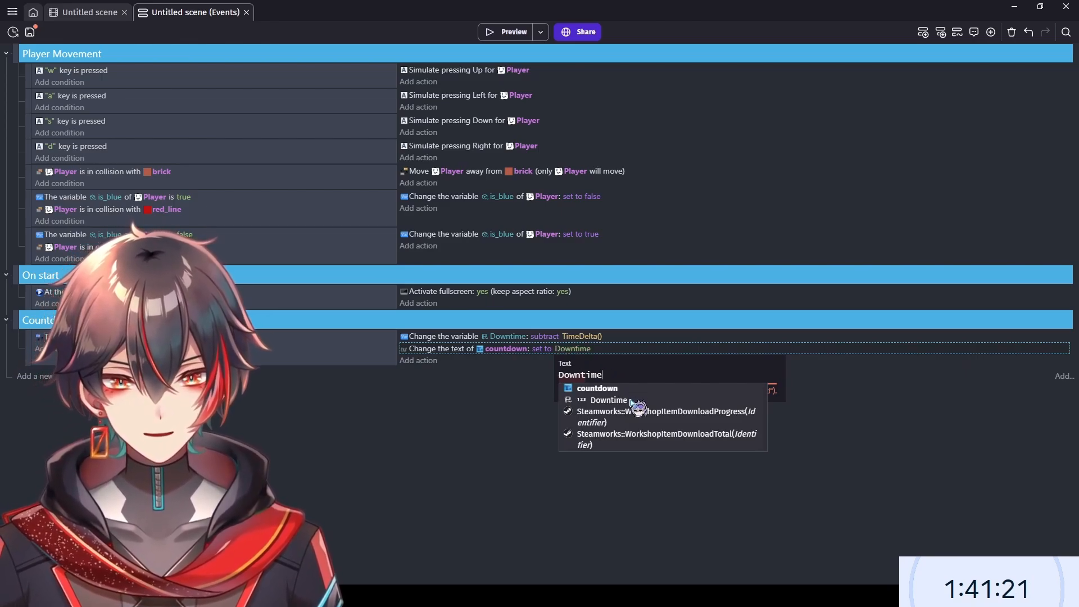
{"action": "left_click", "coordinate": [609, 400]}
{"action": "left_click", "coordinate": [494, 432]}
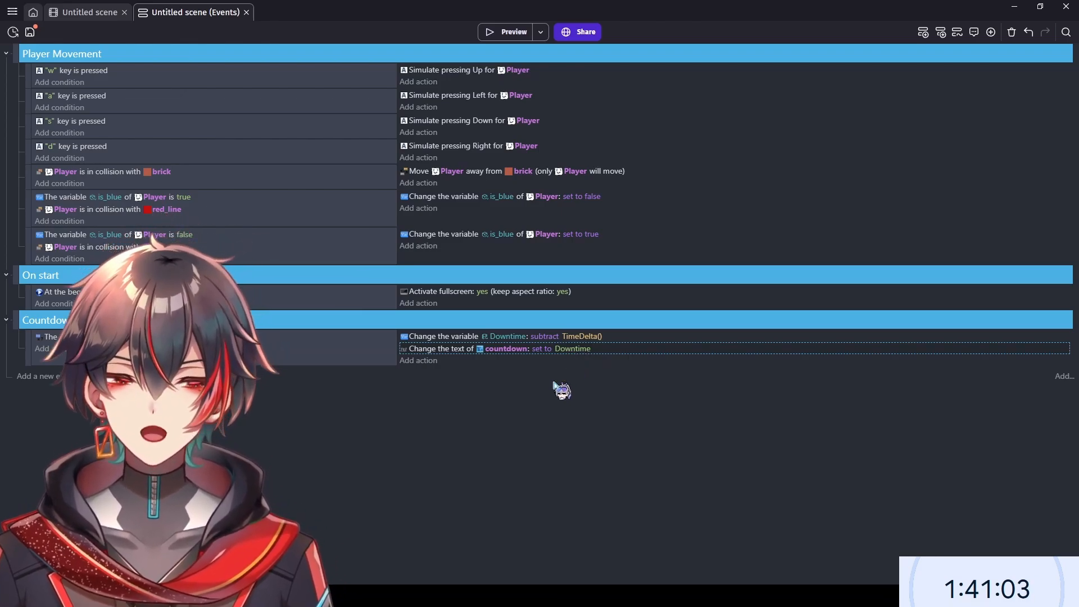
- Preview the game, move the player down and across the blue line while watching the countdown text, and close the preview
{"action": "left_click", "coordinate": [509, 31]}
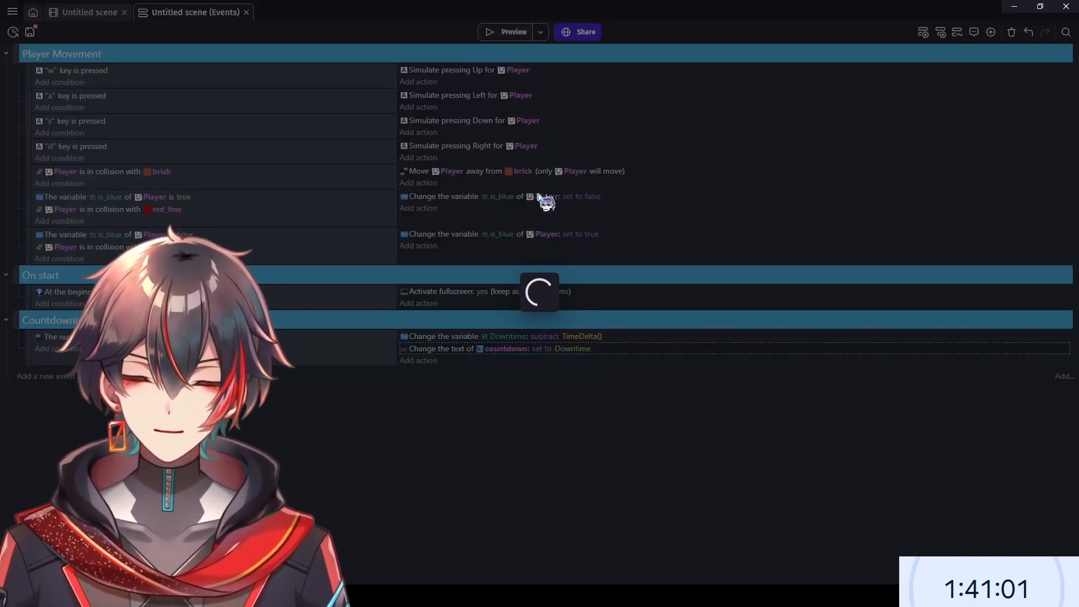
{"action": "key", "text": "s"}
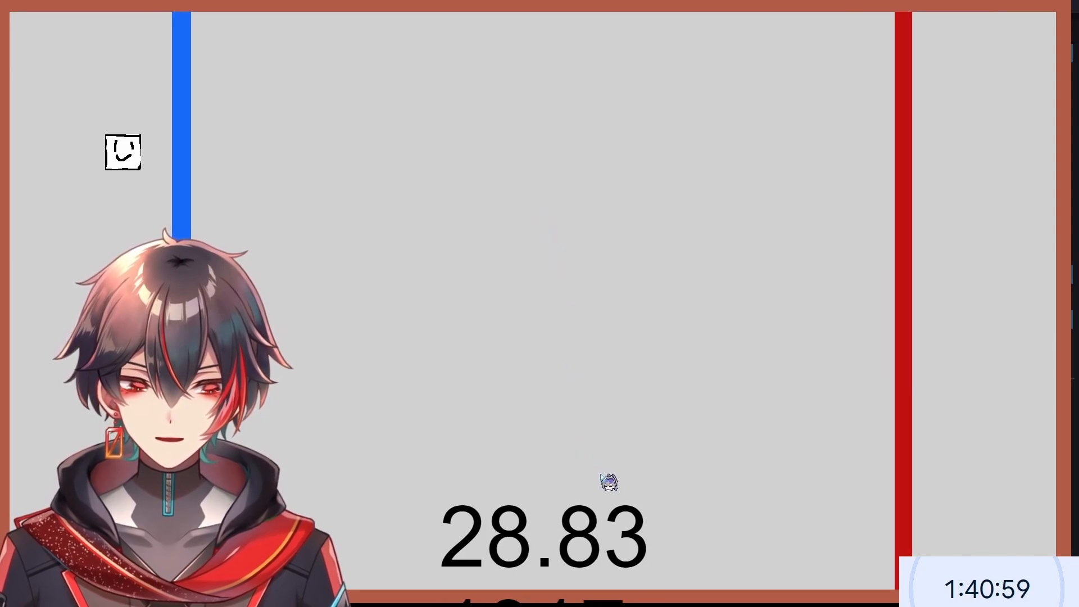
{"action": "key", "text": "d"}
{"action": "key", "text": "s"}
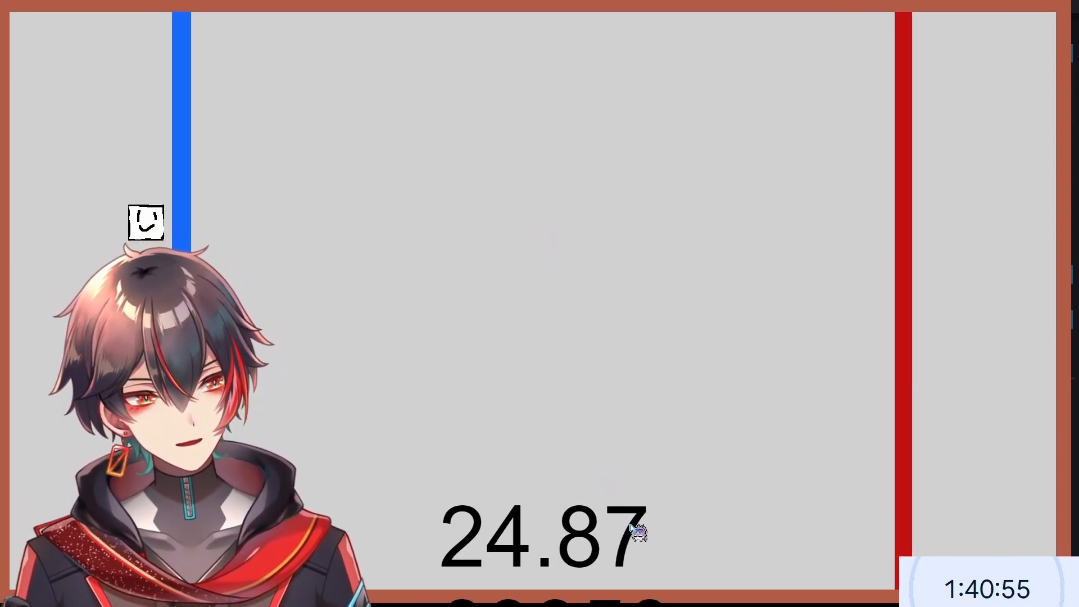
{"action": "key", "text": "d"}
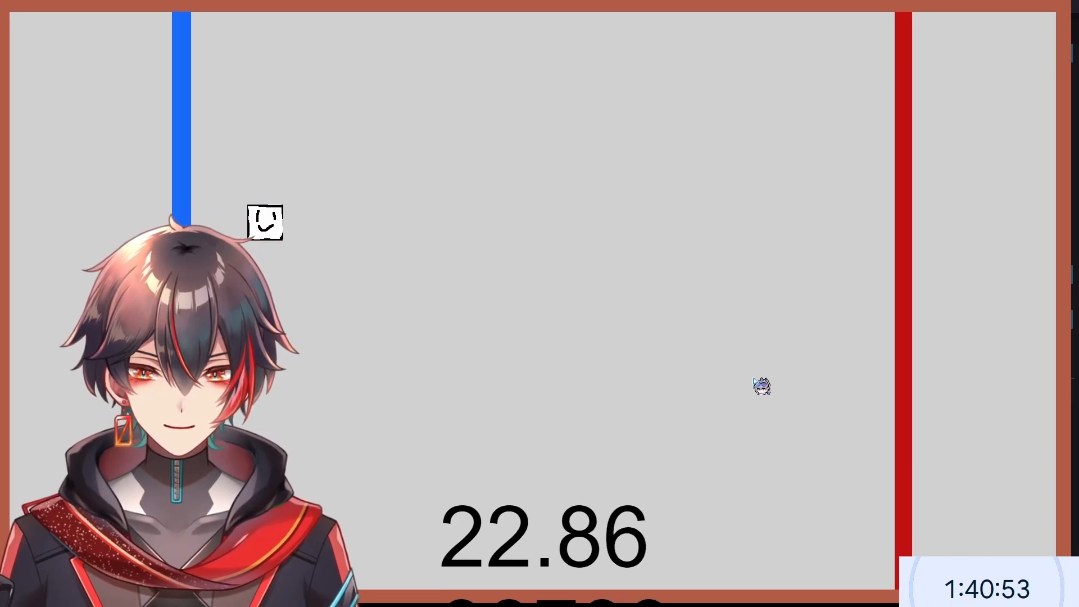
{"action": "key", "text": "alt+F4"}
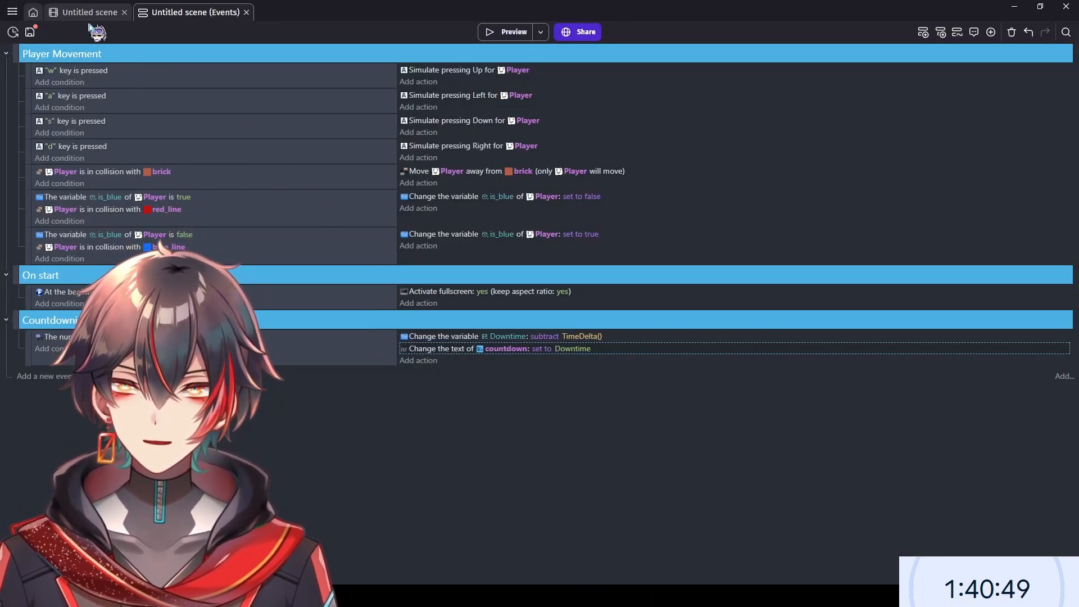
{"action": "left_click", "coordinate": [75, 12]}
{"action": "left_click", "coordinate": [187, 12]}
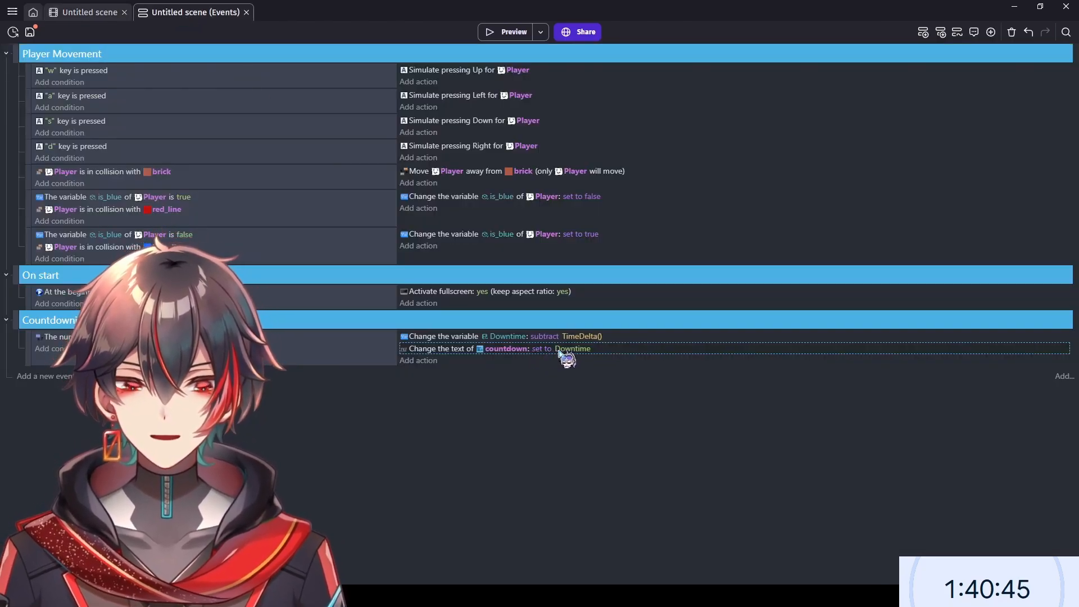
{"action": "double_click", "coordinate": [611, 349]}
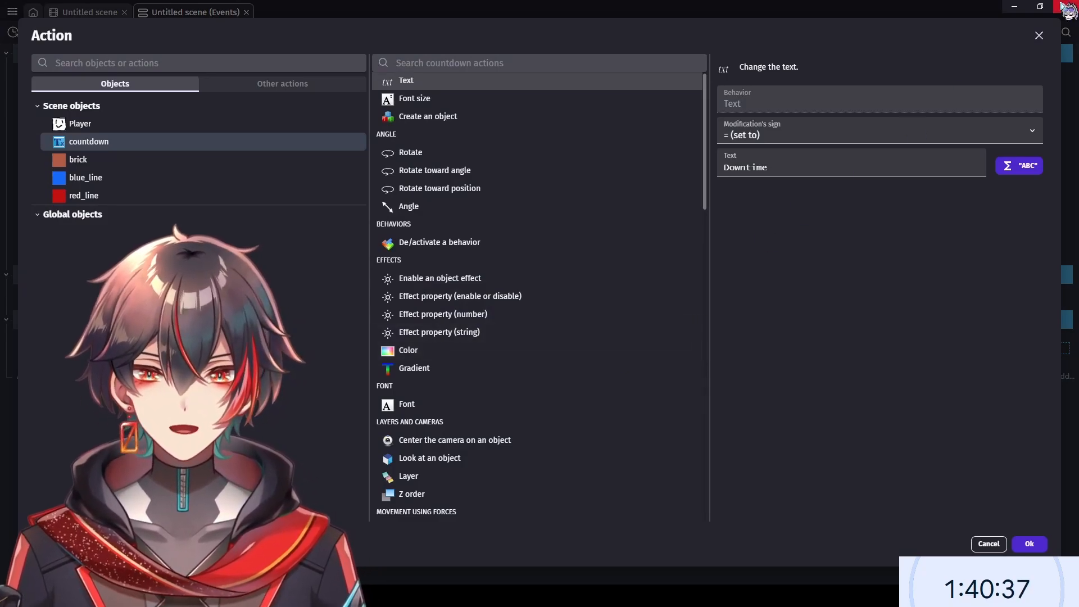
{"action": "left_click", "coordinate": [1038, 35]}
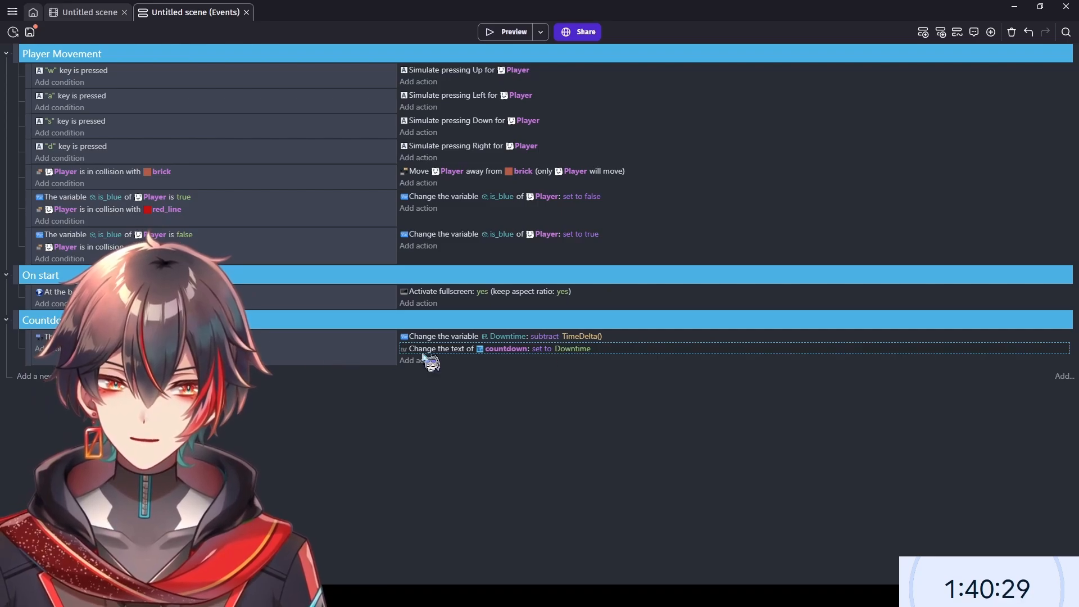
- Add a new event below the countdown event and start a non-object condition for it
{"action": "left_click", "coordinate": [31, 376]}
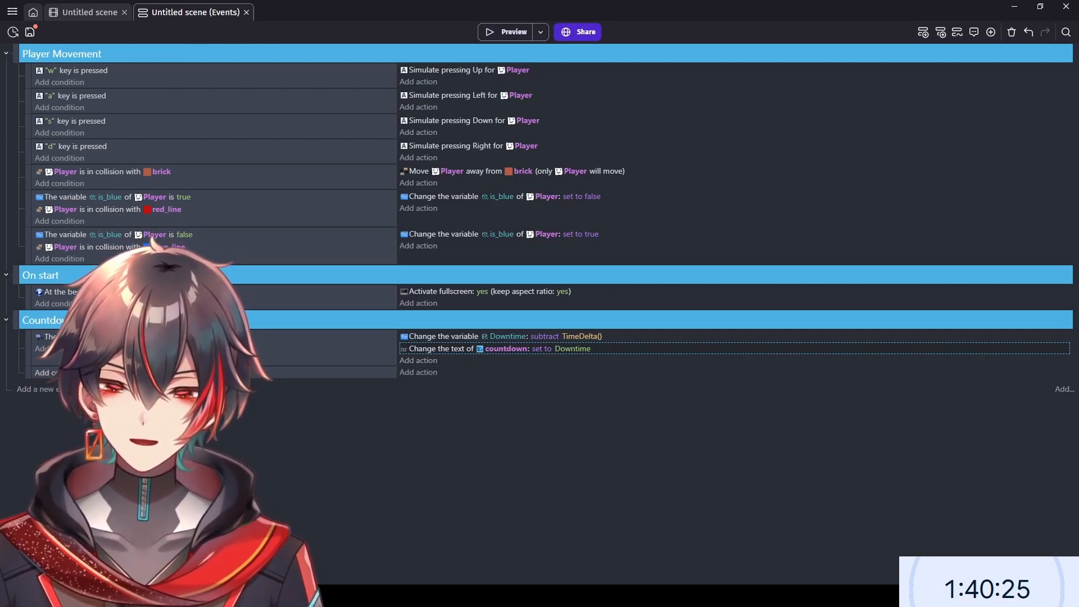
{"action": "left_click", "coordinate": [48, 372]}
{"action": "left_click", "coordinate": [276, 87]}
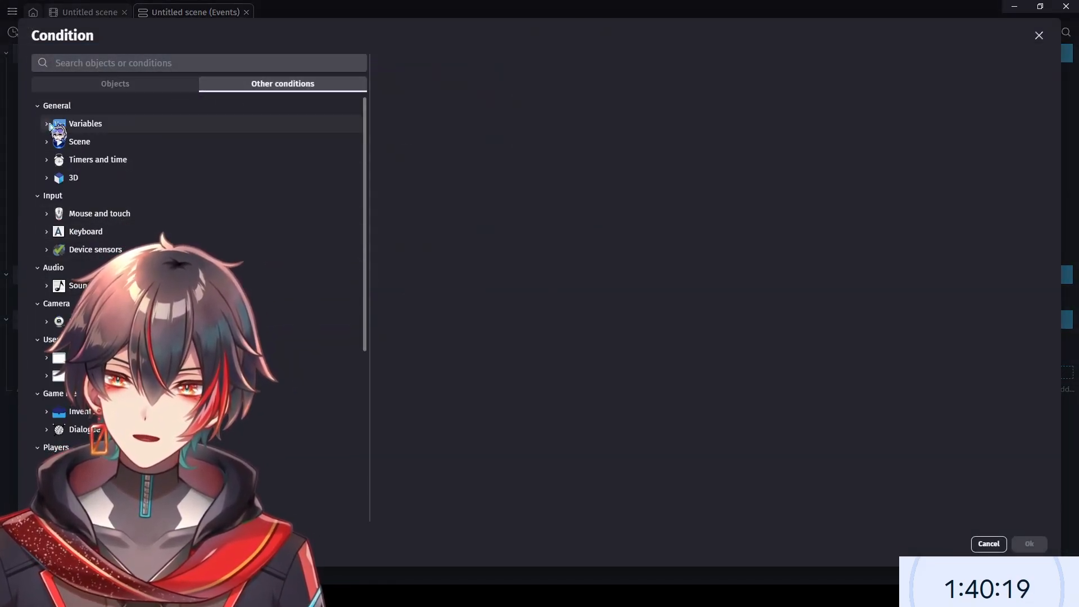
- Start a Variable value condition for the new countdown event and add a Boolean scene variable named should_red
{"action": "left_click", "coordinate": [48, 123]}
{"action": "left_click", "coordinate": [55, 160]}
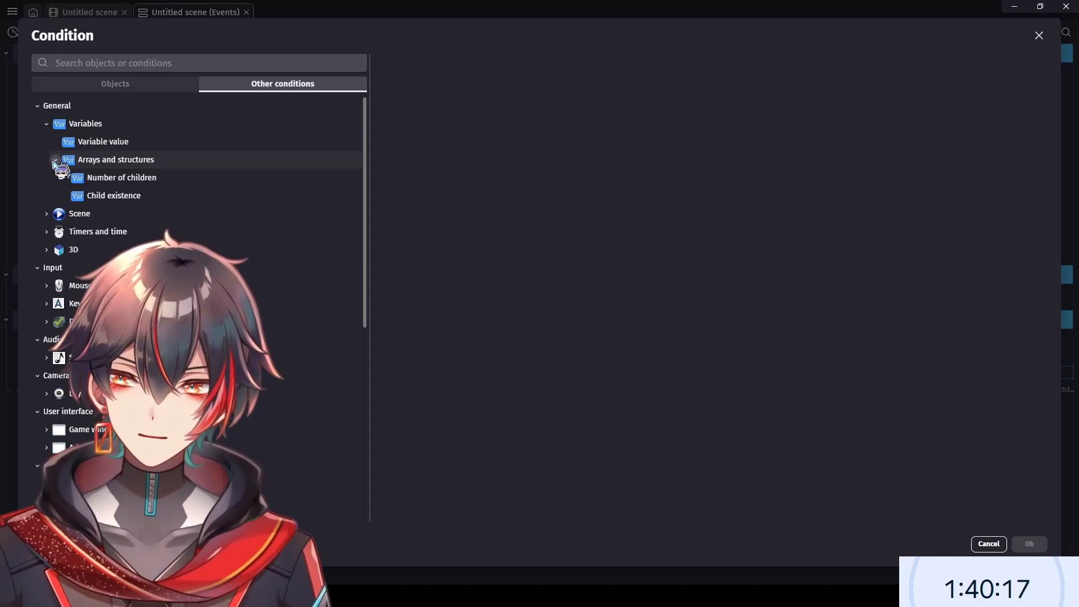
{"action": "left_click", "coordinate": [55, 161]}
{"action": "left_click", "coordinate": [126, 144]}
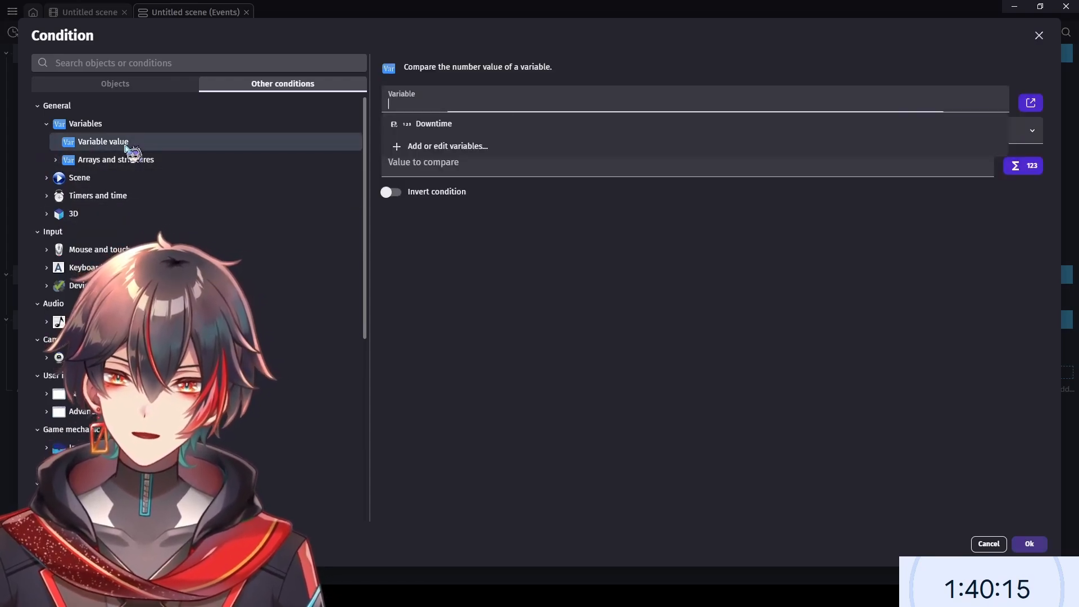
{"action": "left_click", "coordinate": [478, 146]}
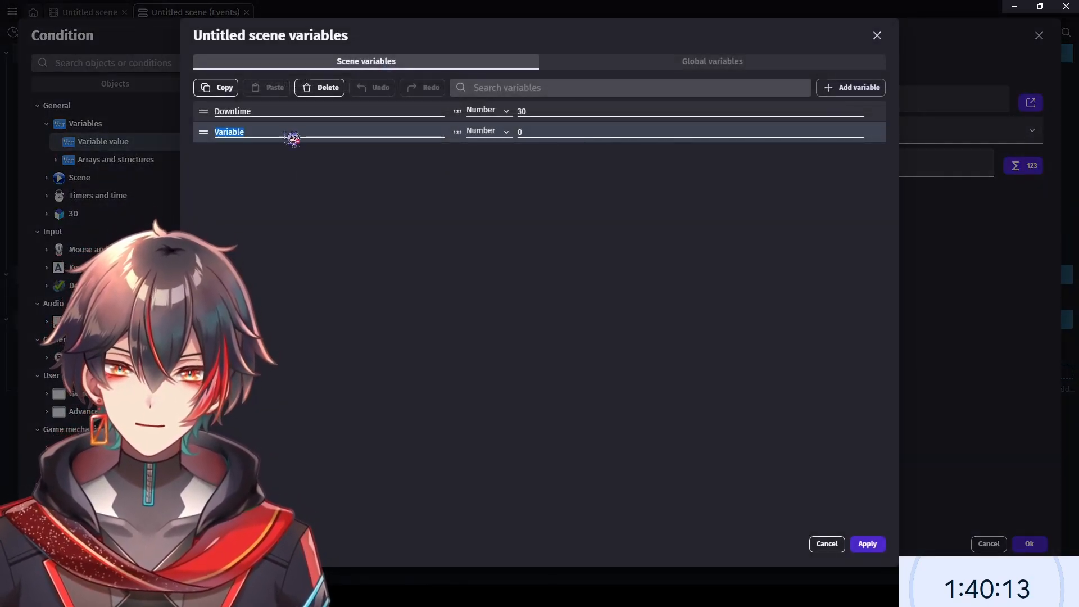
{"action": "type", "text": "should red"}
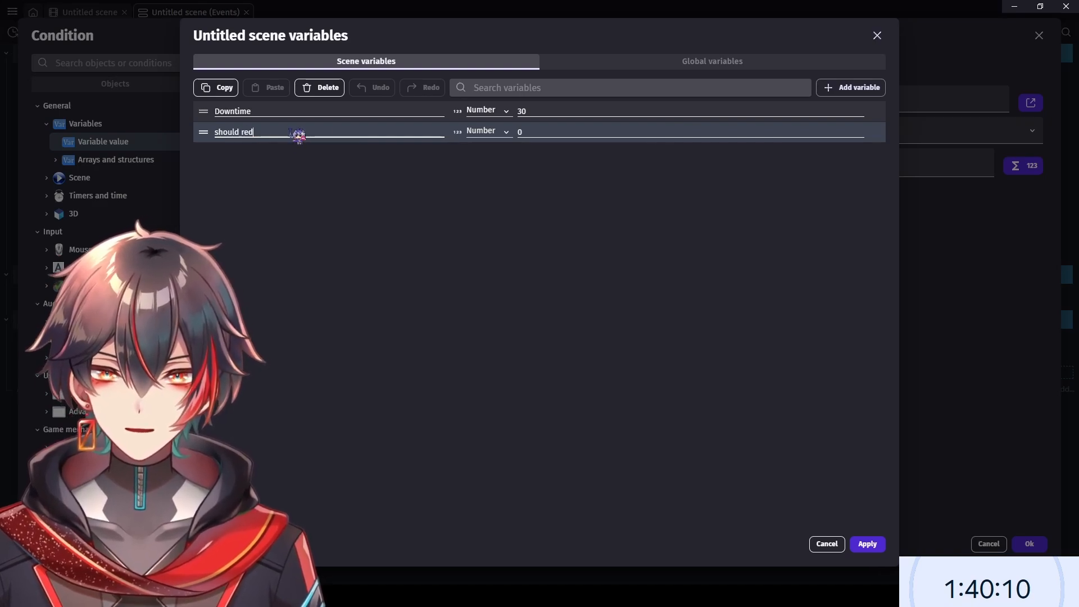
{"action": "left_click", "coordinate": [508, 135]}
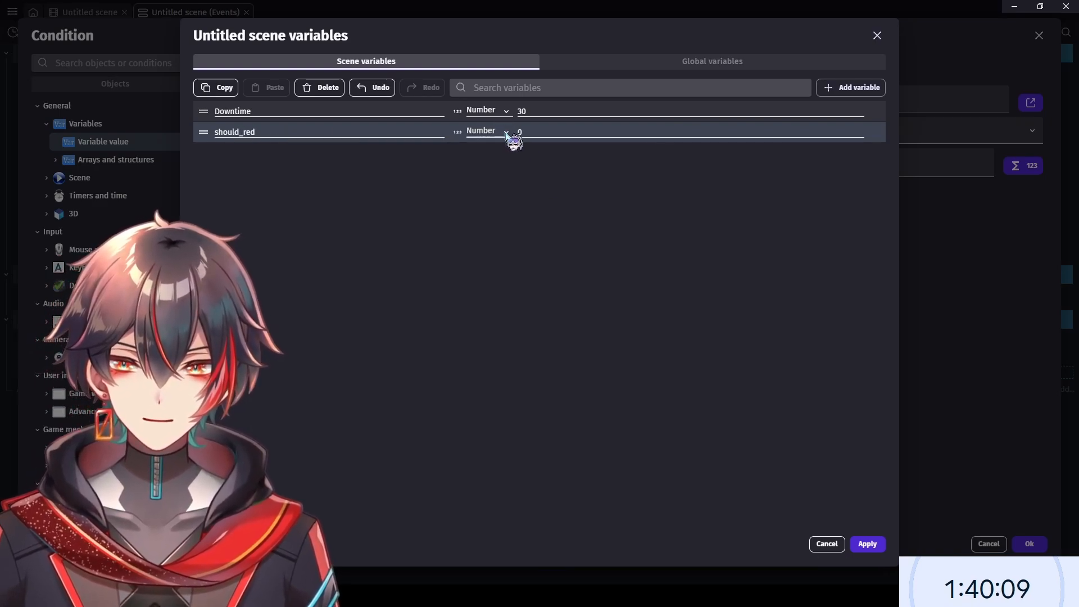
{"action": "left_click", "coordinate": [496, 167]}
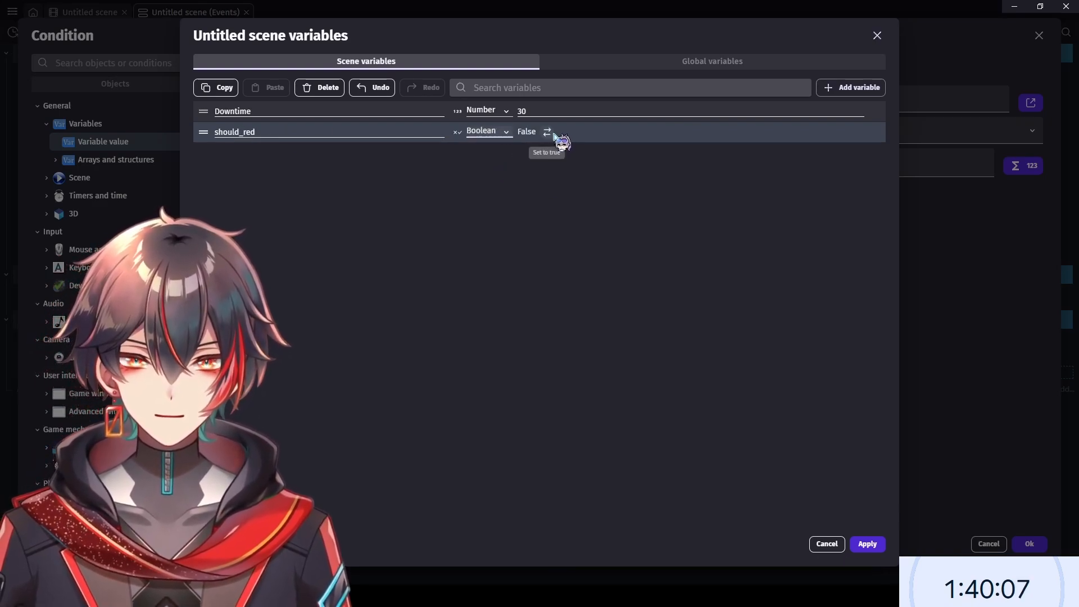
{"action": "left_click", "coordinate": [545, 132]}
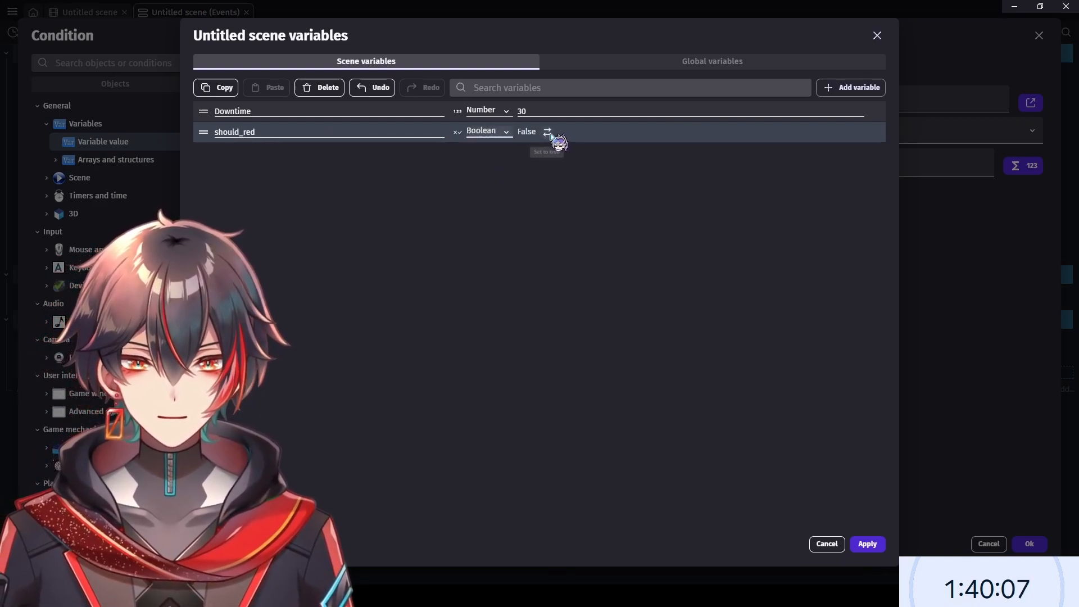
- Apply the new scene variable and make the condition check that should_red is True
{"action": "left_click", "coordinate": [866, 544]}
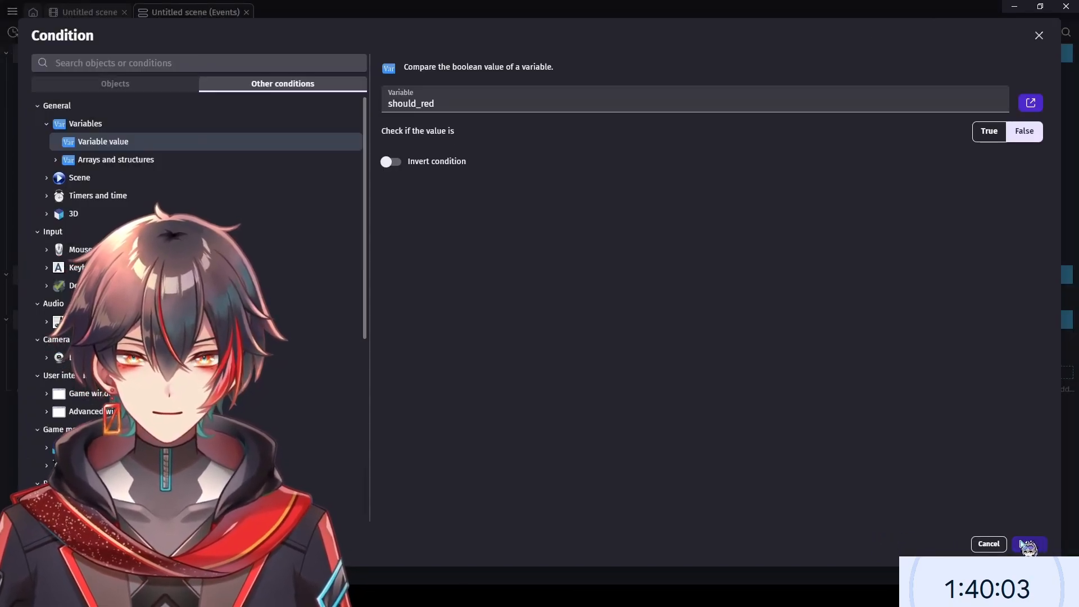
{"action": "left_click", "coordinate": [989, 132]}
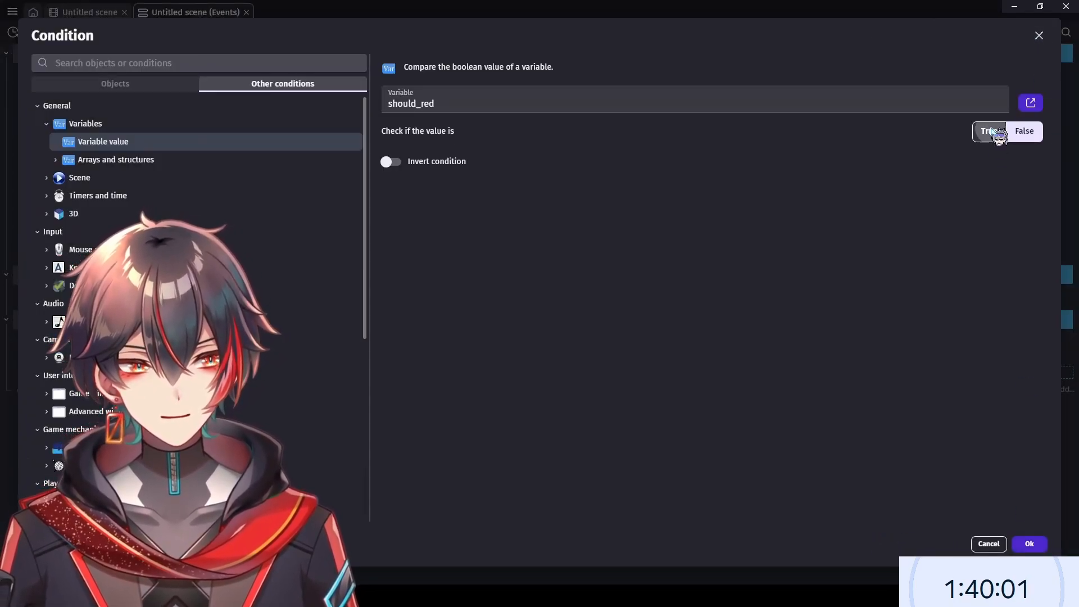
{"action": "left_click", "coordinate": [1029, 545]}
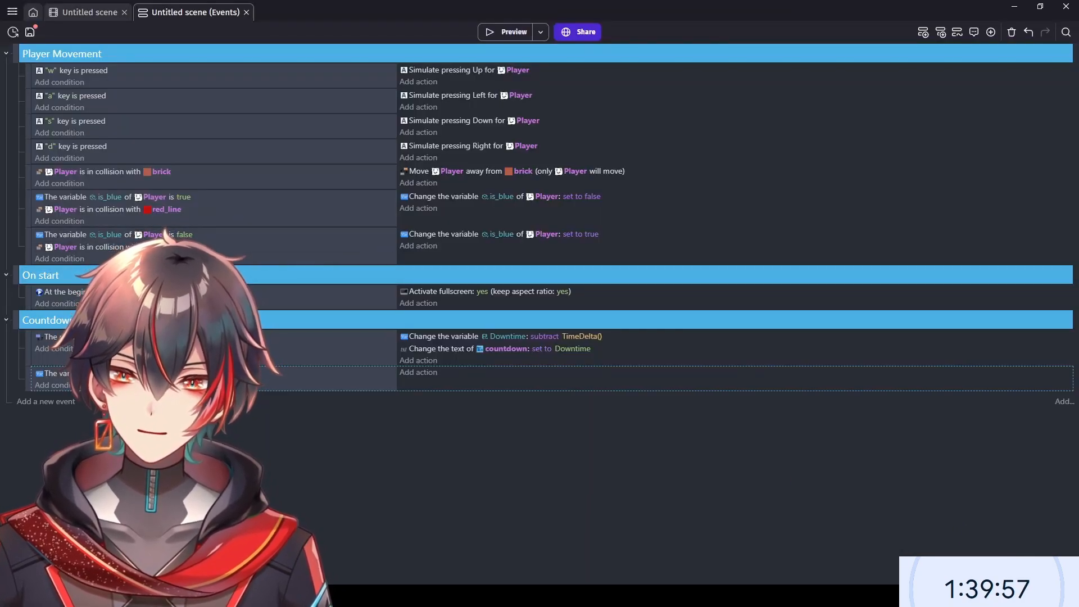
{"action": "left_click", "coordinate": [419, 374]}
{"action": "left_click", "coordinate": [250, 85]}
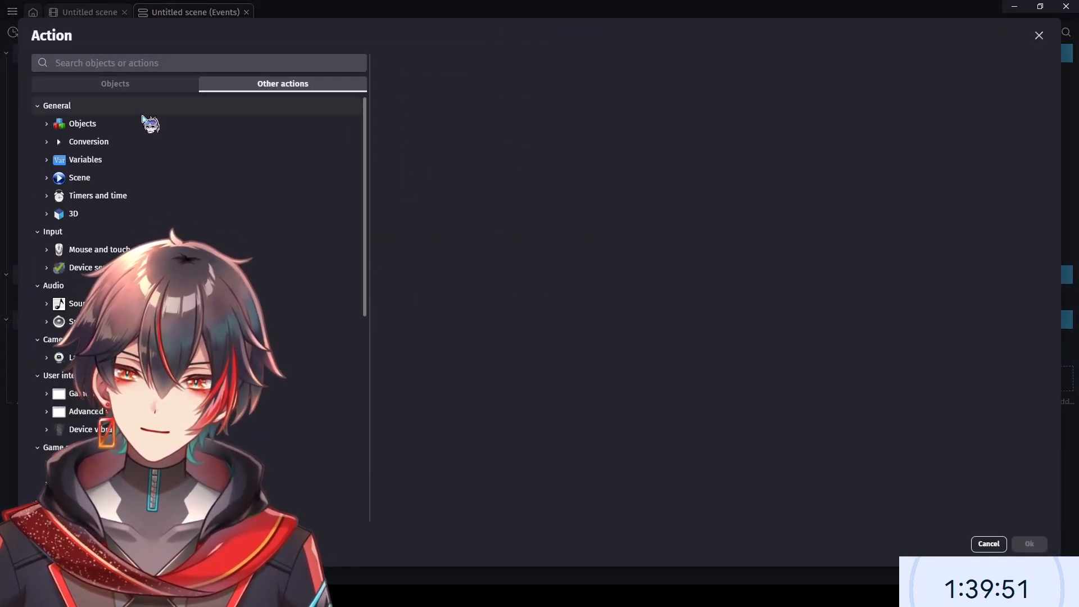
{"action": "left_click", "coordinate": [62, 159]}
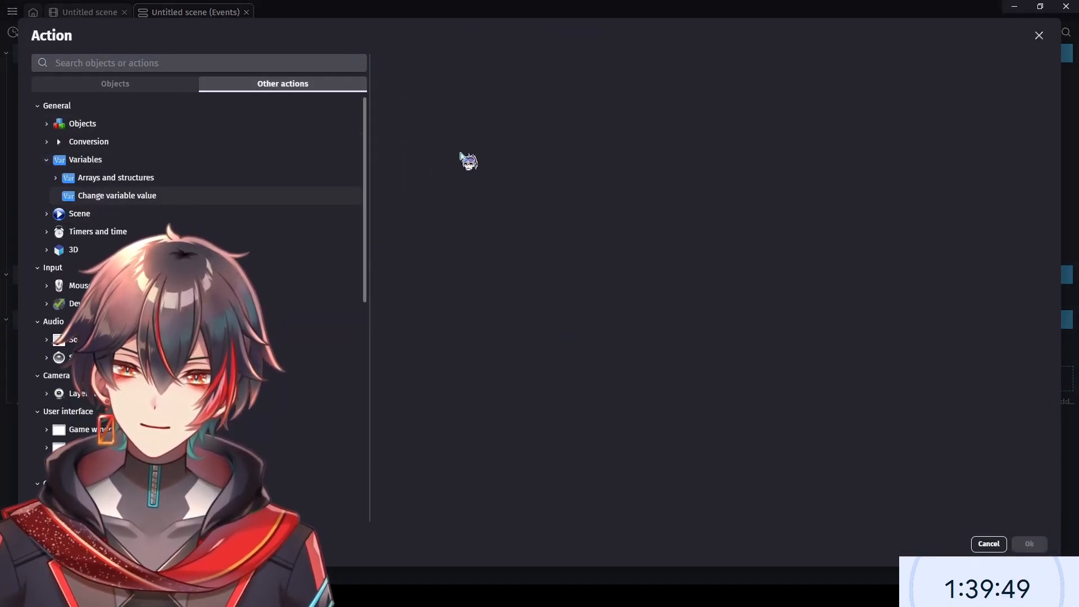
{"action": "left_click", "coordinate": [483, 128]}
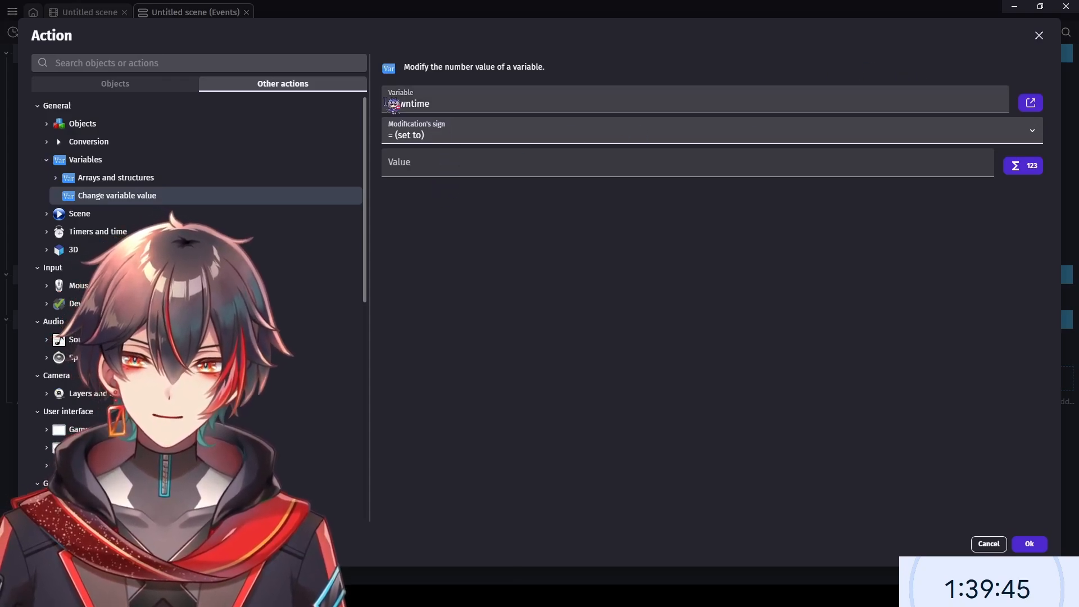
{"action": "left_click", "coordinate": [1039, 35]}
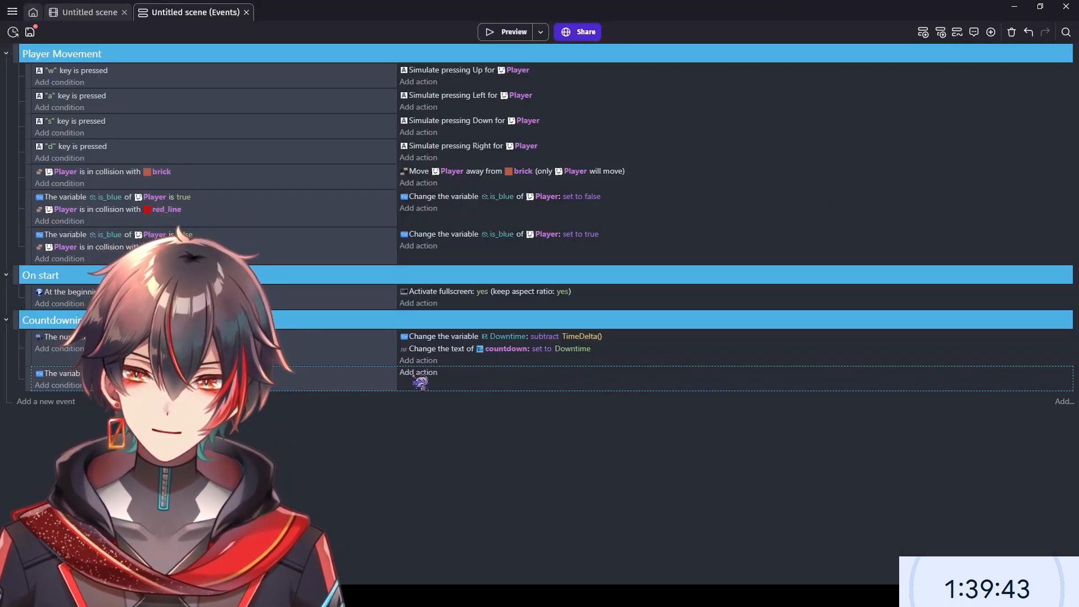
- Add a second condition to the should_red event requiring the Downtime variable to be less than or equal to 0
{"action": "left_click", "coordinate": [83, 387]}
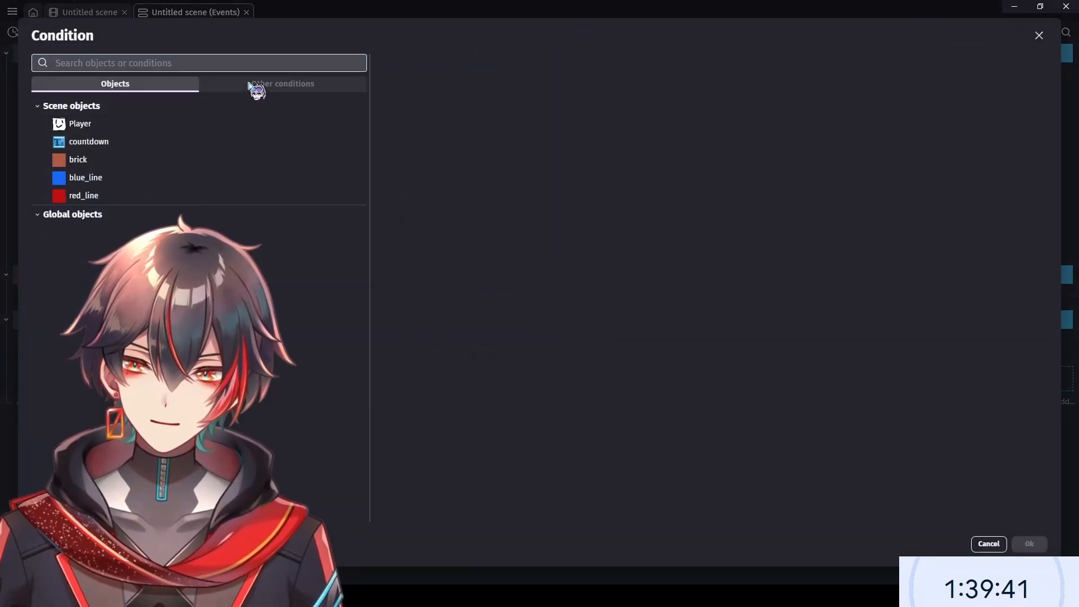
{"action": "left_click", "coordinate": [268, 90]}
{"action": "left_click", "coordinate": [79, 124]}
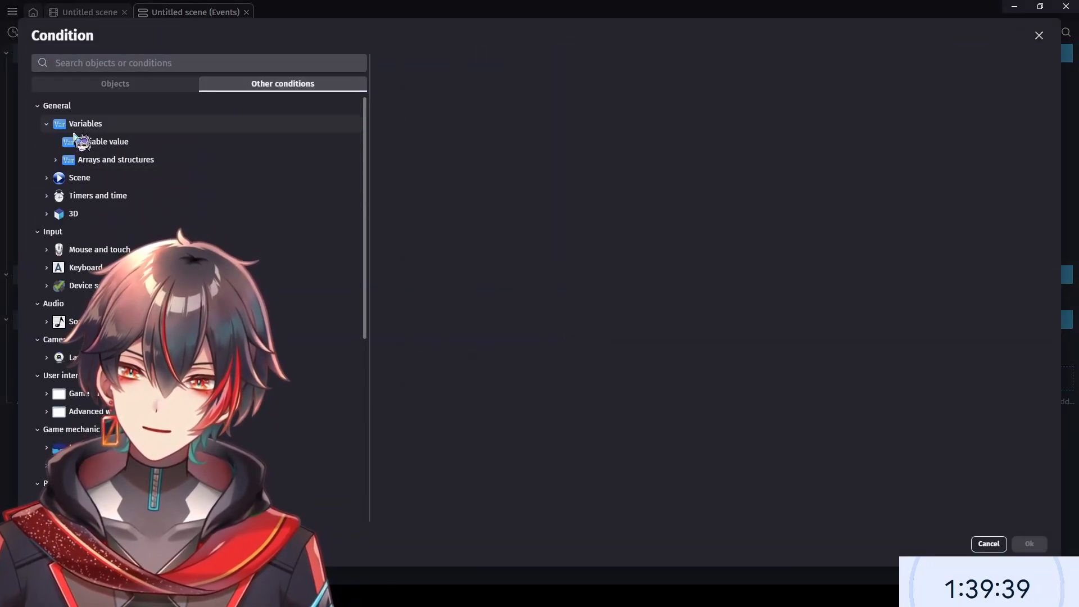
{"action": "left_click", "coordinate": [109, 142]}
{"action": "left_click", "coordinate": [506, 125]}
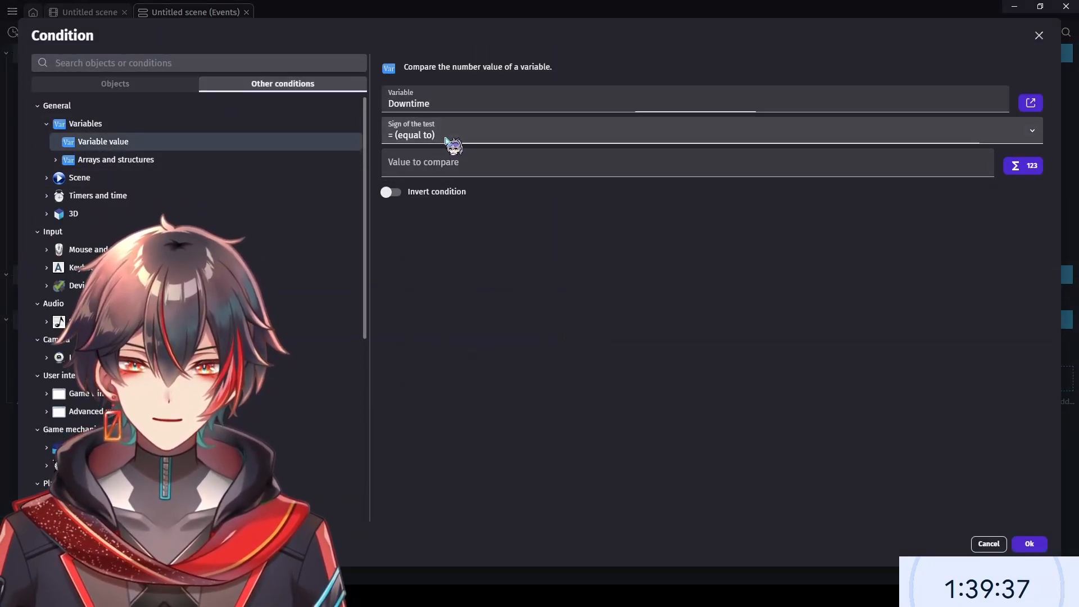
{"action": "left_click", "coordinate": [468, 188]}
{"action": "left_click", "coordinate": [480, 168]}
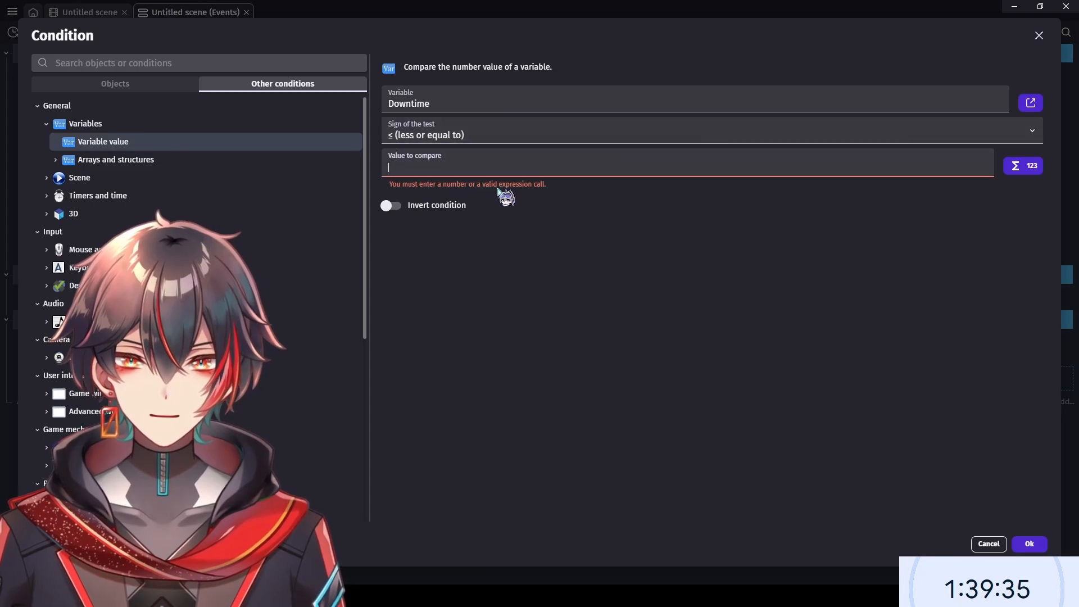
{"action": "type", "text": "0"}
{"action": "left_click", "coordinate": [689, 353]}
{"action": "left_click", "coordinate": [1029, 543]}
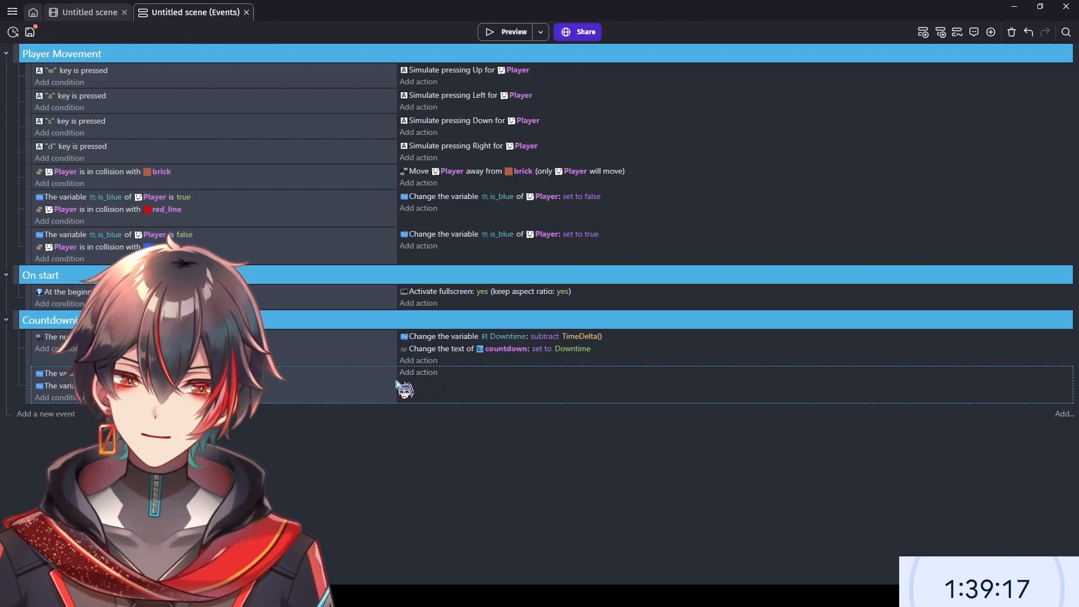
- Add a sub-event under the should_red event with the condition that Player's is_blue variable is False
{"action": "left_click", "coordinate": [59, 413]}
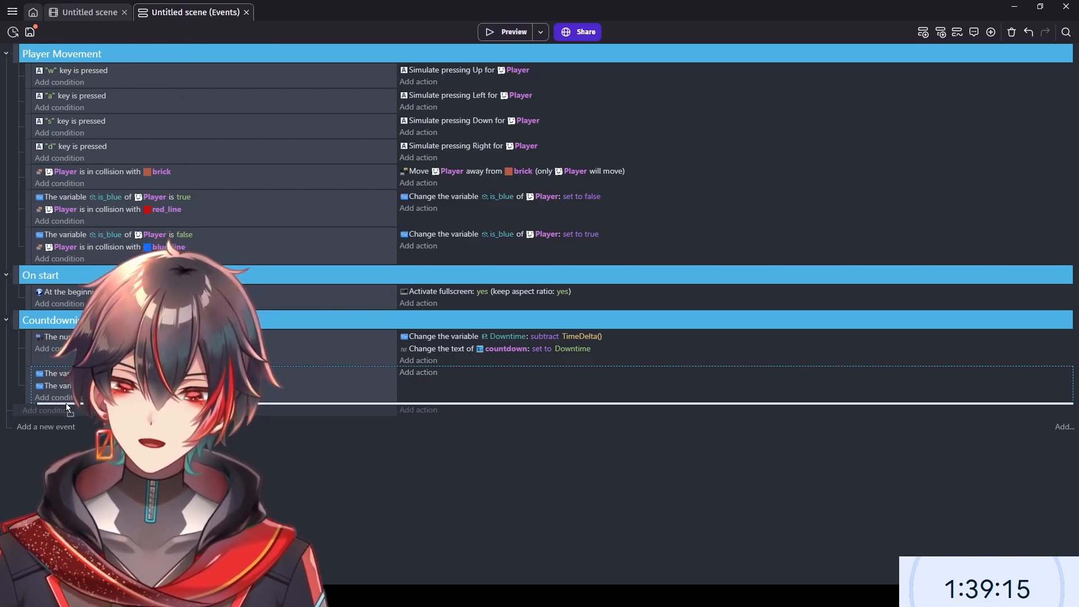
{"action": "left_click_drag", "start_coordinate": [85, 413], "coordinate": [87, 419]}
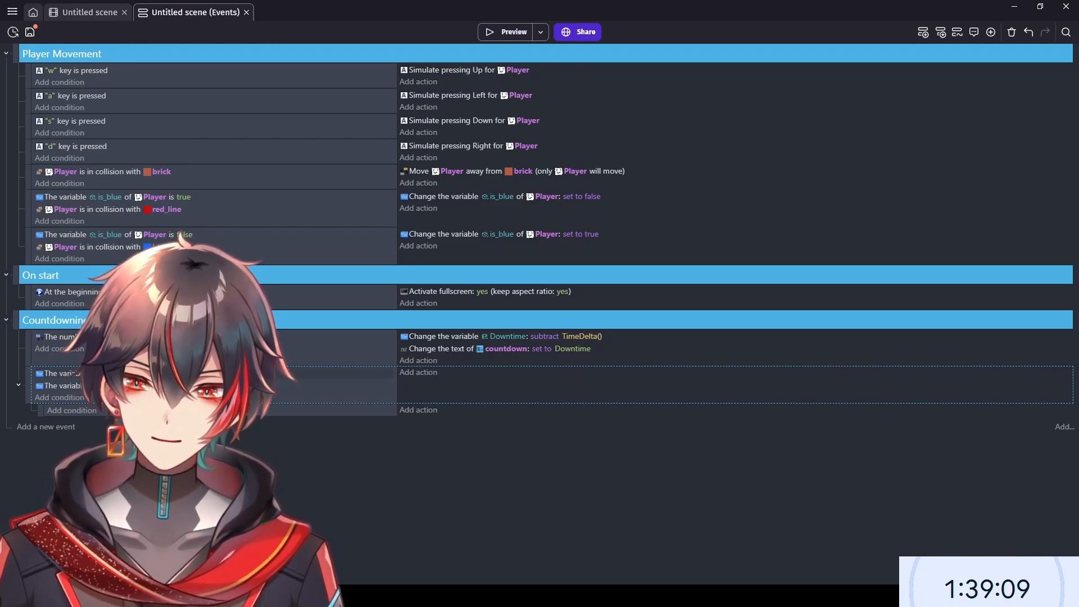
{"action": "left_click", "coordinate": [79, 413]}
{"action": "left_click", "coordinate": [217, 127]}
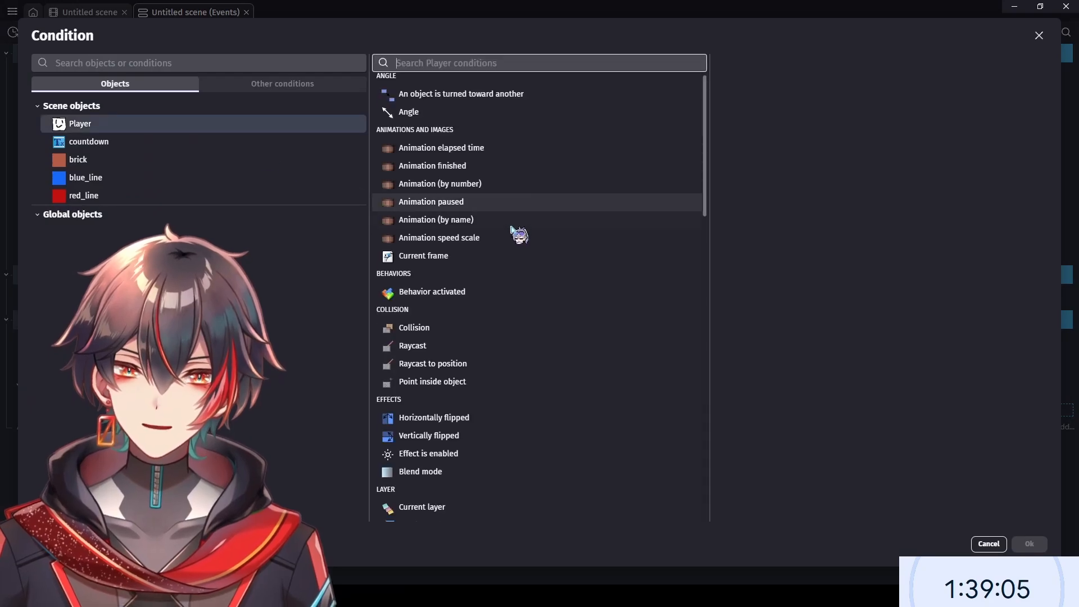
{"action": "scroll", "coordinate": [519, 235], "scroll_direction": "down", "scroll_amount": 15}
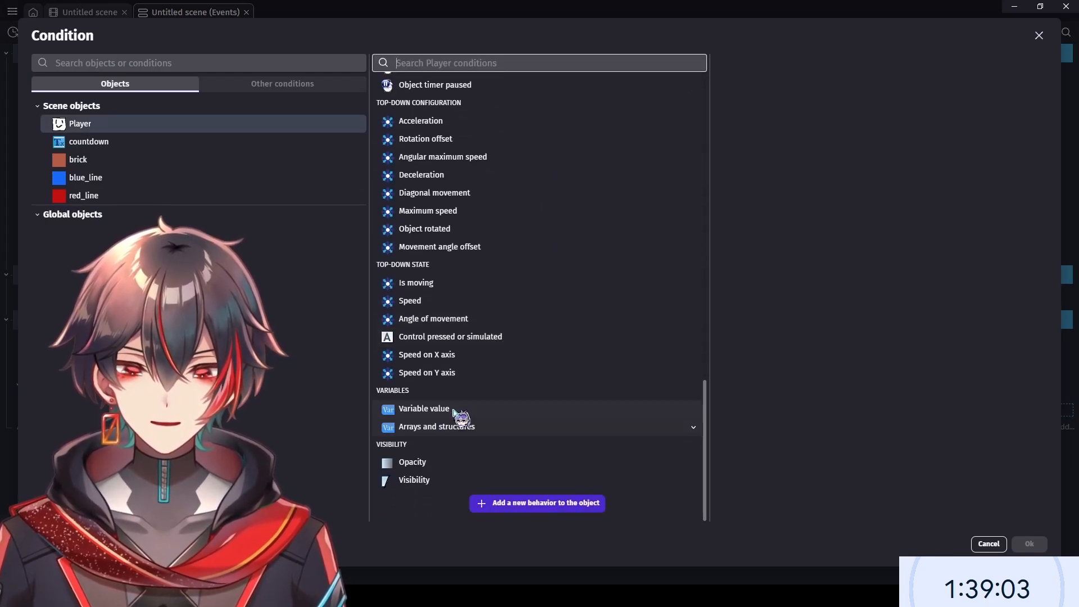
{"action": "left_click", "coordinate": [427, 408]}
{"action": "left_click", "coordinate": [752, 120]}
{"action": "left_click", "coordinate": [1024, 131]}
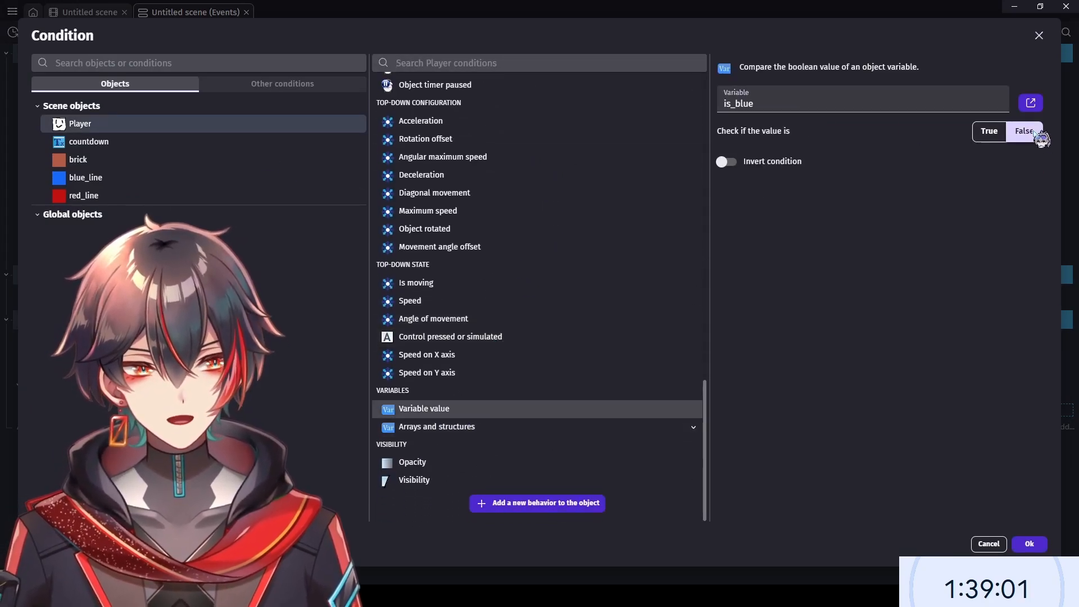
{"action": "left_click", "coordinate": [1029, 543]}
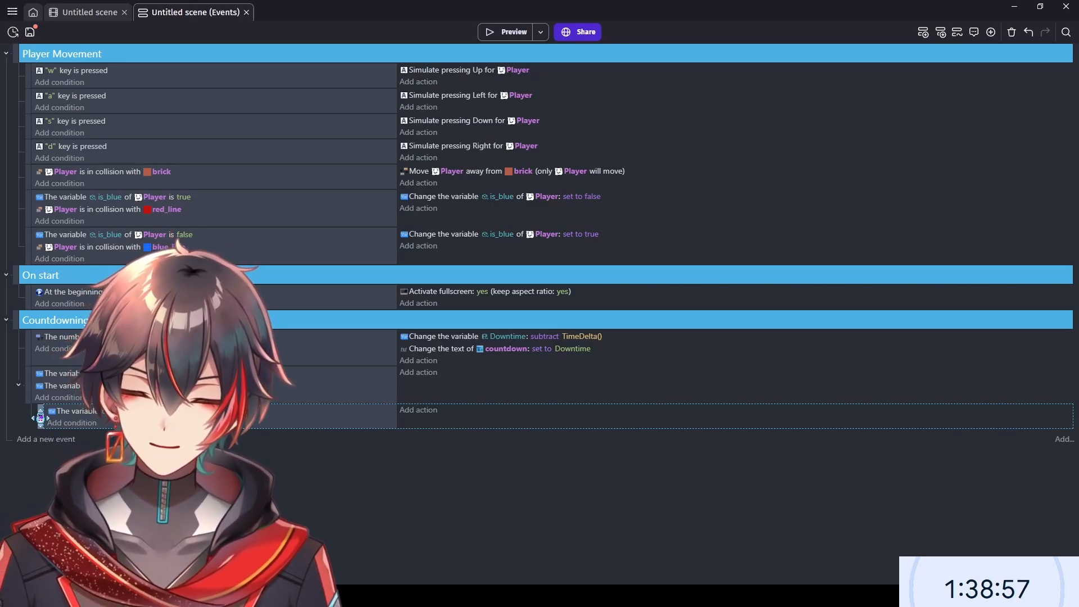
- Duplicate the is_blue sub-event and open the True/False value of the copied condition
{"action": "key", "text": "ctrl+v"}
{"action": "left_click", "coordinate": [200, 438]}
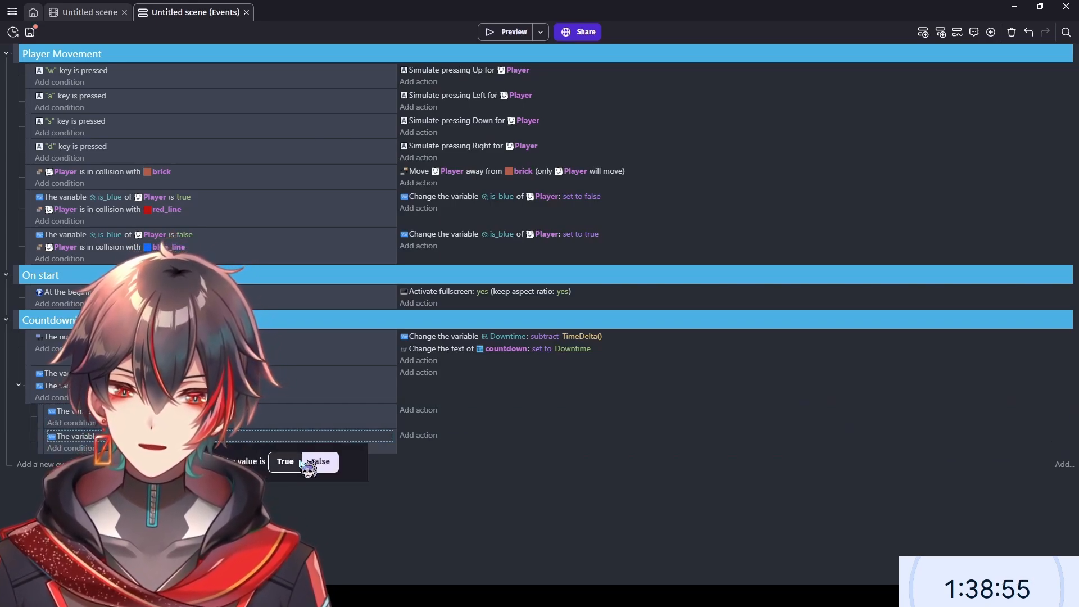
- Add an action to the duplicated is_blue sub-event that deletes the Player object
{"action": "left_click", "coordinate": [427, 438]}
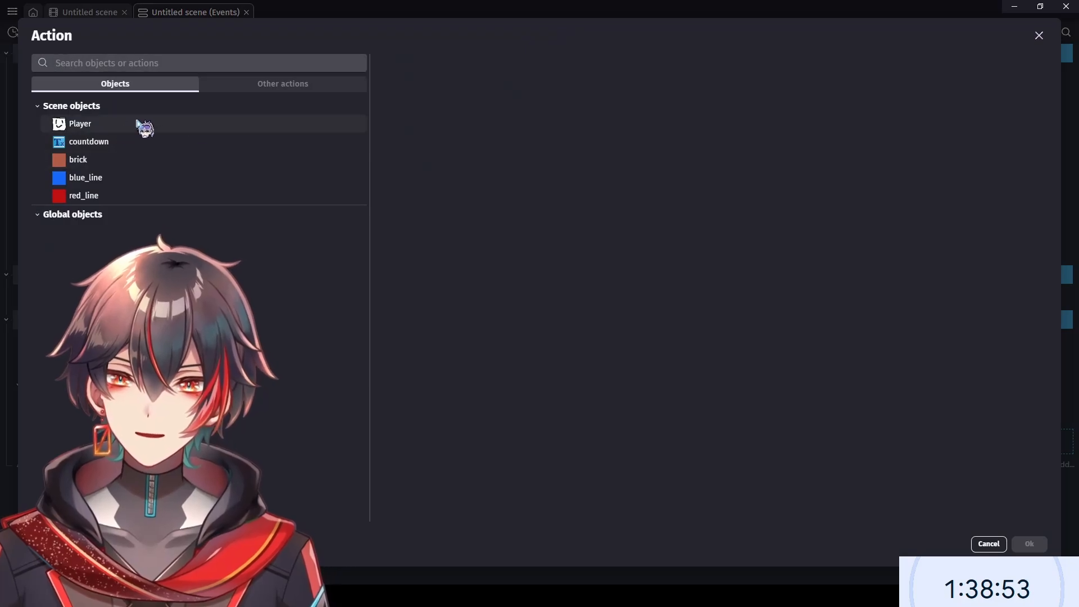
{"action": "left_click", "coordinate": [141, 124]}
{"action": "scroll", "coordinate": [464, 156], "scroll_direction": "down", "scroll_amount": 10}
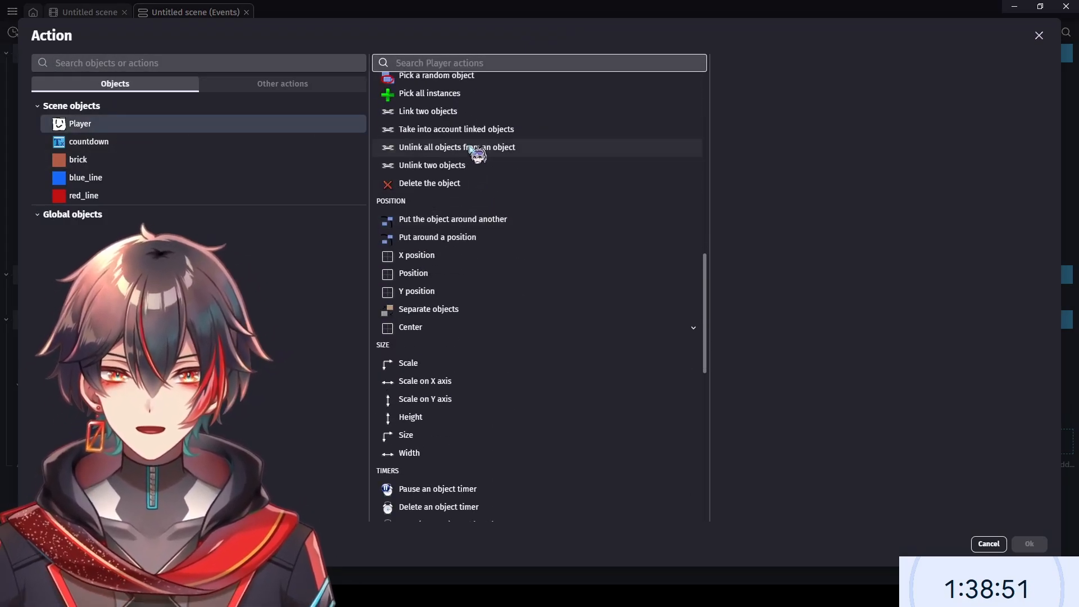
{"action": "left_click", "coordinate": [438, 183]}
{"action": "left_click", "coordinate": [1030, 543]}
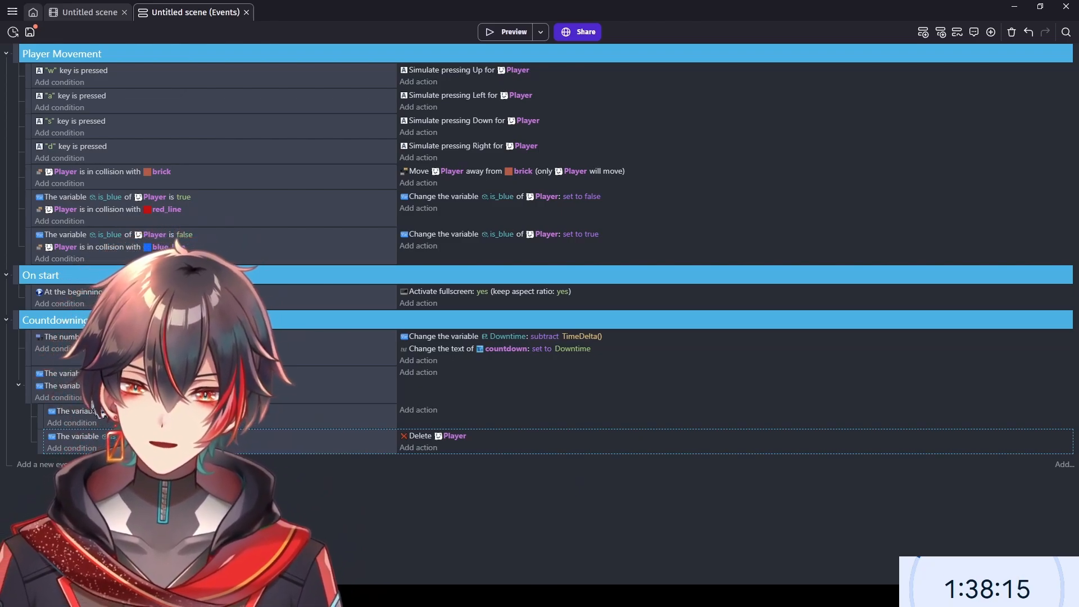
{"action": "left_click", "coordinate": [421, 411]}
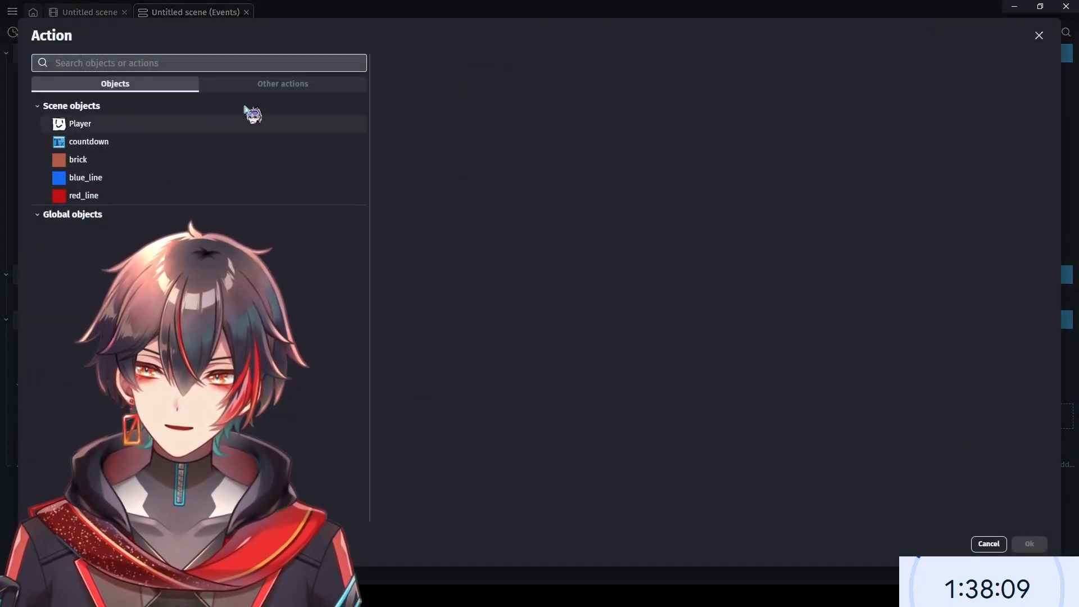
{"action": "left_click", "coordinate": [288, 85]}
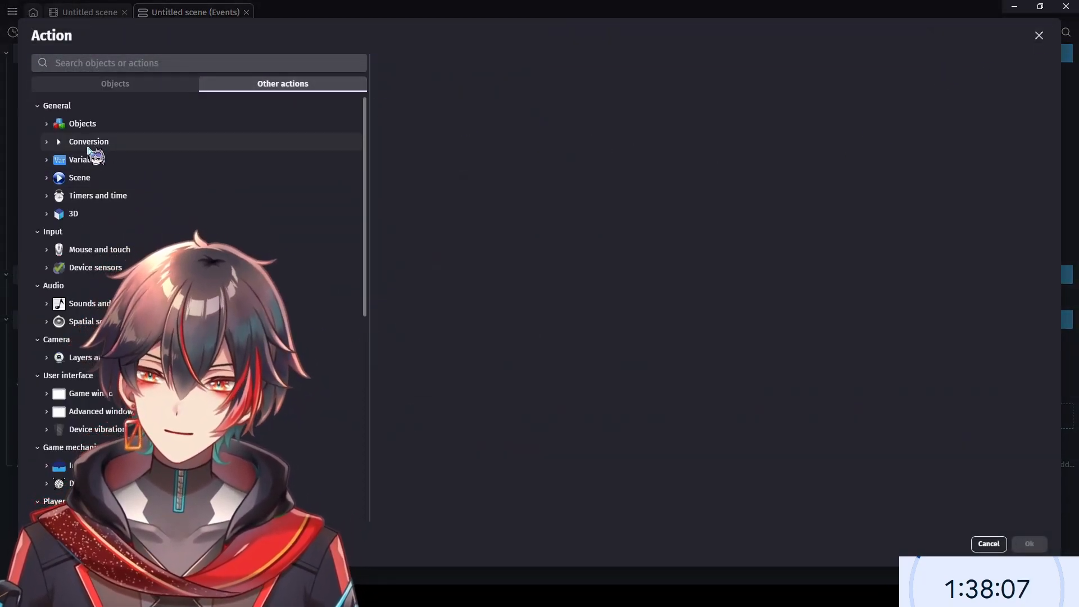
{"action": "left_click", "coordinate": [115, 161]}
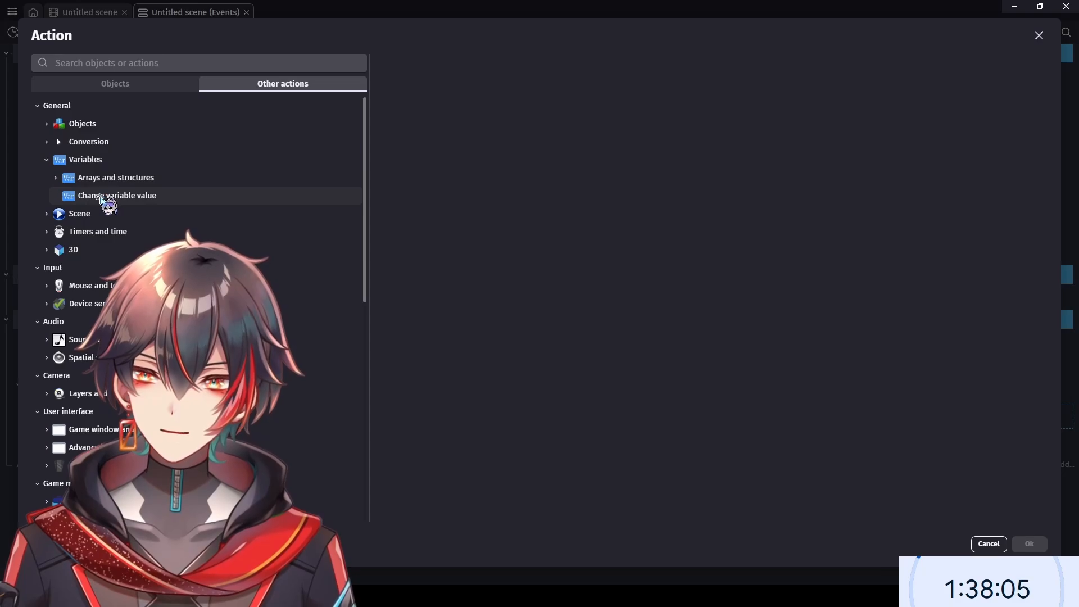
{"action": "left_click", "coordinate": [1038, 35]}
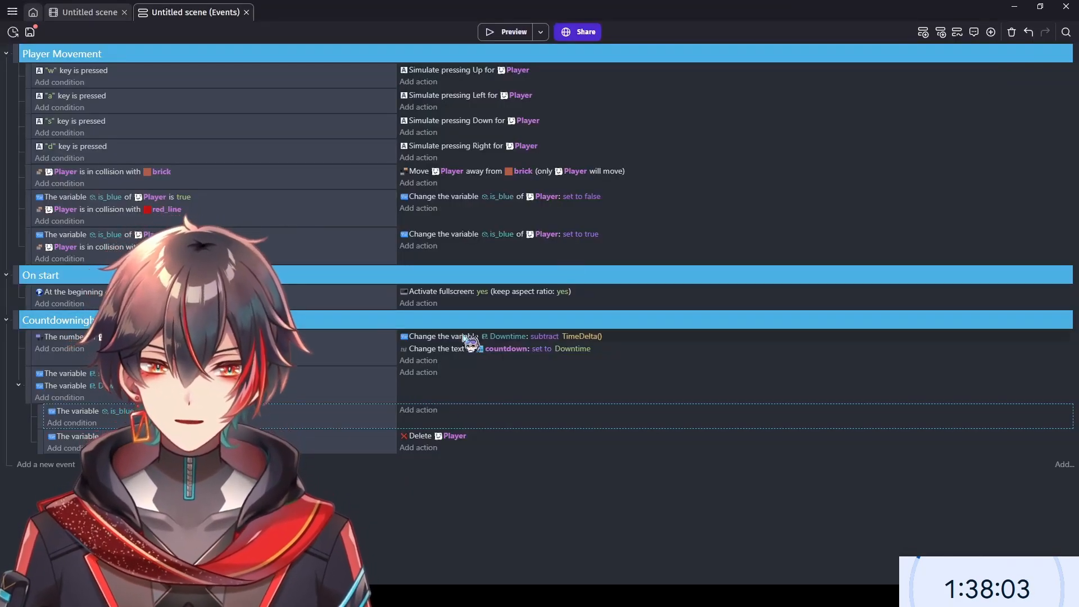
- Start a change-variable action in the first is_blue sub-event and create a new scene variable named maxDowntime for it
{"action": "left_click", "coordinate": [422, 409]}
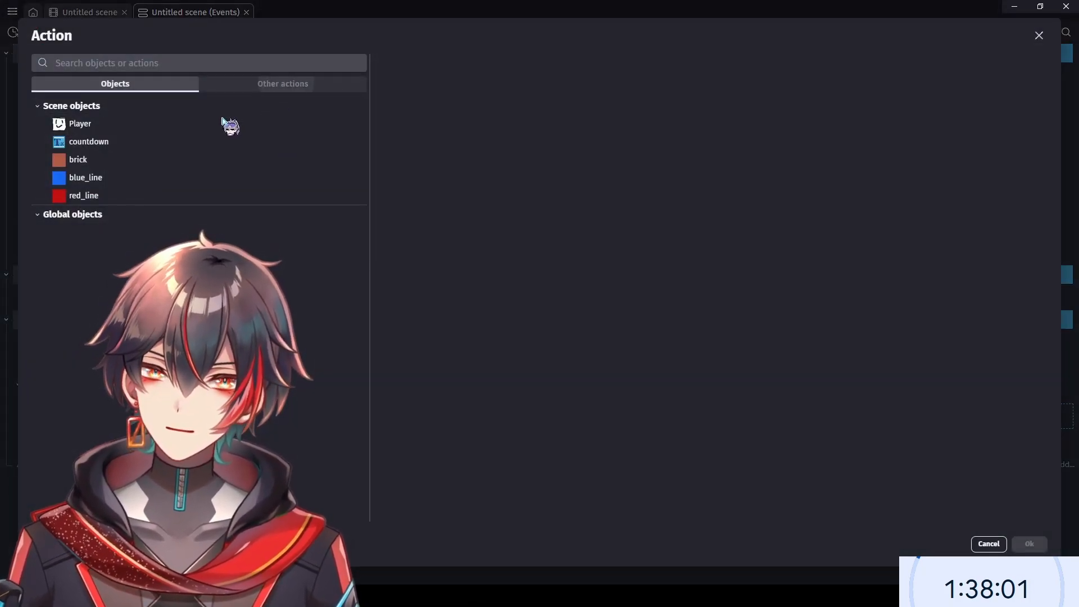
{"action": "left_click", "coordinate": [242, 84]}
{"action": "left_click", "coordinate": [112, 160]}
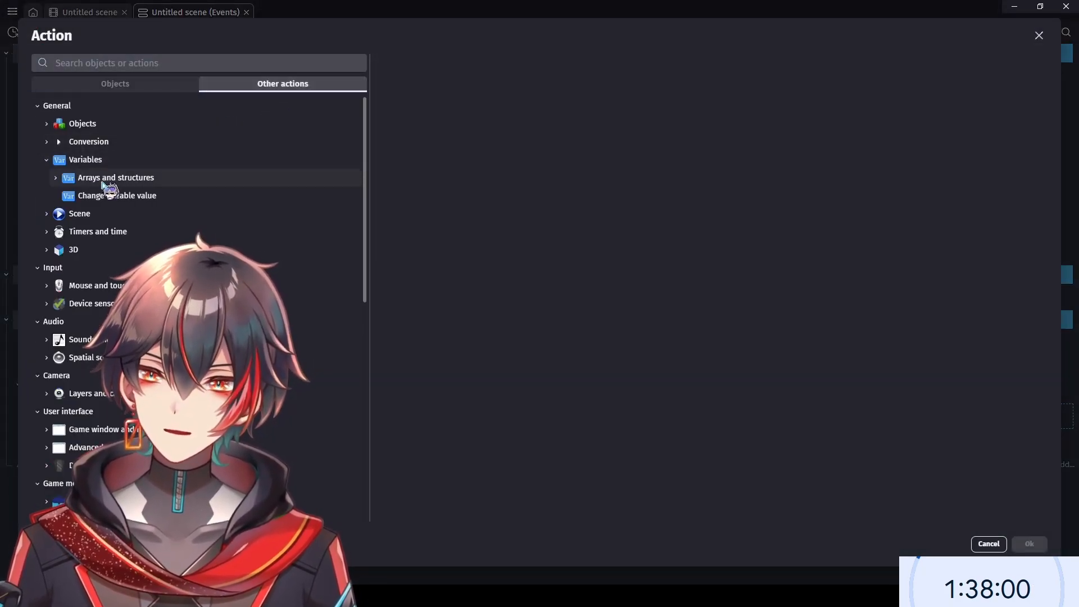
{"action": "left_click", "coordinate": [133, 195]}
{"action": "left_click", "coordinate": [504, 171]}
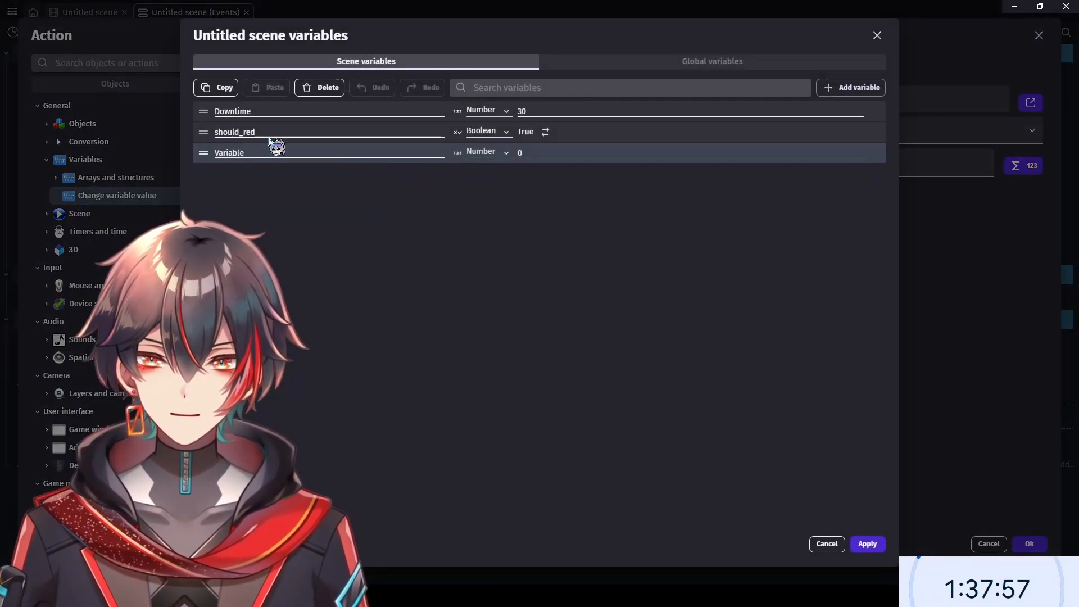
{"action": "type", "text": "max"}
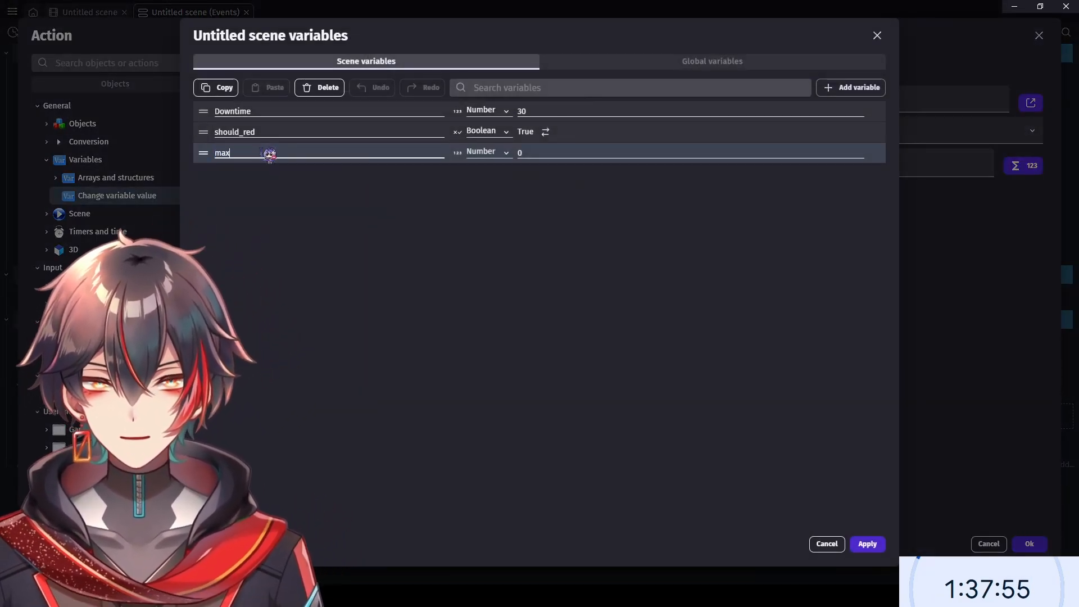
{"action": "type", "text": "Dow"}
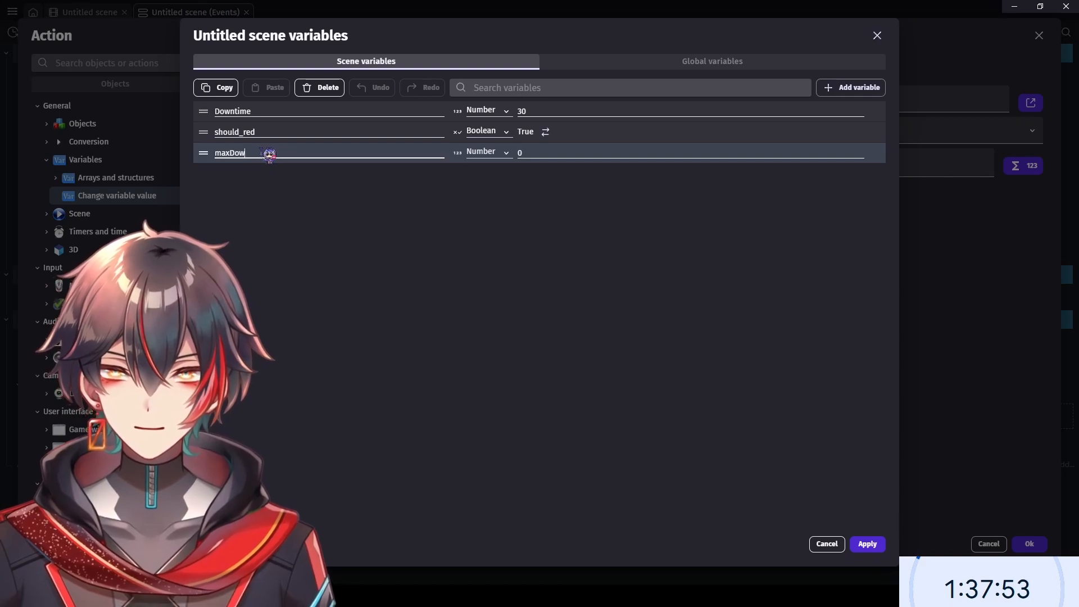
{"action": "type", "text": "ntime"}
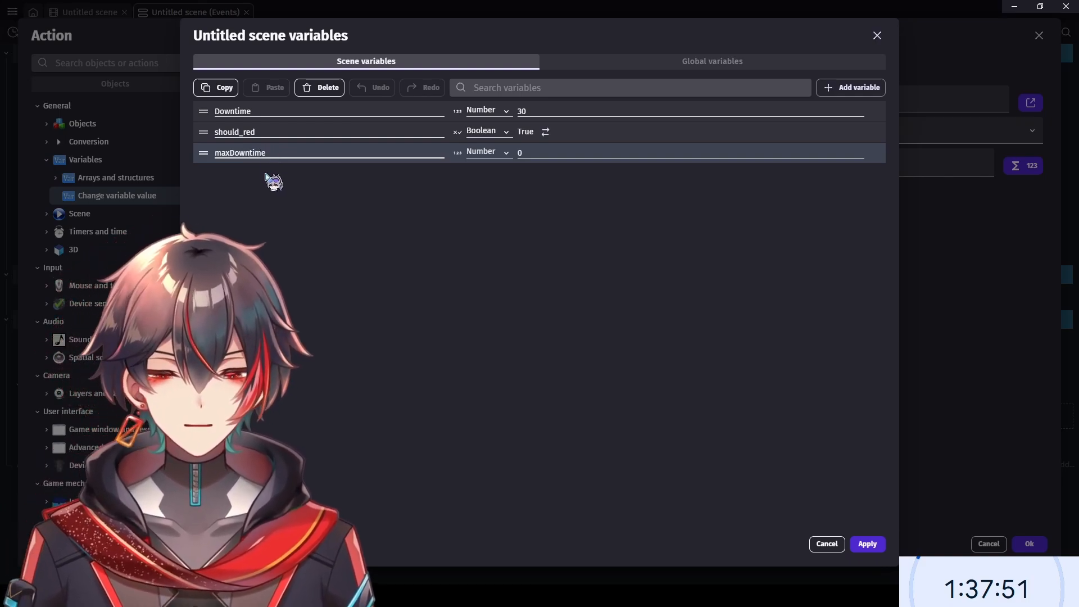
{"action": "left_click_drag", "start_coordinate": [215, 153], "coordinate": [237, 141]}
{"action": "left_click", "coordinate": [233, 152]}
{"action": "left_click", "coordinate": [214, 154]}
{"action": "left_click", "coordinate": [249, 181]}
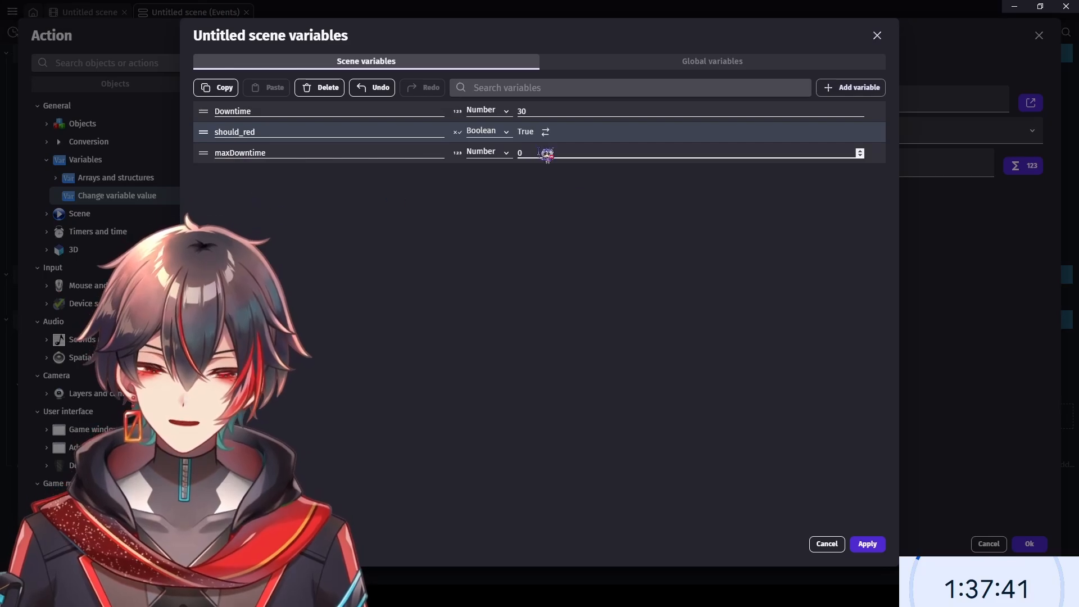
- Set the initial value of the maxDowntime number variable to 30 and apply the scene variables
{"action": "left_click", "coordinate": [487, 152]}
{"action": "left_click", "coordinate": [543, 157]}
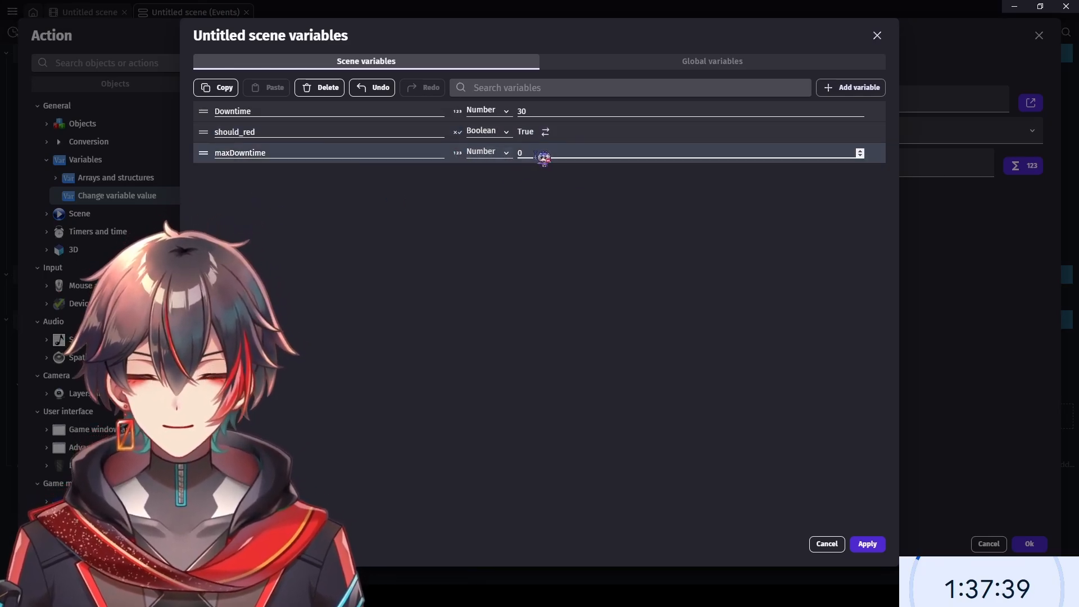
{"action": "type", "text": "30"}
{"action": "left_click", "coordinate": [494, 236]}
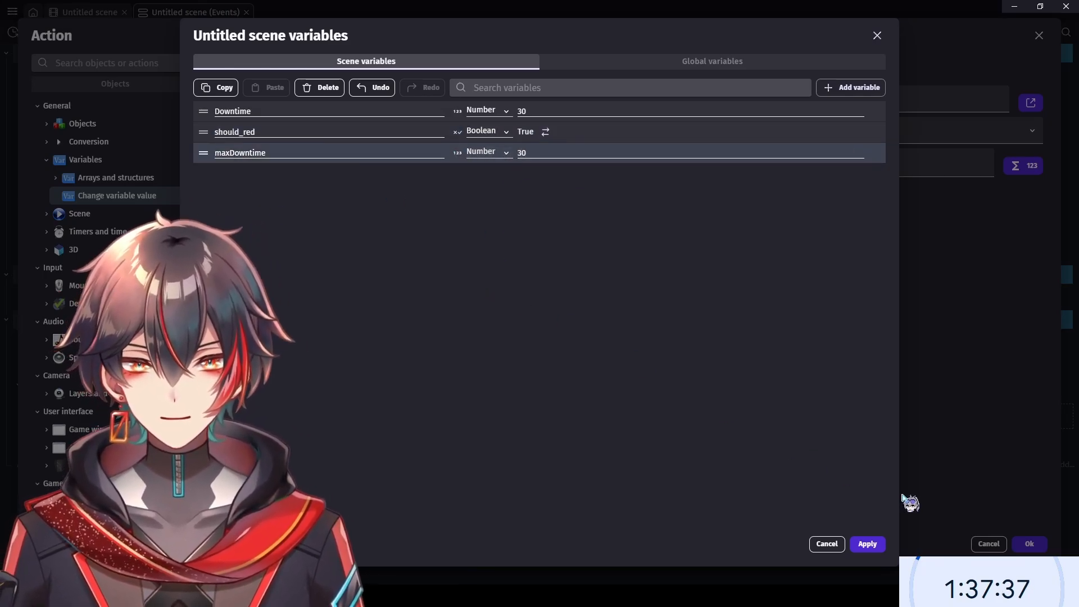
{"action": "left_click", "coordinate": [867, 544]}
- Make the new action multiply maxDowntime by 0.95 and add it to the first is_blue sub-event
{"action": "left_click", "coordinate": [447, 162]}
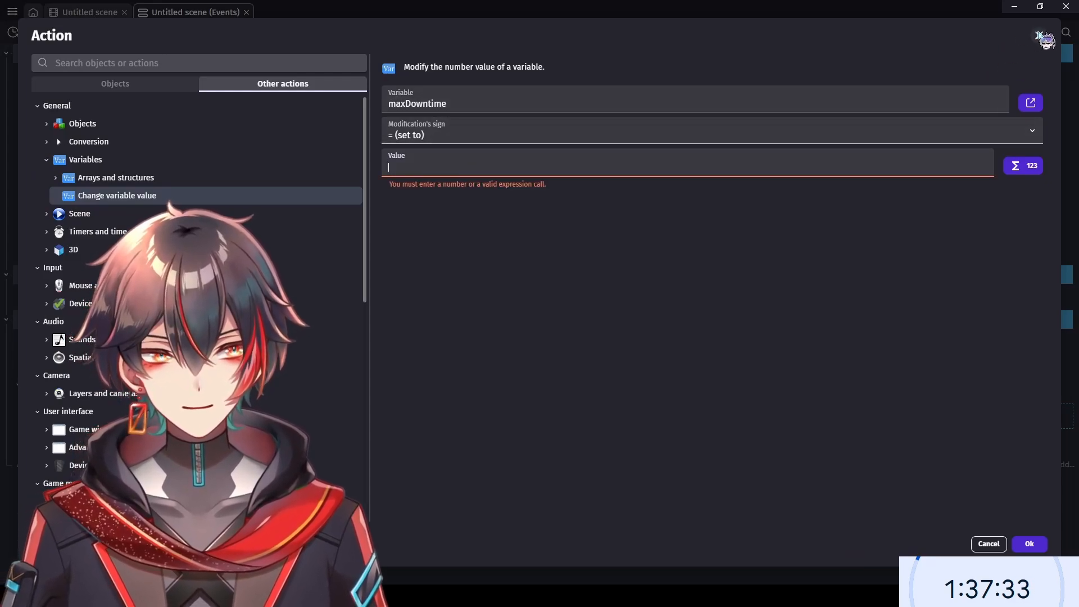
{"action": "left_click", "coordinate": [508, 131]}
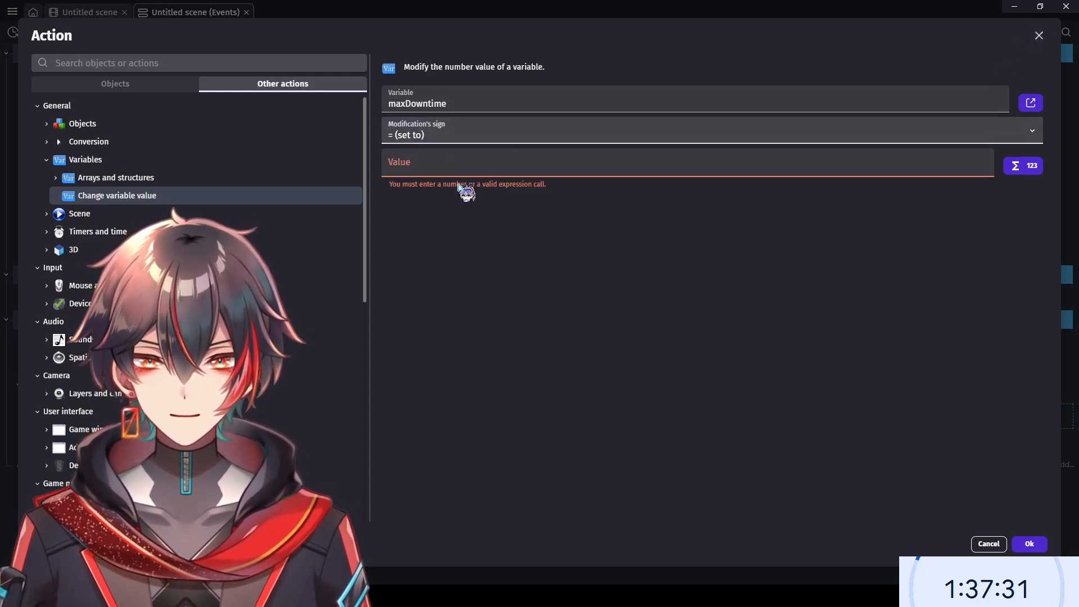
{"action": "left_click", "coordinate": [433, 184]}
{"action": "left_click", "coordinate": [429, 164]}
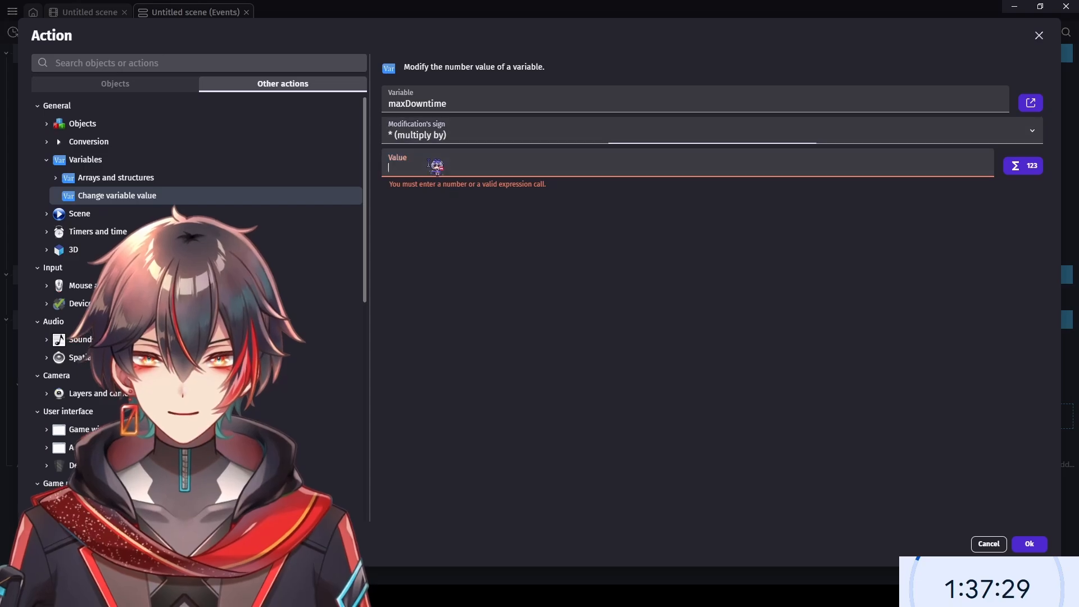
{"action": "type", "text": "0.95"}
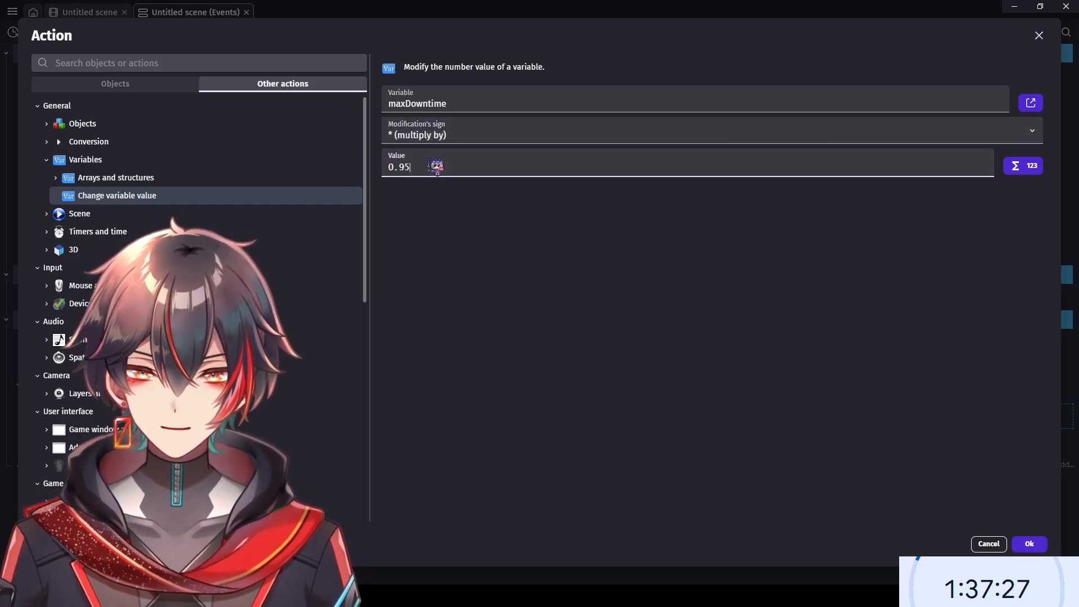
{"action": "left_click", "coordinate": [689, 421]}
{"action": "left_click", "coordinate": [1032, 545]}
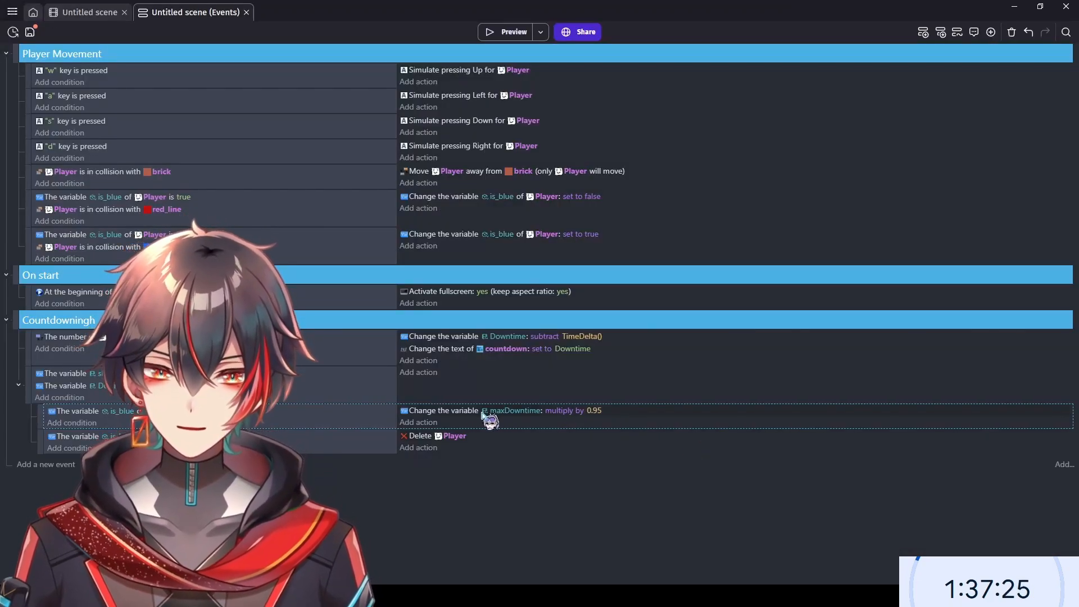
- Add a second action to the first is_blue sub-event that sets the Downtime variable to maxDowntime
{"action": "left_click", "coordinate": [431, 422]}
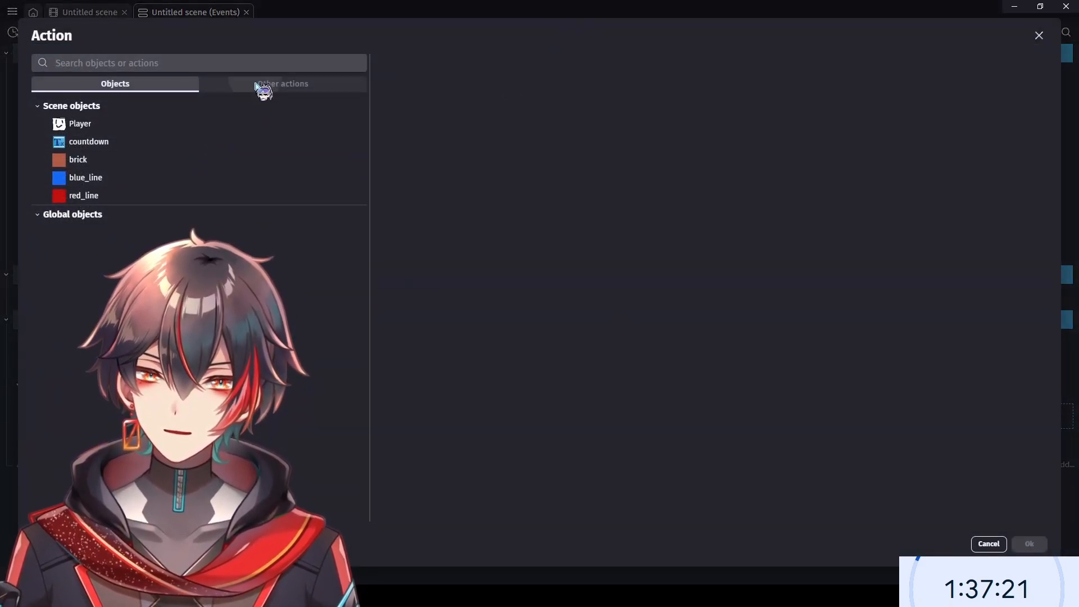
{"action": "left_click", "coordinate": [257, 84]}
{"action": "left_click", "coordinate": [86, 159]}
{"action": "left_click", "coordinate": [177, 197]}
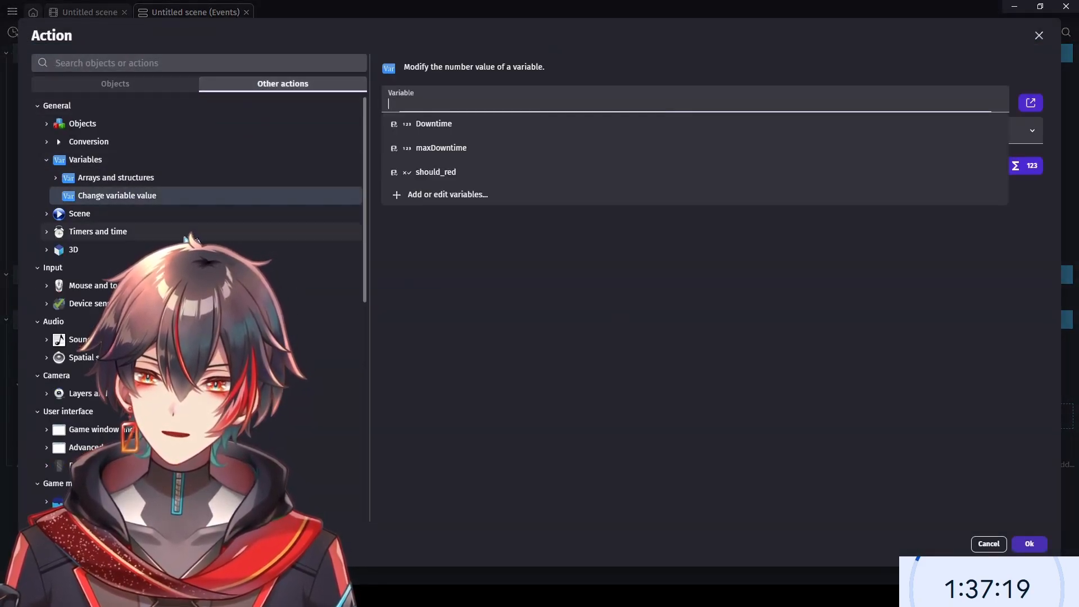
{"action": "left_click", "coordinate": [498, 130]}
{"action": "left_click", "coordinate": [452, 137]}
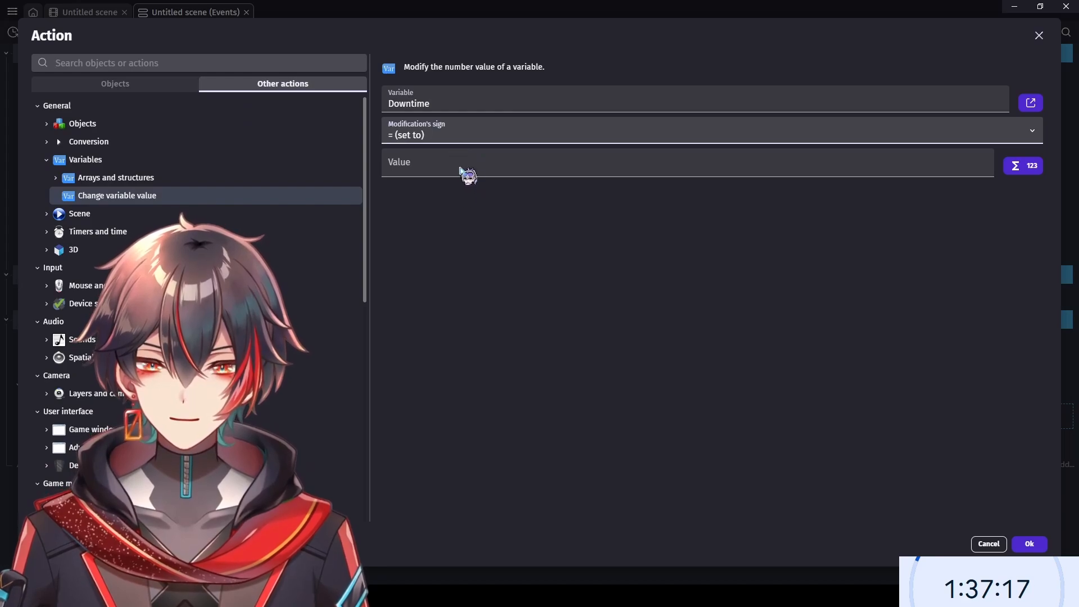
{"action": "left_click", "coordinate": [458, 160]}
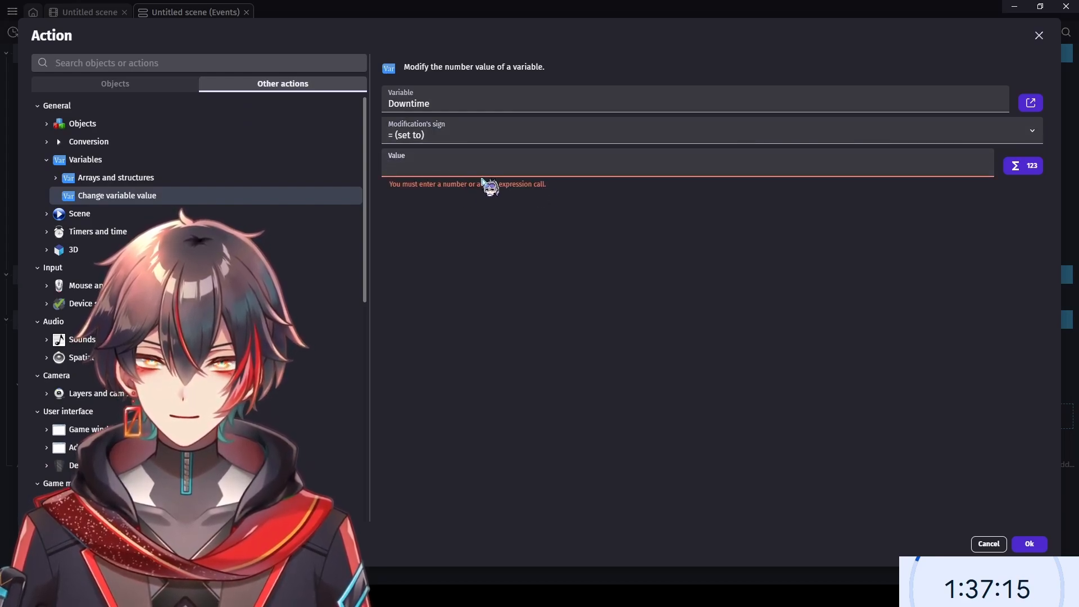
{"action": "type", "text": "maxDowntime"}
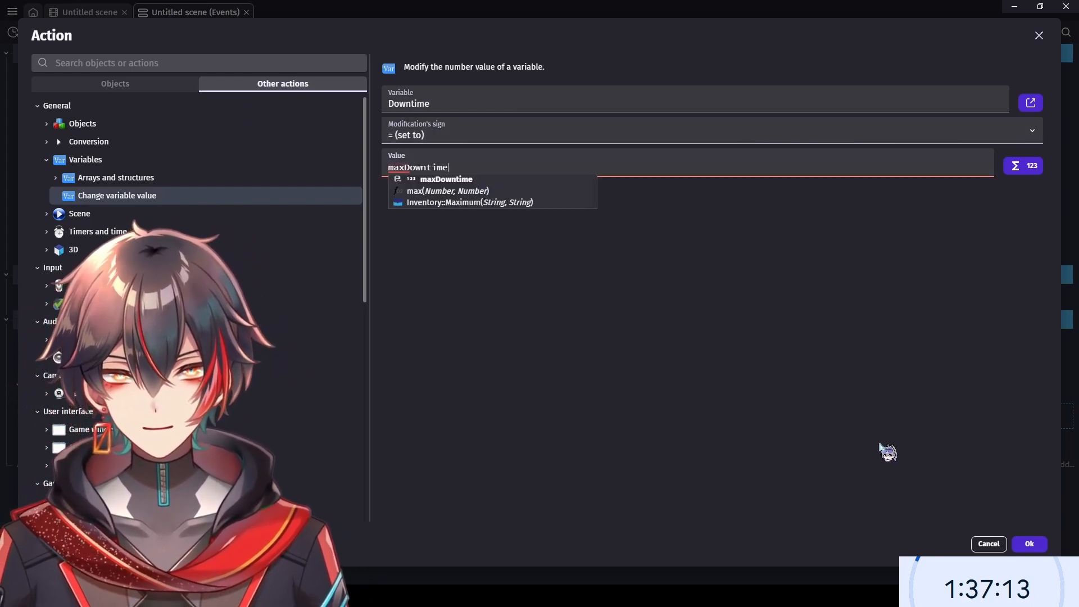
{"action": "left_click", "coordinate": [1029, 543]}
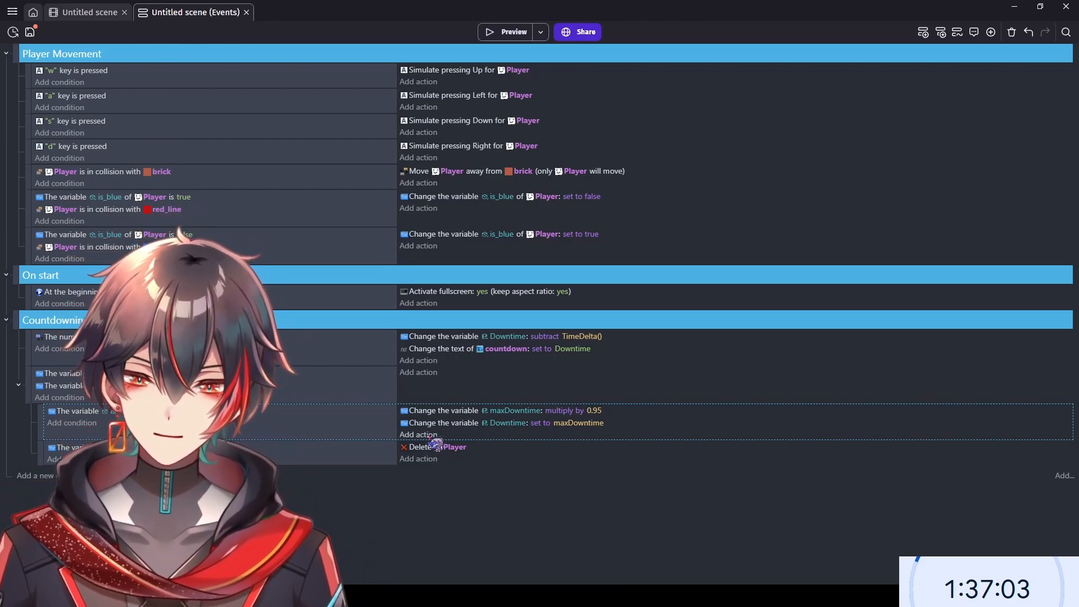
- Add a third action to the first is_blue sub-event that sets the should_red variable to false
{"action": "left_click", "coordinate": [433, 436]}
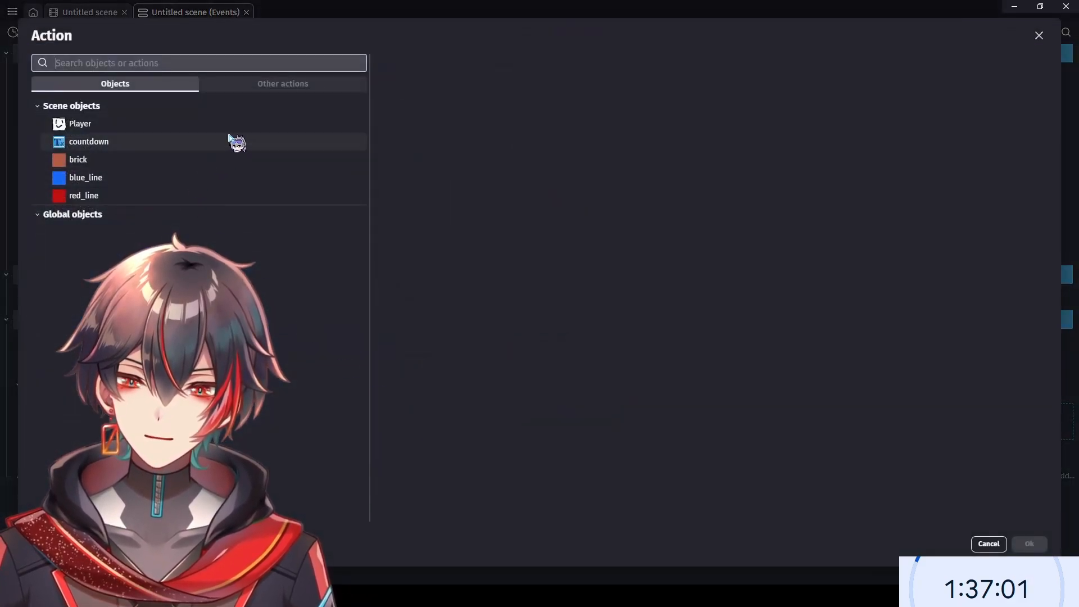
{"action": "left_click", "coordinate": [282, 85]}
{"action": "left_click", "coordinate": [161, 161]}
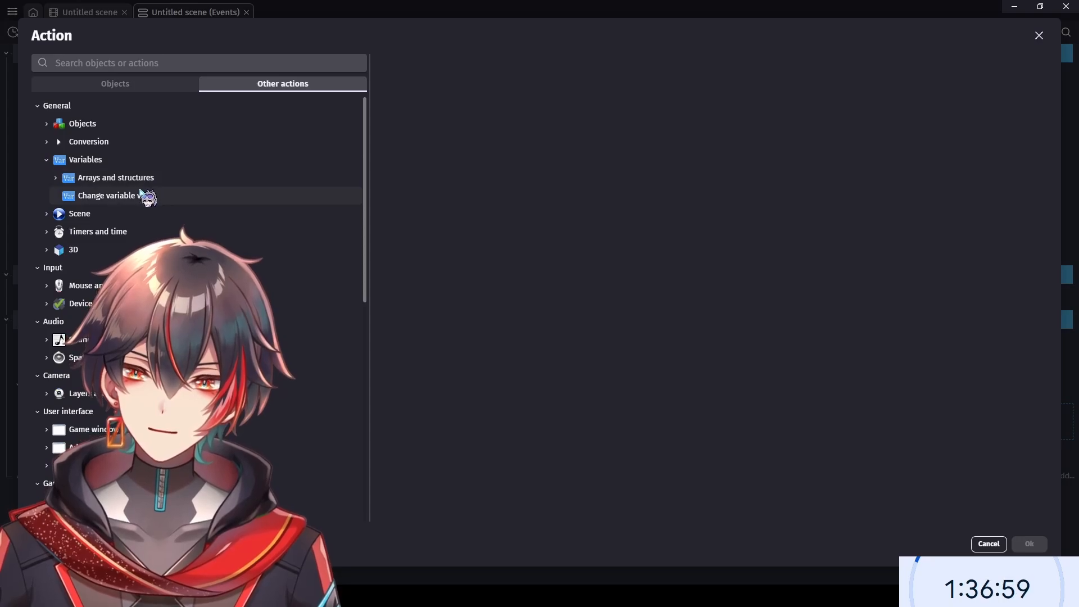
{"action": "left_click", "coordinate": [144, 195]}
{"action": "left_click", "coordinate": [730, 165]}
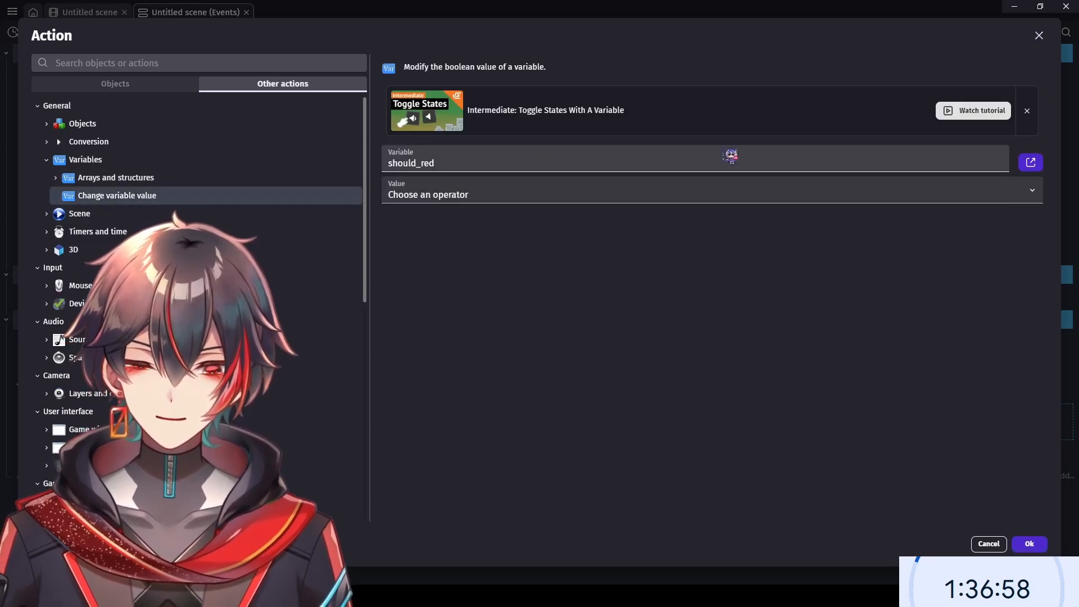
{"action": "left_click", "coordinate": [990, 193]}
{"action": "left_click", "coordinate": [534, 227]}
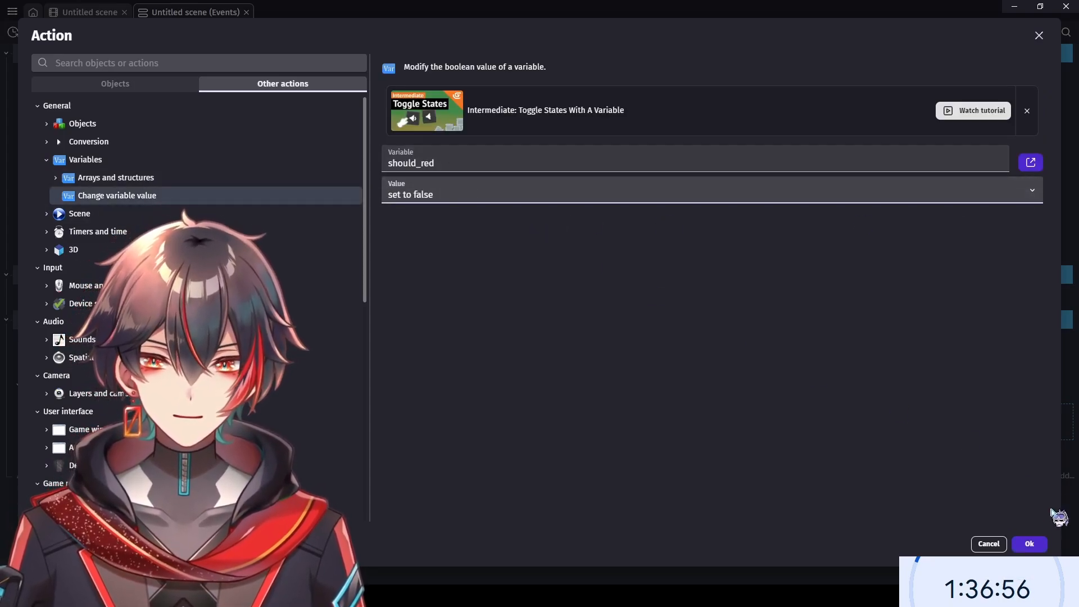
{"action": "left_click", "coordinate": [1028, 543]}
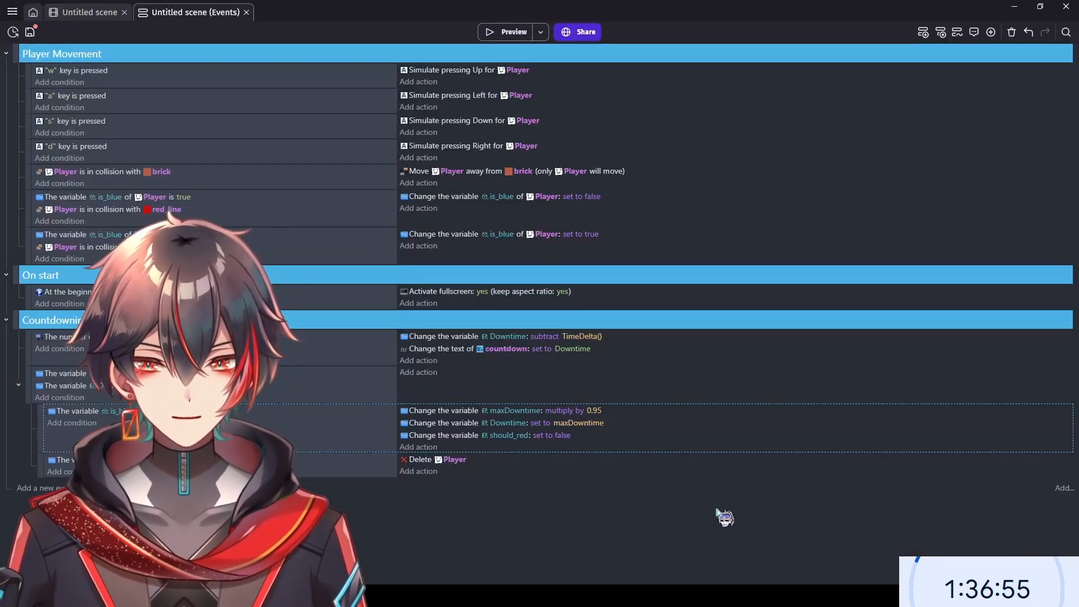
- Duplicate the whole should_red and Downtime event, including its two is_blue sub-events, directly below the original
{"action": "left_click", "coordinate": [27, 386]}
{"action": "key", "text": "ctrl+c"}
{"action": "key", "text": "ctrl+v"}
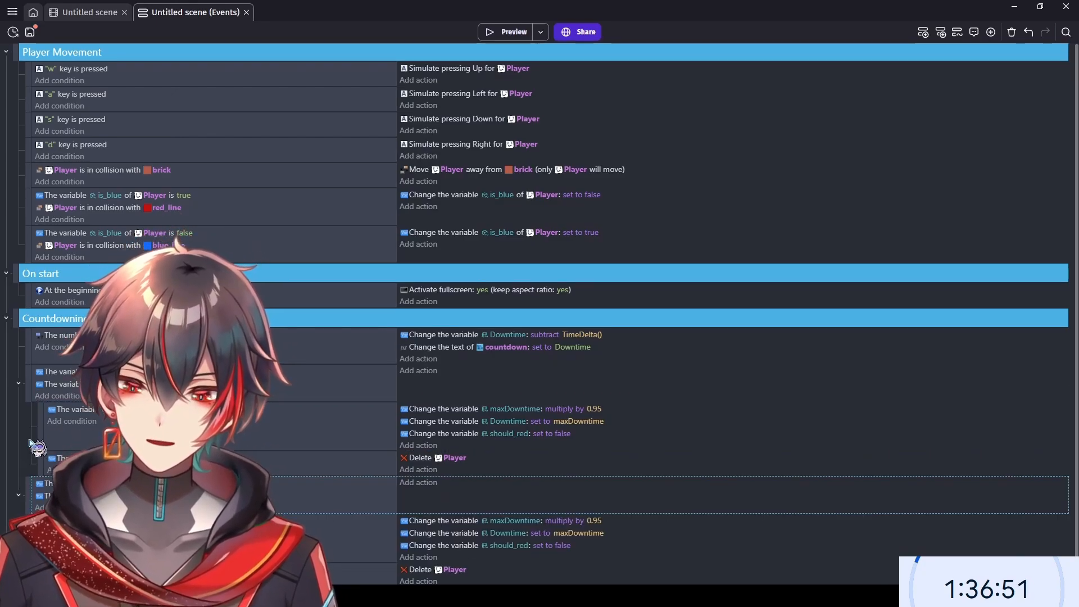
- Invert the True/False values of the is_blue conditions in the two sub-events of the copied event
{"action": "scroll", "coordinate": [27, 386], "scroll_direction": "down", "scroll_amount": 1}
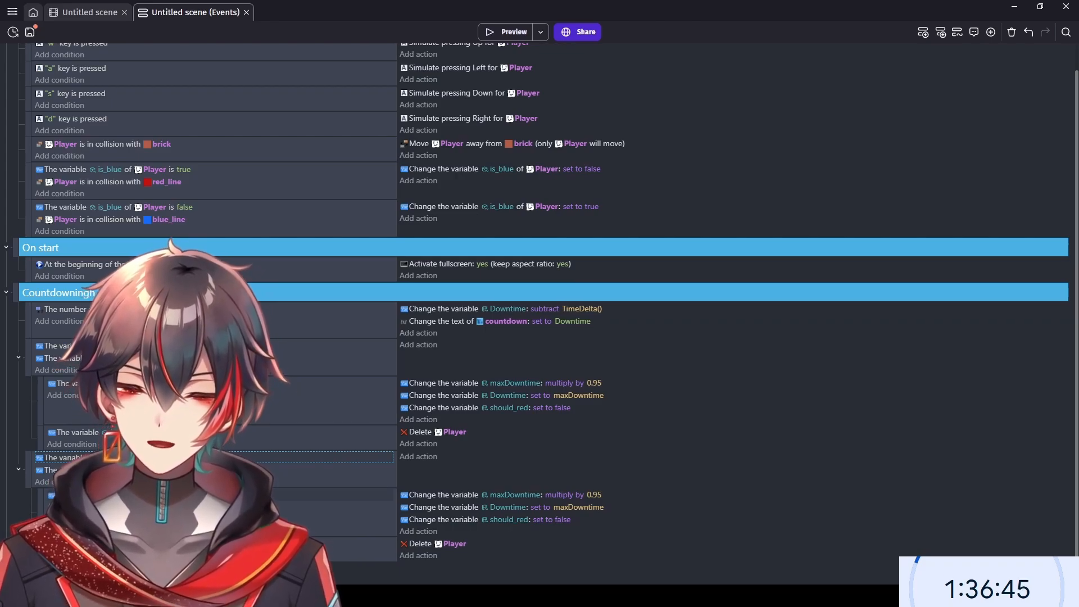
{"action": "left_click", "coordinate": [197, 494]}
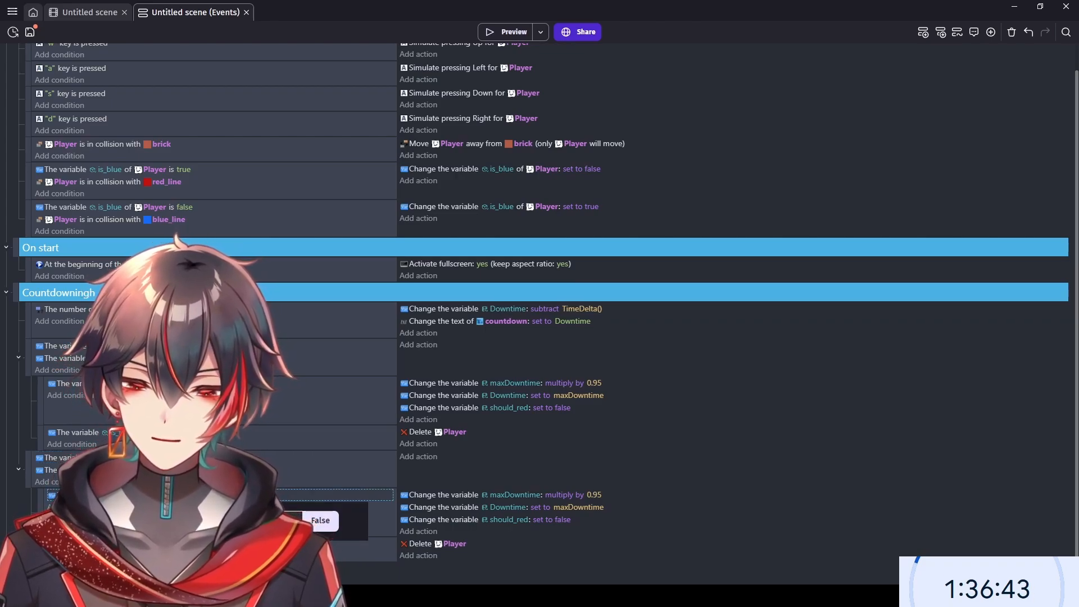
{"action": "left_click", "coordinate": [198, 548]}
{"action": "left_click", "coordinate": [196, 543]}
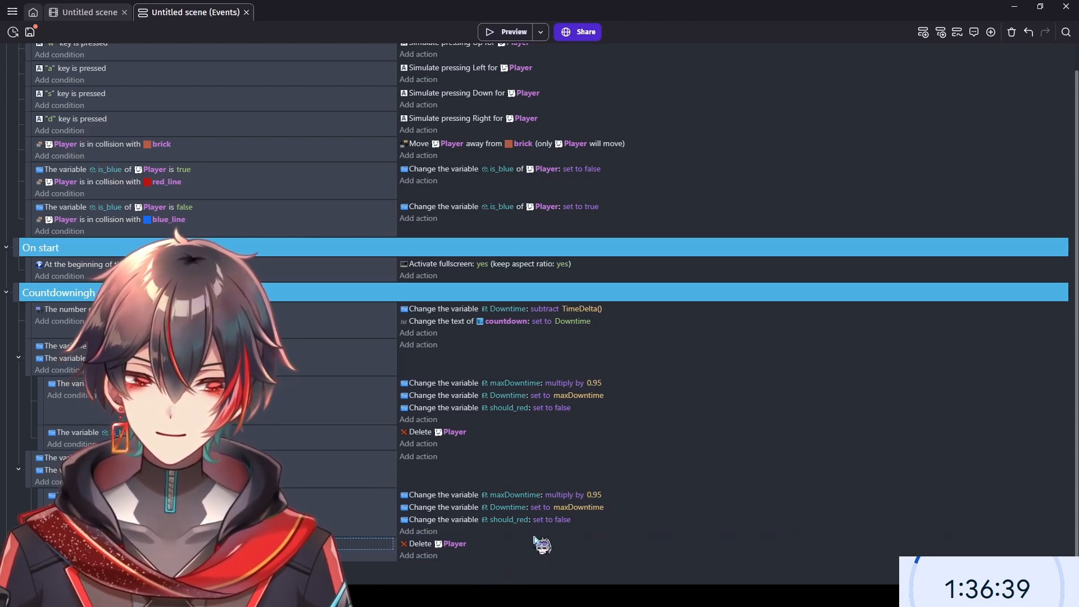
- Change the should_red action in the copied event's first sub-event to set to true
{"action": "left_click", "coordinate": [564, 519]}
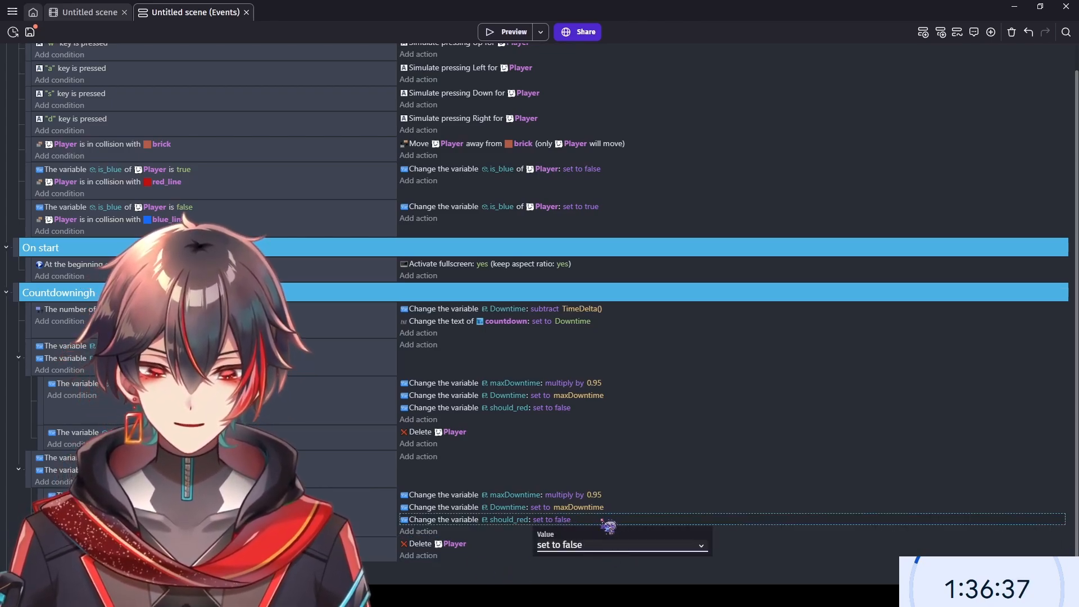
{"action": "left_click", "coordinate": [569, 515]}
{"action": "left_click", "coordinate": [16, 498]}
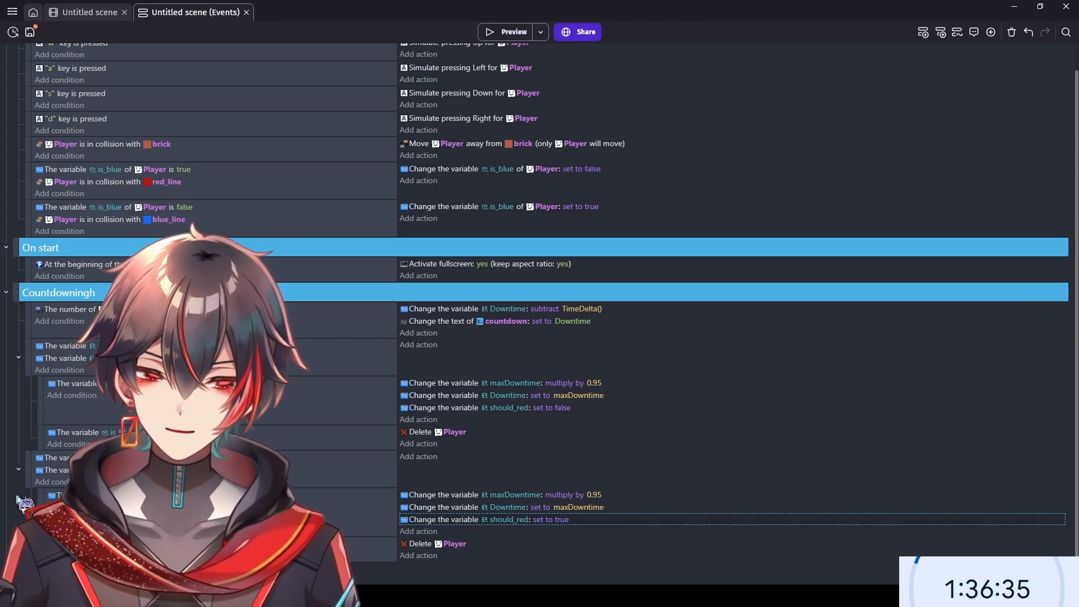
- Save the project and preview the game, moving the Player across the red line before the countdown runs out
{"action": "key", "text": "ctrl+s"}
{"action": "left_click", "coordinate": [494, 32]}
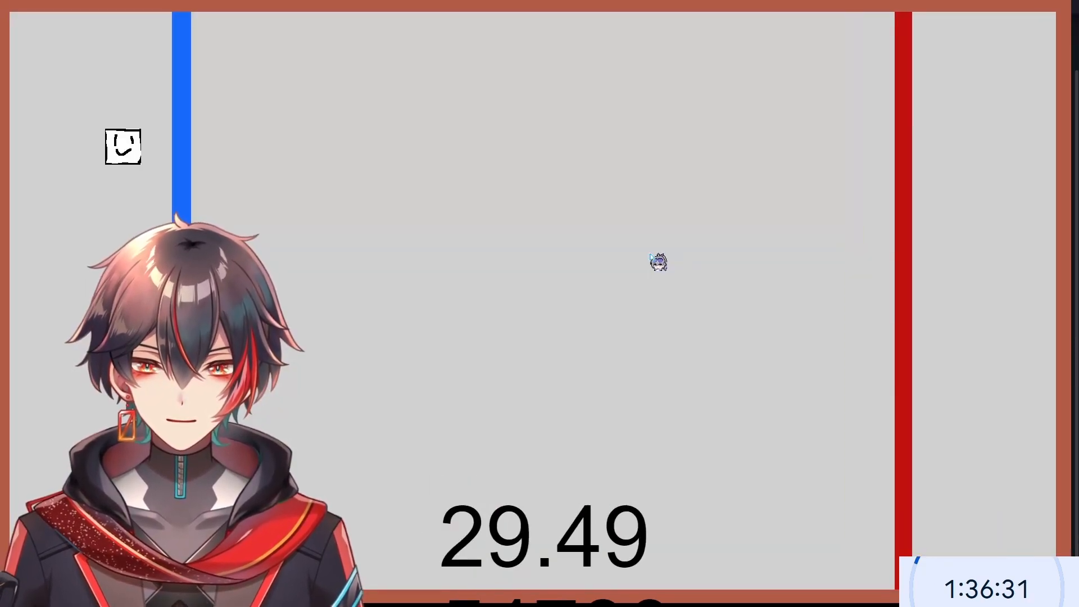
{"action": "key", "text": "d"}
{"action": "key", "text": "s"}
{"action": "key", "text": "d"}
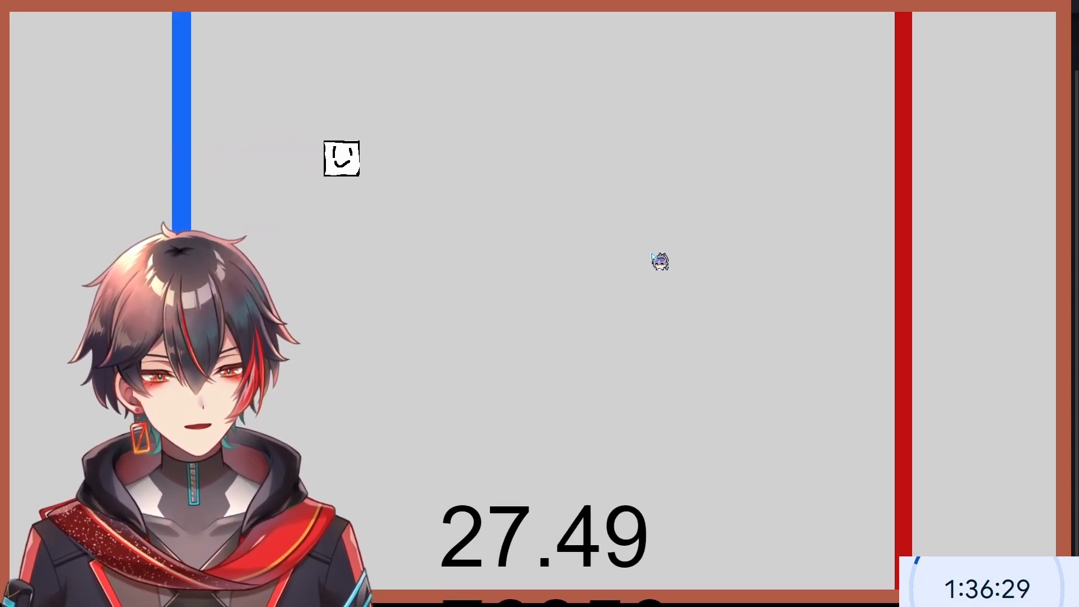
{"action": "key", "text": "d"}
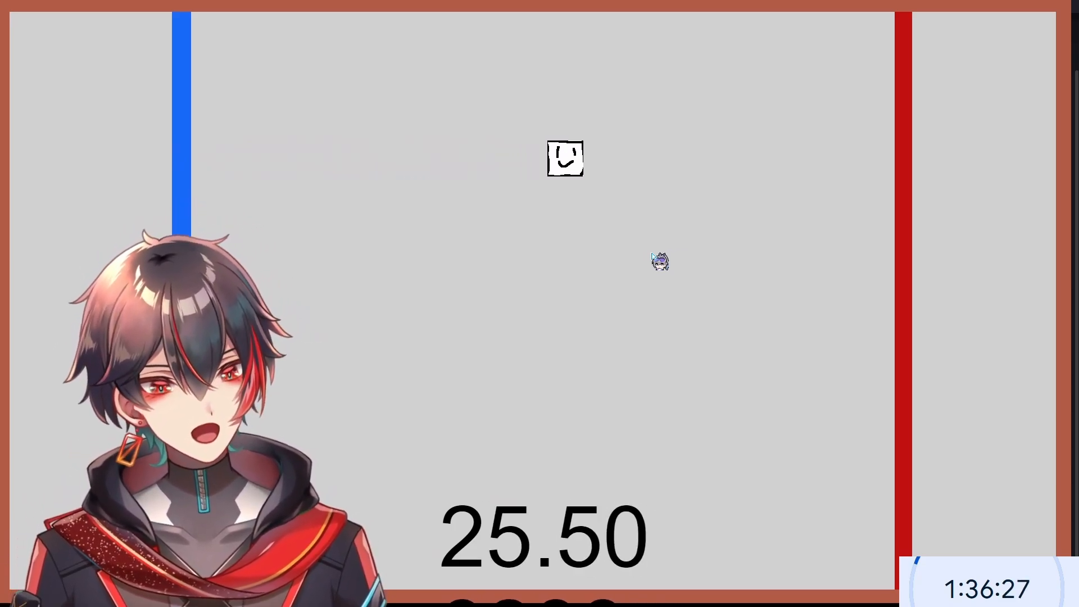
{"action": "key", "text": "d"}
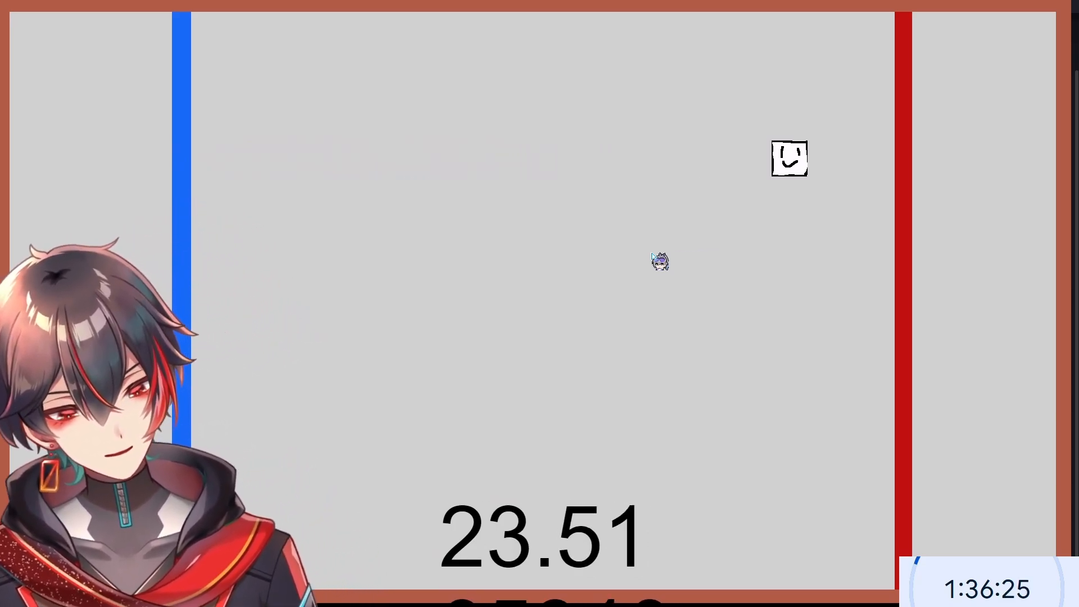
{"action": "key", "text": "d"}
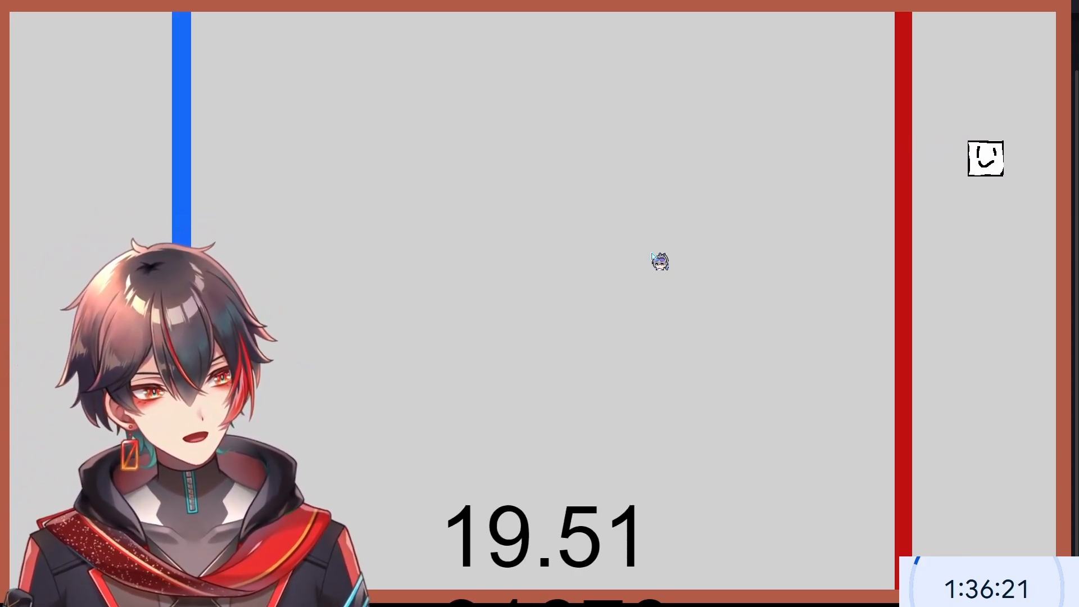
{"action": "key", "text": "s"}
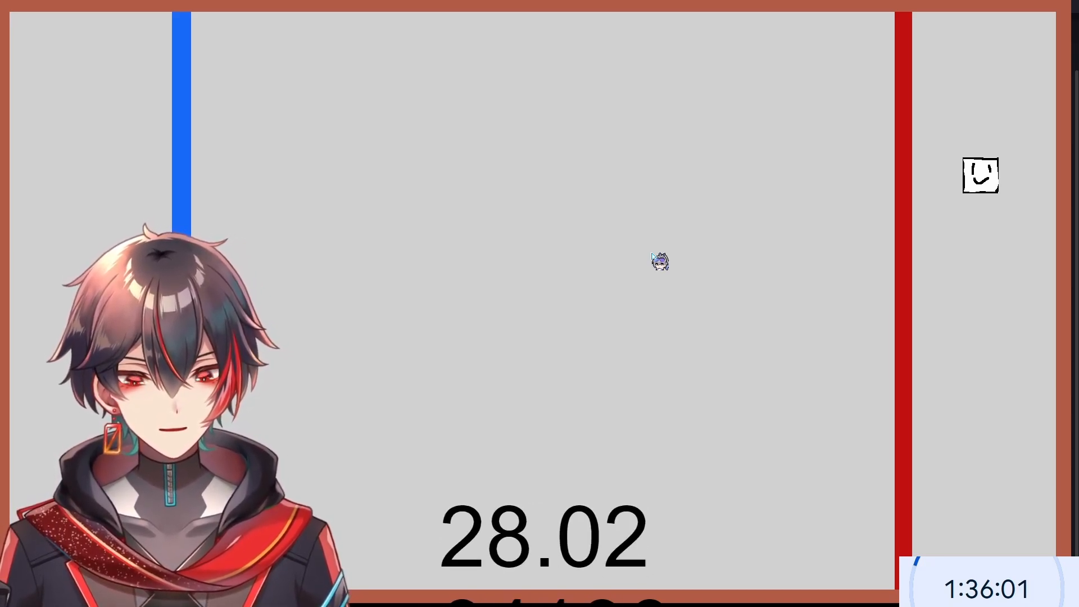
- Test the second countdown by keeping the Player between the lines without touching the blue line until time expires, and close the preview
{"action": "key", "text": "a"}
{"action": "key", "text": "a"}
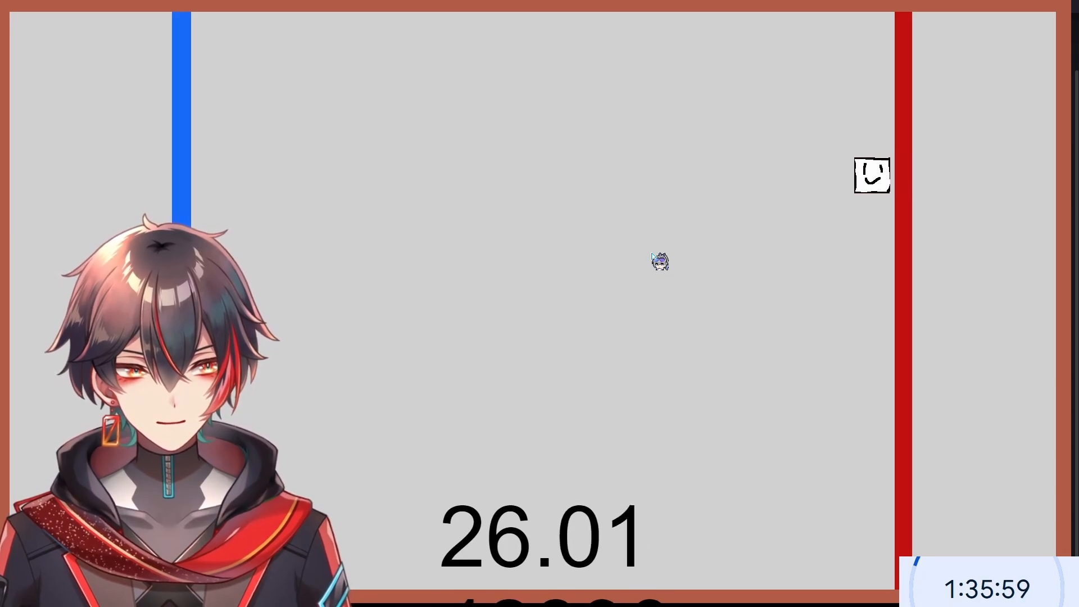
{"action": "key", "text": "s"}
{"action": "key", "text": "a"}
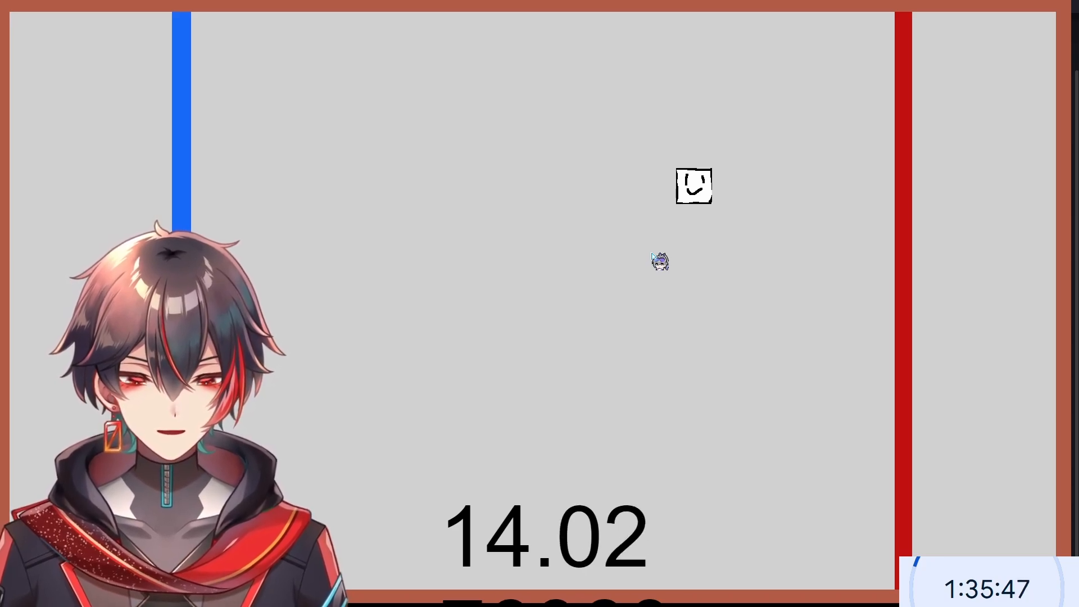
{"action": "key", "text": "a"}
{"action": "key", "text": "w"}
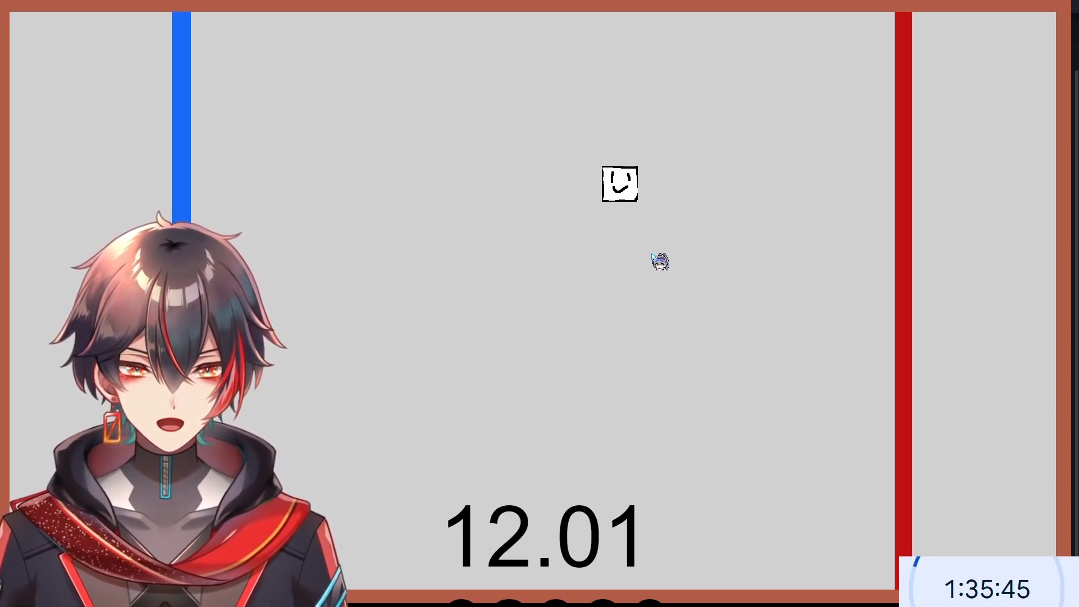
{"action": "key", "text": "s"}
{"action": "key", "text": "w"}
{"action": "key", "text": "s"}
{"action": "key", "text": "d"}
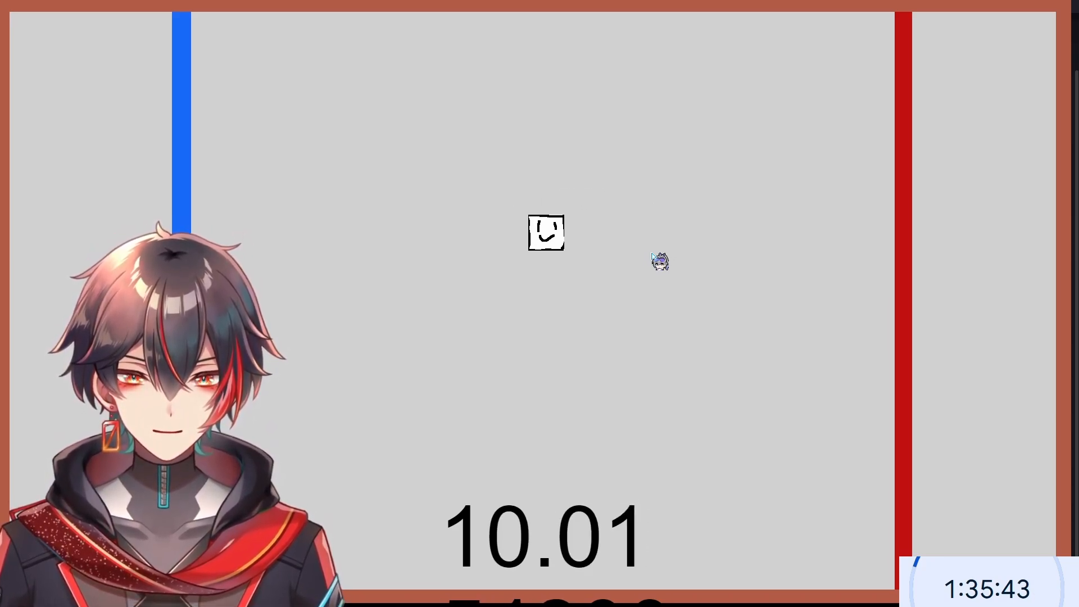
{"action": "key", "text": "s"}
{"action": "key", "text": "a"}
{"action": "key", "text": "d"}
{"action": "key", "text": "w"}
{"action": "key", "text": "a"}
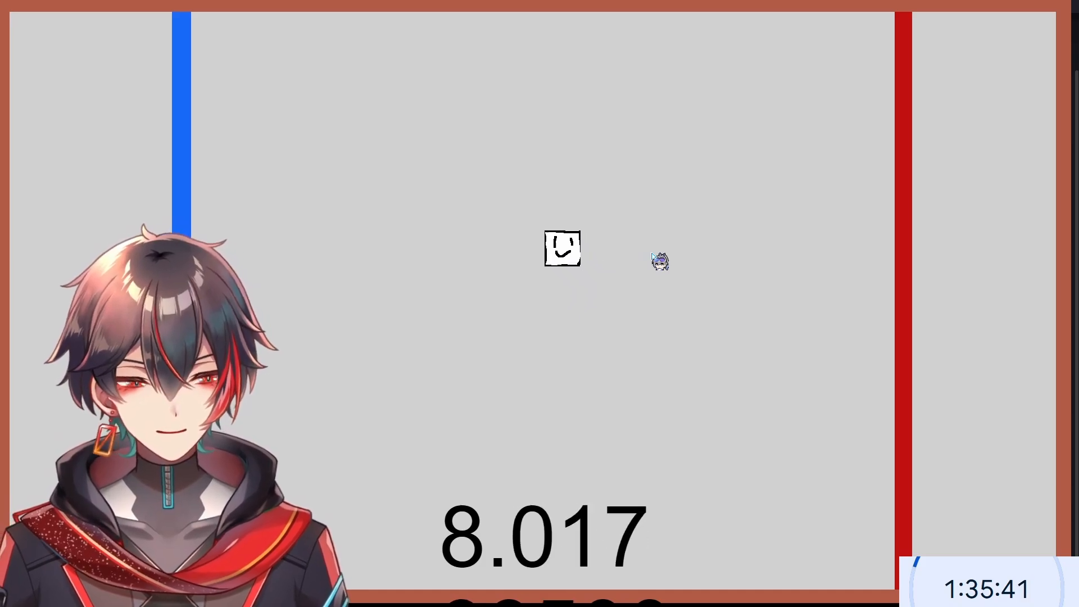
{"action": "key", "text": "w"}
{"action": "key", "text": "d"}
{"action": "key", "text": "s"}
{"action": "key", "text": "a"}
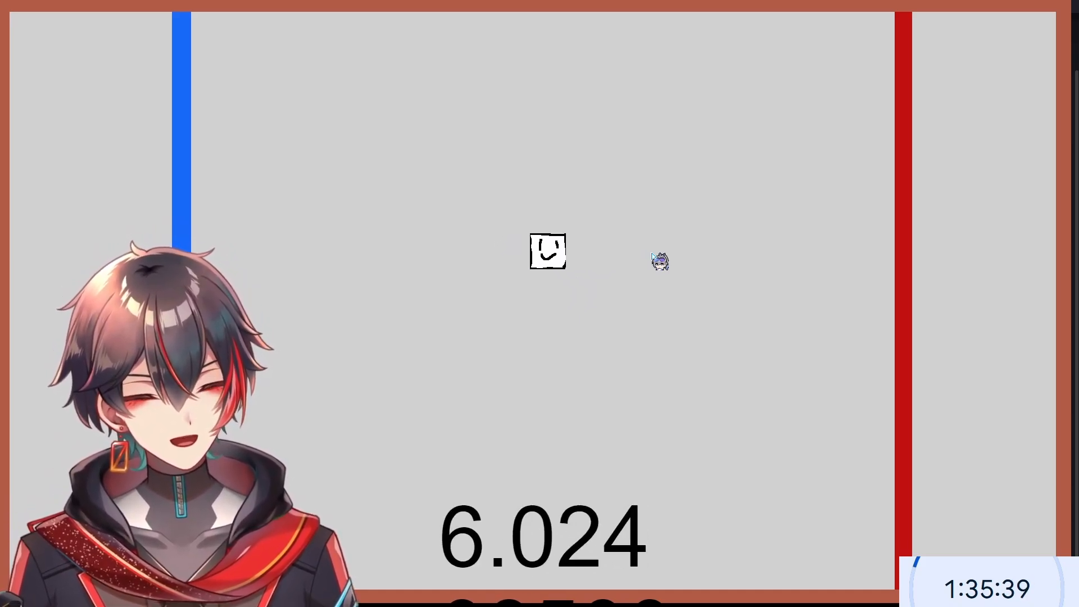
{"action": "key", "text": "w"}
{"action": "key", "text": "d"}
{"action": "key", "text": "s"}
{"action": "key", "text": "a"}
{"action": "key", "text": "d"}
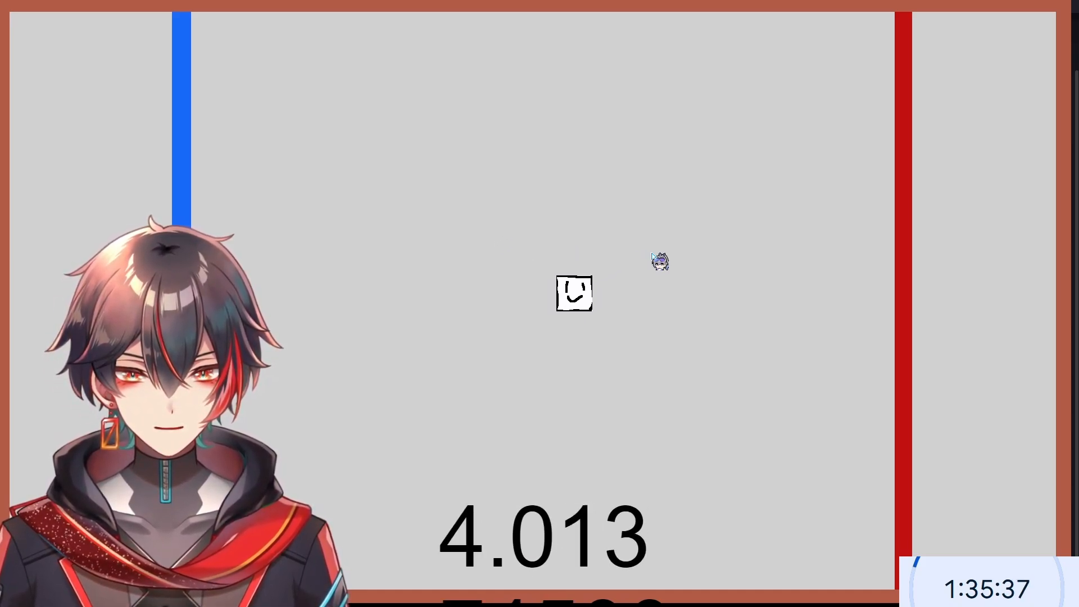
{"action": "key", "text": "w"}
{"action": "key", "text": "a"}
{"action": "key", "text": "d"}
{"action": "key", "text": "w"}
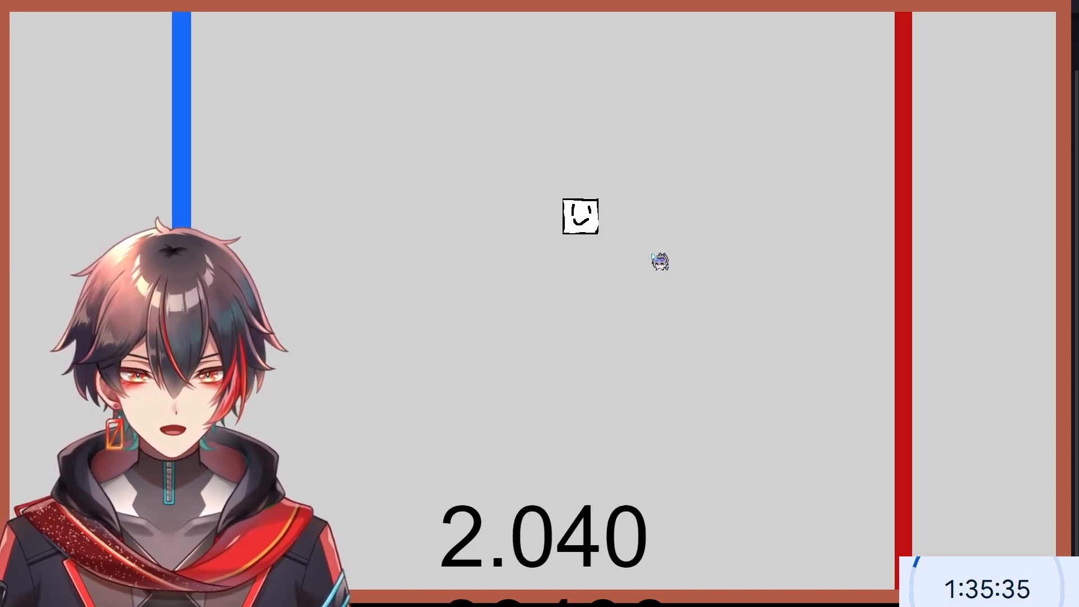
{"action": "key", "text": "a"}
{"action": "key", "text": "s"}
{"action": "key", "text": "d"}
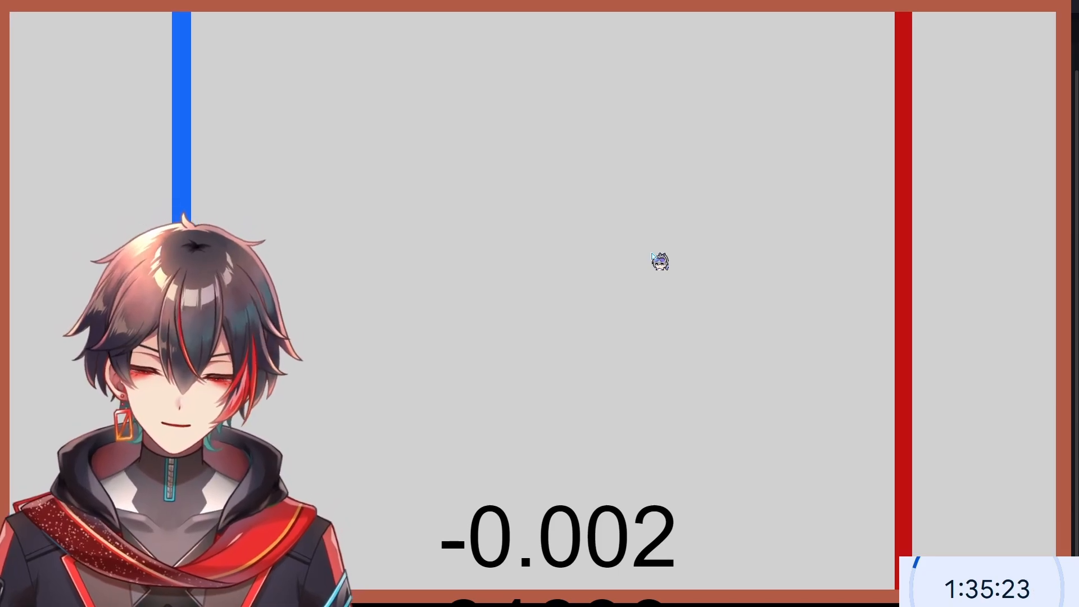
{"action": "key", "text": "alt+F4"}
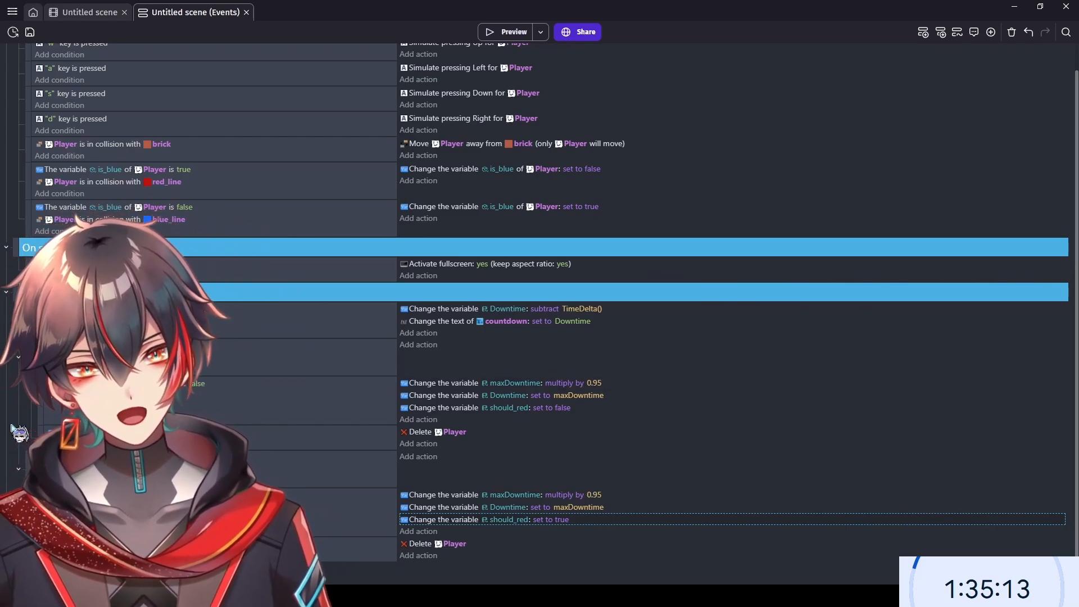
{"action": "scroll", "coordinate": [9, 410], "scroll_direction": "up", "scroll_amount": 1}
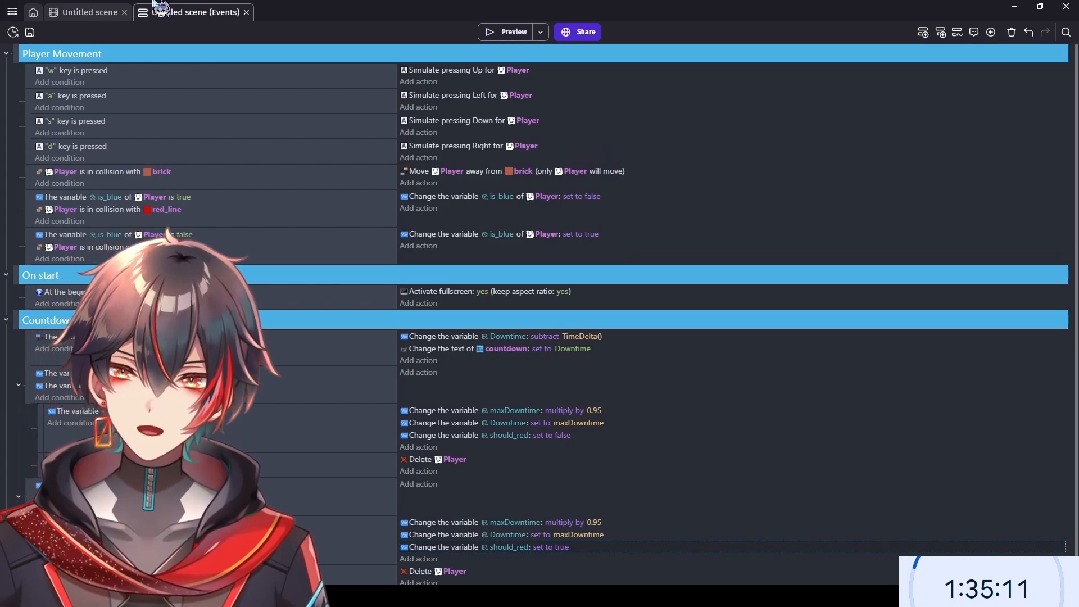
{"action": "left_click", "coordinate": [66, 12]}
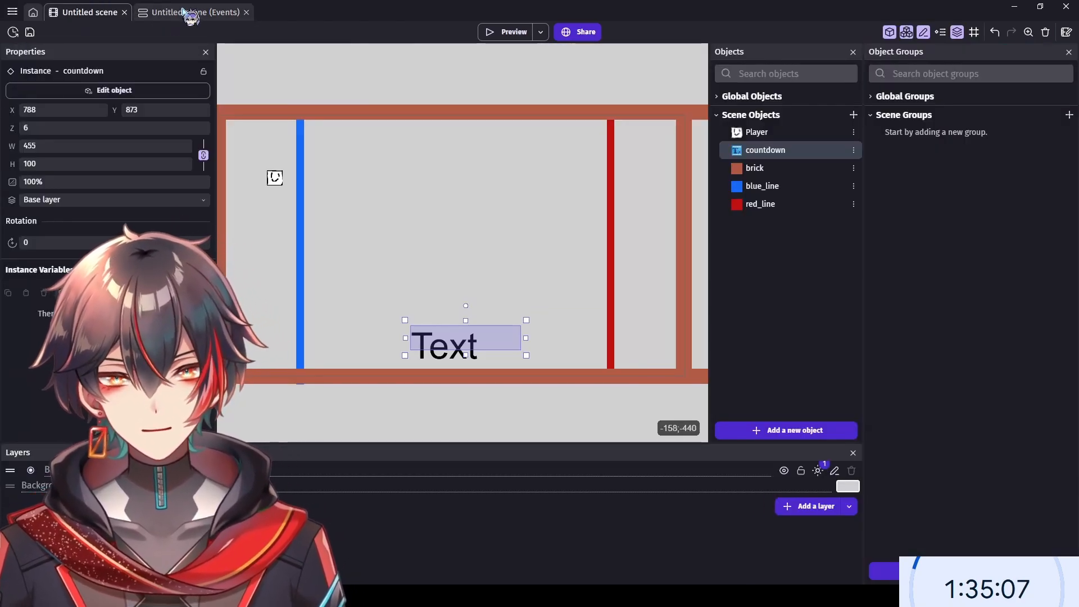
{"action": "scroll", "coordinate": [441, 192], "scroll_direction": "up", "scroll_amount": 1, "text": "ctrl"}
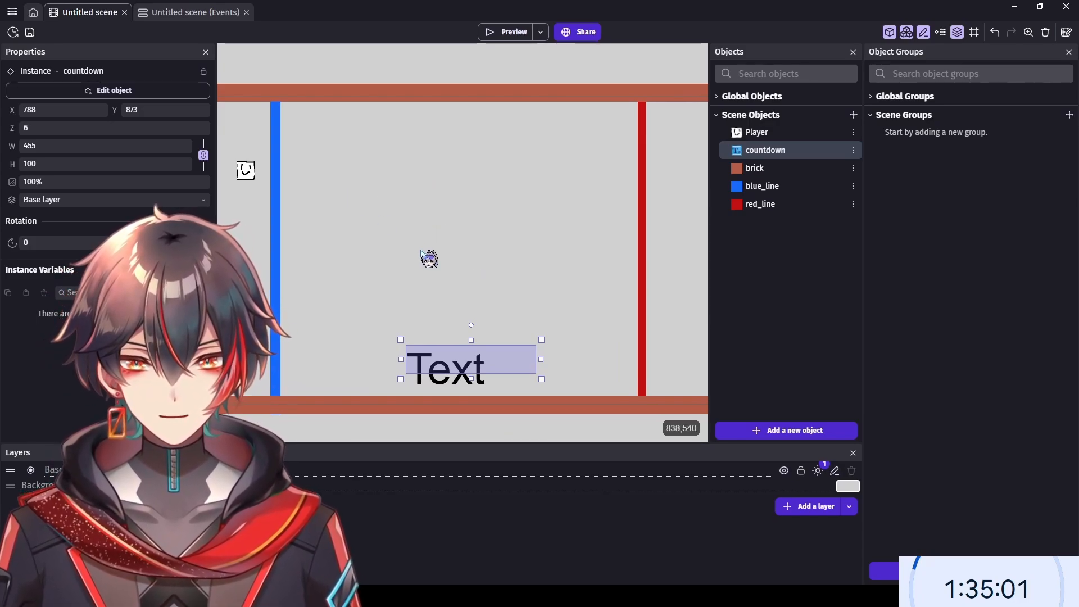
{"action": "scroll", "coordinate": [446, 249], "scroll_direction": "down", "scroll_amount": 1, "text": "ctrl"}
{"action": "left_click", "coordinate": [193, 11]}
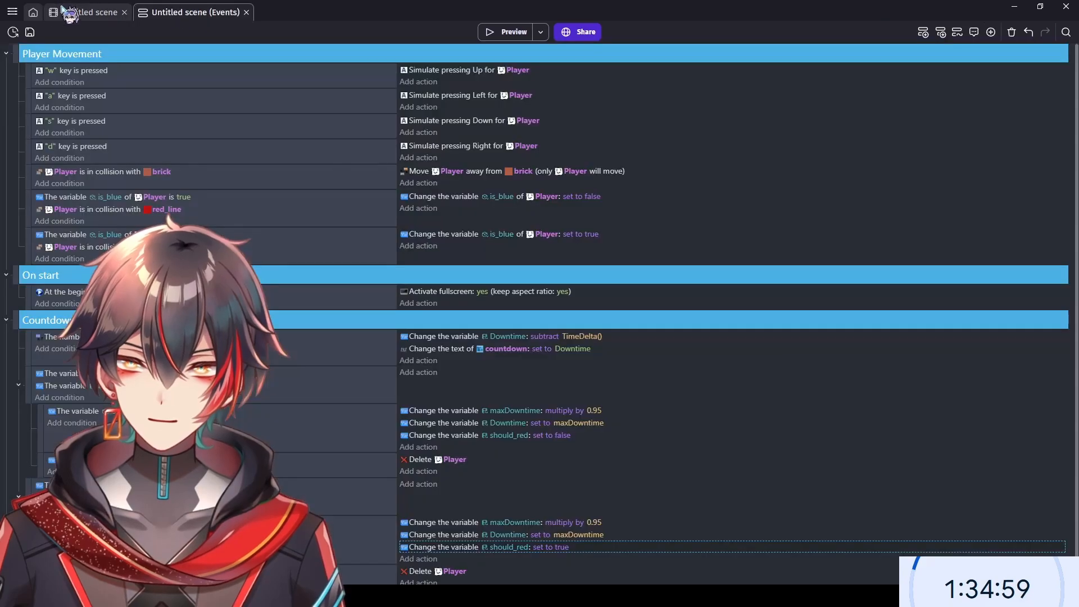
{"action": "left_click", "coordinate": [85, 12]}
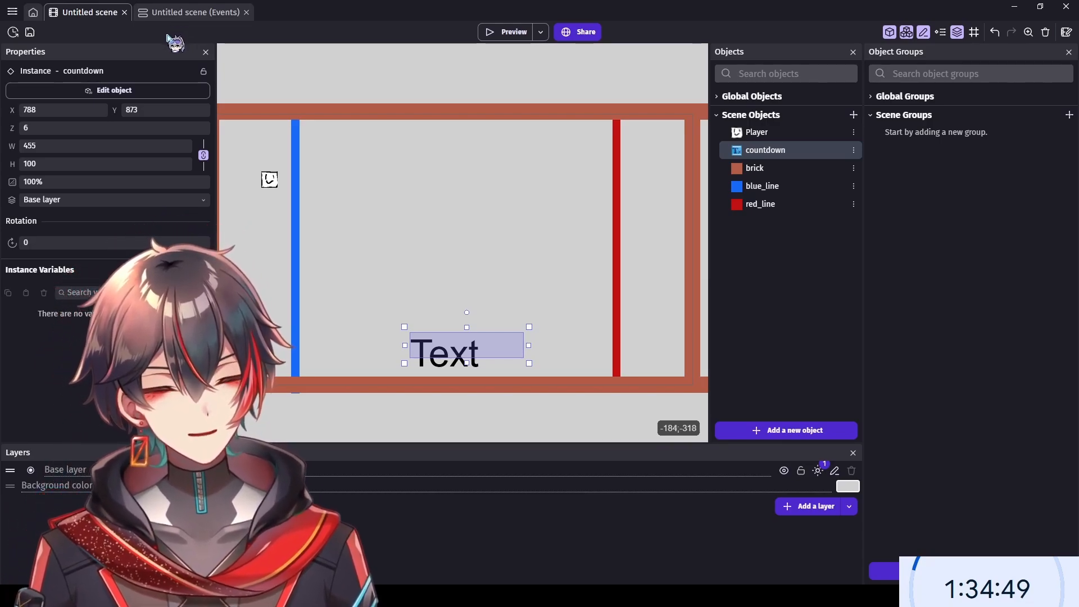
{"action": "left_click", "coordinate": [181, 12]}
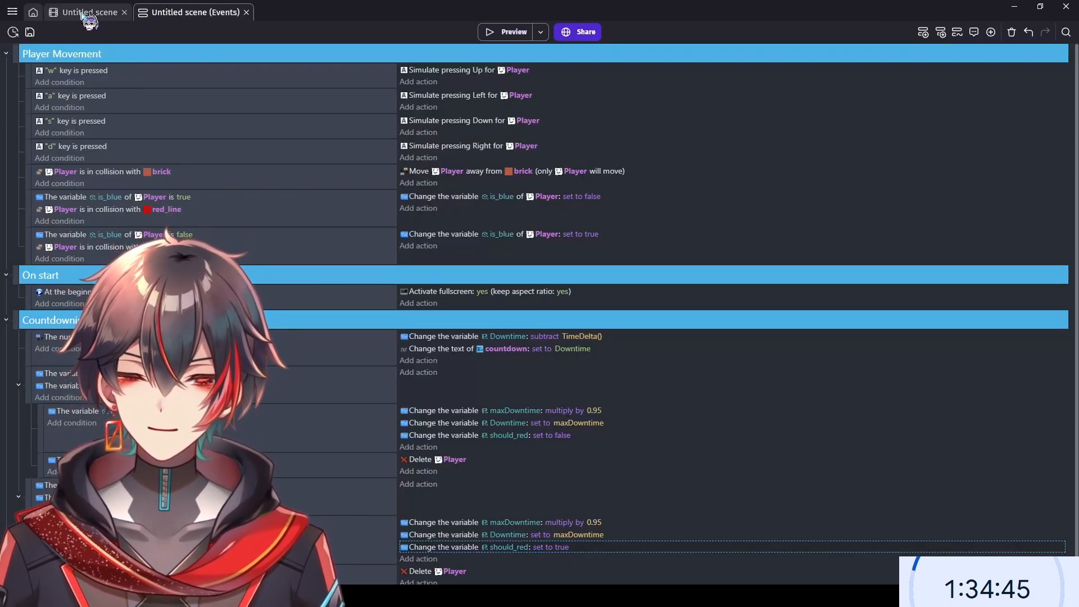
{"action": "left_click", "coordinate": [83, 12]}
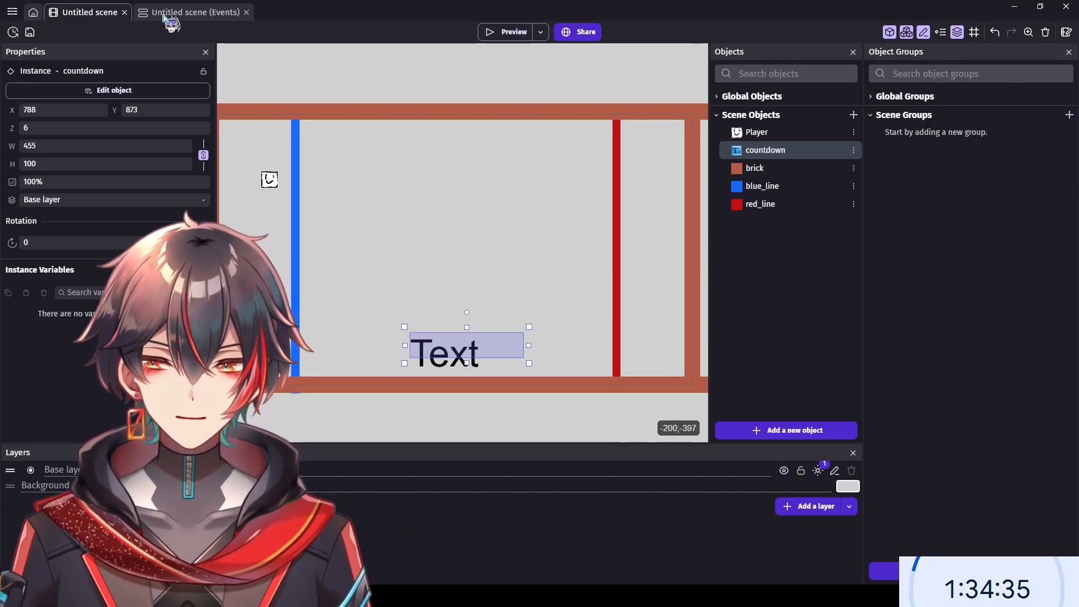
{"action": "left_click", "coordinate": [168, 13]}
- Return to the scene layout and browse the object types that can be created from scratch
{"action": "left_click", "coordinate": [83, 13]}
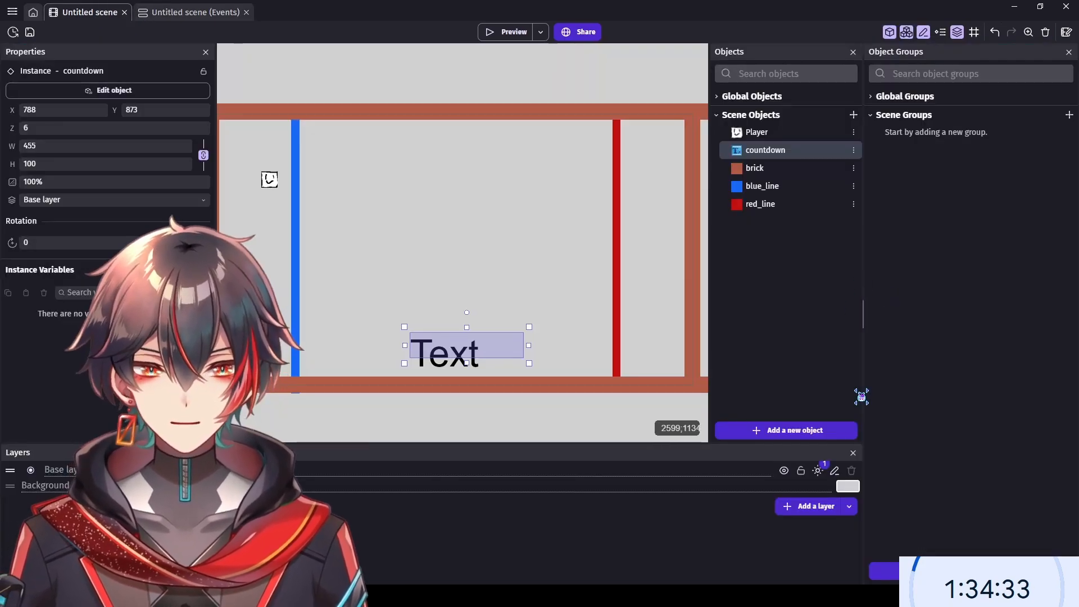
{"action": "left_click", "coordinate": [853, 114]}
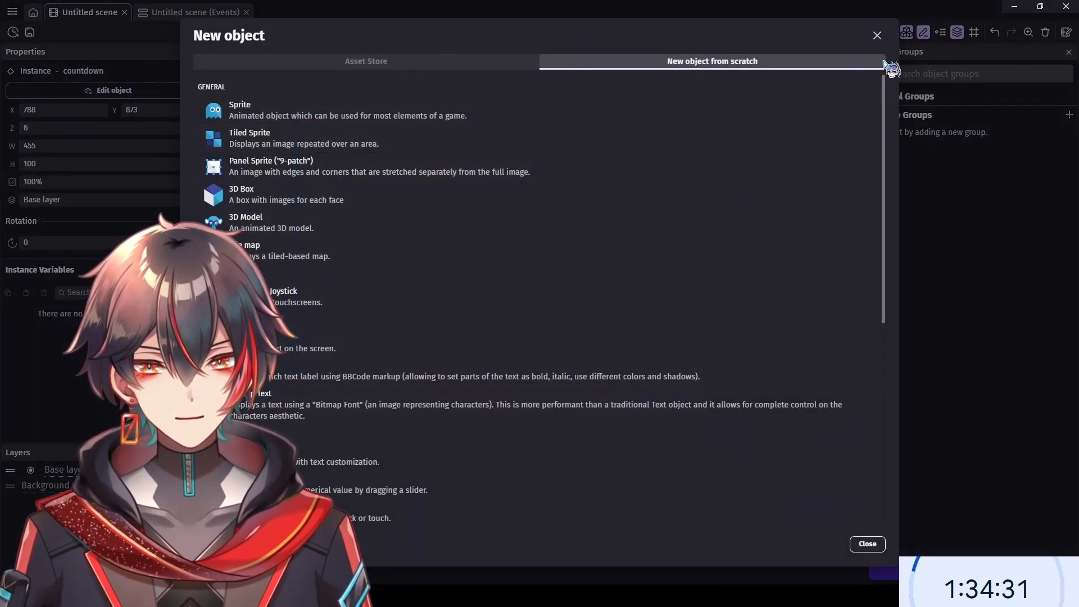
{"action": "scroll", "coordinate": [794, 217], "scroll_direction": "down", "scroll_amount": 8}
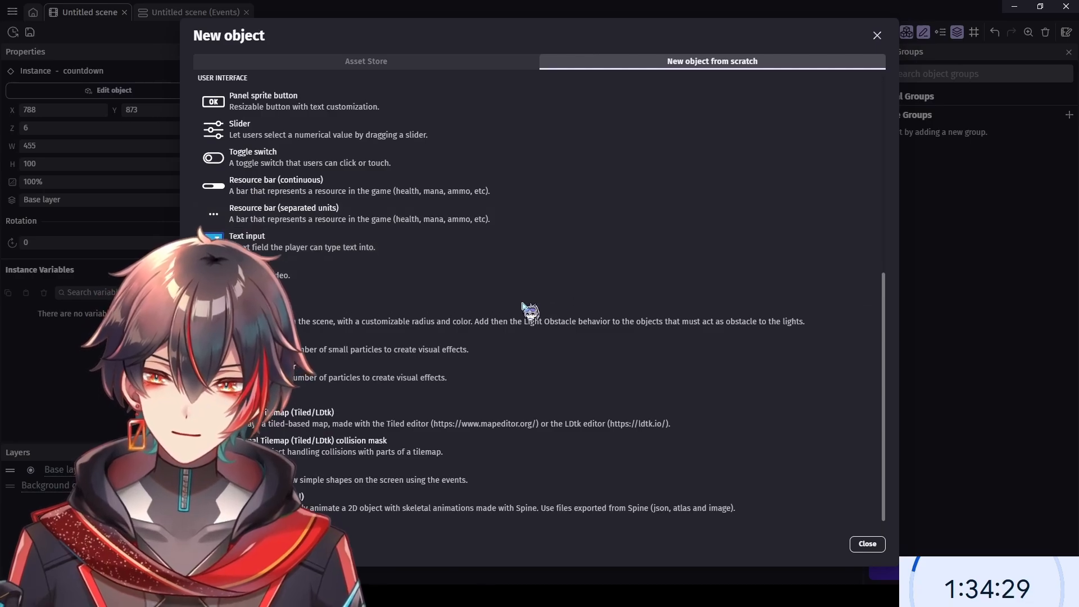
{"action": "scroll", "coordinate": [505, 343], "scroll_direction": "up", "scroll_amount": 5}
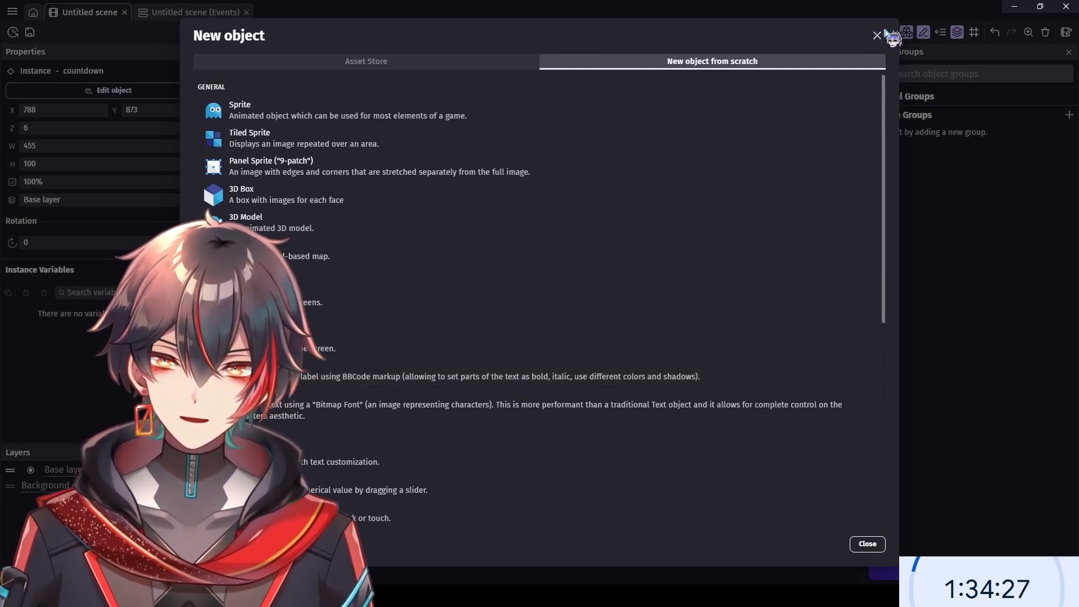
{"action": "left_click", "coordinate": [878, 36]}
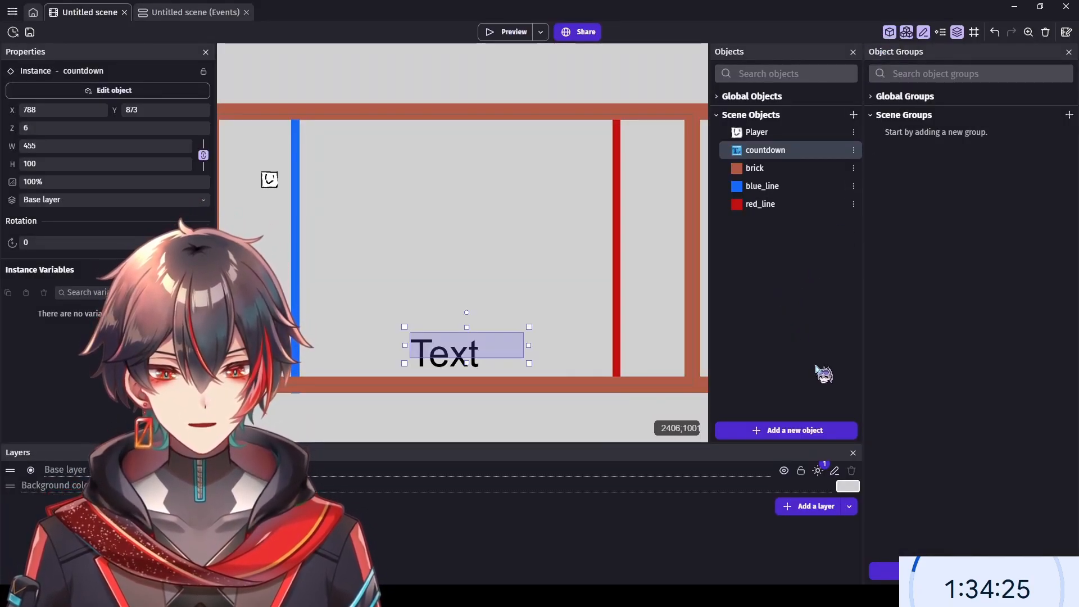
- Create a folder named Items under the scene objects
{"action": "right_click", "coordinate": [770, 107]}
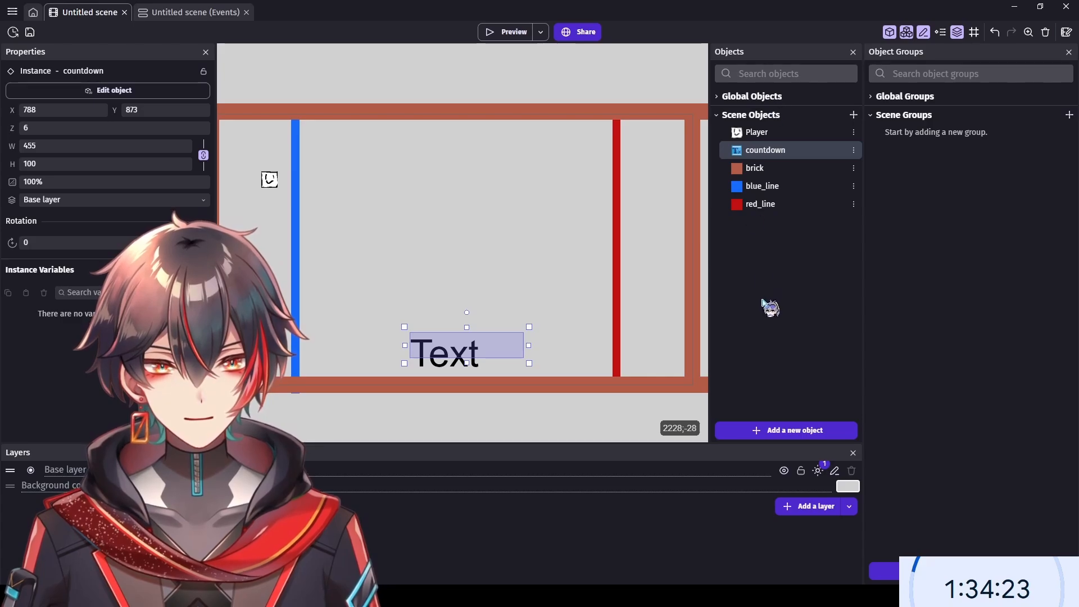
{"action": "left_click", "coordinate": [841, 129]}
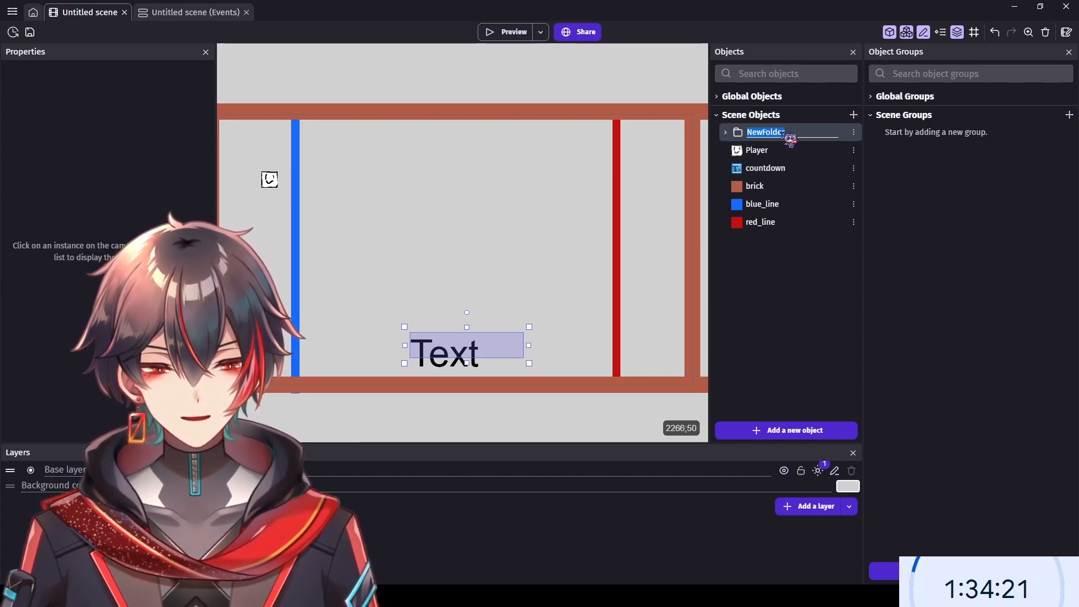
{"action": "key", "text": "BackSpace"}
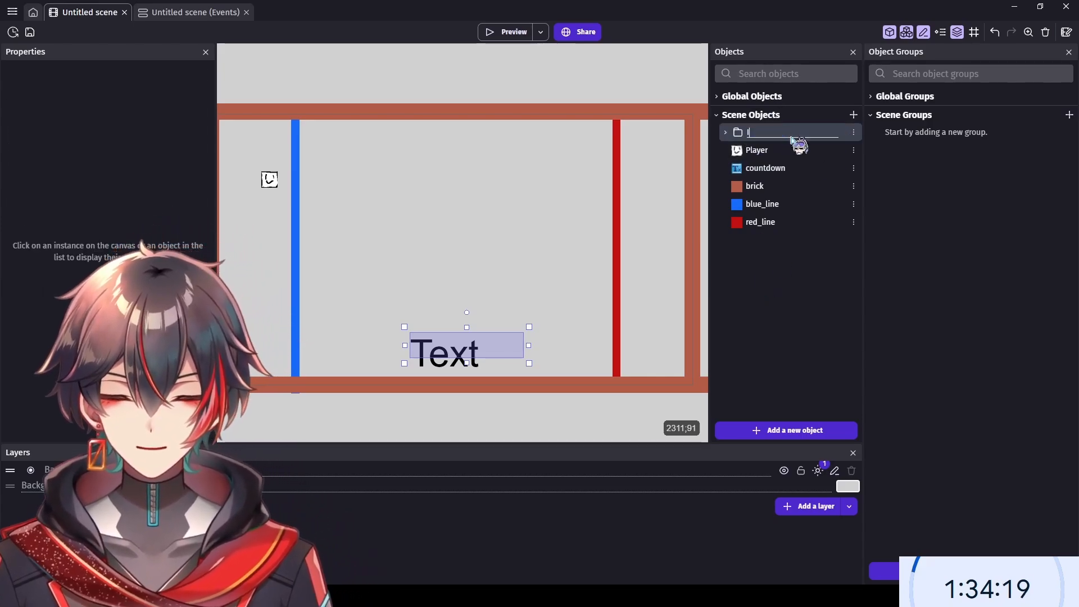
{"action": "key", "text": "Return"}
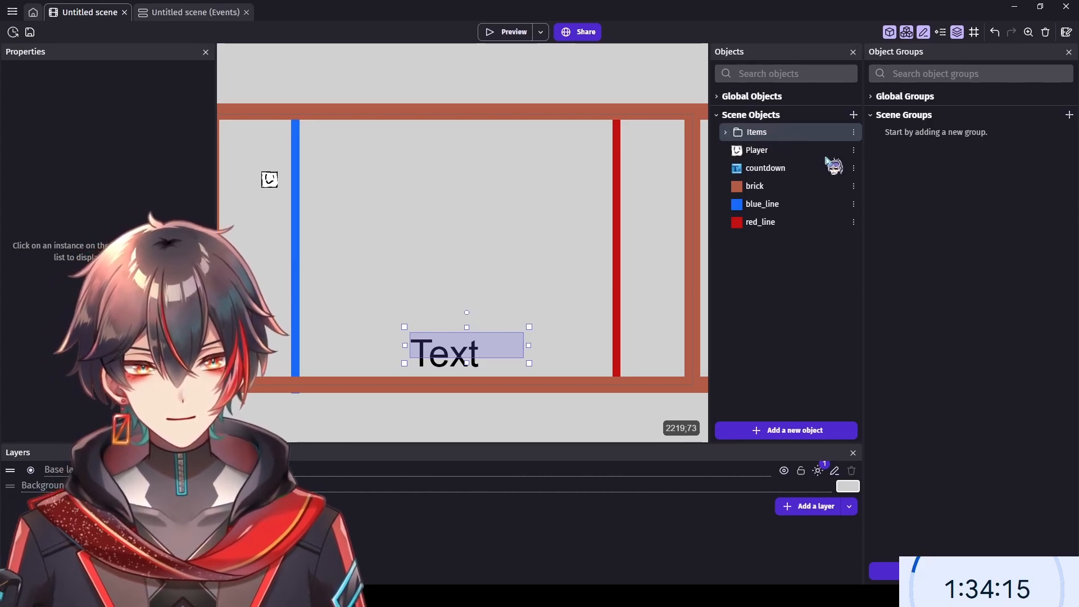
- Create a sprite object named Energy Drink in the Items folder, draw its blue can image with Piskel, and apply it
{"action": "left_click", "coordinate": [807, 430]}
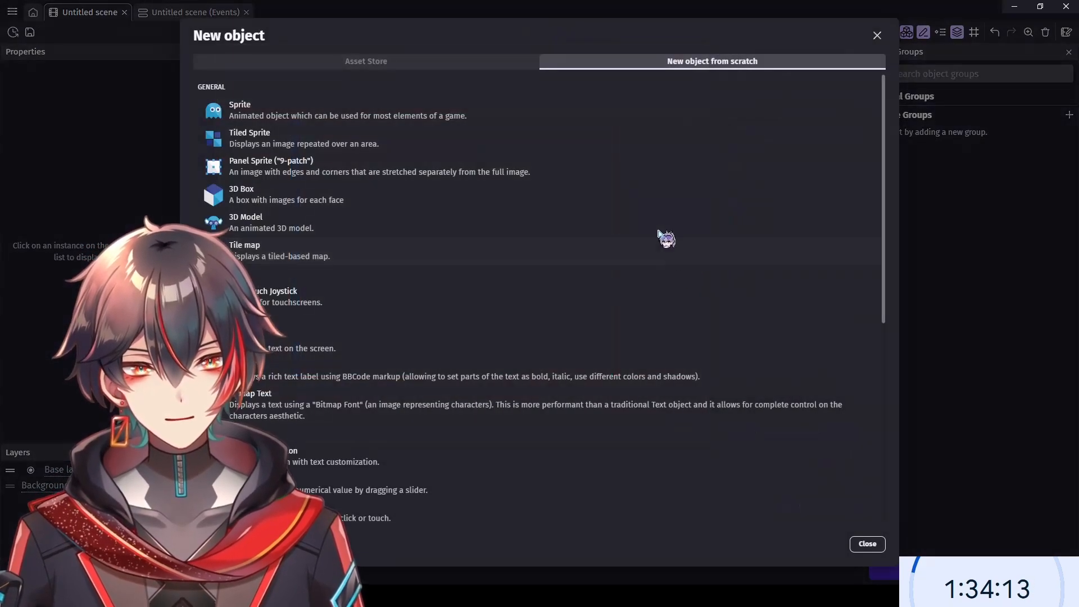
{"action": "left_click", "coordinate": [409, 110]}
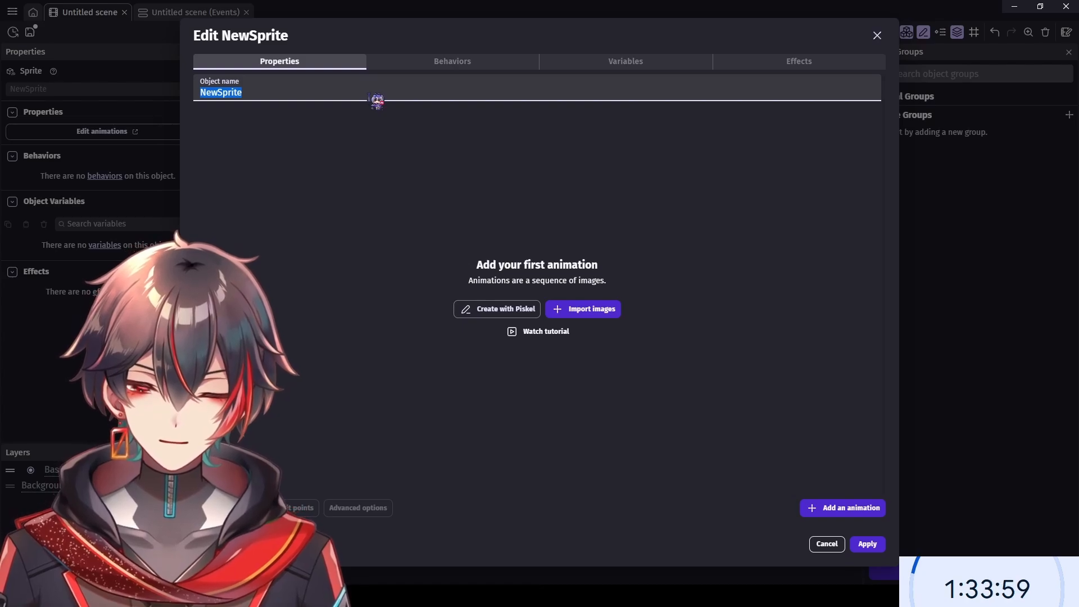
{"action": "type", "text": "Ene"}
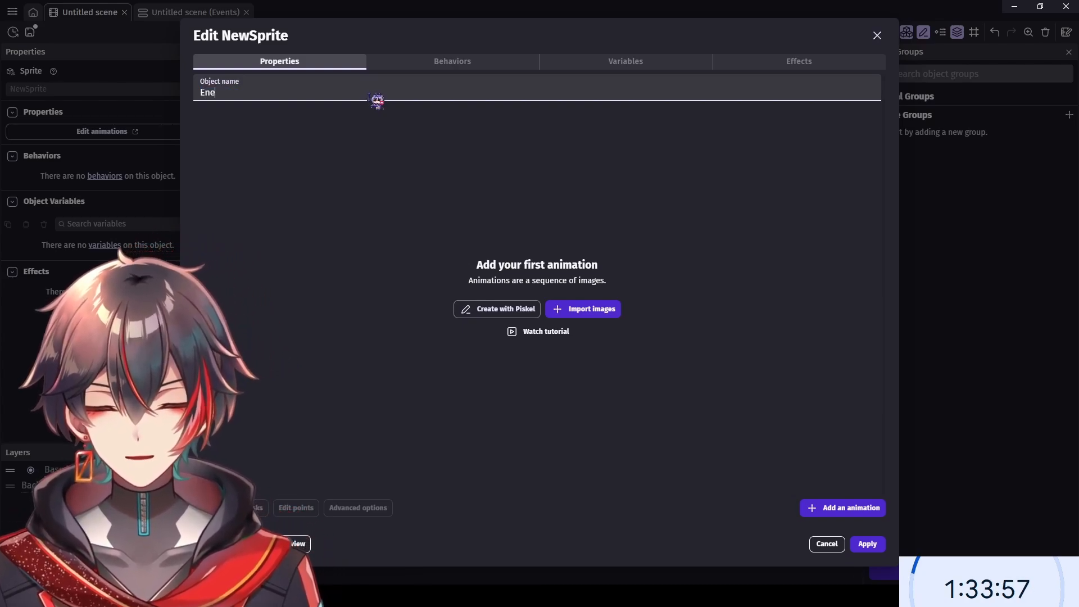
{"action": "type", "text": "rgu"}
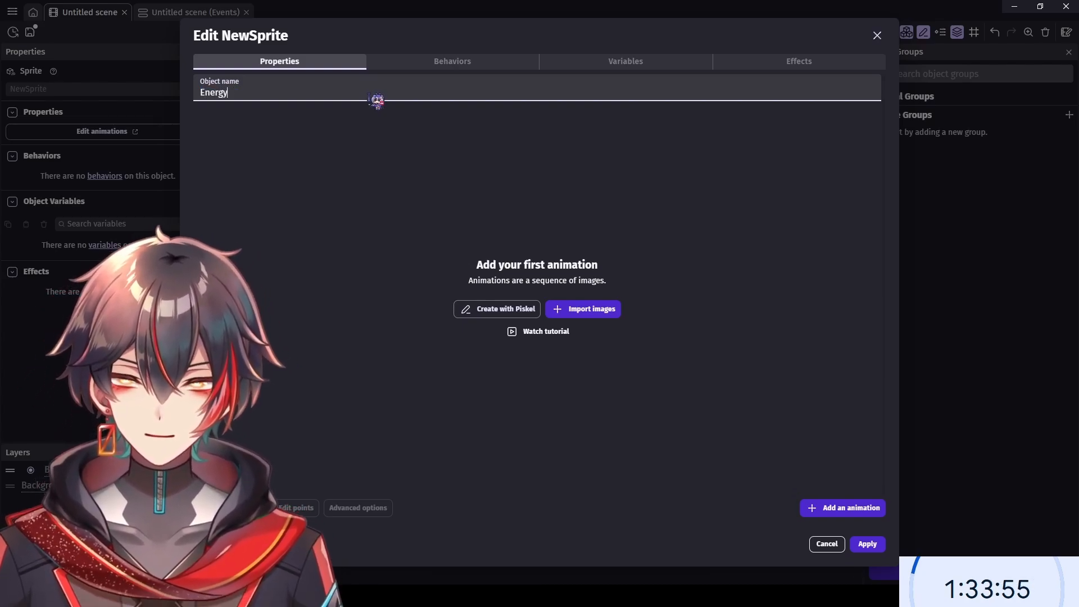
{"action": "type", "text": "y Drink"}
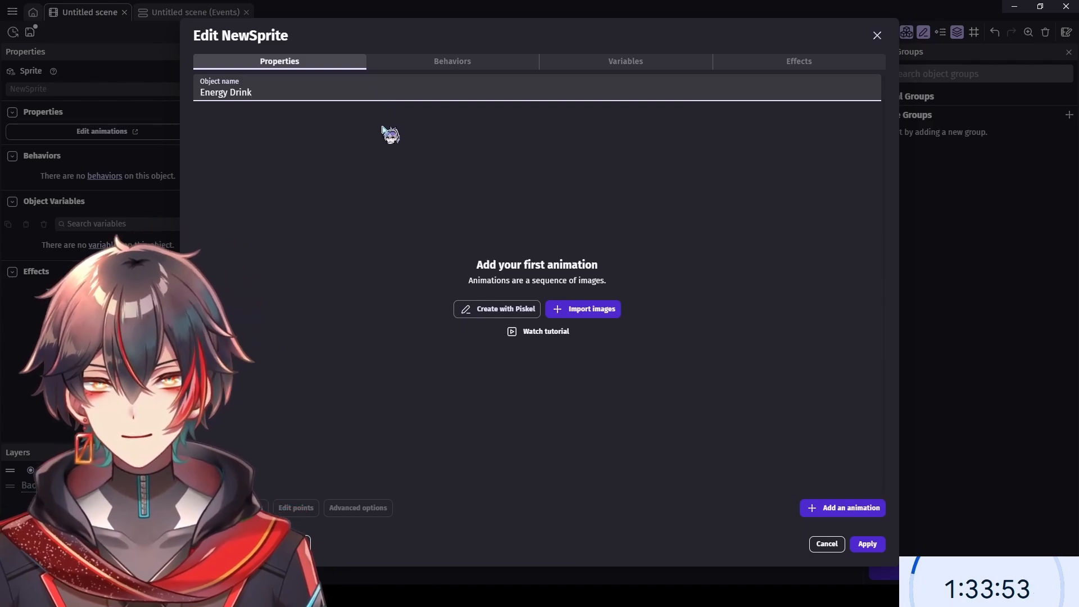
{"action": "left_click", "coordinate": [394, 135]}
{"action": "left_click", "coordinate": [530, 315]}
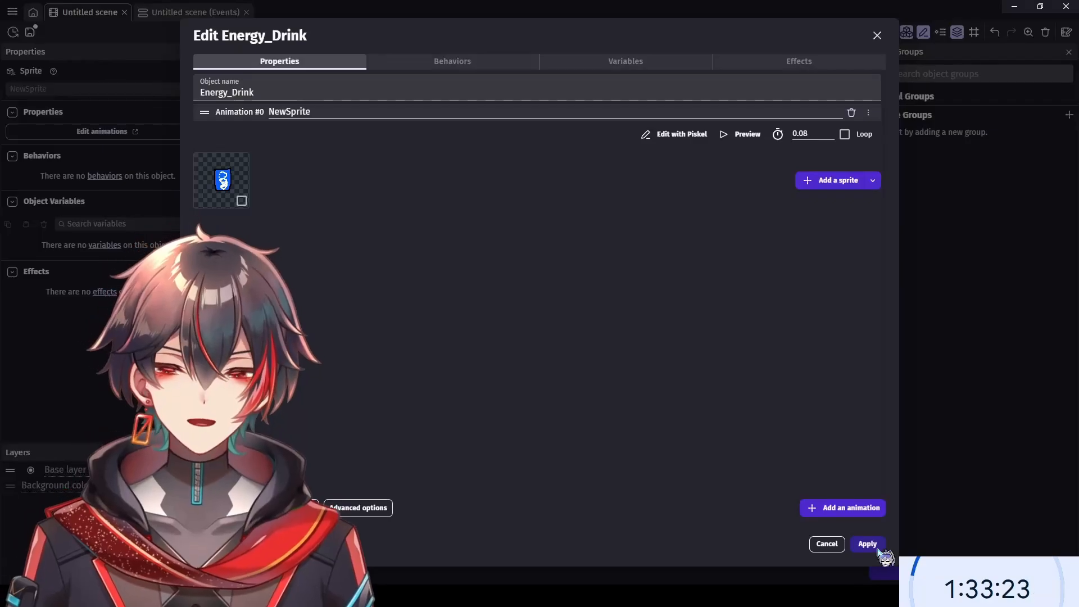
{"action": "left_click", "coordinate": [877, 546]}
- Place an Energy_Drink instance between the blue and red lines to check its look, and delete that instance
{"action": "left_click_drag", "start_coordinate": [773, 147], "coordinate": [493, 204]}
{"action": "scroll", "coordinate": [506, 213], "scroll_direction": "up", "scroll_amount": 2}
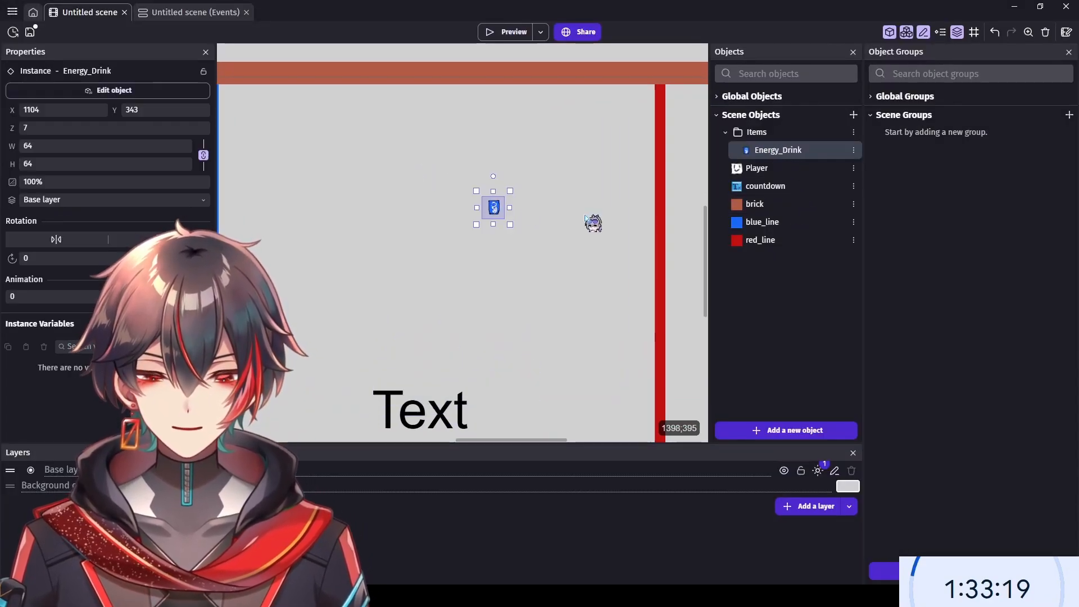
{"action": "key", "text": "Delete"}
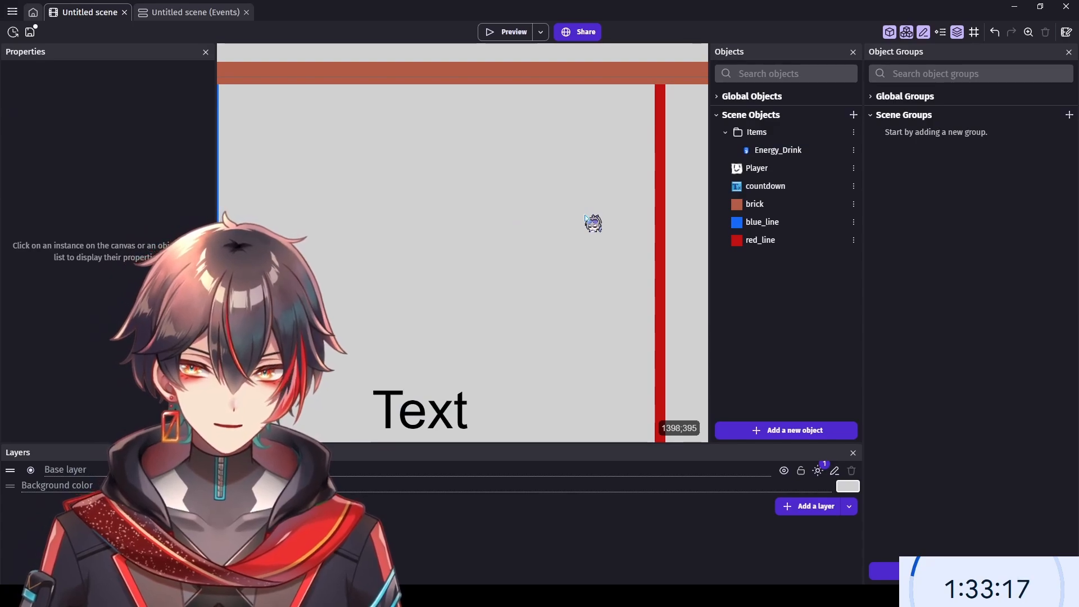
{"action": "scroll", "coordinate": [593, 224], "scroll_direction": "down", "scroll_amount": 3}
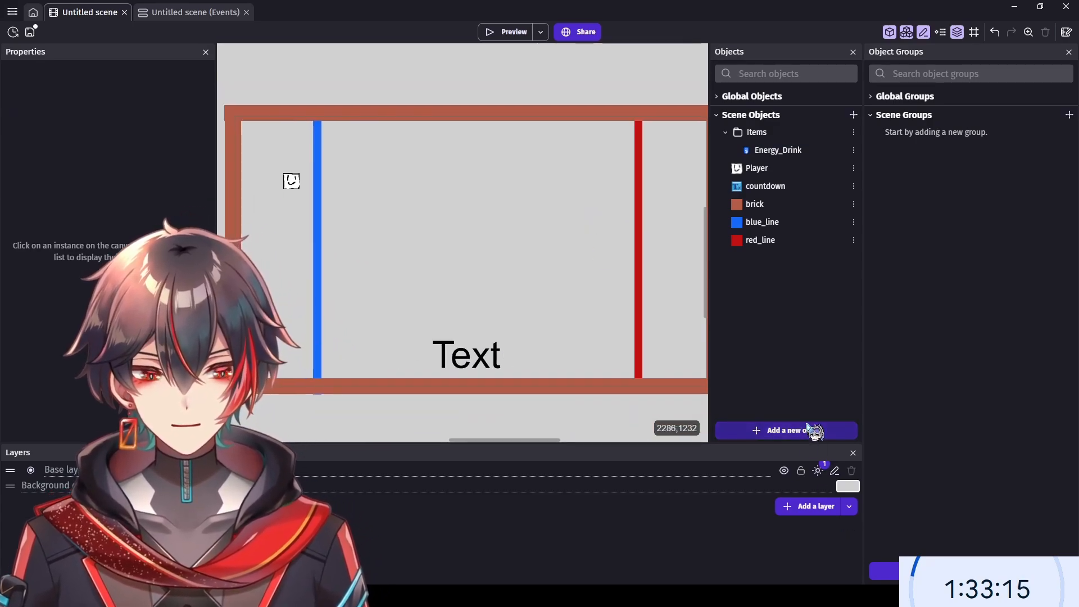
- Create a second sprite object named Nikes in the Items folder, draw its shoe image with Piskel, and apply it
{"action": "left_click", "coordinate": [794, 135]}
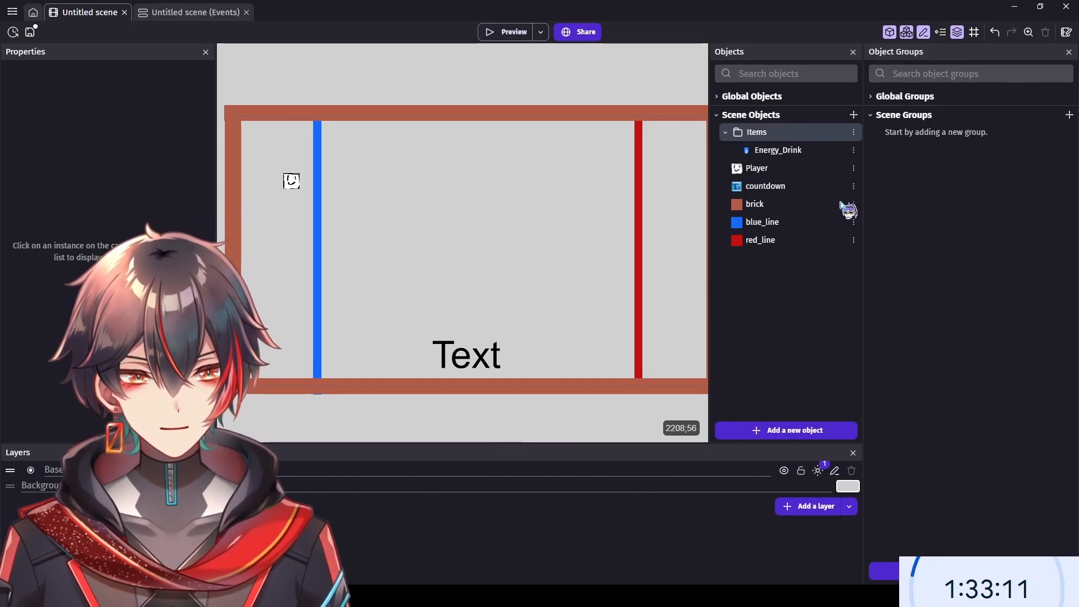
{"action": "left_click", "coordinate": [793, 430]}
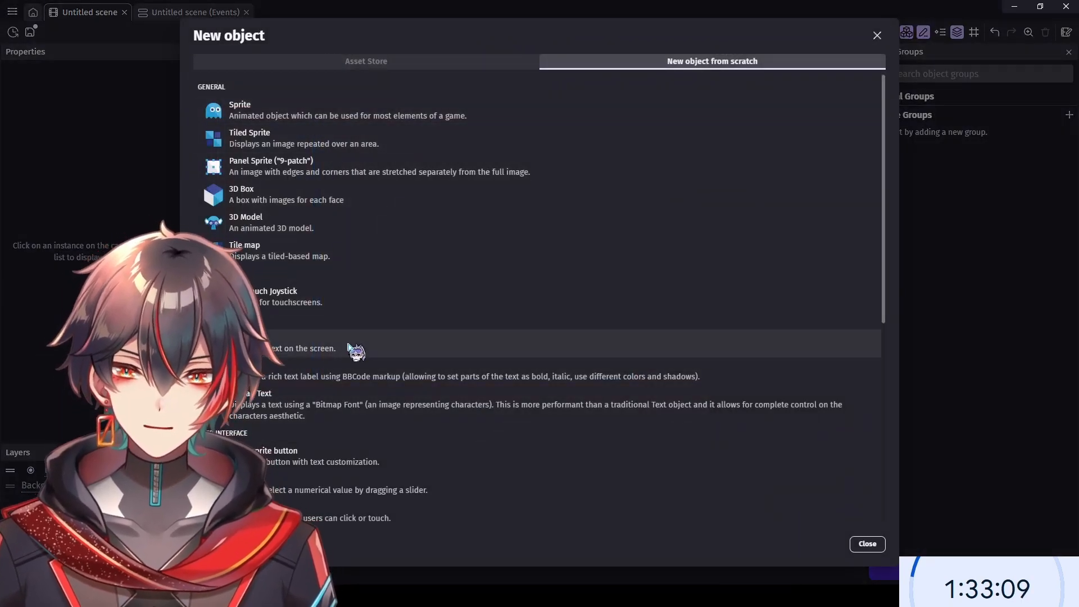
{"action": "left_click", "coordinate": [362, 110]}
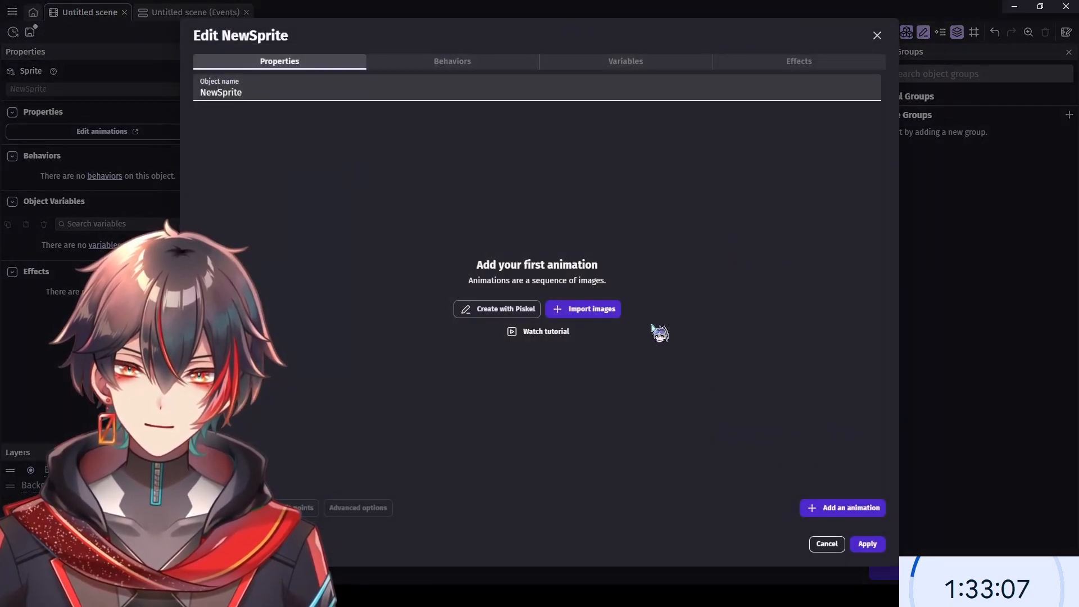
{"action": "double_click", "coordinate": [435, 98]}
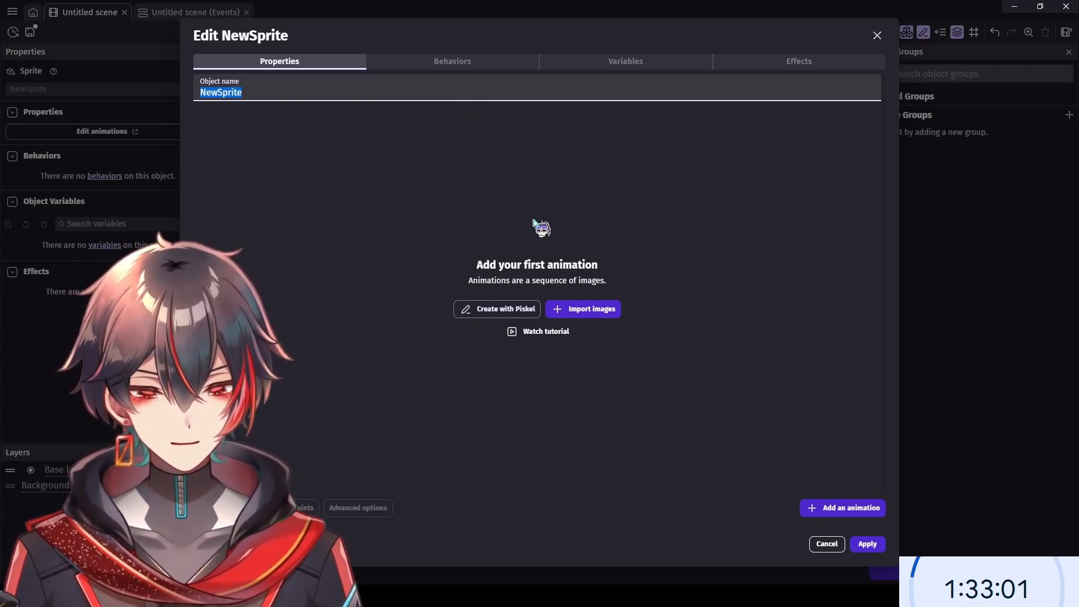
{"action": "type", "text": "Nikes"}
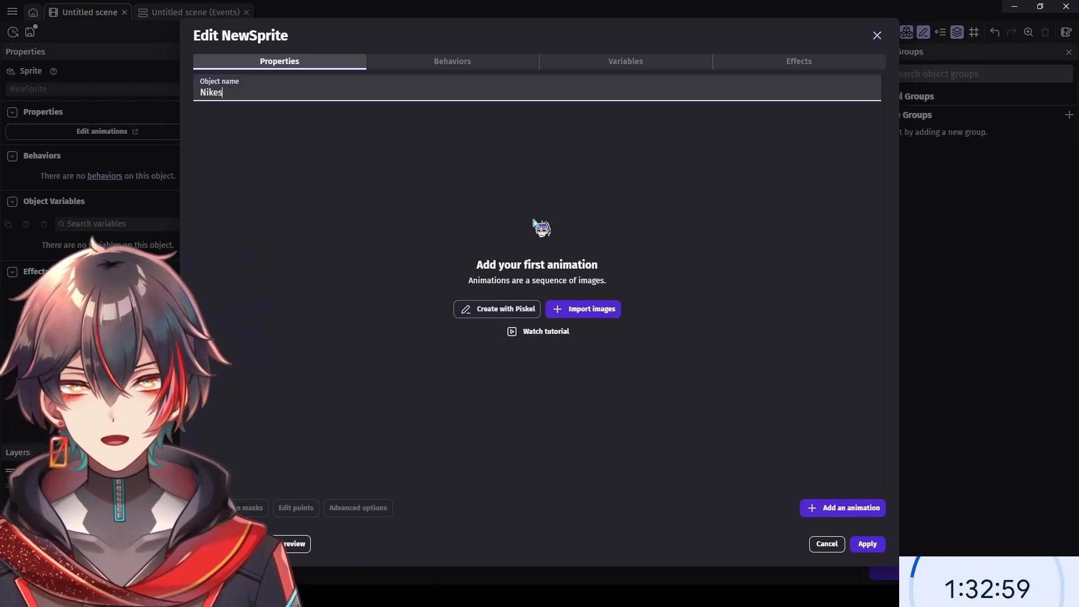
{"action": "left_click", "coordinate": [521, 309]}
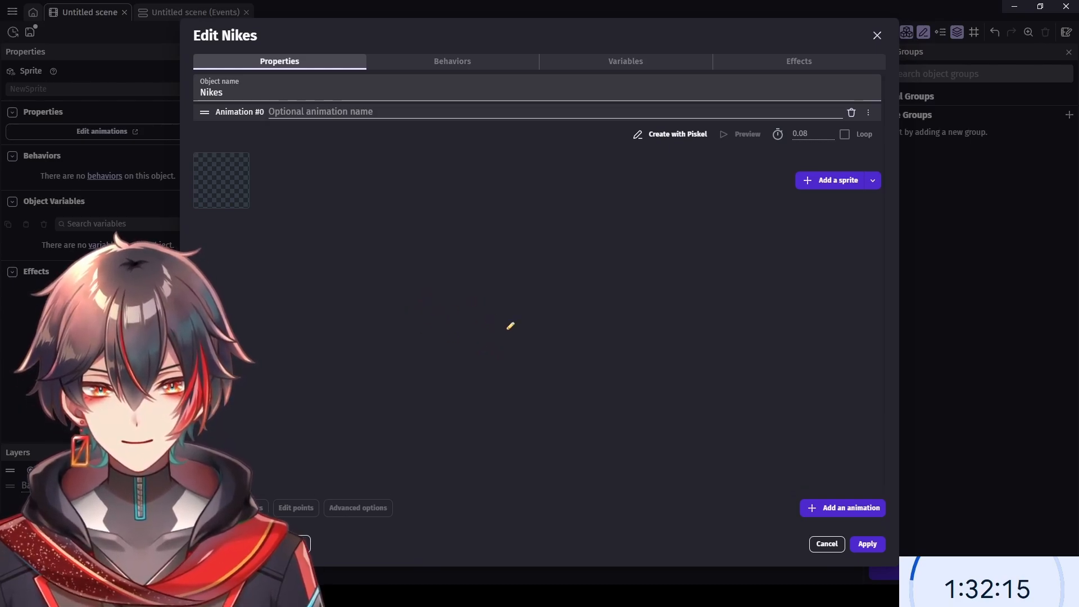
{"action": "left_click", "coordinate": [876, 542]}
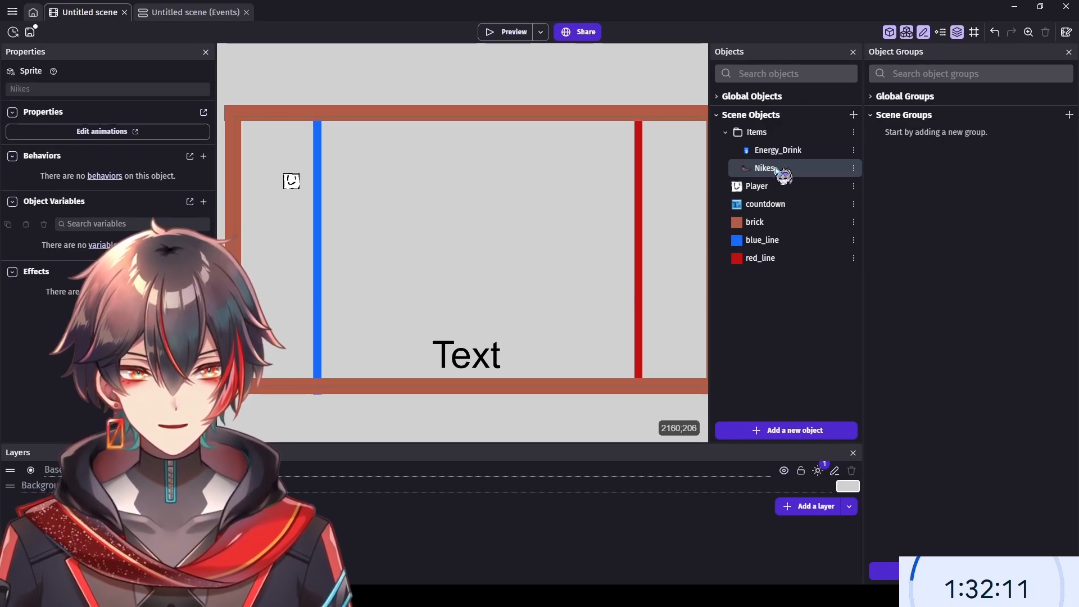
- Place a Nikes instance between the two lines, inspect it up close, and delete that instance
{"action": "left_click_drag", "start_coordinate": [776, 169], "coordinate": [520, 216]}
{"action": "scroll", "coordinate": [573, 231], "scroll_direction": "up", "scroll_amount": 5}
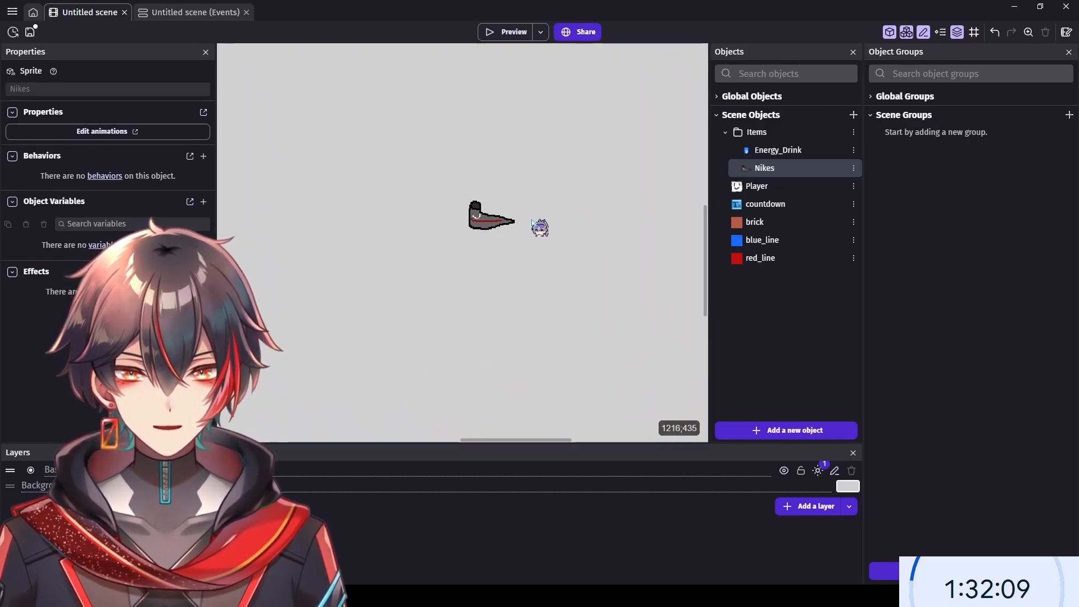
{"action": "scroll", "coordinate": [532, 221], "scroll_direction": "up", "scroll_amount": 3}
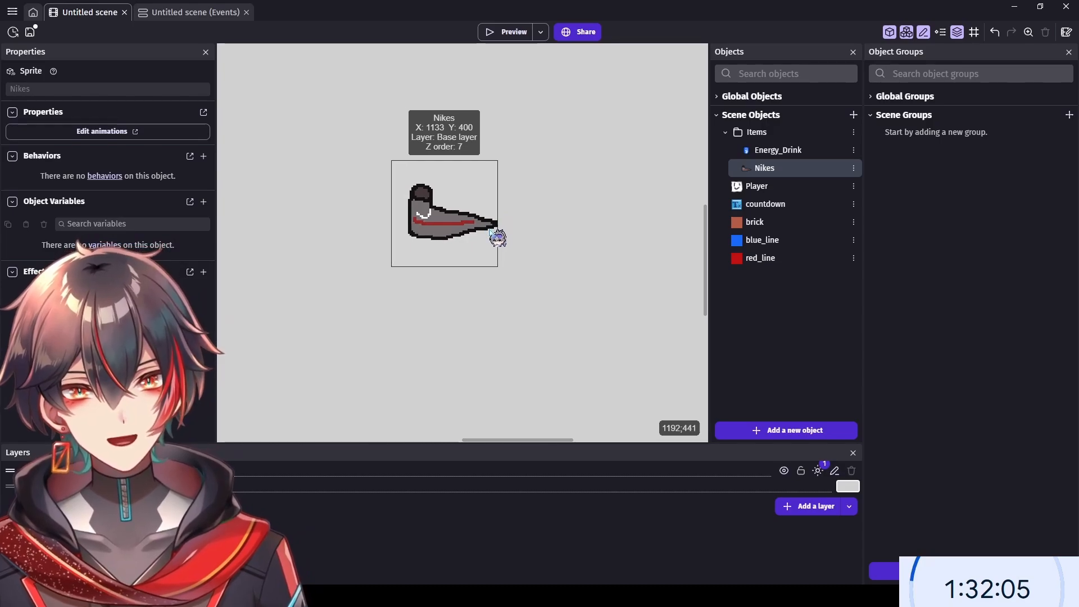
{"action": "scroll", "coordinate": [491, 231], "scroll_direction": "down", "scroll_amount": 3}
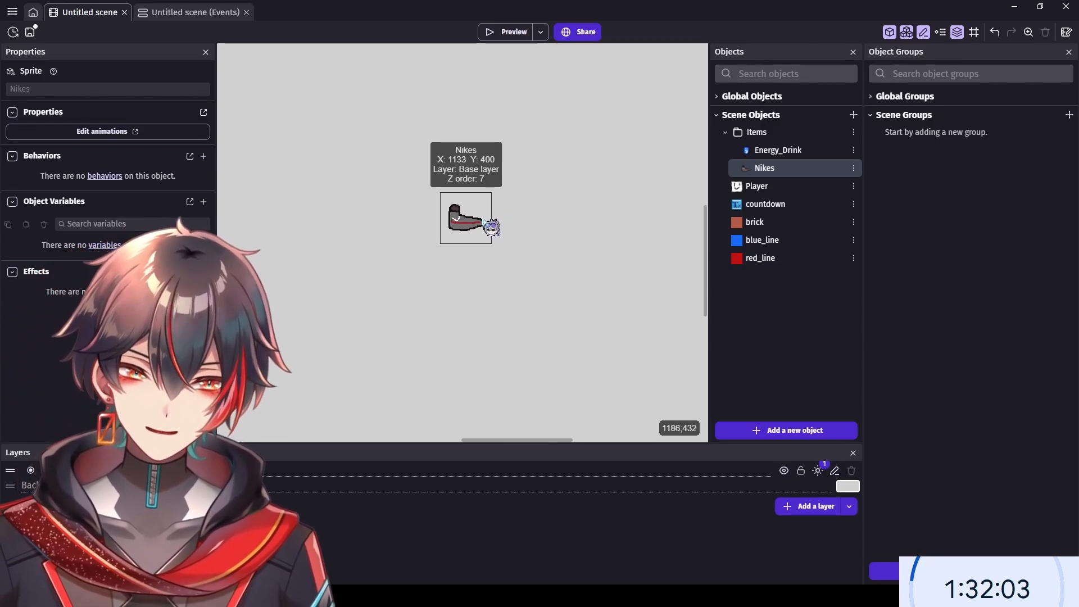
{"action": "scroll", "coordinate": [484, 222], "scroll_direction": "down", "scroll_amount": 5}
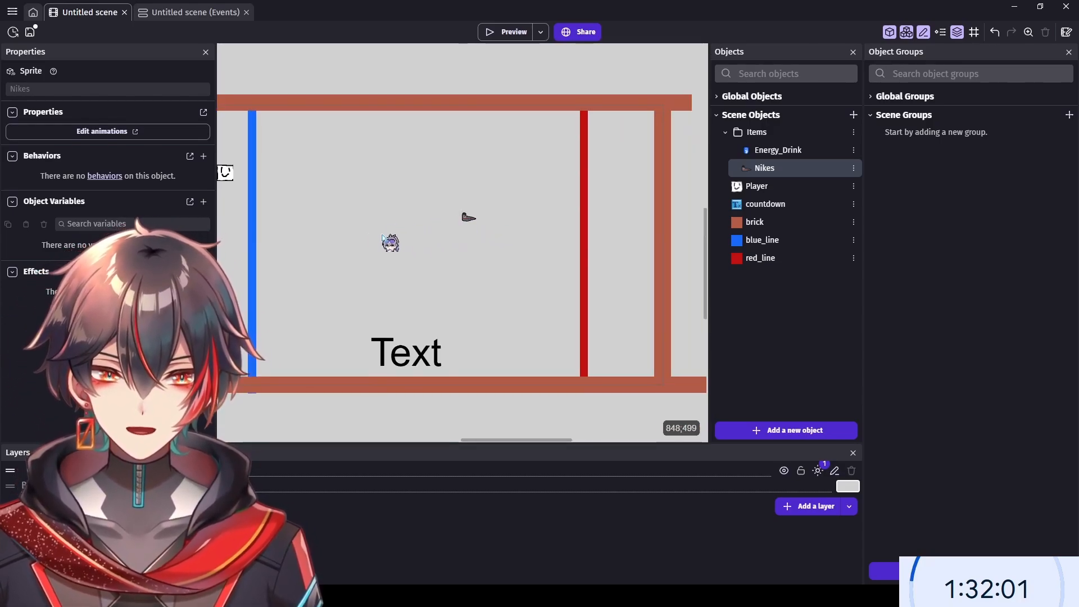
{"action": "scroll", "coordinate": [305, 227], "scroll_direction": "up", "scroll_amount": 1}
{"action": "left_click", "coordinate": [487, 217]}
{"action": "key", "text": "Delete"}
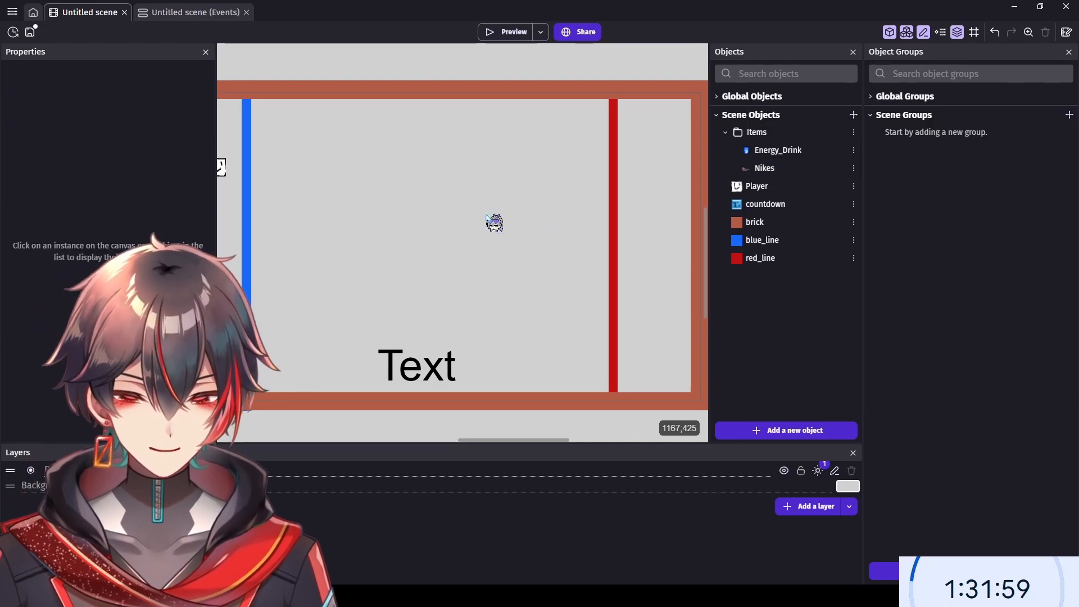
- In the scene events, collapse the Player Movement and On start groups, leaving the Countdowningh group expanded
{"action": "left_click", "coordinate": [169, 14]}
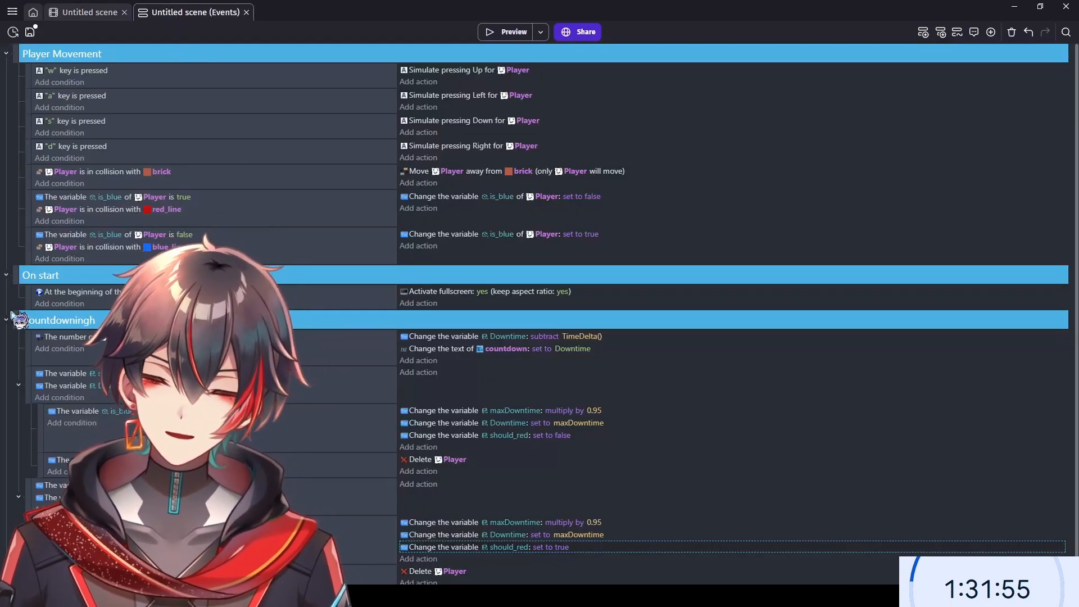
{"action": "scroll", "coordinate": [11, 325], "scroll_direction": "down", "scroll_amount": 1}
{"action": "left_click", "coordinate": [6, 290]}
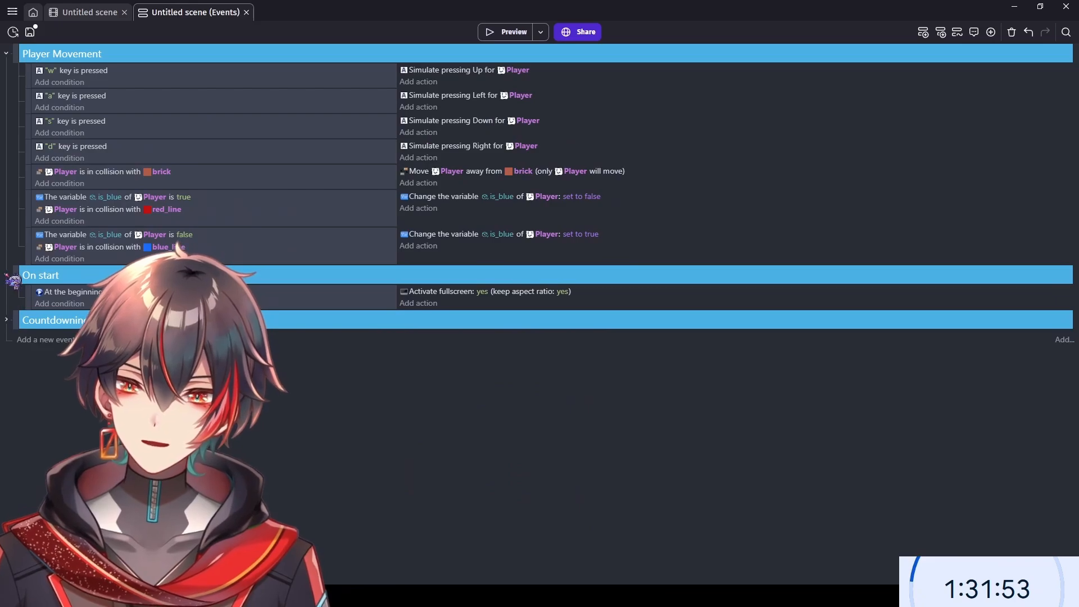
{"action": "left_click", "coordinate": [6, 274]}
{"action": "left_click", "coordinate": [6, 54]}
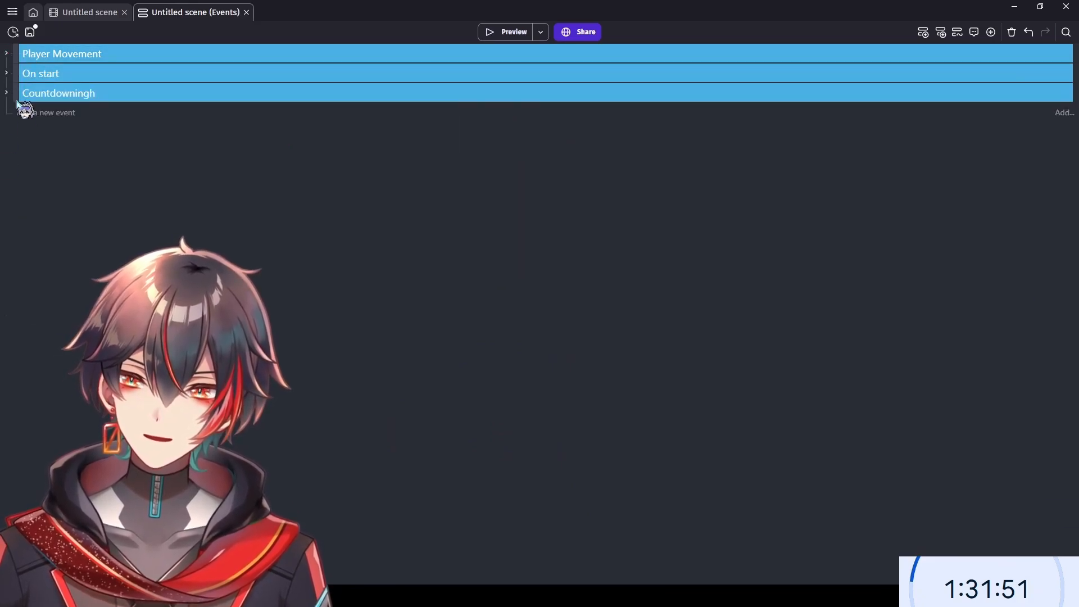
{"action": "left_click", "coordinate": [6, 93]}
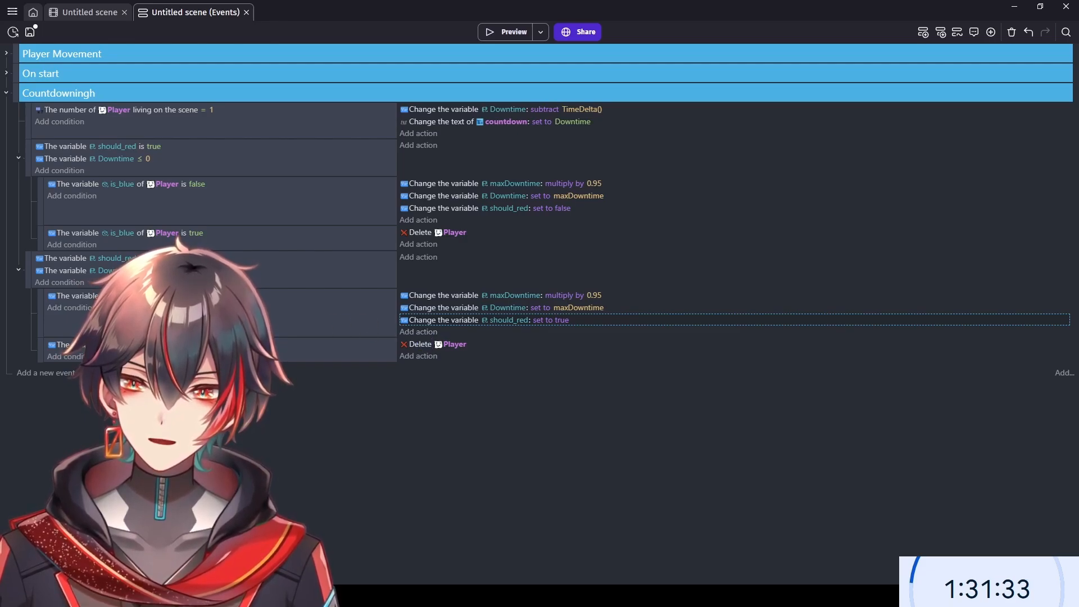
- Start a new action in the sub-event that sets should_red to true and browse the non-object action categories
{"action": "left_click", "coordinate": [422, 332]}
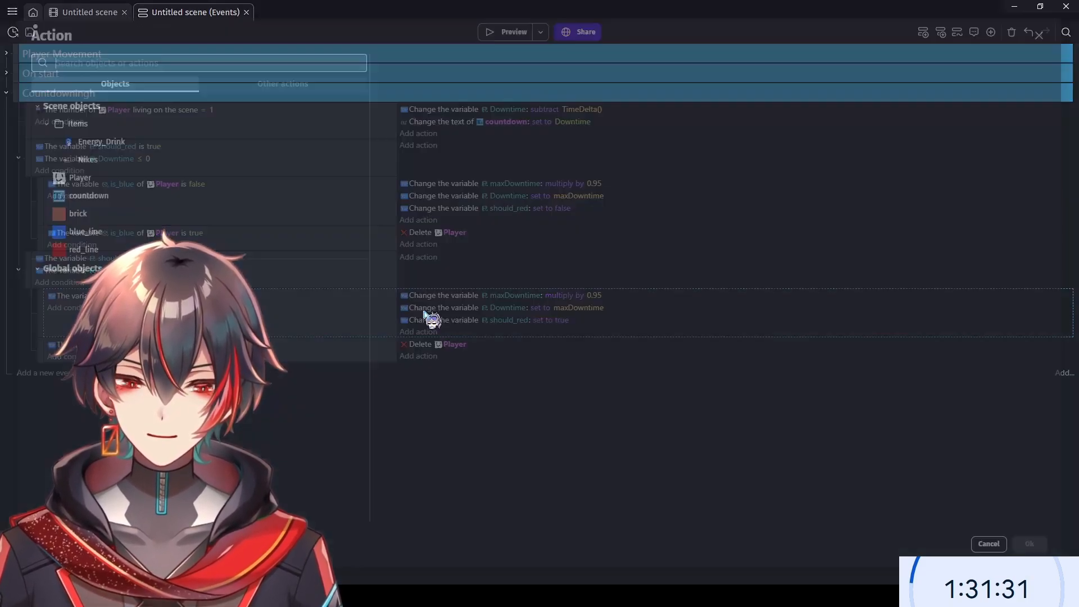
{"action": "left_click", "coordinate": [267, 85]}
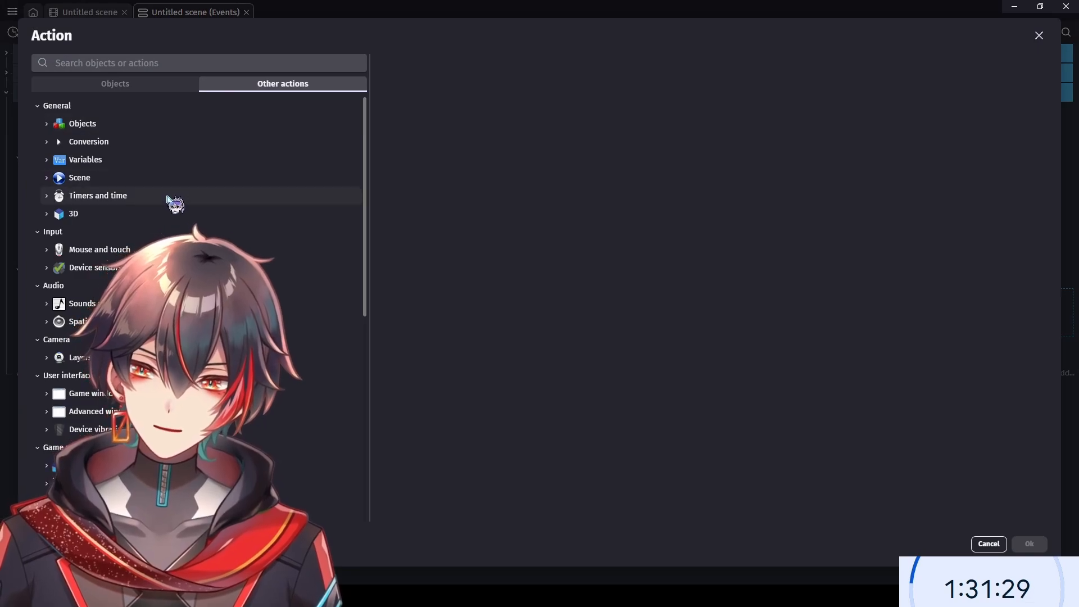
{"action": "scroll", "coordinate": [191, 200], "scroll_direction": "down", "scroll_amount": 3}
{"action": "scroll", "coordinate": [234, 217], "scroll_direction": "down", "scroll_amount": 4}
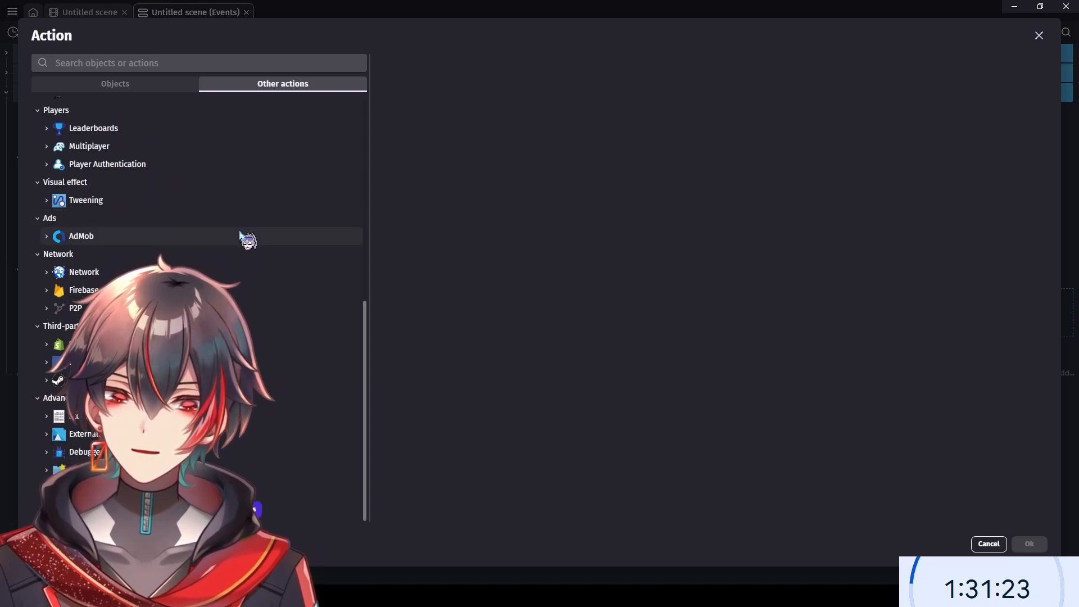
{"action": "scroll", "coordinate": [248, 281], "scroll_direction": "up", "scroll_amount": 3}
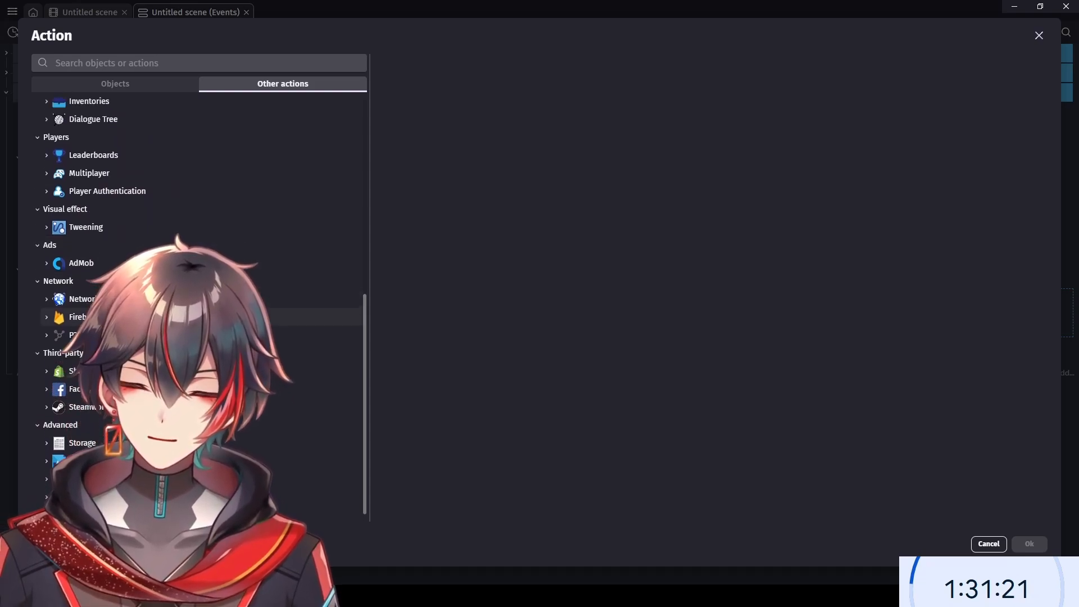
{"action": "scroll", "coordinate": [247, 281], "scroll_direction": "up", "scroll_amount": 1}
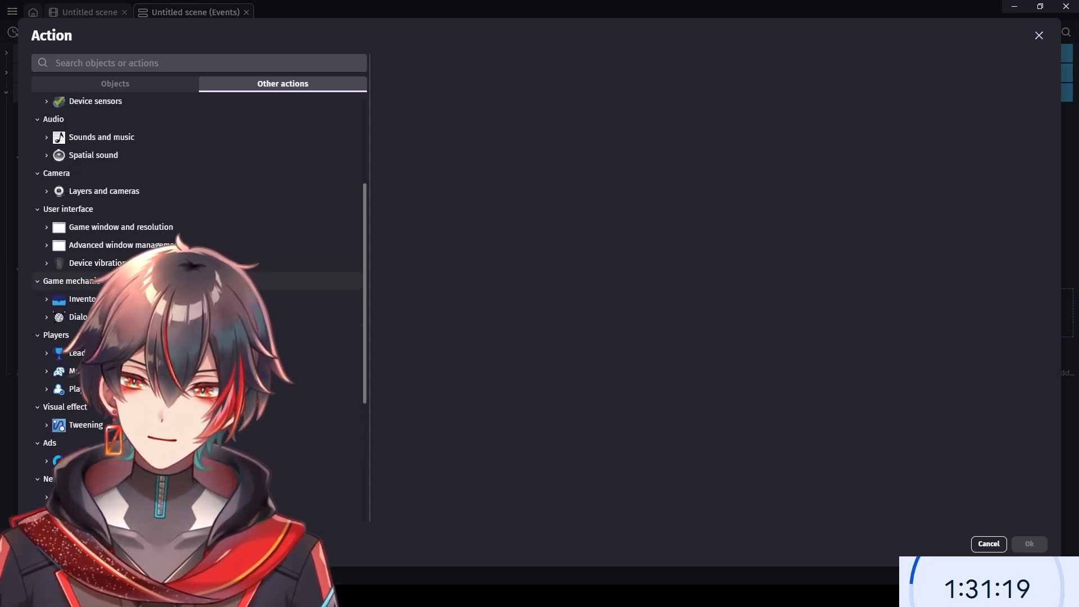
{"action": "scroll", "coordinate": [248, 284], "scroll_direction": "up", "scroll_amount": 3}
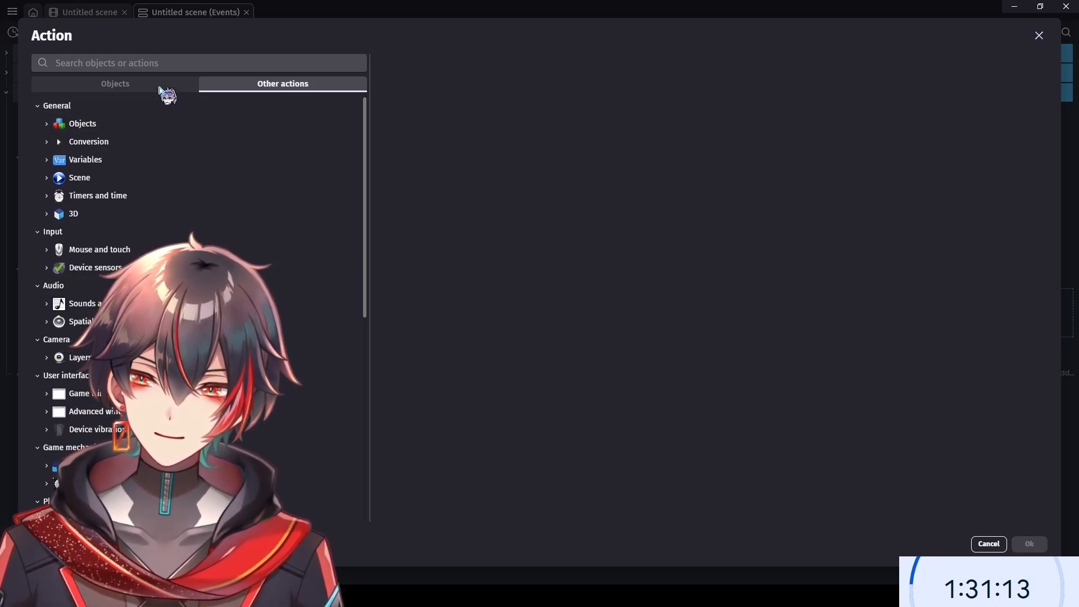
{"action": "left_click", "coordinate": [163, 141]}
{"action": "left_click", "coordinate": [164, 143]}
{"action": "left_click", "coordinate": [153, 177]}
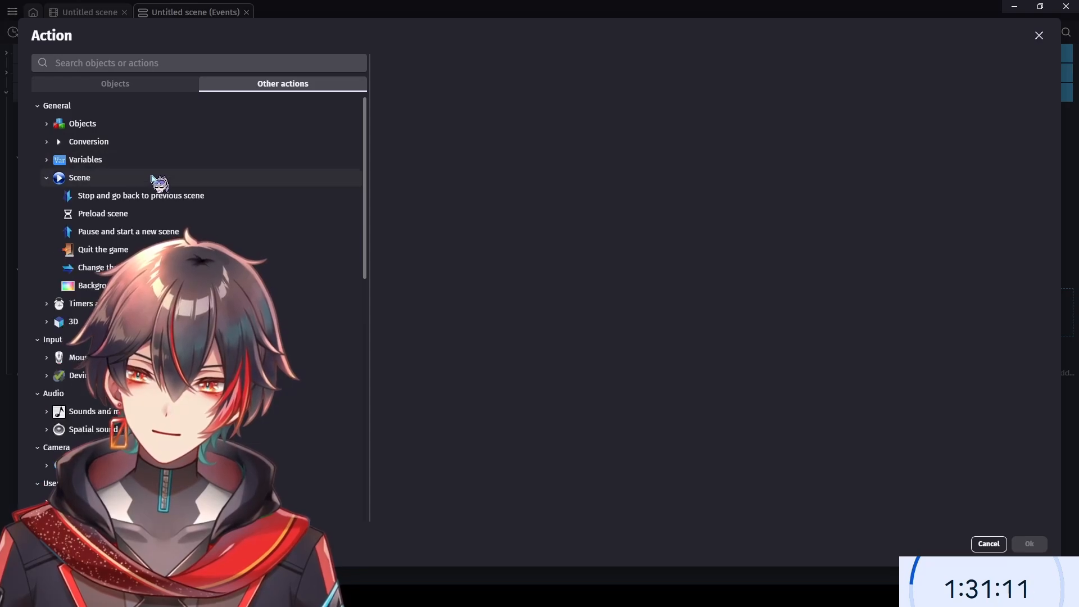
{"action": "left_click", "coordinate": [154, 178]}
- Start a variable-change action and create a Boolean scene variable named ShopTimE___ with value False for it
{"action": "left_click", "coordinate": [157, 161]}
{"action": "left_click", "coordinate": [147, 196]}
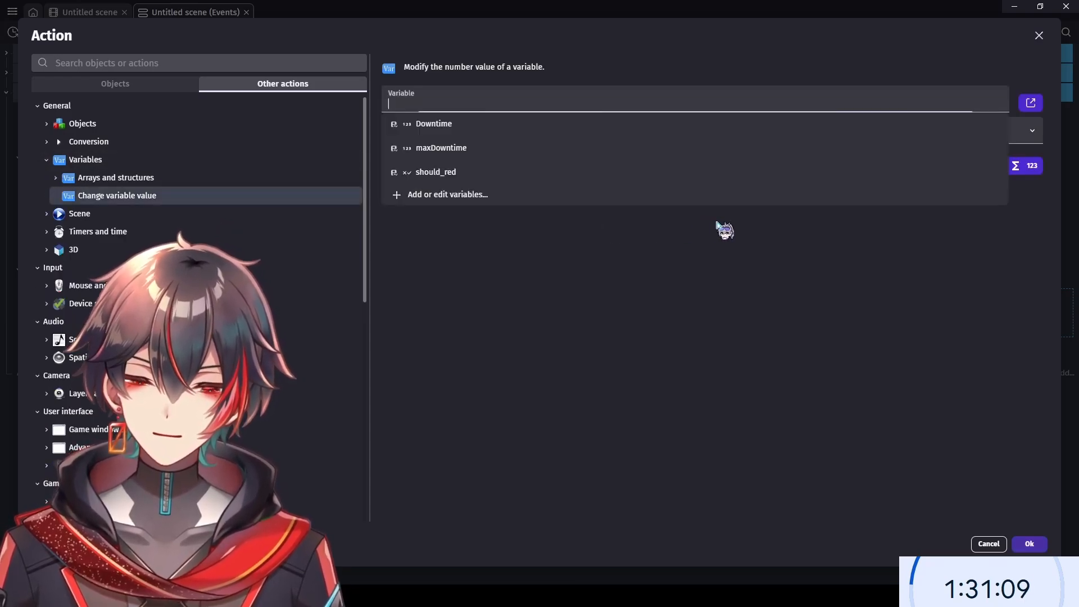
{"action": "left_click", "coordinate": [571, 202]}
{"action": "double_click", "coordinate": [266, 180]}
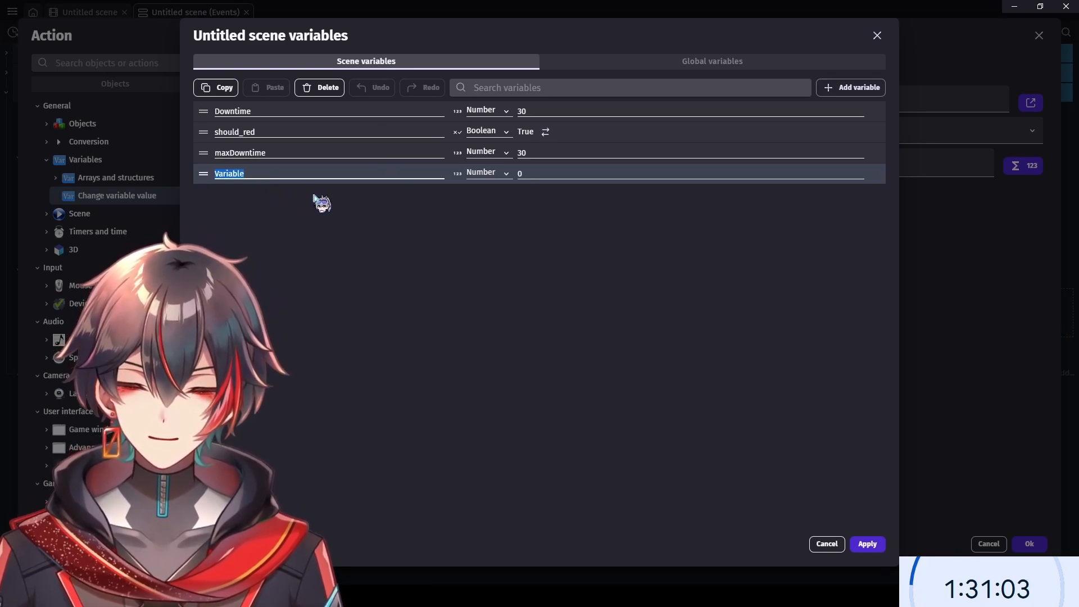
{"action": "type", "text": "ShopT"}
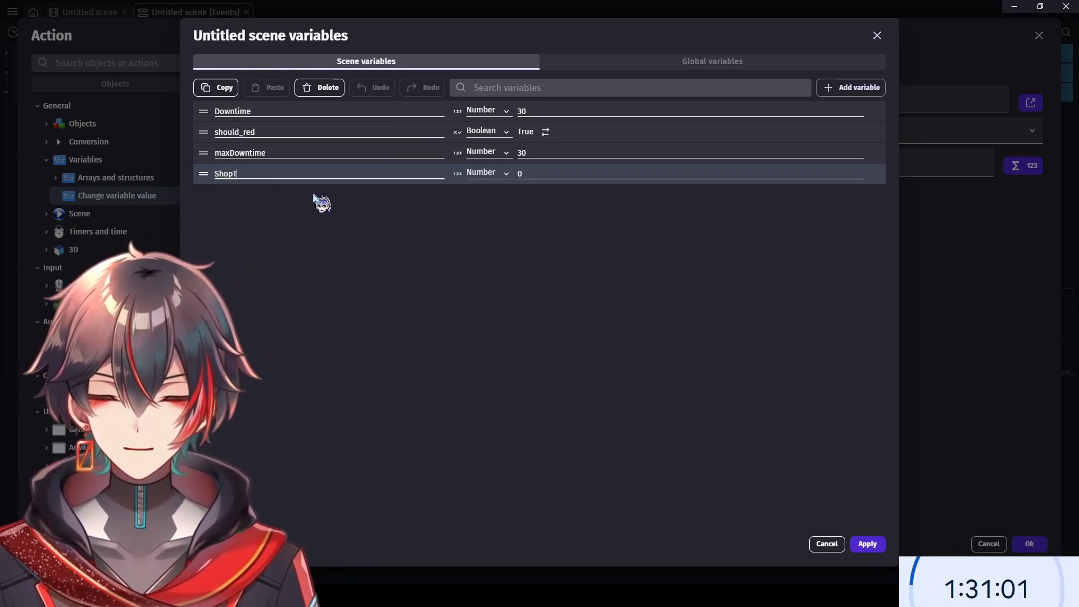
{"action": "type", "text": "imE___"}
{"action": "left_click", "coordinate": [477, 238]}
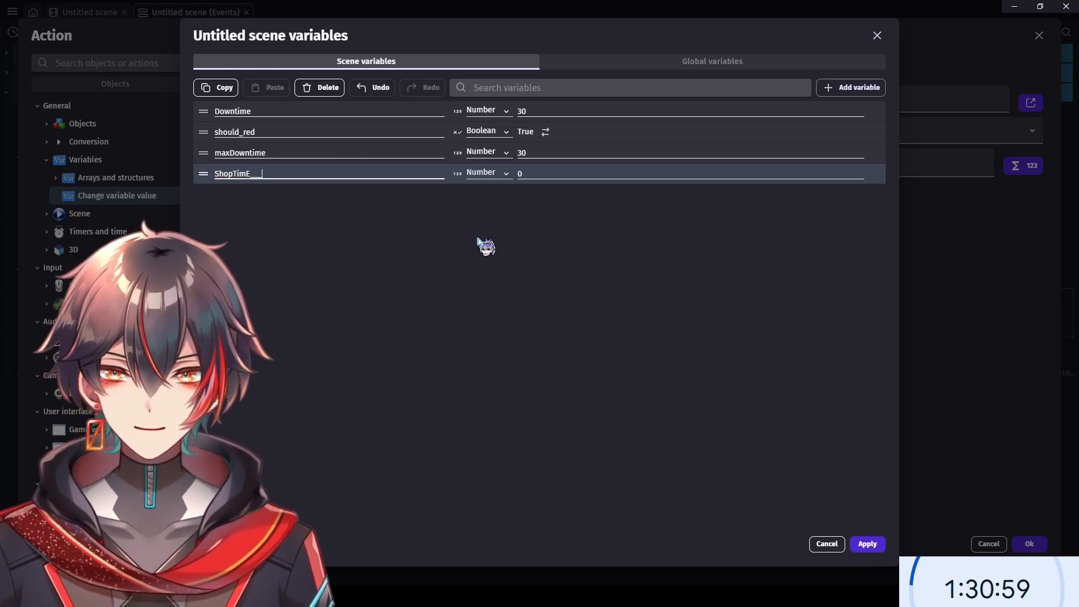
{"action": "left_click", "coordinate": [362, 205]}
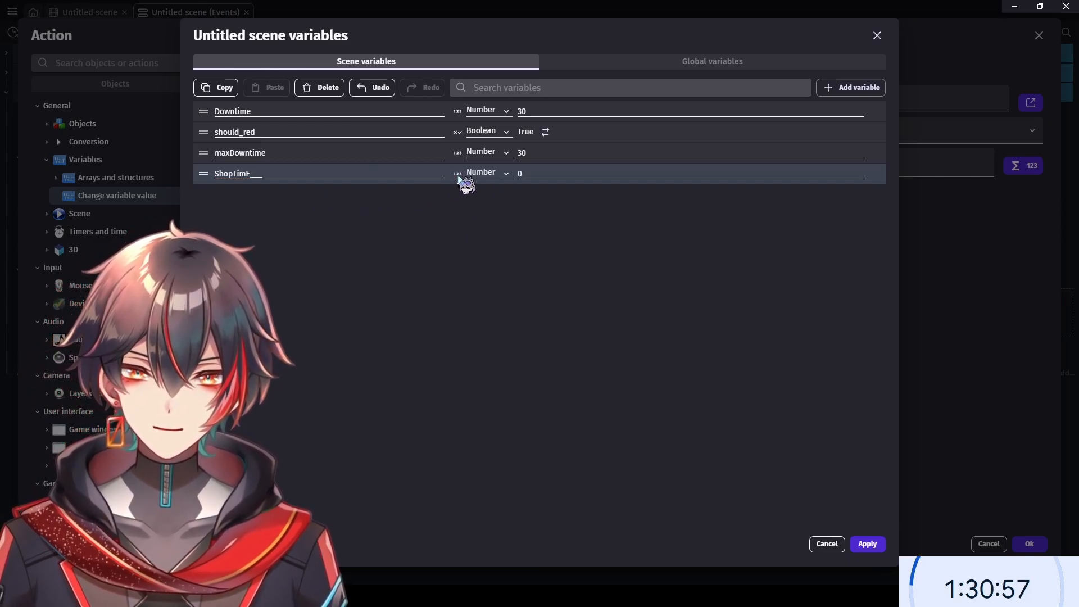
{"action": "left_click", "coordinate": [503, 176]}
{"action": "left_click", "coordinate": [503, 207]}
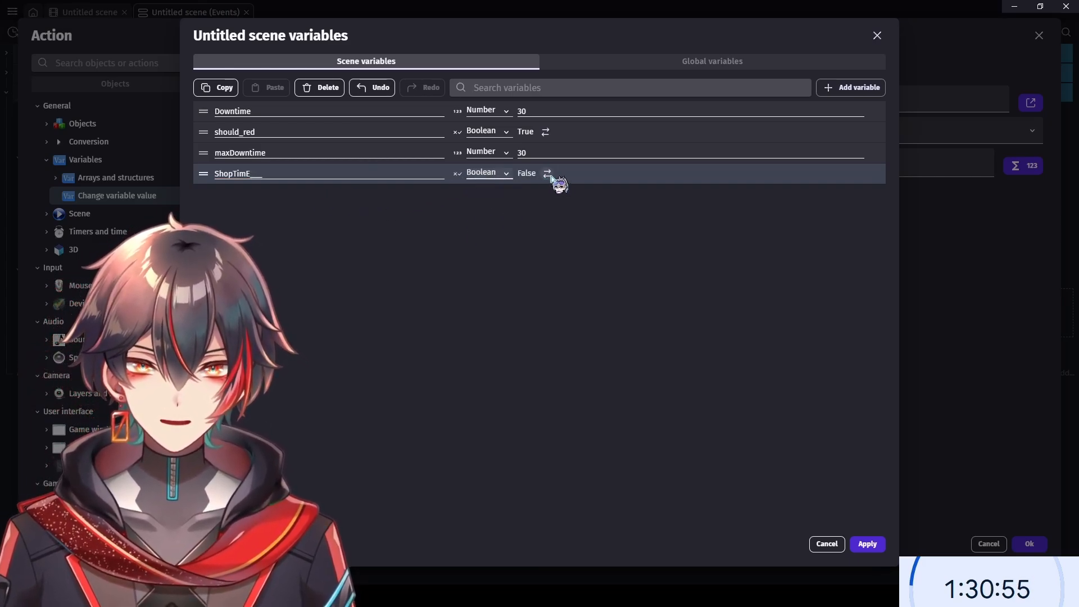
{"action": "left_click", "coordinate": [869, 543]}
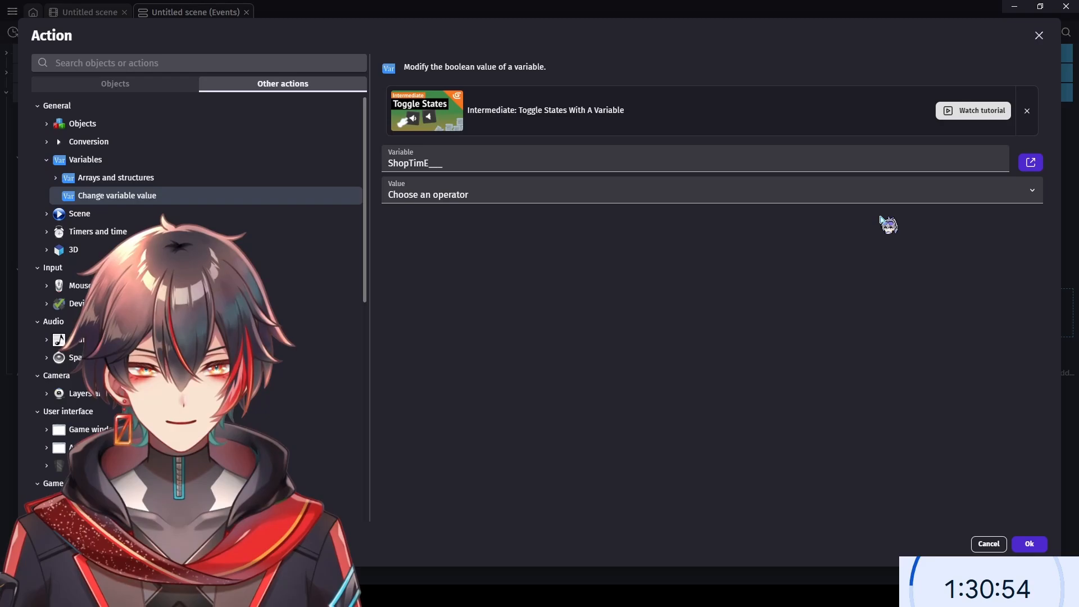
- Set ShopTimE___ to true in the action and duplicate that action into the sub-event that sets should_red to false
{"action": "left_click", "coordinate": [783, 194]}
{"action": "left_click", "coordinate": [565, 225]}
{"action": "left_click", "coordinate": [1028, 544]}
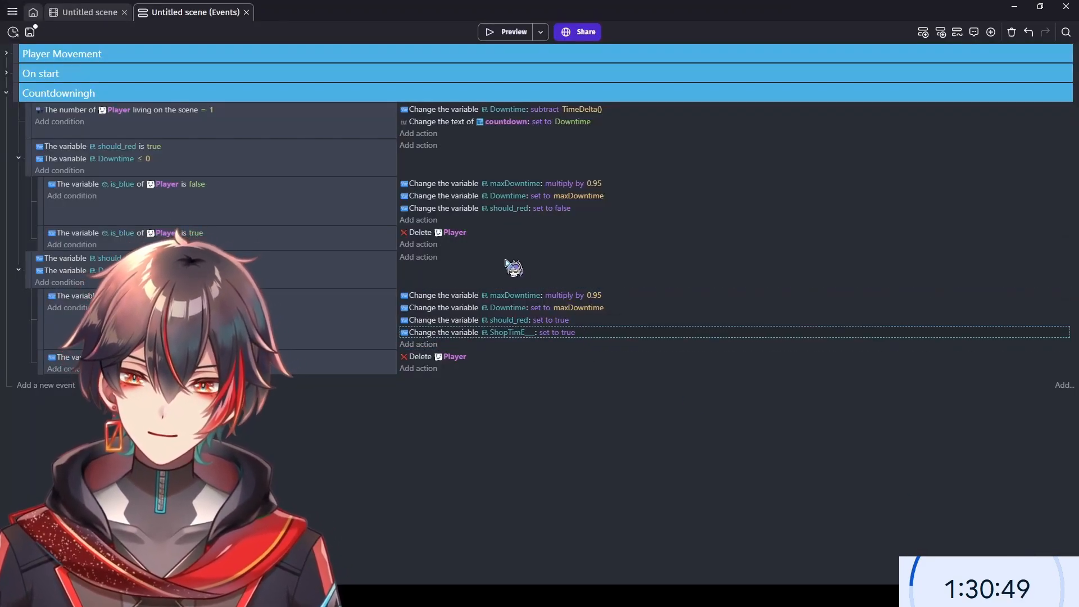
{"action": "left_click", "coordinate": [469, 220]}
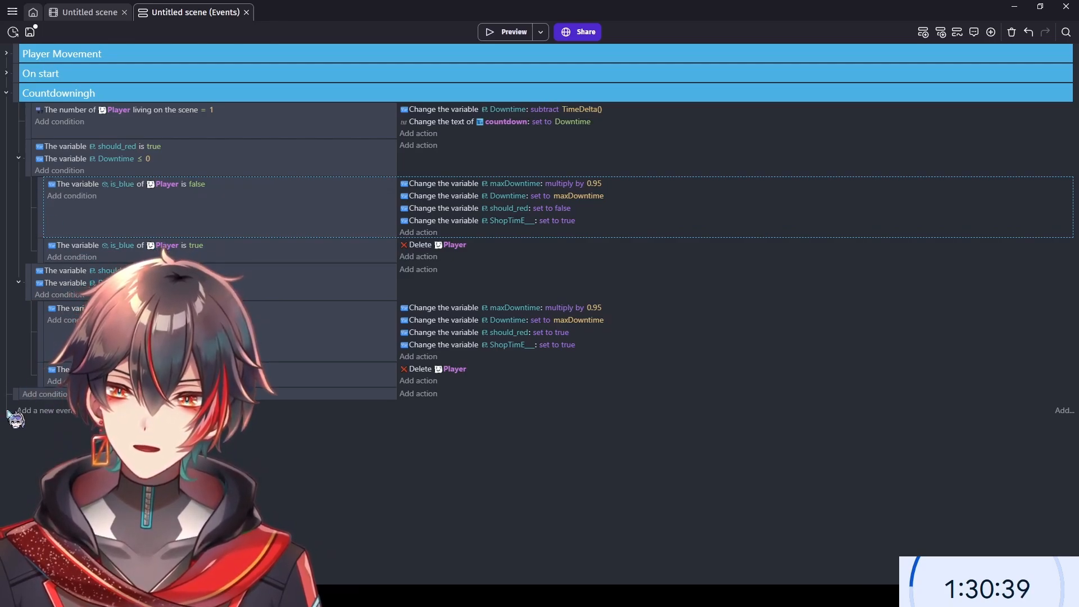
- Remove the empty event at the end of the sheet and add an event group named Shop below Countdowningh
{"action": "left_click", "coordinate": [14, 401]}
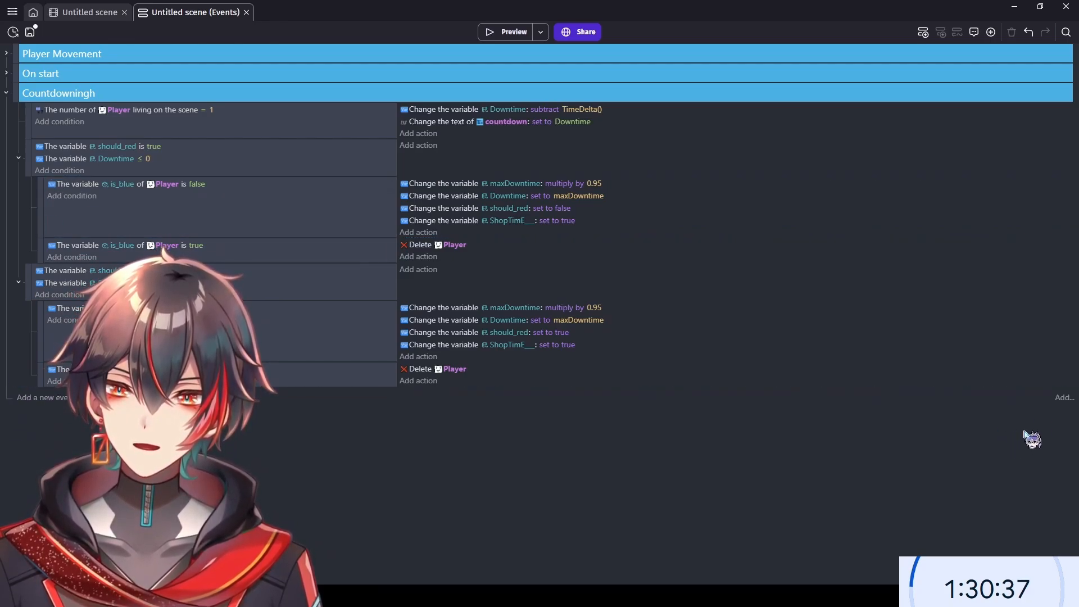
{"action": "left_click", "coordinate": [1008, 452]}
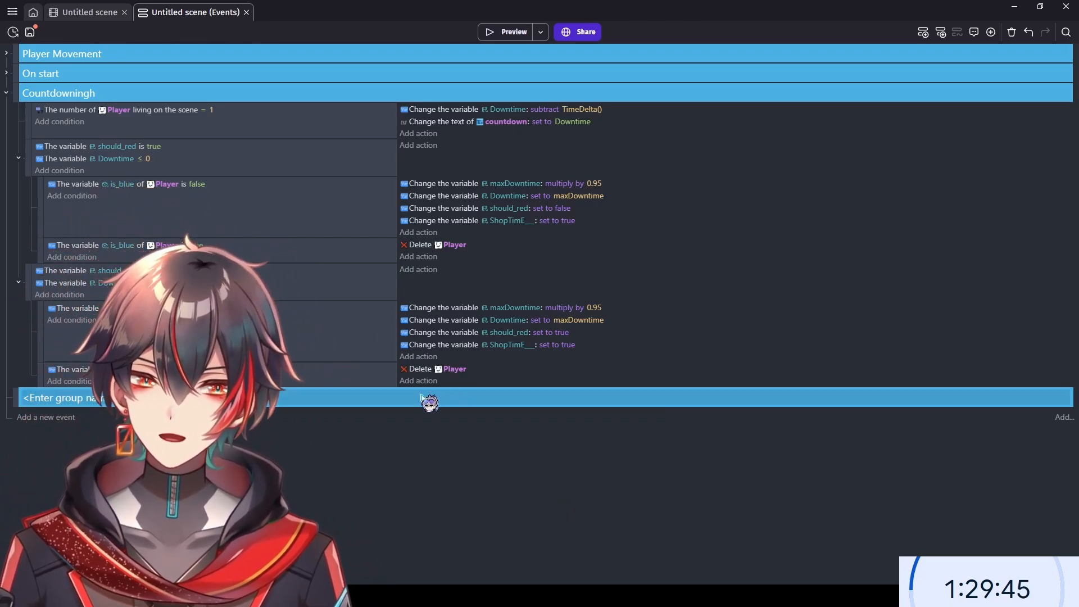
{"action": "left_click", "coordinate": [55, 398]}
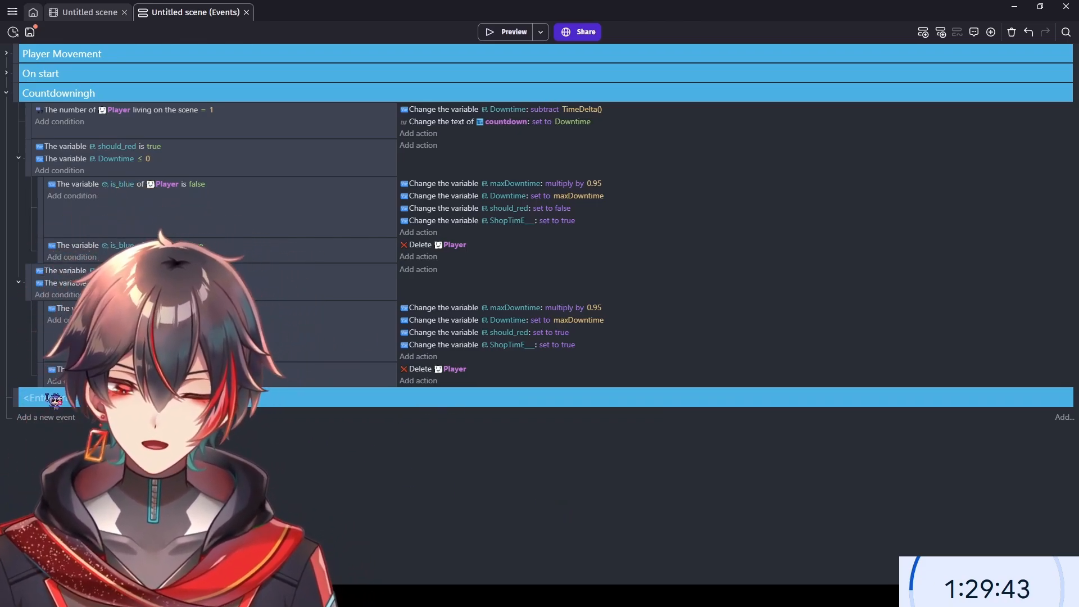
{"action": "type", "text": "Shop"}
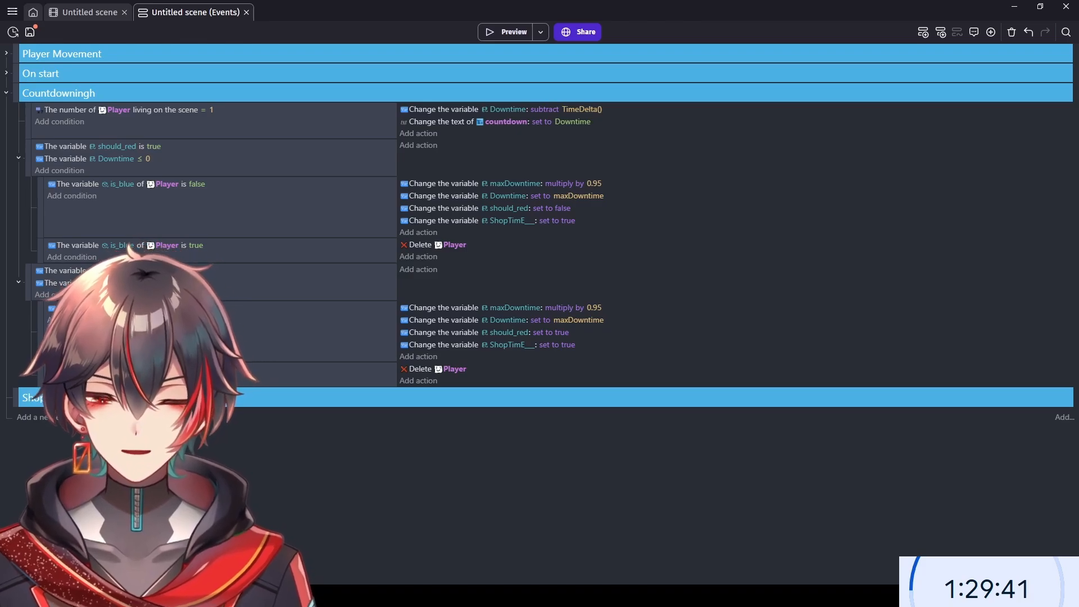
{"action": "key", "text": "Return"}
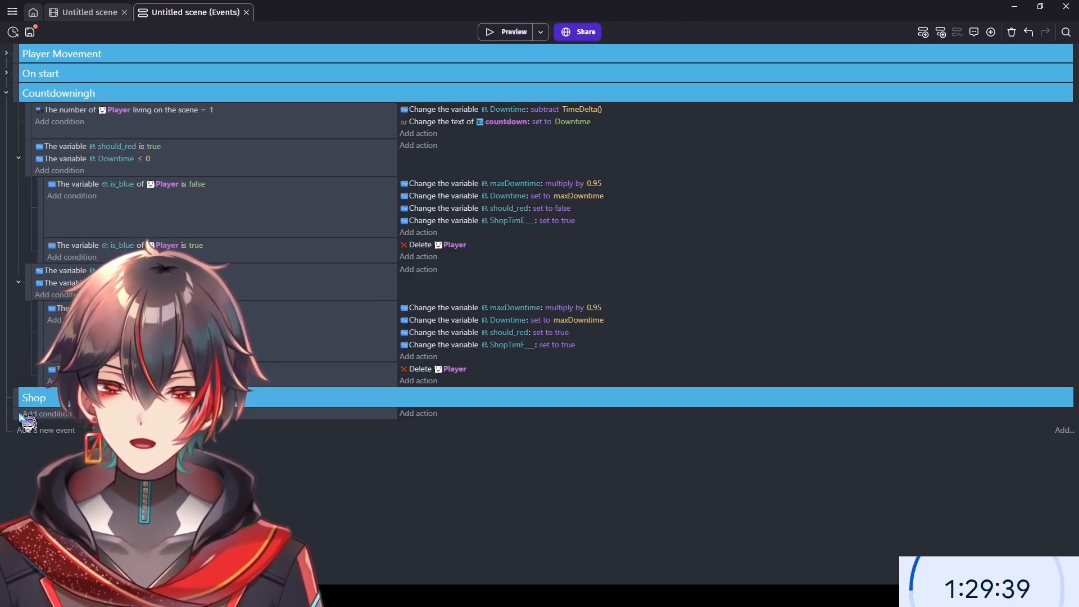
- Nest the new empty event inside the Shop group and give it a Trigger once while true condition
{"action": "left_click_drag", "start_coordinate": [16, 412], "coordinate": [58, 411]}
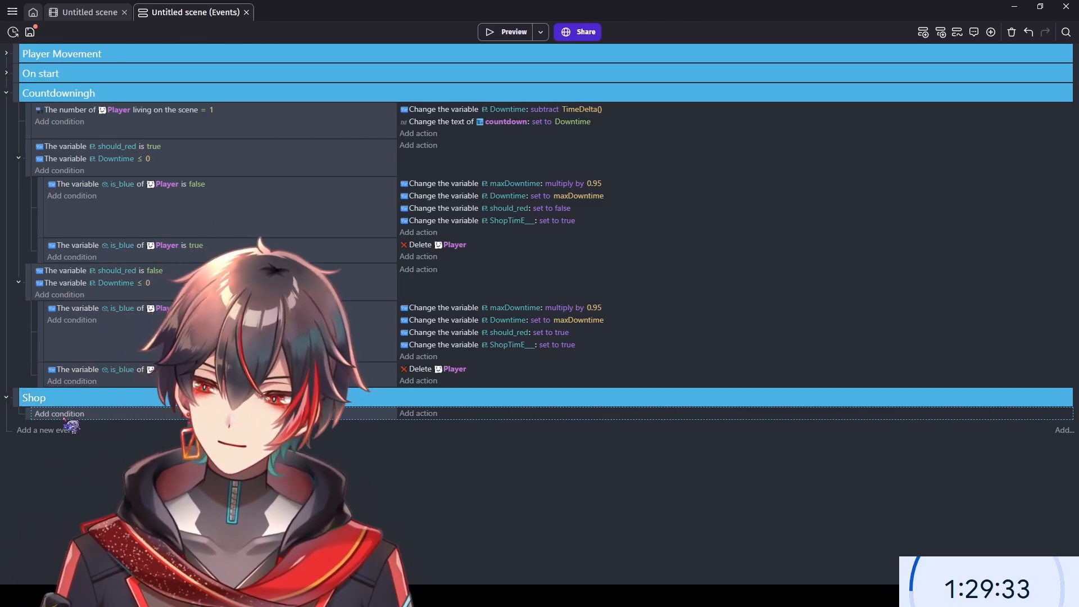
{"action": "left_click", "coordinate": [115, 413]}
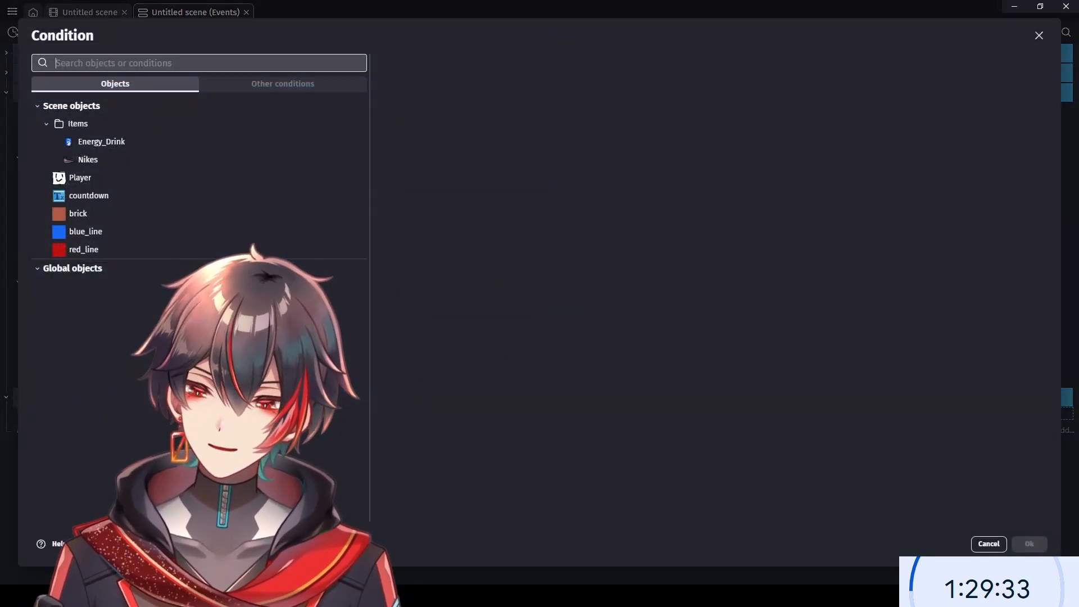
{"action": "left_click", "coordinate": [314, 85]}
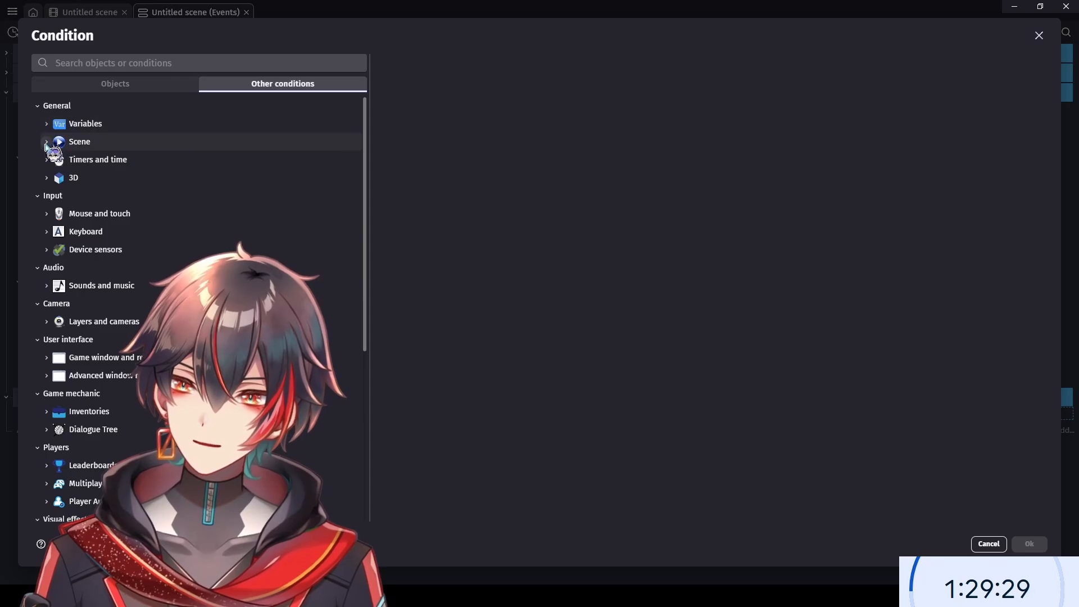
{"action": "left_click", "coordinate": [52, 141]}
{"action": "left_click", "coordinate": [153, 63]}
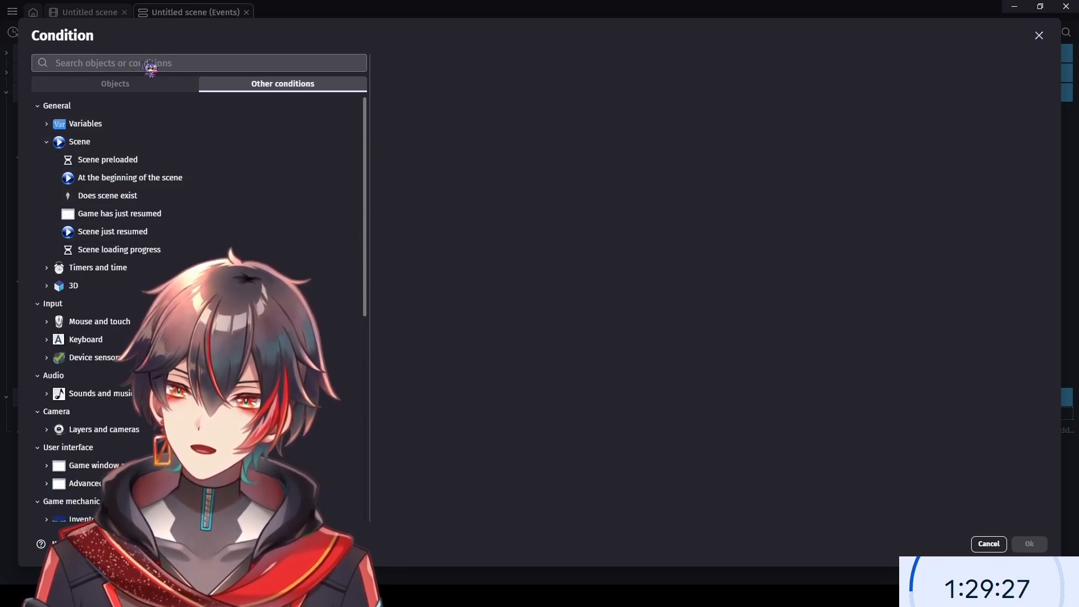
{"action": "type", "text": "ti"}
{"action": "key", "text": "BackSpace"}
{"action": "type", "text": "ri"}
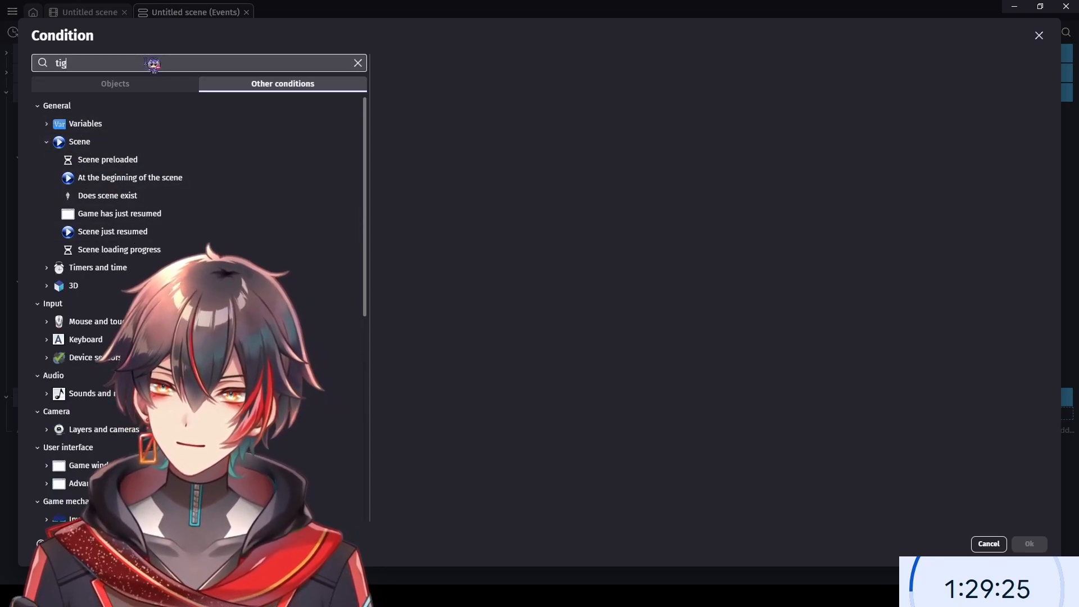
{"action": "left_click", "coordinate": [151, 102]}
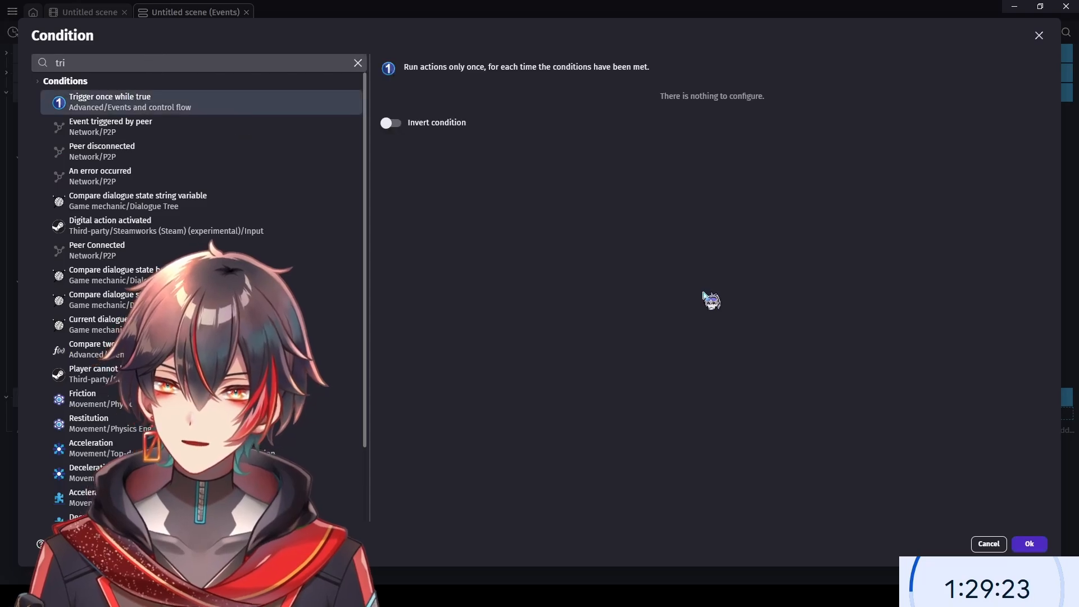
{"action": "left_click", "coordinate": [1030, 545]}
- Add a variable value condition to the Shop event that checks whether ShopTimE___ is true
{"action": "left_click", "coordinate": [72, 427]}
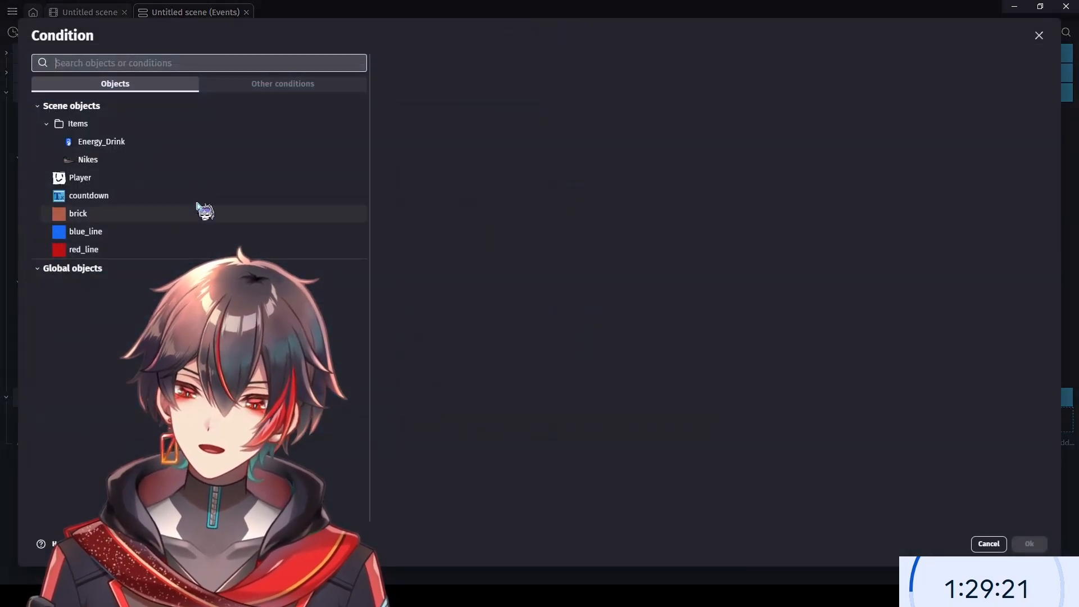
{"action": "left_click", "coordinate": [243, 87]}
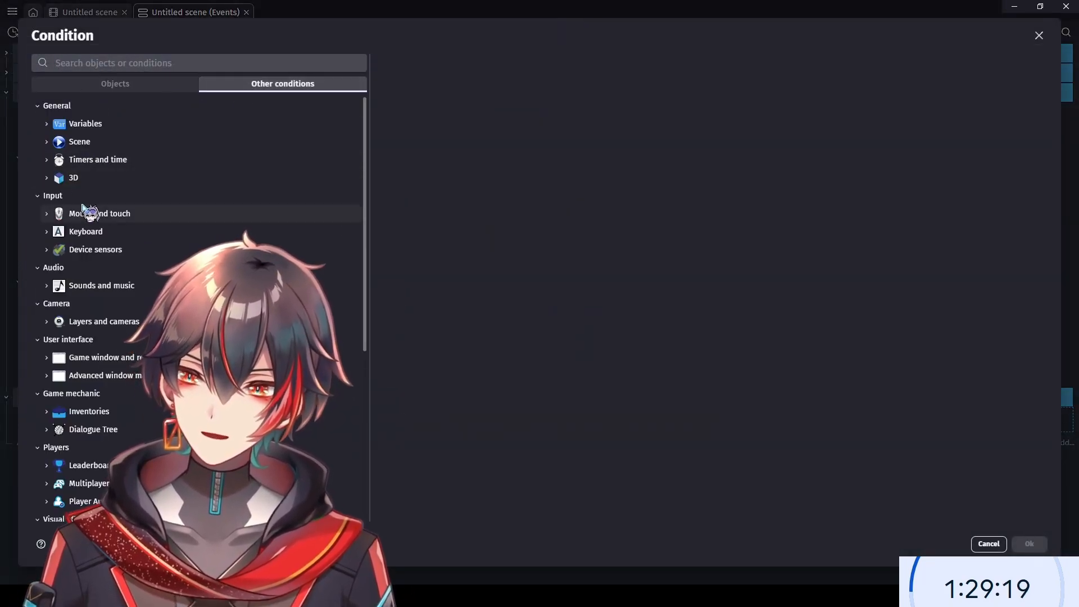
{"action": "left_click", "coordinate": [88, 125]}
{"action": "left_click", "coordinate": [112, 147]}
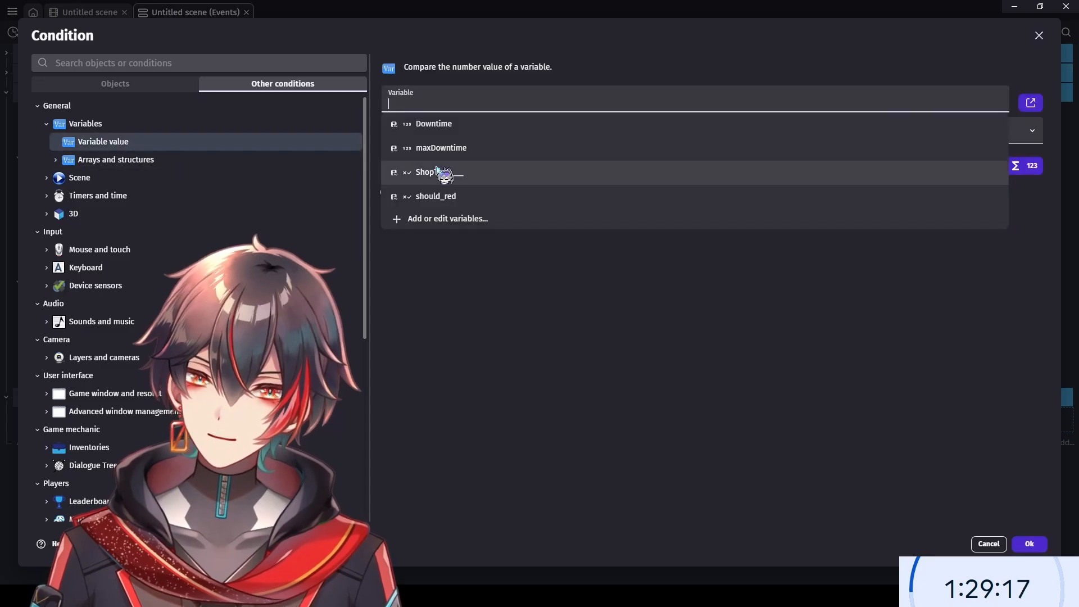
{"action": "left_click", "coordinate": [485, 178]}
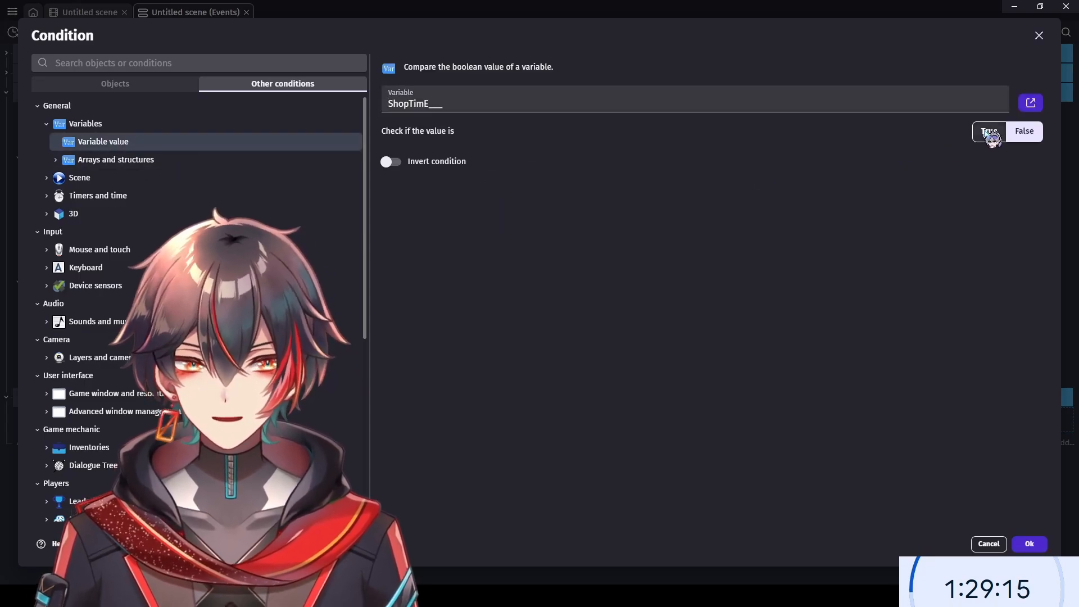
{"action": "left_click", "coordinate": [988, 131]}
{"action": "left_click", "coordinate": [1029, 544]}
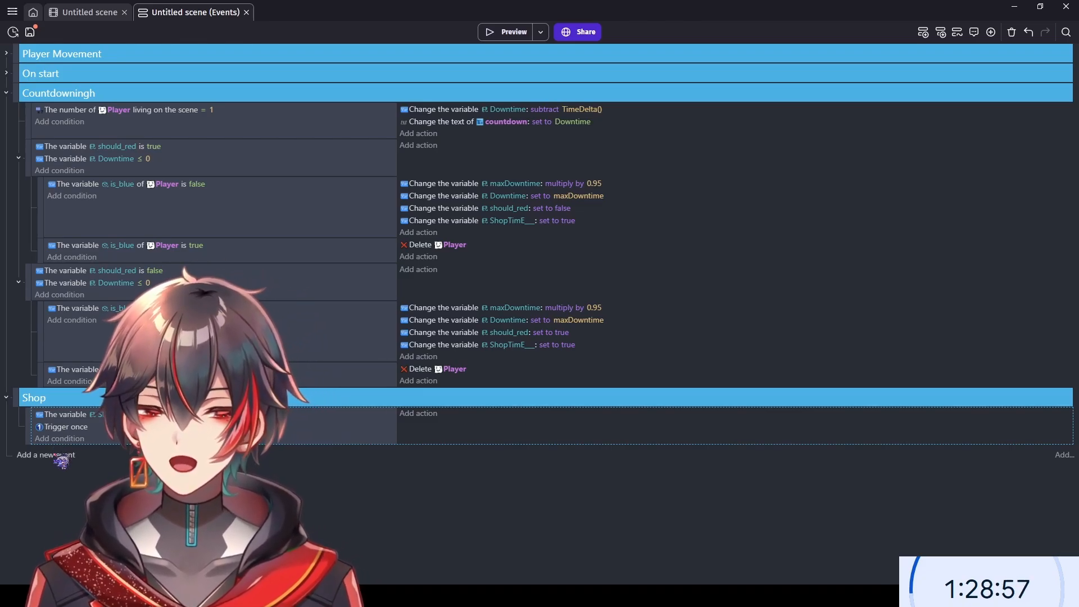
- Add an empty event and nest it as a sub-event of the Shop event
{"action": "left_click", "coordinate": [55, 455]}
{"action": "left_click_drag", "start_coordinate": [15, 452], "coordinate": [66, 444]}
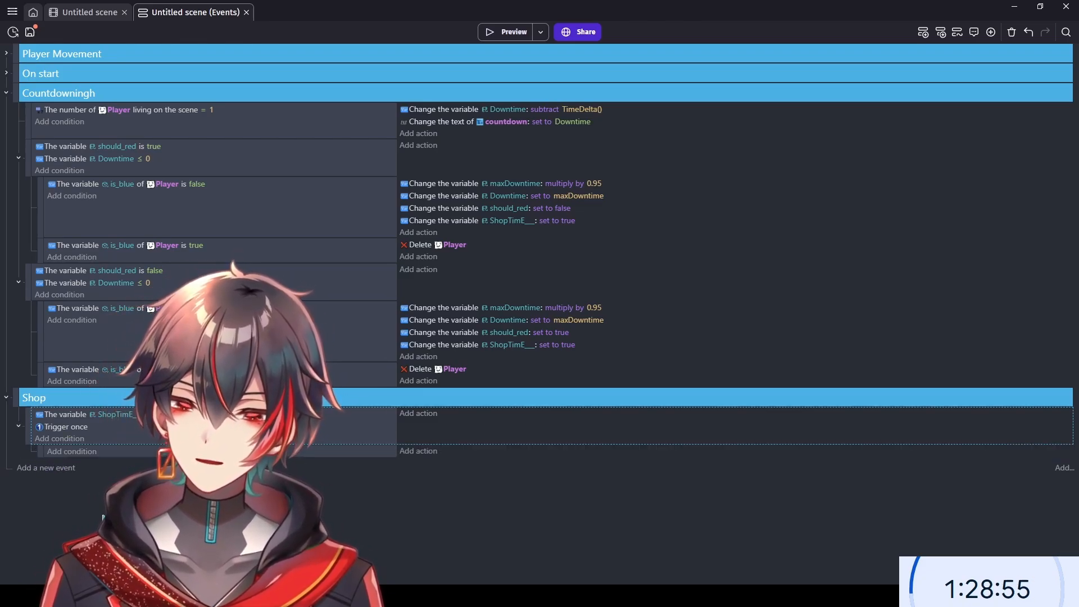
{"action": "left_click", "coordinate": [73, 452]}
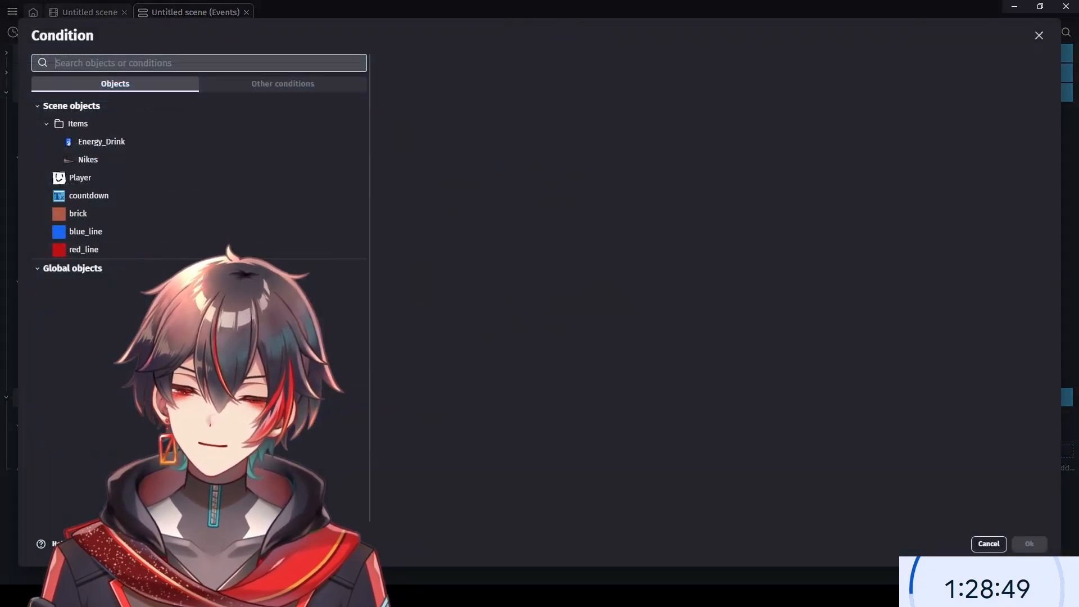
{"action": "key", "text": "Escape"}
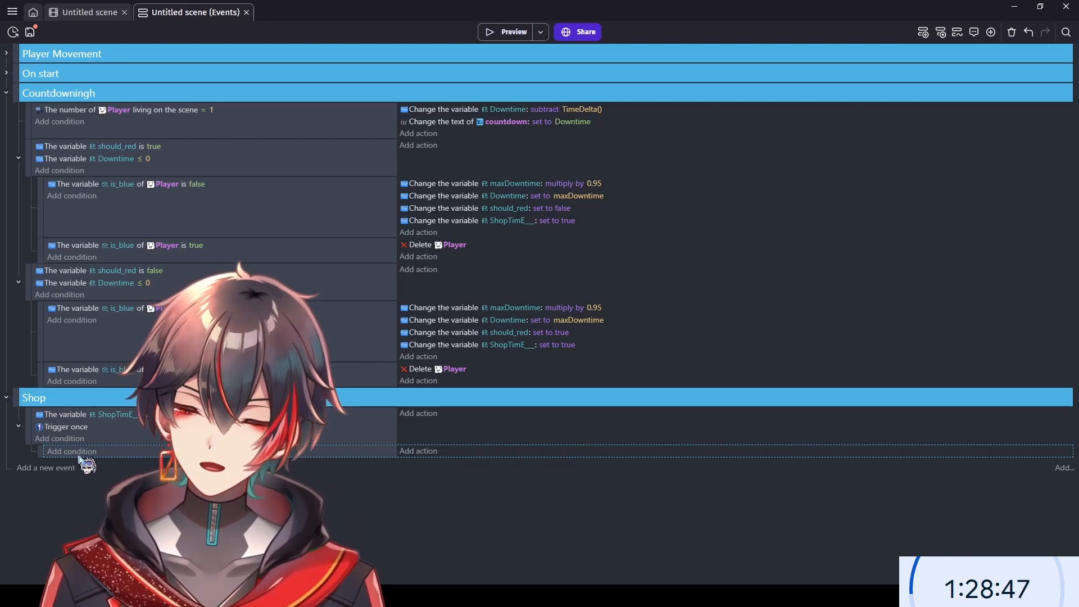
{"action": "left_click", "coordinate": [100, 436]}
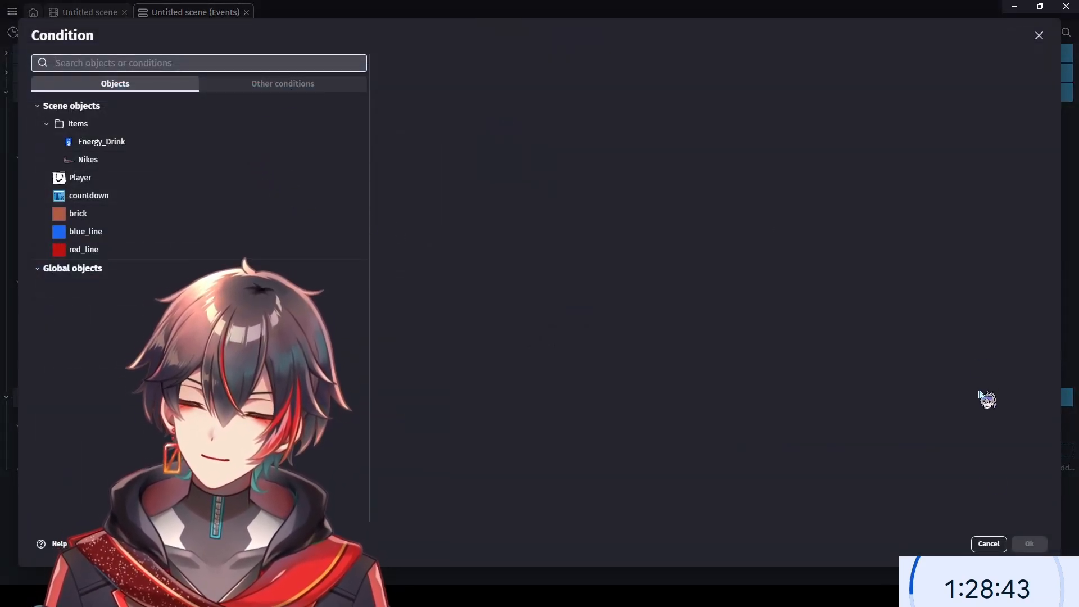
{"action": "left_click", "coordinate": [988, 544]}
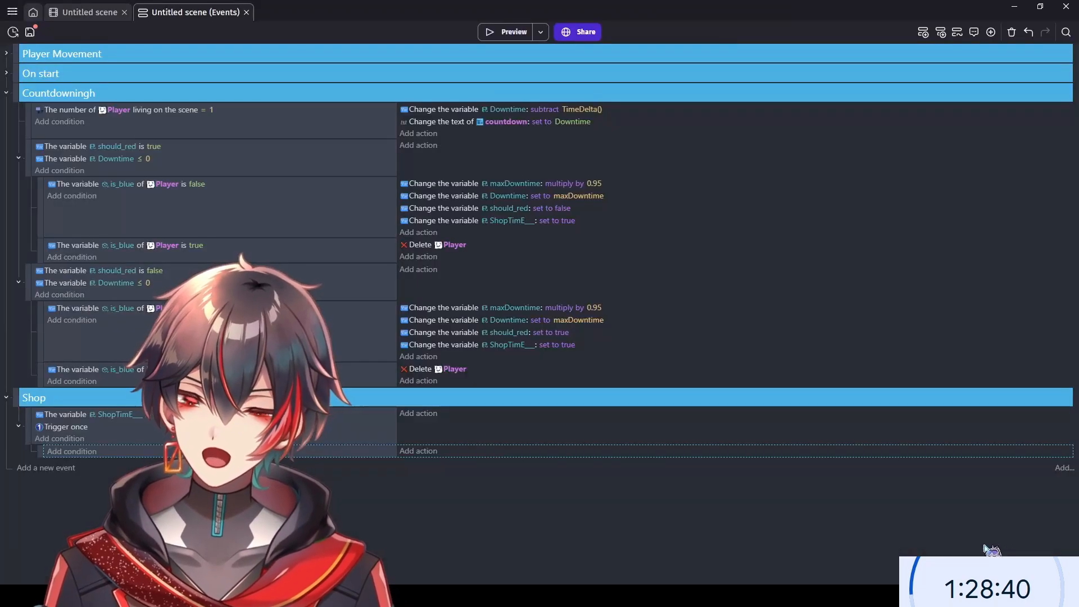
- Look through the conditions available for the Energy_Drink object for the empty Shop sub-event
{"action": "left_click", "coordinate": [86, 453]}
{"action": "left_click", "coordinate": [143, 145]}
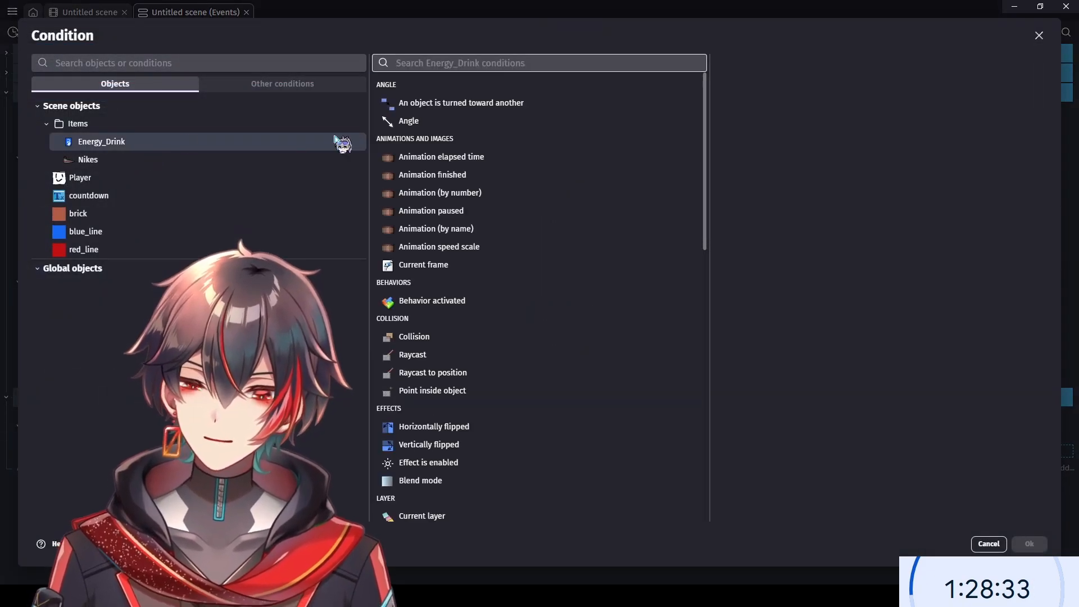
{"action": "scroll", "coordinate": [568, 294], "scroll_direction": "down", "scroll_amount": 5}
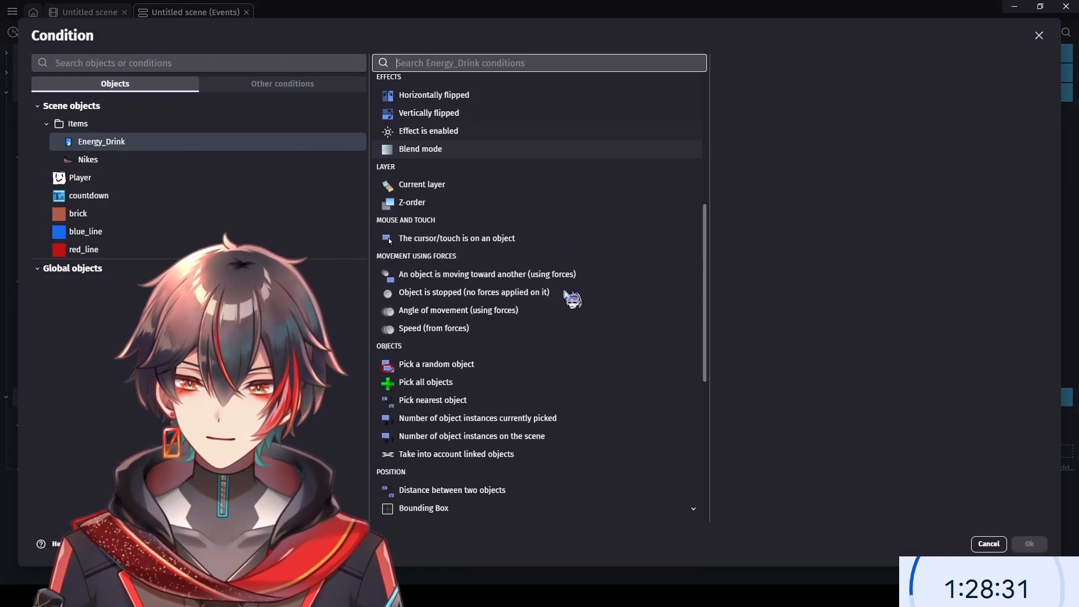
{"action": "scroll", "coordinate": [567, 295], "scroll_direction": "down", "scroll_amount": 2}
{"action": "scroll", "coordinate": [570, 301], "scroll_direction": "down", "scroll_amount": 4}
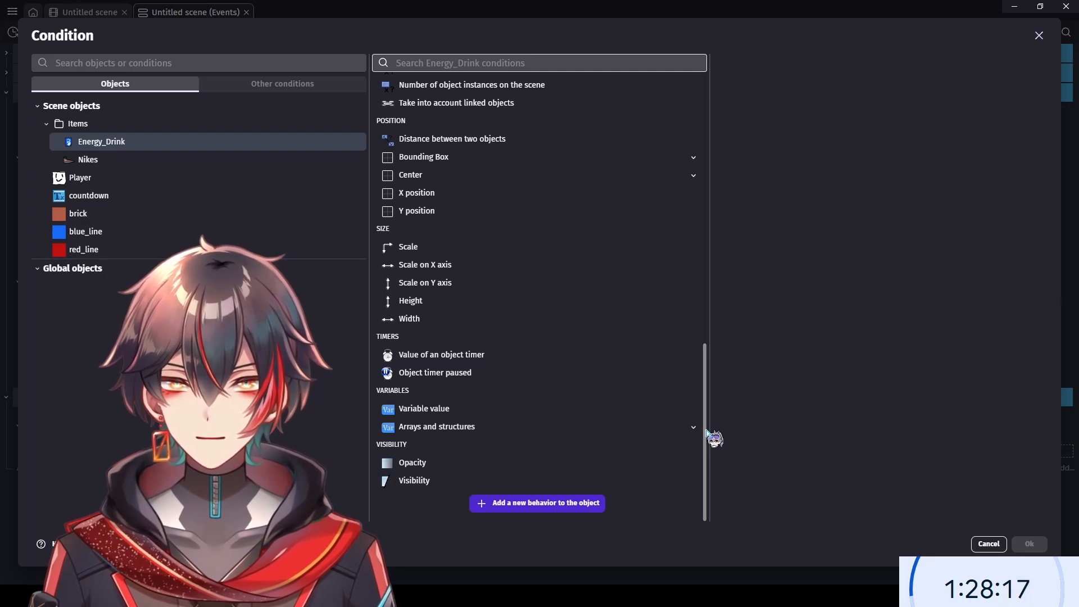
{"action": "left_click_drag", "start_coordinate": [706, 433], "coordinate": [696, 150]}
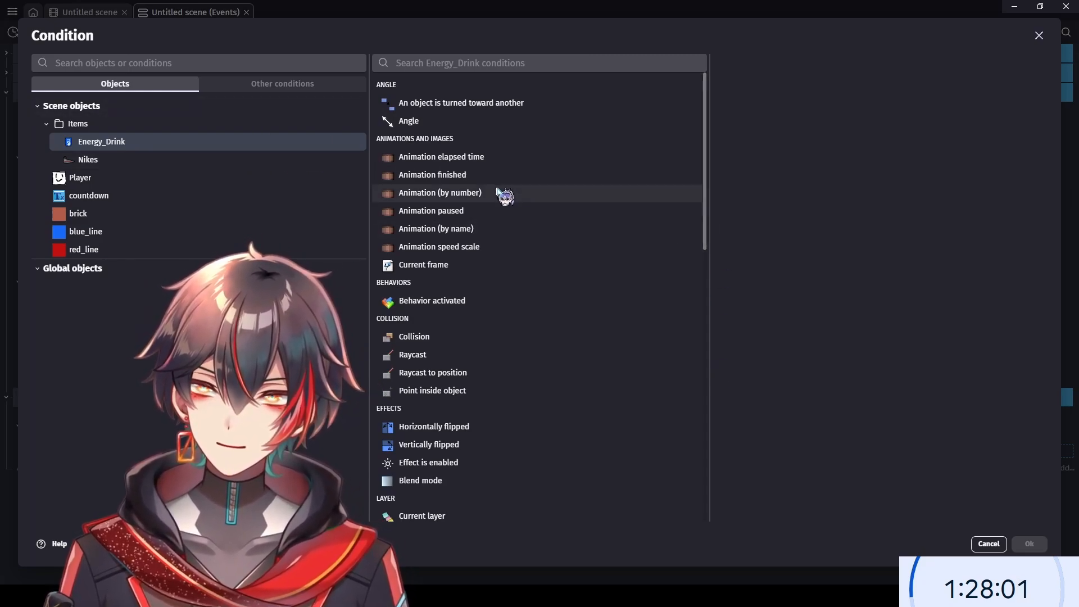
{"action": "left_click", "coordinate": [244, 160]}
{"action": "left_click", "coordinate": [258, 144]}
{"action": "scroll", "coordinate": [489, 185], "scroll_direction": "down", "scroll_amount": 4}
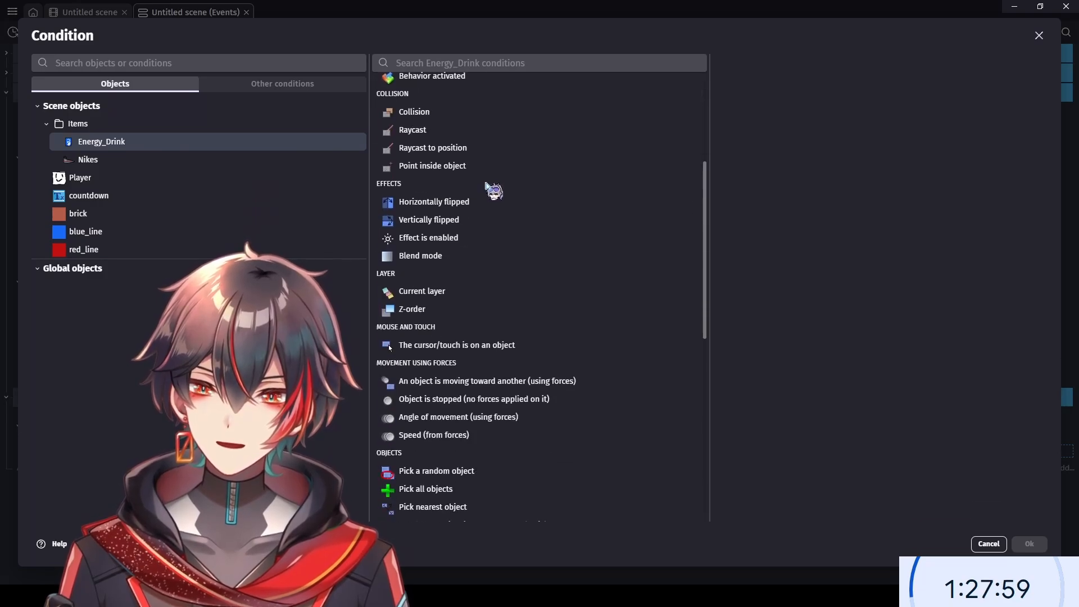
{"action": "scroll", "coordinate": [487, 208], "scroll_direction": "down", "scroll_amount": 3}
{"action": "scroll", "coordinate": [488, 269], "scroll_direction": "down", "scroll_amount": 5}
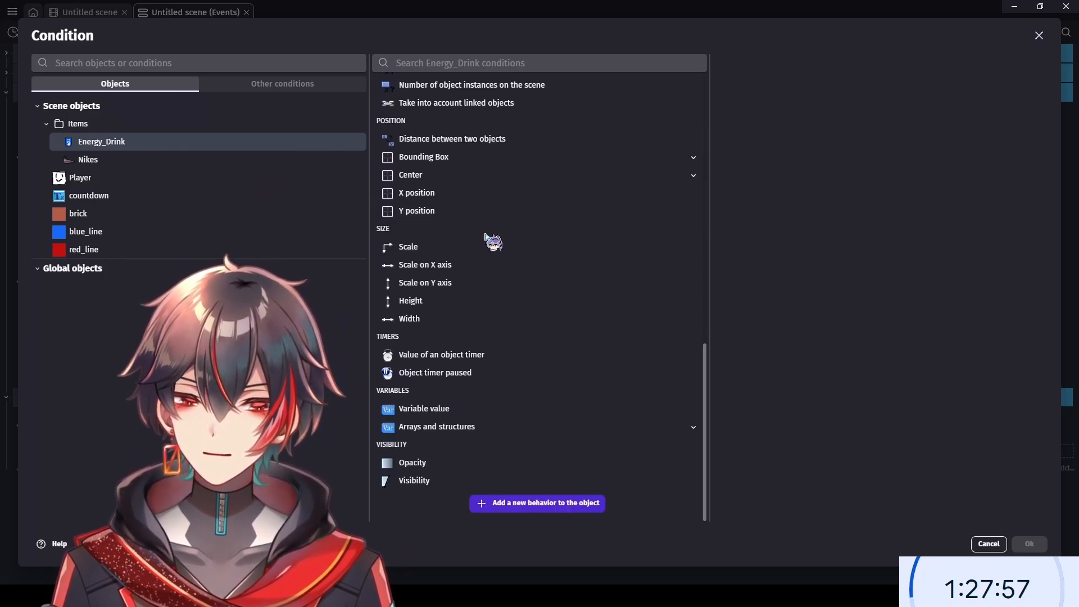
{"action": "scroll", "coordinate": [487, 237], "scroll_direction": "up", "scroll_amount": 3}
{"action": "scroll", "coordinate": [489, 241], "scroll_direction": "up", "scroll_amount": 6}
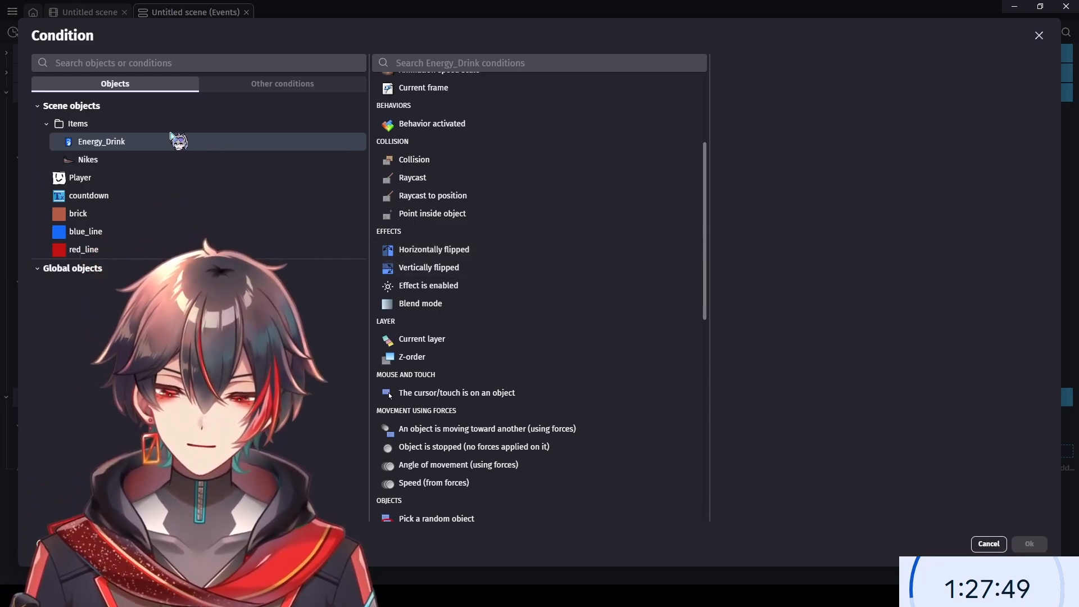
{"action": "left_click", "coordinate": [171, 105]}
{"action": "left_click", "coordinate": [170, 104]}
- Examine the non-object conditions and the Pick a random object condition, and leave without adding a condition
{"action": "left_click", "coordinate": [284, 84]}
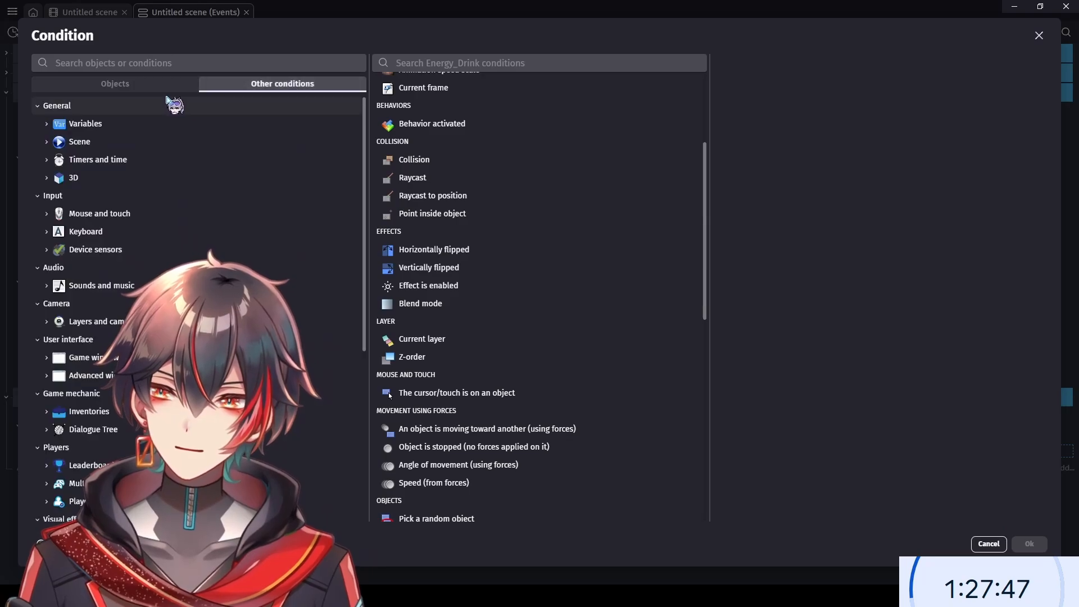
{"action": "scroll", "coordinate": [174, 222], "scroll_direction": "down", "scroll_amount": 1}
{"action": "scroll", "coordinate": [180, 219], "scroll_direction": "down", "scroll_amount": 2}
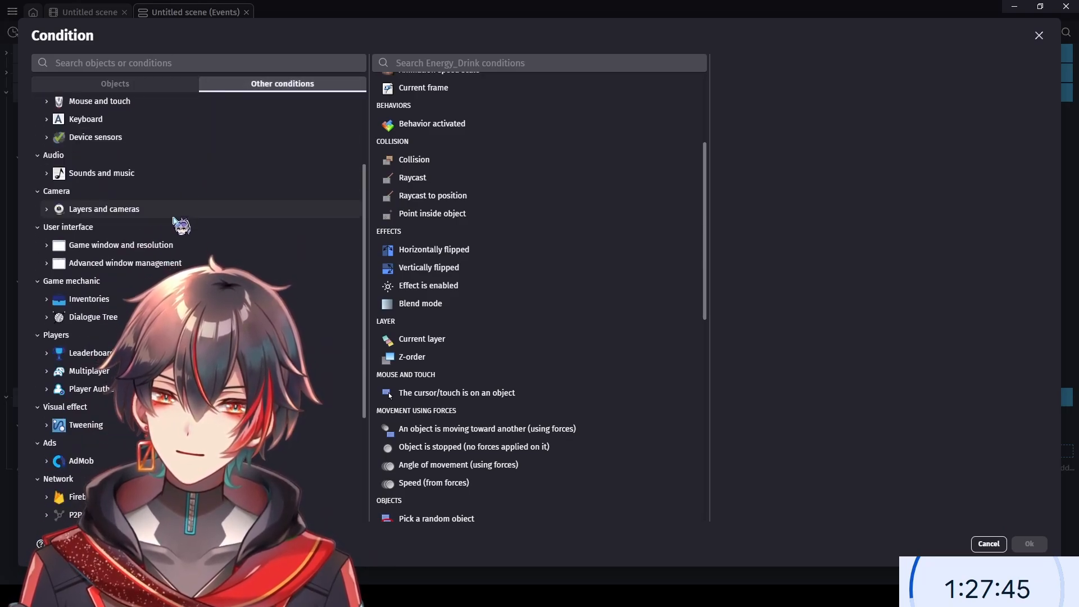
{"action": "scroll", "coordinate": [481, 273], "scroll_direction": "down", "scroll_amount": 2}
{"action": "scroll", "coordinate": [485, 270], "scroll_direction": "down", "scroll_amount": 2}
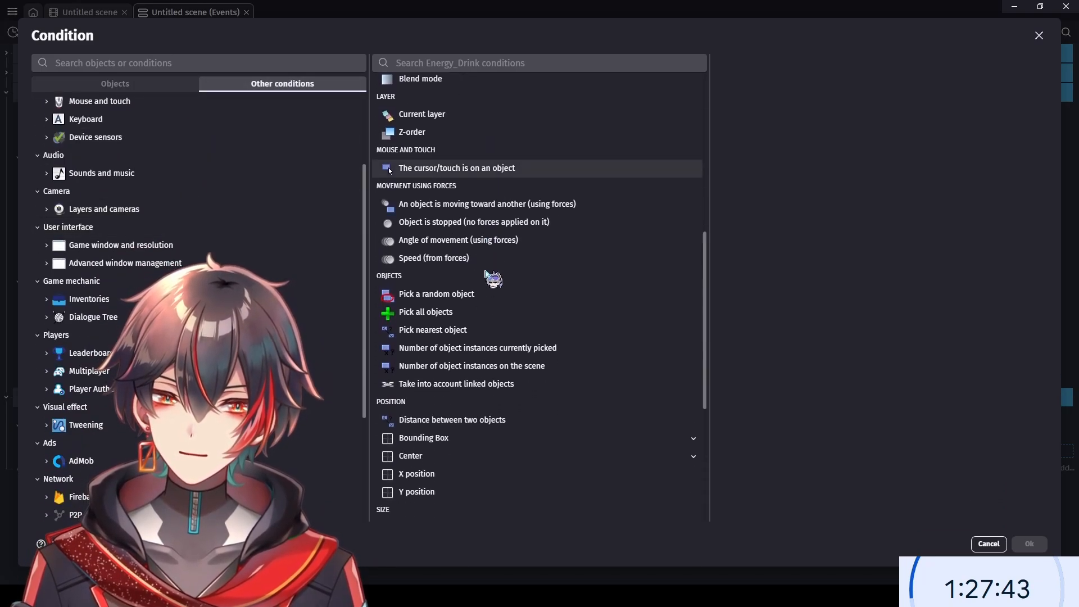
{"action": "left_click", "coordinate": [478, 294]}
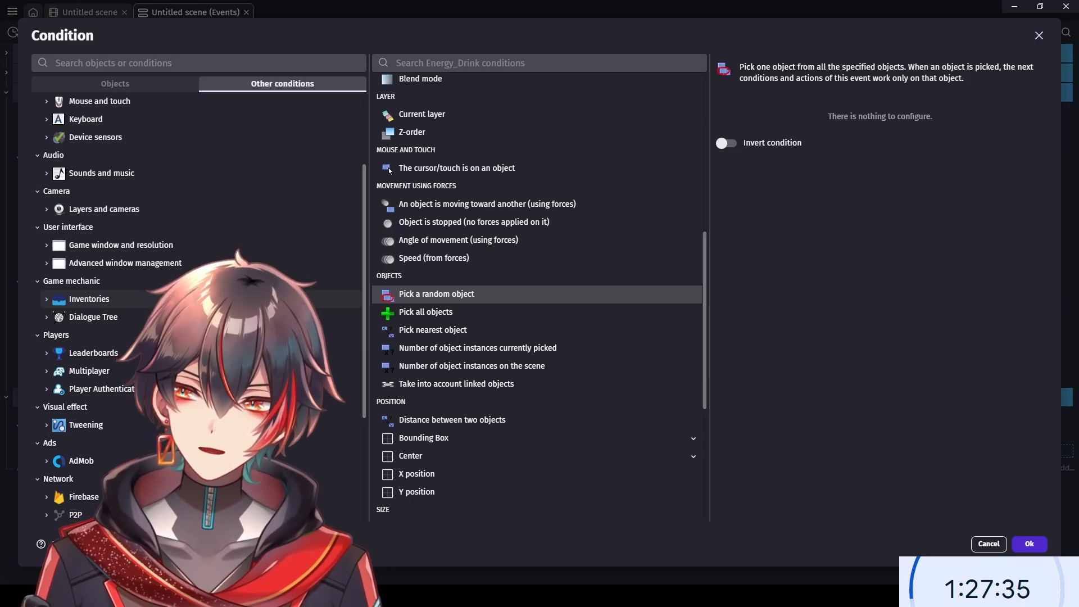
{"action": "scroll", "coordinate": [90, 295], "scroll_direction": "up", "scroll_amount": 3}
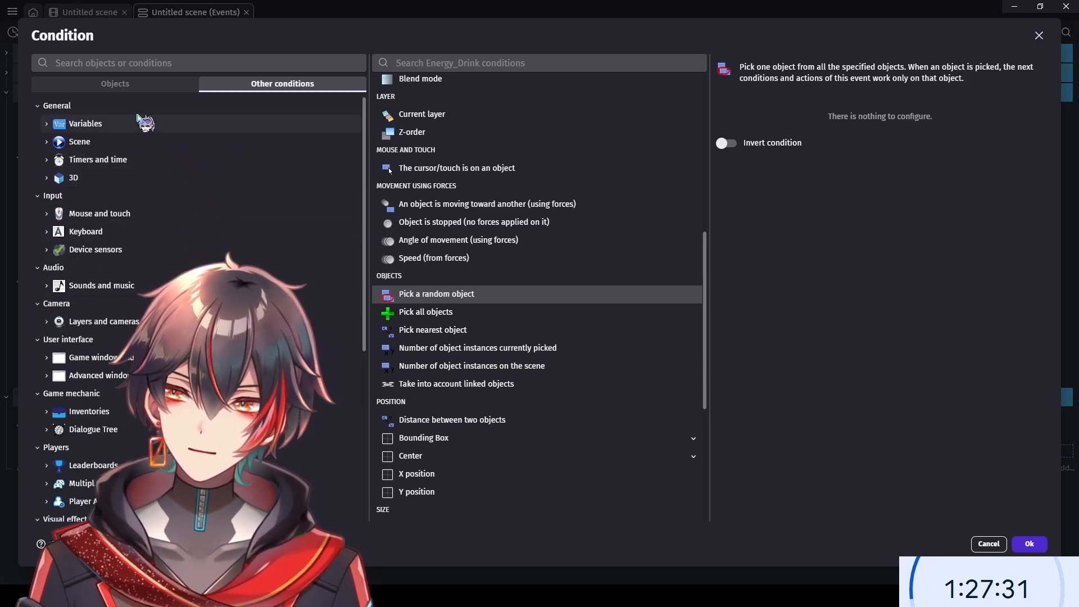
{"action": "left_click", "coordinate": [167, 139]}
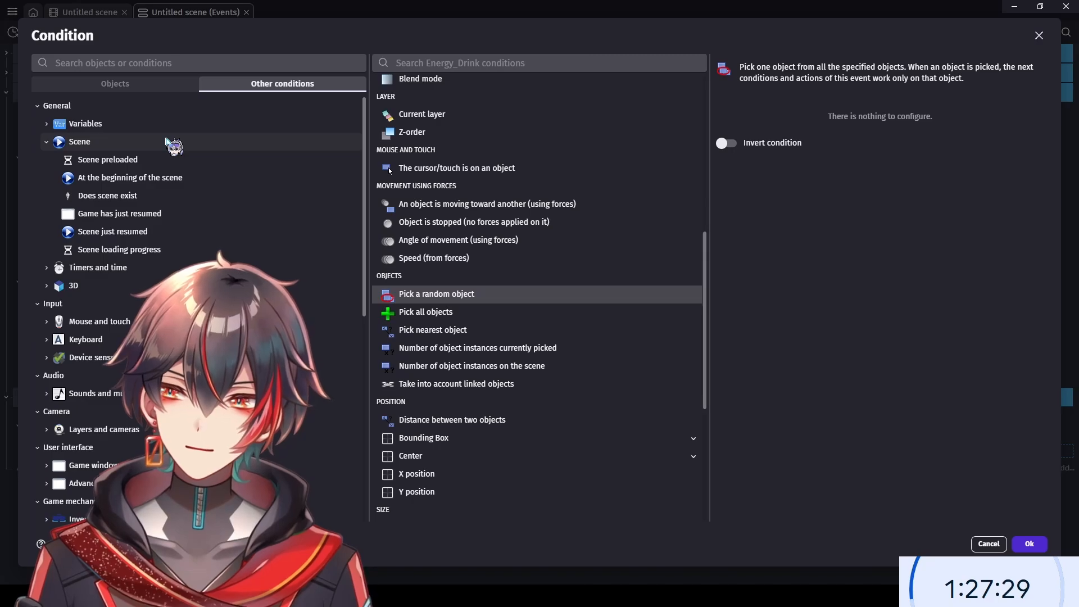
{"action": "left_click", "coordinate": [167, 141]}
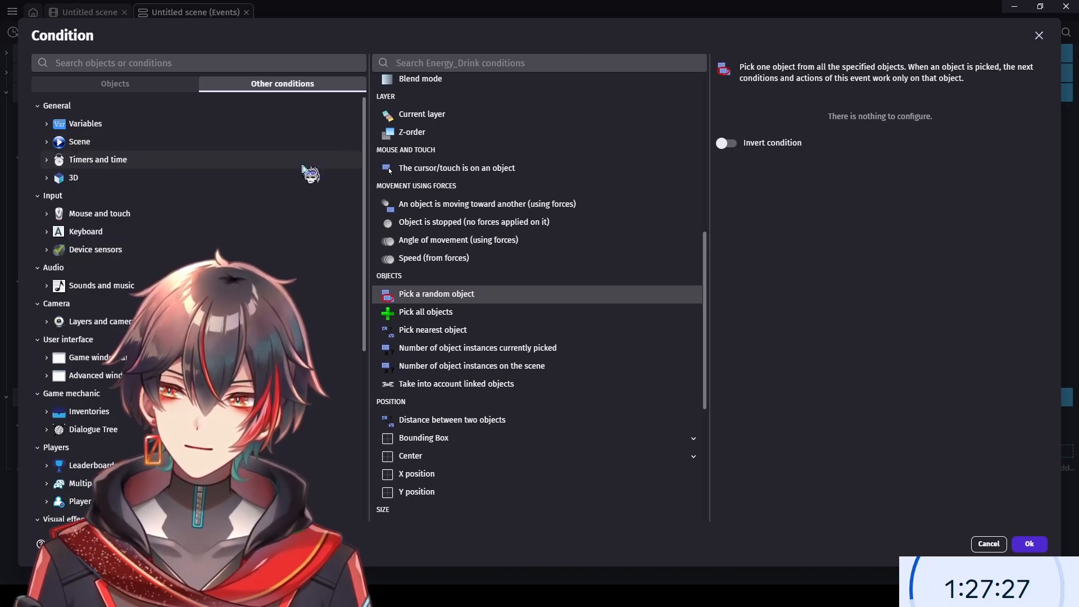
{"action": "left_click", "coordinate": [988, 544]}
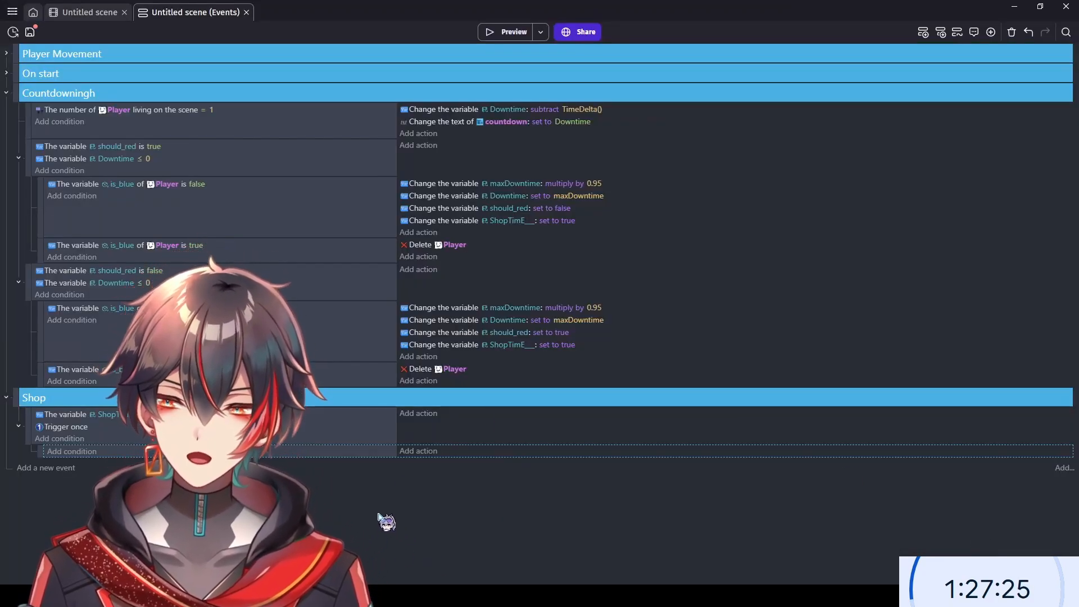
{"action": "left_click", "coordinate": [428, 454]}
{"action": "left_click", "coordinate": [281, 84]}
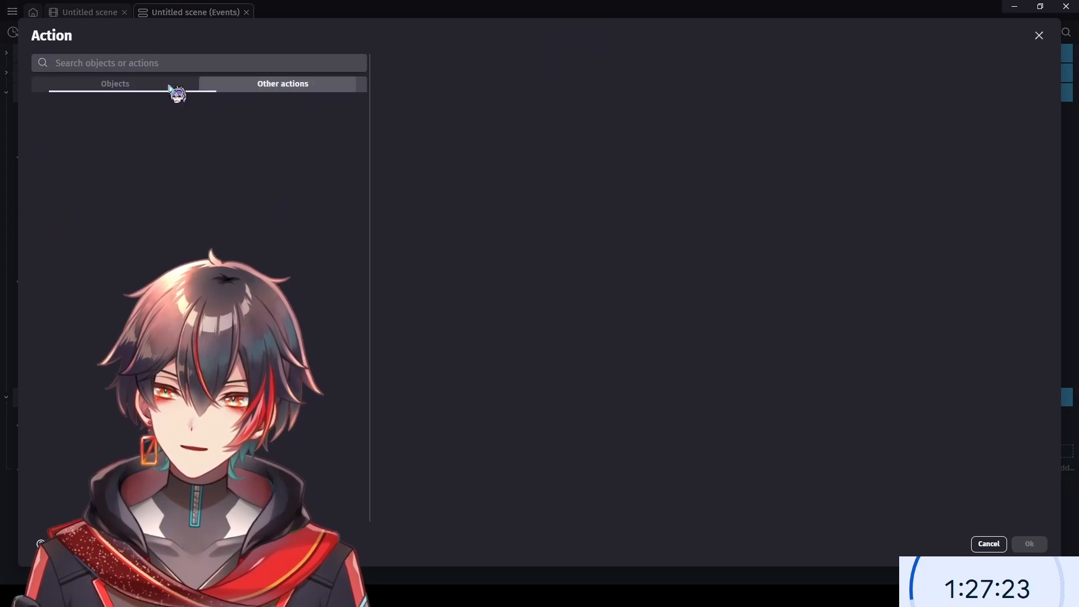
{"action": "left_click", "coordinate": [174, 85]}
{"action": "left_click", "coordinate": [255, 84]}
{"action": "left_click", "coordinate": [147, 123]}
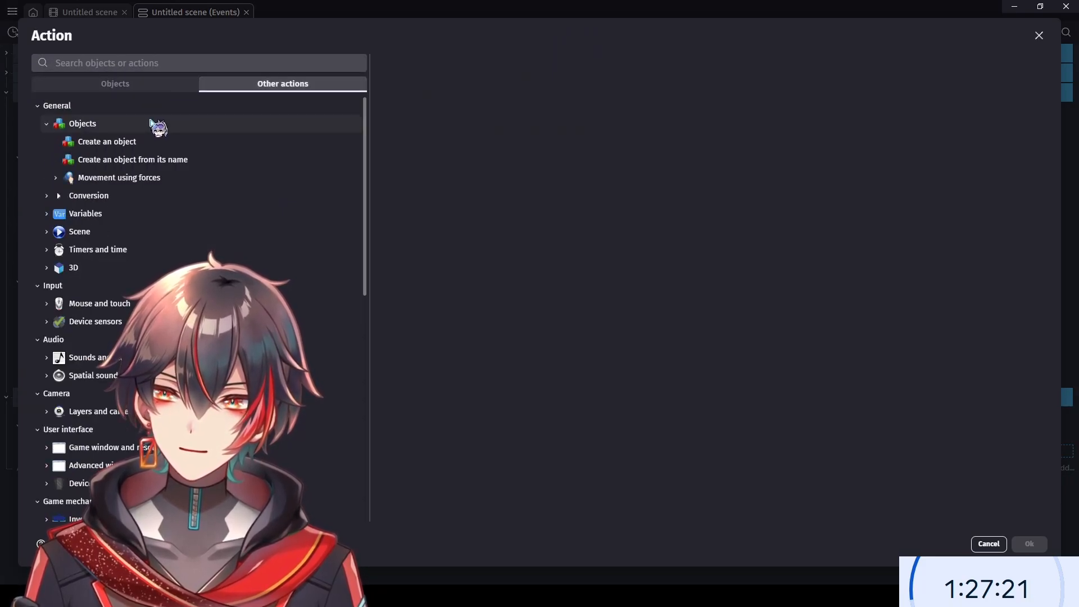
{"action": "left_click", "coordinate": [161, 147]}
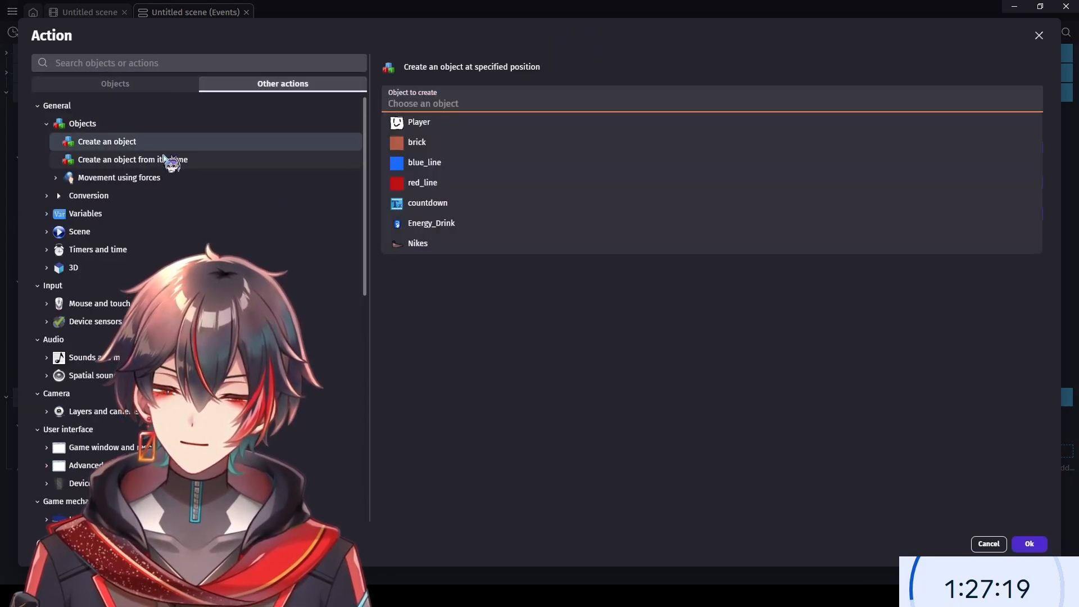
{"action": "left_click", "coordinate": [166, 160]}
{"action": "left_click", "coordinate": [218, 144]}
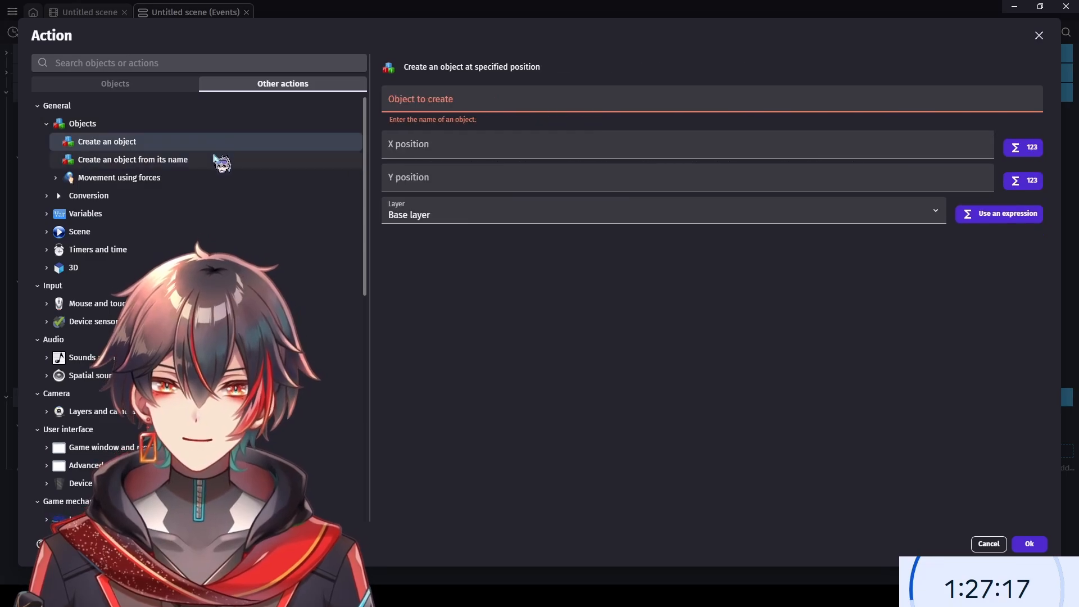
{"action": "left_click", "coordinate": [215, 160]}
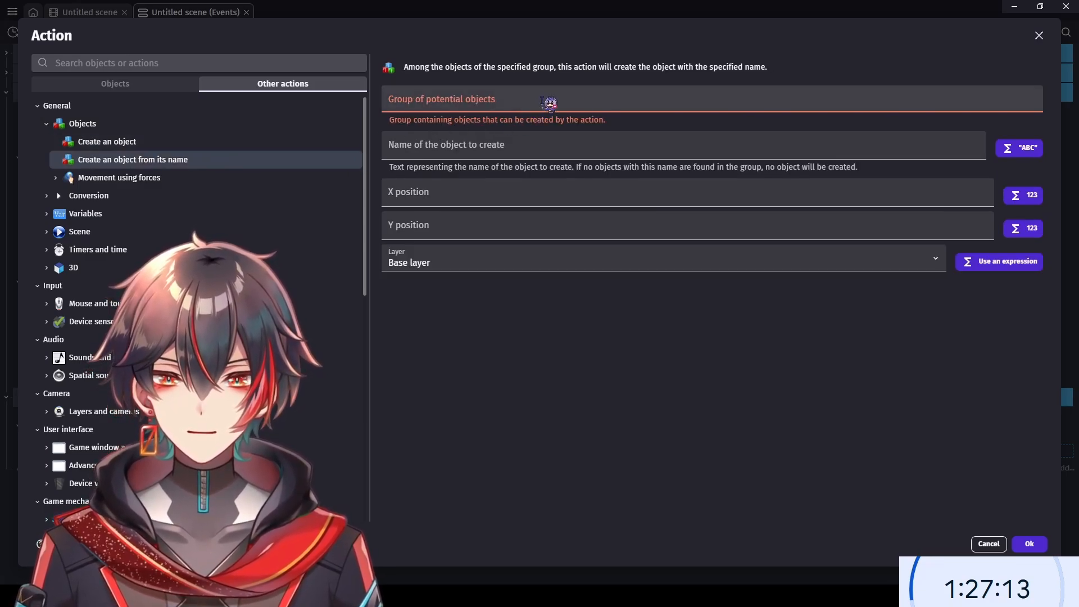
{"action": "left_click", "coordinate": [549, 103]}
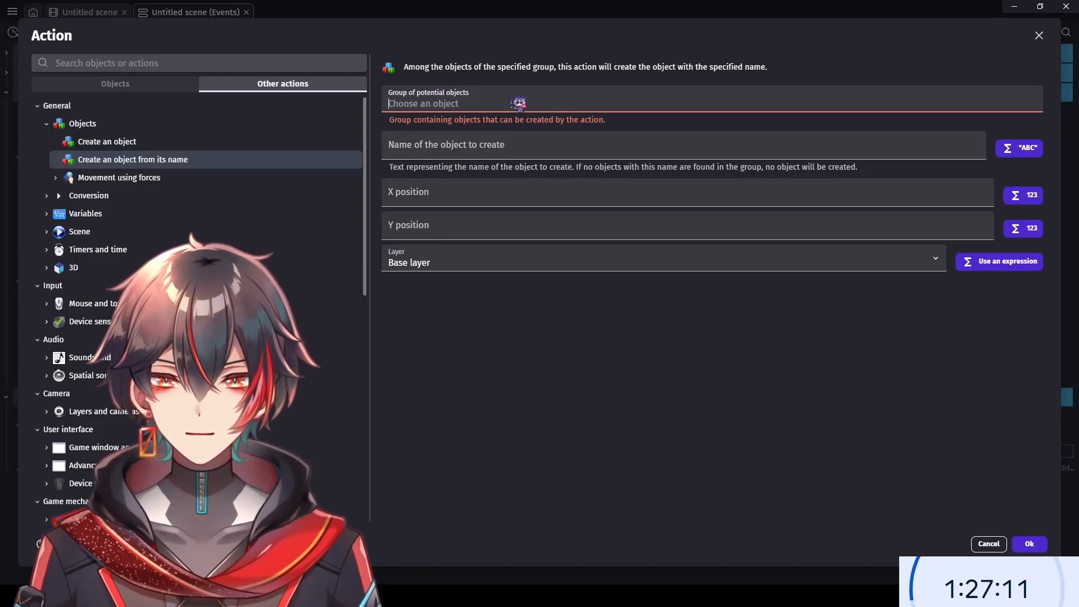
{"action": "left_click", "coordinate": [518, 103]}
{"action": "left_click", "coordinate": [477, 221]}
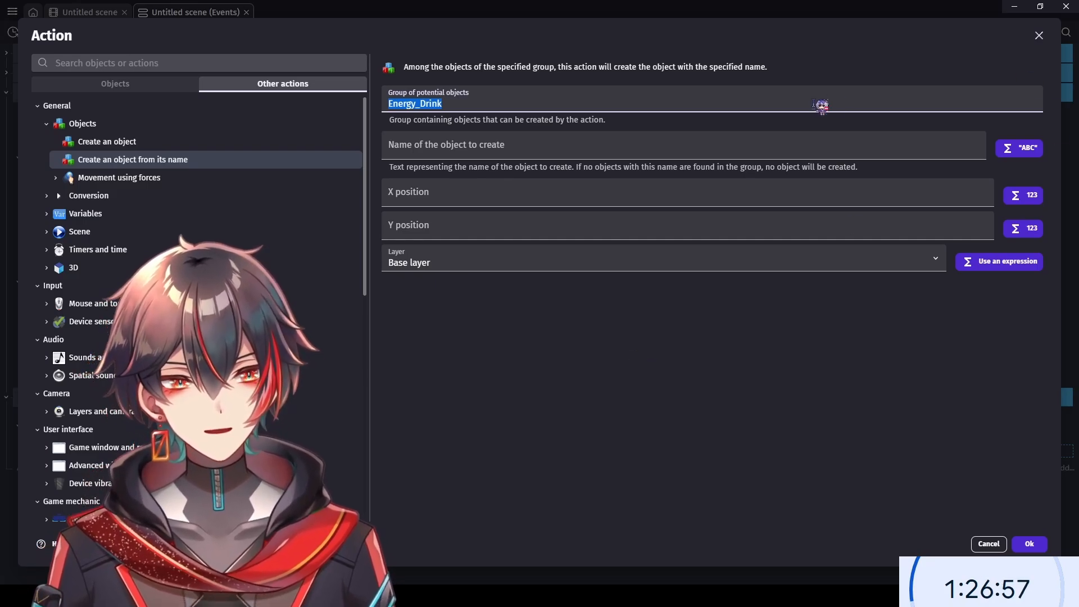
{"action": "key", "text": "BackSpace"}
{"action": "left_click", "coordinate": [774, 291]}
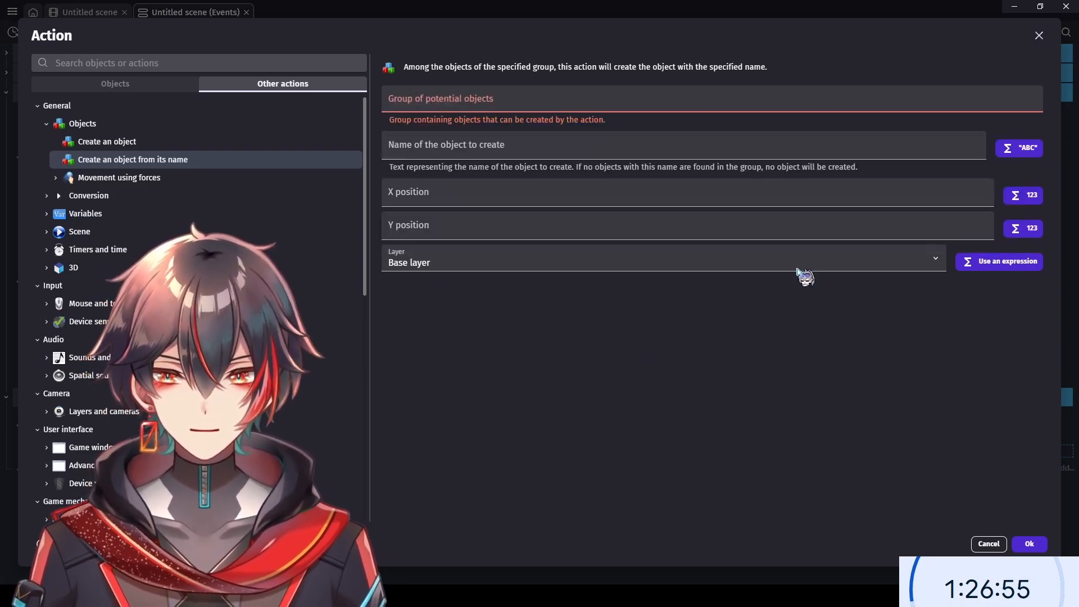
{"action": "left_click", "coordinate": [1035, 35]}
- Rename the Energy_Drink object in the scene's Items folder to _0
{"action": "left_click", "coordinate": [89, 13]}
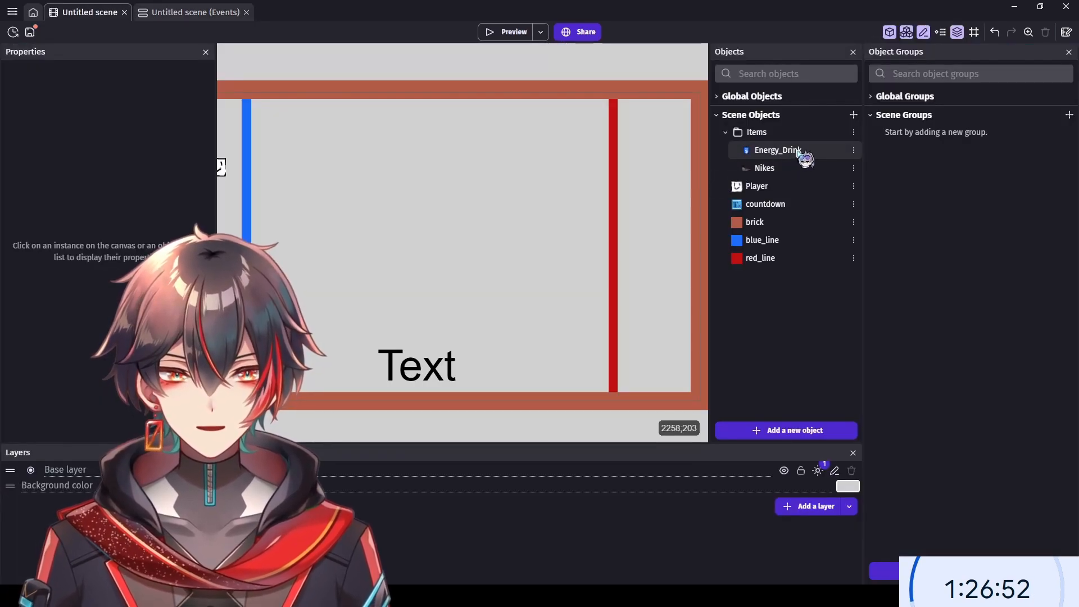
{"action": "double_click", "coordinate": [800, 151]}
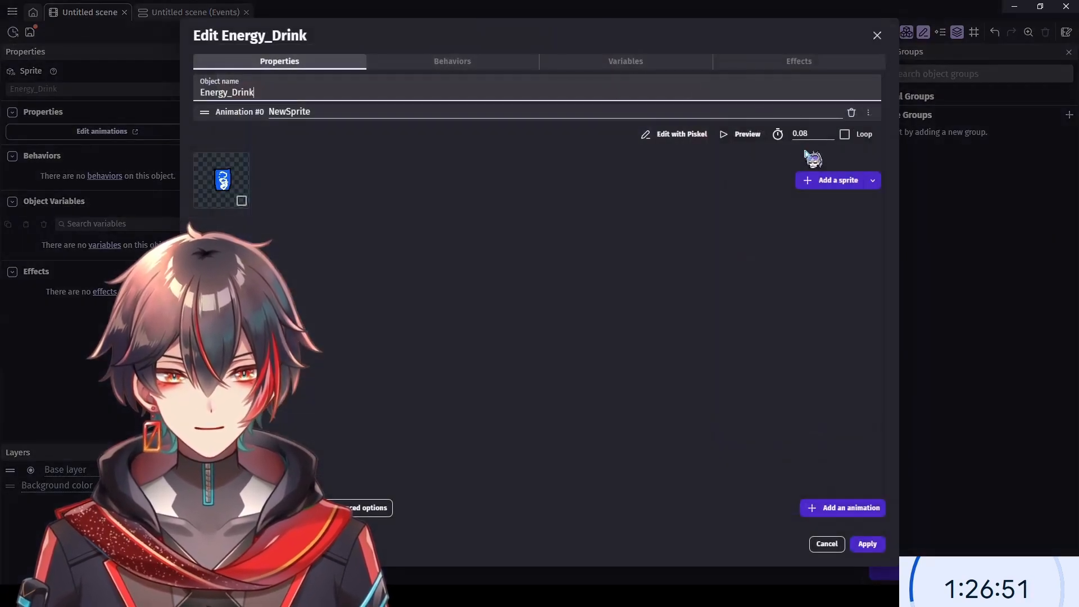
{"action": "double_click", "coordinate": [382, 87]}
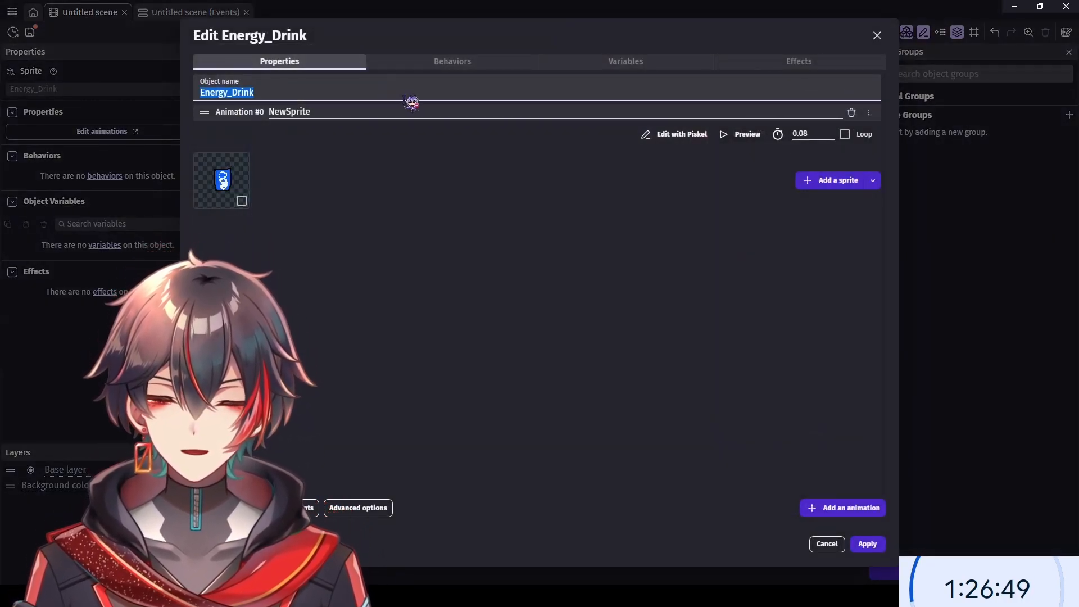
{"action": "type", "text": "_0"}
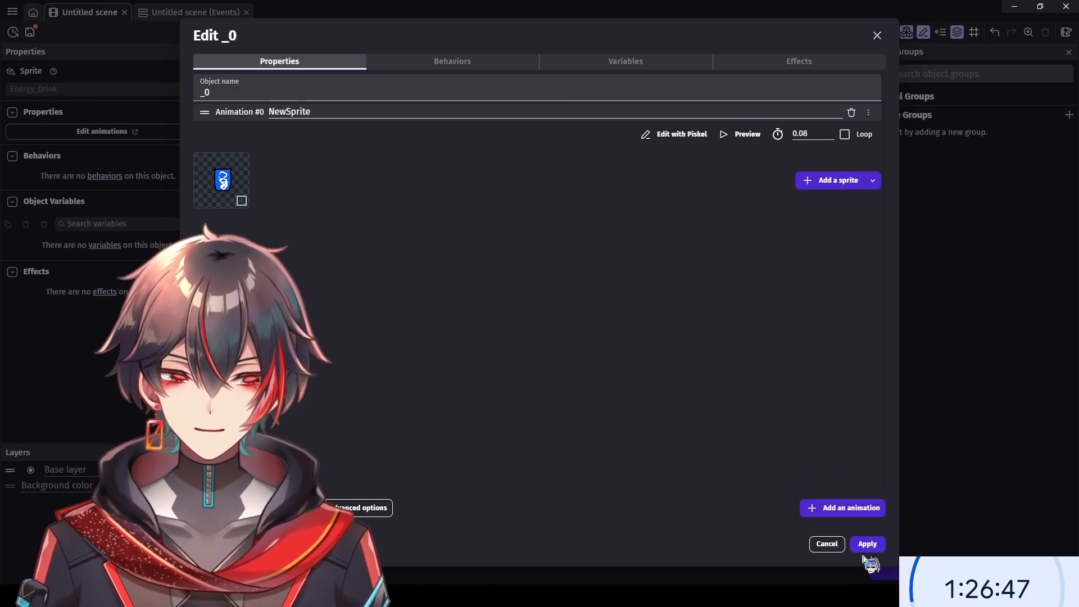
{"action": "left_click", "coordinate": [866, 544]}
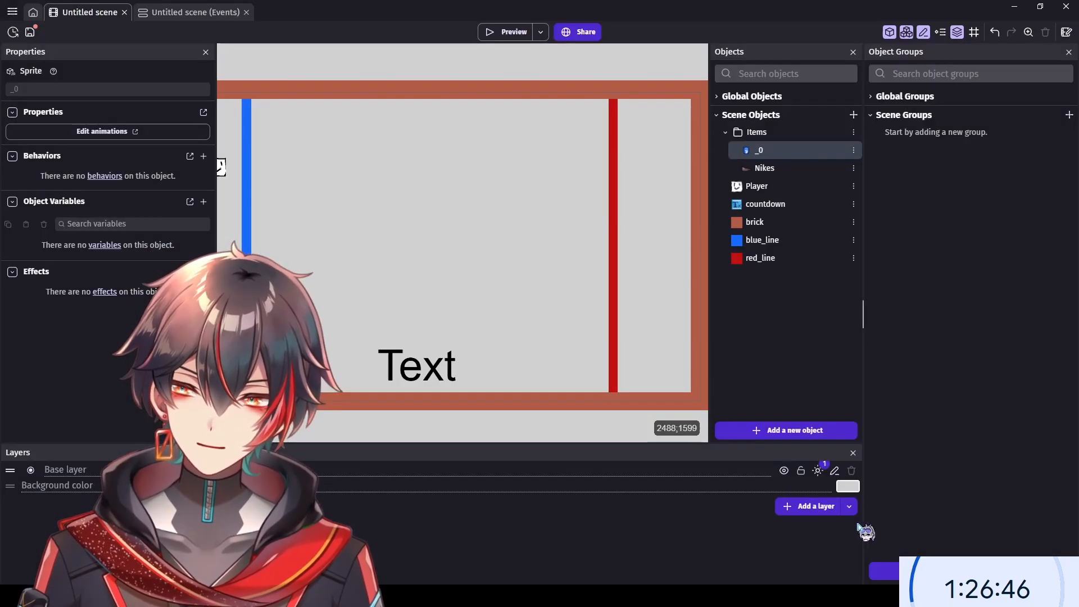
- Rename the Nikes object in the Items folder to _1
{"action": "double_click", "coordinate": [780, 169]}
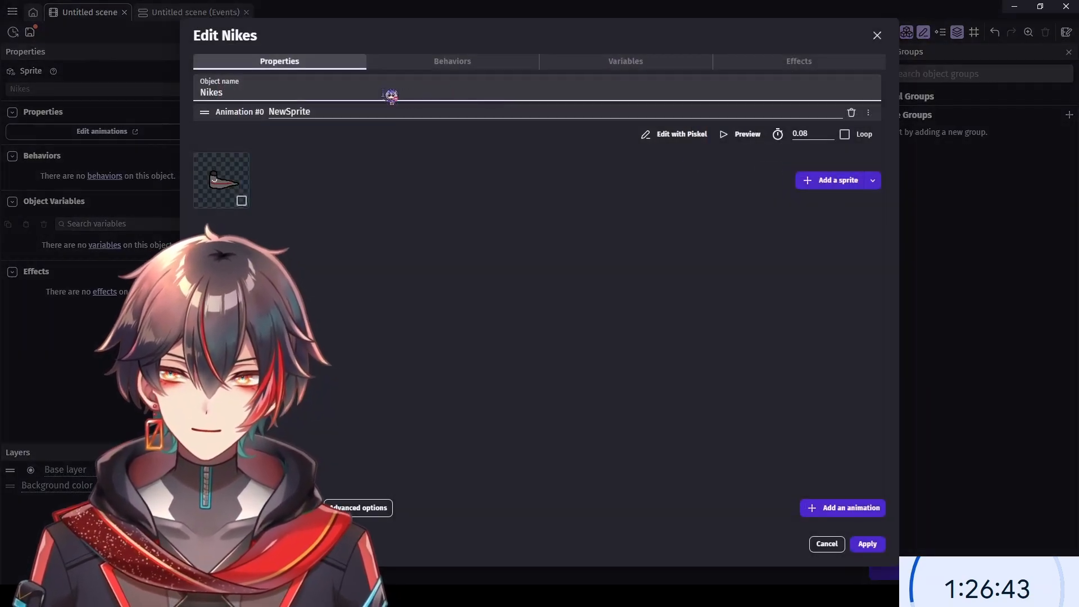
{"action": "type", "text": "_1"}
{"action": "left_click", "coordinate": [866, 544]}
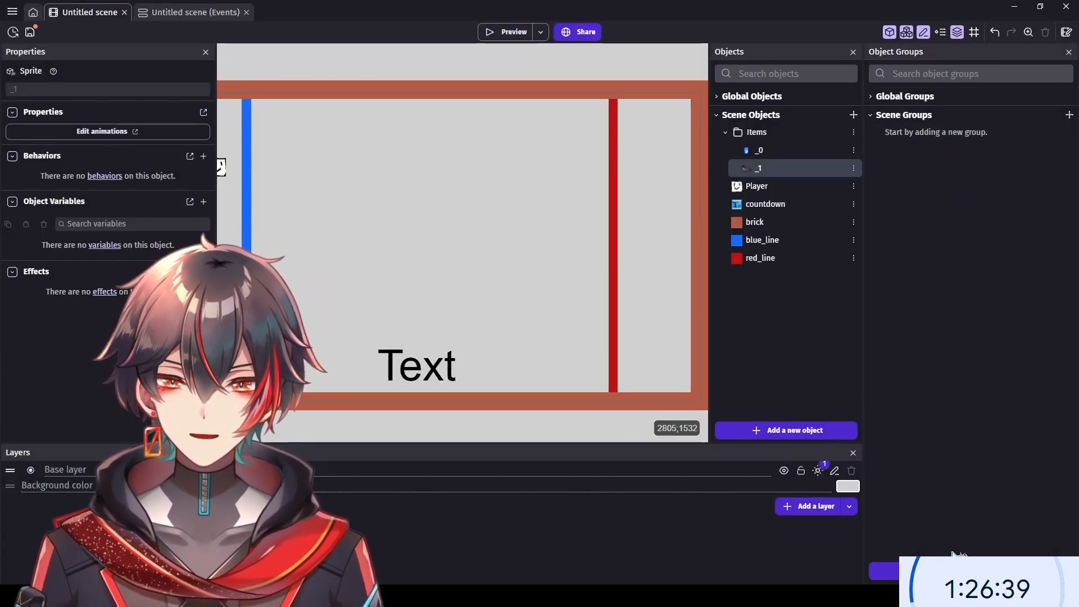
- Create a scene object group named Items containing _0 and _1, without adding any group variables
{"action": "left_click", "coordinate": [884, 570]}
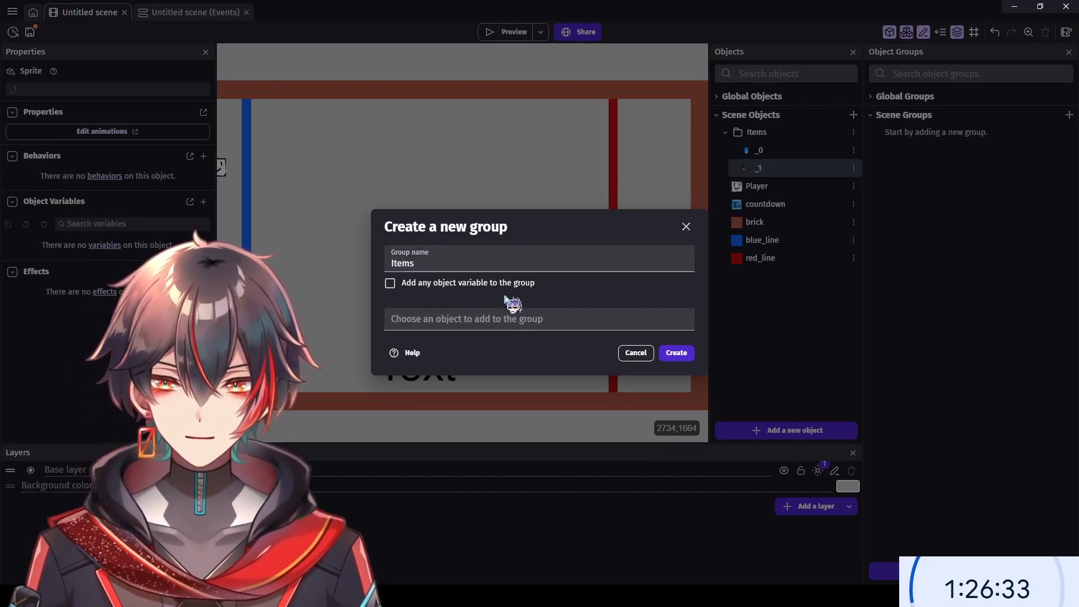
{"action": "left_click", "coordinate": [506, 318]}
{"action": "left_click", "coordinate": [472, 443]}
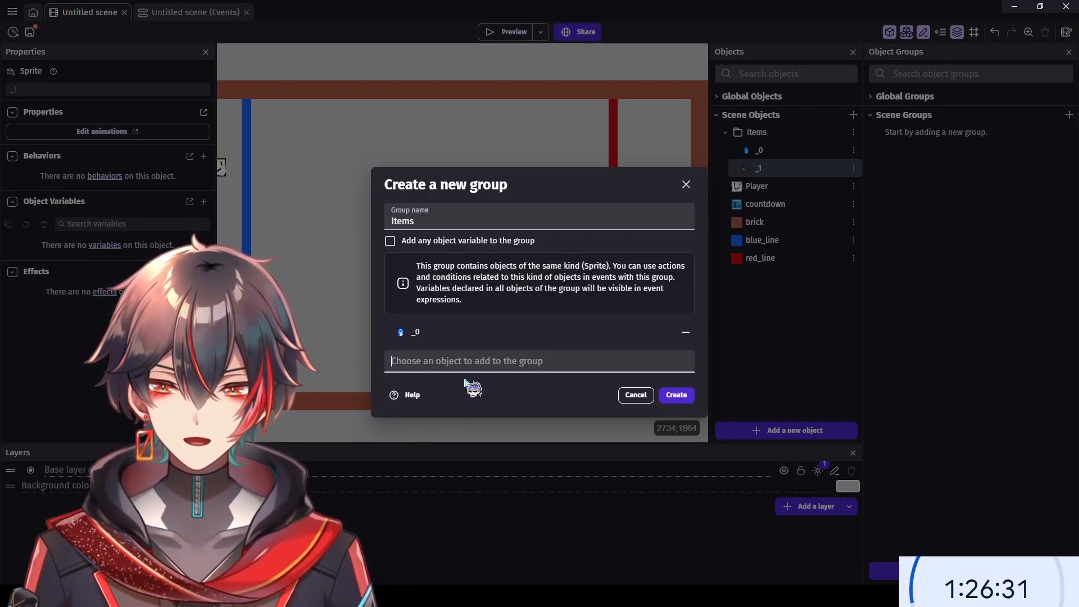
{"action": "left_click", "coordinate": [481, 367]}
{"action": "left_click", "coordinate": [419, 483]}
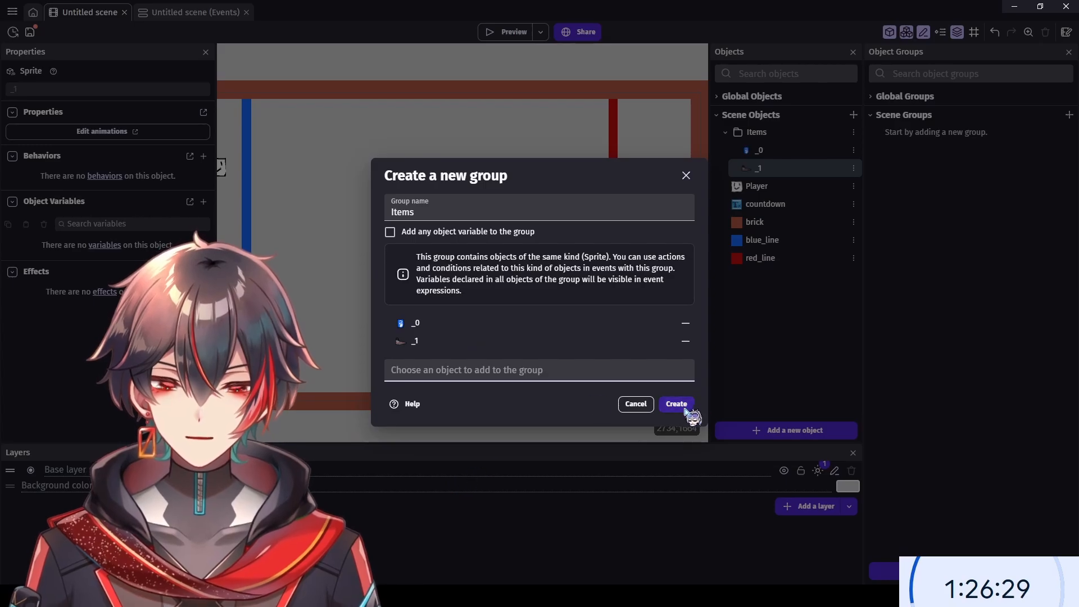
{"action": "left_click", "coordinate": [677, 405]}
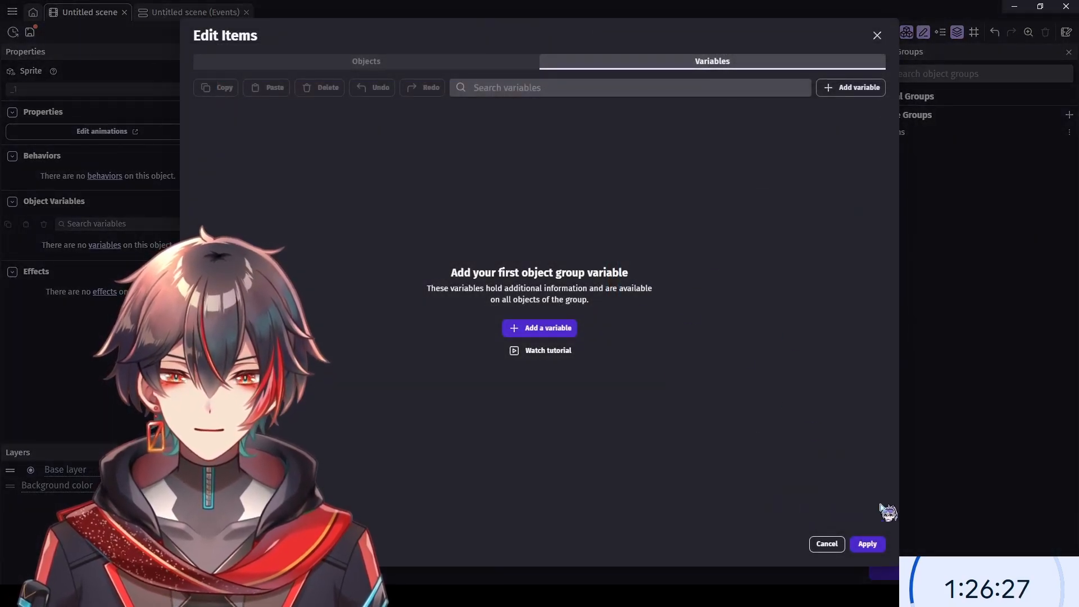
{"action": "left_click", "coordinate": [837, 544]}
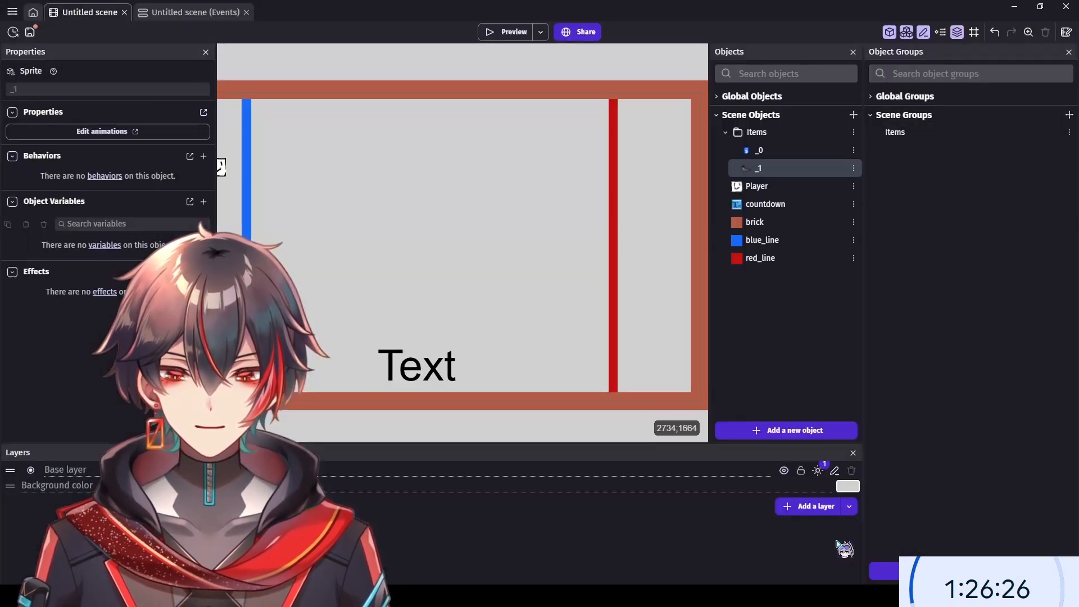
- Start a Create an object from its name action in the Shop sub-event, using the Items group and a name starting with "_"
{"action": "double_click", "coordinate": [784, 152]}
{"action": "left_click", "coordinate": [663, 62]}
{"action": "left_click", "coordinate": [876, 34]}
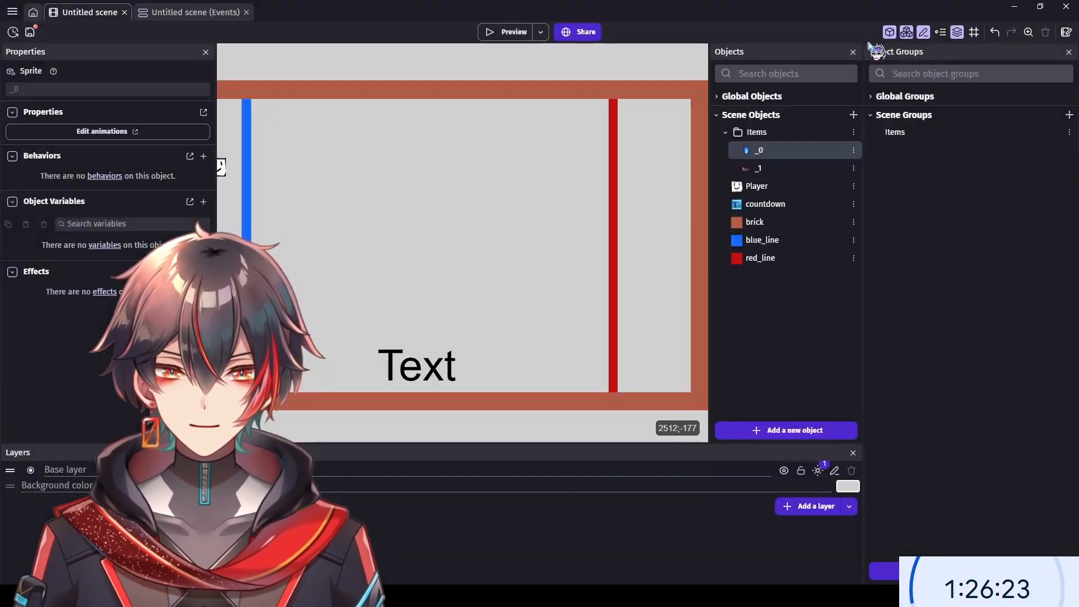
{"action": "left_click", "coordinate": [191, 12]}
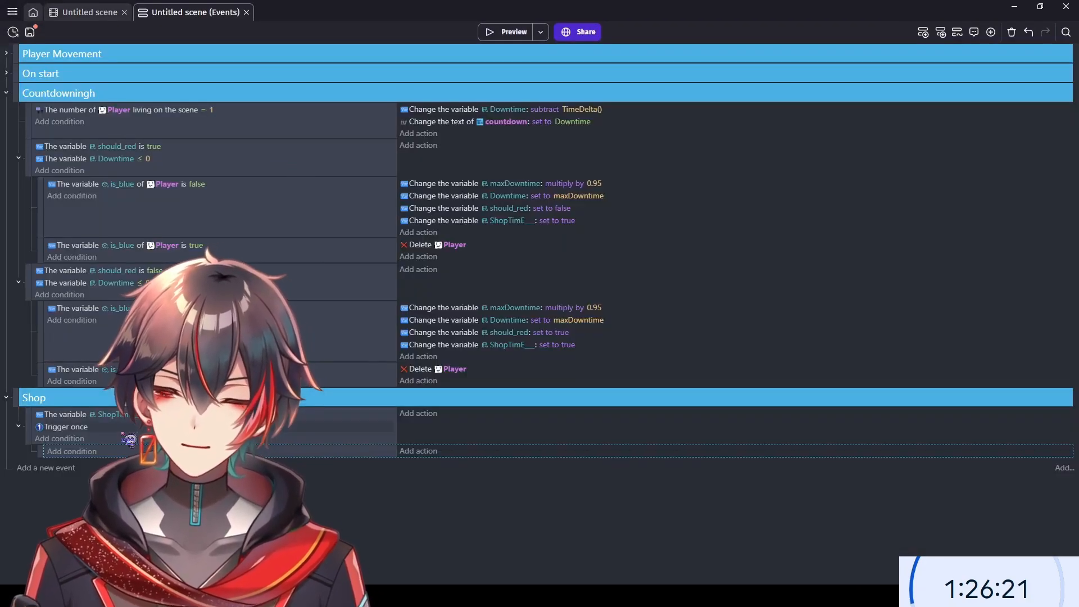
{"action": "left_click", "coordinate": [414, 455]}
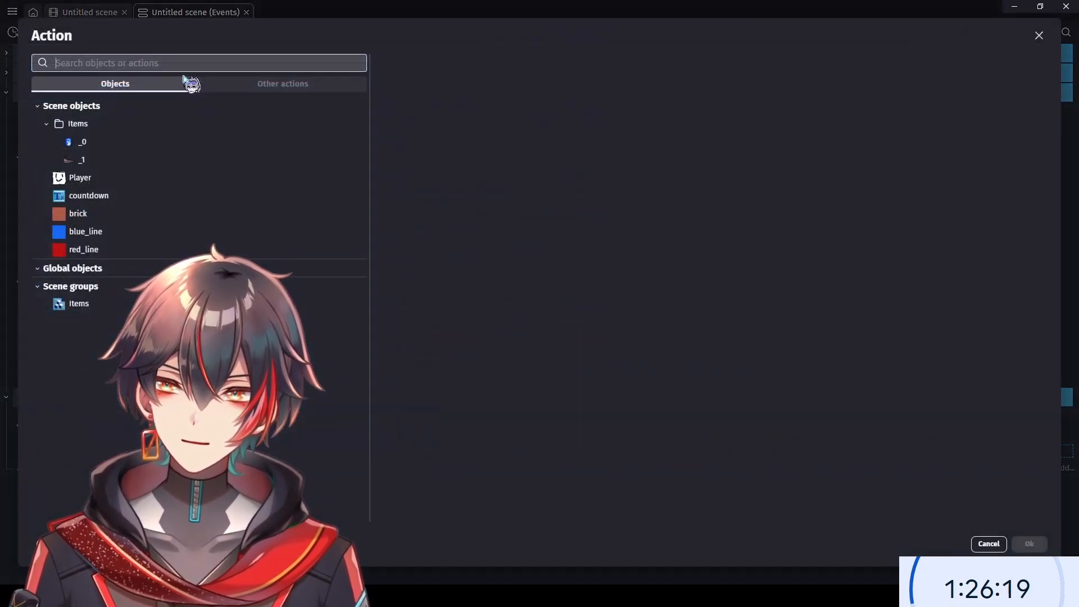
{"action": "left_click", "coordinate": [236, 86]}
{"action": "left_click", "coordinate": [140, 123]}
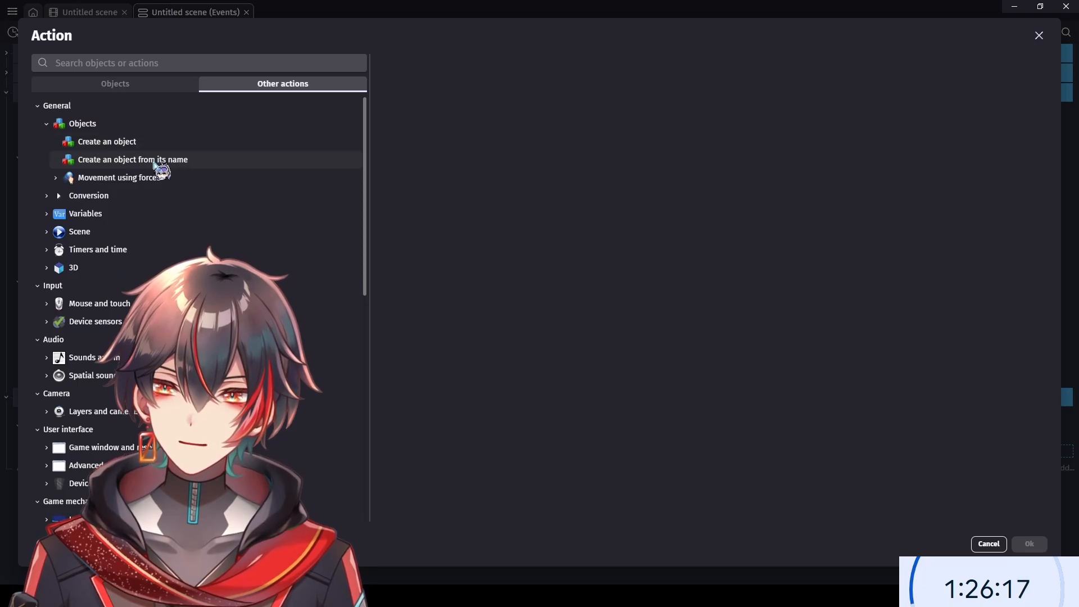
{"action": "left_click", "coordinate": [157, 162]}
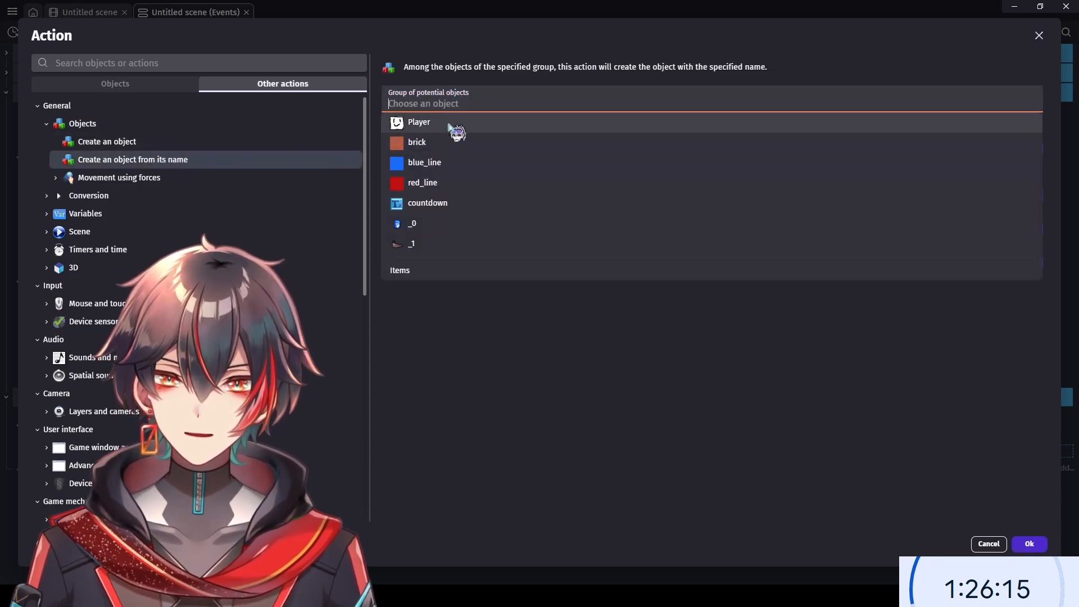
{"action": "left_click", "coordinate": [453, 271]}
{"action": "left_click", "coordinate": [513, 142]}
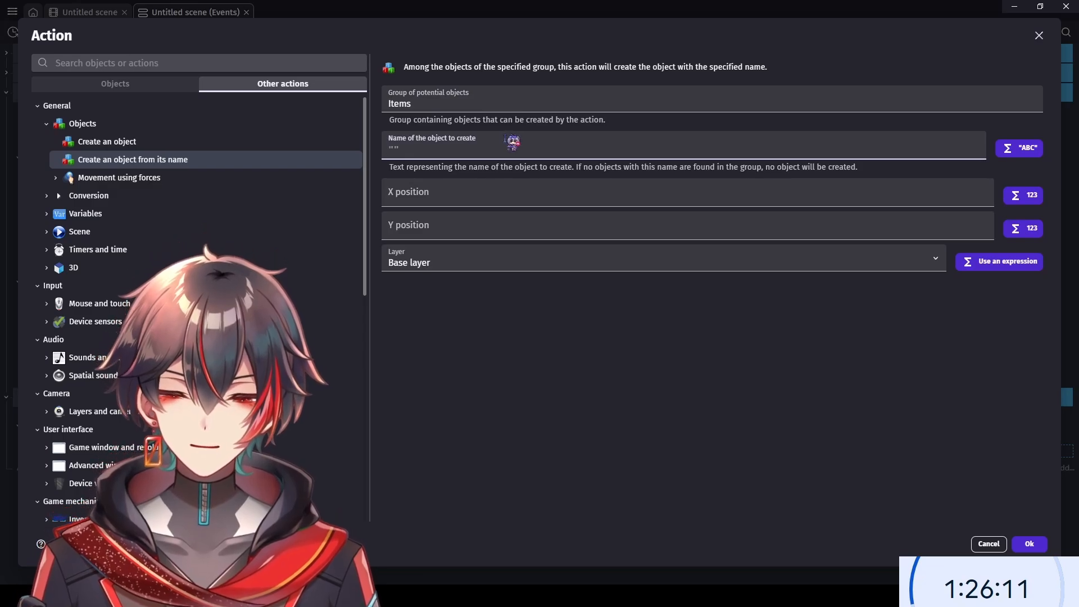
{"action": "type", "text": "\""}
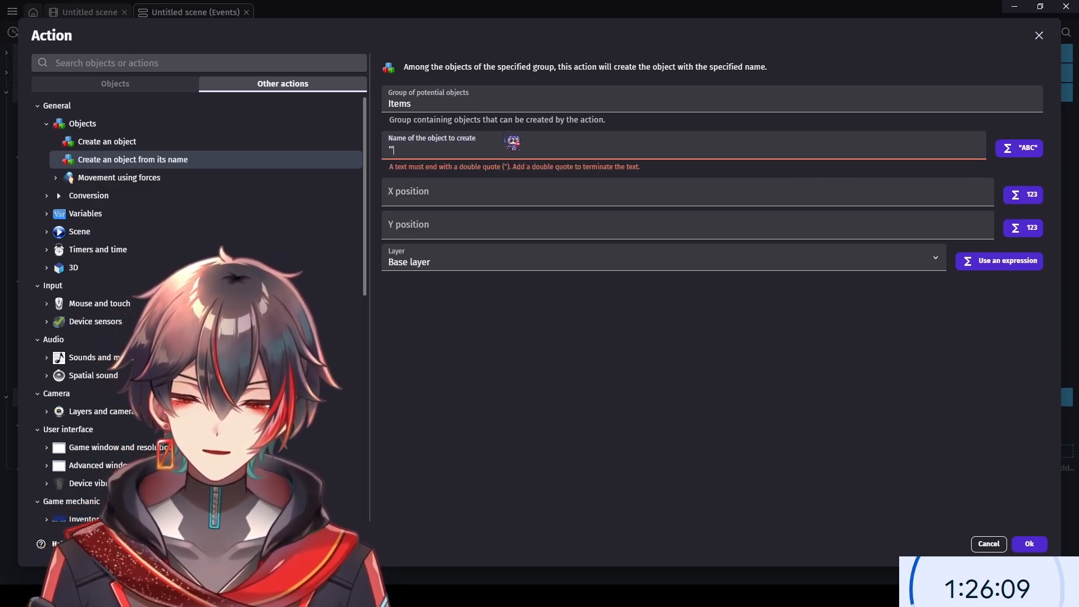
{"action": "type", "text": "_\"ran"}
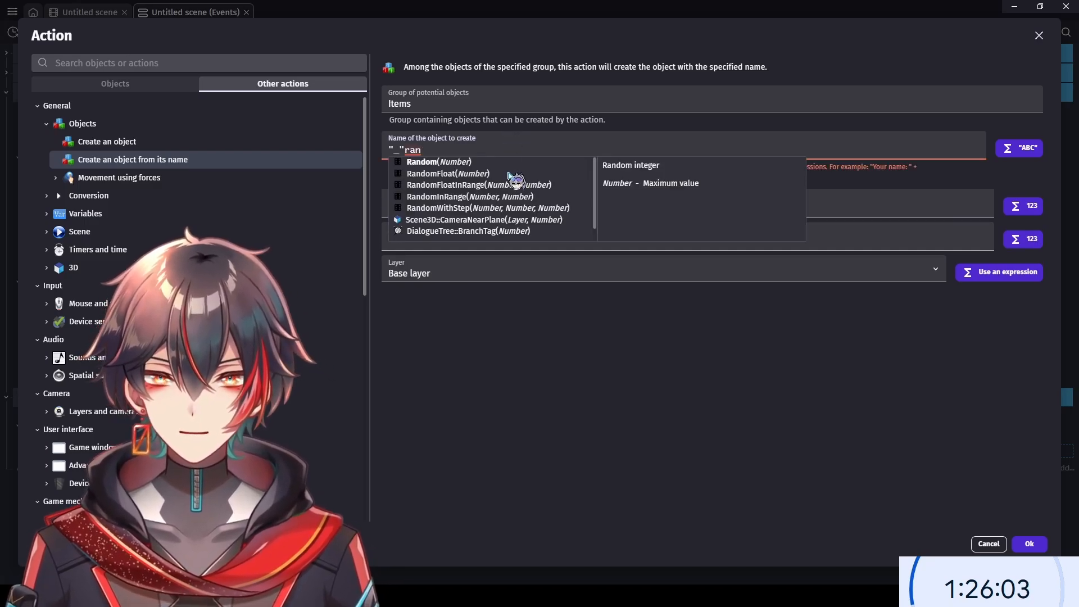
{"action": "left_click", "coordinate": [516, 186]}
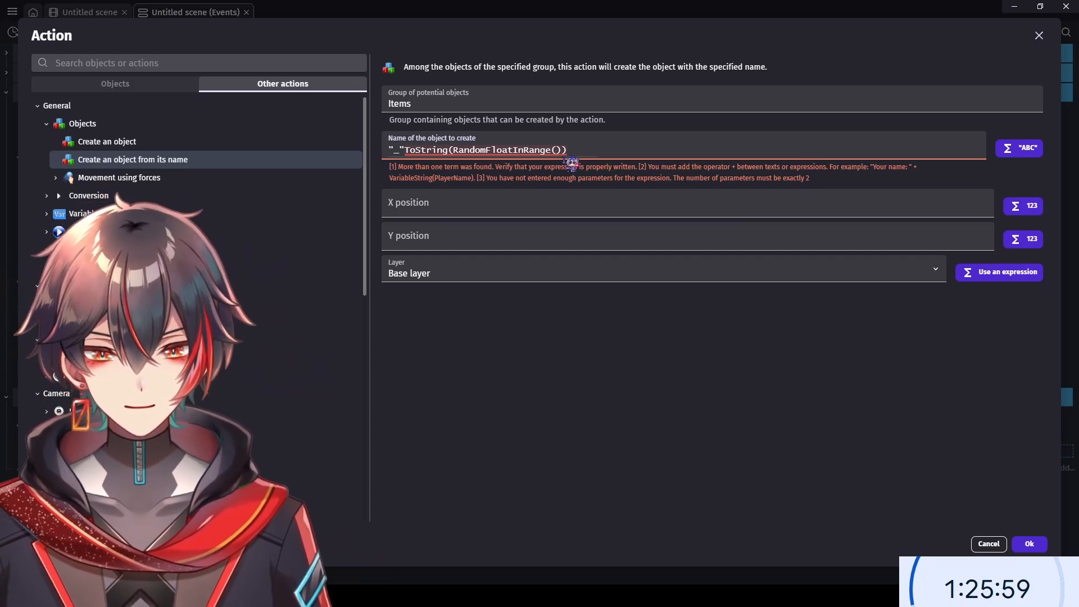
{"action": "left_click_drag", "start_coordinate": [573, 162], "coordinate": [469, 153]}
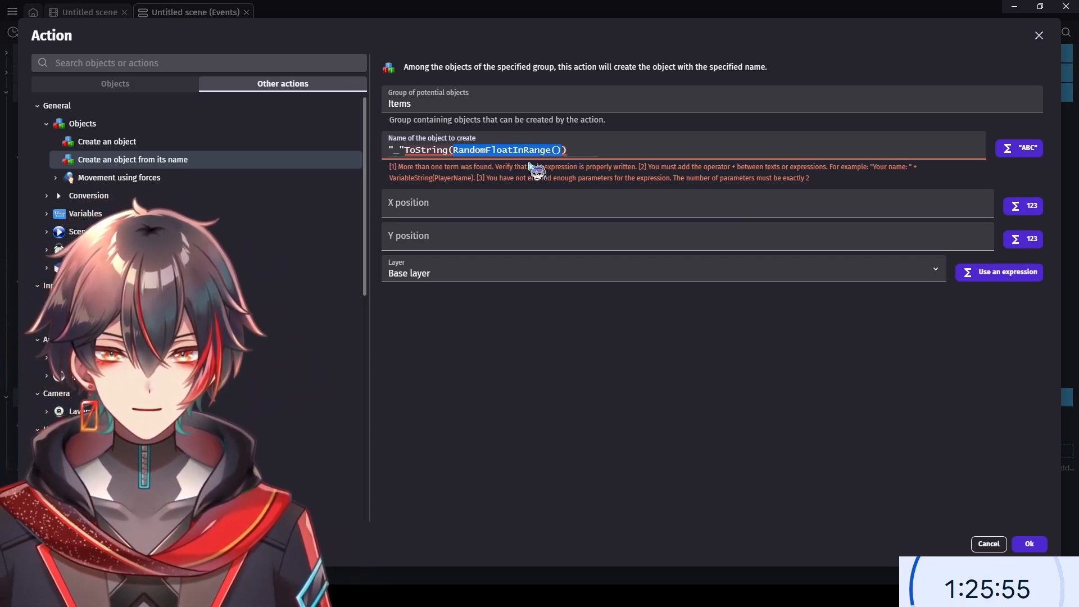
{"action": "key", "text": "BackSpace"}
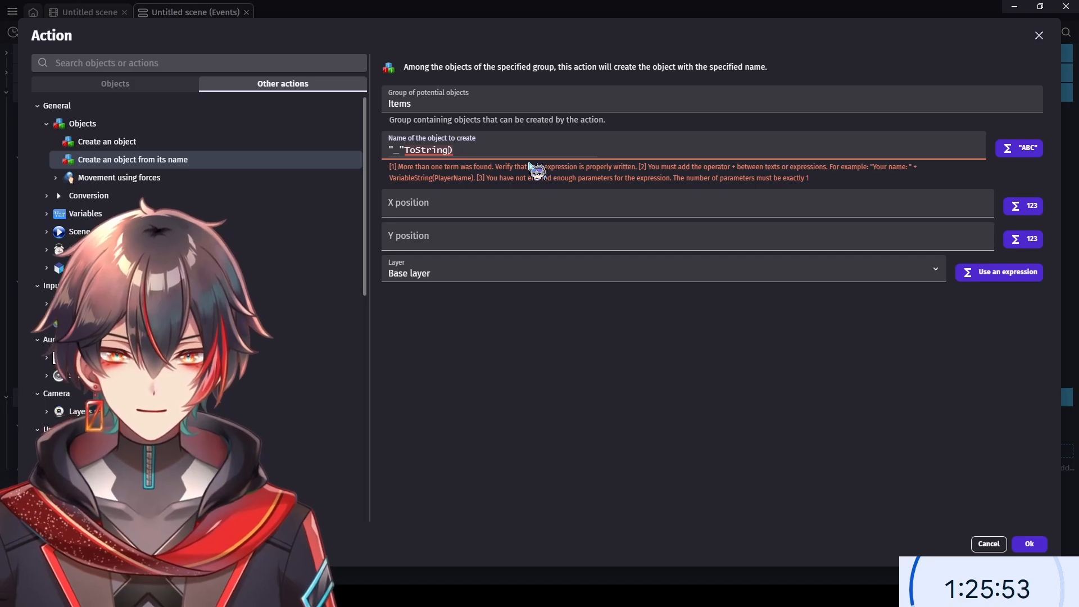
{"action": "key", "text": "BackSpace"}
{"action": "key", "text": "BackSpace"}
{"action": "key", "text": "BackSpace"}
{"action": "key", "text": "BackSpace"}
{"action": "key", "text": "BackSpace"}
{"action": "key", "text": "BackSpace"}
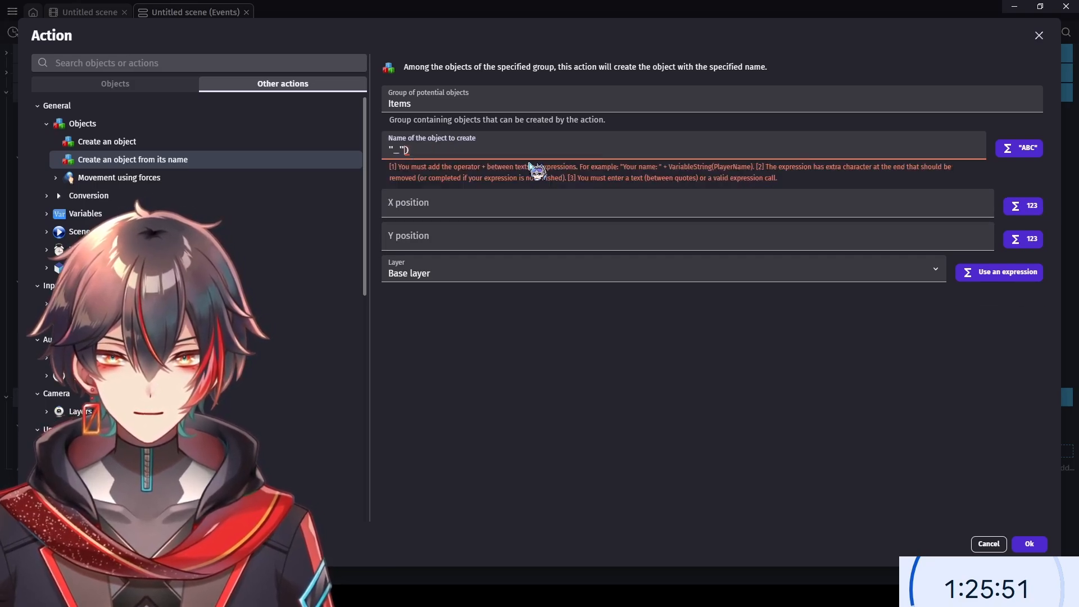
{"action": "key", "text": "BackSpace"}
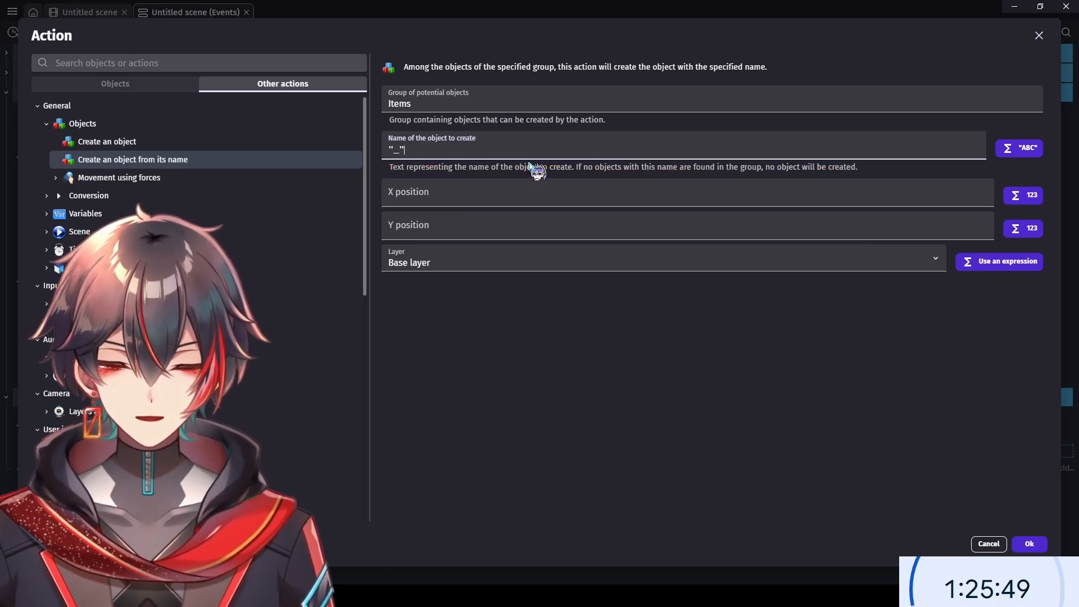
- Complete the name of the object to create as "_"+ToString(RandomInRange(0, 1))
{"action": "type", "text": "rand"}
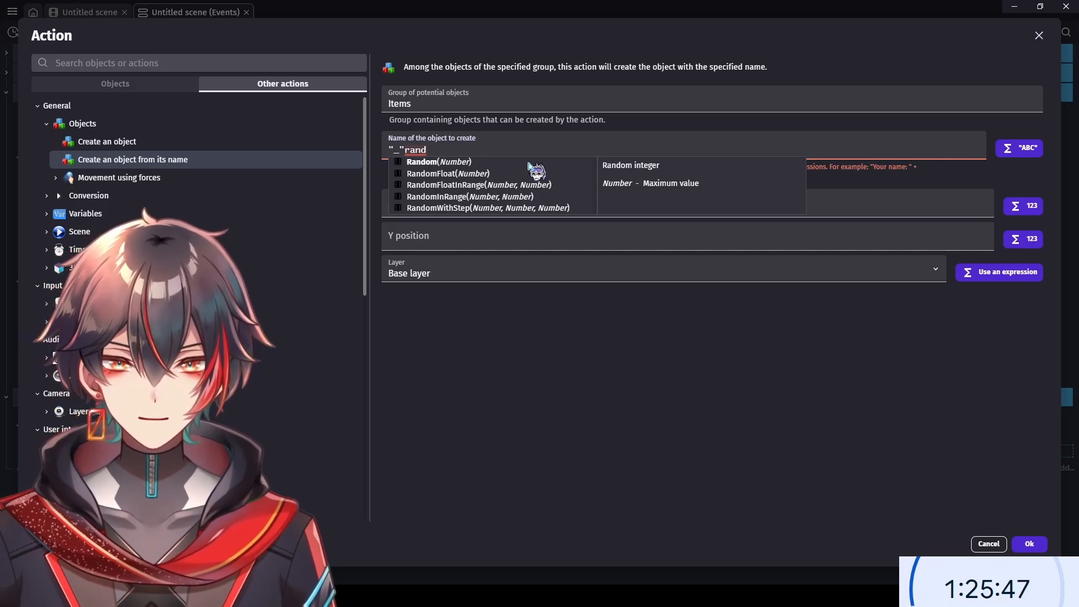
{"action": "key", "text": "Down"}
{"action": "key", "text": "Down"}
{"action": "key", "text": "Down"}
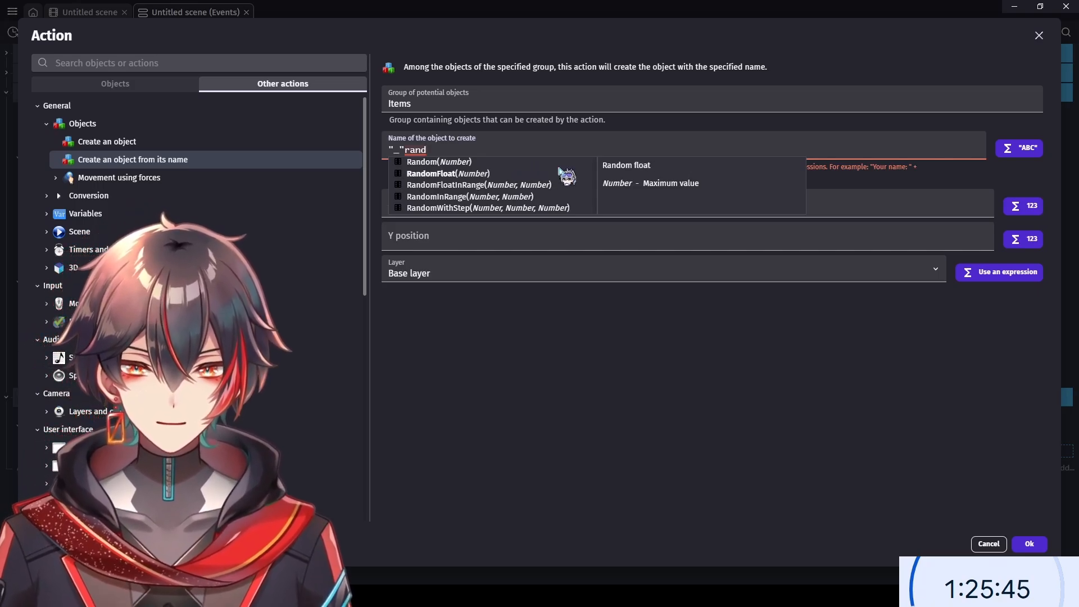
{"action": "key", "text": "Up"}
{"action": "key", "text": "Down"}
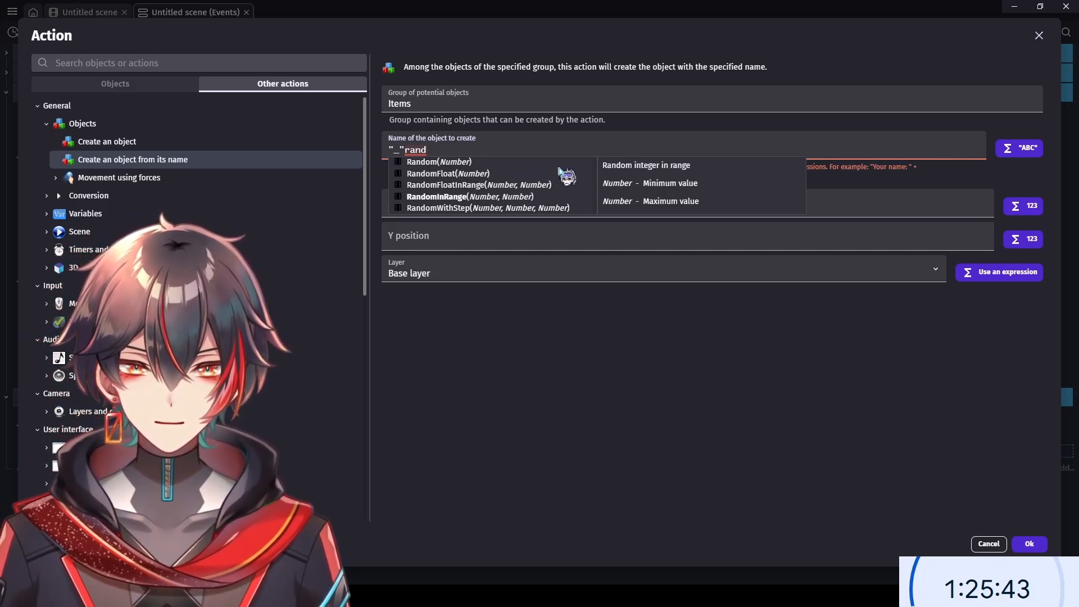
{"action": "left_click", "coordinate": [506, 196]}
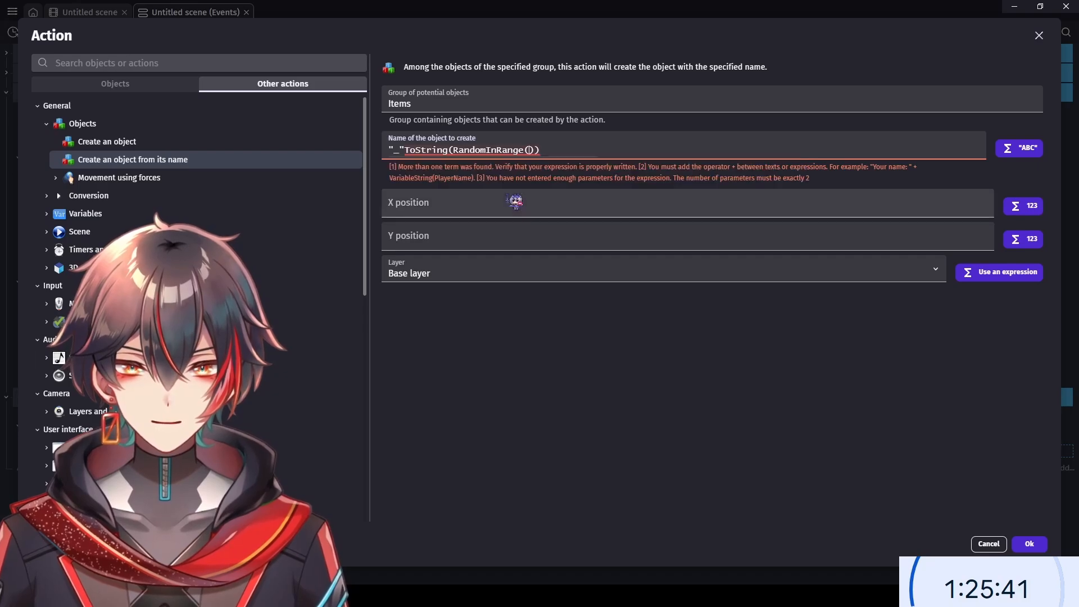
{"action": "type", "text": "0, 1"}
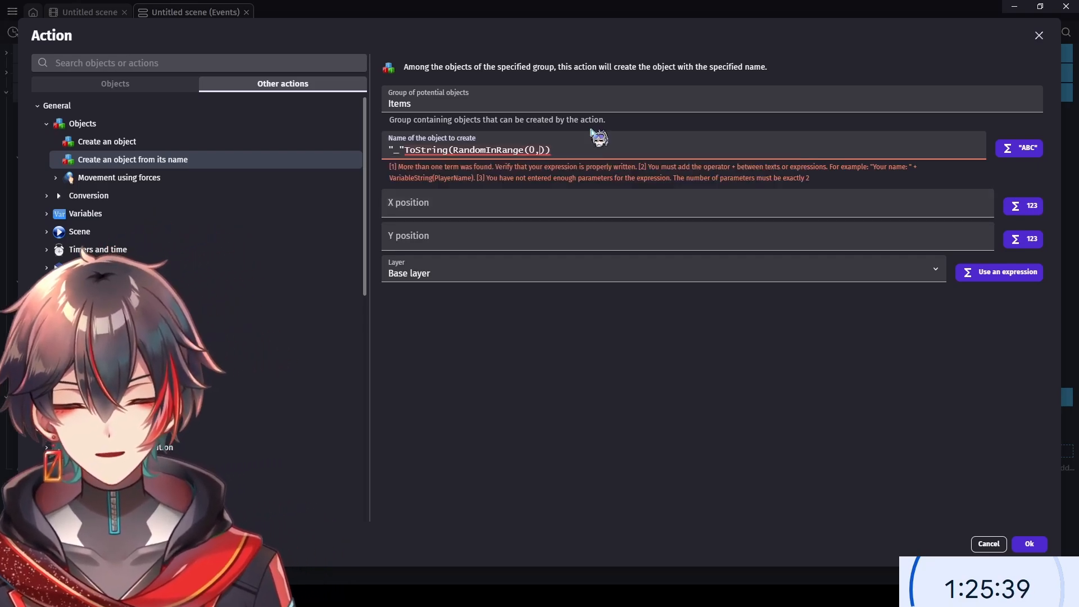
{"action": "left_click", "coordinate": [406, 150]}
{"action": "type", "text": "+"}
{"action": "left_click", "coordinate": [681, 363]}
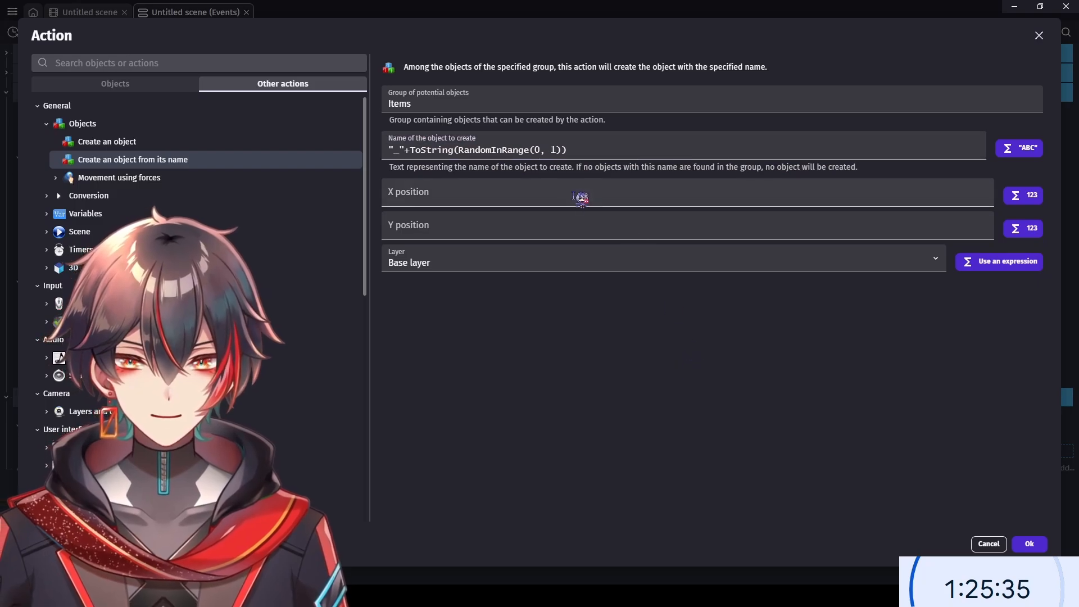
- Add the create action on the Base layer, leaving its X and Y positions empty
{"action": "left_click", "coordinate": [549, 190]}
{"action": "left_click", "coordinate": [541, 279]}
{"action": "left_click", "coordinate": [521, 248]}
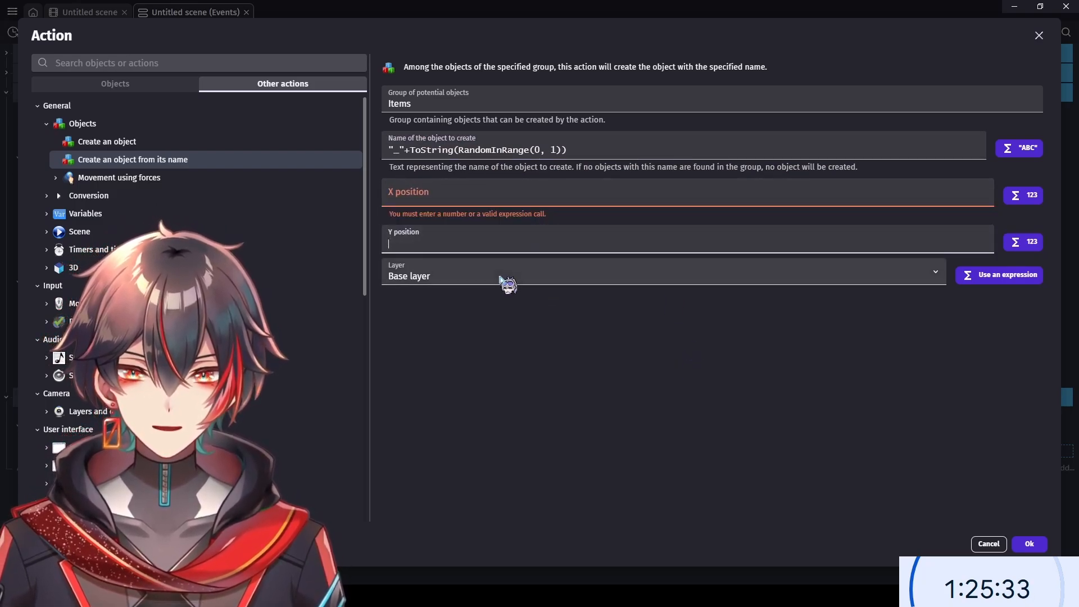
{"action": "left_click", "coordinate": [498, 276]}
{"action": "left_click", "coordinate": [505, 338]}
{"action": "left_click", "coordinate": [521, 191]}
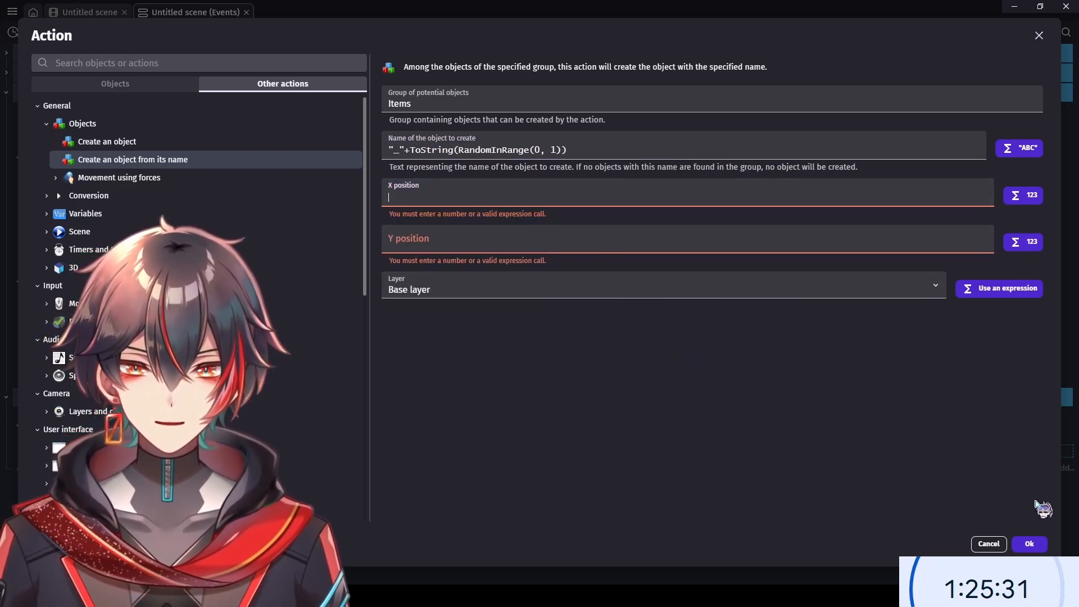
{"action": "left_click", "coordinate": [1030, 544]}
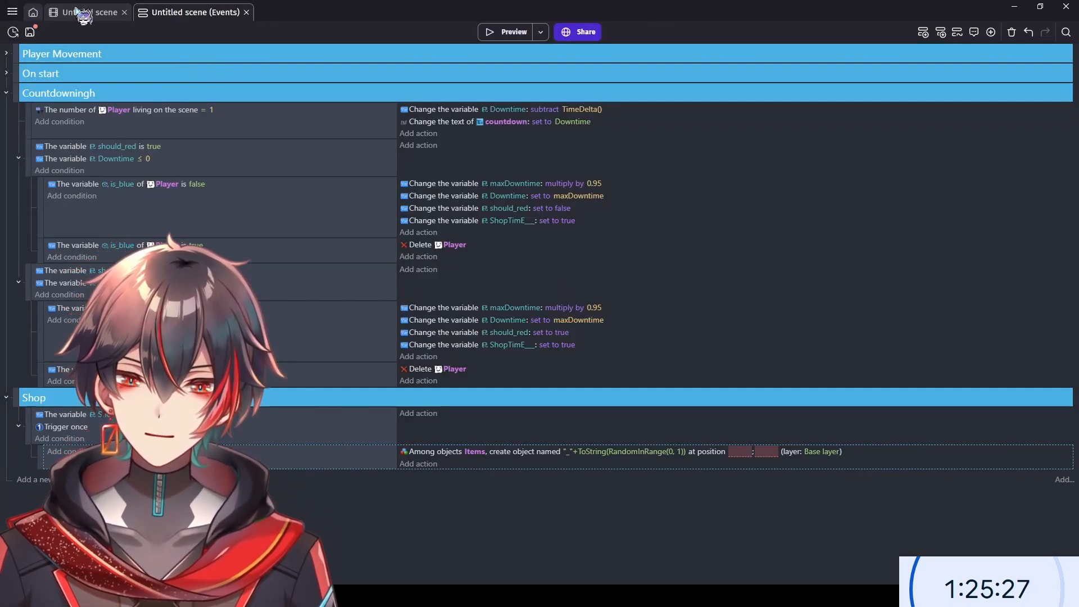
- Find a spawn point in the scene and set the create action's position to X 660 and Y 500
{"action": "left_click", "coordinate": [84, 13]}
{"action": "left_click_drag", "start_coordinate": [333, 233], "coordinate": [343, 241]}
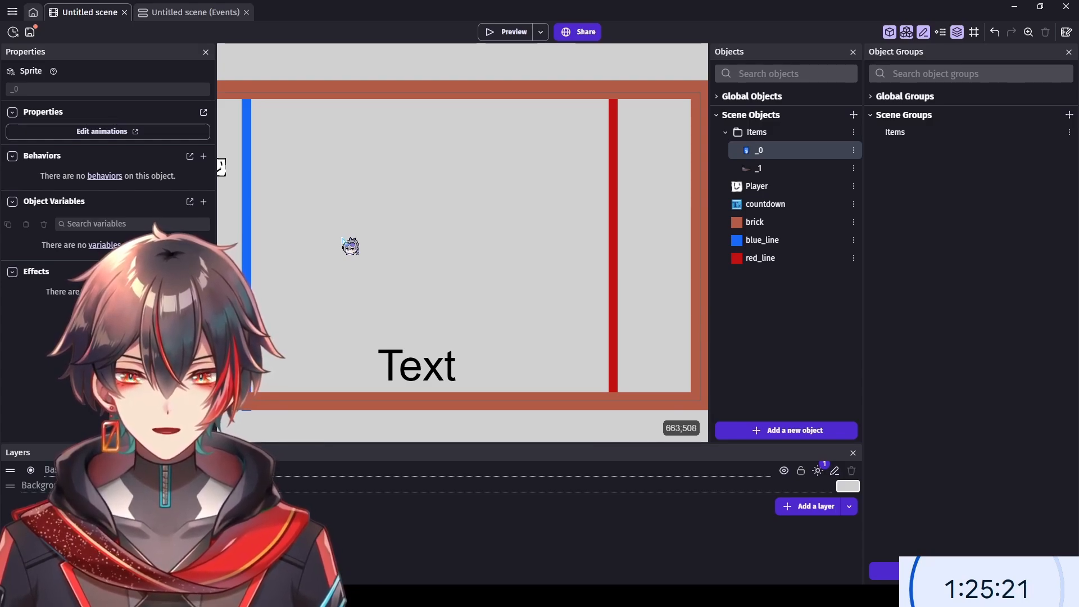
{"action": "left_click", "coordinate": [193, 12]}
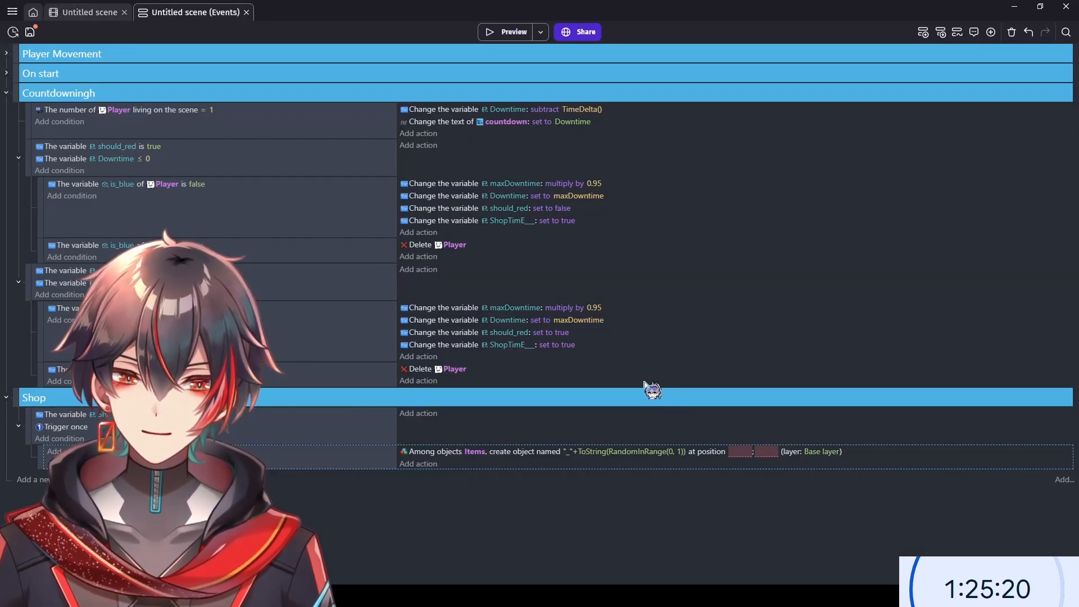
{"action": "left_click", "coordinate": [746, 451]}
{"action": "type", "text": "660"}
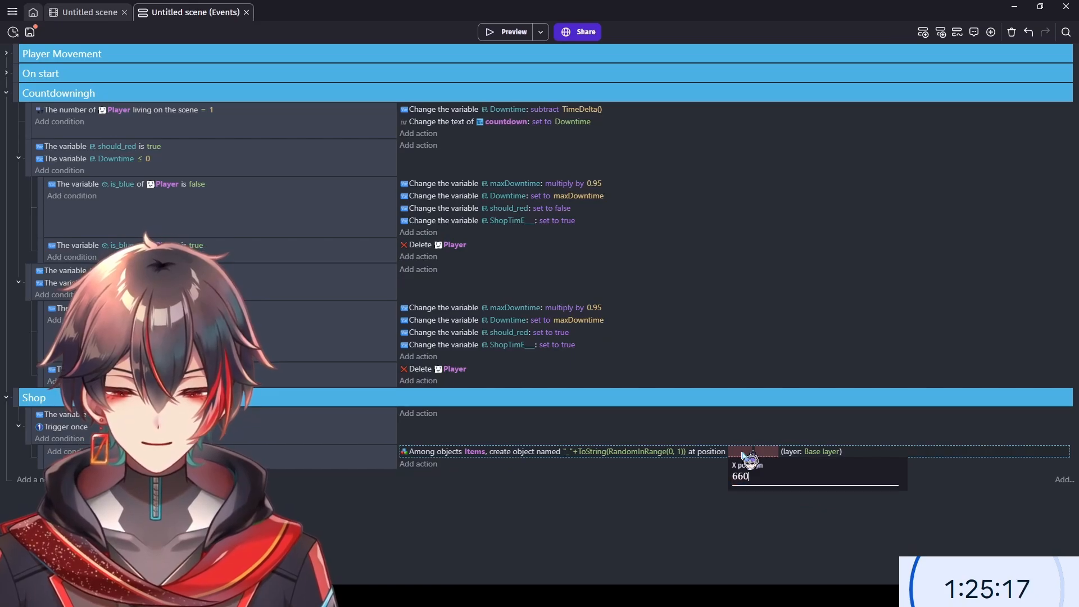
{"action": "left_click", "coordinate": [755, 453]}
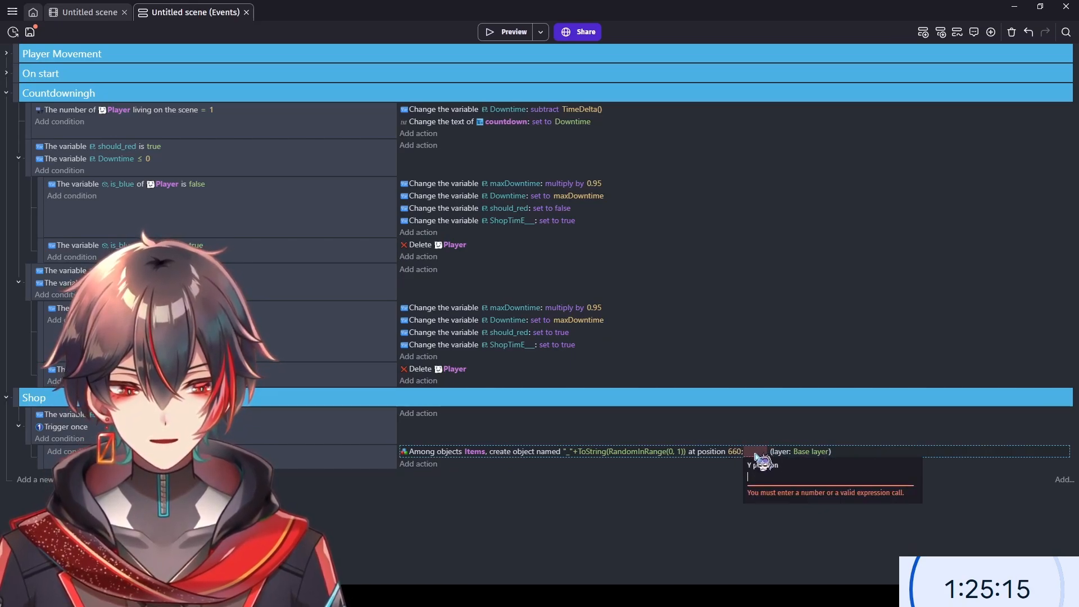
{"action": "type", "text": "500"}
{"action": "key", "text": "Return"}
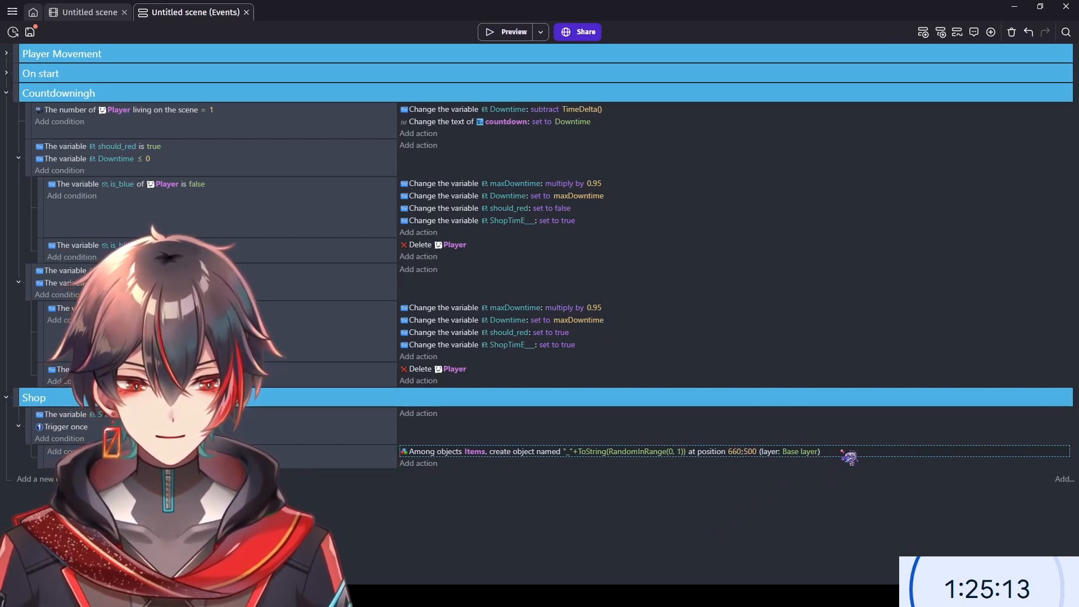
- Duplicate the Items create action in the Shop sub-event and set the copy's X position to 1000
{"action": "key", "text": "ctrl+c"}
{"action": "key", "text": "ctrl+v"}
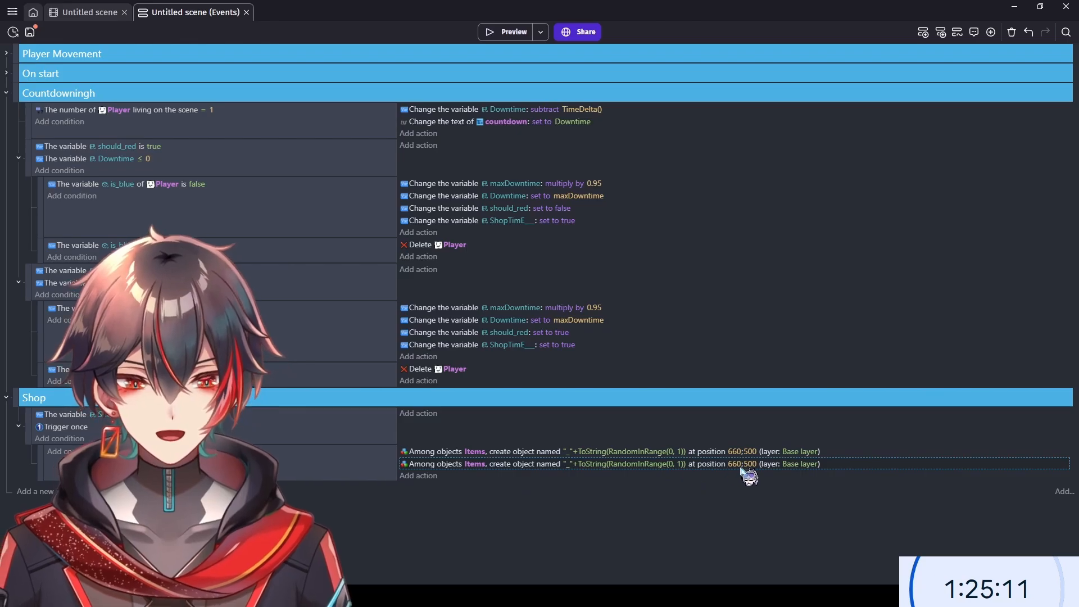
{"action": "left_click", "coordinate": [85, 11]}
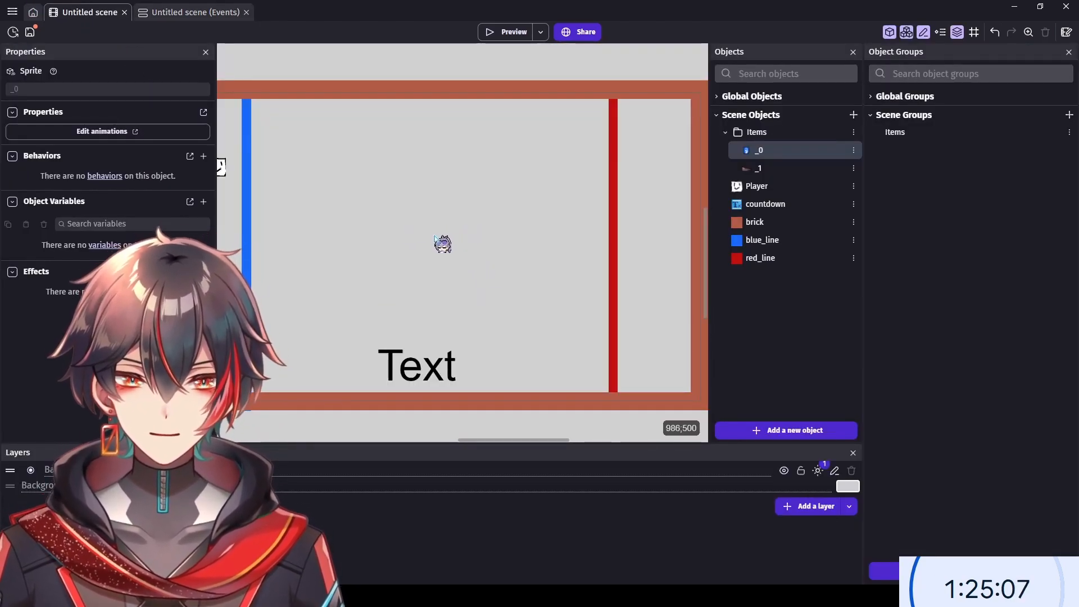
{"action": "left_click", "coordinate": [218, 12]}
{"action": "left_click", "coordinate": [739, 464]}
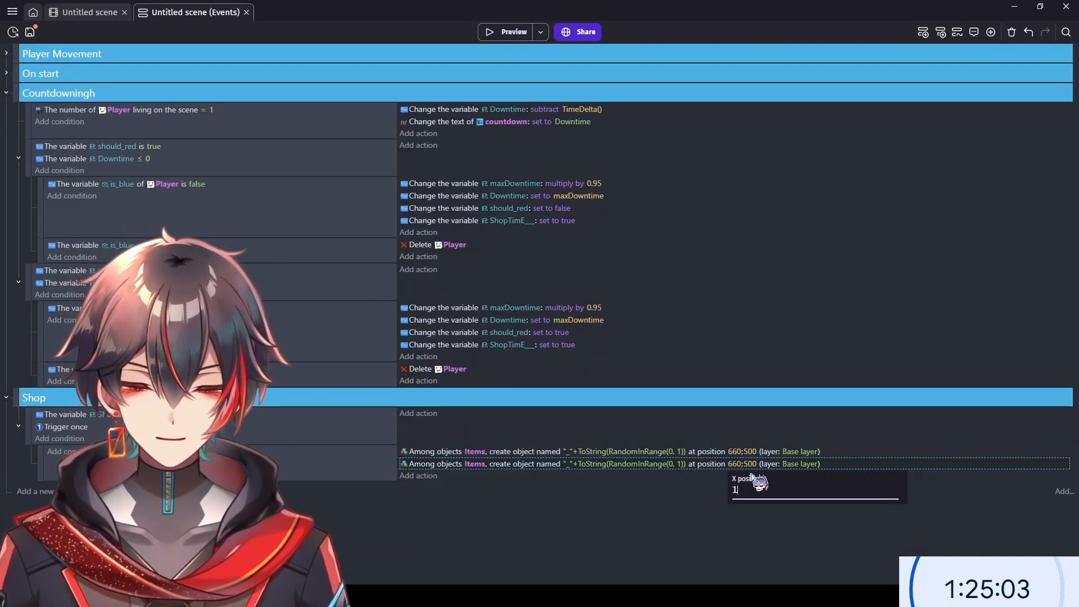
{"action": "type", "text": "1000"}
{"action": "key", "text": "Return"}
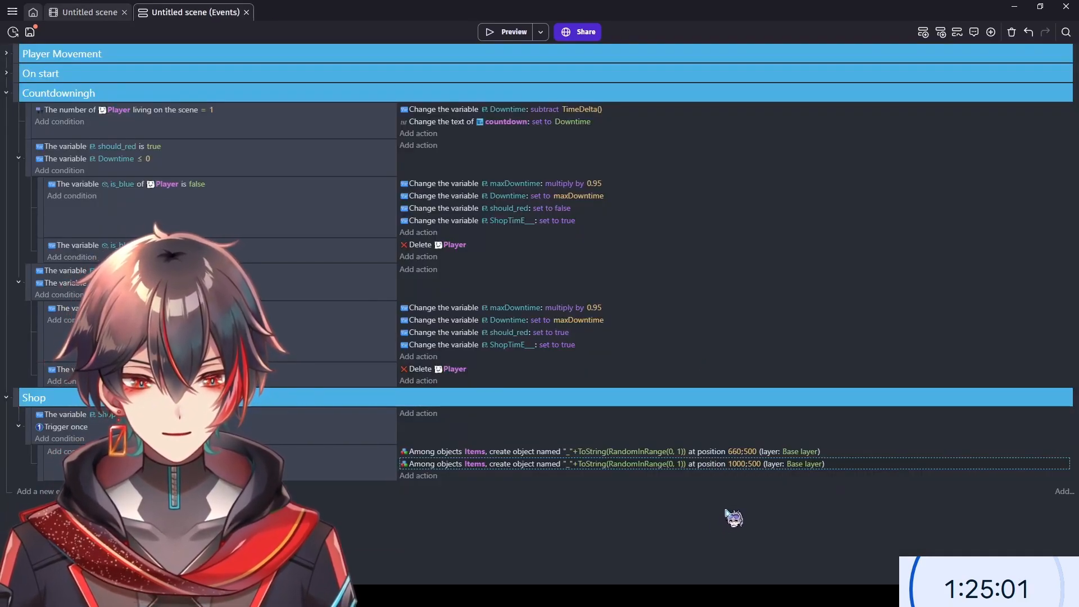
{"action": "left_click", "coordinate": [437, 476]}
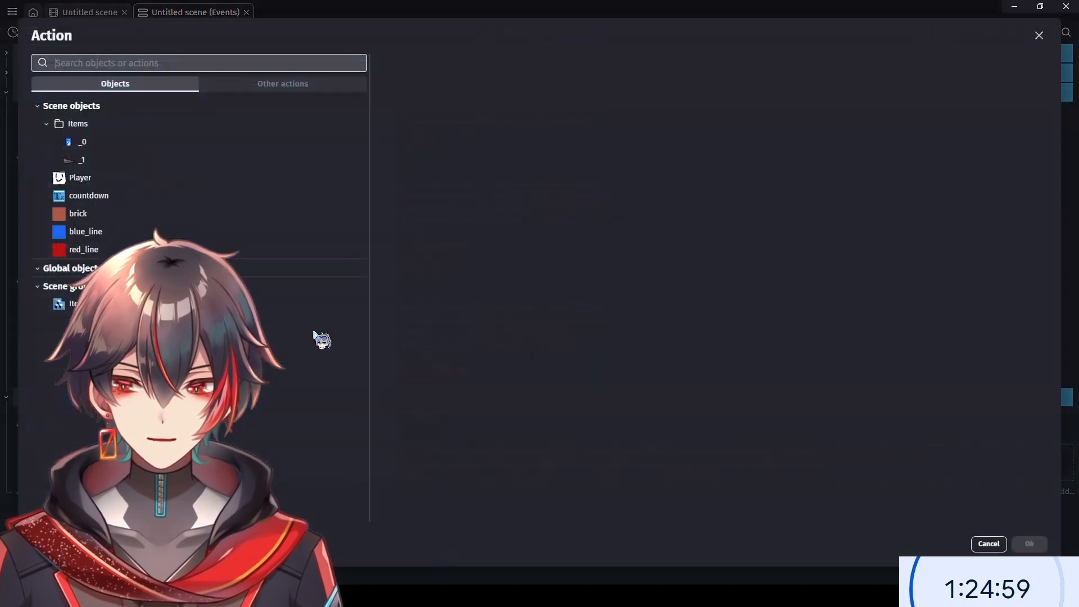
{"action": "left_click", "coordinate": [200, 125]}
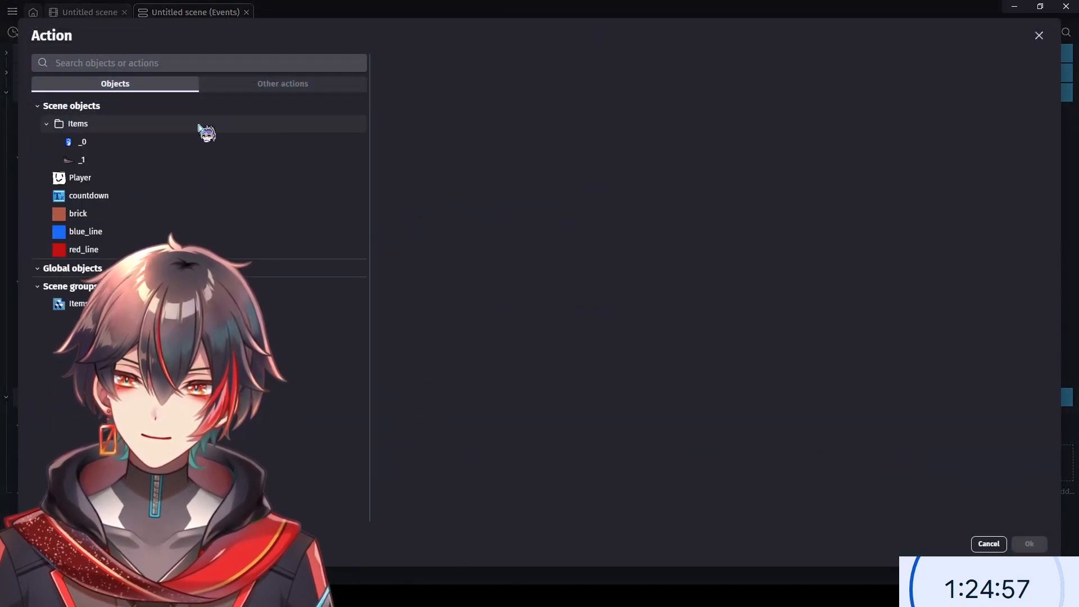
{"action": "left_click", "coordinate": [272, 84]}
{"action": "left_click", "coordinate": [117, 125]}
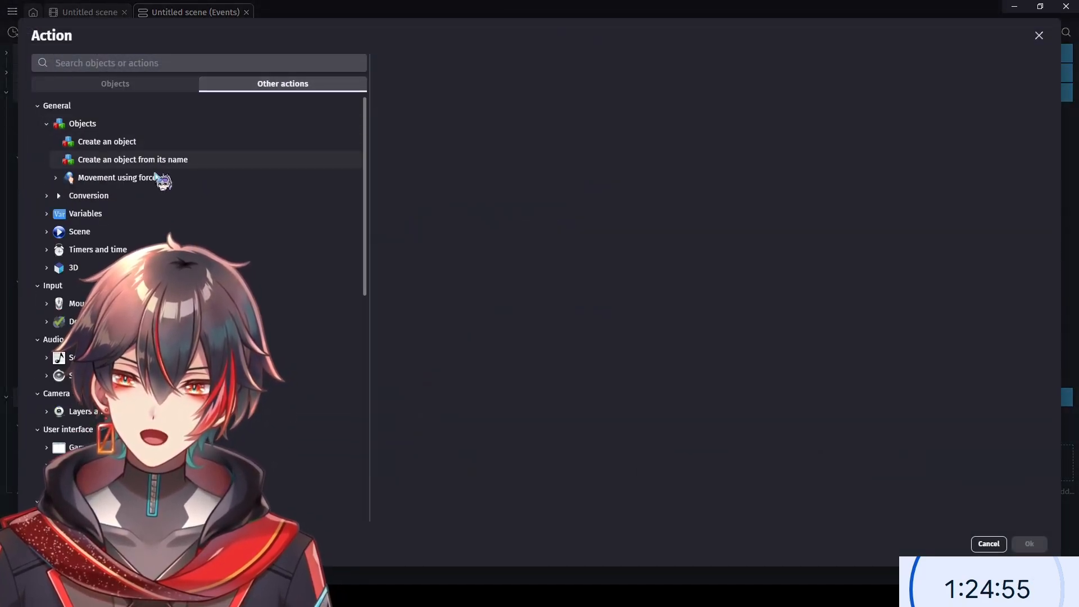
{"action": "left_click", "coordinate": [151, 84]}
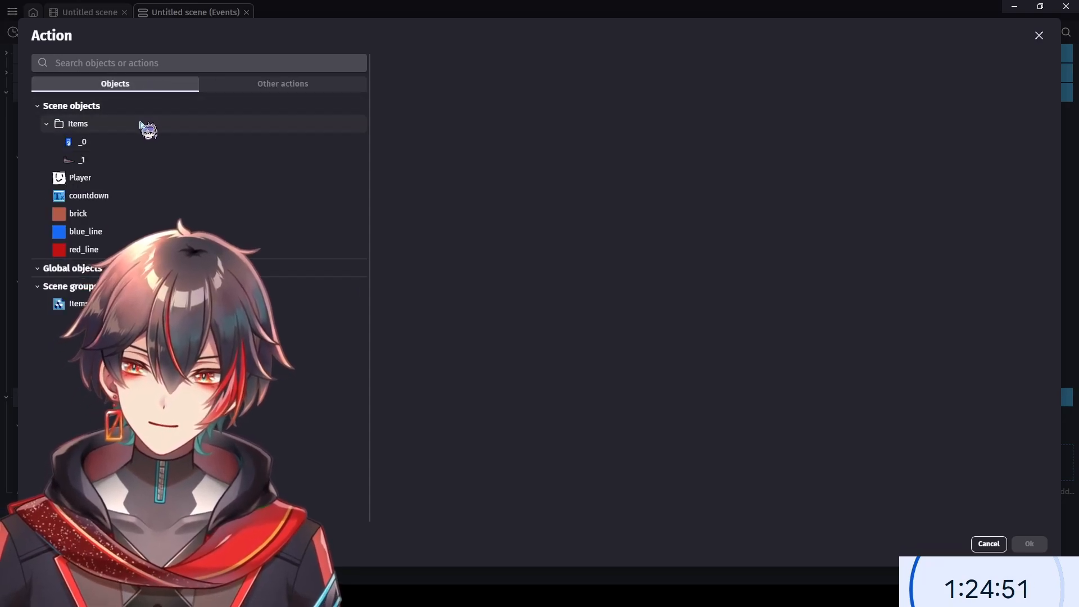
{"action": "left_click", "coordinate": [145, 125]}
{"action": "left_click", "coordinate": [49, 129]}
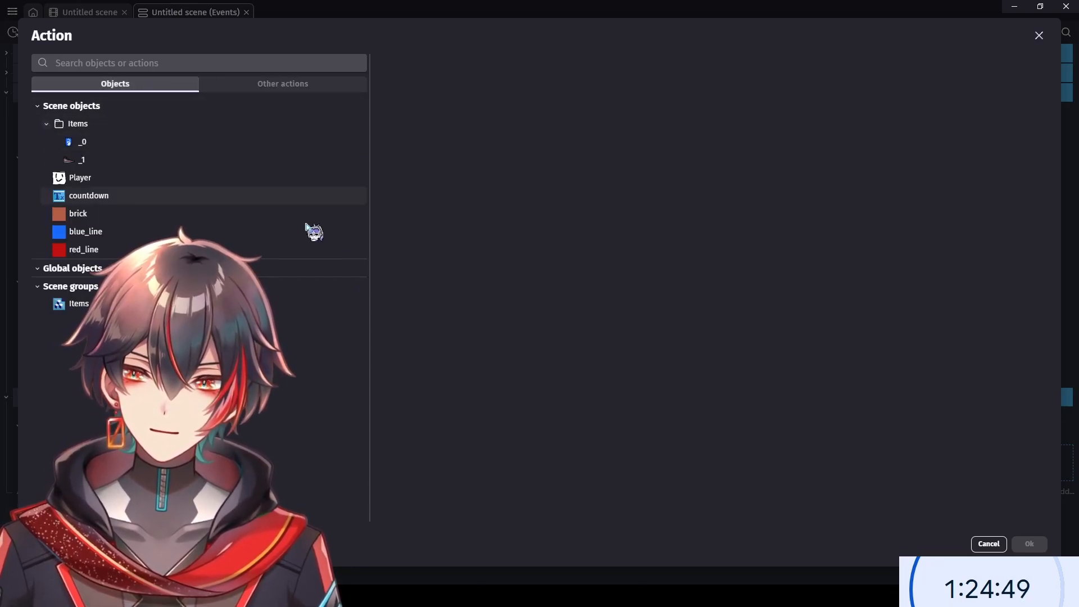
{"action": "left_click", "coordinate": [982, 543]}
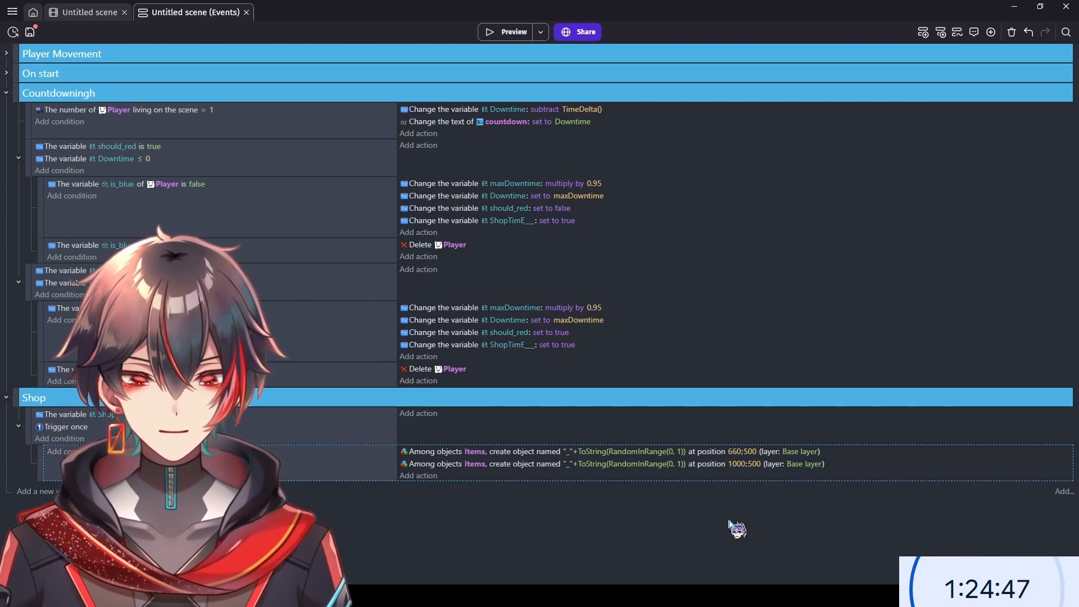
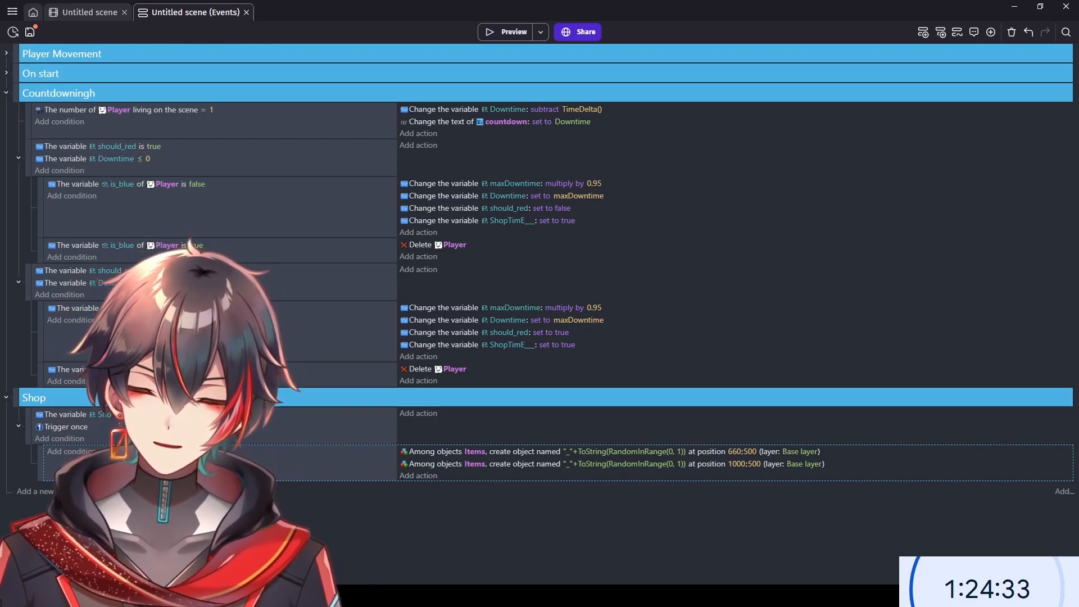
- Add an event group named Item below the Shop group and place a new empty event inside it
{"action": "left_click", "coordinate": [1057, 488]}
{"action": "left_click", "coordinate": [999, 424]}
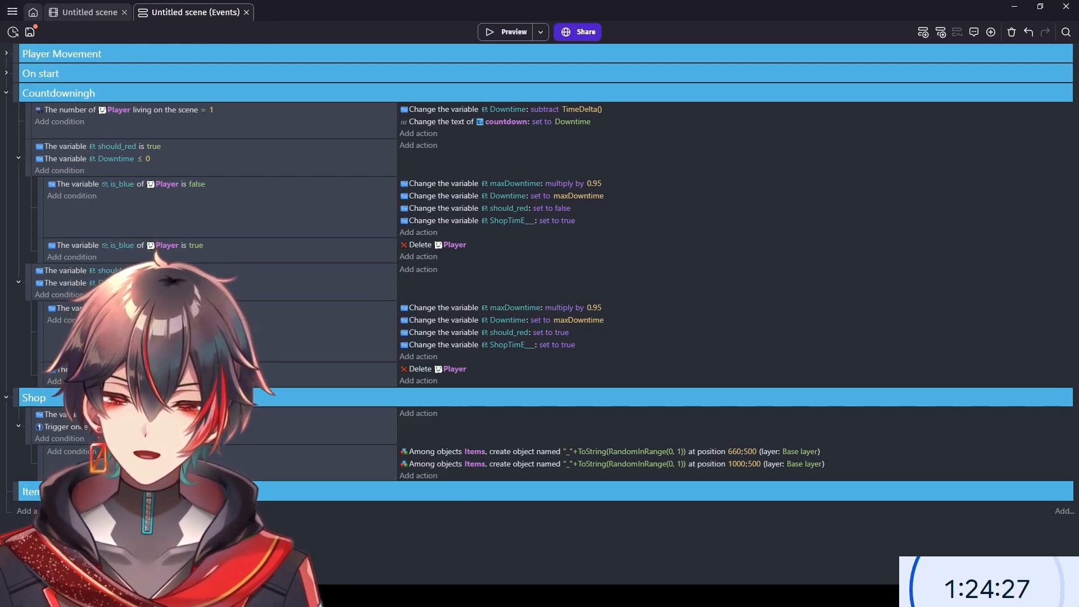
{"action": "left_click", "coordinate": [32, 512]}
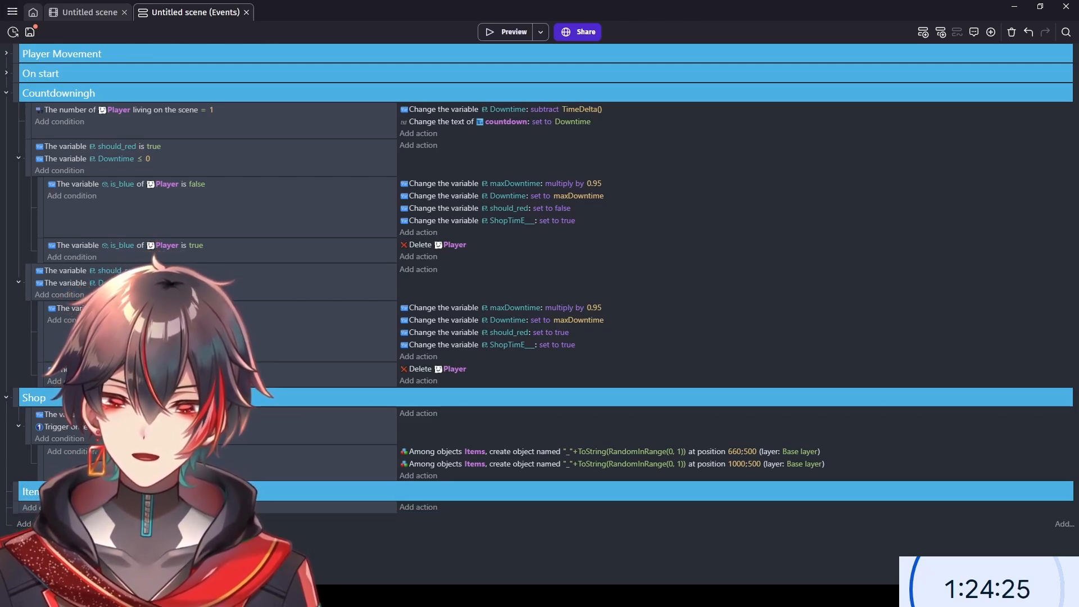
{"action": "left_click", "coordinate": [31, 510]}
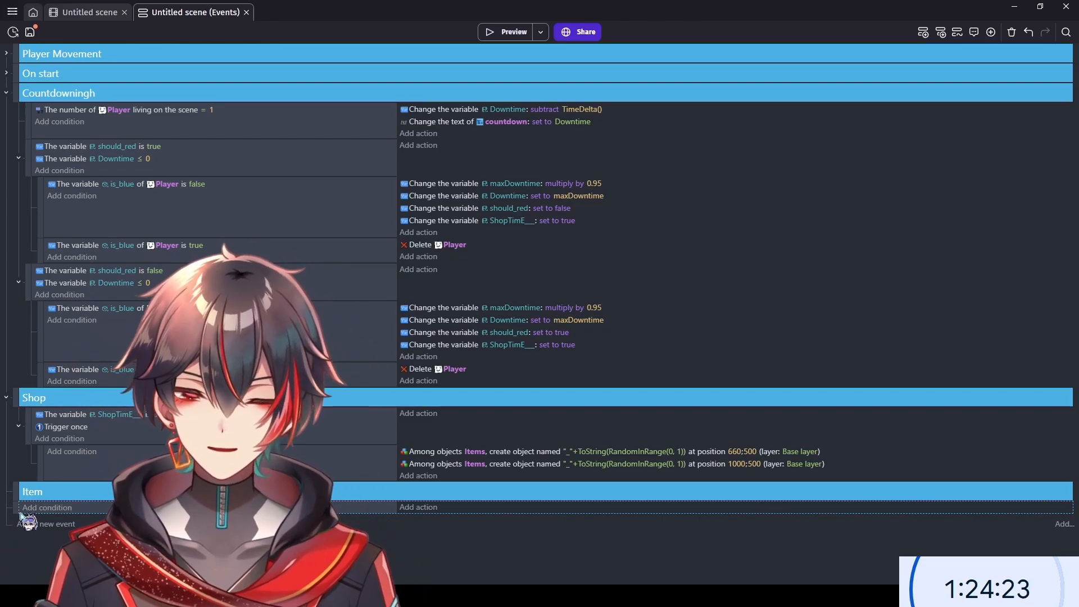
{"action": "left_click_drag", "start_coordinate": [20, 508], "coordinate": [37, 504]}
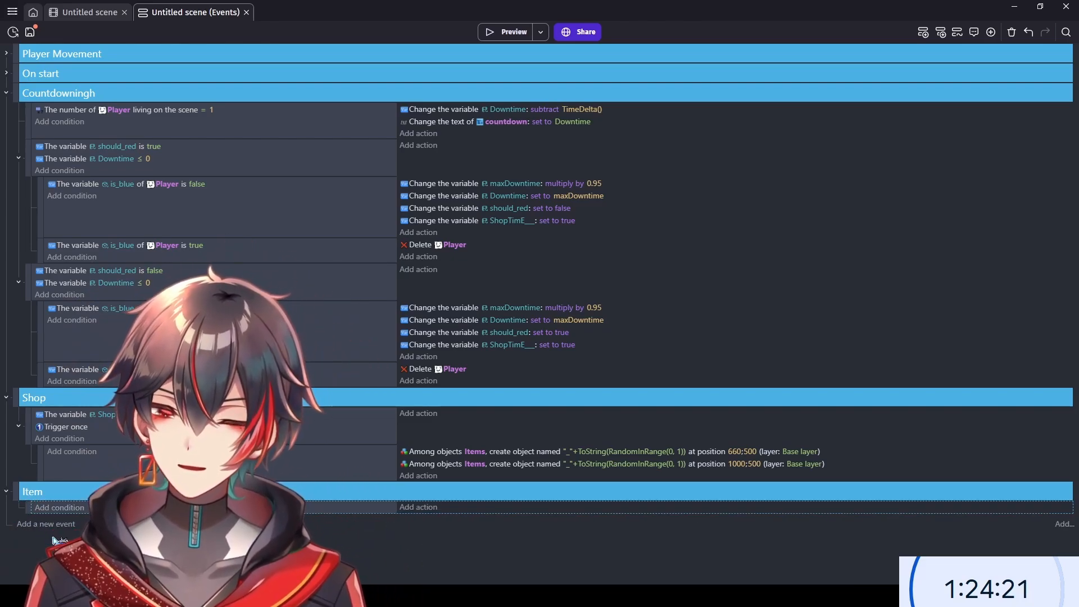
- Add a condition to the Item event that the number of _0 instances on the scene is greater than or equal to 1
{"action": "left_click", "coordinate": [56, 512]}
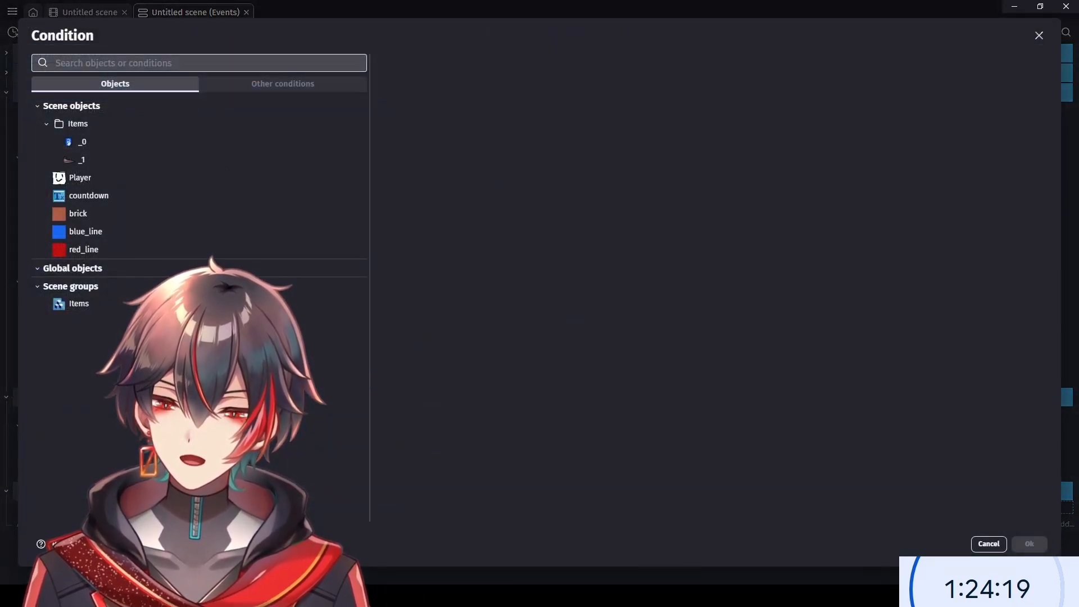
{"action": "left_click", "coordinate": [152, 141]}
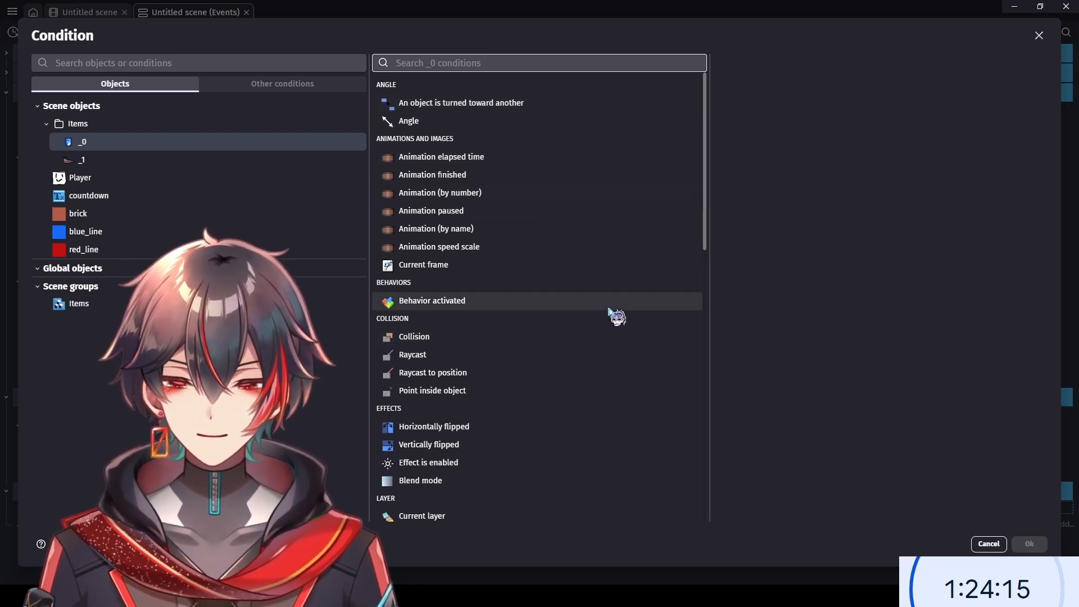
{"action": "scroll", "coordinate": [595, 332], "scroll_direction": "down", "scroll_amount": 7}
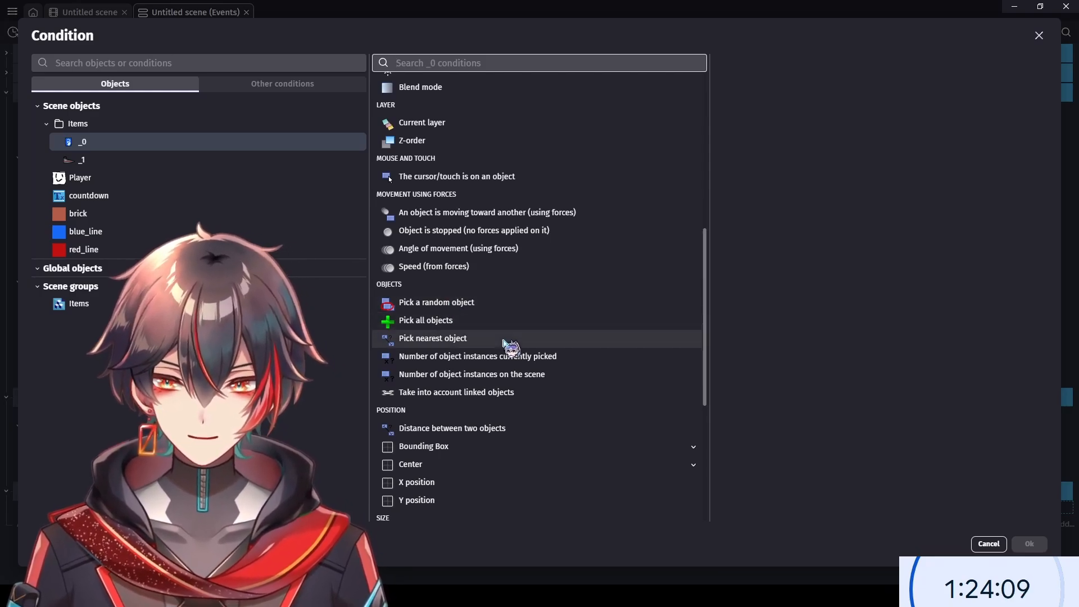
{"action": "left_click", "coordinate": [559, 374]}
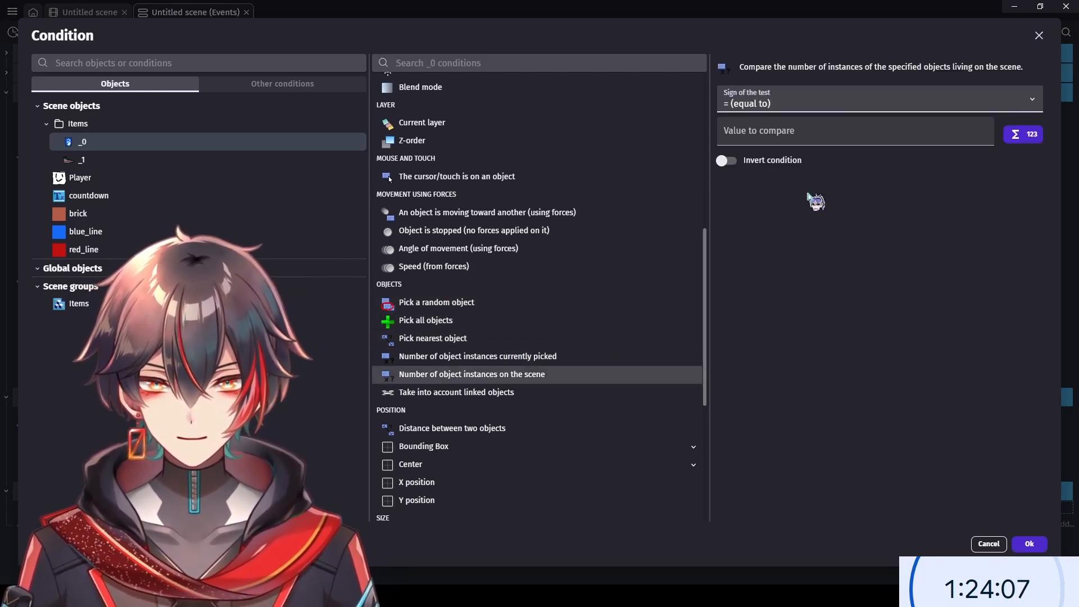
{"action": "left_click", "coordinate": [762, 137]}
{"action": "left_click", "coordinate": [775, 100]}
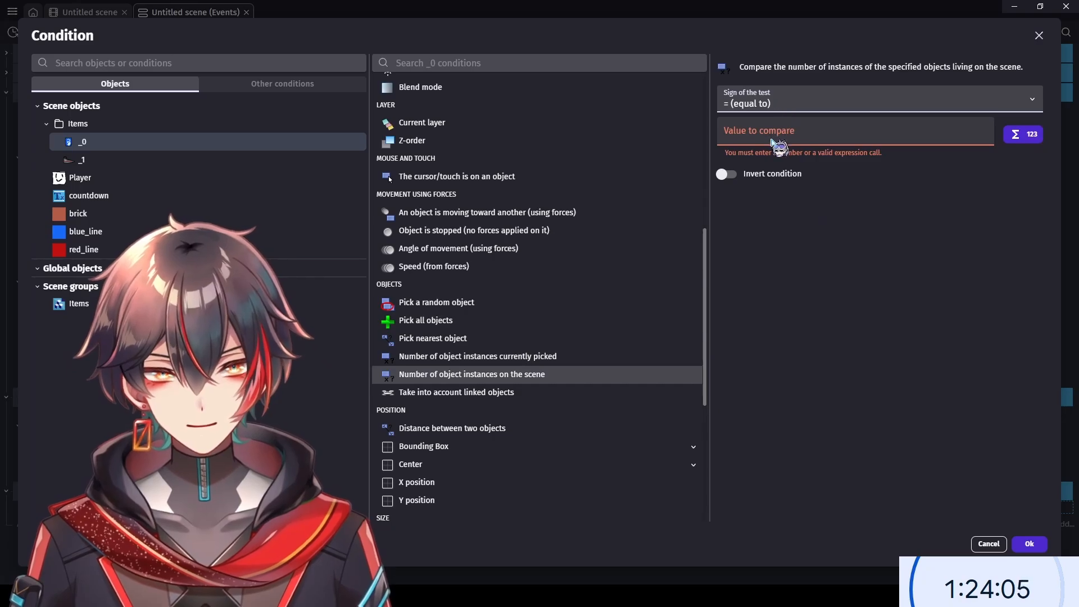
{"action": "left_click", "coordinate": [798, 165]}
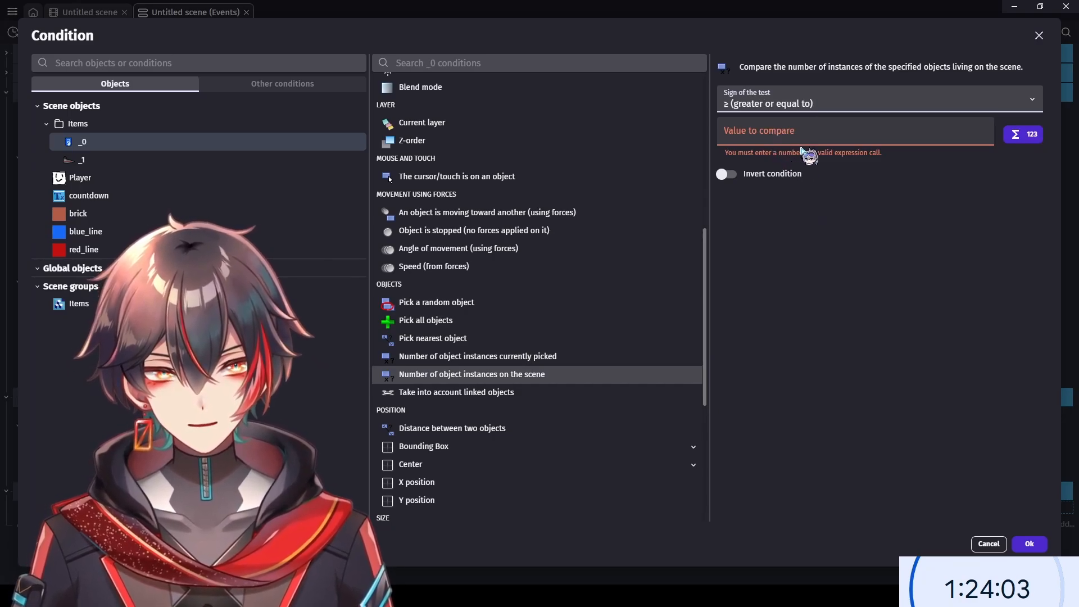
{"action": "left_click", "coordinate": [789, 129]}
{"action": "type", "text": "1"}
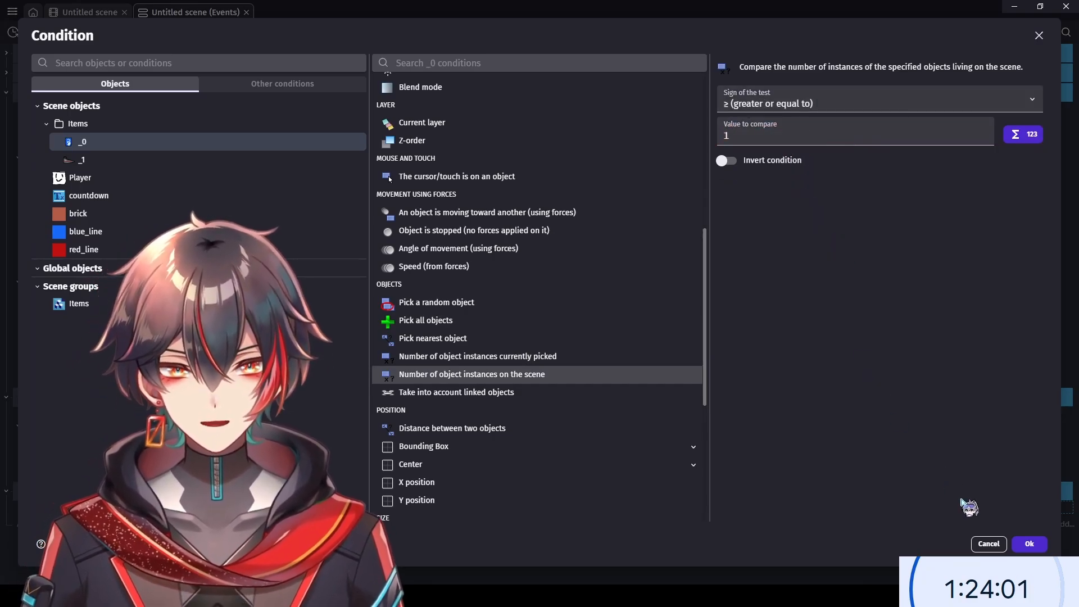
{"action": "left_click", "coordinate": [1029, 543]}
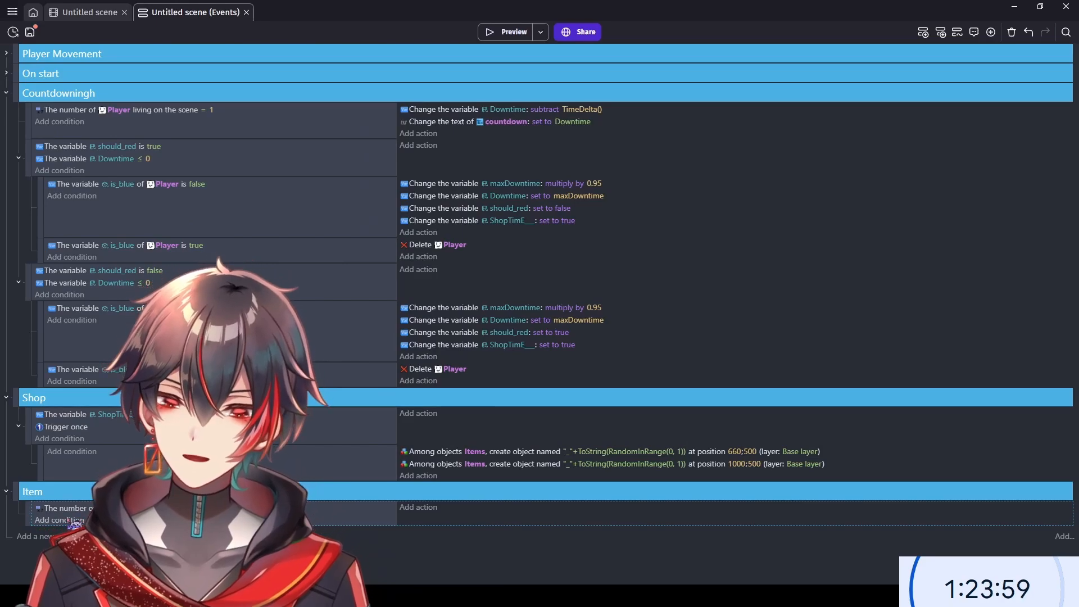
- Add a Trigger once while true condition to the Item event
{"action": "left_click", "coordinate": [36, 521]}
{"action": "left_click", "coordinate": [247, 85]}
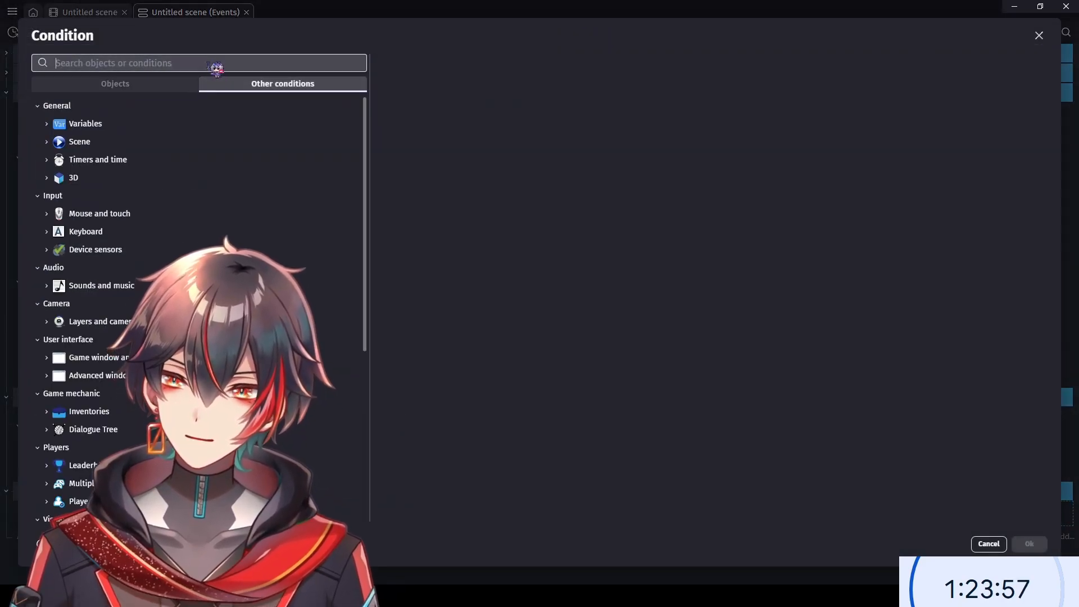
{"action": "type", "text": "tr"}
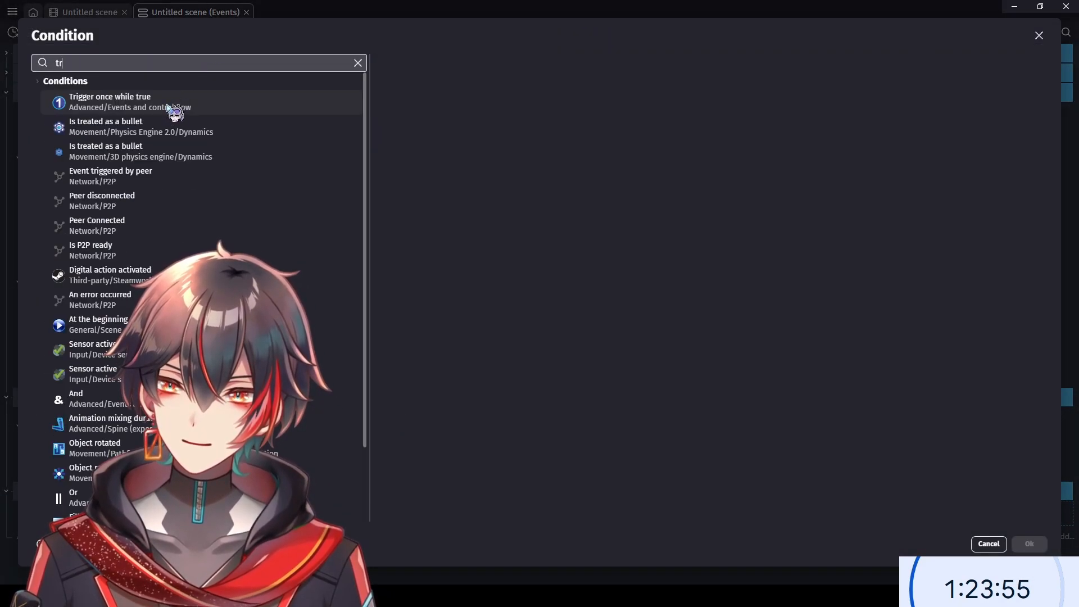
{"action": "left_click", "coordinate": [169, 101]}
{"action": "left_click", "coordinate": [1029, 543]}
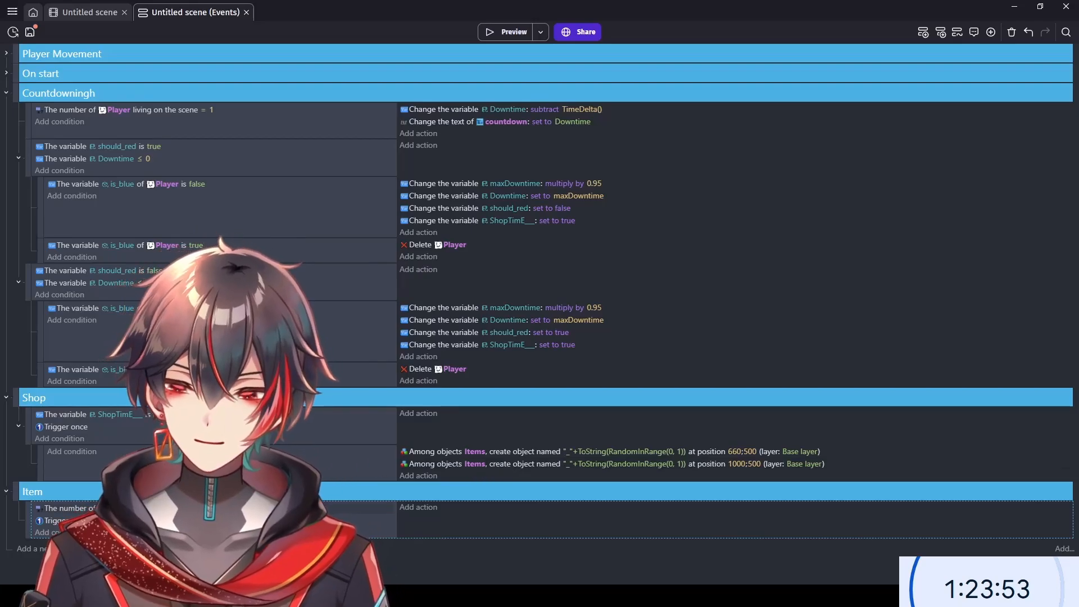
- Add an action to the Item event that sets the scale of _0 to 2
{"action": "left_click", "coordinate": [410, 507]}
{"action": "left_click", "coordinate": [196, 146]}
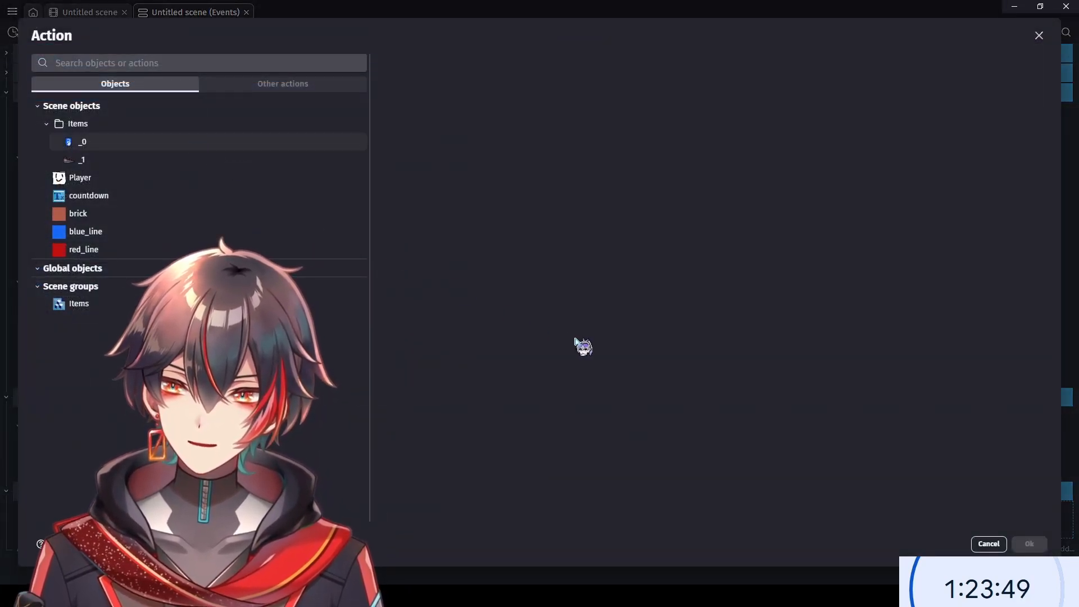
{"action": "scroll", "coordinate": [622, 236], "scroll_direction": "down", "scroll_amount": 7}
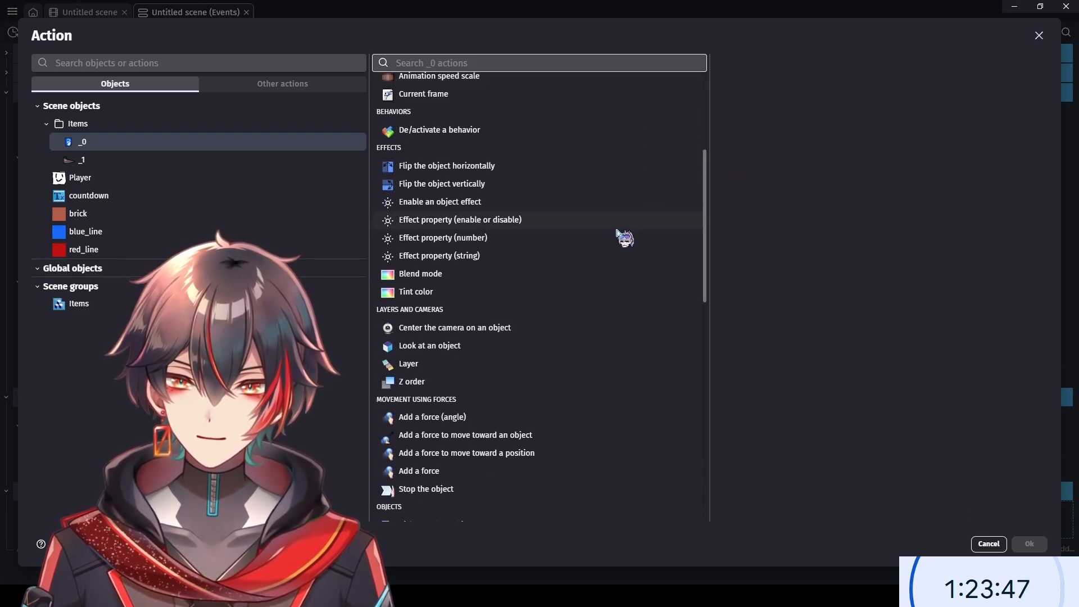
{"action": "scroll", "coordinate": [488, 238], "scroll_direction": "down", "scroll_amount": 2}
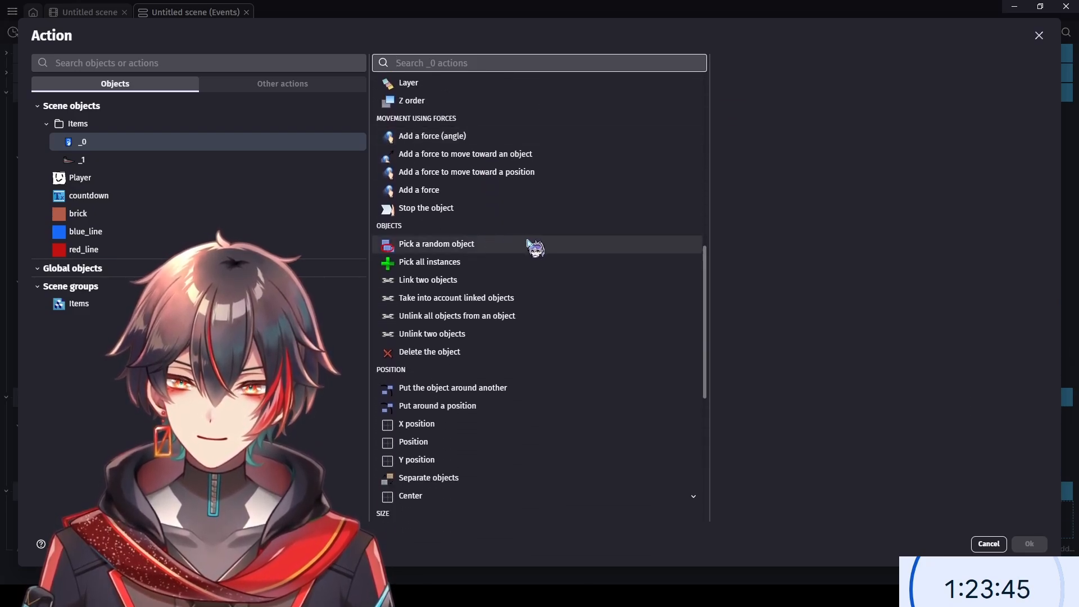
{"action": "scroll", "coordinate": [478, 233], "scroll_direction": "down", "scroll_amount": 4}
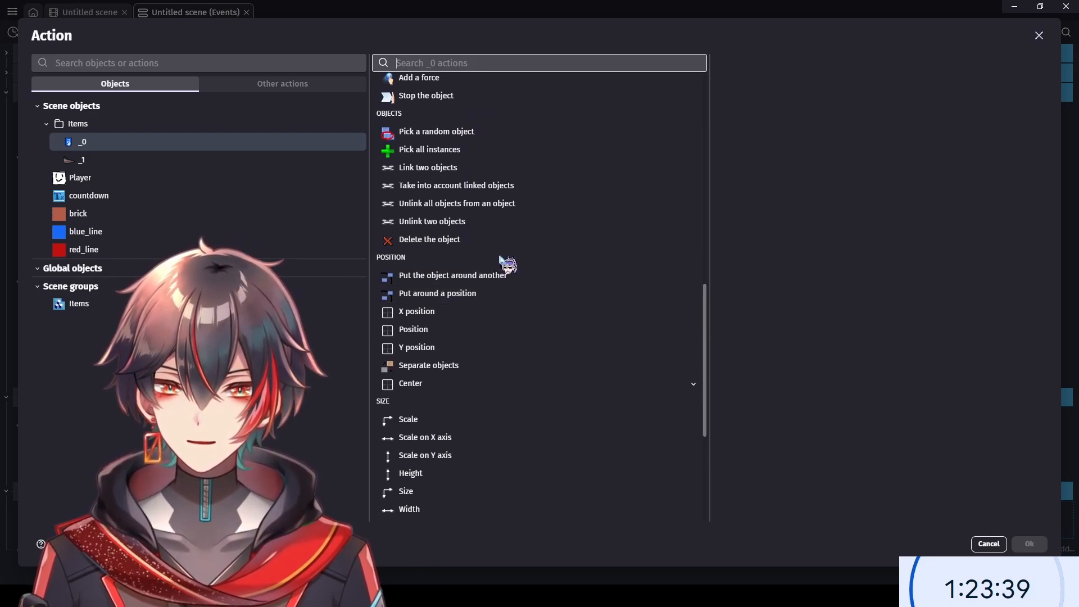
{"action": "scroll", "coordinate": [475, 420], "scroll_direction": "down", "scroll_amount": 2}
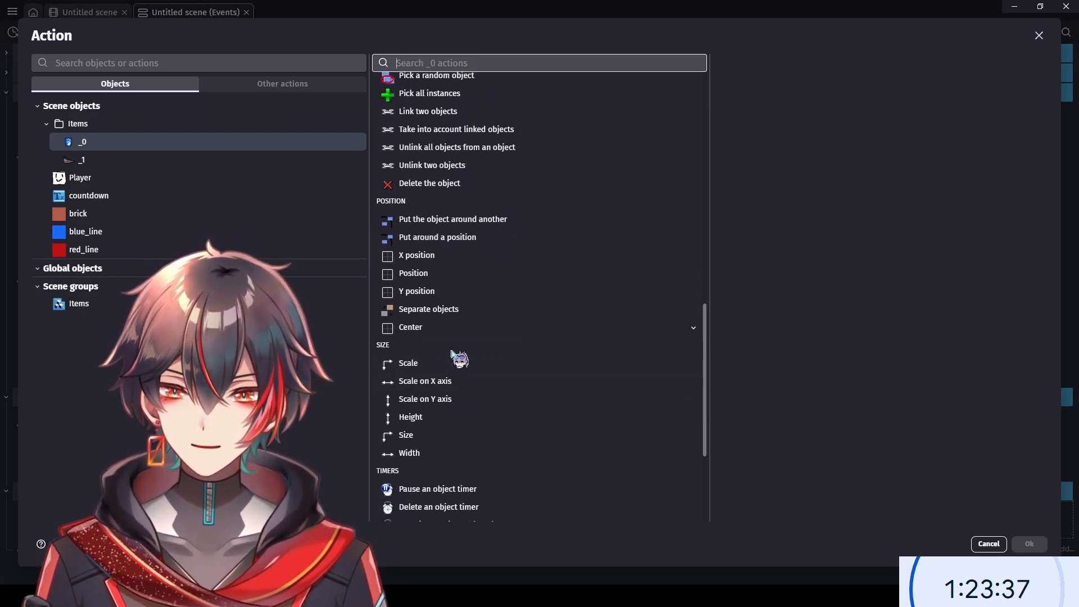
{"action": "left_click", "coordinate": [457, 364]}
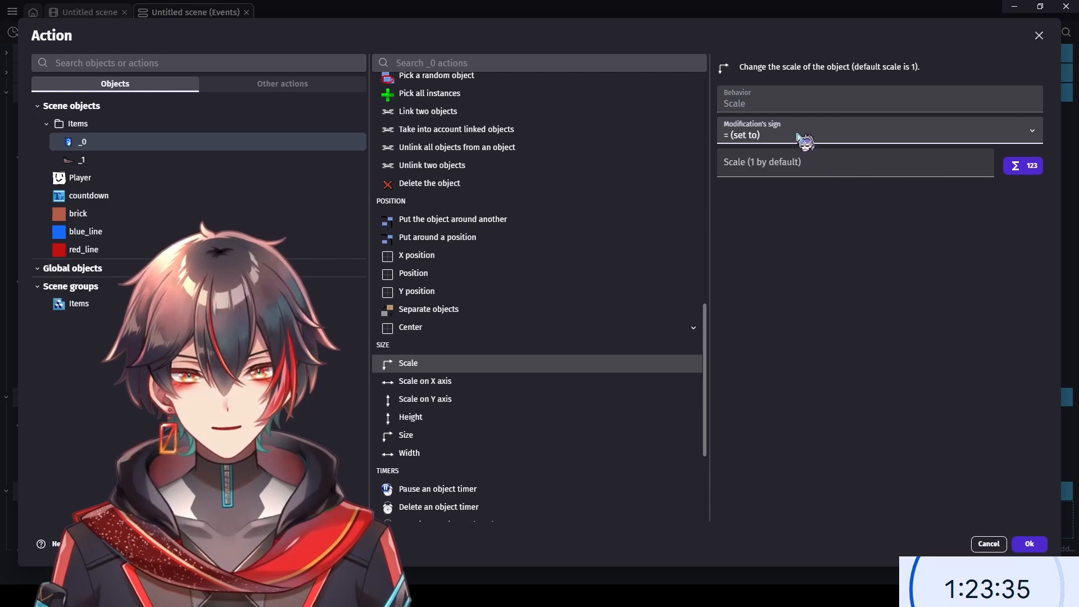
{"action": "left_click", "coordinate": [800, 164]}
{"action": "type", "text": "2"}
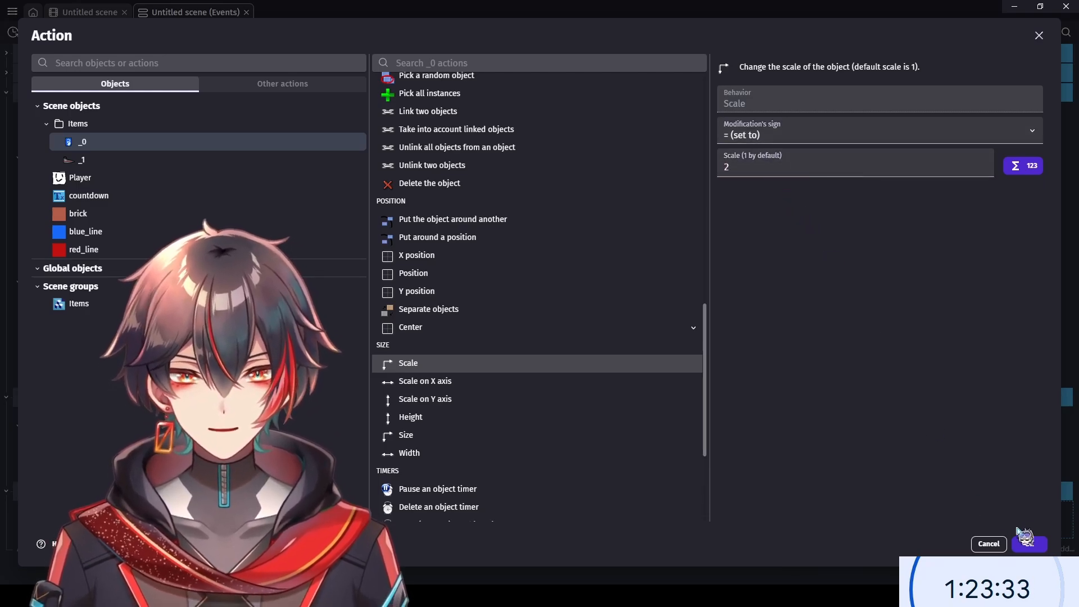
{"action": "left_click", "coordinate": [1028, 543]}
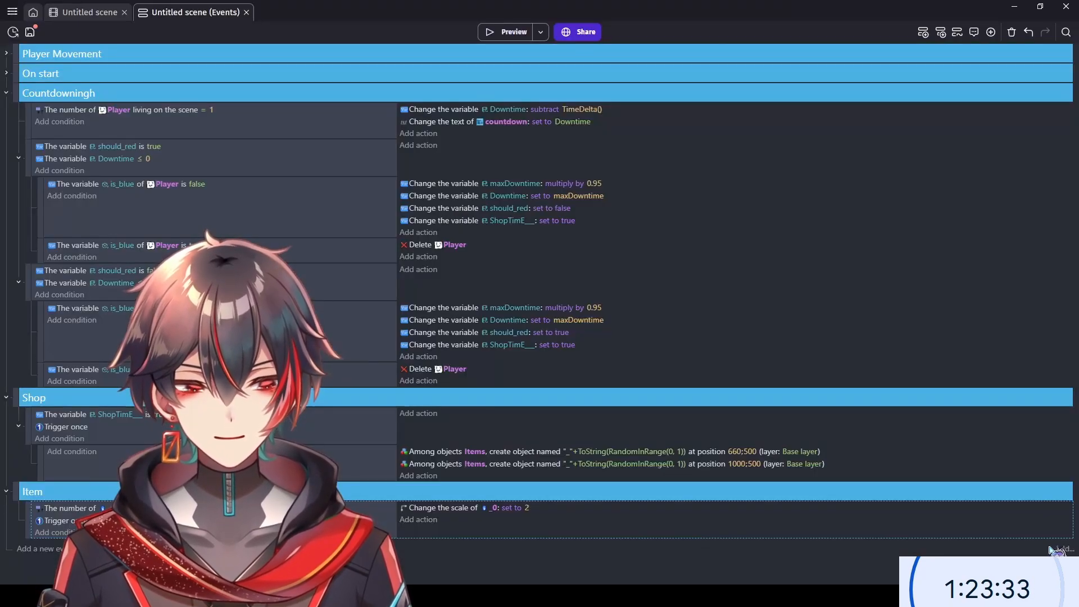
- Add an Energy Drink event group nested in the Item group and holding the _0 scaling event
{"action": "left_click", "coordinate": [974, 476]}
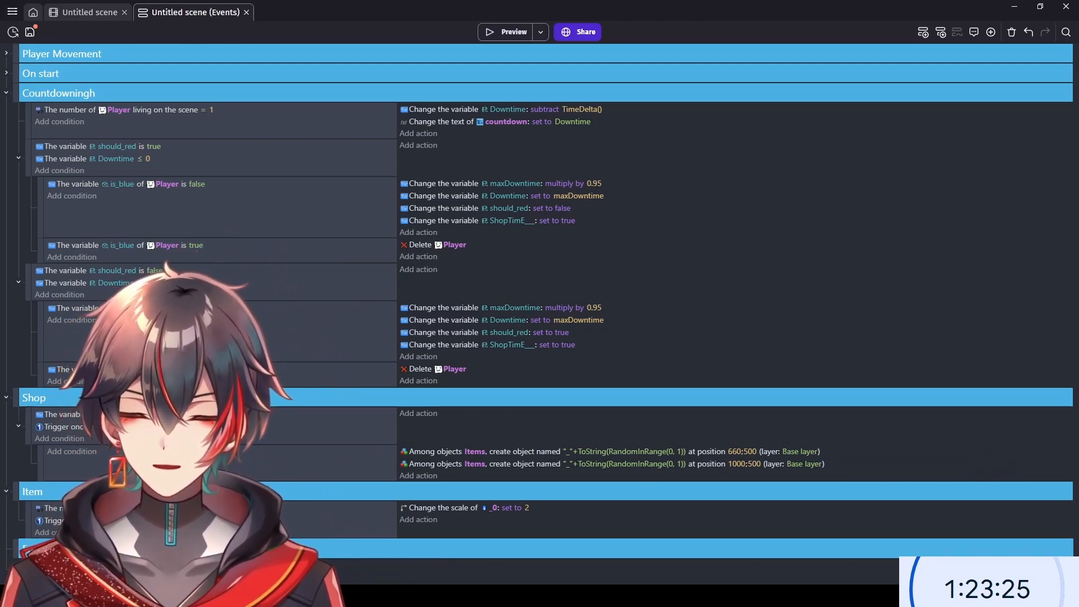
{"action": "left_click_drag", "start_coordinate": [14, 532], "coordinate": [30, 514]}
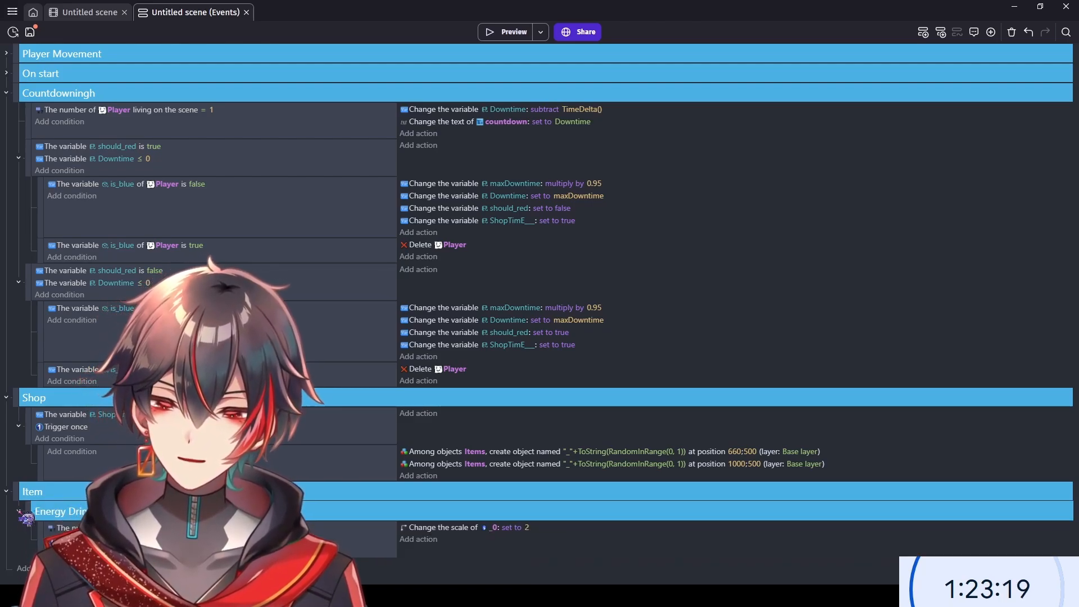
- Add an event in the Energy Drink group with a condition that _0 is in collision with Player
{"action": "left_click", "coordinate": [20, 567]}
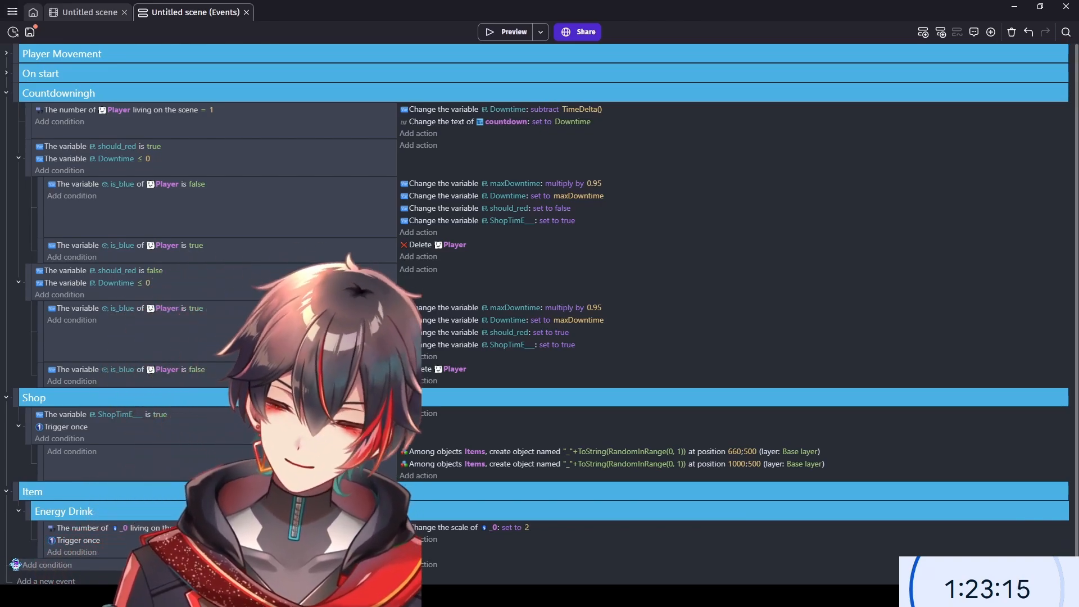
{"action": "left_click", "coordinate": [67, 557]}
{"action": "left_click", "coordinate": [145, 143]}
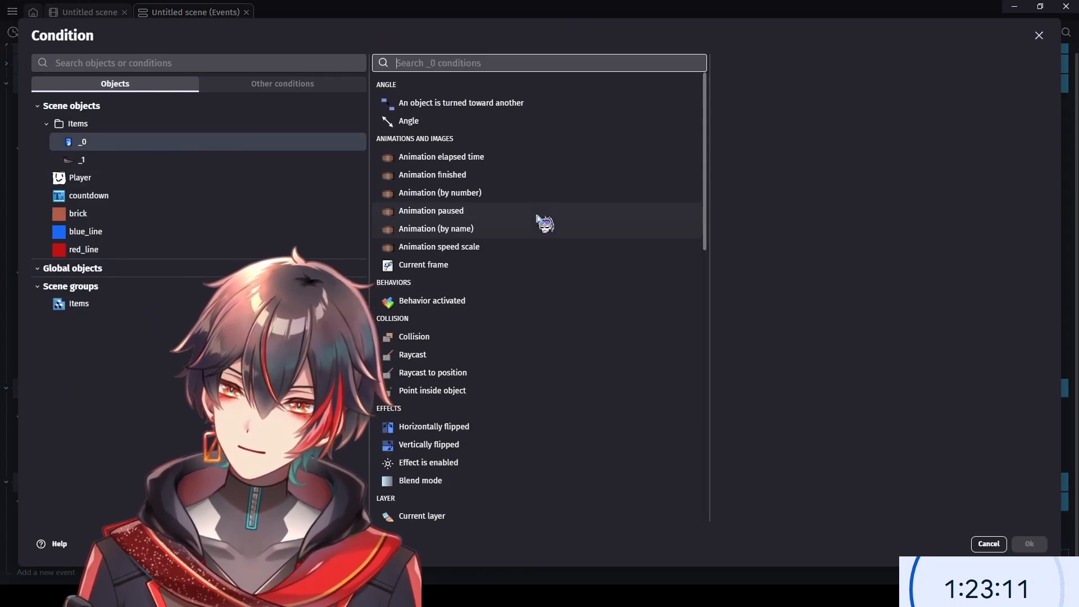
{"action": "scroll", "coordinate": [511, 233], "scroll_direction": "down", "scroll_amount": 5}
{"action": "scroll", "coordinate": [502, 236], "scroll_direction": "down", "scroll_amount": 3}
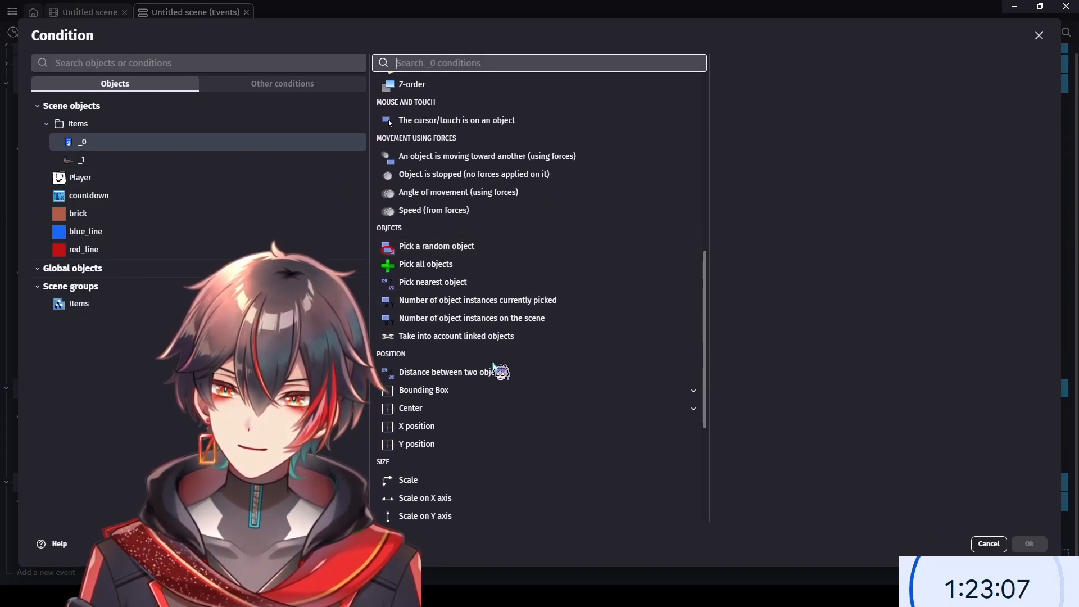
{"action": "scroll", "coordinate": [492, 348], "scroll_direction": "down", "scroll_amount": 2}
{"action": "scroll", "coordinate": [492, 278], "scroll_direction": "up", "scroll_amount": 4}
{"action": "scroll", "coordinate": [501, 286], "scroll_direction": "up", "scroll_amount": 4}
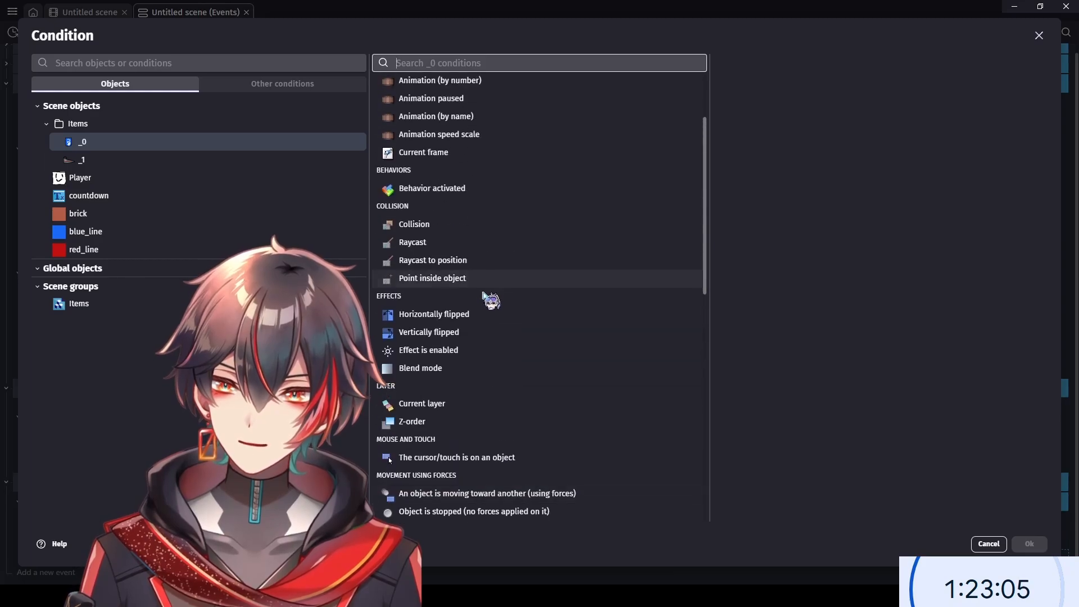
{"action": "left_click", "coordinate": [427, 224]}
{"action": "left_click", "coordinate": [806, 121]}
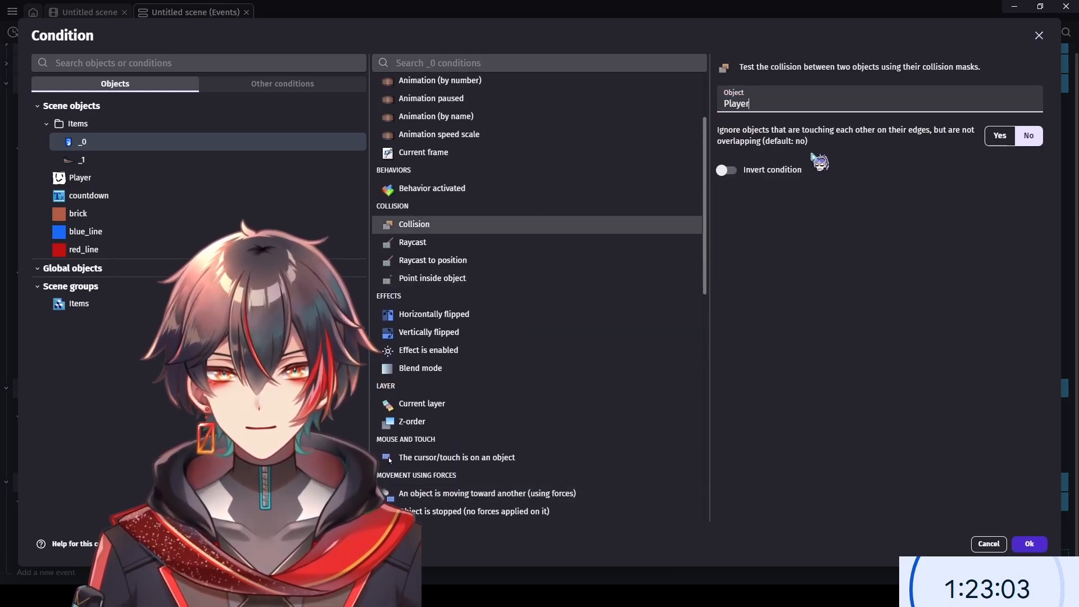
{"action": "left_click", "coordinate": [1028, 544]}
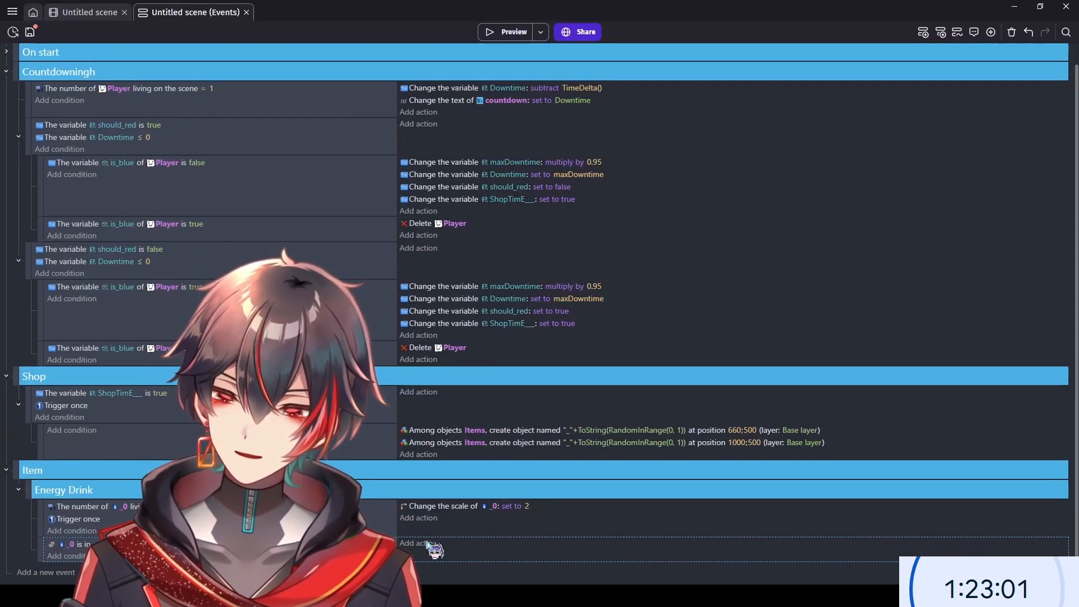
- Add an action to the _0 collision event that deletes the Items group objects
{"action": "left_click", "coordinate": [429, 544]}
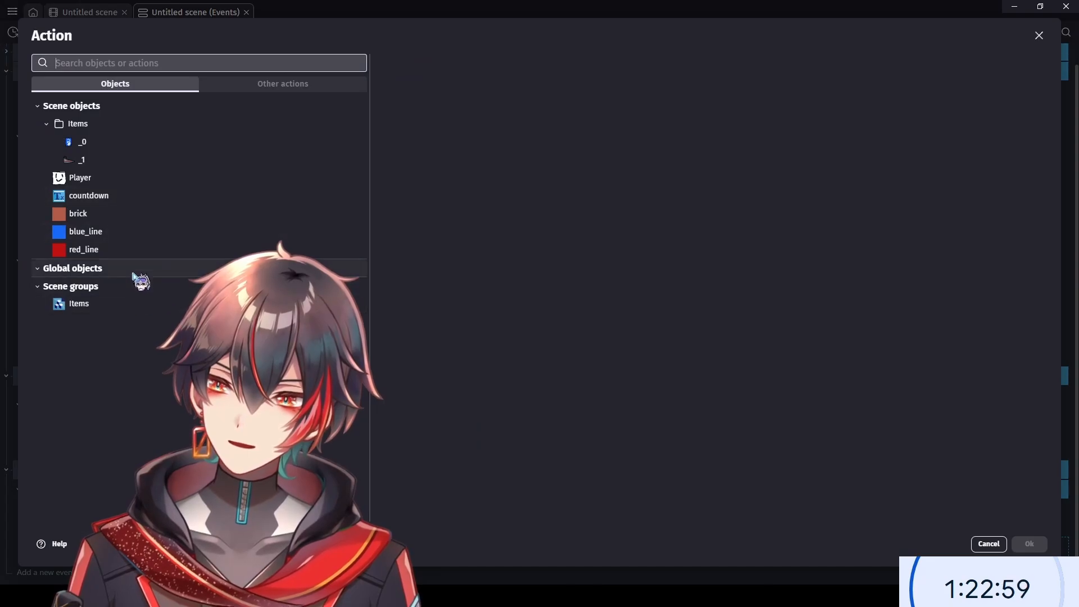
{"action": "left_click", "coordinate": [118, 302]}
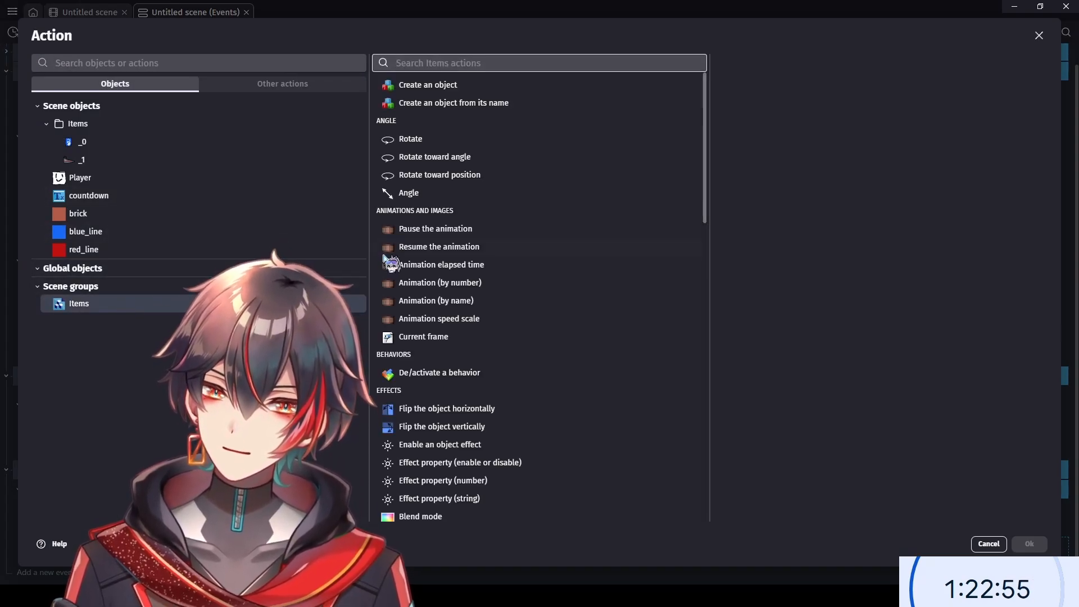
{"action": "scroll", "coordinate": [478, 281], "scroll_direction": "down", "scroll_amount": 7}
{"action": "scroll", "coordinate": [478, 281], "scroll_direction": "down", "scroll_amount": 2}
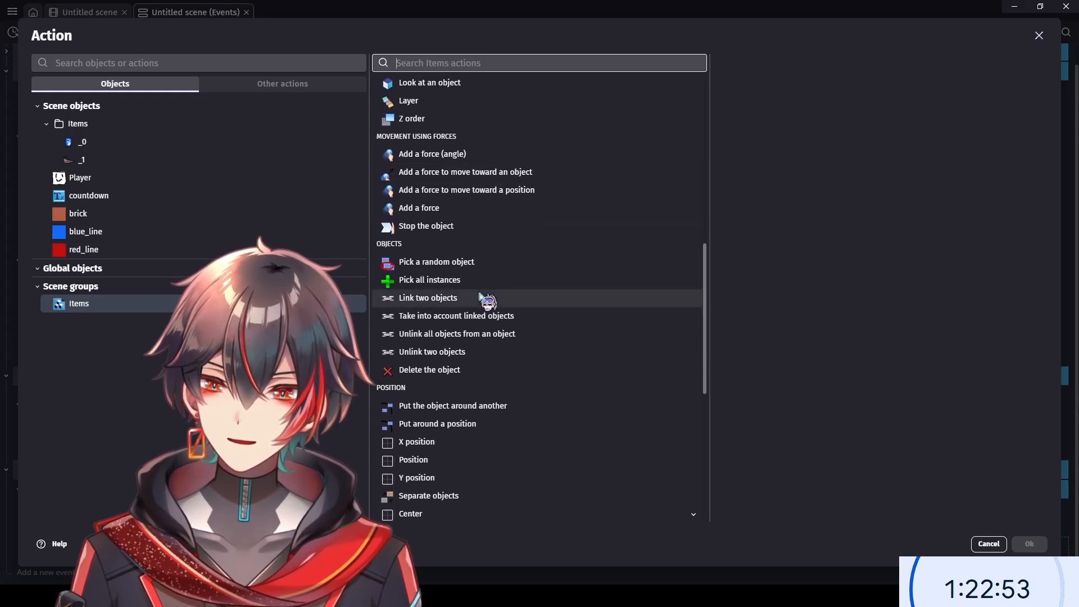
{"action": "left_click", "coordinate": [470, 370]}
{"action": "left_click", "coordinate": [1029, 543]}
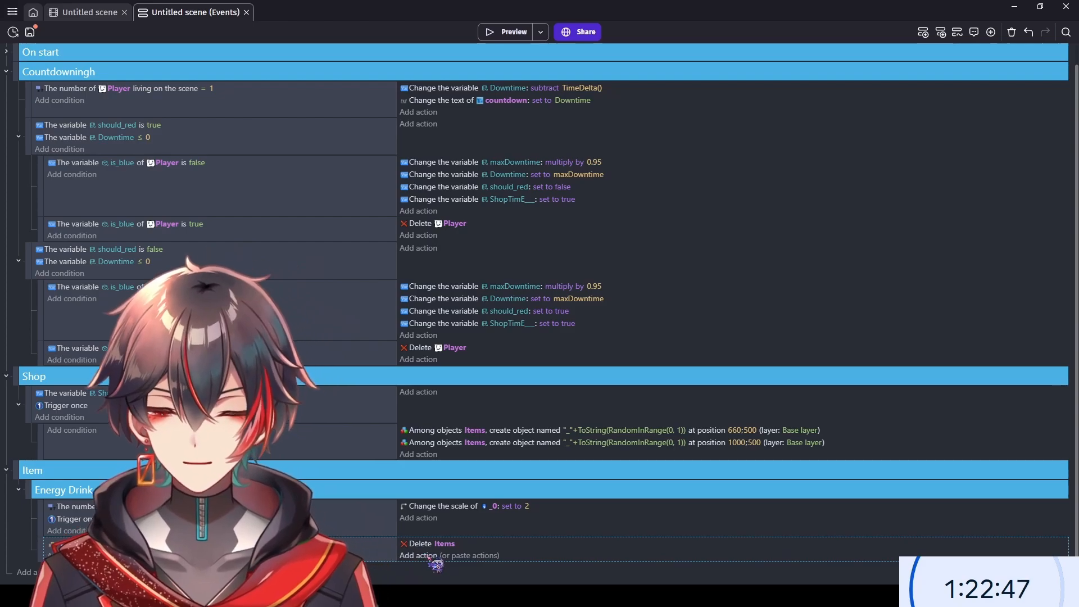
- Add an action to the _0 collision event that sets Player's maximum speed to Player.TopDownMovement::MaxSpeed()*1.1
{"action": "left_click", "coordinate": [418, 555]}
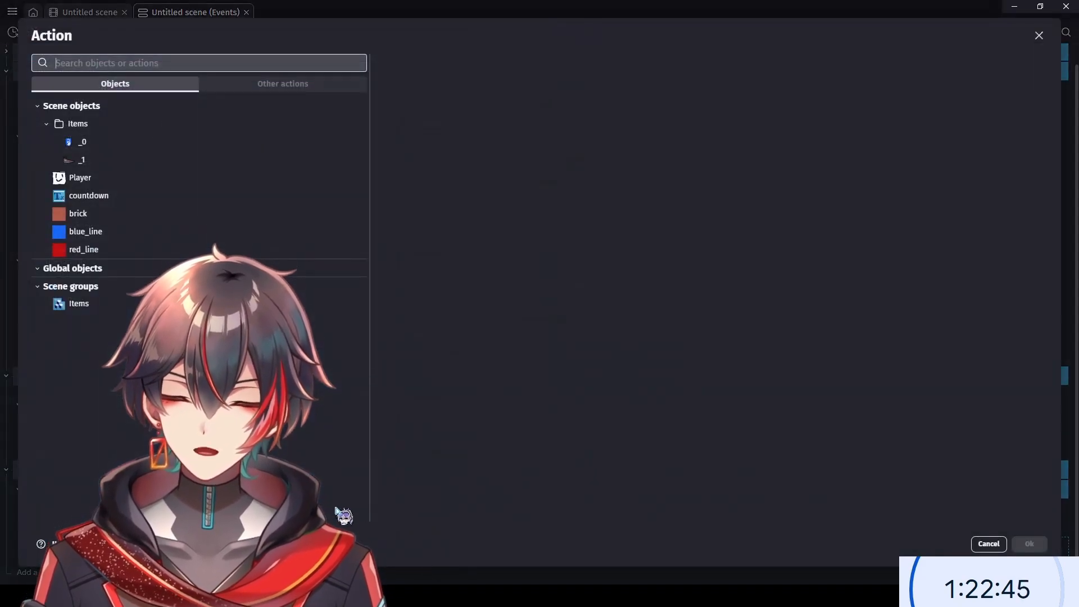
{"action": "left_click", "coordinate": [180, 180]}
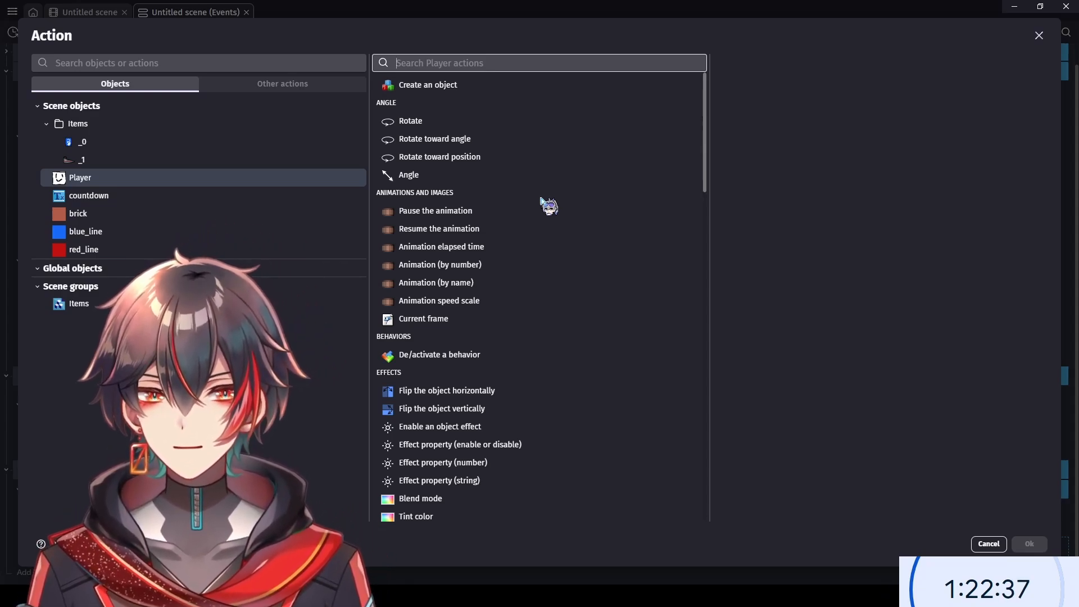
{"action": "scroll", "coordinate": [541, 199], "scroll_direction": "down", "scroll_amount": 2}
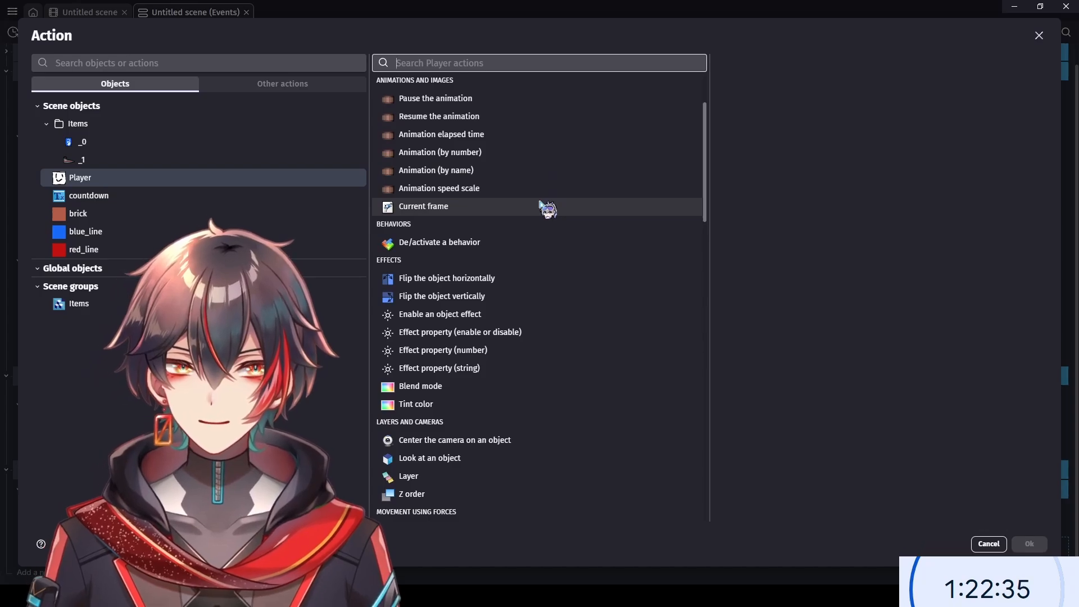
{"action": "scroll", "coordinate": [541, 205], "scroll_direction": "down", "scroll_amount": 3}
{"action": "scroll", "coordinate": [533, 219], "scroll_direction": "down", "scroll_amount": 3}
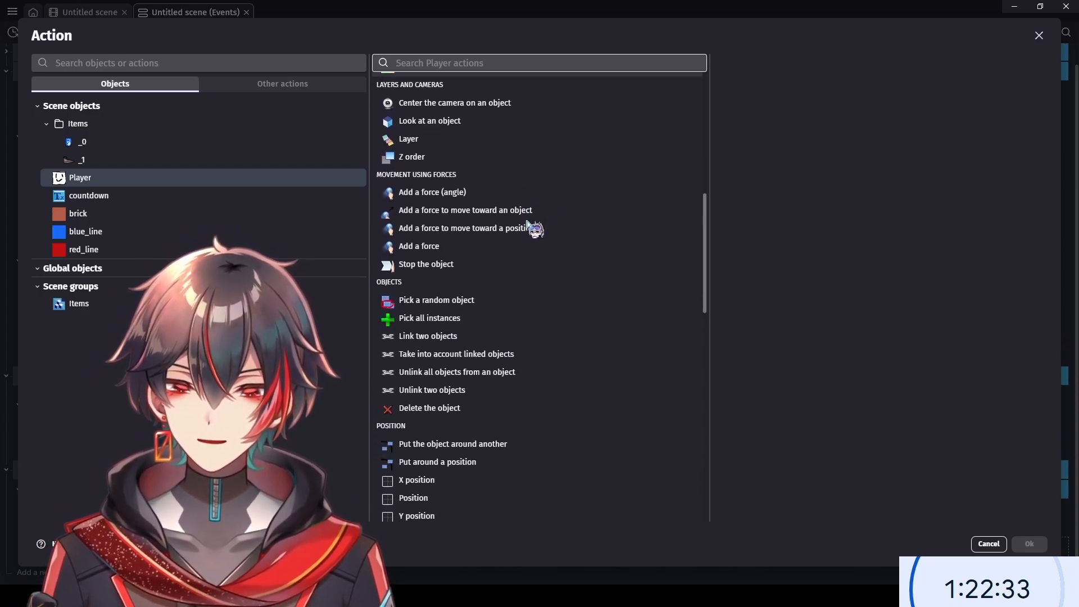
{"action": "scroll", "coordinate": [513, 253], "scroll_direction": "down", "scroll_amount": 8}
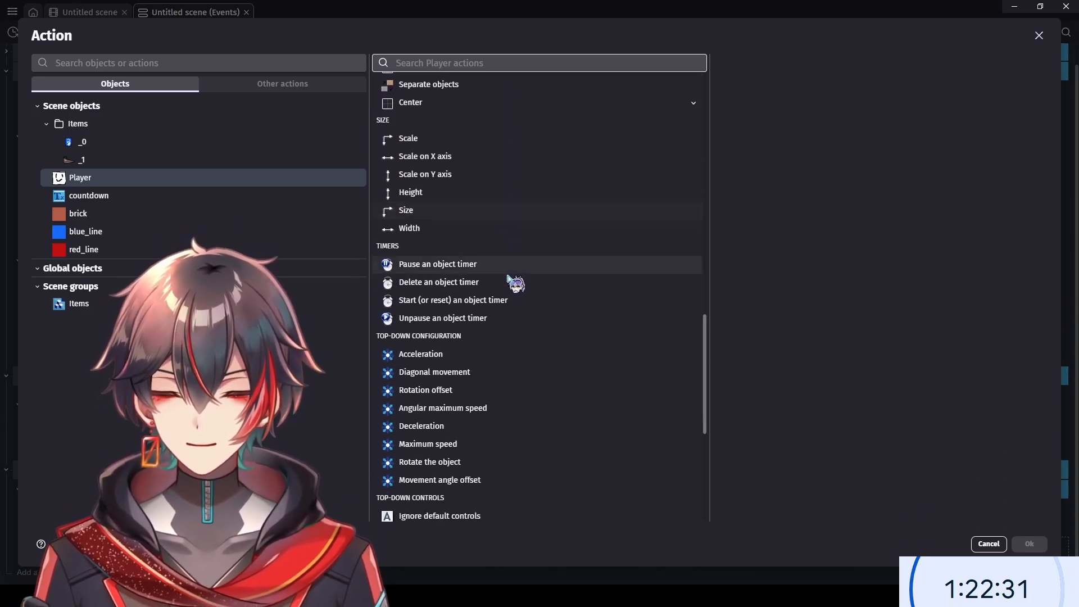
{"action": "scroll", "coordinate": [516, 287], "scroll_direction": "down", "scroll_amount": 5}
{"action": "scroll", "coordinate": [520, 293], "scroll_direction": "up", "scroll_amount": 3}
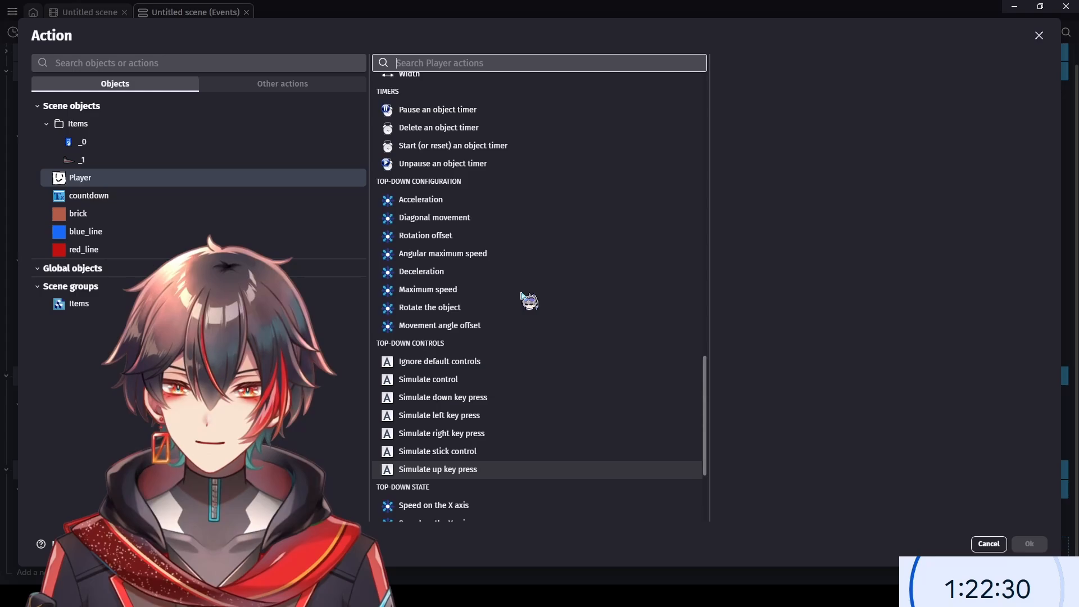
{"action": "left_click", "coordinate": [489, 288]}
{"action": "left_click", "coordinate": [771, 168]}
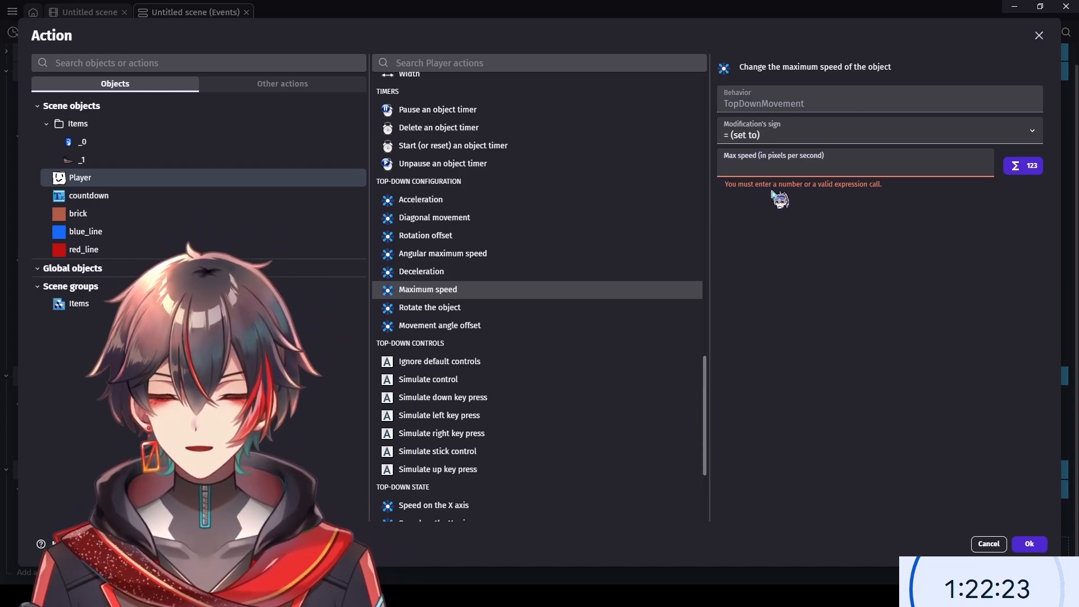
{"action": "type", "text": "Player."}
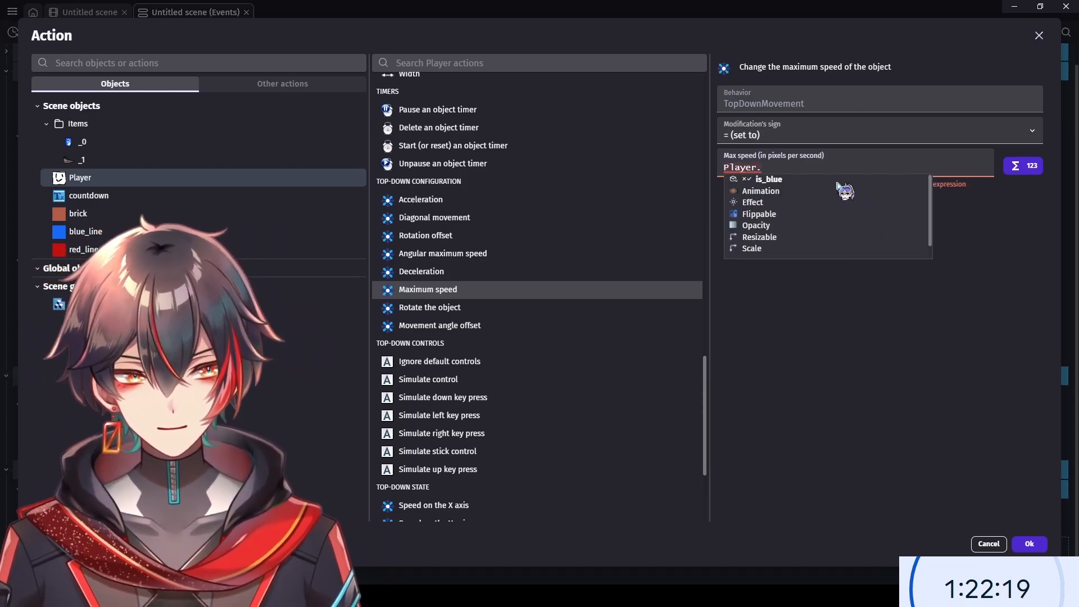
{"action": "type", "text": "to"}
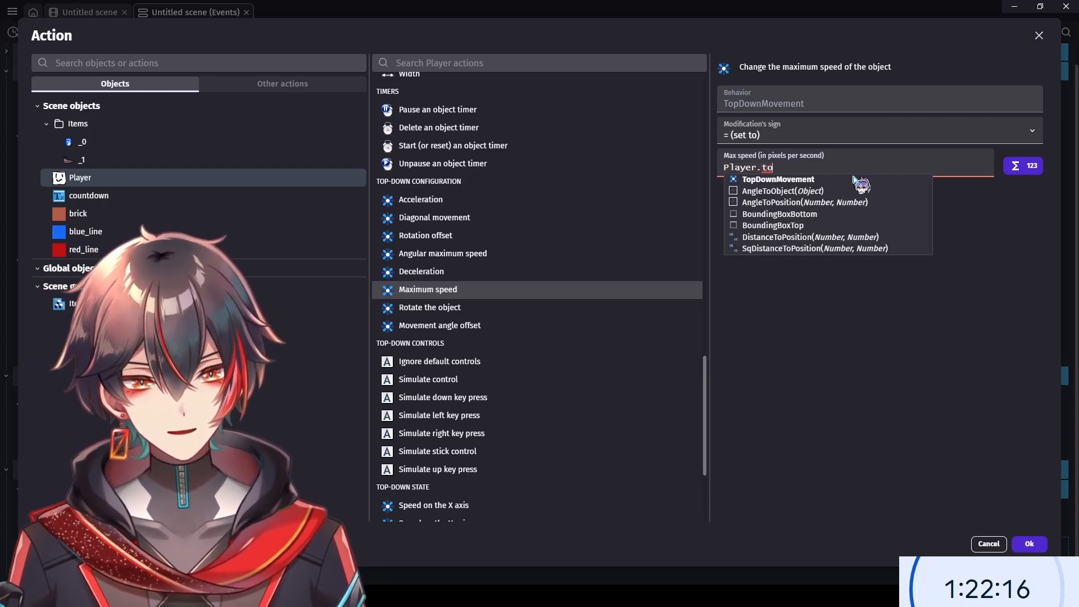
{"action": "left_click", "coordinate": [854, 178]}
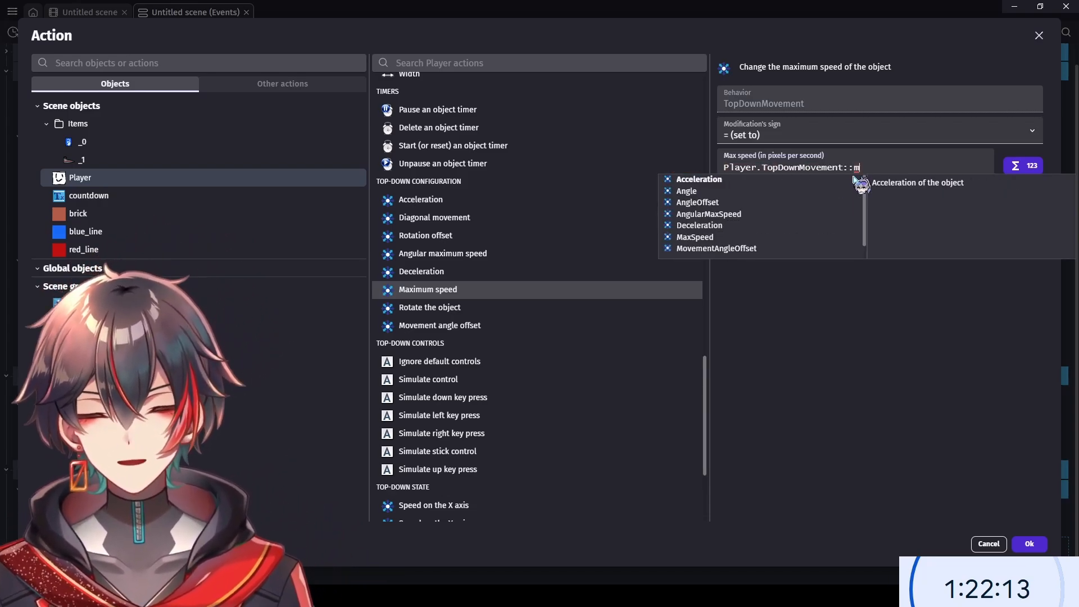
{"action": "type", "text": "max"}
{"action": "left_click", "coordinate": [748, 191]}
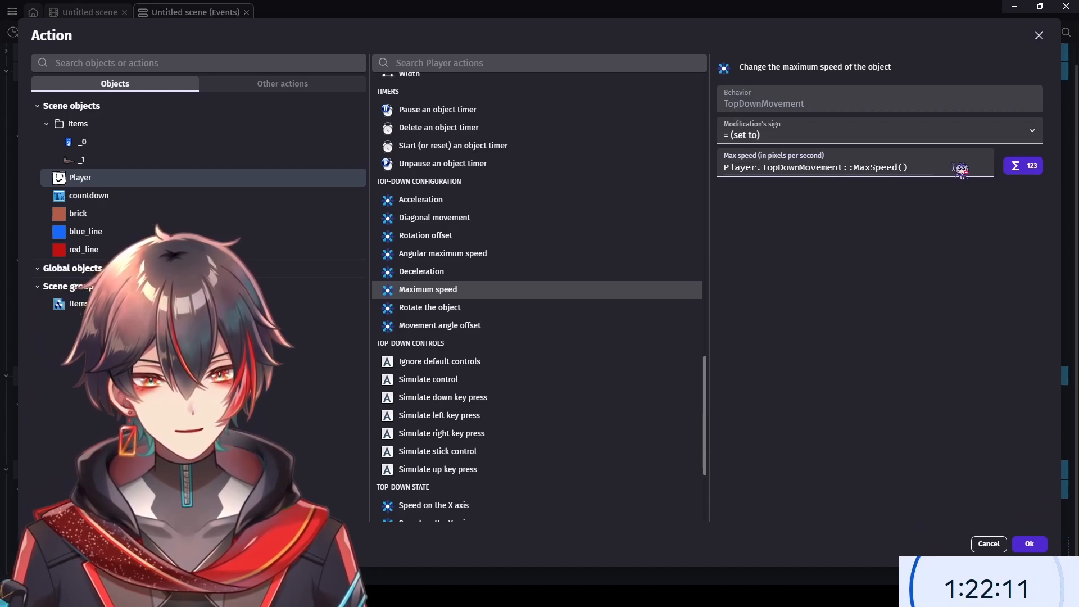
{"action": "type", "text": "*1.1"}
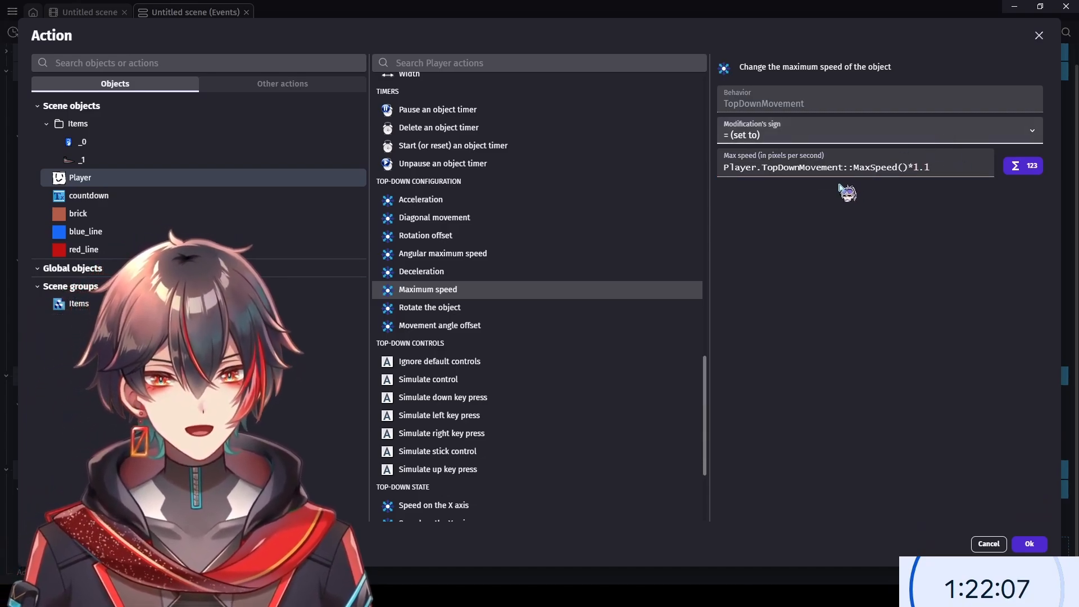
{"action": "left_click", "coordinate": [883, 147]}
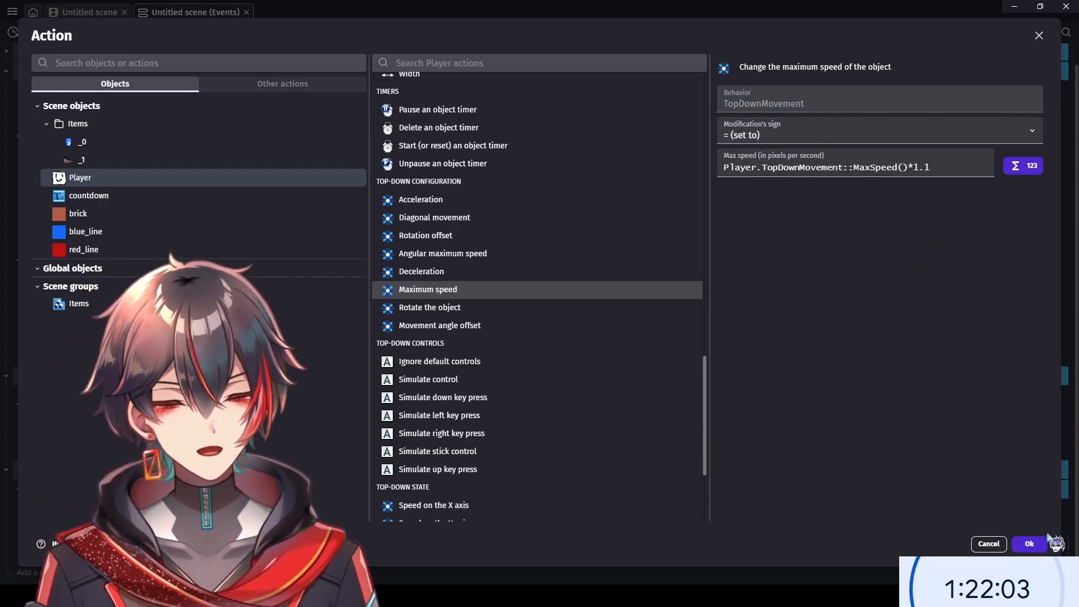
{"action": "left_click", "coordinate": [1029, 544]}
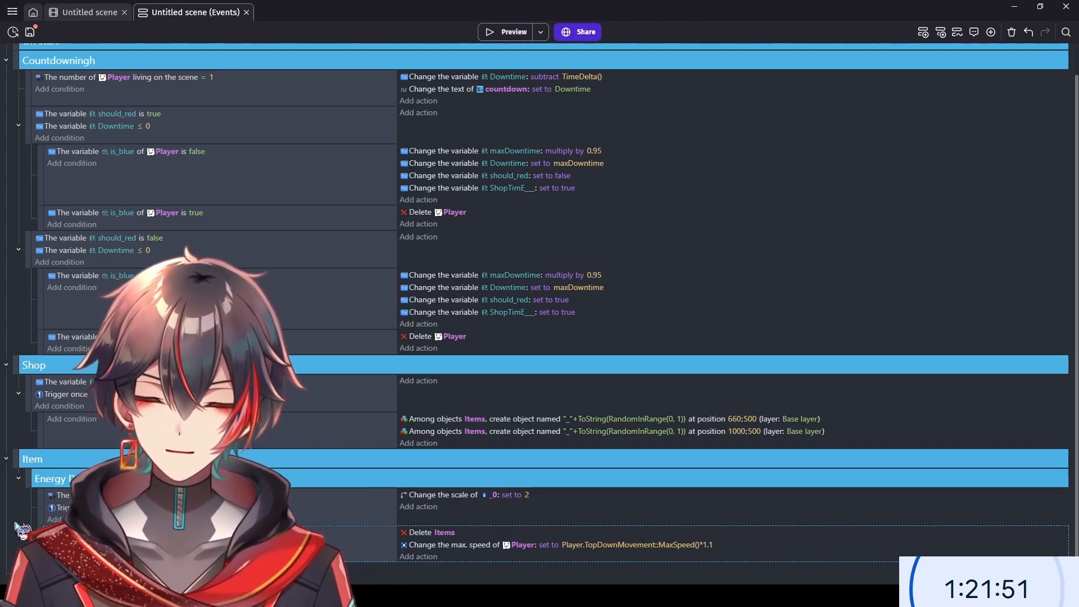
- Collapse the Energy Drink group, duplicate it inside the Item group and name the copy Nikes
{"action": "left_click", "coordinate": [20, 478]}
{"action": "left_click", "coordinate": [27, 510]}
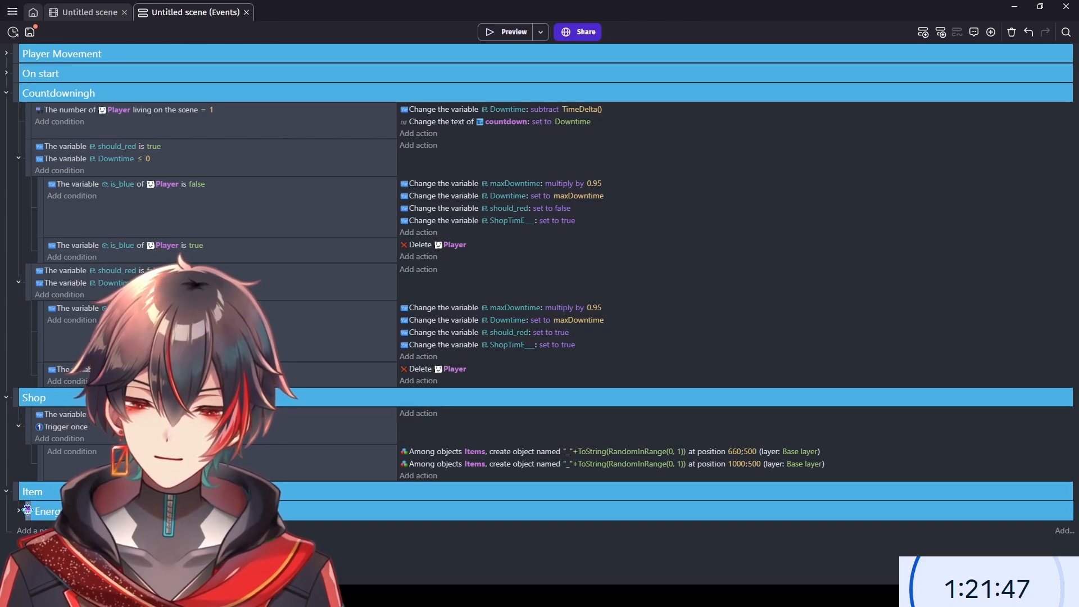
{"action": "key", "text": "ctrl+c"}
{"action": "key", "text": "ctrl+v"}
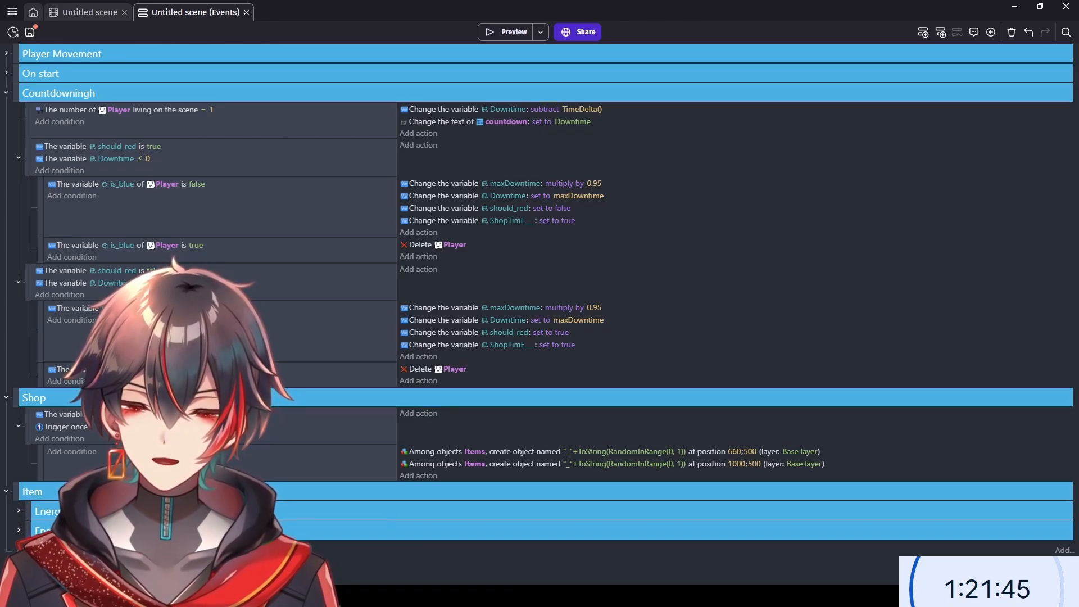
{"action": "type", "text": "Nike"}
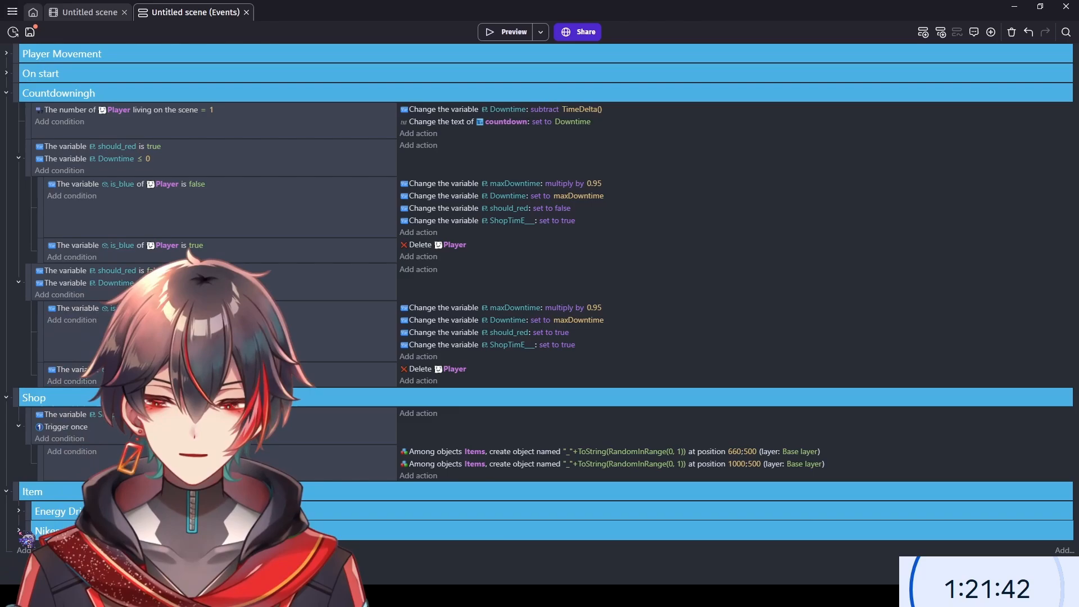
- Replace _0 with _1 in the conditions and the scale action of the Nikes group
{"action": "left_click", "coordinate": [19, 531]}
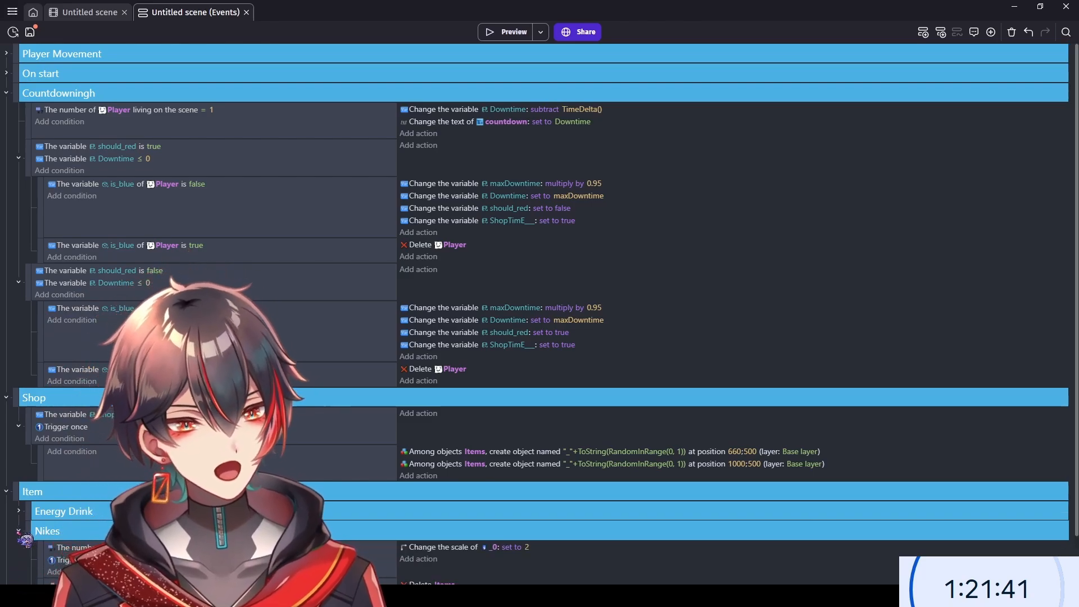
{"action": "scroll", "coordinate": [25, 539], "scroll_direction": "down", "scroll_amount": 1}
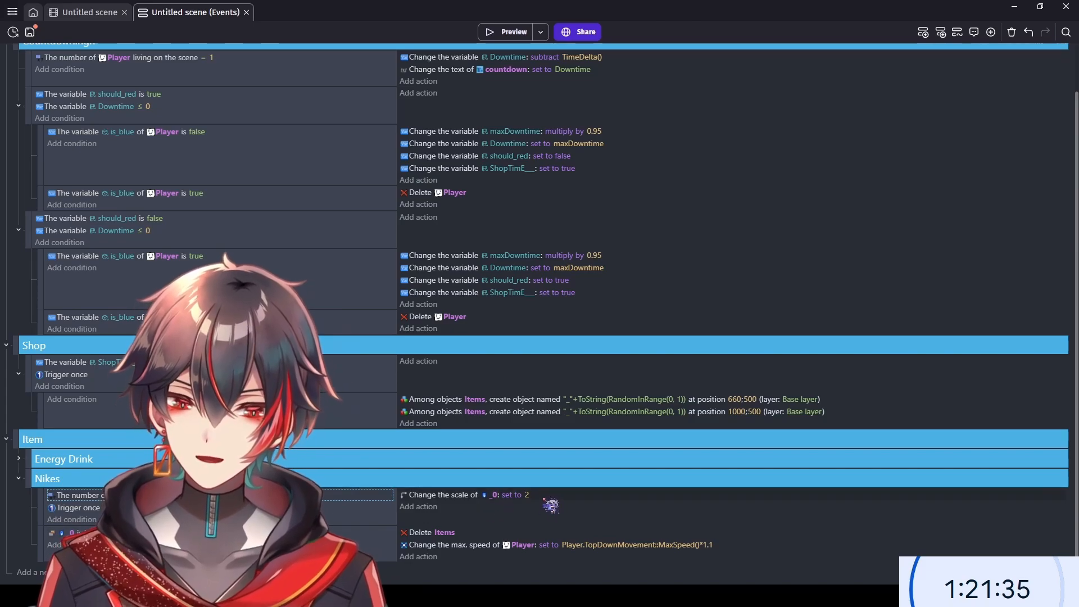
{"action": "left_click", "coordinate": [495, 495]}
{"action": "type", "text": "_1"}
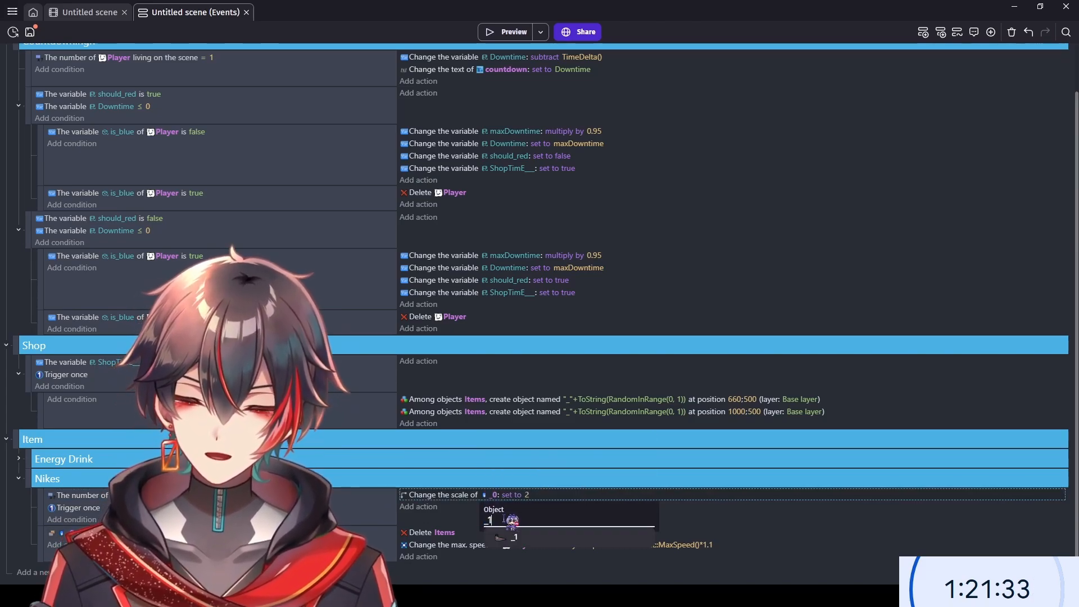
{"action": "key", "text": "Return"}
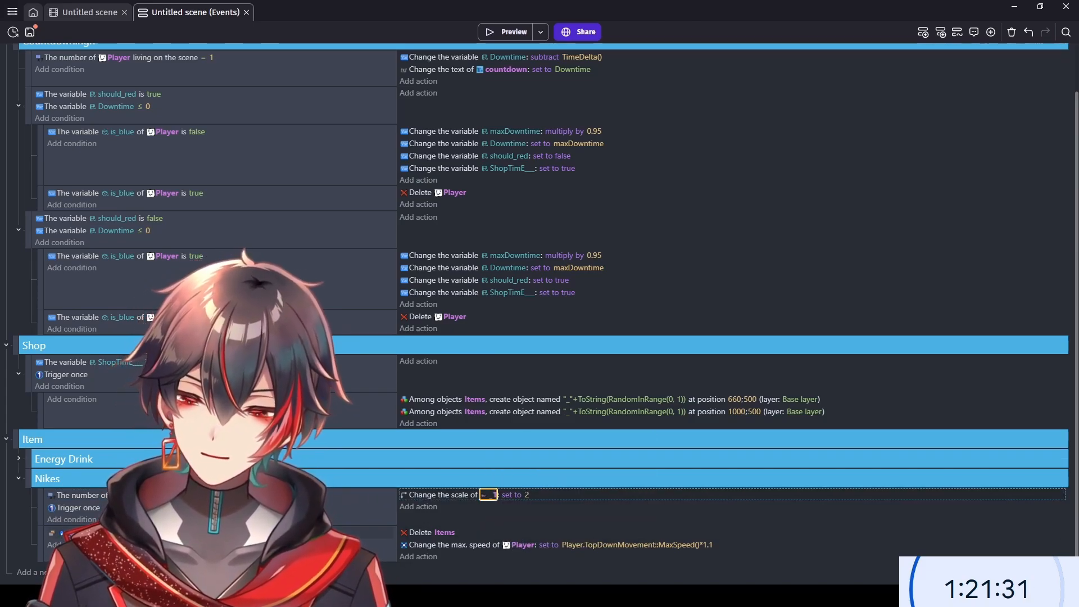
{"action": "left_click", "coordinate": [67, 533]}
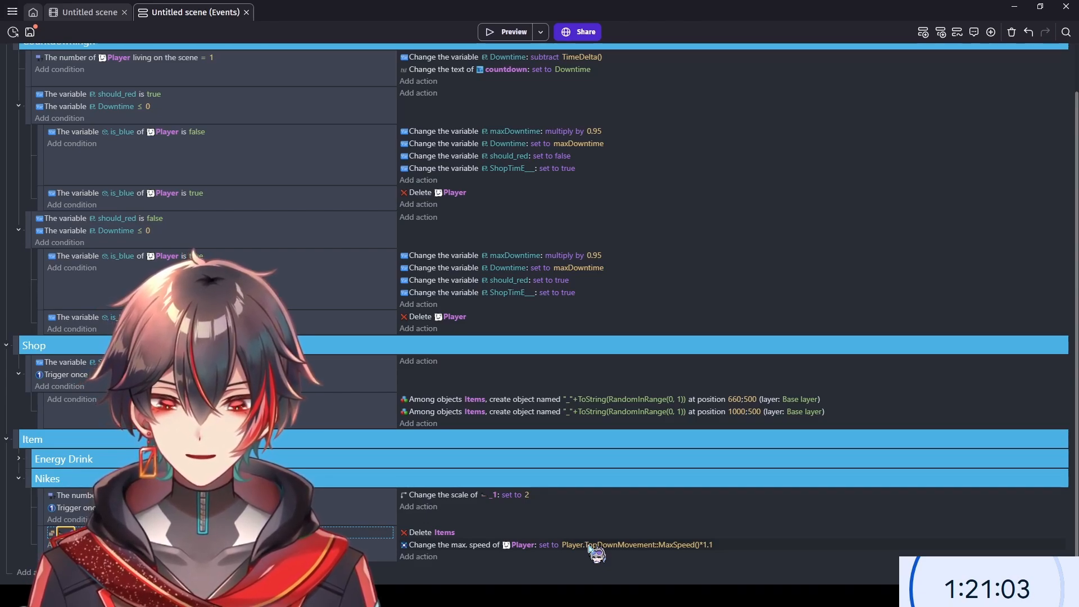
- Change the Nikes maximum speed expression to Player.TopDownMovement::MaxSpeed()*1.15
{"action": "left_click", "coordinate": [706, 545]}
{"action": "left_click", "coordinate": [645, 527]}
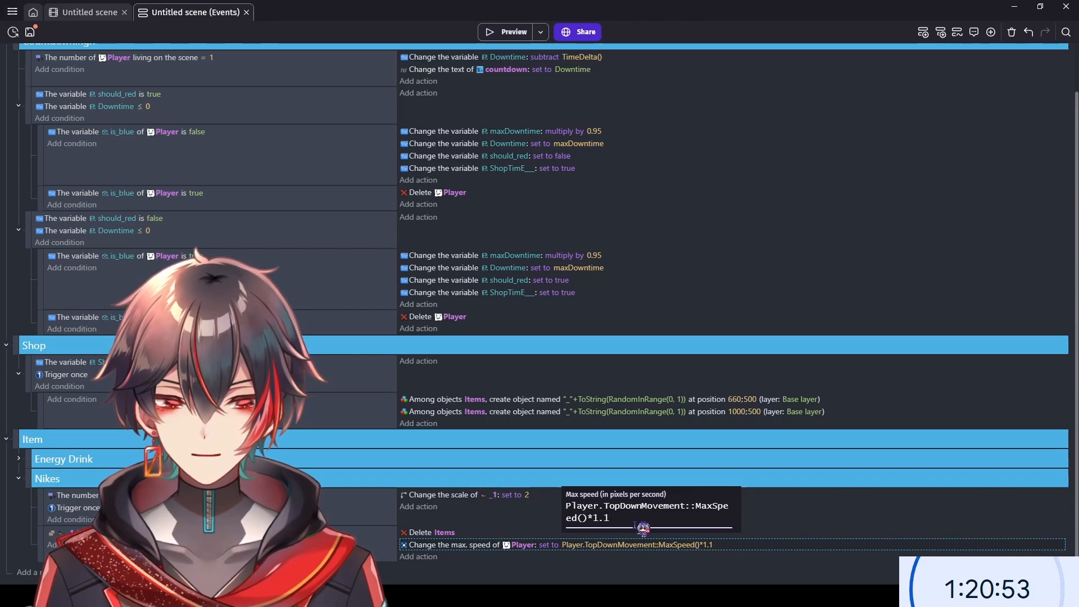
{"action": "type", "text": "5"}
{"action": "key", "text": "Return"}
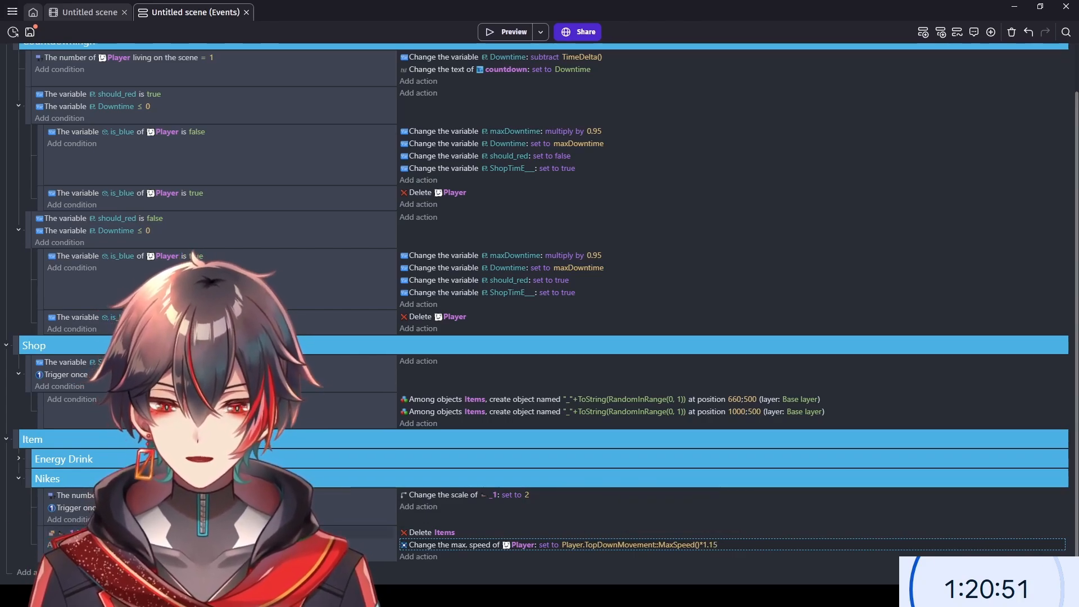
- Add an action to the Nikes collision event that sets Player's top-down deceleration to 50
{"action": "left_click", "coordinate": [424, 556]}
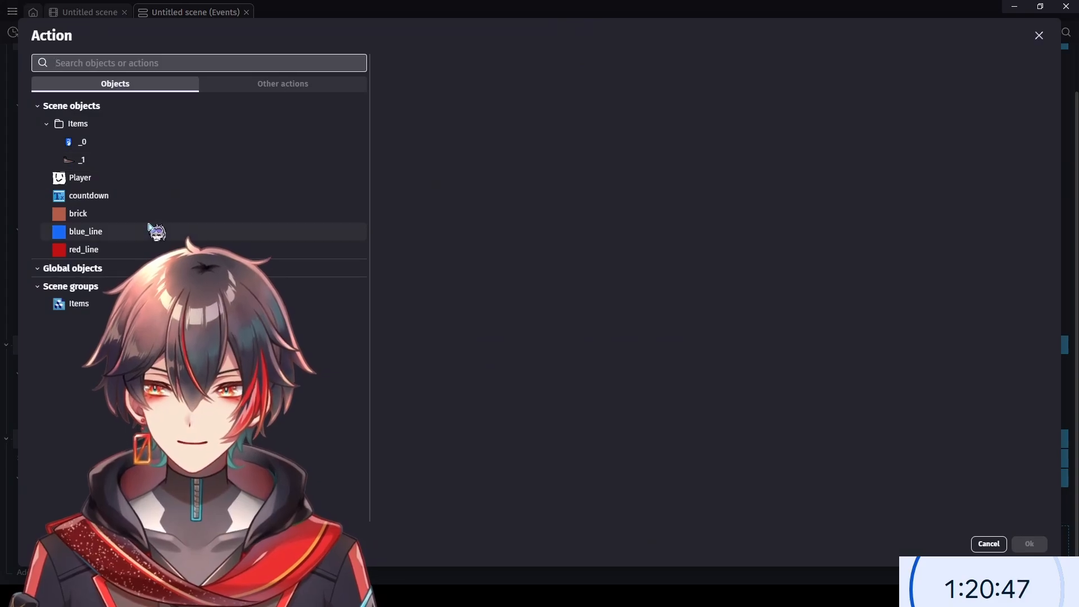
{"action": "left_click", "coordinate": [149, 186]}
{"action": "scroll", "coordinate": [522, 194], "scroll_direction": "down", "scroll_amount": 3}
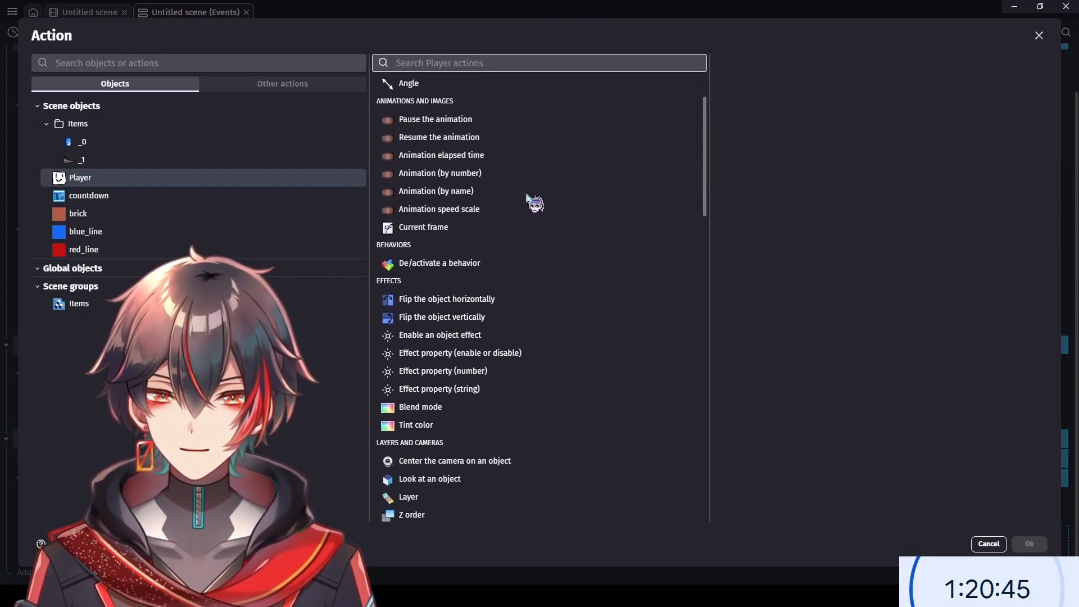
{"action": "scroll", "coordinate": [542, 227], "scroll_direction": "up", "scroll_amount": 2}
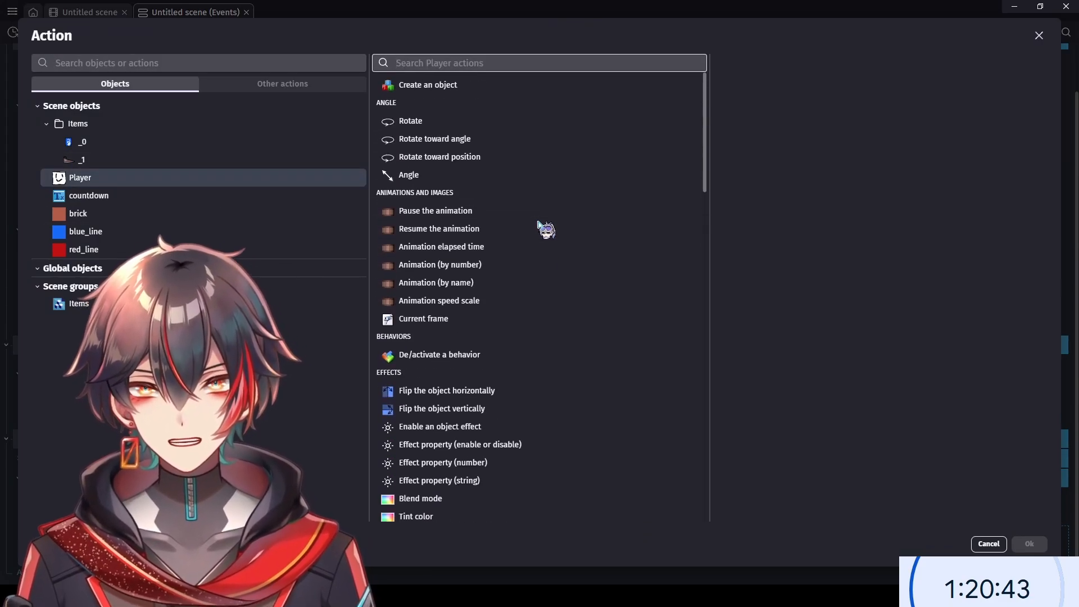
{"action": "scroll", "coordinate": [531, 208], "scroll_direction": "down", "scroll_amount": 12}
{"action": "scroll", "coordinate": [520, 190], "scroll_direction": "down", "scroll_amount": 5}
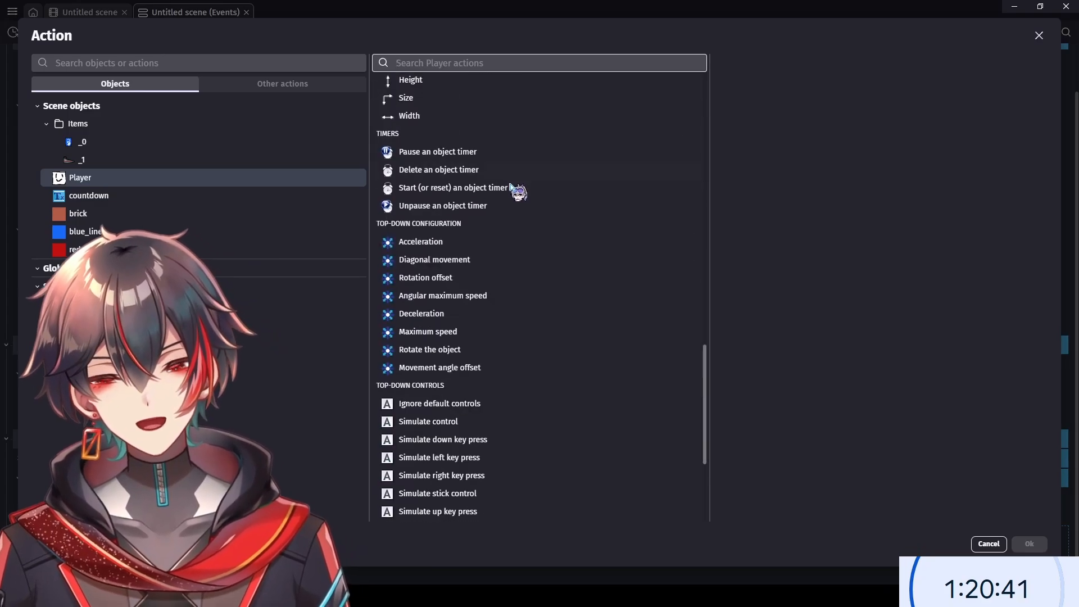
{"action": "left_click", "coordinate": [481, 316]}
{"action": "left_click", "coordinate": [800, 163]}
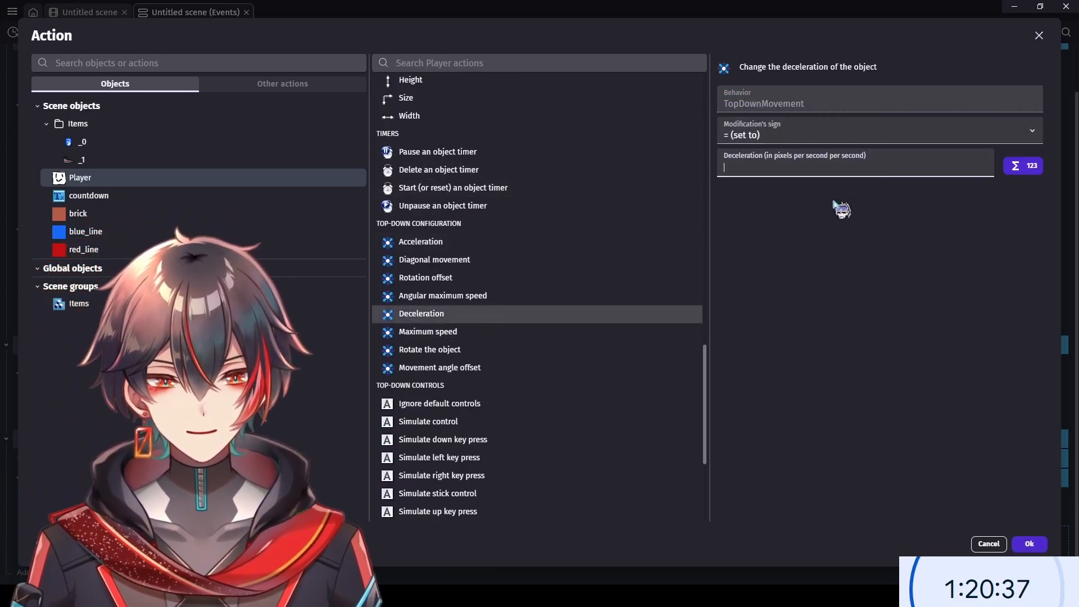
{"action": "type", "text": "50"}
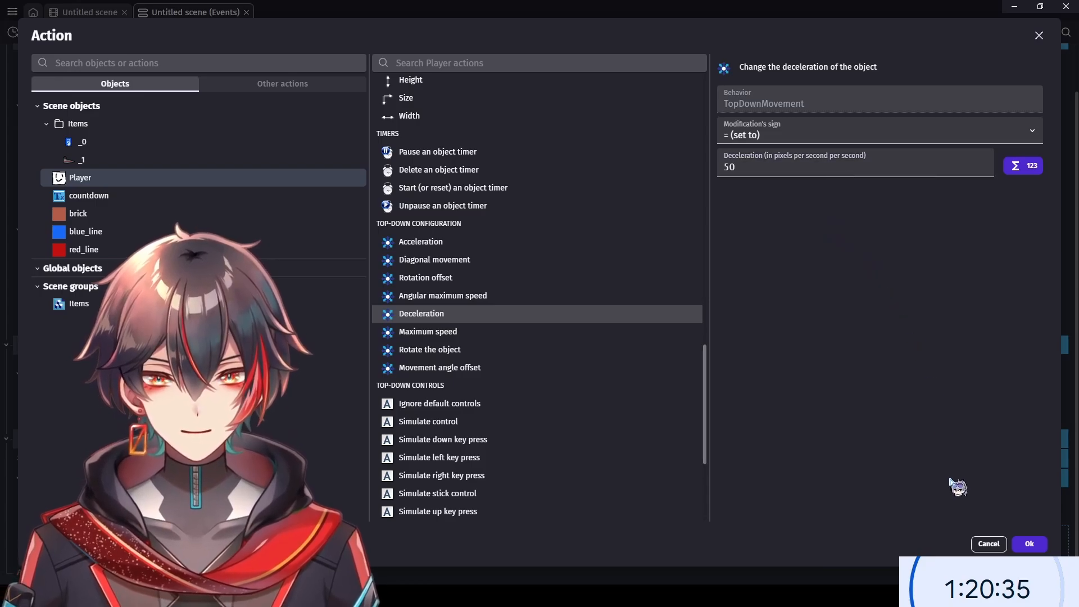
{"action": "left_click", "coordinate": [1029, 544]}
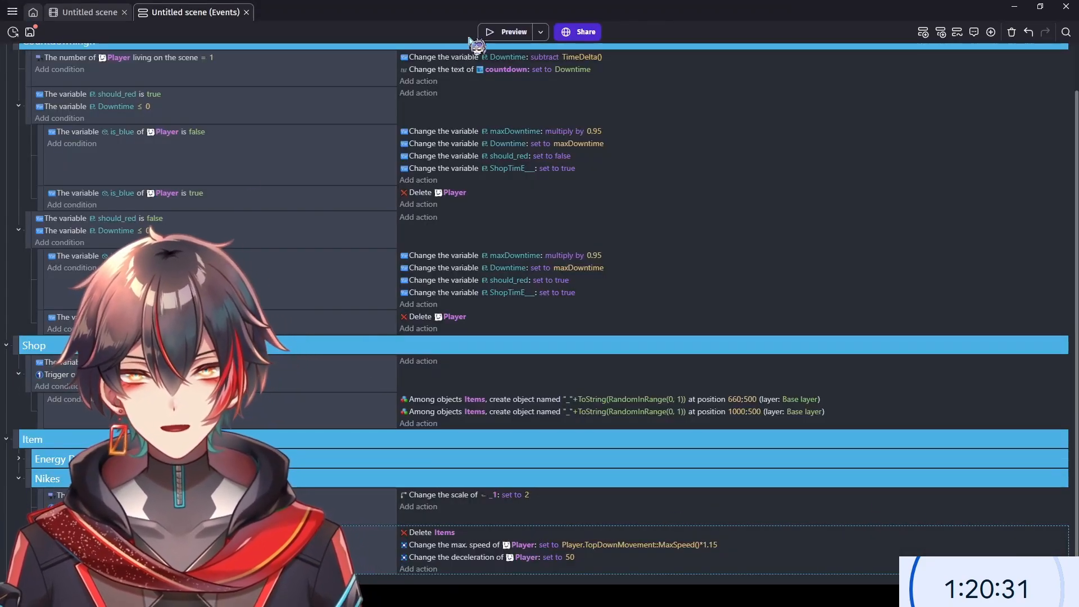
- Preview the game, test the player's movement across the blue and red lines while the countdown runs, and close the preview
{"action": "left_click", "coordinate": [500, 30]}
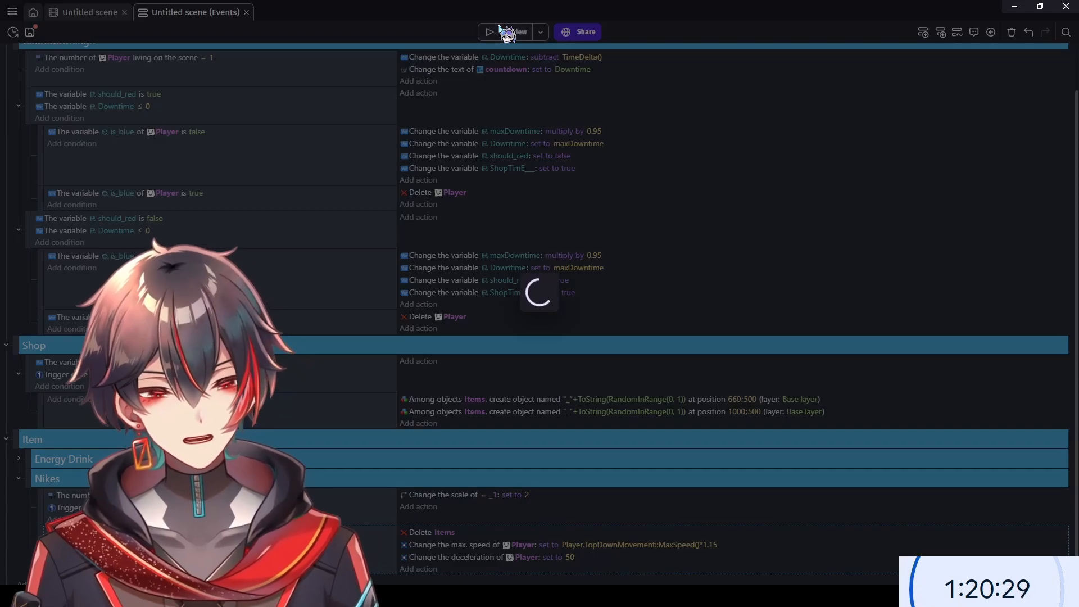
{"action": "key", "text": "Right"}
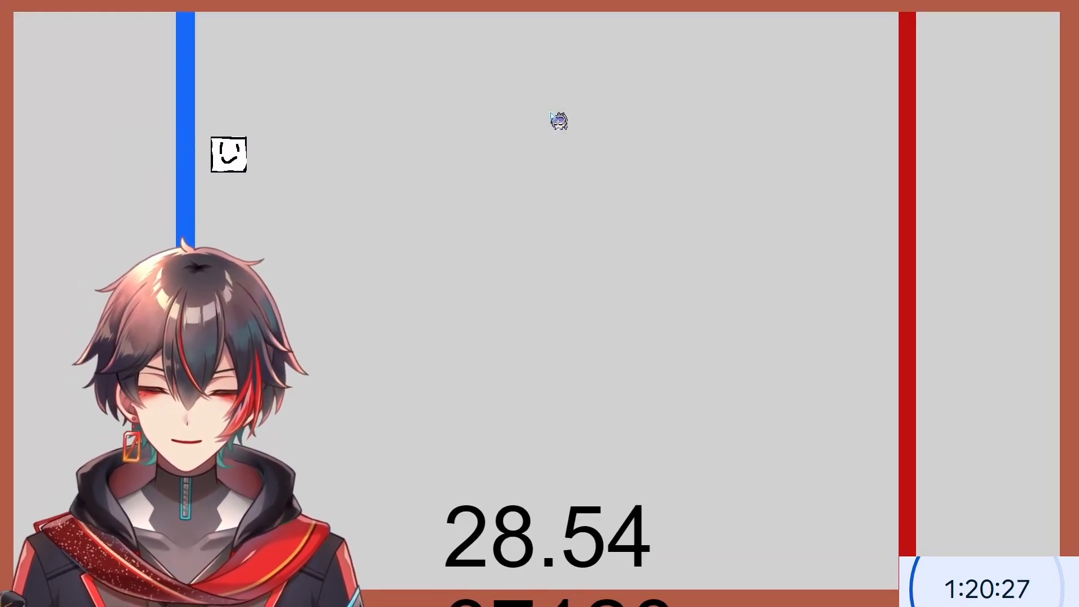
{"action": "key", "text": "Right"}
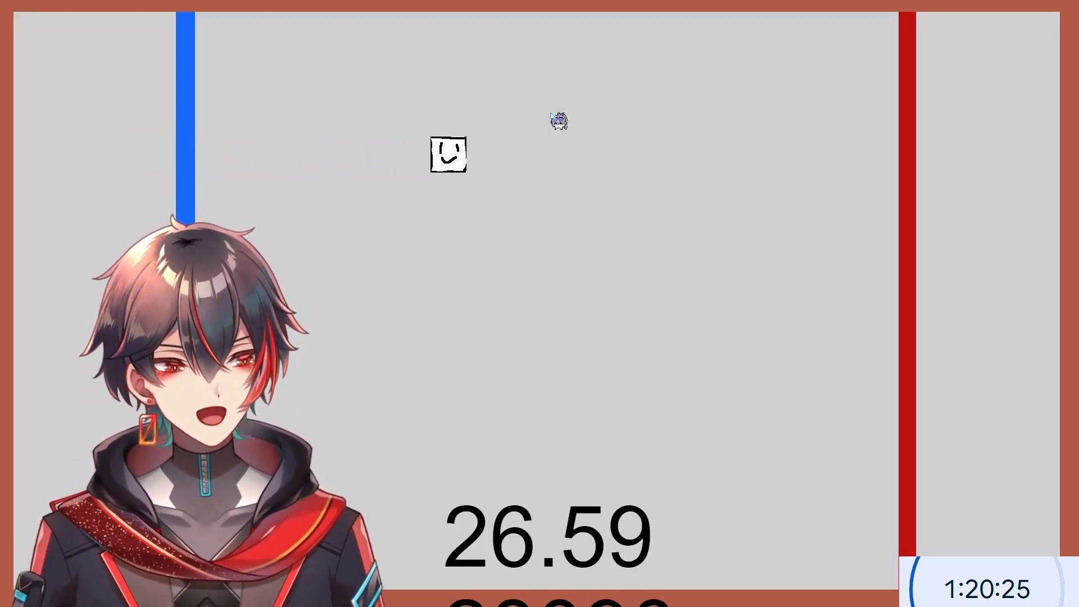
{"action": "key", "text": "Right"}
{"action": "key", "text": "Down"}
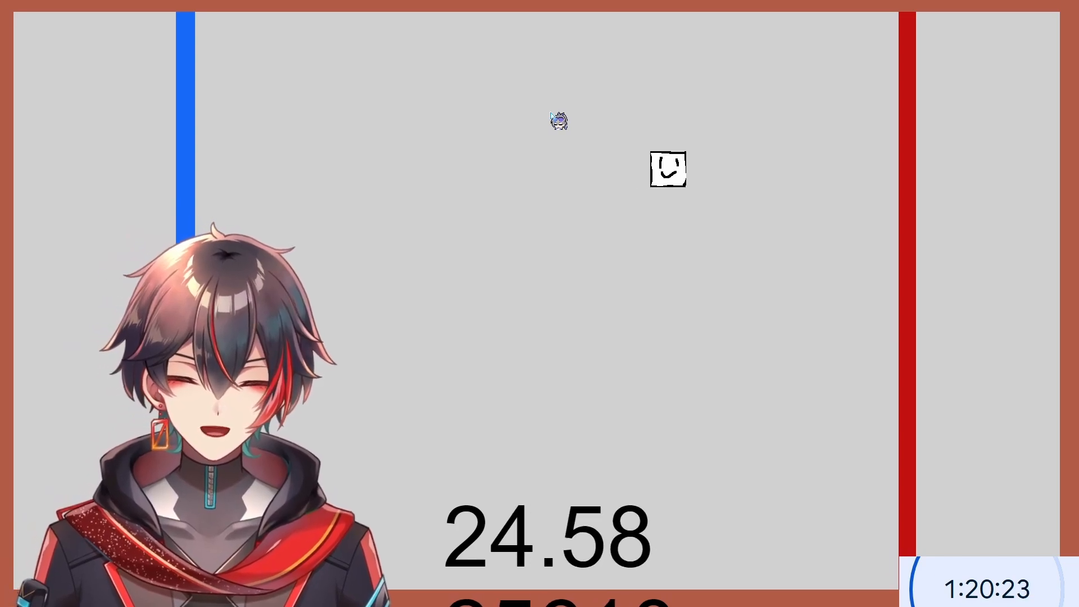
{"action": "key", "text": "Right"}
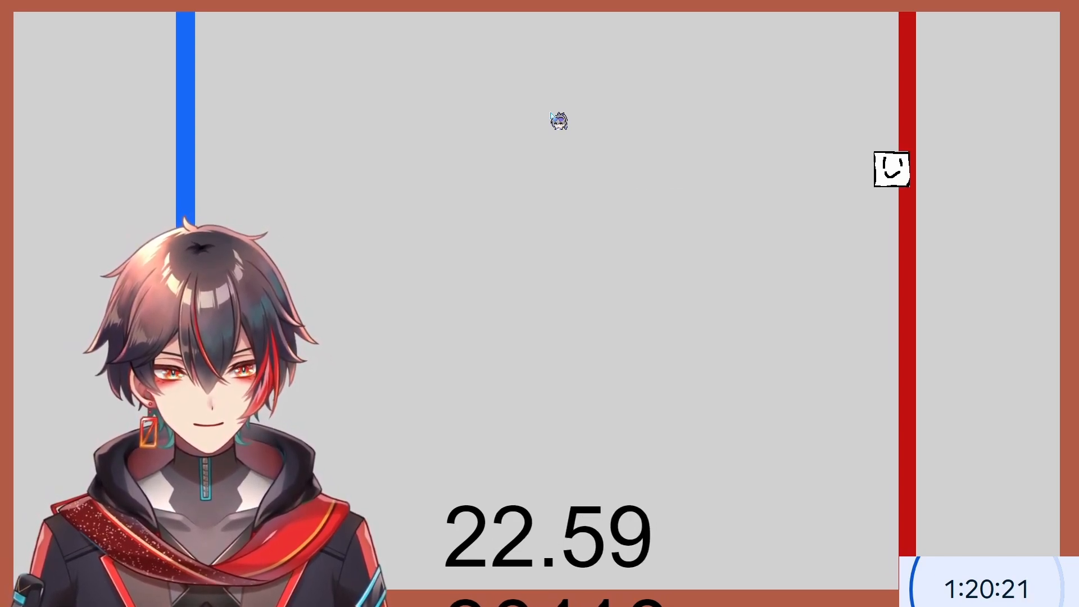
{"action": "key", "text": "Right"}
{"action": "key", "text": "Down"}
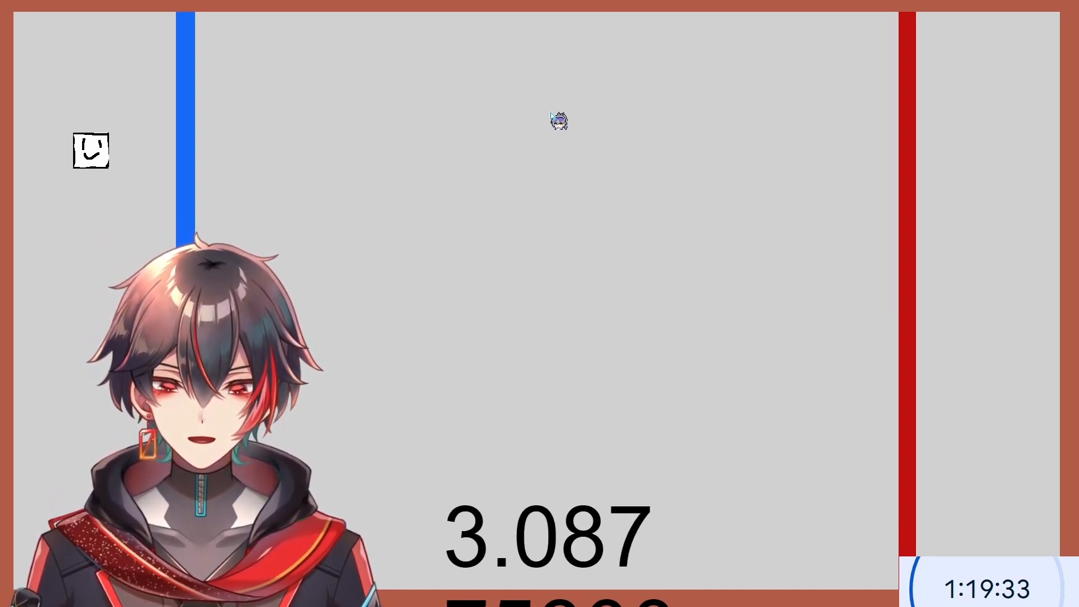
{"action": "key", "text": "d"}
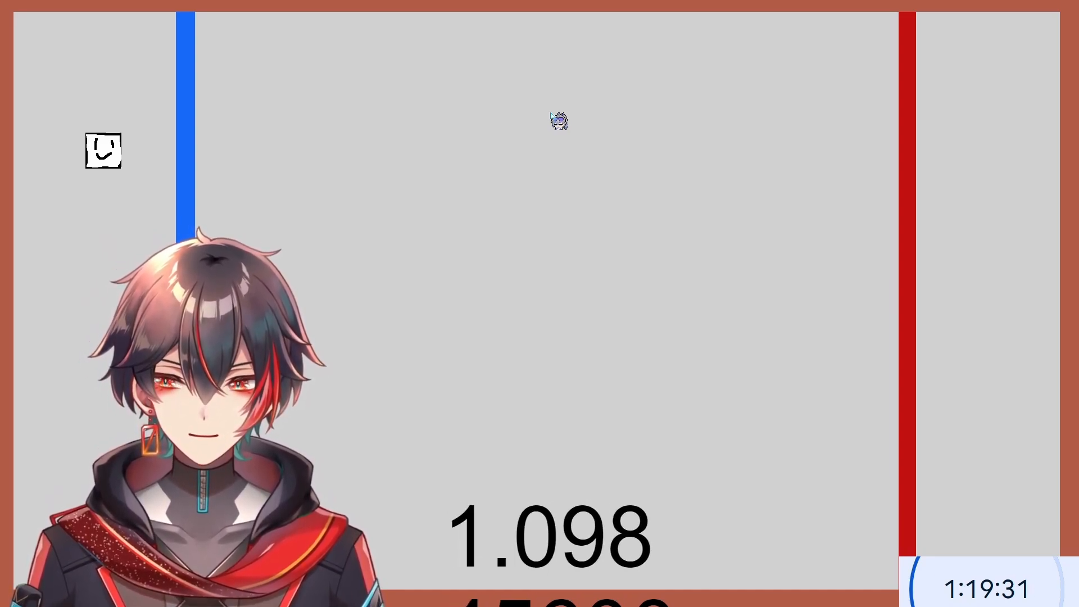
{"action": "key", "text": "s"}
{"action": "key", "text": "a"}
{"action": "key", "text": "d"}
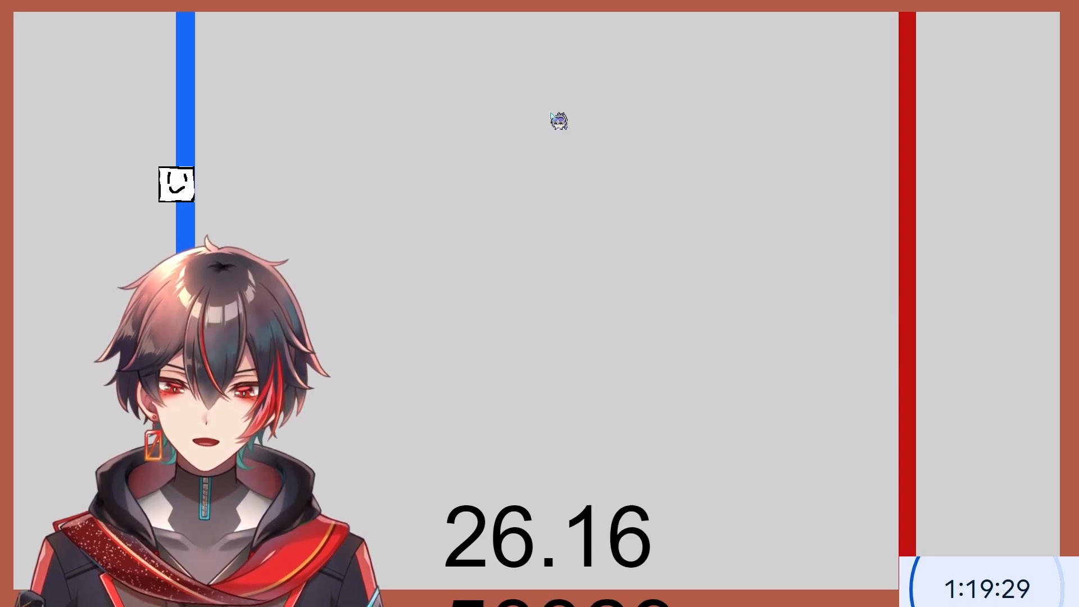
{"action": "key", "text": "s"}
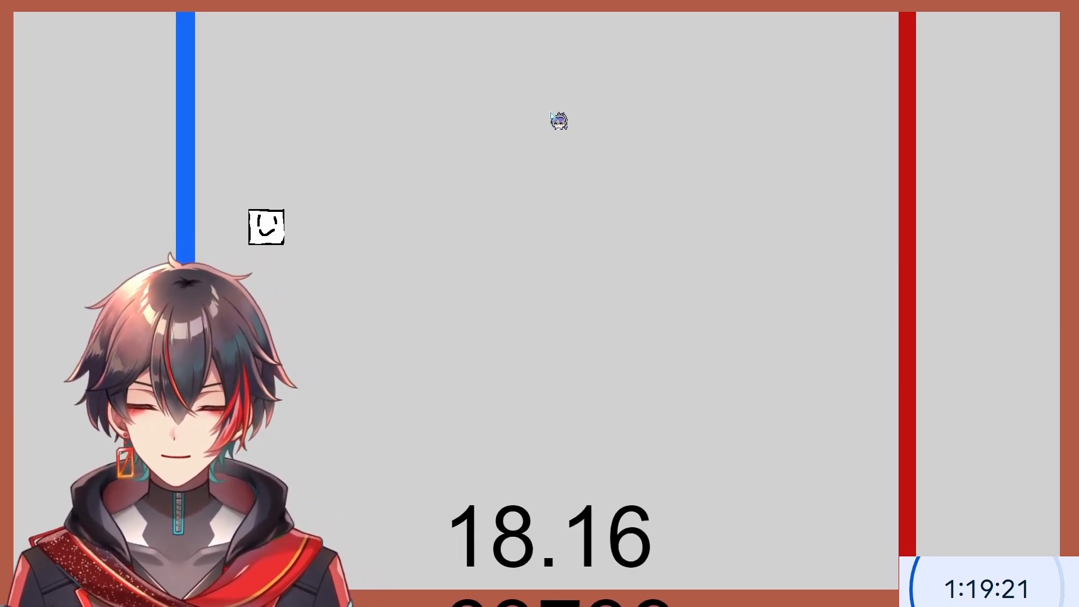
{"action": "key", "text": "alt+F4"}
- Expand the Energy Drink group and add an action to its collision event that sets the variable ShopTimE___ to false
{"action": "scroll", "coordinate": [24, 469], "scroll_direction": "down", "scroll_amount": 1}
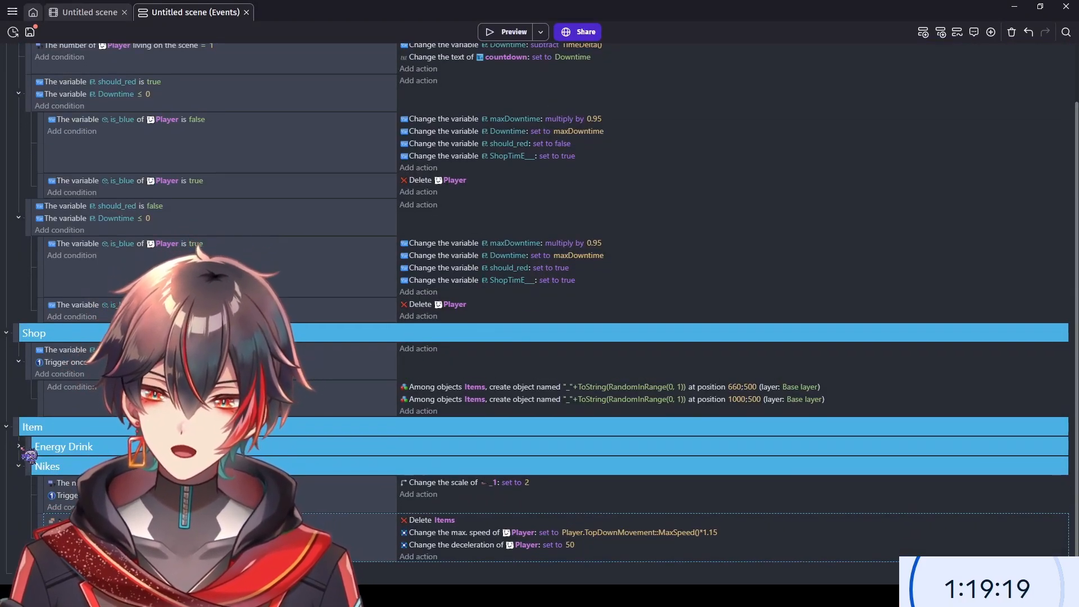
{"action": "left_click", "coordinate": [20, 448]}
{"action": "scroll", "coordinate": [559, 492], "scroll_direction": "down", "scroll_amount": 2}
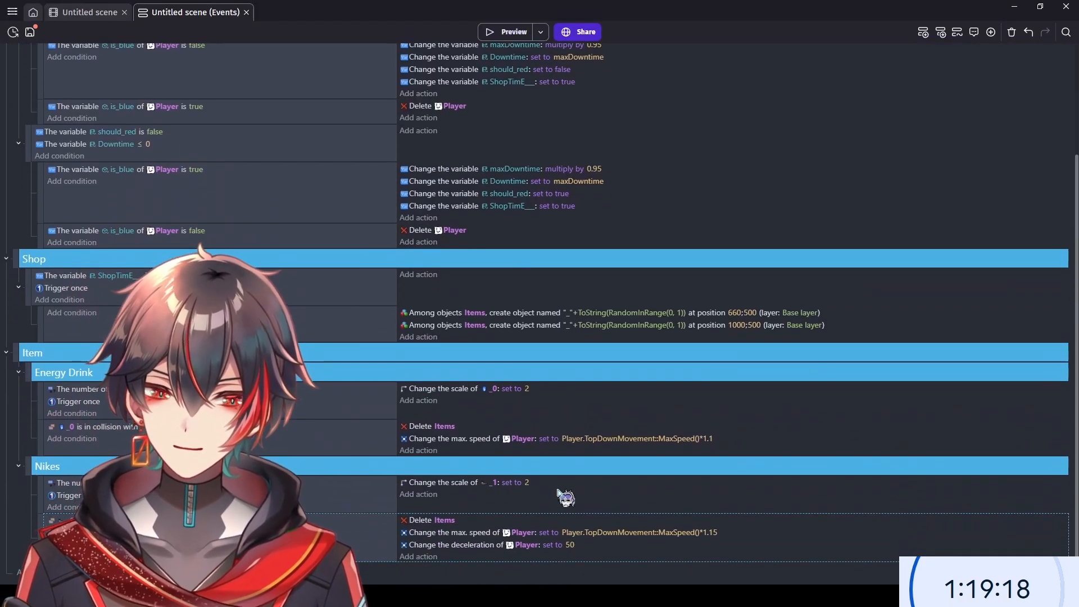
{"action": "left_click", "coordinate": [434, 450]}
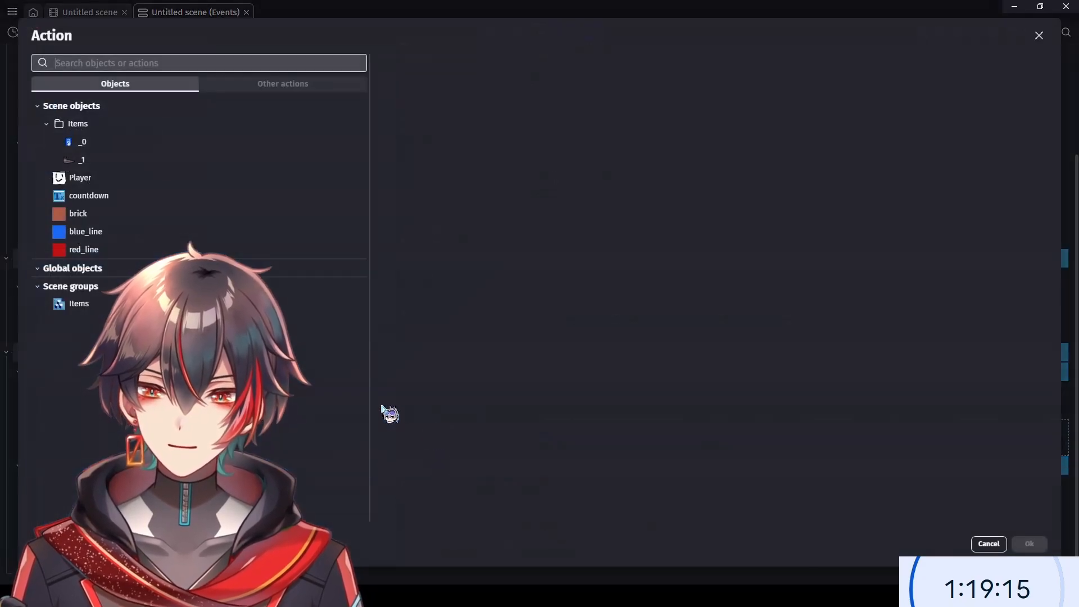
{"action": "left_click", "coordinate": [250, 84]}
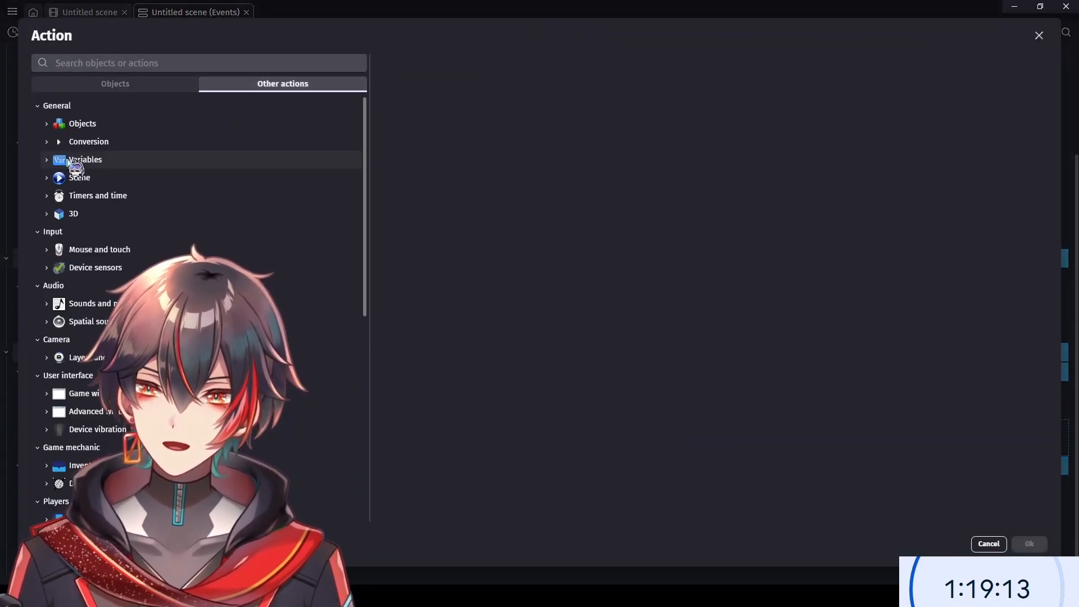
{"action": "left_click", "coordinate": [57, 160]}
{"action": "left_click", "coordinate": [130, 196]}
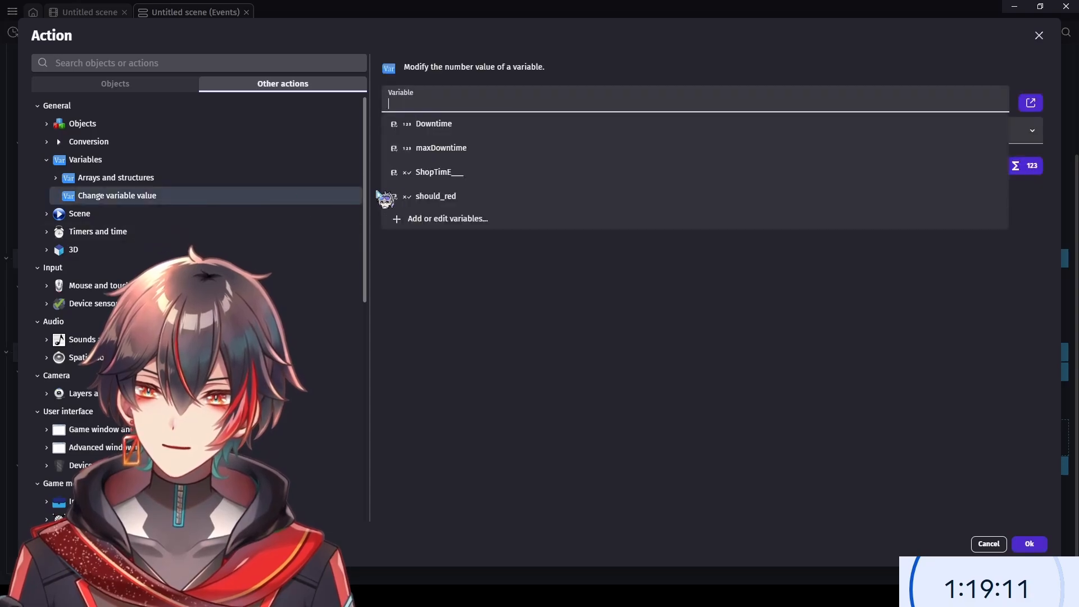
{"action": "left_click", "coordinate": [482, 170]}
{"action": "left_click", "coordinate": [502, 241]}
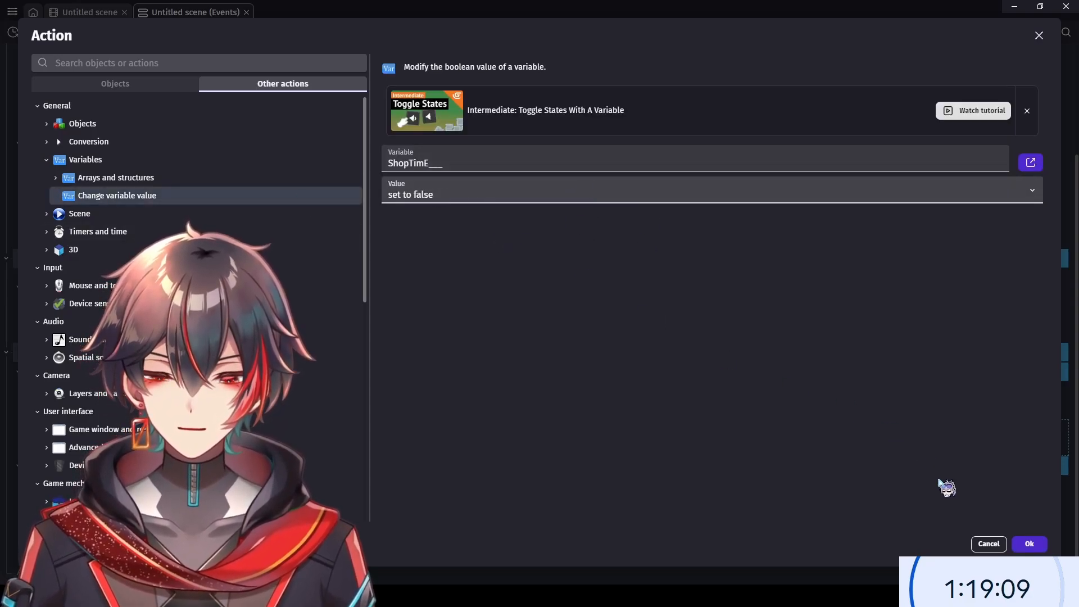
{"action": "left_click", "coordinate": [1029, 544]}
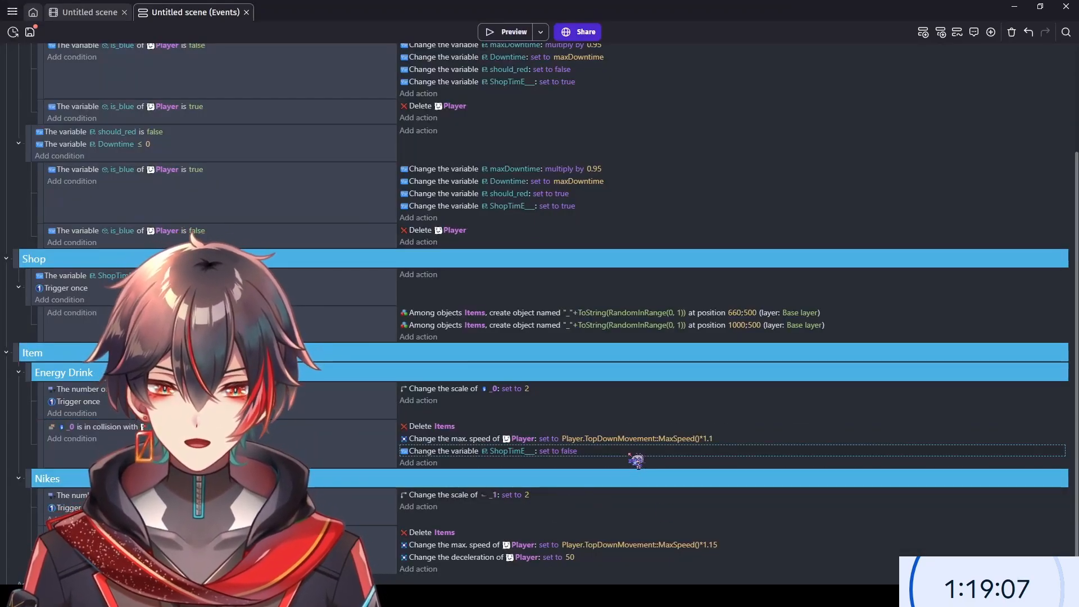
- Copy the action setting ShopTimE___ to false into the Nikes collision event, after the deceleration action
{"action": "scroll", "coordinate": [527, 518], "scroll_direction": "down", "scroll_amount": 1}
{"action": "left_click", "coordinate": [460, 555]}
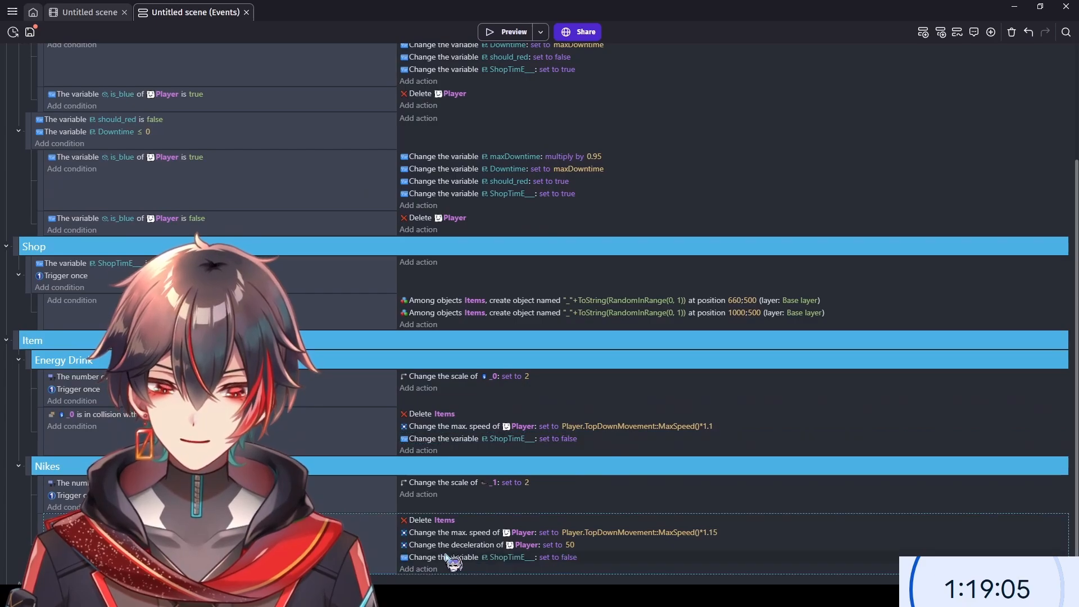
- Collapse the Nikes and Energy Drink groups and save the project
{"action": "left_click", "coordinate": [18, 466]}
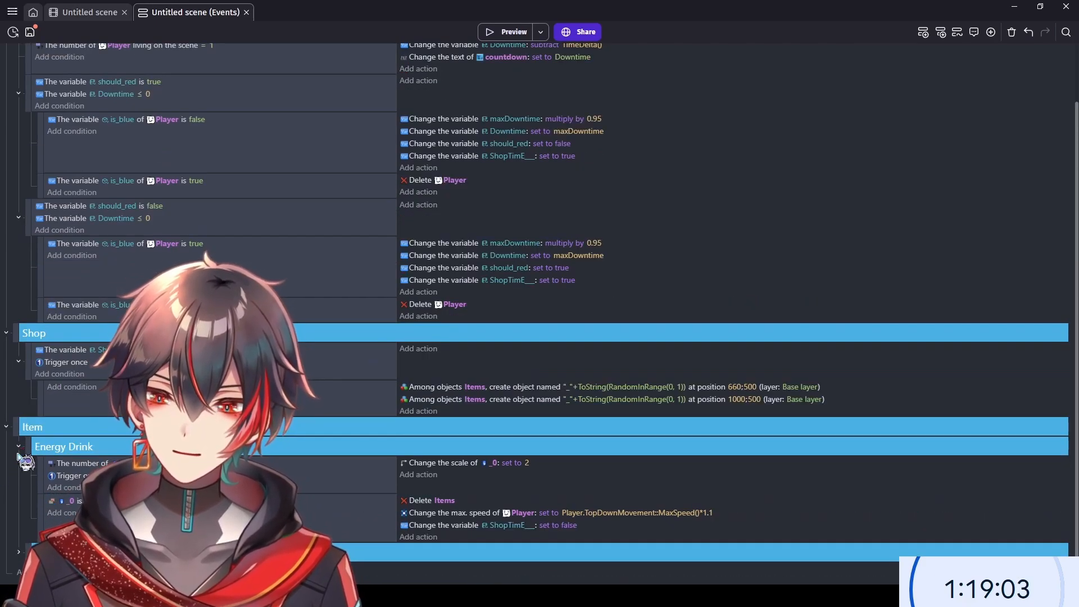
{"action": "left_click", "coordinate": [19, 447]}
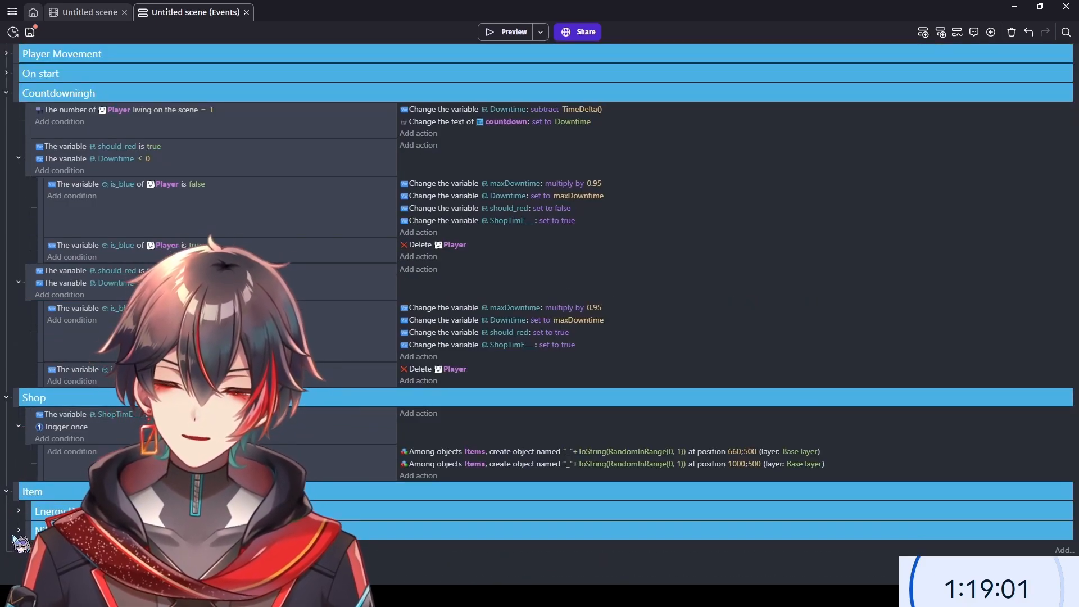
{"action": "key", "text": "ctrl+s"}
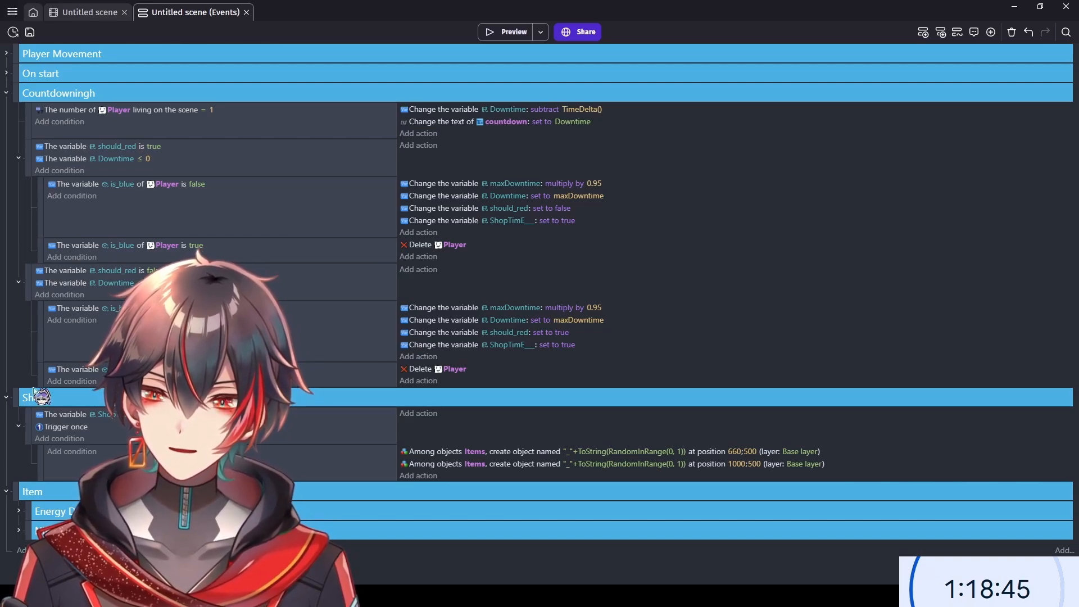
{"action": "left_click", "coordinate": [18, 550]}
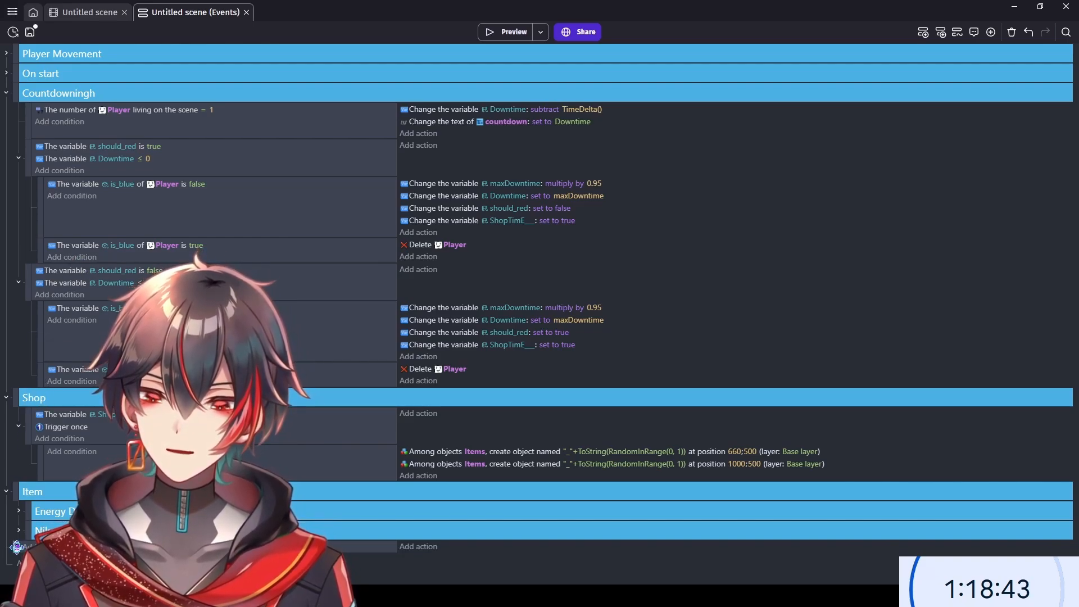
{"action": "left_click_drag", "start_coordinate": [26, 477], "coordinate": [30, 390]}
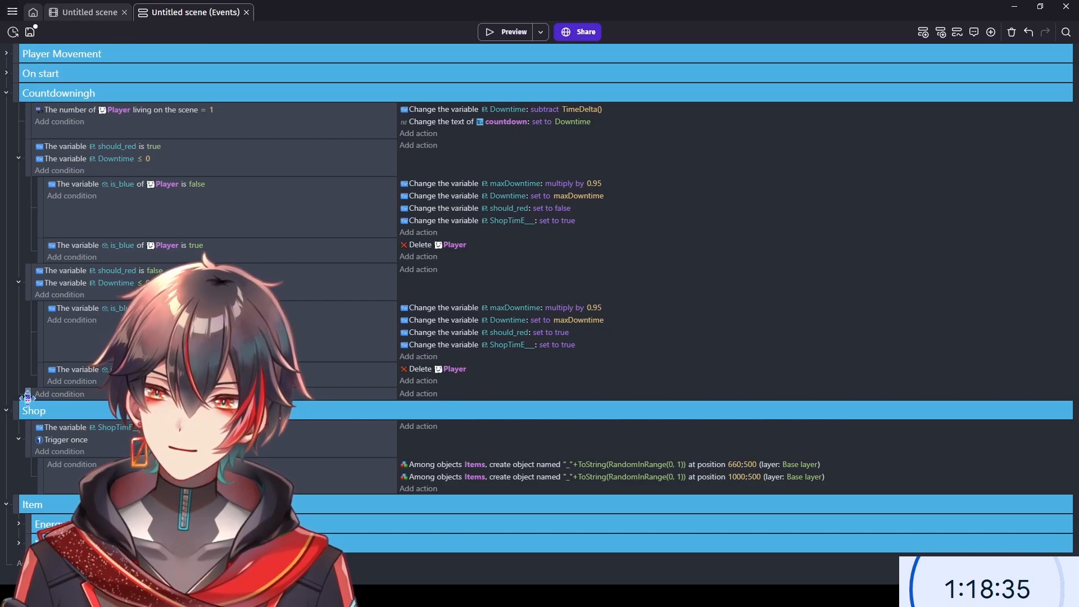
{"action": "left_click", "coordinate": [63, 394]}
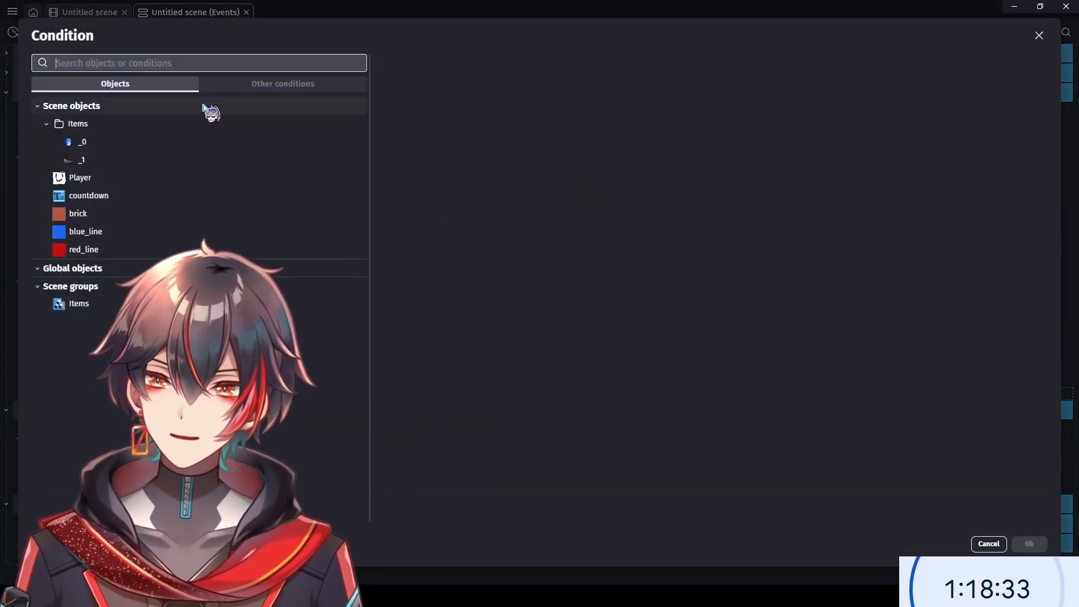
{"action": "left_click", "coordinate": [172, 178]}
{"action": "scroll", "coordinate": [539, 278], "scroll_direction": "down", "scroll_amount": 15}
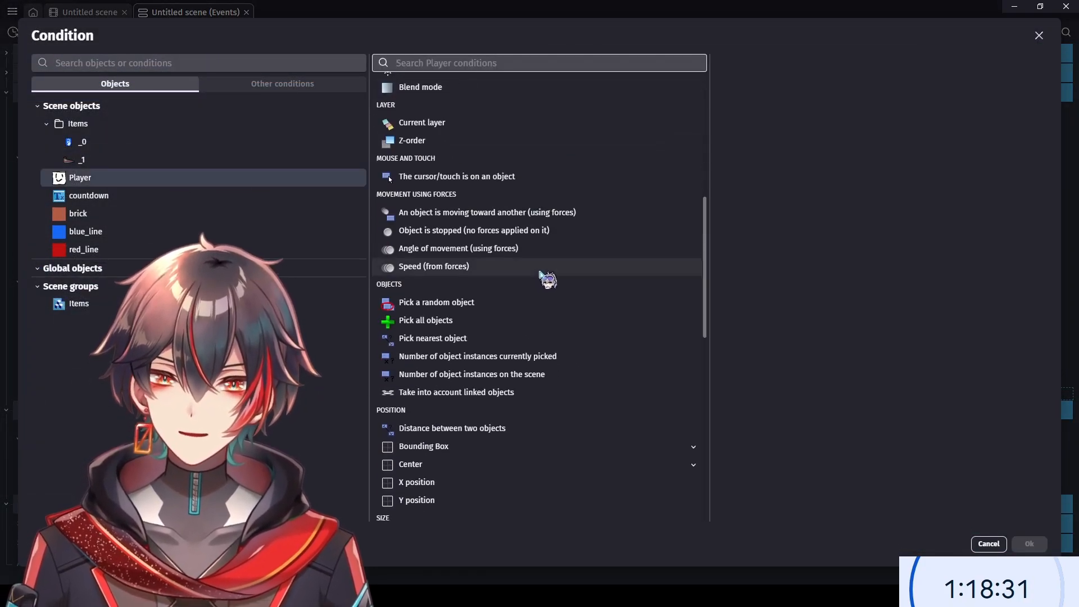
{"action": "left_click", "coordinate": [481, 410]}
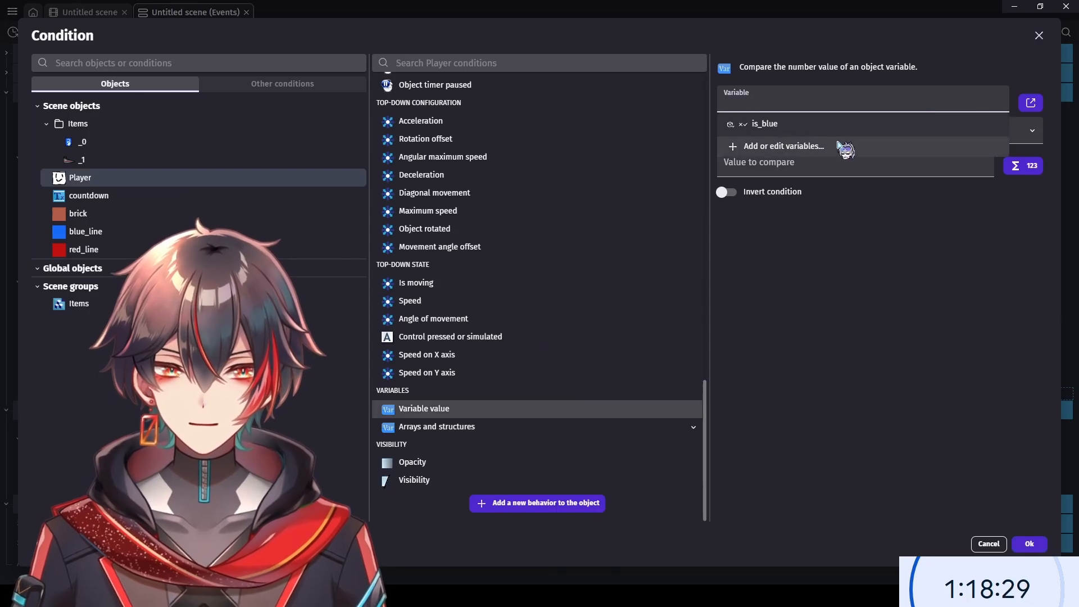
{"action": "left_click", "coordinate": [808, 126]}
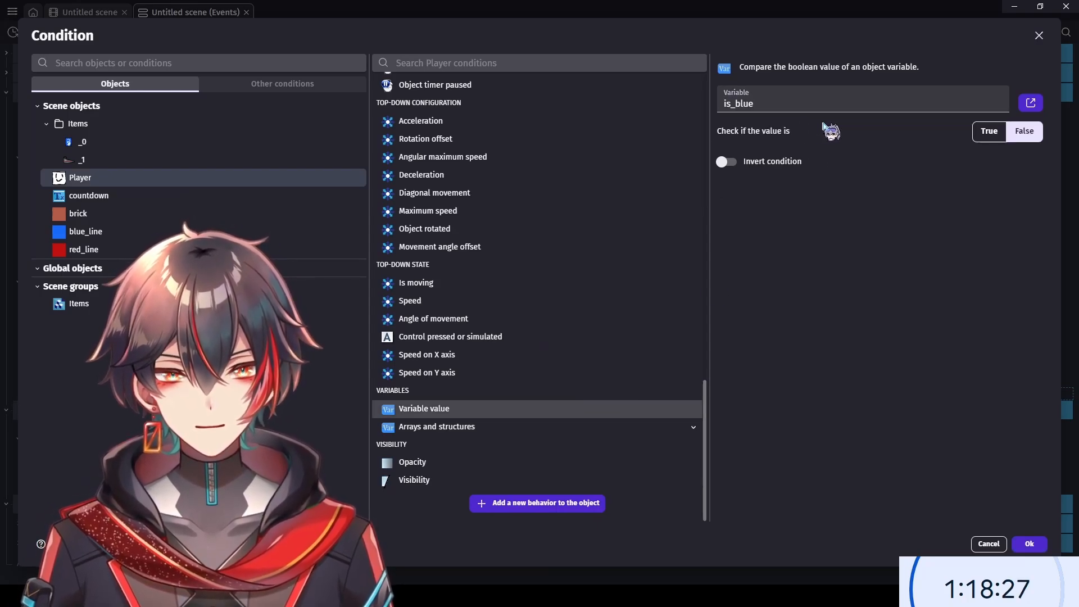
{"action": "left_click", "coordinate": [1039, 35]}
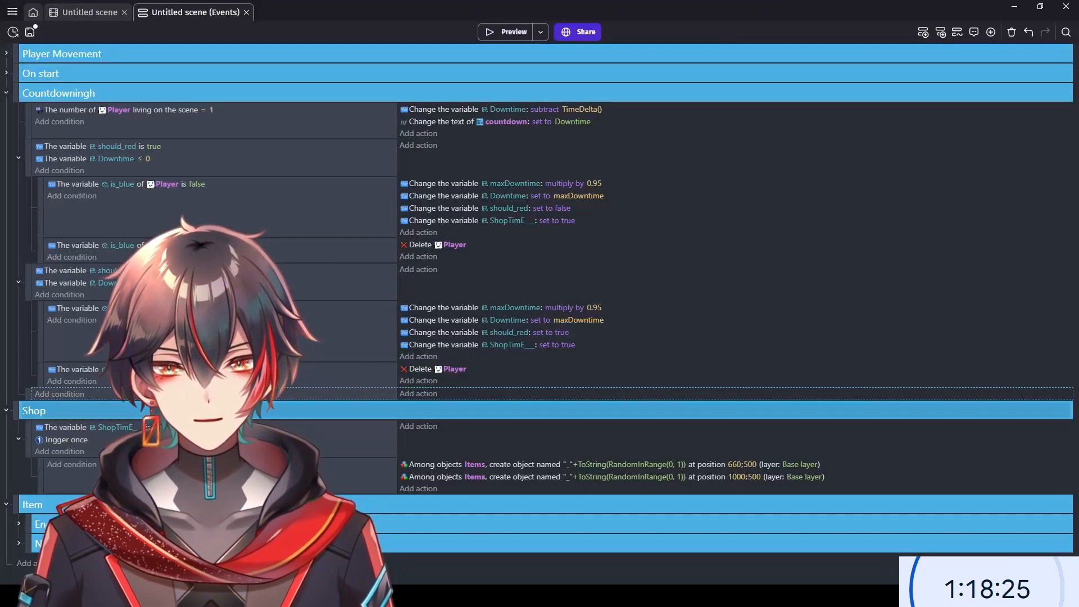
{"action": "key", "text": "Delete"}
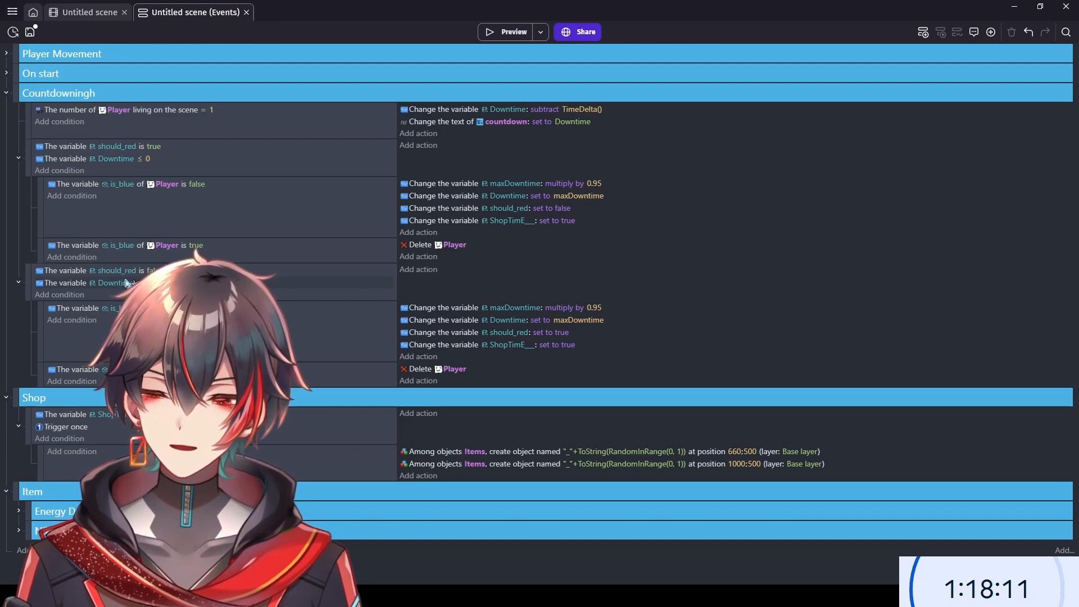
- Duplicate the Countdowningh event checking should_red is true and Downtime ≤ 0, and remove the copy's sub-event that deletes the Player
{"action": "left_click", "coordinate": [30, 168]}
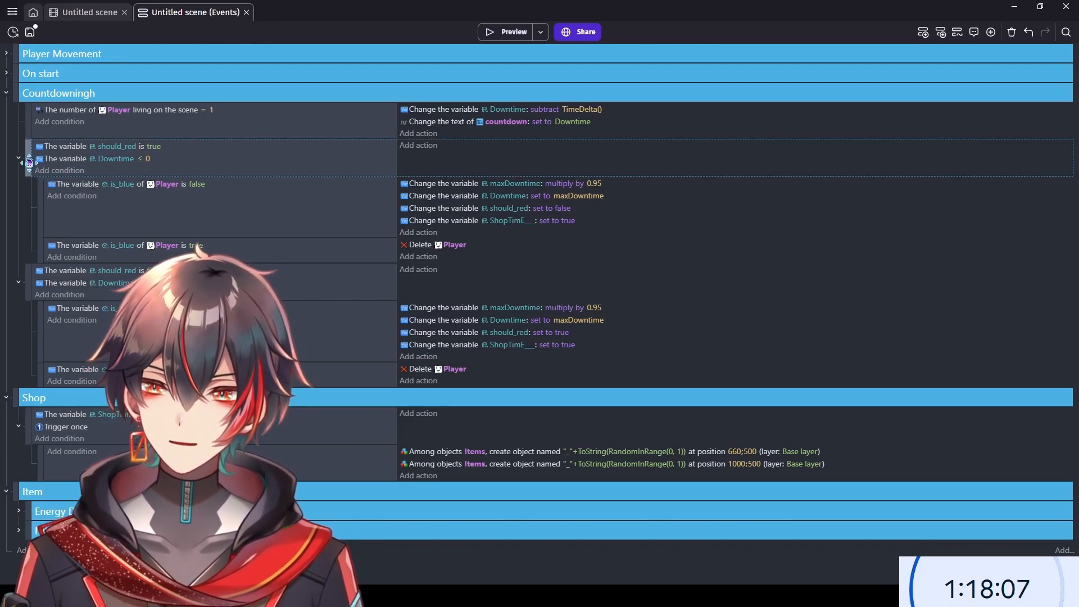
{"action": "key", "text": "ctrl+c"}
{"action": "key", "text": "ctrl+v"}
{"action": "scroll", "coordinate": [51, 280], "scroll_direction": "down", "scroll_amount": 1}
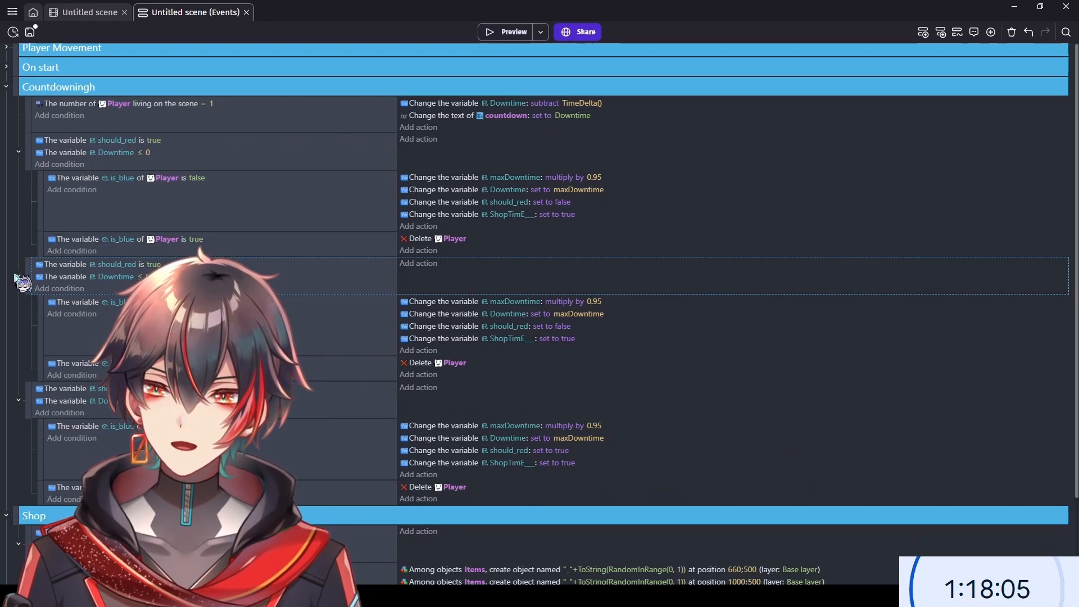
{"action": "left_click_drag", "start_coordinate": [40, 322], "coordinate": [44, 328]}
- Delete the Downtime ≤ 0 condition from the duplicated should_red is true event
{"action": "left_click", "coordinate": [164, 228]}
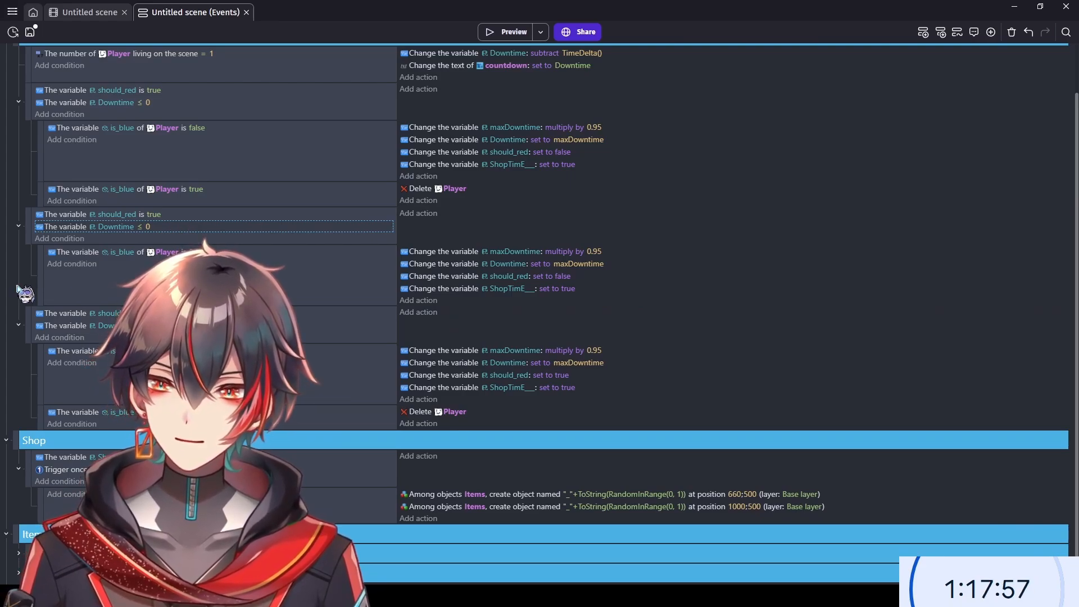
{"action": "scroll", "coordinate": [90, 303], "scroll_direction": "up", "scroll_amount": 1}
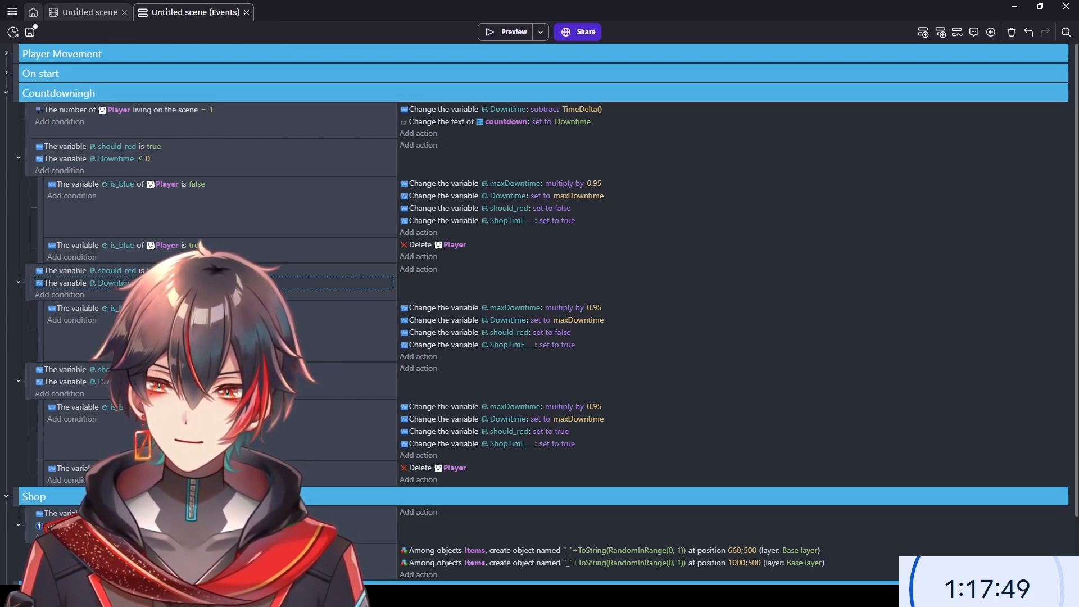
{"action": "key", "text": "Delete"}
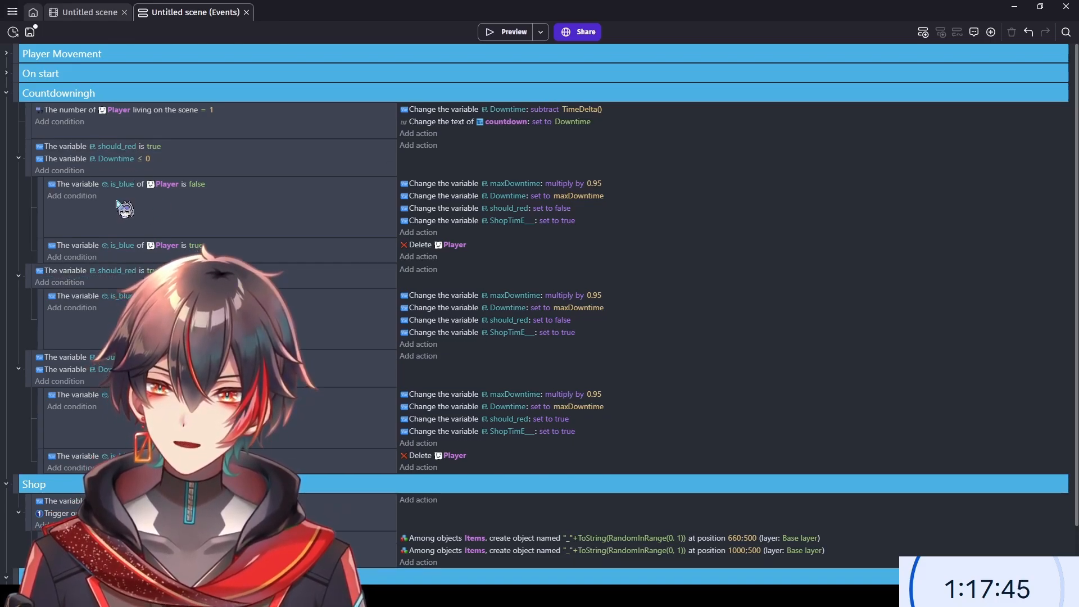
{"action": "scroll", "coordinate": [29, 299], "scroll_direction": "down", "scroll_amount": 1}
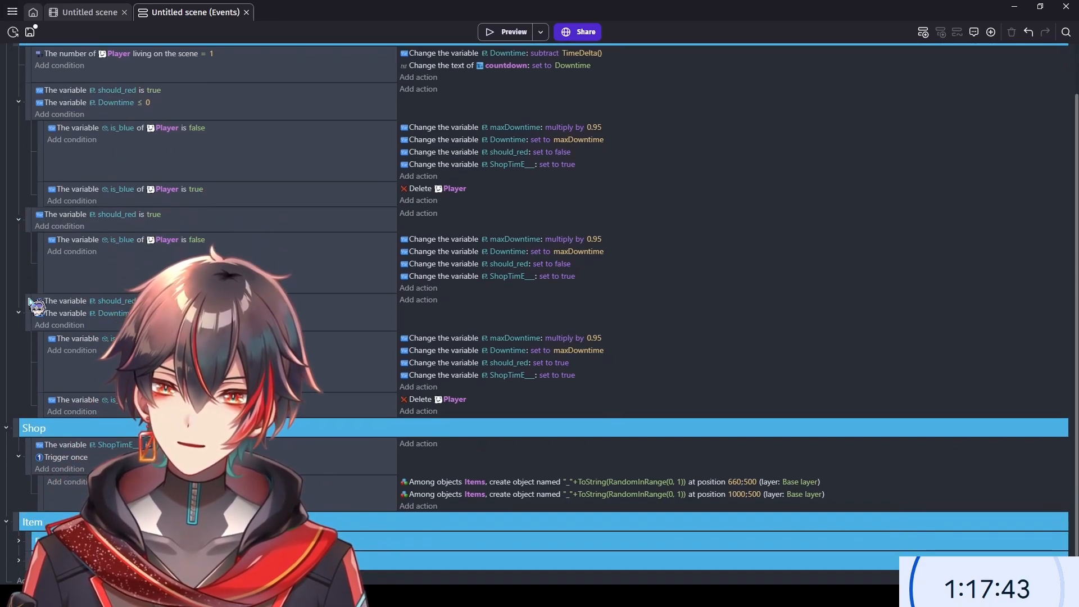
{"action": "scroll", "coordinate": [29, 299], "scroll_direction": "up", "scroll_amount": 1}
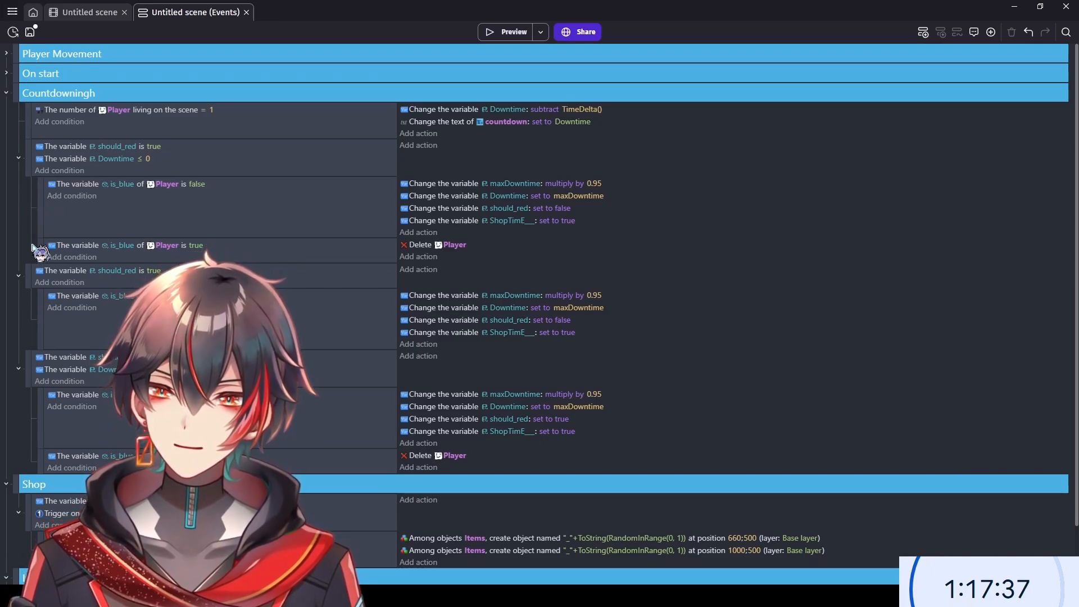
{"action": "scroll", "coordinate": [34, 248], "scroll_direction": "down", "scroll_amount": 1}
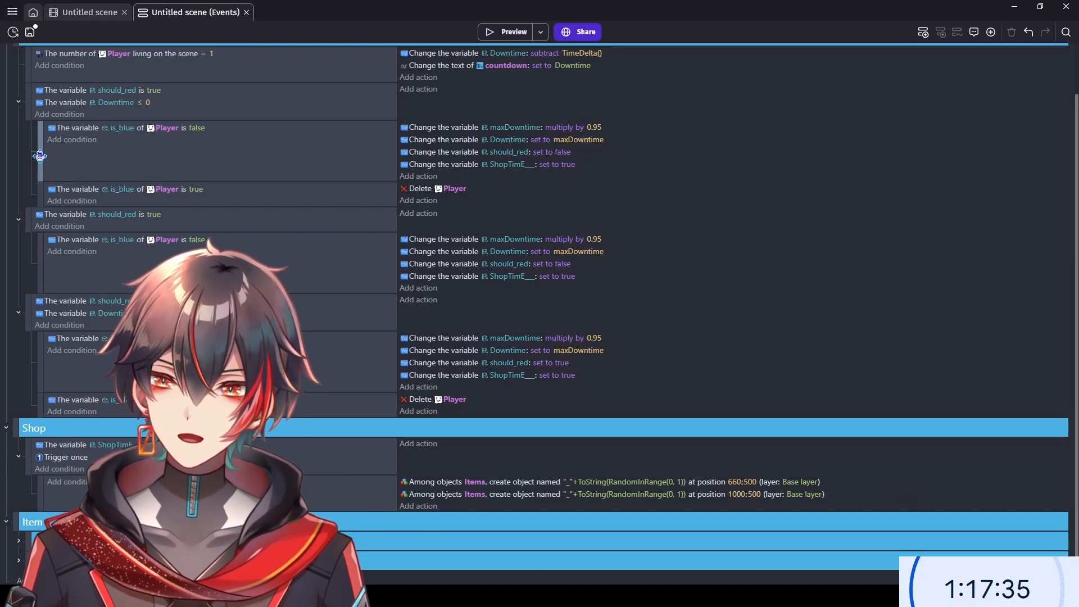
- Delete the is_blue false sub-event under the should_red true, Downtime ≤ 0 event, and duplicate the should_red false event with its sub-events
{"action": "left_click", "coordinate": [62, 169]}
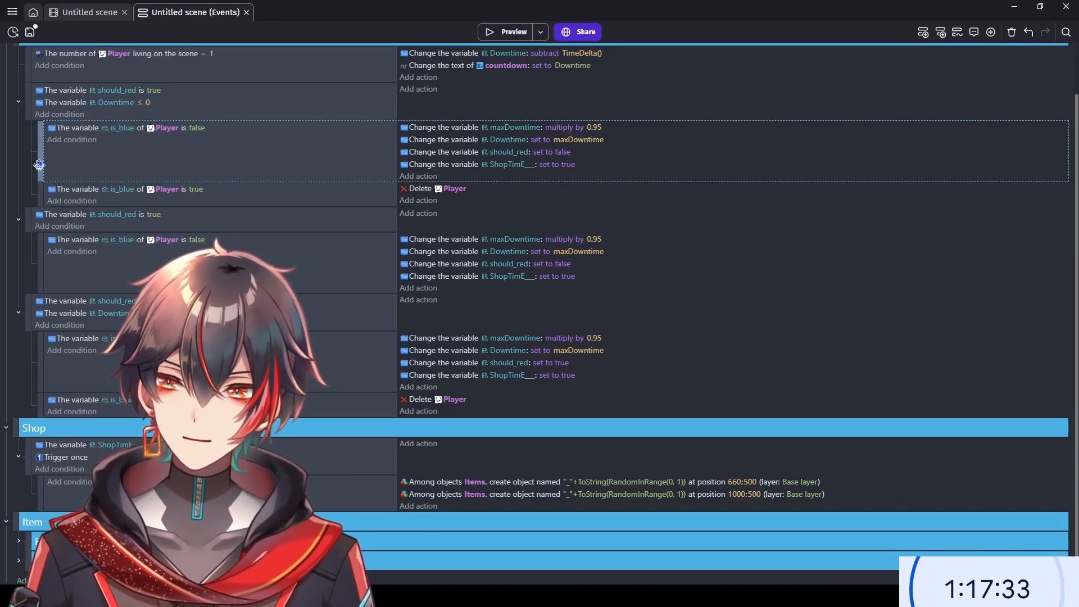
{"action": "key", "text": "Delete"}
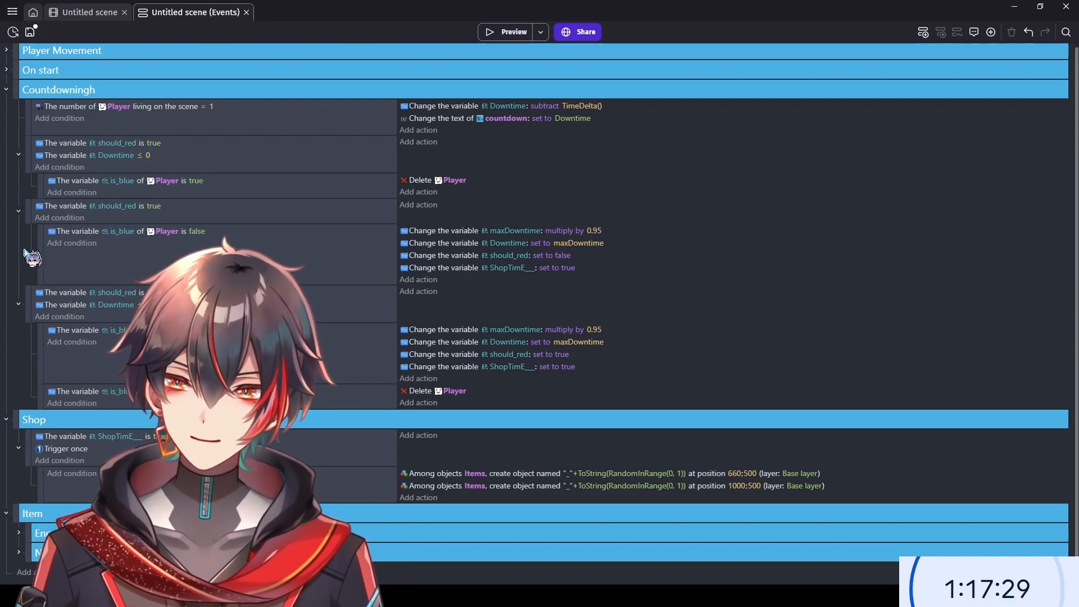
{"action": "left_click", "coordinate": [30, 301]}
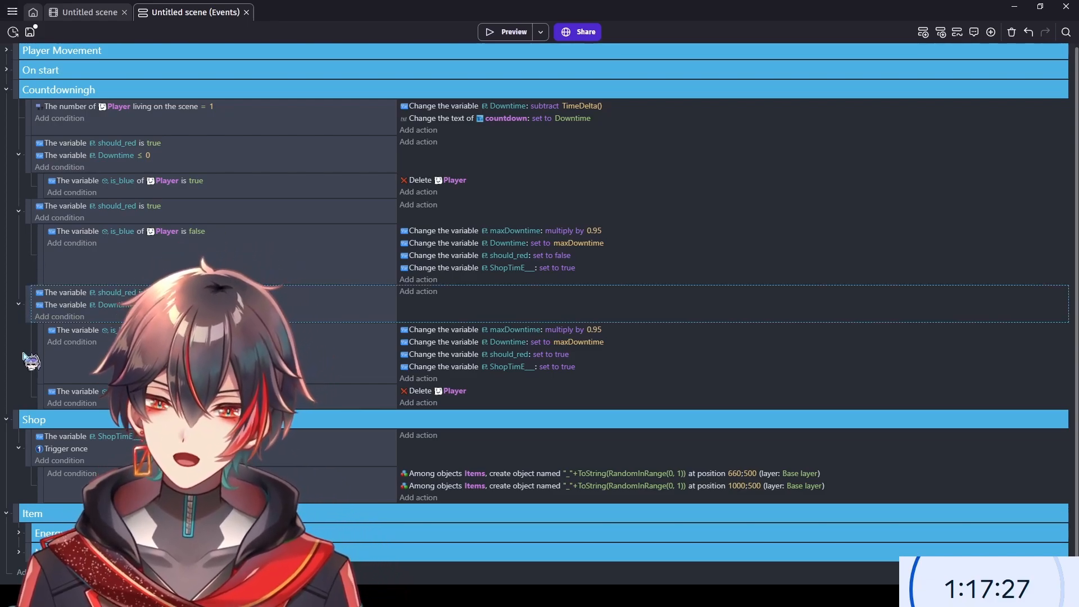
{"action": "key", "text": "ctrl+v"}
{"action": "scroll", "coordinate": [37, 351], "scroll_direction": "down", "scroll_amount": 2}
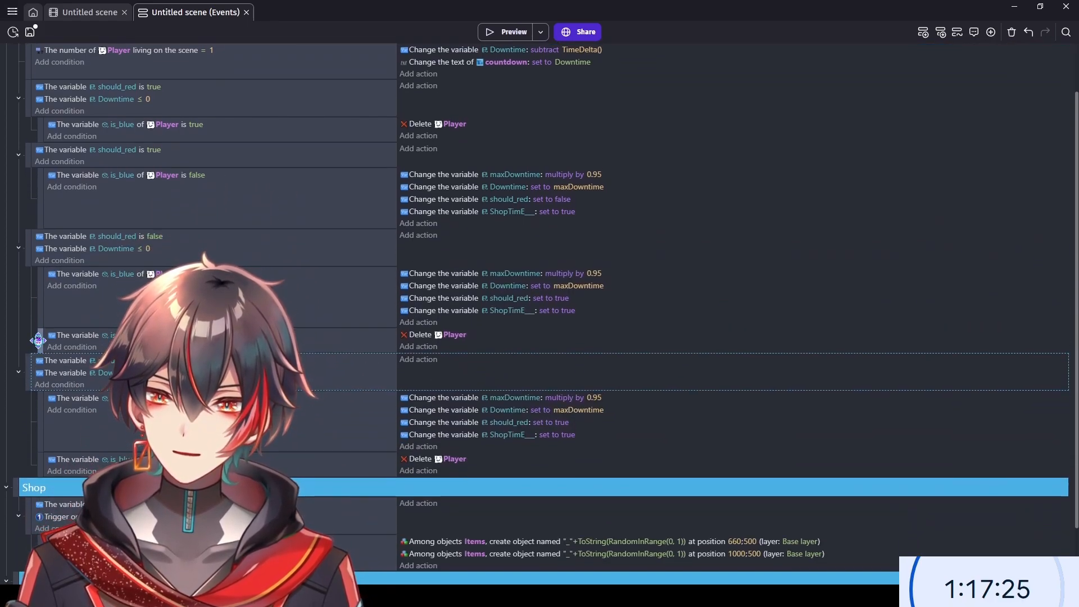
- Remove the Delete Player sub-event and the Downtime ≤ 0 condition from the first of the two should_red false events
{"action": "left_click", "coordinate": [38, 340]}
{"action": "left_click_drag", "start_coordinate": [40, 340], "coordinate": [42, 324]}
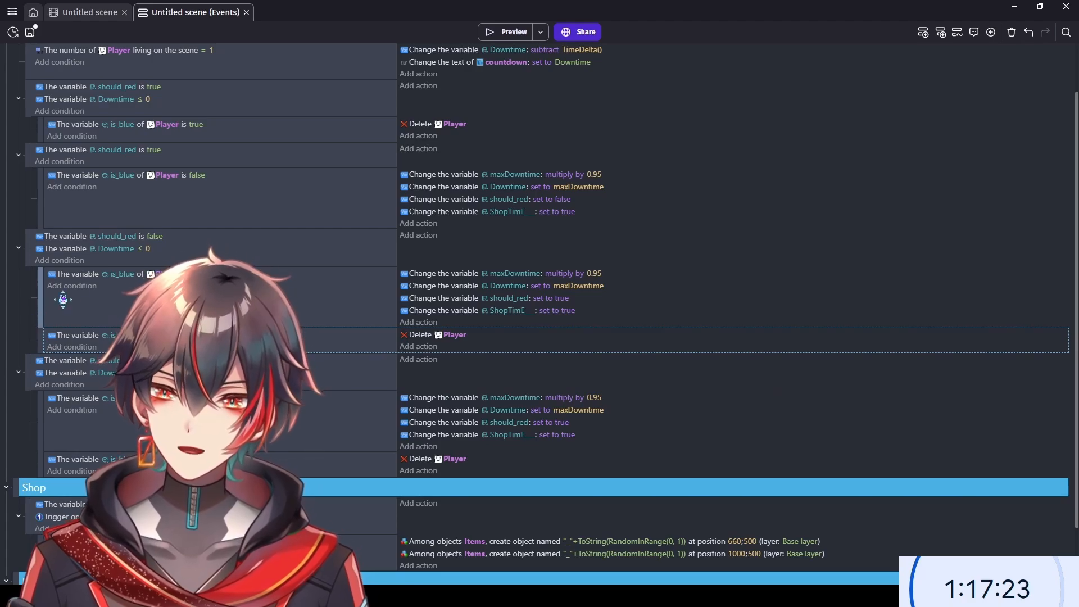
{"action": "key", "text": "Delete"}
{"action": "left_click", "coordinate": [184, 249]}
{"action": "key", "text": "Delete"}
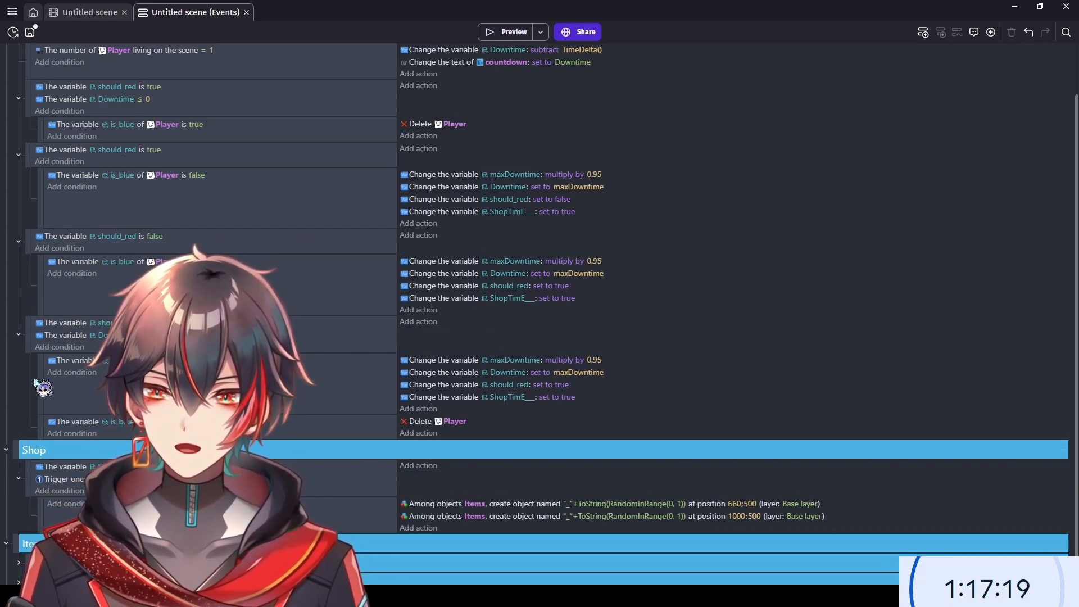
- Delete the variable-changing sub-event from the second should_red false event, leaving only its Delete Player sub-event
{"action": "left_click_drag", "start_coordinate": [35, 381], "coordinate": [40, 380]}
{"action": "scroll", "coordinate": [31, 321], "scroll_direction": "up", "scroll_amount": 1}
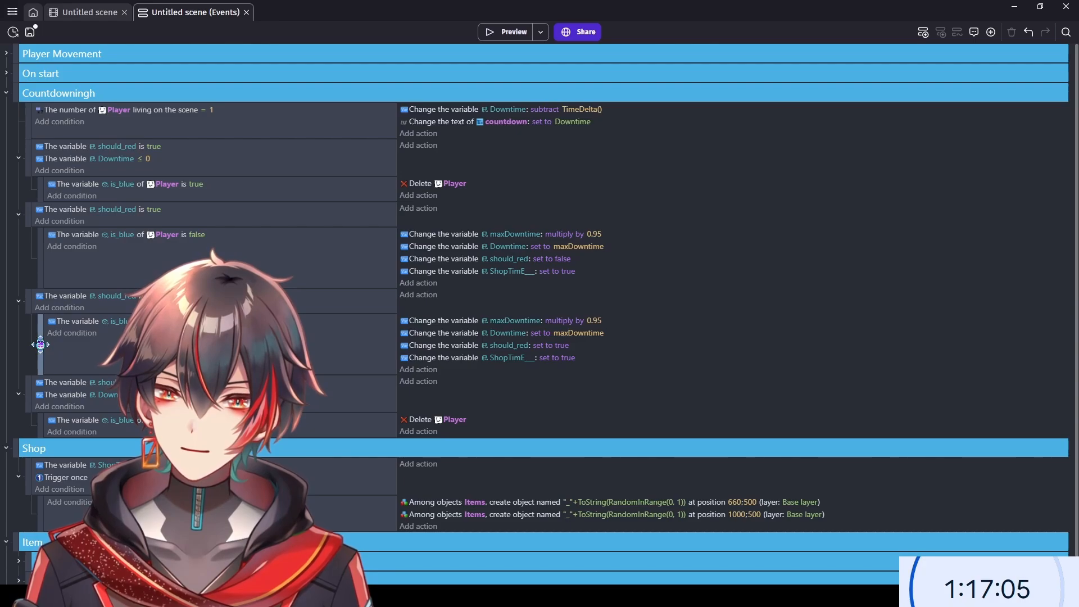
{"action": "scroll", "coordinate": [40, 345], "scroll_direction": "down", "scroll_amount": 1}
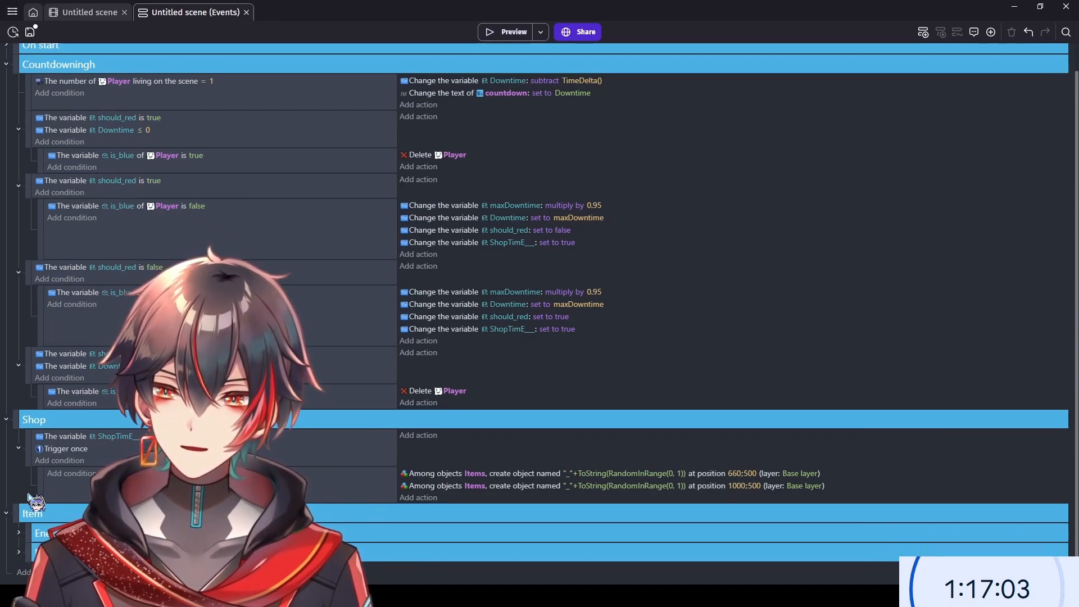
- Add an empty event and nest it under the is_blue sub-event of the first should_red false event
{"action": "left_click", "coordinate": [26, 572]}
{"action": "left_click_drag", "start_coordinate": [16, 569], "coordinate": [73, 353]}
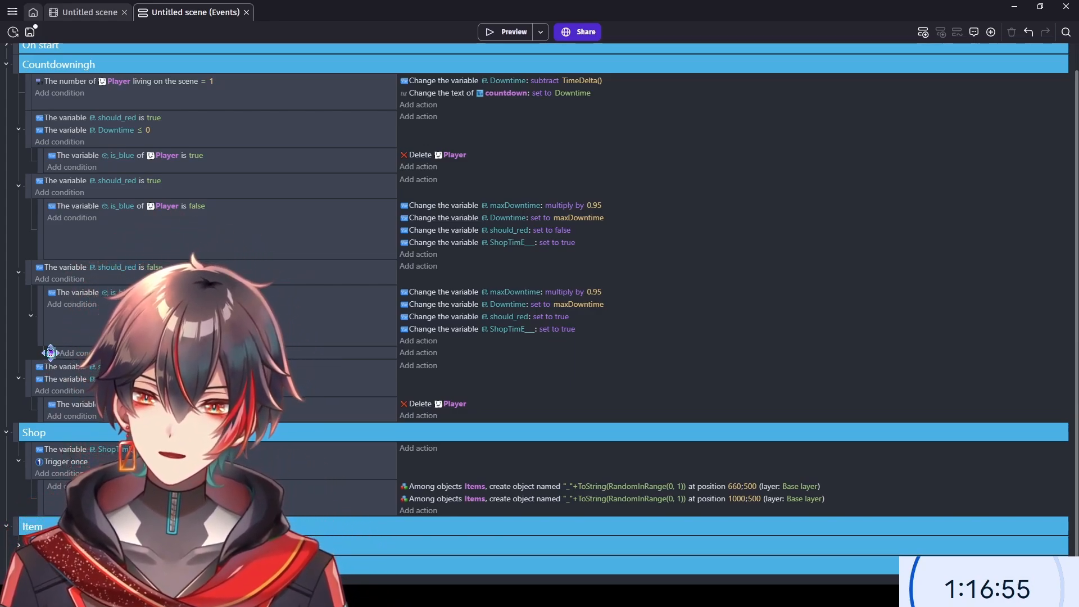
{"action": "mouse_move", "coordinate": [54, 351]}
{"action": "left_mouse_down"}
{"action": "mouse_move", "coordinate": [45, 349]}
{"action": "mouse_move", "coordinate": [56, 345]}
{"action": "left_mouse_up"}
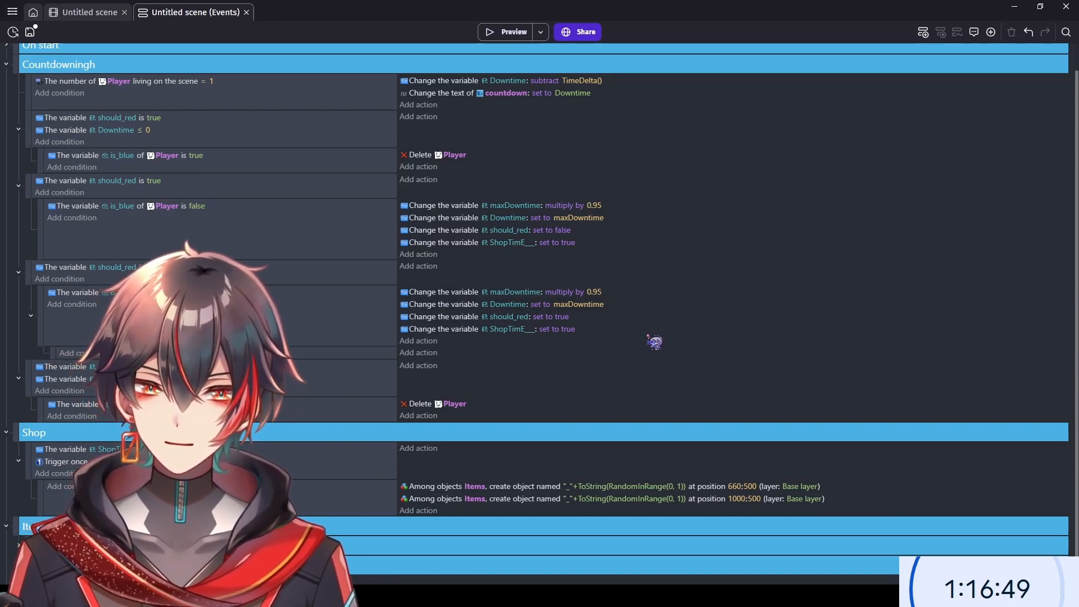
- Move the four maxDowntime, Downtime, should_red and ShopTimE__ actions of the should_red false branch into the empty nested event
{"action": "left_click", "coordinate": [599, 334]}
{"action": "left_click", "coordinate": [596, 329]}
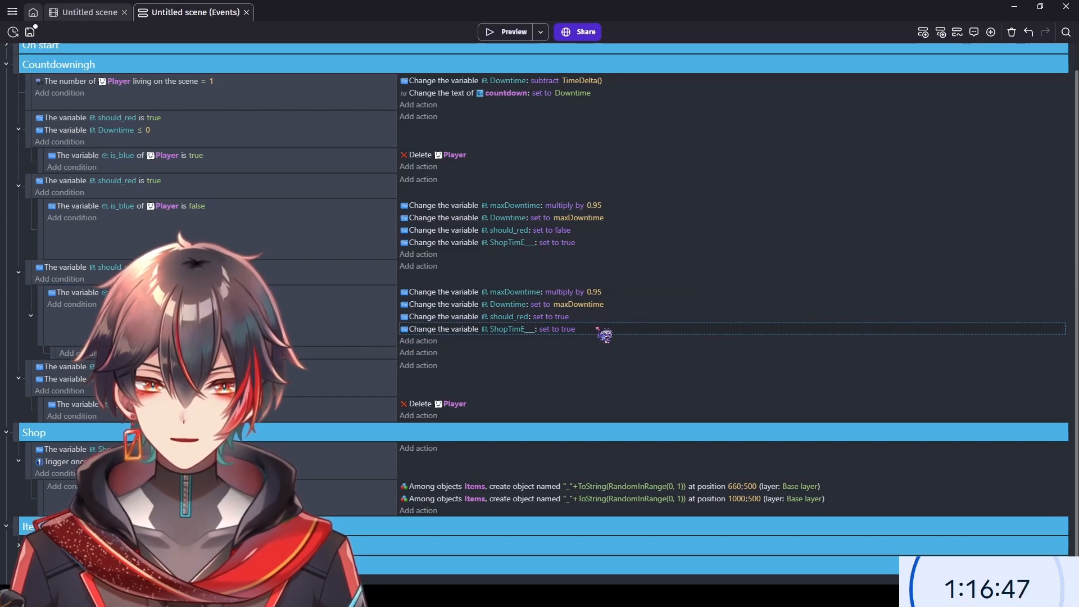
{"action": "left_click", "coordinate": [609, 318], "text": "shift"}
{"action": "left_click", "coordinate": [615, 305], "text": "shift"}
{"action": "left_click", "coordinate": [626, 292], "text": "shift"}
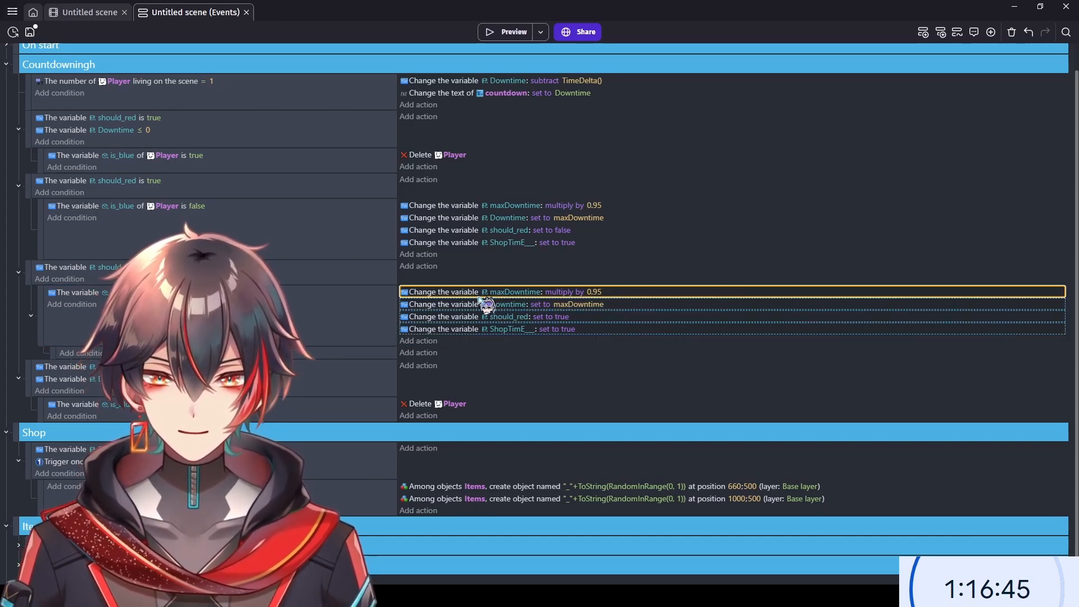
{"action": "left_click_drag", "start_coordinate": [627, 292], "coordinate": [446, 353]}
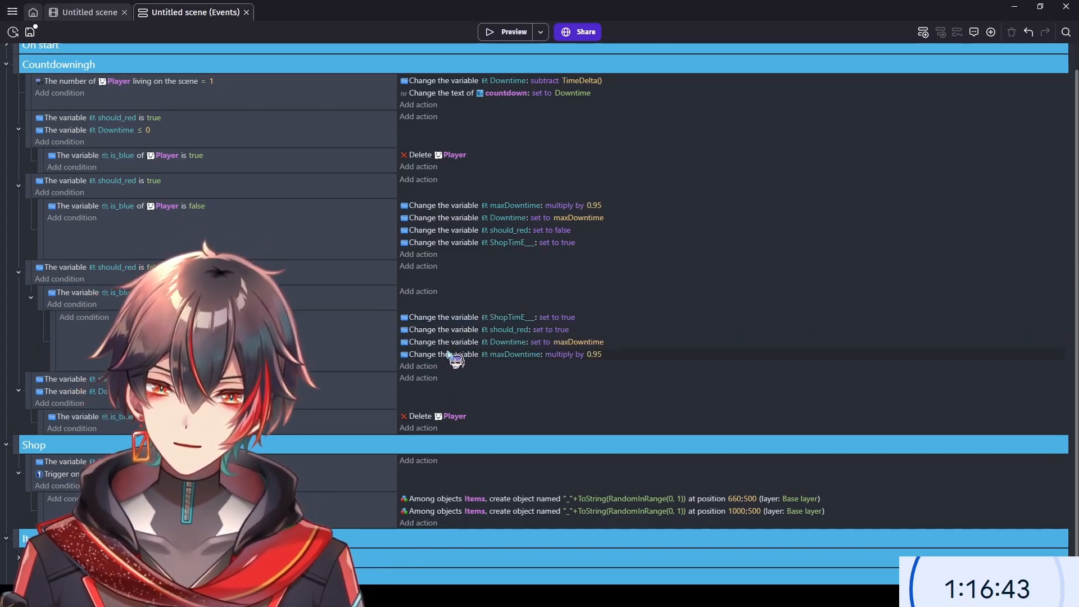
- Add an action starting or resetting the scene timer "wait" to the is_blue sub-event of the should_red false branch
{"action": "left_click", "coordinate": [420, 293]}
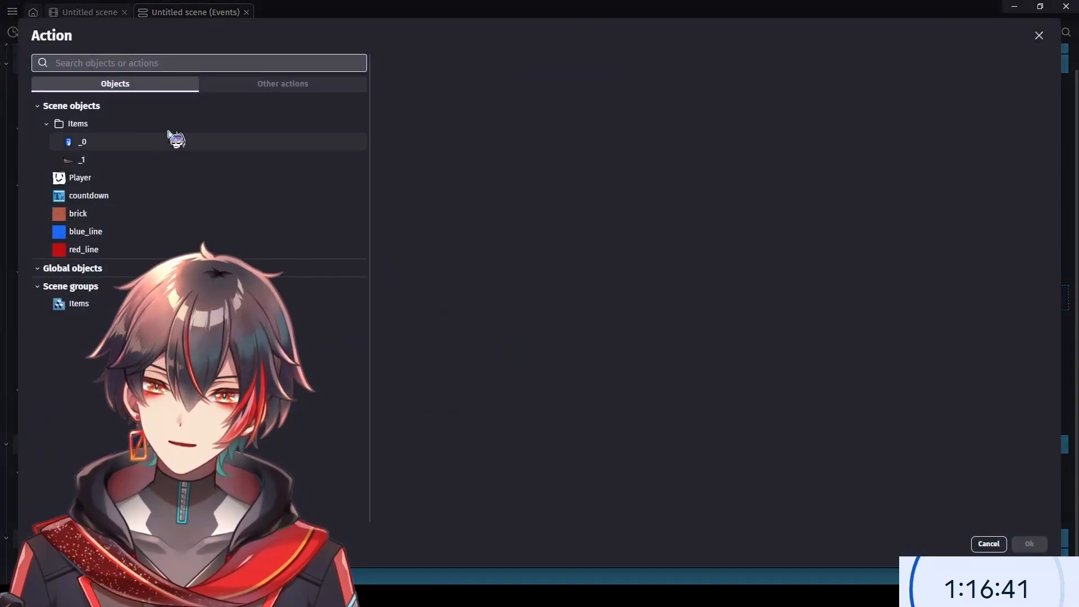
{"action": "left_click", "coordinate": [236, 86]}
{"action": "left_click", "coordinate": [118, 192]}
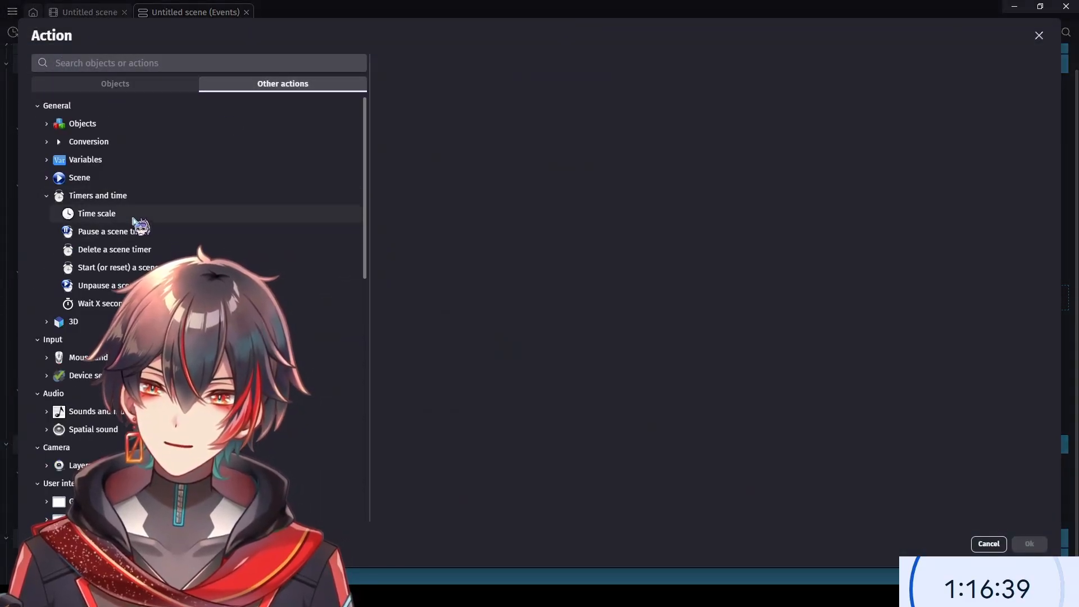
{"action": "left_click", "coordinate": [314, 267]}
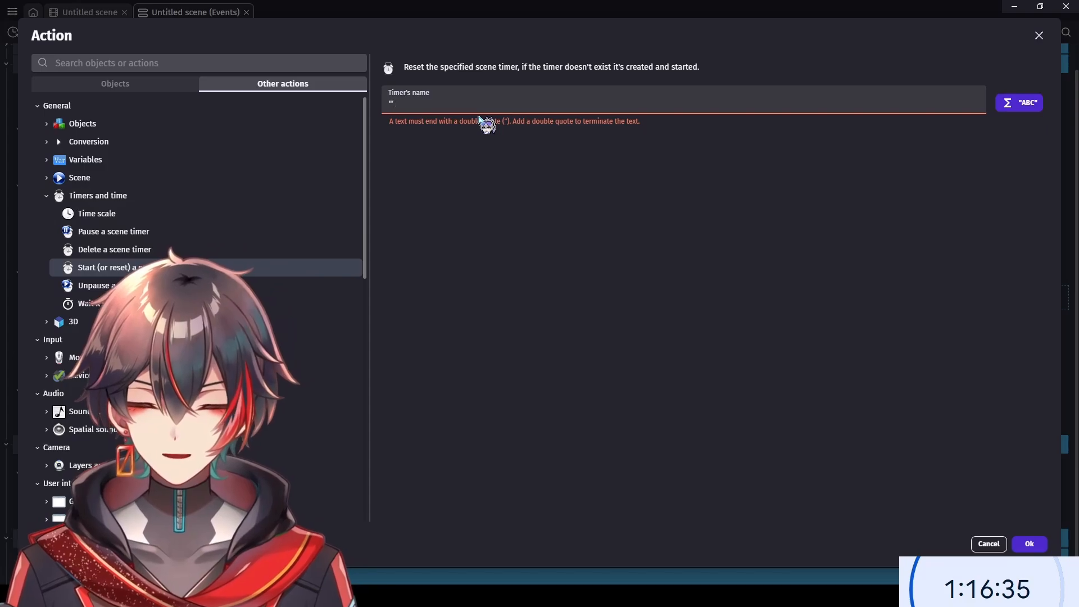
{"action": "type", "text": "\"wait\""}
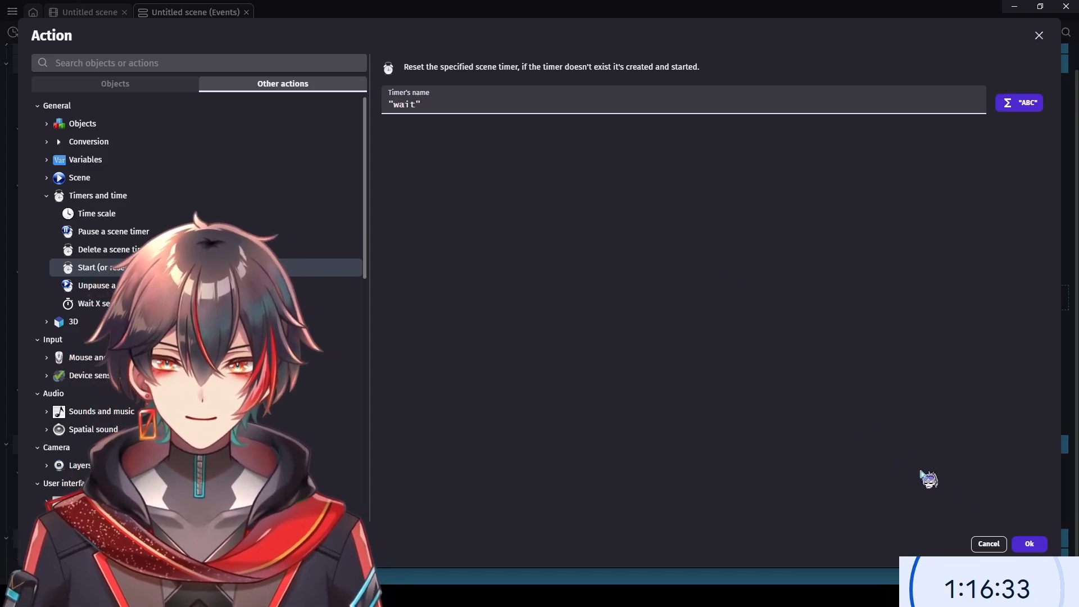
{"action": "left_click", "coordinate": [1037, 544]}
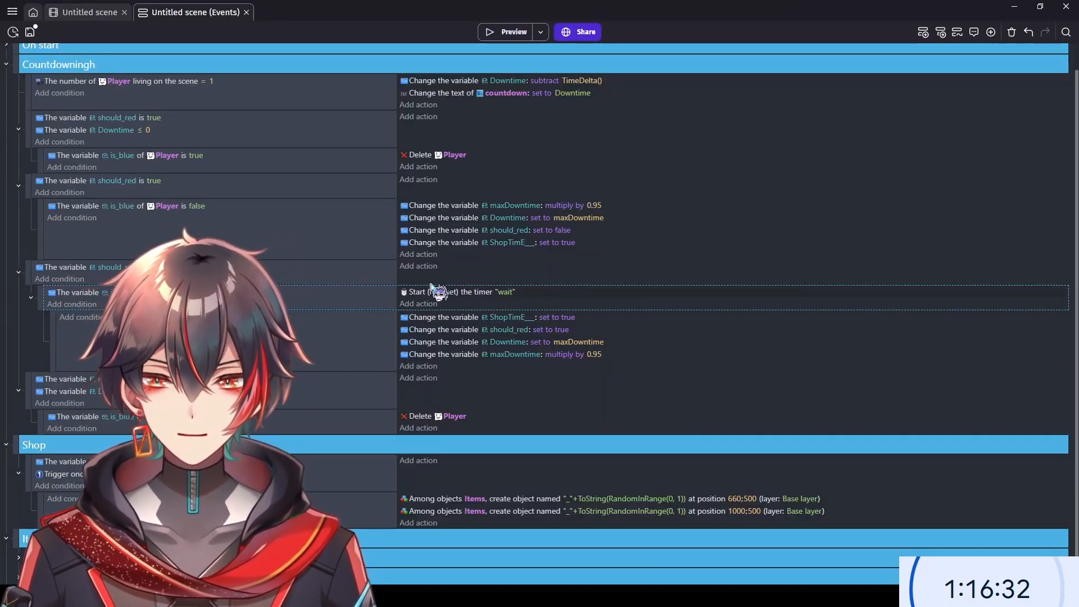
- Add a condition to the nested event requiring the scene timer "wait" to be ≥ 1 second
{"action": "left_click", "coordinate": [89, 319]}
{"action": "left_click", "coordinate": [279, 85]}
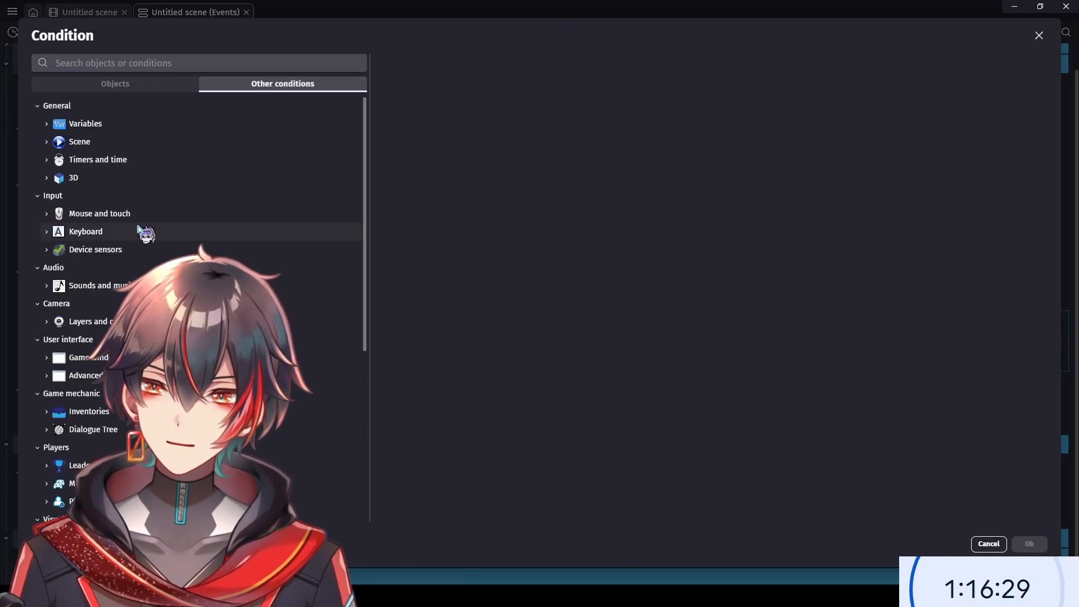
{"action": "scroll", "coordinate": [168, 375], "scroll_direction": "down", "scroll_amount": 2}
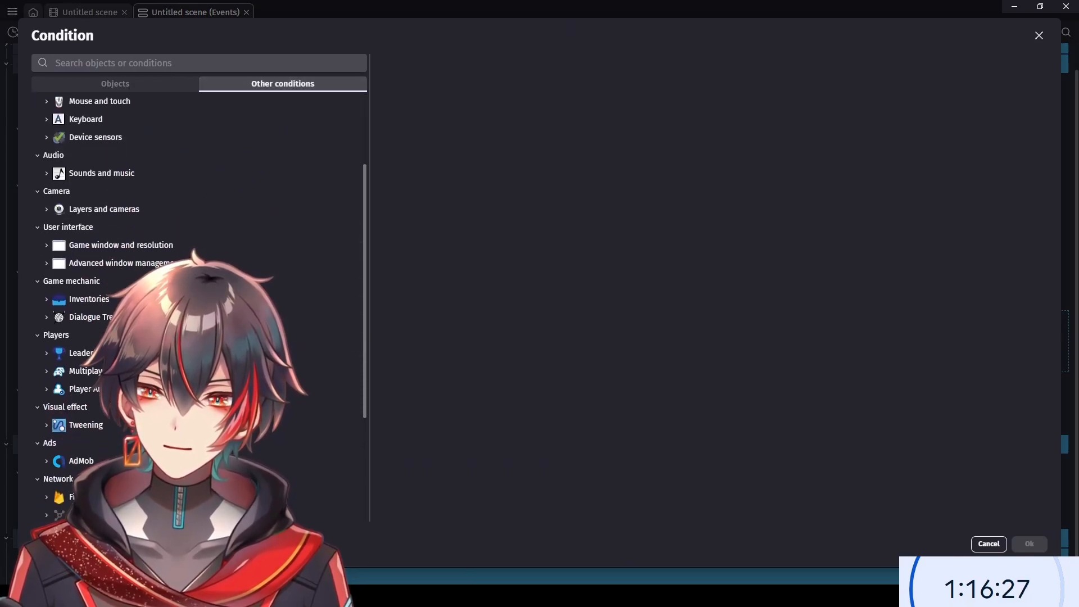
{"action": "scroll", "coordinate": [168, 337], "scroll_direction": "up", "scroll_amount": 2}
{"action": "left_click", "coordinate": [88, 143]}
{"action": "left_click", "coordinate": [90, 143]}
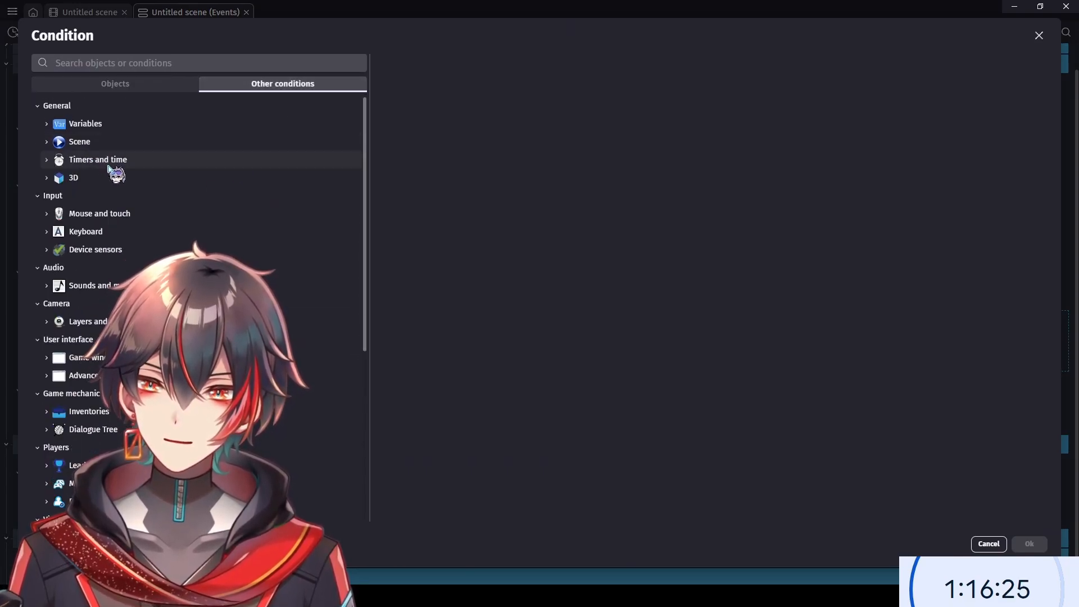
{"action": "left_click", "coordinate": [110, 160]}
{"action": "left_click", "coordinate": [118, 177]}
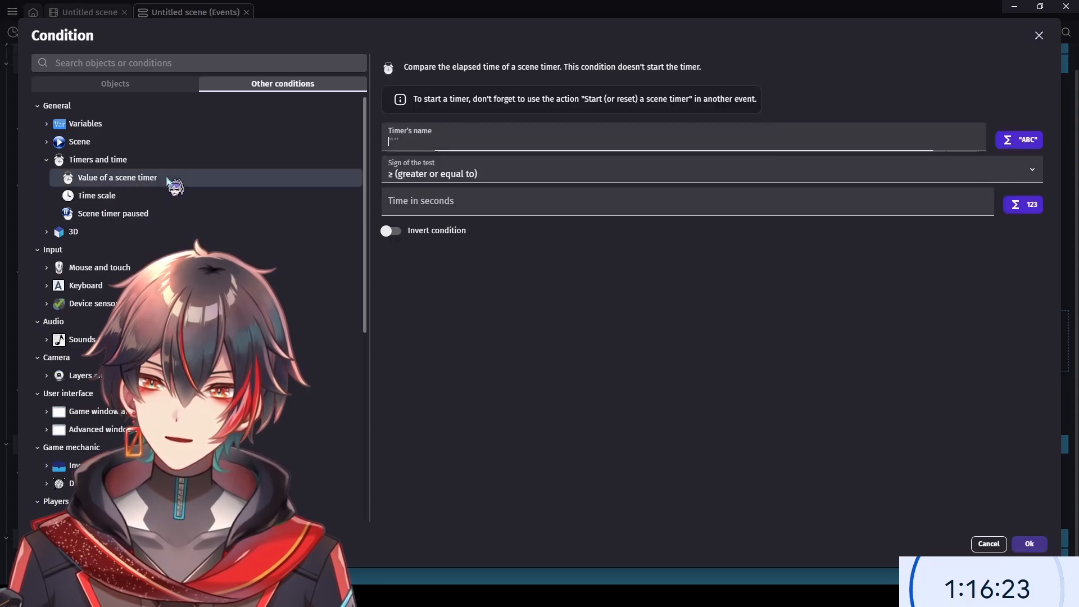
{"action": "type", "text": "\"wait\""}
{"action": "left_click", "coordinate": [461, 200]}
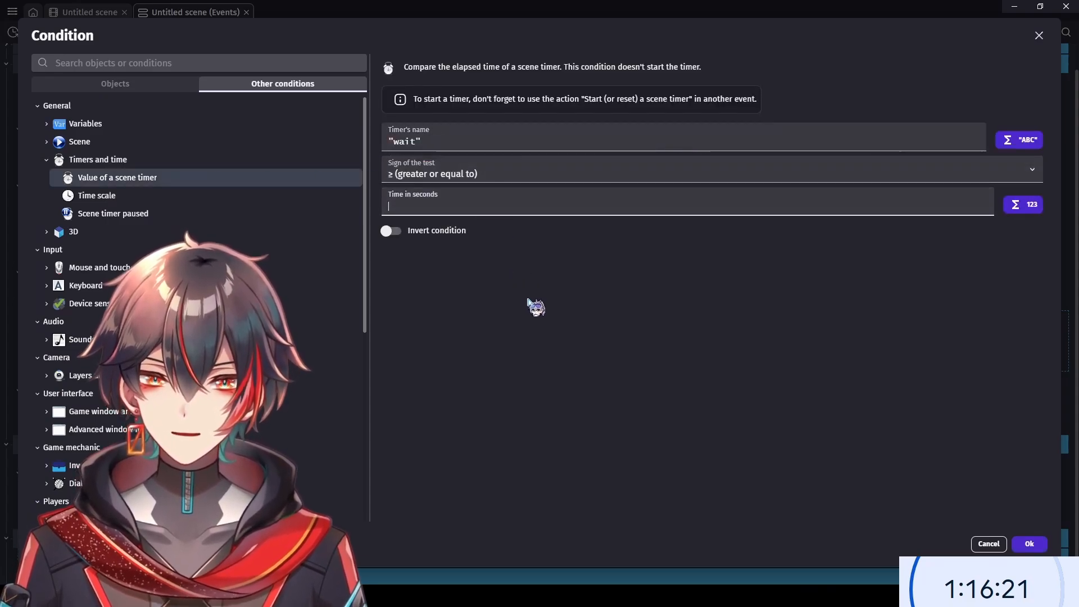
{"action": "type", "text": "1"}
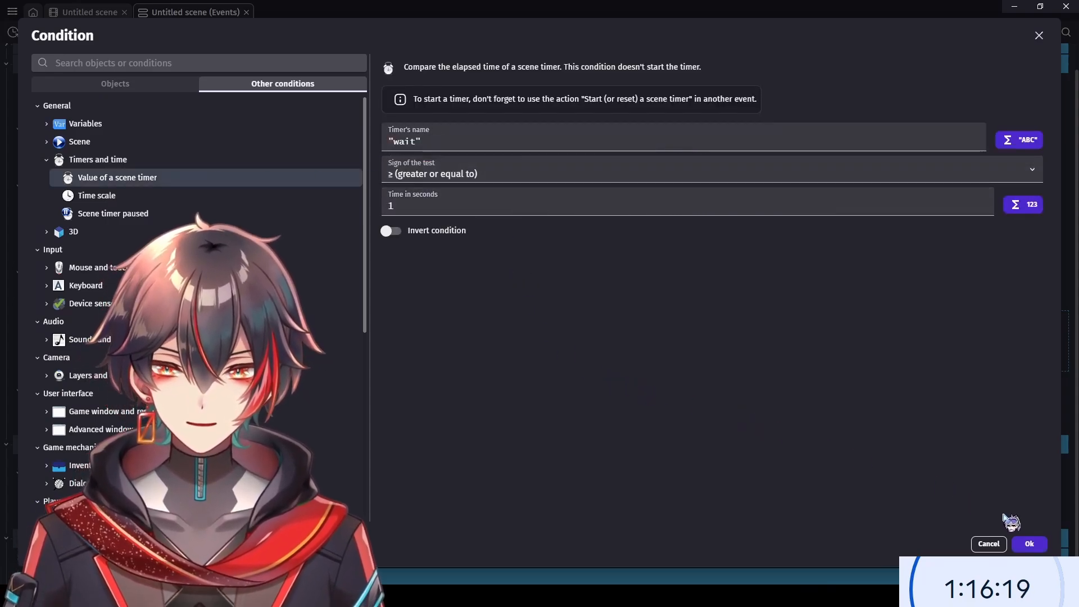
{"action": "left_click", "coordinate": [1029, 544]}
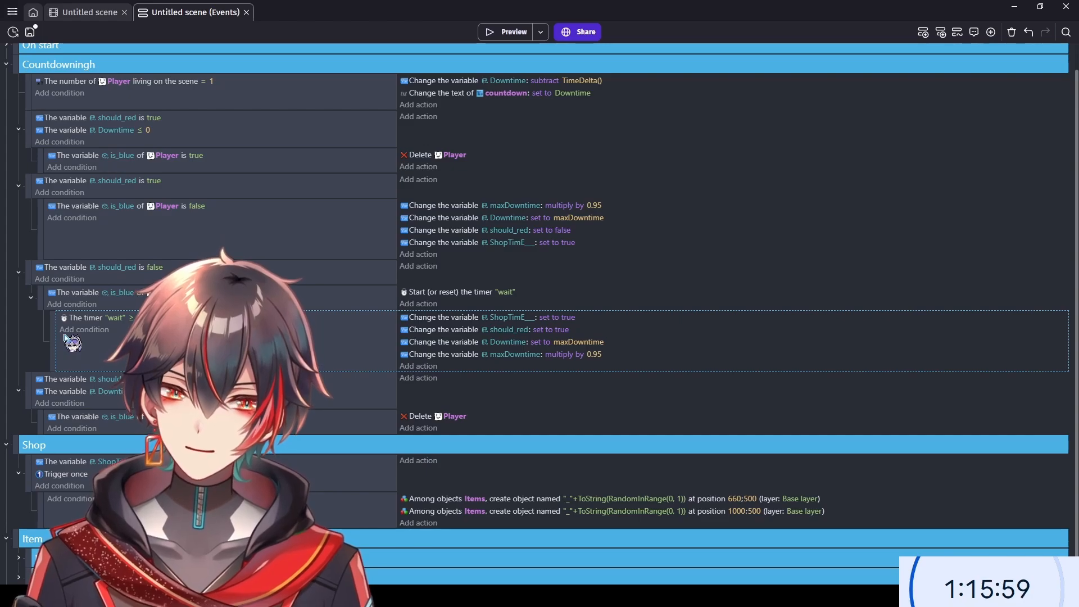
- Add the Trigger once while true condition to the is_blue sub-event that starts the "wait" timer
{"action": "left_click", "coordinate": [85, 304]}
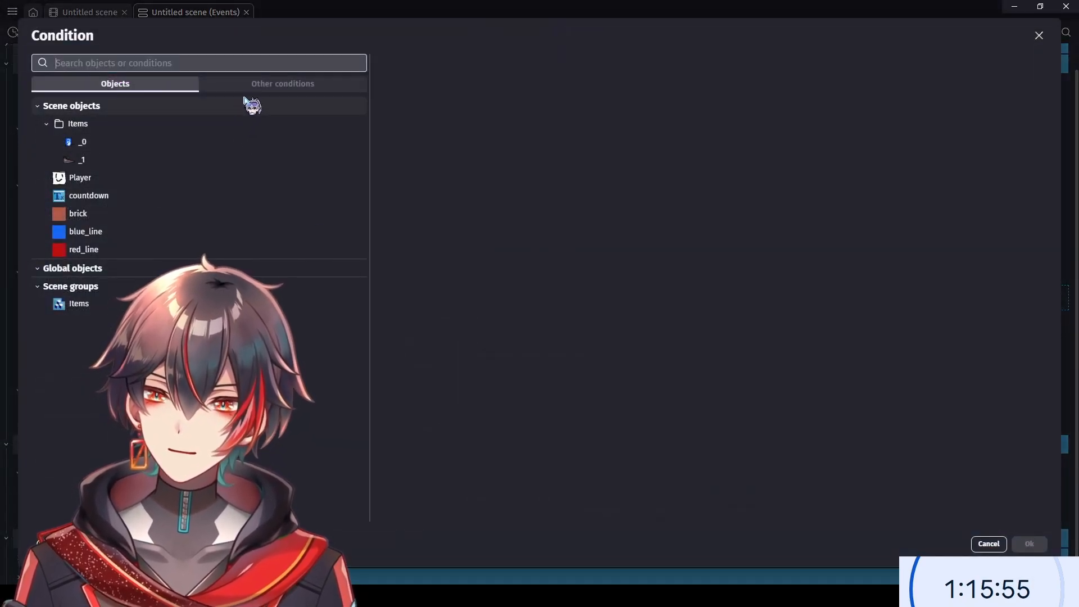
{"action": "left_click", "coordinate": [267, 86]}
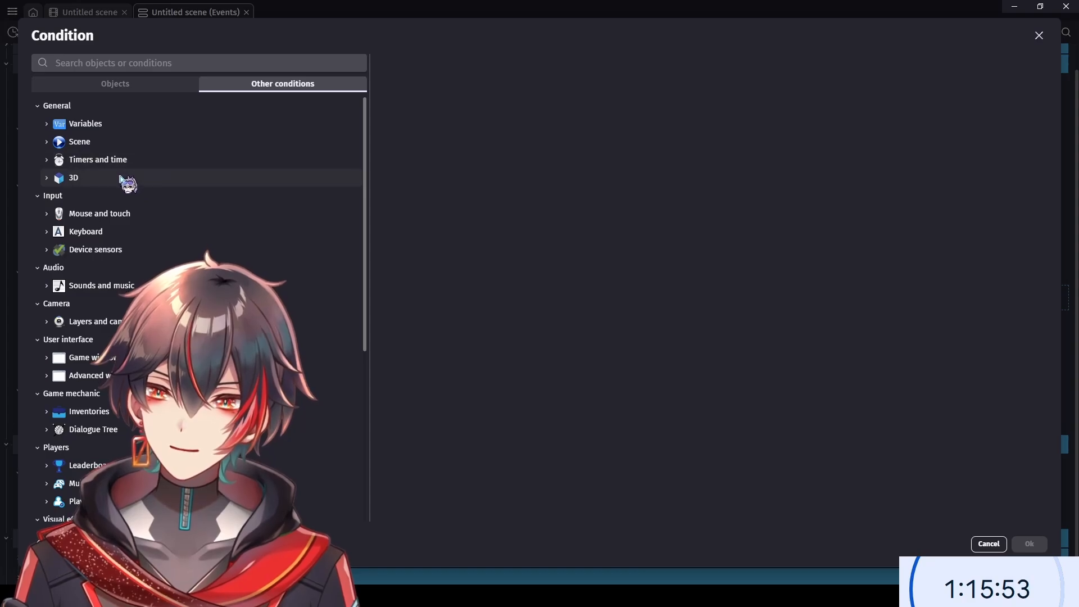
{"action": "left_click", "coordinate": [140, 67]}
{"action": "type", "text": "trui"}
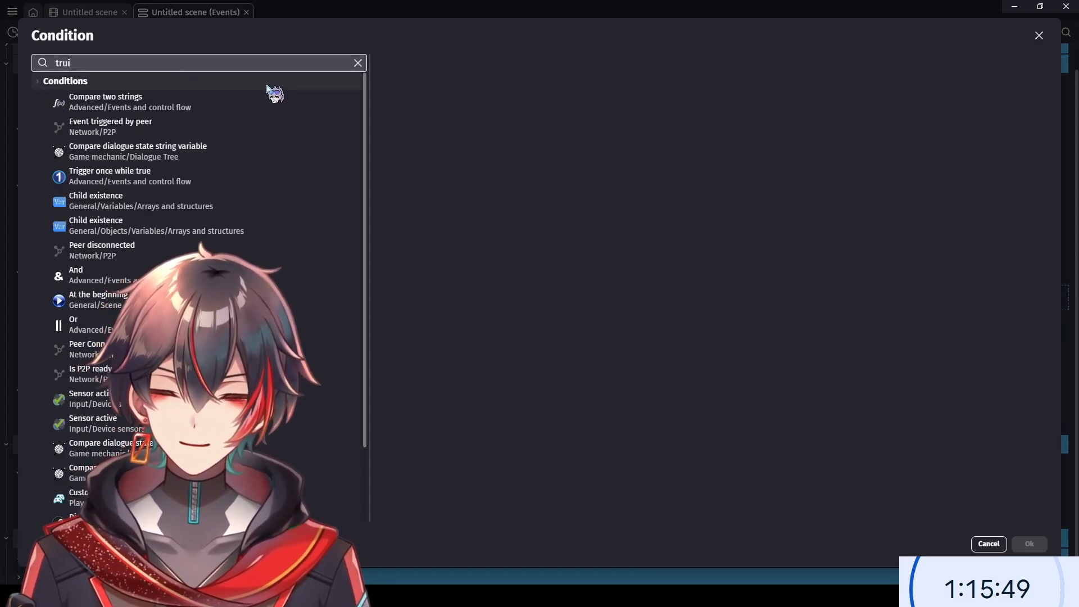
{"action": "left_click", "coordinate": [217, 178]}
{"action": "left_click", "coordinate": [1030, 545]}
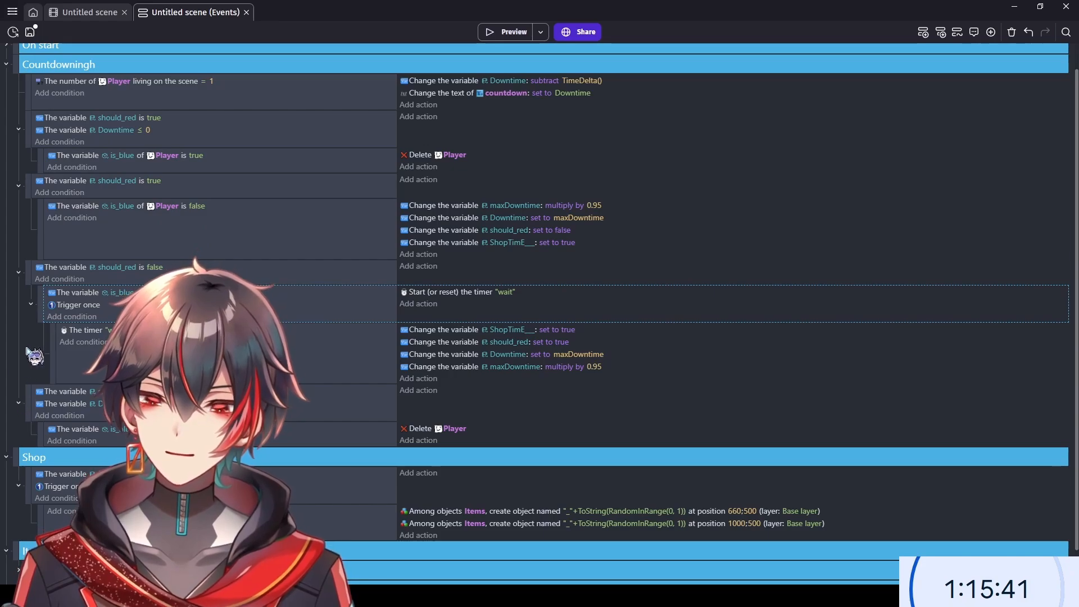
- Duplicate the "wait" timer event and nest the copy under the is_blue false sub-event of the should_red true branch
{"action": "left_click", "coordinate": [53, 353]}
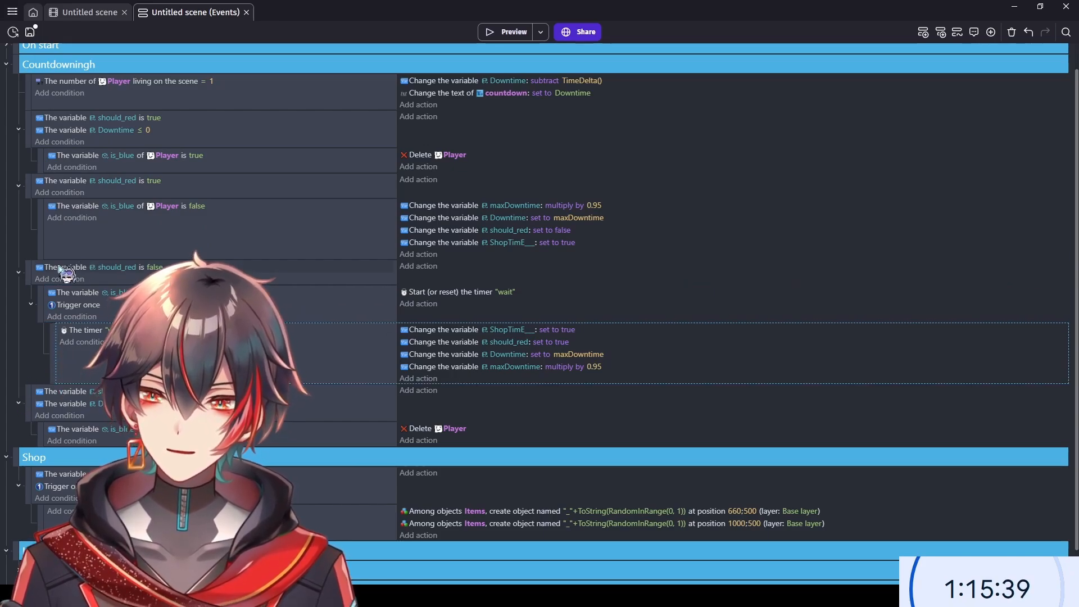
{"action": "key", "text": "ctrl+v"}
{"action": "left_click_drag", "start_coordinate": [53, 406], "coordinate": [55, 253]}
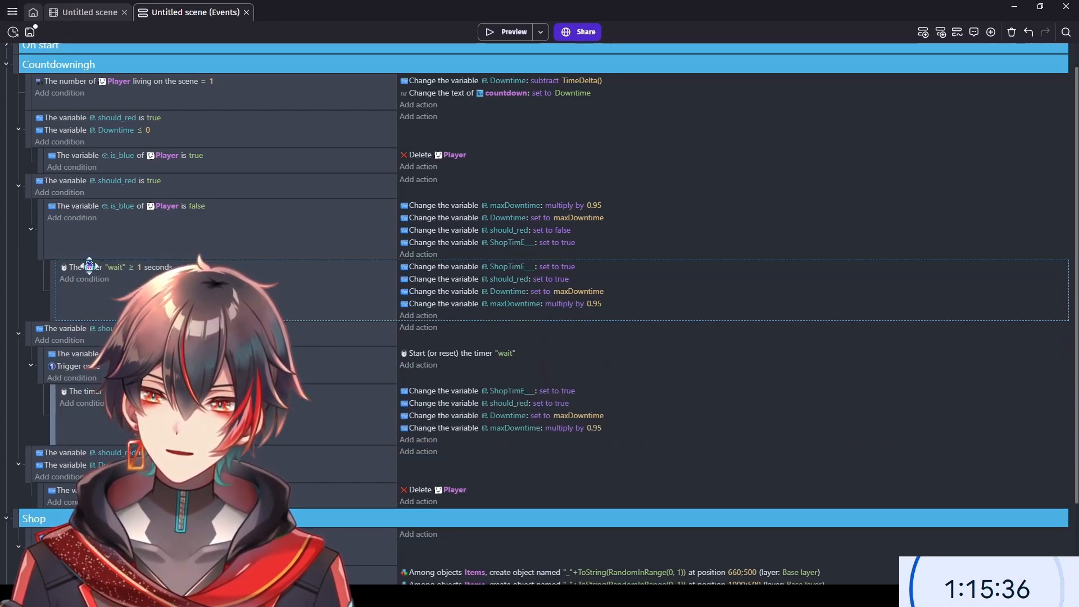
- Delete the four variable actions from the copied "wait" timer event in the should_red true branch
{"action": "left_click", "coordinate": [621, 306]}
{"action": "left_click", "coordinate": [623, 291], "text": "shift"}
{"action": "left_click", "coordinate": [625, 278], "text": "shift"}
{"action": "left_click", "coordinate": [631, 266], "text": "shift"}
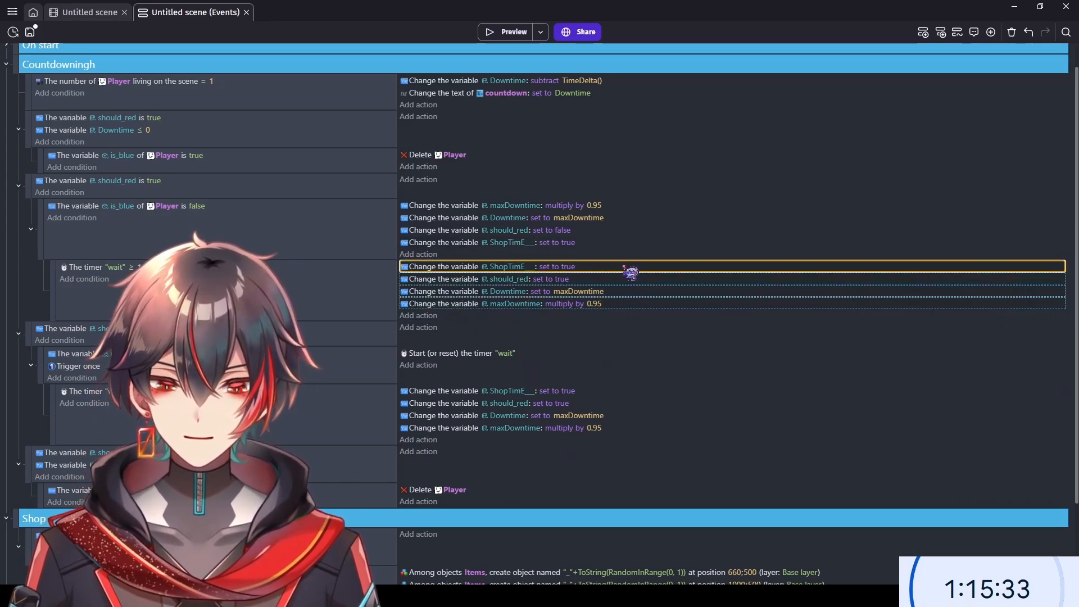
{"action": "key", "text": "Delete"}
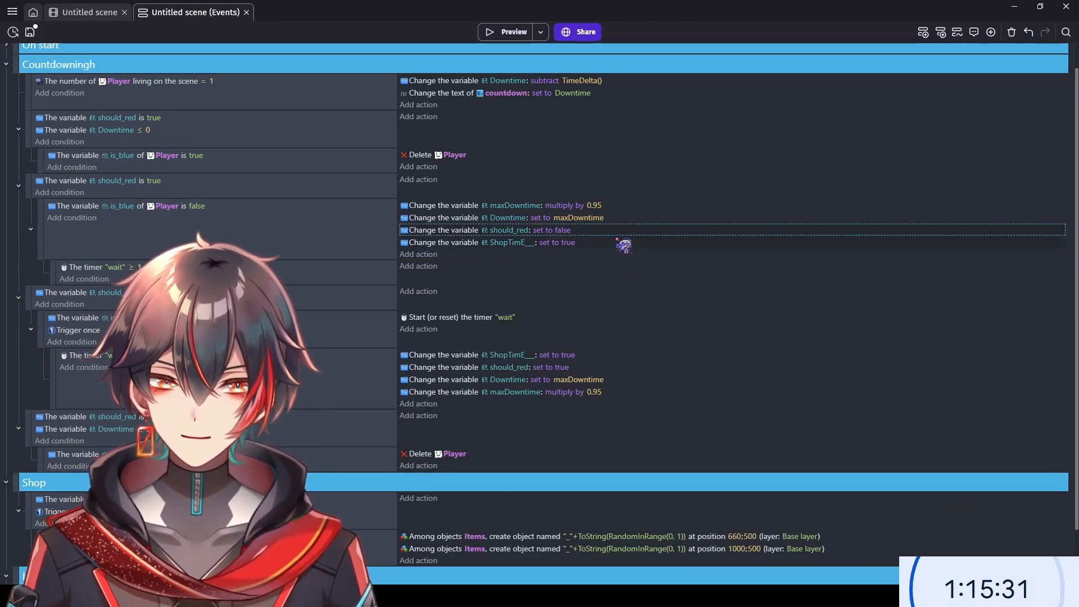
- Move the four variable actions of the is_blue false sub-event into the nested "wait" timer event of the should_red true branch
{"action": "left_click", "coordinate": [613, 240]}
{"action": "left_click", "coordinate": [617, 230], "text": "shift"}
{"action": "left_click", "coordinate": [620, 218], "text": "shift"}
{"action": "left_click", "coordinate": [624, 202], "text": "shift"}
{"action": "left_click_drag", "start_coordinate": [632, 208], "coordinate": [403, 283]}
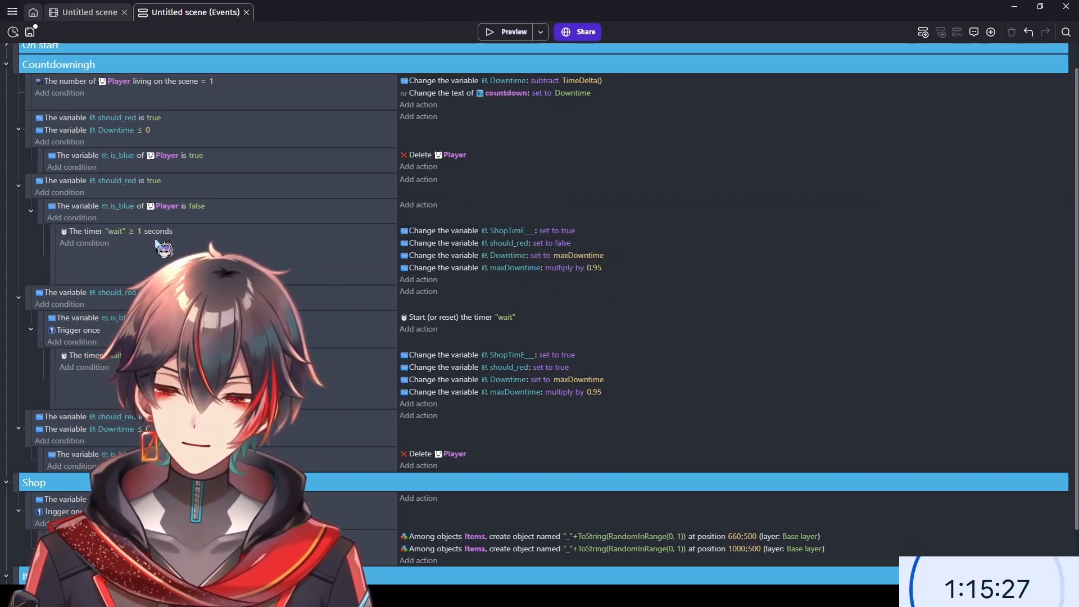
- Copy the action that starts the "wait" timer into the is_blue false sub-event of the should_red true branch and save the project
{"action": "left_click", "coordinate": [489, 318]}
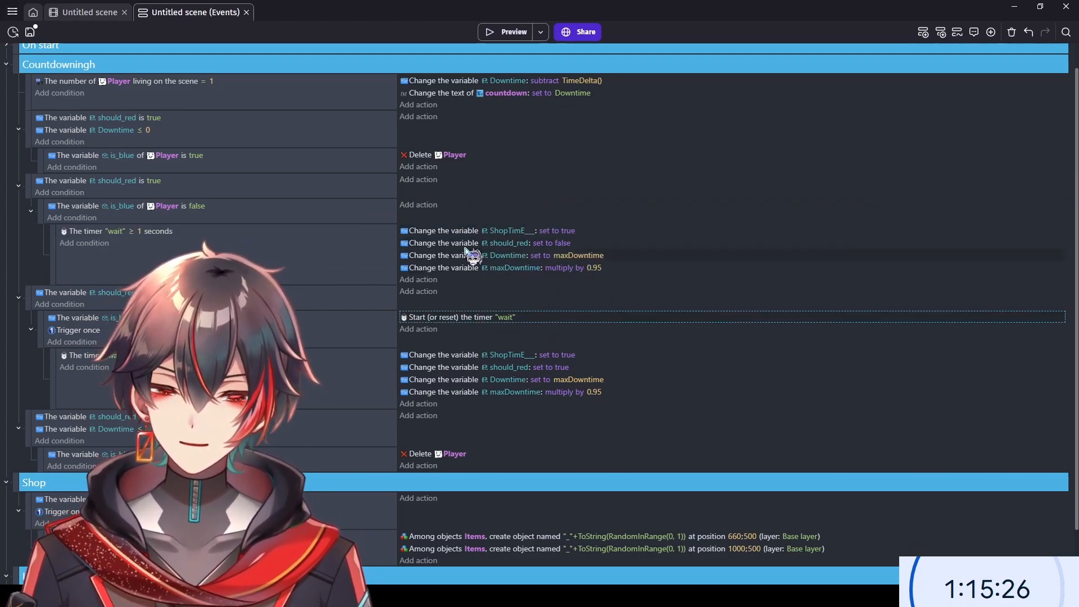
{"action": "left_click", "coordinate": [444, 208]}
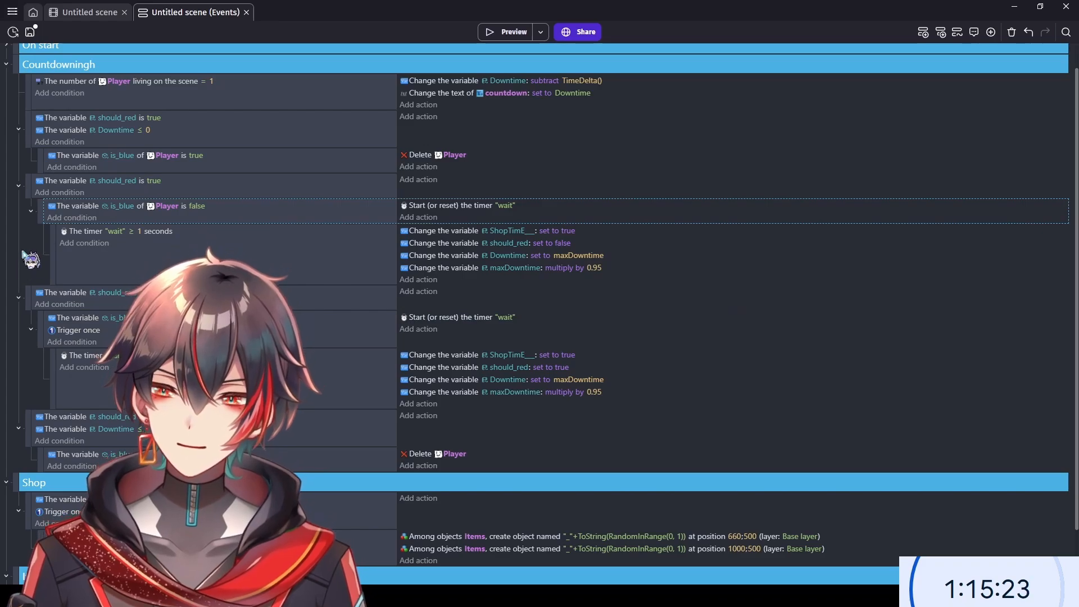
{"action": "key", "text": "ctrl+s"}
- Preview the game and steer the player from the blue line across the red line to test the delayed switch, and close the preview
{"action": "left_click", "coordinate": [497, 32]}
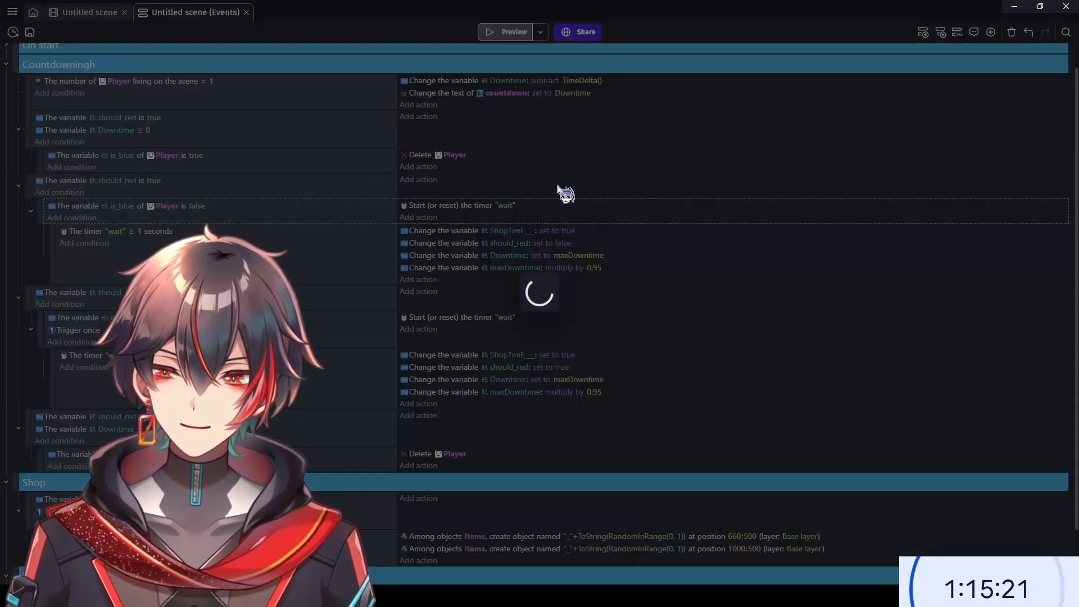
{"action": "key", "text": "Right"}
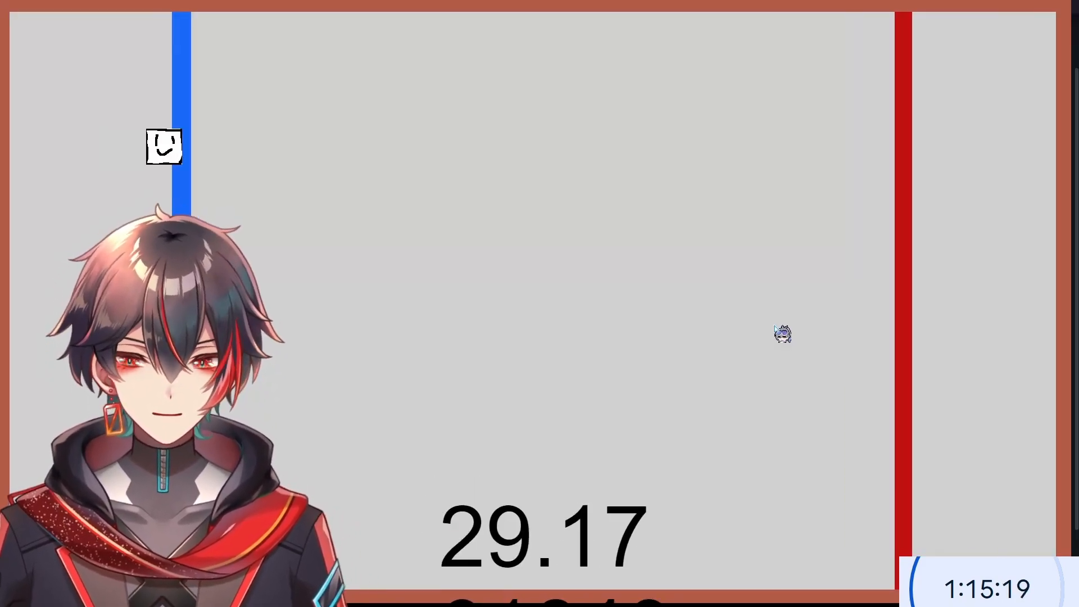
{"action": "key", "text": "Down"}
{"action": "key", "text": "Right"}
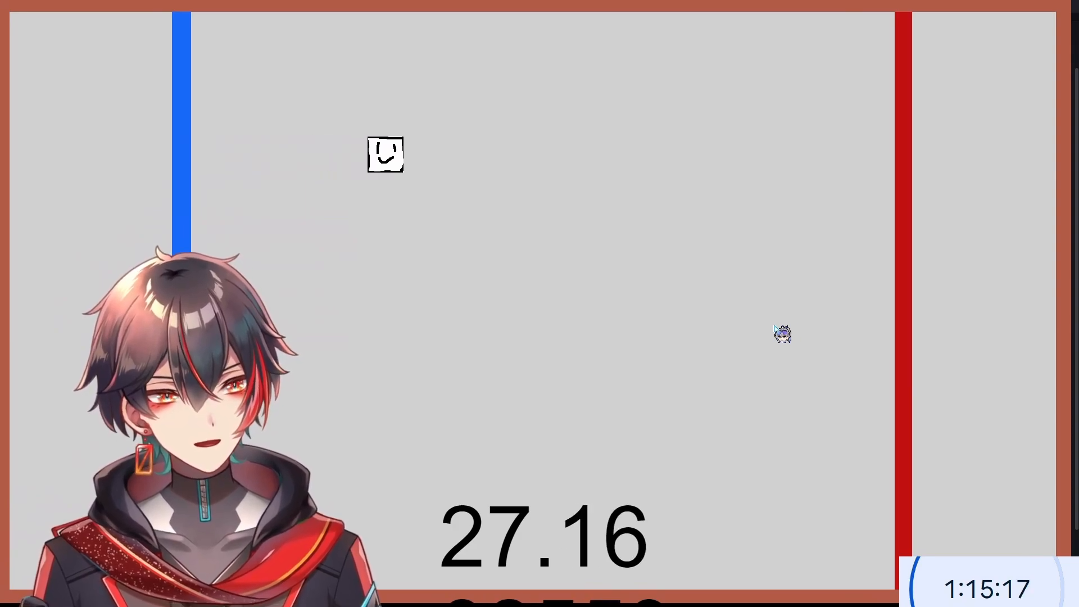
{"action": "key", "text": "Right"}
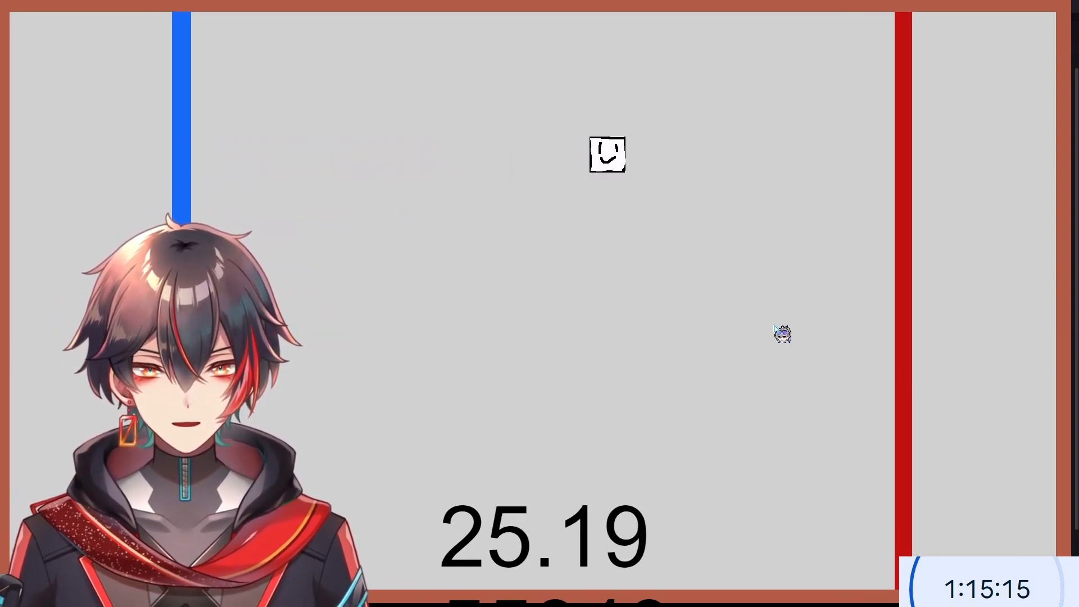
{"action": "key", "text": "Right"}
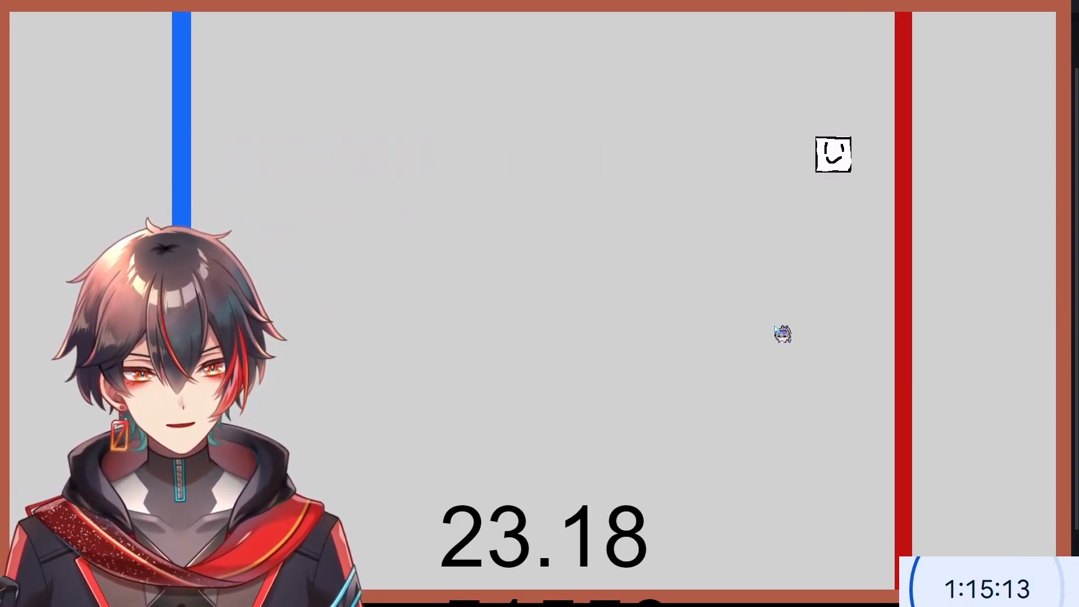
{"action": "key", "text": "Right"}
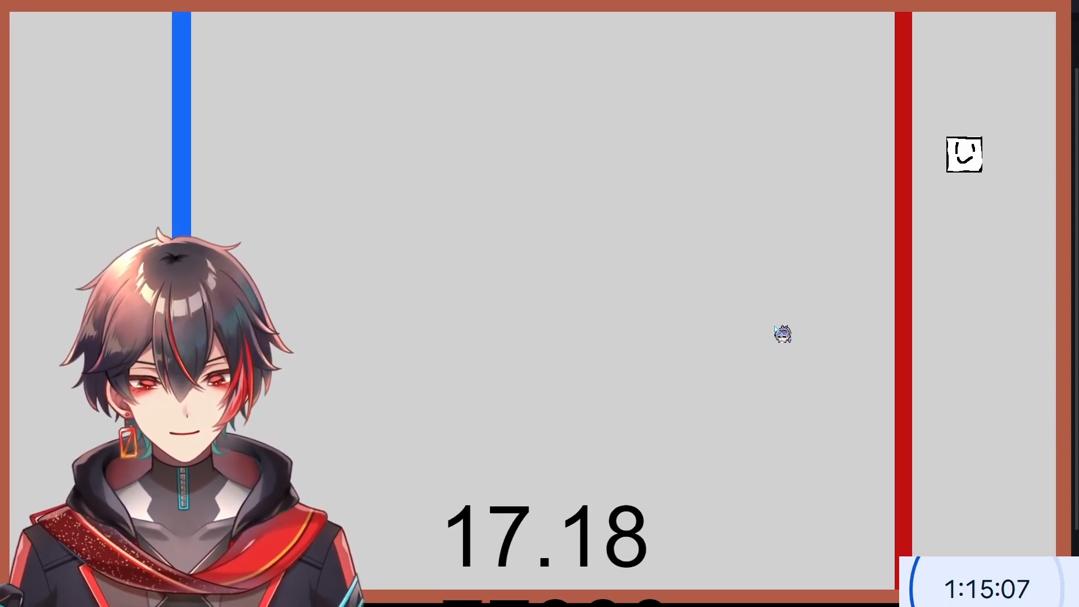
{"action": "key", "text": "Left"}
{"action": "key", "text": "alt+F4"}
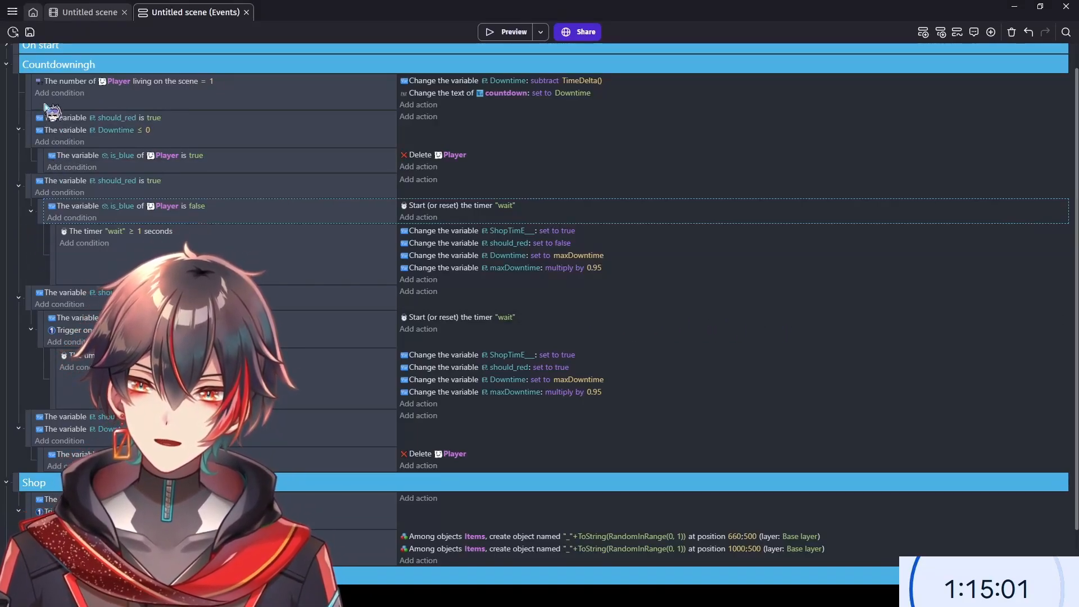
- Copy the Trigger once condition to the is_blue false sub-event of the should_red true branch and test it in a preview
{"action": "scroll", "coordinate": [34, 169], "scroll_direction": "up", "scroll_amount": 2}
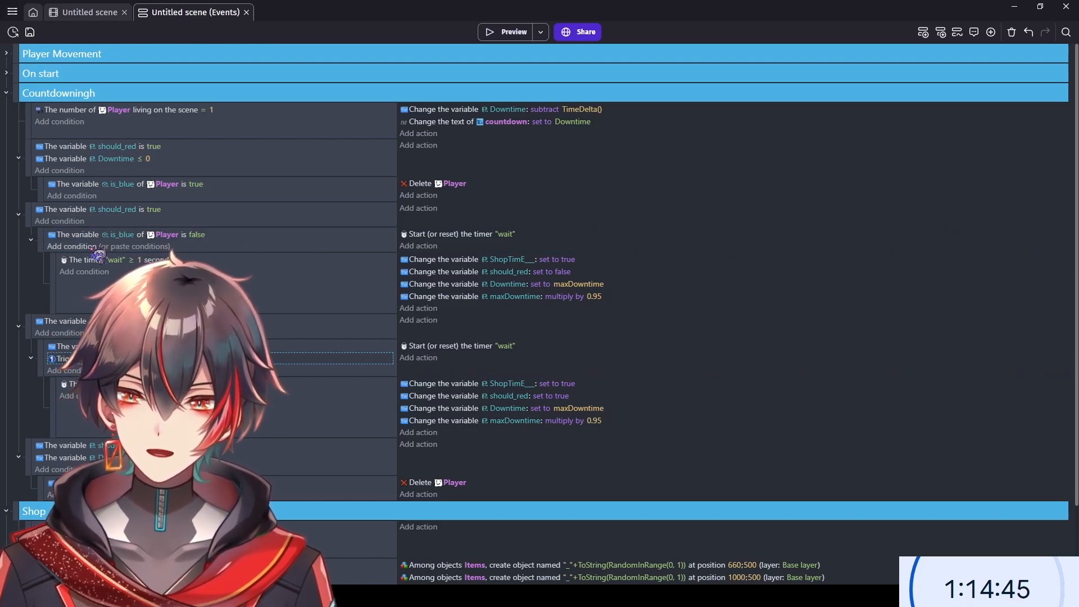
{"action": "left_click_drag", "start_coordinate": [147, 251], "coordinate": [148, 251]}
{"action": "left_click", "coordinate": [511, 32]}
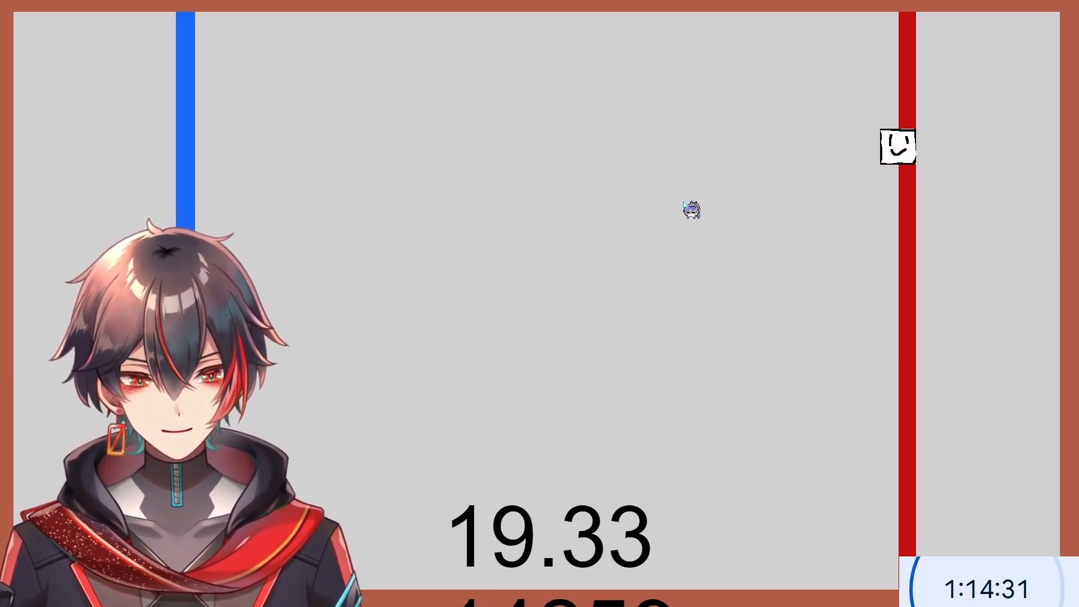
{"action": "key", "text": "alt+F4"}
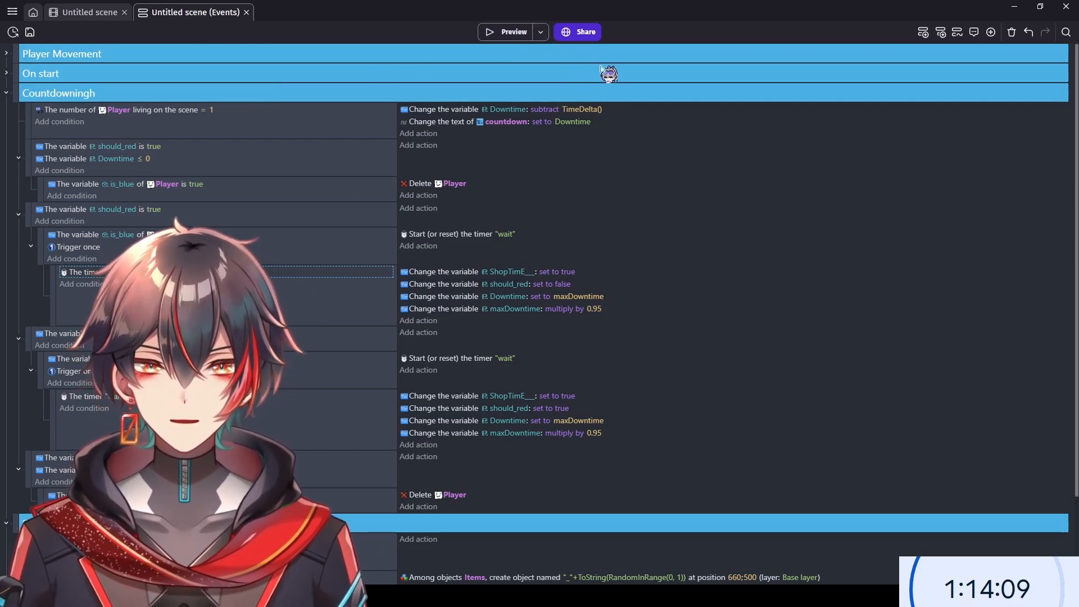
- Preview the game again to test the "wait" timer events and the player's movement, and close the preview
{"action": "left_click", "coordinate": [600, 66]}
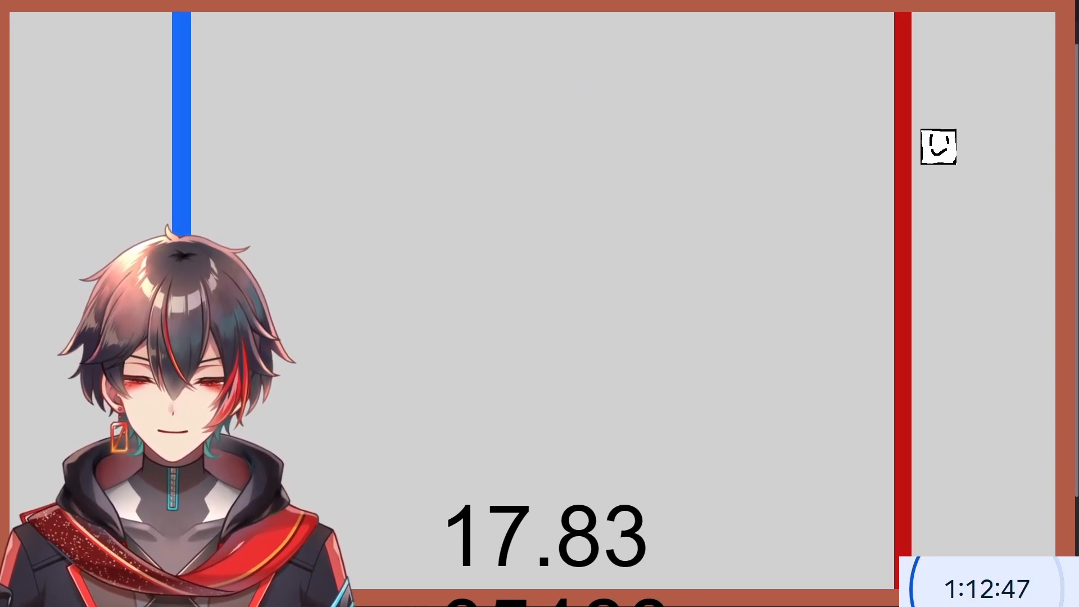
{"action": "key", "text": "alt+Tab"}
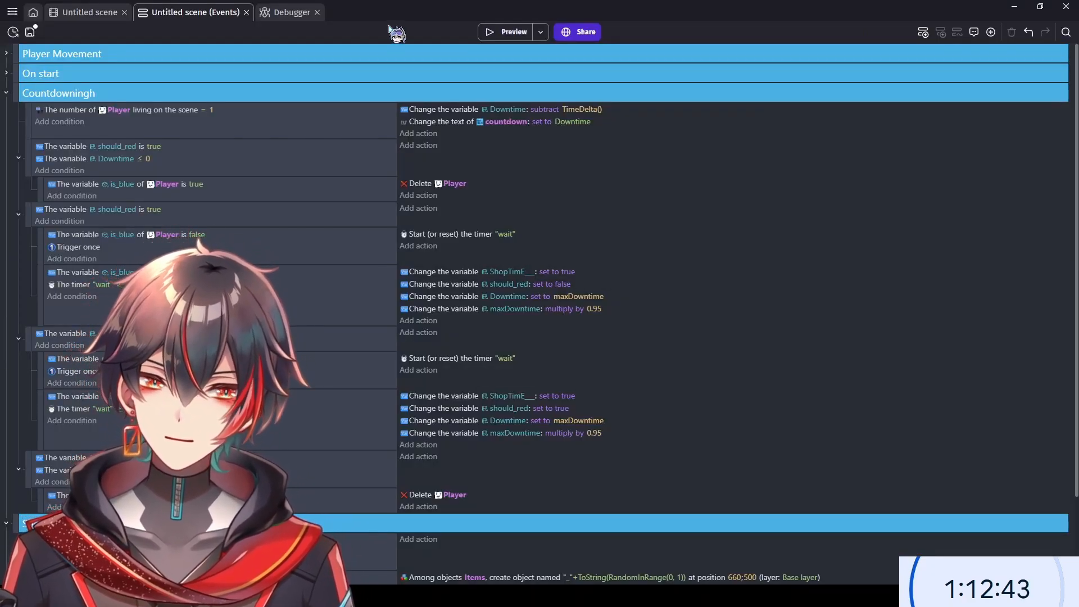
{"action": "left_click", "coordinate": [494, 30]}
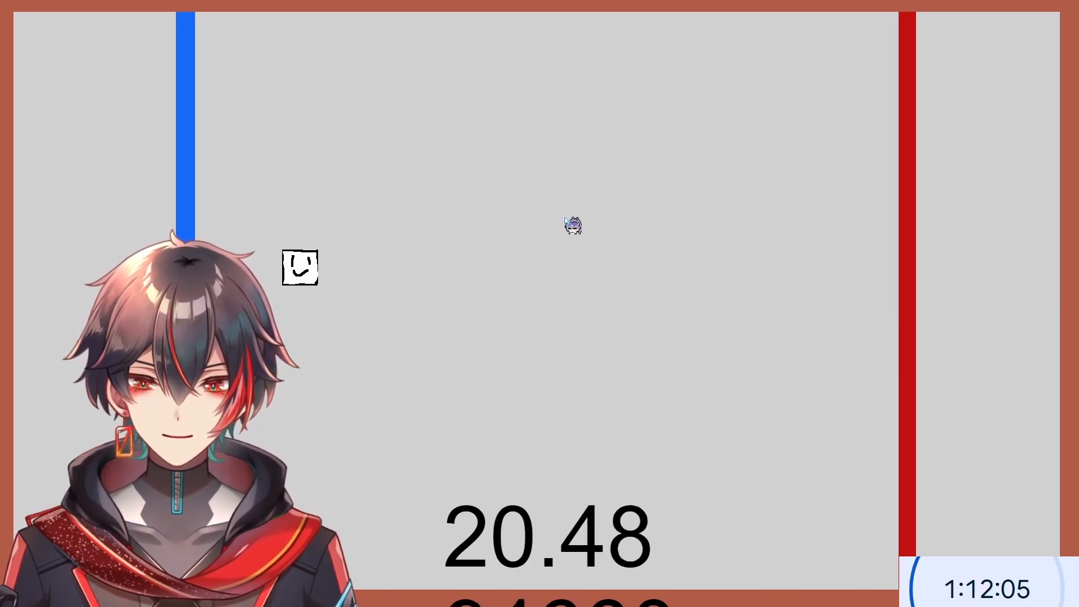
{"action": "key", "text": "alt+F4"}
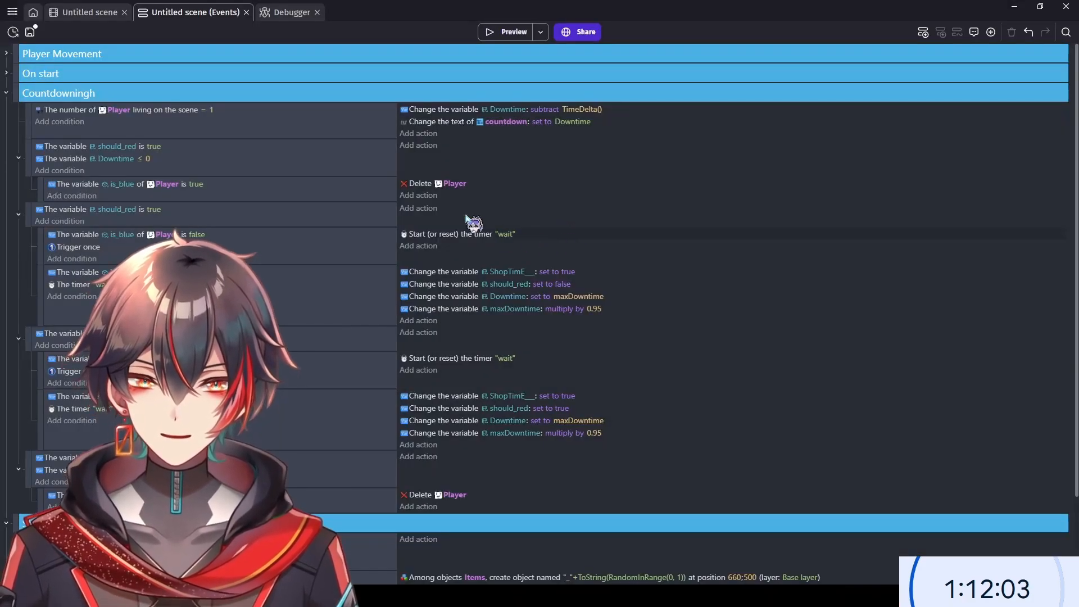
- Set the Player's top-down movement acceleration to 400 and deceleration to 800
{"action": "left_click", "coordinate": [95, 12]}
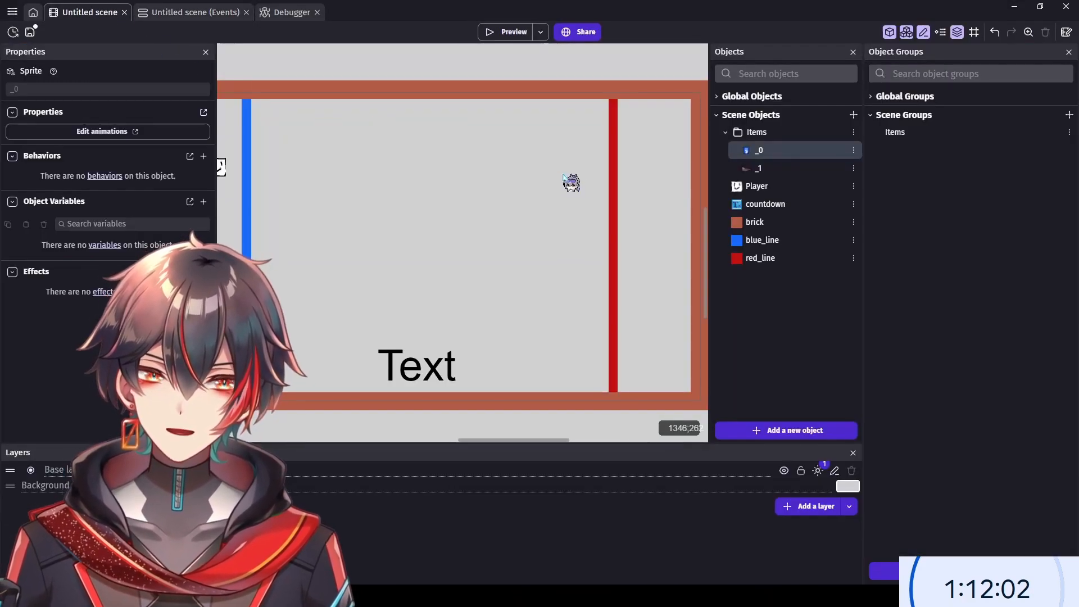
{"action": "double_click", "coordinate": [778, 185]}
{"action": "left_click", "coordinate": [436, 65]}
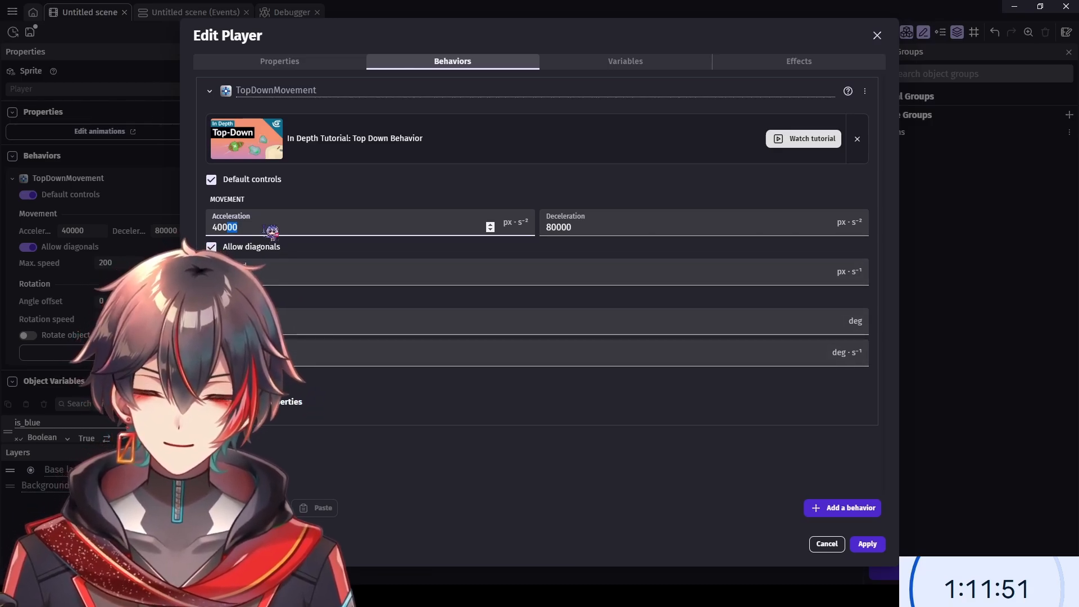
{"action": "key", "text": "BackSpace"}
{"action": "left_click_drag", "start_coordinate": [576, 228], "coordinate": [568, 228]}
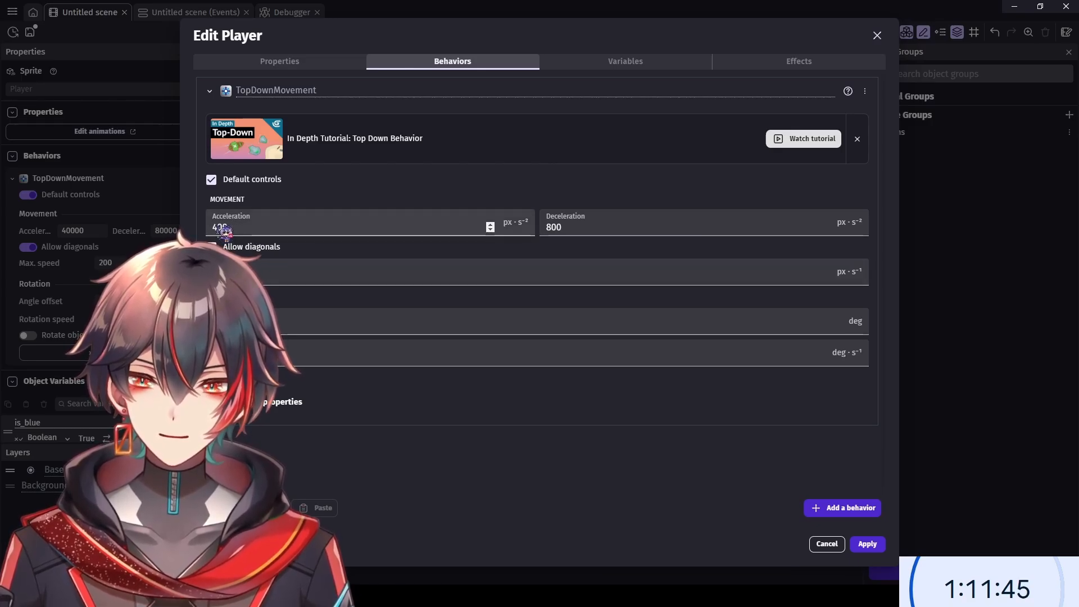
{"action": "left_click", "coordinate": [878, 543]}
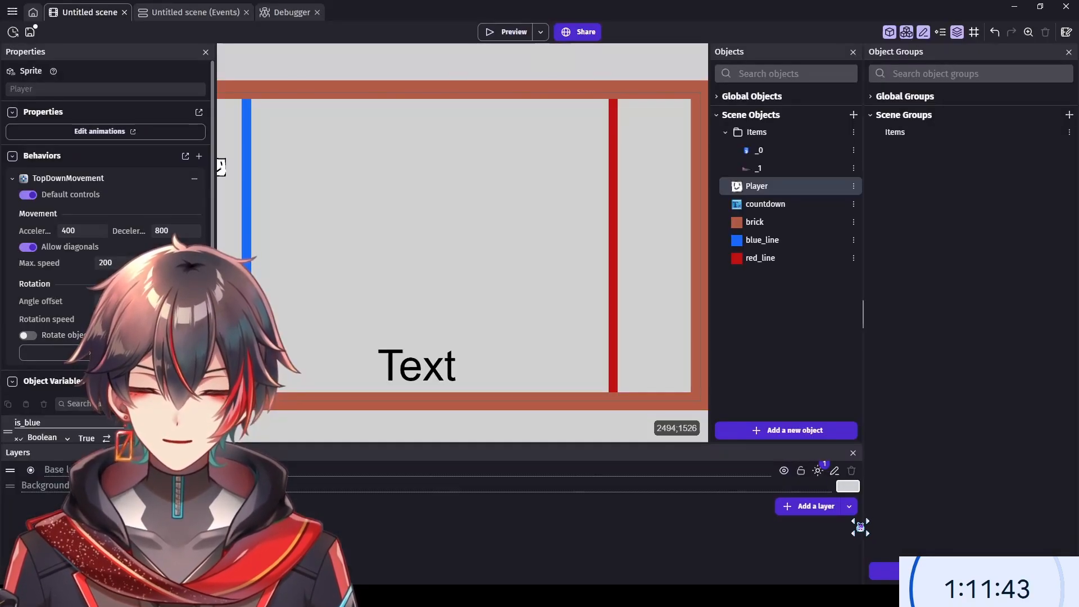
- Return to the scene's events and expand the Energy Drink group inside the Item group
{"action": "left_click", "coordinate": [197, 12]}
{"action": "scroll", "coordinate": [11, 536], "scroll_direction": "down", "scroll_amount": 5}
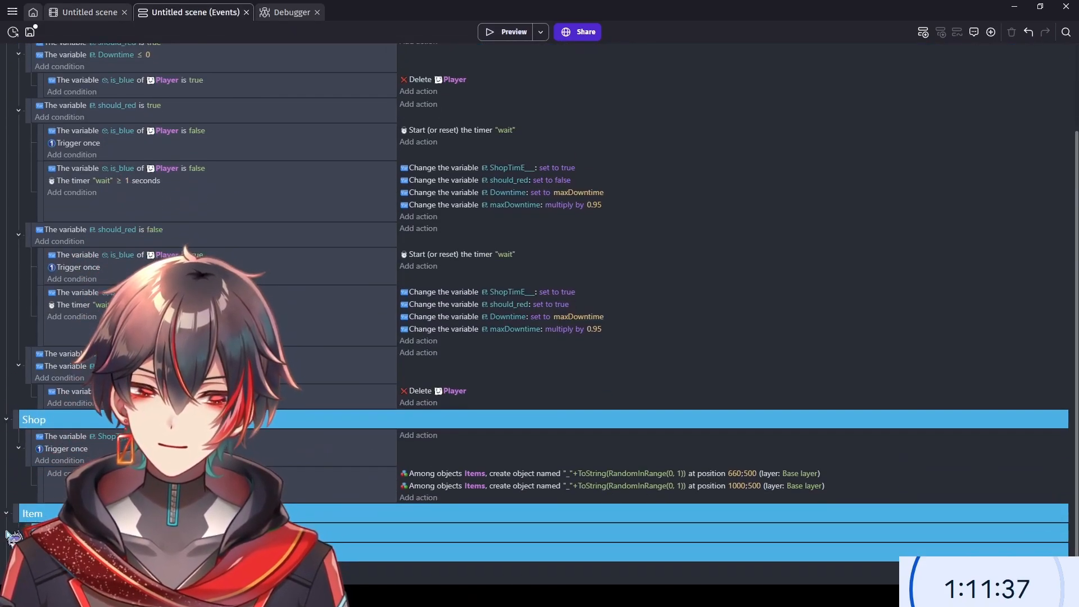
{"action": "left_click", "coordinate": [18, 533]}
{"action": "scroll", "coordinate": [12, 528], "scroll_direction": "down", "scroll_amount": 2}
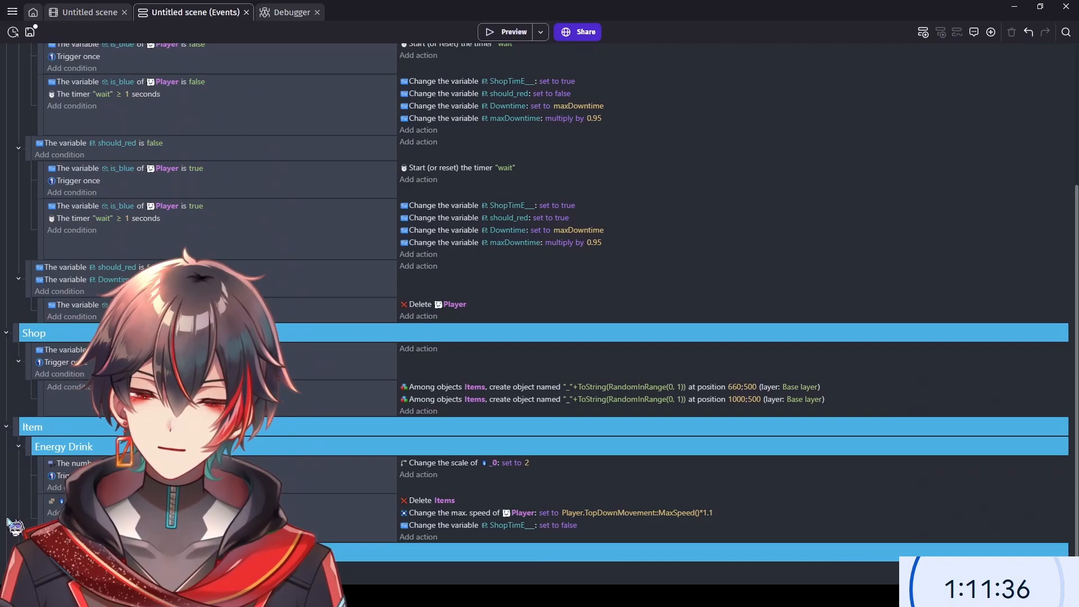
{"action": "left_click", "coordinate": [548, 502]}
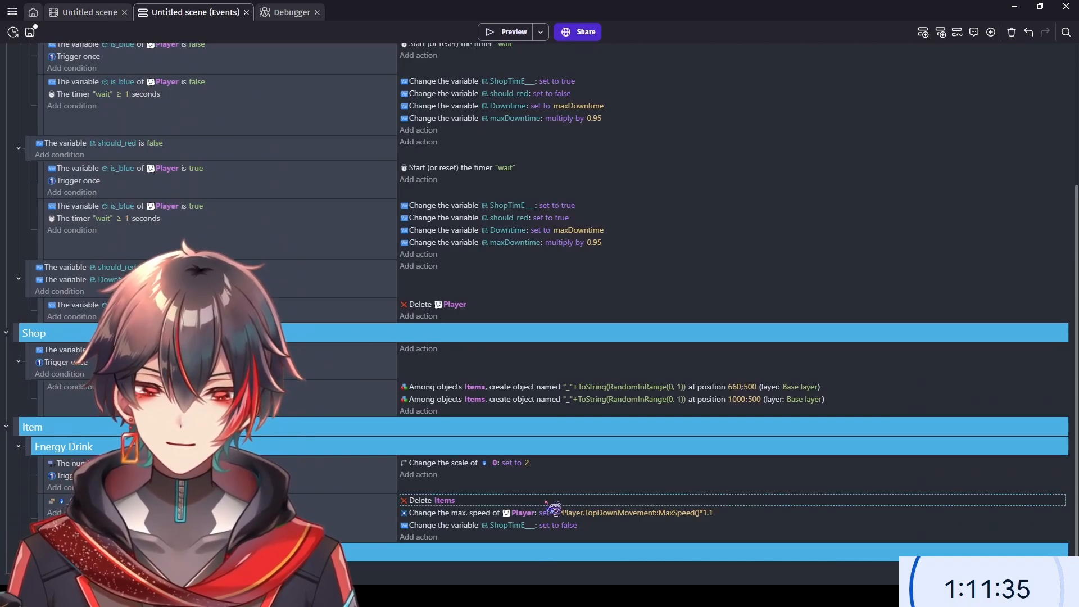
{"action": "double_click", "coordinate": [480, 504]}
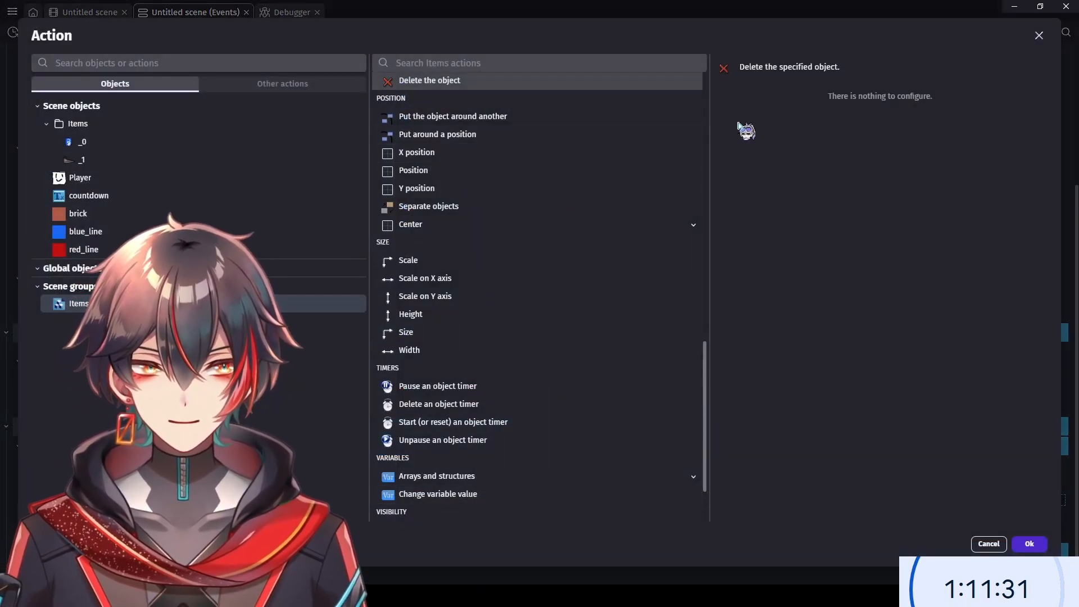
{"action": "scroll", "coordinate": [544, 164], "scroll_direction": "up", "scroll_amount": 2}
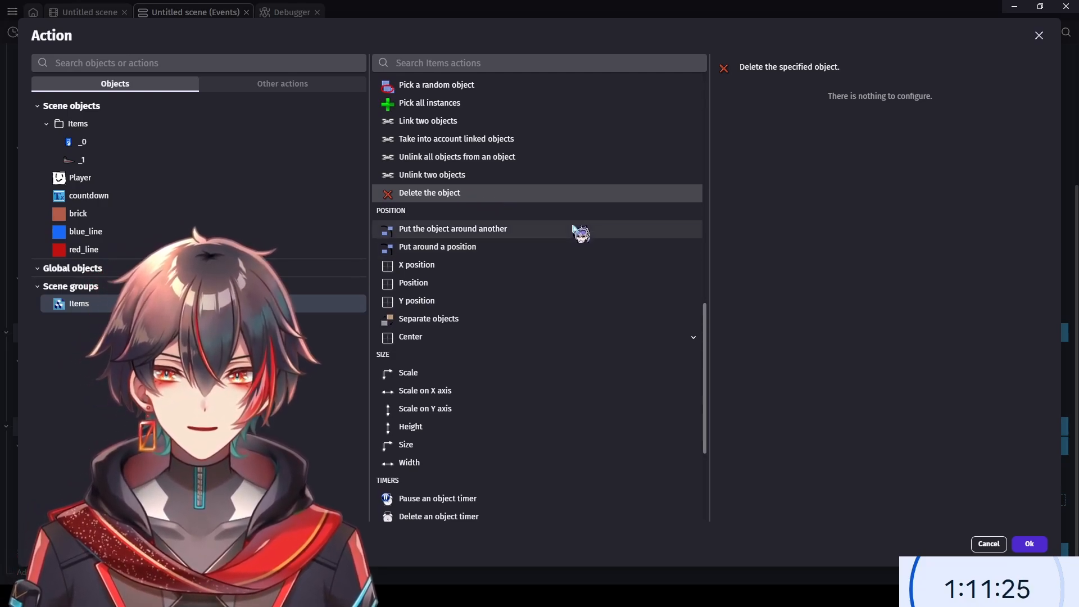
{"action": "scroll", "coordinate": [579, 233], "scroll_direction": "up", "scroll_amount": 2}
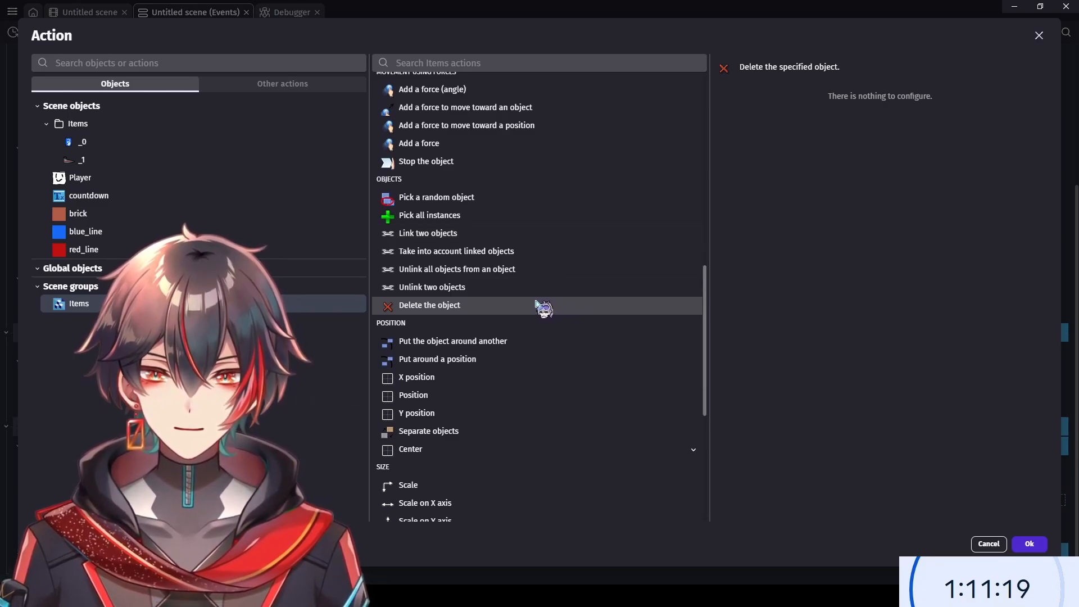
{"action": "left_click", "coordinate": [530, 216]}
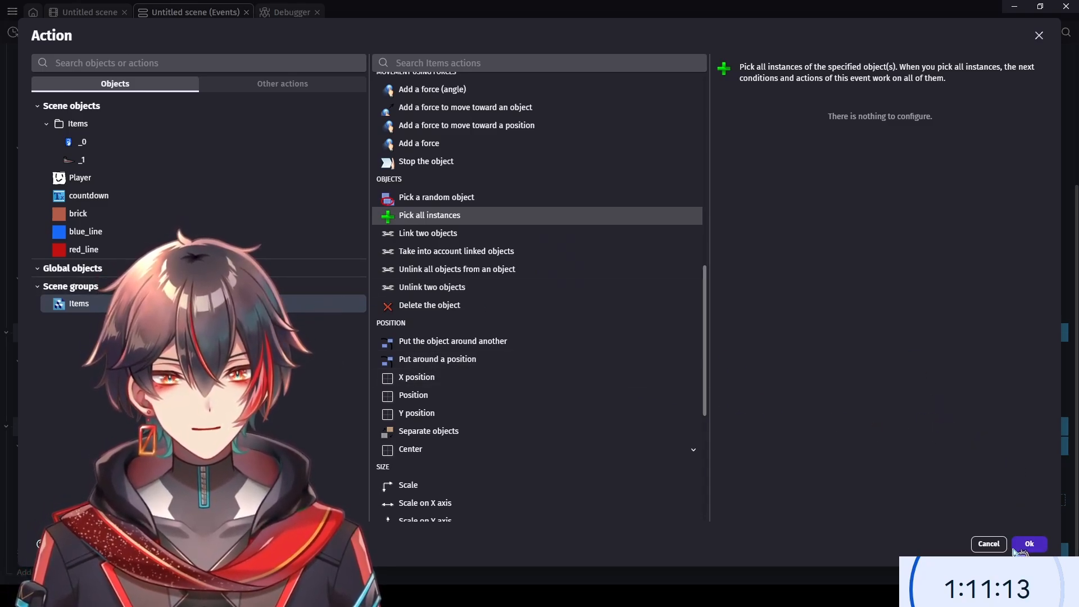
{"action": "left_click", "coordinate": [1038, 35]}
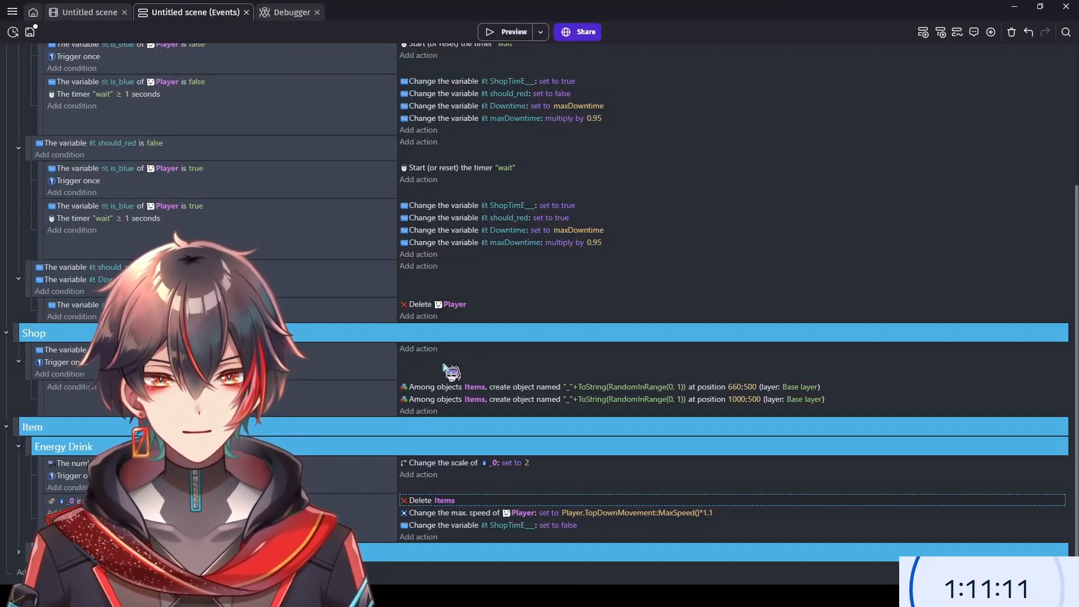
- Add a Pick all instances action for Items to the Energy Drink pickup event and place it before the Delete Items action
{"action": "left_click", "coordinate": [419, 537]}
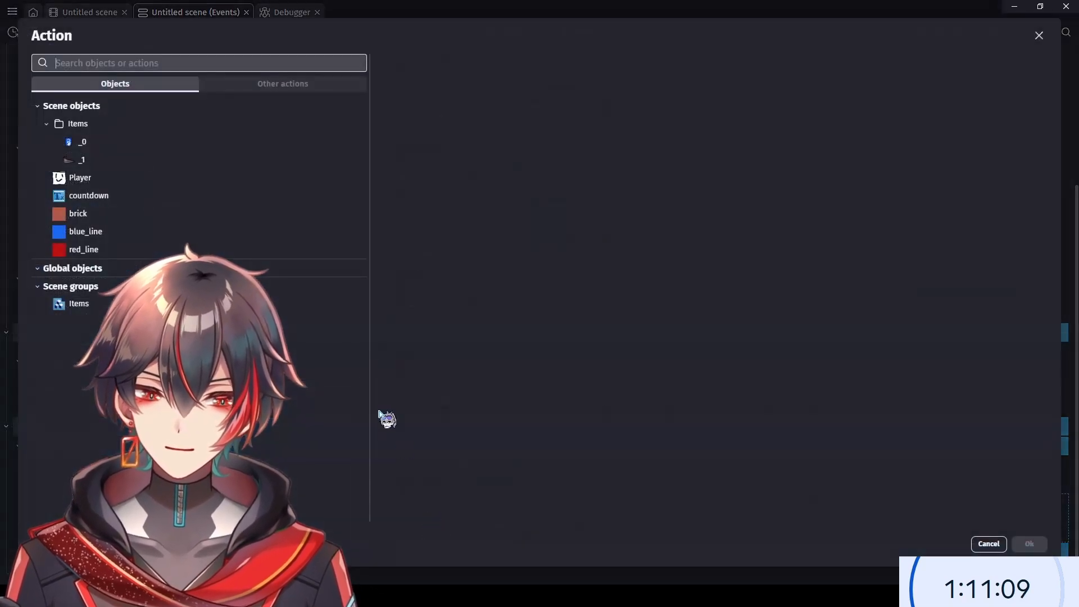
{"action": "scroll", "coordinate": [477, 191], "scroll_direction": "down", "scroll_amount": 10}
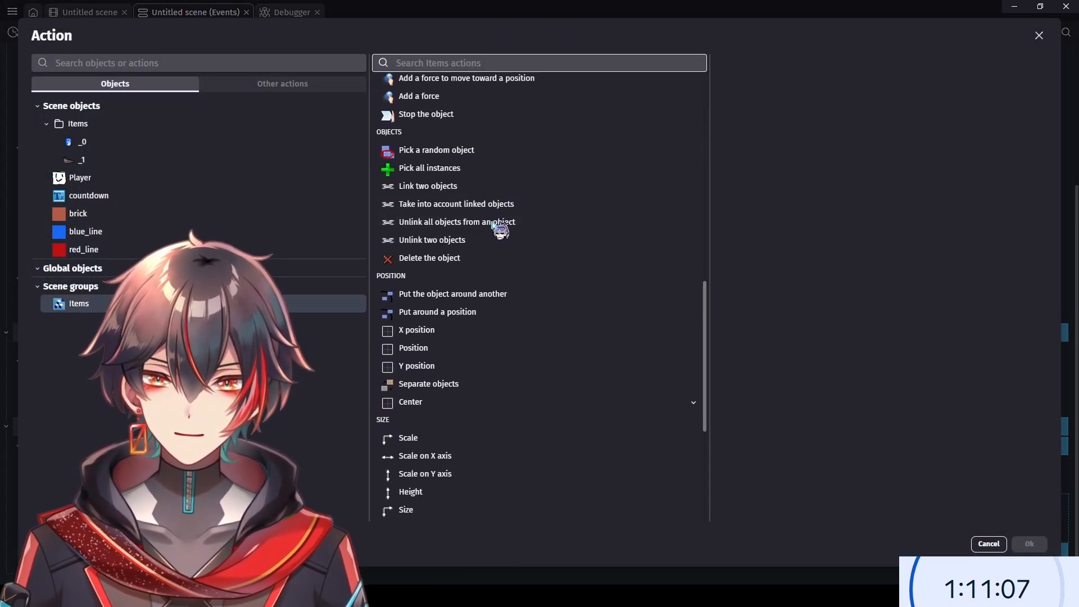
{"action": "left_click", "coordinate": [490, 168]}
{"action": "left_click", "coordinate": [1029, 544]}
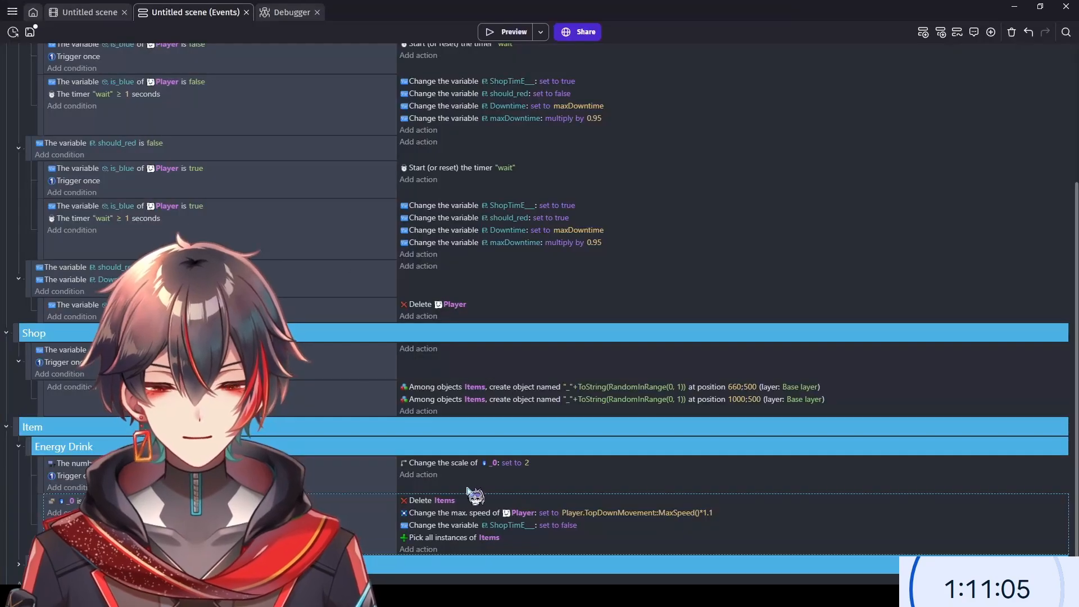
{"action": "left_click_drag", "start_coordinate": [525, 536], "coordinate": [515, 497]}
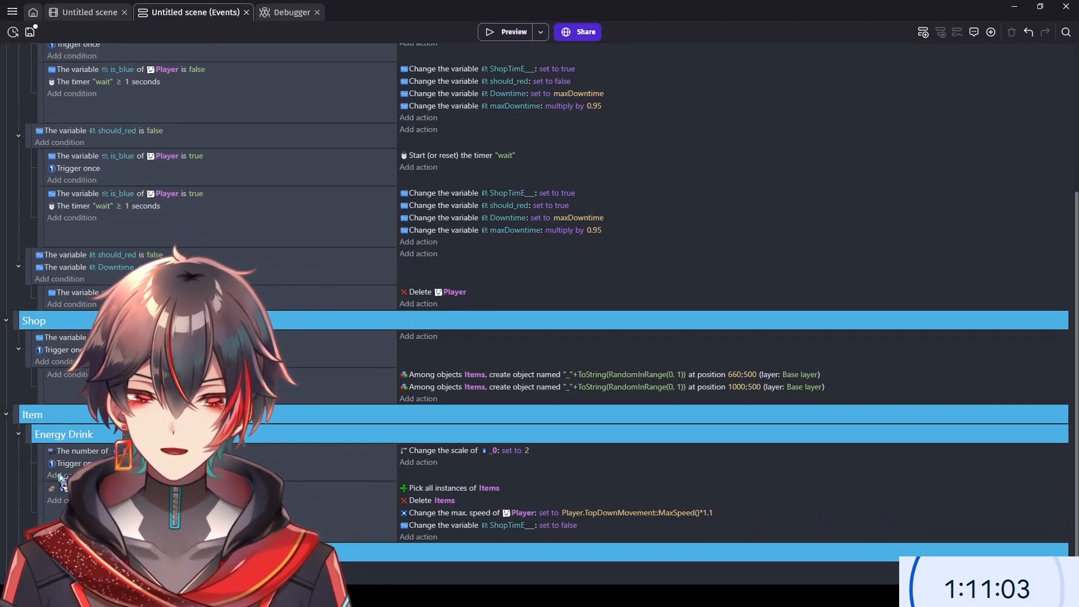
- Copy the Pick all instances of Items action to the Nikes pickup event and place it before the Delete Items action
{"action": "scroll", "coordinate": [500, 443], "scroll_direction": "down", "scroll_amount": 3}
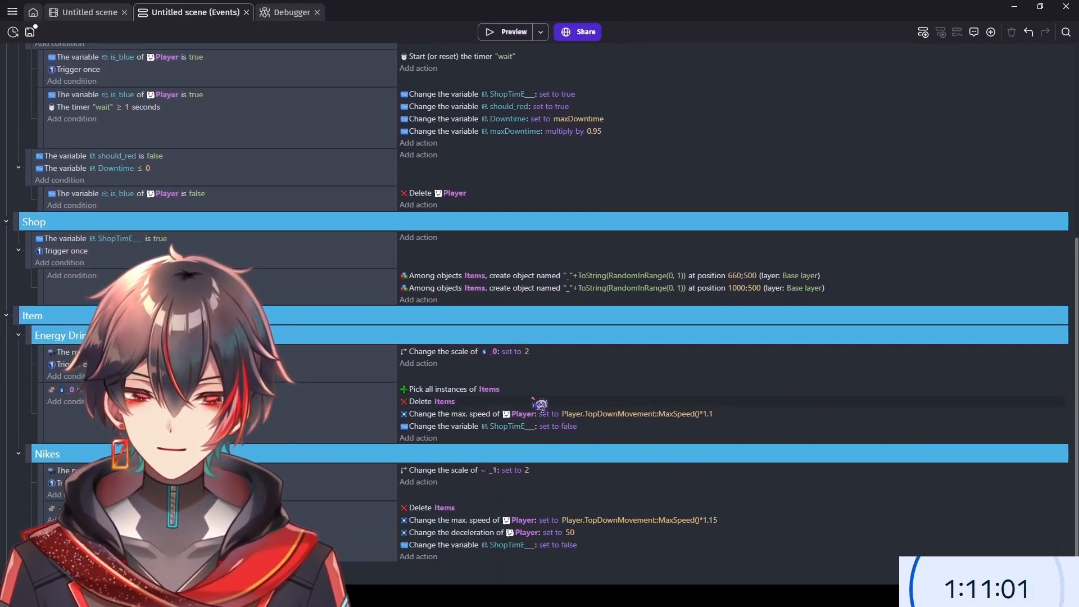
{"action": "left_click", "coordinate": [476, 558]}
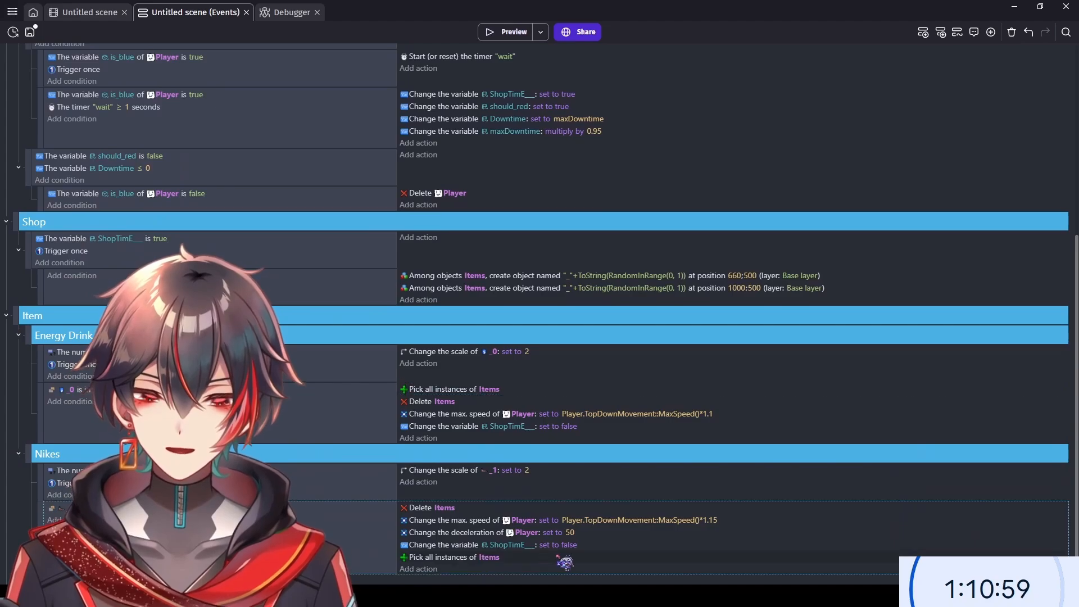
{"action": "left_click_drag", "start_coordinate": [557, 555], "coordinate": [548, 507]}
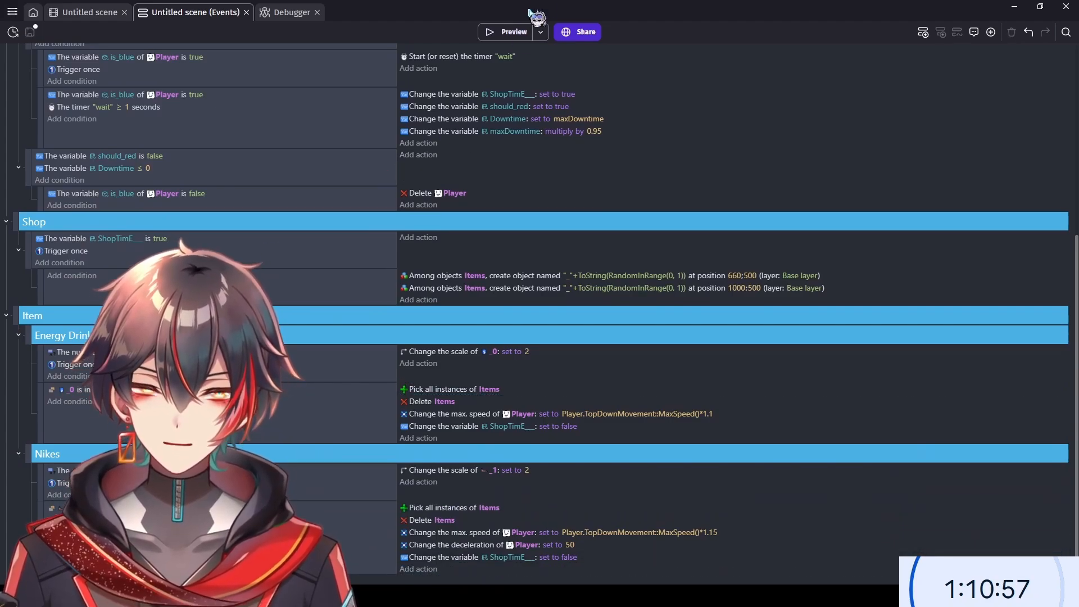
- Preview the game and move the player across the red line to open the shop
{"action": "left_click", "coordinate": [507, 32]}
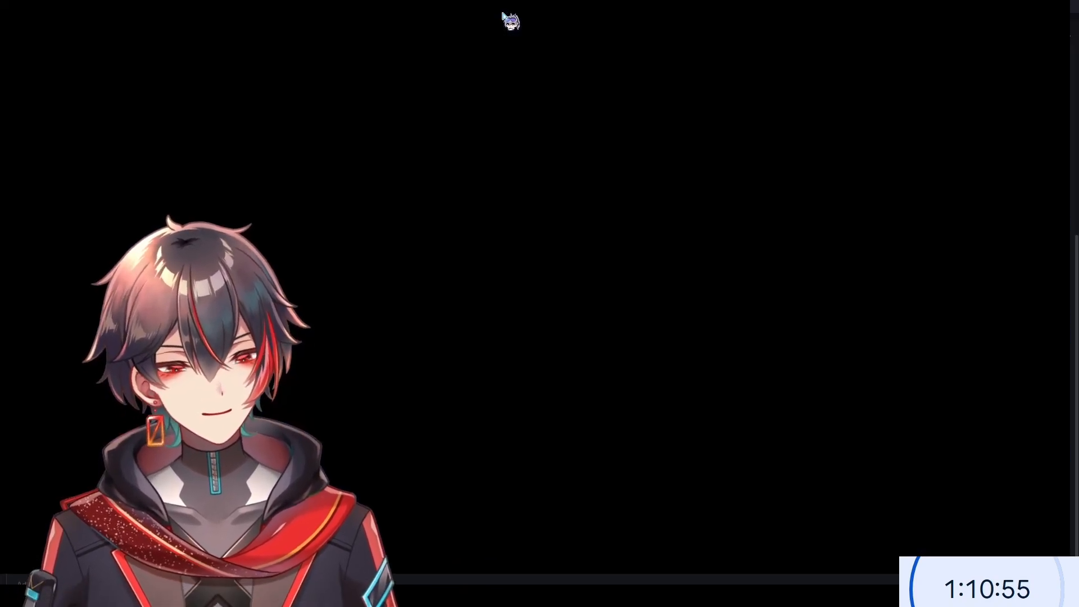
{"action": "key", "text": "Right"}
{"action": "key", "text": "Down"}
{"action": "key", "text": "Right"}
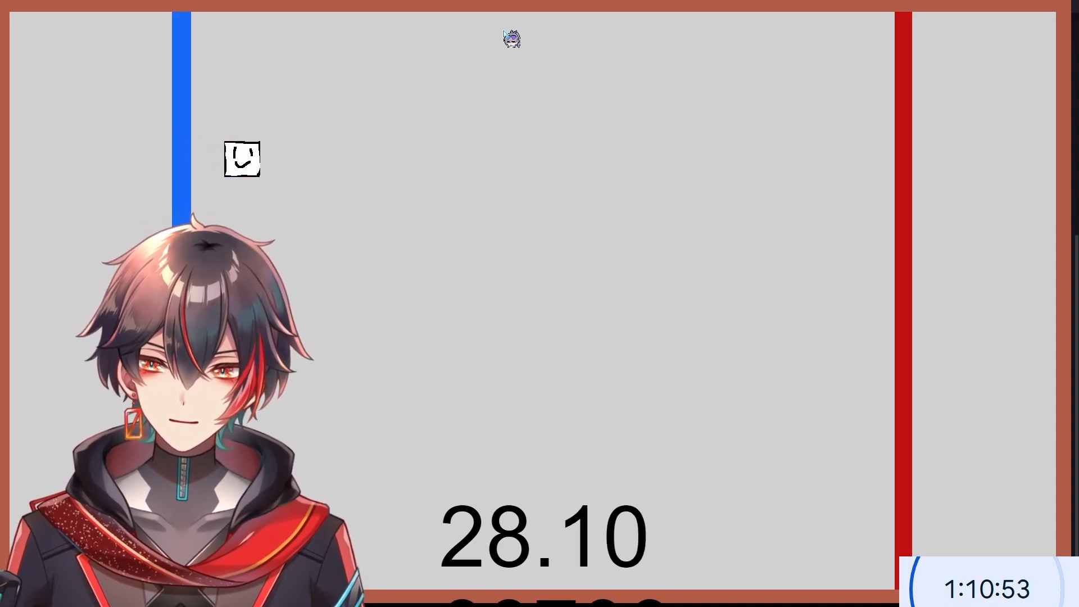
{"action": "key", "text": "Right"}
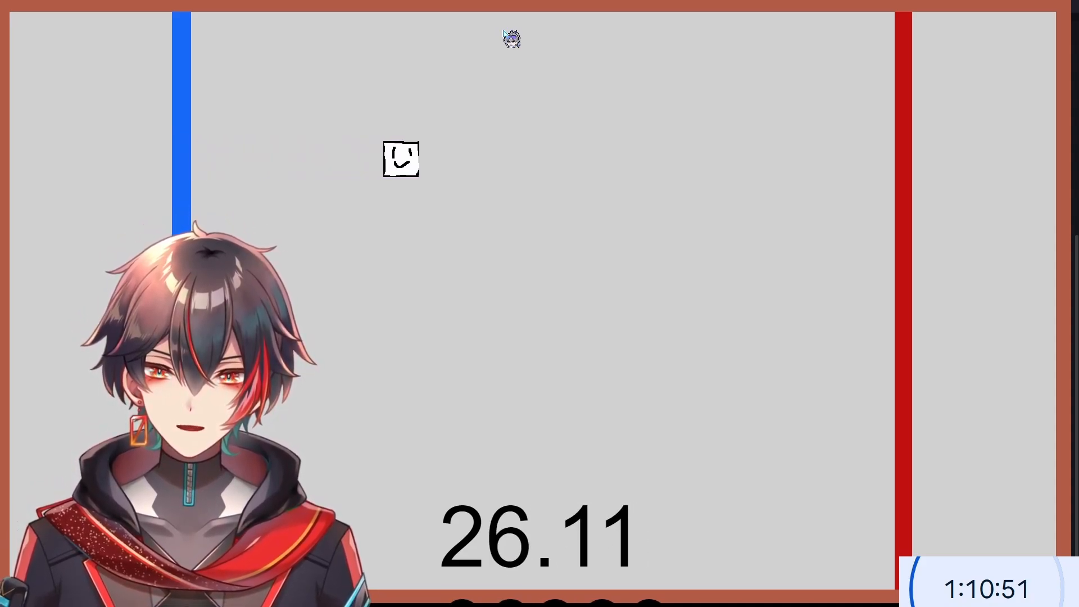
{"action": "key", "text": "Right"}
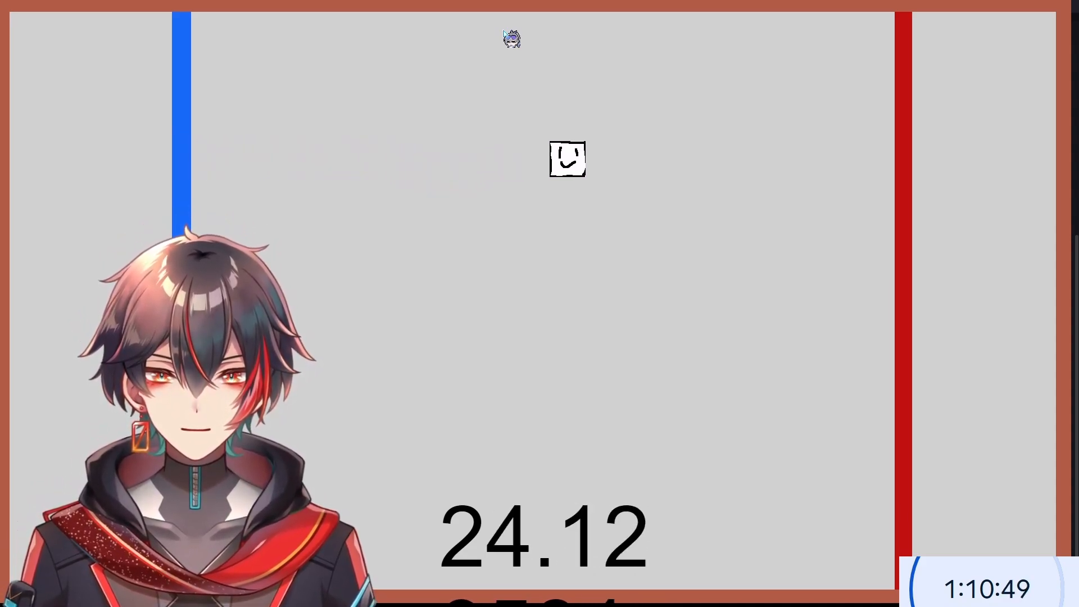
{"action": "key", "text": "Right"}
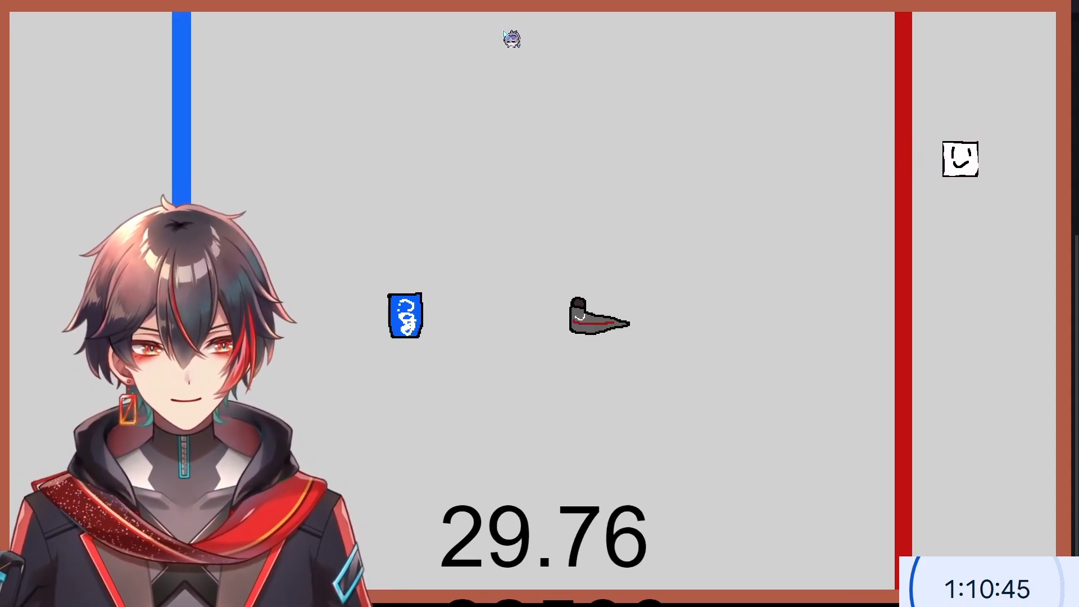
- Steer the player into the Nikes to test the pickup, and carry on across the blue line
{"action": "key", "text": "Left"}
{"action": "key", "text": "Down"}
{"action": "key", "text": "Left"}
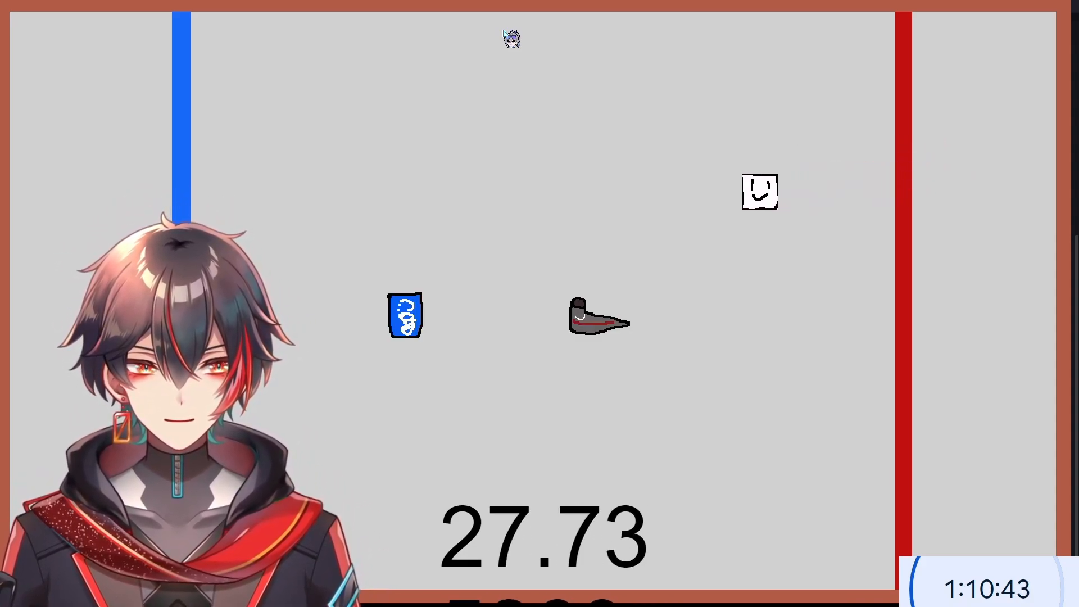
{"action": "key", "text": "Down"}
{"action": "key", "text": "Left"}
{"action": "key", "text": "Down"}
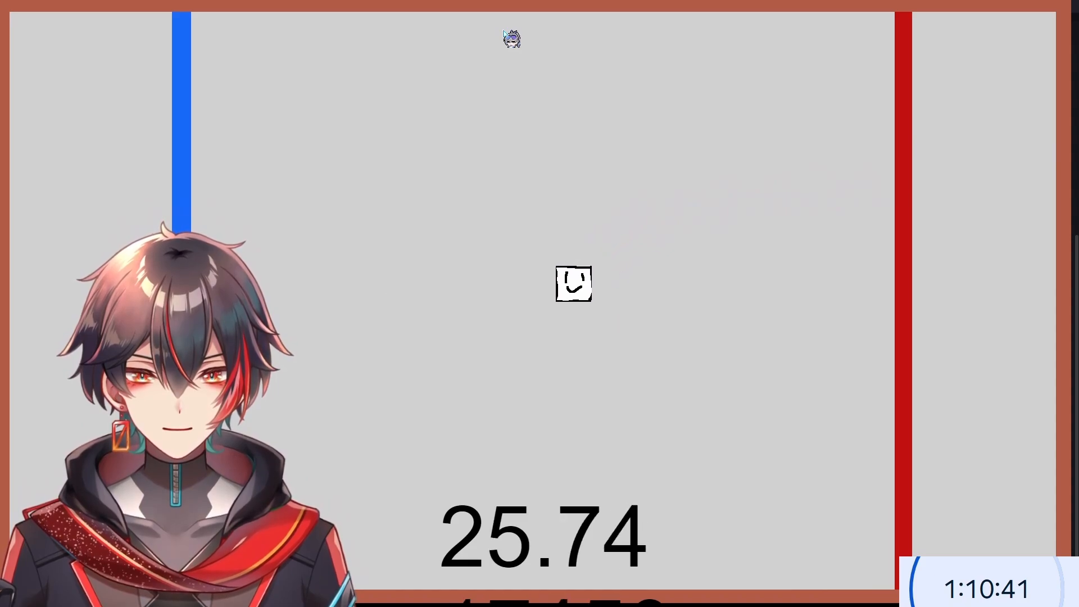
{"action": "key", "text": "Up"}
{"action": "key", "text": "Left"}
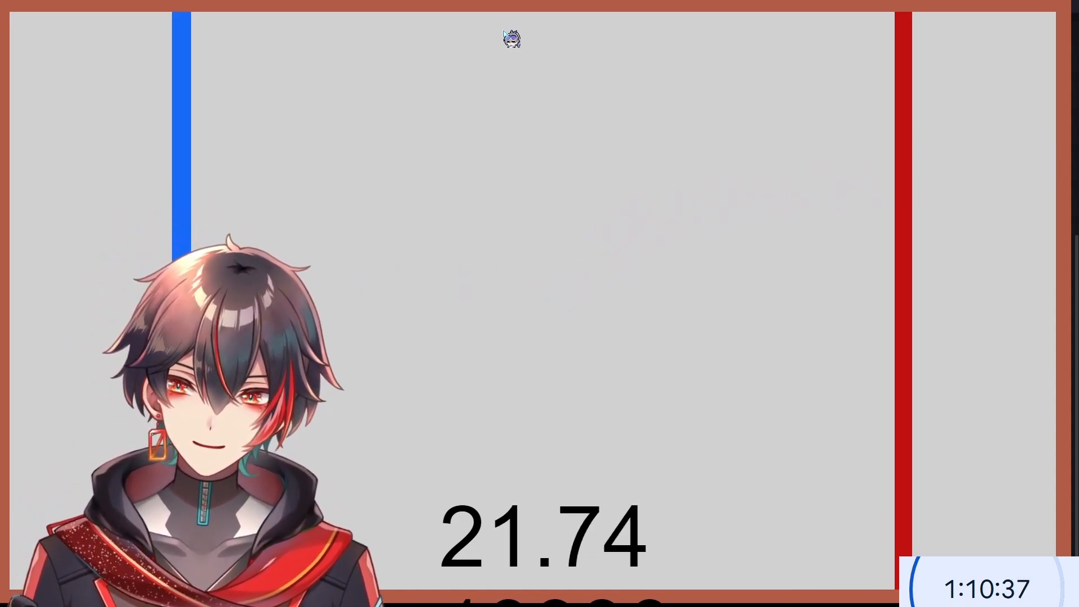
{"action": "key", "text": "Left"}
{"action": "key", "text": "Up"}
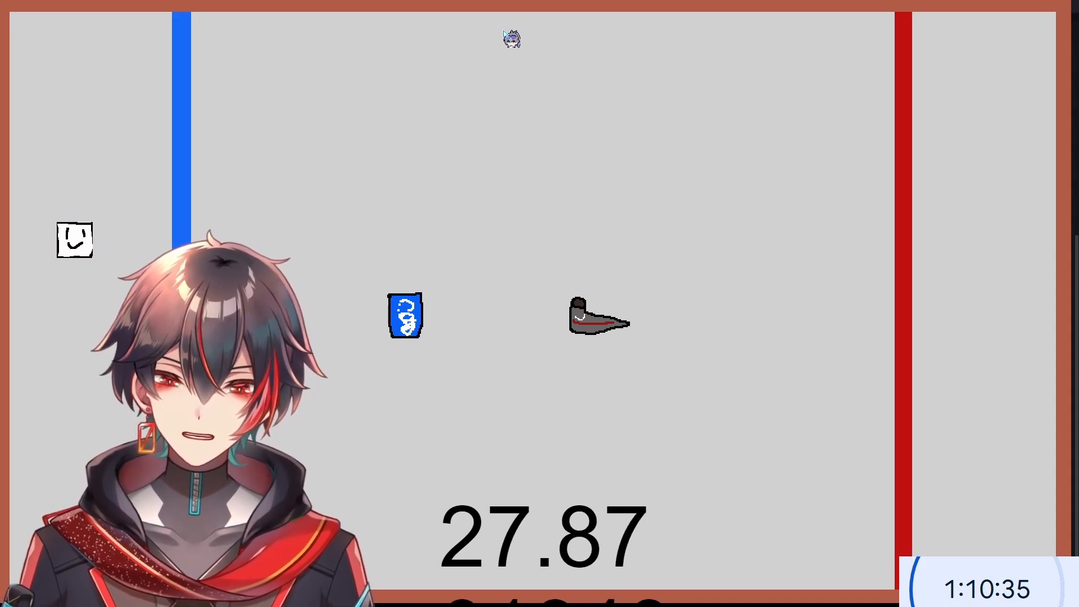
- Test the Nikes pickup on the way to the red side and again on the way back to blue
{"action": "key", "text": "Right"}
{"action": "key", "text": "Right"}
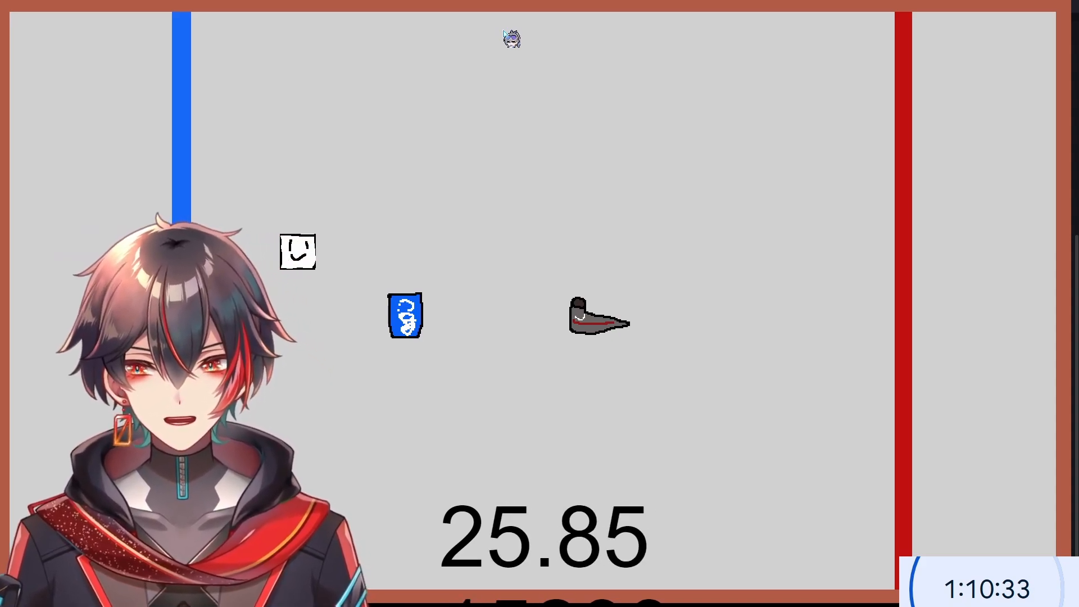
{"action": "key", "text": "Down"}
{"action": "key", "text": "Right"}
{"action": "key", "text": "Down"}
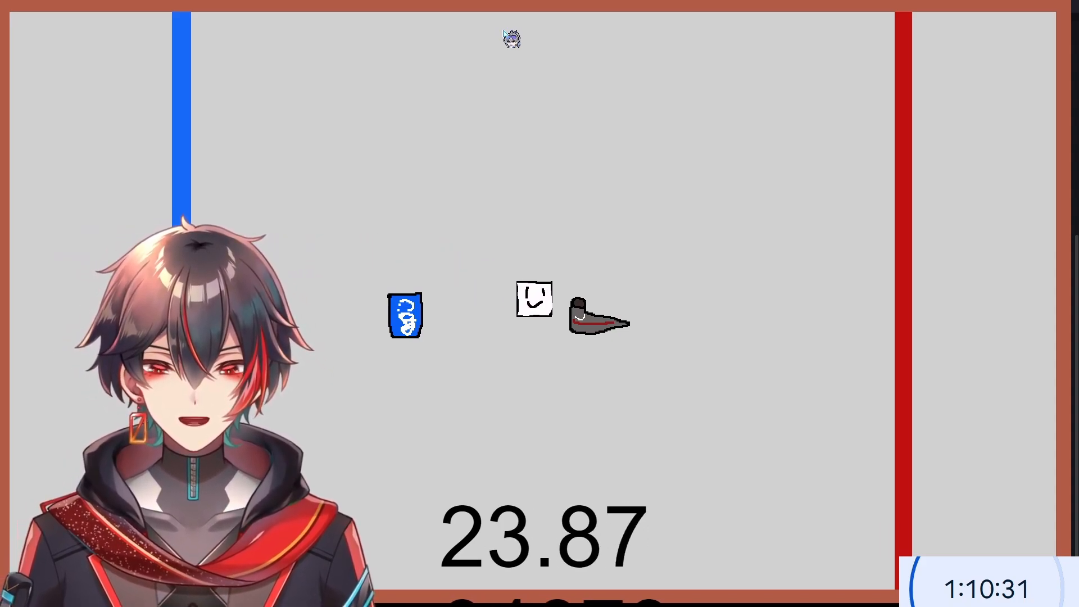
{"action": "key", "text": "Up"}
{"action": "key", "text": "Right"}
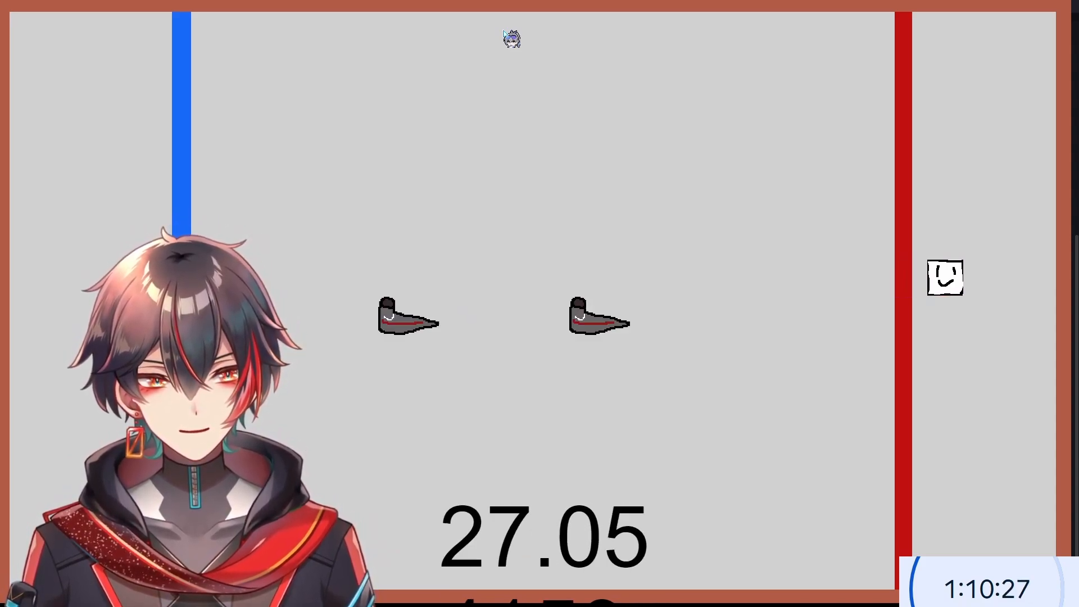
{"action": "key", "text": "Left"}
{"action": "key", "text": "Down"}
{"action": "key", "text": "Left"}
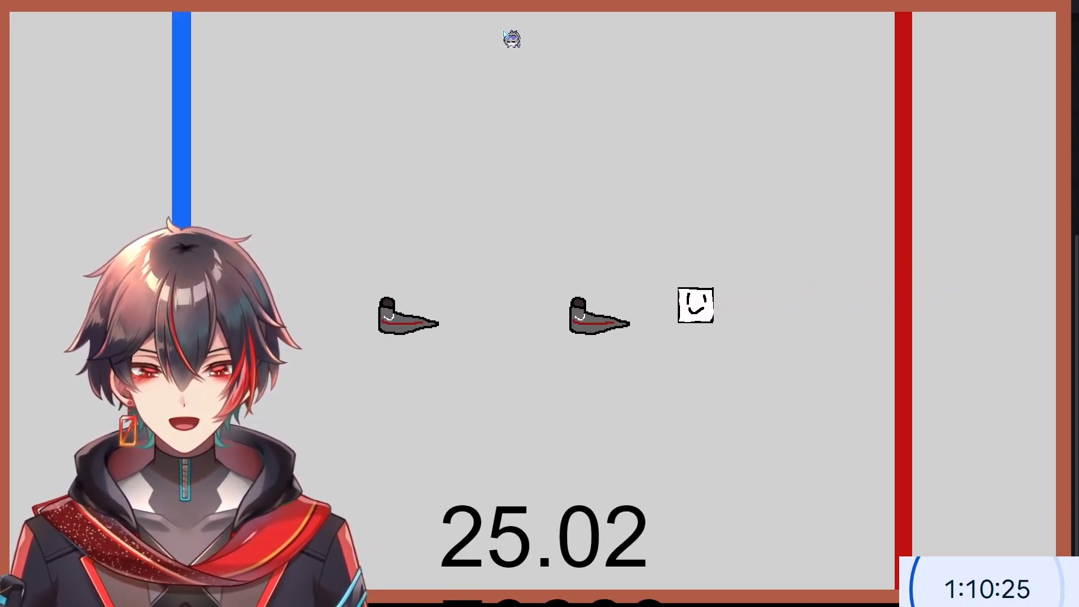
{"action": "key", "text": "Left"}
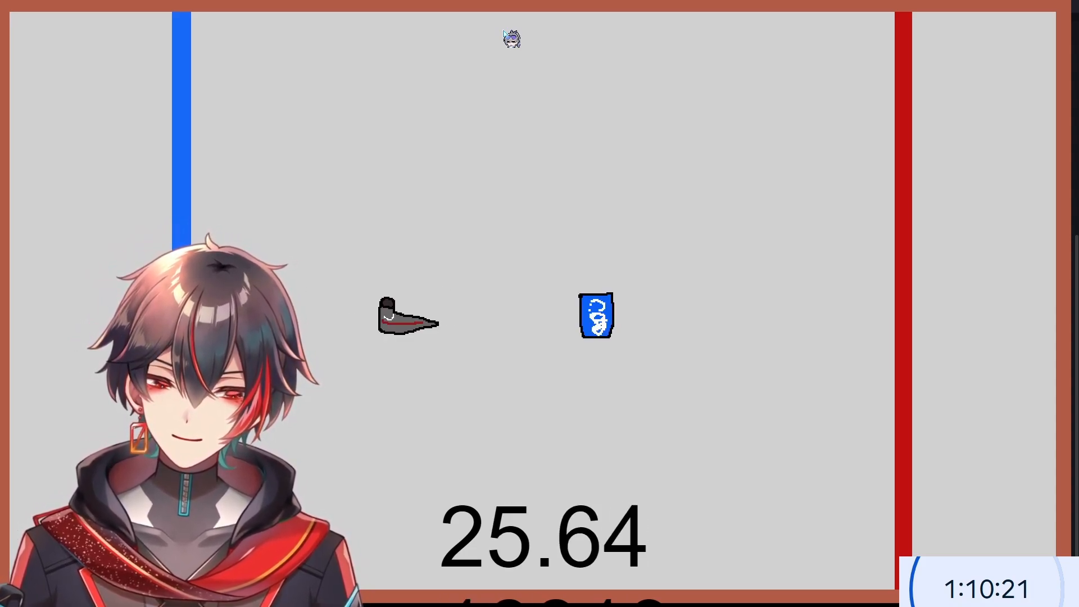
- Keep crossing between the two lines while collecting shop items to test the faster player, and close the preview
{"action": "key", "text": "Right"}
{"action": "key", "text": "Up"}
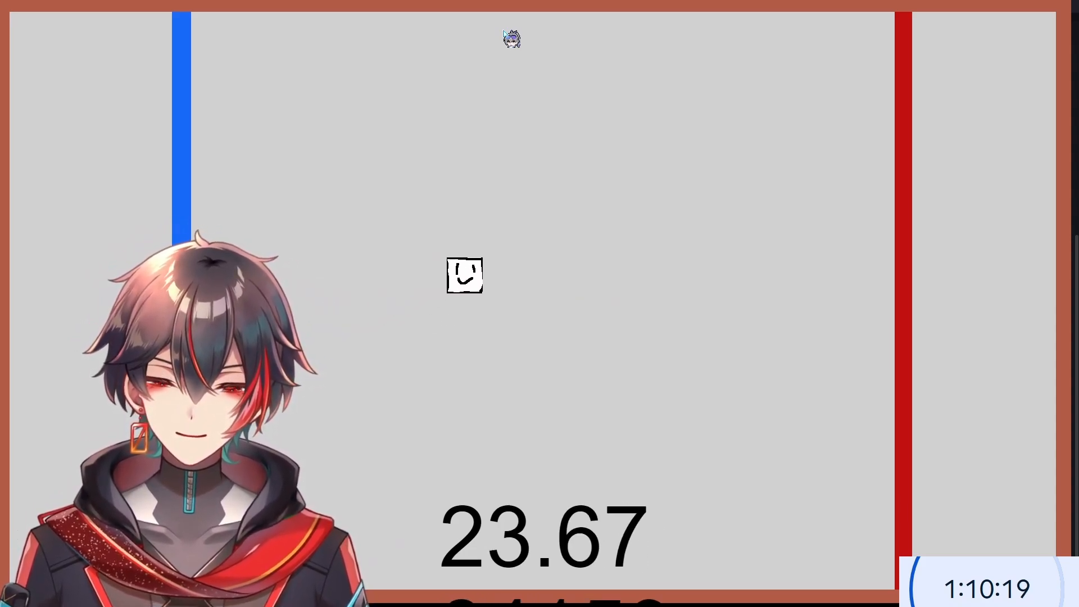
{"action": "key", "text": "Right"}
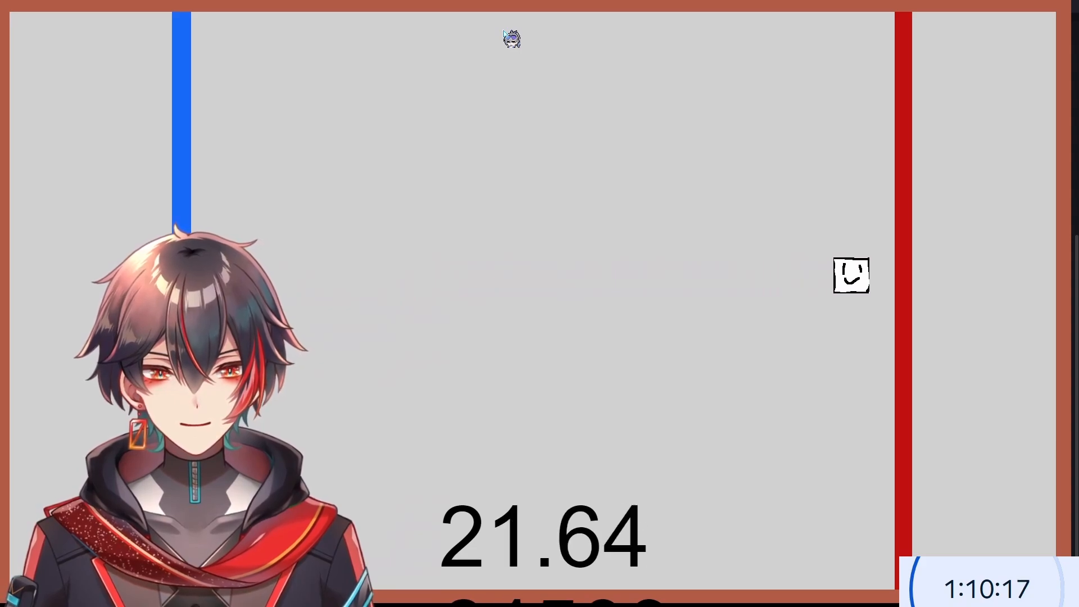
{"action": "key", "text": "Left"}
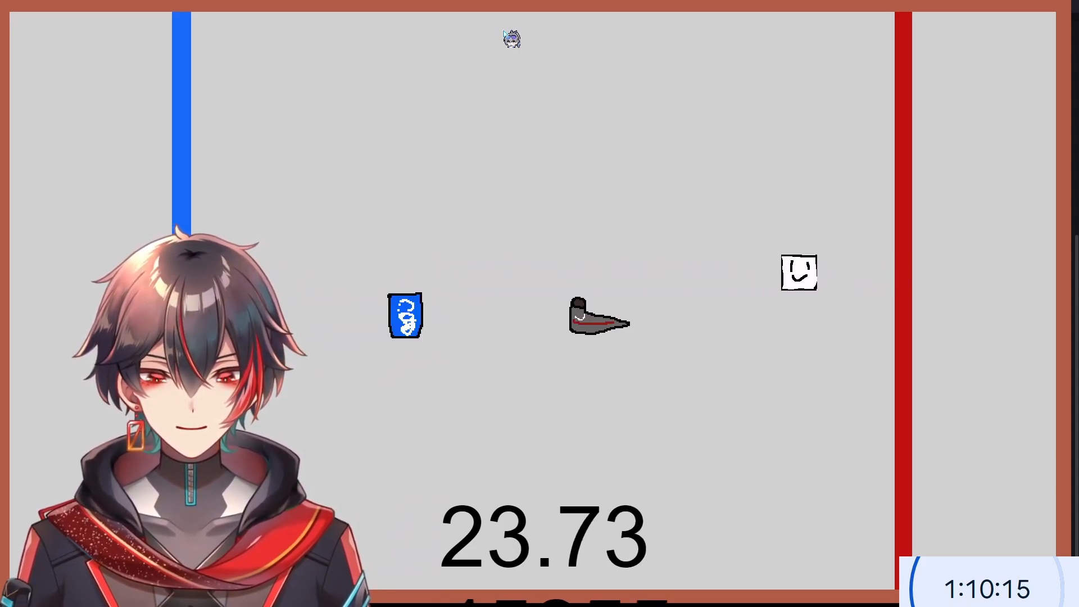
{"action": "key", "text": "Down"}
{"action": "key", "text": "Up"}
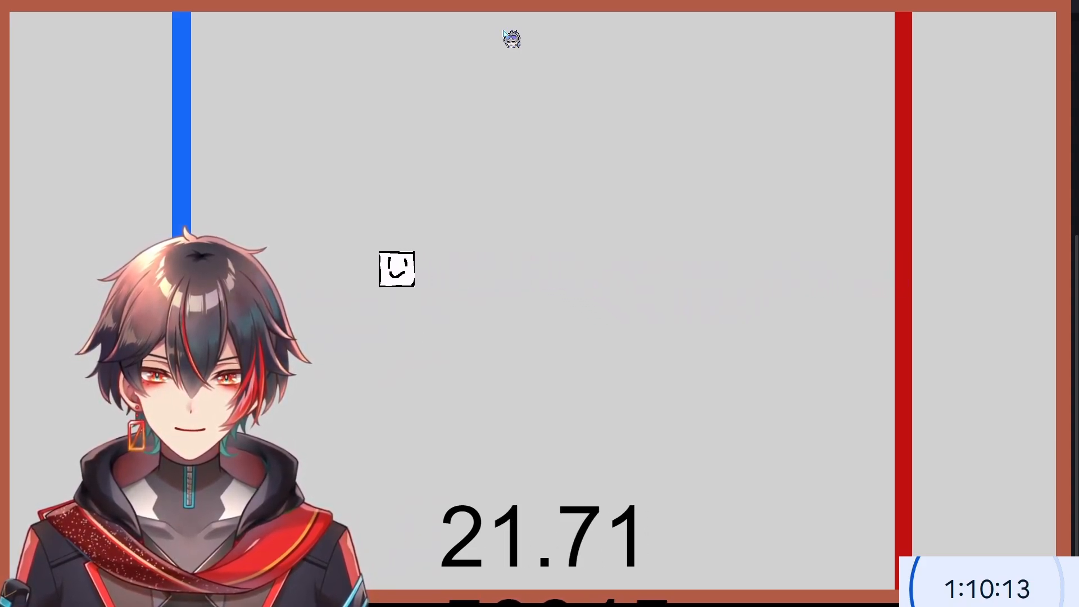
{"action": "key", "text": "Left"}
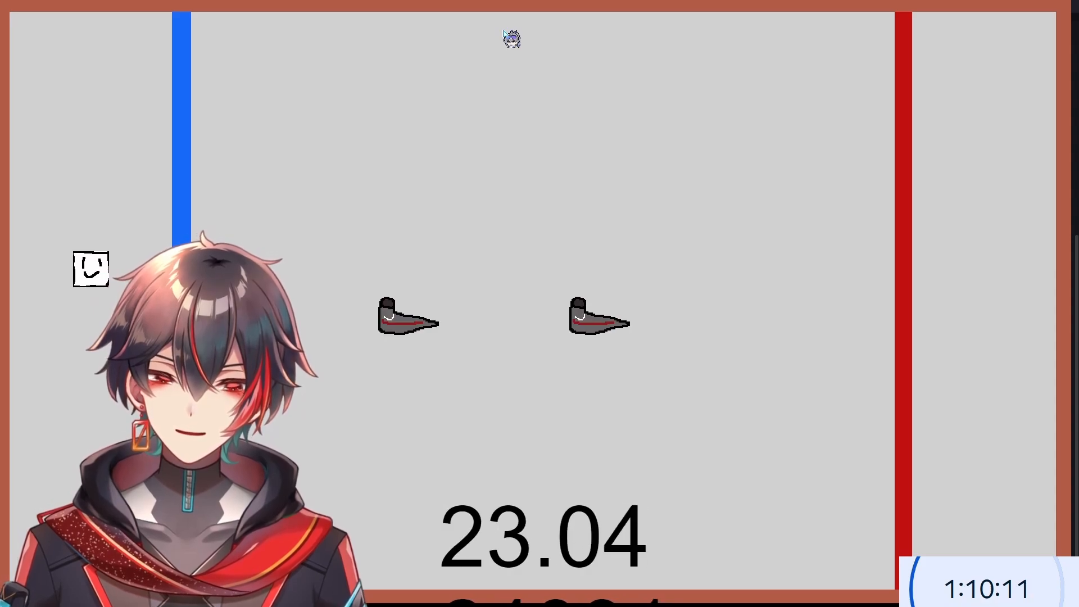
{"action": "key", "text": "Up"}
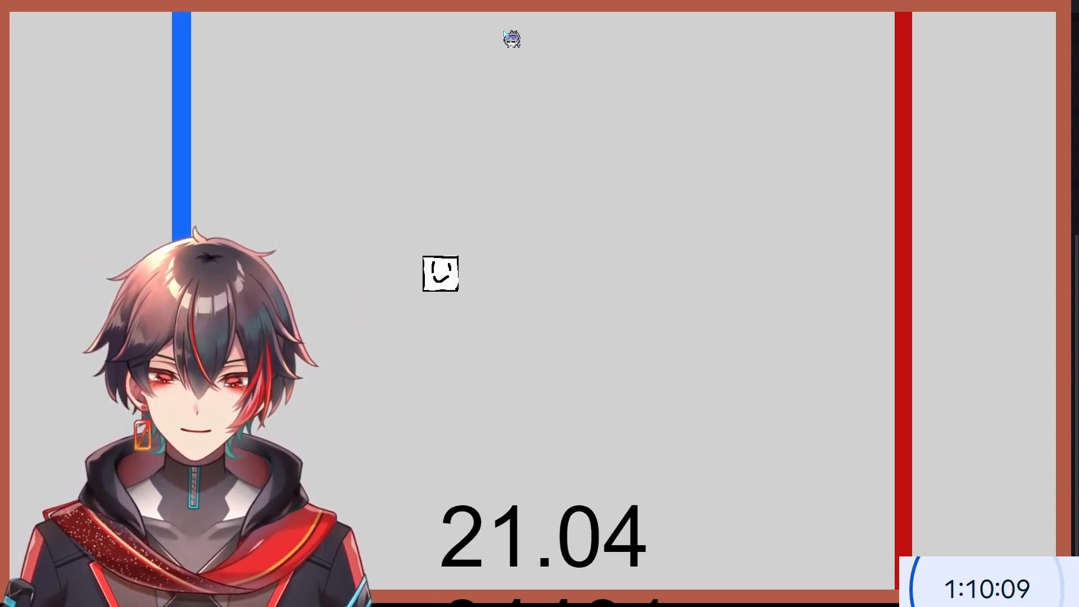
{"action": "key", "text": "Left"}
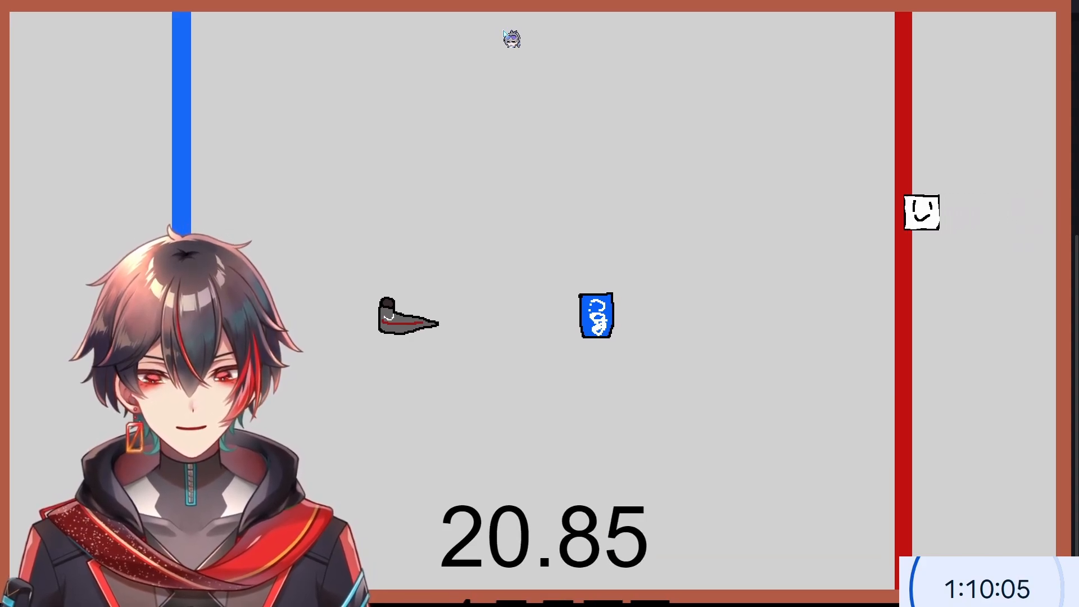
{"action": "key", "text": "Down"}
{"action": "key", "text": "Up"}
{"action": "key", "text": "Left"}
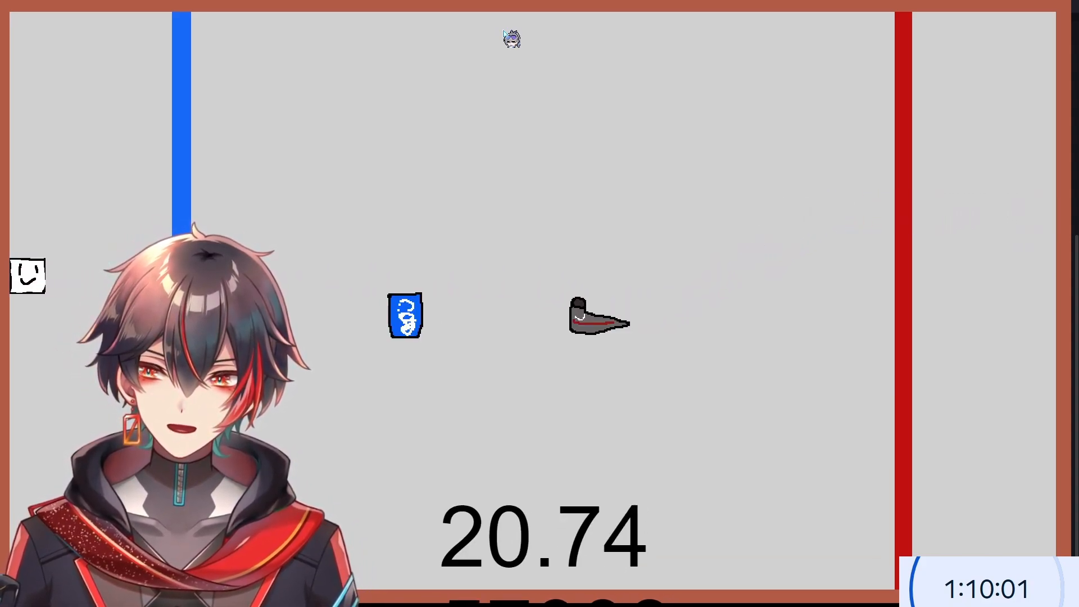
{"action": "key", "text": "Right"}
{"action": "key", "text": "alt+F4"}
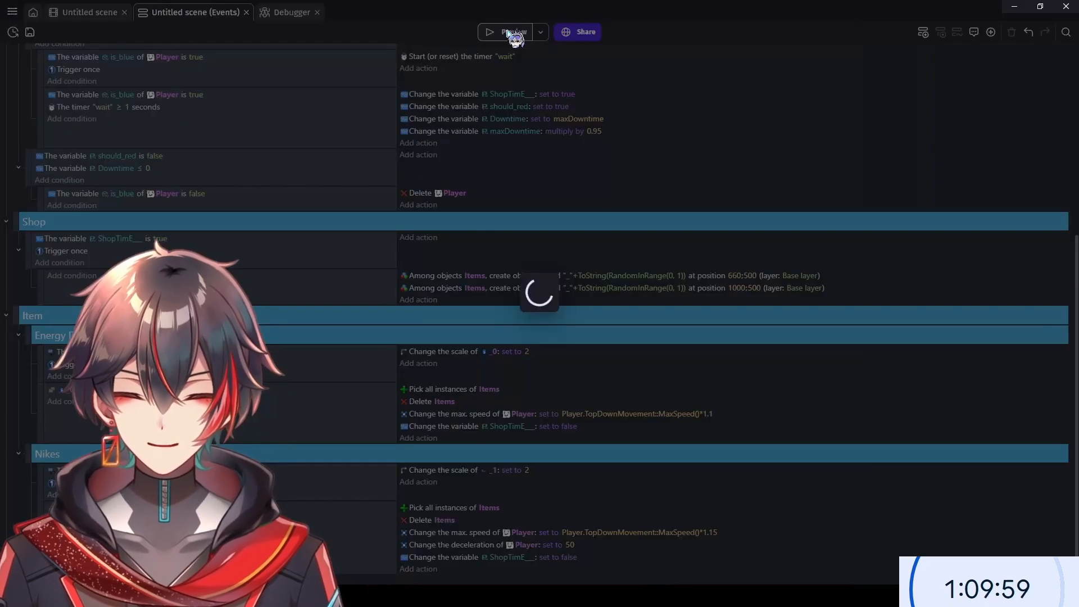
- Set the maxDowntime multiplier to 0.9 in both one-second "wait" timer events and save the project
{"action": "scroll", "coordinate": [1, 309], "scroll_direction": "up", "scroll_amount": 1}
{"action": "scroll", "coordinate": [9, 314], "scroll_direction": "up", "scroll_amount": 5}
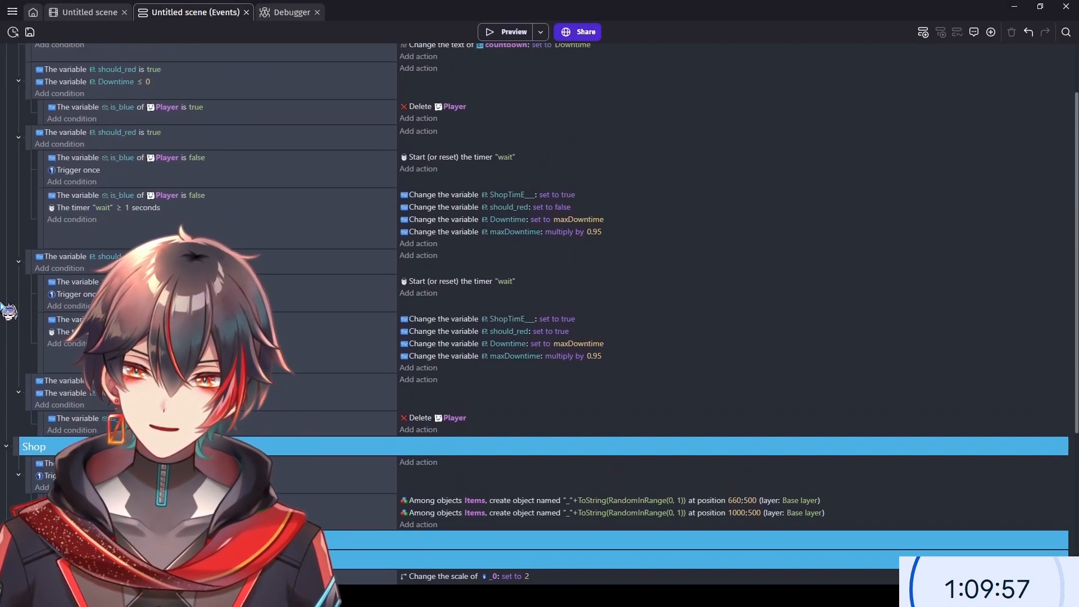
{"action": "left_click", "coordinate": [596, 309]}
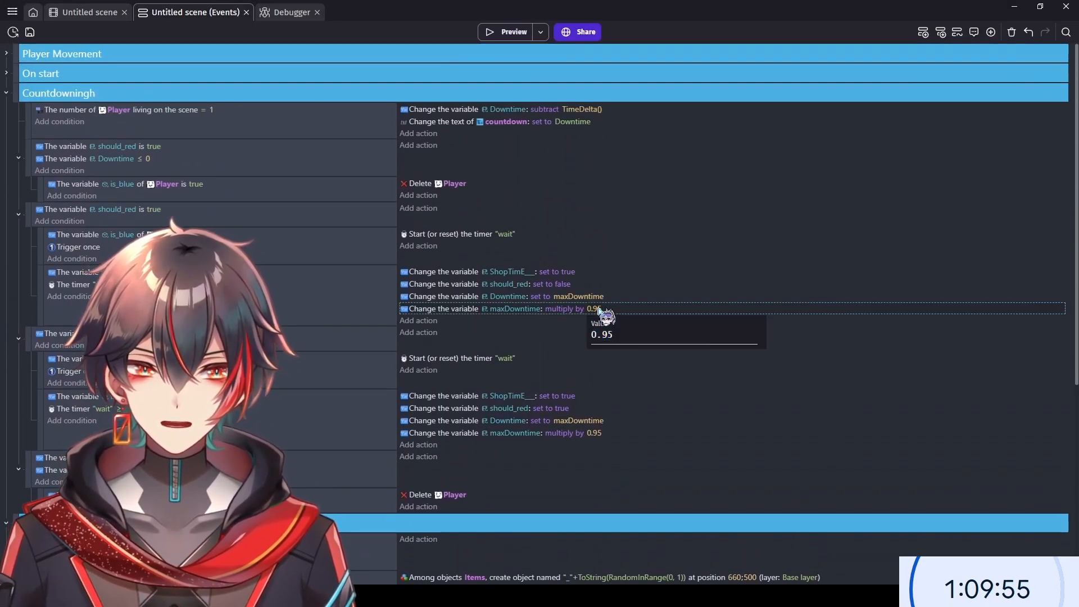
{"action": "key", "text": "BackSpace"}
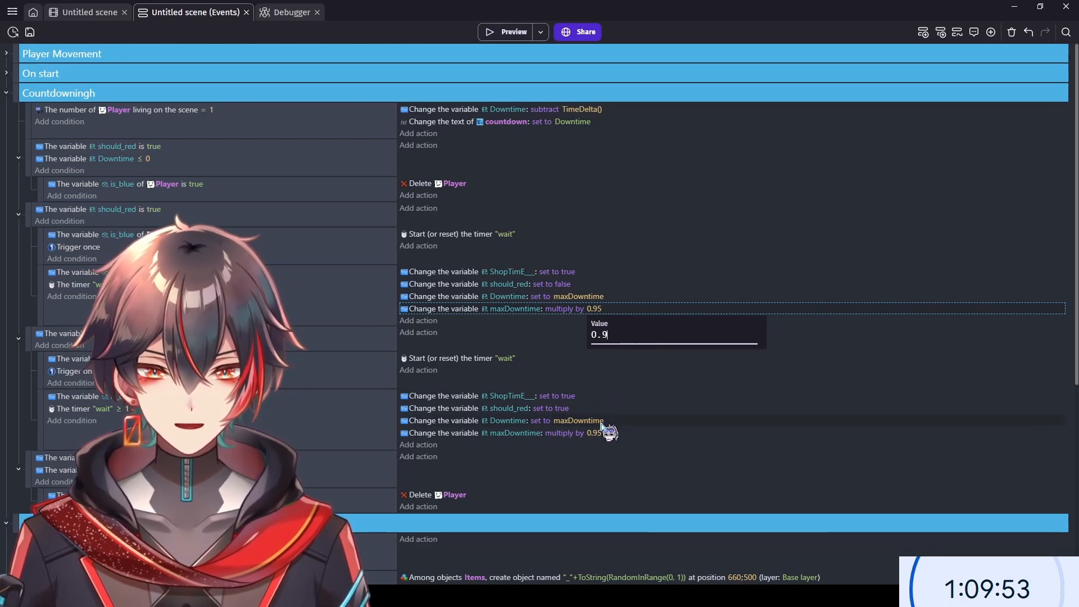
{"action": "left_click", "coordinate": [595, 433]}
{"action": "double_click", "coordinate": [632, 459]}
{"action": "type", "text": "0.9"}
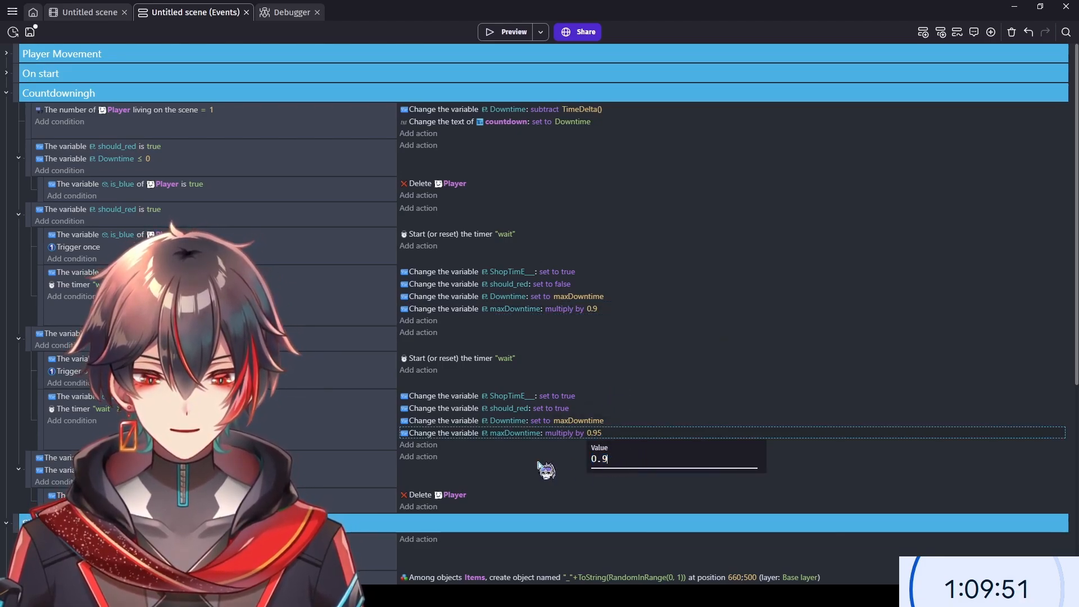
{"action": "left_click", "coordinate": [4, 403]}
{"action": "key", "text": "ctrl+s"}
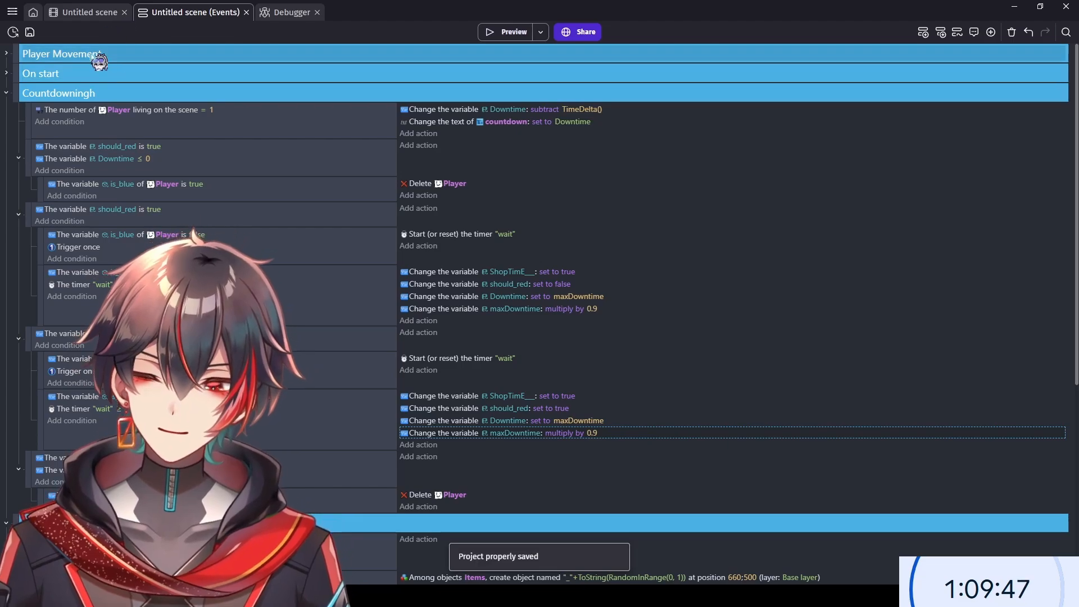
- Add a new Sprite object named _3 to the scene's Items folder
{"action": "scroll", "coordinate": [4, 210], "scroll_direction": "down", "scroll_amount": 5}
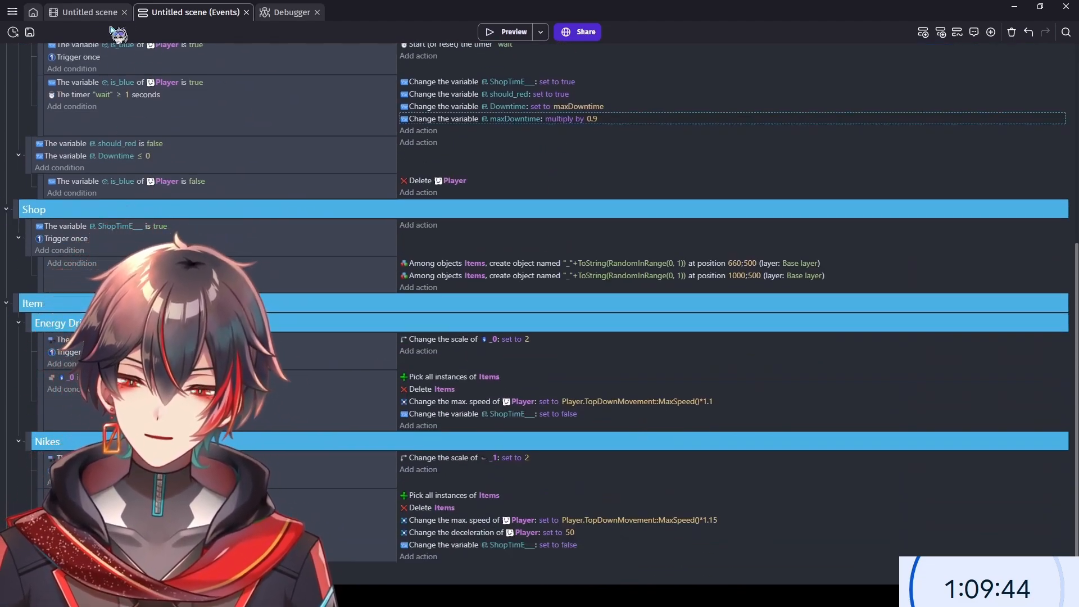
{"action": "left_click", "coordinate": [75, 12]}
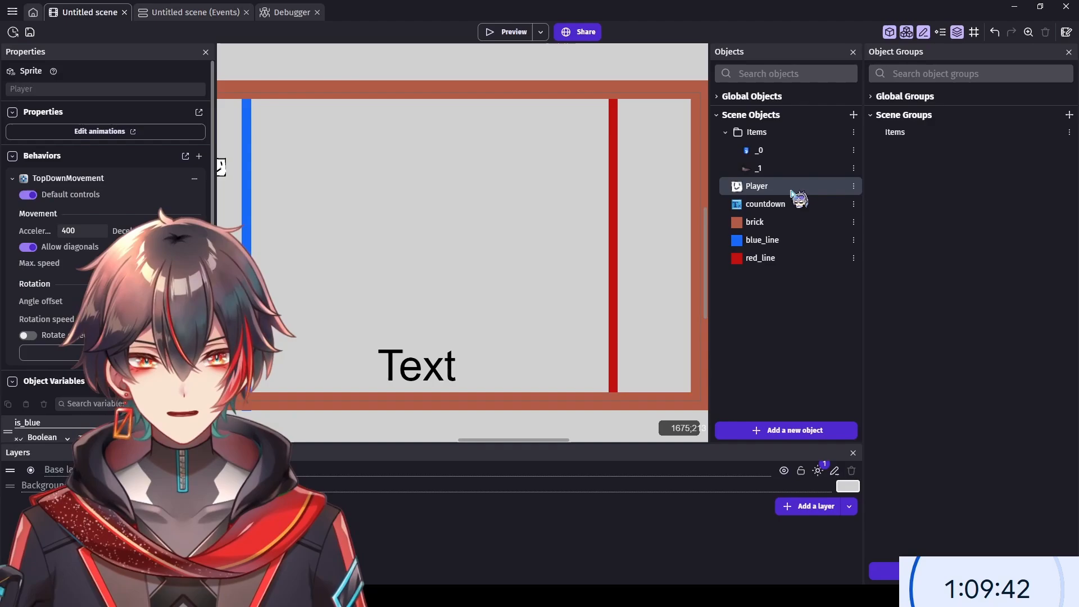
{"action": "left_click", "coordinate": [825, 134]}
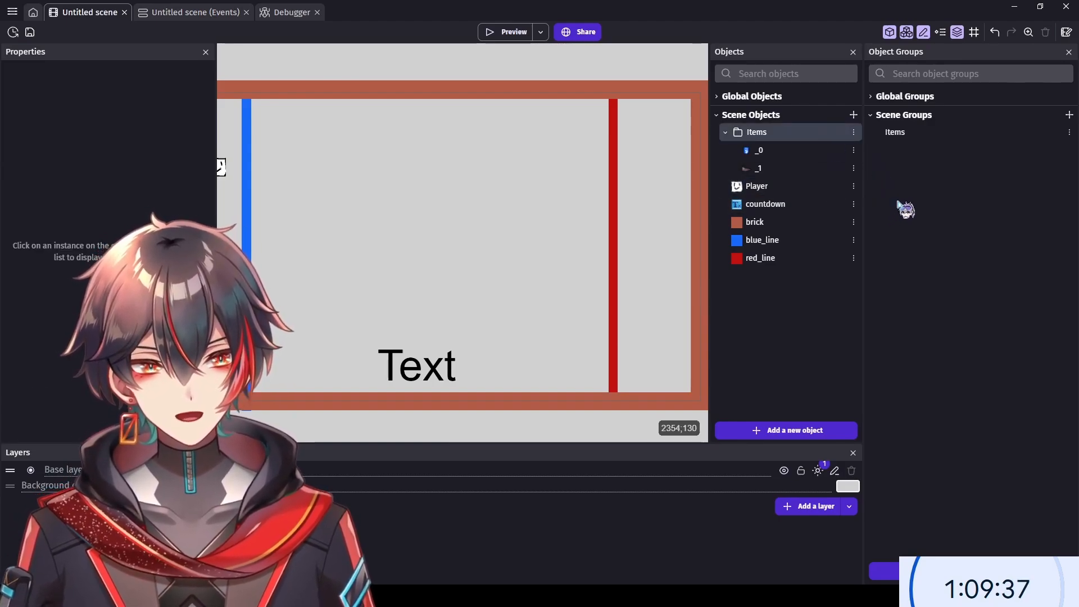
{"action": "left_click", "coordinate": [802, 430]}
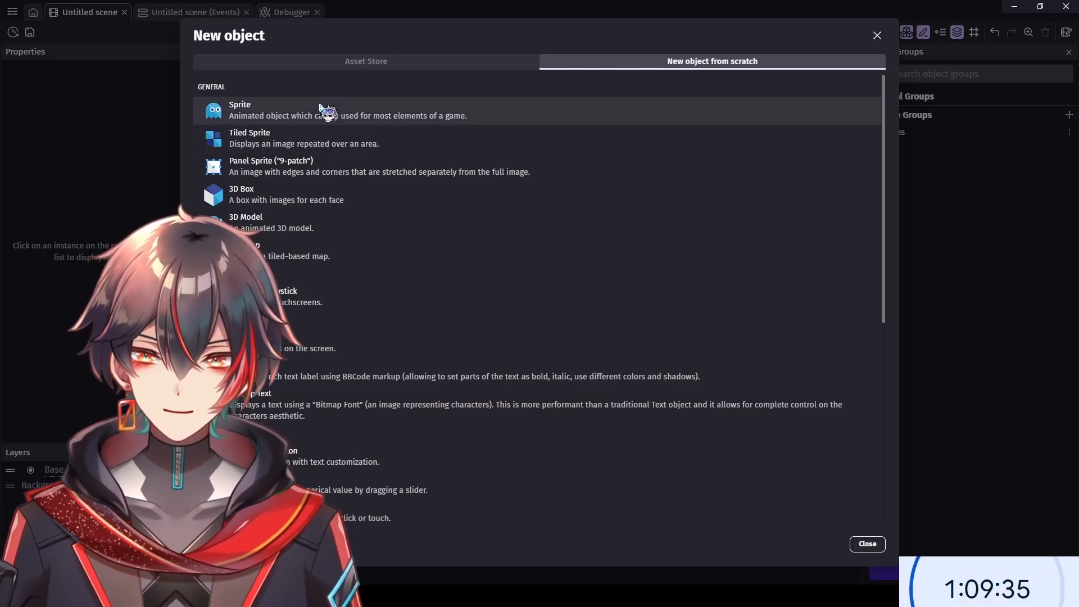
{"action": "left_click", "coordinate": [284, 109]}
{"action": "type", "text": "_3"}
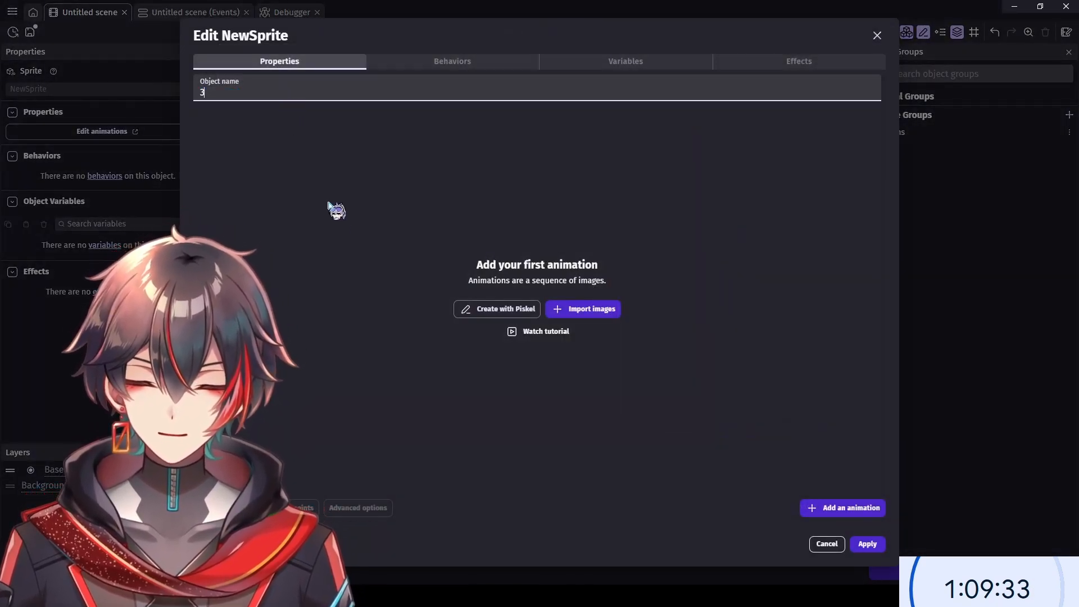
- Give the _3 sprite a blue sole-shaped image drawn in Piskel and apply the object
{"action": "left_click", "coordinate": [533, 316]}
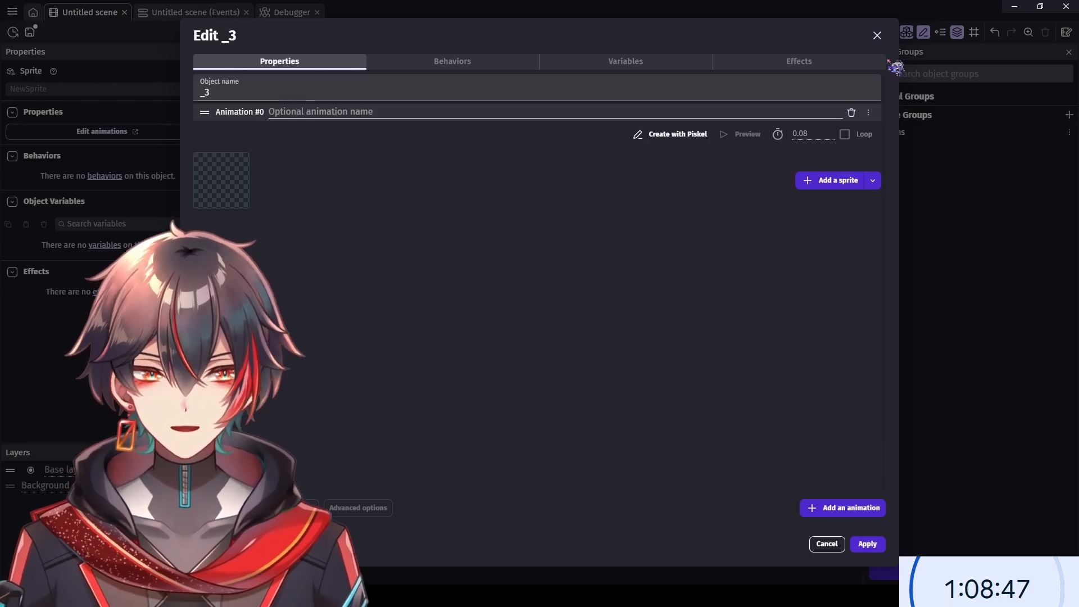
{"action": "left_click", "coordinate": [816, 185]}
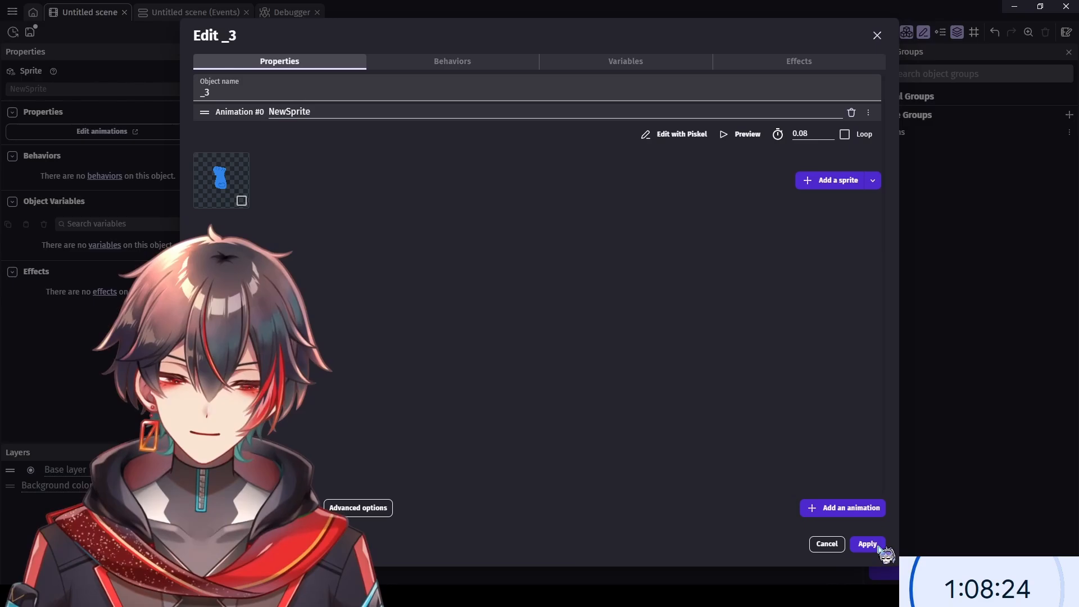
{"action": "left_click", "coordinate": [867, 543]}
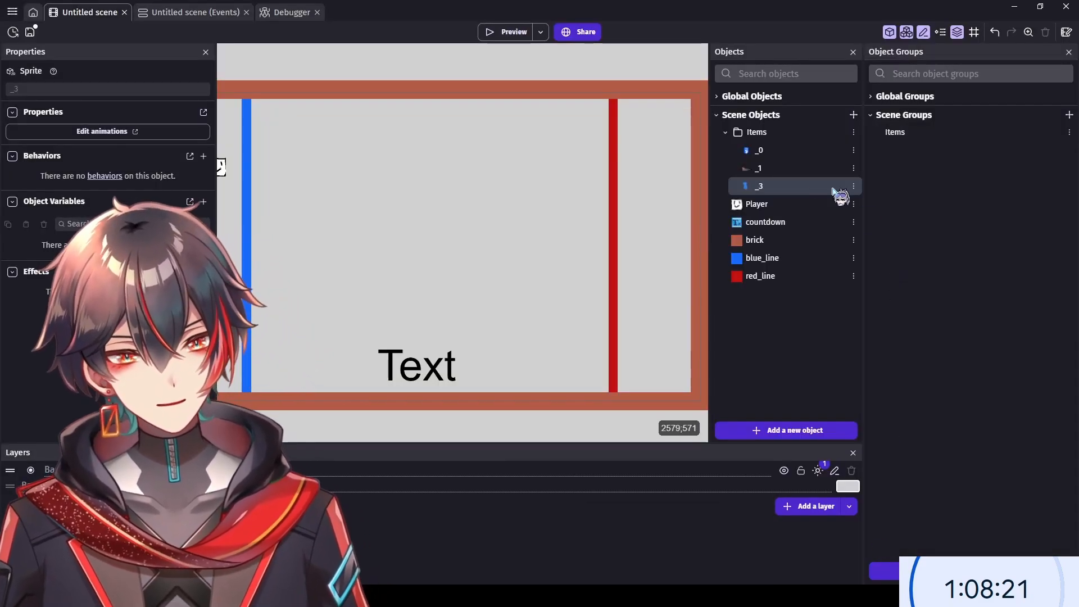
- In the scene events, change the Nikes player deceleration action from set to subtract
{"action": "left_click", "coordinate": [188, 12]}
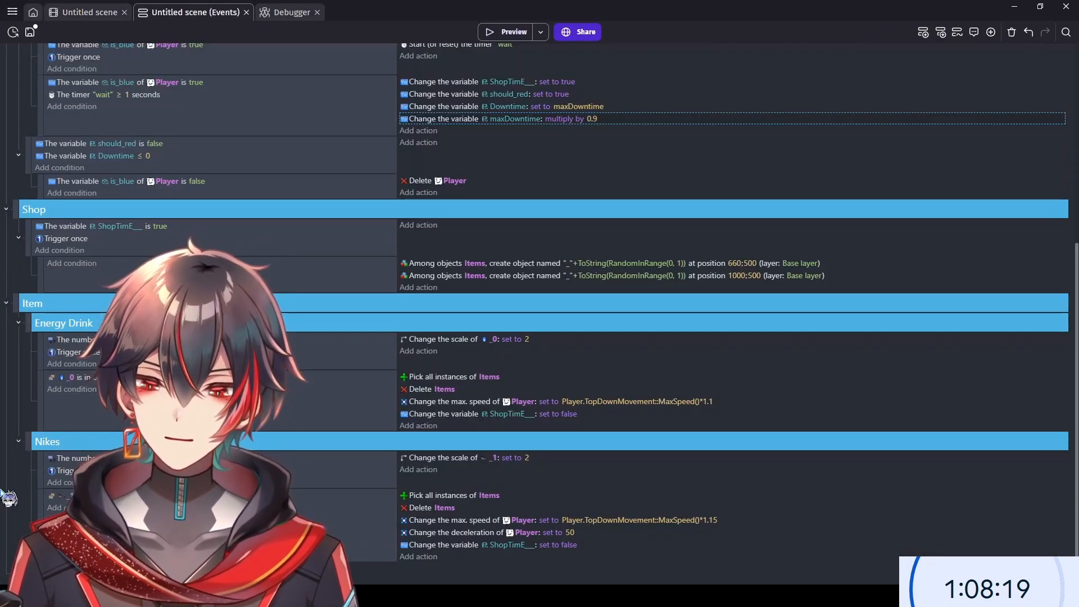
{"action": "left_click", "coordinate": [555, 533]}
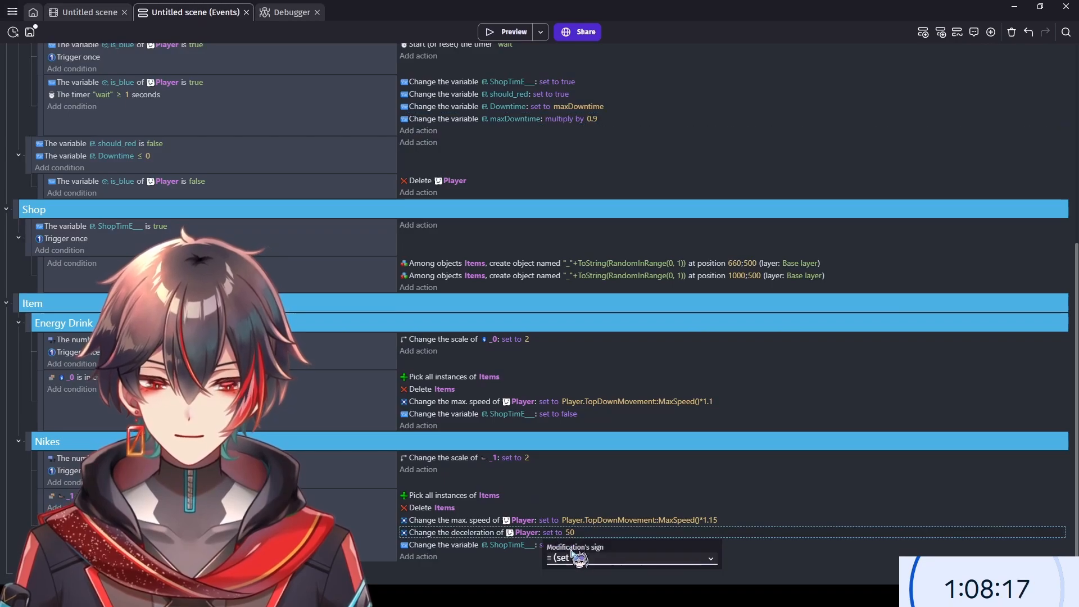
{"action": "key", "text": "minus"}
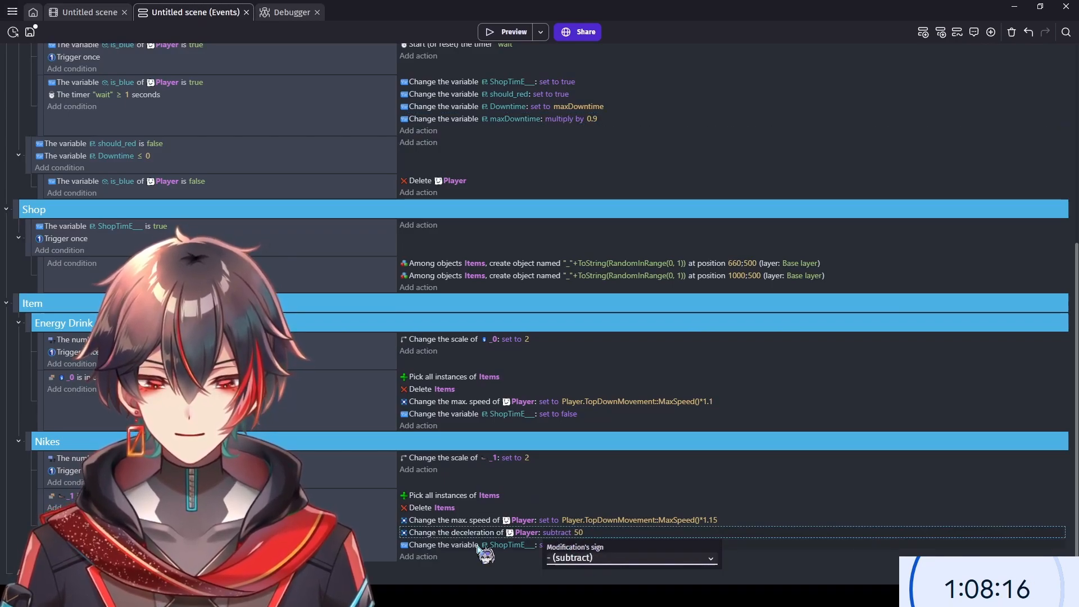
{"action": "left_click", "coordinate": [12, 506]}
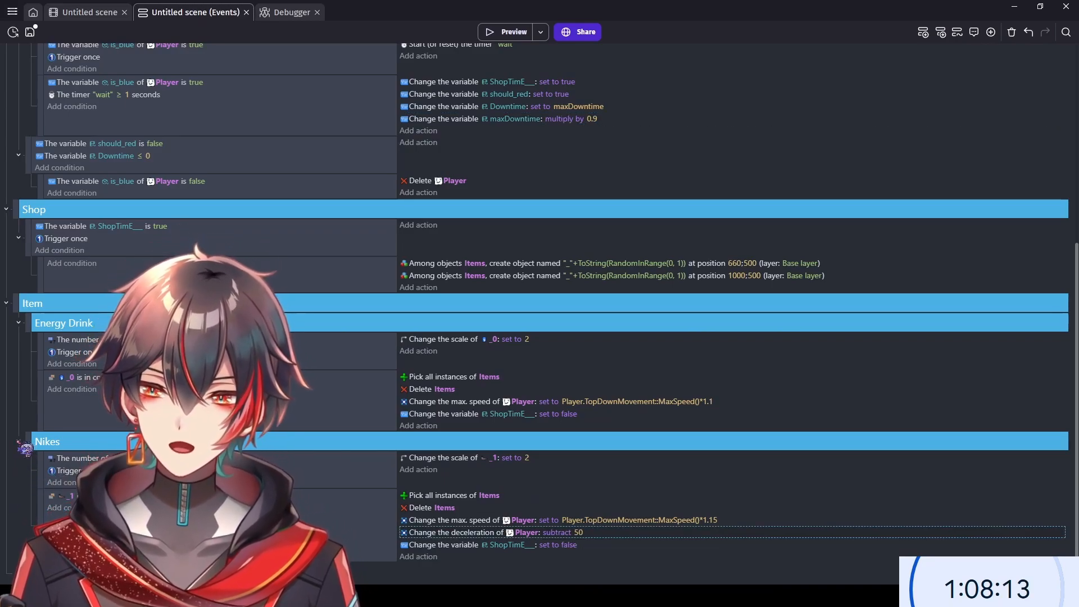
- Duplicate the Nikes event group below itself and rename the copy as Gel Sole
{"action": "left_click", "coordinate": [29, 440]}
{"action": "key", "text": "ctrl+c"}
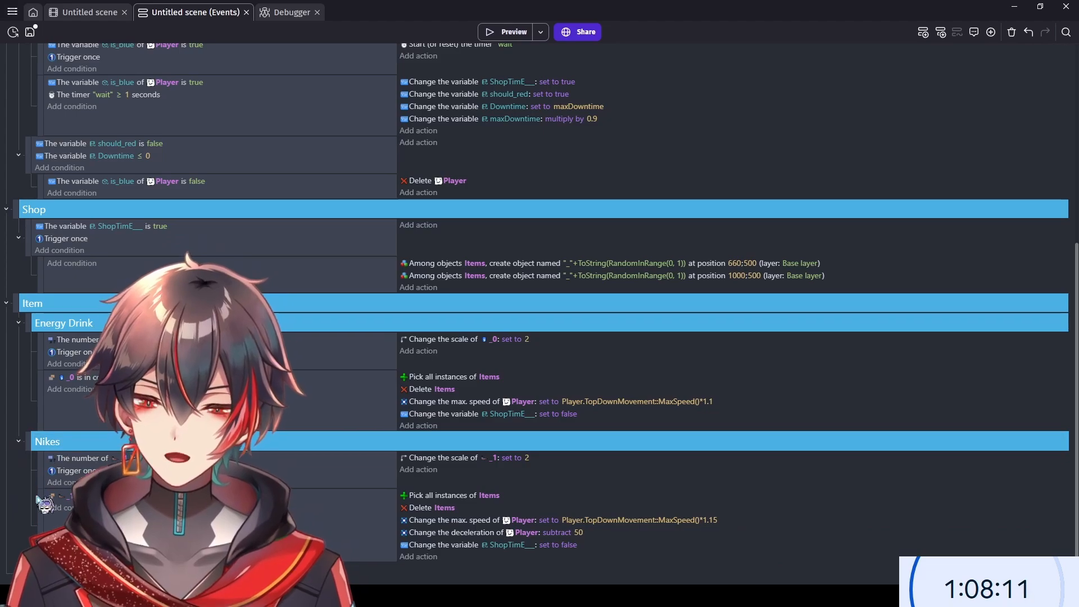
{"action": "key", "text": "ctrl+v"}
{"action": "scroll", "coordinate": [25, 513], "scroll_direction": "down", "scroll_amount": 3}
{"action": "double_click", "coordinate": [79, 444]}
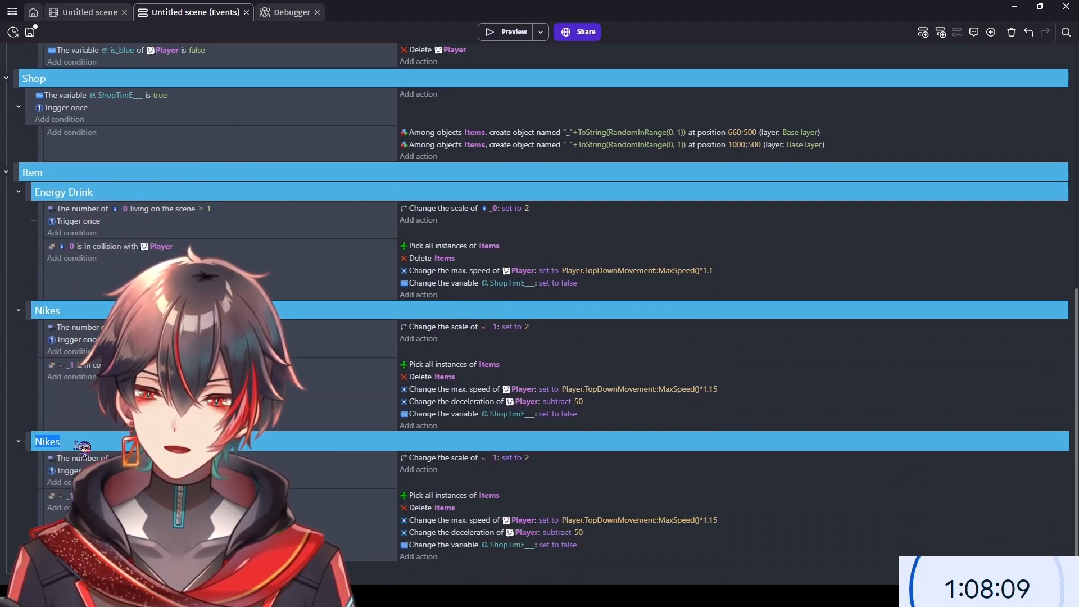
{"action": "type", "text": "Gel"}
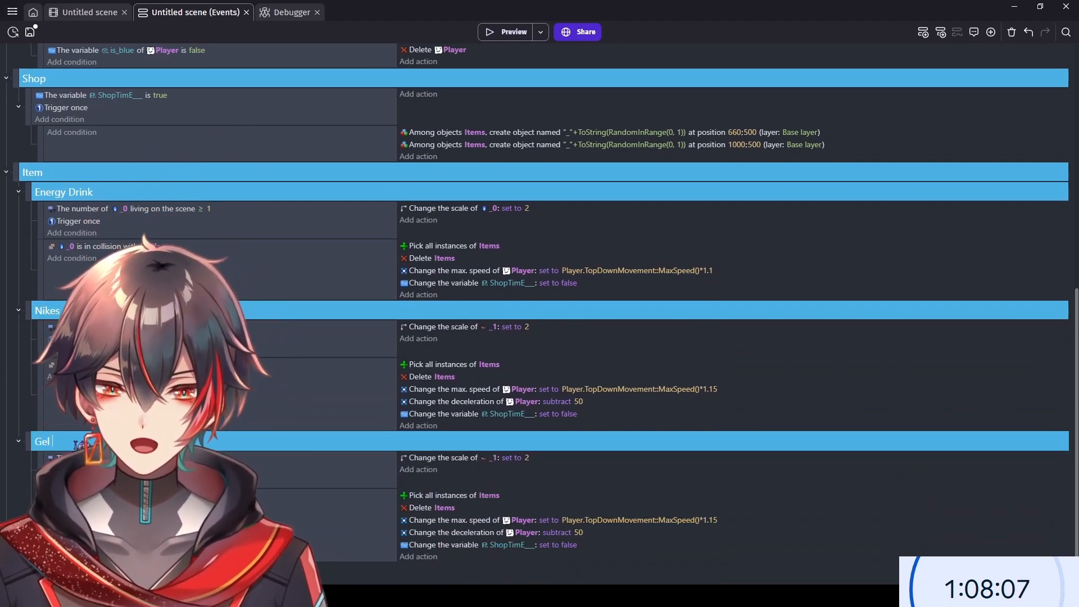
{"action": "type", "text": " SOle"}
{"action": "key", "text": "BackSpace"}
{"action": "key", "text": "BackSpace"}
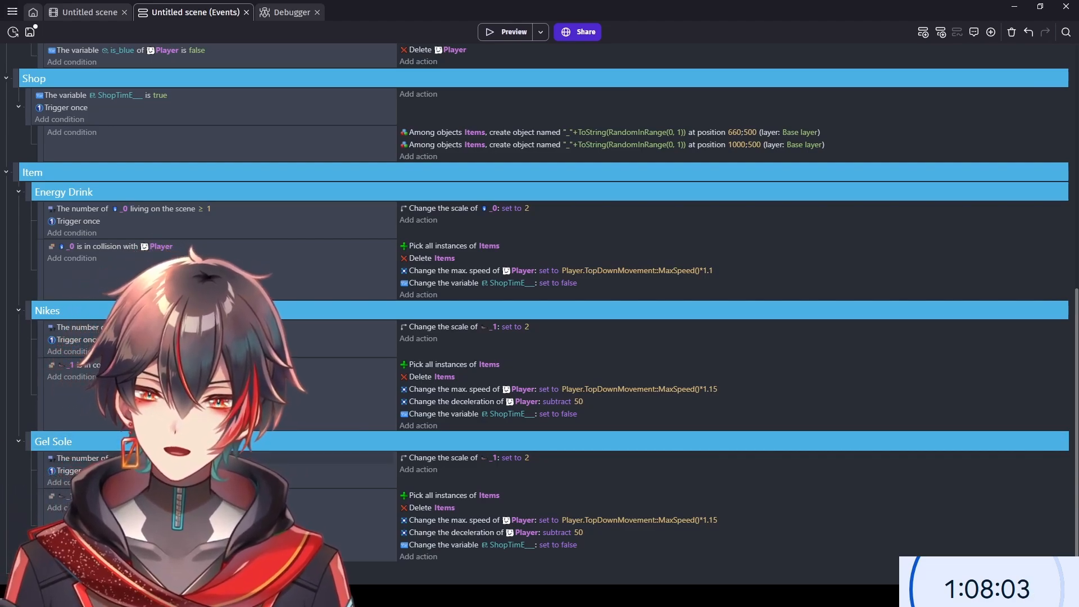
- Rename the _3 sprite object in the Items folder as _2
{"action": "left_click", "coordinate": [123, 458]}
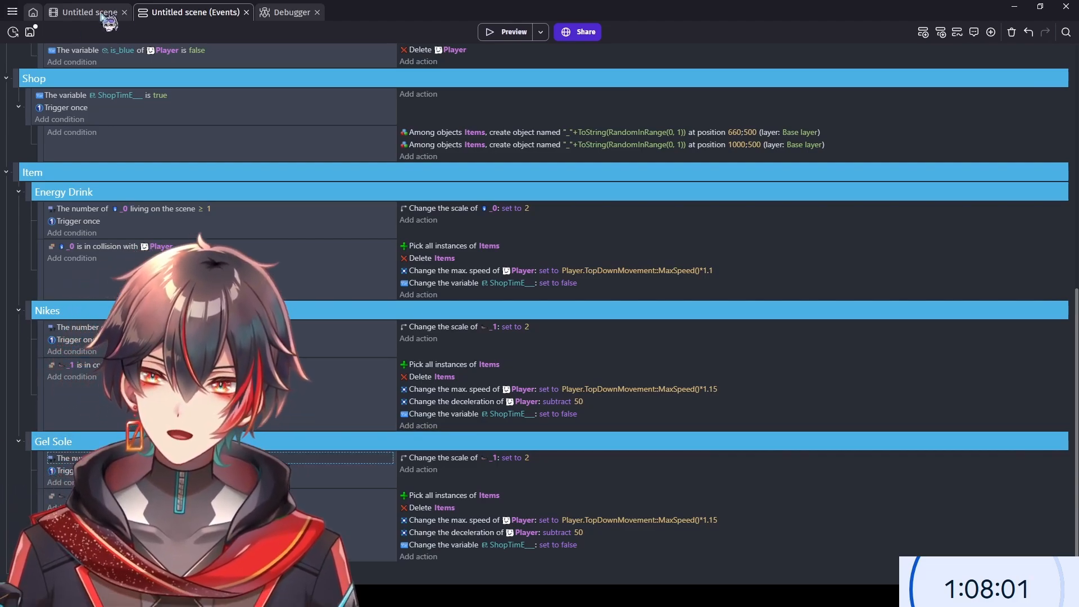
{"action": "left_click", "coordinate": [102, 12]}
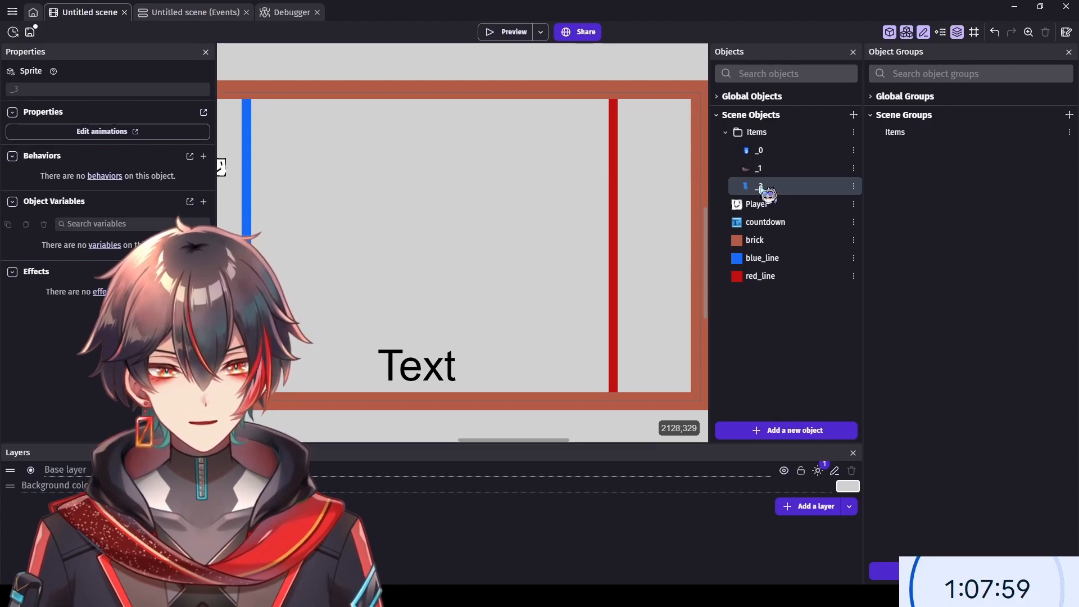
{"action": "left_click", "coordinate": [791, 187]}
{"action": "left_click", "coordinate": [782, 186]}
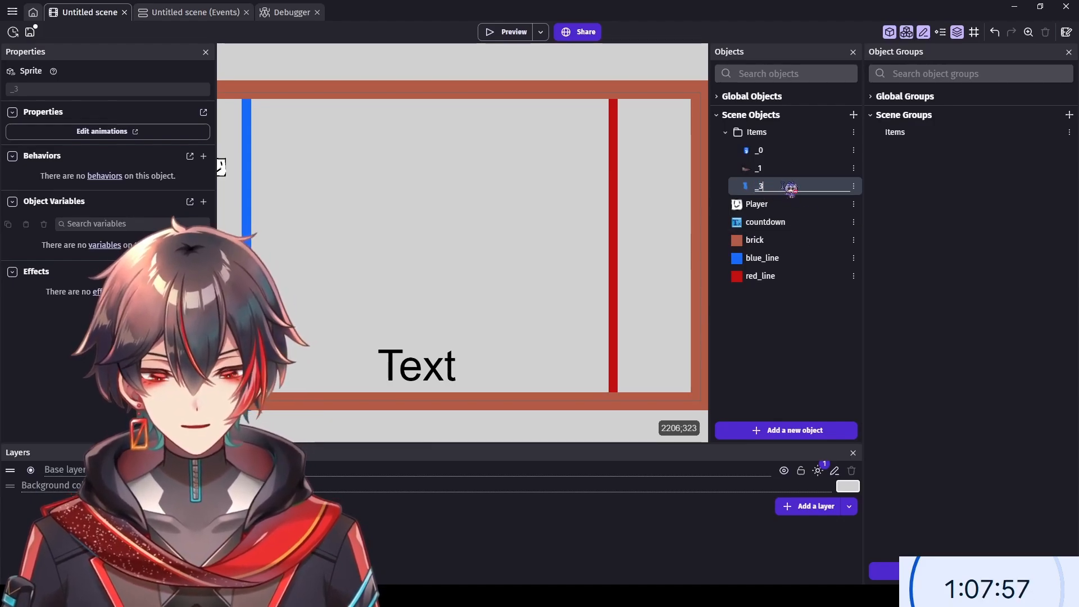
{"action": "key", "text": "Return"}
- Replace _1 with _2 in the Gel Sole group's living-count condition, collision condition and scale action
{"action": "left_click", "coordinate": [168, 15]}
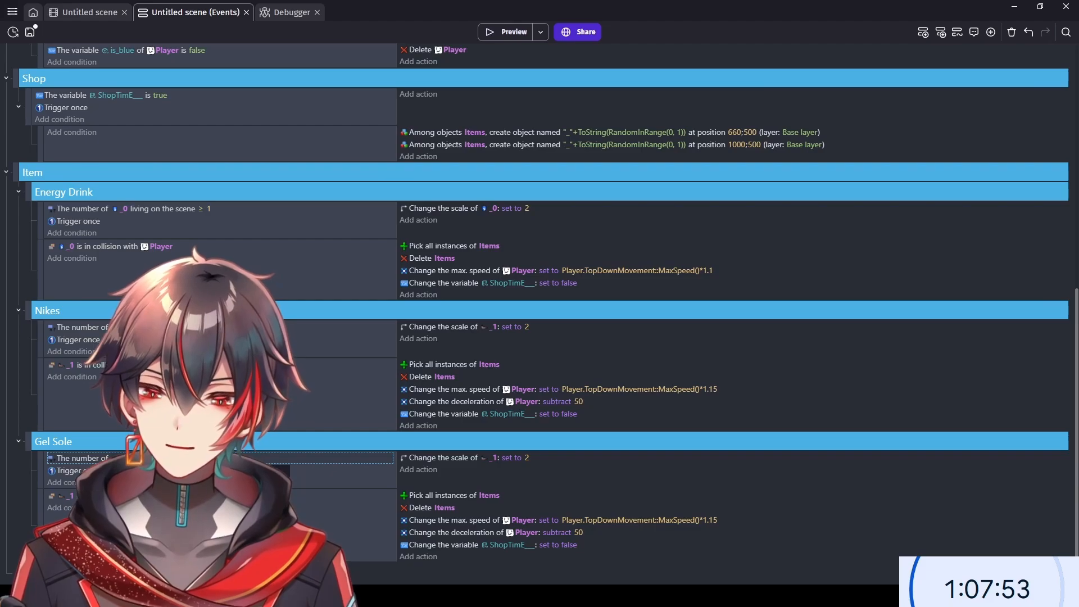
{"action": "double_click", "coordinate": [169, 458]}
{"action": "left_click", "coordinate": [989, 543]}
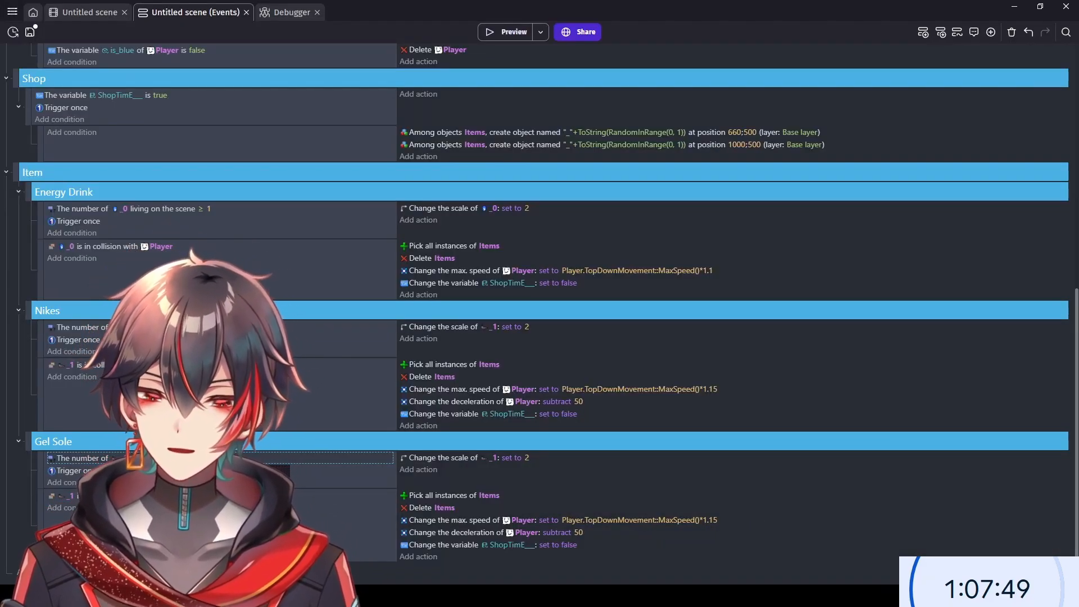
{"action": "left_click", "coordinate": [70, 497]}
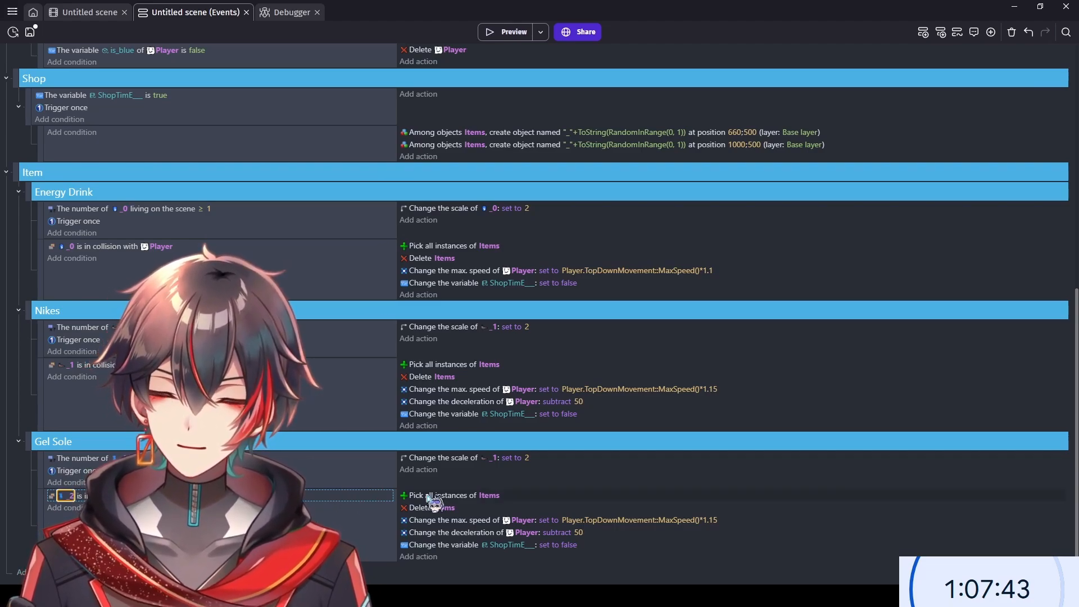
{"action": "left_click", "coordinate": [494, 458]}
{"action": "type", "text": "_2"}
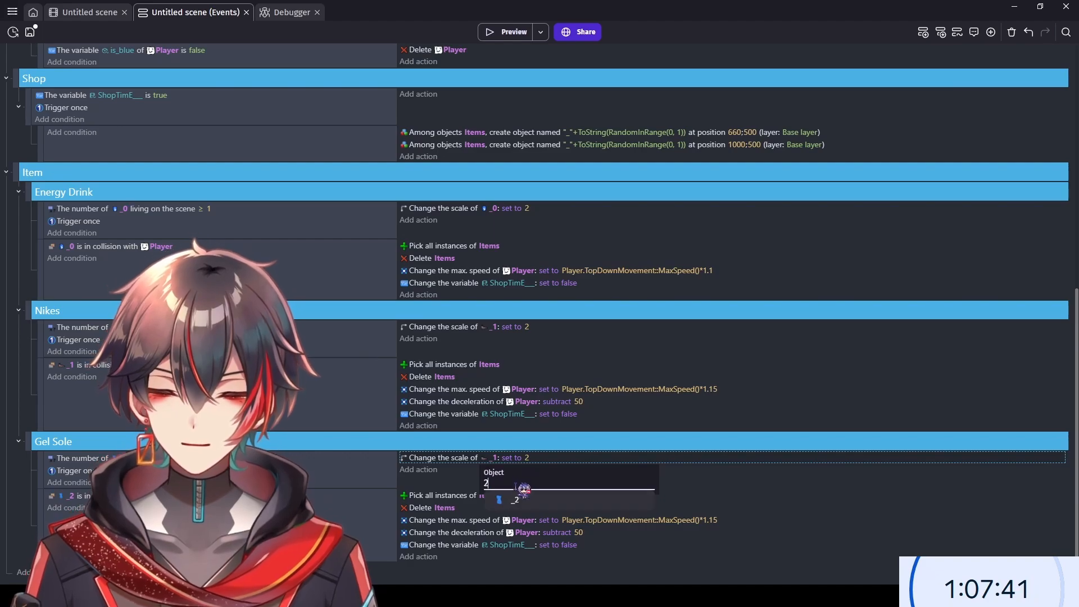
{"action": "key", "text": "Return"}
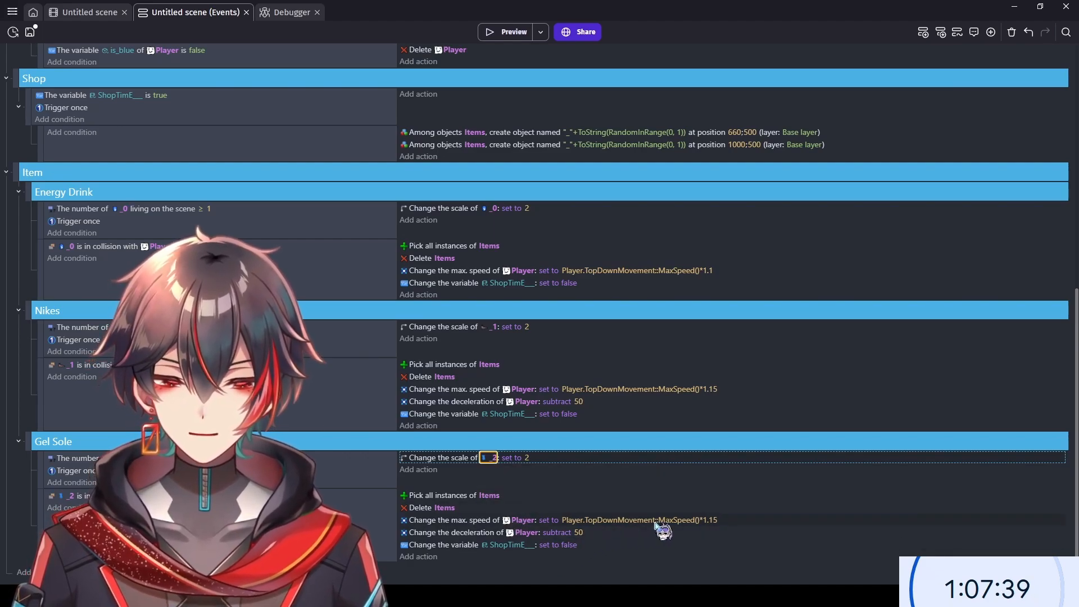
- Delete the max. speed action from the Gel Sole group and make its deceleration action add 100
{"action": "left_click", "coordinate": [736, 522]}
{"action": "key", "text": "Delete"}
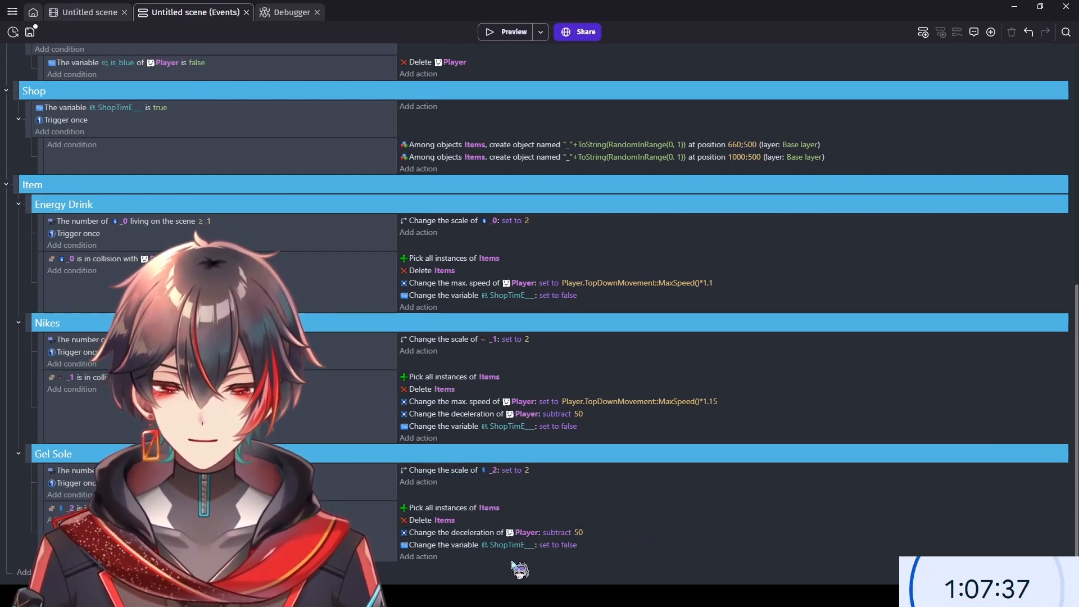
{"action": "left_click", "coordinate": [556, 532]}
{"action": "left_click", "coordinate": [606, 557]}
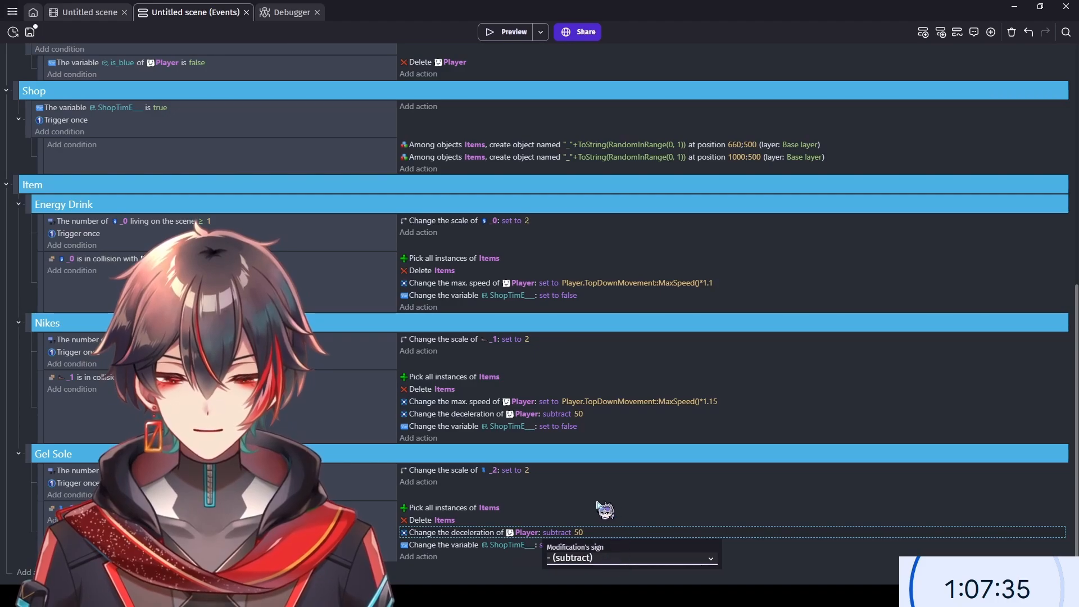
{"action": "left_click", "coordinate": [594, 505]}
{"action": "left_click", "coordinate": [564, 533]}
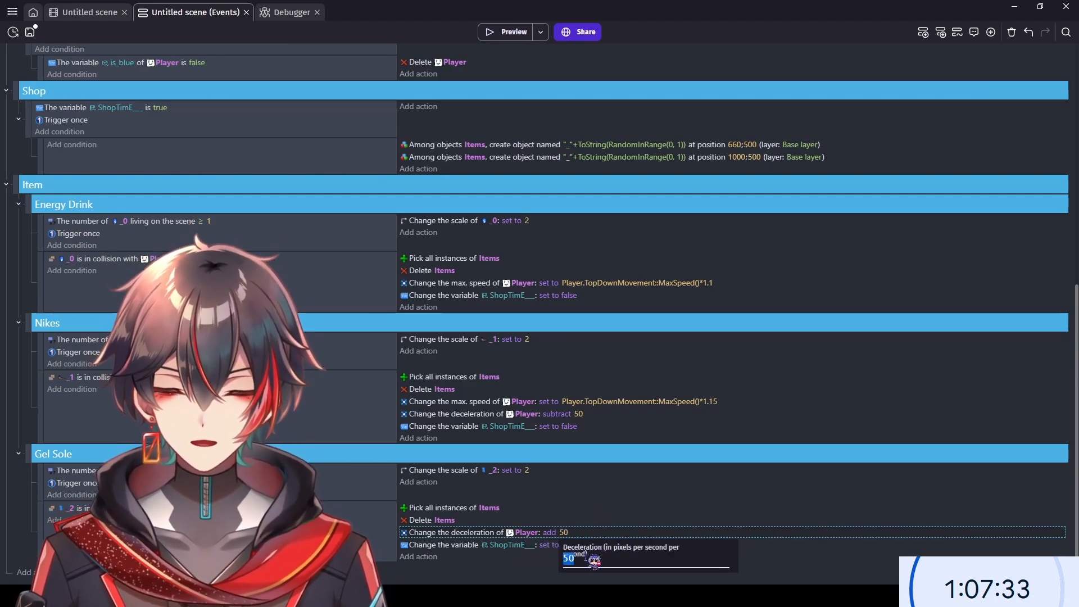
{"action": "type", "text": "100"}
{"action": "key", "text": "Return"}
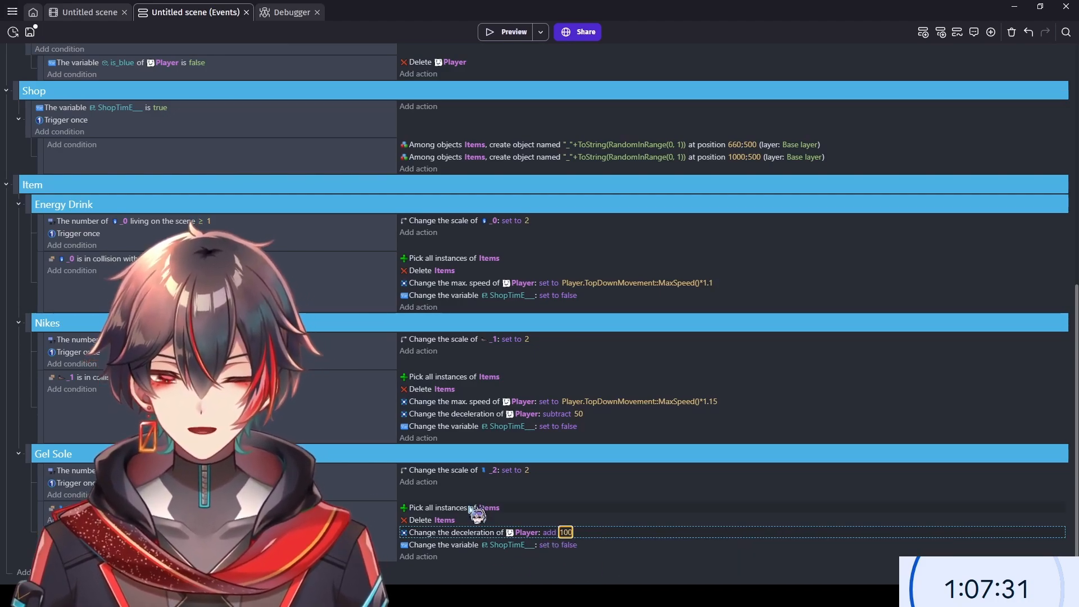
- Change the Gel Sole deceleration action into the Player's TopDownMovement Acceleration action
{"action": "double_click", "coordinate": [497, 532]}
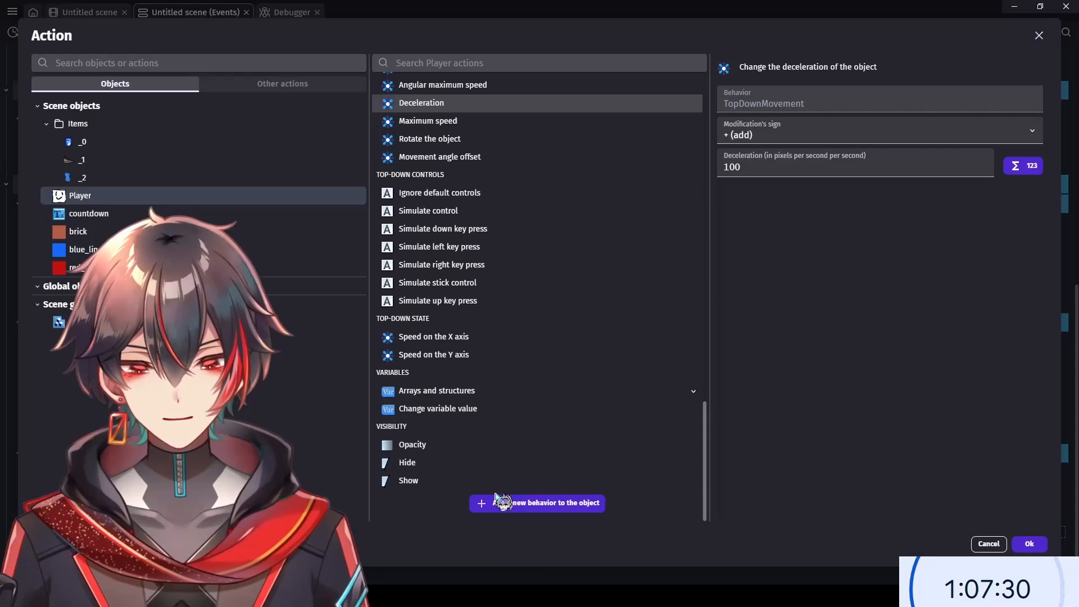
{"action": "scroll", "coordinate": [468, 155], "scroll_direction": "up", "scroll_amount": 3}
{"action": "left_click", "coordinate": [460, 147]}
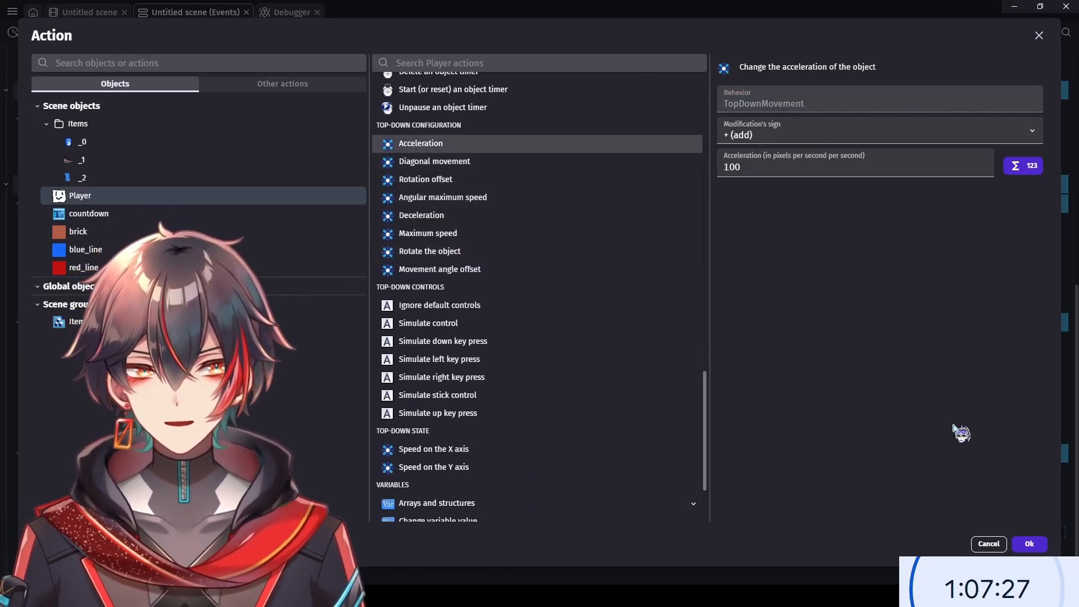
{"action": "left_click", "coordinate": [1029, 544]}
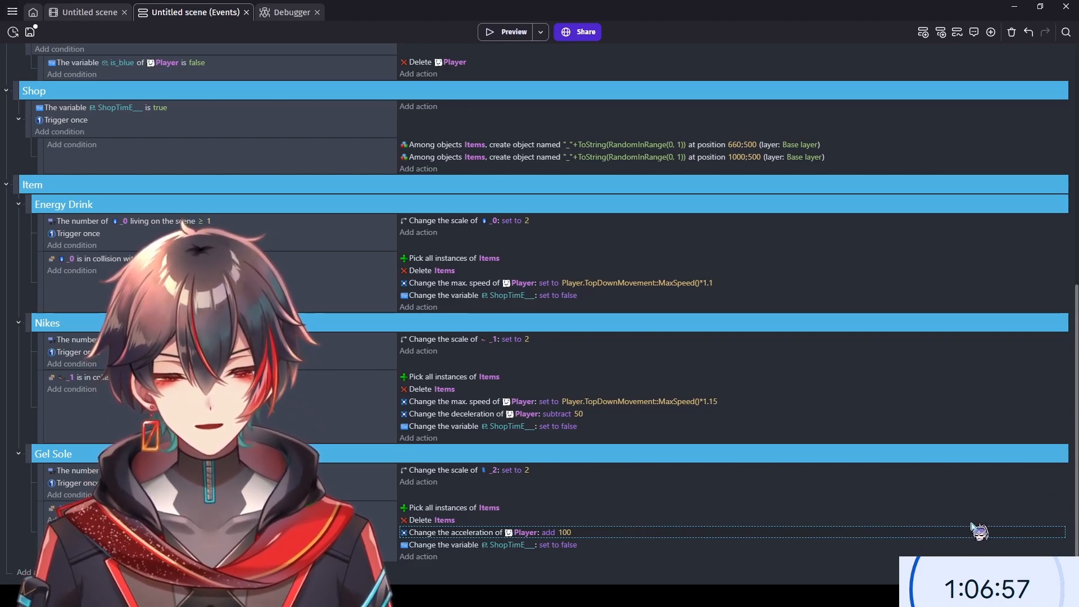
- Add an event group named EMP, nest it inside the Item group, and add an empty event below it
{"action": "left_click", "coordinate": [978, 506]}
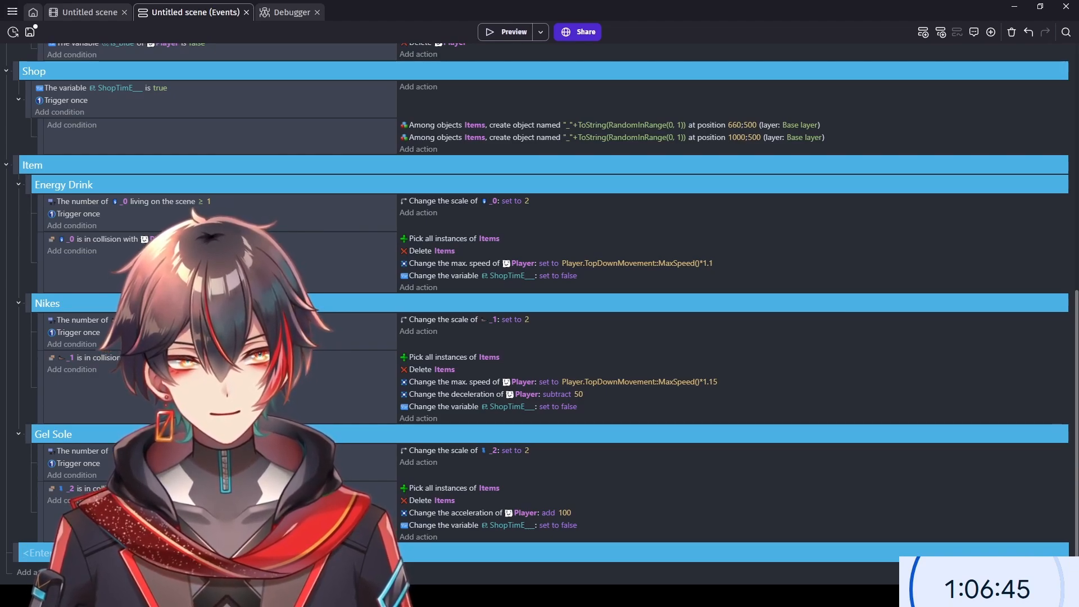
{"action": "type", "text": "EMP"}
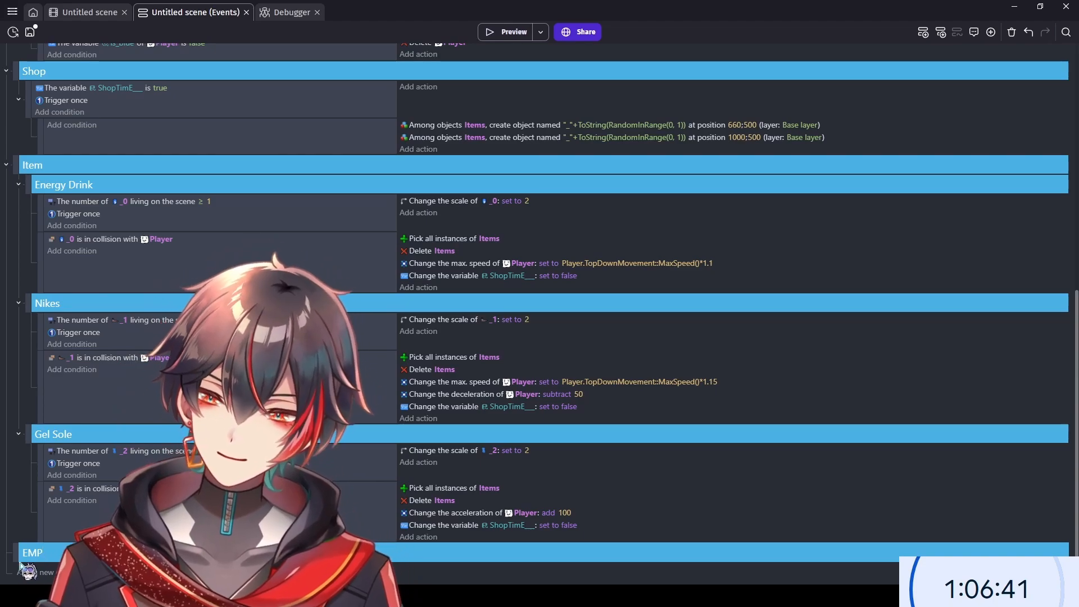
{"action": "left_click_drag", "start_coordinate": [29, 546], "coordinate": [29, 546]}
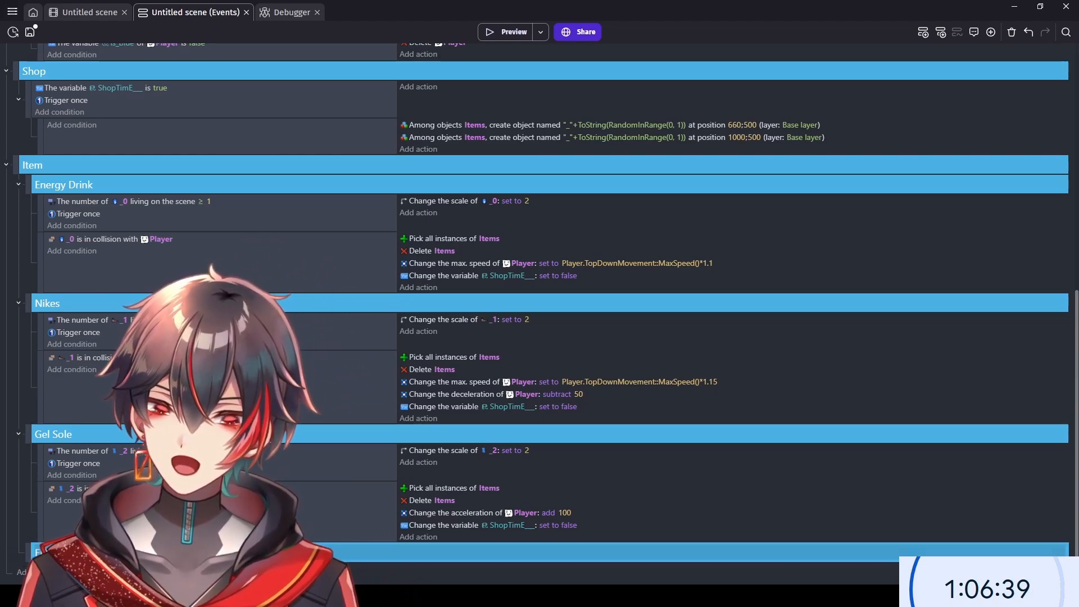
{"action": "left_click", "coordinate": [22, 571]}
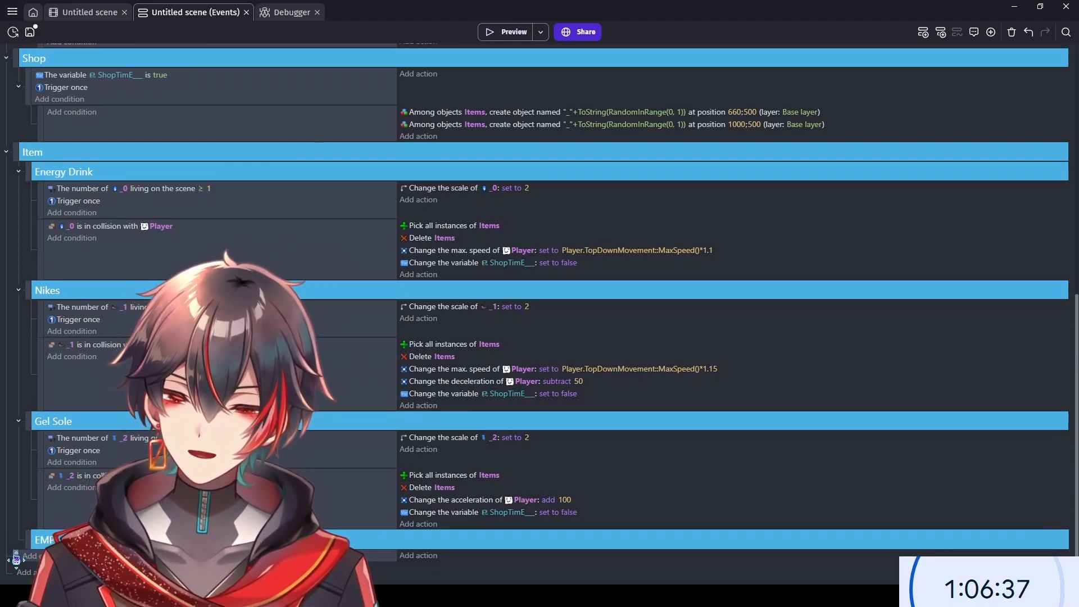
- Nest the empty event inside the EMP group, then delete both the event and the group
{"action": "left_click_drag", "start_coordinate": [38, 552], "coordinate": [46, 552]}
{"action": "left_click", "coordinate": [38, 554]}
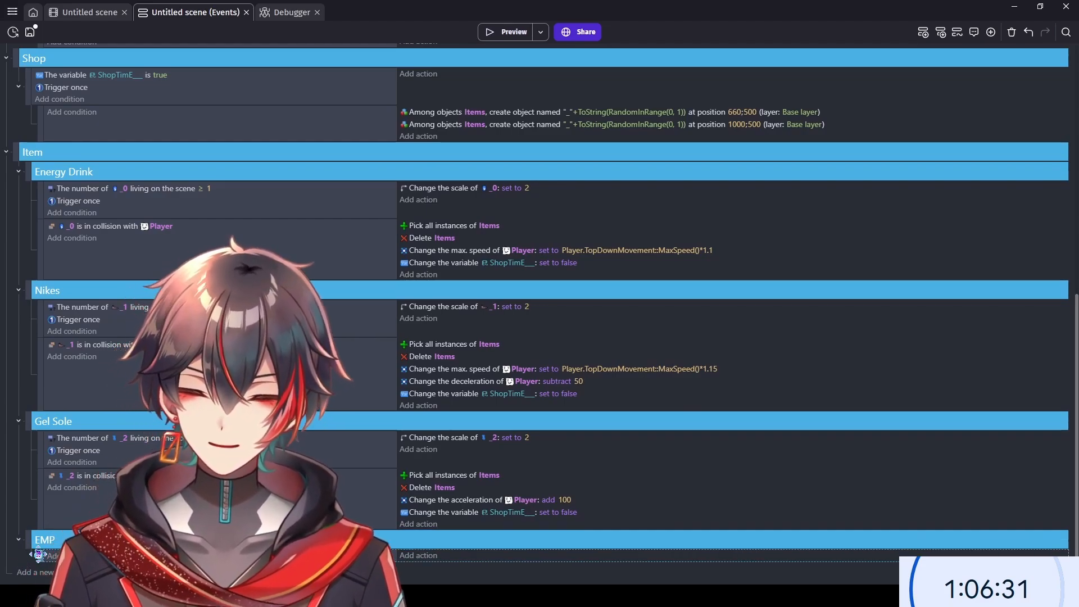
{"action": "key", "text": "Delete"}
{"action": "key", "text": "Delete"}
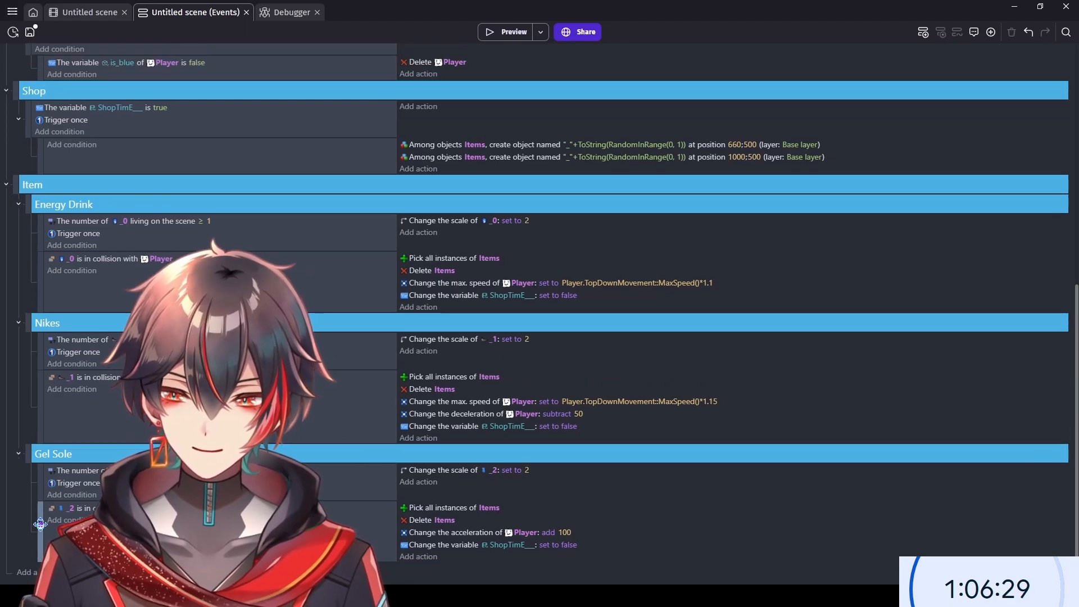
- Duplicate the Gel Sole event group inside the Item group and rename the copy EMP
{"action": "left_click", "coordinate": [26, 453]}
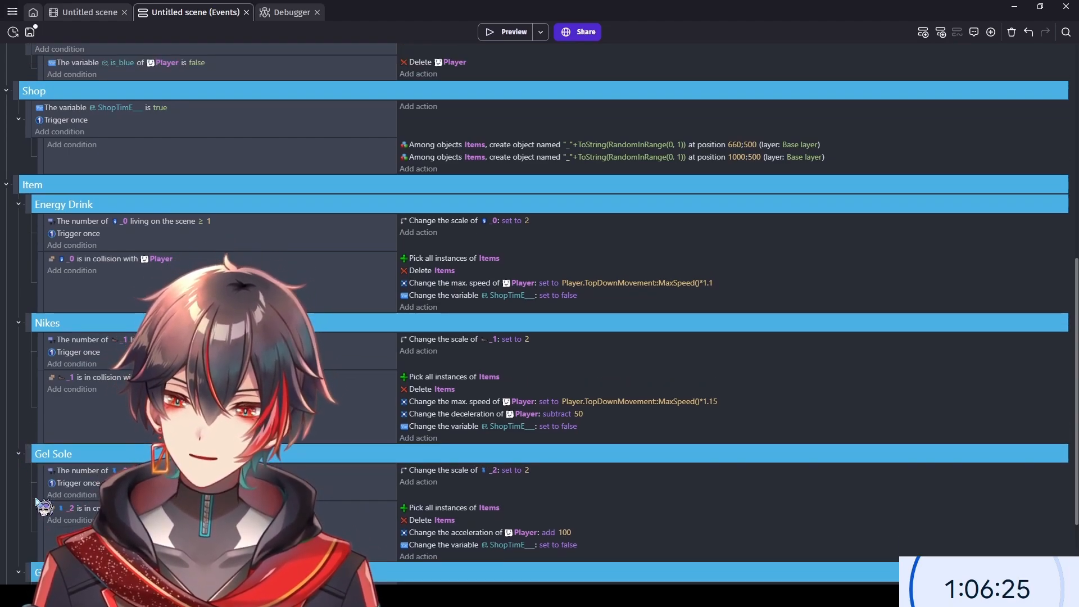
{"action": "key", "text": "ctrl+c"}
{"action": "key", "text": "ctrl+v"}
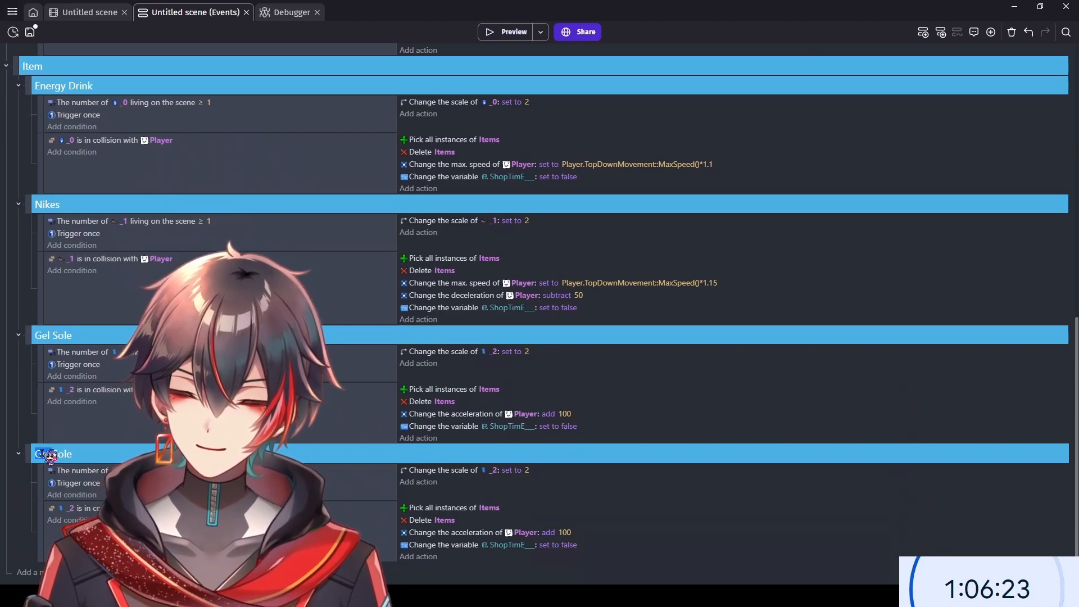
{"action": "type", "text": "E"}
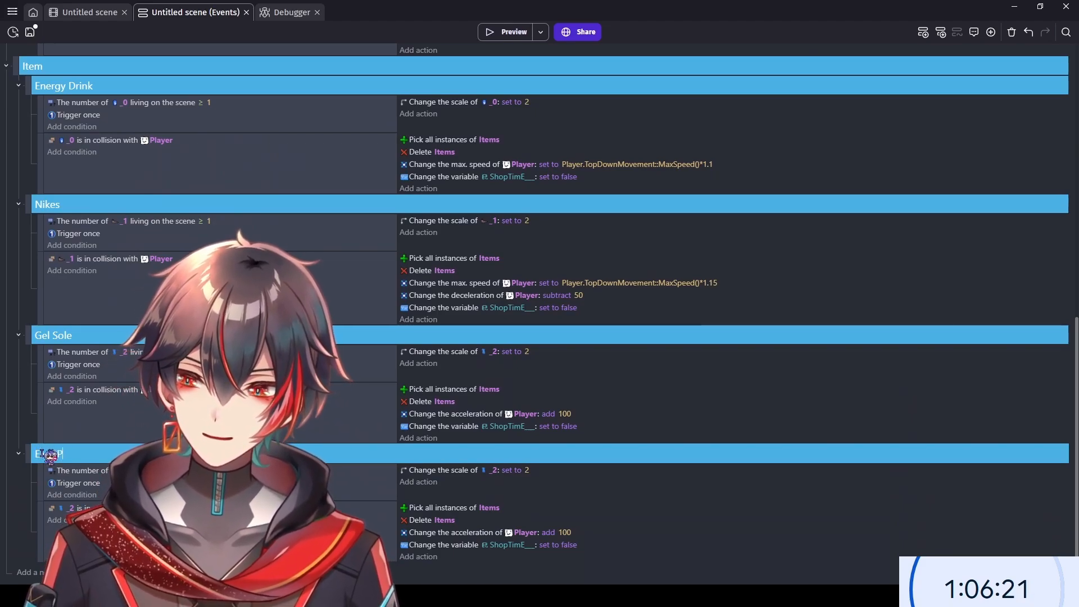
{"action": "type", "text": "MP"}
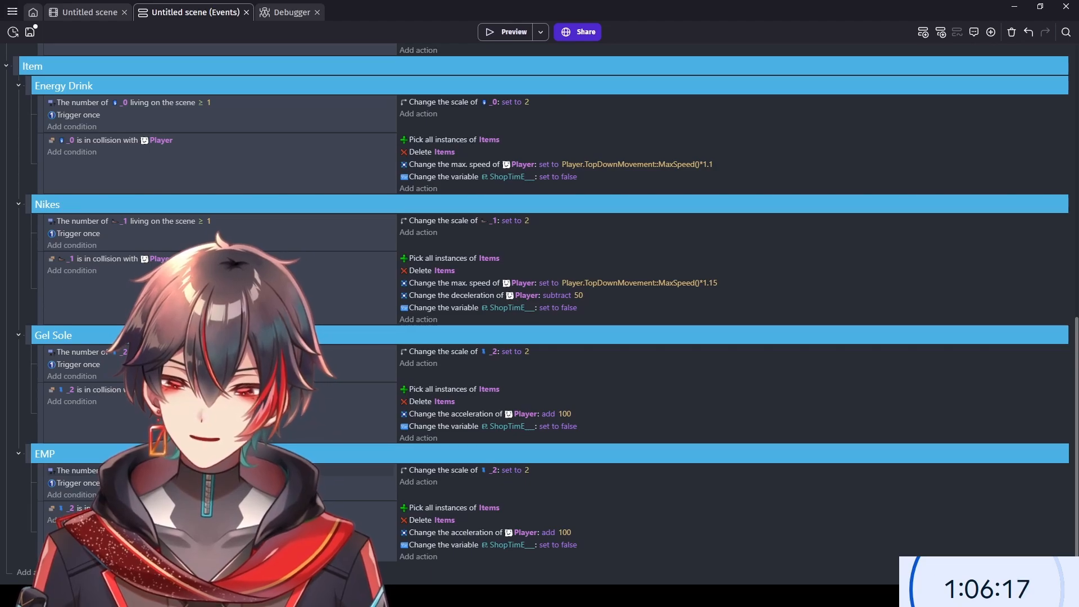
- Create a sprite object named _3 in the Items folder and draw its image with Piskel
{"action": "left_click", "coordinate": [109, 12]}
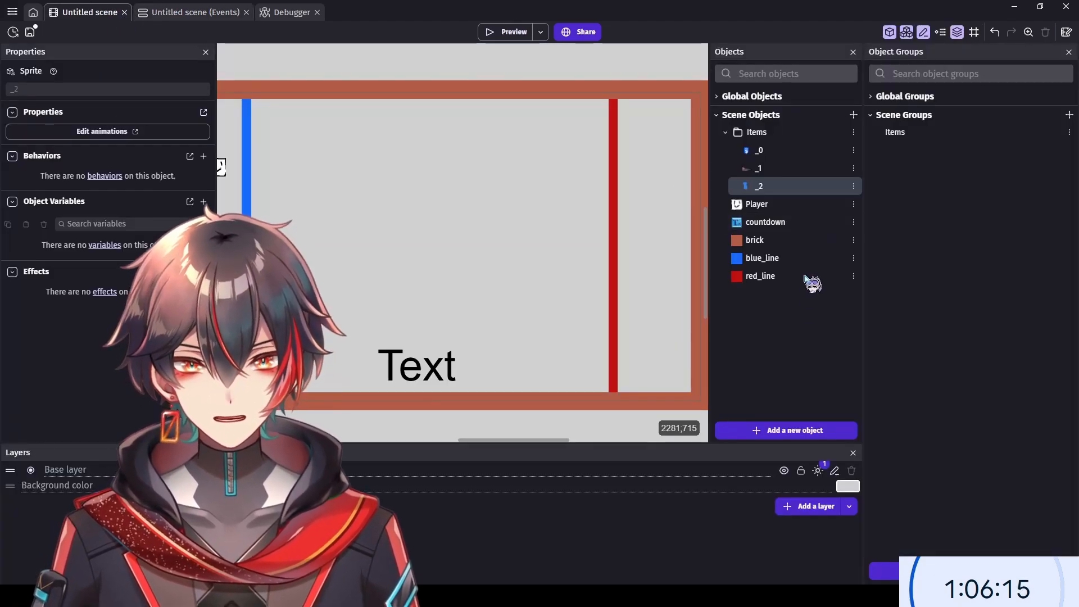
{"action": "left_click", "coordinate": [842, 139]}
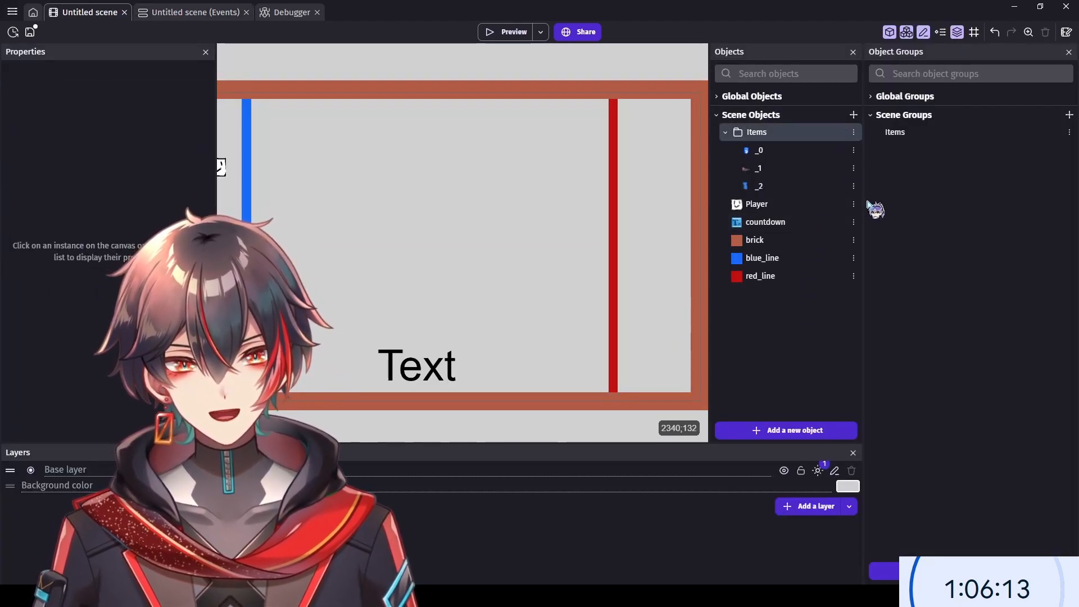
{"action": "left_click", "coordinate": [853, 115]}
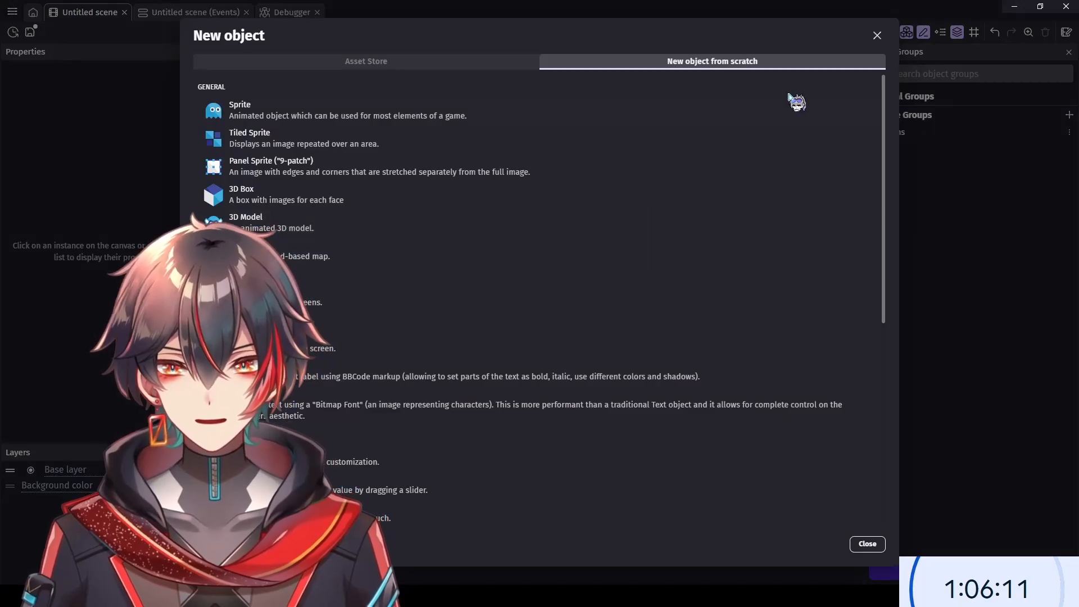
{"action": "left_click", "coordinate": [424, 111]}
{"action": "type", "text": "_3"}
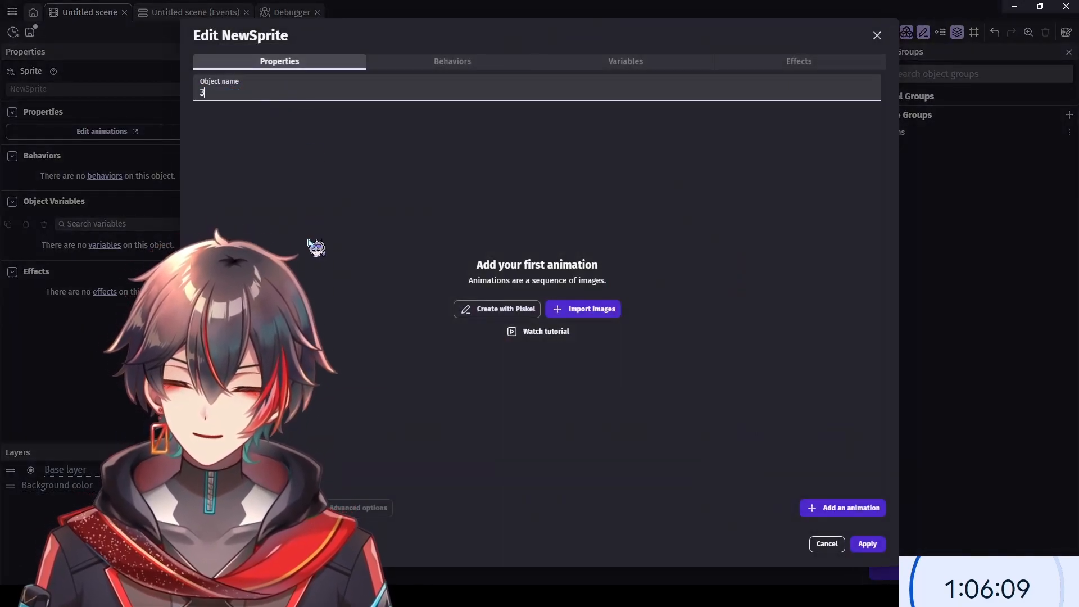
{"action": "left_click", "coordinate": [505, 310]}
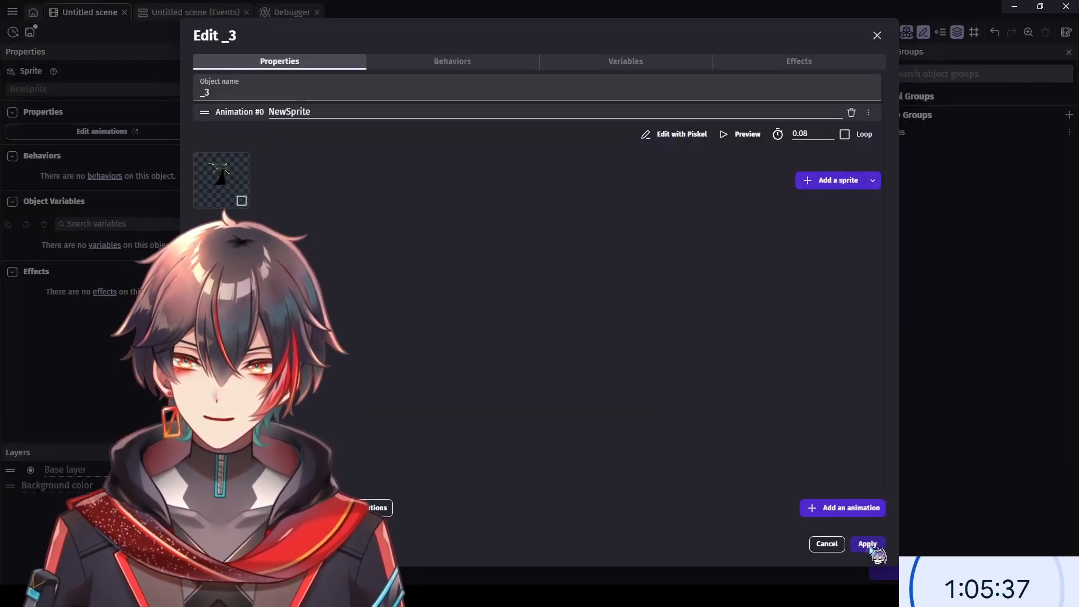
{"action": "left_click", "coordinate": [869, 545]}
- Replace _2 with _3 in the EMP group's living-count condition, scale action and collision condition
{"action": "left_click", "coordinate": [186, 12]}
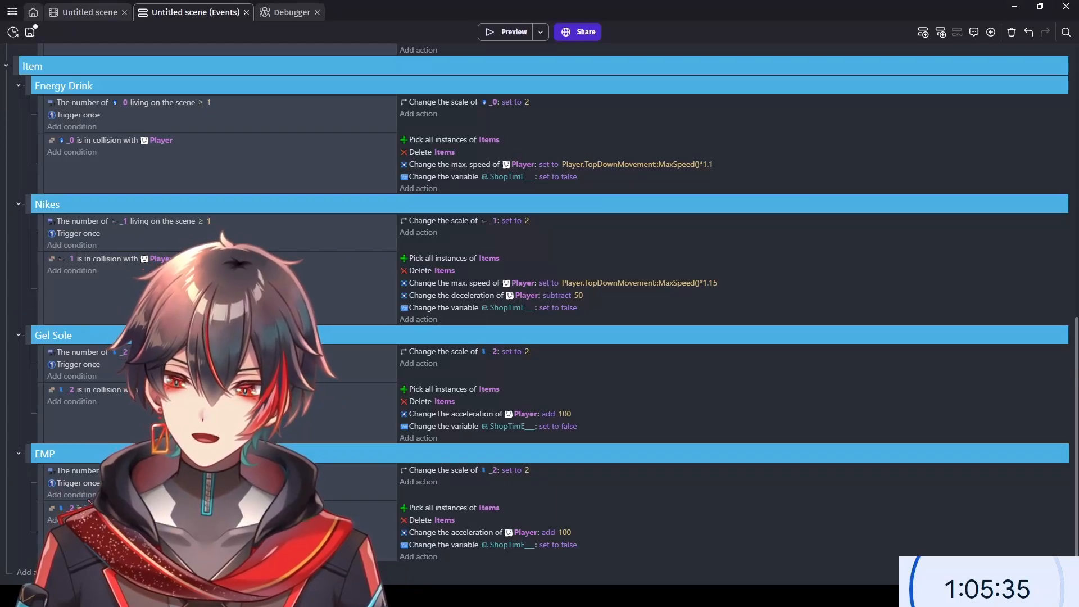
{"action": "left_click", "coordinate": [124, 470]}
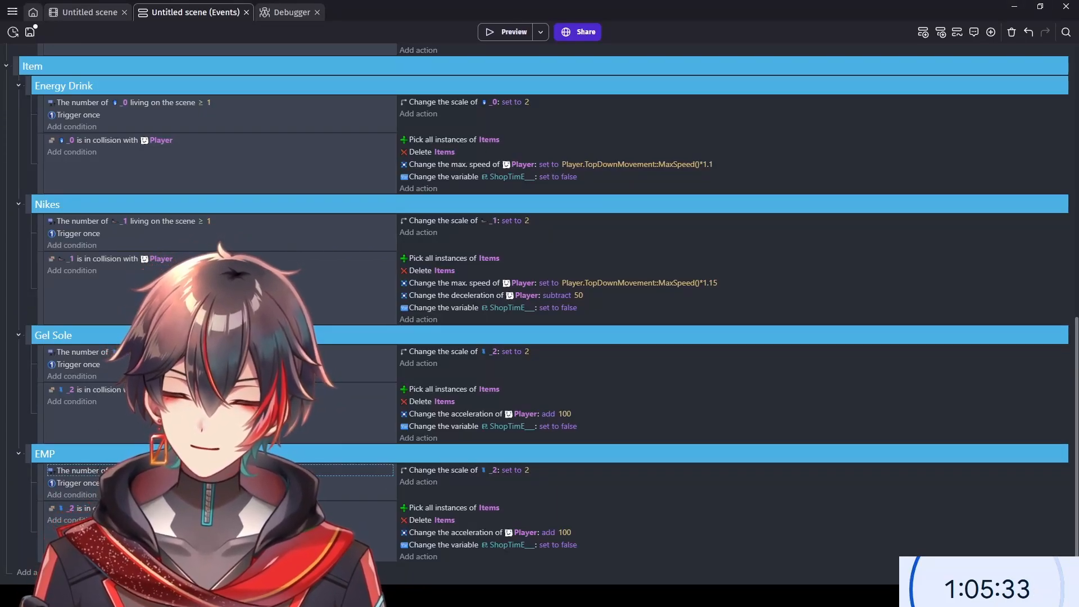
{"action": "left_click", "coordinate": [494, 471]}
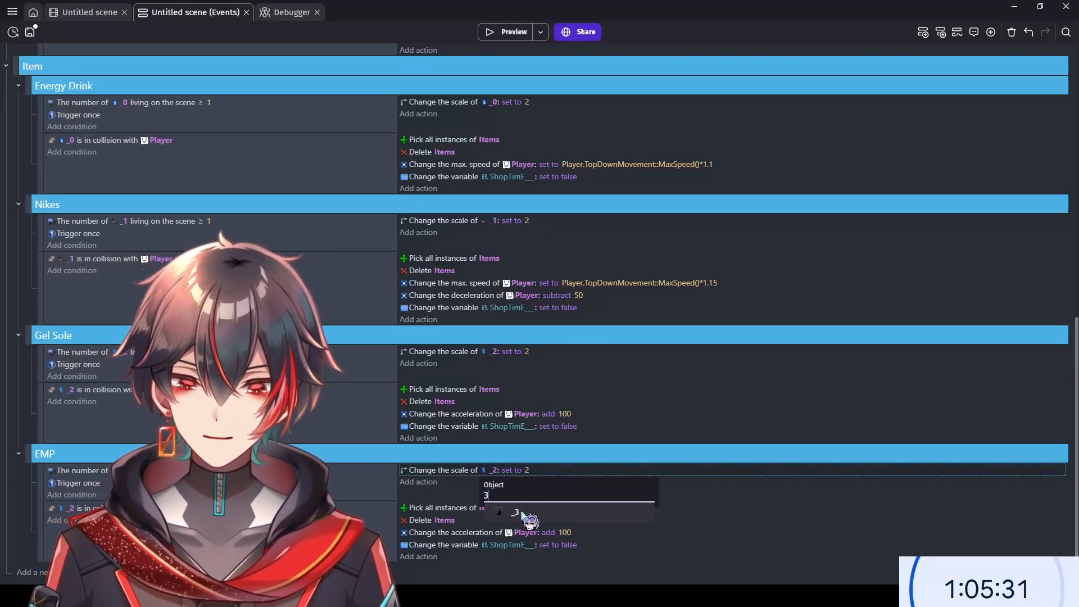
{"action": "left_click", "coordinate": [523, 513]}
{"action": "left_click", "coordinate": [70, 507]}
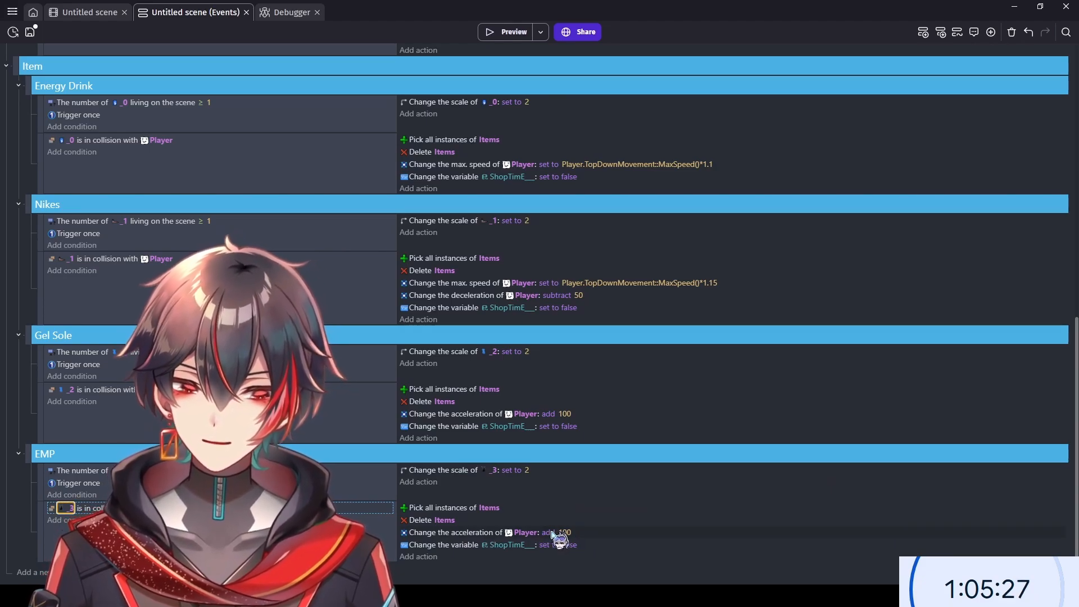
- Turn the EMP group's Player acceleration action into a general Change variable value action
{"action": "left_click", "coordinate": [584, 534]}
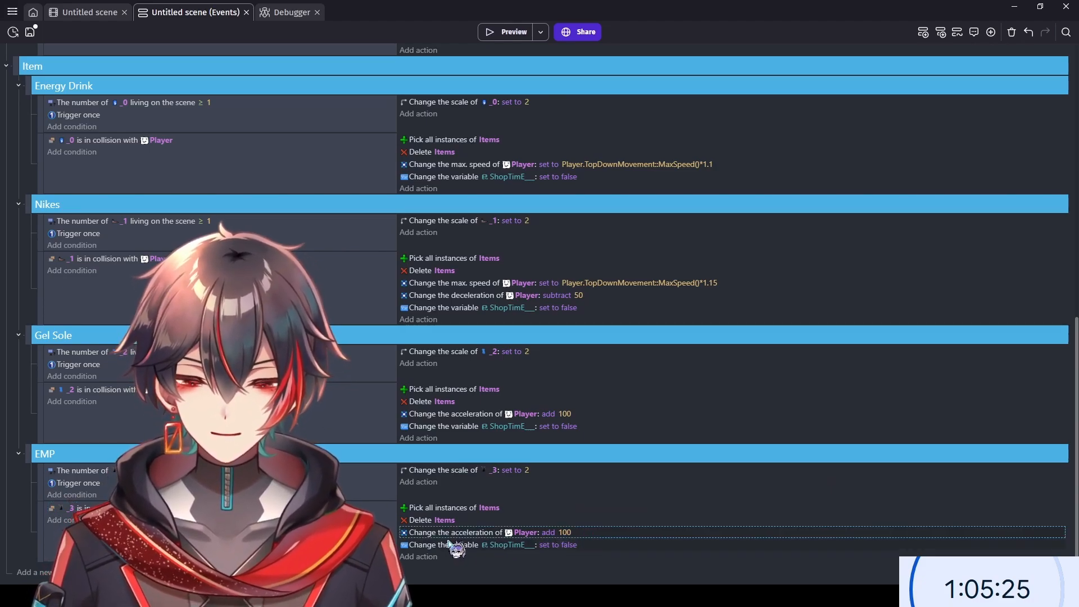
{"action": "key", "text": "Return"}
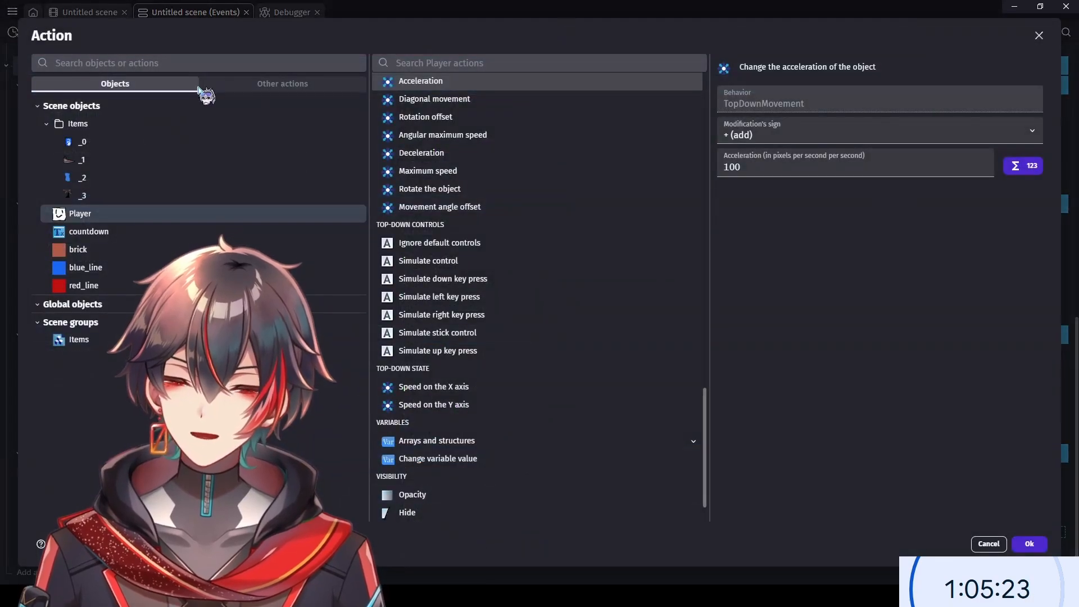
{"action": "left_click", "coordinate": [254, 85]}
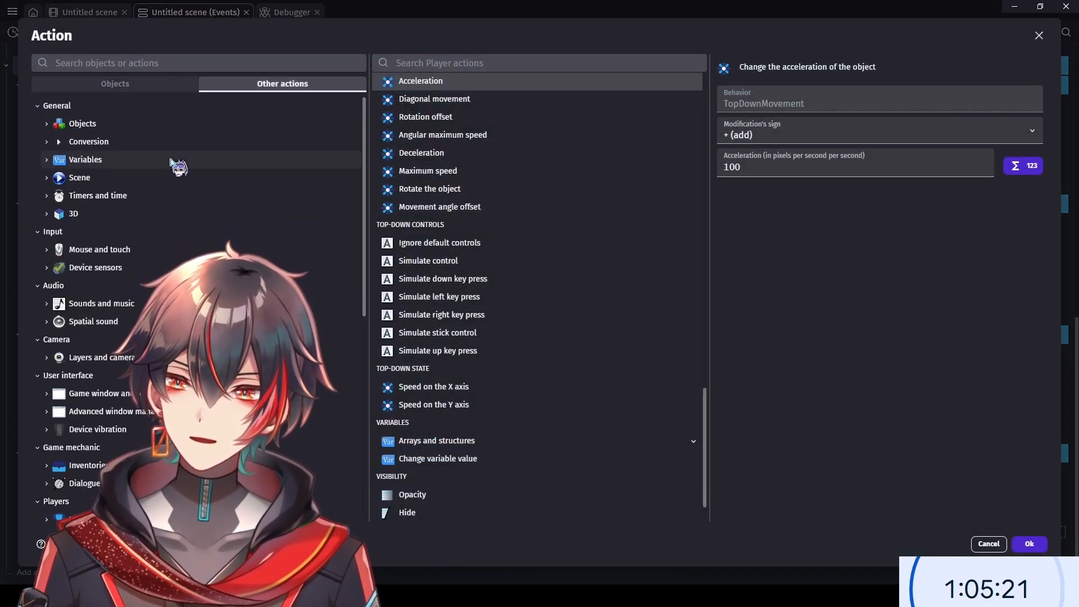
{"action": "left_click", "coordinate": [120, 160]}
{"action": "left_click", "coordinate": [132, 194]}
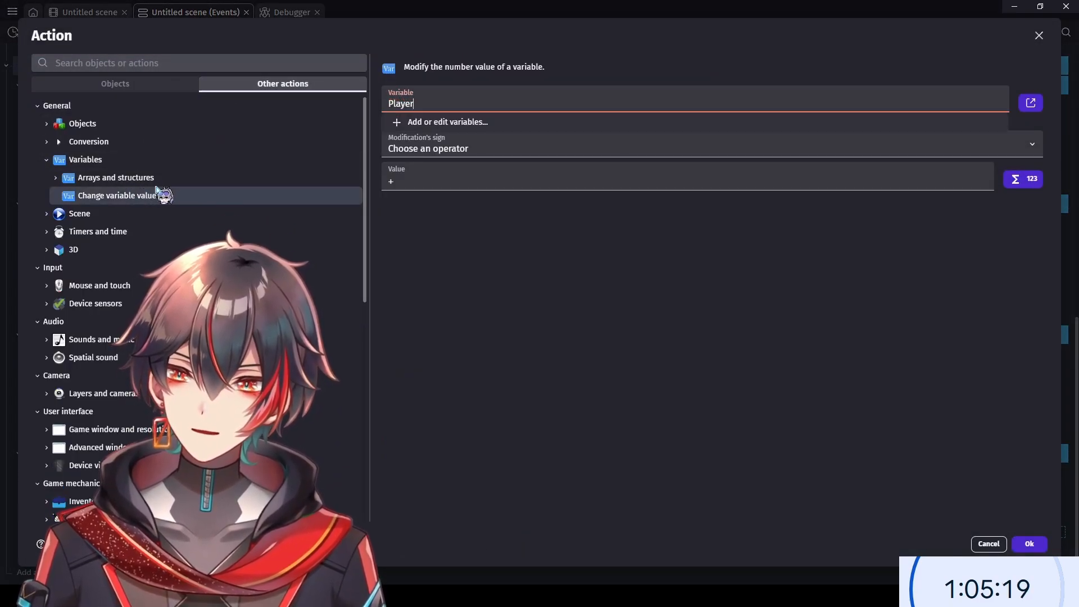
{"action": "left_click", "coordinate": [495, 122]}
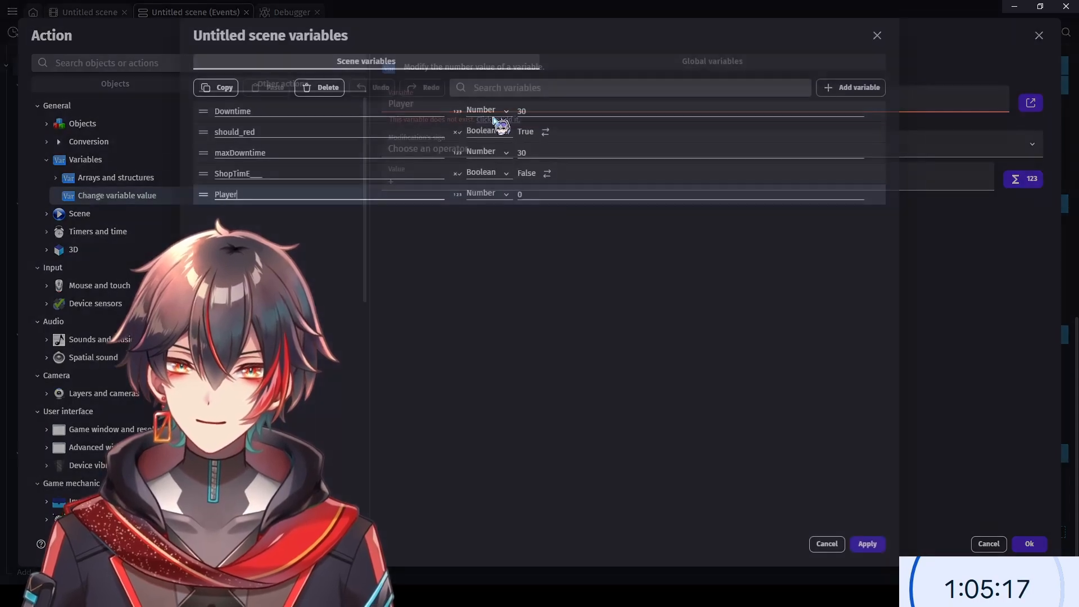
{"action": "left_click", "coordinate": [875, 36]}
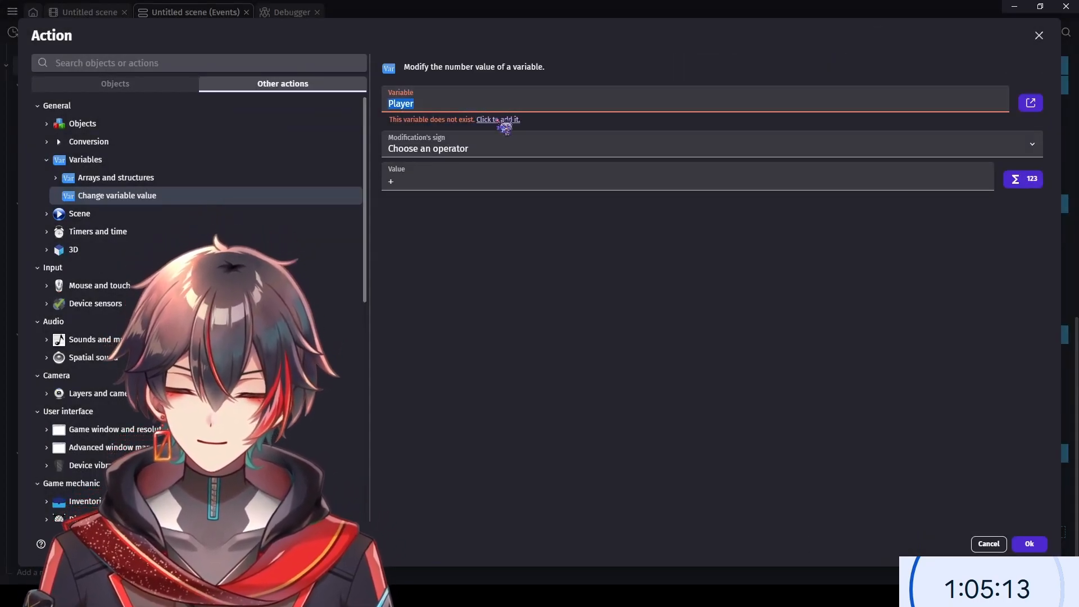
- Make the EMP variable action multiply maxDowntime by 1.15
{"action": "type", "text": "m"}
{"action": "left_click", "coordinate": [509, 148]}
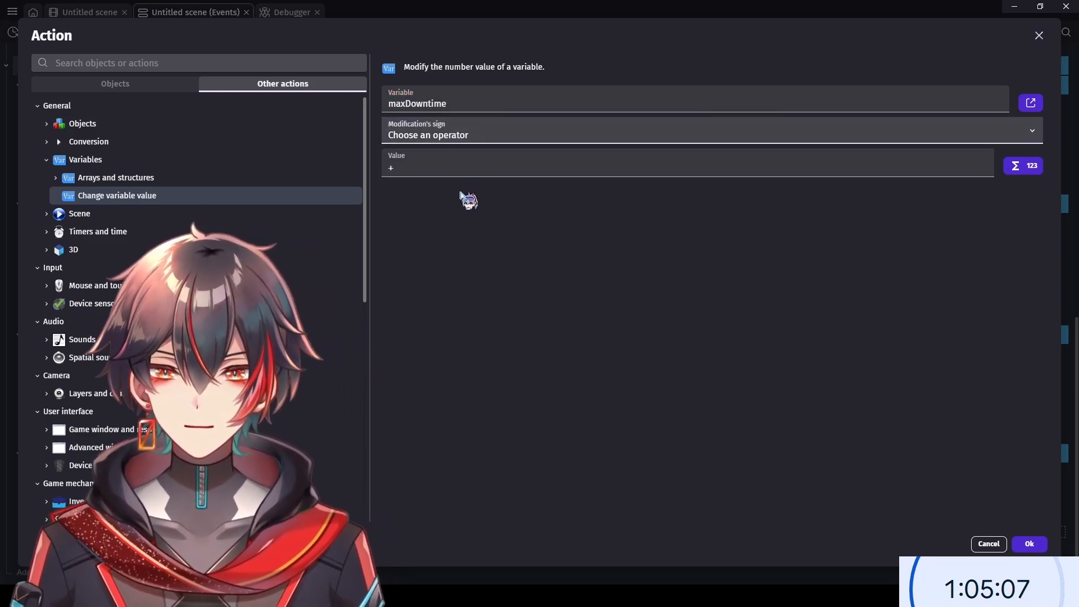
{"action": "key", "text": "asterisk"}
{"action": "double_click", "coordinate": [451, 173]}
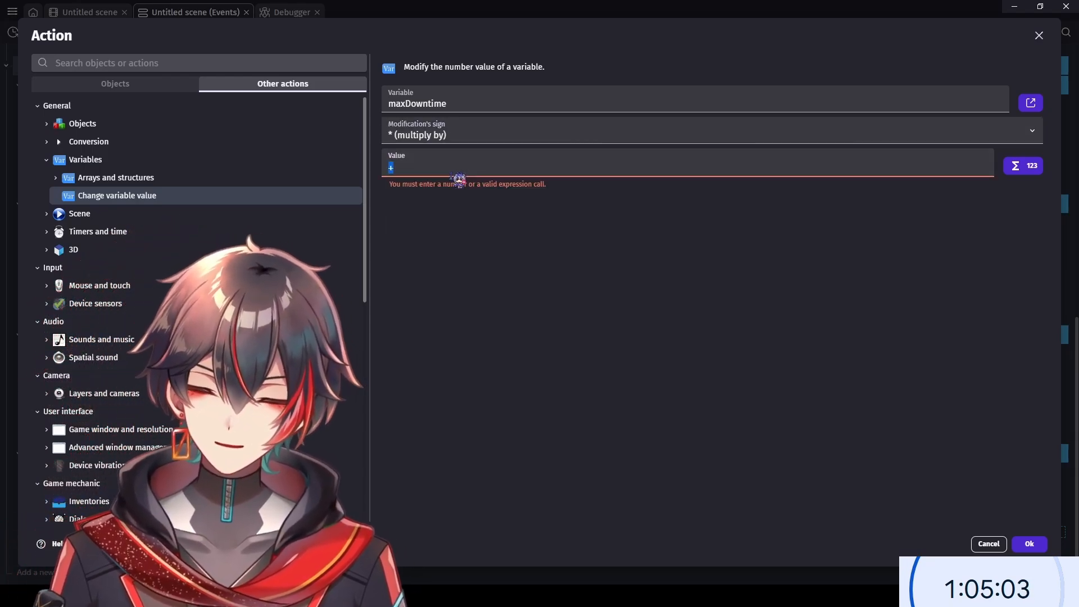
{"action": "type", "text": "1.15"}
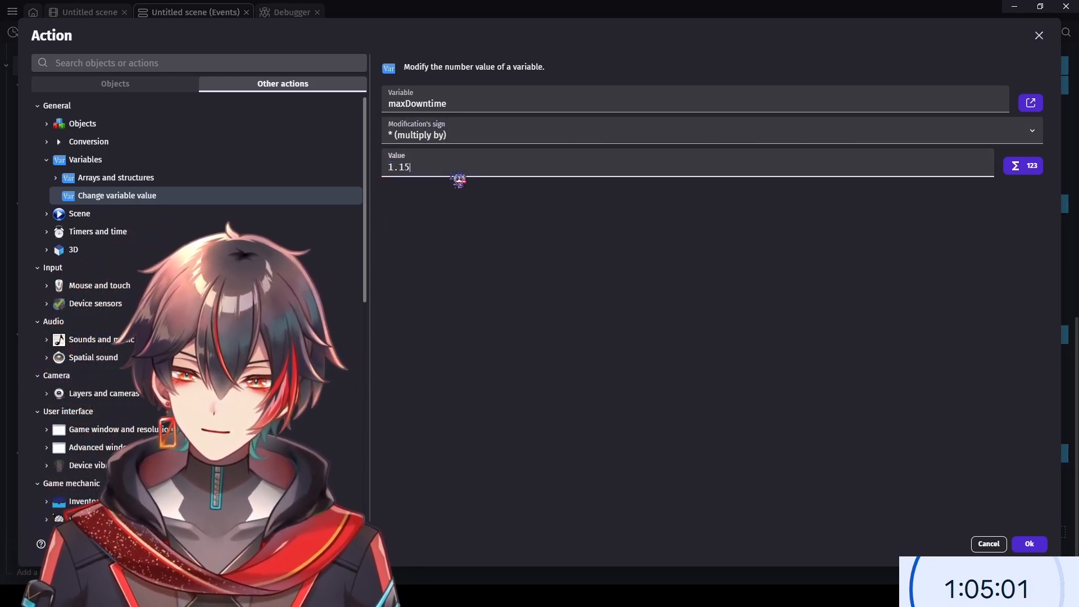
{"action": "left_click", "coordinate": [1028, 543]}
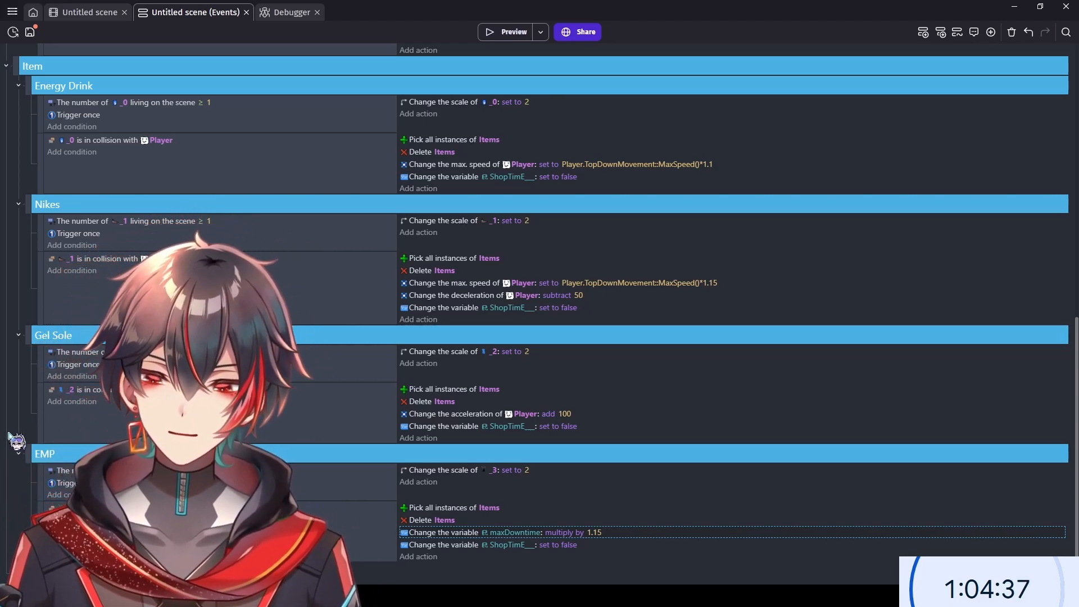
- Create a sprite object named _4 in the Items folder and draw its red image with Piskel
{"action": "left_click", "coordinate": [91, 13]}
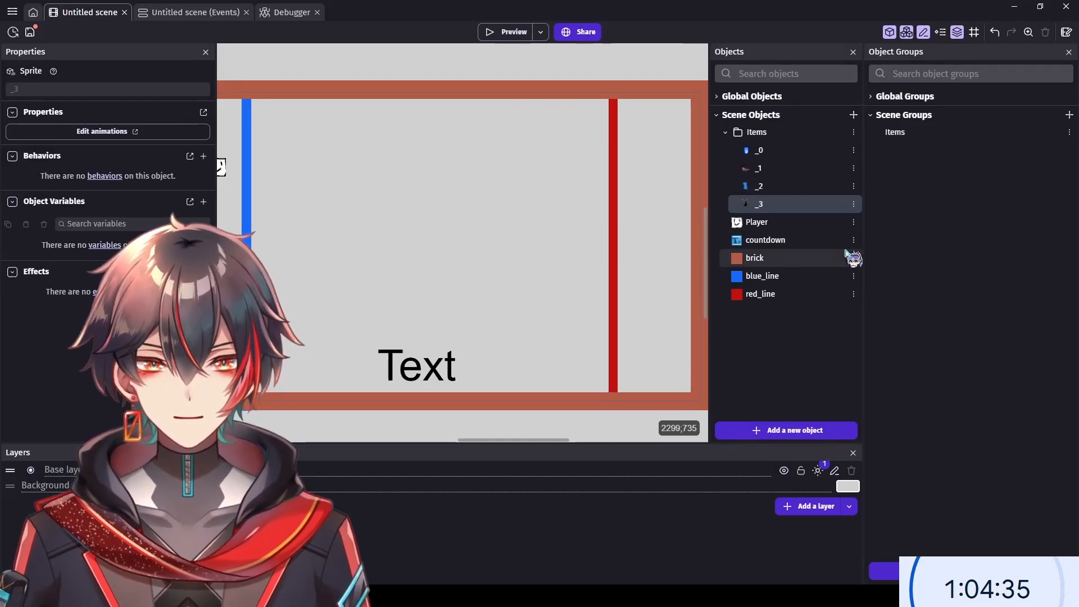
{"action": "left_click", "coordinate": [788, 131]}
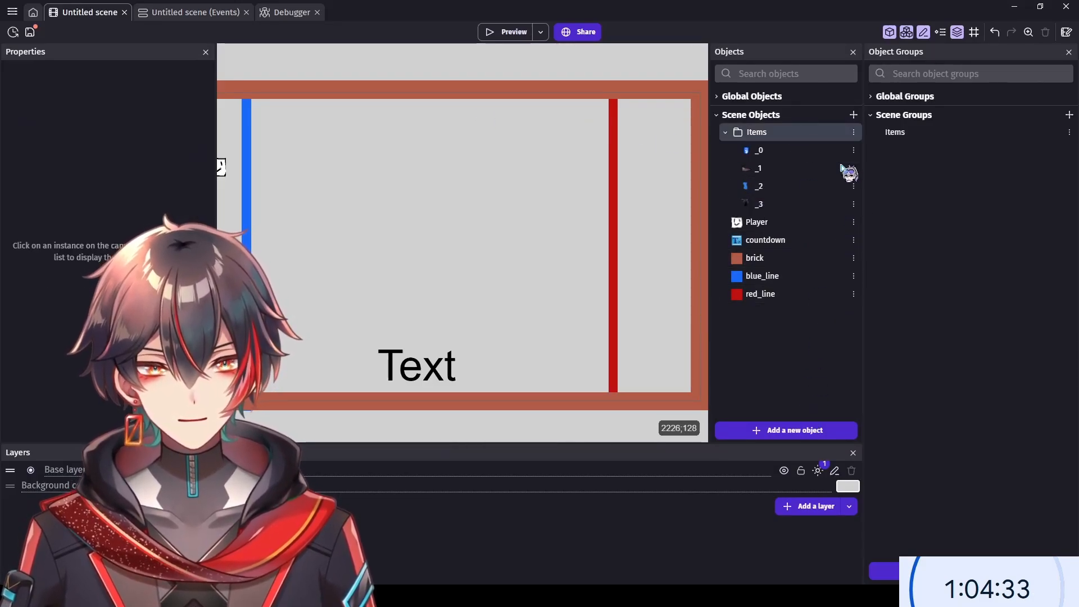
{"action": "left_click", "coordinate": [785, 430]}
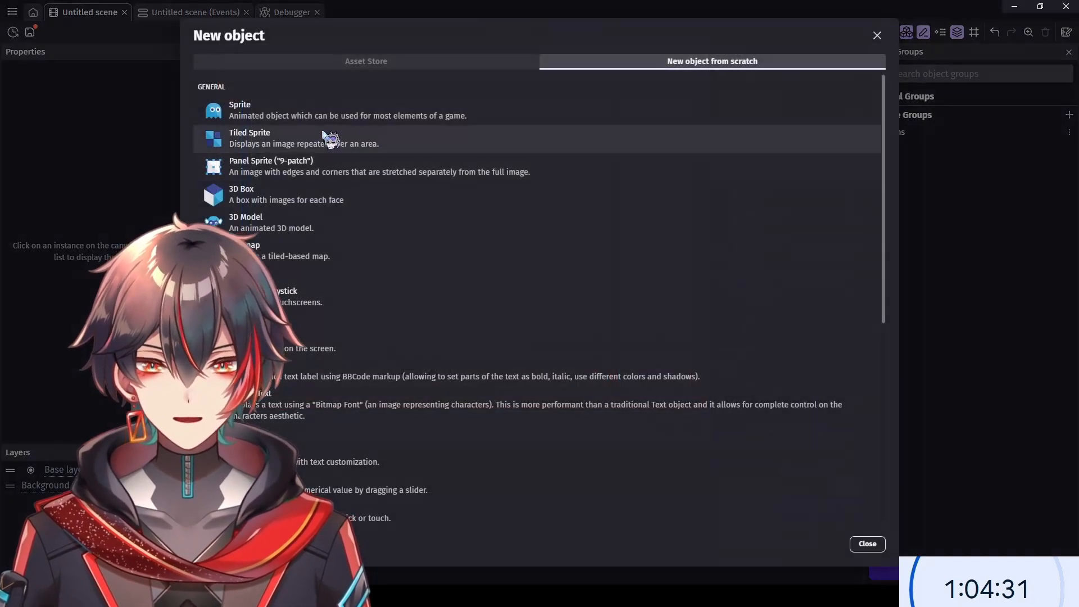
{"action": "left_click", "coordinate": [330, 104]}
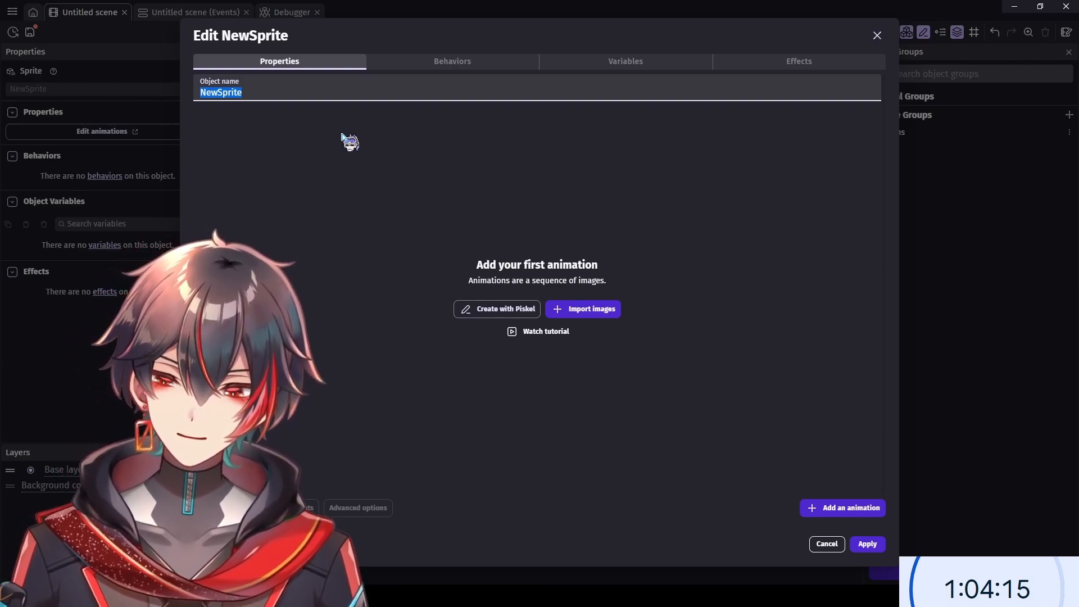
{"action": "type", "text": "_4"}
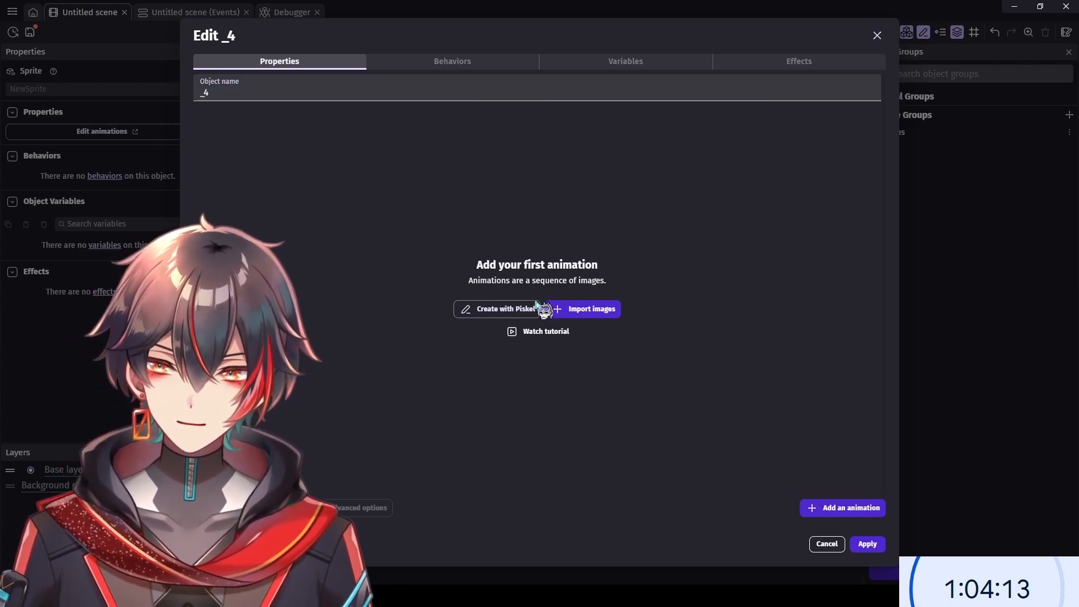
{"action": "left_click", "coordinate": [525, 310]}
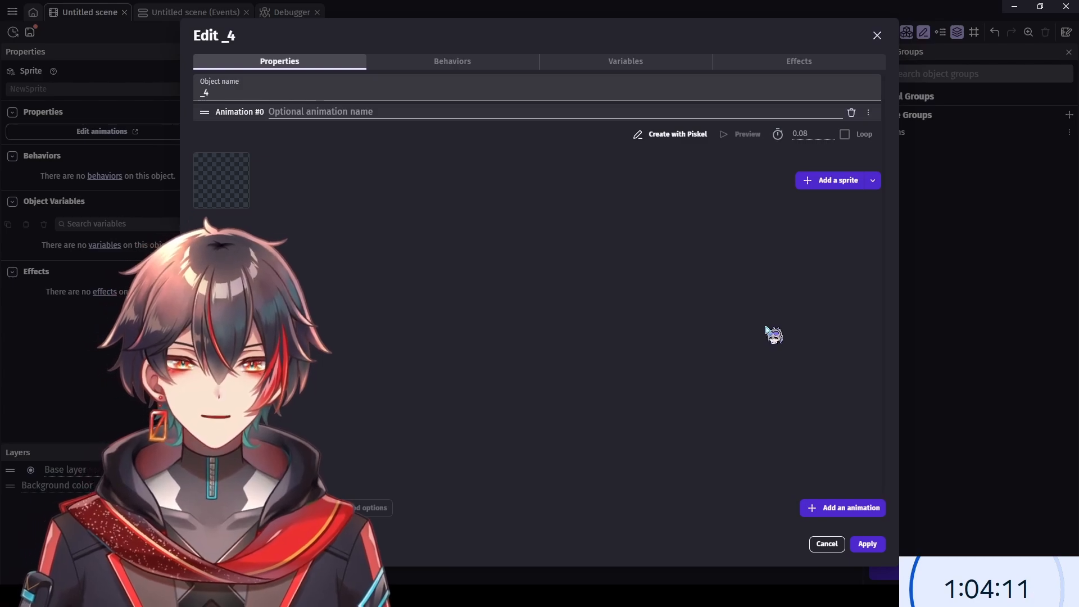
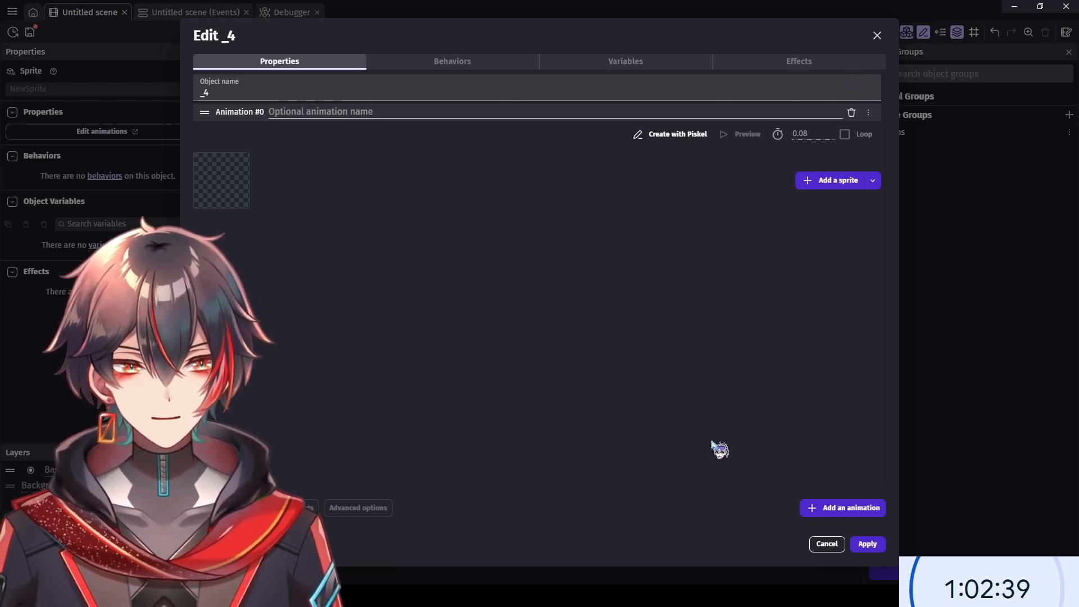
{"action": "left_click", "coordinate": [867, 544]}
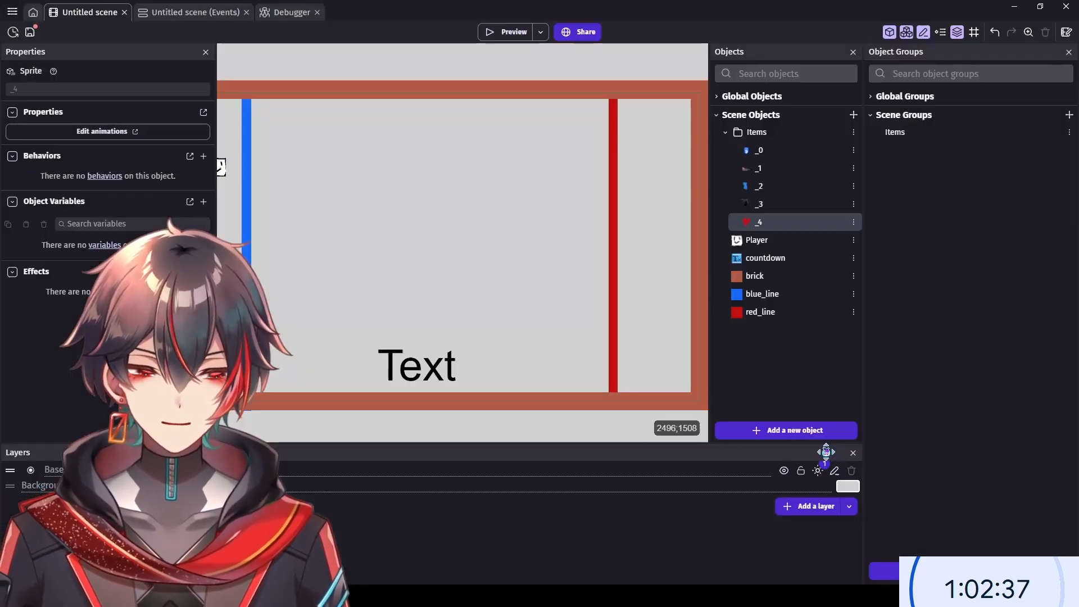
- Duplicate the EMP event group inside the Item group and rename the copy Heart, collapsing the other item groups
{"action": "left_click", "coordinate": [187, 11]}
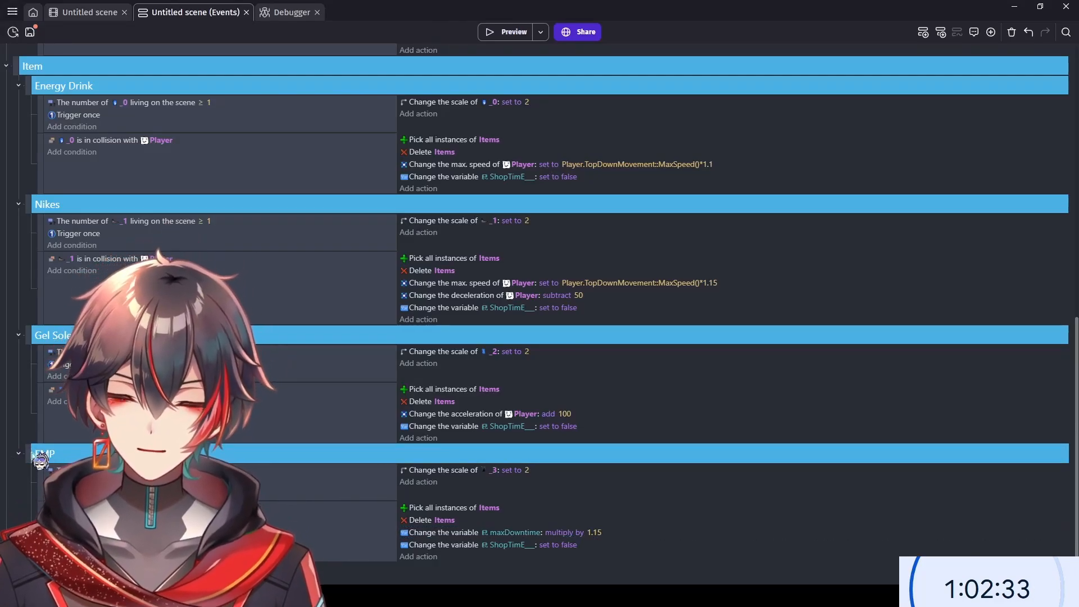
{"action": "scroll", "coordinate": [27, 199], "scroll_direction": "down", "scroll_amount": 2}
{"action": "scroll", "coordinate": [26, 200], "scroll_direction": "up", "scroll_amount": 4}
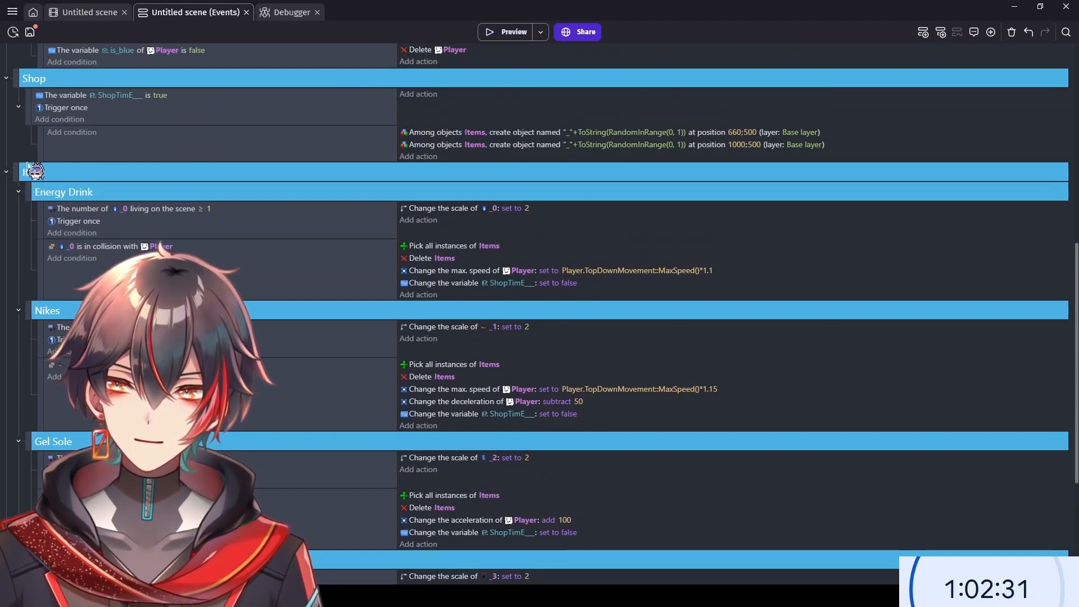
{"action": "left_click", "coordinate": [20, 192]}
{"action": "left_click", "coordinate": [20, 212]}
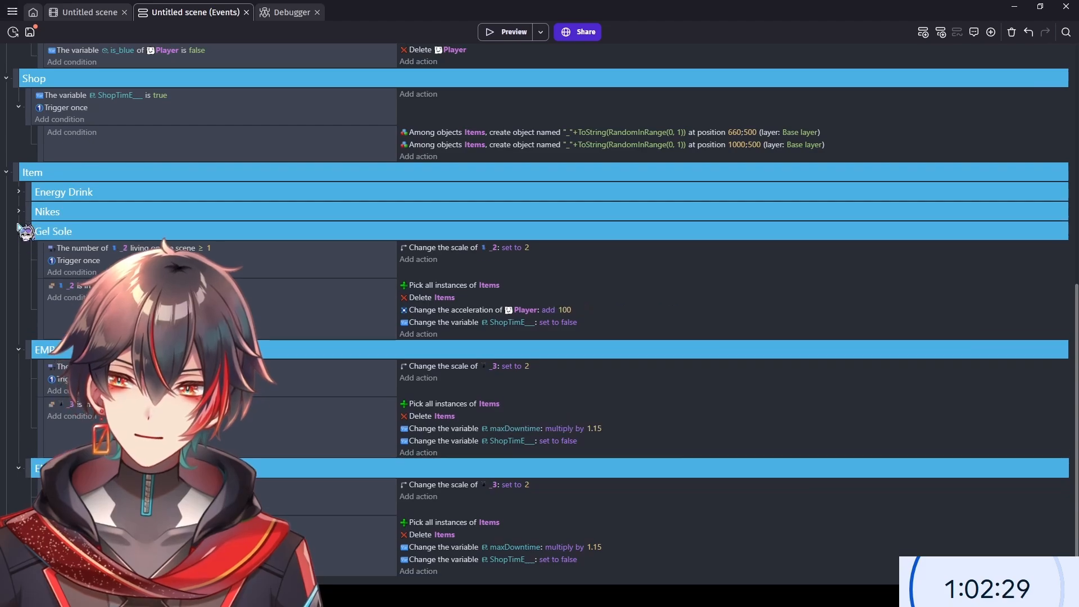
{"action": "left_click", "coordinate": [18, 230]}
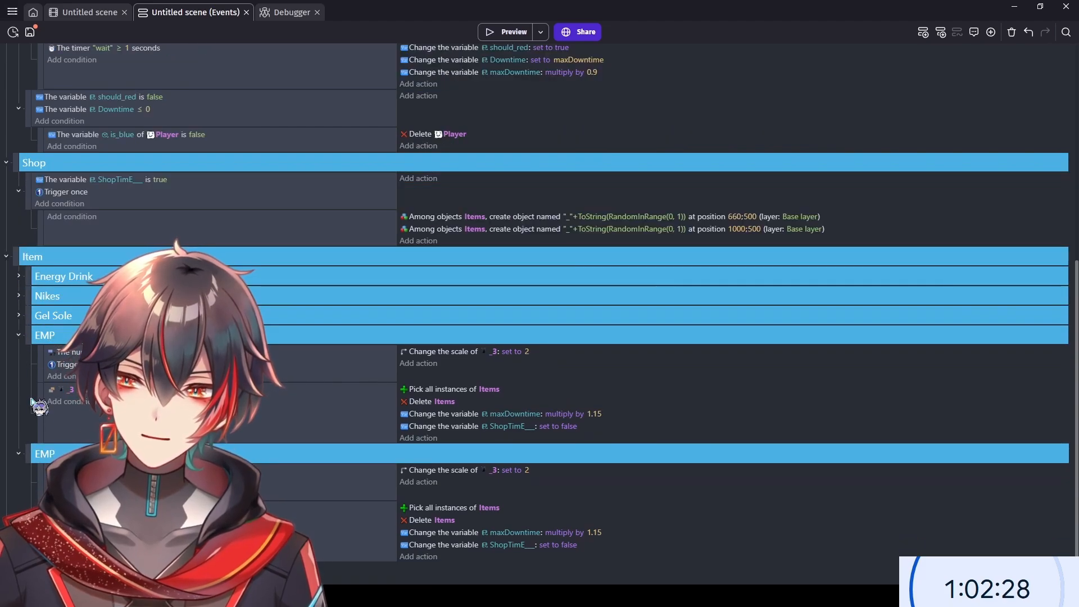
{"action": "left_click", "coordinate": [18, 338]}
{"action": "double_click", "coordinate": [71, 453]}
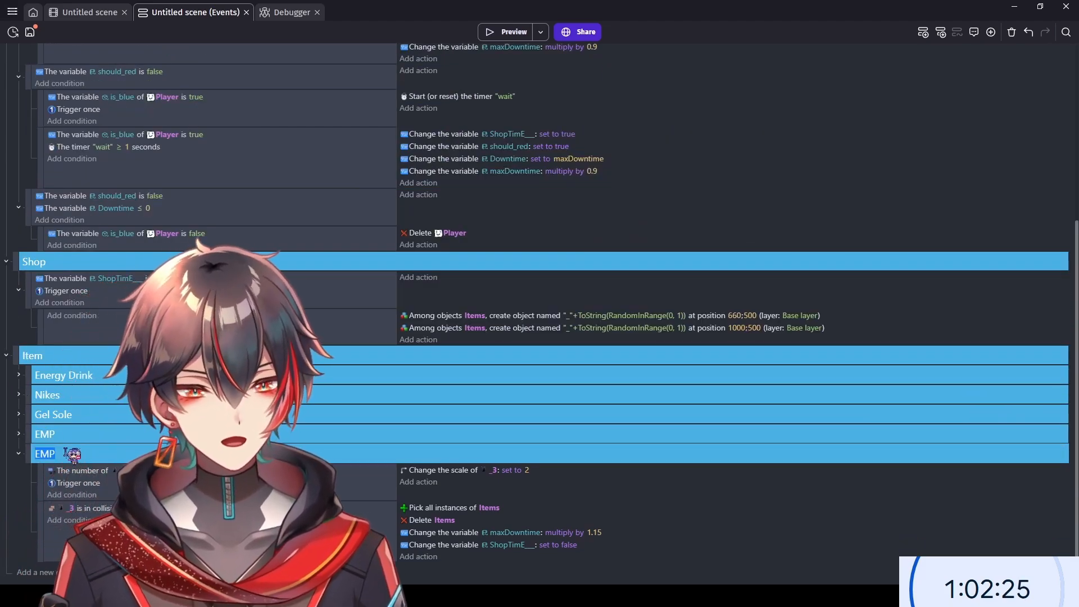
{"action": "type", "text": "Heart"}
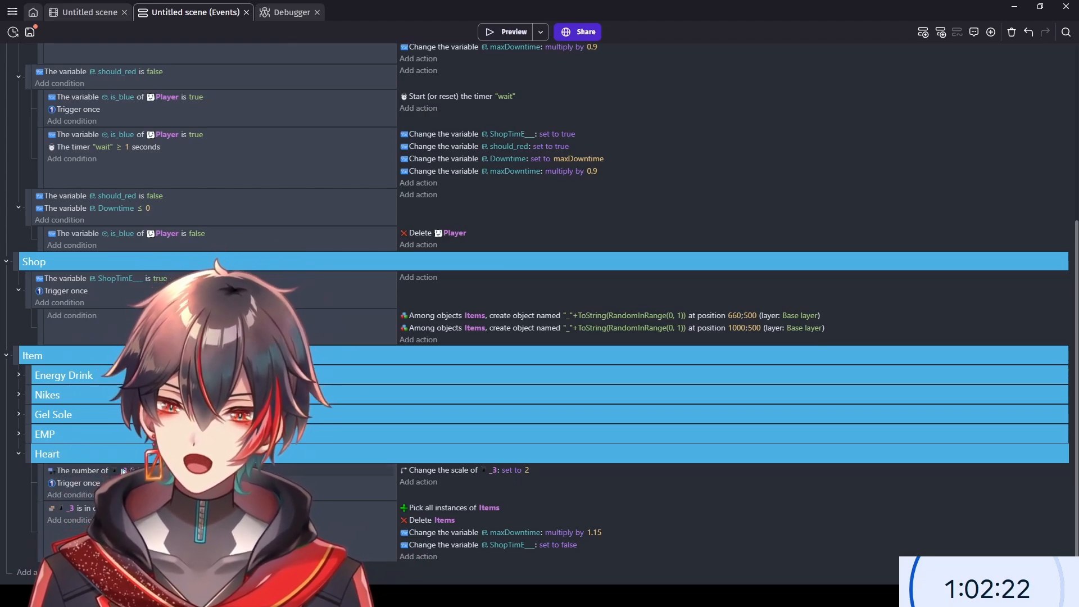
- Replace _3 with _4 in the Heart group's living-count condition, scale action and collision condition
{"action": "left_click", "coordinate": [123, 470]}
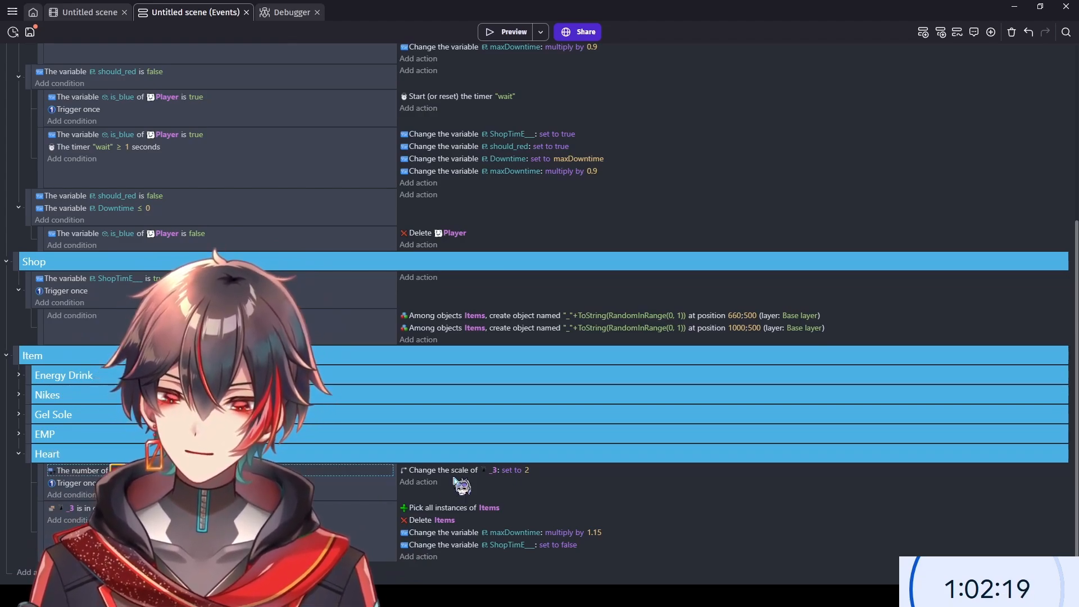
{"action": "left_click", "coordinate": [492, 470]}
{"action": "type", "text": "4"}
{"action": "left_click", "coordinate": [523, 513]}
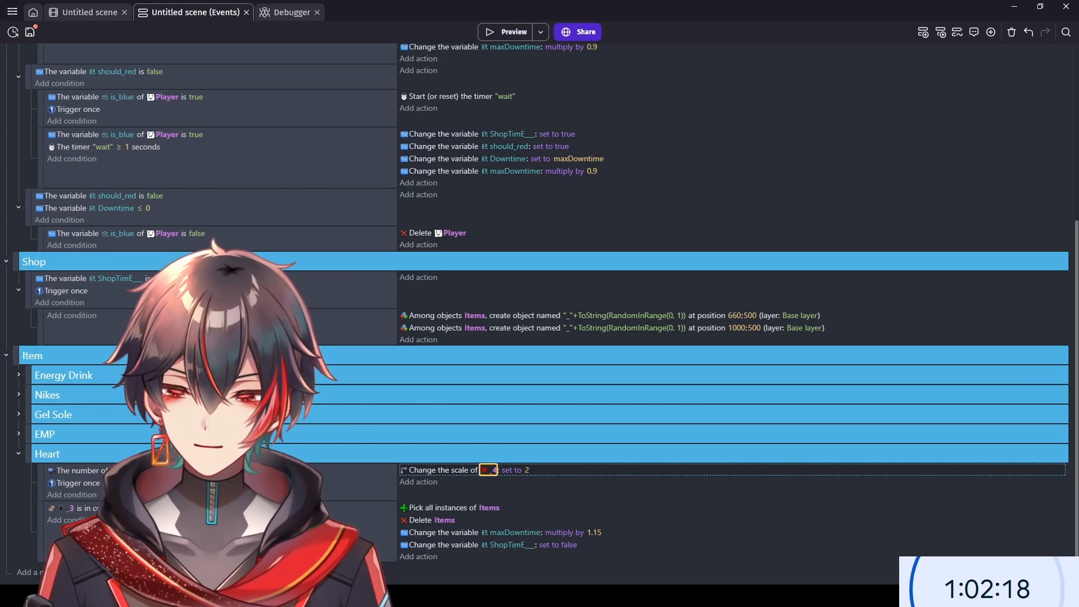
{"action": "left_click", "coordinate": [70, 508]}
{"action": "type", "text": "4"}
{"action": "left_click", "coordinate": [99, 550]}
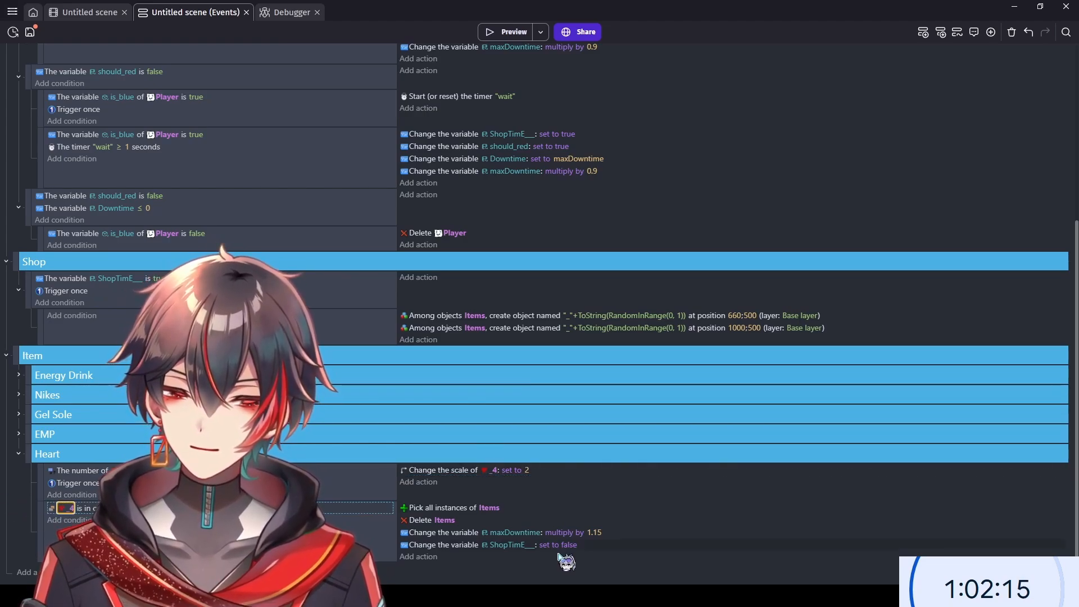
- Turn the Heart group's maxDowntime action into a Player Maximum speed action with the add operator
{"action": "left_click", "coordinate": [618, 532]}
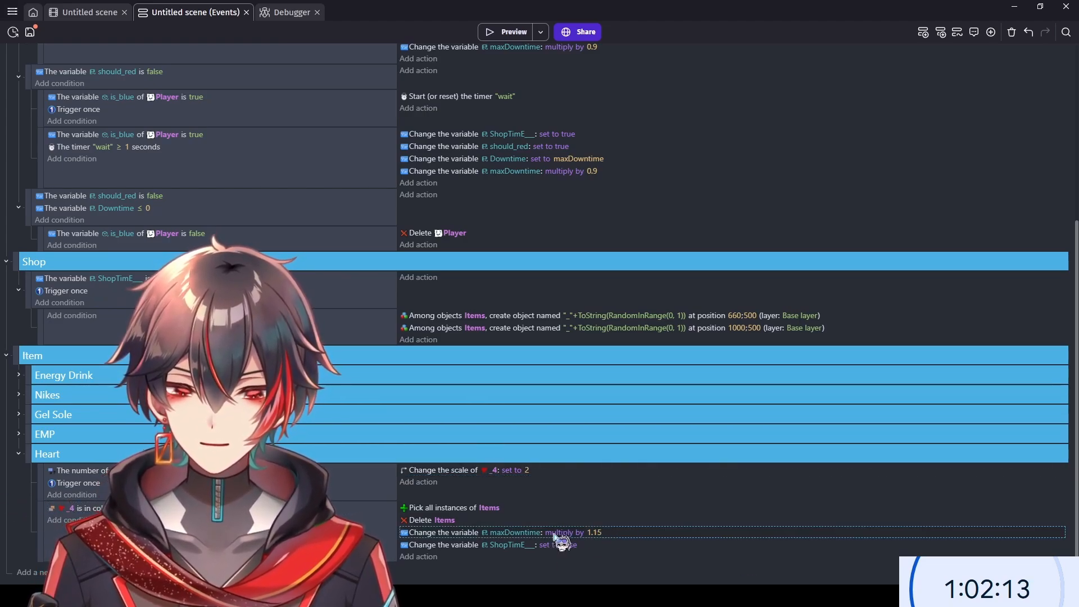
{"action": "double_click", "coordinate": [637, 537]}
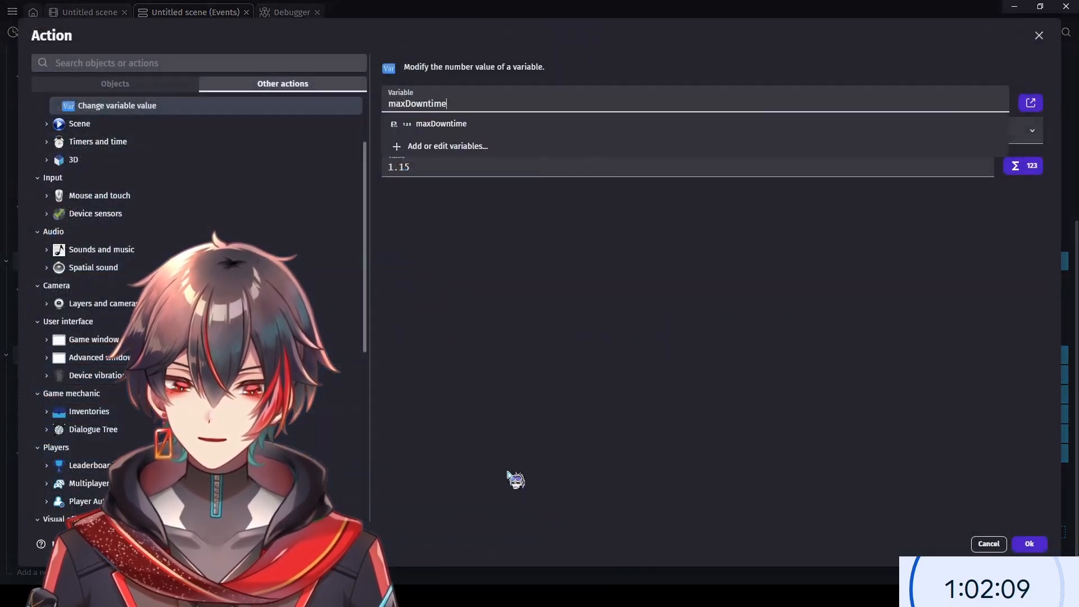
{"action": "left_click", "coordinate": [124, 88]}
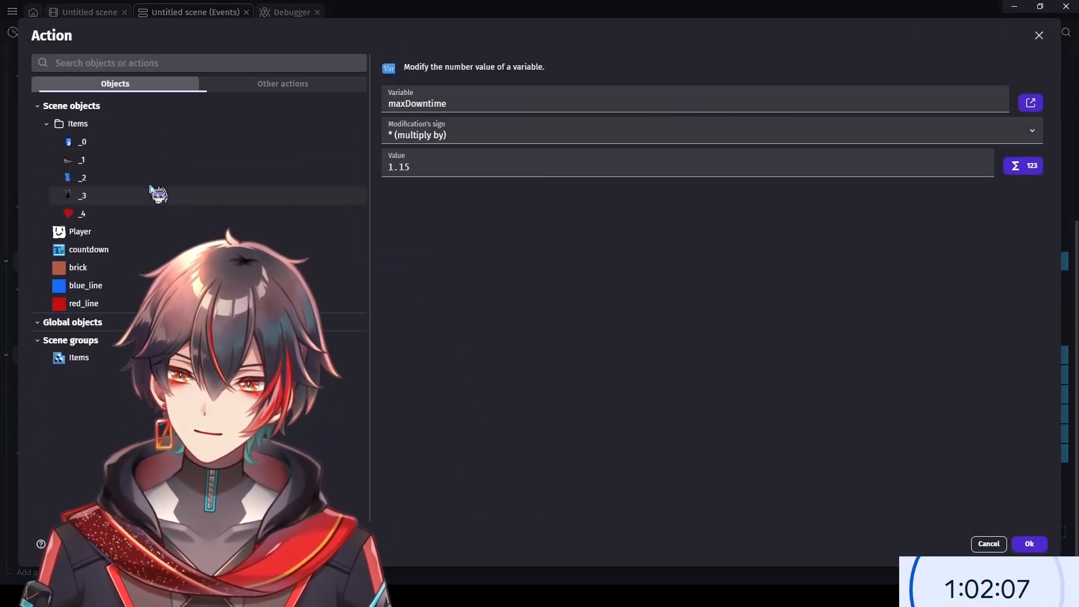
{"action": "left_click", "coordinate": [122, 233]}
{"action": "scroll", "coordinate": [556, 318], "scroll_direction": "down", "scroll_amount": 20}
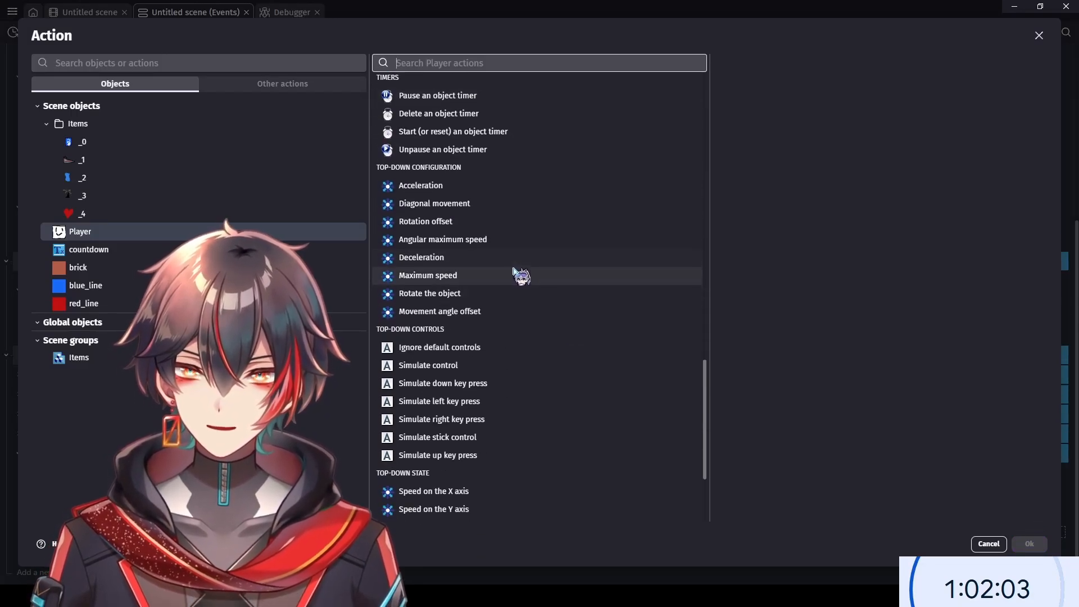
{"action": "left_click", "coordinate": [488, 278]}
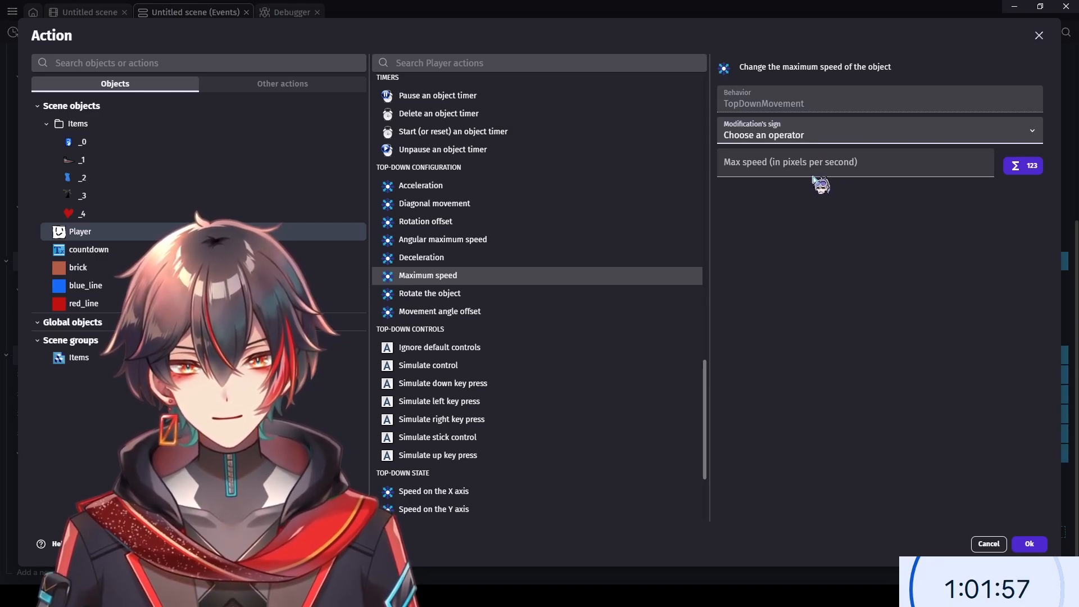
{"action": "left_click", "coordinate": [783, 172]}
{"action": "left_click", "coordinate": [786, 169]}
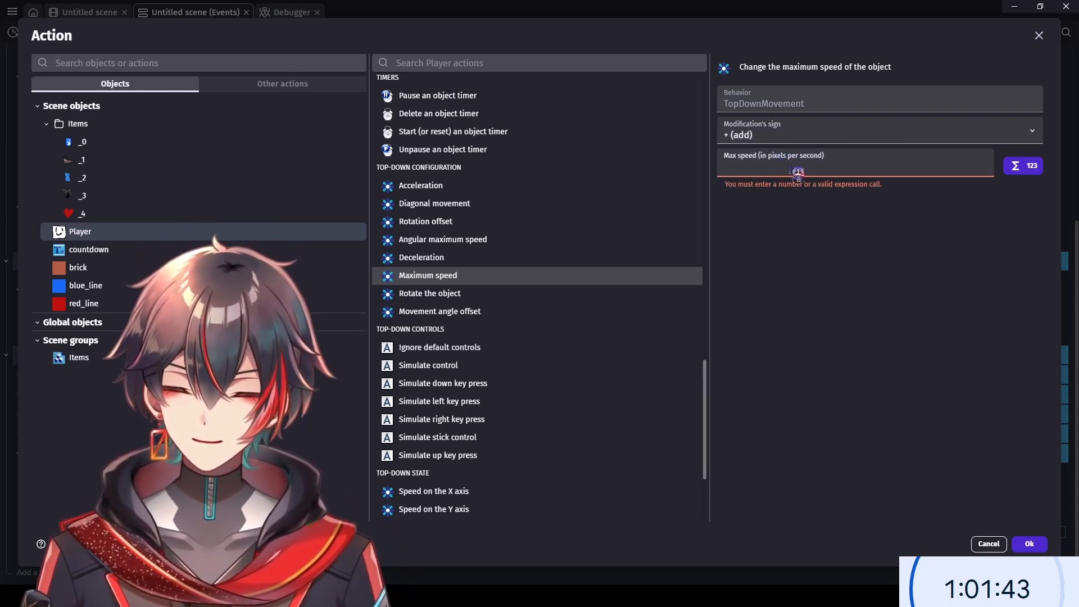
- Set the amount added to the Player's maximum speed in the Heart group to 1000/Downtime
{"action": "type", "text": "150"}
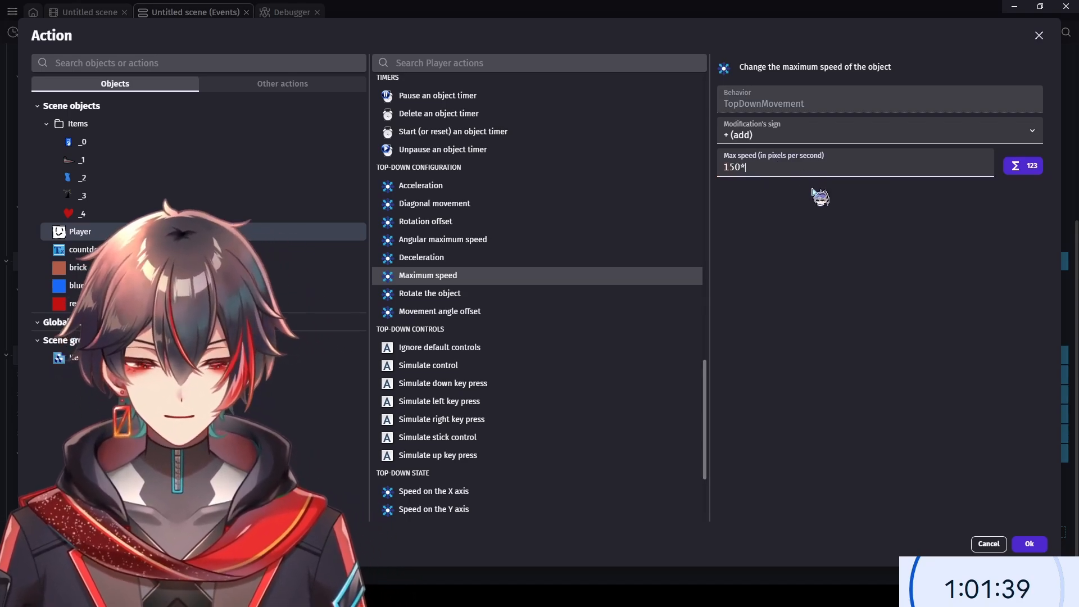
{"action": "type", "text": "*"}
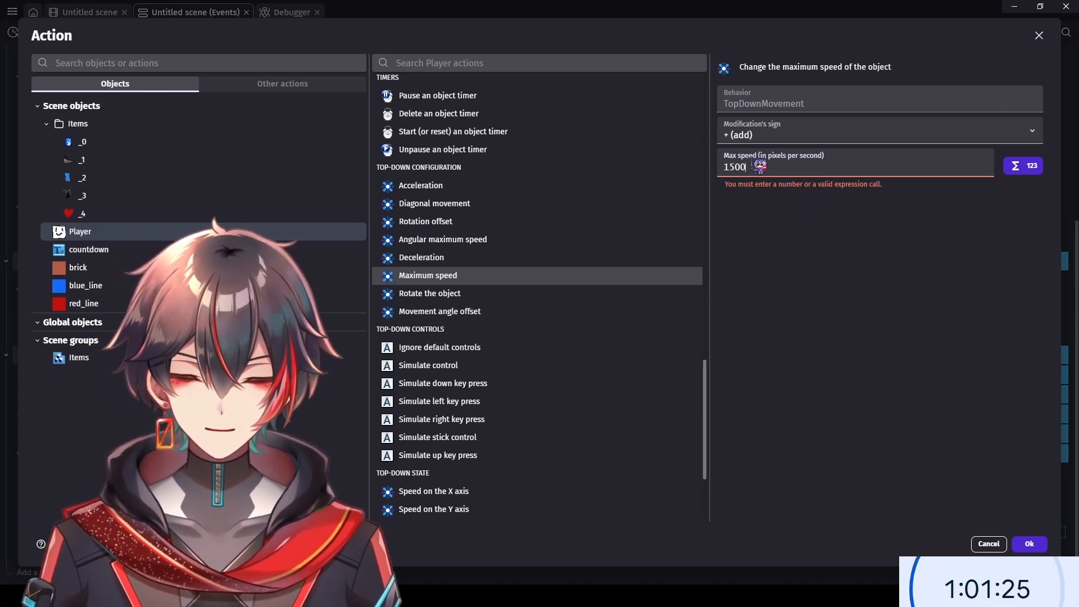
{"action": "key", "text": "BackSpace"}
{"action": "type", "text": "0/"}
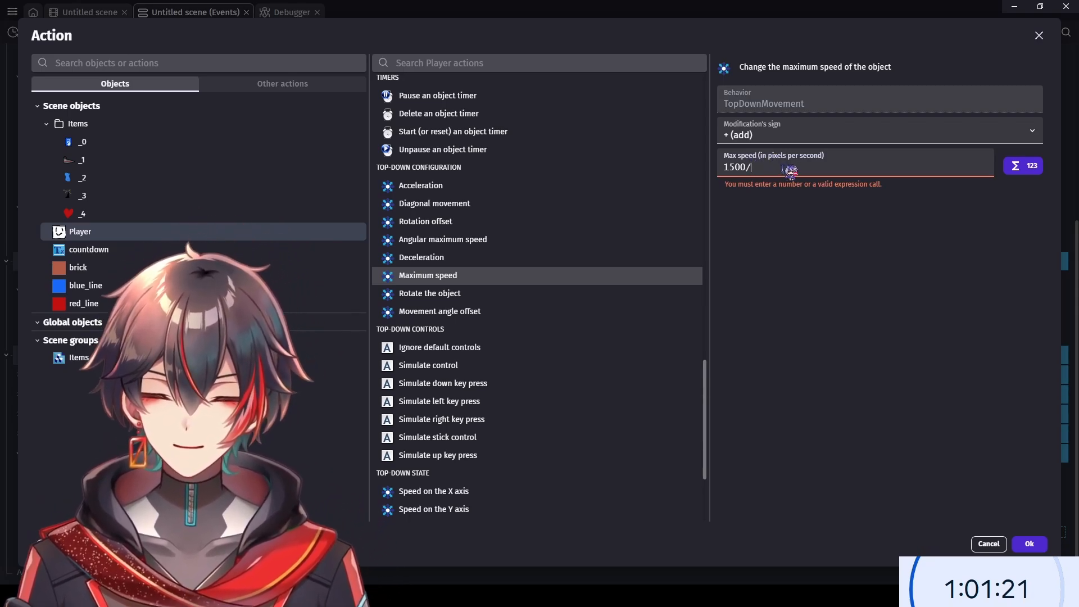
{"action": "type", "text": "max"}
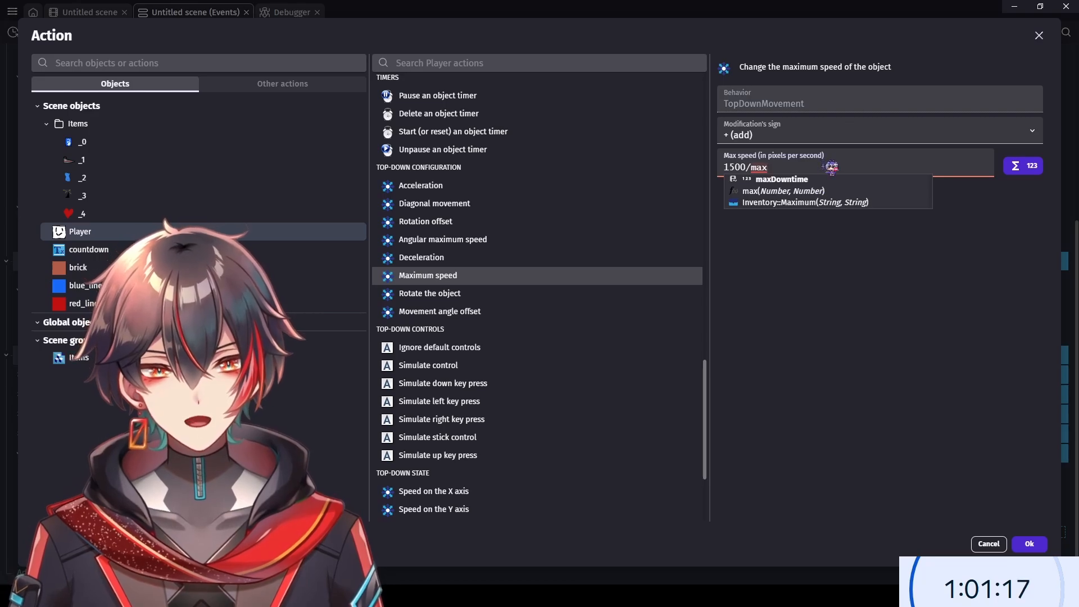
{"action": "key", "text": "BackSpace"}
{"action": "key", "text": "BackSpace"}
{"action": "key", "text": "BackSpace"}
{"action": "type", "text": "do"}
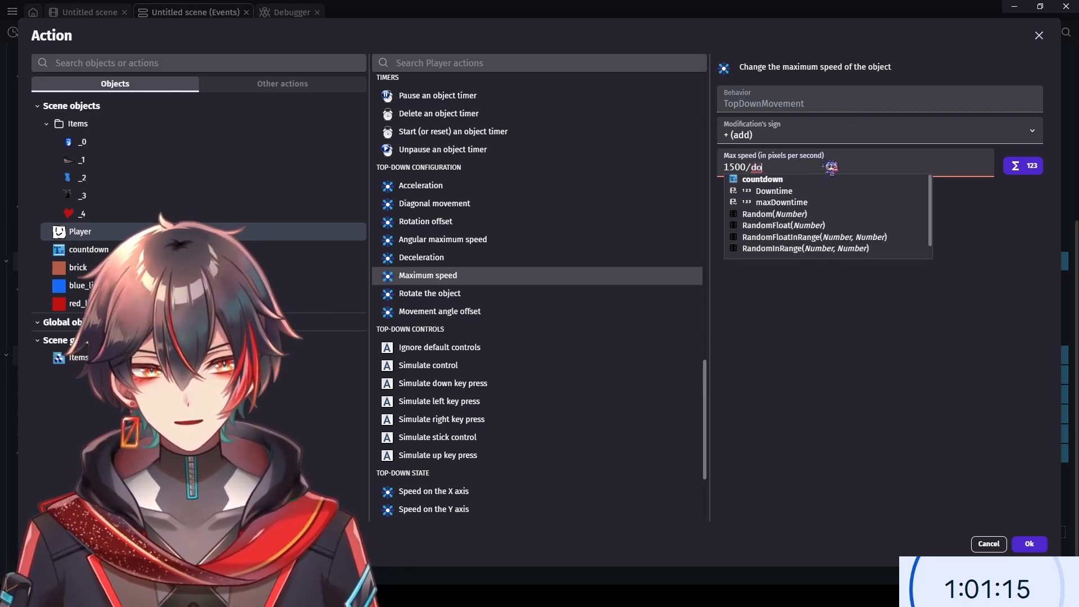
{"action": "left_click", "coordinate": [807, 191]}
{"action": "left_click", "coordinate": [869, 341]}
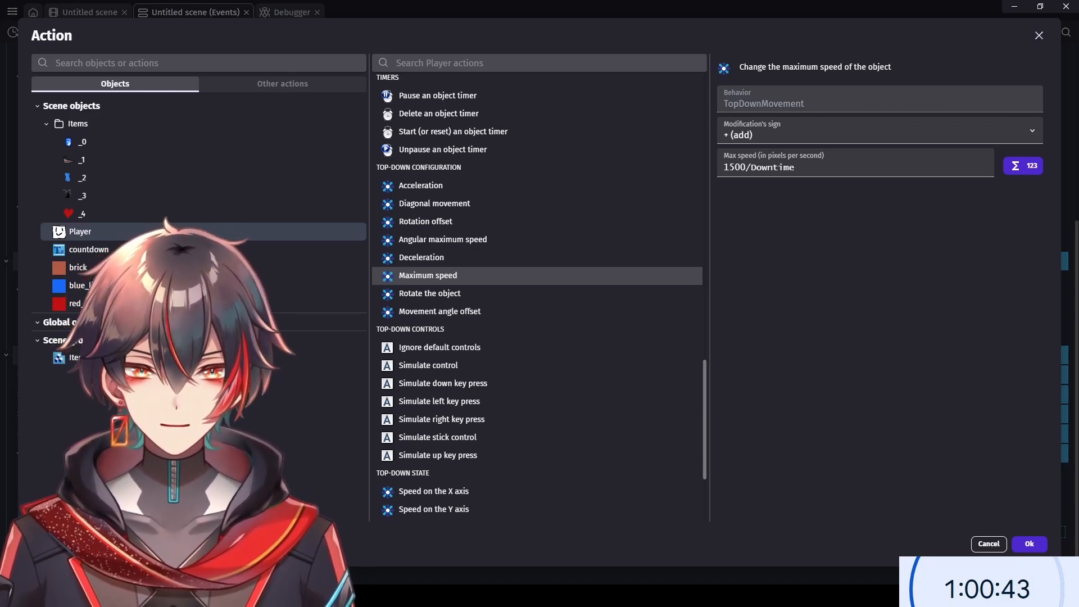
{"action": "left_click", "coordinate": [731, 167]}
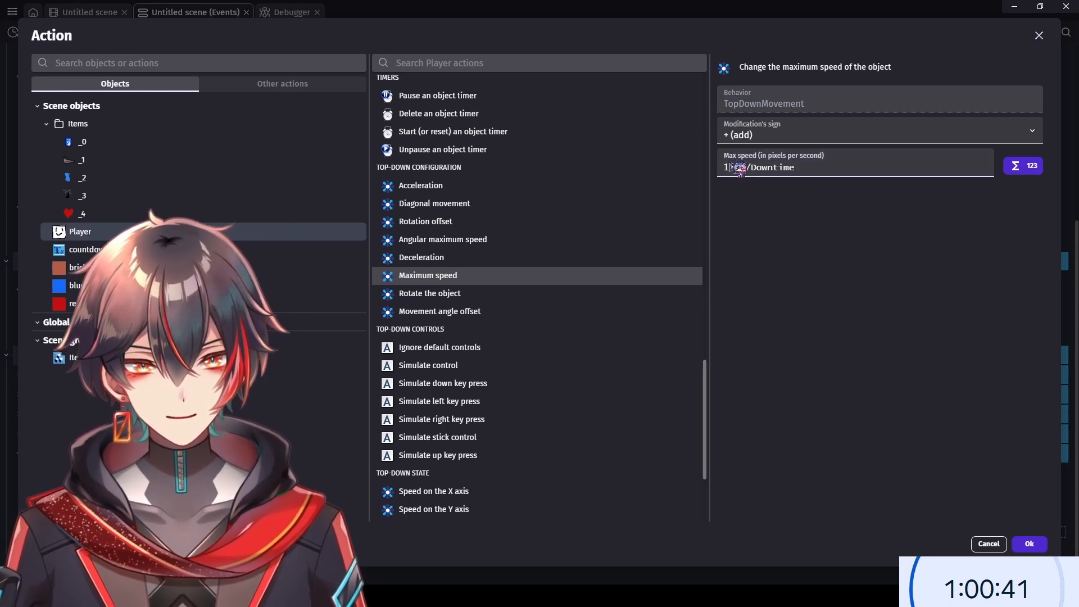
{"action": "left_click", "coordinate": [1029, 543]}
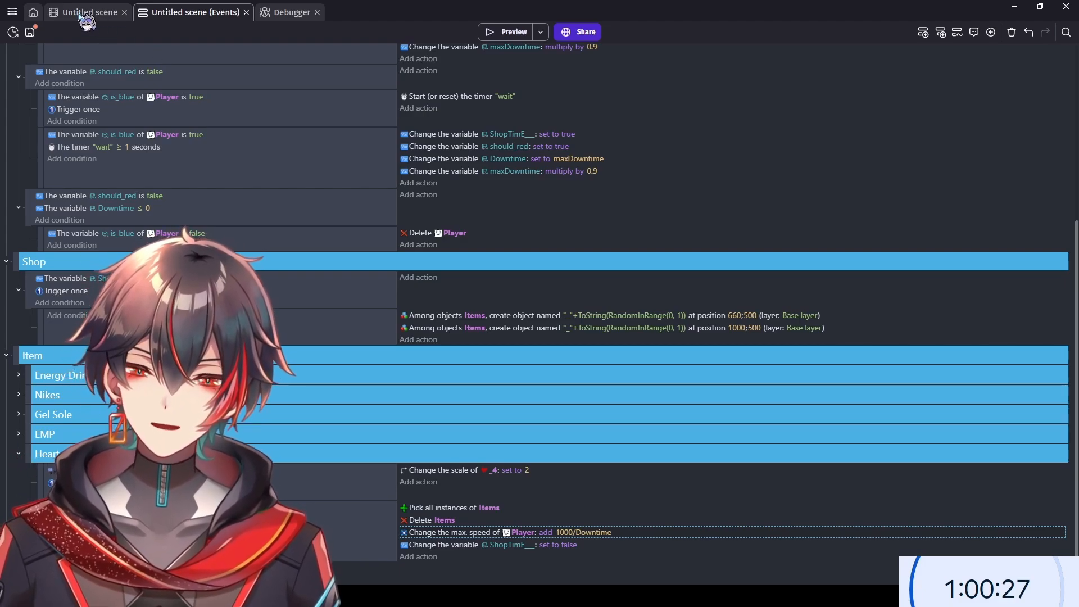
{"action": "left_click", "coordinate": [120, 17]}
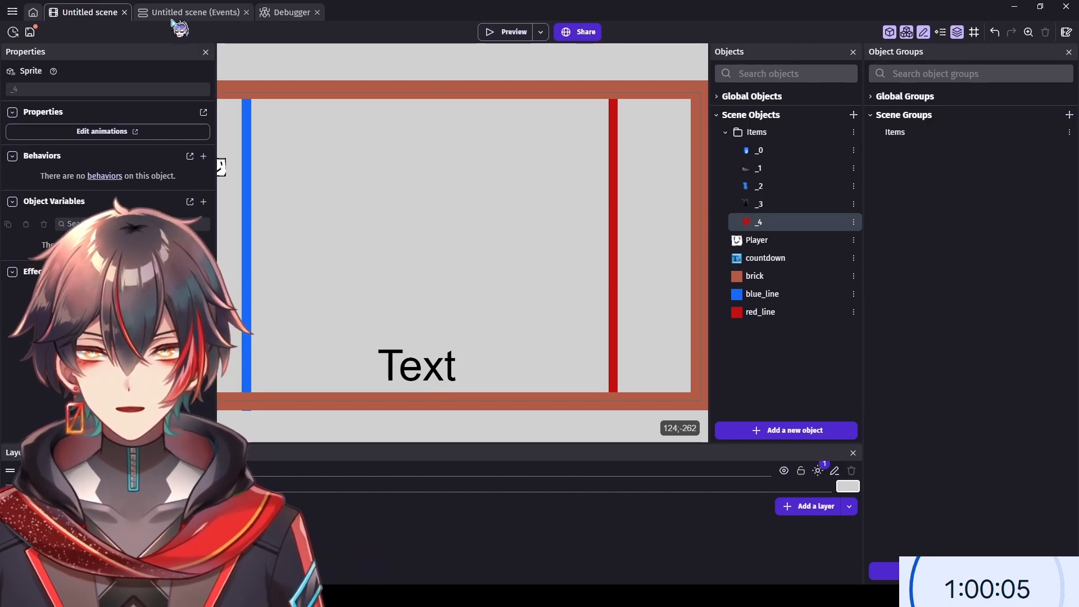
{"action": "left_click", "coordinate": [181, 18]}
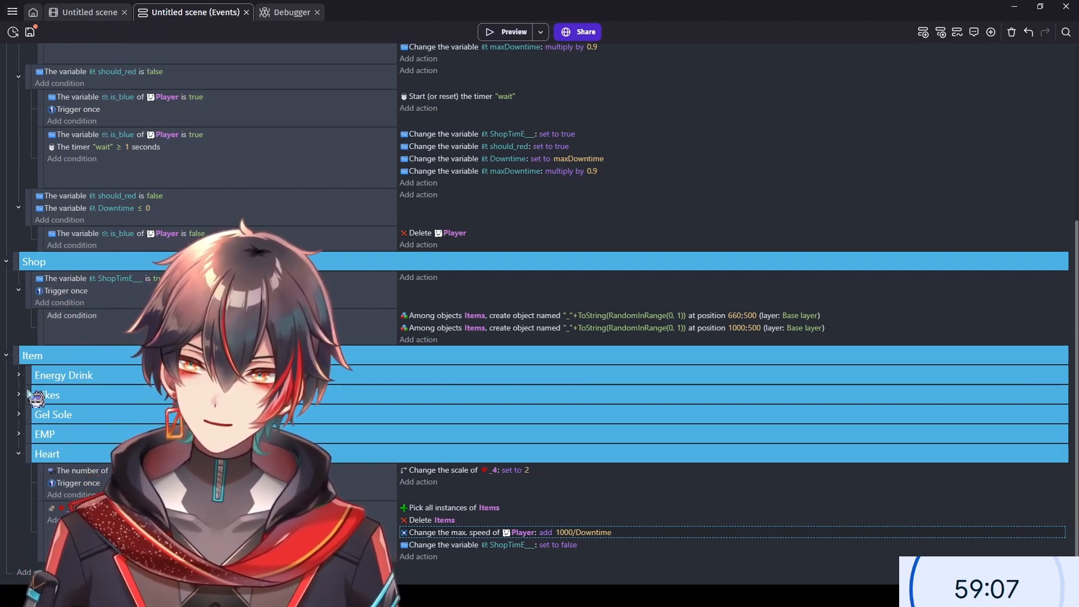
{"action": "left_click", "coordinate": [27, 455]}
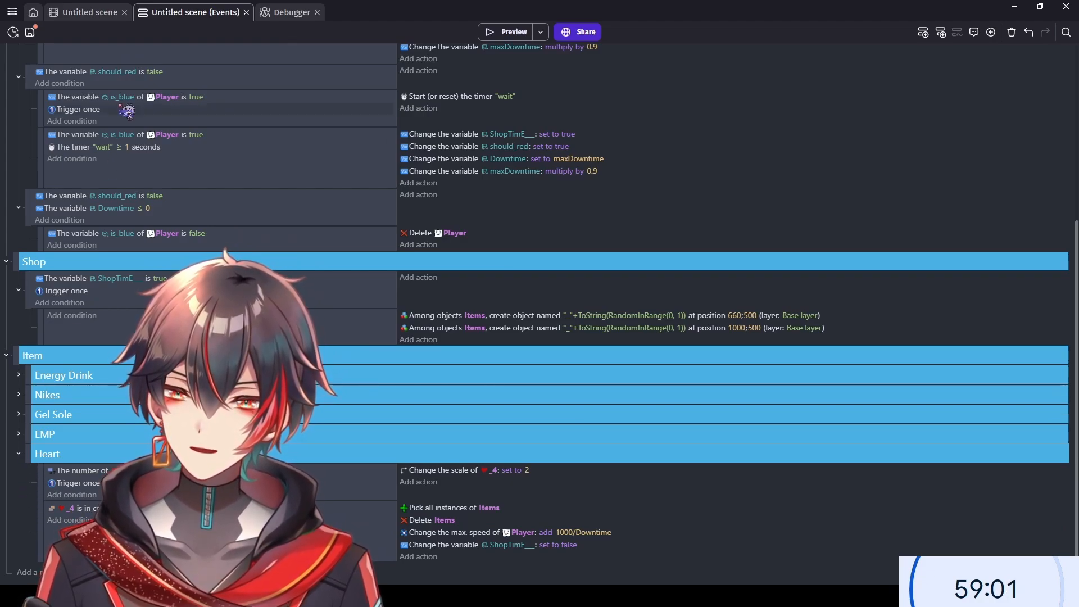
- Create a sprite object named _5 in the Items folder and draw its green snake image with Piskel
{"action": "left_click", "coordinate": [90, 12]}
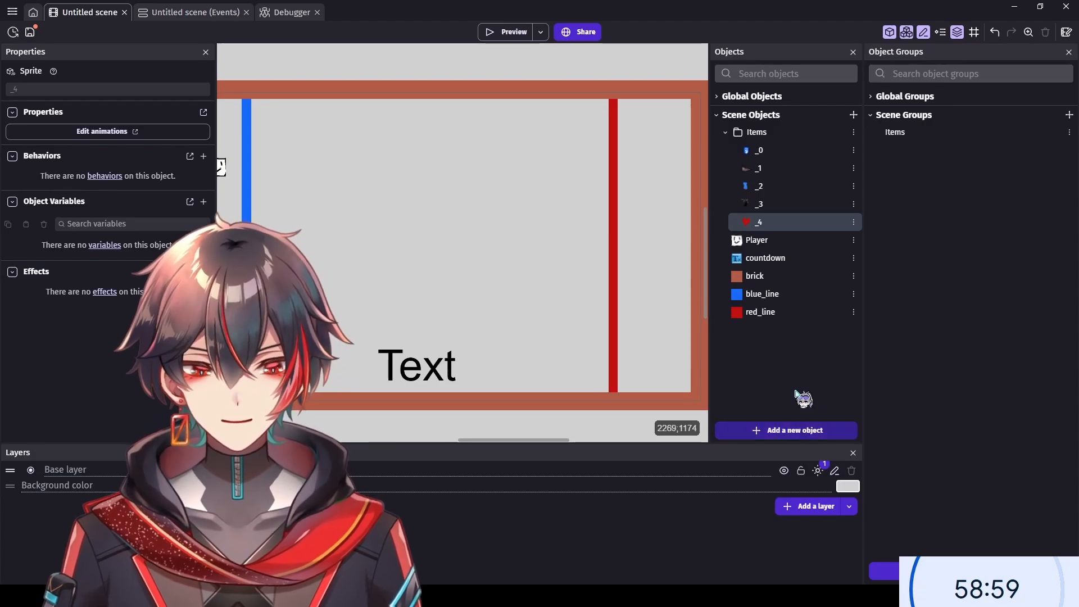
{"action": "left_click", "coordinate": [785, 133]}
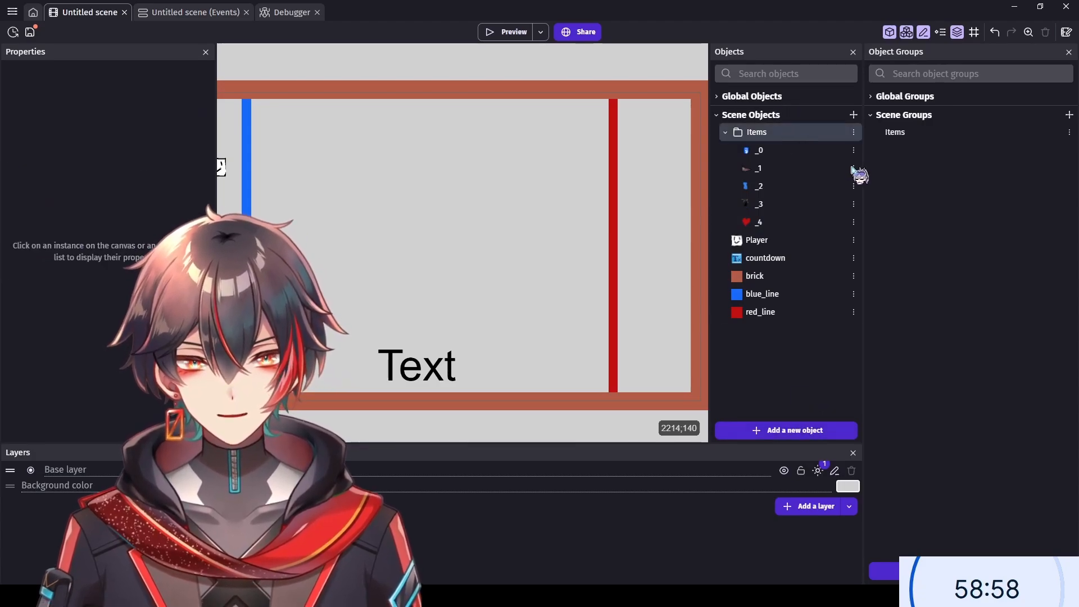
{"action": "left_click", "coordinate": [851, 209]}
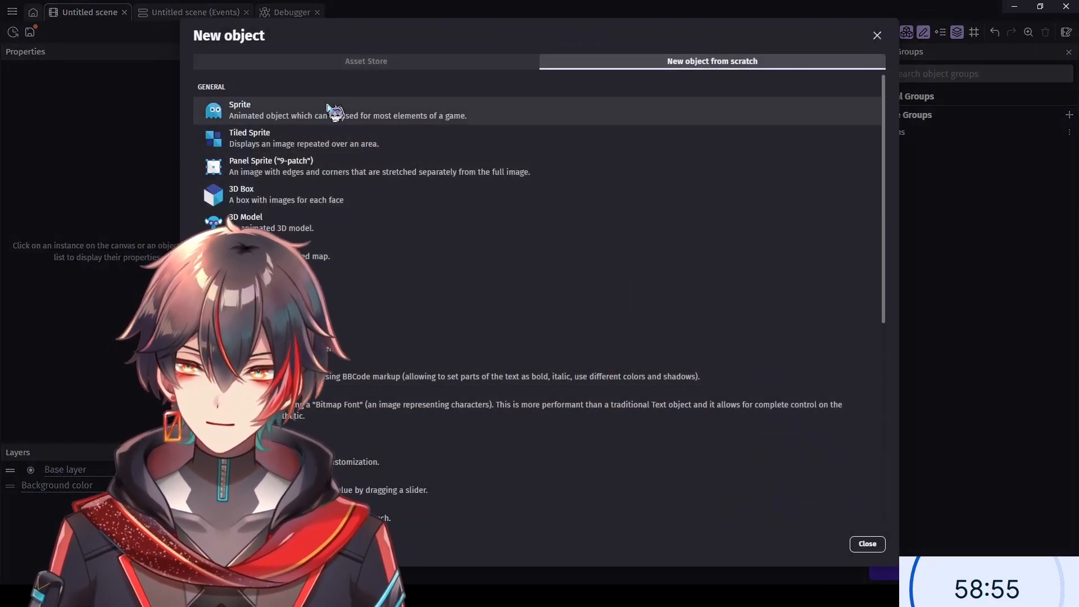
{"action": "left_click", "coordinate": [330, 108]}
{"action": "double_click", "coordinate": [285, 94]}
{"action": "type", "text": "_5"}
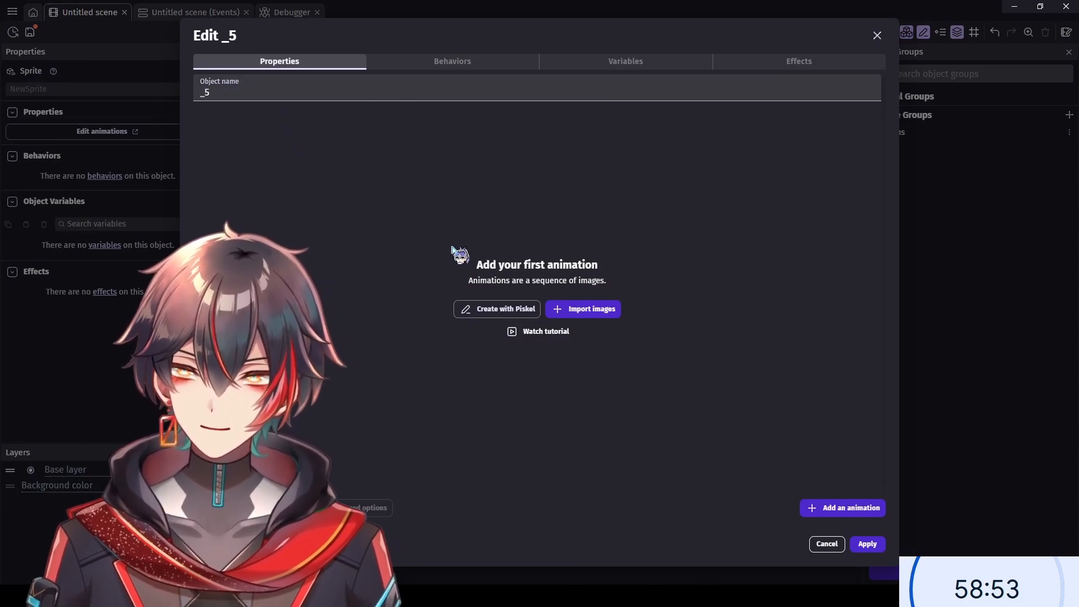
{"action": "left_click", "coordinate": [504, 309]}
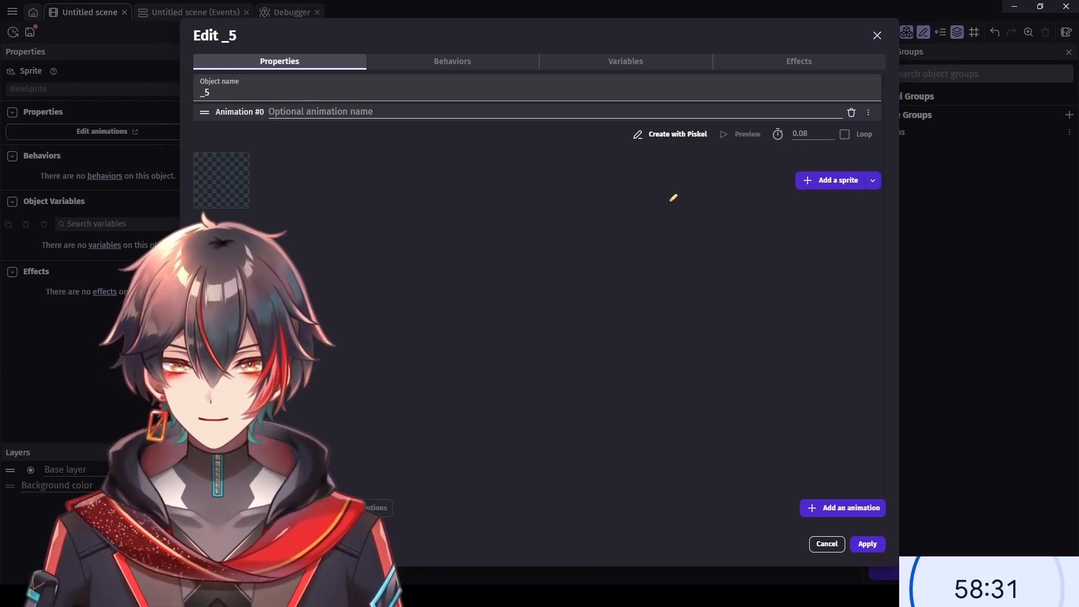
{"action": "left_click", "coordinate": [862, 52]}
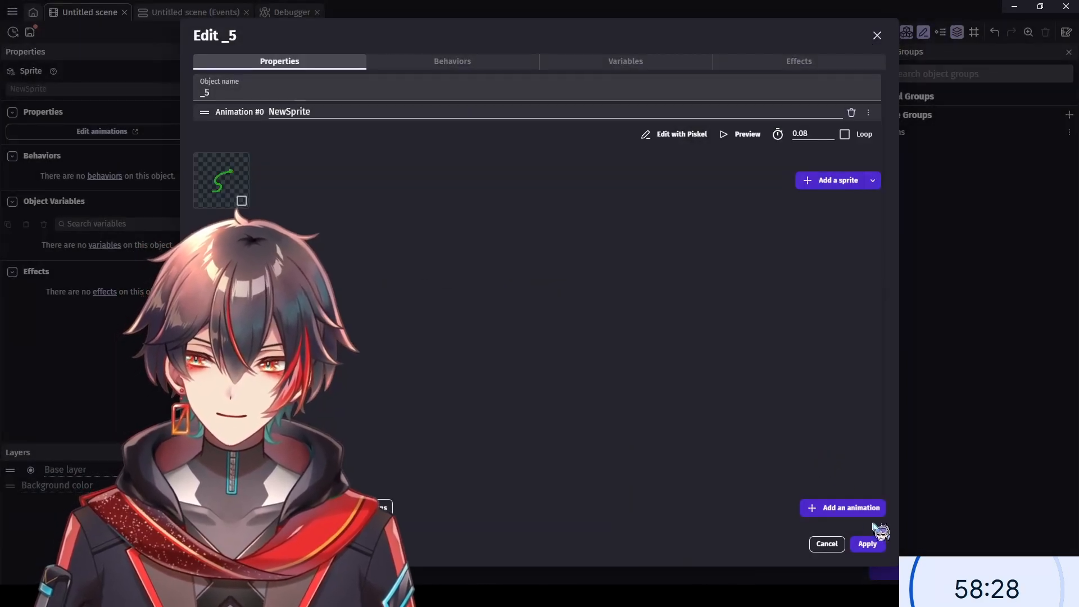
{"action": "left_click", "coordinate": [867, 543]}
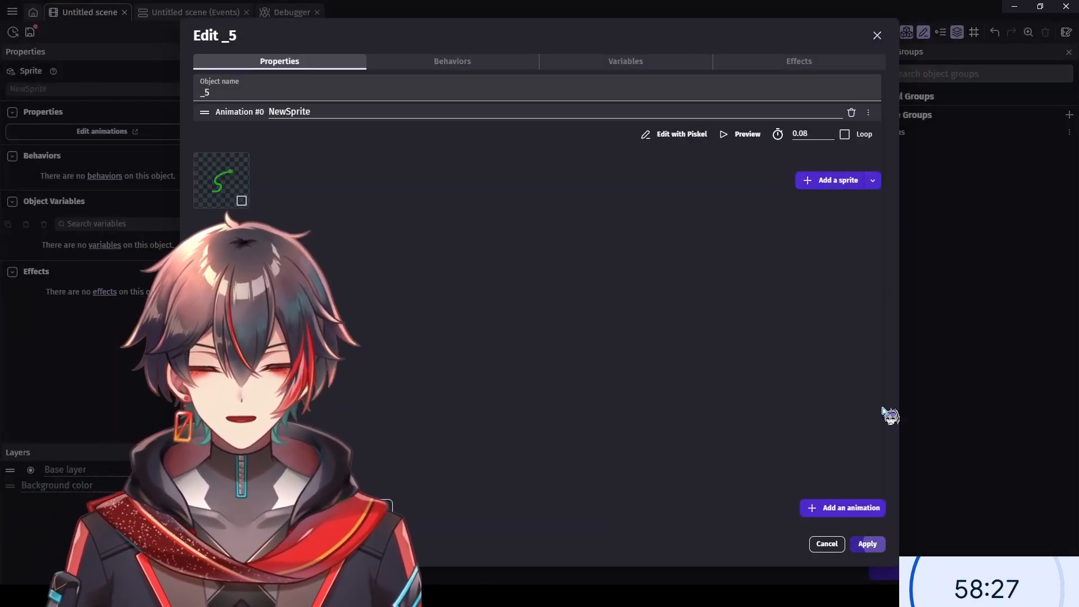
- Place an instance of _5 in the scene at about X 1075, Y 372 and inspect it up close
{"action": "left_click_drag", "start_coordinate": [772, 243], "coordinate": [462, 205]}
{"action": "scroll", "coordinate": [474, 212], "scroll_direction": "up", "scroll_amount": 7}
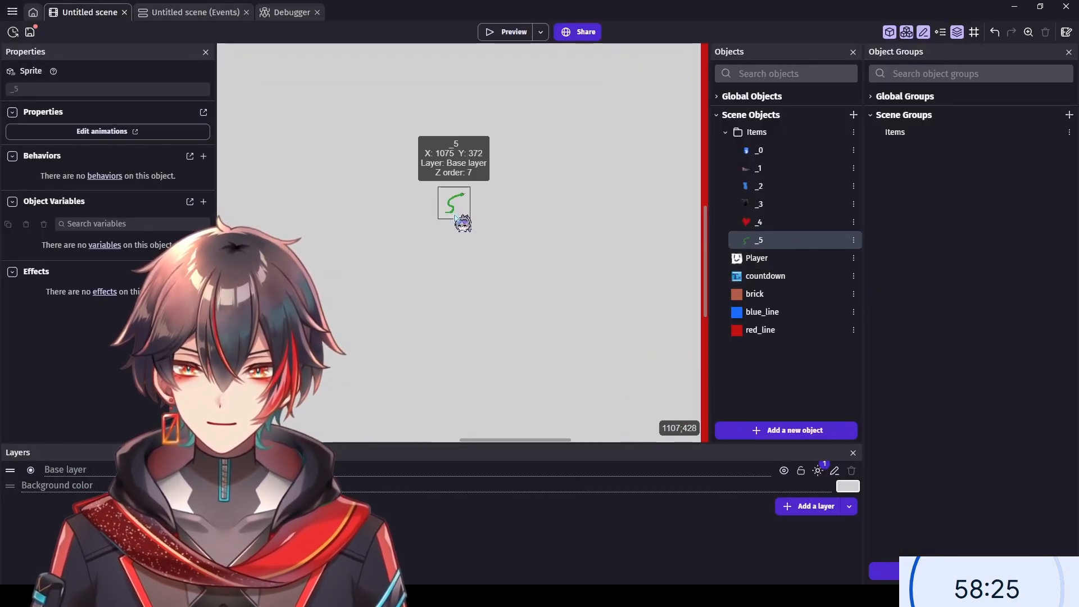
{"action": "scroll", "coordinate": [468, 214], "scroll_direction": "up", "scroll_amount": 6}
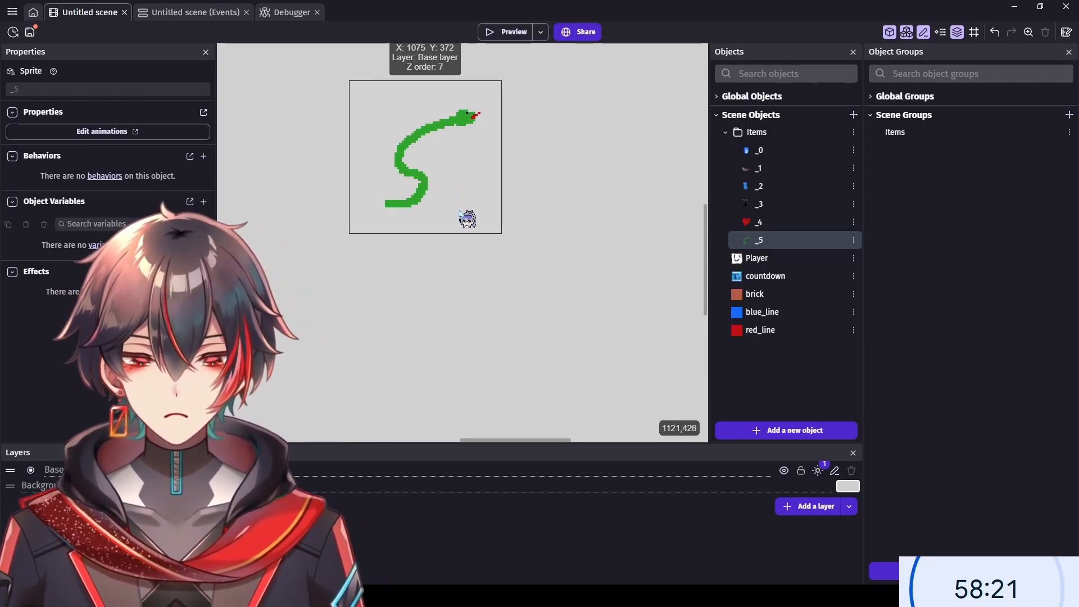
- Delete the placed _5 instance from the scene and bring the whole arena back into view
{"action": "left_click", "coordinate": [462, 213]}
{"action": "key", "text": "Delete"}
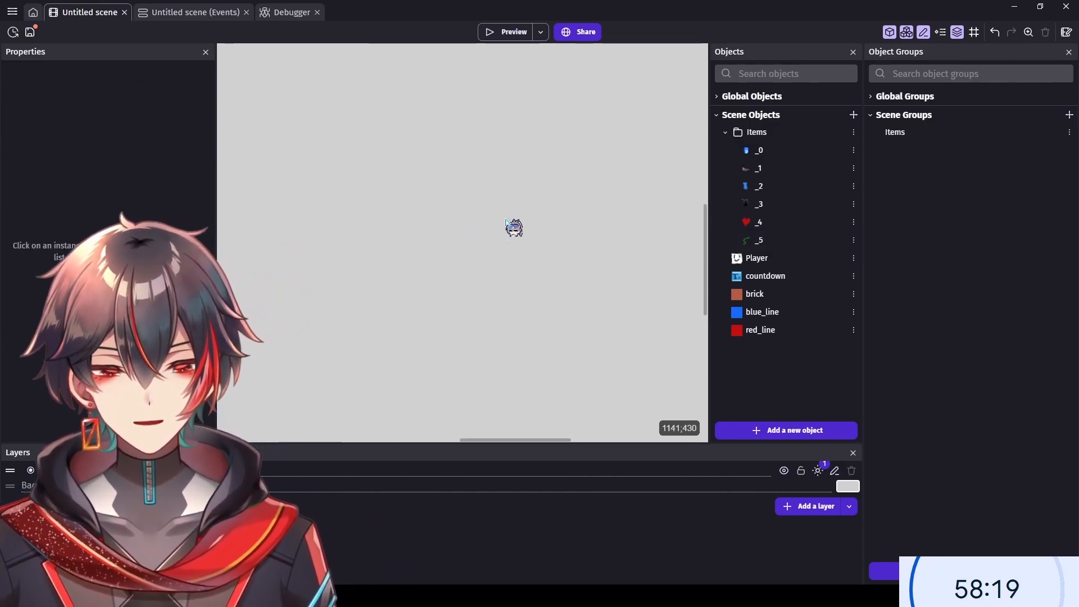
{"action": "scroll", "coordinate": [438, 236], "scroll_direction": "down", "scroll_amount": 4}
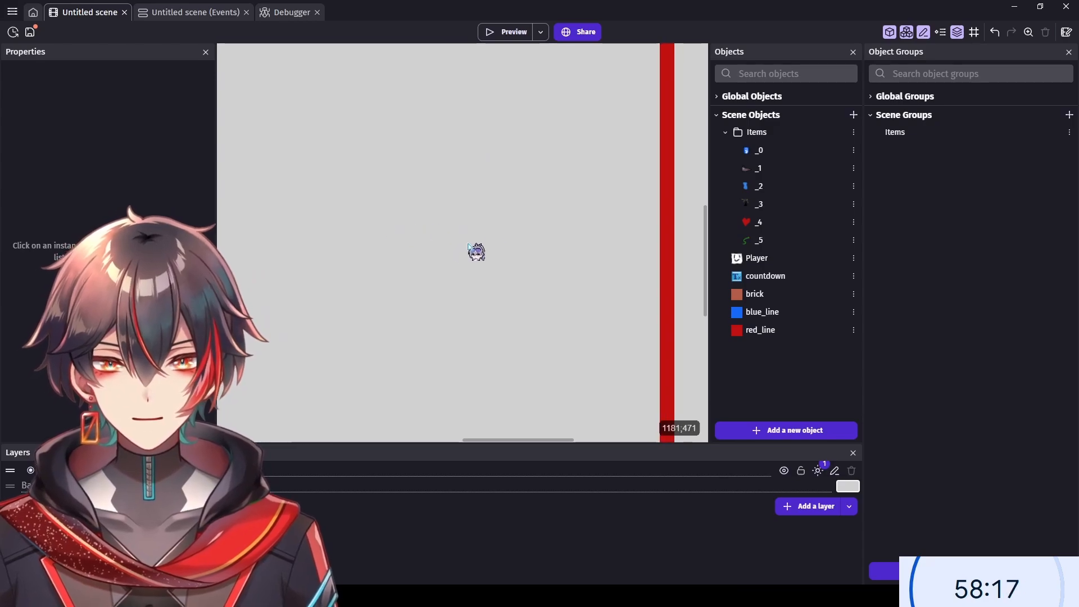
{"action": "scroll", "coordinate": [452, 254], "scroll_direction": "down", "scroll_amount": 6}
{"action": "scroll", "coordinate": [253, 258], "scroll_direction": "up", "scroll_amount": 3}
{"action": "scroll", "coordinate": [553, 273], "scroll_direction": "down", "scroll_amount": 2}
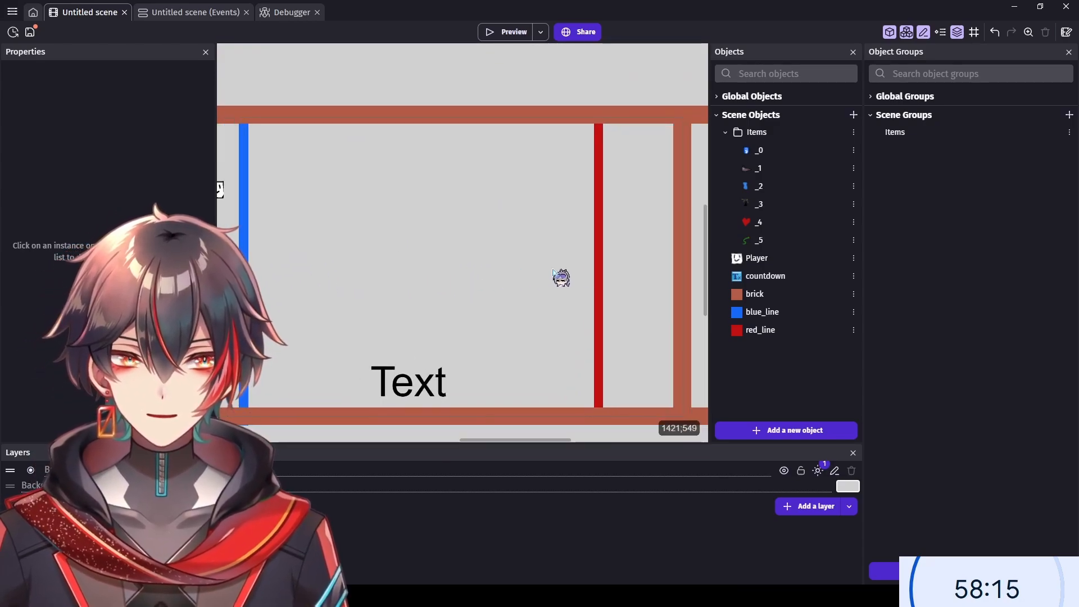
{"action": "scroll", "coordinate": [643, 280], "scroll_direction": "down", "scroll_amount": 1}
{"action": "scroll", "coordinate": [645, 281], "scroll_direction": "down", "scroll_amount": 1}
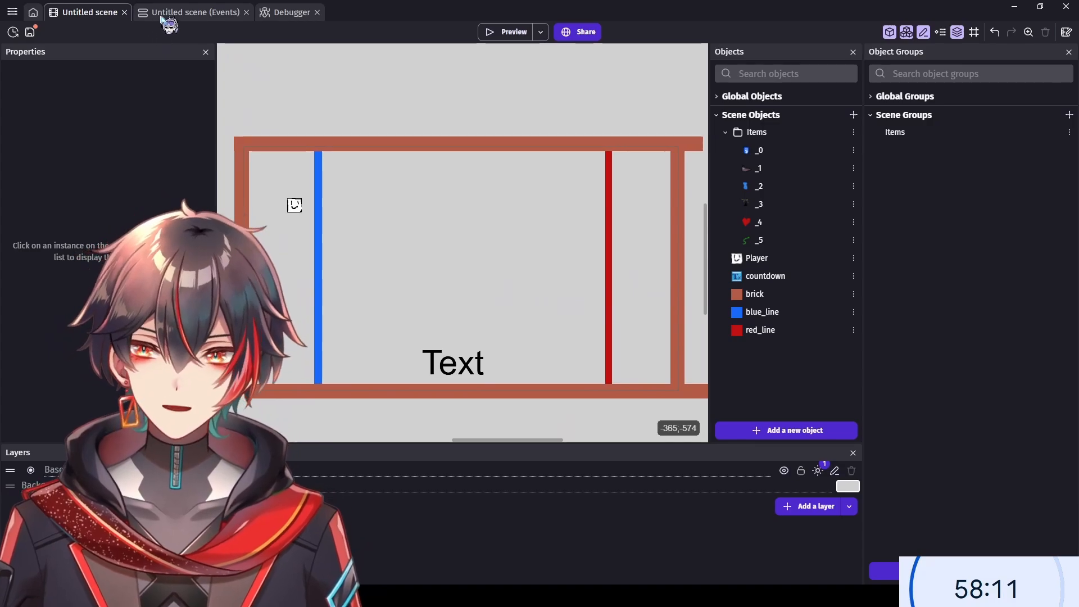
- Paste a copy of the Heart event group into the Item group and collapse the original Heart group
{"action": "left_click", "coordinate": [162, 17]}
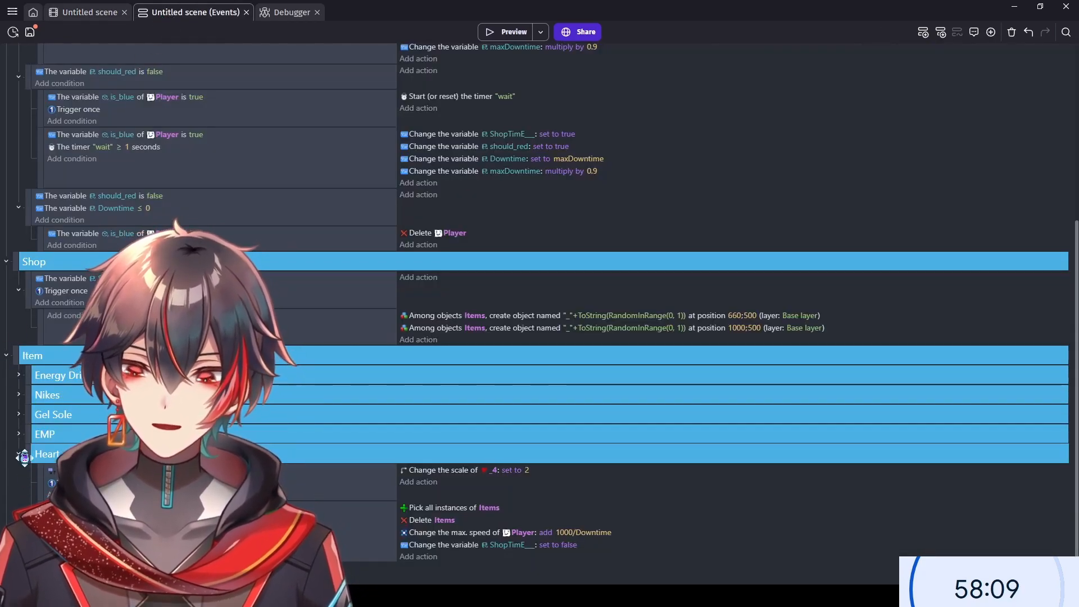
{"action": "key", "text": "ctrl+v"}
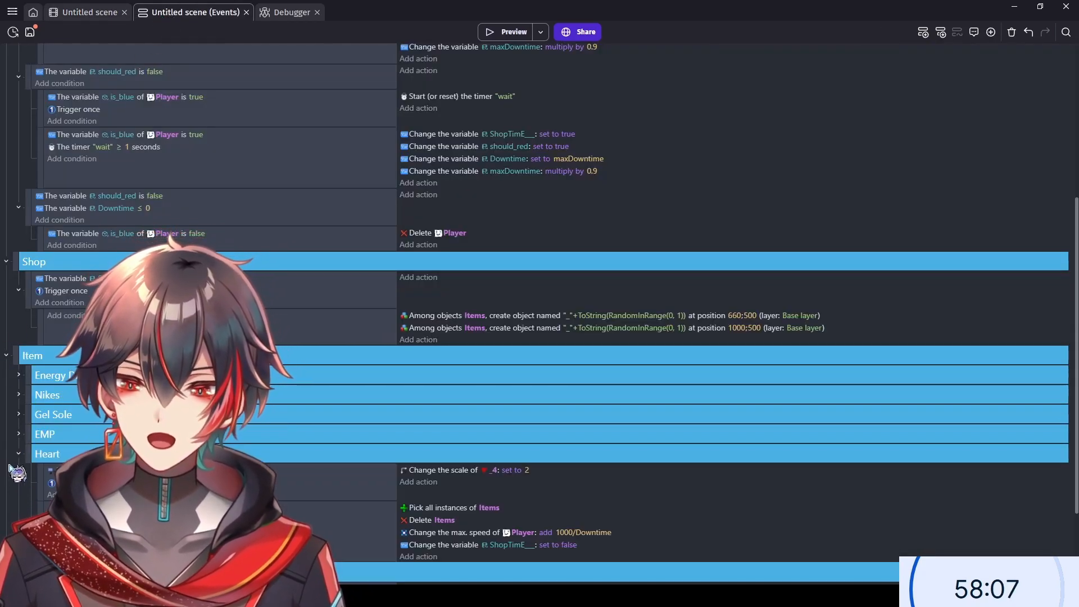
{"action": "scroll", "coordinate": [5, 465], "scroll_direction": "down", "scroll_amount": 3}
{"action": "left_click", "coordinate": [19, 336]}
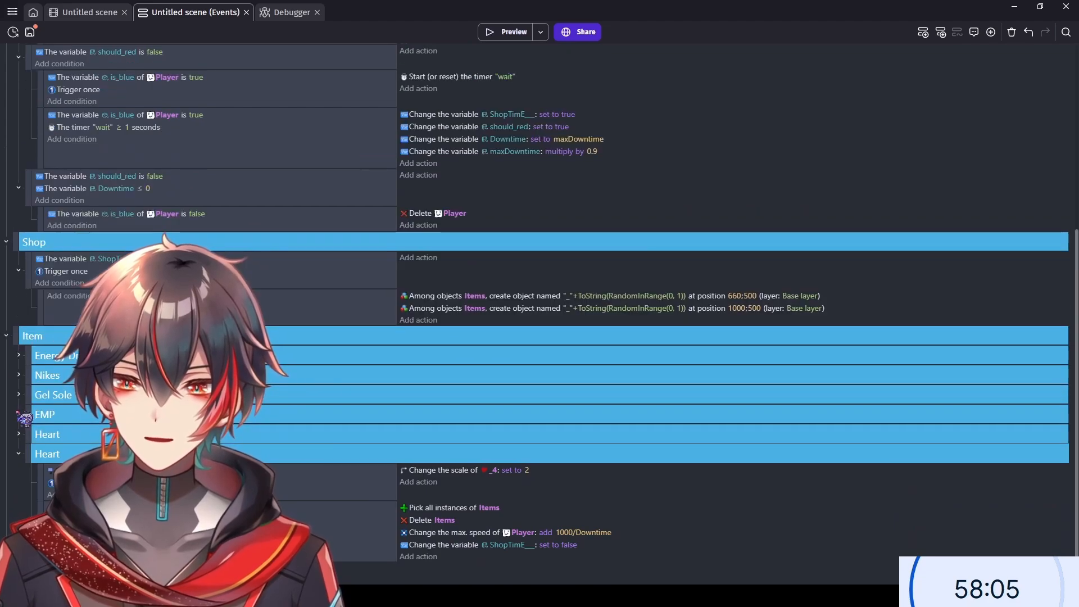
{"action": "left_click", "coordinate": [142, 470]}
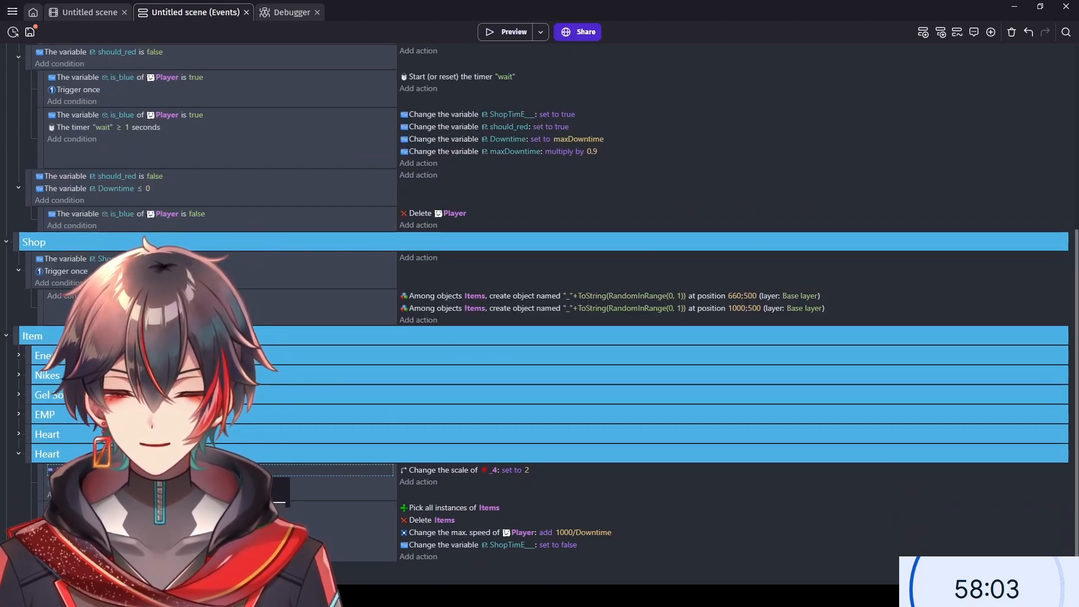
- Create a sprite object named Snake and draw its straight green snake image with Piskel
{"action": "left_click", "coordinate": [101, 11]}
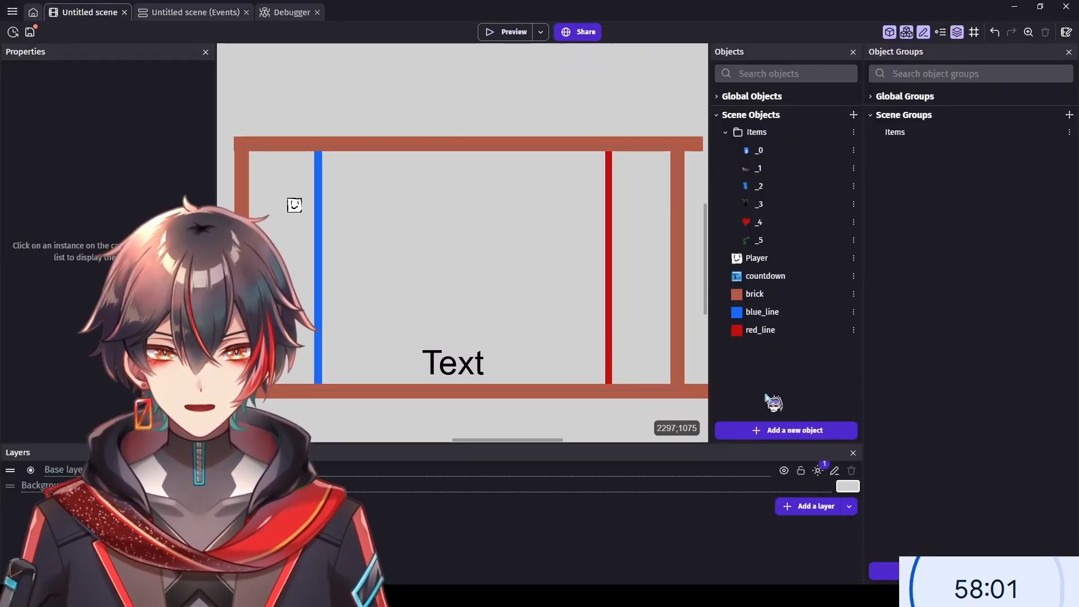
{"action": "left_click", "coordinate": [785, 430]}
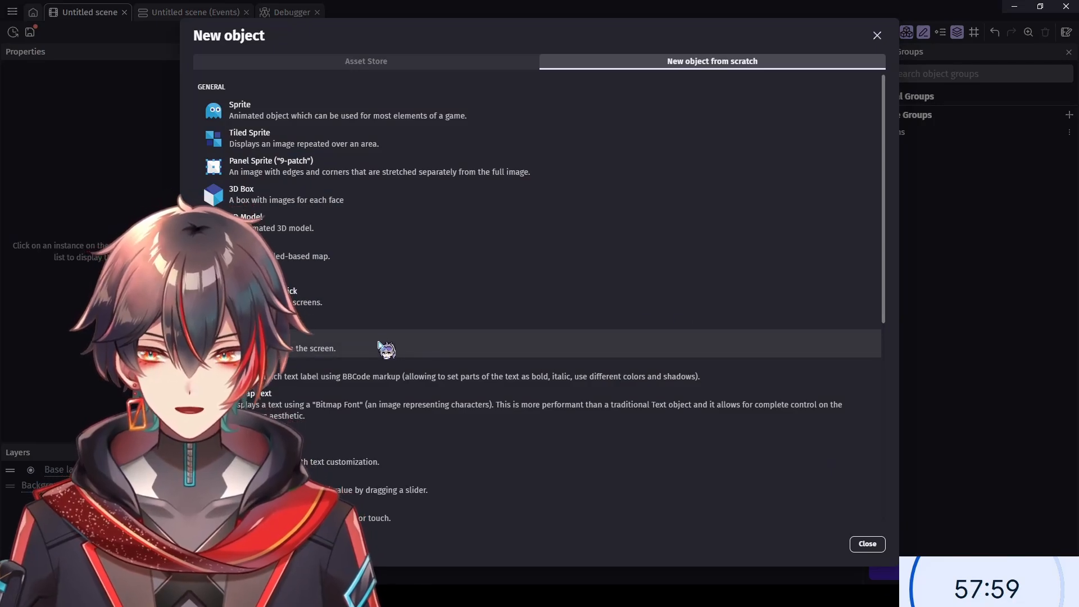
{"action": "left_click", "coordinate": [294, 119]}
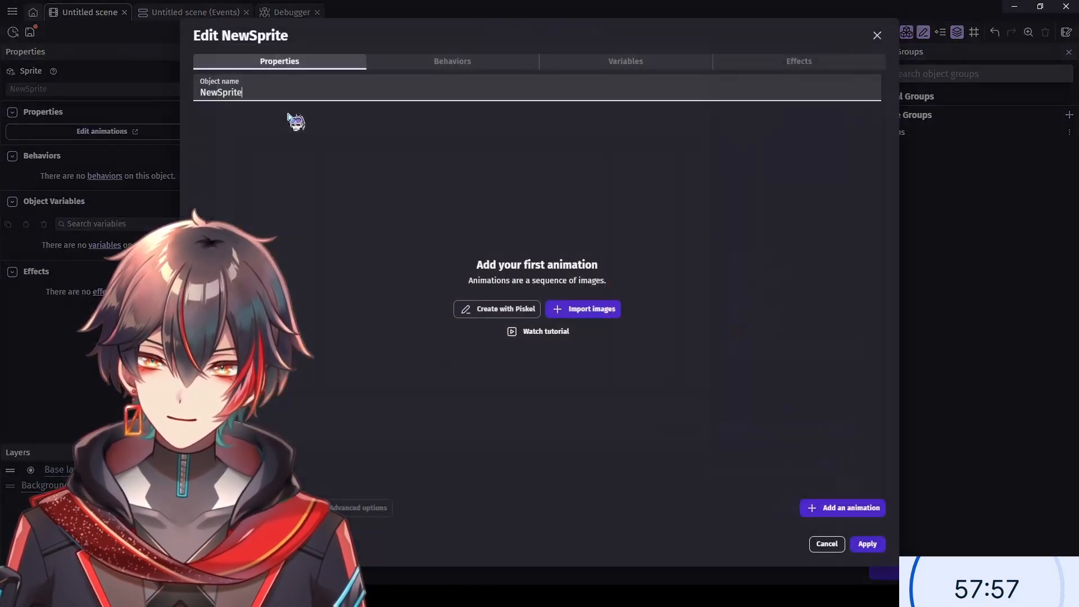
{"action": "double_click", "coordinate": [298, 92]}
{"action": "type", "text": "Snake"}
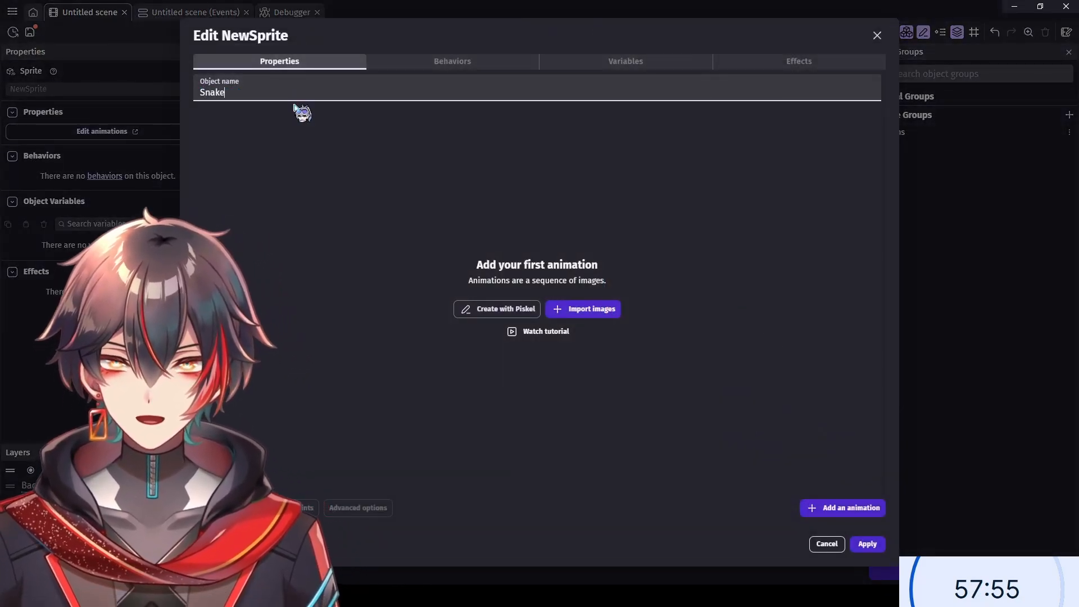
{"action": "left_click", "coordinate": [337, 166]}
{"action": "left_click", "coordinate": [497, 309]}
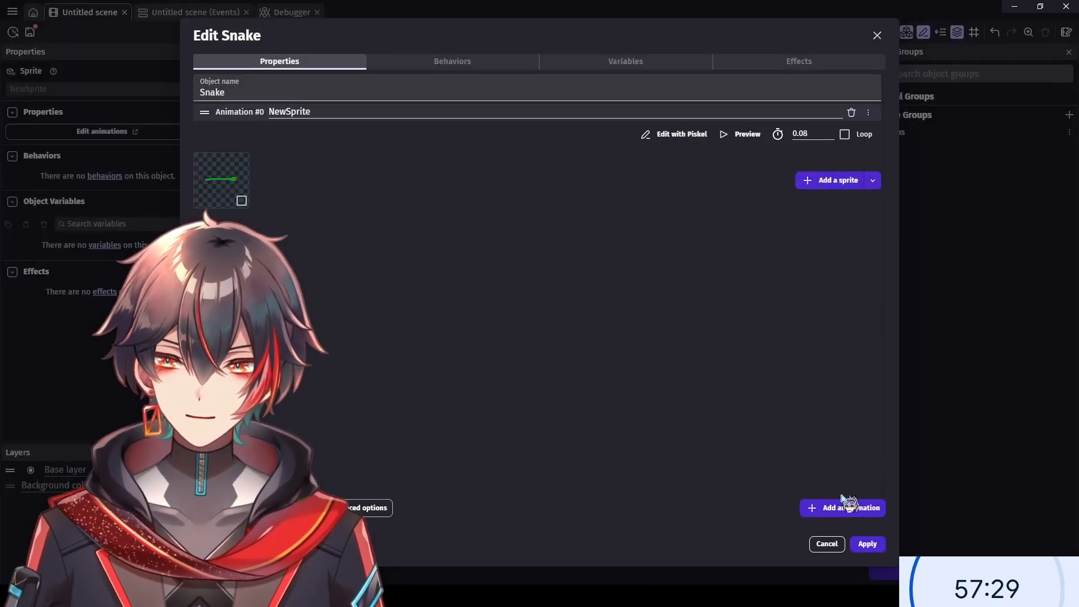
{"action": "left_click", "coordinate": [868, 544]}
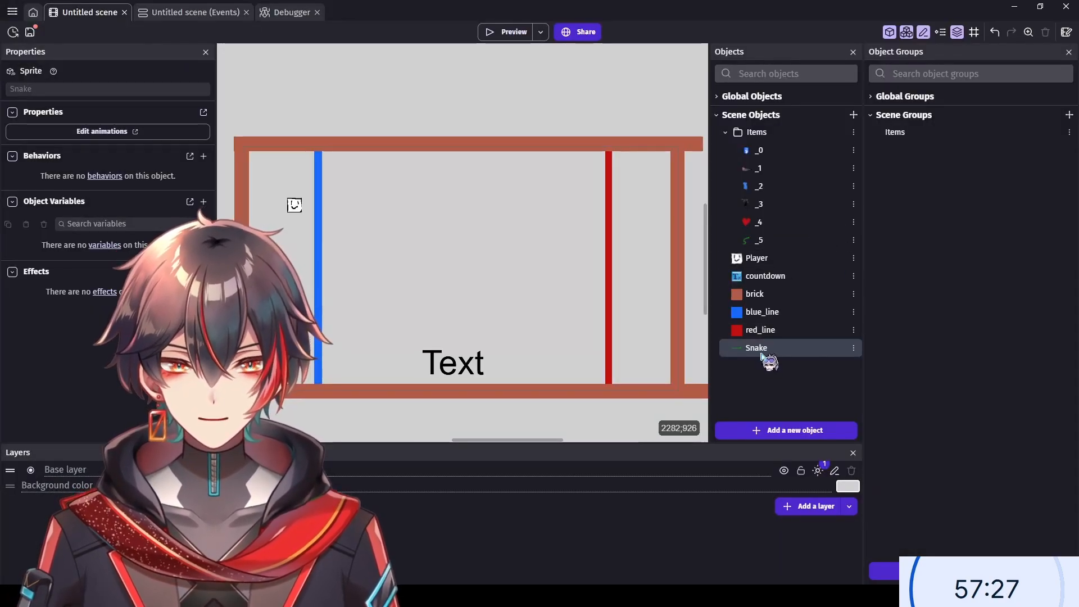
- Place a Snake instance at about X 1105, Y 690 to check its look up close, and delete it again
{"action": "scroll", "coordinate": [502, 290], "scroll_direction": "up", "scroll_amount": 10, "text": "ctrl"}
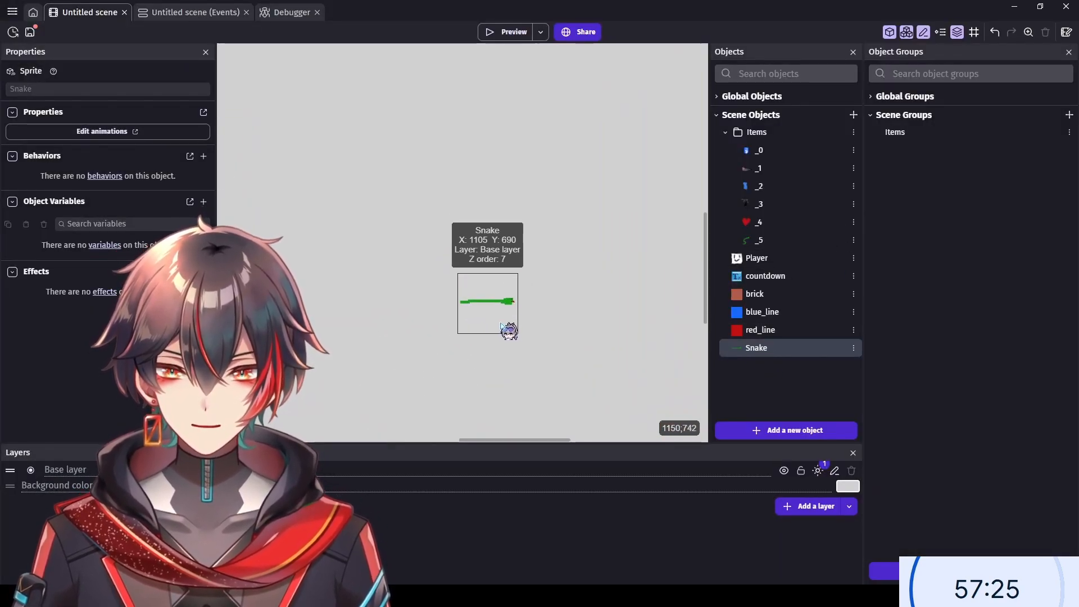
{"action": "left_click", "coordinate": [508, 323]}
{"action": "key", "text": "Delete"}
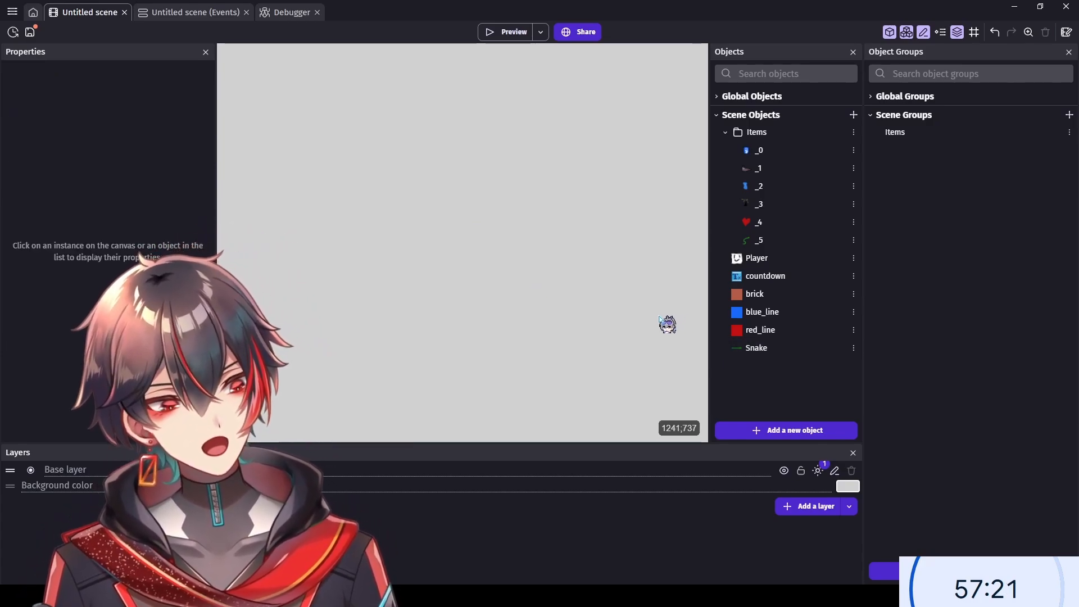
{"action": "scroll", "coordinate": [539, 284], "scroll_direction": "down", "scroll_amount": 5, "text": "ctrl"}
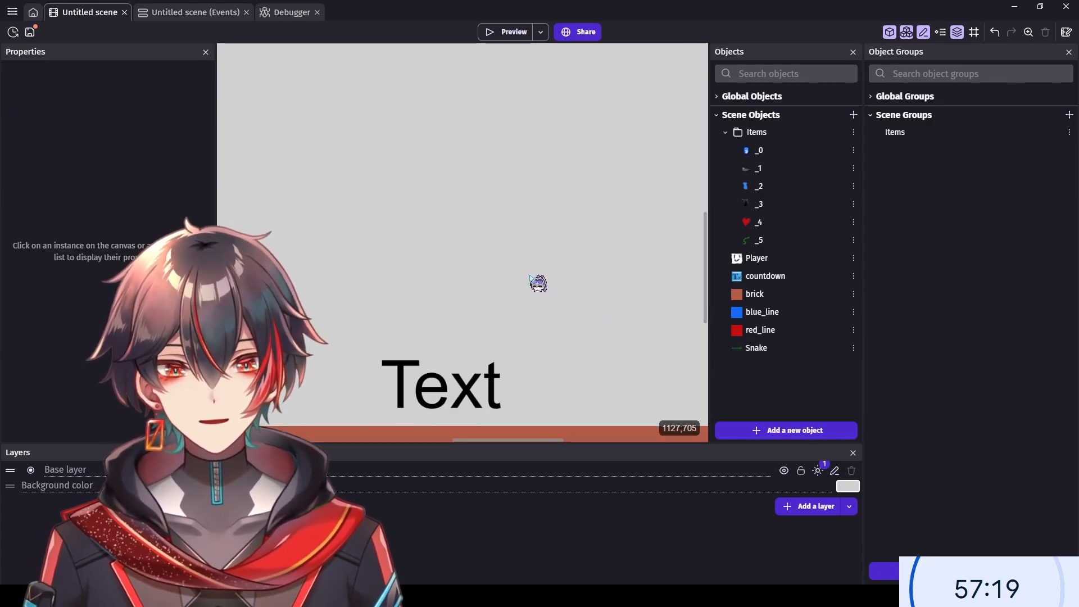
{"action": "scroll", "coordinate": [446, 292], "scroll_direction": "down", "scroll_amount": 2, "text": "ctrl"}
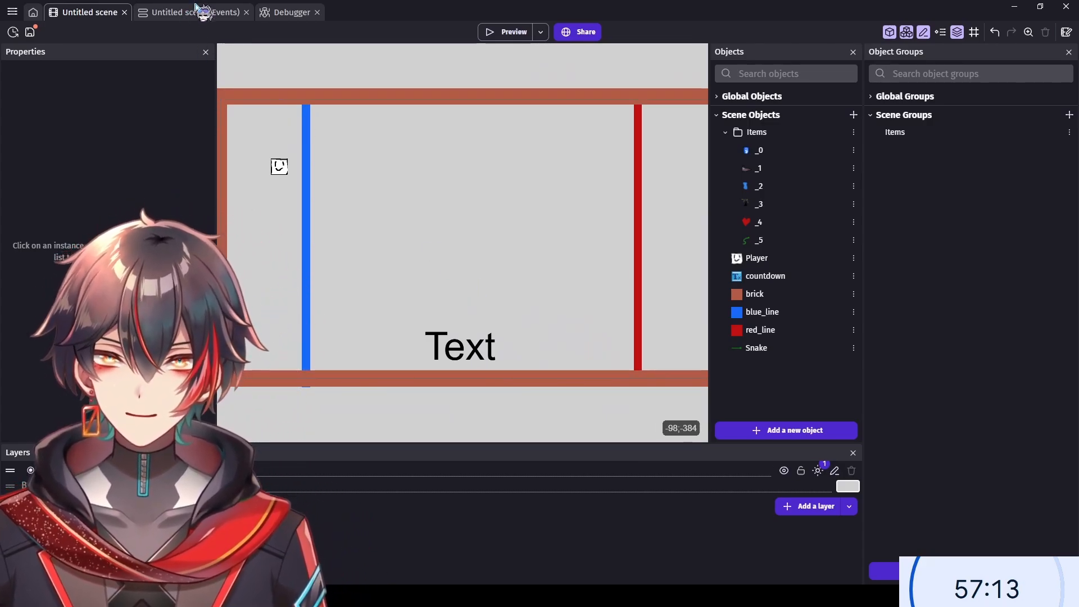
- Rename the copied Heart event group as Snake
{"action": "left_click", "coordinate": [193, 13]}
{"action": "scroll", "coordinate": [10, 444], "scroll_direction": "down", "scroll_amount": 5}
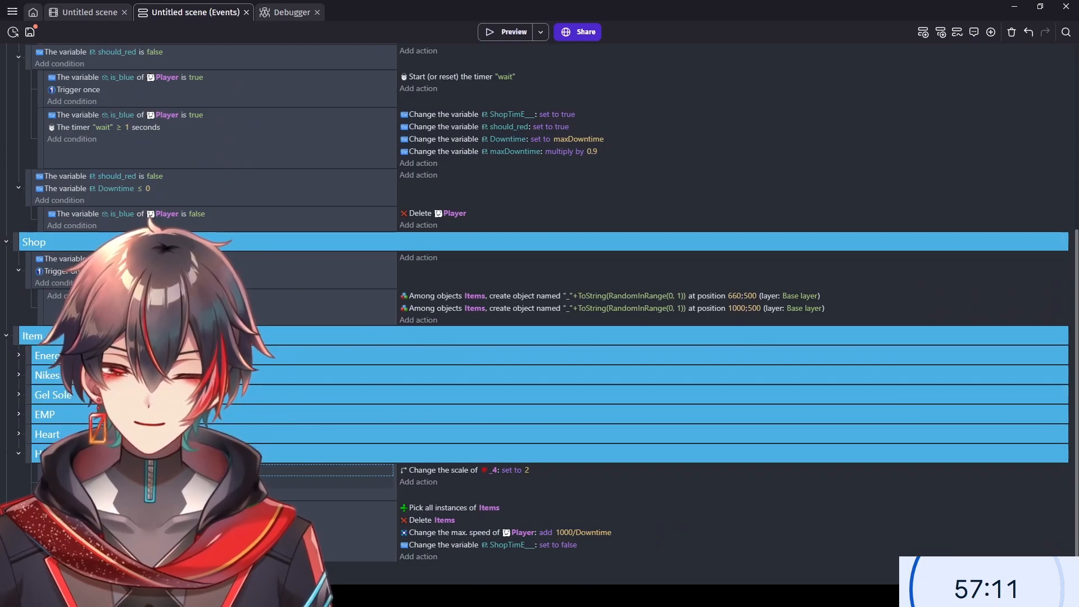
{"action": "left_click", "coordinate": [84, 454]}
{"action": "type", "text": "Snake"}
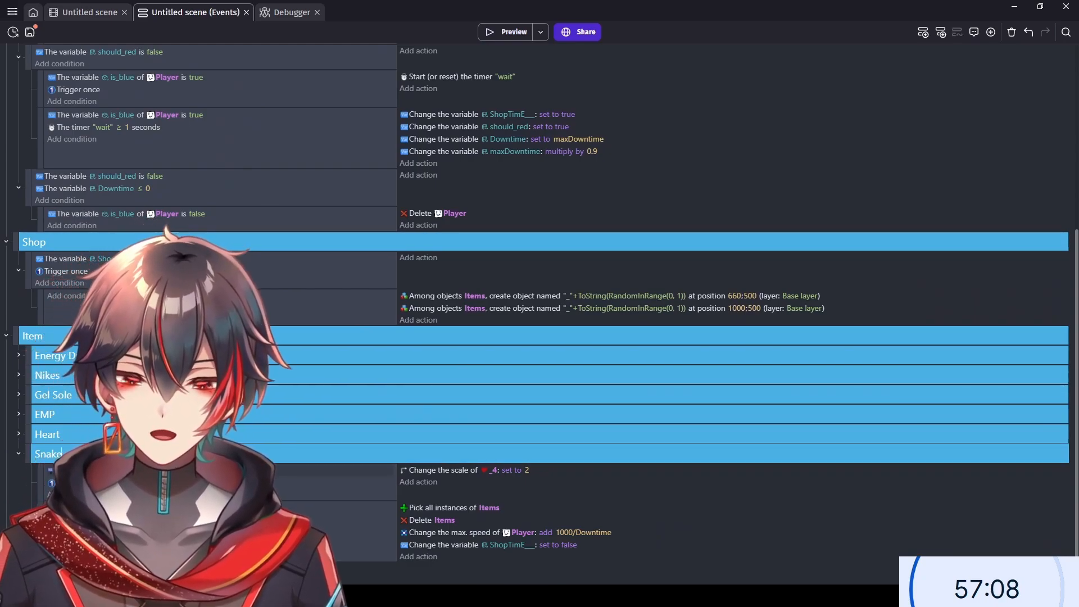
- Retarget the Snake group's conditions and its scale action to the _5 object
{"action": "left_click", "coordinate": [144, 470]}
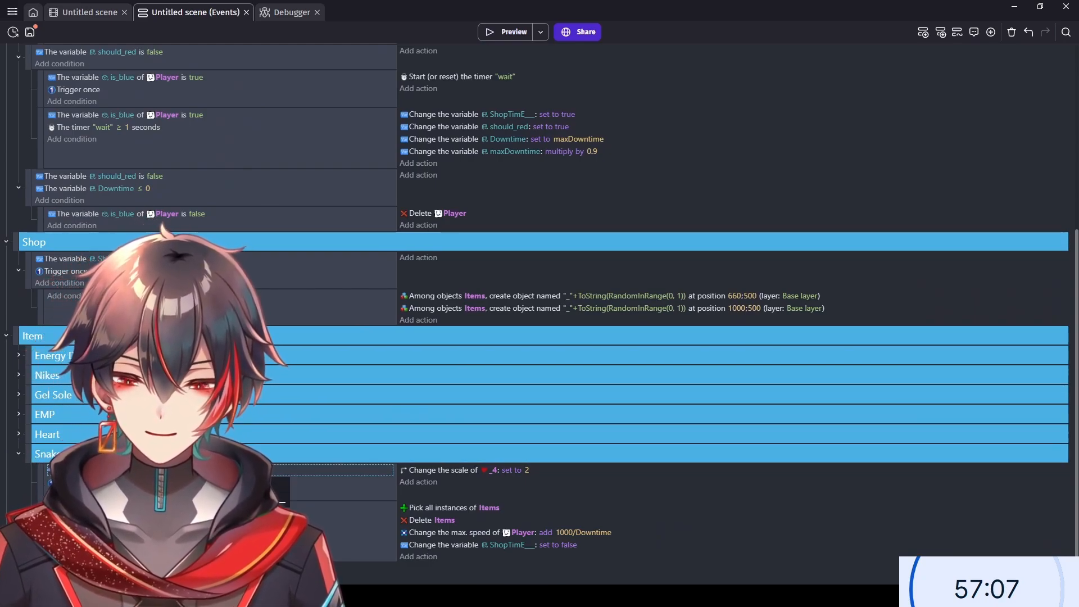
{"action": "left_click", "coordinate": [491, 470]}
{"action": "type", "text": "5"}
{"action": "left_click", "coordinate": [524, 514]}
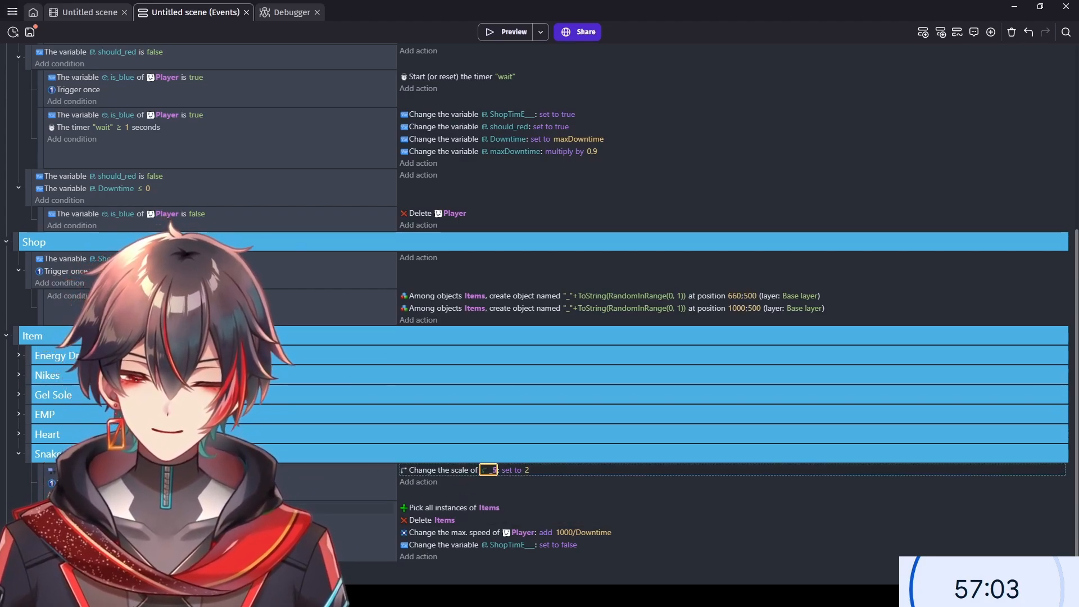
{"action": "left_click", "coordinate": [144, 508]}
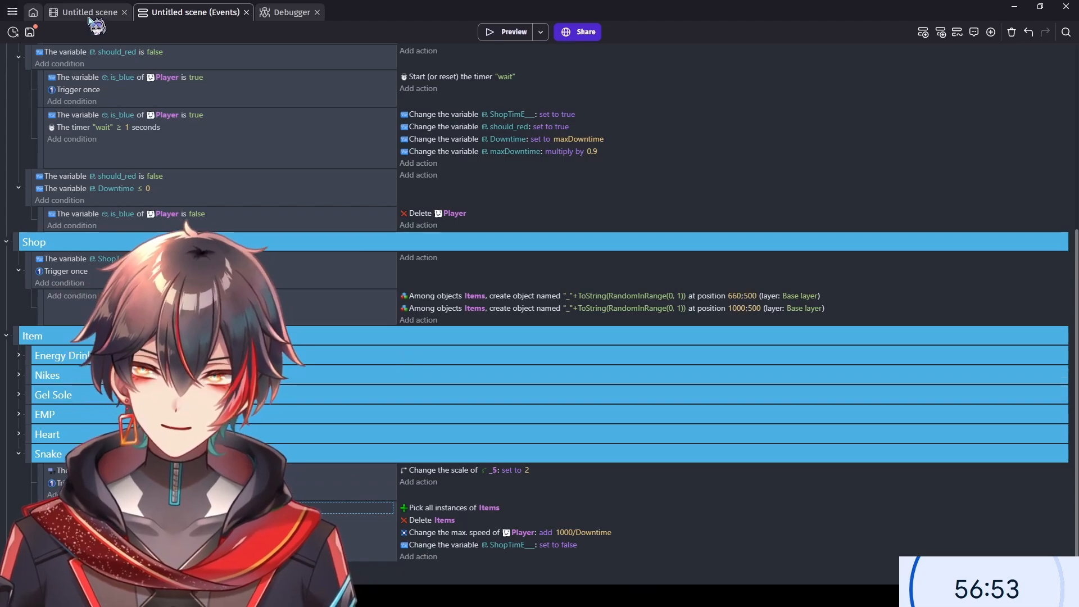
- Turn the Snake group's maximum speed action into a Change variable value action for the Player
{"action": "double_click", "coordinate": [656, 534]}
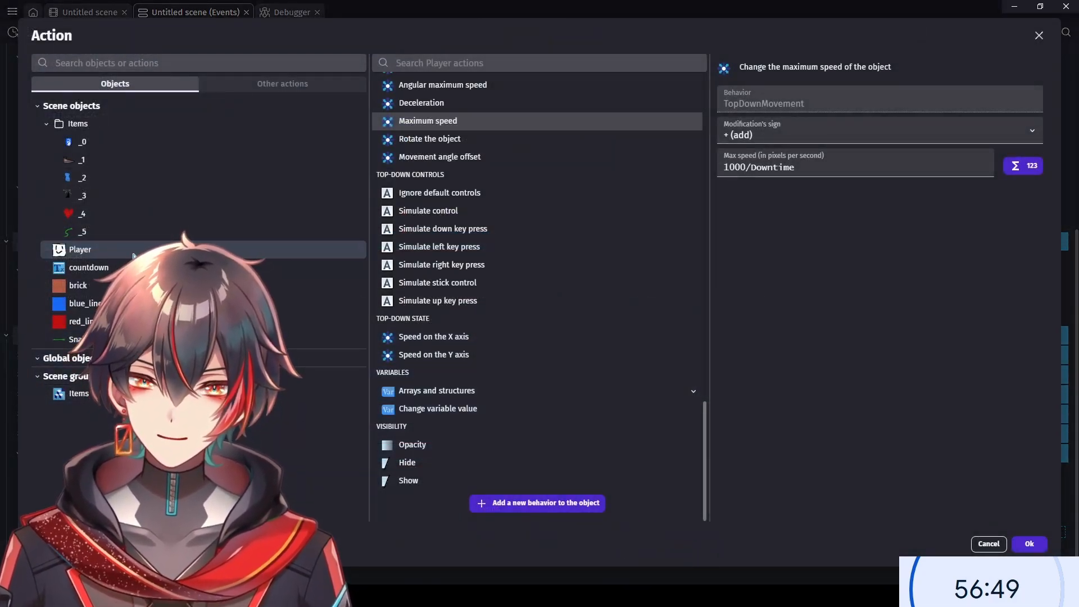
{"action": "left_click", "coordinate": [508, 395]}
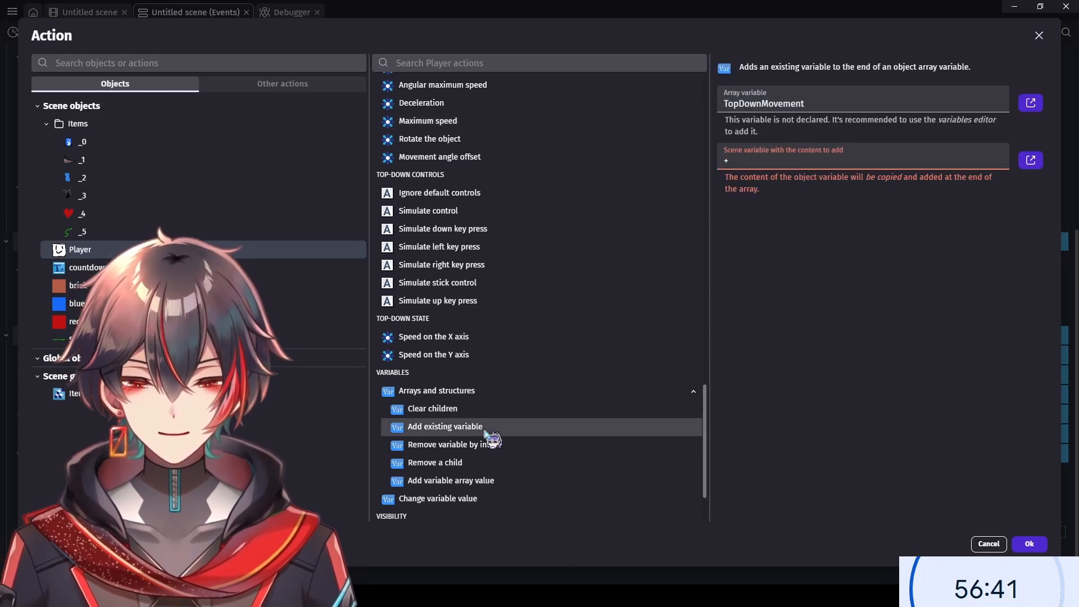
{"action": "left_click", "coordinate": [486, 433]}
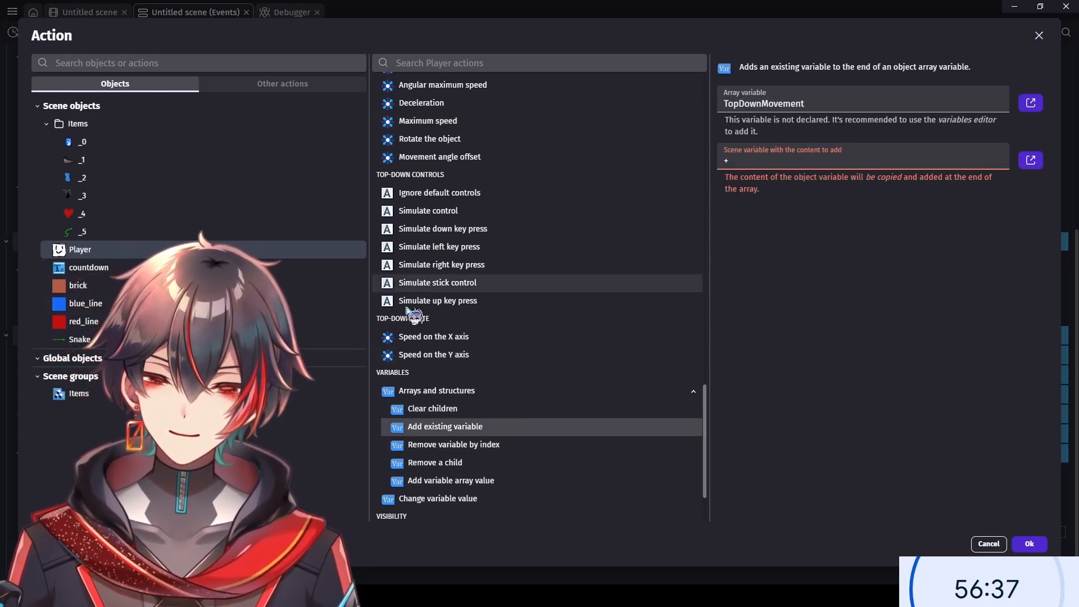
{"action": "left_click", "coordinate": [484, 481]}
{"action": "left_click", "coordinate": [484, 501]}
- Add a number variable named Snake to the Player's object variables
{"action": "double_click", "coordinate": [821, 105]}
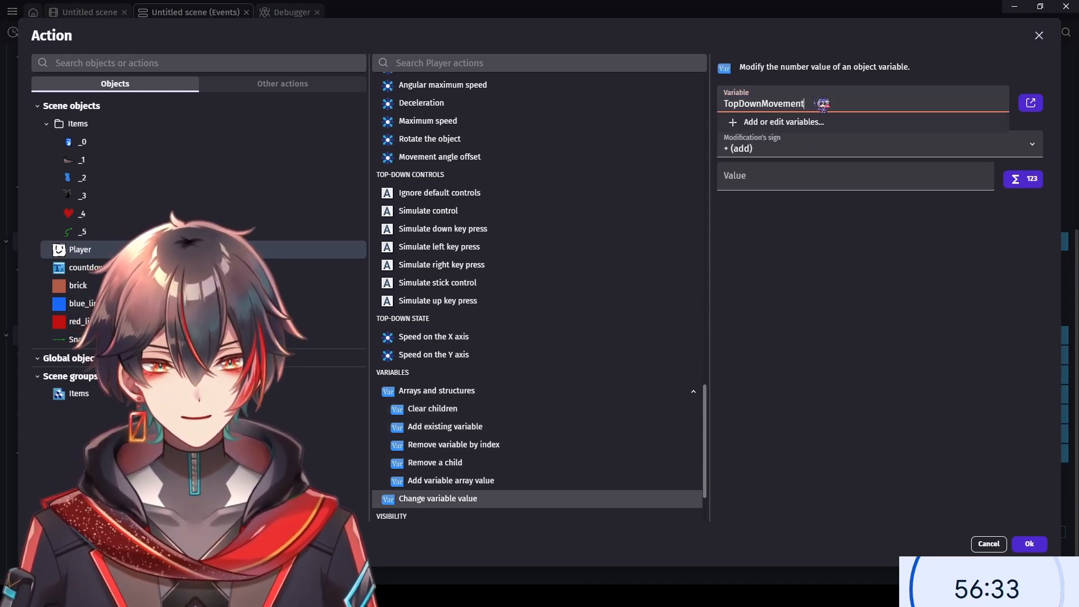
{"action": "left_click", "coordinate": [880, 124]}
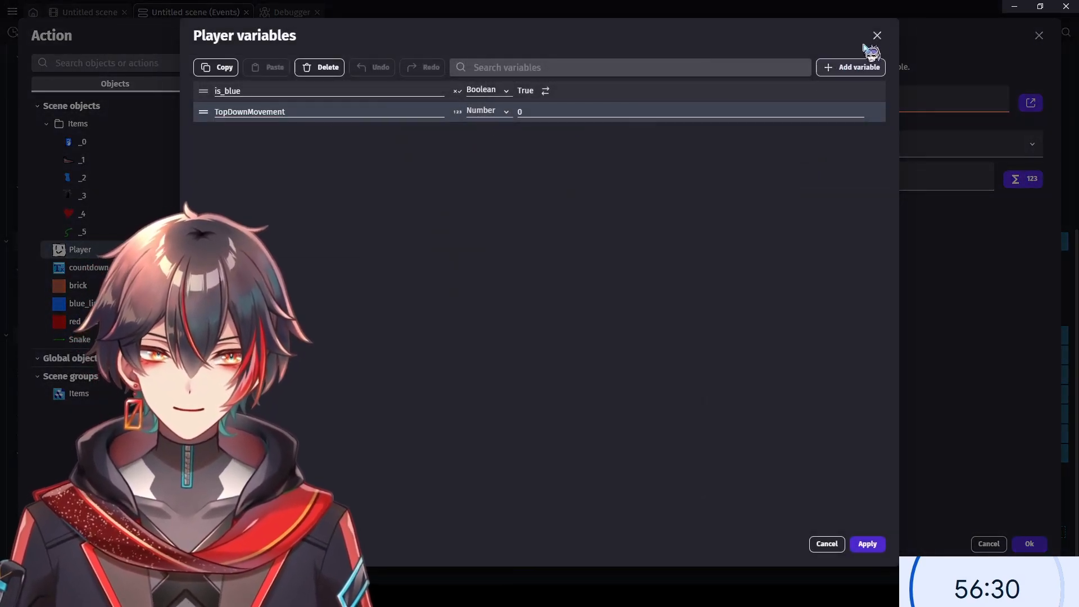
{"action": "double_click", "coordinate": [378, 113]}
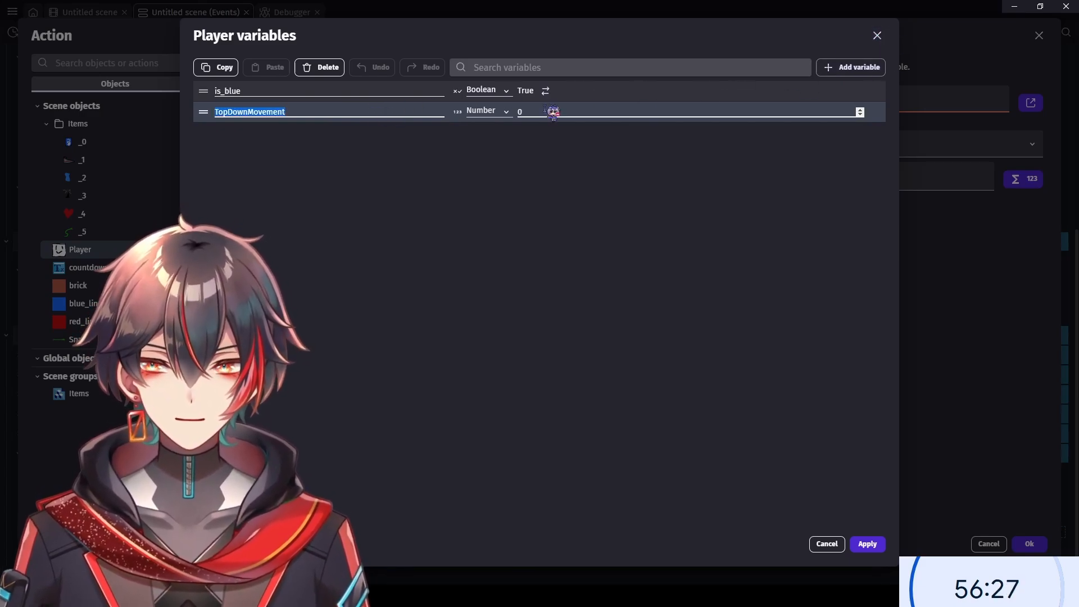
{"action": "type", "text": "Snake"}
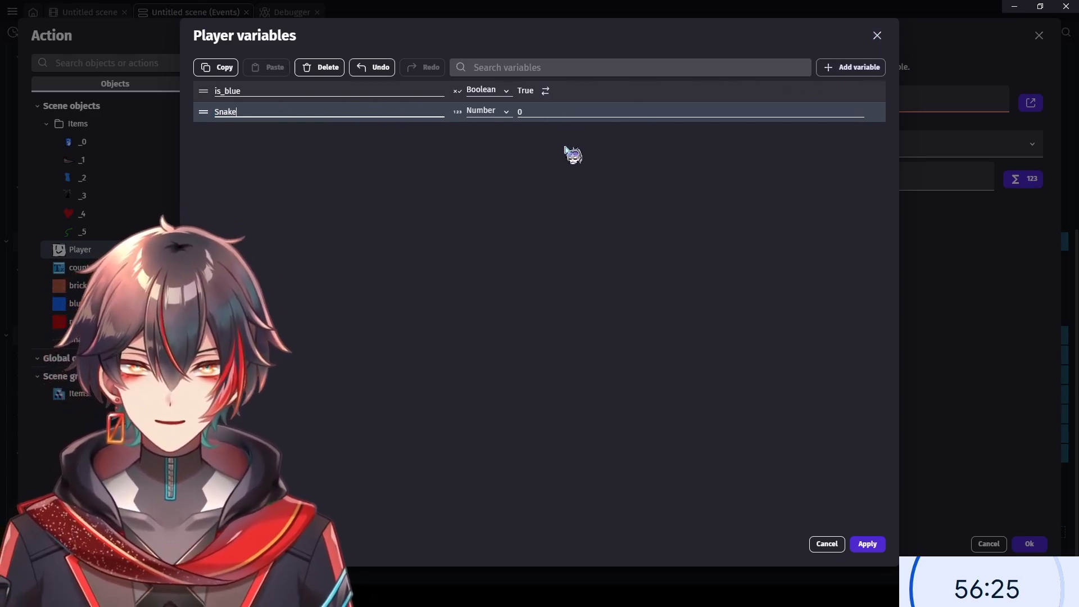
{"action": "left_click", "coordinate": [867, 543]}
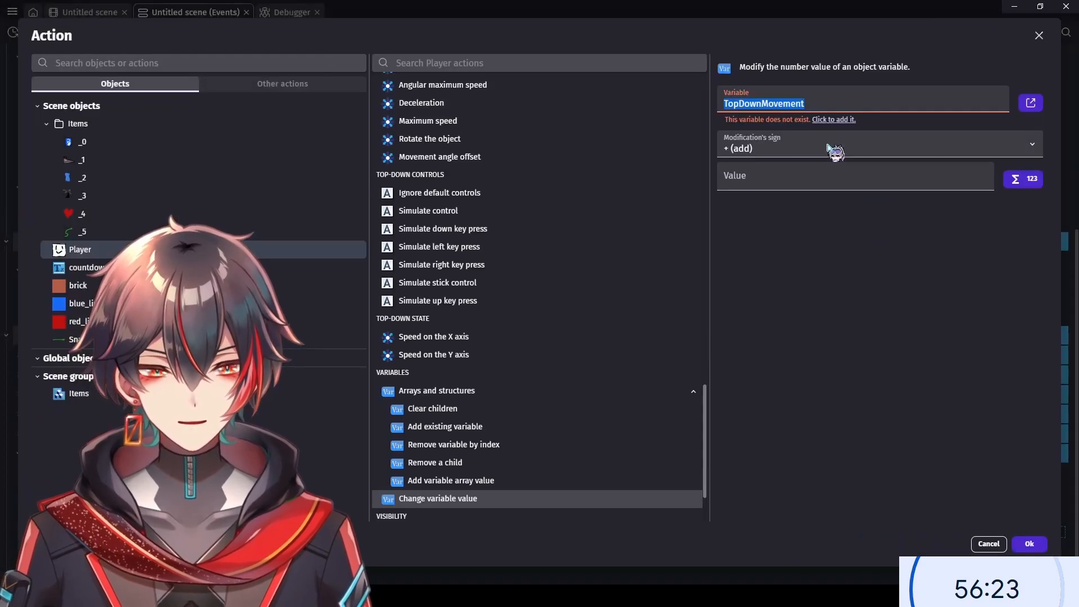
- Make the Snake group's variable action add 1 to the Player's Snake variable
{"action": "type", "text": "sn"}
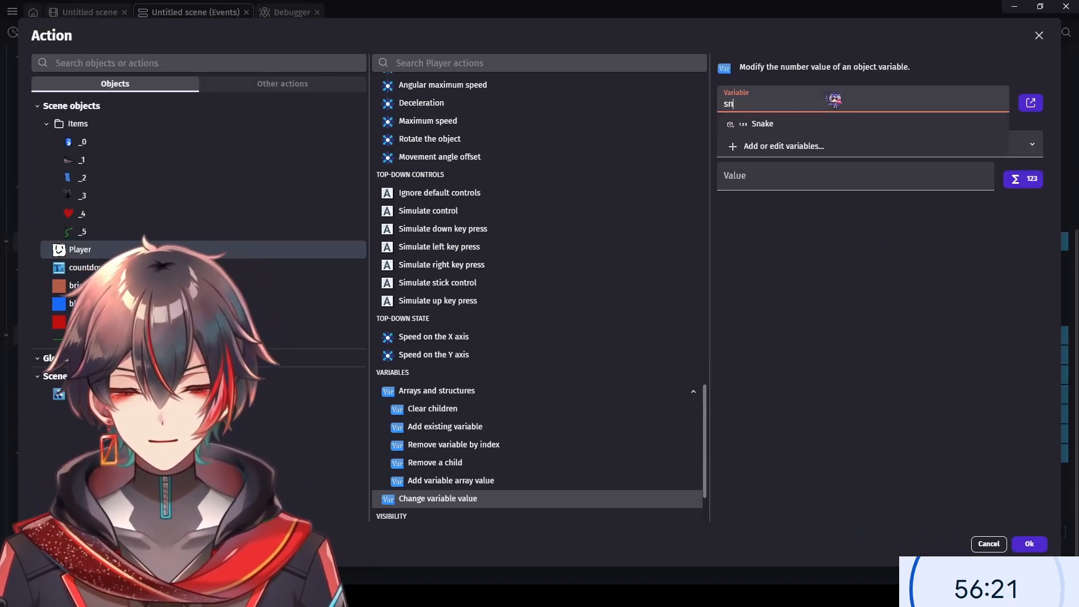
{"action": "left_click", "coordinate": [837, 125]}
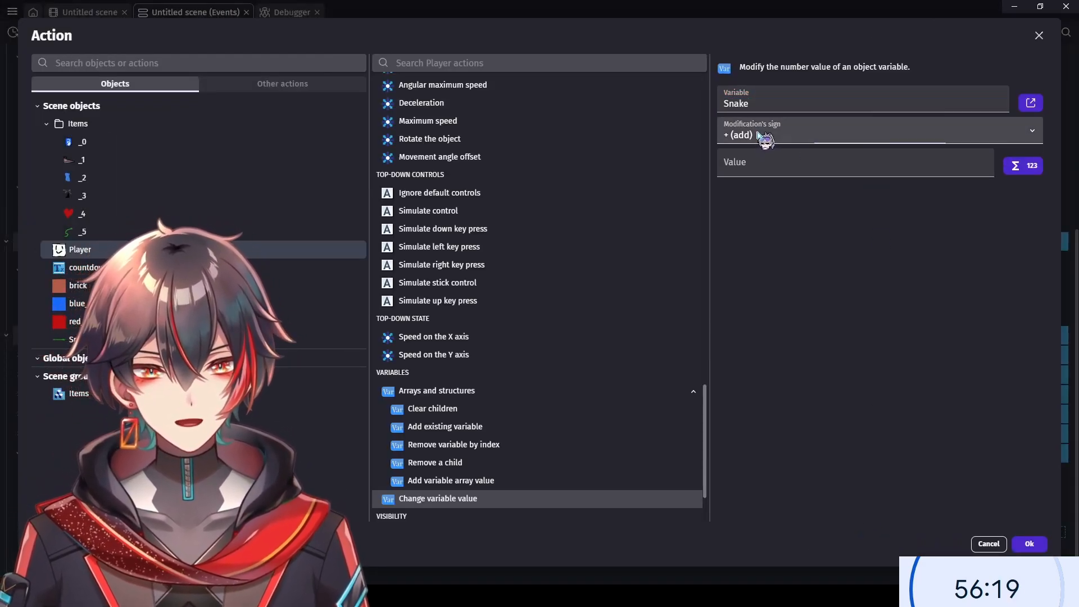
{"action": "key", "text": "Tab"}
{"action": "type", "text": "1"}
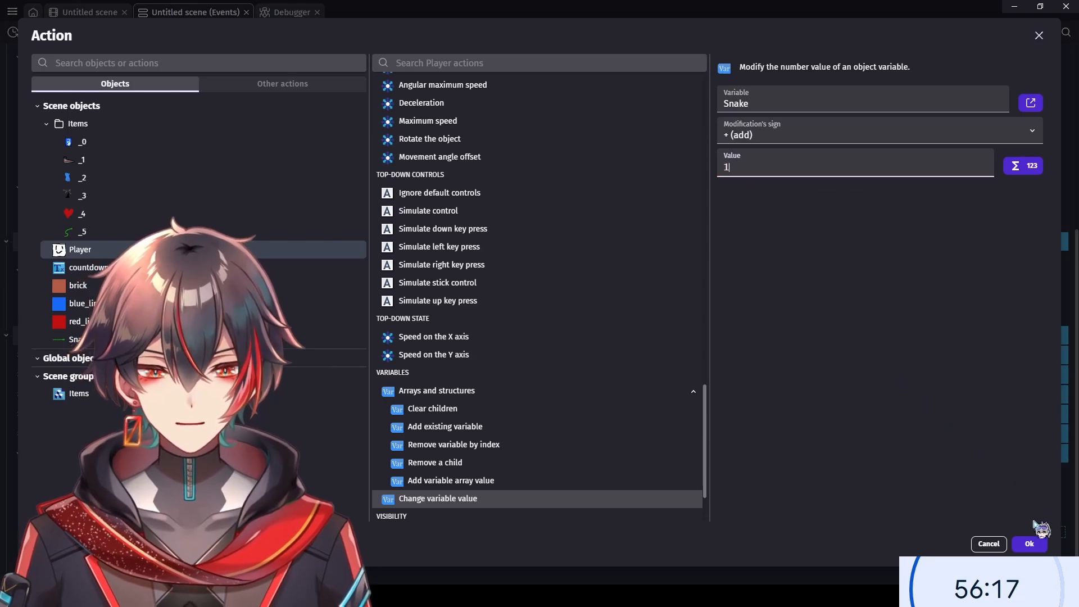
{"action": "left_click", "coordinate": [1029, 544]}
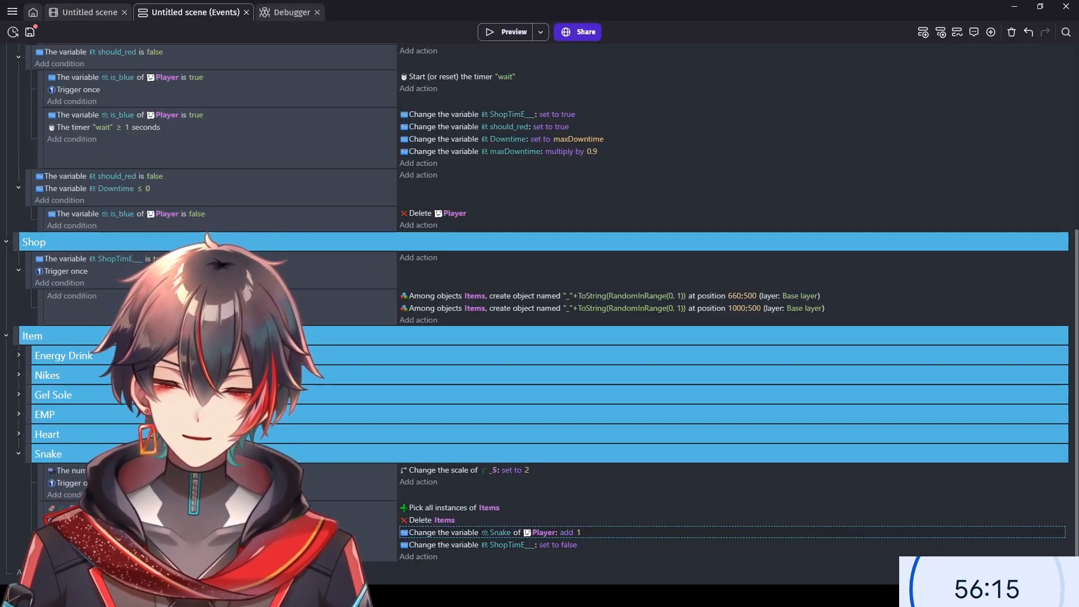
- Add an empty event and nest it at the end of the Snake group
{"action": "left_click", "coordinate": [47, 572]}
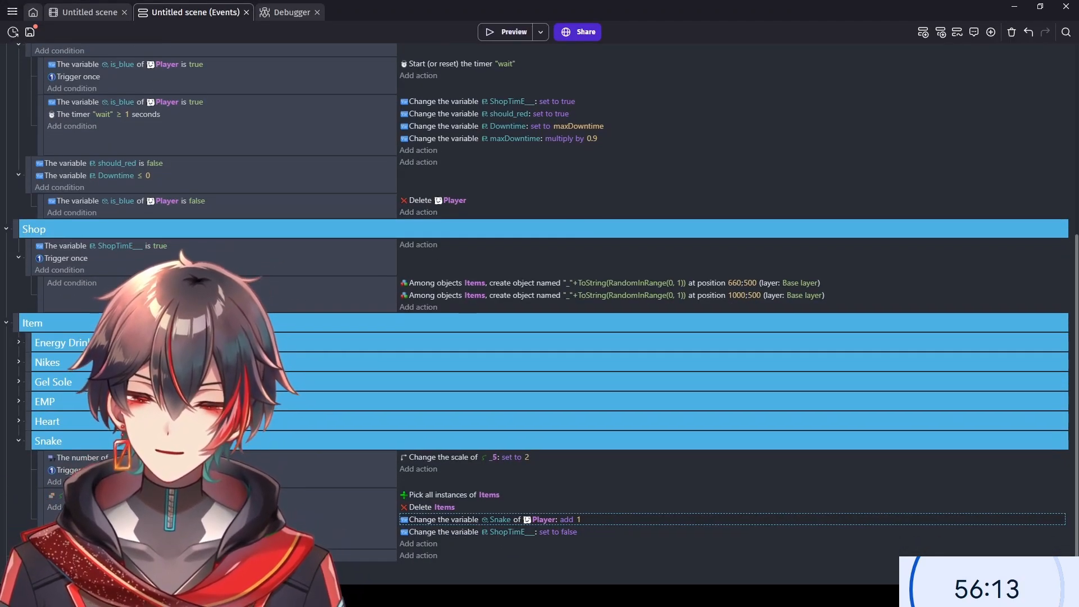
{"action": "left_click_drag", "start_coordinate": [16, 555], "coordinate": [41, 550]}
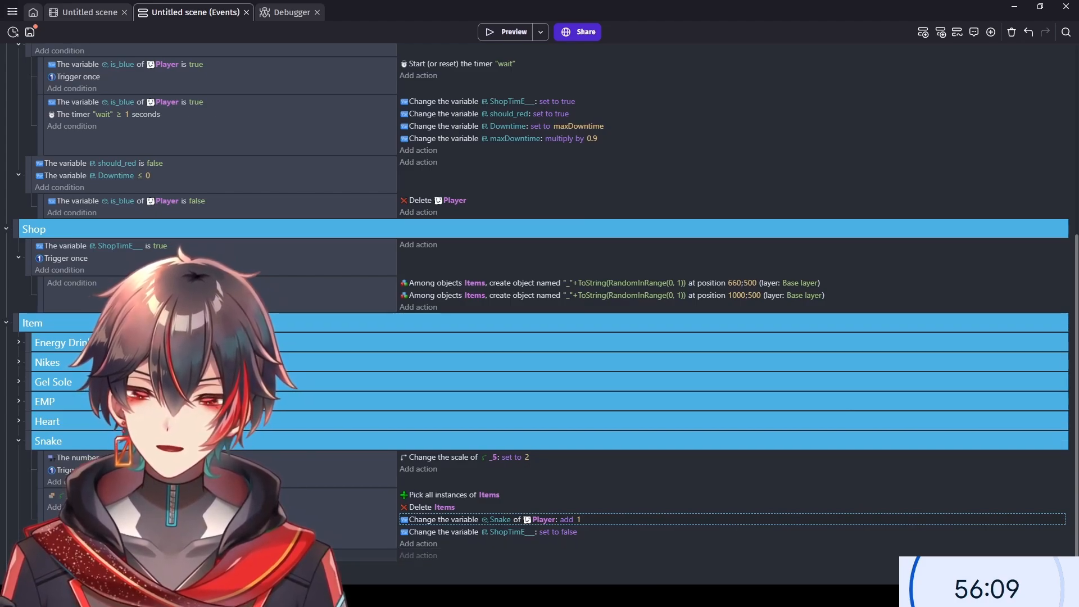
- Add an action to the Snake group's _5 event that starts or resets the Player's object timer "snake"
{"action": "left_click", "coordinate": [434, 553]}
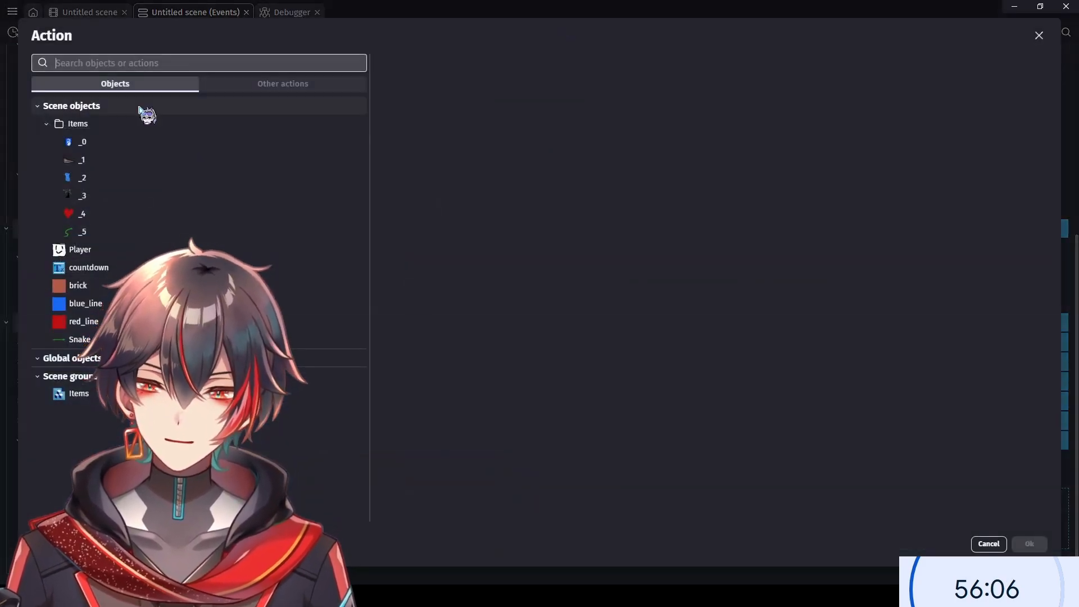
{"action": "left_click", "coordinate": [140, 249]}
{"action": "scroll", "coordinate": [492, 290], "scroll_direction": "down", "scroll_amount": 3}
{"action": "scroll", "coordinate": [492, 290], "scroll_direction": "down", "scroll_amount": 6}
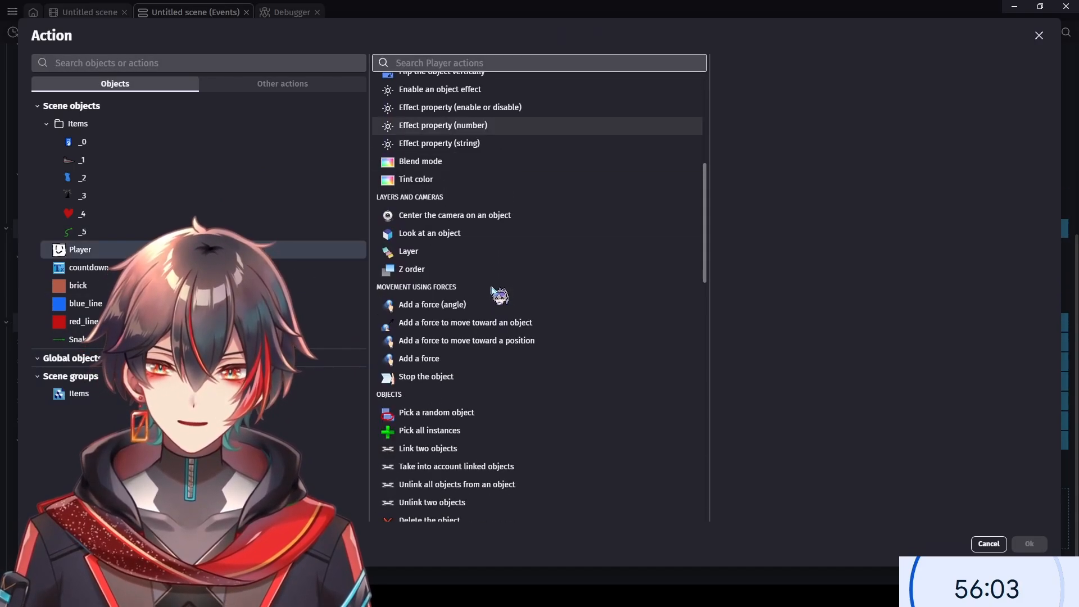
{"action": "scroll", "coordinate": [490, 290], "scroll_direction": "down", "scroll_amount": 12}
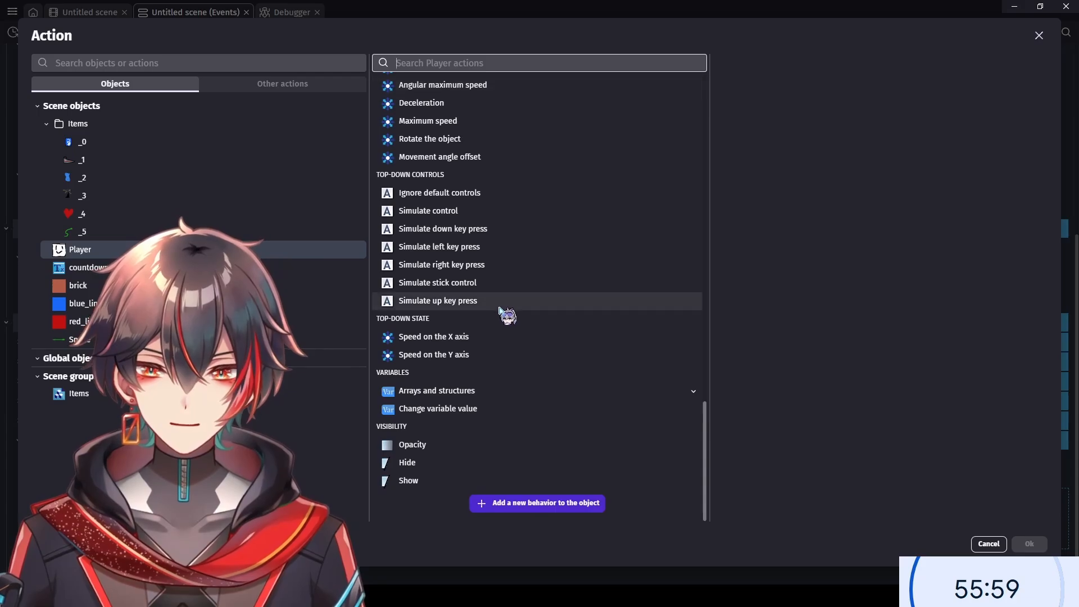
{"action": "scroll", "coordinate": [493, 295], "scroll_direction": "up", "scroll_amount": 9}
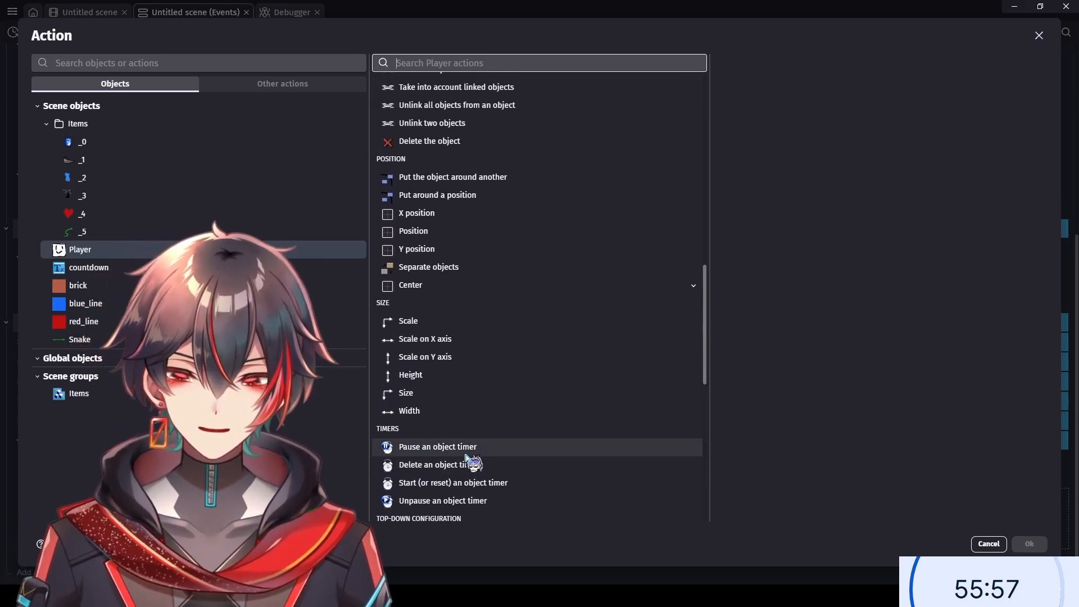
{"action": "left_click", "coordinate": [490, 484]}
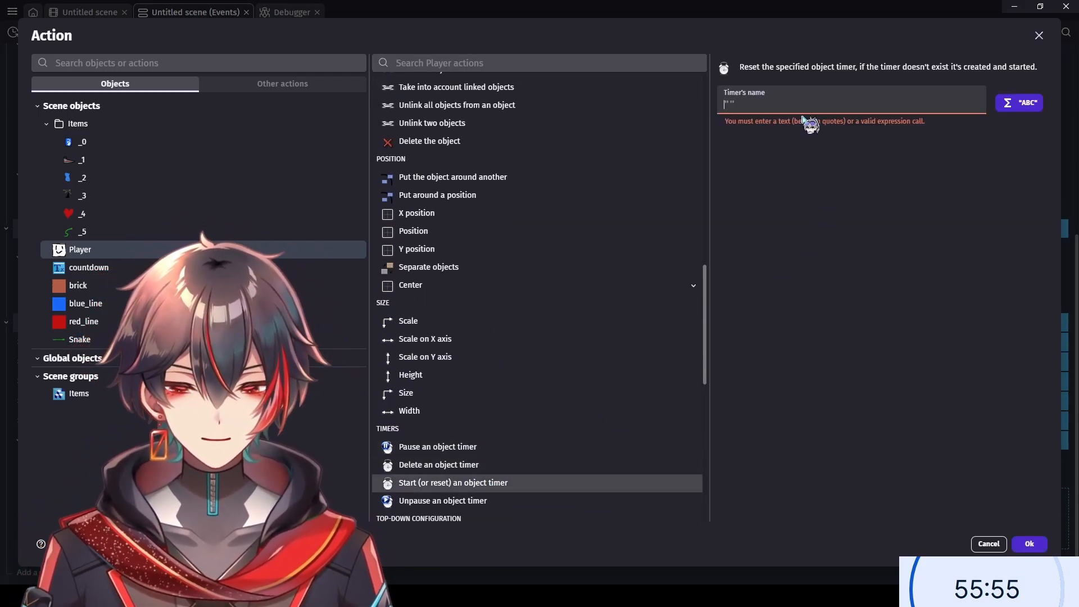
{"action": "type", "text": "\""}
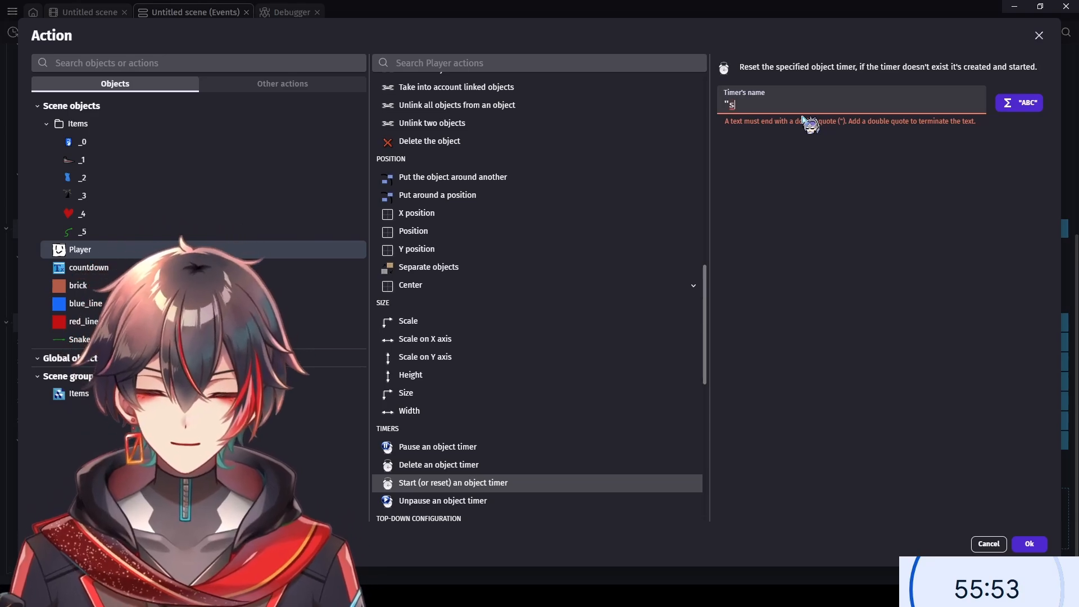
{"action": "type", "text": "snake\""}
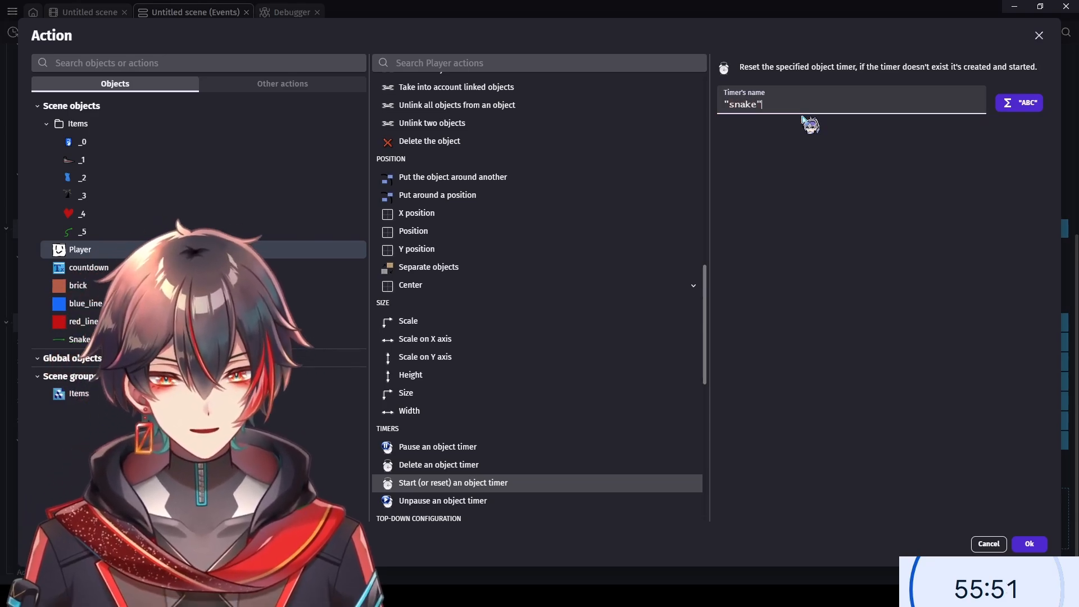
{"action": "left_click", "coordinate": [1029, 543]}
{"action": "scroll", "coordinate": [630, 520], "scroll_direction": "down", "scroll_amount": 1}
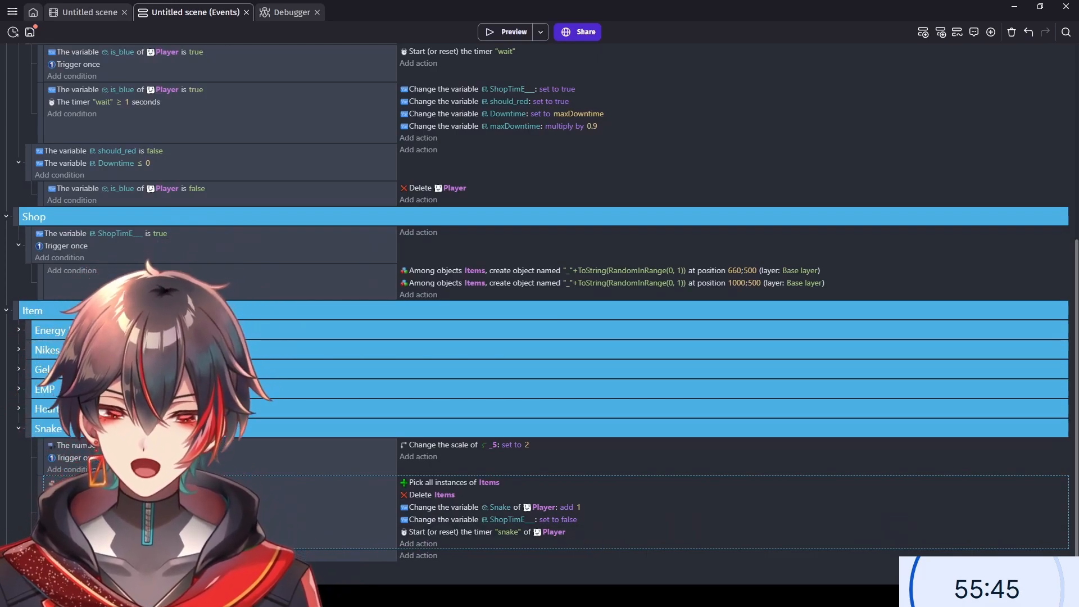
- Give the Snake group's empty event a condition that the Player's object timer "snake" is at least 5 seconds
{"action": "left_click", "coordinate": [72, 555]}
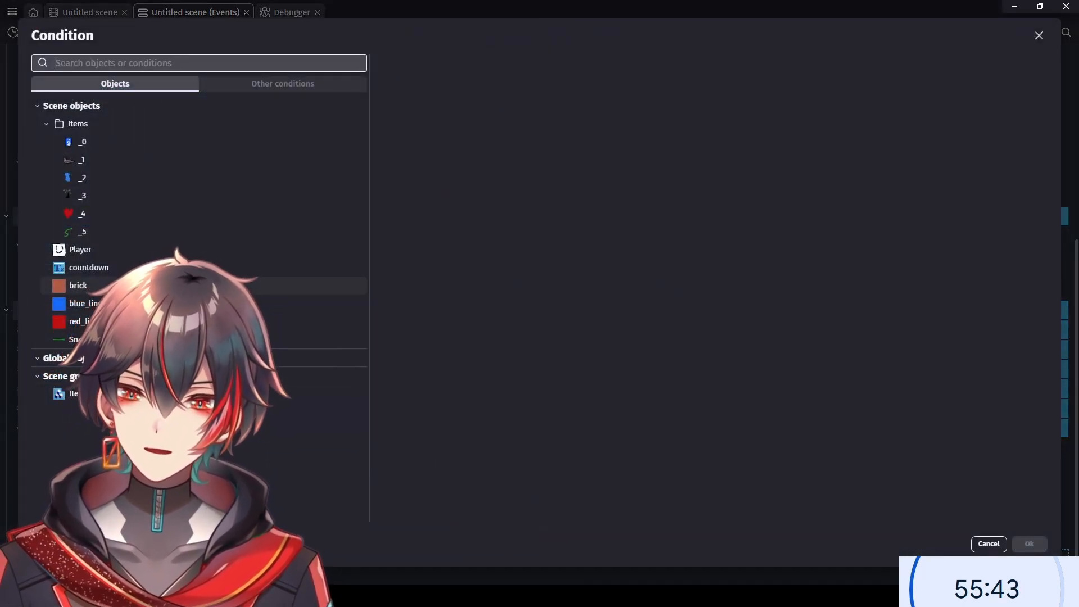
{"action": "left_click", "coordinate": [142, 256]}
{"action": "scroll", "coordinate": [549, 287], "scroll_direction": "down", "scroll_amount": 10}
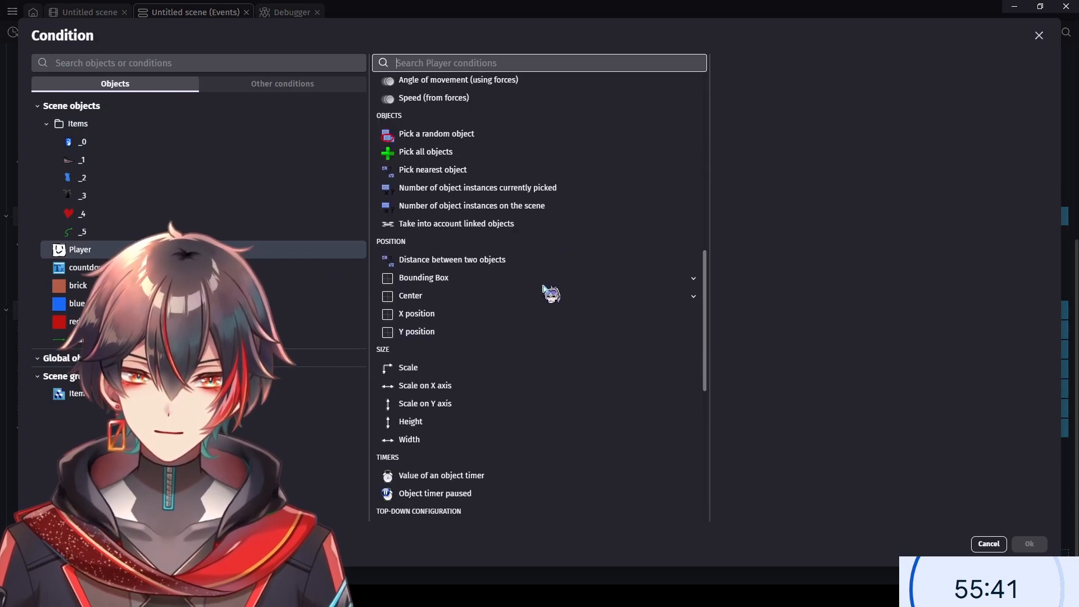
{"action": "scroll", "coordinate": [540, 309], "scroll_direction": "down", "scroll_amount": 5}
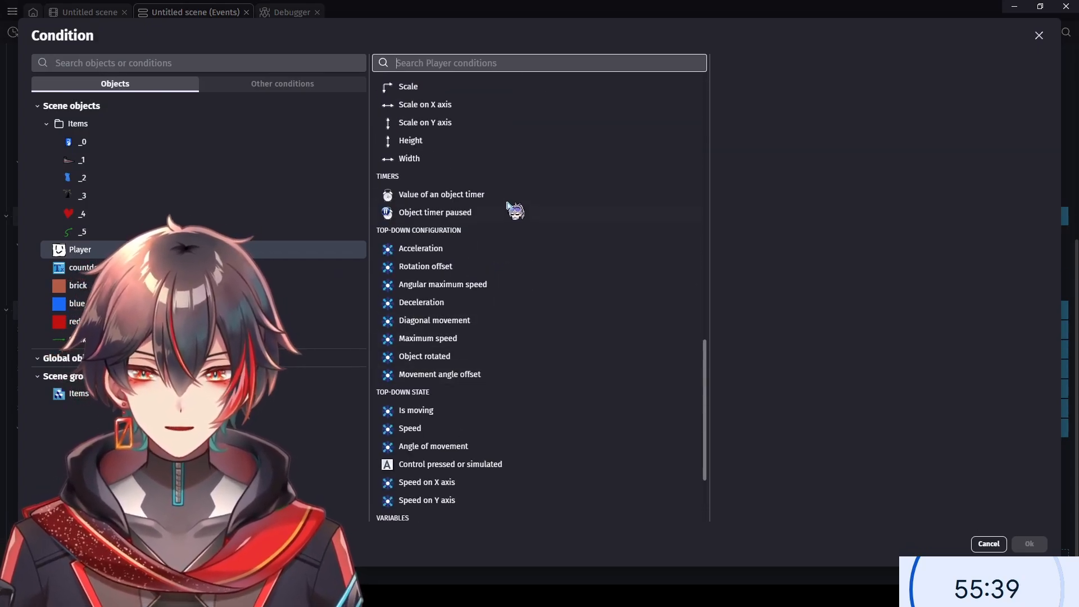
{"action": "left_click", "coordinate": [510, 194]}
{"action": "left_click", "coordinate": [805, 178]}
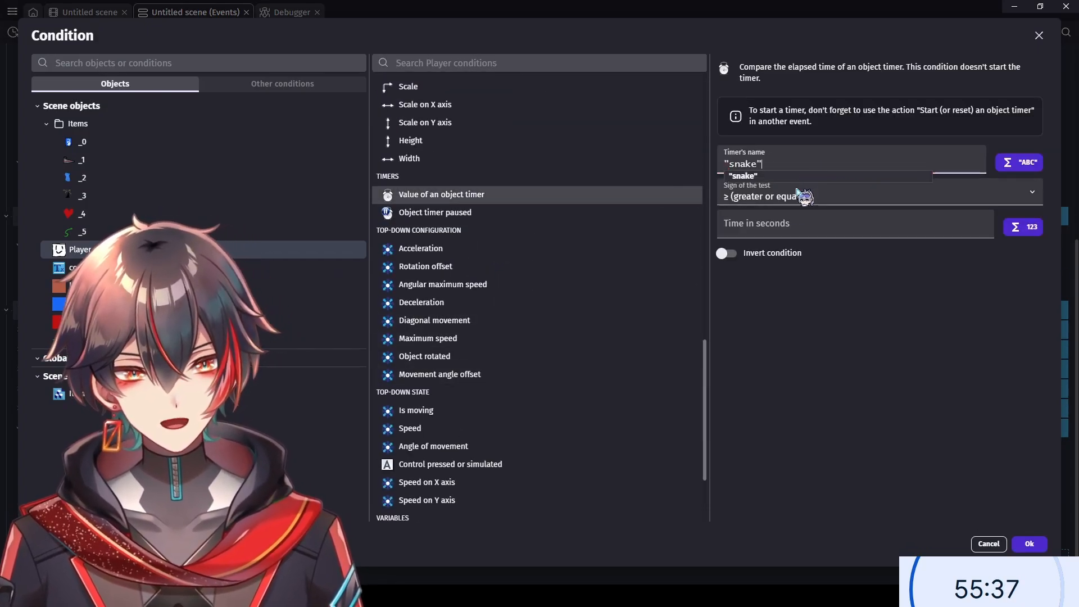
{"action": "left_click", "coordinate": [786, 222]}
{"action": "type", "text": "5"}
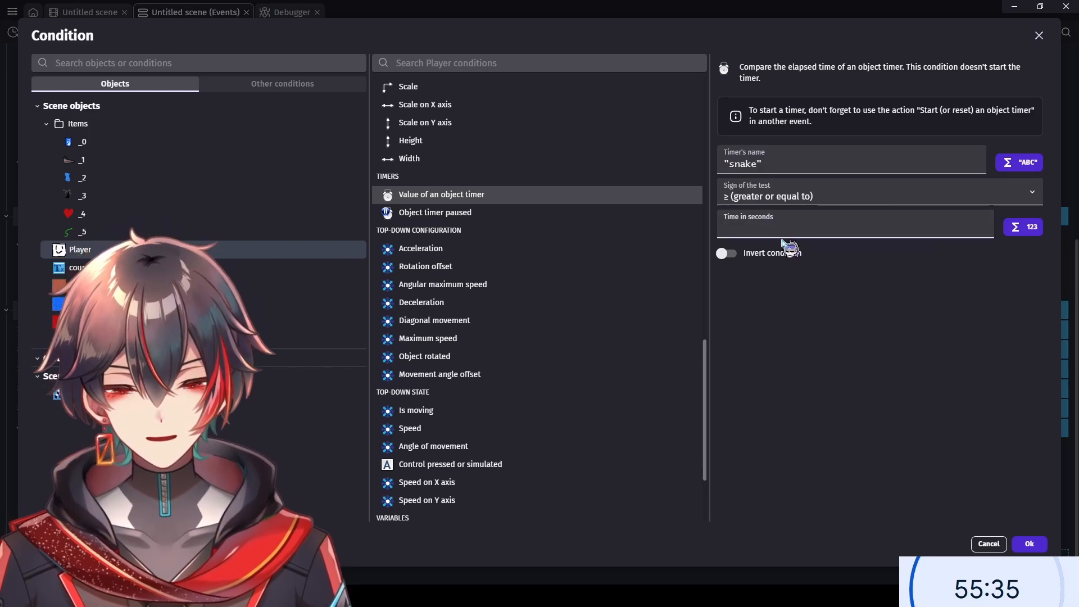
{"action": "left_click", "coordinate": [1029, 544]}
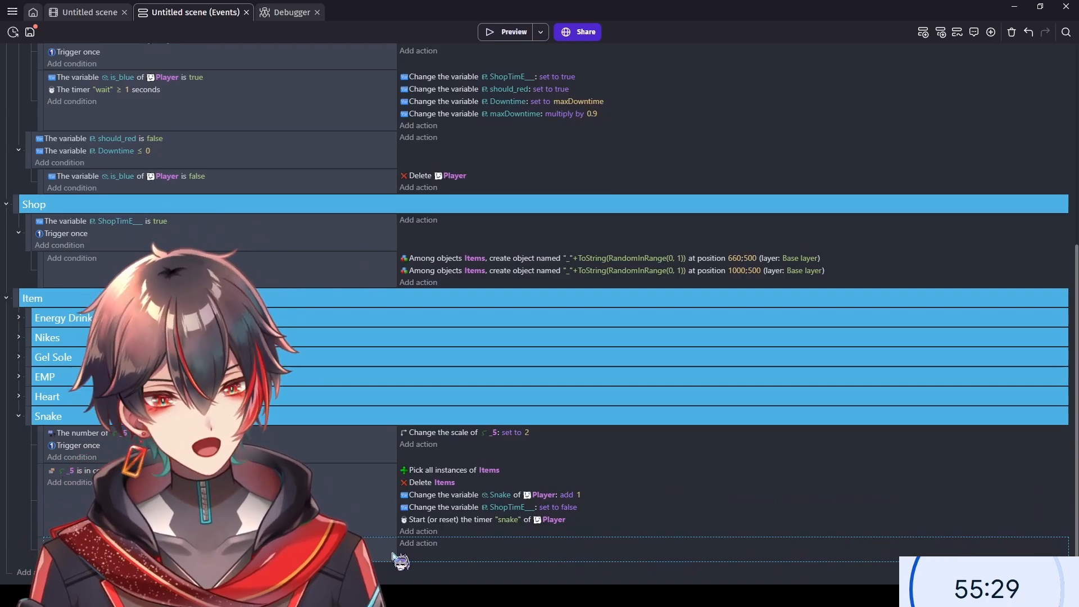
- Choose the Create an object action for the Snake object in the new timer event
{"action": "left_click", "coordinate": [418, 545]}
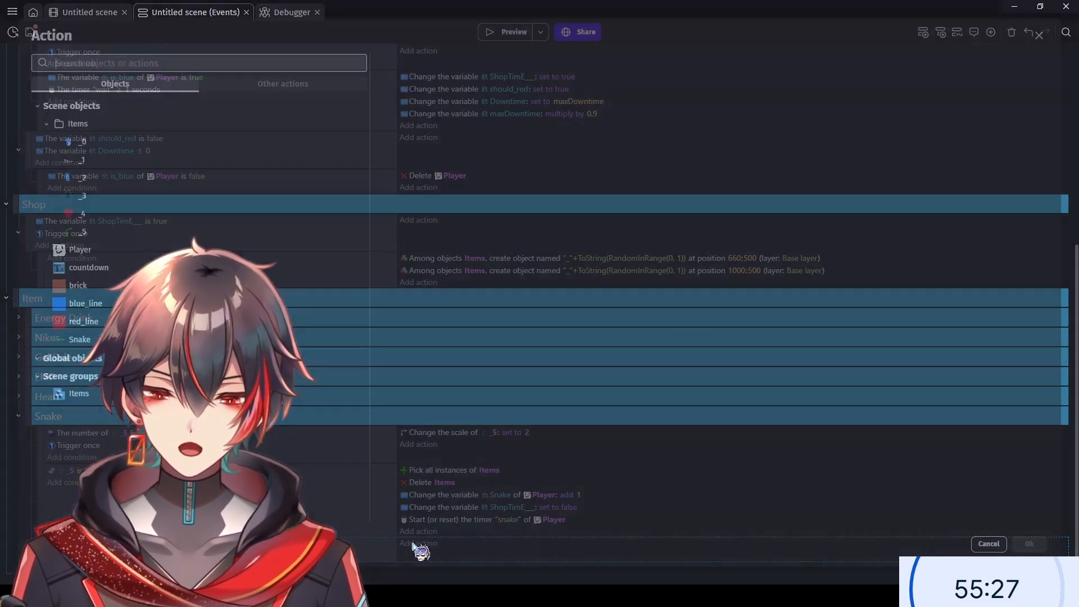
{"action": "left_click", "coordinate": [343, 340]}
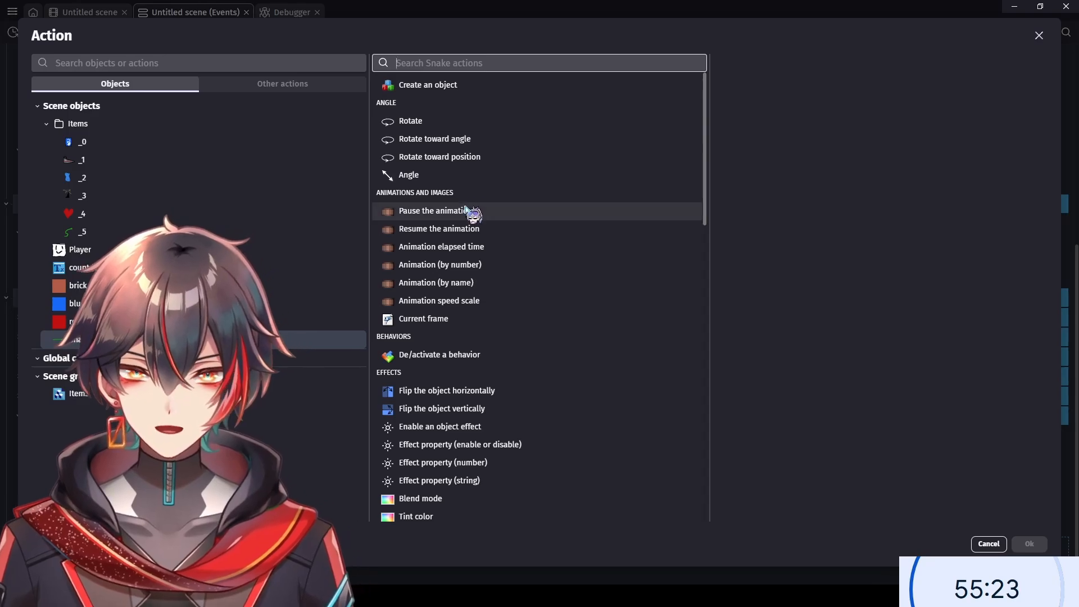
{"action": "scroll", "coordinate": [444, 256], "scroll_direction": "down", "scroll_amount": 8}
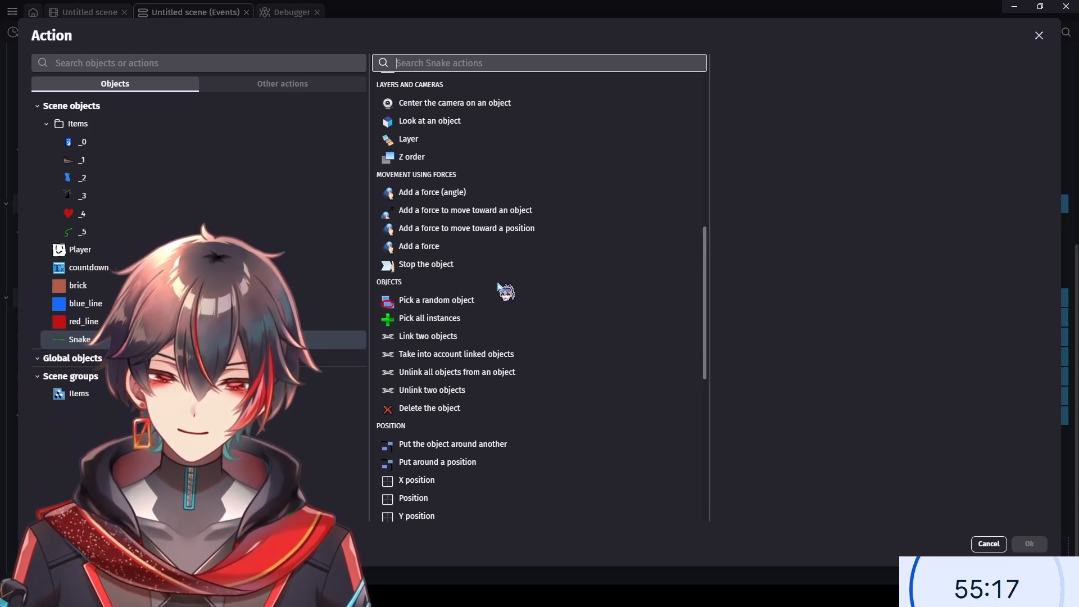
{"action": "scroll", "coordinate": [506, 288], "scroll_direction": "up", "scroll_amount": 6}
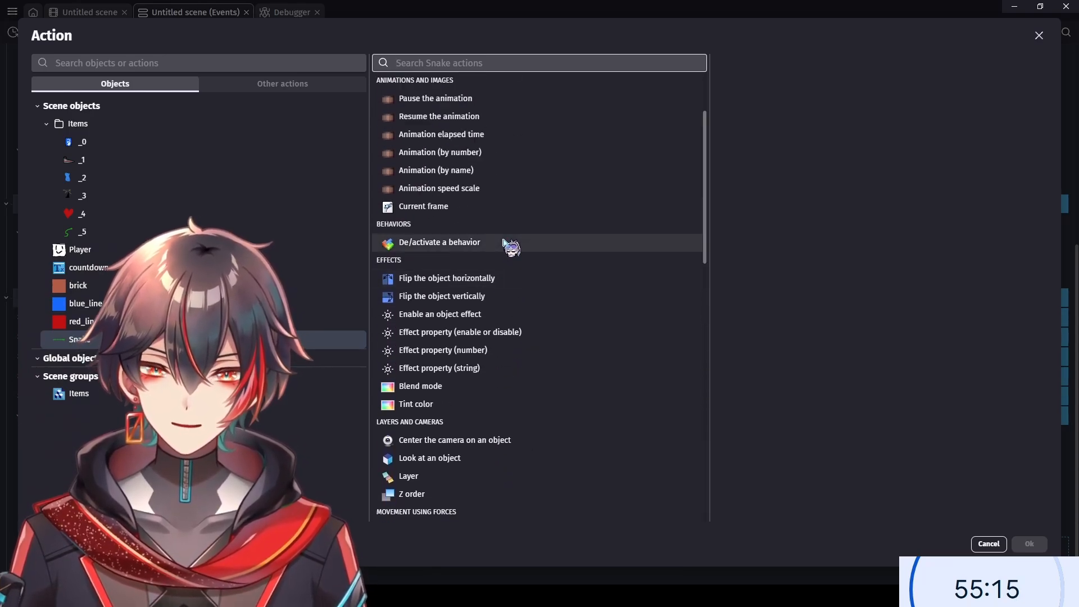
{"action": "scroll", "coordinate": [509, 245], "scroll_direction": "up", "scroll_amount": 3}
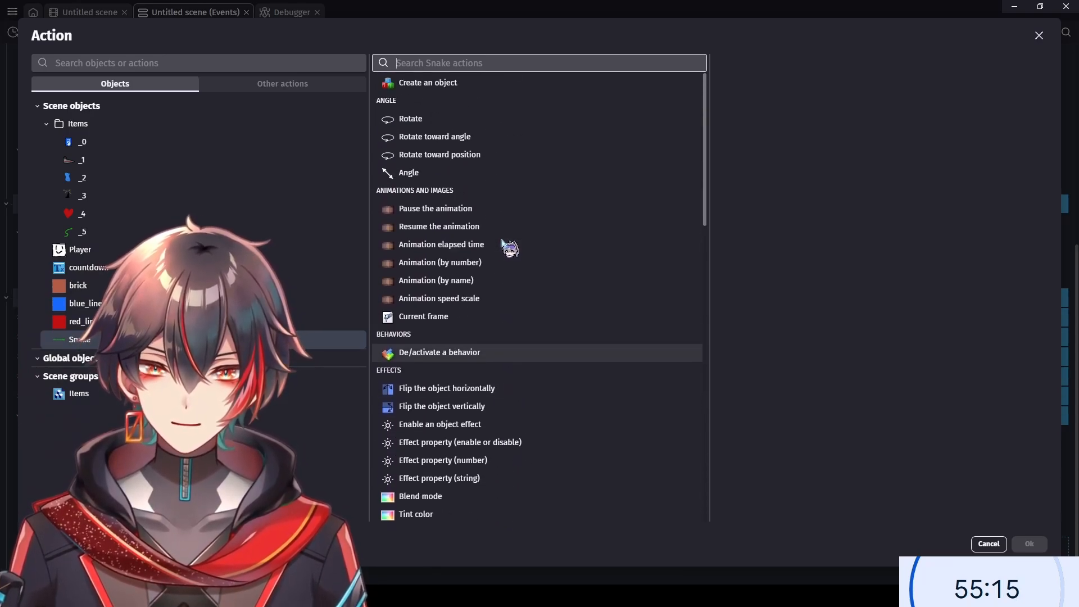
{"action": "left_click", "coordinate": [494, 85]}
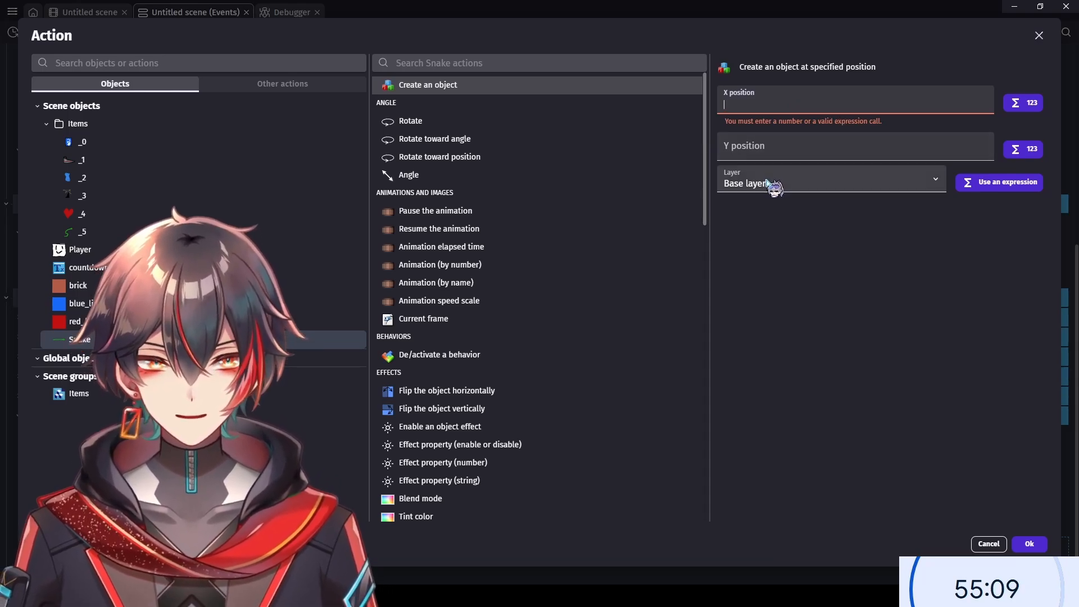
- Look through the other actions available for the Snake object
{"action": "scroll", "coordinate": [646, 295], "scroll_direction": "down", "scroll_amount": 10}
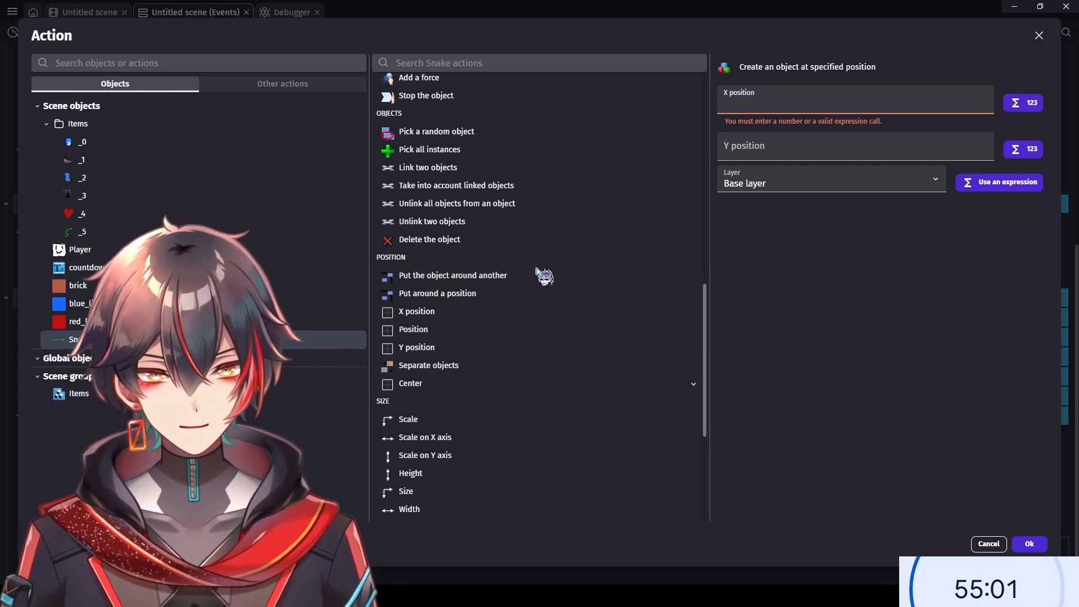
{"action": "scroll", "coordinate": [534, 273], "scroll_direction": "down", "scroll_amount": 4}
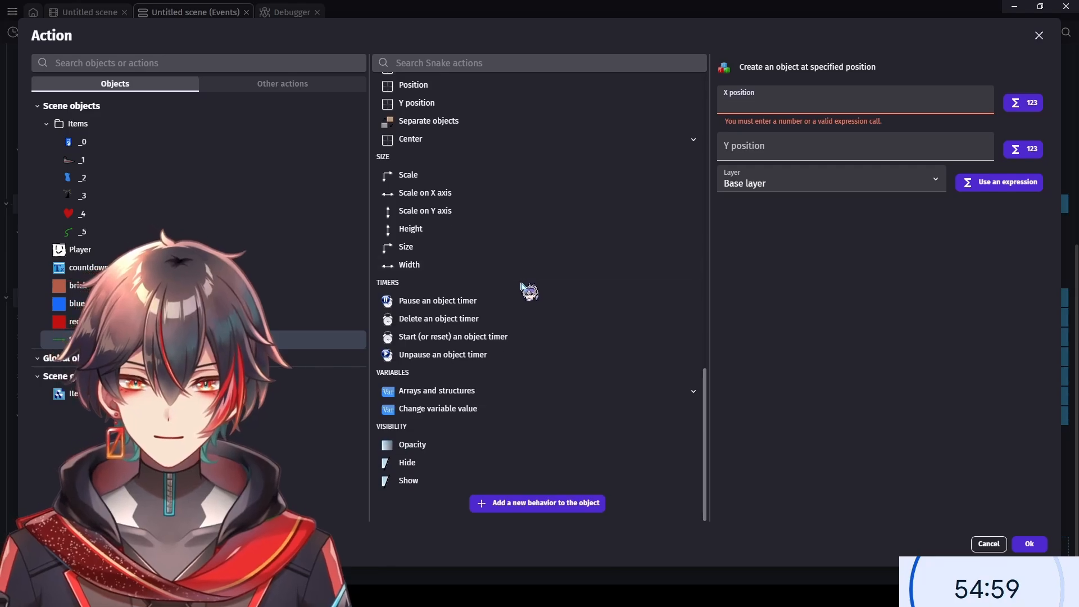
{"action": "scroll", "coordinate": [525, 284], "scroll_direction": "up", "scroll_amount": 9}
{"action": "scroll", "coordinate": [530, 287], "scroll_direction": "up", "scroll_amount": 2}
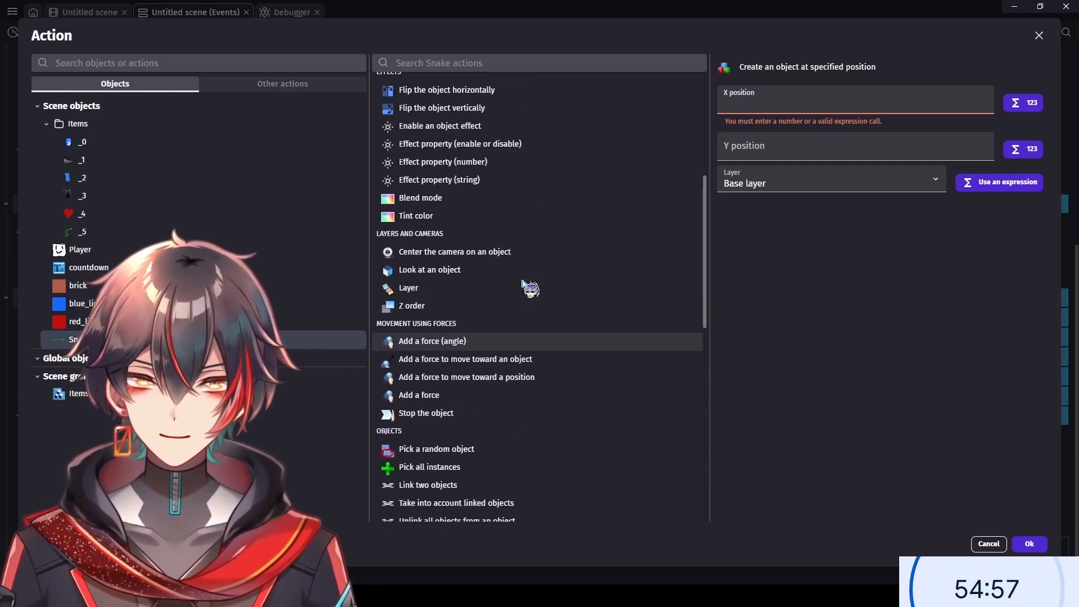
{"action": "scroll", "coordinate": [532, 288], "scroll_direction": "up", "scroll_amount": 2}
{"action": "scroll", "coordinate": [525, 284], "scroll_direction": "up", "scroll_amount": 4}
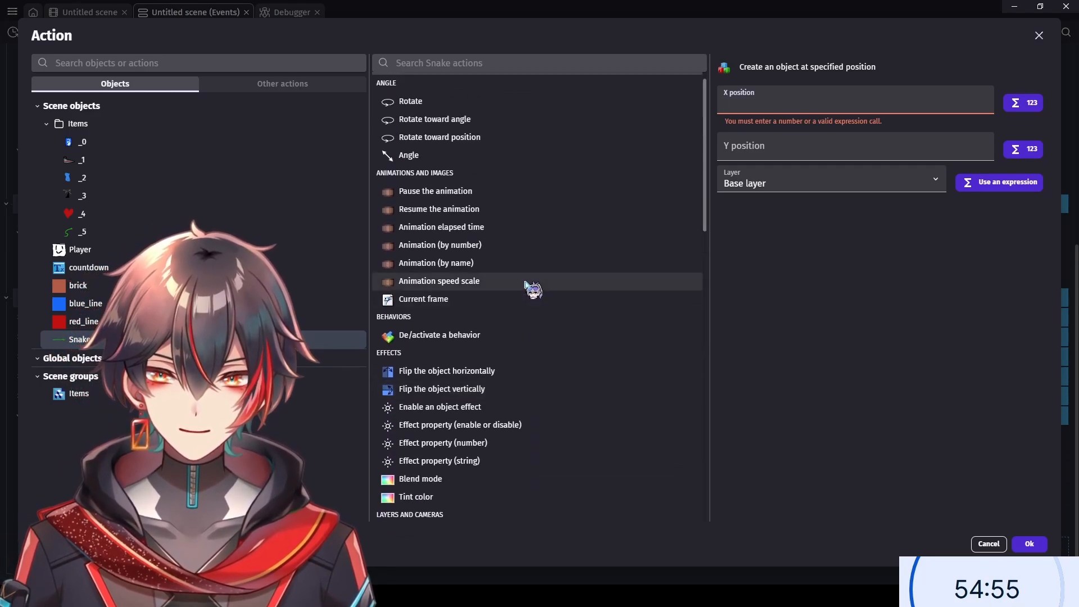
{"action": "scroll", "coordinate": [528, 279], "scroll_direction": "down", "scroll_amount": 5}
{"action": "scroll", "coordinate": [532, 269], "scroll_direction": "down", "scroll_amount": 3}
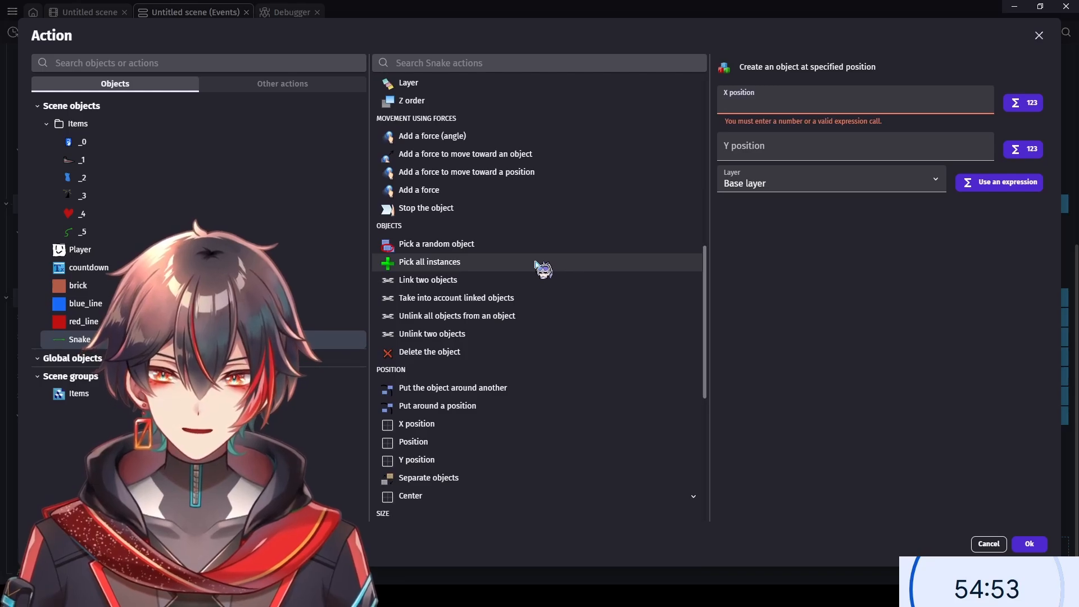
{"action": "scroll", "coordinate": [540, 268], "scroll_direction": "down", "scroll_amount": 5}
{"action": "scroll", "coordinate": [705, 359], "scroll_direction": "down", "scroll_amount": 3}
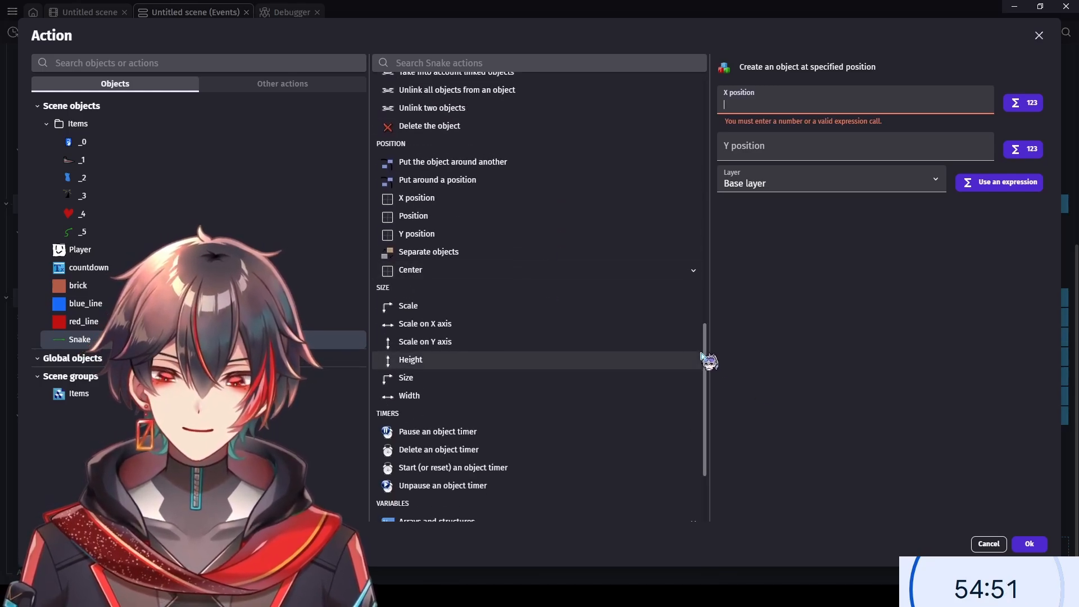
{"action": "left_click_drag", "start_coordinate": [710, 414], "coordinate": [693, 82]}
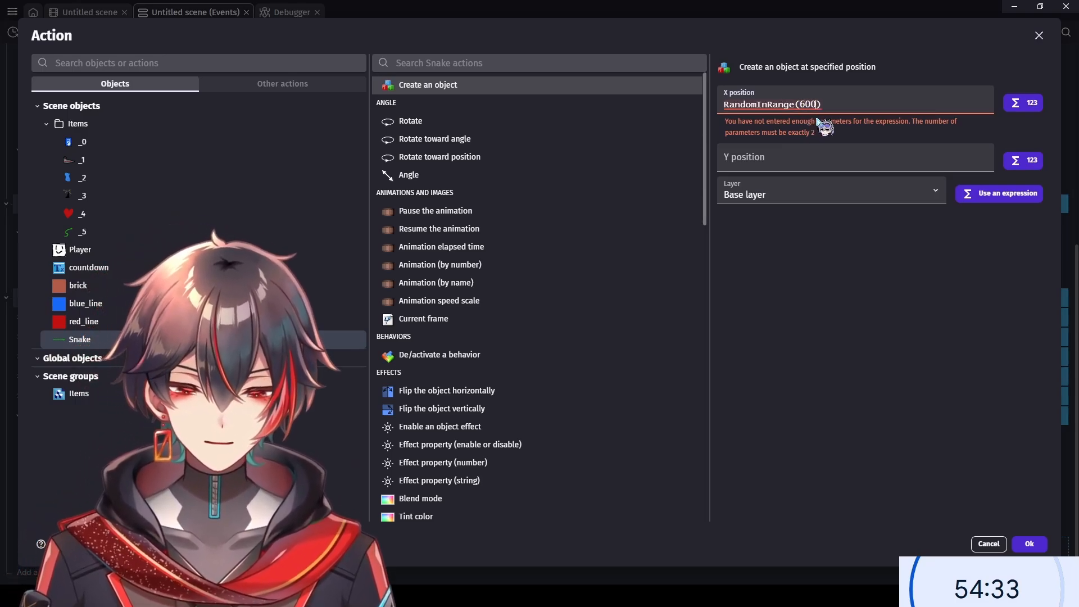
- Set the created Snake's X position to RandomInRange(400, 1200)
{"action": "key", "text": "BackSpace"}
{"action": "key", "text": "BackSpace"}
{"action": "key", "text": "BackSpace"}
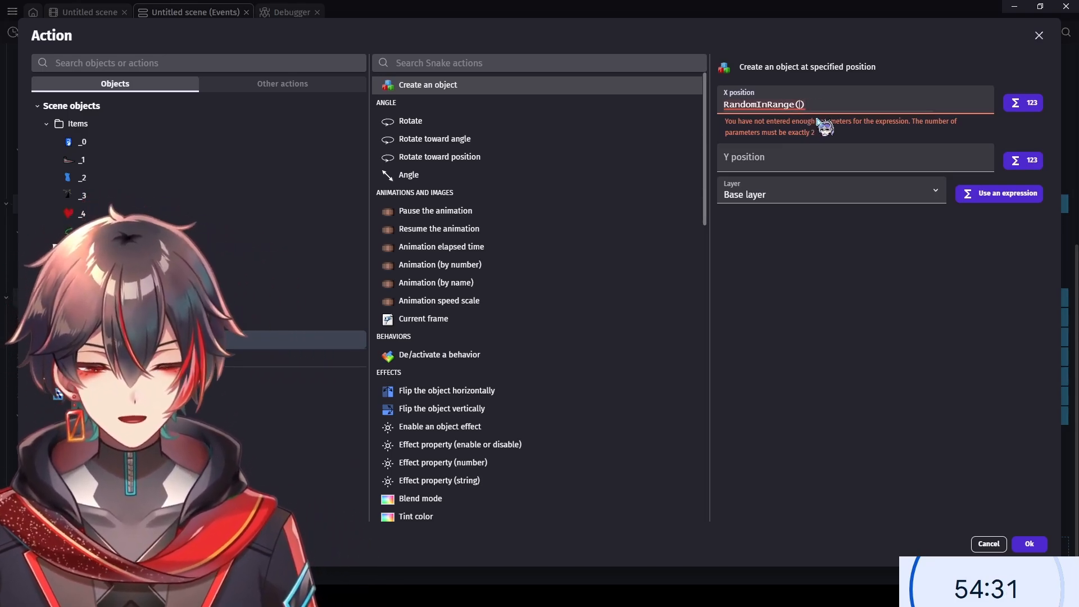
{"action": "type", "text": "400"}
{"action": "type", "text": ", 1200"}
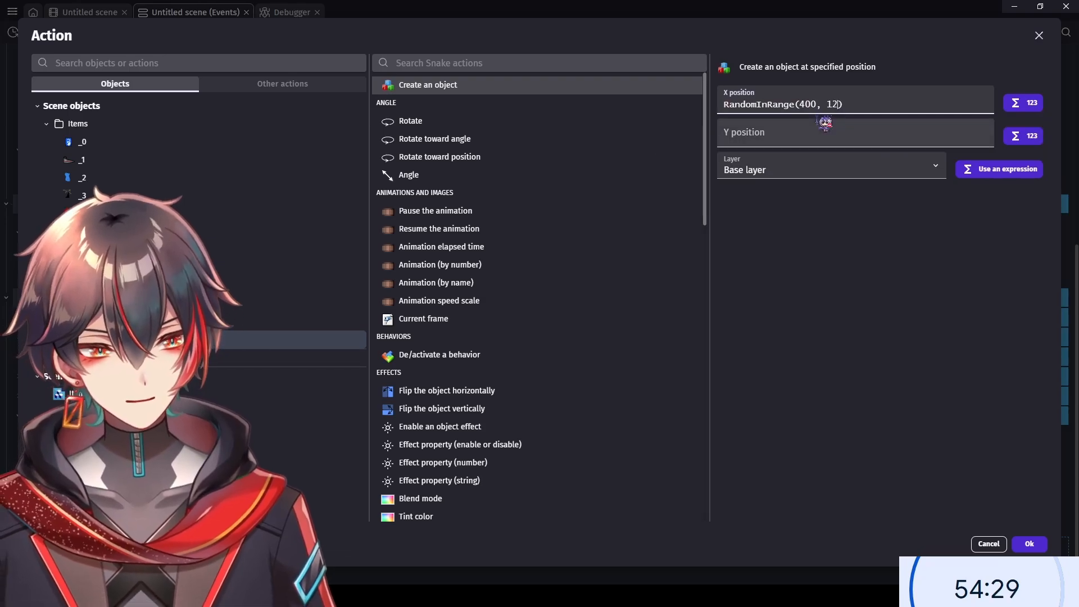
- Set the created Snake's Y position to RandomInRange(200, 800) and confirm the create action
{"action": "left_click", "coordinate": [808, 128]}
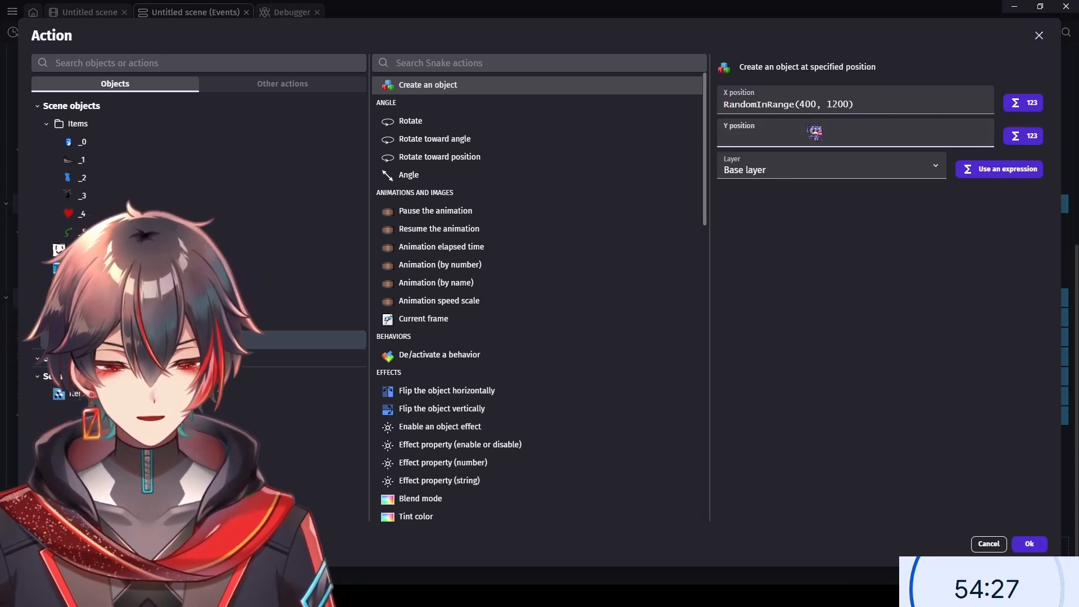
{"action": "type", "text": "ra"}
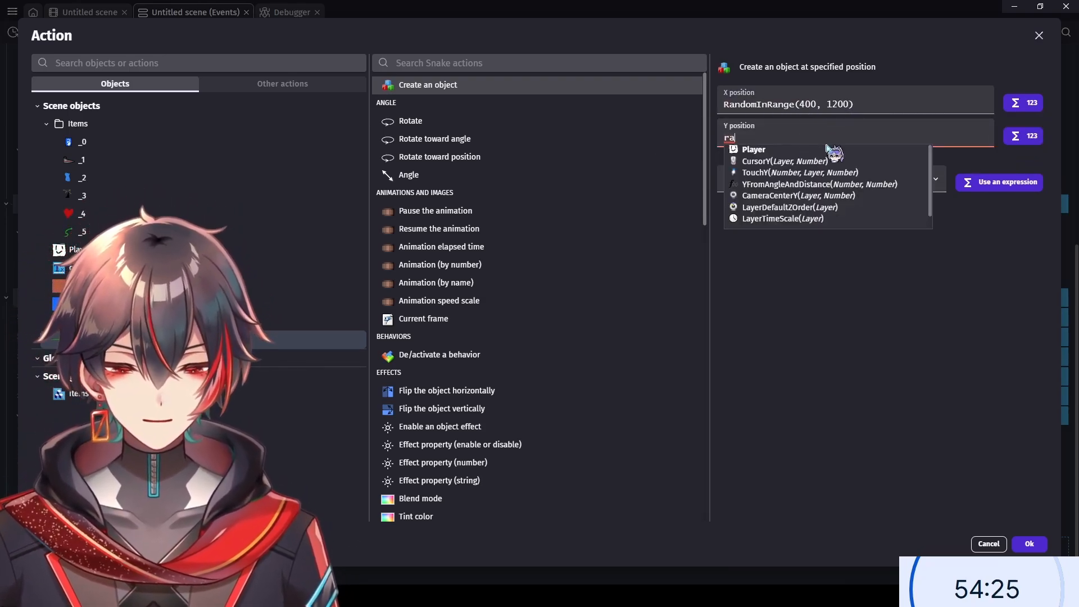
{"action": "type", "text": "n"}
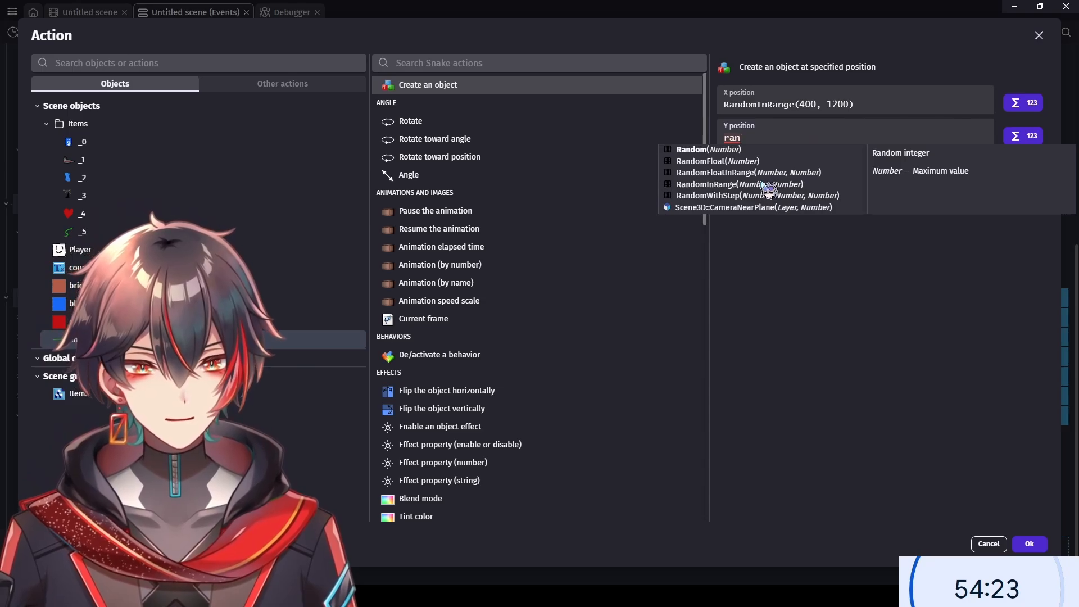
{"action": "left_click", "coordinate": [762, 184]}
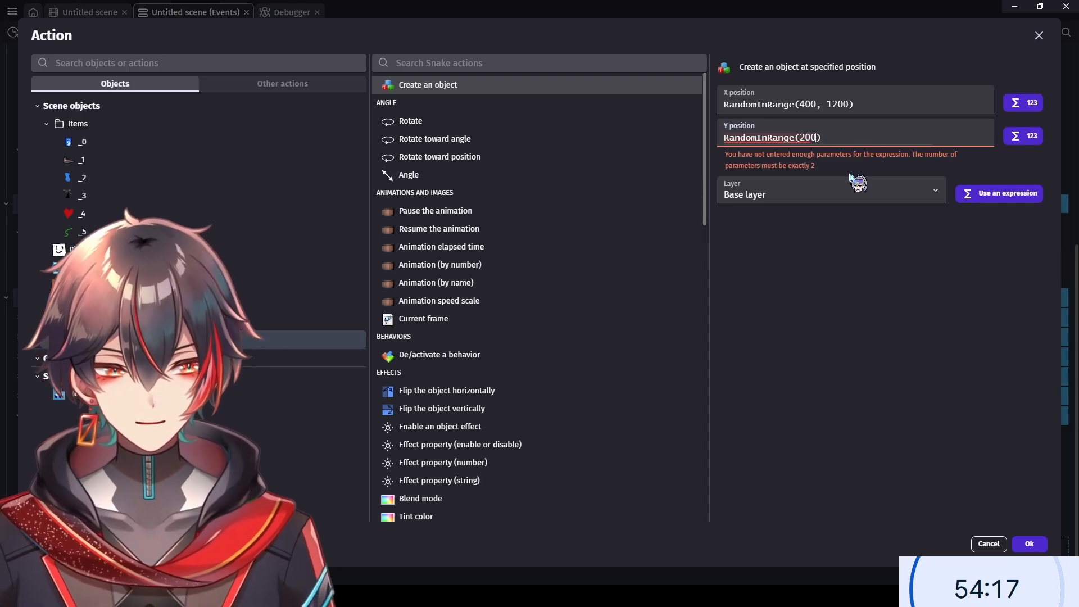
{"action": "type", "text": "200, 800"}
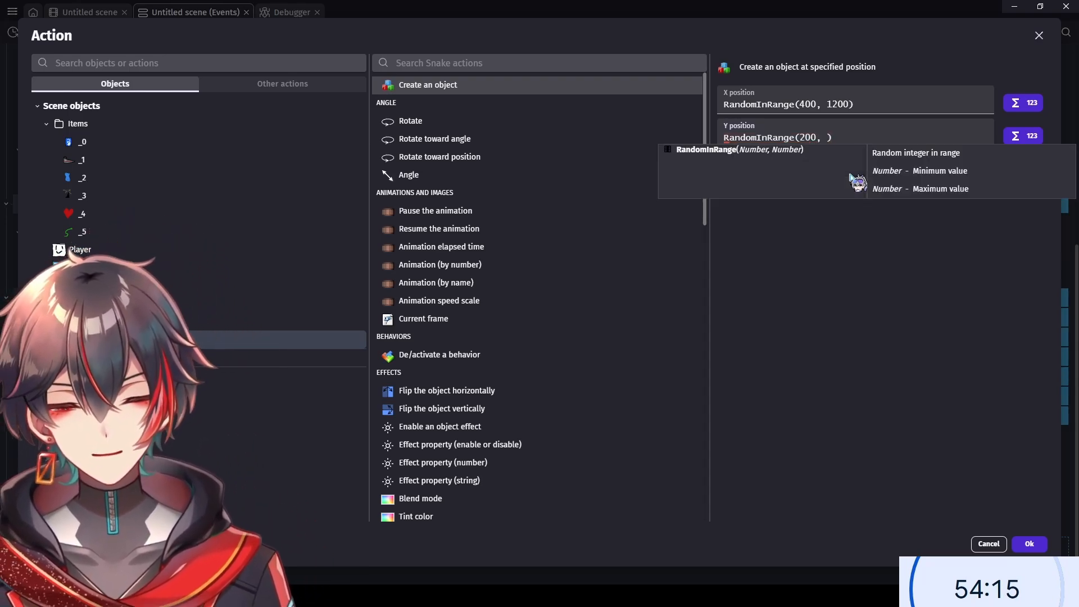
{"action": "left_click", "coordinate": [869, 257]}
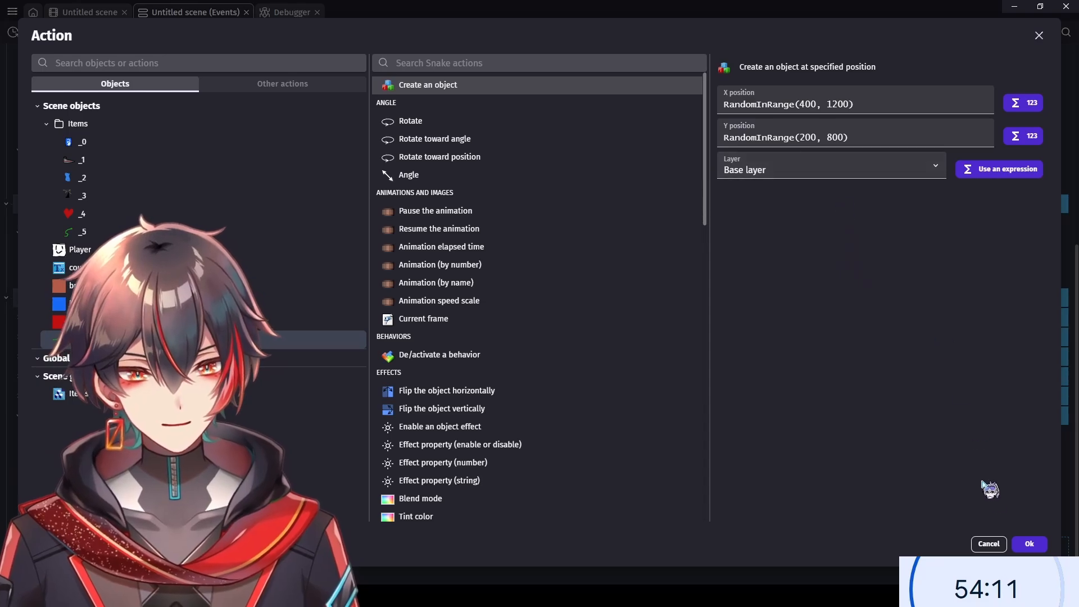
{"action": "left_click", "coordinate": [1029, 544]}
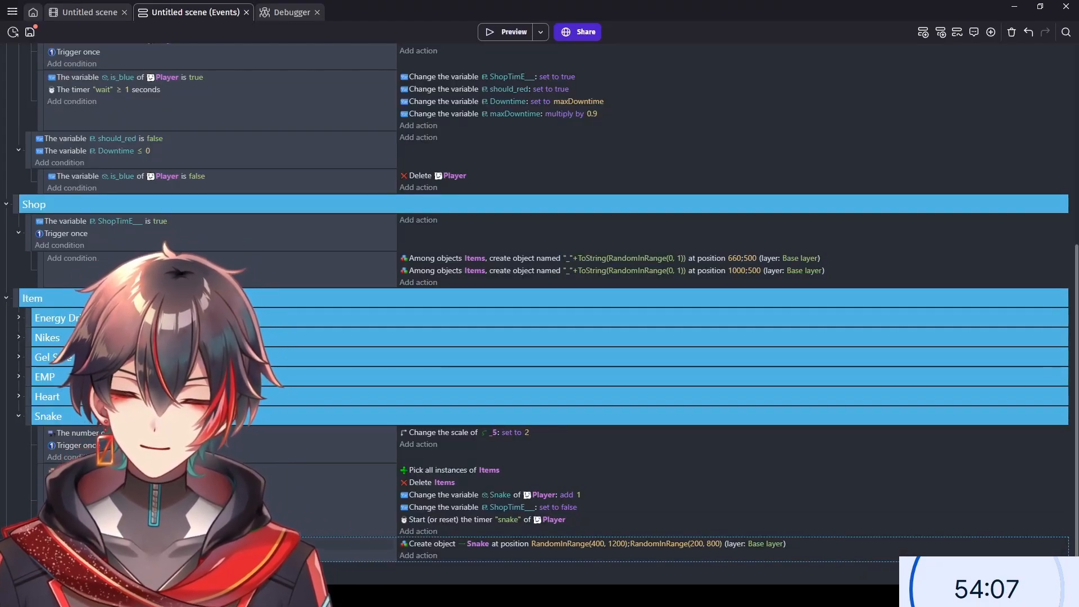
- Search the general actions for a "for" loop and look through the Scene and Conversion categories
{"action": "left_click", "coordinate": [179, 543]}
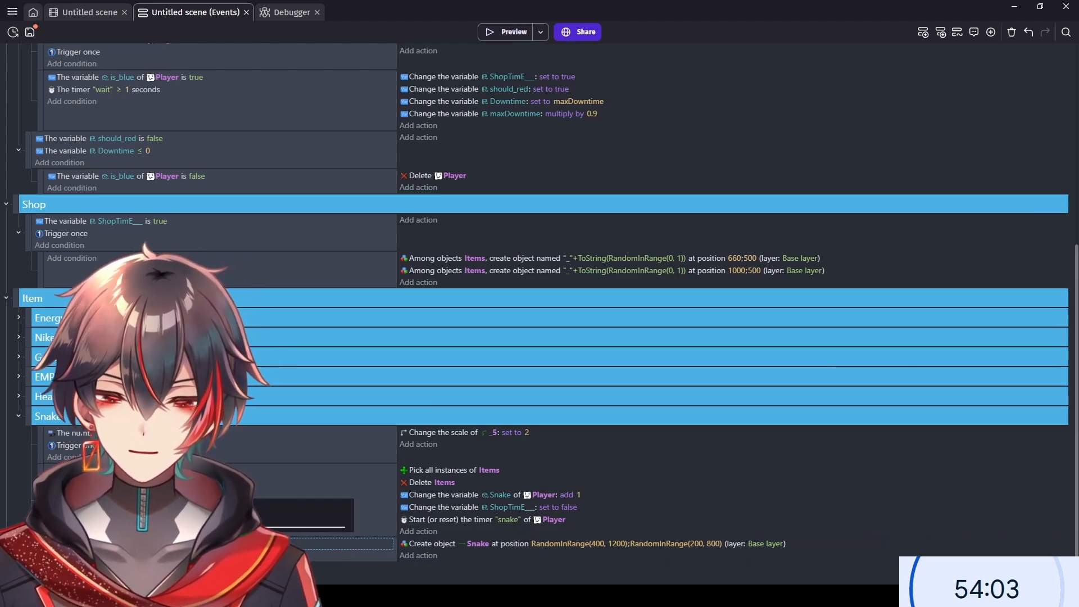
{"action": "left_click", "coordinate": [427, 556]}
{"action": "left_click", "coordinate": [269, 83]}
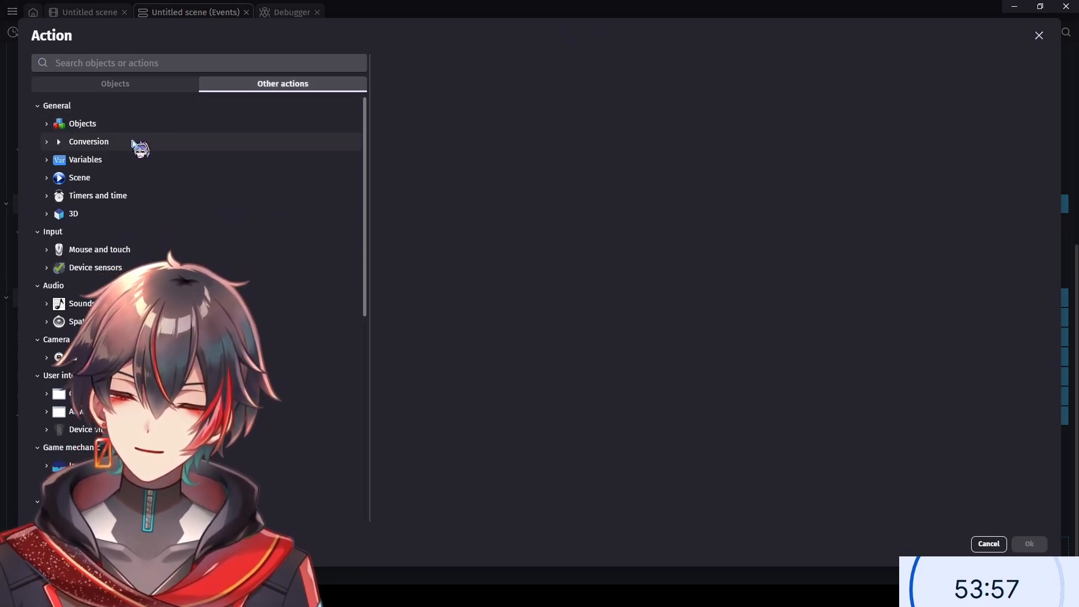
{"action": "left_click", "coordinate": [165, 64]}
{"action": "type", "text": "for"}
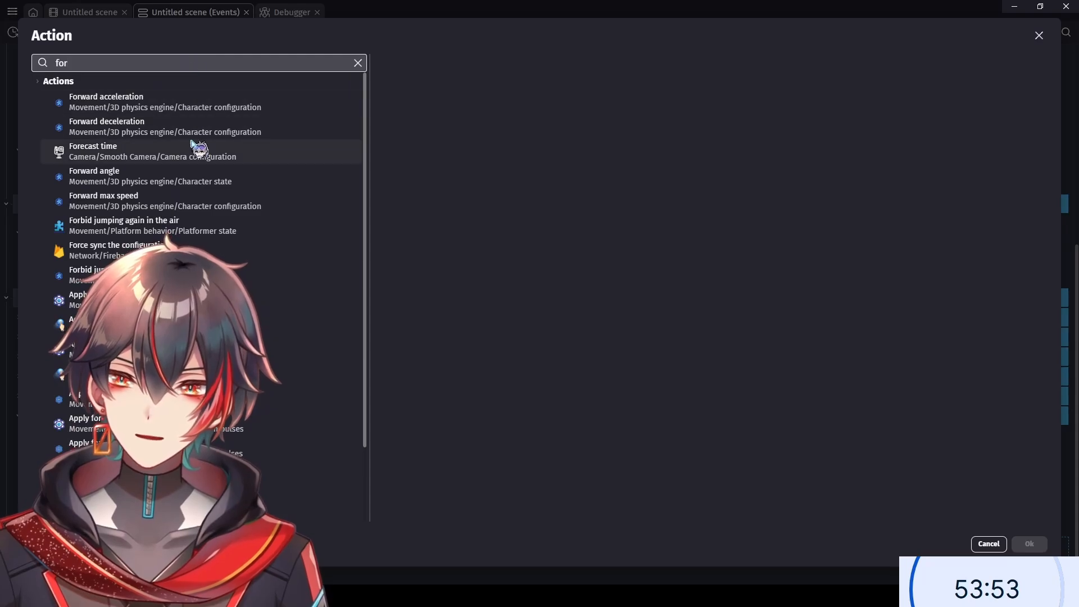
{"action": "scroll", "coordinate": [194, 147], "scroll_direction": "down", "scroll_amount": 3}
{"action": "scroll", "coordinate": [204, 147], "scroll_direction": "up", "scroll_amount": 3}
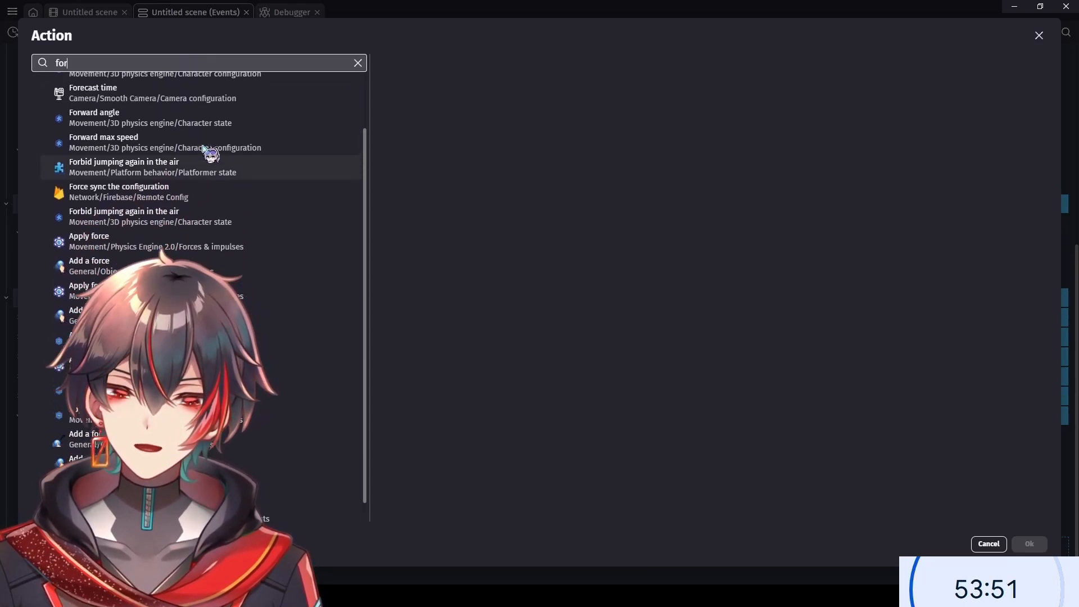
{"action": "left_click", "coordinate": [358, 63]}
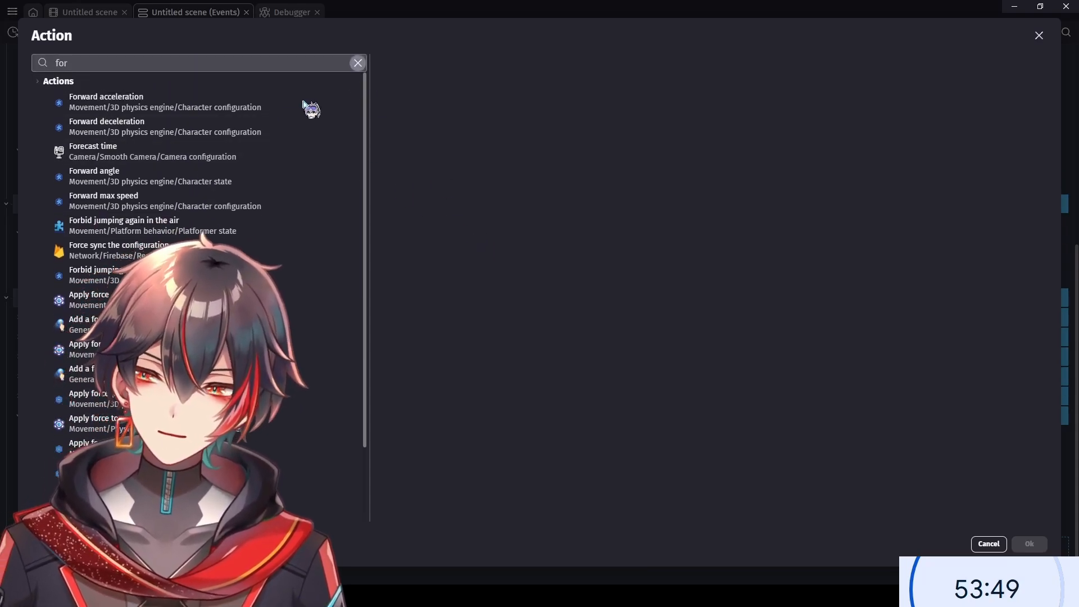
{"action": "left_click", "coordinate": [80, 178]}
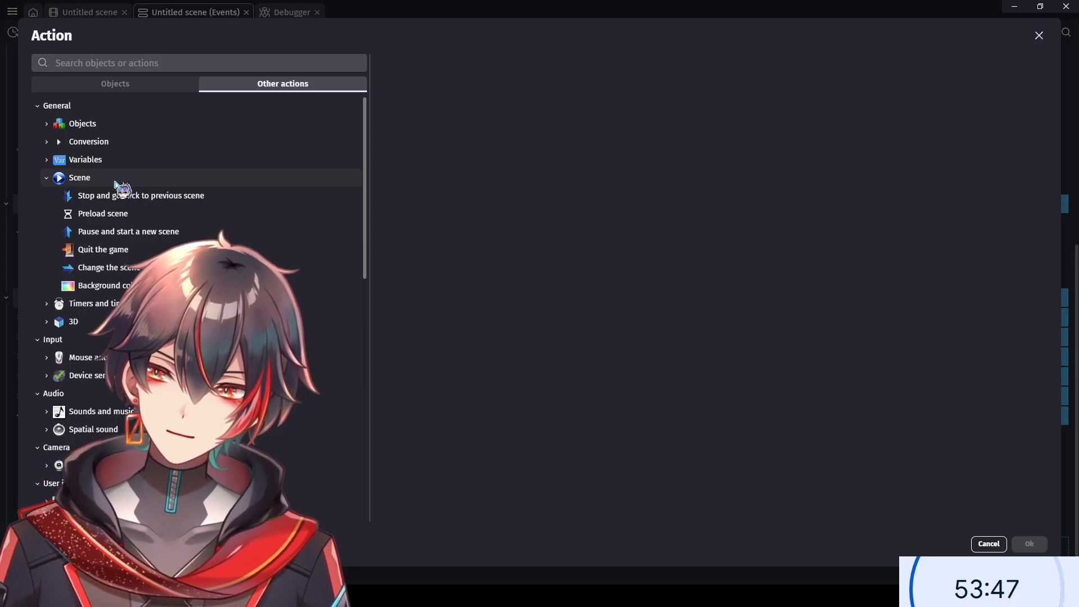
{"action": "left_click", "coordinate": [116, 179]}
{"action": "left_click", "coordinate": [124, 142]}
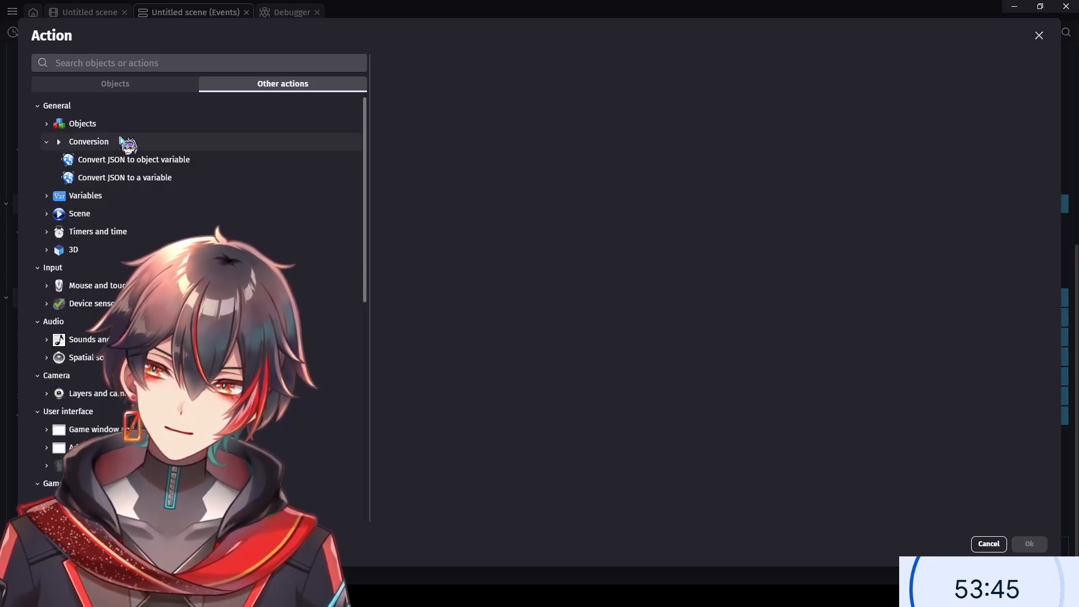
{"action": "left_click", "coordinate": [125, 144]}
{"action": "scroll", "coordinate": [169, 208], "scroll_direction": "down", "scroll_amount": 6}
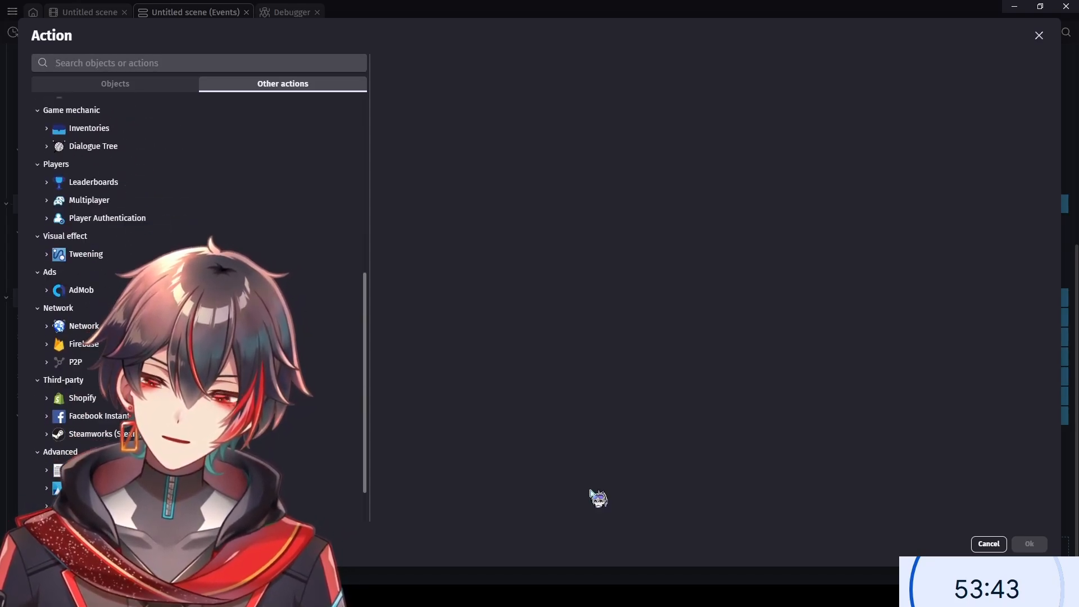
{"action": "left_click", "coordinate": [982, 545]}
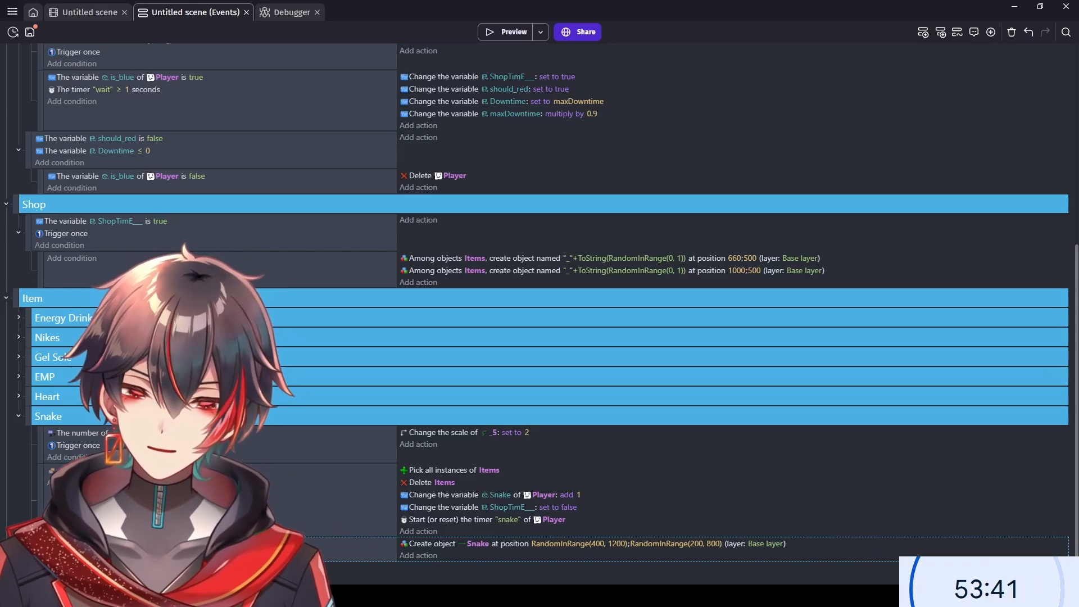
- Search the general conditions for "for" and look through the advanced event conditions for a loop option
{"action": "left_click", "coordinate": [71, 544]}
{"action": "left_click", "coordinate": [242, 84]}
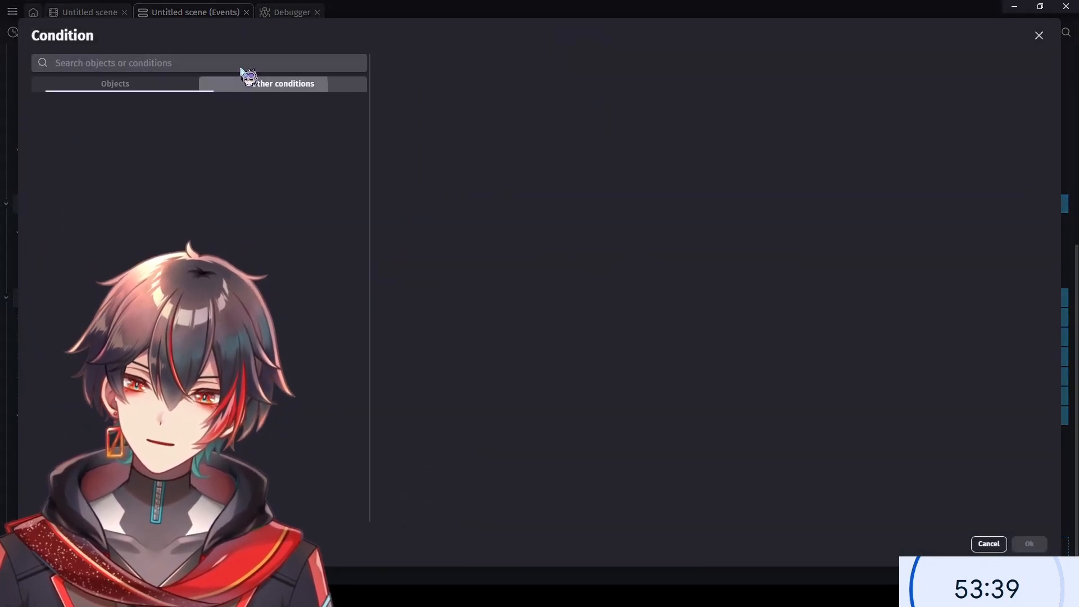
{"action": "left_click", "coordinate": [237, 63]}
{"action": "type", "text": "for"}
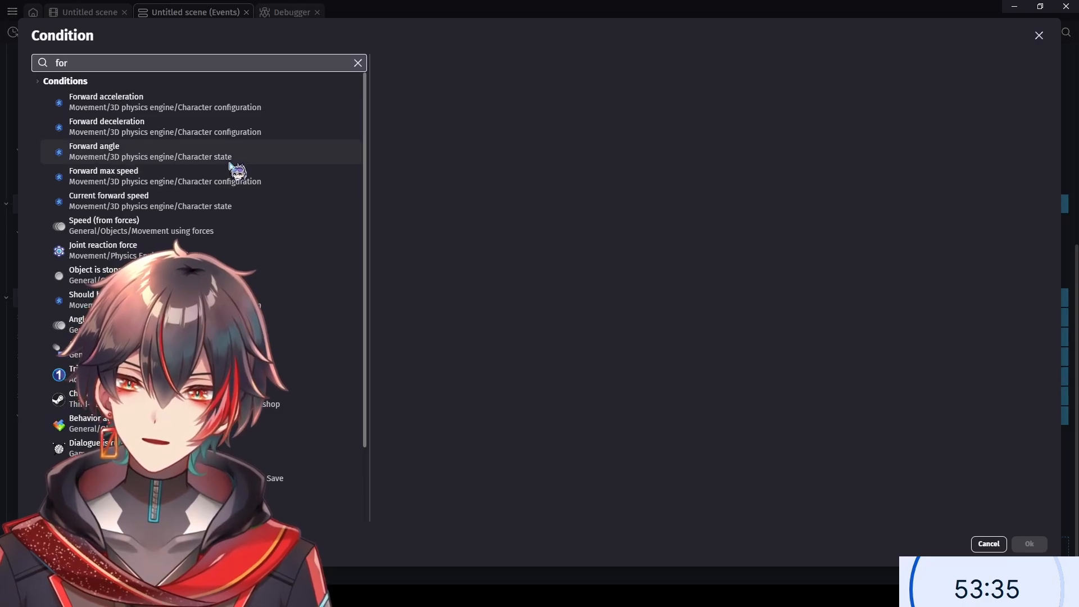
{"action": "scroll", "coordinate": [241, 164], "scroll_direction": "down", "scroll_amount": 2}
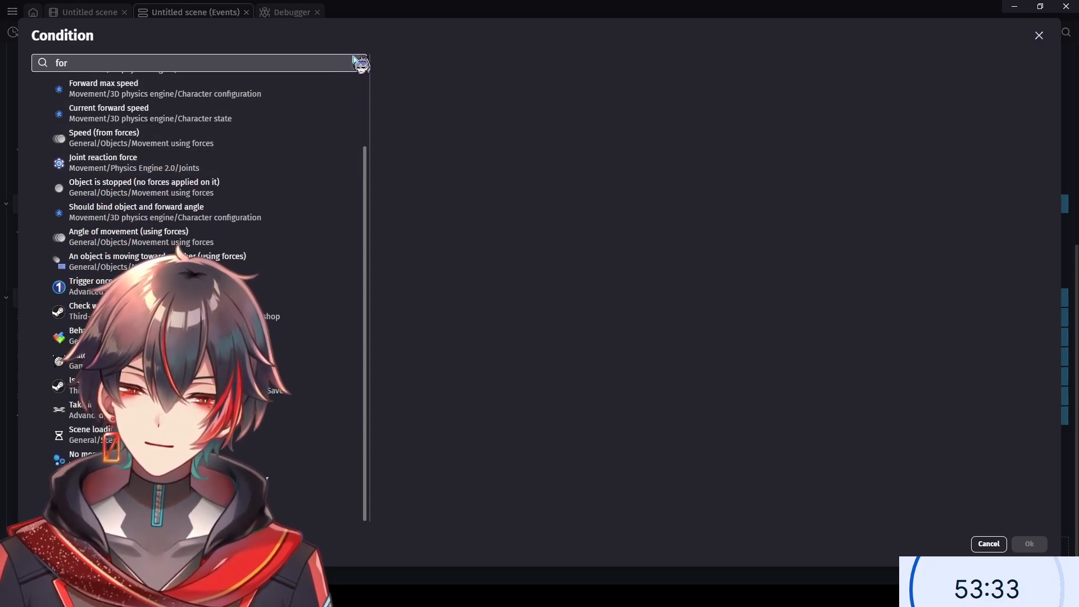
{"action": "left_click", "coordinate": [358, 64]}
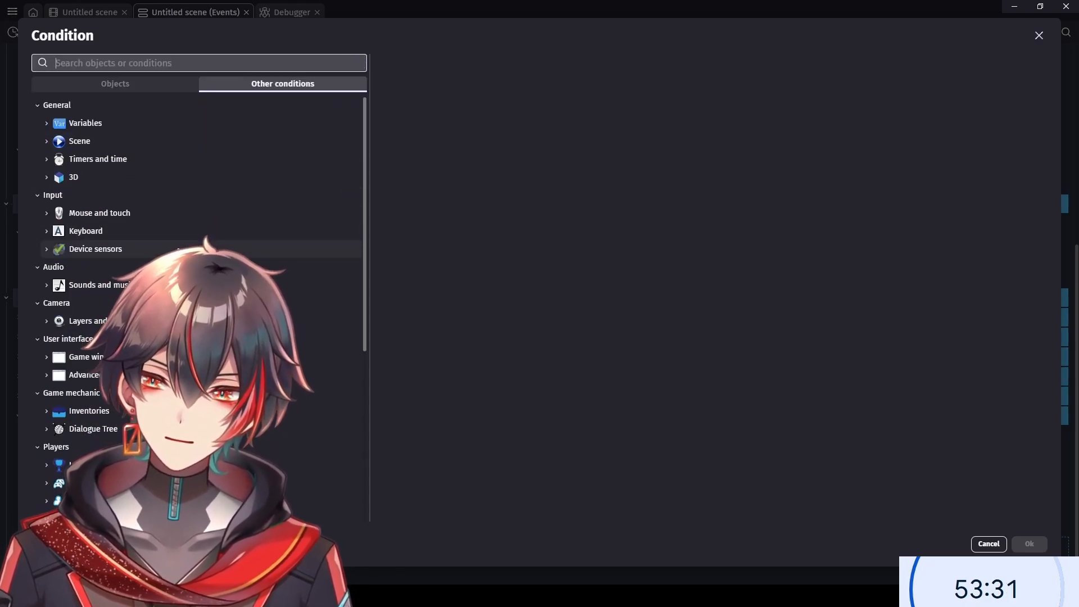
{"action": "scroll", "coordinate": [332, 242], "scroll_direction": "down", "scroll_amount": 4}
{"action": "scroll", "coordinate": [181, 246], "scroll_direction": "down", "scroll_amount": 3}
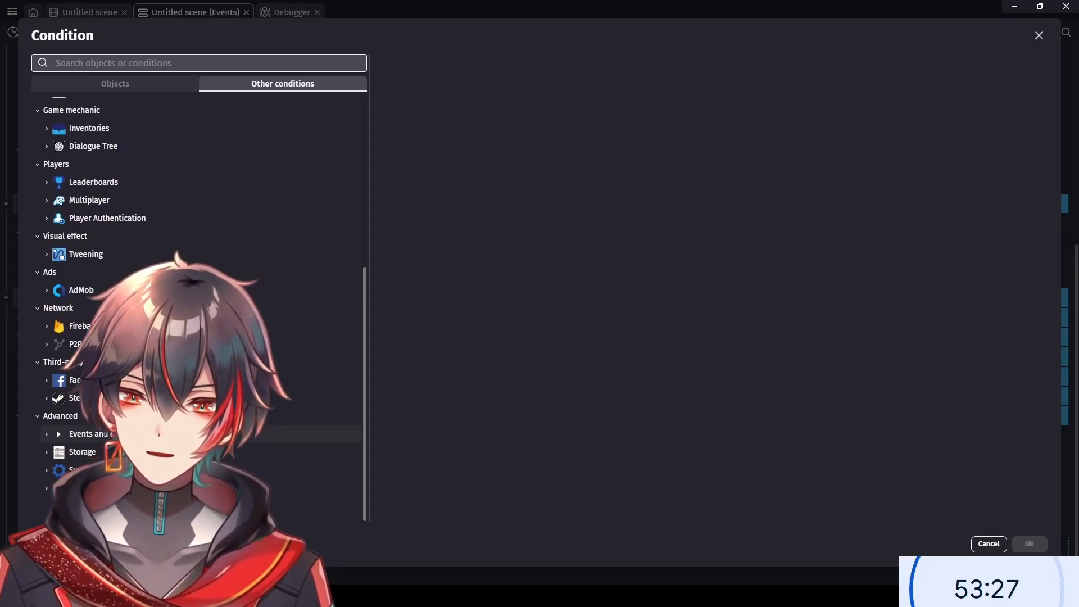
{"action": "left_click", "coordinate": [87, 433]}
{"action": "scroll", "coordinate": [89, 416], "scroll_direction": "down", "scroll_amount": 3}
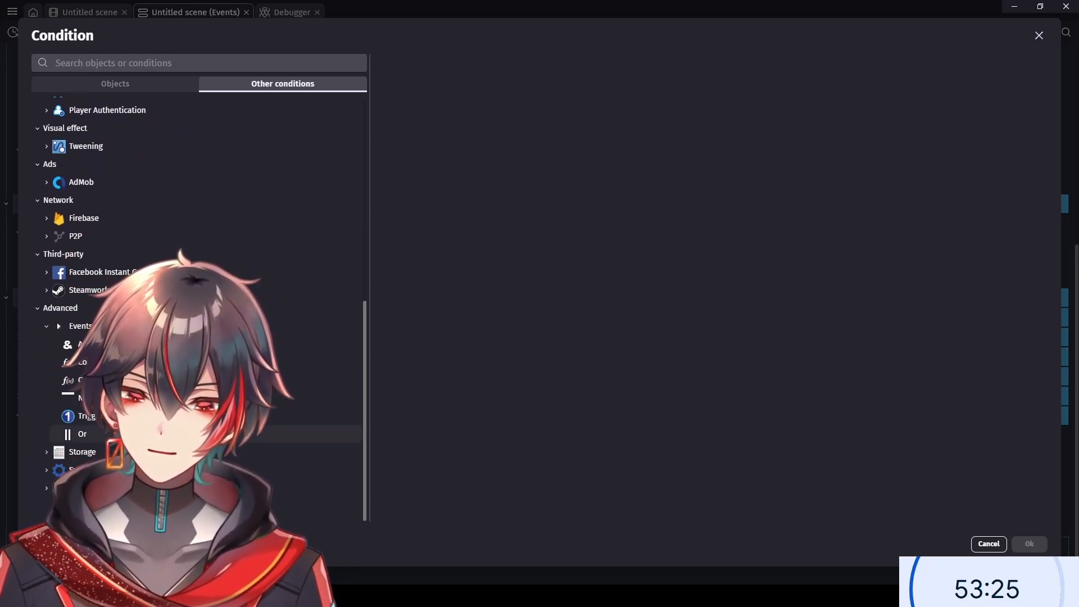
{"action": "left_click", "coordinate": [988, 544]}
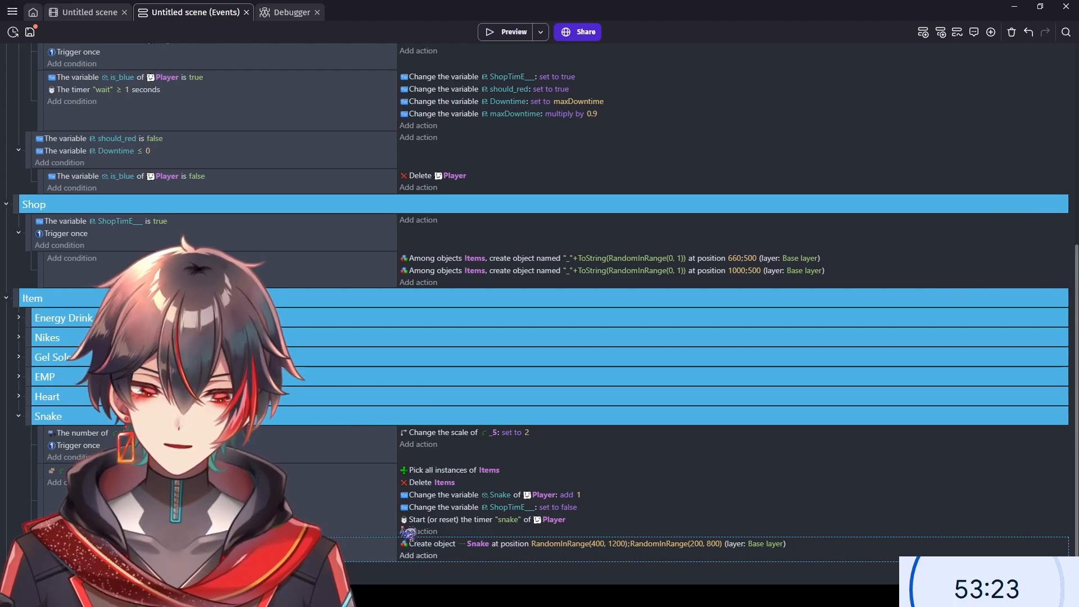
- Look through the general action categories again for a way to repeat the Snake creation
{"action": "left_click", "coordinate": [418, 555]}
{"action": "left_click", "coordinate": [270, 83]}
{"action": "scroll", "coordinate": [196, 362], "scroll_direction": "down", "scroll_amount": 2}
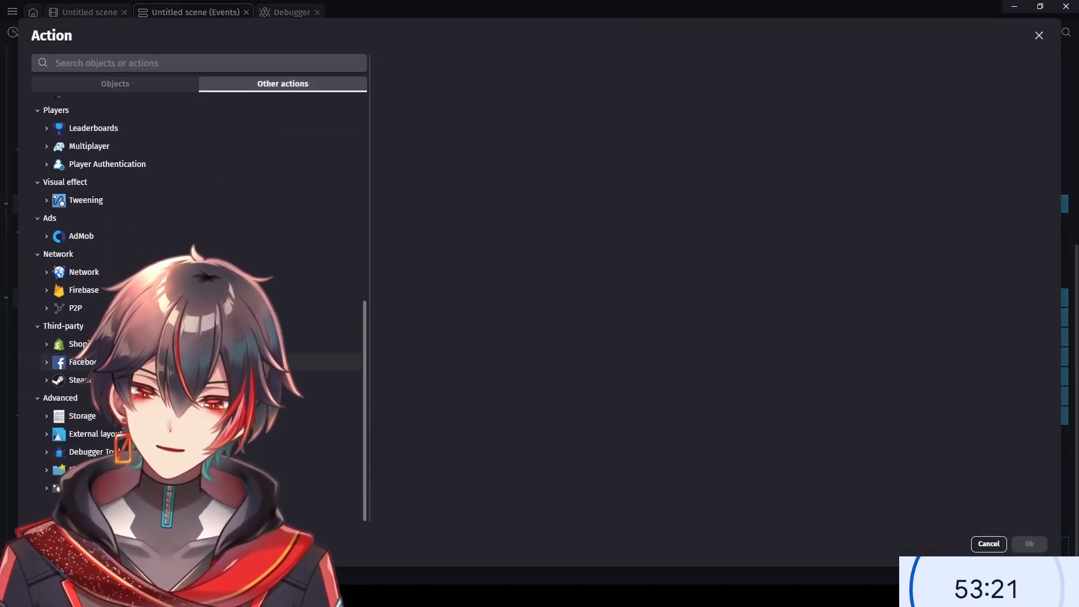
{"action": "scroll", "coordinate": [326, 393], "scroll_direction": "up", "scroll_amount": 1}
{"action": "scroll", "coordinate": [197, 303], "scroll_direction": "up", "scroll_amount": 4}
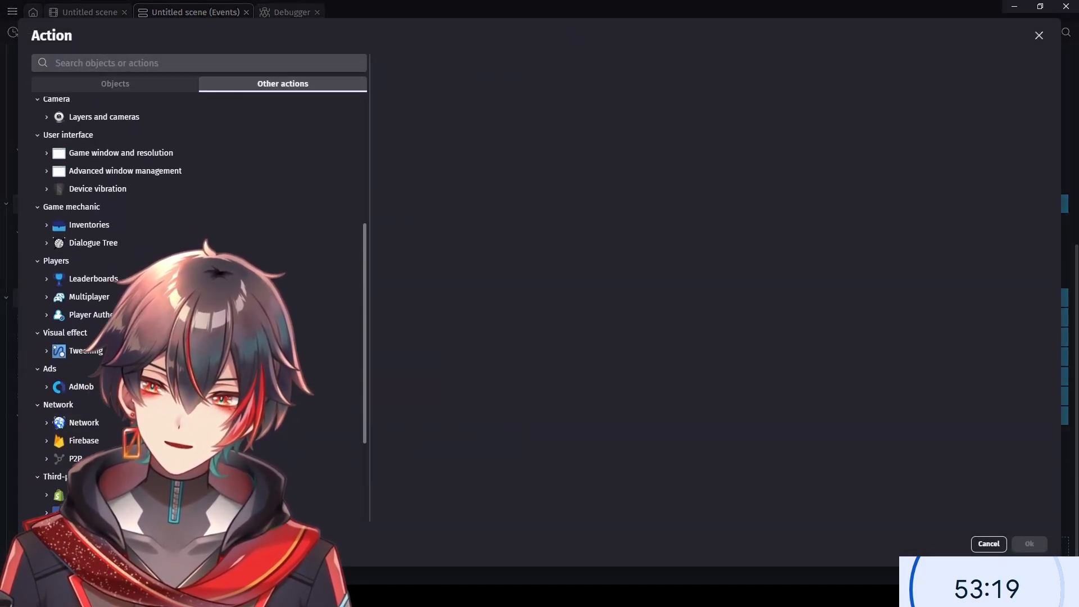
{"action": "scroll", "coordinate": [196, 303], "scroll_direction": "up", "scroll_amount": 6}
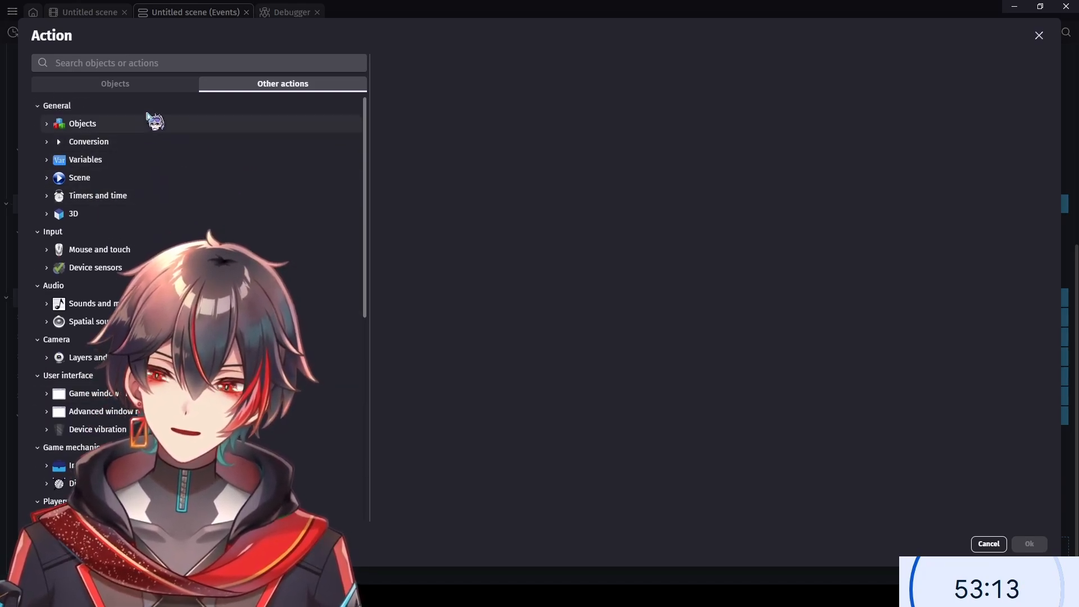
{"action": "left_click", "coordinate": [989, 544]}
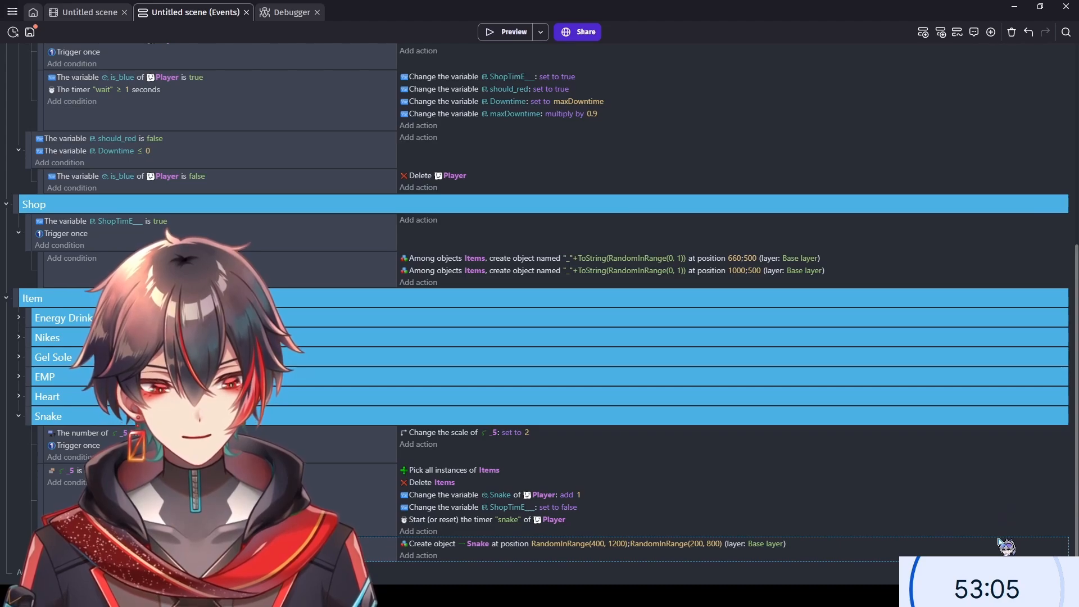
- Add a repeat event below the snake timer event and enter a Player-based expression as its repeat count
{"action": "scroll", "coordinate": [1006, 546], "scroll_direction": "down", "scroll_amount": 1}
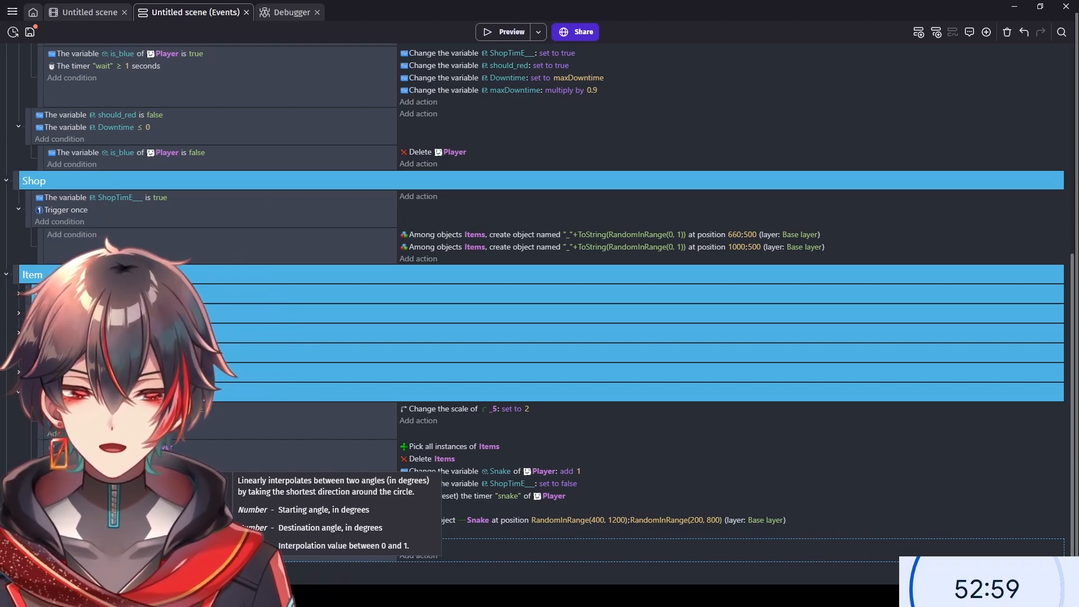
{"action": "key", "text": "Return"}
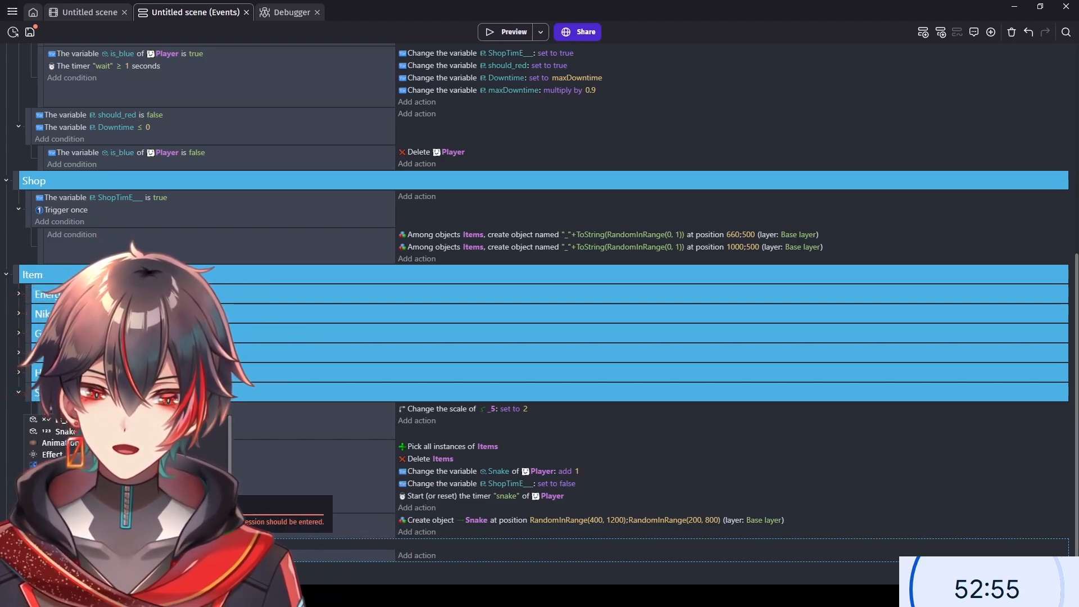
{"action": "key", "text": "Escape"}
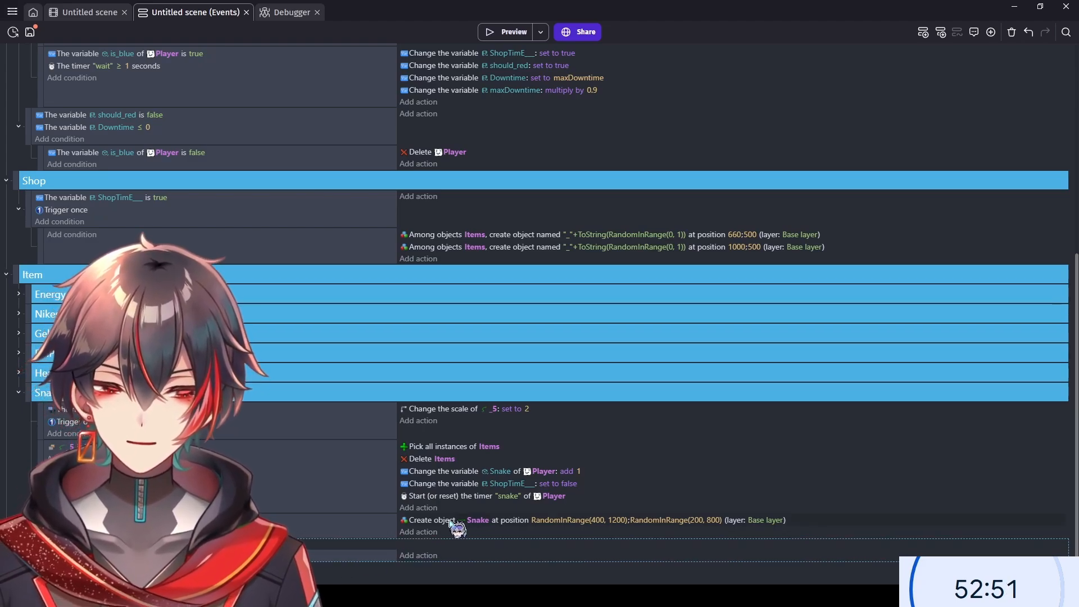
- Move the Create Snake action into the repeat event and add a Start (or reset) the timer "snake" of Player action below it
{"action": "left_click_drag", "start_coordinate": [500, 521], "coordinate": [504, 556]}
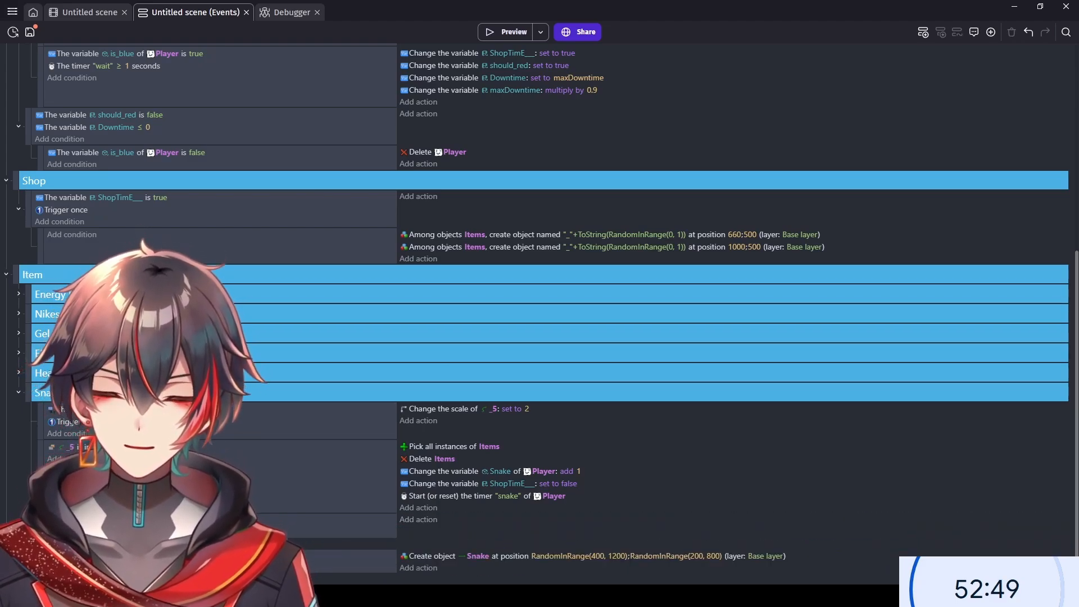
{"action": "left_click", "coordinate": [585, 487]}
{"action": "left_click", "coordinate": [462, 557]}
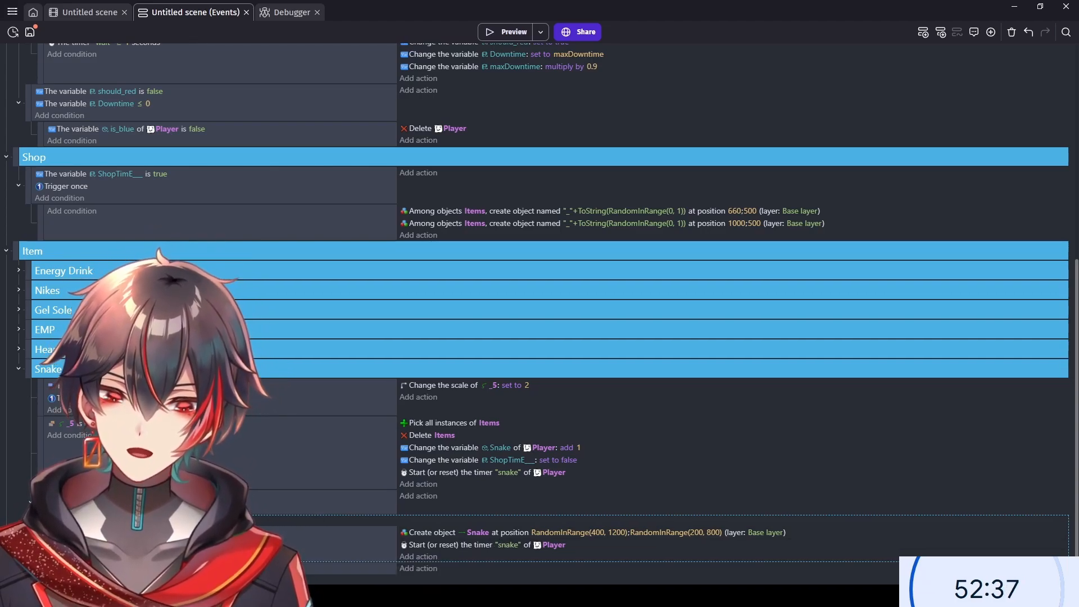
- Add a Distance between two objects condition for Player and Snake with distance 200 to the event below the snake timer event
{"action": "left_click", "coordinate": [81, 568]}
{"action": "left_click", "coordinate": [137, 249]}
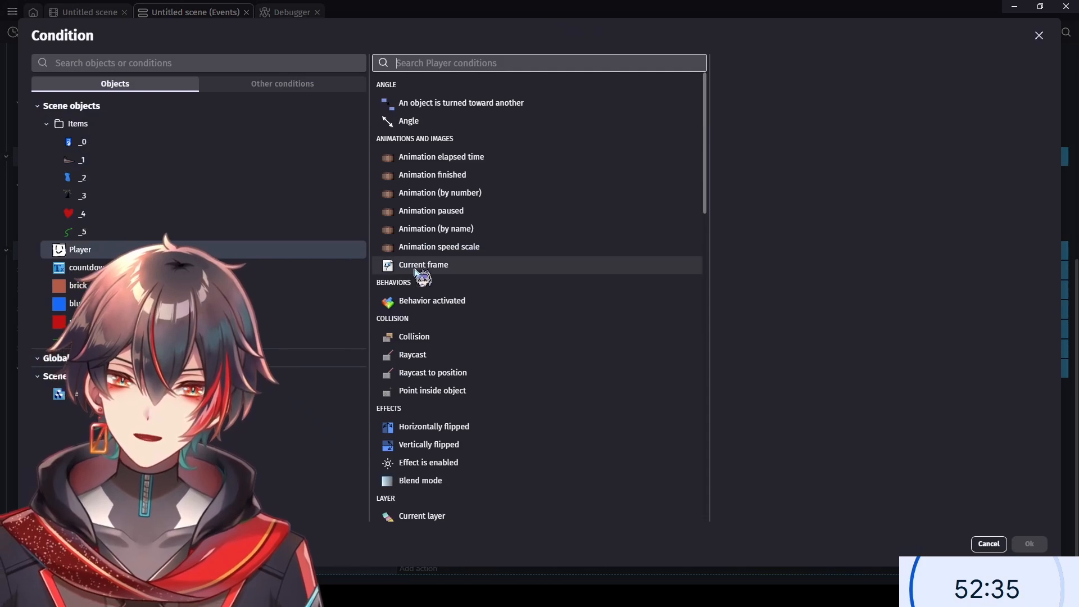
{"action": "scroll", "coordinate": [407, 298], "scroll_direction": "down", "scroll_amount": 4}
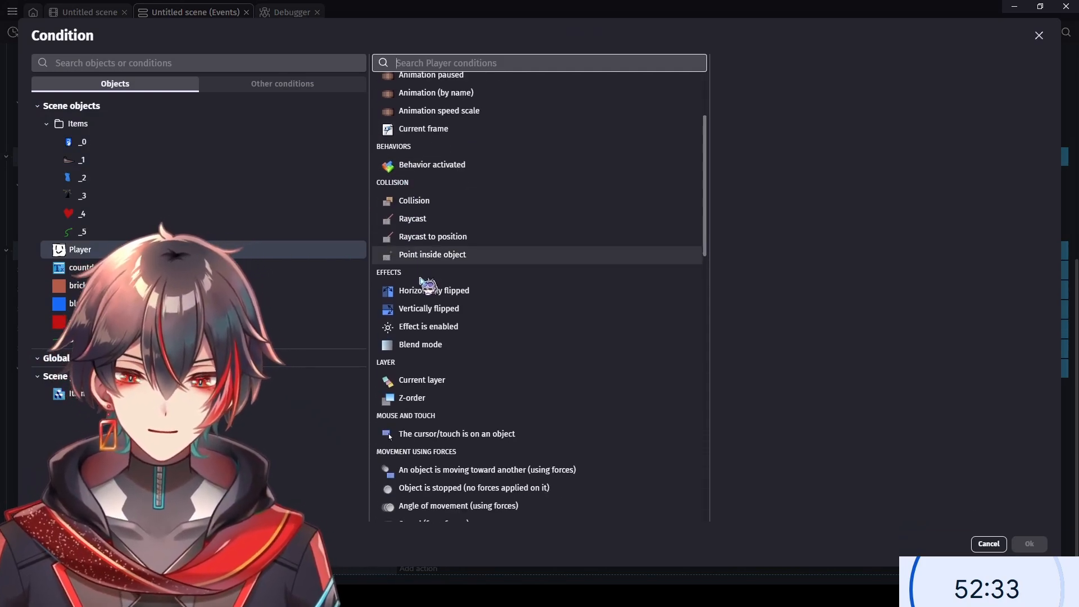
{"action": "scroll", "coordinate": [470, 256], "scroll_direction": "down", "scroll_amount": 5}
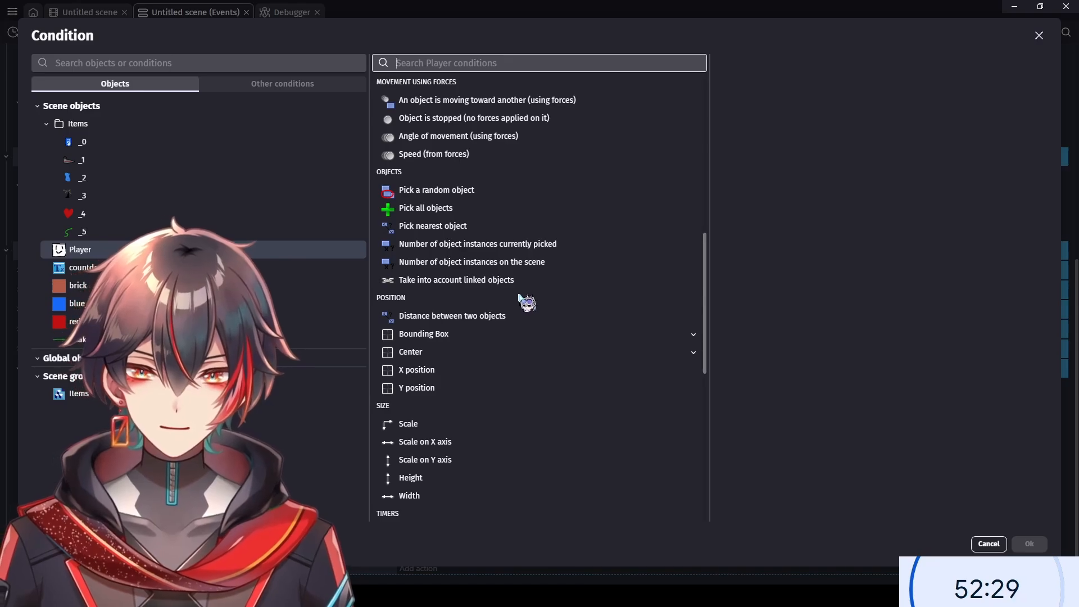
{"action": "left_click", "coordinate": [521, 315]}
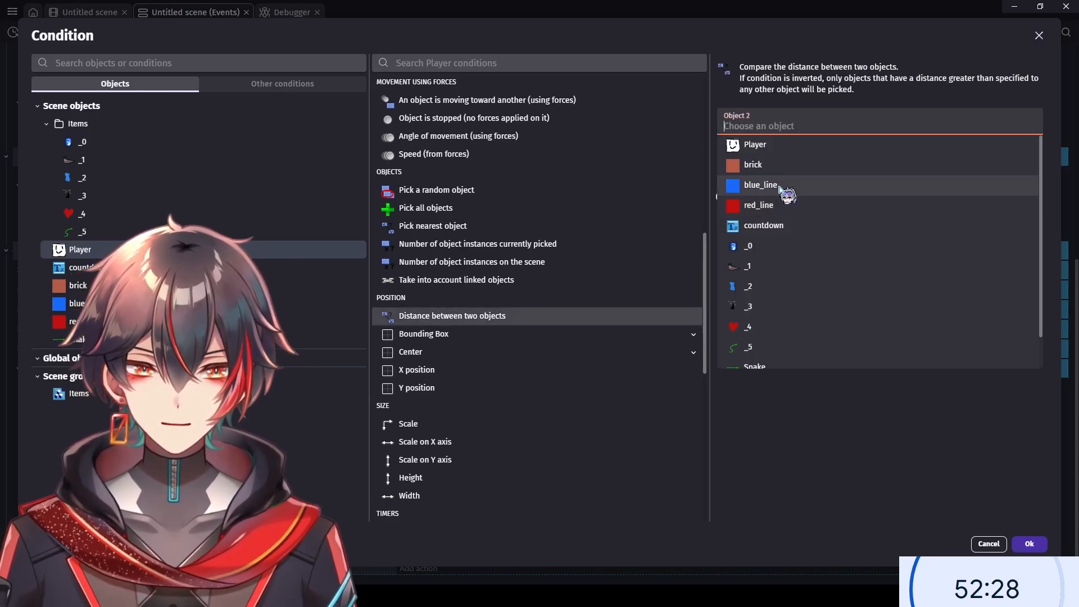
{"action": "left_click", "coordinate": [775, 374]}
{"action": "left_click", "coordinate": [848, 160]}
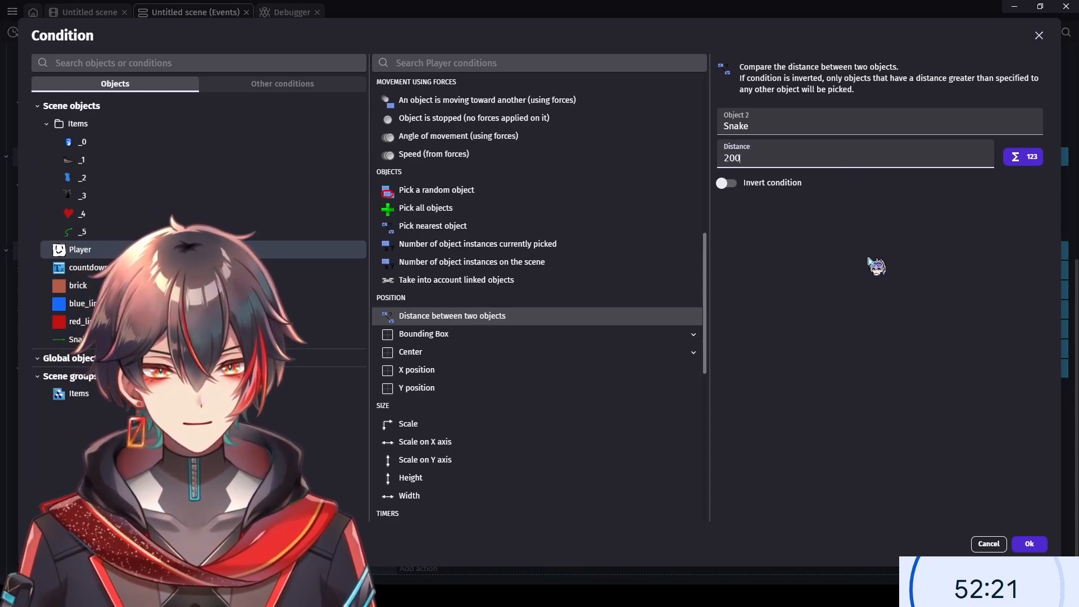
{"action": "left_click", "coordinate": [871, 281]}
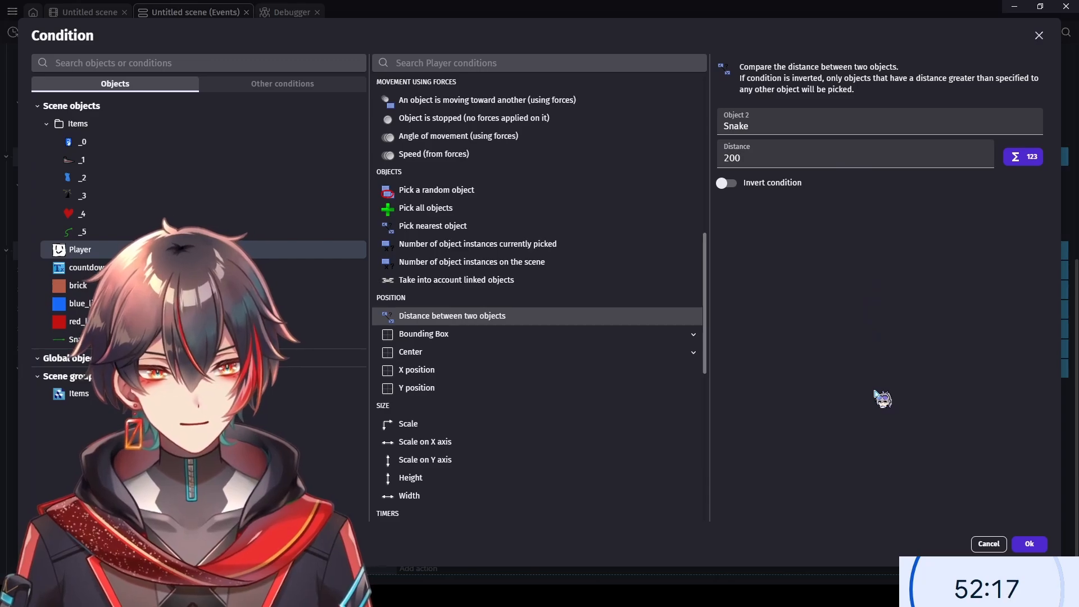
{"action": "left_click", "coordinate": [1029, 543]}
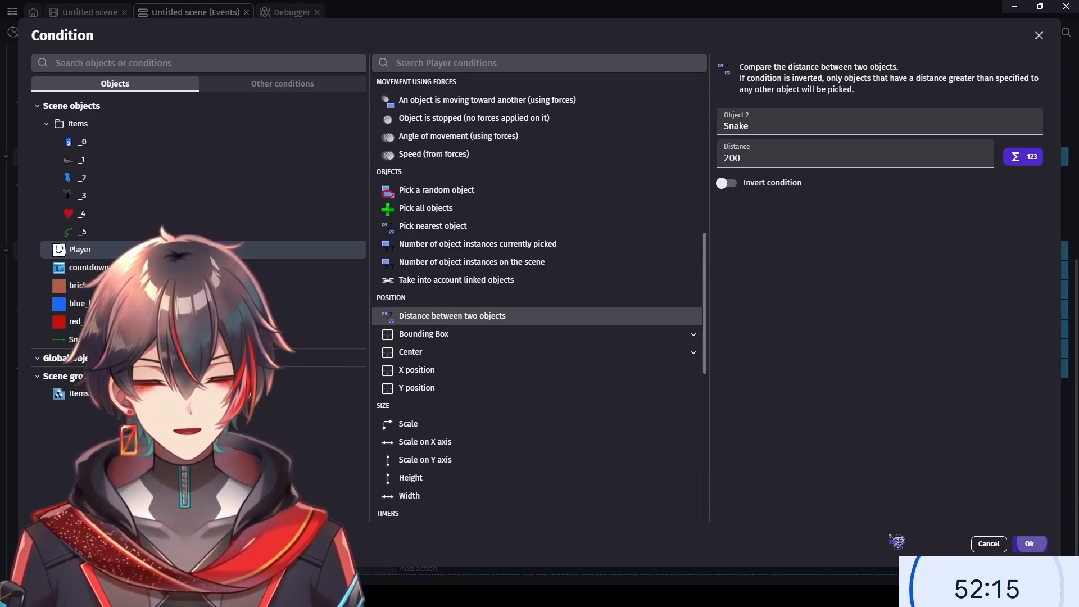
{"action": "scroll", "coordinate": [544, 314], "scroll_direction": "down", "scroll_amount": 1}
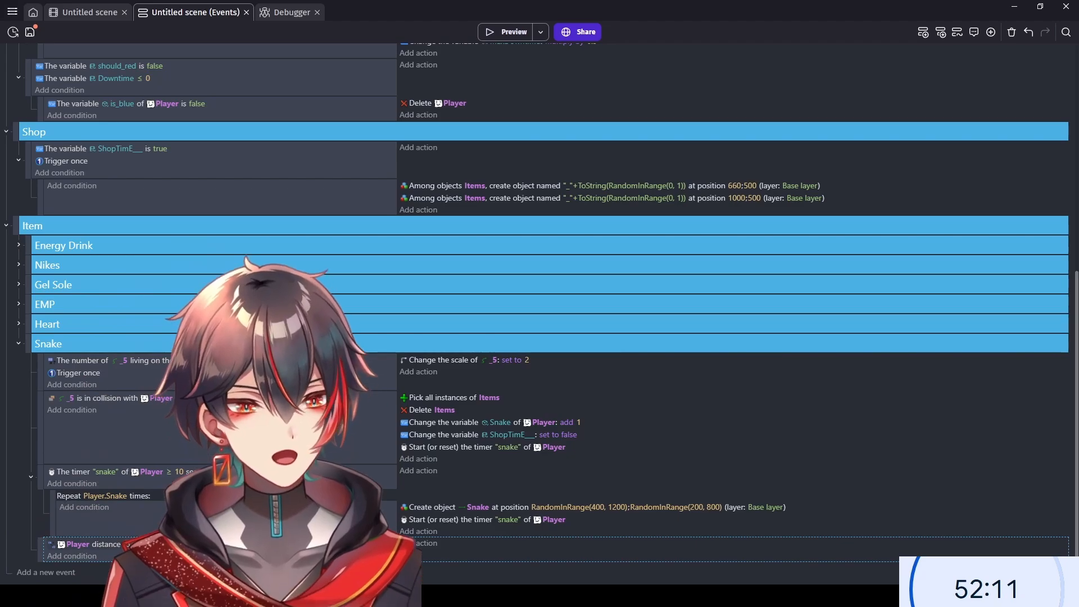
- Add a top-down Maximum speed action to the Snake distance event that multiplies the Player's maximum speed by 1.5
{"action": "left_click", "coordinate": [440, 543]}
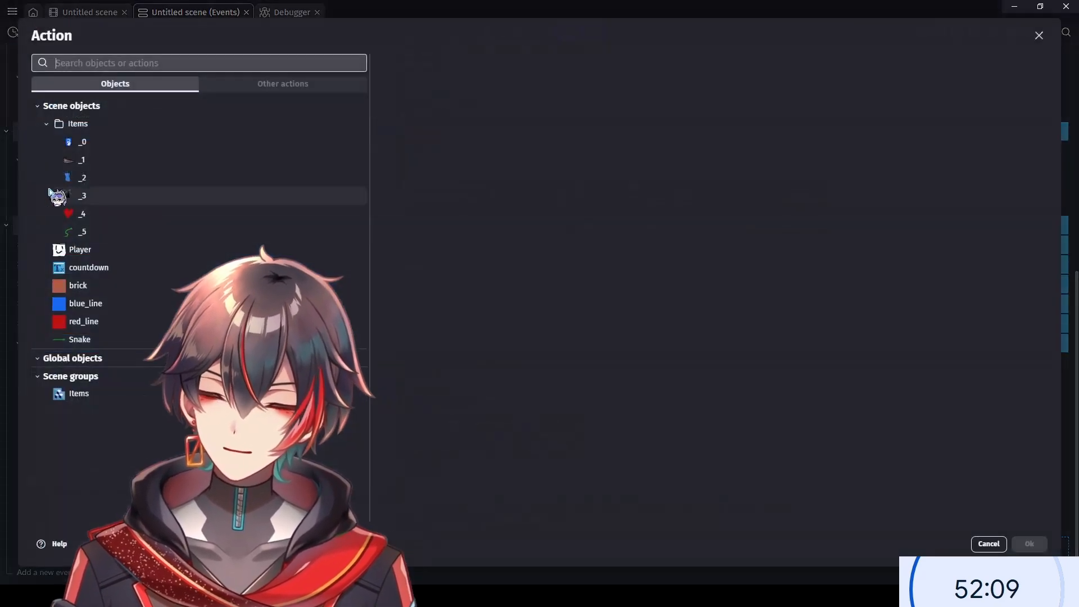
{"action": "left_click", "coordinate": [80, 249]}
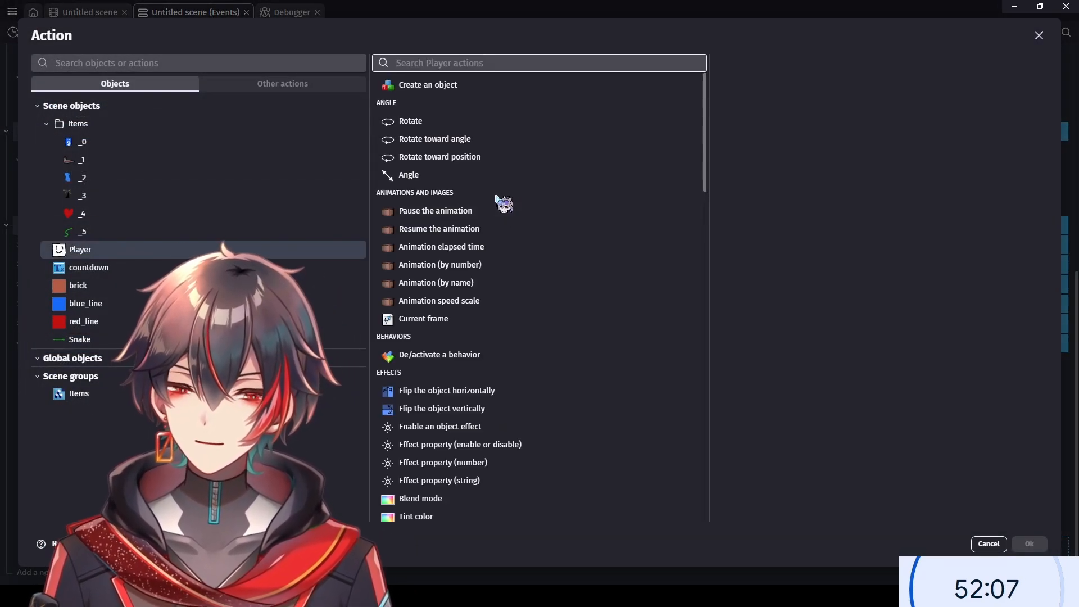
{"action": "scroll", "coordinate": [497, 208], "scroll_direction": "down", "scroll_amount": 10}
{"action": "scroll", "coordinate": [497, 208], "scroll_direction": "down", "scroll_amount": 9}
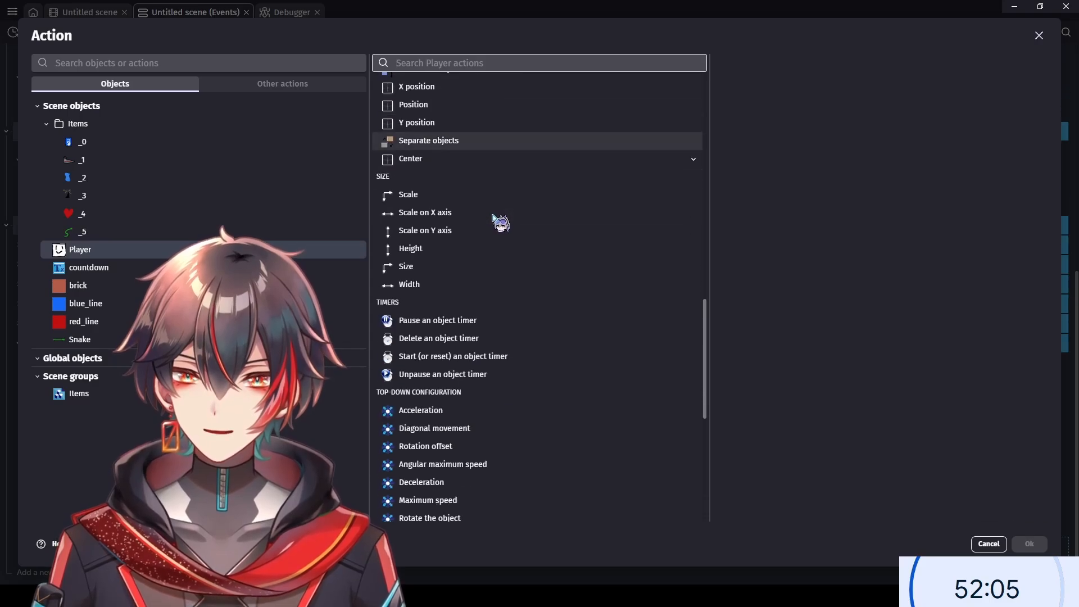
{"action": "scroll", "coordinate": [480, 270], "scroll_direction": "down", "scroll_amount": 4}
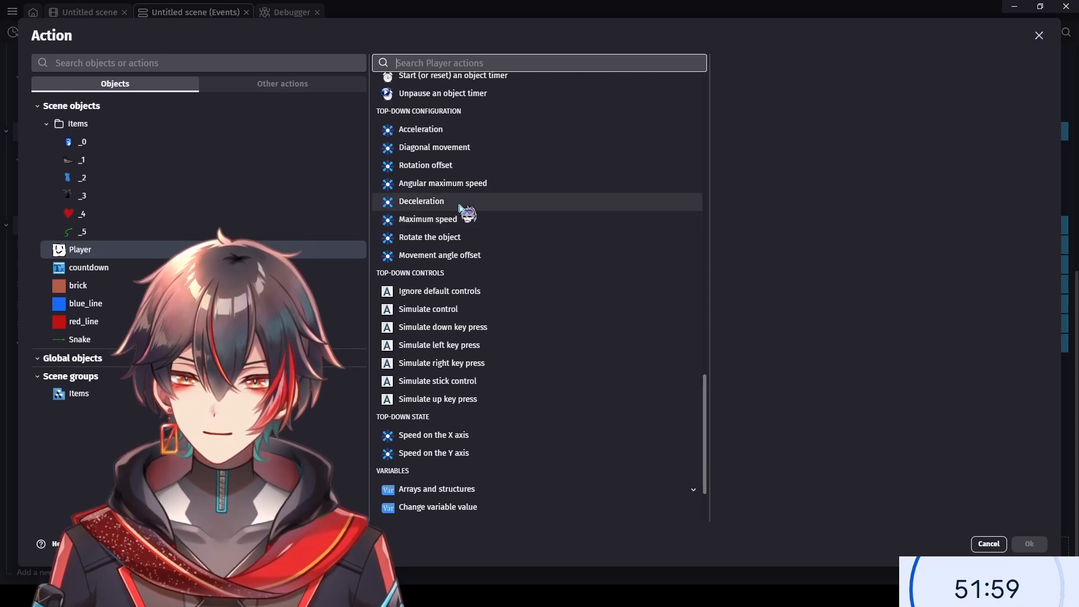
{"action": "left_click", "coordinate": [469, 132]}
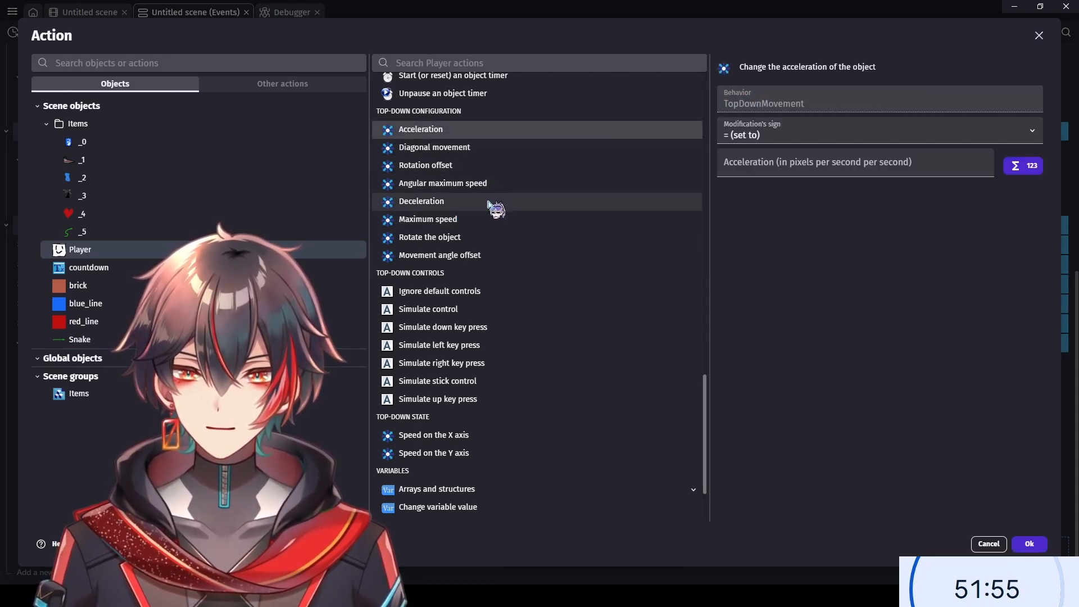
{"action": "left_click", "coordinate": [495, 219]}
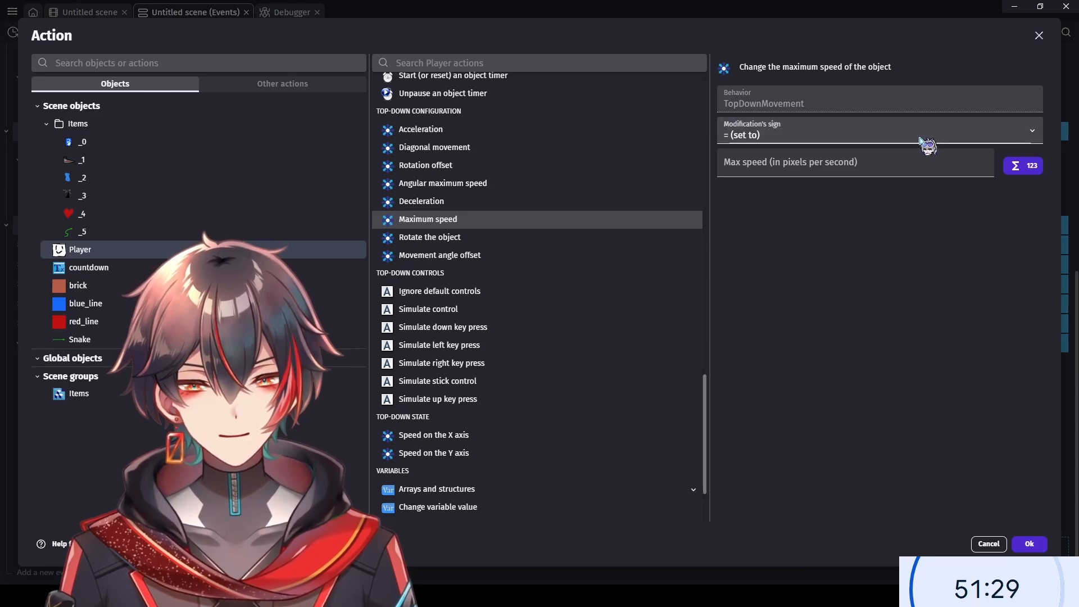
{"action": "left_click", "coordinate": [834, 168]}
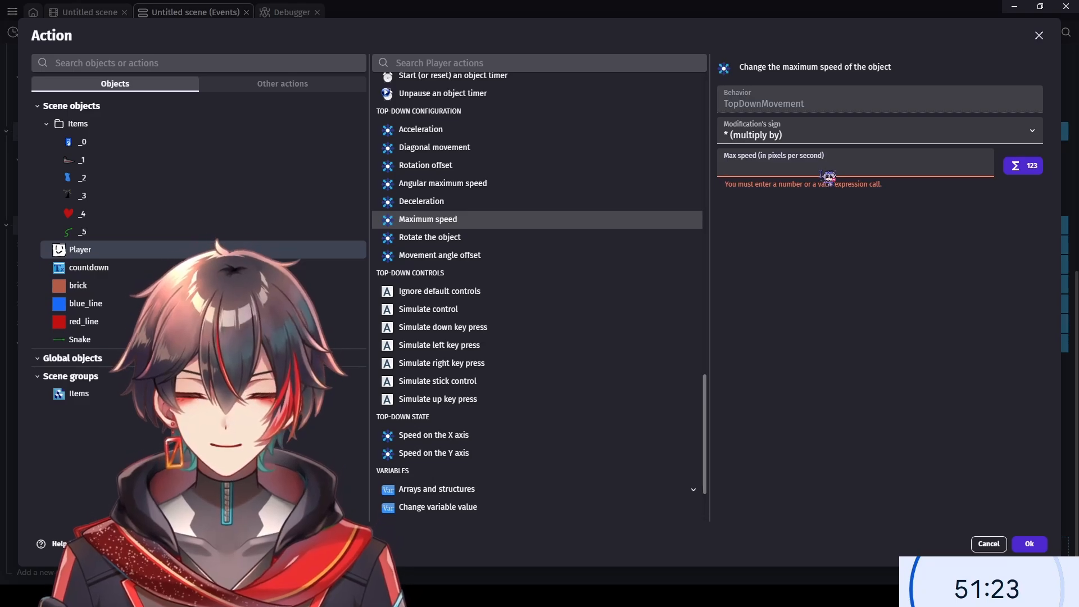
{"action": "type", "text": "1.5"}
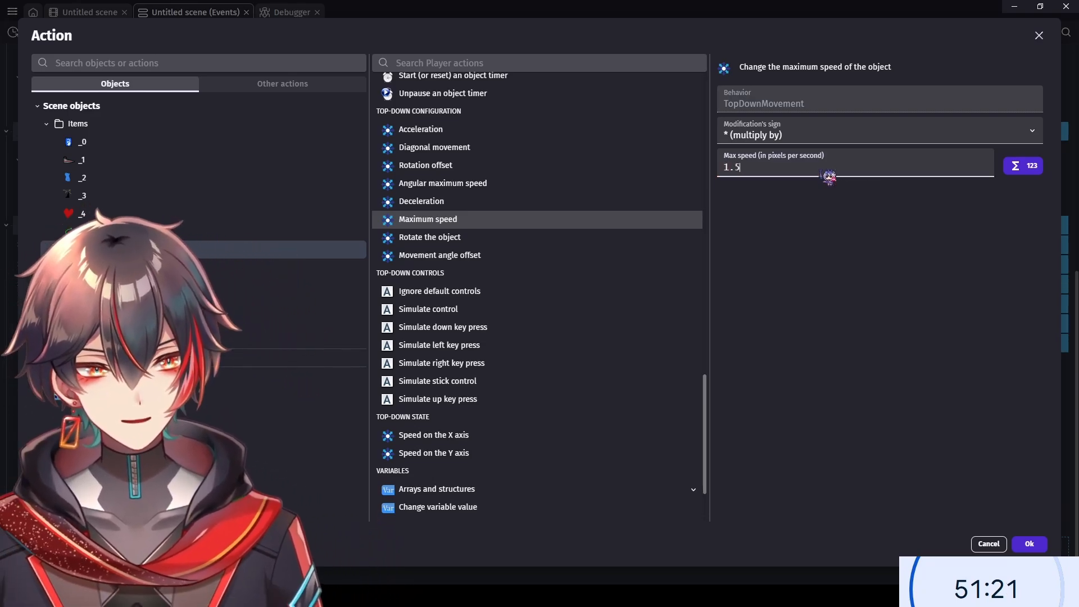
{"action": "left_click", "coordinate": [1029, 543]}
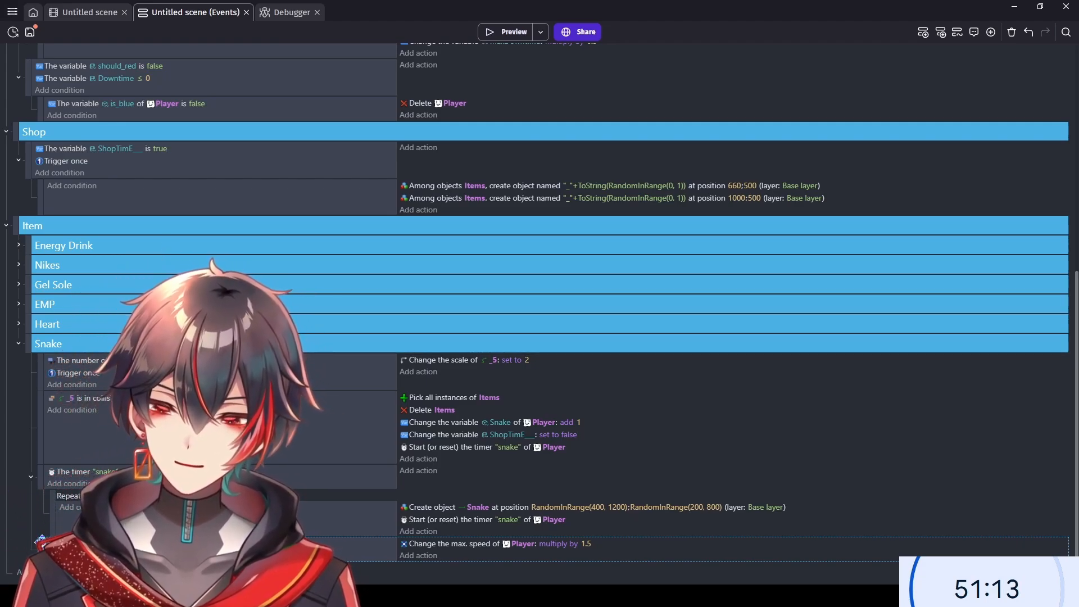
- Paste a copy of the Snake distance event below it and invert the copy's distance condition
{"action": "key", "text": "ctrl+v"}
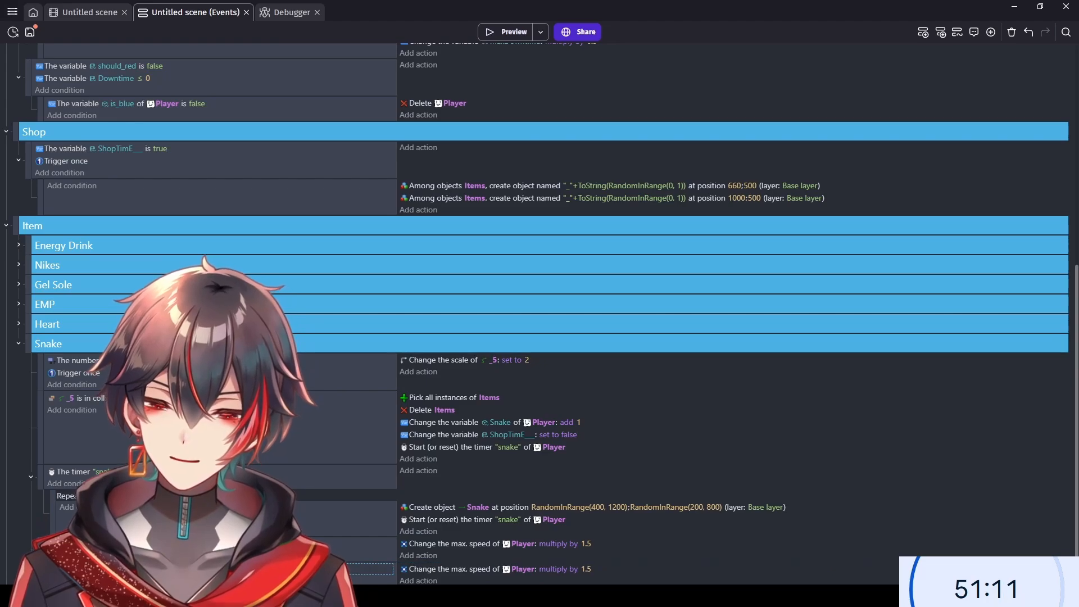
{"action": "double_click", "coordinate": [236, 569]}
{"action": "left_click", "coordinate": [725, 179]}
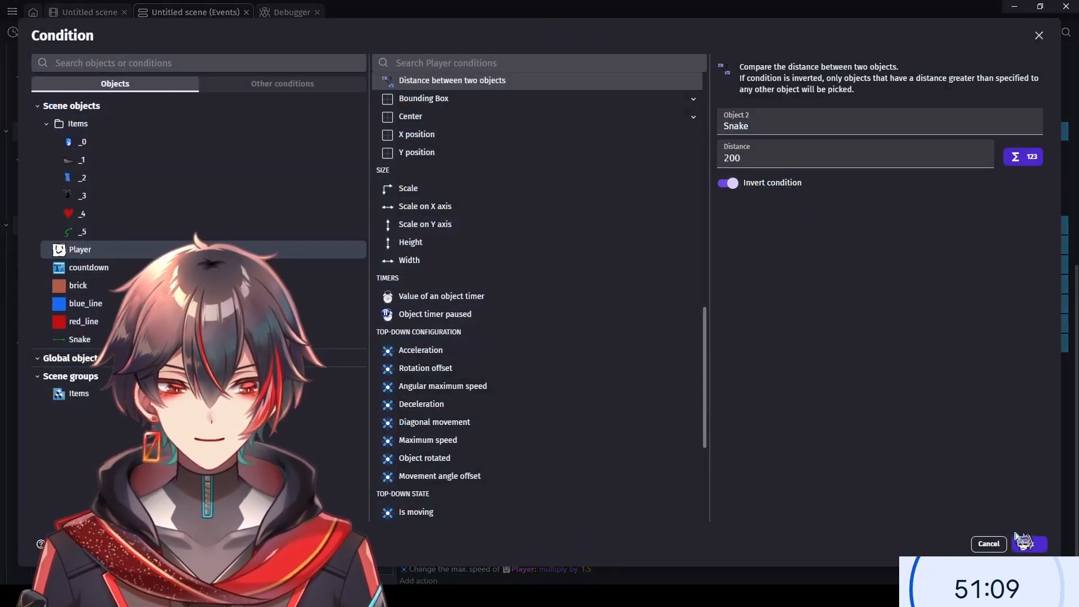
{"action": "left_click", "coordinate": [1028, 543]}
- Change the copied event's maximum speed action to divide by, and save the project
{"action": "scroll", "coordinate": [592, 558], "scroll_direction": "down", "scroll_amount": 1}
{"action": "left_click", "coordinate": [562, 543]}
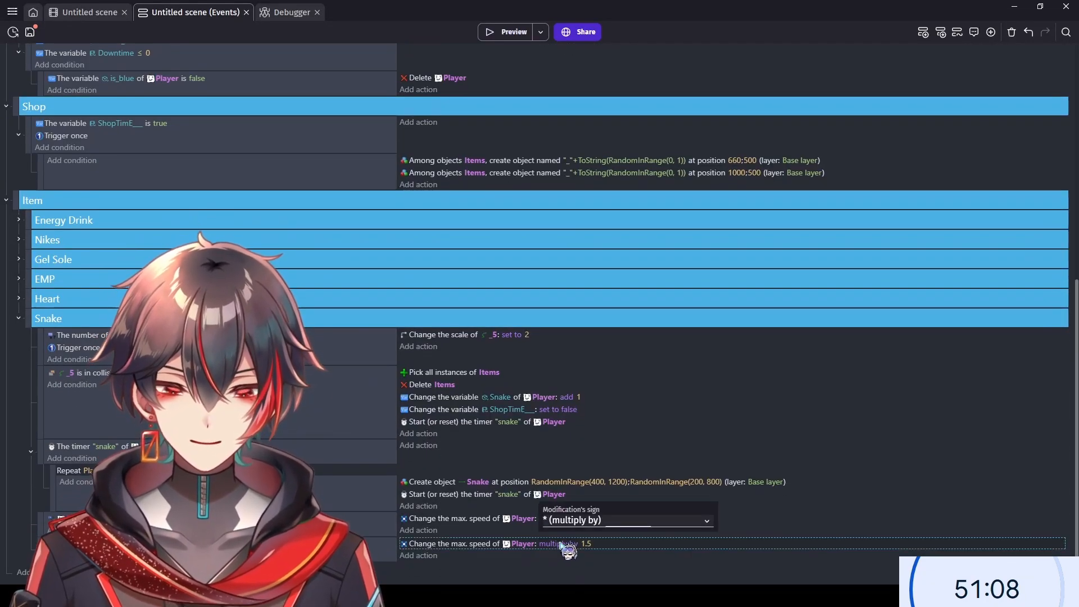
{"action": "left_click", "coordinate": [591, 520]}
{"action": "left_click", "coordinate": [593, 509]}
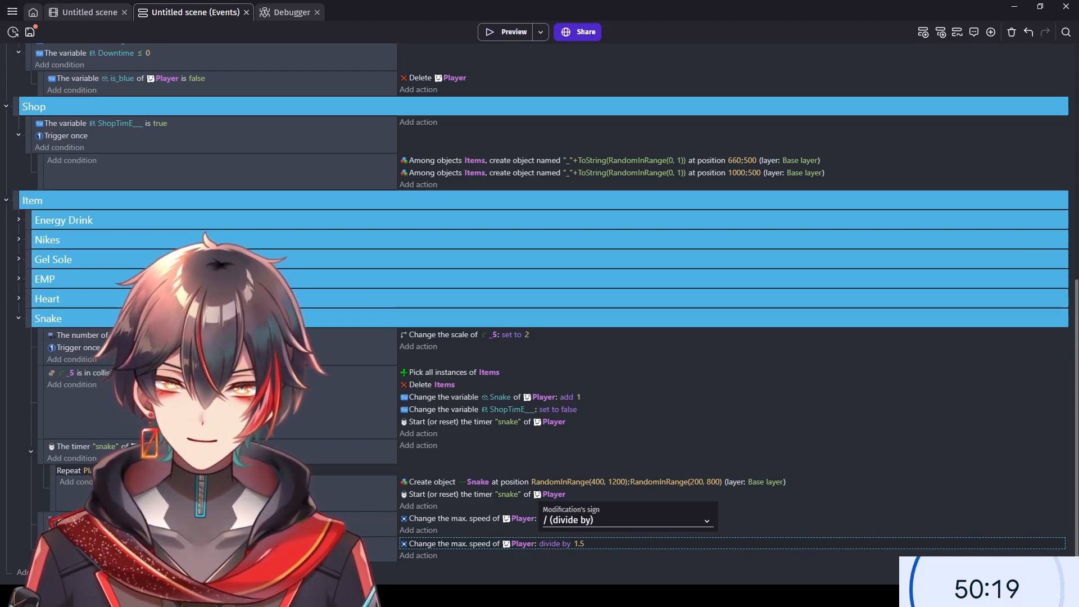
{"action": "left_click", "coordinate": [619, 565]}
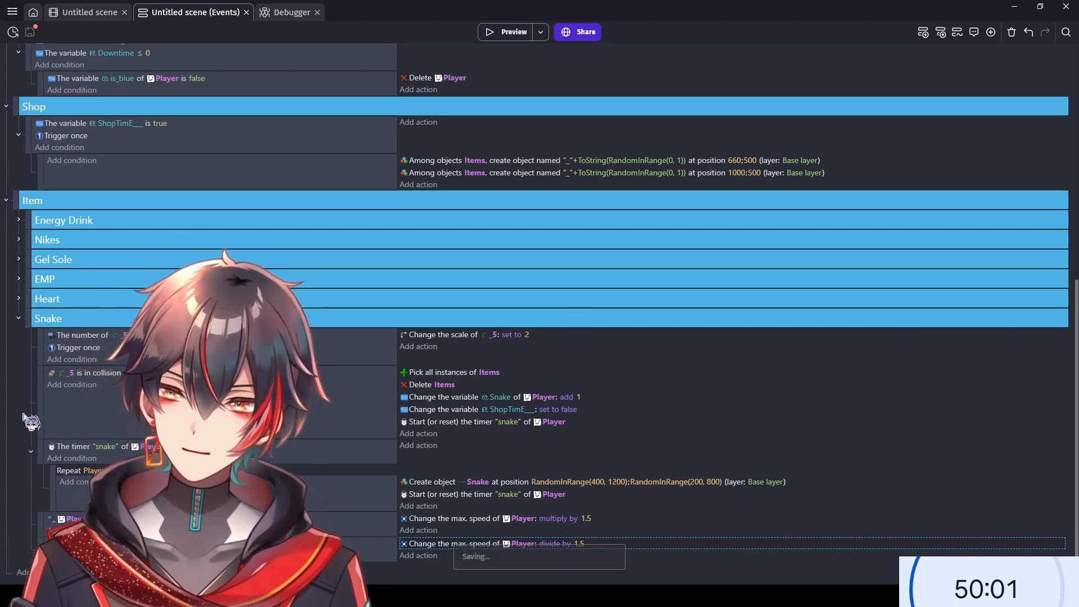
{"action": "key", "text": "ctrl+s"}
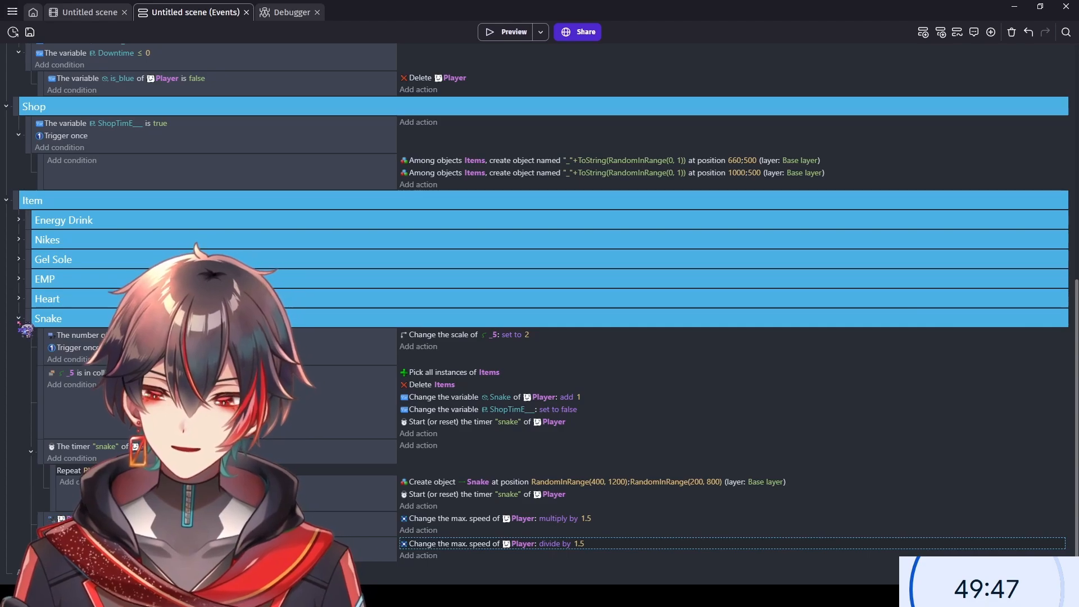
- Collapse the Snake event group and briefly preview the game
{"action": "scroll", "coordinate": [25, 329], "scroll_direction": "up", "scroll_amount": 4}
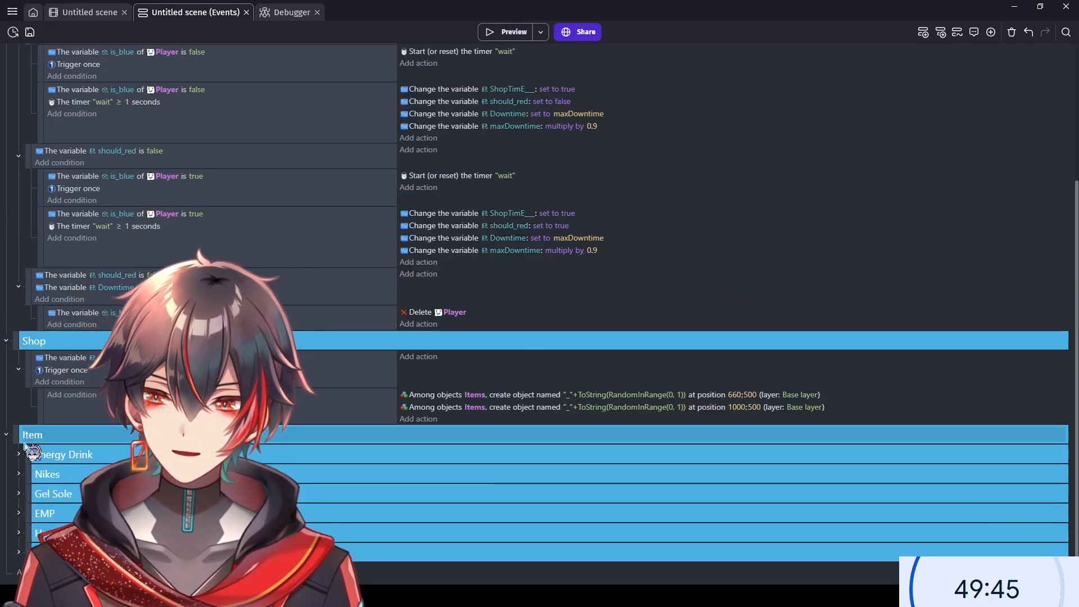
{"action": "left_click", "coordinate": [495, 30]}
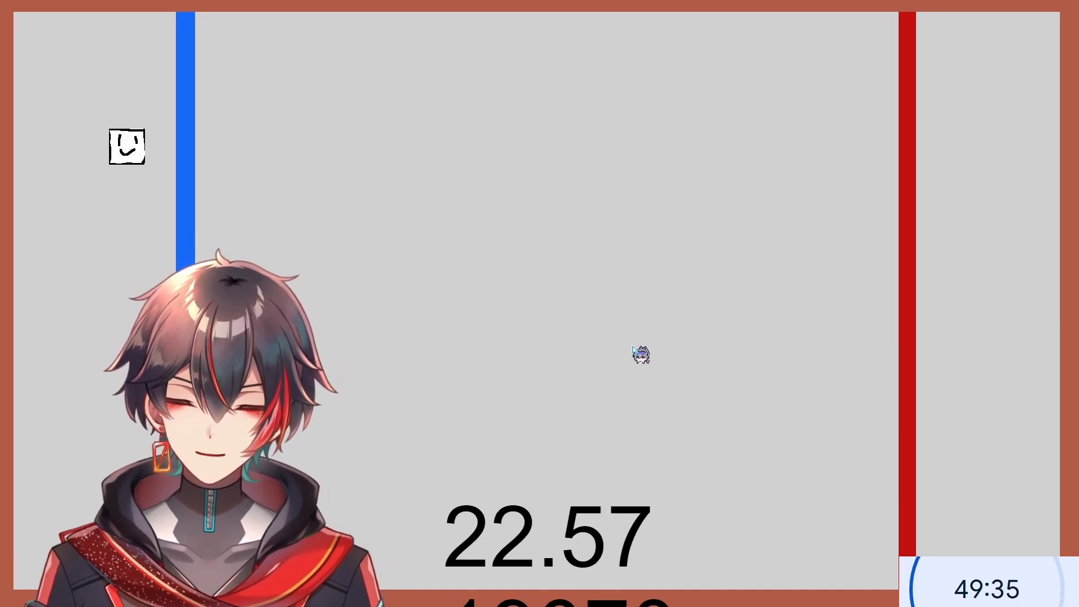
{"action": "key", "text": "alt+F4"}
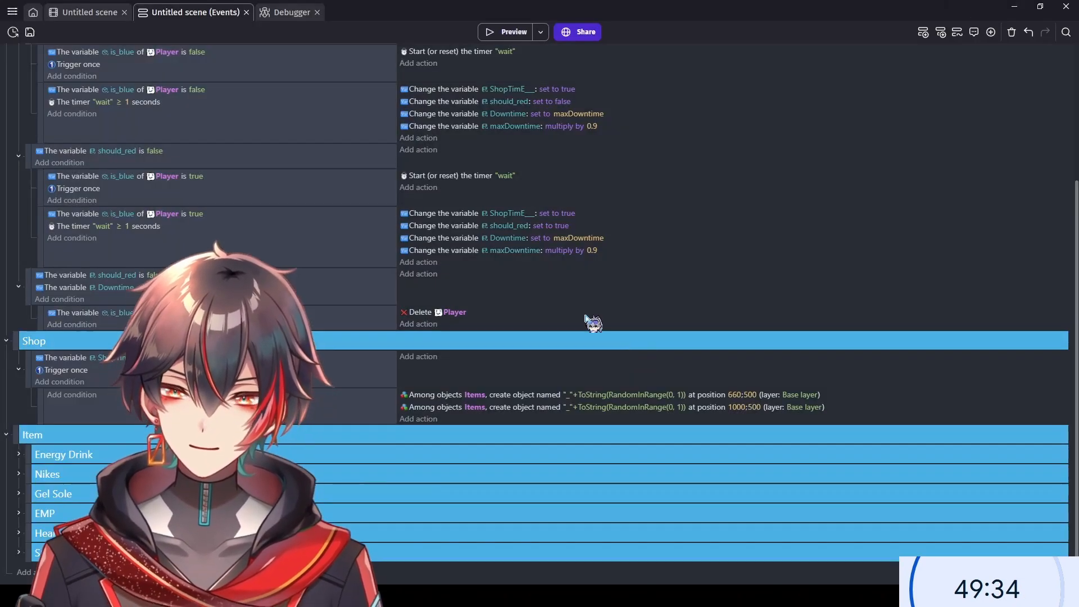
- Set the Player's TopDownMovement acceleration to 40000 in the scene editor and test it in a short preview
{"action": "left_click", "coordinate": [101, 13]}
{"action": "double_click", "coordinate": [778, 261]}
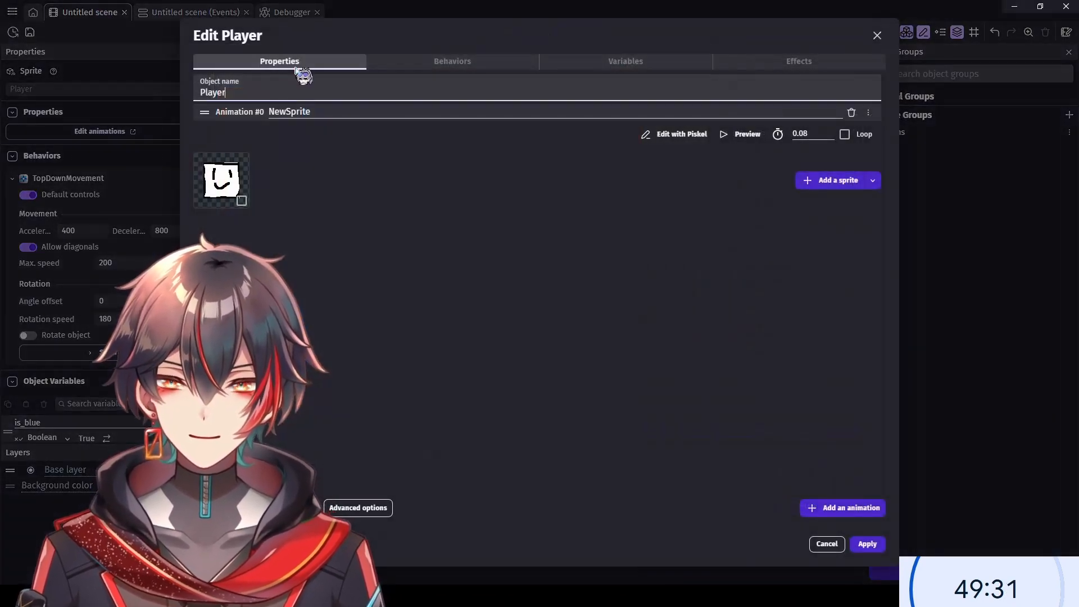
{"action": "left_click", "coordinate": [494, 63]}
{"action": "left_click", "coordinate": [381, 228]}
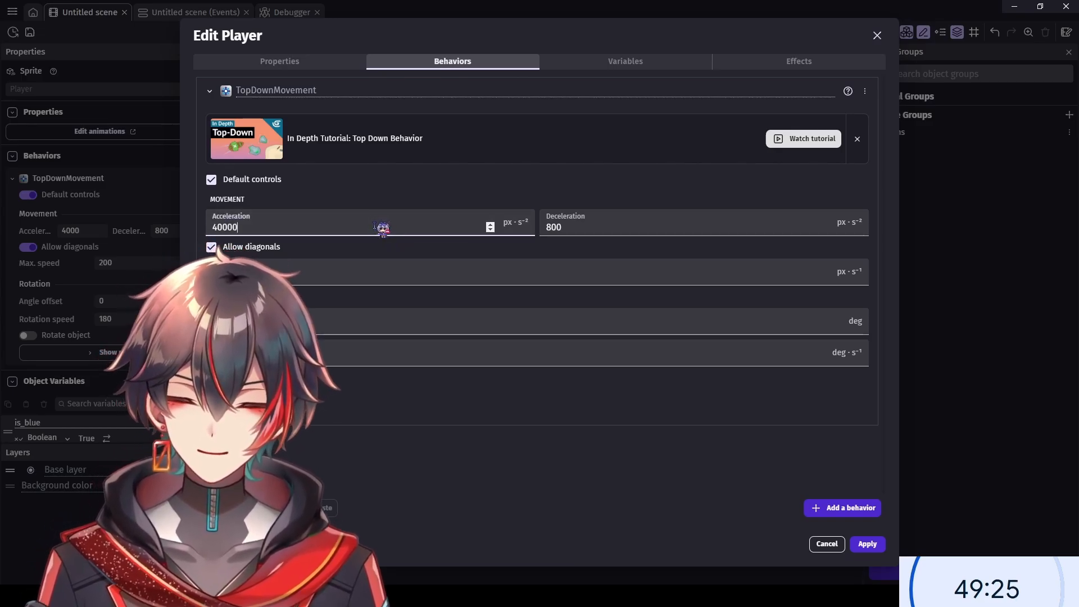
{"action": "left_click", "coordinate": [866, 544]}
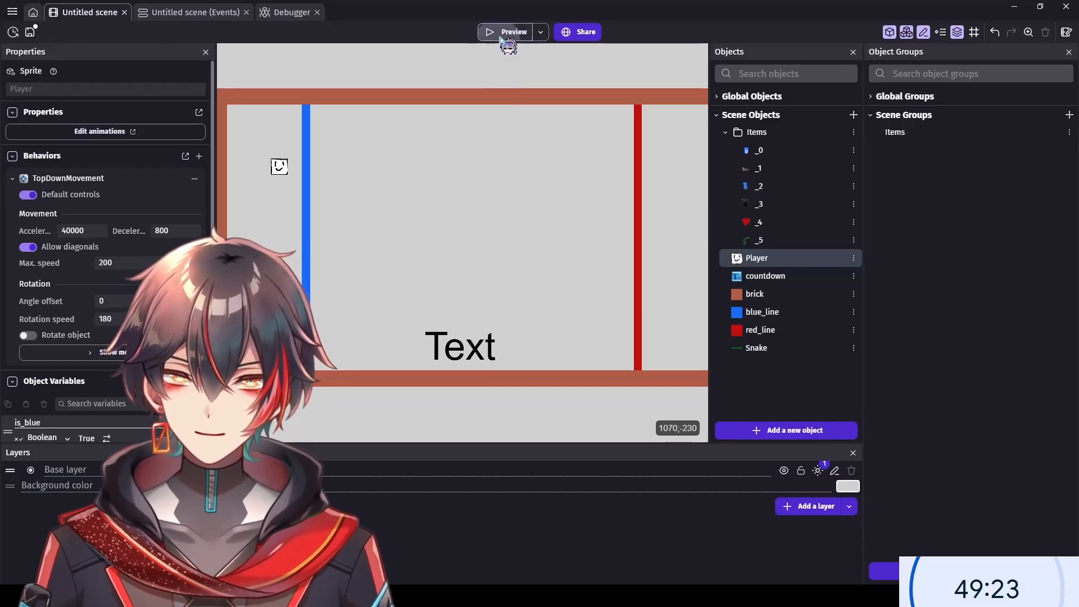
{"action": "left_click", "coordinate": [507, 36]}
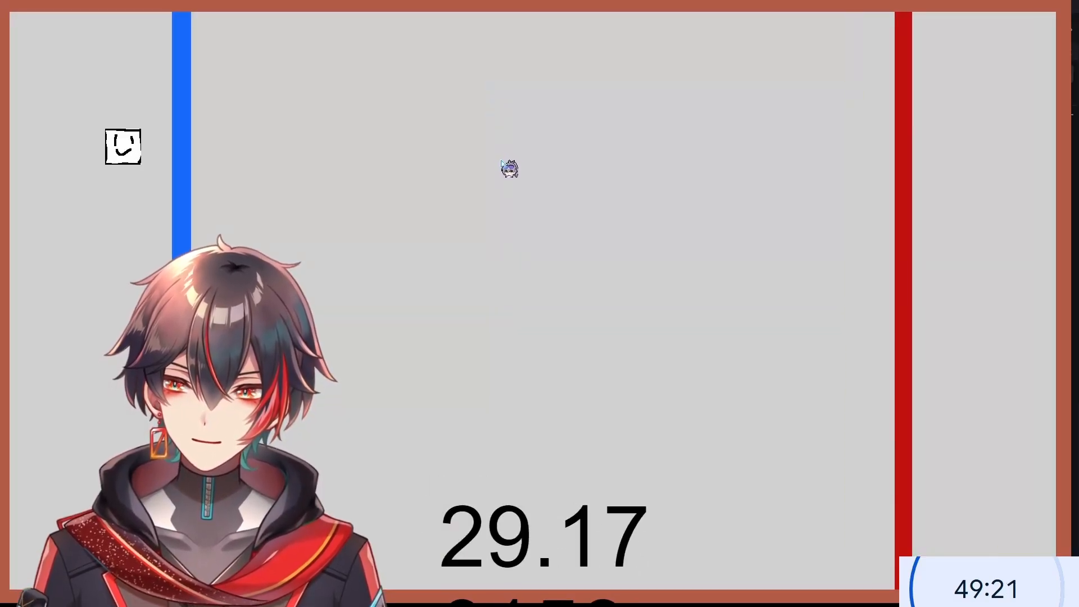
{"action": "key", "text": "alt+F4"}
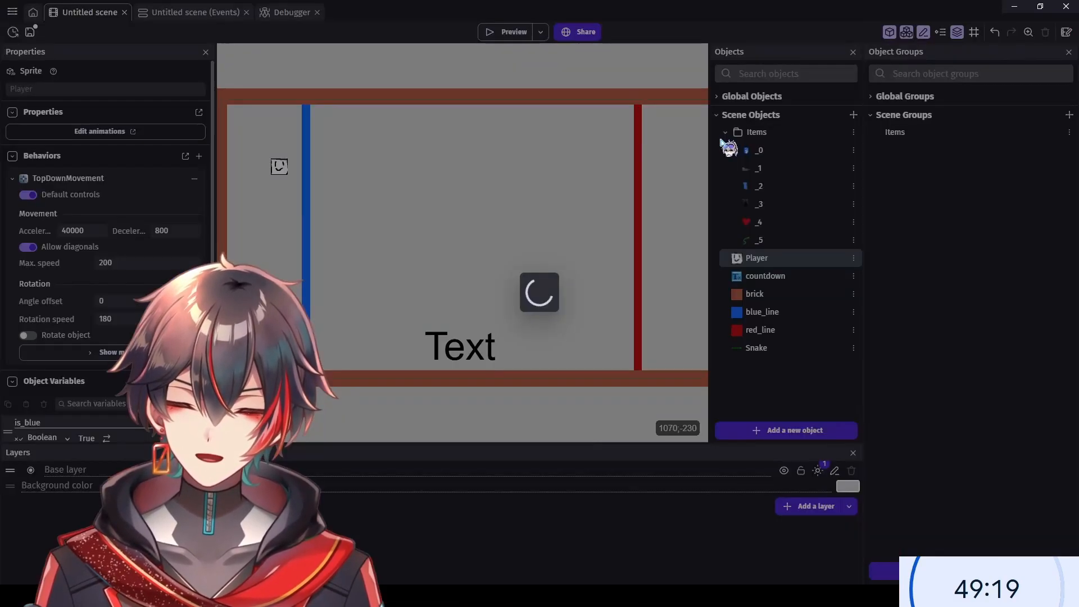
- Set the Player's TopDownMovement acceleration back to 400 and return to the scene's events
{"action": "double_click", "coordinate": [793, 260]}
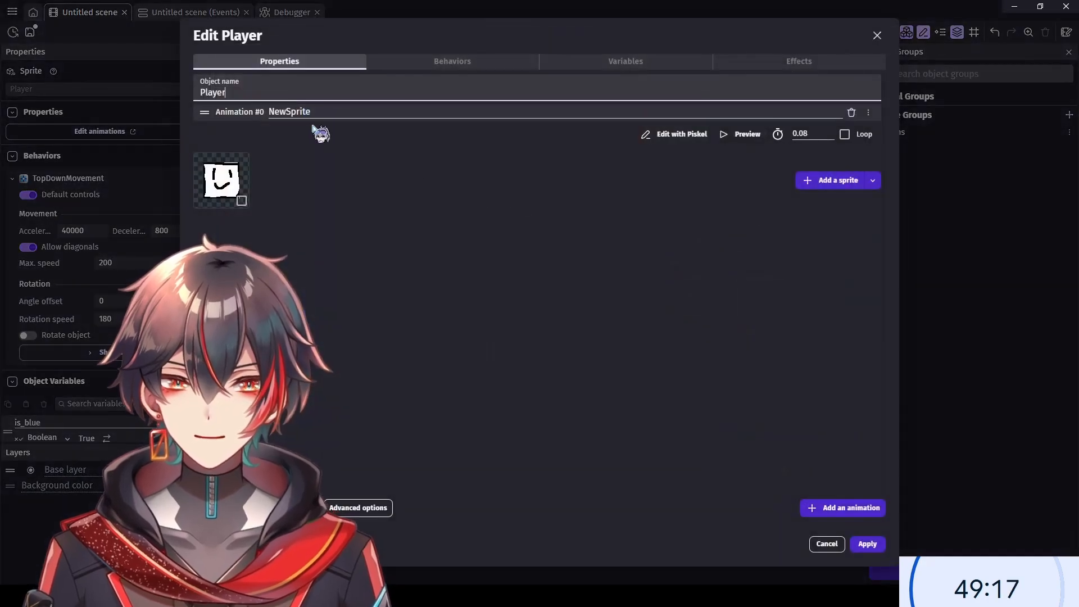
{"action": "left_click", "coordinate": [406, 63]}
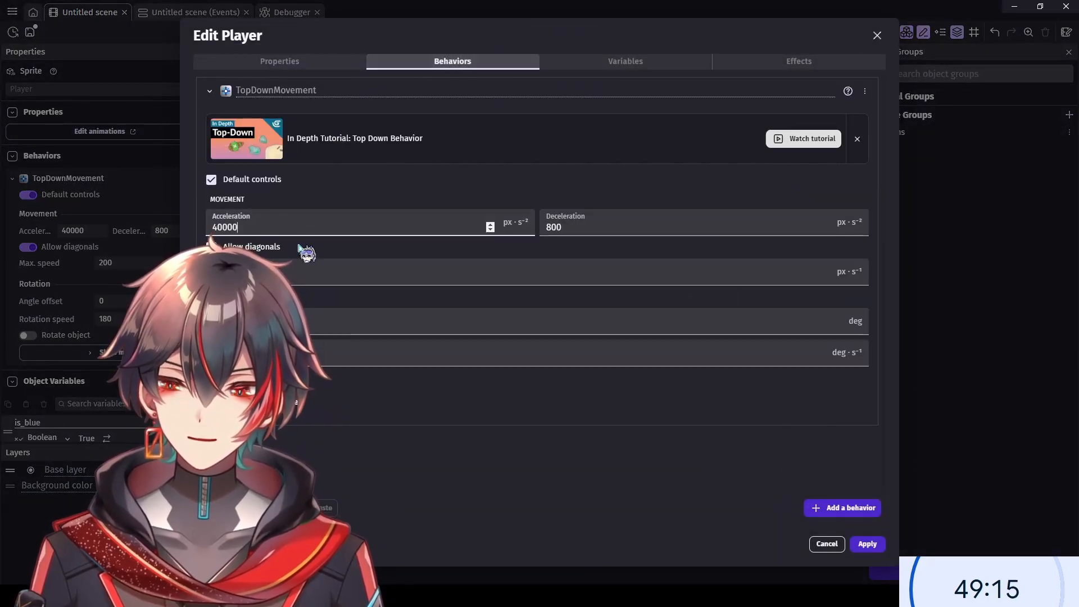
{"action": "left_click", "coordinate": [866, 544]}
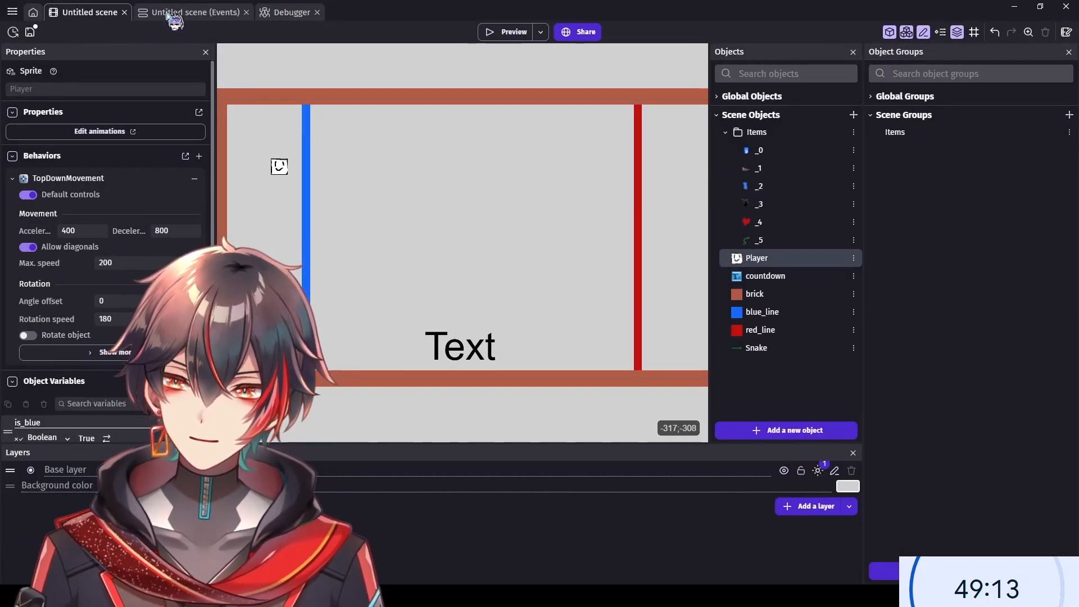
{"action": "left_click", "coordinate": [179, 12]}
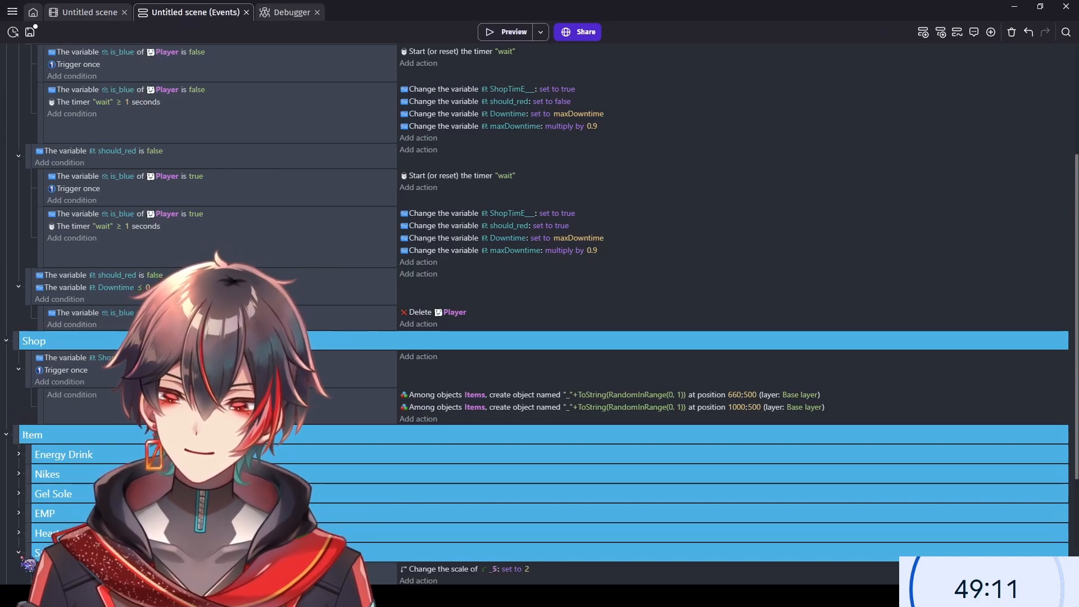
{"action": "scroll", "coordinate": [27, 564], "scroll_direction": "down", "scroll_amount": 5}
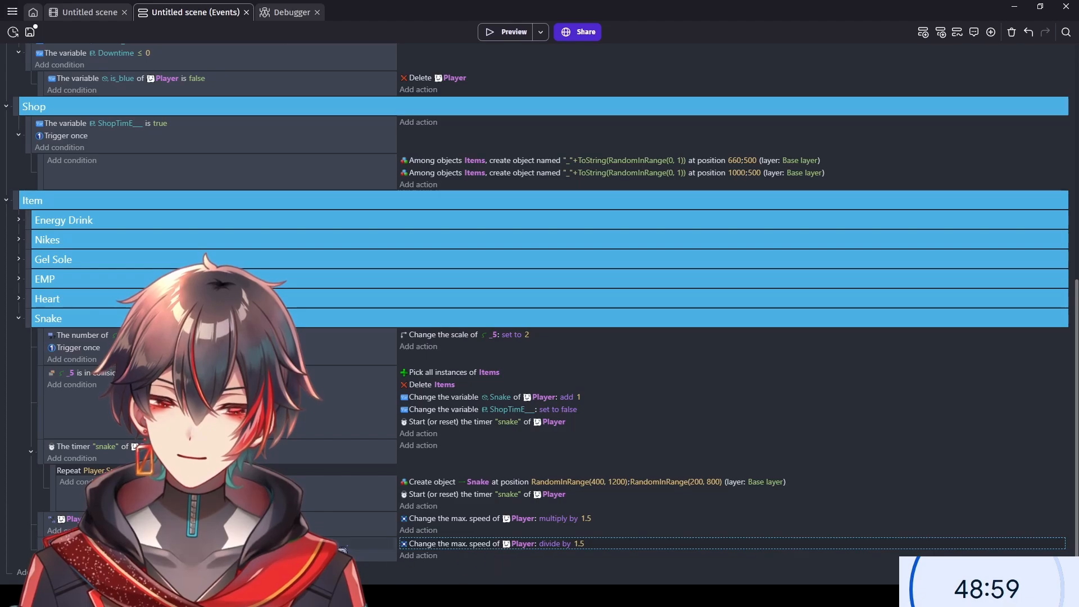
{"action": "left_click", "coordinate": [82, 530]}
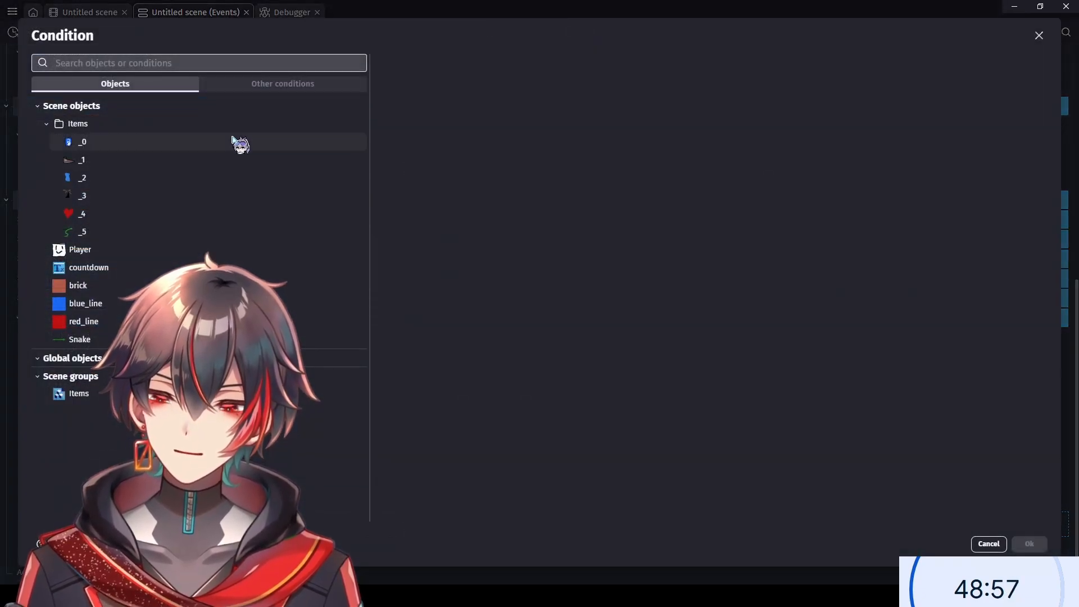
{"action": "left_click", "coordinate": [271, 84]}
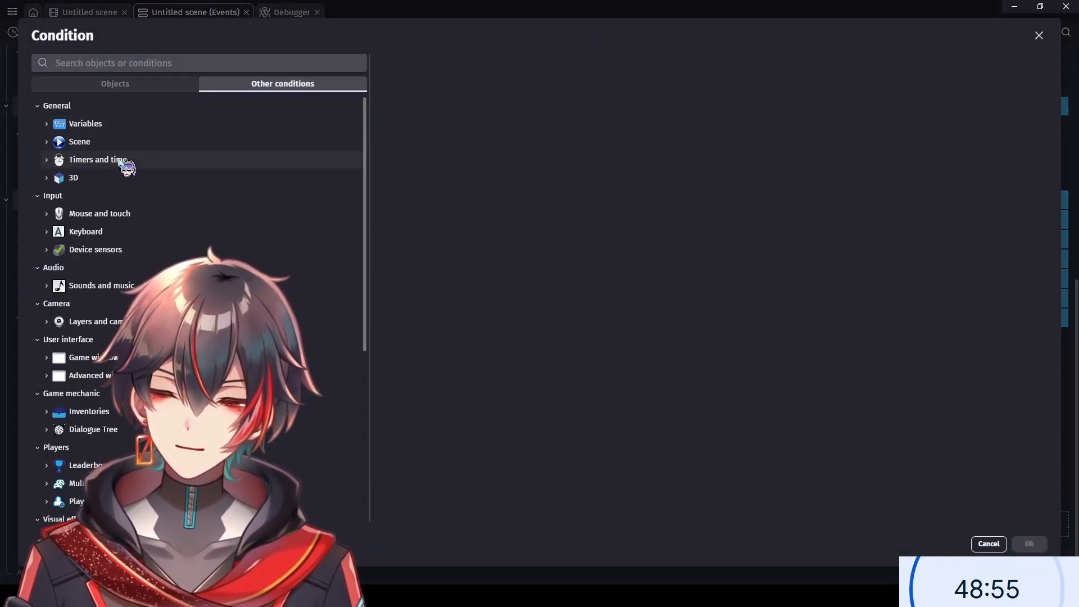
{"action": "left_click", "coordinate": [988, 544]}
- Copy the "Trigger once" condition into the two Snake events that multiply and divide the Player's max speed by 1.5
{"action": "left_click", "coordinate": [191, 347]}
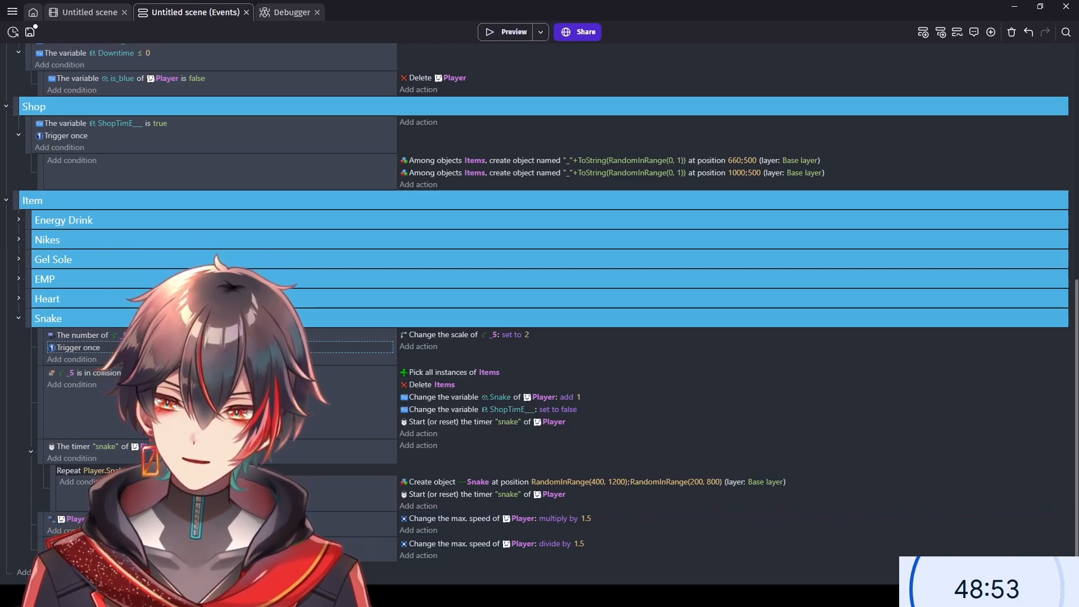
{"action": "left_click", "coordinate": [191, 531]}
{"action": "key", "text": "ctrl+v"}
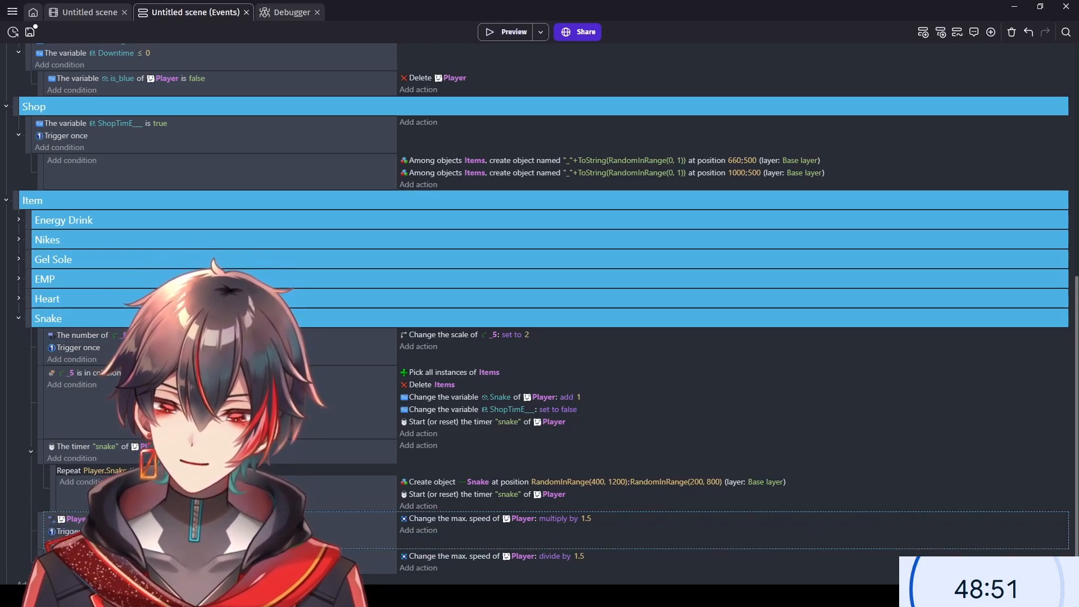
{"action": "left_click", "coordinate": [191, 562]}
{"action": "key", "text": "ctrl+v"}
{"action": "scroll", "coordinate": [191, 556], "scroll_direction": "down", "scroll_amount": 1}
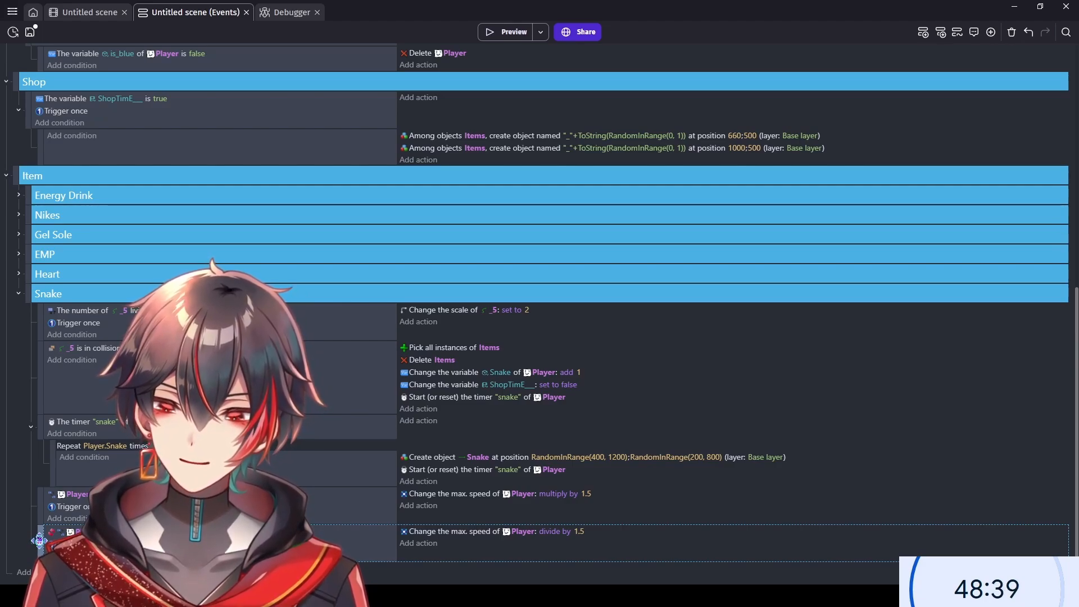
- Try nesting the event that divides the Player's max speed under the one that multiplies it, and move it back out
{"action": "left_click_drag", "start_coordinate": [38, 541], "coordinate": [59, 531]}
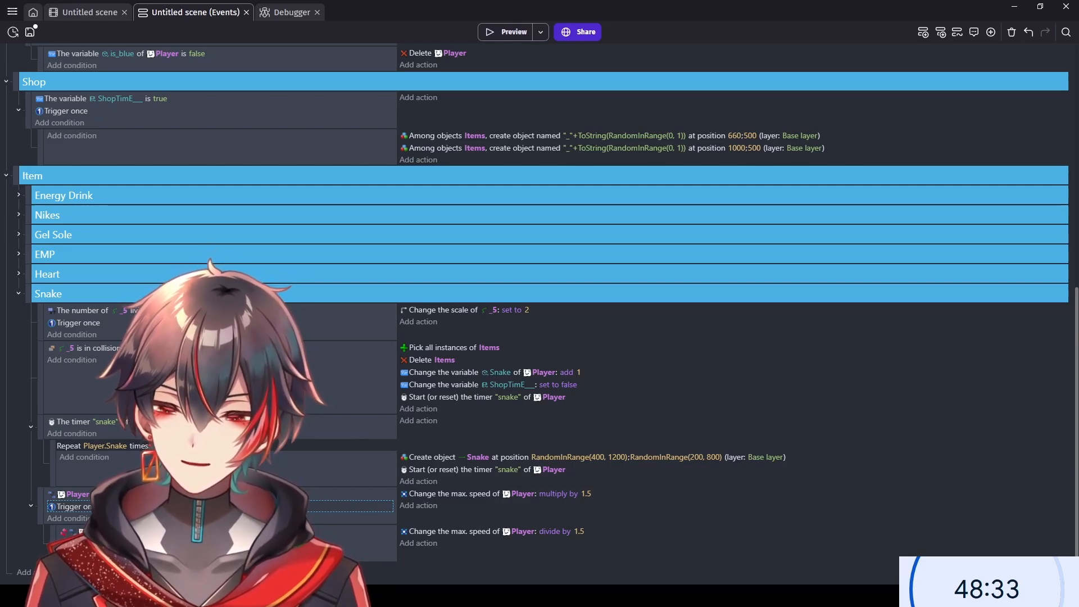
{"action": "left_click_drag", "start_coordinate": [38, 541], "coordinate": [48, 535]}
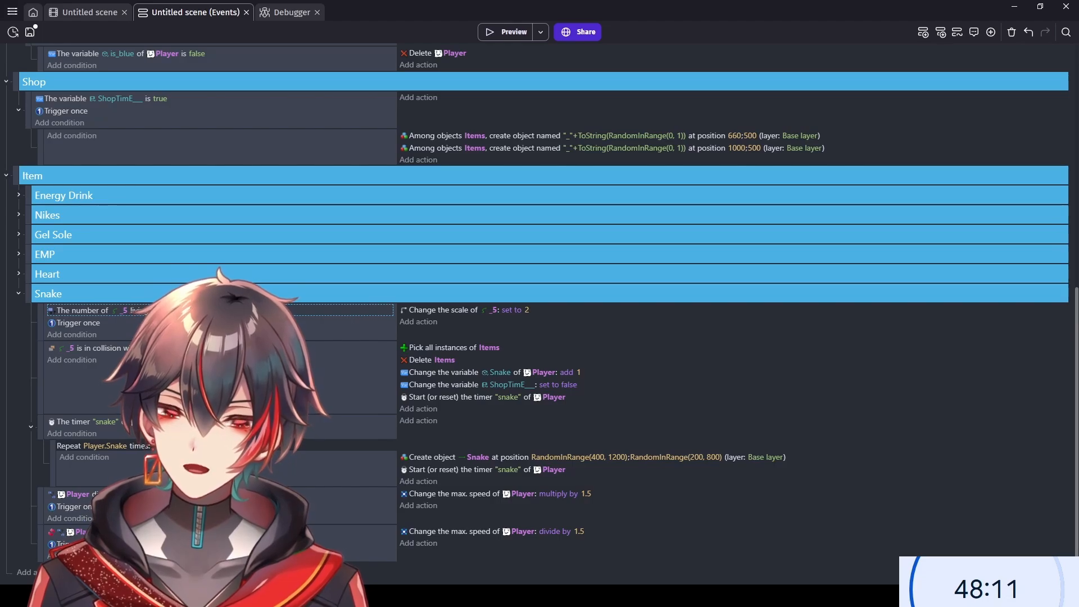
- Paste the "number of _5" condition into both Player max speed events, placing it above "Trigger once" in each
{"action": "left_click", "coordinate": [86, 523]}
{"action": "key", "text": "ctrl+v"}
{"action": "left_click_drag", "start_coordinate": [85, 522], "coordinate": [104, 504]}
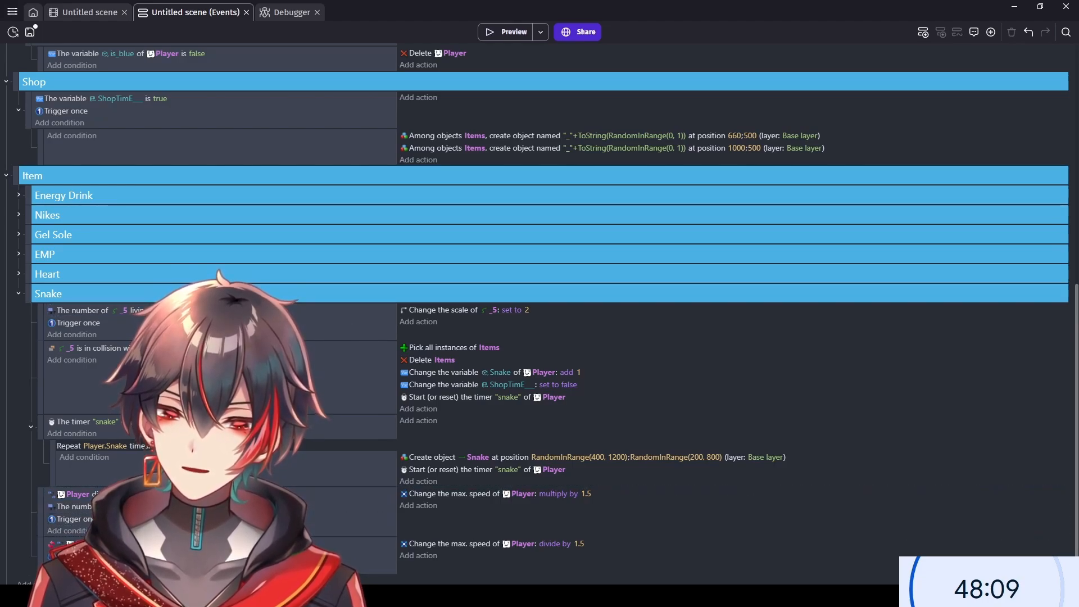
{"action": "left_click", "coordinate": [86, 572]}
{"action": "key", "text": "ctrl+v"}
{"action": "left_click_drag", "start_coordinate": [85, 568], "coordinate": [96, 554]}
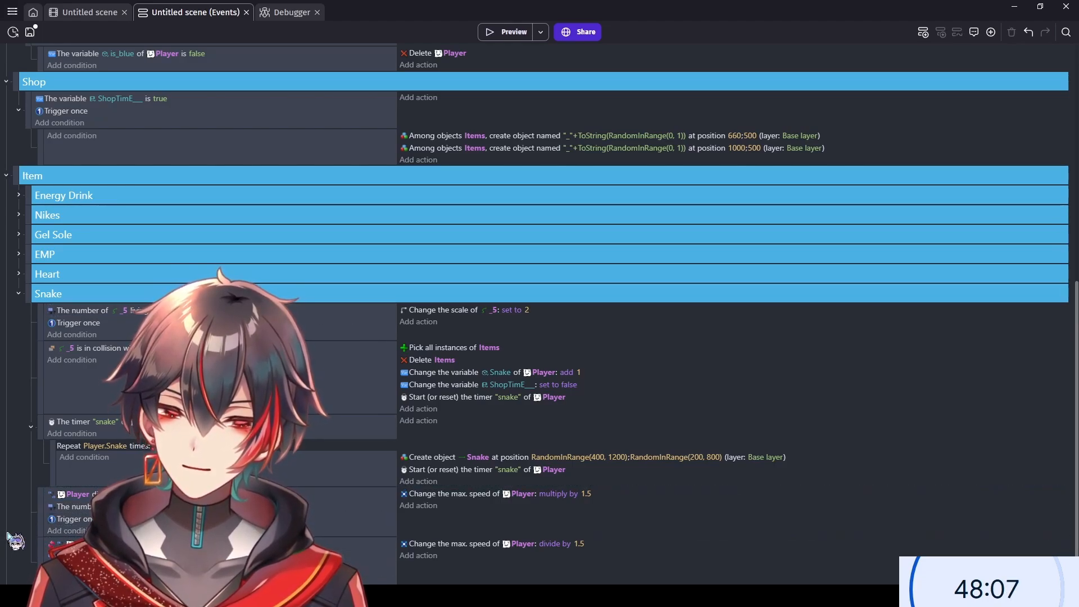
{"action": "scroll", "coordinate": [8, 533], "scroll_direction": "down", "scroll_amount": 1}
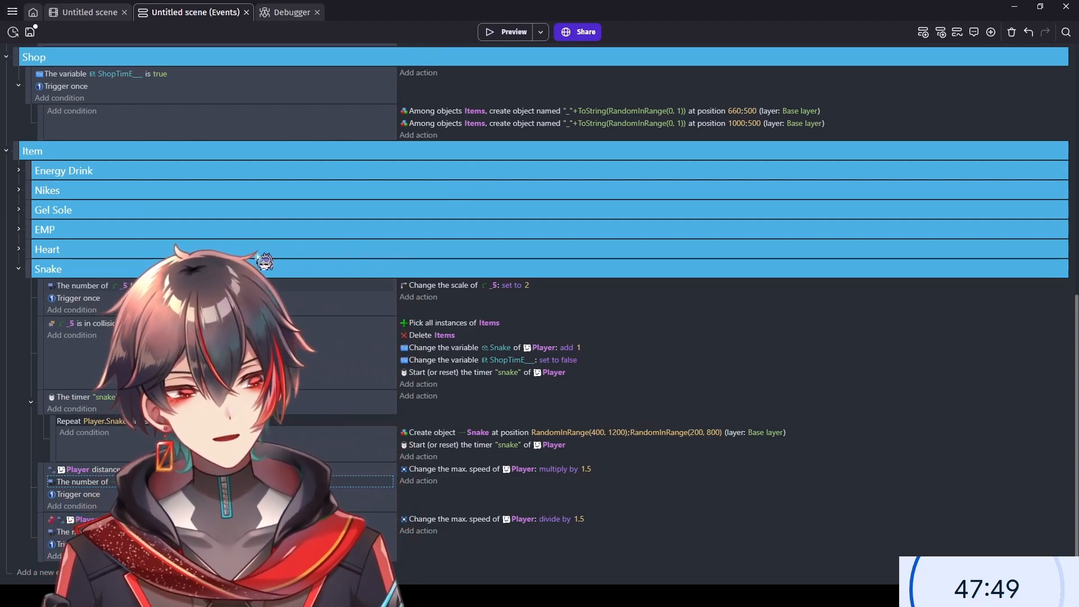
- Preview the game, move the player back and forth between the blue and red lines through the shop items, and close the preview
{"action": "left_click", "coordinate": [496, 32]}
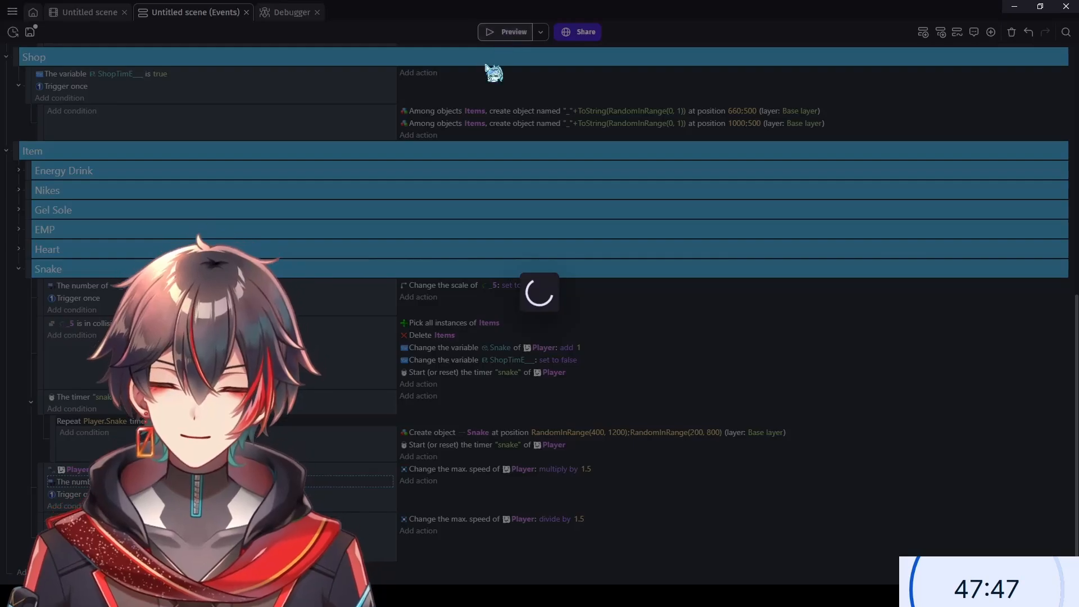
{"action": "key", "text": "Right"}
{"action": "key", "text": "Down"}
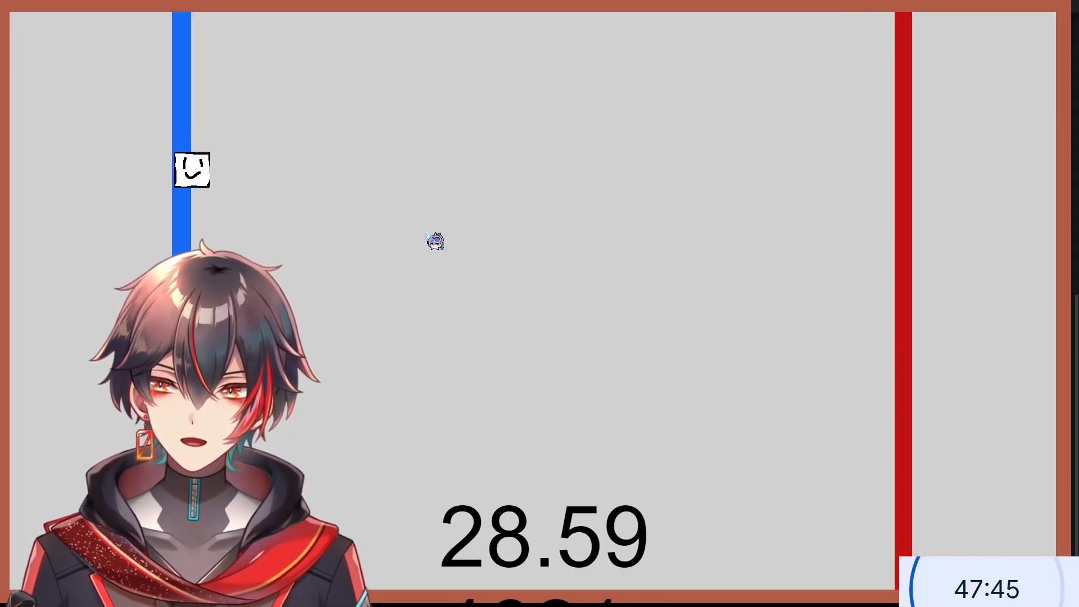
{"action": "key", "text": "Right"}
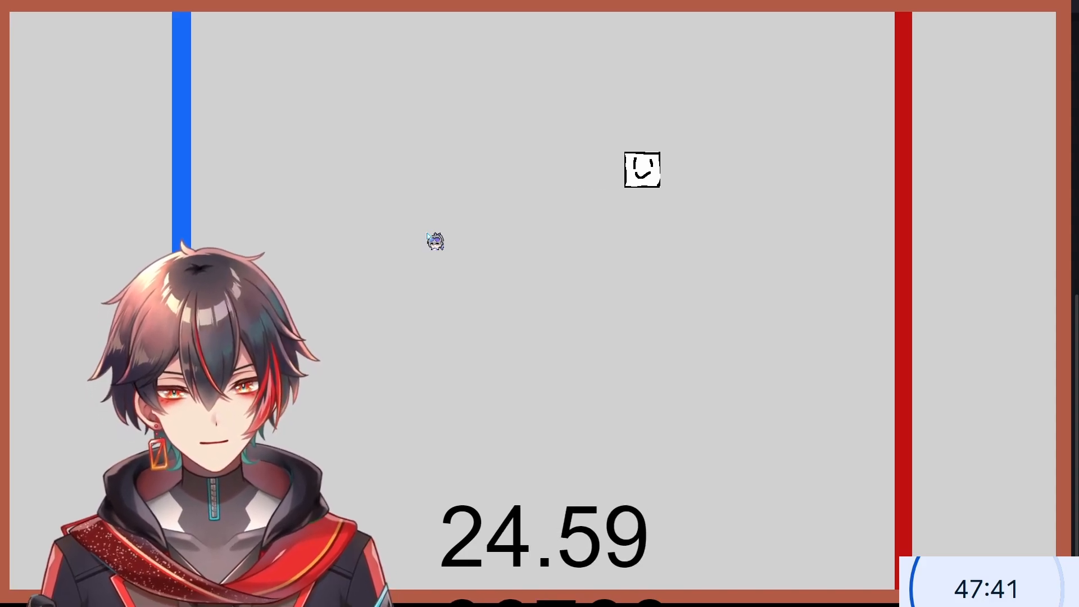
{"action": "key", "text": "Down"}
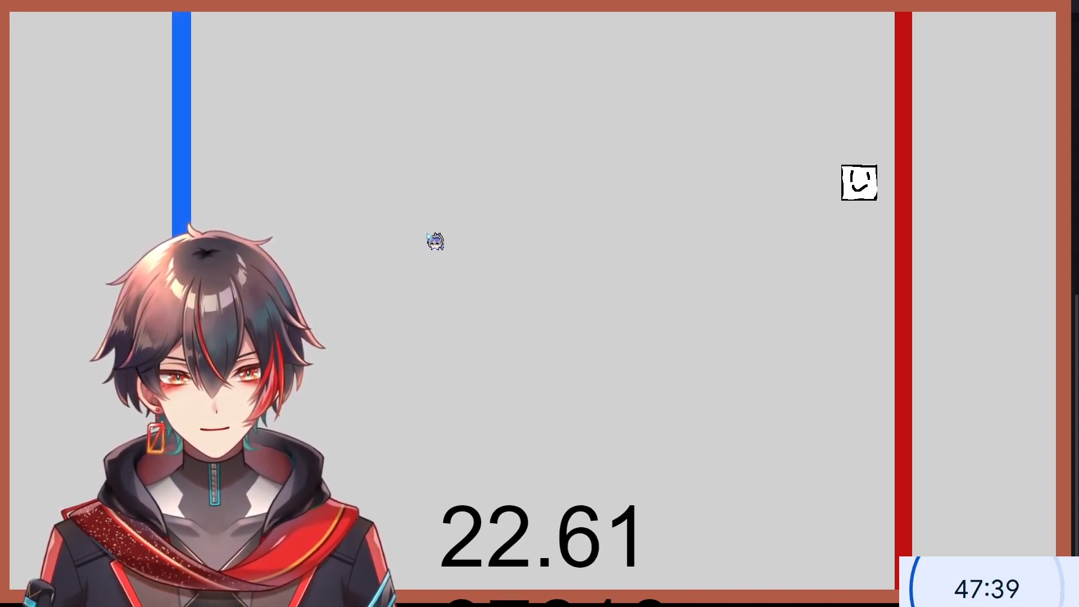
{"action": "key", "text": "Left"}
{"action": "key", "text": "Down"}
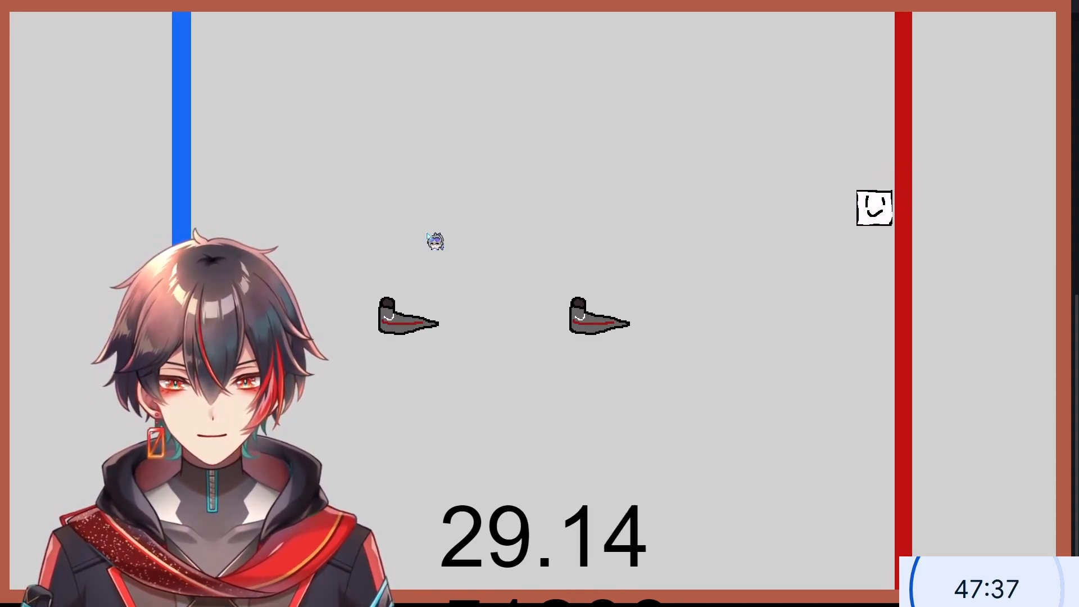
{"action": "key", "text": "Down"}
{"action": "key", "text": "Down"}
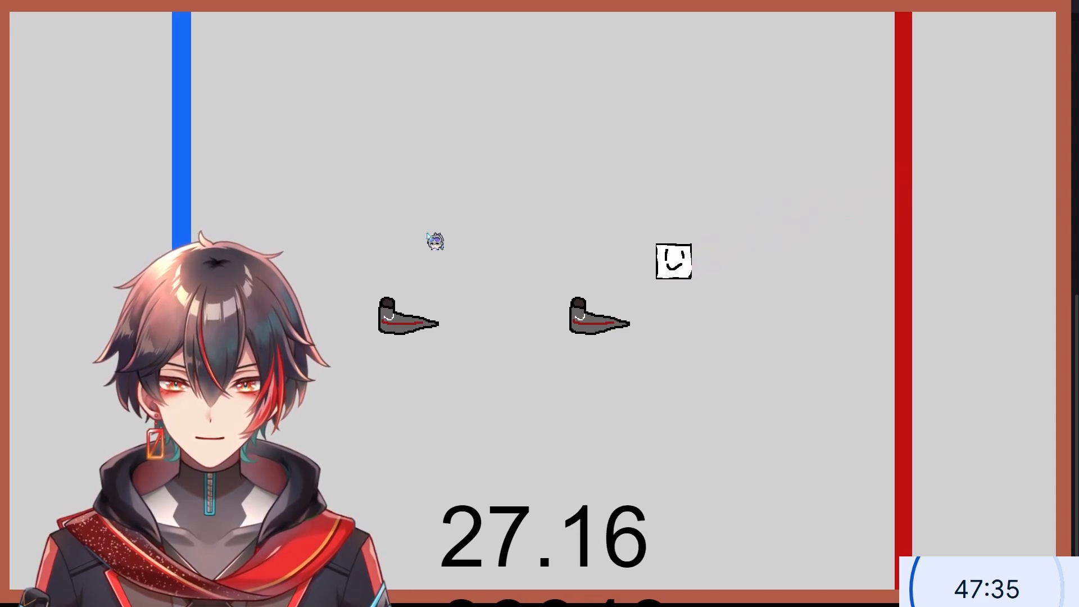
{"action": "key", "text": "Up"}
{"action": "key", "text": "Up"}
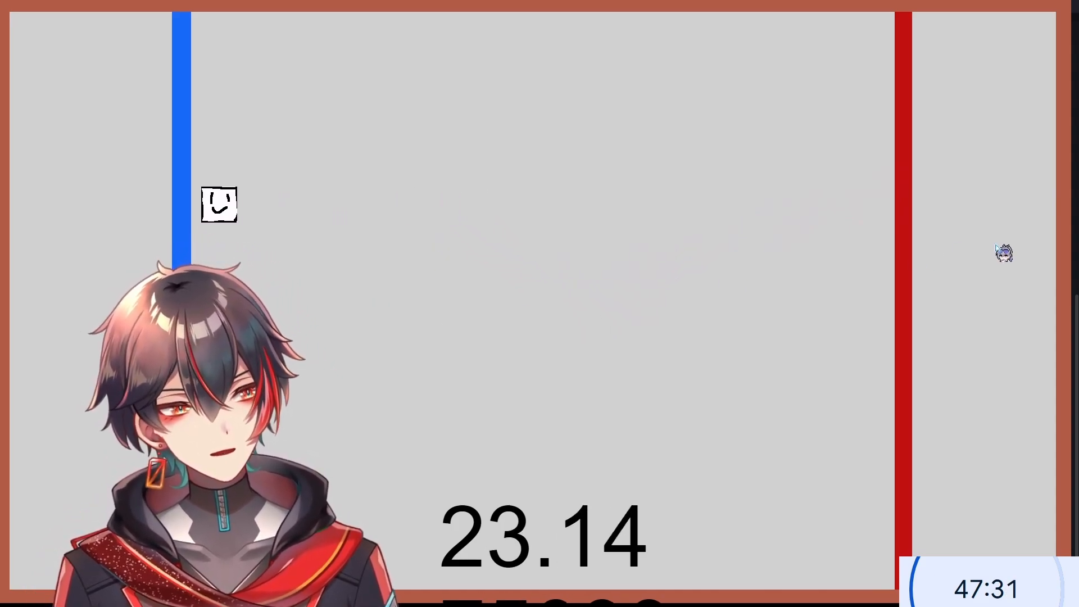
{"action": "key", "text": "Down"}
{"action": "key", "text": "Right"}
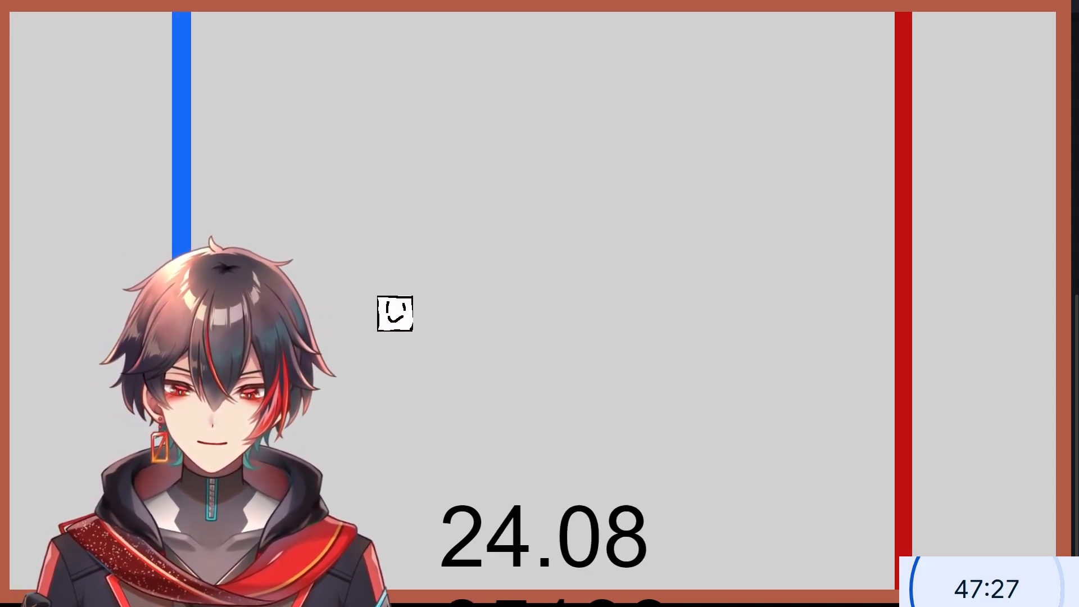
{"action": "key", "text": "Up"}
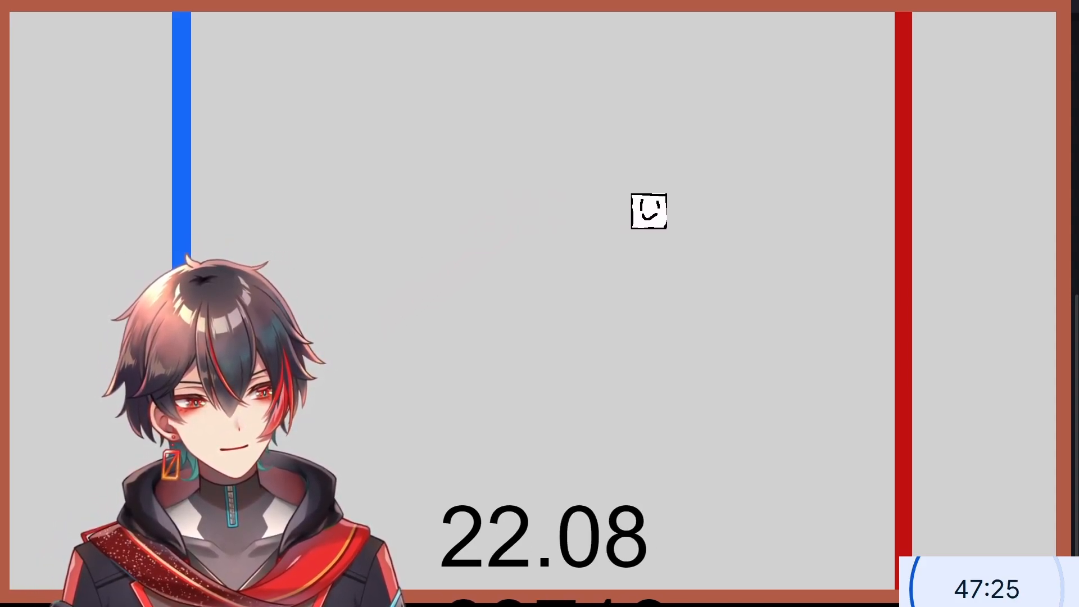
{"action": "key", "text": "Down"}
{"action": "key", "text": "Left"}
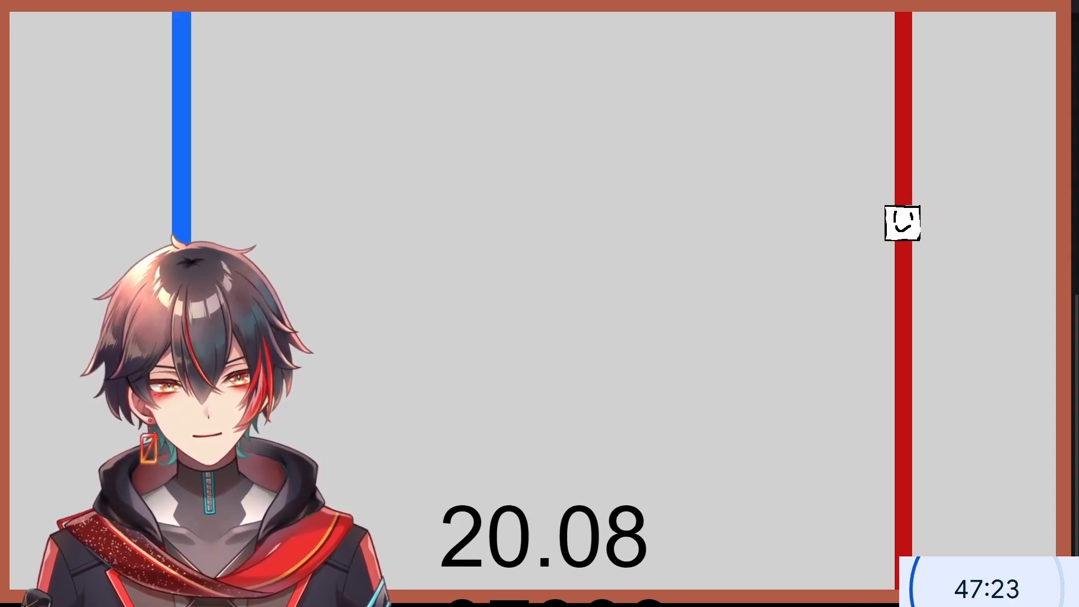
{"action": "key", "text": "Left"}
{"action": "key", "text": "Down"}
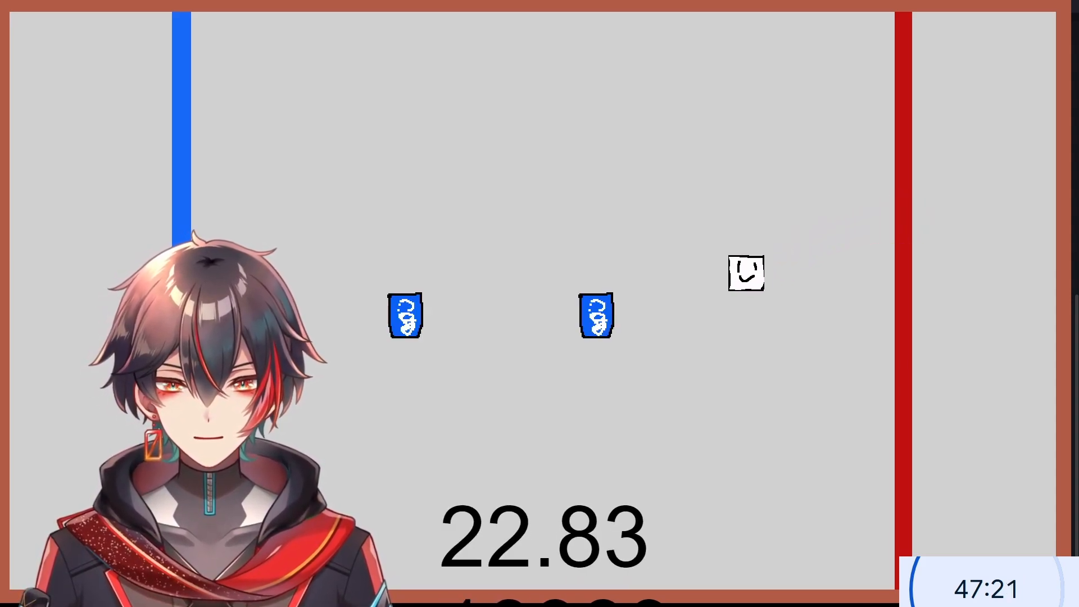
{"action": "key", "text": "Down"}
{"action": "key", "text": "Up"}
{"action": "key", "text": "Up"}
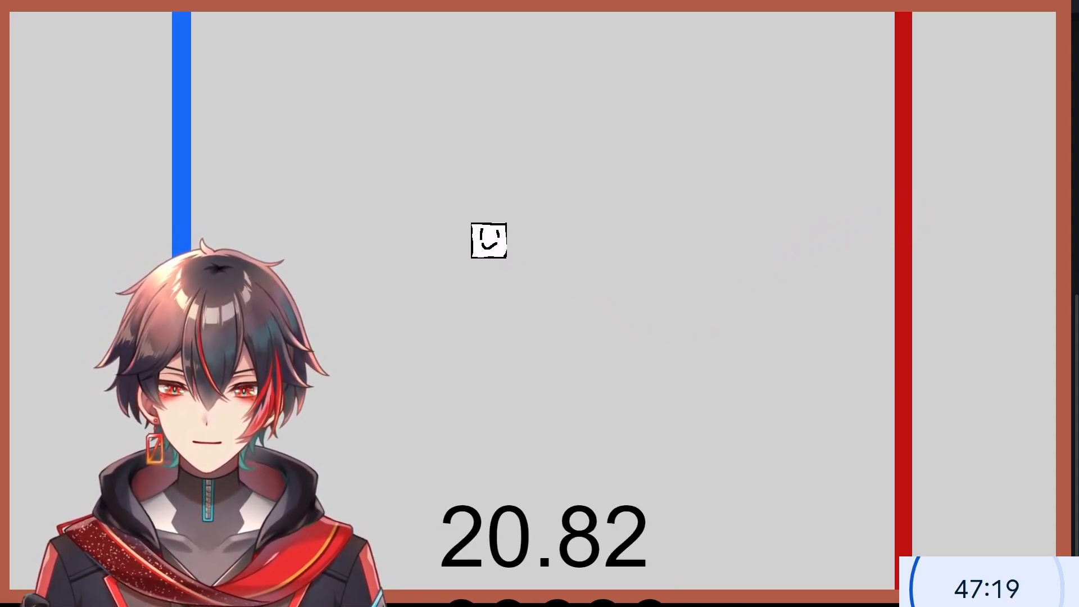
{"action": "key", "text": "Up"}
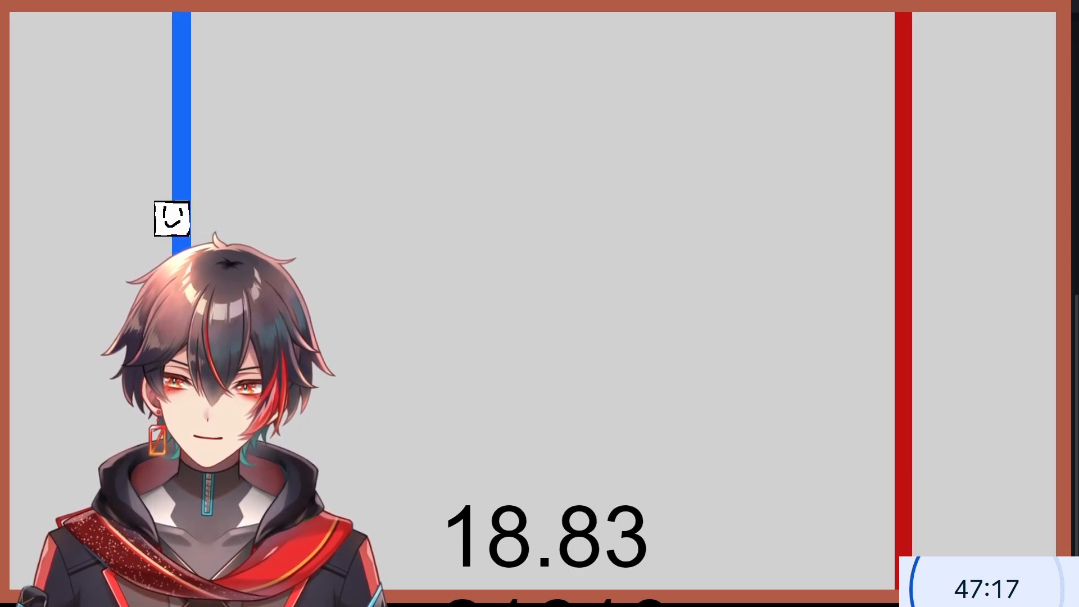
{"action": "key", "text": "Right"}
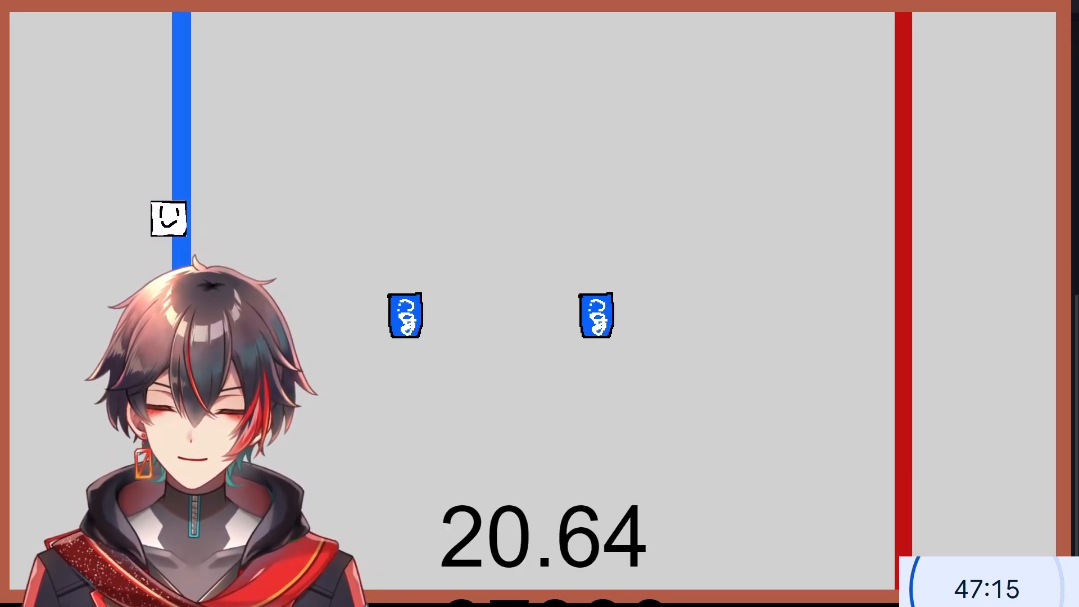
{"action": "key", "text": "alt+F4"}
- Set the object name to "_"+ToString(RandomInRange(0, 5)) in both Shop actions that create Items
{"action": "scroll", "coordinate": [10, 182], "scroll_direction": "up", "scroll_amount": 2}
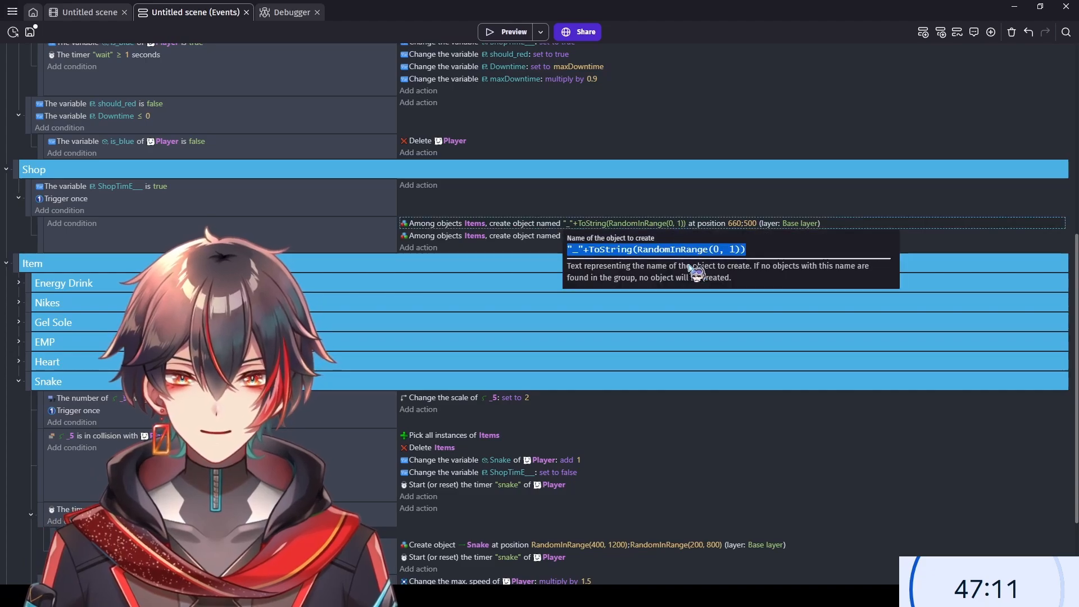
{"action": "scroll", "coordinate": [29, 424], "scroll_direction": "down", "scroll_amount": 2}
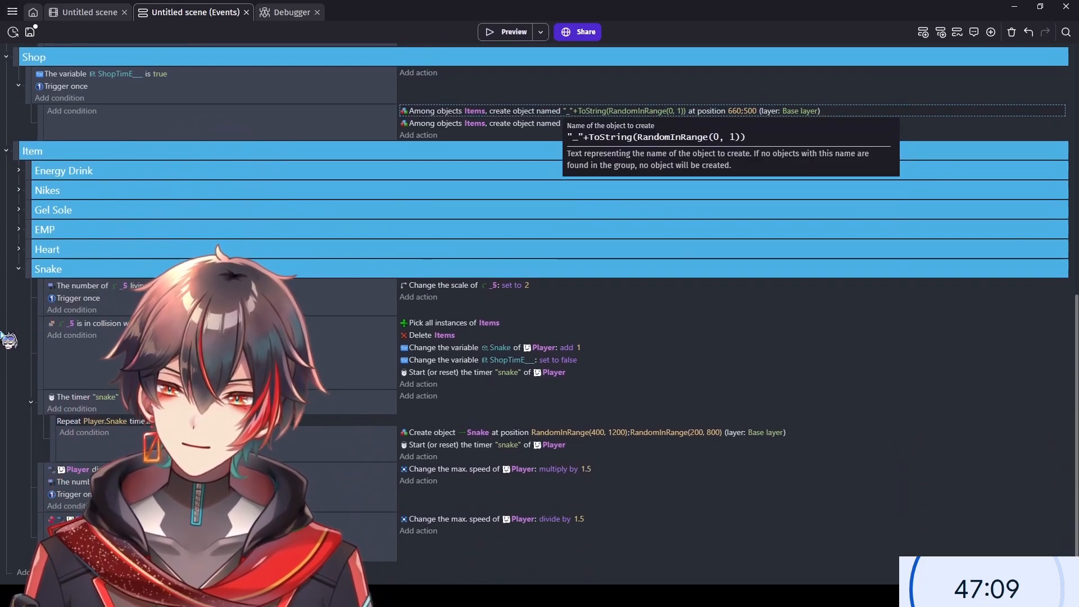
{"action": "scroll", "coordinate": [4, 336], "scroll_direction": "up", "scroll_amount": 3}
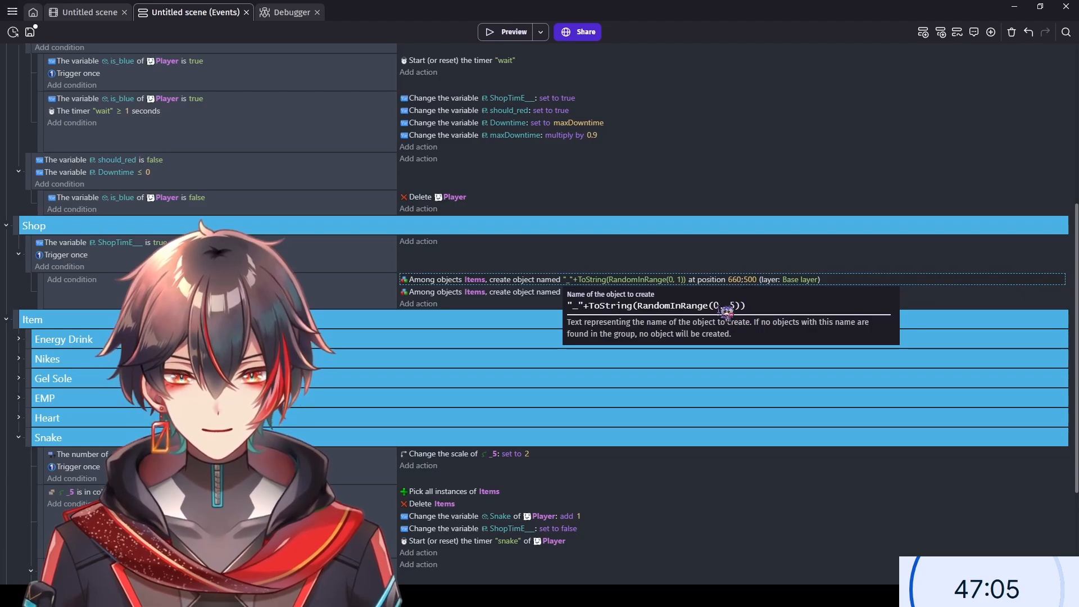
{"action": "left_click", "coordinate": [448, 309]}
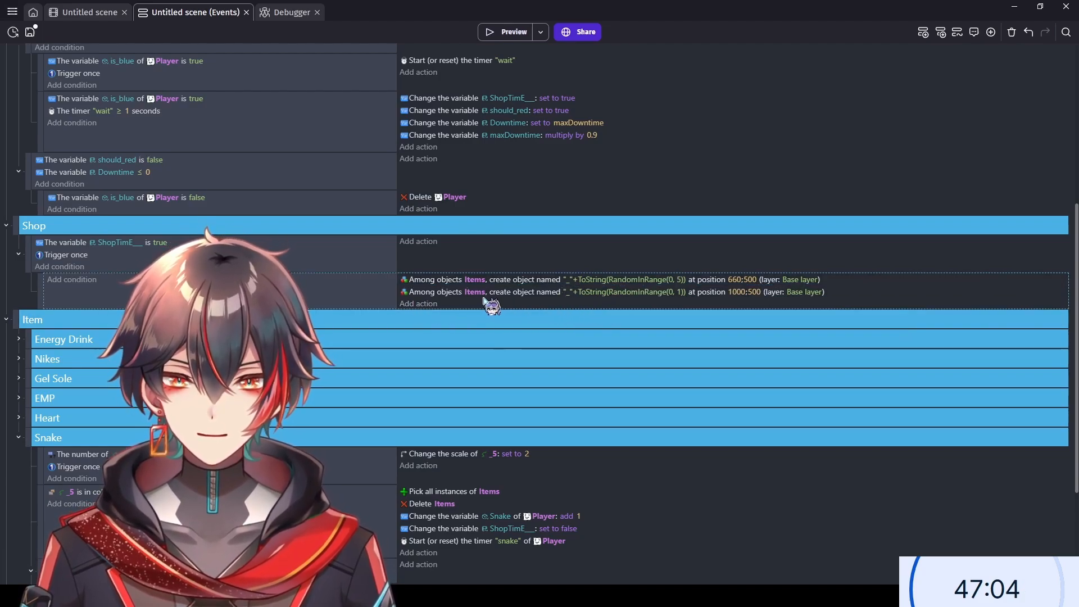
{"action": "left_click", "coordinate": [680, 293]}
{"action": "left_click", "coordinate": [741, 319]}
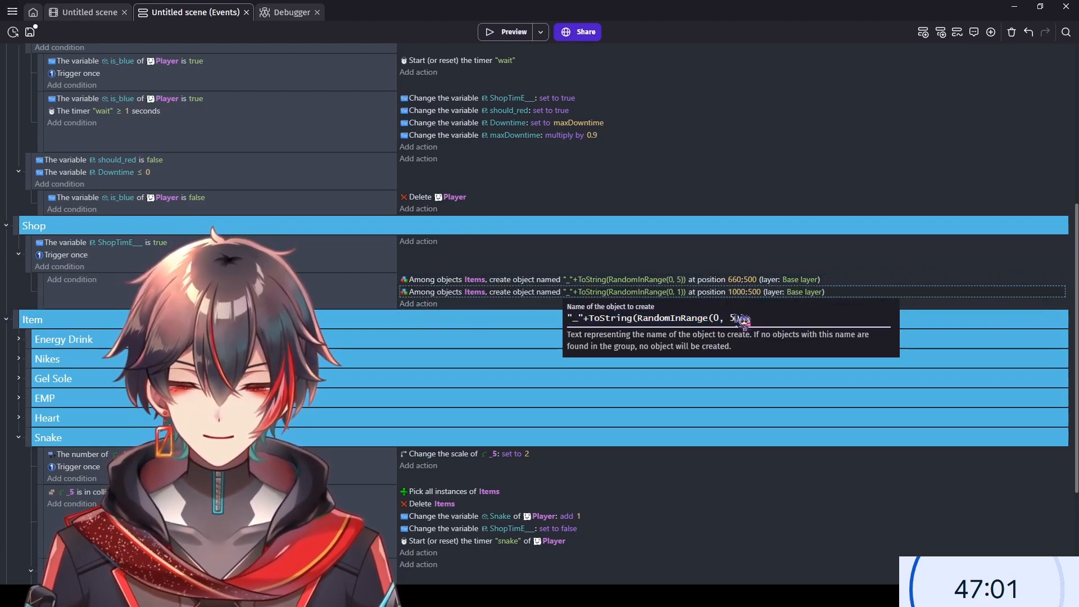
- Preview the game and run the Player from the blue line across to the red line
{"action": "scroll", "coordinate": [11, 337], "scroll_direction": "down", "scroll_amount": 3}
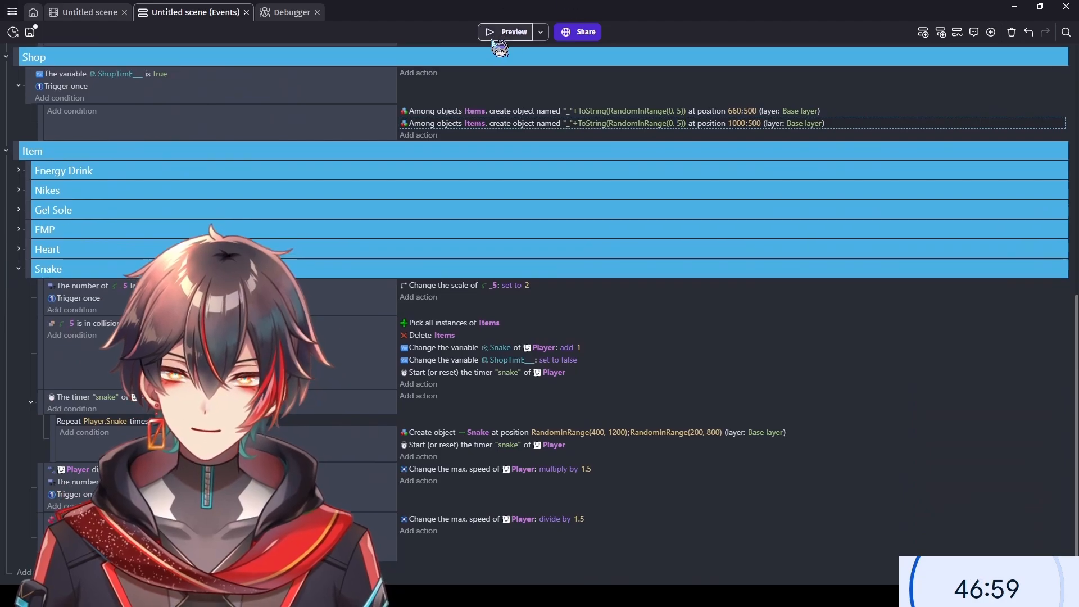
{"action": "left_click", "coordinate": [495, 32]}
{"action": "key", "text": "Right"}
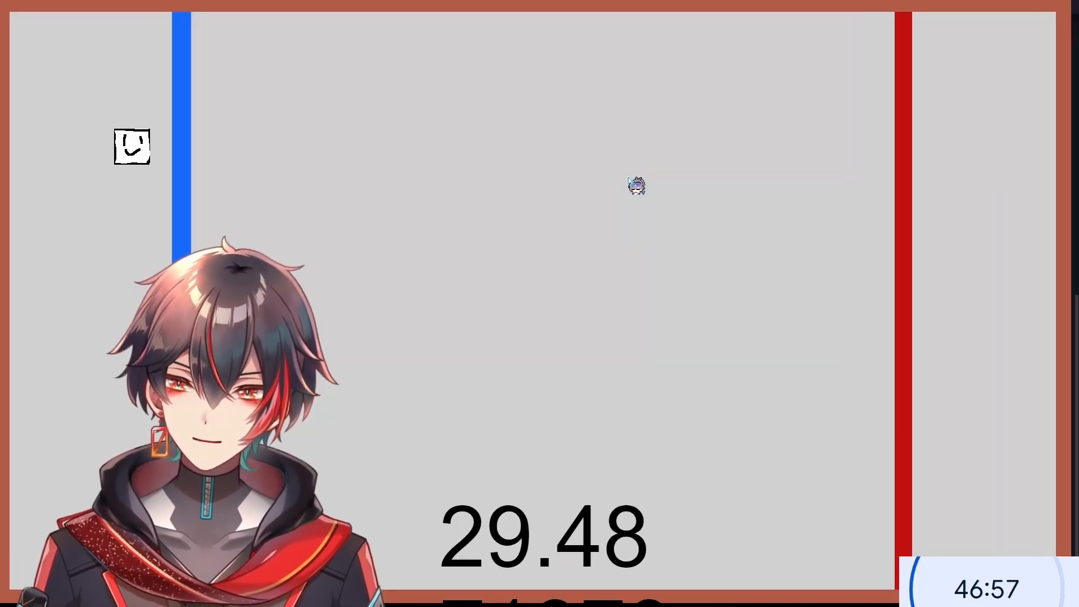
{"action": "key", "text": "Right"}
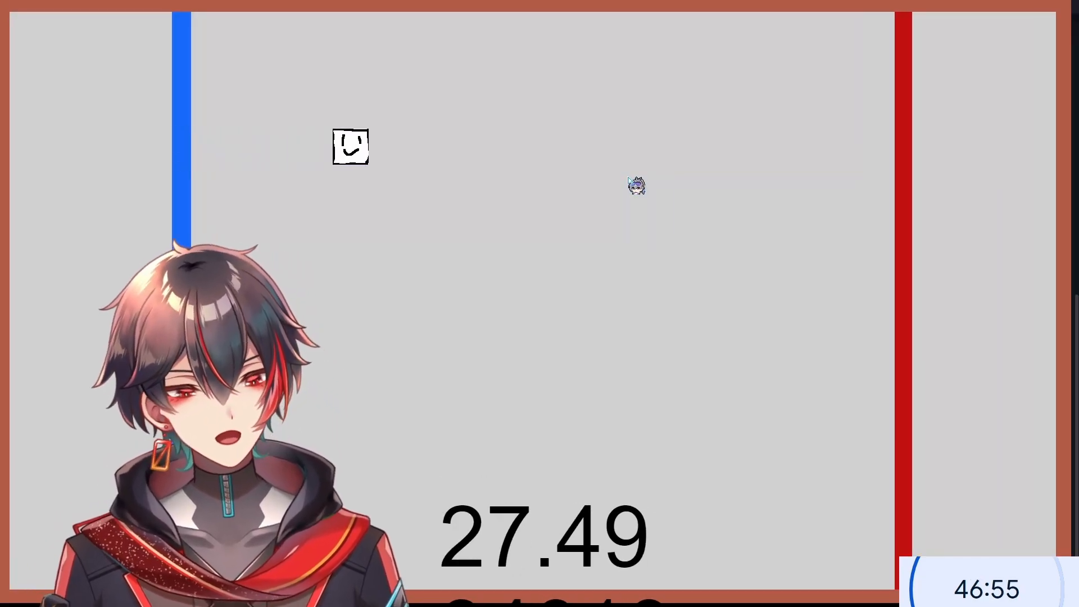
{"action": "key", "text": "Right"}
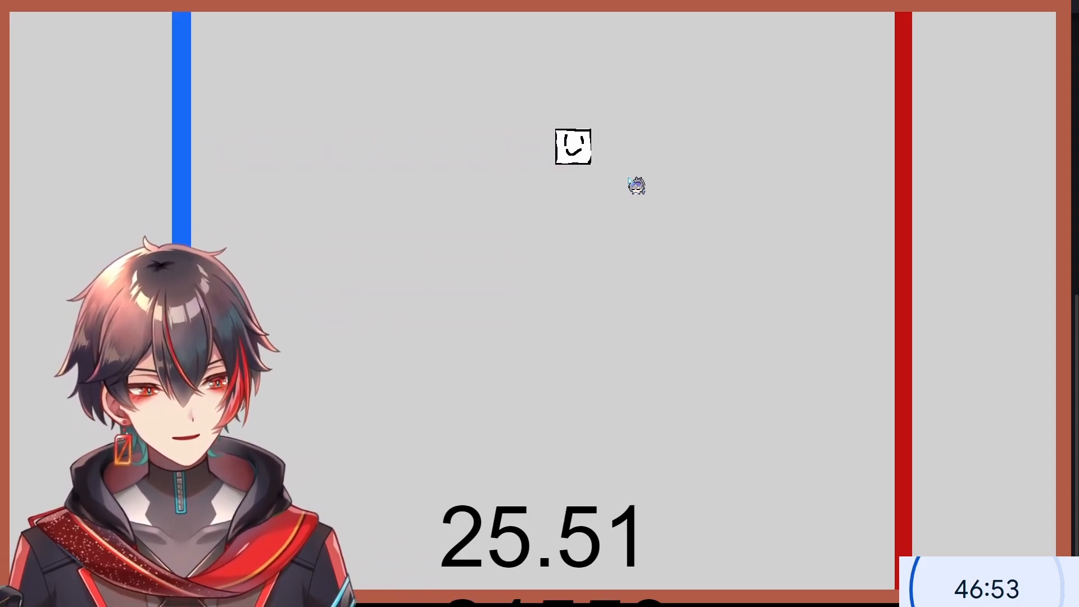
{"action": "key", "text": "Right"}
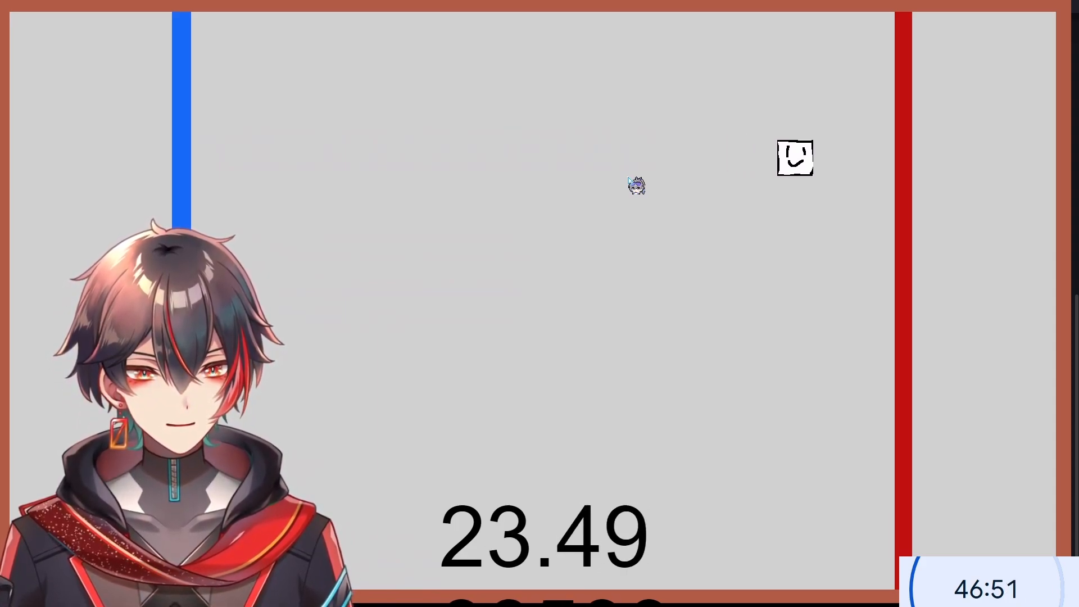
- Run the Player back toward the blue line through the Nikes shop item, and close the preview
{"action": "key", "text": "Left"}
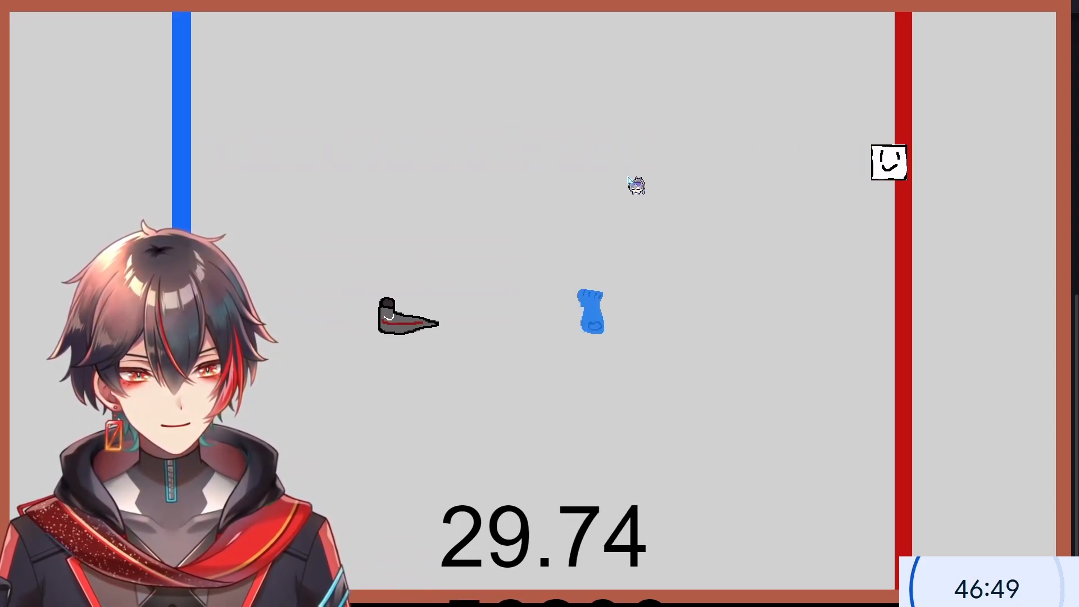
{"action": "key", "text": "Down"}
{"action": "key", "text": "Left"}
{"action": "key", "text": "Down"}
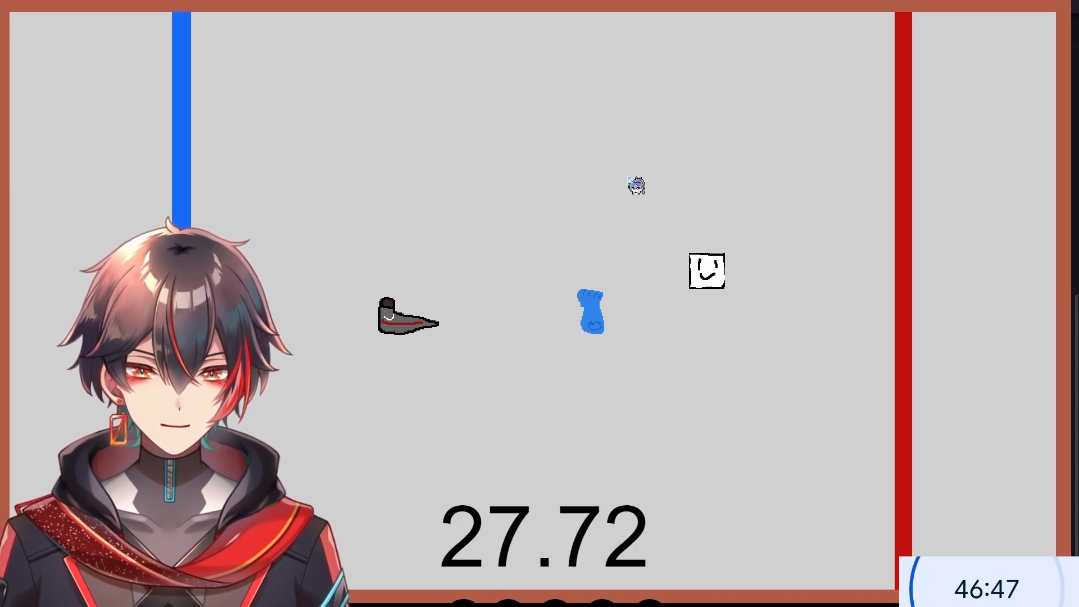
{"action": "key", "text": "Left"}
{"action": "key", "text": "Up"}
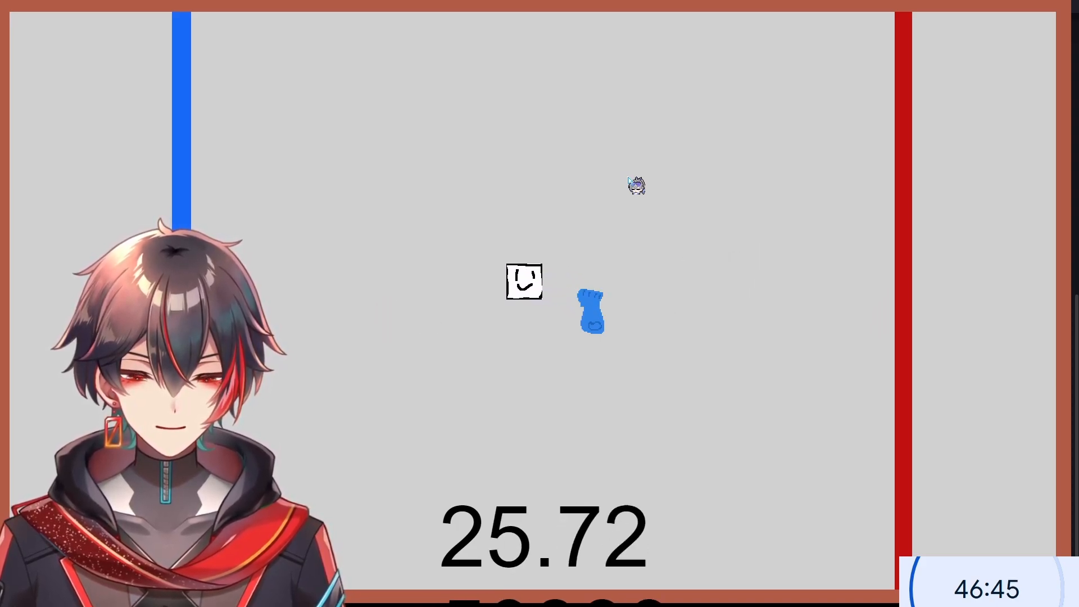
{"action": "key", "text": "Right"}
{"action": "key", "text": "Down"}
{"action": "key", "text": "Left"}
{"action": "key", "text": "Left"}
{"action": "key", "text": "Up"}
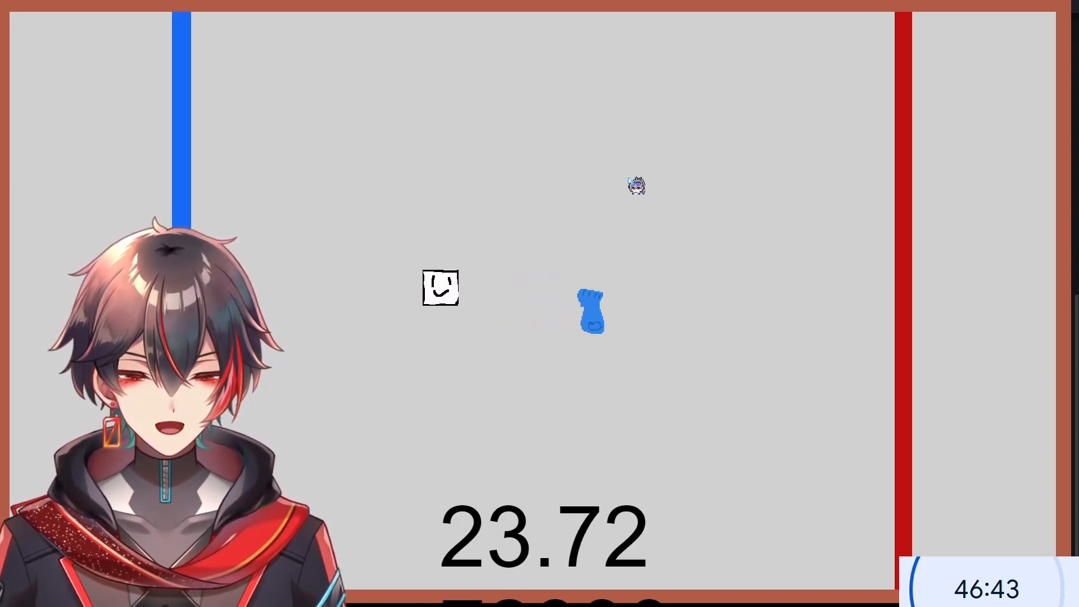
{"action": "key", "text": "Left"}
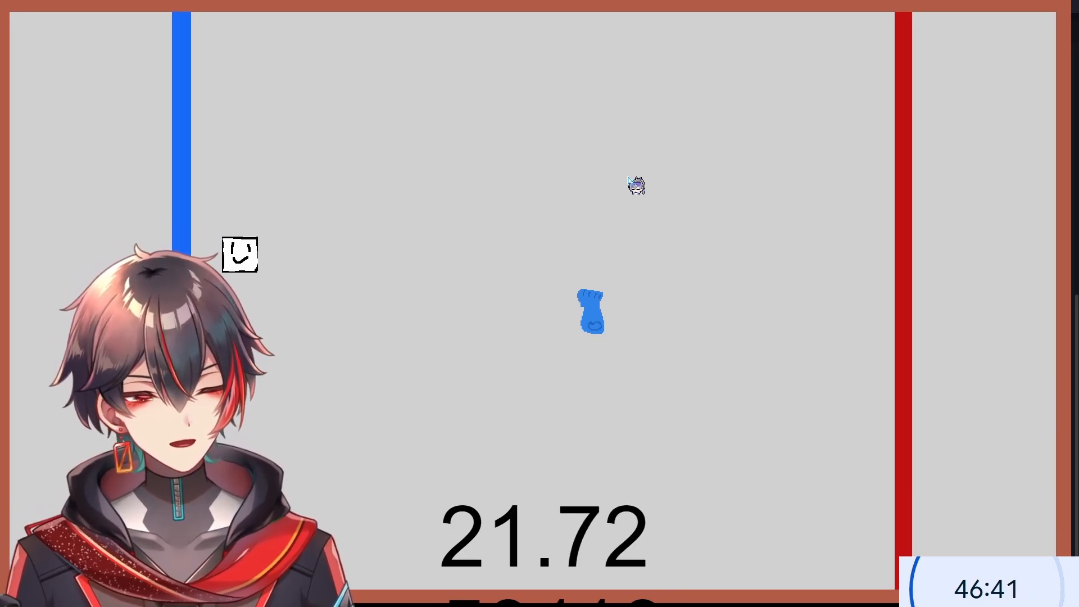
{"action": "key", "text": "alt+F4"}
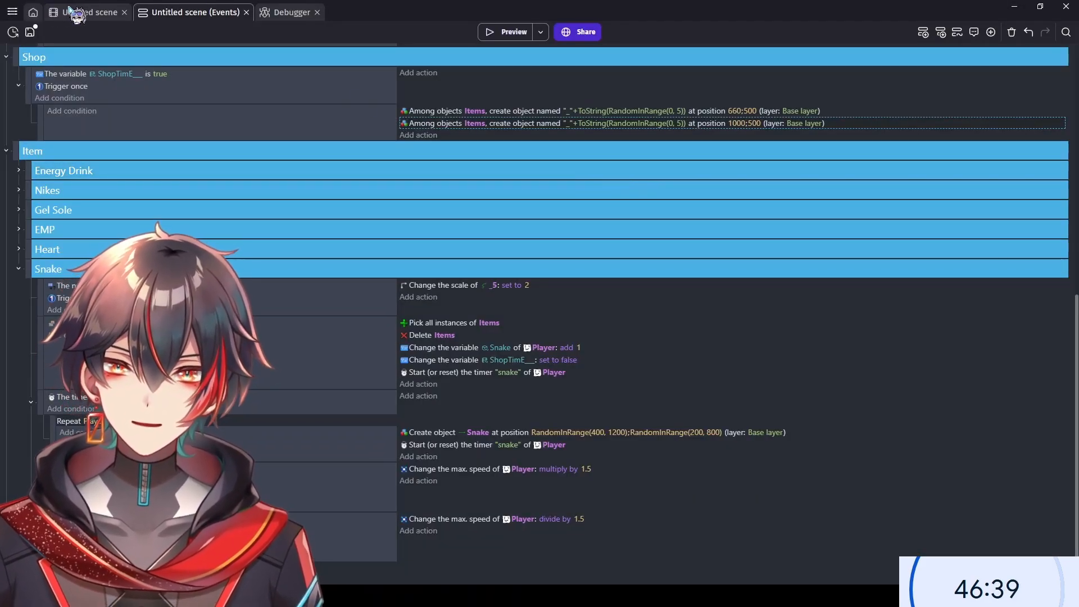
- Add the objects _2, _3, _4 and _5 to the Items object group in the scene and apply the change
{"action": "left_click", "coordinate": [70, 11]}
{"action": "double_click", "coordinate": [922, 133]}
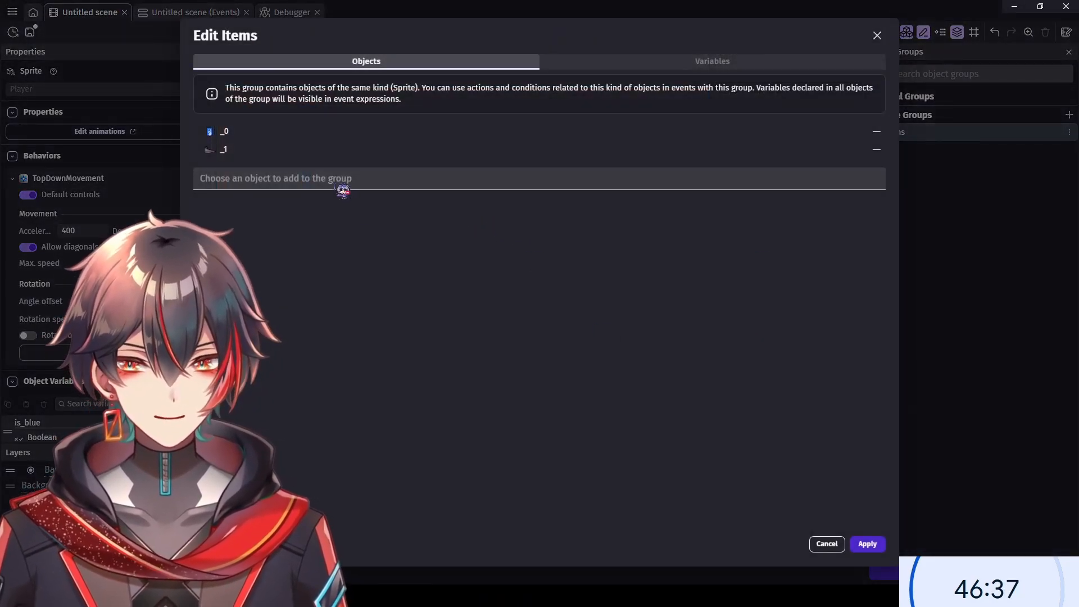
{"action": "left_click", "coordinate": [332, 184]}
{"action": "left_click", "coordinate": [247, 302]}
{"action": "left_click", "coordinate": [274, 193]}
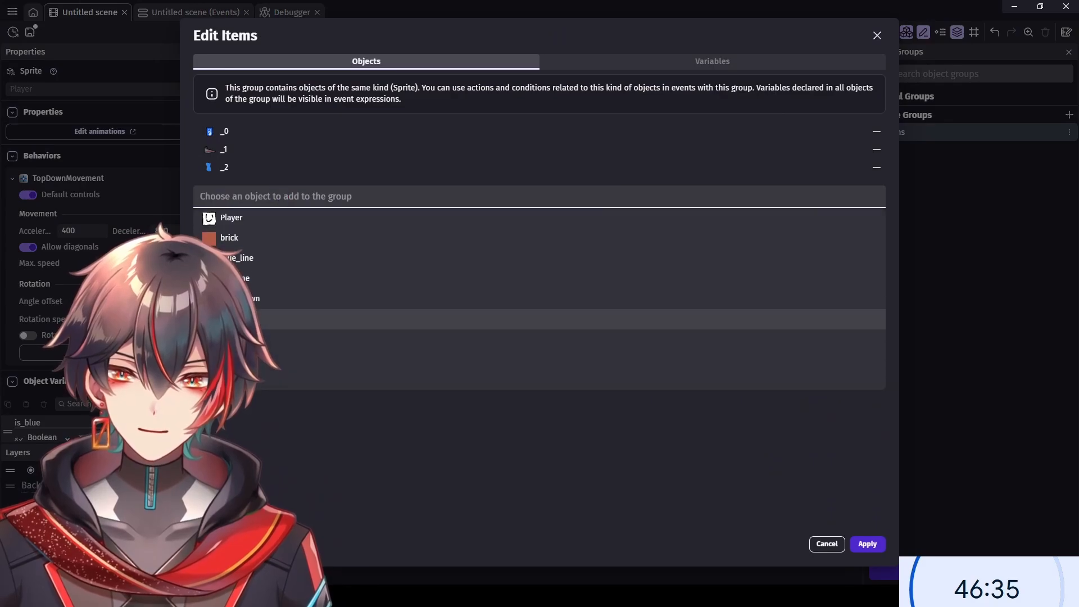
{"action": "left_click", "coordinate": [264, 319]}
{"action": "left_click", "coordinate": [279, 214]}
{"action": "left_click", "coordinate": [270, 336]}
{"action": "left_click", "coordinate": [281, 232]}
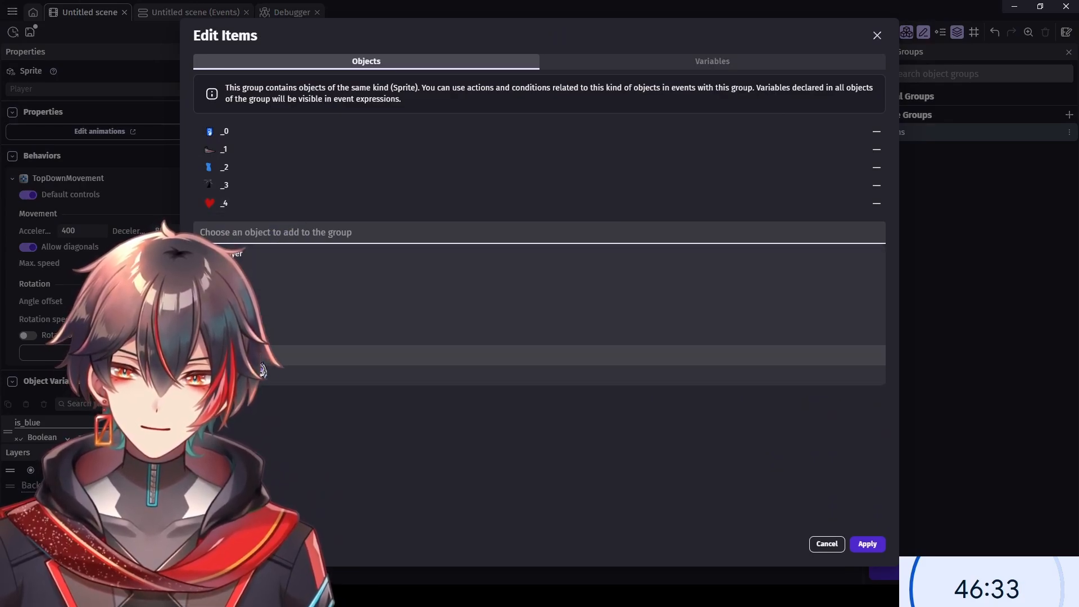
{"action": "left_click", "coordinate": [263, 370]}
{"action": "left_click", "coordinate": [867, 544]}
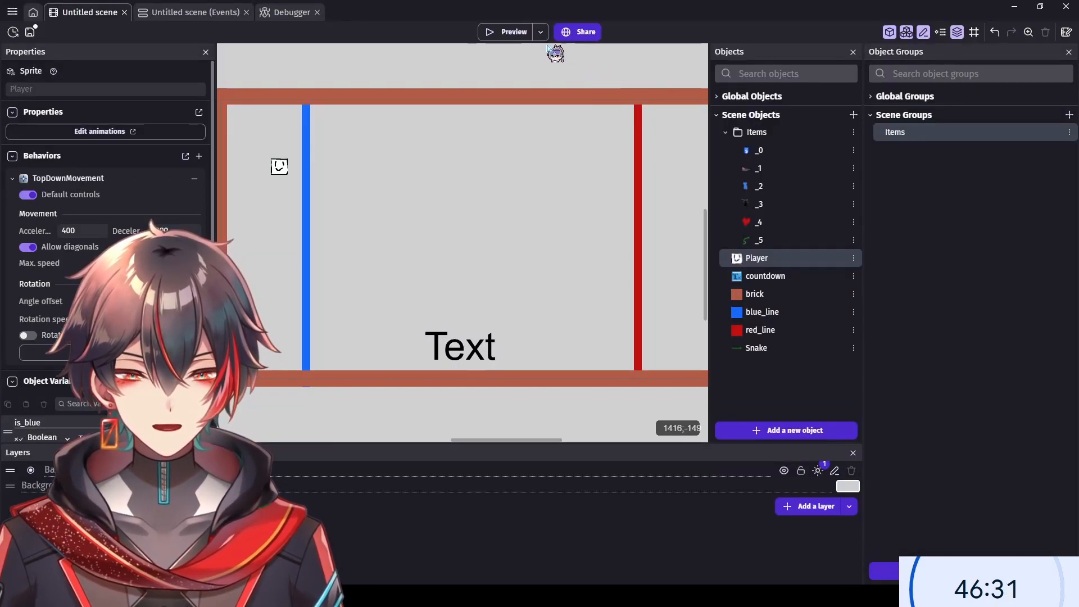
- Preview the game, run the Player to the red line, and collect the Snake item on the way back
{"action": "left_click", "coordinate": [487, 33]}
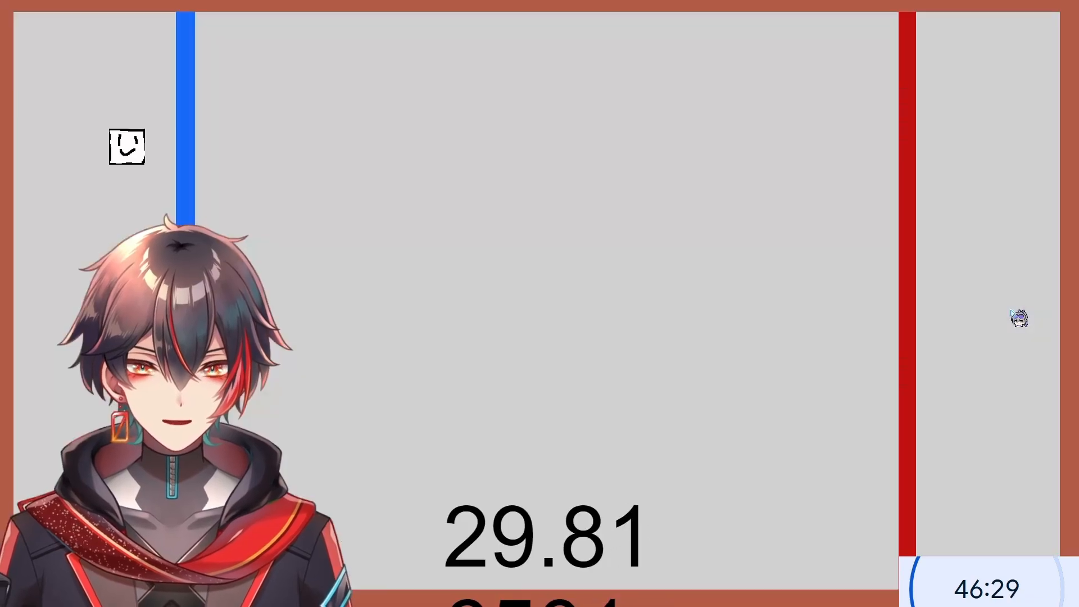
{"action": "key", "text": "Right"}
{"action": "key", "text": "Down"}
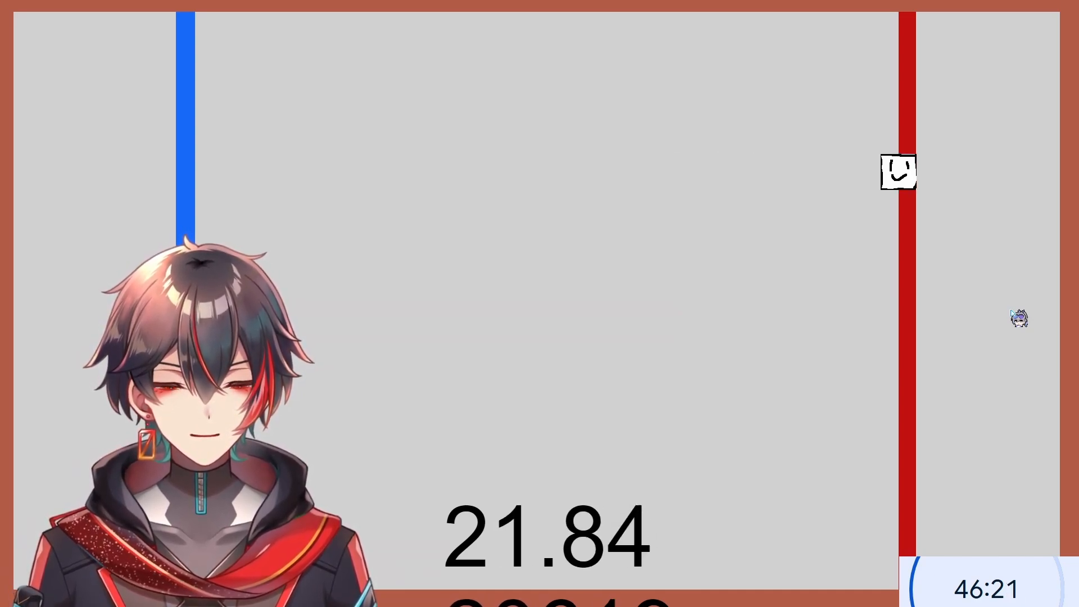
{"action": "key", "text": "Left"}
{"action": "key", "text": "Down"}
{"action": "key", "text": "Down"}
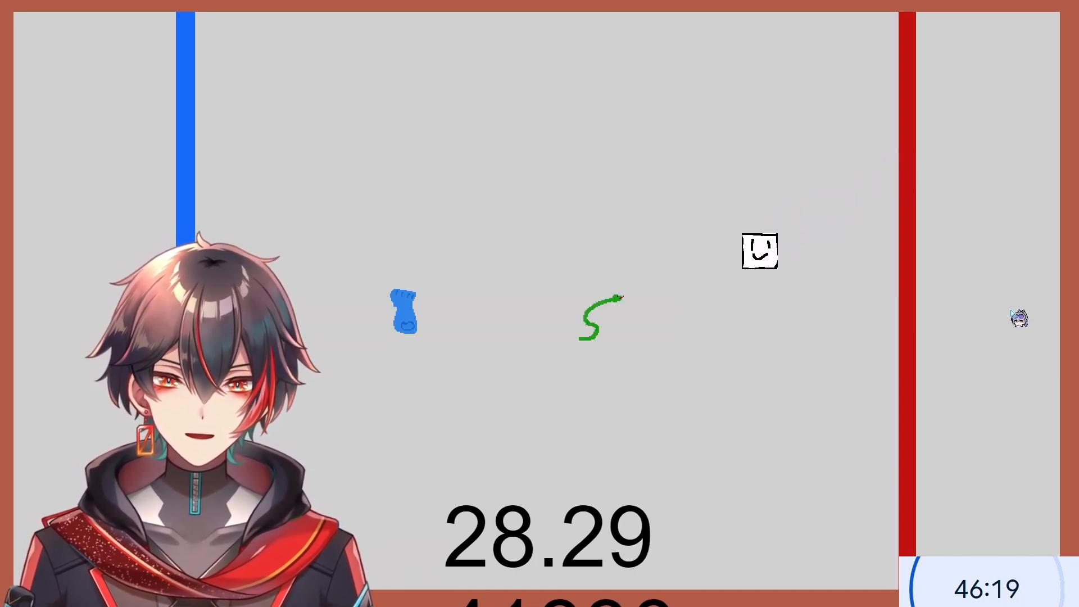
{"action": "key", "text": "Down"}
{"action": "key", "text": "Up"}
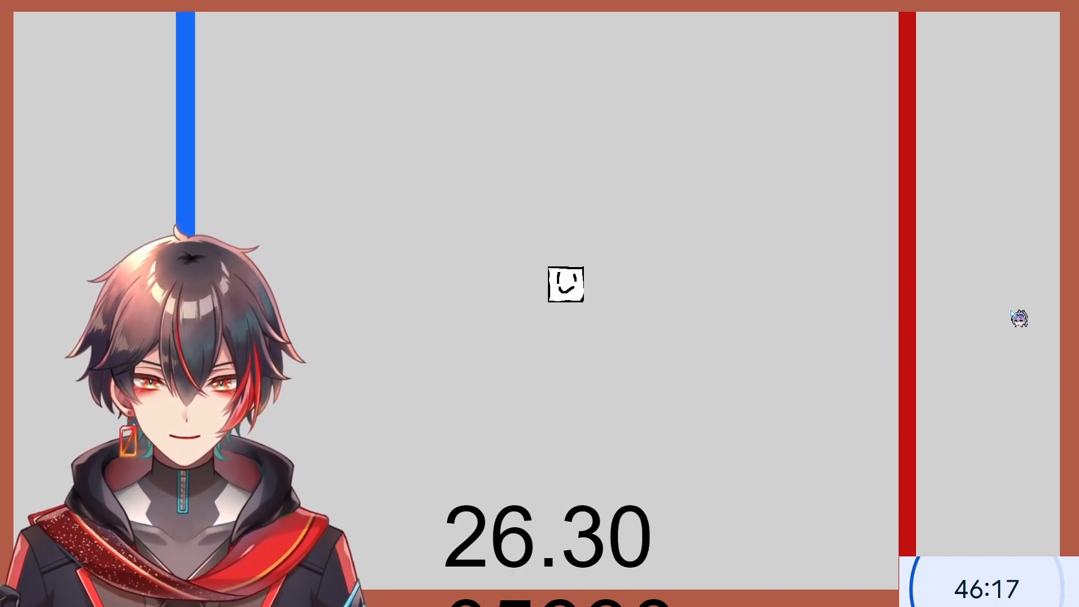
- Run the Player from the blue line toward the red line through the Heart item
{"action": "key", "text": "Up"}
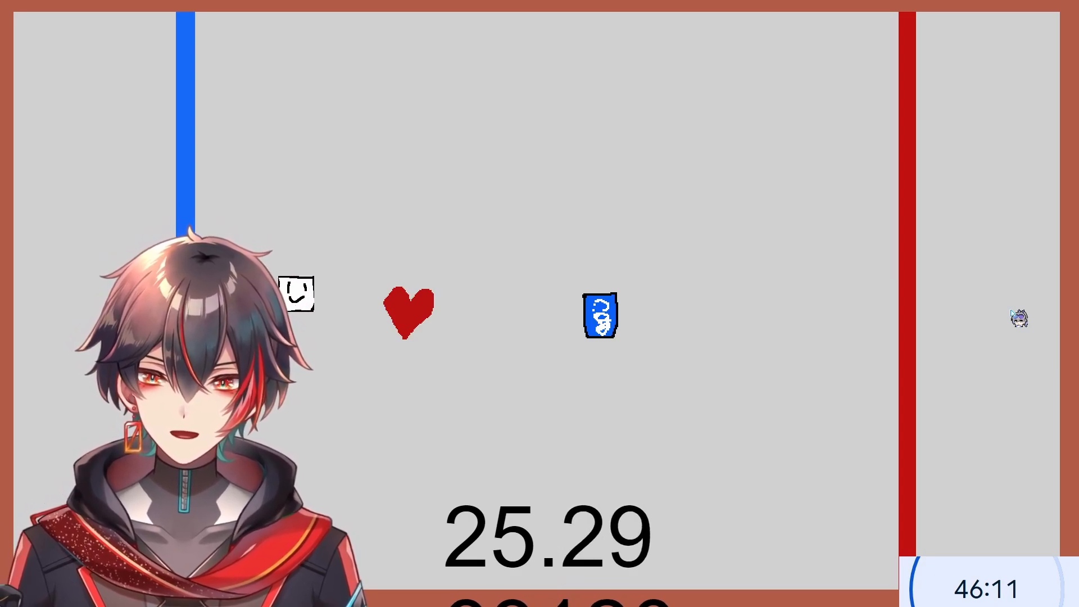
{"action": "key", "text": "Up"}
{"action": "key", "text": "Up"}
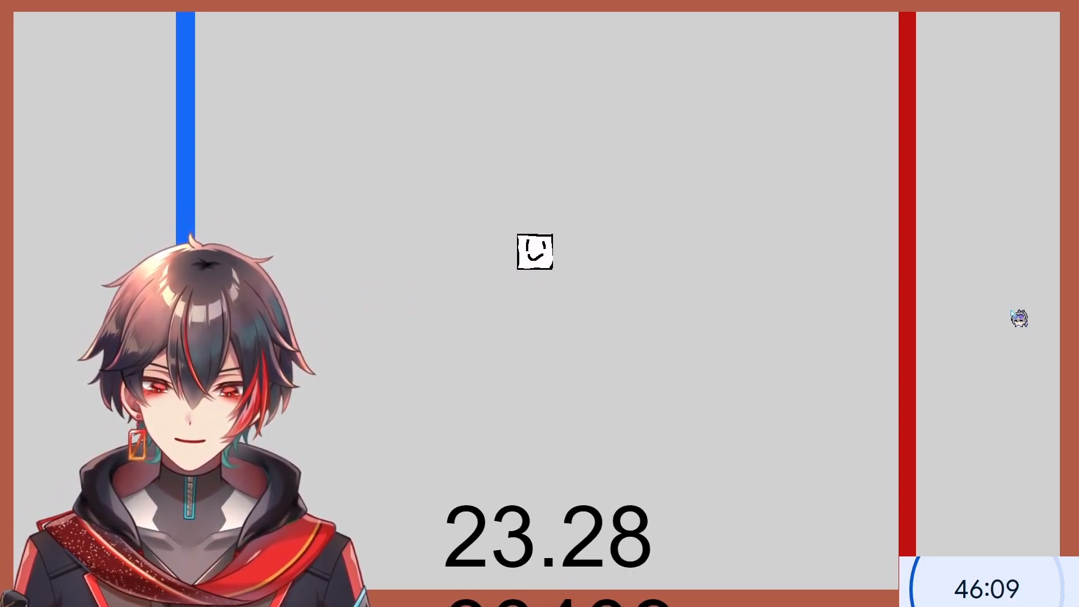
{"action": "key", "text": "Up"}
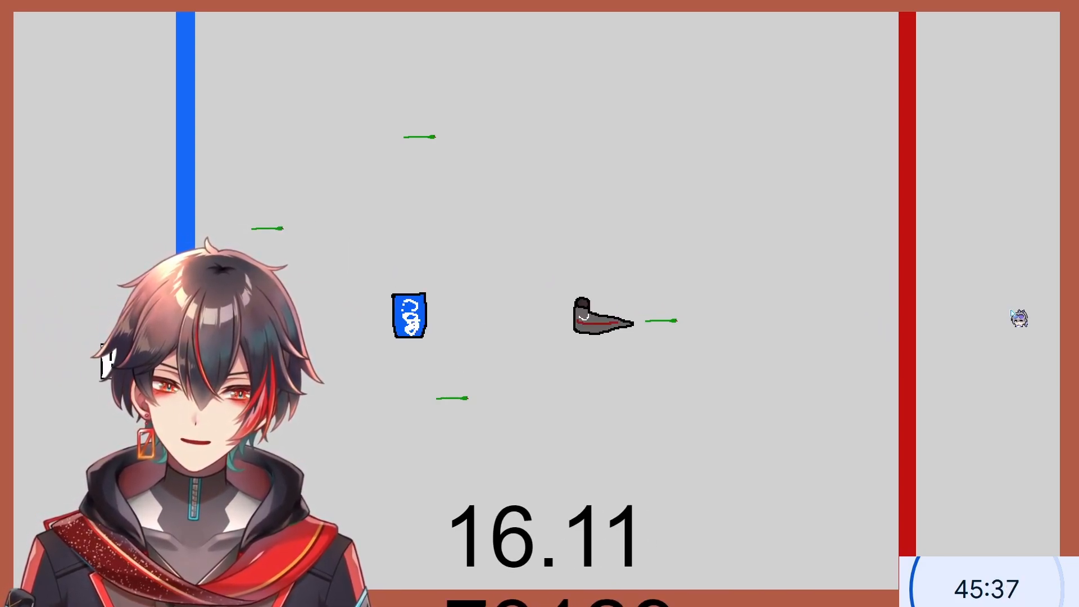
- Cross to the red line between the spawned snakes, collecting the Energy Drink item on the way
{"action": "key", "text": "d"}
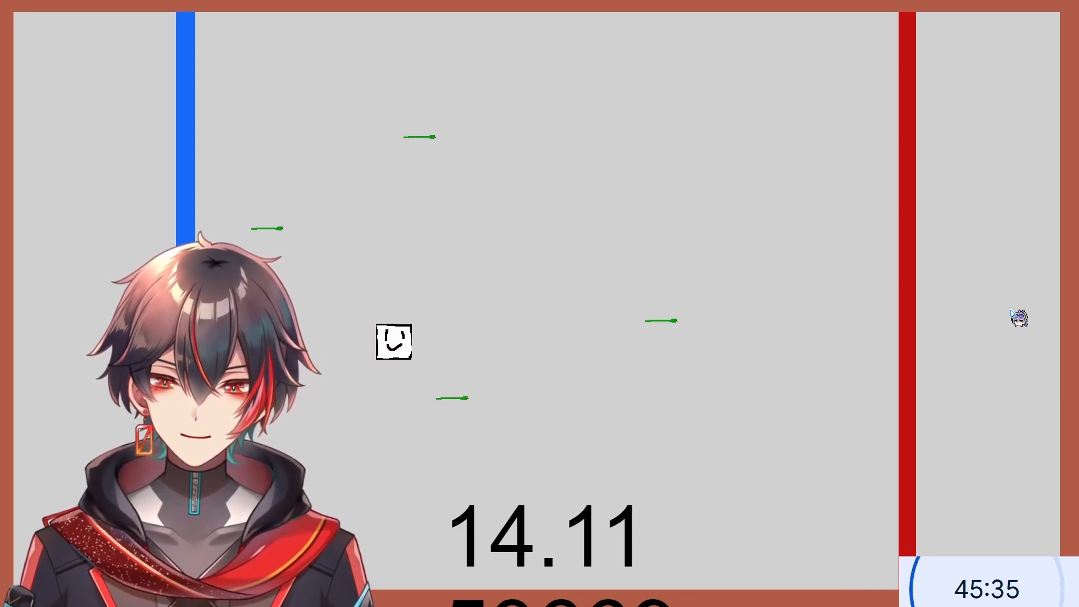
{"action": "key", "text": "s"}
{"action": "key", "text": "w"}
{"action": "key", "text": "s"}
{"action": "key", "text": "d"}
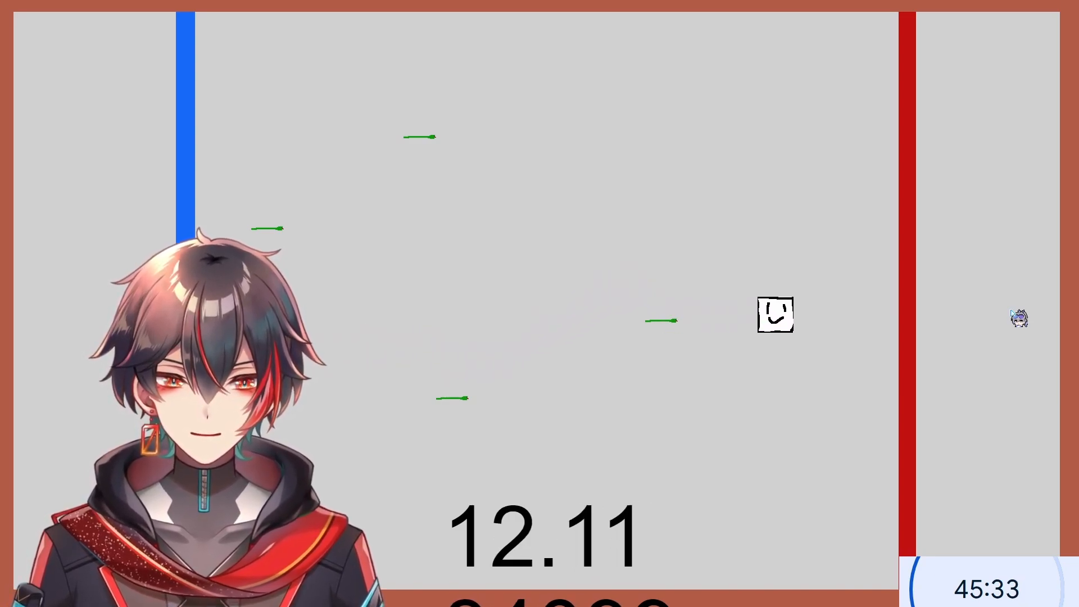
{"action": "key", "text": "w"}
{"action": "key", "text": "a"}
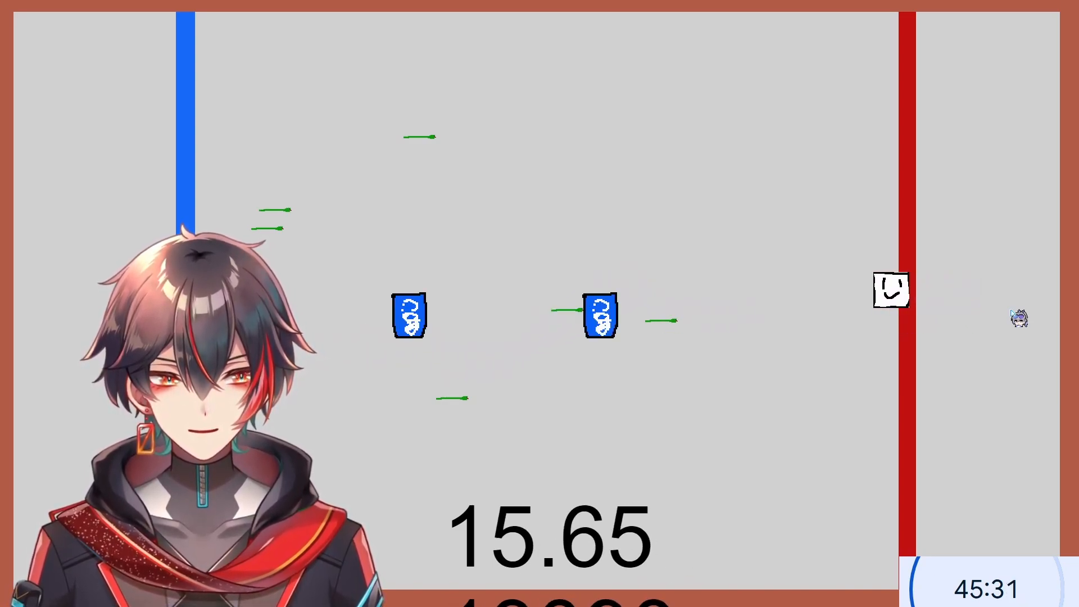
- Return the Player to the blue line, collecting an Energy Drink item while avoiding the snakes
{"action": "key", "text": "s"}
{"action": "key", "text": "a"}
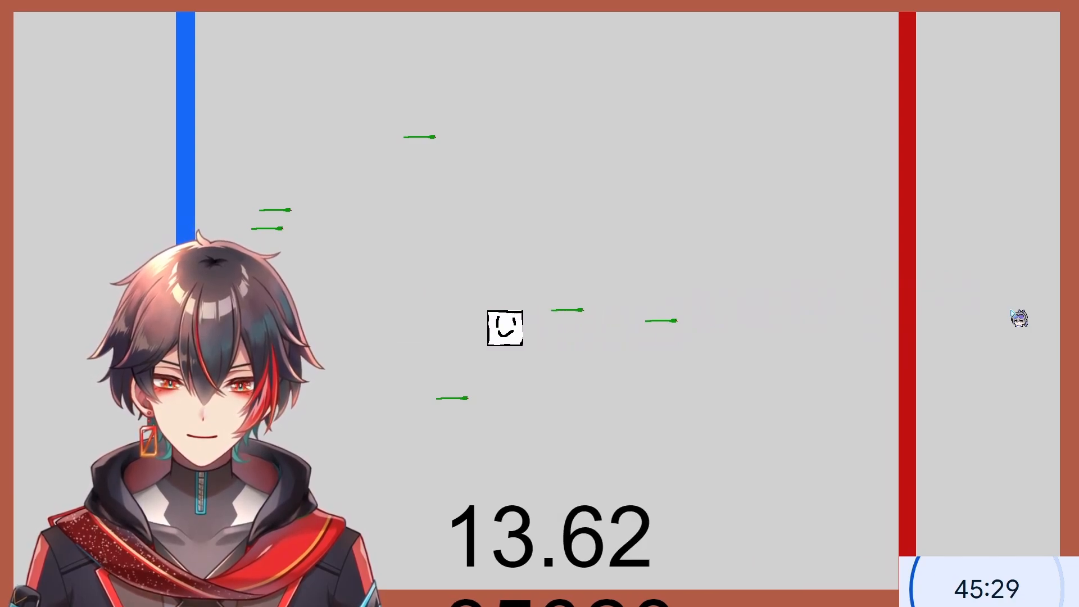
{"action": "key", "text": "w"}
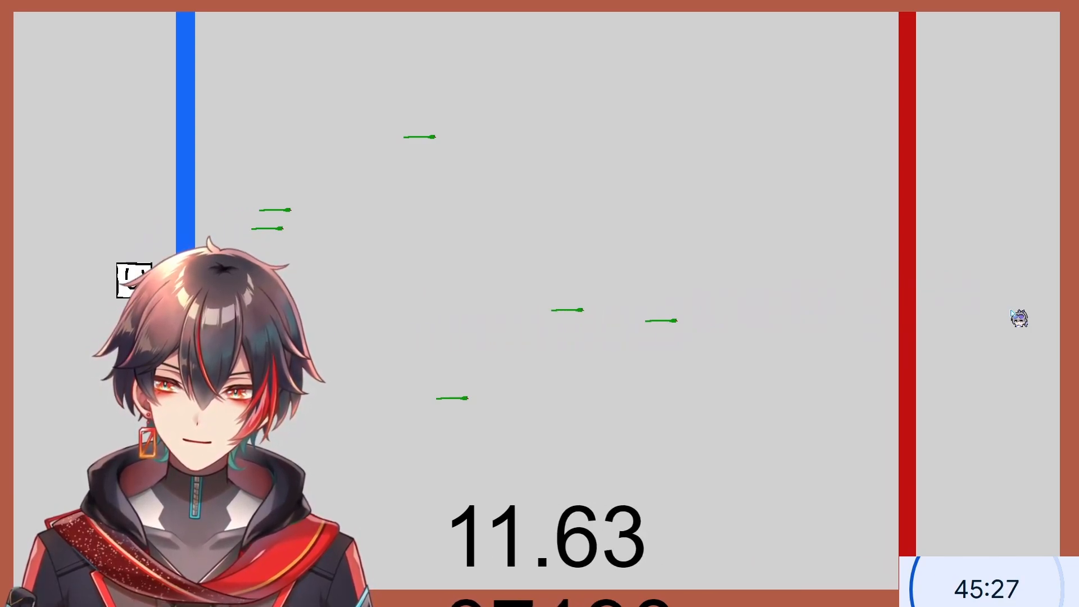
{"action": "key", "text": "s"}
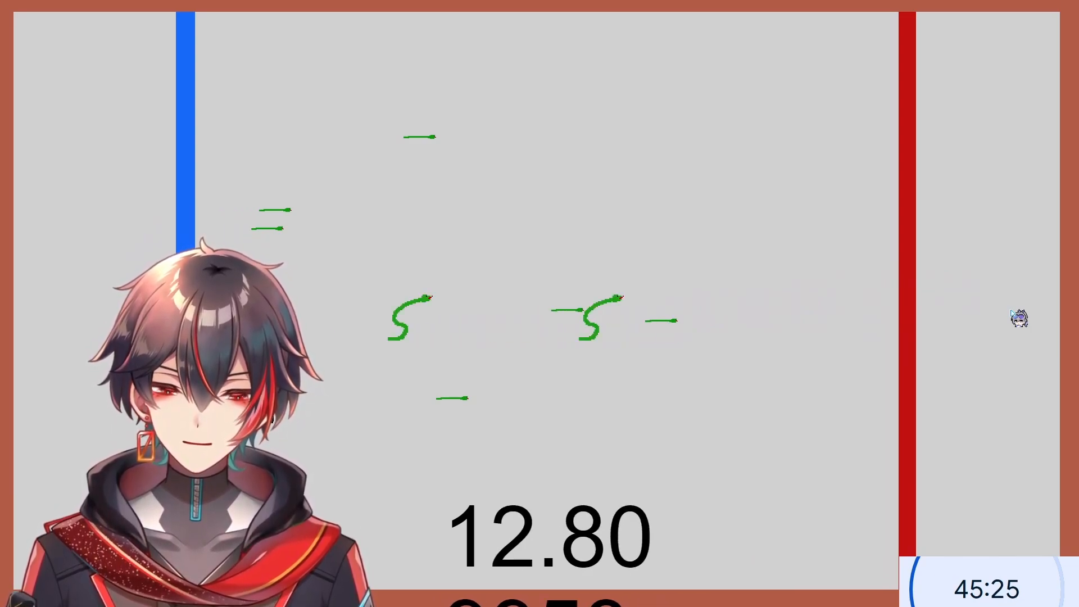
- Run the Player across to the red line, testing a Snake item on the way
{"action": "key", "text": "d"}
{"action": "key", "text": "w"}
{"action": "key", "text": "s"}
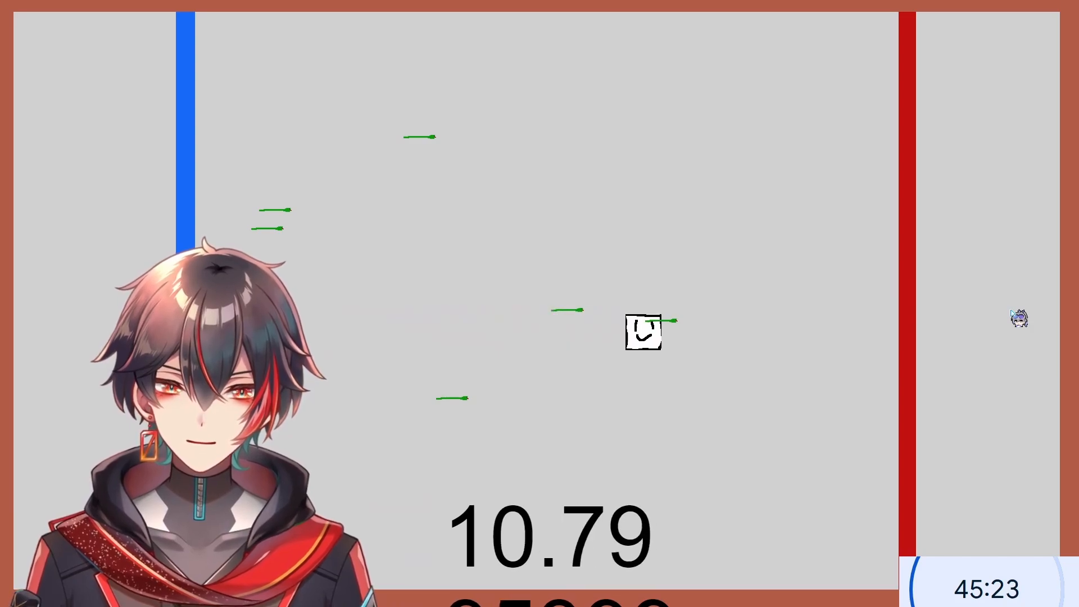
{"action": "key", "text": "w"}
{"action": "key", "text": "d"}
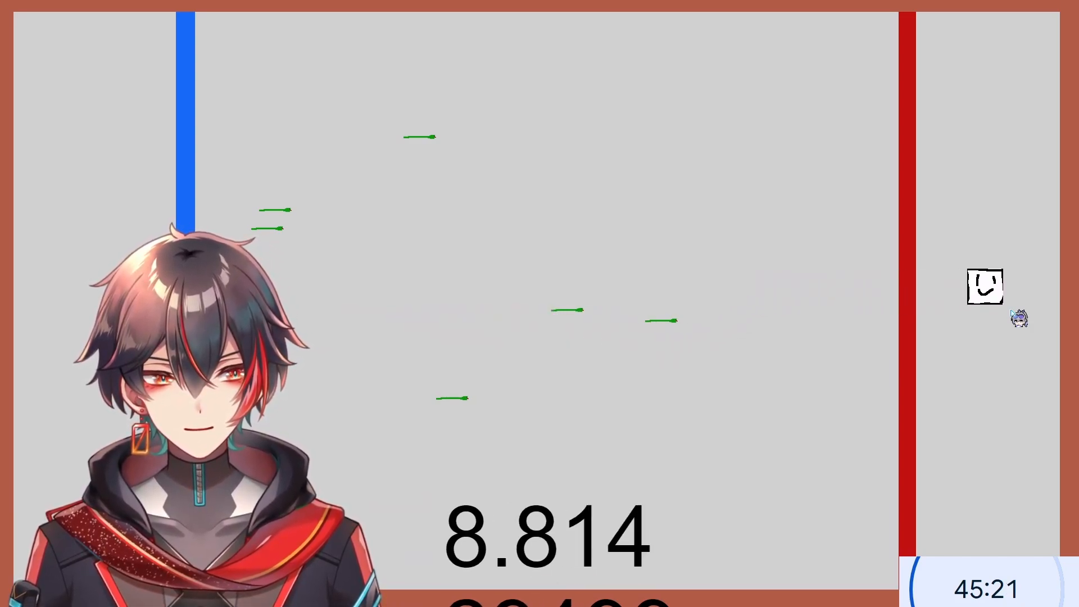
- Run the Player through an EMP item to the blue line and back past the shop items to the red line
{"action": "key", "text": "w"}
{"action": "key", "text": "a"}
{"action": "key", "text": "w"}
{"action": "key", "text": "s"}
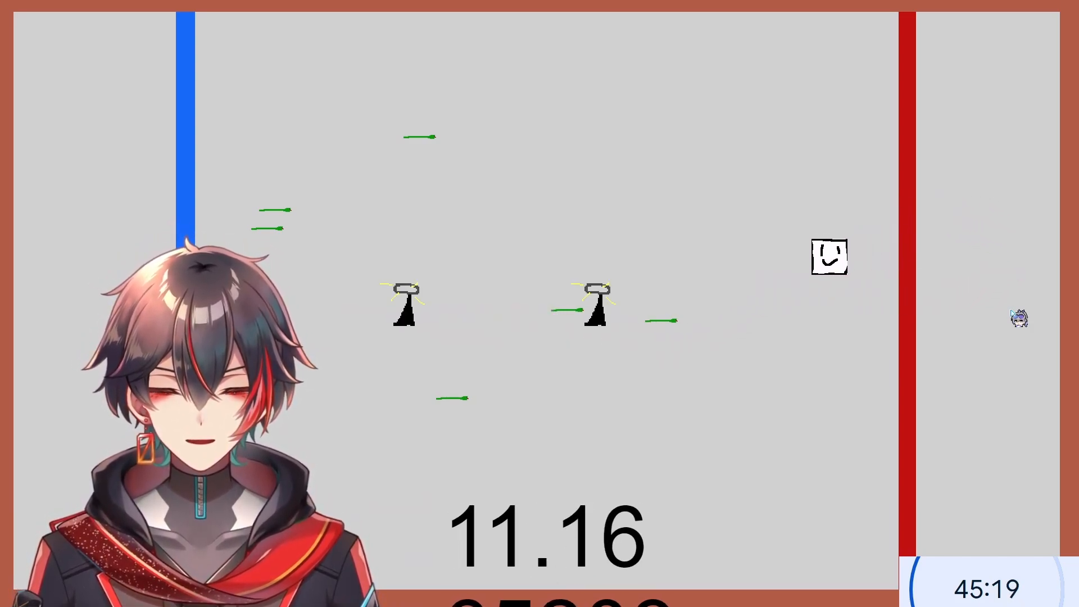
{"action": "key", "text": "a"}
{"action": "key", "text": "w"}
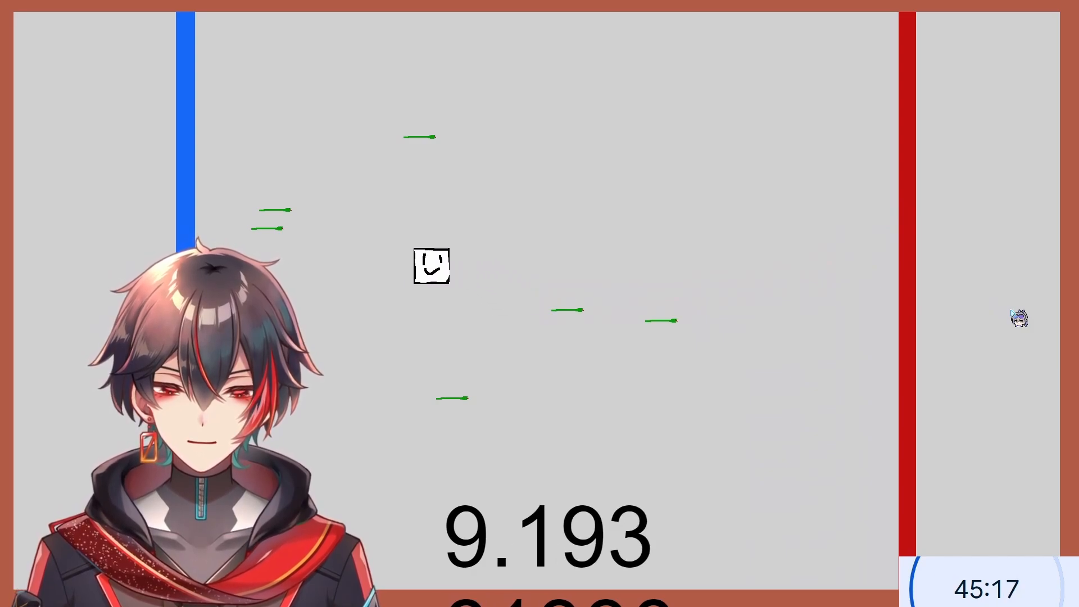
{"action": "key", "text": "a"}
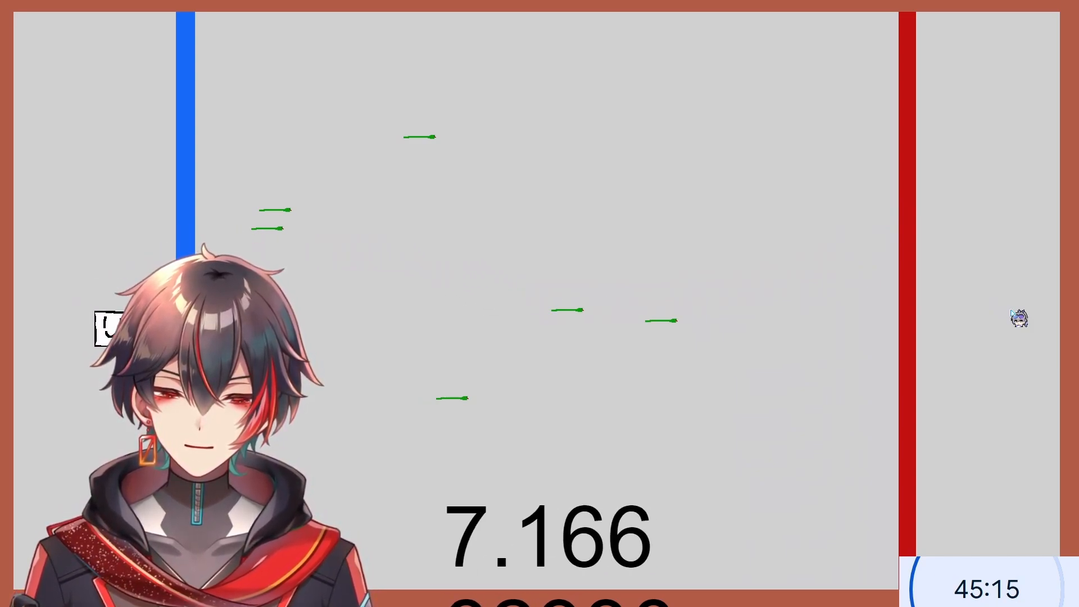
{"action": "key", "text": "d"}
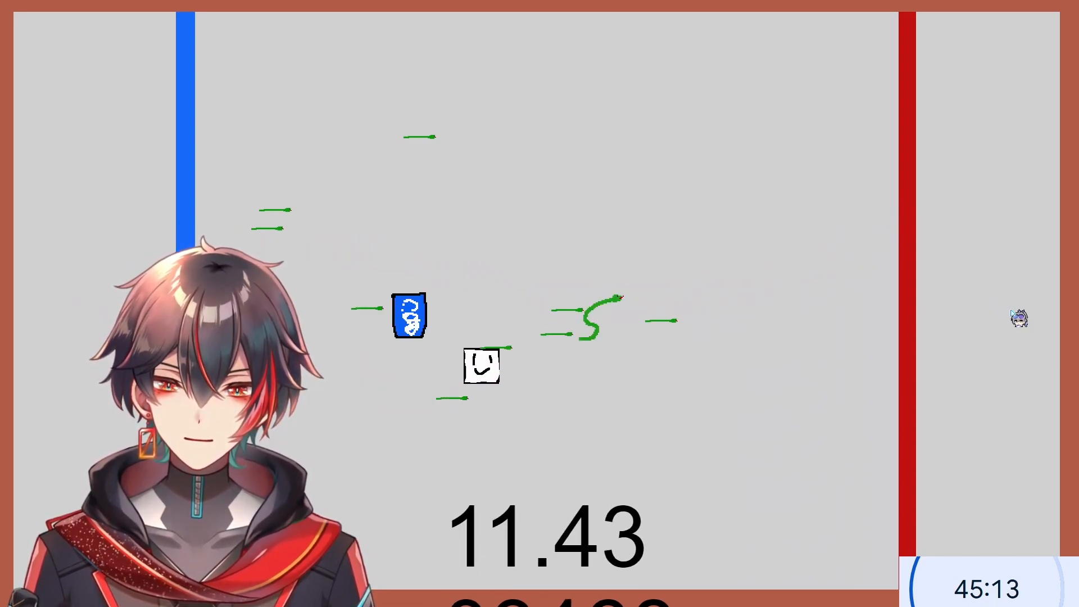
{"action": "key", "text": "w"}
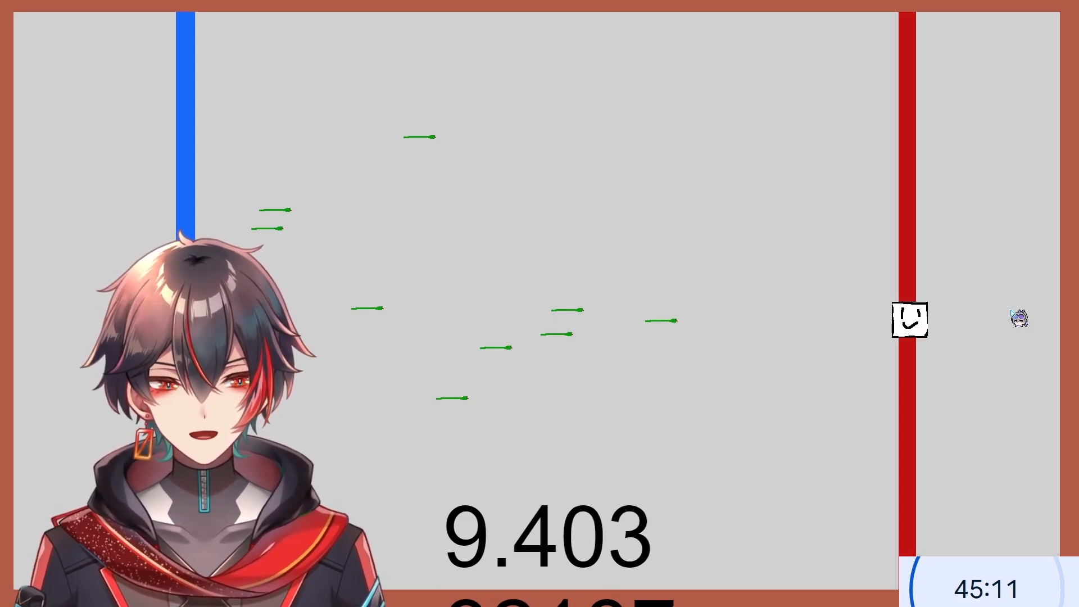
- Run the Player from the red line through the shop items to the blue line and back to the red line
{"action": "key", "text": "s"}
{"action": "key", "text": "d"}
{"action": "key", "text": "a"}
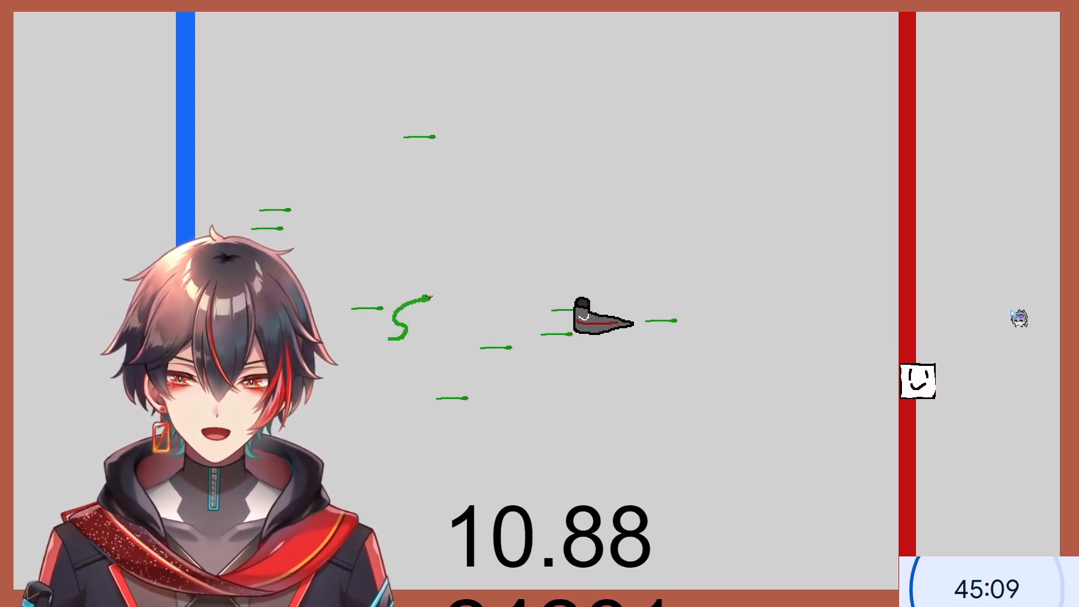
{"action": "key", "text": "w"}
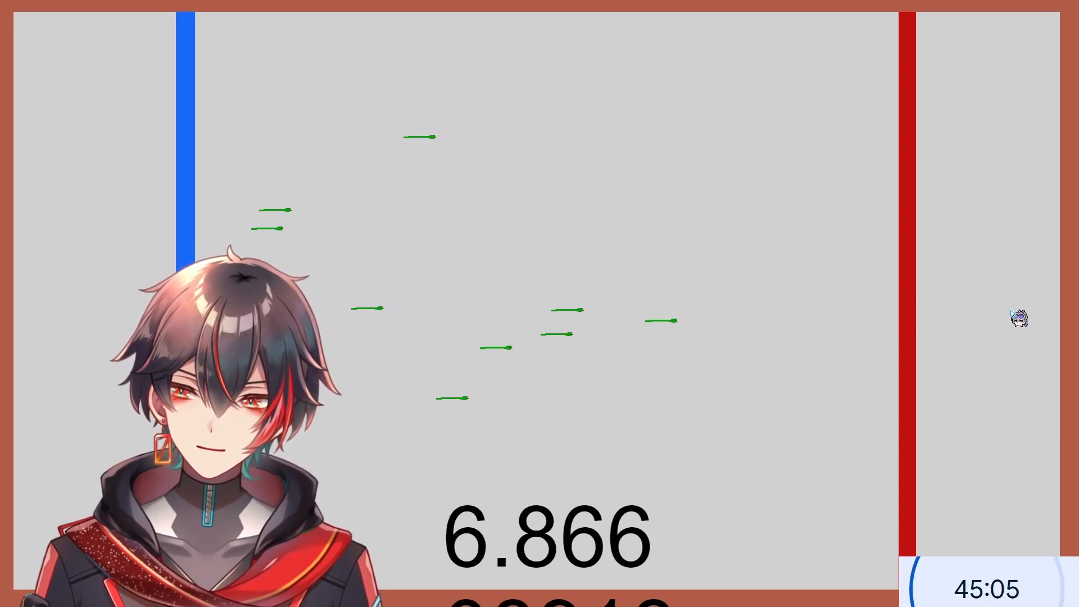
{"action": "key", "text": "d"}
{"action": "key", "text": "w"}
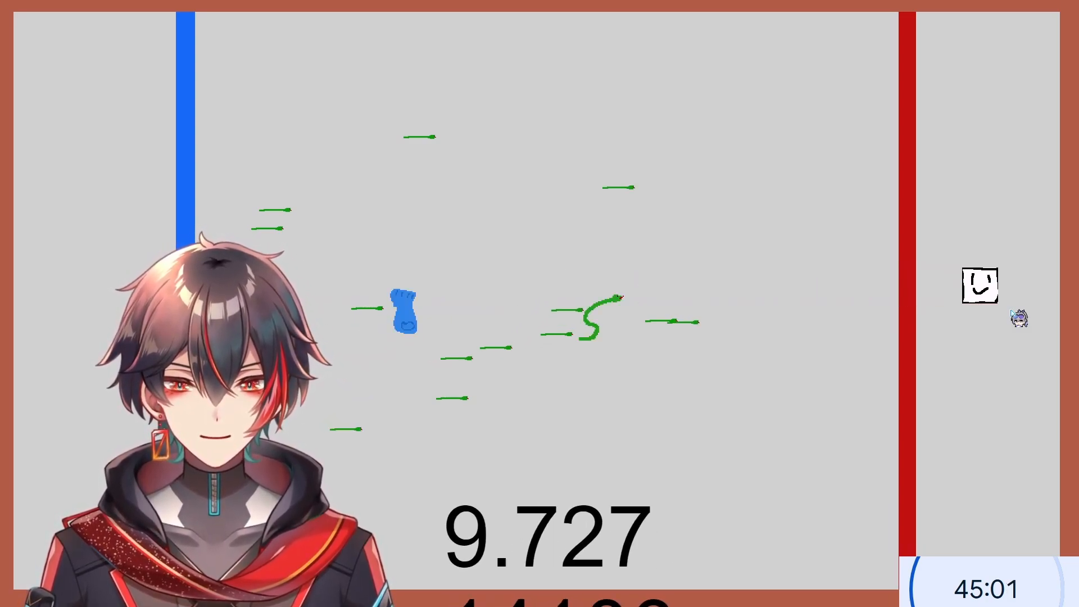
- Test the Snake item by collecting it on the way to the blue line, and return the Player to the red line
{"action": "key", "text": "a"}
{"action": "key", "text": "s"}
{"action": "key", "text": "s"}
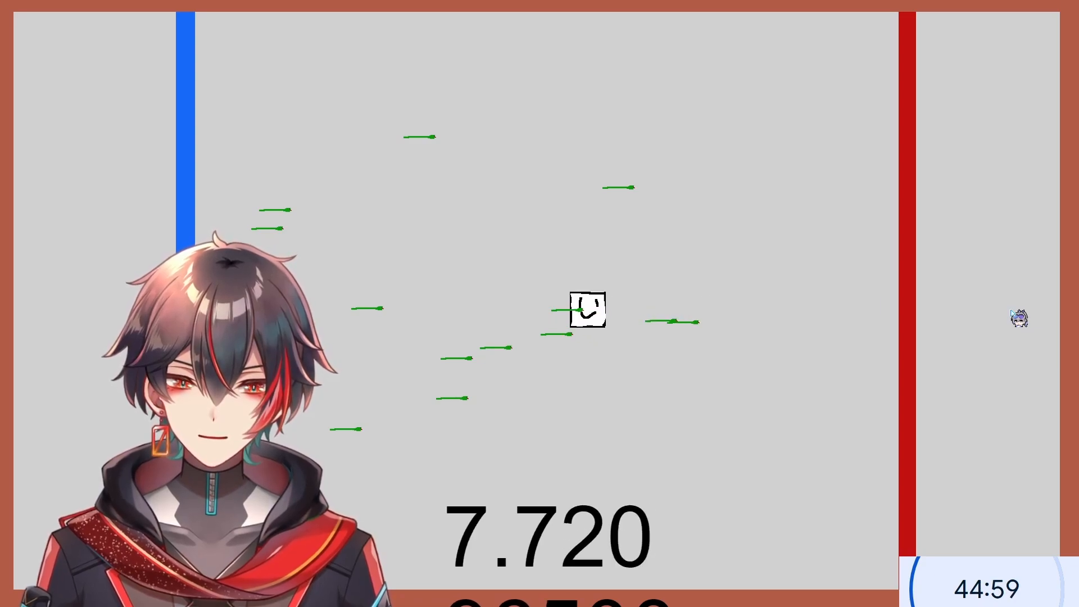
{"action": "key", "text": "w"}
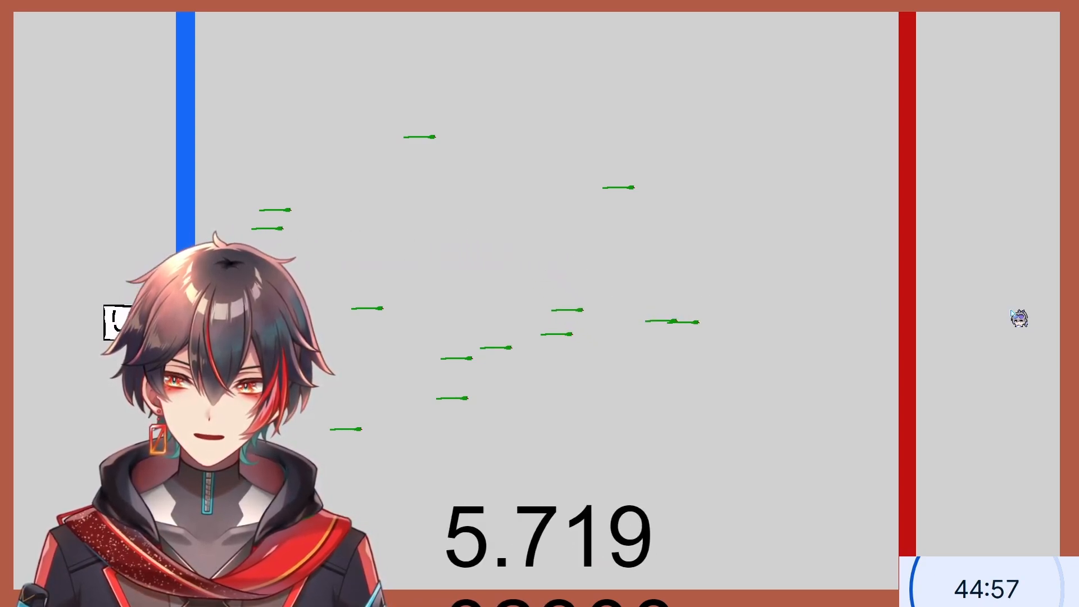
{"action": "key", "text": "d"}
{"action": "key", "text": "w"}
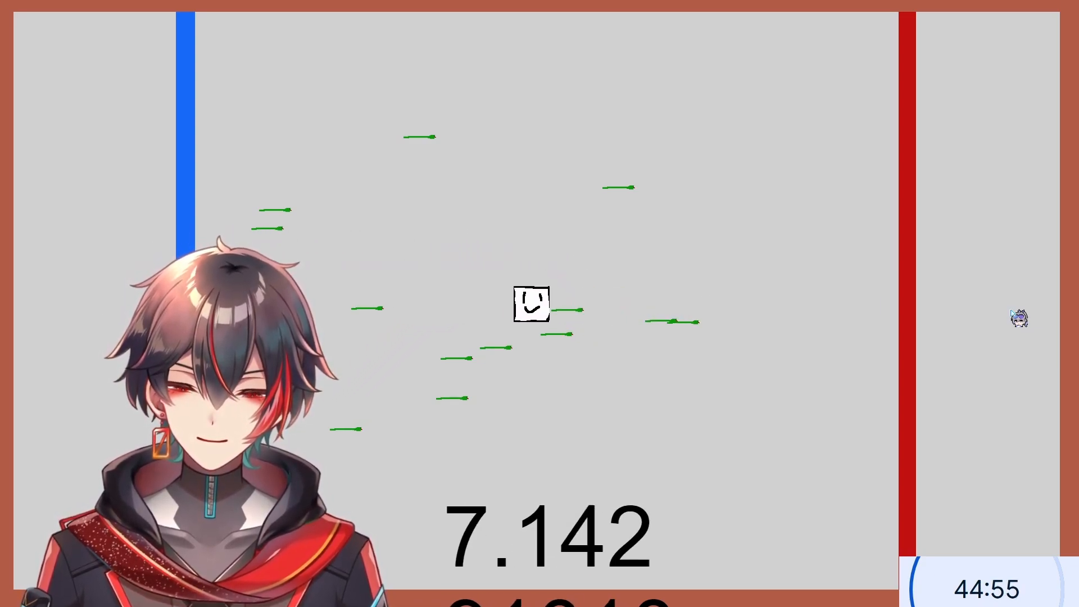
{"action": "key", "text": "s"}
{"action": "key", "text": "a"}
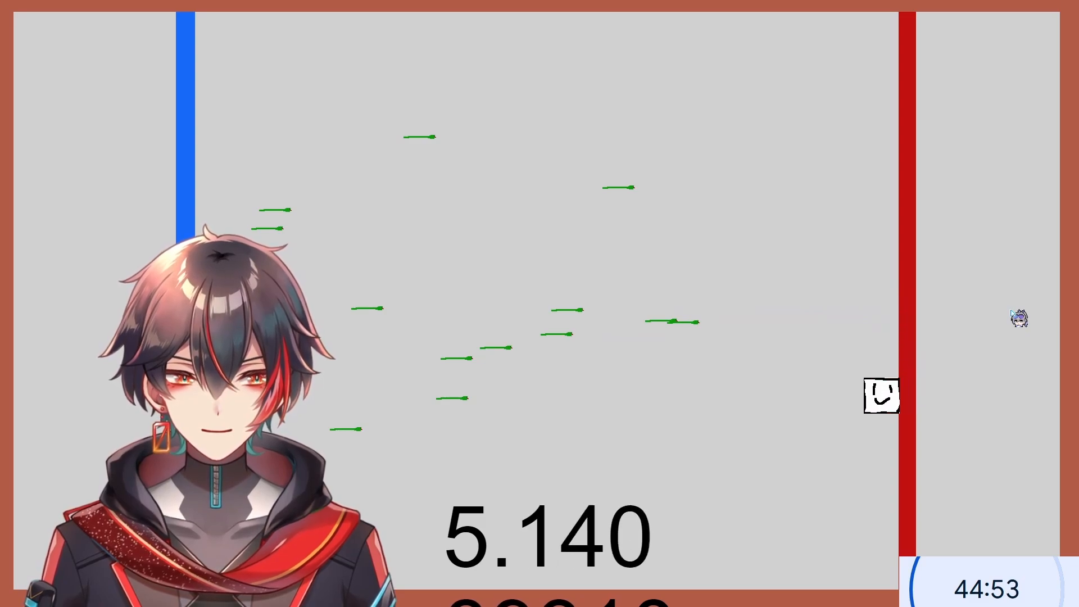
- Run the Player between the spawned snakes to the blue line and back to the red line
{"action": "key", "text": "w"}
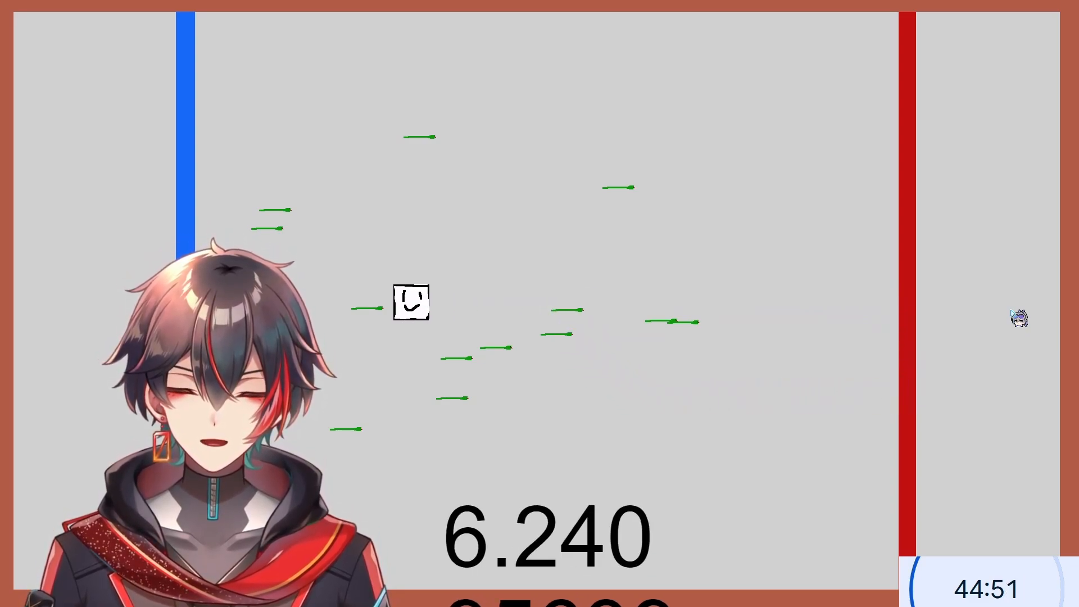
{"action": "key", "text": "d"}
{"action": "key", "text": "s"}
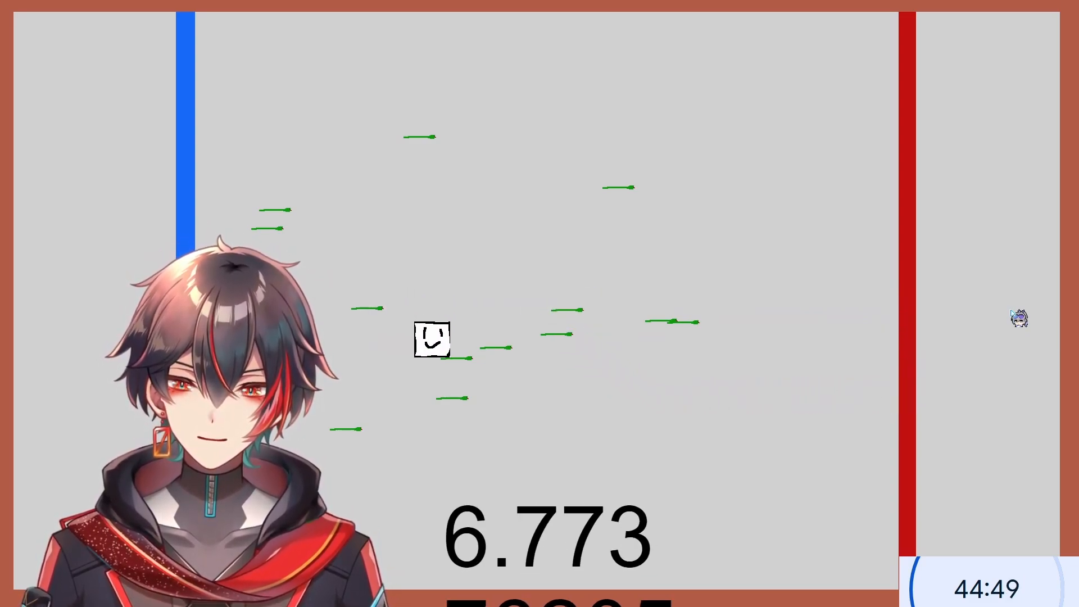
{"action": "key", "text": "w"}
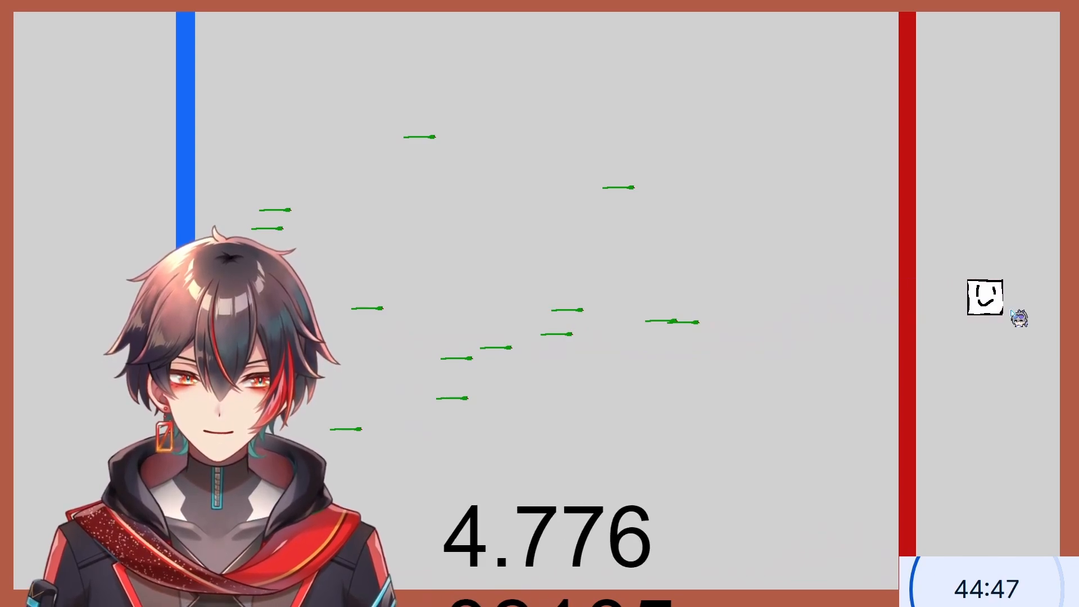
- Make another round trip past the Gel Sole and Snake items to the blue line and back, and close the preview
{"action": "key", "text": "w"}
{"action": "key", "text": "a"}
{"action": "key", "text": "s"}
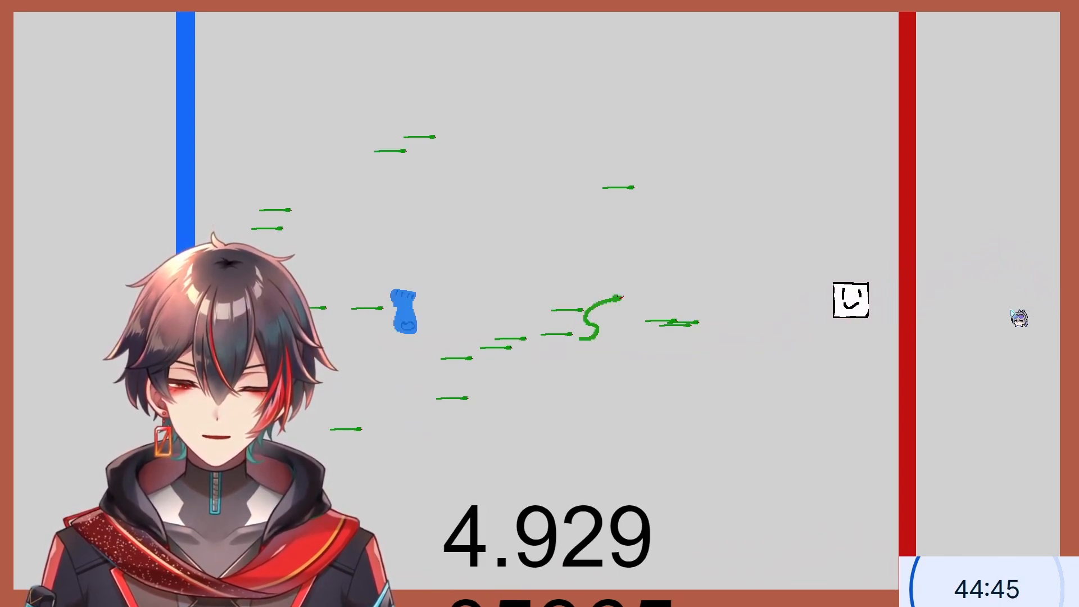
{"action": "key", "text": "s"}
{"action": "key", "text": "w"}
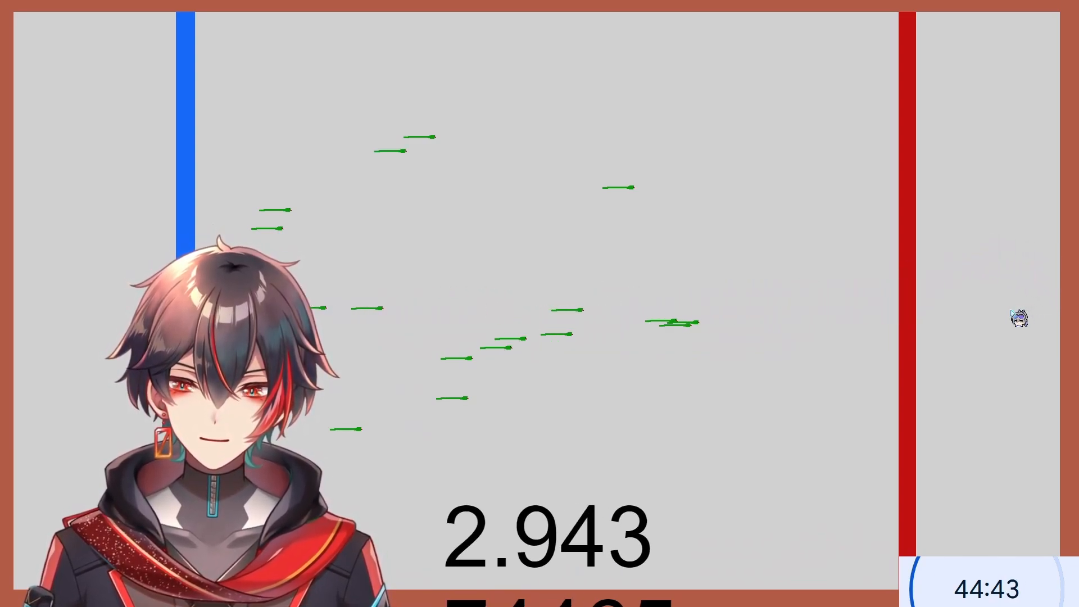
{"action": "key", "text": "s"}
{"action": "key", "text": "w"}
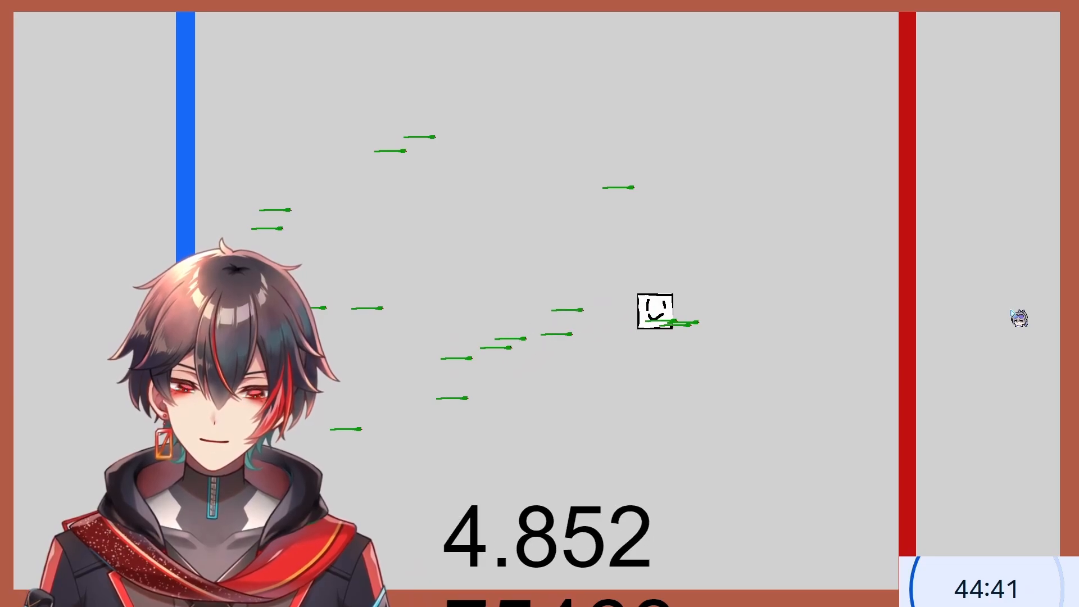
{"action": "key", "text": "w"}
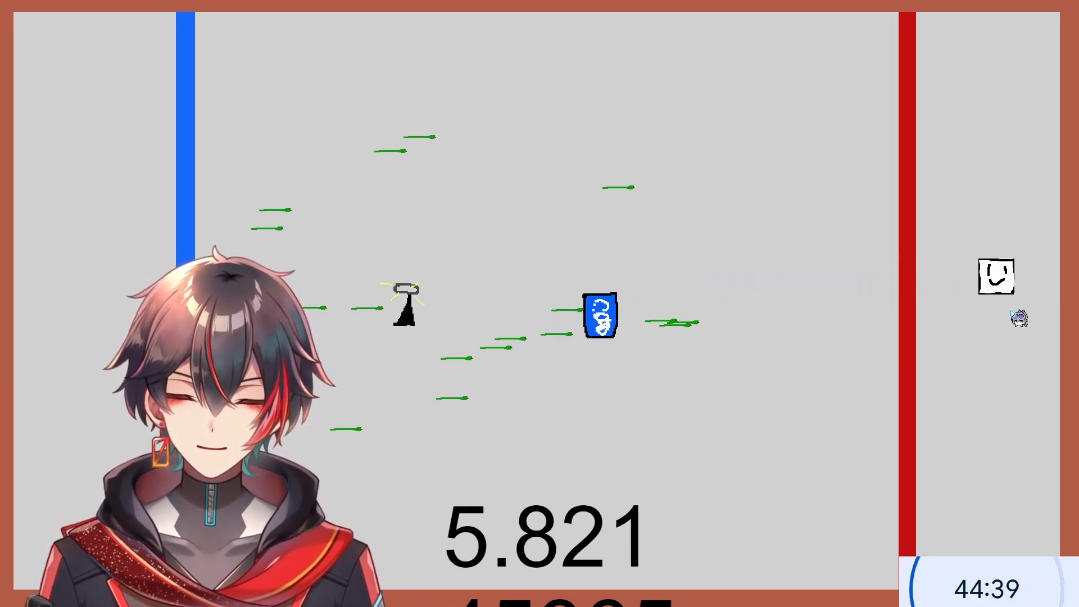
{"action": "key", "text": "alt+F4"}
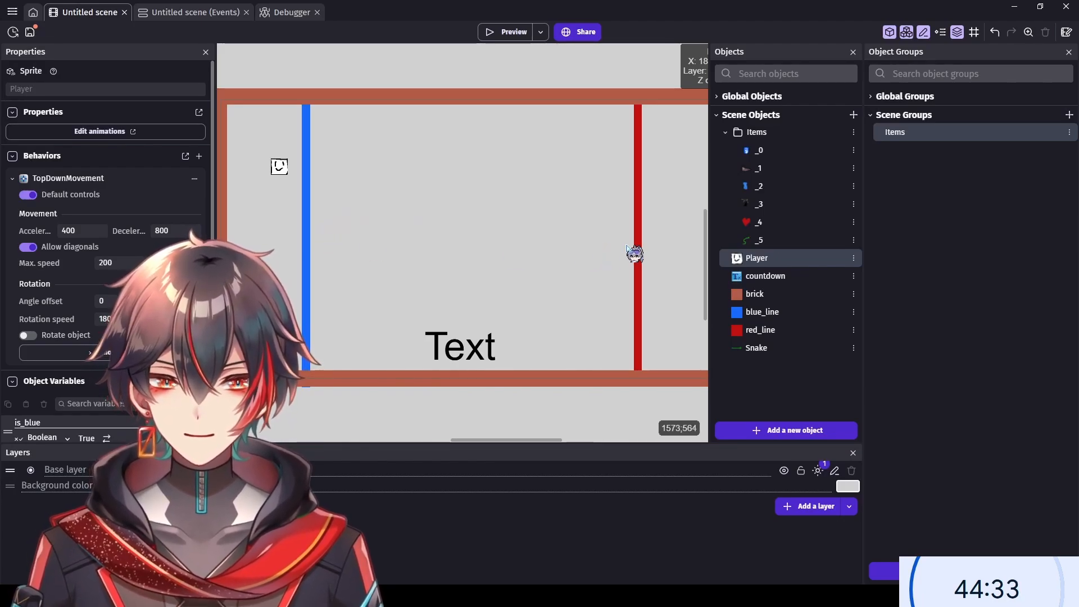
- Set the X position in the Snake creation action to RandomInRange(400, 1500)
{"action": "left_click", "coordinate": [163, 12]}
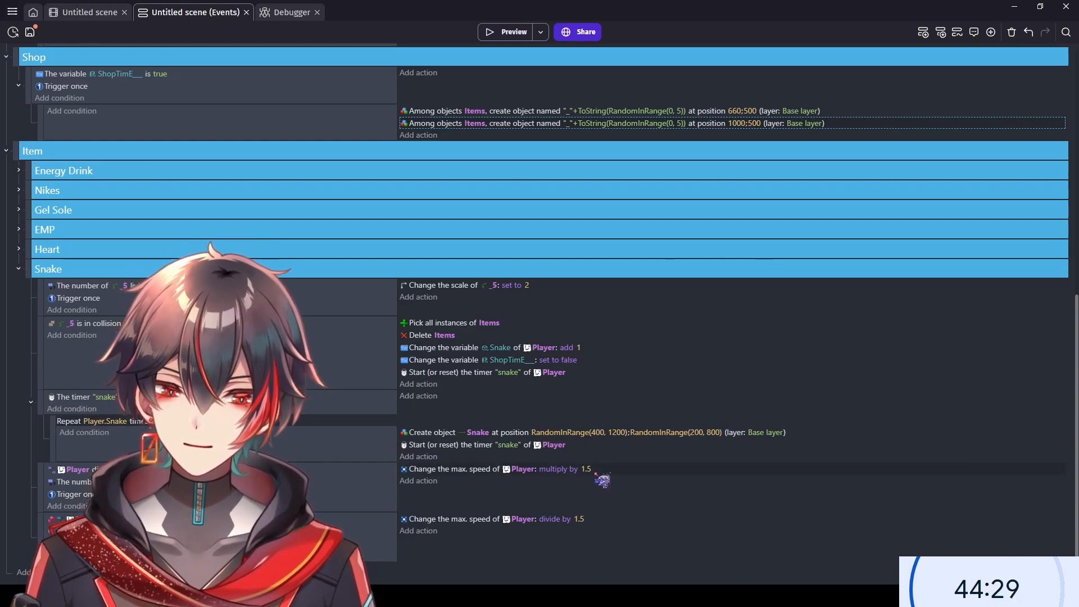
{"action": "left_click", "coordinate": [617, 433]}
{"action": "left_click", "coordinate": [654, 459]}
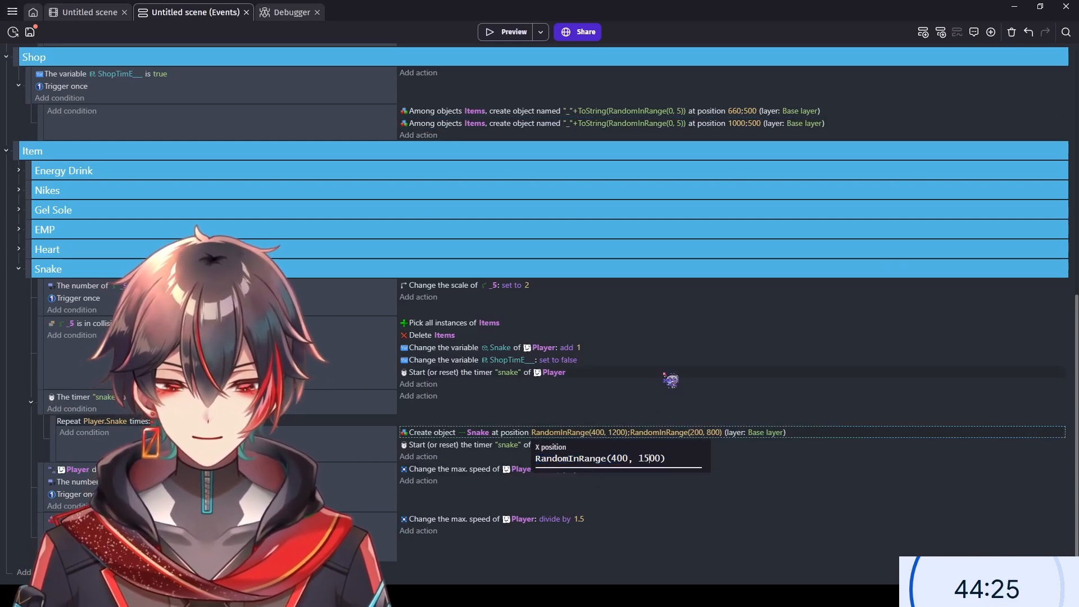
{"action": "left_click", "coordinate": [664, 372]}
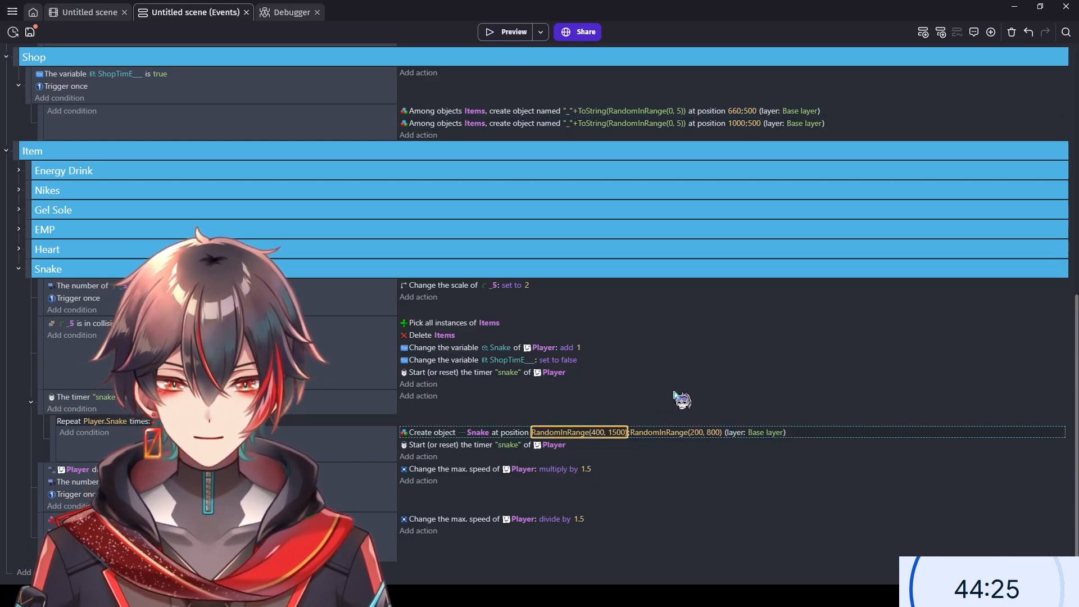
- Check the play area's vertical extent in the scene and set the Snake creation Y position to RandomInRange(50, 1000)
{"action": "left_click", "coordinate": [90, 12]}
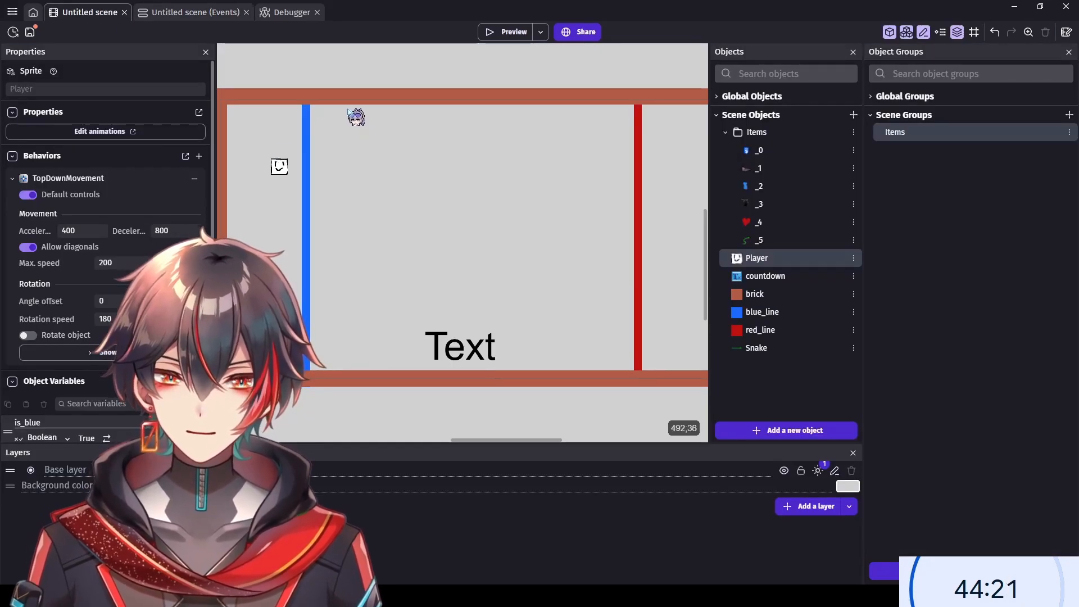
{"action": "mouse_move", "coordinate": [348, 111]}
{"action": "left_mouse_down"}
{"action": "mouse_move", "coordinate": [368, 298]}
{"action": "mouse_move", "coordinate": [367, 97]}
{"action": "mouse_move", "coordinate": [359, 112]}
{"action": "left_mouse_up"}
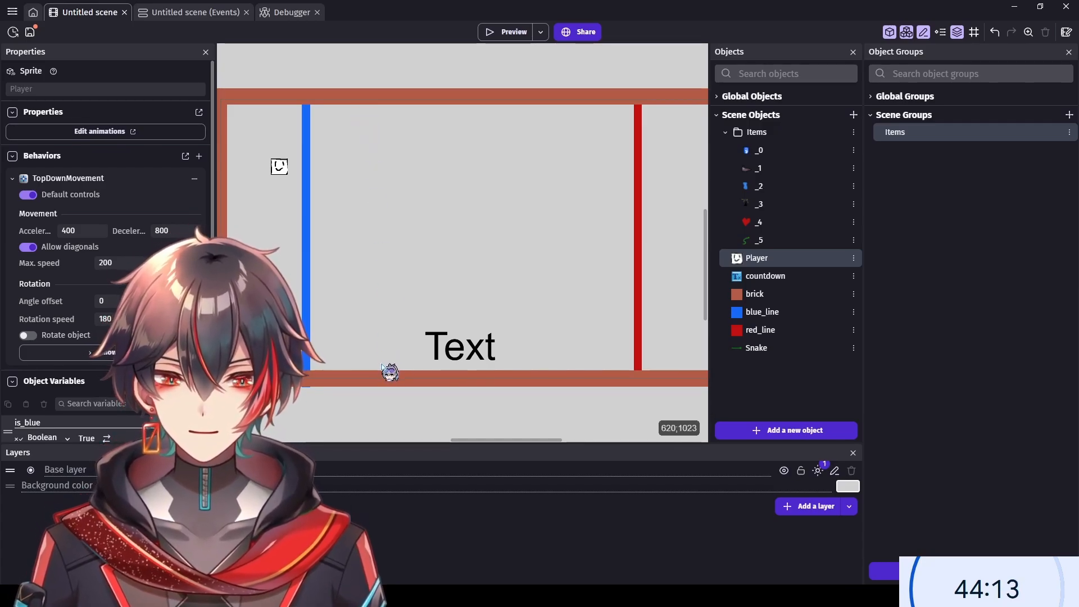
{"action": "left_click", "coordinate": [207, 14]}
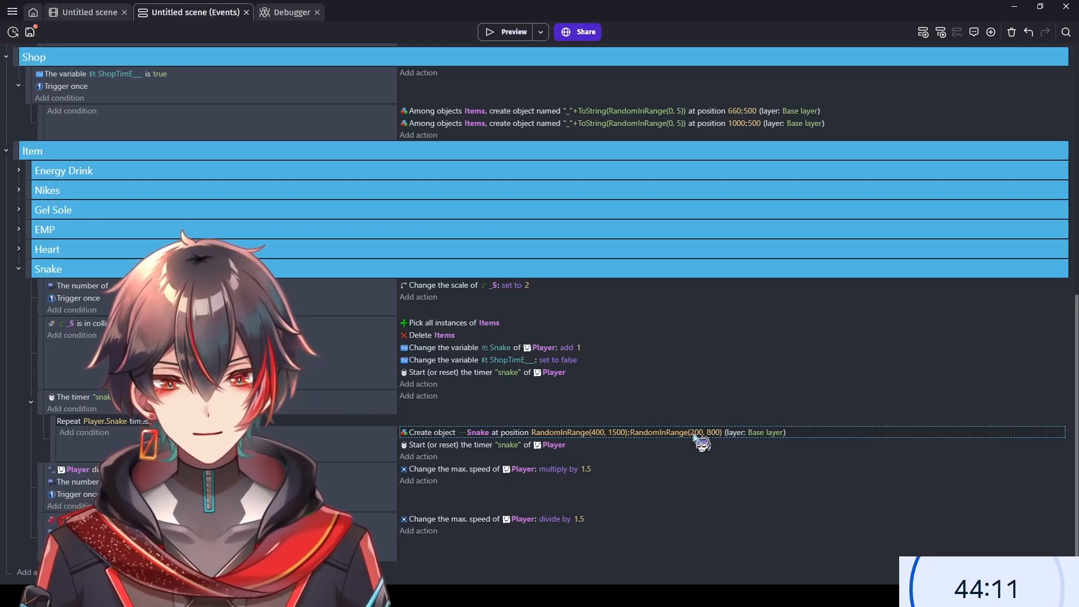
{"action": "left_click", "coordinate": [694, 437]}
{"action": "left_click", "coordinate": [730, 459]}
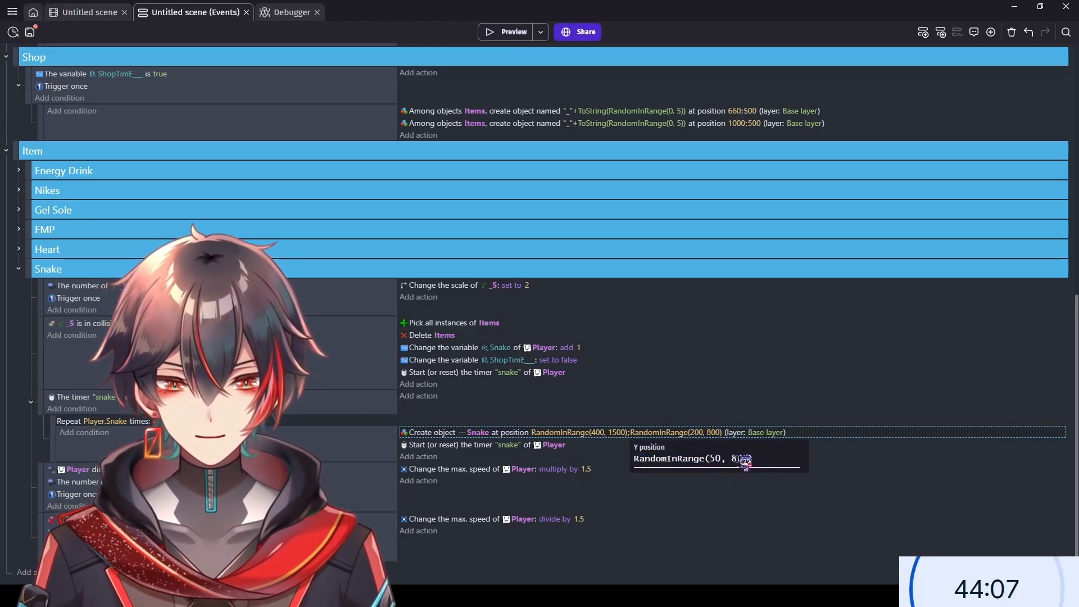
{"action": "type", "text": "1000)"}
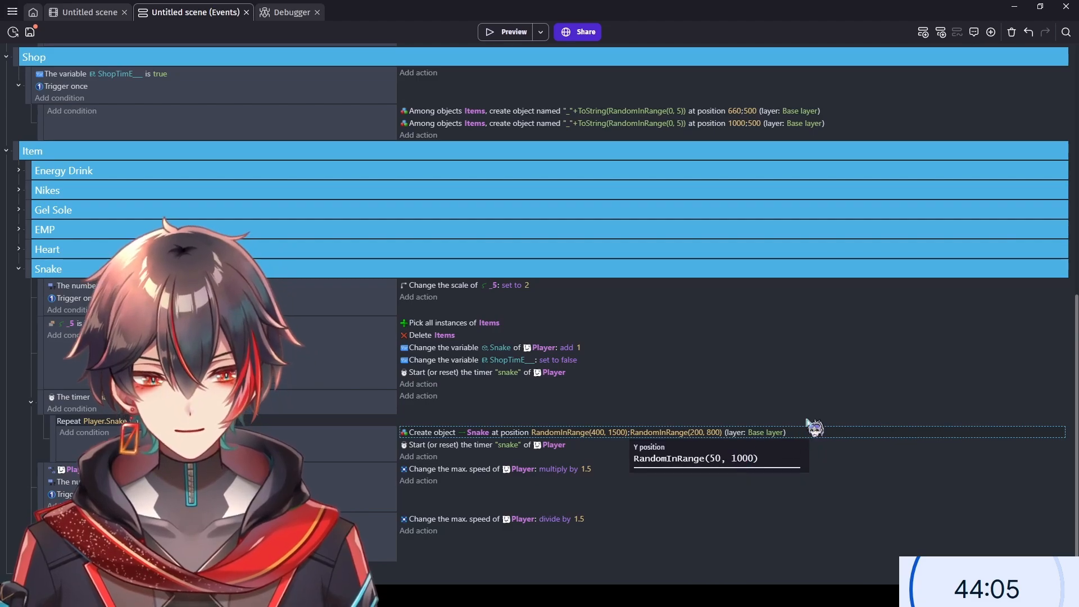
{"action": "key", "text": "Return"}
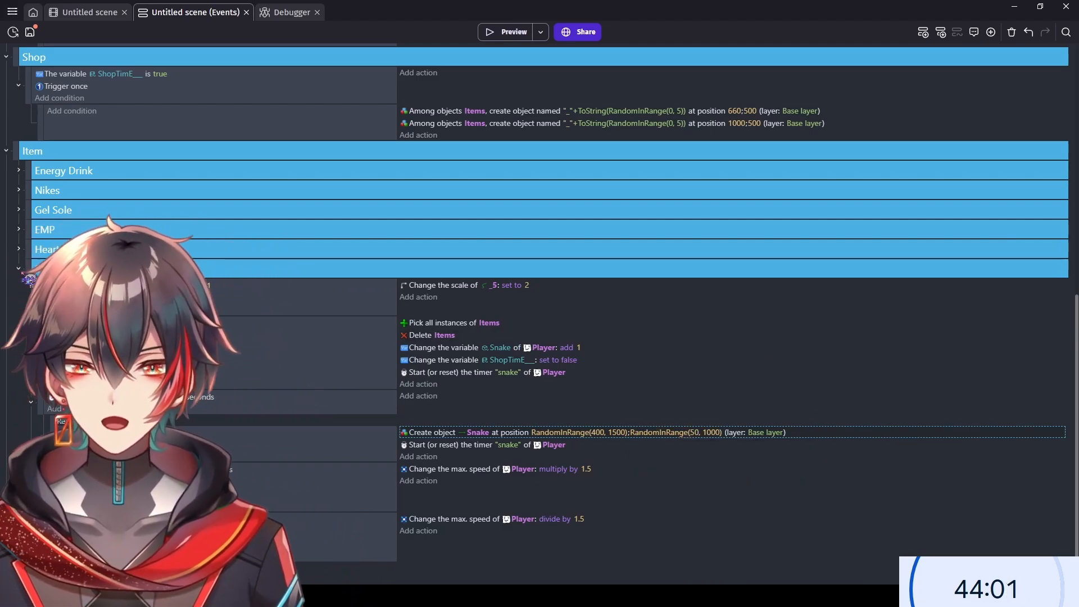
- Open the action that multiplies maxDowntime under the should_red is true condition for editing
{"action": "scroll", "coordinate": [69, 71], "scroll_direction": "up", "scroll_amount": 5}
{"action": "left_click", "coordinate": [81, 16]}
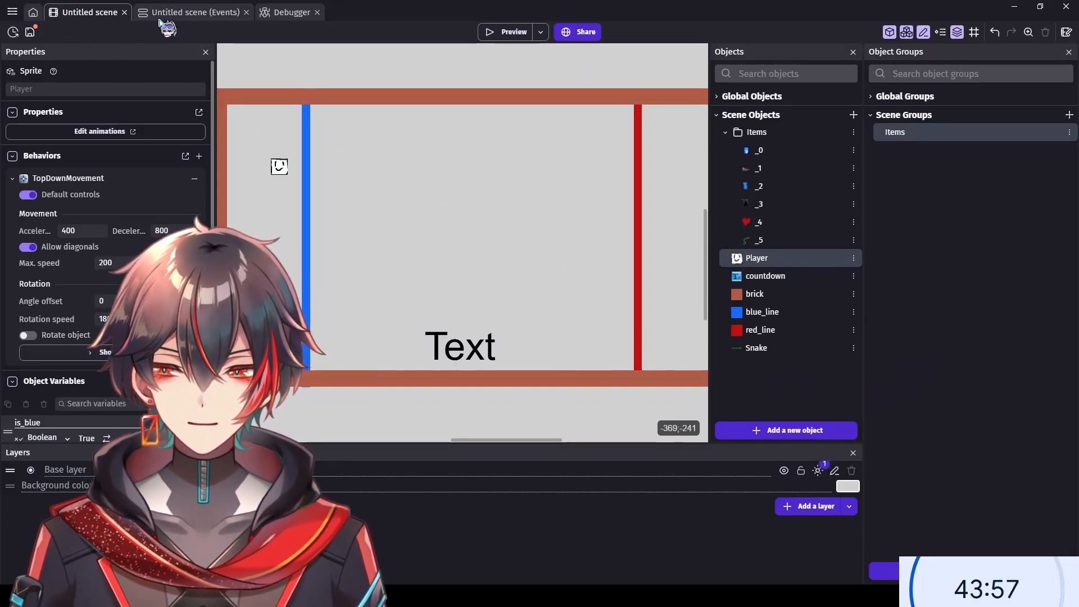
{"action": "left_click", "coordinate": [181, 13]}
{"action": "scroll", "coordinate": [9, 292], "scroll_direction": "up", "scroll_amount": 3}
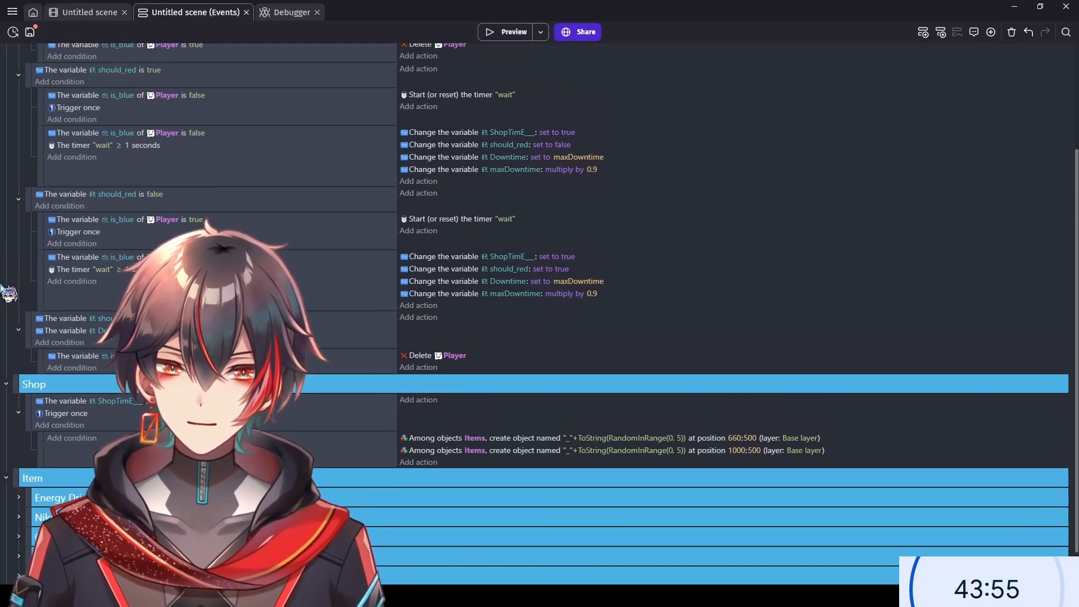
{"action": "double_click", "coordinate": [596, 296]}
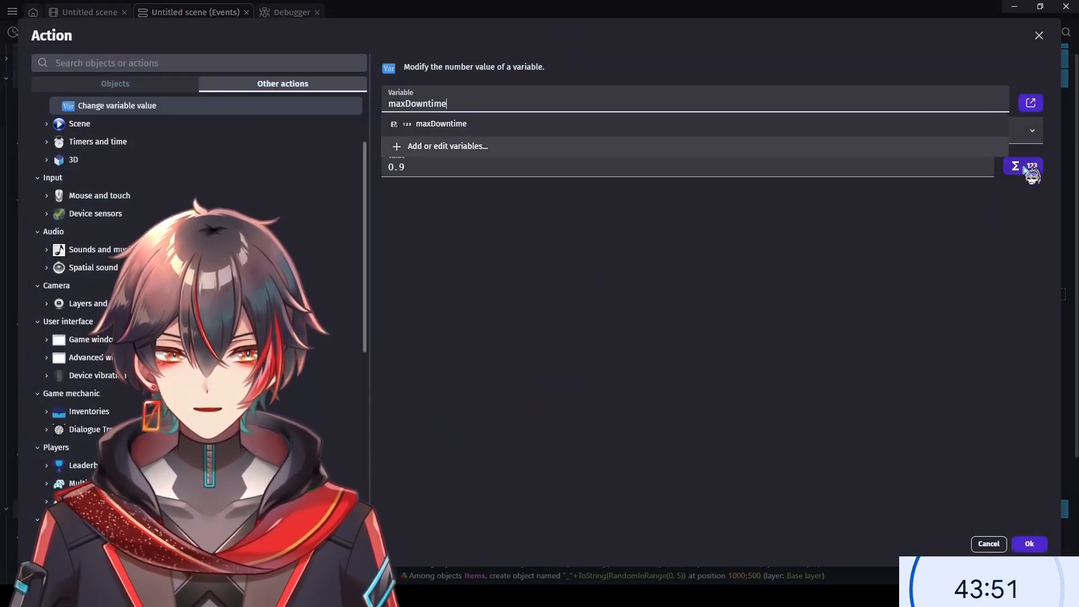
{"action": "left_click", "coordinate": [1023, 167]}
{"action": "left_click", "coordinate": [571, 167]}
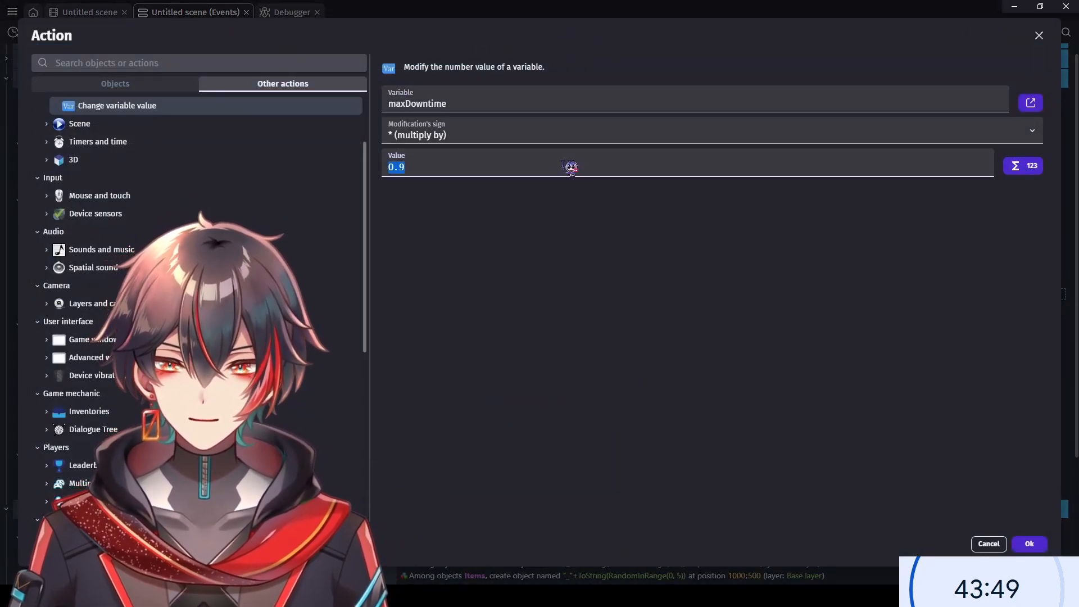
- Add a number scene variable named Timerminues with the value 0.9
{"action": "left_click", "coordinate": [1030, 103]}
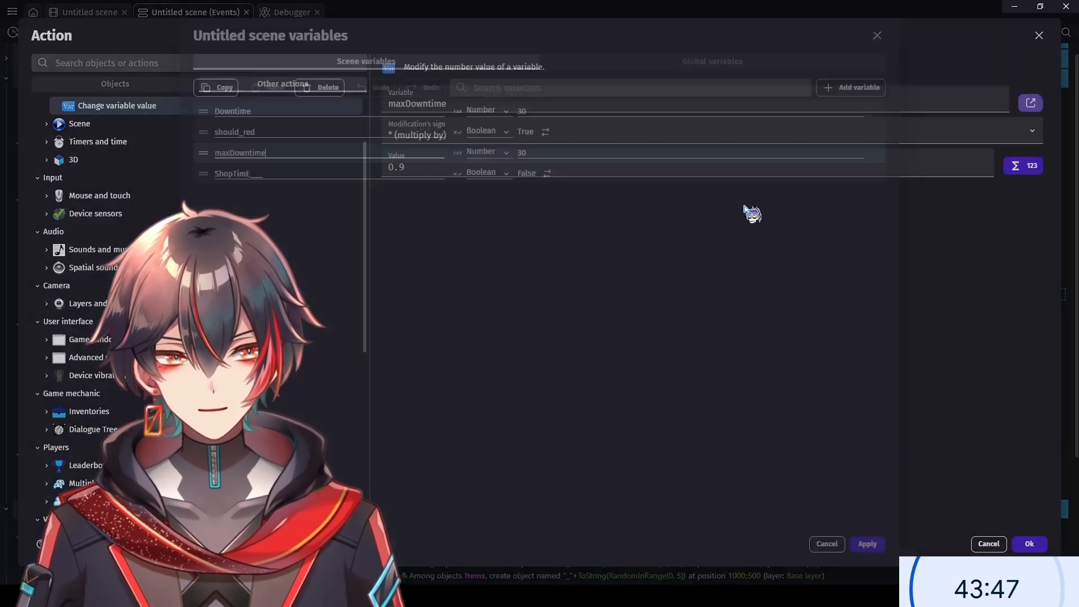
{"action": "left_click", "coordinate": [851, 88]}
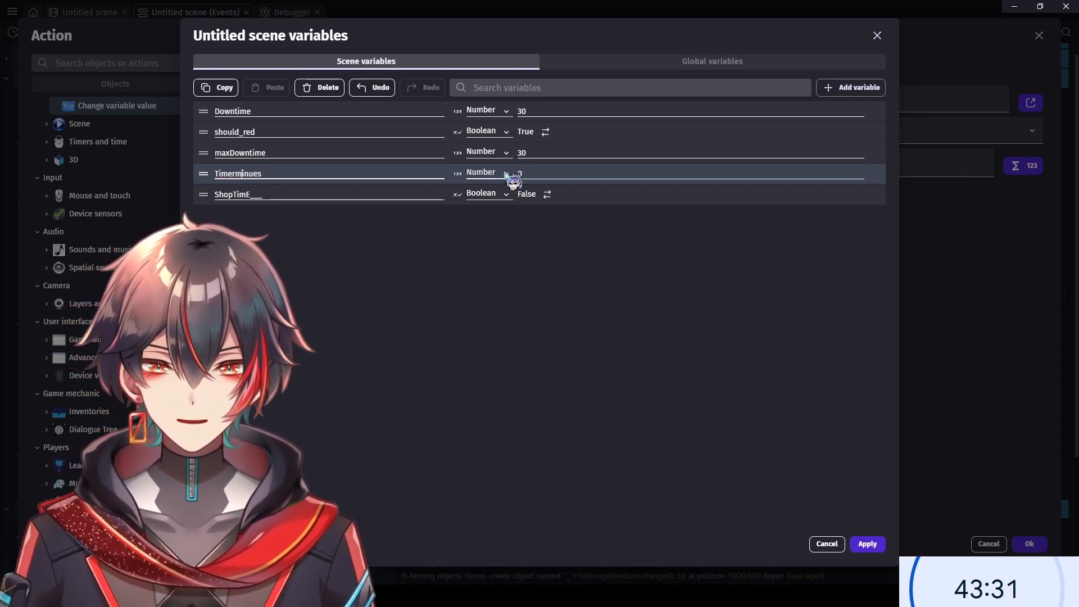
{"action": "left_click", "coordinate": [544, 174]}
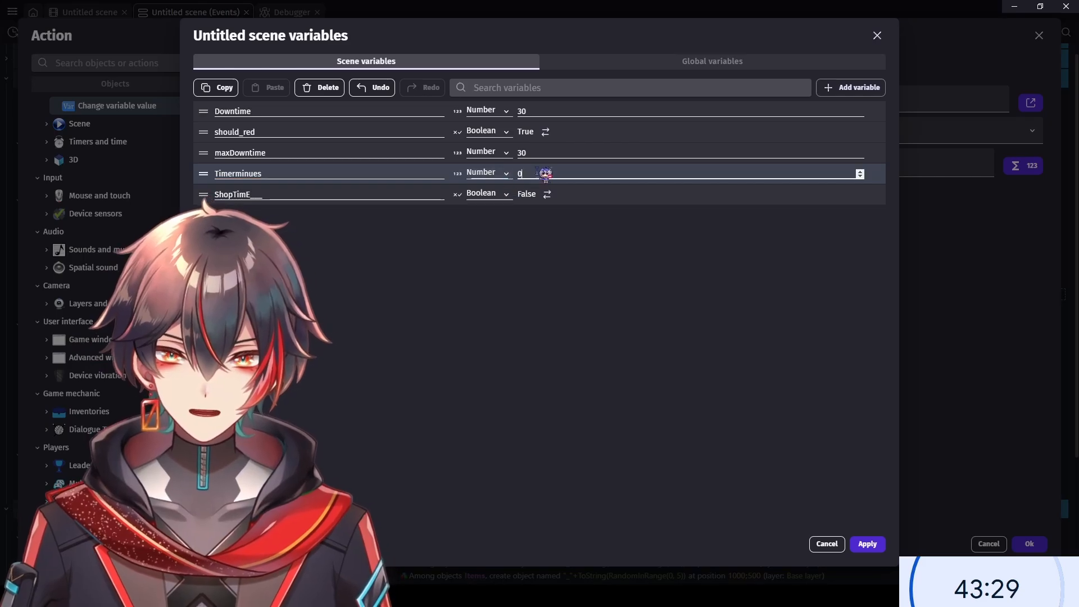
{"action": "type", "text": "0.9"}
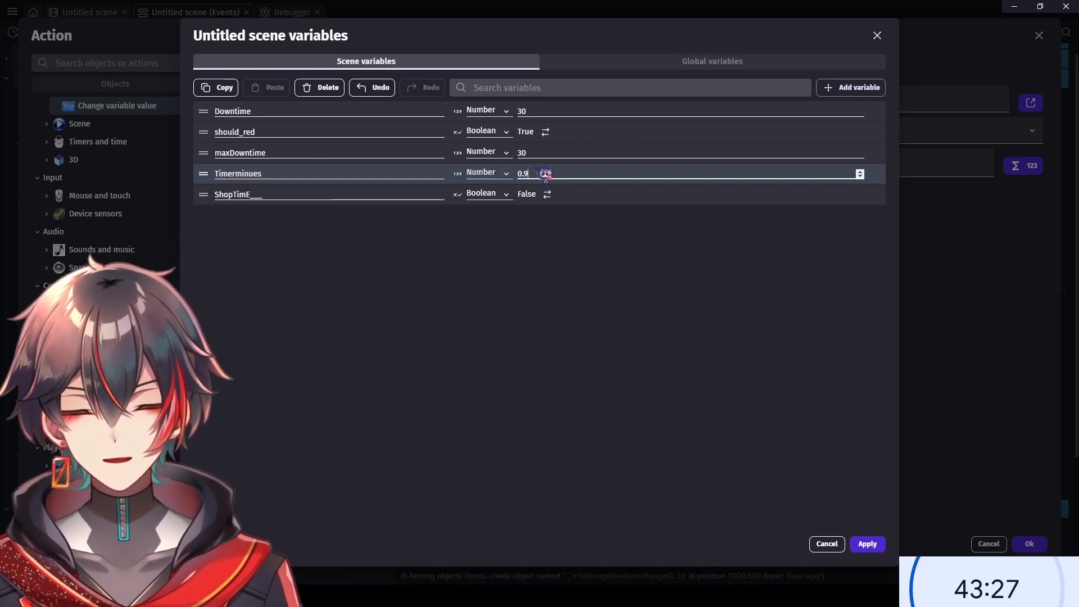
{"action": "left_click", "coordinate": [590, 285]}
{"action": "left_click", "coordinate": [865, 545]}
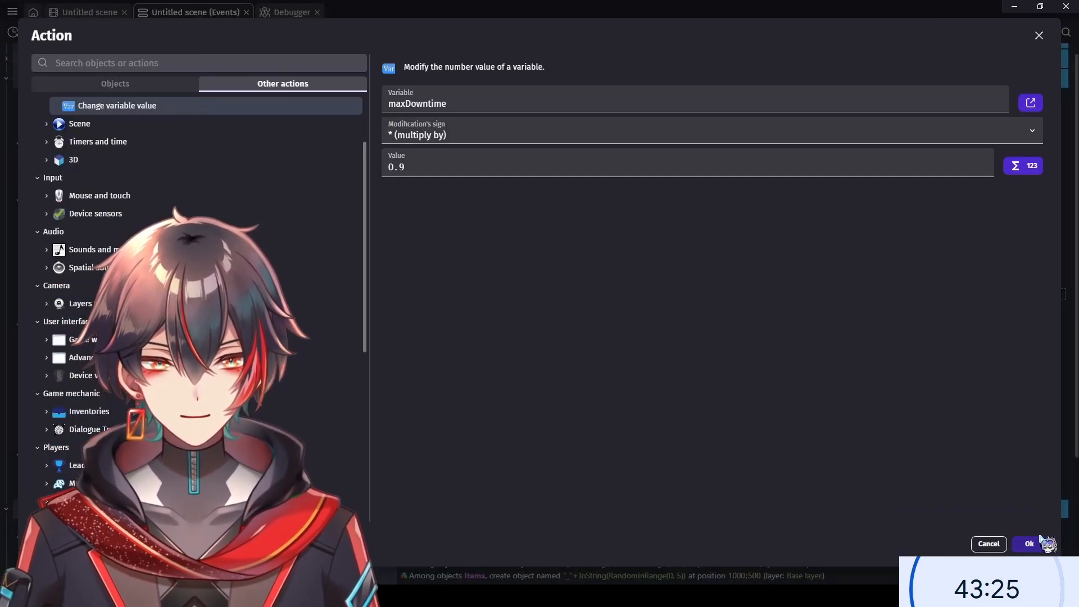
- Set the multiplier in both maxDowntime multiply actions, under should_red true and should_red false, to the Timerminues variable
{"action": "left_click", "coordinate": [503, 167]}
{"action": "type", "text": "t"}
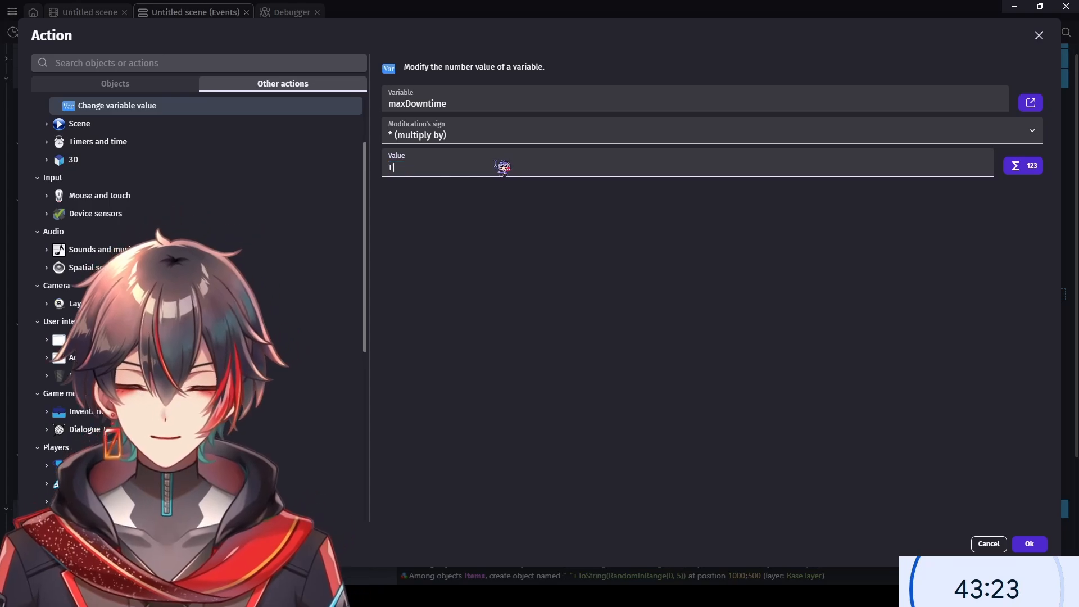
{"action": "type", "text": "imerminues"}
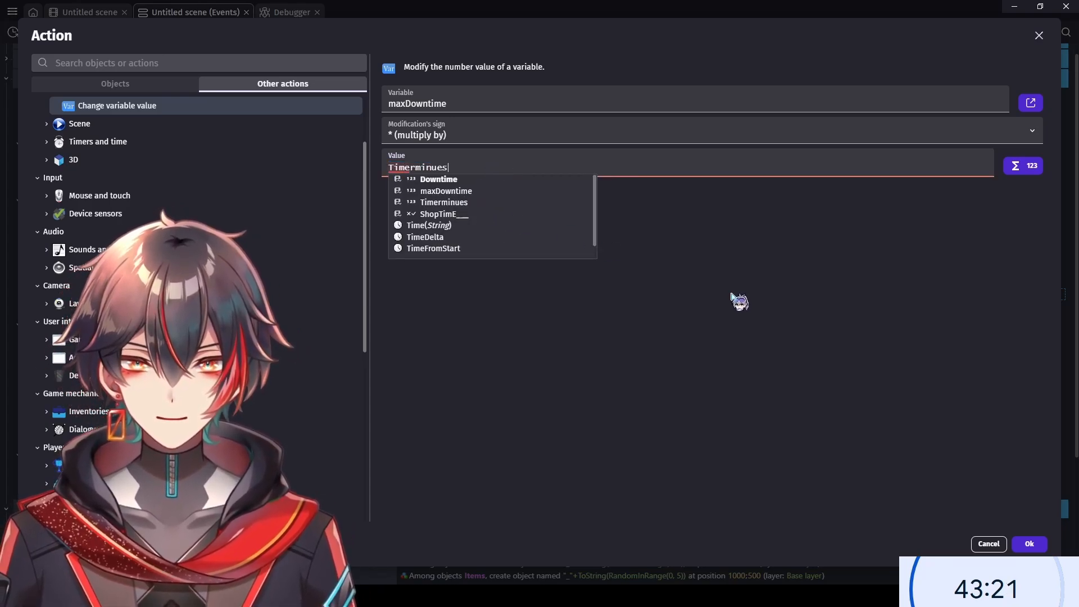
{"action": "left_click", "coordinate": [1027, 545]}
{"action": "left_click", "coordinate": [593, 418]}
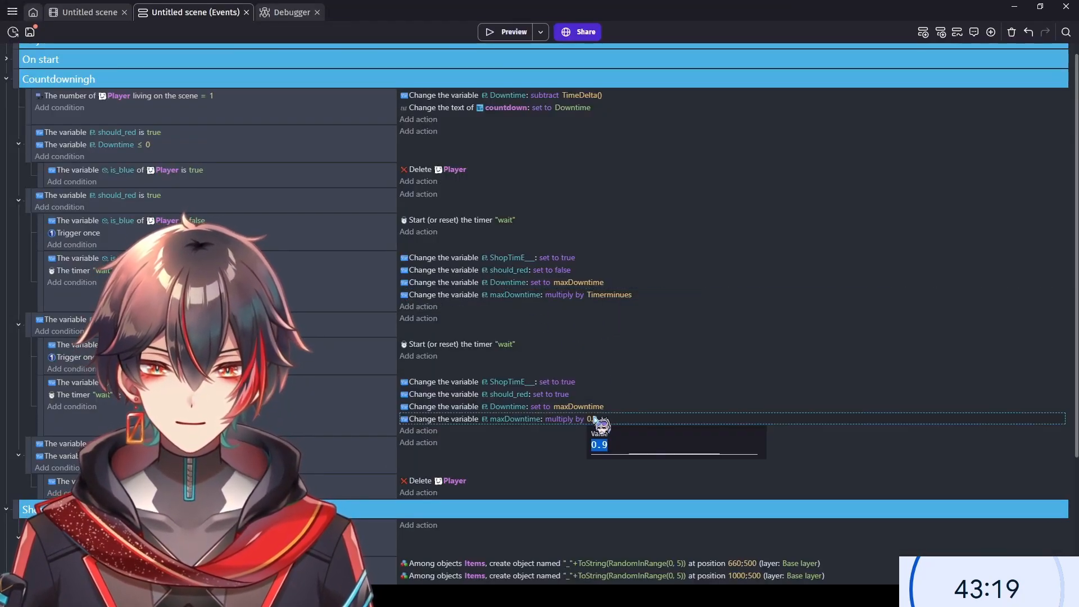
{"action": "type", "text": "tim"}
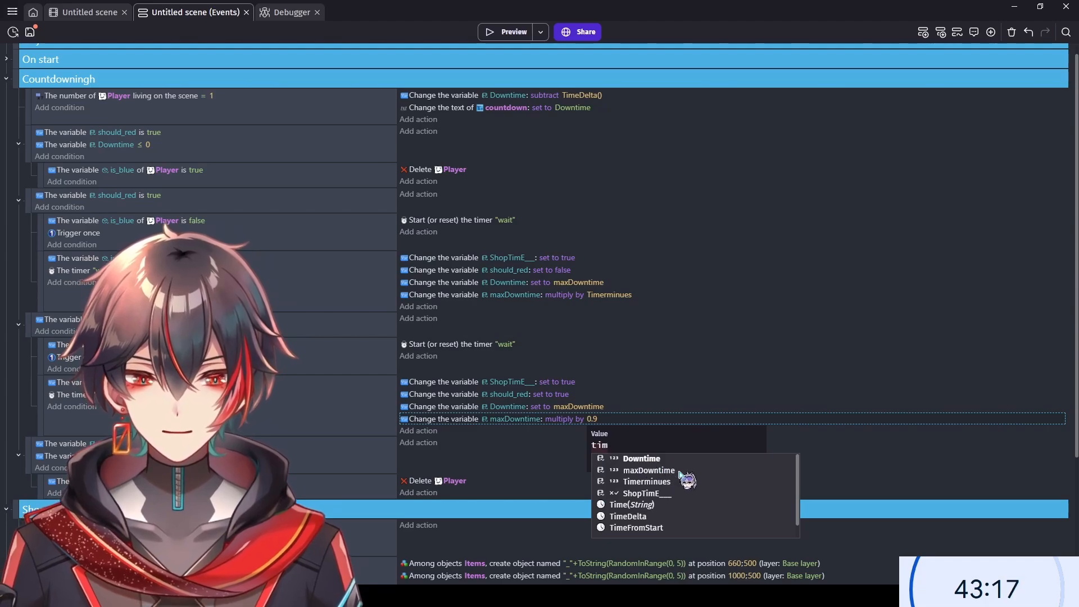
{"action": "left_click", "coordinate": [647, 481]}
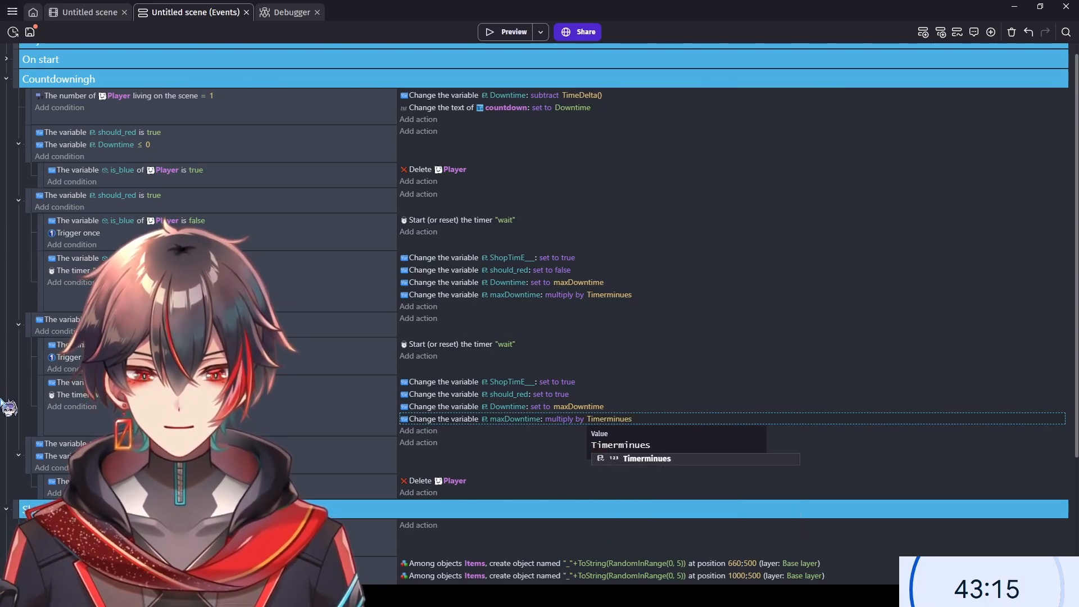
{"action": "scroll", "coordinate": [8, 409], "scroll_direction": "down", "scroll_amount": 3}
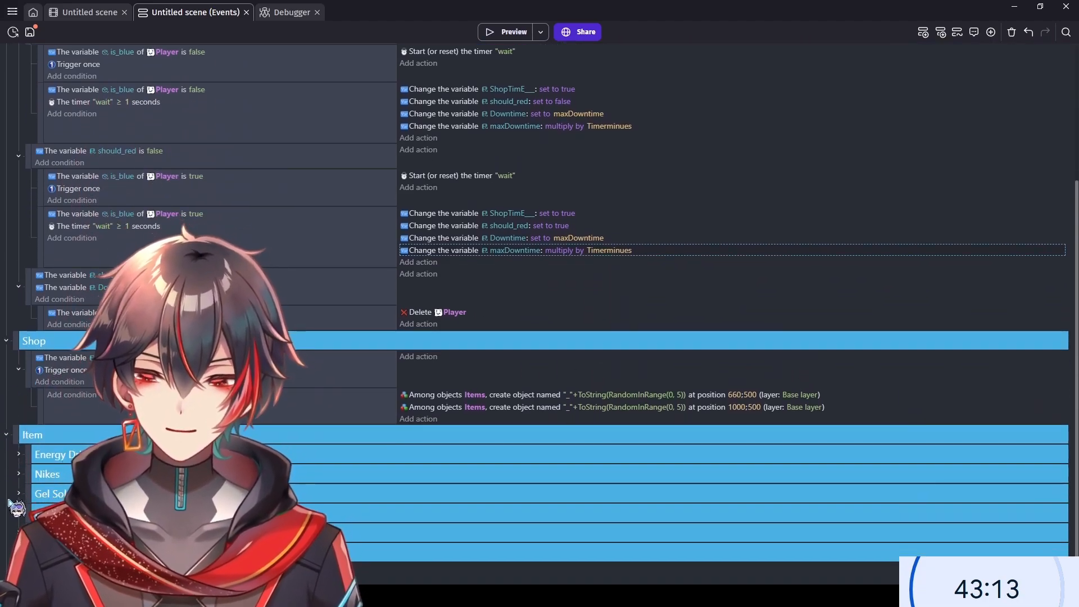
{"action": "left_click", "coordinate": [89, 12]}
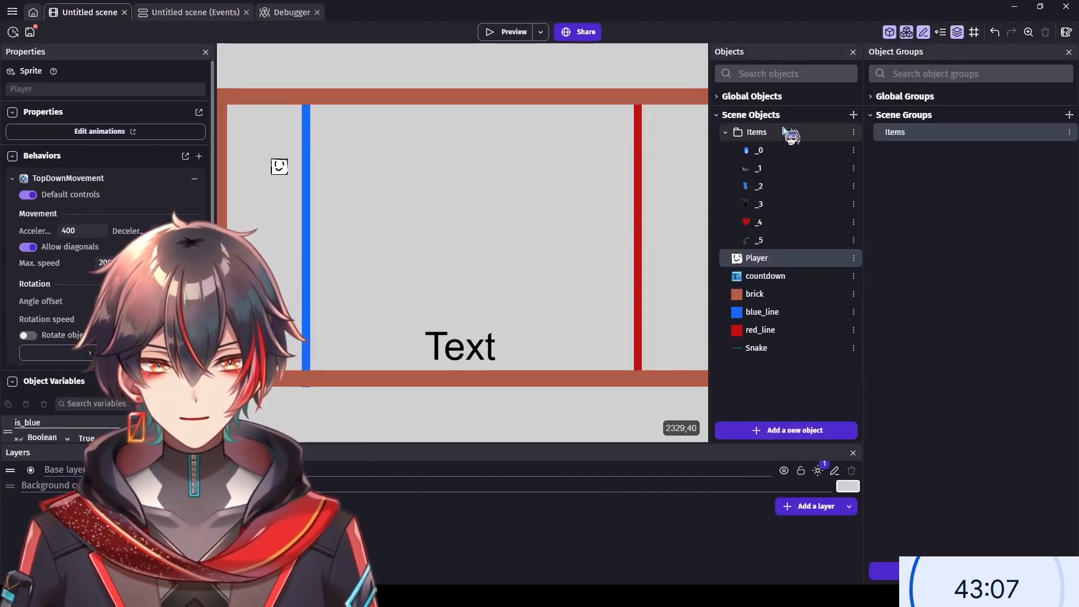
{"action": "left_click", "coordinate": [793, 136]}
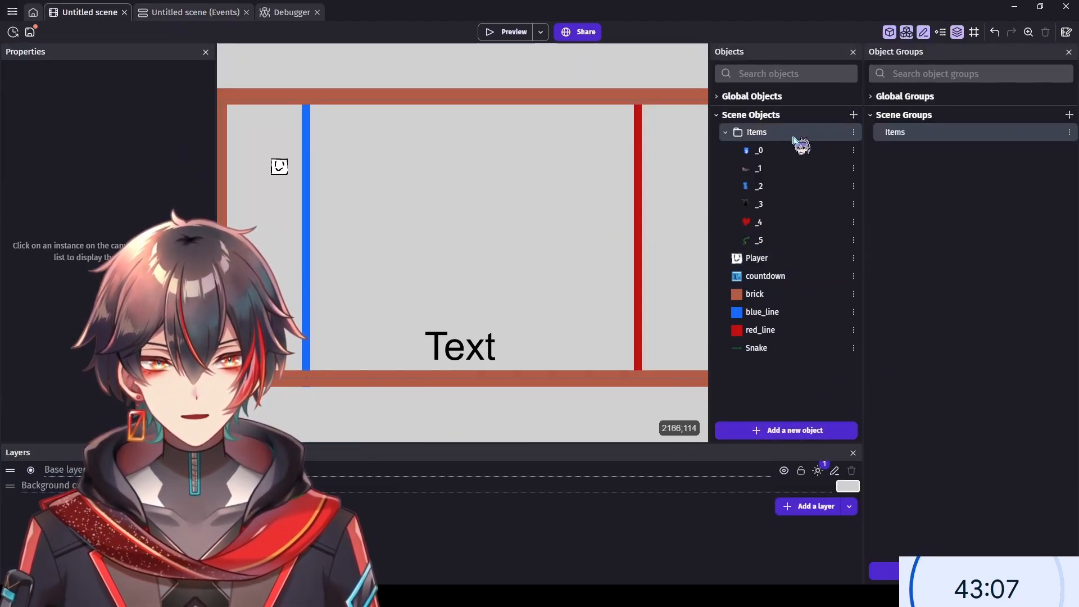
{"action": "left_click", "coordinate": [844, 213]}
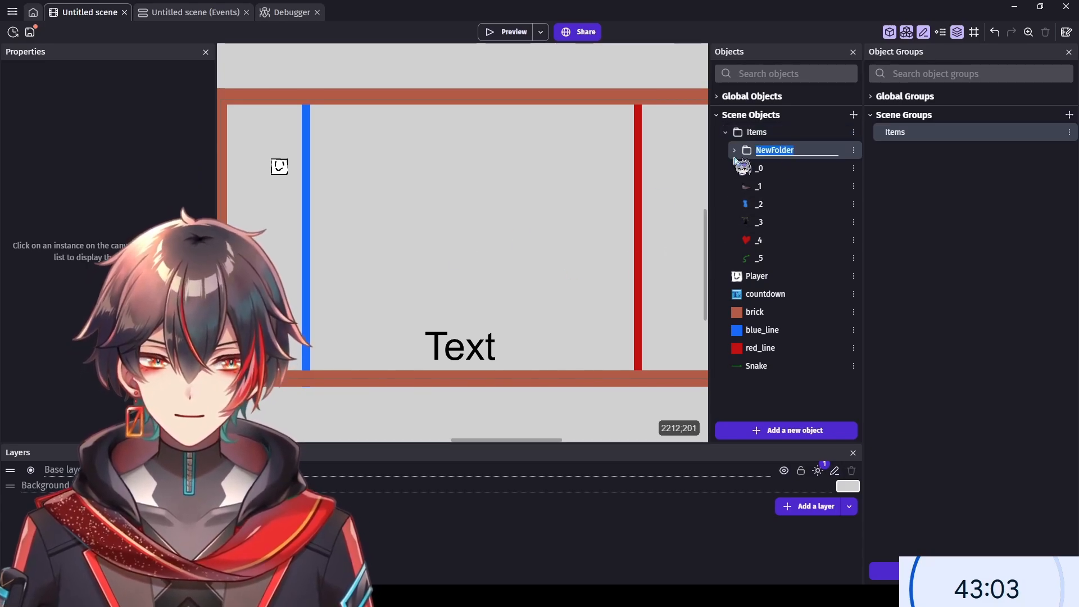
{"action": "left_click", "coordinate": [899, 186]}
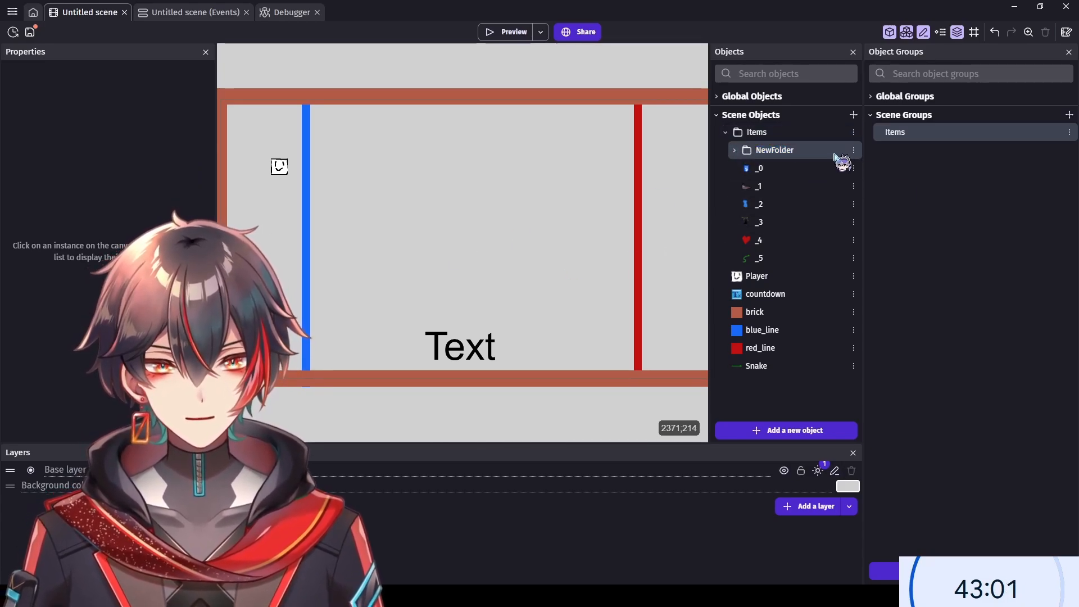
{"action": "key", "text": "Delete"}
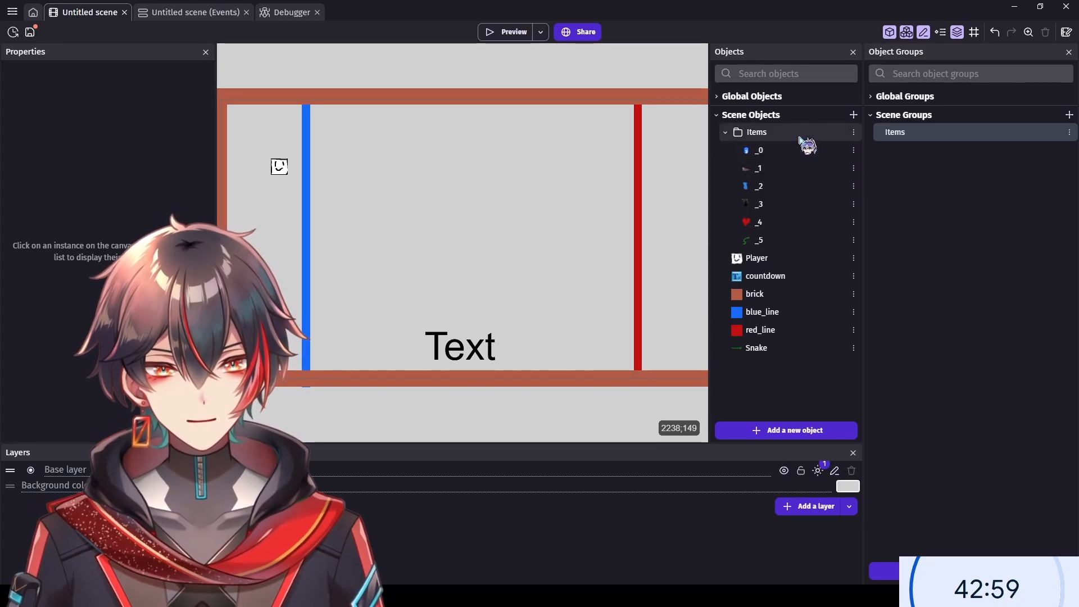
- Add a sprite object named _6 to the scene's Items folder and draw its white stopwatch image in Piskel
{"action": "left_click", "coordinate": [799, 137]}
{"action": "left_click", "coordinate": [864, 208]}
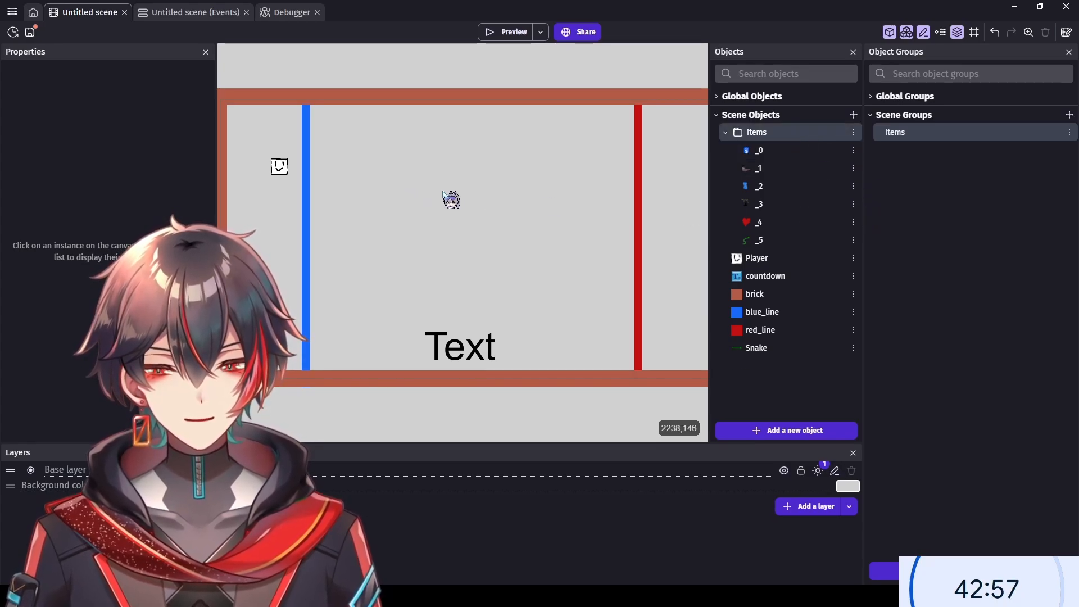
{"action": "left_click", "coordinate": [357, 115]}
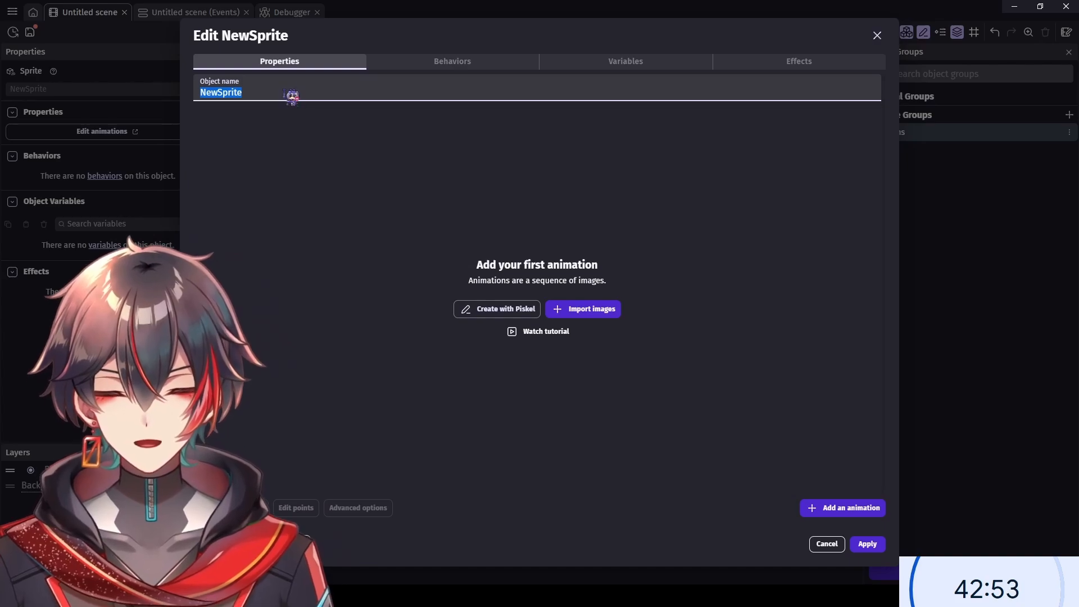
{"action": "type", "text": "_6"}
{"action": "left_click", "coordinate": [505, 309]}
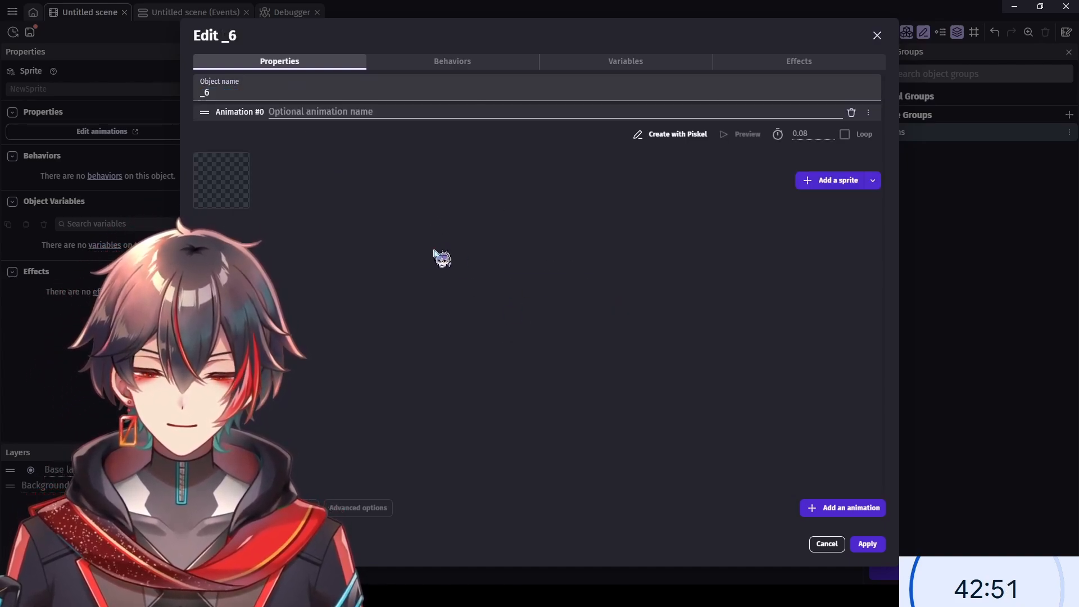
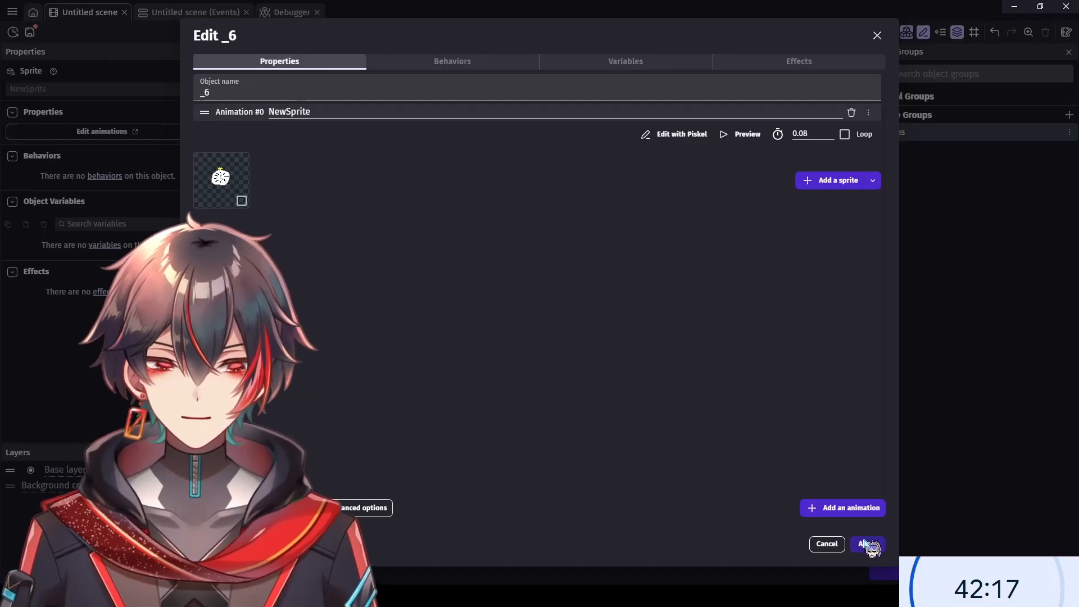
{"action": "left_click", "coordinate": [863, 542]}
- Place a test instance of _6 in the play area to check its look, and delete that instance
{"action": "left_click_drag", "start_coordinate": [756, 258], "coordinate": [540, 284]}
{"action": "scroll", "coordinate": [543, 281], "scroll_direction": "up", "scroll_amount": 9}
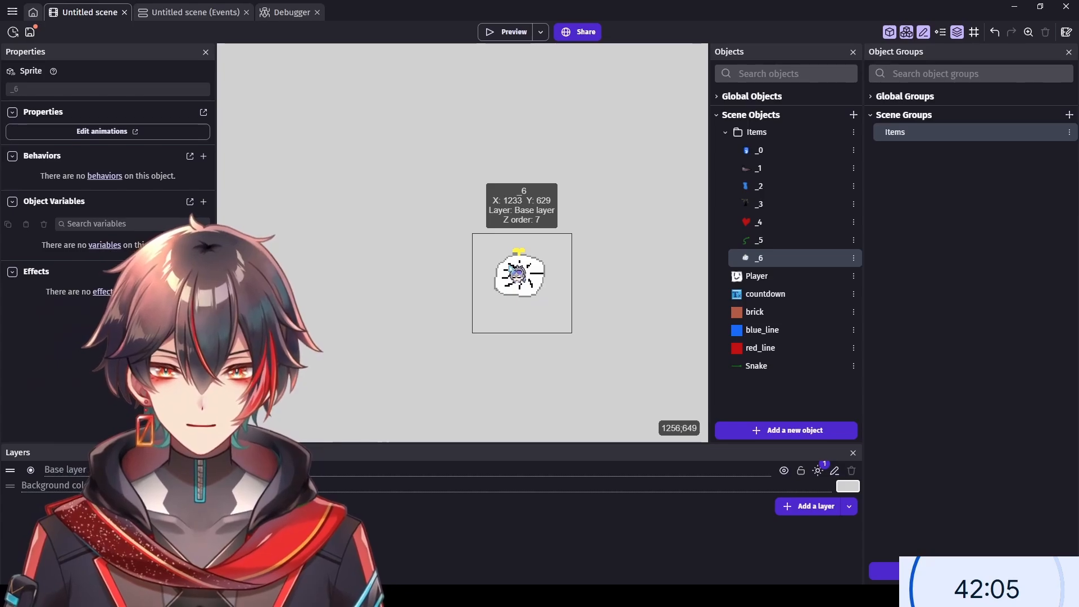
{"action": "left_click", "coordinate": [534, 273]}
{"action": "key", "text": "Delete"}
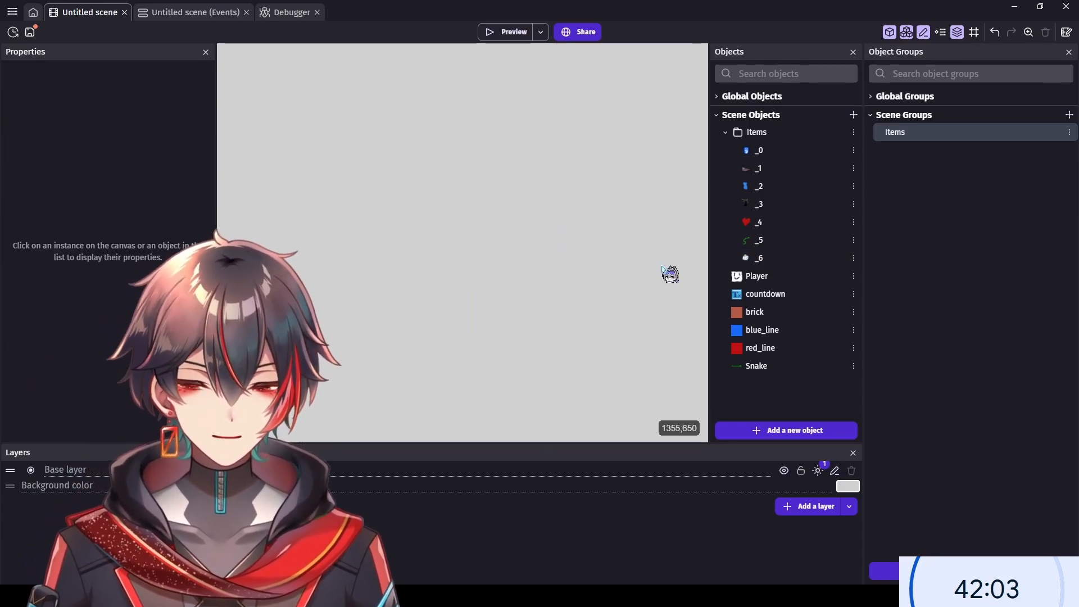
{"action": "middle_click_drag", "start_coordinate": [669, 275], "coordinate": [444, 228]}
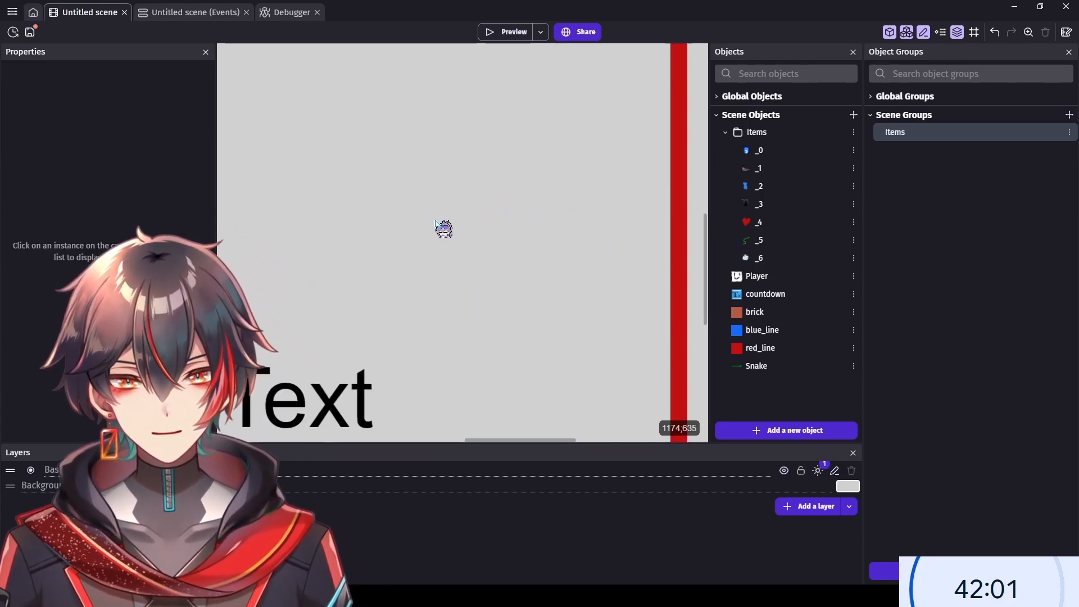
{"action": "scroll", "coordinate": [444, 227], "scroll_direction": "down", "scroll_amount": 5}
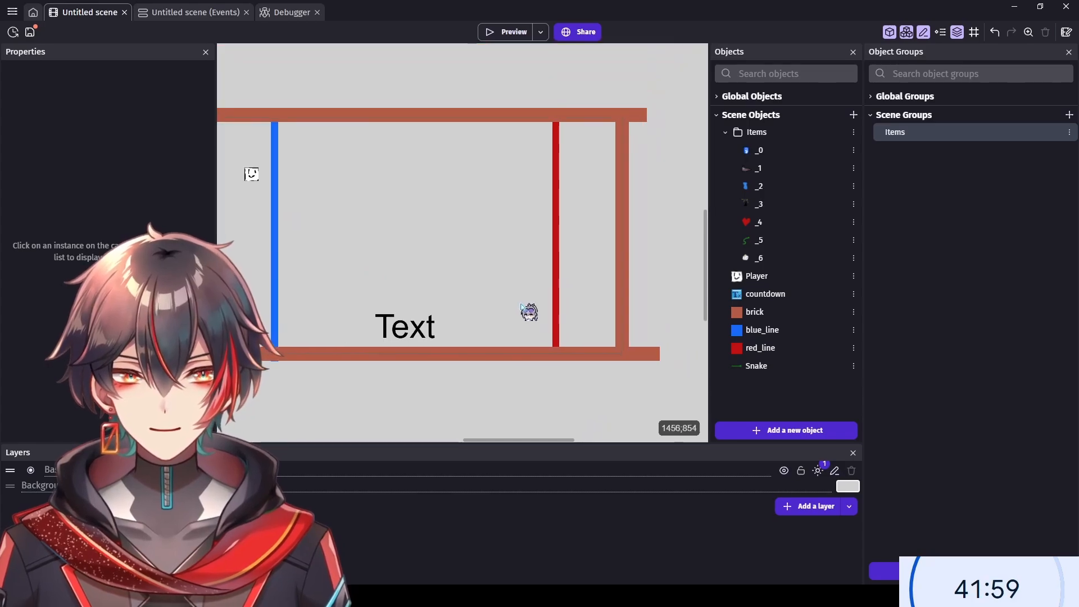
{"action": "scroll", "coordinate": [528, 312], "scroll_direction": "up", "scroll_amount": 2}
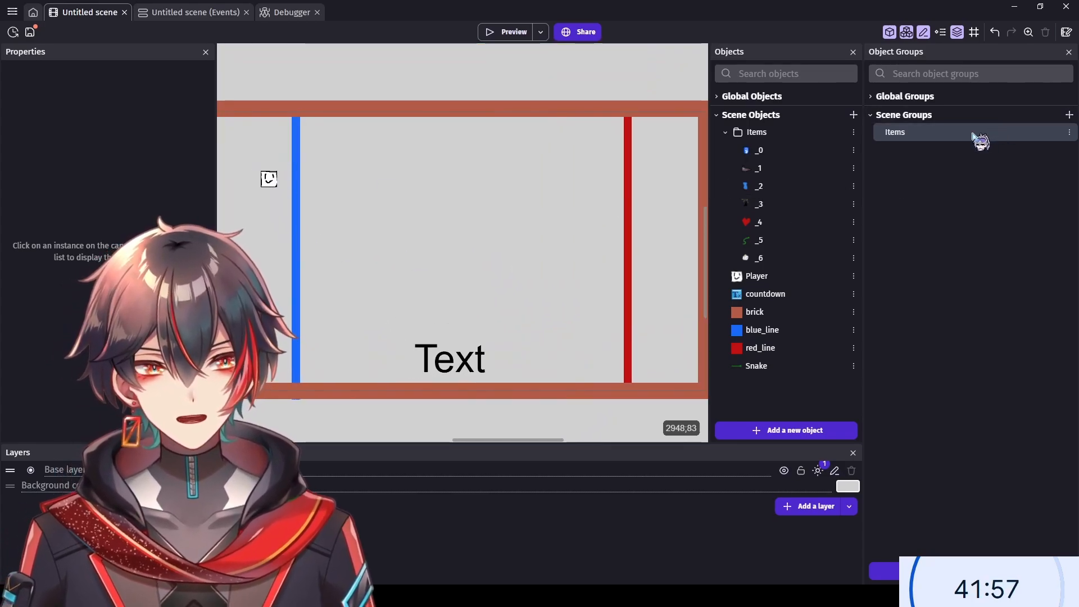
- Add the _6 object to the Items object group
{"action": "double_click", "coordinate": [973, 137]}
{"action": "left_click", "coordinate": [408, 250]}
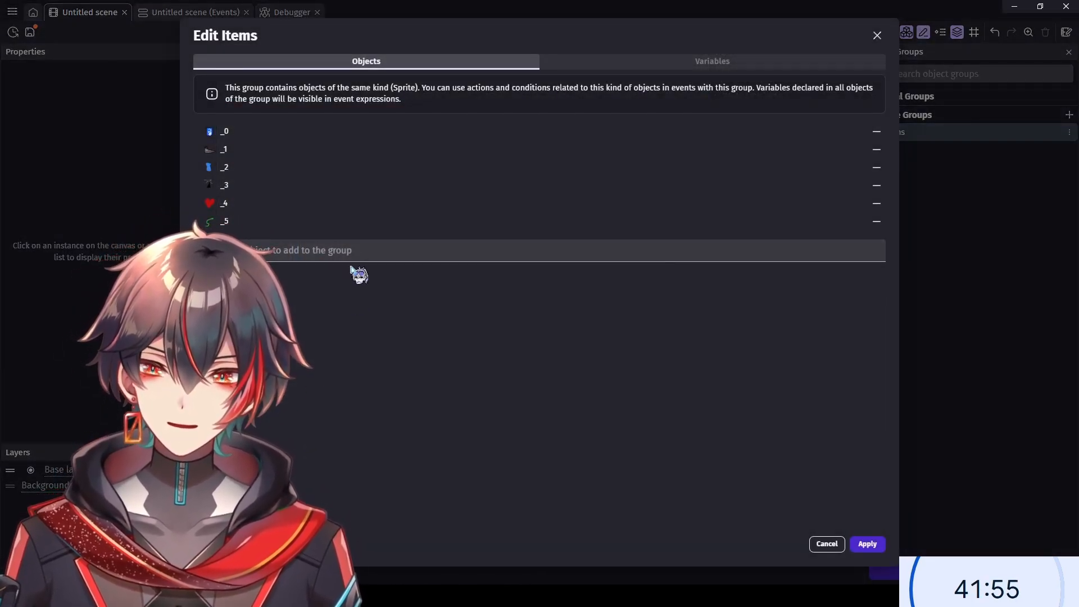
{"action": "left_click", "coordinate": [867, 543]}
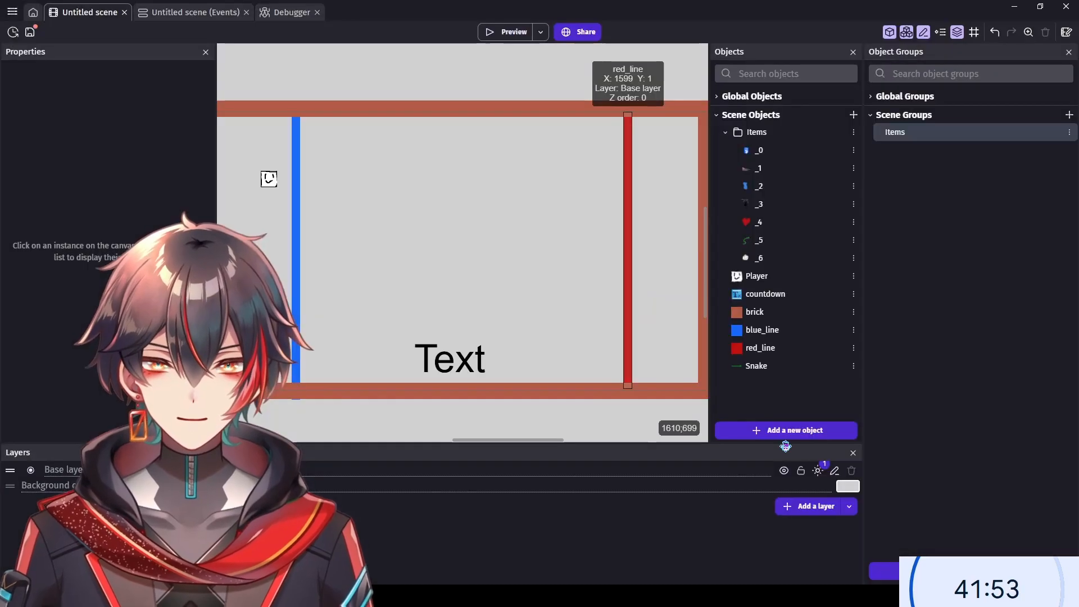
- Duplicate the Heart event group to the end of the Item events and rename the copy Stopwatch
{"action": "left_click", "coordinate": [168, 13]}
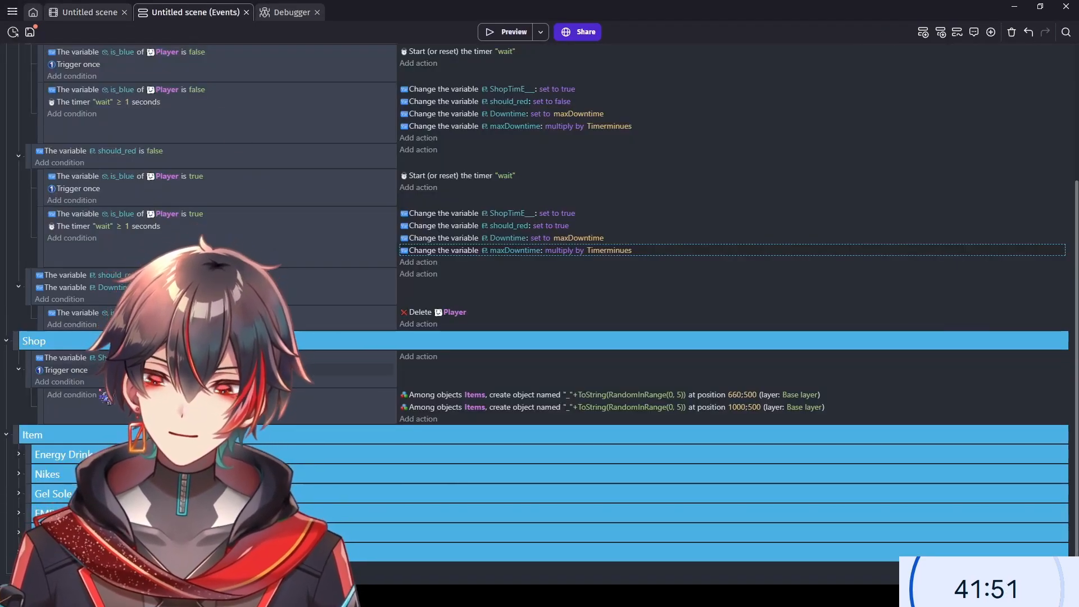
{"action": "left_click", "coordinate": [112, 552]}
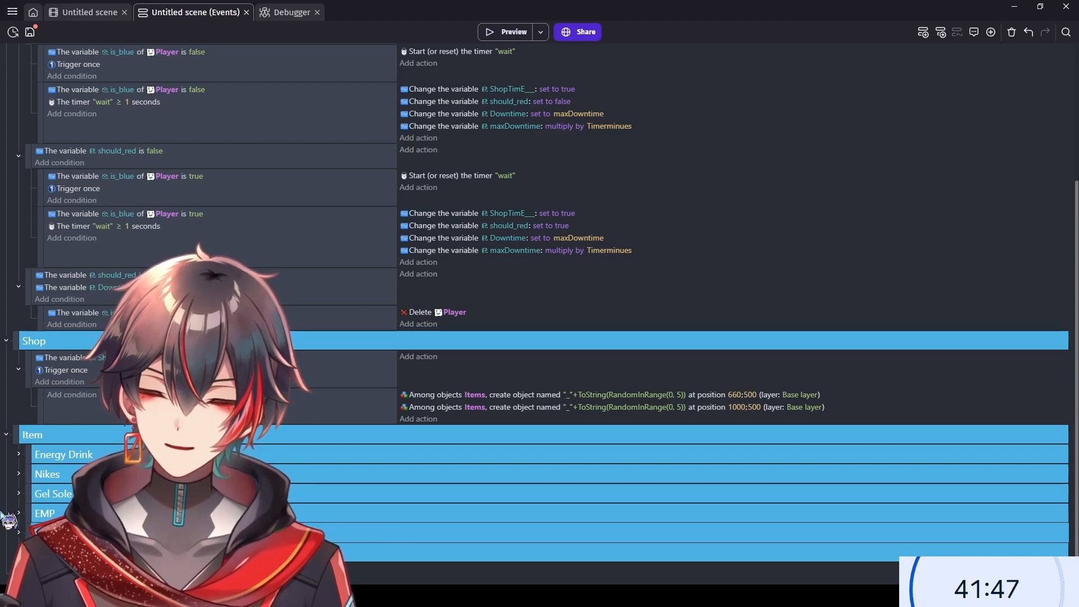
{"action": "scroll", "coordinate": [4, 516], "scroll_direction": "down", "scroll_amount": 1}
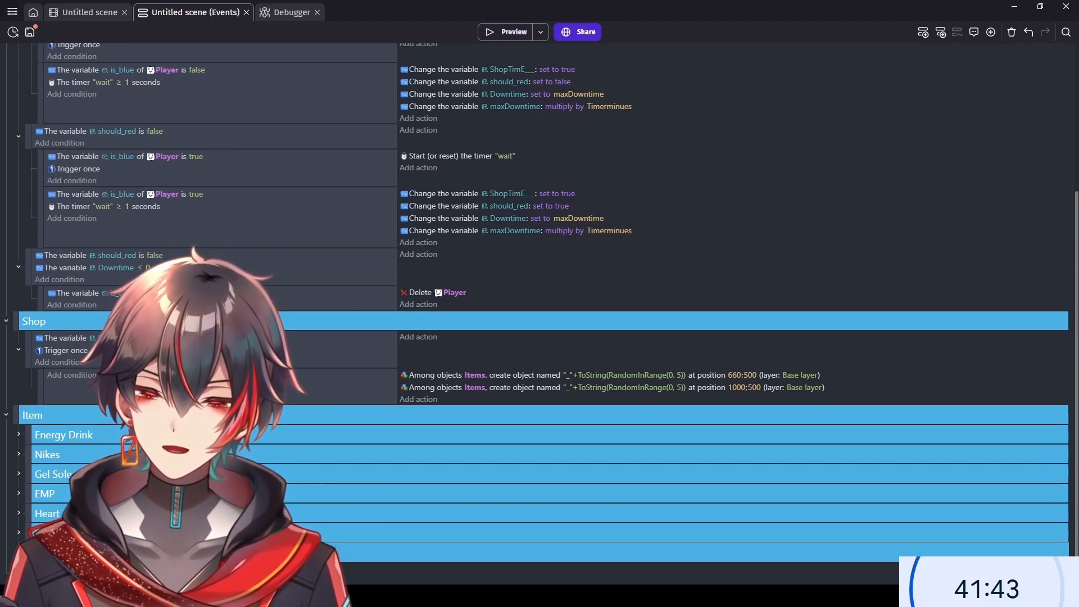
{"action": "double_click", "coordinate": [56, 555]}
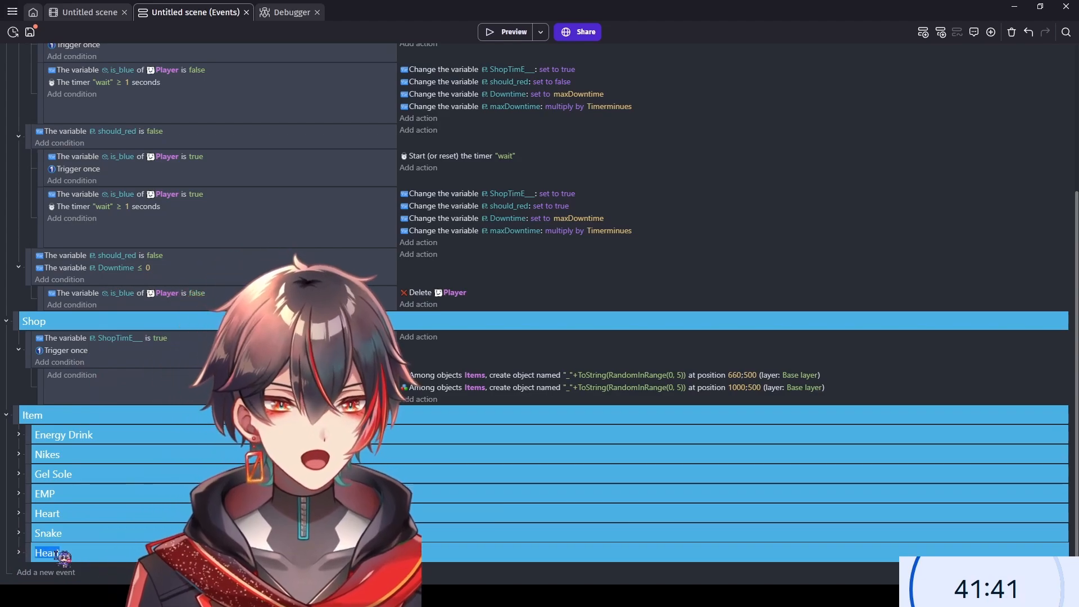
{"action": "type", "text": "C"}
{"action": "type", "text": "topwat"}
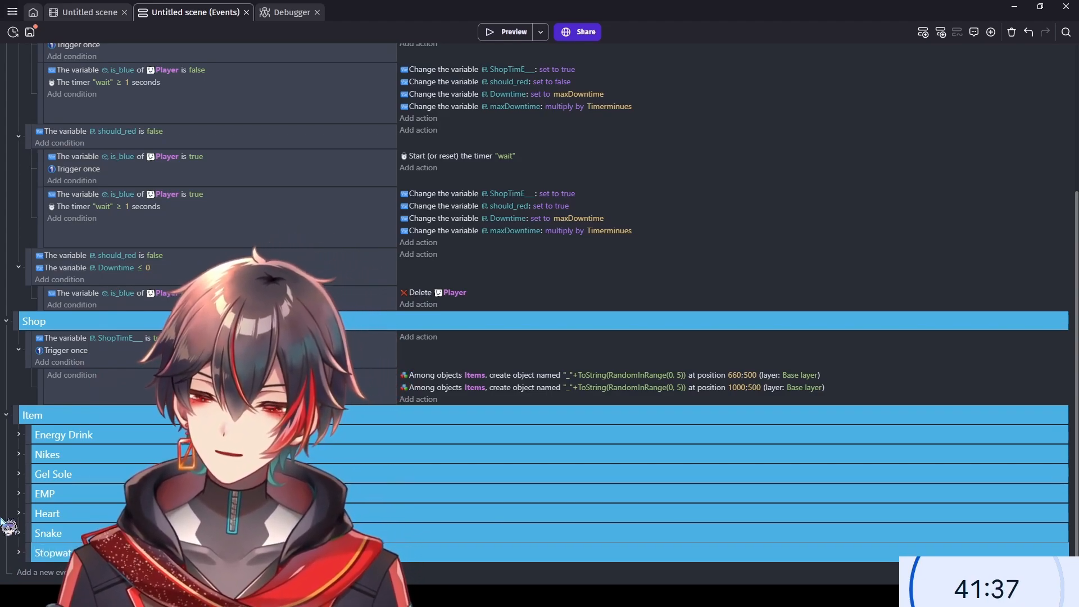
- Replace object _4 with _6 in the Stopwatch group's living-count condition, scale action and collision condition
{"action": "left_click", "coordinate": [19, 552]}
{"action": "left_click", "coordinate": [122, 470]}
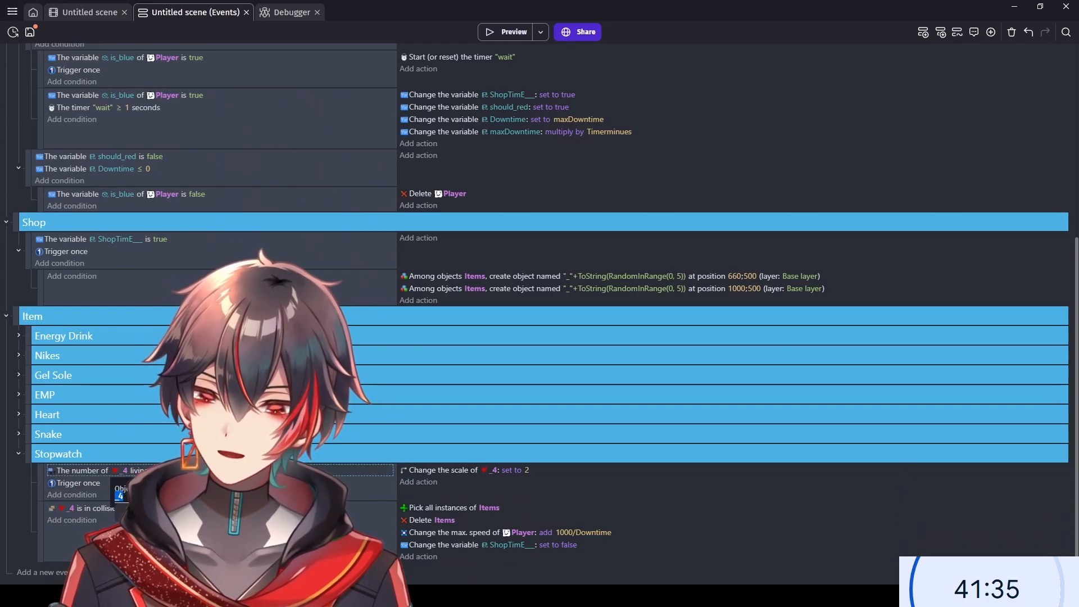
{"action": "type", "text": "_6"}
{"action": "key", "text": "Return"}
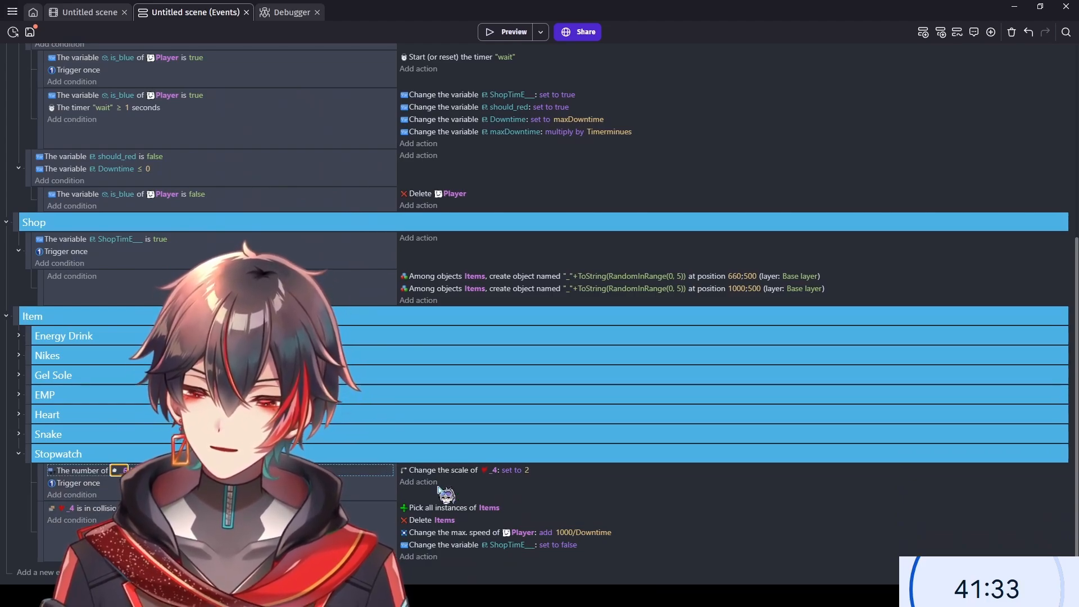
{"action": "left_click", "coordinate": [493, 470]}
{"action": "type", "text": "_6"}
{"action": "key", "text": "Return"}
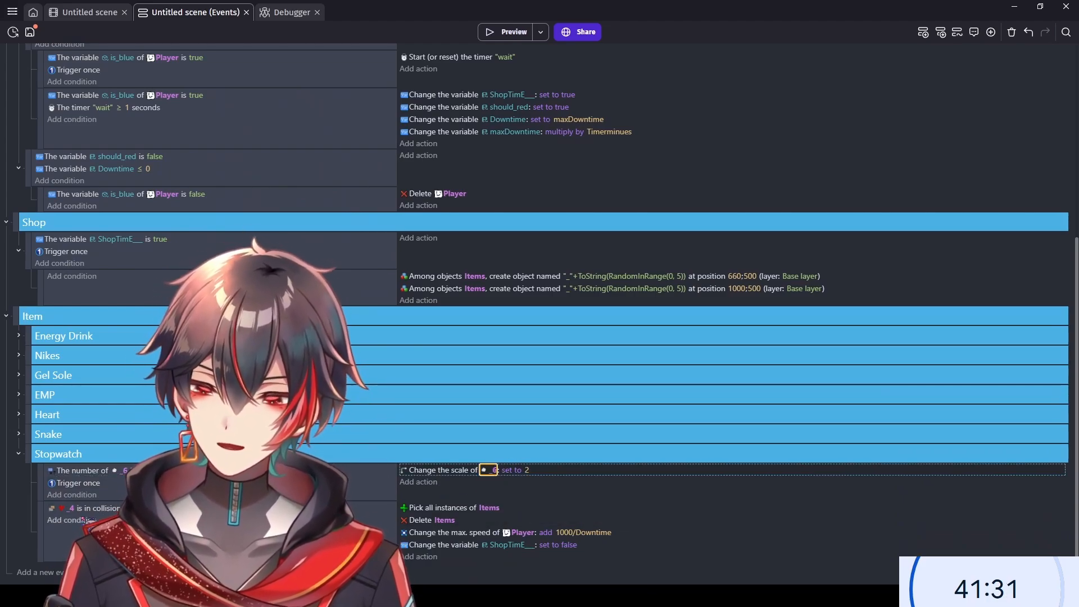
{"action": "left_click", "coordinate": [73, 508]}
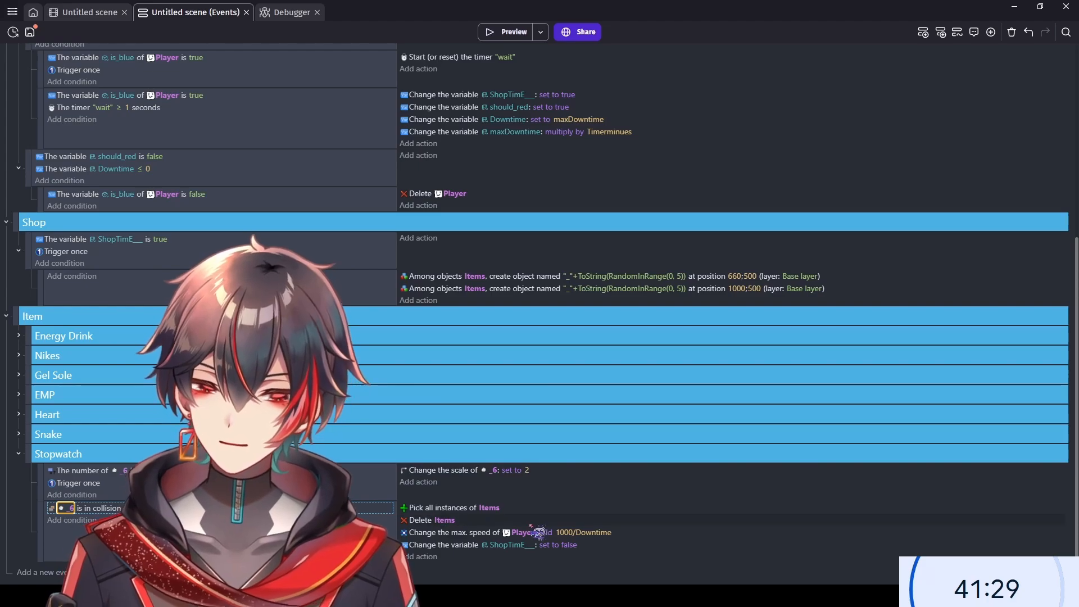
{"action": "key", "text": "Return"}
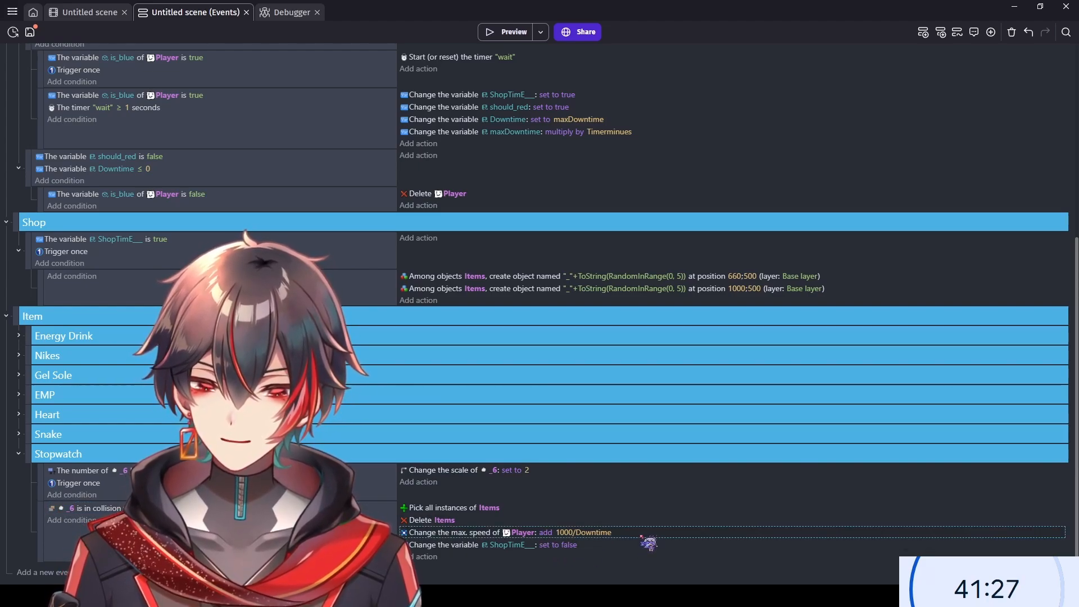
- Replace the Player max speed action in the Stopwatch collision event with a variable value change targeting Timerminues
{"action": "double_click", "coordinate": [643, 537]}
{"action": "left_click", "coordinate": [247, 85]}
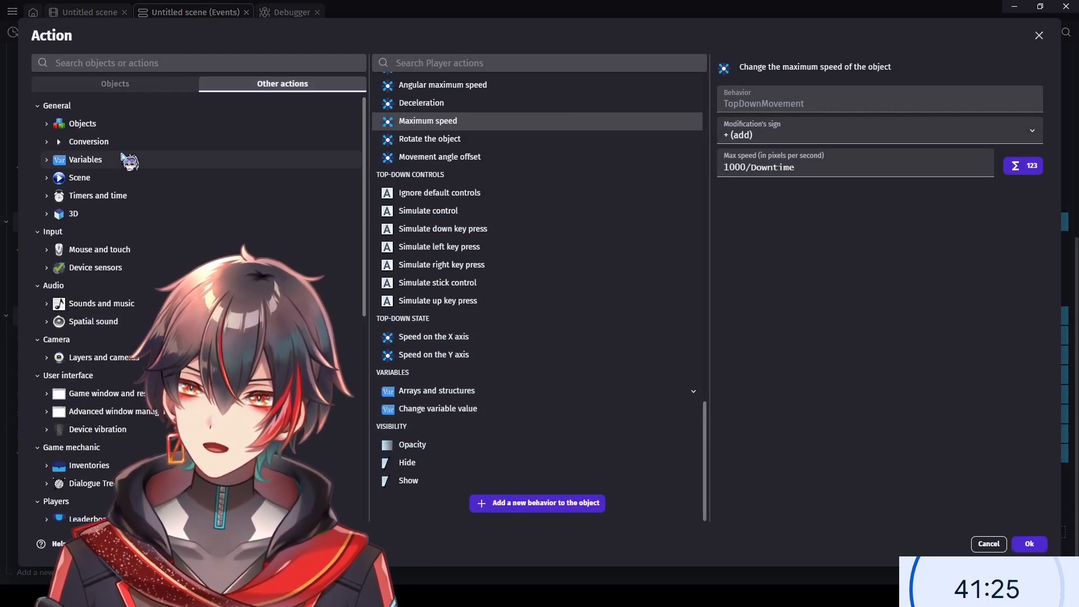
{"action": "left_click", "coordinate": [120, 160]}
{"action": "left_click", "coordinate": [144, 196]}
{"action": "left_click", "coordinate": [530, 108]}
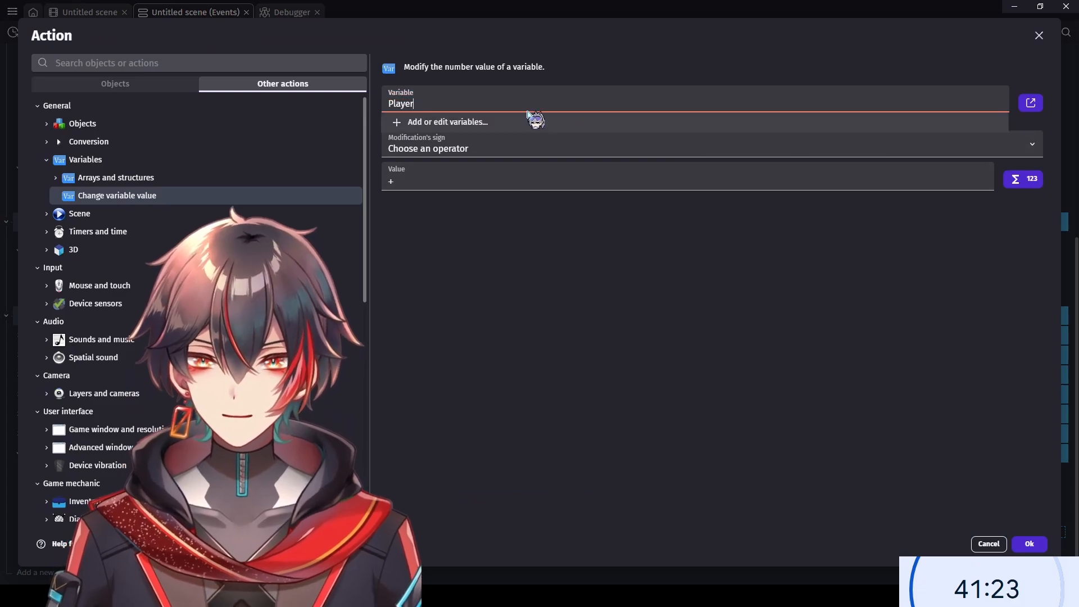
{"action": "double_click", "coordinate": [488, 104]}
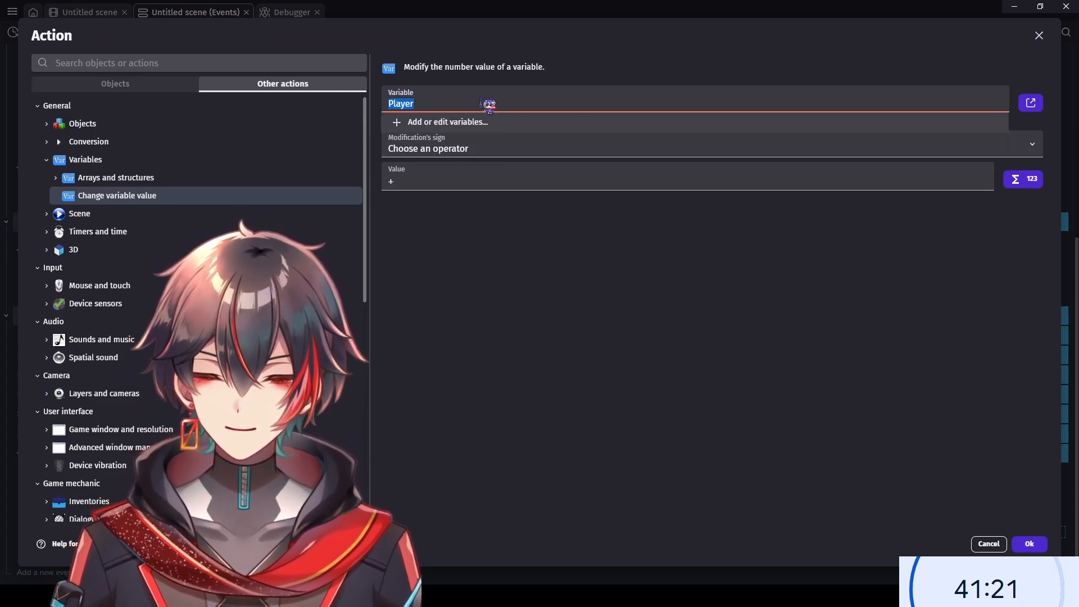
{"action": "key", "text": "BackSpace"}
{"action": "left_click", "coordinate": [471, 224]}
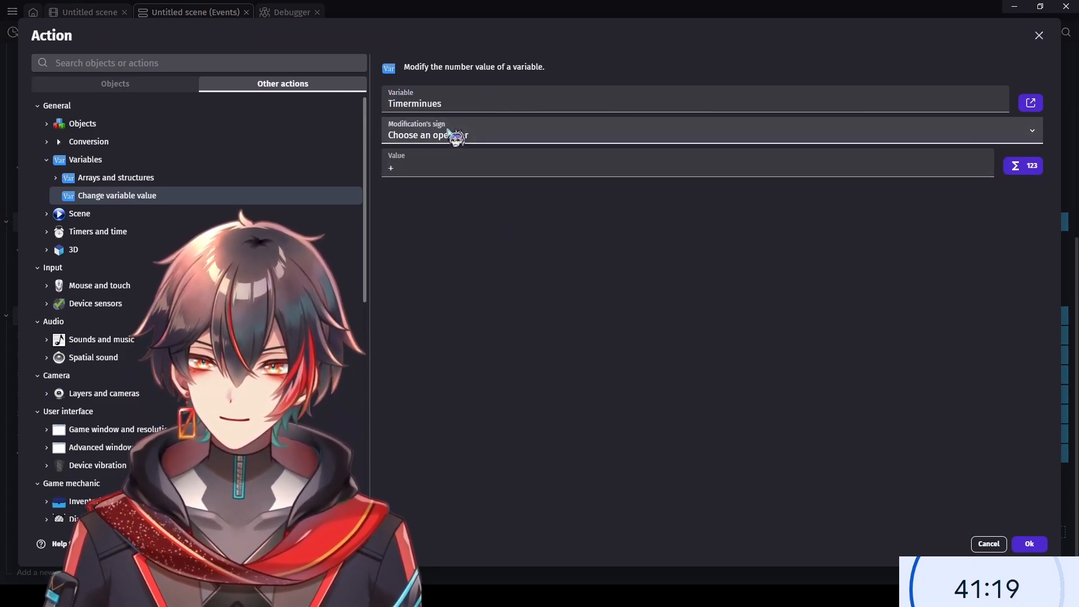
- Set the Timerminues change to divide by 0.9
{"action": "left_click", "coordinate": [441, 209]}
{"action": "double_click", "coordinate": [437, 169]}
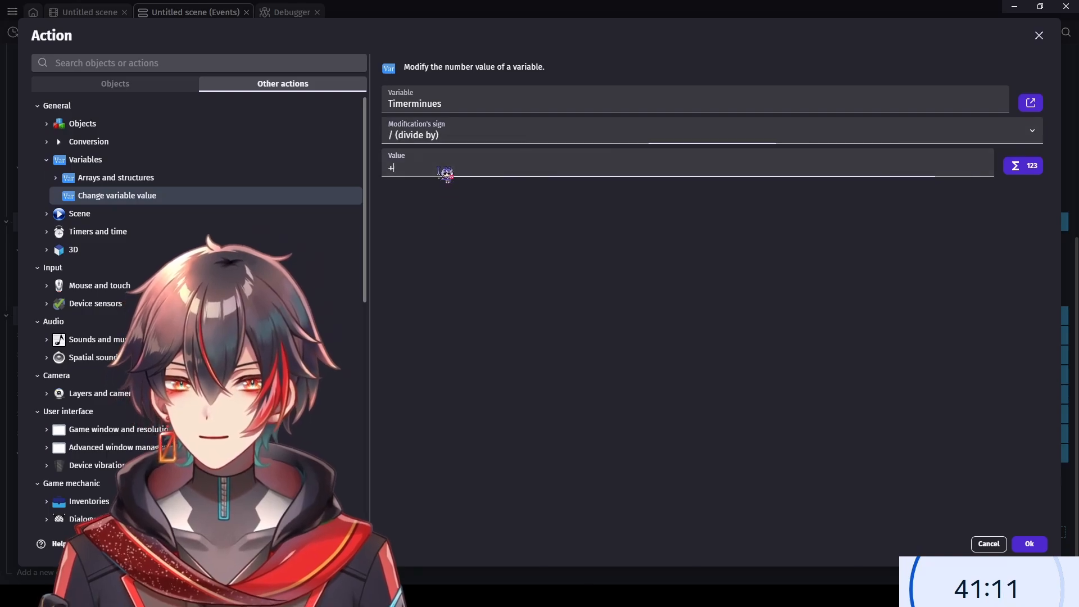
{"action": "type", "text": "0.9"}
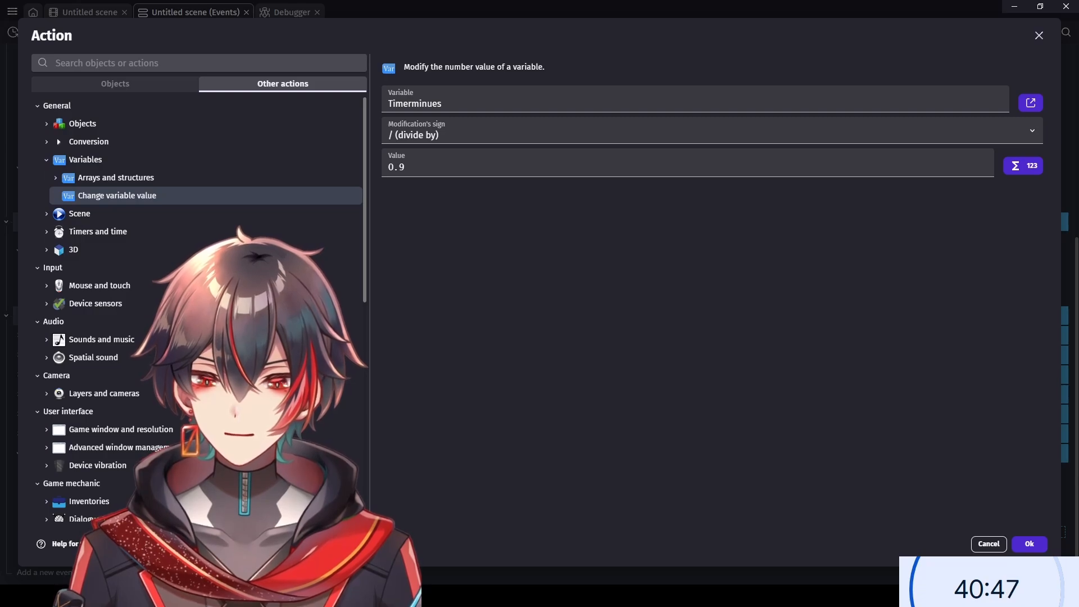
- Make the Timerminues action multiply by 1.01 and apply it
{"action": "left_click", "coordinate": [435, 136]}
{"action": "left_click", "coordinate": [445, 178]}
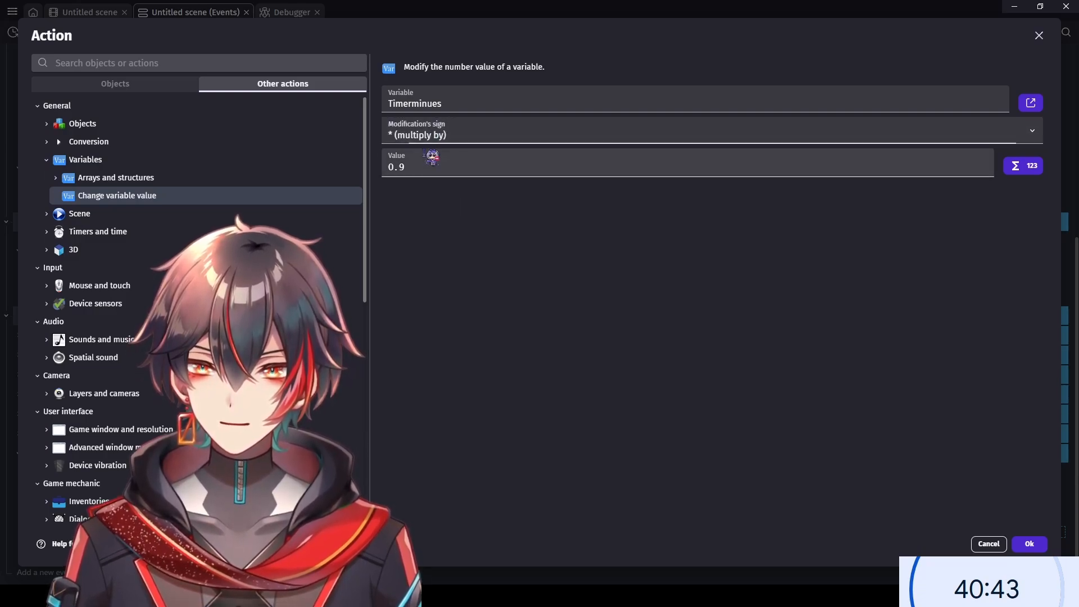
{"action": "left_click", "coordinate": [416, 165]}
{"action": "left_click_drag", "start_coordinate": [418, 165], "coordinate": [393, 169]}
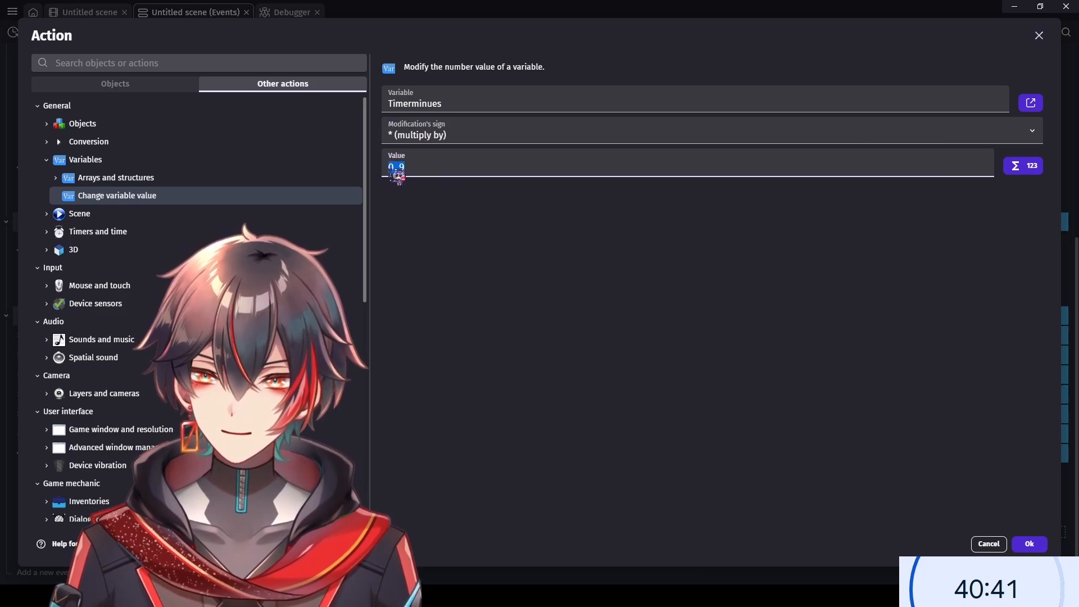
{"action": "type", "text": "1.01"}
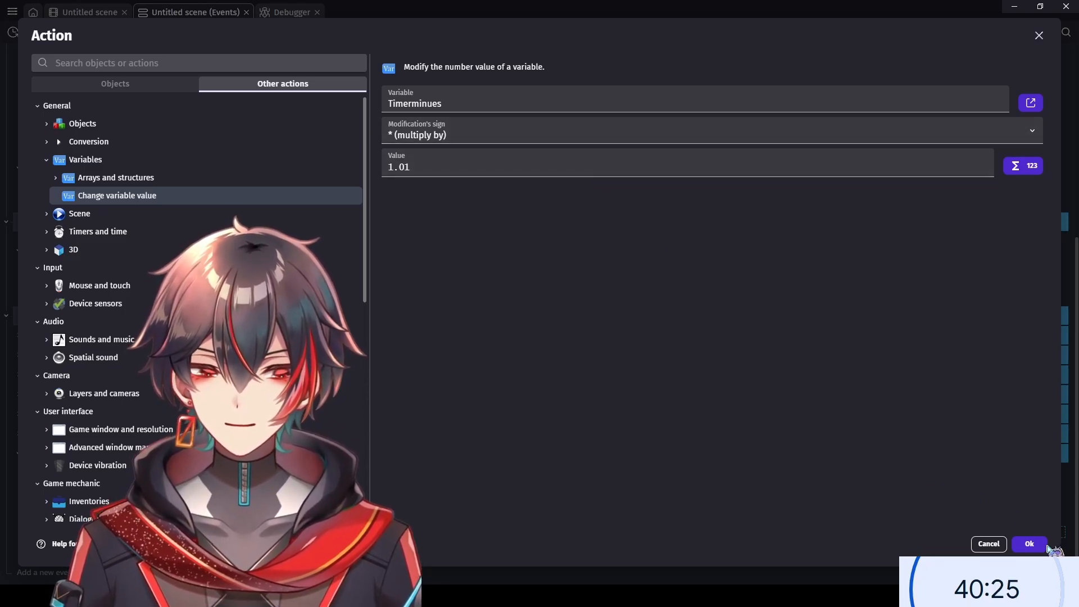
{"action": "left_click", "coordinate": [1028, 543]}
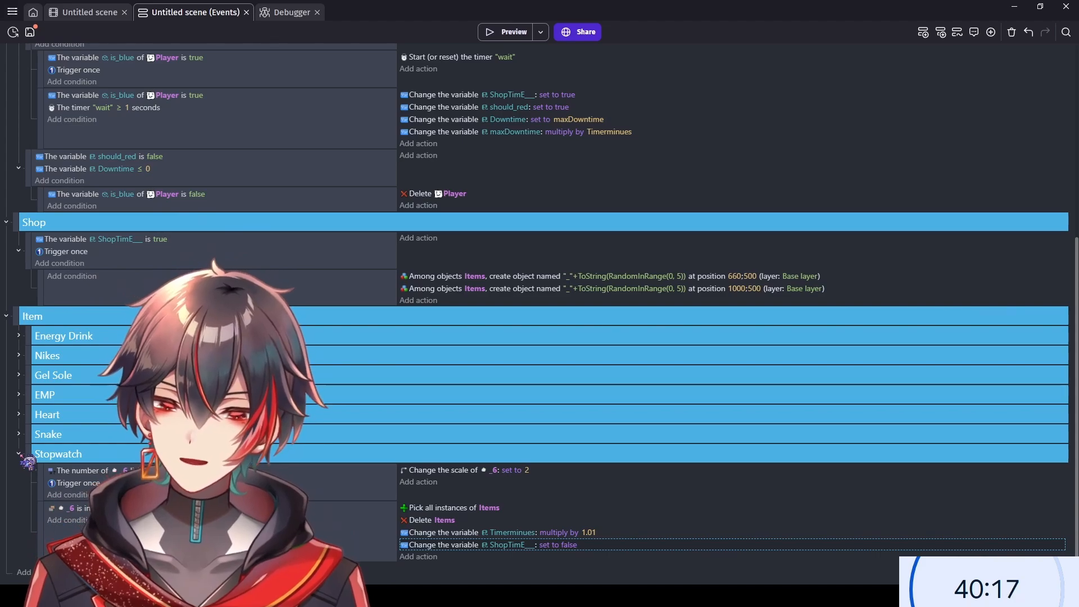
- Collapse the Stopwatch event group, return to the scene editor and launch a preview of the game
{"action": "left_click", "coordinate": [19, 454]}
{"action": "left_click", "coordinate": [79, 12]}
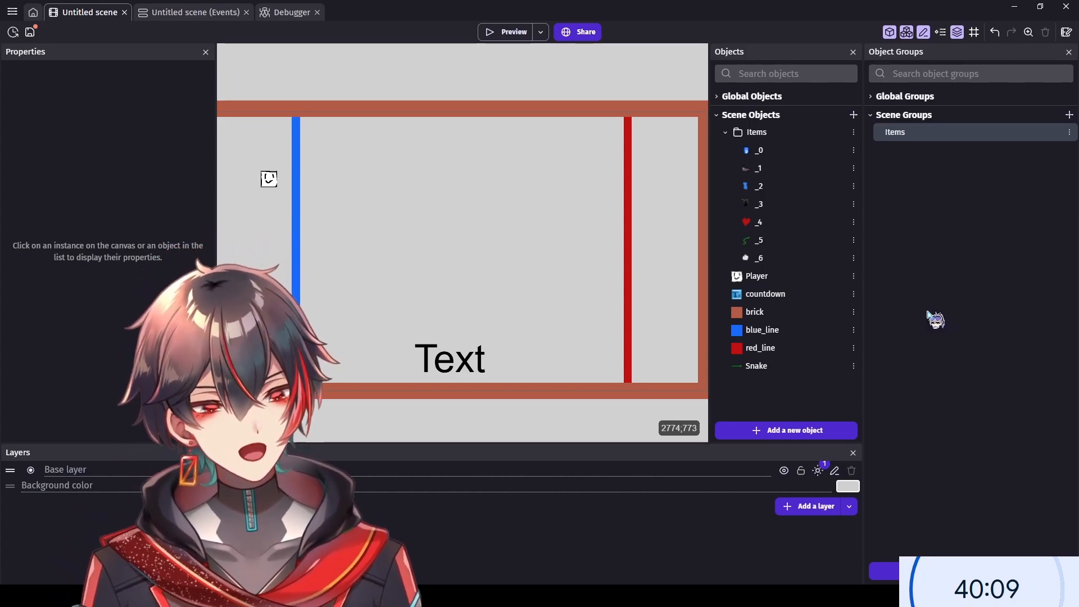
{"action": "left_click", "coordinate": [518, 33]}
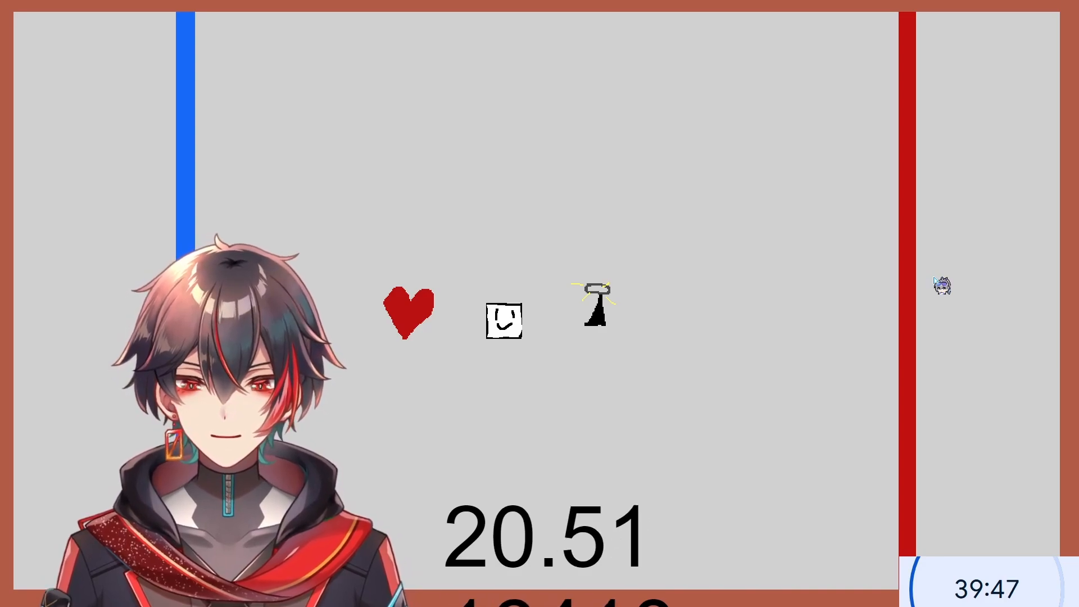
- Playtest the game by running the player between the blue and red lines and collecting a shop item each round
{"action": "key", "text": "Left"}
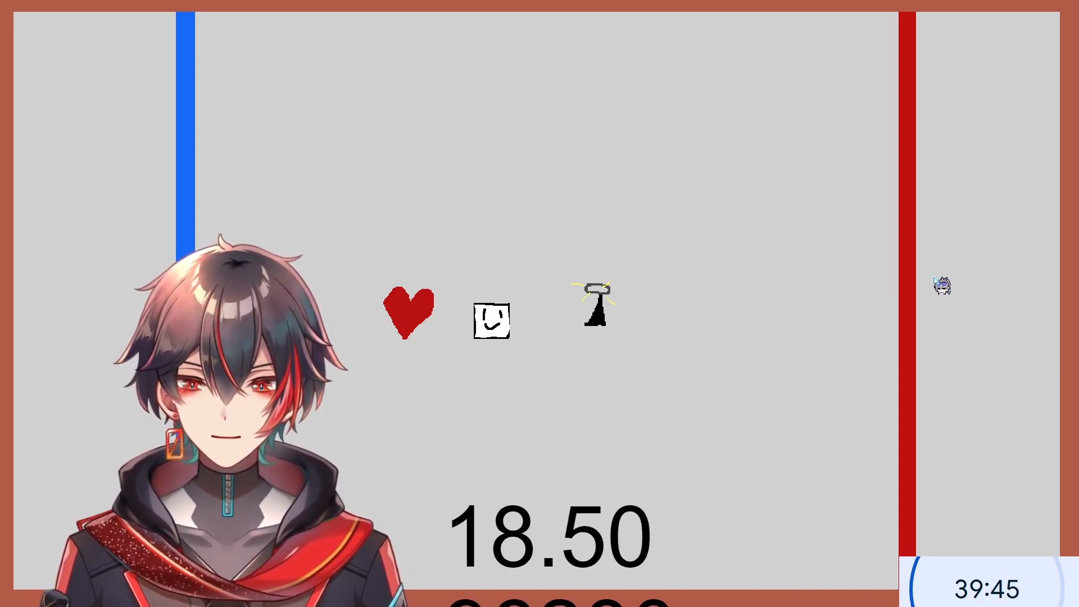
{"action": "key", "text": "Left"}
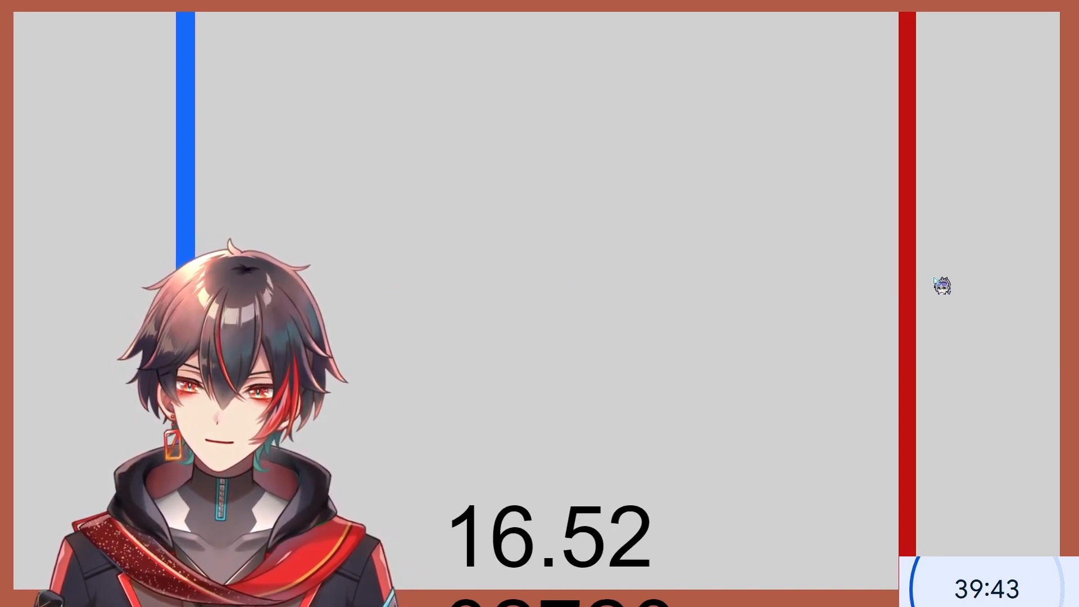
{"action": "key", "text": "Up"}
{"action": "key", "text": "Right"}
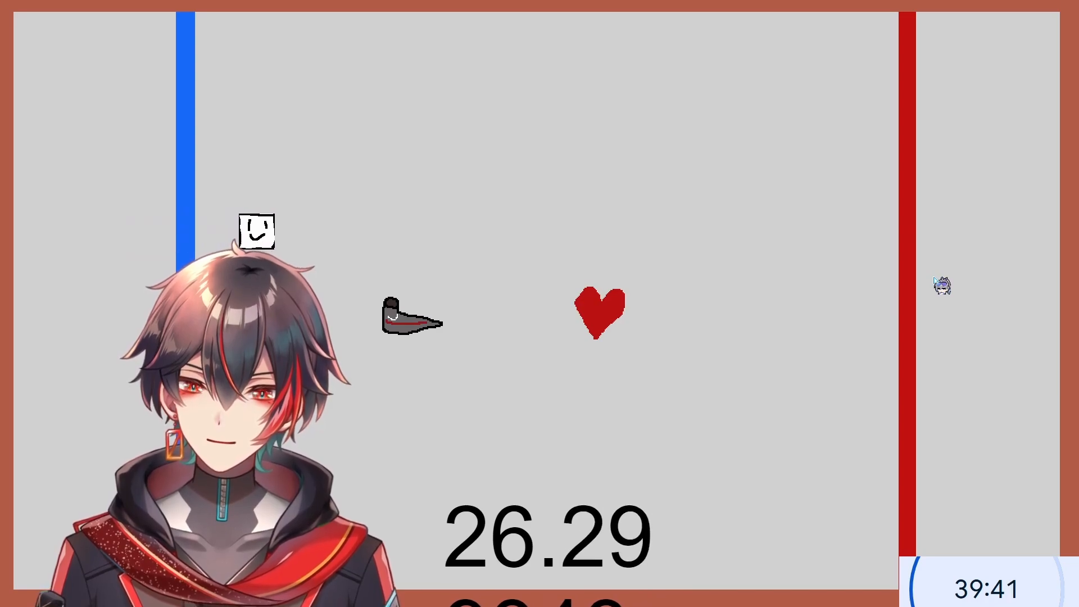
{"action": "key", "text": "Right"}
{"action": "key", "text": "Down"}
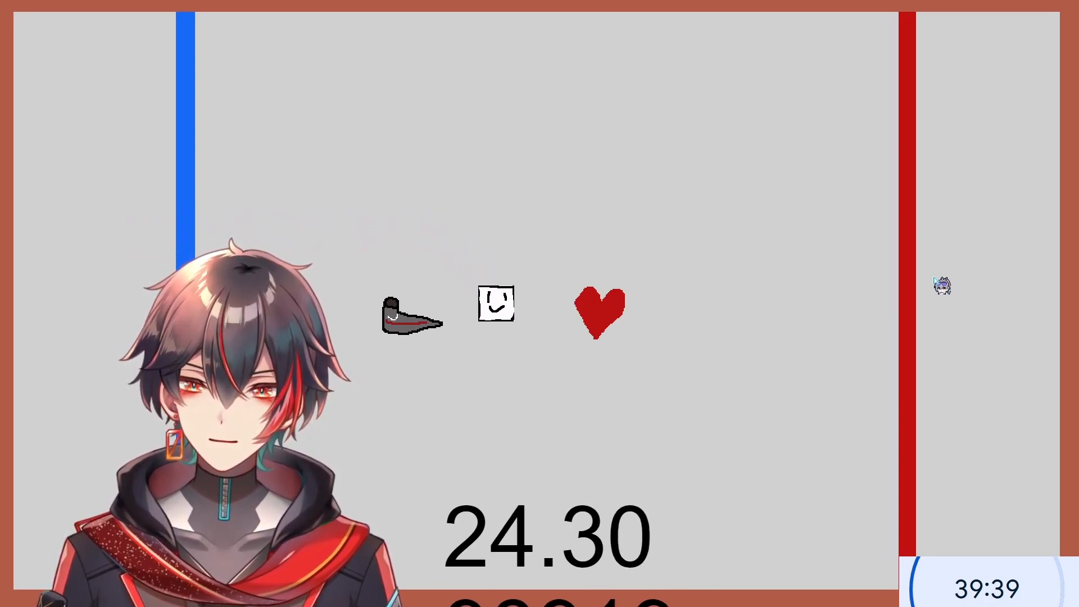
{"action": "key", "text": "Right"}
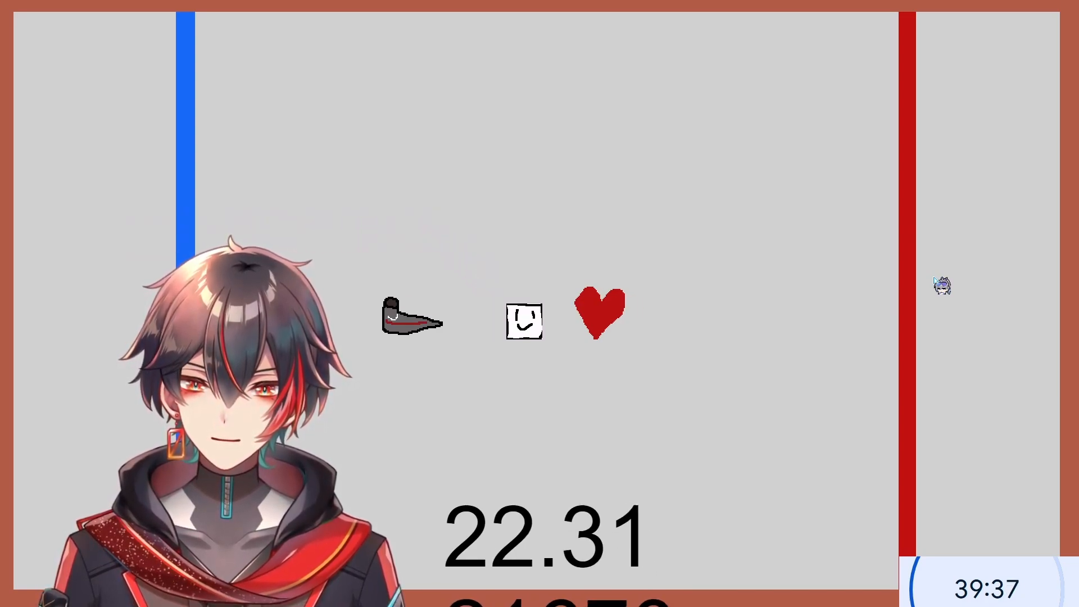
{"action": "key", "text": "Right"}
{"action": "key", "text": "Right"}
{"action": "key", "text": "Right"}
{"action": "key", "text": "Right"}
{"action": "key", "text": "Right"}
{"action": "key", "text": "Down"}
{"action": "key", "text": "Down"}
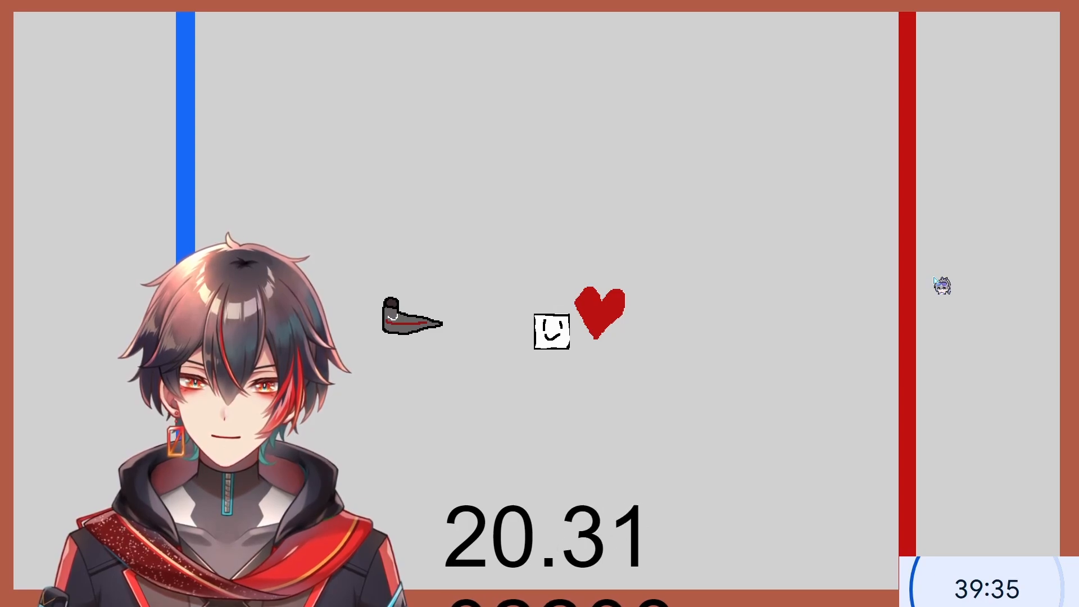
{"action": "key", "text": "Right"}
{"action": "key", "text": "Up"}
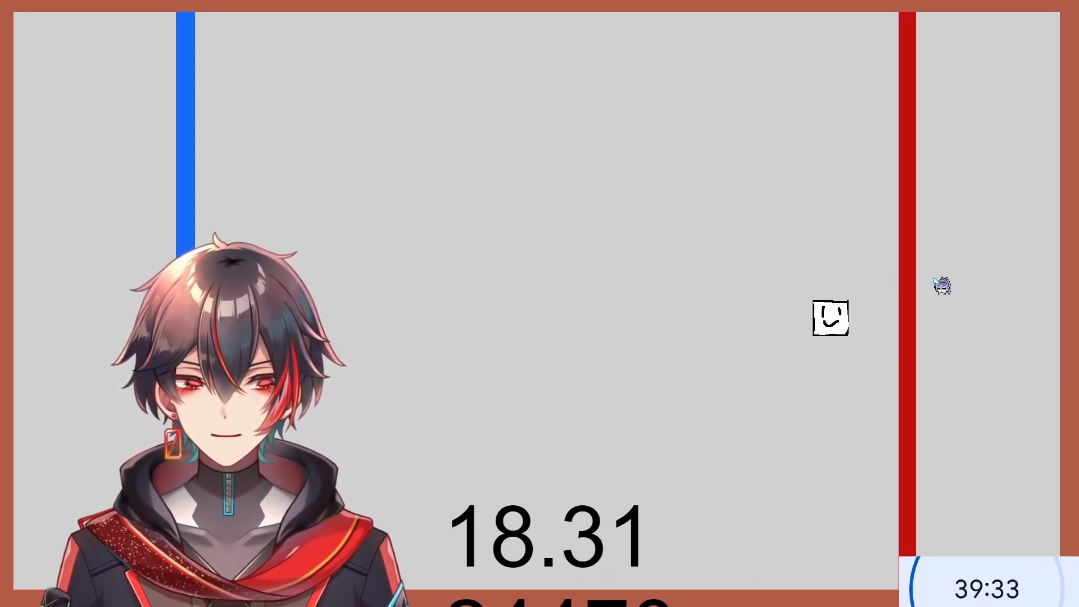
{"action": "key", "text": "Up"}
{"action": "key", "text": "Left"}
{"action": "key", "text": "Up"}
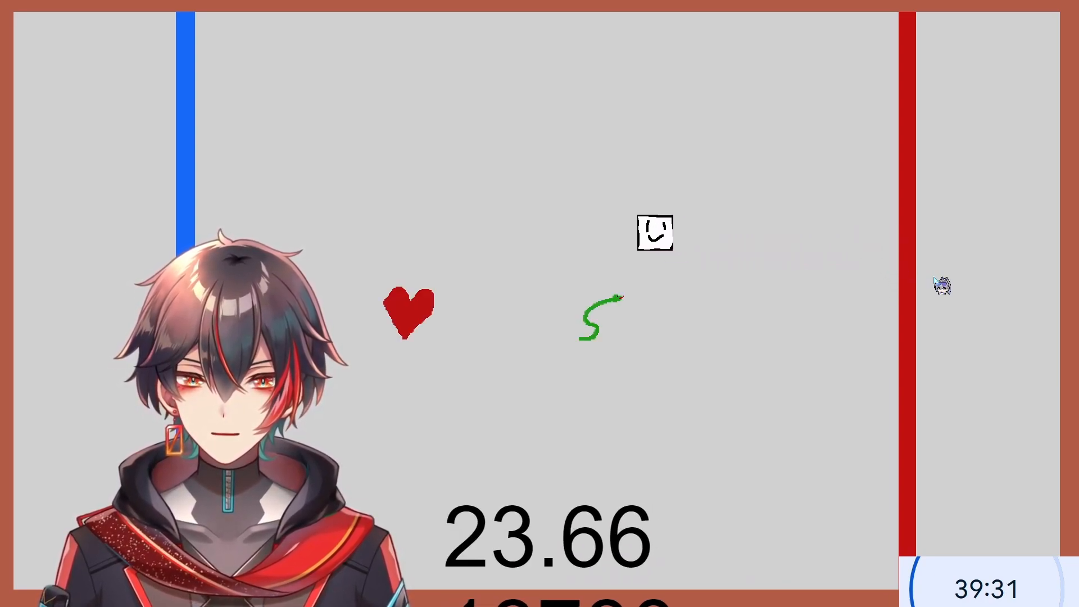
{"action": "key", "text": "Left"}
{"action": "key", "text": "Down"}
{"action": "key", "text": "Left"}
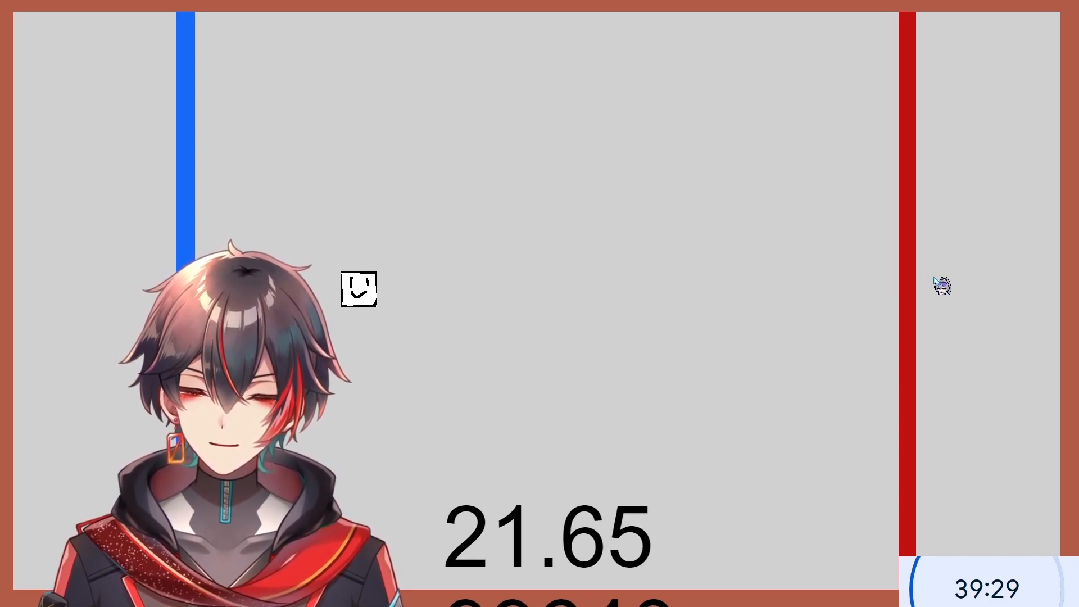
{"action": "key", "text": "Left"}
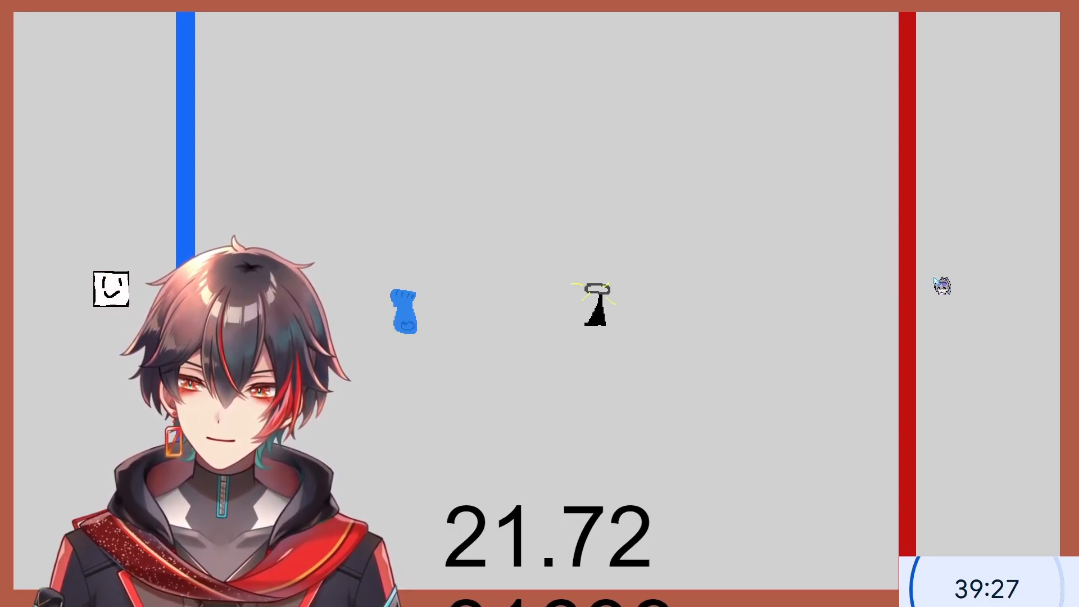
{"action": "key", "text": "Right"}
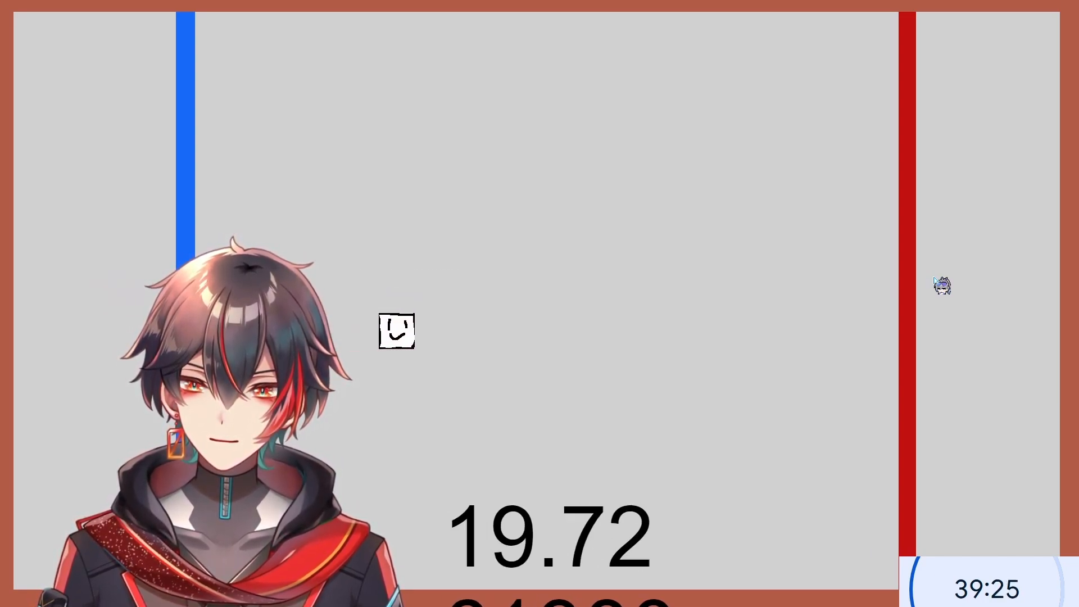
{"action": "key", "text": "Up"}
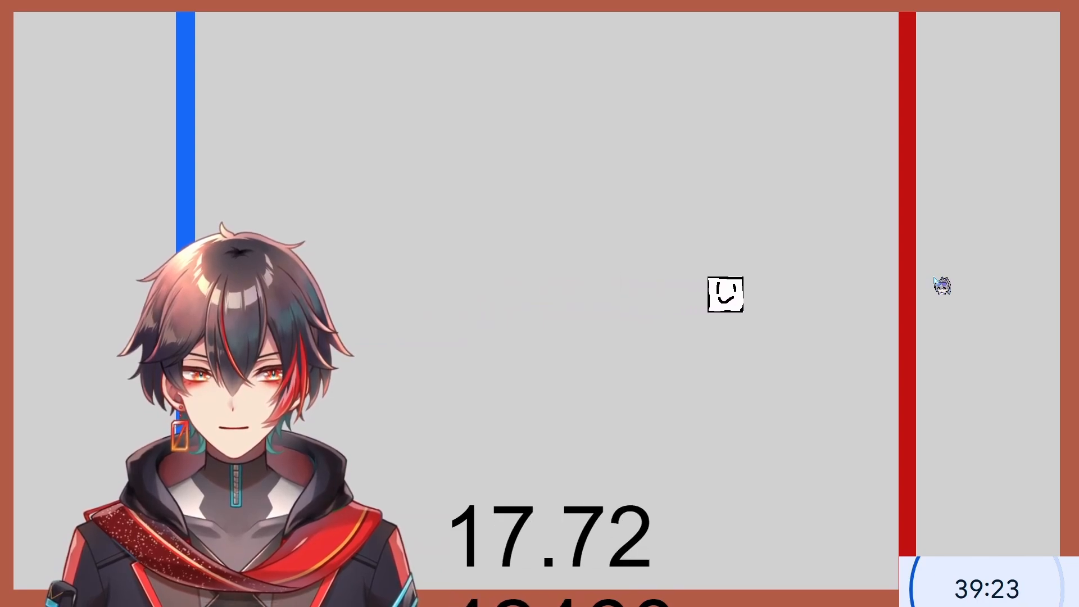
{"action": "key", "text": "Up"}
{"action": "key", "text": "Left"}
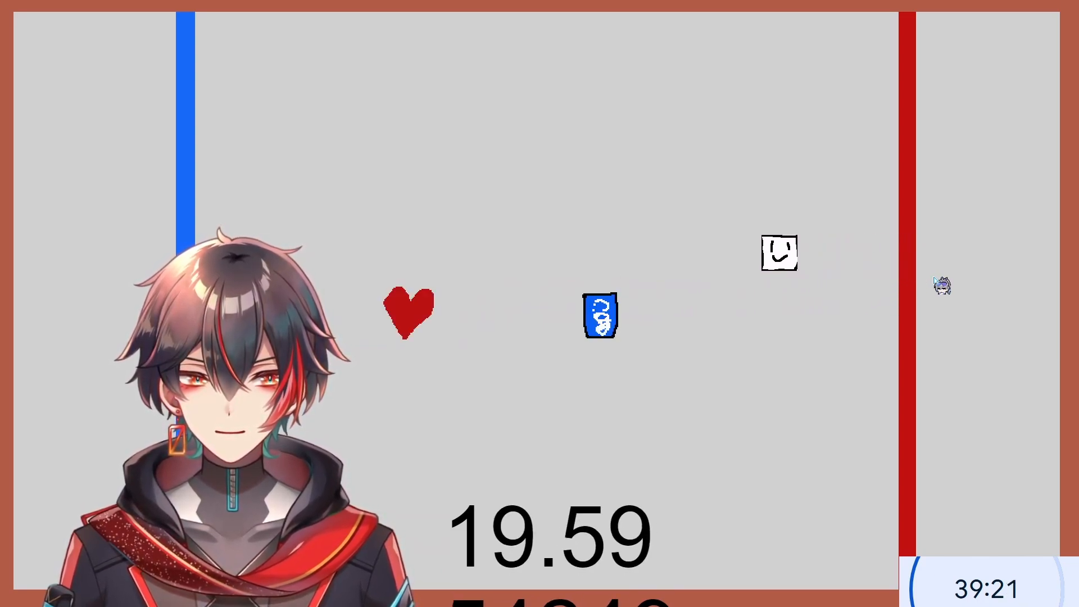
{"action": "key", "text": "Down"}
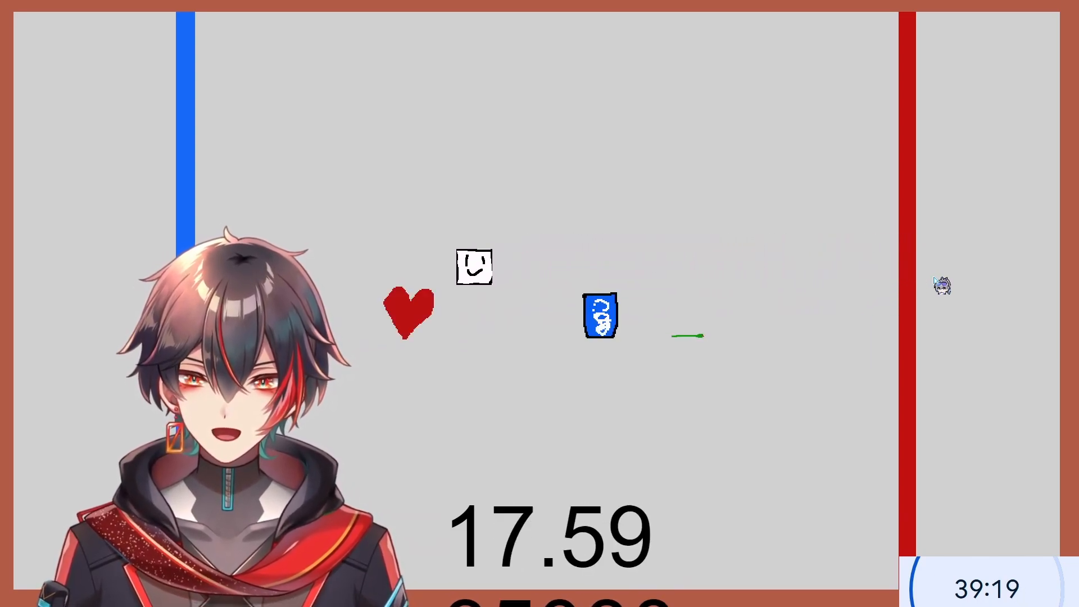
{"action": "key", "text": "Left"}
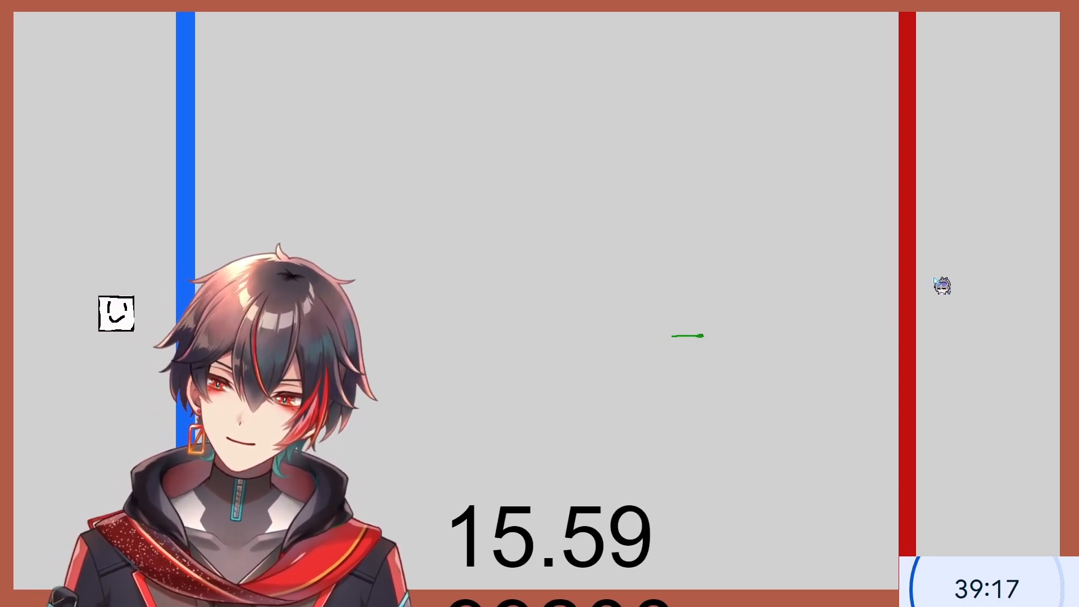
{"action": "key", "text": "Right"}
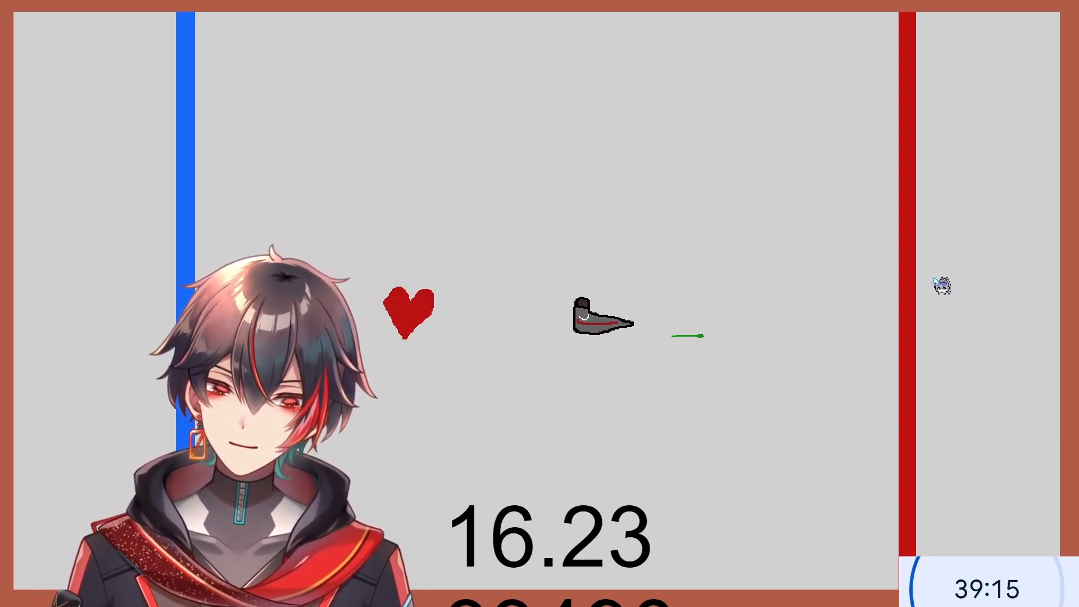
{"action": "key", "text": "Up"}
{"action": "key", "text": "Down"}
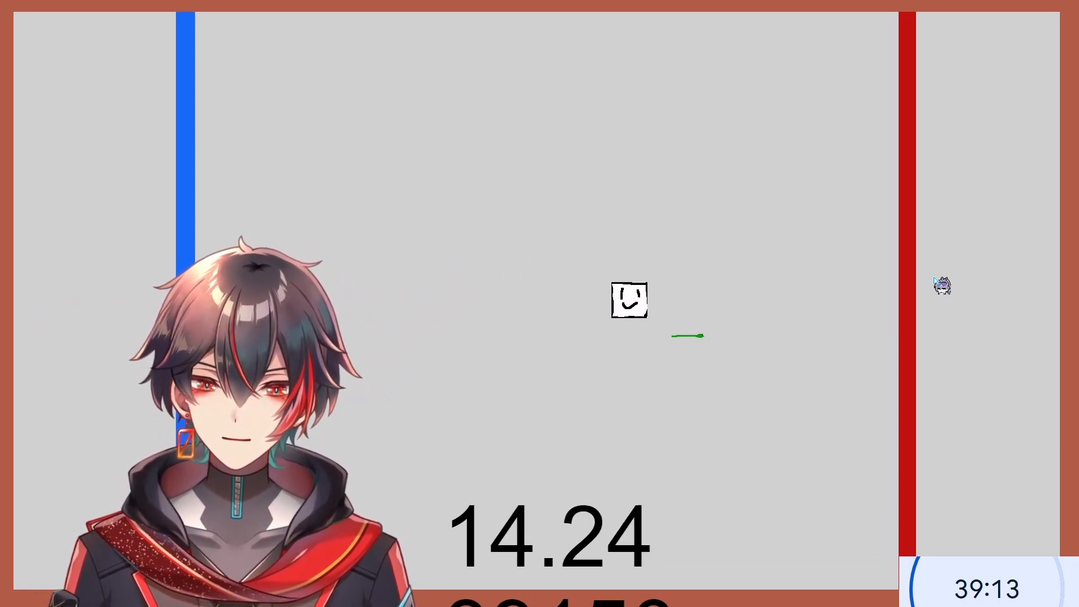
{"action": "key", "text": "Up"}
{"action": "key", "text": "Up"}
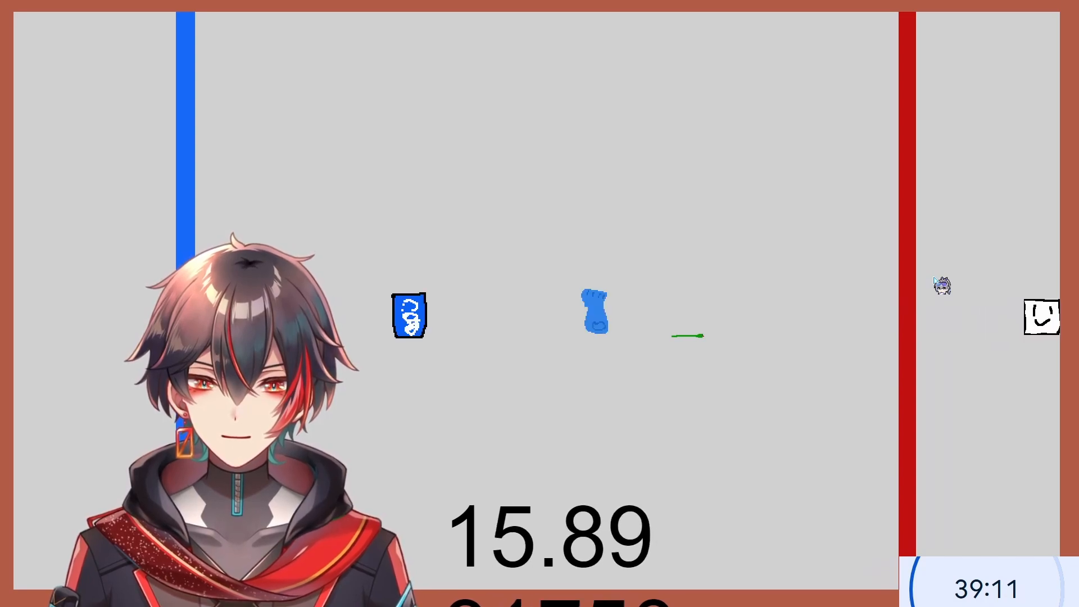
{"action": "key", "text": "Left"}
{"action": "key", "text": "Left"}
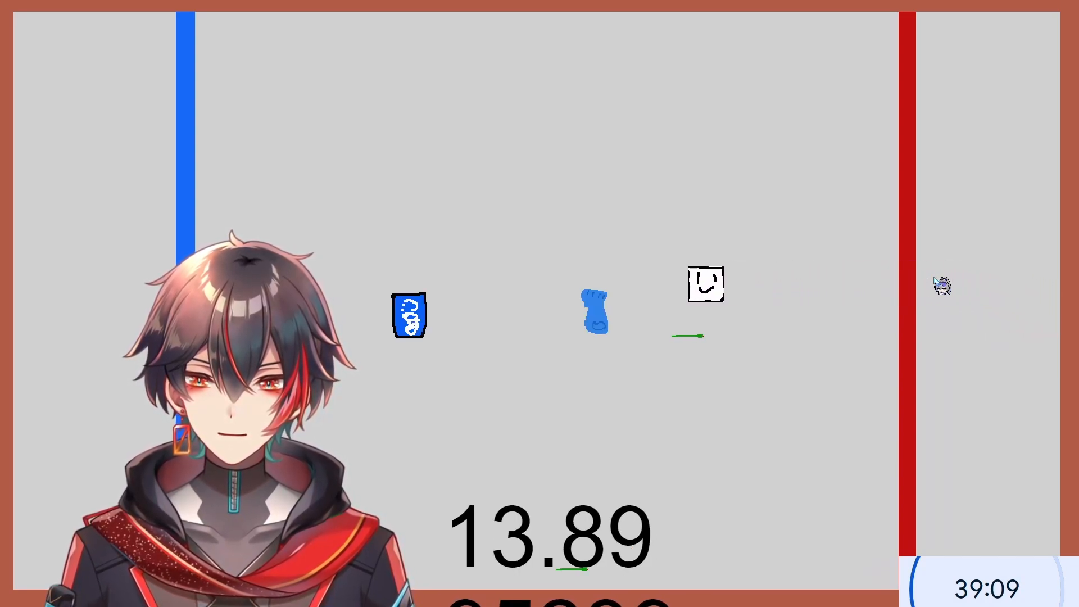
{"action": "key", "text": "Up"}
{"action": "key", "text": "Left"}
{"action": "key", "text": "Up"}
{"action": "key", "text": "Up"}
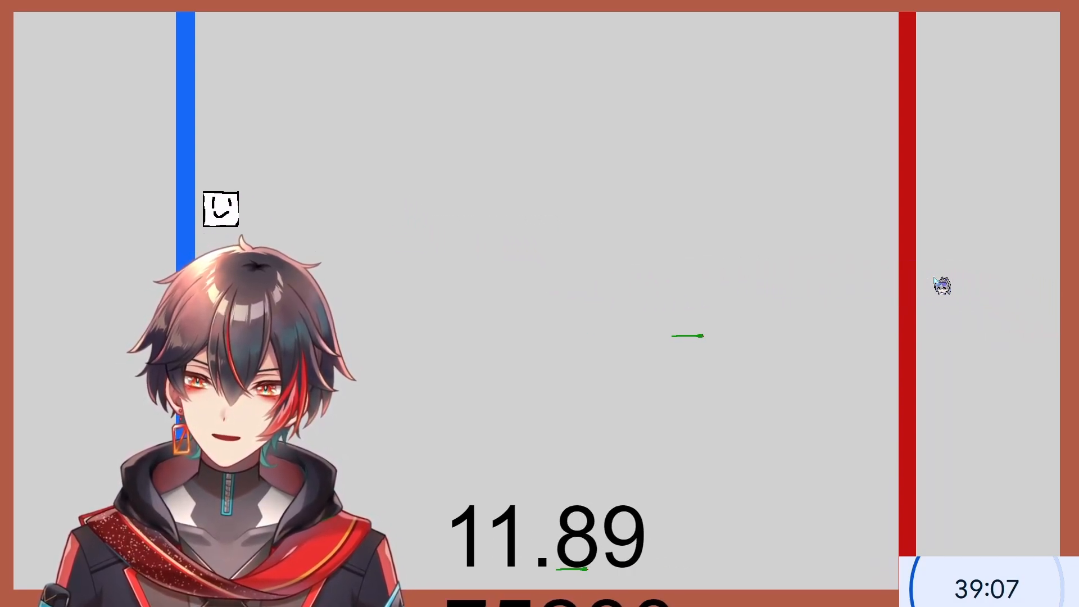
{"action": "key", "text": "Right"}
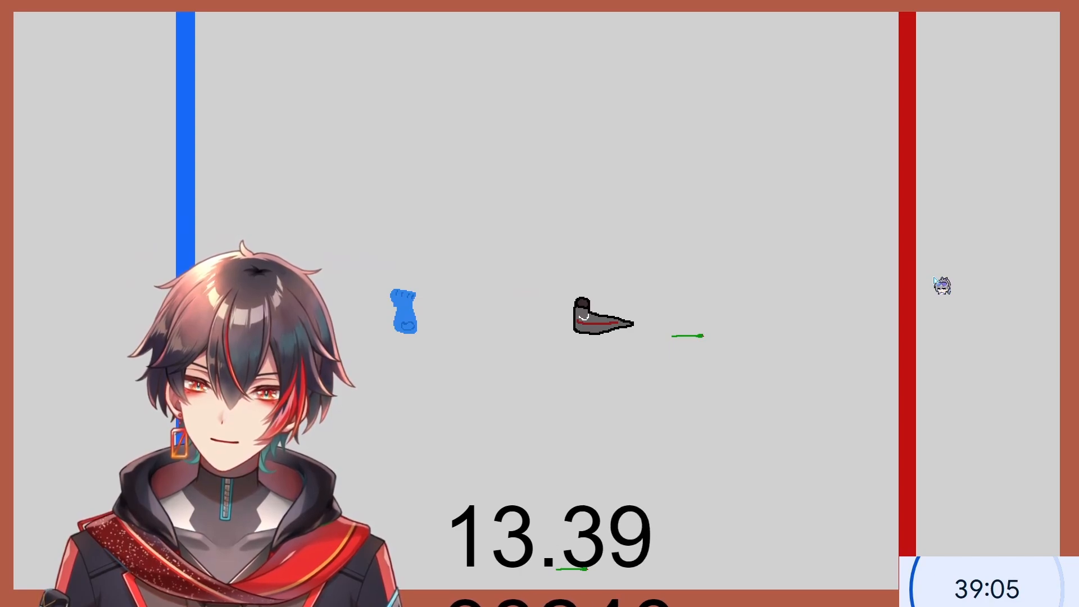
{"action": "key", "text": "Left"}
{"action": "key", "text": "Up"}
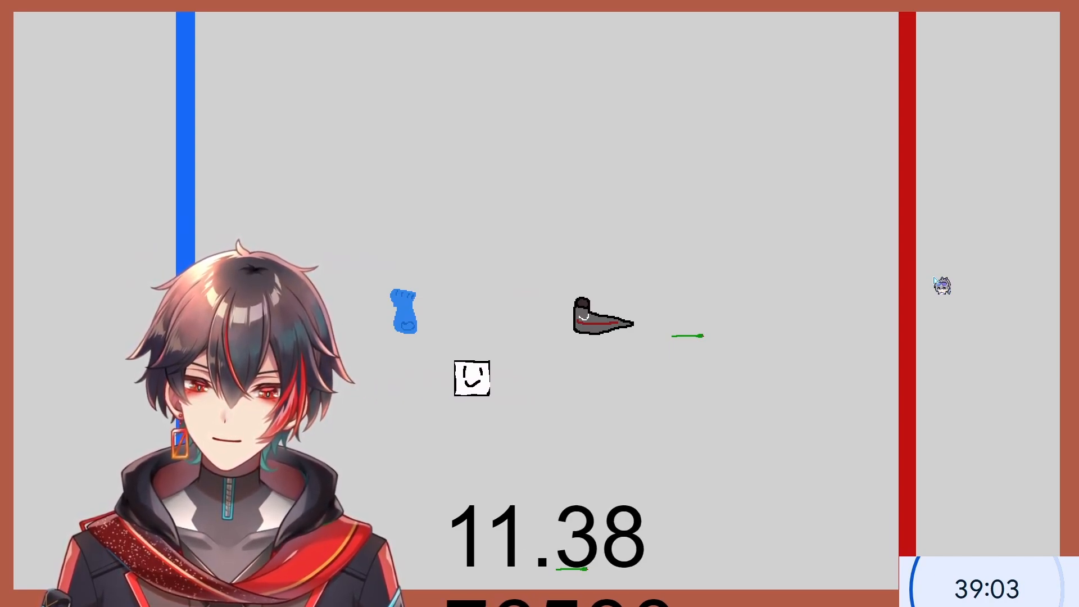
{"action": "key", "text": "Right"}
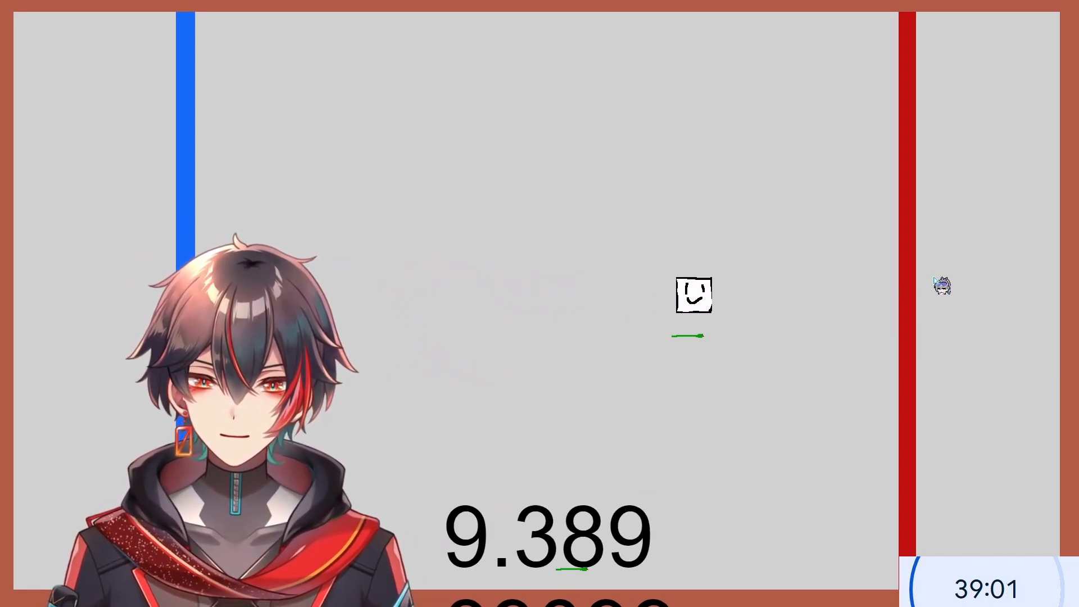
- Continue the playtest, crossing between the blue and red lines and picking up items until the countdown runs out, and close the preview
{"action": "key", "text": "Up"}
{"action": "key", "text": "Left"}
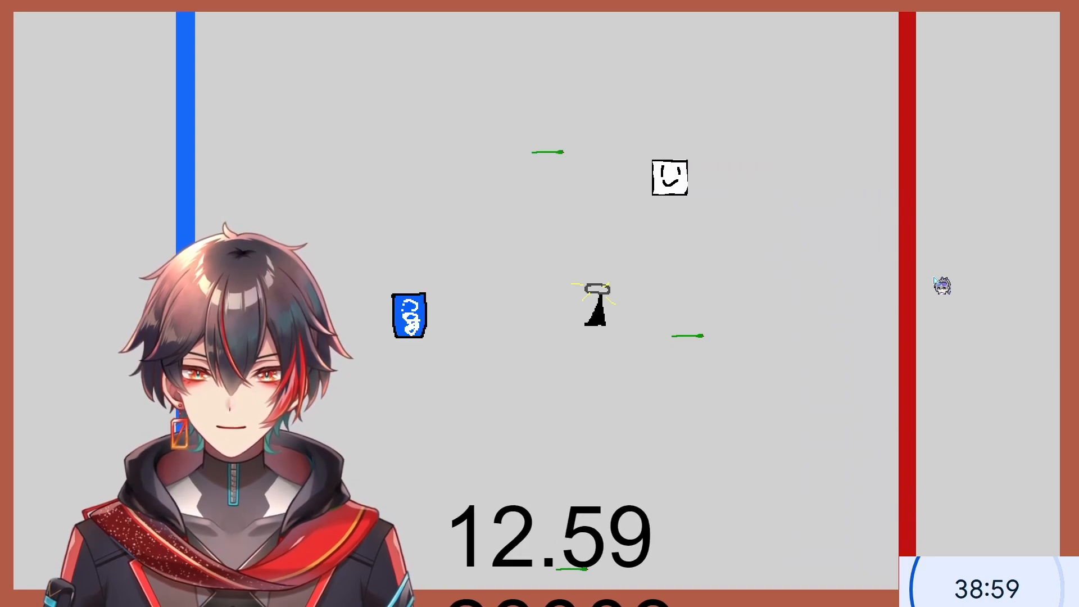
{"action": "key", "text": "Down"}
{"action": "key", "text": "Down"}
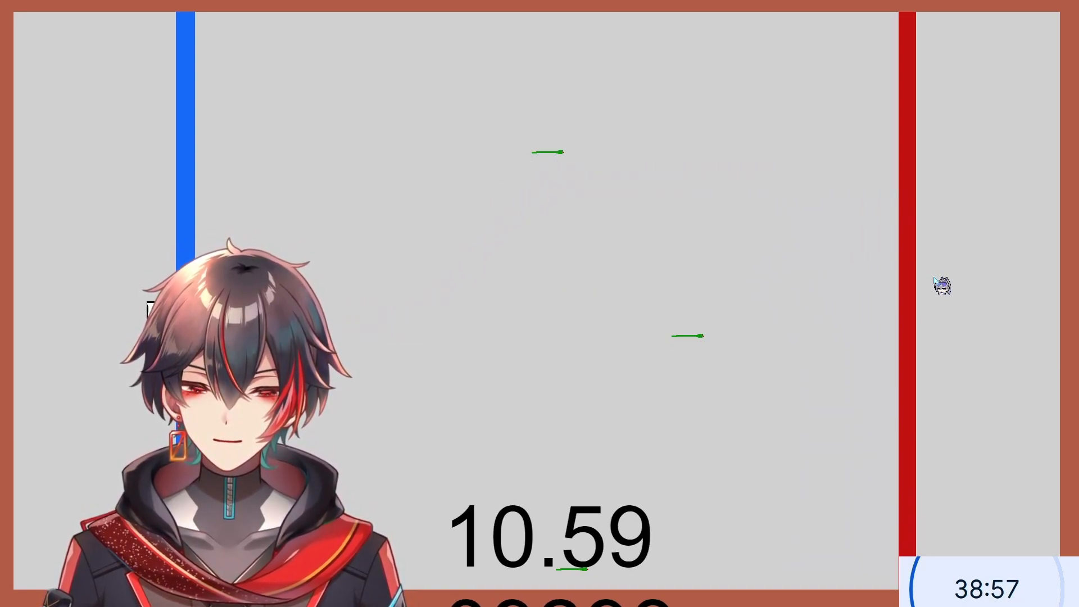
{"action": "key", "text": "Right"}
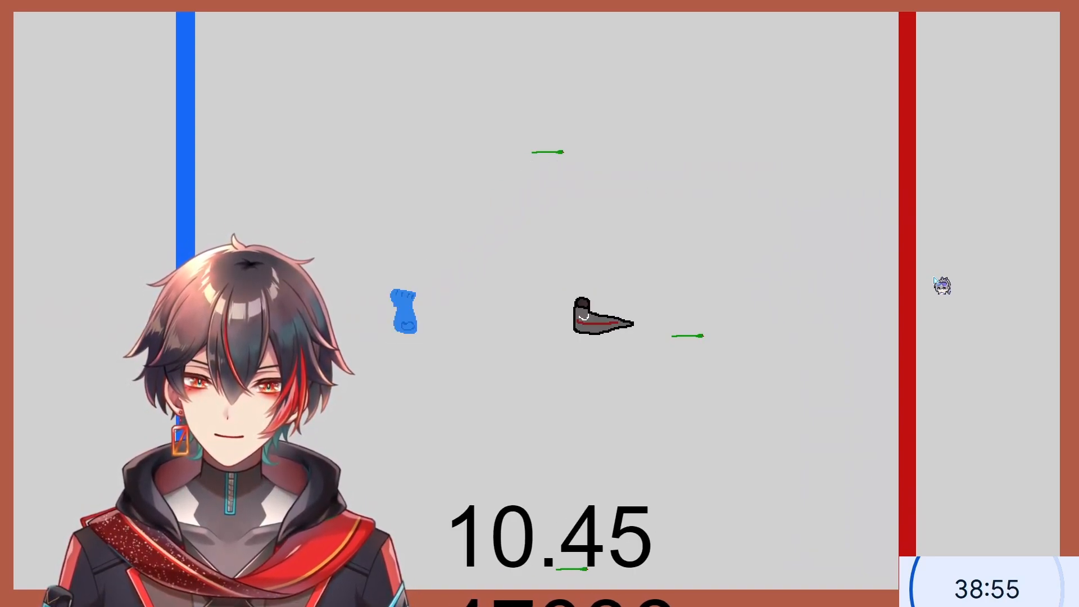
{"action": "key", "text": "Up"}
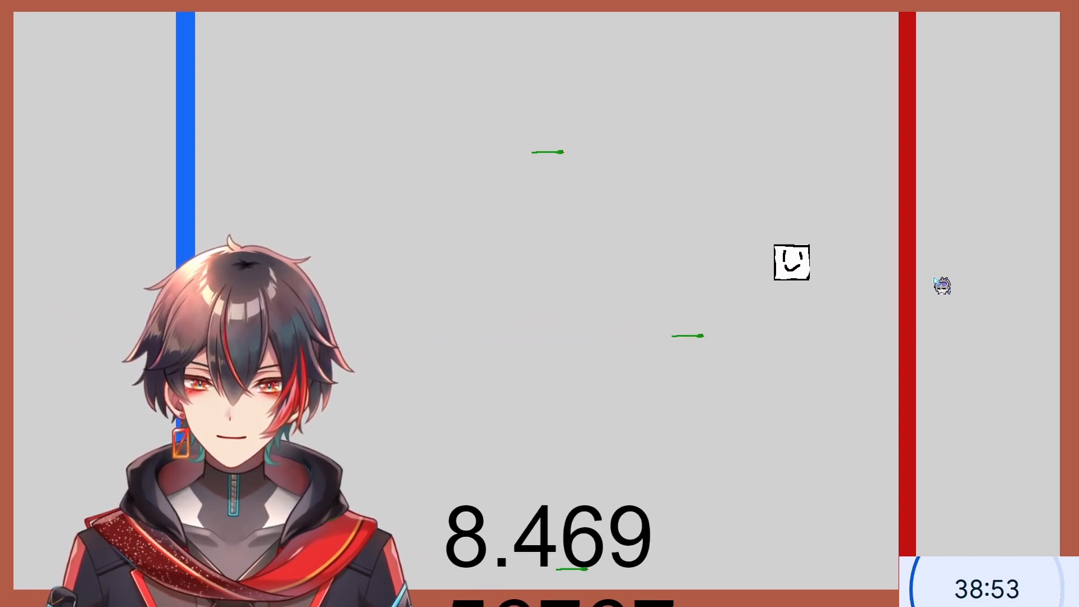
{"action": "key", "text": "Right"}
{"action": "key", "text": "Left"}
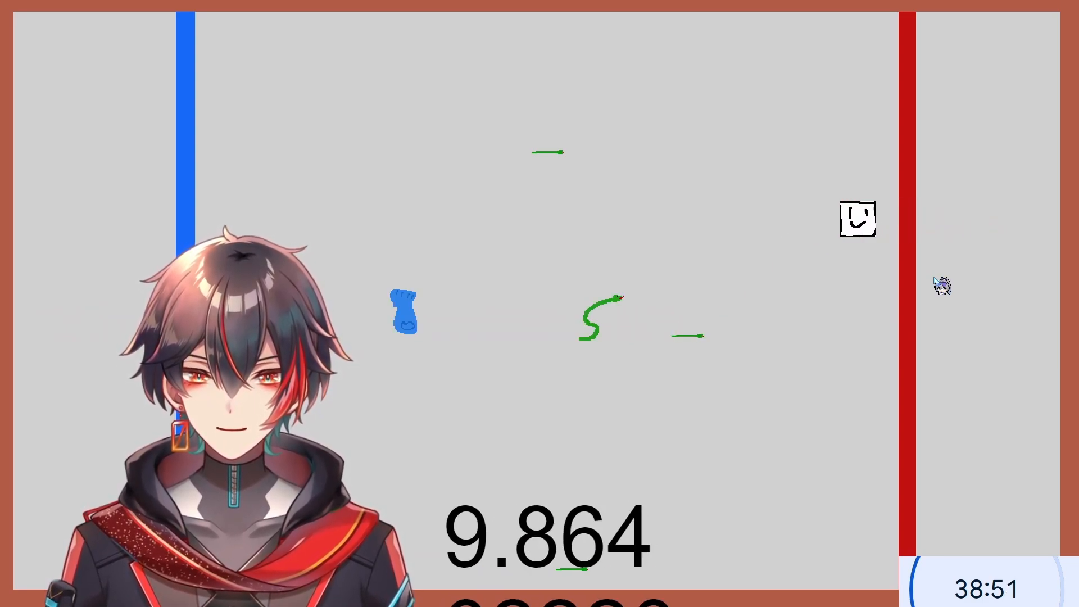
{"action": "key", "text": "Down"}
{"action": "key", "text": "Up"}
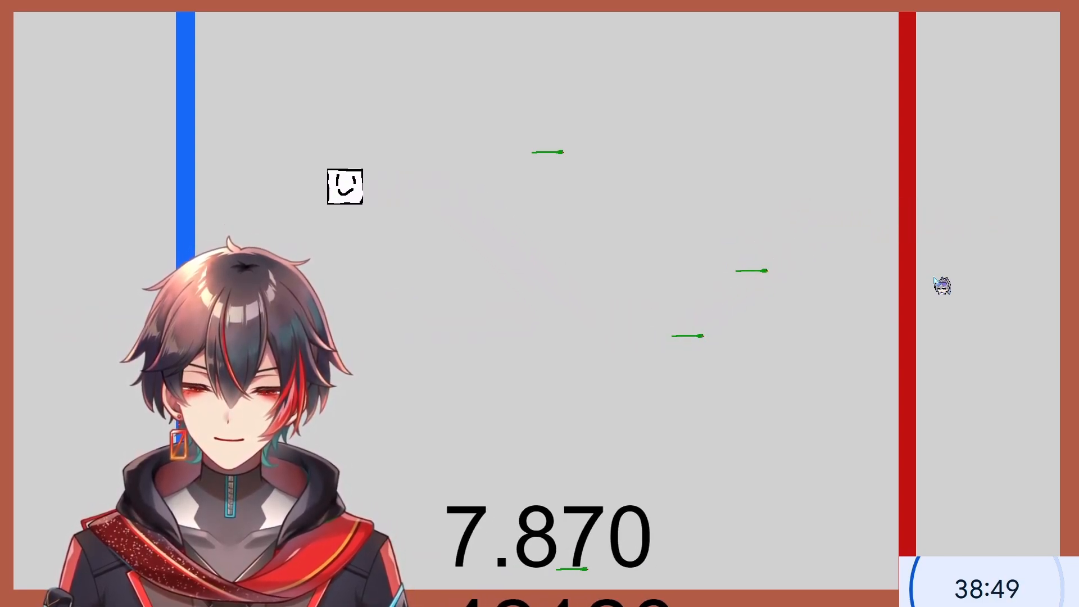
{"action": "key", "text": "Down"}
{"action": "key", "text": "Right"}
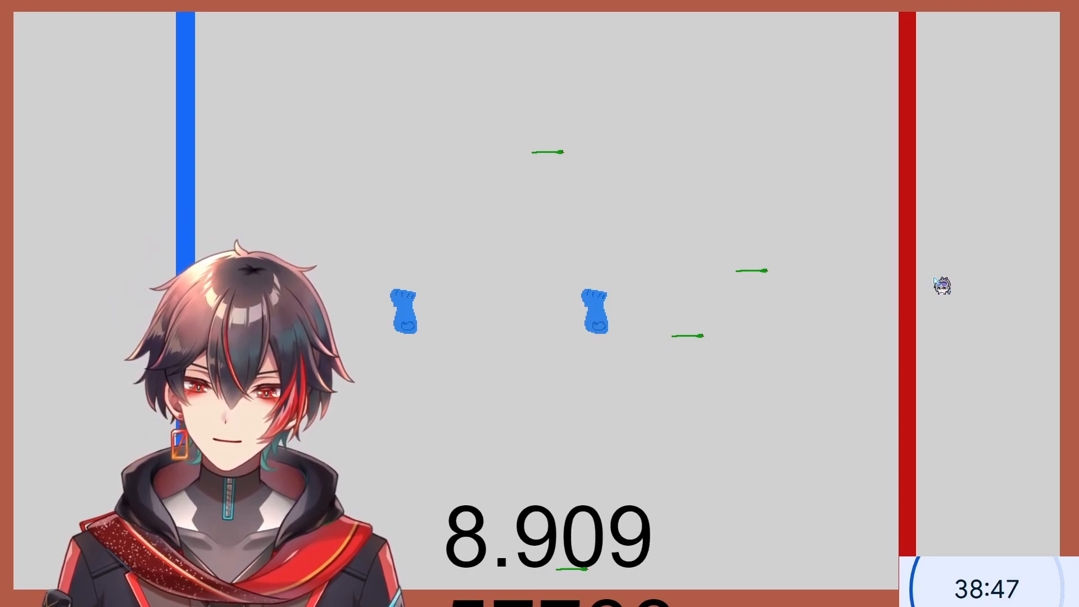
{"action": "key", "text": "Right"}
{"action": "key", "text": "Up"}
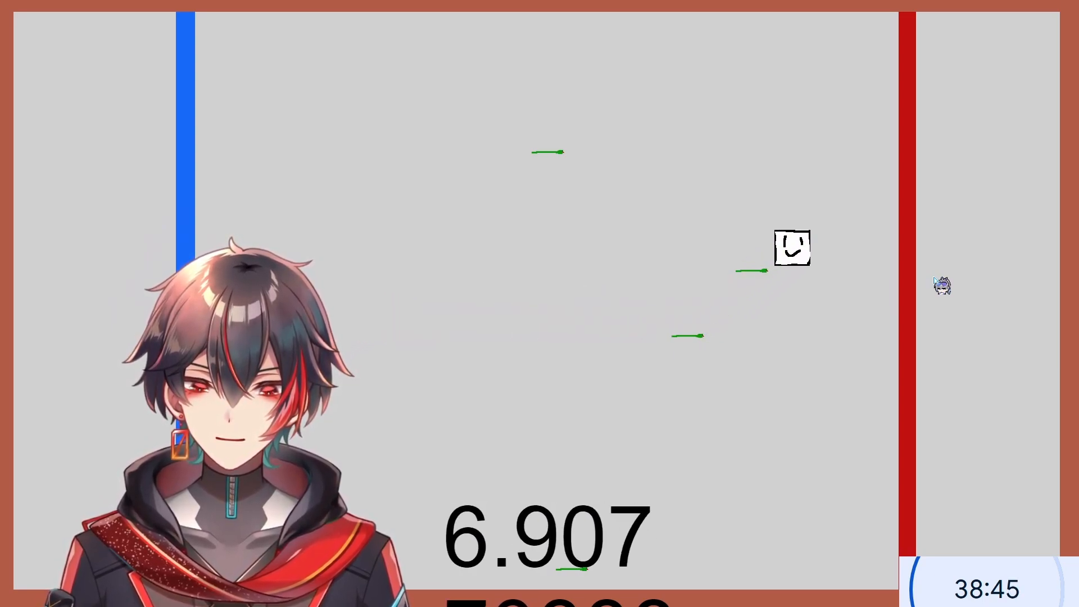
{"action": "key", "text": "Down"}
{"action": "key", "text": "Left"}
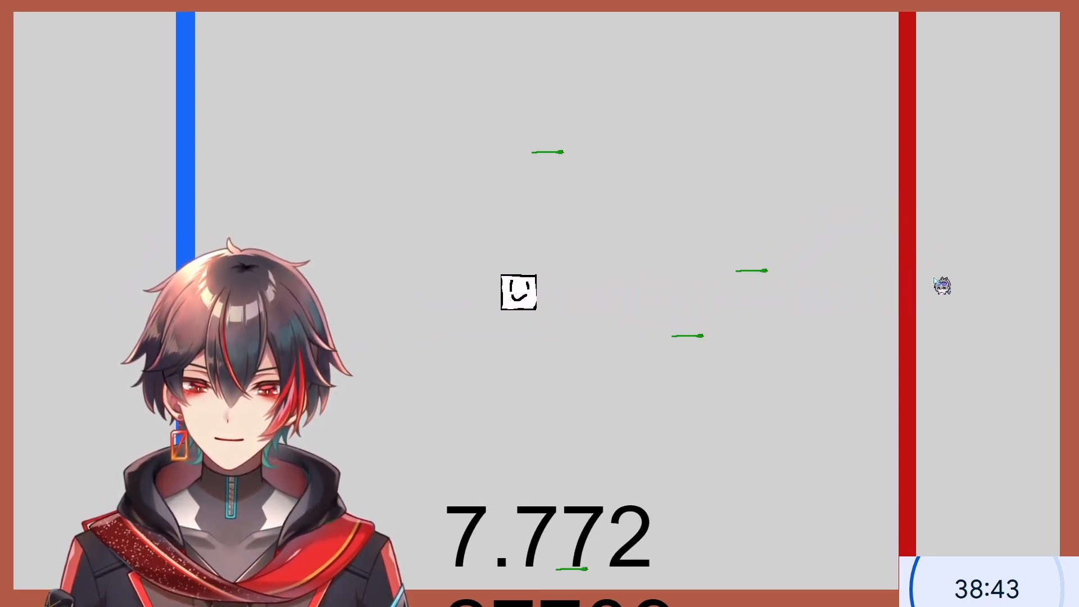
{"action": "key", "text": "Up"}
{"action": "key", "text": "Left"}
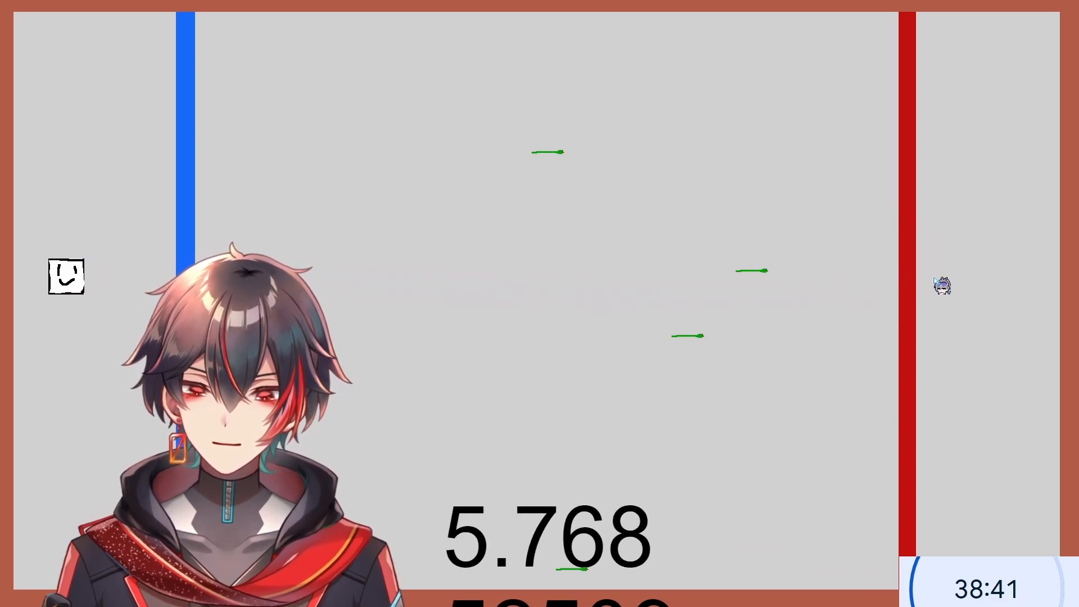
{"action": "key", "text": "Right"}
{"action": "key", "text": "Down"}
{"action": "key", "text": "Right"}
{"action": "key", "text": "Up"}
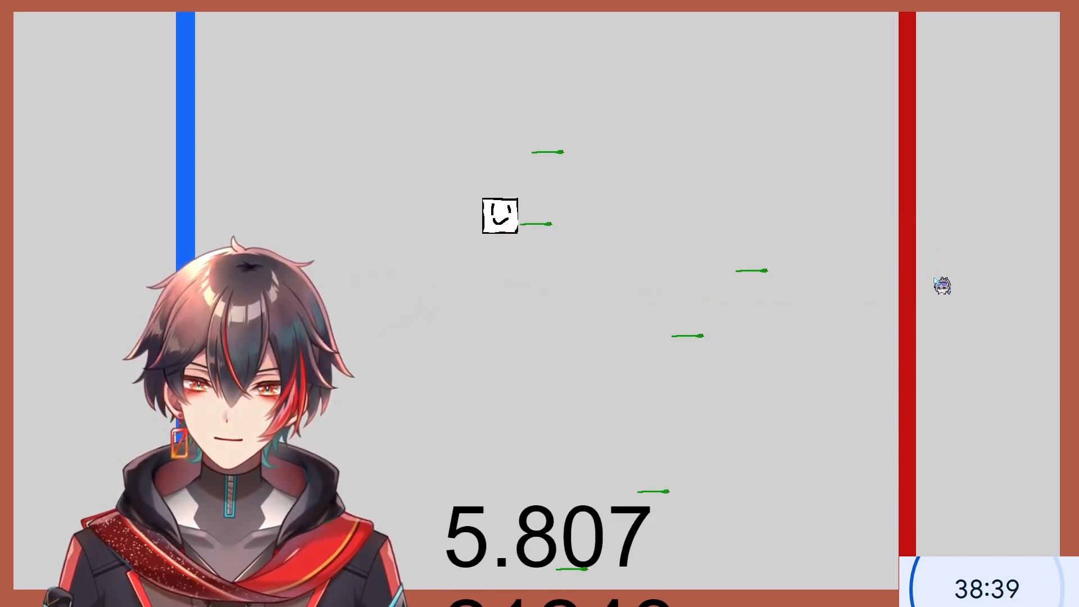
{"action": "key", "text": "Down"}
{"action": "key", "text": "Up"}
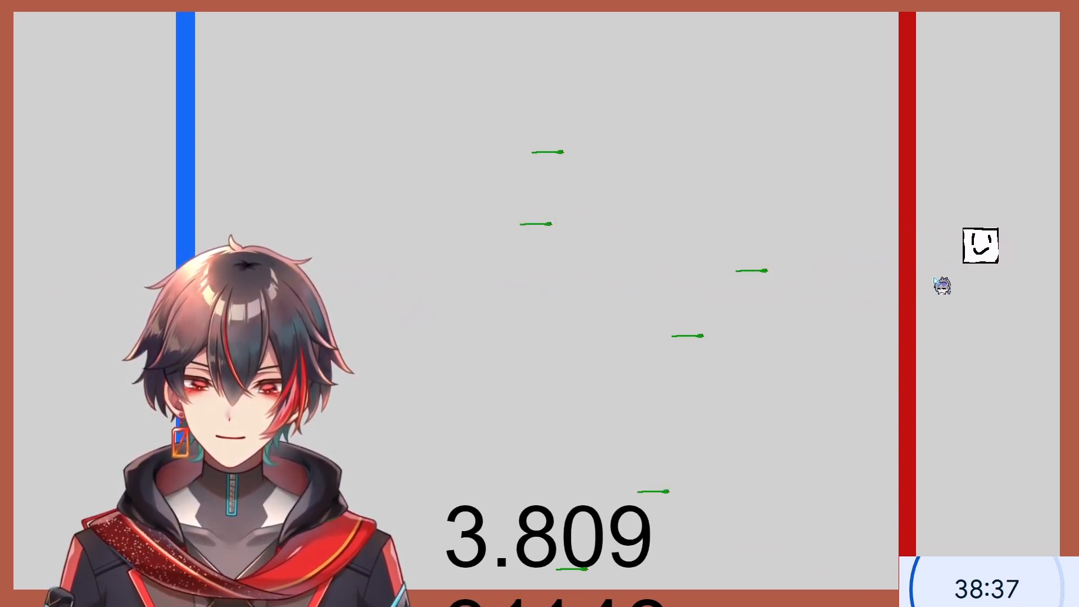
{"action": "key", "text": "Left"}
{"action": "key", "text": "Down"}
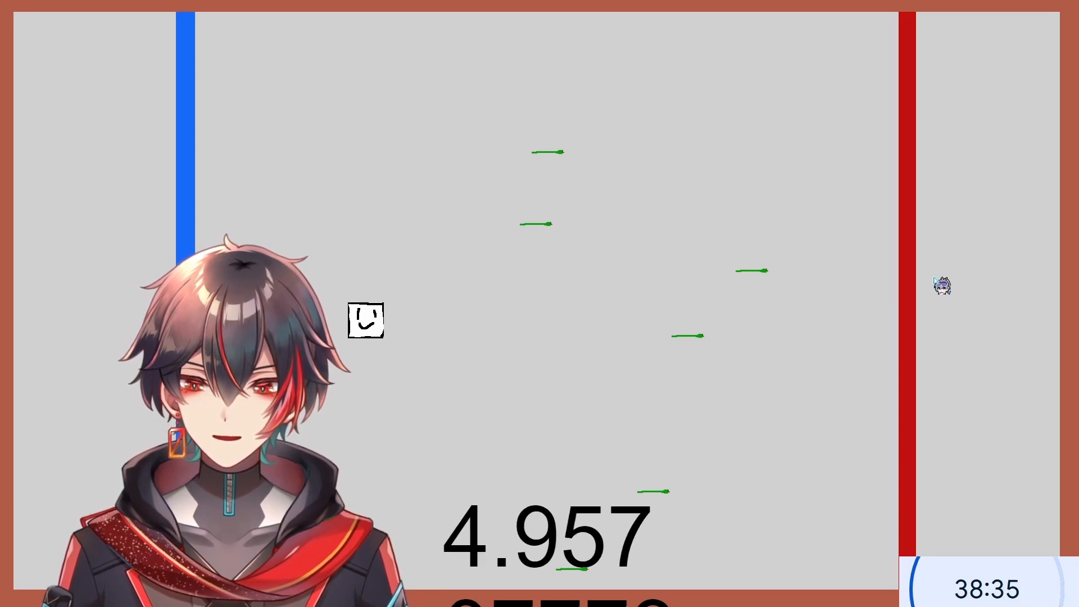
{"action": "key", "text": "Right"}
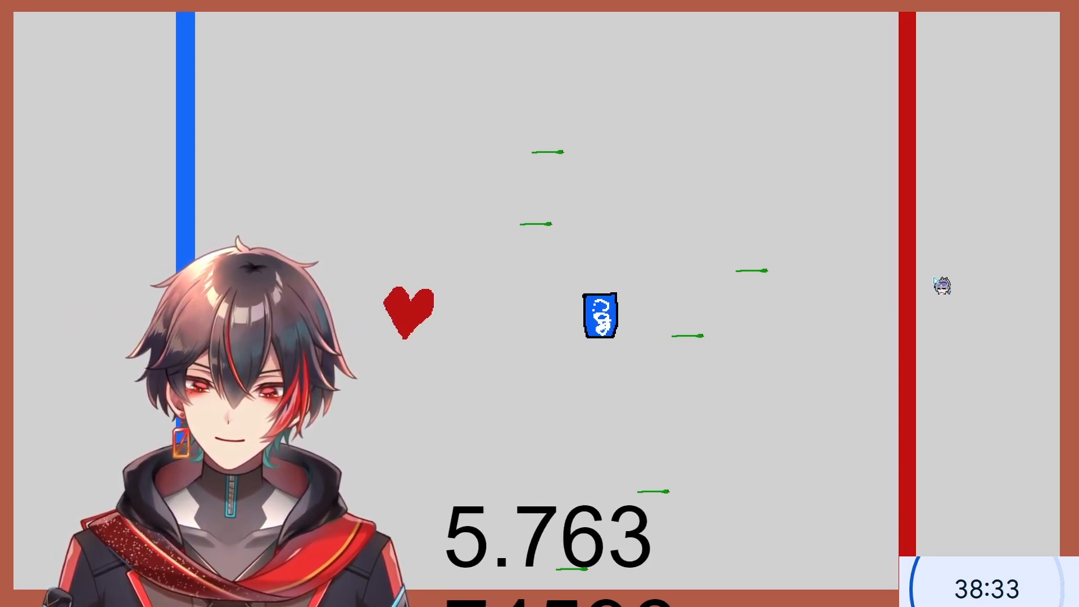
{"action": "key", "text": "Up"}
{"action": "key", "text": "Down"}
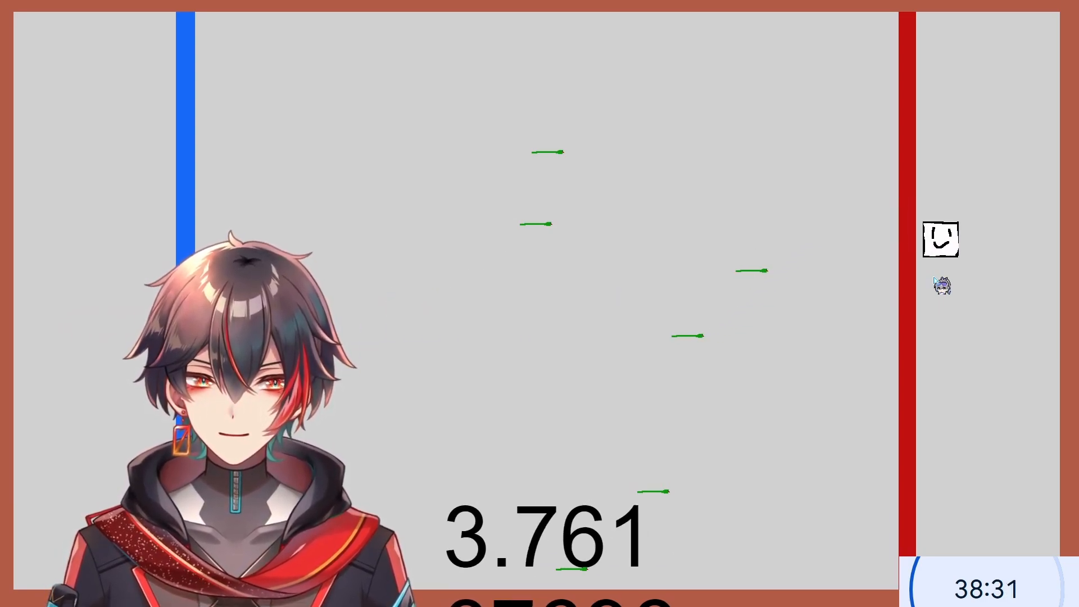
{"action": "key", "text": "Left"}
{"action": "key", "text": "Up"}
{"action": "key", "text": "Down"}
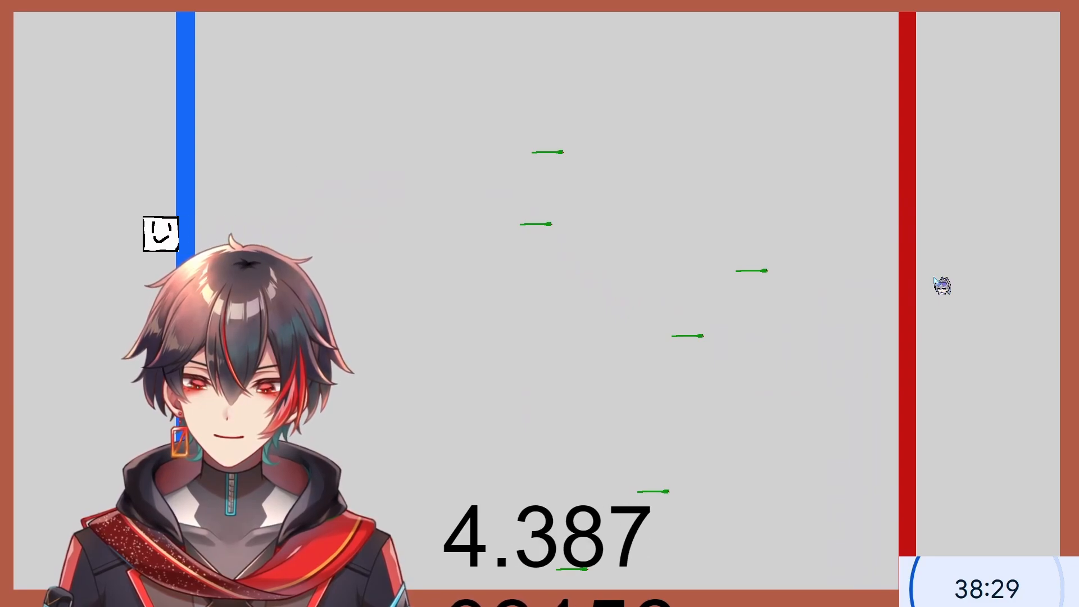
{"action": "key", "text": "Right"}
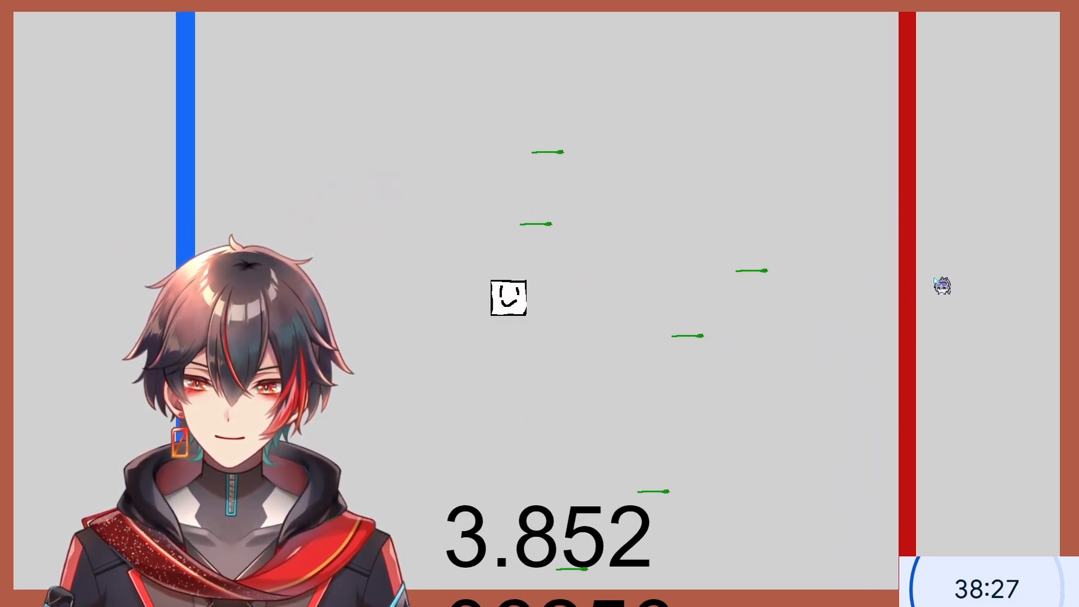
{"action": "key", "text": "Down"}
{"action": "key", "text": "Left"}
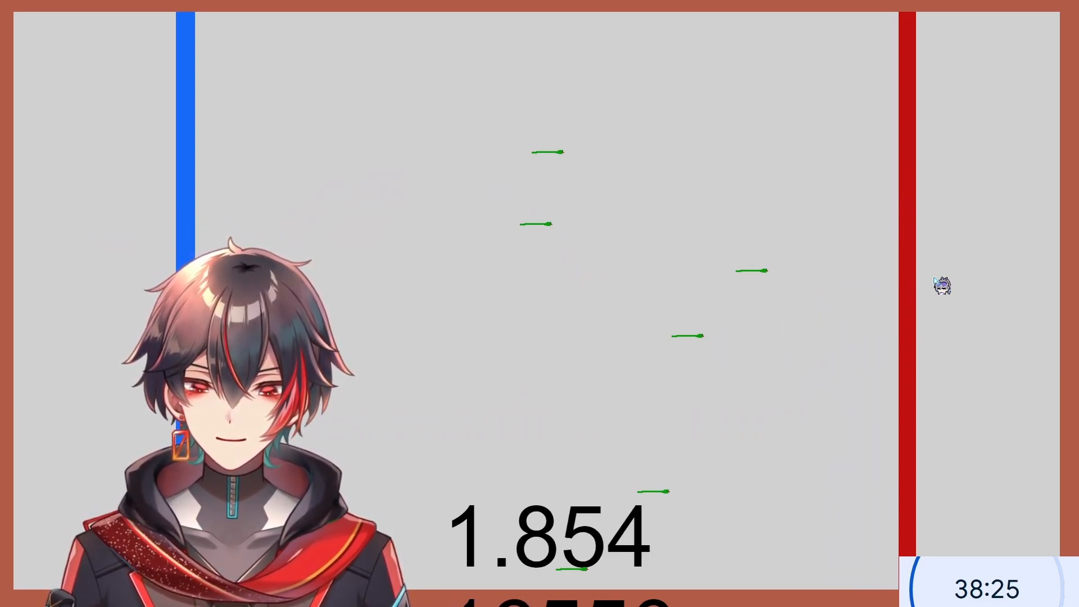
{"action": "key", "text": "Up"}
{"action": "key", "text": "Right"}
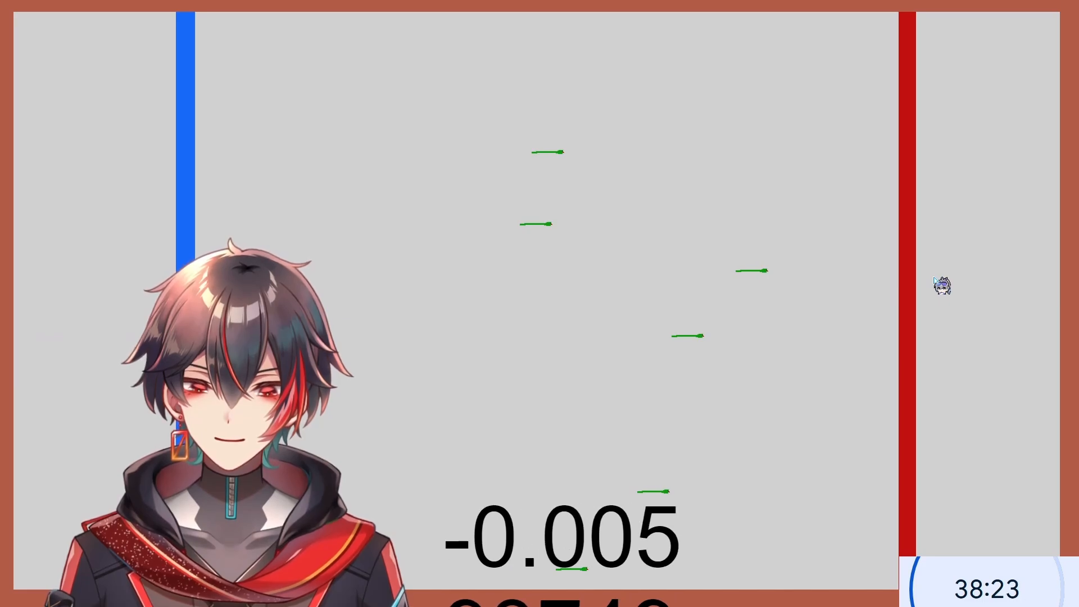
{"action": "key", "text": "alt+F4"}
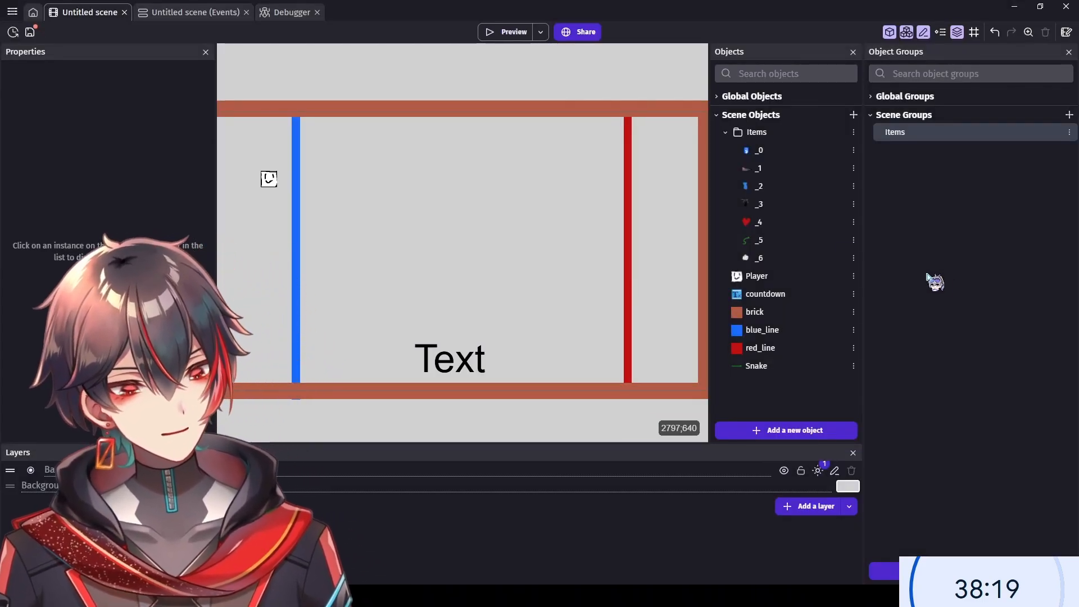
- In the Heart item's events, set the amount added to the Player's max speed to 400/Downtime, collapse the group and save the project
{"action": "left_click", "coordinate": [196, 14]}
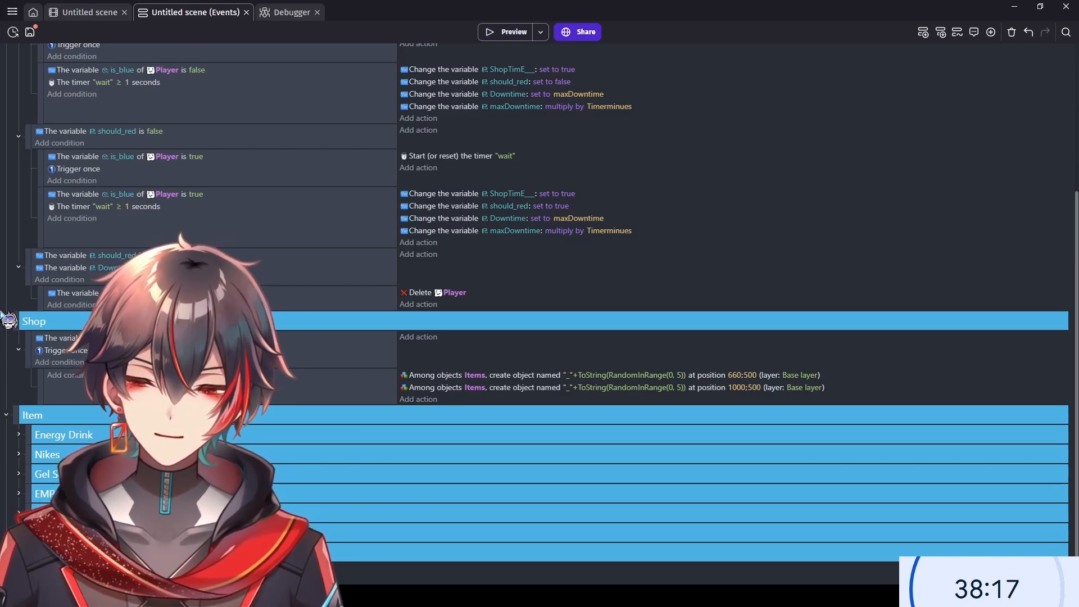
{"action": "scroll", "coordinate": [2, 316], "scroll_direction": "up", "scroll_amount": 4}
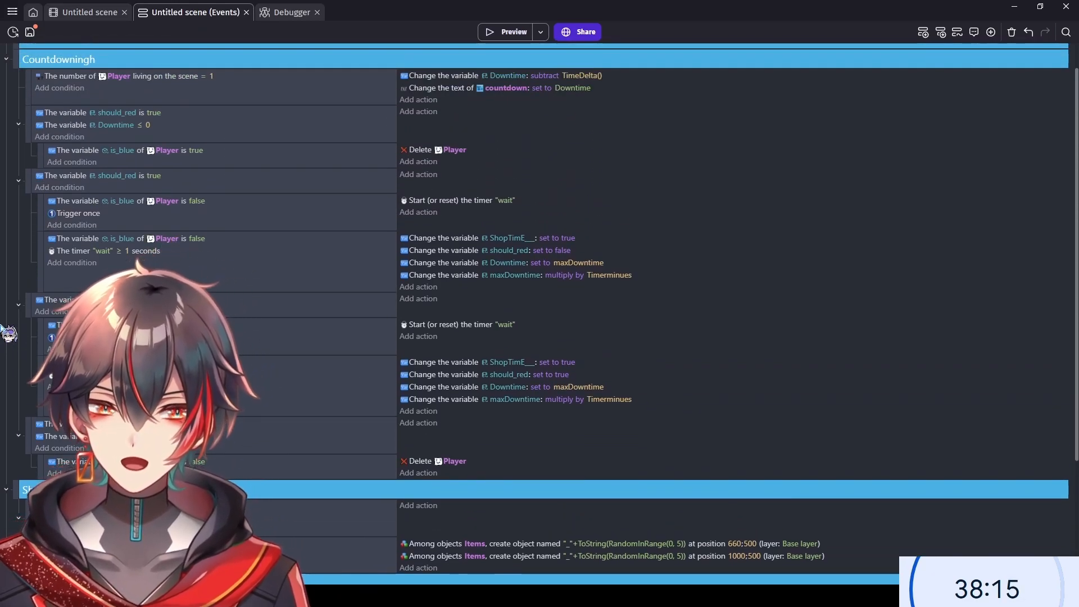
{"action": "scroll", "coordinate": [2, 329], "scroll_direction": "down", "scroll_amount": 4}
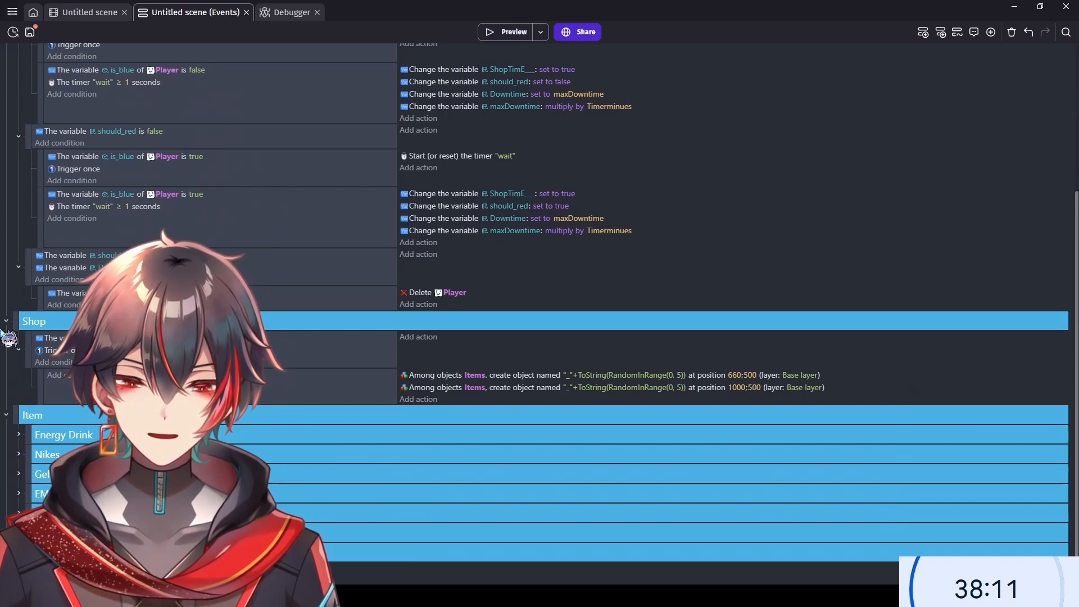
{"action": "left_click", "coordinate": [16, 513]}
{"action": "scroll", "coordinate": [17, 506], "scroll_direction": "down", "scroll_amount": 2}
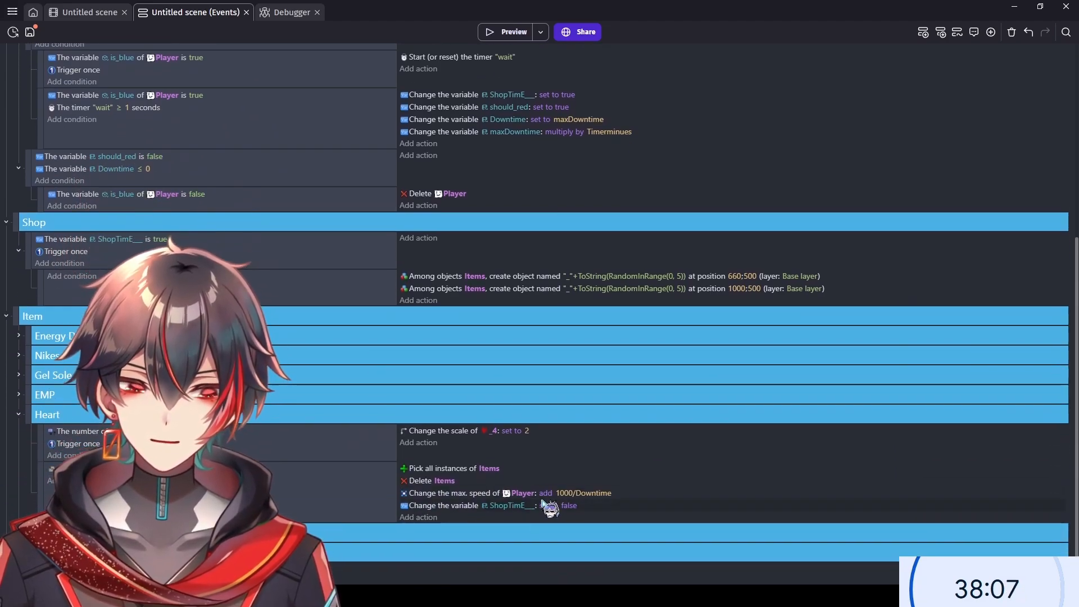
{"action": "left_click", "coordinate": [568, 493]}
{"action": "left_click", "coordinate": [584, 520]}
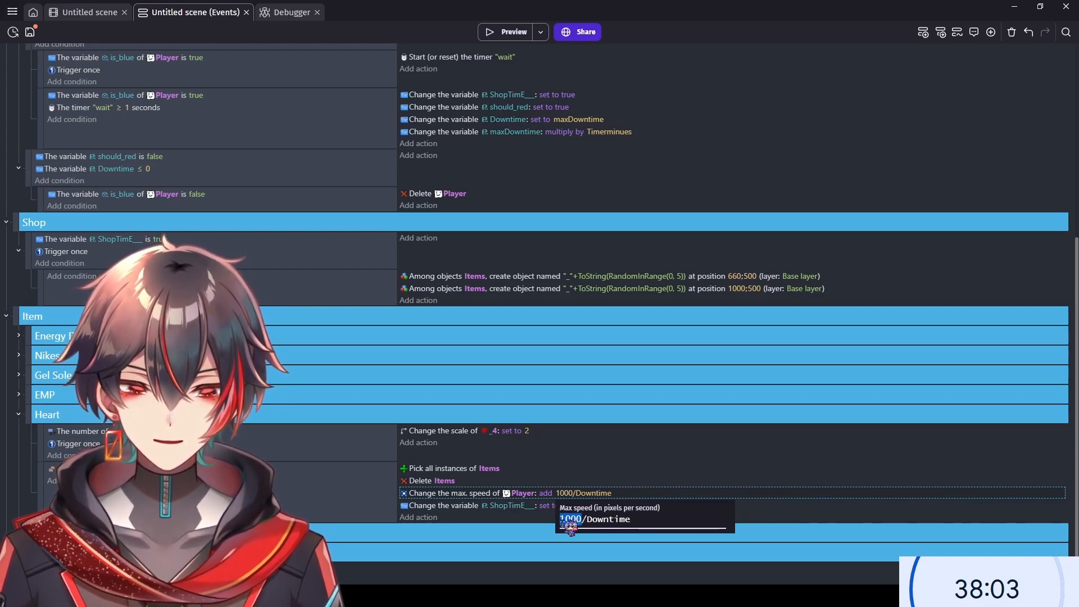
{"action": "type", "text": "4"}
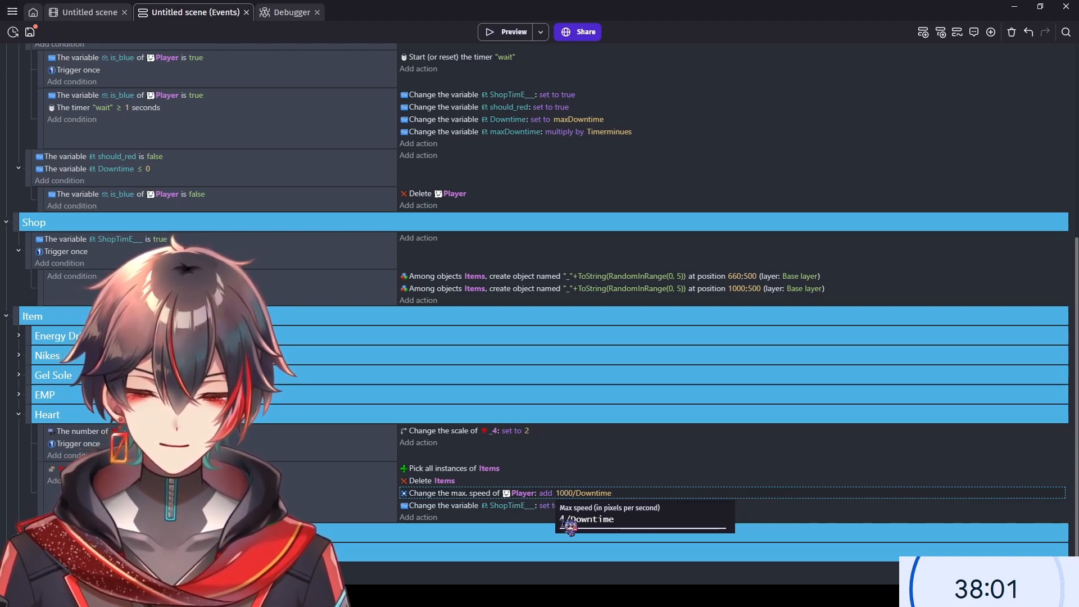
{"action": "type", "text": "00"}
{"action": "key", "text": "Return"}
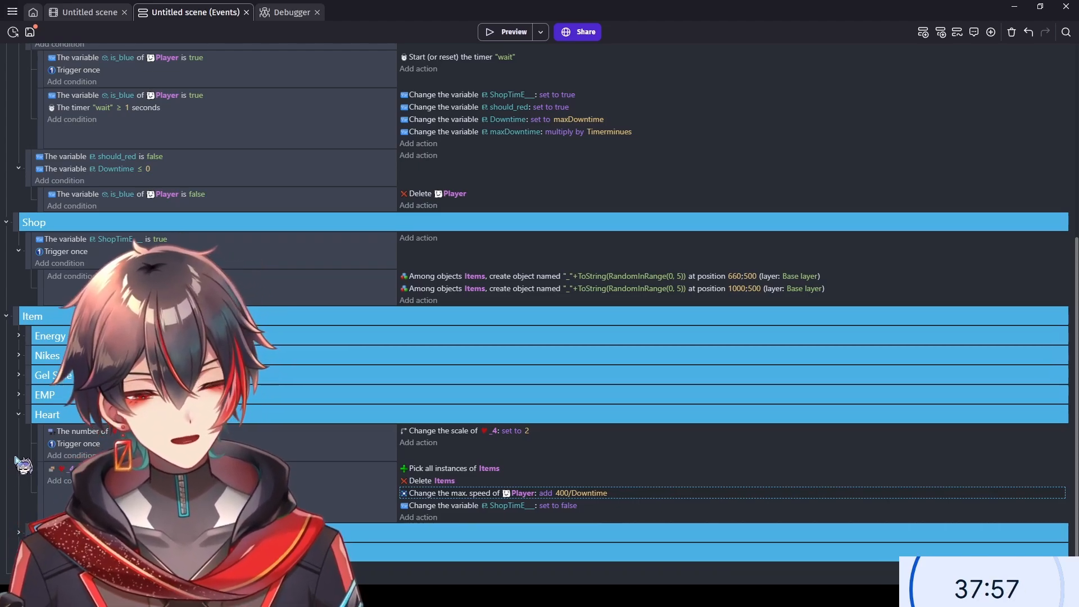
{"action": "left_click", "coordinate": [16, 414]}
{"action": "key", "text": "ctrl+s"}
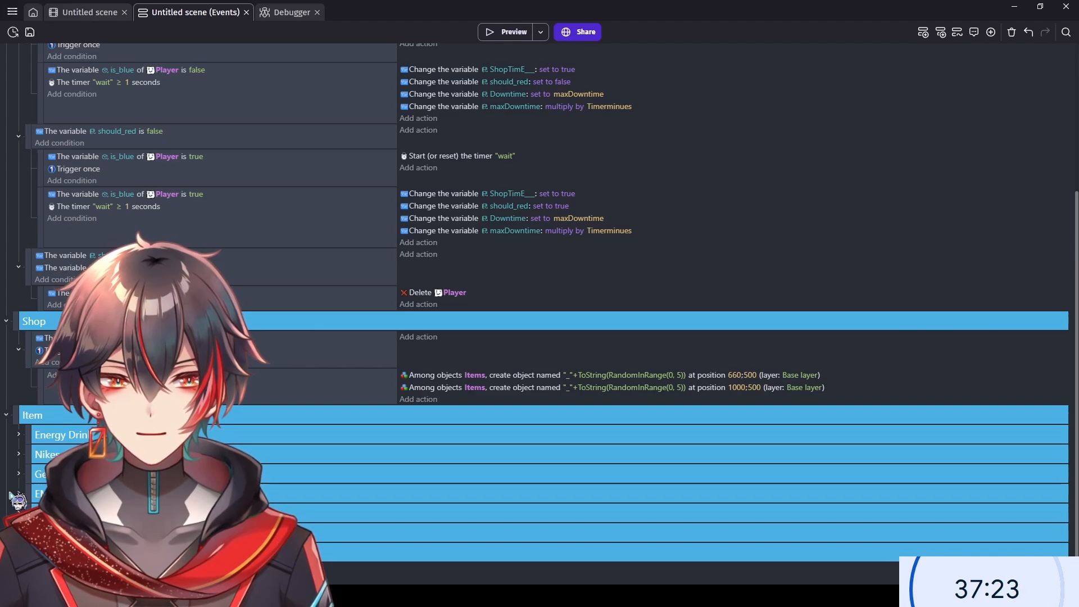
{"action": "scroll", "coordinate": [6, 204], "scroll_direction": "up", "scroll_amount": 10}
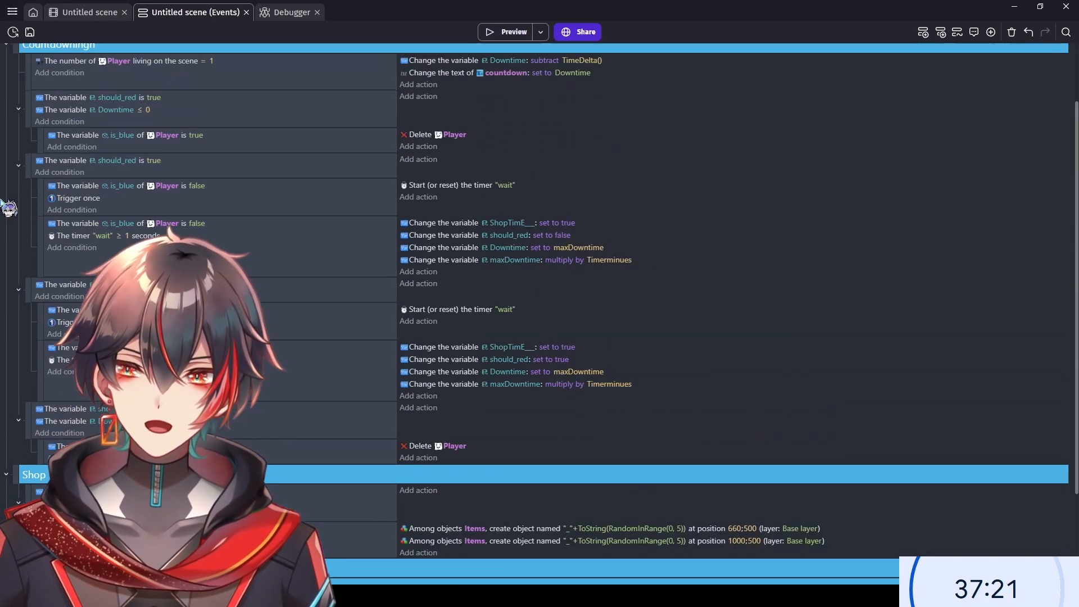
{"action": "left_click", "coordinate": [6, 54]}
{"action": "scroll", "coordinate": [6, 140], "scroll_direction": "down", "scroll_amount": 3}
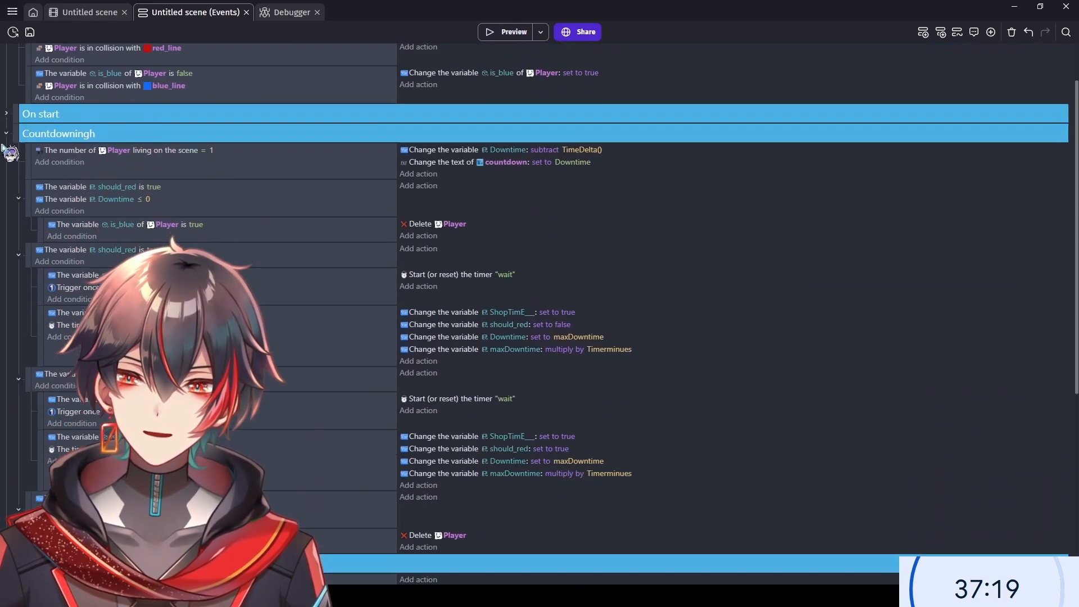
{"action": "scroll", "coordinate": [3, 168], "scroll_direction": "up", "scroll_amount": 3}
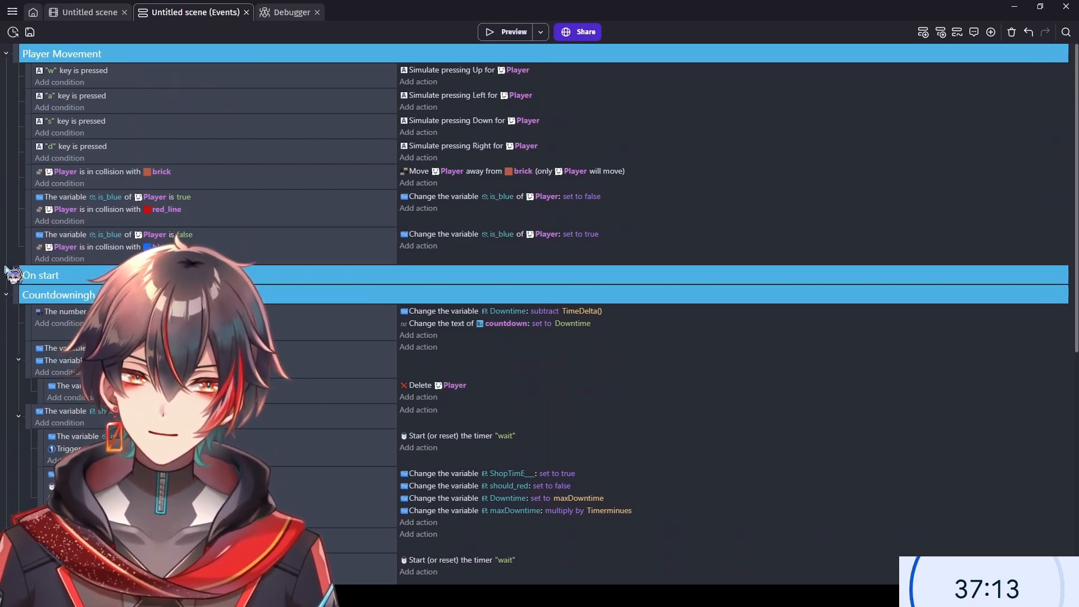
{"action": "scroll", "coordinate": [13, 278], "scroll_direction": "down", "scroll_amount": 10}
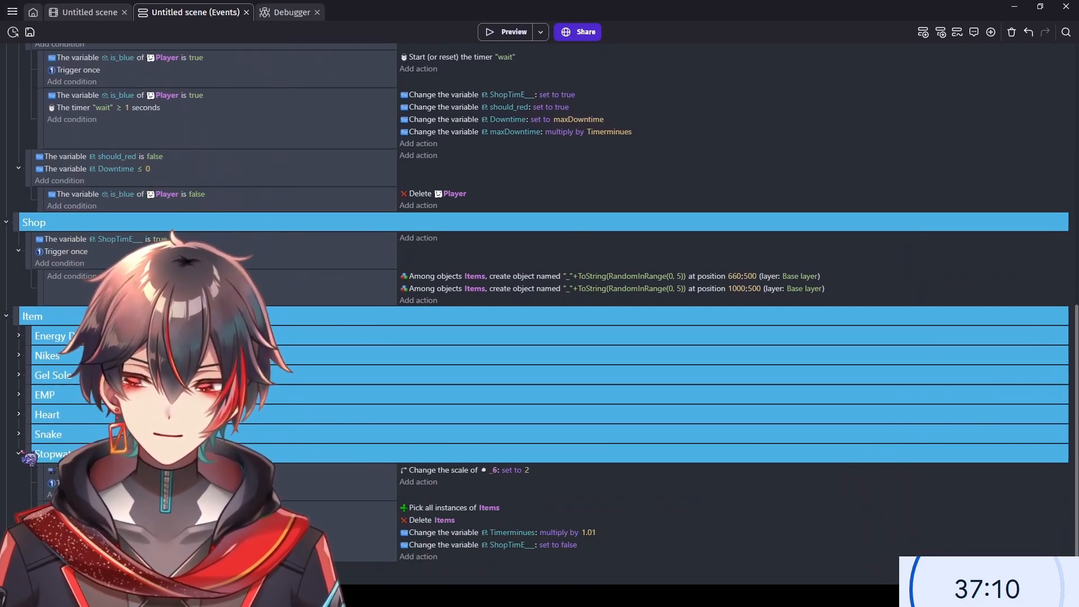
{"action": "left_click", "coordinate": [21, 453]}
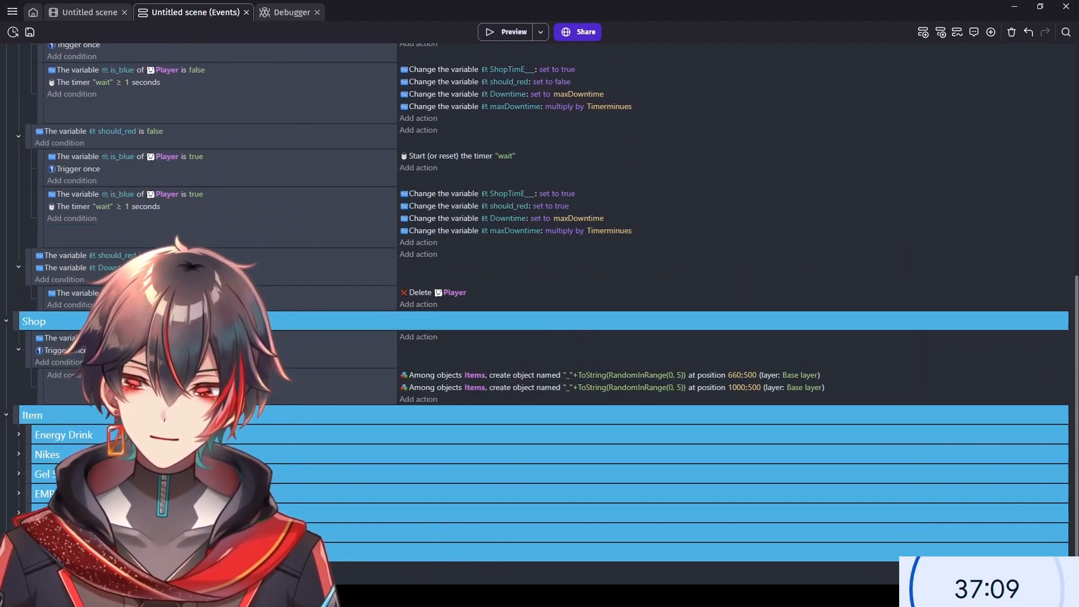
- In the Snake item's events, replace the Player's max speed multiplication with an X-axis movement speed change, keeping multiply by 1.5
{"action": "left_click", "coordinate": [18, 533]}
{"action": "scroll", "coordinate": [7, 518], "scroll_direction": "down", "scroll_amount": 5}
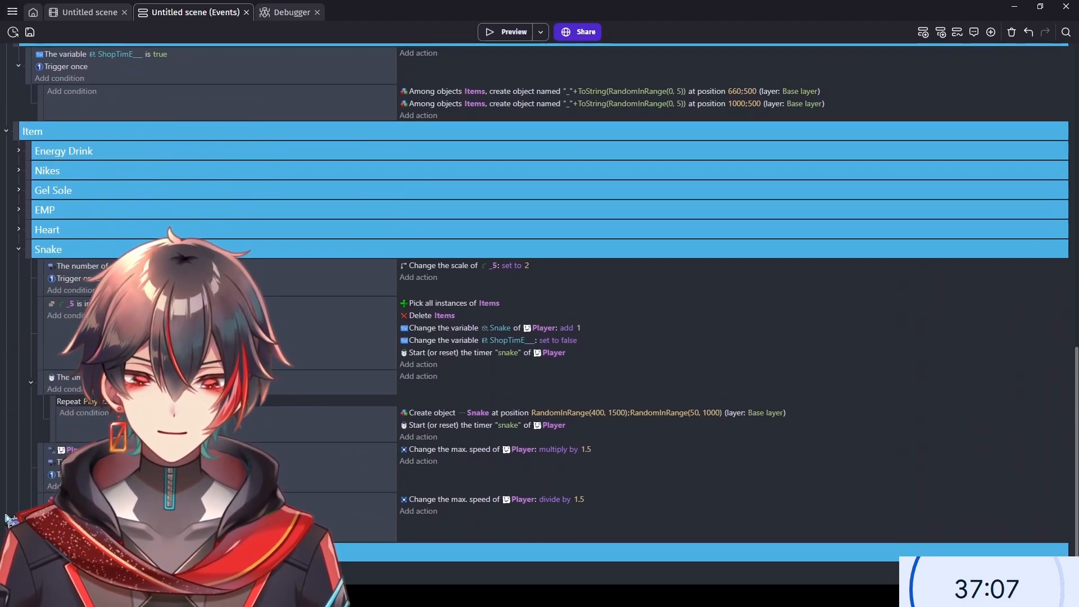
{"action": "double_click", "coordinate": [493, 449]}
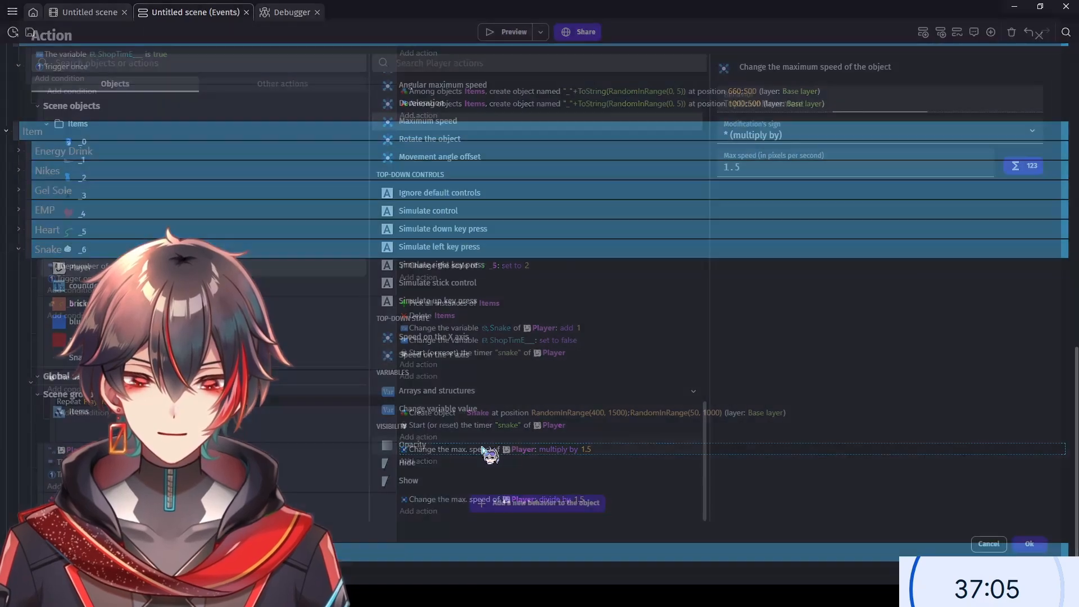
{"action": "scroll", "coordinate": [564, 219], "scroll_direction": "up", "scroll_amount": 2}
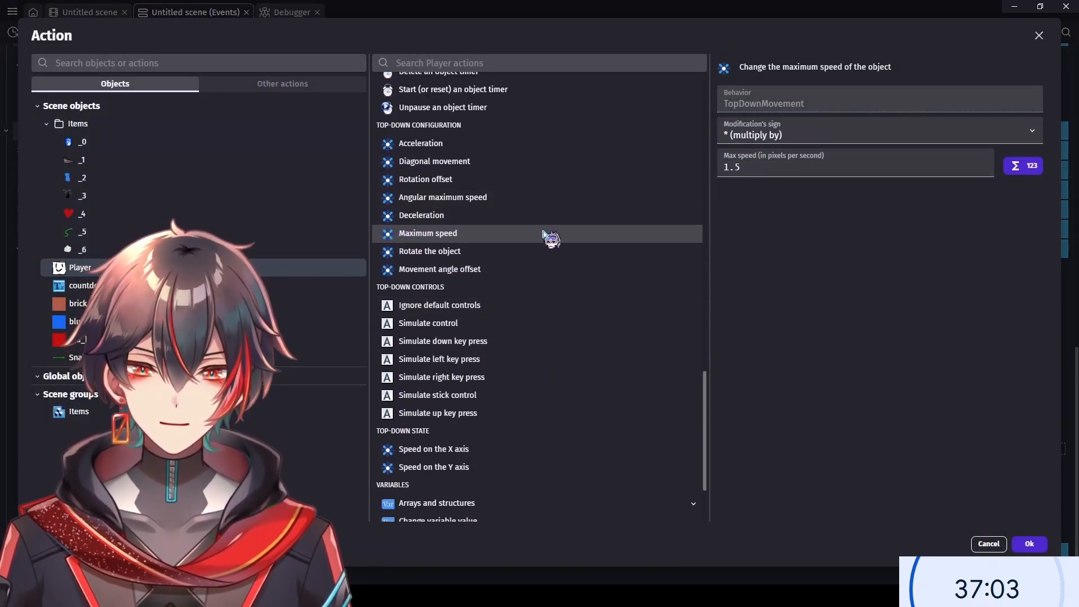
{"action": "left_click", "coordinate": [494, 450]}
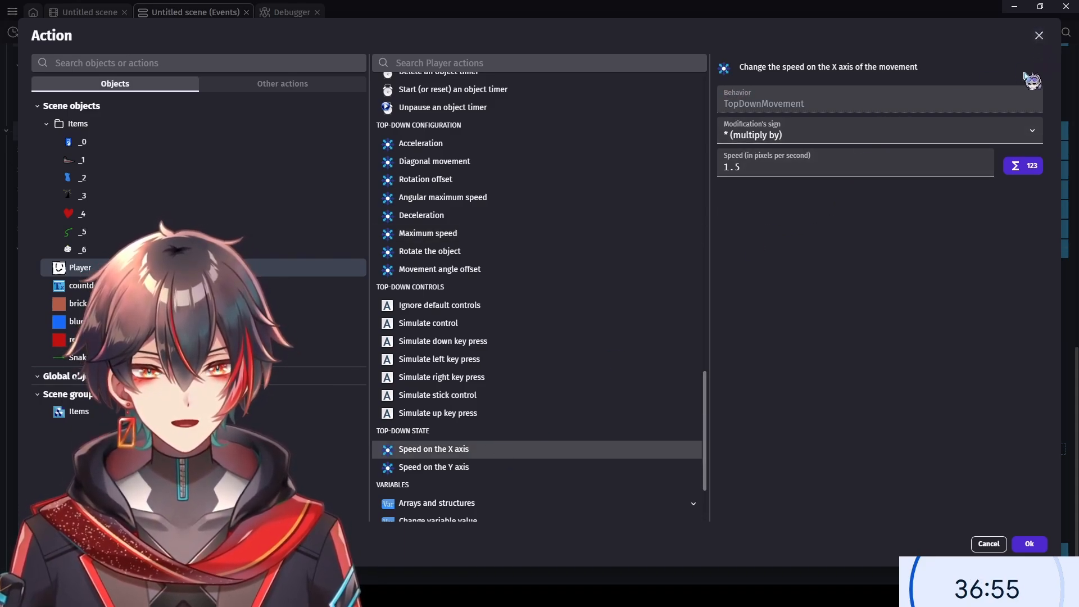
{"action": "left_click", "coordinate": [1029, 545]}
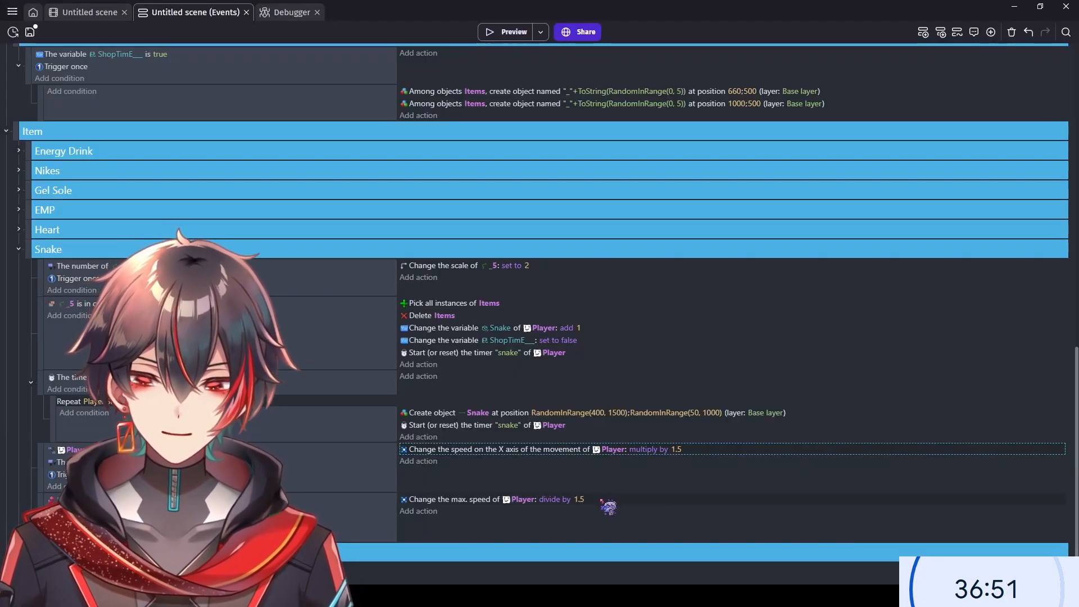
- Switch the Snake group's divide-by-1.5 max speed action to the Player's speed on the X axis
{"action": "double_click", "coordinate": [601, 500]}
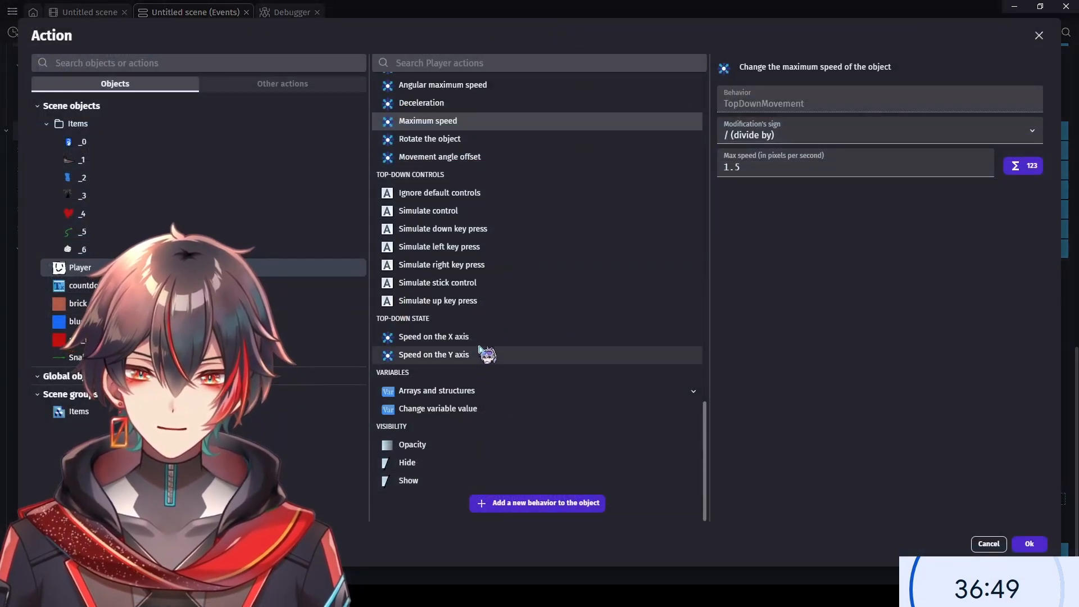
{"action": "left_click", "coordinate": [475, 337]}
{"action": "left_click", "coordinate": [1029, 544]}
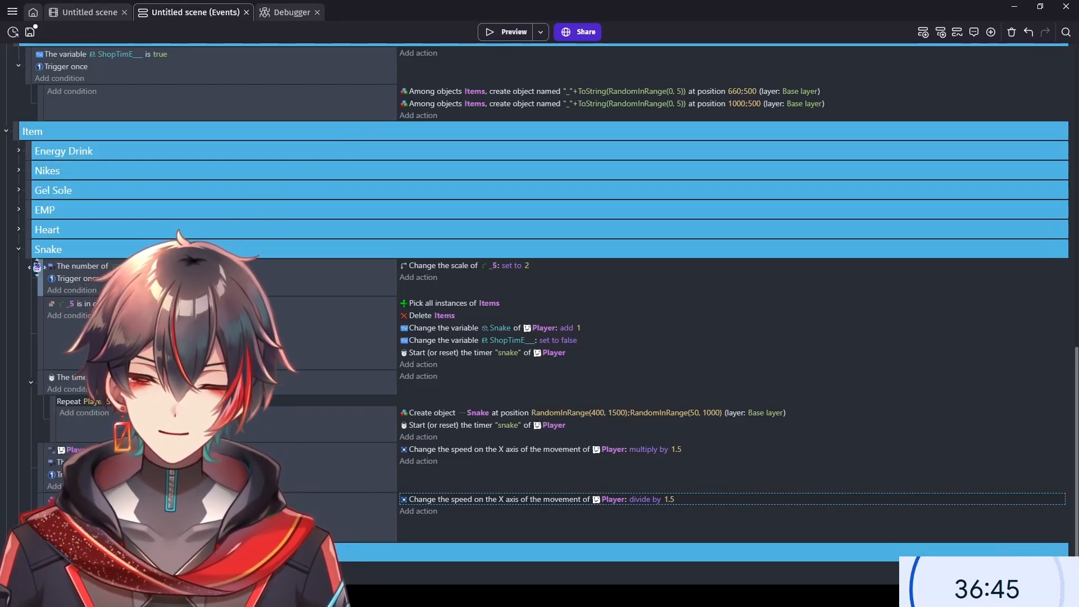
- Duplicate the "d" key event in the Player Movement group and set the copy's key to LShift
{"action": "scroll", "coordinate": [25, 256], "scroll_direction": "up", "scroll_amount": 15}
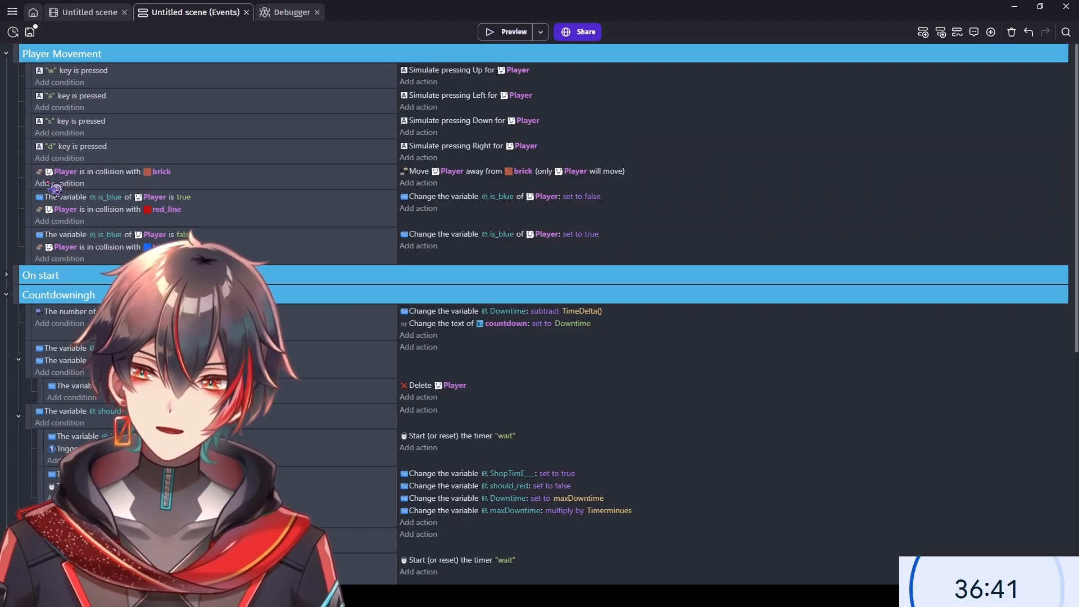
{"action": "left_click", "coordinate": [30, 156]}
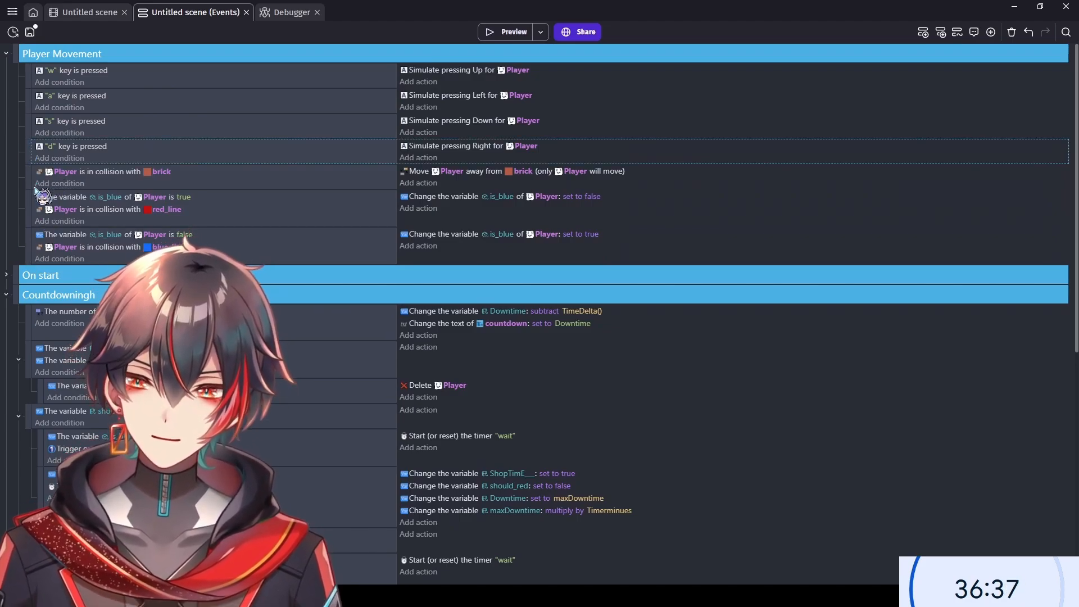
{"action": "key", "text": "ctrl+c"}
{"action": "key", "text": "ctrl+v"}
{"action": "left_click", "coordinate": [54, 174]}
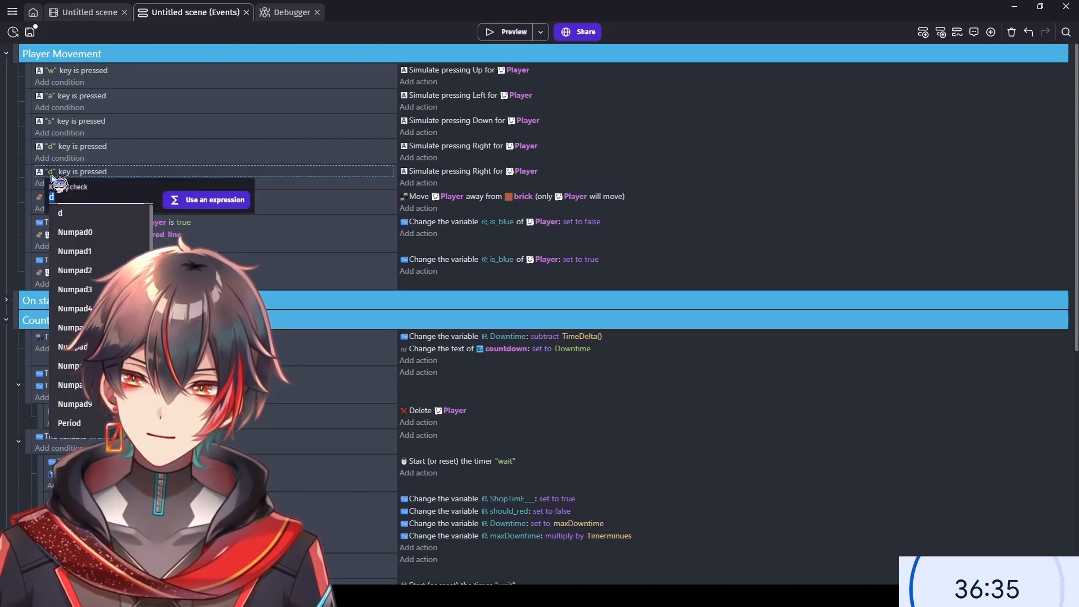
{"action": "type", "text": "sh"}
{"action": "left_click", "coordinate": [84, 213]}
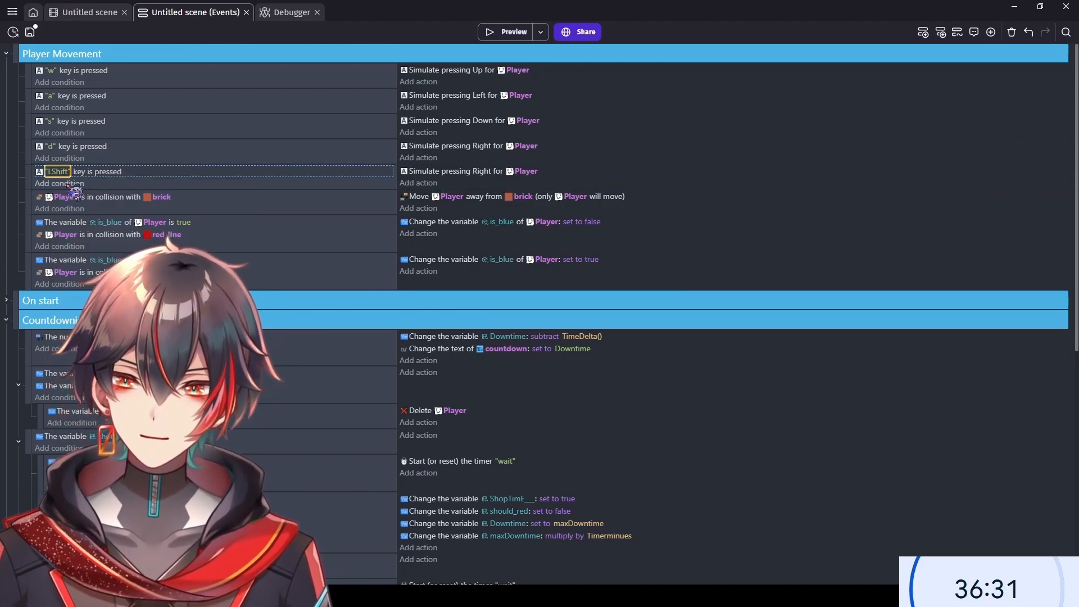
{"action": "left_click", "coordinate": [70, 184]}
{"action": "left_click", "coordinate": [1038, 35]}
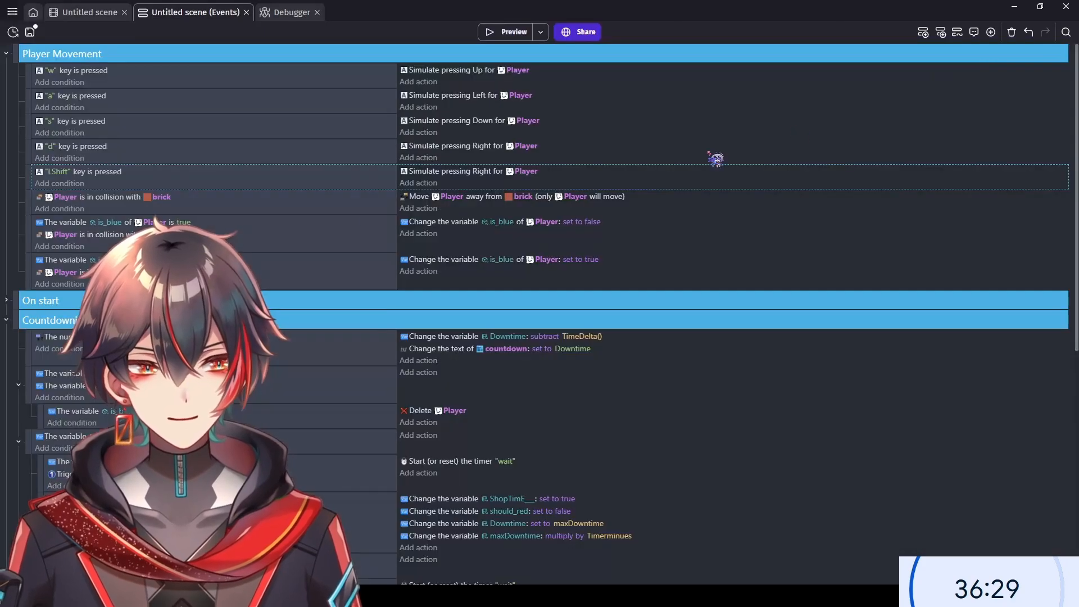
- Replace the LShift event's copied move-right action with one that multiplies the Player's max speed by 2
{"action": "left_click", "coordinate": [588, 175]}
{"action": "key", "text": "Delete"}
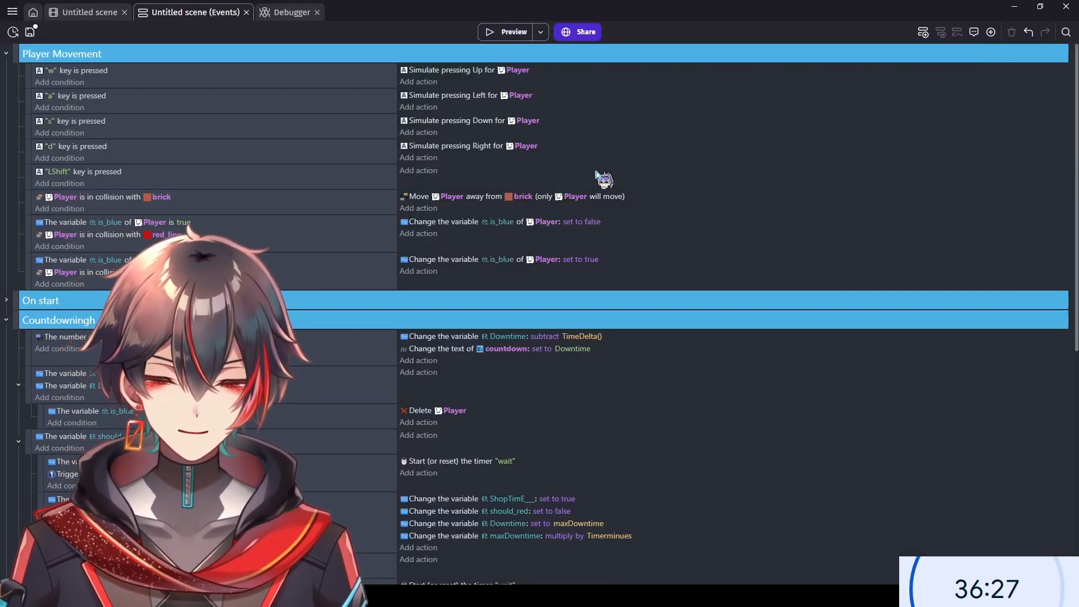
{"action": "left_click", "coordinate": [415, 172]}
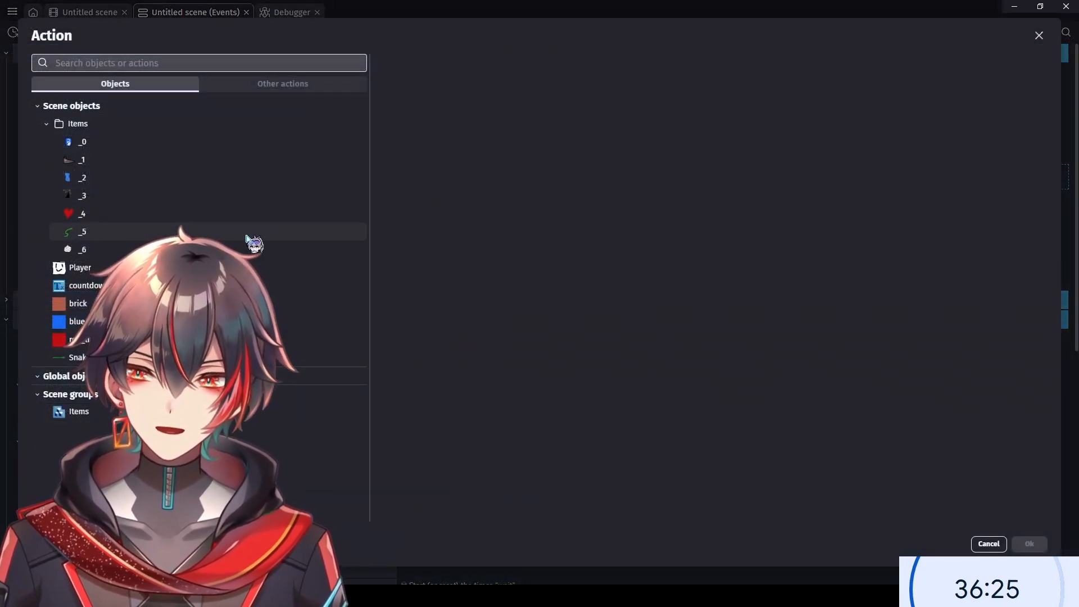
{"action": "left_click", "coordinate": [314, 268]}
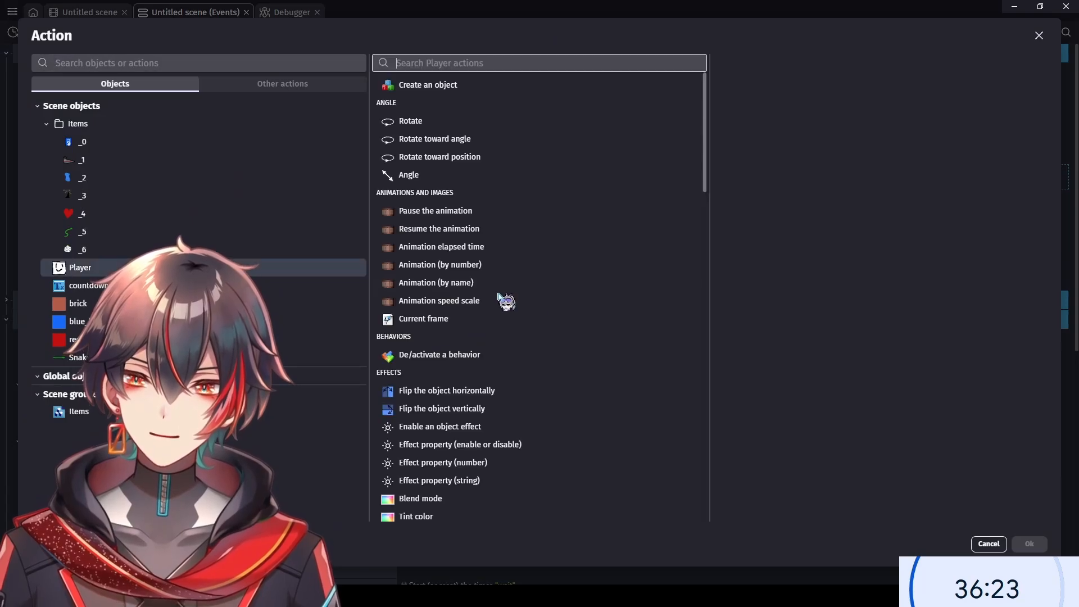
{"action": "scroll", "coordinate": [506, 304], "scroll_direction": "down", "scroll_amount": 6}
{"action": "scroll", "coordinate": [504, 298], "scroll_direction": "down", "scroll_amount": 6}
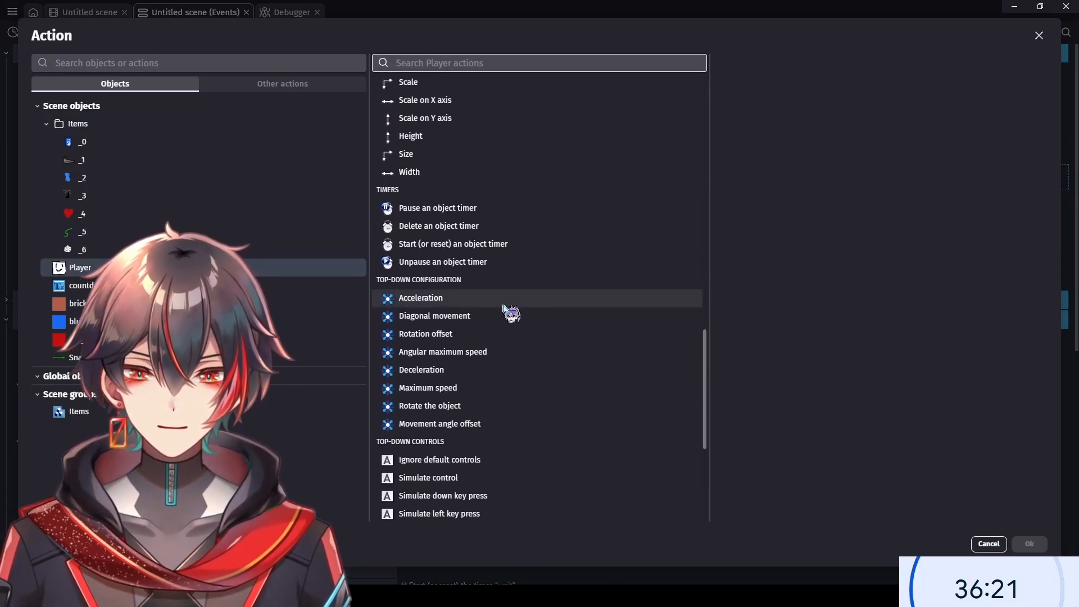
{"action": "left_click", "coordinate": [481, 387]}
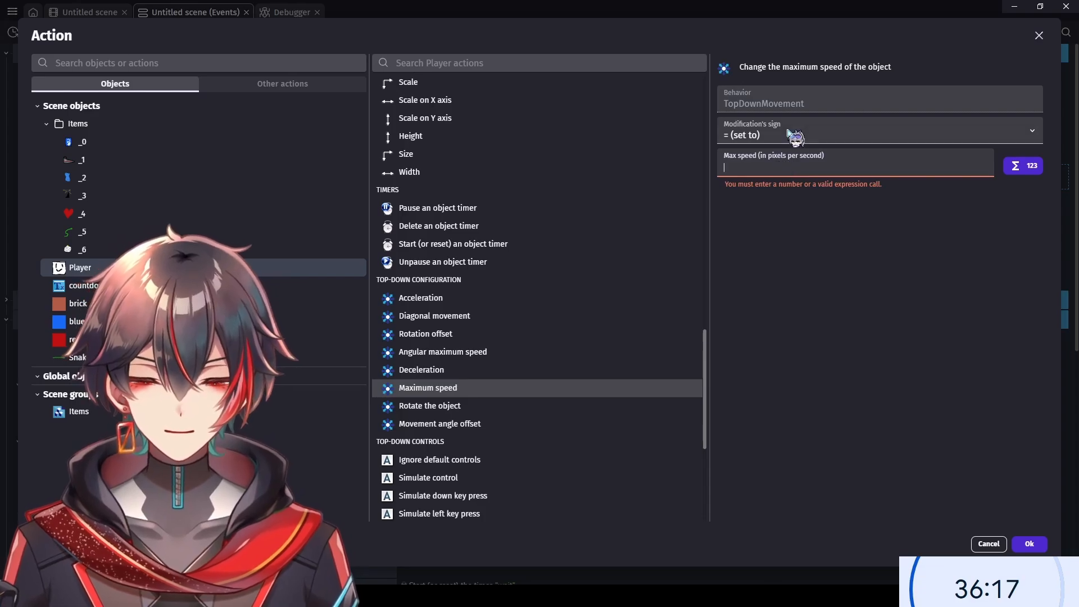
{"action": "left_click", "coordinate": [787, 133]}
{"action": "left_click", "coordinate": [776, 181]}
{"action": "left_click", "coordinate": [775, 167]}
{"action": "type", "text": "2"}
{"action": "left_click", "coordinate": [798, 232]}
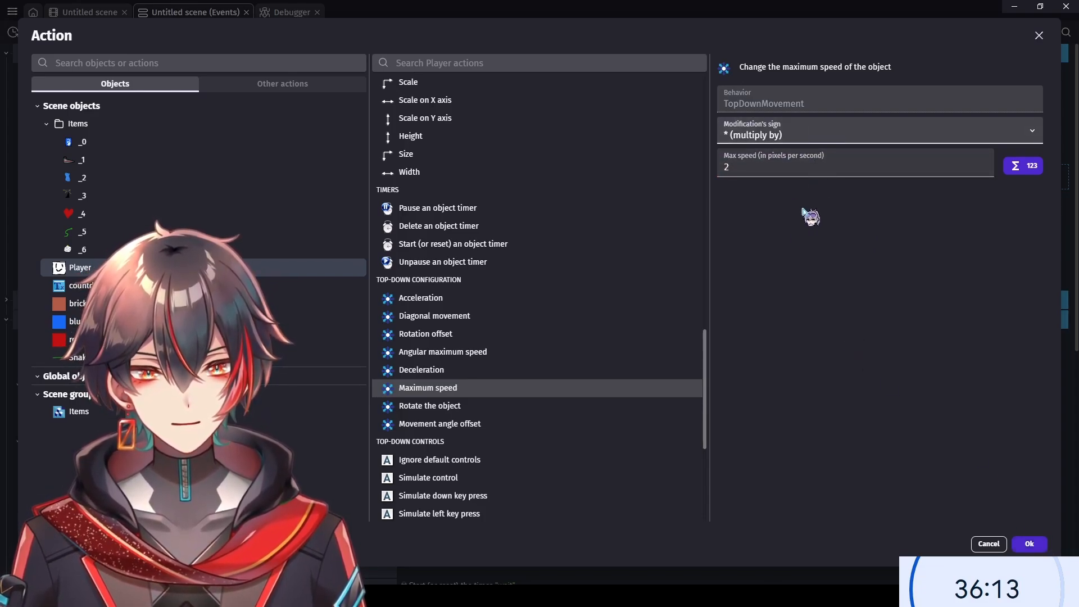
{"action": "left_click", "coordinate": [1028, 543]}
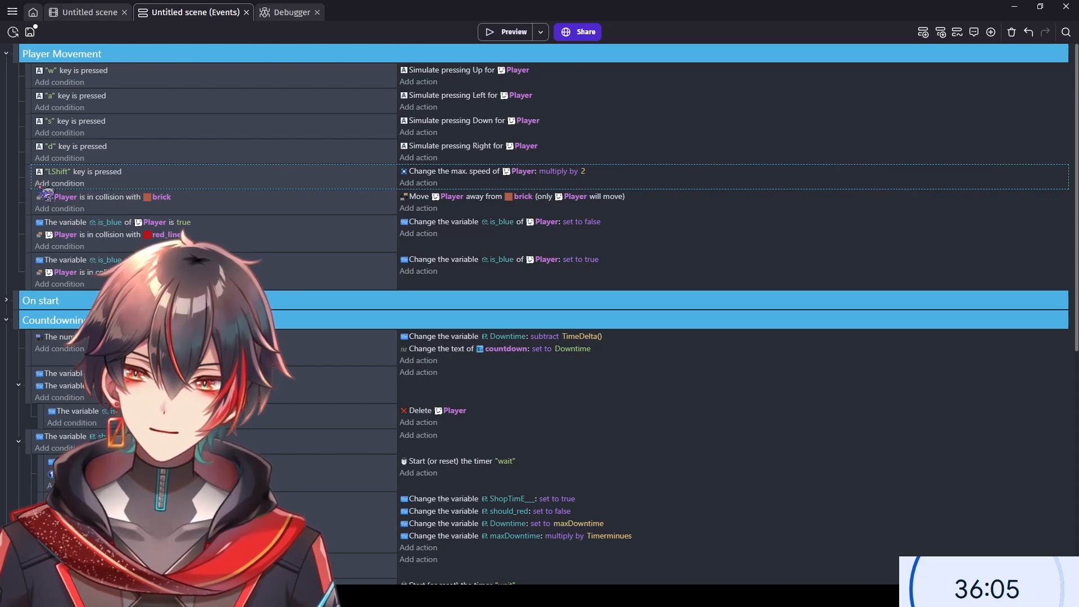
- Start a Player variable value condition on the LShift event and create a number variable named stamina for it
{"action": "left_click", "coordinate": [67, 184]}
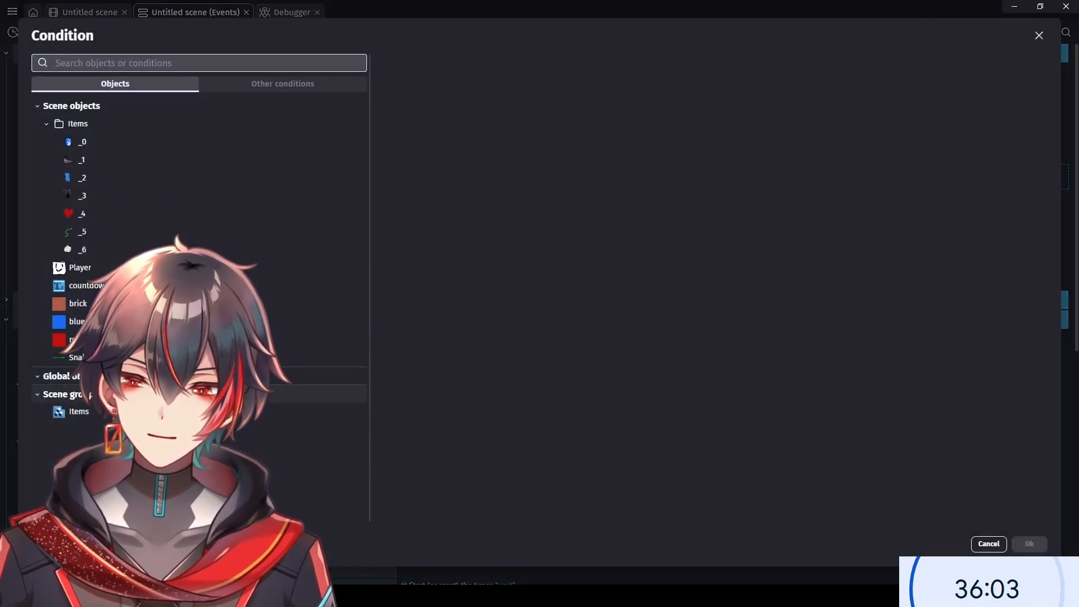
{"action": "left_click", "coordinate": [292, 268]}
{"action": "scroll", "coordinate": [520, 272], "scroll_direction": "down", "scroll_amount": 10}
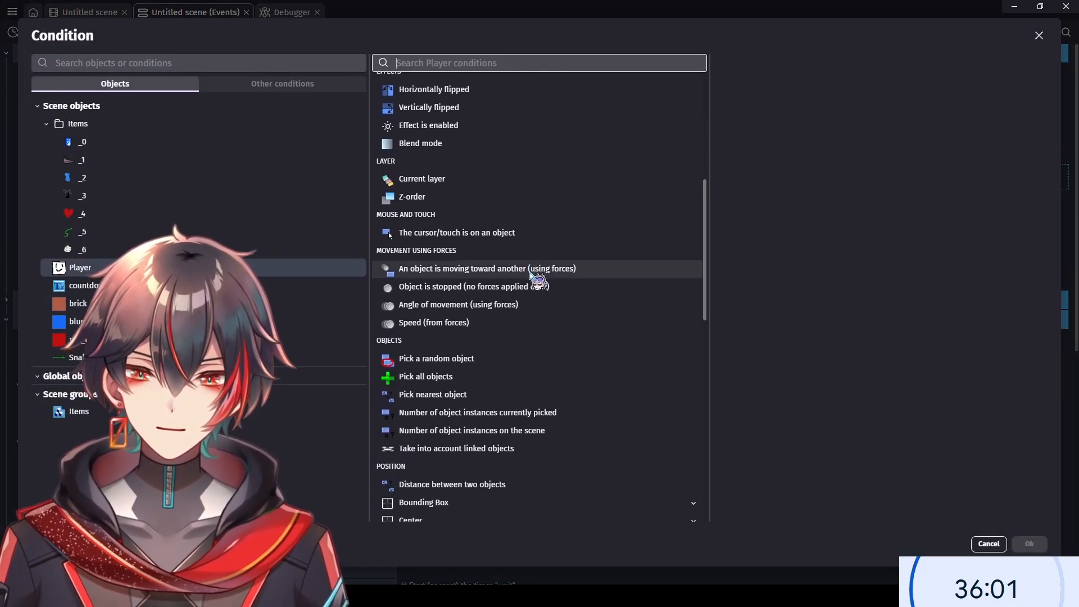
{"action": "scroll", "coordinate": [531, 281], "scroll_direction": "down", "scroll_amount": 6}
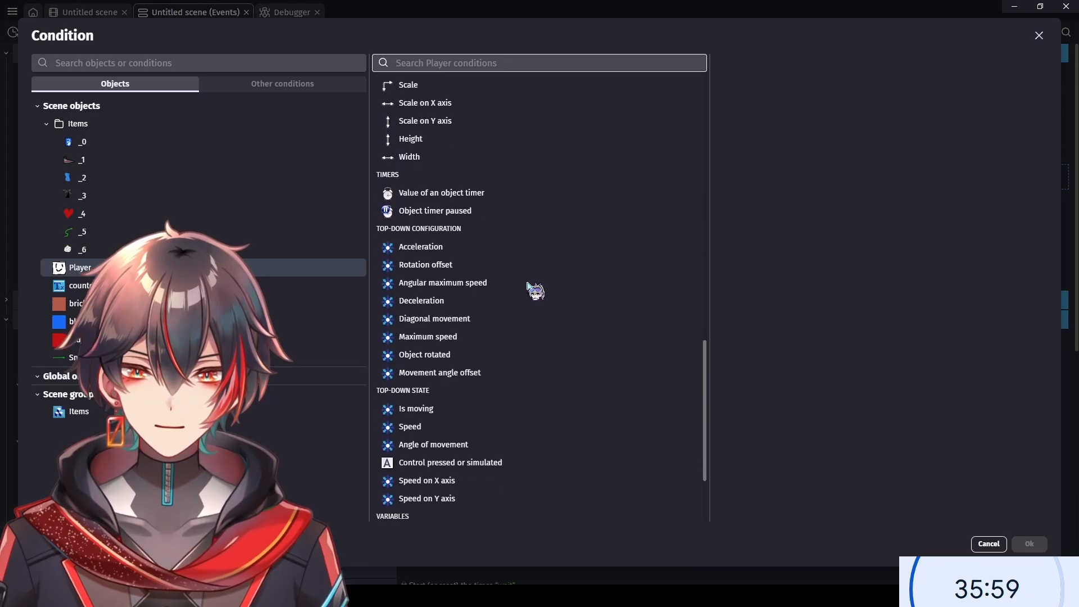
{"action": "left_click", "coordinate": [447, 413]}
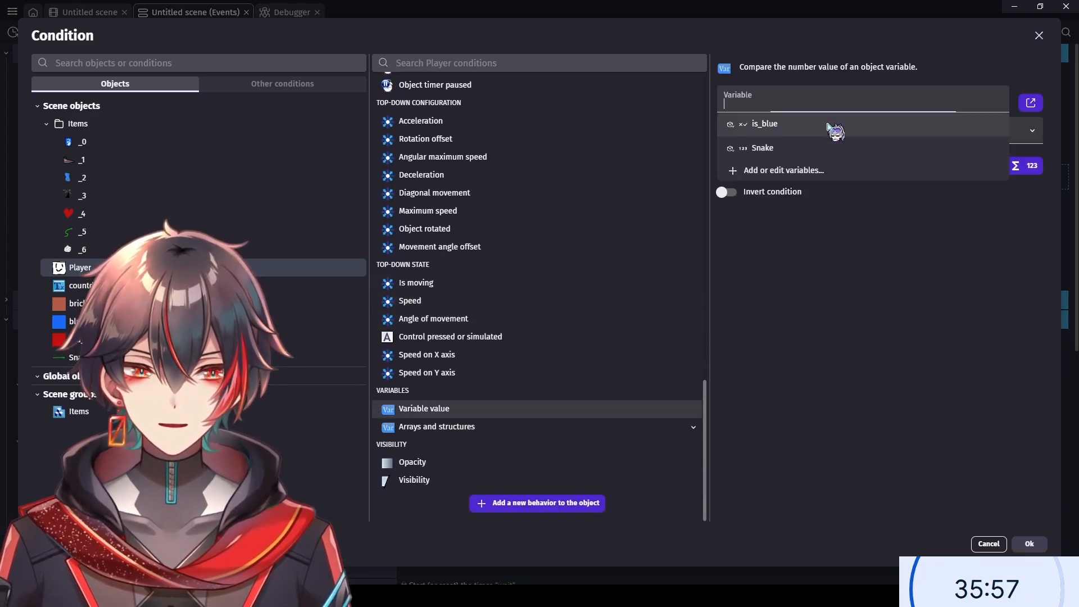
{"action": "left_click", "coordinate": [787, 170]}
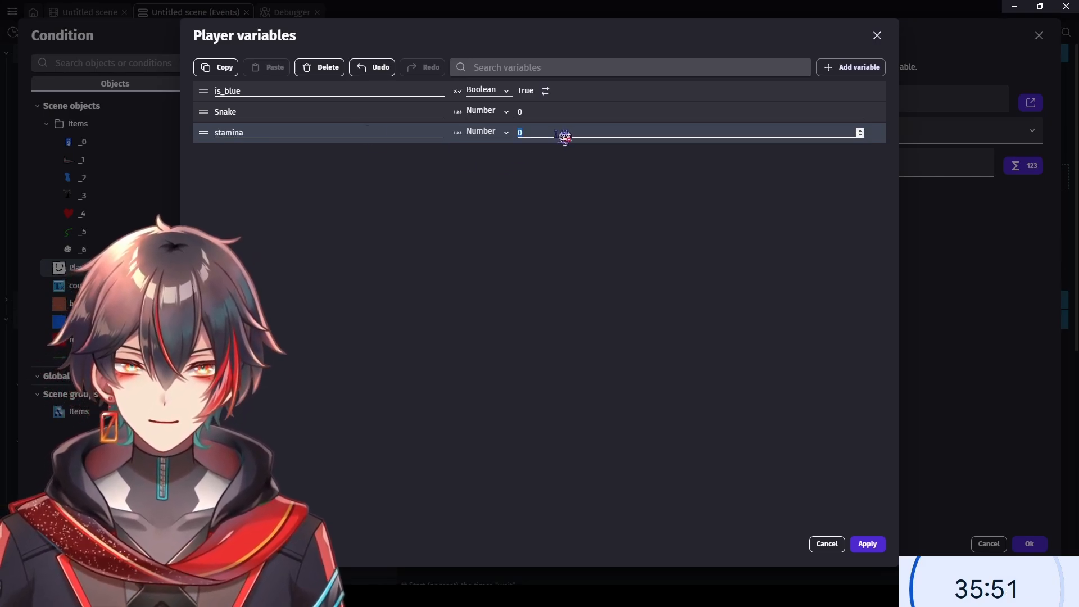
{"action": "left_click", "coordinate": [870, 543]}
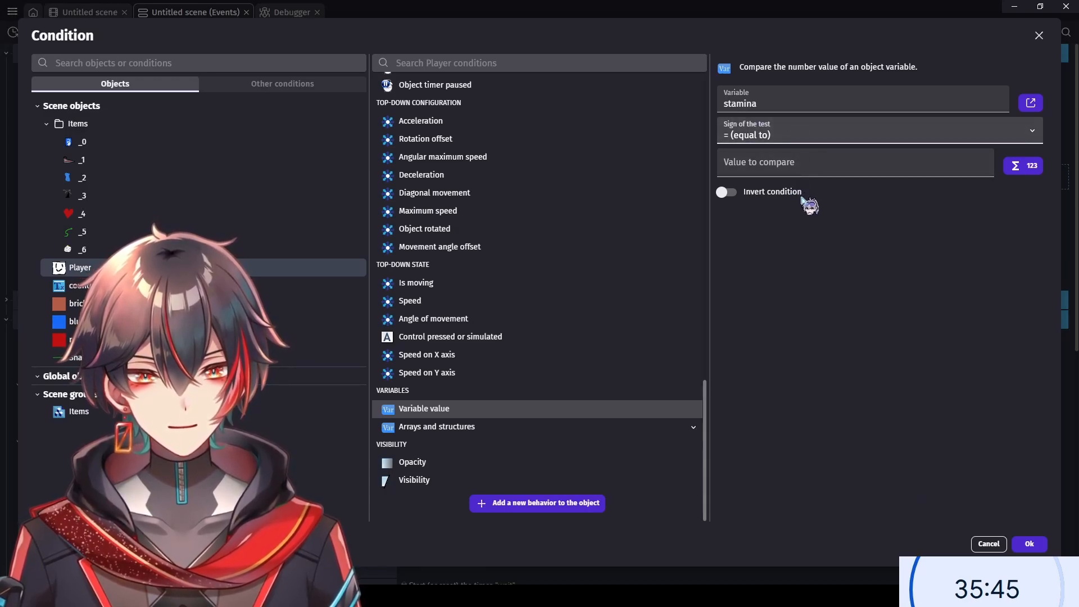
- Make the new condition require the Player's stamina to be greater than 0 and confirm it
{"action": "left_click", "coordinate": [801, 197]}
{"action": "left_click", "coordinate": [784, 174]}
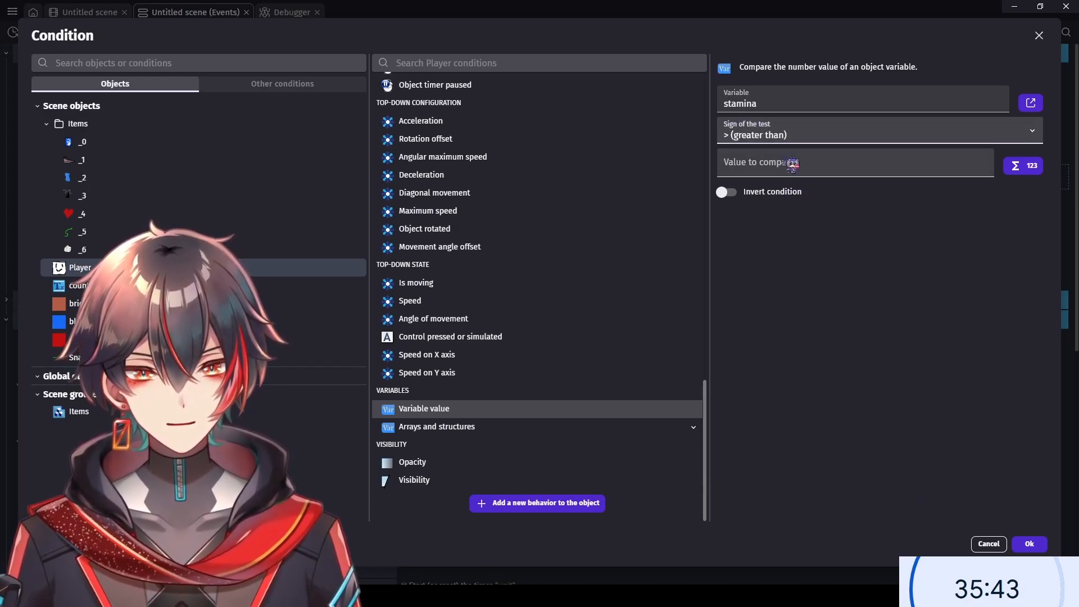
{"action": "left_click", "coordinate": [785, 161]}
{"action": "type", "text": "0"}
{"action": "left_click", "coordinate": [854, 322]}
{"action": "left_click", "coordinate": [1033, 544]}
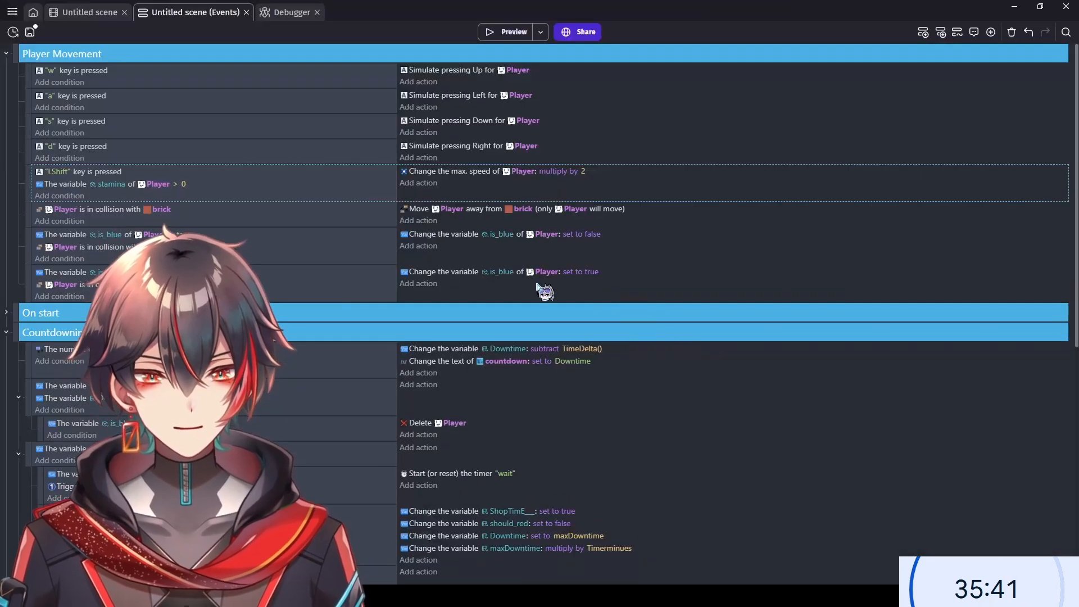
- Add an action to the LShift event that subtracts 0.1 from the Player's stamina variable
{"action": "left_click", "coordinate": [441, 185]}
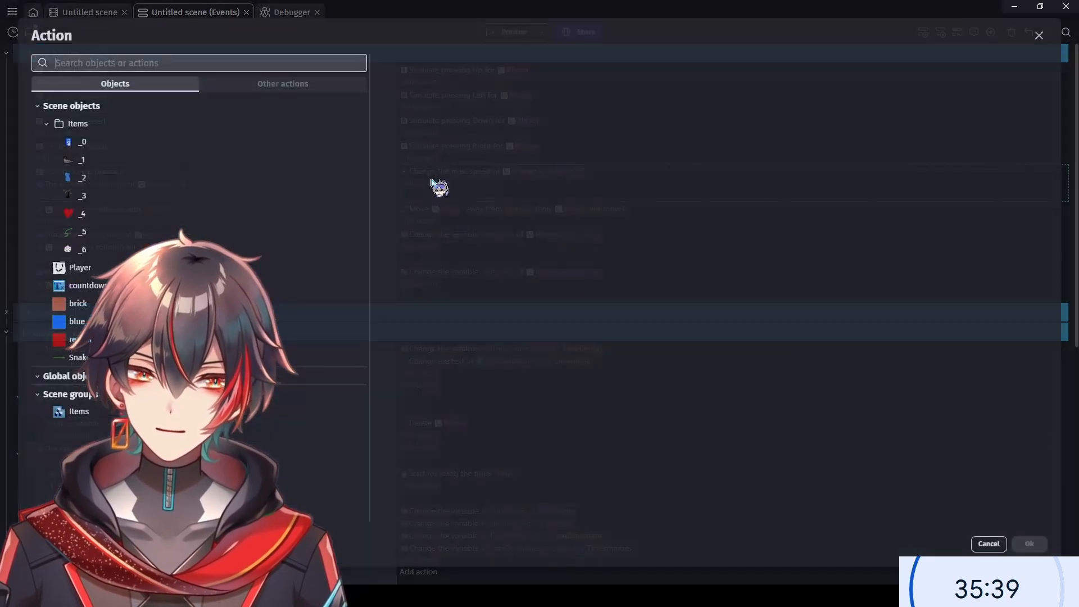
{"action": "left_click", "coordinate": [84, 267]}
{"action": "scroll", "coordinate": [540, 306], "scroll_direction": "down", "scroll_amount": 20}
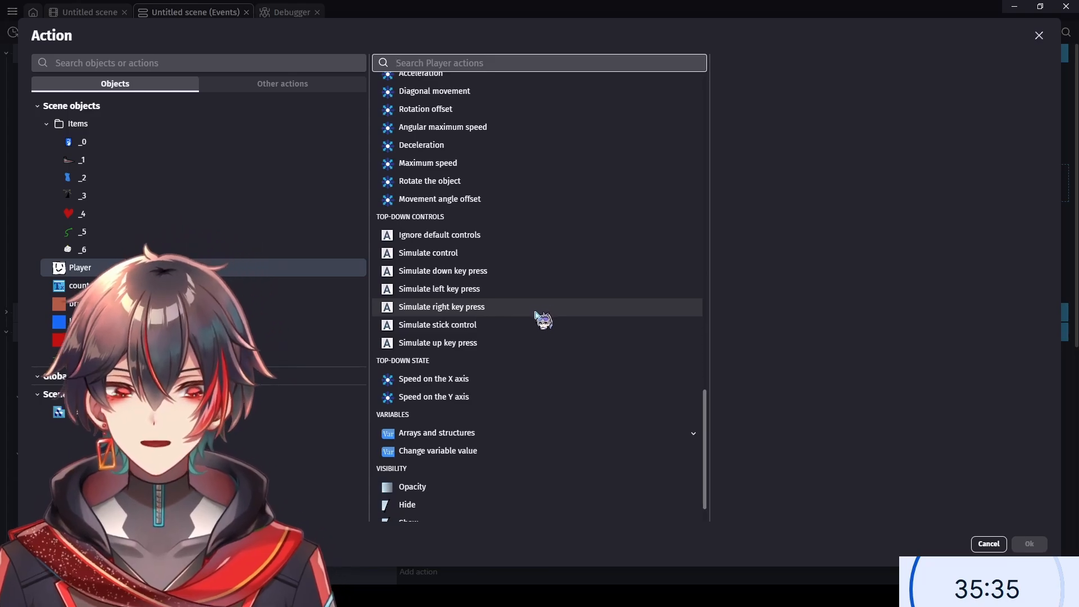
{"action": "scroll", "coordinate": [536, 312], "scroll_direction": "down", "scroll_amount": 1}
{"action": "left_click", "coordinate": [508, 392]}
{"action": "left_click", "coordinate": [508, 393]}
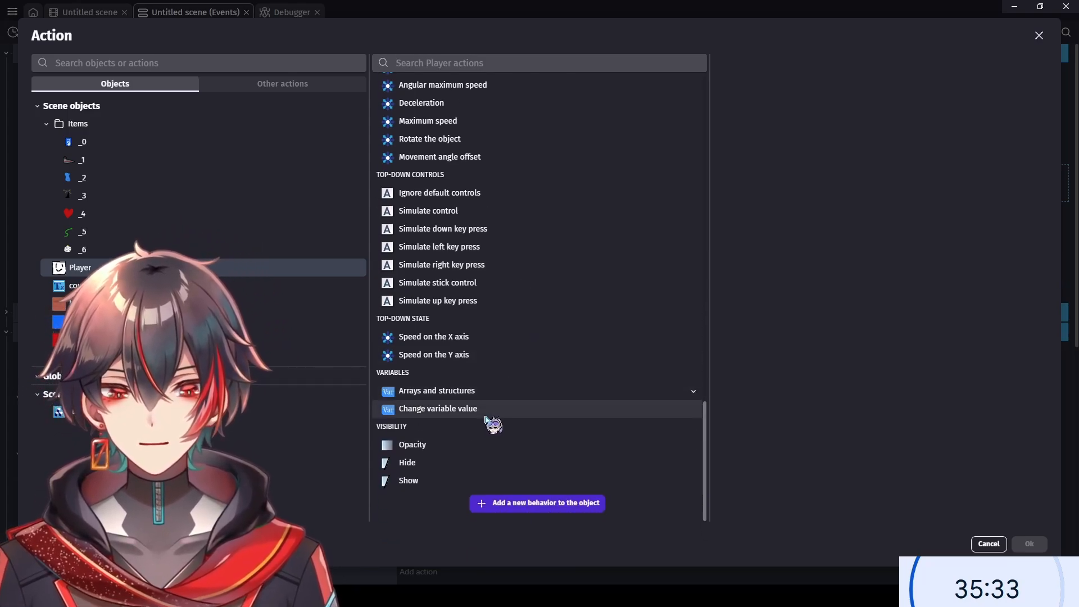
{"action": "left_click", "coordinate": [487, 415]}
{"action": "left_click", "coordinate": [812, 173]}
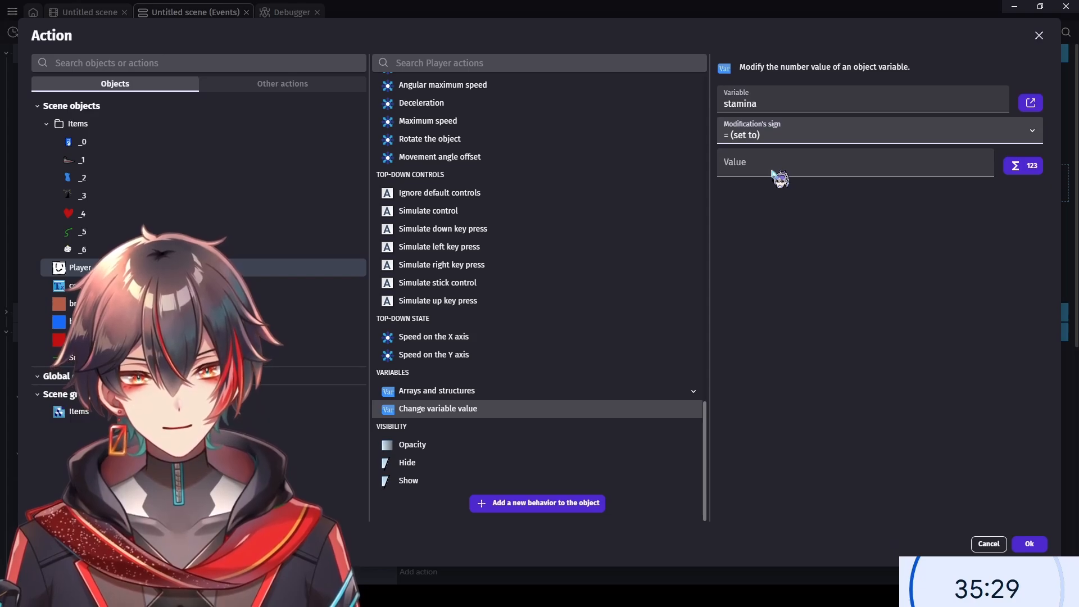
{"action": "left_click", "coordinate": [762, 174]}
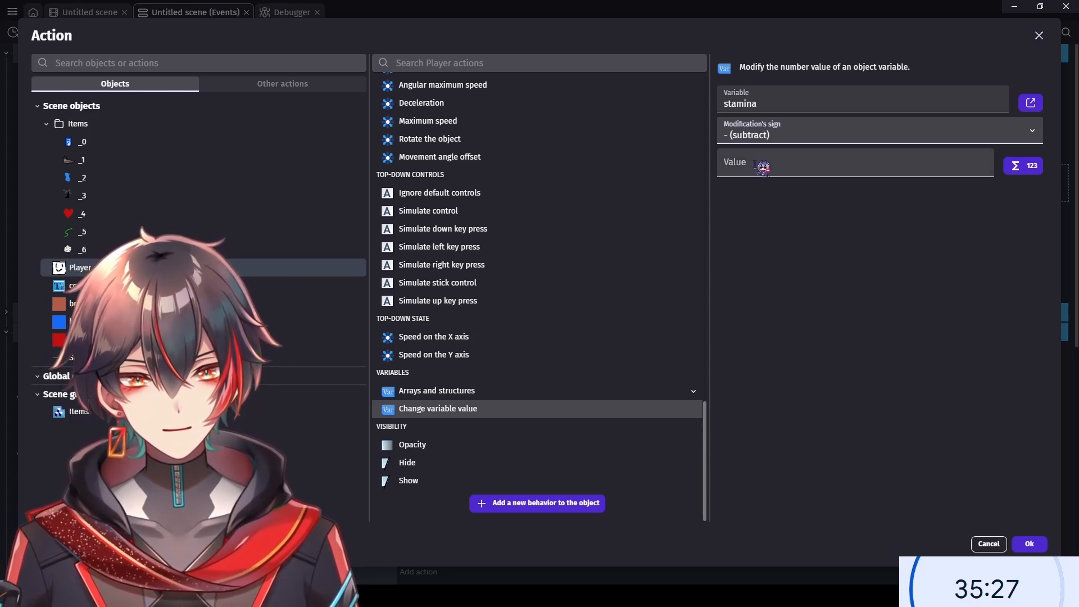
{"action": "left_click", "coordinate": [761, 169]}
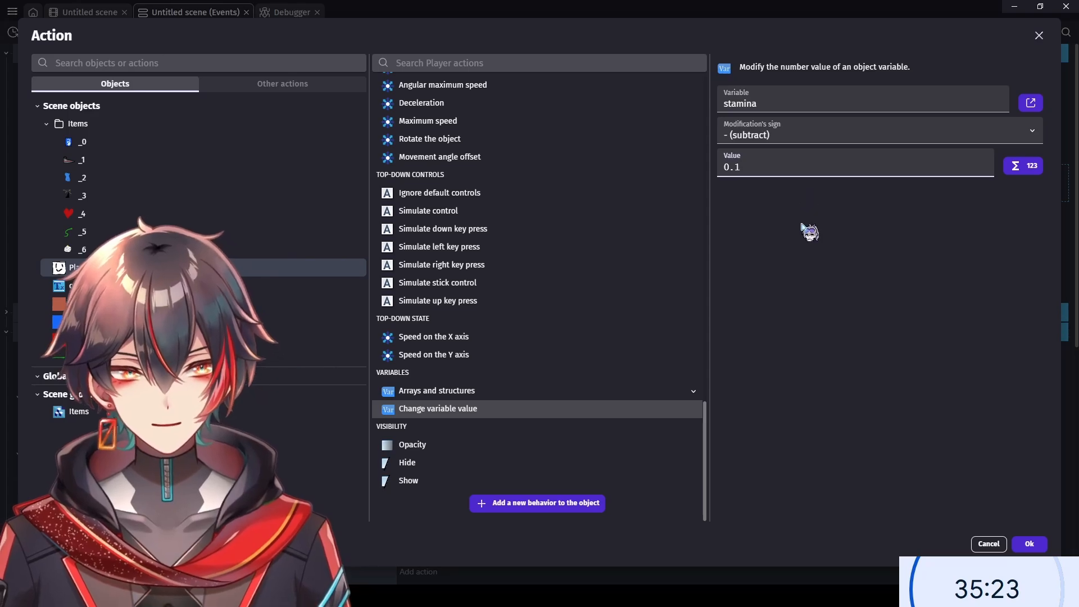
{"action": "left_click", "coordinate": [1027, 544]}
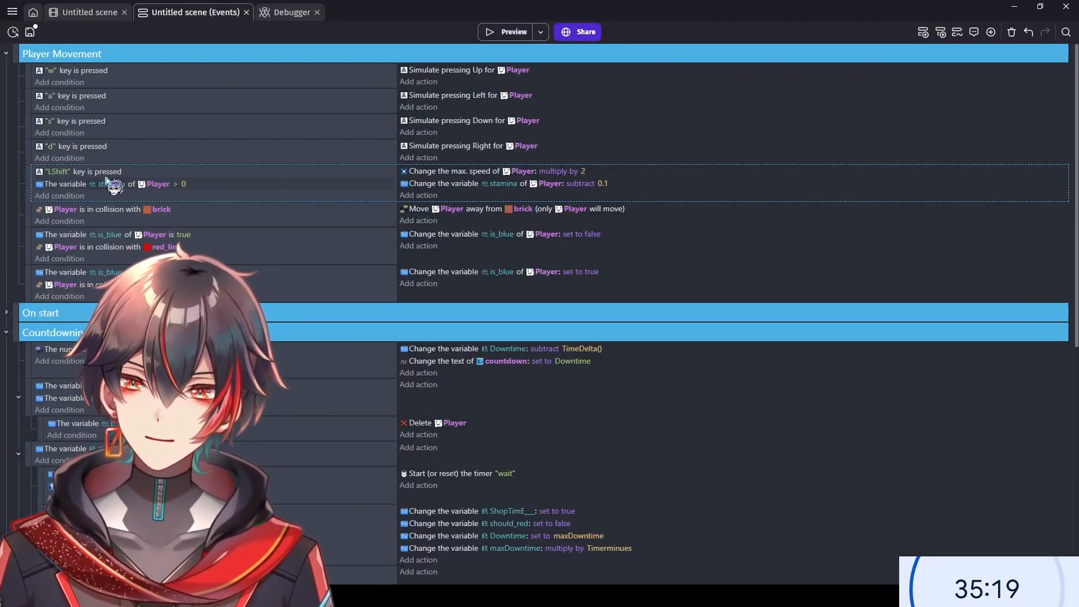
{"action": "double_click", "coordinate": [129, 173]}
{"action": "scroll", "coordinate": [194, 136], "scroll_direction": "up", "scroll_amount": 3}
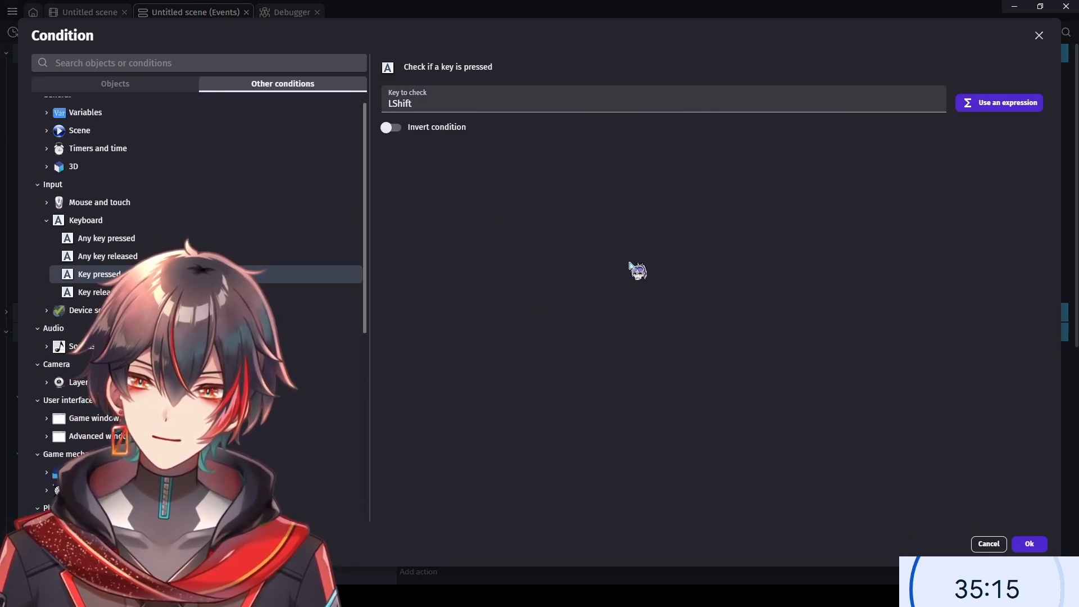
{"action": "left_click", "coordinate": [1038, 35]}
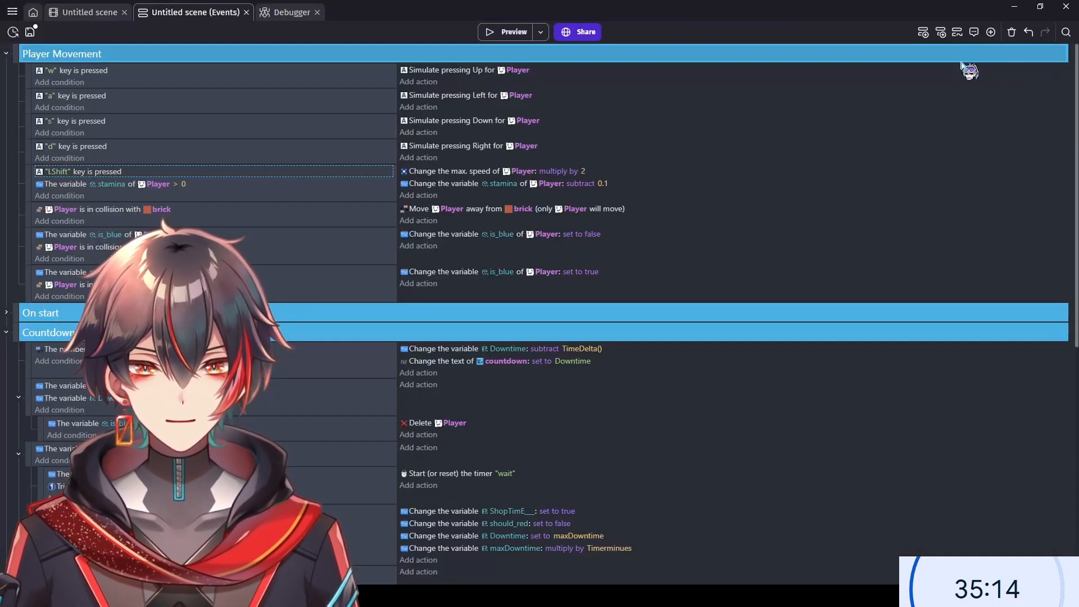
- Duplicate the LShift sprint event and add an Or condition to the copy
{"action": "left_click", "coordinate": [33, 194]}
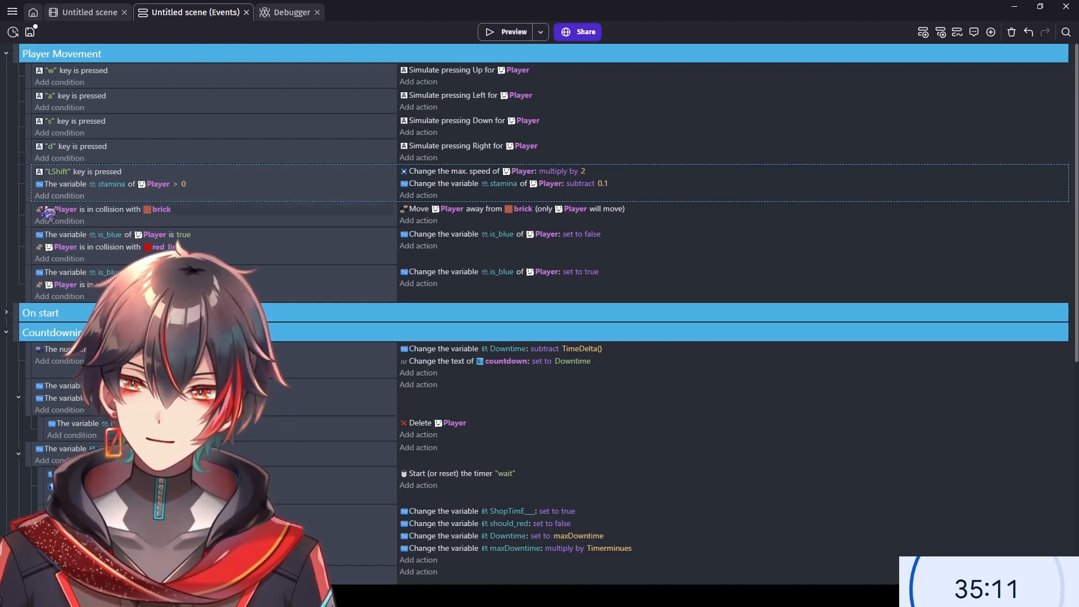
{"action": "key", "text": "ctrl+c"}
{"action": "key", "text": "ctrl+v"}
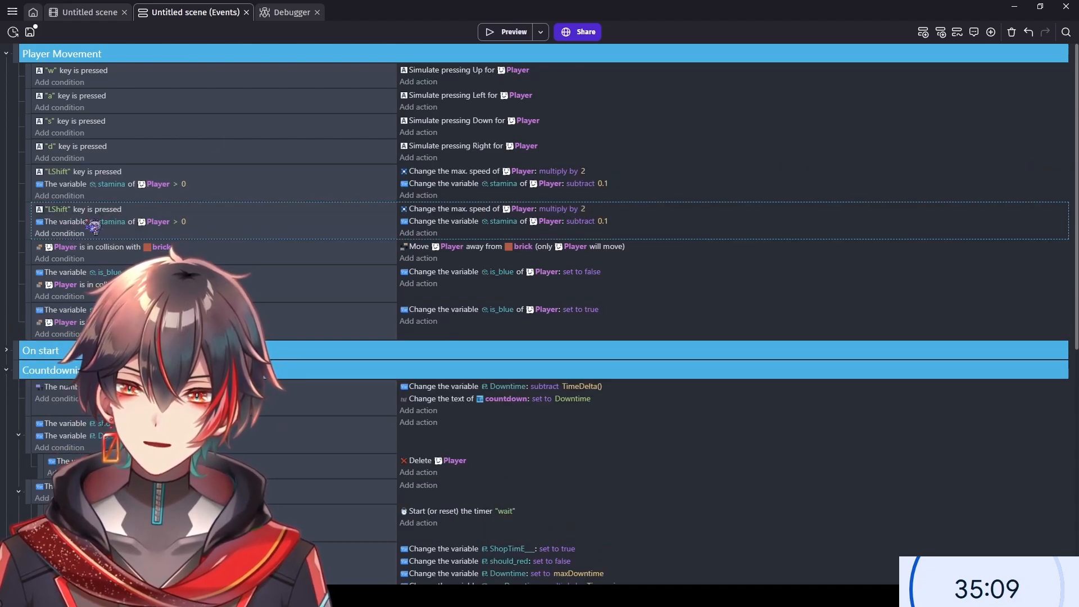
{"action": "left_click", "coordinate": [59, 233]}
{"action": "left_click", "coordinate": [260, 79]}
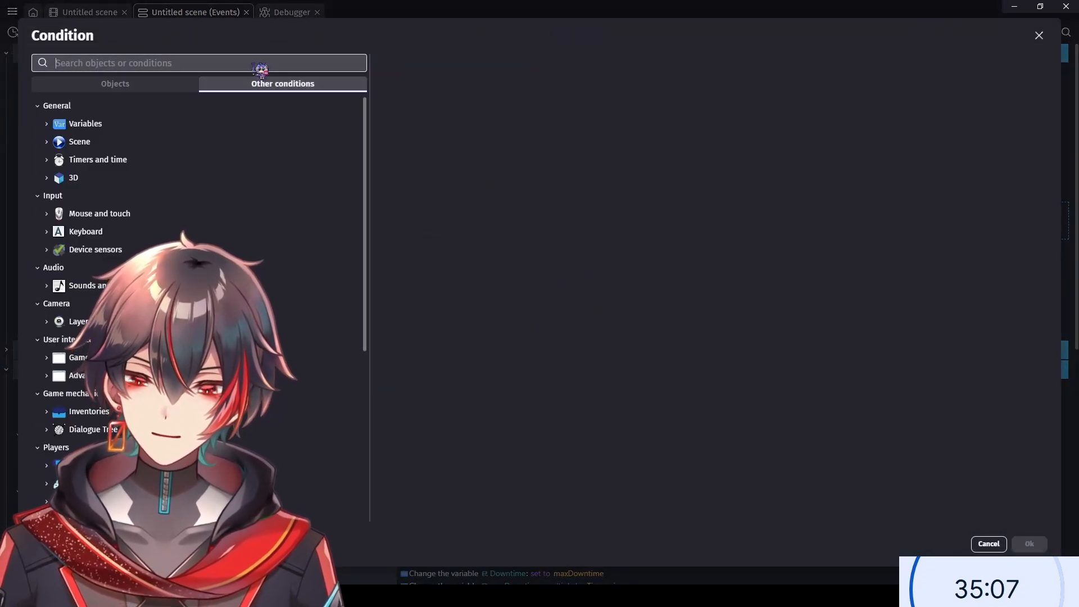
{"action": "type", "text": "or"}
{"action": "left_click", "coordinate": [227, 107]}
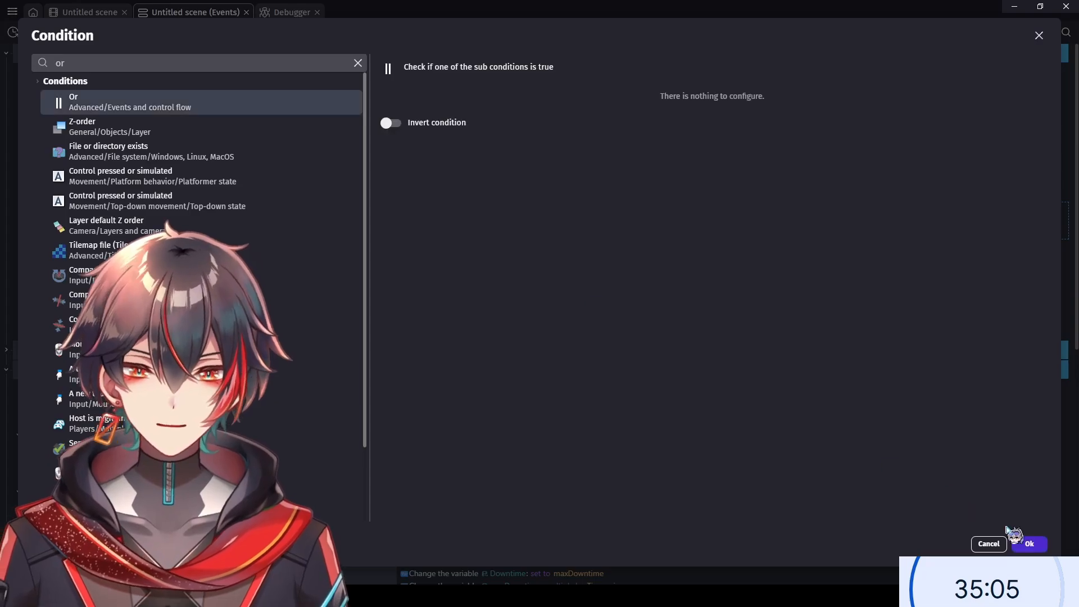
{"action": "left_click", "coordinate": [1027, 543]}
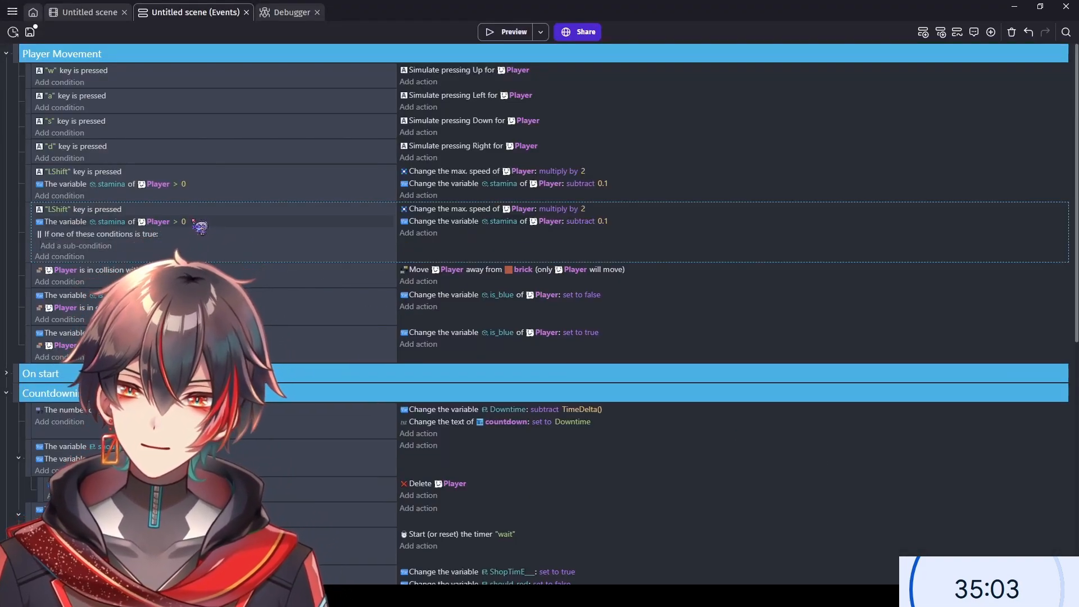
- Move the copied event's stamina condition into the Or block and set its comparison to less than or equal to 0
{"action": "left_click_drag", "start_coordinate": [204, 227], "coordinate": [167, 242]}
{"action": "left_click", "coordinate": [181, 234]}
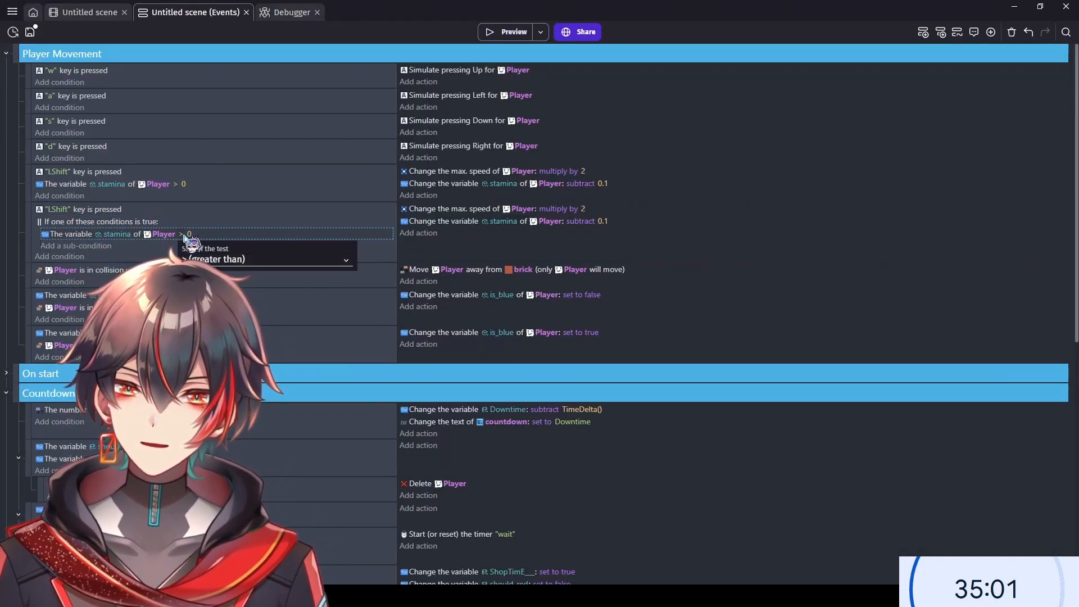
{"action": "left_click", "coordinate": [257, 309]}
- Move the copied LShift condition into the Or block and change it to check that the key is released
{"action": "left_click", "coordinate": [179, 212]}
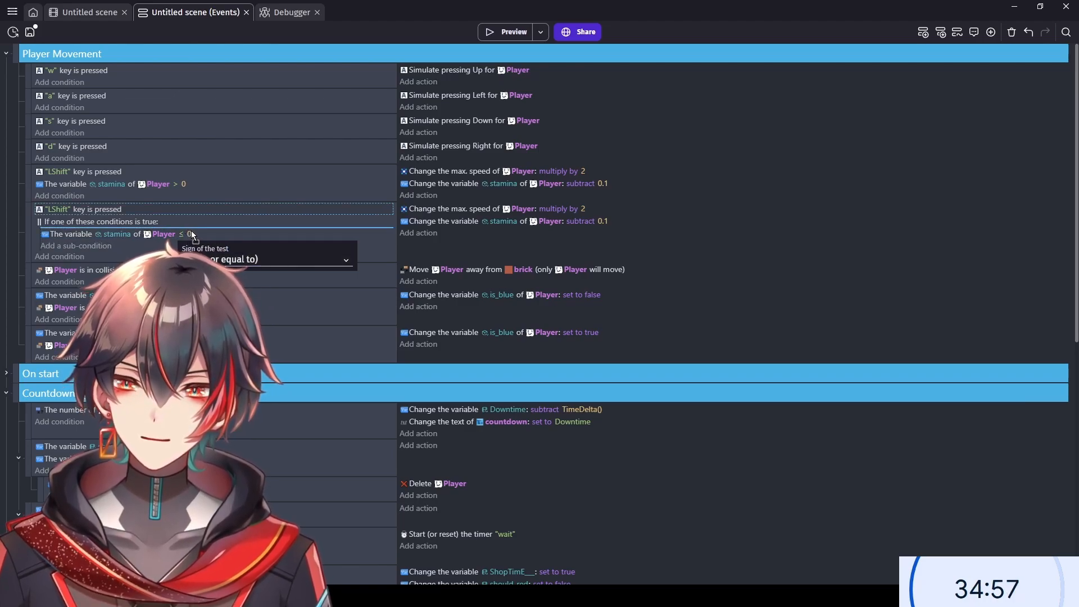
{"action": "double_click", "coordinate": [167, 210]}
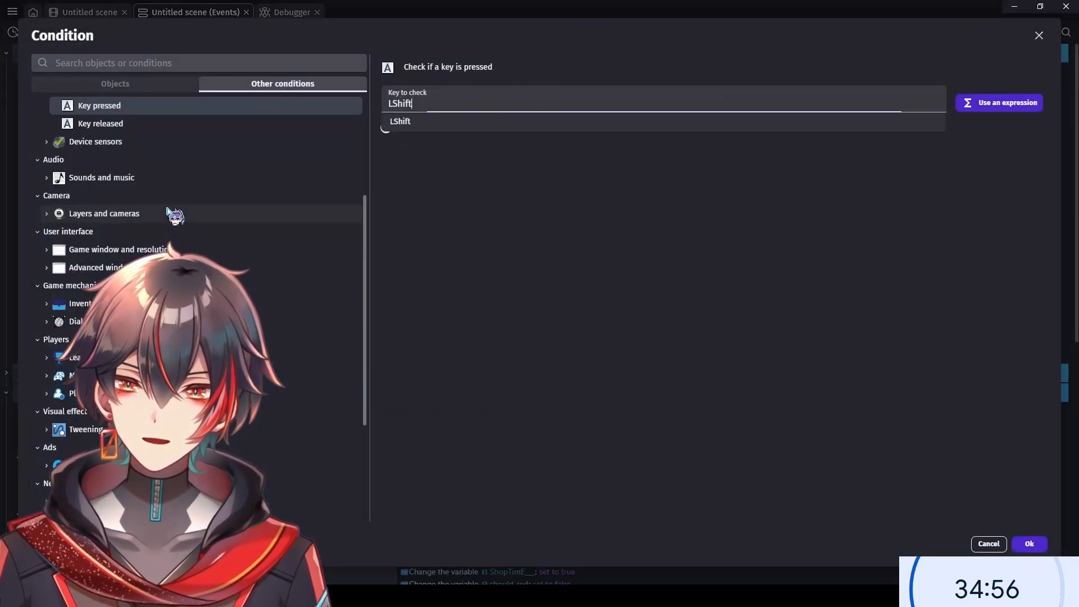
{"action": "left_click", "coordinate": [176, 125]}
{"action": "left_click", "coordinate": [1029, 543]}
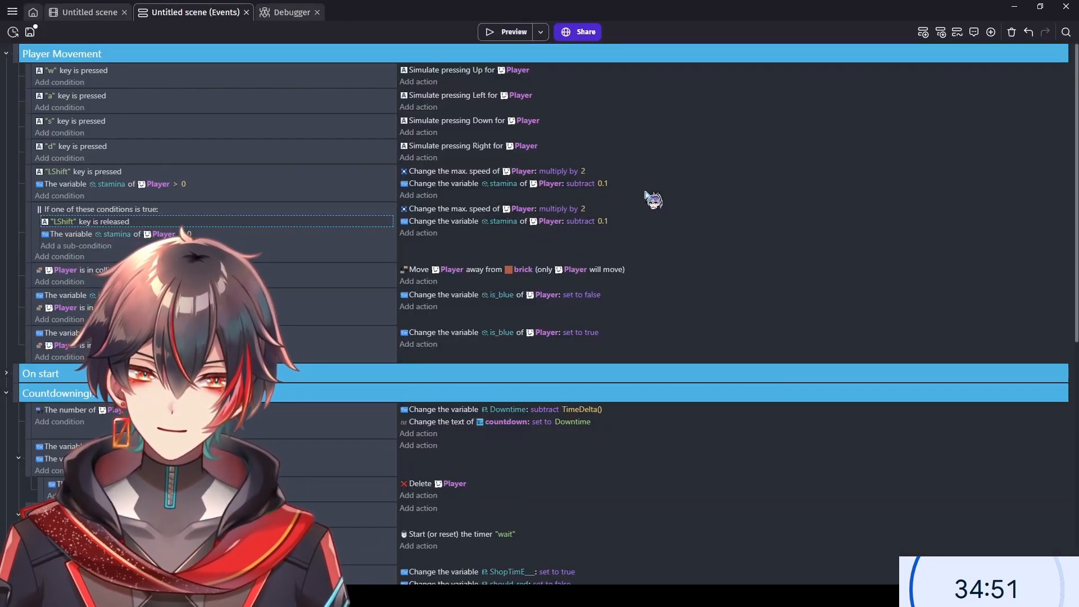
- Delete the stamina subtraction from the Or event and make its other action divide the Player's max speed by 2
{"action": "left_click", "coordinate": [626, 224]}
{"action": "key", "text": "Delete"}
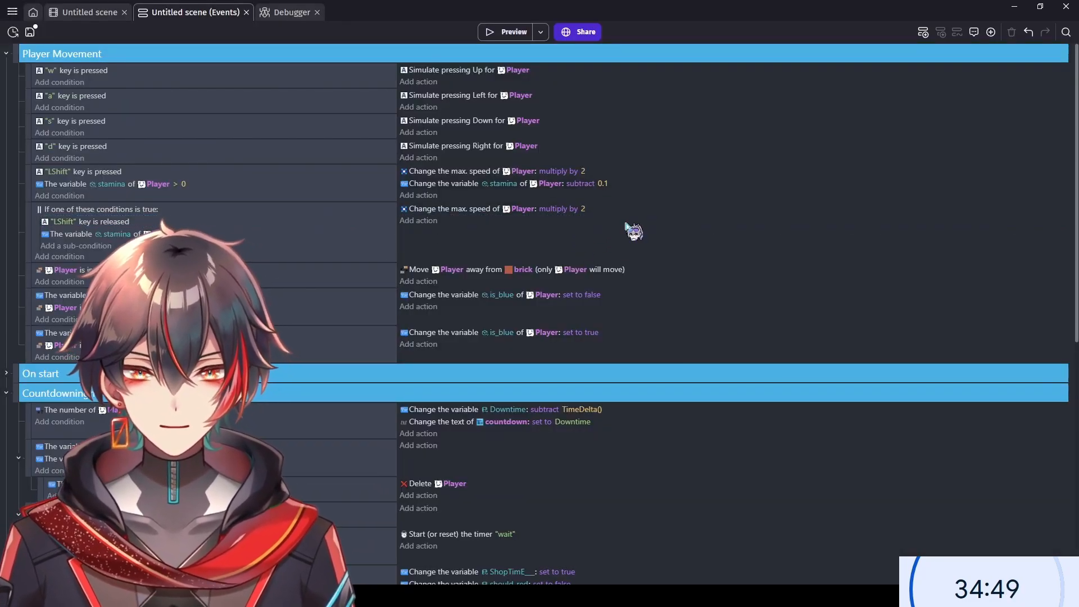
{"action": "left_click", "coordinate": [559, 209]}
{"action": "left_click", "coordinate": [595, 292]}
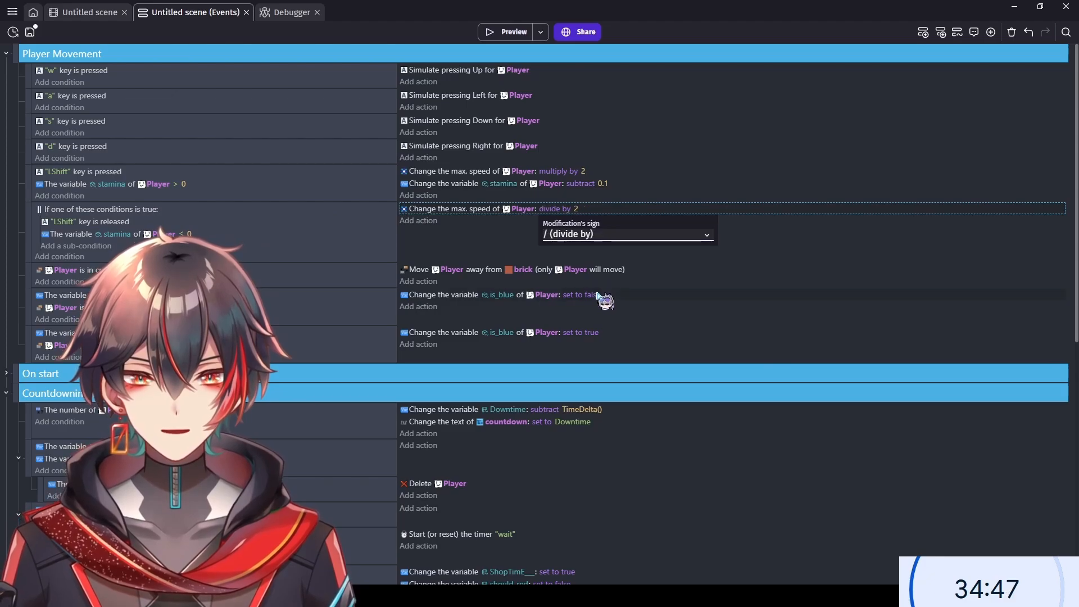
{"action": "left_click", "coordinate": [2, 268]}
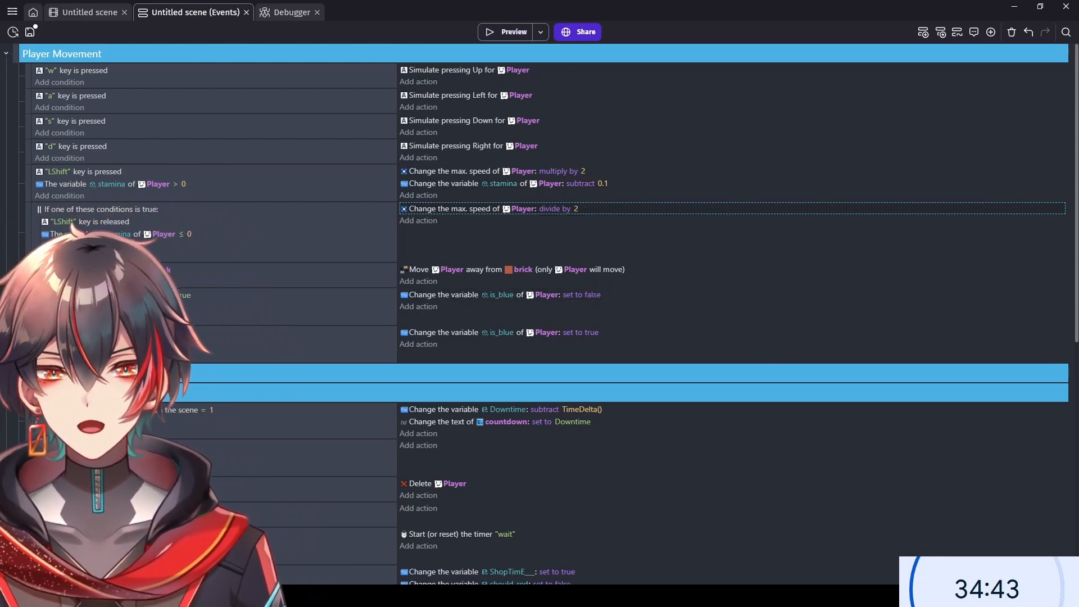
- Save the project
{"action": "scroll", "coordinate": [7, 284], "scroll_direction": "down", "scroll_amount": 5}
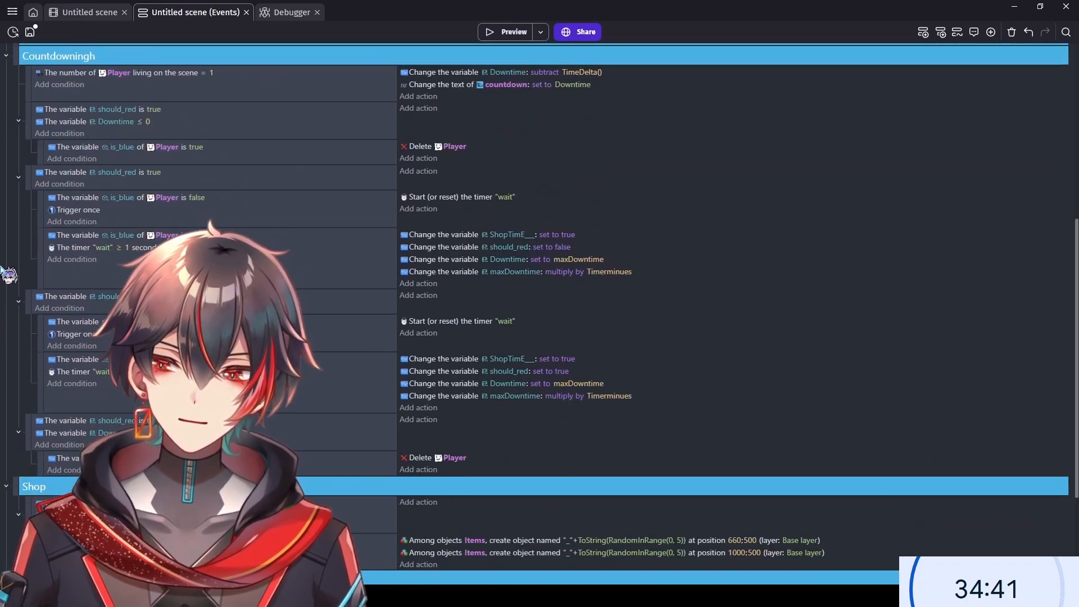
{"action": "scroll", "coordinate": [7, 284], "scroll_direction": "up", "scroll_amount": 3}
{"action": "key", "text": "ctrl+s"}
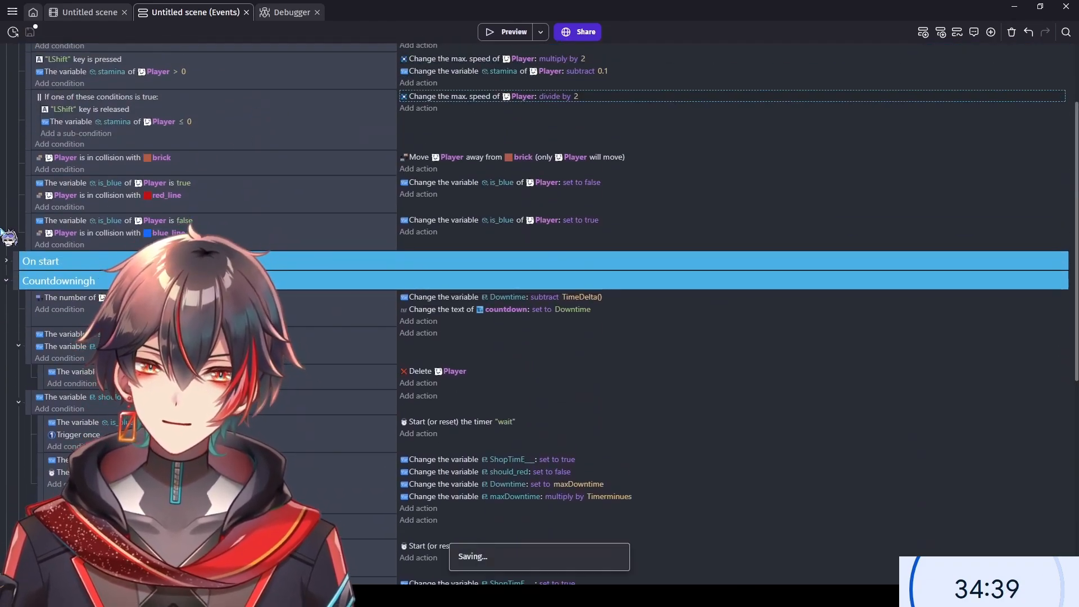
- Add a boolean Player variable named running from the LShift event's stamina action and apply it
{"action": "scroll", "coordinate": [9, 230], "scroll_direction": "up", "scroll_amount": 2}
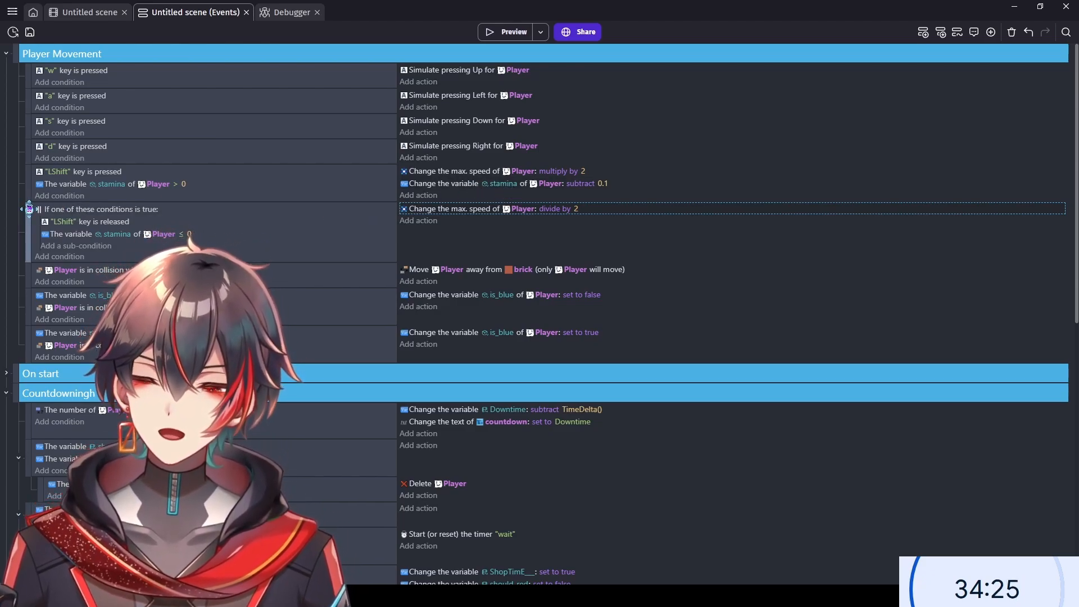
{"action": "left_click", "coordinate": [630, 186]}
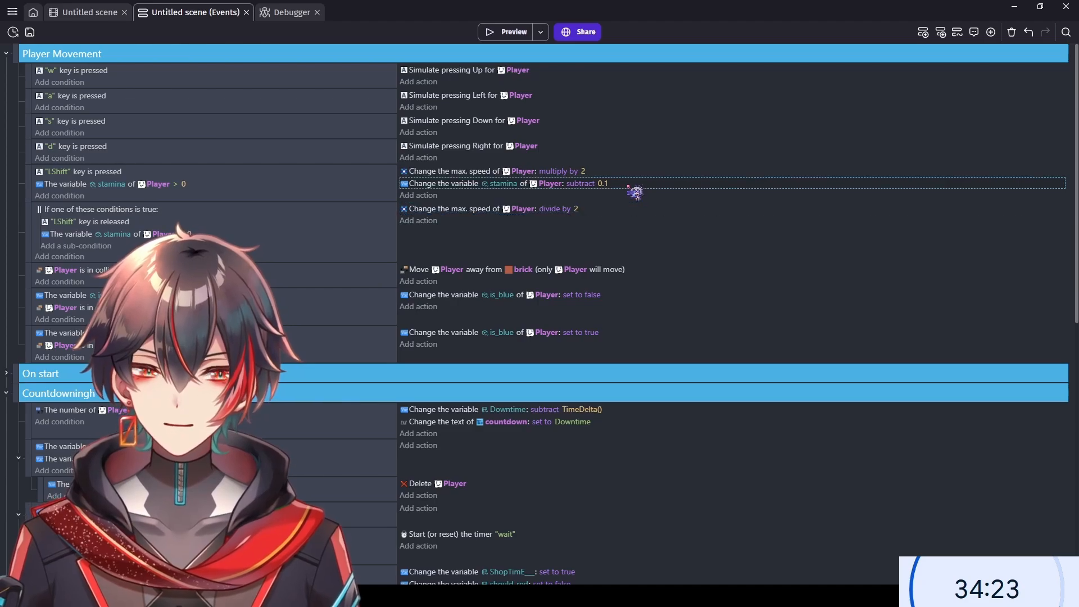
{"action": "double_click", "coordinate": [472, 187]}
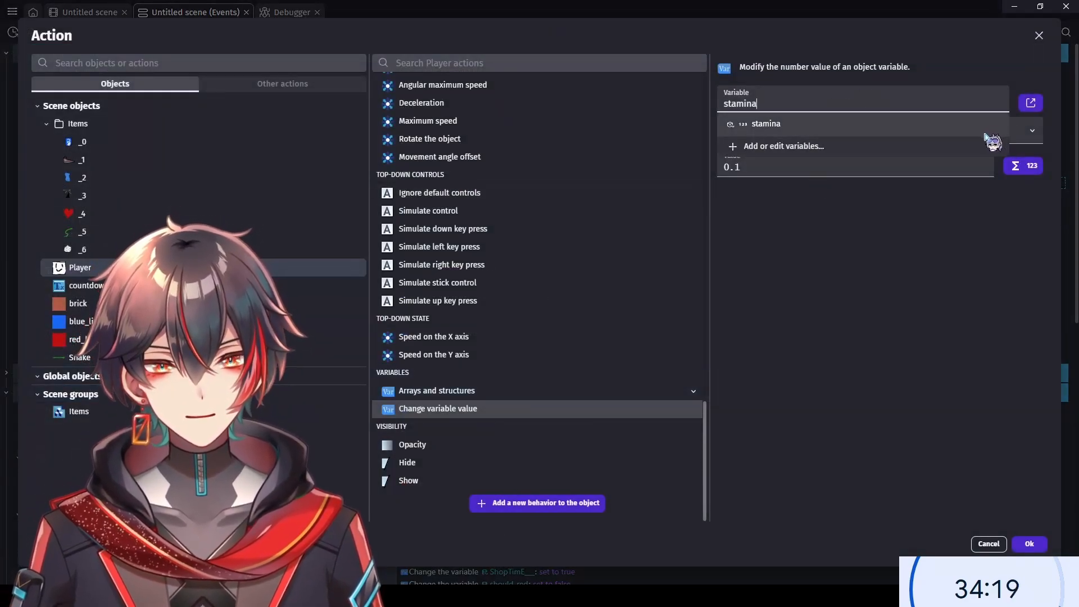
{"action": "left_click", "coordinate": [1031, 103]}
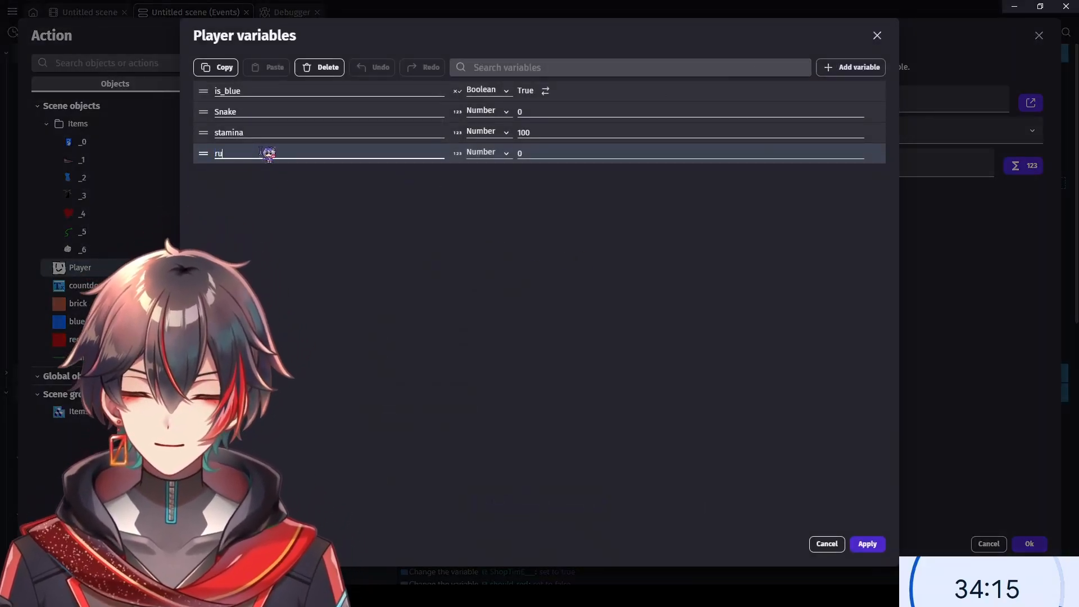
{"action": "left_click", "coordinate": [478, 153]}
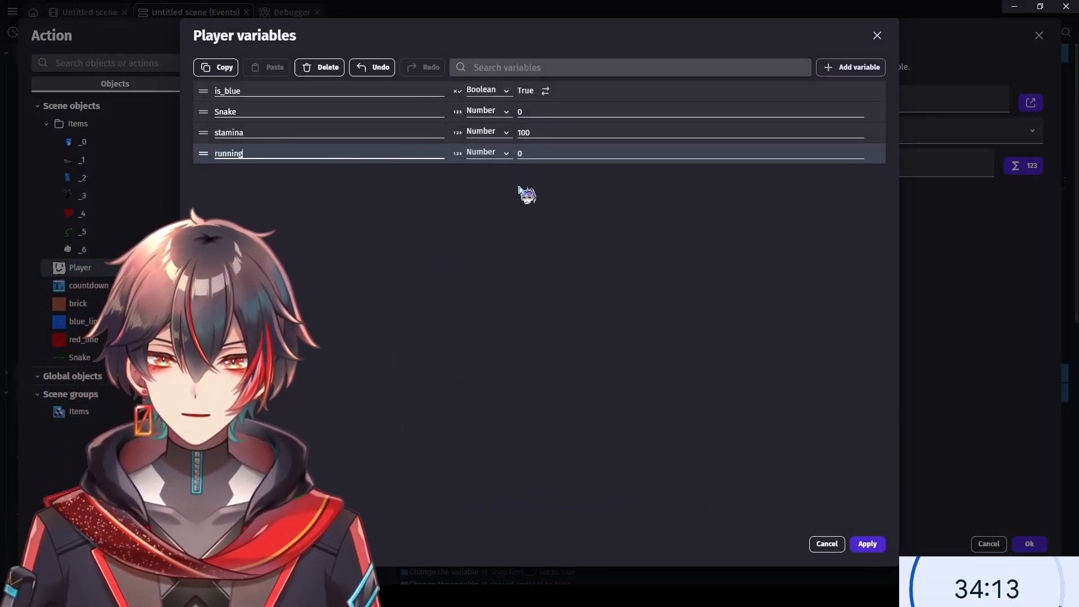
{"action": "left_click", "coordinate": [505, 156]}
{"action": "left_click", "coordinate": [504, 189]}
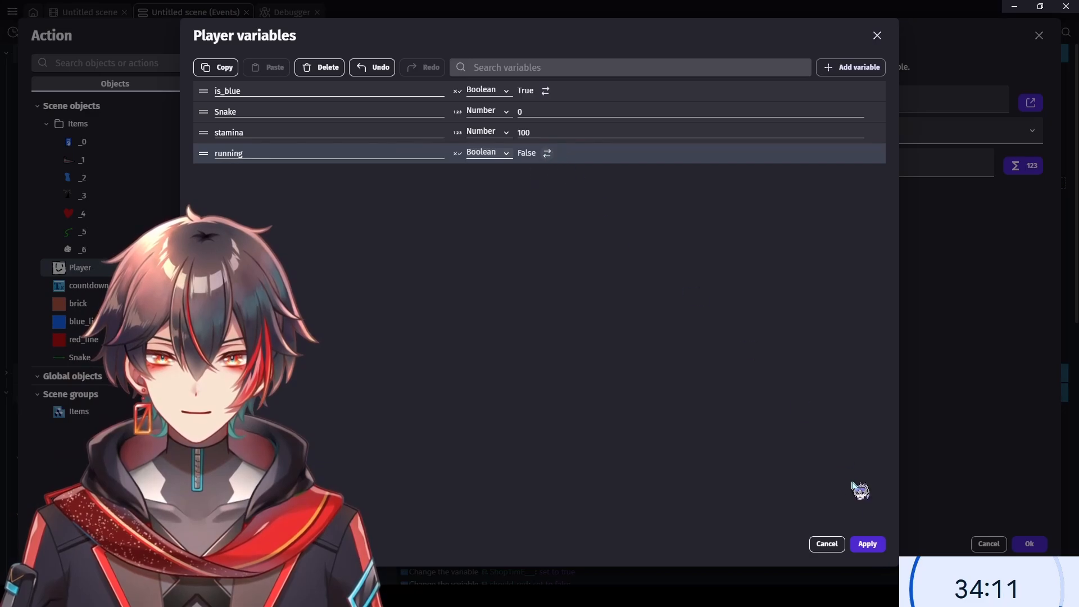
{"action": "left_click", "coordinate": [867, 544]}
- Change the LShift event's stamina action so that it sets the Player's running variable to true
{"action": "double_click", "coordinate": [867, 108]}
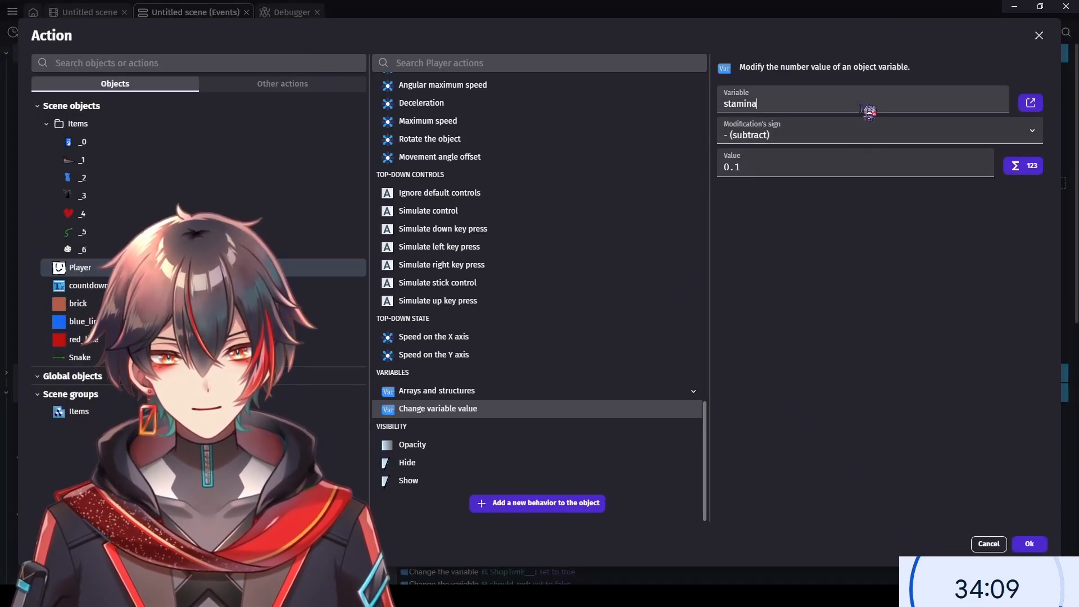
{"action": "type", "text": "r"}
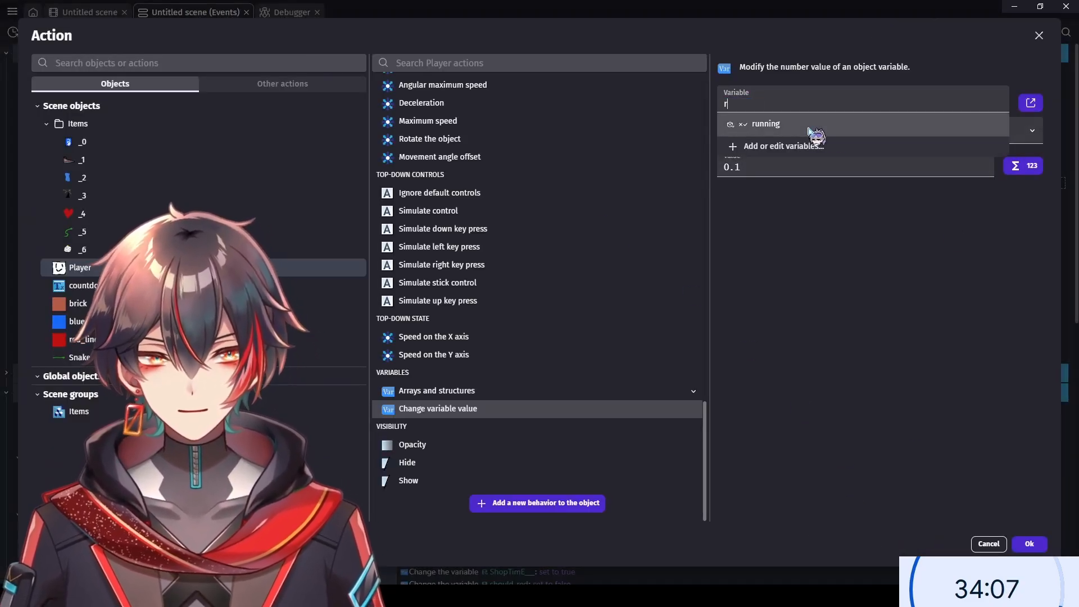
{"action": "left_click", "coordinate": [814, 125]}
{"action": "left_click", "coordinate": [800, 229]}
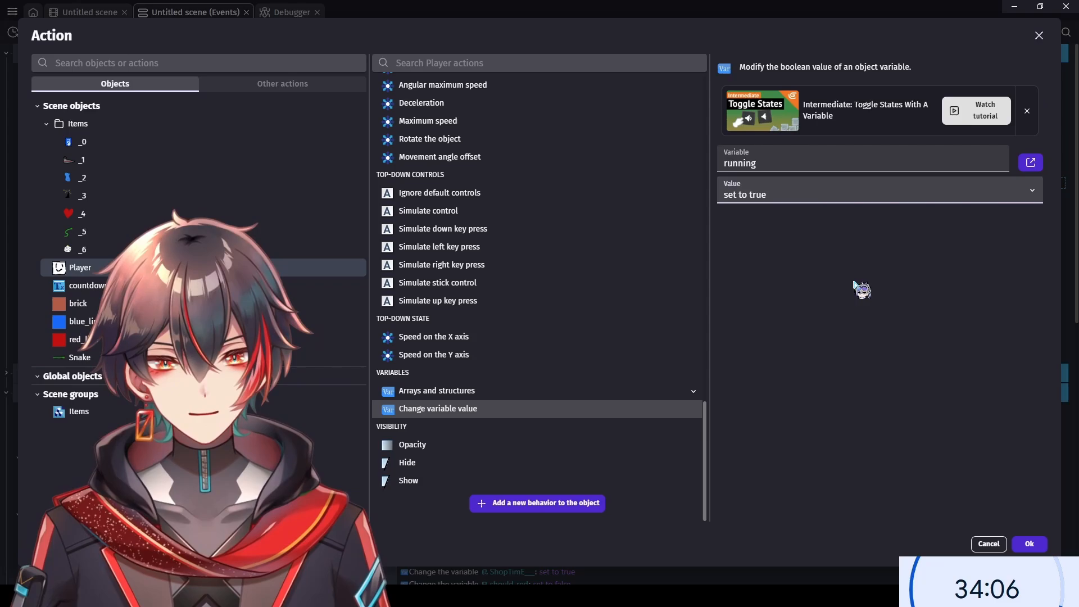
{"action": "left_click", "coordinate": [1029, 544]}
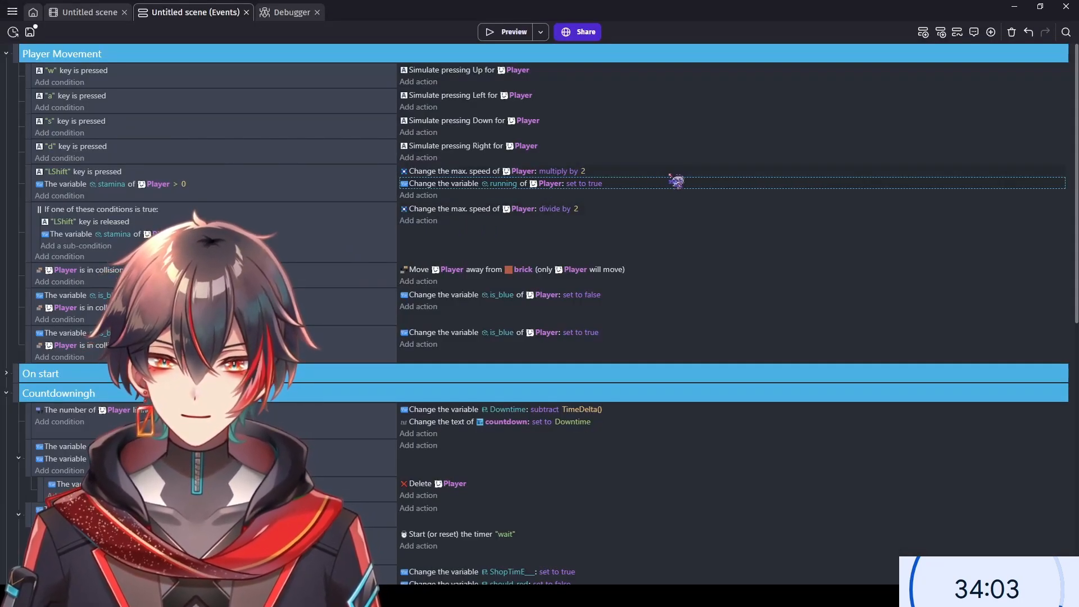
- Copy the running action into the Or event and set its value to false
{"action": "left_click", "coordinate": [458, 209]}
{"action": "key", "text": "ctrl+v"}
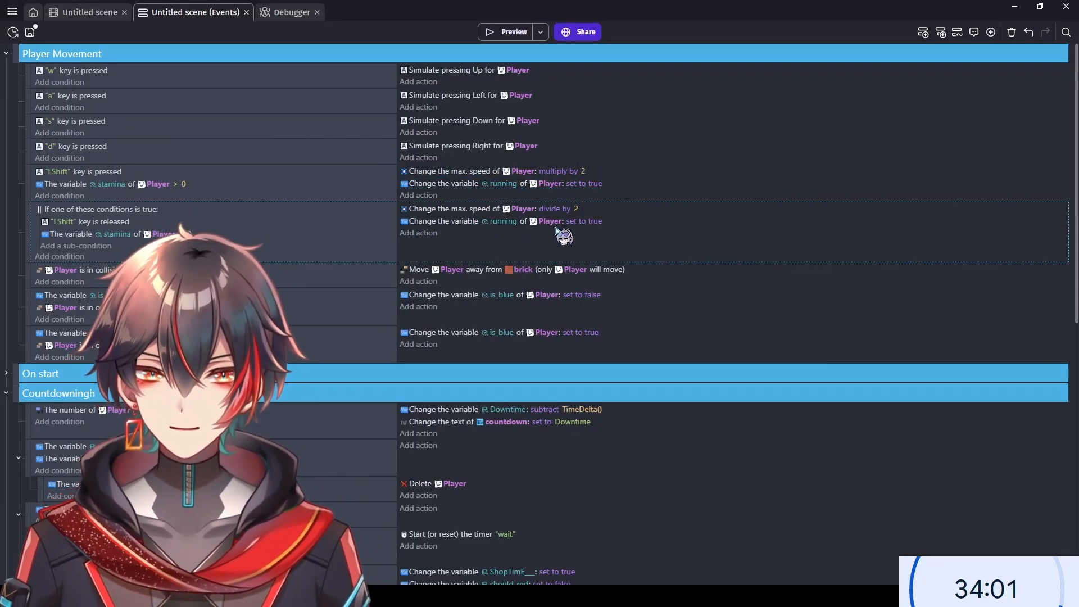
{"action": "left_click", "coordinate": [585, 222]}
{"action": "left_click", "coordinate": [625, 277]}
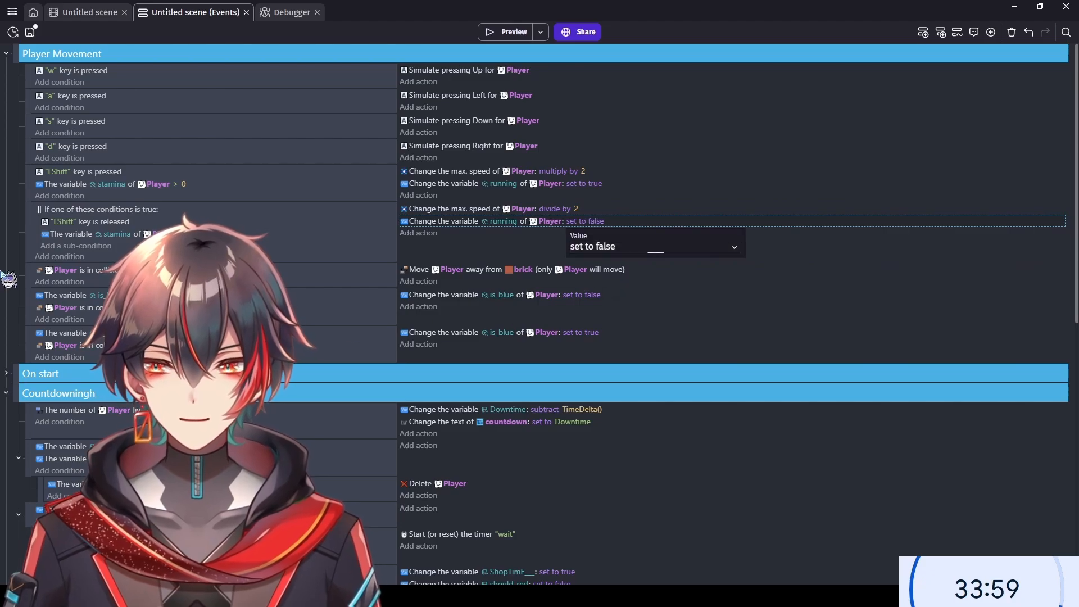
{"action": "left_click", "coordinate": [28, 257]}
- Duplicate the LShift key pressed event and move the copy below the Or event
{"action": "left_click", "coordinate": [30, 240]}
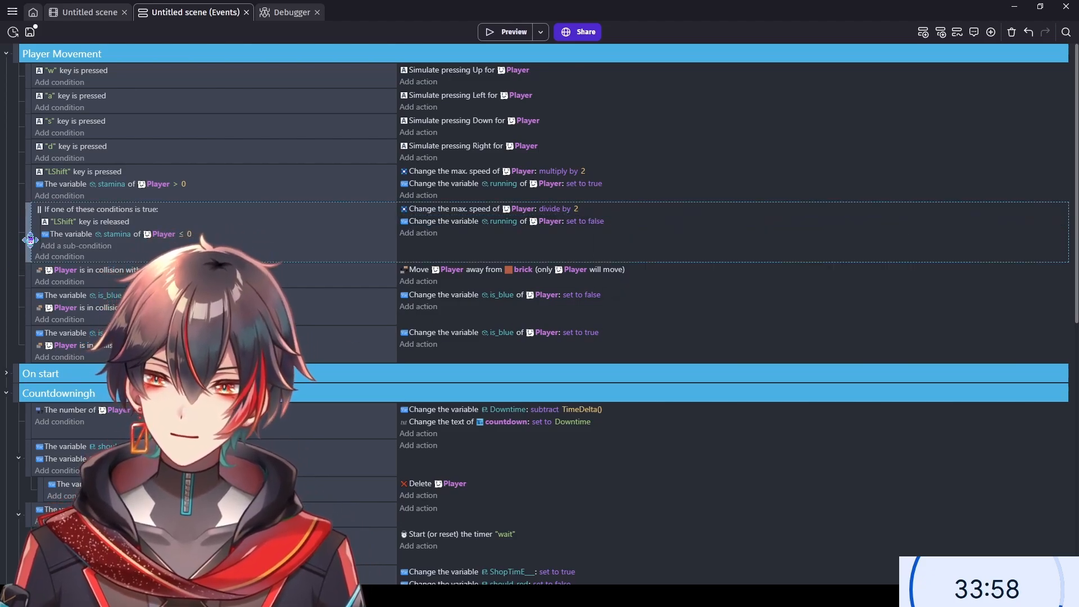
{"action": "left_click", "coordinate": [30, 192]}
{"action": "key", "text": "ctrl+c"}
{"action": "key", "text": "ctrl+v"}
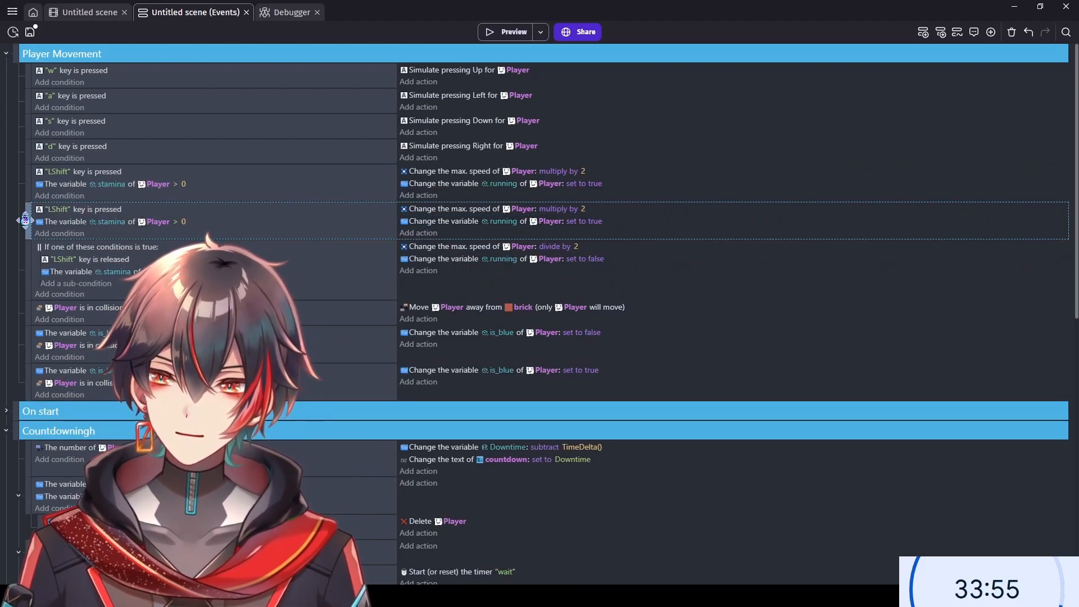
{"action": "left_click_drag", "start_coordinate": [25, 220], "coordinate": [34, 301]}
- Remove all conditions and actions from the copied LShift event, leaving an empty event
{"action": "left_click_drag", "start_coordinate": [94, 282], "coordinate": [89, 278]}
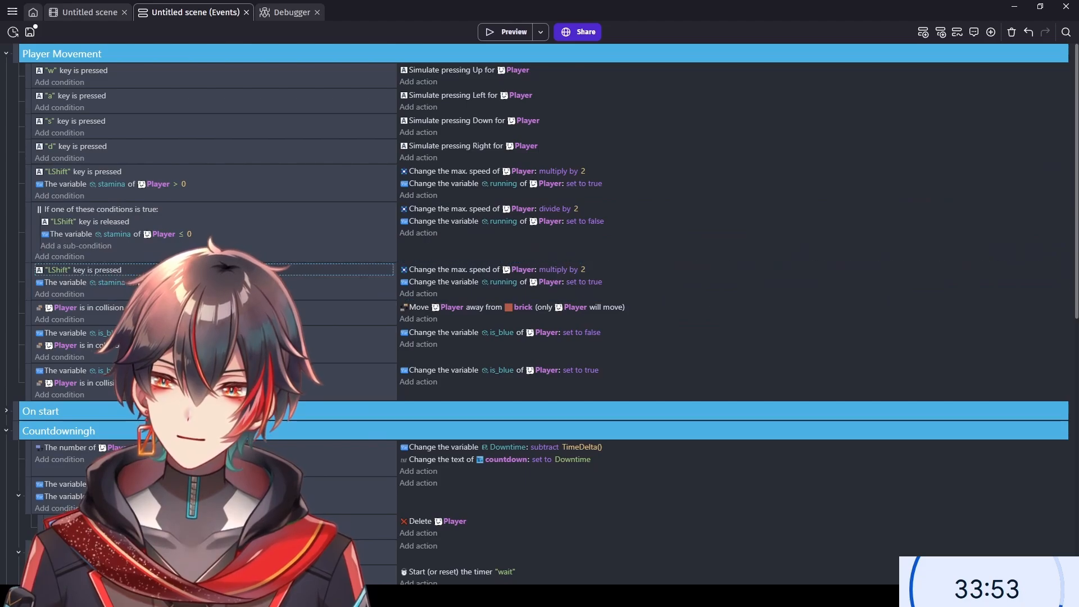
{"action": "key", "text": "Delete"}
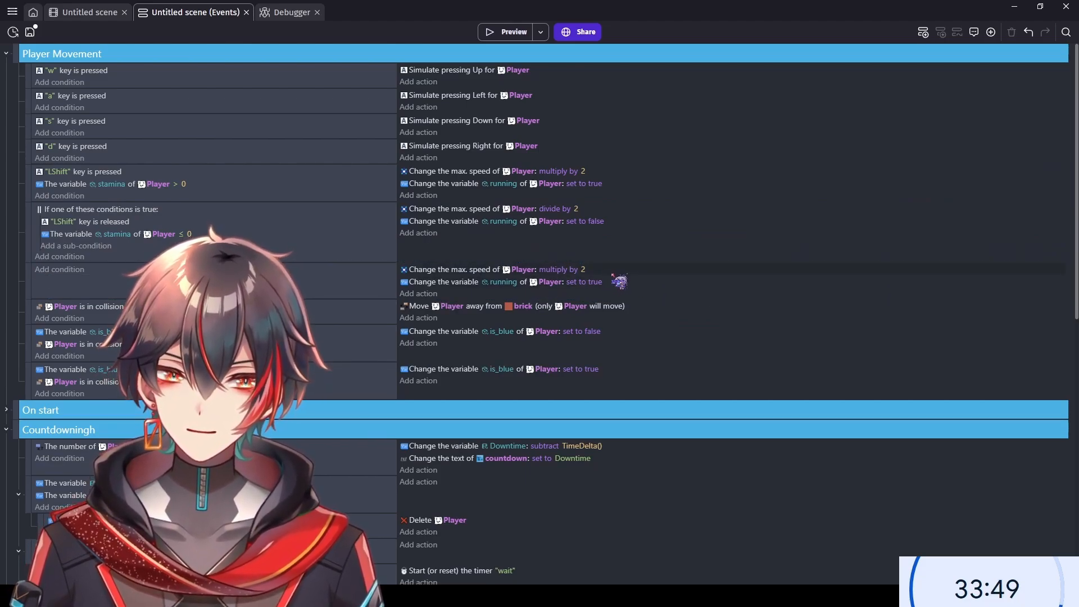
{"action": "key", "text": "Delete"}
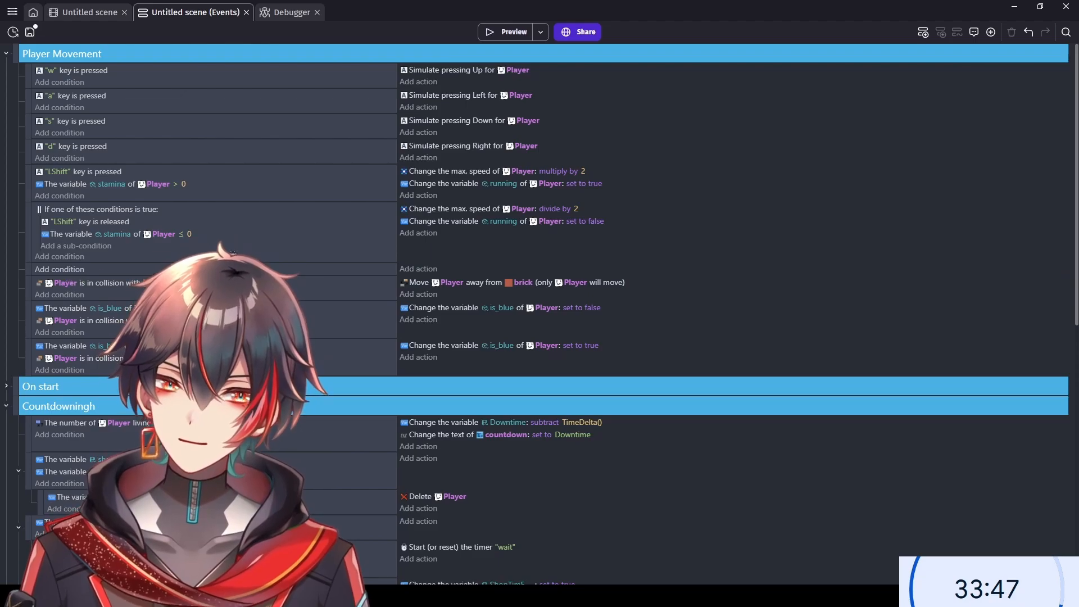
- Add a condition to the empty event that checks whether the Player's running variable is true
{"action": "left_click", "coordinate": [59, 269]}
{"action": "left_click", "coordinate": [276, 83]}
{"action": "left_click", "coordinate": [115, 83]}
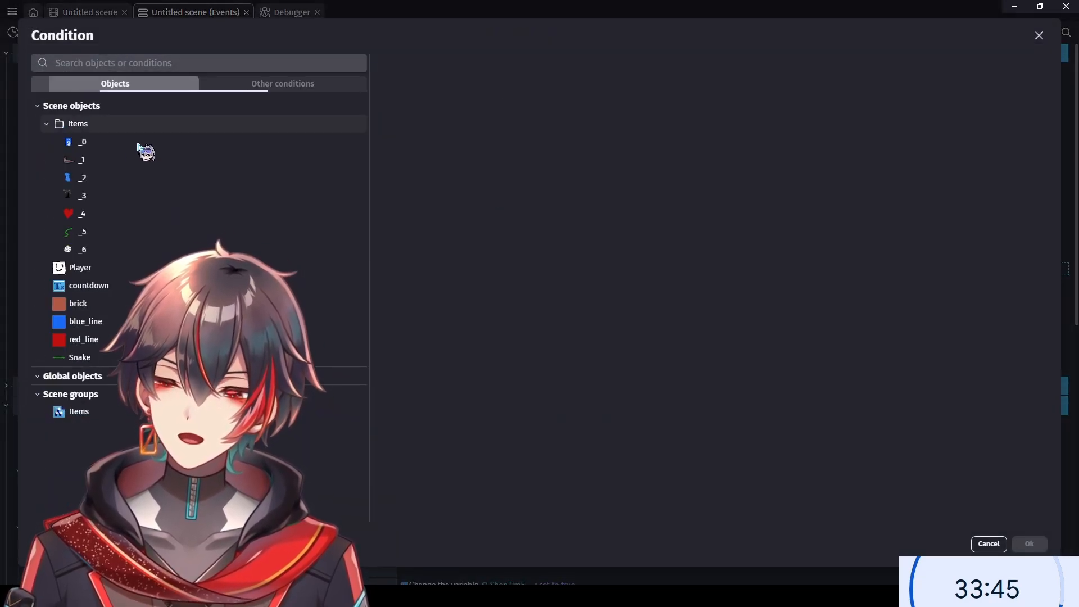
{"action": "left_click", "coordinate": [107, 269]}
{"action": "scroll", "coordinate": [489, 262], "scroll_direction": "down", "scroll_amount": 5}
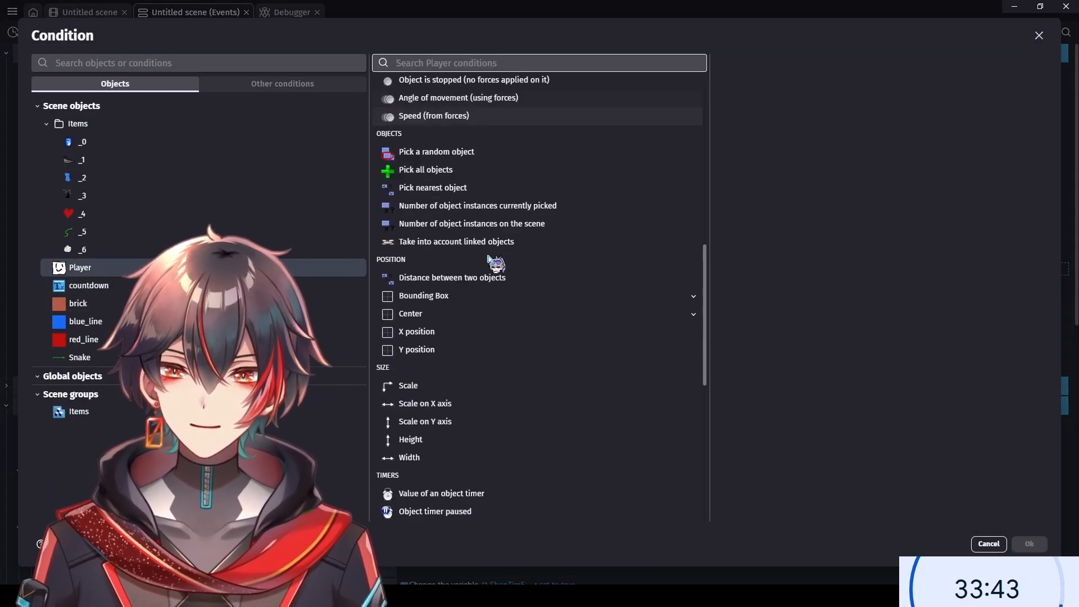
{"action": "scroll", "coordinate": [495, 267], "scroll_direction": "down", "scroll_amount": 7}
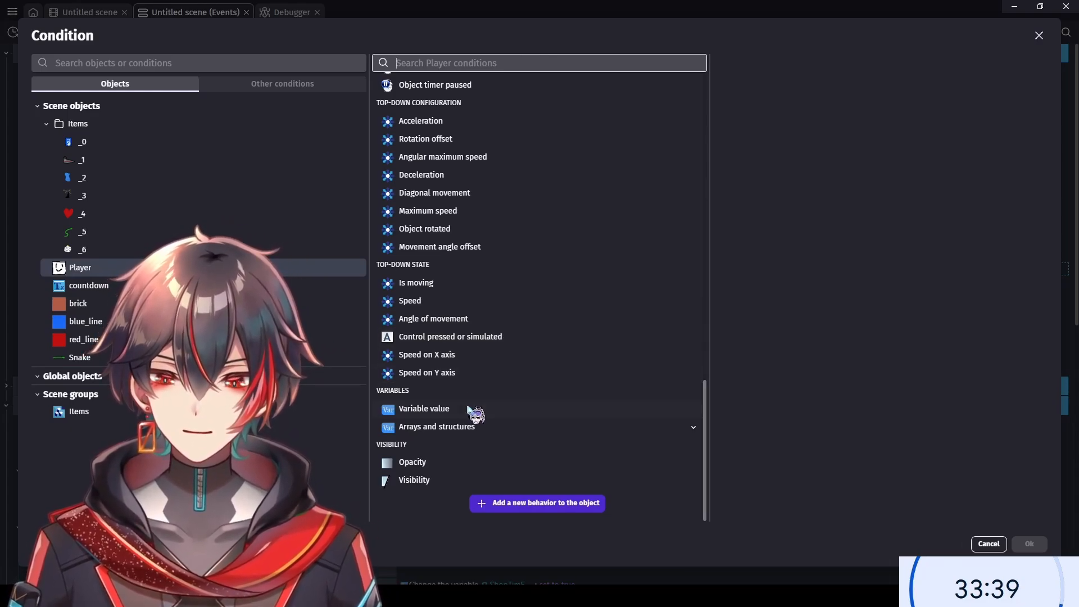
{"action": "left_click", "coordinate": [571, 414]}
{"action": "left_click", "coordinate": [509, 427]}
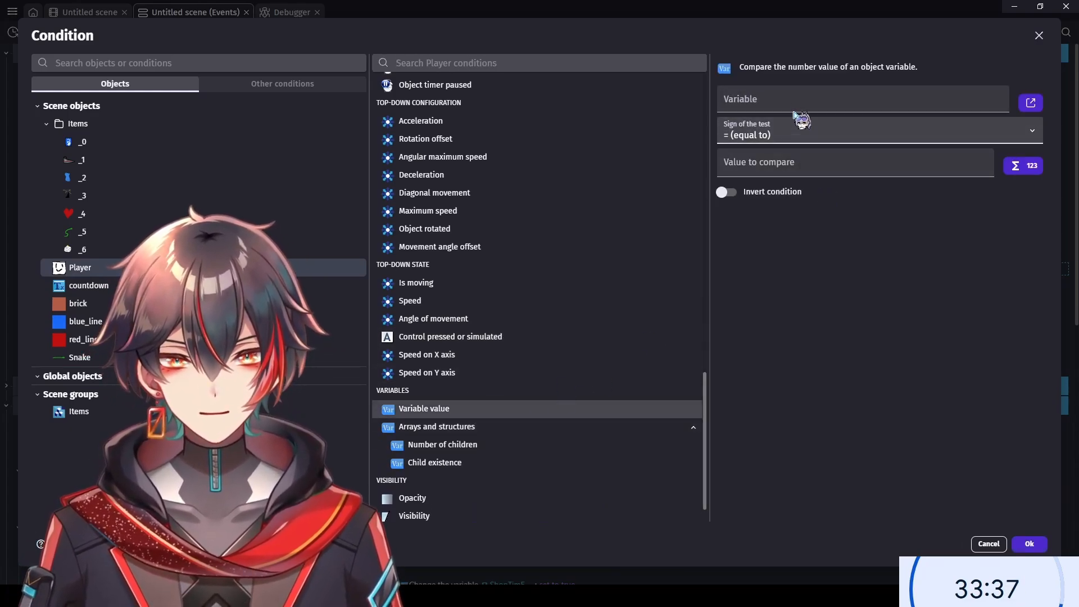
{"action": "left_click", "coordinate": [793, 111]}
{"action": "left_click", "coordinate": [772, 197]}
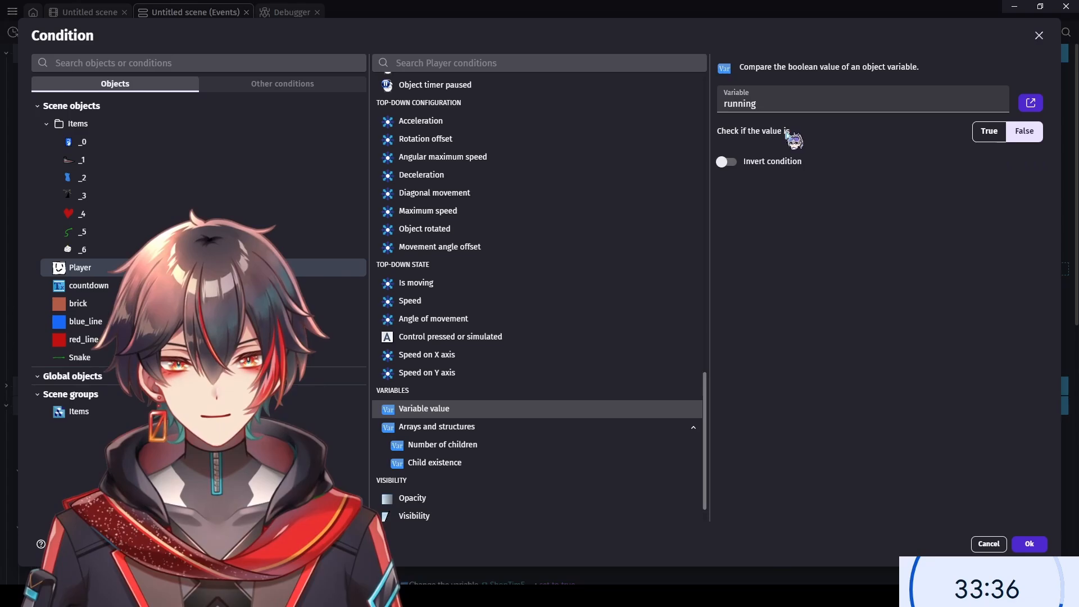
{"action": "left_click", "coordinate": [984, 131]}
{"action": "left_click", "coordinate": [1029, 543]}
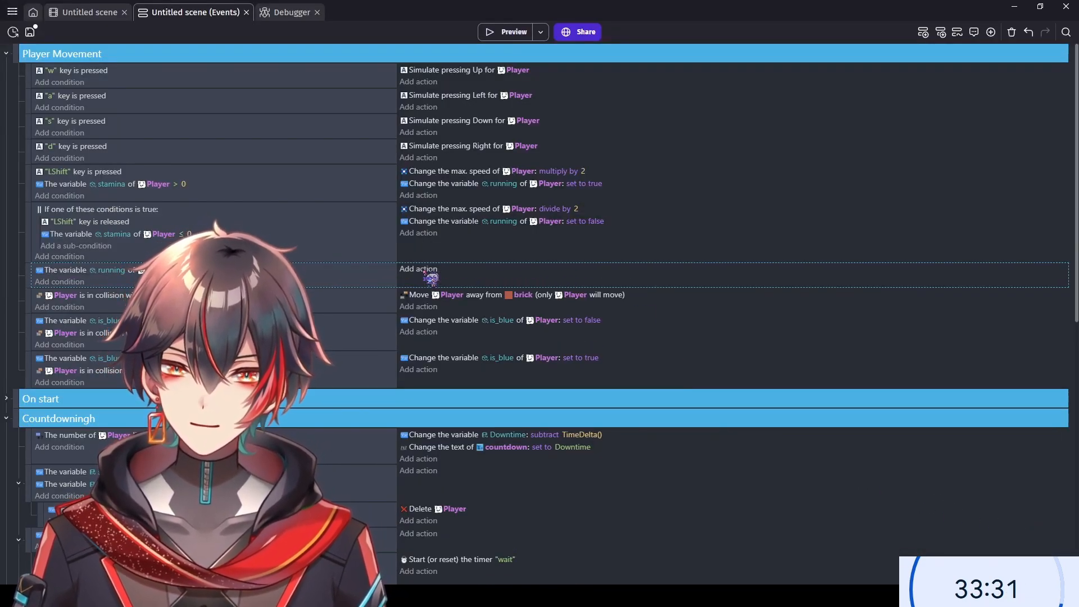
- Add an action to the running event that subtracts 1 from the Player's stamina variable
{"action": "left_click", "coordinate": [418, 269]}
{"action": "left_click", "coordinate": [357, 267]}
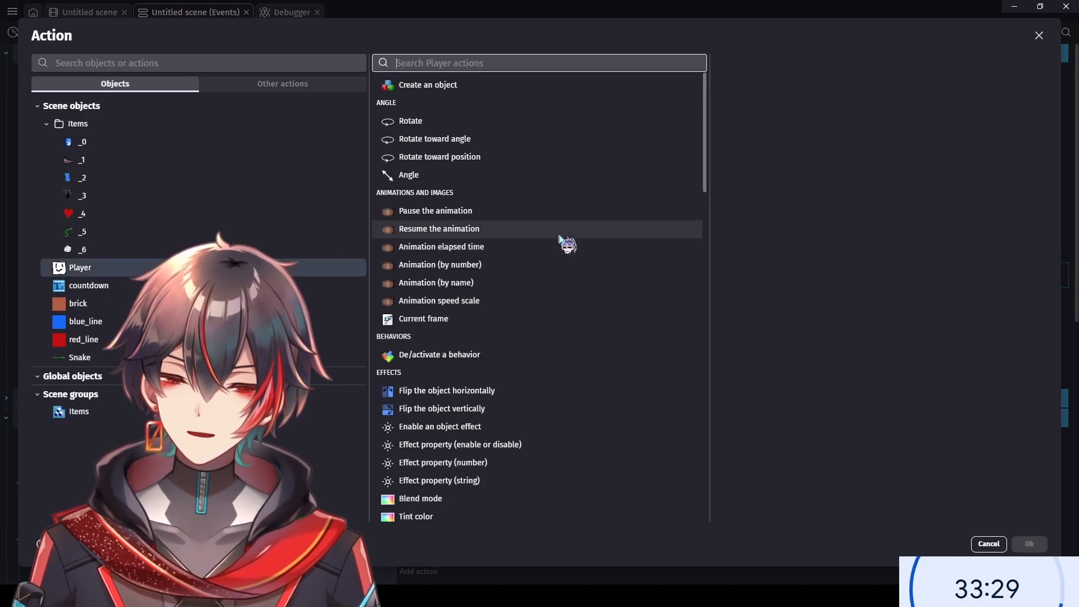
{"action": "scroll", "coordinate": [551, 244], "scroll_direction": "down", "scroll_amount": 5}
{"action": "scroll", "coordinate": [552, 247], "scroll_direction": "down", "scroll_amount": 10}
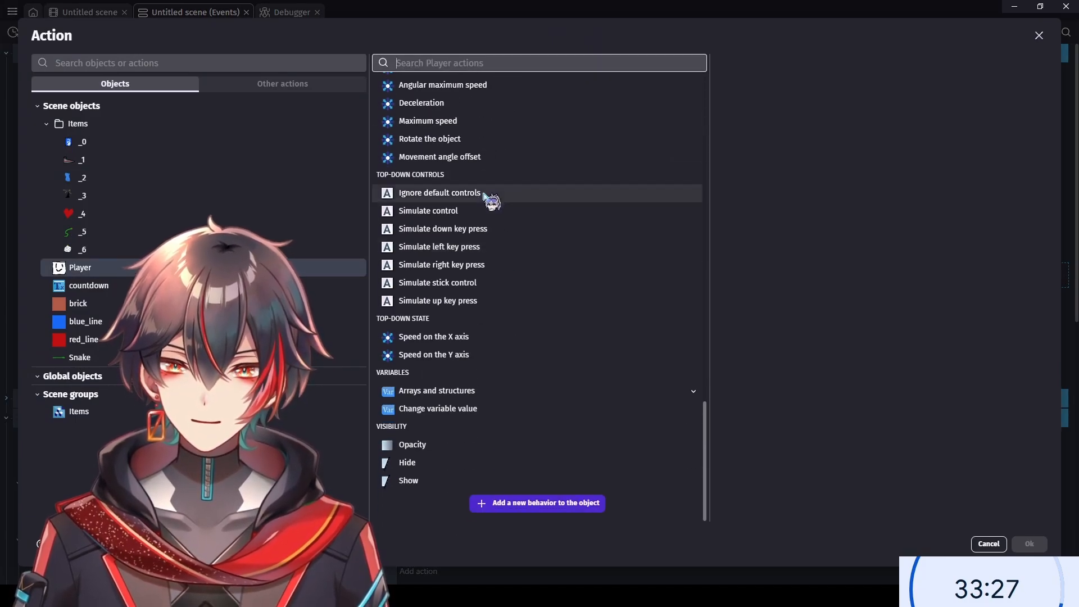
{"action": "scroll", "coordinate": [499, 320], "scroll_direction": "up", "scroll_amount": 1}
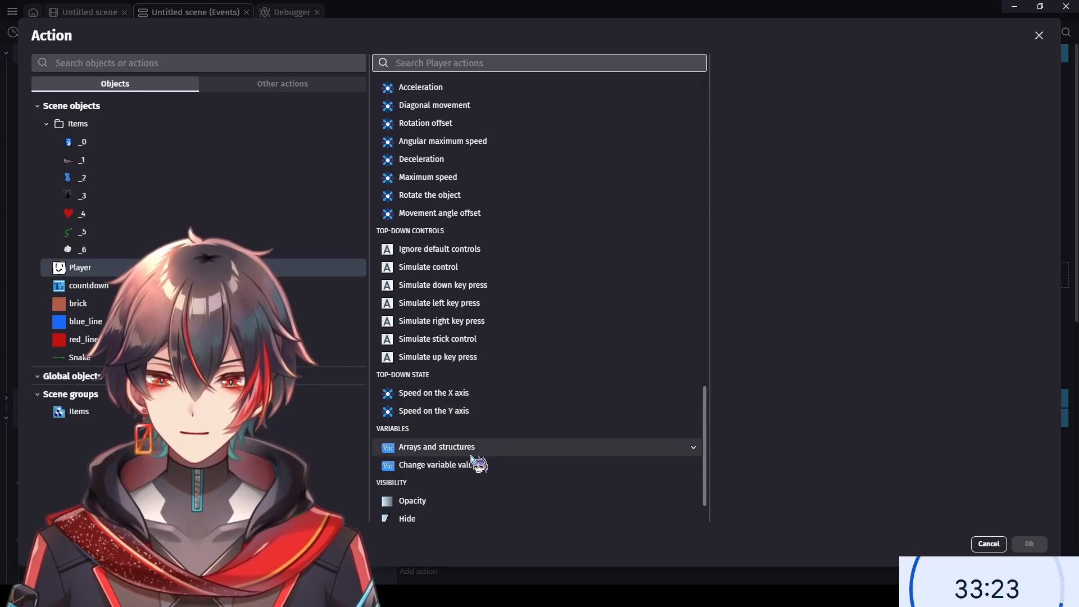
{"action": "left_click", "coordinate": [489, 464]}
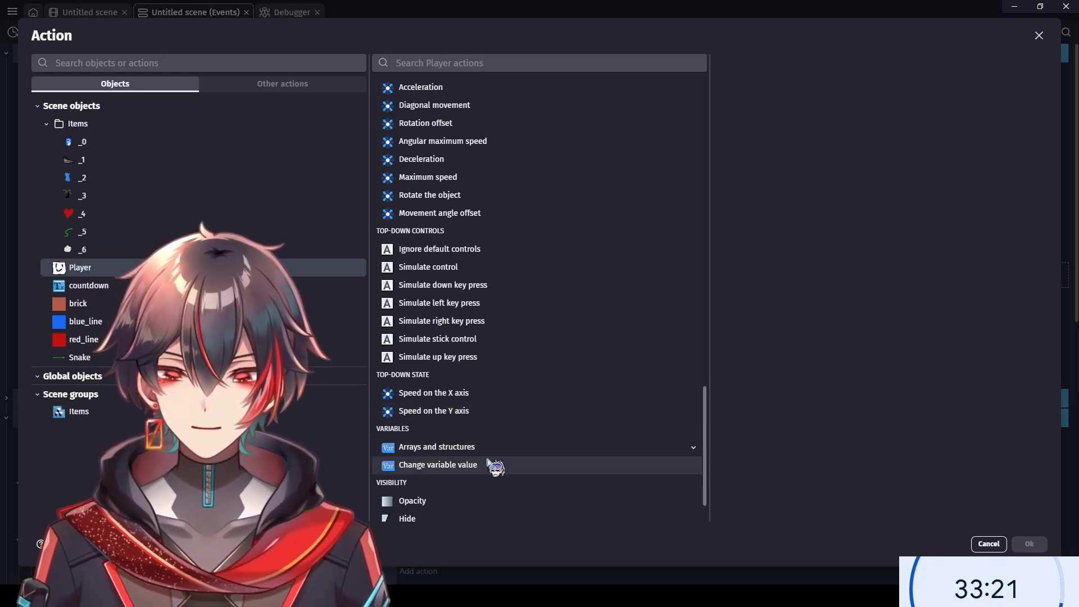
{"action": "left_click", "coordinate": [783, 141]}
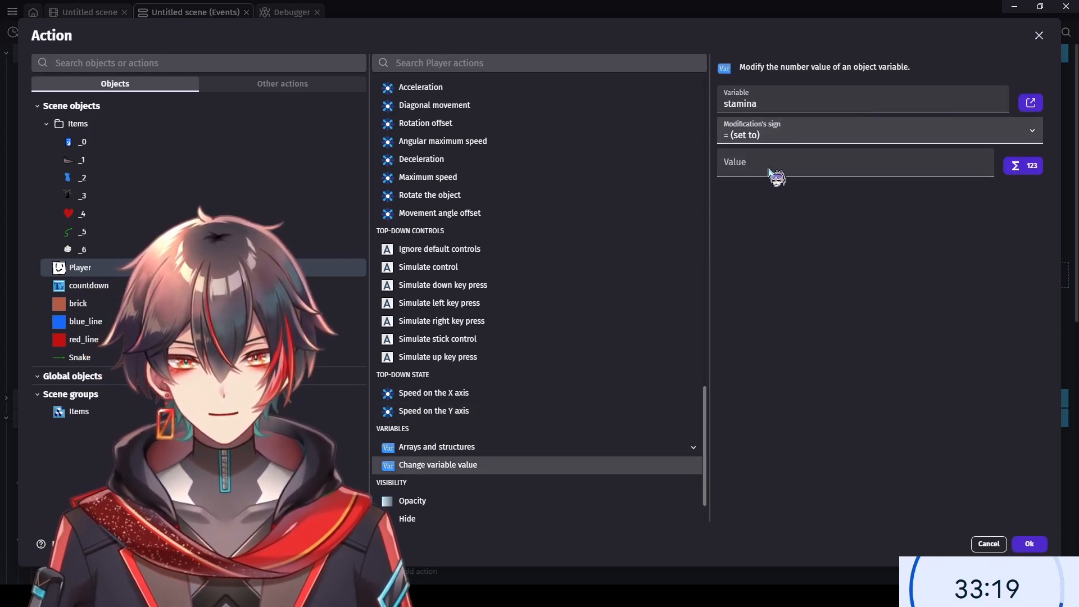
{"action": "left_click", "coordinate": [769, 170]}
{"action": "left_click", "coordinate": [775, 165]}
{"action": "type", "text": "1"}
{"action": "left_click", "coordinate": [886, 404]}
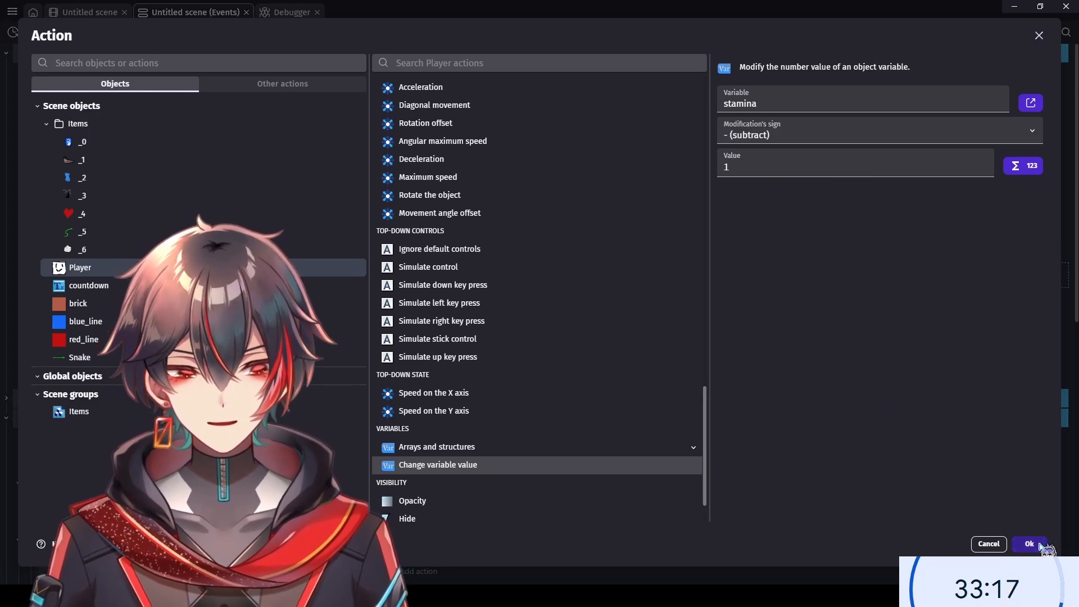
{"action": "left_click", "coordinate": [1028, 543]}
- Duplicate the running event, set the copy's condition to false and make its action add 0.5 to stamina
{"action": "key", "text": "ctrl+c"}
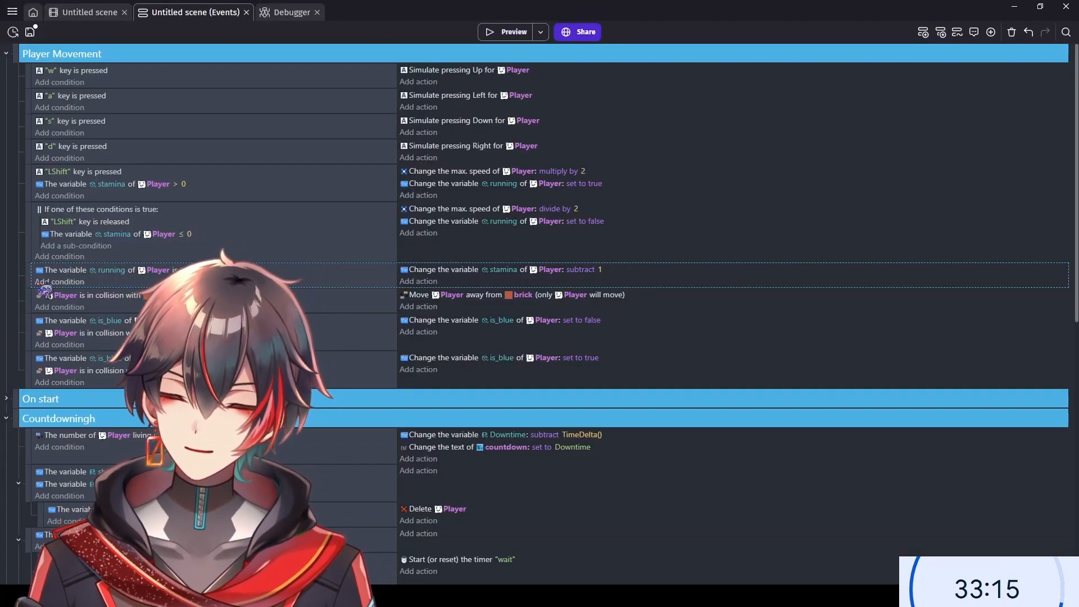
{"action": "key", "text": "ctrl+v"}
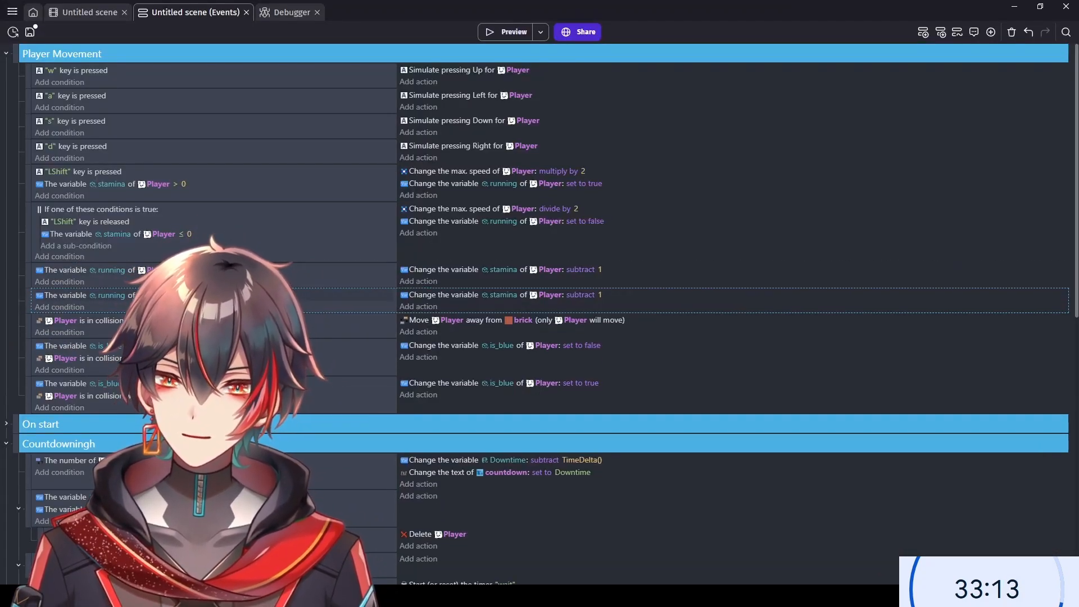
{"action": "left_click", "coordinate": [187, 296]}
{"action": "left_click", "coordinate": [587, 294]}
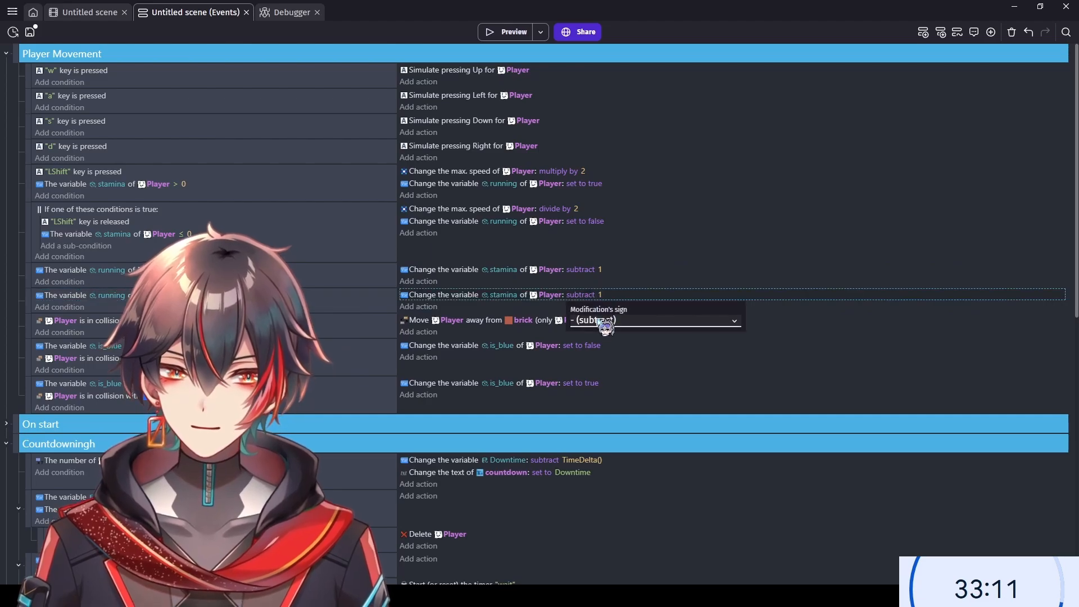
{"action": "left_click", "coordinate": [610, 349]}
{"action": "left_click", "coordinate": [585, 295]}
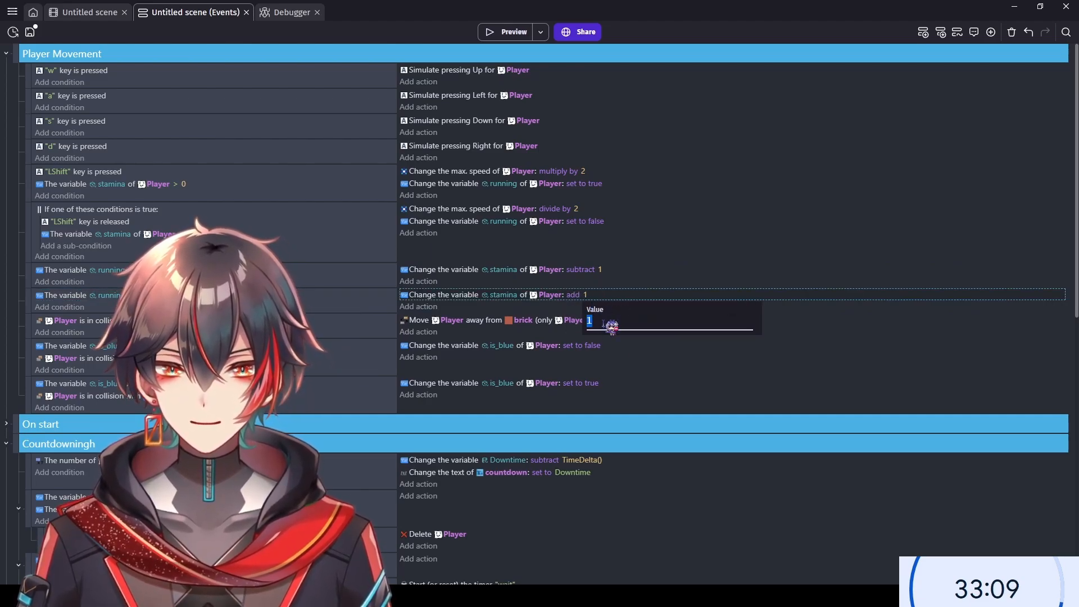
{"action": "key", "text": "Return"}
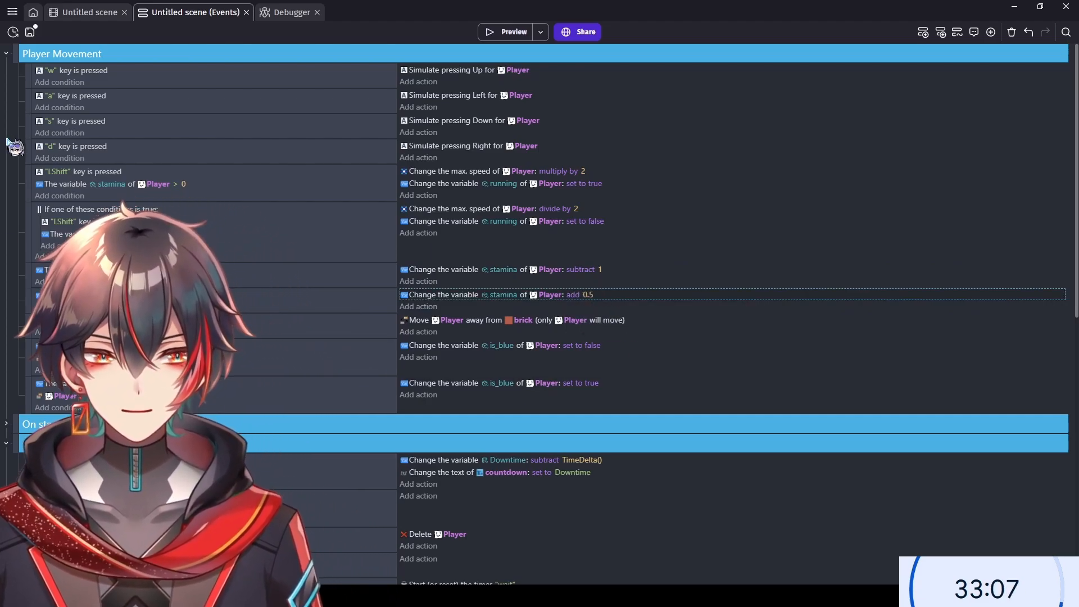
- Create a continuous resource bar object in the scene from the Green Flat Bar preset
{"action": "left_click", "coordinate": [86, 13]}
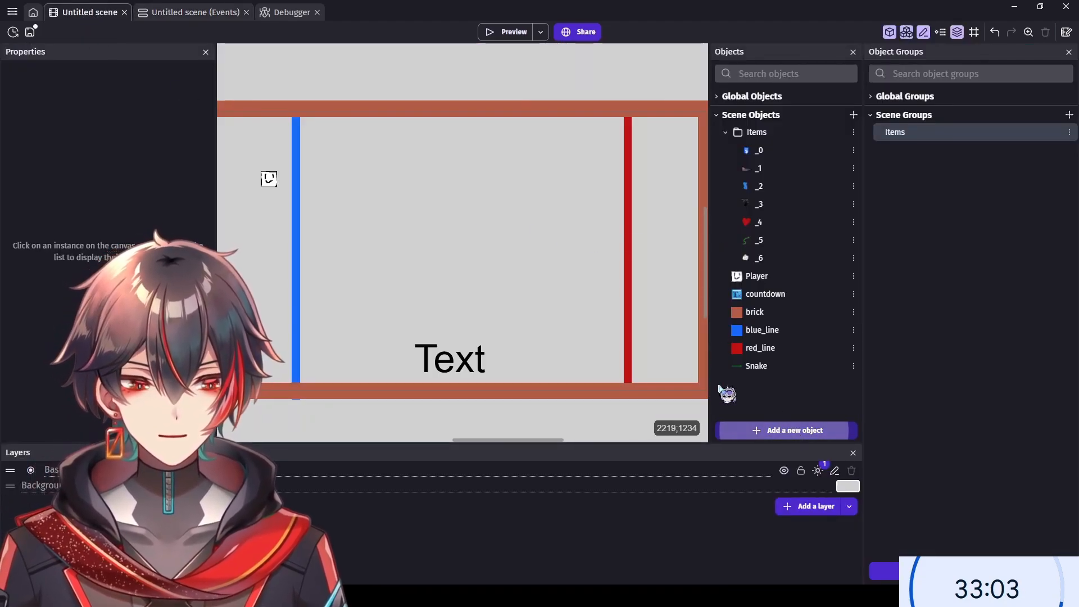
{"action": "left_click", "coordinate": [785, 429]}
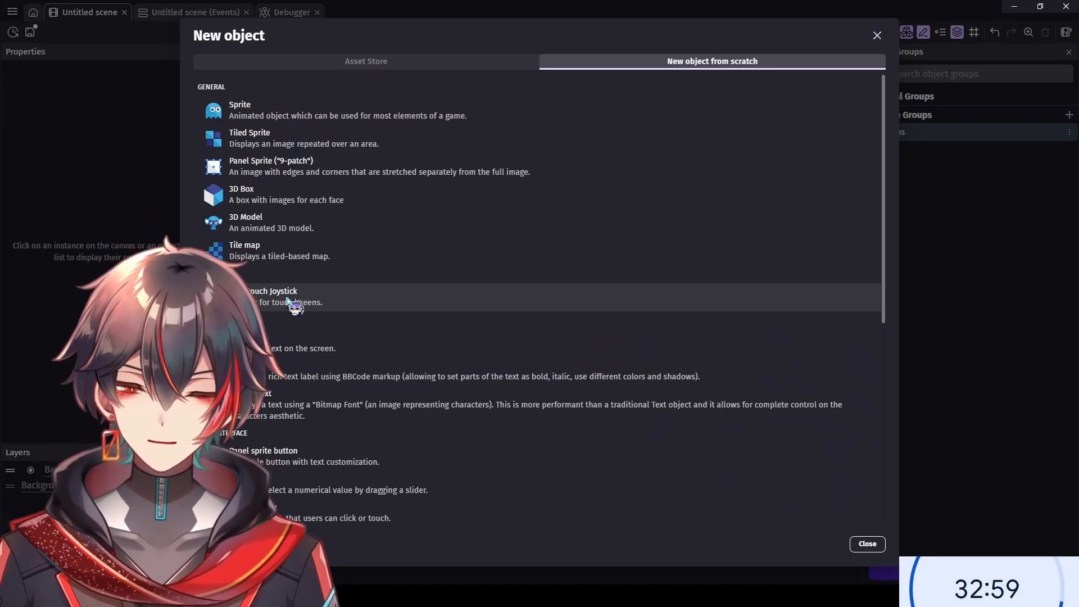
{"action": "scroll", "coordinate": [279, 308], "scroll_direction": "down", "scroll_amount": 5}
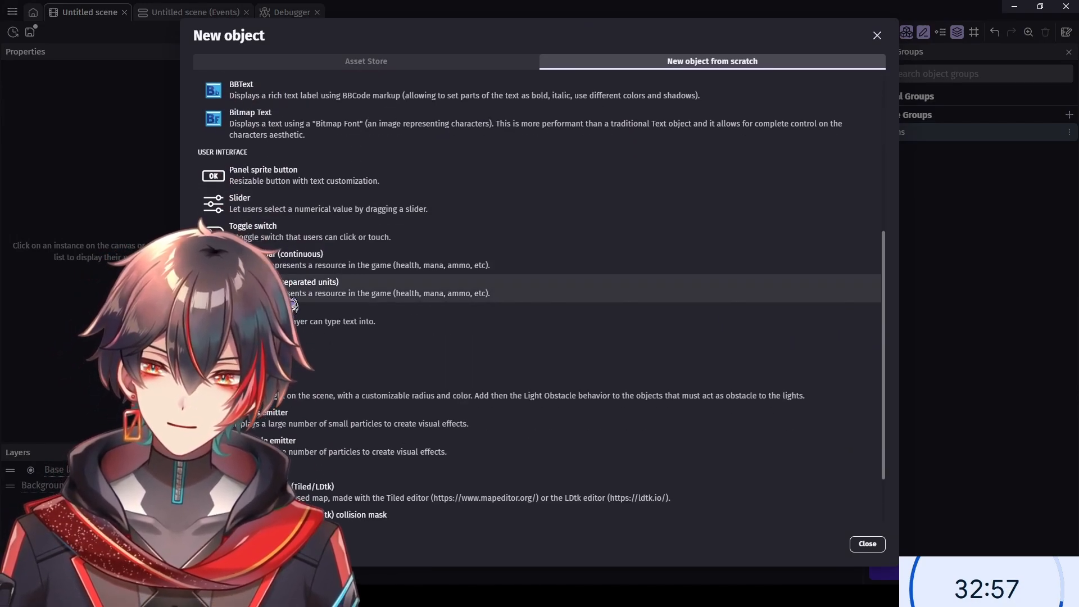
{"action": "left_click", "coordinate": [351, 268]}
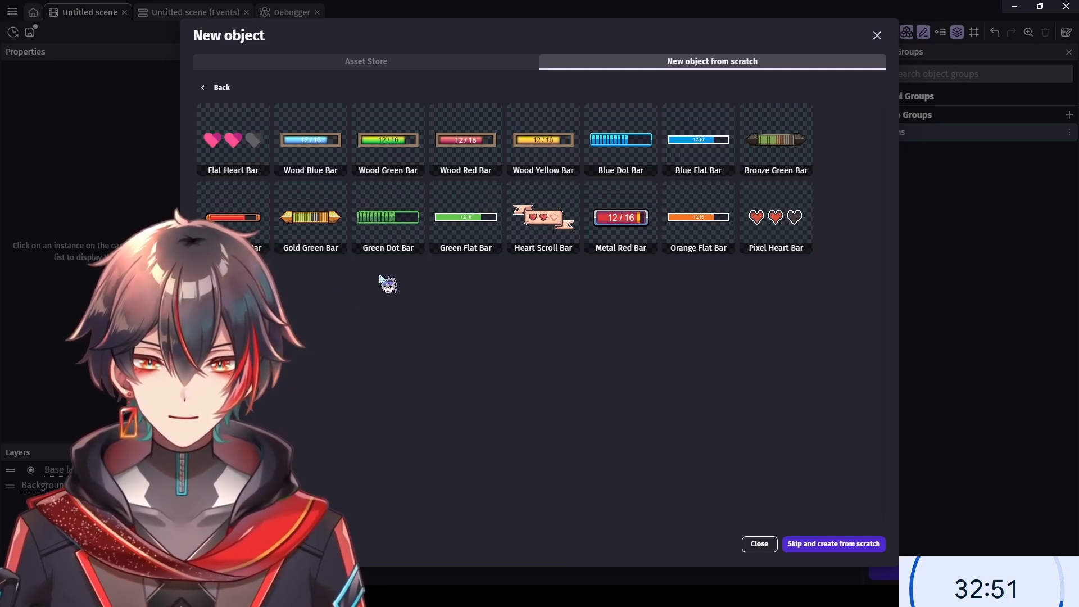
{"action": "left_click", "coordinate": [471, 243]}
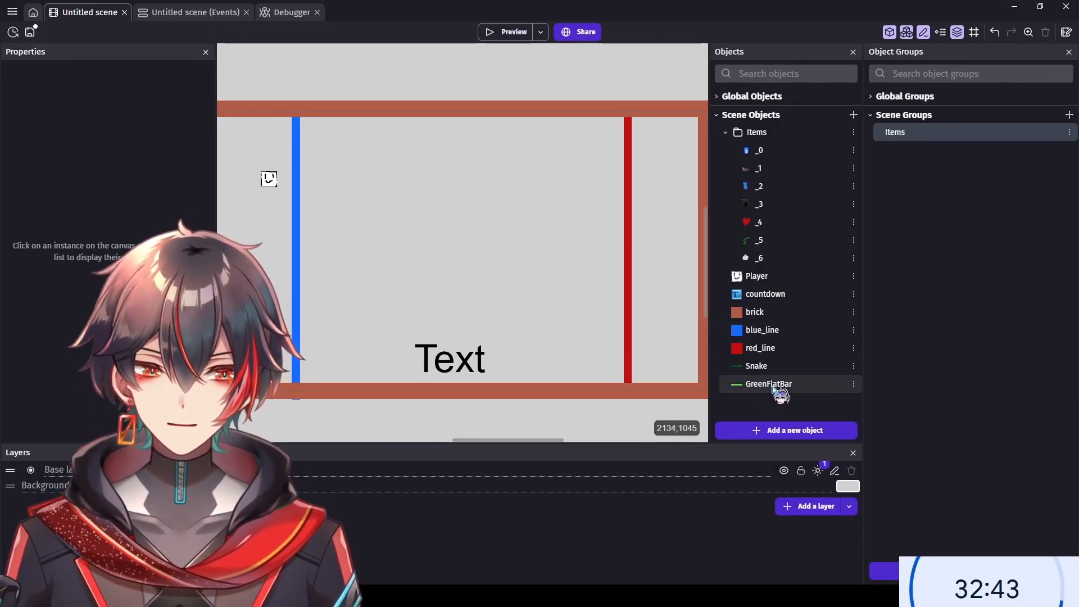
- Rename the green bar object to Stamina and place an instance just below the Player in the scene
{"action": "double_click", "coordinate": [769, 384]}
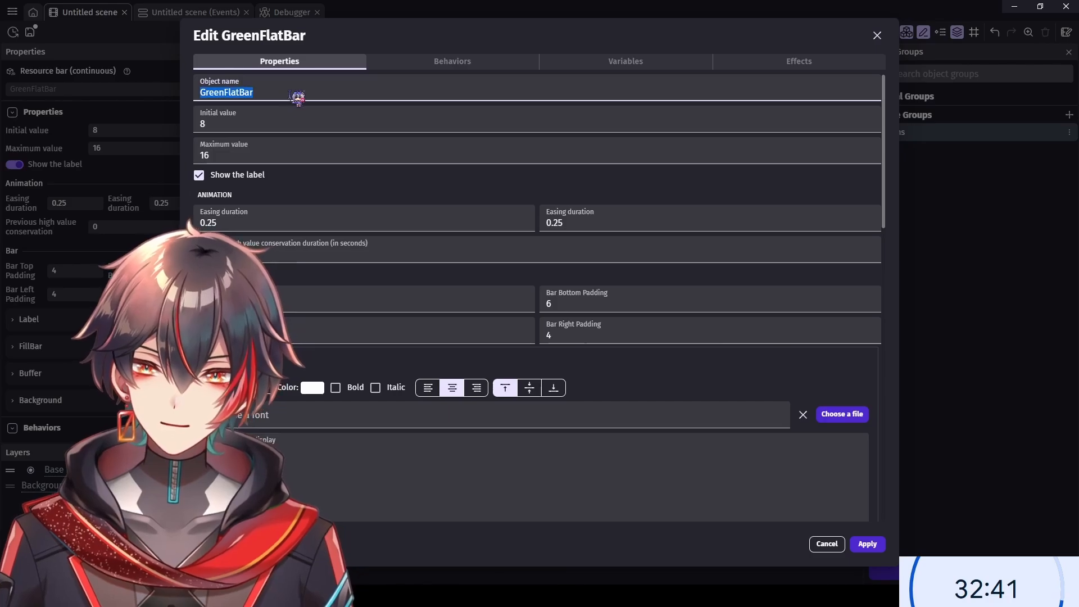
{"action": "type", "text": "Stamina"}
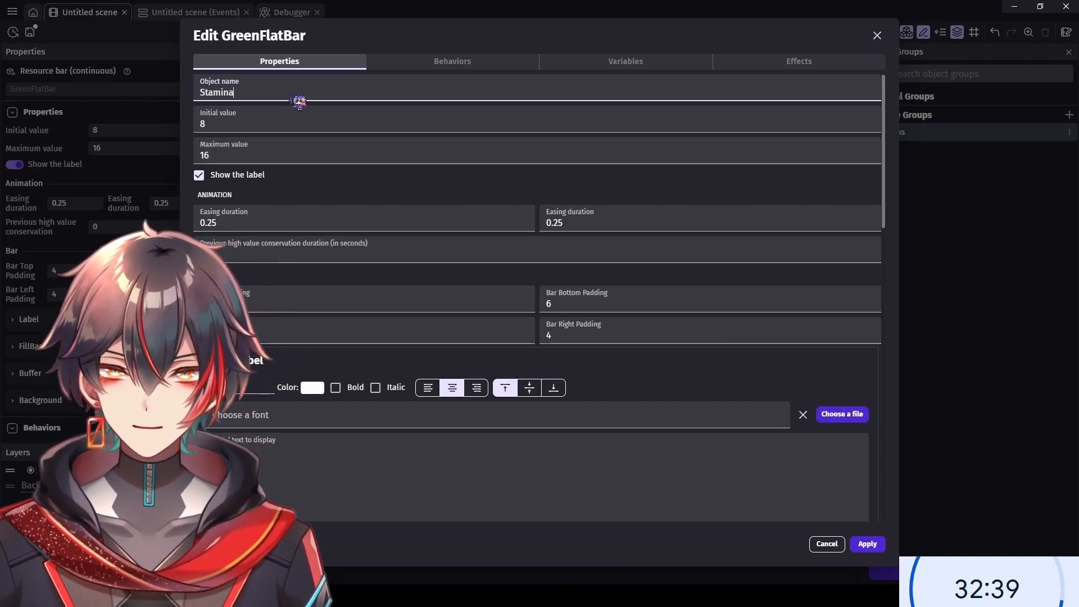
{"action": "left_click", "coordinate": [867, 543]}
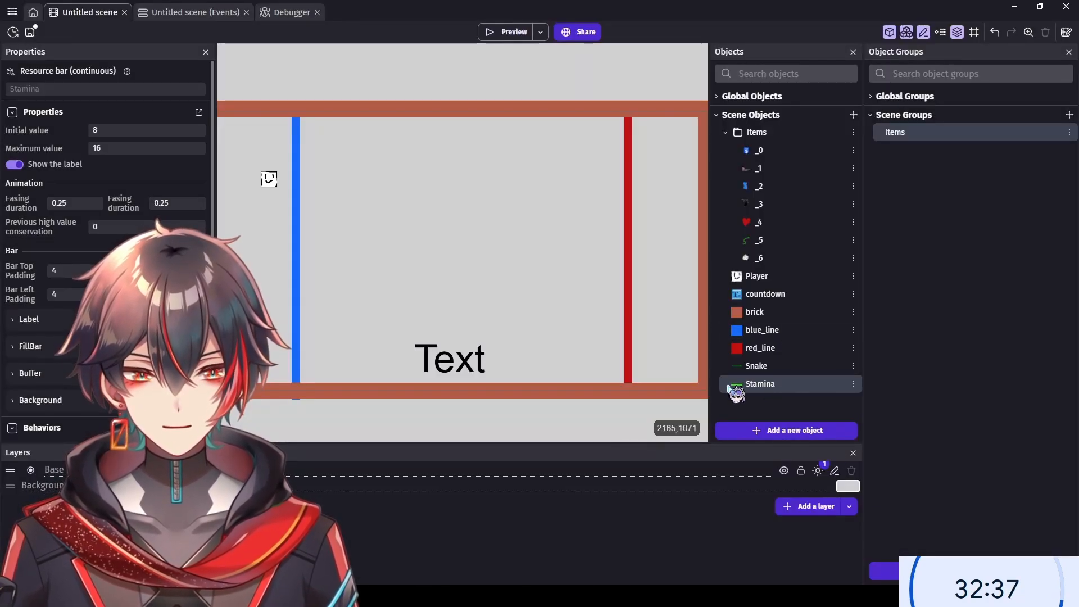
{"action": "left_click_drag", "start_coordinate": [261, 196], "coordinate": [263, 198]}
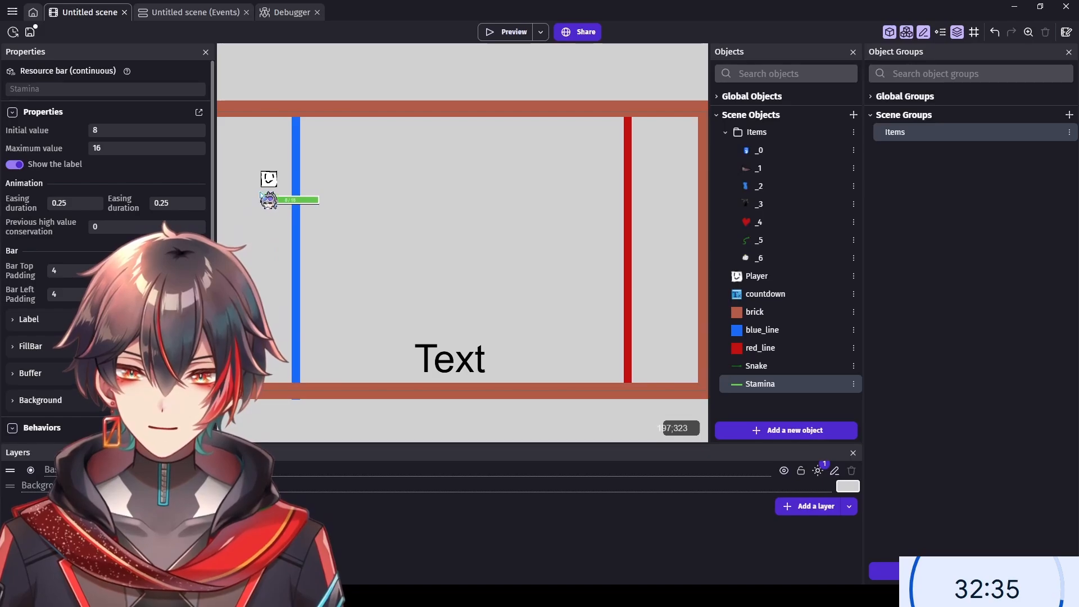
- Duplicate the last event of the Player Movement group and clear the copy's conditions and action, leaving an empty event
{"action": "left_click", "coordinate": [204, 16]}
{"action": "scroll", "coordinate": [8, 186], "scroll_direction": "down", "scroll_amount": 10}
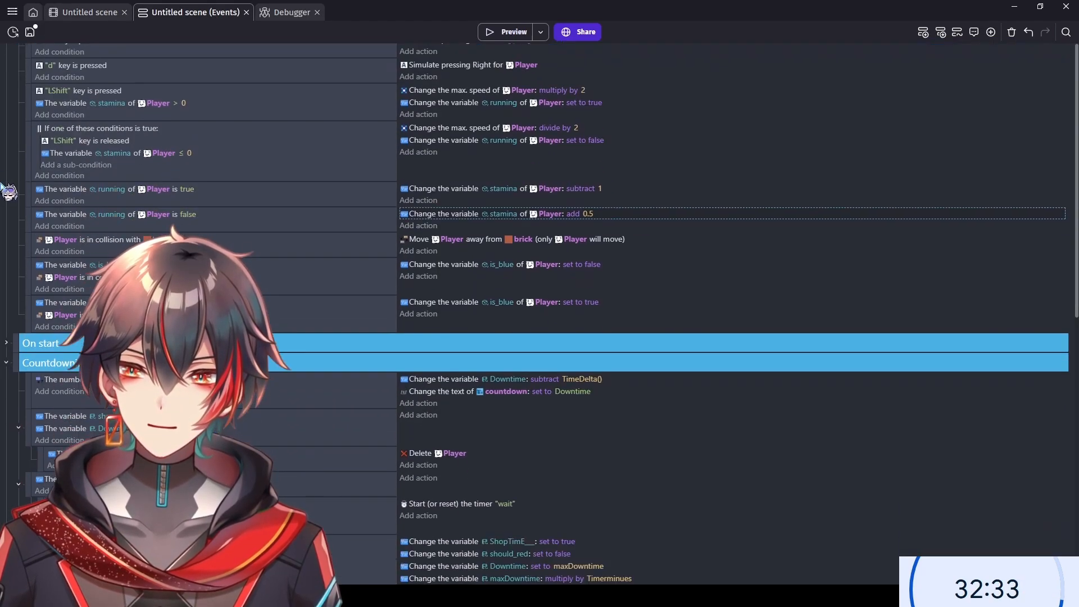
{"action": "scroll", "coordinate": [9, 227], "scroll_direction": "up", "scroll_amount": 10}
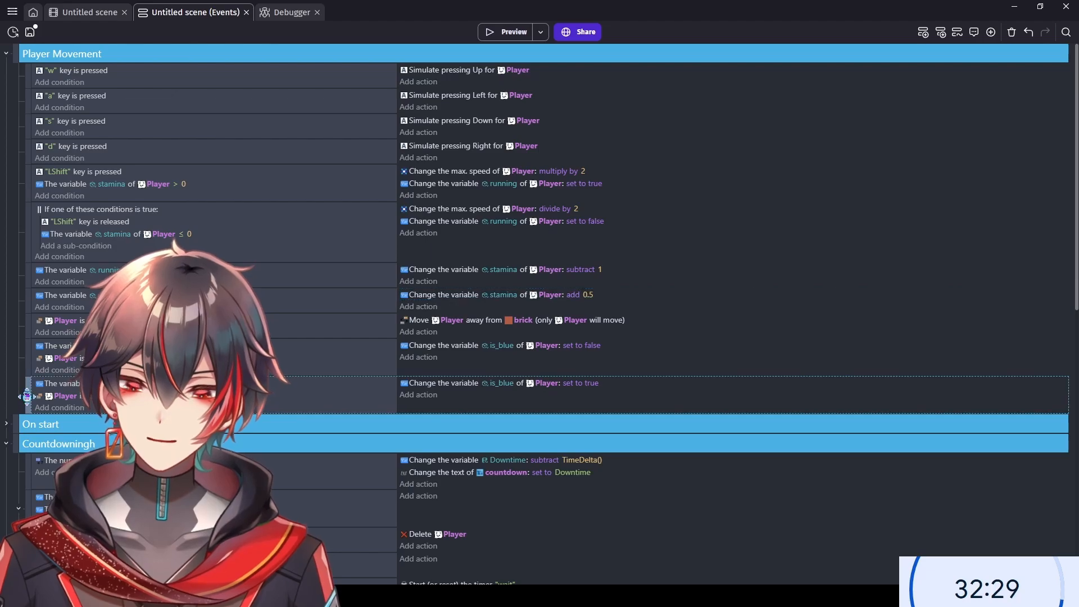
{"action": "key", "text": "ctrl+v"}
{"action": "scroll", "coordinate": [26, 400], "scroll_direction": "down", "scroll_amount": 2}
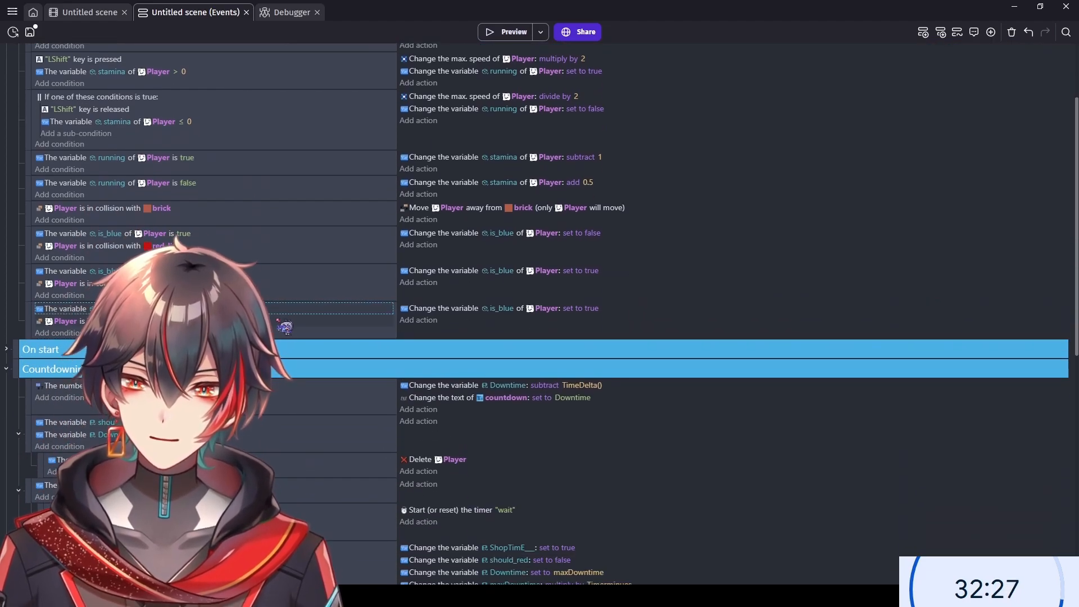
{"action": "key", "text": "Delete"}
{"action": "left_click", "coordinate": [400, 315]}
{"action": "key", "text": "Delete"}
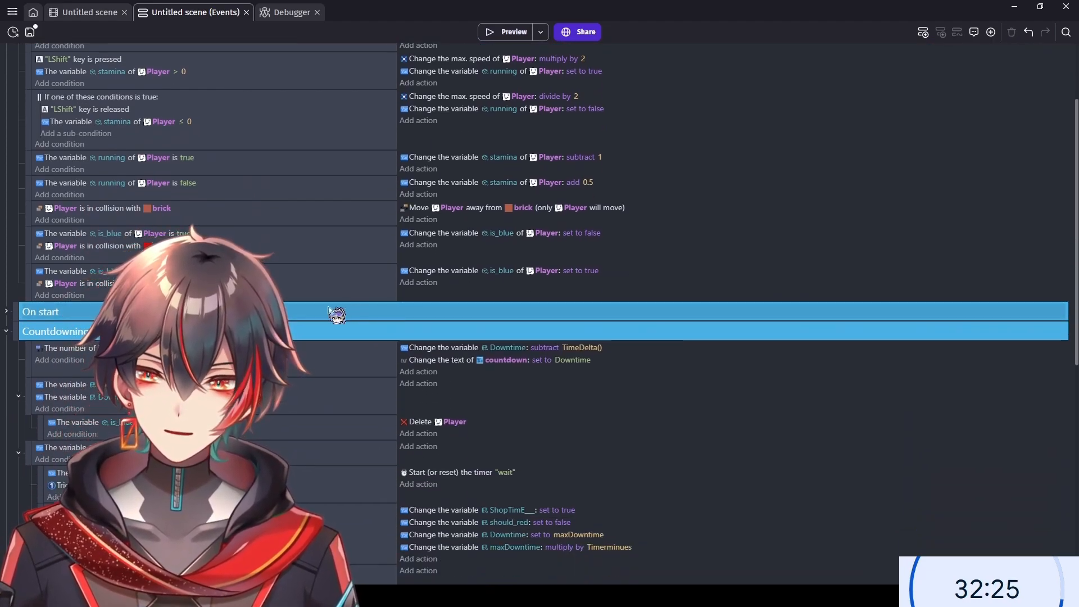
{"action": "key", "text": "ctrl+z"}
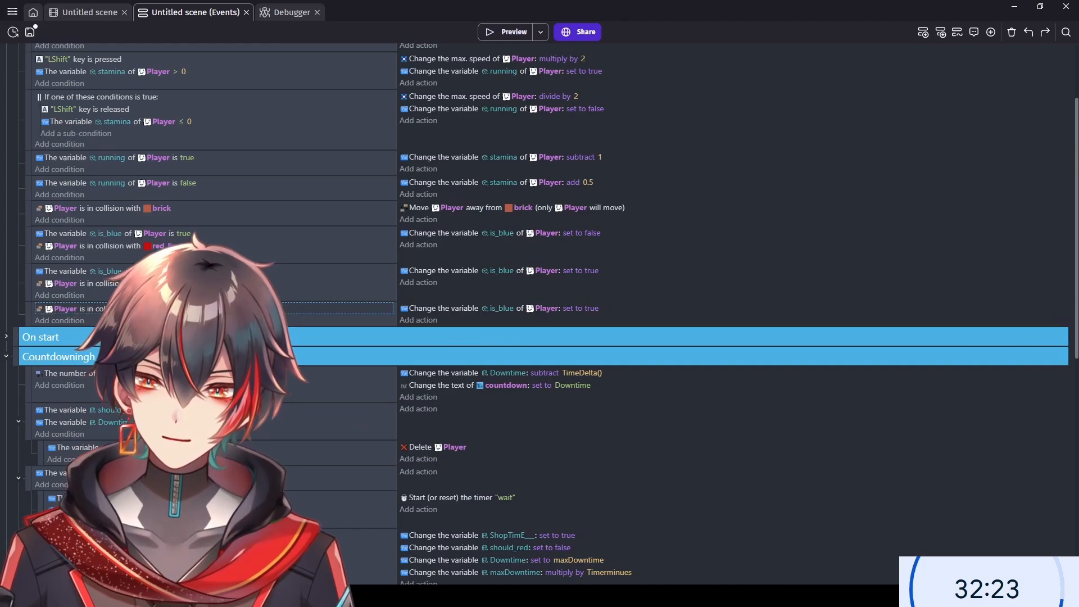
{"action": "left_click", "coordinate": [624, 308], "text": "shift"}
{"action": "key", "text": "Delete"}
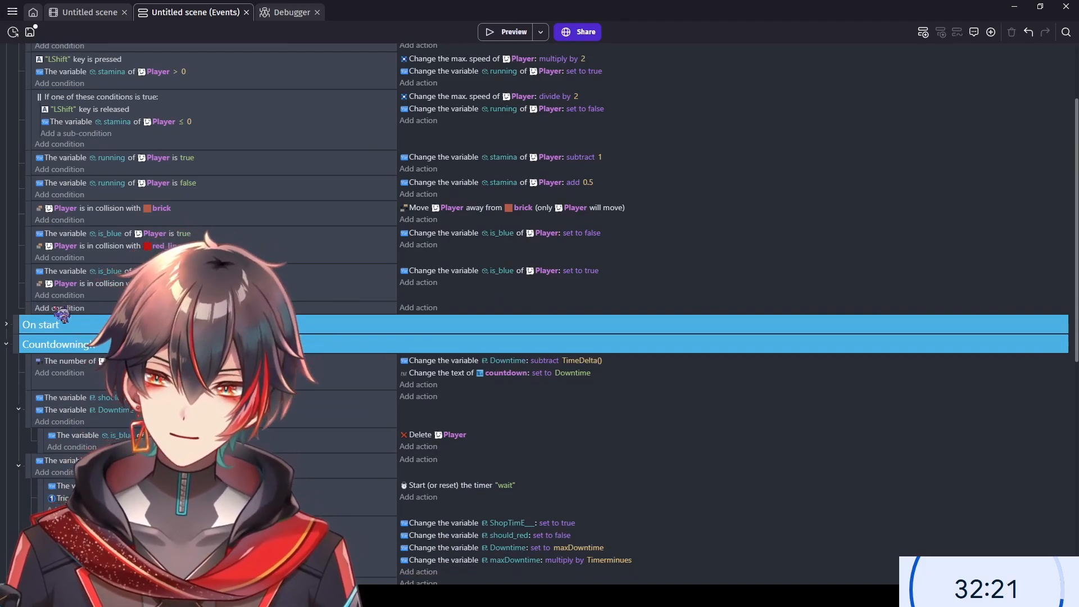
- Add an action to the empty event that puts Stamina around Player at a distance of 50 and an angle of 180 degrees
{"action": "left_click", "coordinate": [59, 308]}
{"action": "left_click", "coordinate": [988, 544]}
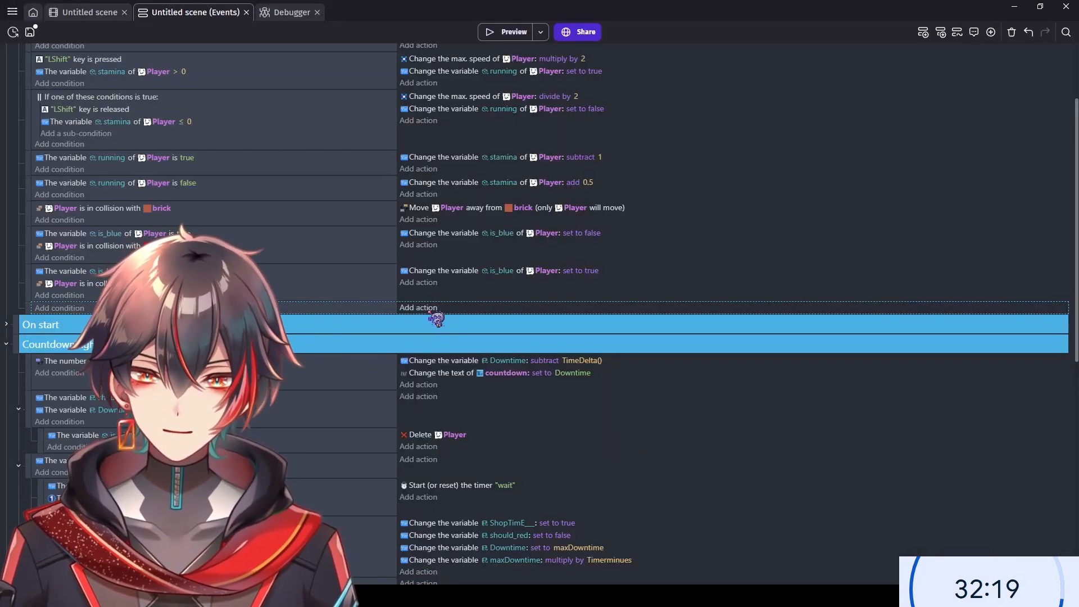
{"action": "left_click", "coordinate": [431, 311]}
{"action": "left_click", "coordinate": [325, 375]}
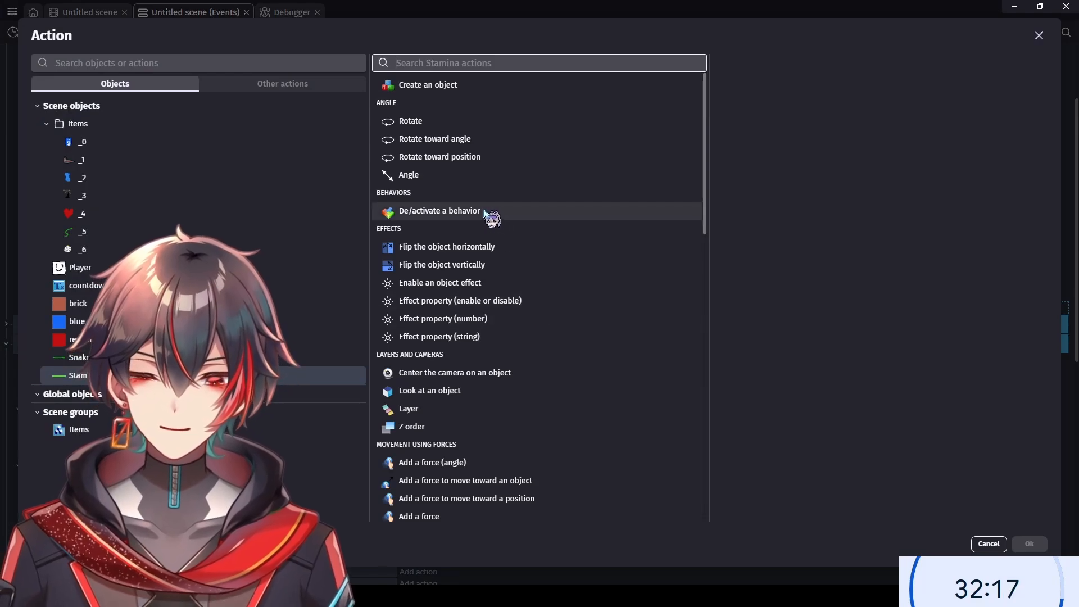
{"action": "scroll", "coordinate": [475, 242], "scroll_direction": "down", "scroll_amount": 6}
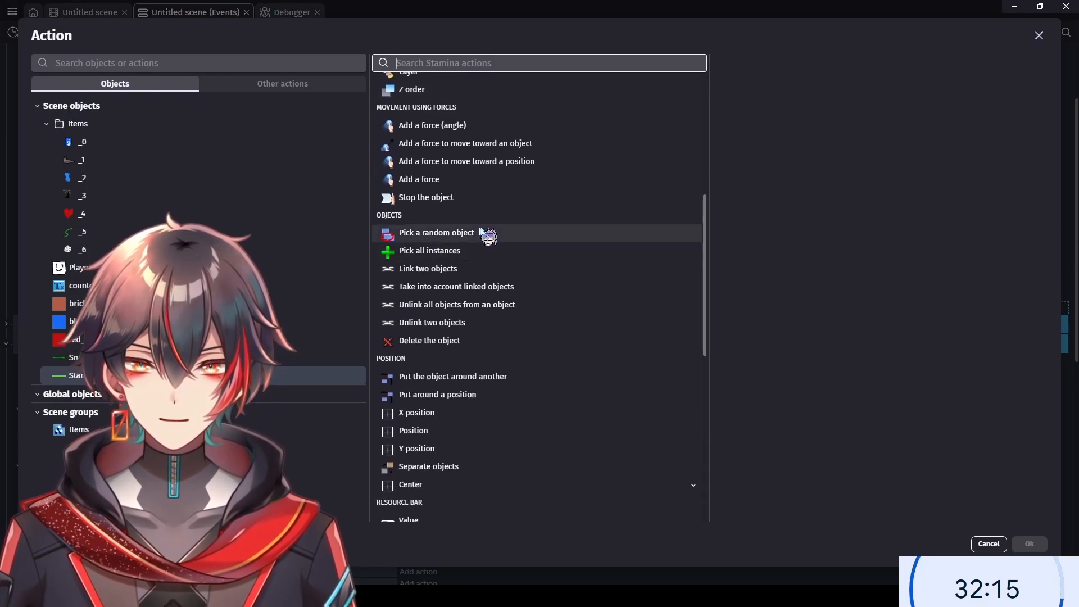
{"action": "scroll", "coordinate": [477, 260], "scroll_direction": "down", "scroll_amount": 2}
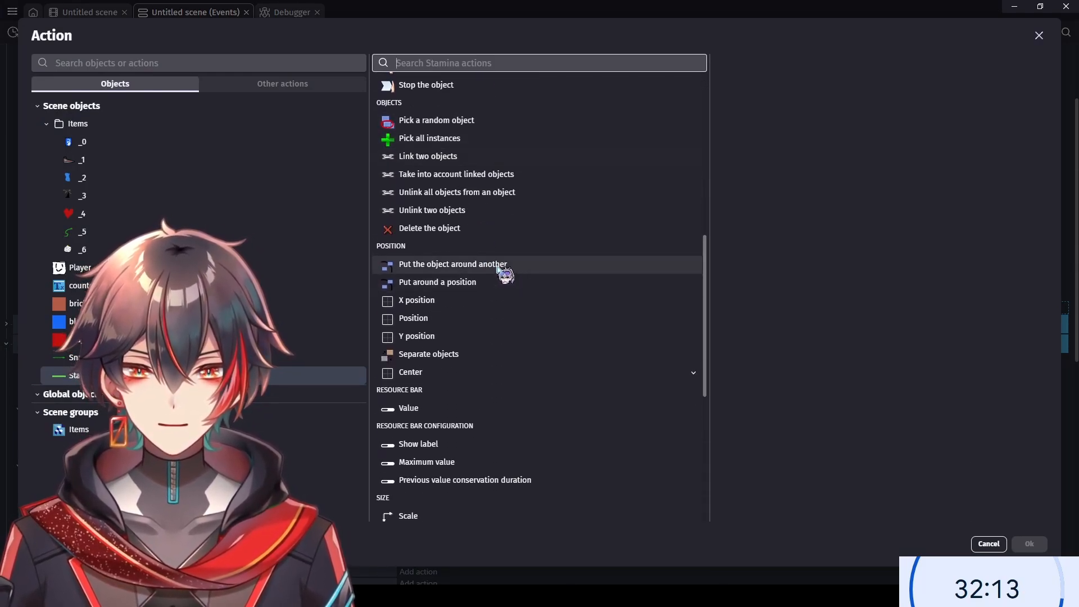
{"action": "left_click", "coordinate": [800, 141]}
{"action": "left_click", "coordinate": [794, 147]}
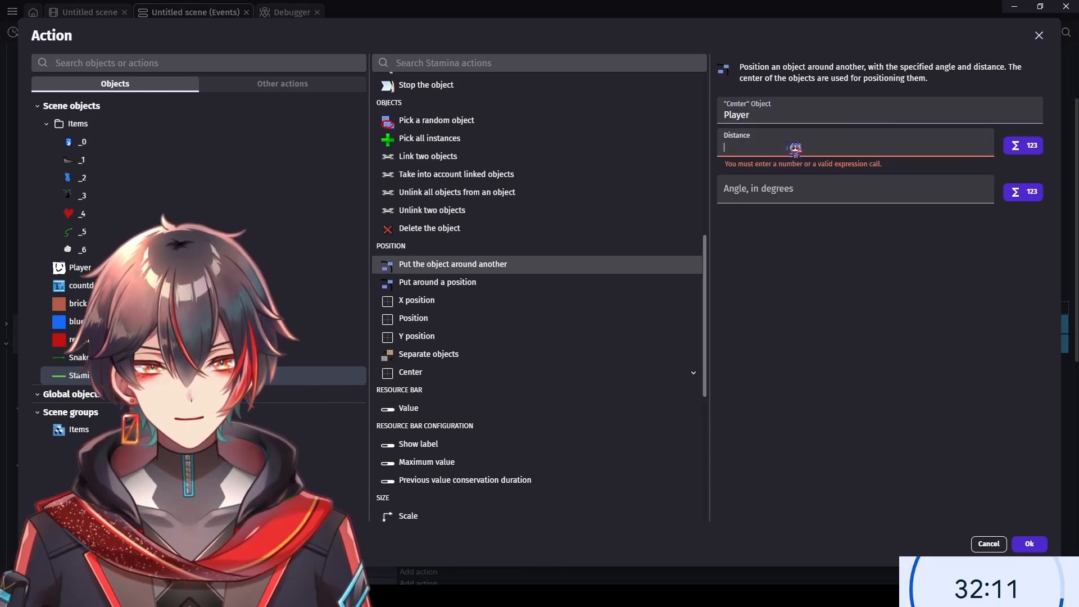
{"action": "type", "text": "50"}
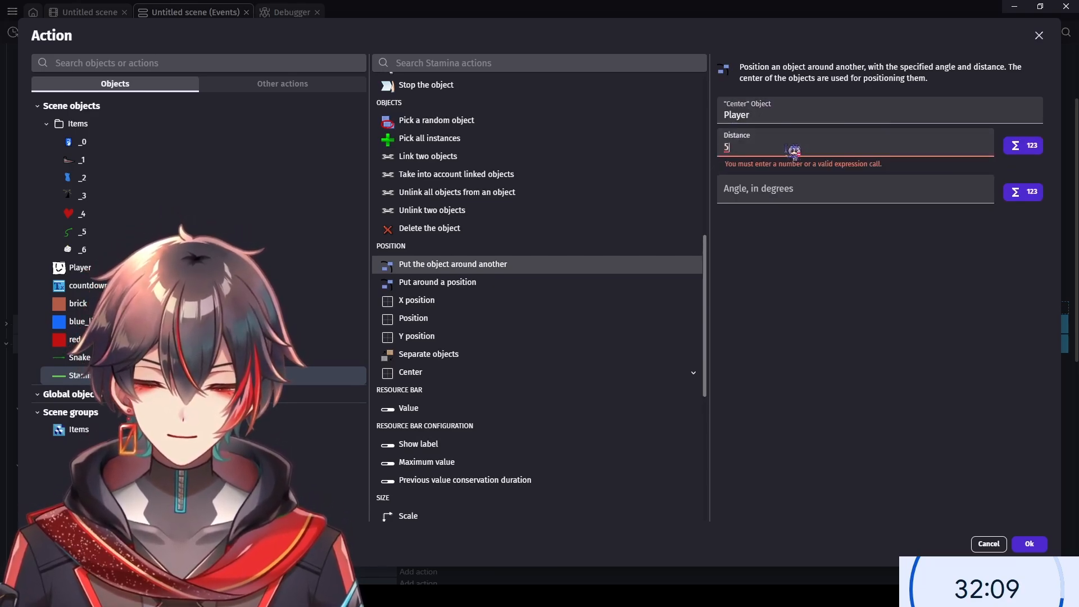
{"action": "left_click", "coordinate": [794, 181]}
{"action": "type", "text": "180"}
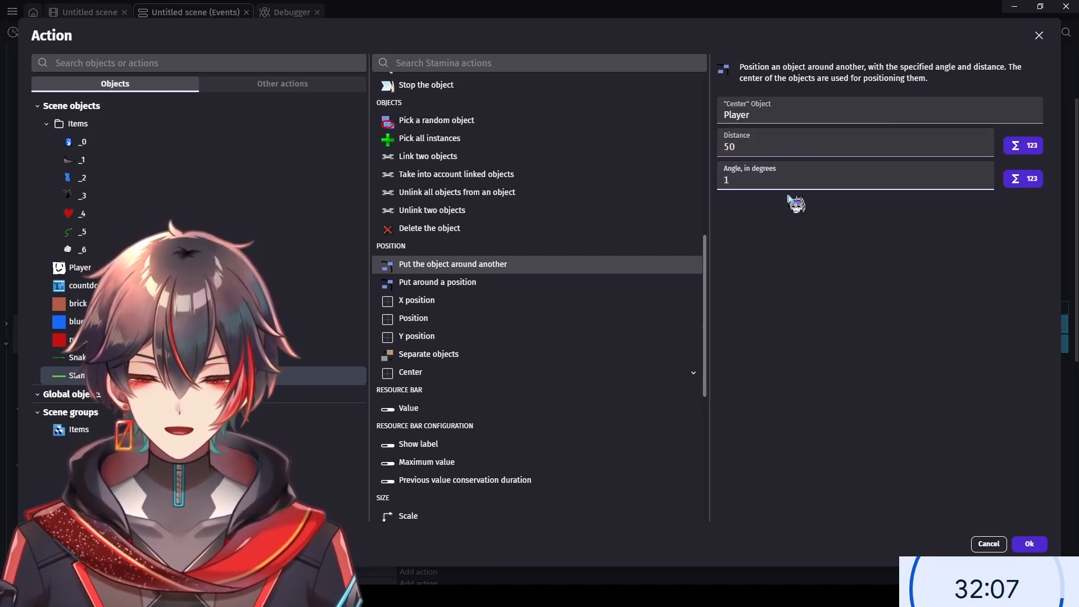
{"action": "left_click", "coordinate": [1030, 544]}
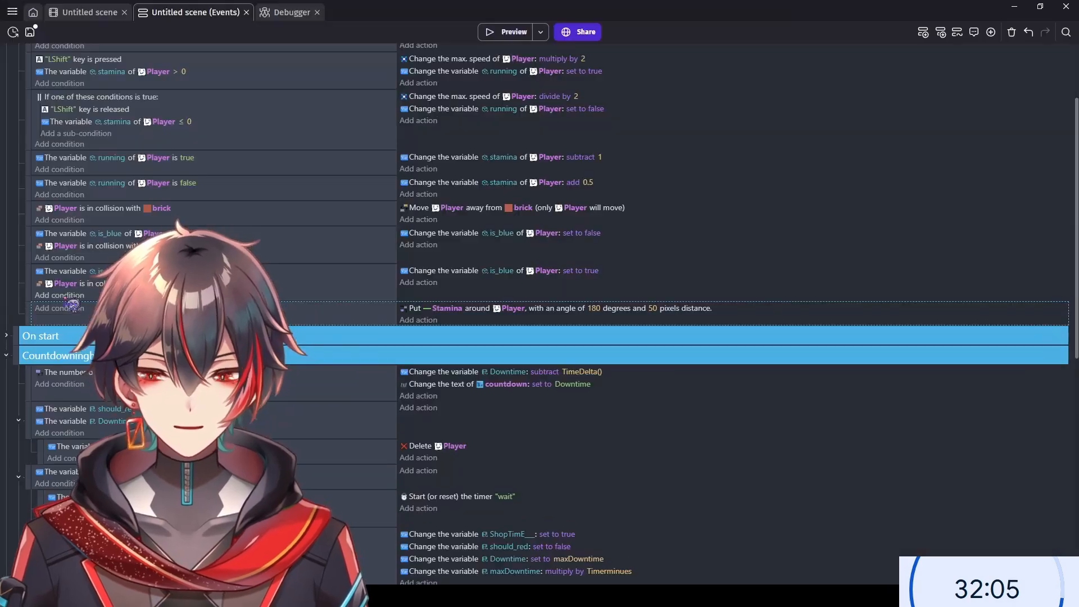
- Add an action to the same event that sets the maximum value of Stamina to Player.maxstamina
{"action": "left_click", "coordinate": [435, 321]}
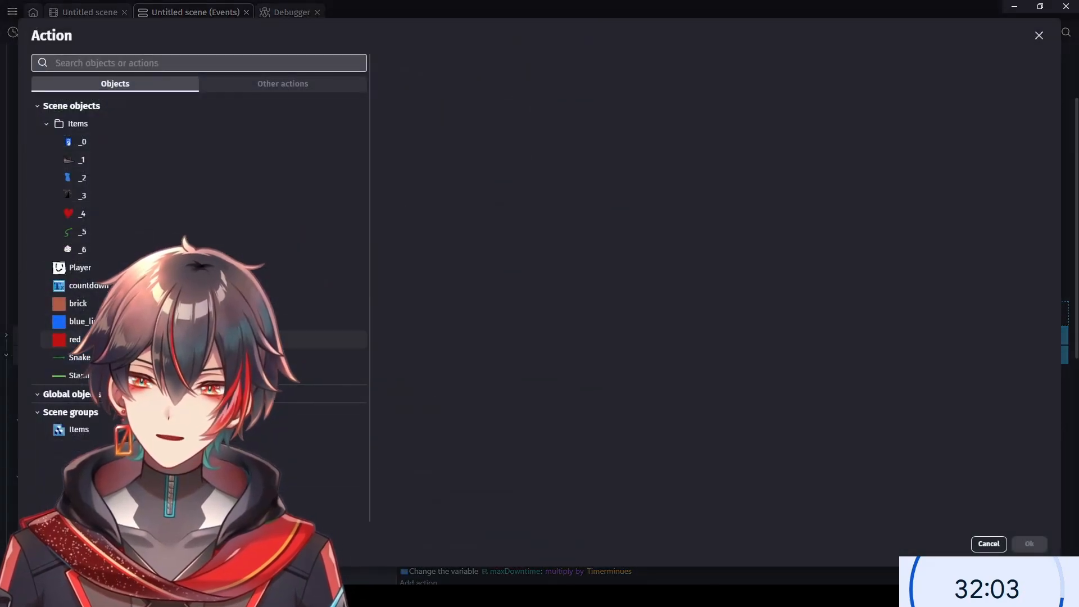
{"action": "left_click", "coordinate": [169, 375]}
{"action": "scroll", "coordinate": [494, 196], "scroll_direction": "down", "scroll_amount": 6}
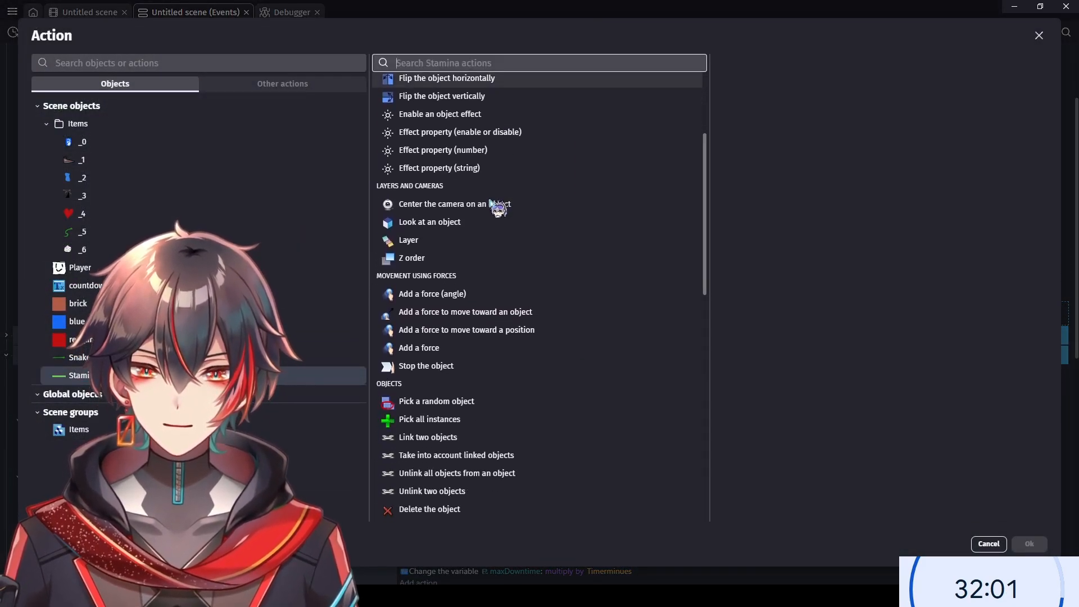
{"action": "scroll", "coordinate": [494, 203], "scroll_direction": "down", "scroll_amount": 6}
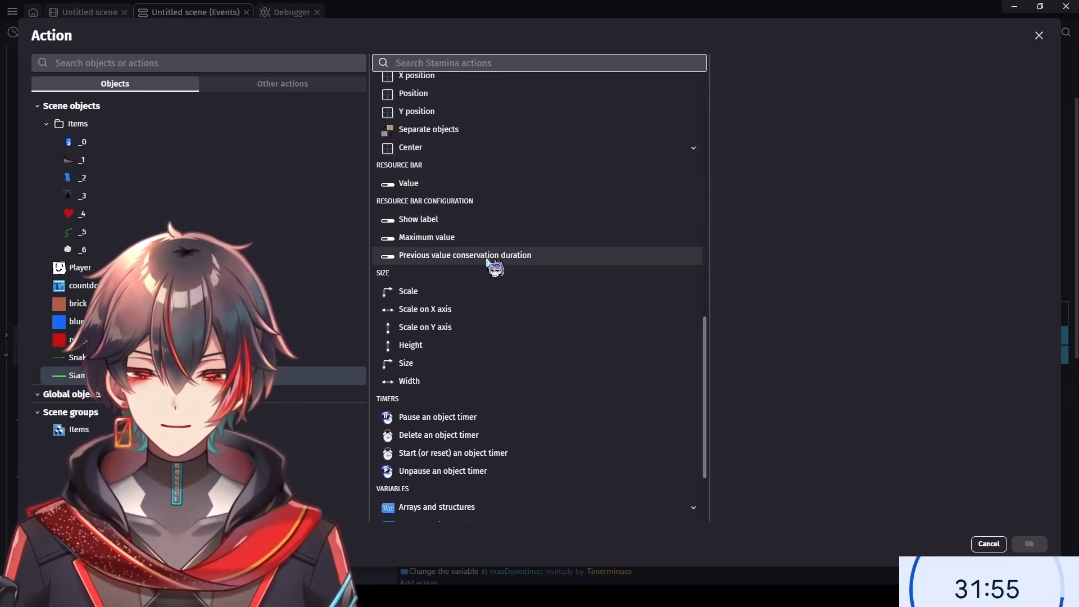
{"action": "left_click", "coordinate": [488, 259]}
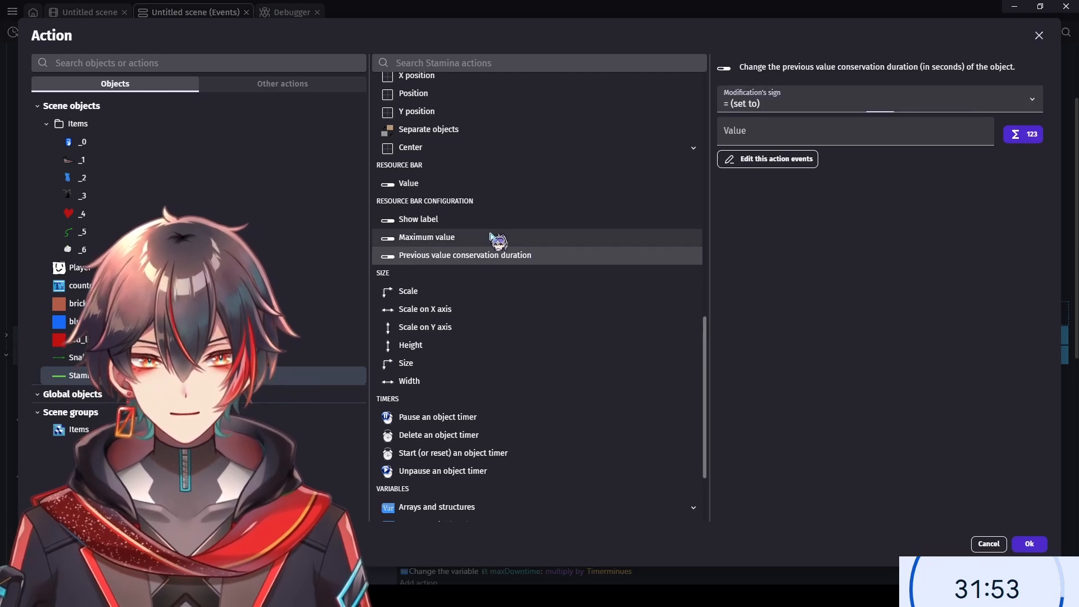
{"action": "left_click", "coordinate": [490, 237]}
{"action": "left_click", "coordinate": [806, 142]}
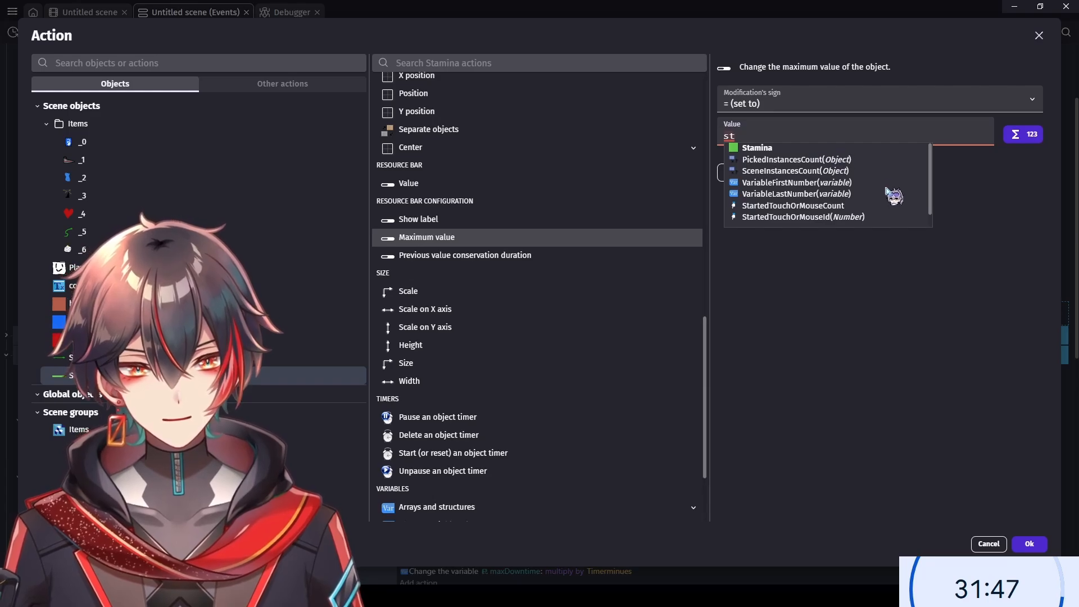
{"action": "left_click", "coordinate": [954, 175]}
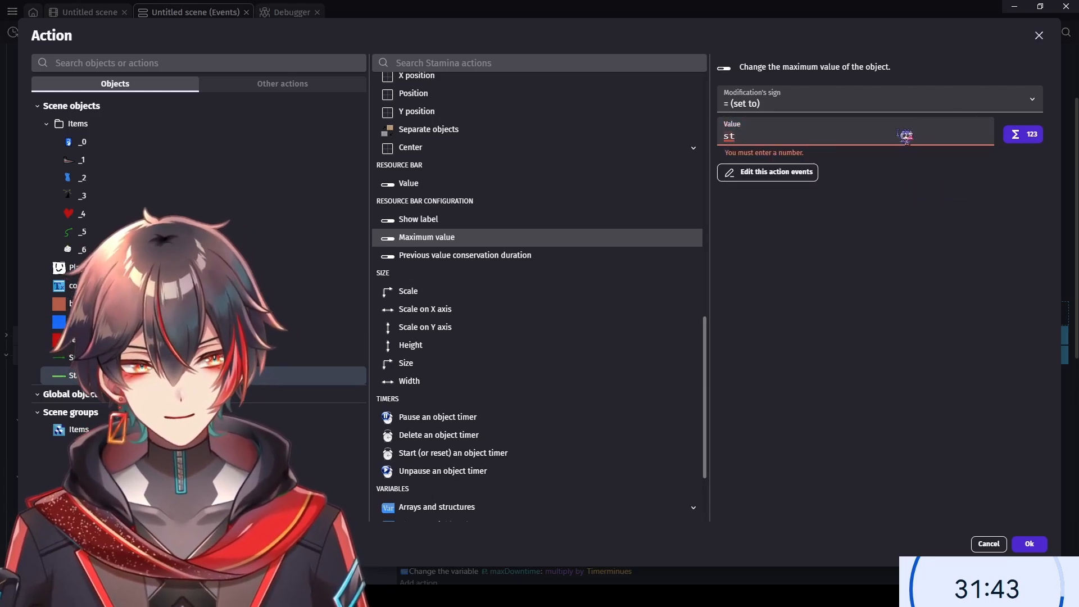
{"action": "left_click", "coordinate": [866, 135]}
{"action": "type", "text": "play"}
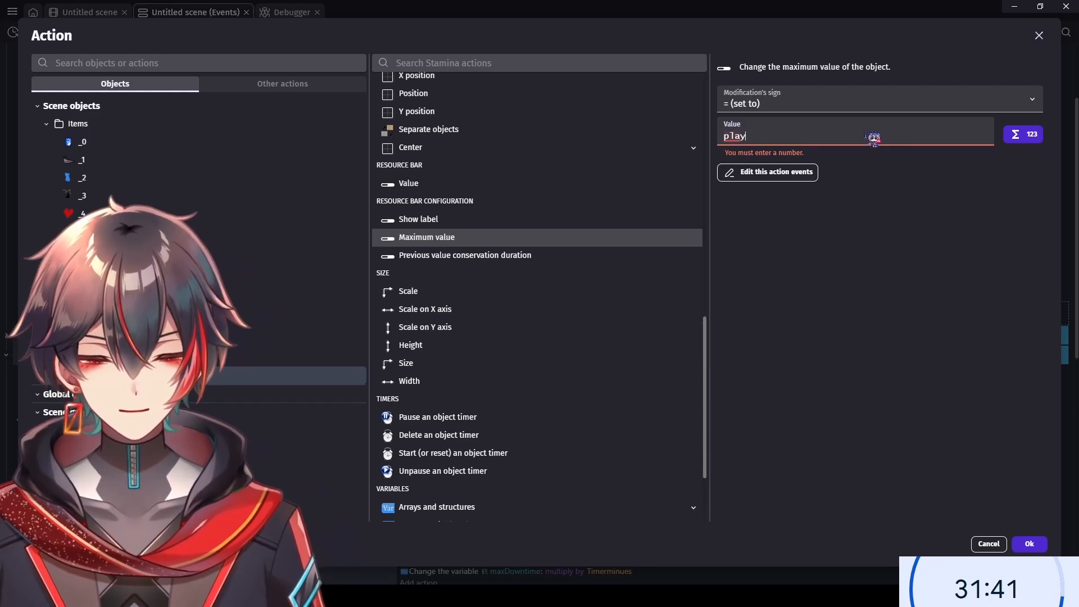
{"action": "type", "text": "er."}
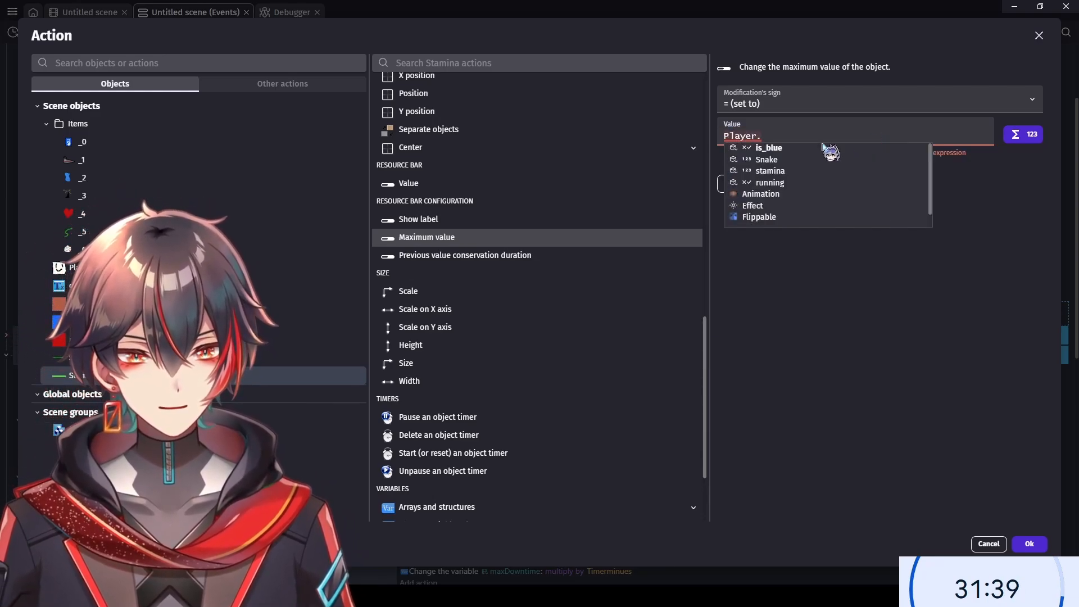
{"action": "left_click", "coordinate": [782, 171]}
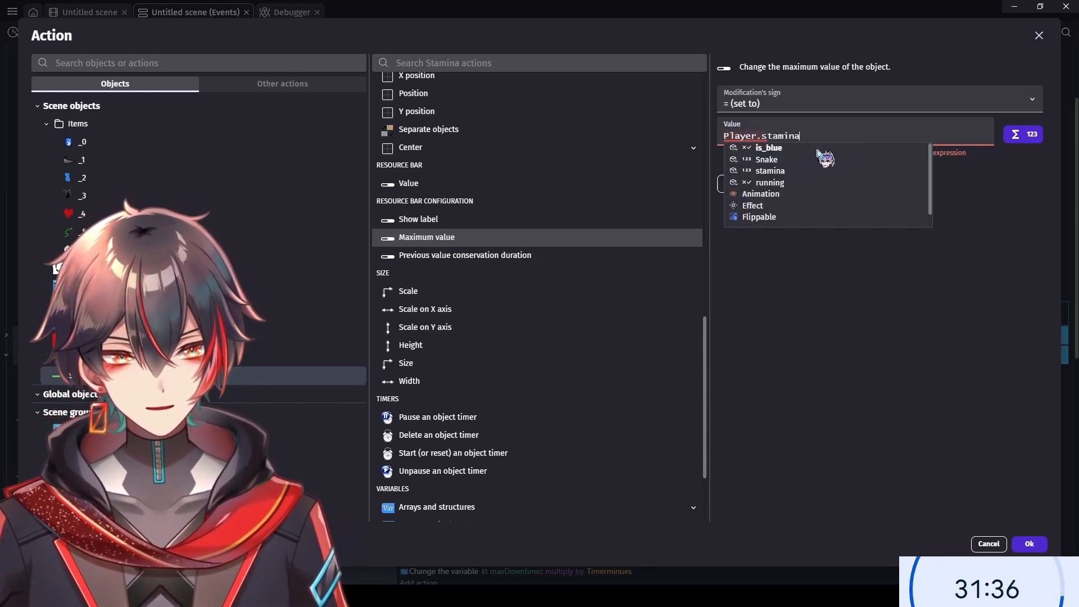
{"action": "left_click", "coordinate": [762, 136]}
{"action": "type", "text": "max"}
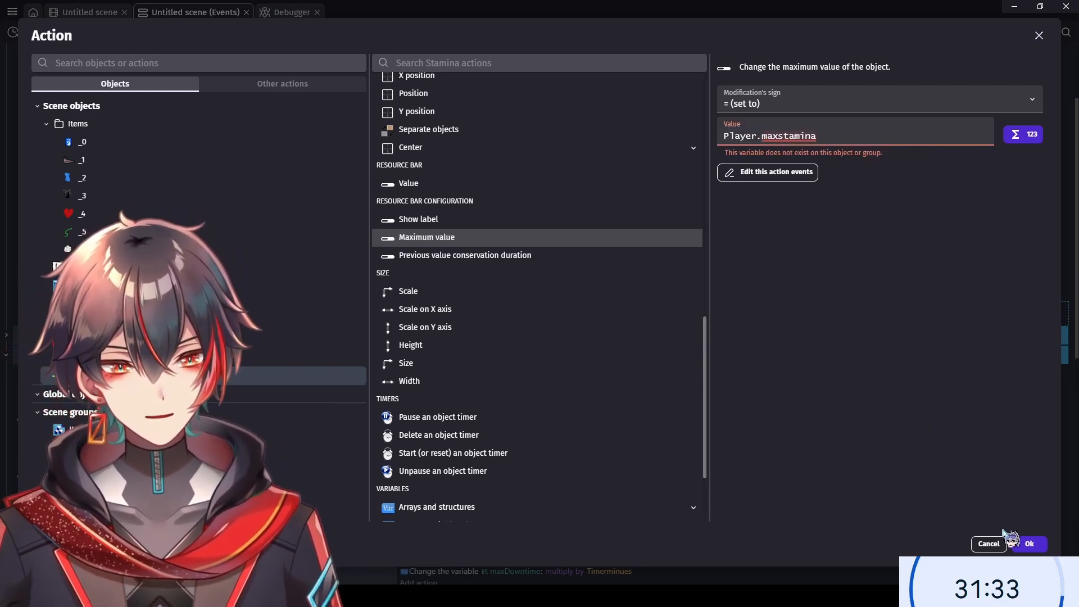
{"action": "left_click", "coordinate": [1029, 544]}
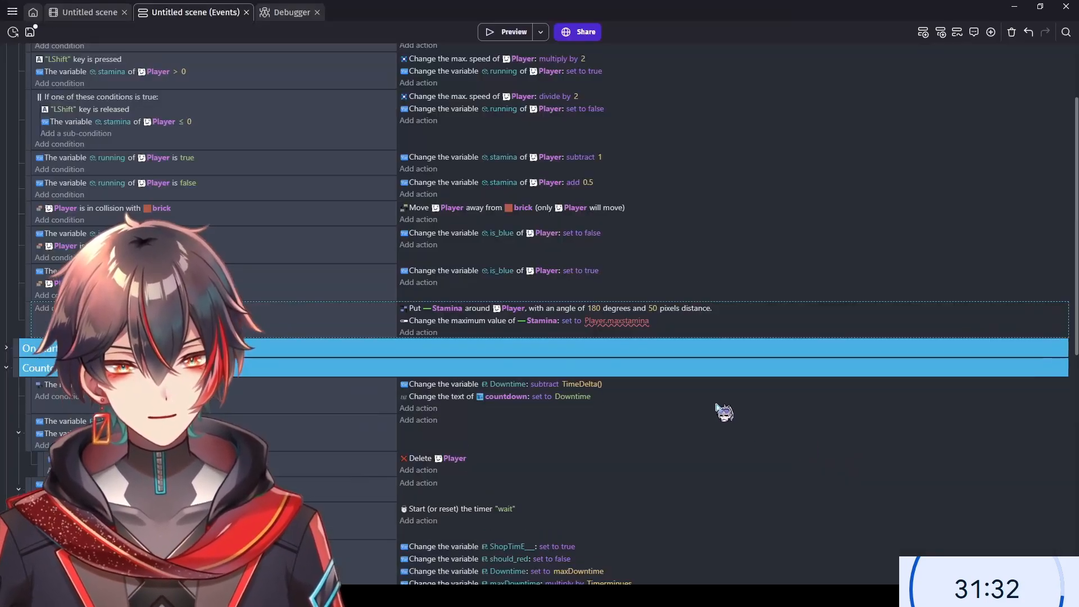
- Add a number variable named maxstamina with the value 100 to the Player's variables
{"action": "double_click", "coordinate": [560, 236]}
{"action": "left_click", "coordinate": [1038, 35]}
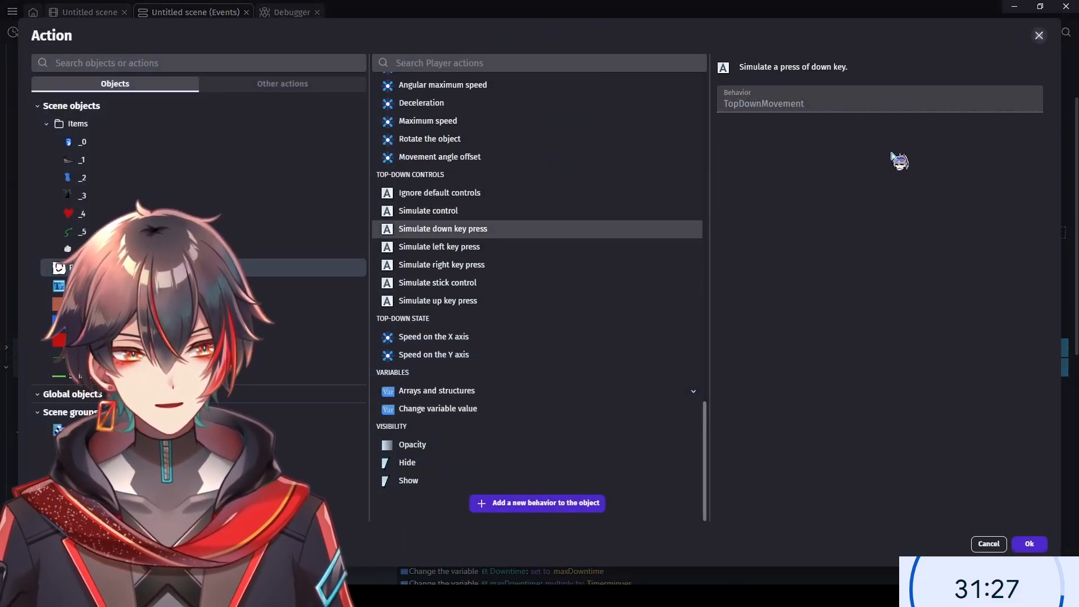
{"action": "double_click", "coordinate": [722, 235]}
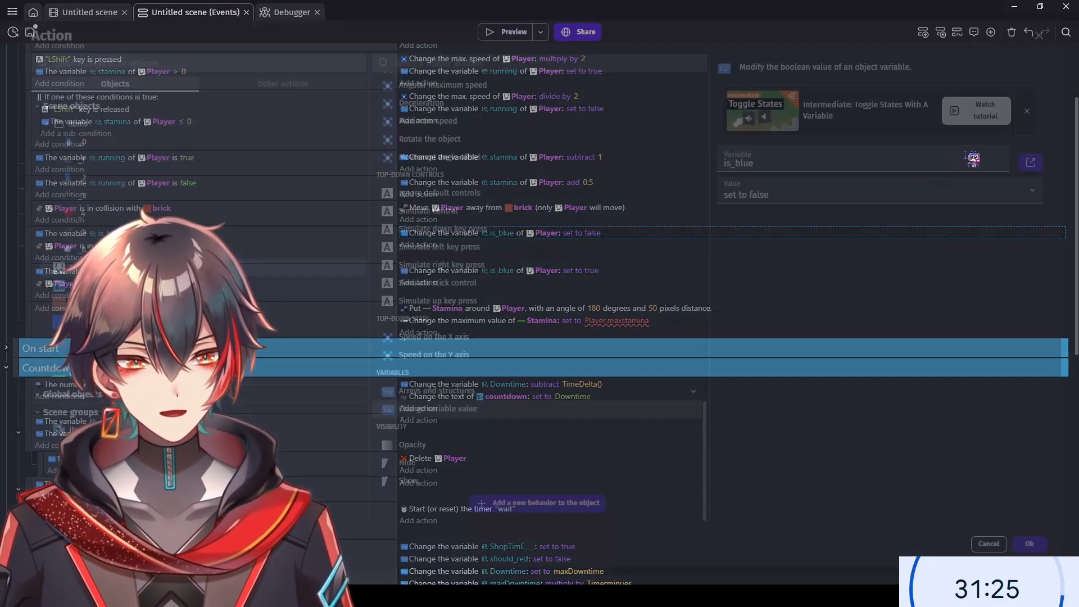
{"action": "left_click", "coordinate": [1031, 162]}
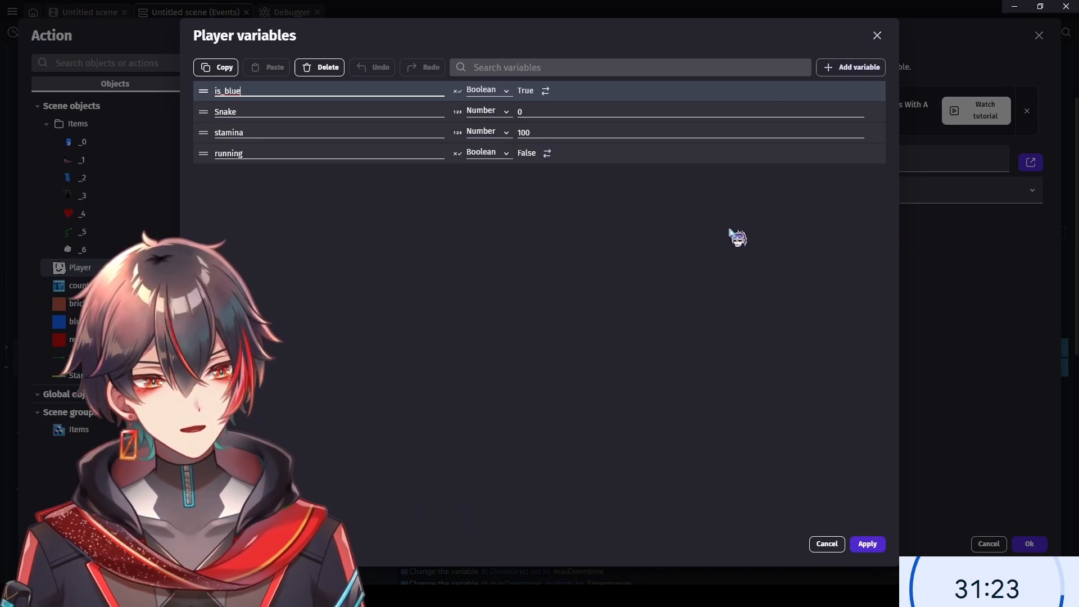
{"action": "left_click", "coordinate": [848, 68]}
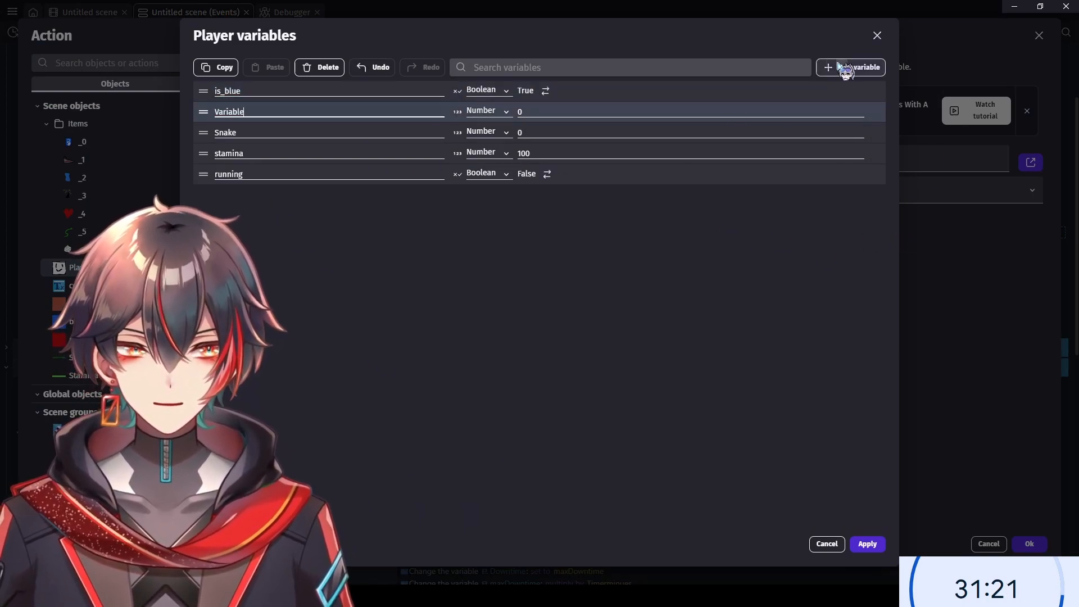
{"action": "type", "text": "maxstamina"}
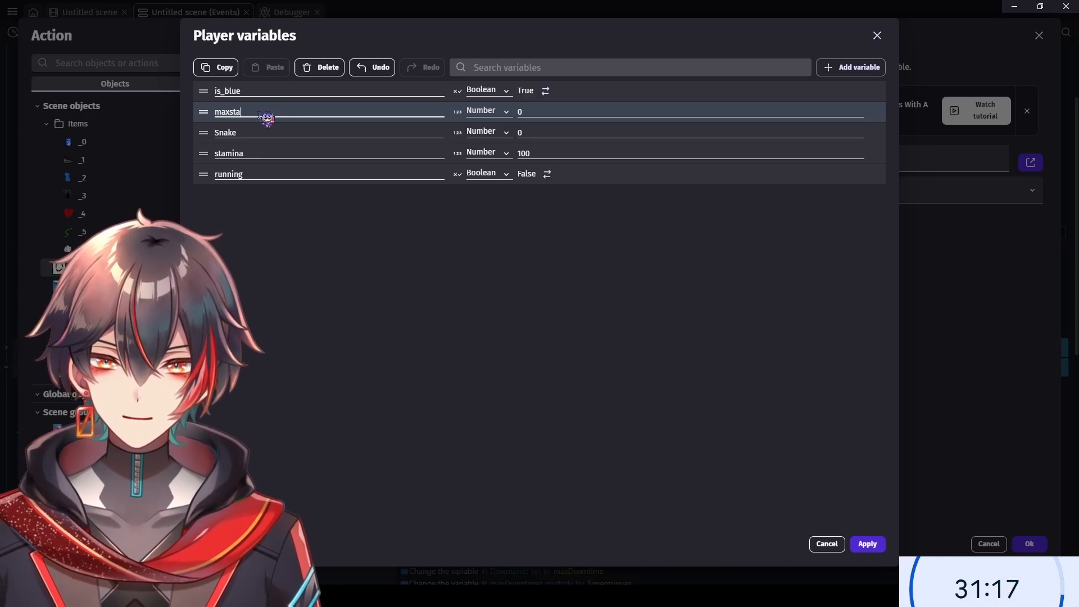
{"action": "left_click", "coordinate": [534, 112]}
{"action": "type", "text": "100"}
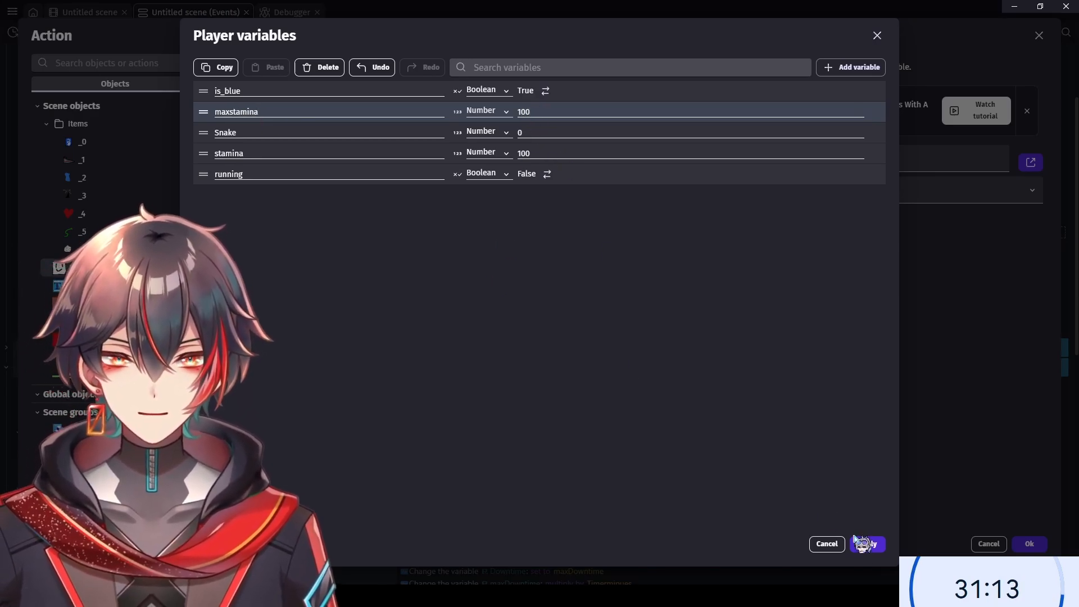
{"action": "left_click", "coordinate": [867, 543]}
{"action": "left_click", "coordinate": [1039, 36]}
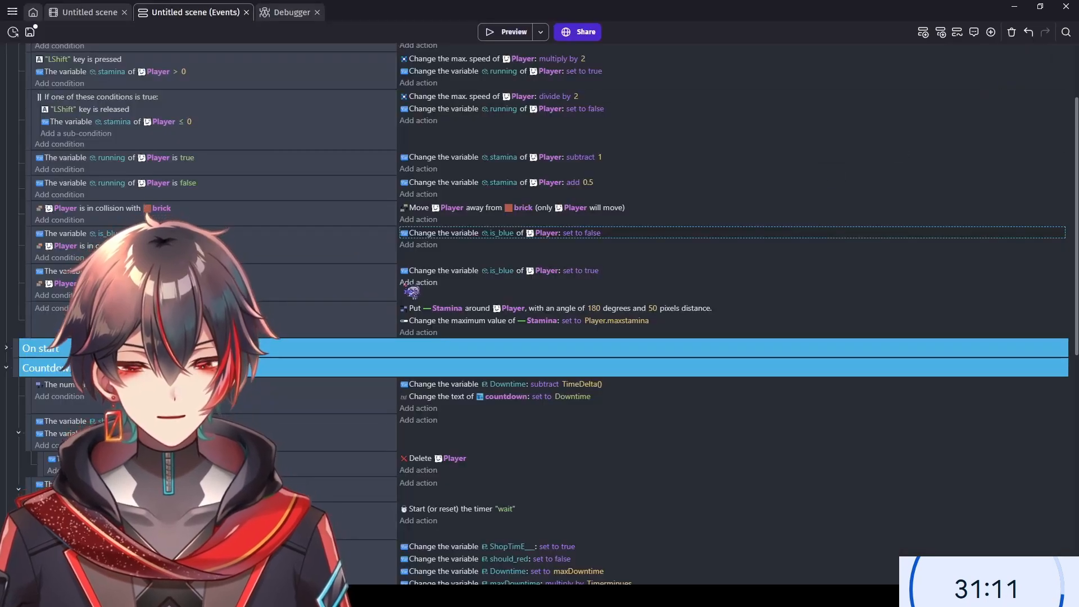
- Duplicate the running is false condition within the event that adds 0.5 to the Player's stamina
{"action": "left_click", "coordinate": [247, 245]}
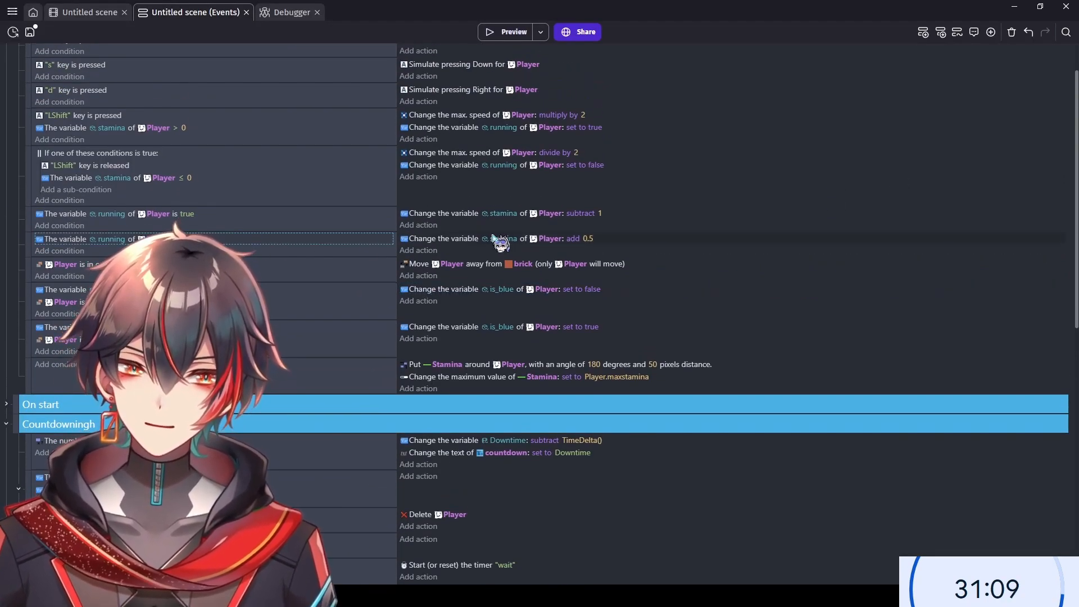
{"action": "left_click", "coordinate": [232, 180]}
{"action": "key", "text": "ctrl+f"}
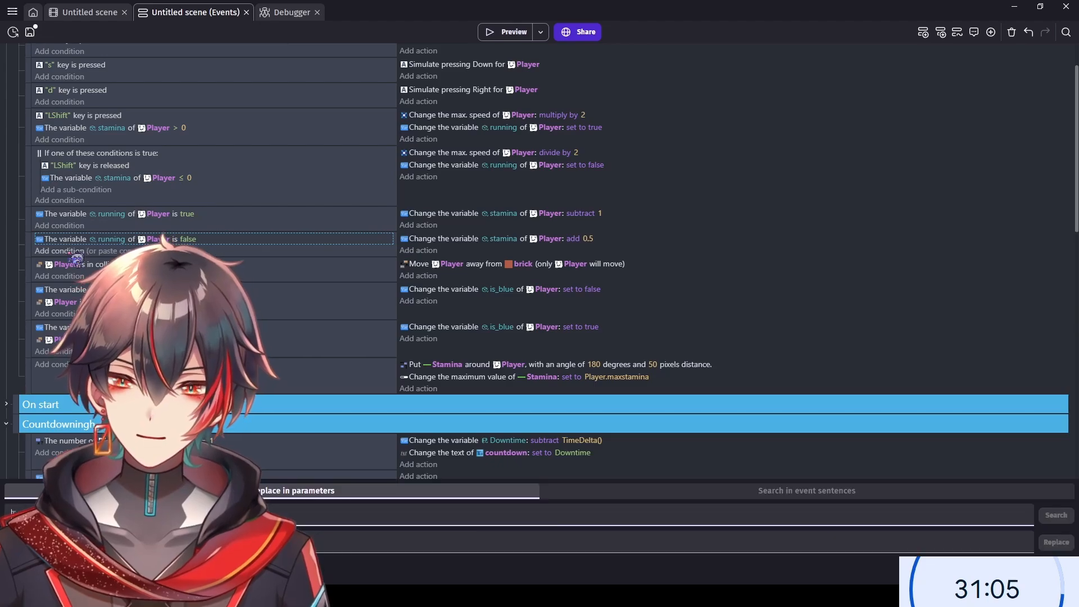
{"action": "key", "text": "ctrl+f"}
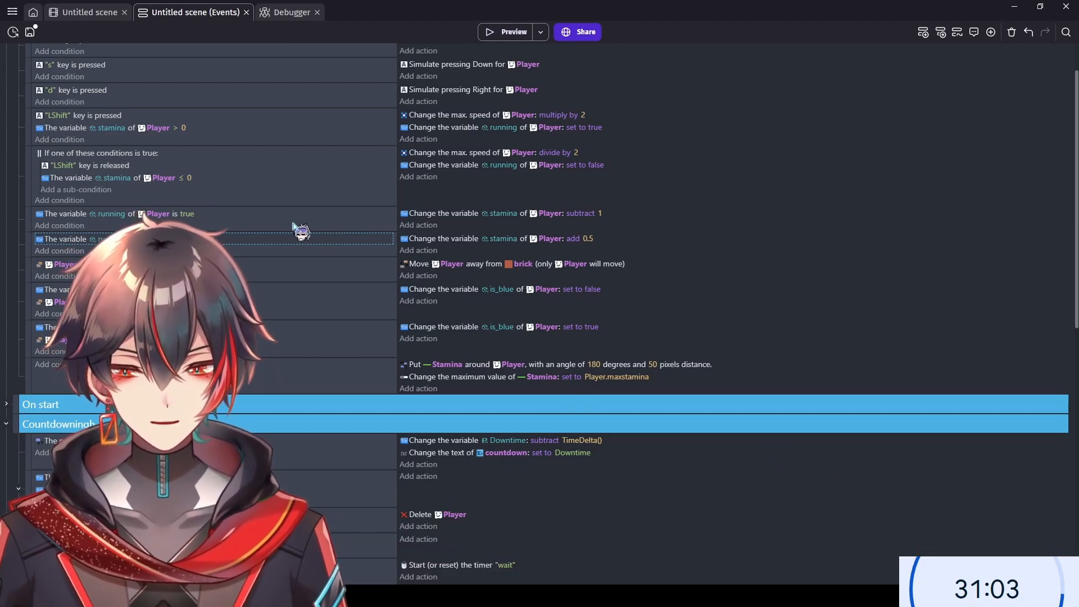
{"action": "key", "text": "ctrl+v"}
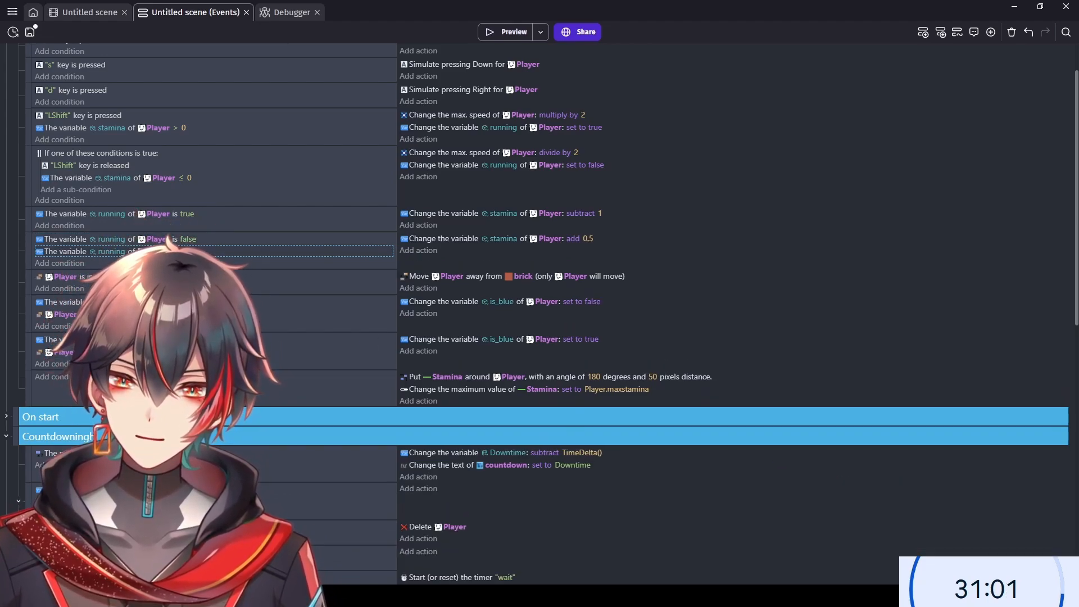
- Change the duplicated condition to test the Player's stamina variable with the less than operator
{"action": "double_click", "coordinate": [287, 251]}
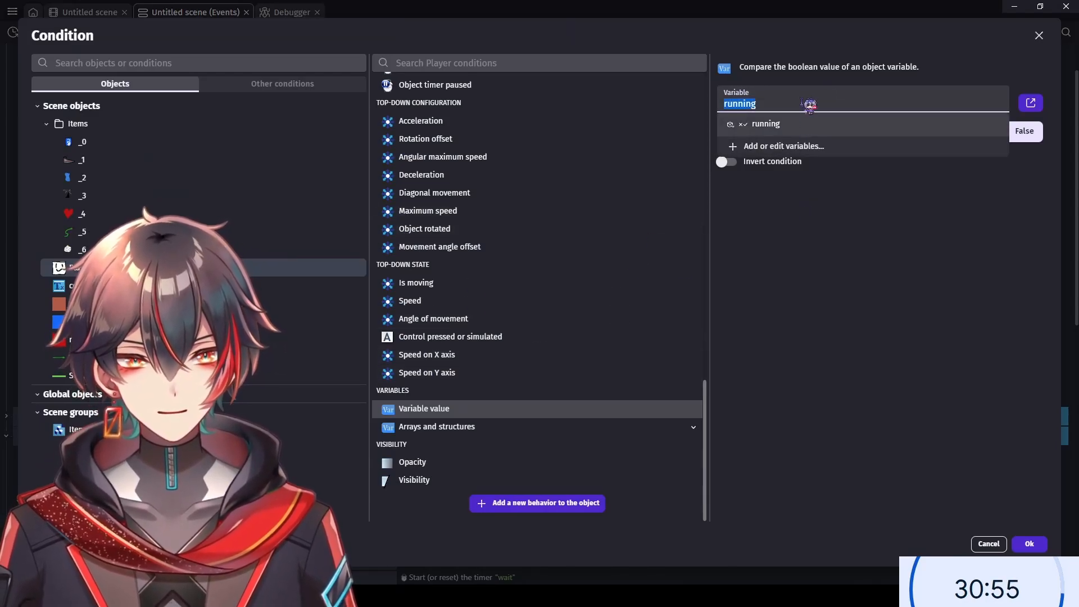
{"action": "type", "text": "max"}
{"action": "left_click", "coordinate": [809, 124]}
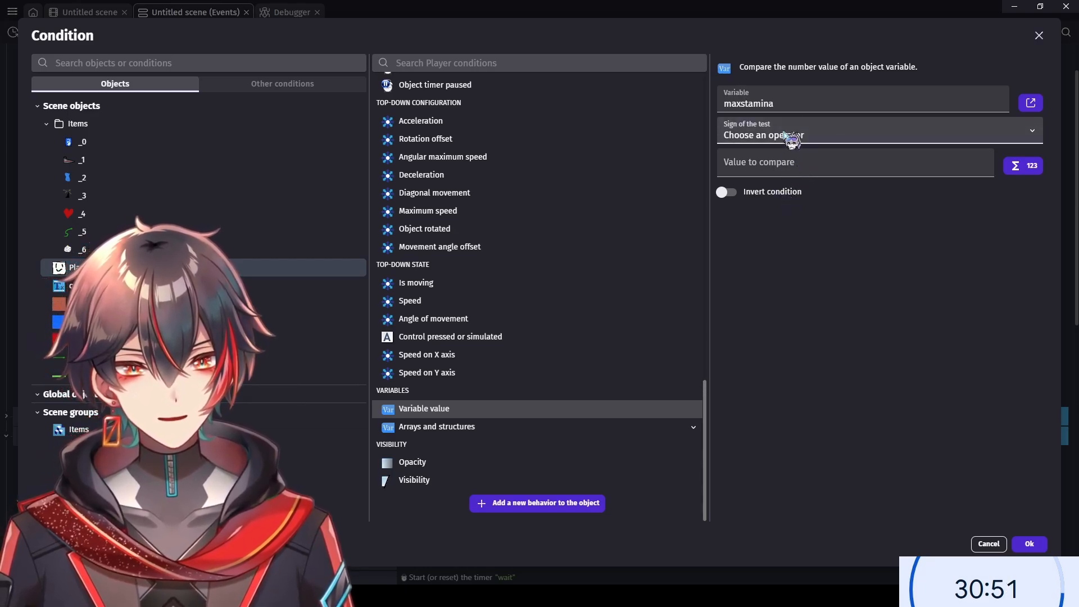
{"action": "left_click", "coordinate": [794, 100]}
{"action": "double_click", "coordinate": [793, 101]}
{"action": "type", "text": "sta"}
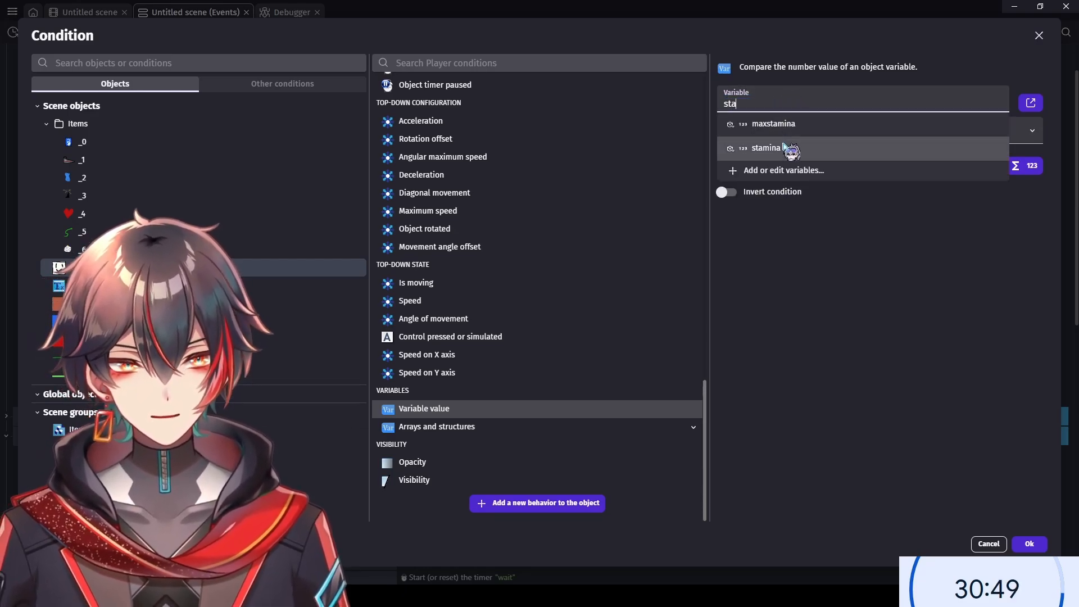
{"action": "left_click", "coordinate": [778, 147]}
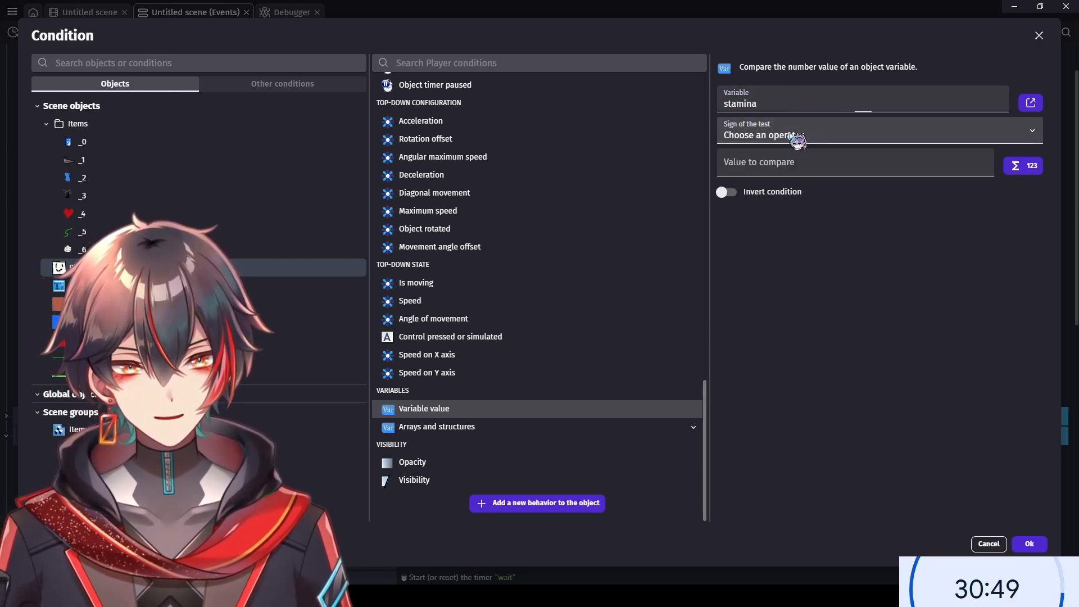
{"action": "left_click", "coordinate": [795, 200]}
{"action": "left_click", "coordinate": [795, 163]}
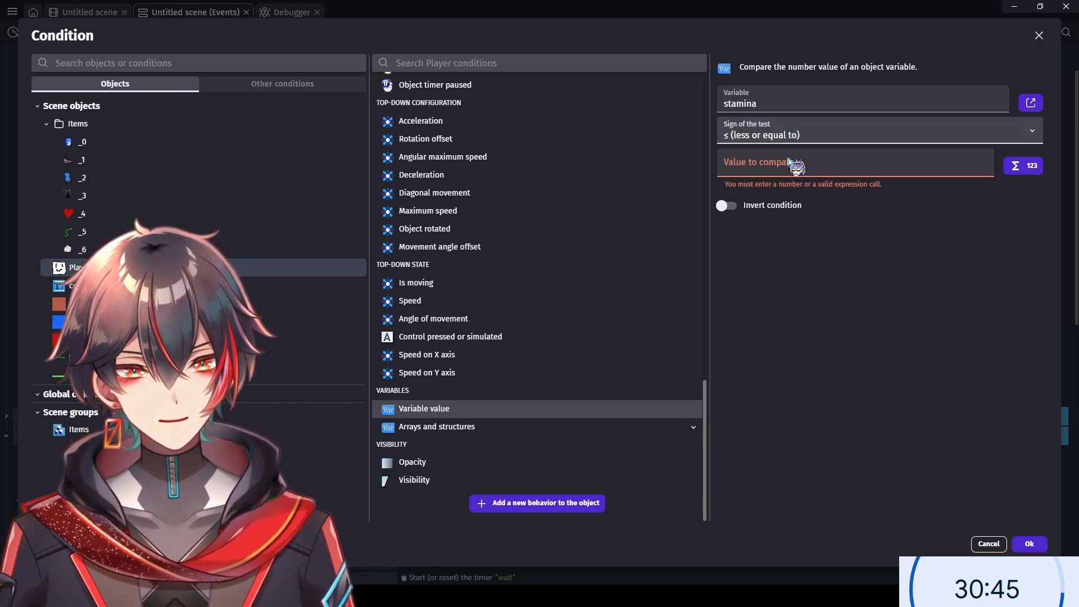
{"action": "left_click", "coordinate": [793, 164]}
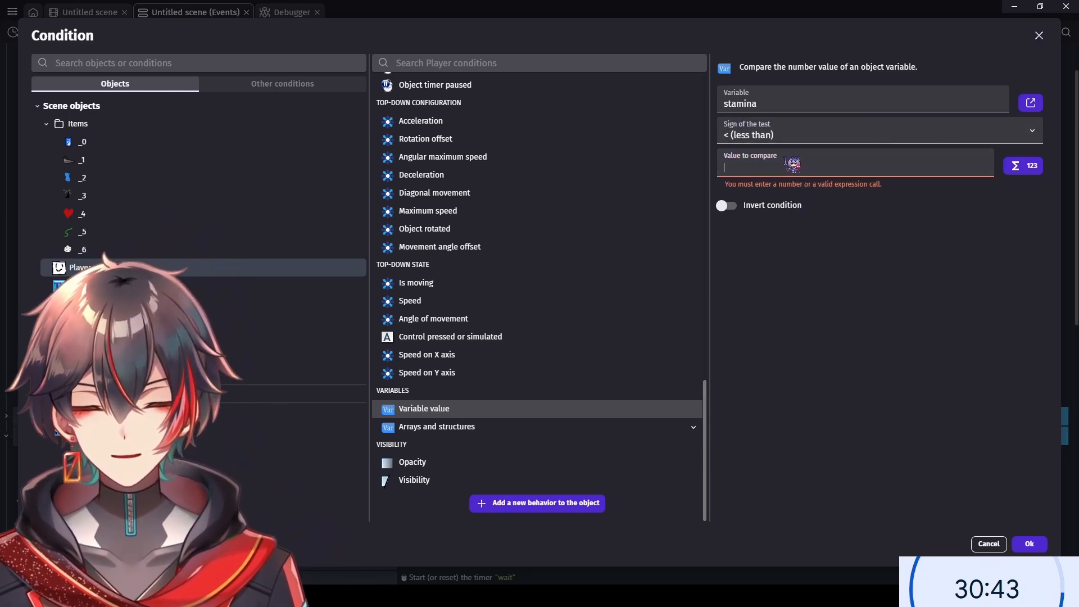
- Complete the Player condition so that stamina is compared as less than Player.maxstamina
{"action": "type", "text": "ma"}
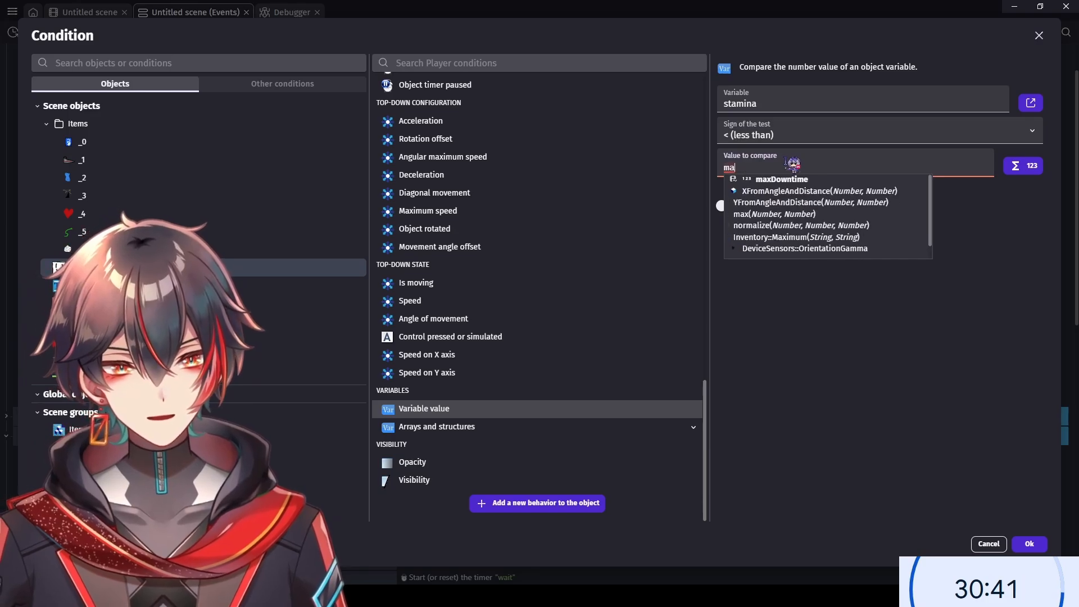
{"action": "key", "text": "BackSpace"}
{"action": "key", "text": "BackSpace"}
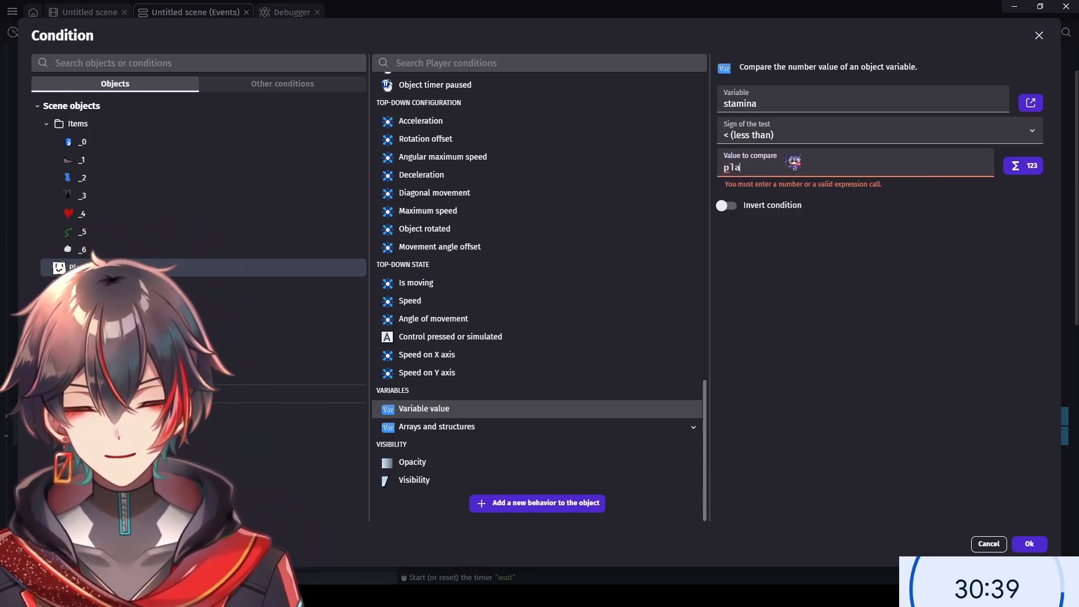
{"action": "type", "text": "Player."}
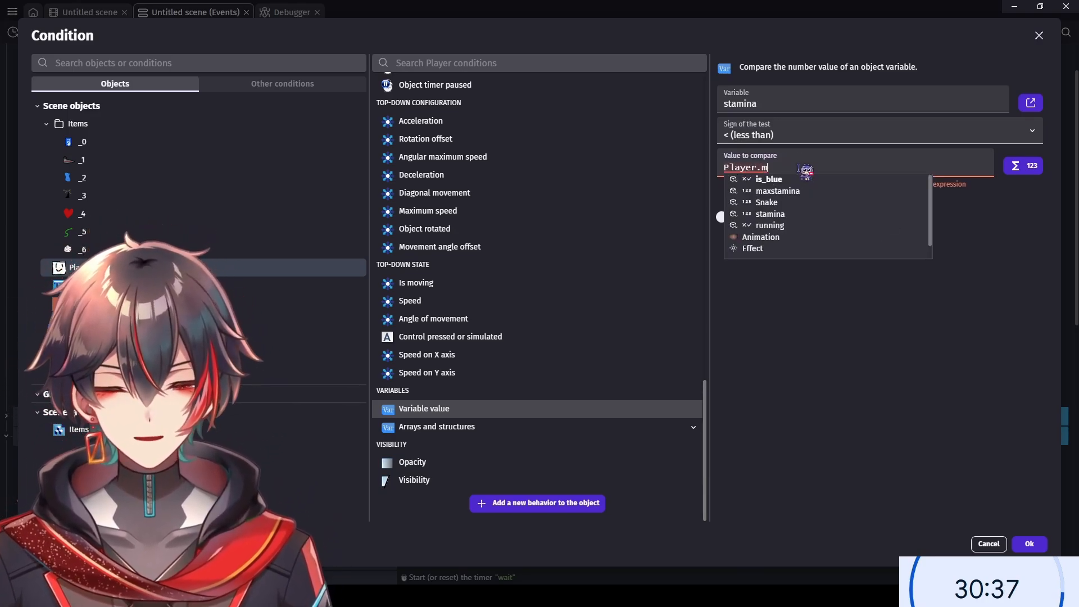
{"action": "type", "text": "maxstamina"}
{"action": "key", "text": "Return"}
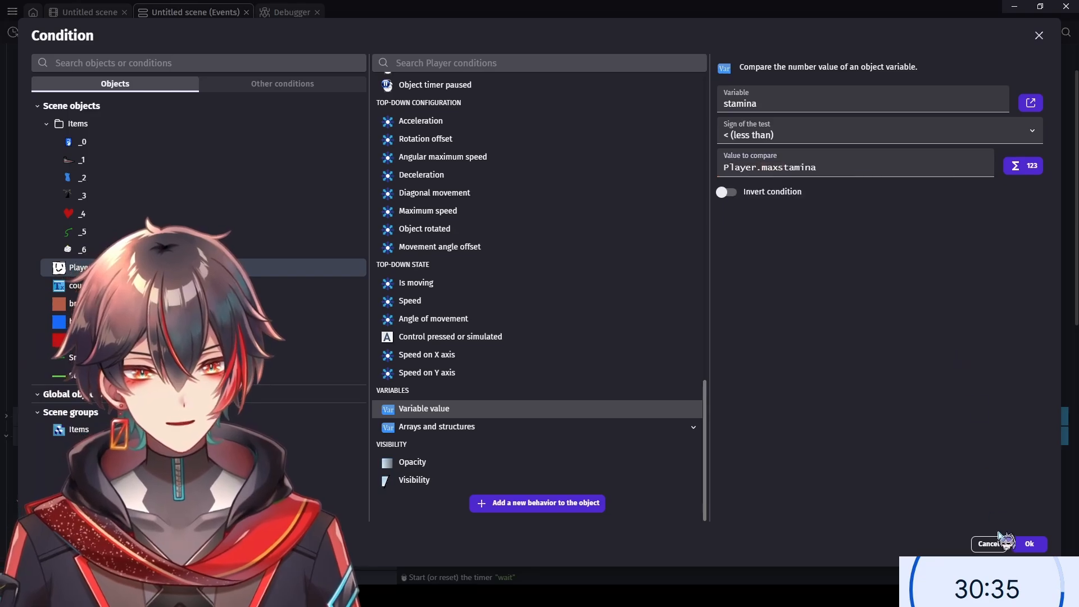
{"action": "key", "text": "Return"}
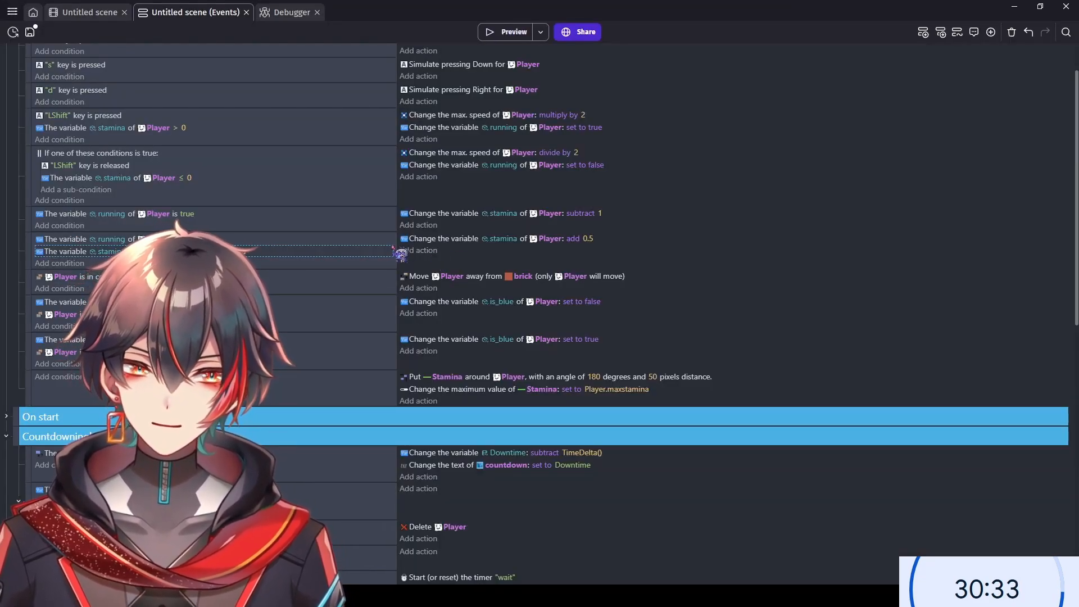
- Add an action to the event that positions the Stamina bar, setting the bar's value to Player.stamina
{"action": "scroll", "coordinate": [495, 389], "scroll_direction": "down", "scroll_amount": 3}
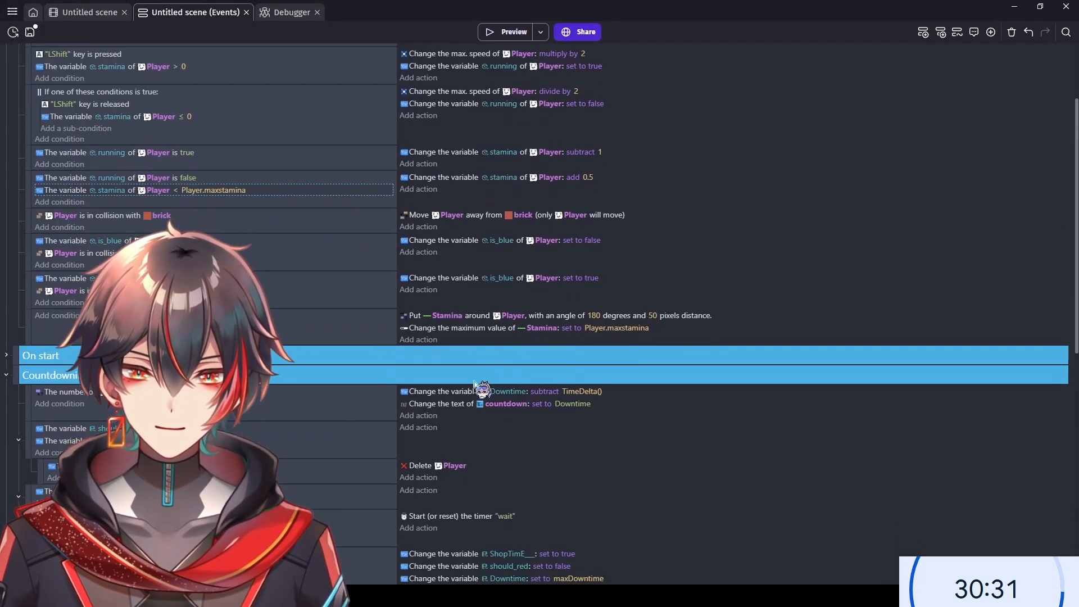
{"action": "left_click", "coordinate": [438, 291]}
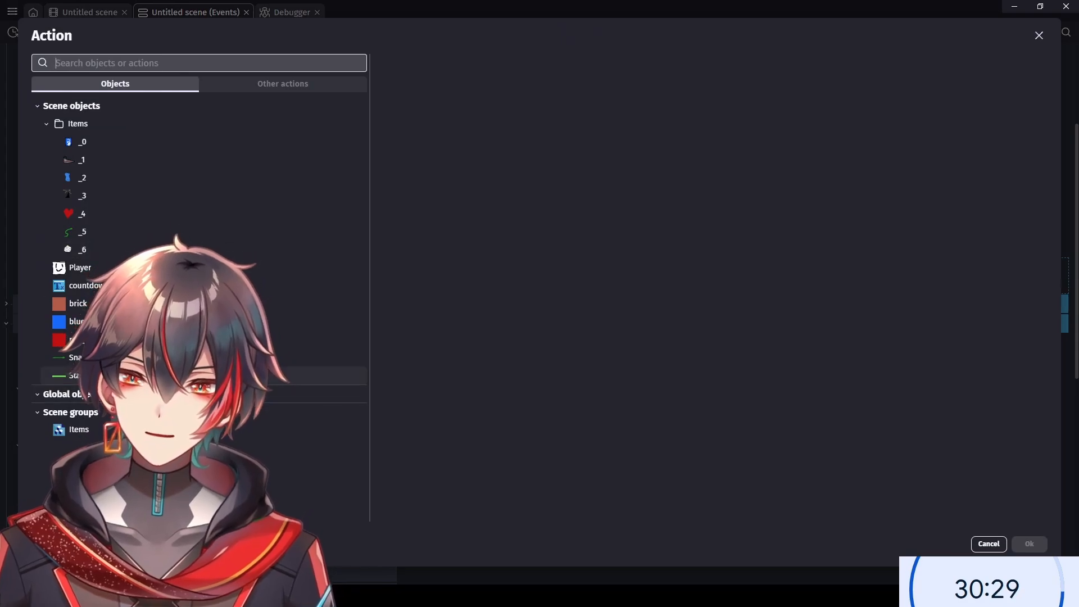
{"action": "left_click", "coordinate": [343, 375]}
{"action": "scroll", "coordinate": [529, 252], "scroll_direction": "down", "scroll_amount": 10}
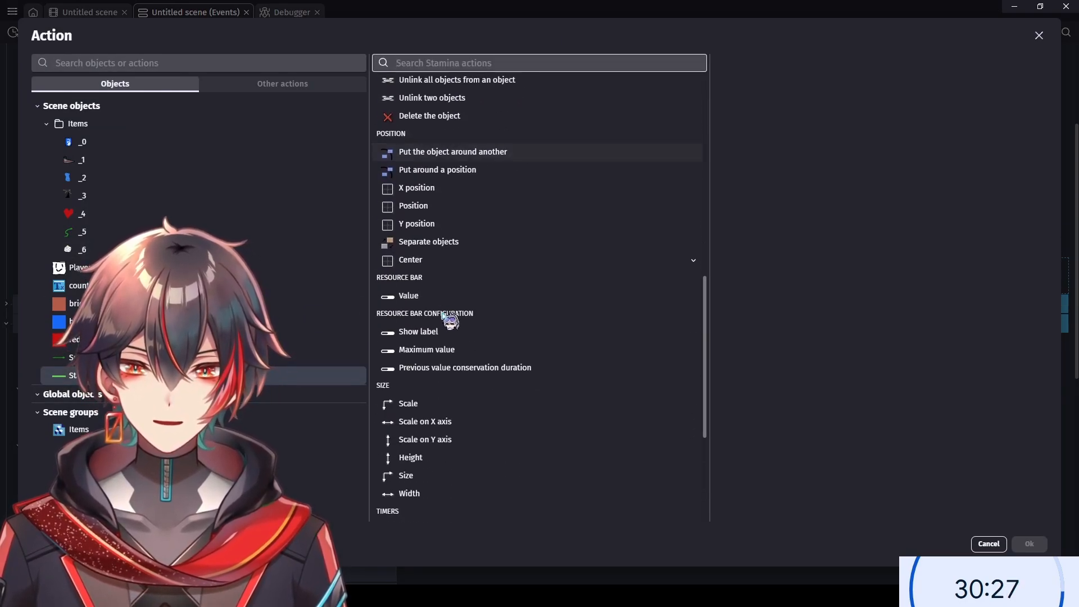
{"action": "left_click", "coordinate": [436, 298]}
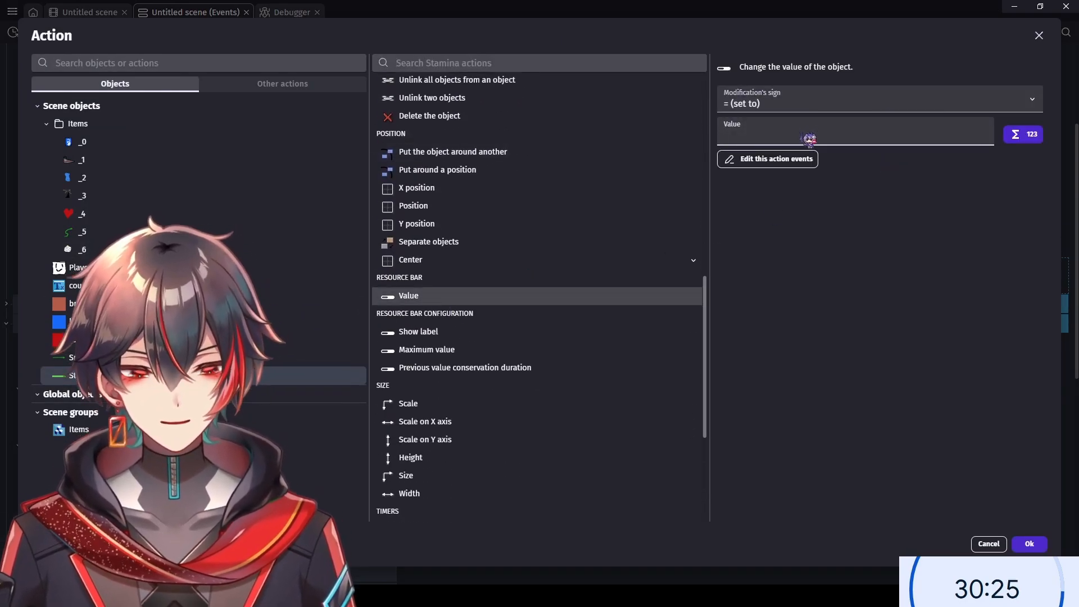
{"action": "type", "text": "play"}
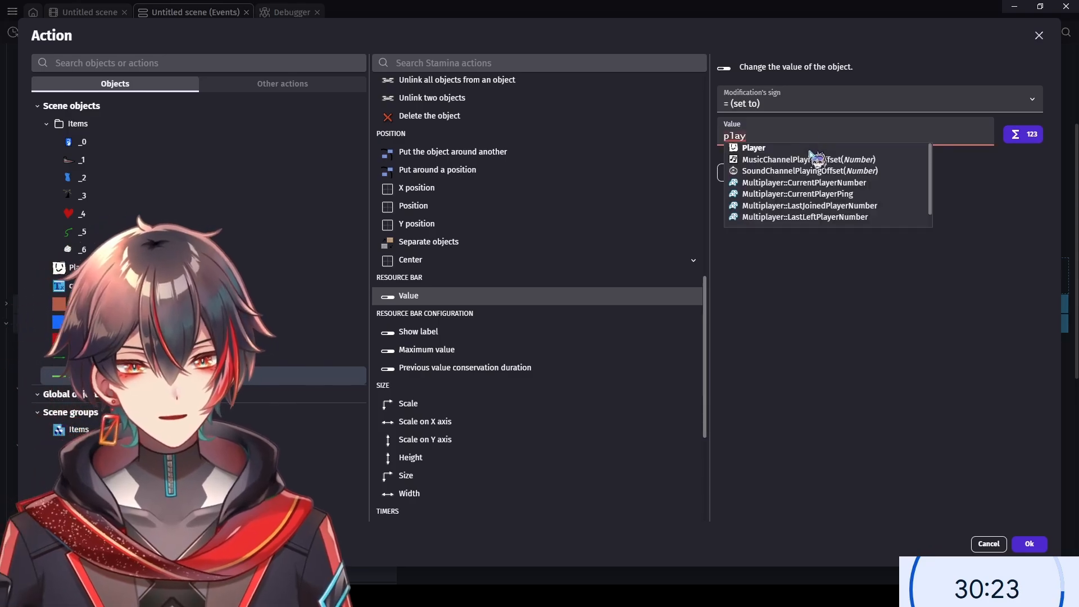
{"action": "type", "text": "stamina"}
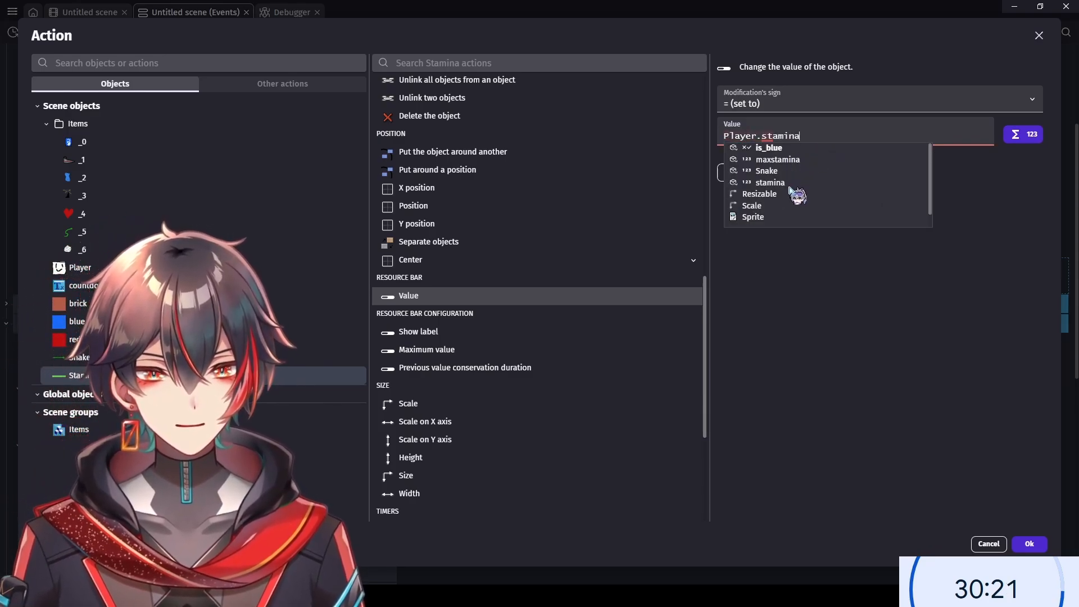
{"action": "left_click", "coordinate": [789, 184]}
{"action": "left_click", "coordinate": [1029, 544]}
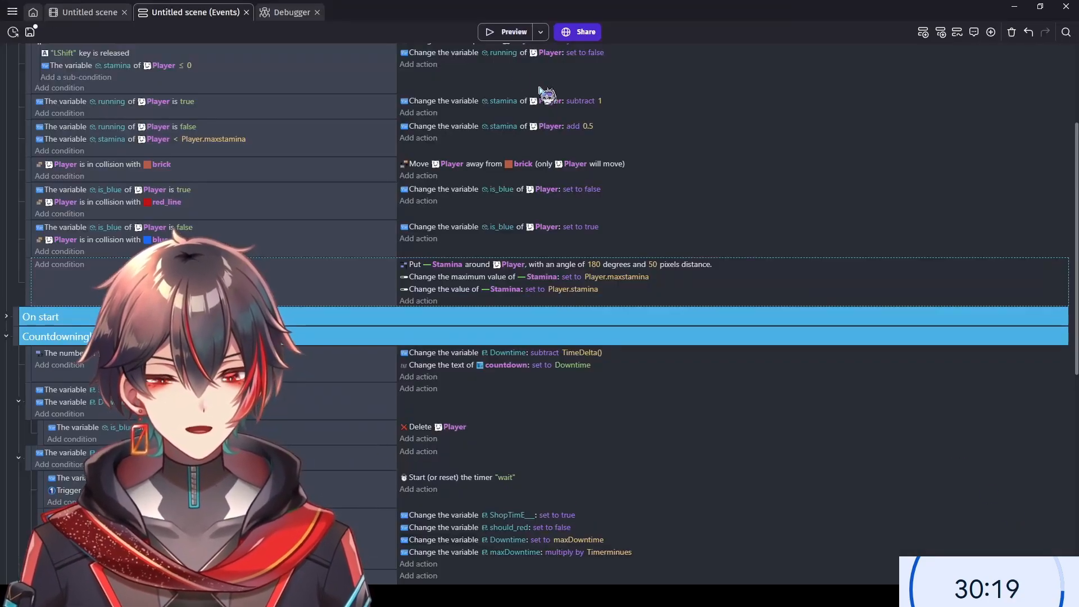
- Preview the game and move the player across the scene while sprinting to test the stamina bar, then close the preview
{"action": "left_click", "coordinate": [479, 31]}
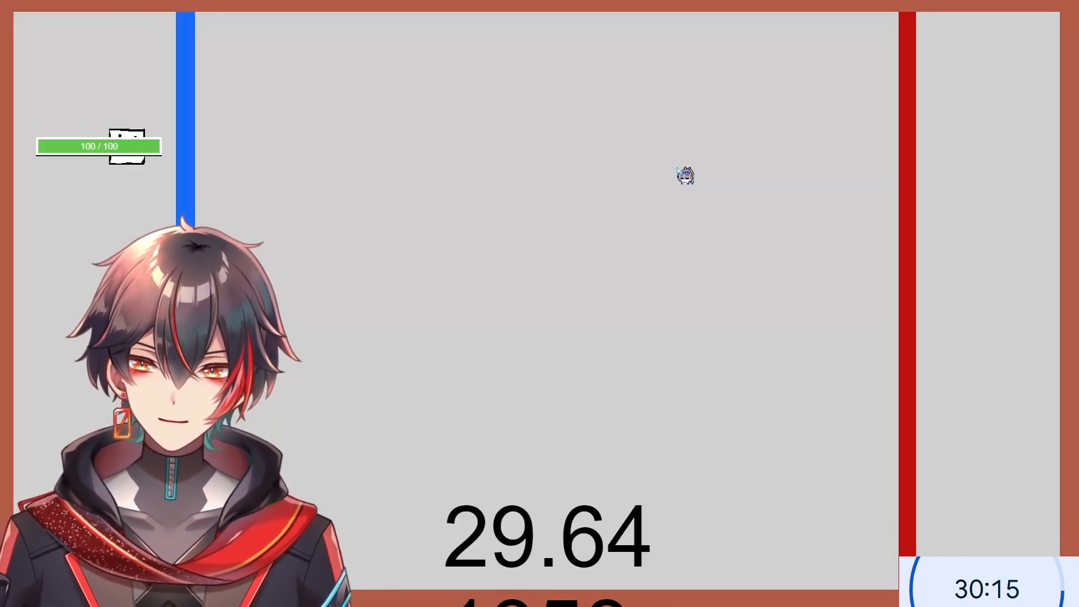
{"action": "key", "text": "Right"}
{"action": "key", "text": "Down"}
{"action": "key", "text": "shift"}
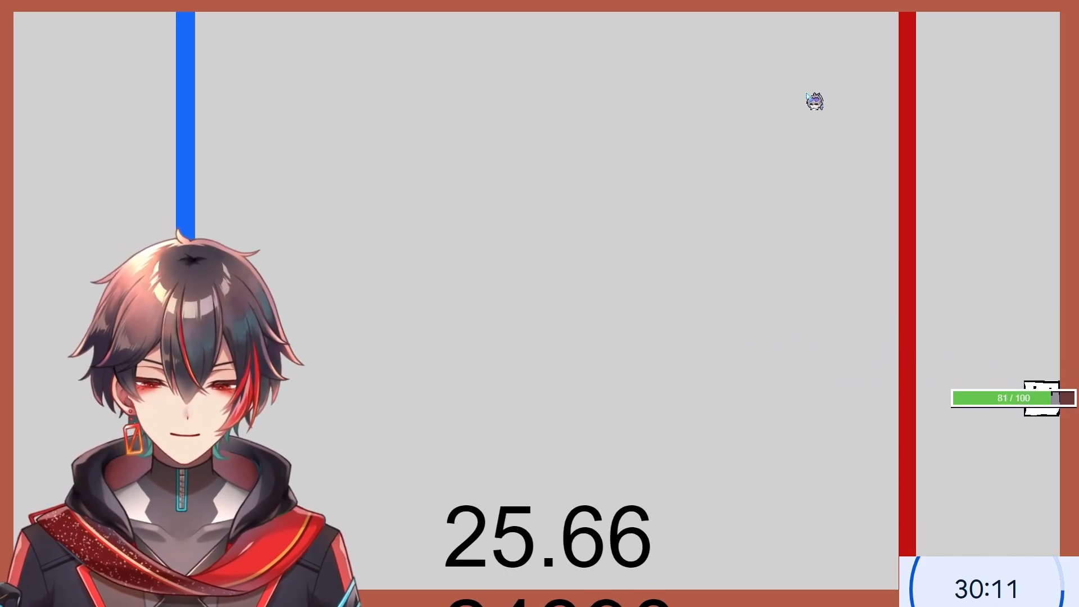
{"action": "key", "text": "Left"}
{"action": "key", "text": "Up"}
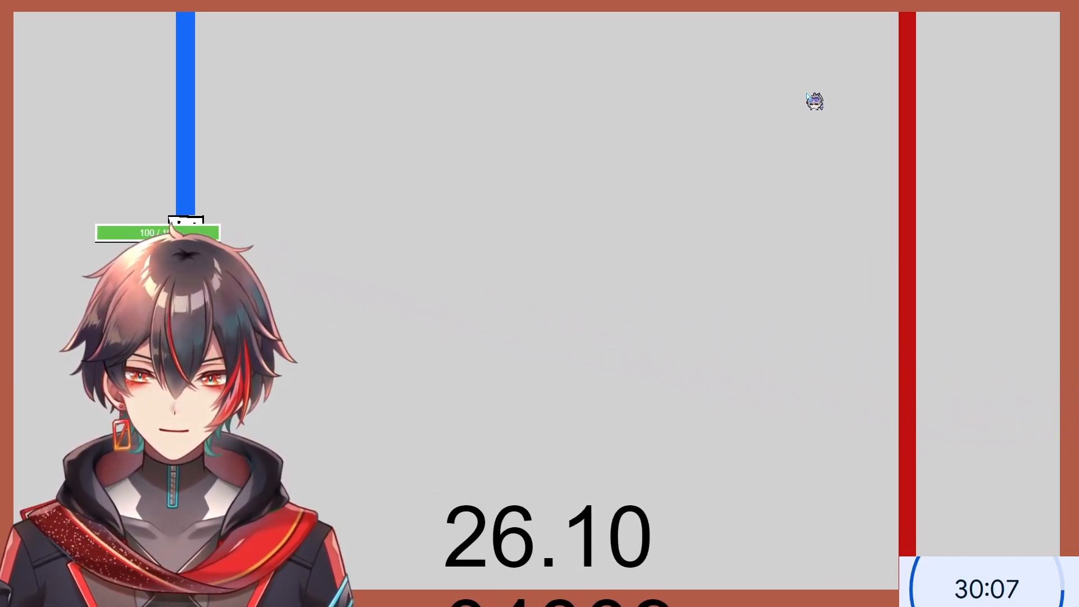
{"action": "key", "text": "alt+F4"}
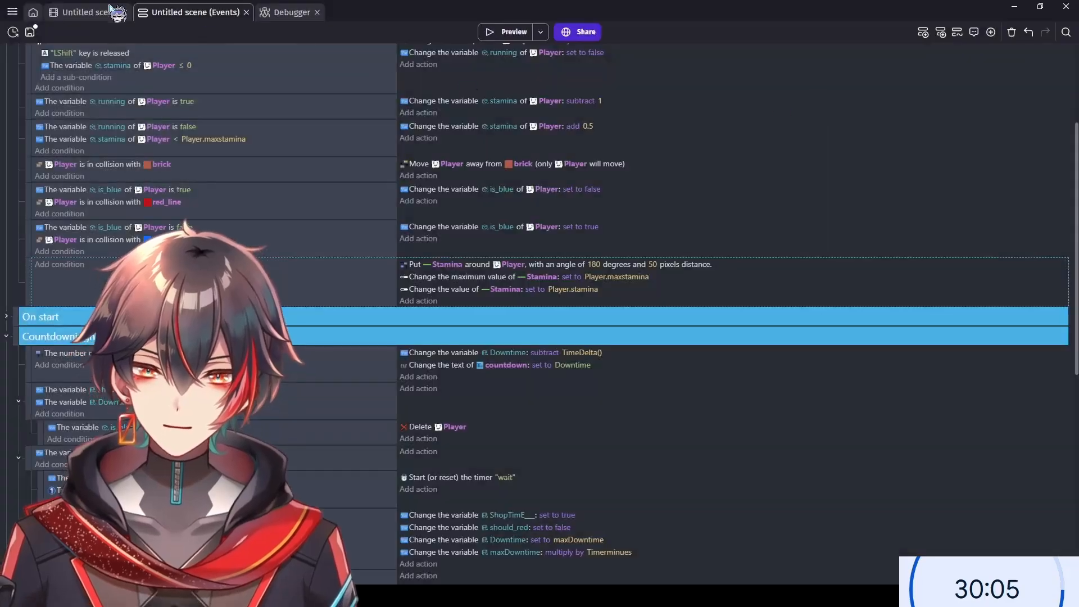
- Set the Stamina bar's placement around the Player to an angle of 90 degrees and a distance of 200 pixels
{"action": "left_click", "coordinate": [85, 12]}
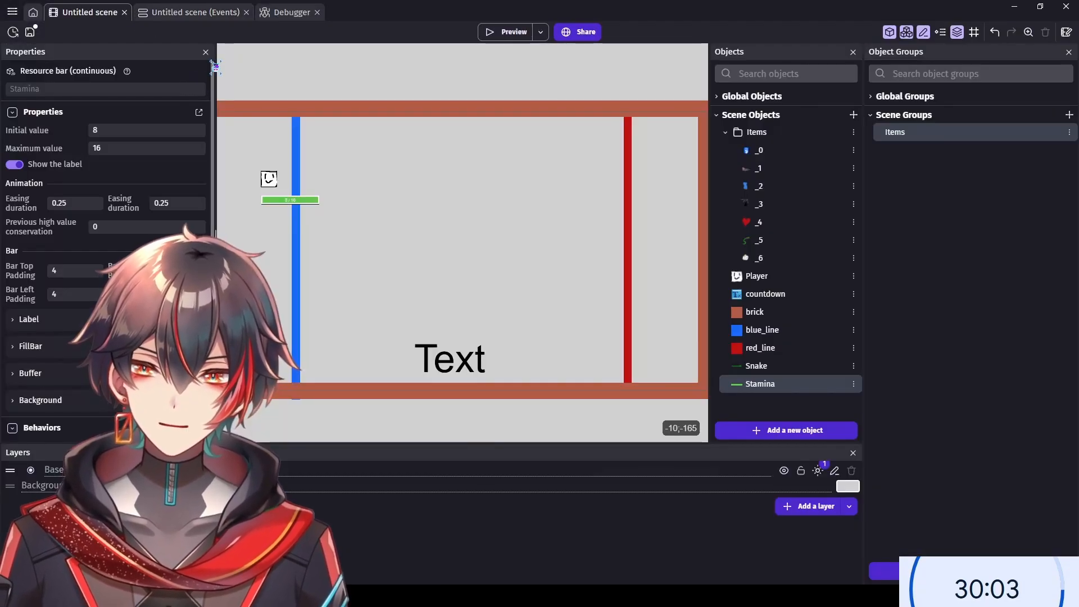
{"action": "left_click", "coordinate": [194, 12]}
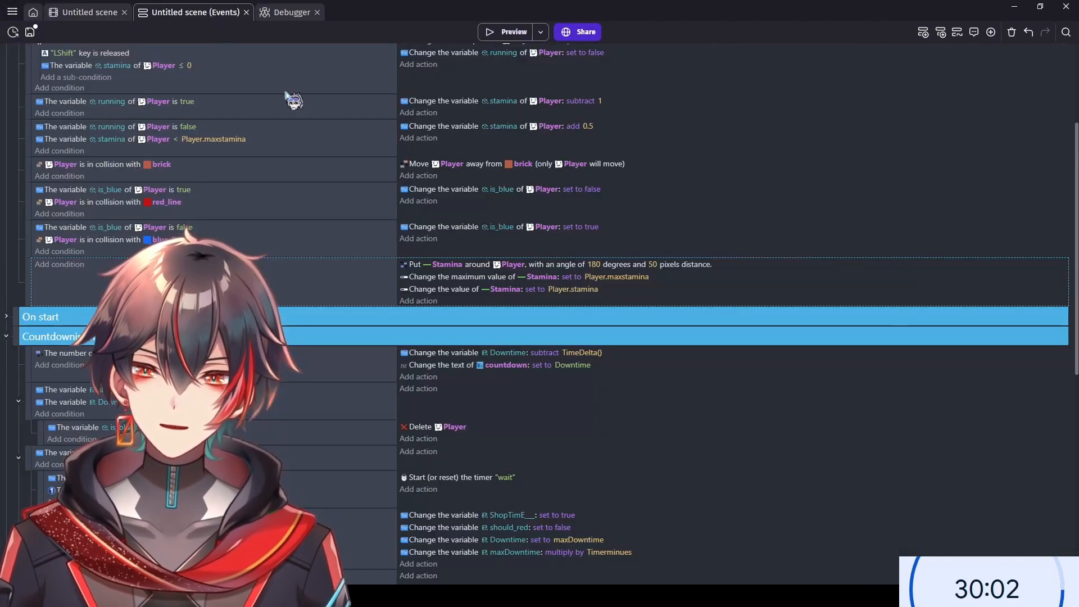
{"action": "left_click", "coordinate": [593, 265]}
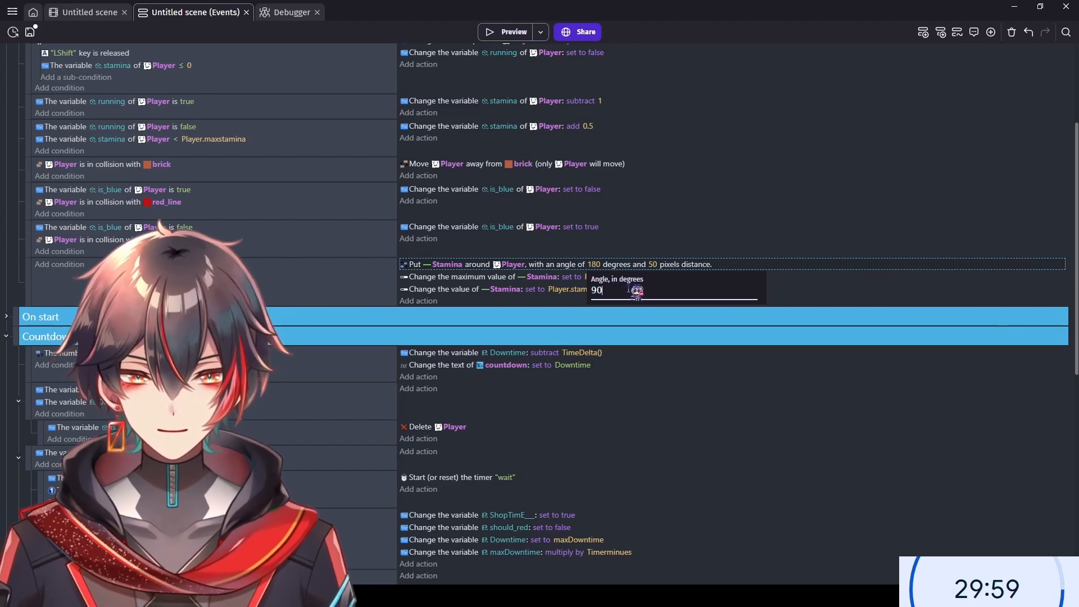
{"action": "key", "text": "Return"}
{"action": "left_click", "coordinate": [653, 265]}
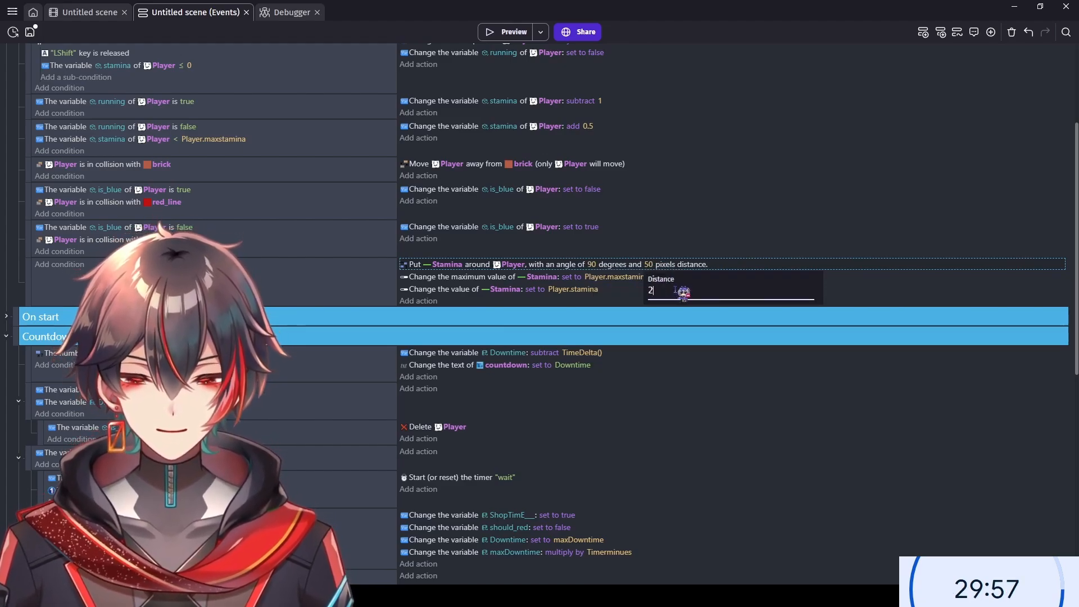
{"action": "key", "text": "Return"}
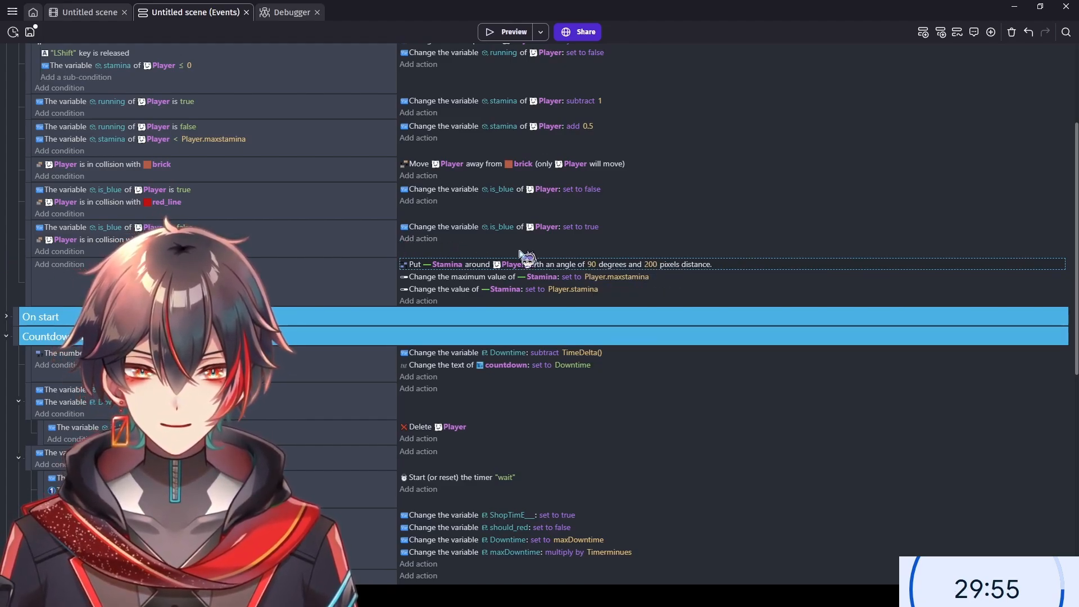
- Preview the game again and move the player to check the Stamina bar's new position, then close the preview
{"action": "scroll", "coordinate": [5, 205], "scroll_direction": "up", "scroll_amount": 3}
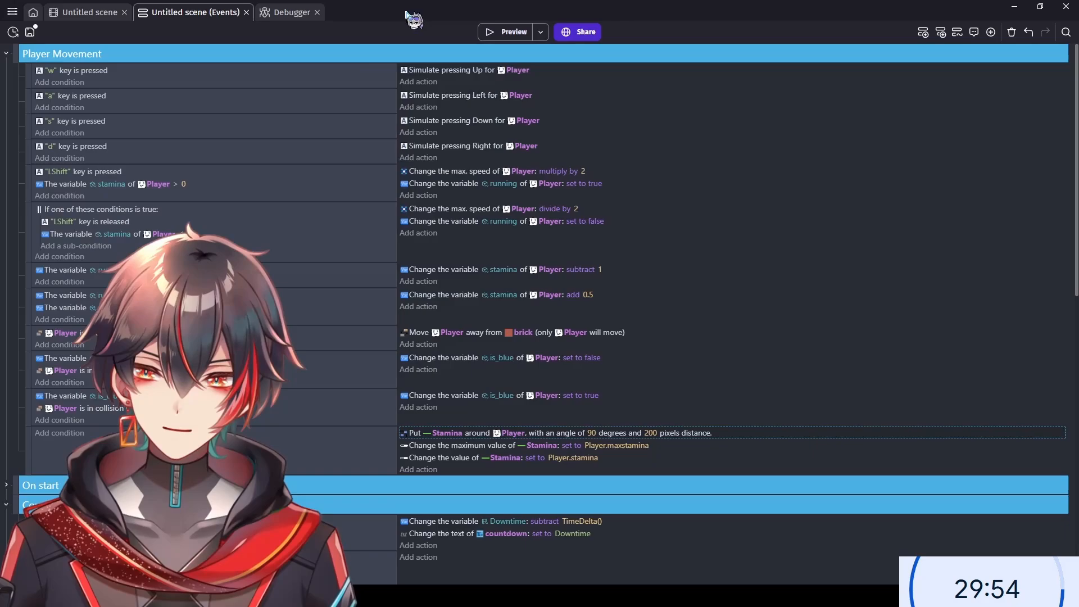
{"action": "left_click", "coordinate": [493, 37]}
{"action": "key", "text": "d"}
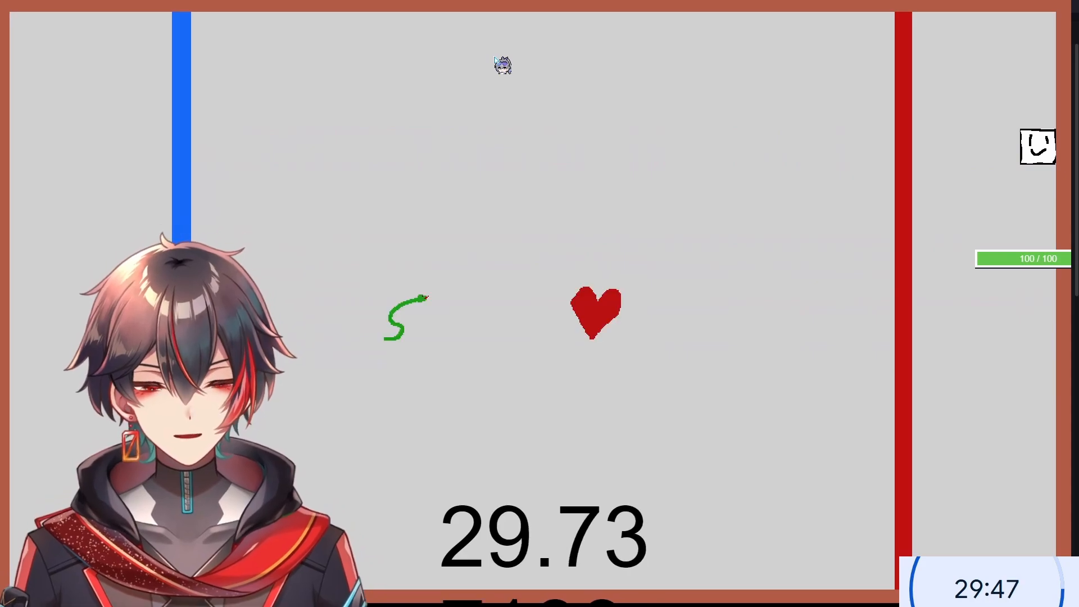
{"action": "key", "text": "alt+F4"}
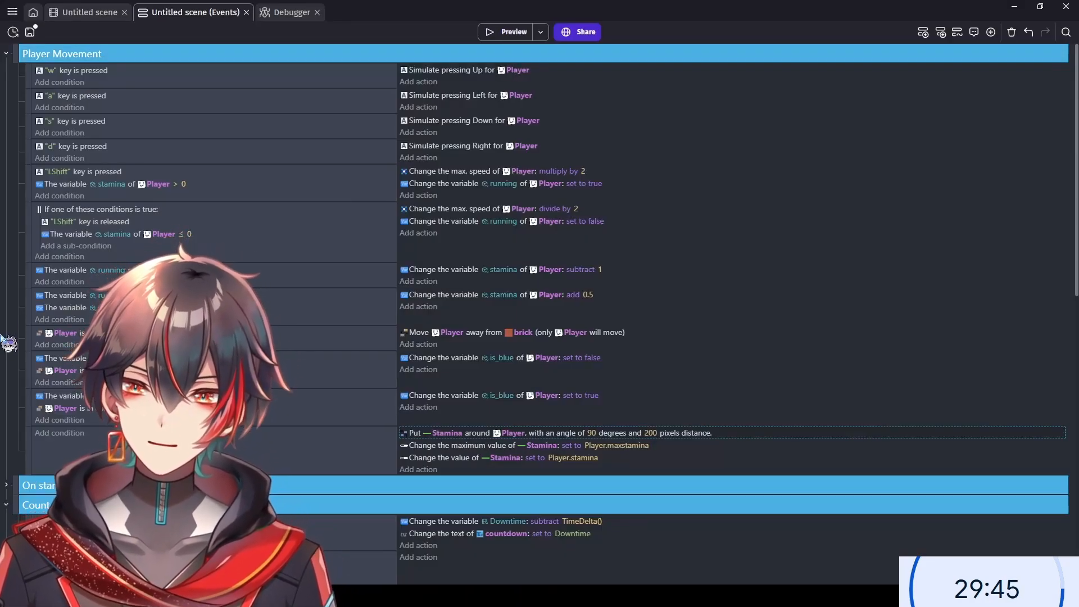
- Paste a copy of the "LShift" key pressed event below the original and undo the paste
{"action": "left_click", "coordinate": [465, 172]}
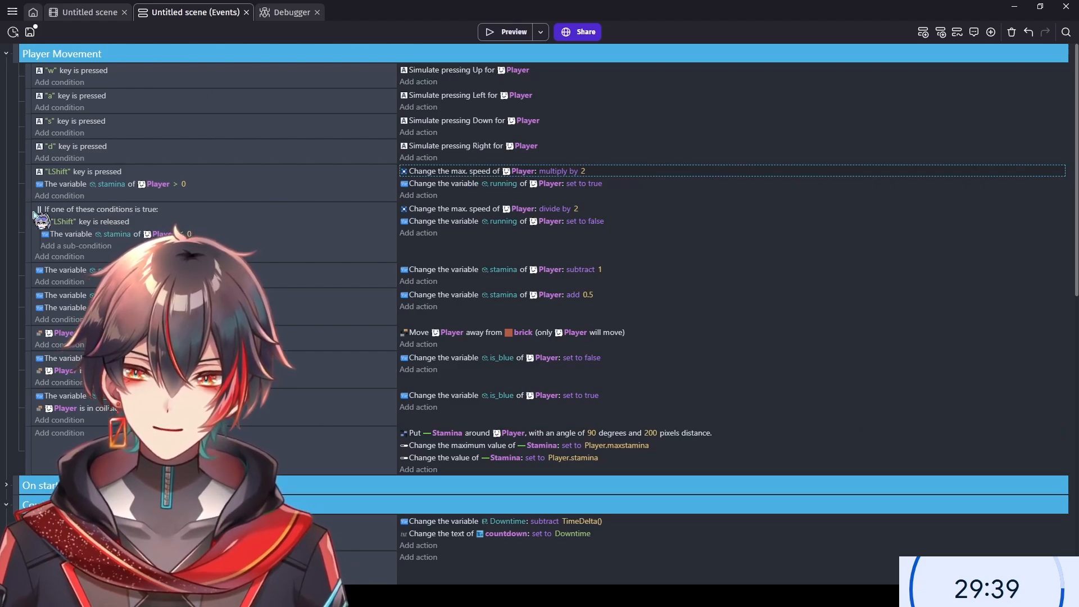
{"action": "left_click", "coordinate": [30, 193]}
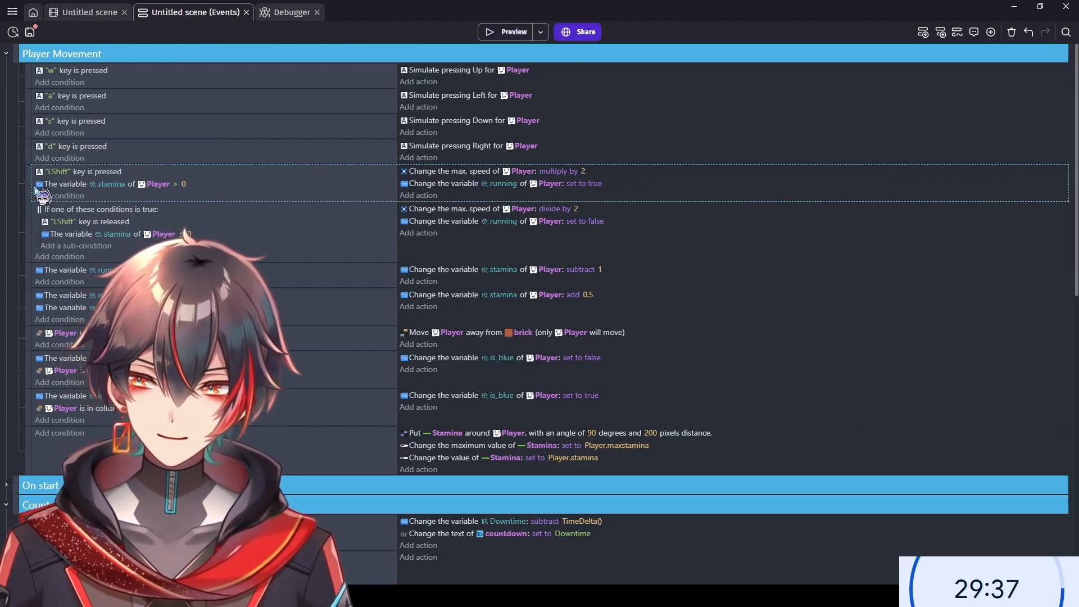
{"action": "key", "text": "ctrl+v"}
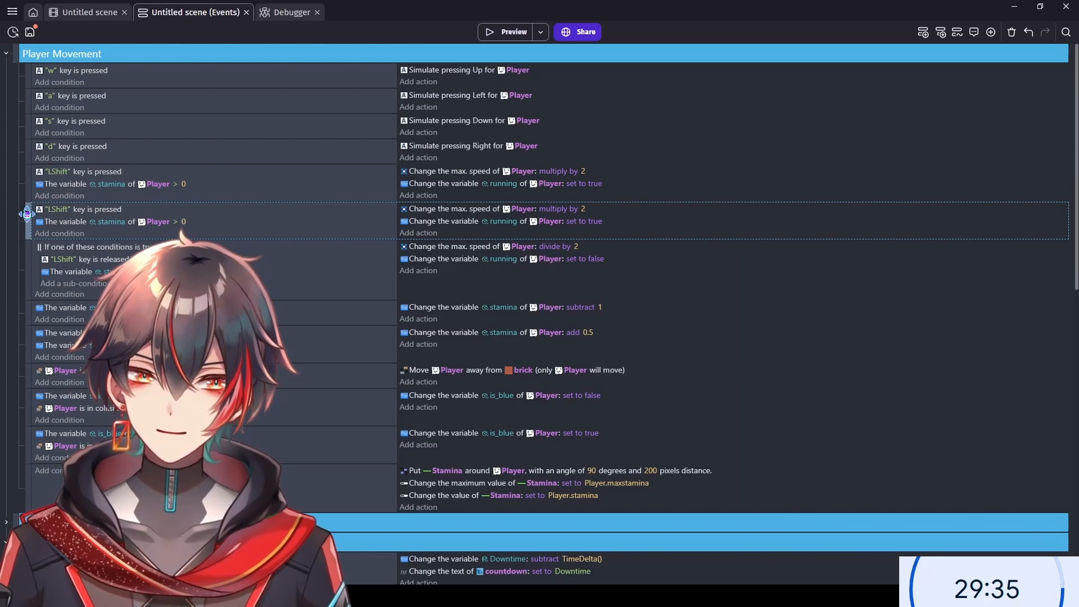
{"action": "key", "text": "ctrl+z"}
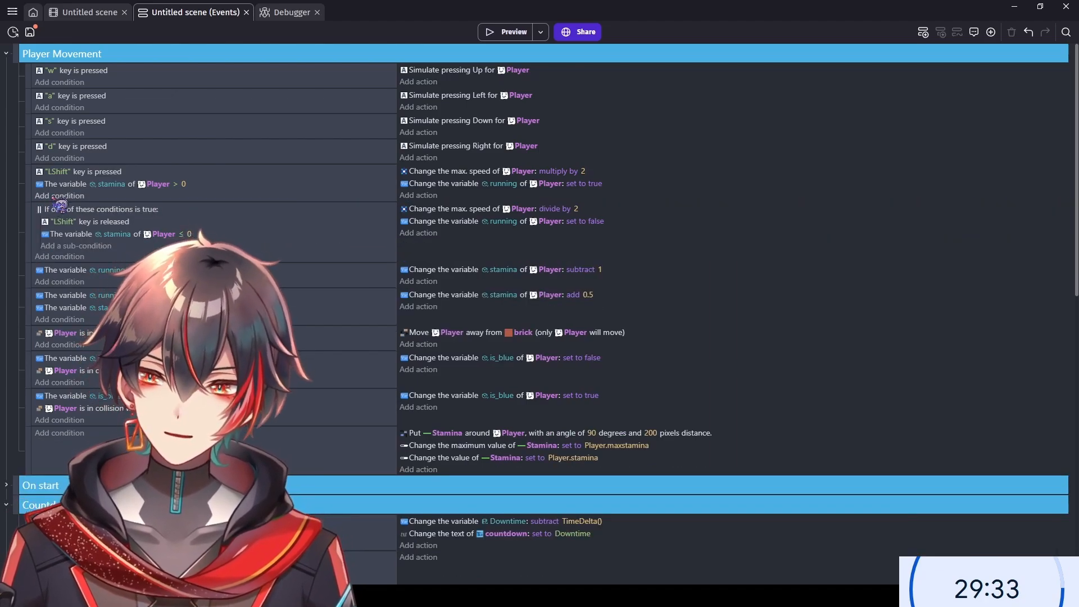
- Add a Trigger once condition to the "LShift" key pressed event and copy it into the "LShift" released or stamina ≤ 0 event
{"action": "left_click", "coordinate": [51, 196]}
{"action": "left_click", "coordinate": [206, 73]}
{"action": "left_click", "coordinate": [209, 68]}
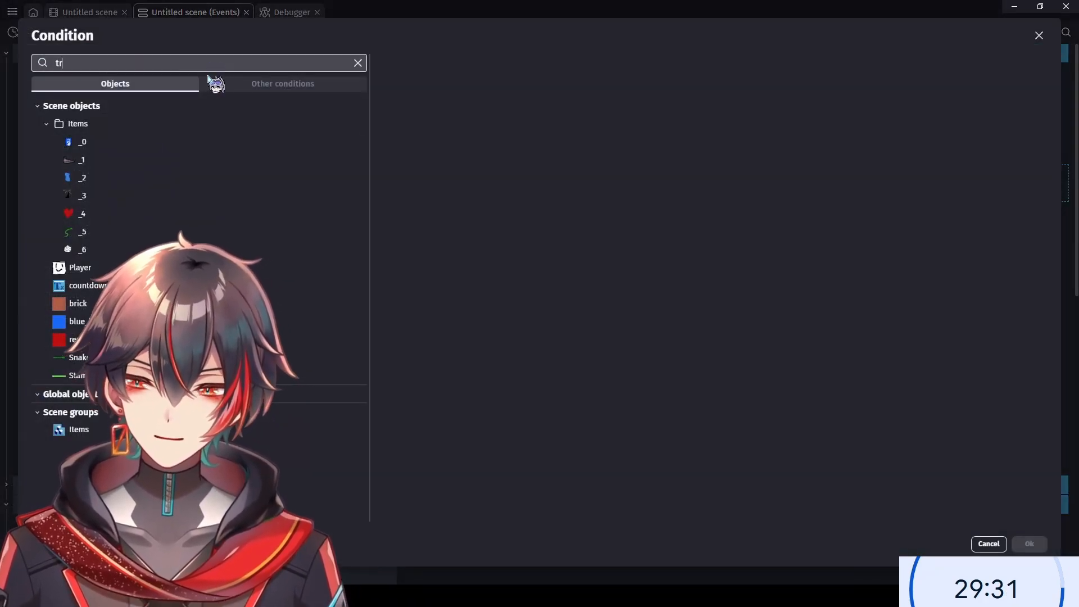
{"action": "left_click", "coordinate": [216, 102]}
{"action": "left_click", "coordinate": [1028, 544]}
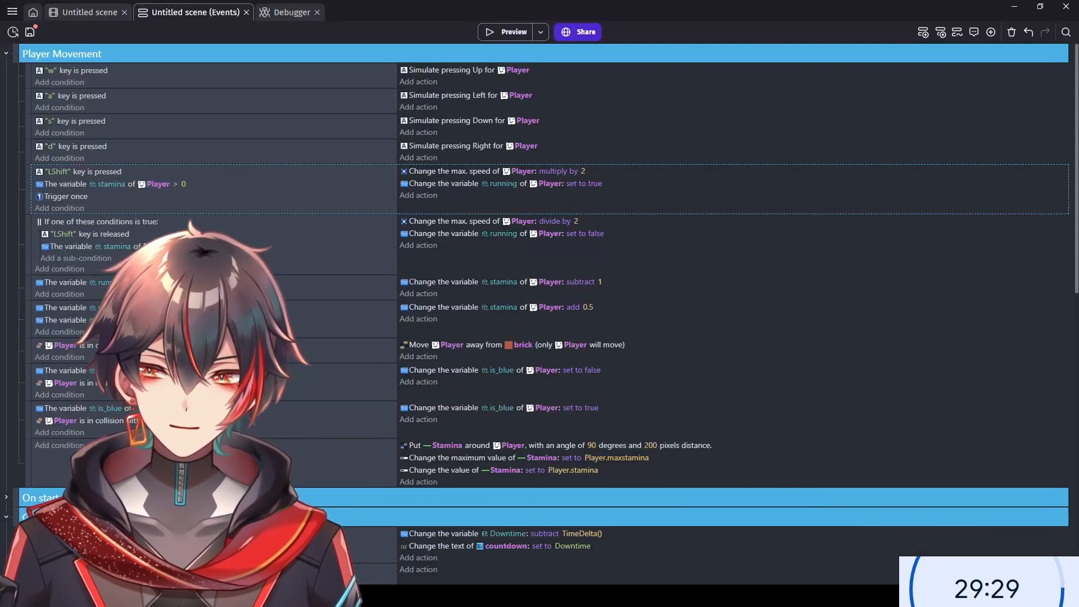
{"action": "left_click", "coordinate": [117, 197]}
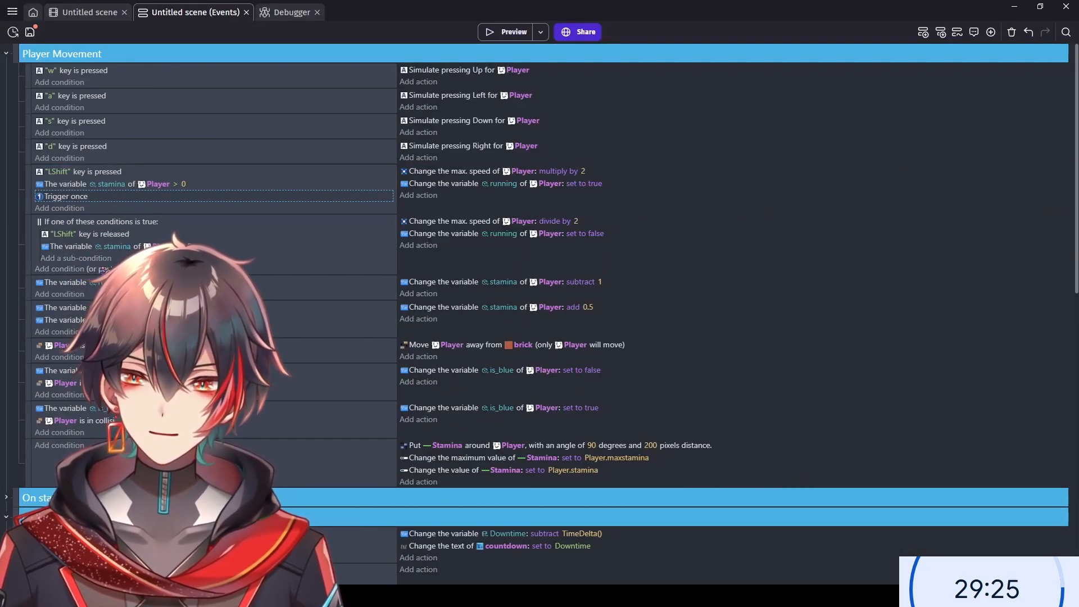
{"action": "left_click", "coordinate": [104, 269]}
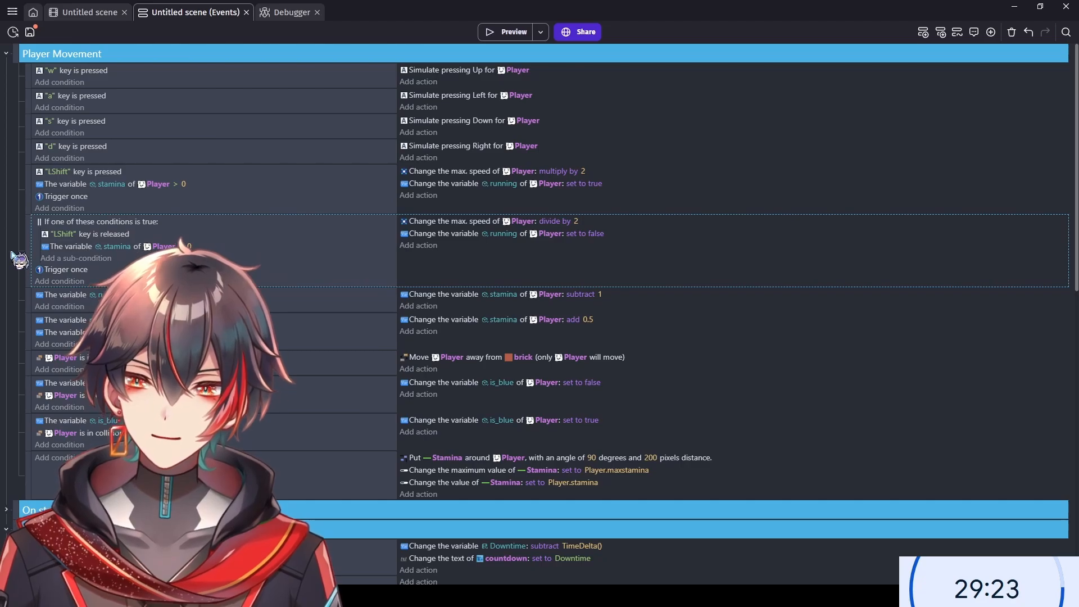
- Save the project and preview the game, moving the player to test sprinting and stamina drain, then close the preview
{"action": "left_click", "coordinate": [504, 32]}
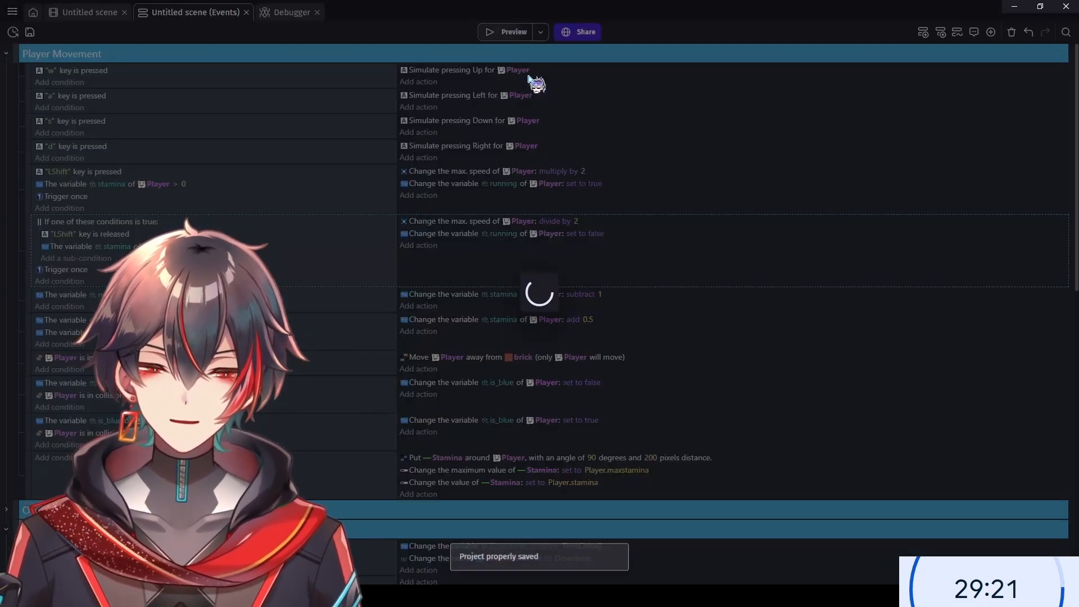
{"action": "key", "text": "Right"}
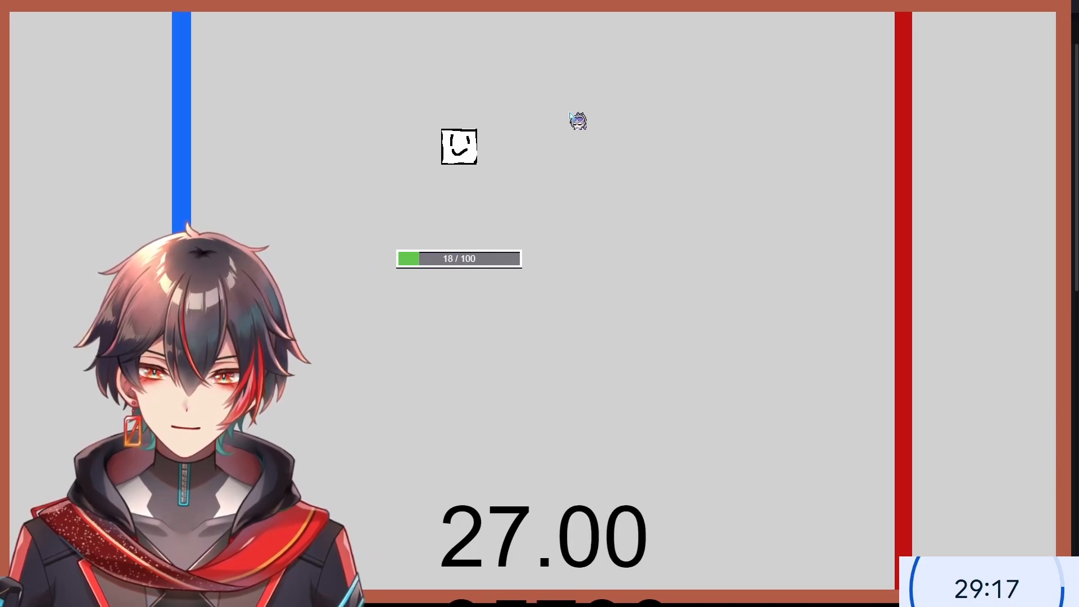
{"action": "key", "text": "alt+F4"}
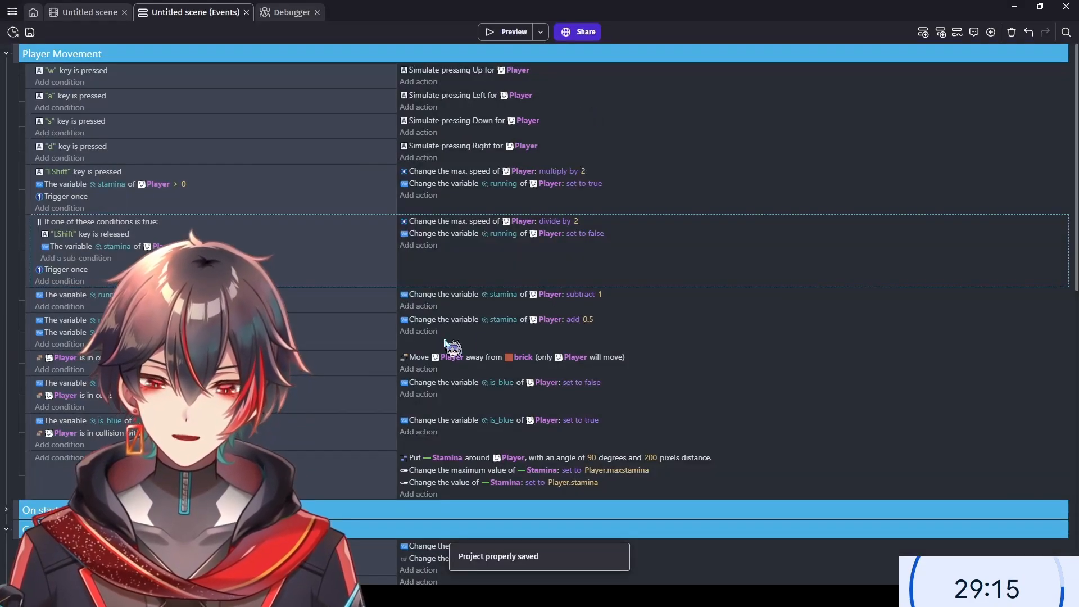
- Set the distance in the action that puts Stamina around Player to 100 pixels
{"action": "left_click", "coordinate": [650, 458]}
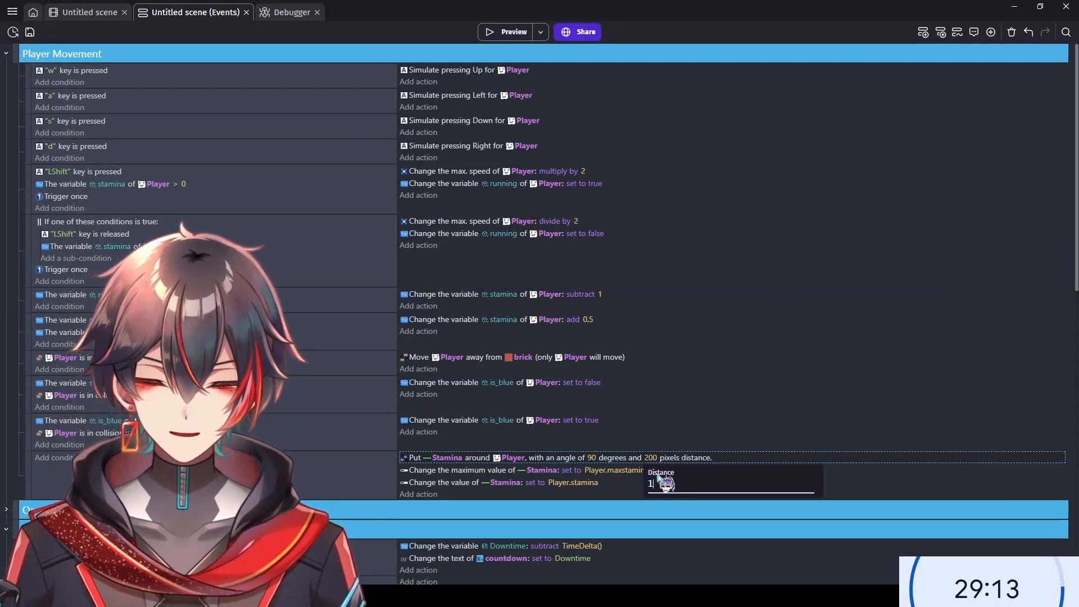
{"action": "type", "text": "100"}
{"action": "key", "text": "Return"}
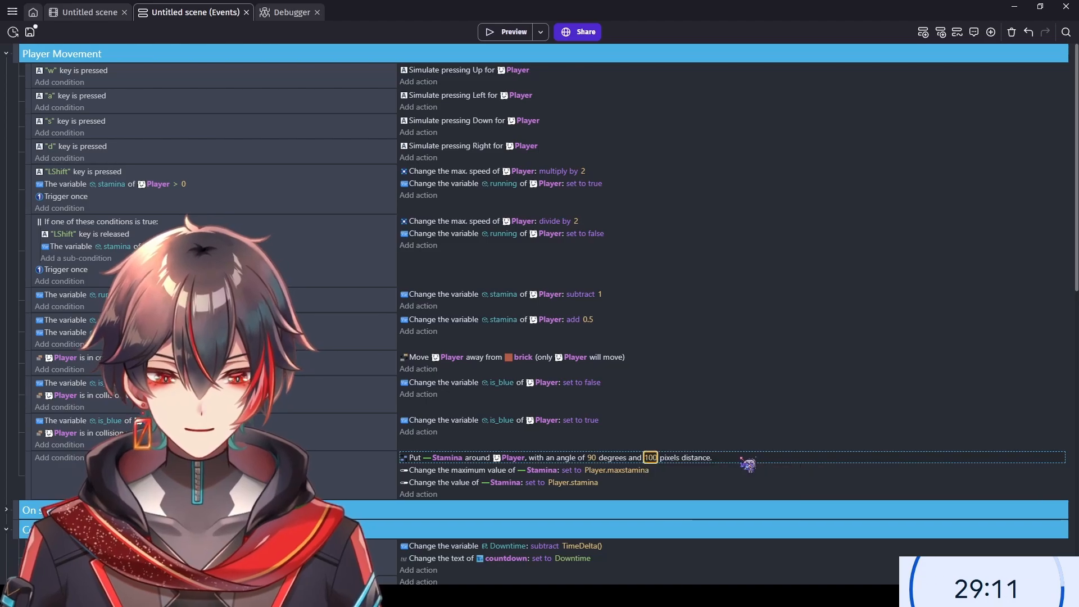
- Preview the game and move the player between the blue and red lines to test sprinting, stamina and the countdown, then return to the editor
{"action": "left_click", "coordinate": [488, 37]}
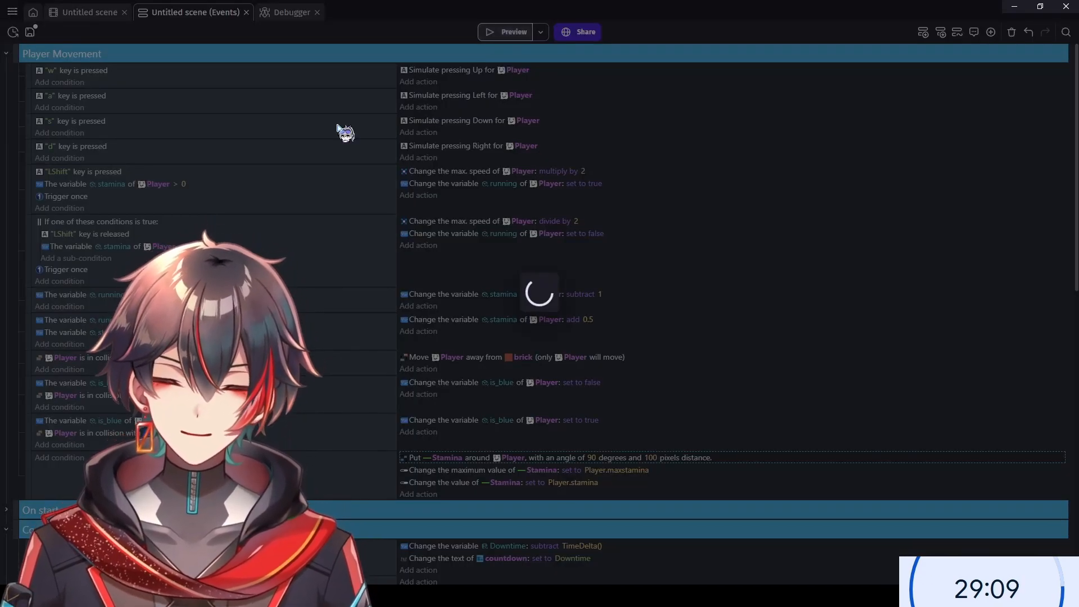
{"action": "key", "text": "d"}
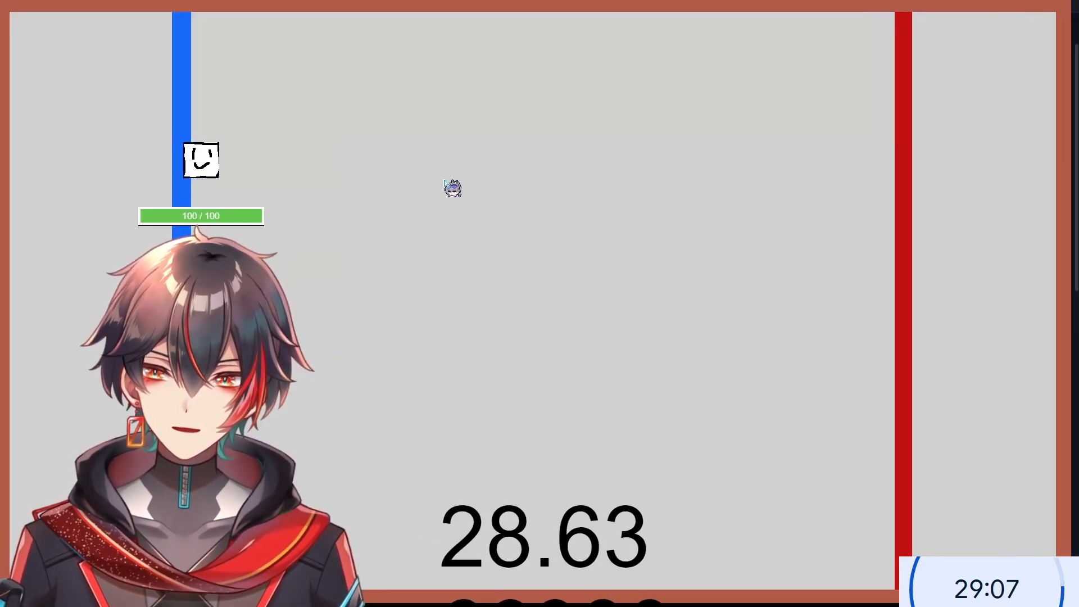
{"action": "key", "text": "d"}
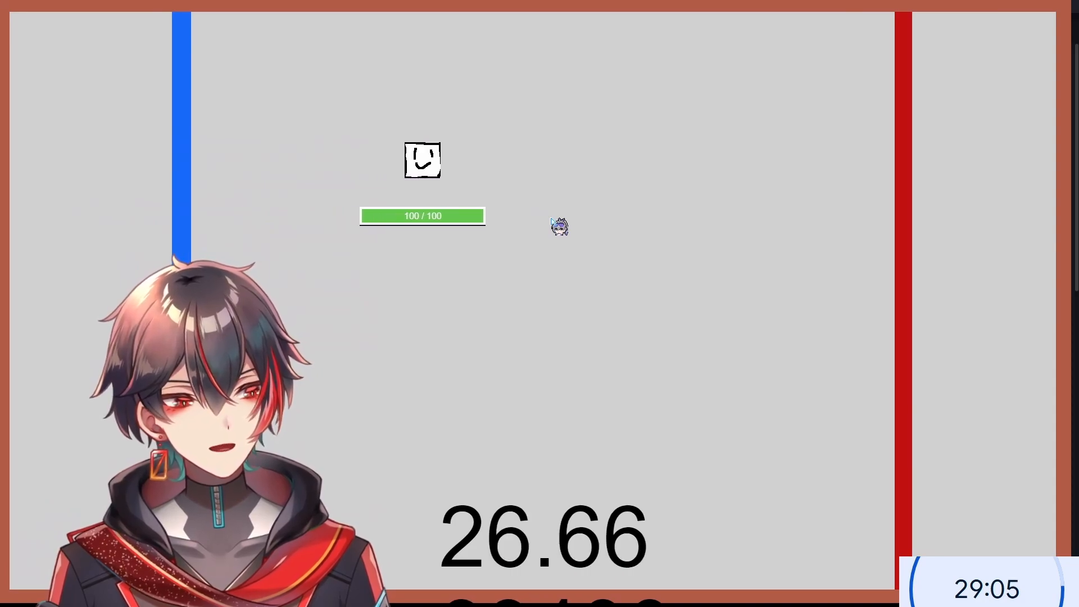
{"action": "key", "text": "d"}
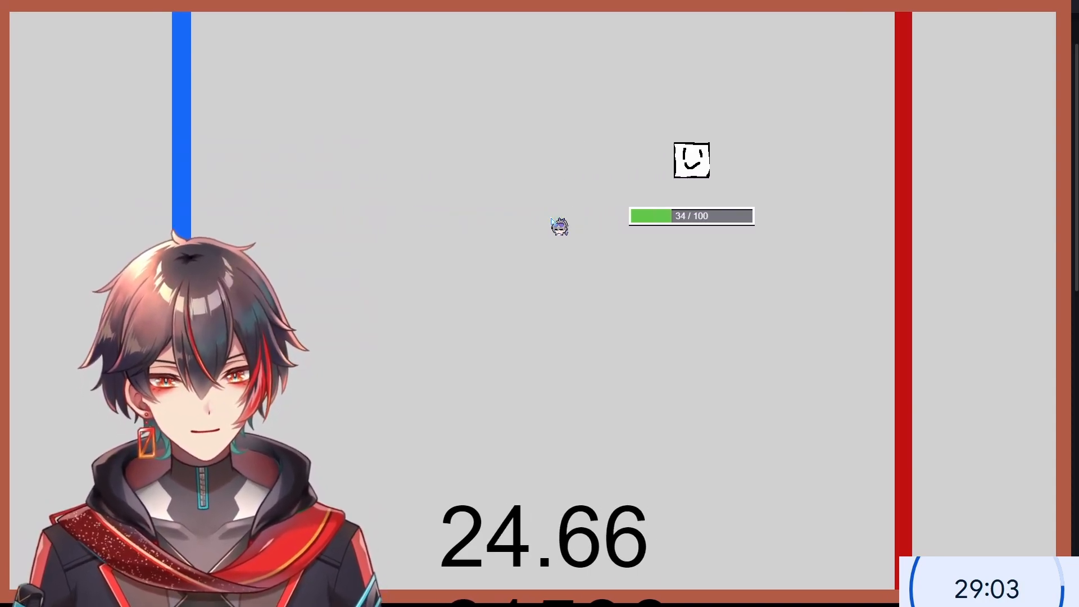
{"action": "key", "text": "d"}
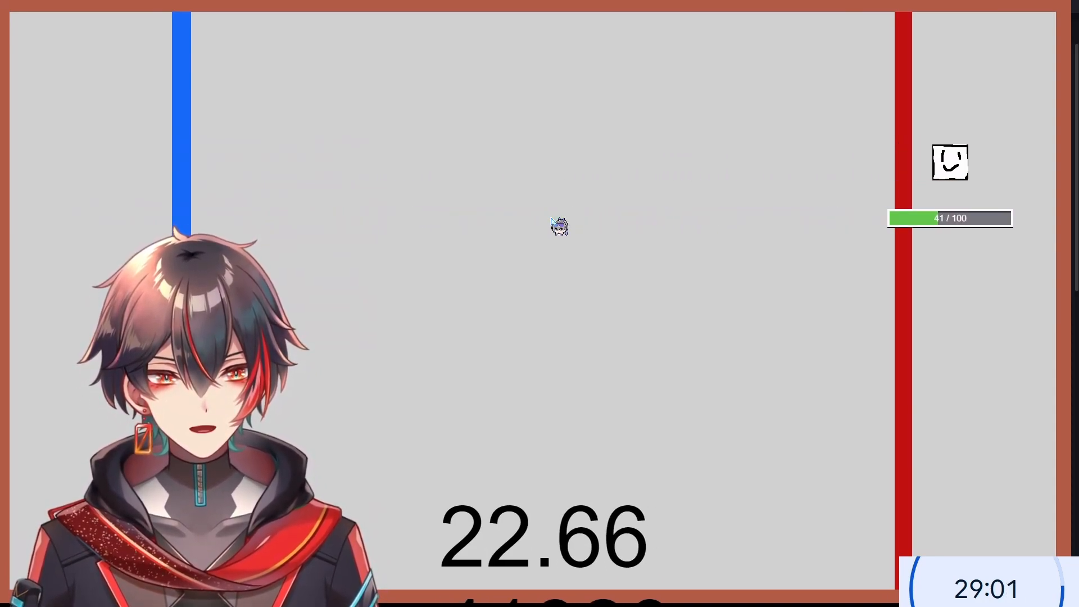
{"action": "key", "text": "s"}
{"action": "key", "text": "a"}
{"action": "key", "text": "s"}
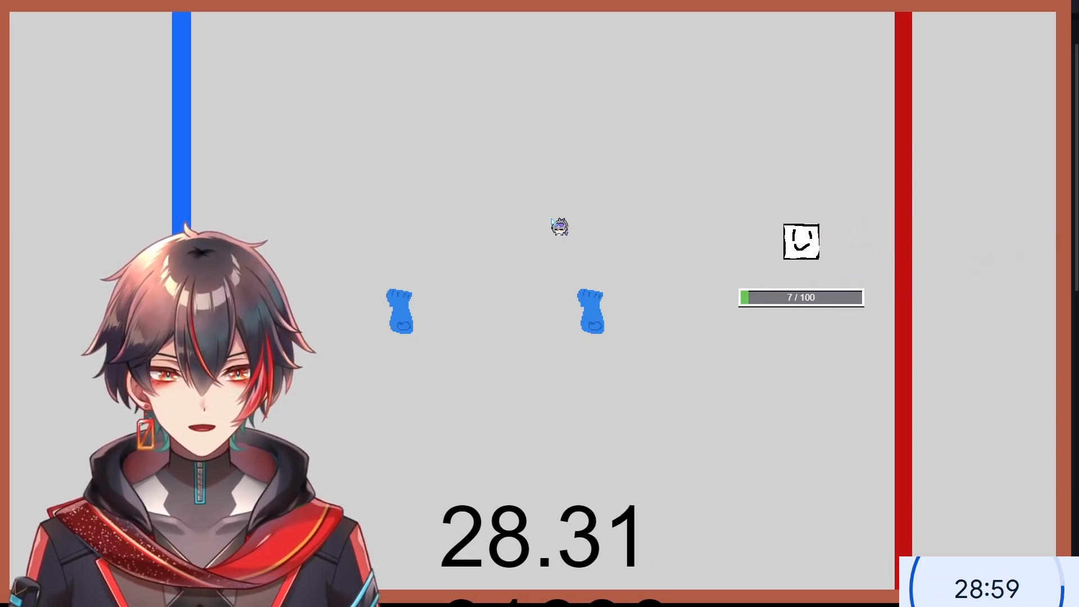
{"action": "key", "text": "a"}
{"action": "key", "text": "s"}
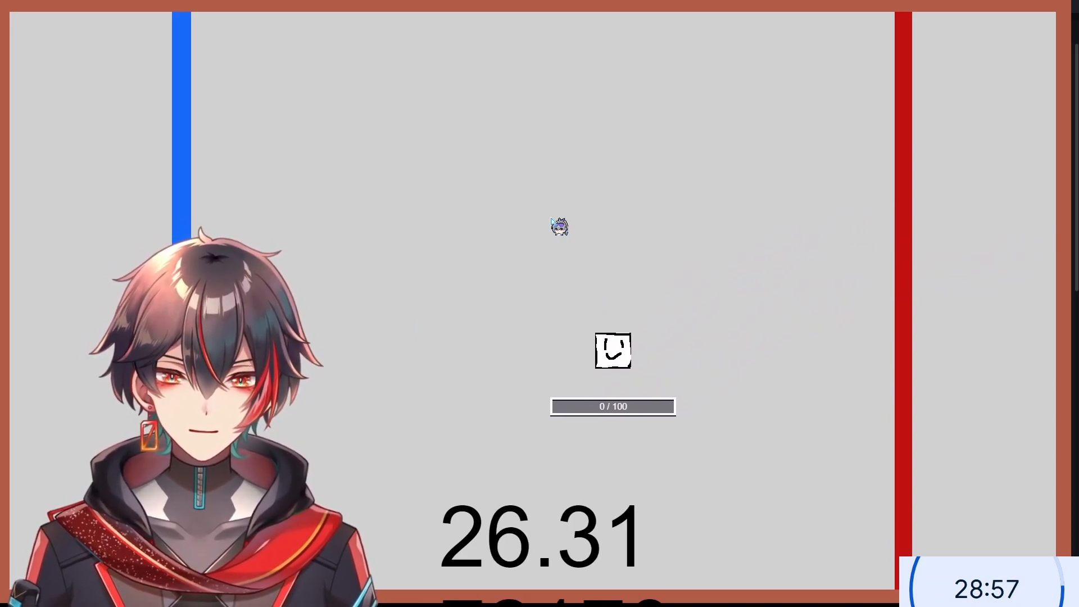
{"action": "key", "text": "a"}
{"action": "key", "text": "s"}
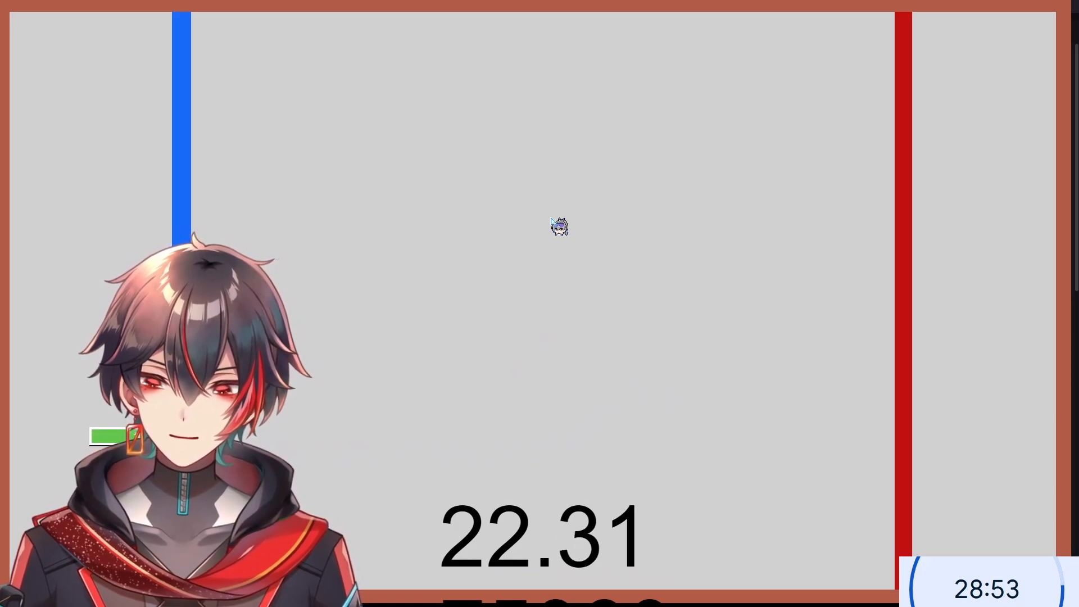
{"action": "key", "text": "d"}
{"action": "key", "text": "w"}
{"action": "key", "text": "d"}
{"action": "key", "text": "w"}
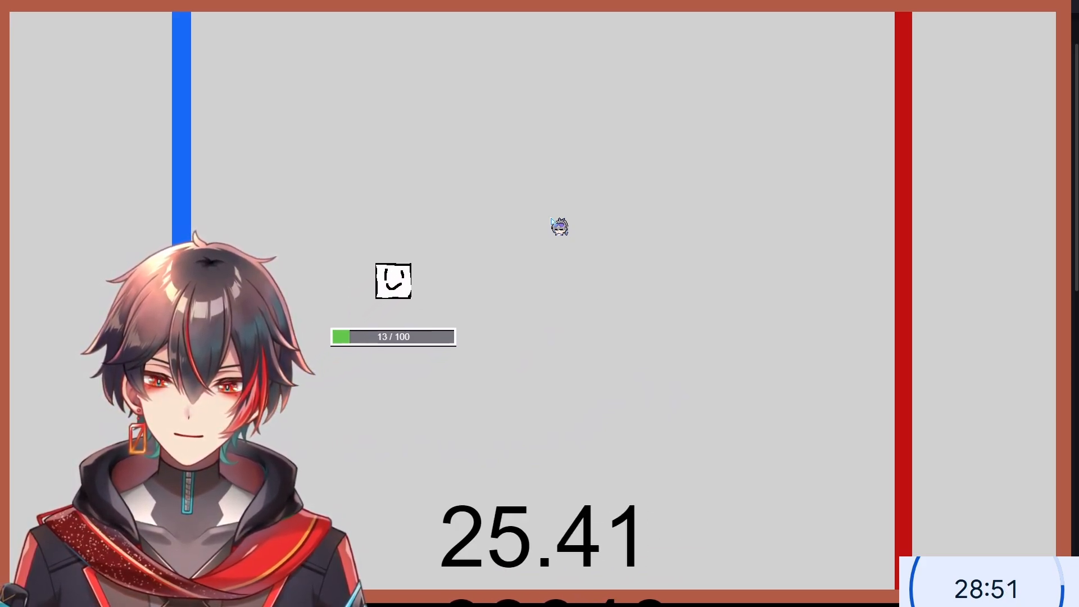
{"action": "key", "text": "d"}
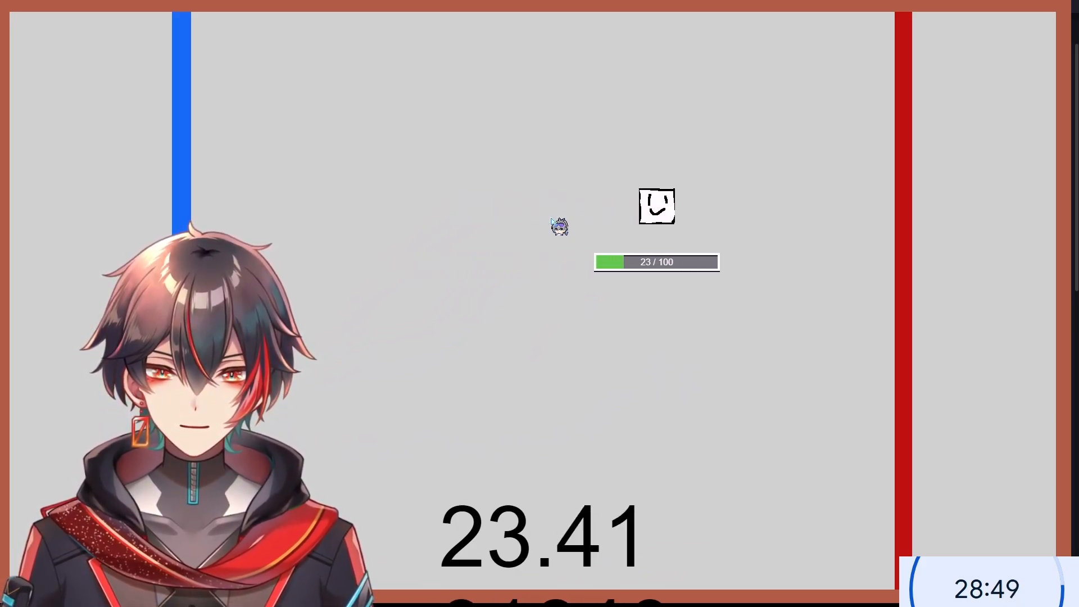
{"action": "key", "text": "d"}
{"action": "key", "text": "s"}
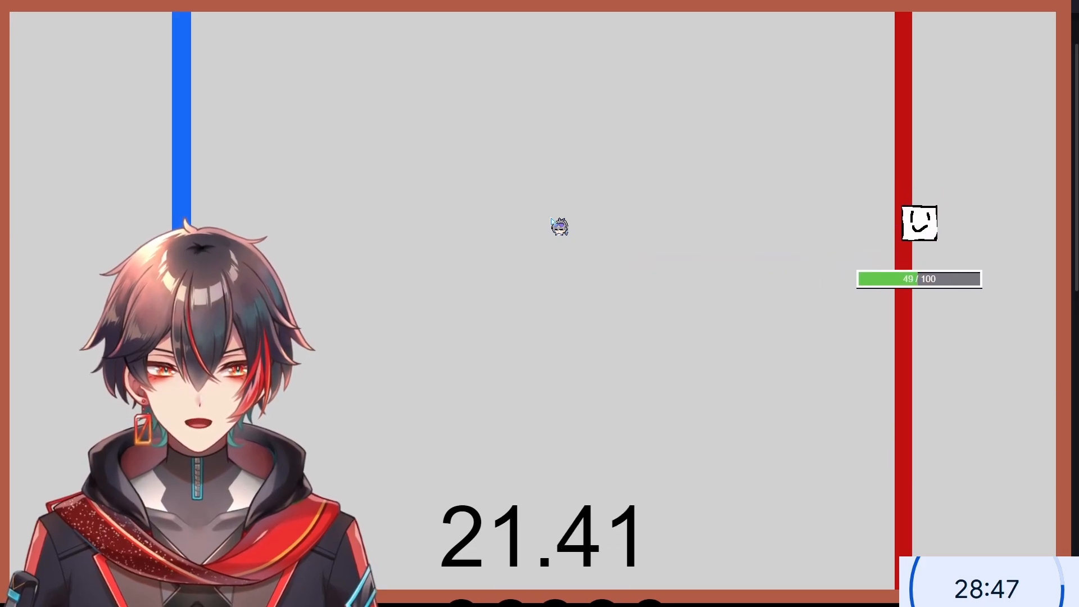
{"action": "key", "text": "a"}
{"action": "key", "text": "s"}
{"action": "key", "text": "s"}
{"action": "key", "text": "a"}
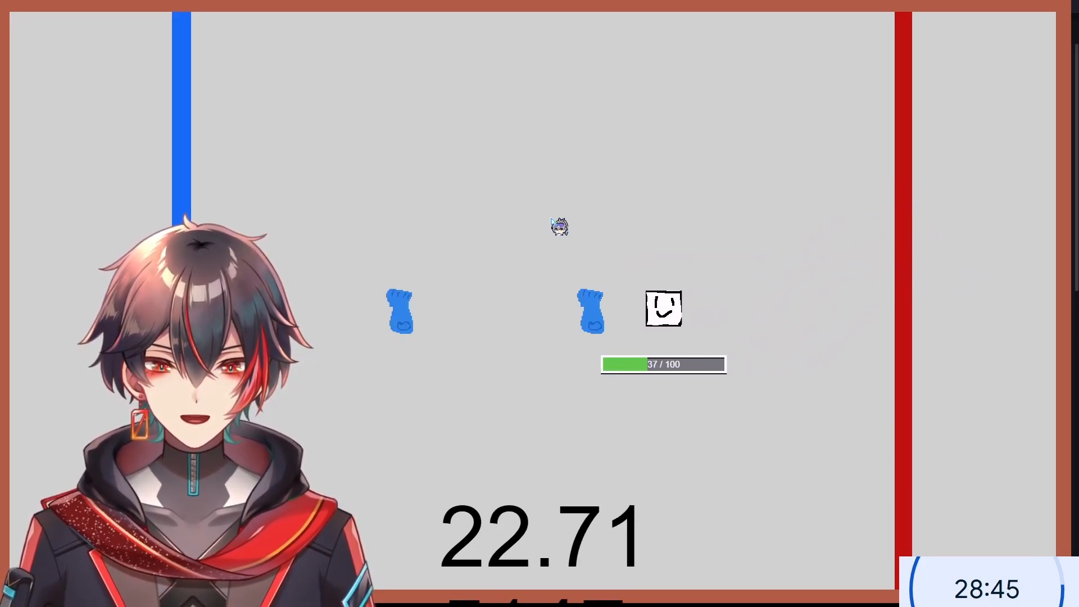
{"action": "key", "text": "w"}
{"action": "key", "text": "a"}
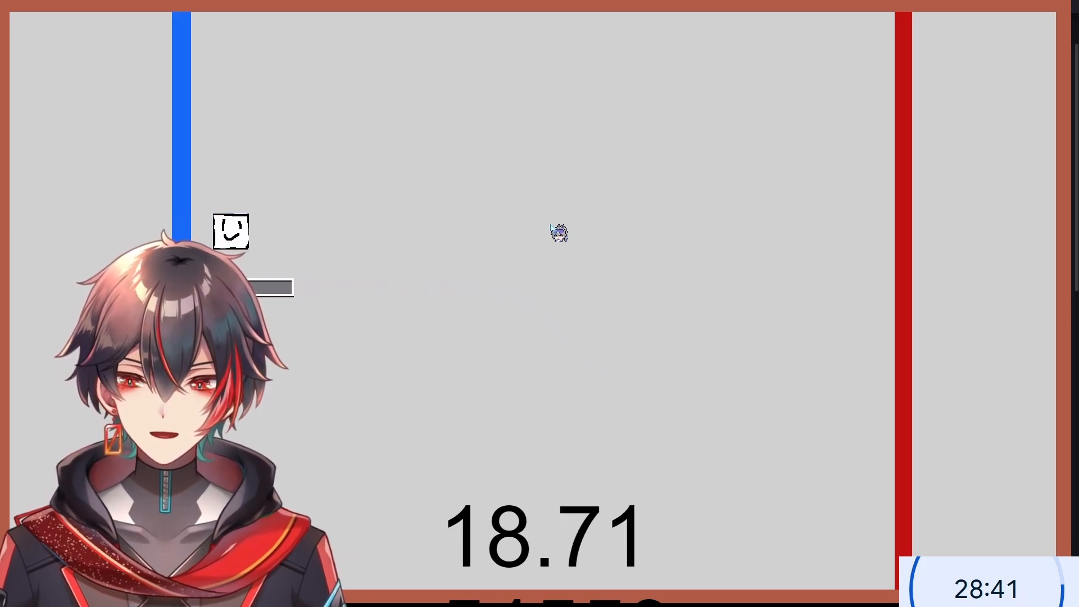
{"action": "key", "text": "d"}
{"action": "key", "text": "s"}
{"action": "key", "text": "w"}
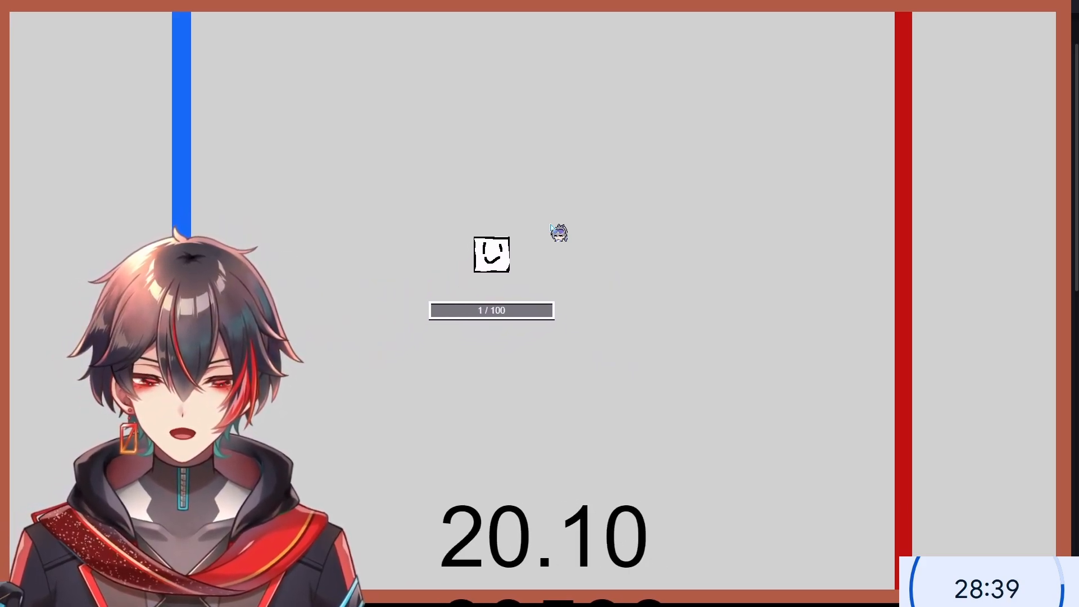
{"action": "key", "text": "w"}
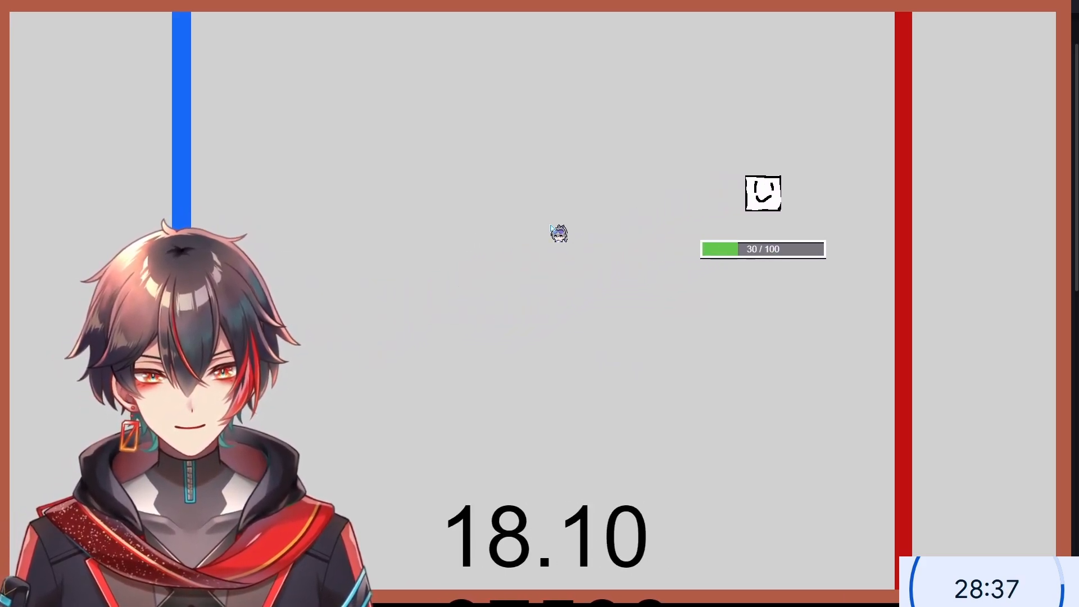
{"action": "key", "text": "s"}
{"action": "key", "text": "a"}
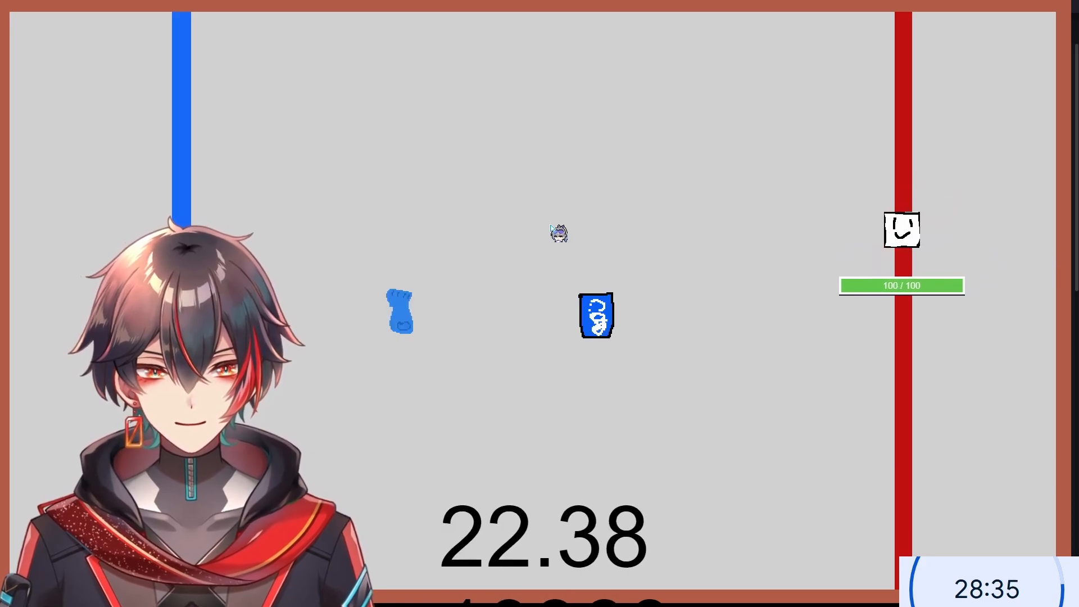
{"action": "key", "text": "s"}
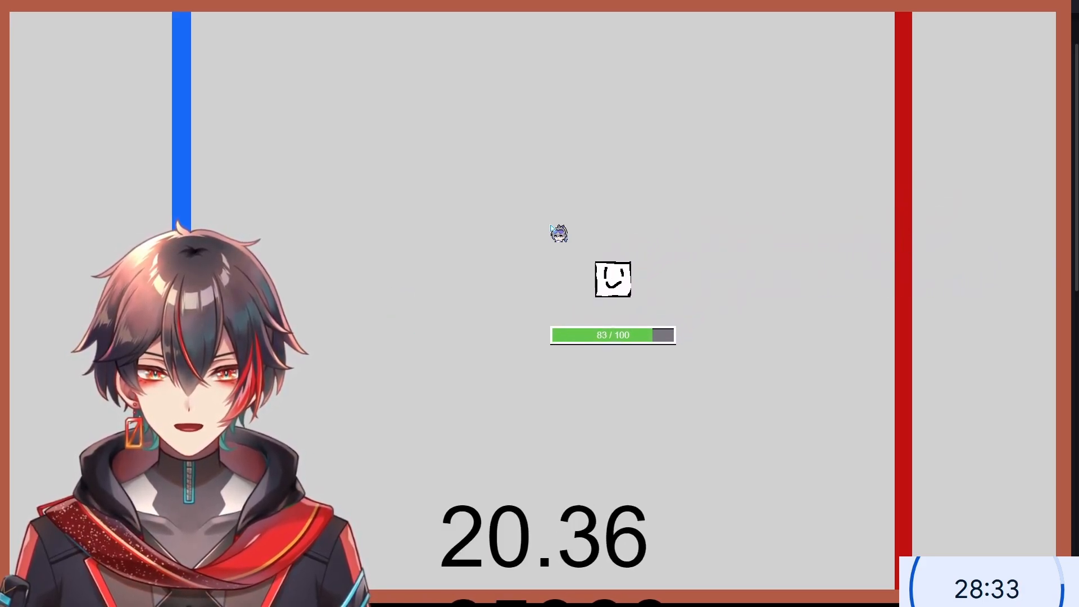
{"action": "key", "text": "w"}
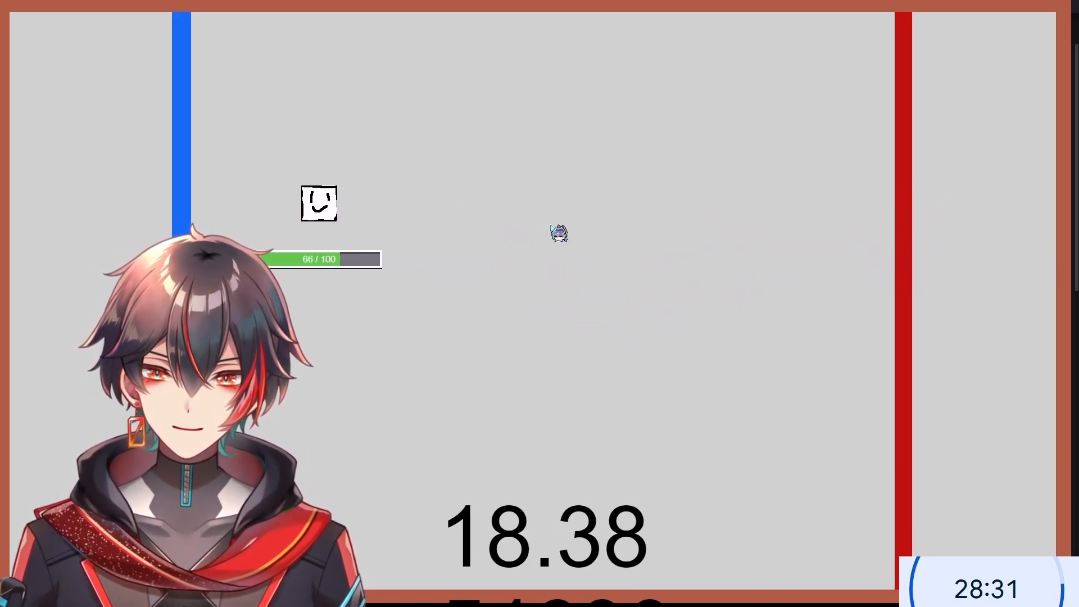
{"action": "key", "text": "d"}
{"action": "key", "text": "s"}
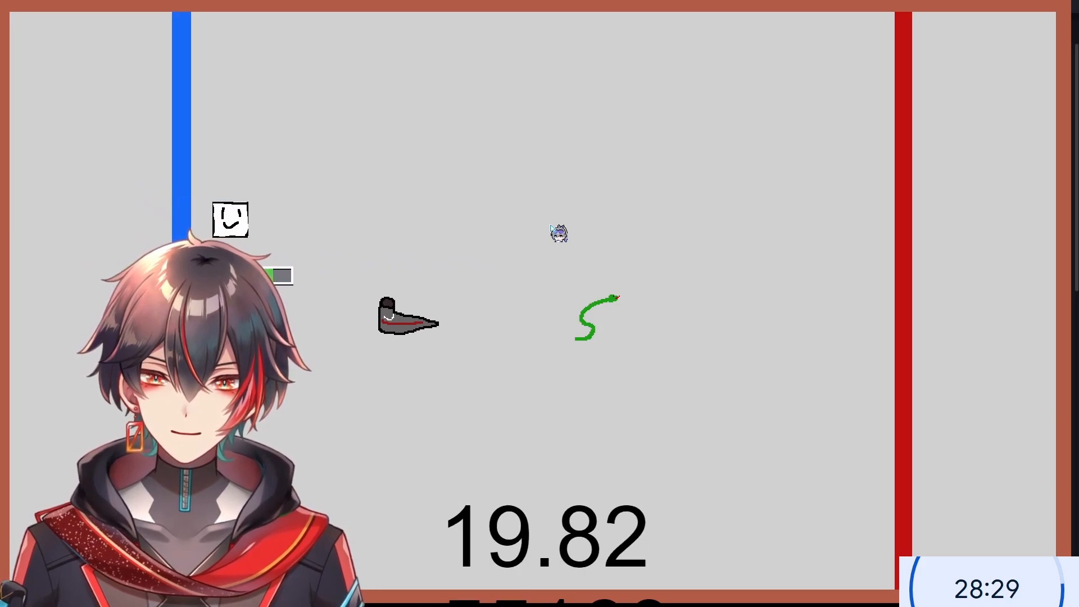
{"action": "key", "text": "s"}
{"action": "key", "text": "s"}
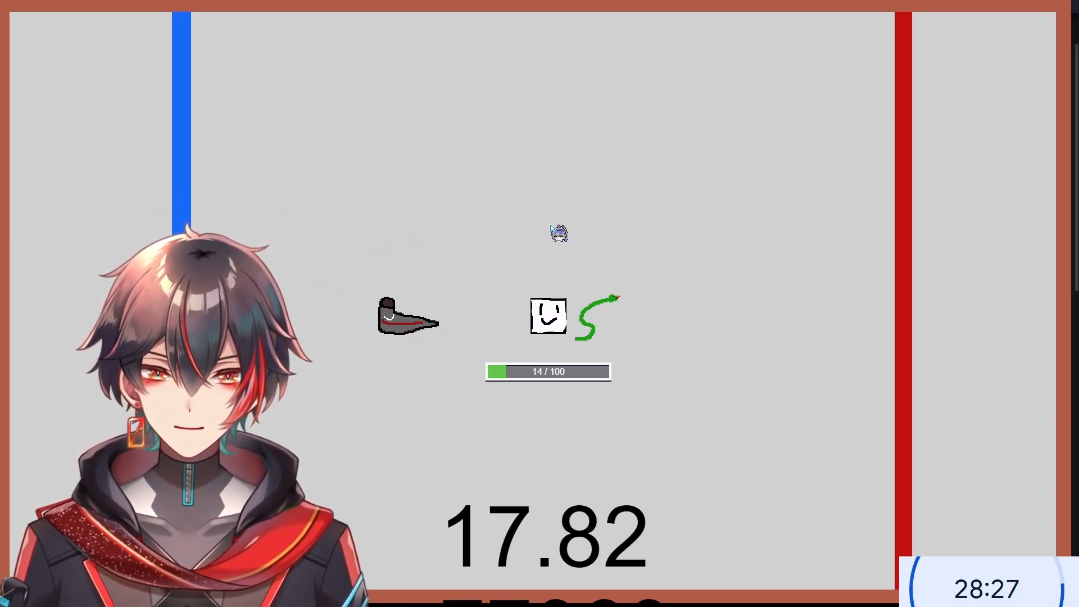
{"action": "key", "text": "w"}
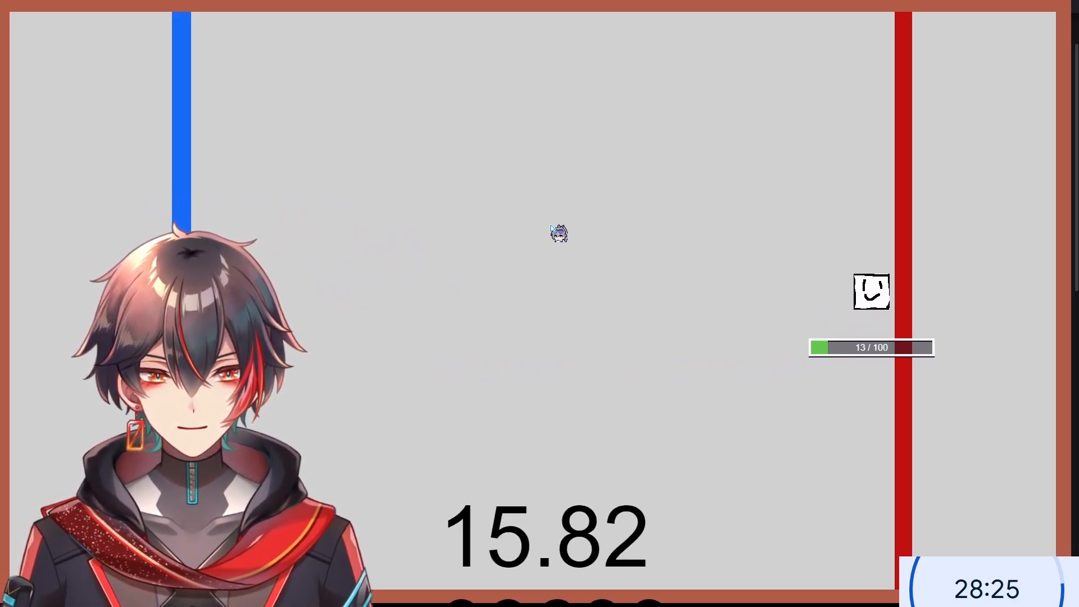
{"action": "key", "text": "a"}
{"action": "key", "text": "s"}
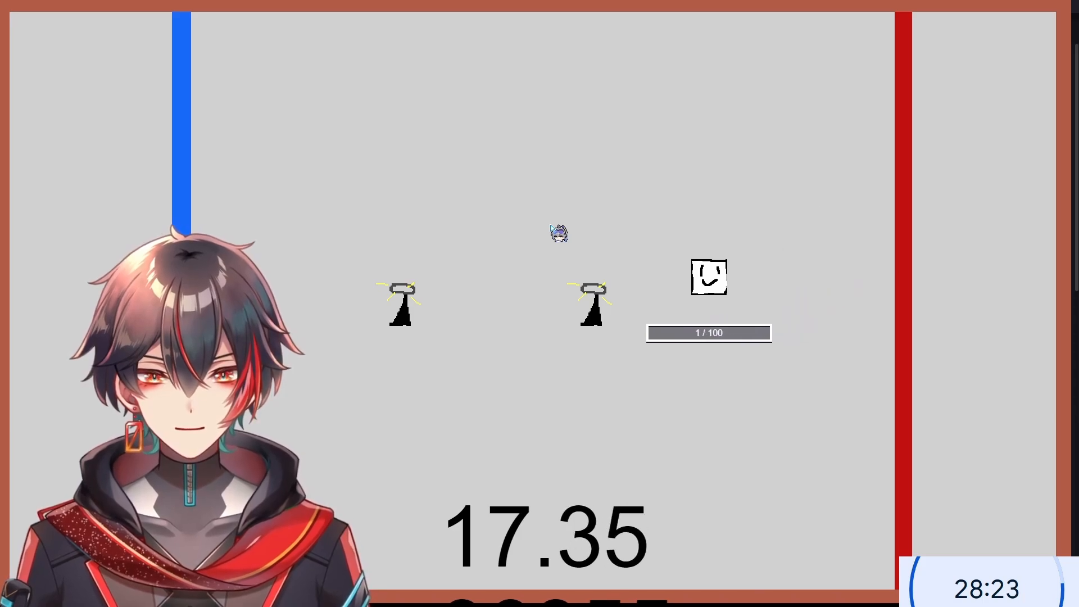
{"action": "key", "text": "w"}
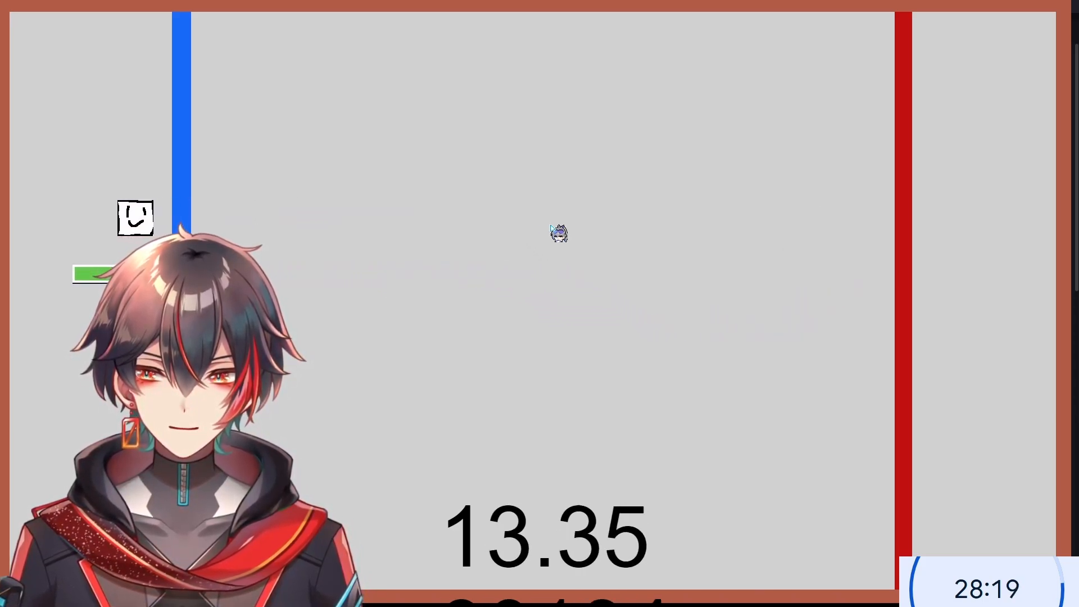
{"action": "key", "text": "d"}
{"action": "key", "text": "s"}
{"action": "key", "text": "w"}
{"action": "key", "text": "s"}
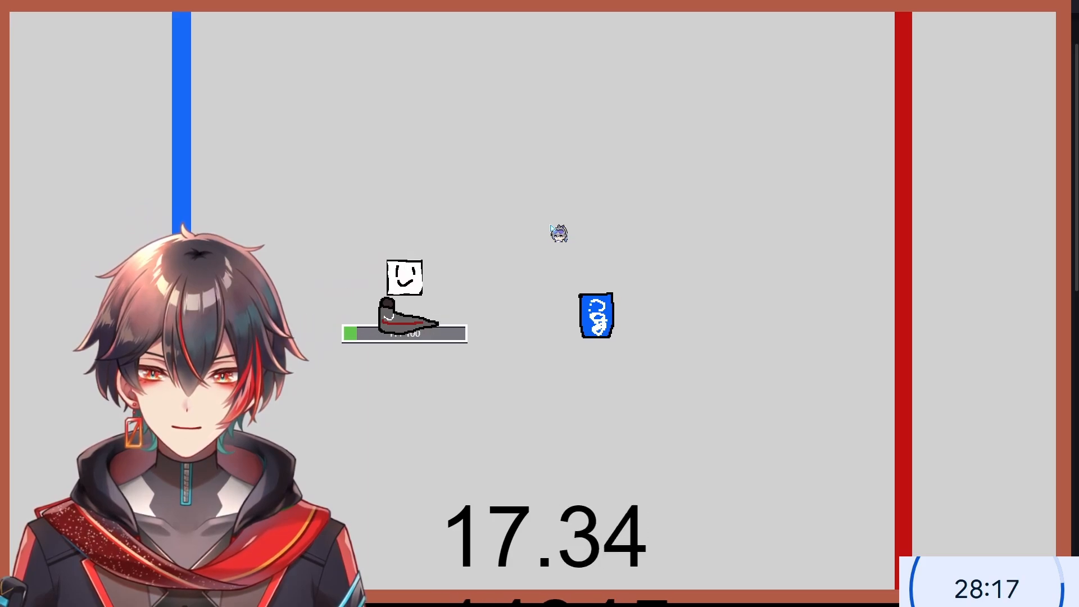
{"action": "key", "text": "w"}
{"action": "key", "text": "s"}
{"action": "key", "text": "s"}
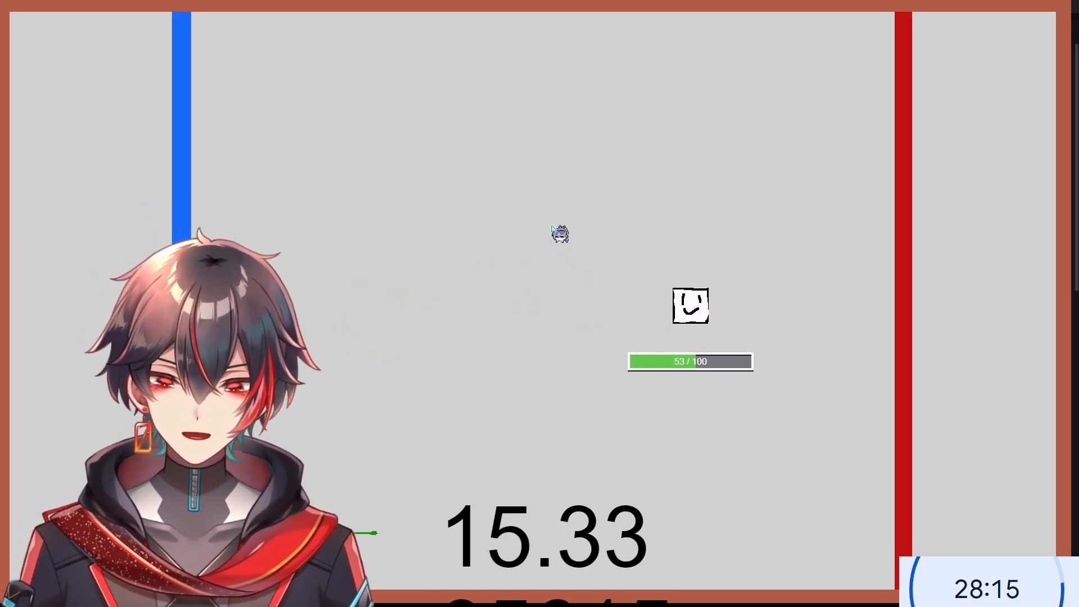
{"action": "key", "text": "w"}
{"action": "key", "text": "a"}
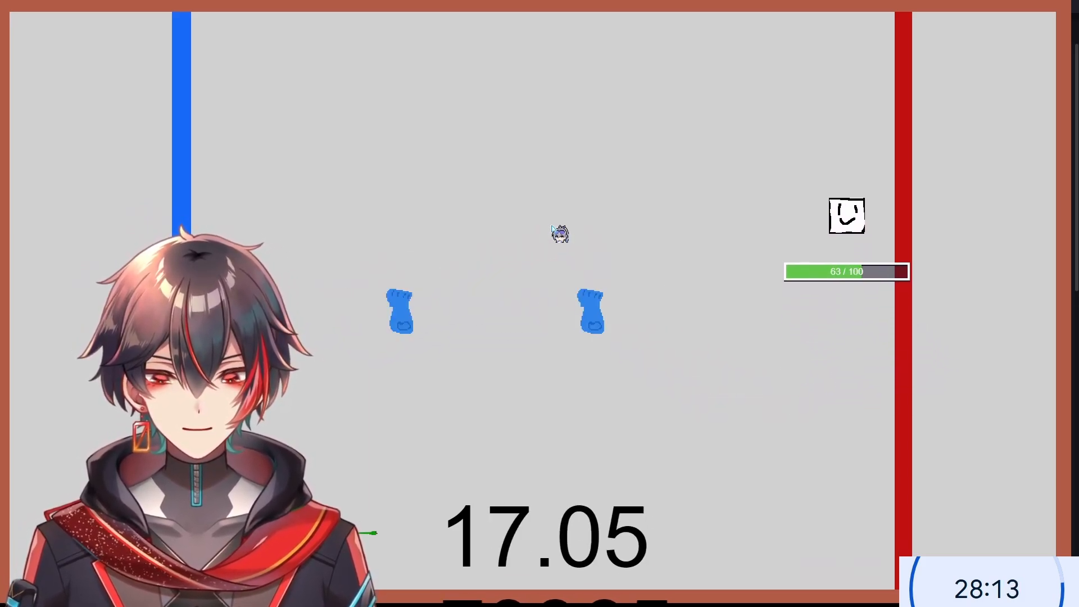
{"action": "key", "text": "a"}
{"action": "key", "text": "s"}
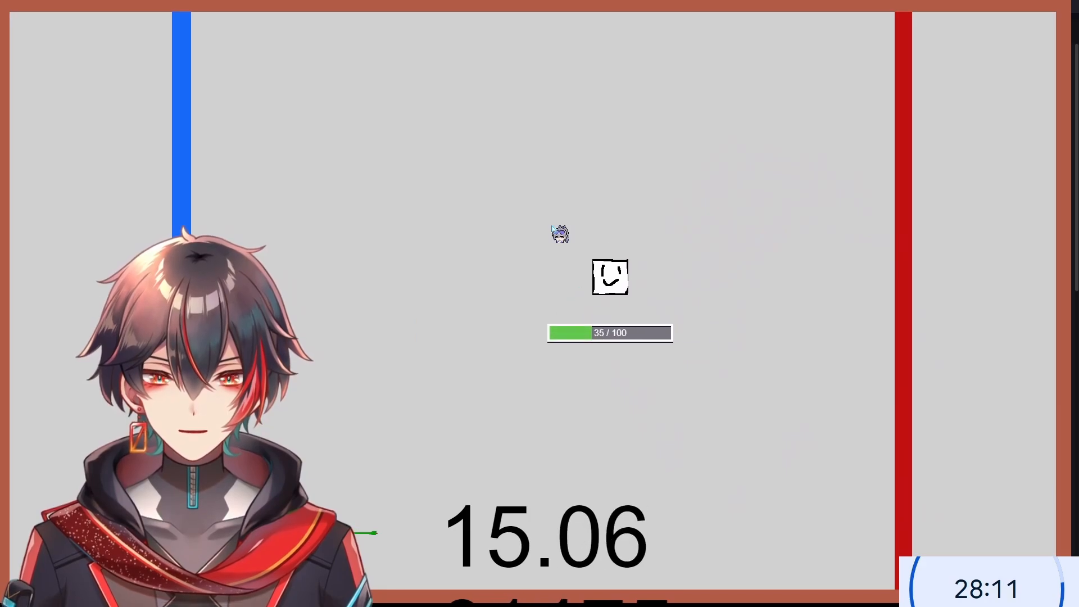
{"action": "key", "text": "w"}
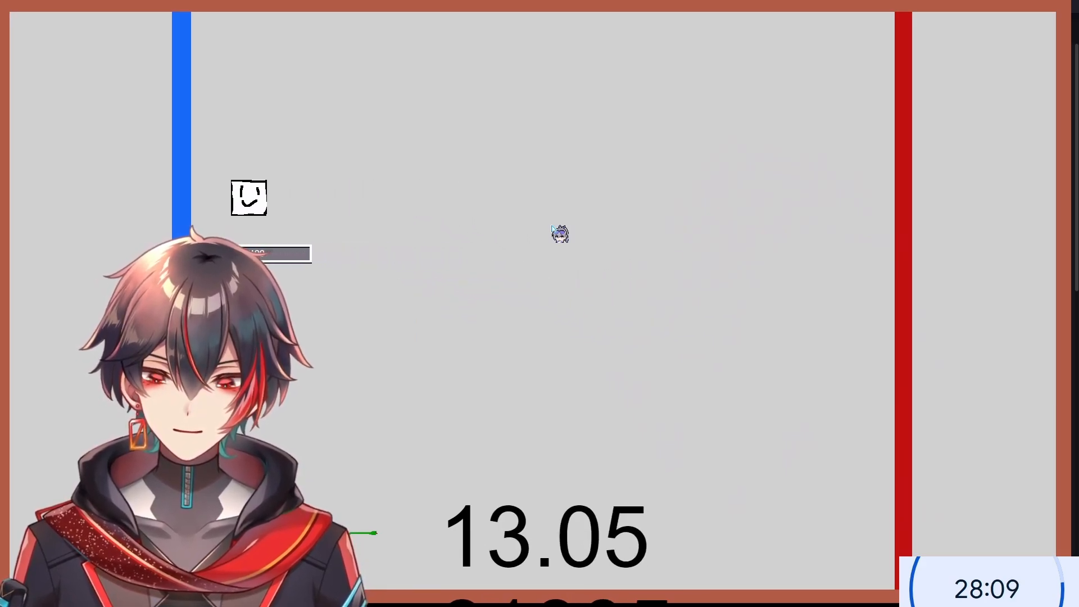
{"action": "key", "text": "alt+Tab"}
- Set the scene variable Timerminues to 0.91 from the maxDowntime multiply action in the Countdowningh group
{"action": "scroll", "coordinate": [2, 287], "scroll_direction": "down", "scroll_amount": 11}
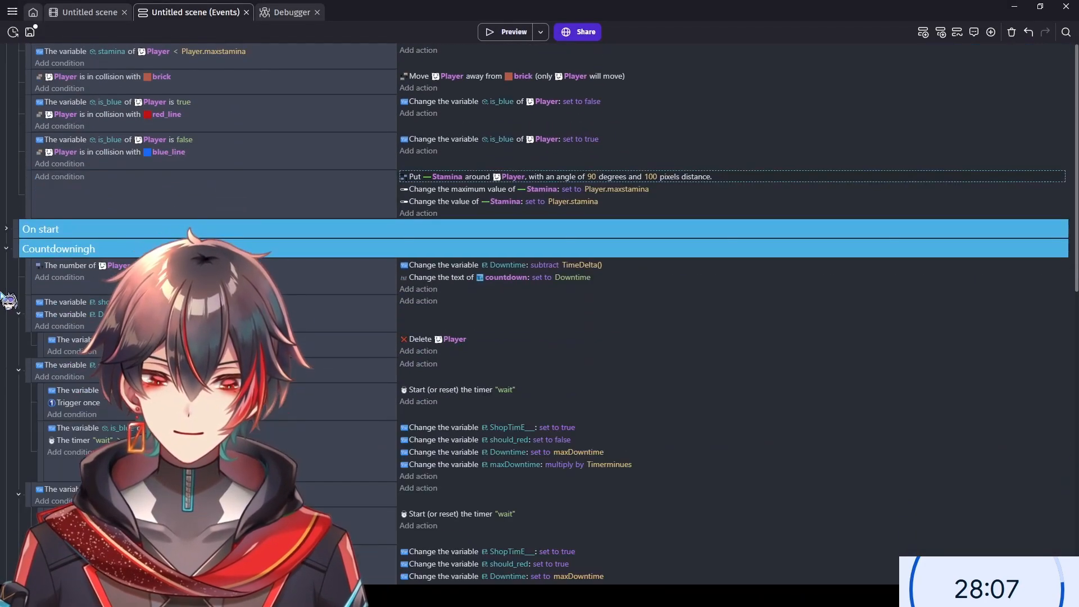
{"action": "scroll", "coordinate": [3, 288], "scroll_direction": "up", "scroll_amount": 5}
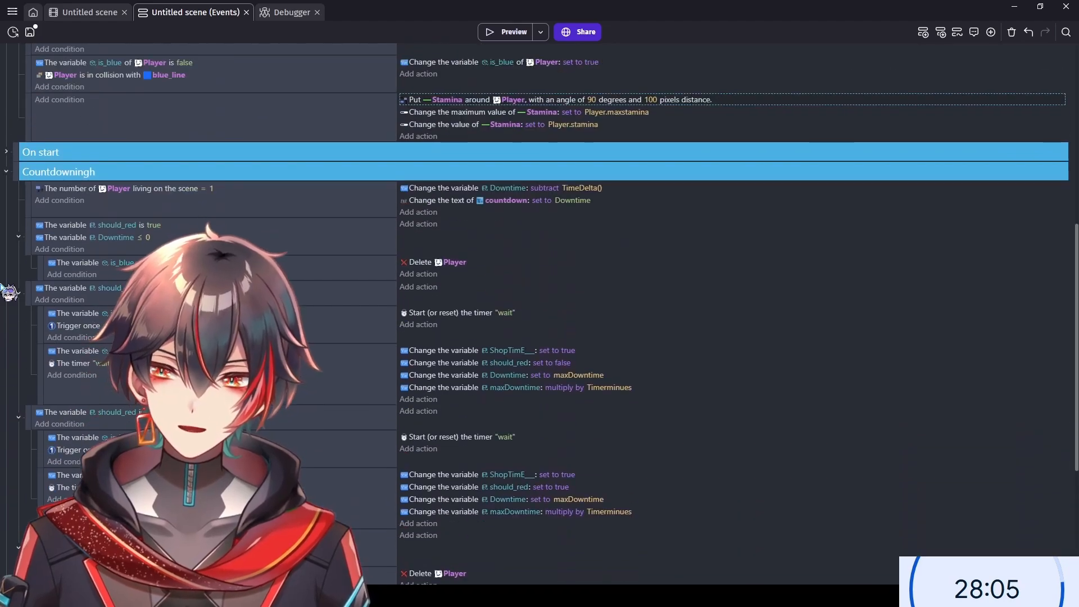
{"action": "scroll", "coordinate": [2, 287], "scroll_direction": "up", "scroll_amount": 2}
{"action": "scroll", "coordinate": [10, 272], "scroll_direction": "down", "scroll_amount": 5}
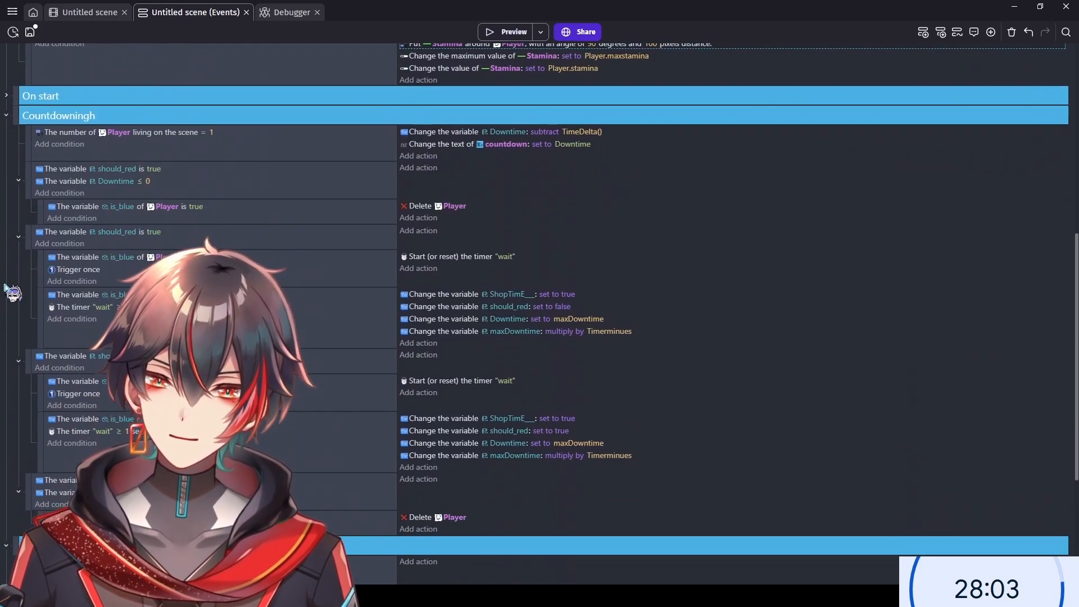
{"action": "double_click", "coordinate": [620, 223]}
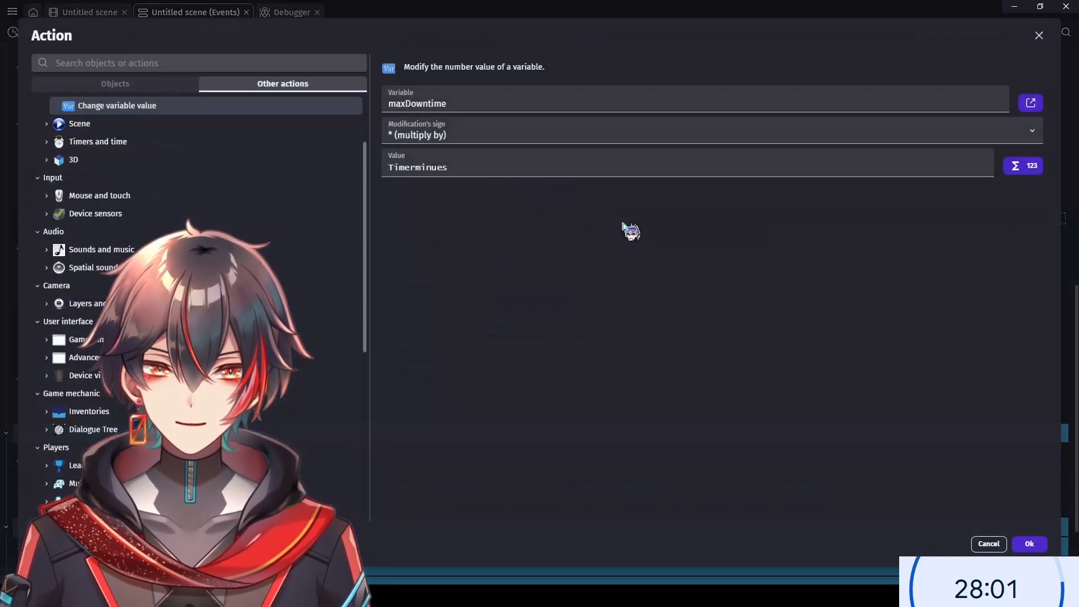
{"action": "left_click", "coordinate": [881, 109]}
{"action": "left_click", "coordinate": [1031, 102]}
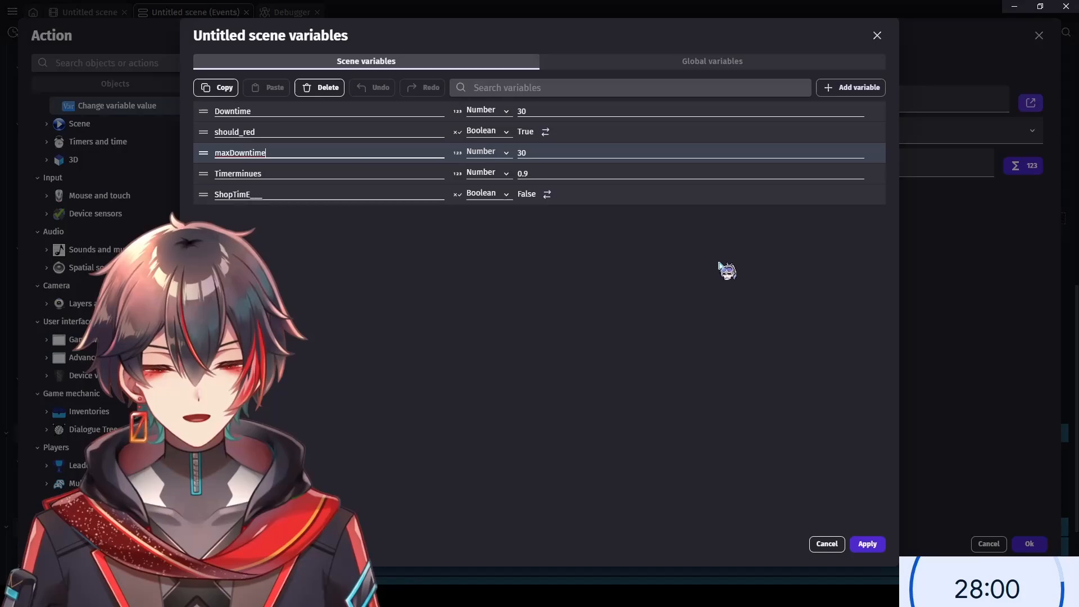
{"action": "left_click", "coordinate": [540, 173]}
{"action": "left_click", "coordinate": [568, 230]}
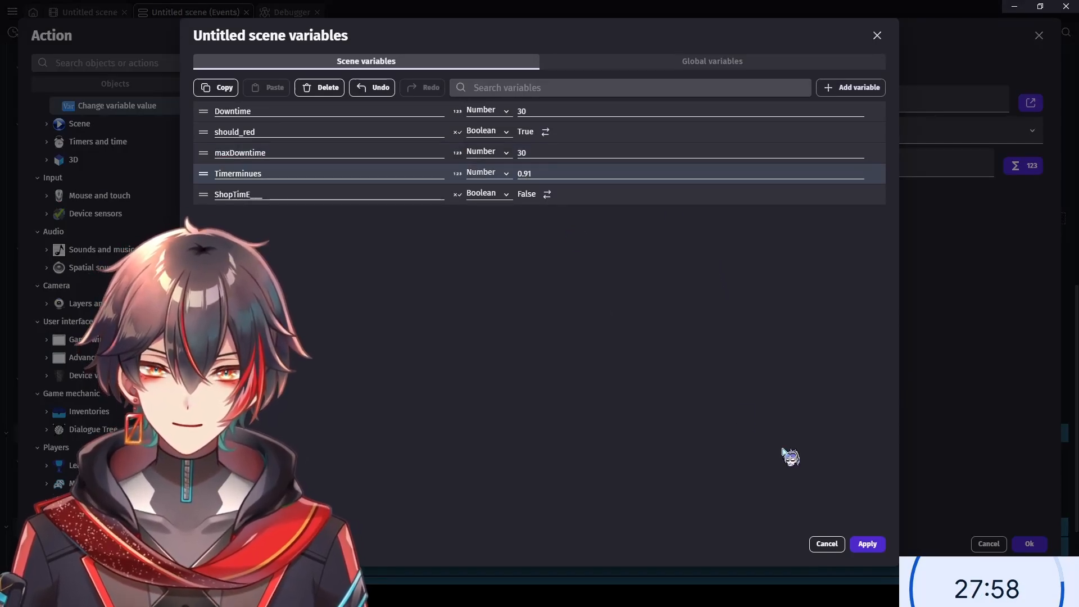
{"action": "left_click", "coordinate": [866, 545]}
{"action": "left_click", "coordinate": [1037, 35]}
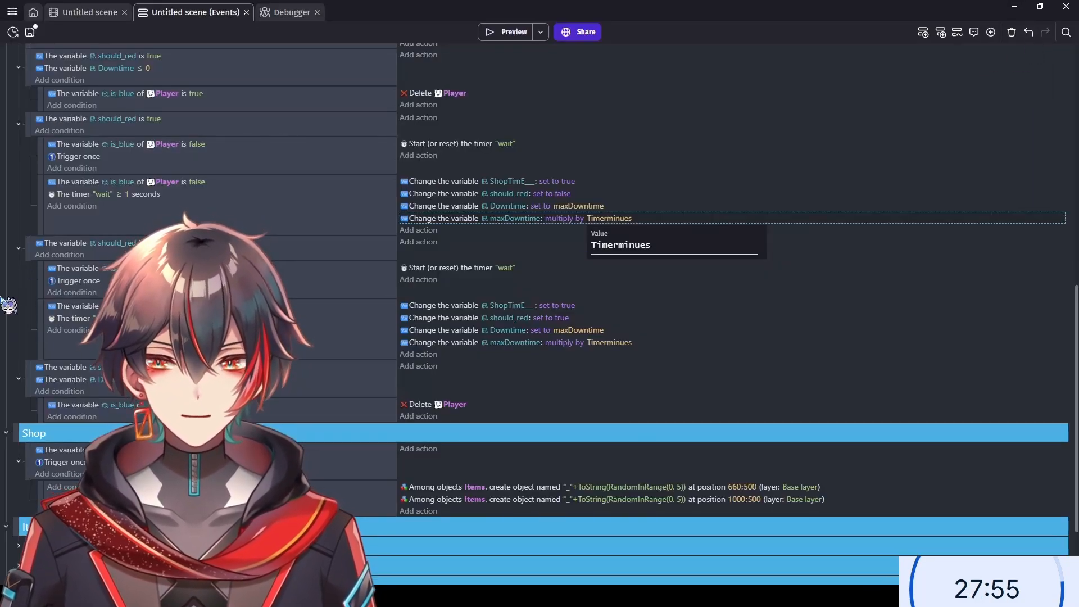
- Set the maximum speed of the Player object's TopDownMovement behavior to 100 px/s in the scene editor
{"action": "scroll", "coordinate": [6, 394], "scroll_direction": "down", "scroll_amount": 3}
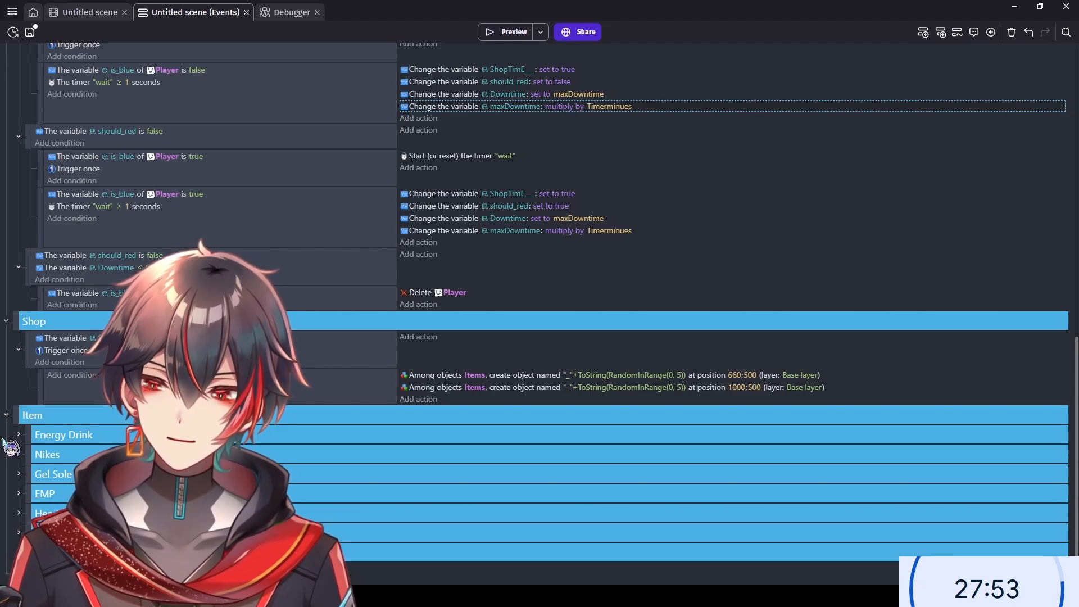
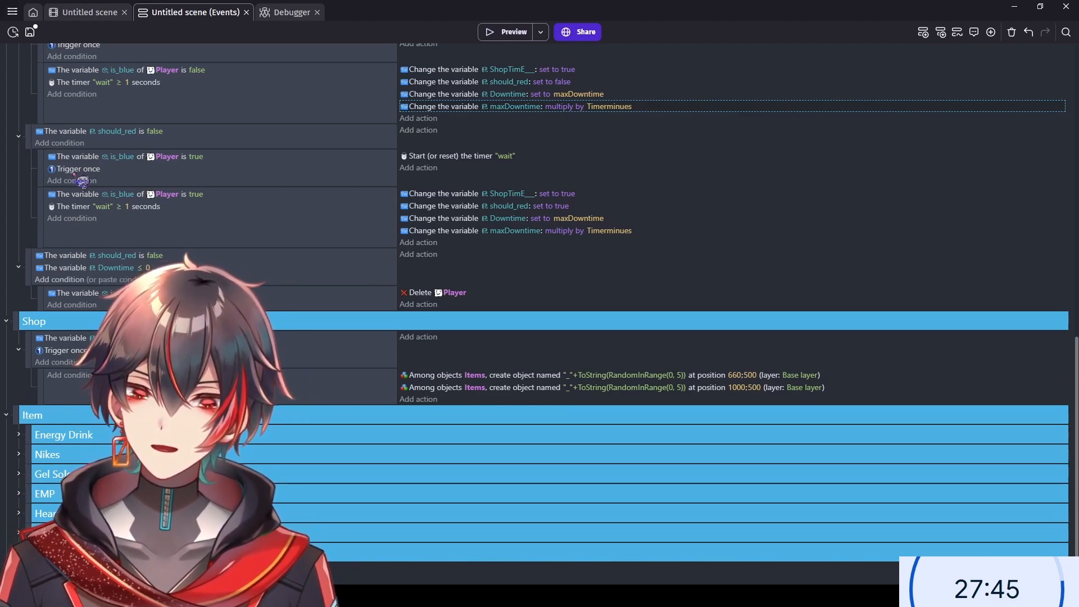
{"action": "key", "text": "ctrl+shift+Tab"}
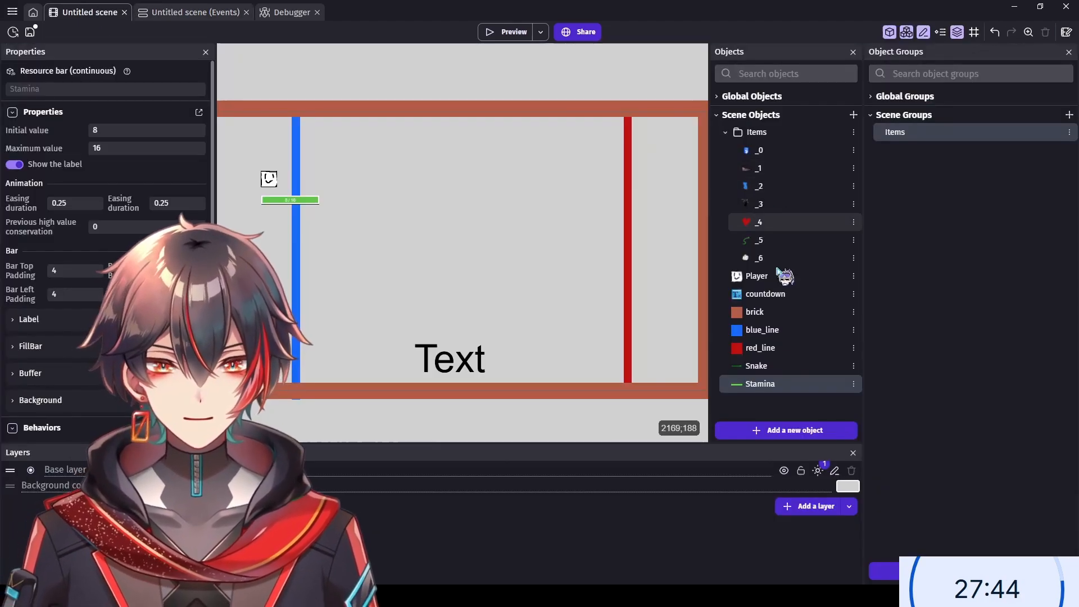
{"action": "double_click", "coordinate": [803, 279]}
{"action": "left_click", "coordinate": [450, 61]}
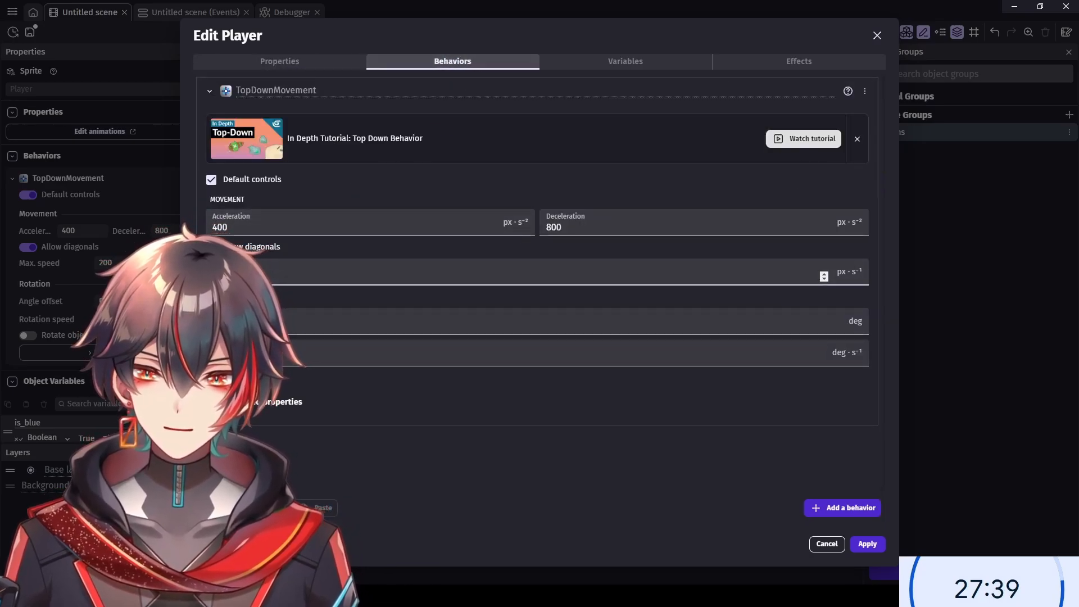
{"action": "left_click", "coordinate": [867, 544]}
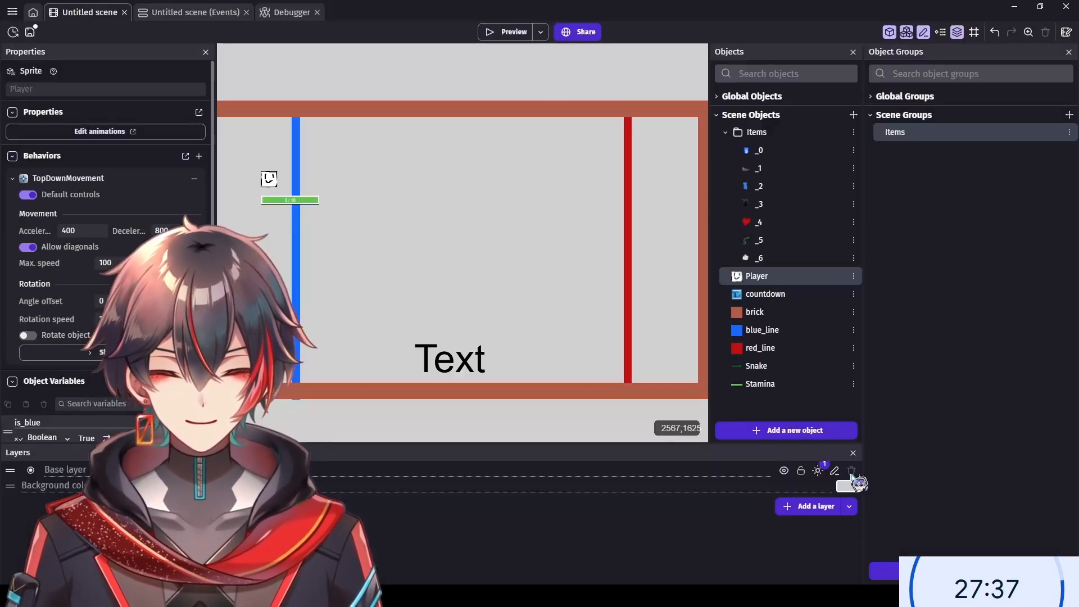
- Examine the Nikes, Energy Drink, Snake and Stopwatch event groups under Item in the scene events, leaving them collapsed
{"action": "left_click", "coordinate": [169, 16]}
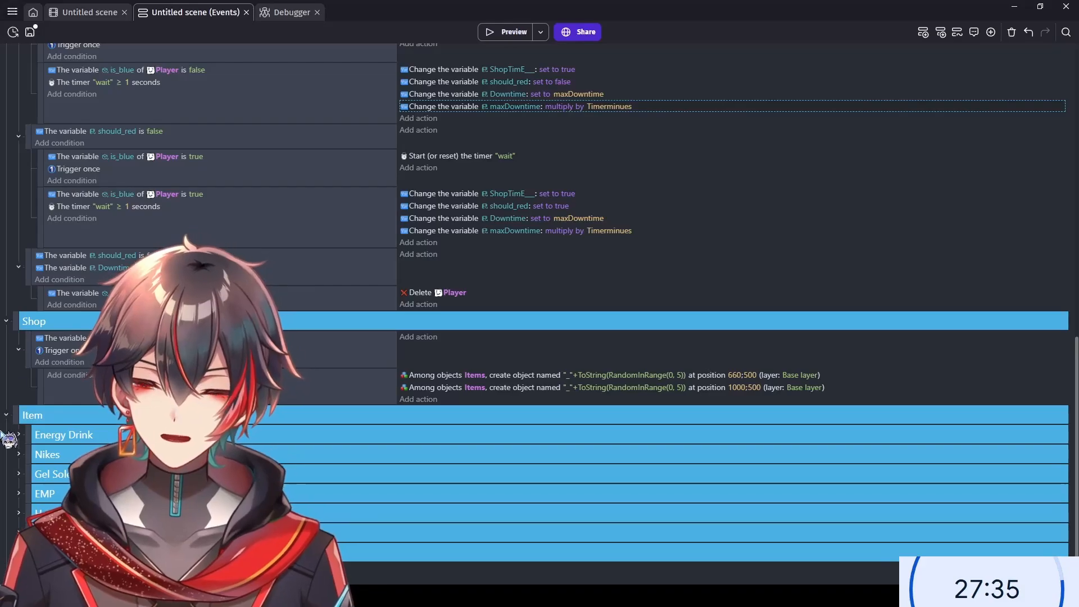
{"action": "left_click", "coordinate": [17, 454]}
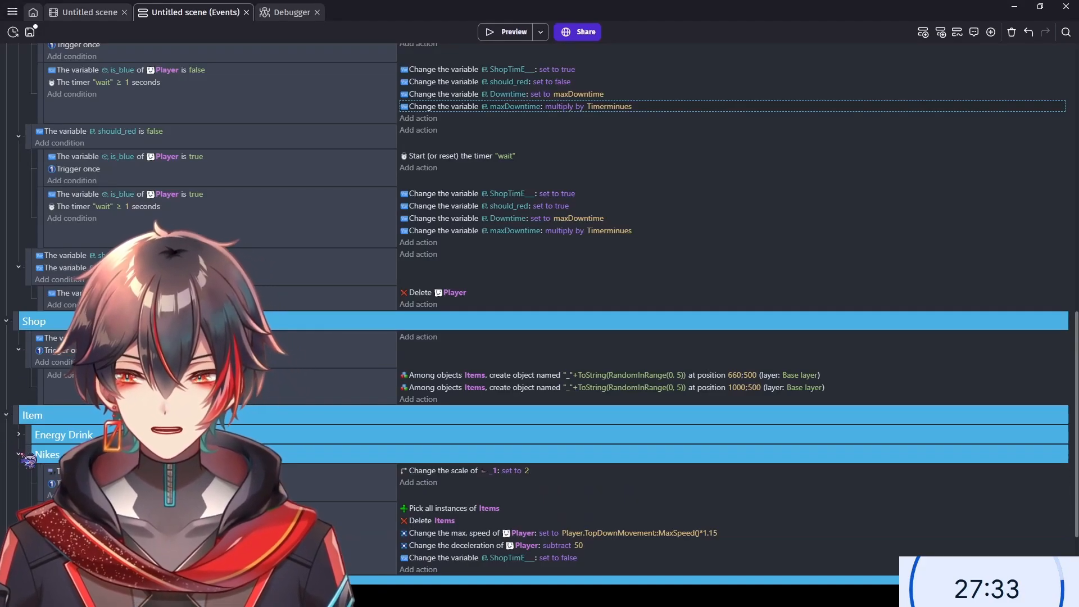
{"action": "left_click", "coordinate": [17, 454]}
{"action": "left_click", "coordinate": [19, 434]}
{"action": "left_click", "coordinate": [19, 435]}
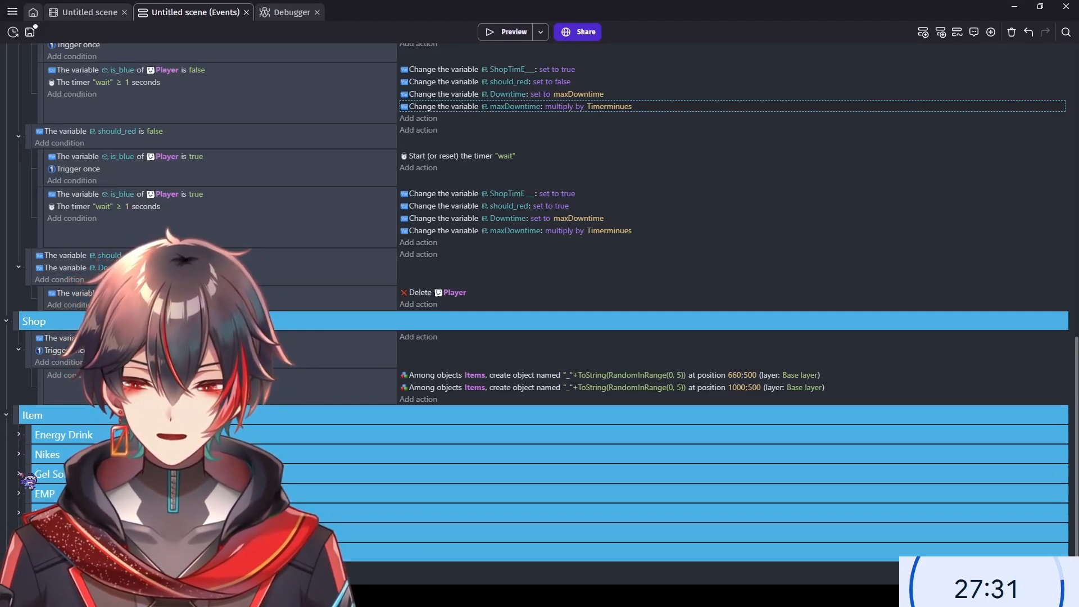
{"action": "left_click", "coordinate": [17, 531]}
{"action": "scroll", "coordinate": [6, 472], "scroll_direction": "down", "scroll_amount": 4}
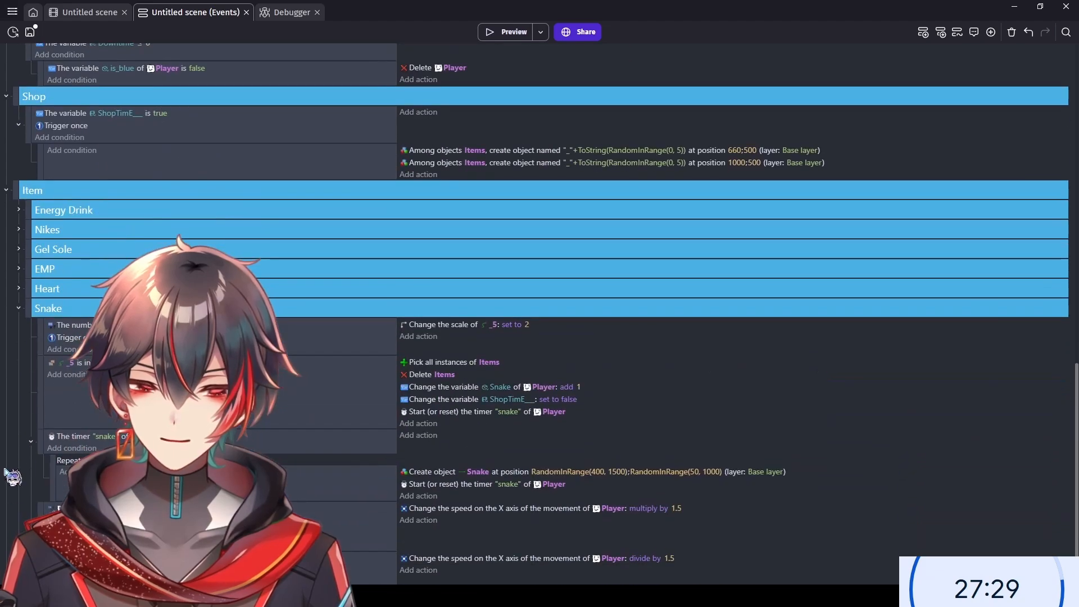
{"action": "left_click", "coordinate": [20, 308]}
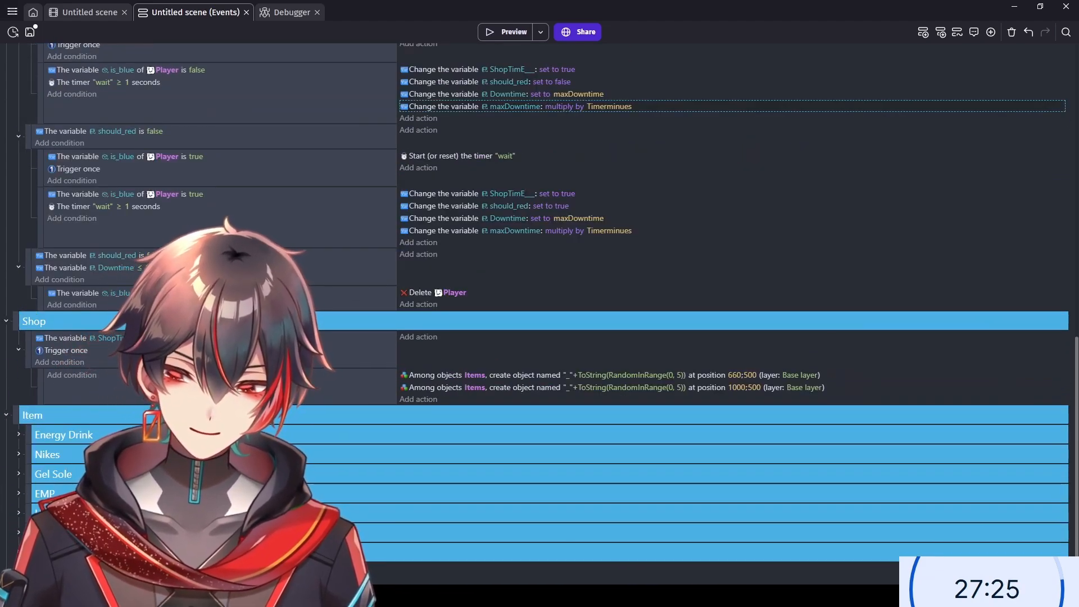
{"action": "left_click", "coordinate": [18, 552]}
{"action": "scroll", "coordinate": [21, 507], "scroll_direction": "down", "scroll_amount": 2}
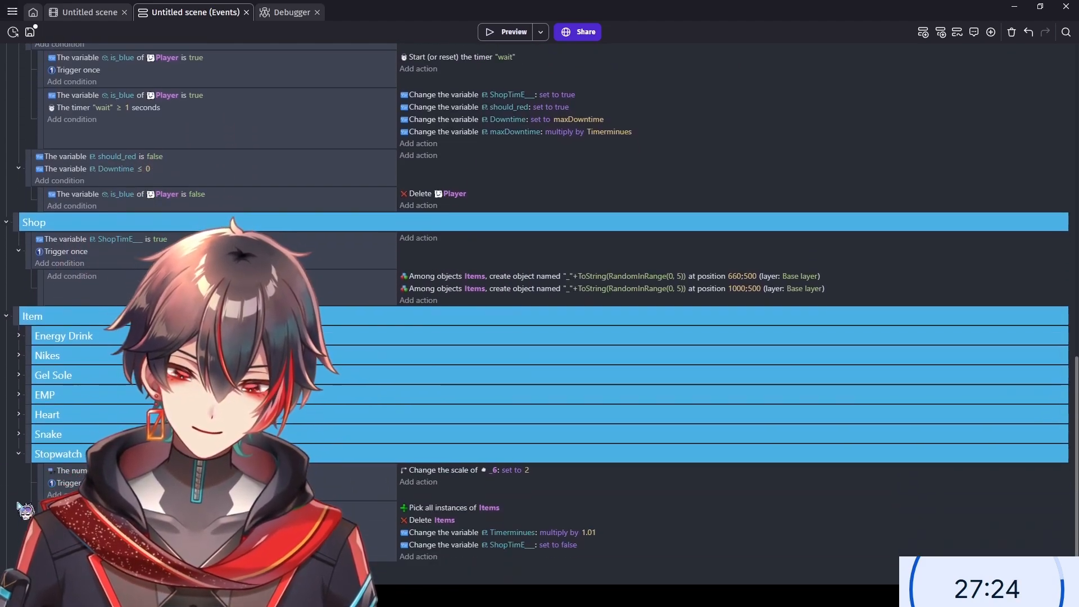
{"action": "left_click", "coordinate": [27, 454]}
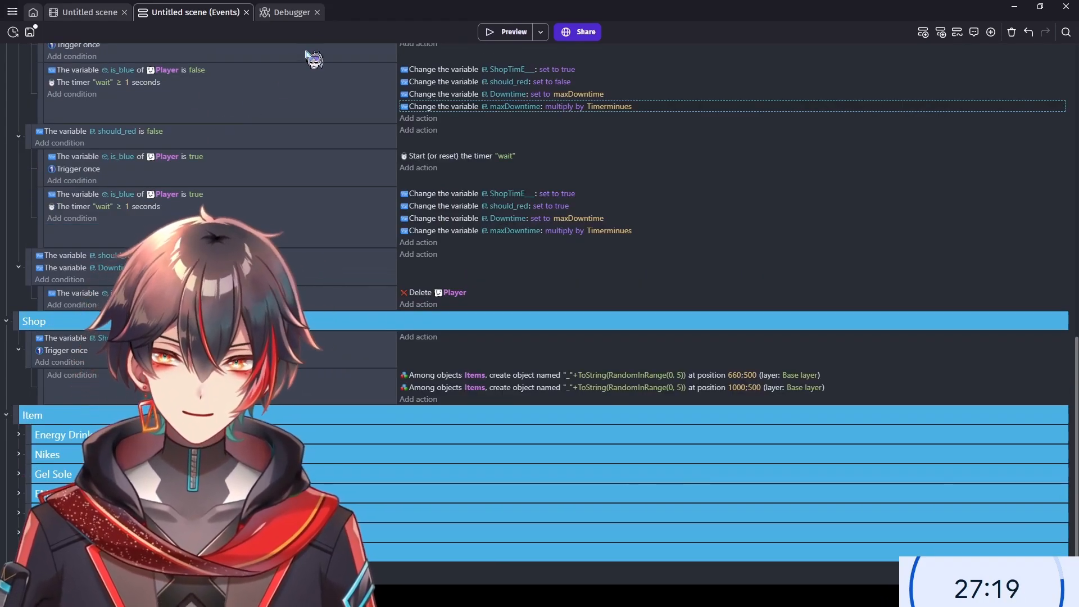
- Save the project and preview the game, sprinting the player to the red side and back to test the new speed, and close the preview
{"action": "key", "text": "ctrl+s"}
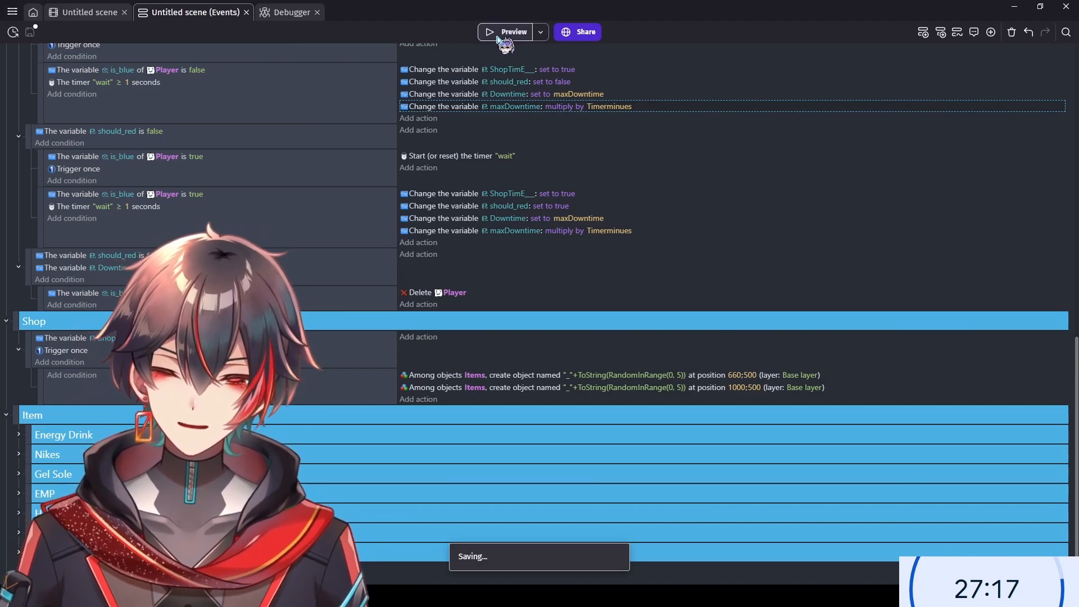
{"action": "left_click", "coordinate": [498, 34]}
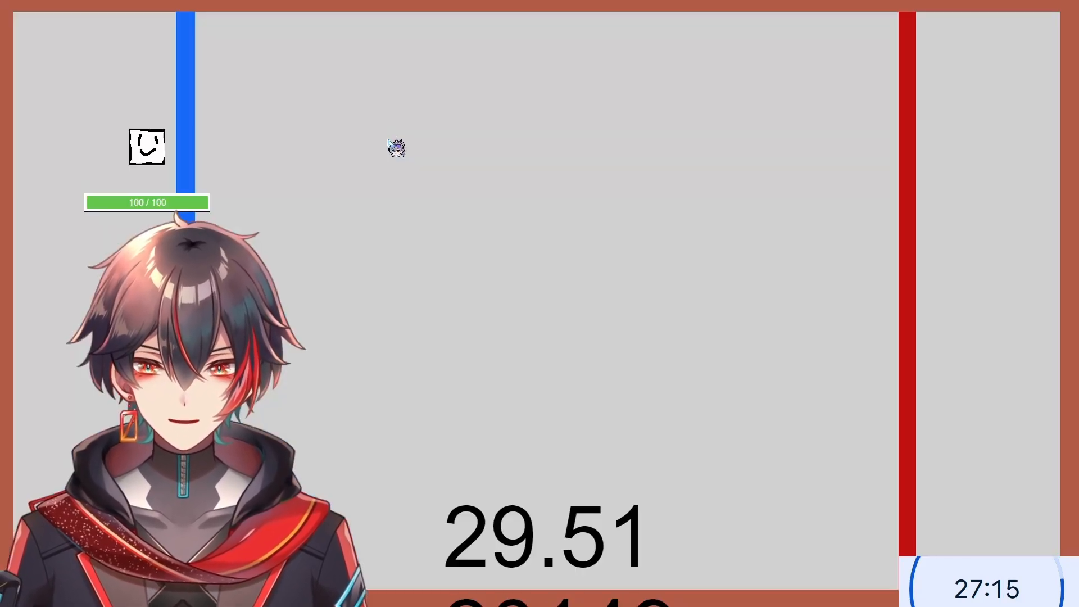
{"action": "key", "text": "s"}
{"action": "key", "text": "d"}
{"action": "key", "text": "shift"}
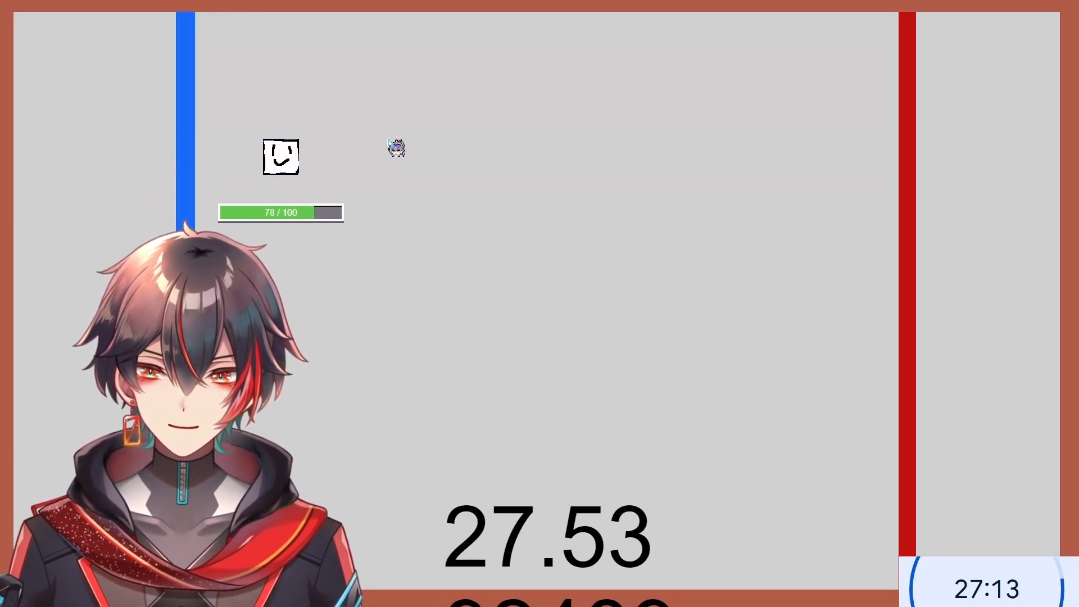
{"action": "key", "text": "shift"}
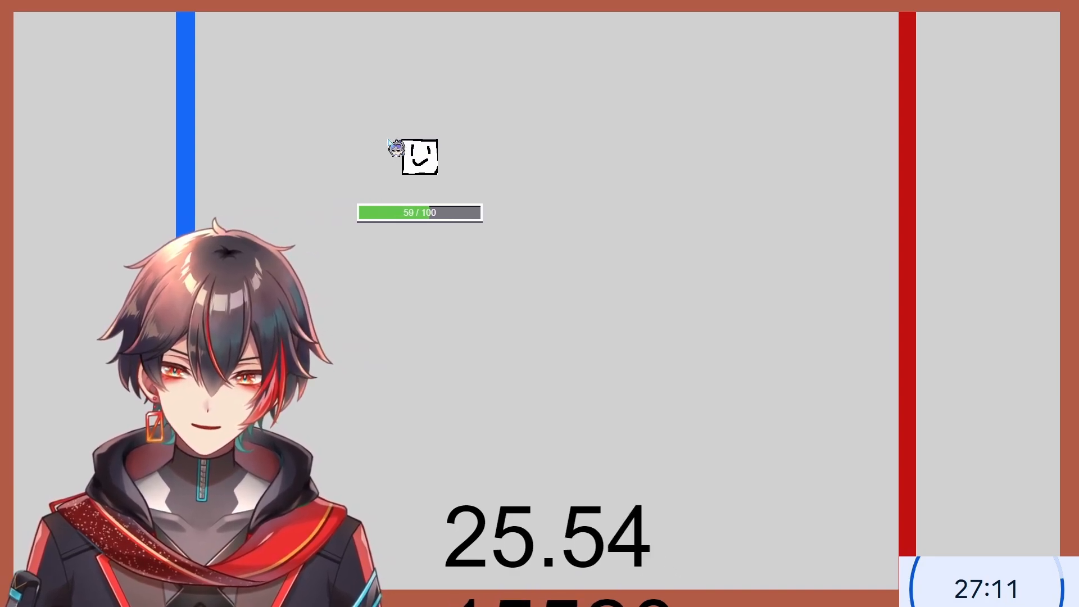
{"action": "key", "text": "shift"}
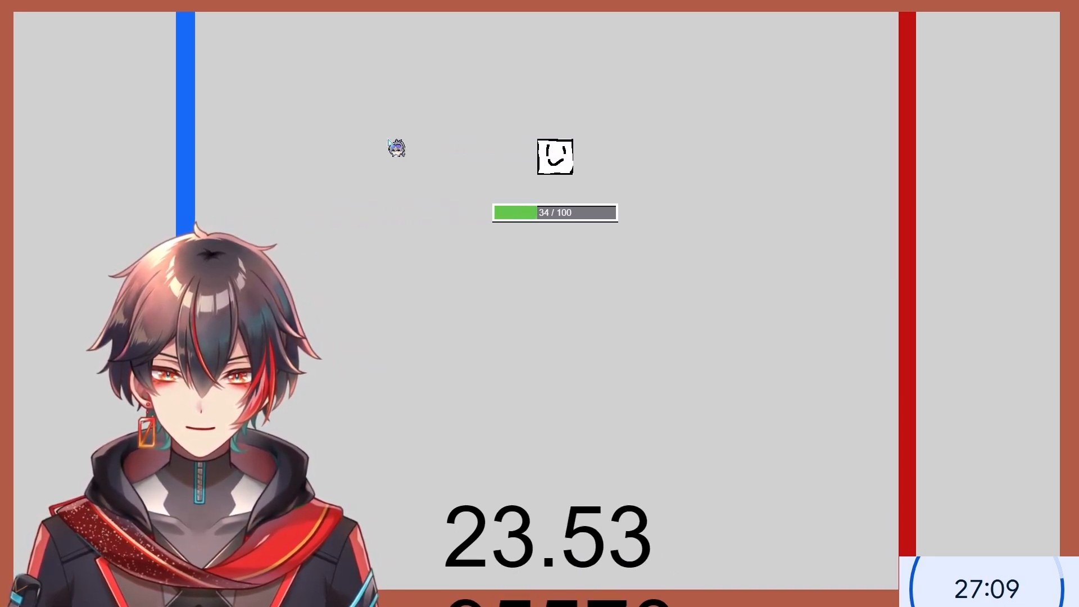
{"action": "key", "text": "shift"}
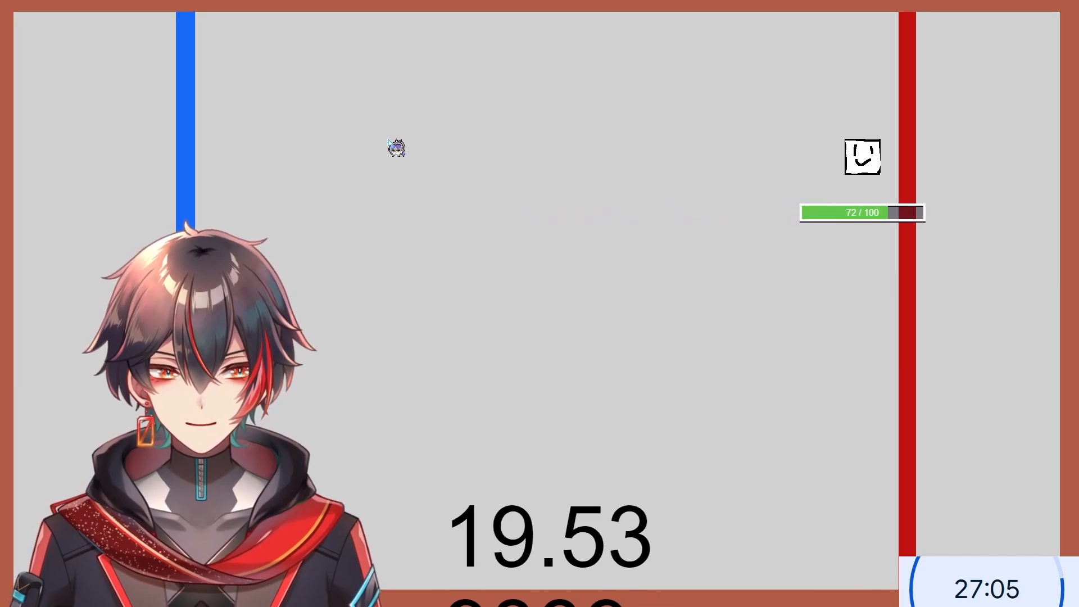
{"action": "key", "text": "a"}
{"action": "key", "text": "shift"}
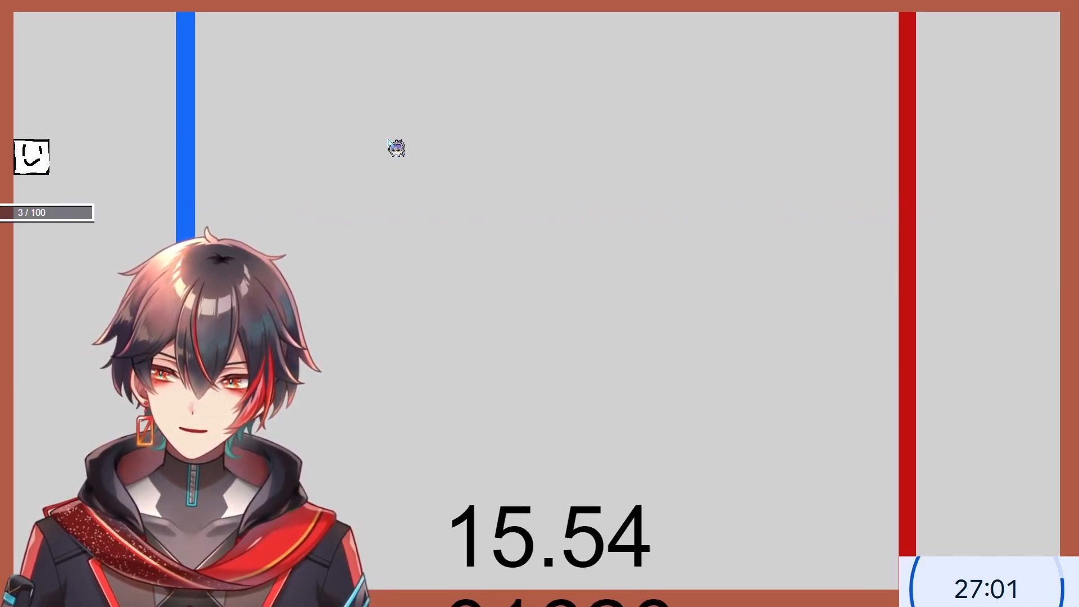
{"action": "key", "text": "alt+F4"}
- Try moving the Player max speed multiply by 2 action from the "LShift" pressed event to the stamina-draining running event, and undo it
{"action": "scroll", "coordinate": [1, 246], "scroll_direction": "up", "scroll_amount": 11}
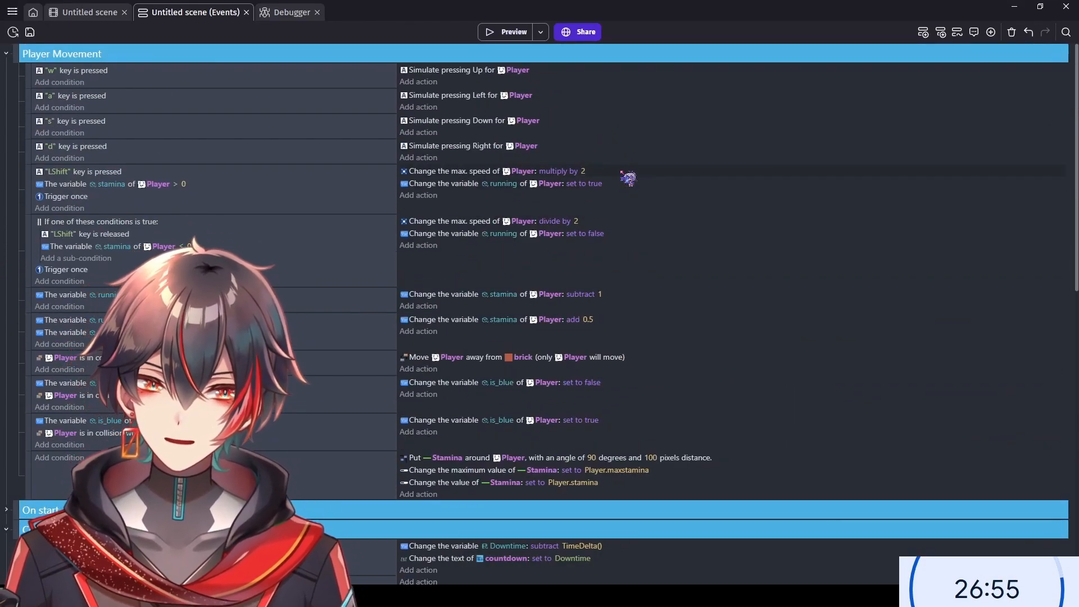
{"action": "left_click", "coordinate": [622, 173]}
{"action": "key", "text": "Delete"}
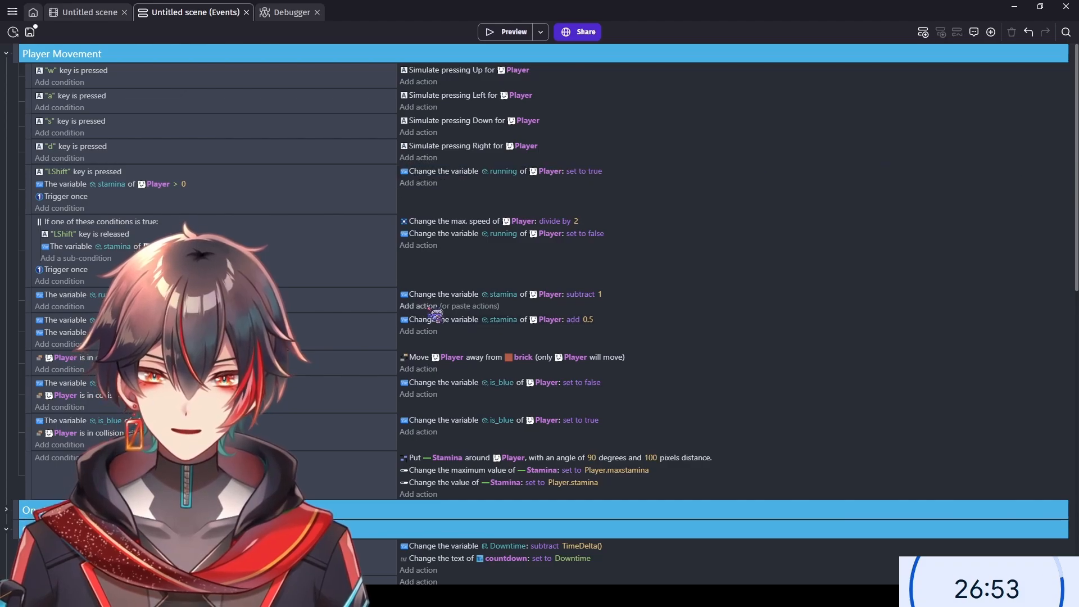
{"action": "left_click", "coordinate": [486, 302]}
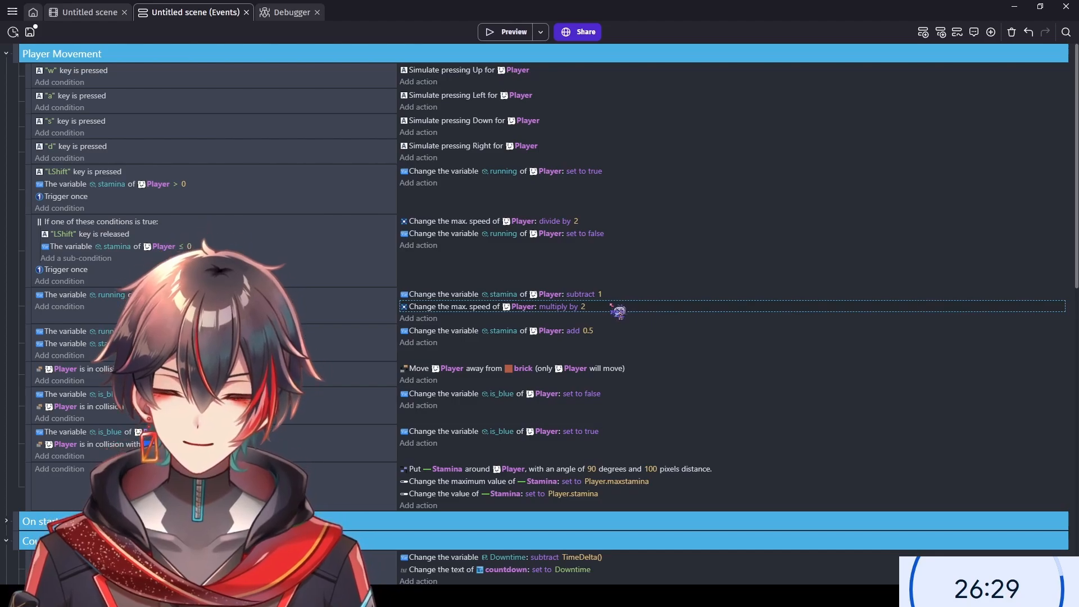
{"action": "key", "text": "ctrl+z"}
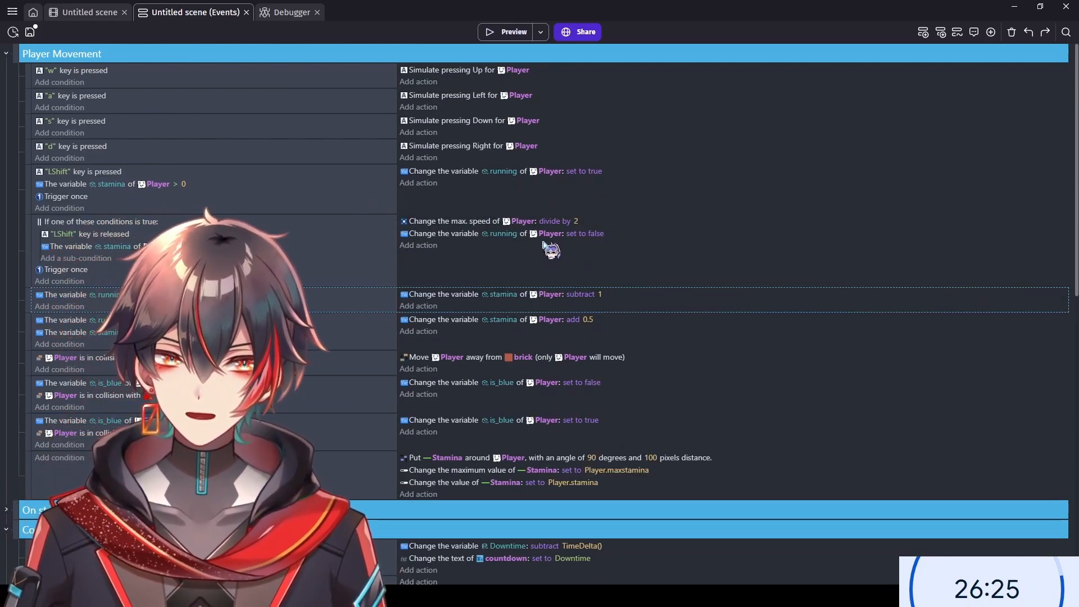
{"action": "left_click", "coordinate": [477, 197]}
{"action": "key", "text": "ctrl+z"}
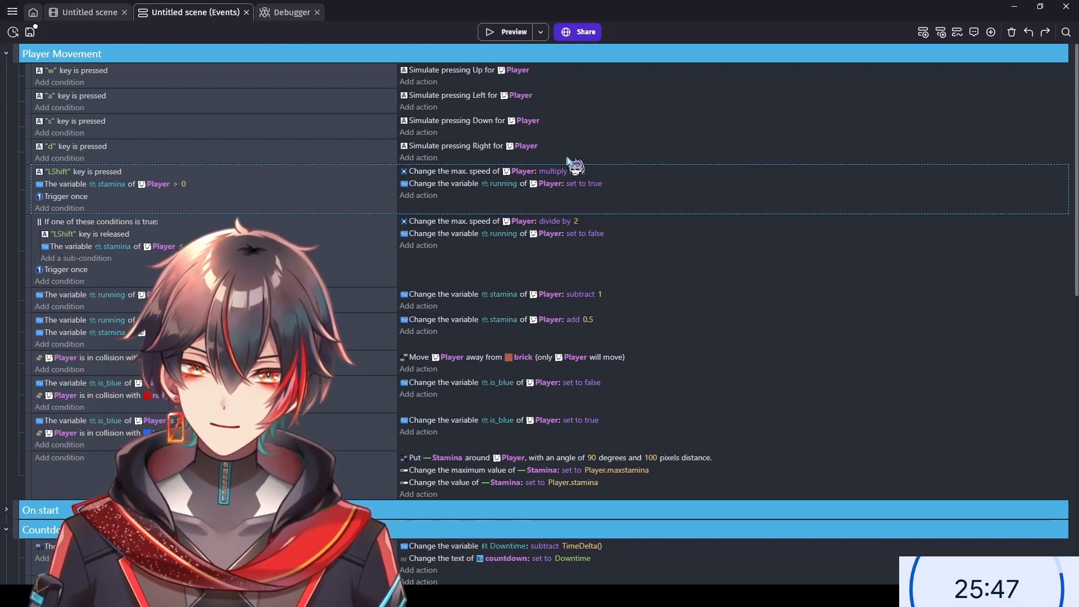
- Preview the game, sprinting the player back and forth between the blue and red sides to test speed and stamina, and close the preview
{"action": "left_click", "coordinate": [494, 32]}
{"action": "key", "text": "d"}
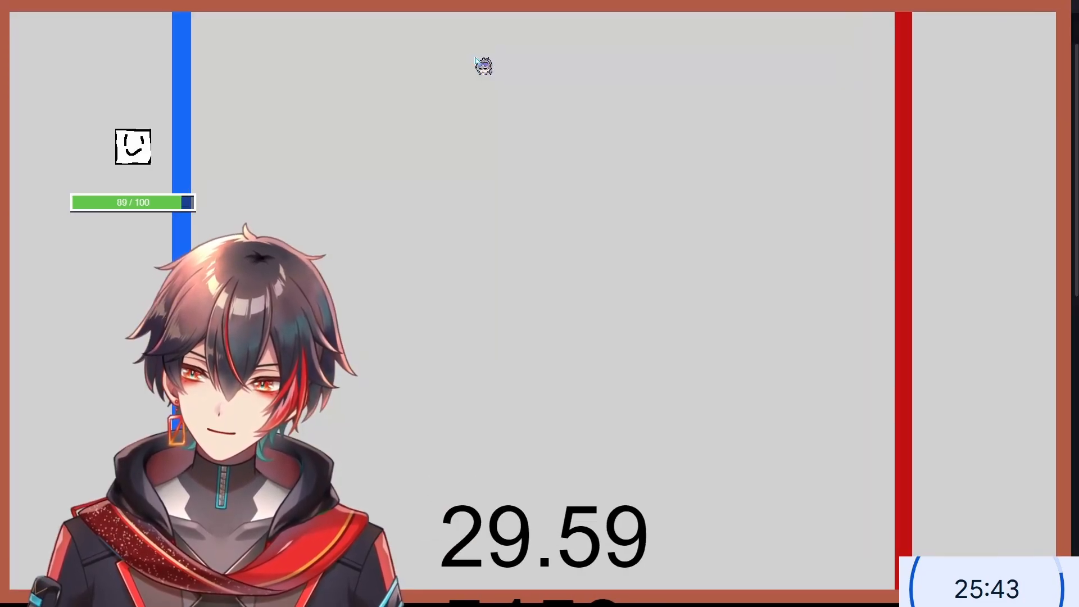
{"action": "key", "text": "d"}
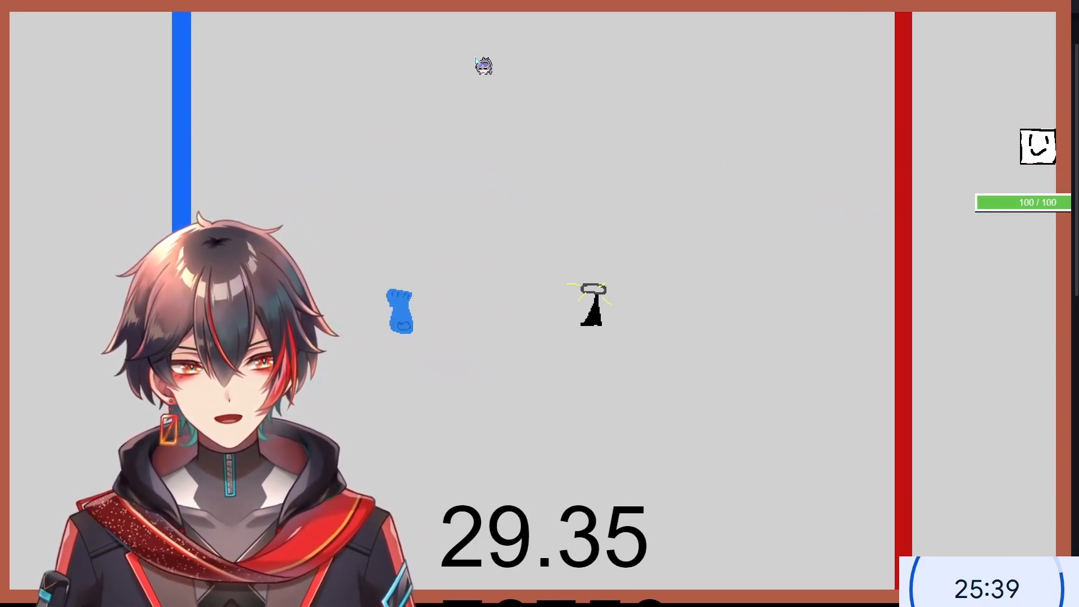
{"action": "key", "text": "a"}
{"action": "key", "text": "a"}
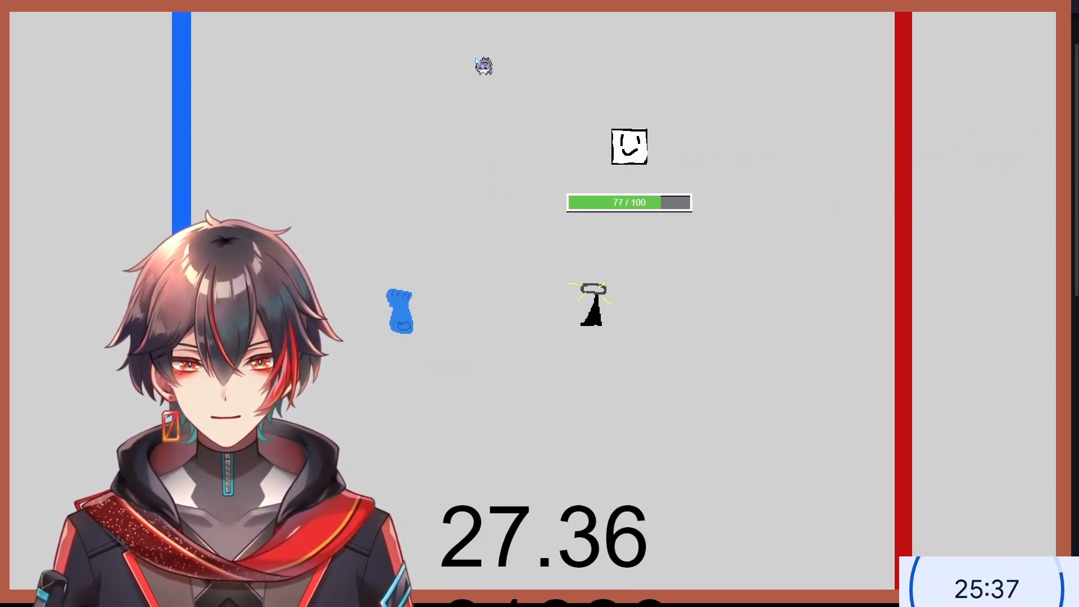
{"action": "key", "text": "a"}
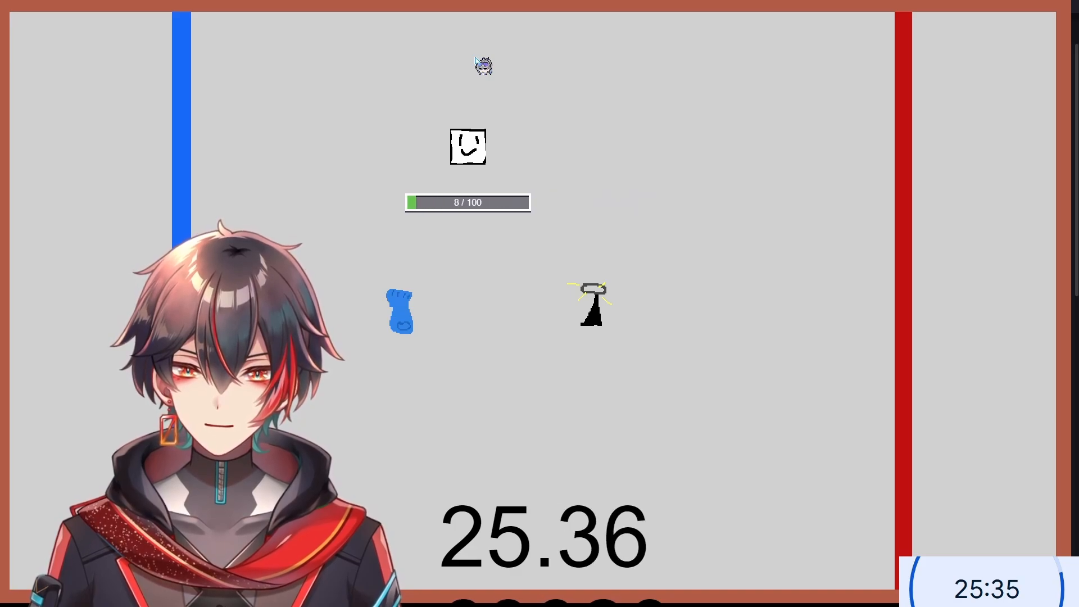
{"action": "key", "text": "a"}
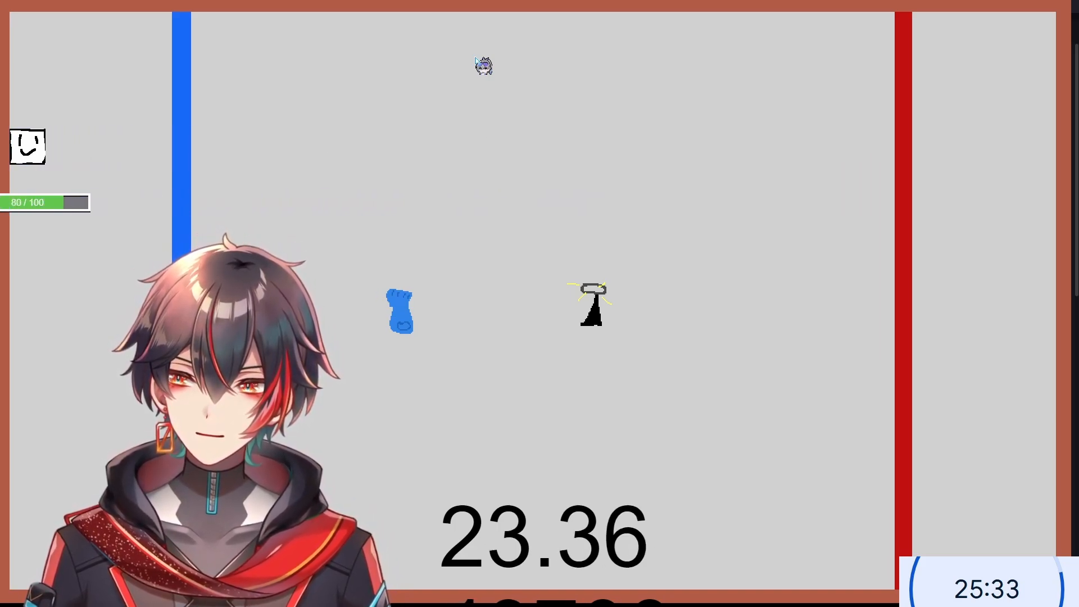
{"action": "key", "text": "d"}
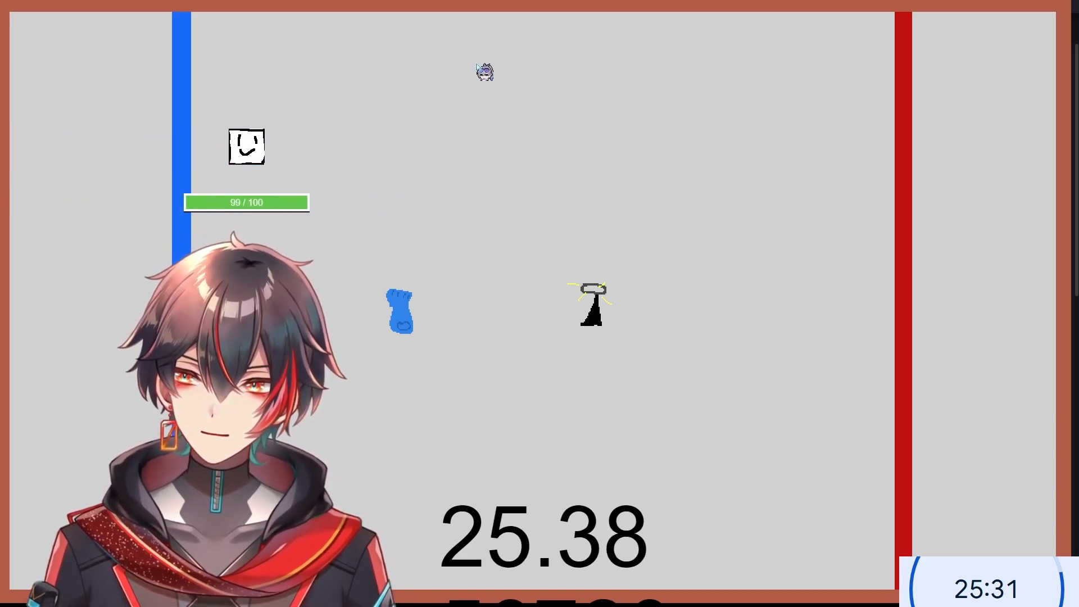
{"action": "key", "text": "d"}
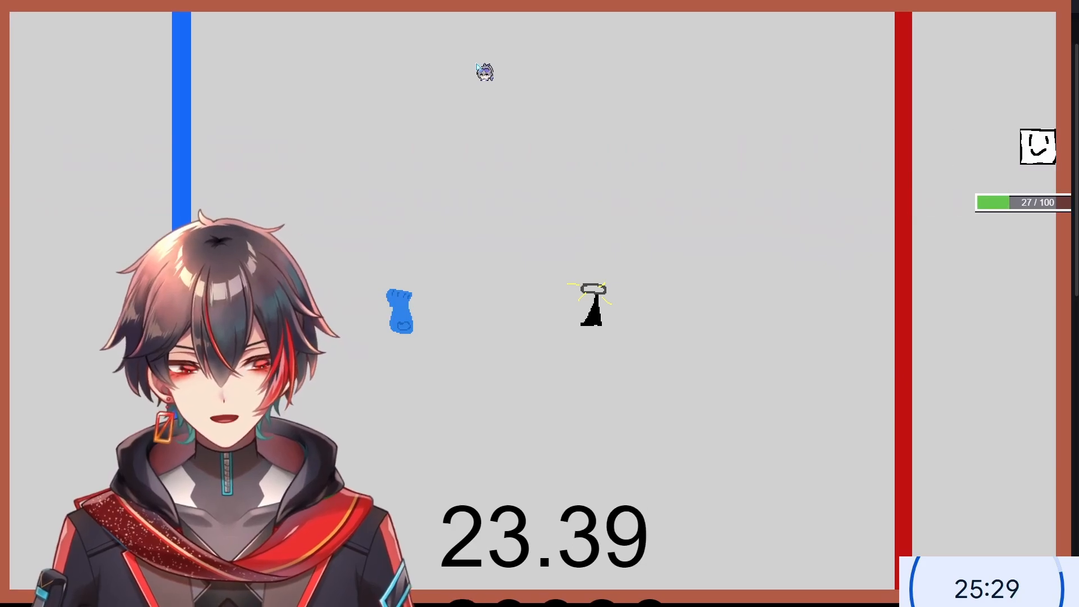
{"action": "key", "text": "alt+F4"}
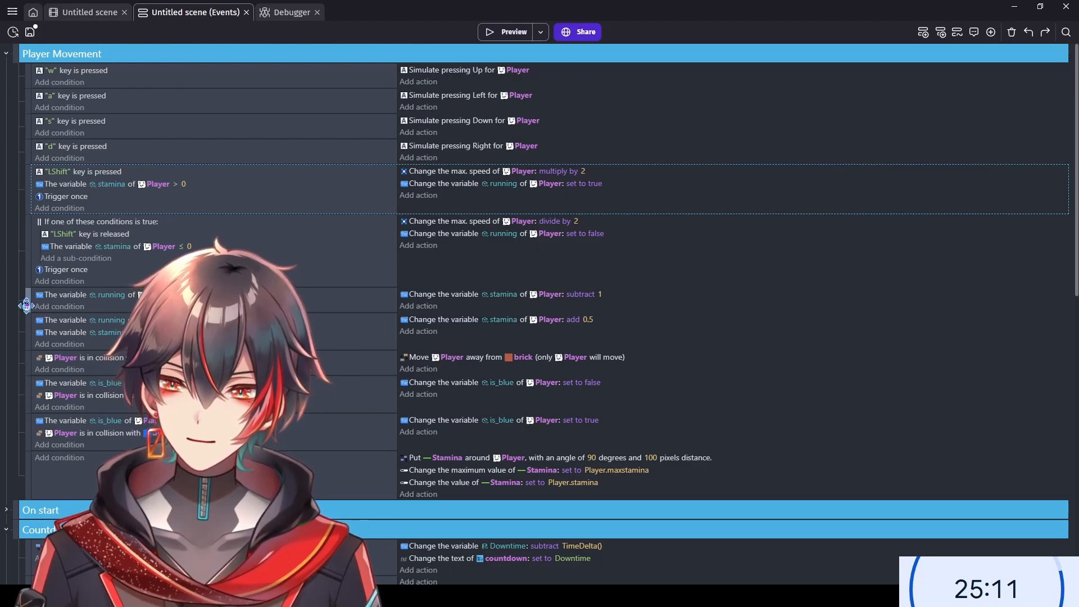
- Duplicate the stamina-draining running event as its own sub-event, leaving it only a Trigger once condition and no action
{"action": "left_click_drag", "start_coordinate": [26, 306], "coordinate": [25, 206]}
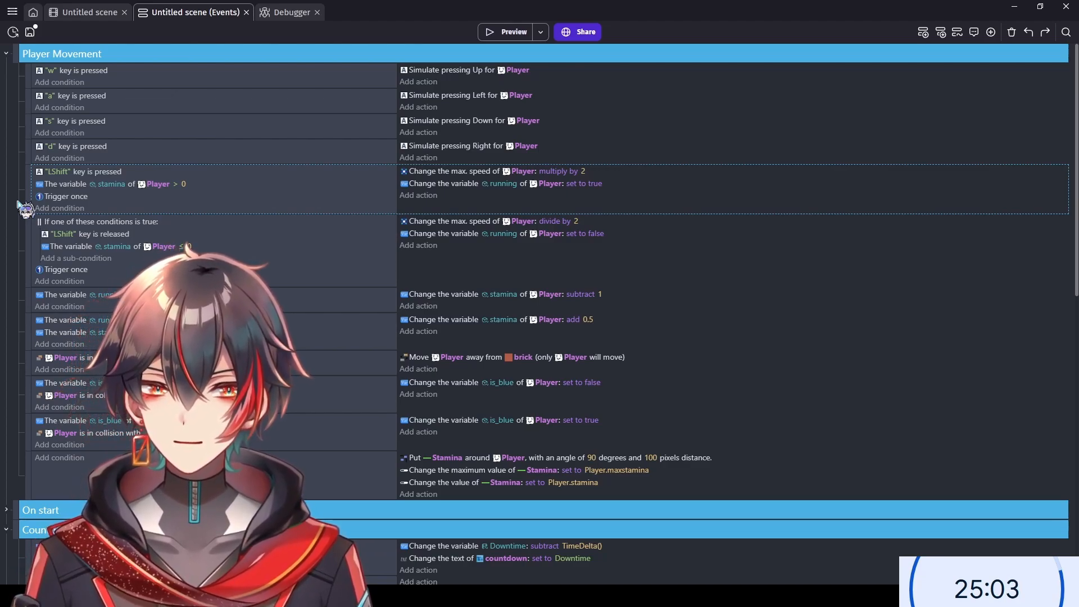
{"action": "left_click_drag", "start_coordinate": [25, 207], "coordinate": [31, 315]}
{"action": "left_click", "coordinate": [27, 304]}
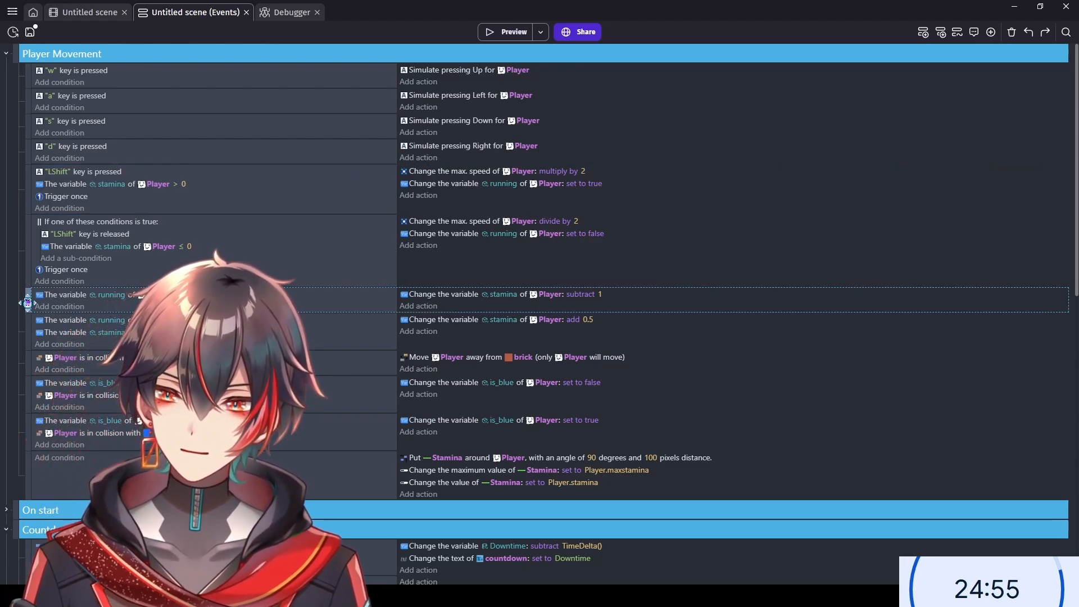
{"action": "key", "text": "ctrl+v"}
{"action": "left_click_drag", "start_coordinate": [29, 329], "coordinate": [63, 309]}
{"action": "left_click", "coordinate": [89, 198]}
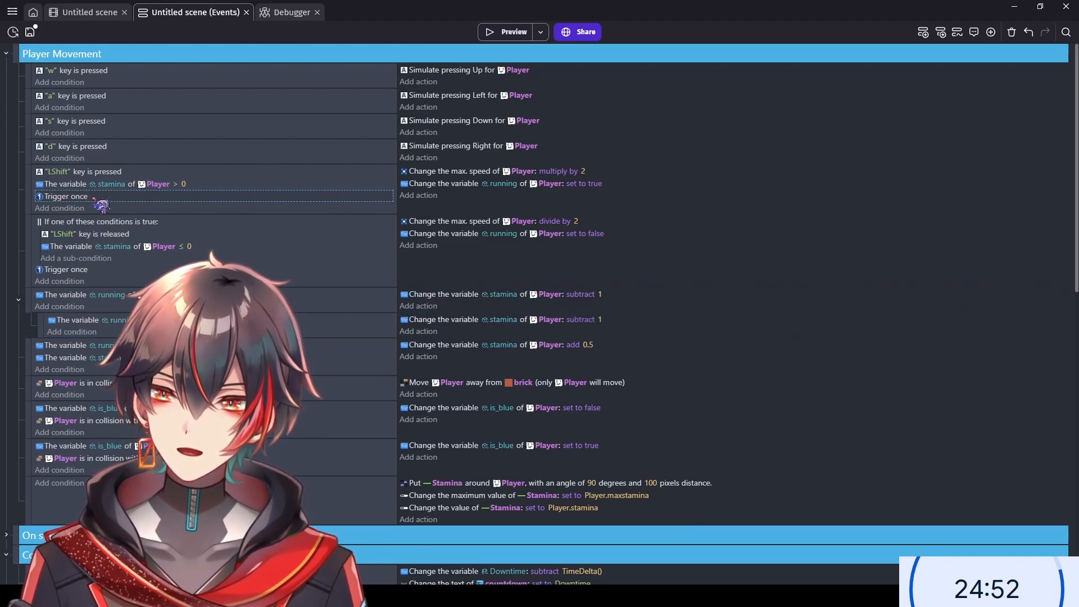
{"action": "left_click", "coordinate": [80, 332]}
{"action": "left_click", "coordinate": [163, 320]}
{"action": "key", "text": "Delete"}
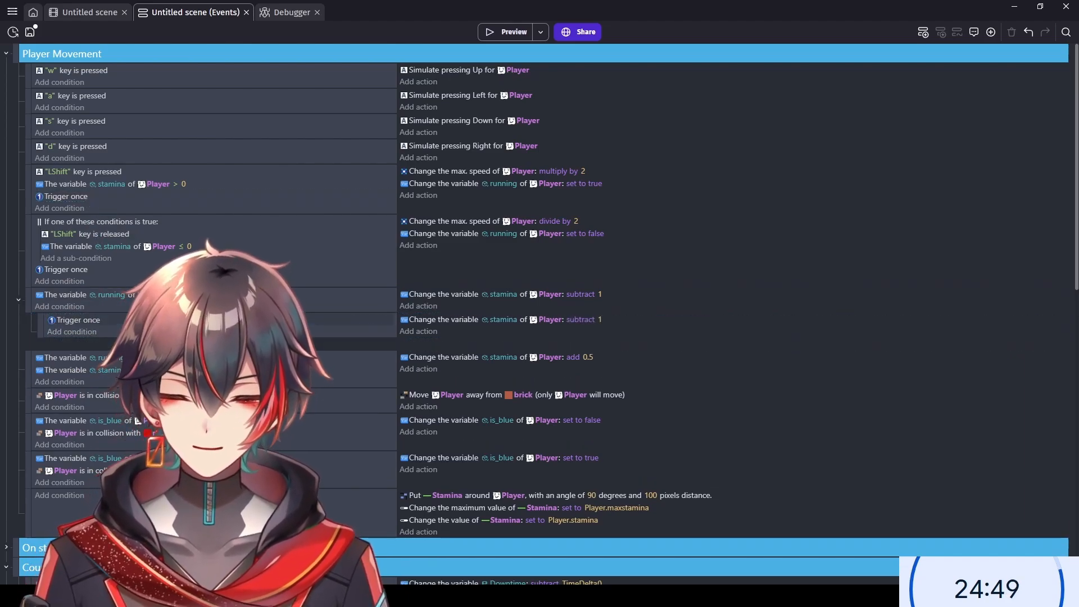
{"action": "left_click", "coordinate": [454, 321]}
{"action": "key", "text": "ctrl+x"}
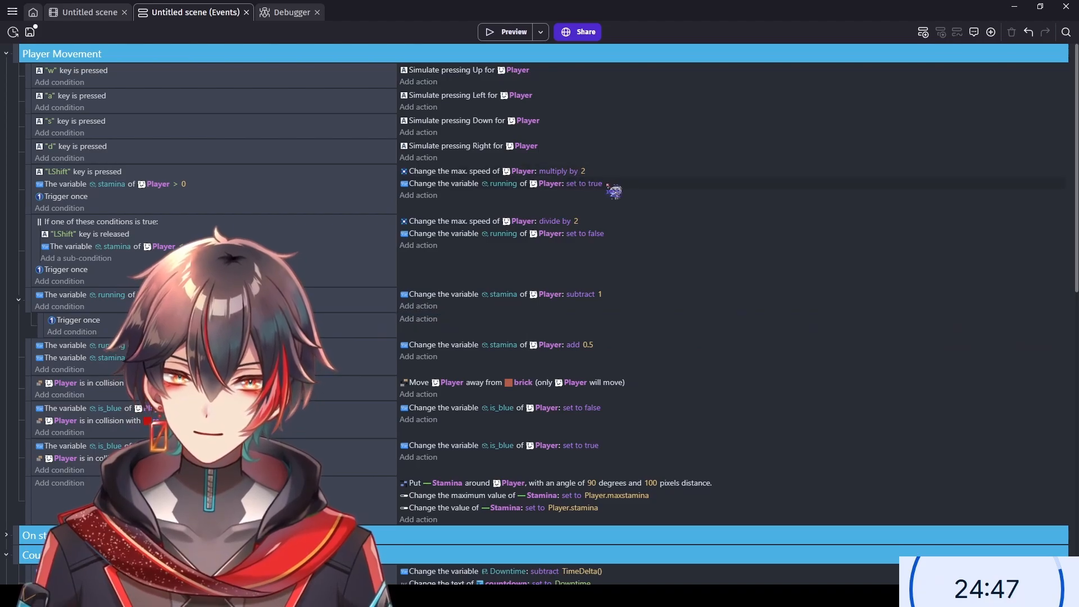
- Move the Player max speed multiply by 2 action from the "LShift" pressed event to the Trigger once sub-event under the stamina-draining event
{"action": "left_click", "coordinate": [630, 185]}
{"action": "left_click", "coordinate": [632, 171]}
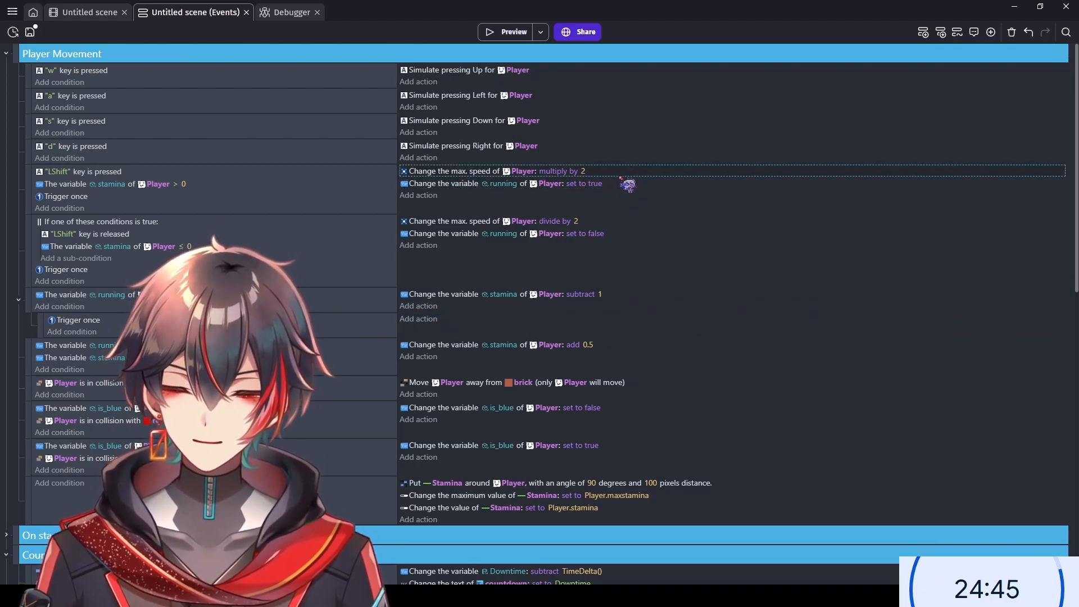
{"action": "key", "text": "ctrl+x"}
{"action": "left_click", "coordinate": [467, 323]}
{"action": "key", "text": "ctrl+v"}
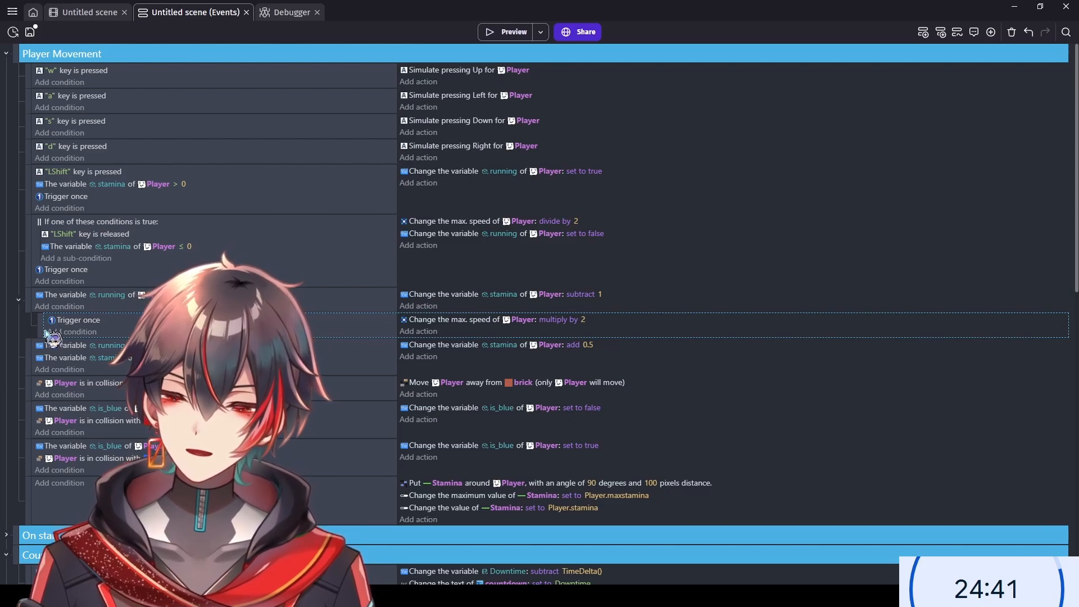
- Nest a copy of the stamina recovery event under itself, keeping the running condition in the parent and the stamina condition with add 0.5 in the sub-event
{"action": "left_click", "coordinate": [29, 358]}
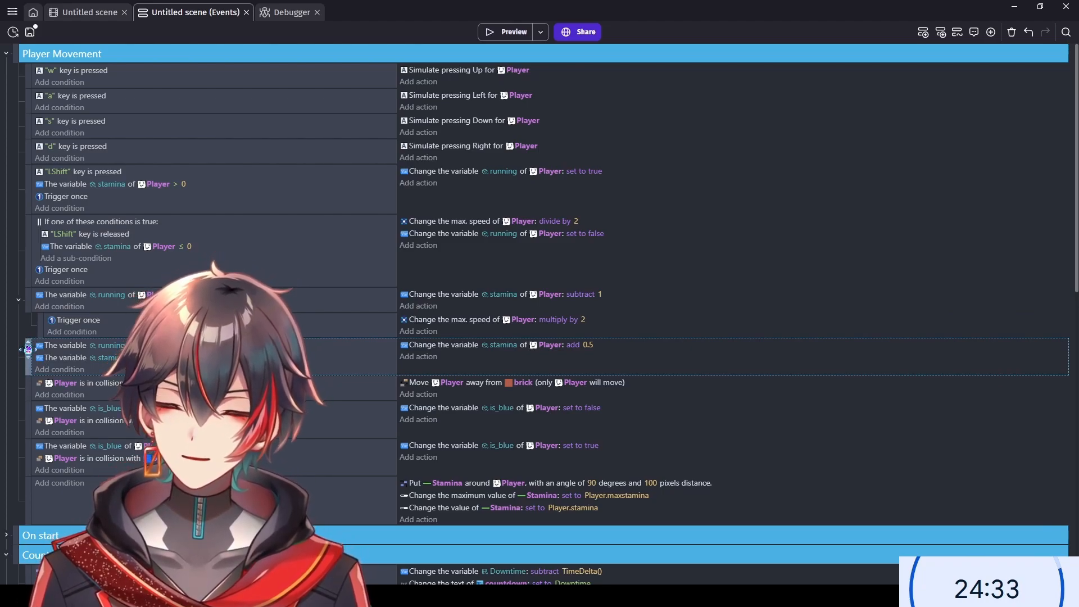
{"action": "left_click_drag", "start_coordinate": [29, 353], "coordinate": [48, 379]}
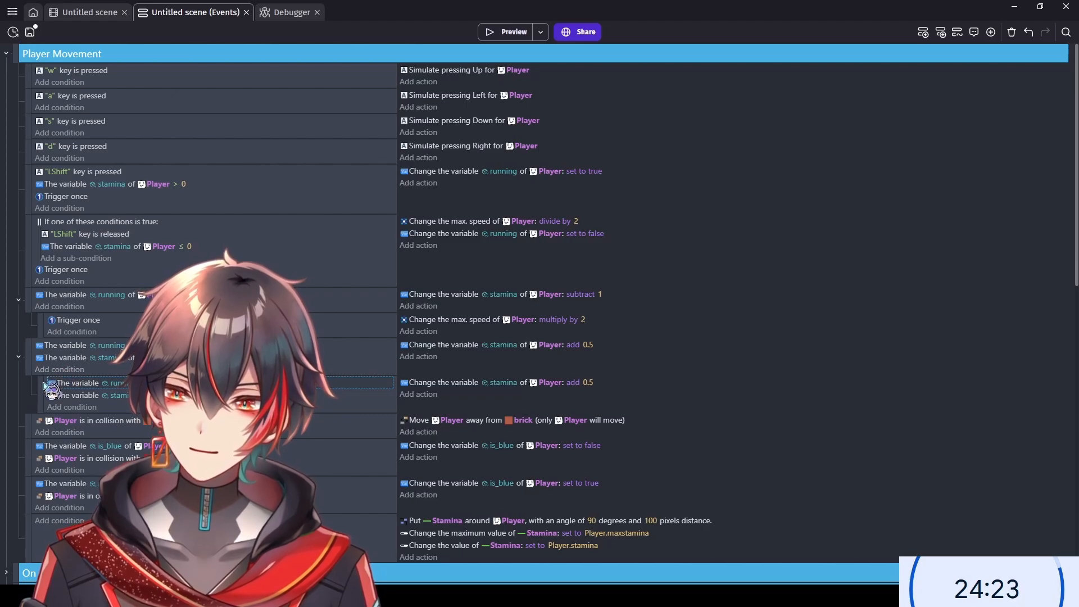
{"action": "key", "text": "Delete"}
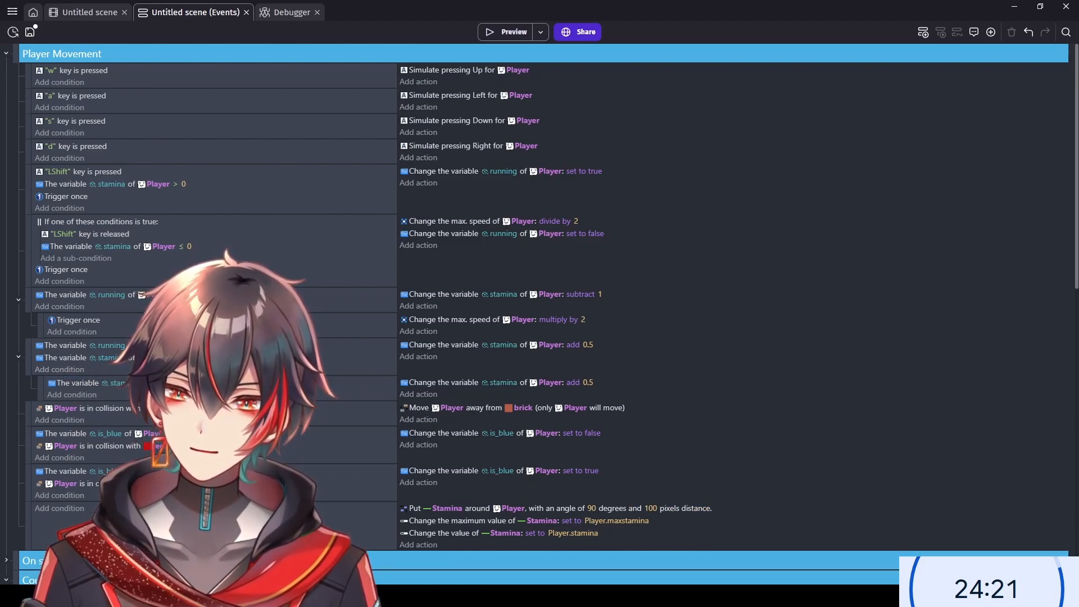
{"action": "left_click", "coordinate": [270, 358]}
{"action": "key", "text": "Delete"}
{"action": "left_click", "coordinate": [453, 346]}
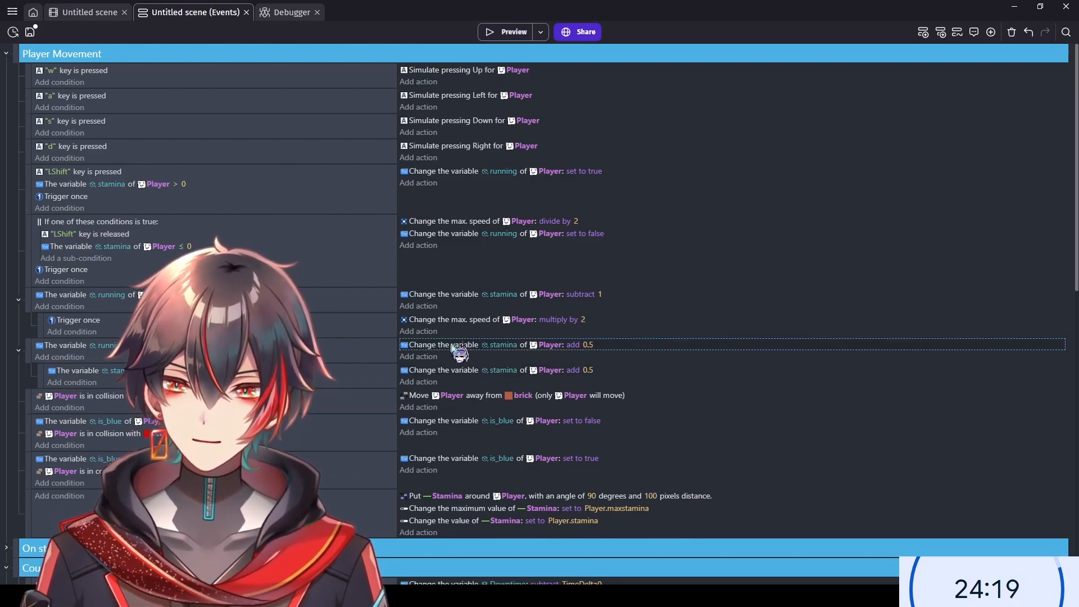
{"action": "key", "text": "Delete"}
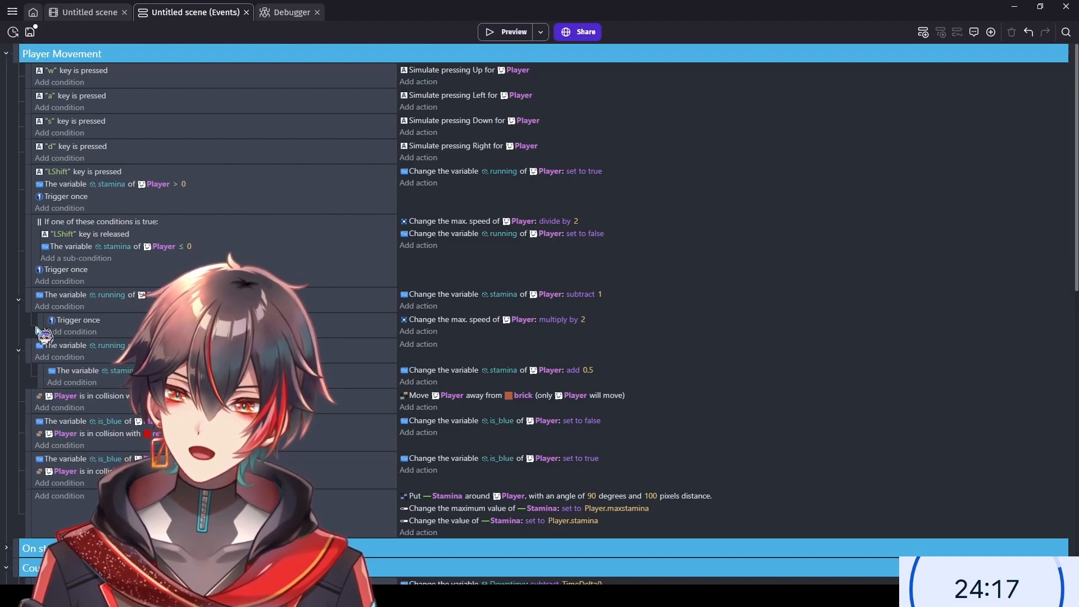
- Copy the Trigger once sub-event under the stamina recovery event's parent, without its multiply by 2 action
{"action": "left_click", "coordinate": [41, 324]}
{"action": "key", "text": "ctrl+c"}
{"action": "key", "text": "ctrl+v"}
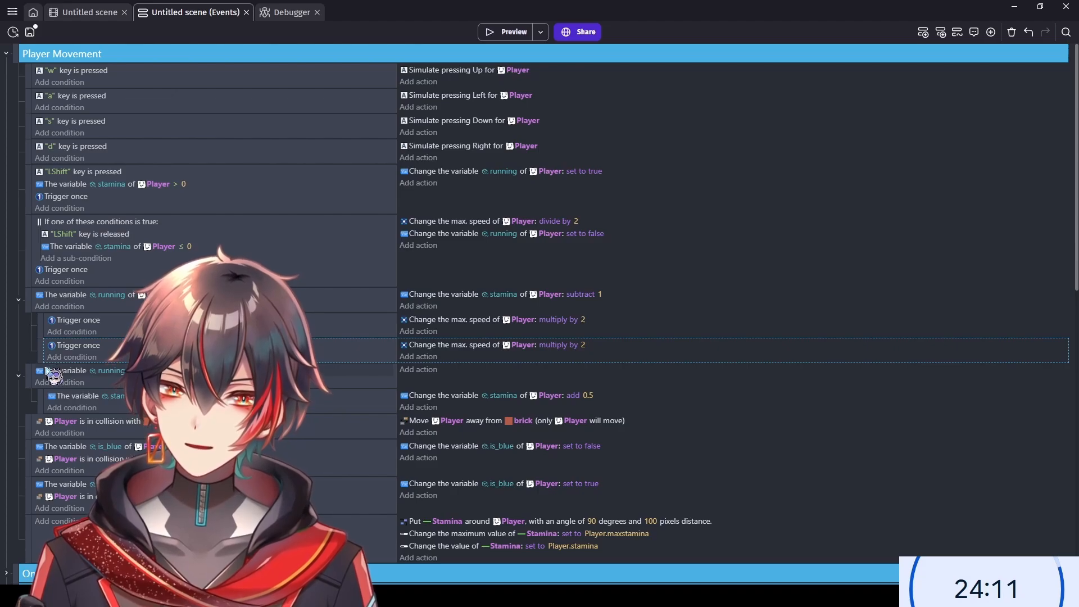
{"action": "left_click_drag", "start_coordinate": [41, 350], "coordinate": [621, 404]}
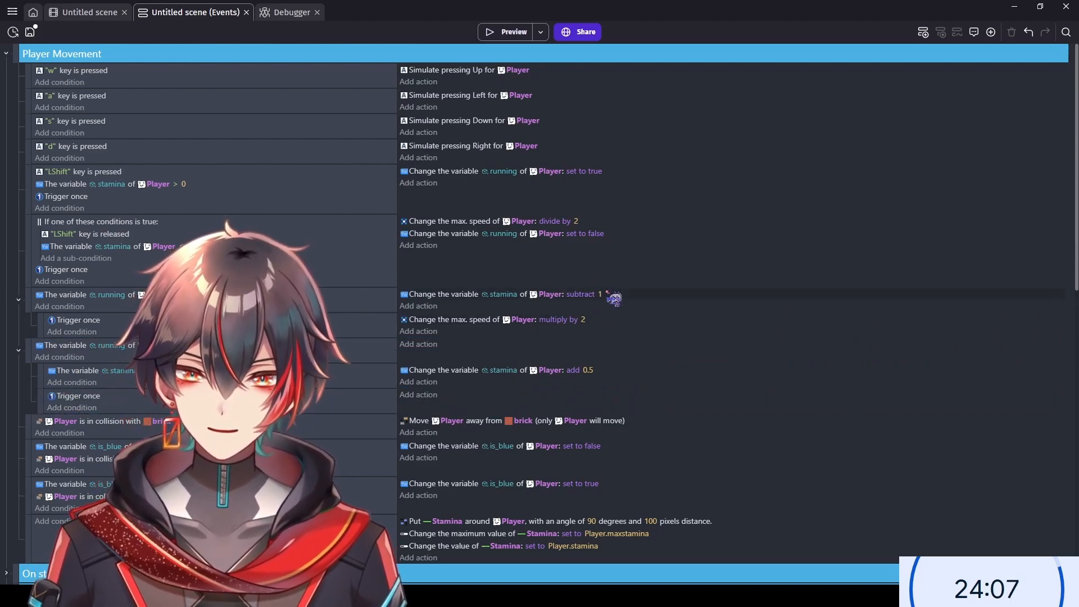
- Move the Player max speed divide by 2 action from the "LShift" released event to the empty Trigger once sub-event in the recovery group
{"action": "left_click", "coordinate": [609, 222]}
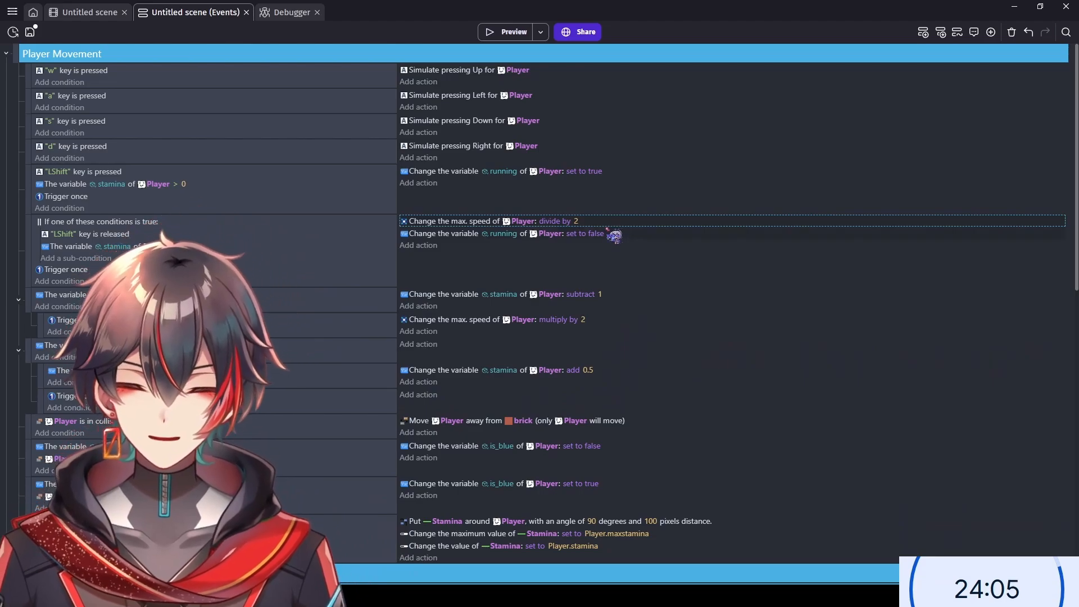
{"action": "key", "text": "Delete"}
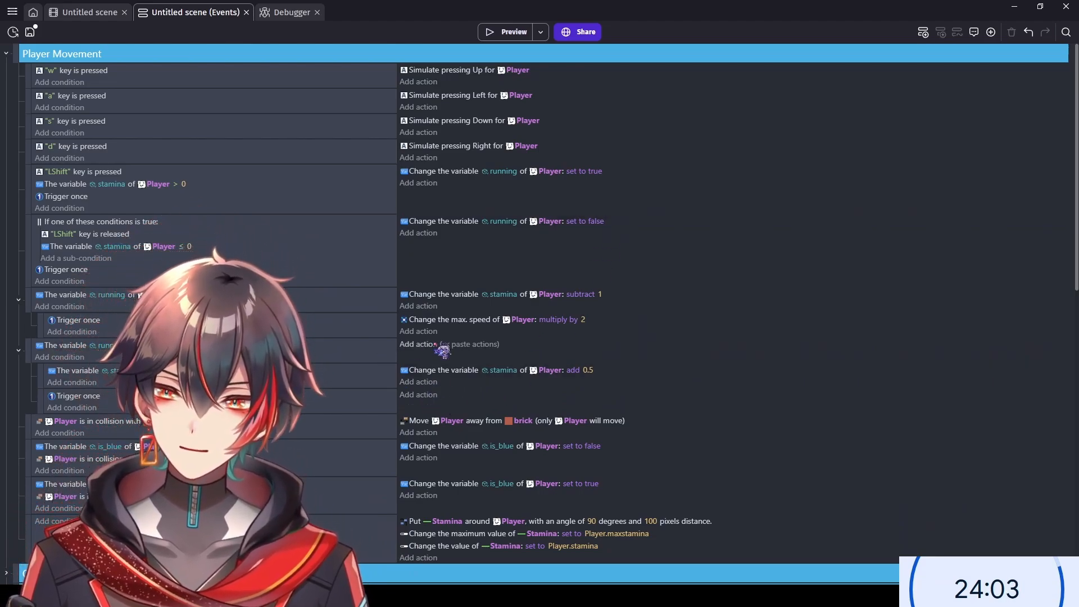
{"action": "left_click", "coordinate": [457, 400]}
{"action": "key", "text": "ctrl+v"}
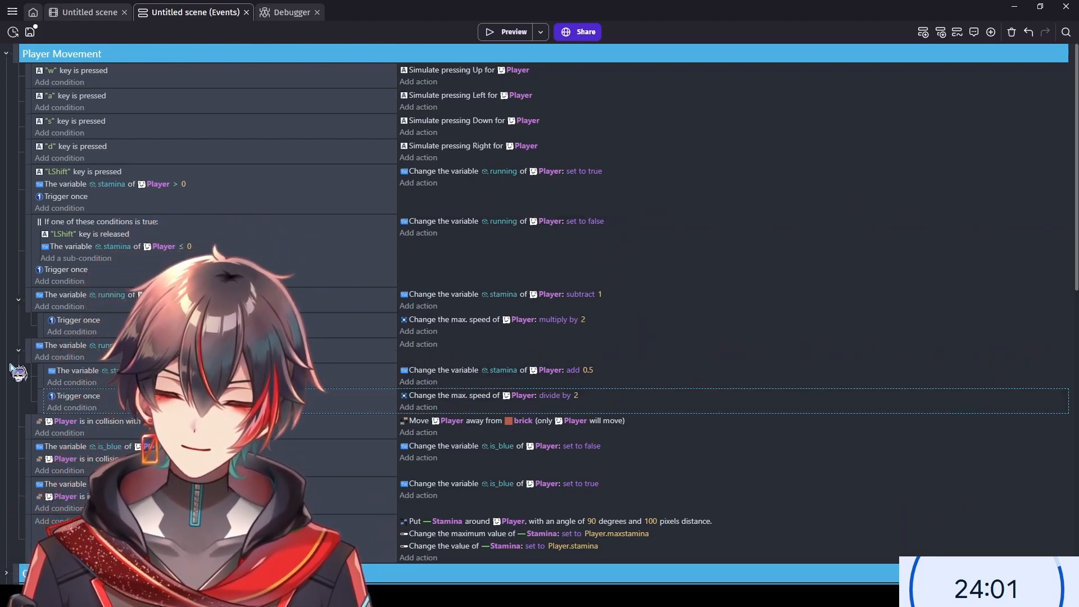
- Save the project and preview the game, sprinting the player toward the red side until stamina runs out, and close the preview
{"action": "key", "text": "ctrl+s"}
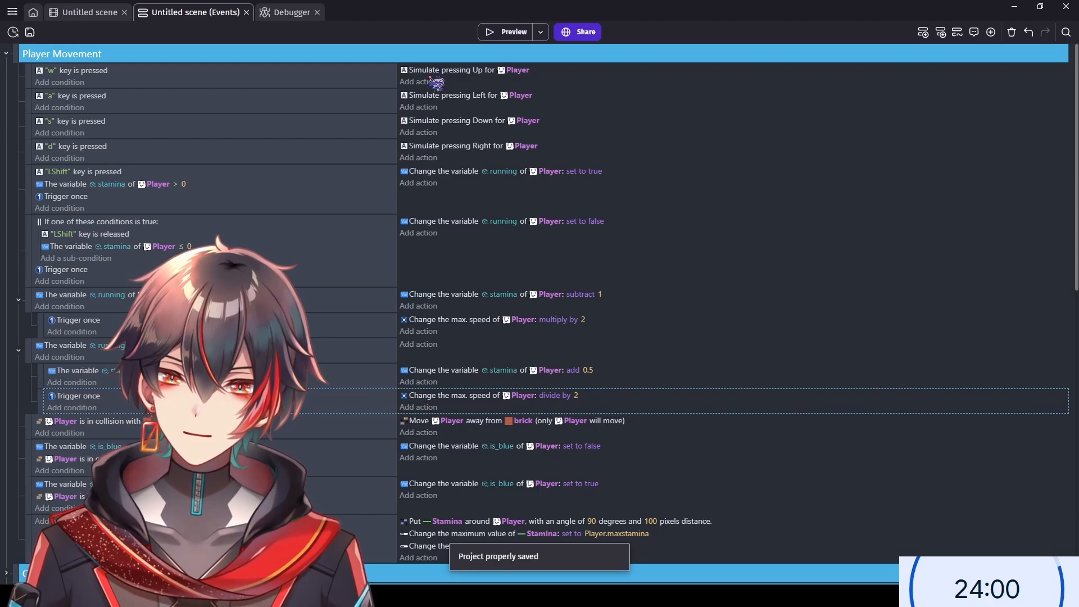
{"action": "left_click", "coordinate": [494, 32]}
{"action": "key", "text": "Right"}
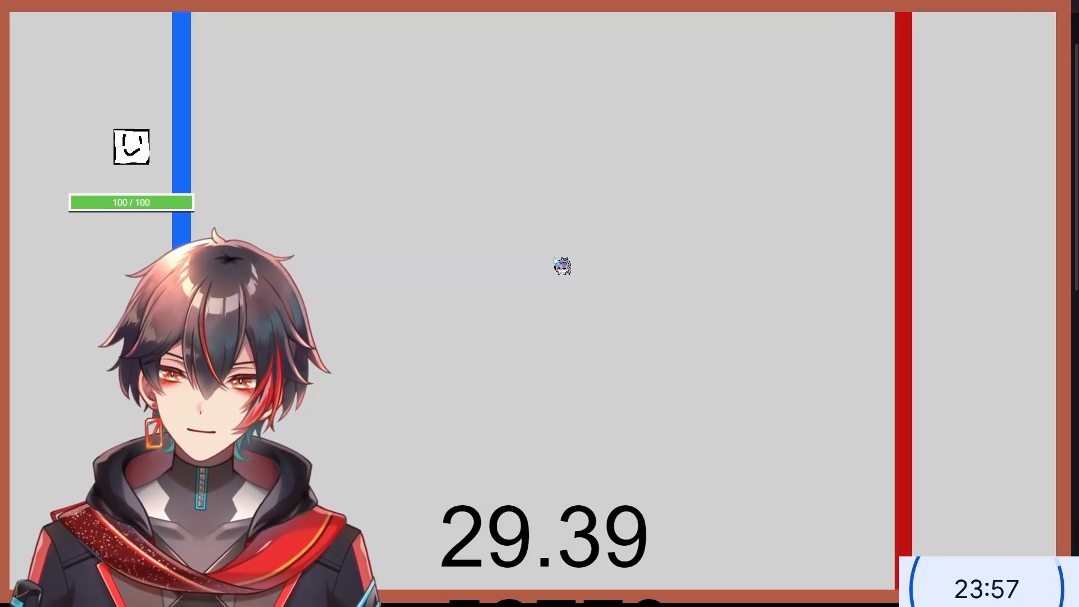
{"action": "key", "text": "Right"}
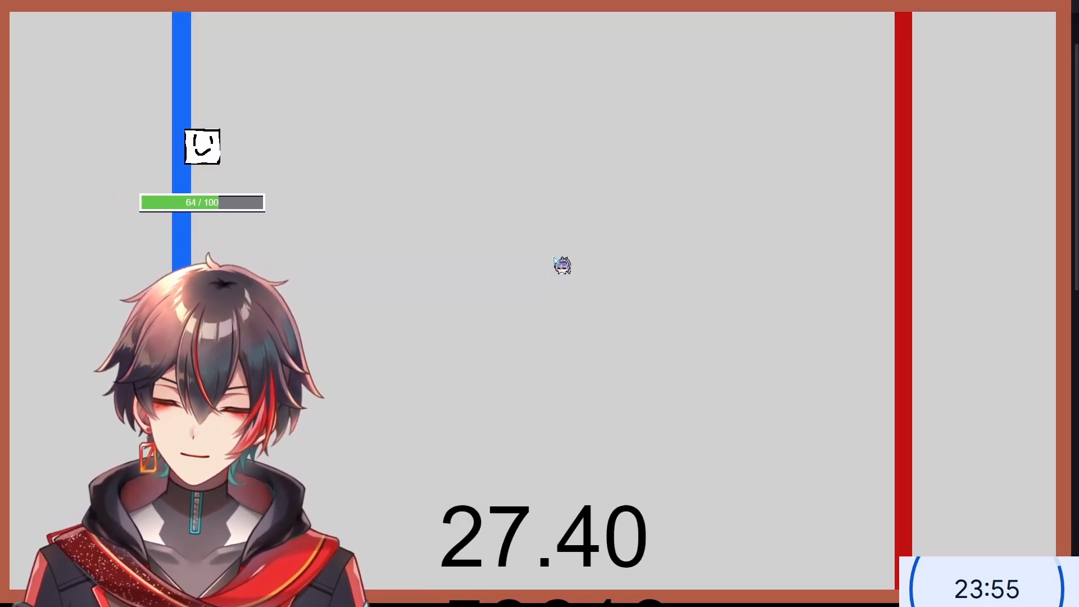
{"action": "key", "text": "Right"}
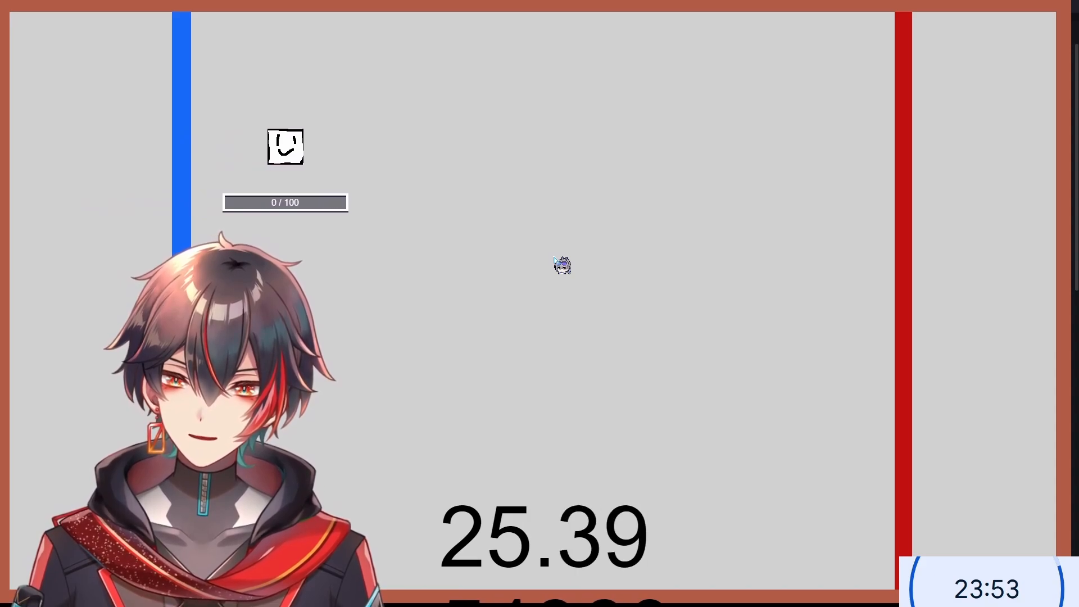
{"action": "key", "text": "Right"}
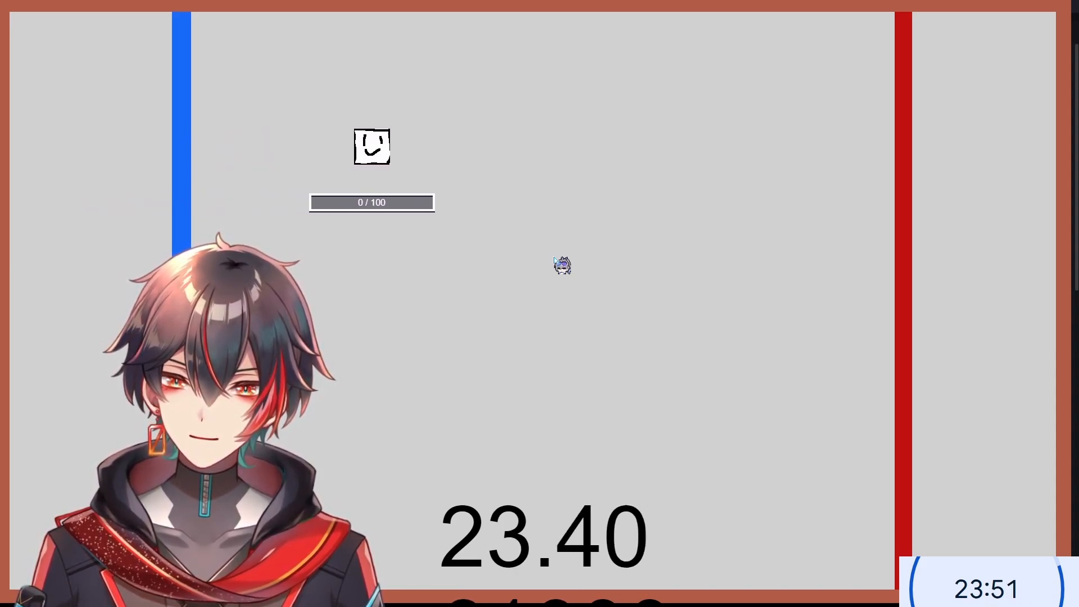
{"action": "key", "text": "Right"}
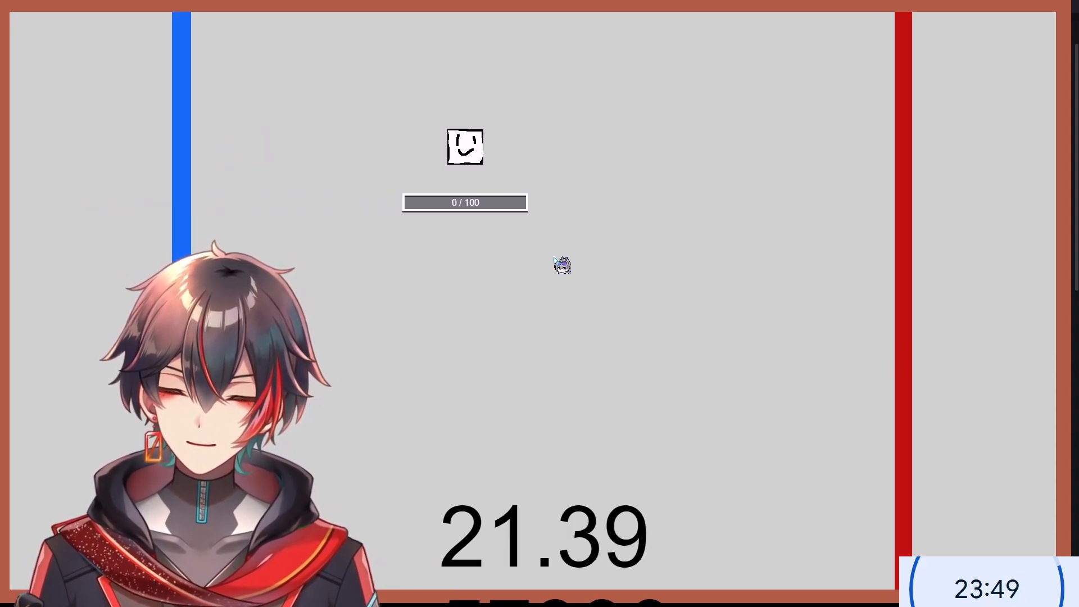
{"action": "key", "text": "Left"}
{"action": "key", "text": "Up"}
{"action": "key", "text": "Right"}
{"action": "key", "text": "Down"}
{"action": "key", "text": "Right"}
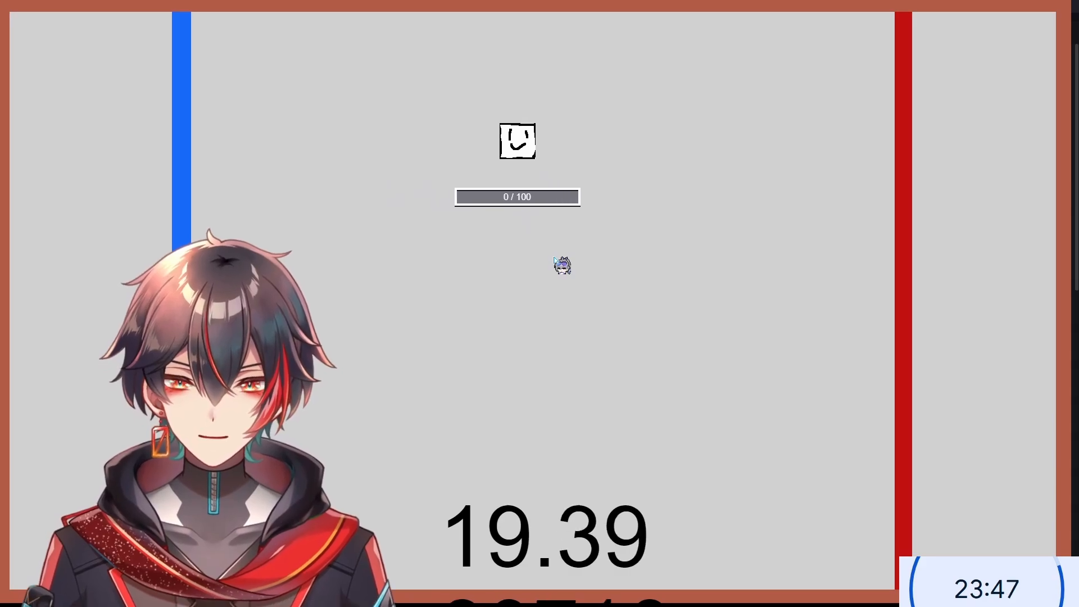
{"action": "key", "text": "Right"}
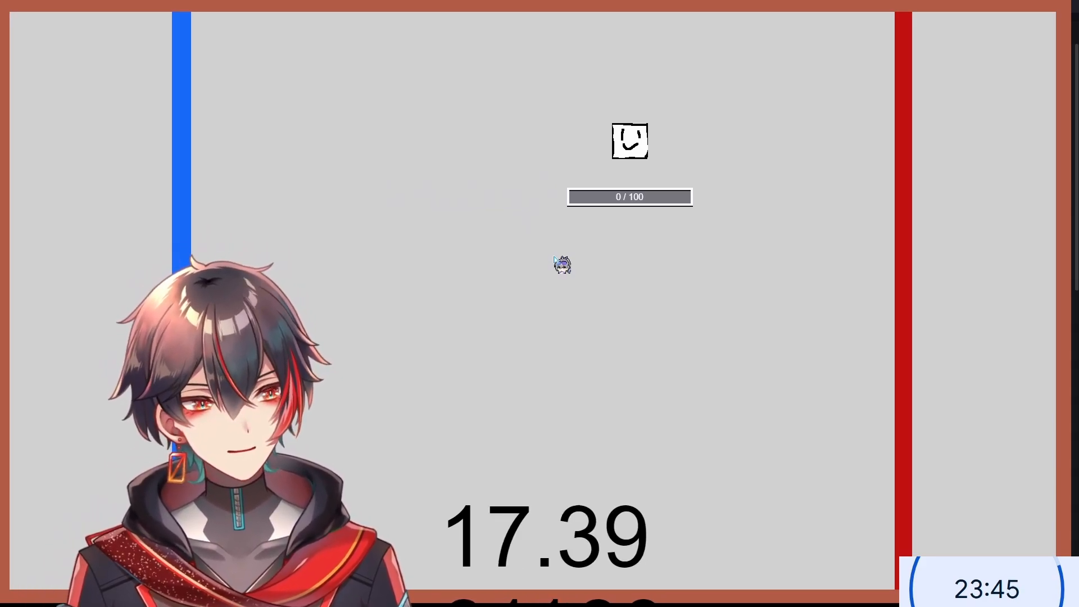
{"action": "key", "text": "alt+F4"}
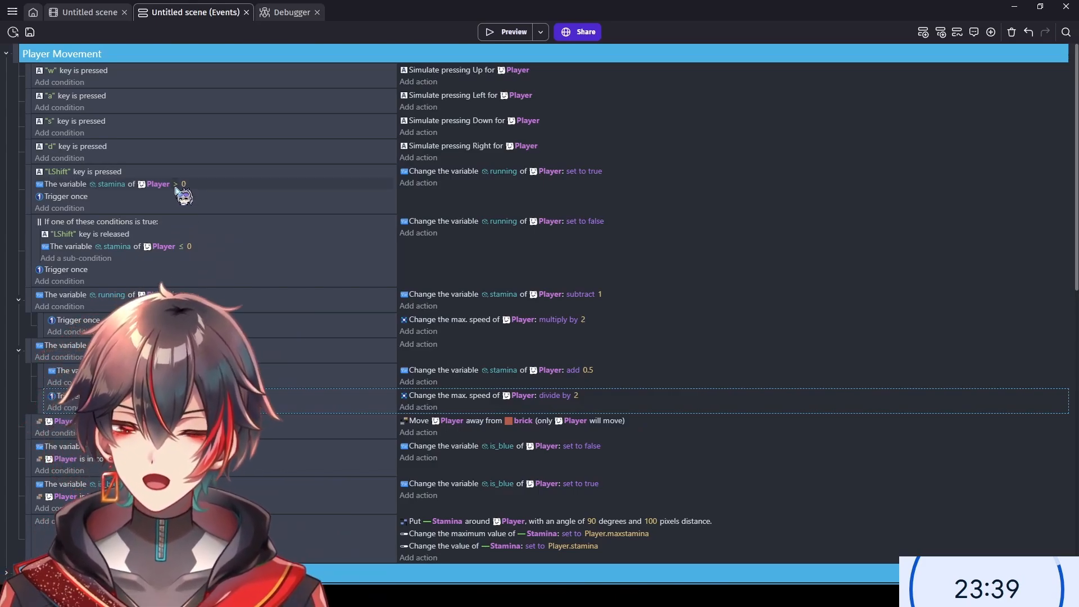
{"action": "left_click", "coordinate": [175, 185]}
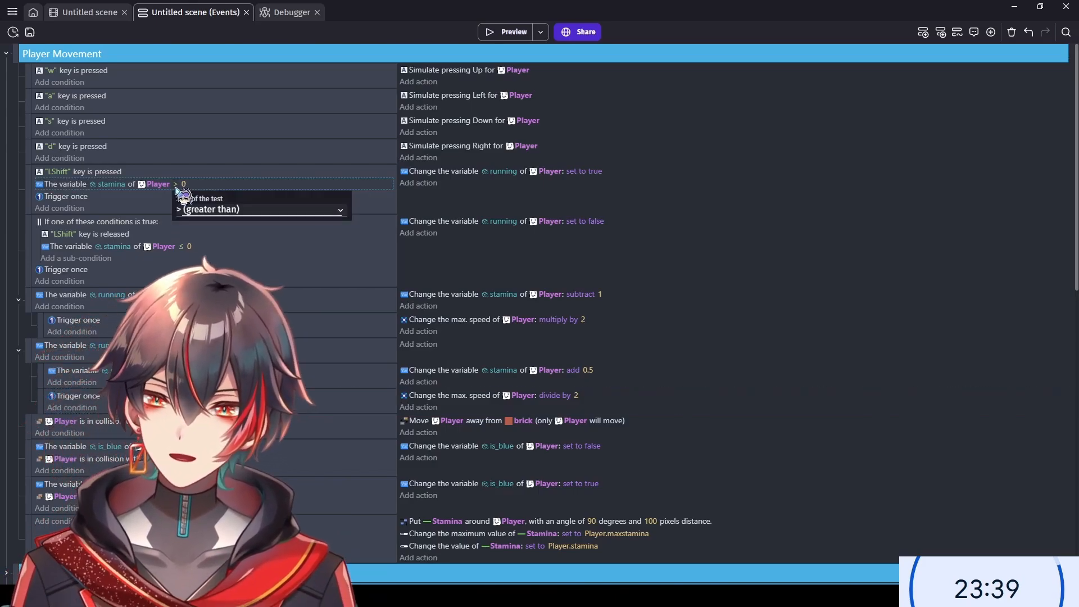
{"action": "left_click", "coordinate": [11, 202]}
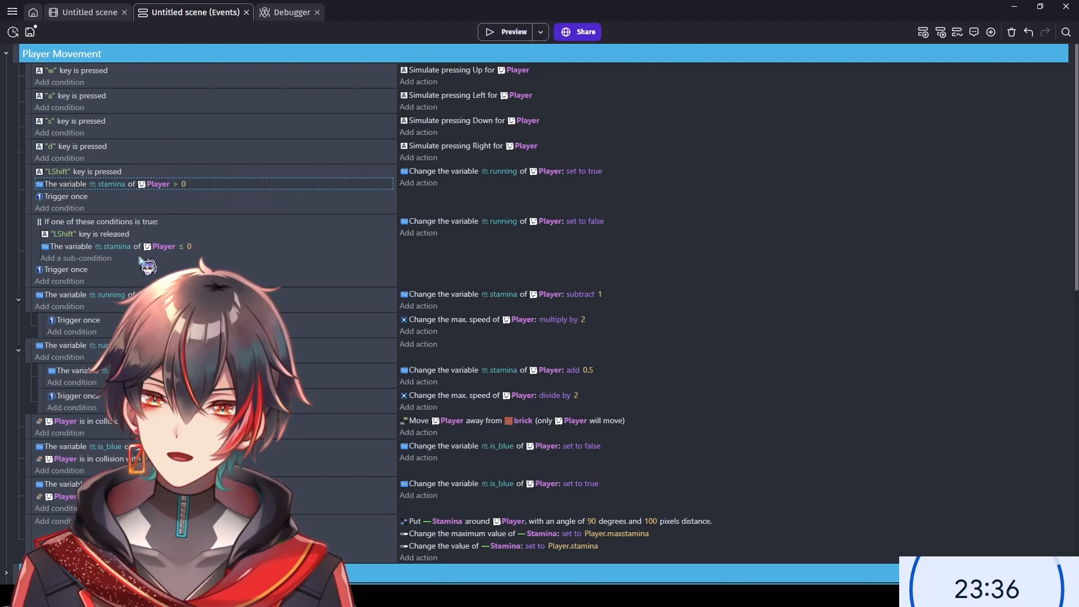
{"action": "left_click", "coordinate": [181, 247]}
{"action": "left_click", "coordinate": [7, 274]}
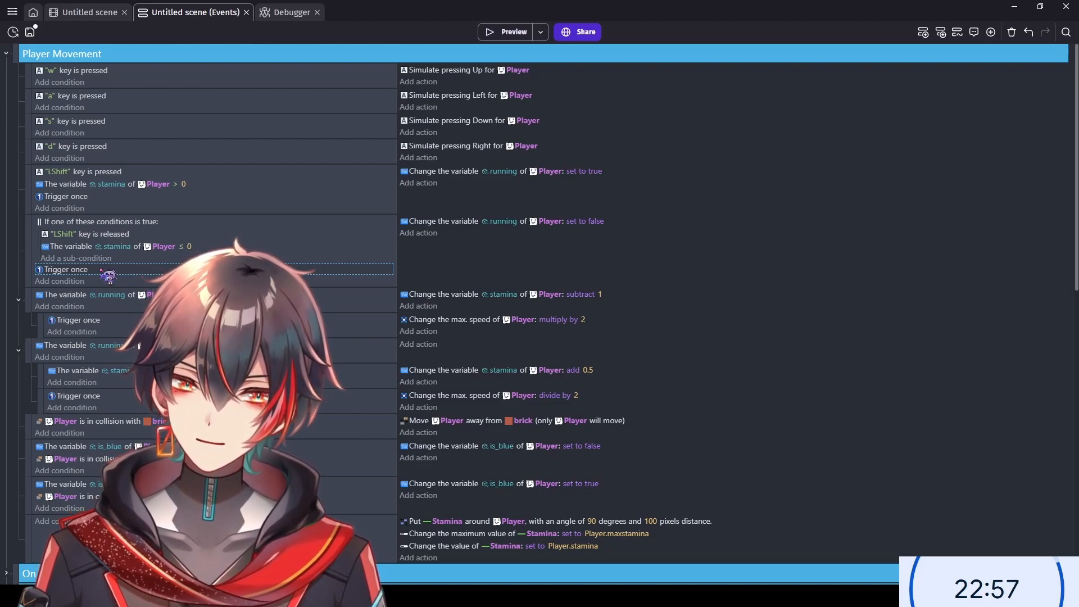
- Delete the Trigger once condition from the event that sets running to false, save the project and close the test preview
{"action": "key", "text": "Delete"}
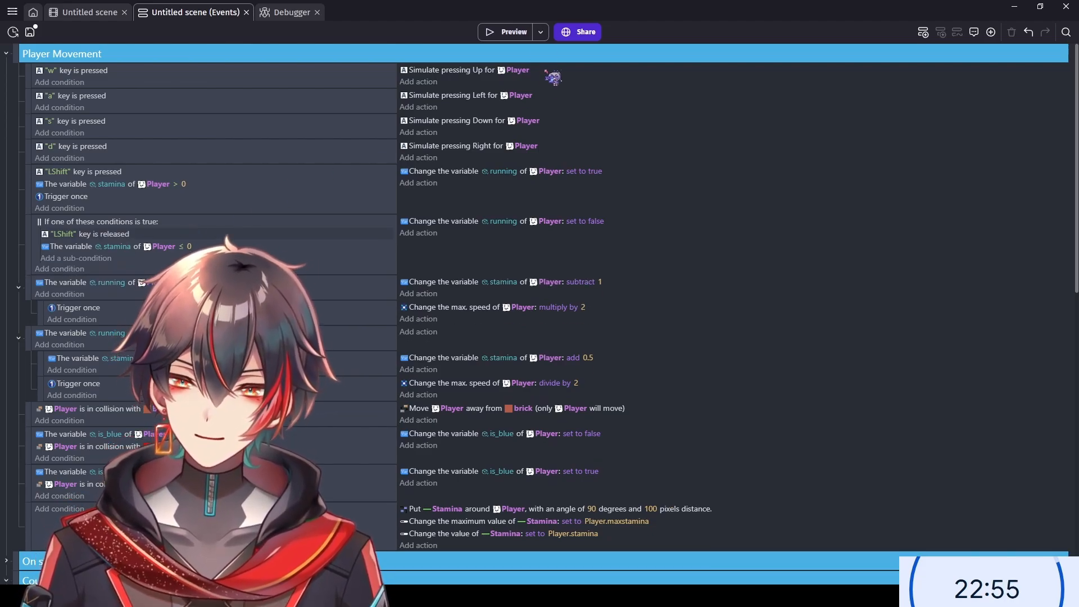
{"action": "key", "text": "ctrl+s"}
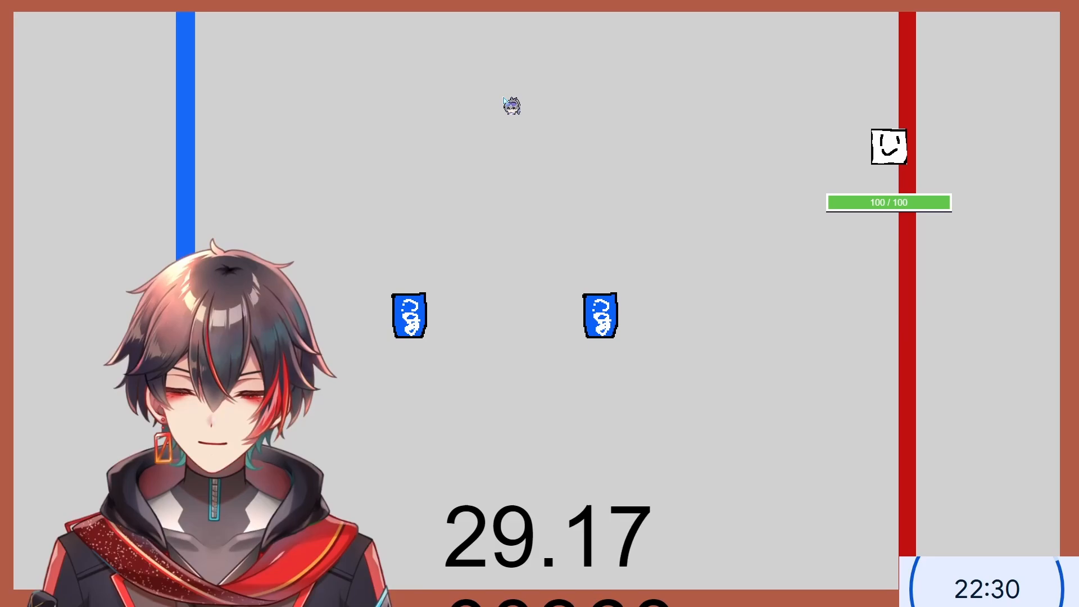
{"action": "key", "text": "alt+F4"}
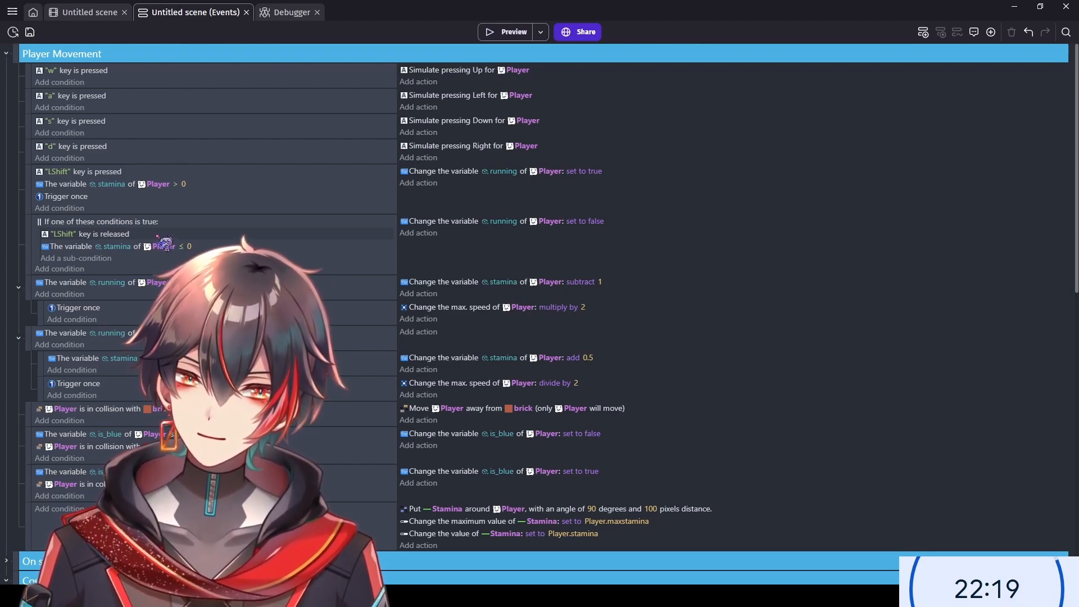
- Preview the game again and move the player from the blue line toward the red line, sprinting in bursts to test stamina drain and recovery
{"action": "left_click", "coordinate": [508, 33]}
{"action": "key", "text": "d"}
{"action": "key", "text": "shift"}
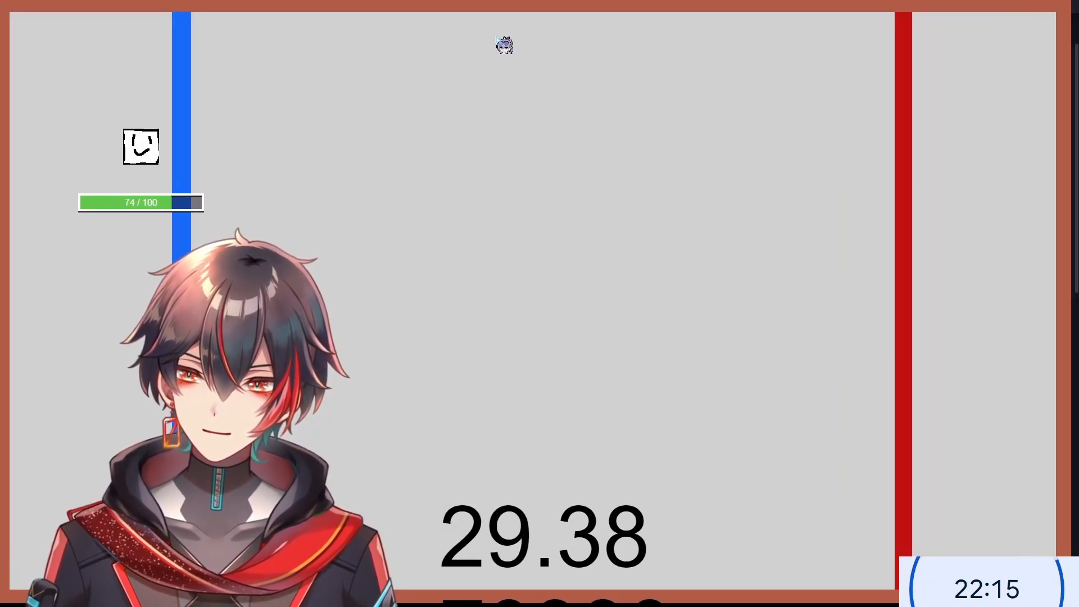
{"action": "key", "text": "d"}
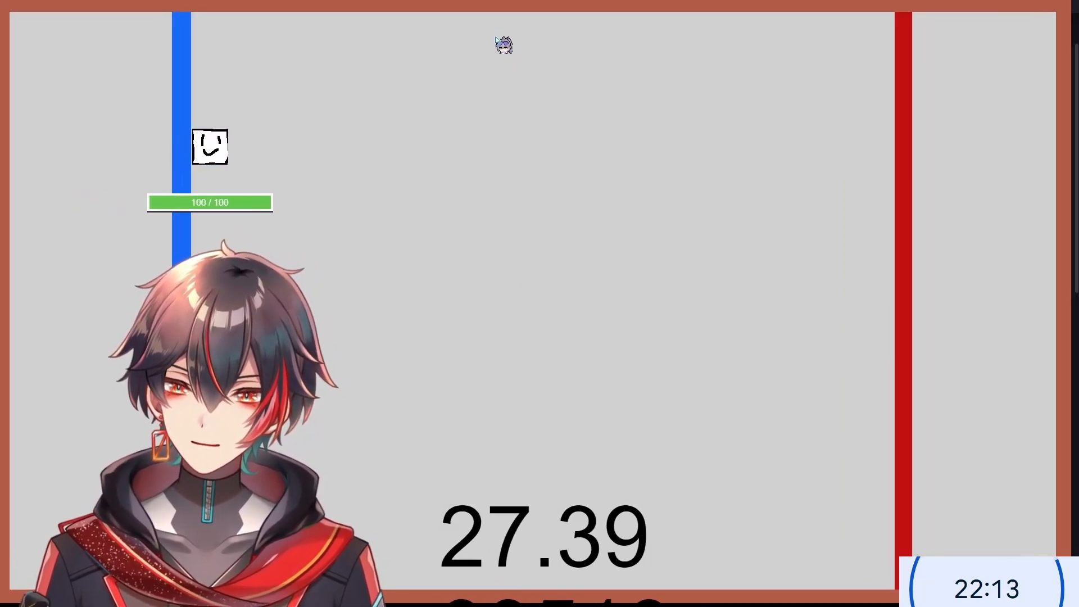
{"action": "key", "text": "d"}
{"action": "key", "text": "d"}
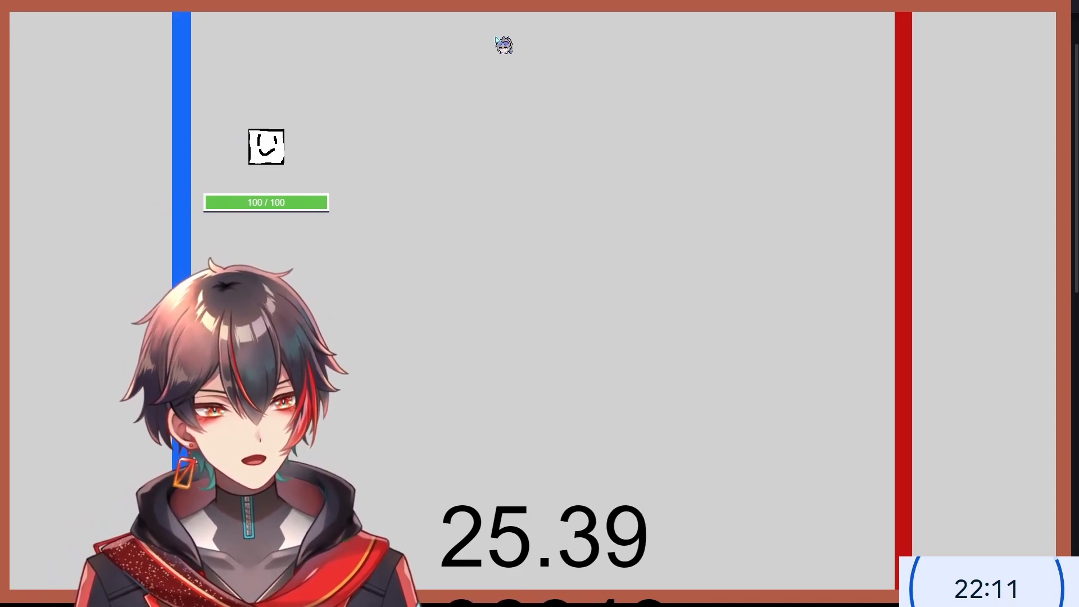
{"action": "key", "text": "d"}
{"action": "key", "text": "d"}
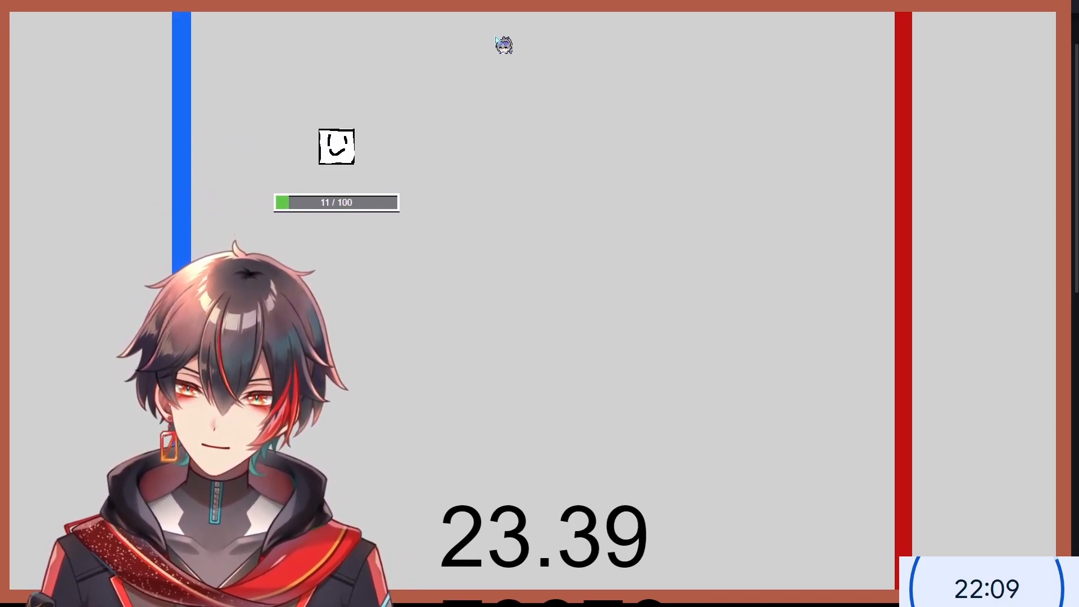
{"action": "key", "text": "d"}
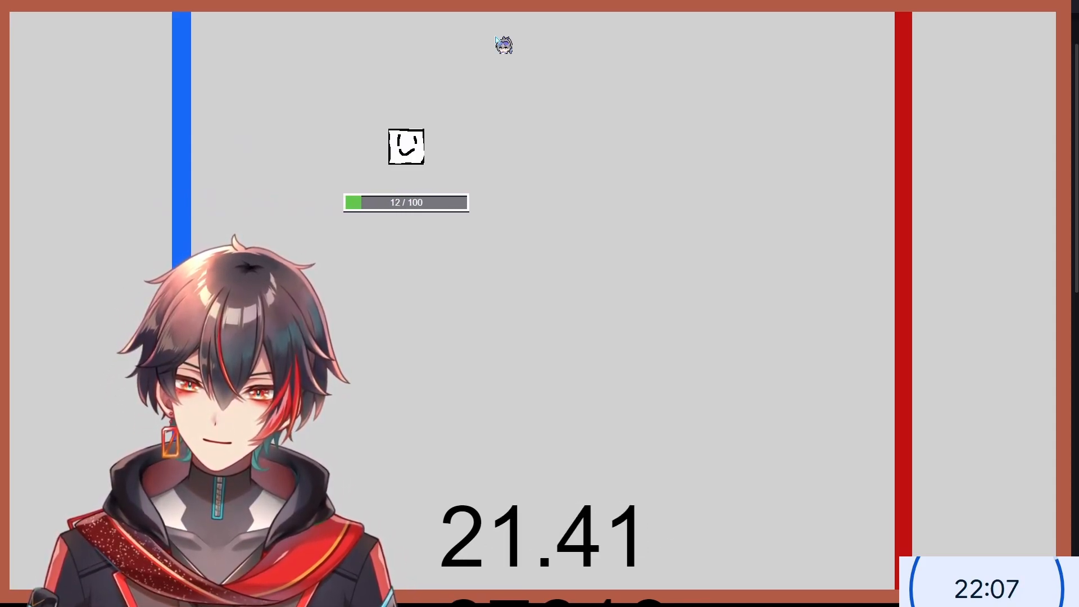
{"action": "key", "text": "d"}
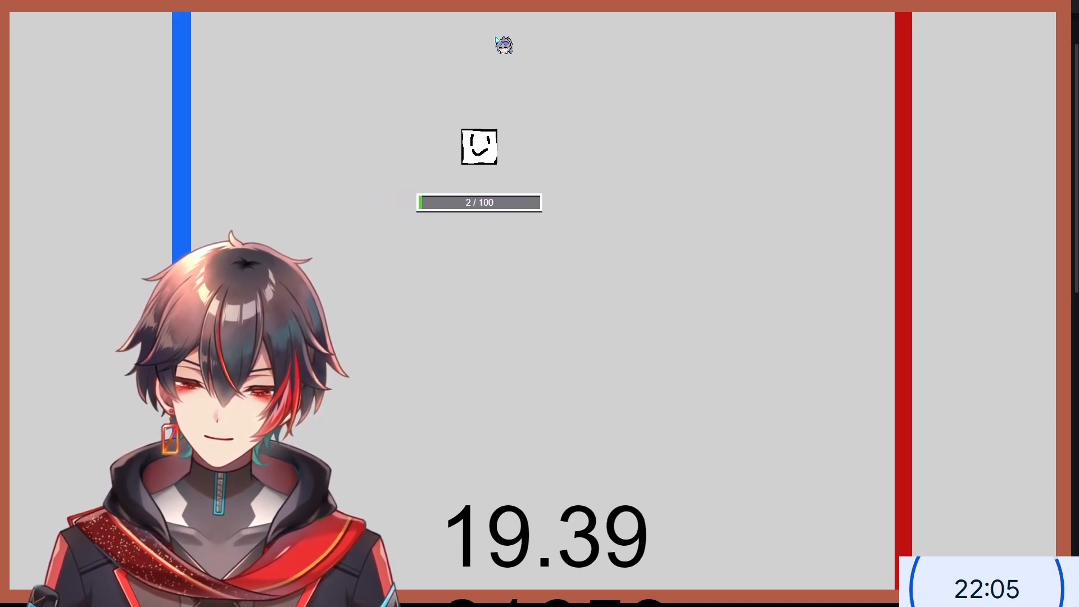
{"action": "key", "text": "d"}
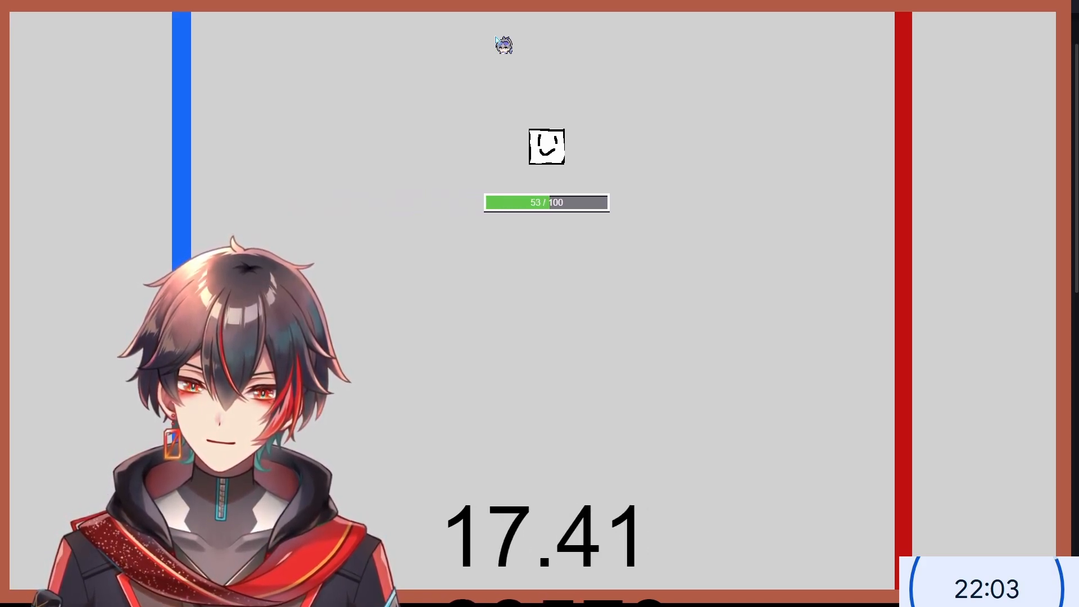
{"action": "key", "text": "d"}
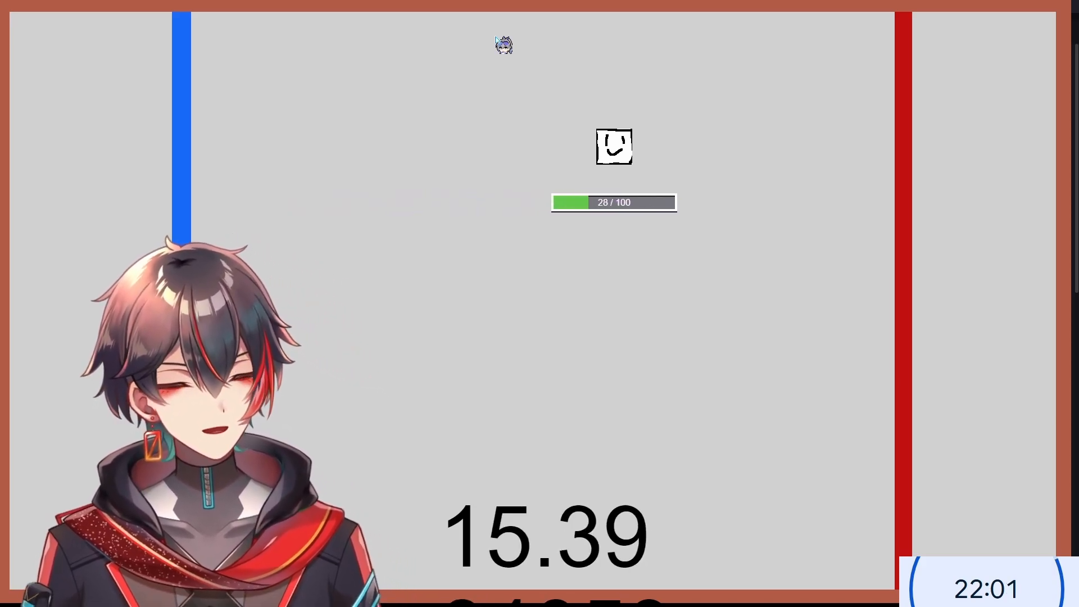
{"action": "key", "text": "d"}
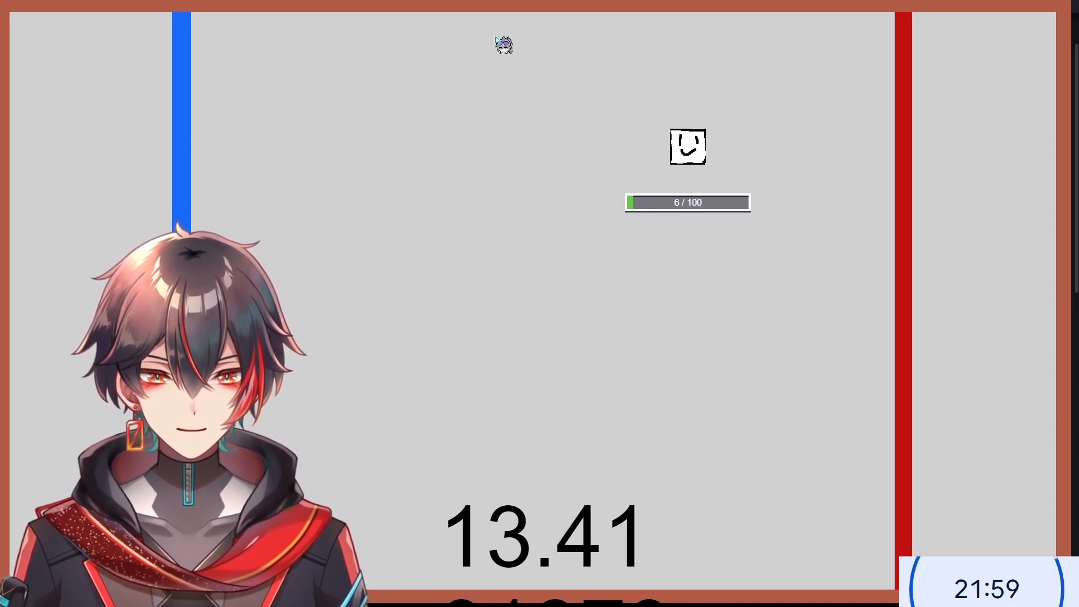
{"action": "key", "text": "d"}
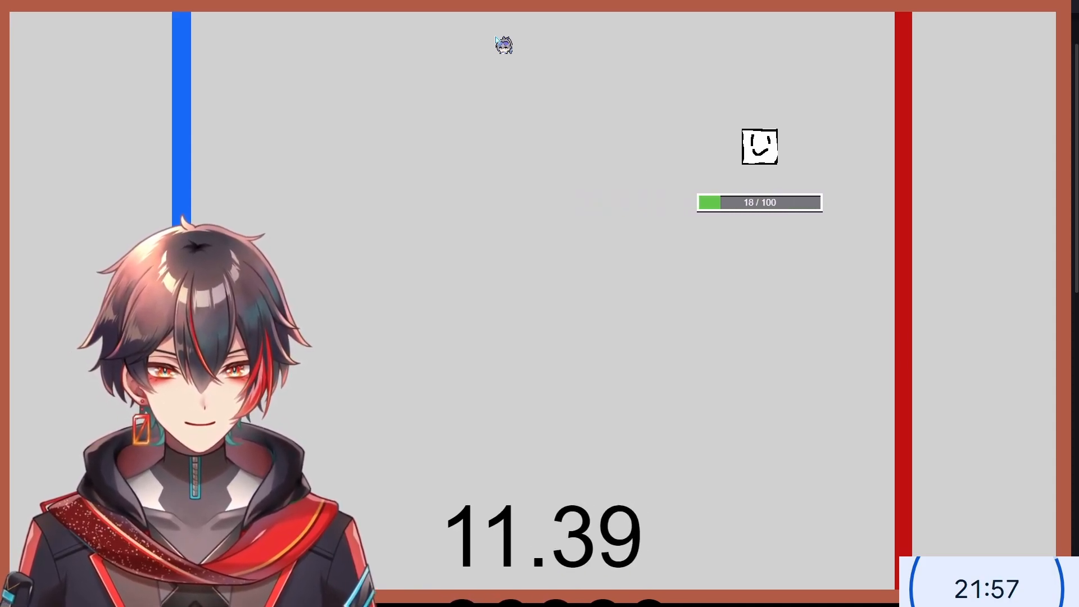
{"action": "key", "text": "d"}
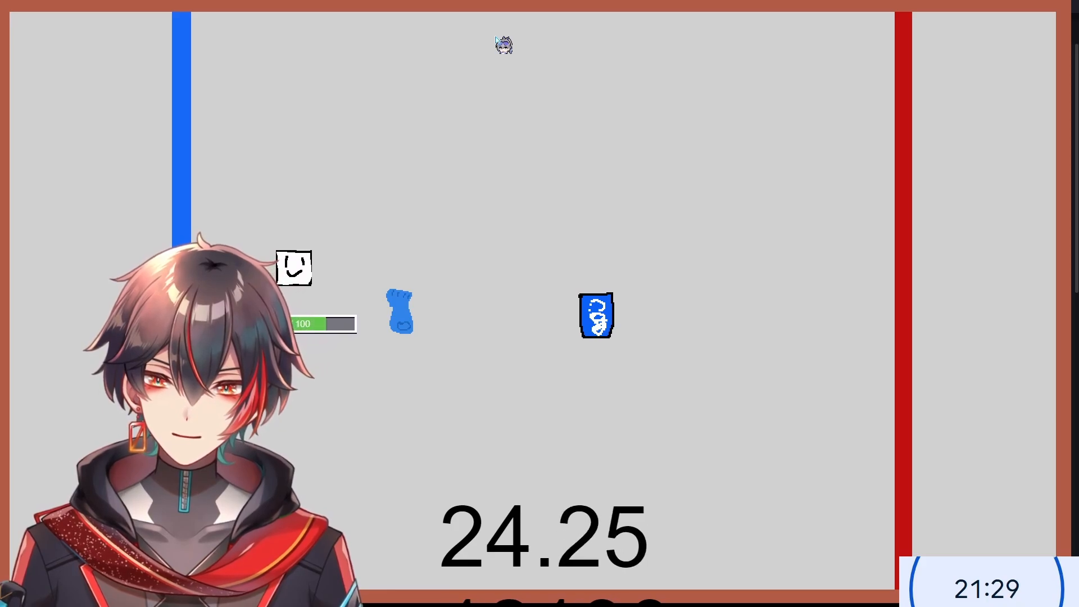
- Move the player past the item spots to the red line in the running preview, testing sprint speed and stamina
{"action": "key", "text": "d"}
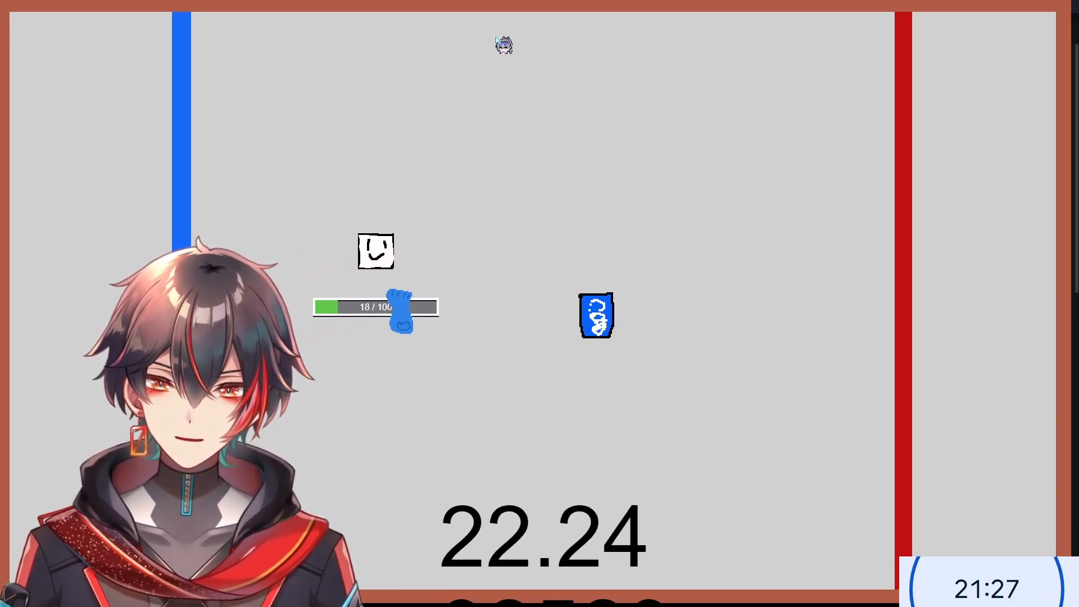
{"action": "key", "text": "s"}
{"action": "key", "text": "d"}
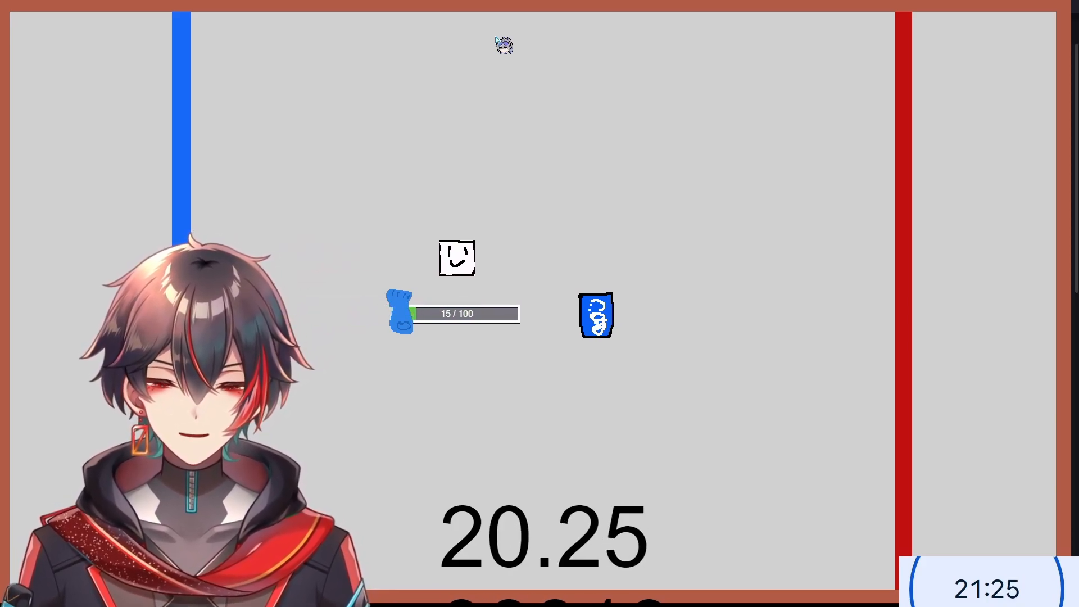
{"action": "key", "text": "d"}
{"action": "key", "text": "s"}
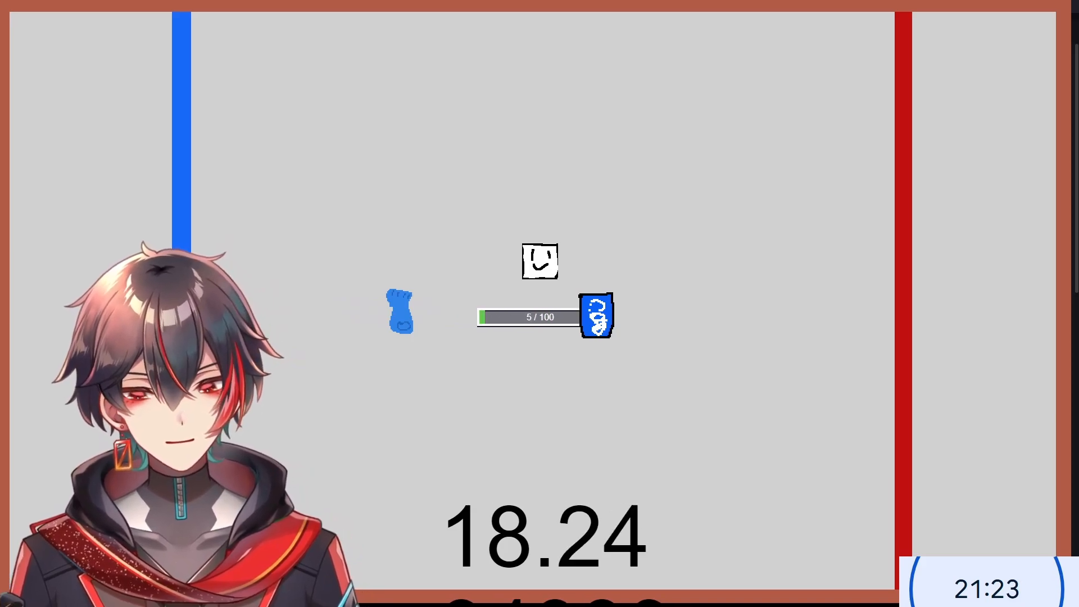
{"action": "key", "text": "d"}
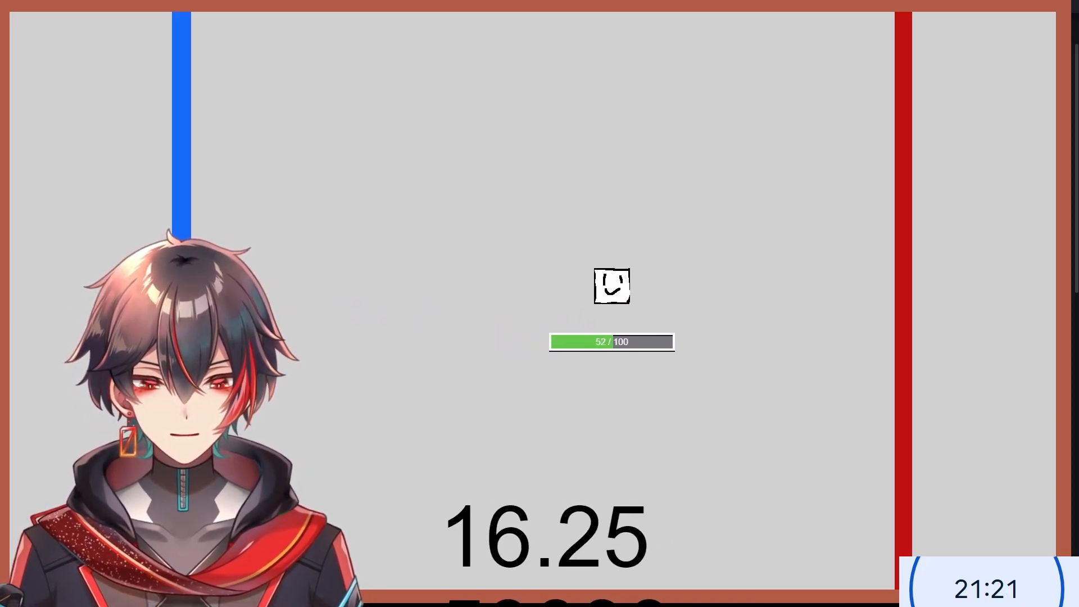
{"action": "key", "text": "d"}
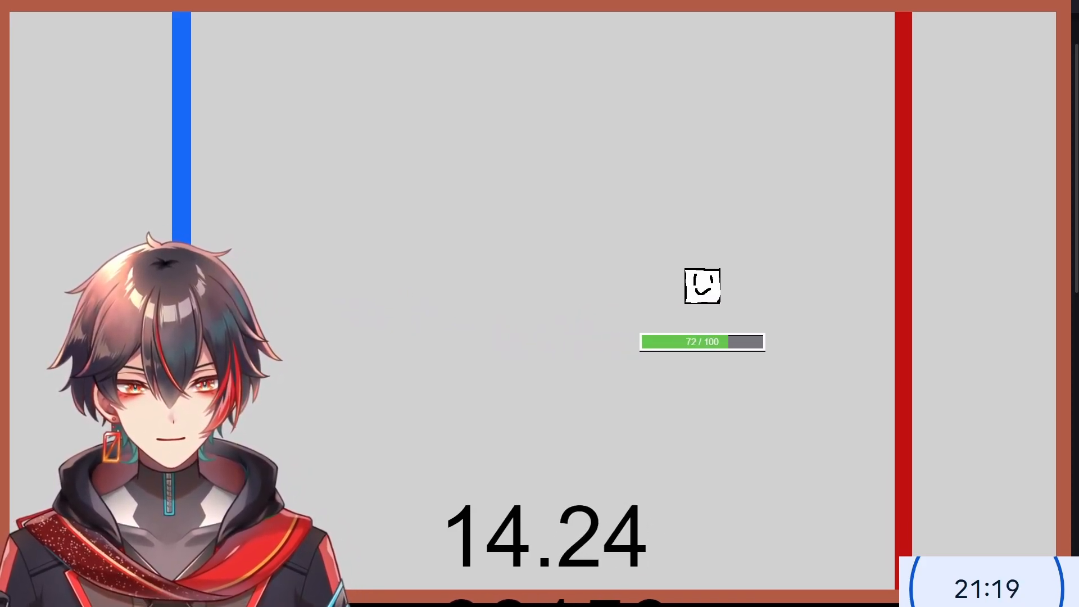
{"action": "key", "text": "d"}
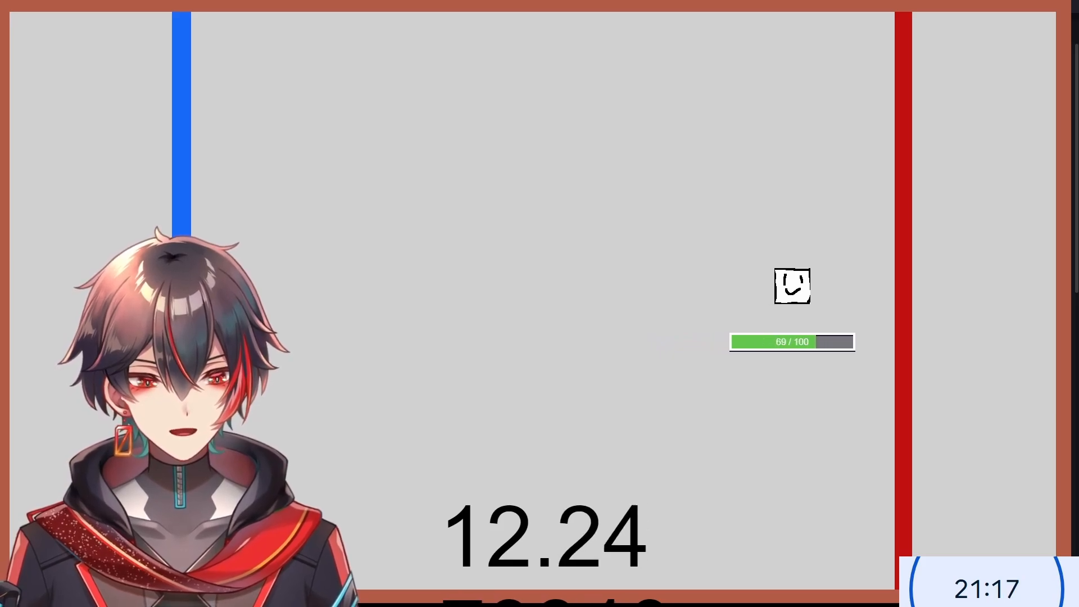
{"action": "key", "text": "d"}
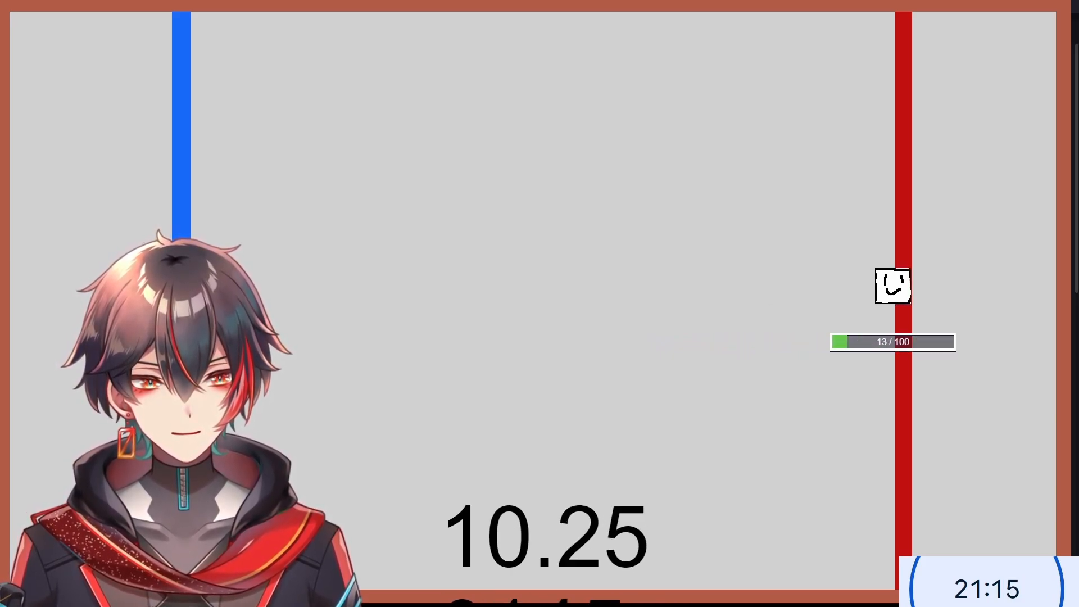
- Move the player back from the red line toward the blue line, checking sprint speed and stamina on the return run
{"action": "key", "text": "a"}
{"action": "key", "text": "a"}
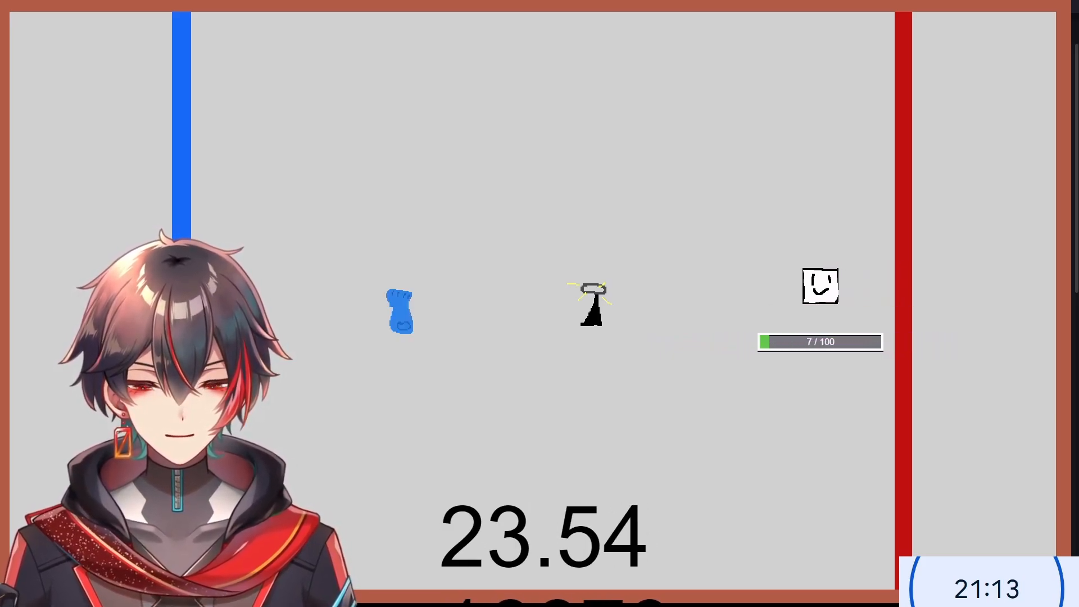
{"action": "key", "text": "a"}
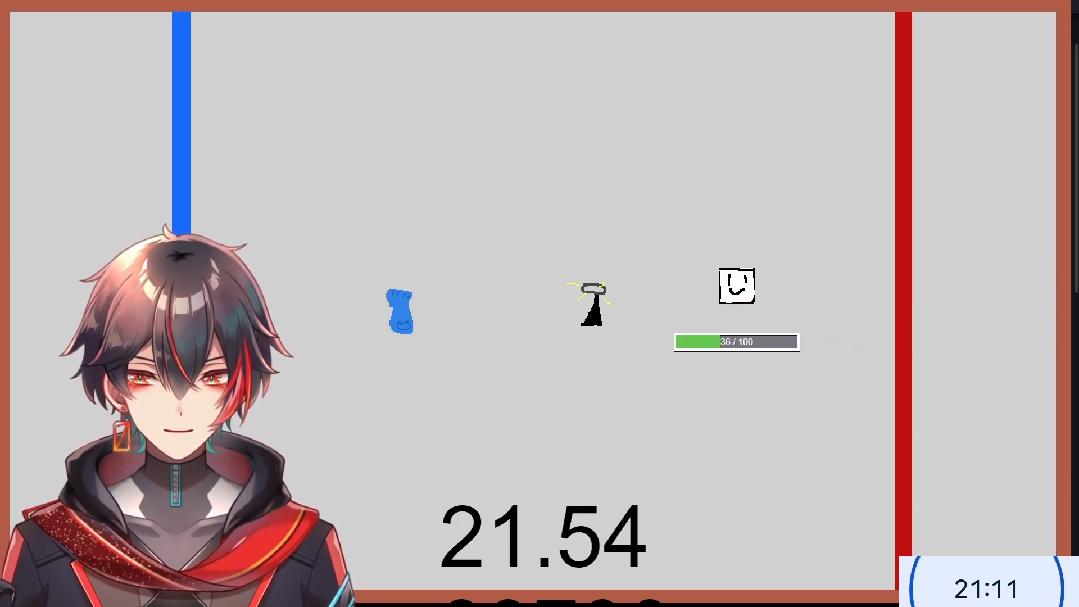
{"action": "key", "text": "a"}
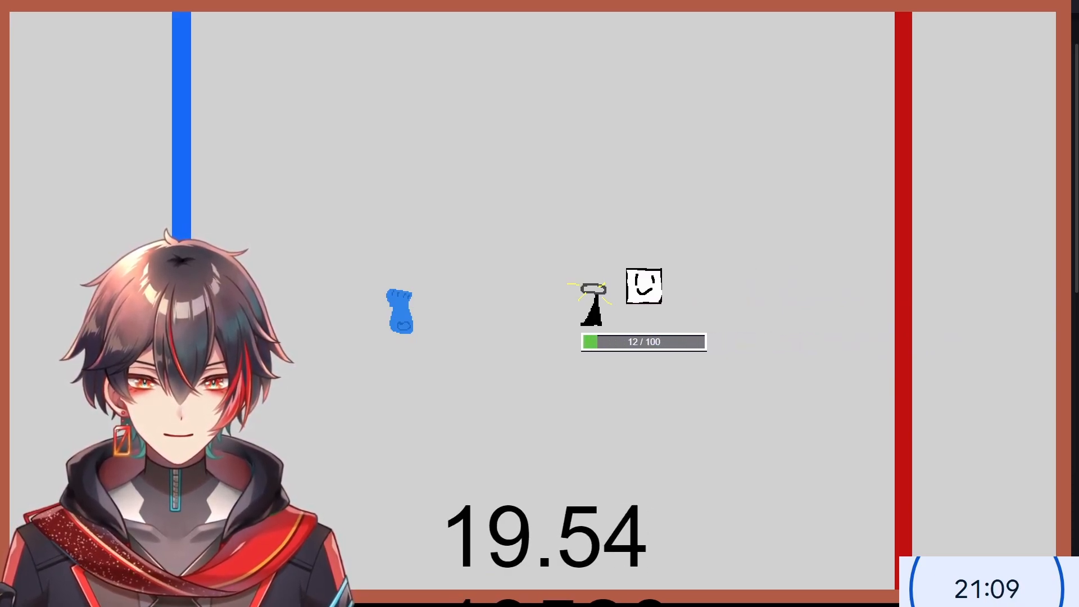
{"action": "key", "text": "w"}
{"action": "key", "text": "a"}
{"action": "key", "text": "w"}
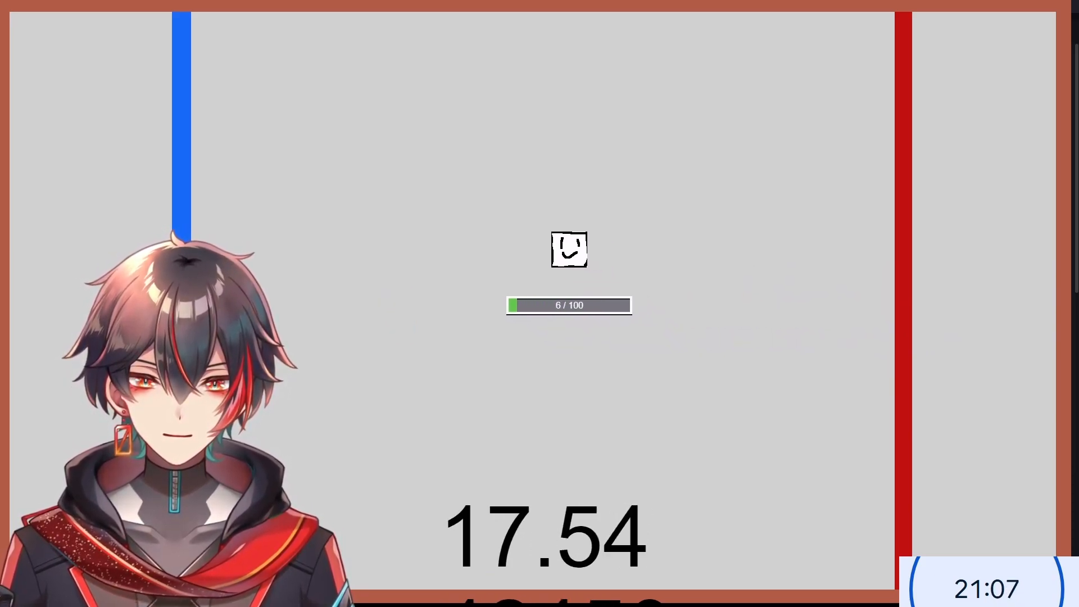
{"action": "key", "text": "a"}
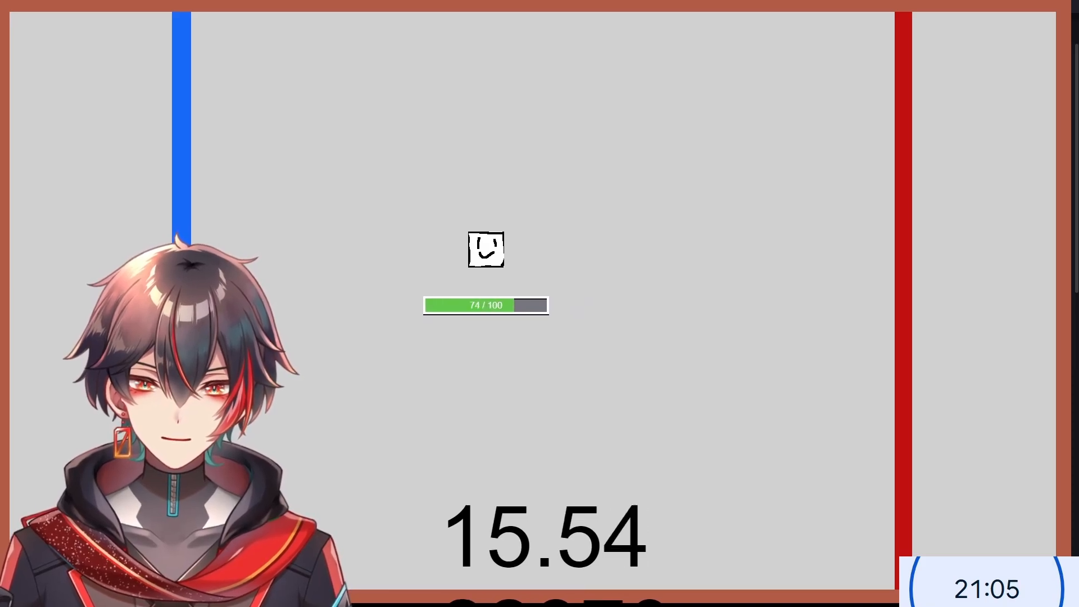
{"action": "key", "text": "a"}
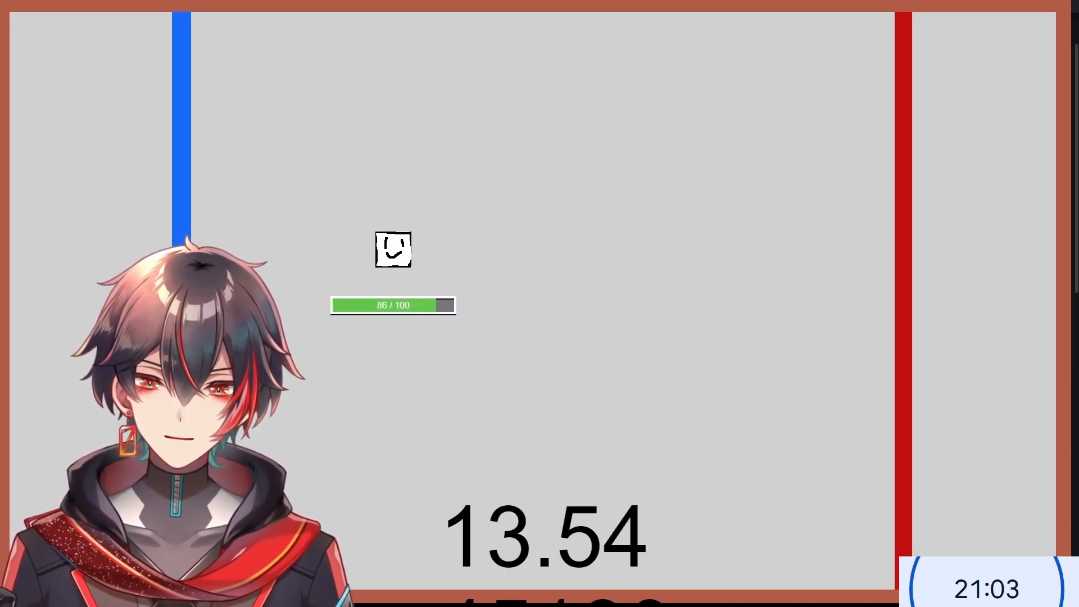
{"action": "key", "text": "w"}
{"action": "key", "text": "a"}
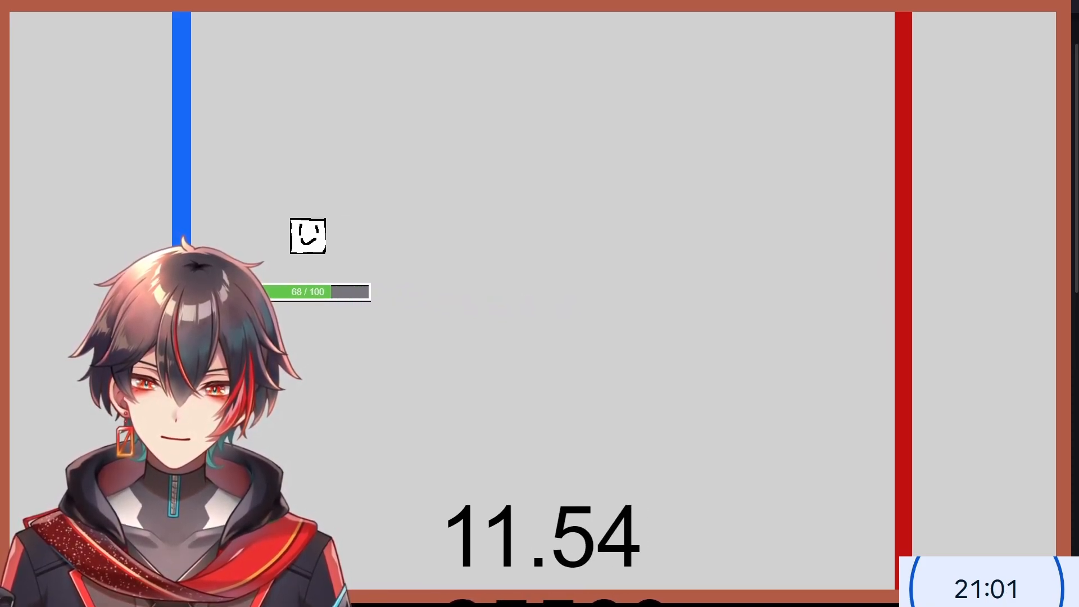
{"action": "key", "text": "a"}
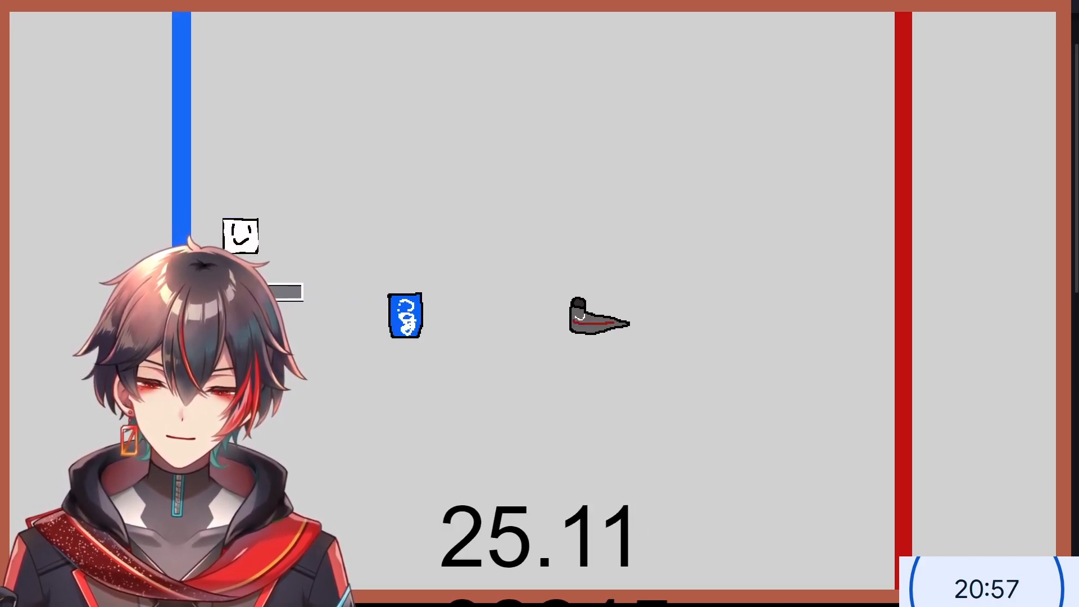
- Run the player from the blue line between the item spots to the red line in the preview, alternating sprinting and walking to test stamina
{"action": "key", "text": "d"}
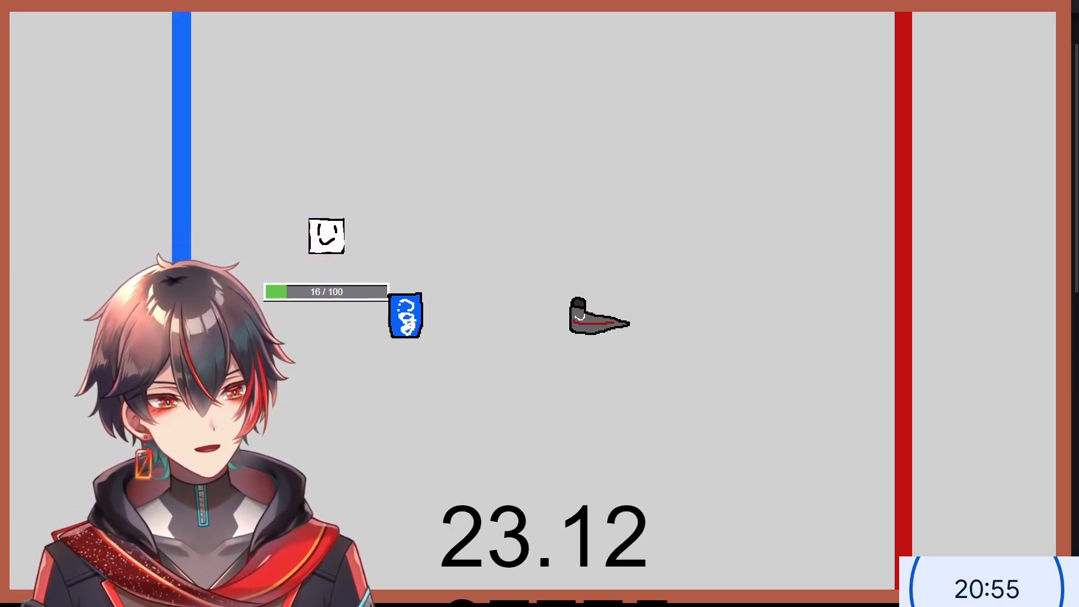
{"action": "key", "text": "d"}
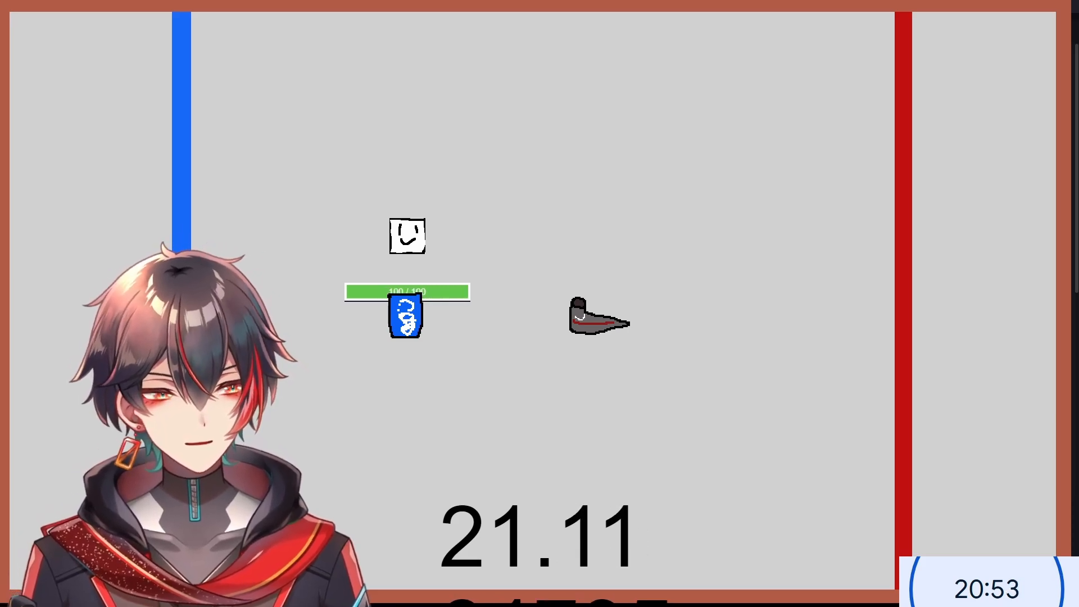
{"action": "key", "text": "d"}
{"action": "key", "text": "s"}
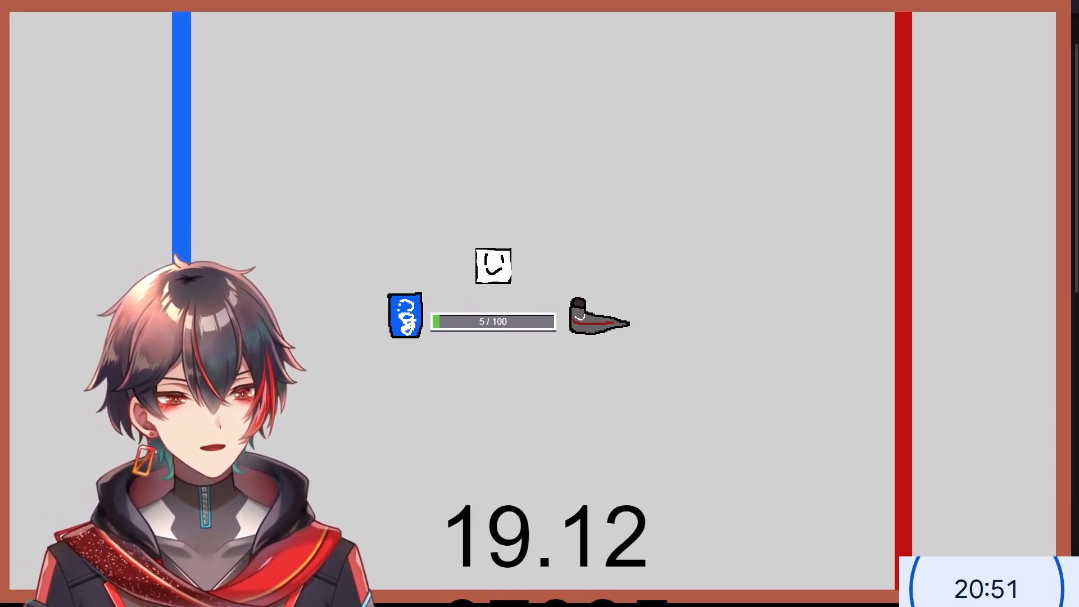
{"action": "key", "text": "s"}
{"action": "key", "text": "d"}
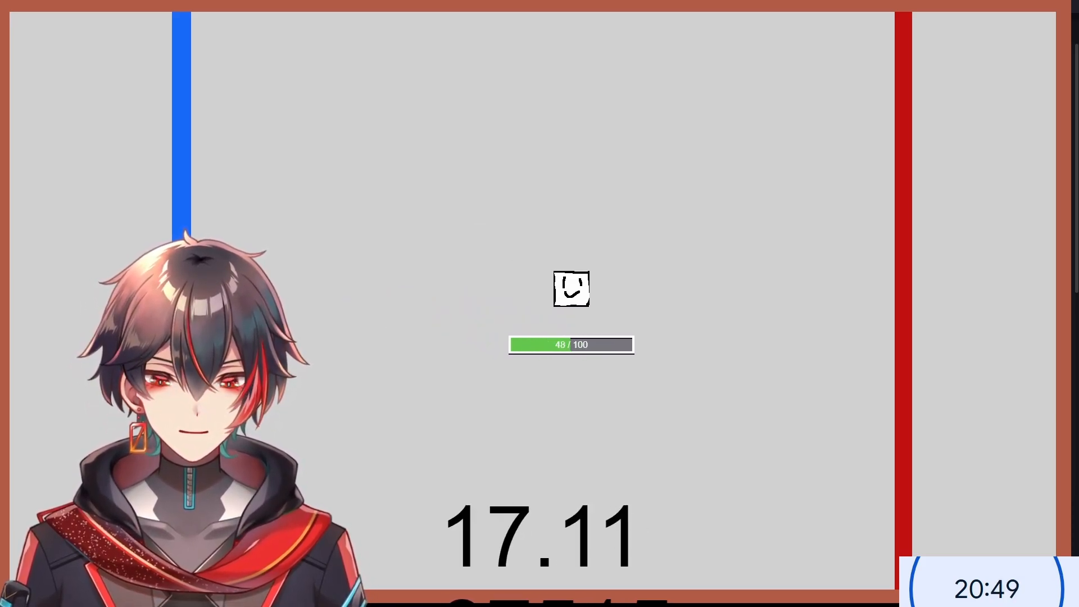
{"action": "key", "text": "d"}
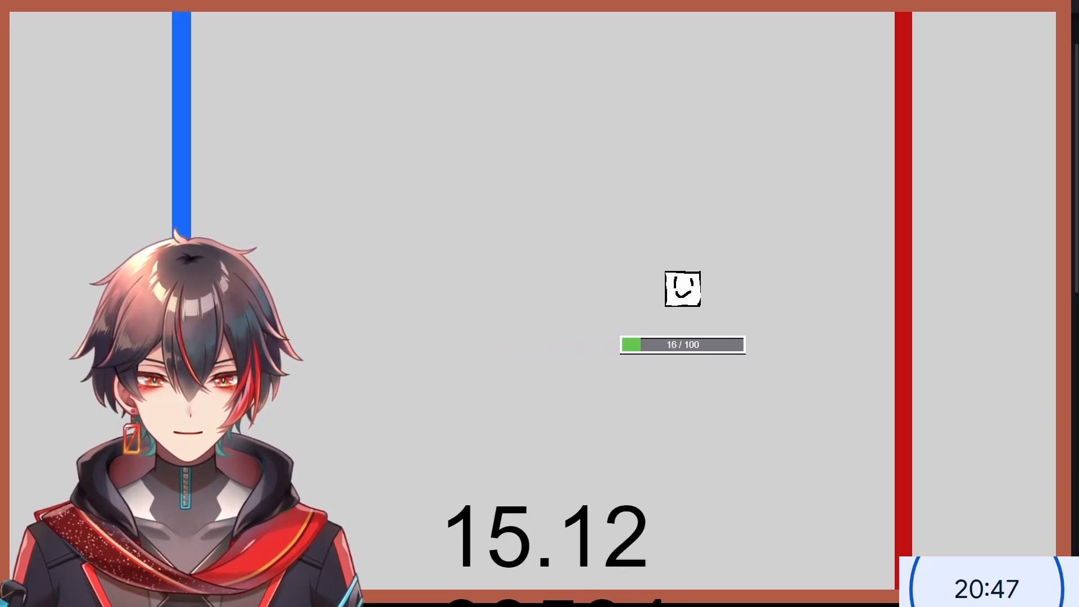
{"action": "key", "text": "d"}
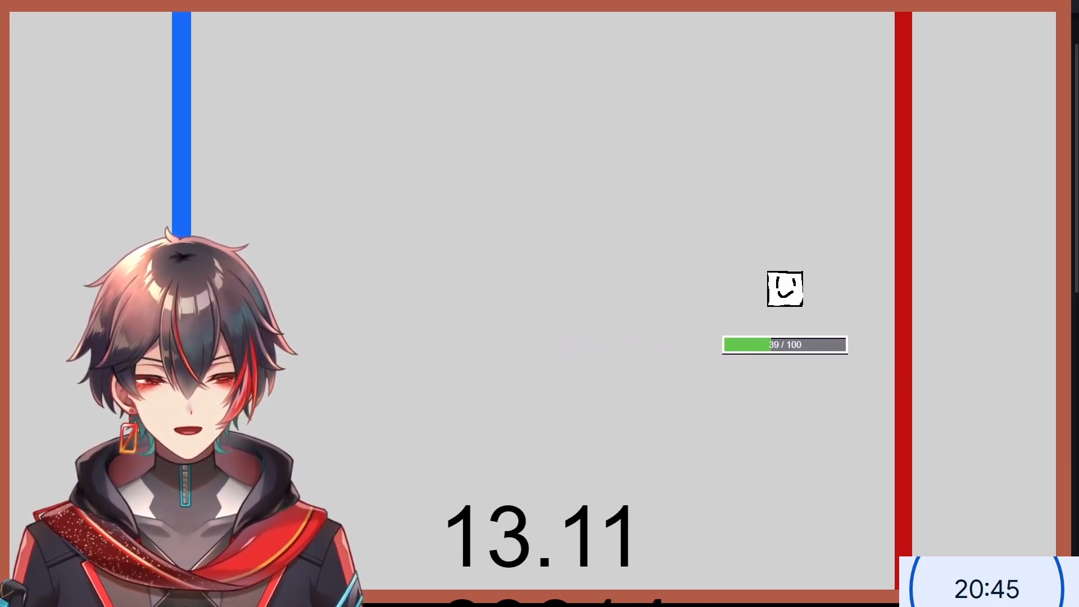
{"action": "key", "text": "d"}
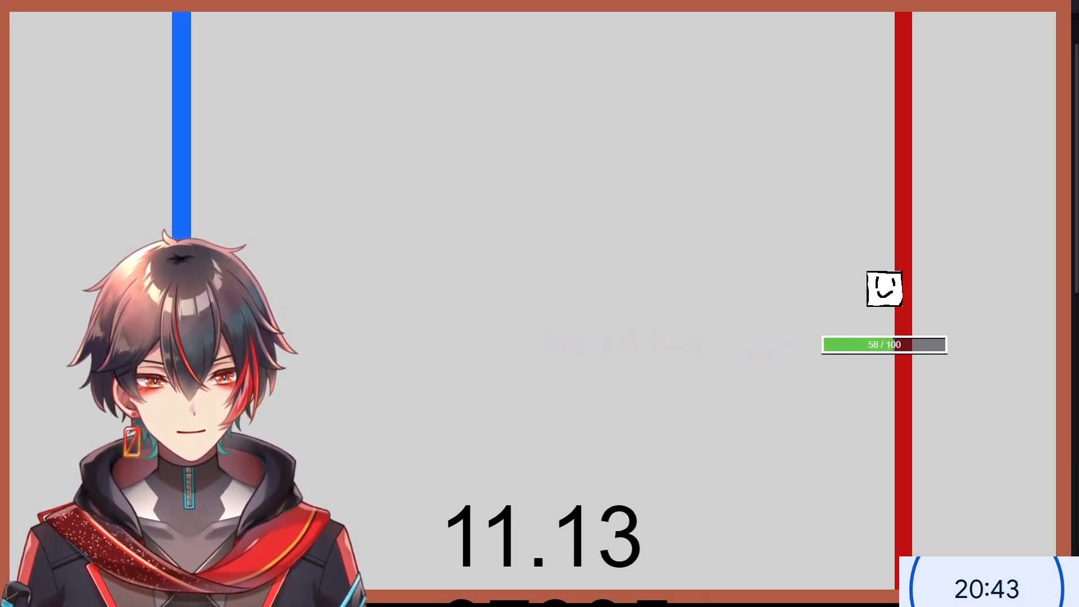
{"action": "key", "text": "a"}
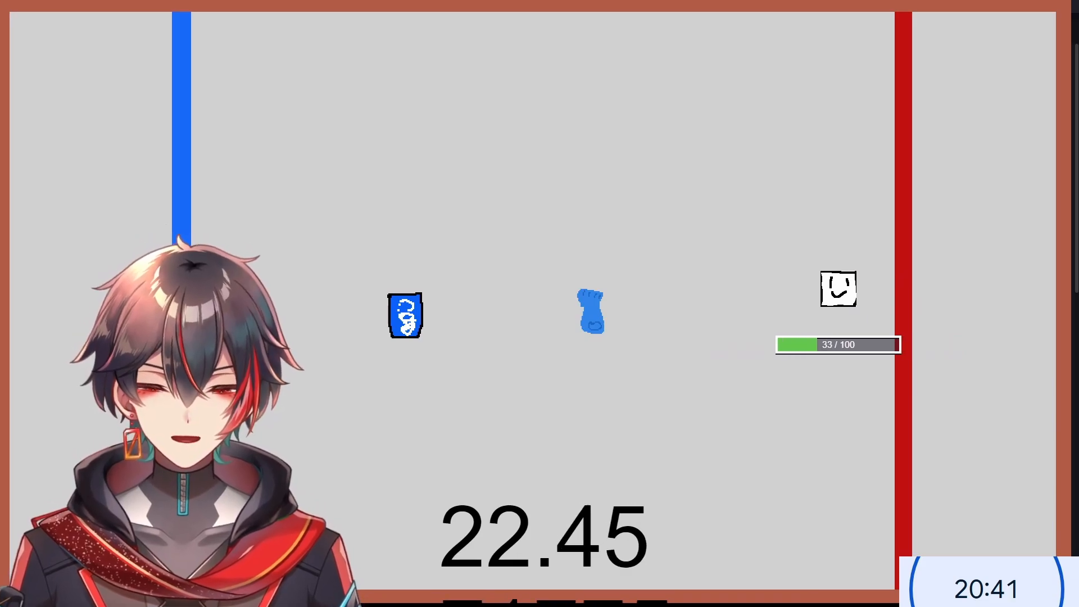
- Return to the scene's events, save the project and review the Stopwatch item's events
{"action": "key", "text": "alt+Tab"}
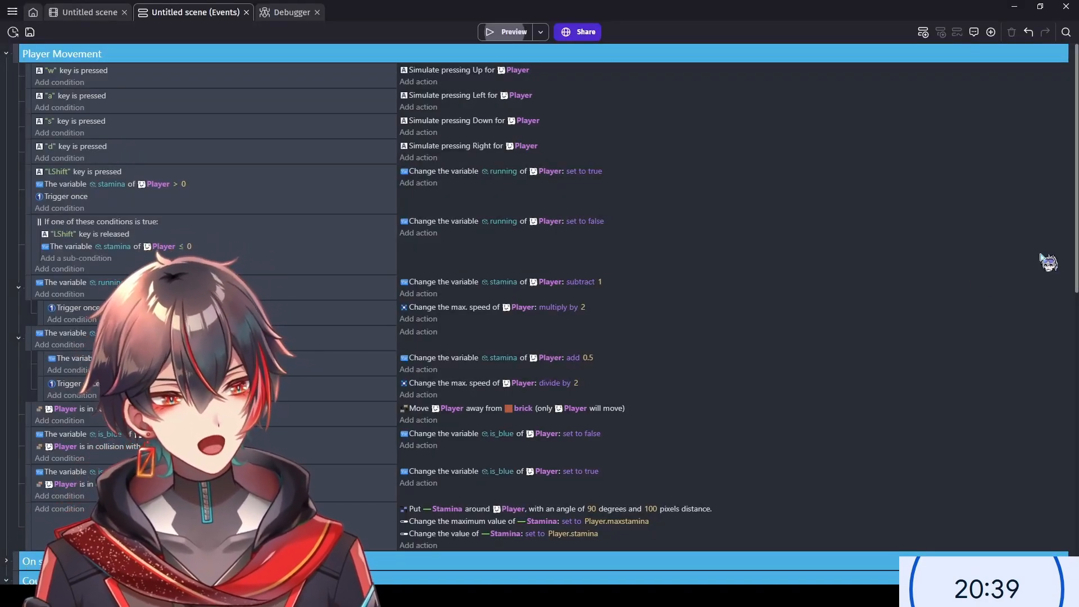
{"action": "key", "text": "ctrl+s"}
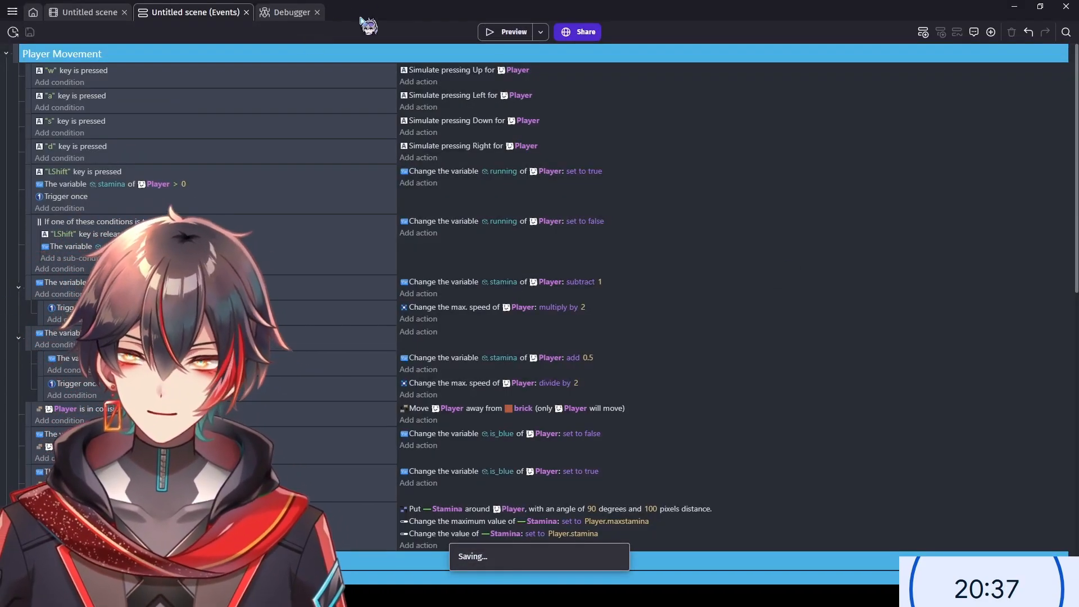
{"action": "scroll", "coordinate": [16, 393], "scroll_direction": "down", "scroll_amount": 15}
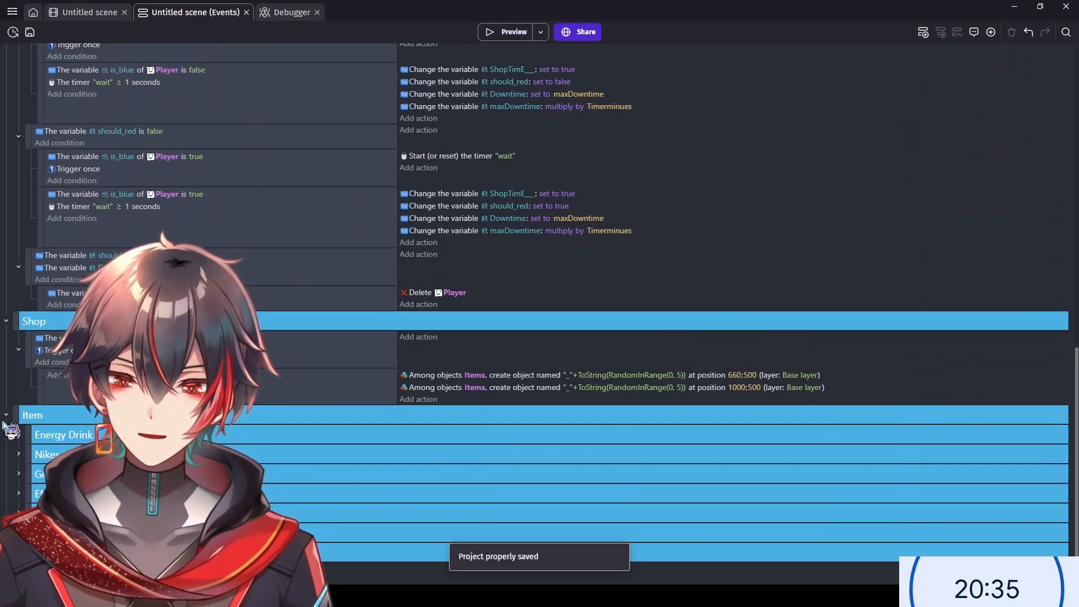
{"action": "left_click", "coordinate": [90, 12]}
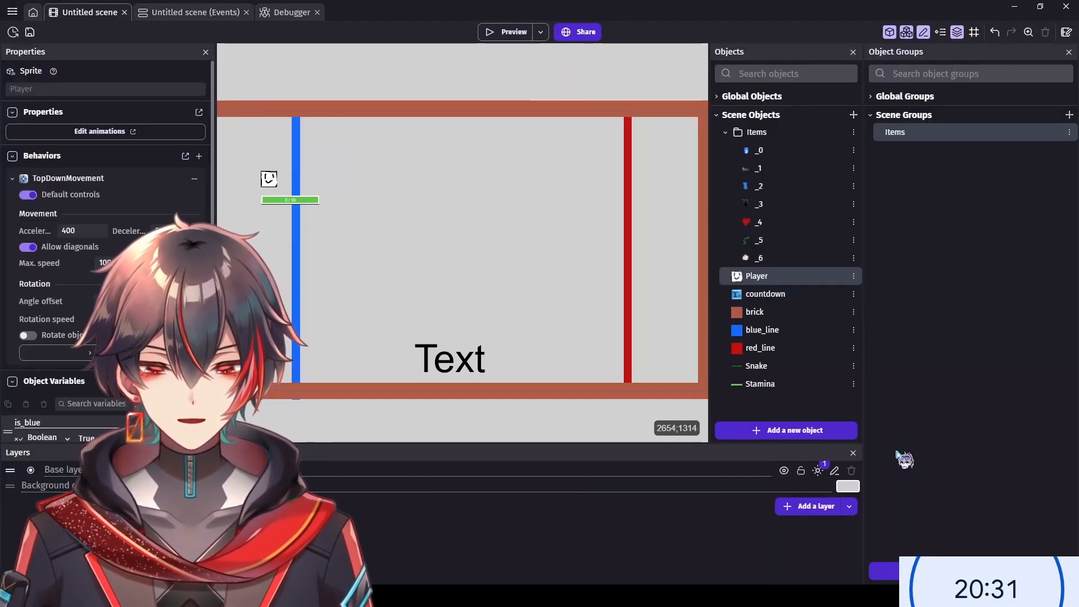
{"action": "left_click", "coordinate": [187, 13]}
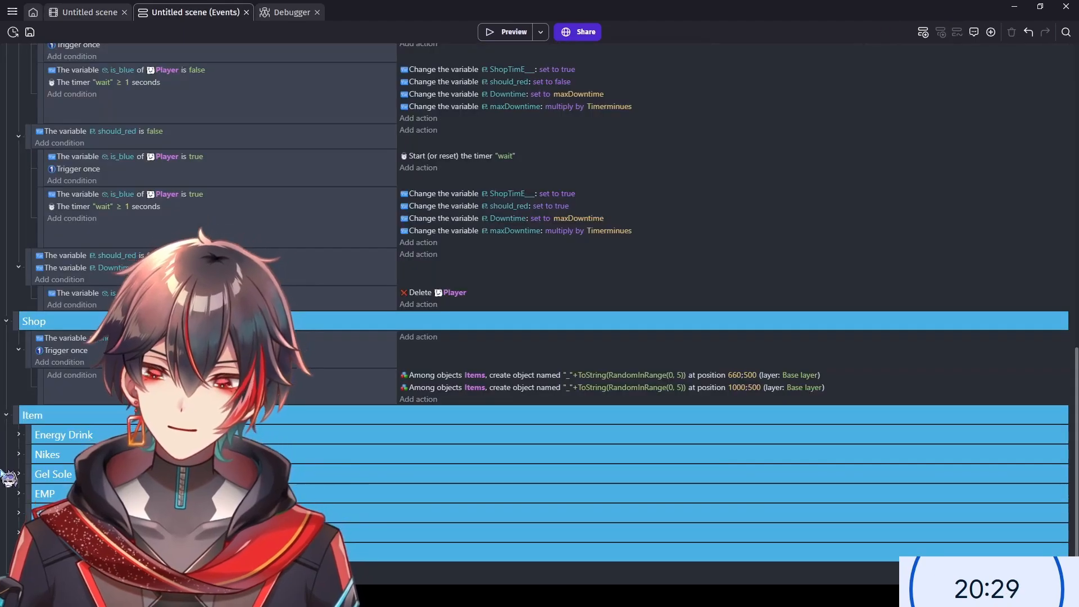
{"action": "left_click", "coordinate": [19, 551]}
{"action": "scroll", "coordinate": [19, 550], "scroll_direction": "down", "scroll_amount": 2}
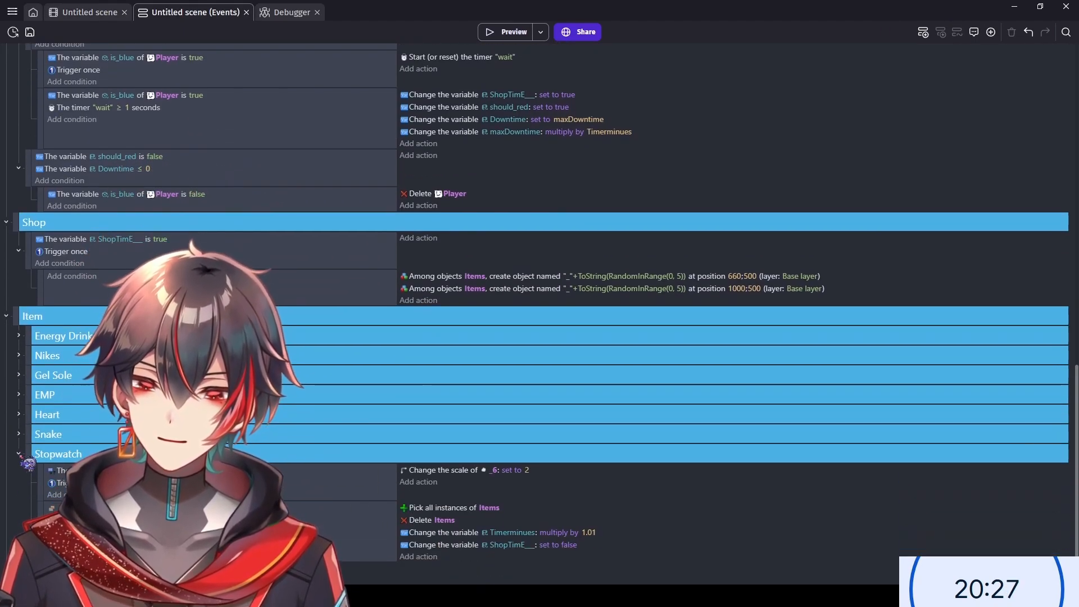
{"action": "left_click", "coordinate": [19, 454]}
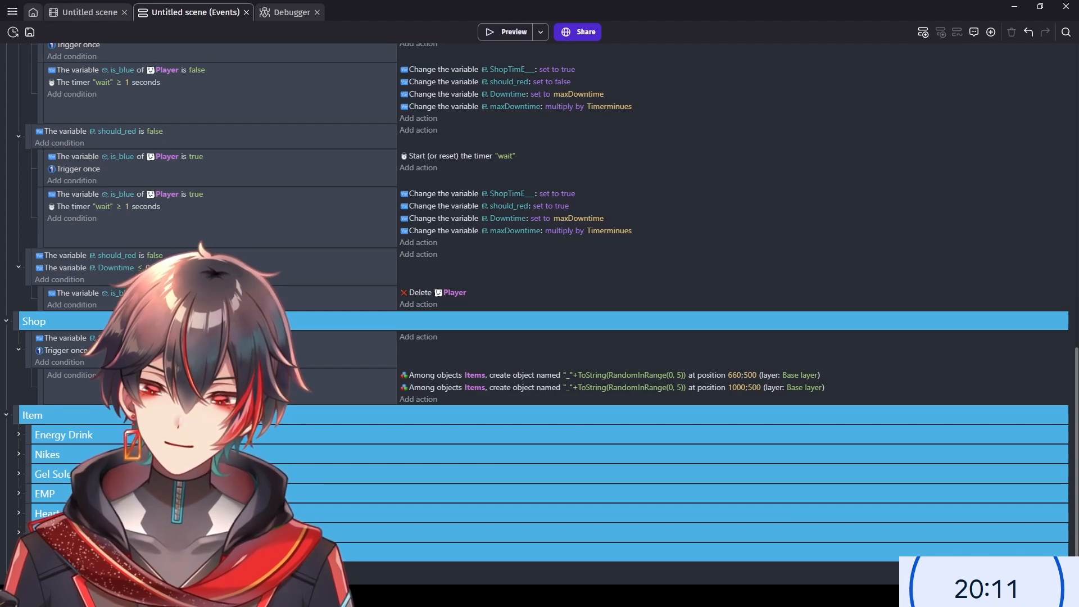
- Paste a copy of the Stopwatch event group at the end of the Item group
{"action": "scroll", "coordinate": [6, 552], "scroll_direction": "down", "scroll_amount": 1}
{"action": "left_click", "coordinate": [6, 555]}
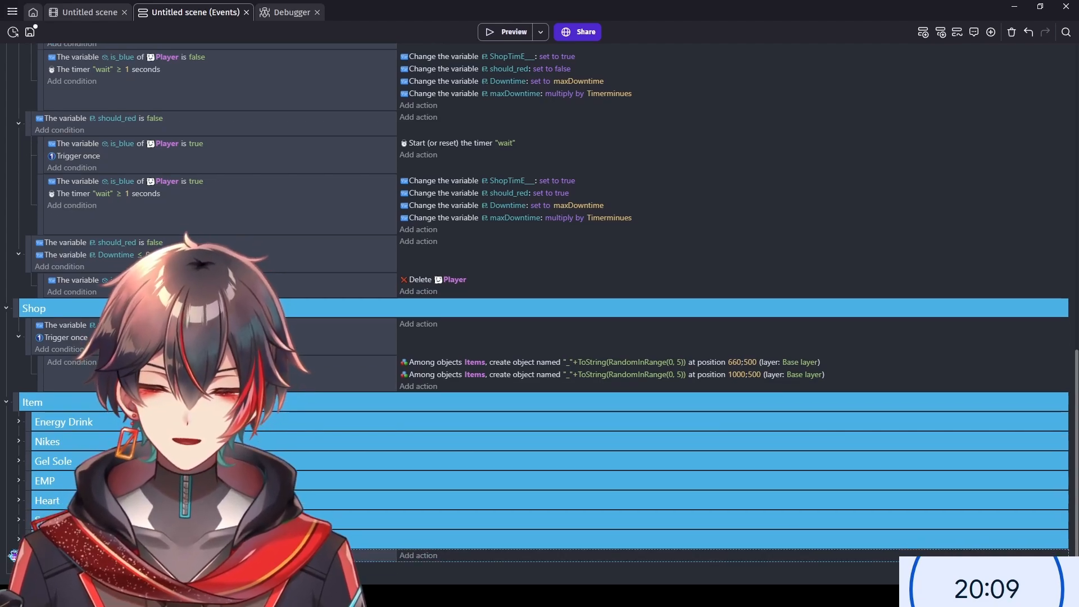
{"action": "key", "text": "Delete"}
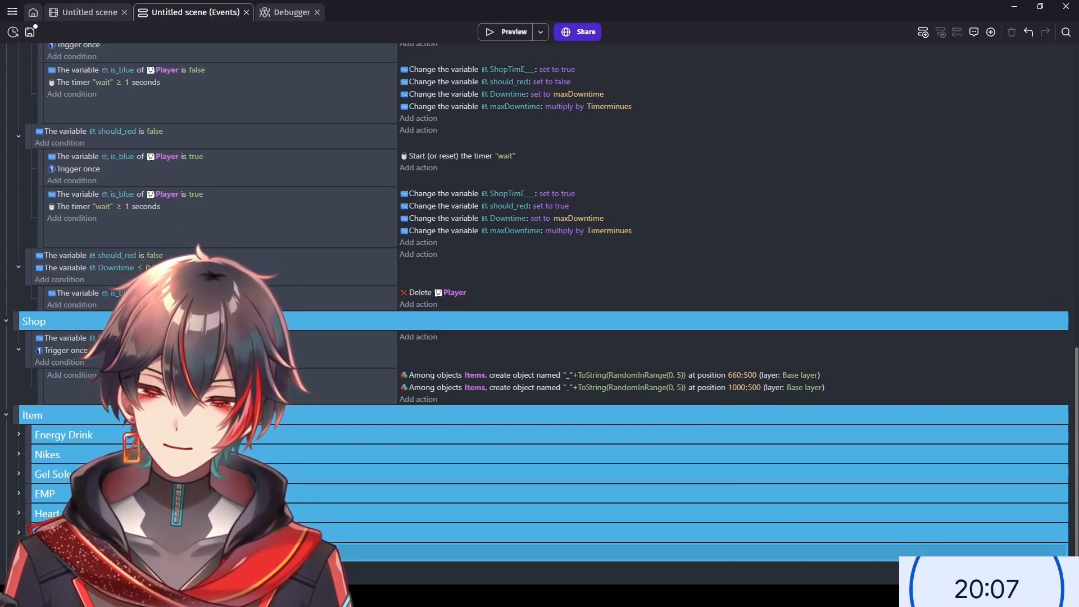
{"action": "left_click", "coordinate": [28, 552]}
{"action": "key", "text": "ctrl+v"}
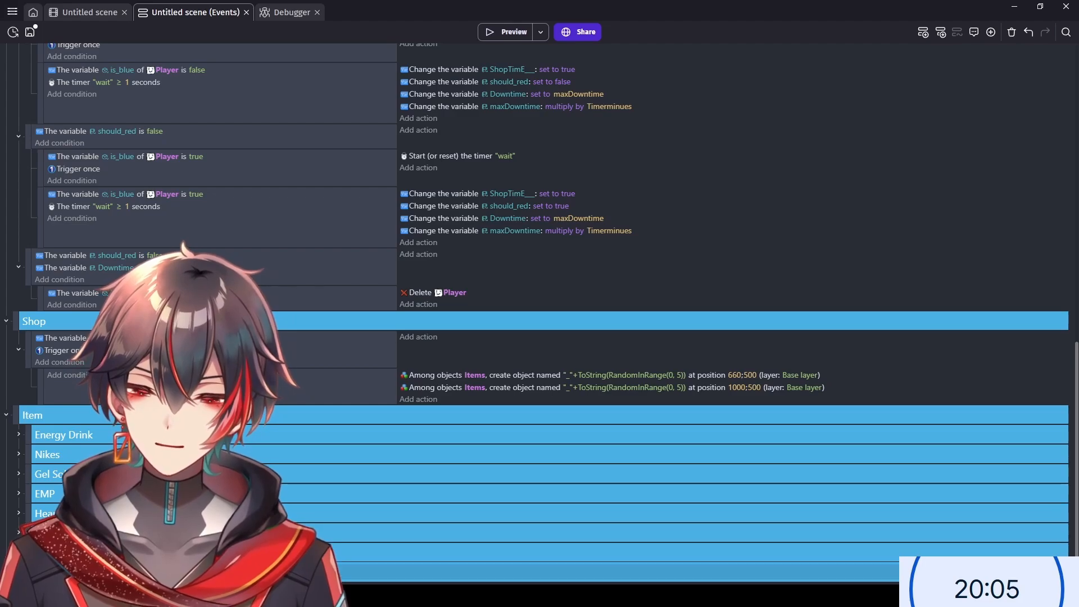
- Create a new sprite object in the scene and name it _7
{"action": "left_click", "coordinate": [89, 12]}
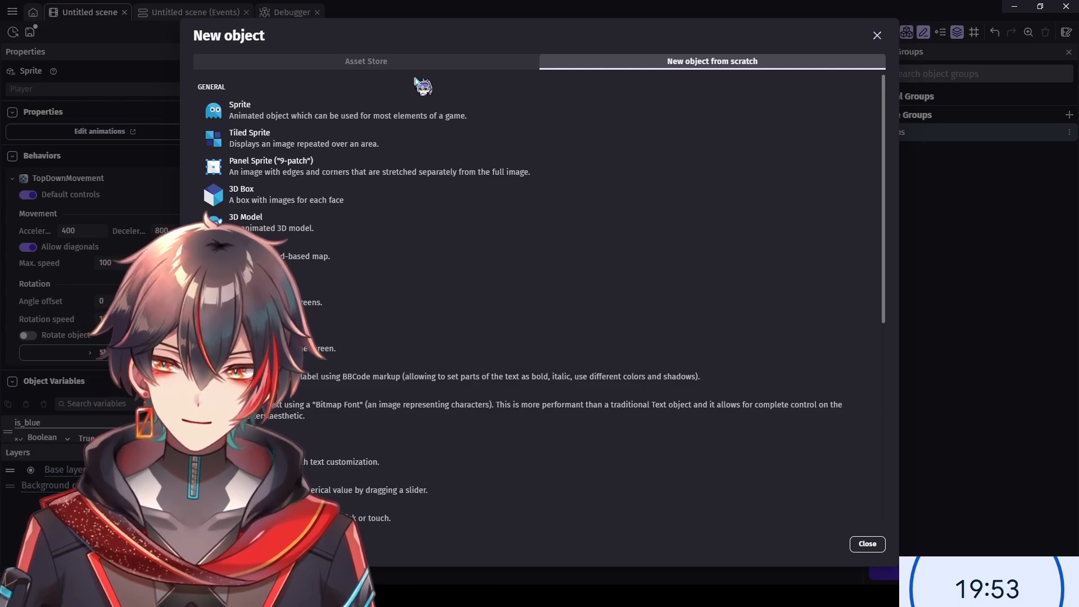
{"action": "left_click", "coordinate": [414, 114]}
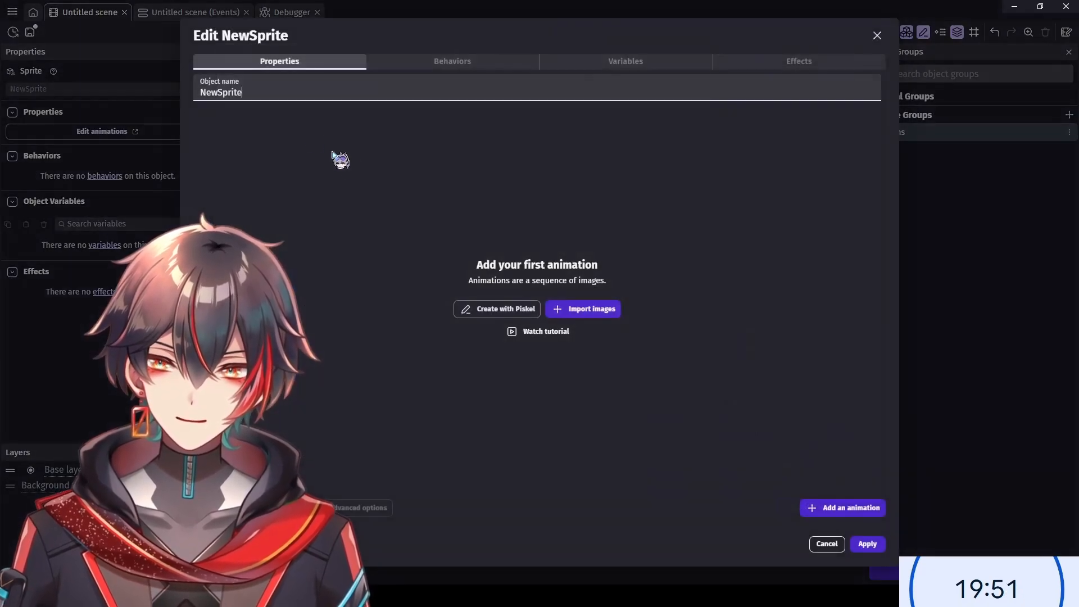
{"action": "double_click", "coordinate": [304, 92]}
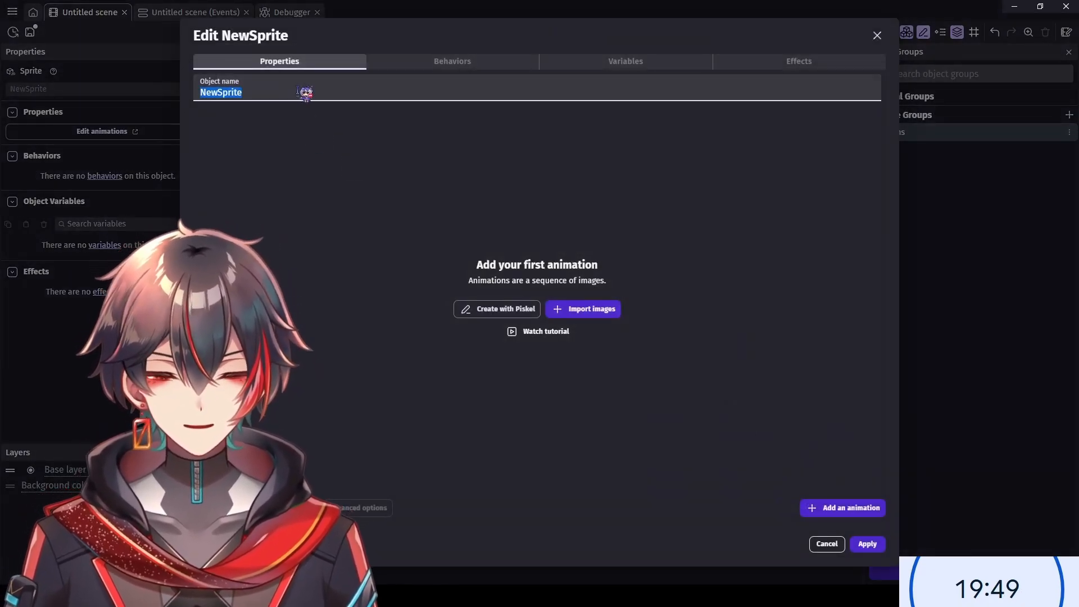
{"action": "type", "text": "_7"}
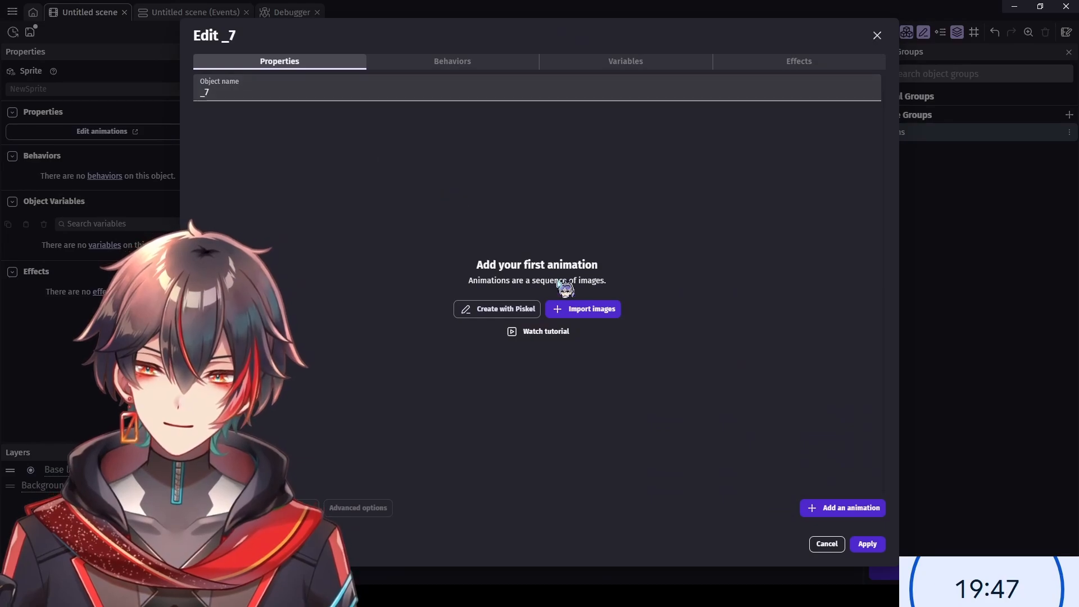
- Create the _7 object's image with Piskel as a light-blue die with white marks, and apply the object
{"action": "left_click", "coordinate": [520, 313]}
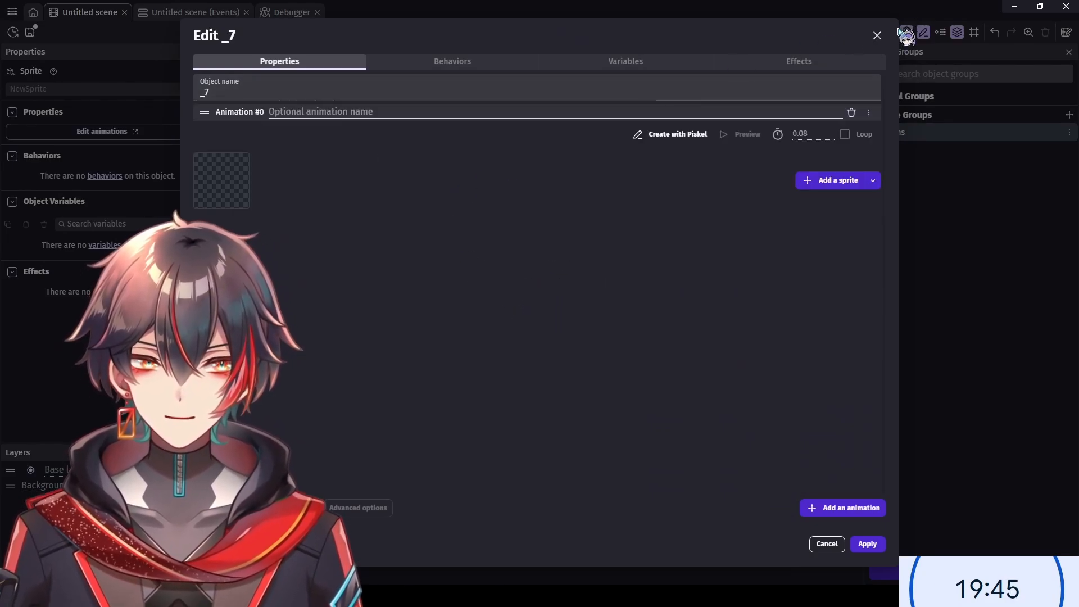
{"action": "left_click", "coordinate": [301, 90]}
{"action": "key", "text": "ctrl+a"}
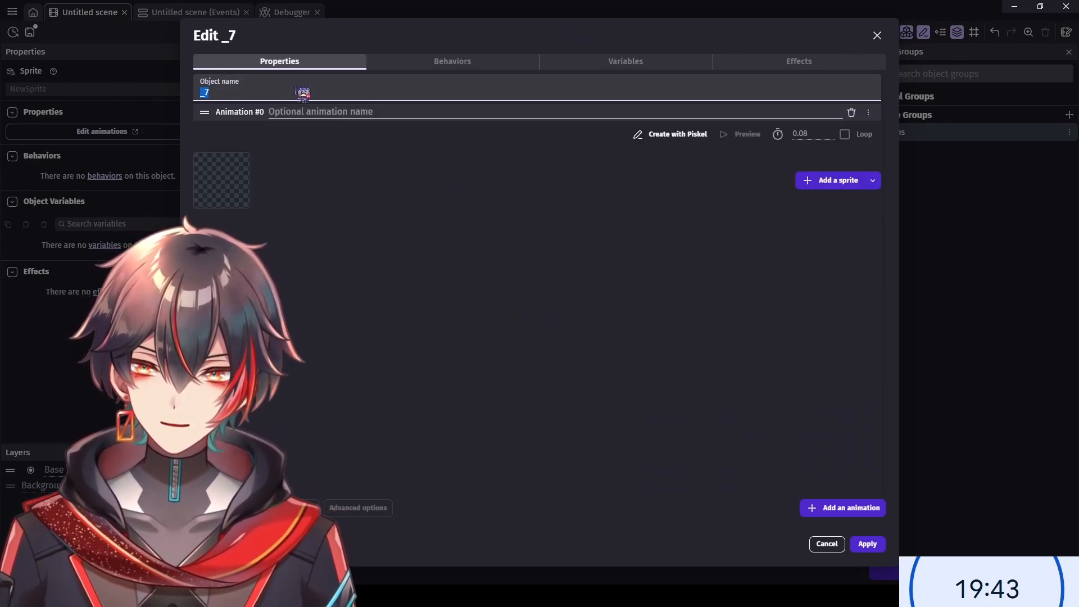
{"action": "left_click", "coordinate": [345, 183]}
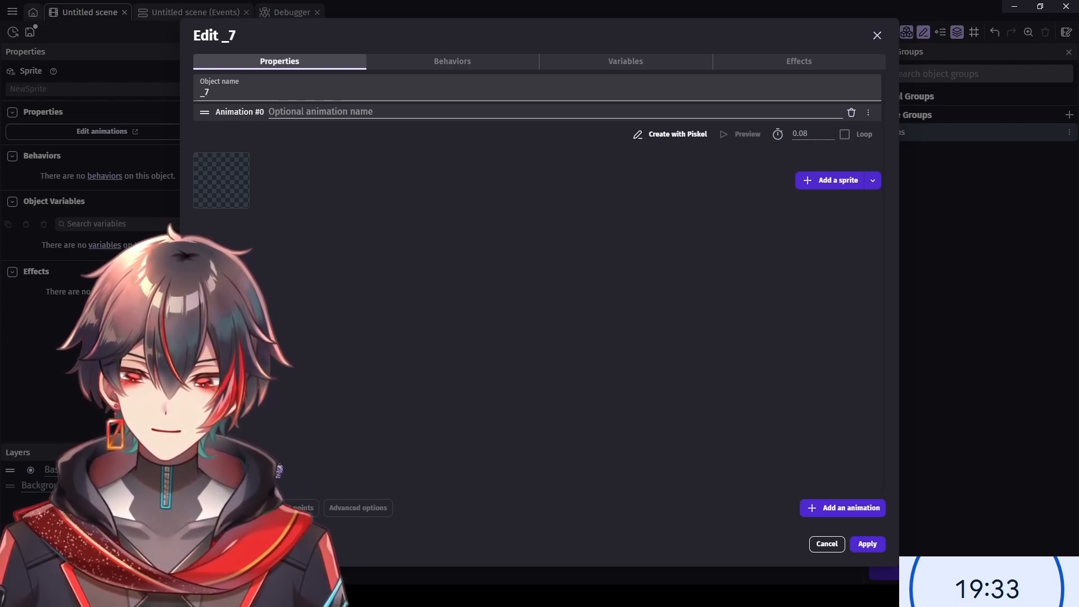
{"action": "left_click_drag", "start_coordinate": [193, 187], "coordinate": [214, 184]}
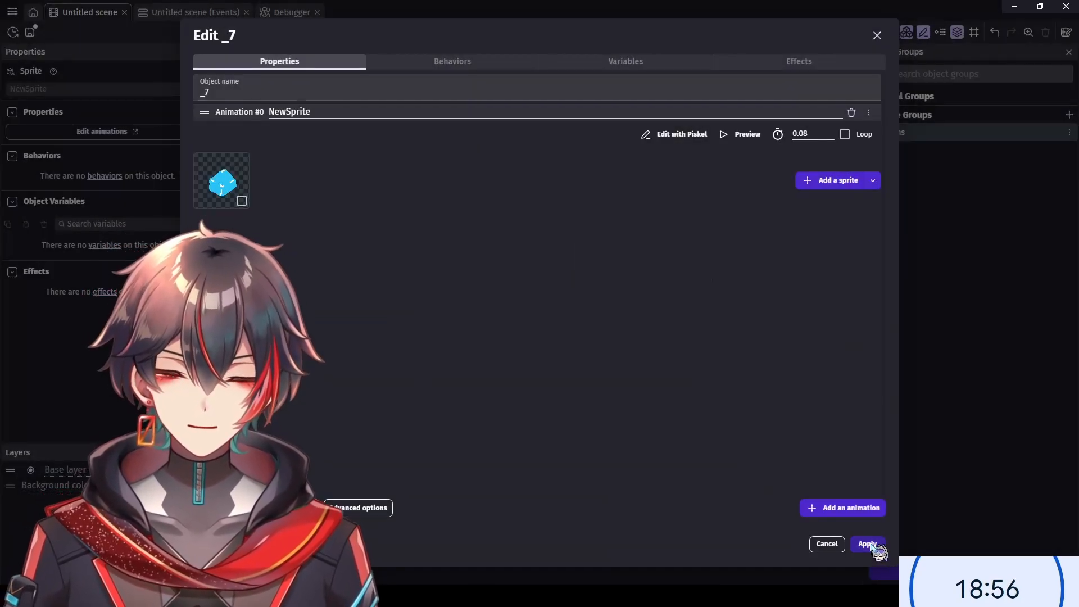
{"action": "left_click", "coordinate": [871, 544]}
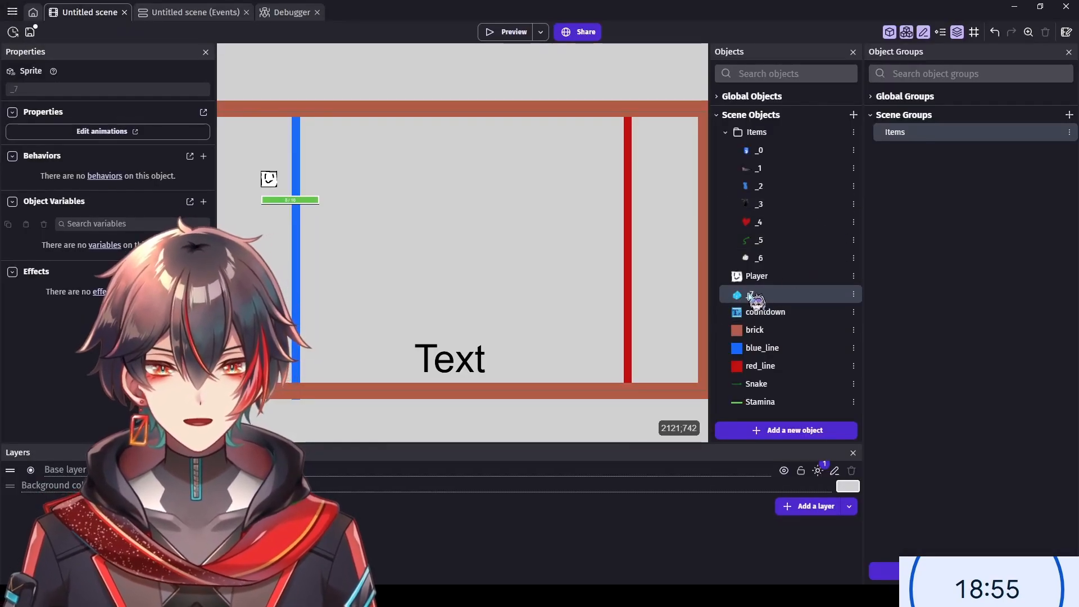
- Move the _7 object into the Items folder after _6 and add it to the Items object group
{"action": "mouse_move", "coordinate": [770, 296]}
{"action": "left_mouse_down"}
{"action": "mouse_move", "coordinate": [787, 253]}
{"action": "mouse_move", "coordinate": [792, 270]}
{"action": "mouse_move", "coordinate": [780, 280]}
{"action": "left_mouse_up"}
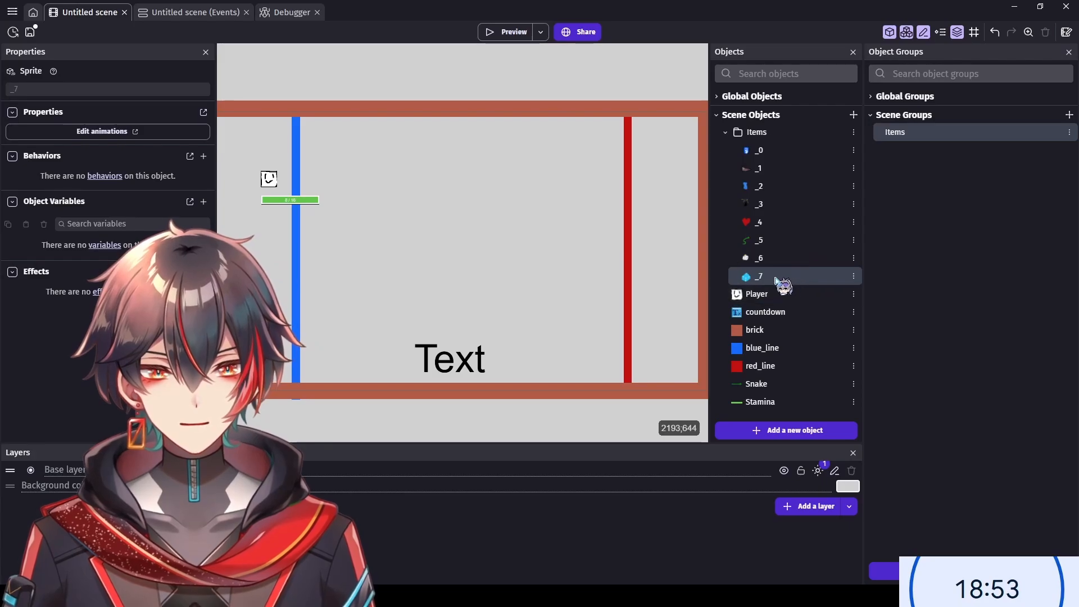
{"action": "double_click", "coordinate": [922, 133]}
{"action": "left_click", "coordinate": [357, 269]}
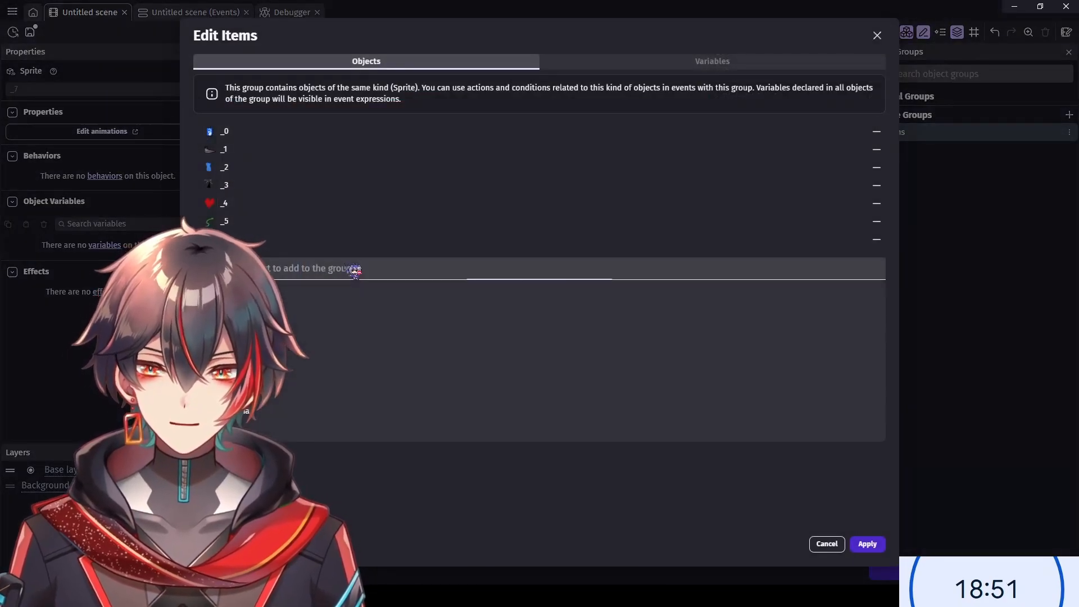
{"action": "left_click", "coordinate": [419, 446]}
{"action": "left_click", "coordinate": [867, 544]}
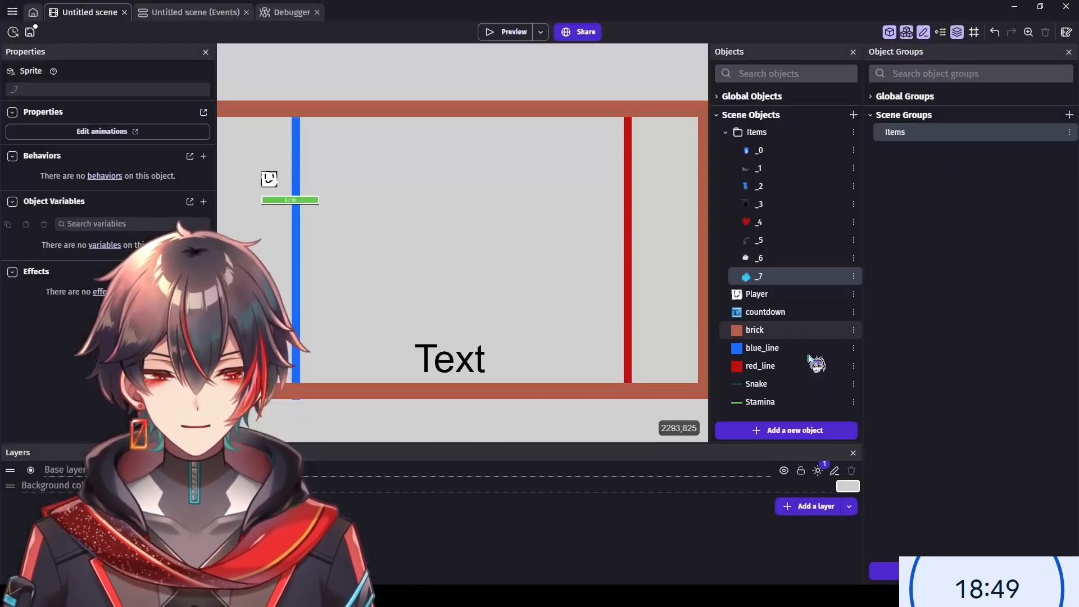
- Place an instance of _7 between the blue and red lines to inspect its sprite, and delete that instance
{"action": "left_click_drag", "start_coordinate": [736, 267], "coordinate": [528, 256]}
{"action": "scroll", "coordinate": [495, 264], "scroll_direction": "up", "scroll_amount": 5}
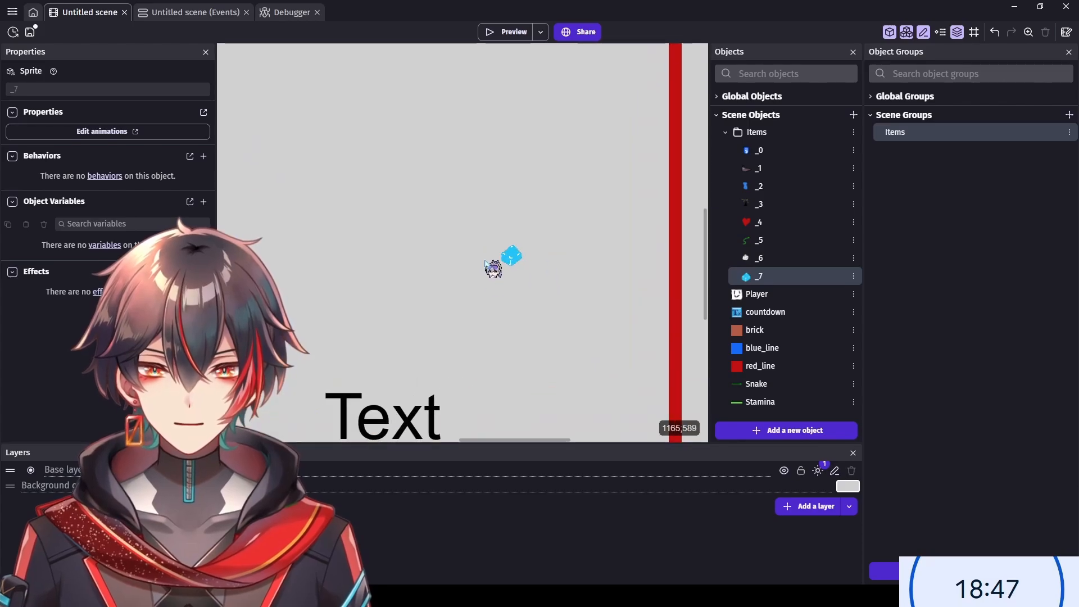
{"action": "scroll", "coordinate": [585, 284], "scroll_direction": "up", "scroll_amount": 5}
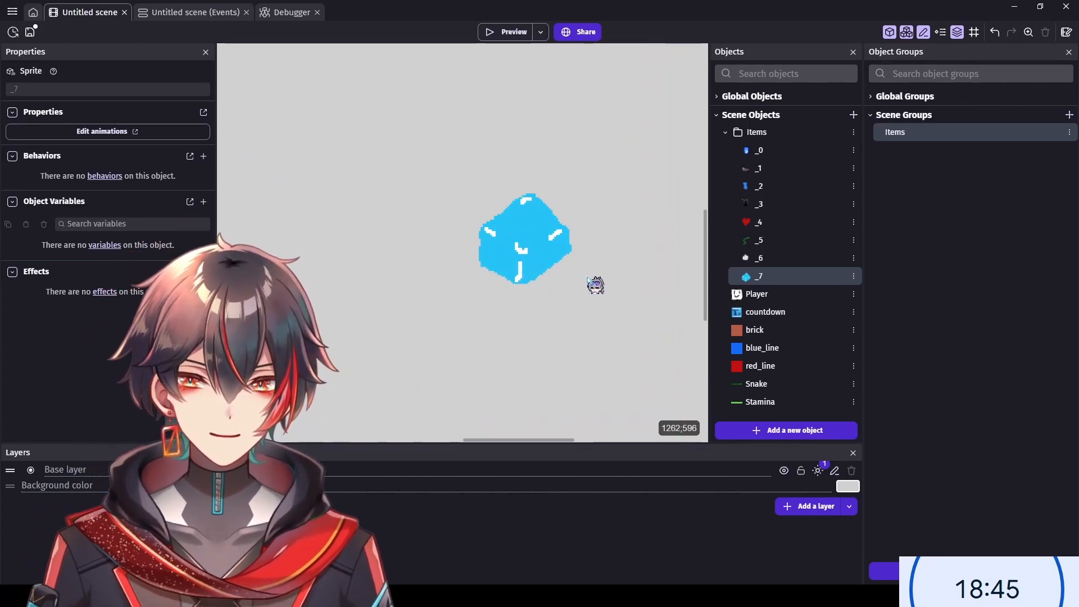
{"action": "left_click", "coordinate": [504, 242]}
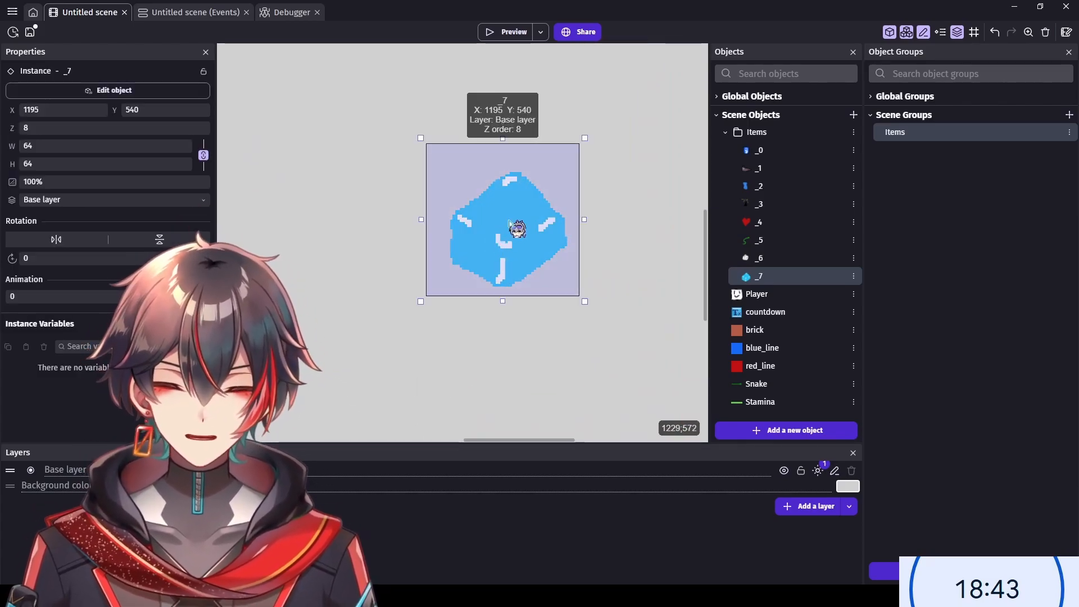
{"action": "key", "text": "Delete"}
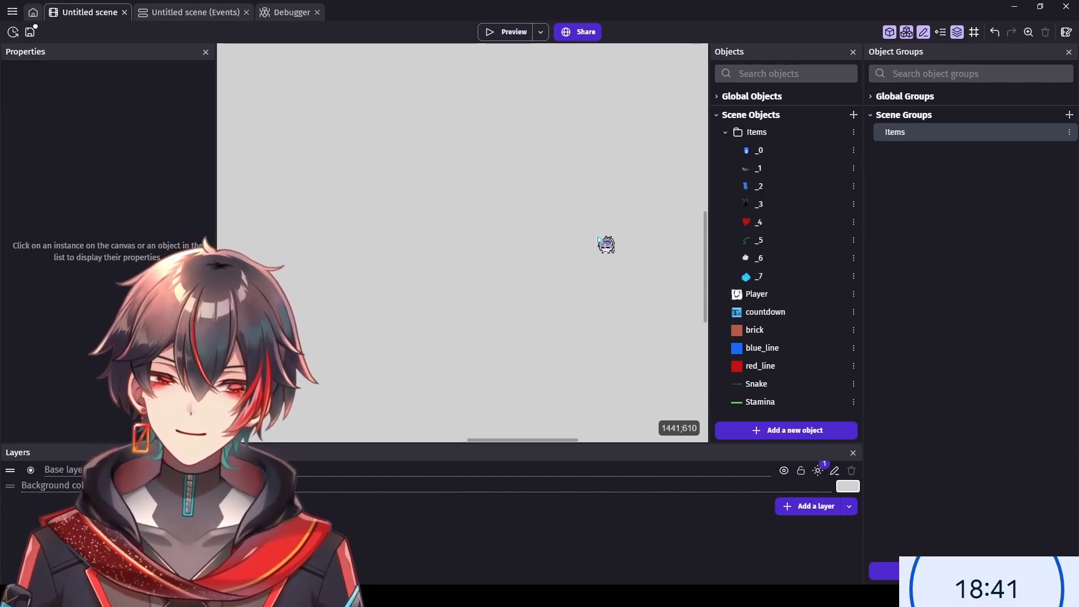
{"action": "scroll", "coordinate": [588, 266], "scroll_direction": "down", "scroll_amount": 3}
{"action": "scroll", "coordinate": [588, 267], "scroll_direction": "down", "scroll_amount": 4}
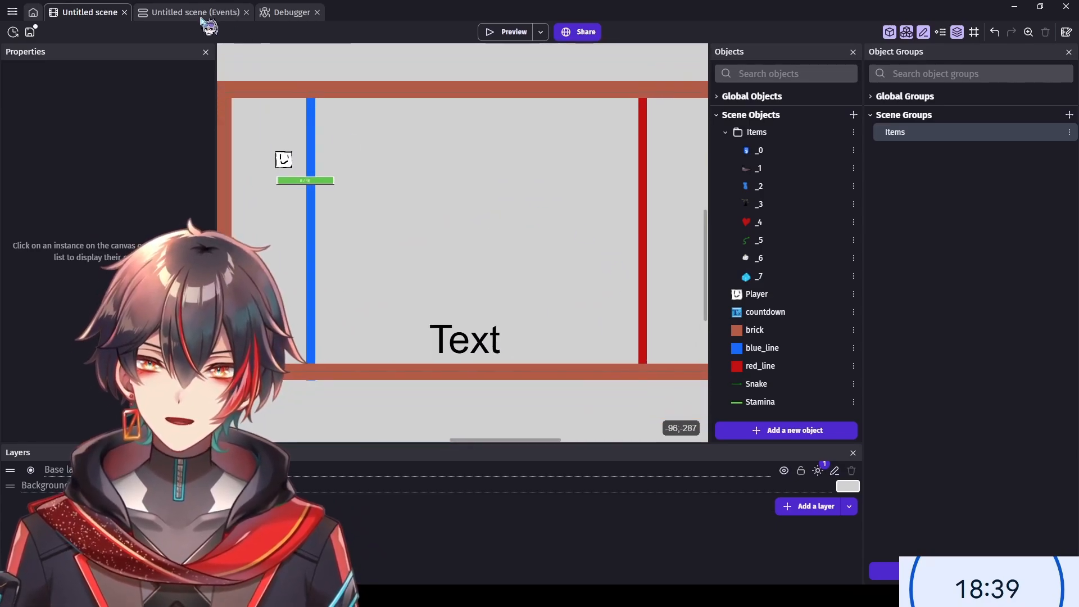
- In the scene events, point the Ice Cube event's first condition and its change-scale action at the _7 object
{"action": "left_click", "coordinate": [203, 12]}
{"action": "scroll", "coordinate": [8, 502], "scroll_direction": "down", "scroll_amount": 1}
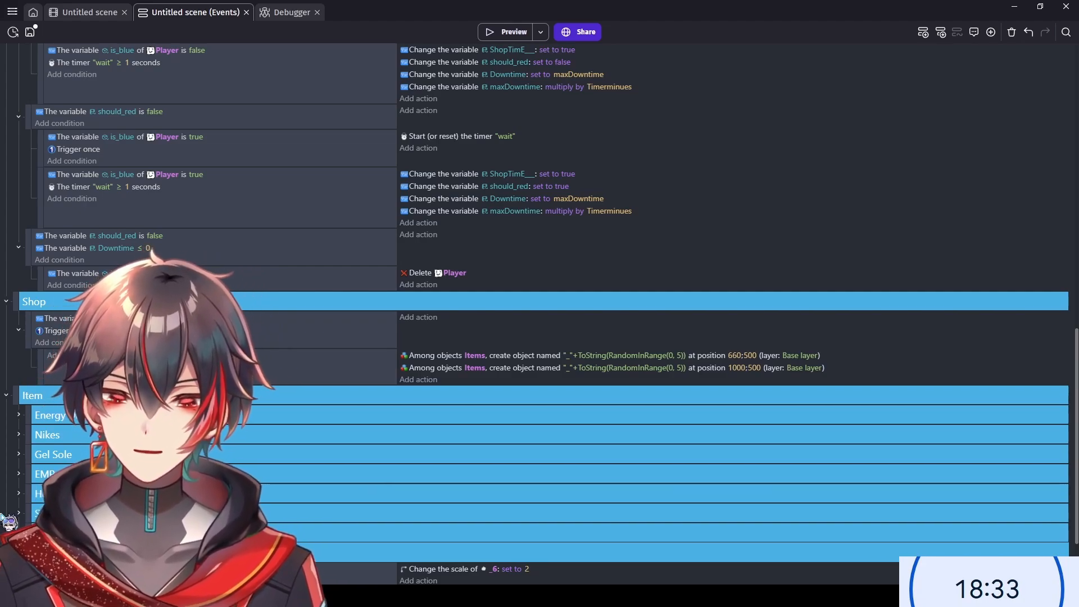
{"action": "scroll", "coordinate": [3, 515], "scroll_direction": "down", "scroll_amount": 3}
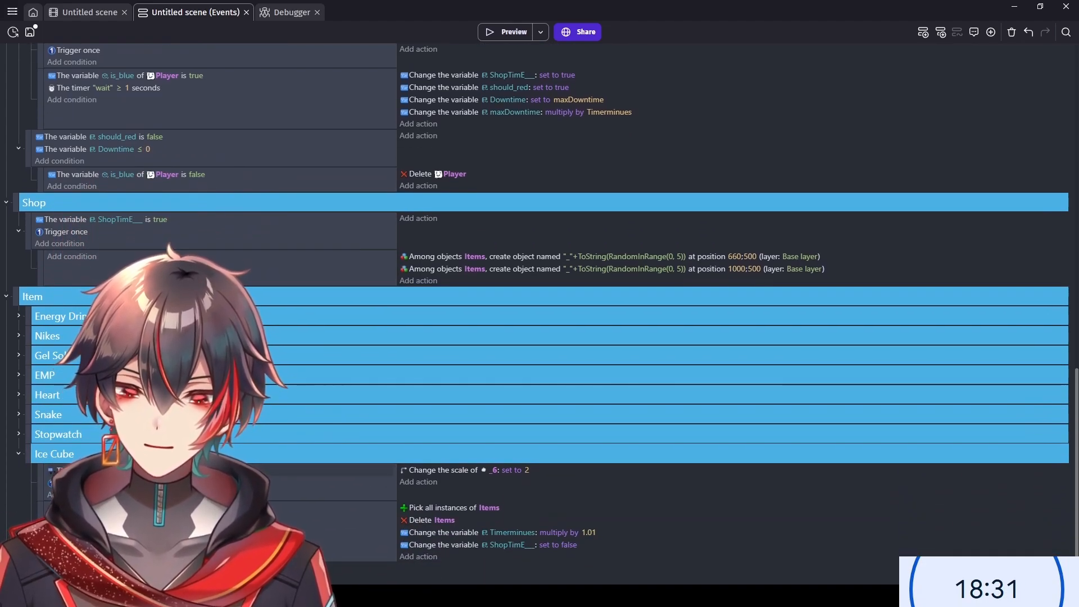
{"action": "left_click", "coordinate": [148, 470]}
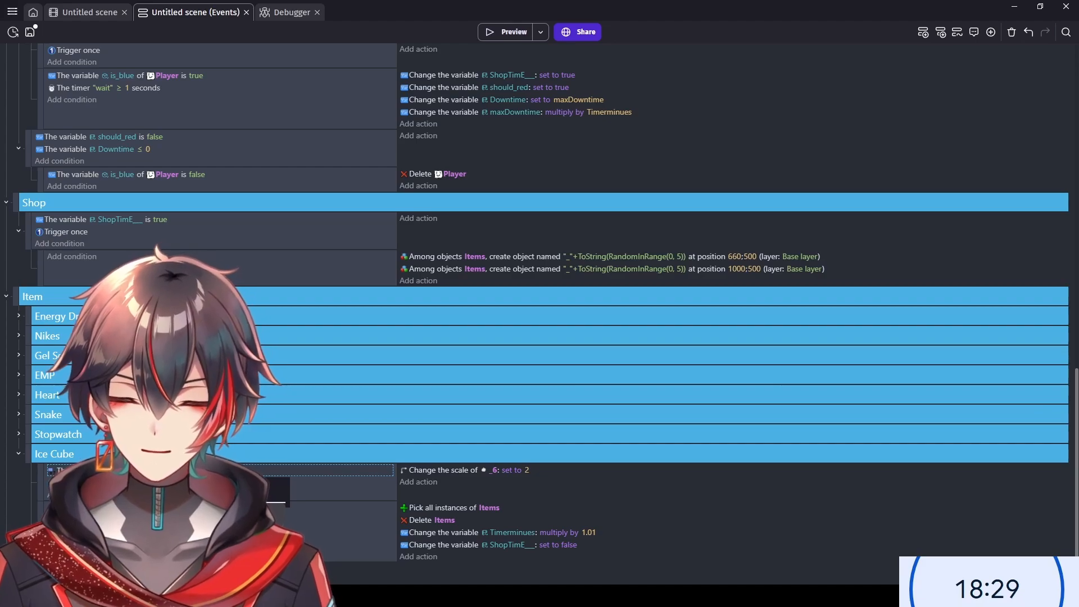
{"action": "left_click", "coordinate": [160, 514]}
{"action": "left_click", "coordinate": [494, 470]}
{"action": "type", "text": "7"}
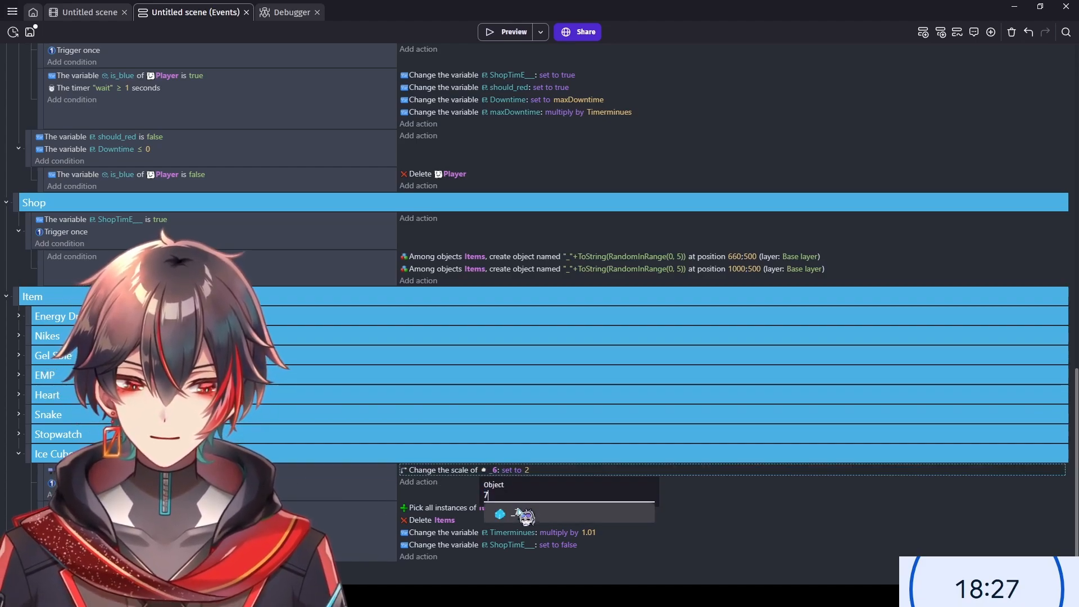
{"action": "left_click", "coordinate": [521, 515]}
{"action": "left_click", "coordinate": [152, 507]}
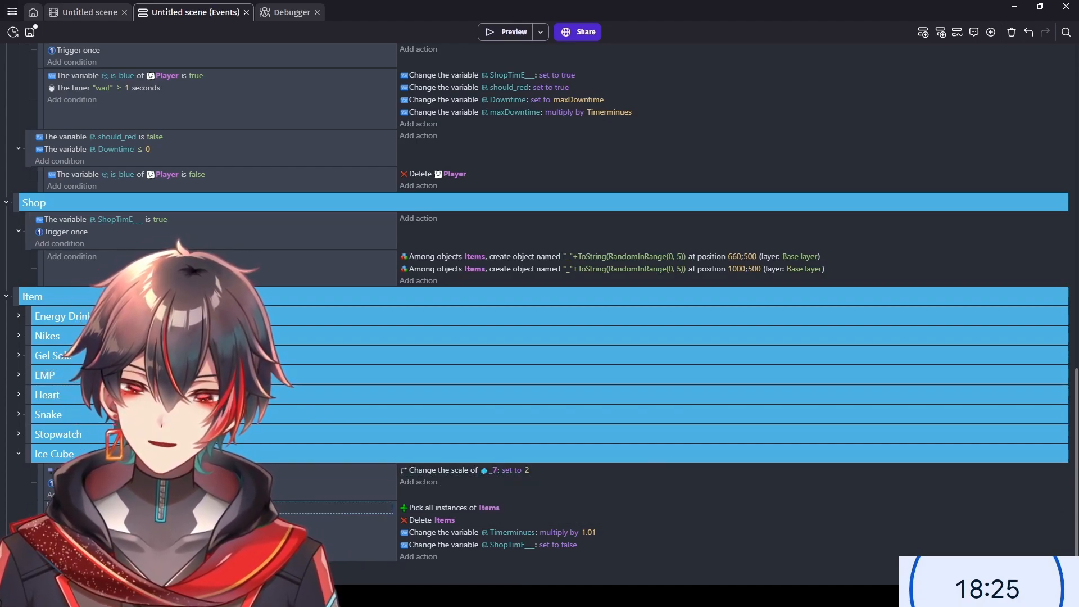
{"action": "left_click", "coordinate": [567, 533]}
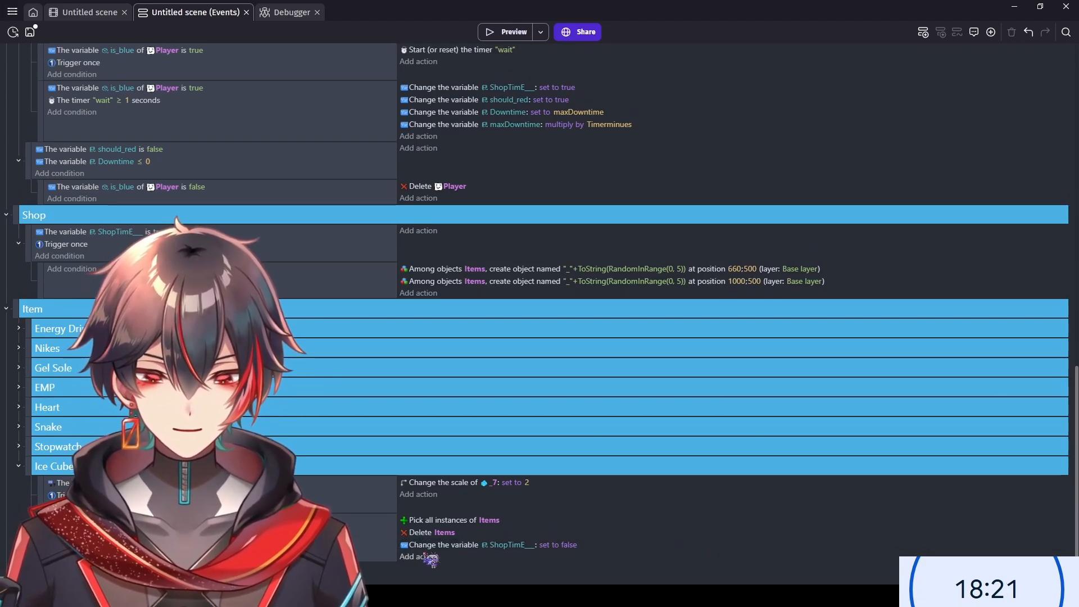
{"action": "left_click", "coordinate": [428, 557]}
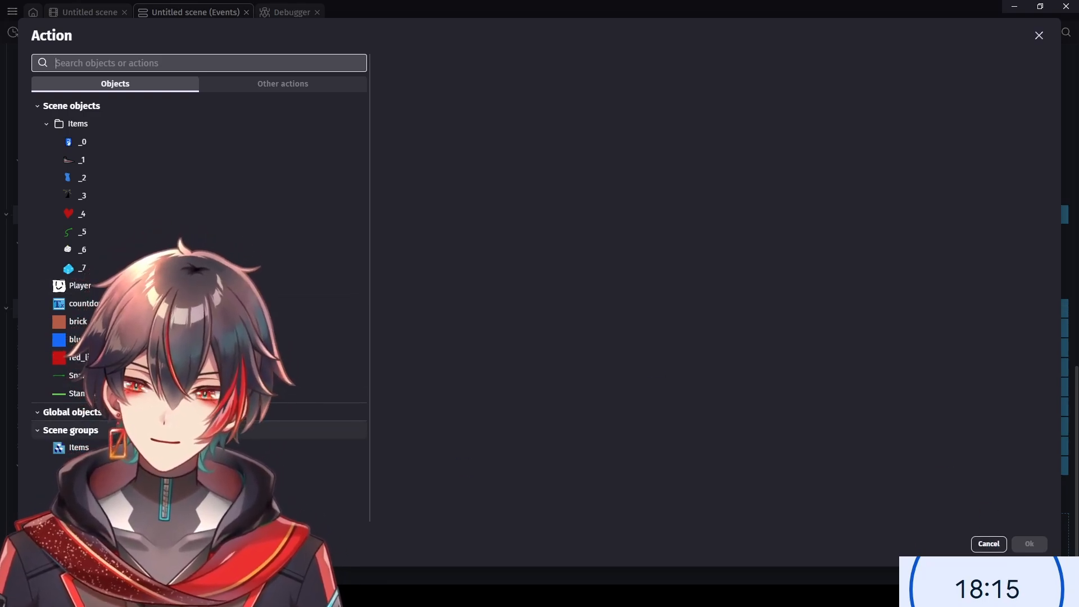
{"action": "left_click", "coordinate": [342, 285]}
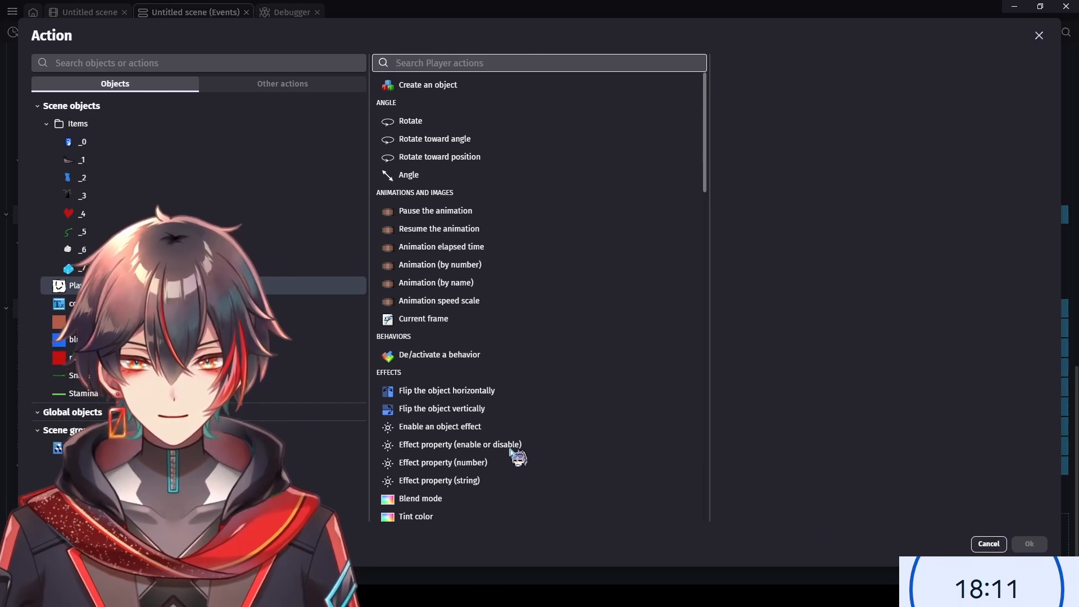
{"action": "left_click", "coordinate": [989, 544]}
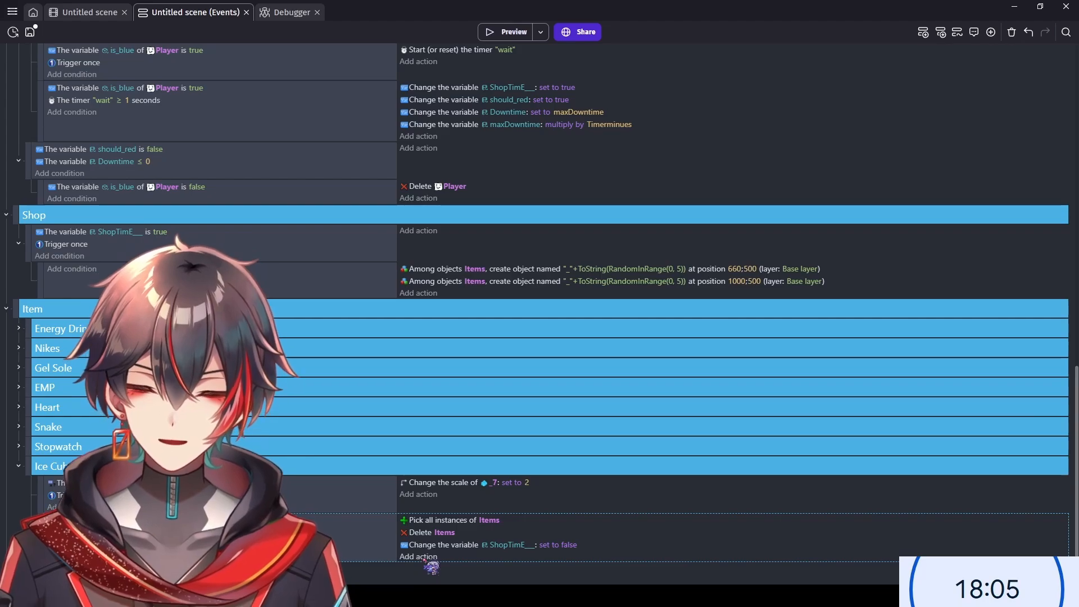
{"action": "key", "text": "ctrl+z"}
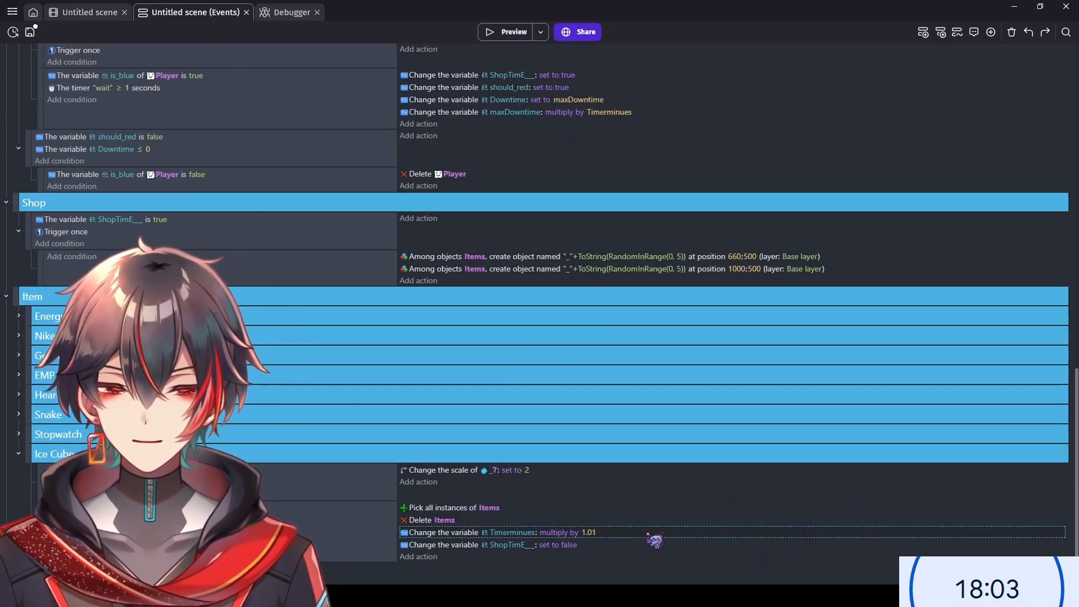
- Replace the Ice Cube event's Timerminues action with an action that changes the Player's top-down maximum speed
{"action": "double_click", "coordinate": [652, 539]}
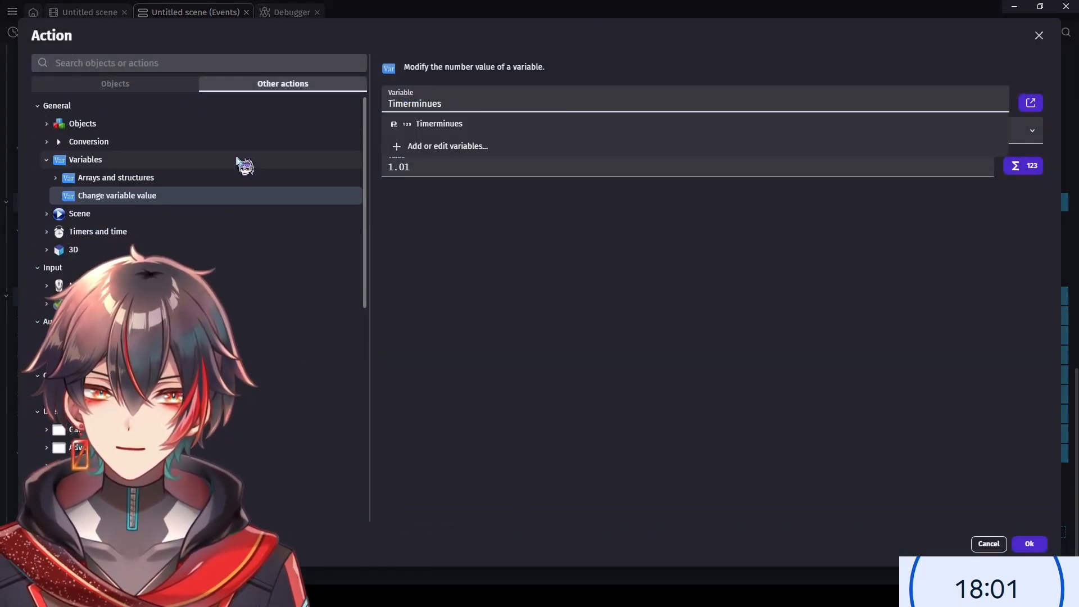
{"action": "left_click", "coordinate": [144, 86]}
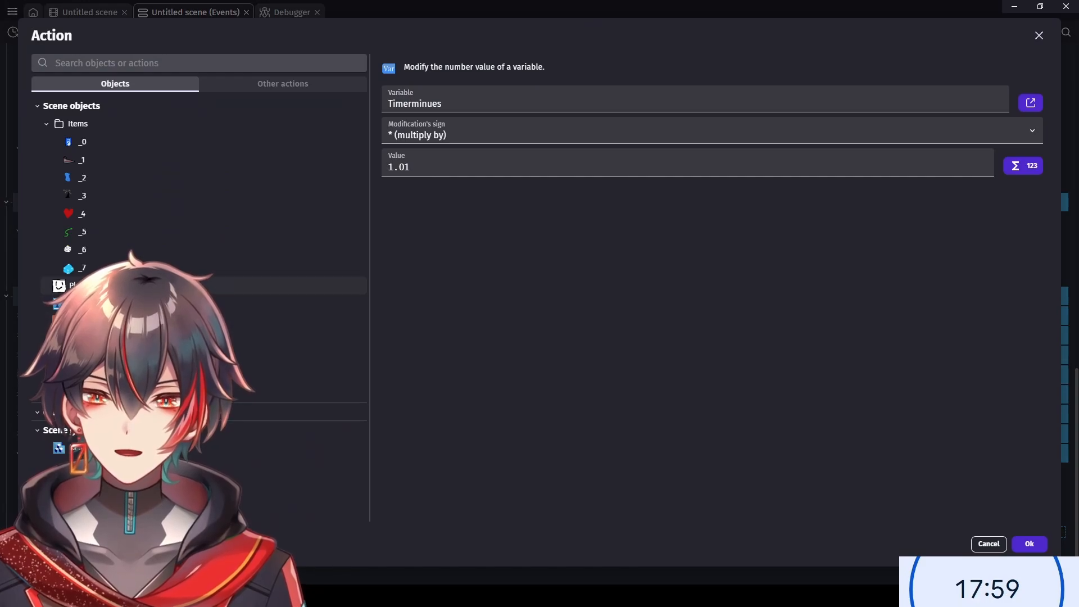
{"action": "left_click", "coordinate": [337, 285]}
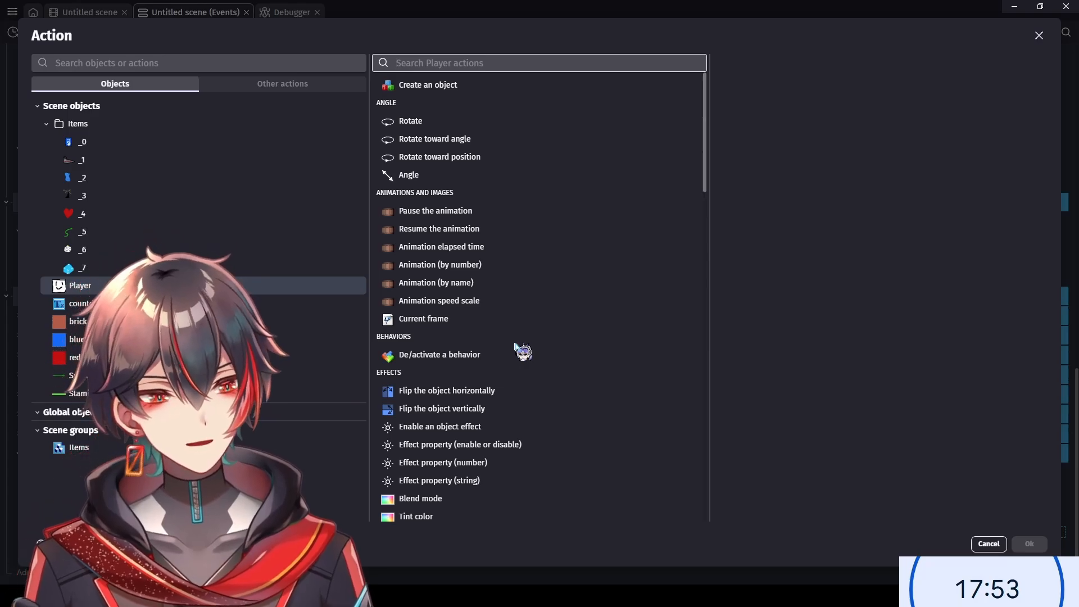
{"action": "scroll", "coordinate": [515, 349], "scroll_direction": "down", "scroll_amount": 8}
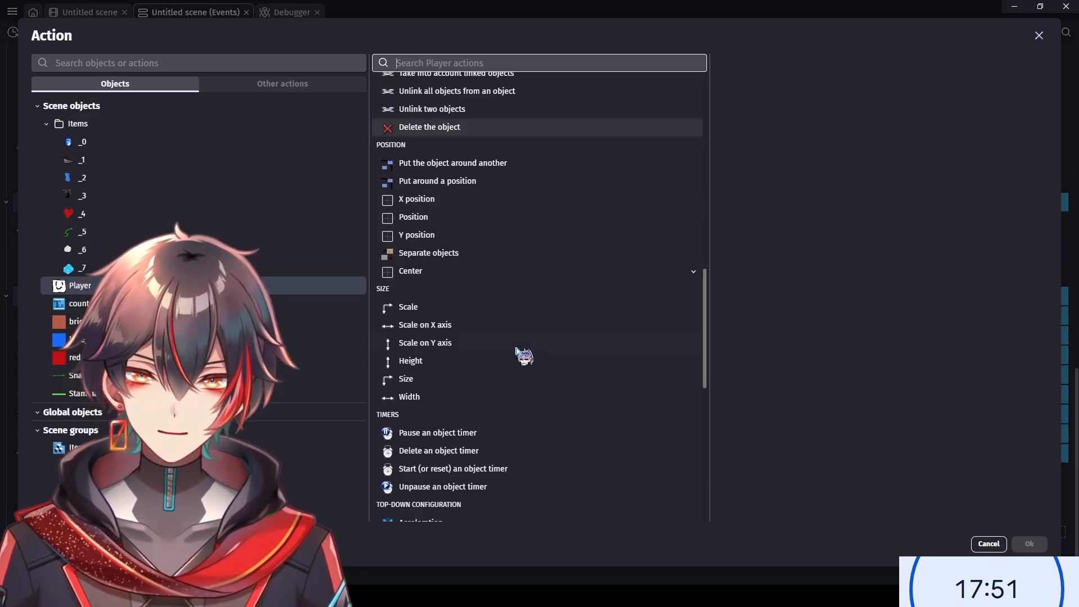
{"action": "scroll", "coordinate": [515, 351], "scroll_direction": "up", "scroll_amount": 3}
{"action": "scroll", "coordinate": [515, 352], "scroll_direction": "down", "scroll_amount": 4}
{"action": "scroll", "coordinate": [517, 352], "scroll_direction": "down", "scroll_amount": 6}
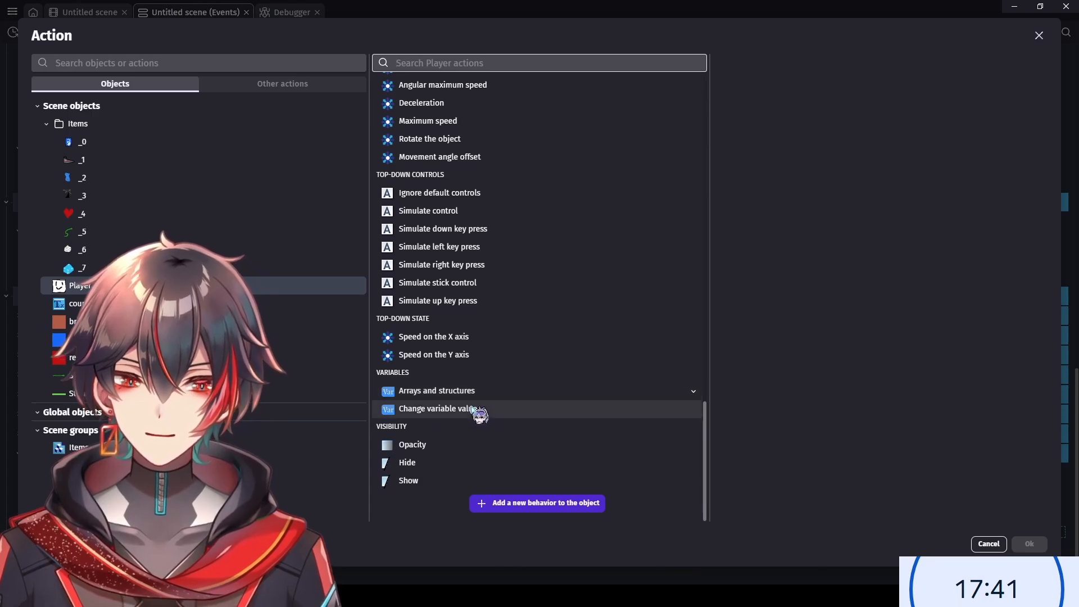
{"action": "left_click", "coordinate": [543, 409]}
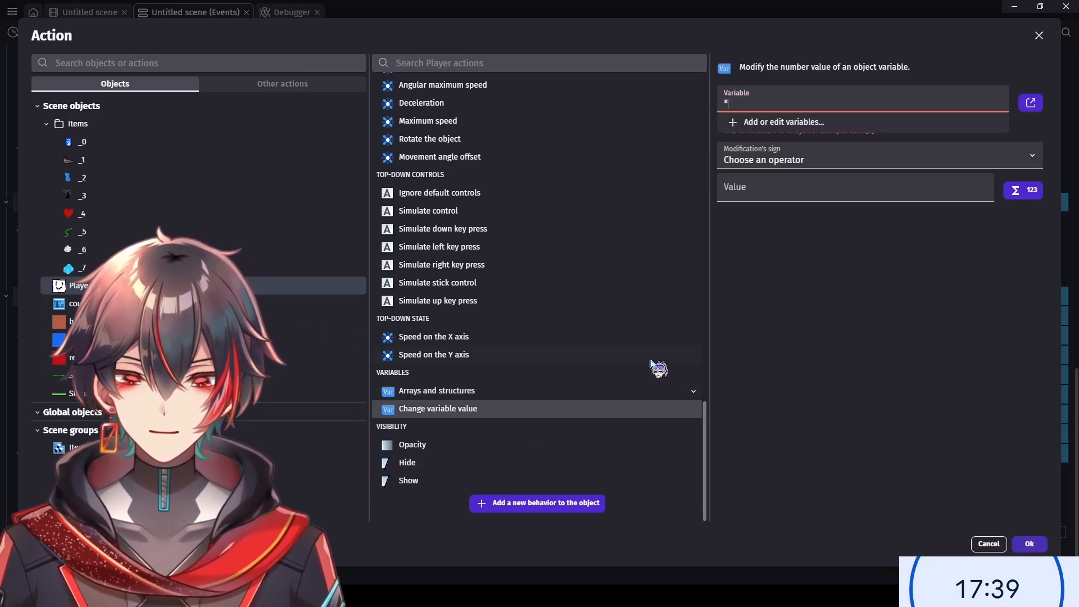
{"action": "left_click", "coordinate": [785, 102]}
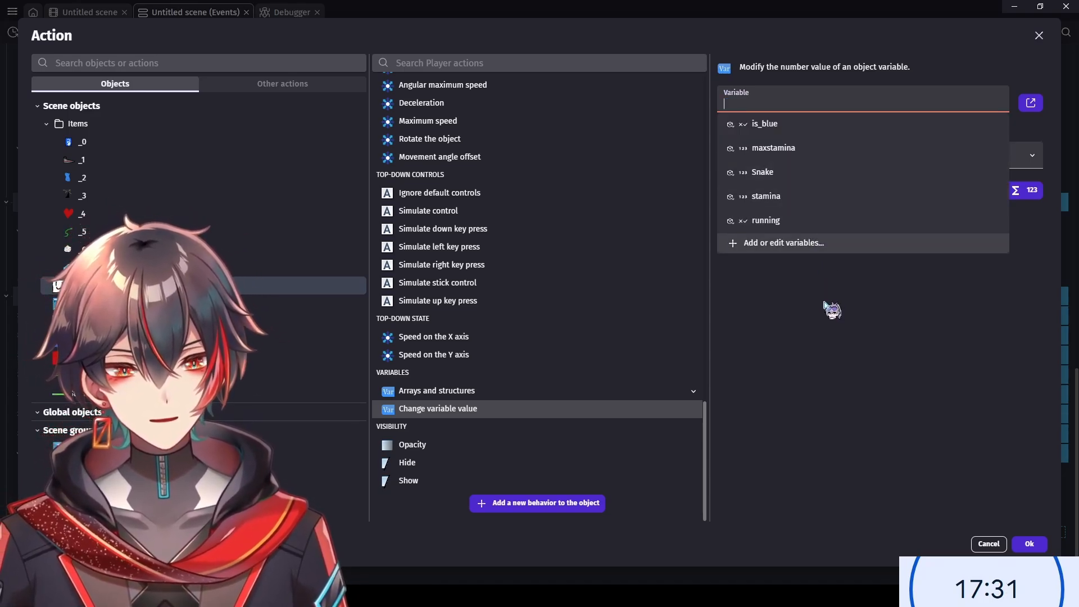
{"action": "left_click", "coordinate": [821, 312]}
{"action": "scroll", "coordinate": [573, 333], "scroll_direction": "up", "scroll_amount": 3}
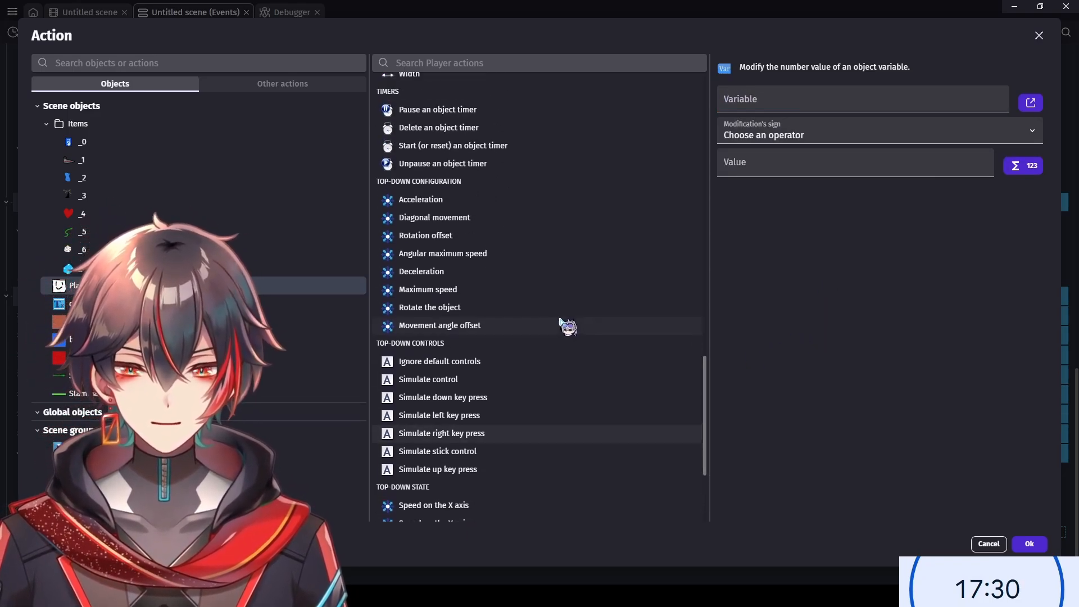
{"action": "left_click", "coordinate": [482, 292]}
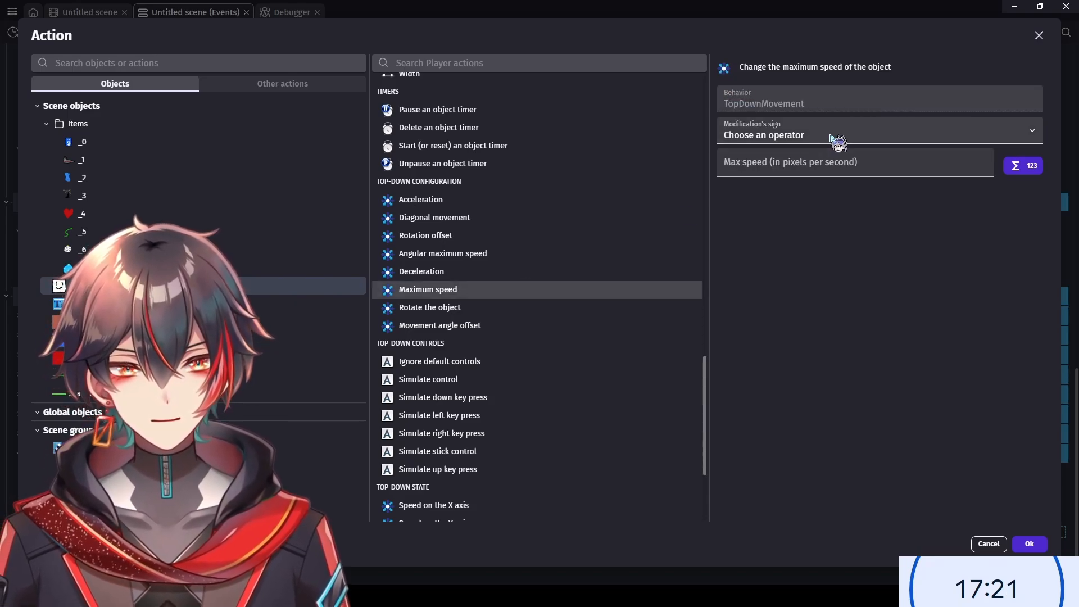
- Make the maximum speed action add Player.TopDownMovement::Acceleration()/8 and apply it
{"action": "left_click", "coordinate": [787, 169]}
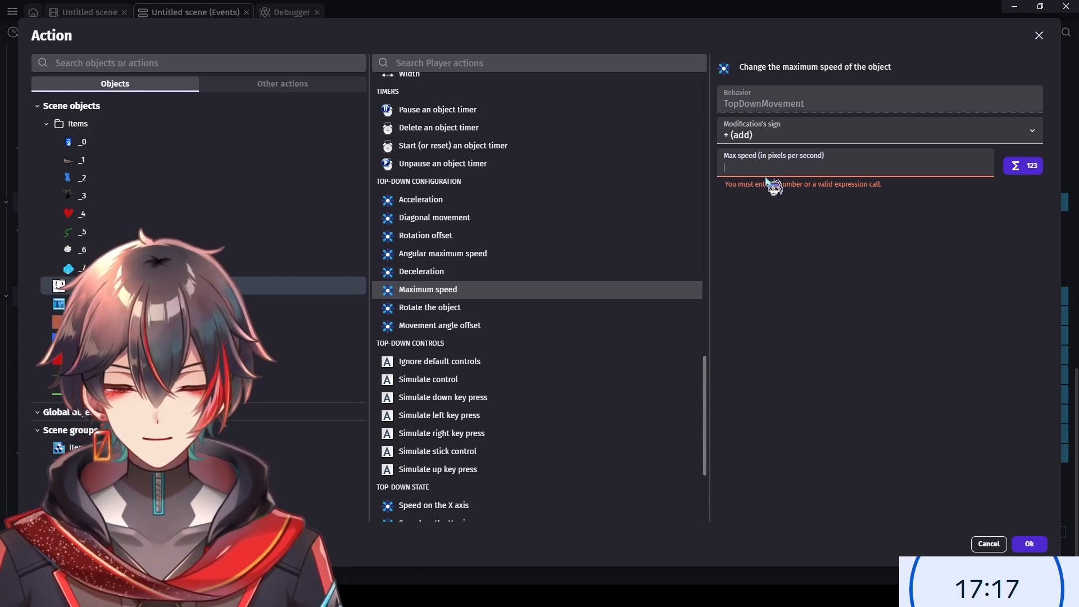
{"action": "type", "text": "Player."}
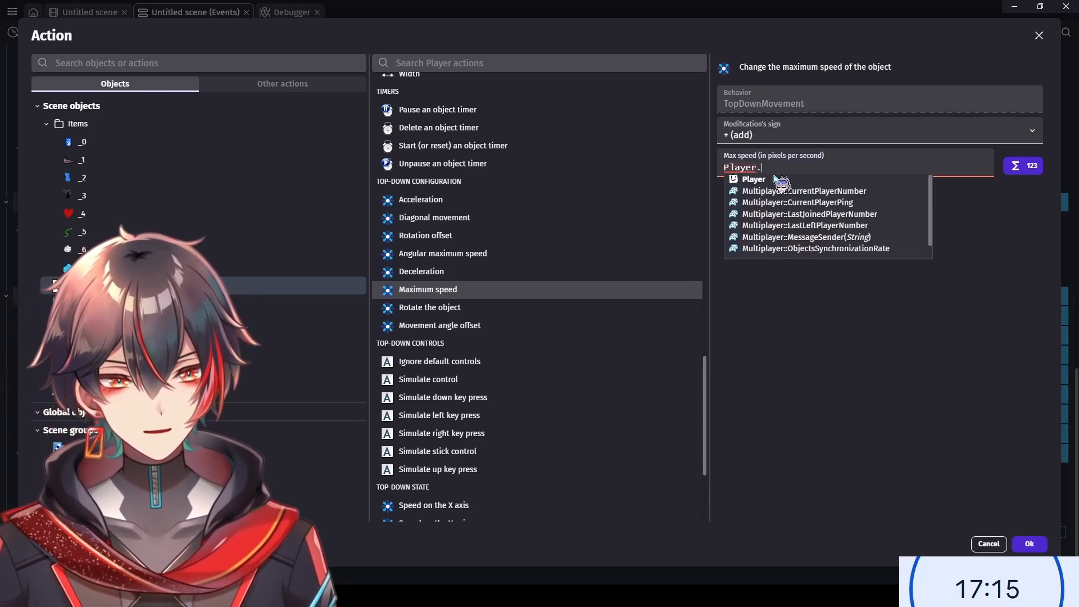
{"action": "scroll", "coordinate": [795, 185], "scroll_direction": "down", "scroll_amount": 2}
{"action": "left_click", "coordinate": [801, 236]}
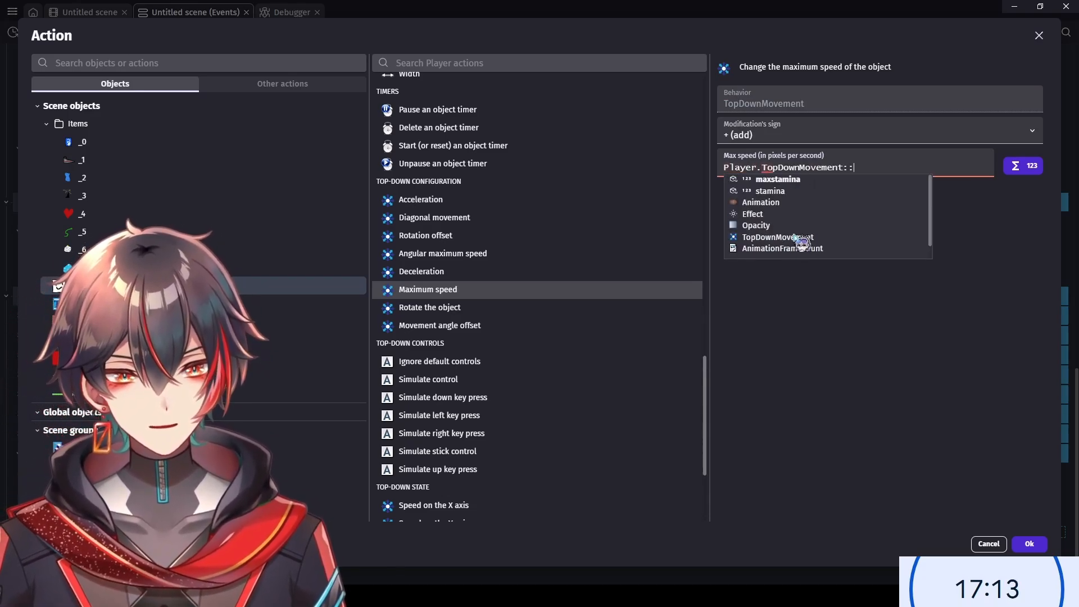
{"action": "left_click", "coordinate": [798, 180]}
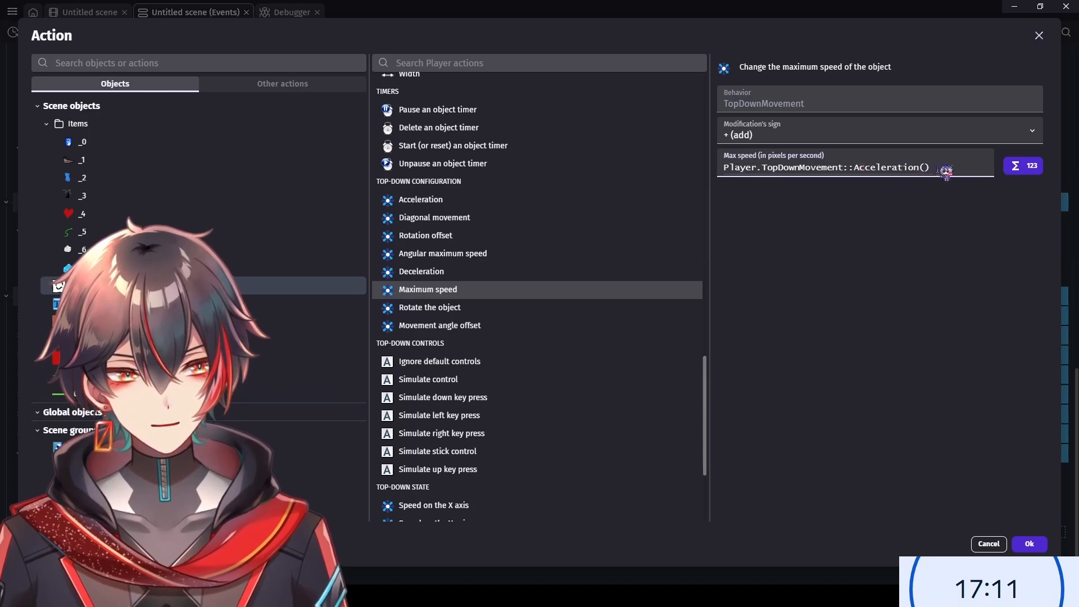
{"action": "type", "text": ".4"}
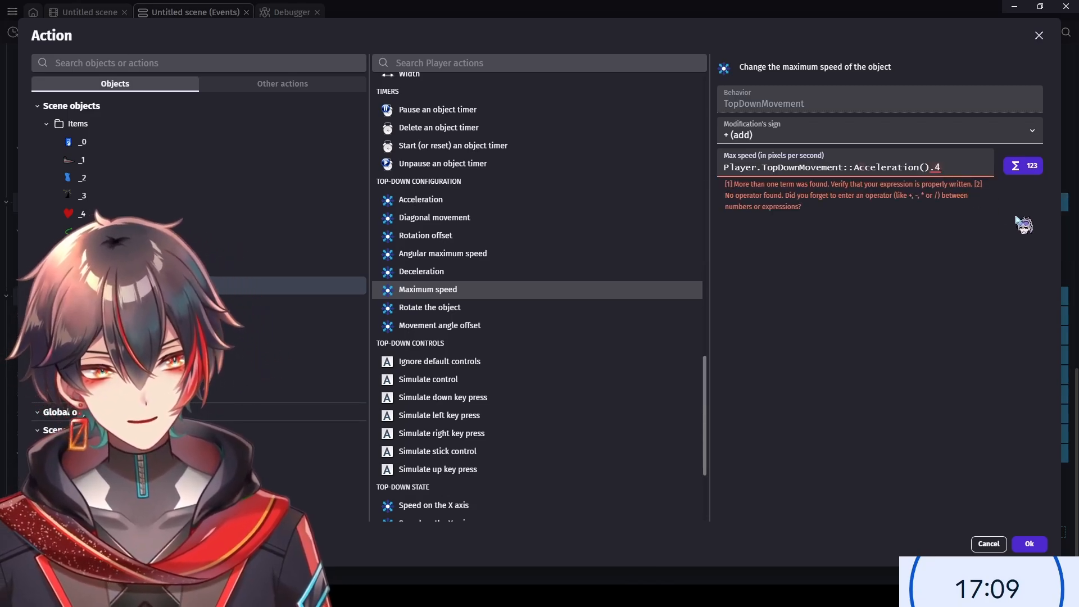
{"action": "key", "text": "BackSpace"}
{"action": "key", "text": "BackSpace"}
{"action": "type", "text": "/"}
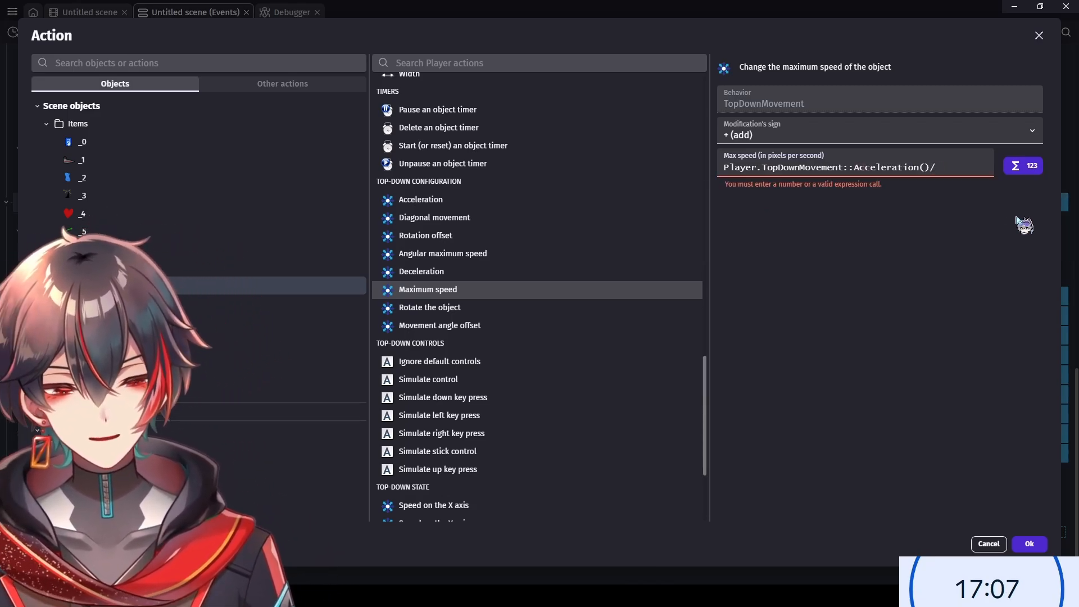
{"action": "type", "text": "8"}
{"action": "left_click", "coordinate": [1029, 543]}
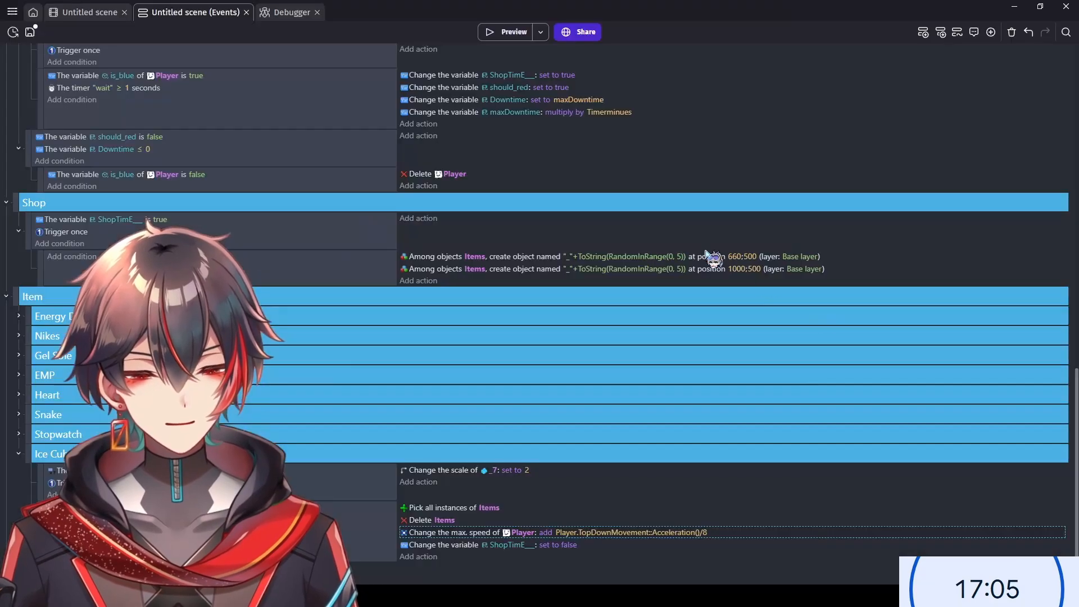
- Check the Player object's TopDownMovement behavior settings in the scene, and return to the events
{"action": "left_click", "coordinate": [79, 11]}
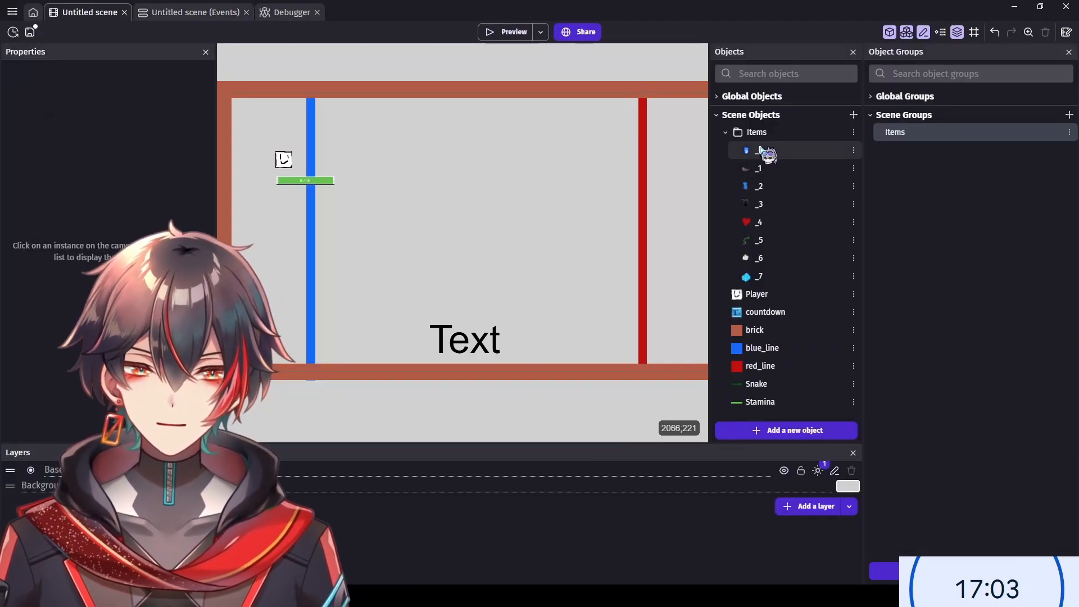
{"action": "double_click", "coordinate": [787, 293]}
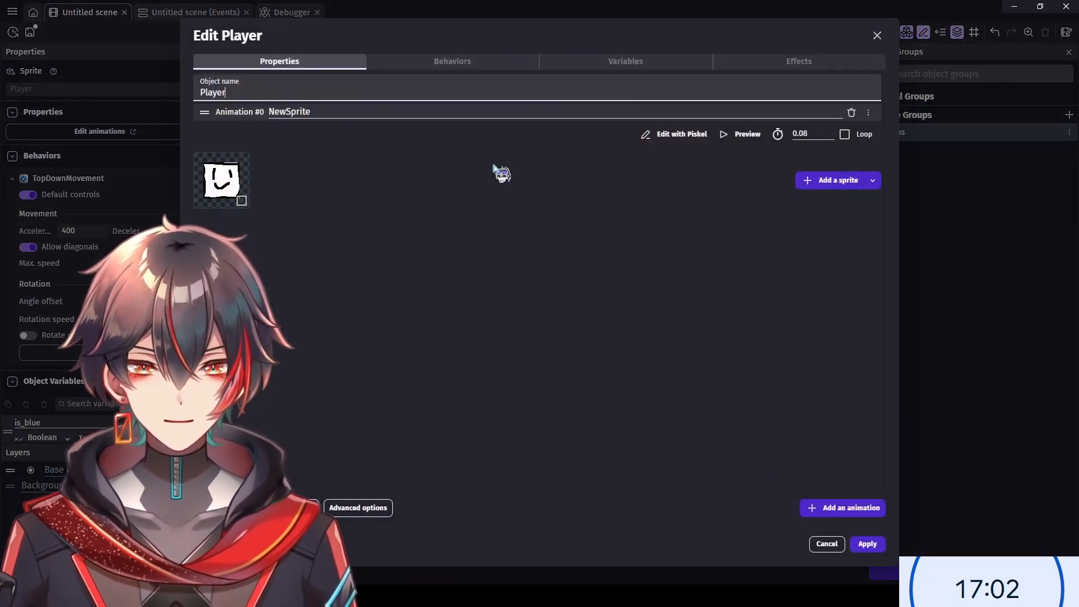
{"action": "left_click", "coordinate": [447, 63]}
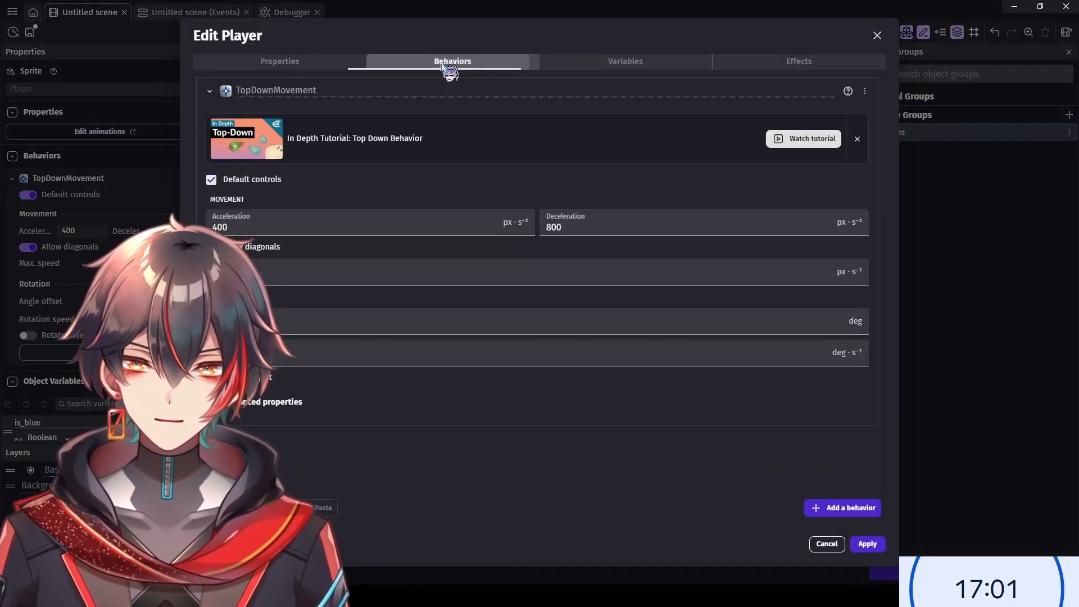
{"action": "left_click", "coordinate": [876, 35]}
{"action": "left_click", "coordinate": [189, 13]}
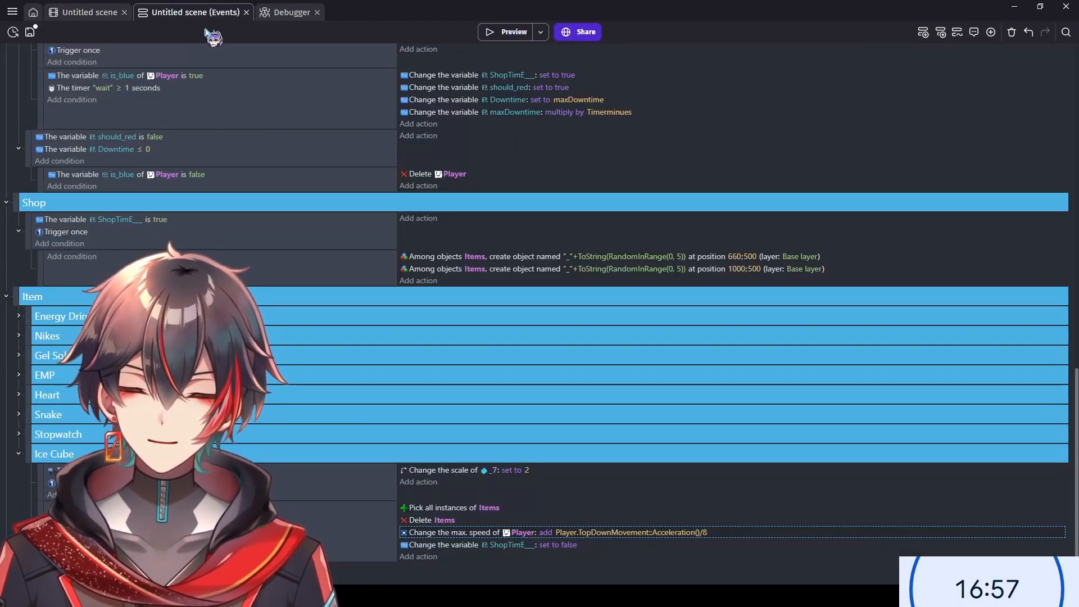
- Save the project and collapse the Ice Cube event group
{"action": "key", "text": "ctrl+s"}
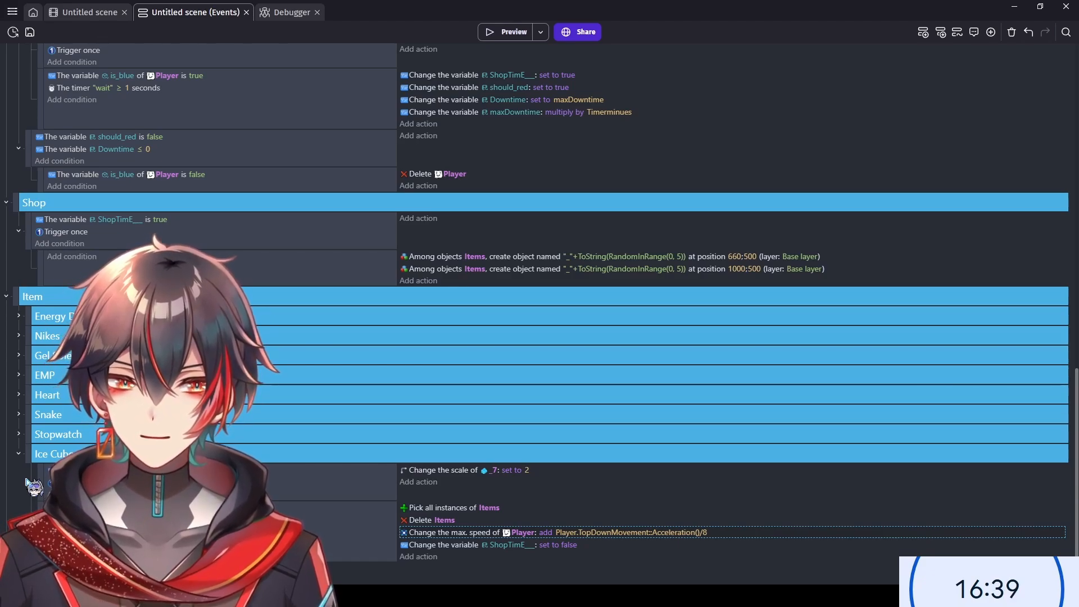
{"action": "left_click", "coordinate": [18, 454]}
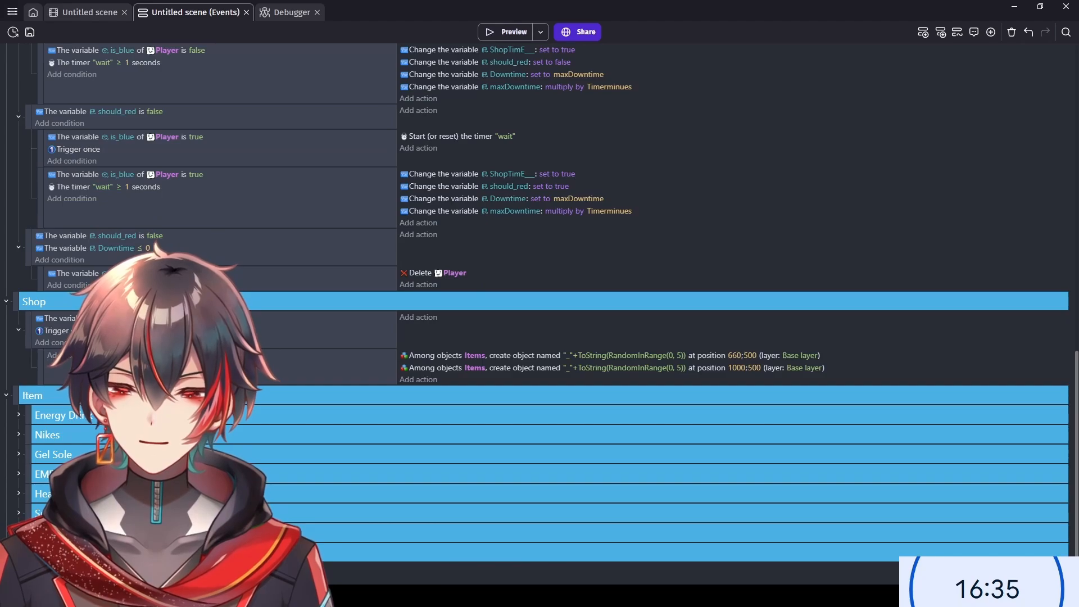
- Add a new sprite object named _8 to the Items folder and draw a knife image for it in Piskel
{"action": "left_click", "coordinate": [86, 12]}
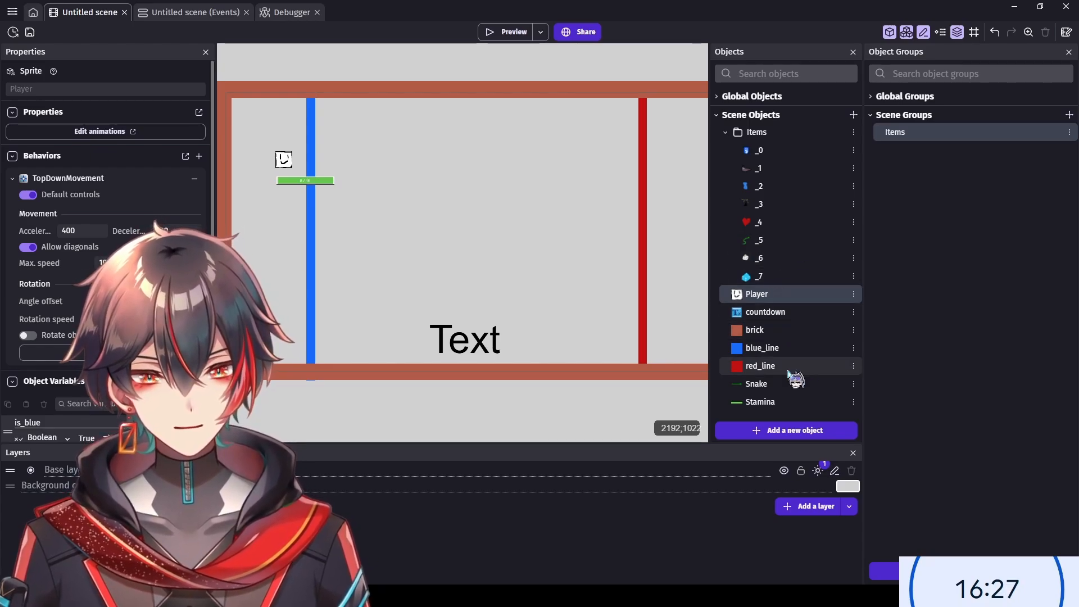
{"action": "left_click", "coordinate": [783, 134]}
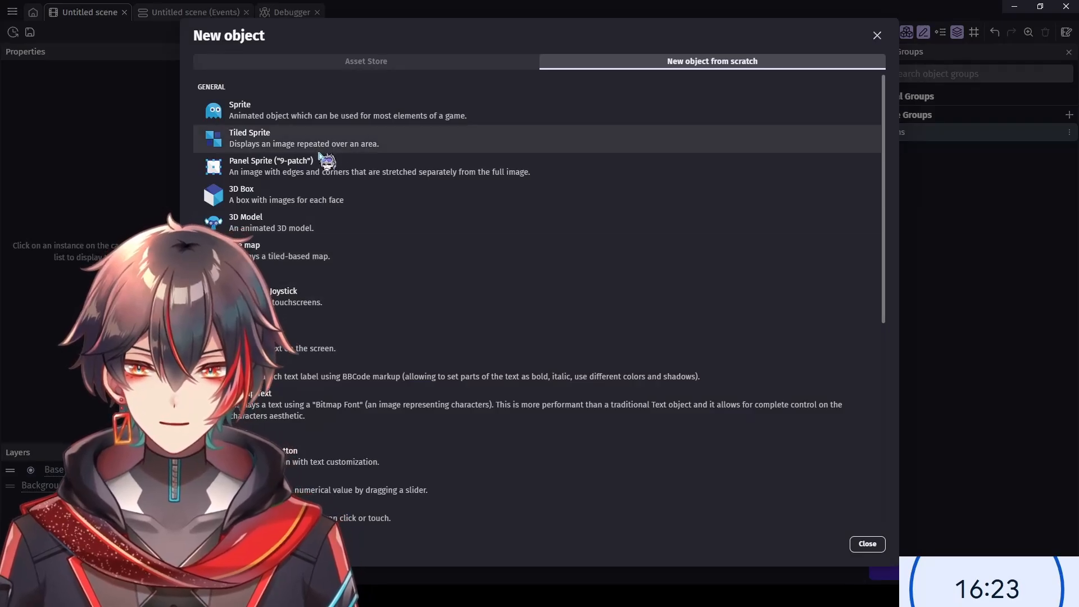
{"action": "left_click", "coordinate": [321, 112]}
{"action": "double_click", "coordinate": [307, 93]}
{"action": "type", "text": "21"}
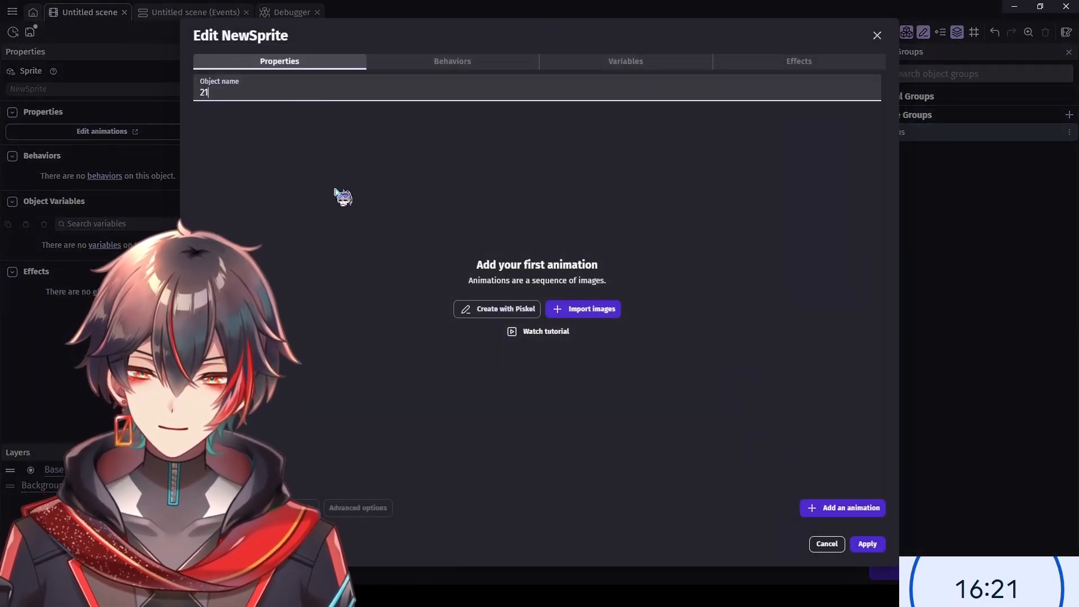
{"action": "left_click", "coordinate": [386, 235]}
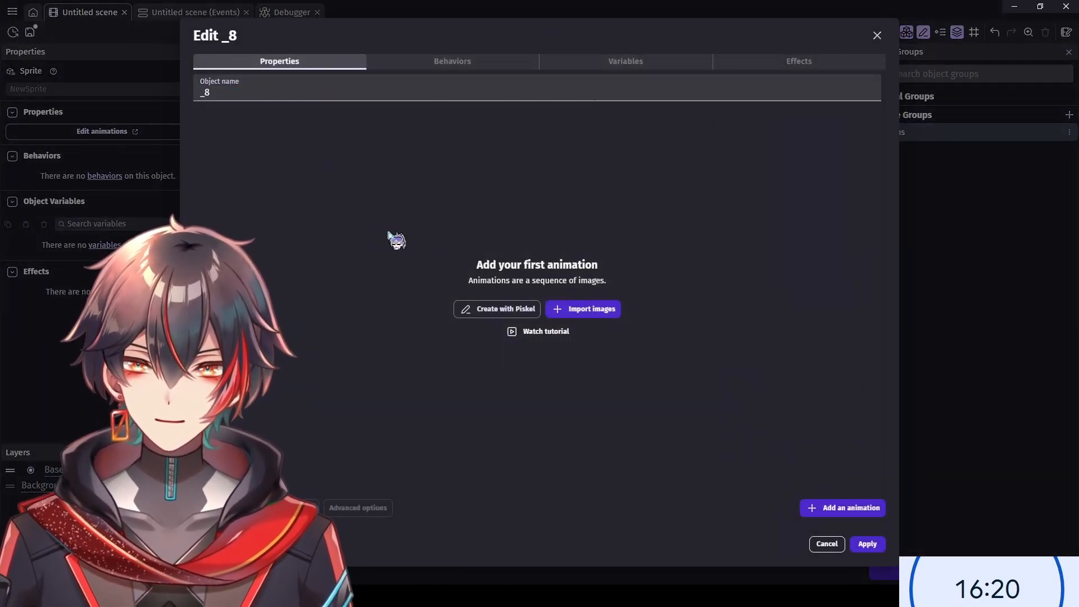
{"action": "left_click", "coordinate": [525, 309]}
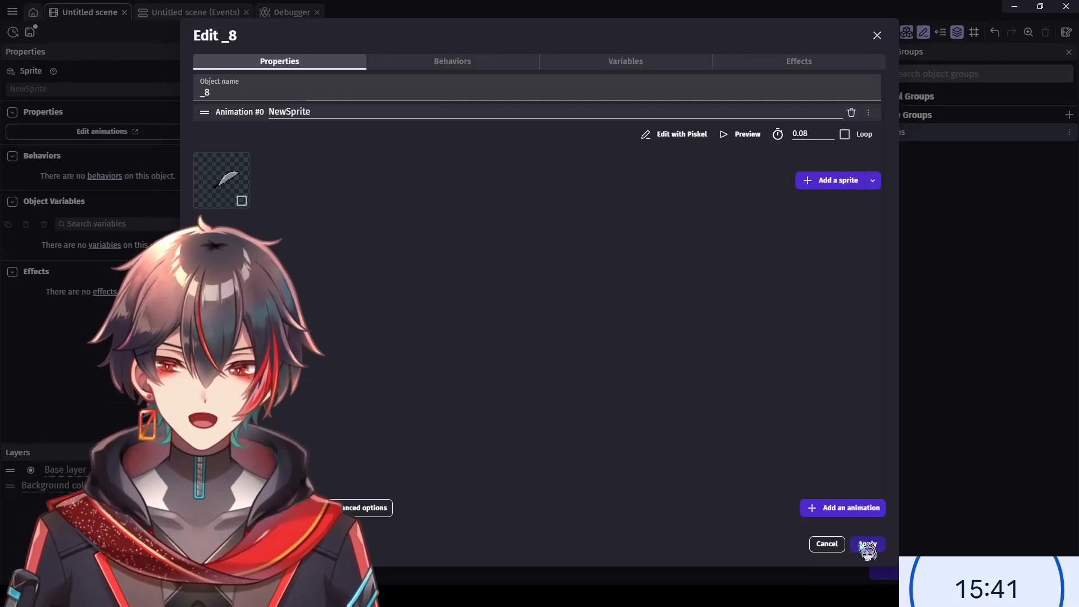
{"action": "left_click", "coordinate": [865, 544]}
- Place a trial instance of _8 in the scene and delete it
{"action": "left_click_drag", "start_coordinate": [785, 307], "coordinate": [516, 234]}
{"action": "left_click", "coordinate": [516, 235]}
{"action": "key", "text": "Delete"}
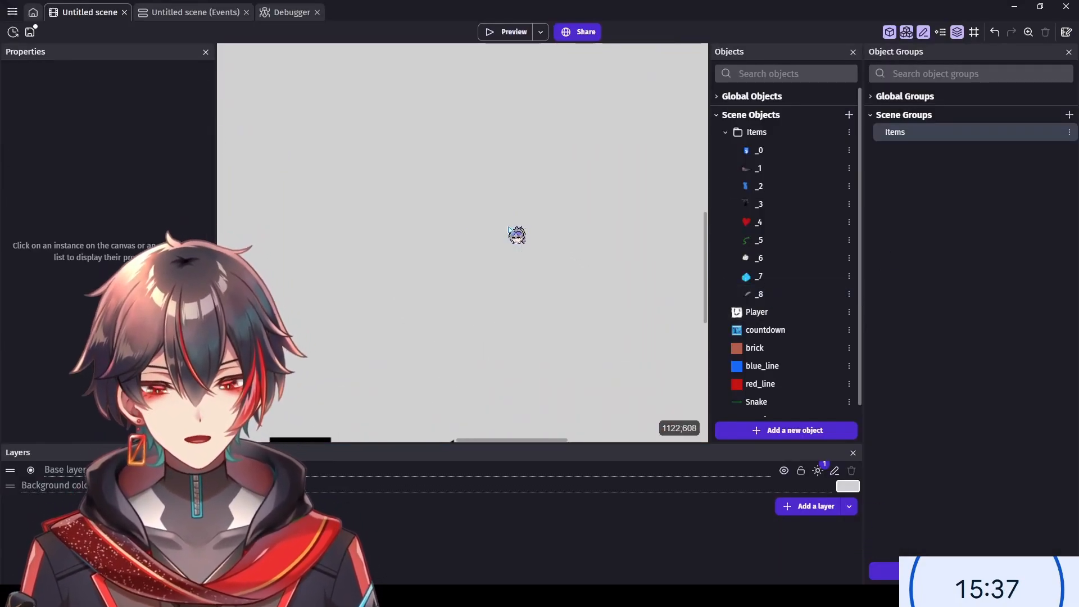
- Add the _8 object to the Items object group and apply the change
{"action": "double_click", "coordinate": [985, 133]}
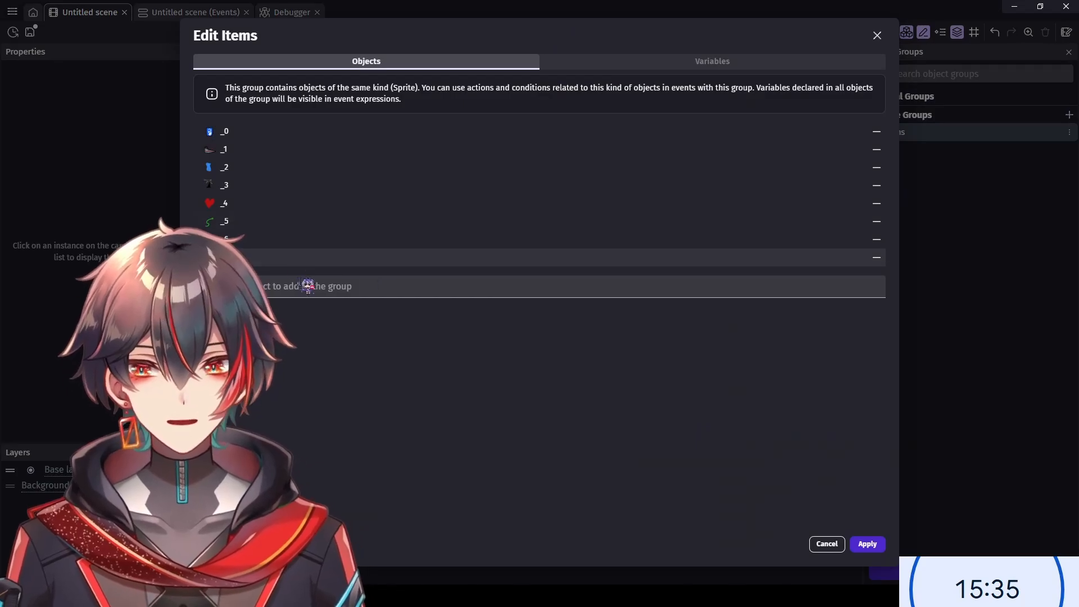
{"action": "left_click", "coordinate": [308, 282]}
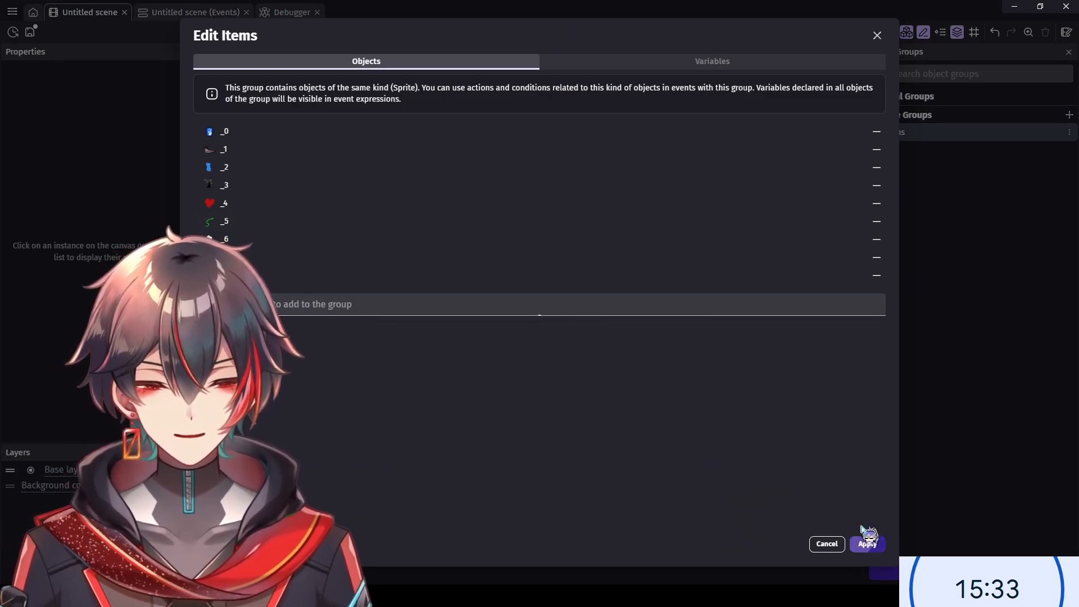
{"action": "left_click", "coordinate": [867, 543]}
{"action": "scroll", "coordinate": [448, 226], "scroll_direction": "down", "scroll_amount": 6, "text": "ctrl"}
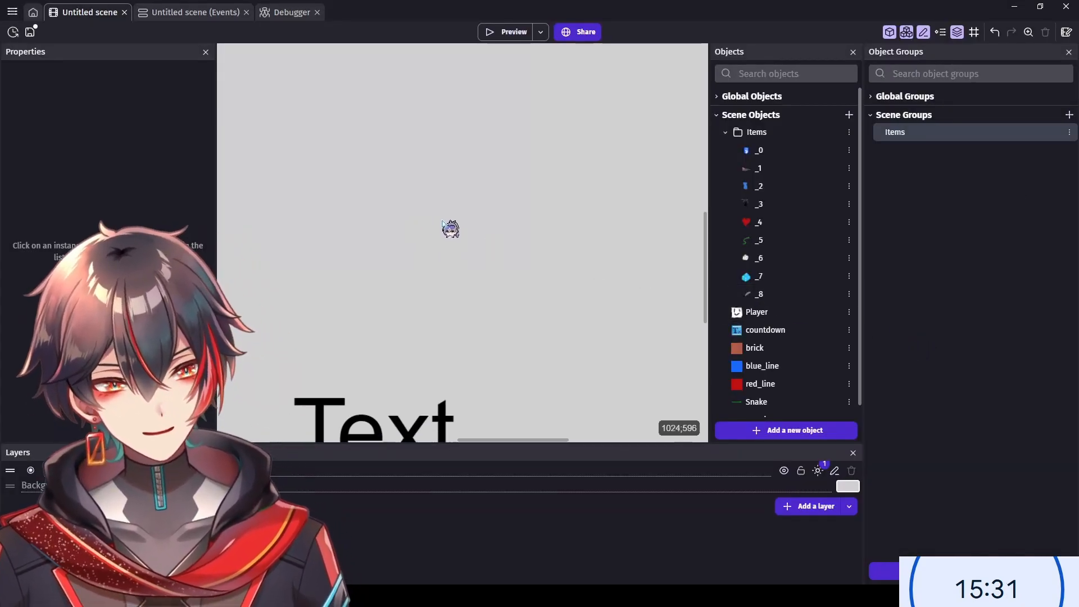
- Add a boolean variable named stabby, set to False, to the Player object and apply it
{"action": "left_click", "coordinate": [177, 11]}
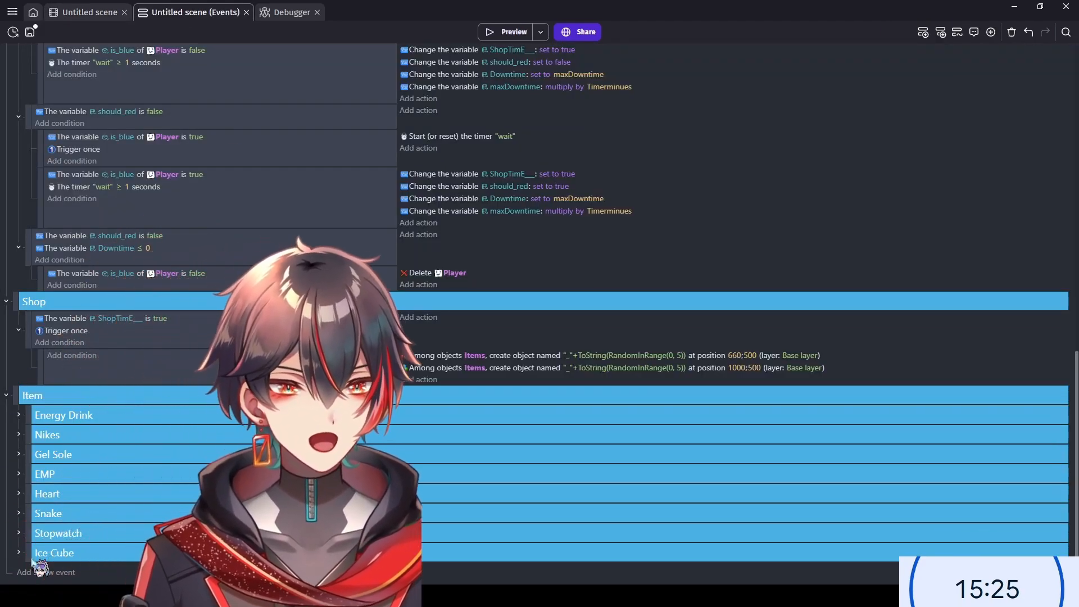
{"action": "left_click", "coordinate": [78, 13]}
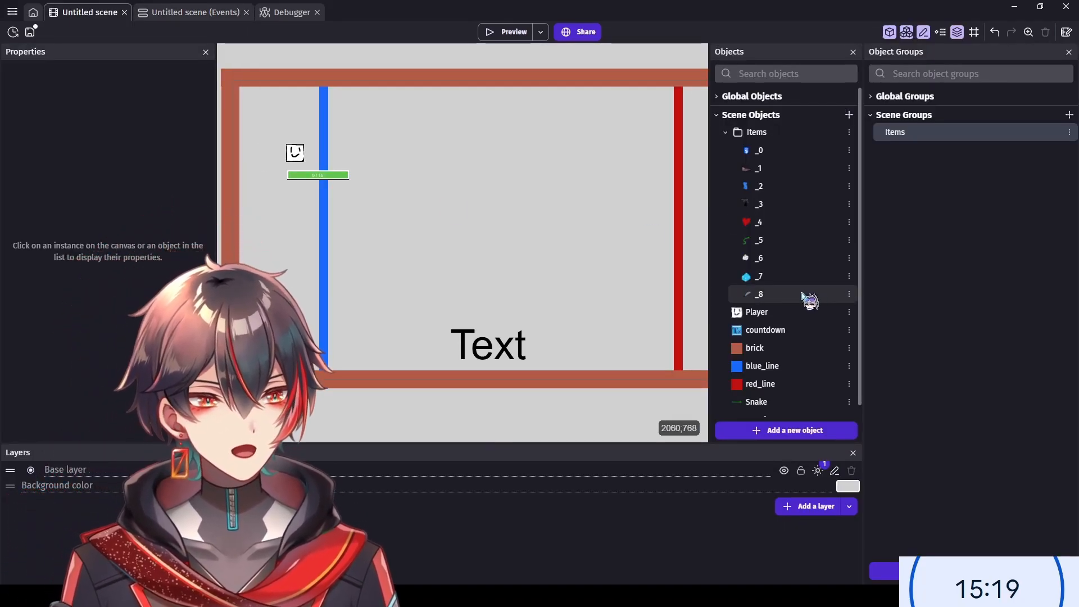
{"action": "double_click", "coordinate": [793, 312]}
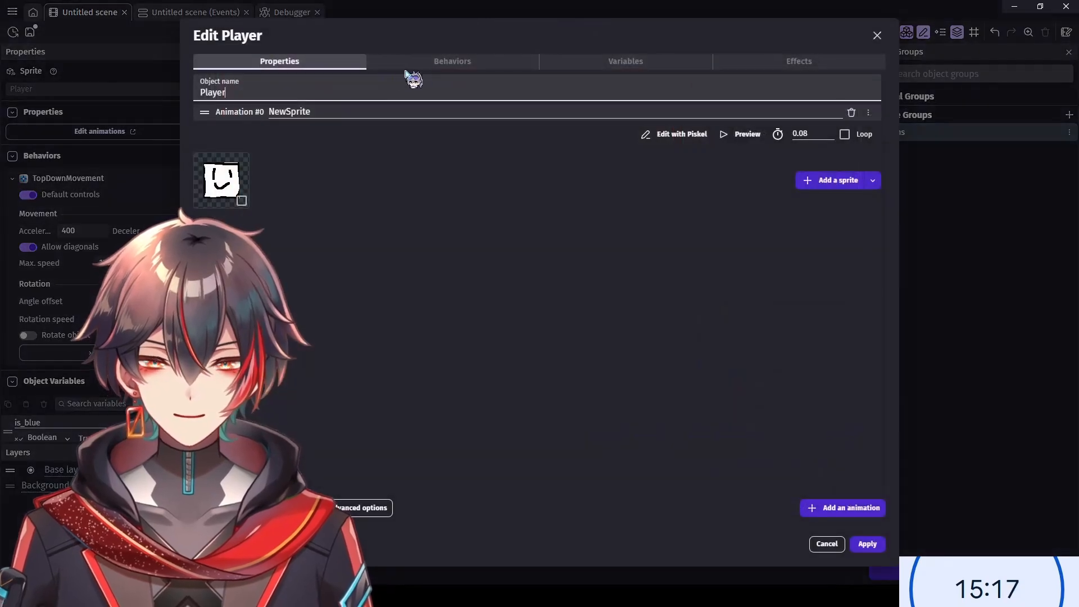
{"action": "left_click", "coordinate": [452, 62]}
{"action": "left_click", "coordinate": [616, 63]}
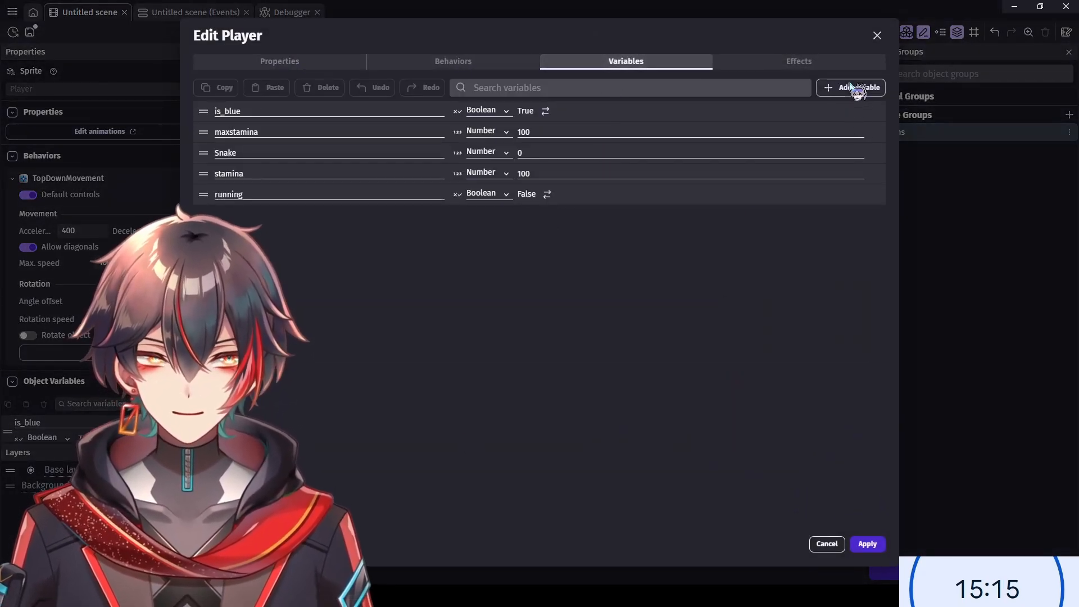
{"action": "left_click", "coordinate": [854, 87]}
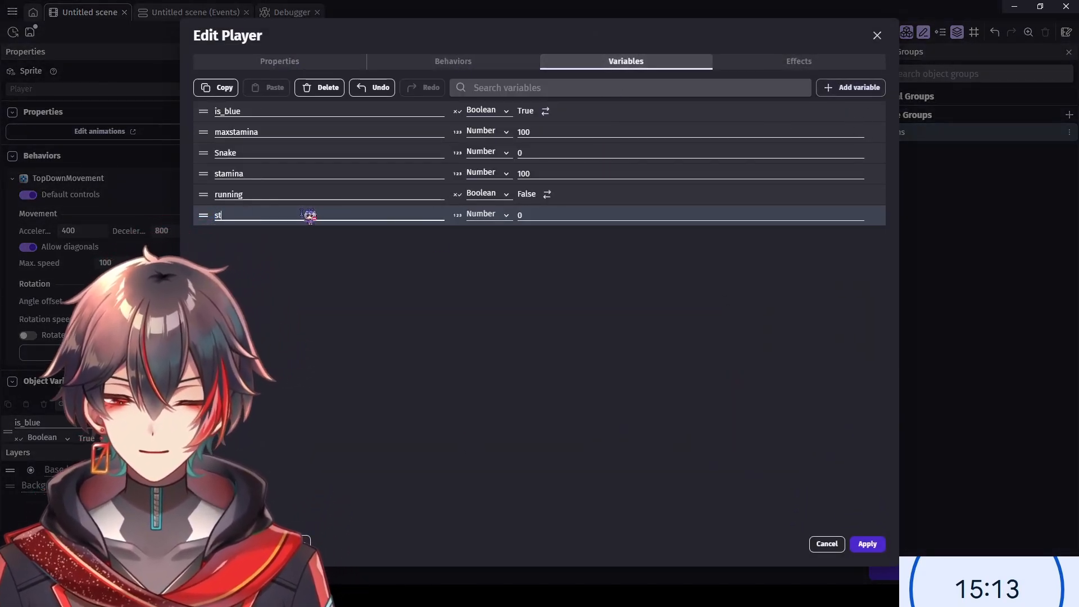
{"action": "left_click", "coordinate": [505, 216]}
{"action": "left_click", "coordinate": [506, 256]}
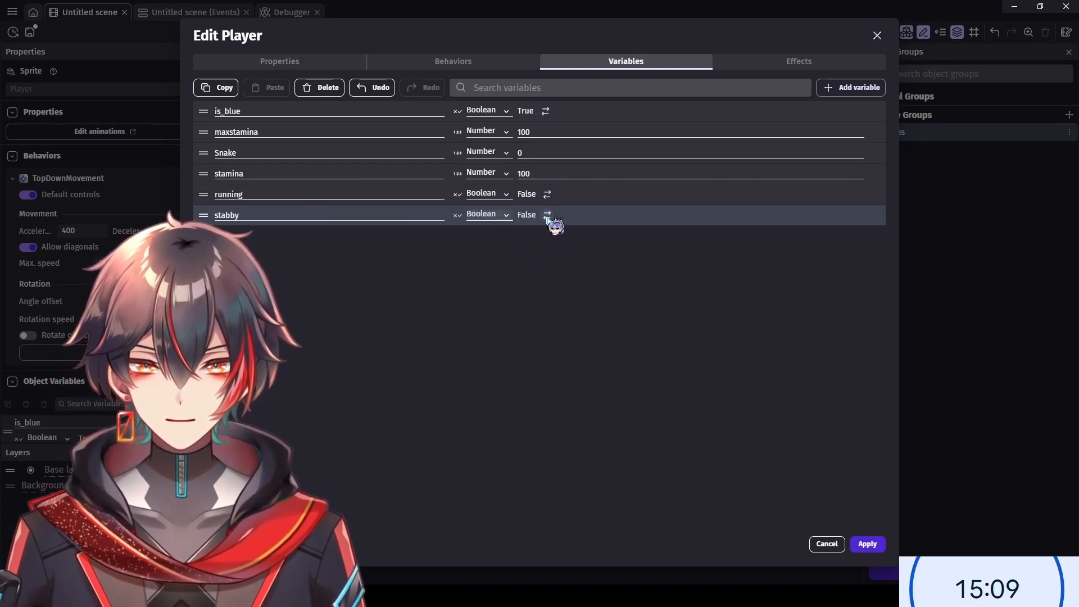
{"action": "left_click", "coordinate": [868, 544]}
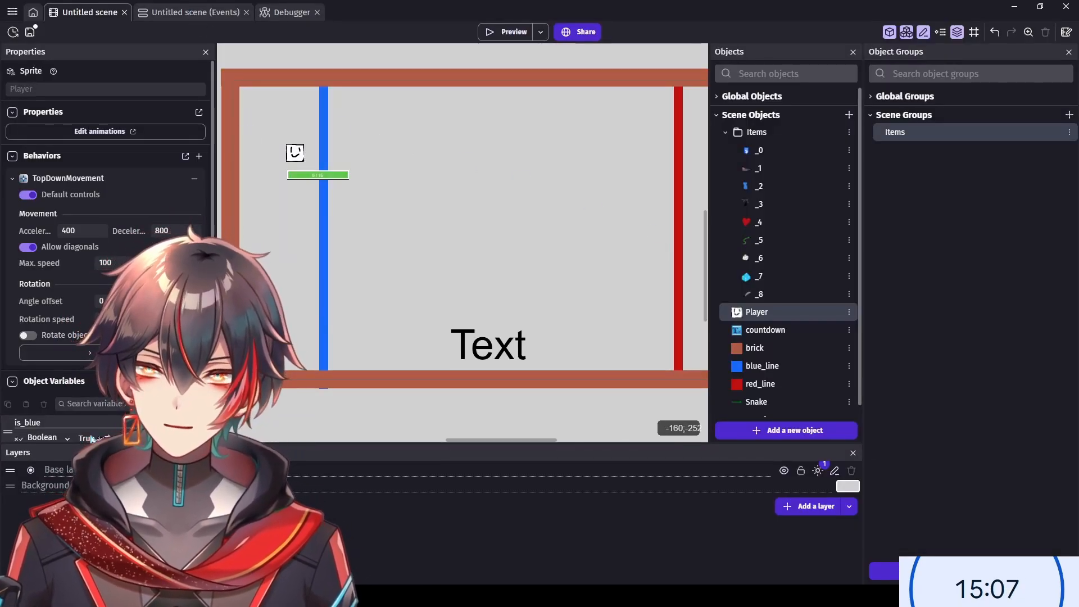
- Duplicate the Ice Cube event group in the scene events as Knife and expand the new group
{"action": "left_click", "coordinate": [198, 13]}
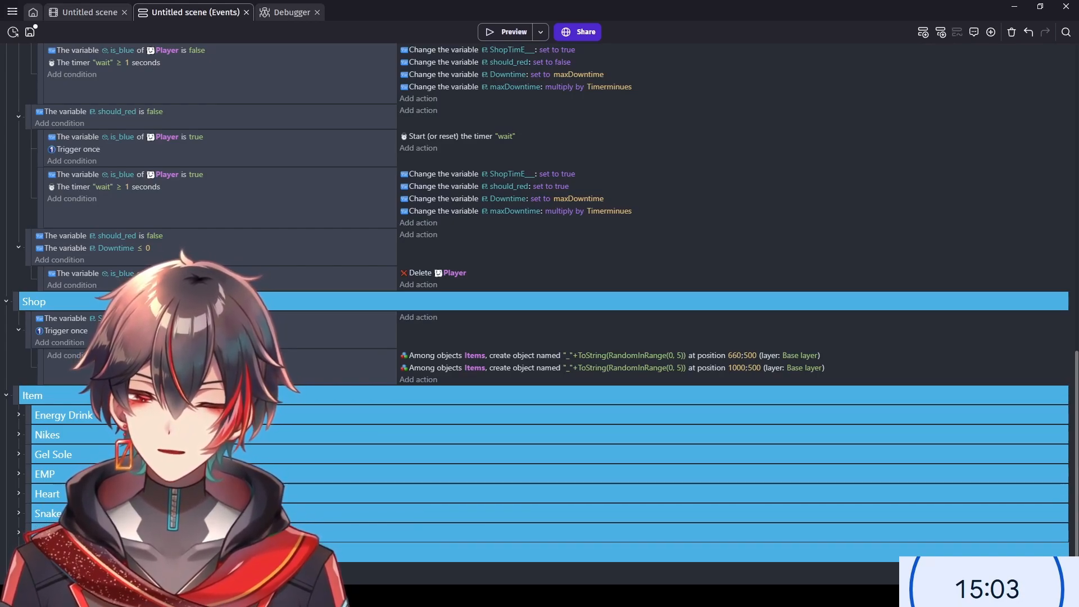
{"action": "scroll", "coordinate": [540, 321], "scroll_direction": "down", "scroll_amount": 1}
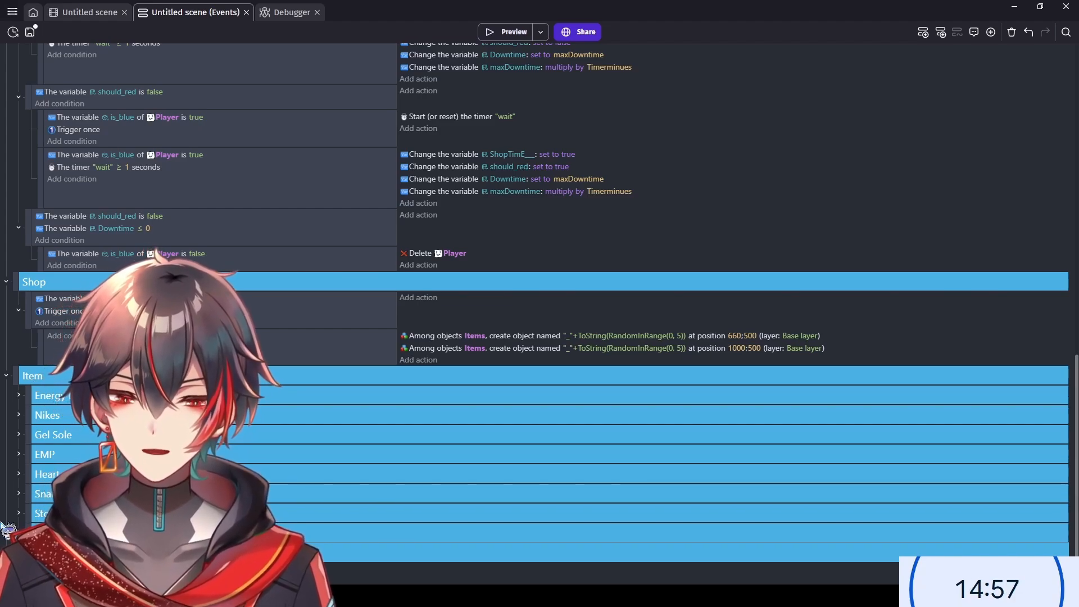
{"action": "left_click", "coordinate": [18, 551]}
{"action": "scroll", "coordinate": [21, 497], "scroll_direction": "down", "scroll_amount": 2}
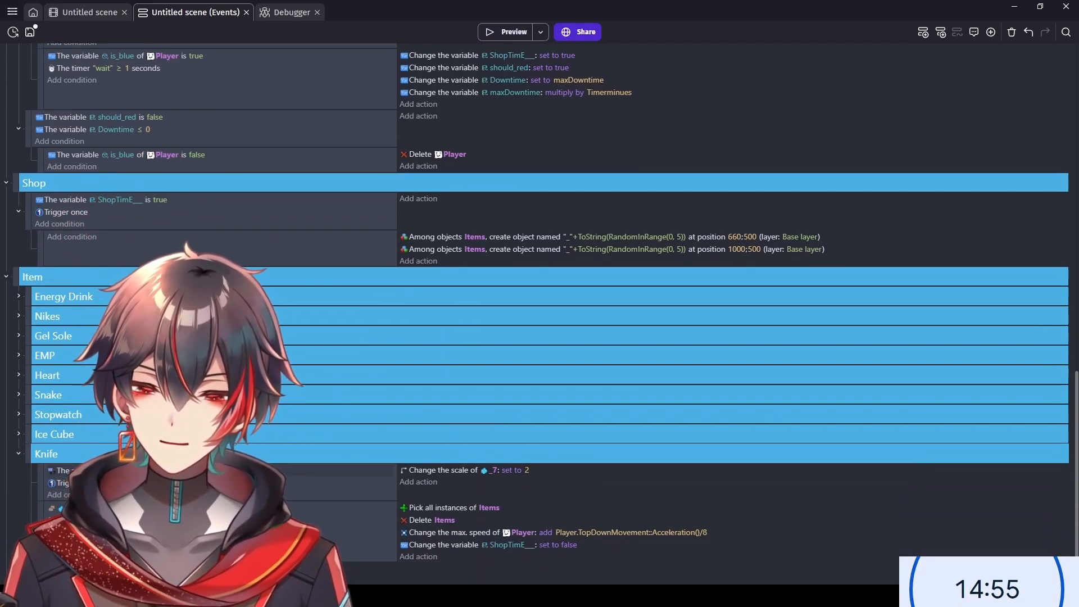
- Replace _7 with _8 in the Knife group's instance count condition, scale action and collision condition
{"action": "left_click", "coordinate": [134, 471]}
{"action": "key", "text": "Return"}
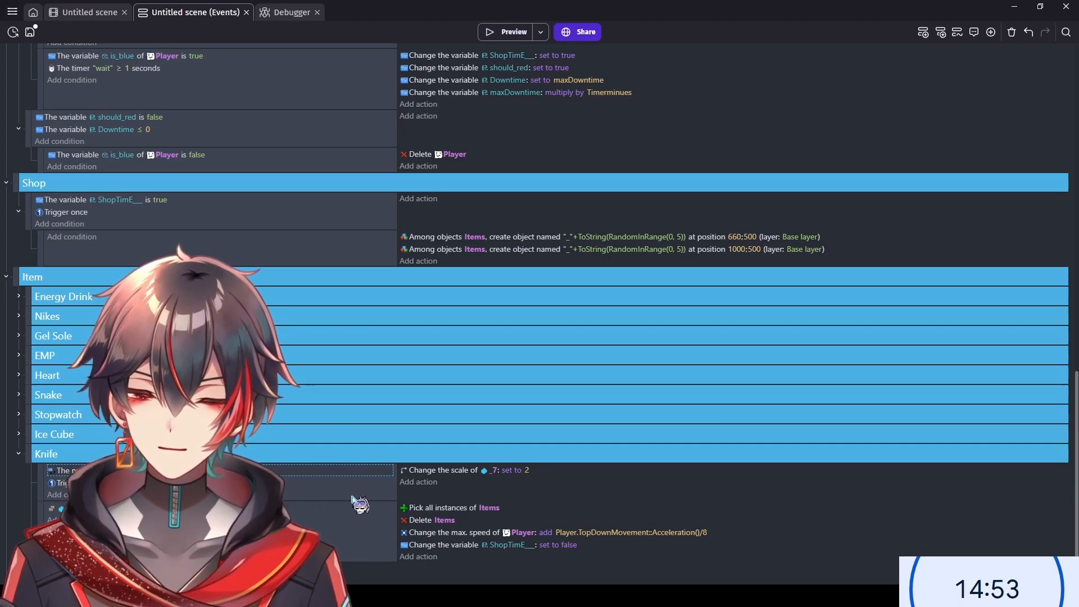
{"action": "left_click", "coordinate": [491, 471]}
{"action": "type", "text": "_8"}
{"action": "key", "text": "Return"}
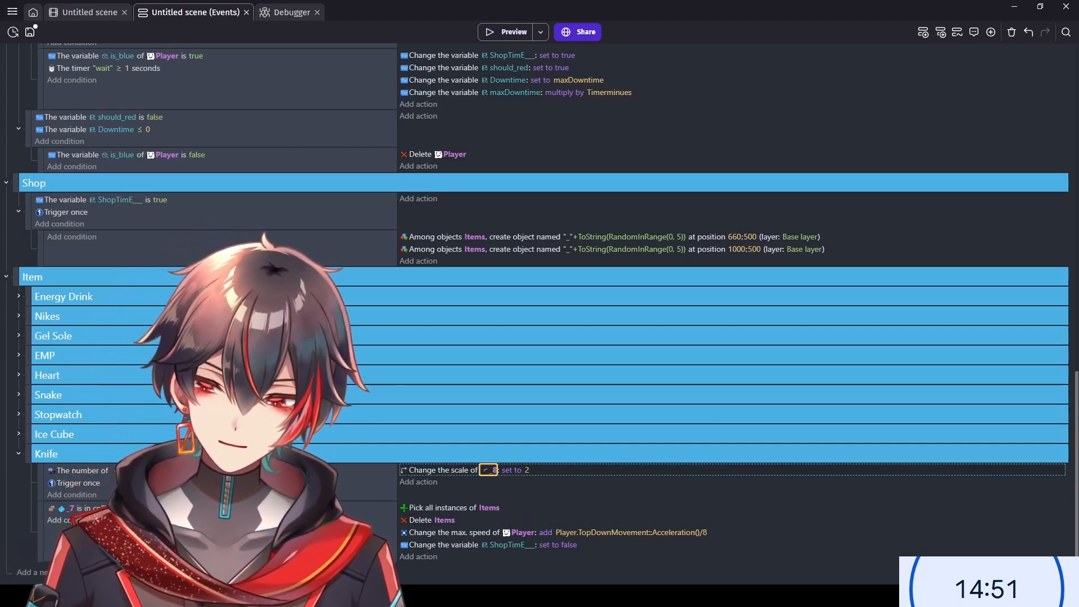
{"action": "left_click", "coordinate": [71, 507]}
{"action": "type", "text": "_8"}
{"action": "key", "text": "Return"}
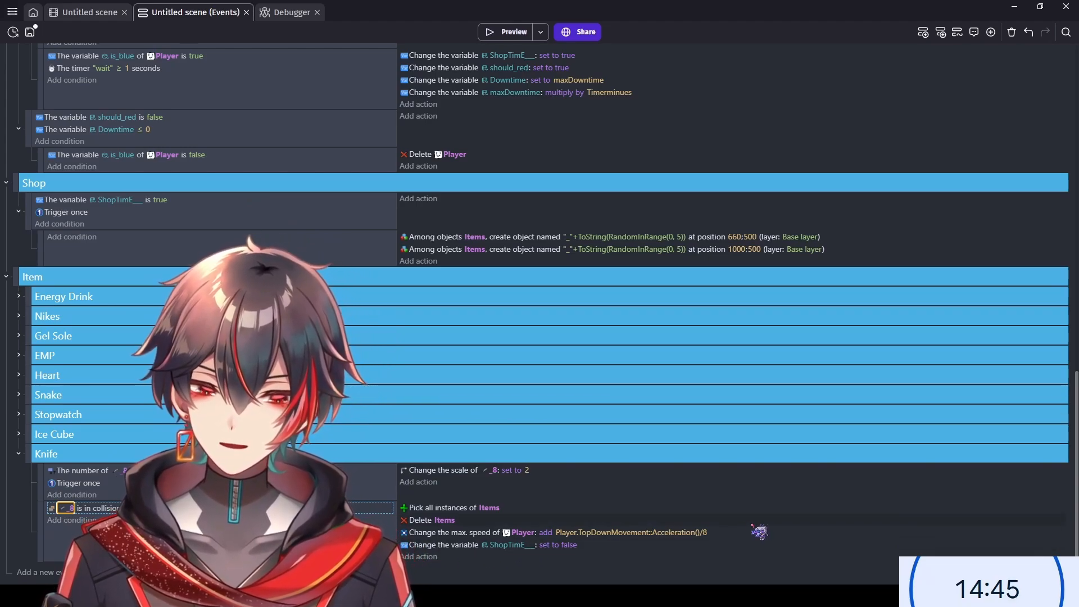
- Turn the Knife collision event's maximum speed action into a Change variable value action for the Player
{"action": "left_click", "coordinate": [760, 537]}
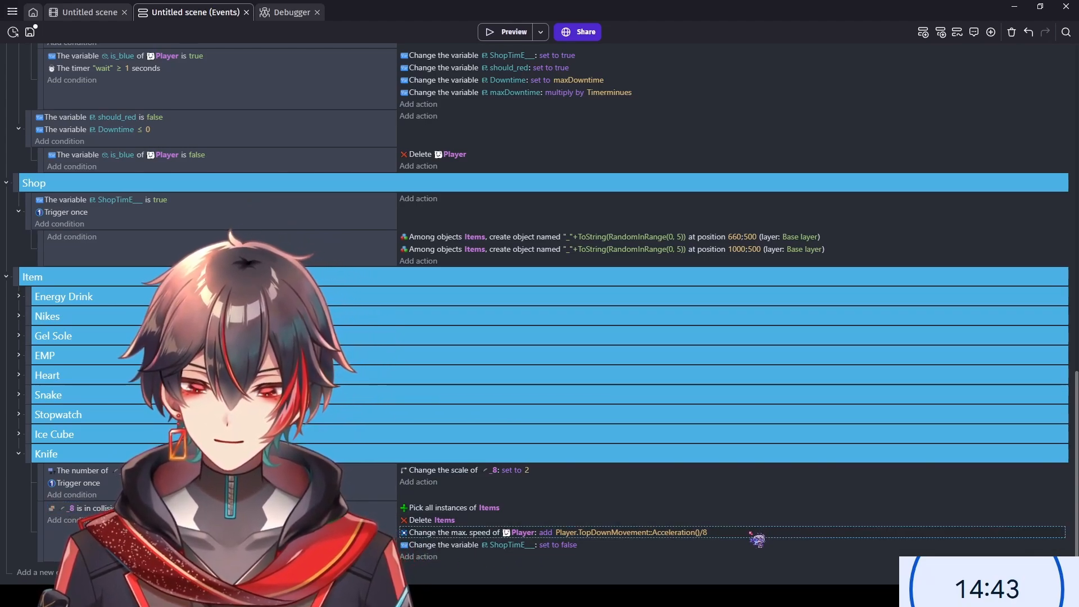
{"action": "double_click", "coordinate": [690, 529]}
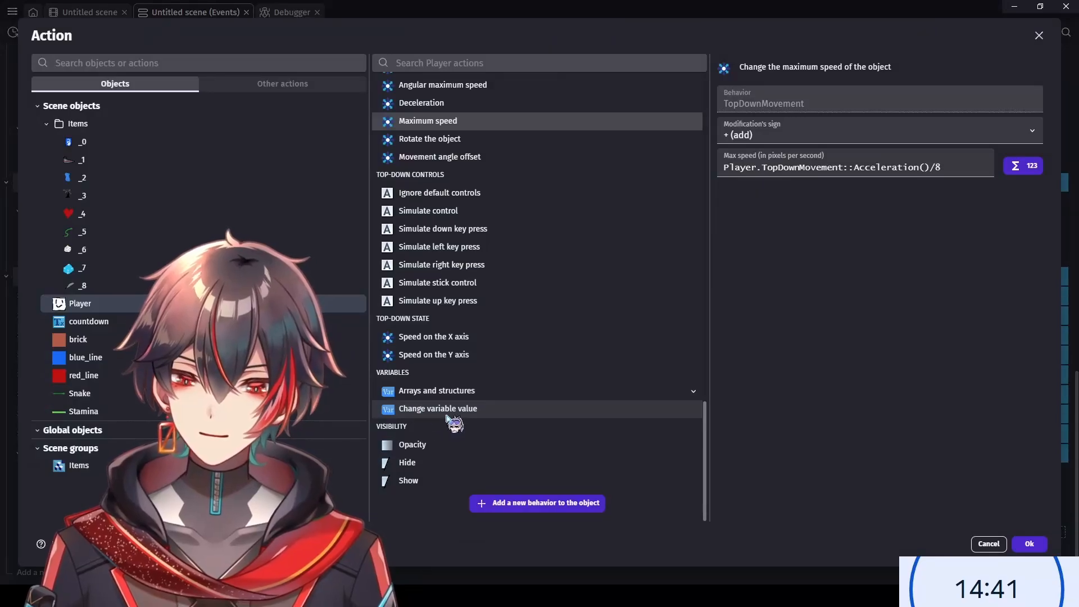
{"action": "left_click", "coordinate": [469, 391]}
{"action": "left_click", "coordinate": [469, 392]}
{"action": "left_click", "coordinate": [472, 408]}
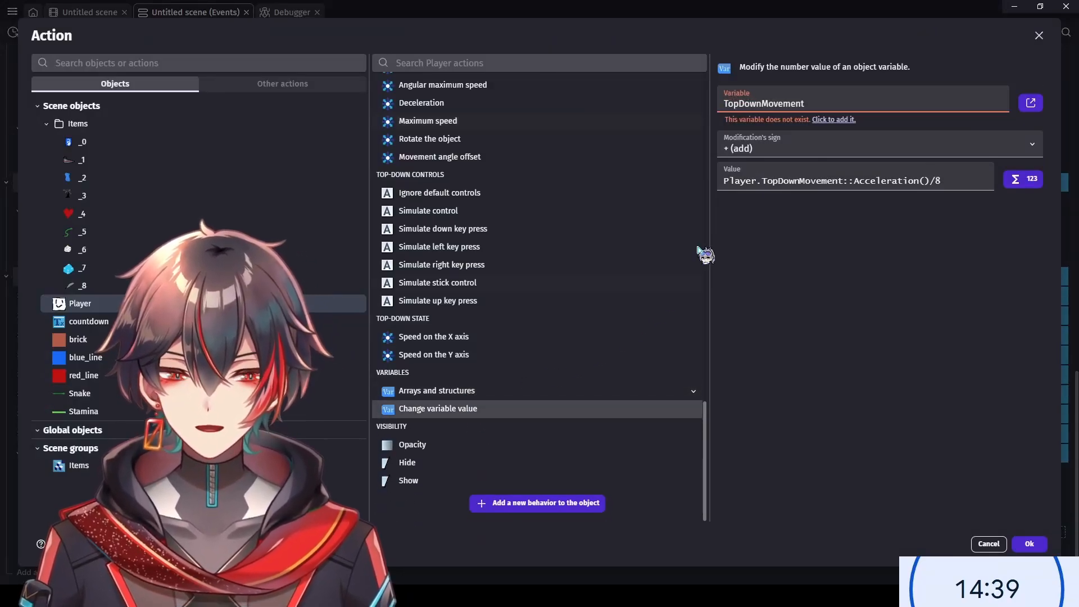
- Make the variable action set the Player's stabby variable to true and confirm it
{"action": "left_click", "coordinate": [834, 97]}
{"action": "key", "text": "BackSpace"}
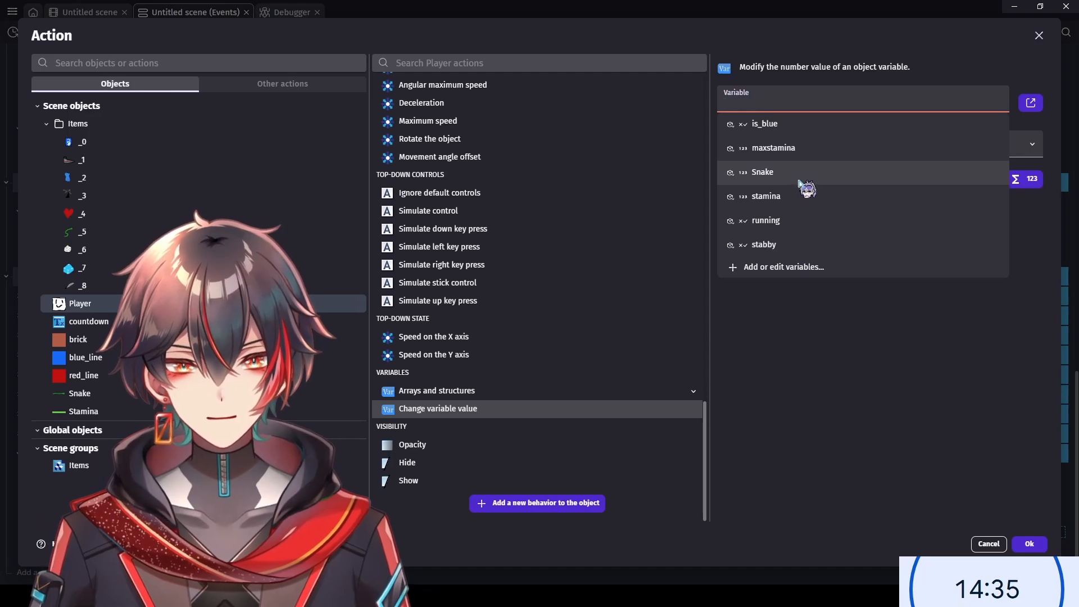
{"action": "left_click", "coordinate": [796, 244]}
{"action": "left_click", "coordinate": [787, 210]}
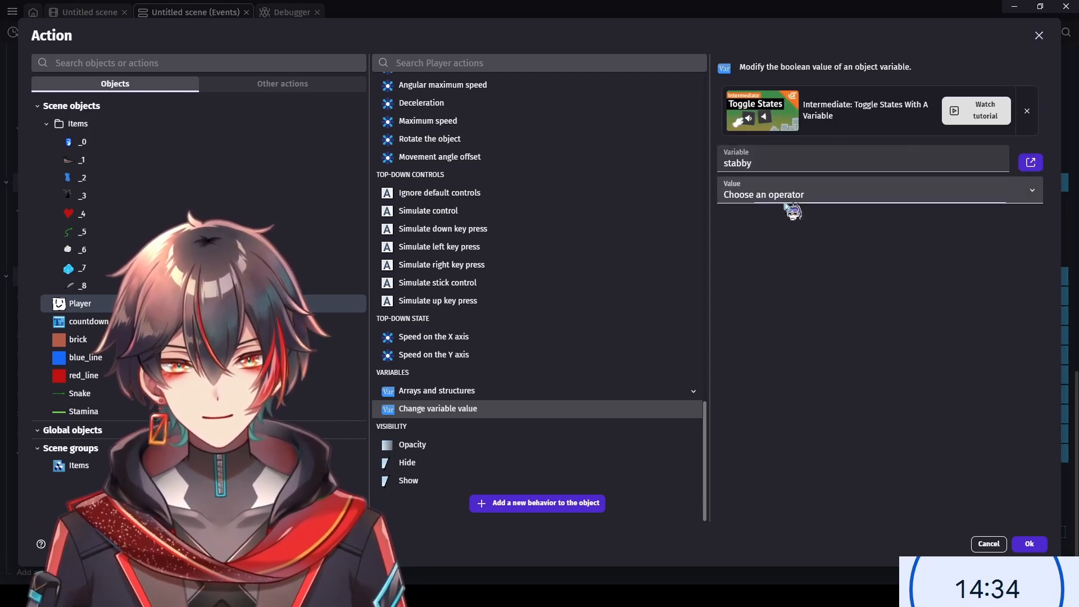
{"action": "left_click", "coordinate": [792, 231]}
{"action": "left_click", "coordinate": [1029, 544]}
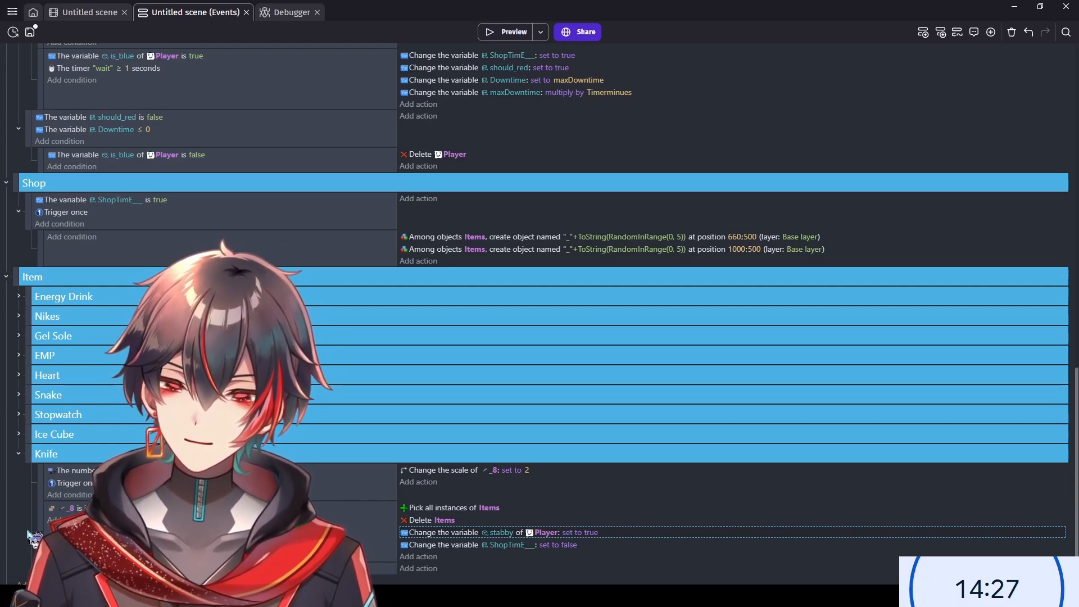
- Add a condition to the empty last event of the Knife group comparing the distance between Player and Snake, with distance 175
{"action": "scroll", "coordinate": [33, 560], "scroll_direction": "down", "scroll_amount": 1}
{"action": "left_click", "coordinate": [72, 555]}
{"action": "left_click", "coordinate": [132, 303]}
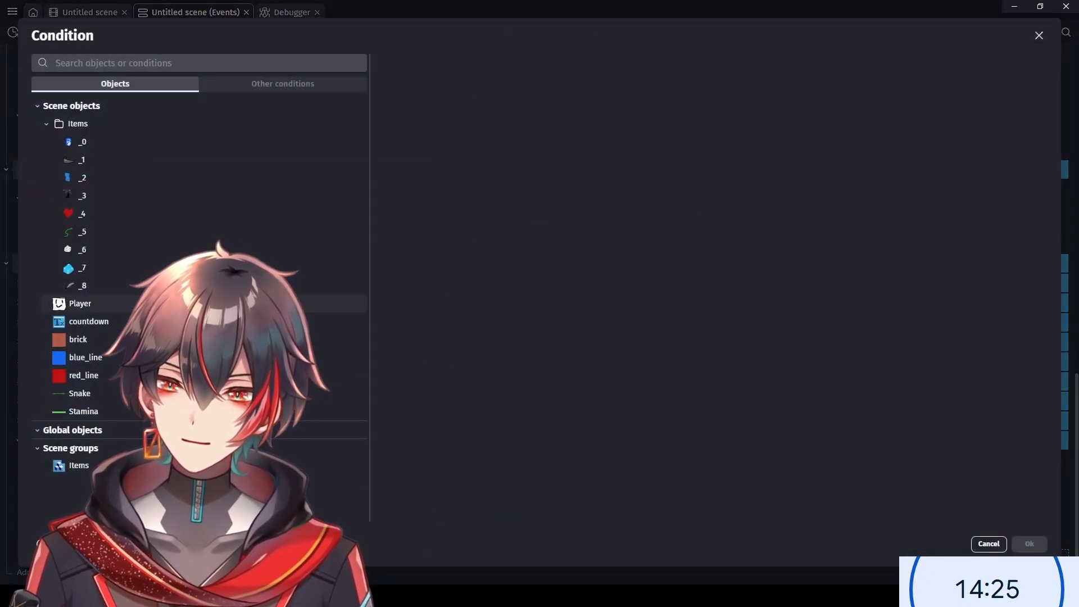
{"action": "scroll", "coordinate": [527, 203], "scroll_direction": "down", "scroll_amount": 4}
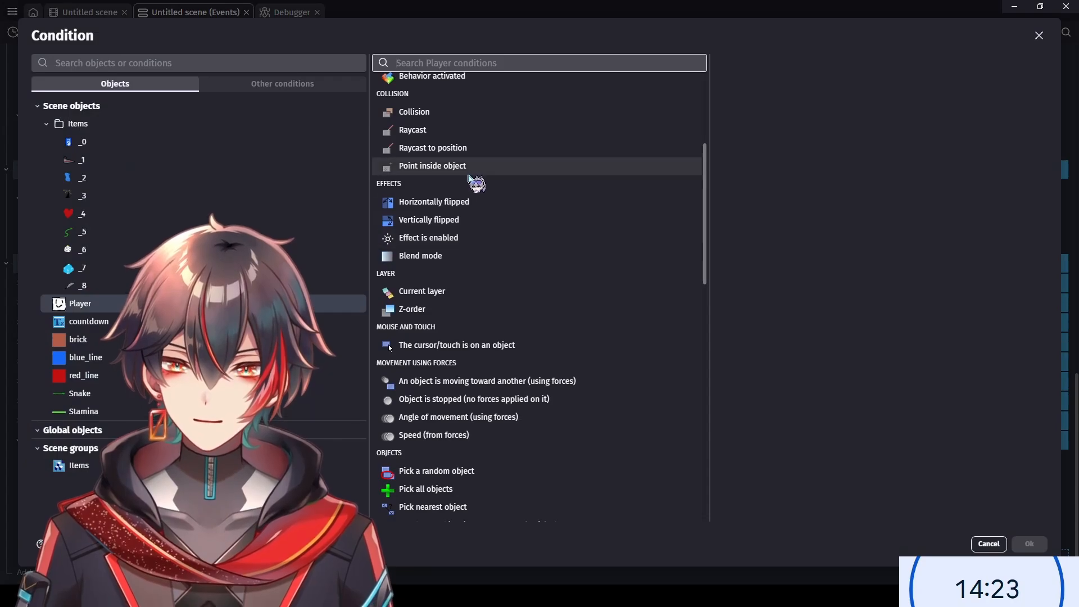
{"action": "scroll", "coordinate": [472, 205], "scroll_direction": "down", "scroll_amount": 4}
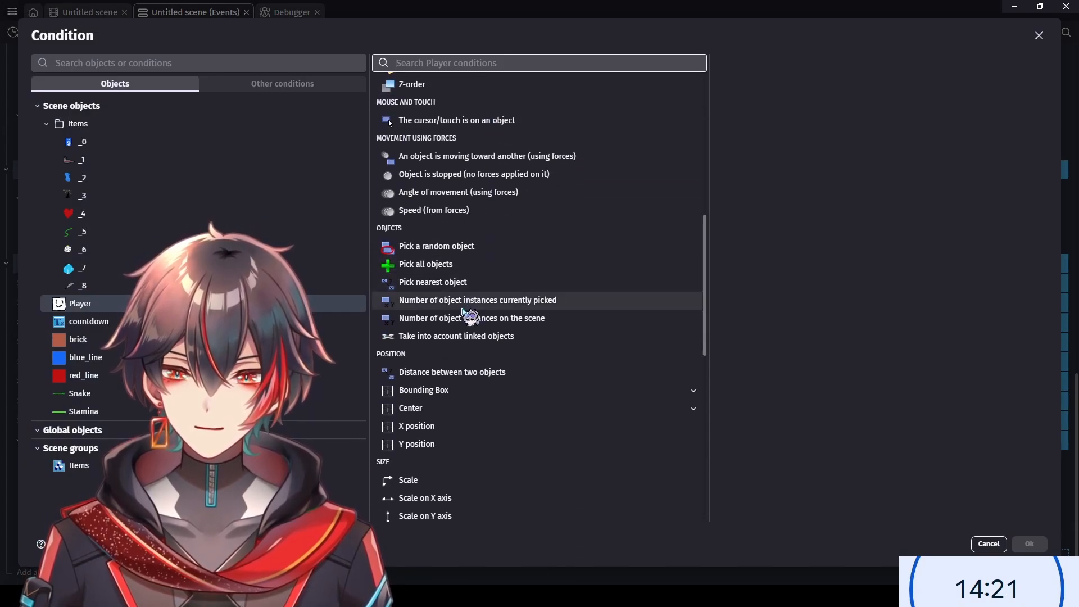
{"action": "left_click", "coordinate": [455, 373]}
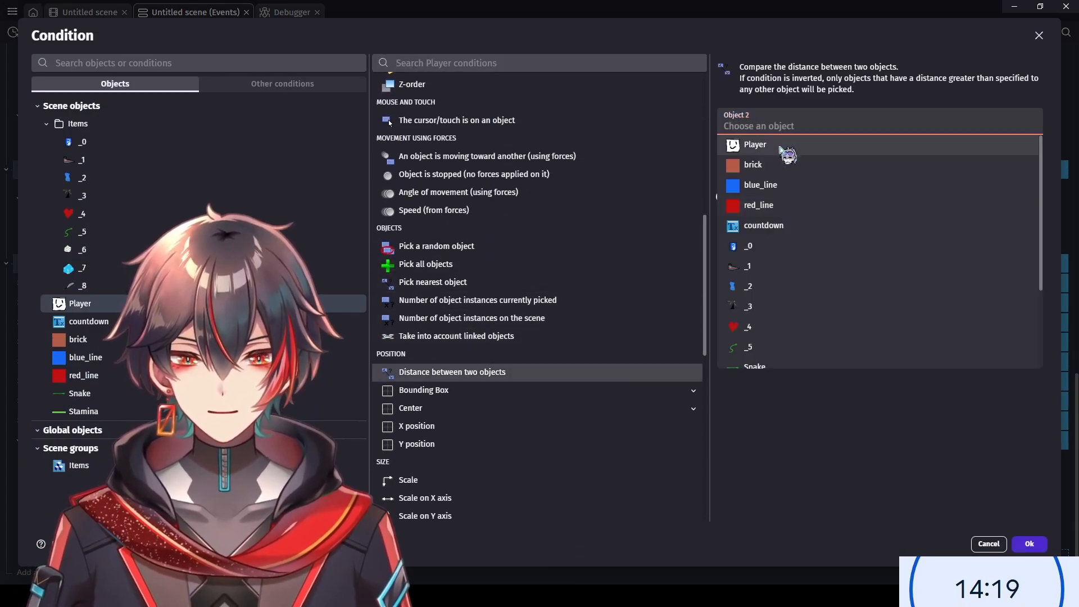
{"action": "scroll", "coordinate": [773, 349], "scroll_direction": "down", "scroll_amount": 2}
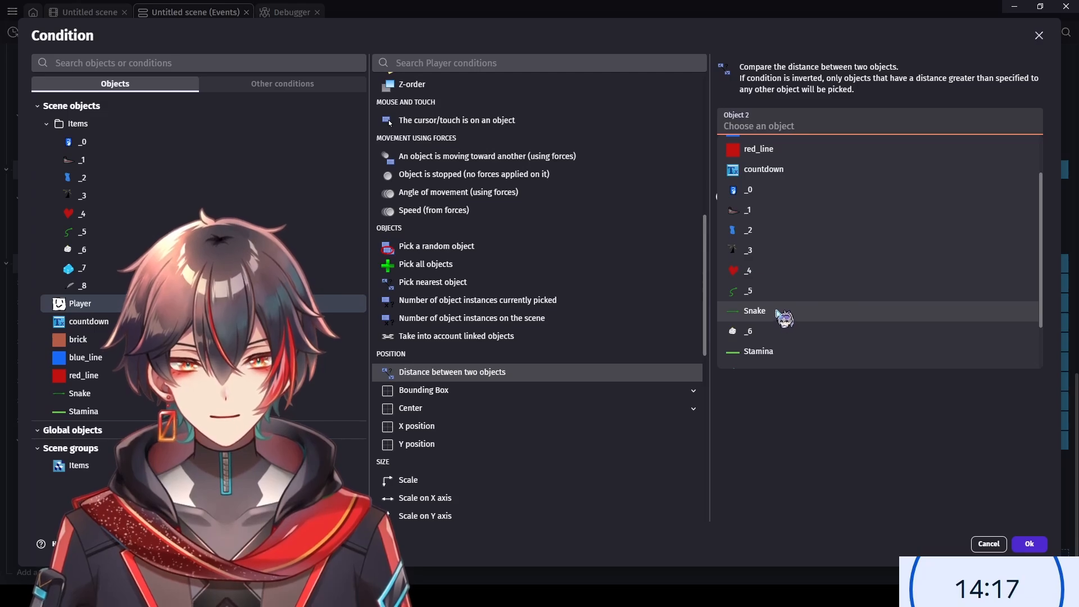
{"action": "left_click", "coordinate": [777, 311]}
{"action": "type", "text": "200"}
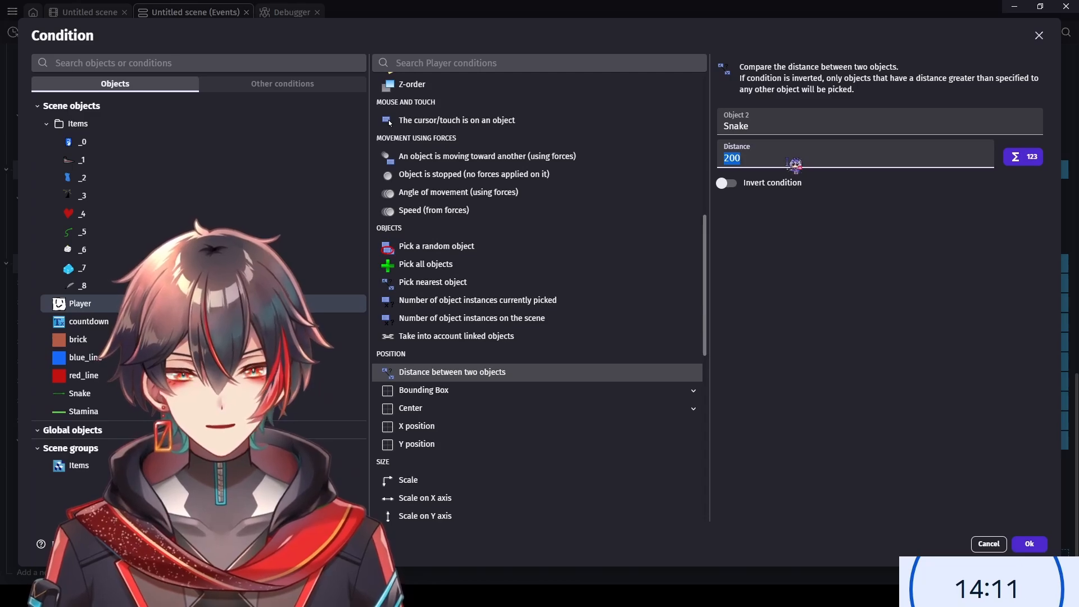
{"action": "type", "text": "175"}
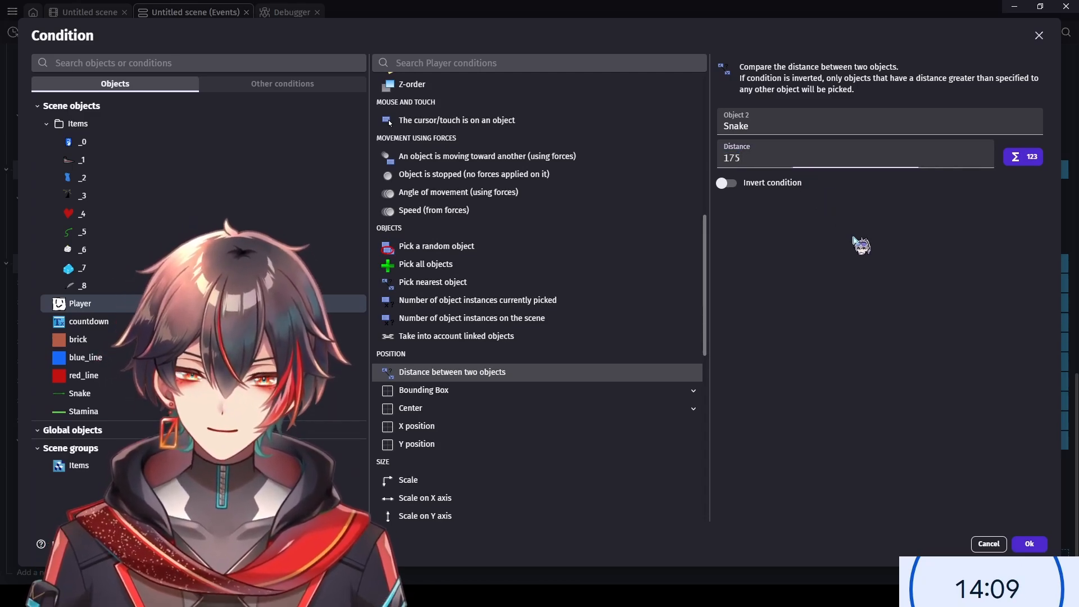
{"action": "left_click", "coordinate": [1028, 544]}
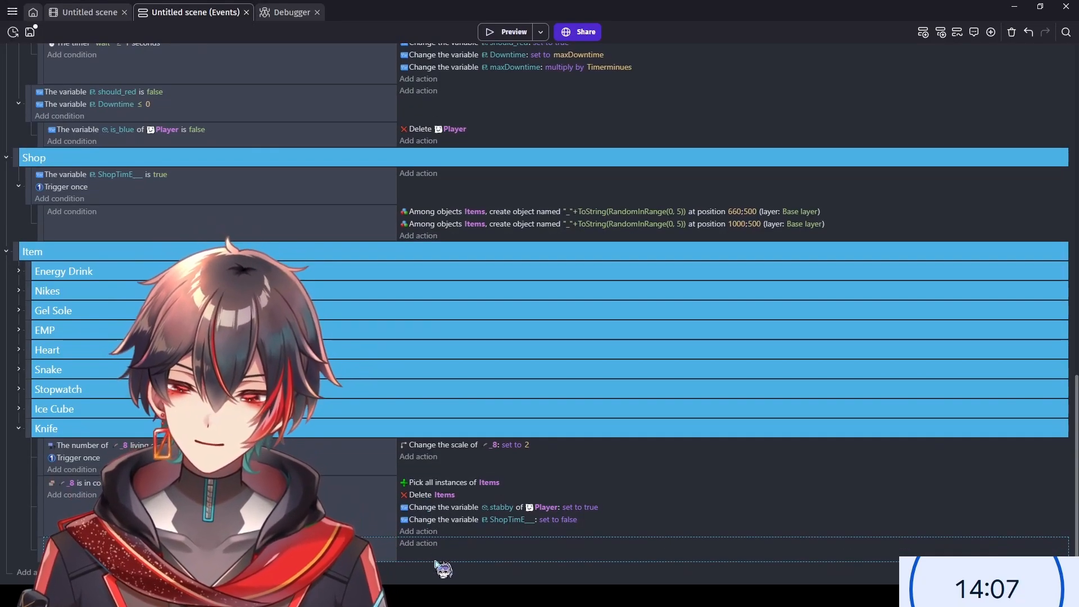
- Add an action to the distance event that adds 30 to the Player's maximum speed
{"action": "left_click", "coordinate": [428, 545]}
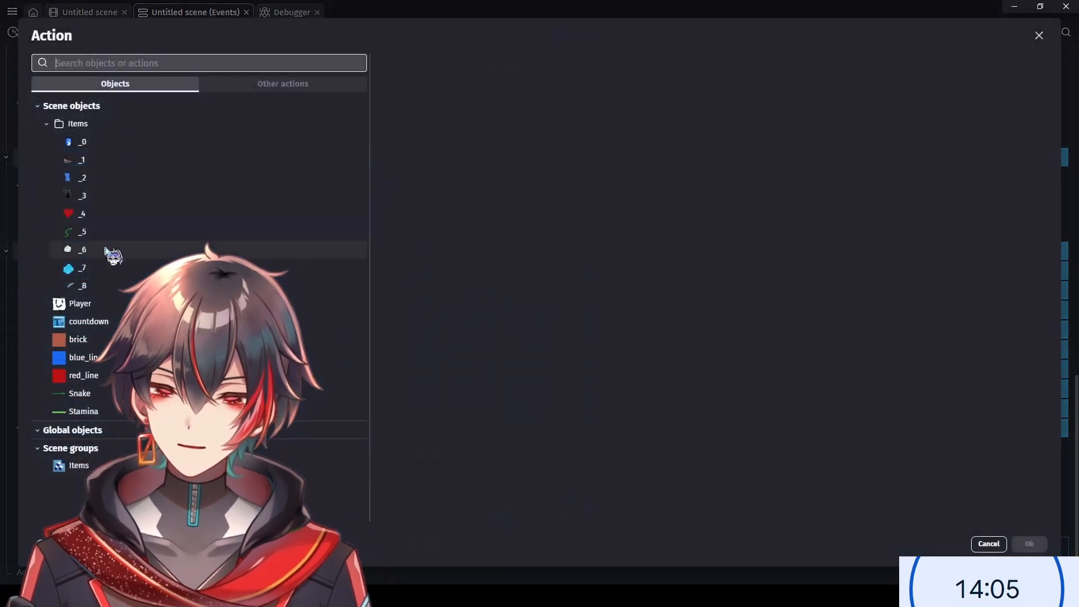
{"action": "left_click", "coordinate": [111, 308]}
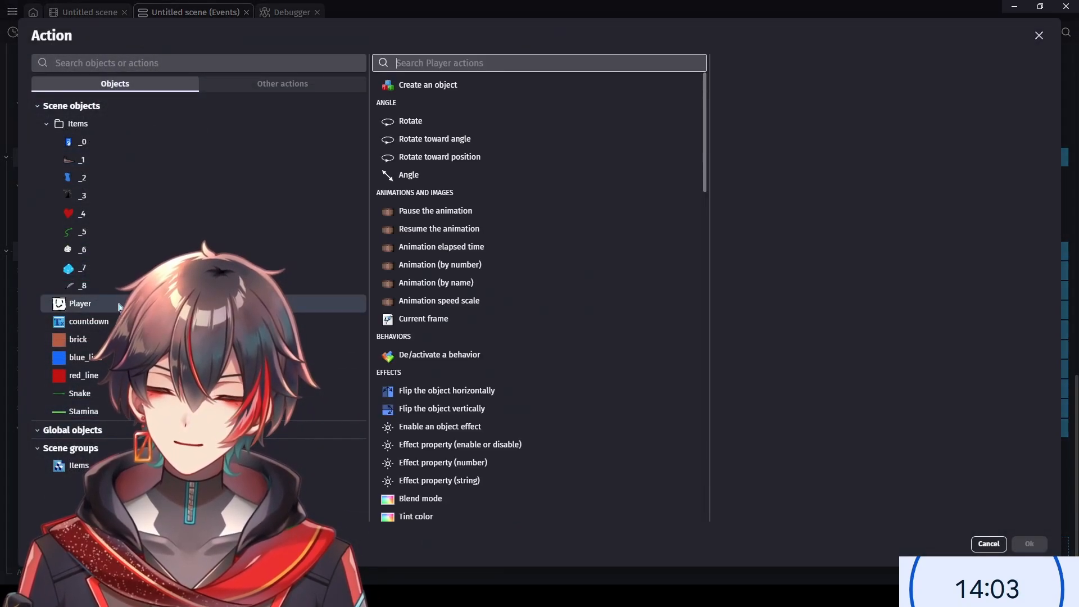
{"action": "scroll", "coordinate": [538, 325], "scroll_direction": "down", "scroll_amount": 10}
{"action": "scroll", "coordinate": [506, 318], "scroll_direction": "down", "scroll_amount": 7}
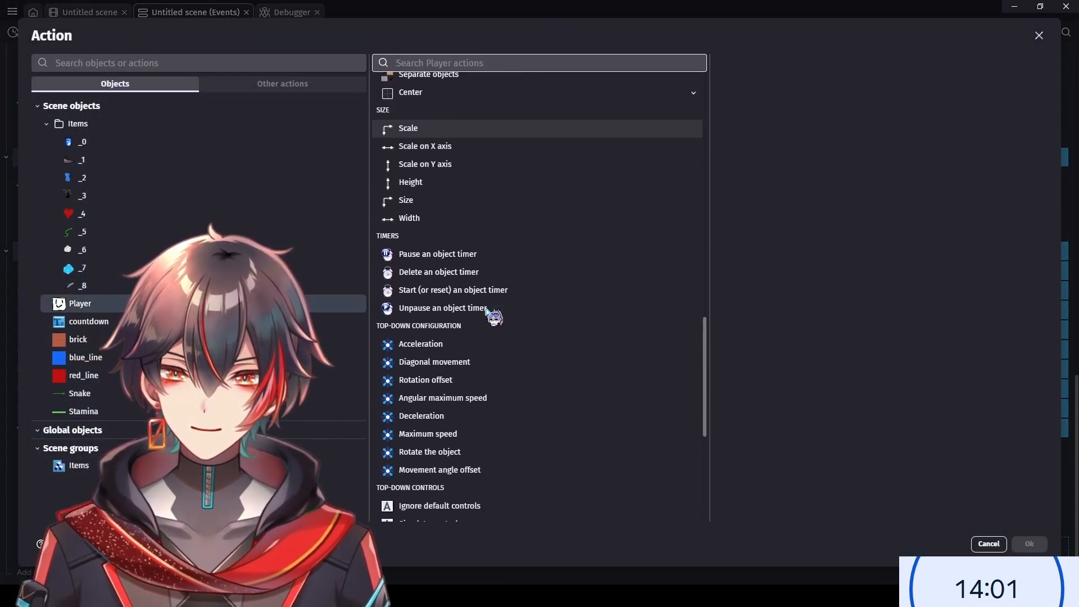
{"action": "left_click", "coordinate": [462, 332]}
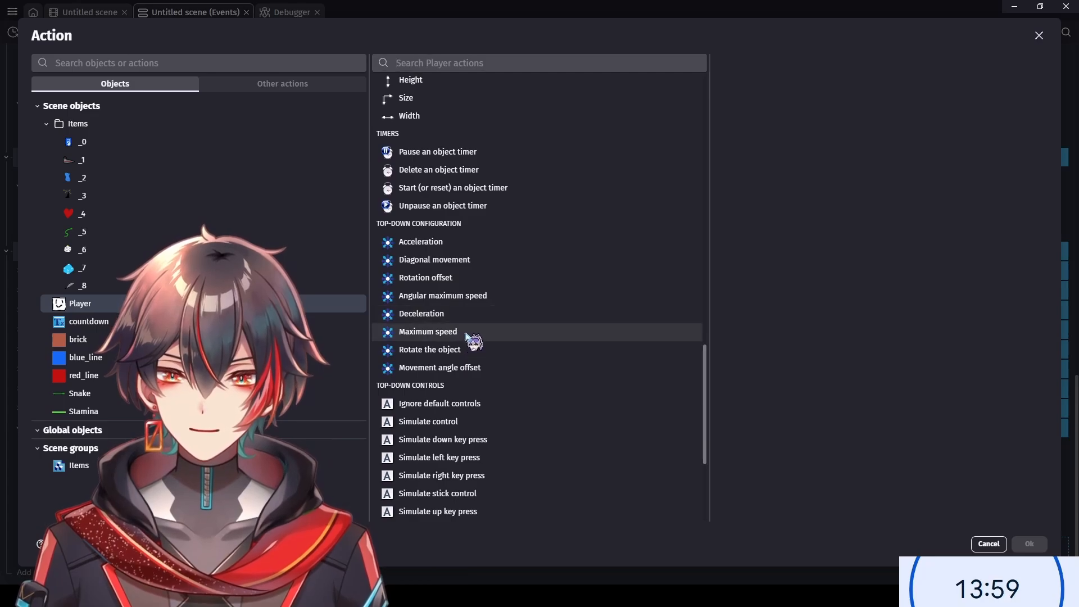
{"action": "left_click", "coordinate": [786, 169]}
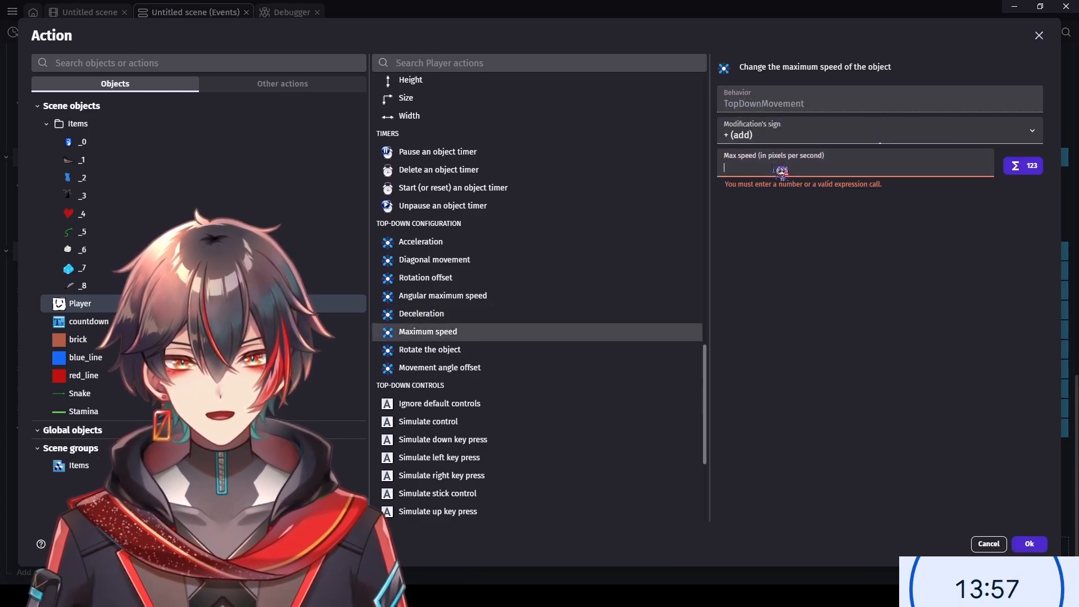
{"action": "type", "text": "30"}
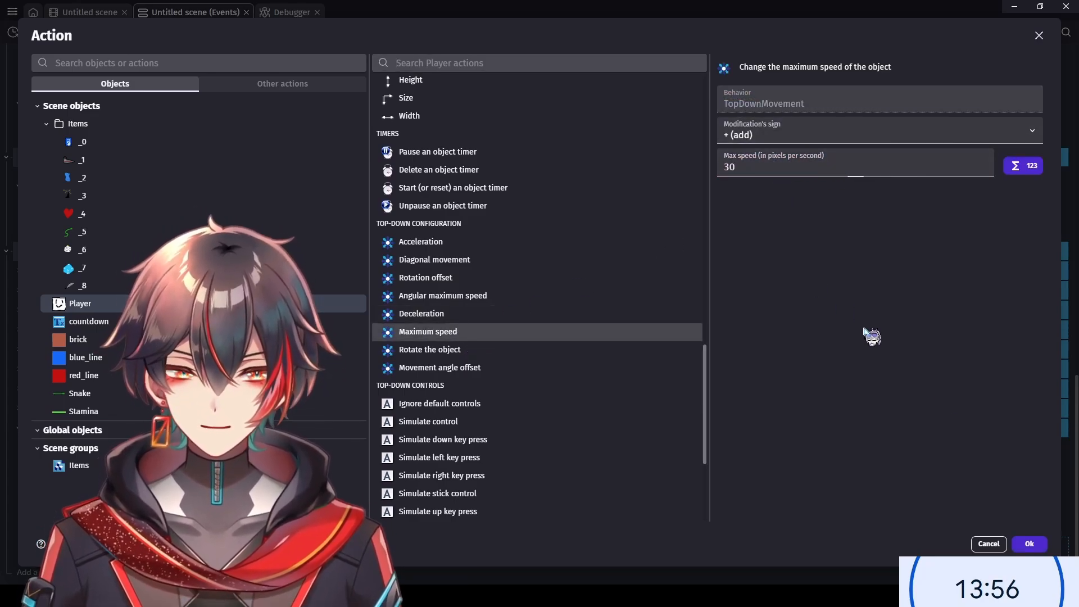
{"action": "left_click", "coordinate": [1029, 543]}
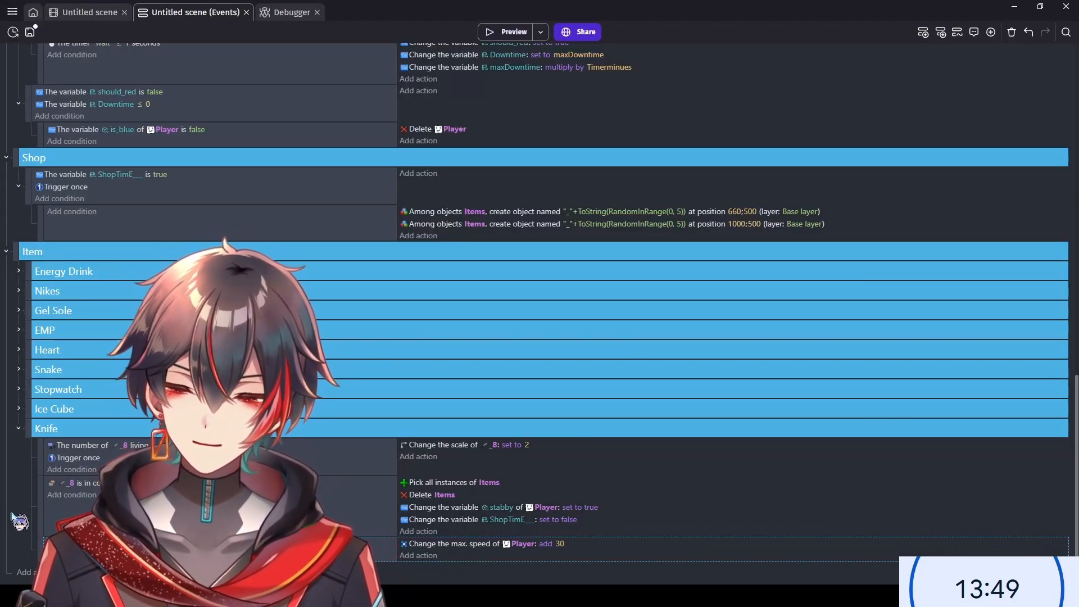
- Add an action to the same event that deletes the Snake object
{"action": "left_click", "coordinate": [441, 558]}
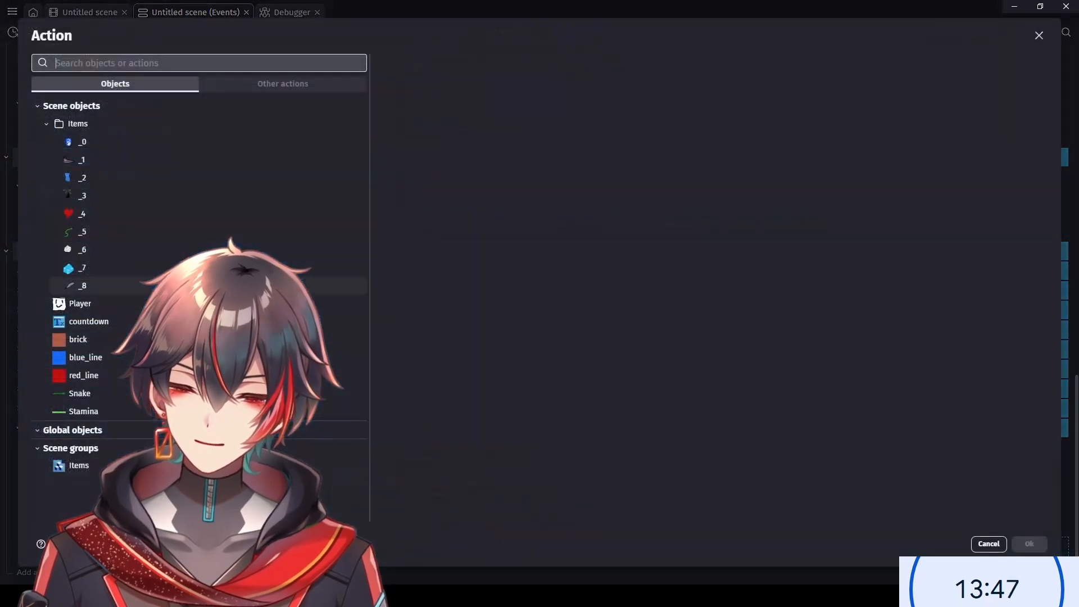
{"action": "left_click", "coordinate": [81, 393]}
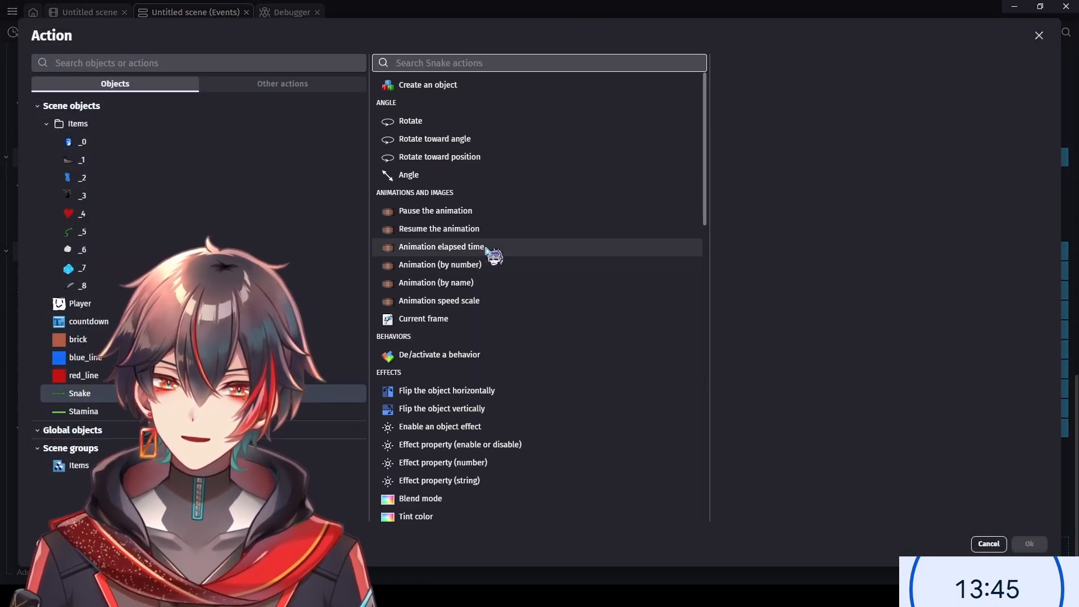
{"action": "scroll", "coordinate": [487, 251], "scroll_direction": "down", "scroll_amount": 9}
{"action": "left_click", "coordinate": [438, 352]}
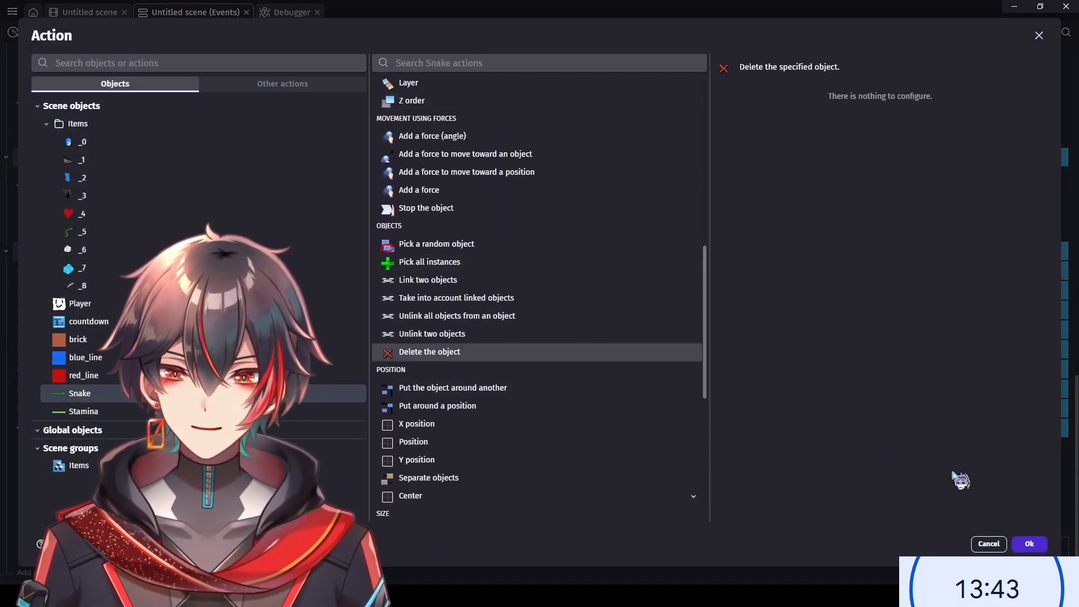
{"action": "left_click", "coordinate": [1029, 543]}
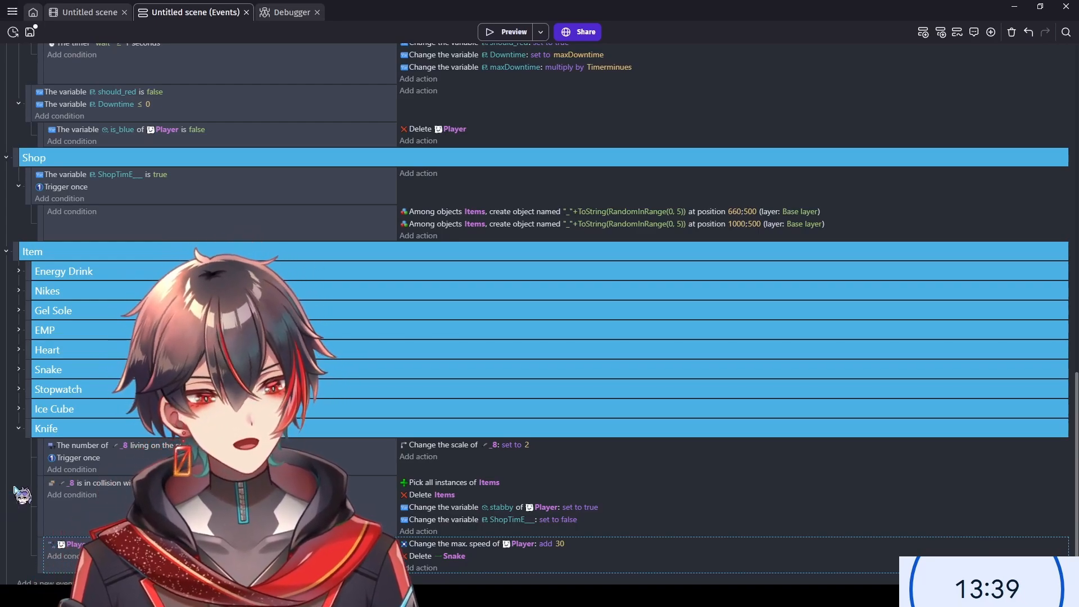
- Save the project, test the game in a preview and close the preview
{"action": "key", "text": "ctrl+s"}
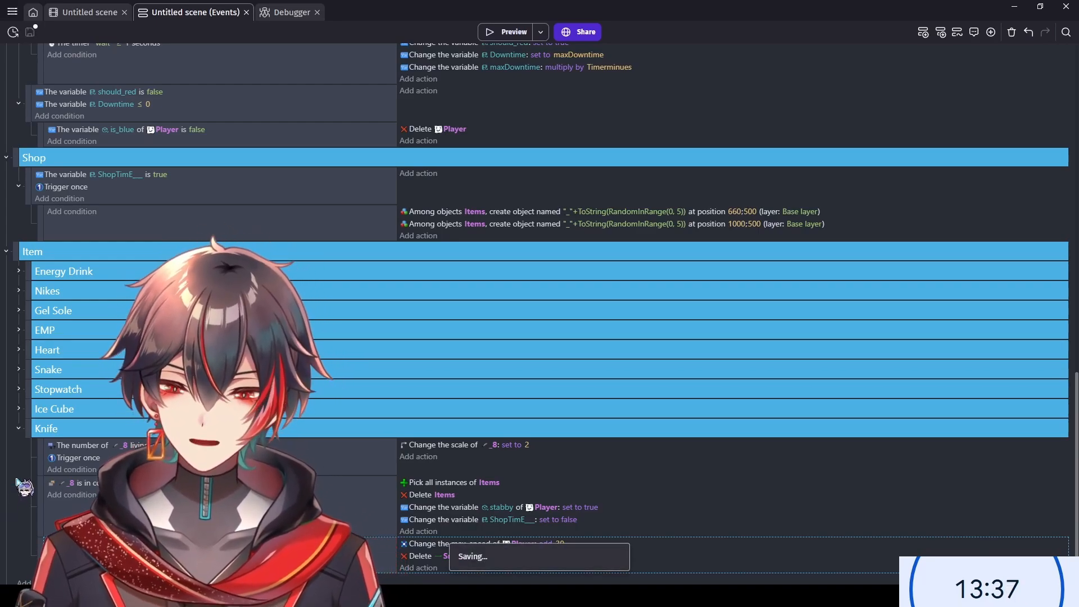
{"action": "left_click", "coordinate": [508, 32]}
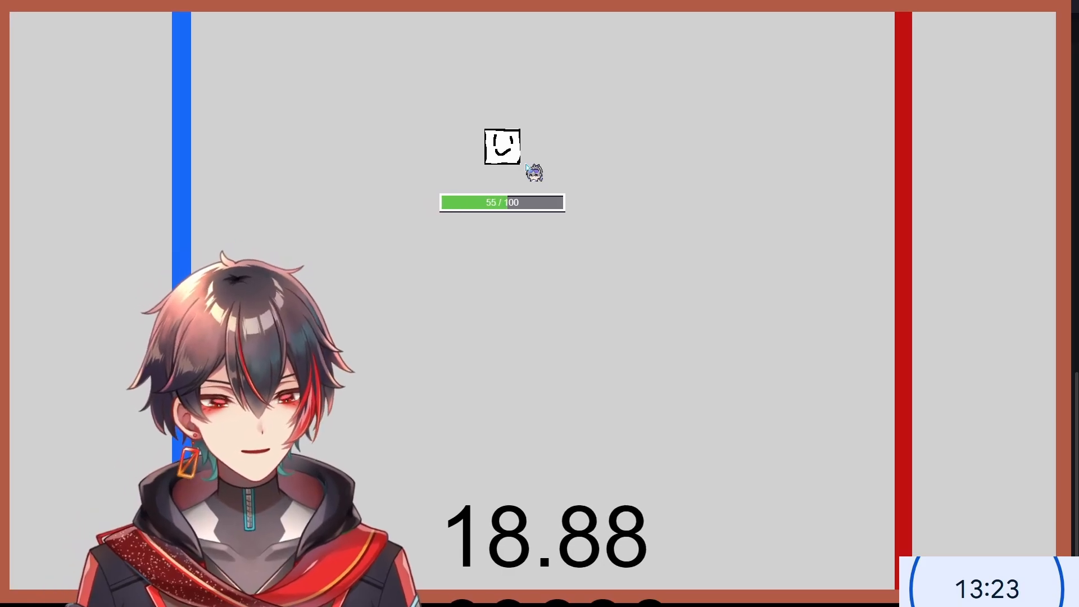
{"action": "key", "text": "alt+F4"}
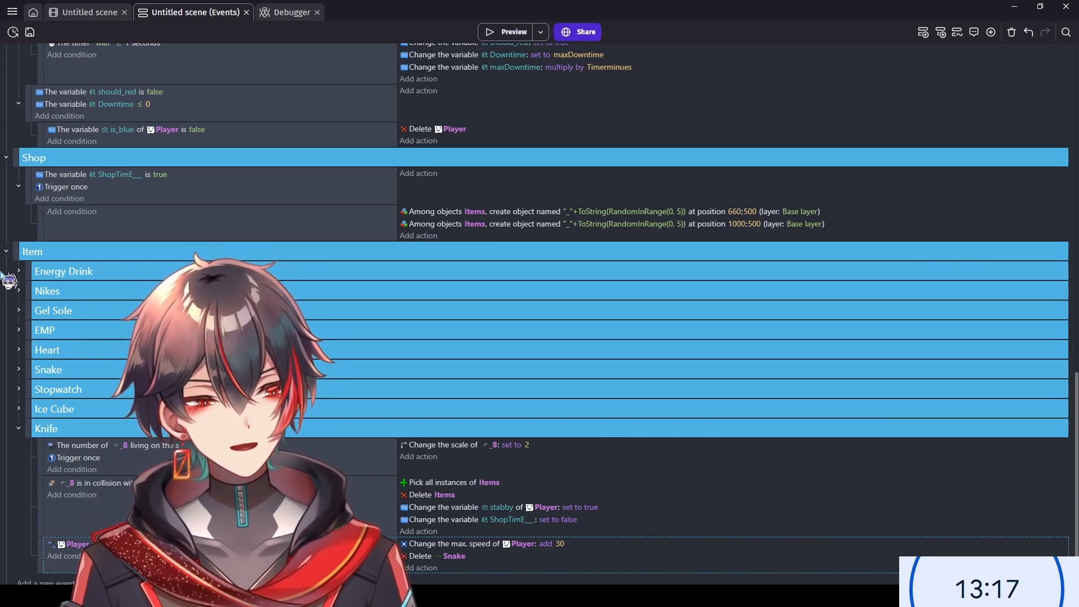
- Collapse the Knife group and add a new sprite object named _9 to the scene's Items folder
{"action": "scroll", "coordinate": [9, 281], "scroll_direction": "down", "scroll_amount": 1}
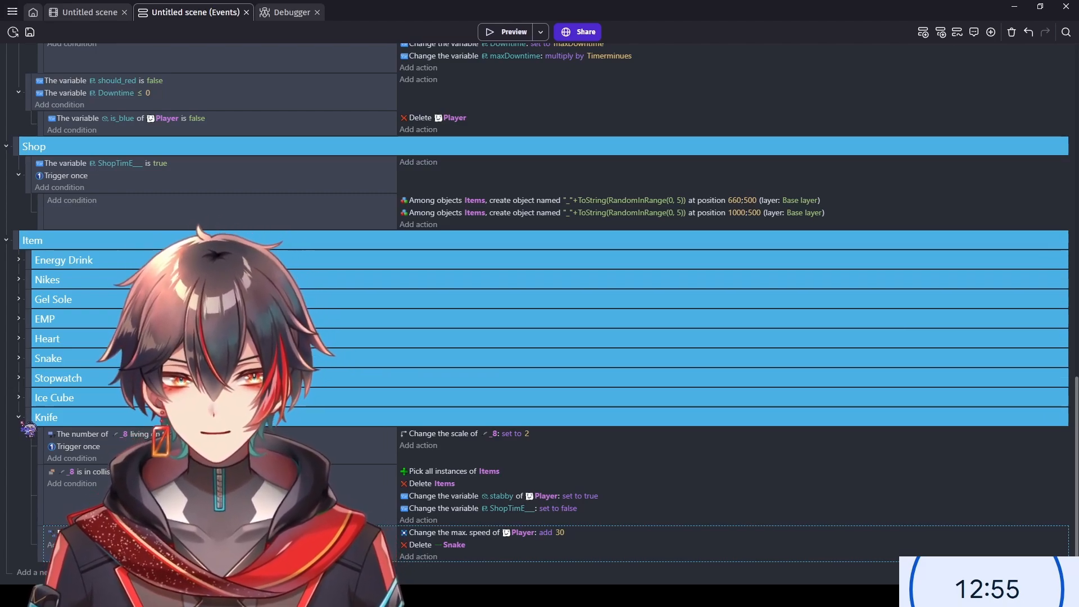
{"action": "left_click", "coordinate": [19, 417]}
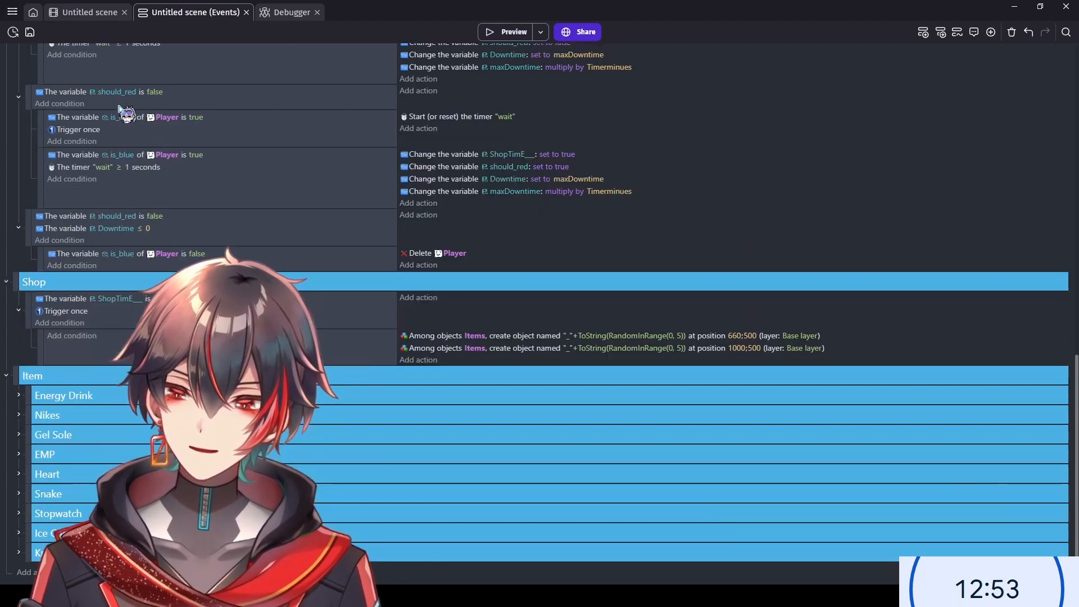
{"action": "left_click", "coordinate": [85, 9]}
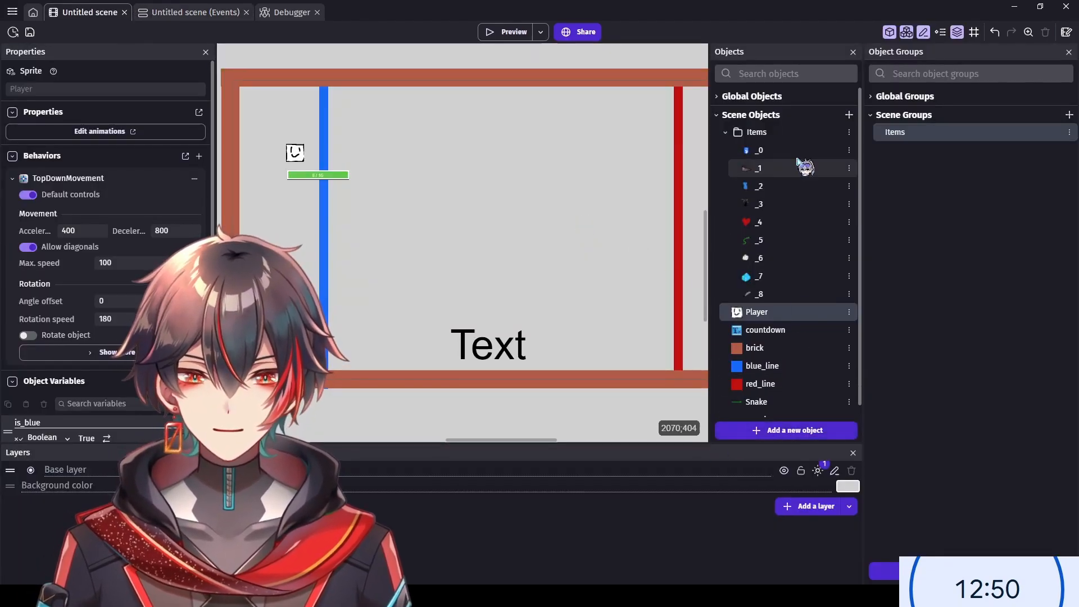
{"action": "left_click", "coordinate": [778, 133]}
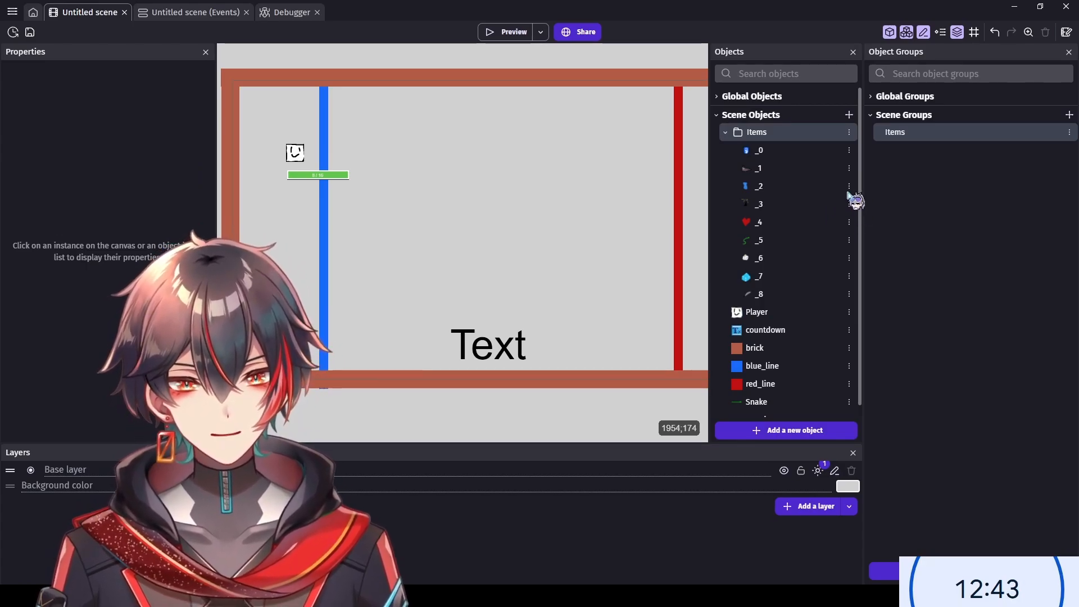
{"action": "left_click", "coordinate": [849, 114]}
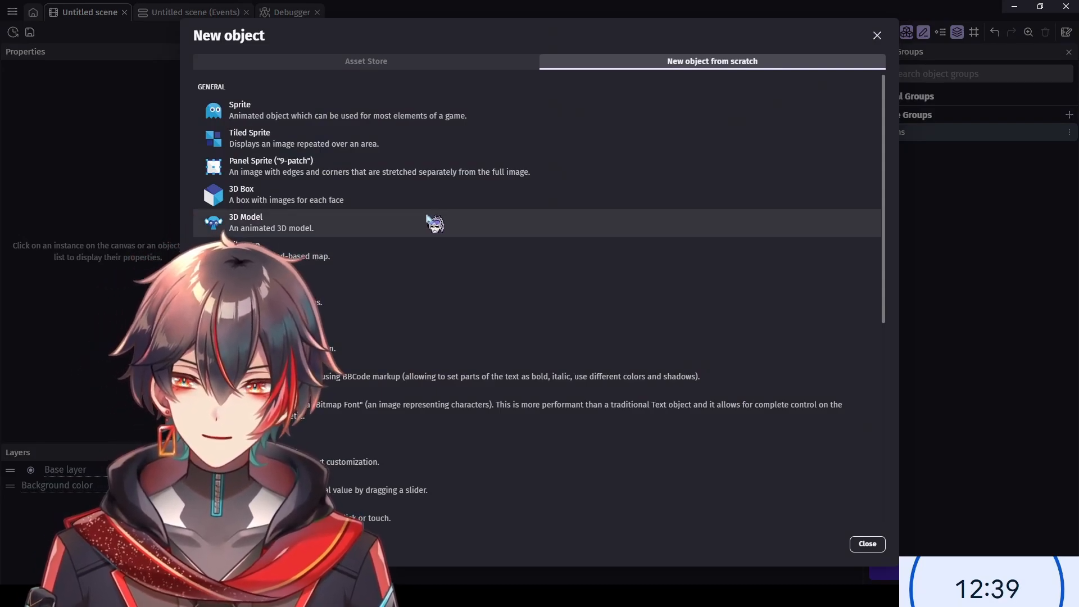
{"action": "left_click", "coordinate": [327, 115]}
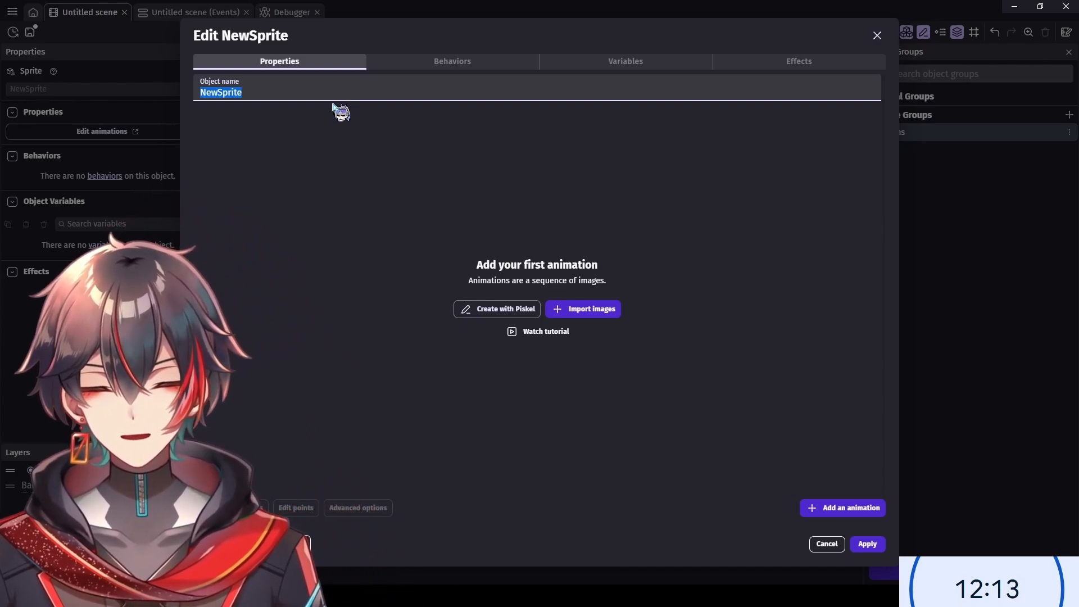
{"action": "type", "text": "_9"}
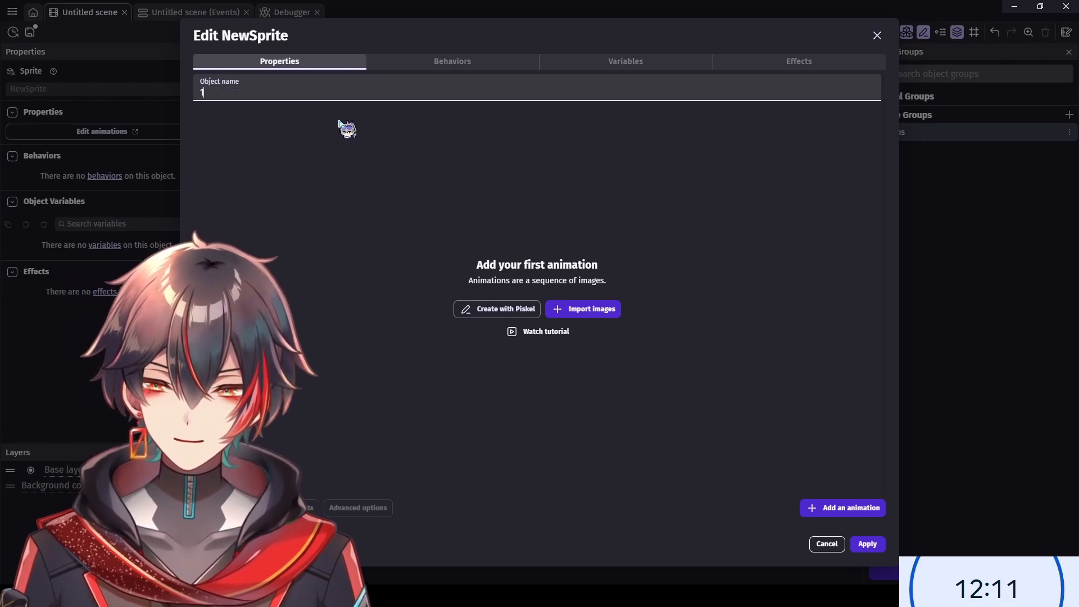
- Draw a green peace sign for _9 in Piskel and apply the object's changes
{"action": "left_click", "coordinate": [549, 318]}
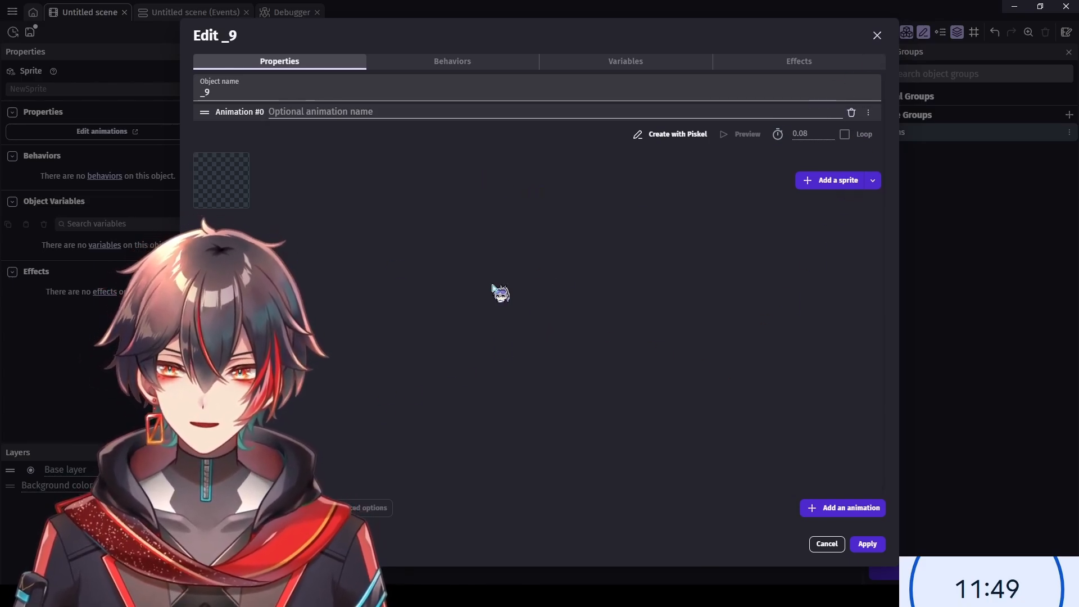
{"action": "left_click", "coordinate": [866, 543]}
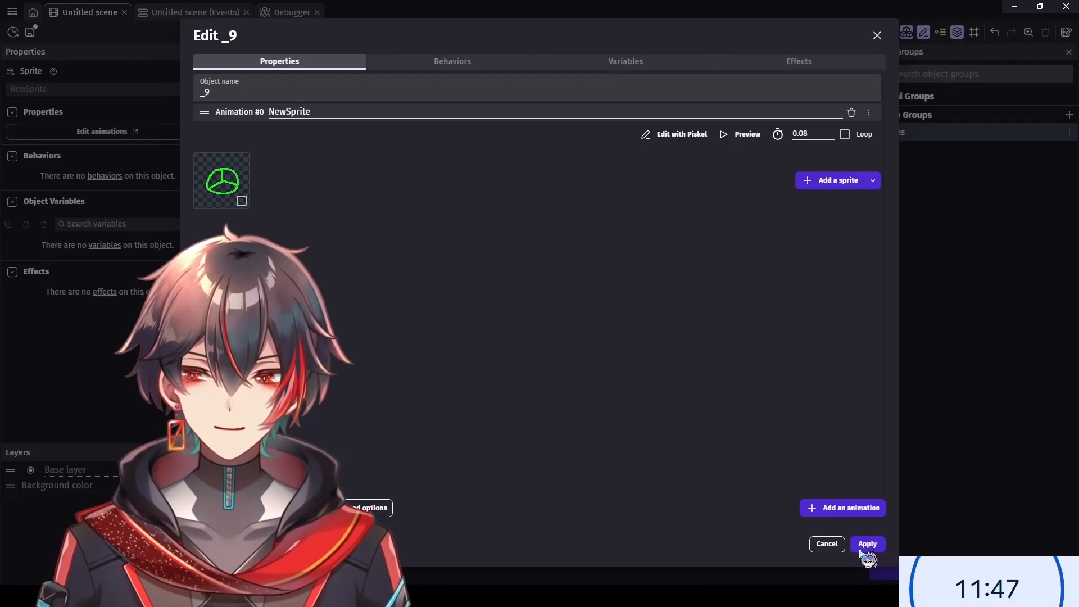
{"action": "left_click", "coordinate": [866, 543]}
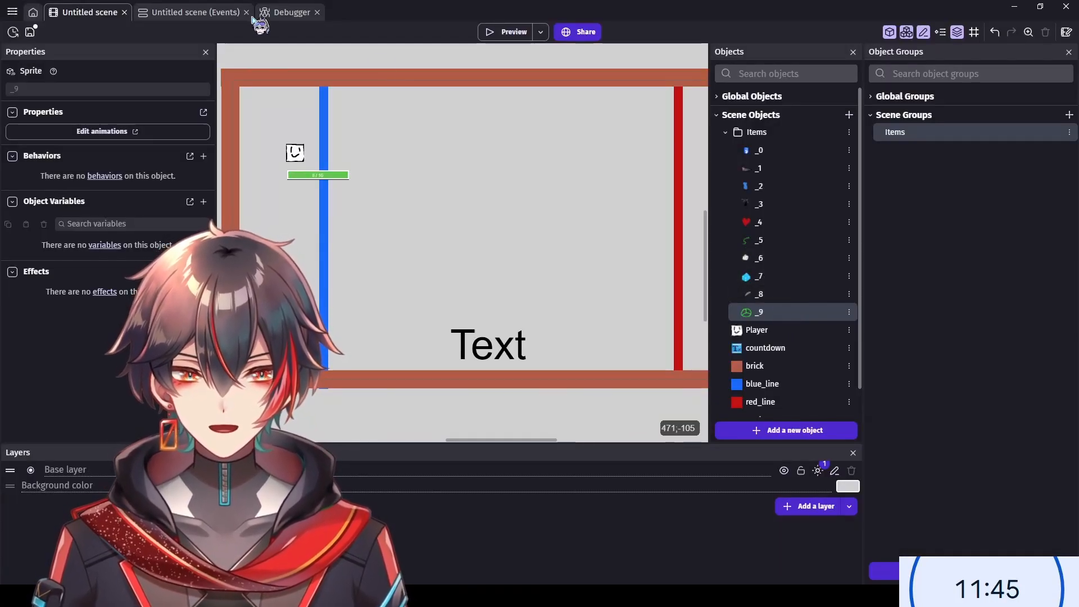
- Duplicate the Knife event group in the scene events as Peace and expand the new group
{"action": "left_click", "coordinate": [205, 14]}
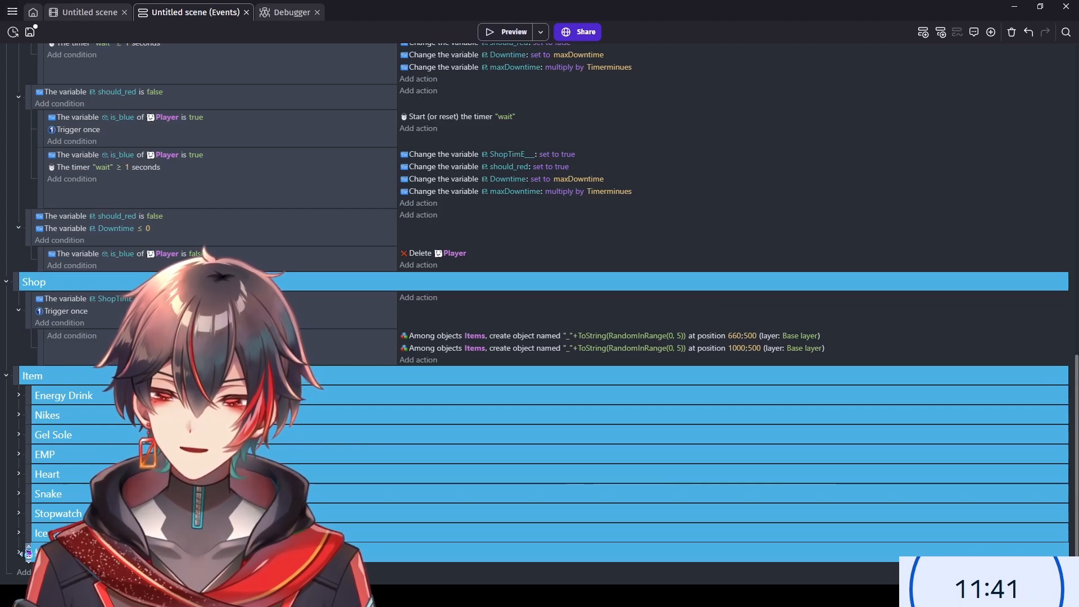
{"action": "scroll", "coordinate": [26, 553], "scroll_direction": "down", "scroll_amount": 1}
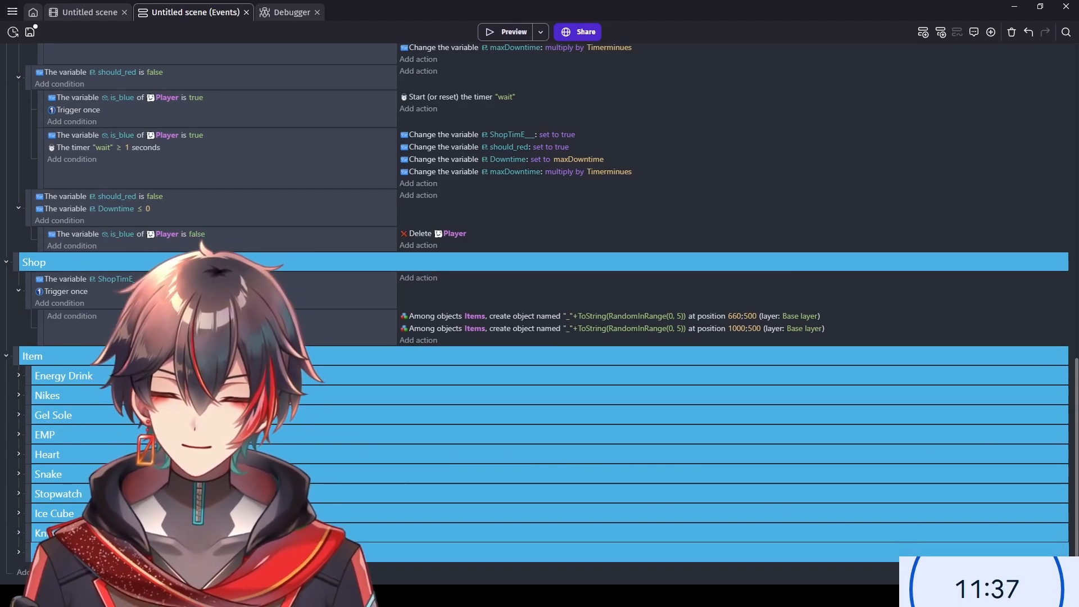
{"action": "scroll", "coordinate": [26, 552], "scroll_direction": "down", "scroll_amount": 5}
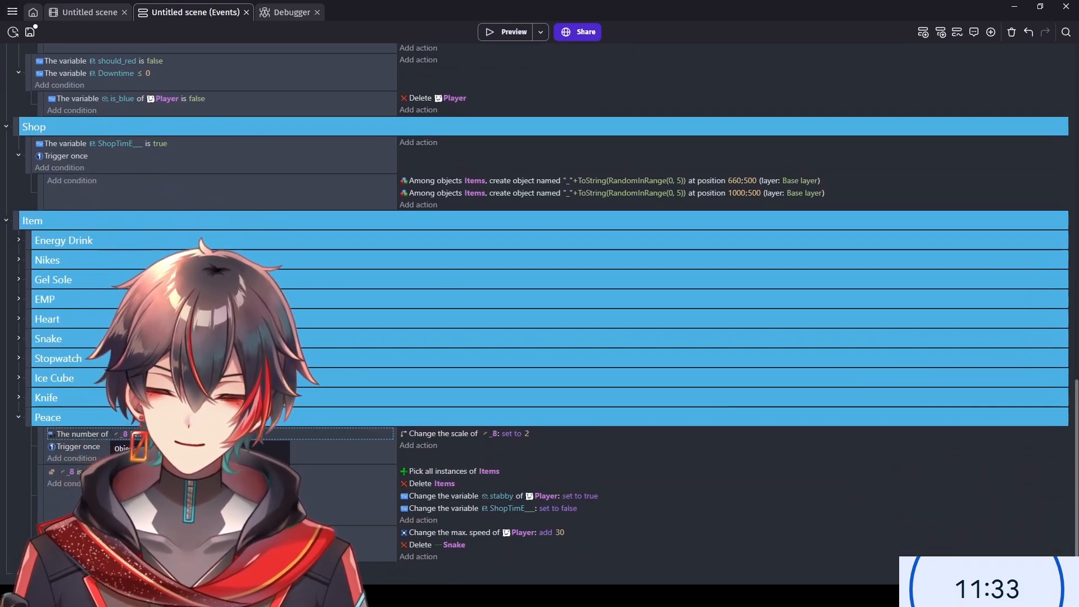
- Replace _8 with _9 in the Peace group's instance-count condition, scale action and second event's condition
{"action": "left_click", "coordinate": [493, 433]}
{"action": "type", "text": "9"}
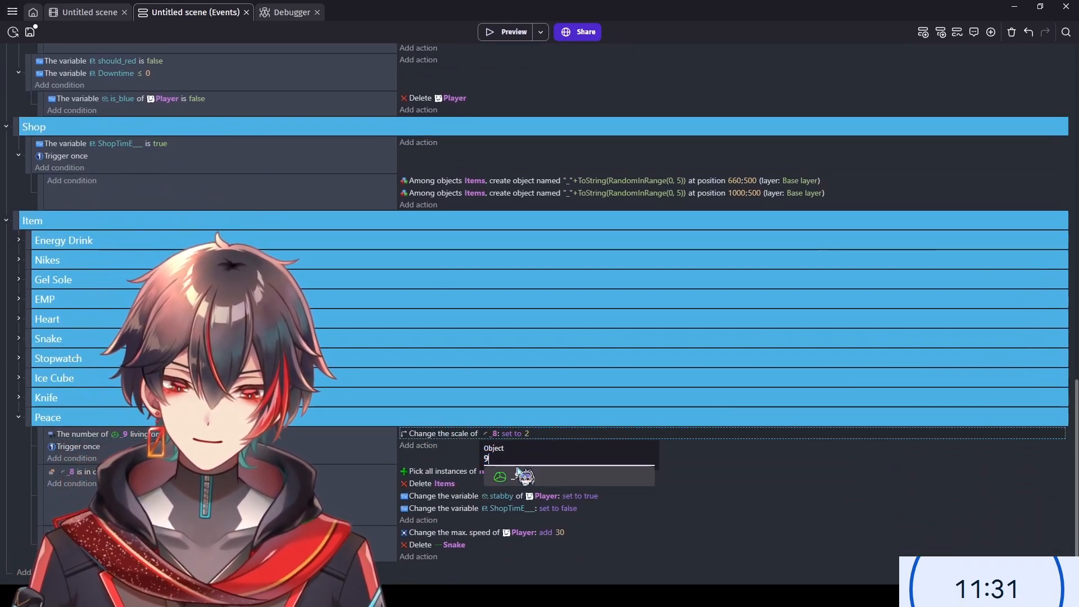
{"action": "left_click", "coordinate": [517, 476]}
{"action": "left_click", "coordinate": [73, 473]}
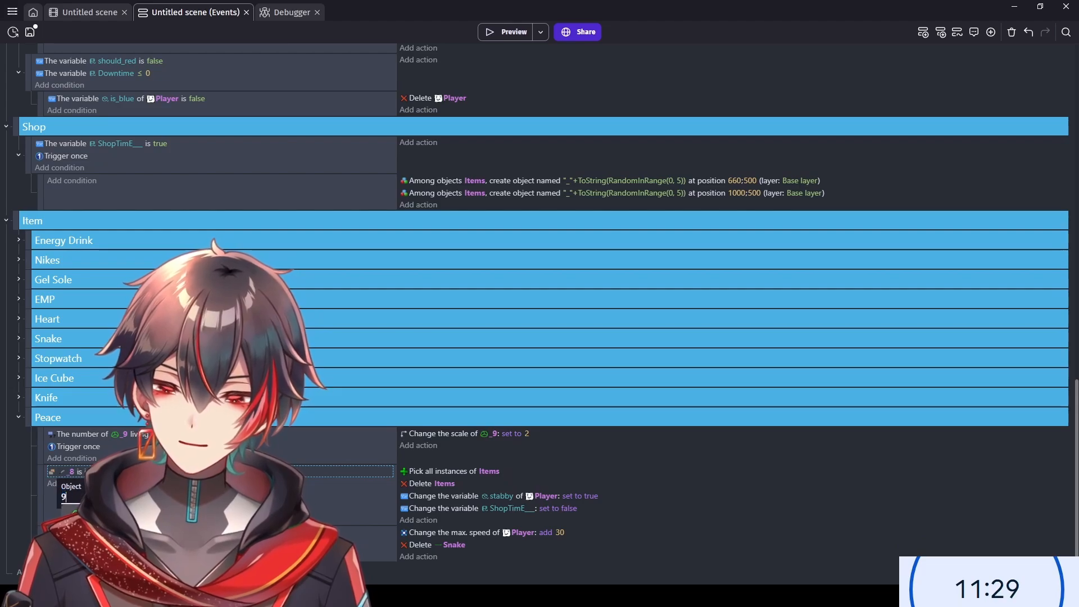
- Delete the Peace group's sub-event that raises the Player's maximum speed and deletes Snake
{"action": "left_click", "coordinate": [604, 496]}
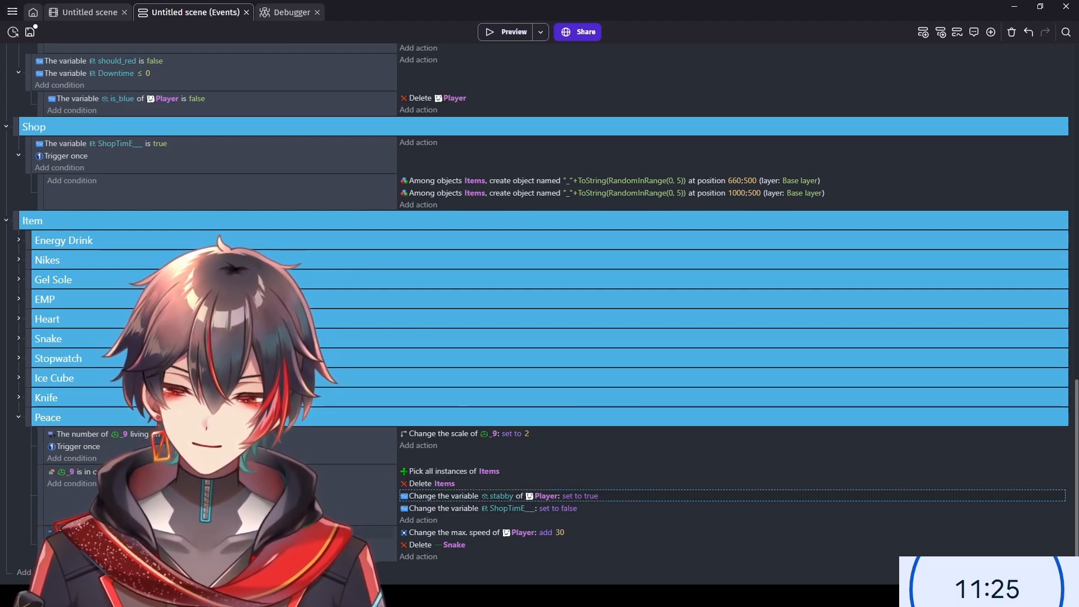
{"action": "left_click", "coordinate": [40, 538]}
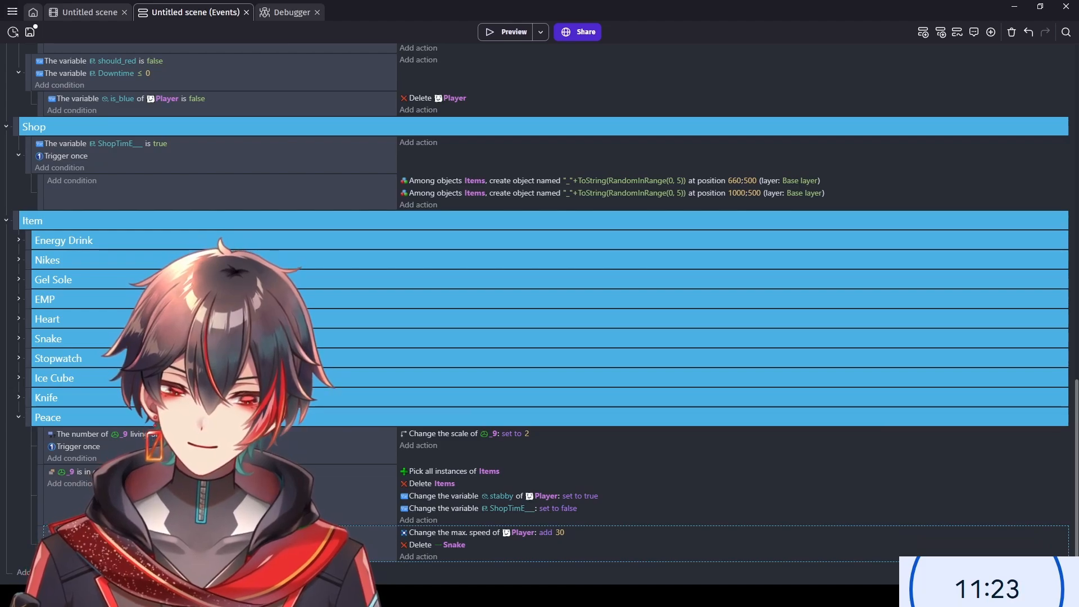
{"action": "key", "text": "Delete"}
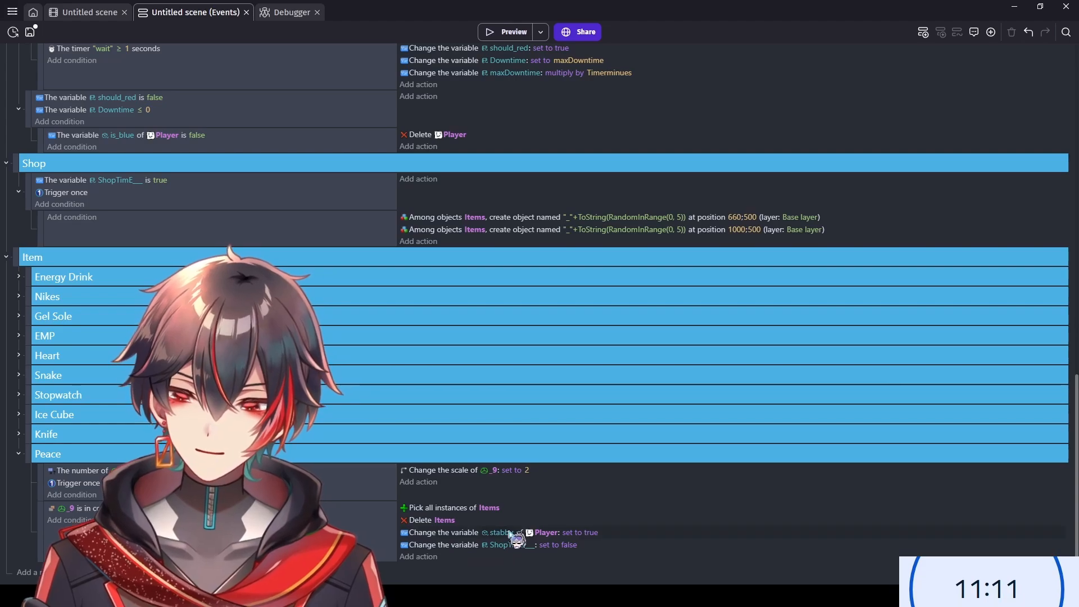
- Replace the Peace group's stabby variable action with one that adds 250 to the Player's maximum speed
{"action": "double_click", "coordinate": [616, 533]}
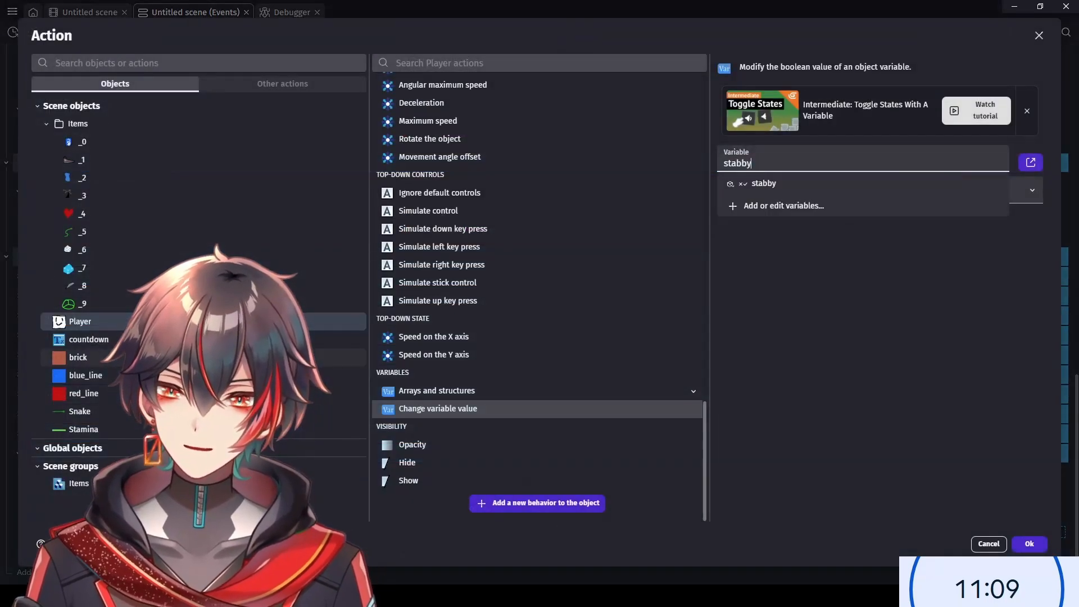
{"action": "scroll", "coordinate": [489, 270], "scroll_direction": "up", "scroll_amount": 3}
{"action": "left_click", "coordinate": [456, 290]}
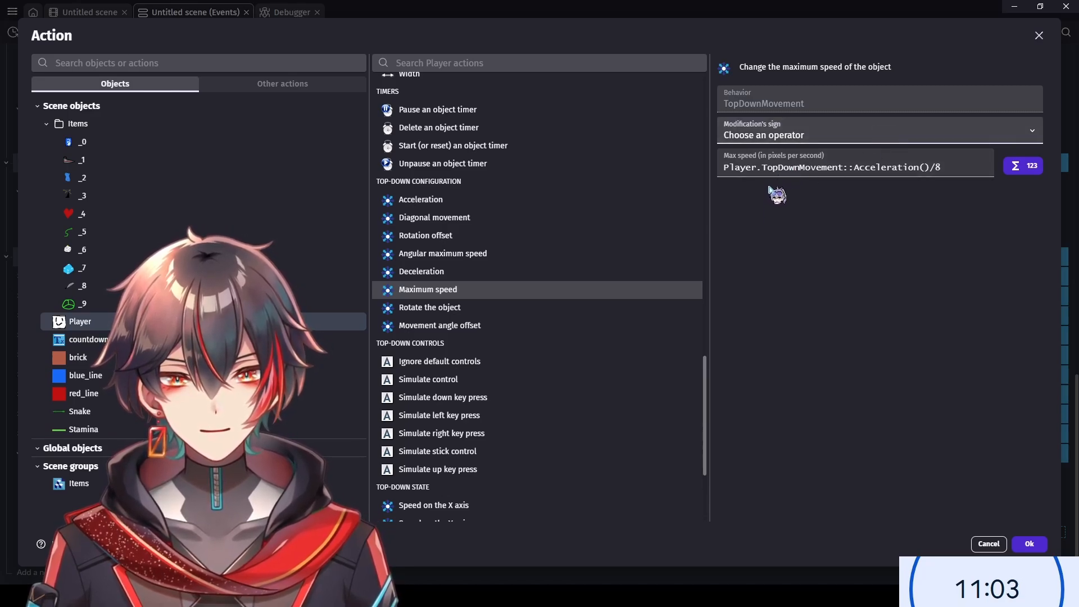
{"action": "double_click", "coordinate": [878, 167]}
{"action": "key", "text": "ctrl+a"}
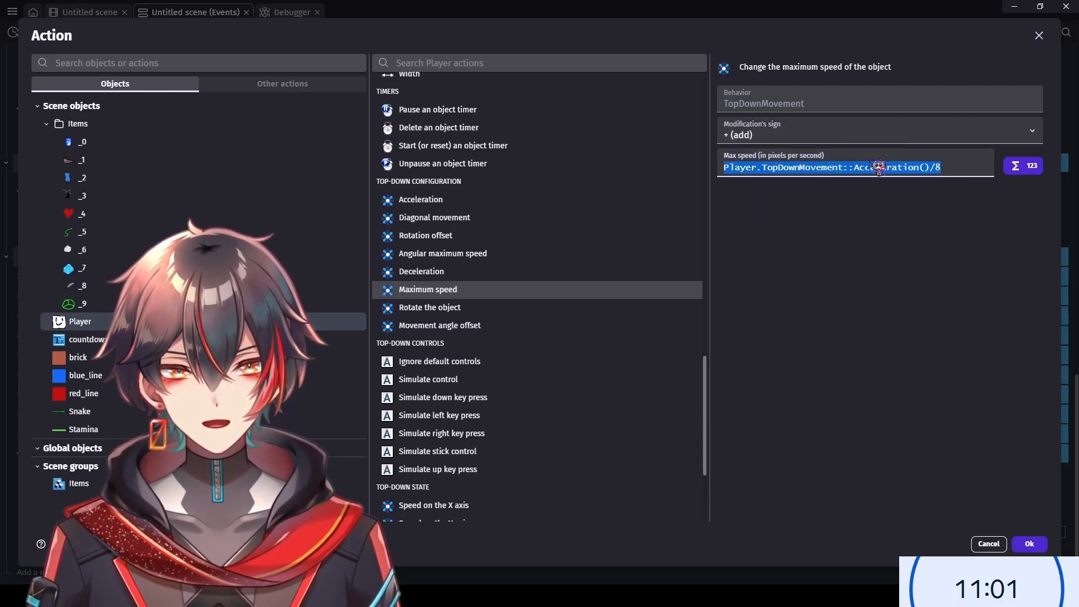
{"action": "type", "text": "250"}
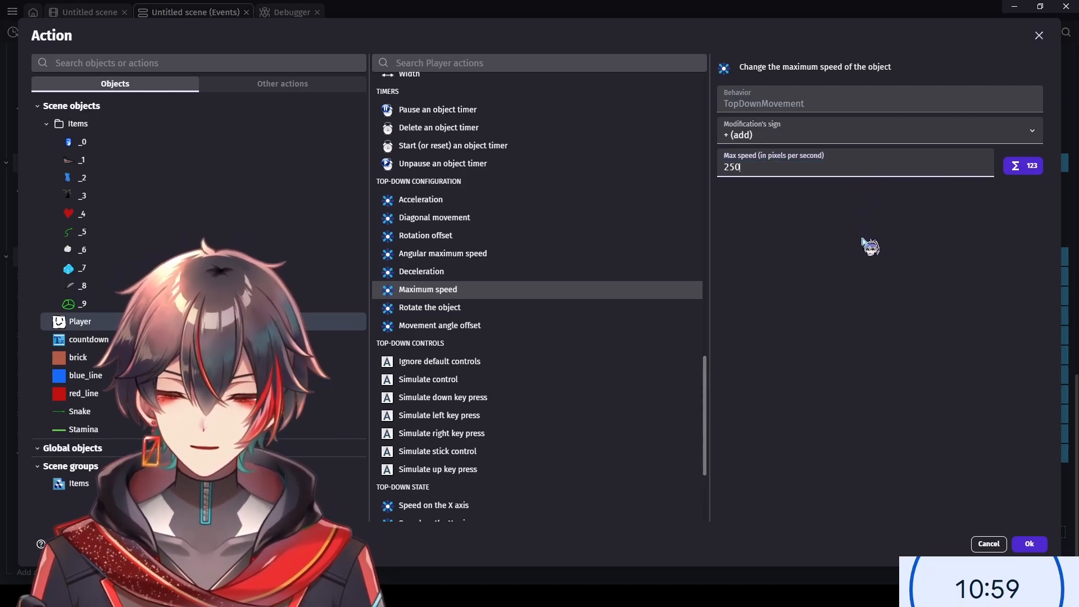
{"action": "left_click", "coordinate": [1028, 543]}
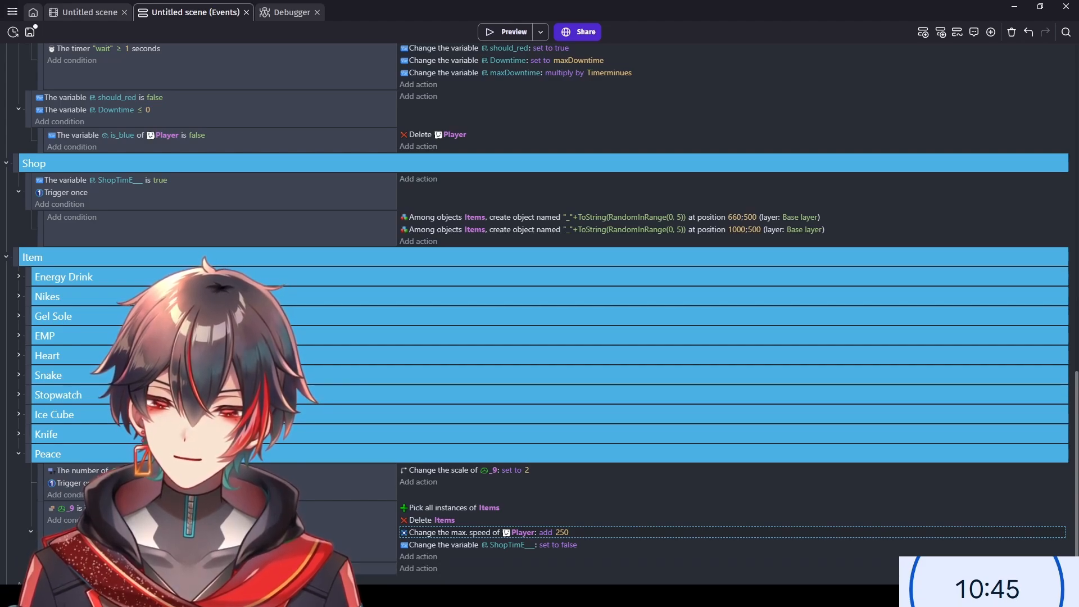
- Add a condition to the empty Peace sub-event checking that the Player's stabby variable is true
{"action": "left_click", "coordinate": [84, 569]}
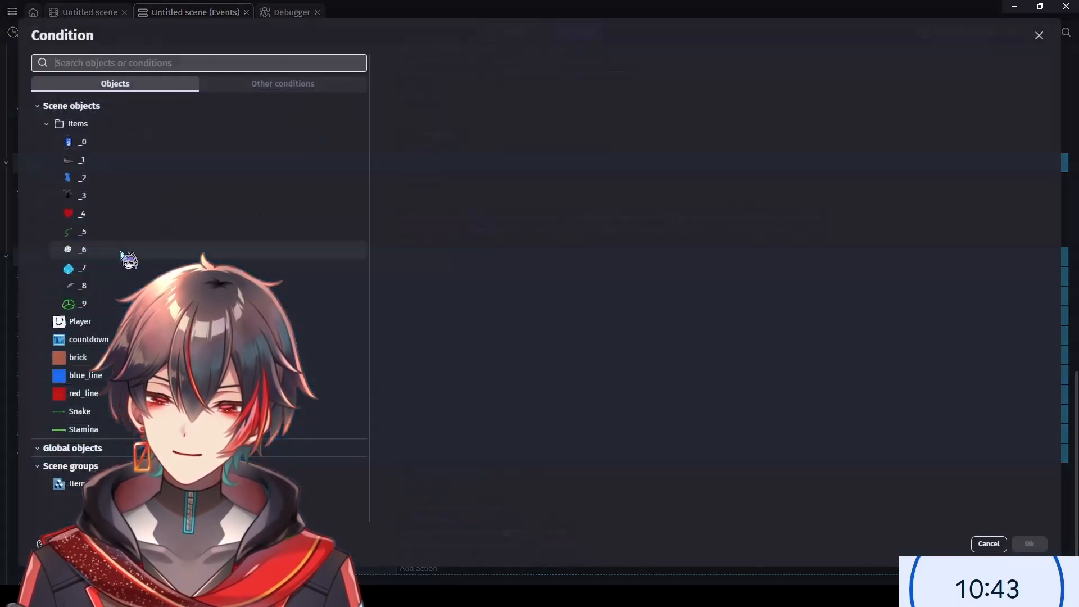
{"action": "left_click", "coordinate": [358, 322]}
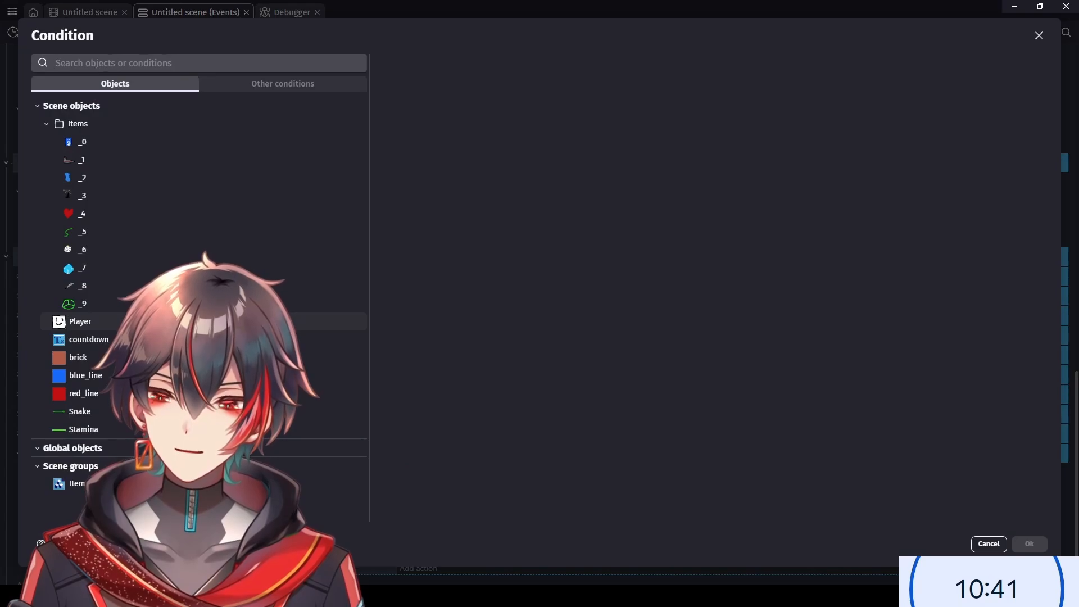
{"action": "scroll", "coordinate": [498, 361], "scroll_direction": "down", "scroll_amount": 15}
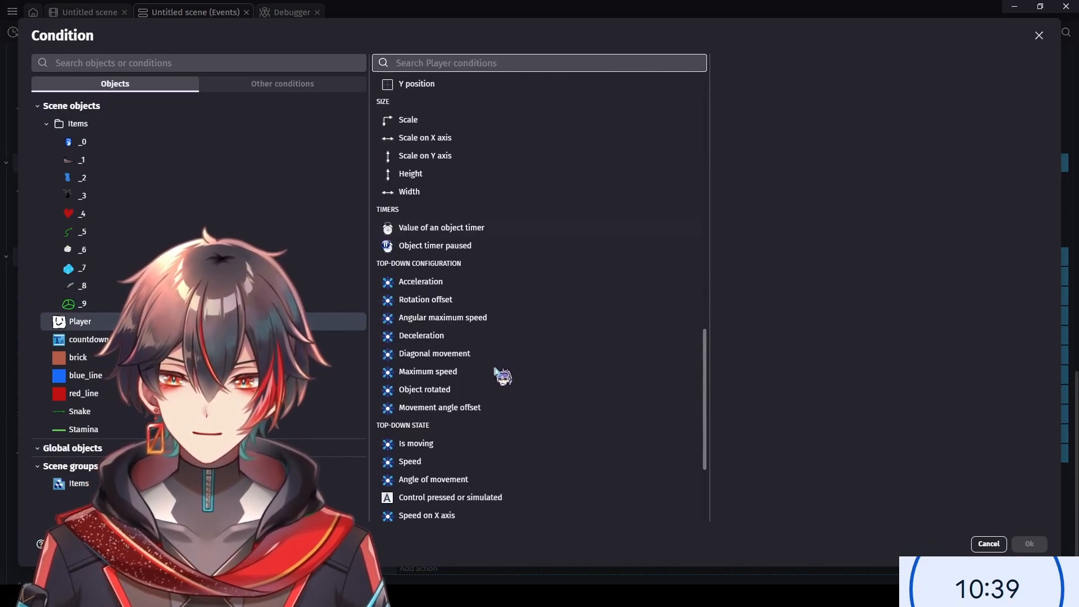
{"action": "left_click", "coordinate": [474, 410]}
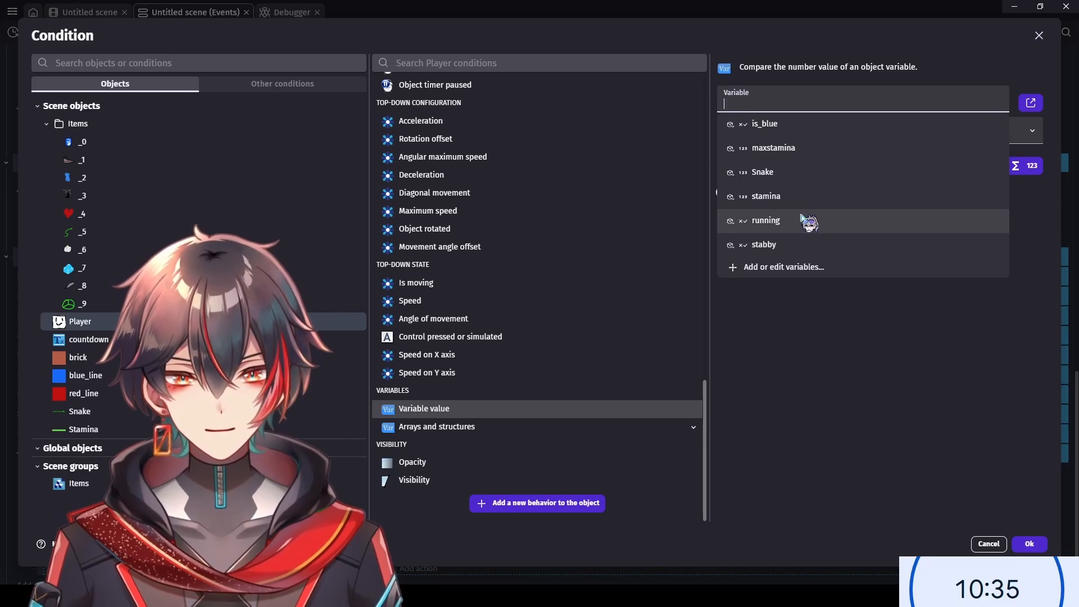
{"action": "left_click", "coordinate": [802, 244]}
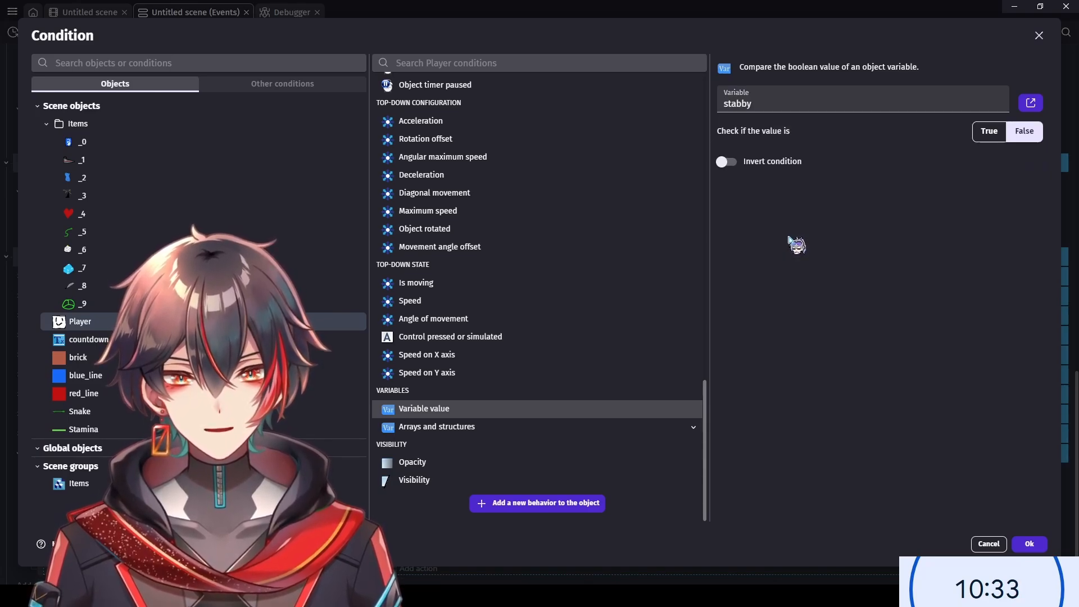
{"action": "left_click", "coordinate": [989, 131]}
{"action": "left_click", "coordinate": [1029, 544]}
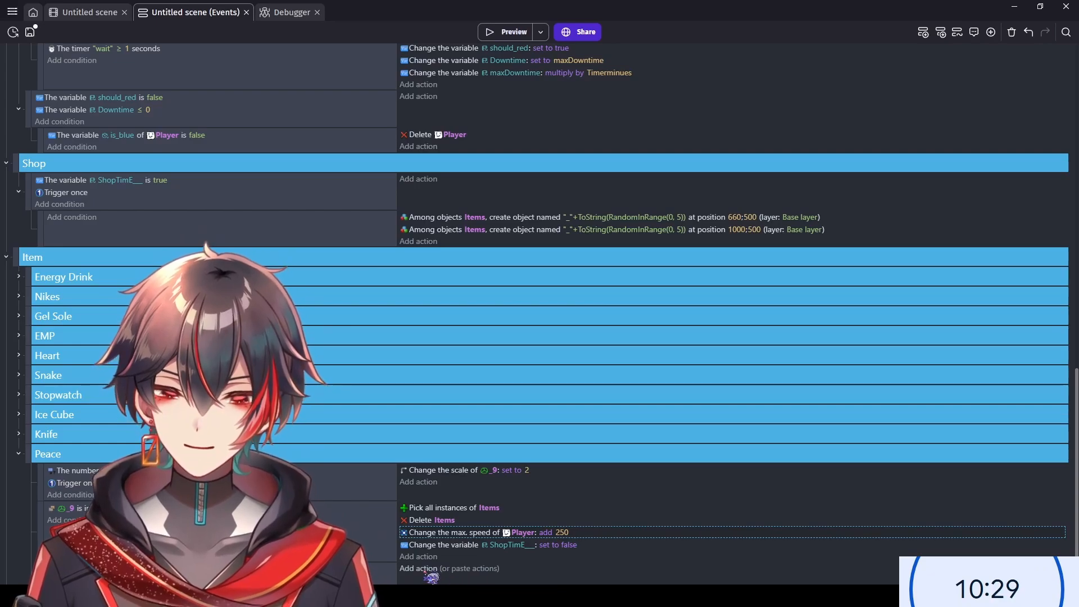
- Paste the Player maximum speed action into the stabby sub-event and change its operator to subtract
{"action": "left_click", "coordinate": [452, 569]}
{"action": "left_click", "coordinate": [547, 569]}
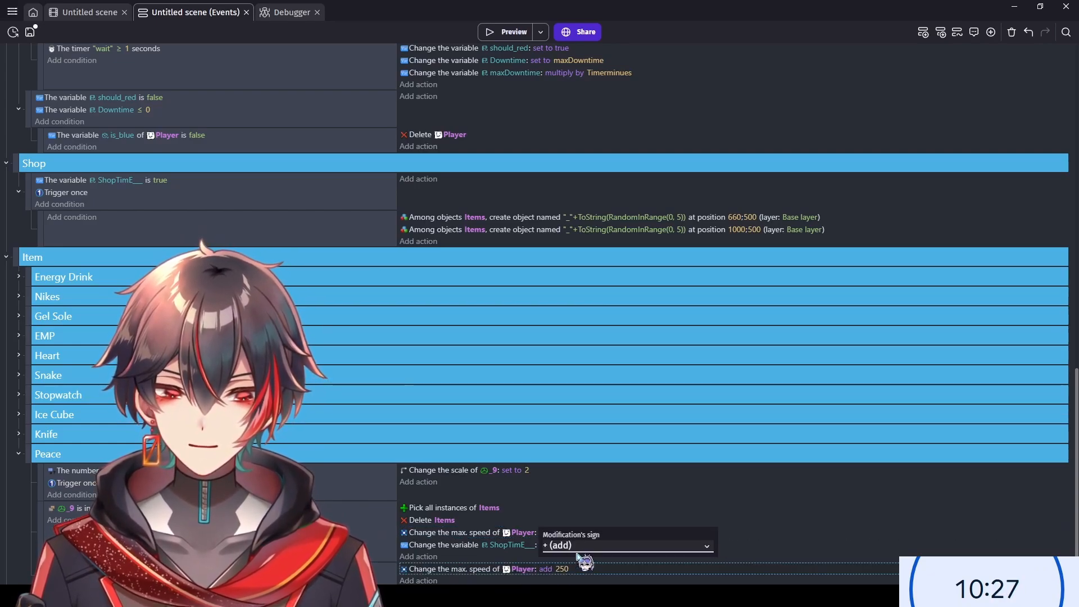
{"action": "left_click", "coordinate": [584, 543]}
{"action": "left_click", "coordinate": [589, 516]}
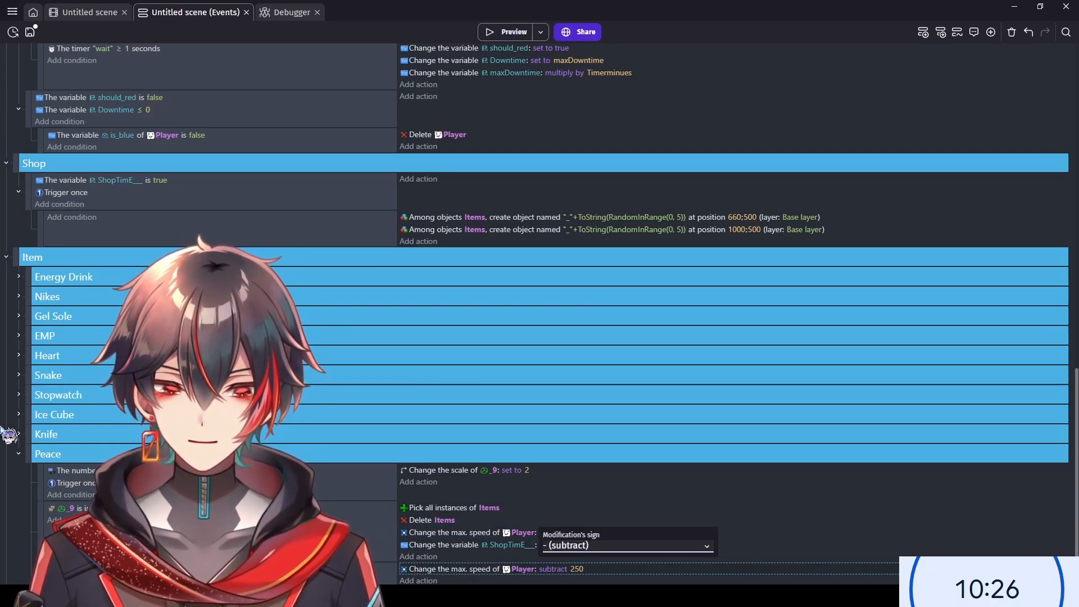
{"action": "left_click", "coordinate": [17, 475]}
- Save the project, run the player across the field to the shop items in a preview, and close it
{"action": "key", "text": "ctrl+s"}
{"action": "left_click", "coordinate": [508, 32]}
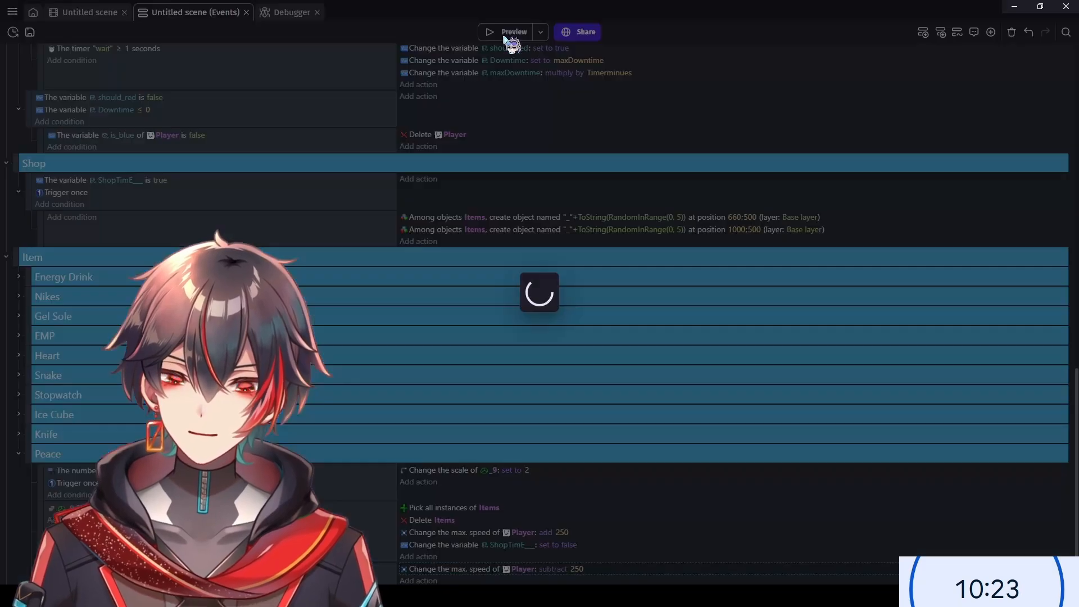
{"action": "key", "text": "Right"}
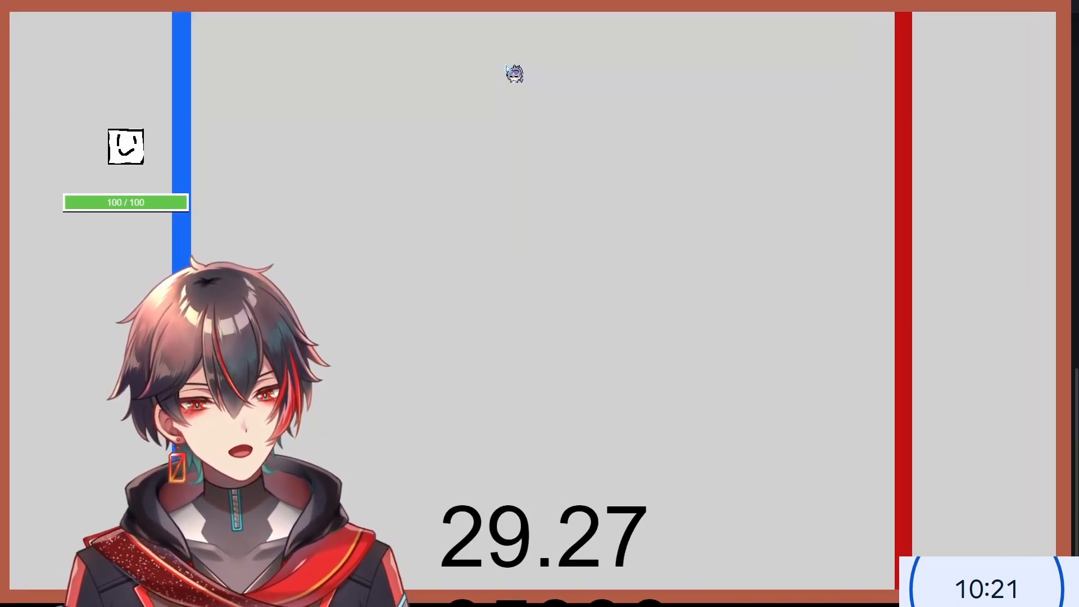
{"action": "key", "text": "Right"}
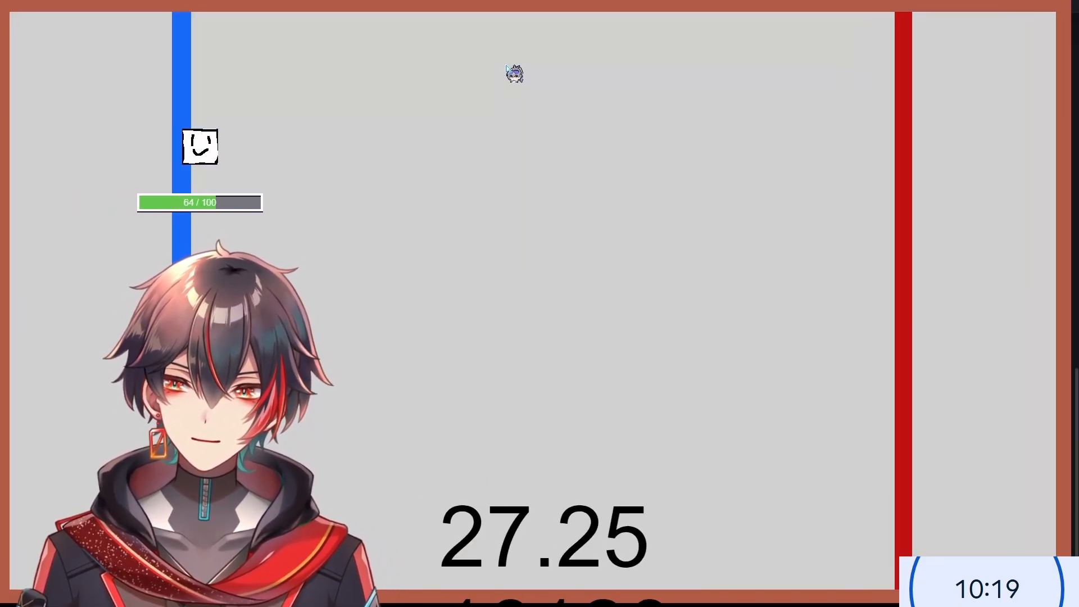
{"action": "key", "text": "Right"}
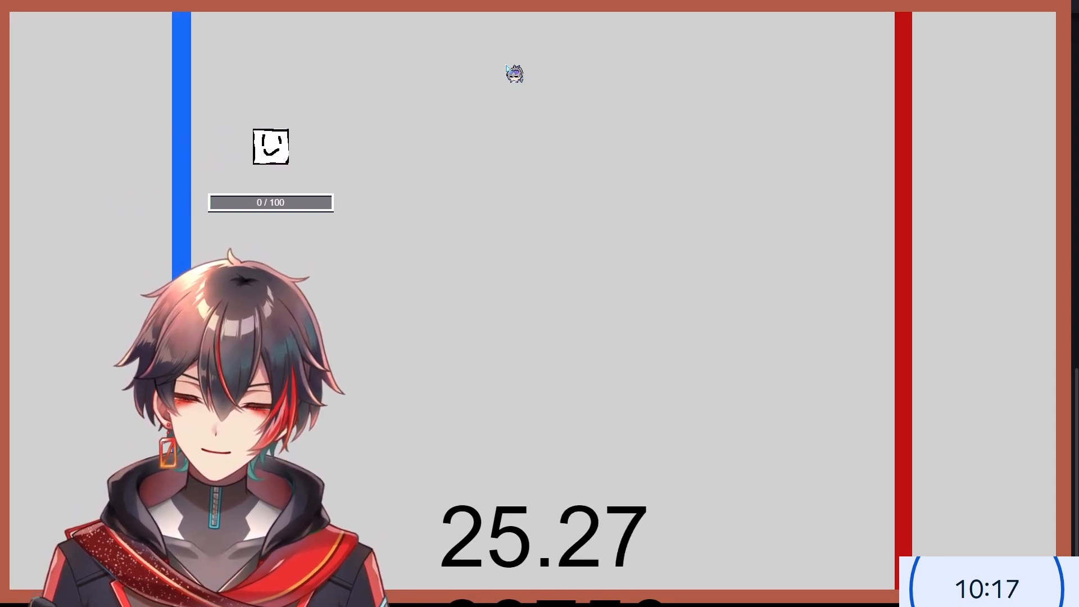
{"action": "key", "text": "Right"}
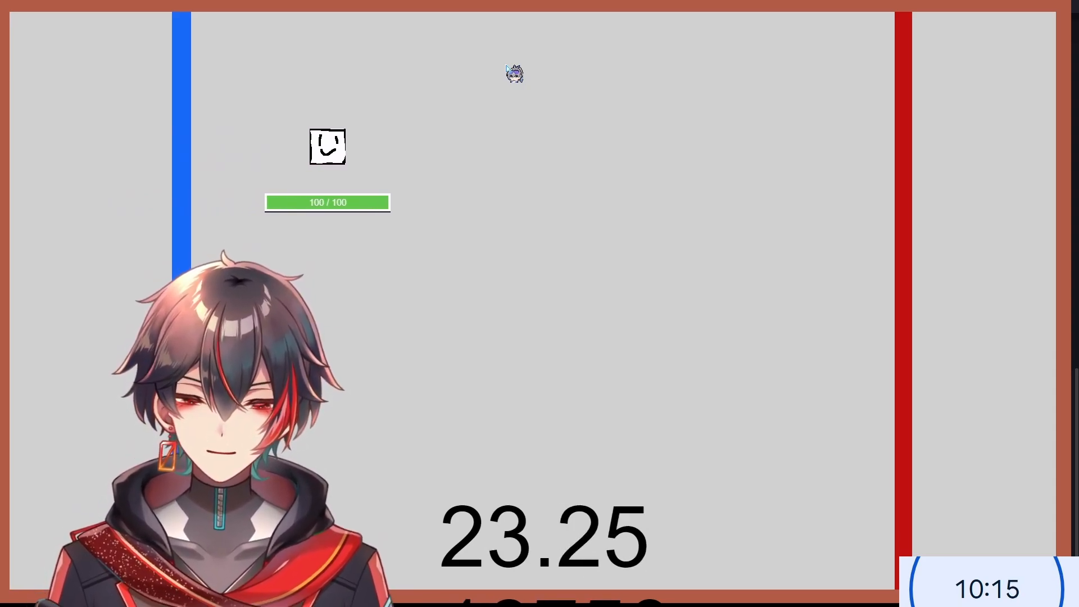
{"action": "key", "text": "Right"}
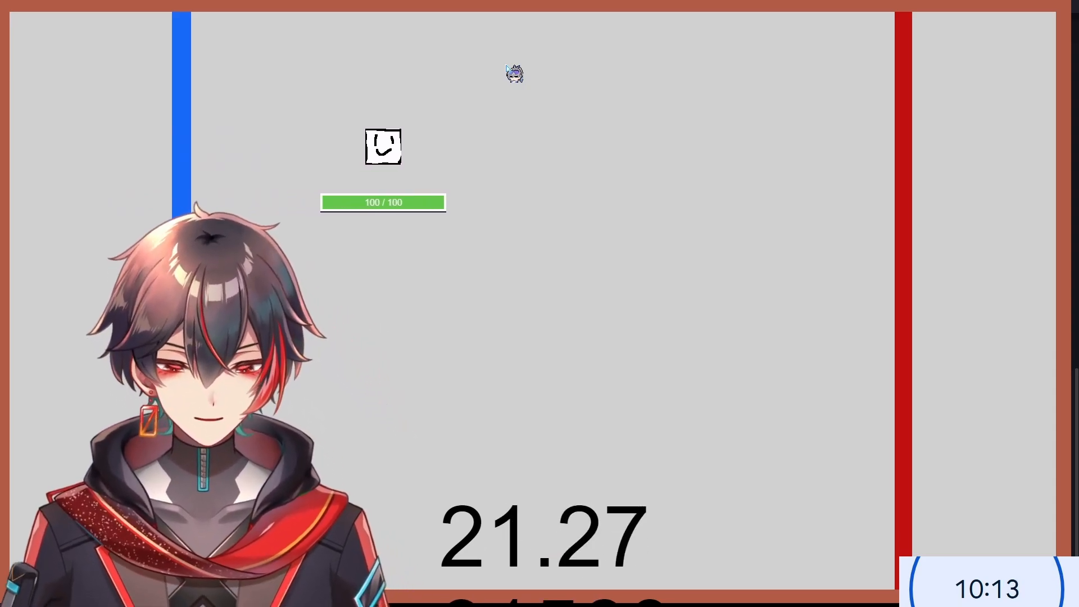
{"action": "key", "text": "Right"}
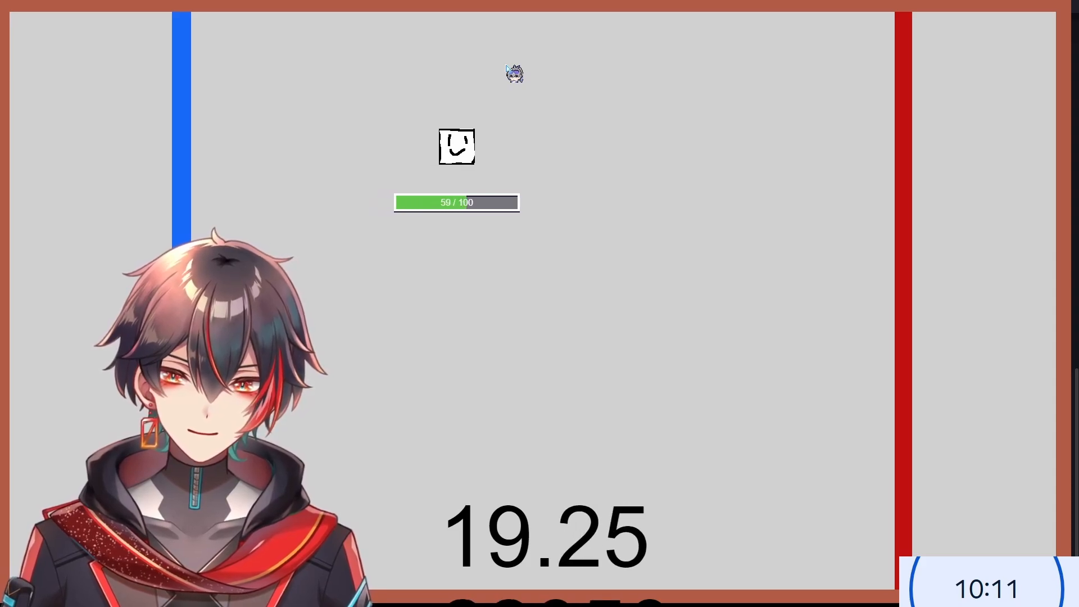
{"action": "key", "text": "Down"}
{"action": "key", "text": "Right"}
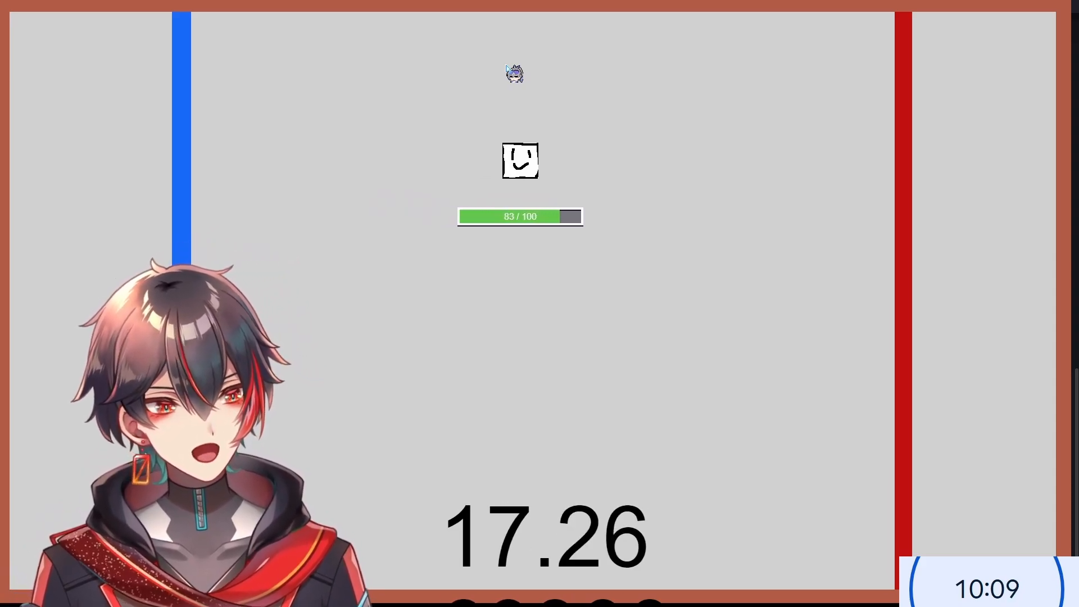
{"action": "key", "text": "Right"}
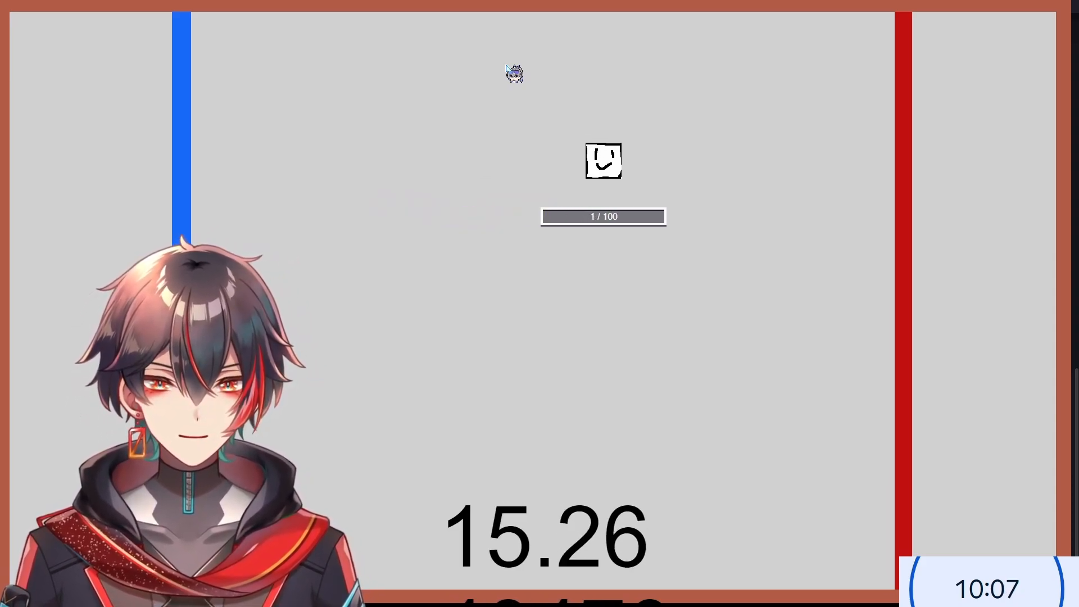
{"action": "key", "text": "Right"}
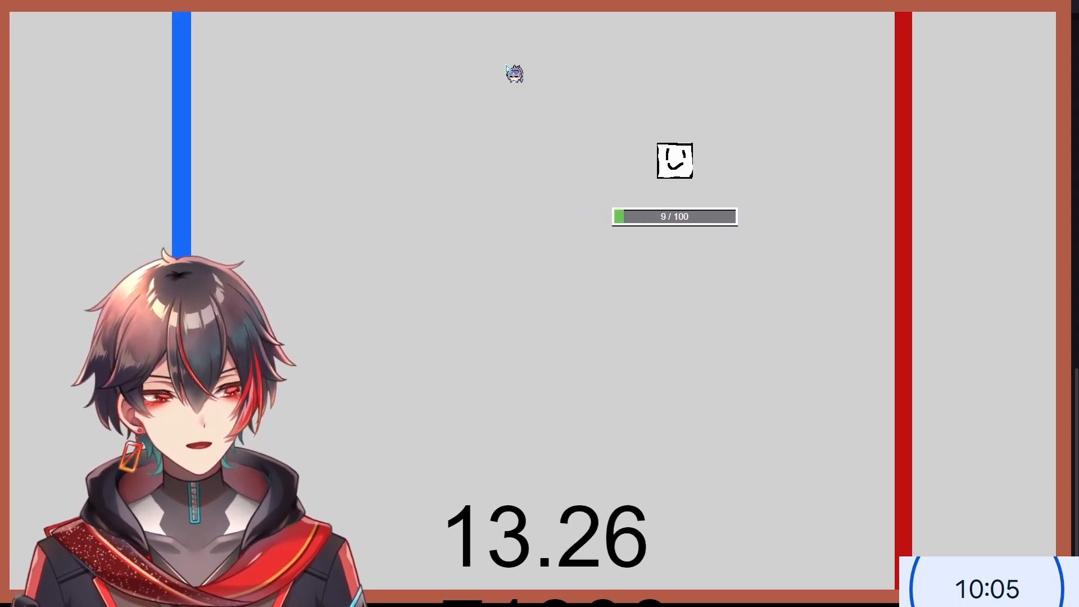
{"action": "key", "text": "Right"}
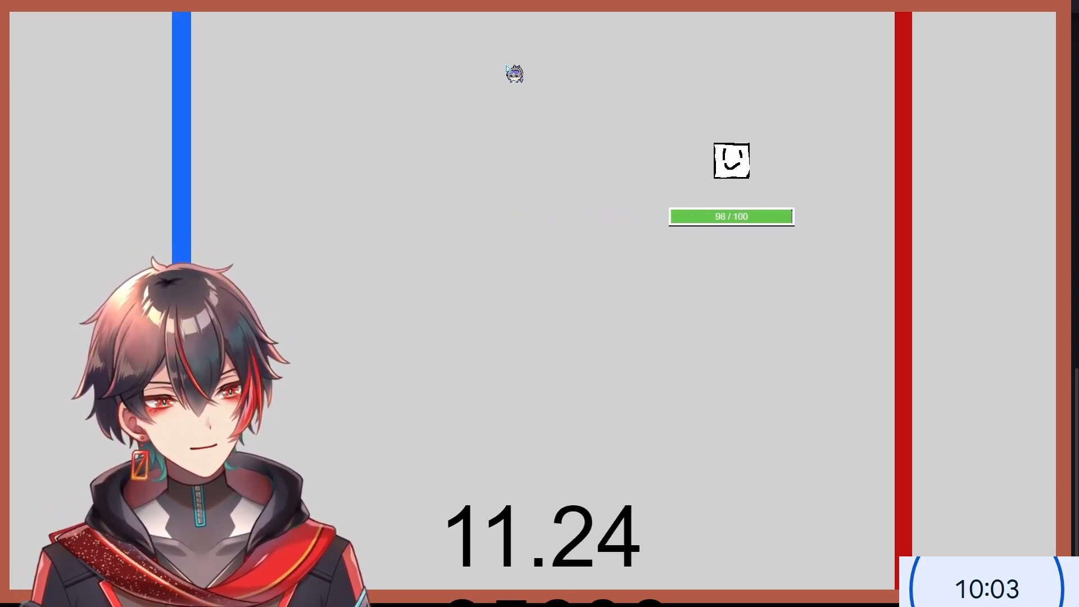
{"action": "key", "text": "Right"}
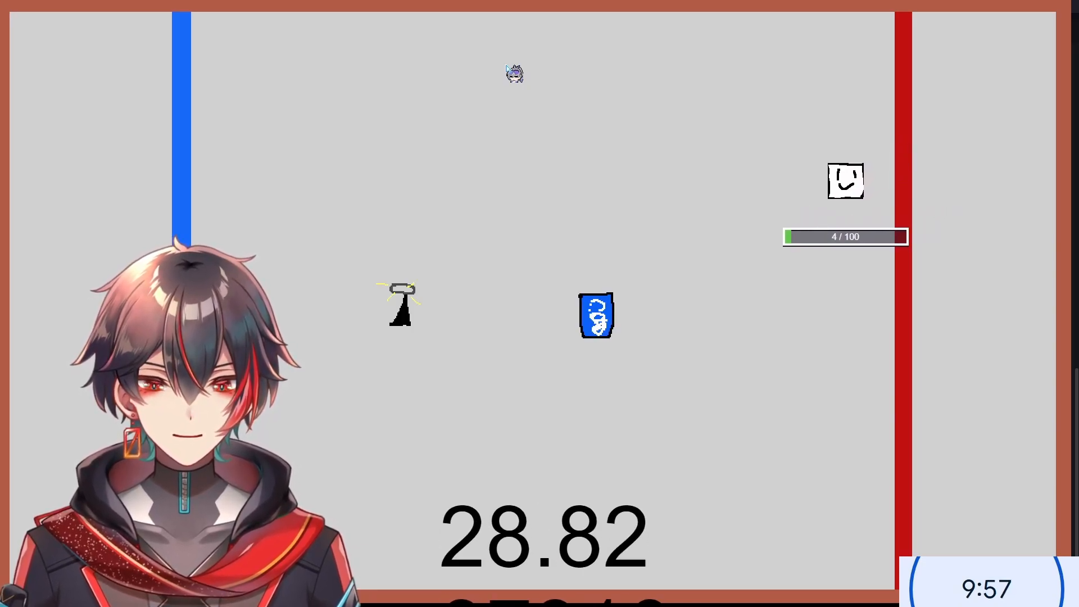
{"action": "key", "text": "alt+F4"}
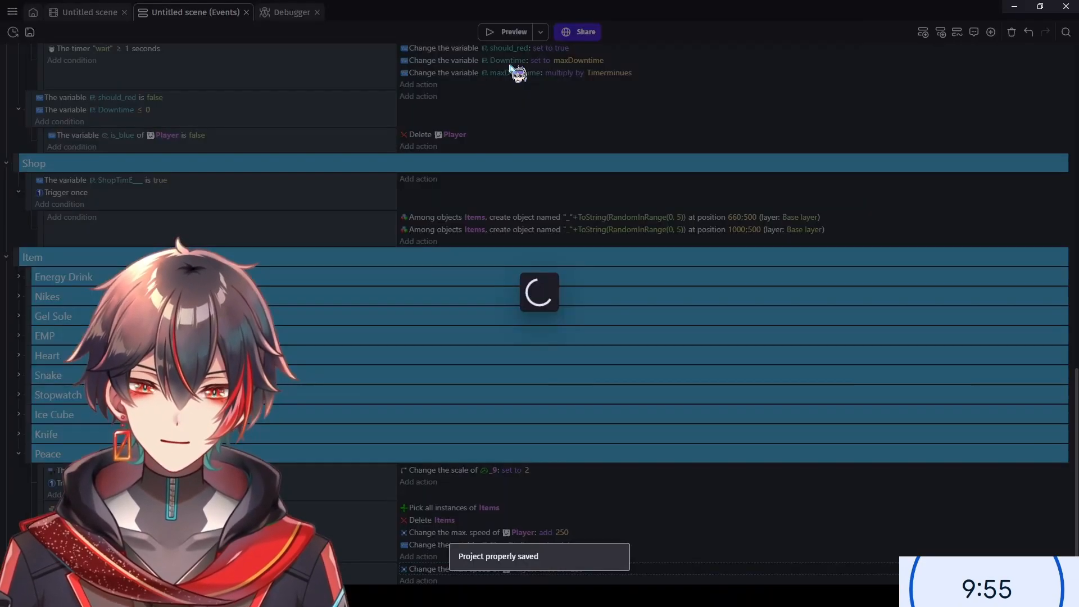
- Add the _9 object to the scene's Items object group, apply the change and return to the scene events
{"action": "left_click", "coordinate": [78, 11]}
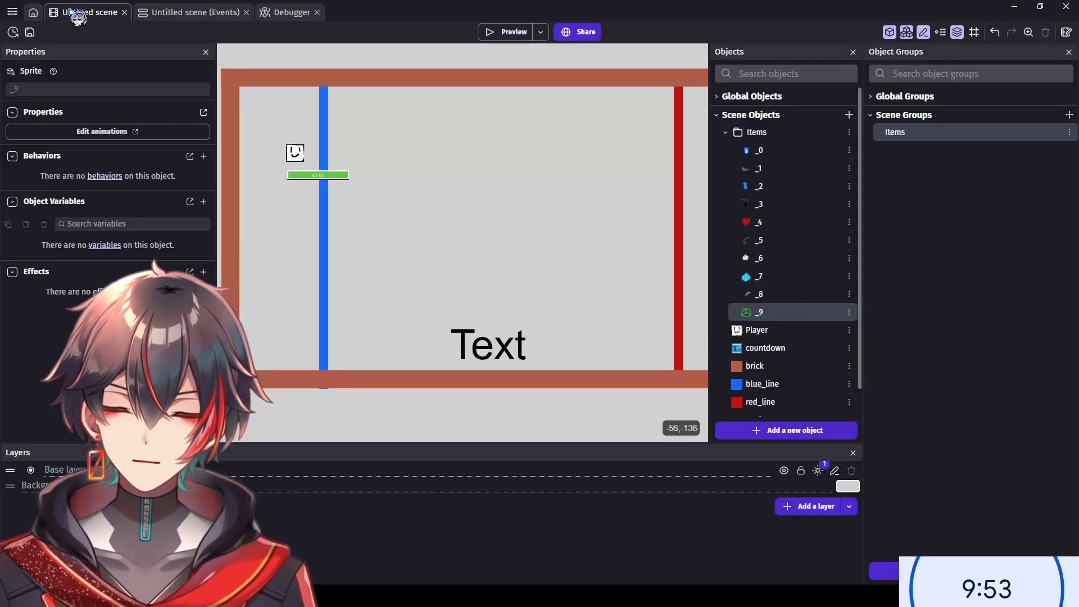
{"action": "double_click", "coordinate": [958, 141]}
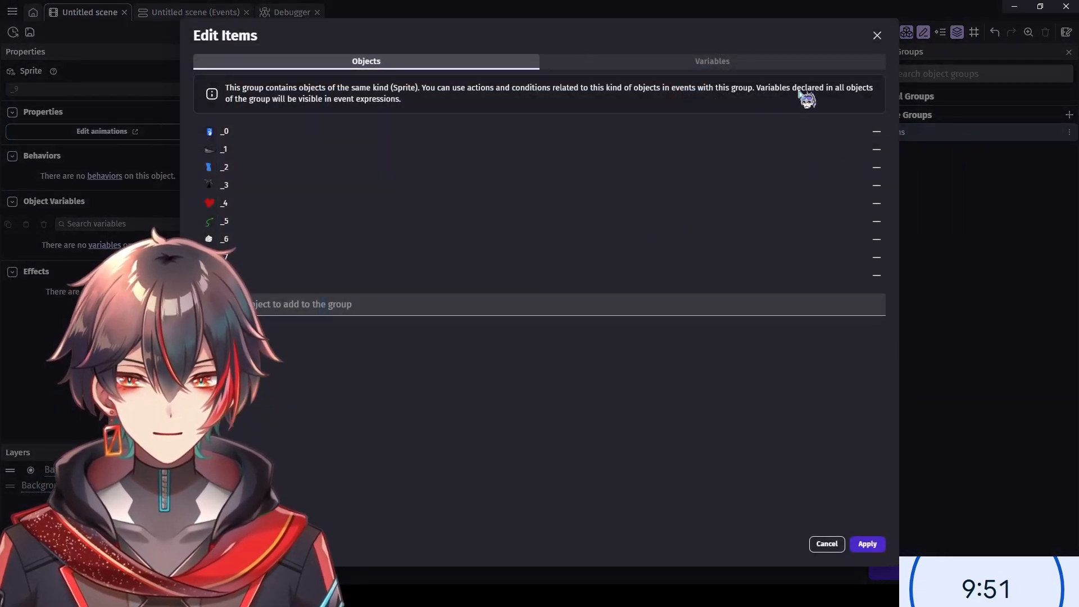
{"action": "left_click", "coordinate": [575, 310]}
{"action": "left_click", "coordinate": [349, 471]}
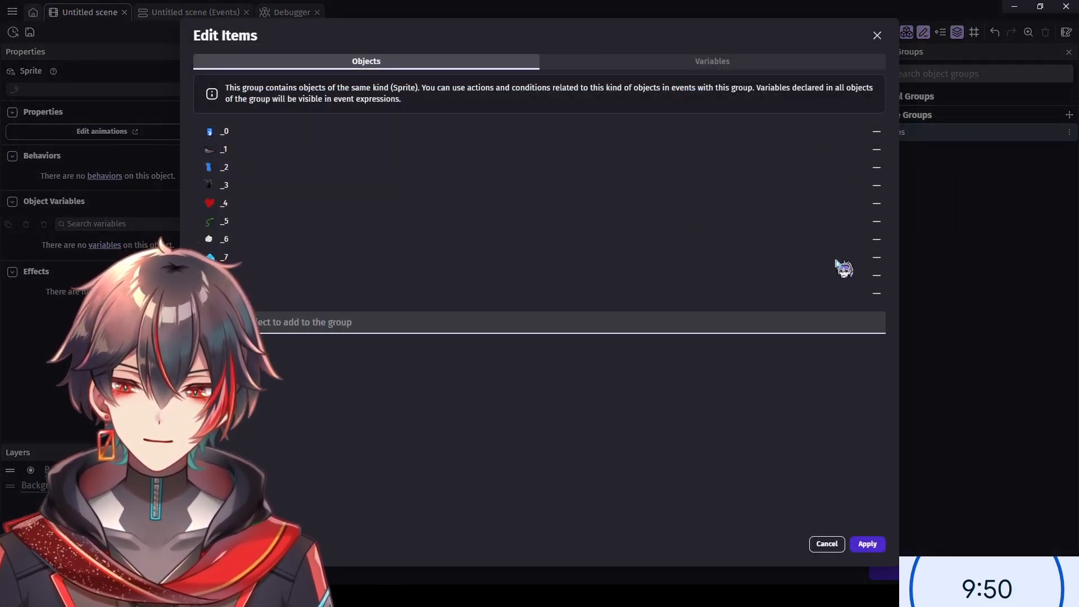
{"action": "left_click", "coordinate": [874, 546]}
{"action": "left_click", "coordinate": [199, 13]}
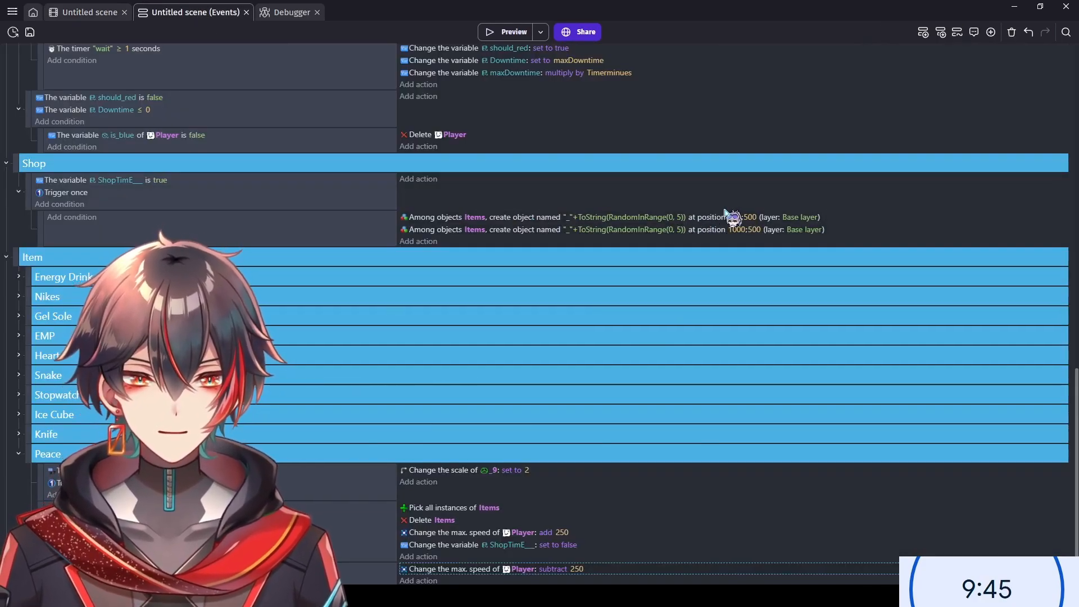
- Set the random range in the Shop's item-creation action at position 660;500 to 0 through 9
{"action": "left_click", "coordinate": [682, 218]}
{"action": "left_click", "coordinate": [741, 246]}
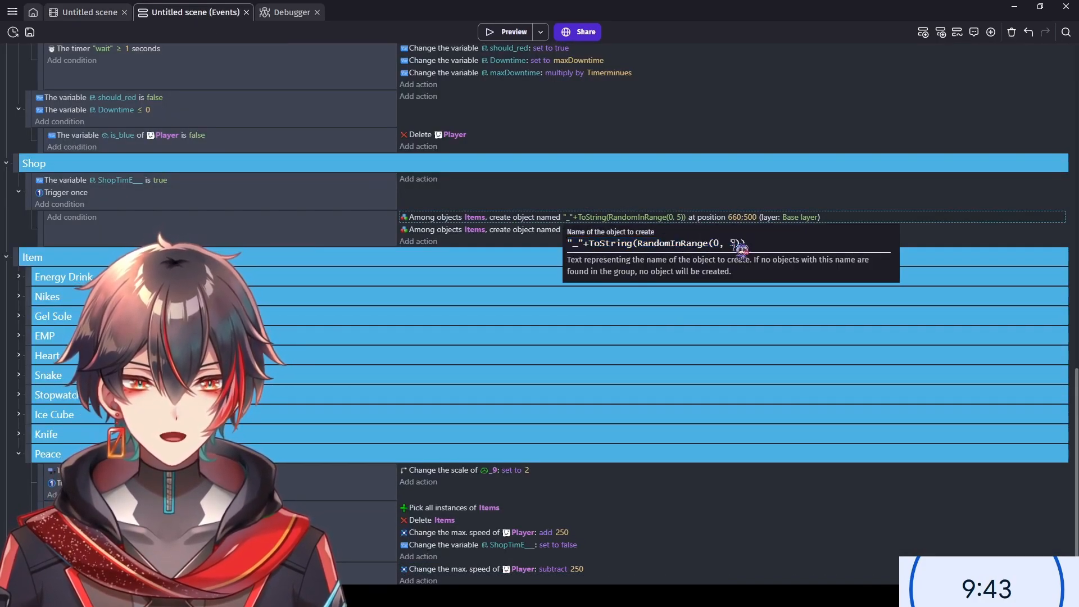
{"action": "key", "text": "BackSpace"}
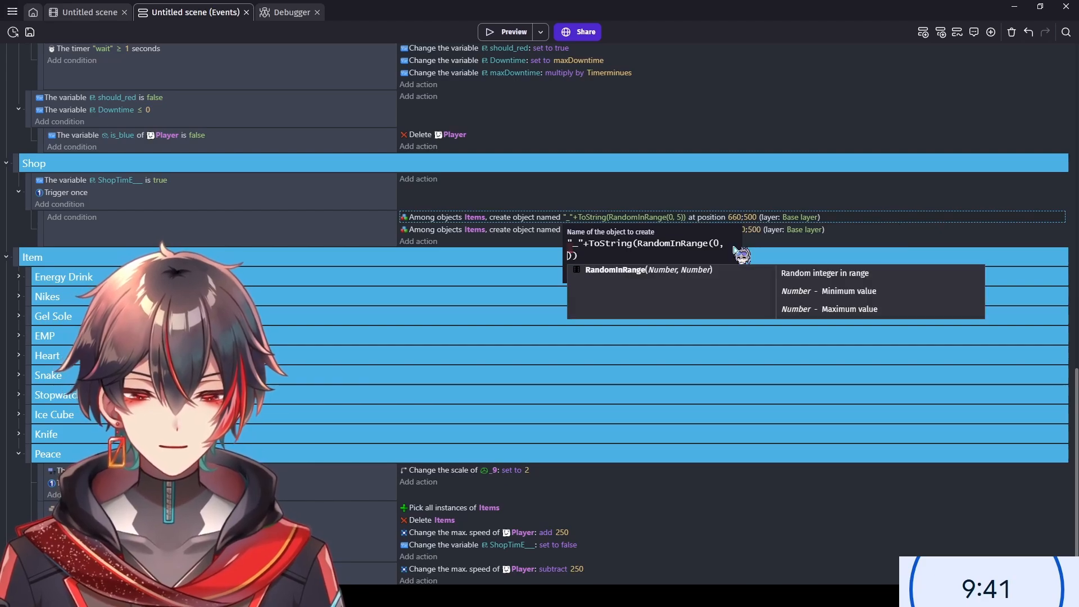
{"action": "type", "text": "9"}
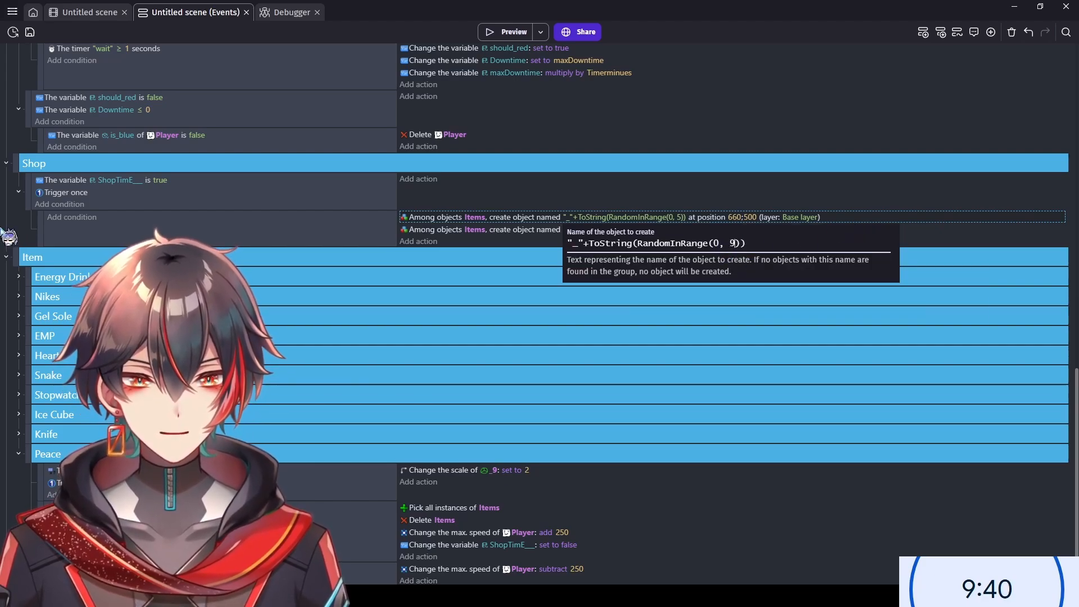
{"action": "left_click", "coordinate": [506, 235]}
- Change the object name expression of the item-creation action at position 1000;500 to "_"+ToString(RandomInRange(0, 9))
{"action": "left_click", "coordinate": [681, 231]}
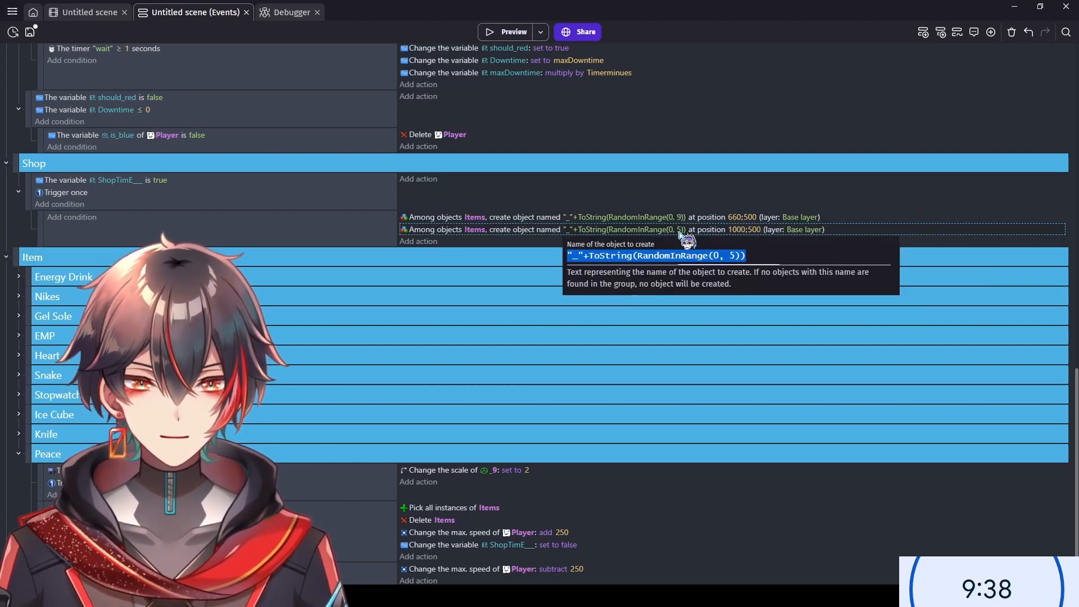
{"action": "double_click", "coordinate": [730, 257]}
{"action": "left_click", "coordinate": [893, 117]}
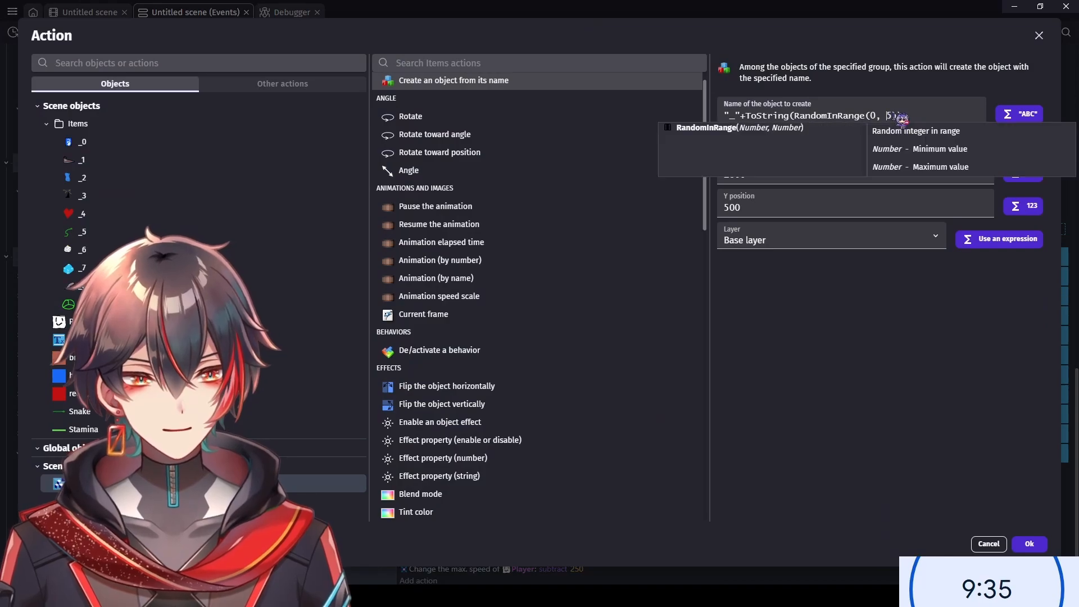
{"action": "key", "text": "BackSpace"}
{"action": "type", "text": "9"}
{"action": "left_click", "coordinate": [953, 384]}
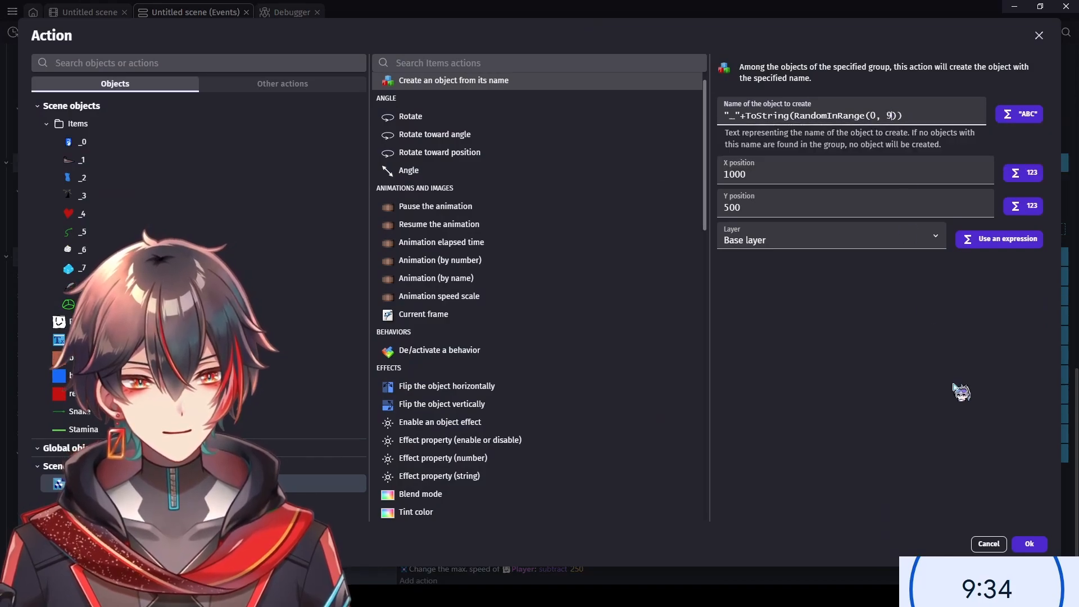
- Accept the spawn action with RandomInRange(0, 9), and add a new sprite named _10 to the scene's Items folder
{"action": "left_click", "coordinate": [1028, 543]}
{"action": "left_click", "coordinate": [90, 11]}
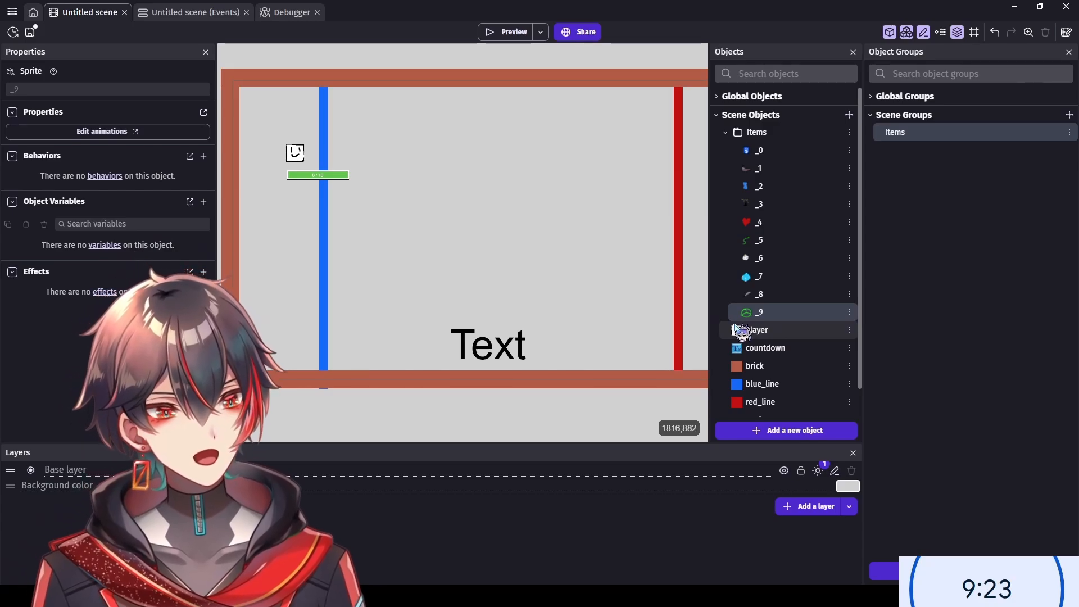
{"action": "scroll", "coordinate": [748, 330], "scroll_direction": "down", "scroll_amount": 1}
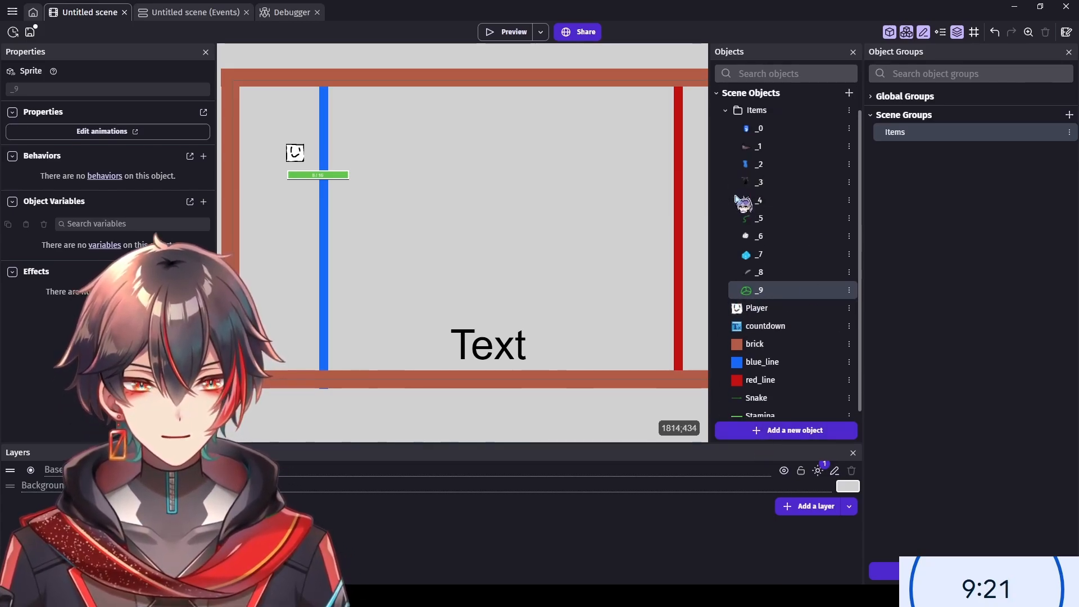
{"action": "scroll", "coordinate": [745, 186], "scroll_direction": "up", "scroll_amount": 1}
{"action": "left_click", "coordinate": [761, 135]}
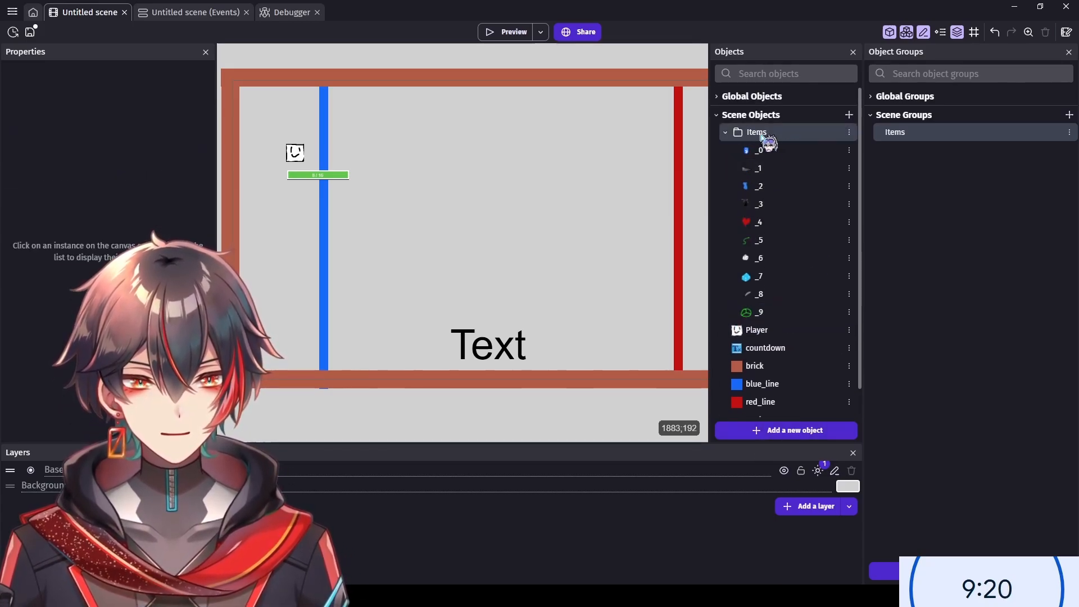
{"action": "left_click", "coordinate": [820, 202]}
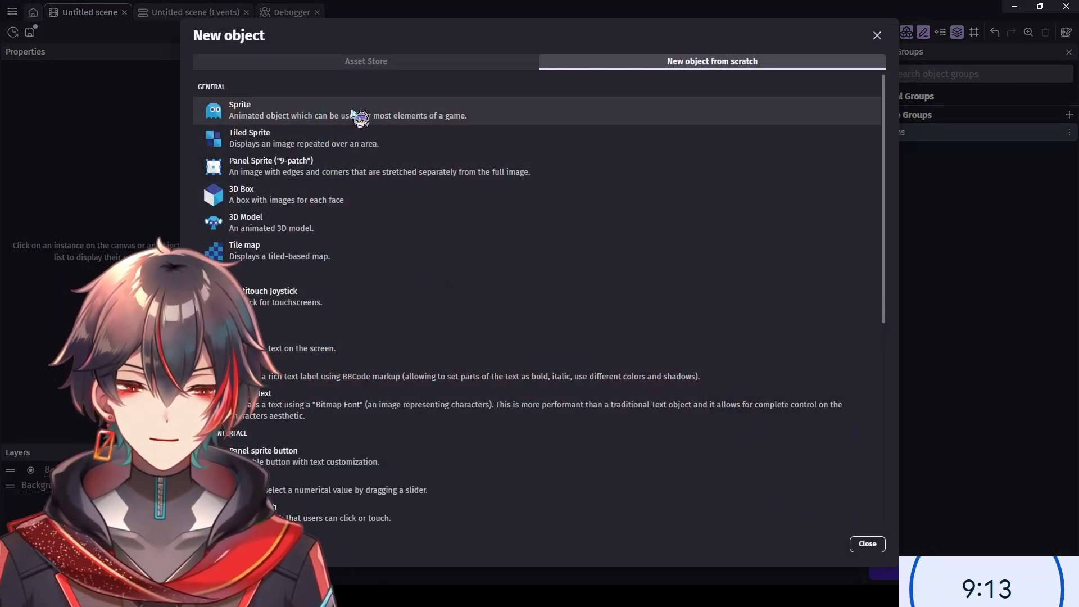
{"action": "left_click", "coordinate": [351, 111]}
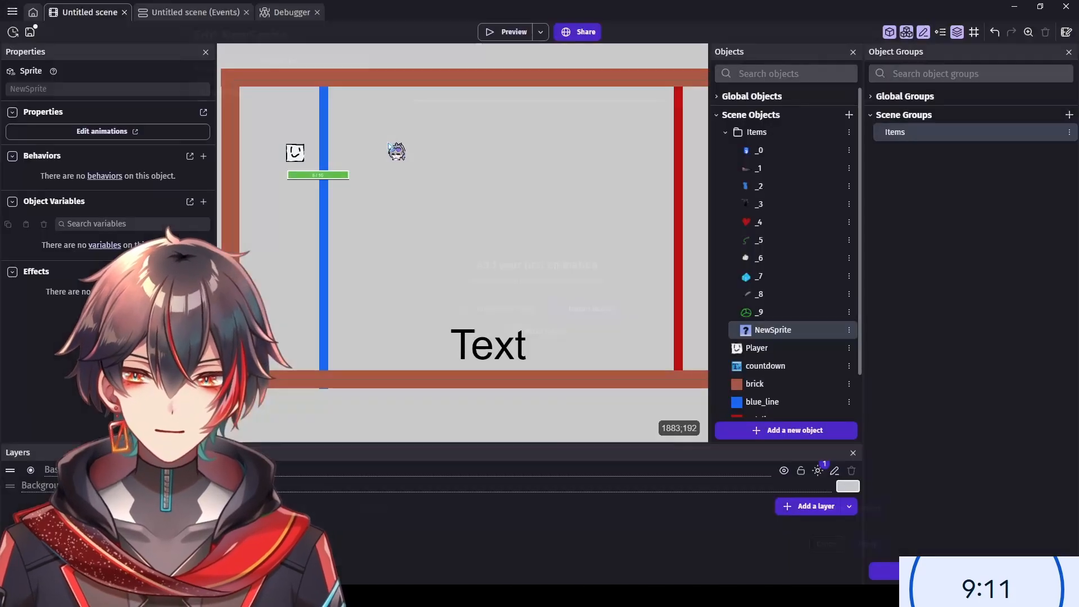
{"action": "double_click", "coordinate": [302, 98]}
{"action": "type", "text": "1_10"}
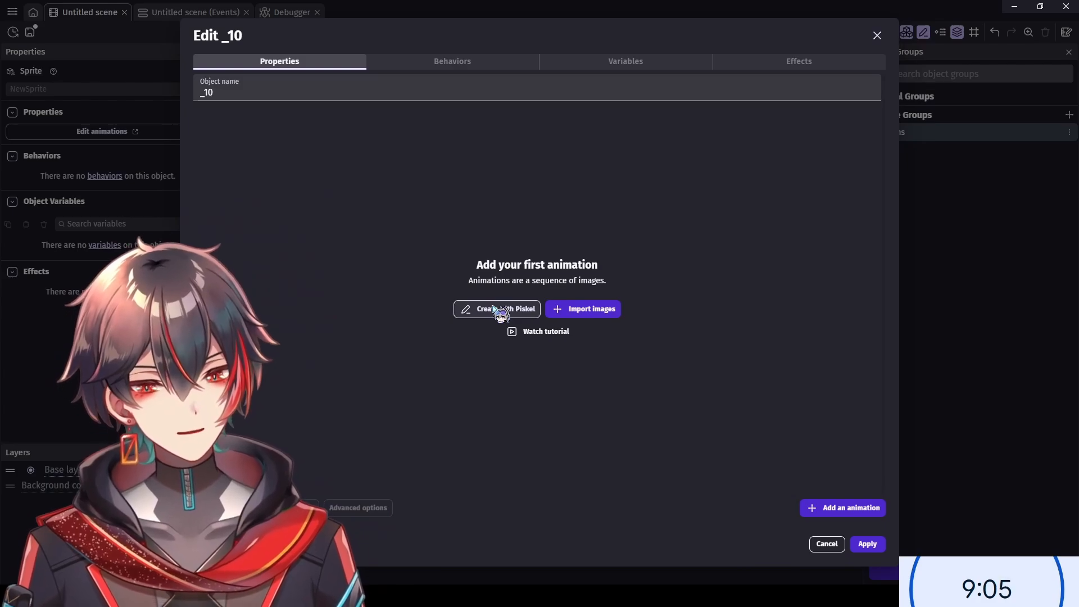
- Draw a small white sad face as the image of _10 in Piskel, and add the sprite to the Items object group
{"action": "left_click", "coordinate": [494, 309]}
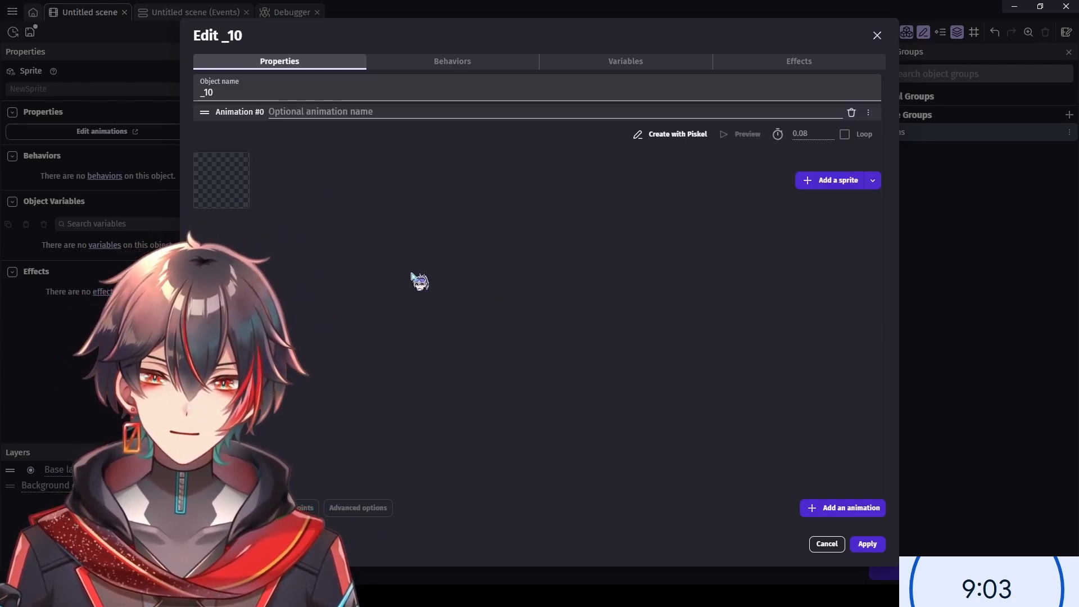
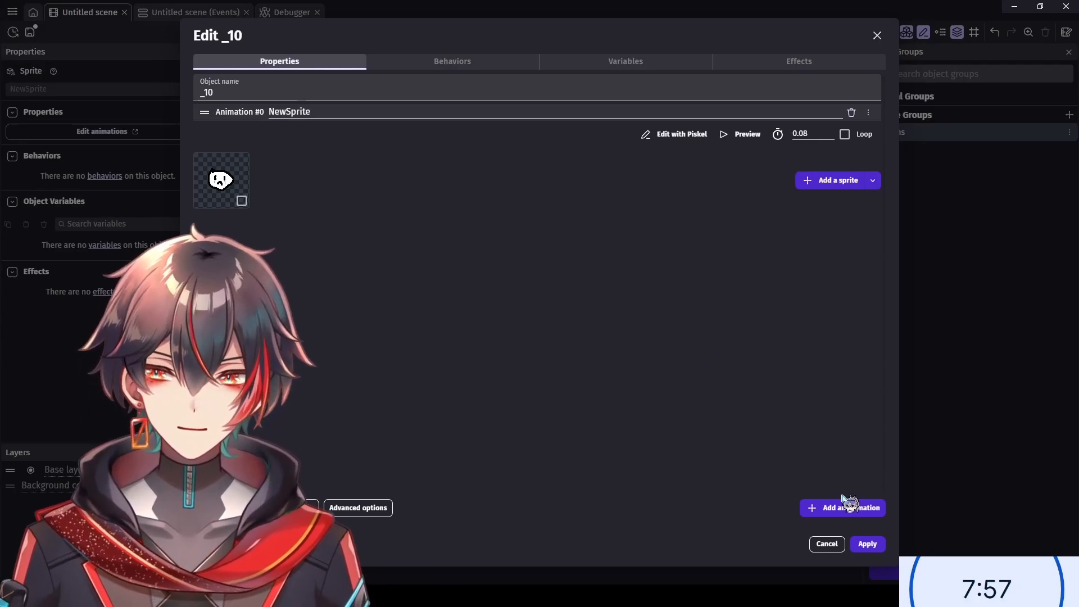
{"action": "left_click", "coordinate": [872, 544]}
{"action": "double_click", "coordinate": [927, 134]}
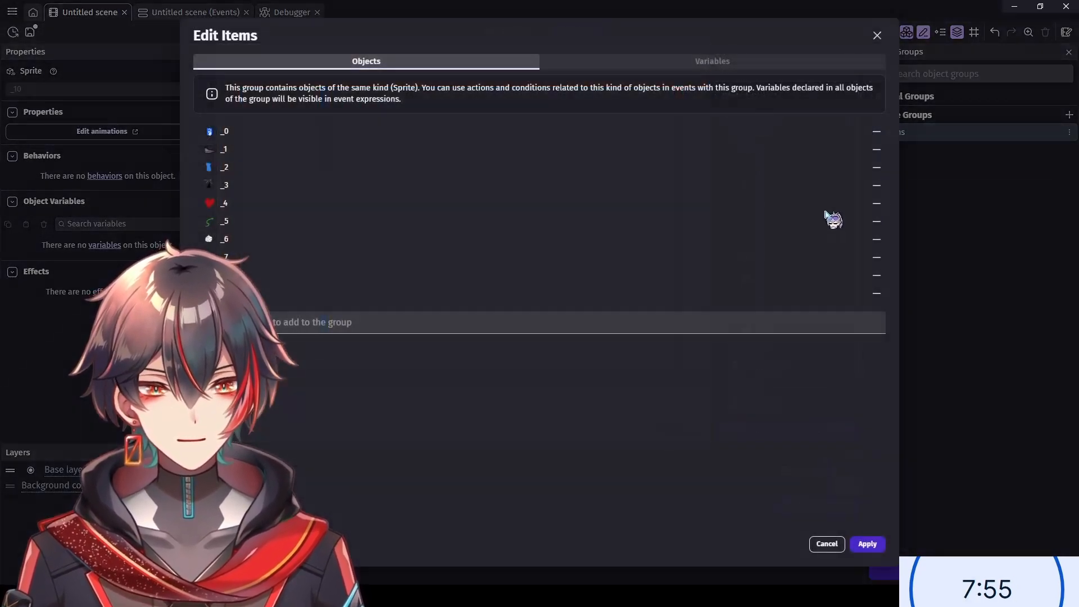
{"action": "left_click", "coordinate": [867, 543]}
- In the Shop events, set the object name of the spawn action at 660;500 to use RandomInRange(0, 10)
{"action": "left_click", "coordinate": [188, 12]}
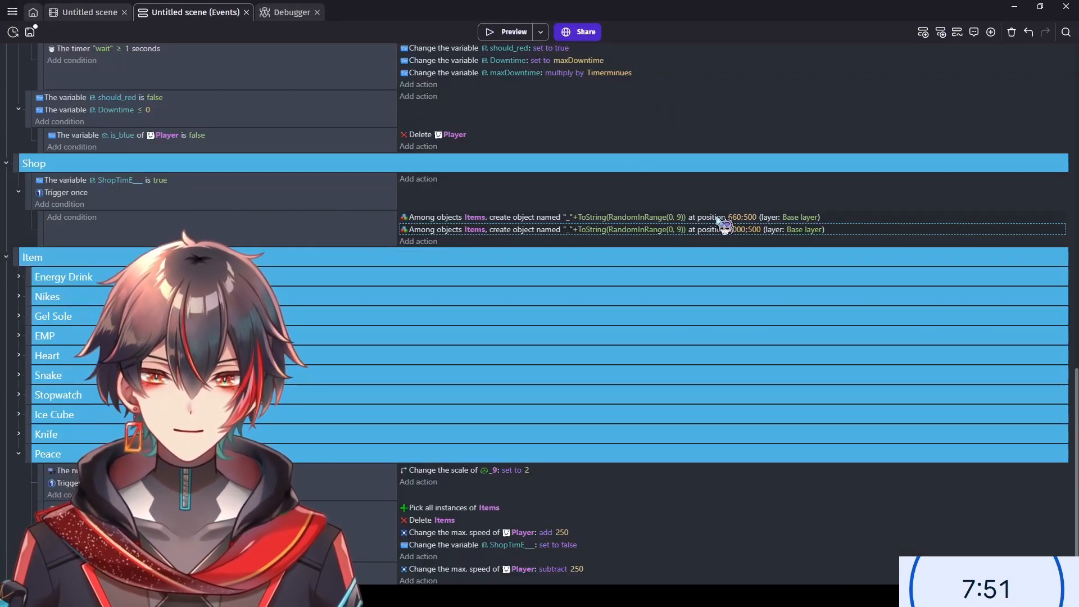
{"action": "left_click", "coordinate": [681, 218]}
{"action": "left_click", "coordinate": [736, 242]}
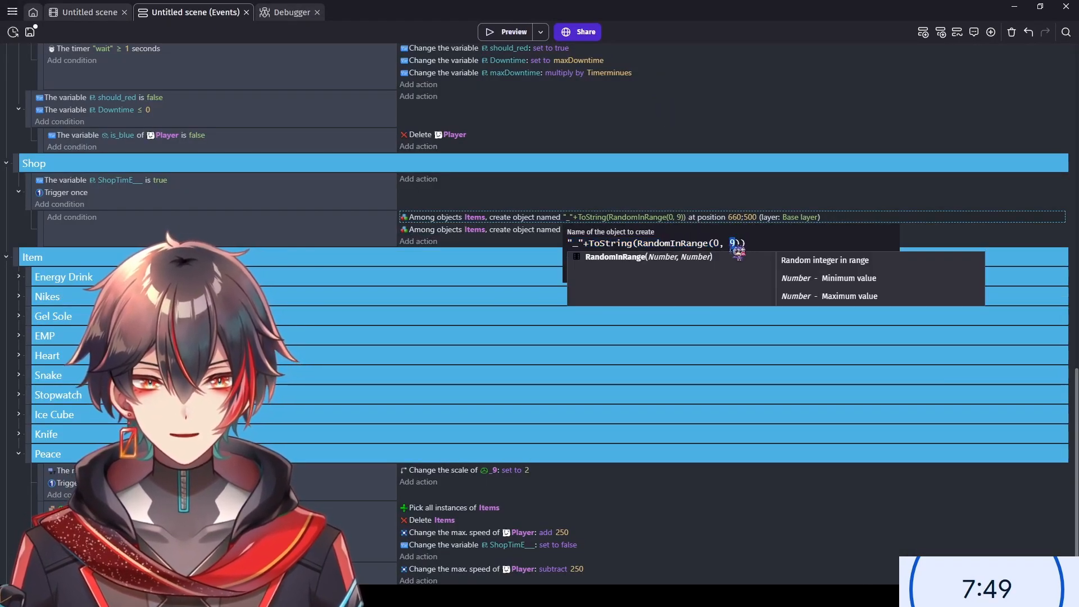
{"action": "key", "text": "BackSpace"}
{"action": "type", "text": "10"}
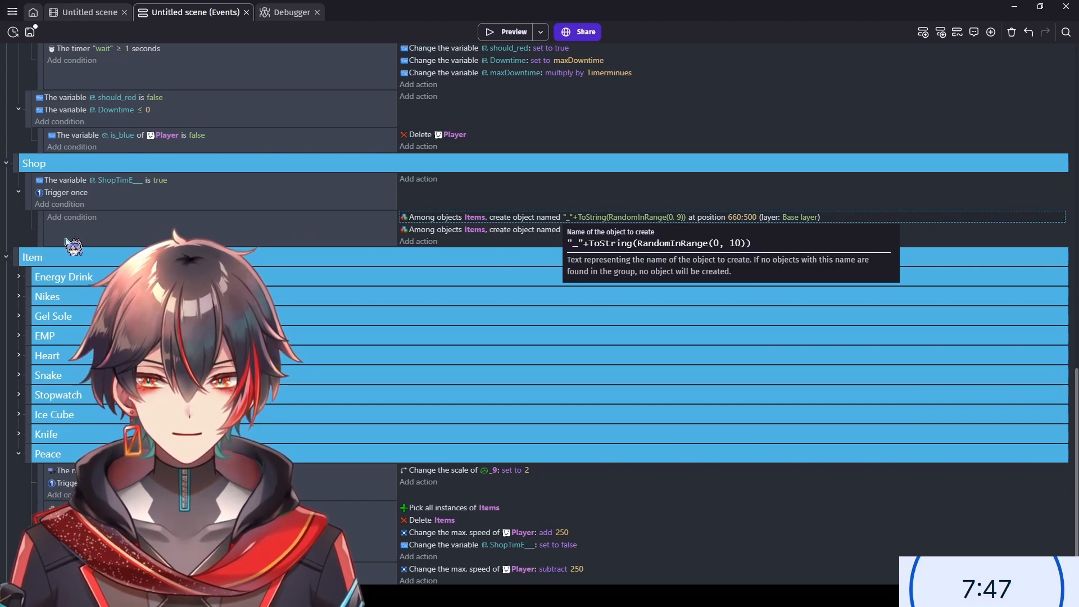
{"action": "key", "text": "Return"}
- Set the object name of the spawn action at 1000;500 to use RandomInRange(0, 10)
{"action": "left_click", "coordinate": [681, 229]}
{"action": "left_click", "coordinate": [733, 255]}
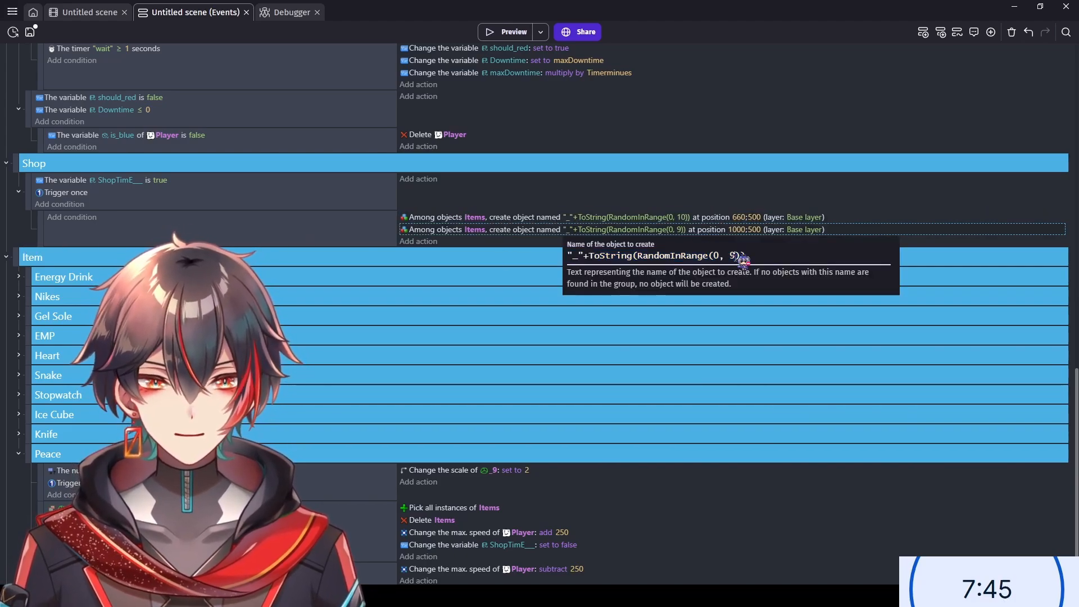
{"action": "key", "text": "BackSpace"}
{"action": "type", "text": "10"}
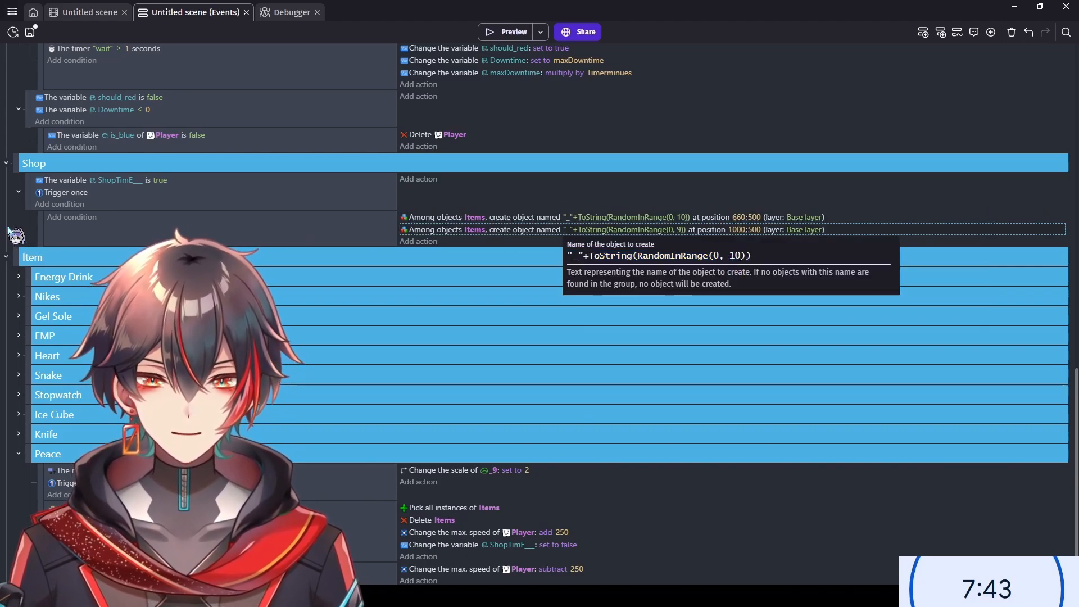
{"action": "key", "text": "Return"}
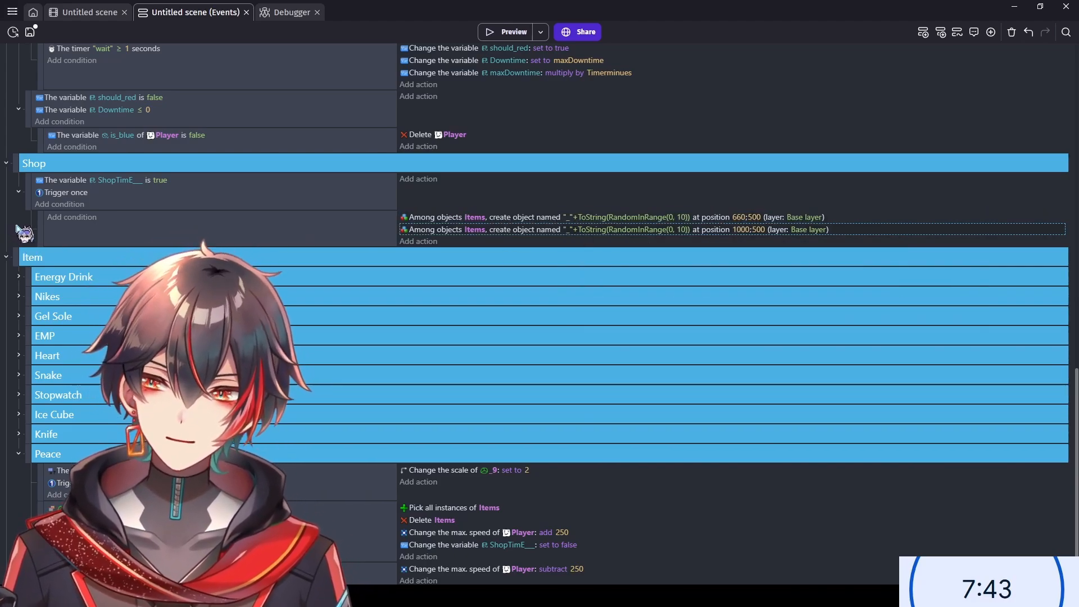
- Collapse the Shop and Peace event groups, and duplicate Peace at the end of the Item group as Pity
{"action": "left_click", "coordinate": [7, 163]}
{"action": "left_click", "coordinate": [19, 429]}
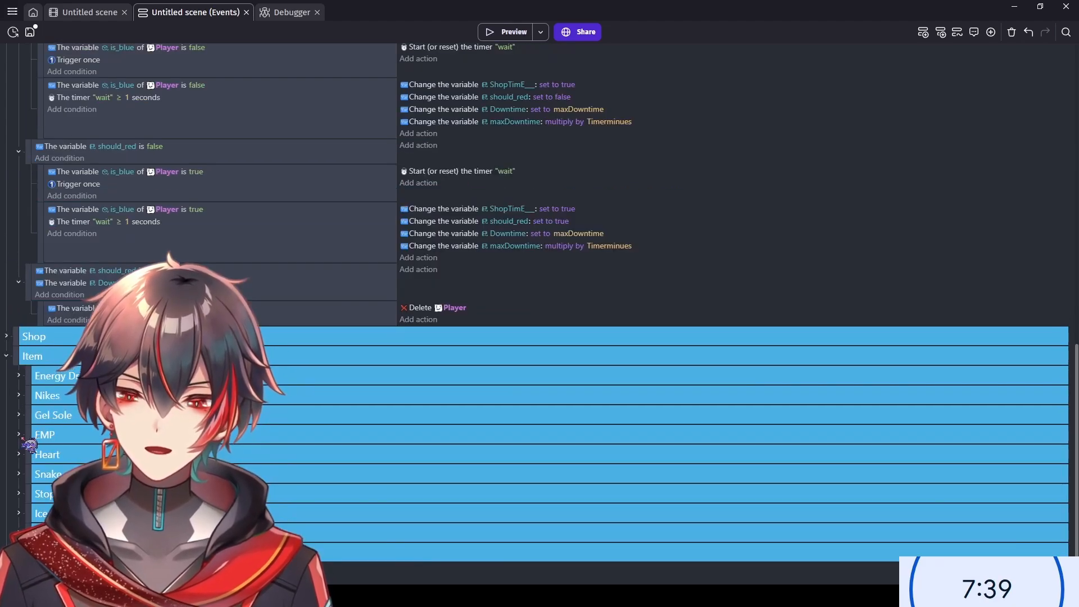
{"action": "left_click", "coordinate": [19, 454]}
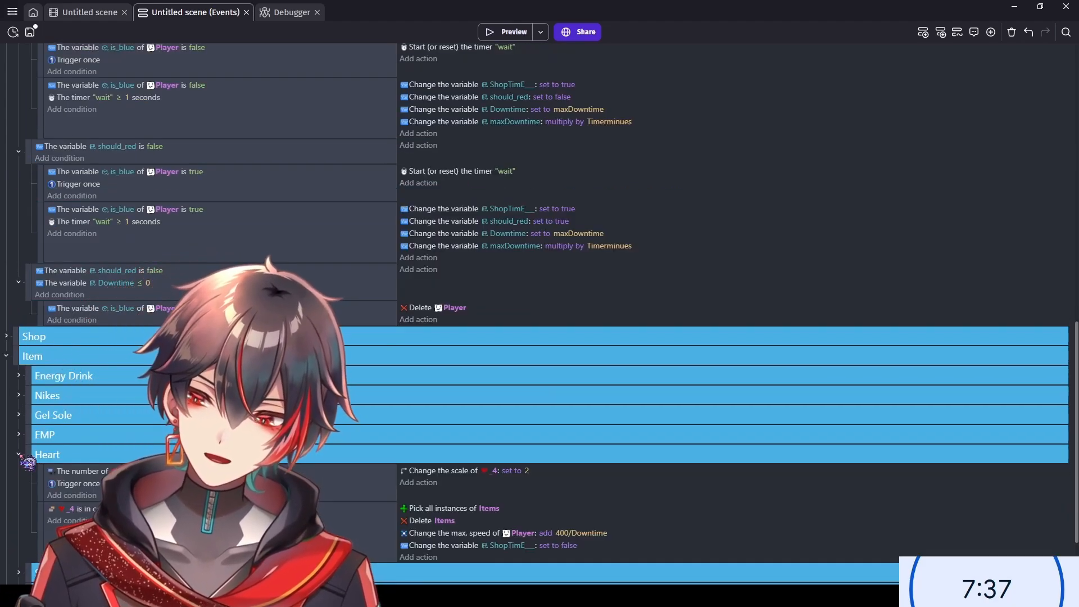
{"action": "left_click", "coordinate": [19, 454]}
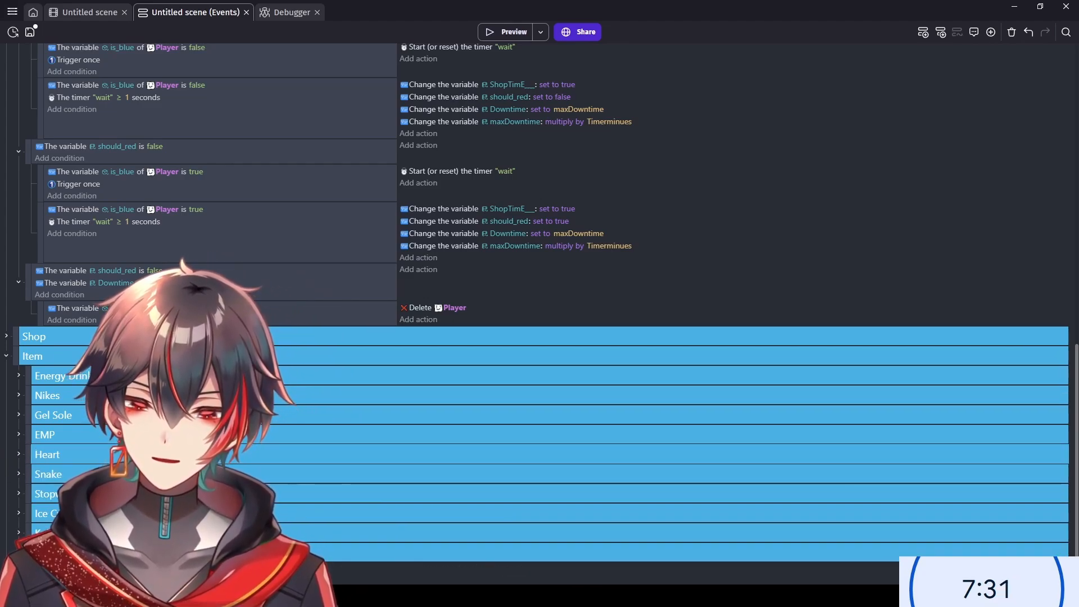
{"action": "scroll", "coordinate": [540, 303], "scroll_direction": "down", "scroll_amount": 1}
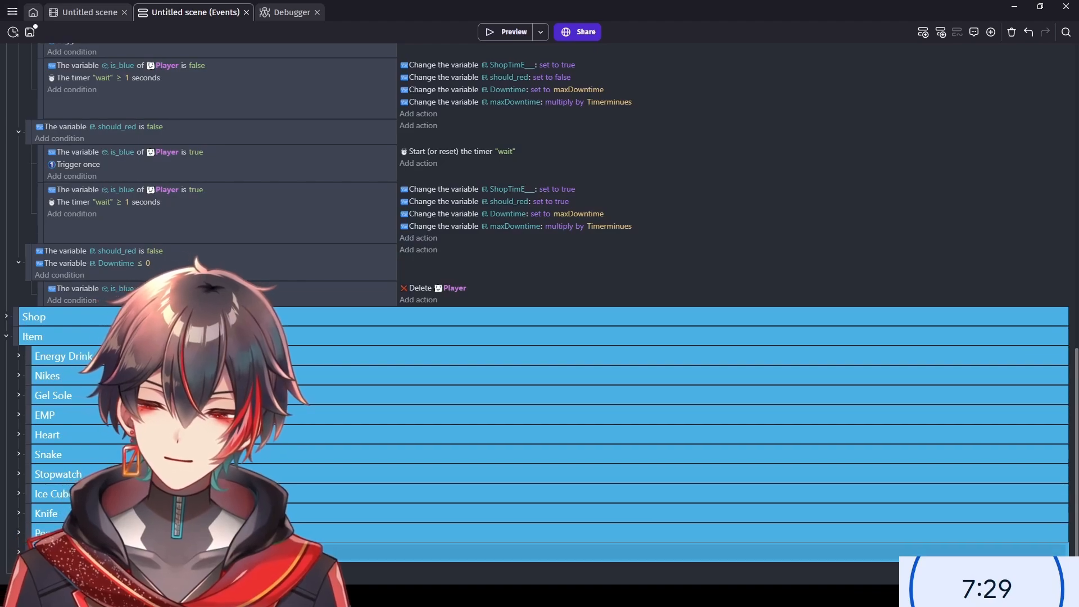
{"action": "double_click", "coordinate": [47, 553]}
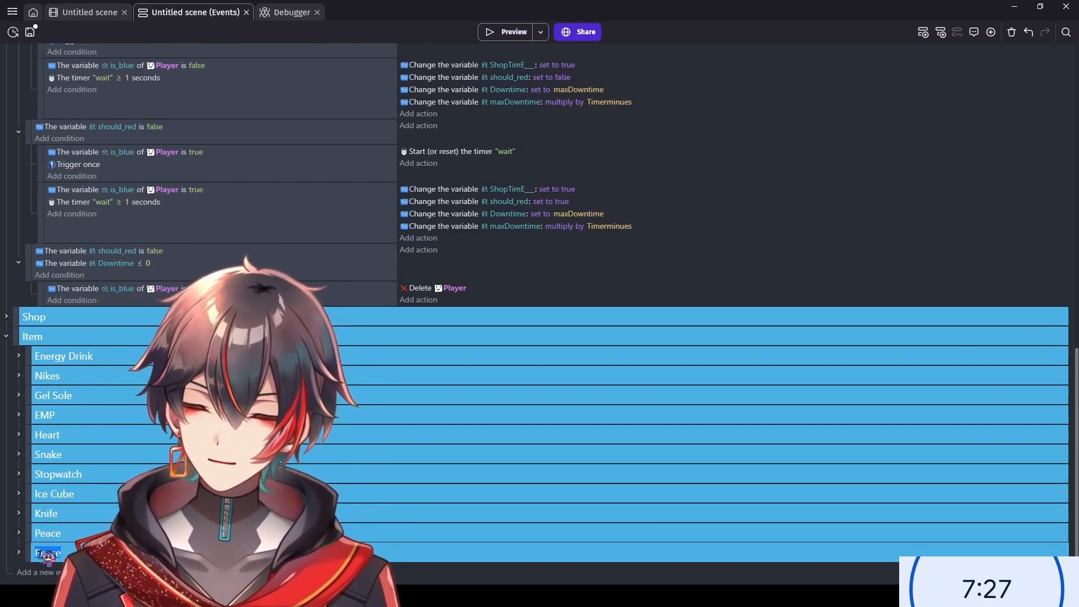
{"action": "type", "text": "F"}
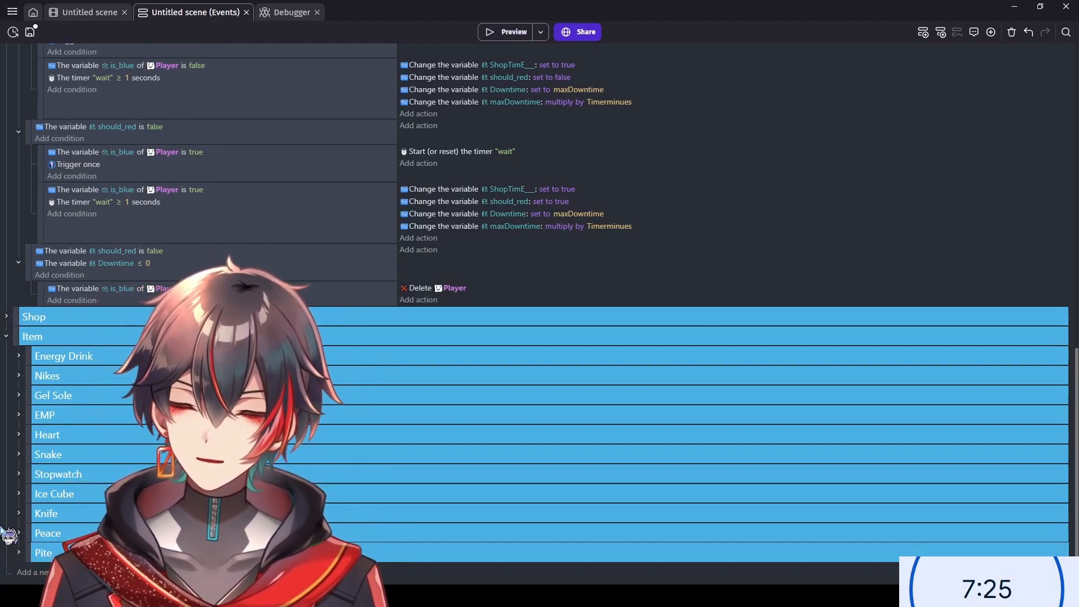
- Delete the last event of the Pity group, which subtracts 250 from the player's maximum speed
{"action": "left_click", "coordinate": [19, 552]}
{"action": "scroll", "coordinate": [34, 554], "scroll_direction": "down", "scroll_amount": 6}
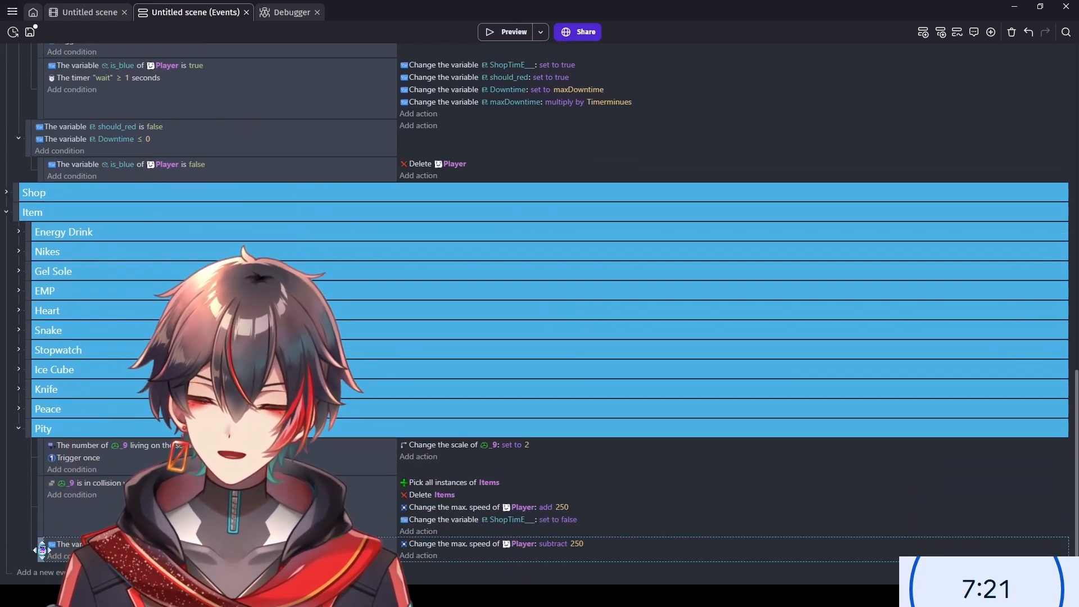
{"action": "key", "text": "Delete"}
- Replace _9 with _10 in the Pity group's instance count condition, scale action and collision condition
{"action": "left_click", "coordinate": [122, 469]}
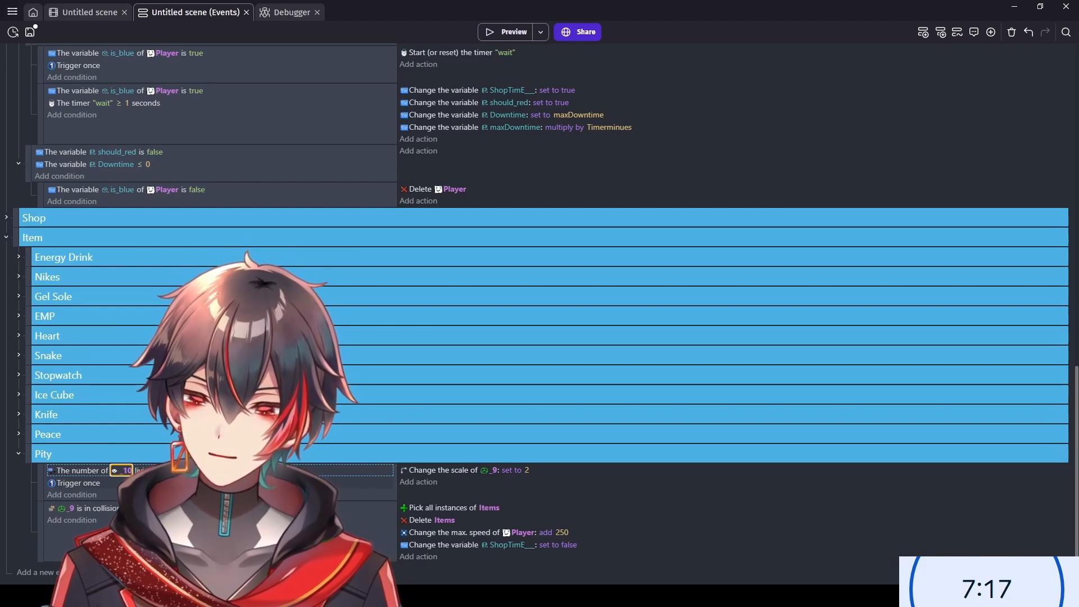
{"action": "left_click", "coordinate": [494, 470]}
{"action": "type", "text": "1"}
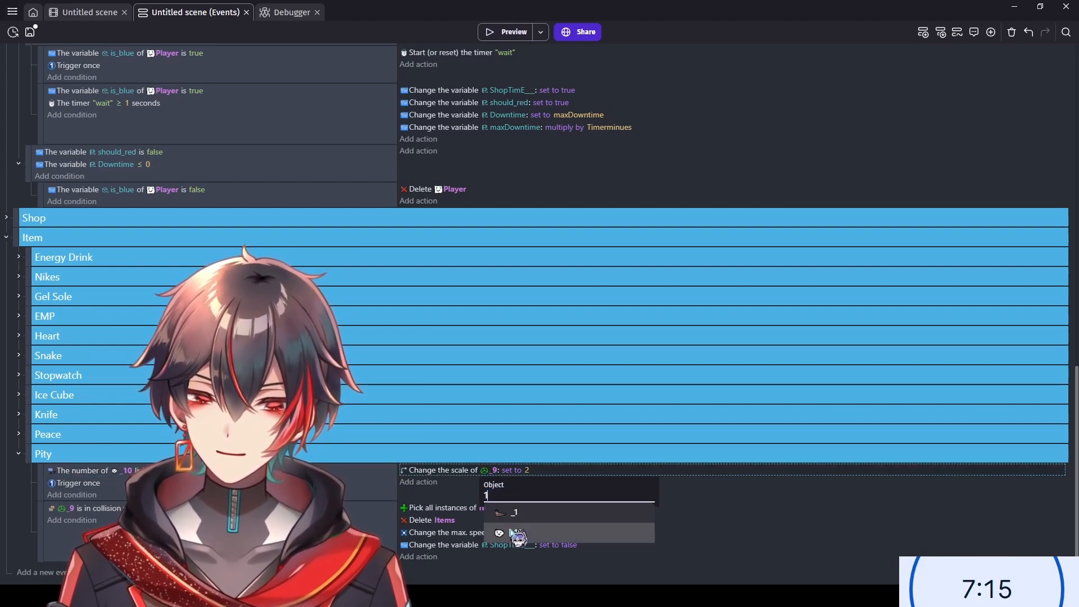
{"action": "left_click", "coordinate": [511, 533]}
{"action": "left_click", "coordinate": [70, 508]}
{"action": "type", "text": "1"}
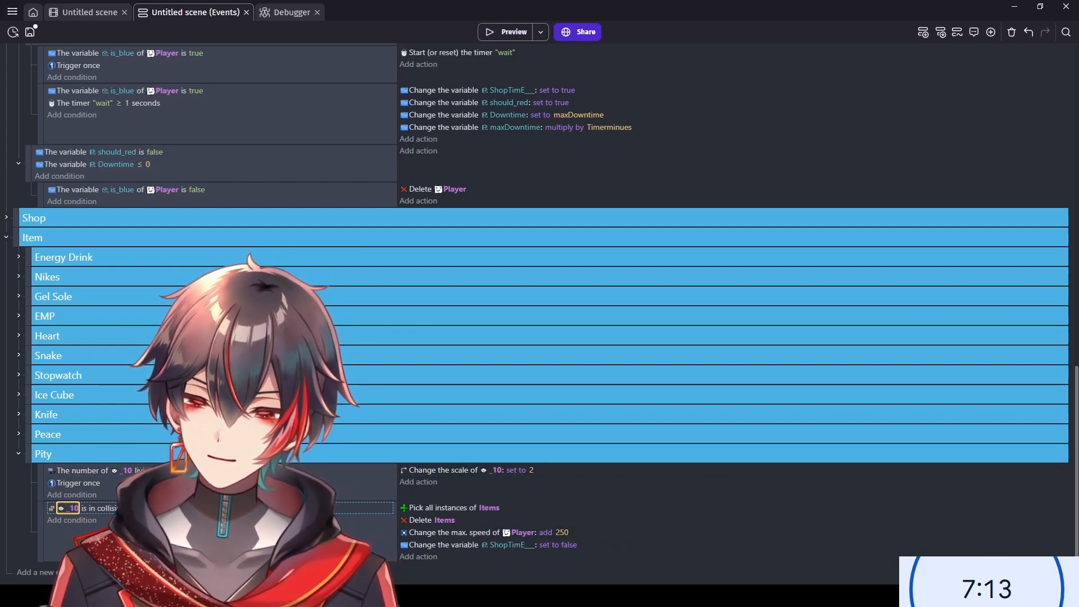
- Replace the Pity group's player maximum speed action with a Change variable value action on maxDowntime
{"action": "left_click", "coordinate": [589, 535]}
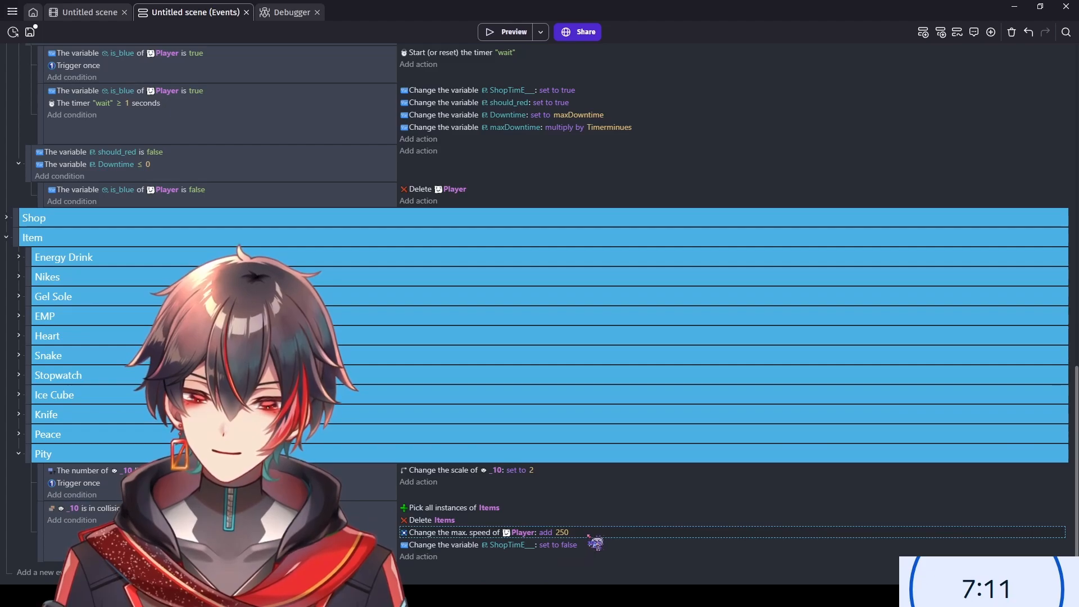
{"action": "double_click", "coordinate": [590, 534]}
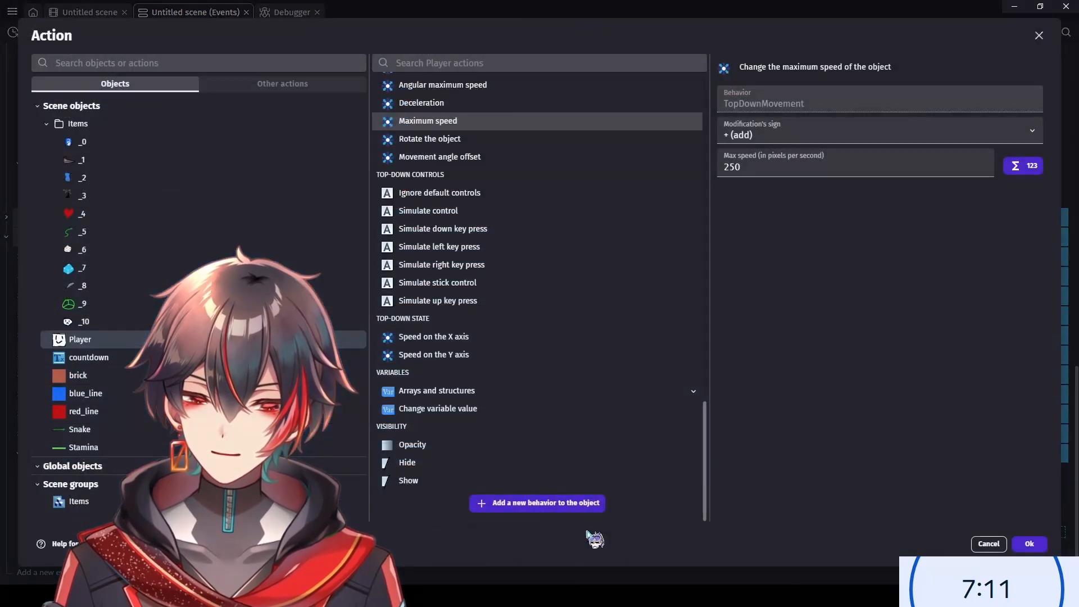
{"action": "left_click", "coordinate": [283, 84]}
{"action": "left_click", "coordinate": [46, 161]}
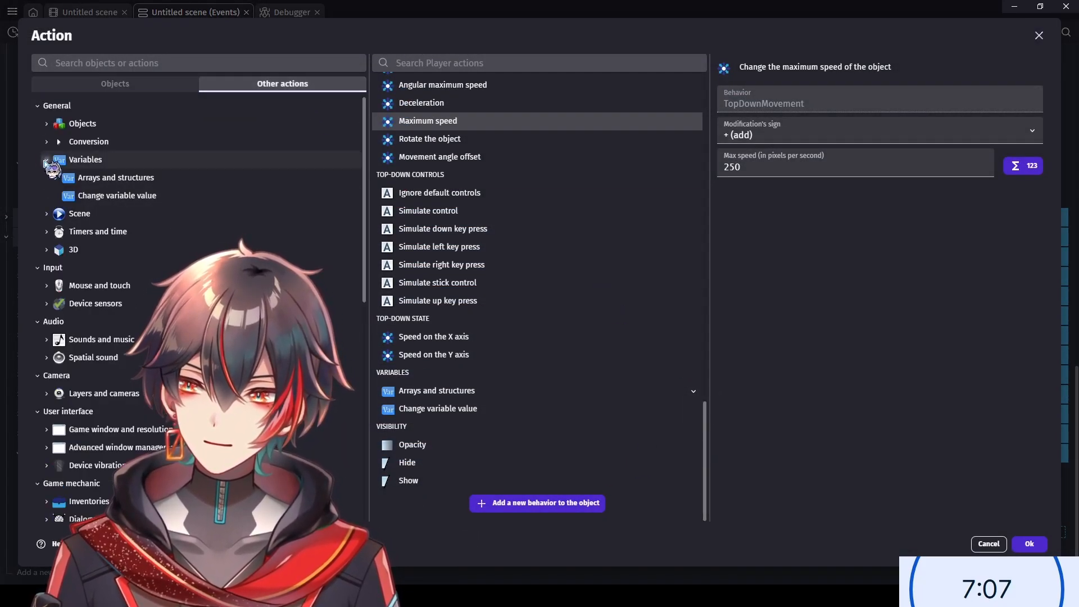
{"action": "left_click", "coordinate": [113, 197]}
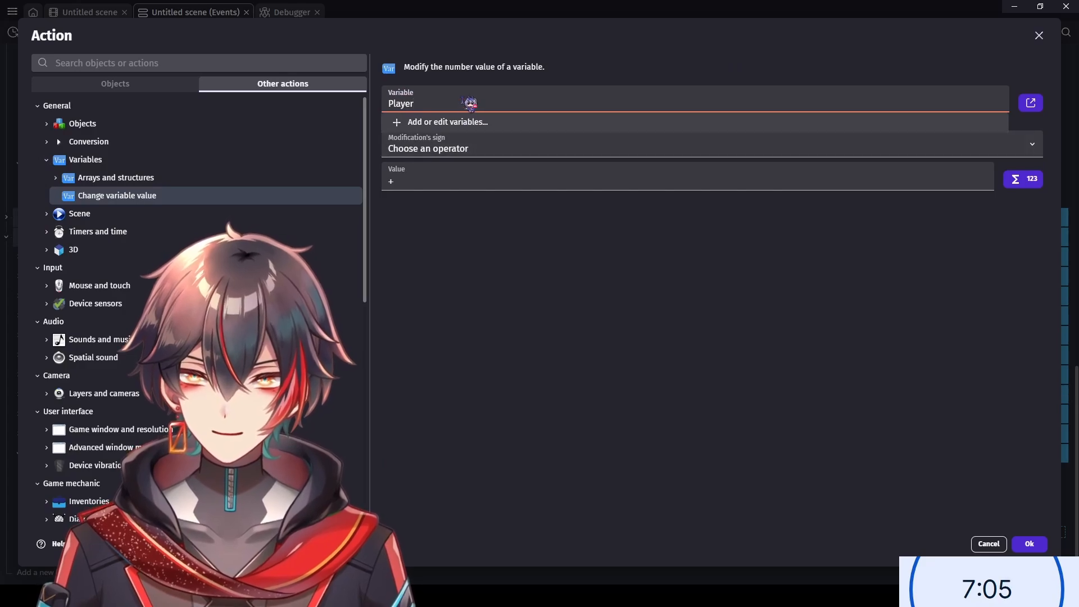
{"action": "double_click", "coordinate": [470, 103]}
{"action": "key", "text": "BackSpace"}
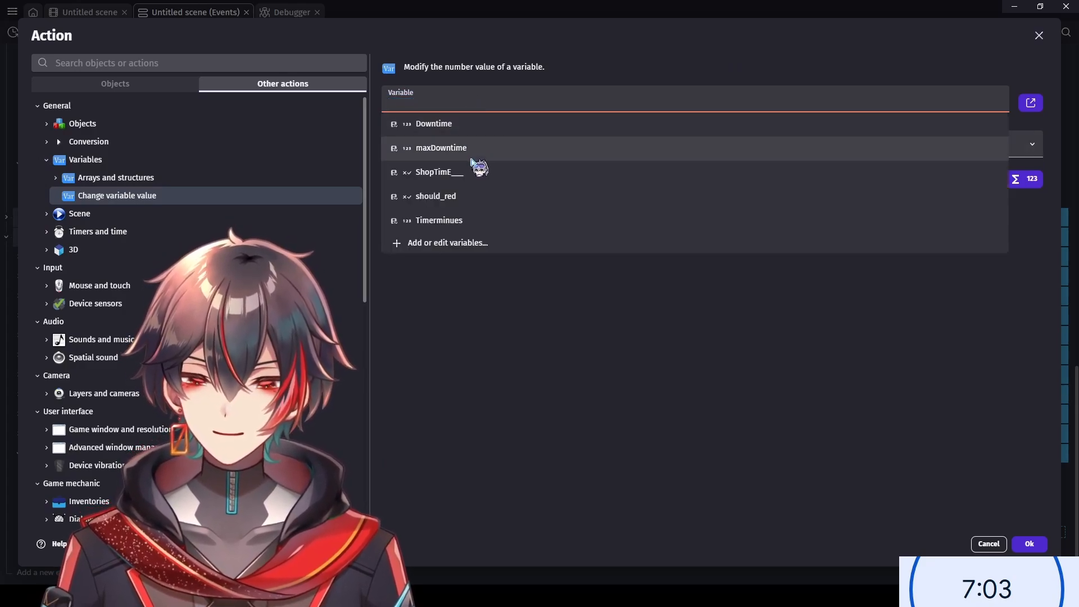
{"action": "left_click", "coordinate": [472, 155]}
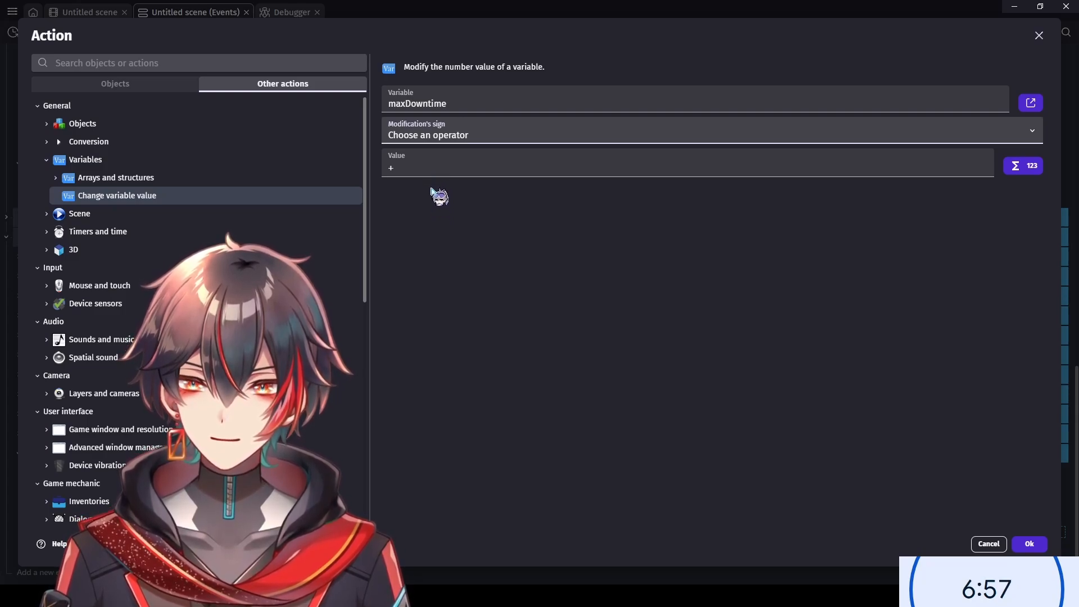
- Set the modification sign of the Pity group's maxDowntime action to add
{"action": "key", "text": "plus"}
{"action": "key", "text": "Tab"}
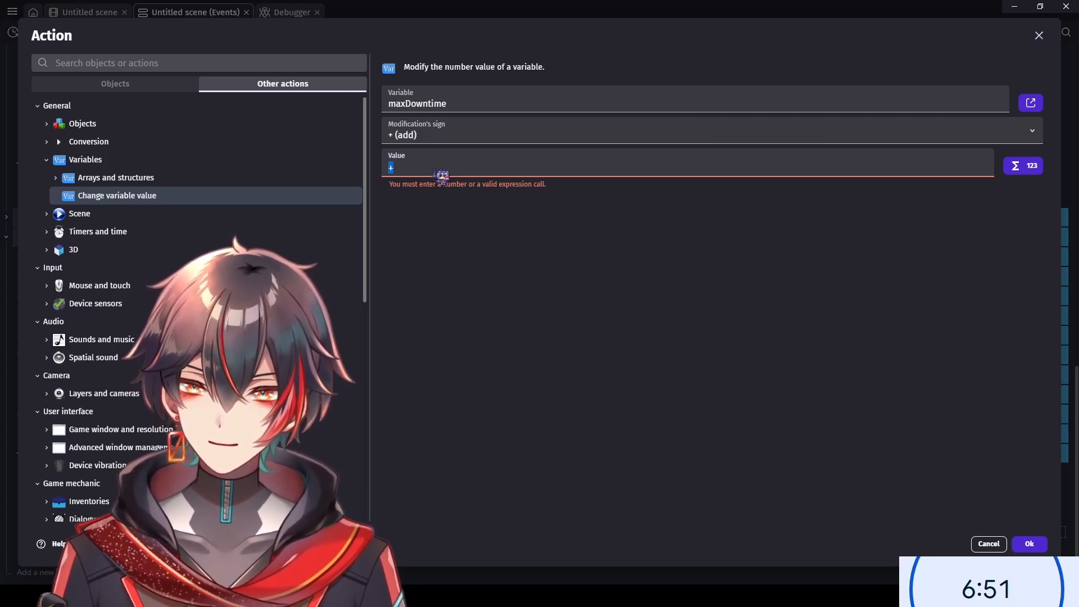
- Try using the expression Player.TopDownMovement::MaxSpeed() as the value added to maxDowntime
{"action": "type", "text": "a"}
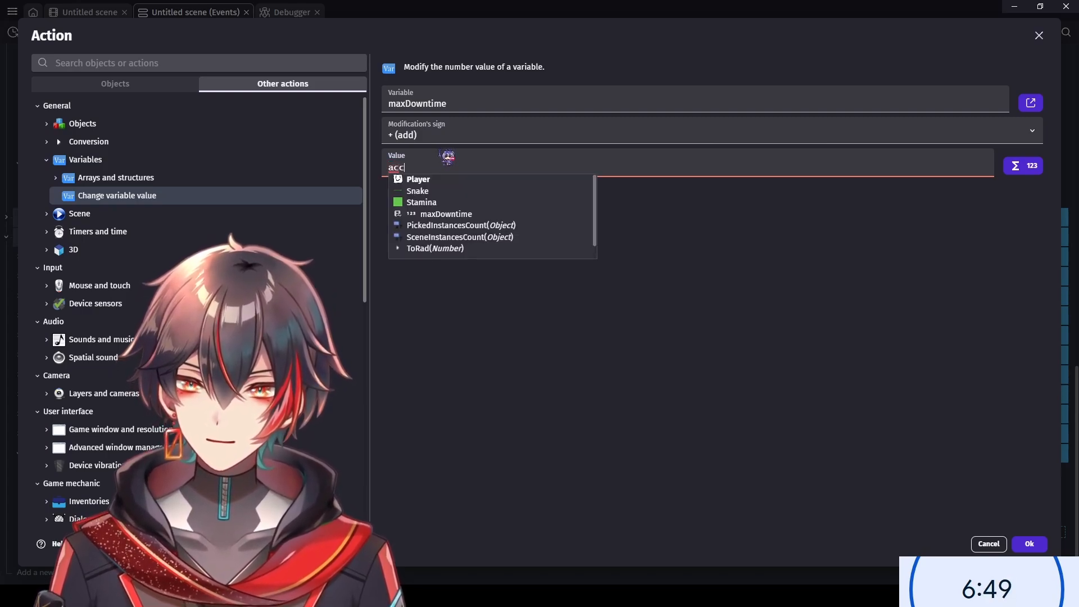
{"action": "type", "text": "cc"}
{"action": "key", "text": "BackSpace"}
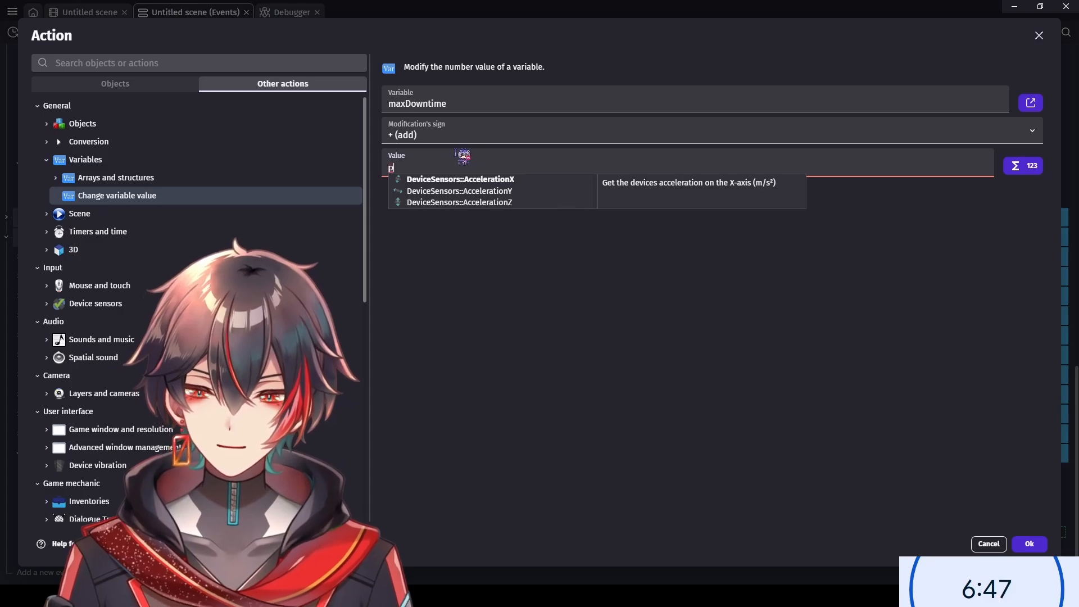
{"action": "type", "text": "Player."}
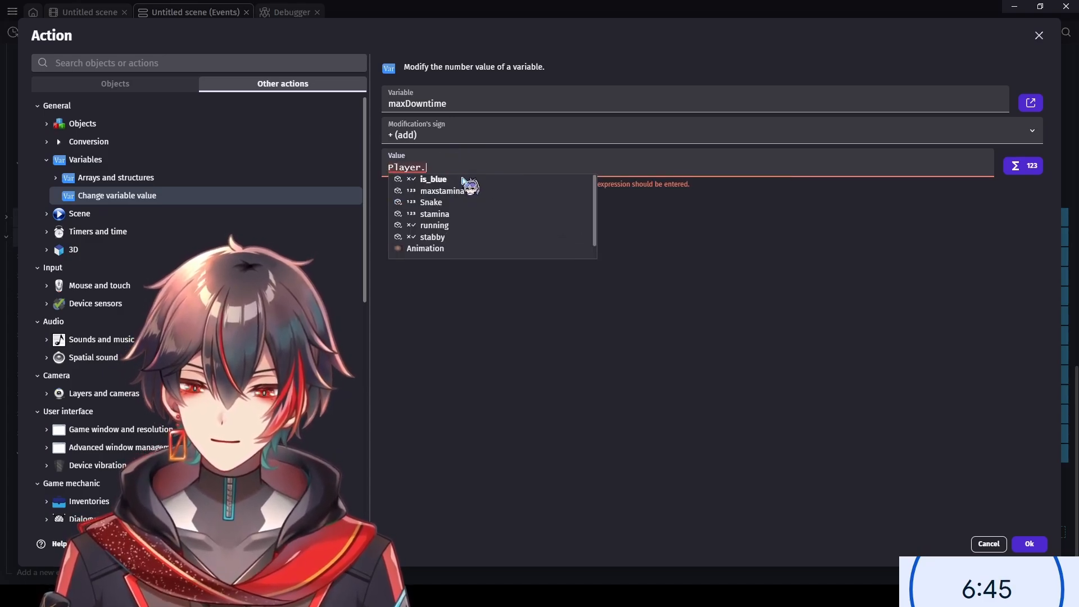
{"action": "type", "text": "t"}
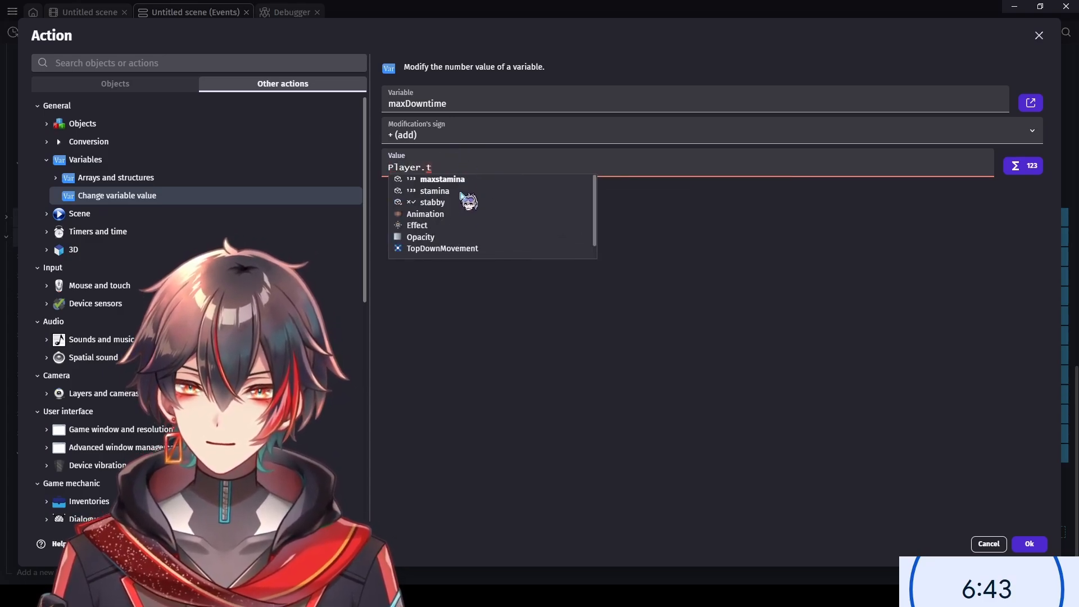
{"action": "left_click", "coordinate": [466, 251]}
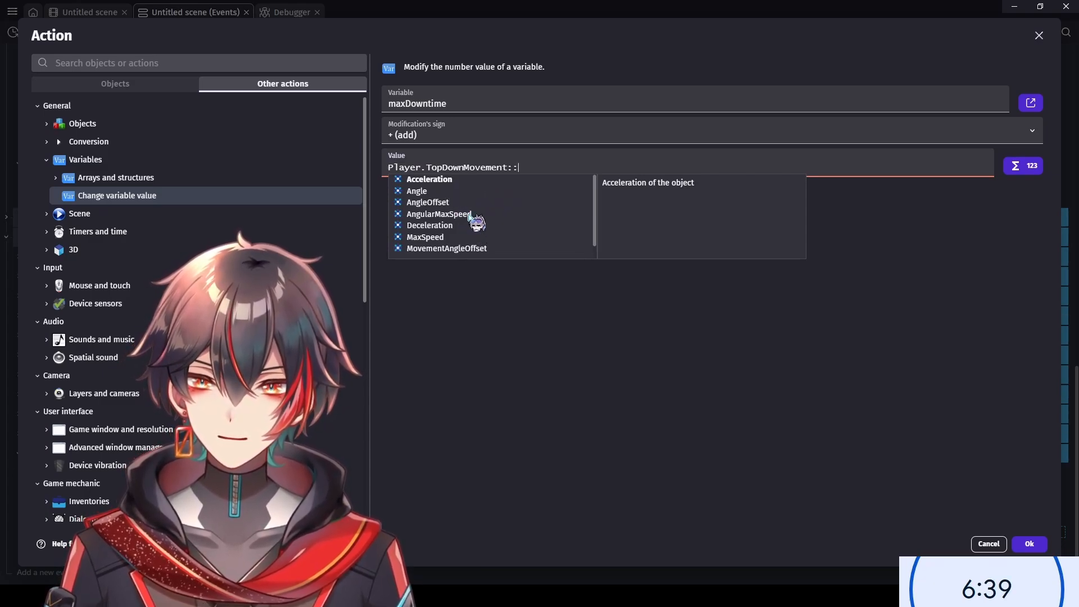
{"action": "left_click", "coordinate": [458, 238]}
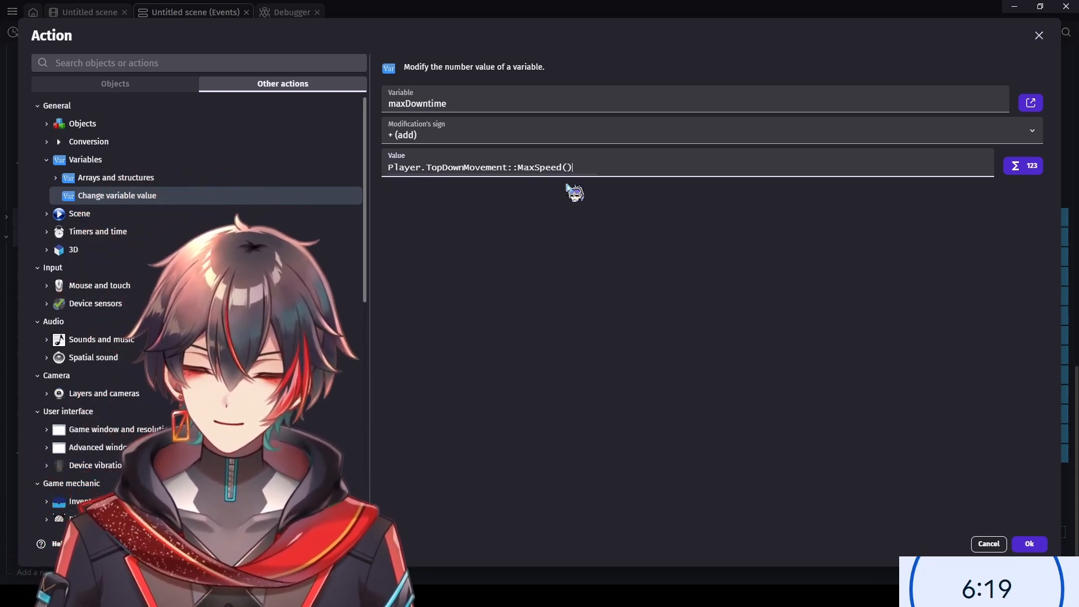
{"action": "type", "text": "*"}
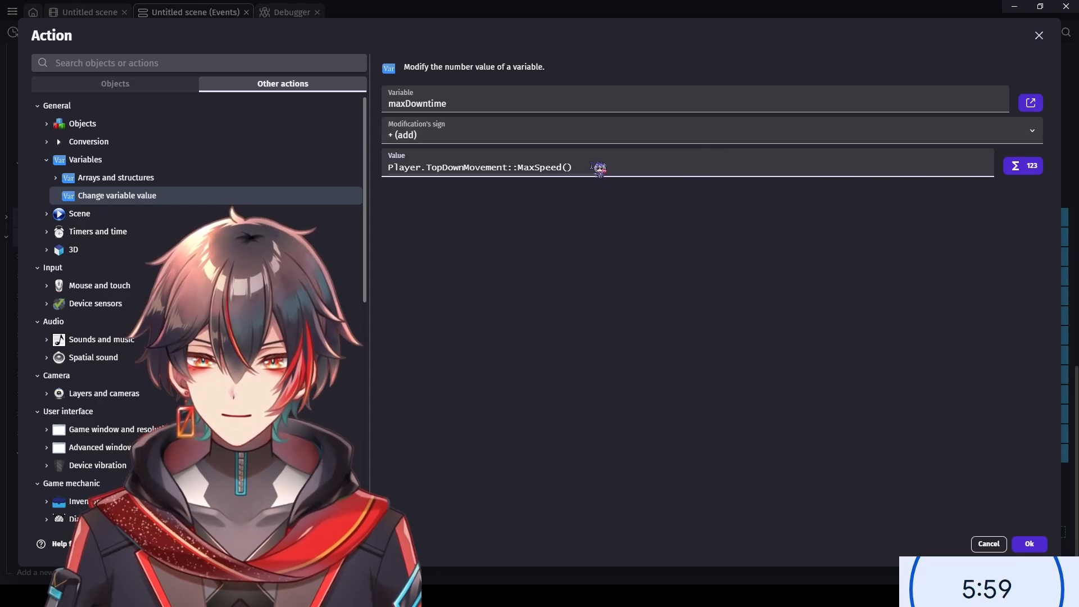
- Replace the expression with 10 as the value added to maxDowntime and confirm the action
{"action": "left_click_drag", "start_coordinate": [599, 168], "coordinate": [378, 180]}
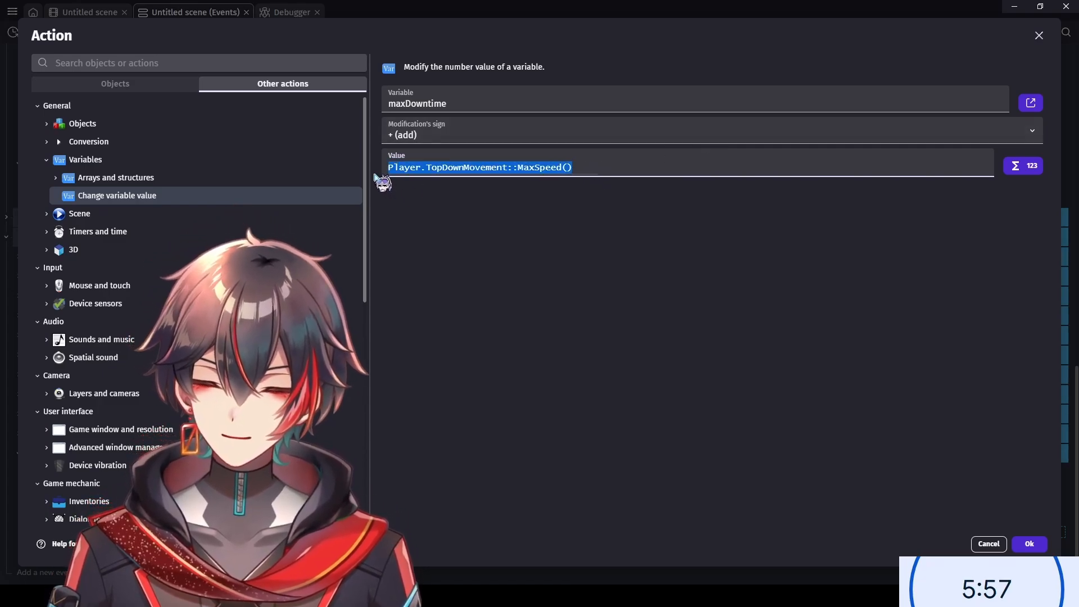
{"action": "type", "text": "10"}
{"action": "left_click", "coordinate": [1029, 544]}
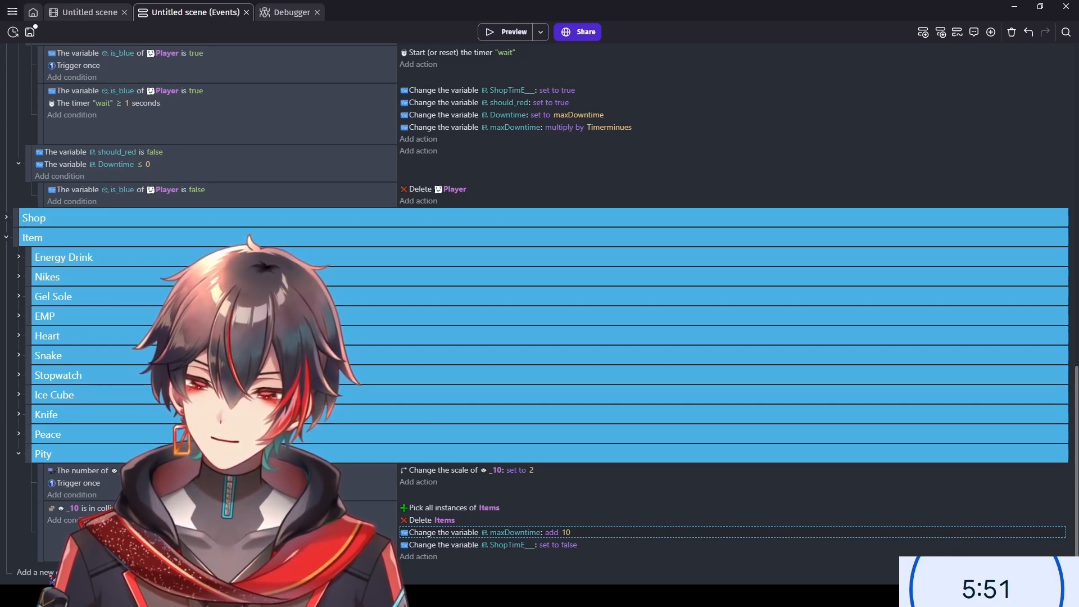
- Add a sub-event under Pity's _10 collision event and move the maxDowntime action into it
{"action": "left_click", "coordinate": [32, 572]}
{"action": "left_click_drag", "start_coordinate": [16, 556], "coordinate": [74, 542]}
{"action": "left_click_drag", "start_coordinate": [597, 522], "coordinate": [536, 556]}
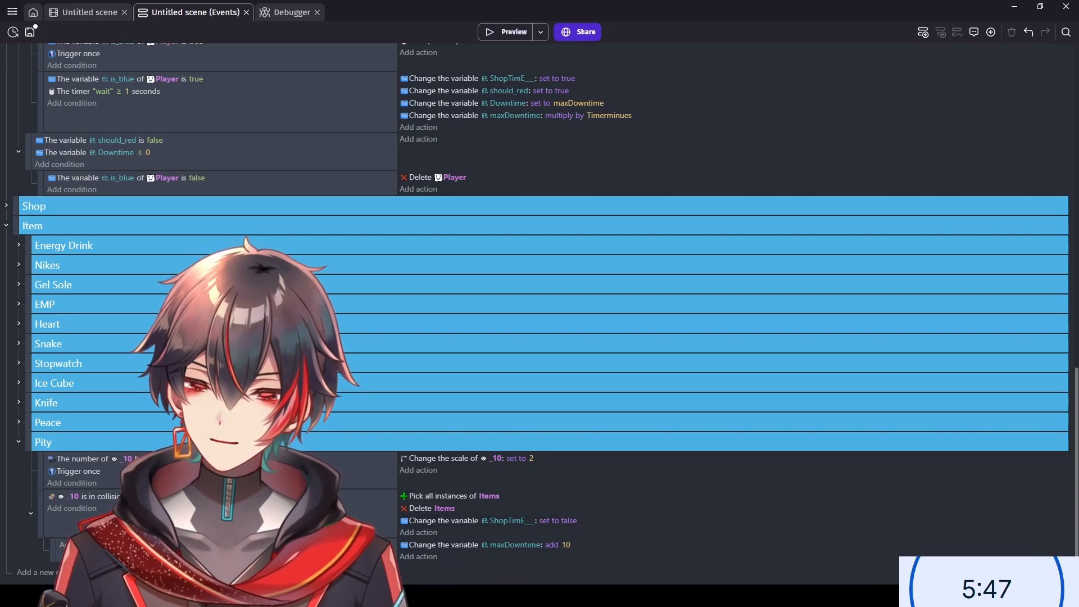
- Give the Pity sub-event a condition that the Player's maximum speed is less than or equal to 250, and save the project
{"action": "left_click", "coordinate": [84, 545]}
{"action": "left_click", "coordinate": [129, 347]}
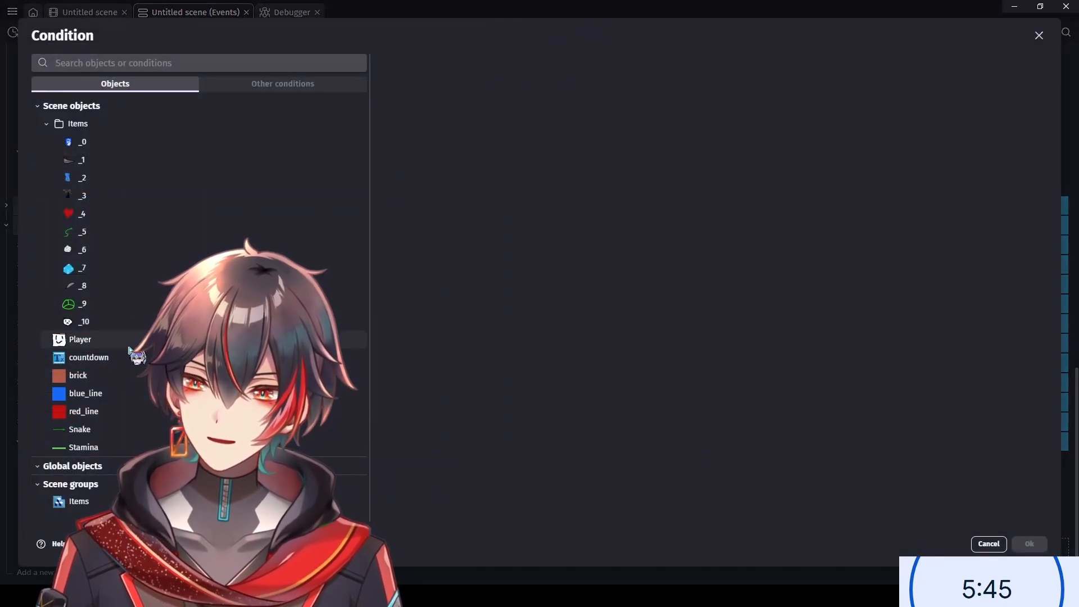
{"action": "left_click", "coordinate": [129, 350]}
{"action": "scroll", "coordinate": [494, 306], "scroll_direction": "down", "scroll_amount": 15}
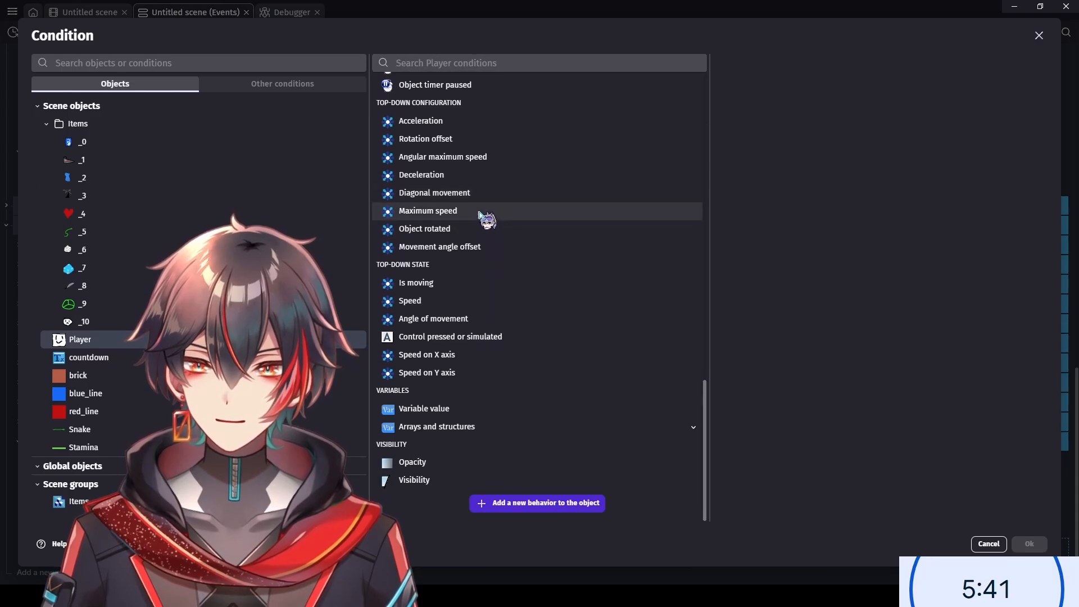
{"action": "left_click", "coordinate": [486, 220]}
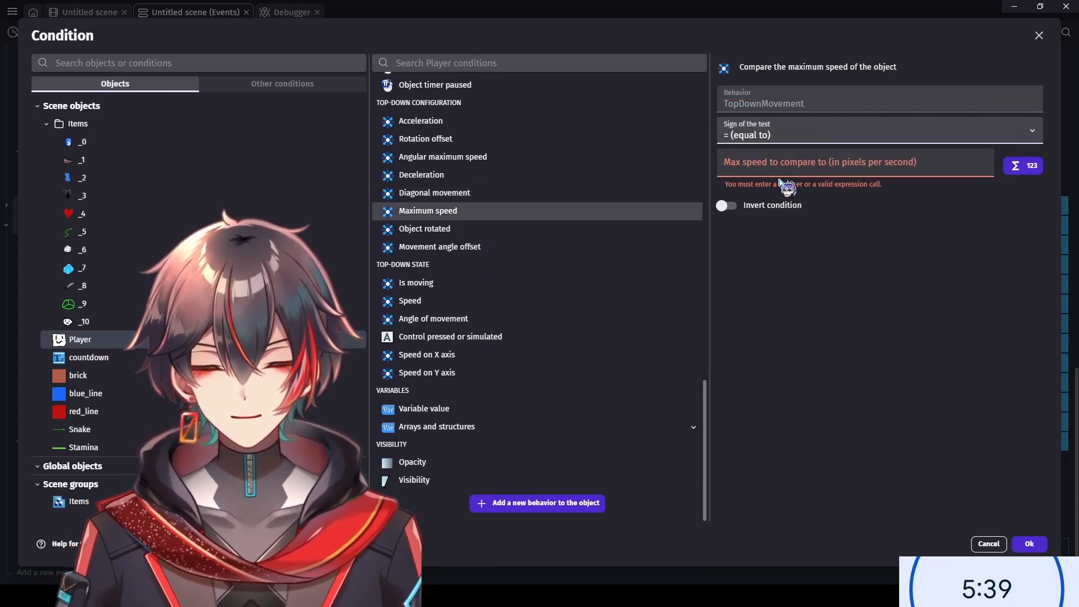
{"action": "left_click", "coordinate": [780, 181]}
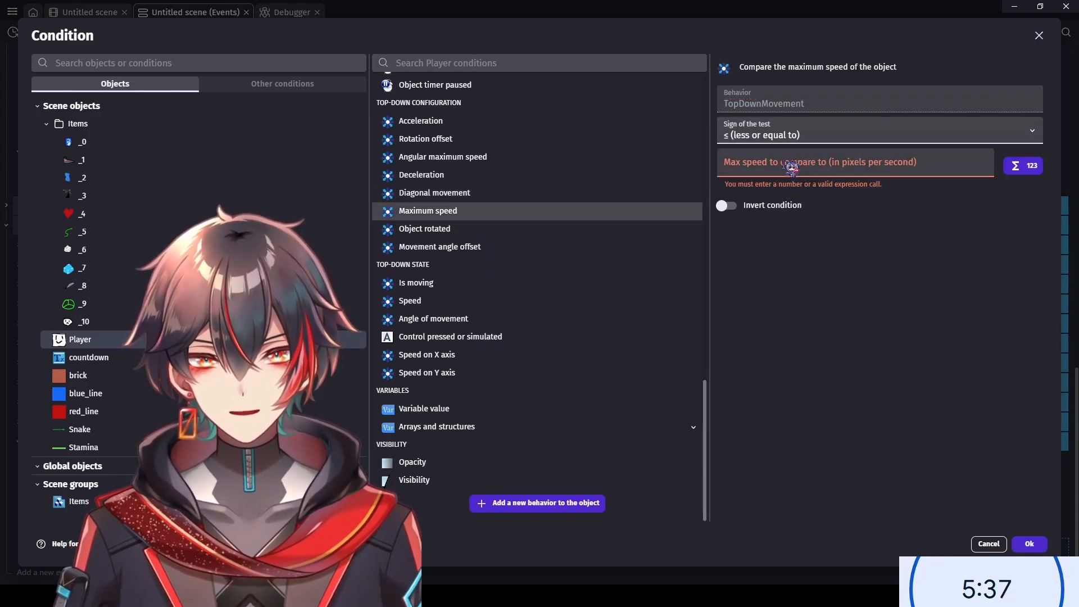
{"action": "left_click", "coordinate": [791, 167]}
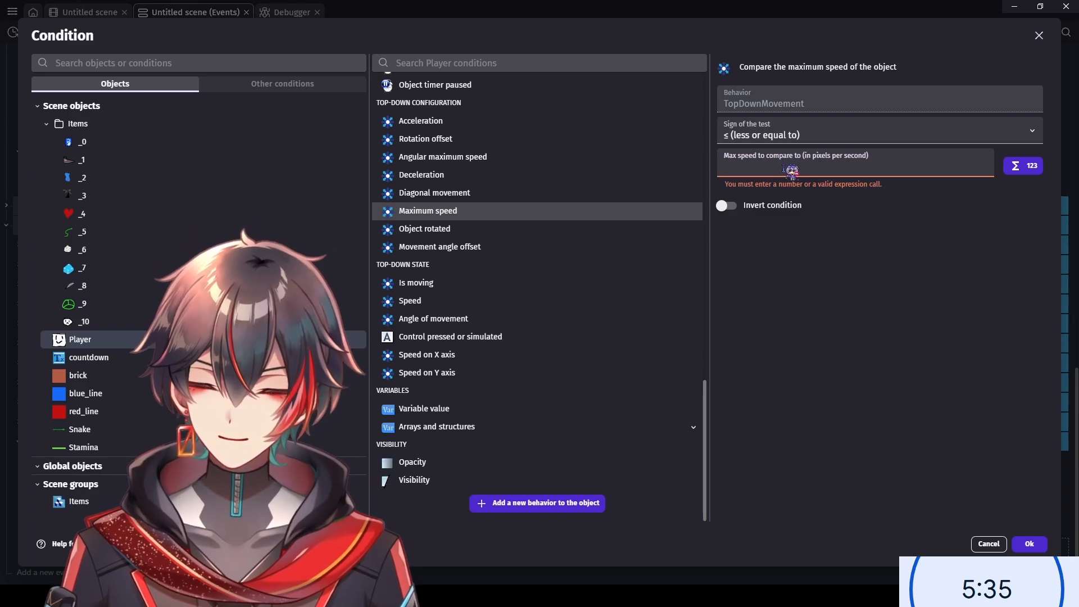
{"action": "type", "text": "250"}
{"action": "left_click", "coordinate": [1028, 544]}
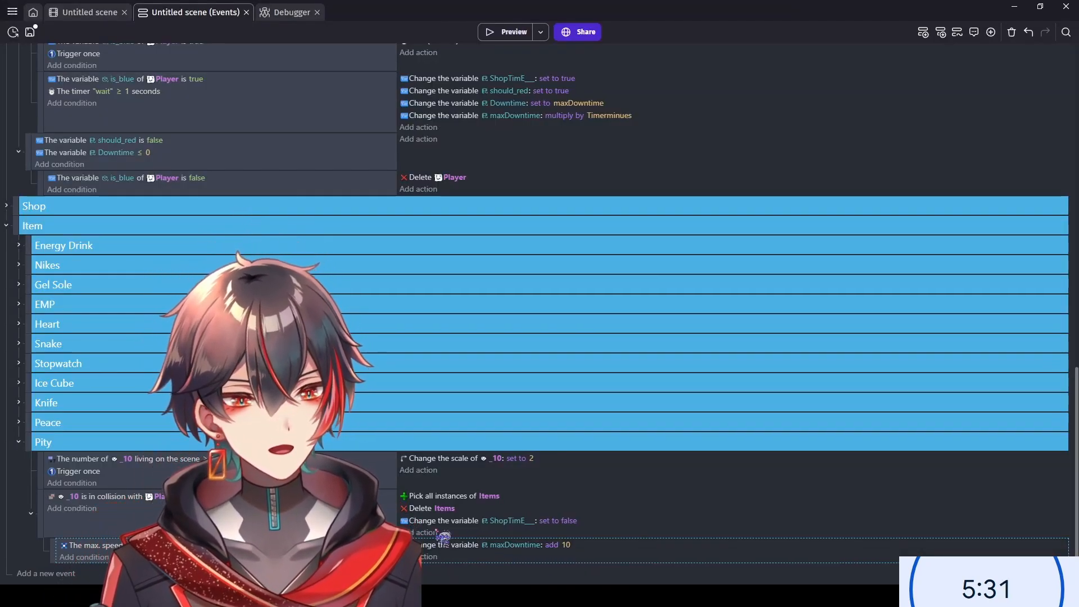
{"action": "key", "text": "ctrl+s"}
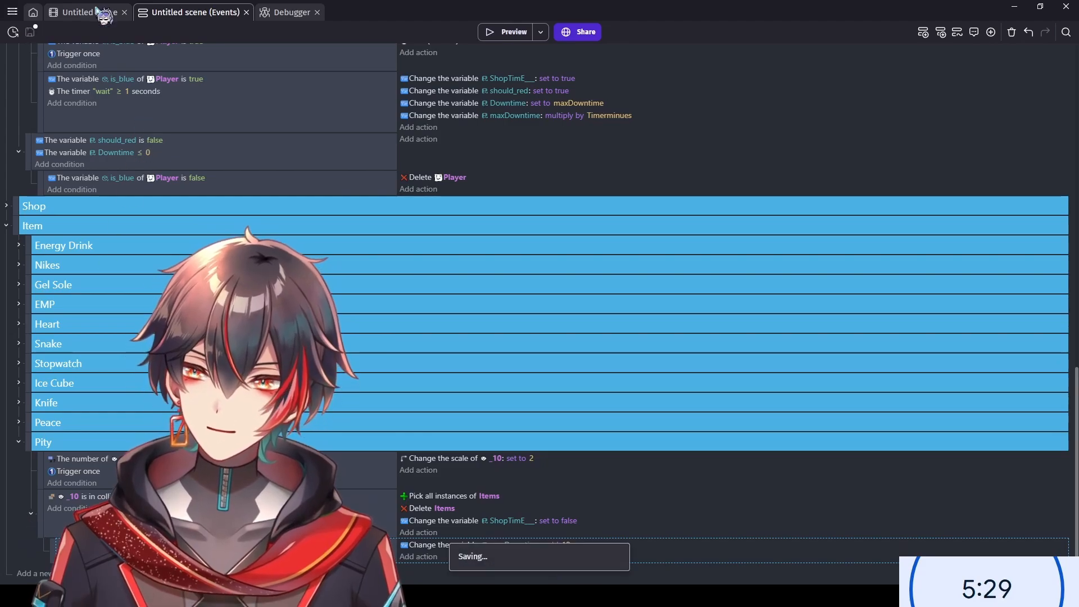
- In Countdowningh, add a Play a sound action using ding-36029.mp3 to the "wait" timer start event under should_red is true
{"action": "left_click", "coordinate": [96, 12]}
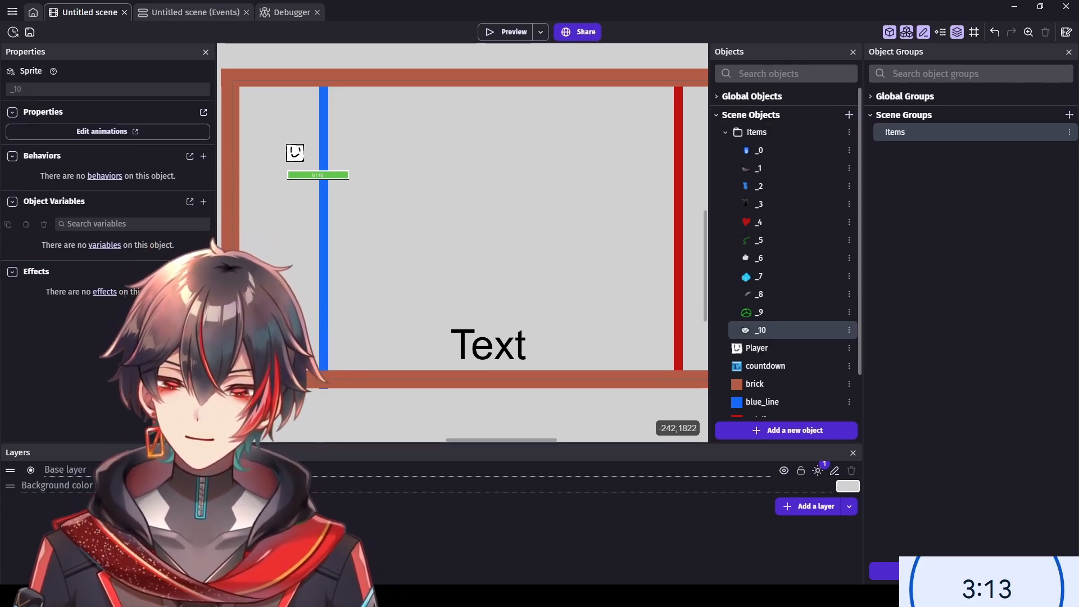
{"action": "left_click", "coordinate": [181, 13]}
{"action": "scroll", "coordinate": [9, 203], "scroll_direction": "up", "scroll_amount": 6}
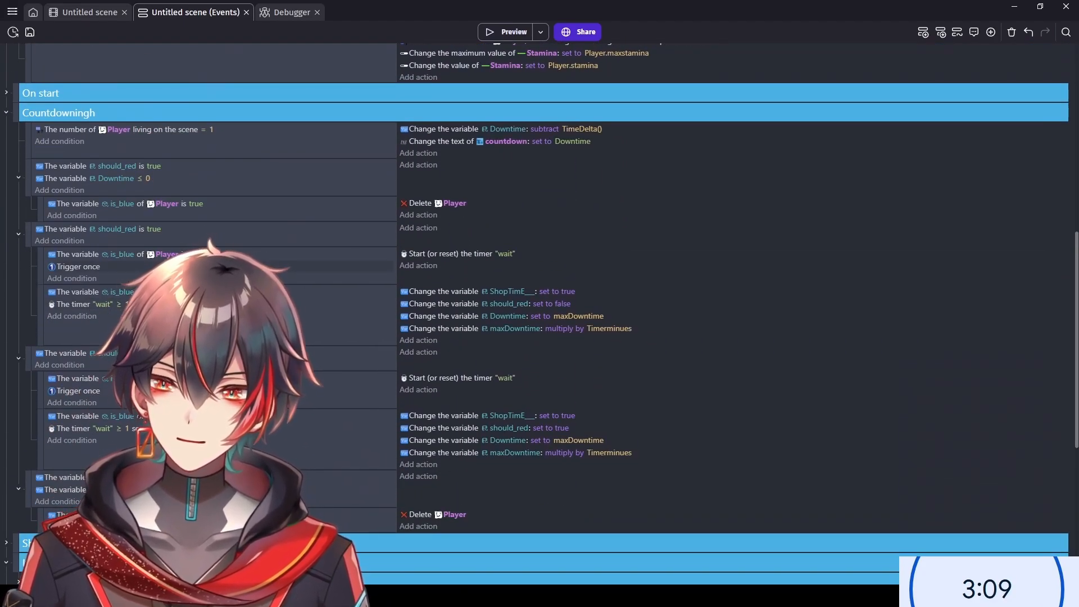
{"action": "left_click", "coordinate": [426, 266]}
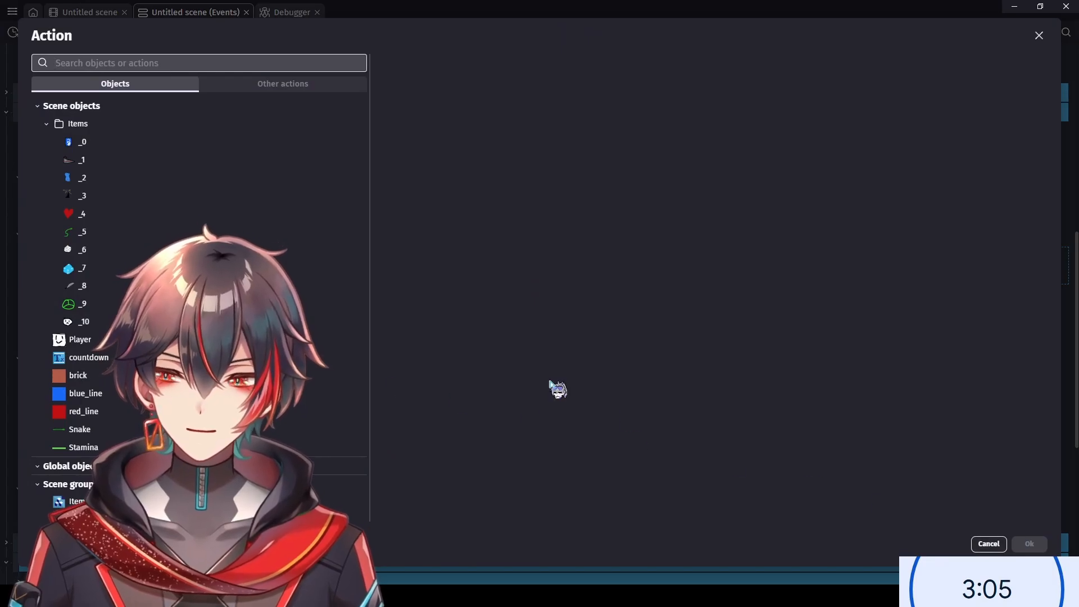
{"action": "left_click", "coordinate": [278, 84]}
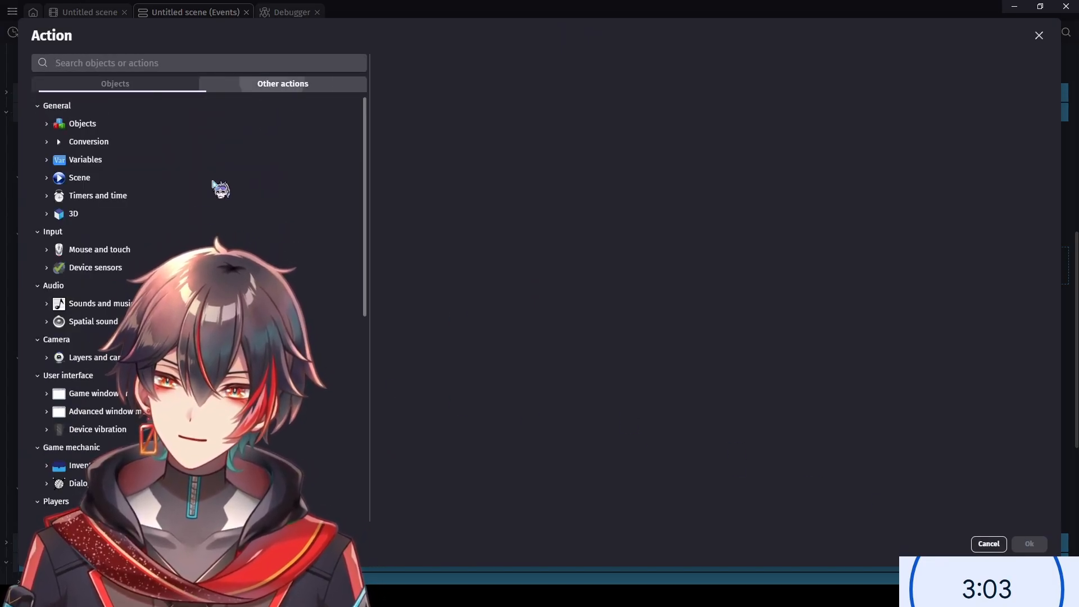
{"action": "scroll", "coordinate": [169, 214], "scroll_direction": "down", "scroll_amount": 1}
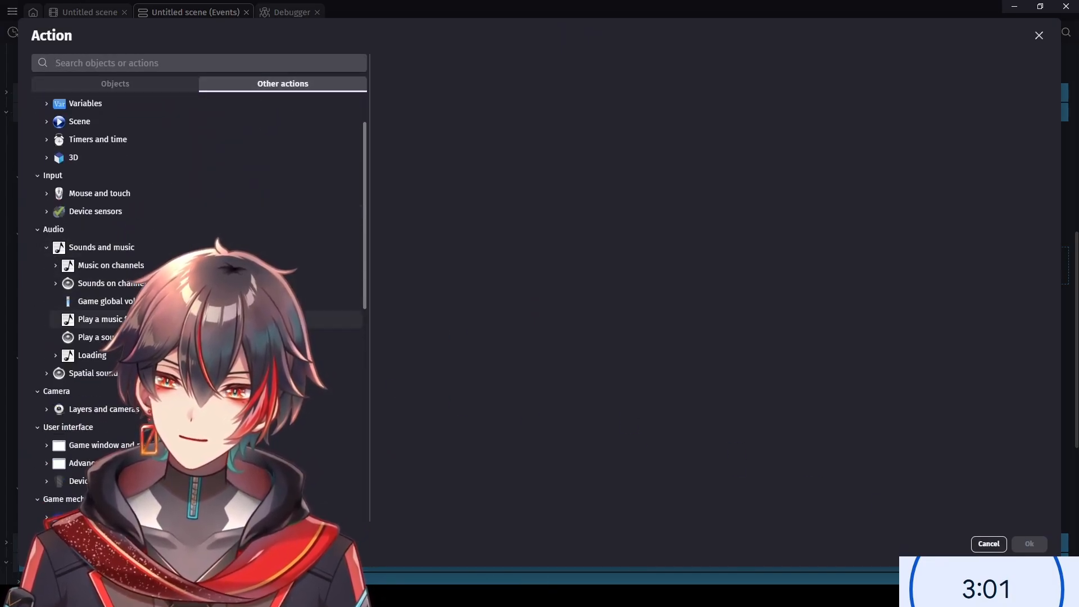
{"action": "left_click", "coordinate": [197, 337]}
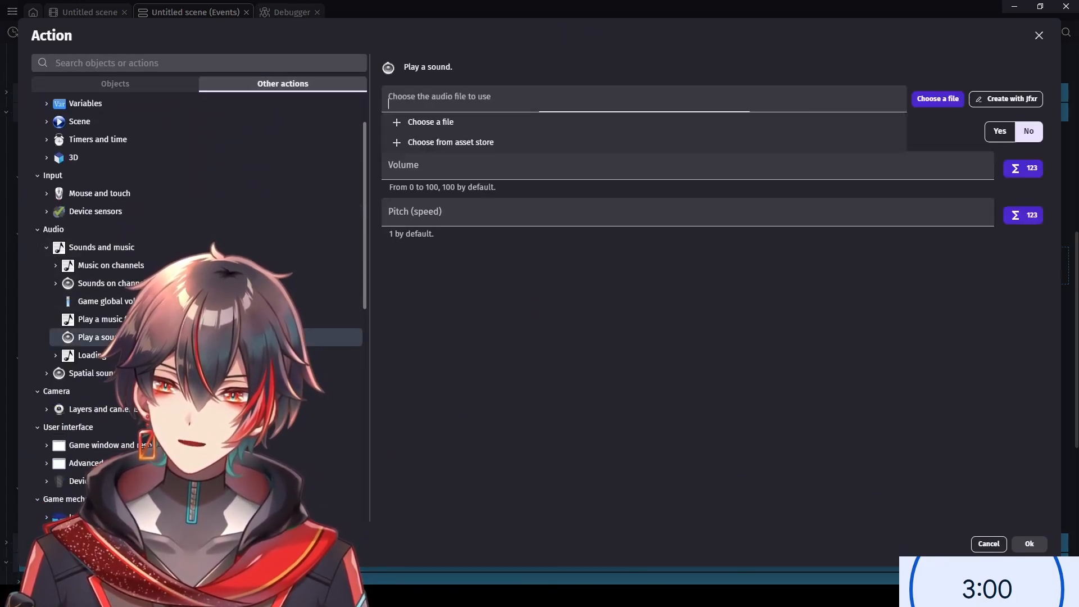
{"action": "left_click", "coordinate": [505, 120]}
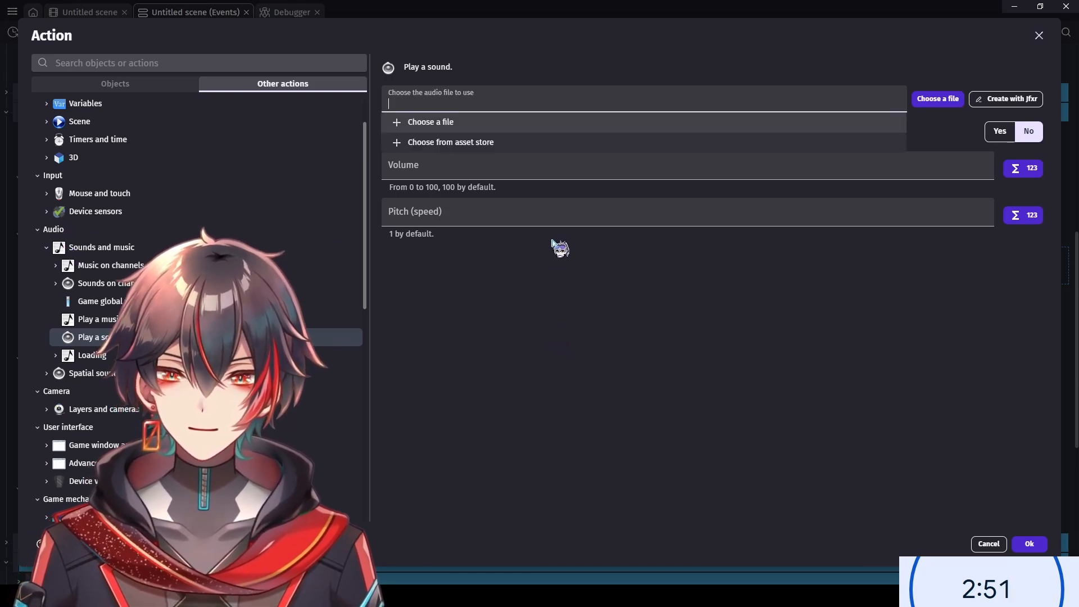
{"action": "left_click", "coordinate": [620, 303]}
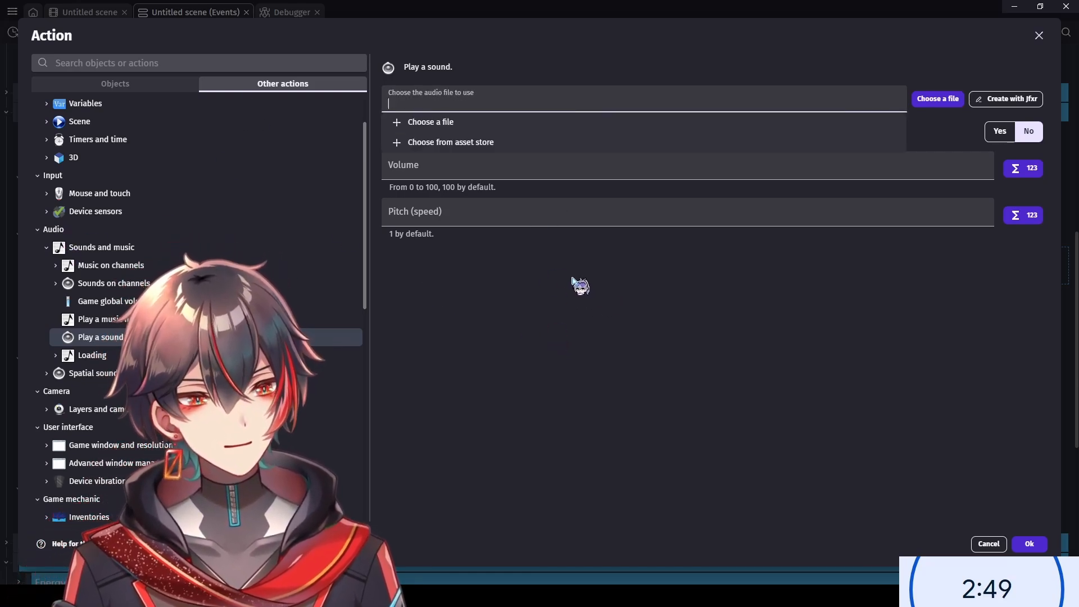
- Set the ding sound's volume to 100 and pitch to 1, and confirm the action
{"action": "left_click", "coordinate": [499, 166]}
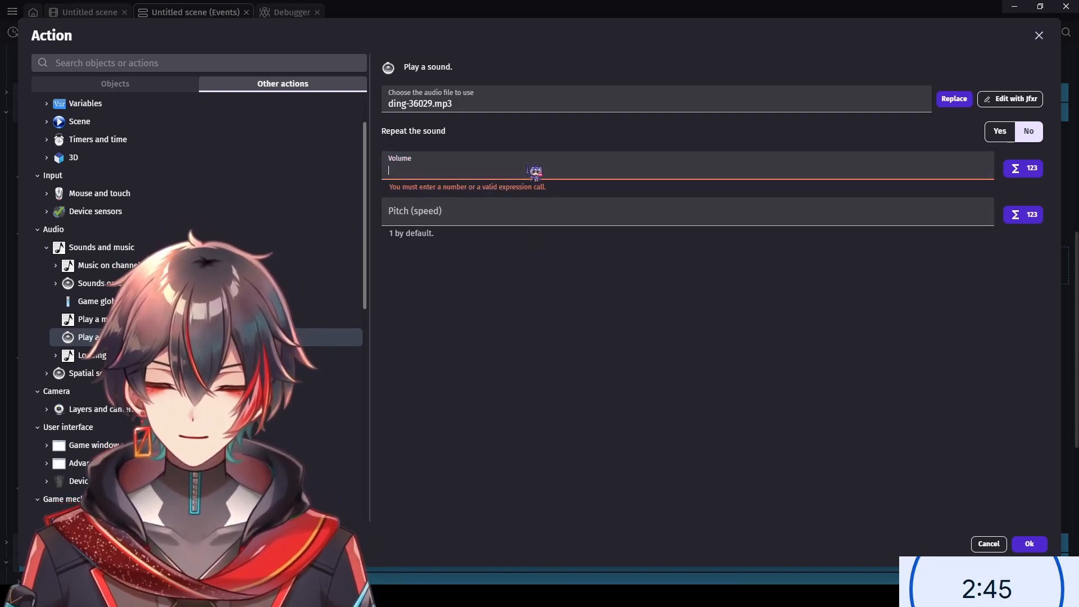
{"action": "type", "text": "100"}
{"action": "key", "text": "Tab"}
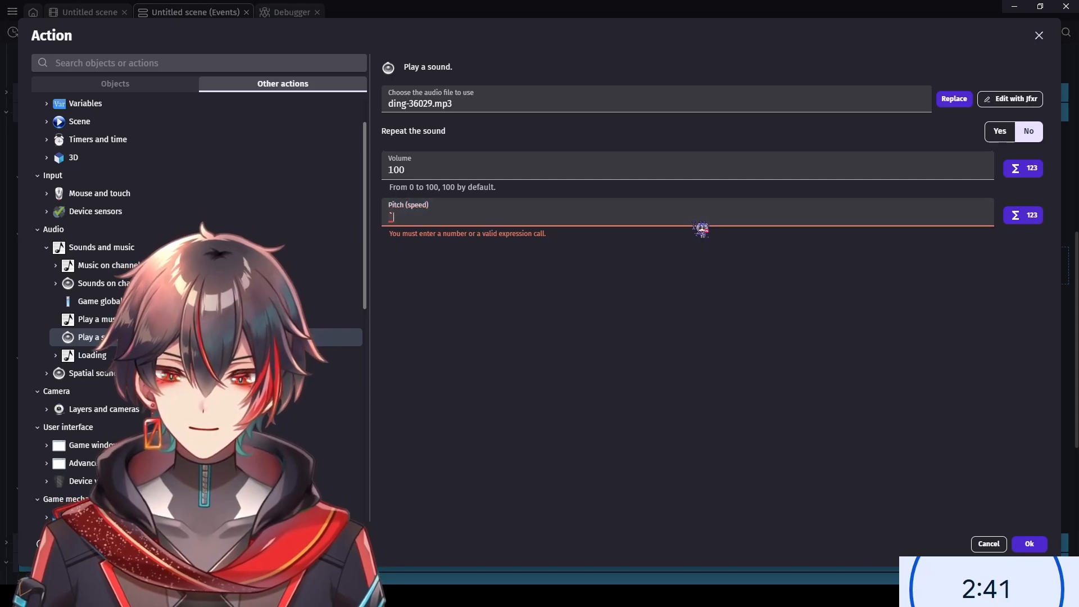
{"action": "type", "text": "1"}
{"action": "left_click", "coordinate": [940, 480]}
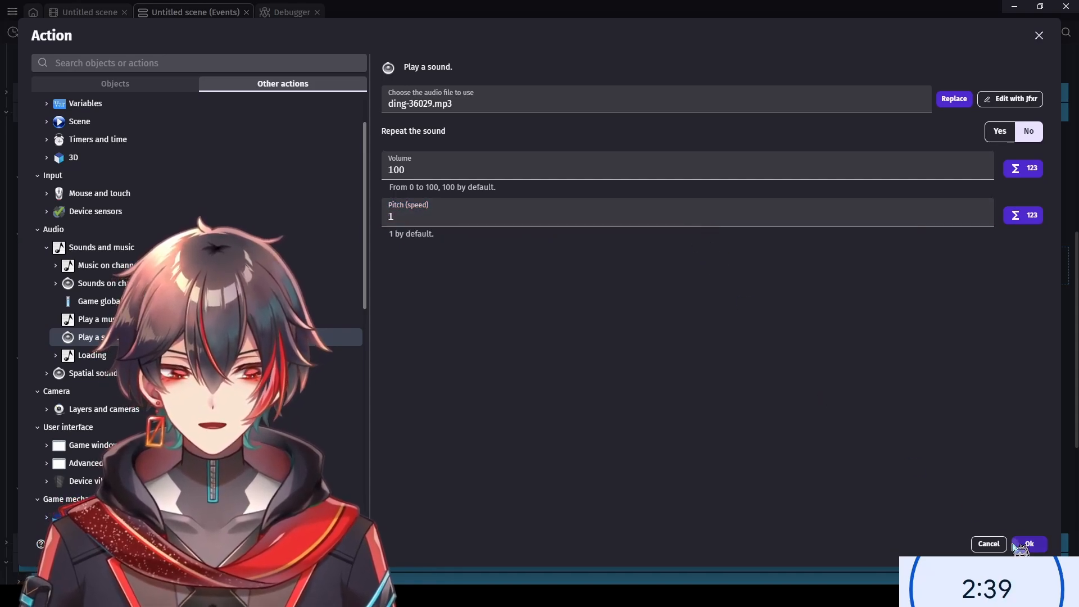
{"action": "left_click", "coordinate": [1028, 543]}
- Copy the ding sound action into the second Countdowningh event that starts the "wait" timer, and save the project
{"action": "left_click", "coordinate": [618, 269]}
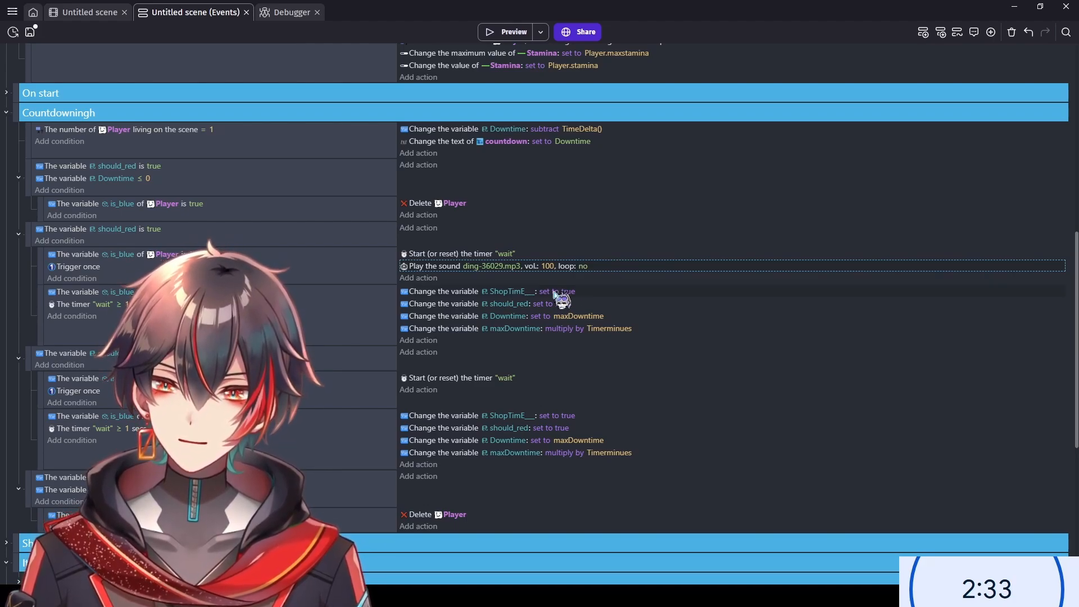
{"action": "left_click", "coordinate": [455, 389]}
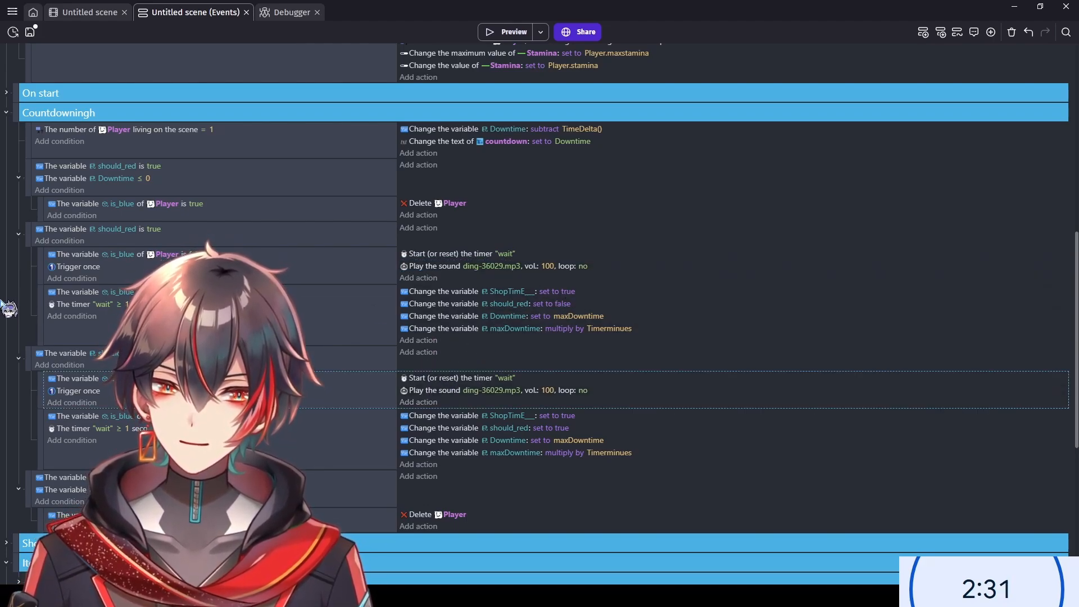
{"action": "key", "text": "ctrl+s"}
- Preview the game, pick up the item nearest the player, and move the player toward the red line
{"action": "left_click", "coordinate": [501, 32]}
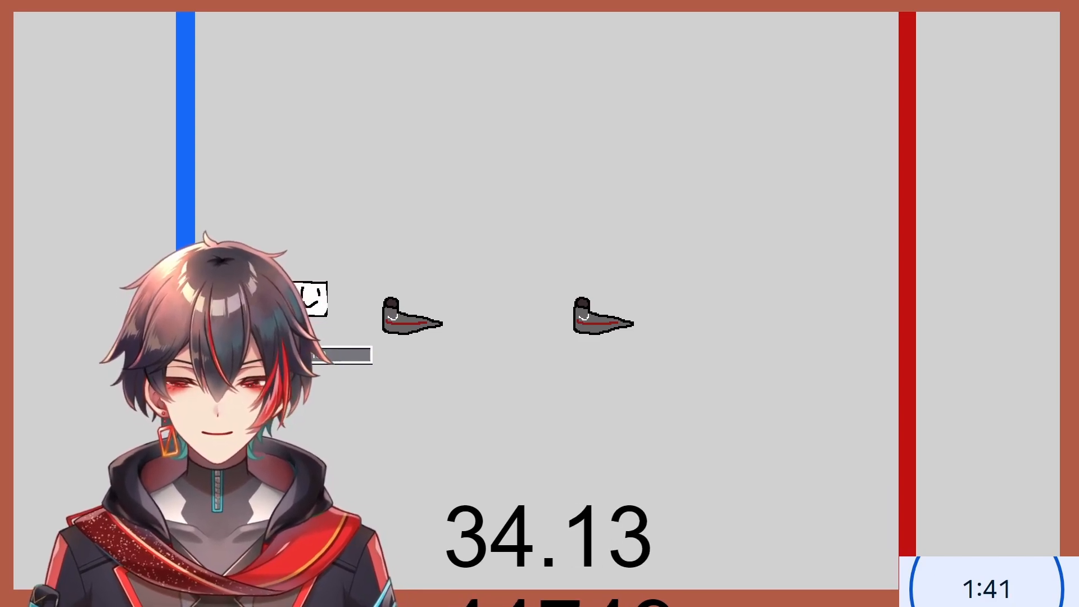
{"action": "key", "text": "d"}
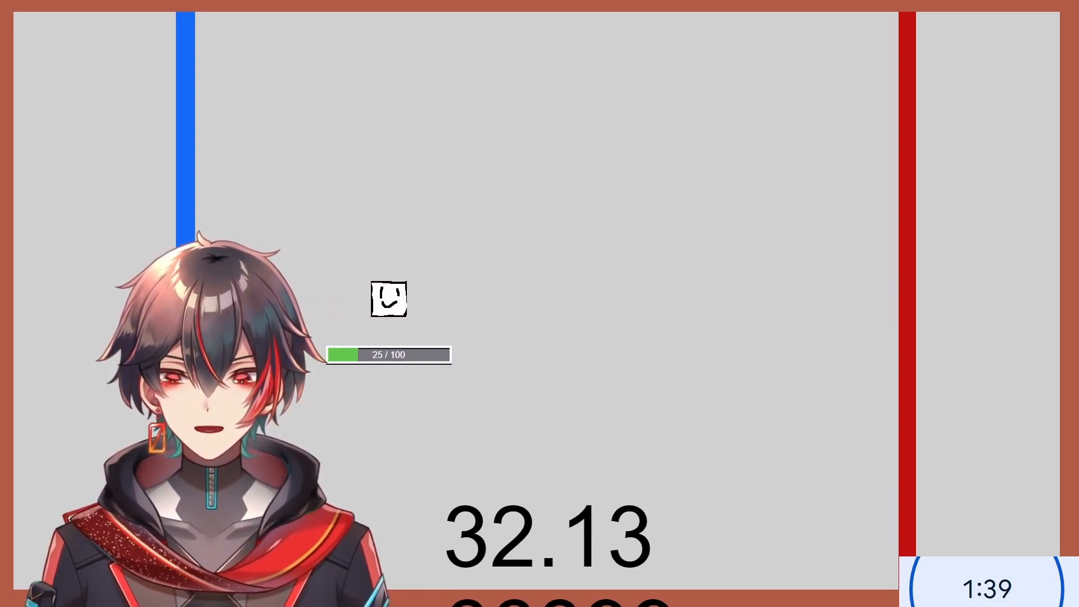
{"action": "key", "text": "d"}
{"action": "key", "text": "w"}
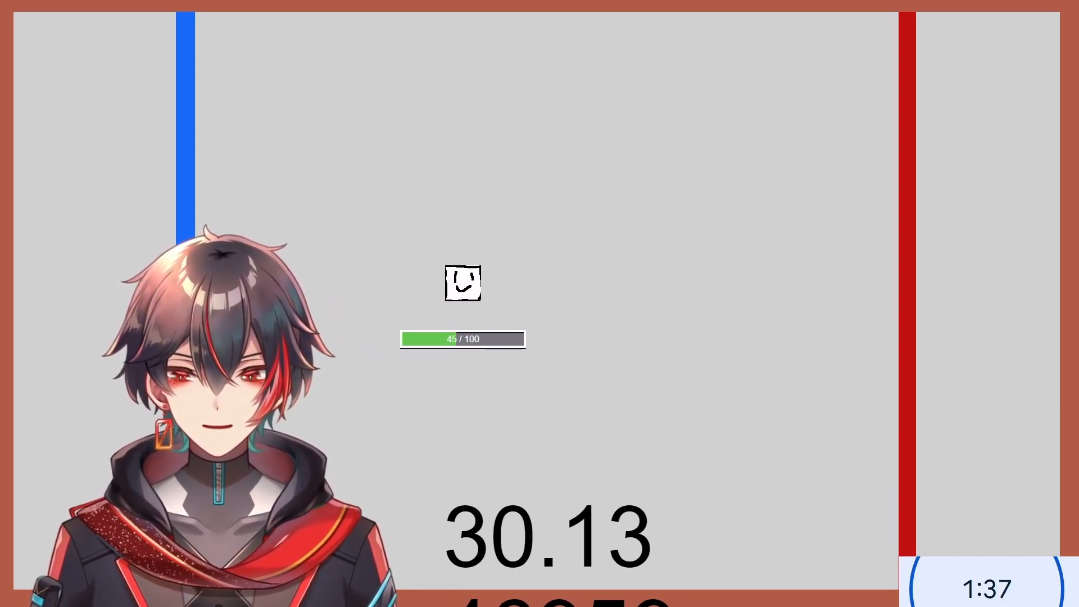
{"action": "key", "text": "d"}
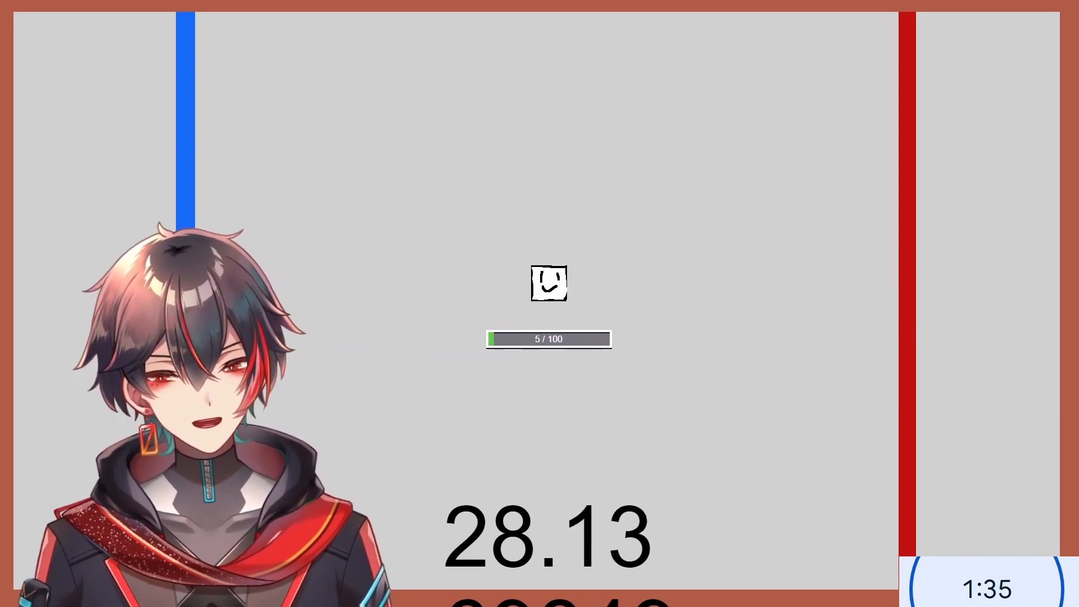
{"action": "key", "text": "d"}
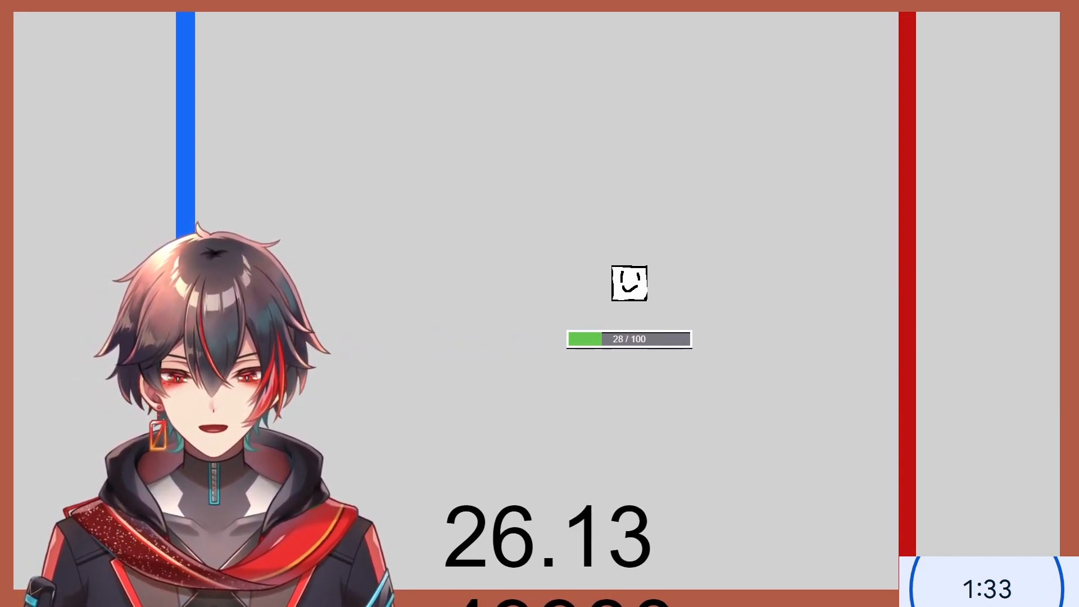
{"action": "key", "text": "d"}
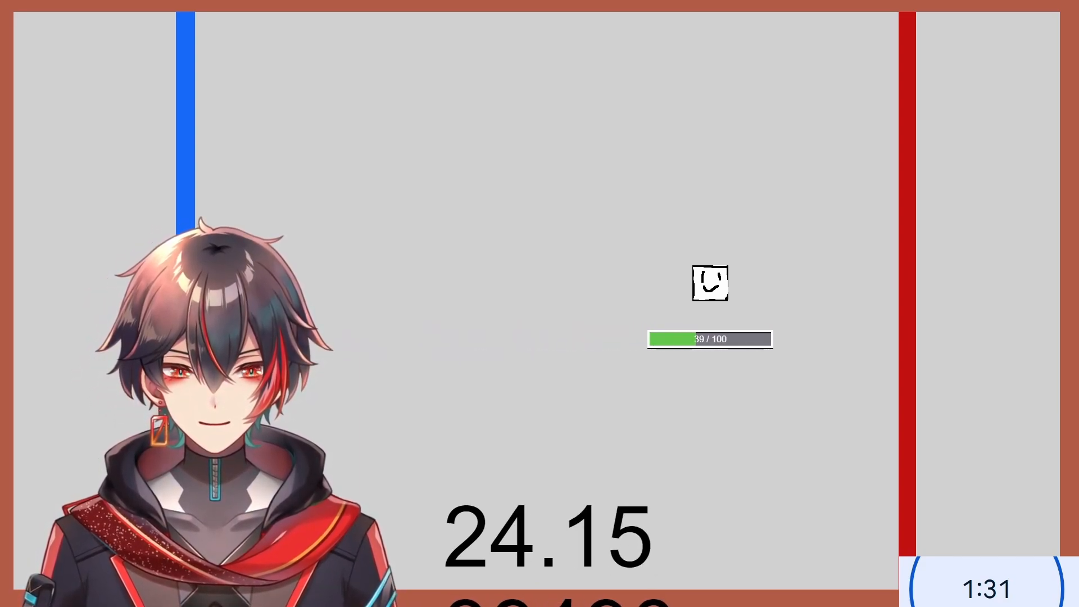
{"action": "key", "text": "d"}
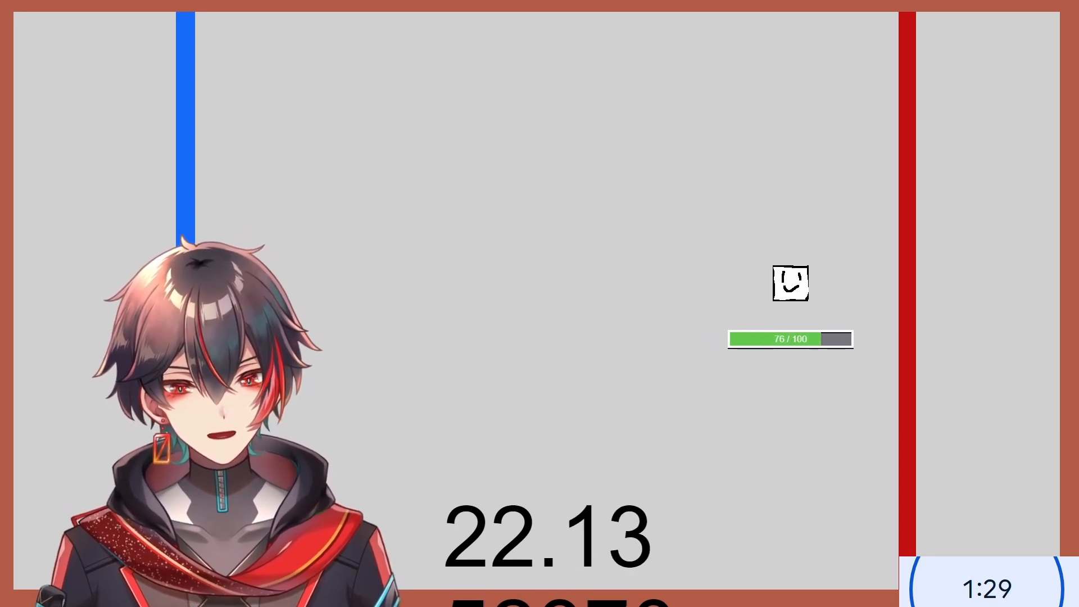
{"action": "key", "text": "d"}
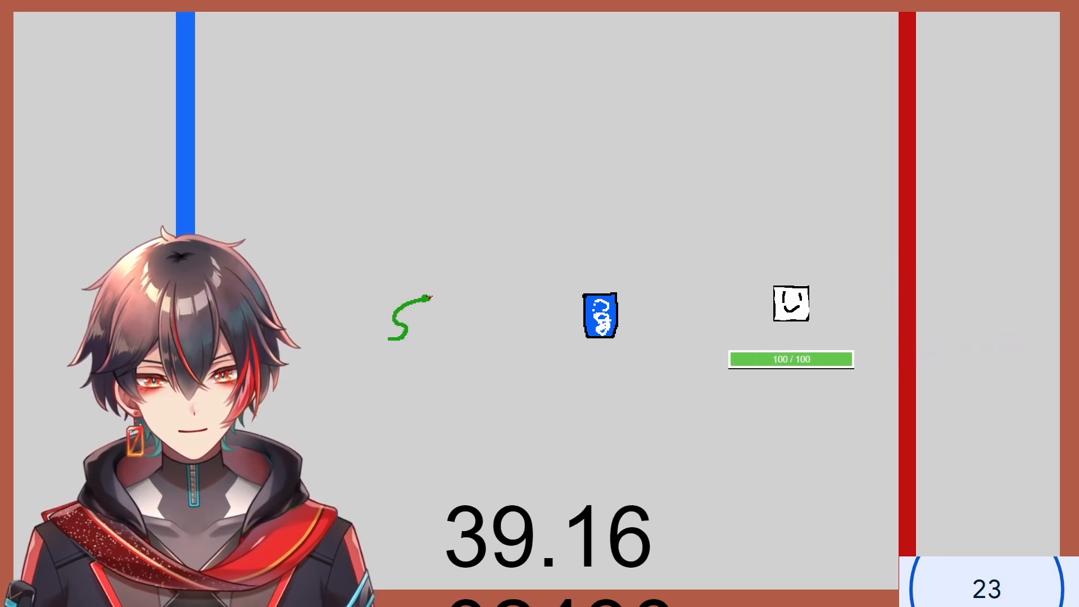
- Return to the event sheet, collapse the Pity group, and expand the Knife and Snake item groups
{"action": "key", "text": "alt+Tab"}
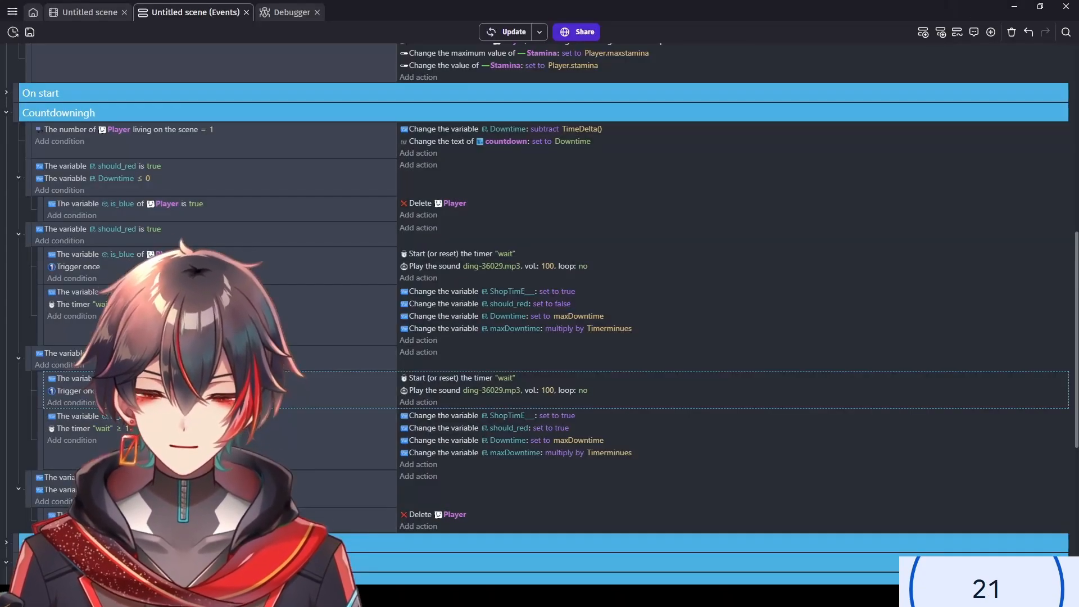
{"action": "scroll", "coordinate": [17, 320], "scroll_direction": "down", "scroll_amount": 5}
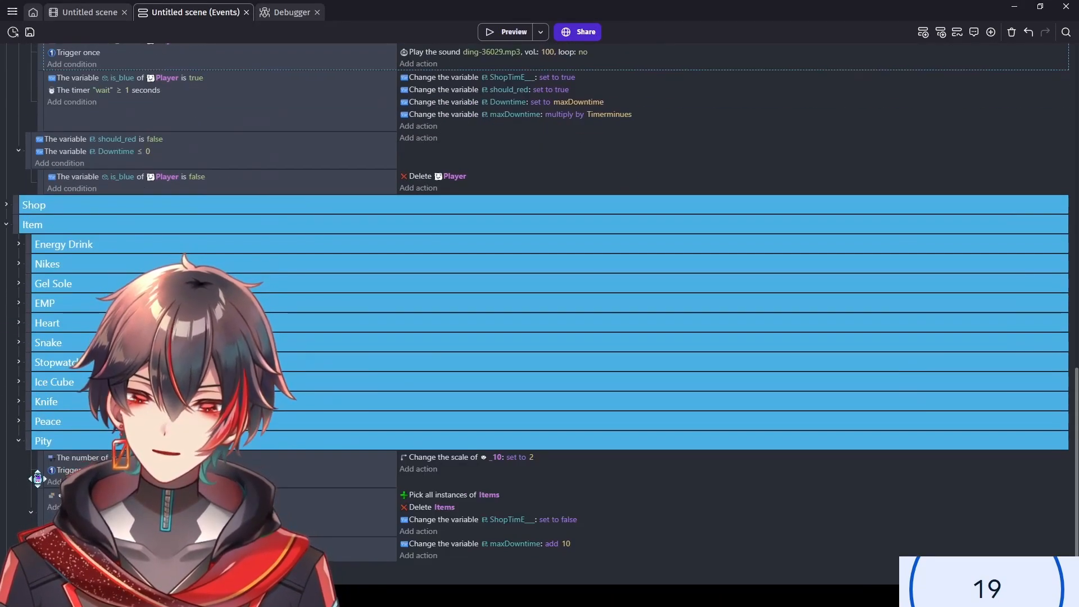
{"action": "scroll", "coordinate": [23, 489], "scroll_direction": "up", "scroll_amount": 2}
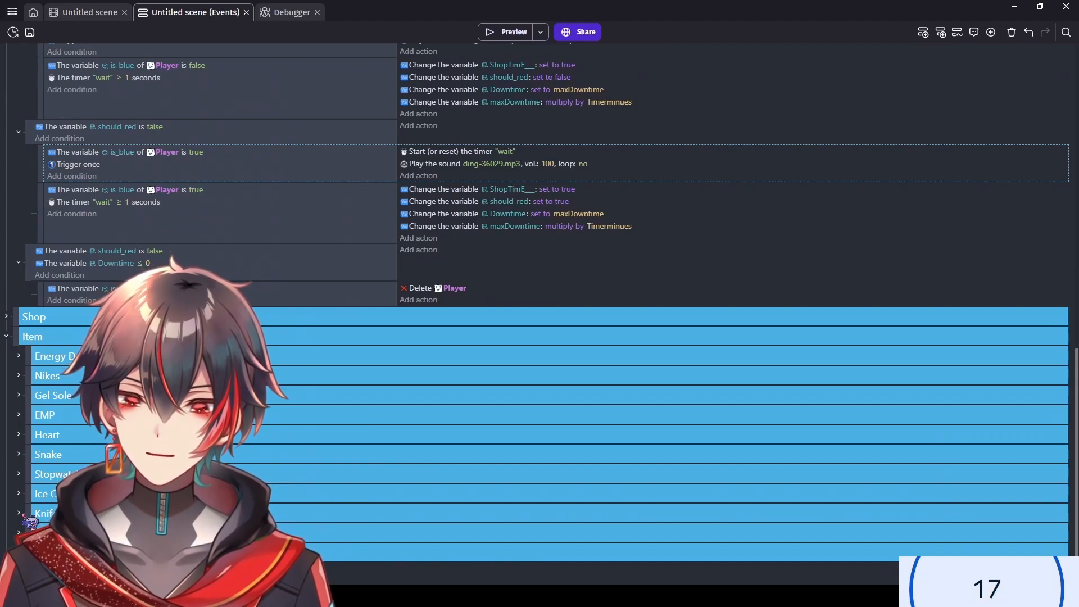
{"action": "left_click", "coordinate": [22, 514]}
{"action": "scroll", "coordinate": [28, 509], "scroll_direction": "down", "scroll_amount": 2}
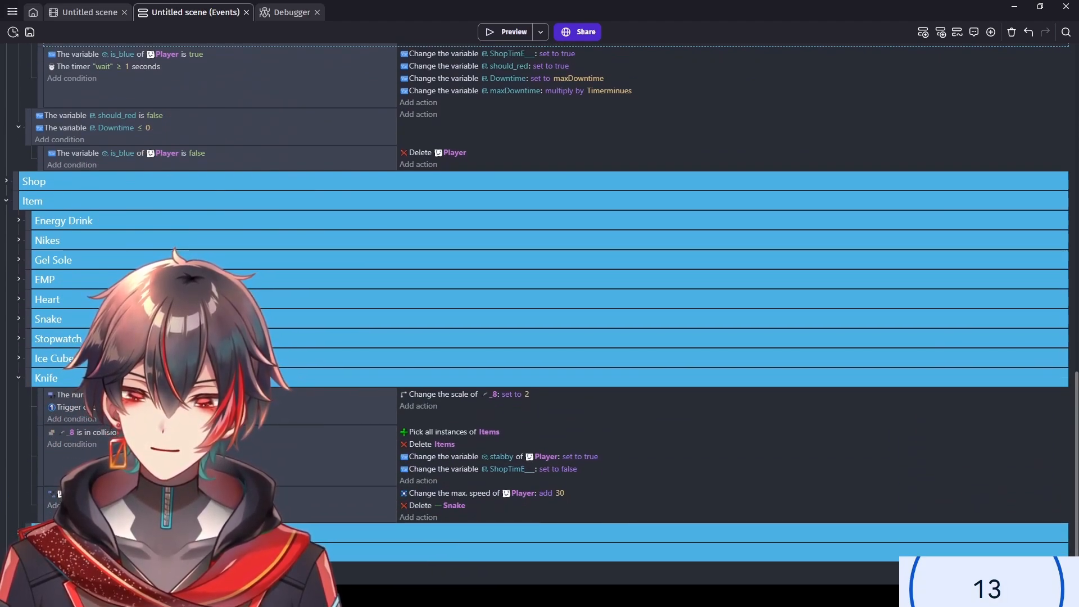
{"action": "left_click", "coordinate": [19, 532]}
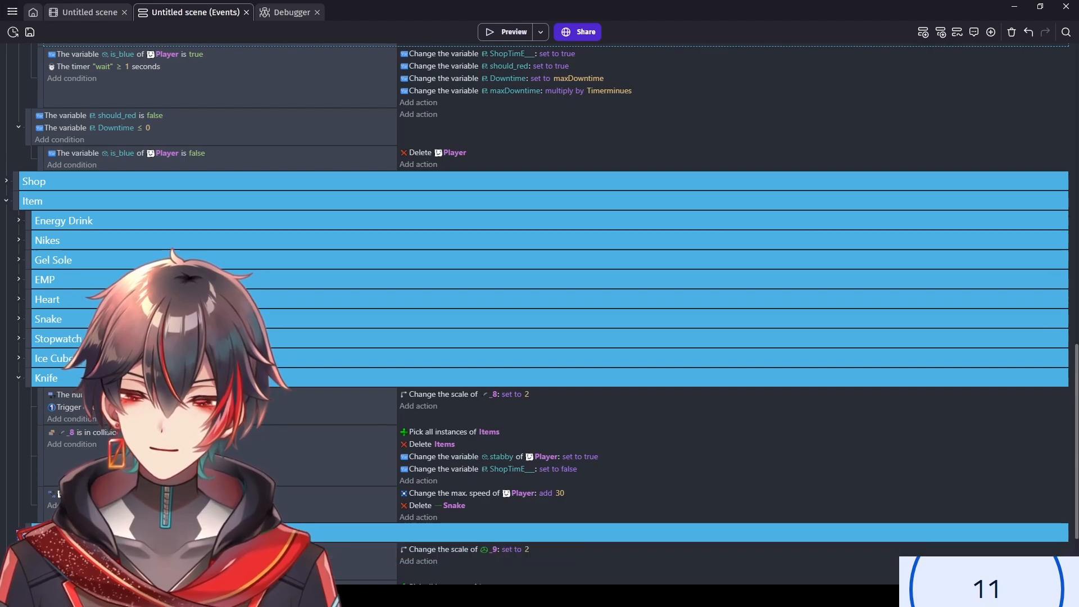
{"action": "scroll", "coordinate": [23, 518], "scroll_direction": "down", "scroll_amount": 2}
{"action": "left_click", "coordinate": [20, 410]}
{"action": "scroll", "coordinate": [25, 353], "scroll_direction": "up", "scroll_amount": 2}
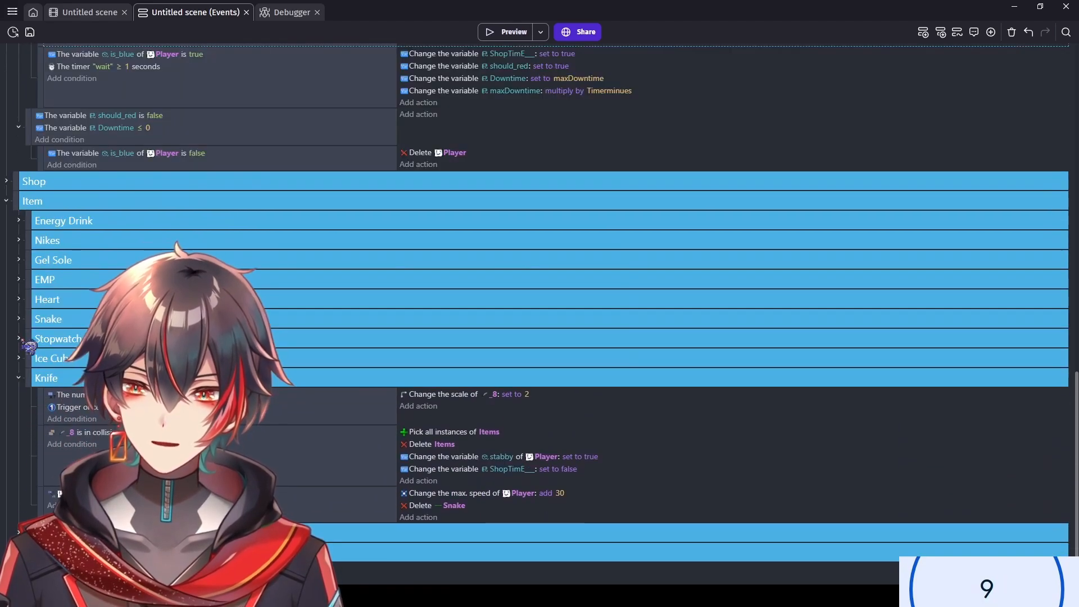
{"action": "left_click", "coordinate": [19, 319]}
{"action": "scroll", "coordinate": [25, 334], "scroll_direction": "down", "scroll_amount": 4}
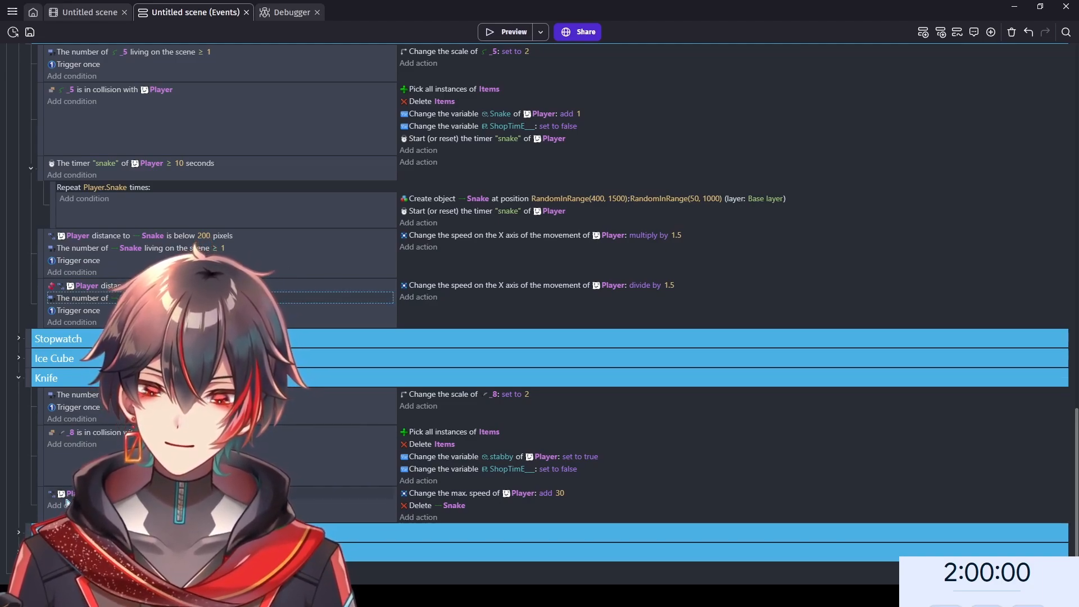
- Copy Snake's "number of Snake living on the scene" and Trigger once conditions into the Knife event that deletes Snake, and save the project
{"action": "left_click", "coordinate": [225, 510]}
{"action": "key", "text": "ctrl+v"}
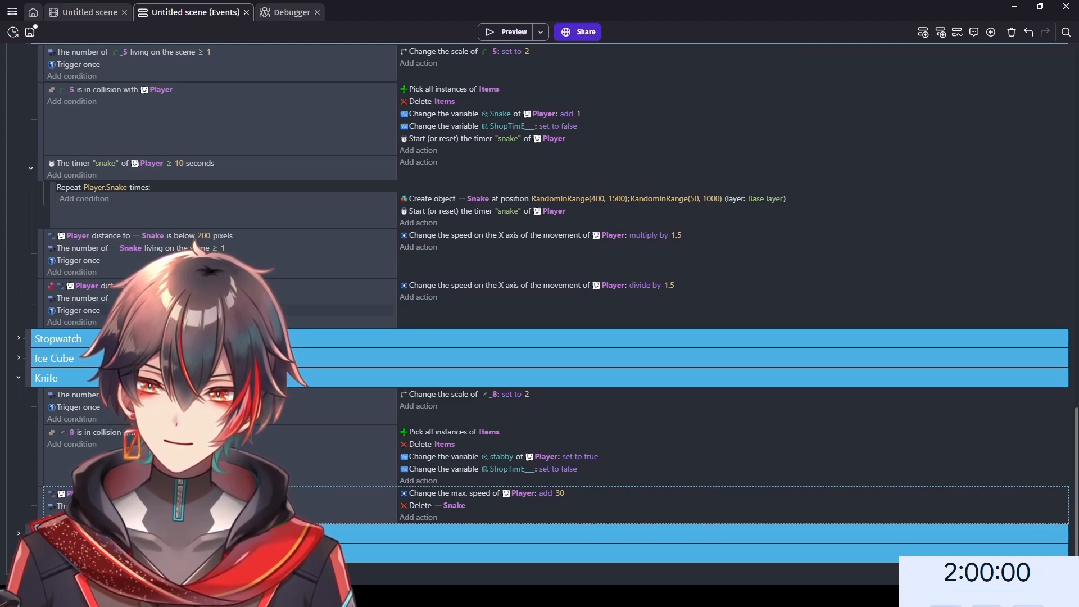
{"action": "left_click", "coordinate": [119, 310]}
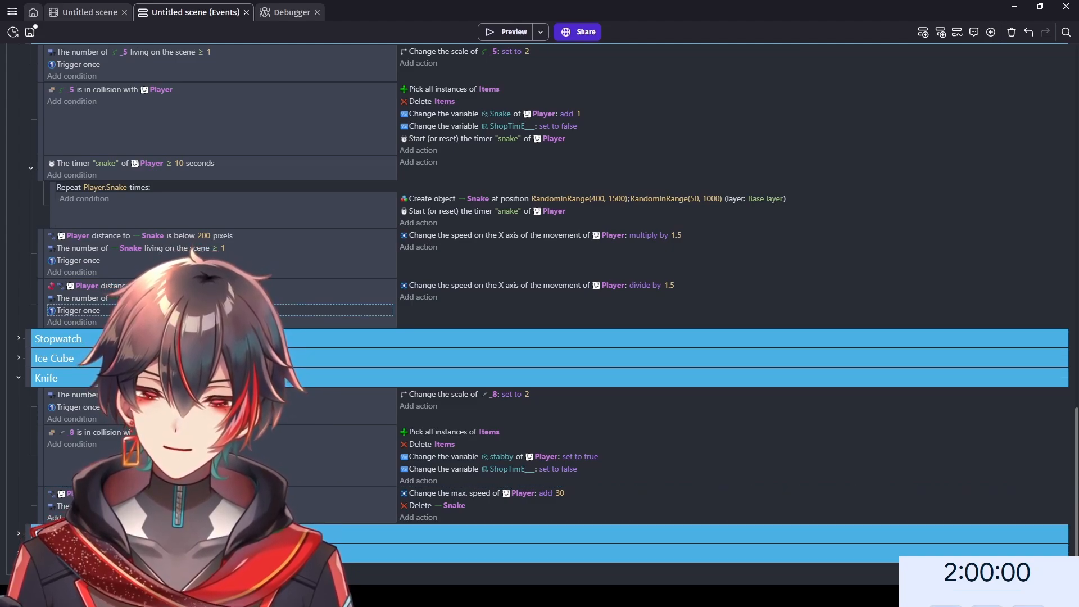
{"action": "left_click", "coordinate": [191, 509]}
{"action": "key", "text": "ctrl+v"}
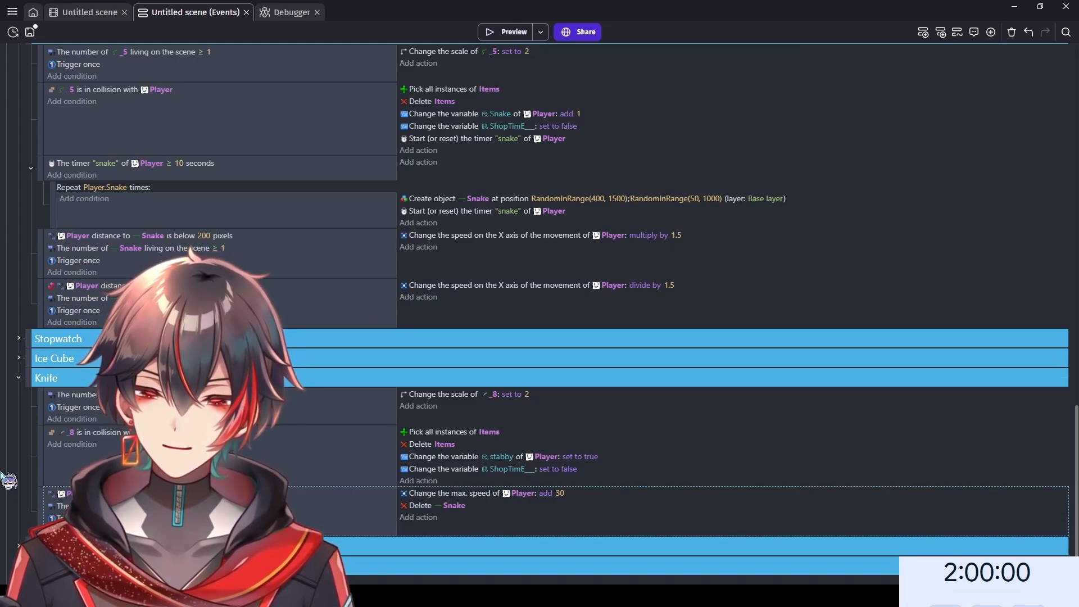
{"action": "key", "text": "ctrl+s"}
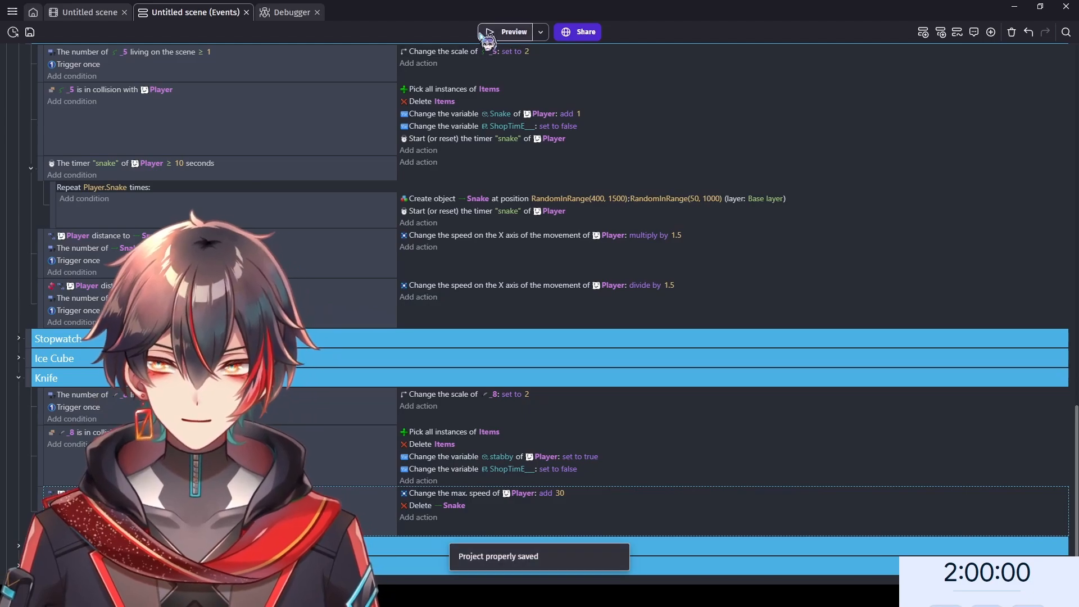
- Preview the game again and move the player from the blue line across to the red line
{"action": "left_click", "coordinate": [484, 32]}
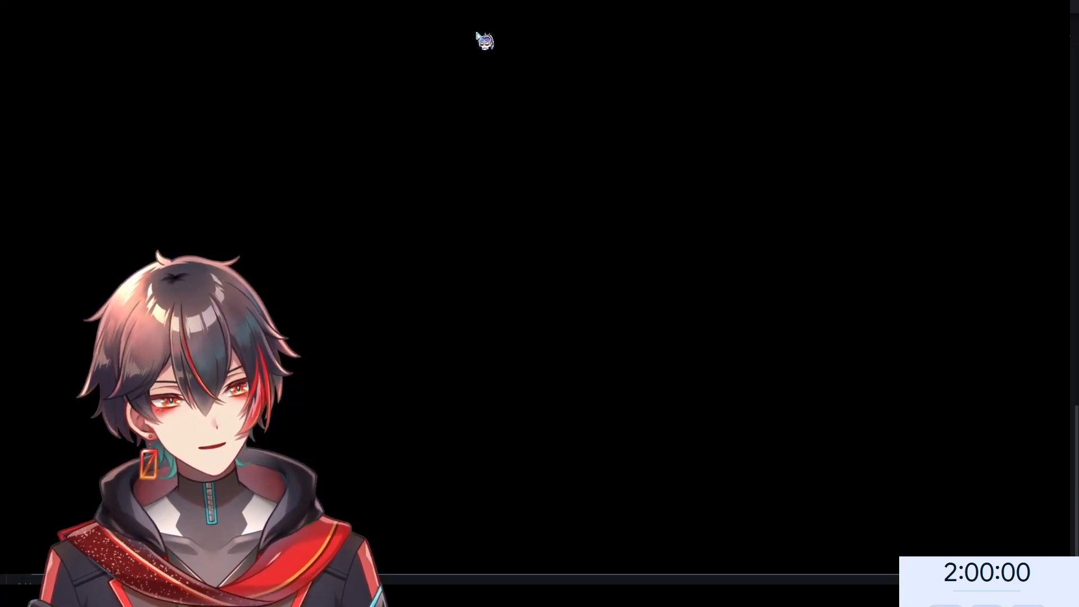
{"action": "key", "text": "d"}
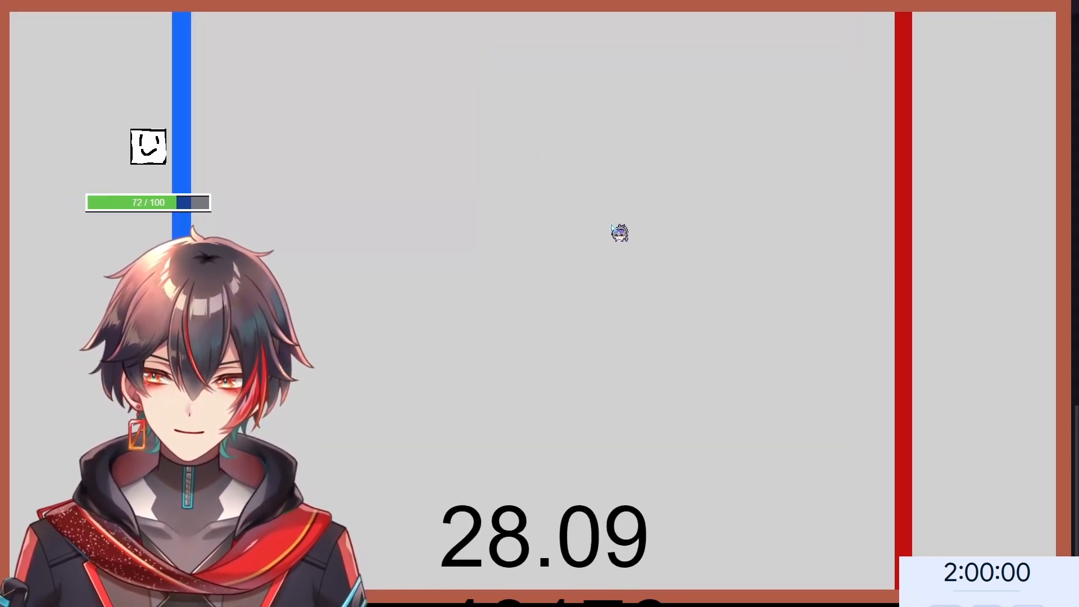
{"action": "key", "text": "d"}
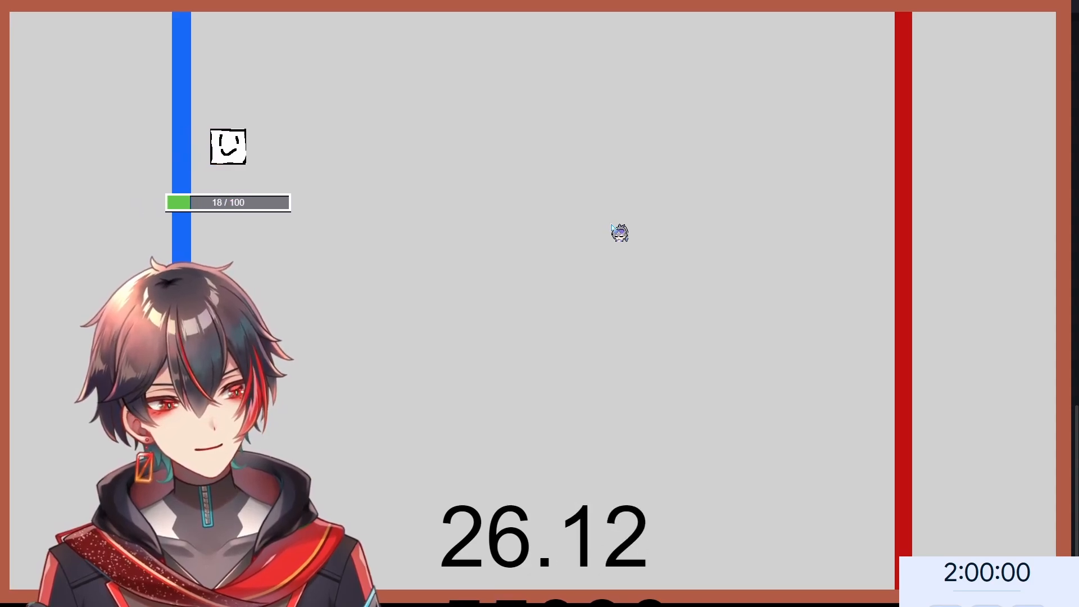
{"action": "key", "text": "d"}
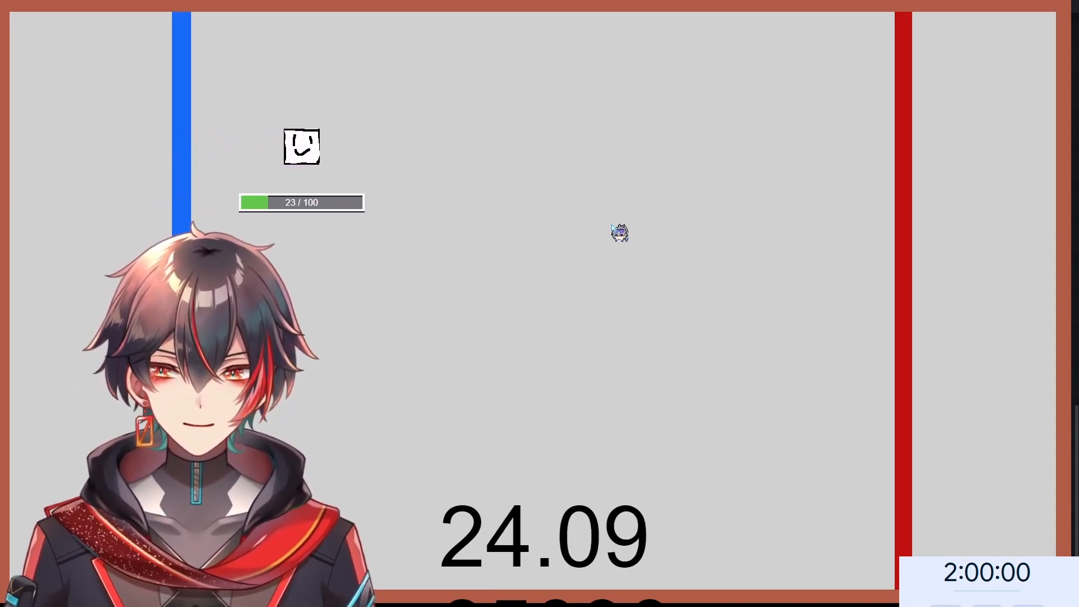
{"action": "key", "text": "d"}
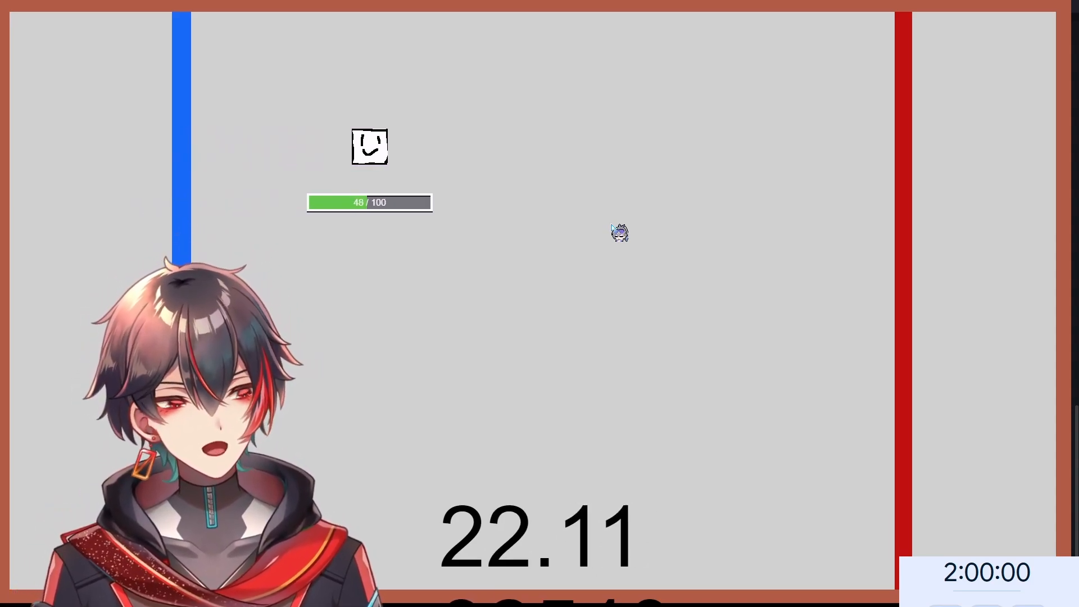
{"action": "key", "text": "d"}
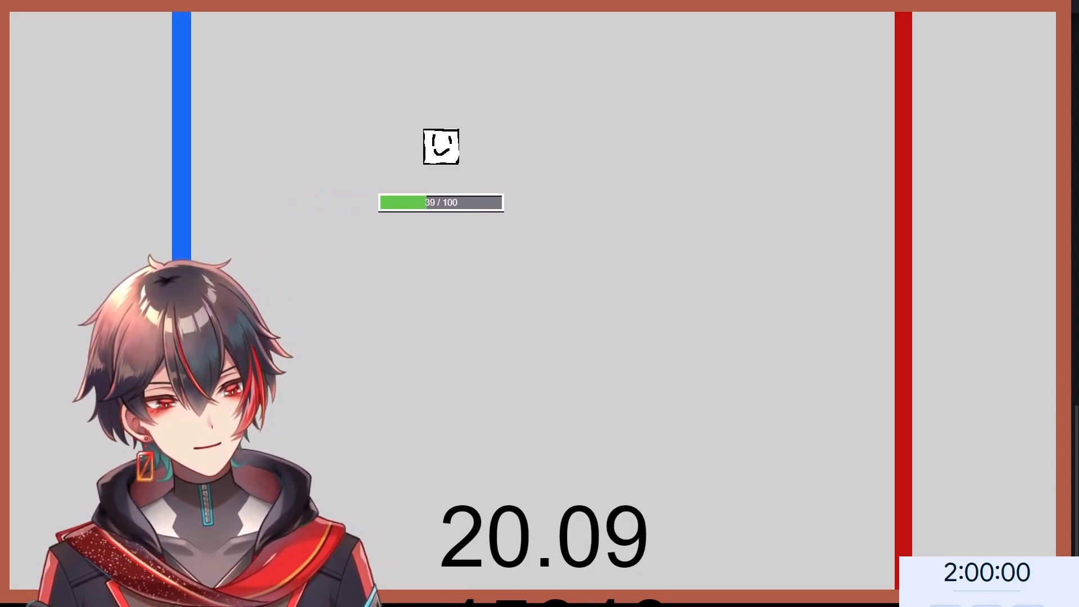
{"action": "key", "text": "d"}
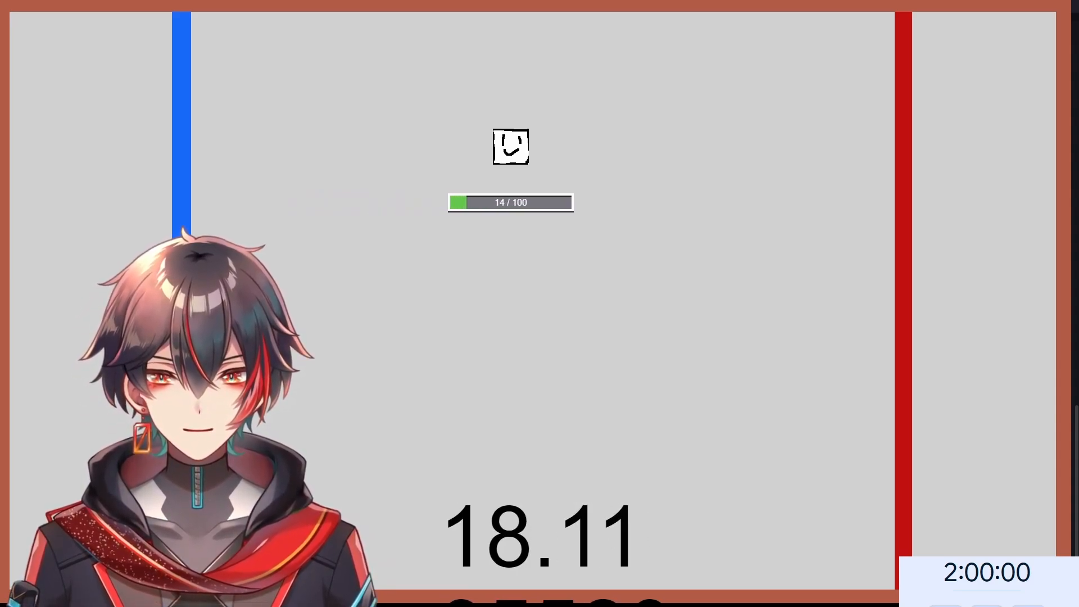
{"action": "key", "text": "d"}
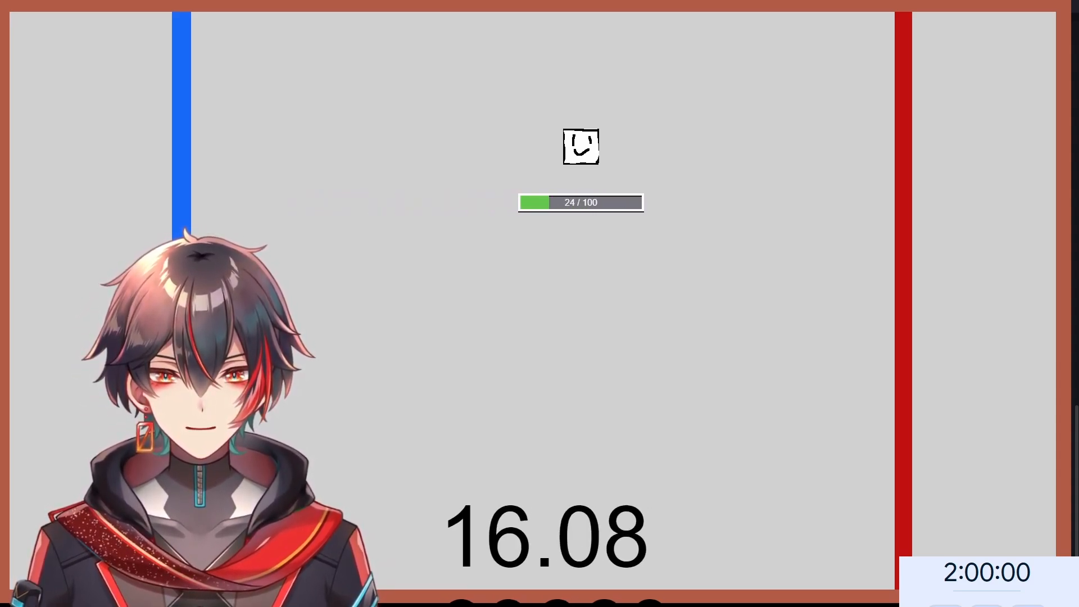
{"action": "key", "text": "d"}
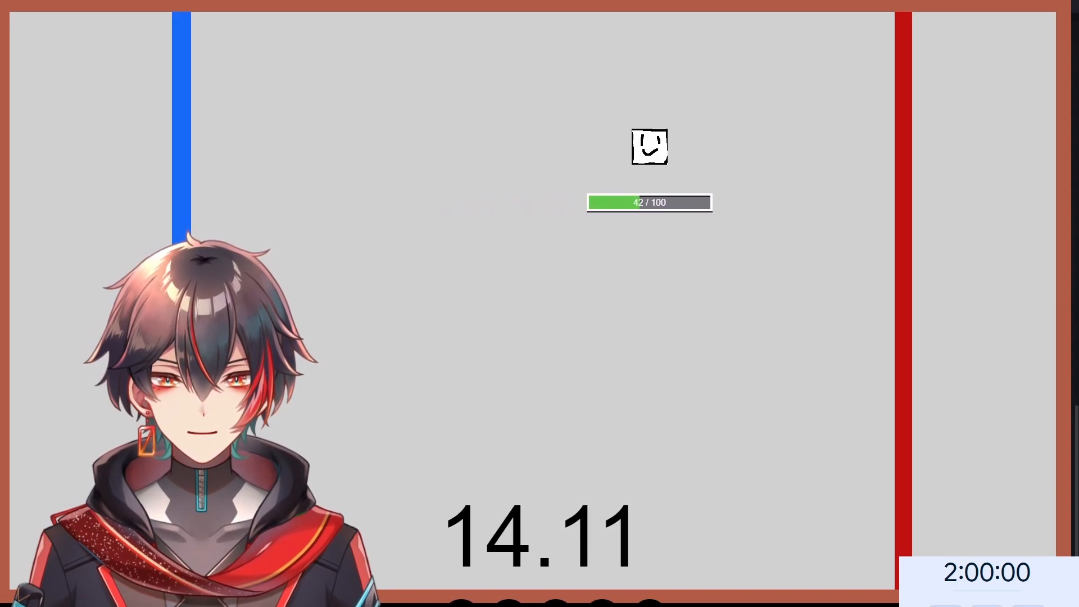
{"action": "key", "text": "d"}
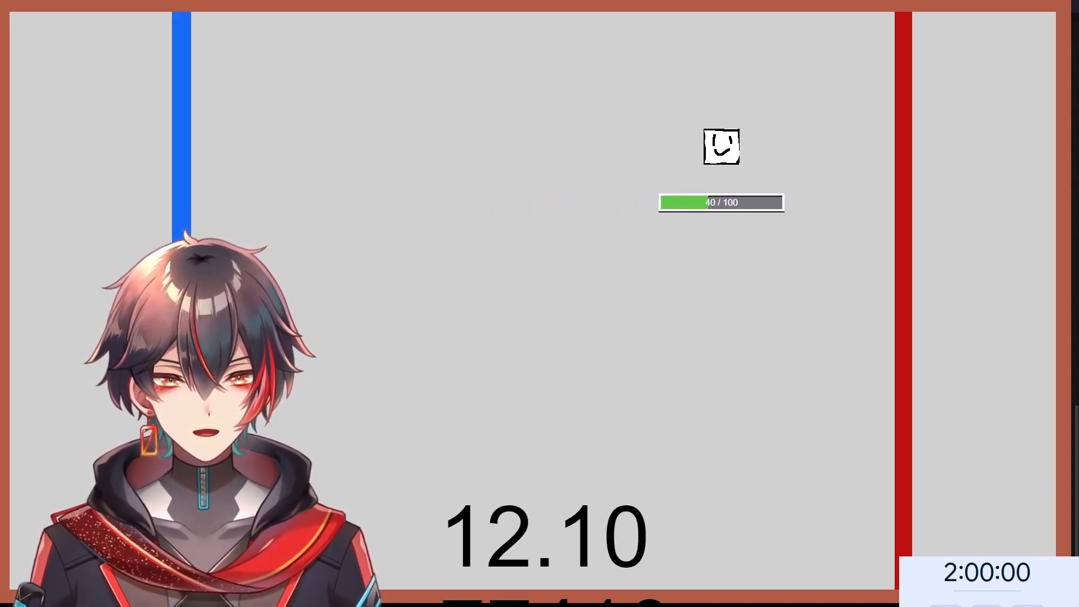
{"action": "key", "text": "d"}
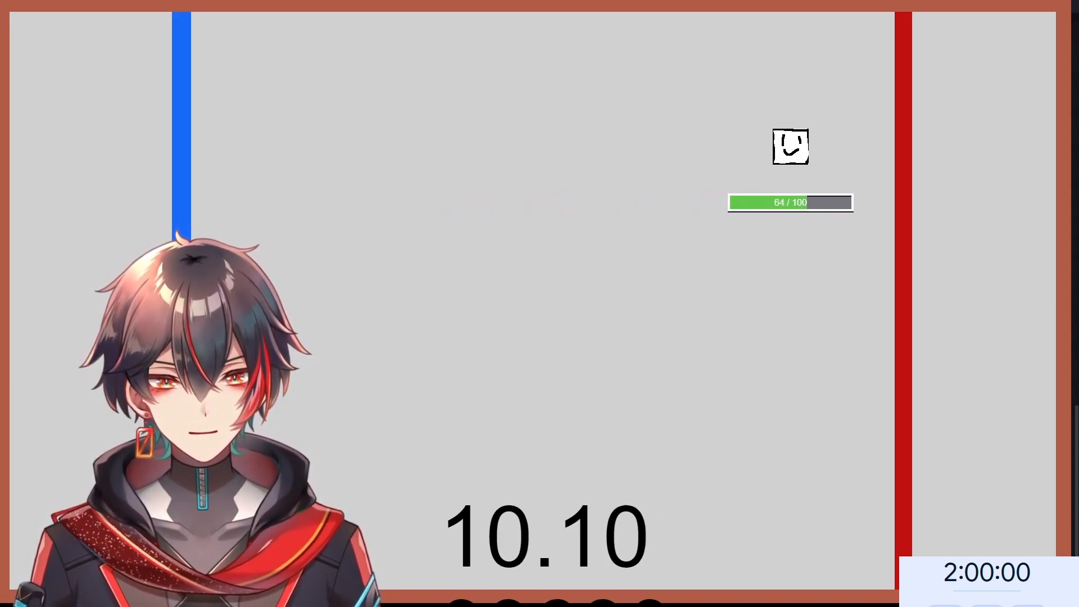
{"action": "key", "text": "d"}
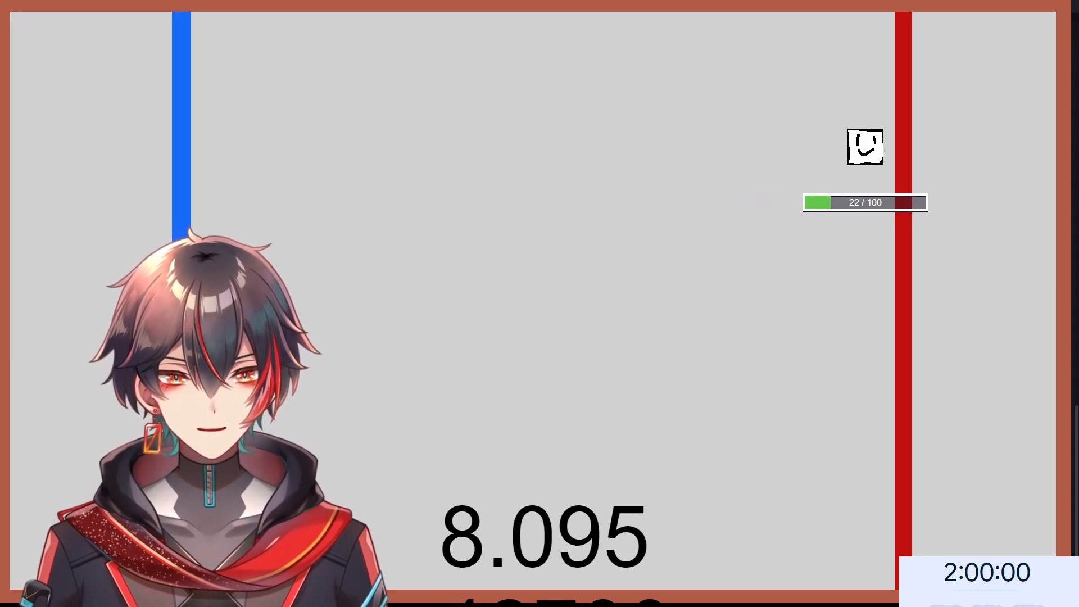
- Move the player from the red line toward the blue line, picking up the green Peace item along the way
{"action": "key", "text": "a"}
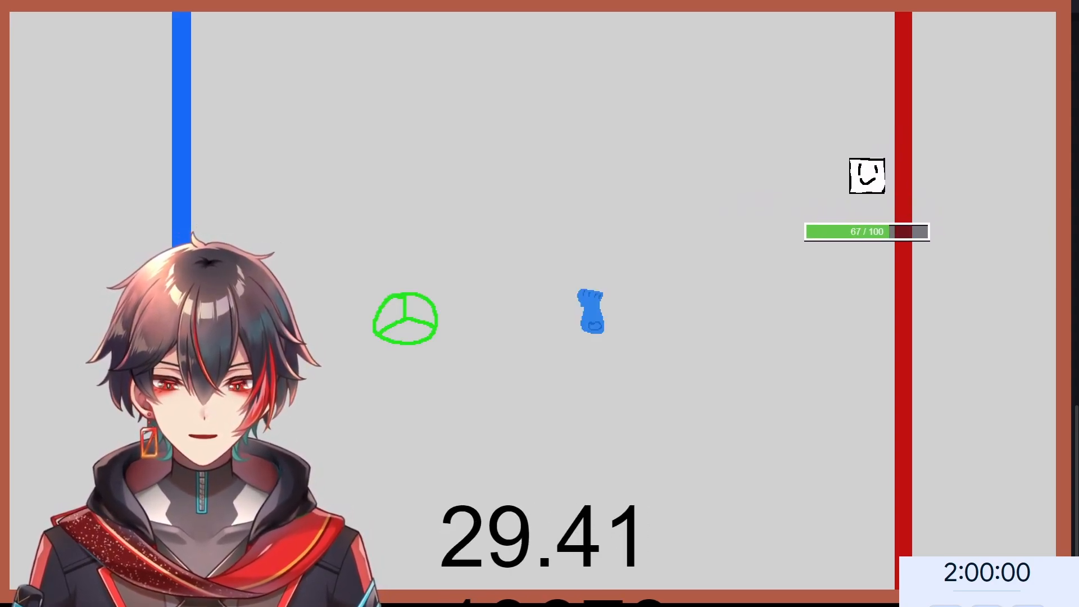
{"action": "key", "text": "a"}
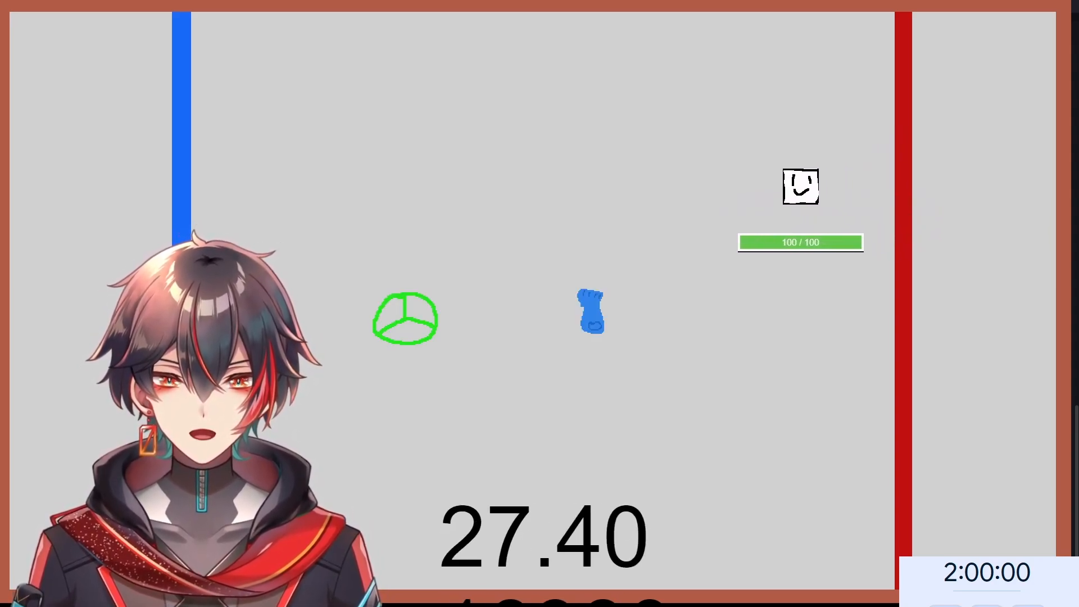
{"action": "key", "text": "a"}
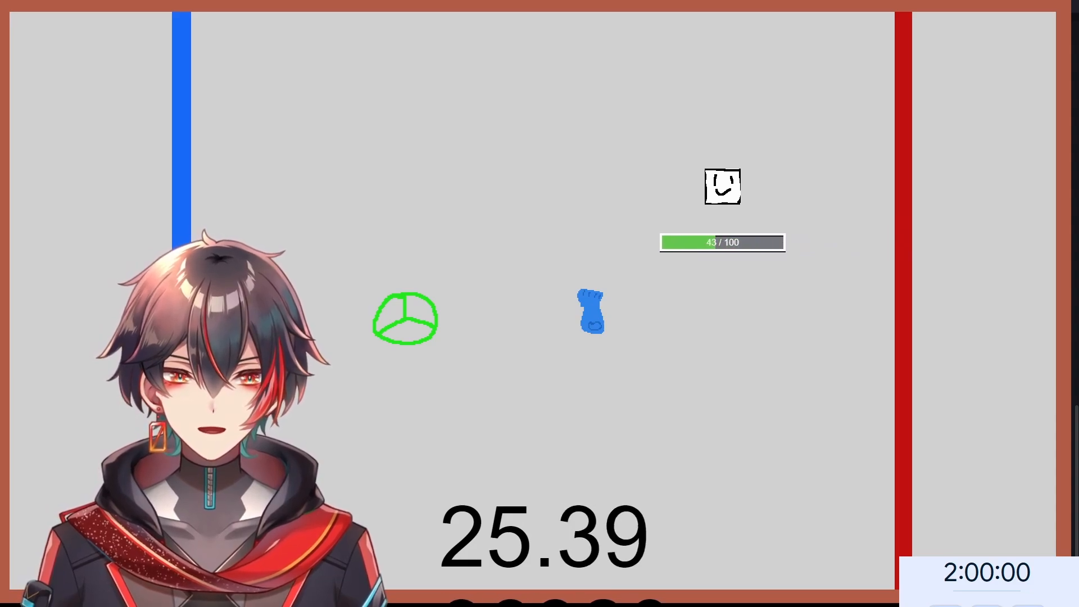
{"action": "key", "text": "a"}
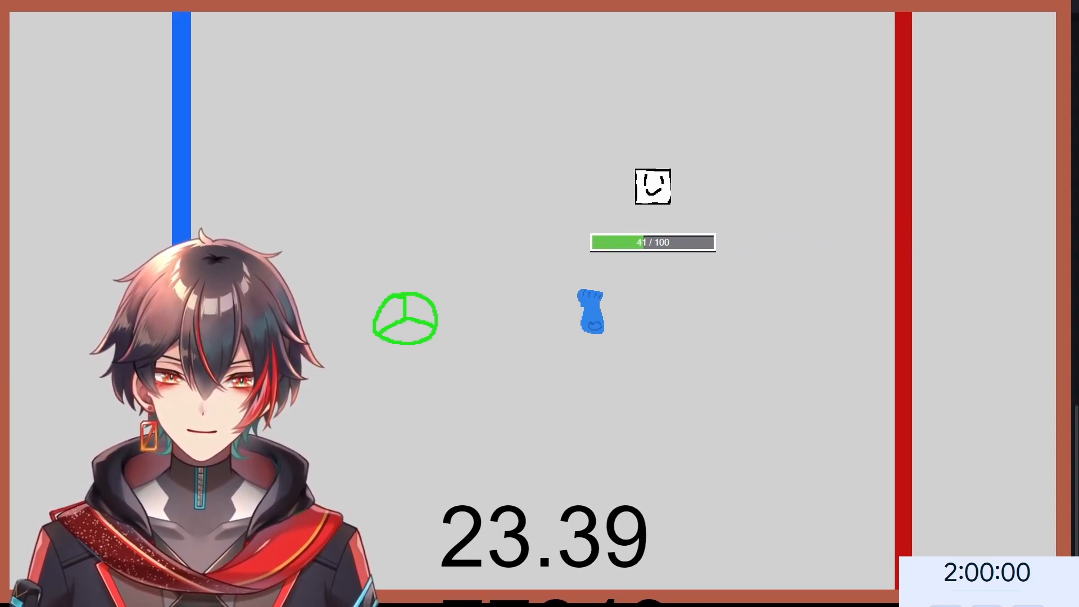
{"action": "key", "text": "a"}
{"action": "key", "text": "s"}
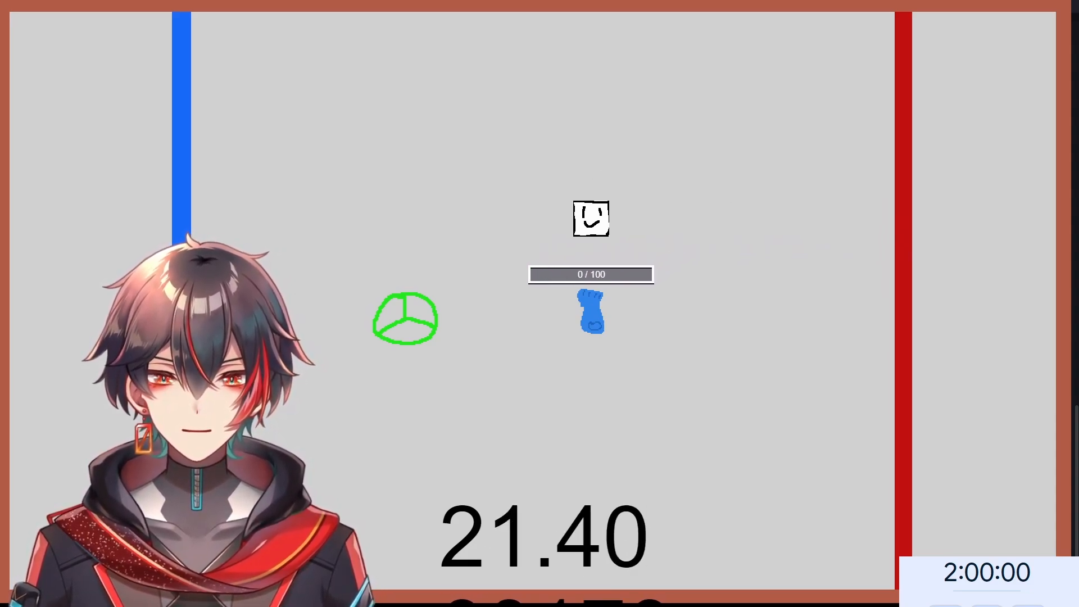
{"action": "key", "text": "a"}
{"action": "key", "text": "s"}
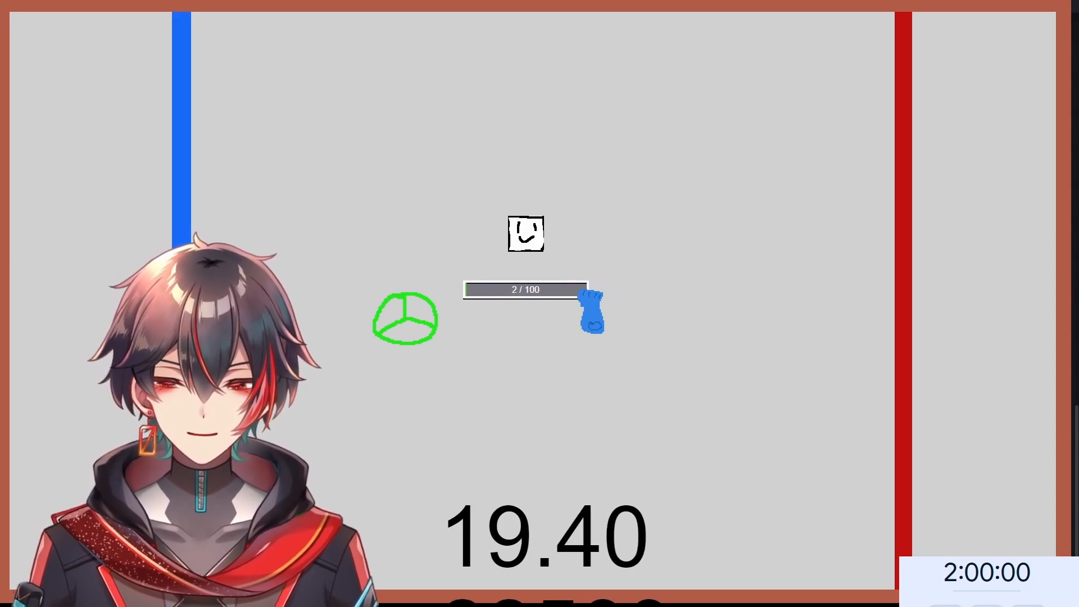
{"action": "key", "text": "a"}
{"action": "key", "text": "s"}
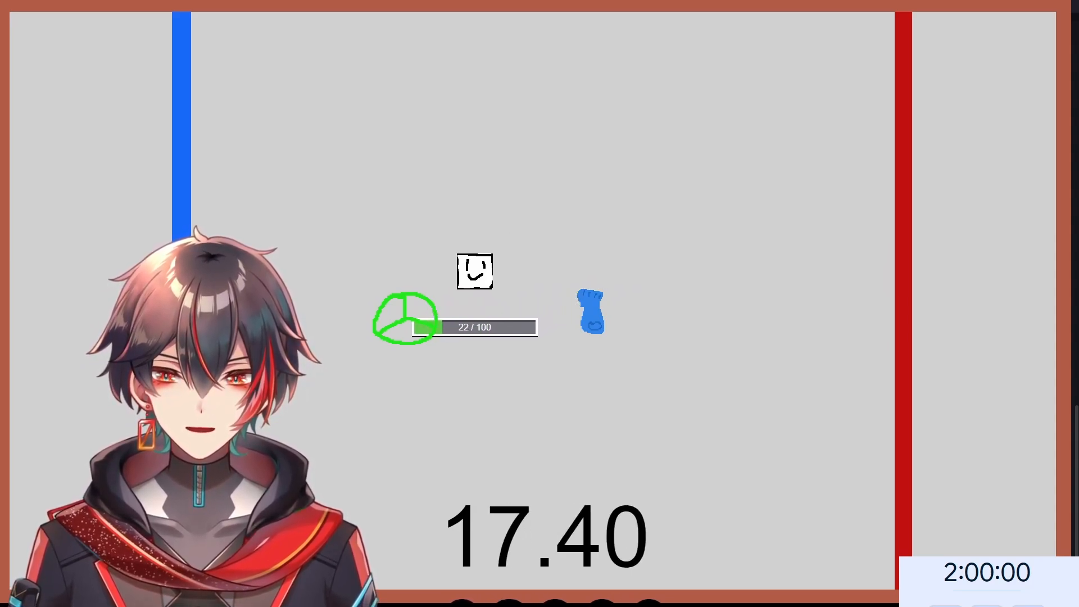
{"action": "key", "text": "a"}
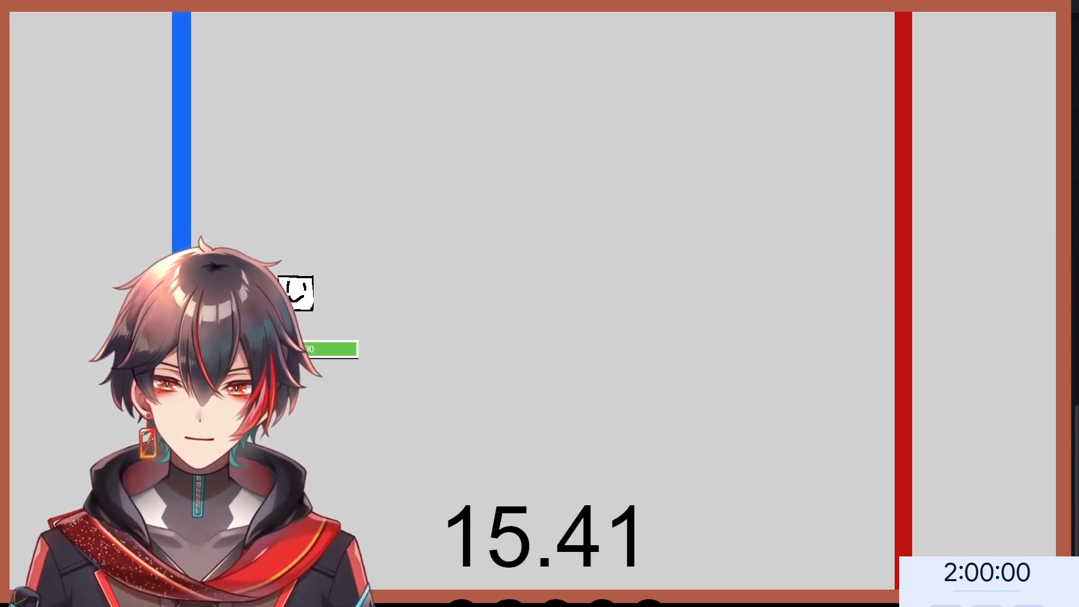
- Reach the blue line, pick up one of the two items offered, and head toward the red line
{"action": "key", "text": "a"}
{"action": "key", "text": "d"}
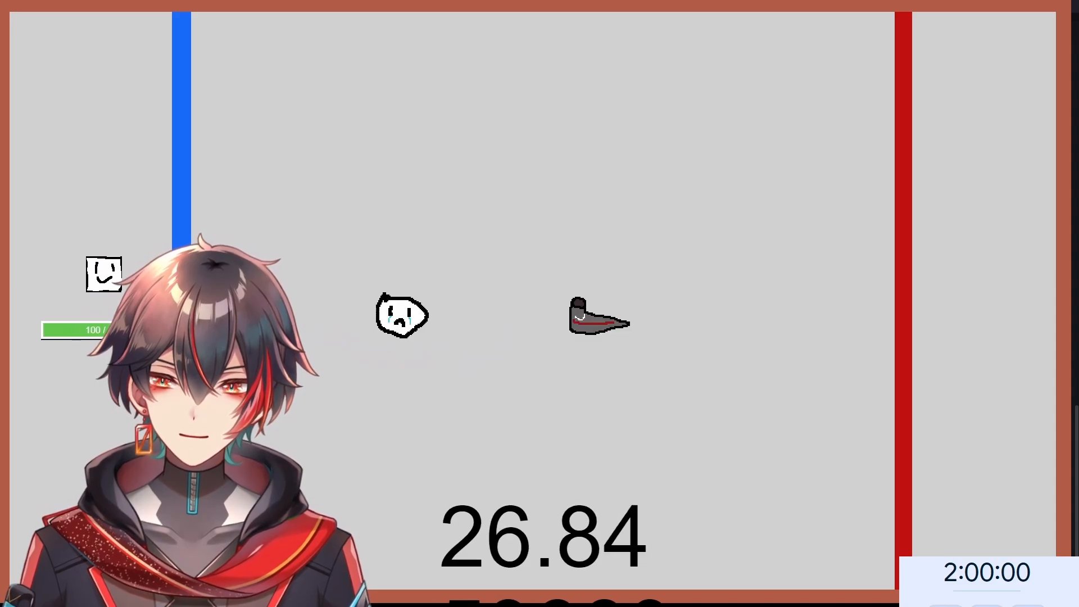
{"action": "key", "text": "d"}
{"action": "key", "text": "w"}
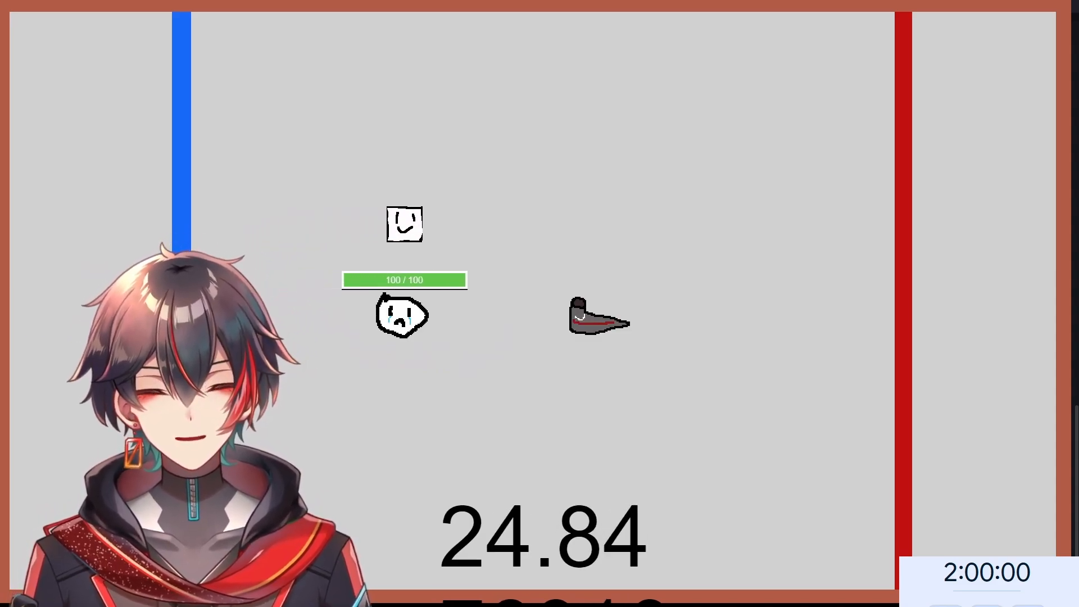
{"action": "key", "text": "s"}
{"action": "key", "text": "d"}
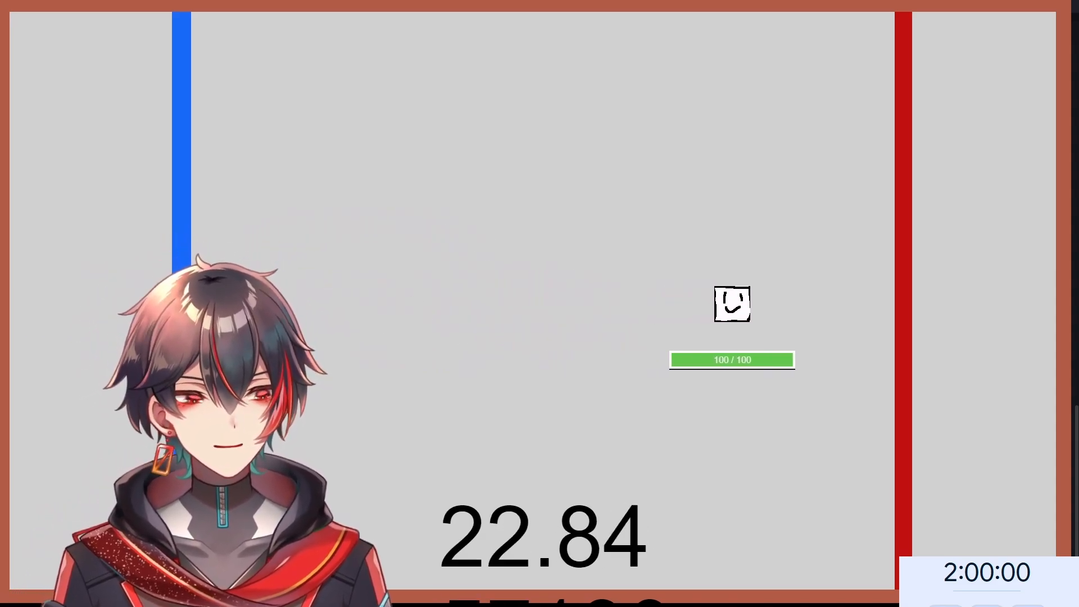
- Reach the red line, pick up the Stopwatch item, and move the player back toward the blue line
{"action": "key", "text": "w"}
{"action": "key", "text": "a"}
{"action": "key", "text": "w"}
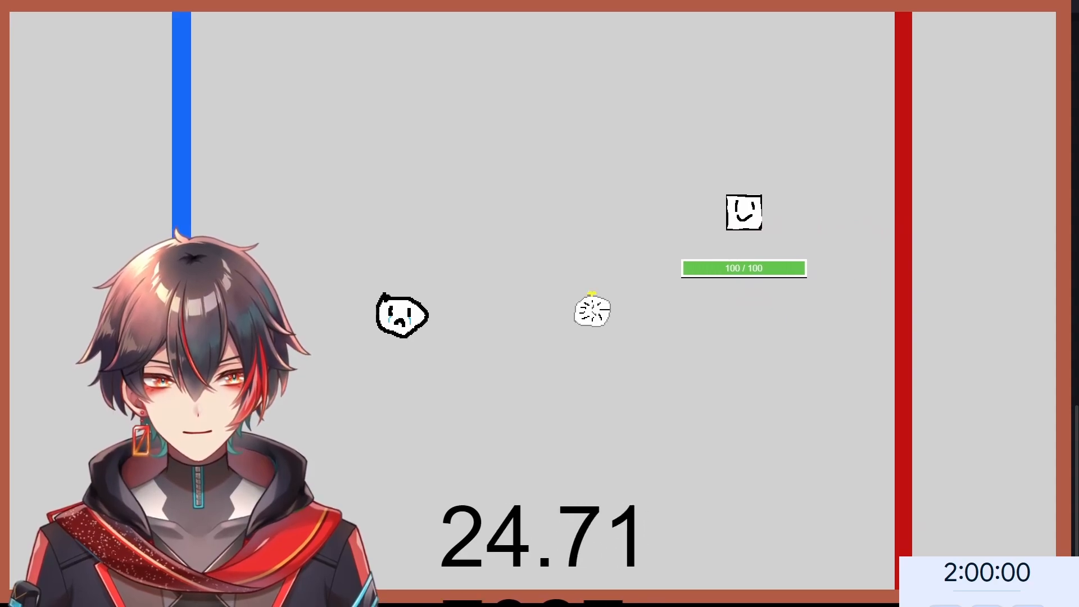
{"action": "key", "text": "s"}
{"action": "key", "text": "d"}
{"action": "key", "text": "a"}
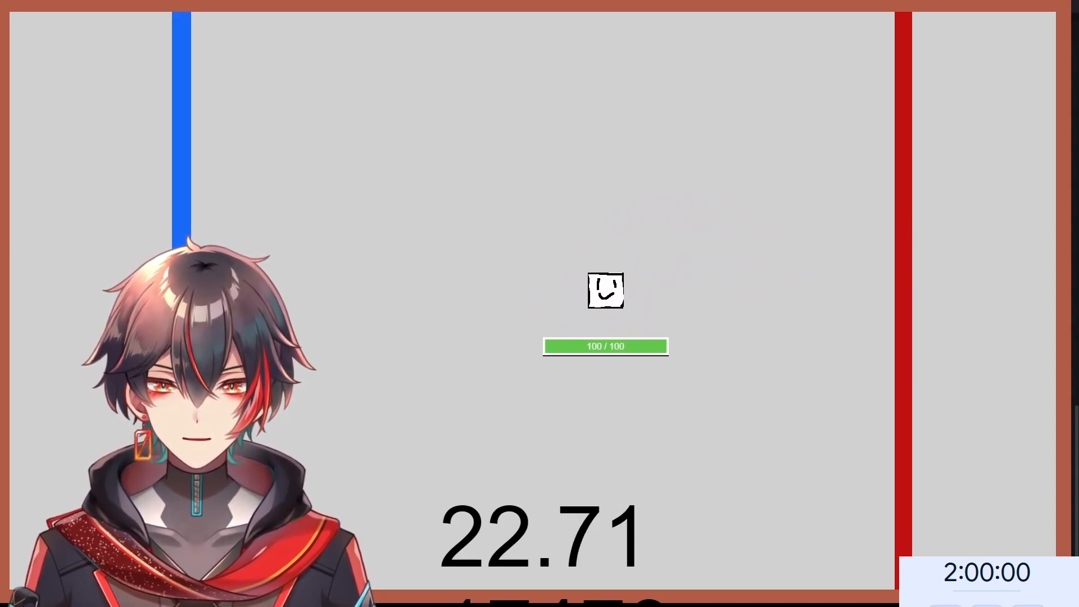
{"action": "key", "text": "a"}
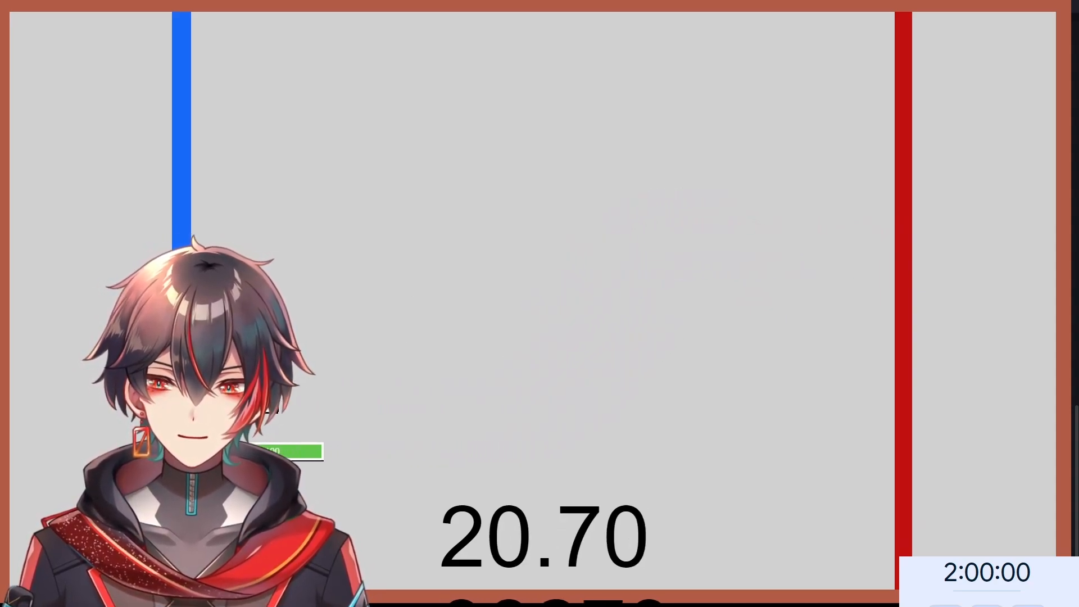
- Reach the blue line, pick up the Snake item, and move the player toward the red line
{"action": "key", "text": "w"}
{"action": "key", "text": "d"}
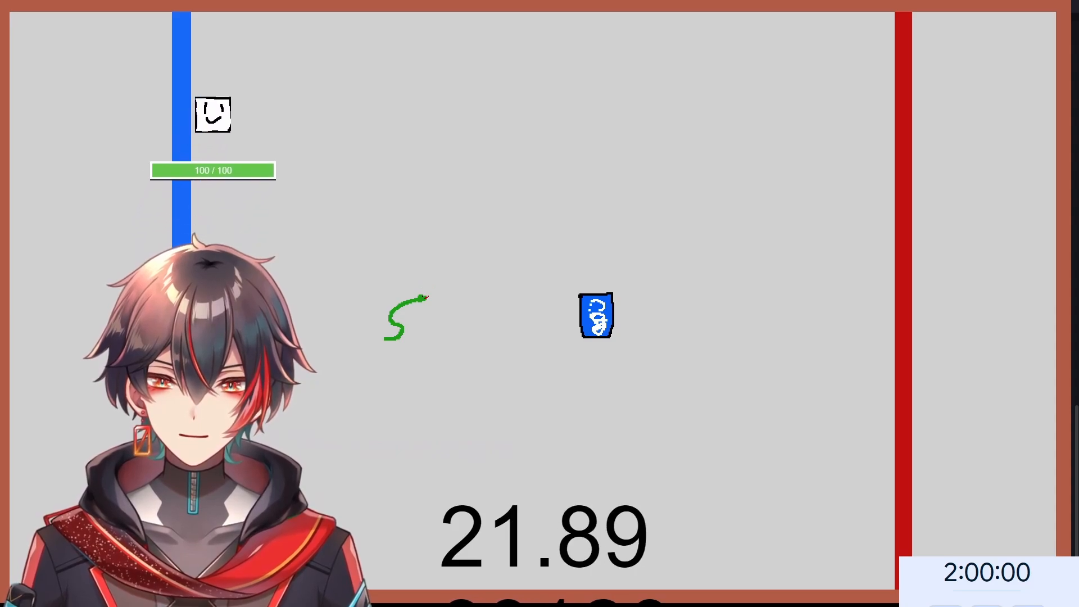
{"action": "key", "text": "s"}
{"action": "key", "text": "d"}
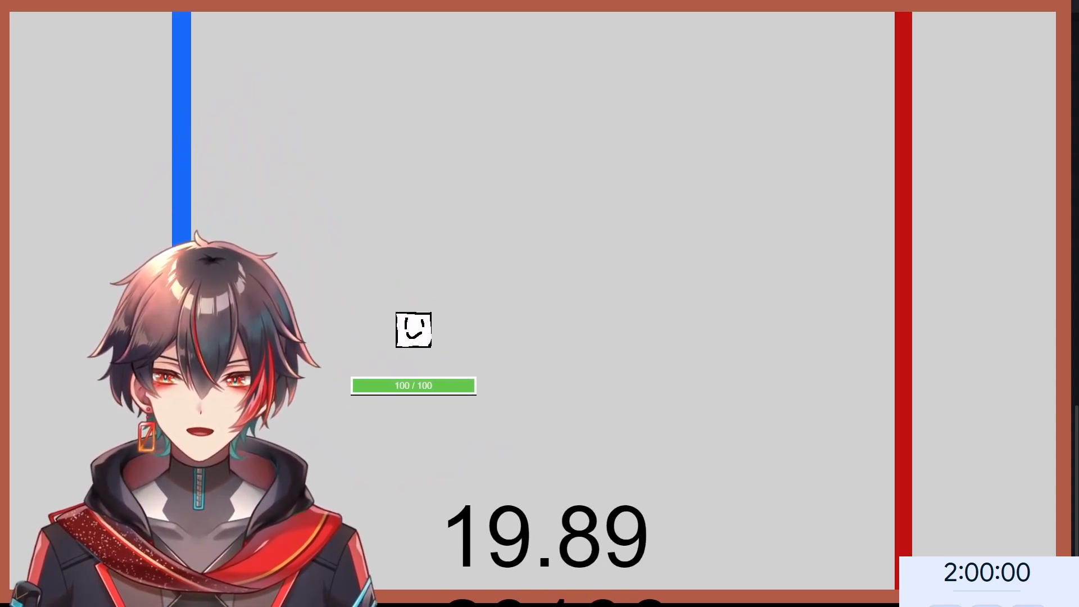
{"action": "key", "text": "d"}
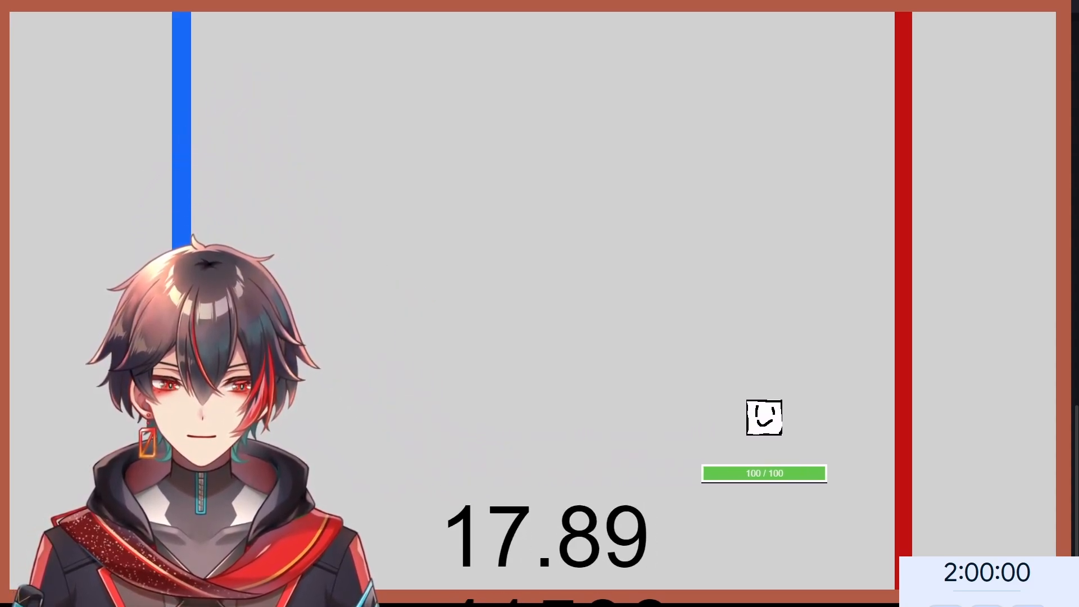
- Cross to the red line, pick up the Energy Drink item, and return toward the blue line
{"action": "key", "text": "w"}
{"action": "key", "text": "w"}
{"action": "key", "text": "a"}
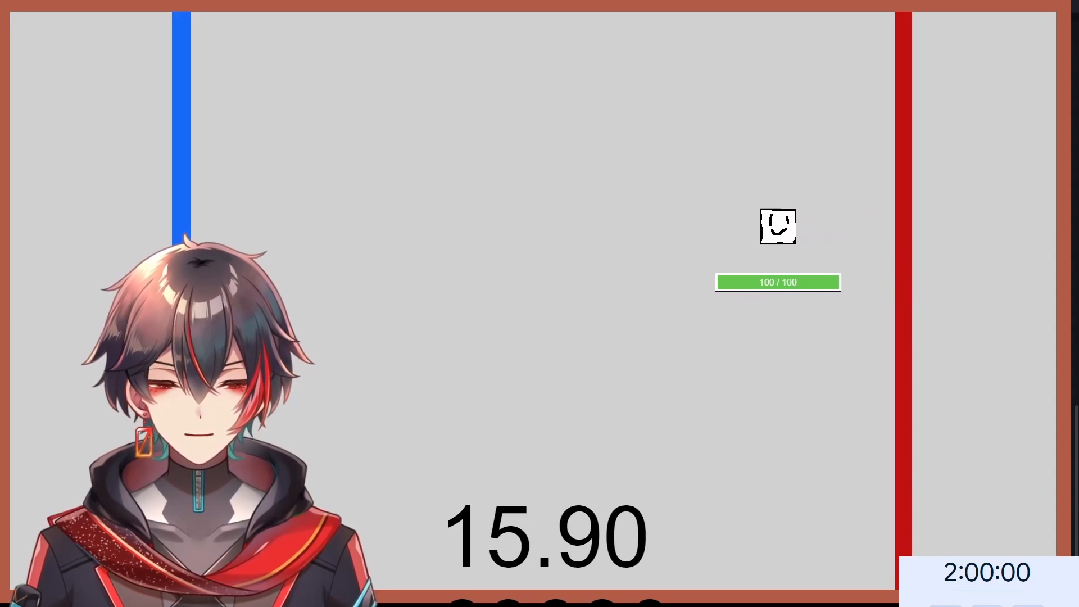
{"action": "key", "text": "w"}
{"action": "key", "text": "a"}
{"action": "key", "text": "s"}
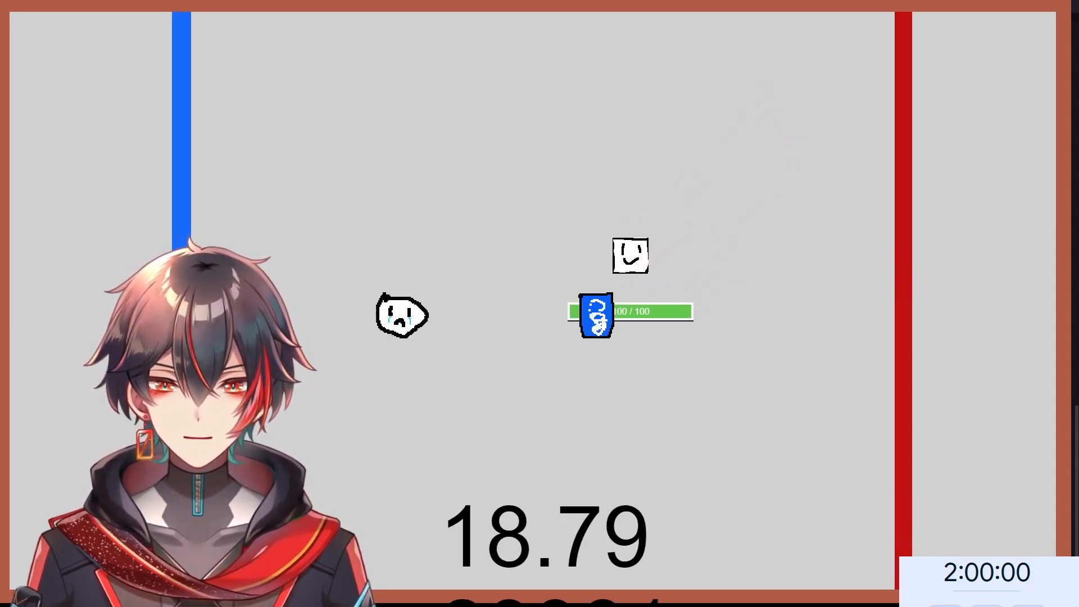
{"action": "key", "text": "a"}
{"action": "key", "text": "s"}
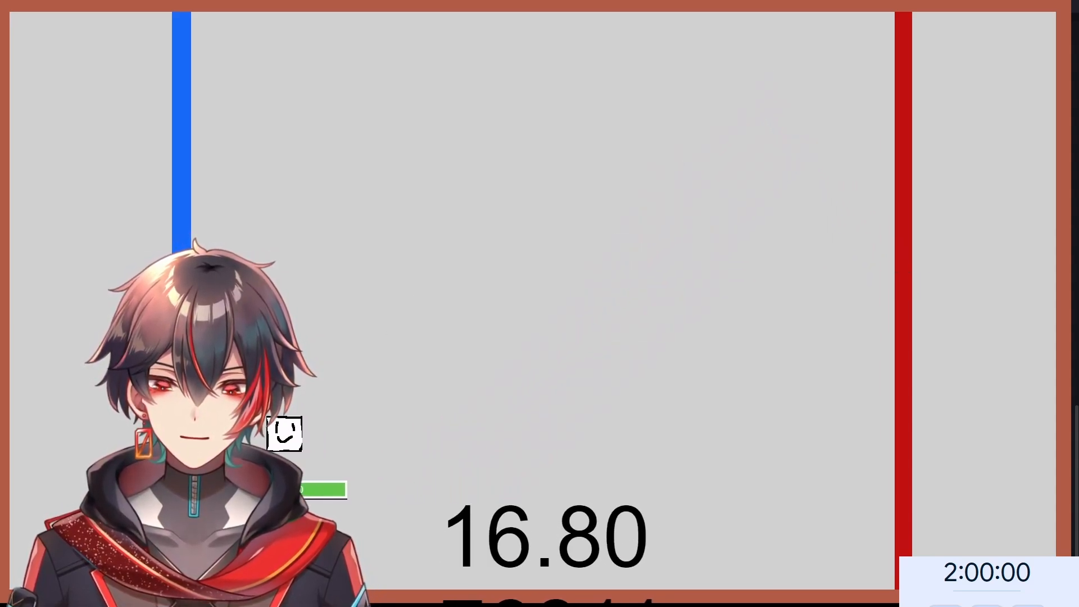
- Reach the blue line, pick up the Gel Sole item, and end the playtest
{"action": "key", "text": "w"}
{"action": "key", "text": "d"}
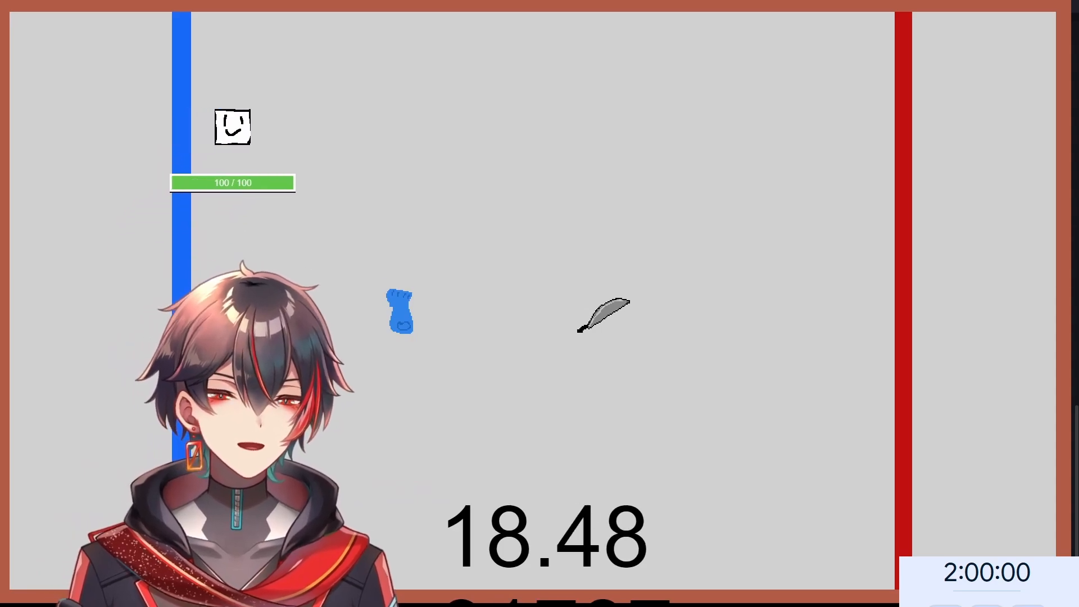
{"action": "key", "text": "s"}
{"action": "key", "text": "a"}
{"action": "key", "text": "s"}
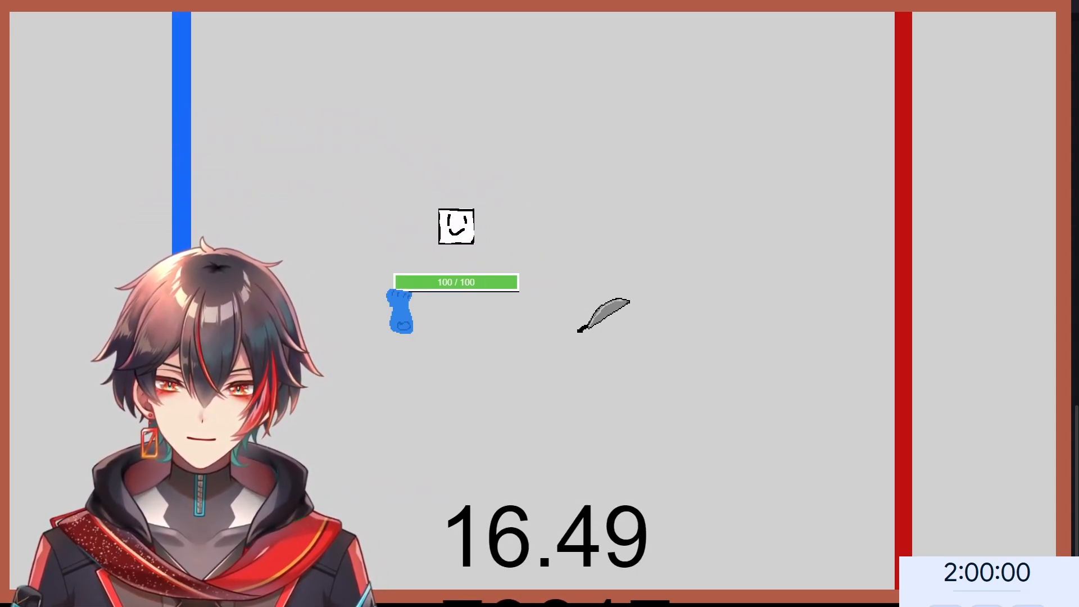
{"action": "key", "text": "s"}
{"action": "key", "text": "s"}
{"action": "key", "text": "d"}
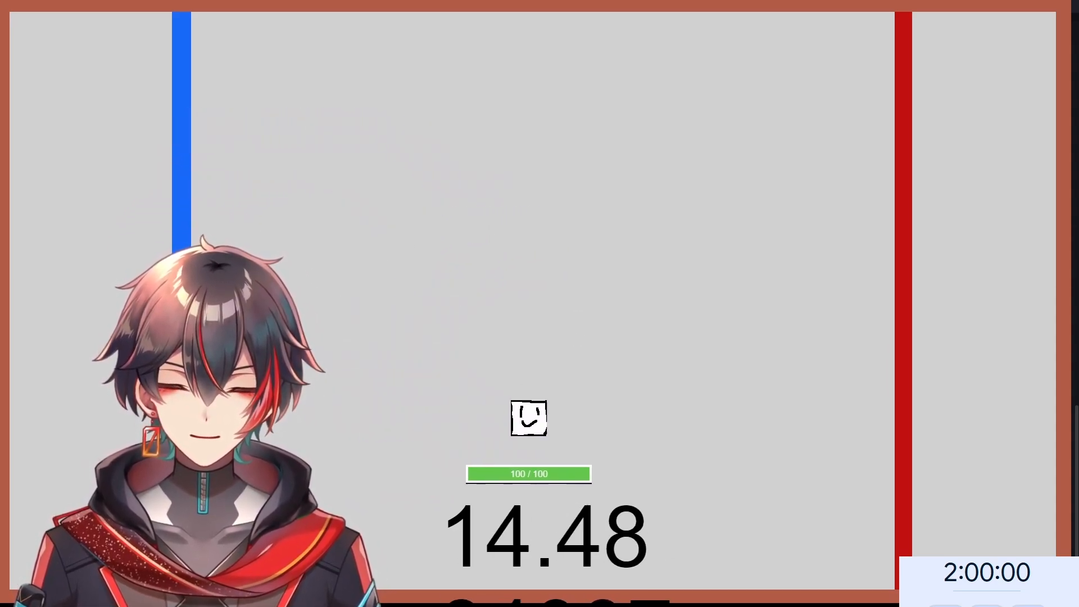
{"action": "key", "text": "w"}
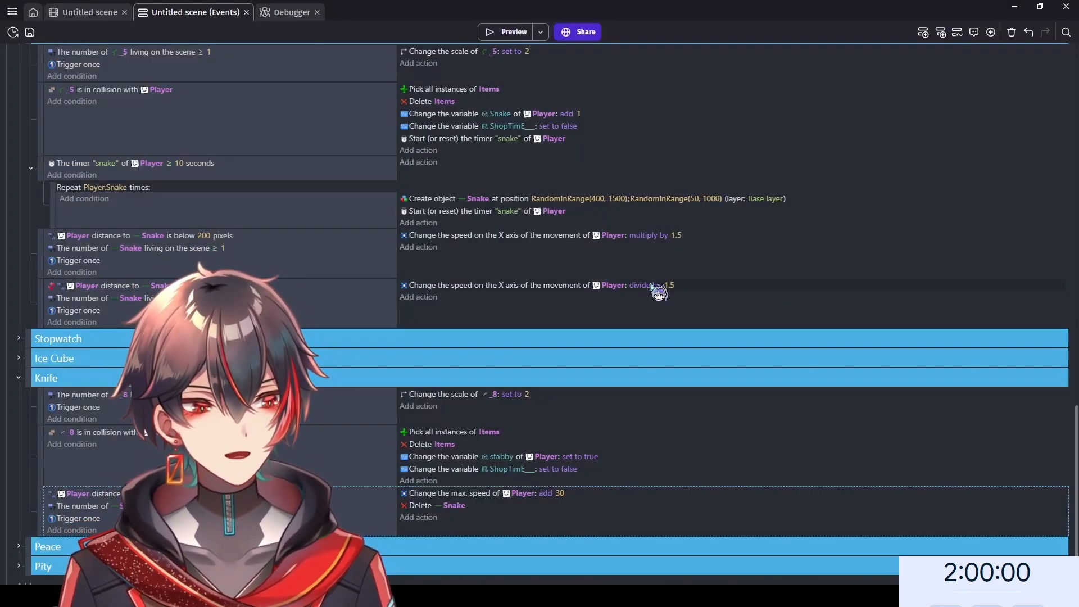
- Return to the scene editor and add a Text object named round with font size 200
{"action": "scroll", "coordinate": [652, 285], "scroll_direction": "up", "scroll_amount": 15}
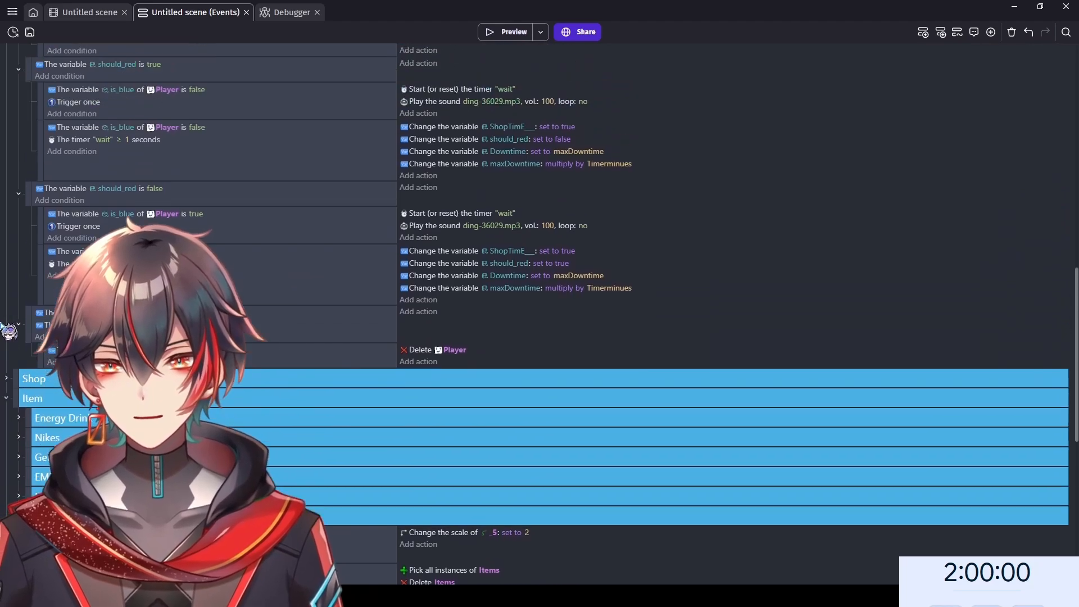
{"action": "scroll", "coordinate": [8, 331], "scroll_direction": "up", "scroll_amount": 2}
{"action": "left_click", "coordinate": [93, 15]}
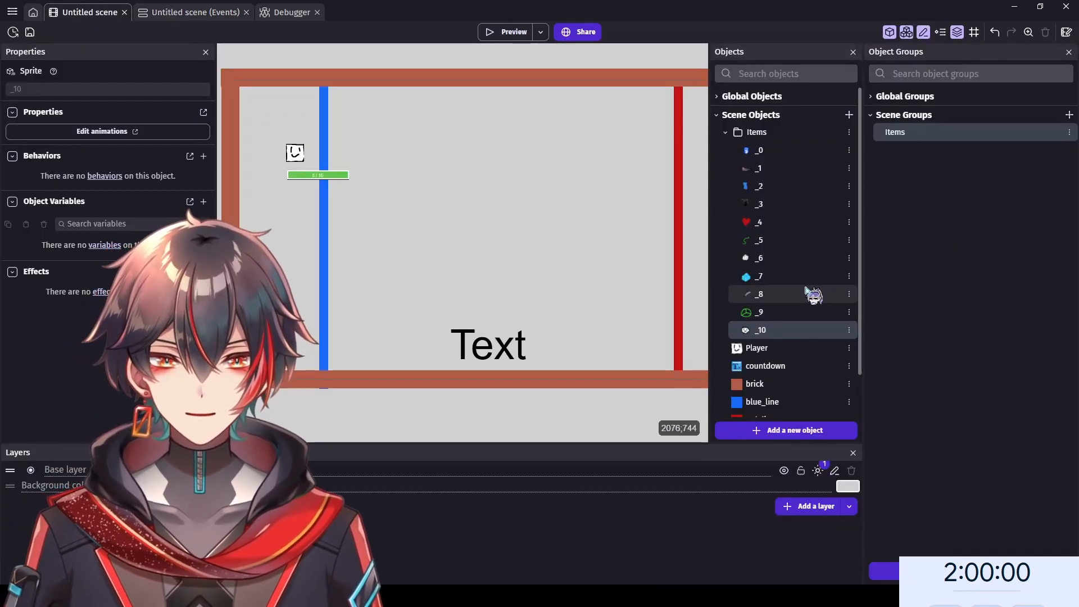
{"action": "scroll", "coordinate": [787, 393], "scroll_direction": "down", "scroll_amount": 2}
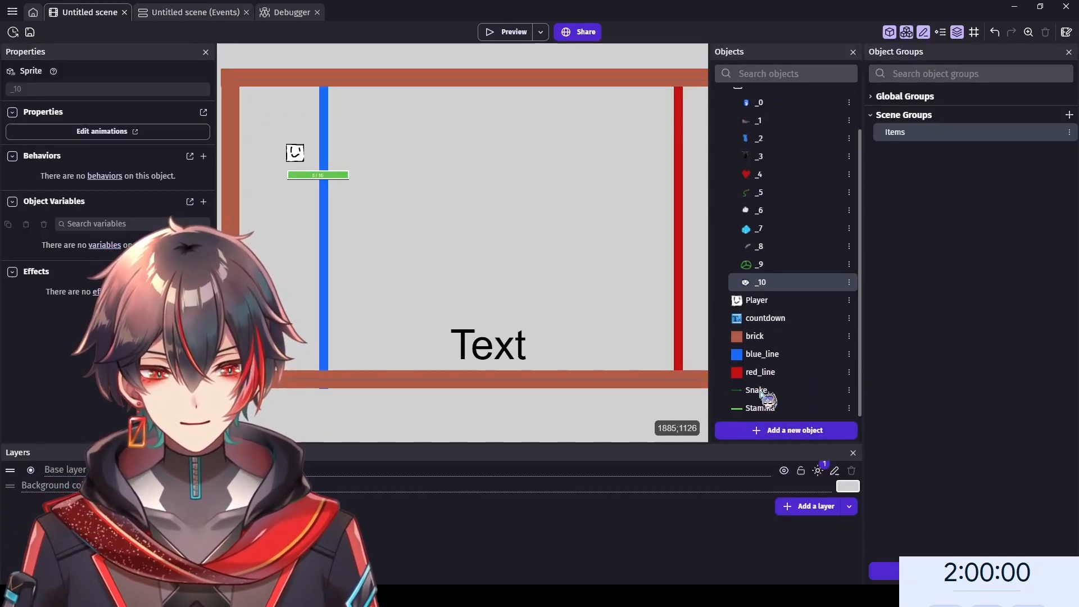
{"action": "left_click", "coordinate": [778, 430]}
{"action": "left_click", "coordinate": [393, 343]}
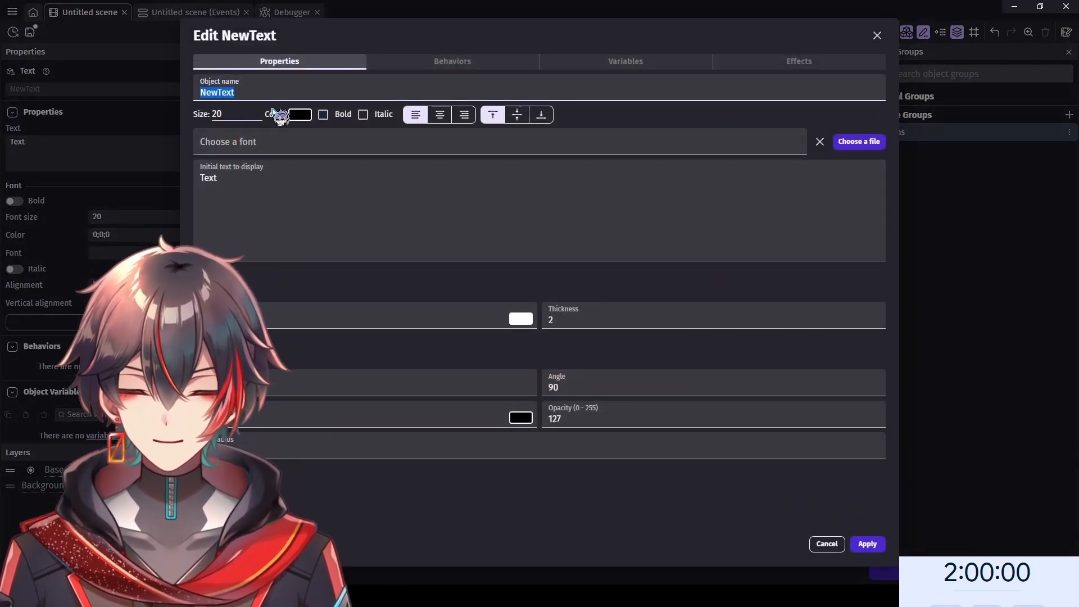
{"action": "double_click", "coordinate": [245, 118]}
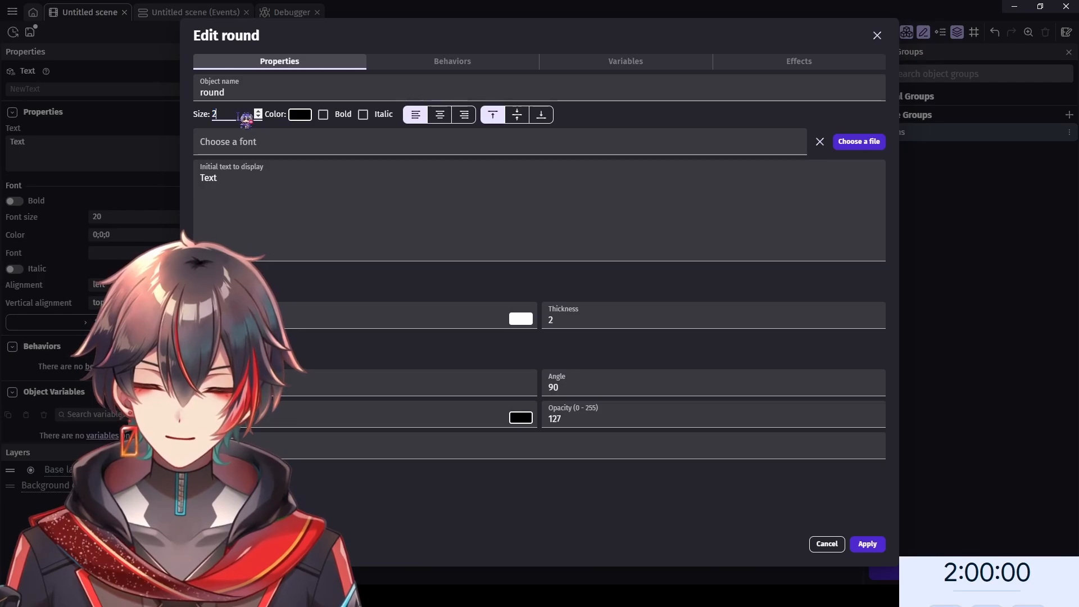
{"action": "left_click", "coordinate": [862, 545]}
- Place the round text in the scene's upper-right corner, beyond the red line, at about X 1634, Y -31
{"action": "left_click_drag", "start_coordinate": [756, 300], "coordinate": [743, 280]}
{"action": "left_click_drag", "start_coordinate": [616, 157], "coordinate": [606, 155]}
{"action": "scroll", "coordinate": [577, 188], "scroll_direction": "down", "scroll_amount": 4}
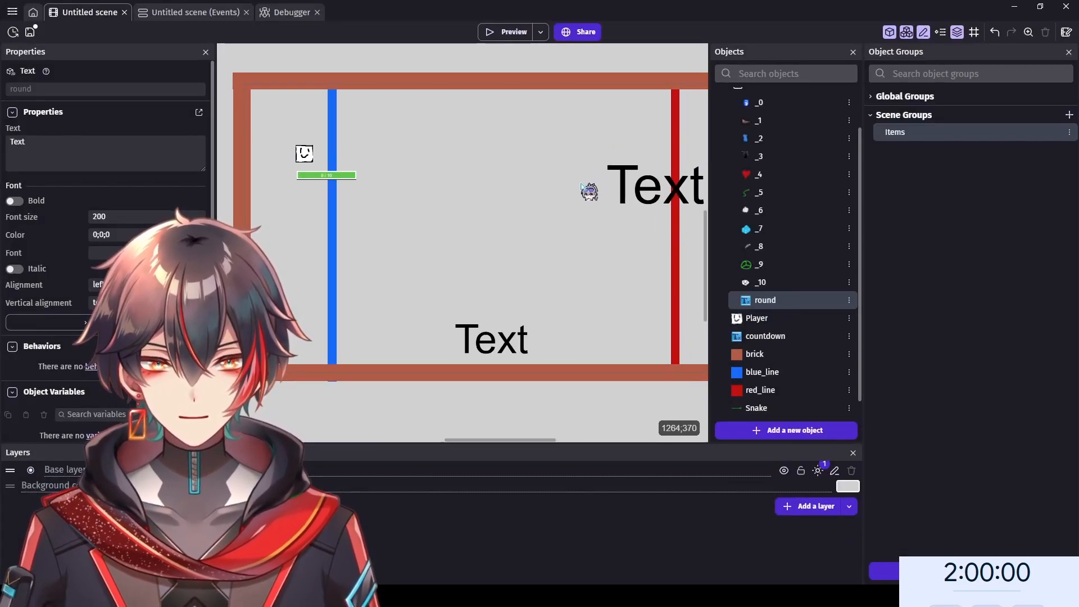
{"action": "left_click_drag", "start_coordinate": [513, 440], "coordinate": [562, 440]}
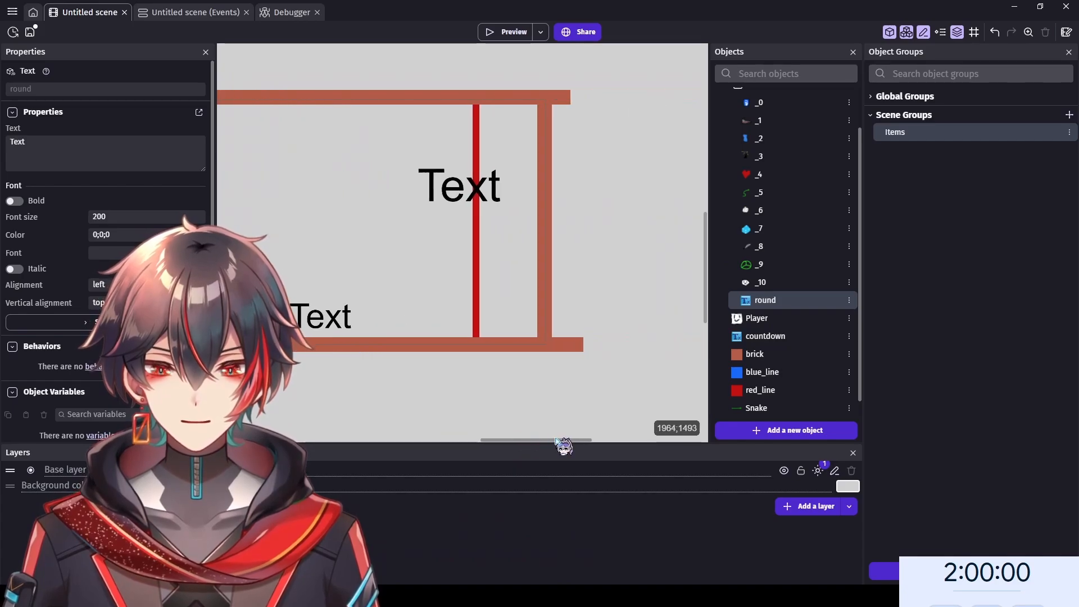
{"action": "left_click_drag", "start_coordinate": [516, 219], "coordinate": [578, 147]}
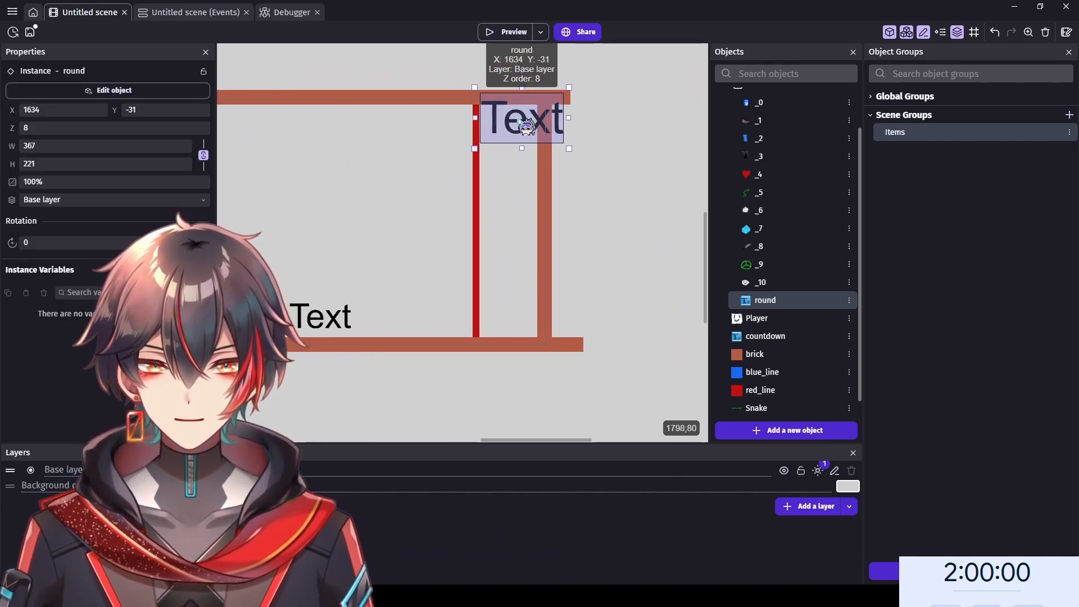
- Add an action to the first Countdowningh event that sets the round object's text, leaving the text value empty
{"action": "left_click", "coordinate": [178, 7]}
{"action": "scroll", "coordinate": [13, 332], "scroll_direction": "down", "scroll_amount": 5}
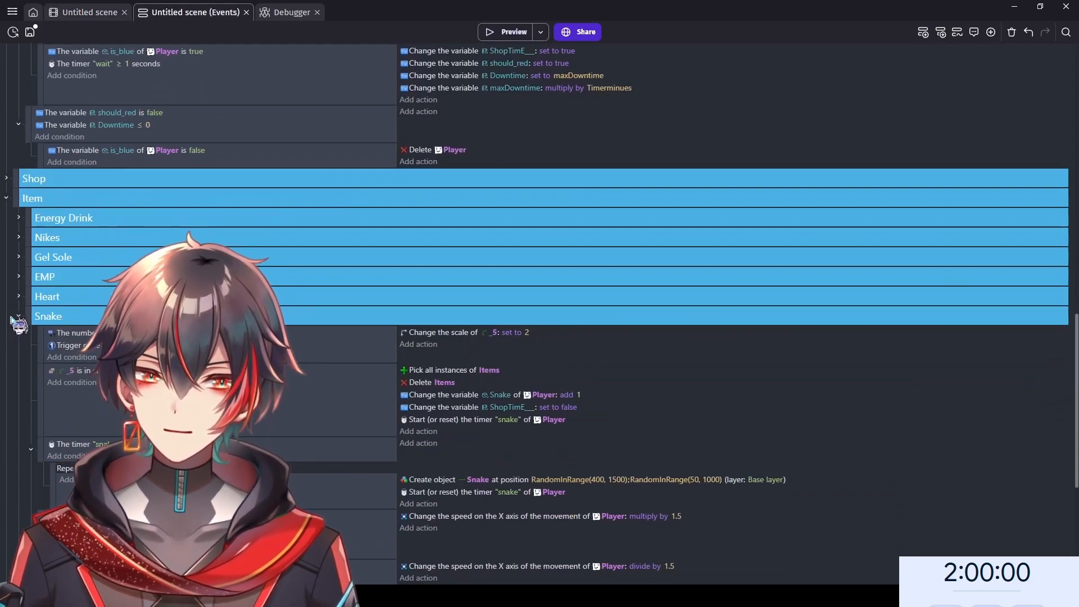
{"action": "scroll", "coordinate": [15, 231], "scroll_direction": "up", "scroll_amount": 5}
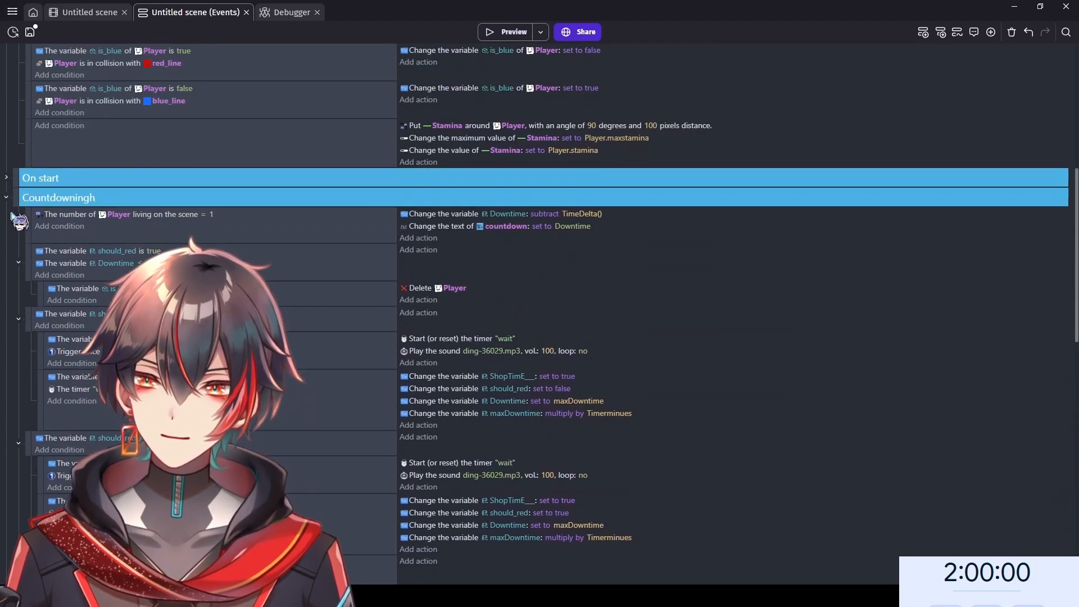
{"action": "scroll", "coordinate": [14, 232], "scroll_direction": "down", "scroll_amount": 1}
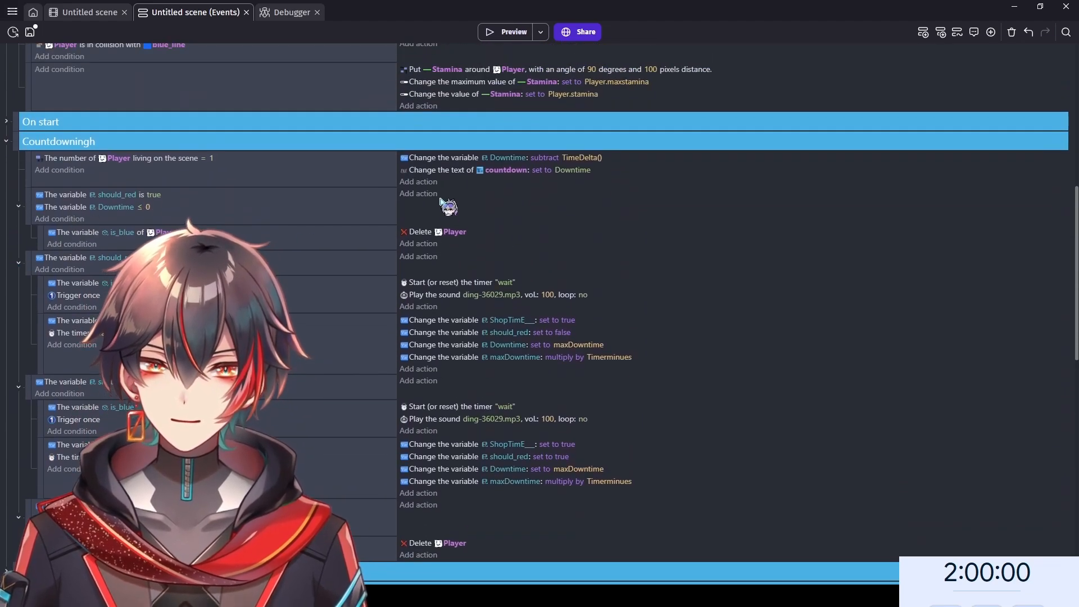
{"action": "left_click", "coordinate": [429, 181]}
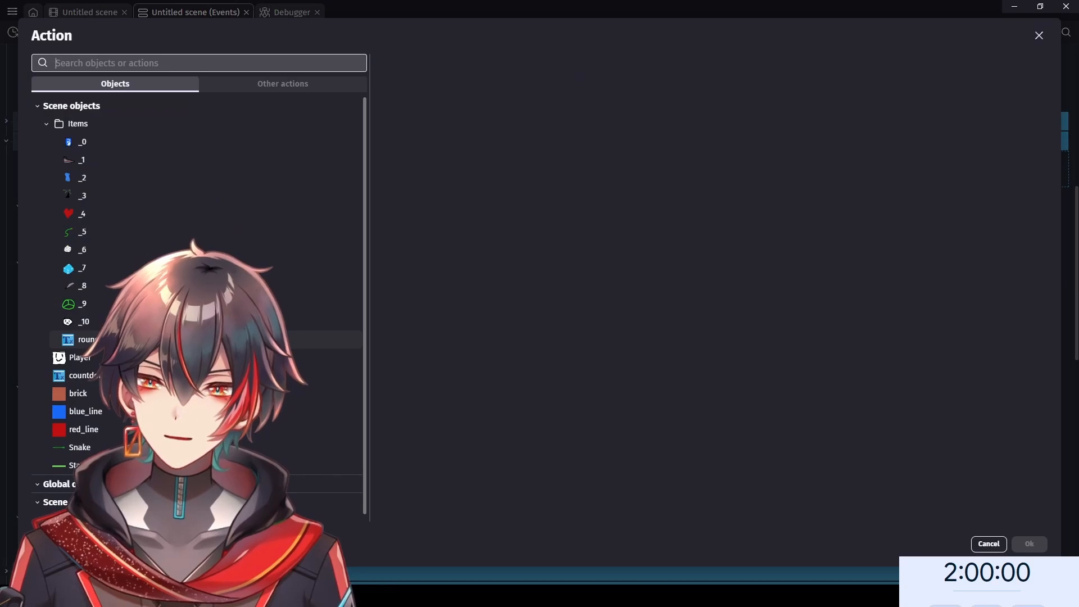
{"action": "left_click", "coordinate": [84, 339]}
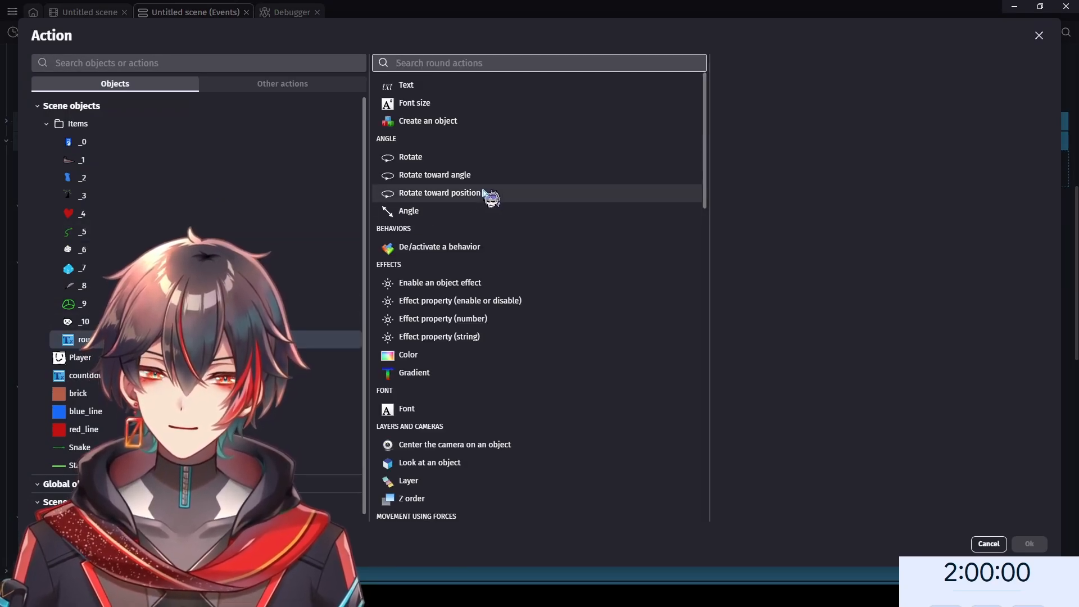
{"action": "left_click", "coordinate": [490, 85]}
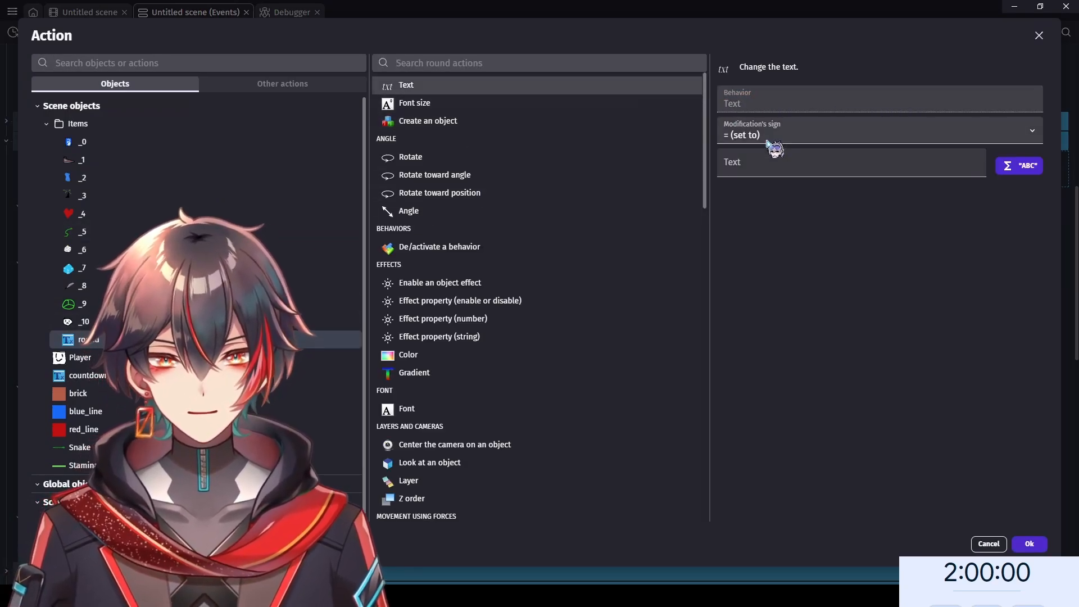
{"action": "left_click", "coordinate": [764, 159]}
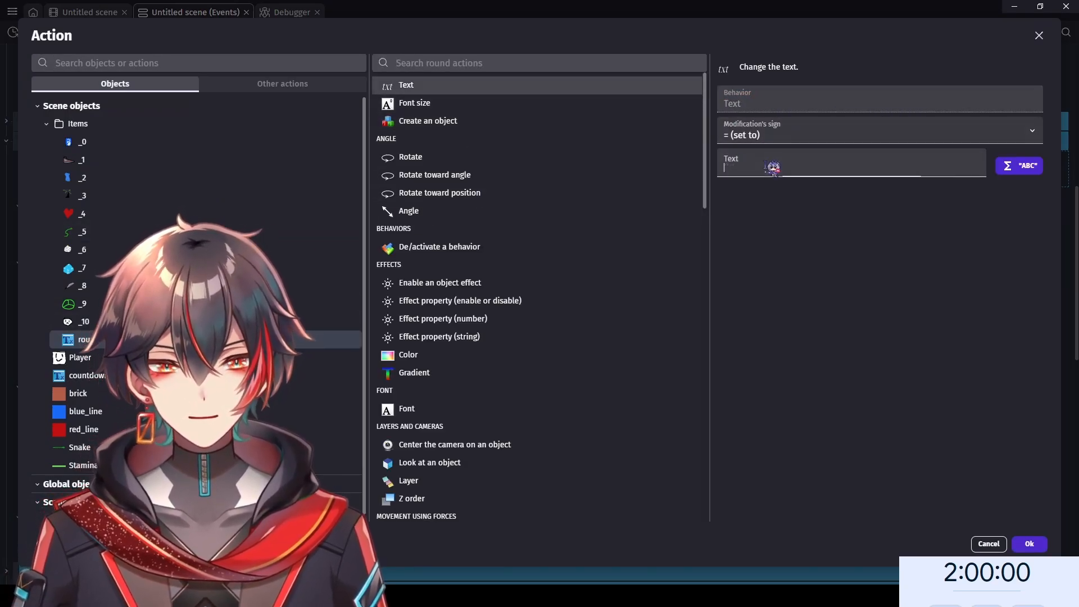
{"action": "left_click", "coordinate": [1018, 543]}
- Move the round object out of the Items folder in the scene's object list and return to the events
{"action": "left_click", "coordinate": [102, 13]}
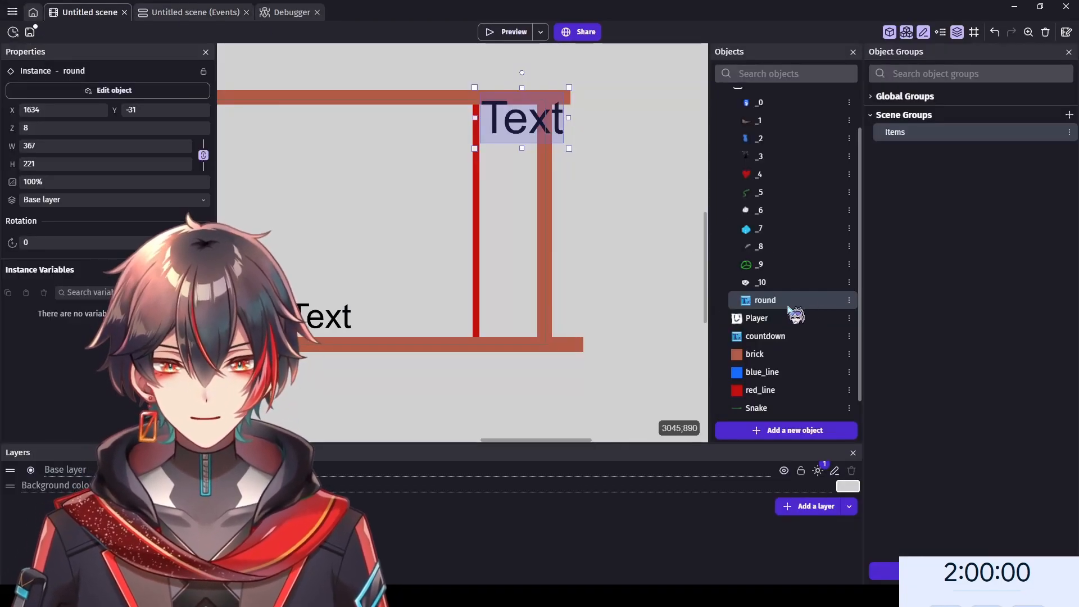
{"action": "mouse_move", "coordinate": [780, 303]}
{"action": "left_mouse_down"}
{"action": "mouse_move", "coordinate": [749, 322]}
{"action": "mouse_move", "coordinate": [778, 303]}
{"action": "left_mouse_up"}
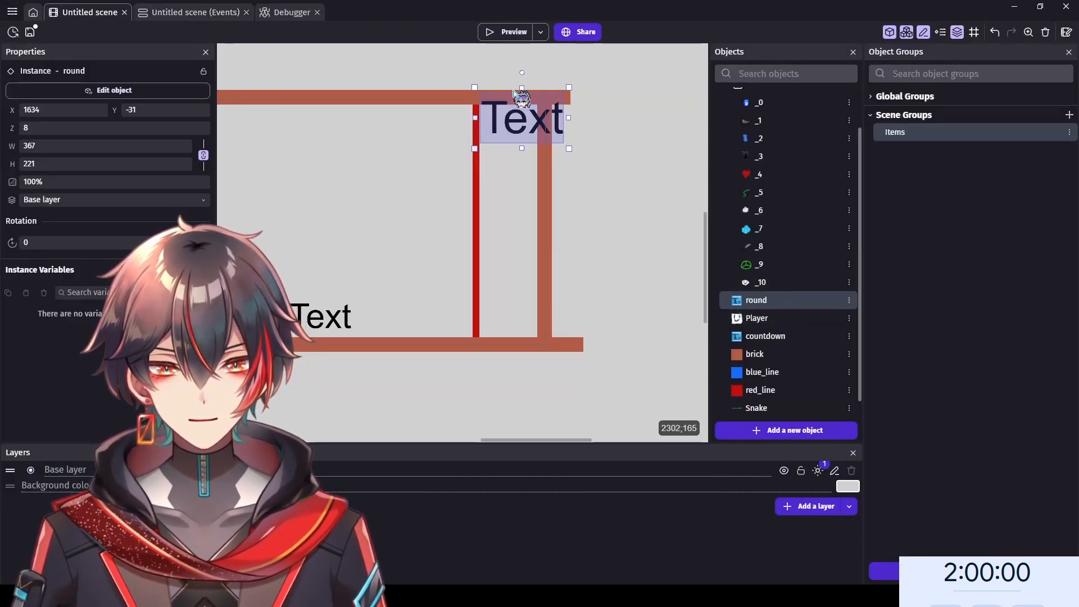
{"action": "left_click", "coordinate": [194, 12]}
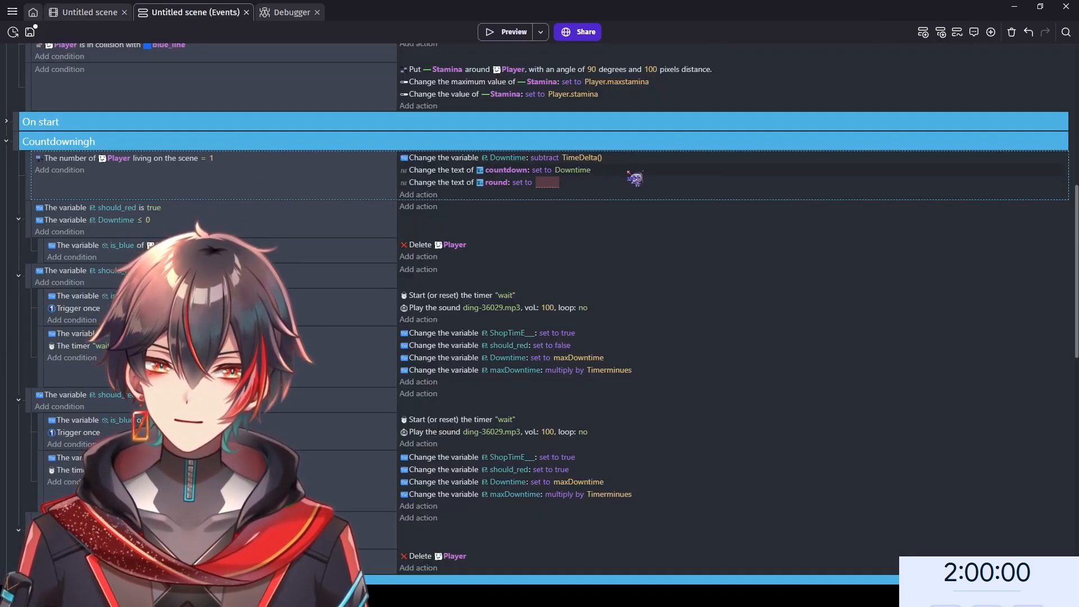
- Create a scene number variable named round2 with value 1, and discard the unfinished change-variable action
{"action": "double_click", "coordinate": [579, 183]}
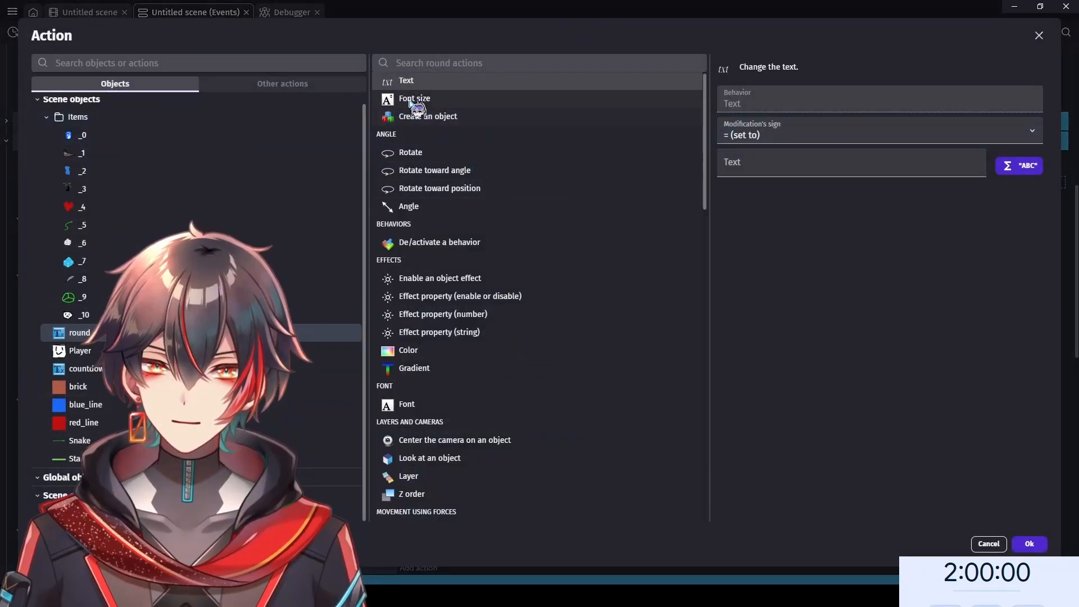
{"action": "left_click", "coordinate": [277, 84]}
{"action": "left_click", "coordinate": [118, 160]}
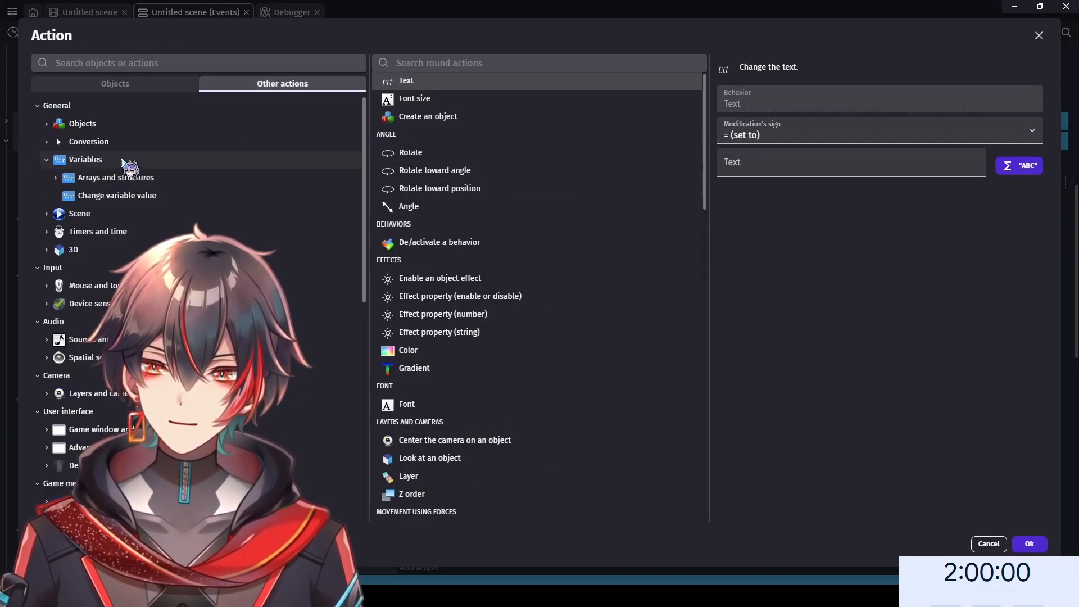
{"action": "left_click", "coordinate": [124, 195]}
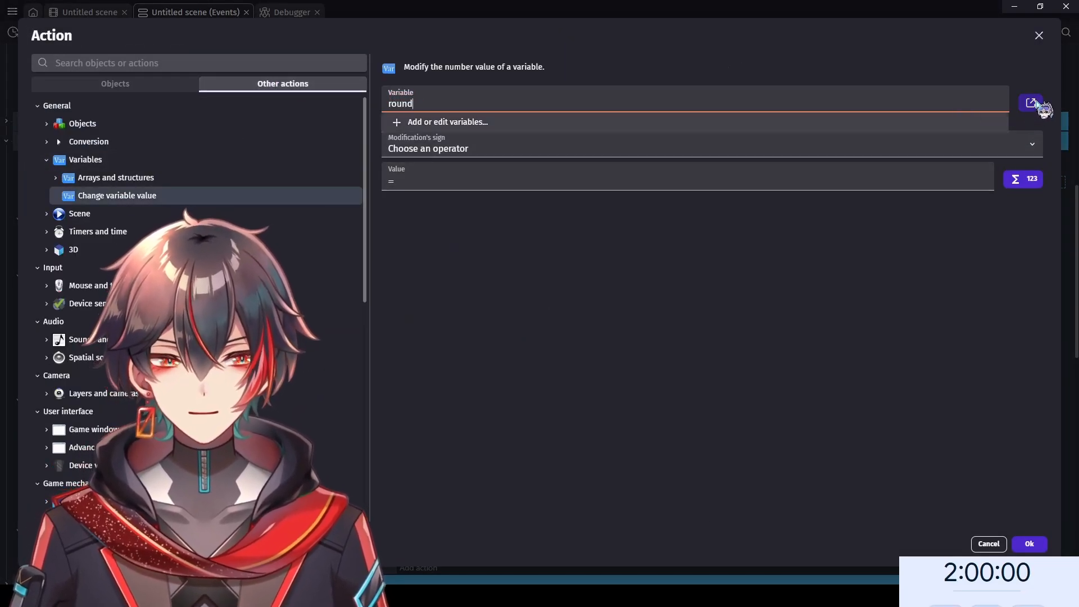
{"action": "left_click", "coordinate": [1032, 103]}
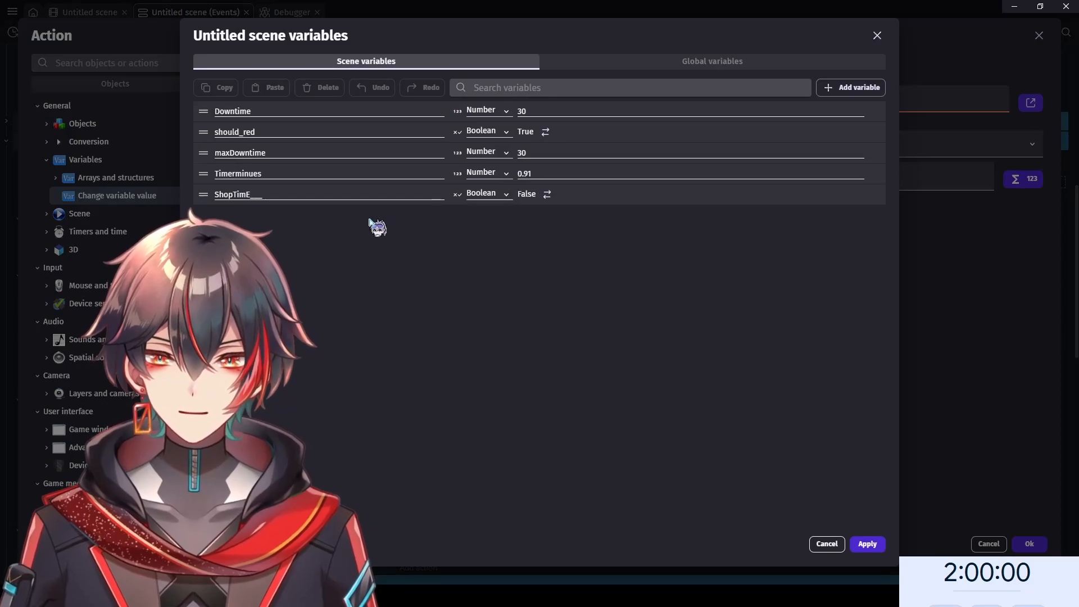
{"action": "left_click", "coordinate": [850, 88]}
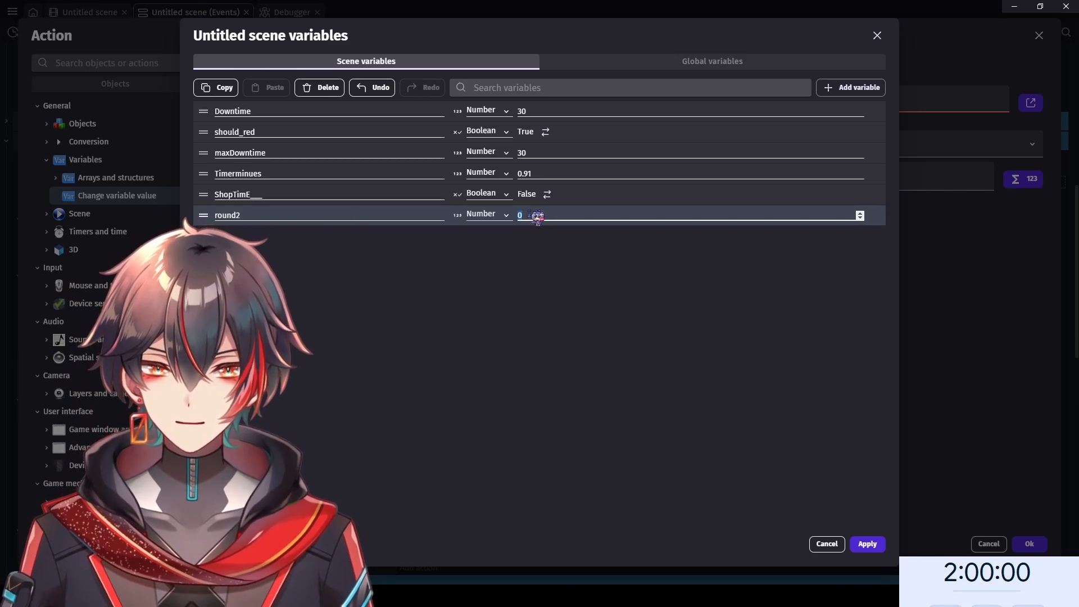
{"action": "left_click", "coordinate": [871, 545]}
{"action": "left_click", "coordinate": [986, 544]}
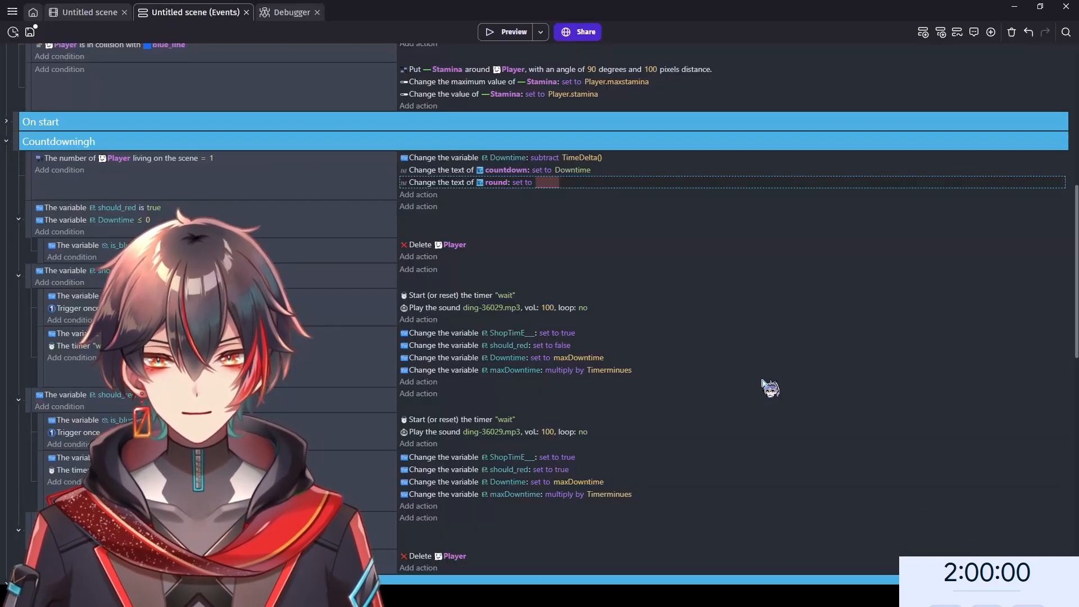
- Try to set the round text action's value to the round object reference
{"action": "left_click", "coordinate": [548, 183]}
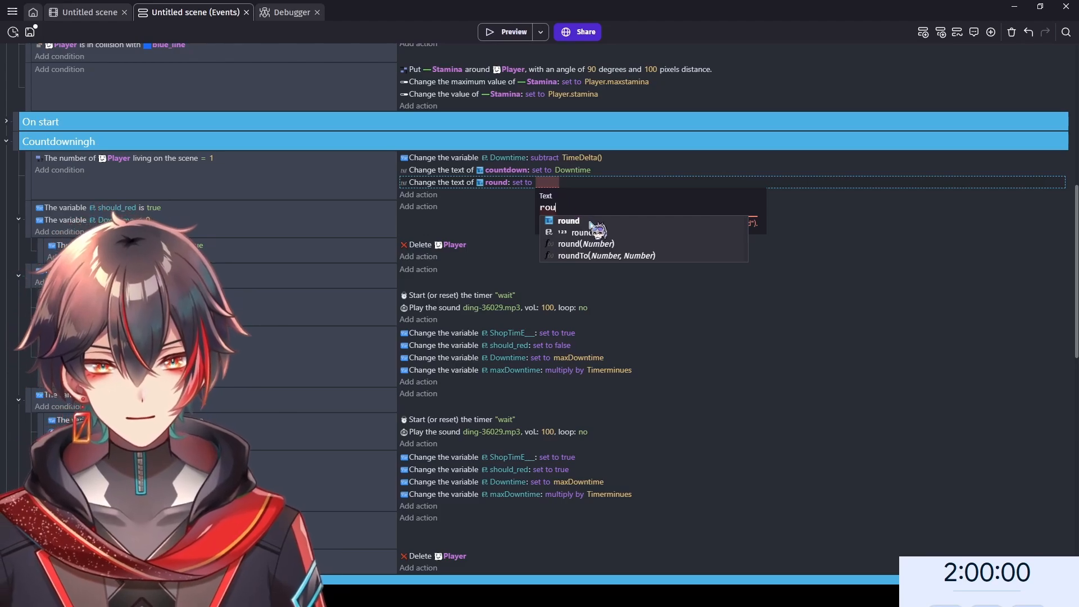
{"action": "left_click", "coordinate": [590, 223]}
{"action": "left_click", "coordinate": [11, 263]}
{"action": "left_click", "coordinate": [541, 186]}
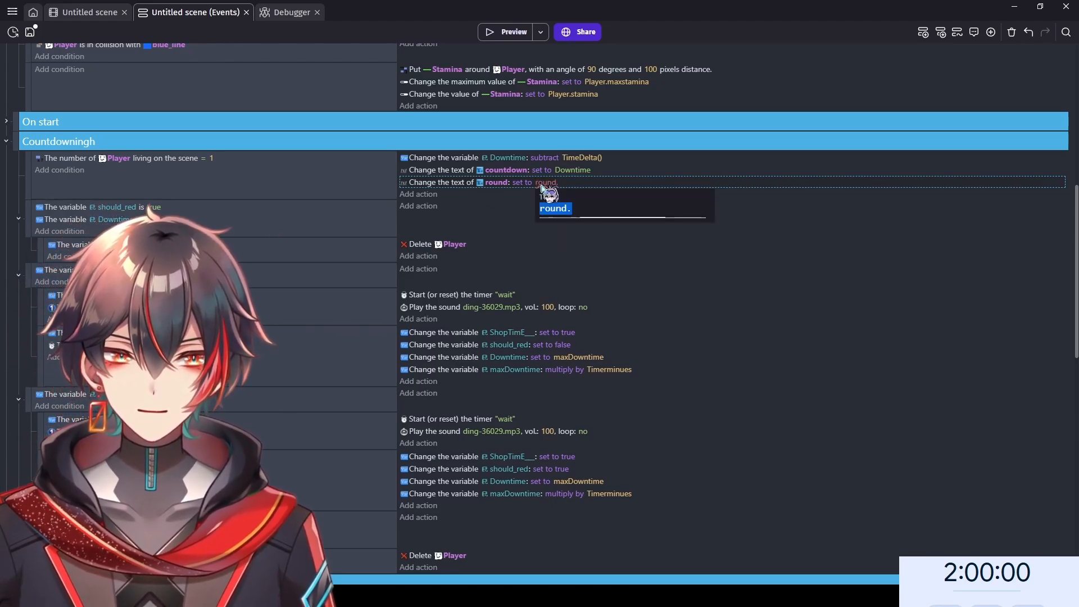
{"action": "left_click", "coordinate": [8, 244]}
{"action": "left_click", "coordinate": [546, 183]}
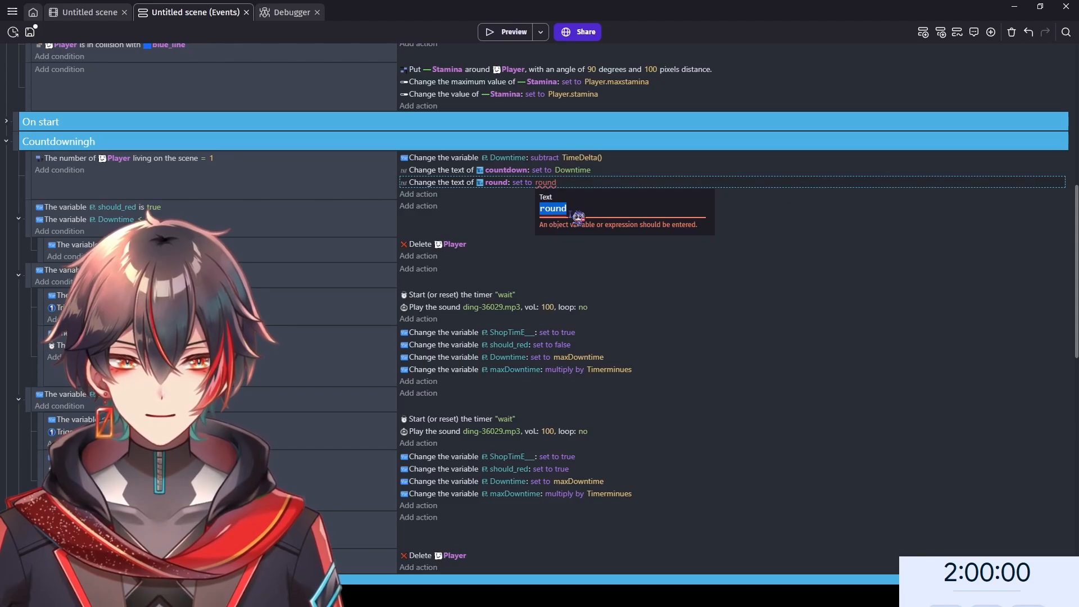
- Set the value of the action changing the round object's text to the variable round2
{"action": "double_click", "coordinate": [570, 183]}
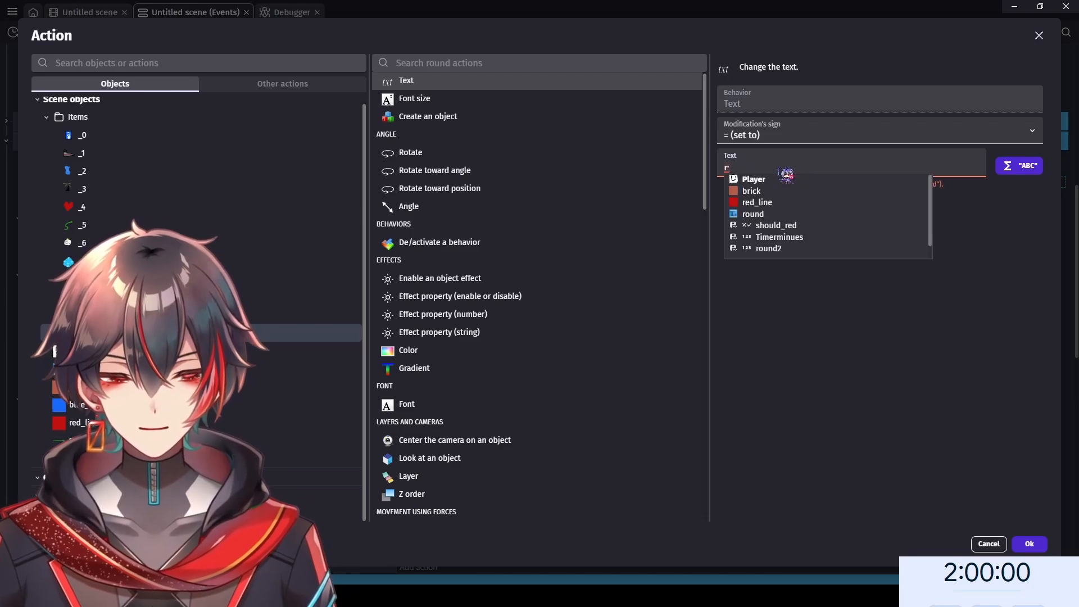
{"action": "type", "text": "ound2"}
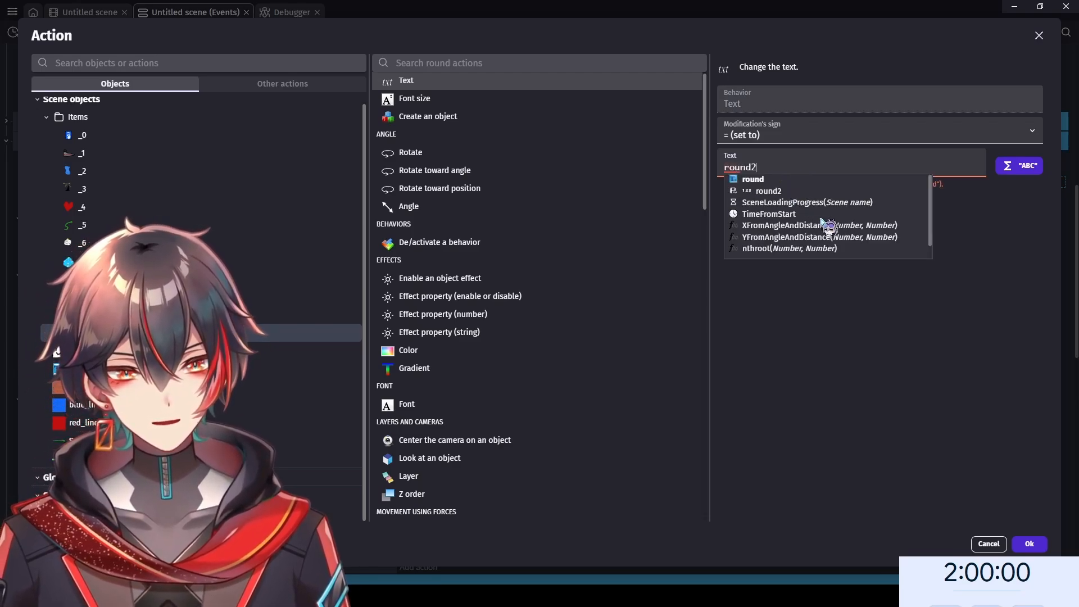
{"action": "left_click", "coordinate": [869, 349]}
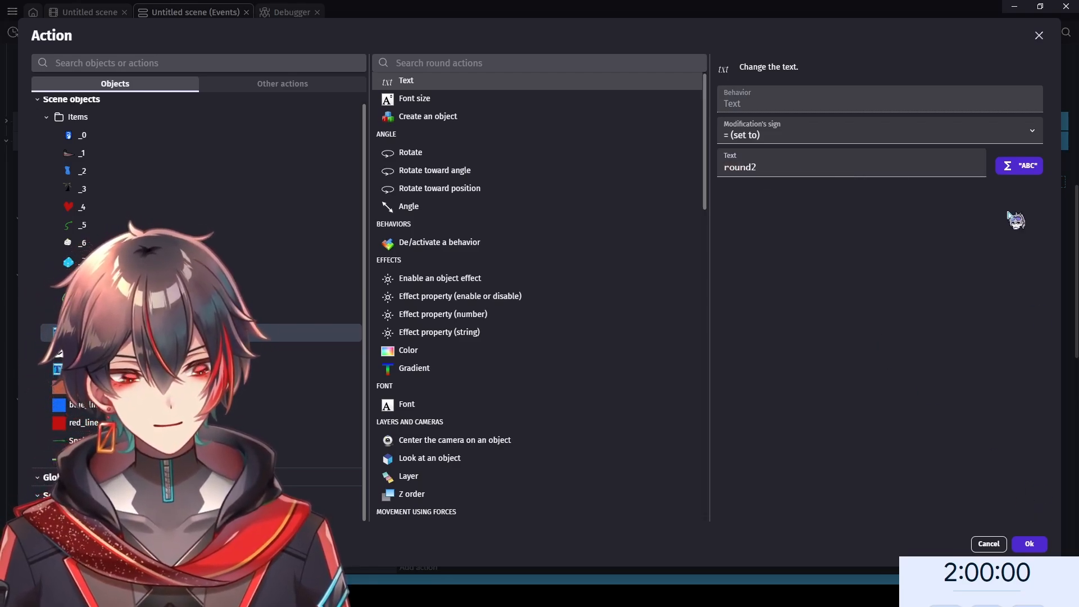
{"action": "left_click", "coordinate": [1018, 167]}
{"action": "left_click", "coordinate": [850, 256]}
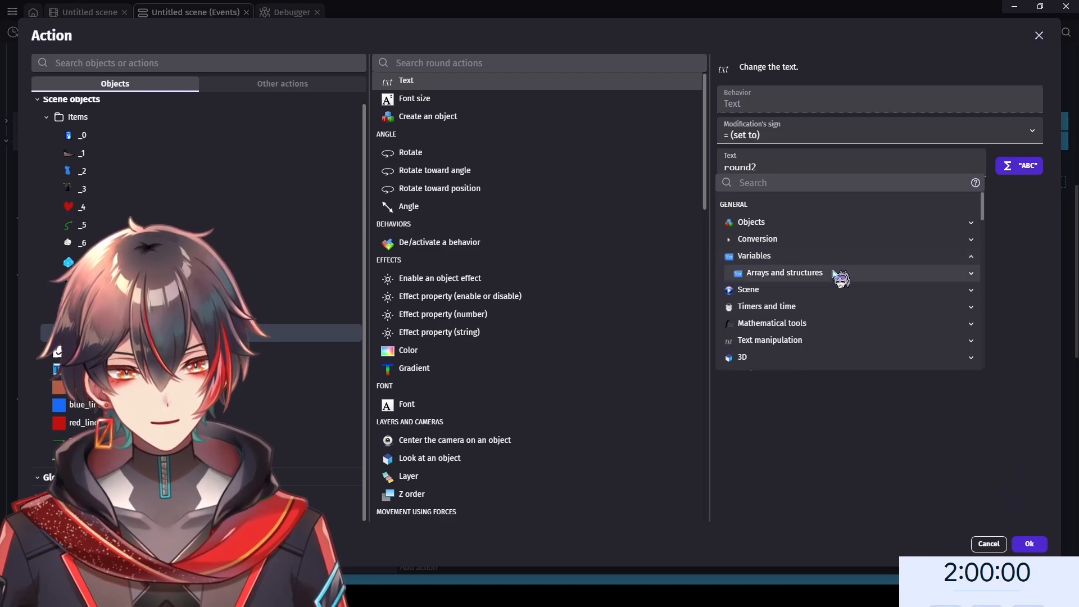
{"action": "left_click", "coordinate": [841, 274]}
{"action": "scroll", "coordinate": [841, 320], "scroll_direction": "down", "scroll_amount": 1}
{"action": "left_click", "coordinate": [1021, 253]}
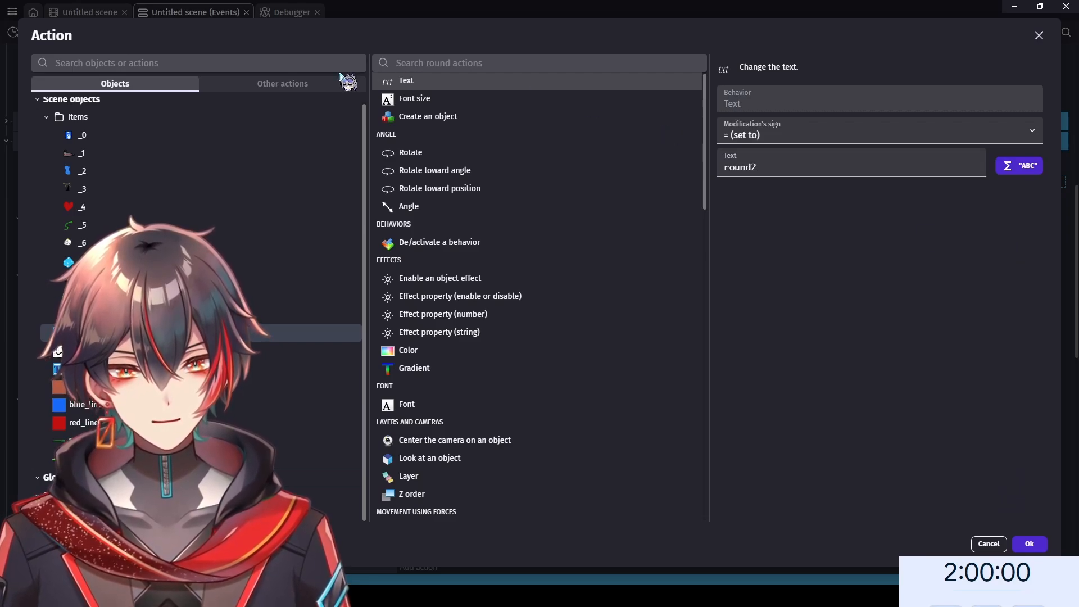
{"action": "left_click", "coordinate": [1029, 543]}
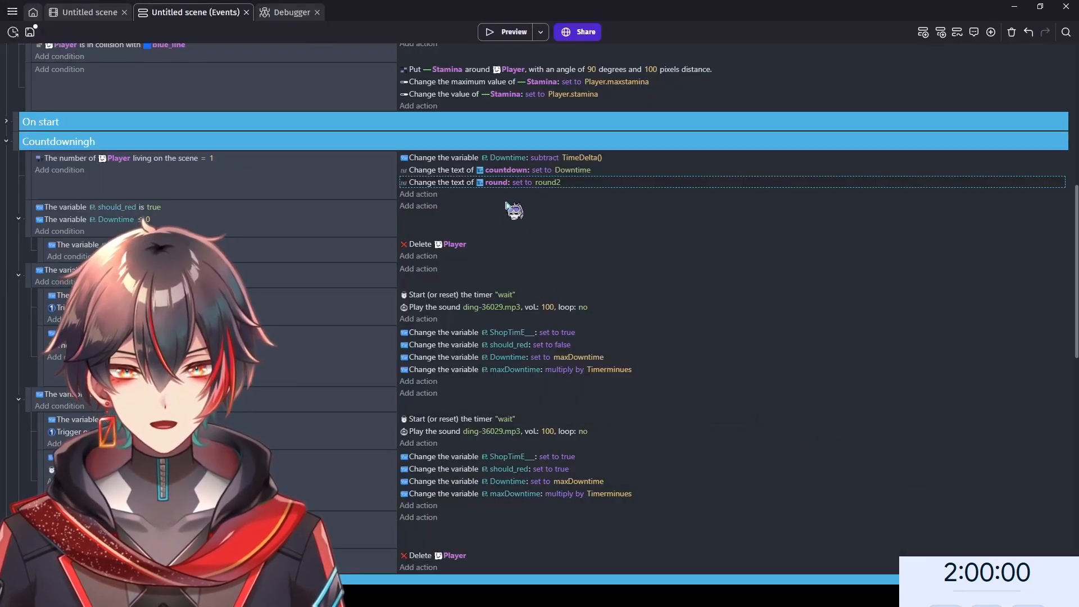
- Check the round2 entry in the list of scene variables
{"action": "double_click", "coordinate": [541, 160]}
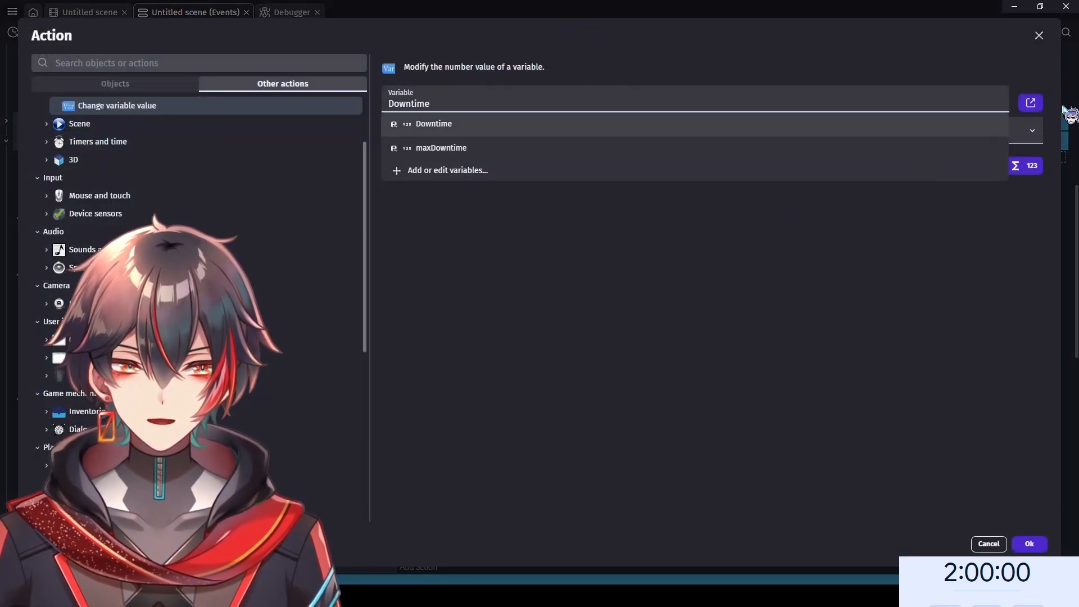
{"action": "left_click", "coordinate": [1032, 102]}
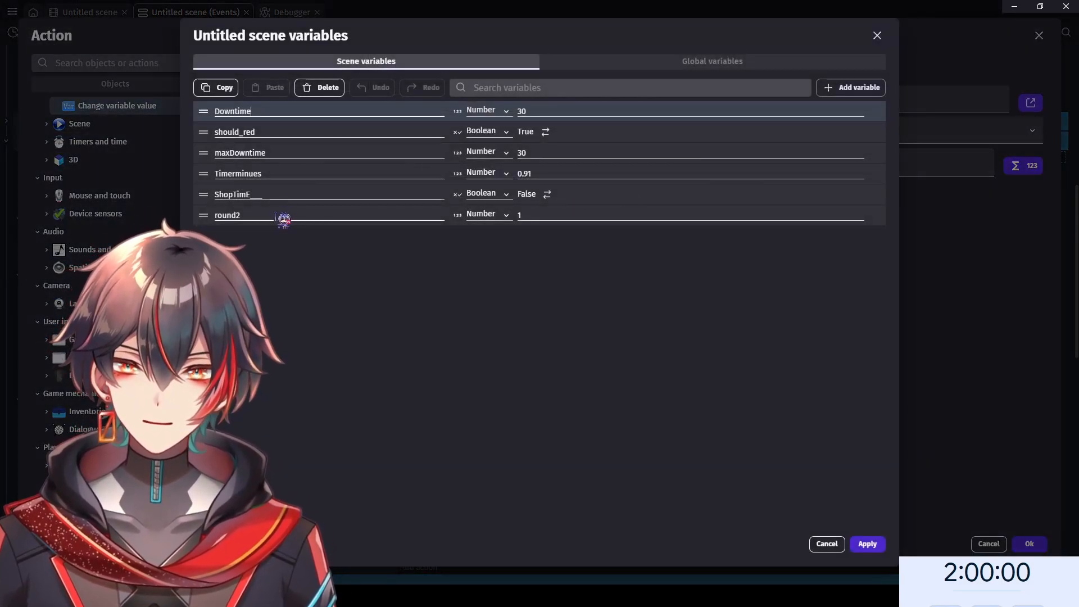
{"action": "left_click", "coordinate": [878, 36]}
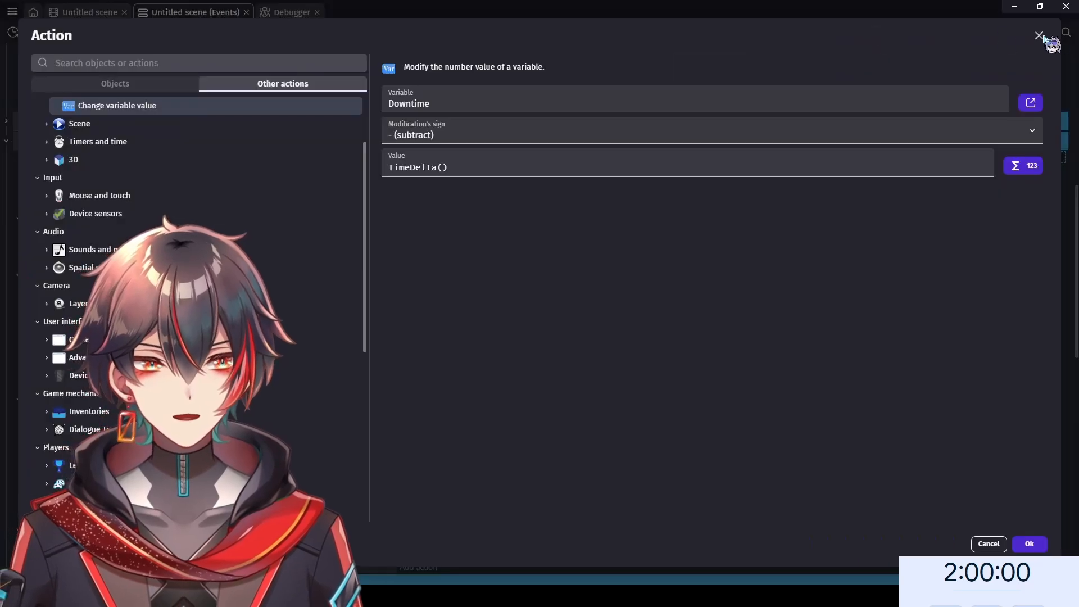
{"action": "left_click", "coordinate": [1039, 35]}
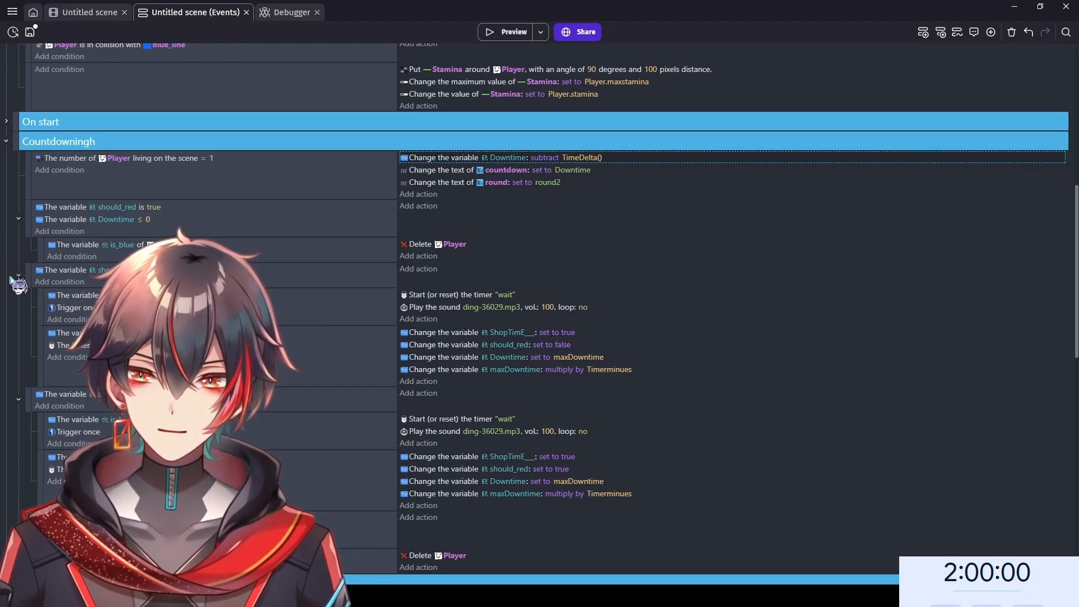
- Copy the Downtime subtract action into the first "wait" timer event, directly after its should_red change
{"action": "scroll", "coordinate": [224, 275], "scroll_direction": "down", "scroll_amount": 1}
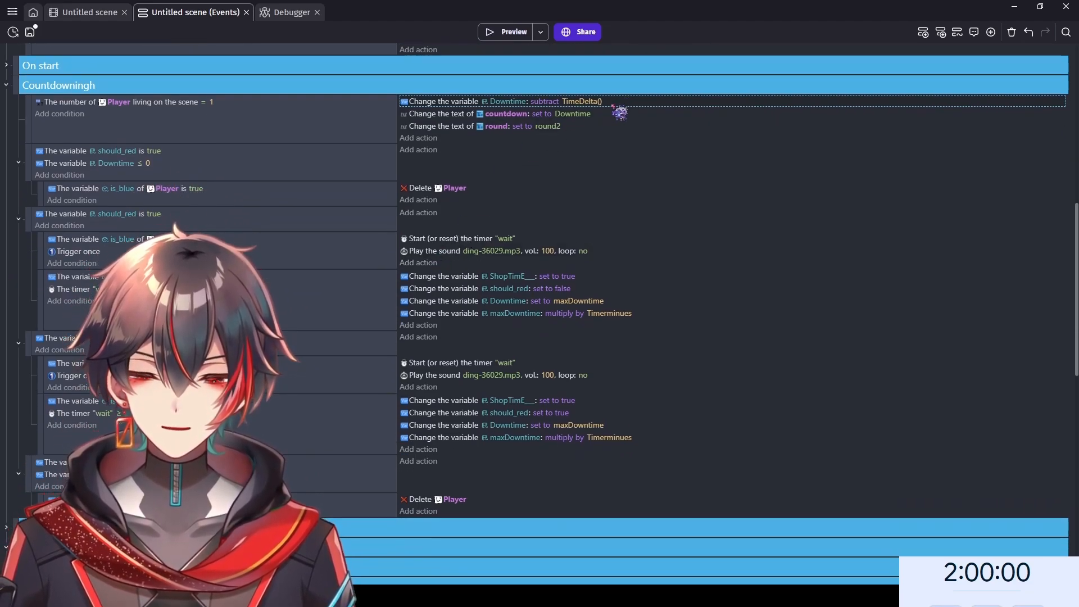
{"action": "left_click", "coordinate": [463, 263]}
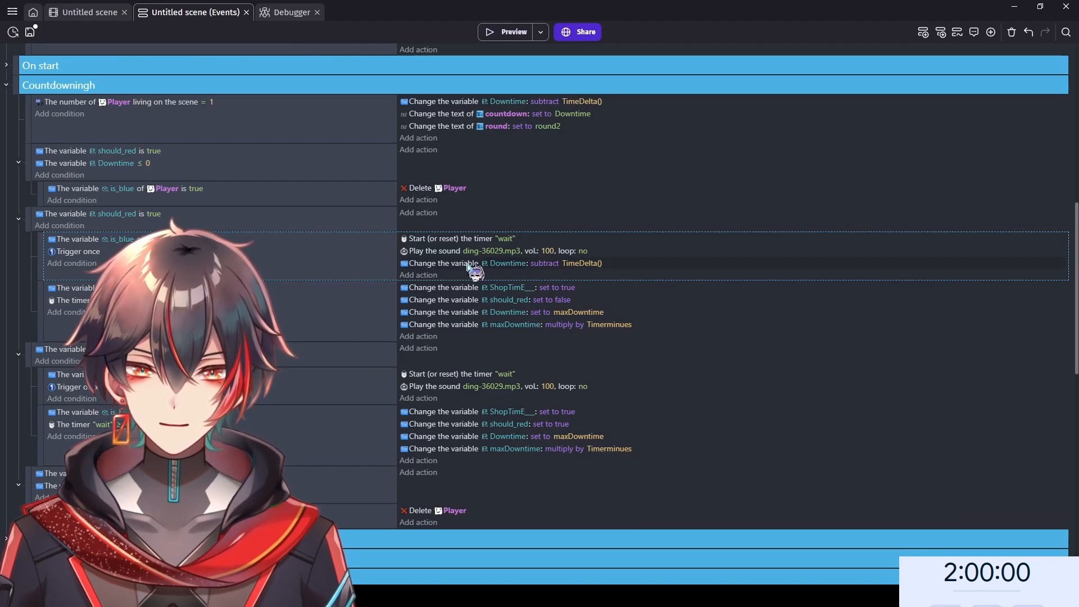
{"action": "left_click_drag", "start_coordinate": [467, 264], "coordinate": [468, 309]}
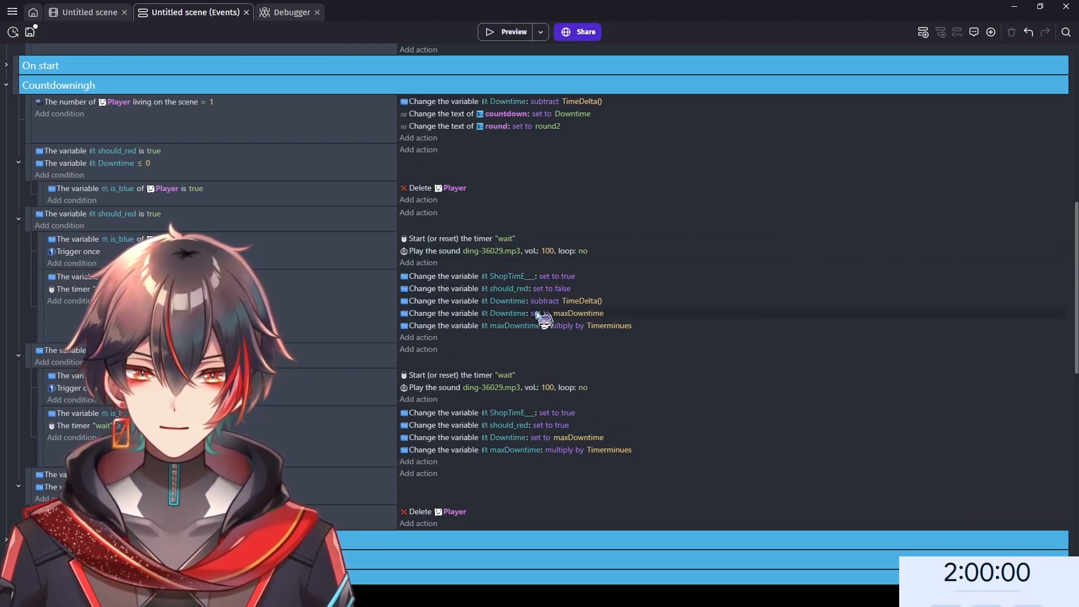
- Change the copied Downtime subtract action in the first "wait" timer event so that it adds 1 to round2
{"action": "left_click", "coordinate": [509, 302]}
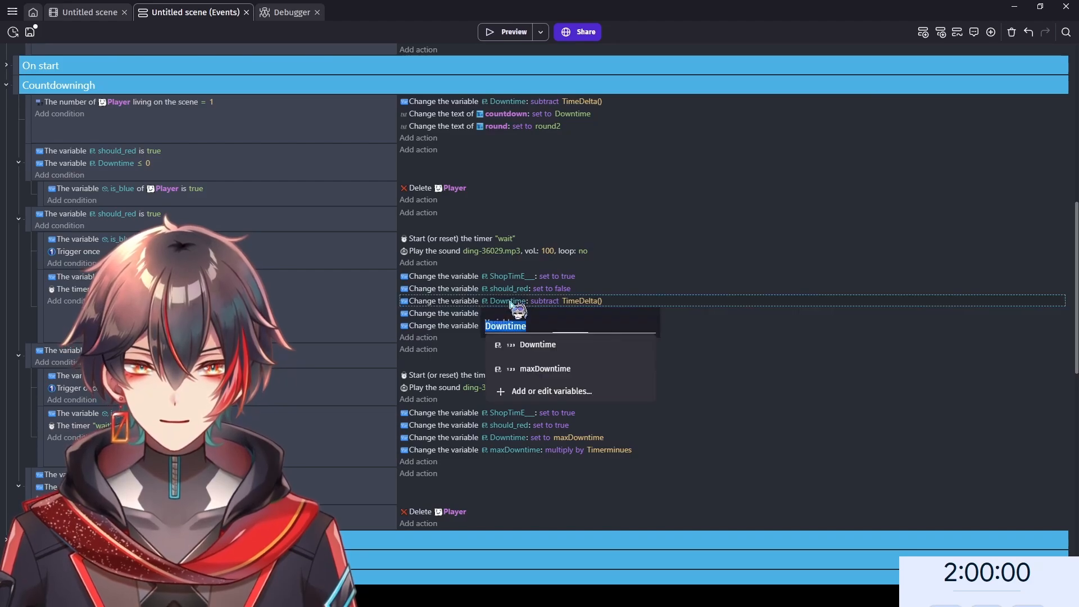
{"action": "left_click", "coordinate": [534, 344]}
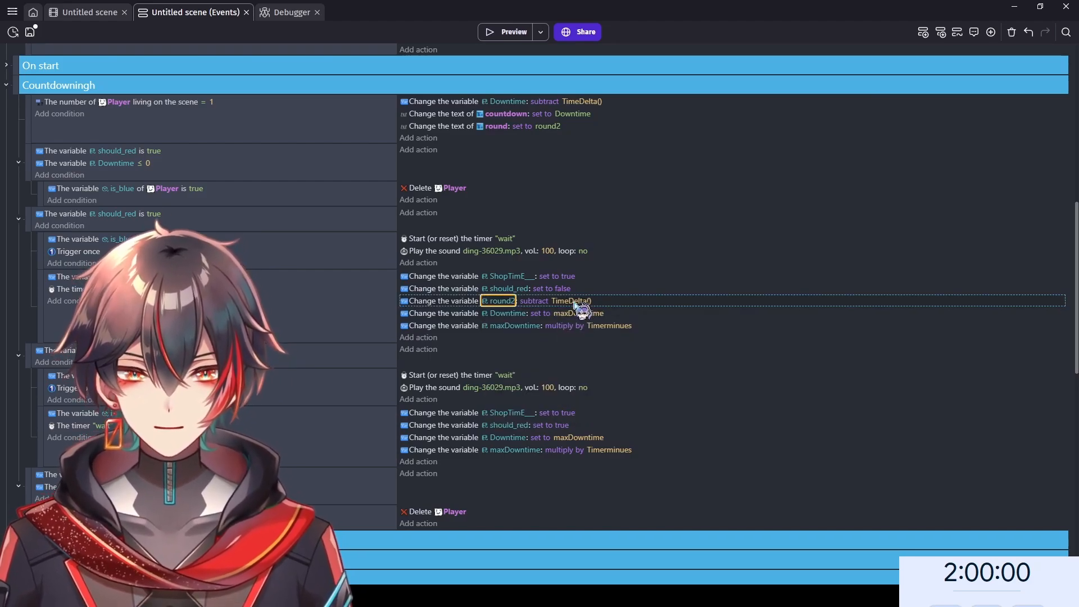
{"action": "left_click", "coordinate": [573, 302]}
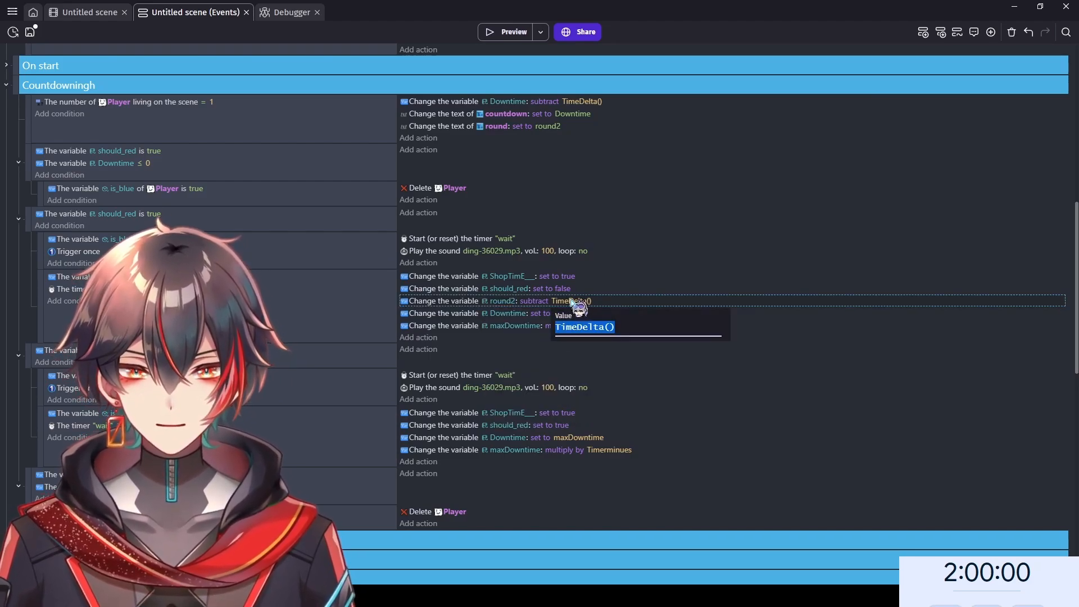
{"action": "left_click", "coordinate": [531, 301]}
{"action": "left_click", "coordinate": [596, 303]}
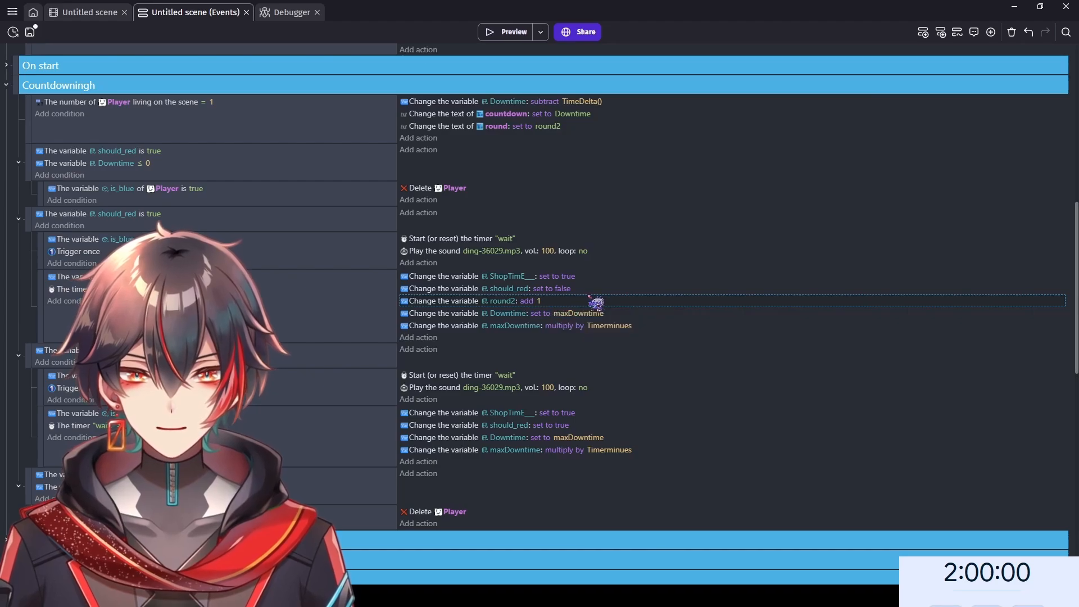
- Place the round2 add 1 action last in both "wait" timer events and save the project
{"action": "left_click", "coordinate": [470, 464]}
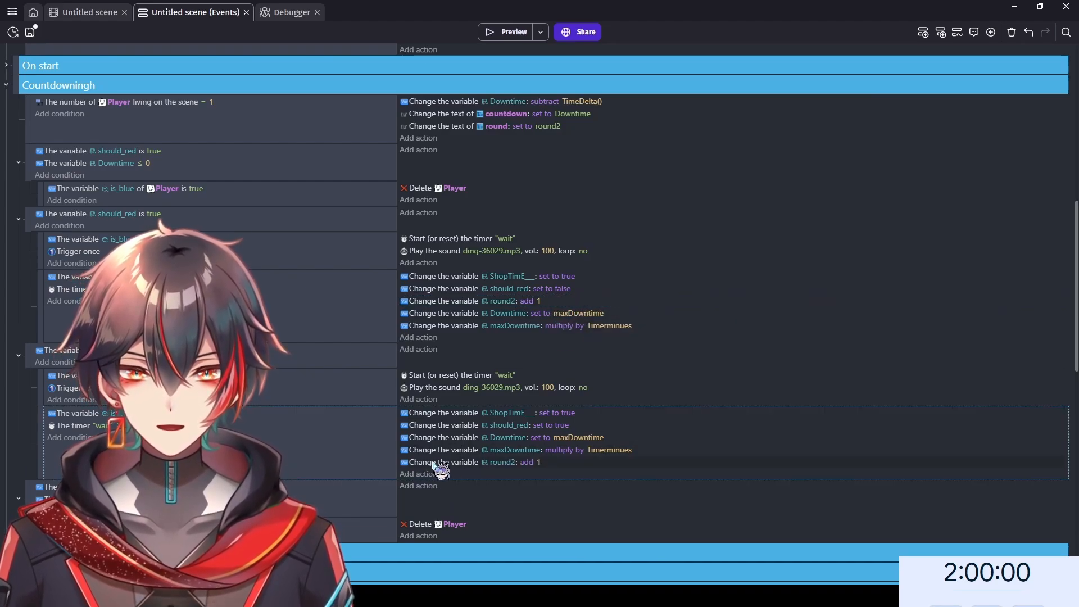
{"action": "left_click_drag", "start_coordinate": [436, 464], "coordinate": [469, 452]}
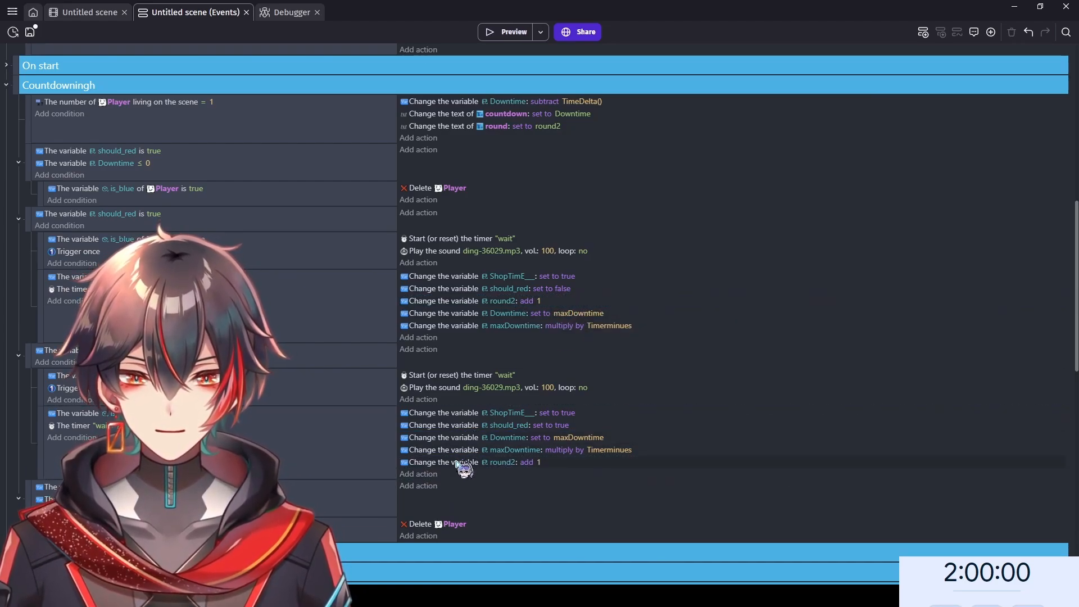
{"action": "left_click_drag", "start_coordinate": [573, 312], "coordinate": [560, 335]}
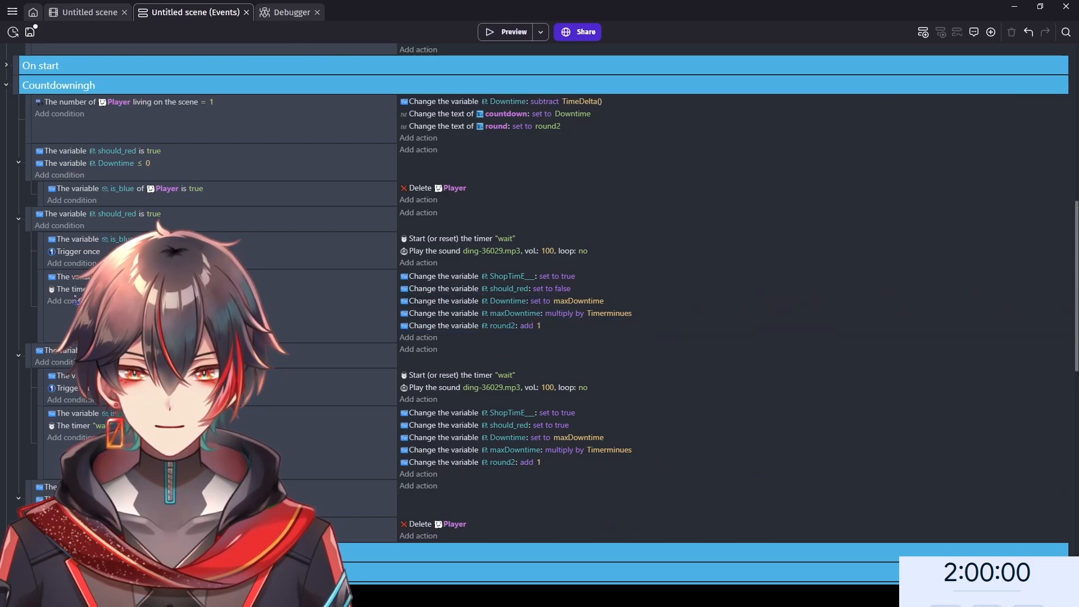
{"action": "key", "text": "ctrl+s"}
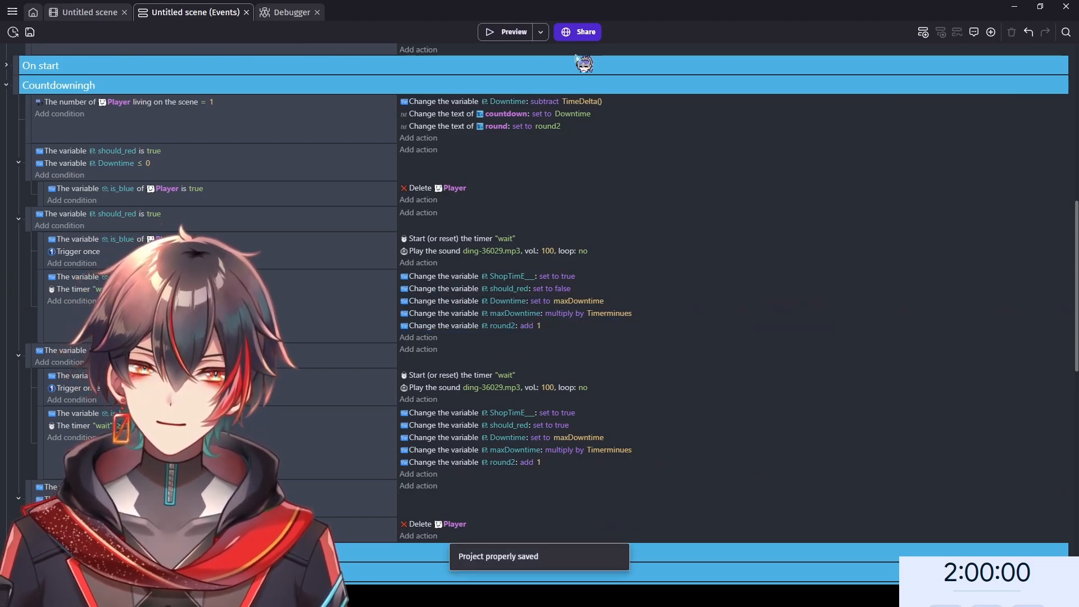
- Preview the game and walk the player from the blue line to the red line to test the round counter
{"action": "key", "text": "ctrl+shift+Tab"}
{"action": "left_click", "coordinate": [512, 33]}
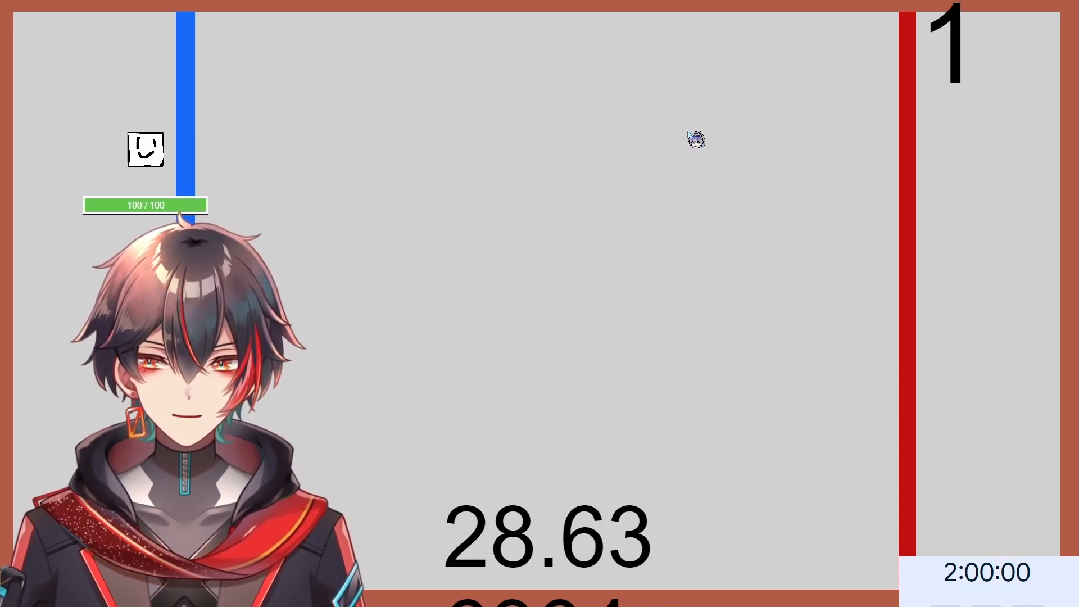
{"action": "key", "text": "Down"}
{"action": "key", "text": "Right"}
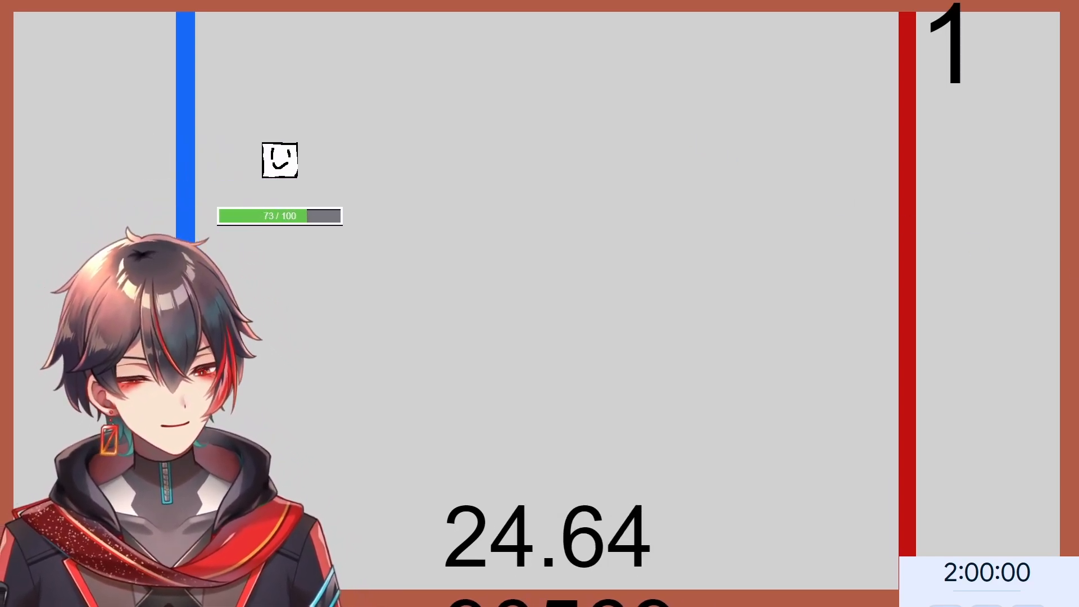
{"action": "key", "text": "Right"}
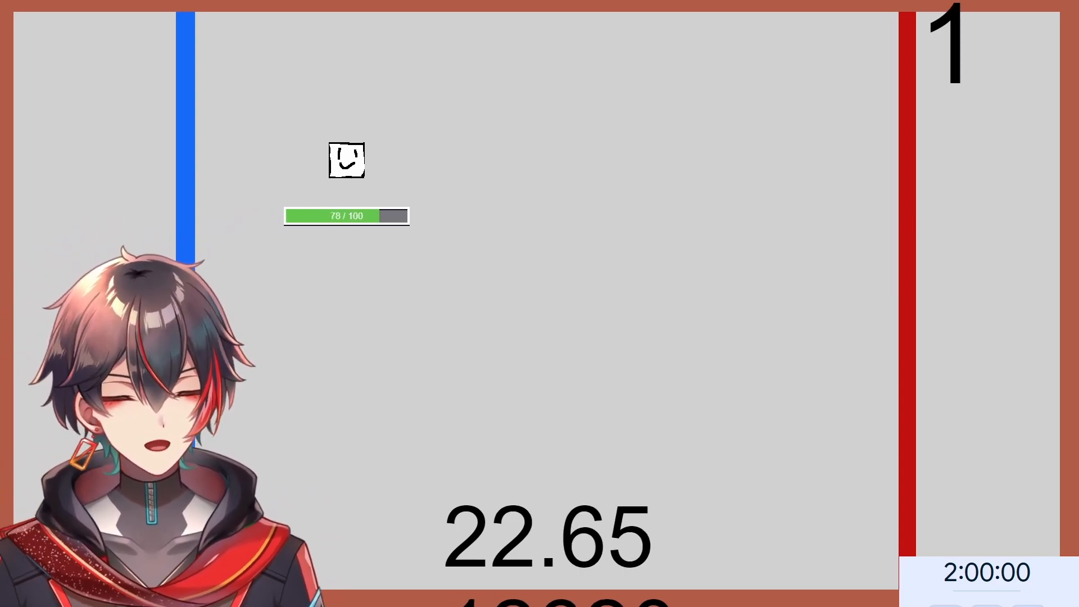
{"action": "key", "text": "Right"}
{"action": "key", "text": "Right"}
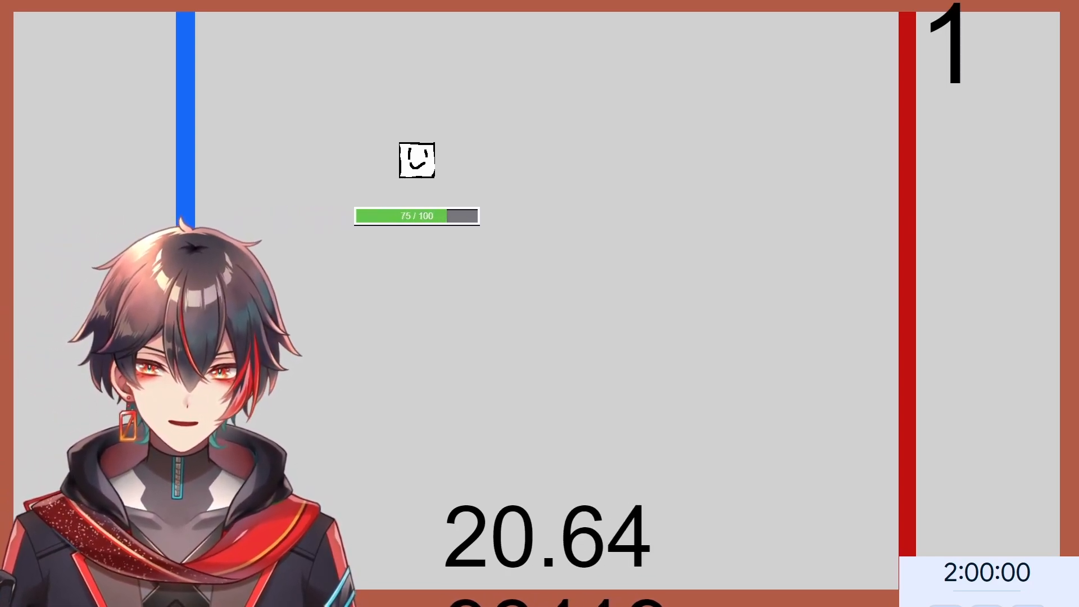
{"action": "key", "text": "Right"}
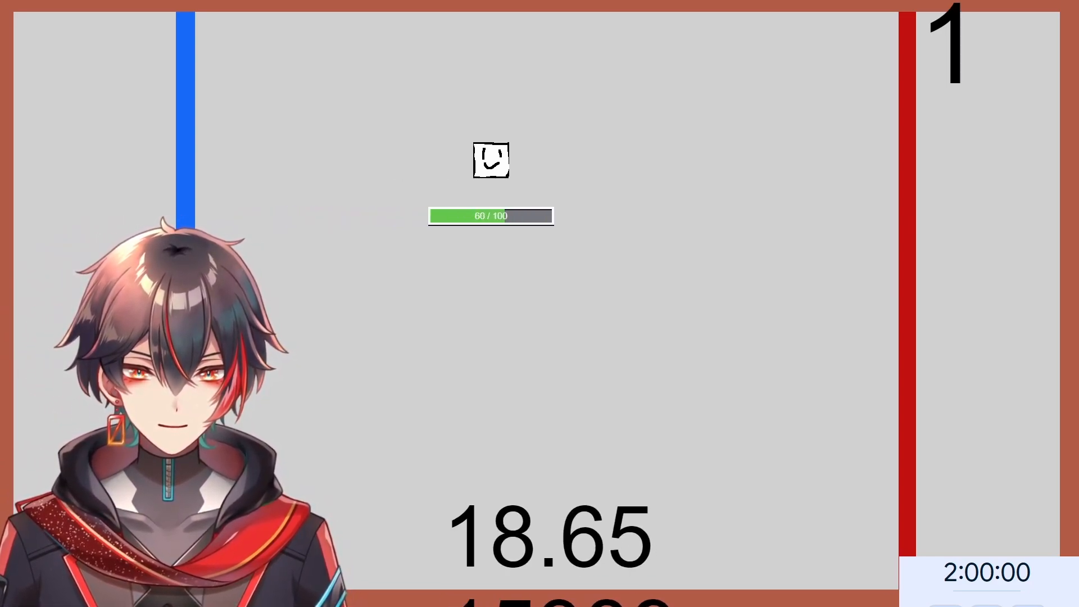
{"action": "key", "text": "Right"}
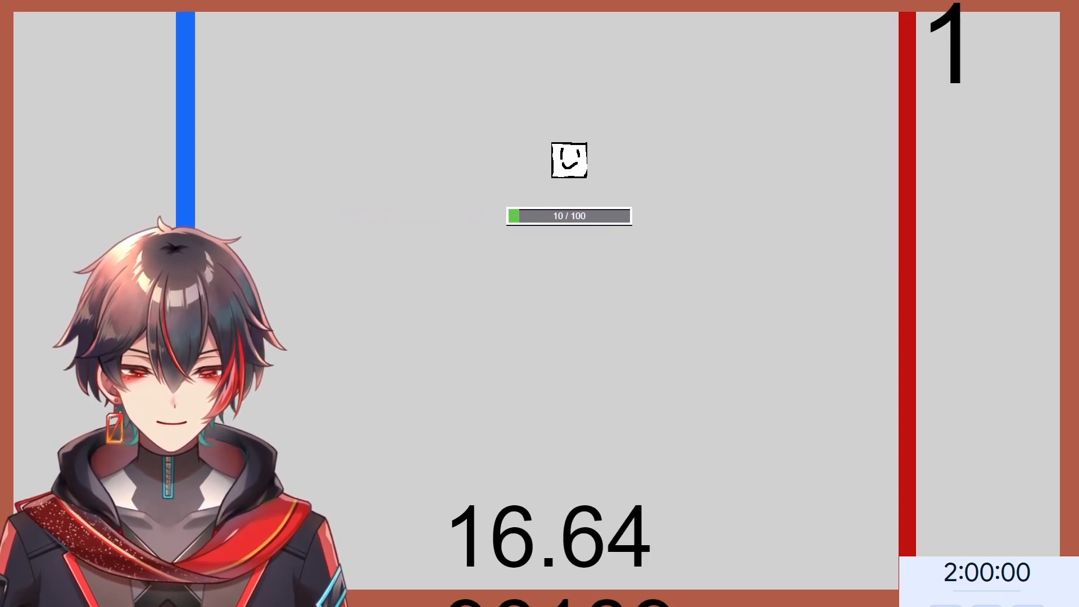
{"action": "key", "text": "Right"}
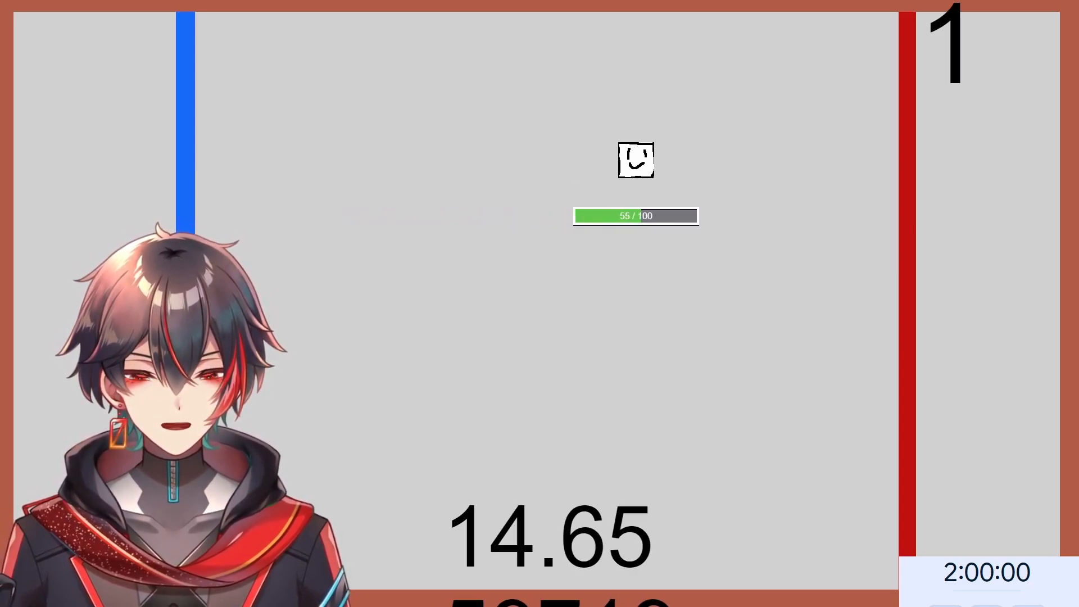
{"action": "key", "text": "Right"}
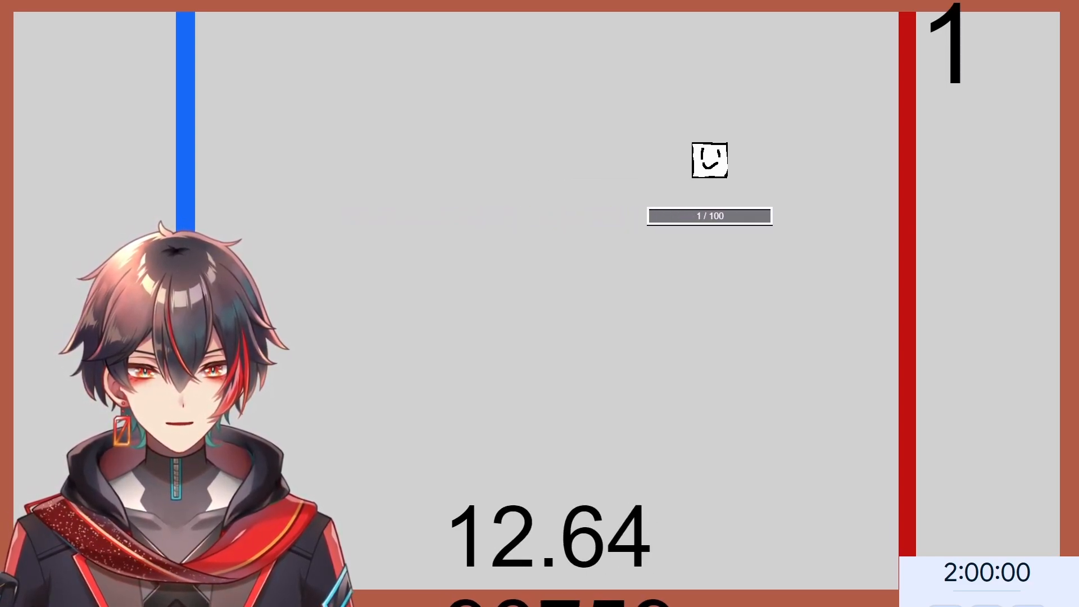
{"action": "key", "text": "Right"}
{"action": "key", "text": "Right"}
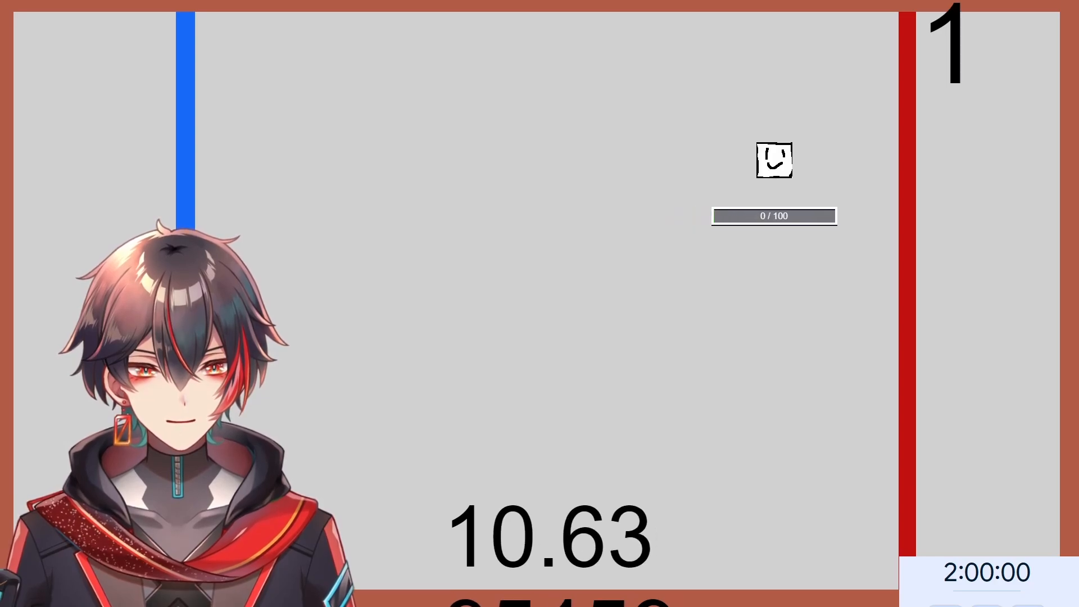
{"action": "key", "text": "Right"}
{"action": "key", "text": "Right"}
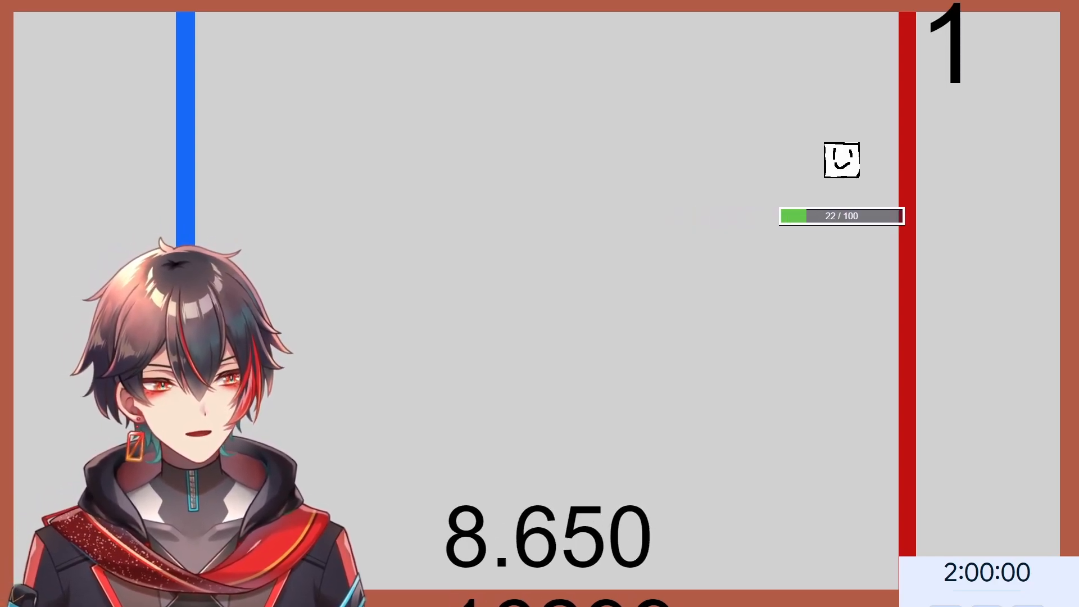
{"action": "key", "text": "Right"}
{"action": "key", "text": "Left"}
{"action": "key", "text": "Down"}
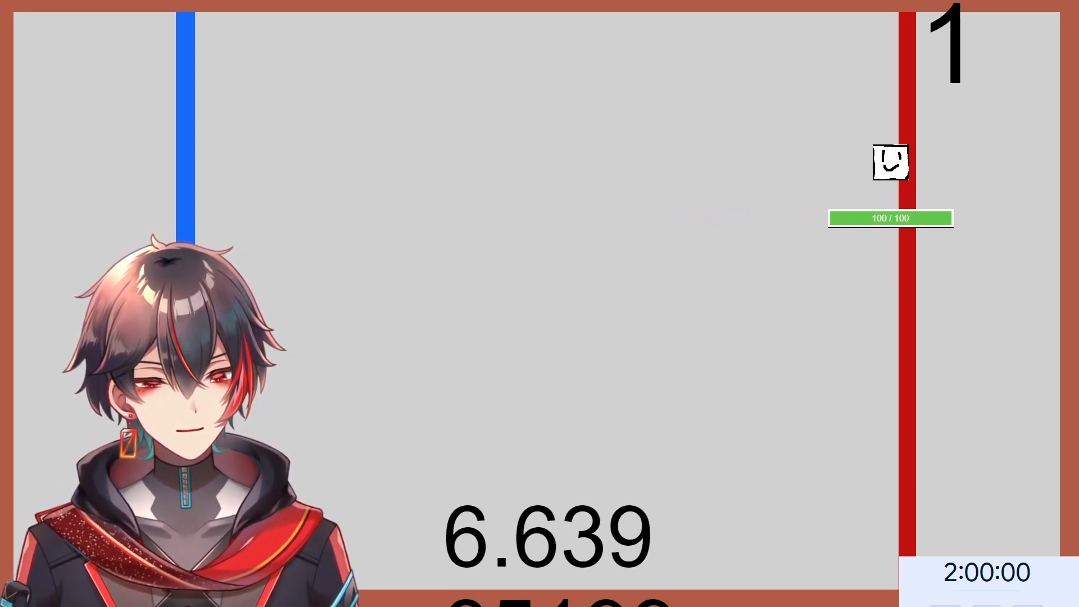
- Walk the player back to the blue line, passing through the crying-face item, to test the counter on the return crossing
{"action": "key", "text": "Down"}
{"action": "key", "text": "Left"}
{"action": "key", "text": "Down"}
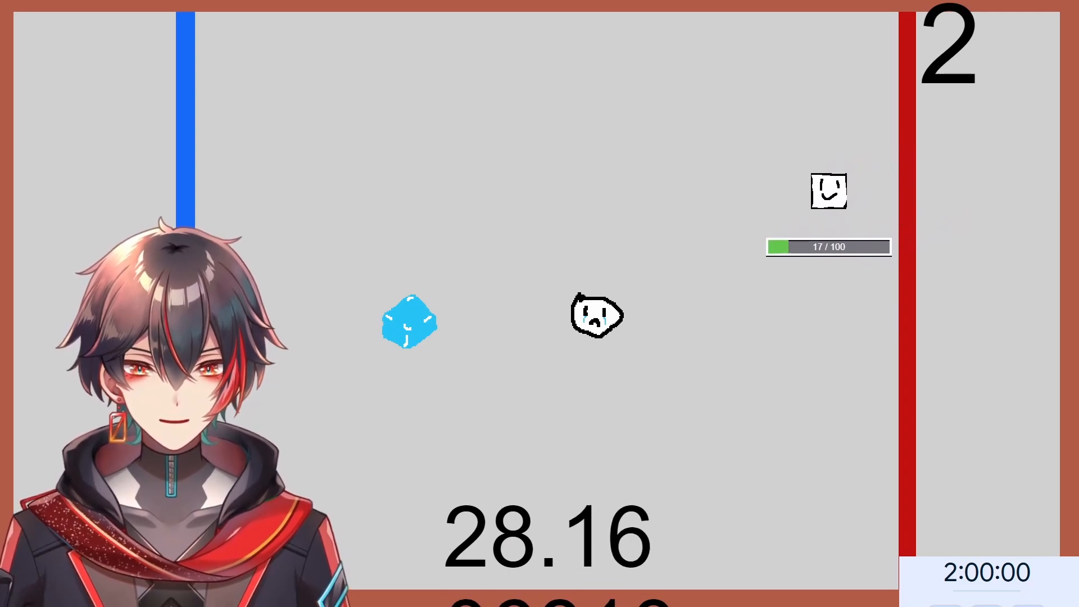
{"action": "key", "text": "Left"}
{"action": "key", "text": "Down"}
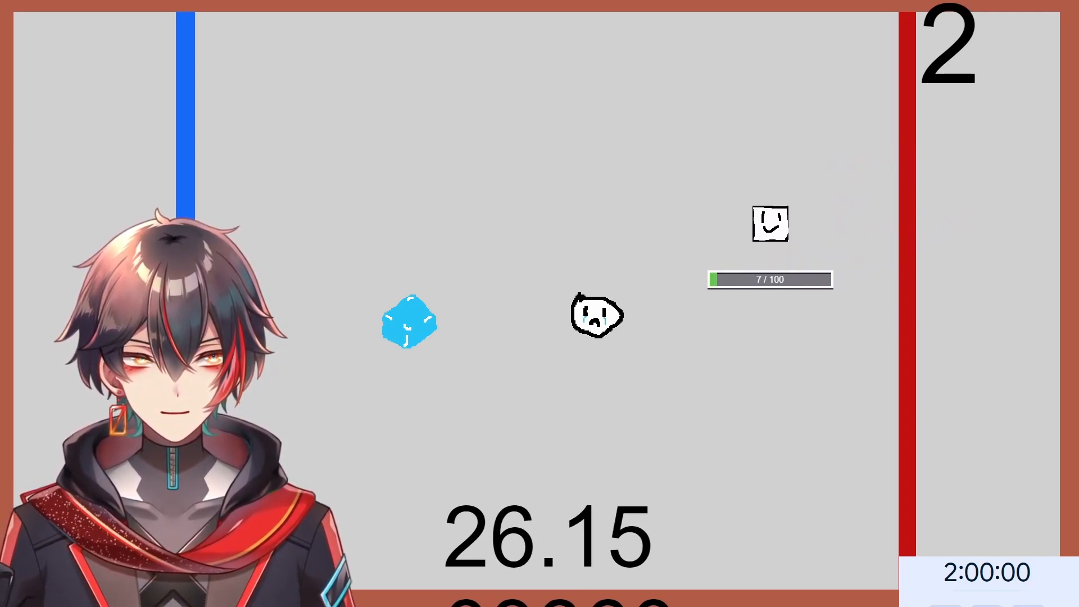
{"action": "key", "text": "Left"}
{"action": "key", "text": "Down"}
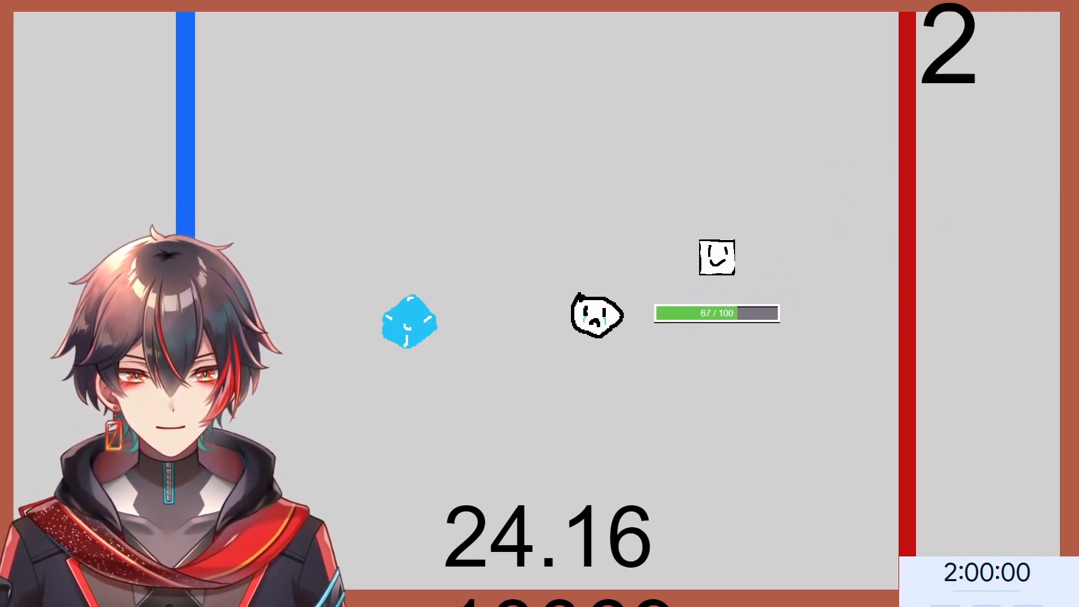
{"action": "key", "text": "Left"}
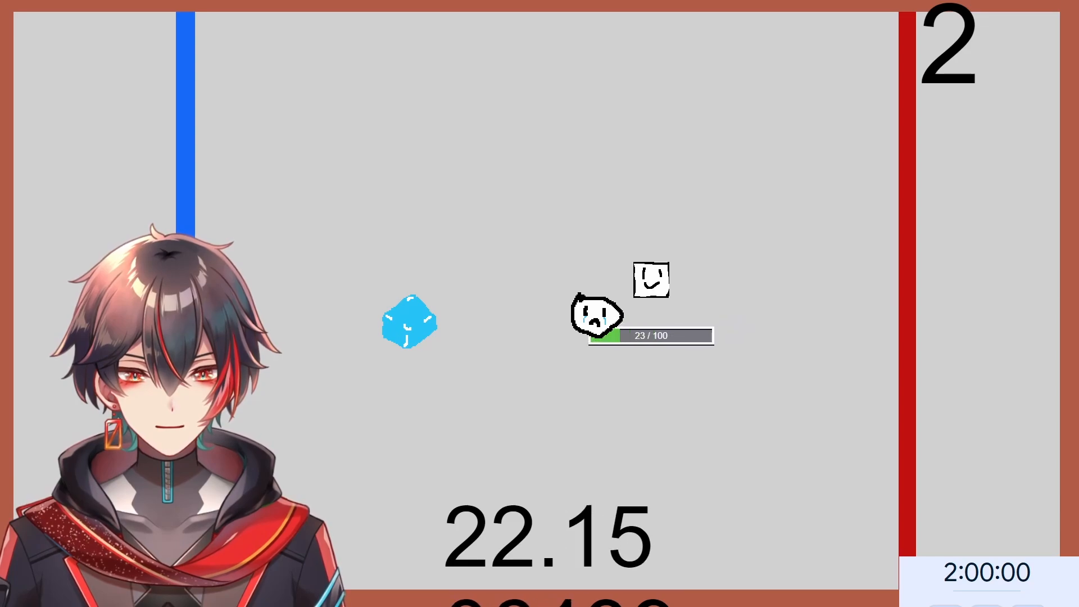
{"action": "key", "text": "Left"}
{"action": "key", "text": "Up"}
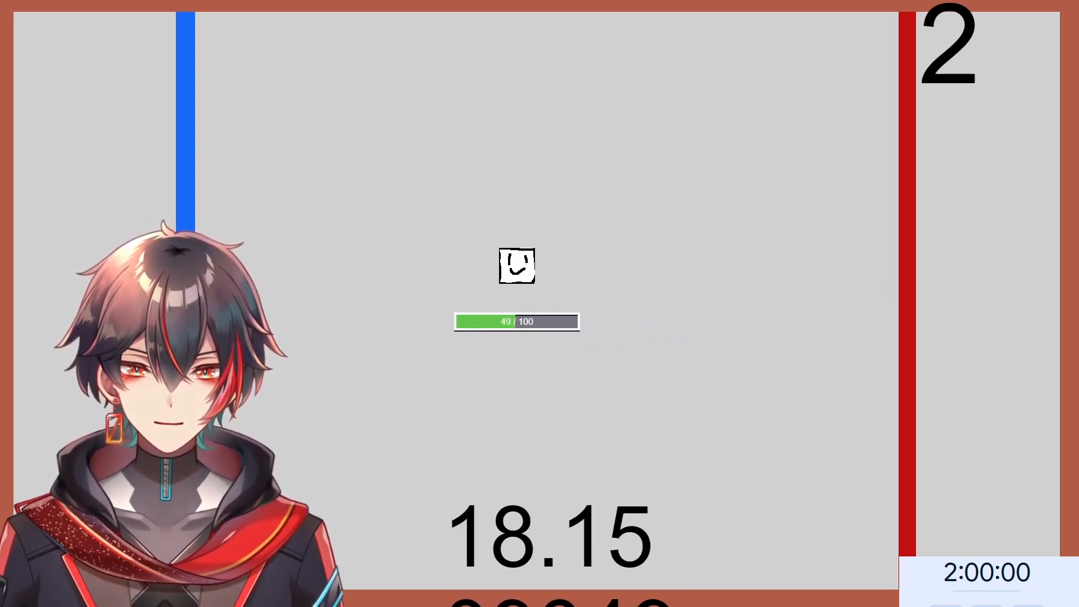
{"action": "key", "text": "Left"}
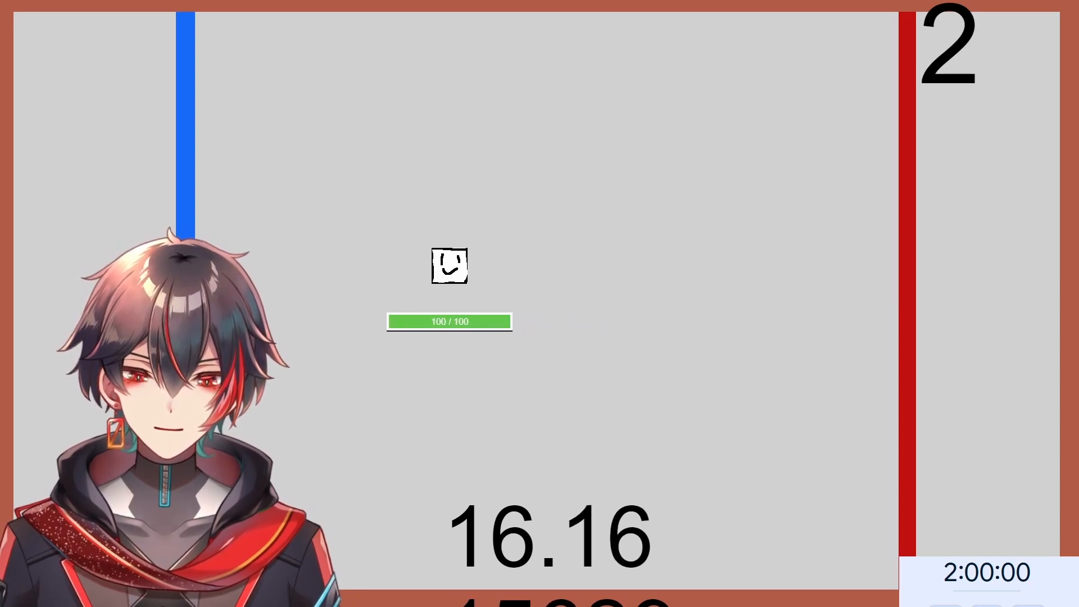
{"action": "key", "text": "Left"}
{"action": "key", "text": "Left"}
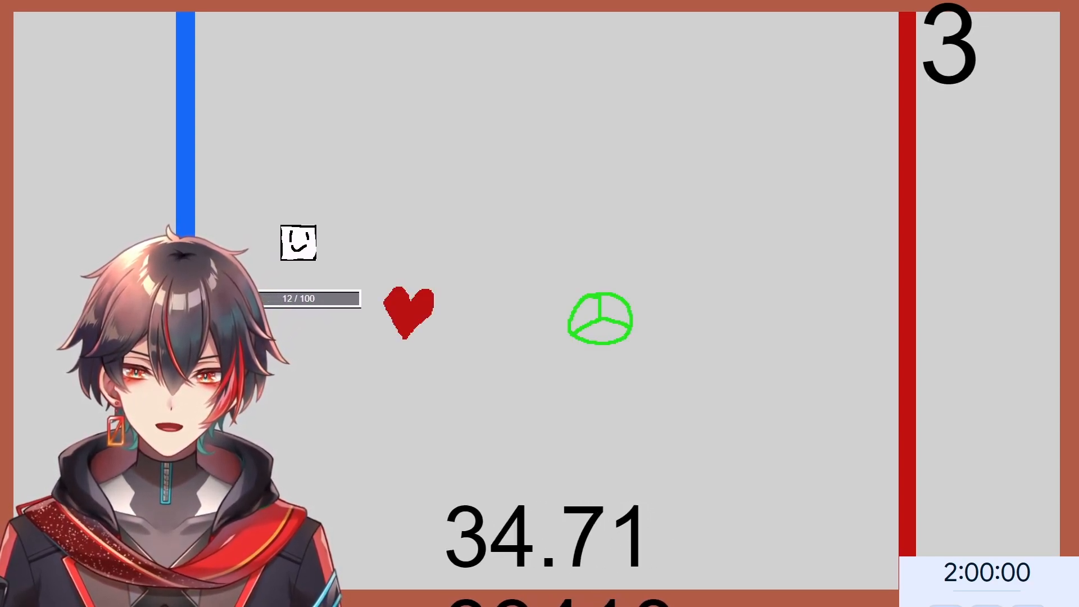
- Collect the green circle item and run the player over to the red line for another counter check
{"action": "key", "text": "Right"}
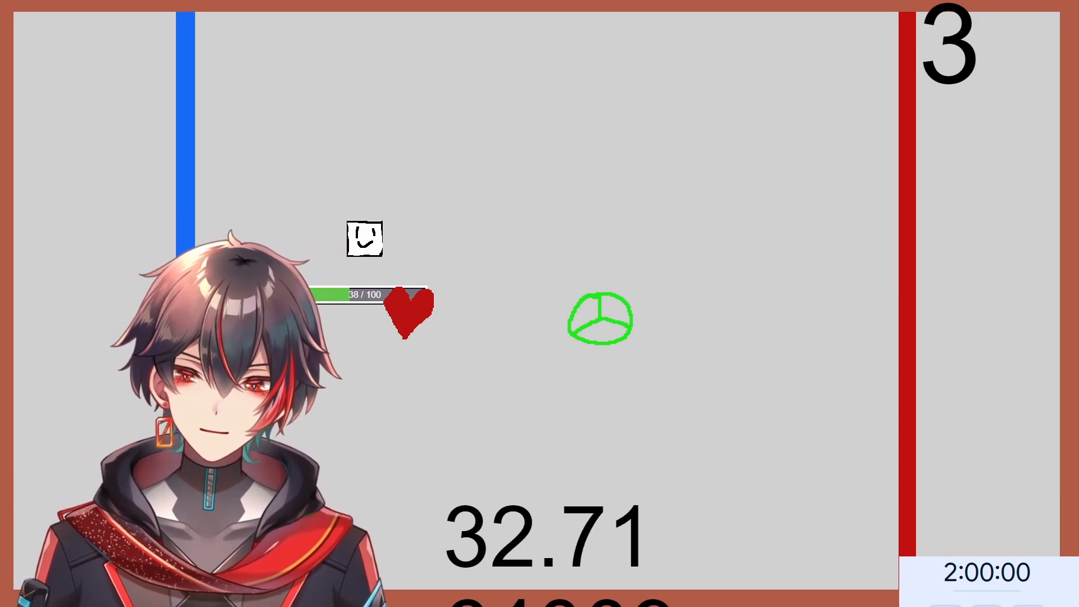
{"action": "key", "text": "Right"}
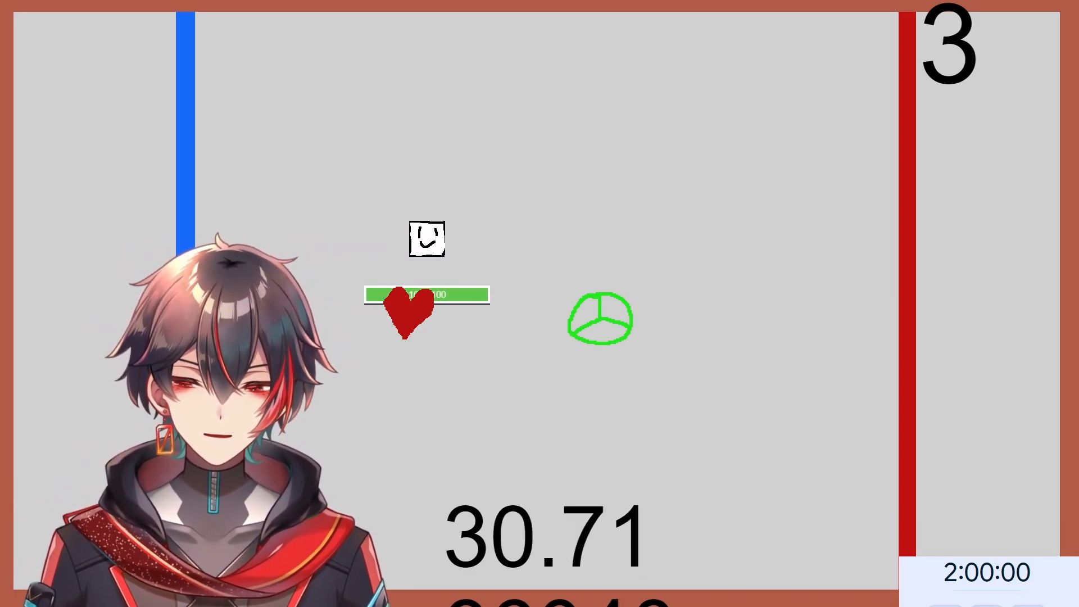
{"action": "key", "text": "Right"}
{"action": "key", "text": "Down"}
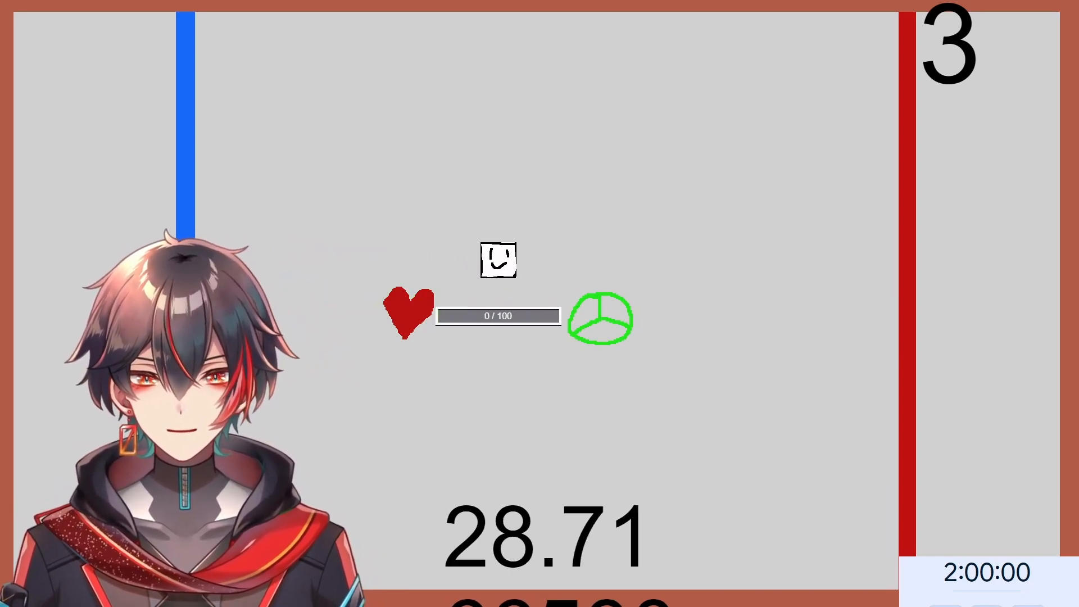
{"action": "key", "text": "Right"}
{"action": "key", "text": "Down"}
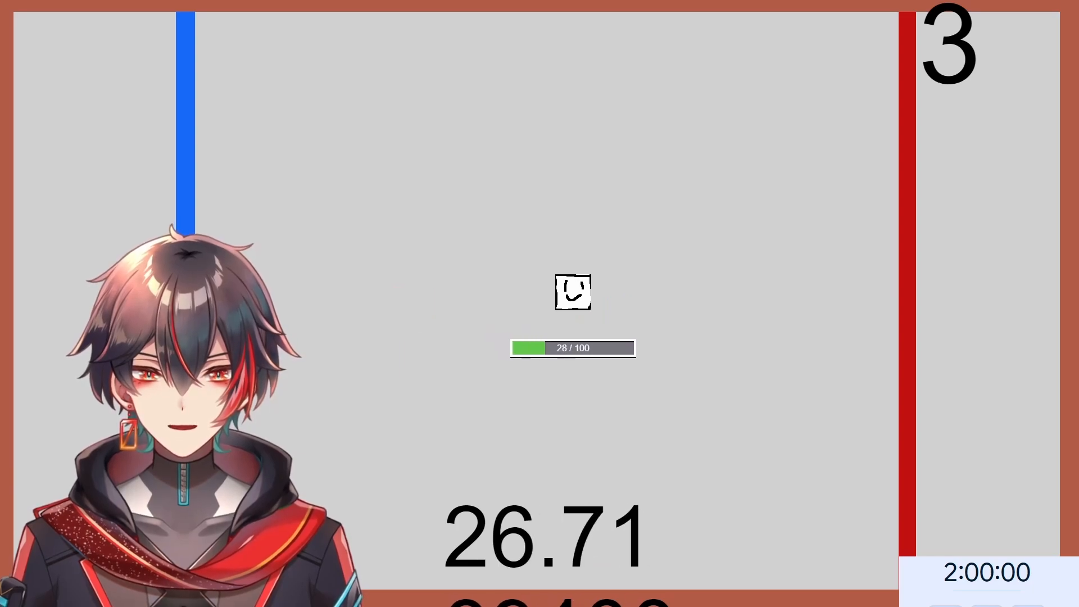
{"action": "key", "text": "Right"}
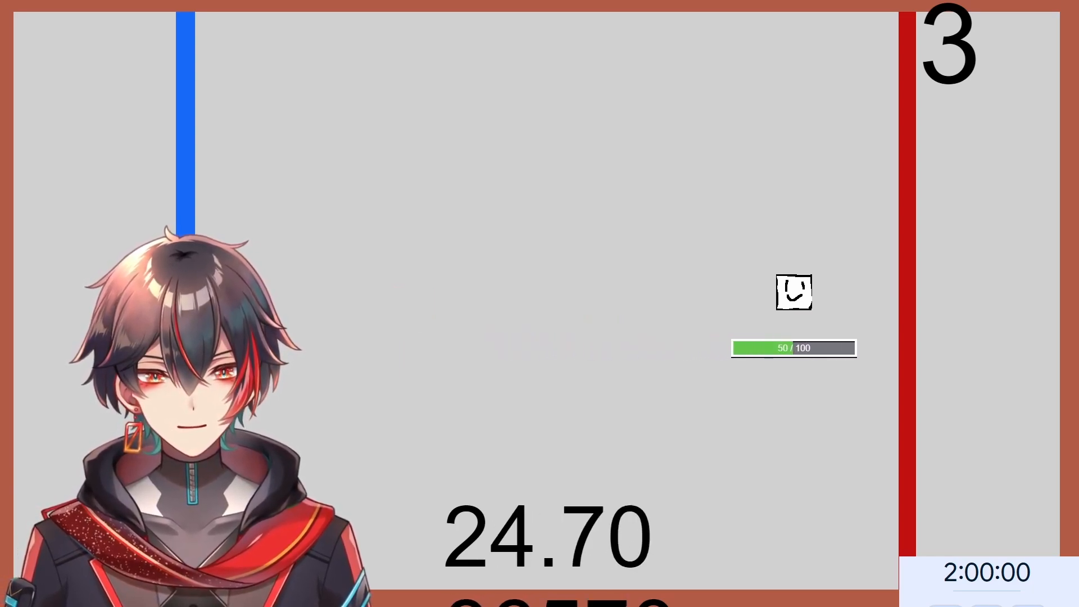
- Run the player from the red line back to the blue line, passing the crying-face item
{"action": "key", "text": "Up"}
{"action": "key", "text": "Left"}
{"action": "key", "text": "Left"}
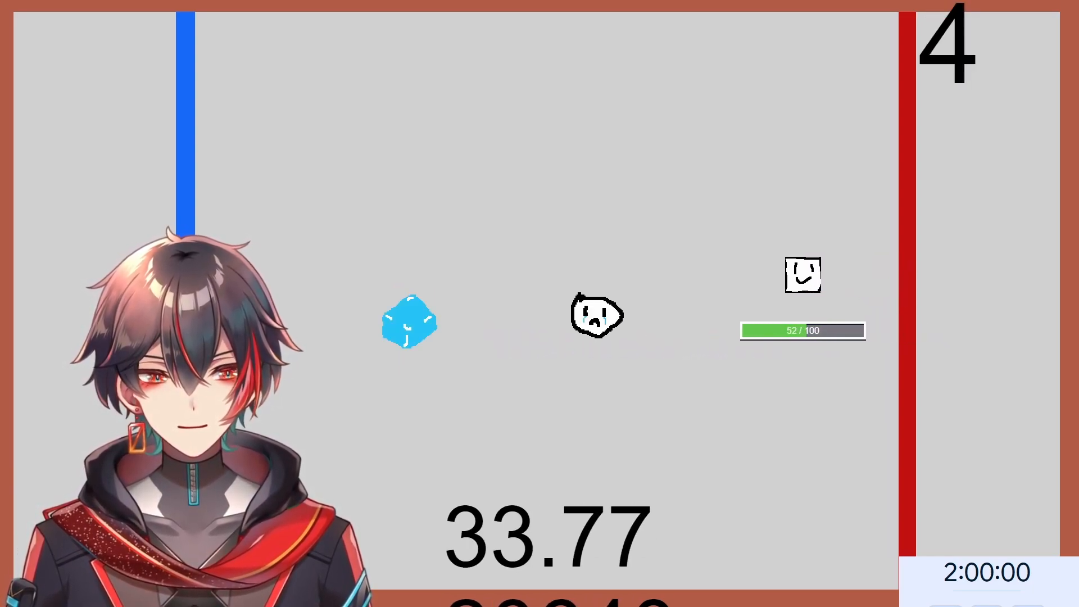
{"action": "key", "text": "Up"}
{"action": "key", "text": "Left"}
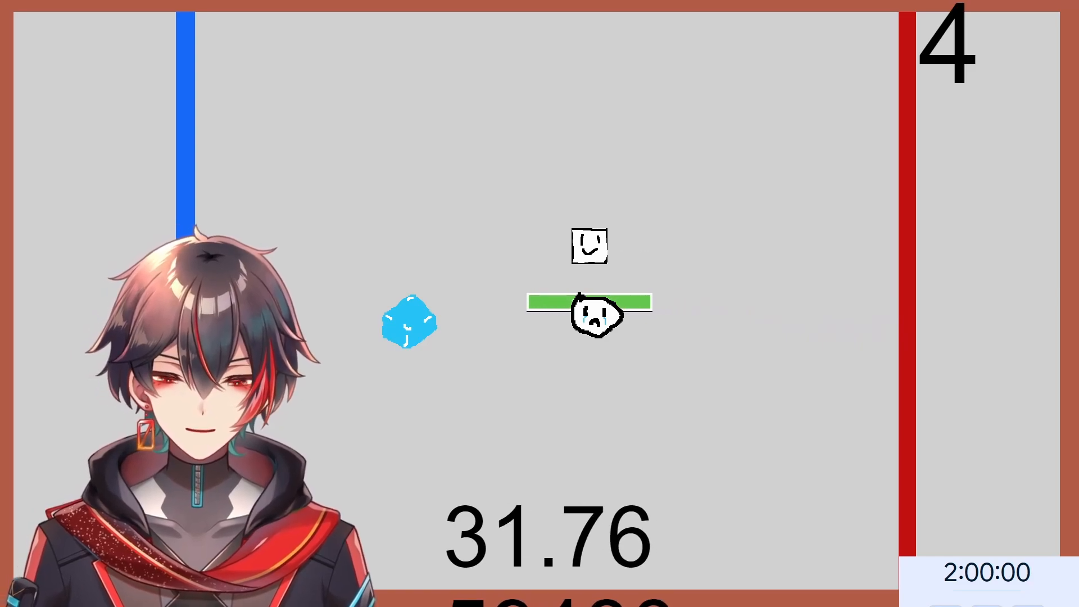
{"action": "key", "text": "Down"}
{"action": "key", "text": "Left"}
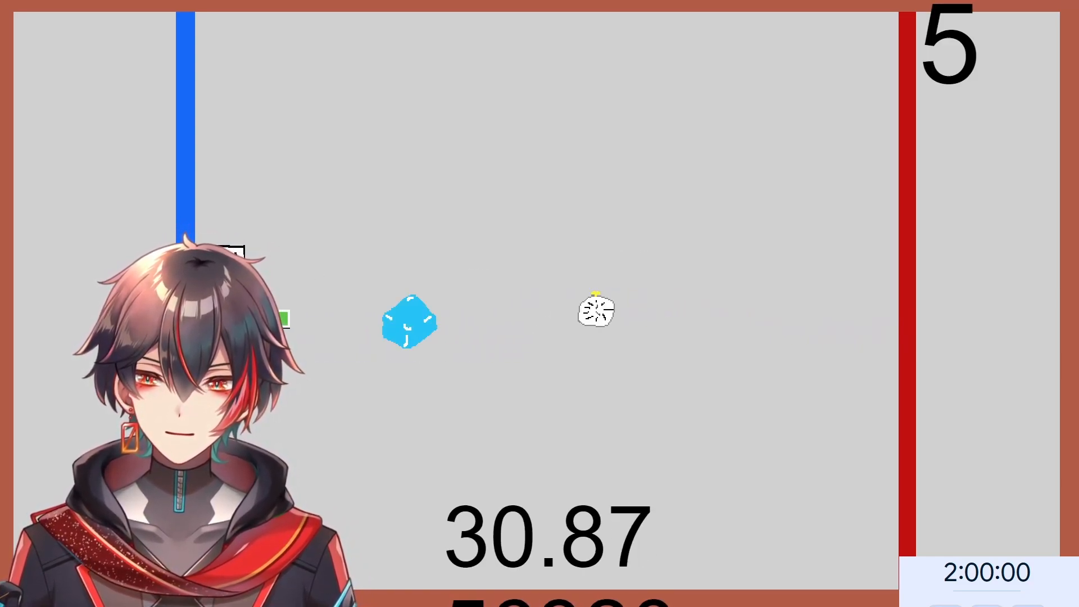
- Run the player from the blue line over to the red line, passing the blue ice and white clock items
{"action": "key", "text": "Right"}
{"action": "key", "text": "Down"}
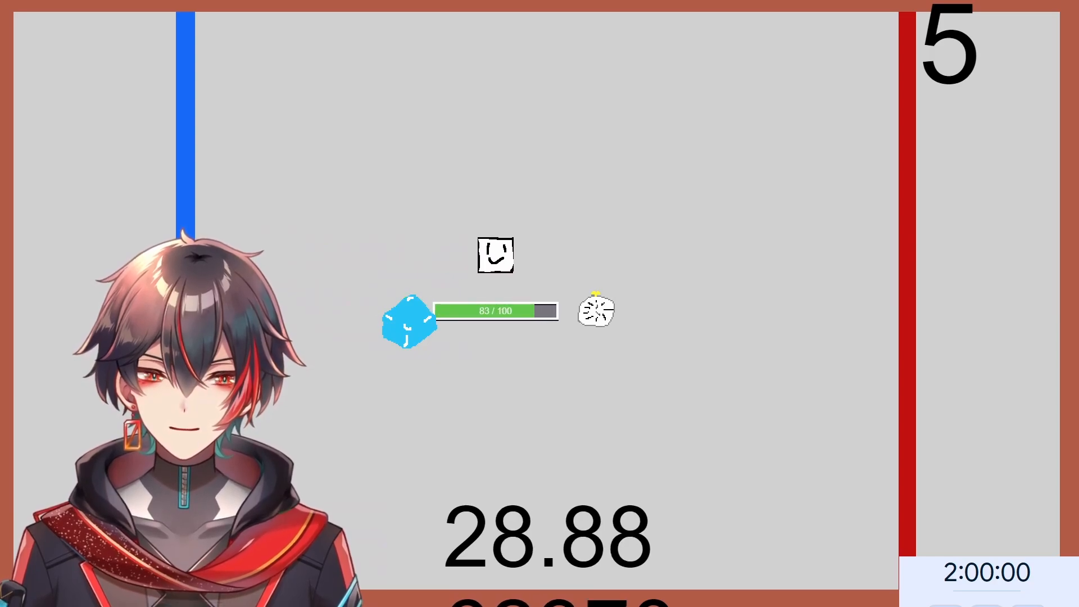
{"action": "key", "text": "Right"}
{"action": "key", "text": "Up"}
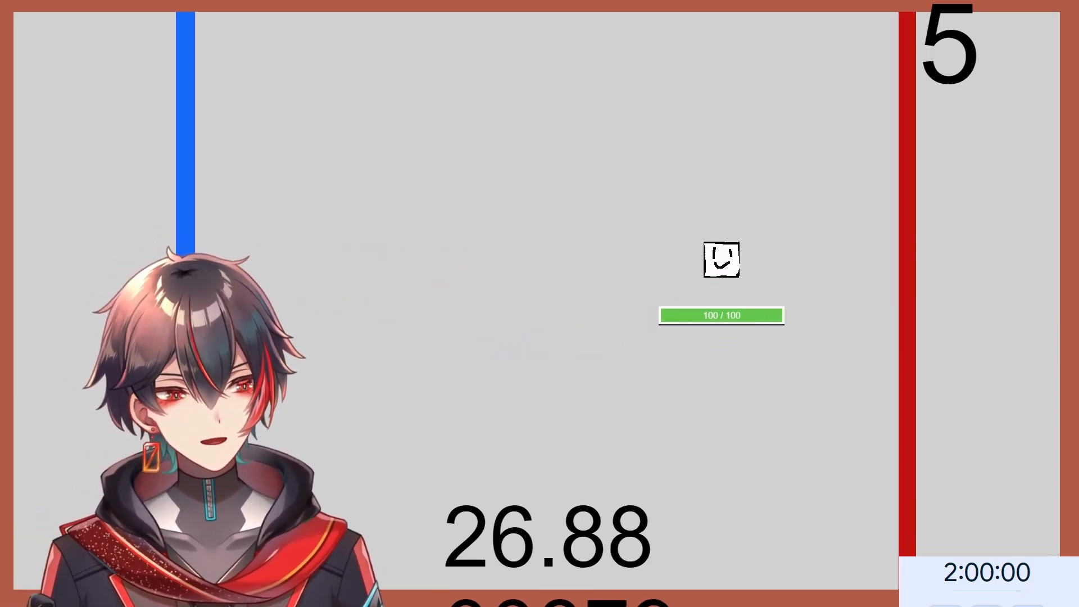
{"action": "key", "text": "Right"}
- Bring the player back across the blue line, passing above the ice item and steering down through the green circle item
{"action": "key", "text": "Left"}
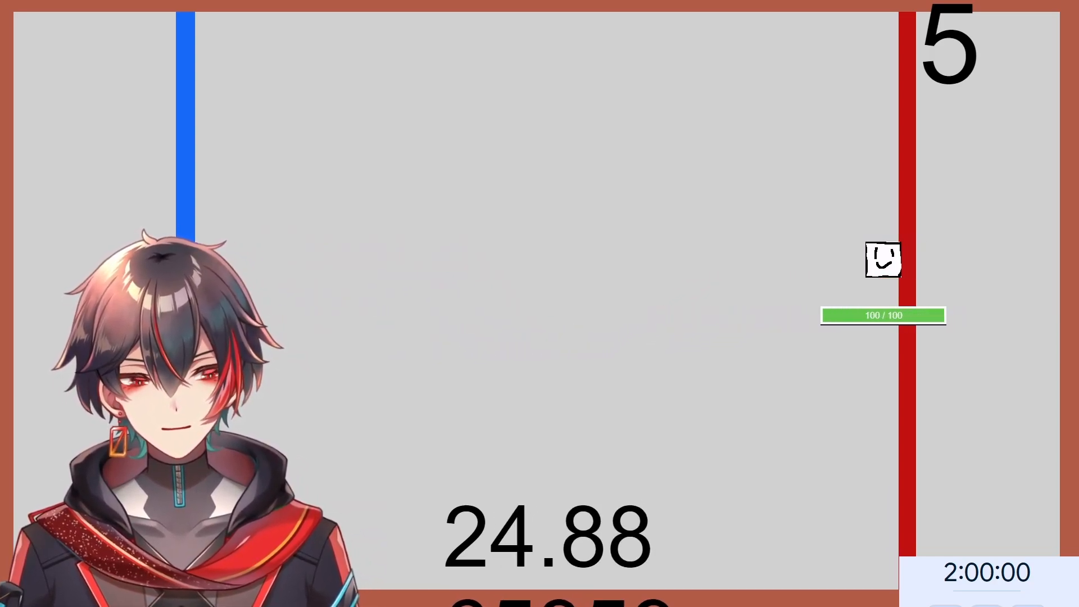
{"action": "key", "text": "Left"}
{"action": "key", "text": "Up"}
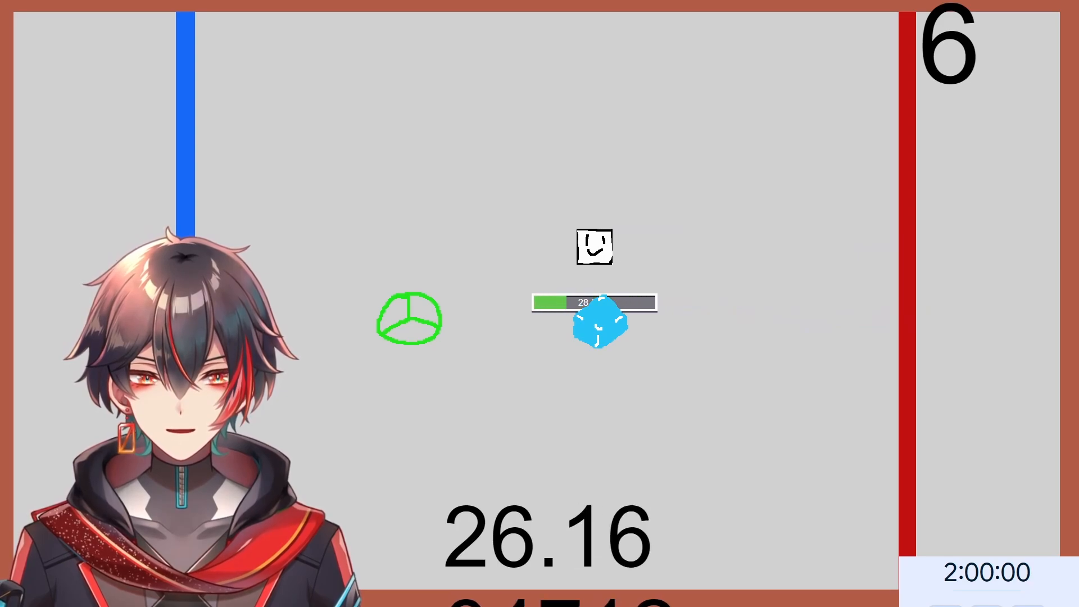
{"action": "key", "text": "Down"}
{"action": "key", "text": "Left"}
{"action": "key", "text": "Down"}
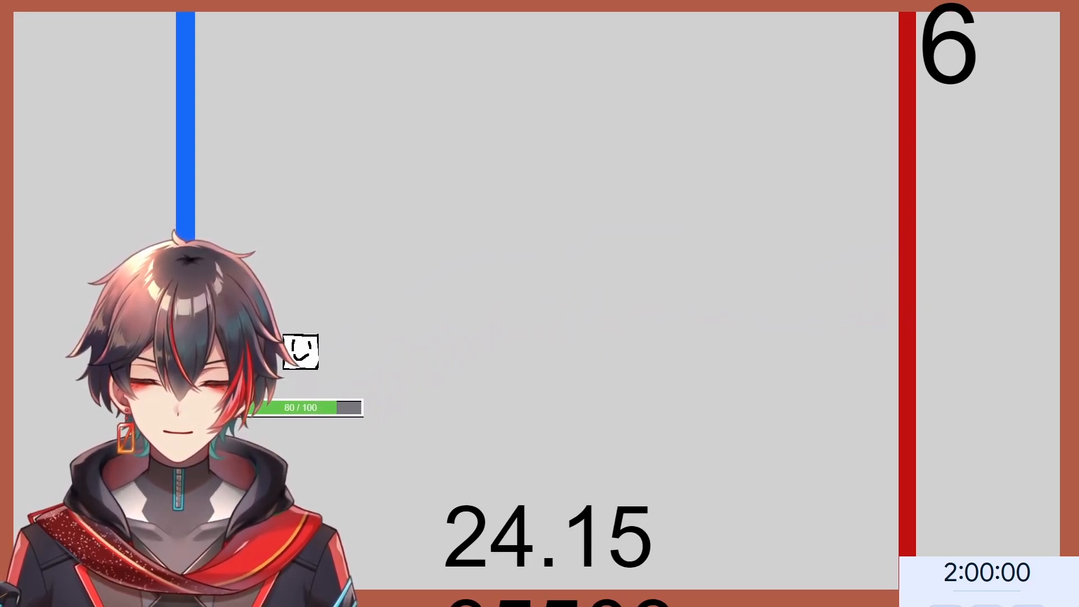
{"action": "key", "text": "Left"}
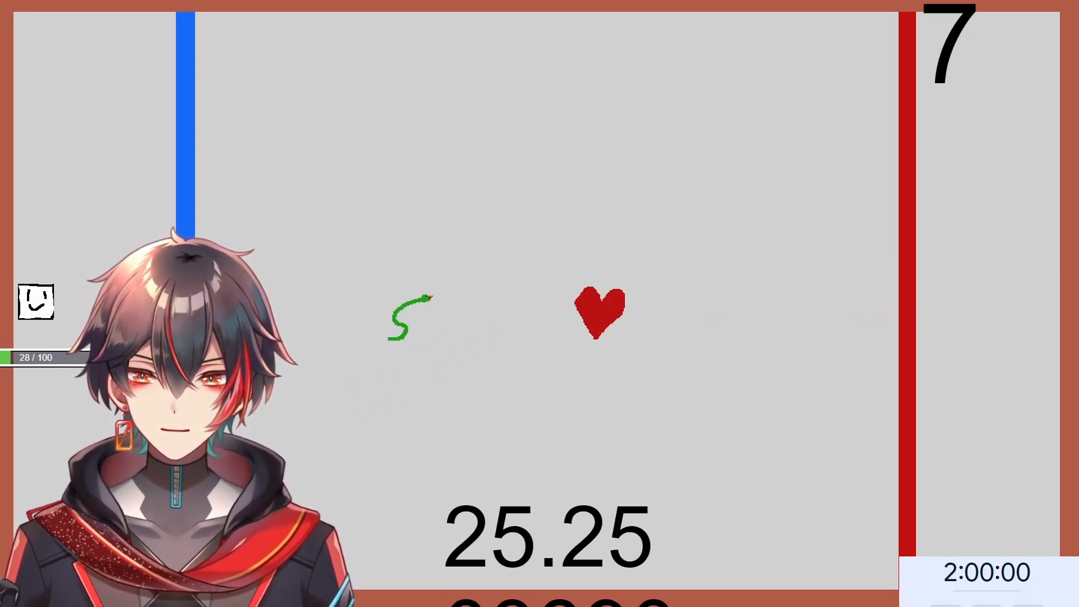
- Run the player through the green snake item and on to the red line to test another crossing
{"action": "key", "text": "Right"}
{"action": "key", "text": "Up"}
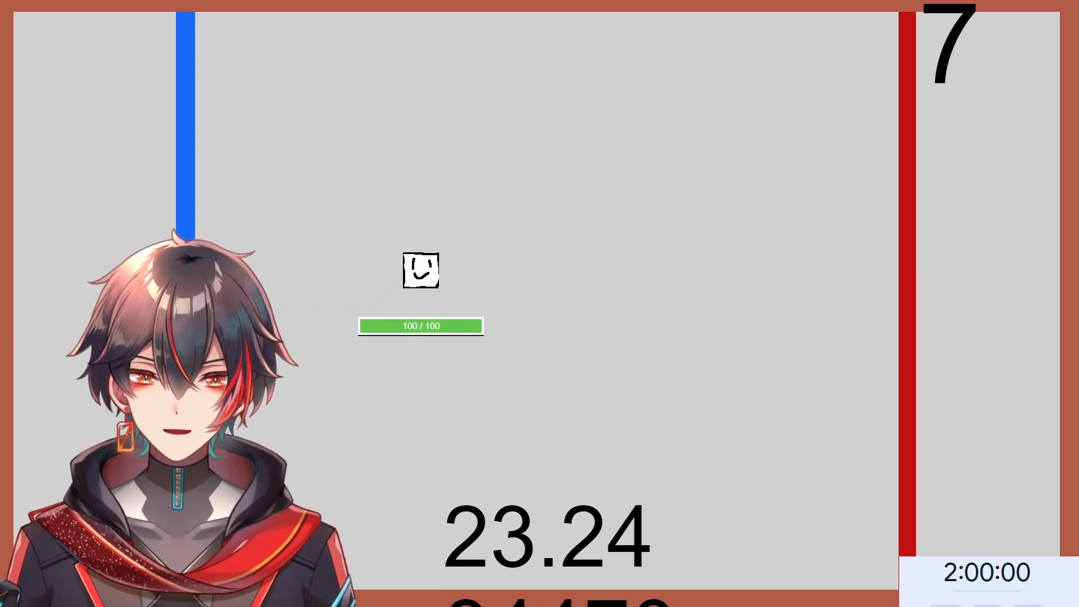
{"action": "key", "text": "Down"}
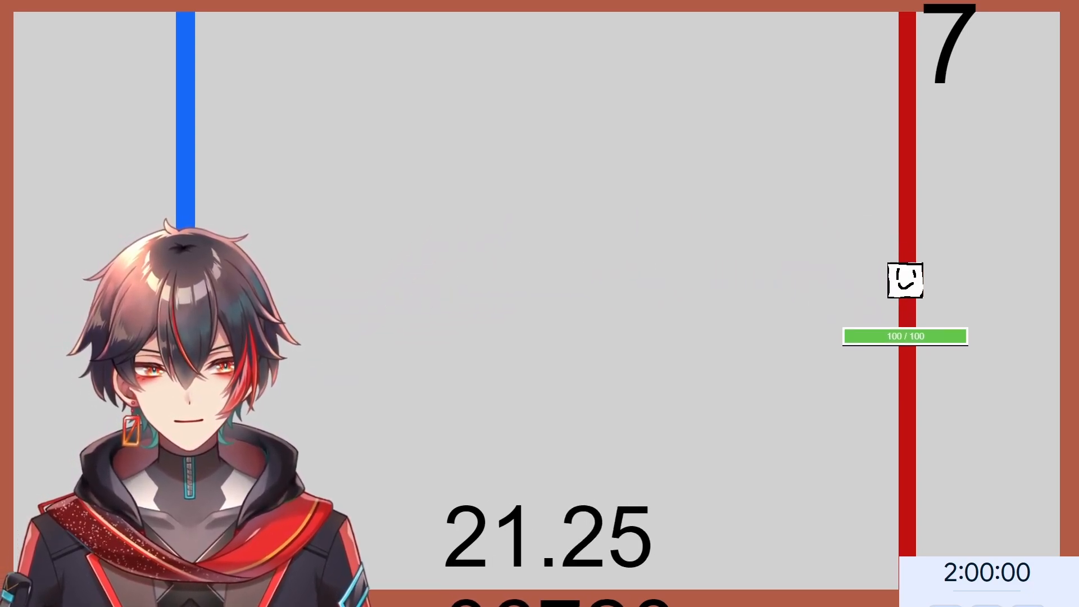
- Return the player to the blue line, dipping below the black tower item and steering back up past it
{"action": "key", "text": "Left"}
{"action": "key", "text": "Down"}
{"action": "key", "text": "Left"}
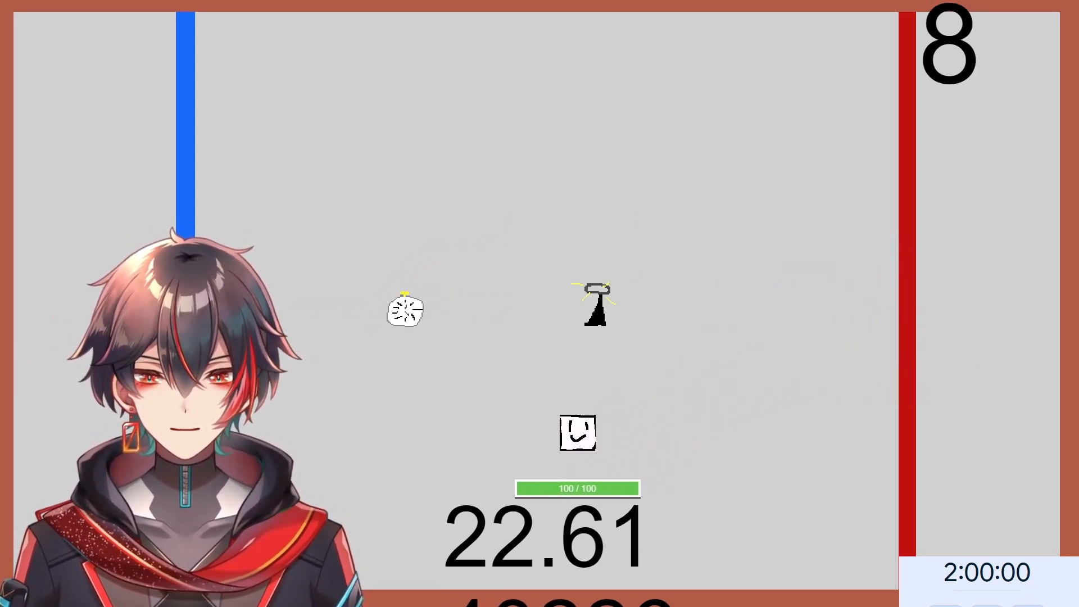
{"action": "key", "text": "Up"}
{"action": "key", "text": "Right"}
{"action": "key", "text": "Up"}
{"action": "key", "text": "Left"}
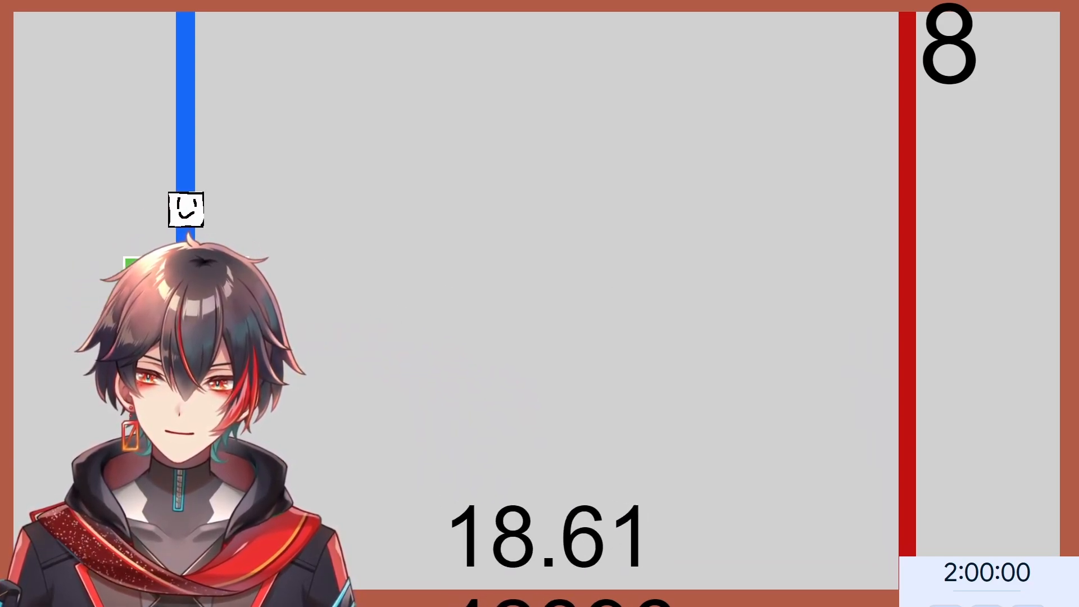
- Run the player beneath the white clock item, through the green snake item and past the red line
{"action": "key", "text": "Down"}
{"action": "key", "text": "Right"}
{"action": "key", "text": "Down"}
{"action": "key", "text": "Up"}
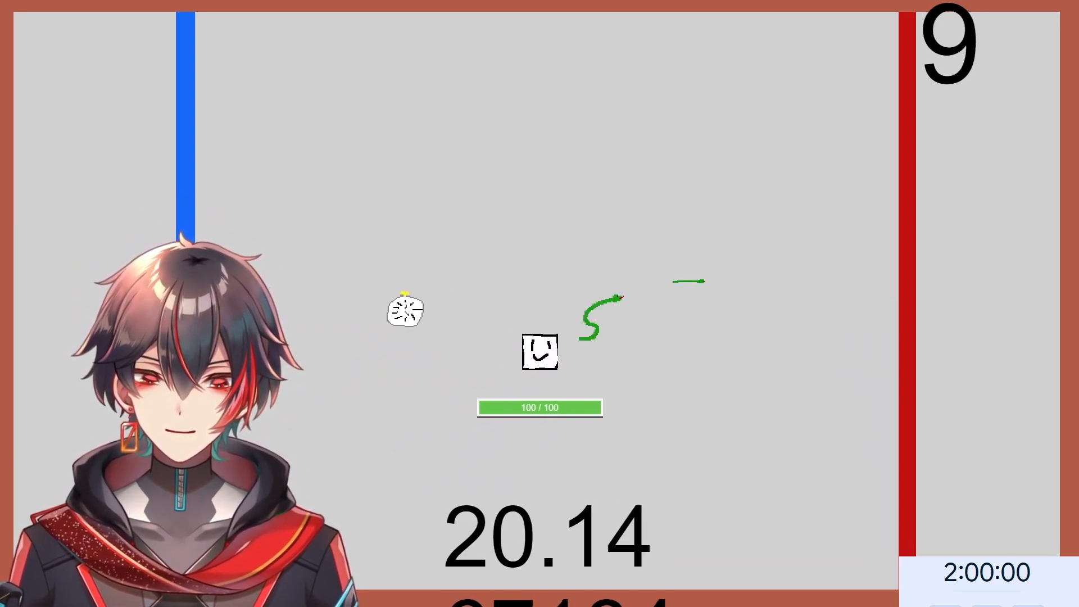
{"action": "key", "text": "Up"}
{"action": "key", "text": "Right"}
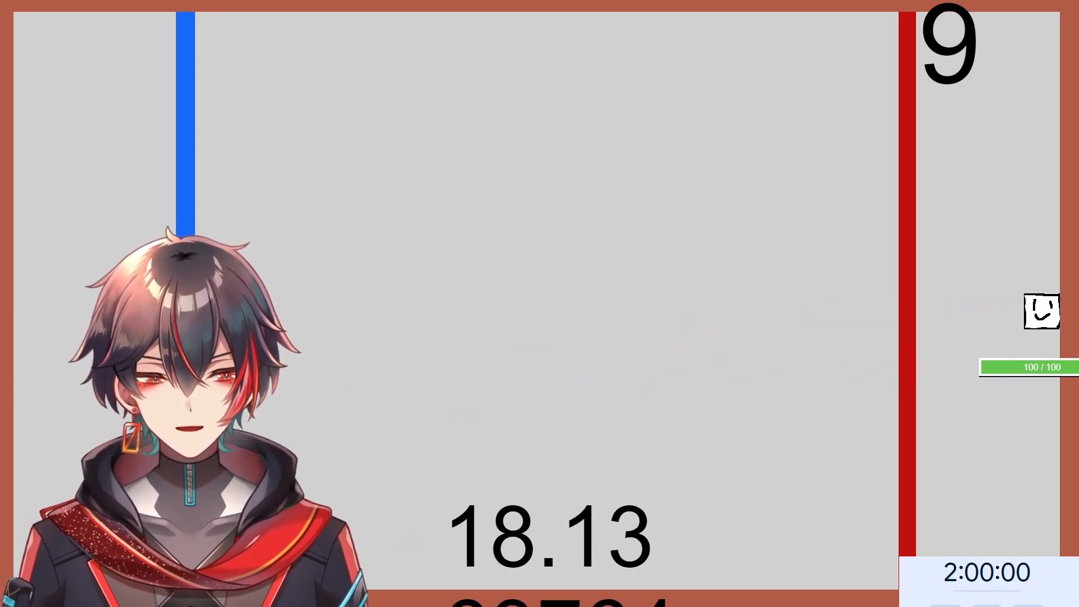
- Run the player back from the red line through the grey blade item and past the blue line
{"action": "key", "text": "Left"}
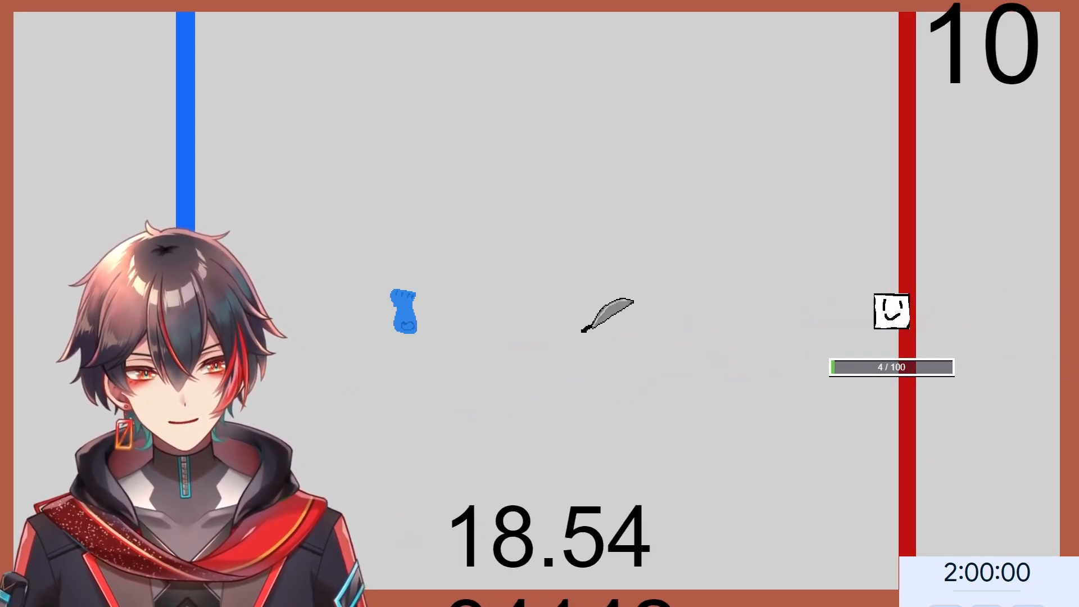
{"action": "key", "text": "Up"}
{"action": "key", "text": "Left"}
{"action": "key", "text": "Down"}
{"action": "key", "text": "Right"}
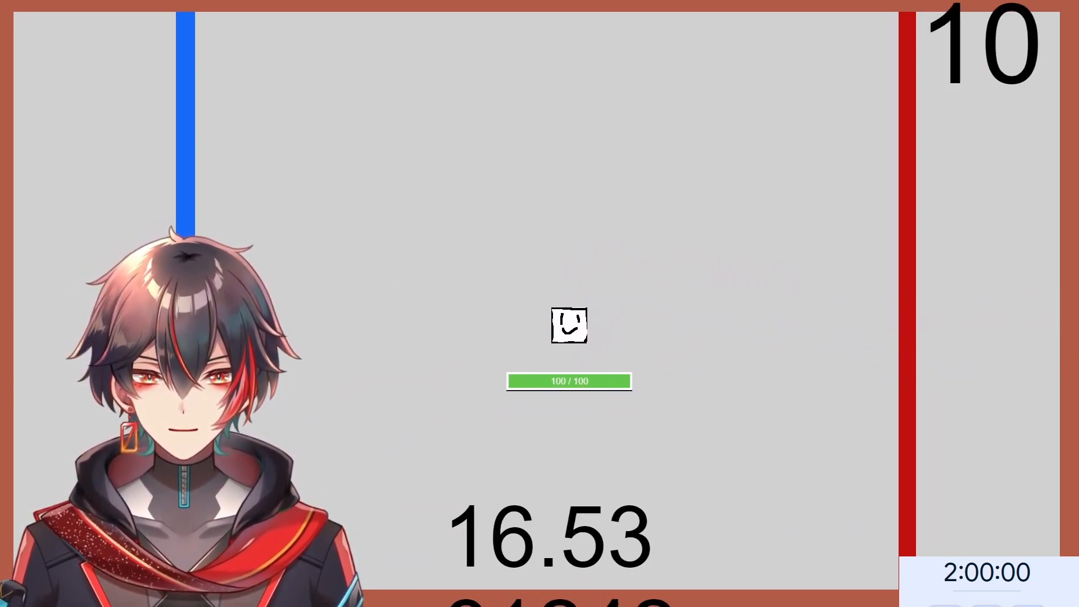
{"action": "key", "text": "Left"}
{"action": "key", "text": "Left"}
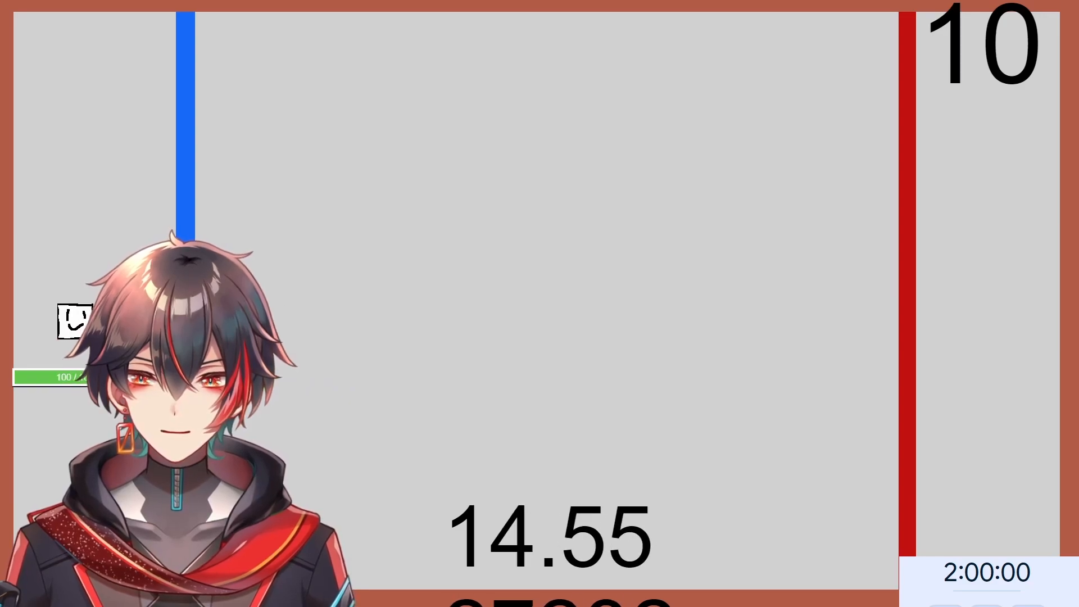
- Guide the player under the first grey shoe-shaped item and across the field past the red line
{"action": "key", "text": "Up"}
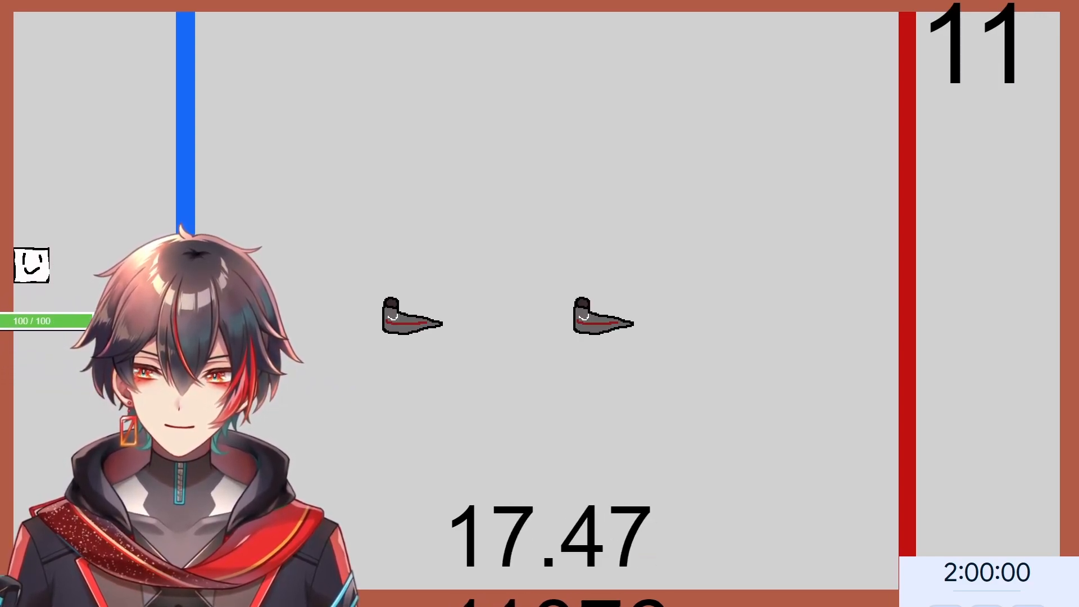
{"action": "key", "text": "Down"}
{"action": "key", "text": "Right"}
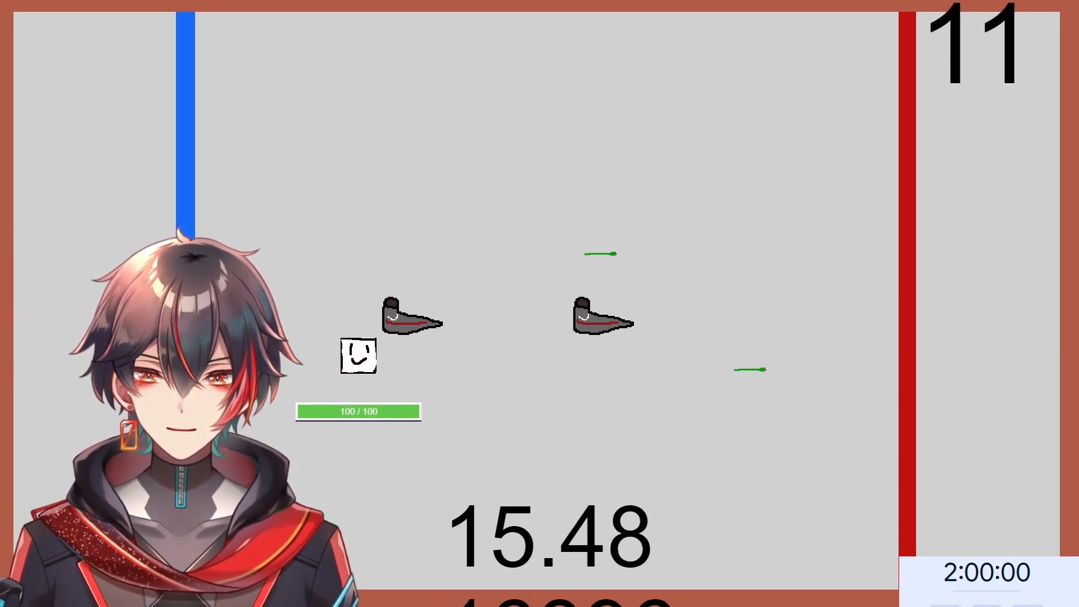
{"action": "key", "text": "Right"}
{"action": "key", "text": "Up"}
{"action": "key", "text": "Right"}
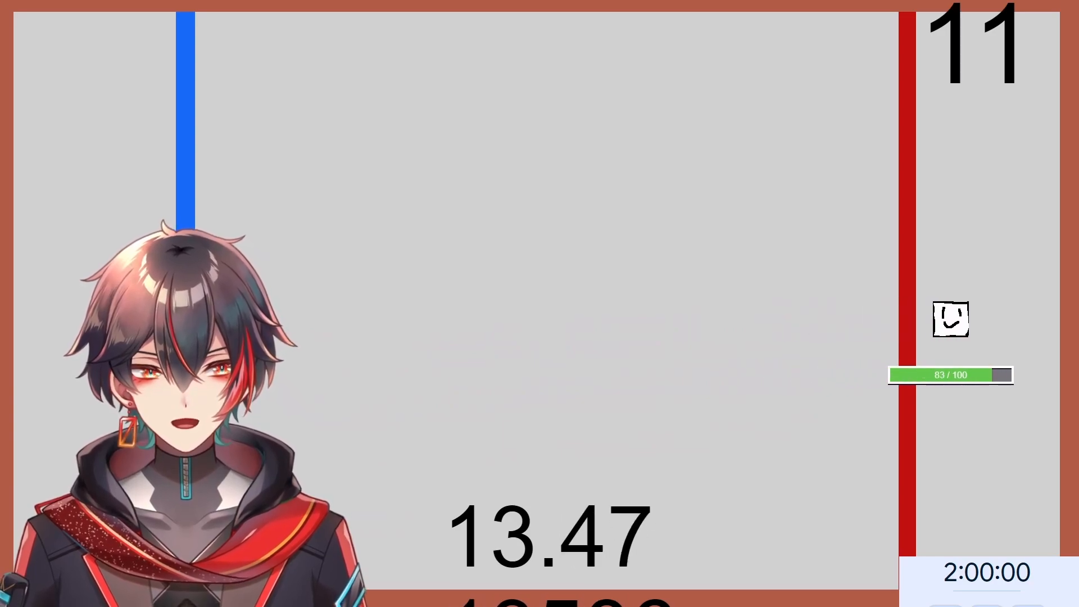
- Walk the player from the red line toward the blue line, keeping below the blue foot and heart items
{"action": "key", "text": "Left"}
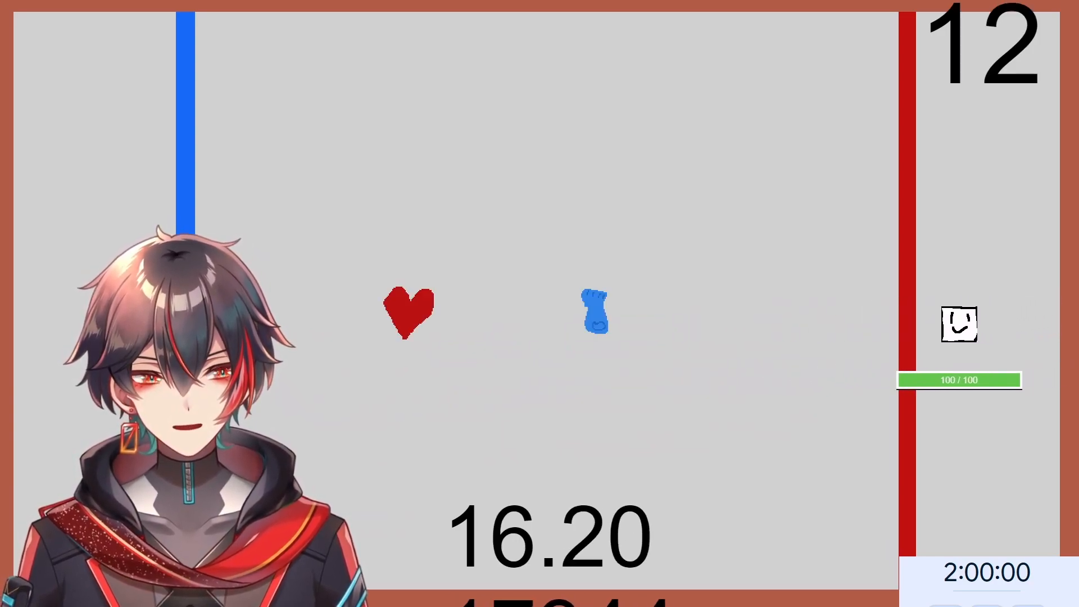
{"action": "key", "text": "Down"}
{"action": "key", "text": "Down"}
{"action": "key", "text": "Left"}
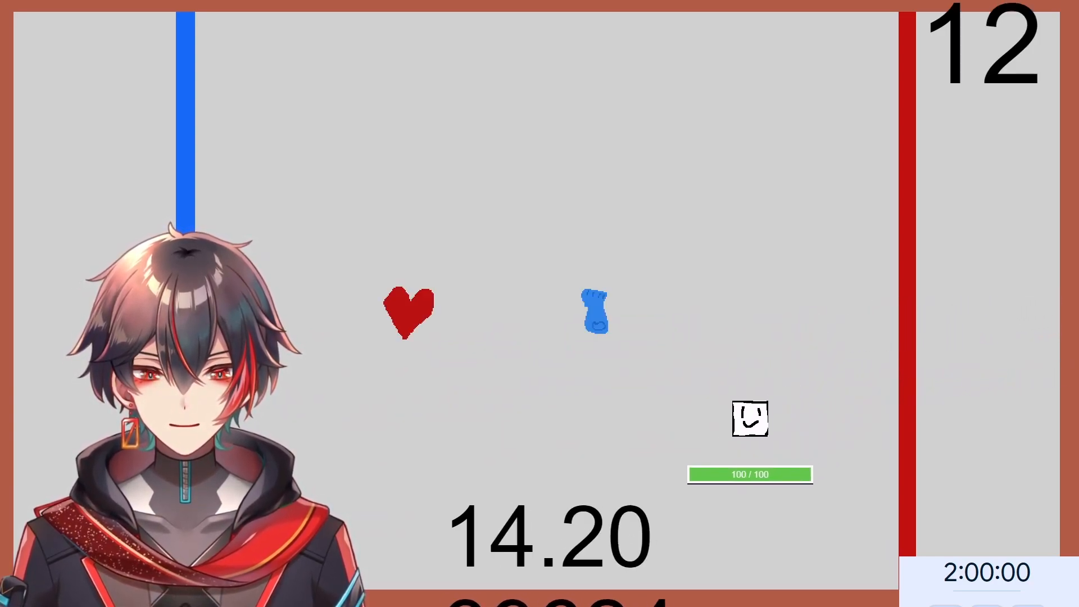
{"action": "key", "text": "Up"}
{"action": "key", "text": "Left"}
{"action": "key", "text": "Up"}
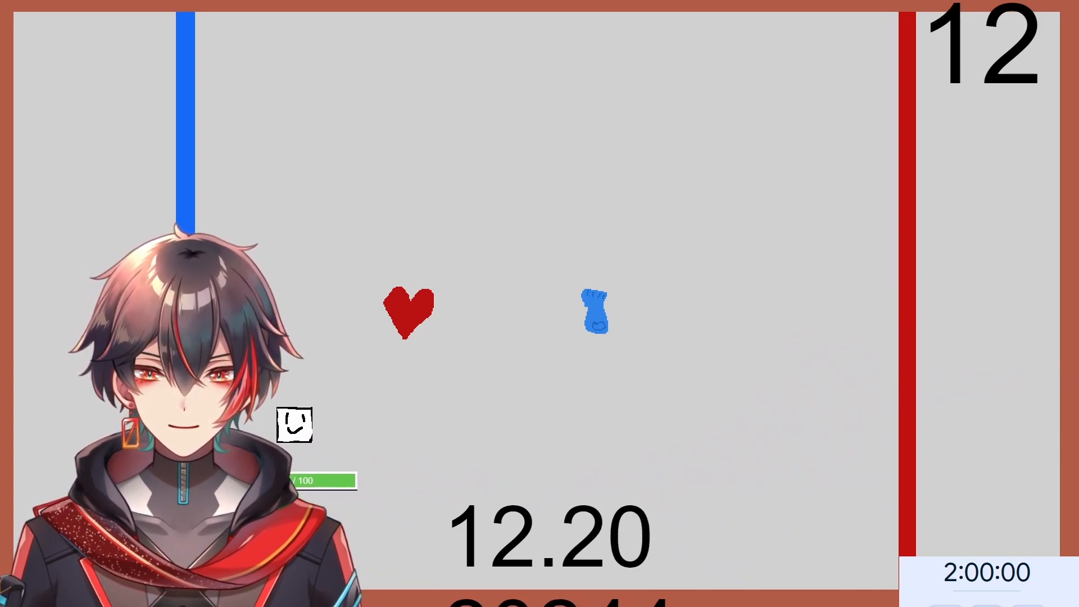
- Turn the player back up to collect the heart item, and cross the blue line
{"action": "key", "text": "Up"}
{"action": "key", "text": "Right"}
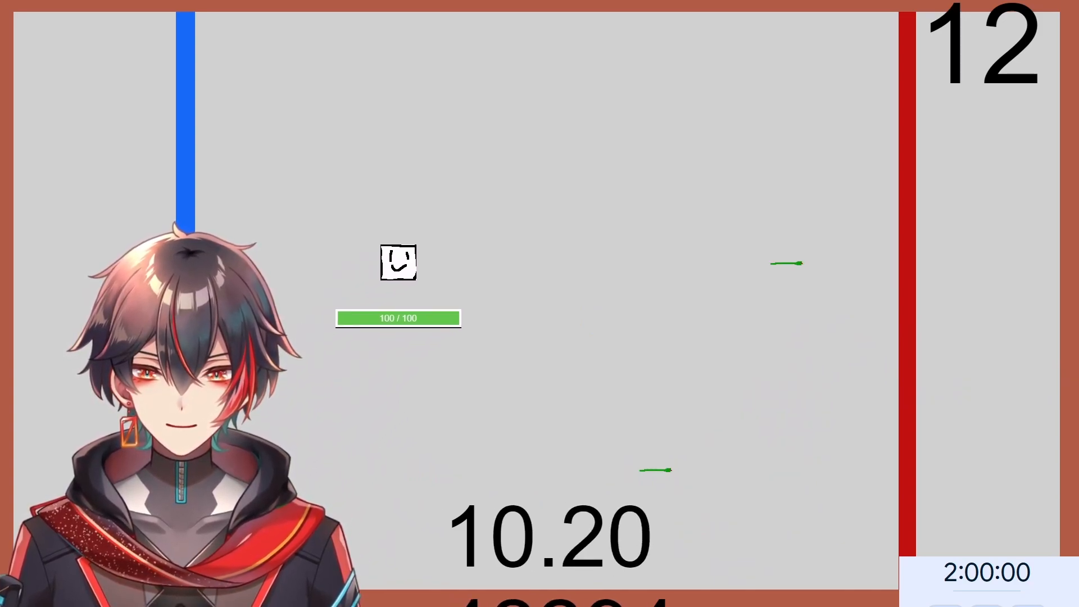
{"action": "key", "text": "Left"}
{"action": "key", "text": "Left"}
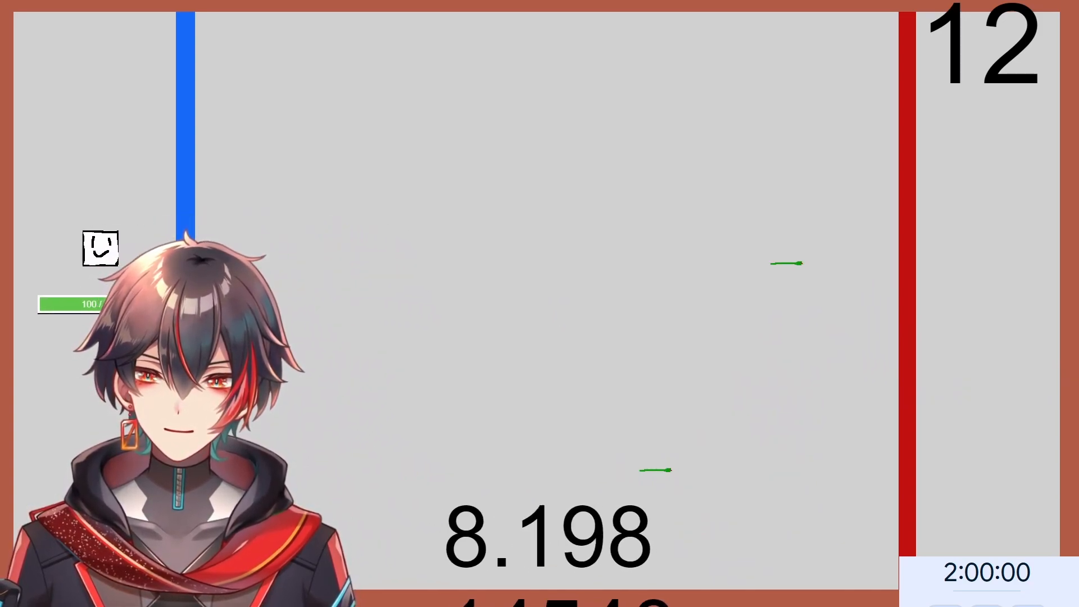
- Steer the player below the crying-face item, through the black tower item and past the red line
{"action": "key", "text": "Down"}
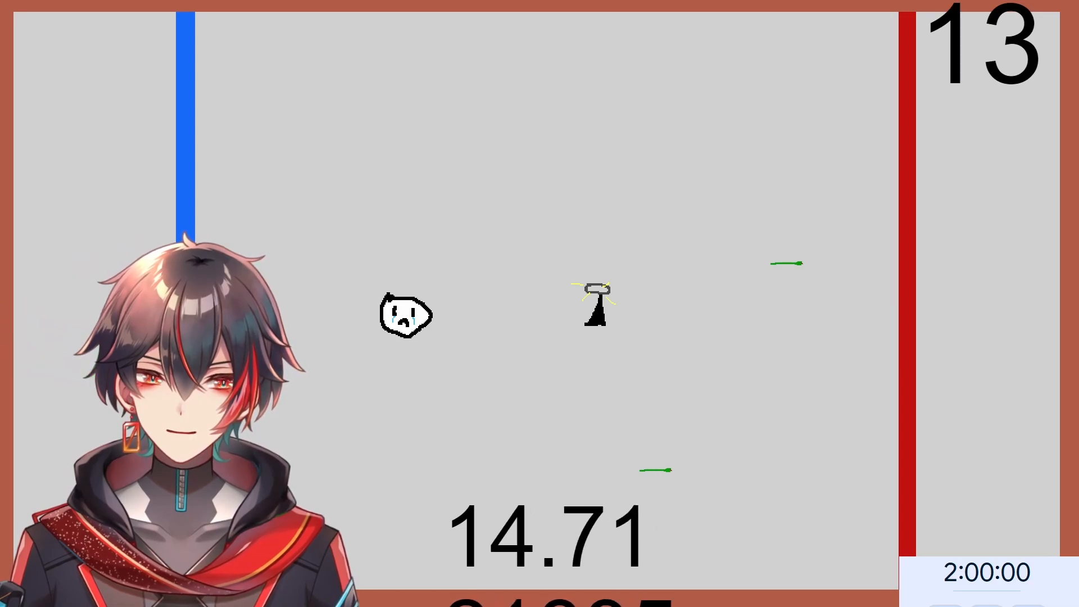
{"action": "key", "text": "Right"}
{"action": "key", "text": "Up"}
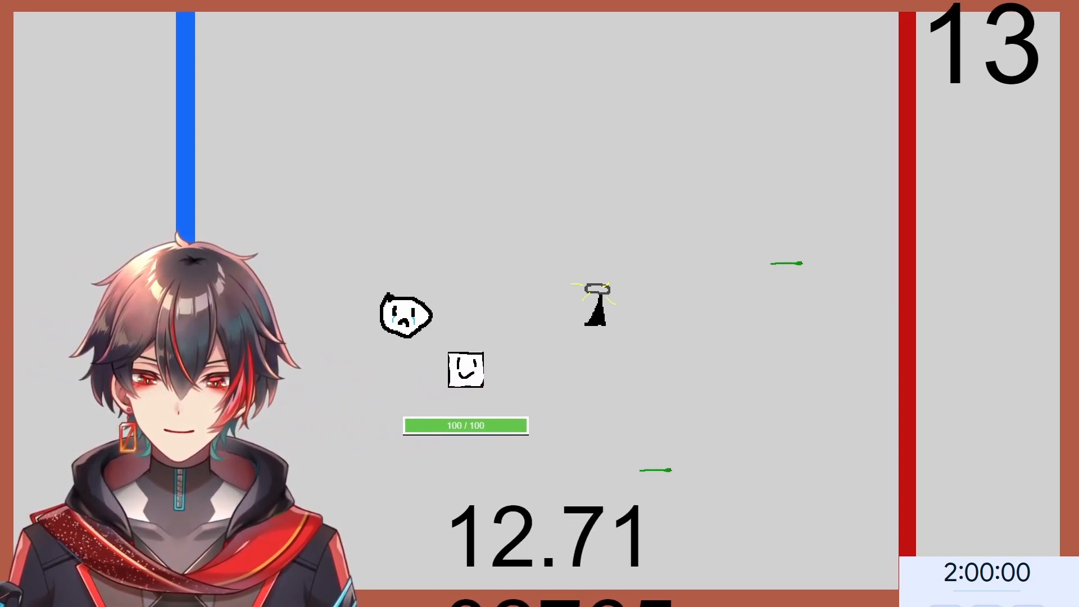
{"action": "key", "text": "Right"}
{"action": "key", "text": "Up"}
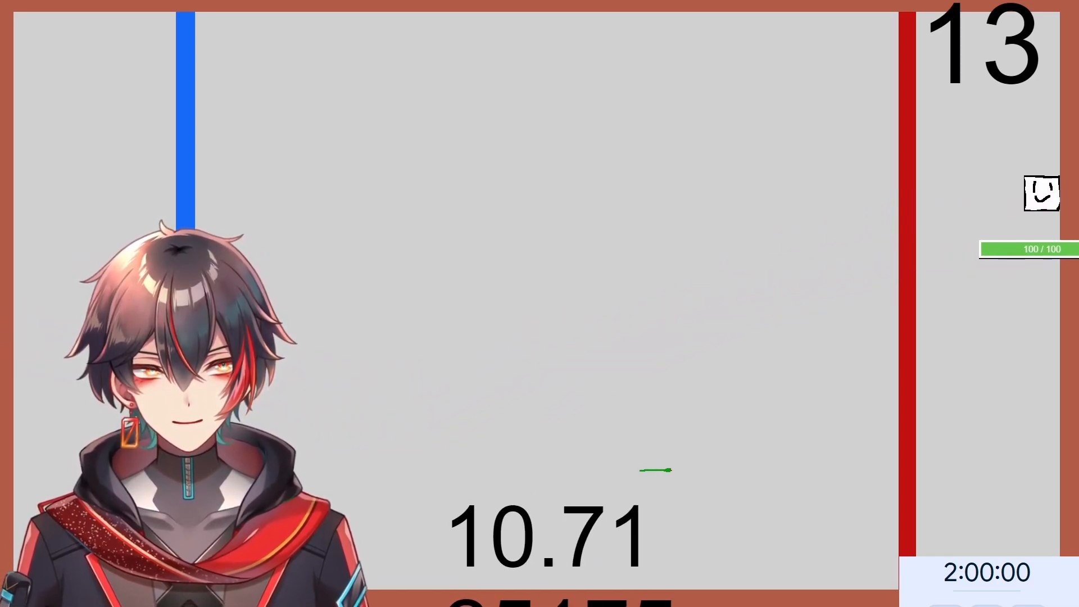
- Run the player back from the red line through the heart item and across the blue line
{"action": "key", "text": "Left"}
{"action": "key", "text": "Down"}
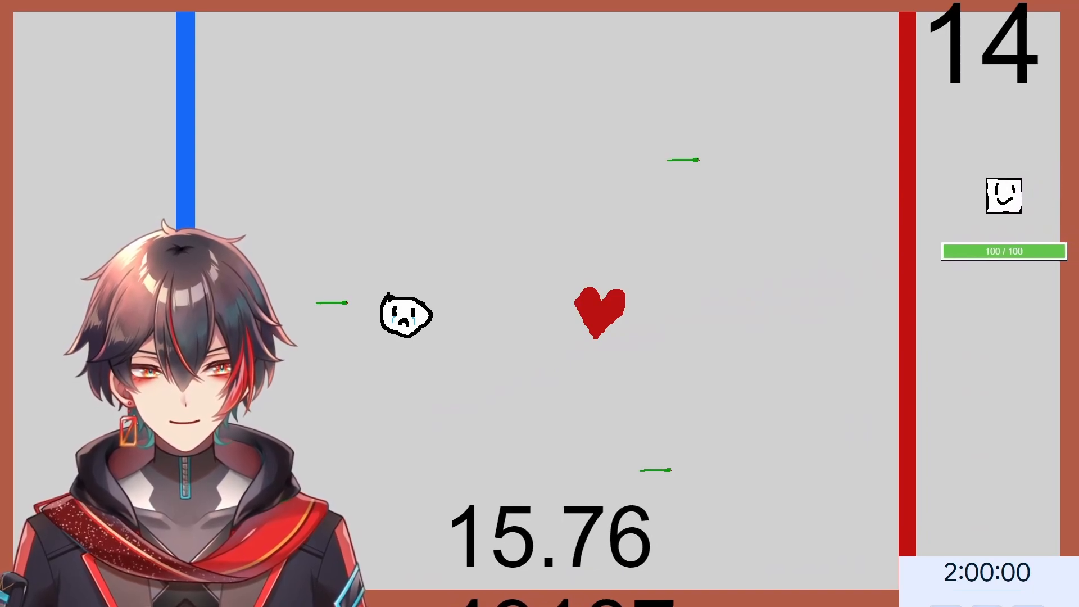
{"action": "key", "text": "Left"}
{"action": "key", "text": "Down"}
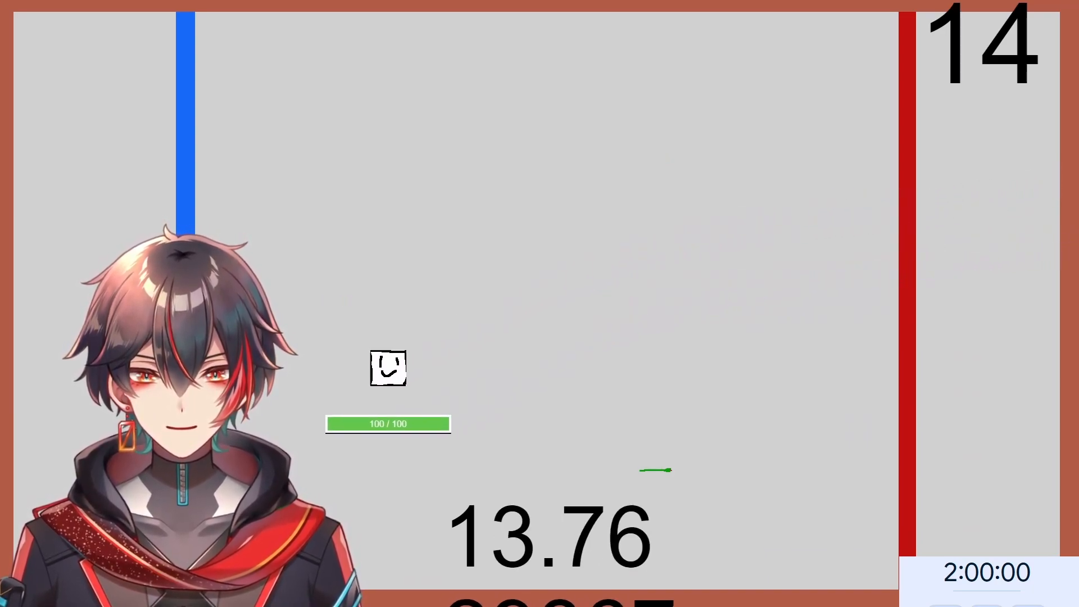
{"action": "key", "text": "Left"}
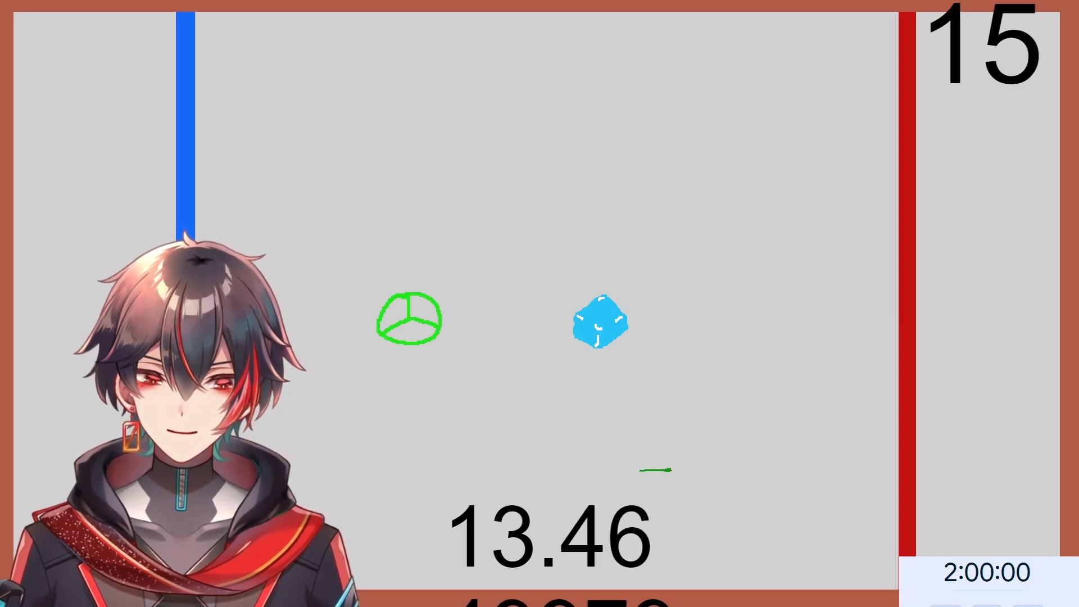
- Run the player over to the red line and back again to the blue line to test two more crossings
{"action": "key", "text": "Right"}
{"action": "key", "text": "Up"}
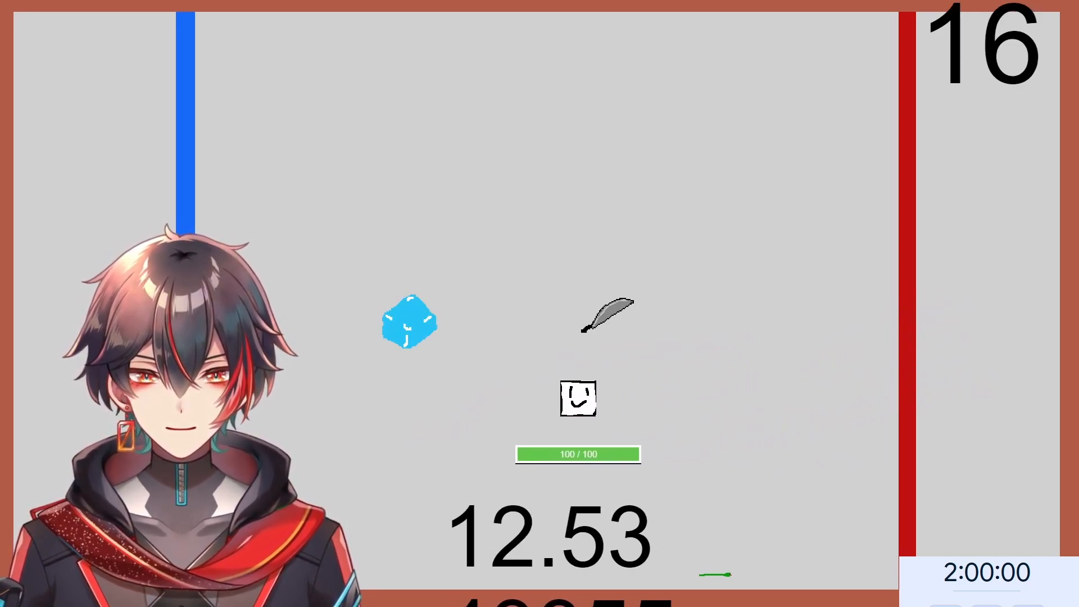
{"action": "key", "text": "Up"}
{"action": "key", "text": "Left"}
{"action": "key", "text": "Left"}
{"action": "key", "text": "Up"}
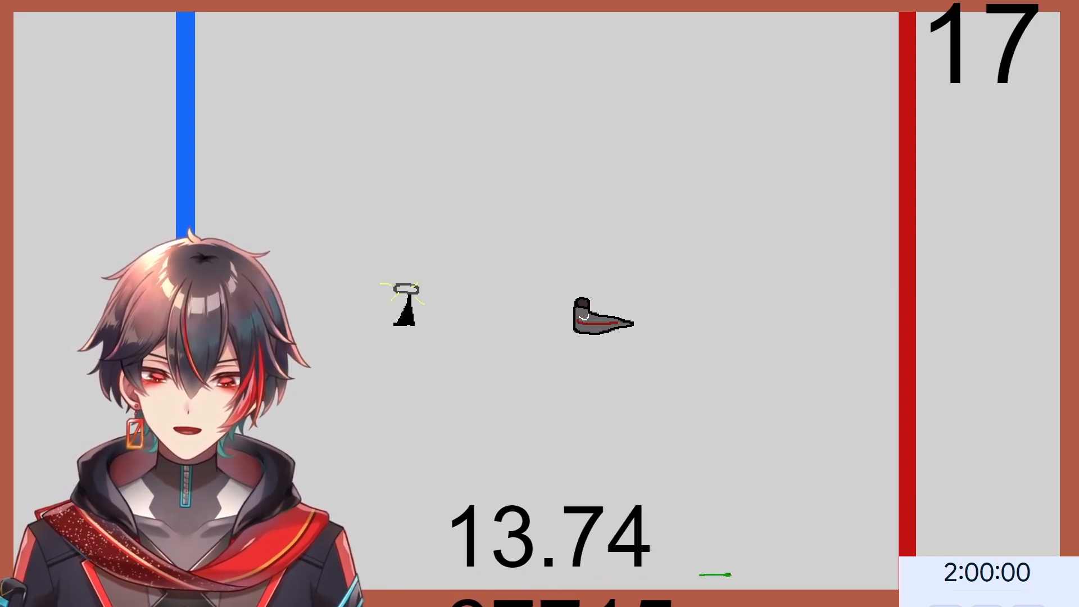
- Run the player to the red line, keeping below the black tower and grey shoe-shaped items
{"action": "key", "text": "Right"}
{"action": "key", "text": "Down"}
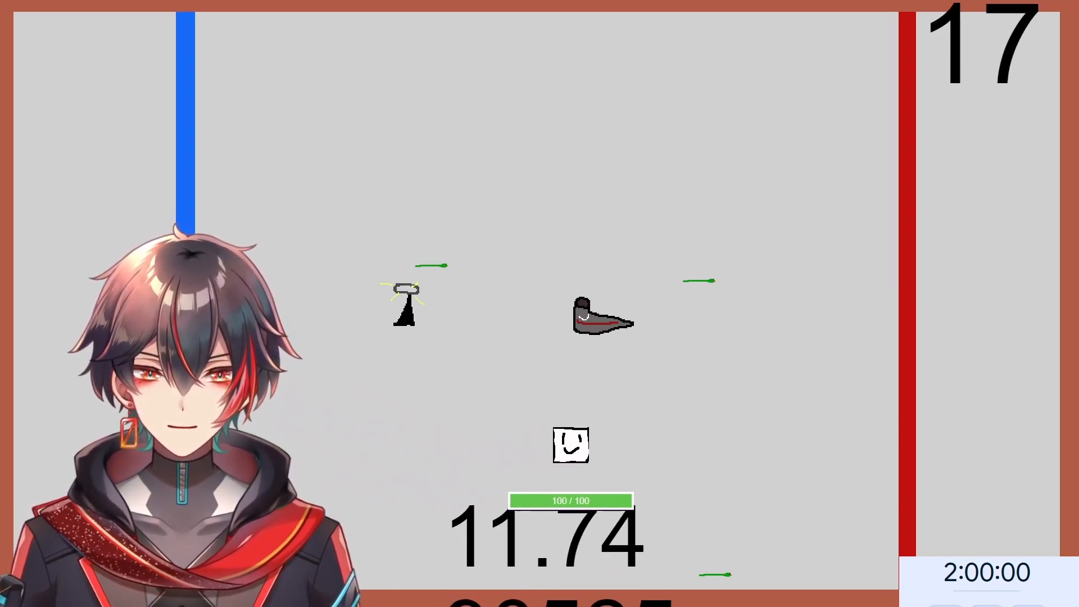
{"action": "key", "text": "Up"}
{"action": "key", "text": "Right"}
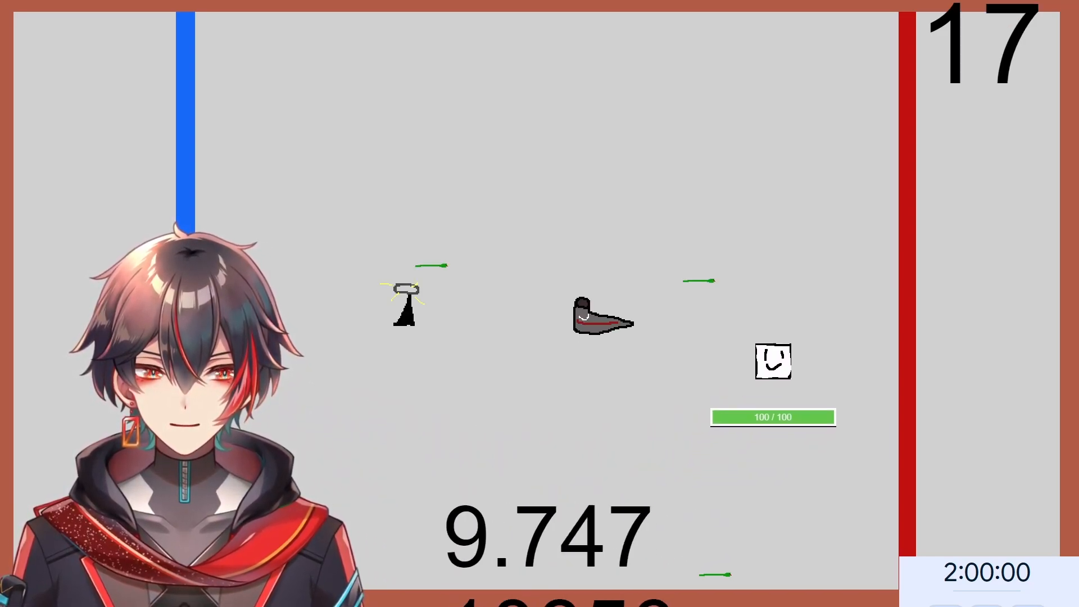
- Run the player from the red line through the grey shoe item to the blue line and back to the red line
{"action": "key", "text": "Left"}
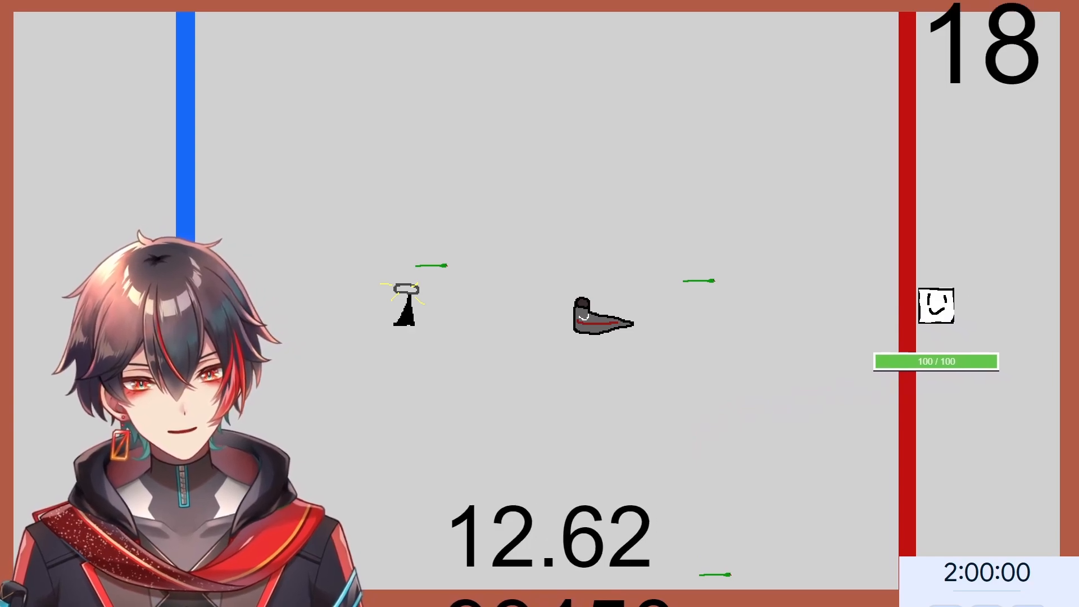
{"action": "key", "text": "Left"}
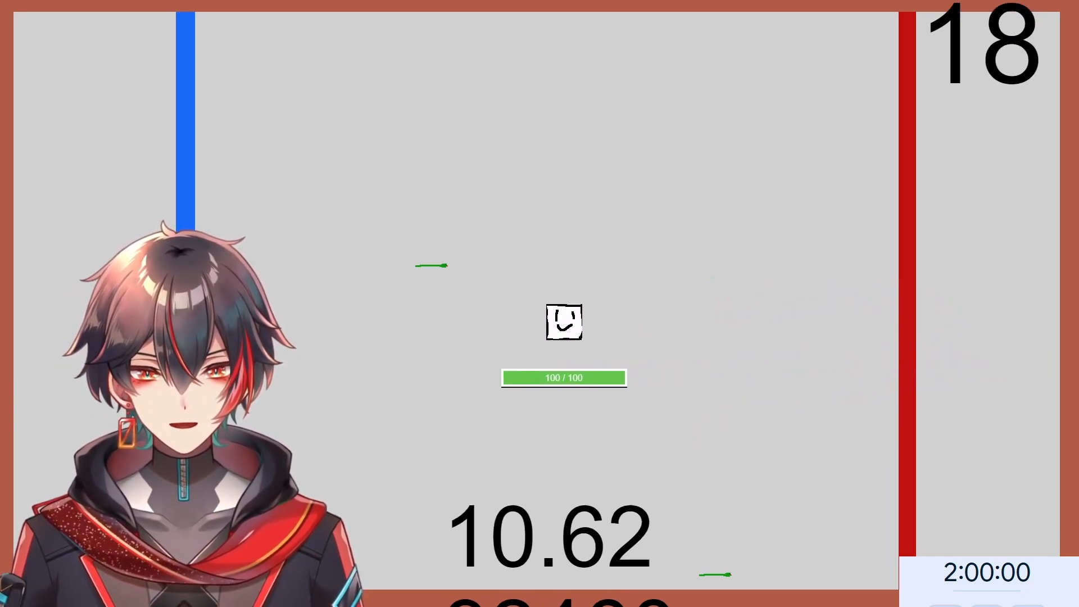
{"action": "key", "text": "Left"}
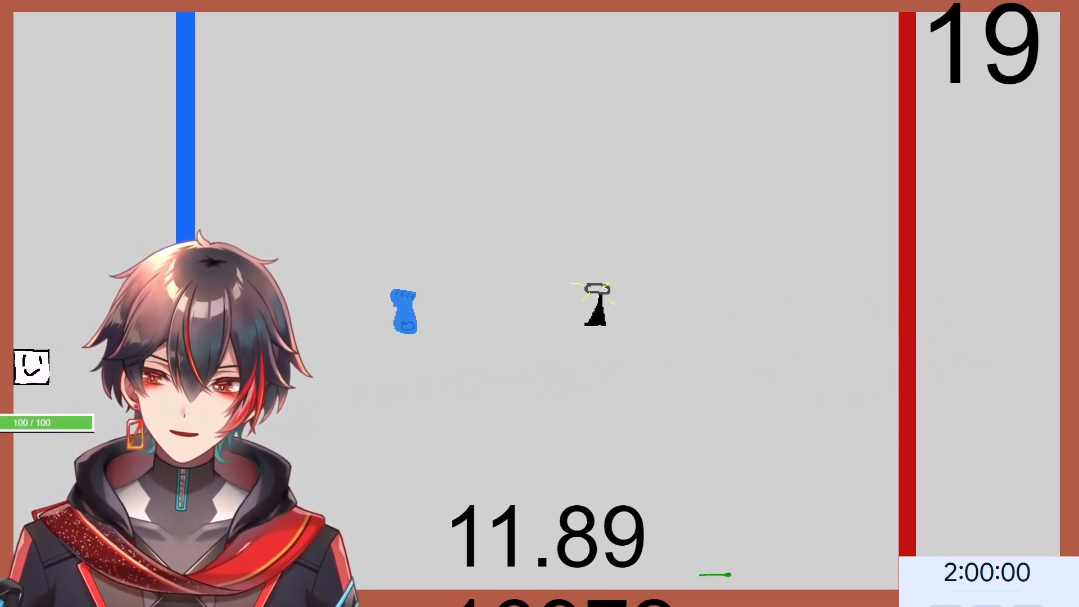
{"action": "key", "text": "Right"}
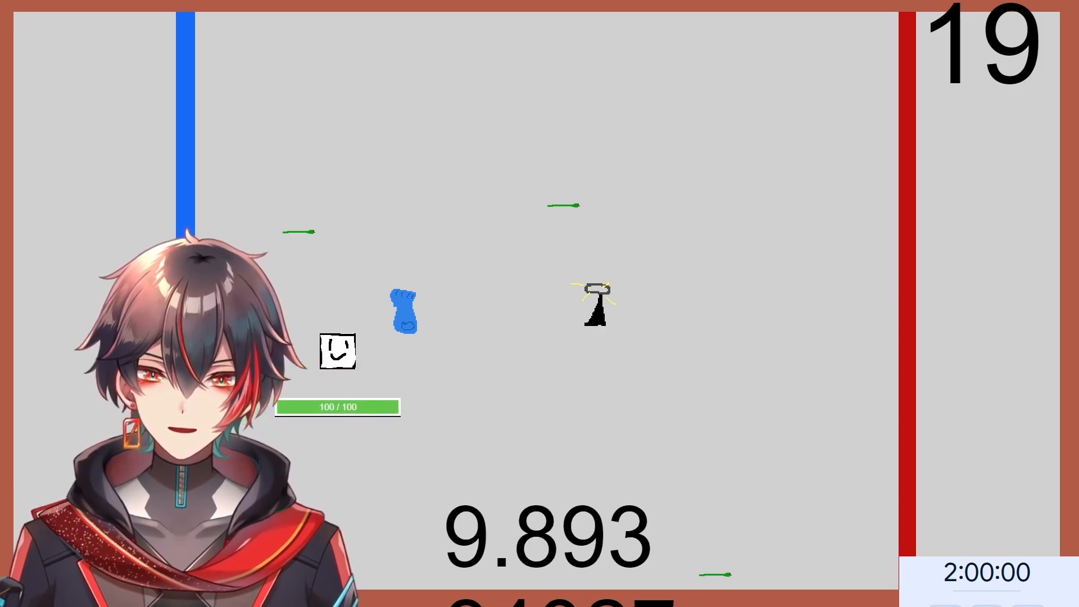
{"action": "key", "text": "Right"}
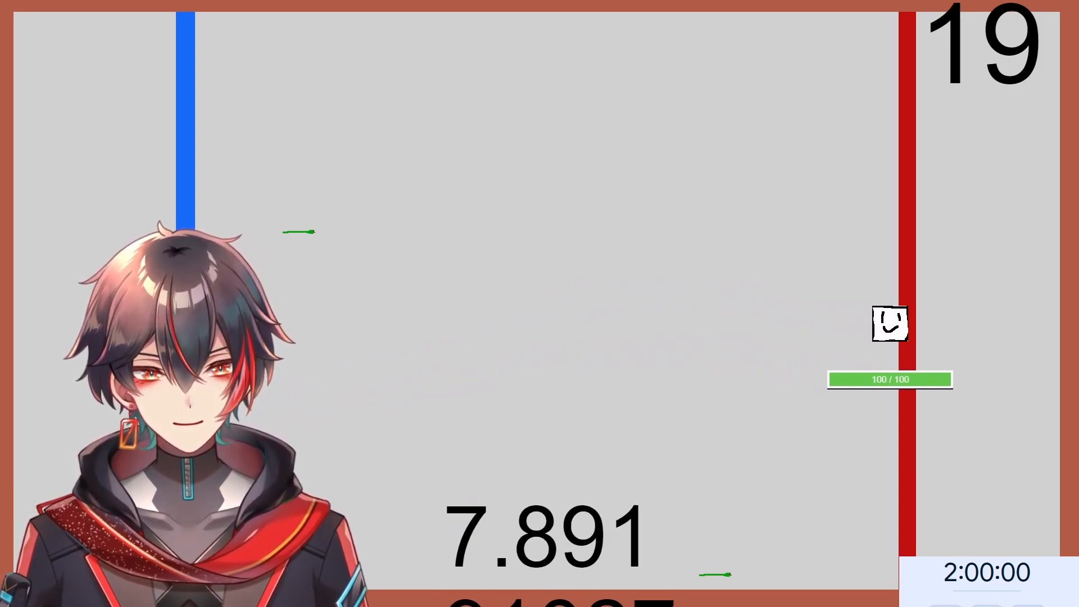
- Run the player back to the blue line, over to the red line, and return toward the blue line to test more crossings
{"action": "key", "text": "a"}
{"action": "key", "text": "w"}
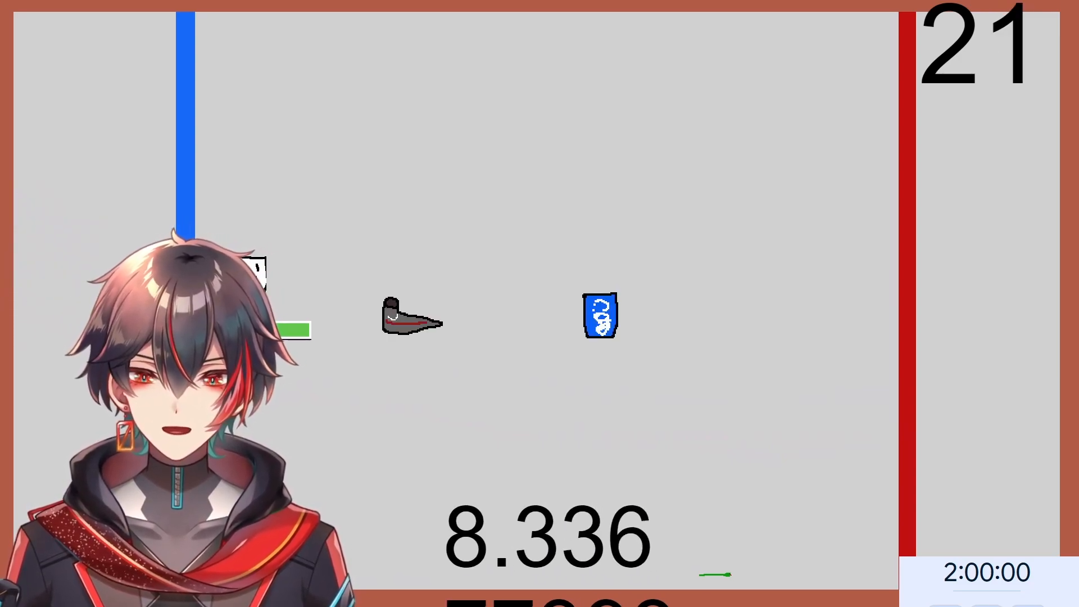
{"action": "key", "text": "d"}
{"action": "key", "text": "s"}
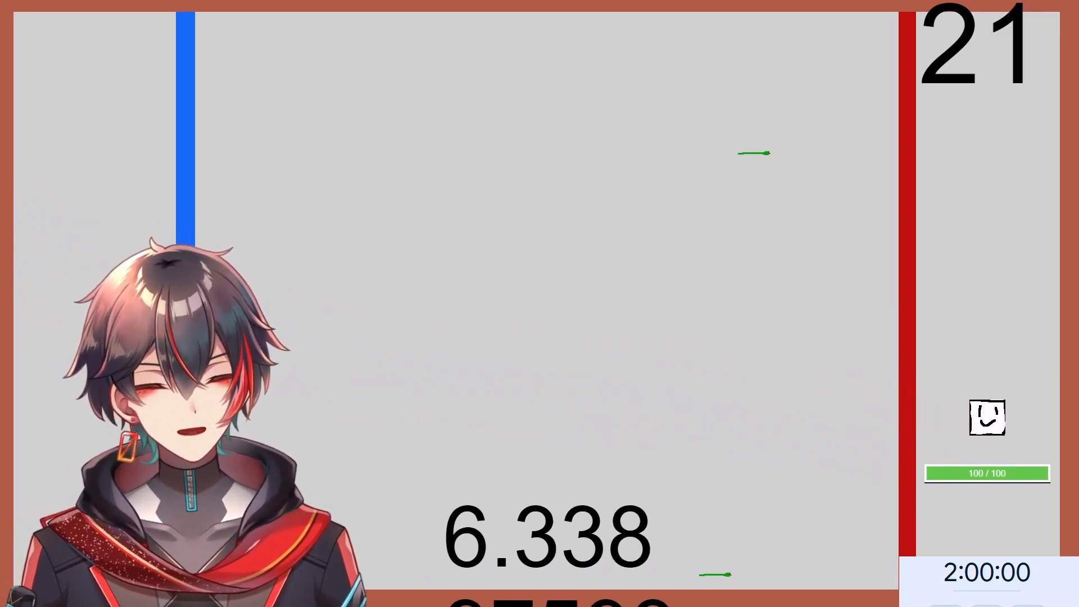
{"action": "key", "text": "a"}
{"action": "key", "text": "w"}
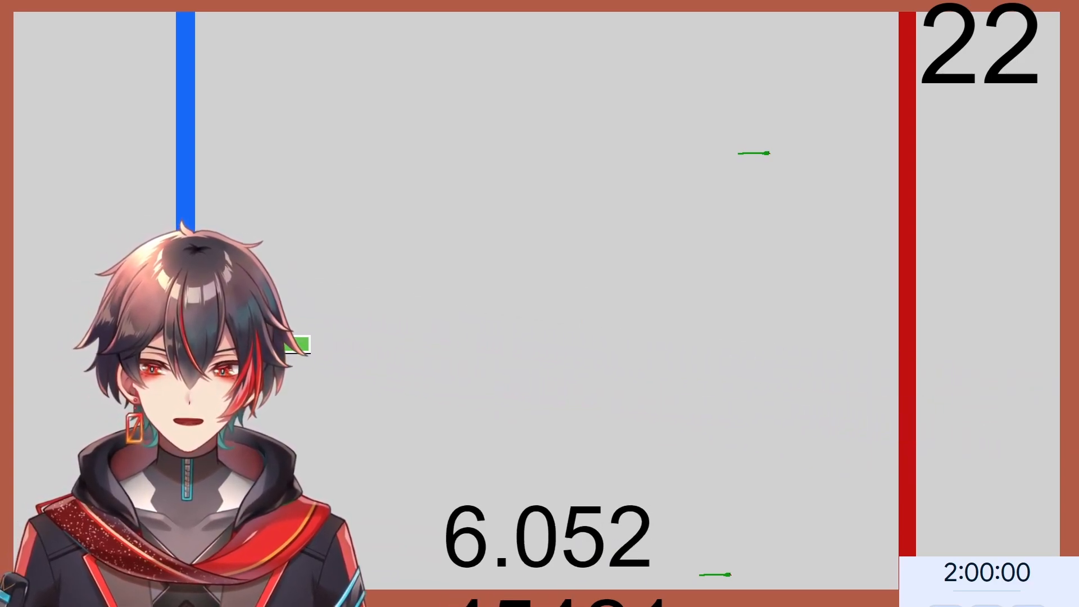
- From the blue line, steer the player above the heart item and down past the blue can item toward the red line
{"action": "key", "text": "d"}
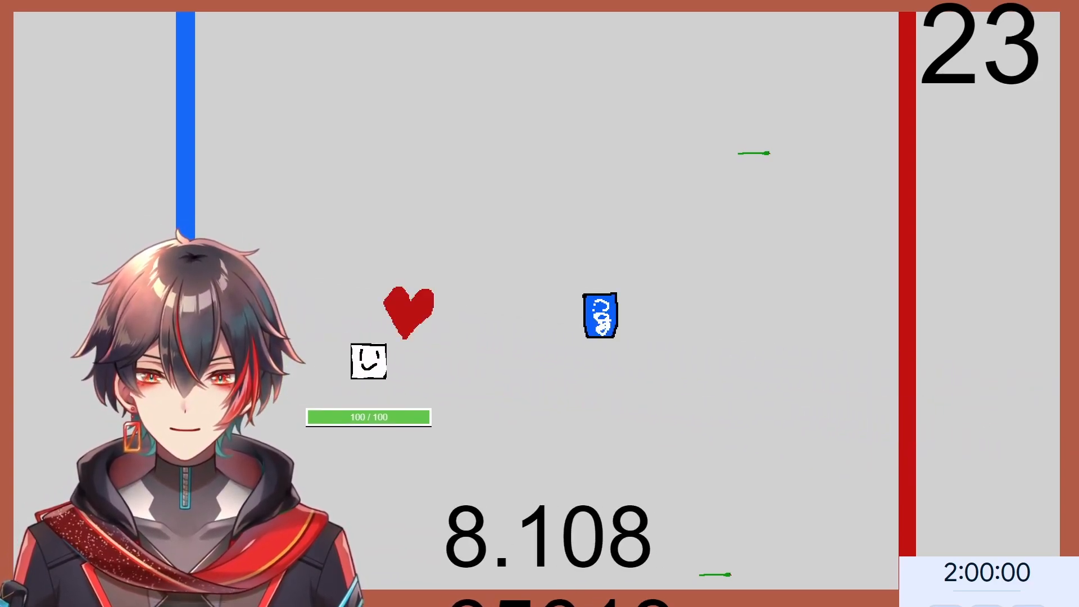
{"action": "key", "text": "w"}
{"action": "key", "text": "a"}
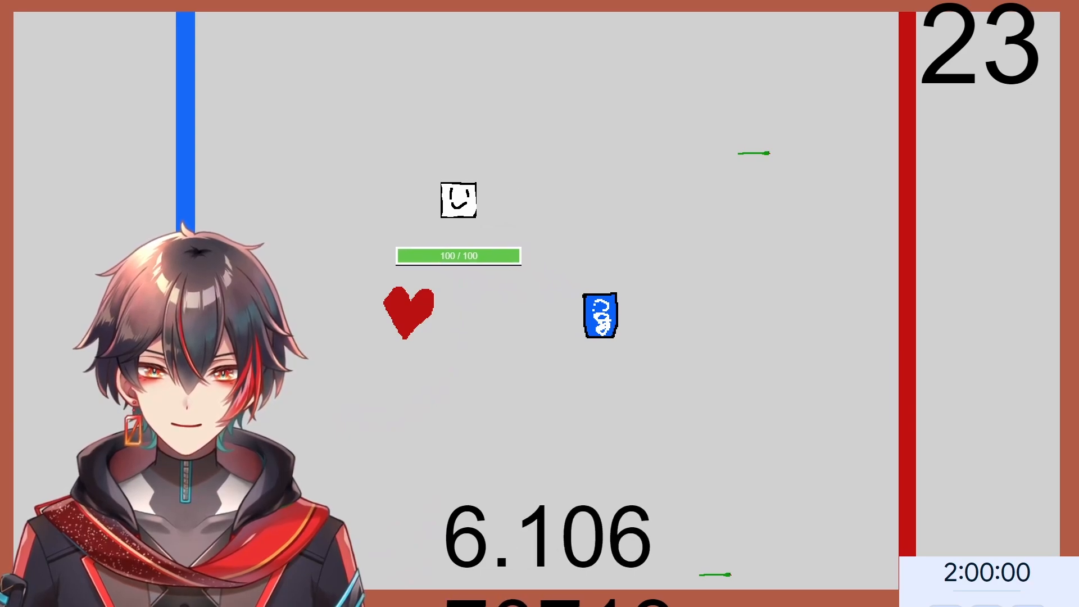
{"action": "key", "text": "s"}
{"action": "key", "text": "d"}
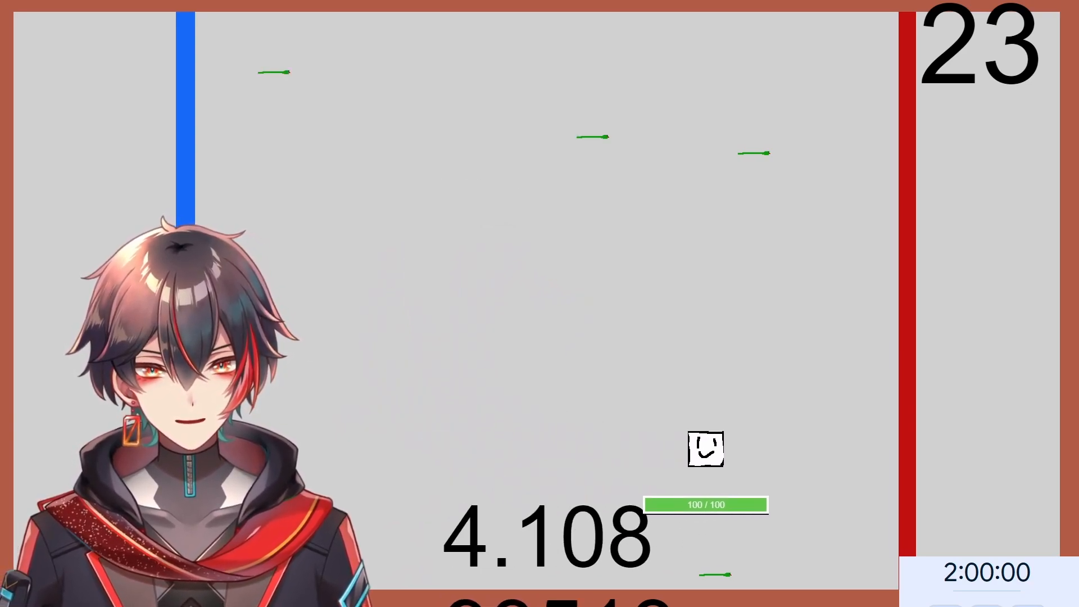
- Take the player past the red line and back across to the blue line through the snake and grey shoe items' path
{"action": "key", "text": "a"}
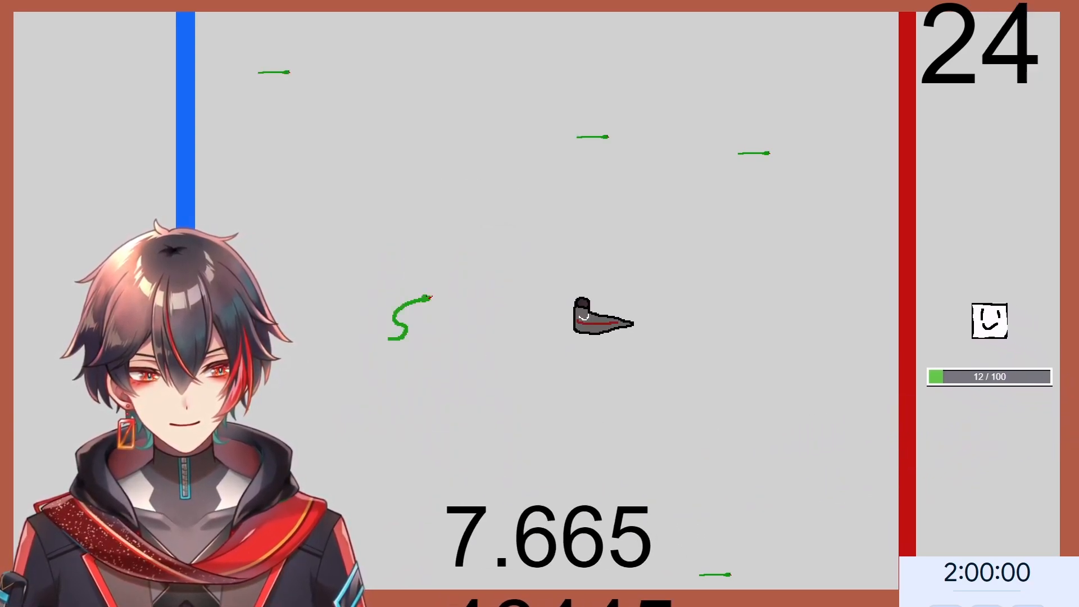
{"action": "key", "text": "s"}
{"action": "key", "text": "d"}
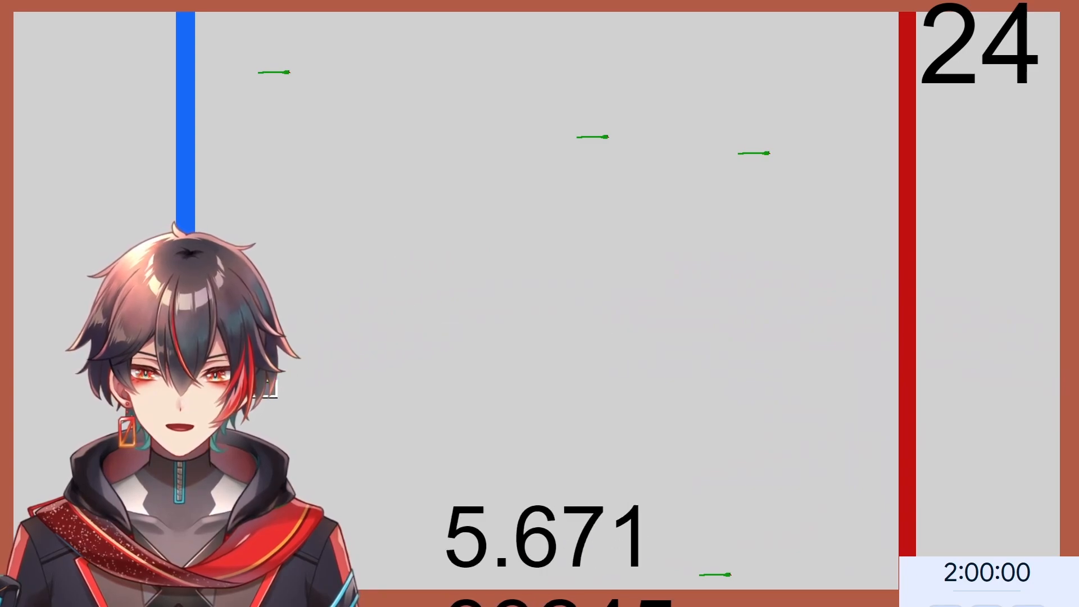
{"action": "key", "text": "d"}
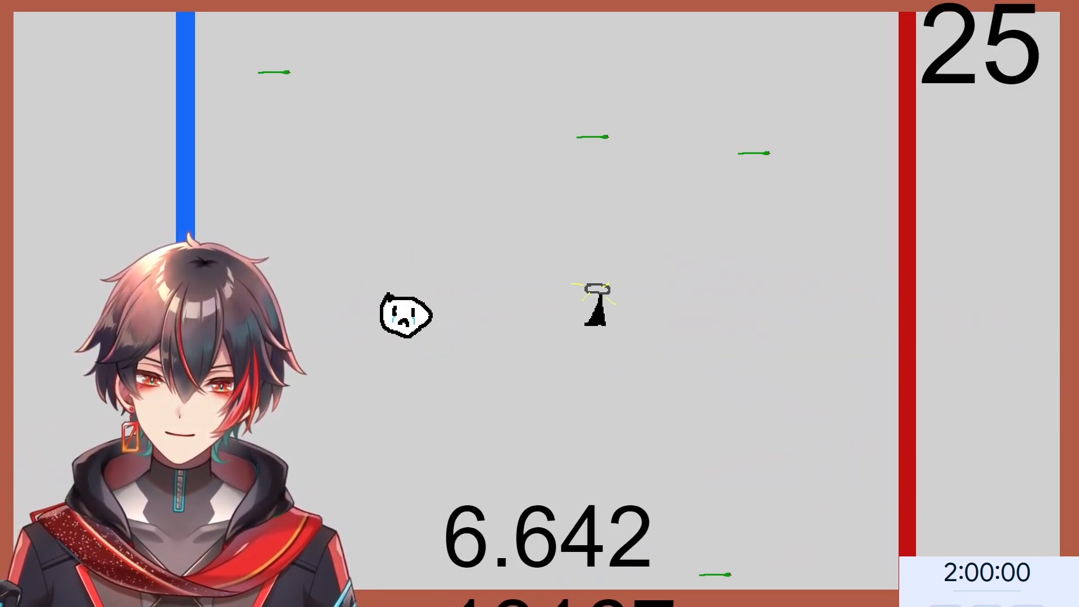
- Run the player from the blue line along the crying-face and black tower items and across the red line
{"action": "key", "text": "d"}
{"action": "key", "text": "w"}
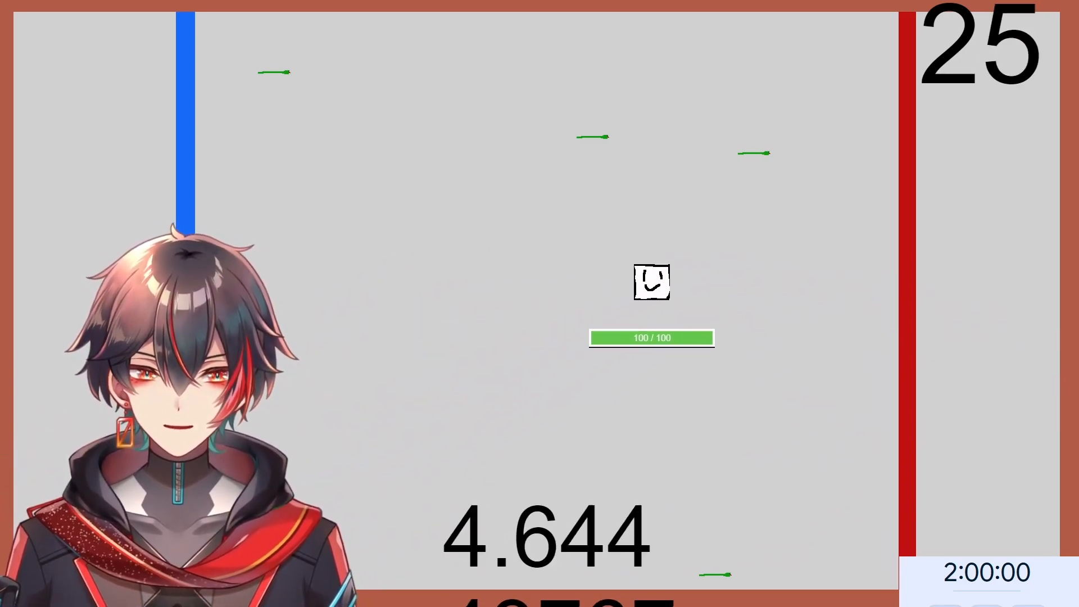
{"action": "key", "text": "d"}
{"action": "key", "text": "s"}
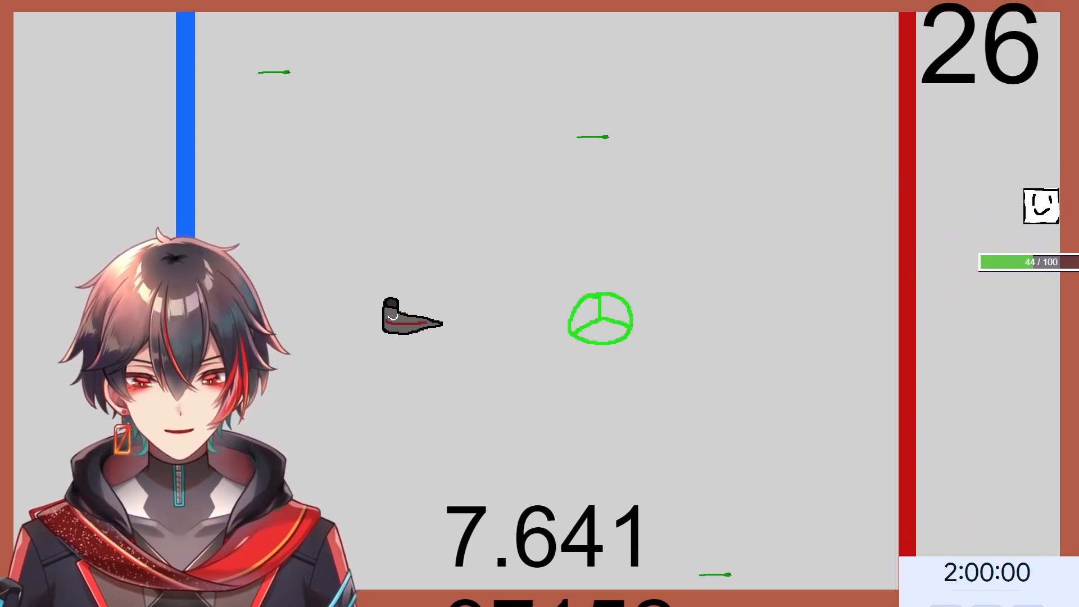
- Run the player to the blue line, then back to the red line without touching the blue foot and stopwatch items
{"action": "key", "text": "a"}
{"action": "key", "text": "a"}
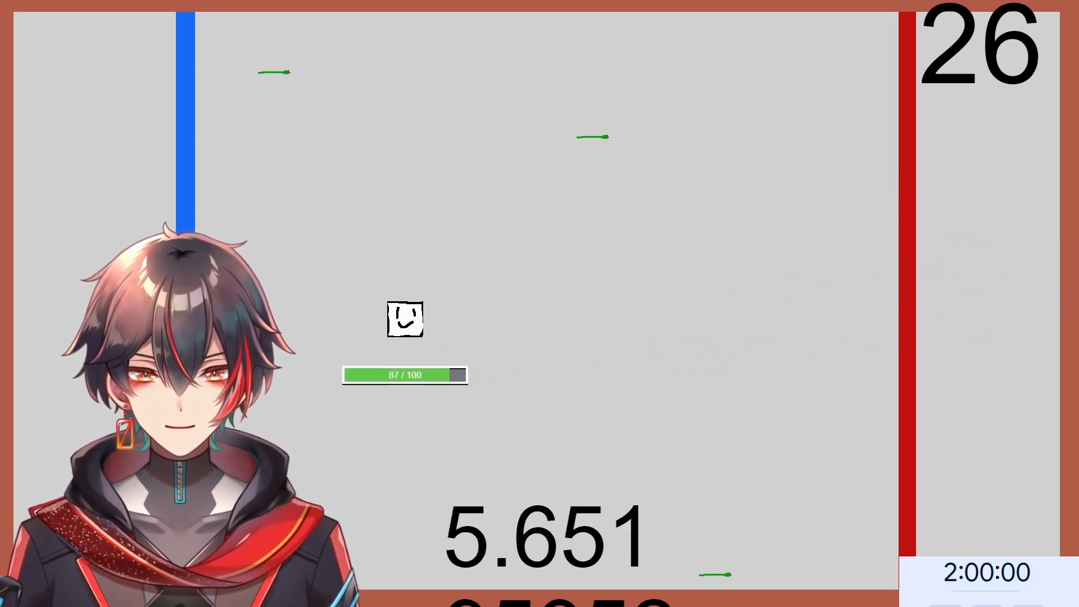
{"action": "key", "text": "a"}
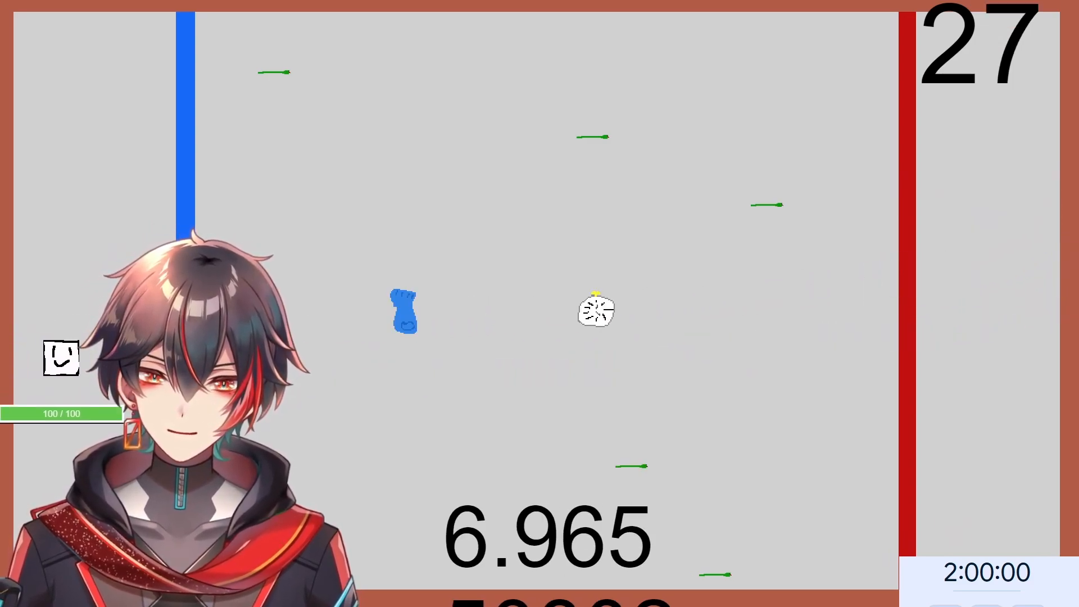
{"action": "key", "text": "d"}
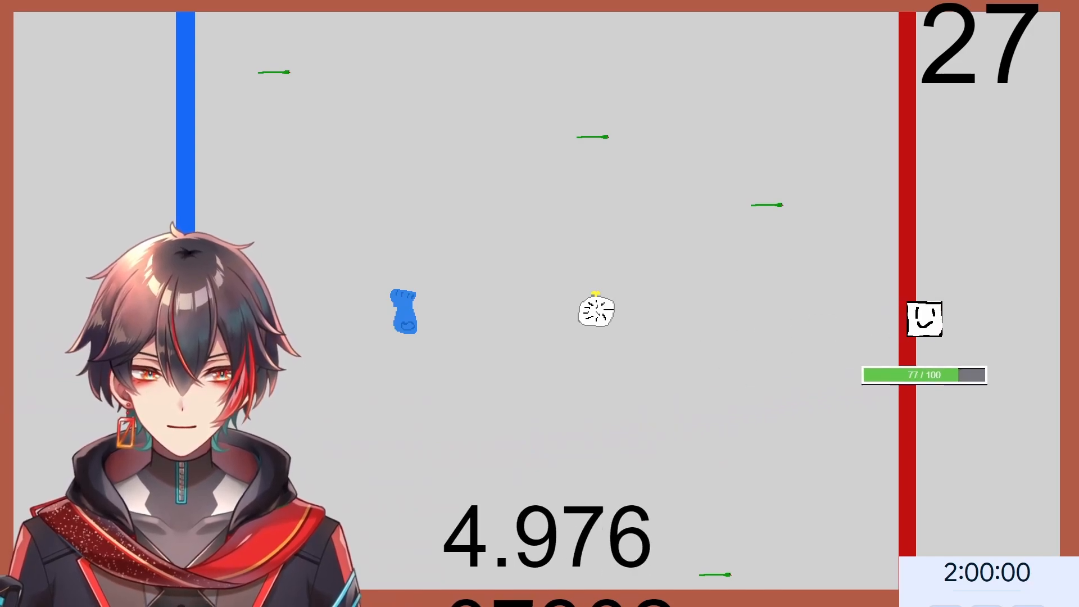
- Return the player to the blue line, run through the snake and heart items' path to the red line, and turn back again
{"action": "key", "text": "s"}
{"action": "key", "text": "a"}
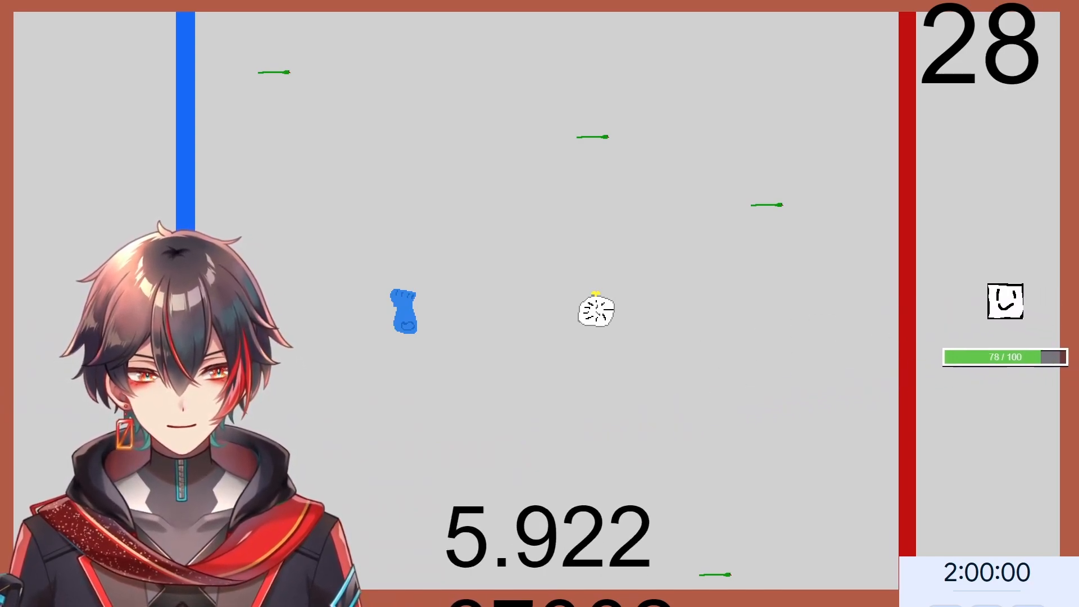
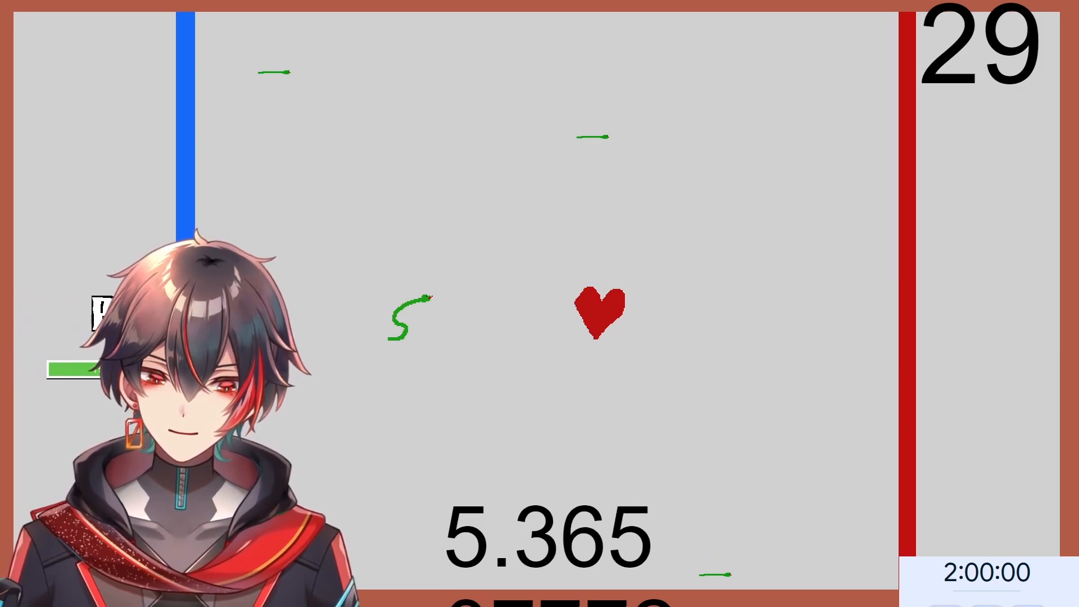
{"action": "key", "text": "d"}
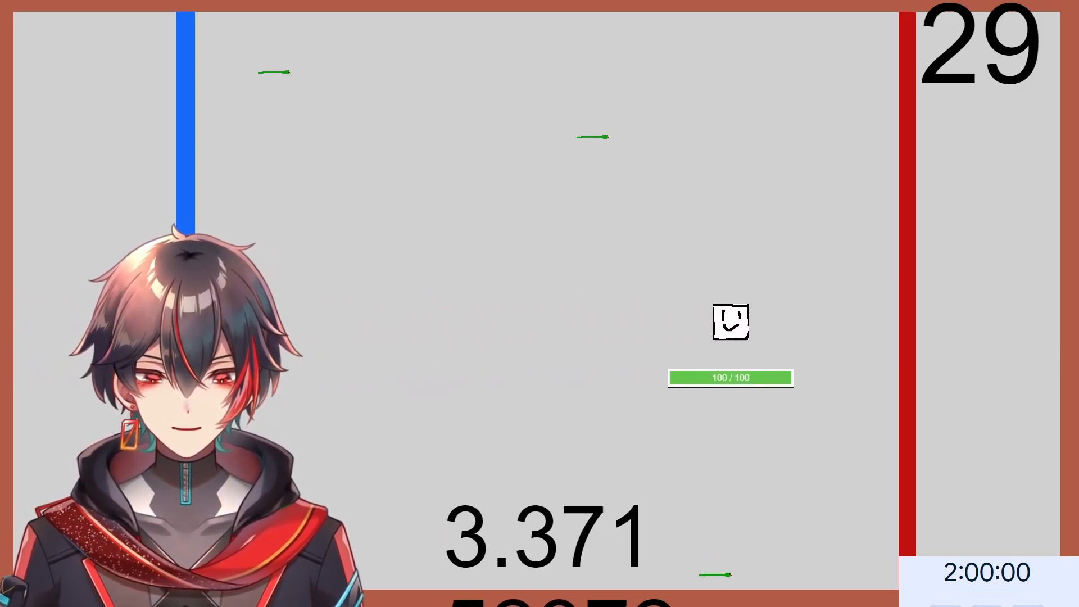
{"action": "key", "text": "a"}
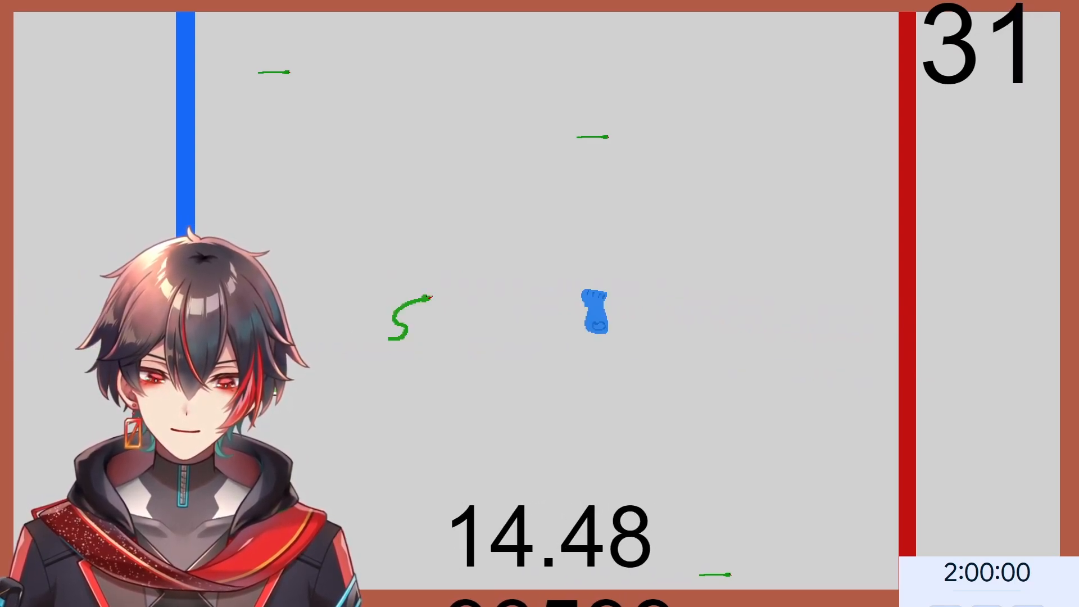
- Steer the player from the blue line under the blue foot item, circle back to it, and continue past the red line
{"action": "key", "text": "w"}
{"action": "key", "text": "d"}
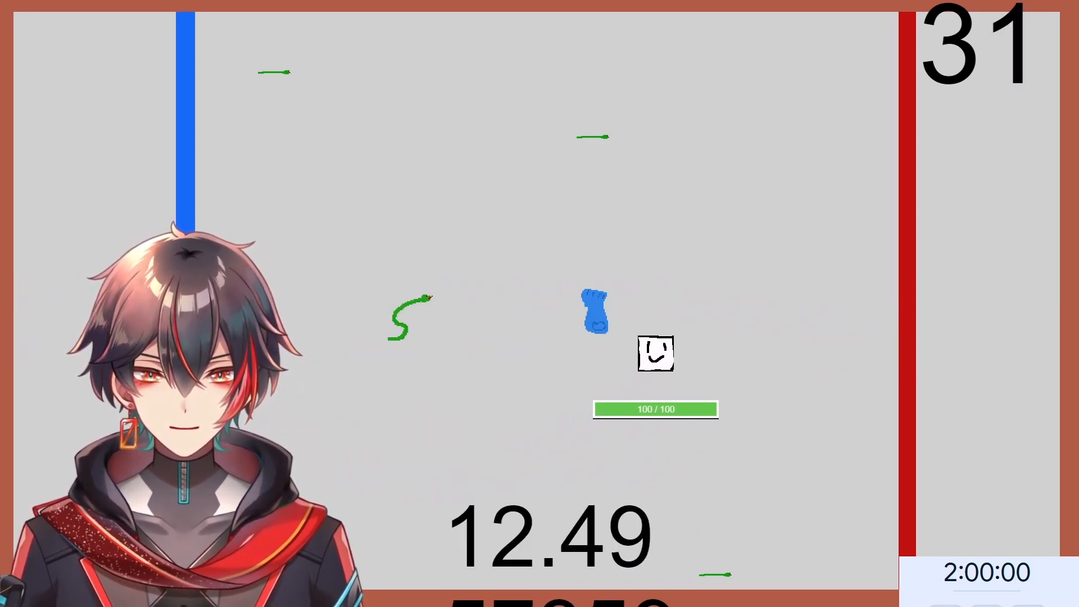
{"action": "key", "text": "a"}
{"action": "key", "text": "s"}
{"action": "key", "text": "d"}
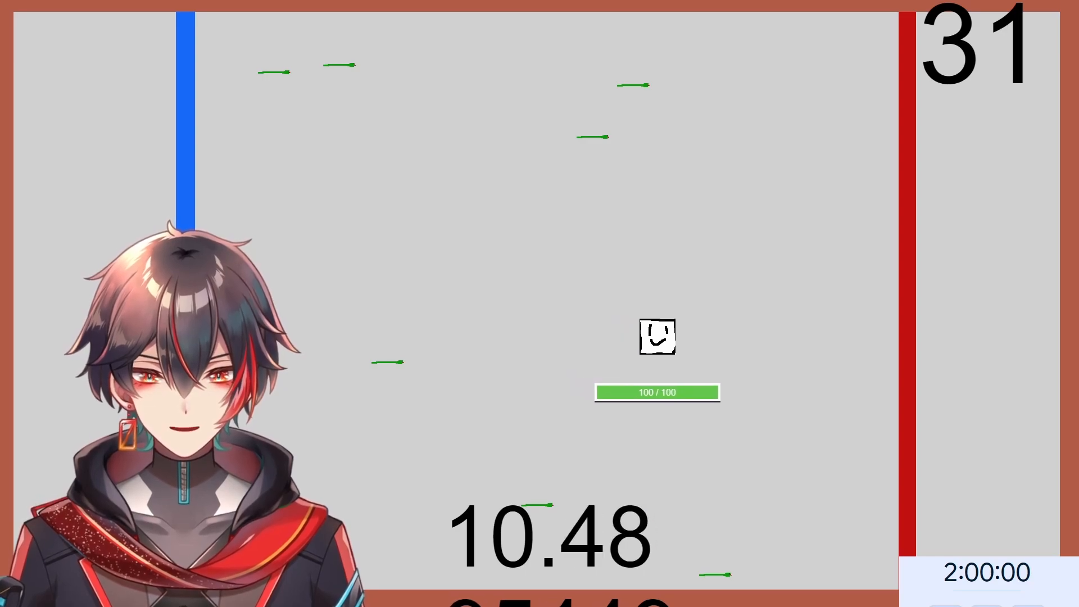
{"action": "key", "text": "w"}
{"action": "key", "text": "a"}
{"action": "key", "text": "s"}
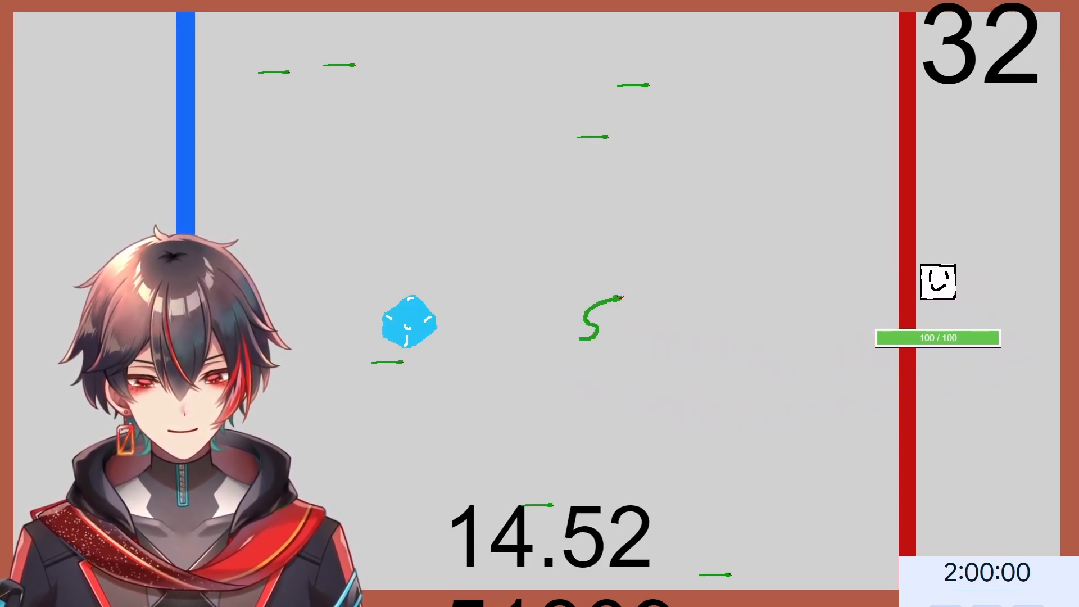
- Run the player through the light-blue dice and snake items' path to the blue line and back over the red line
{"action": "key", "text": "a"}
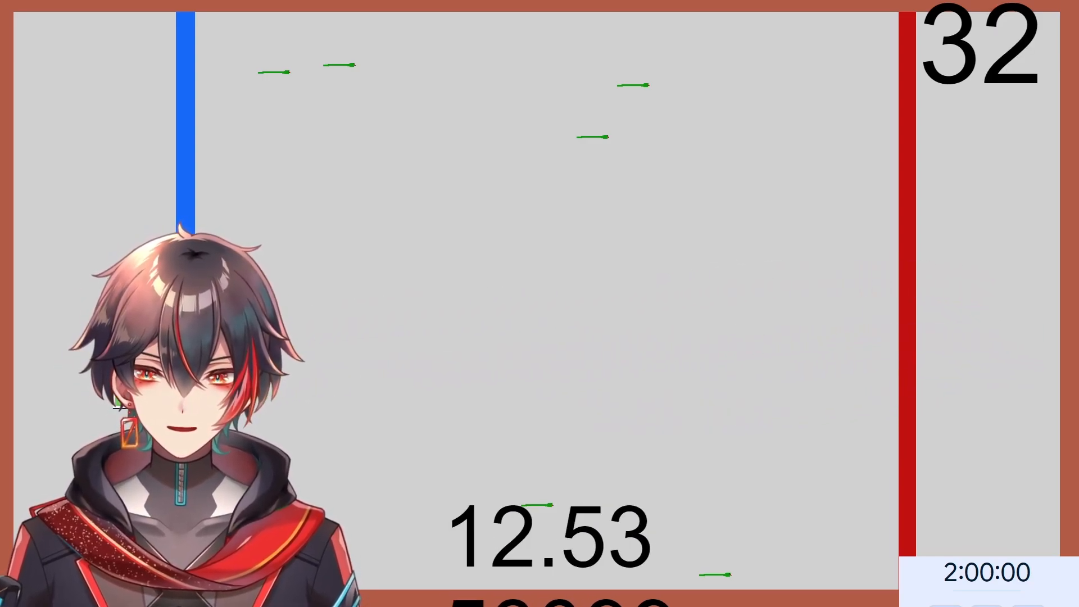
{"action": "key", "text": "d"}
{"action": "key", "text": "w"}
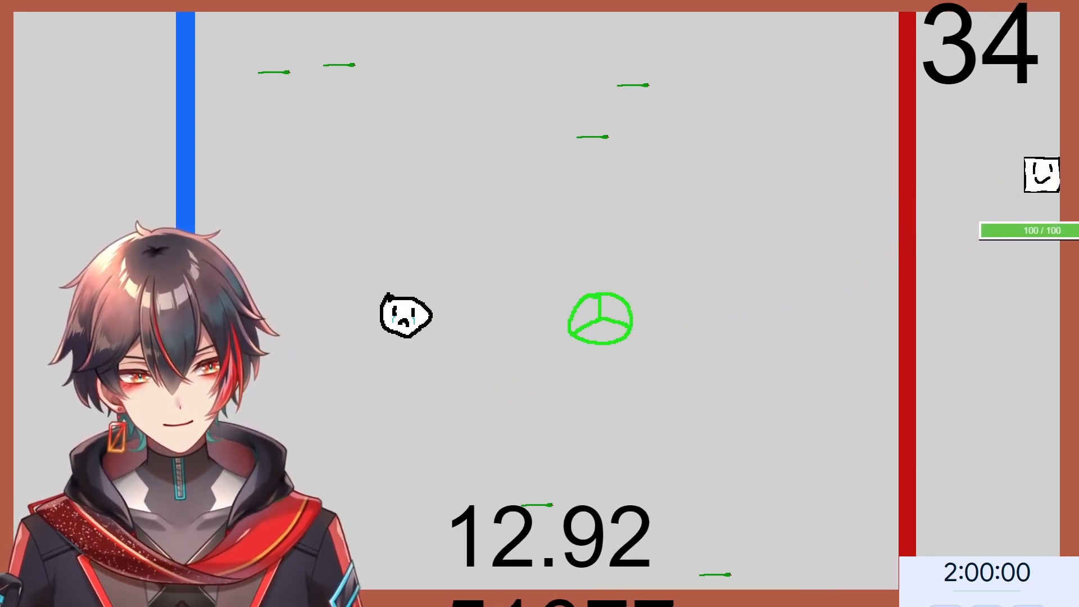
- Run the player diagonally down past the green wheel and crying-face items to the blue line, then back to the red line
{"action": "key", "text": "a"}
{"action": "key", "text": "s"}
{"action": "key", "text": "a"}
{"action": "key", "text": "s"}
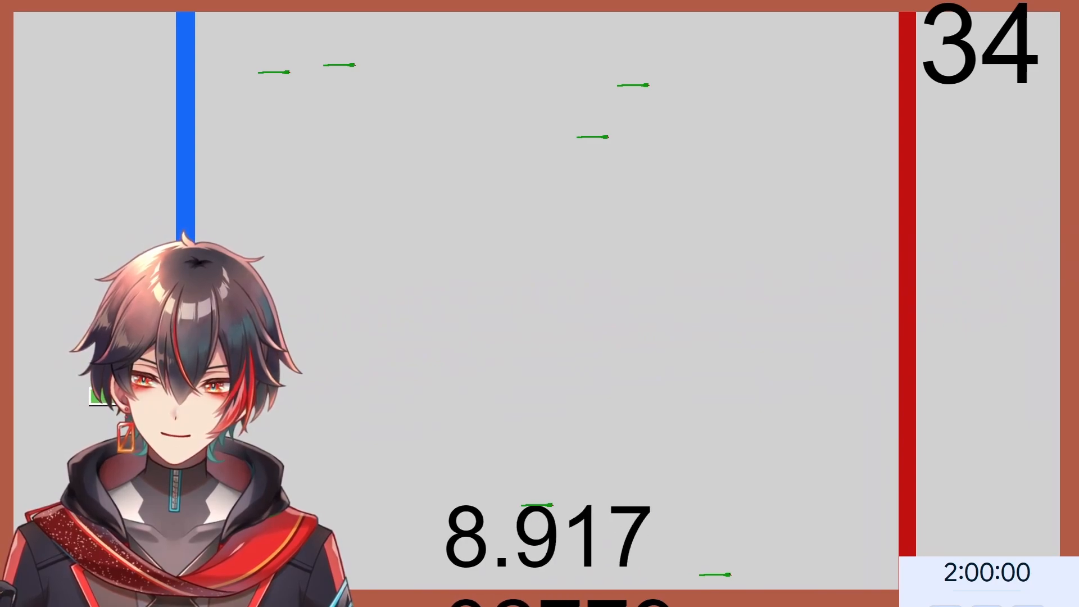
{"action": "key", "text": "d"}
{"action": "key", "text": "d"}
{"action": "key", "text": "w"}
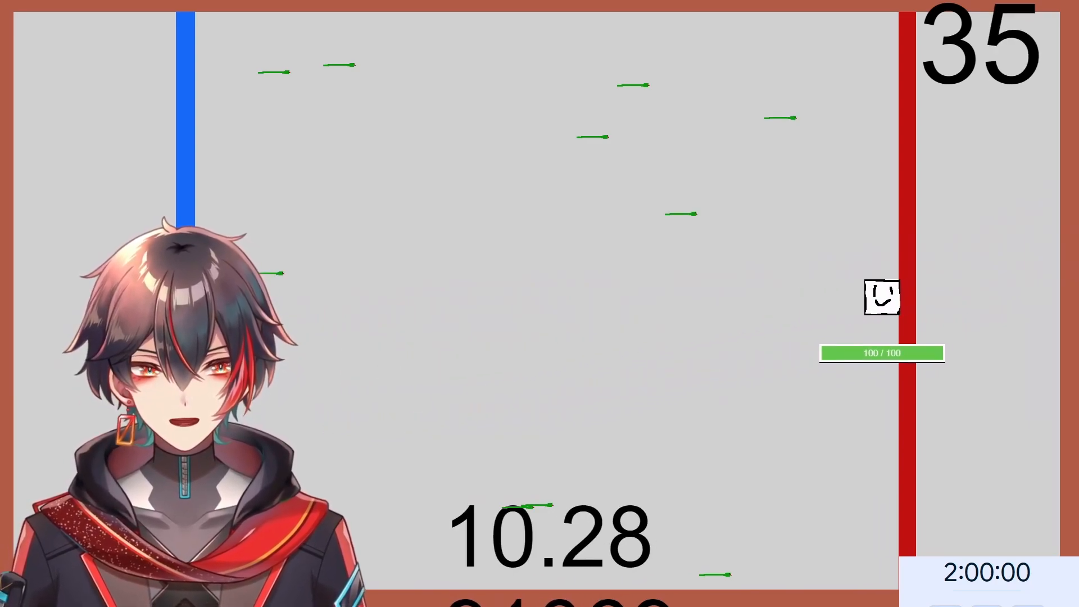
- Run the player past the light-blue dice and heart items to the blue line, then diagonally up across the red line
{"action": "key", "text": "a"}
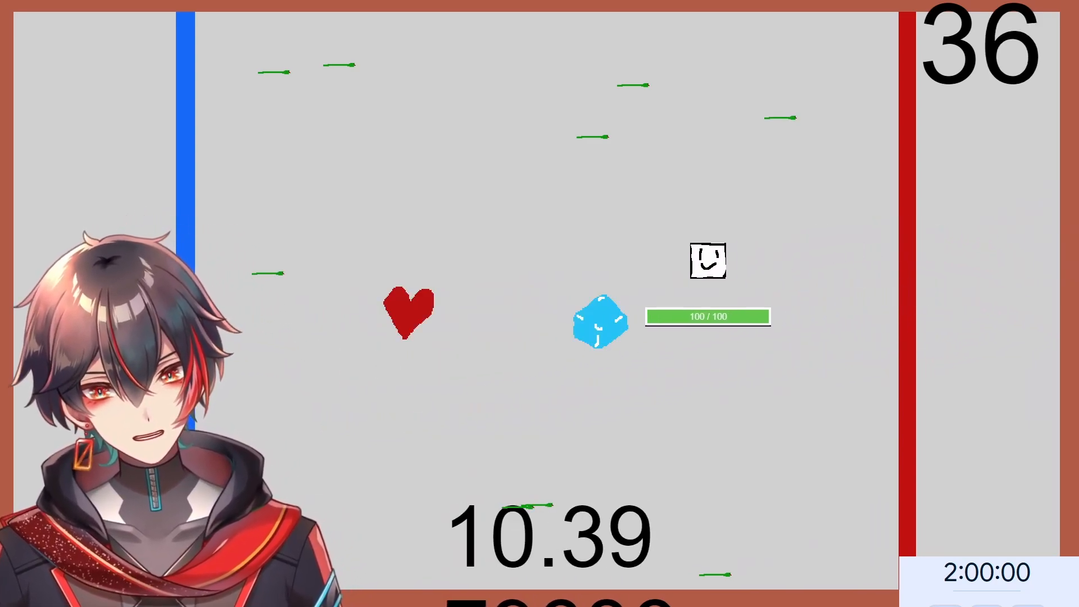
{"action": "key", "text": "s"}
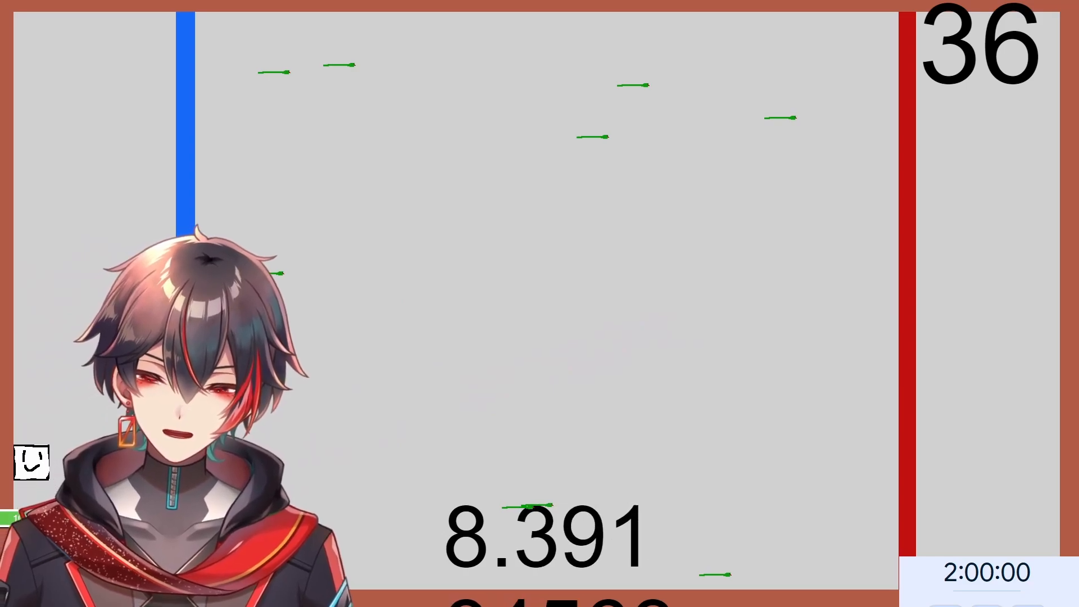
{"action": "key", "text": "w"}
{"action": "key", "text": "d"}
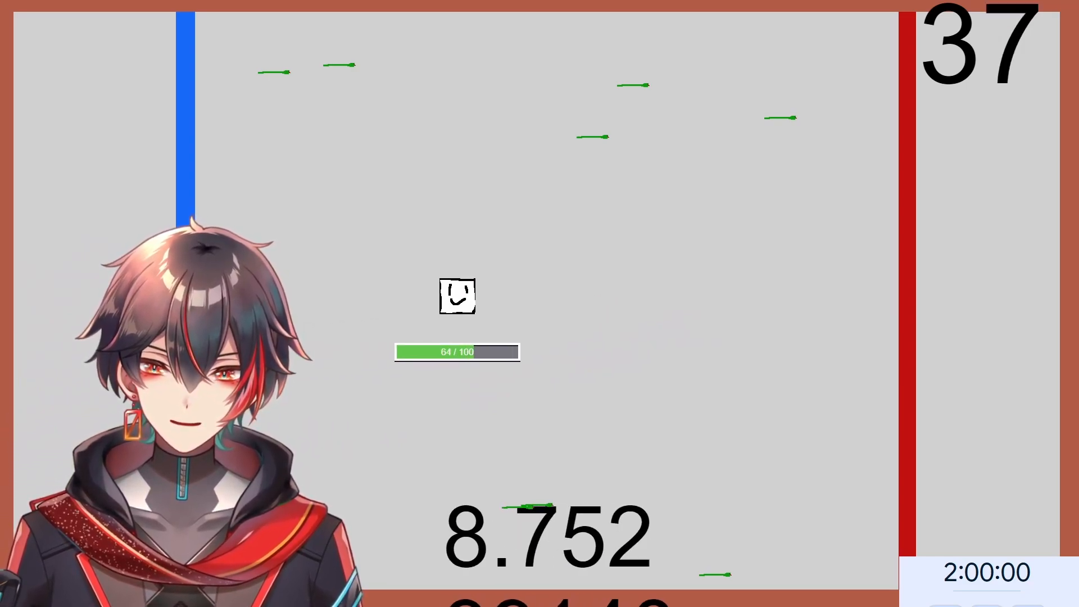
{"action": "key", "text": "w"}
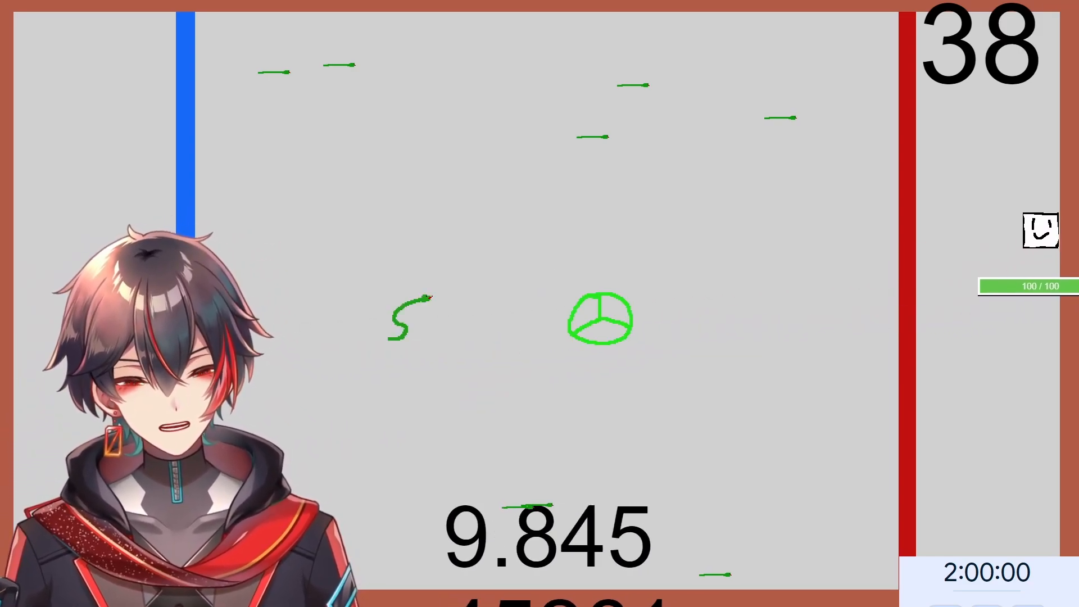
- Run the player down past the green wheel and snake items to the blue line, then diagonally up toward the red line
{"action": "key", "text": "a"}
{"action": "key", "text": "s"}
{"action": "key", "text": "a"}
{"action": "key", "text": "s"}
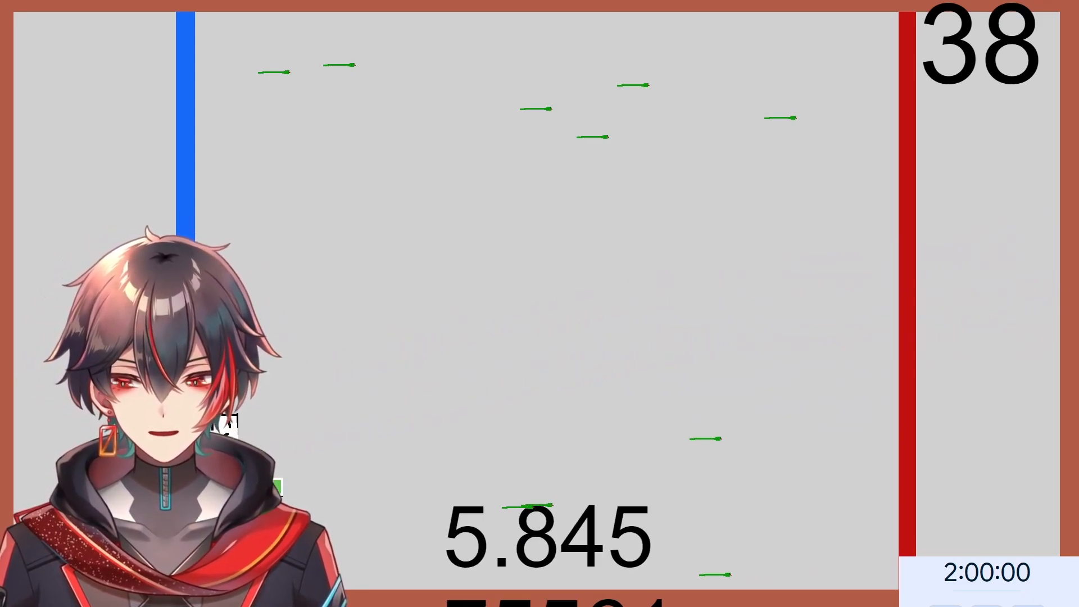
{"action": "key", "text": "d"}
{"action": "key", "text": "w"}
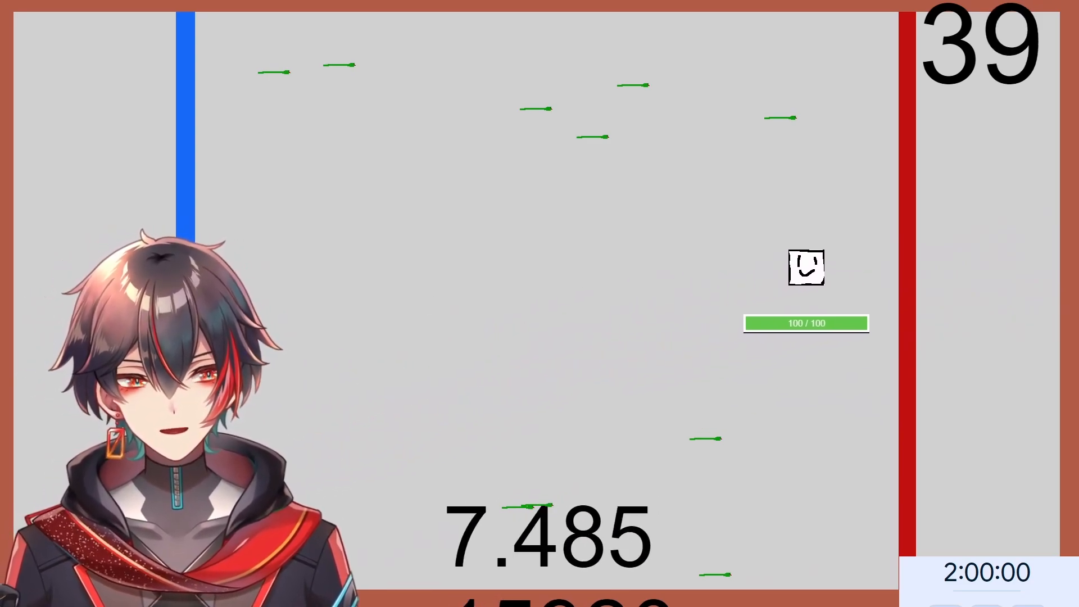
- Run the player back over the blue line, then below the blue can and foot items and up across the red line
{"action": "key", "text": "a"}
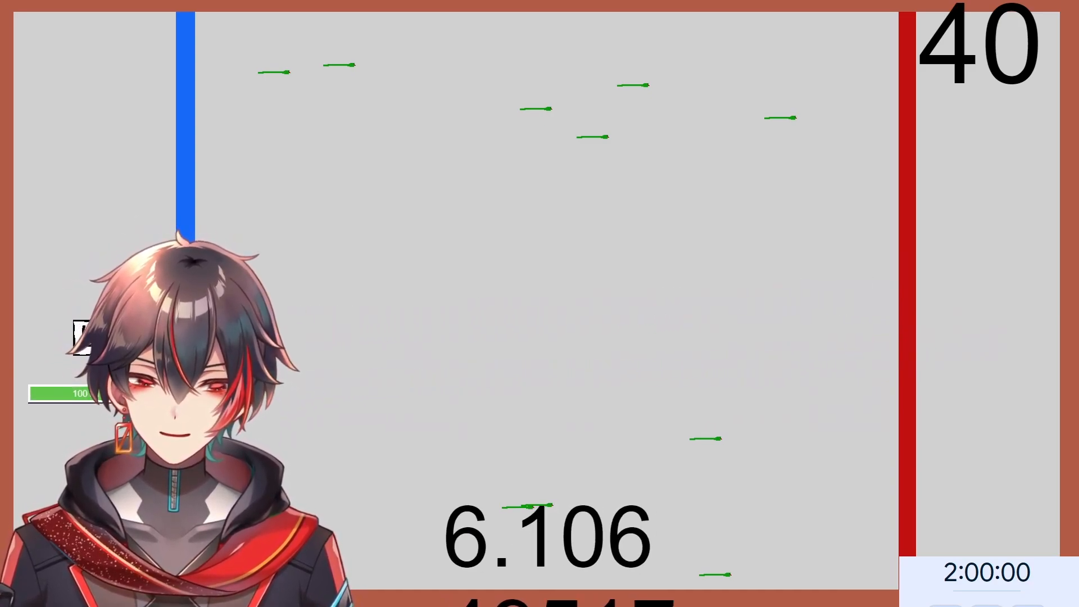
{"action": "key", "text": "d"}
{"action": "key", "text": "s"}
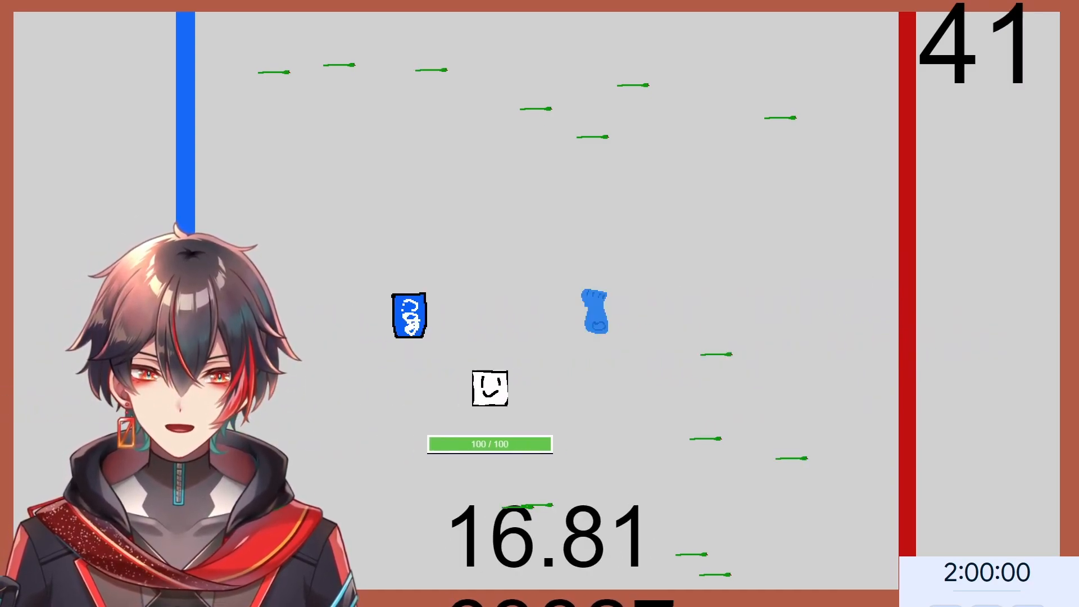
{"action": "key", "text": "w"}
{"action": "key", "text": "a"}
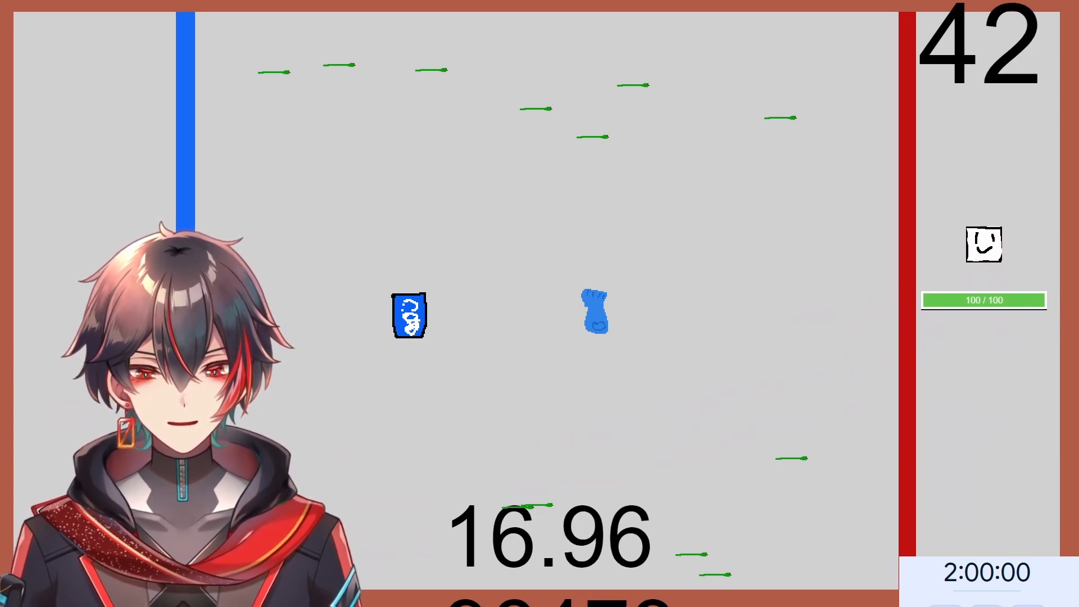
- Shuttle the player from beyond the red line to the blue line and between both lines for further rounds
{"action": "key", "text": "s"}
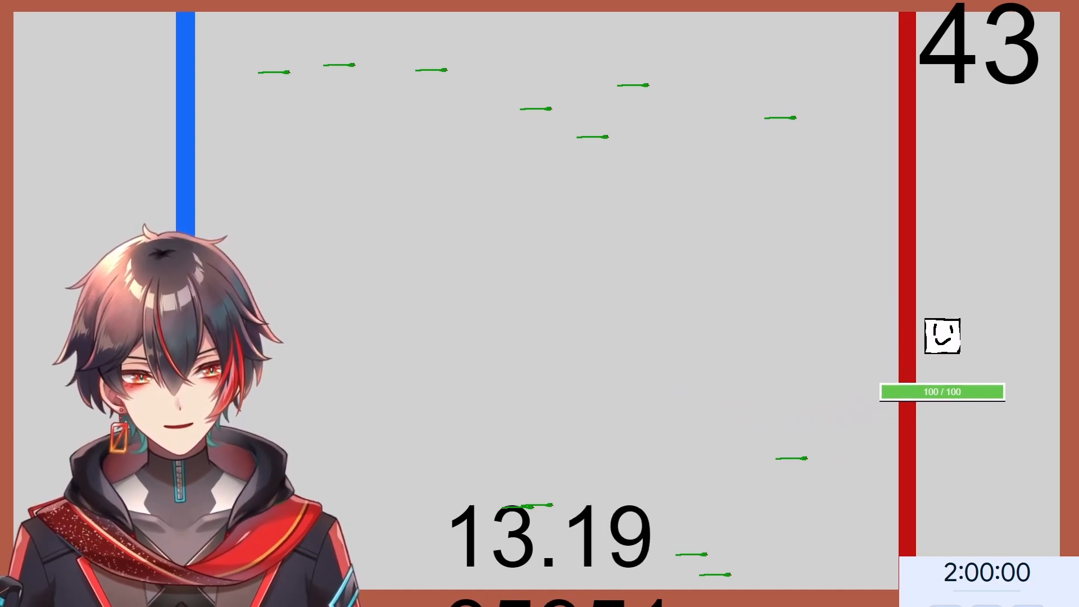
{"action": "key", "text": "a"}
{"action": "key", "text": "s"}
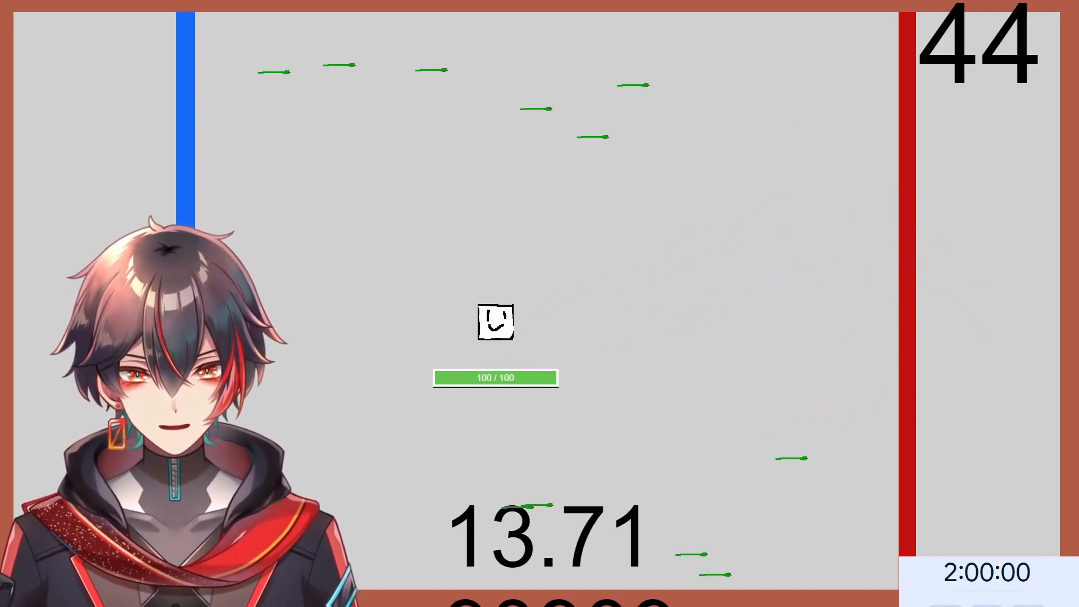
{"action": "key", "text": "d"}
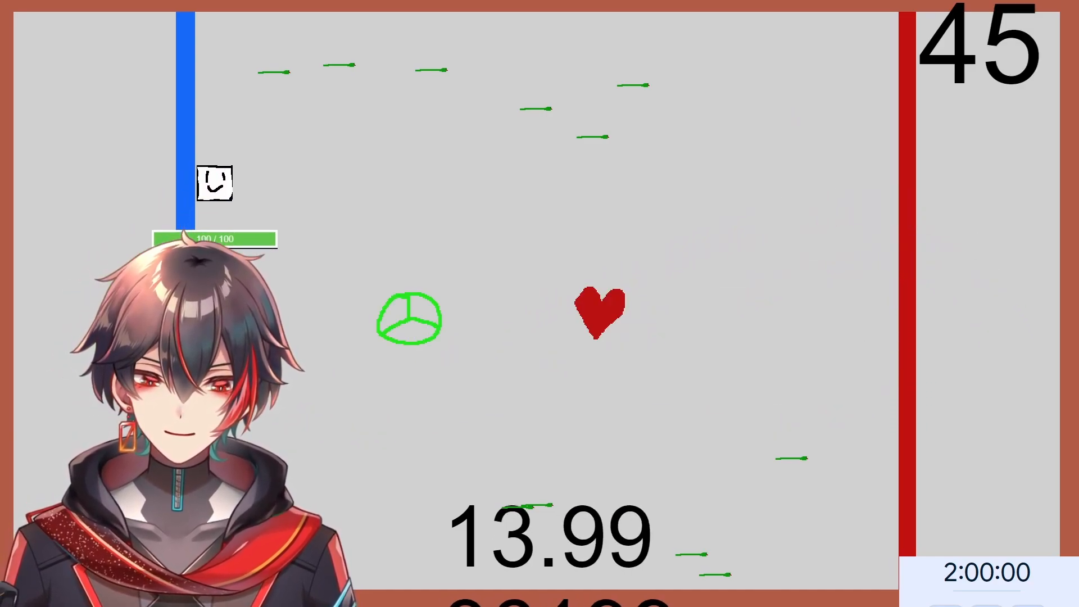
- Steer the player down from the blue line past the green wheel and heart items, then up across the red line
{"action": "key", "text": "s"}
{"action": "key", "text": "a"}
{"action": "key", "text": "s"}
{"action": "key", "text": "a"}
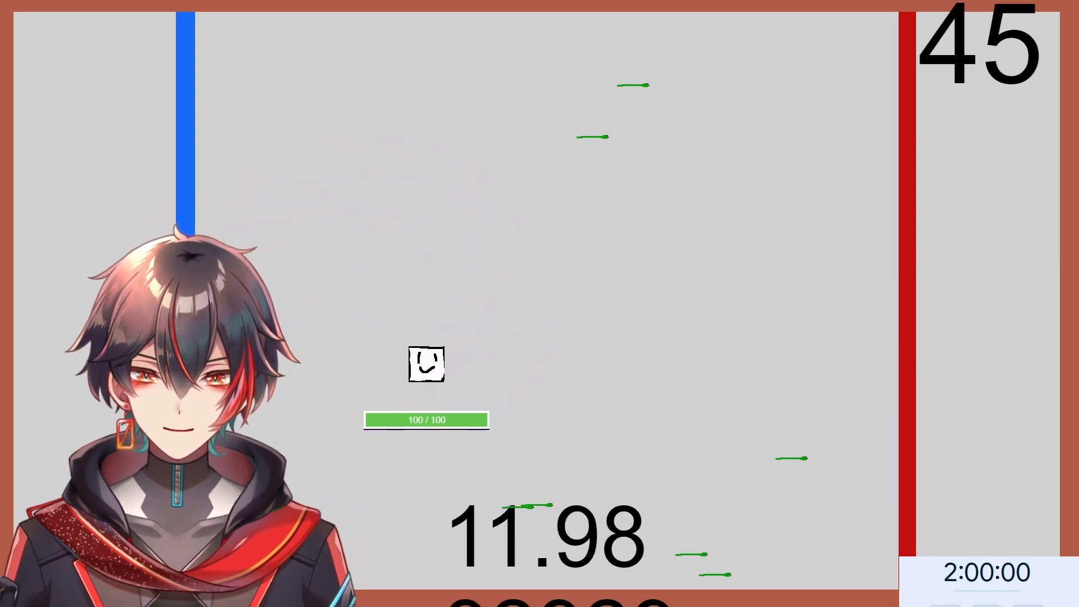
{"action": "key", "text": "d"}
{"action": "key", "text": "w"}
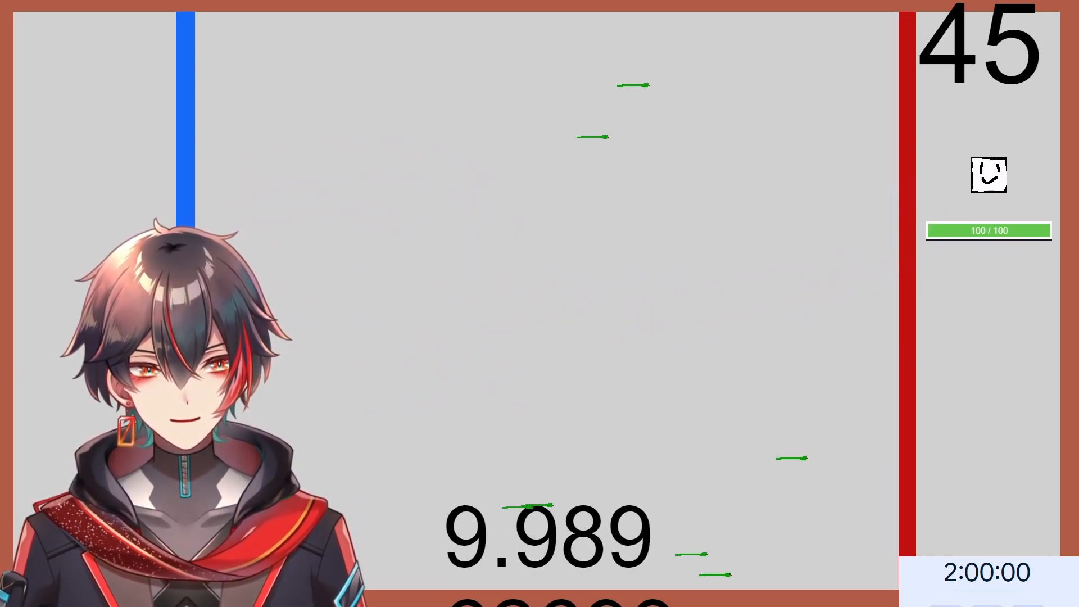
- Run the player past the lighthouse and blue can items to the blue line, then up past the grey creature item across the red line
{"action": "key", "text": "s"}
{"action": "key", "text": "a"}
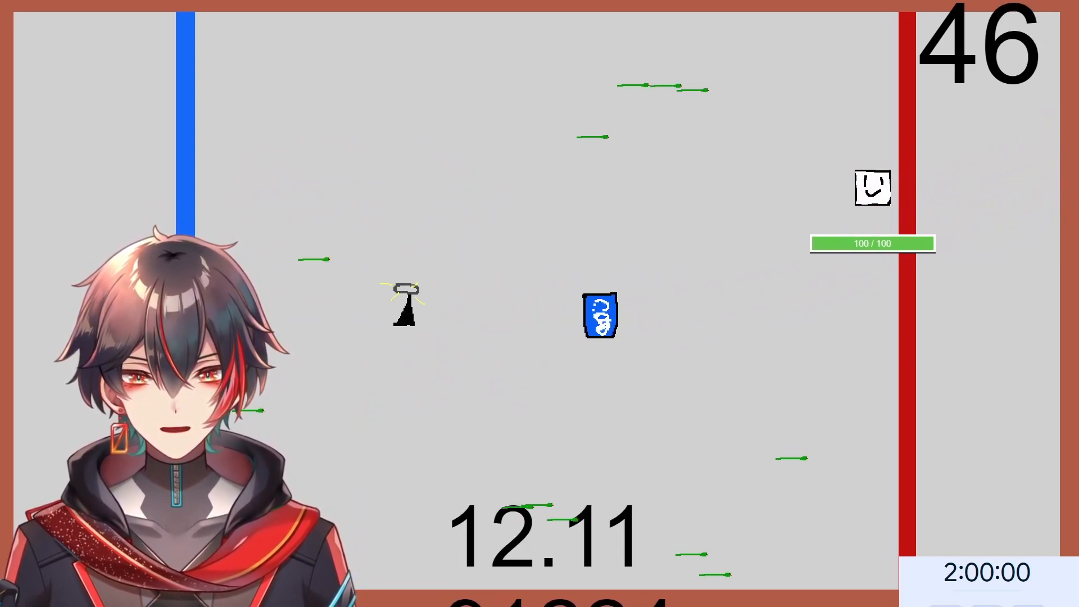
{"action": "key", "text": "a"}
{"action": "key", "text": "s"}
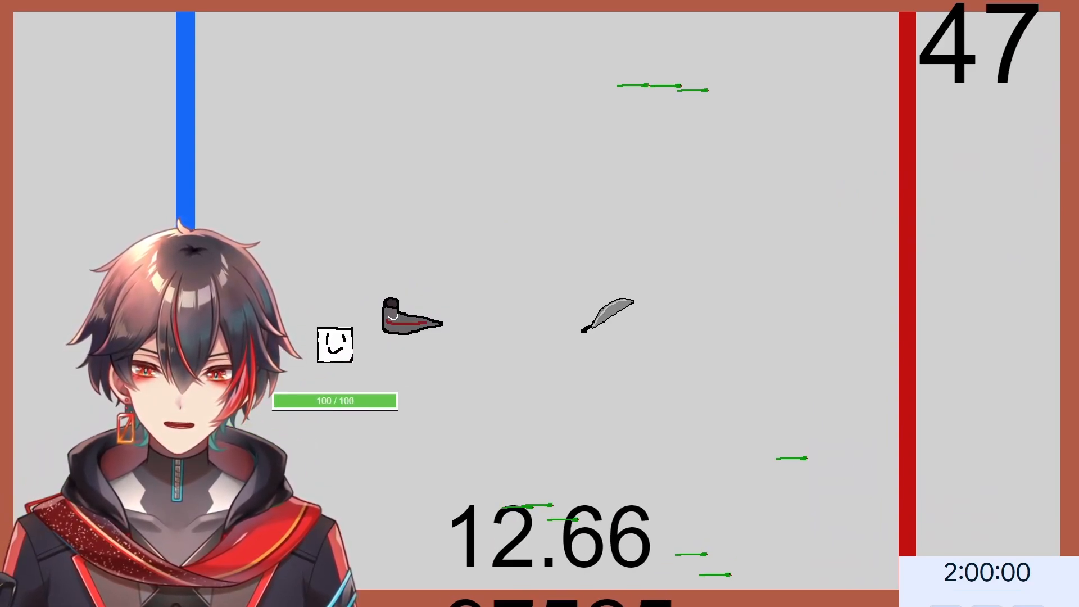
{"action": "key", "text": "d"}
{"action": "key", "text": "w"}
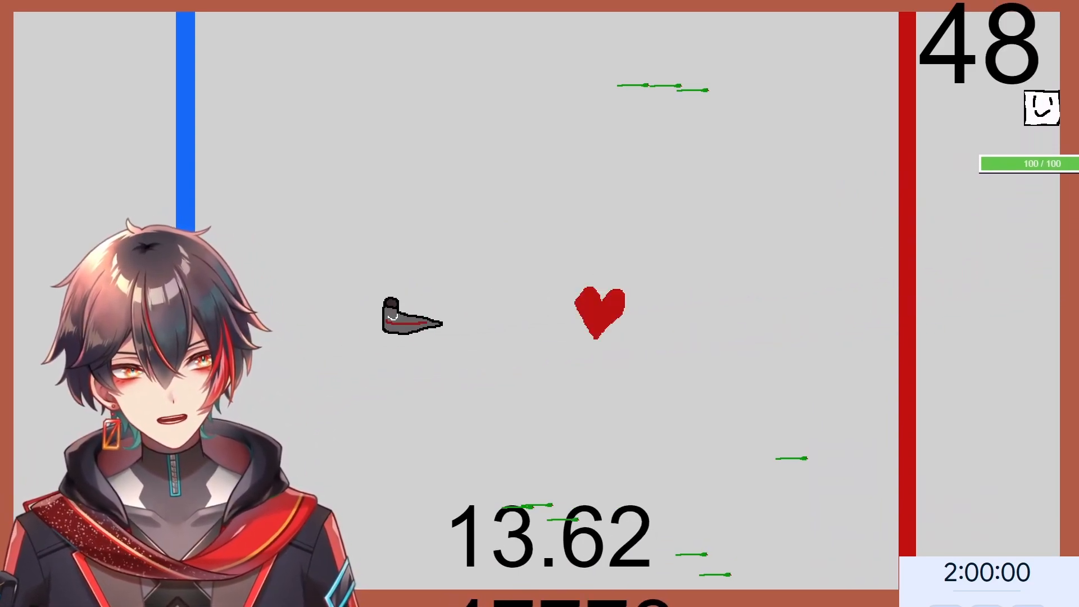
- Run the player past the heart and grey creature items to the blue line, then diagonally down toward the red line
{"action": "key", "text": "s"}
{"action": "key", "text": "a"}
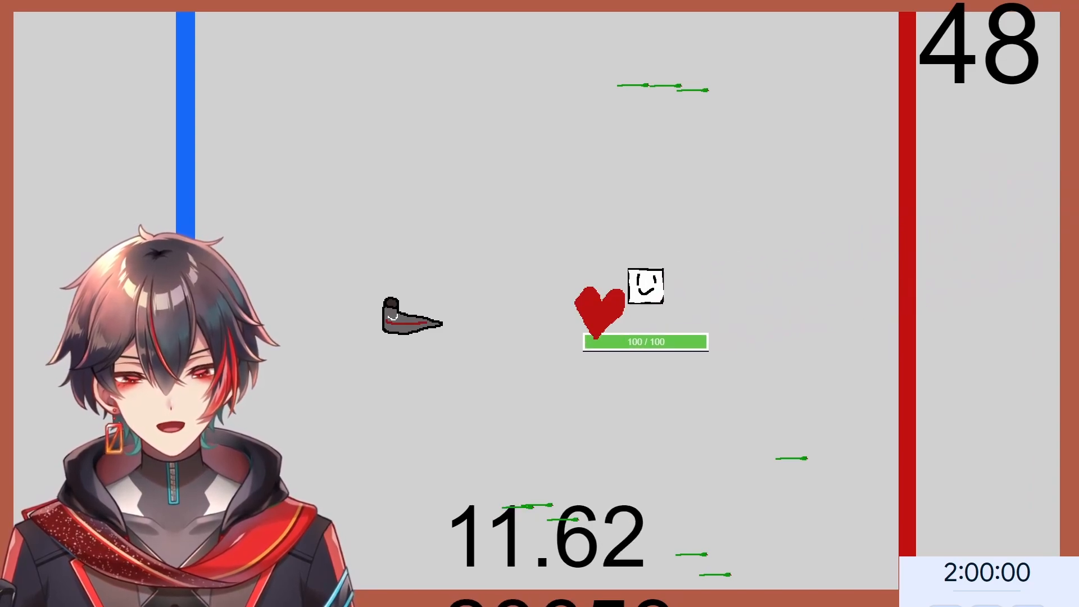
{"action": "key", "text": "a"}
{"action": "key", "text": "s"}
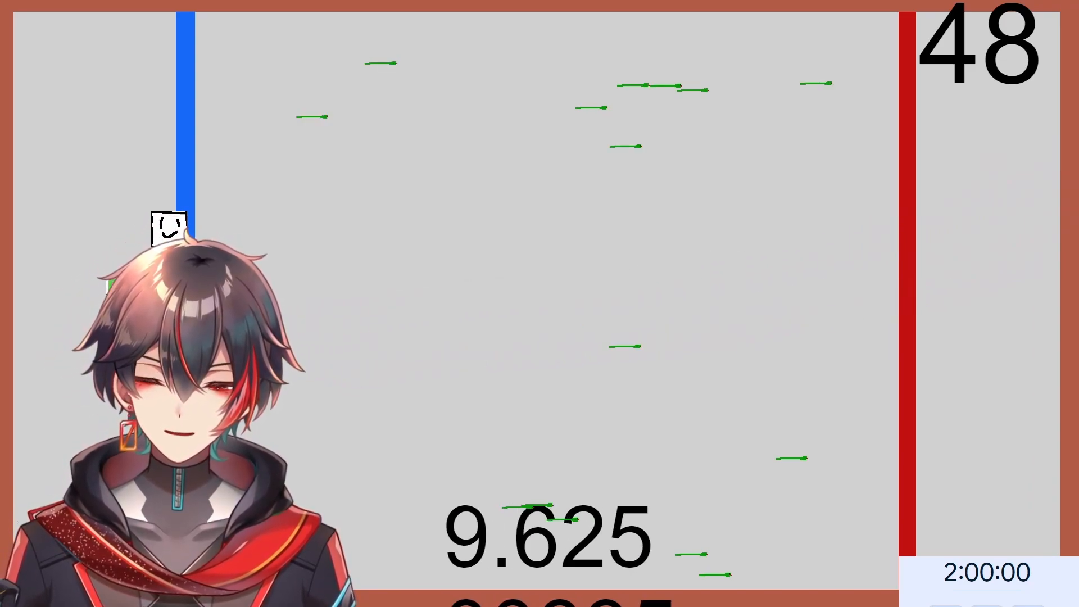
{"action": "key", "text": "w"}
{"action": "key", "text": "d"}
{"action": "key", "text": "d"}
{"action": "key", "text": "s"}
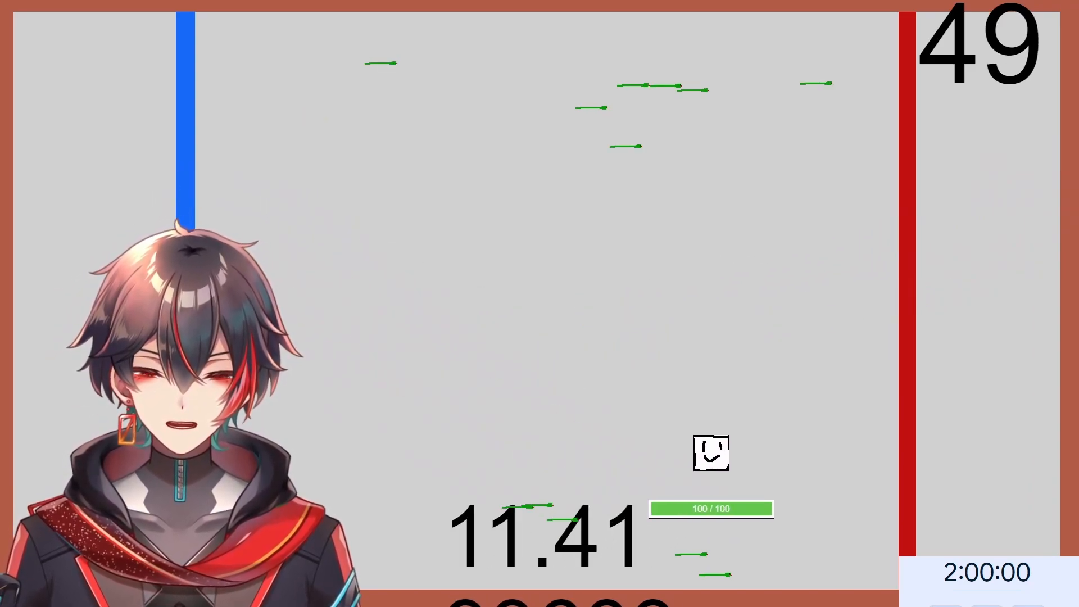
- Take the player up across the red line, then run past the two light-blue dice items beyond the blue line
{"action": "key", "text": "w"}
{"action": "key", "text": "a"}
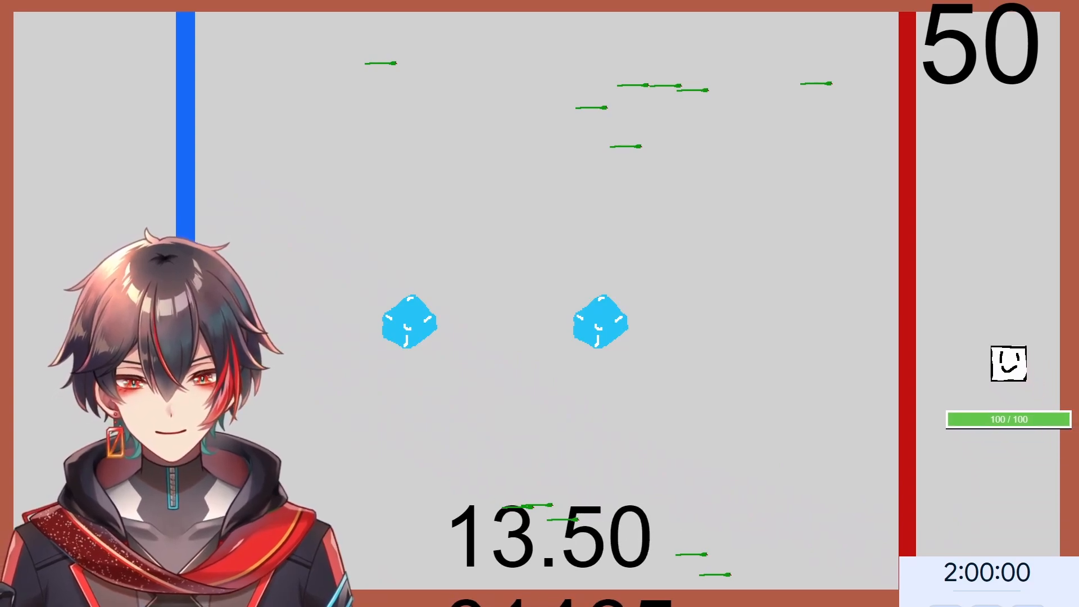
{"action": "key", "text": "a"}
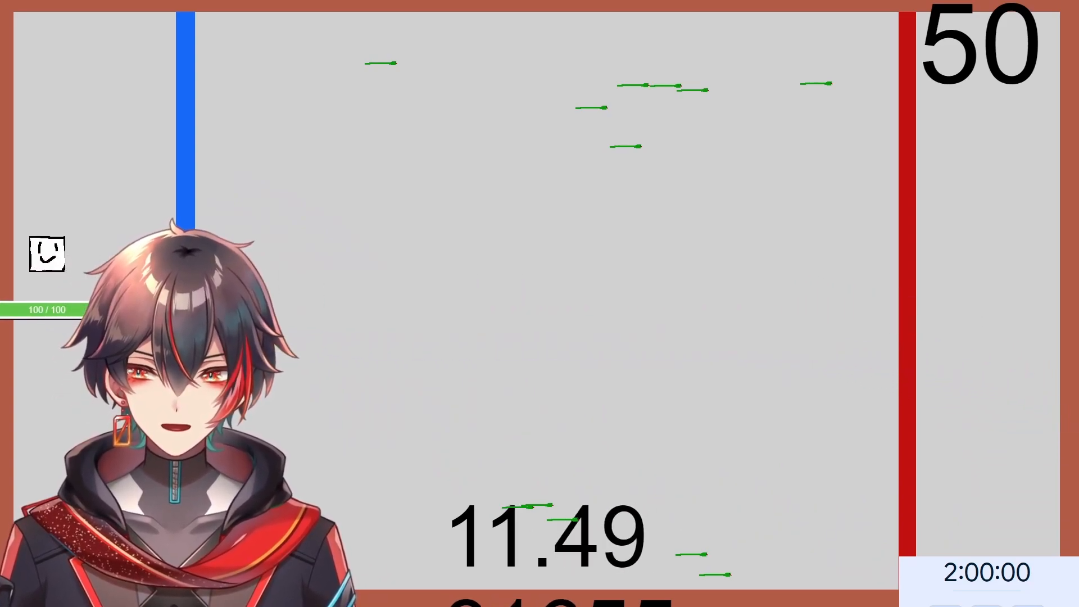
- Run the player across the red line, back past the white clock and snake items over the blue line, and return to the red line
{"action": "key", "text": "w"}
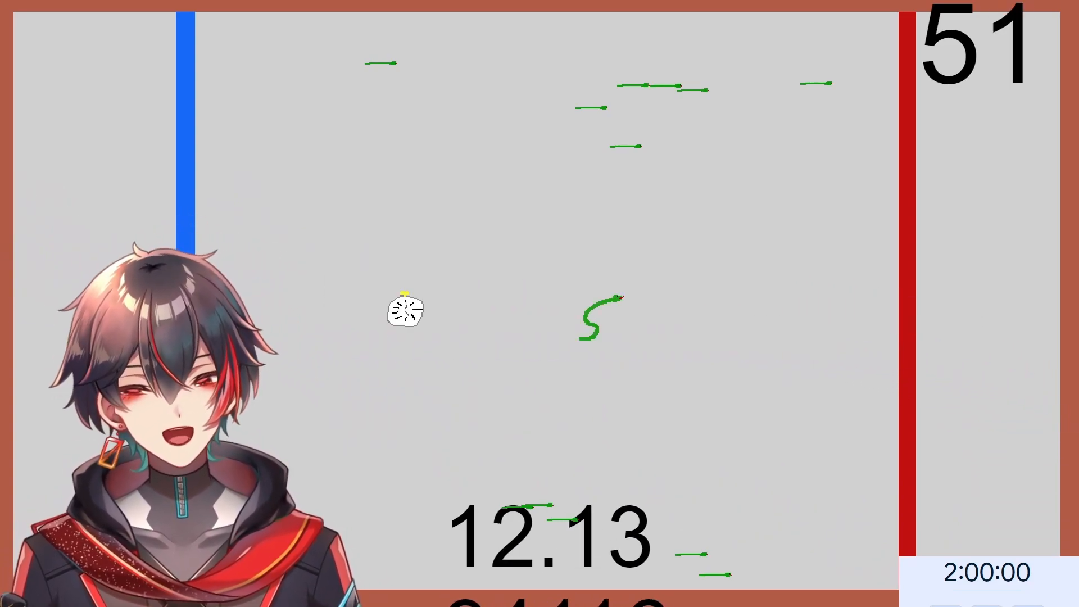
{"action": "key", "text": "d"}
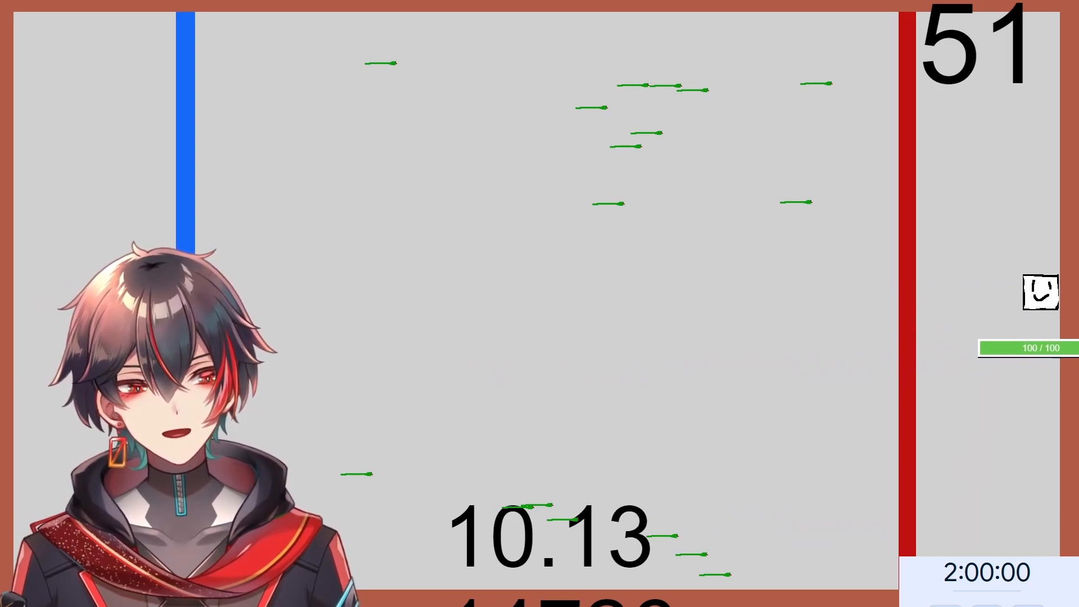
{"action": "key", "text": "a"}
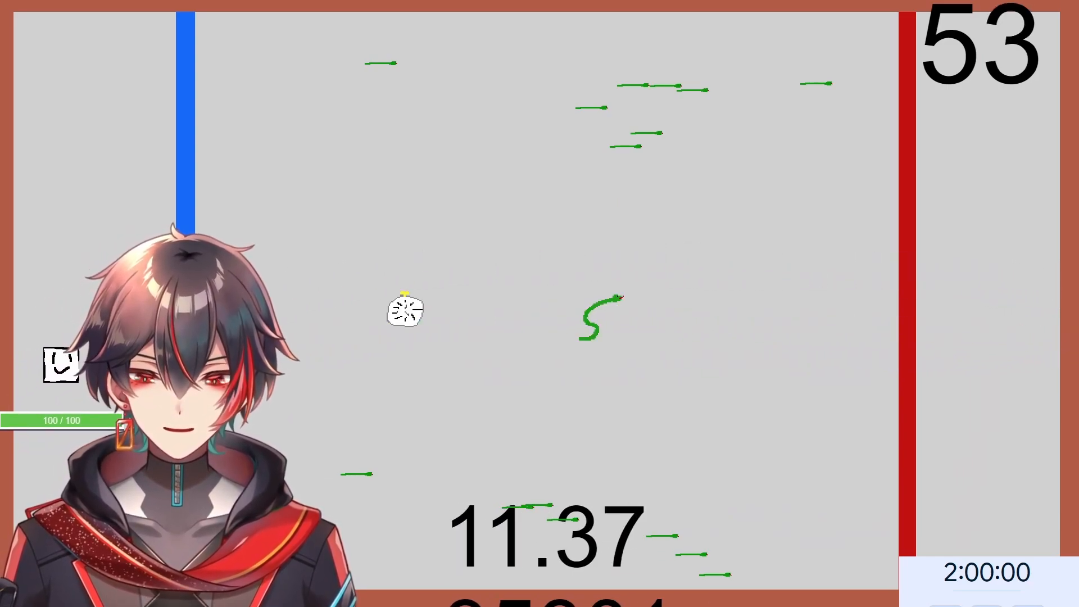
{"action": "key", "text": "d"}
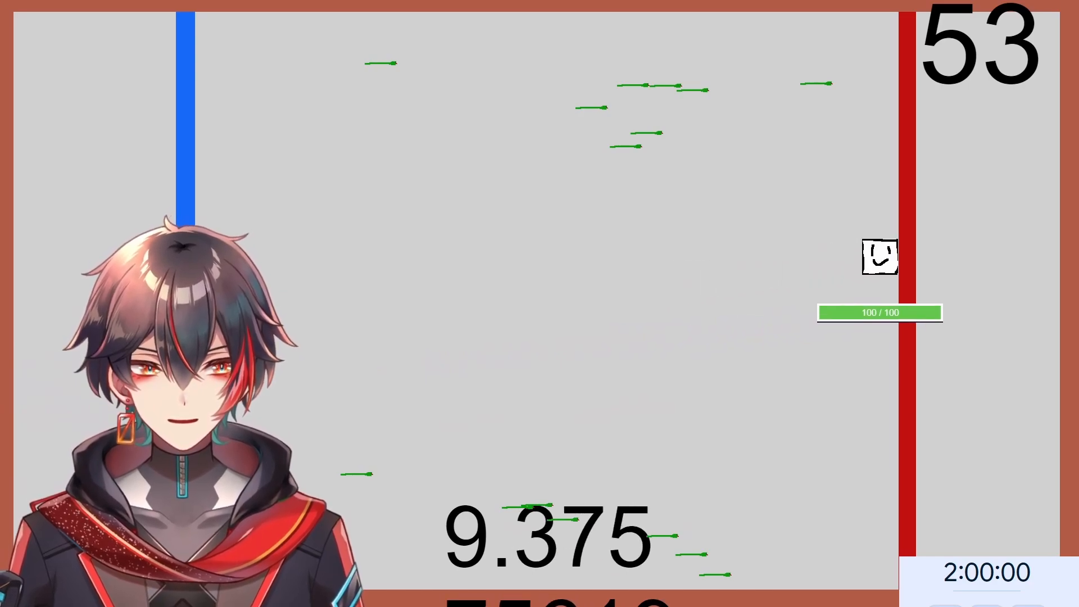
- Run the player past the knife and green wheel items over the blue line, then back up across the red line
{"action": "key", "text": "a"}
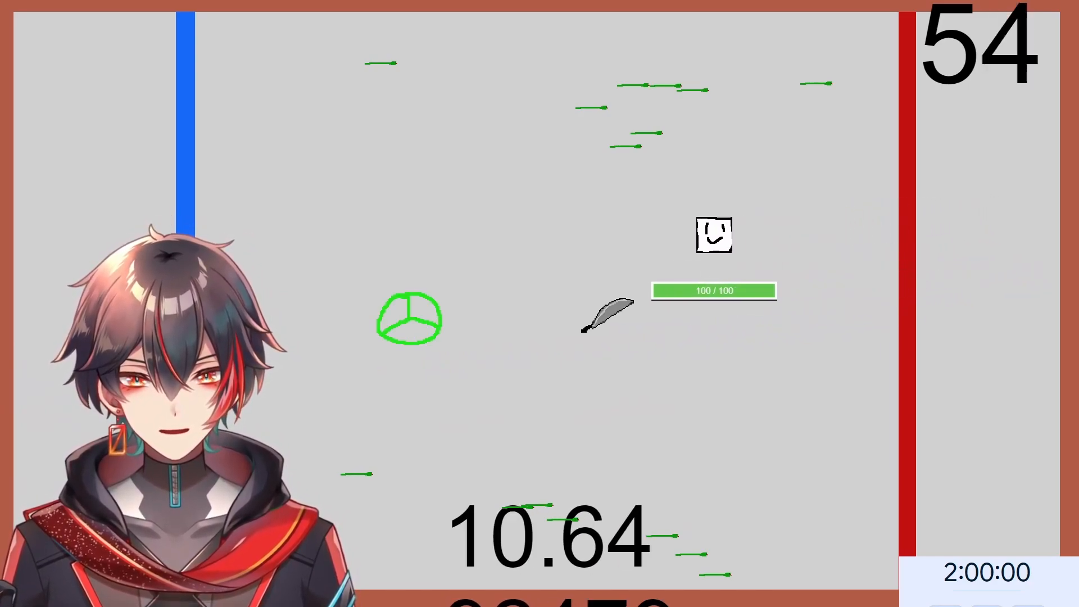
{"action": "key", "text": "a"}
{"action": "key", "text": "s"}
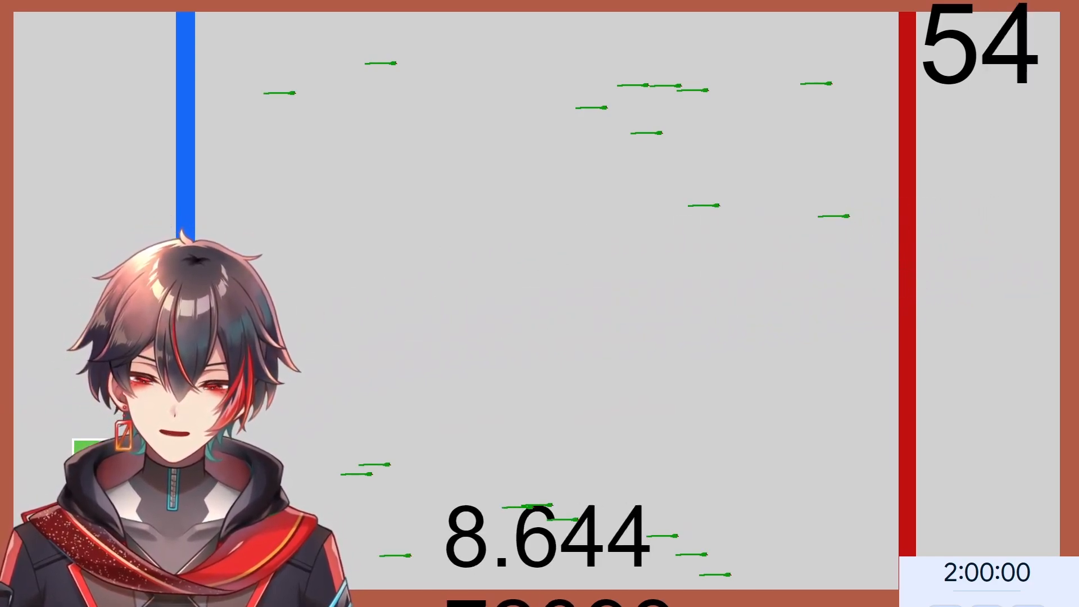
{"action": "key", "text": "d"}
{"action": "key", "text": "w"}
{"action": "key", "text": "s"}
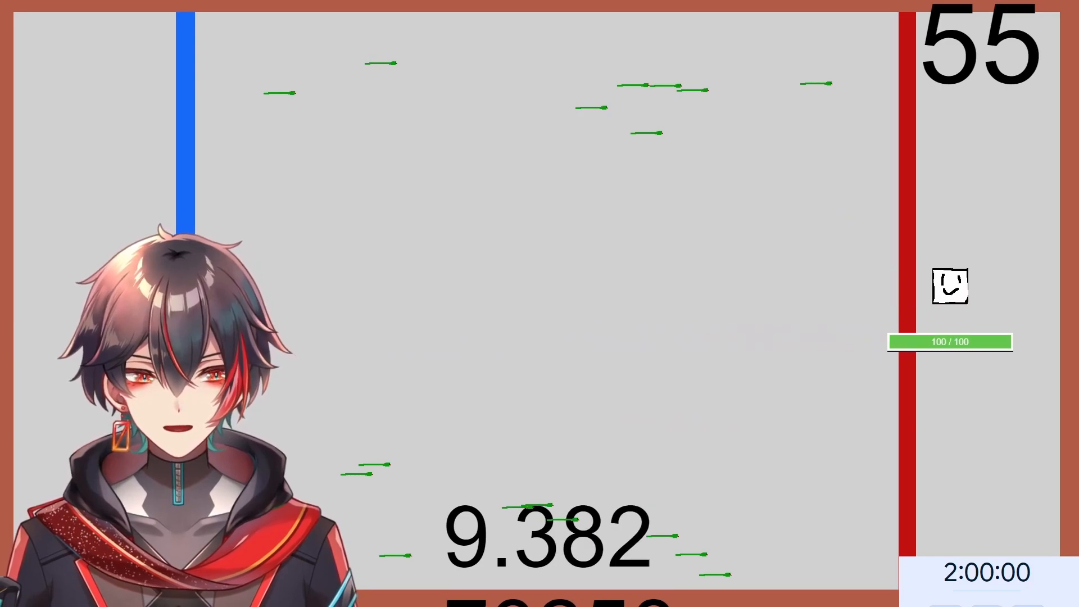
- Turn the player around beyond the red line, run down past the heart and knife items over the blue line, and head back up
{"action": "key", "text": "d"}
{"action": "key", "text": "w"}
{"action": "key", "text": "a"}
{"action": "key", "text": "s"}
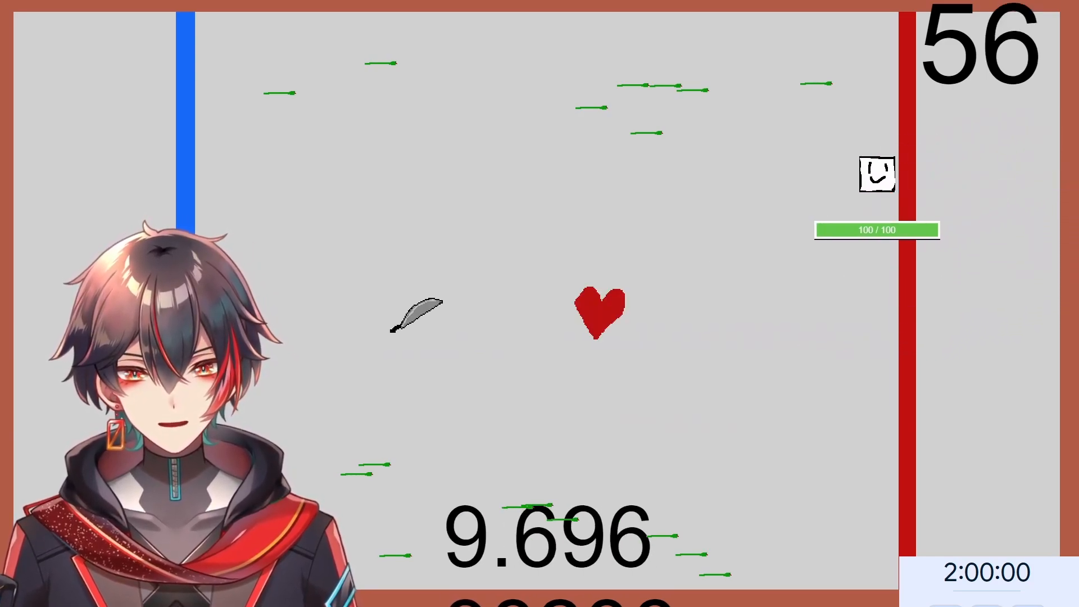
{"action": "key", "text": "a"}
{"action": "key", "text": "s"}
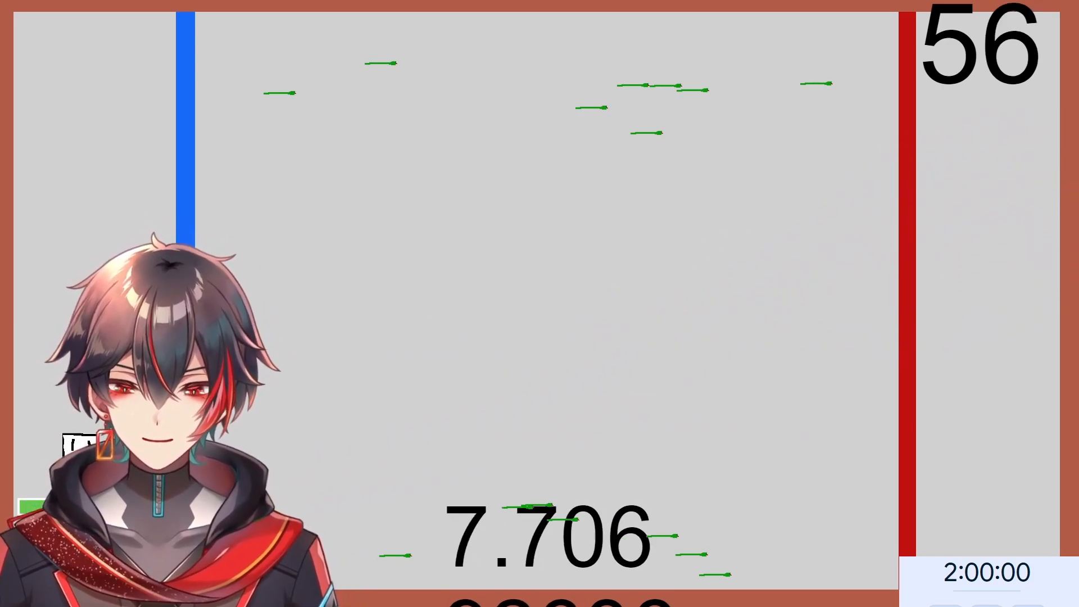
{"action": "key", "text": "w"}
{"action": "key", "text": "d"}
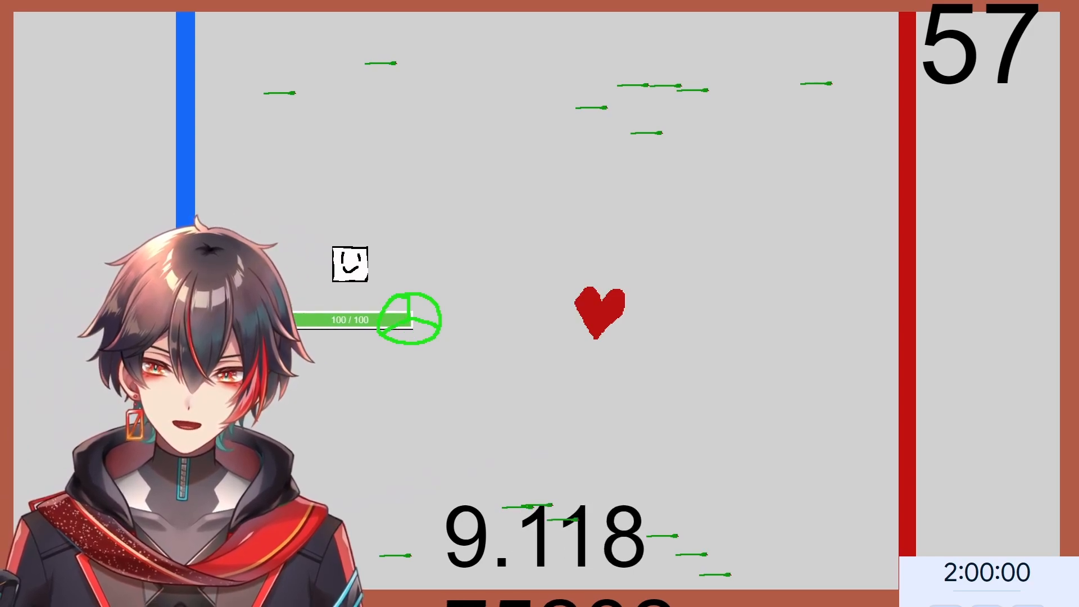
- Run the player past the green wheel and heart items across the red line, then back over the blue line
{"action": "key", "text": "d"}
{"action": "key", "text": "s"}
{"action": "key", "text": "w"}
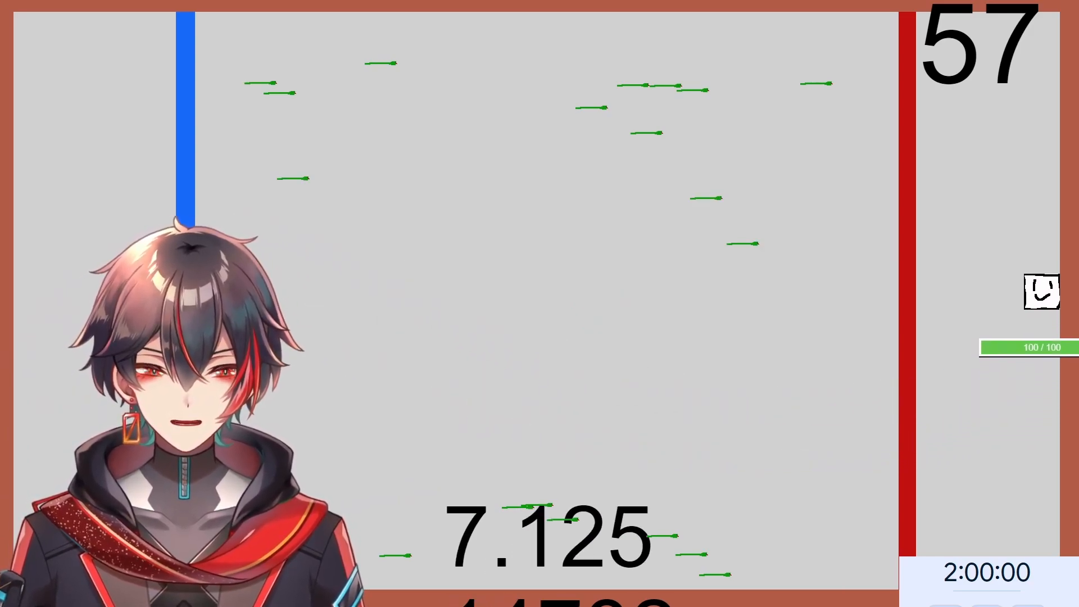
{"action": "key", "text": "w"}
{"action": "key", "text": "a"}
{"action": "key", "text": "s"}
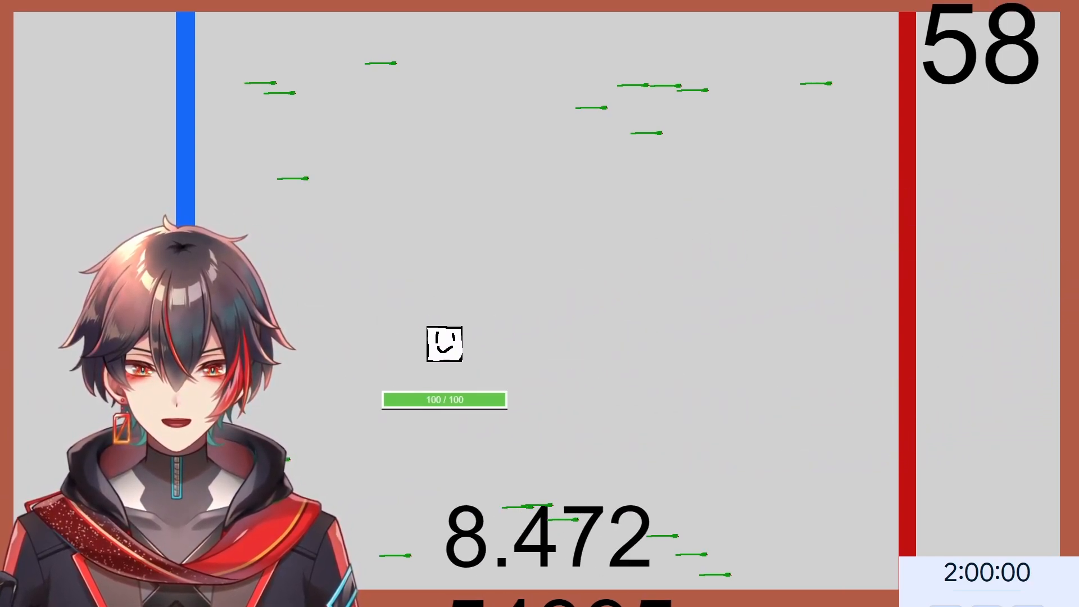
{"action": "key", "text": "w"}
{"action": "key", "text": "d"}
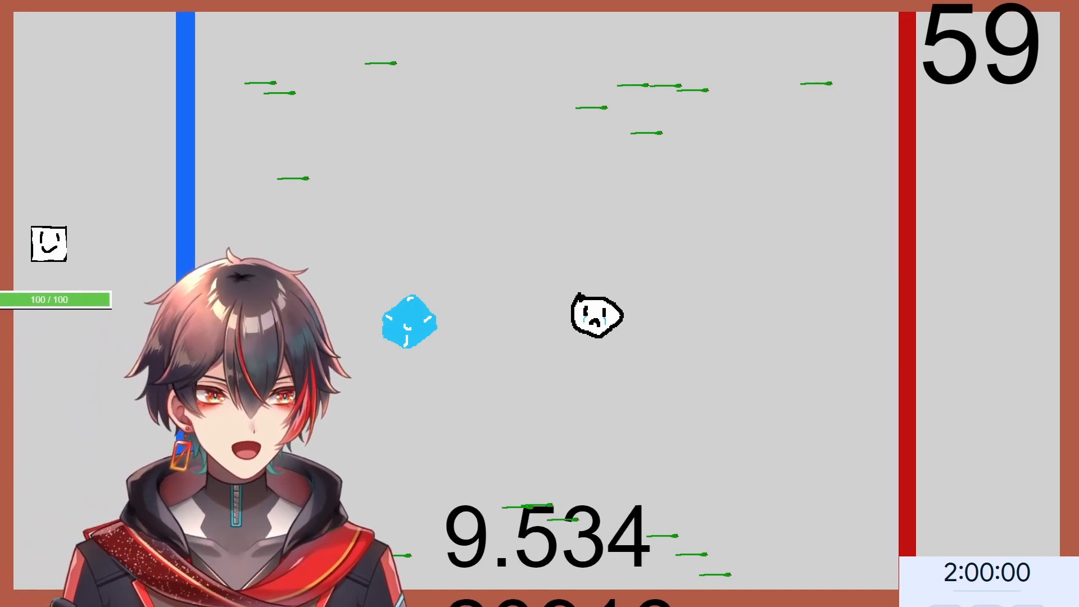
- Run the player diagonally down past the light-blue dice and crying-face items and across the red line
{"action": "key", "text": "d"}
{"action": "key", "text": "s"}
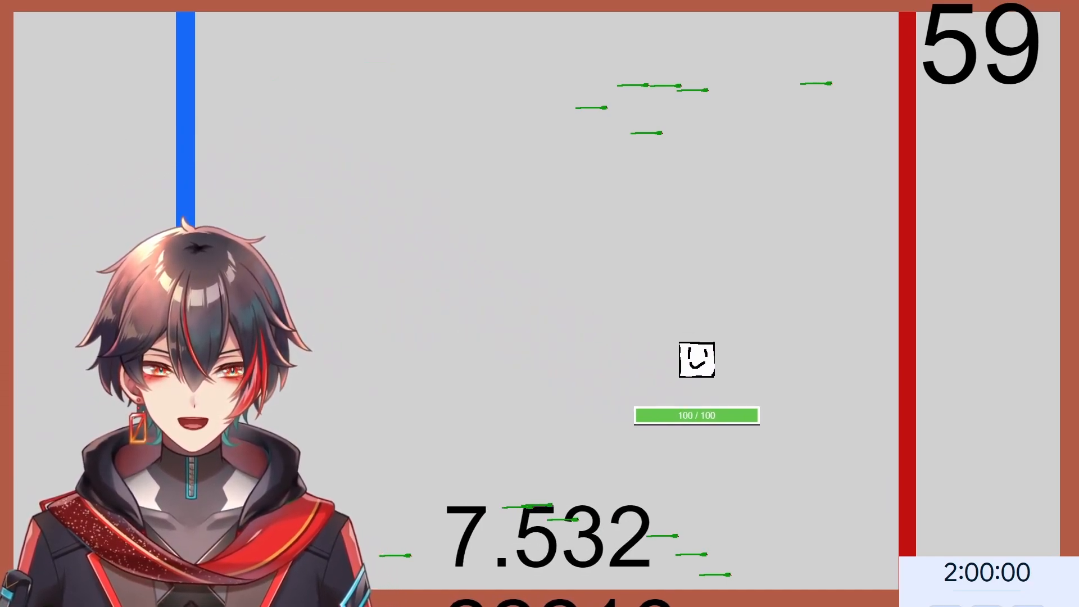
{"action": "key", "text": "w"}
{"action": "key", "text": "a"}
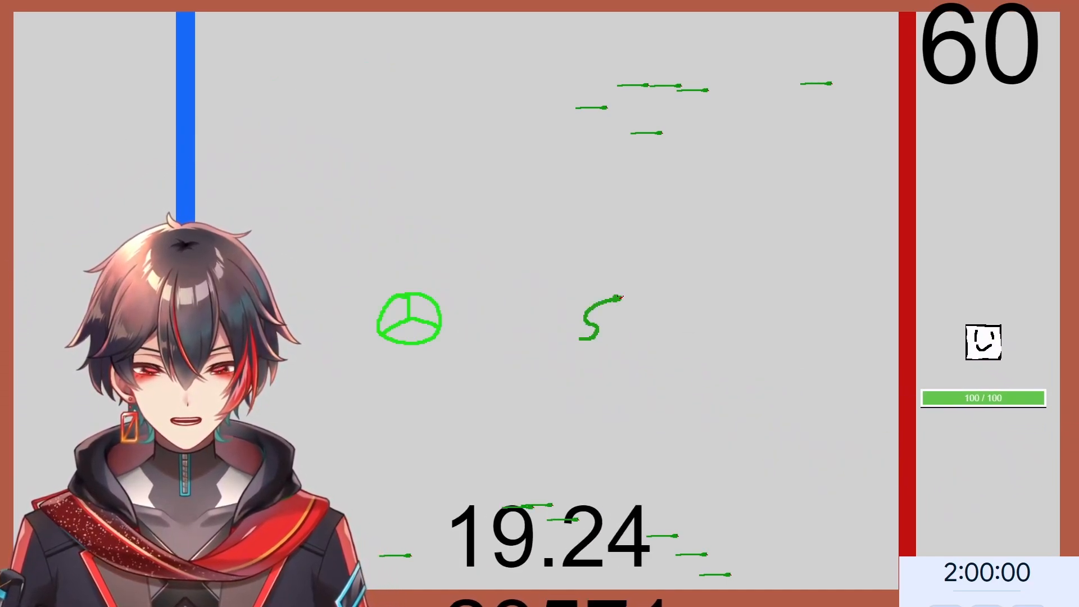
- Run the player past the green wheel and snake items over the blue line, then keep crossing back and forth until beyond the red line
{"action": "key", "text": "a"}
{"action": "key", "text": "s"}
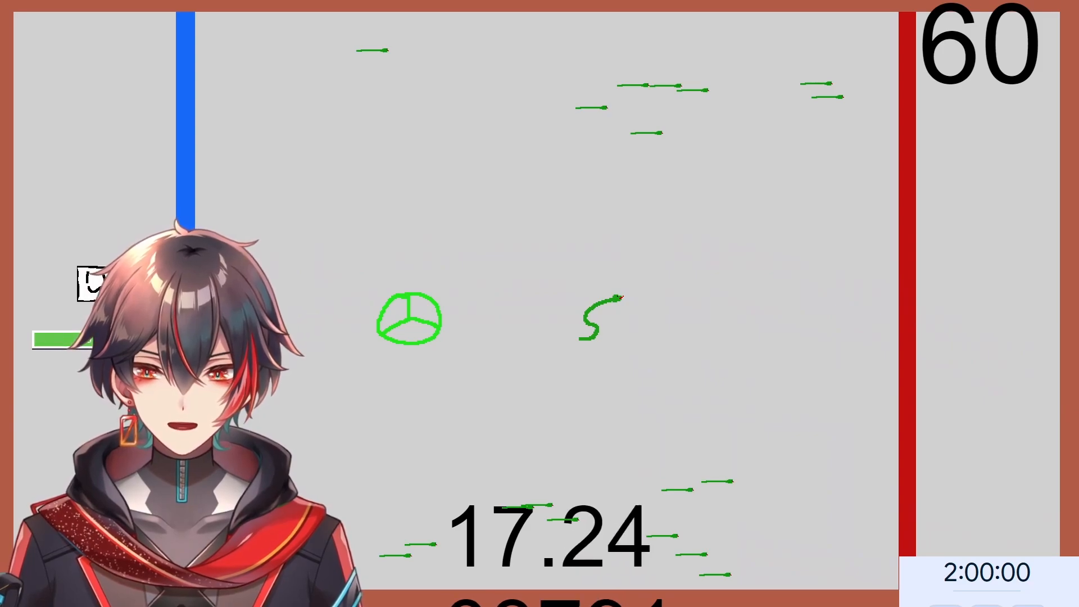
{"action": "key", "text": "d"}
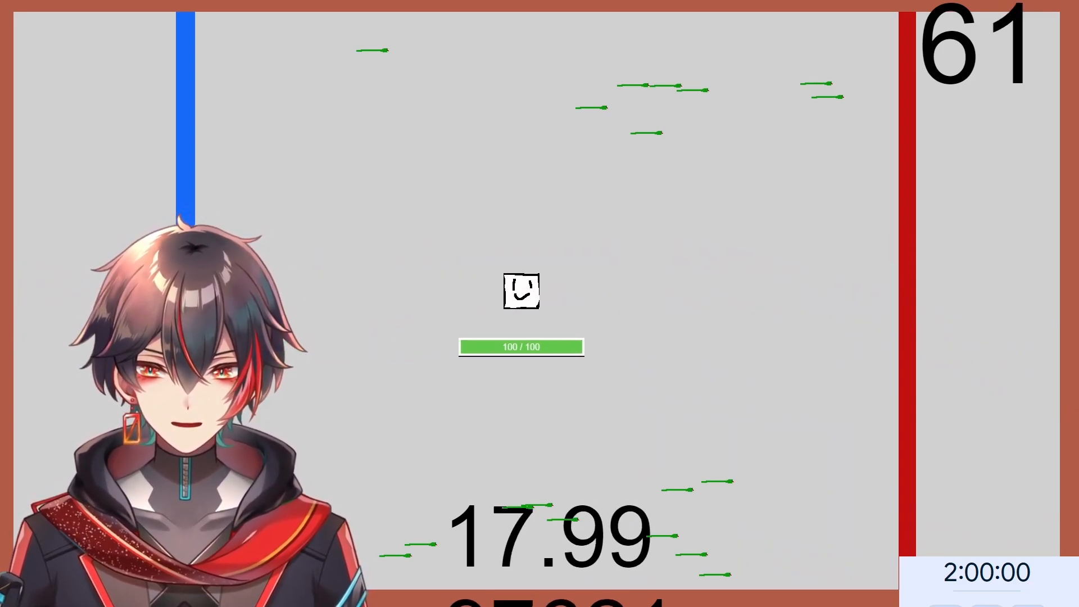
{"action": "key", "text": "a"}
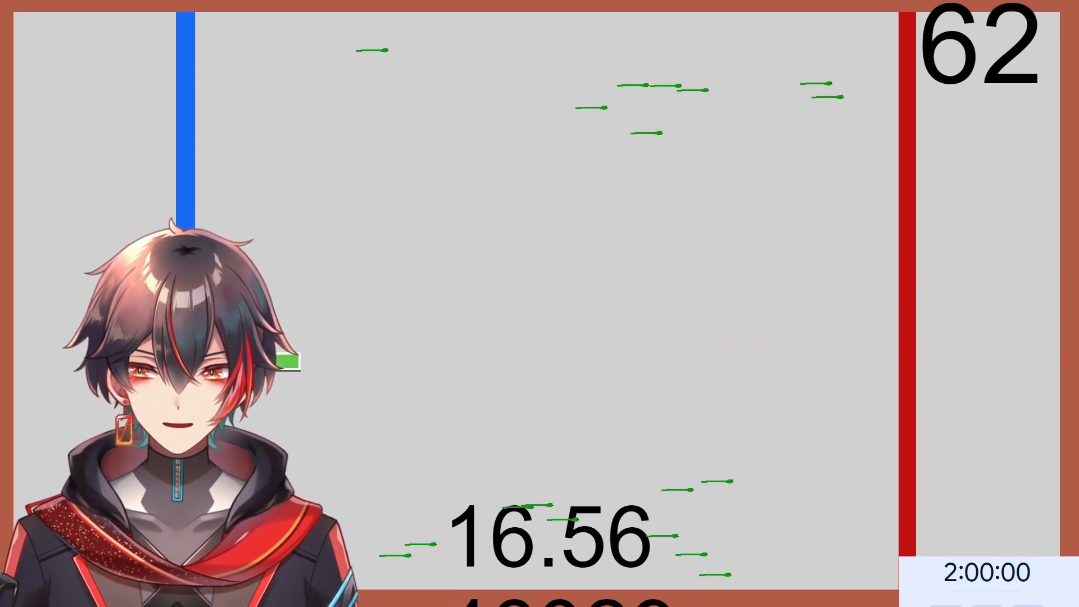
{"action": "key", "text": "d"}
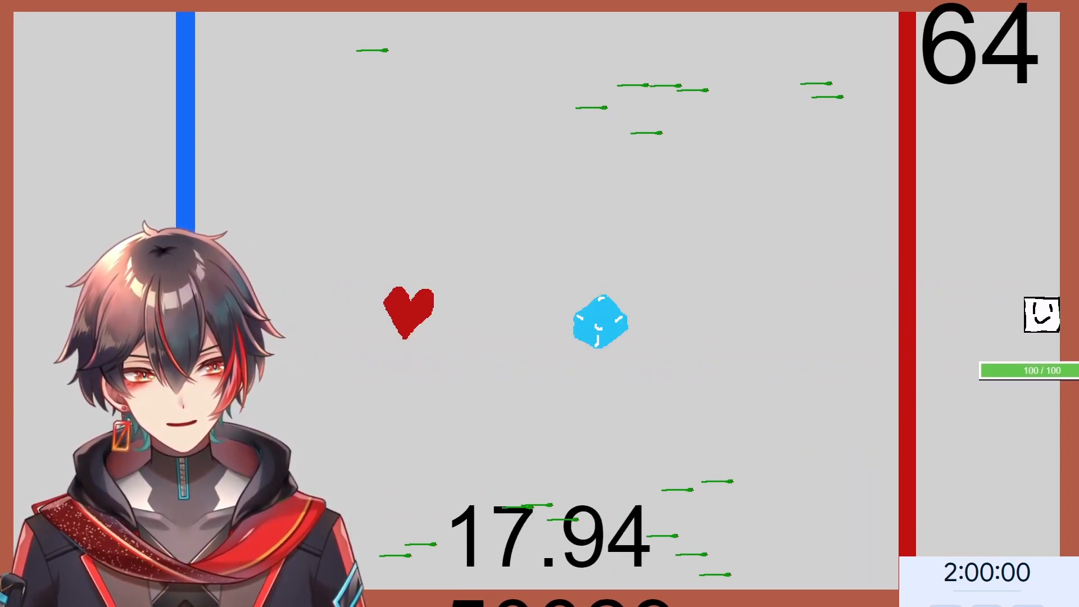
- Run the player past the heart and light-blue dice items, turn back at the red line, and head down over the blue line
{"action": "key", "text": "a"}
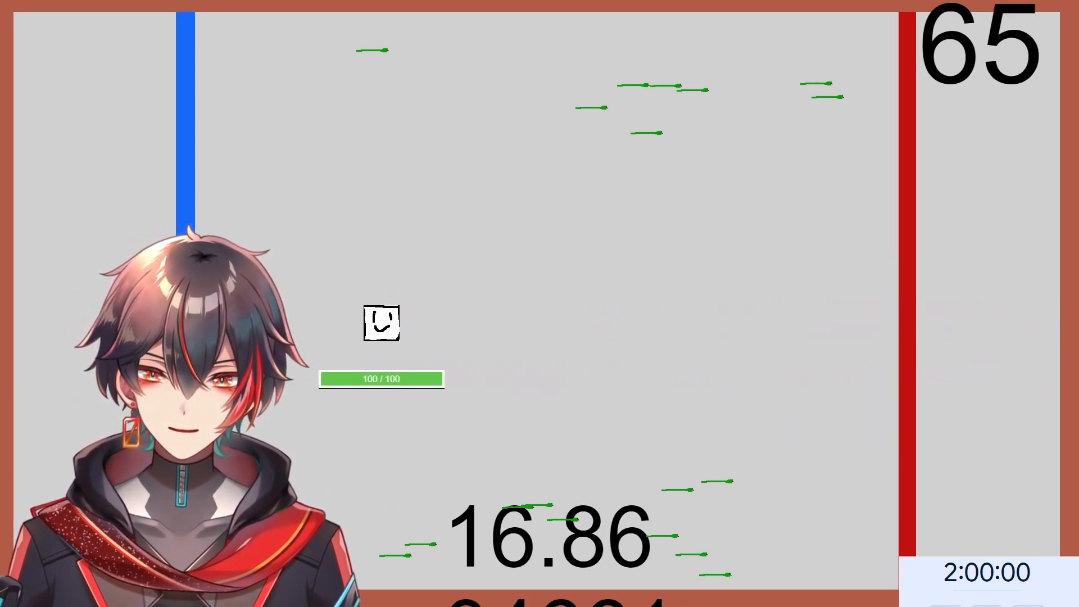
{"action": "key", "text": "d"}
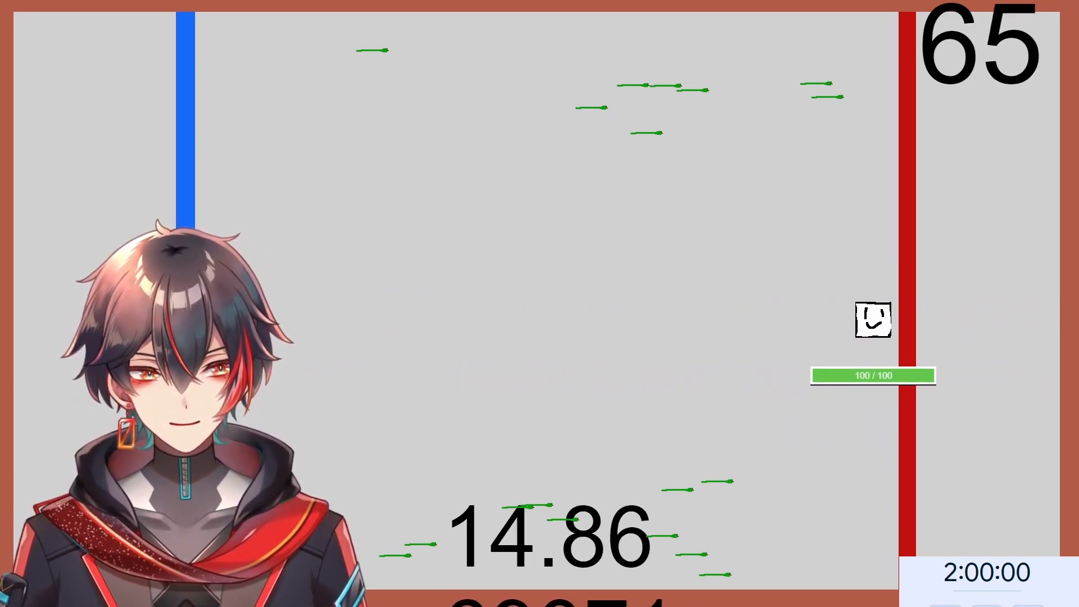
{"action": "key", "text": "a"}
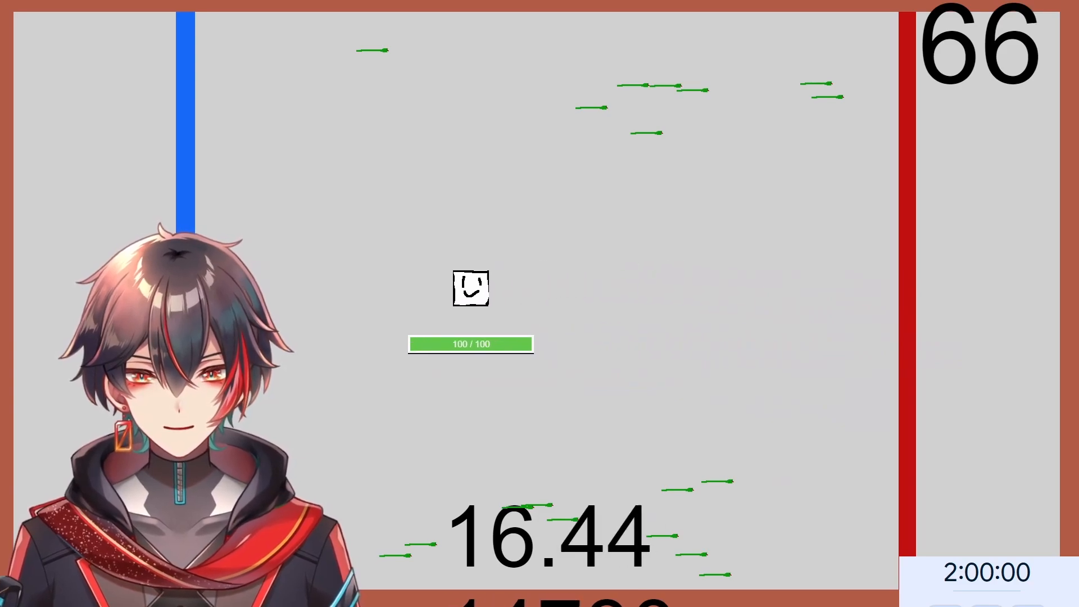
{"action": "key", "text": "s"}
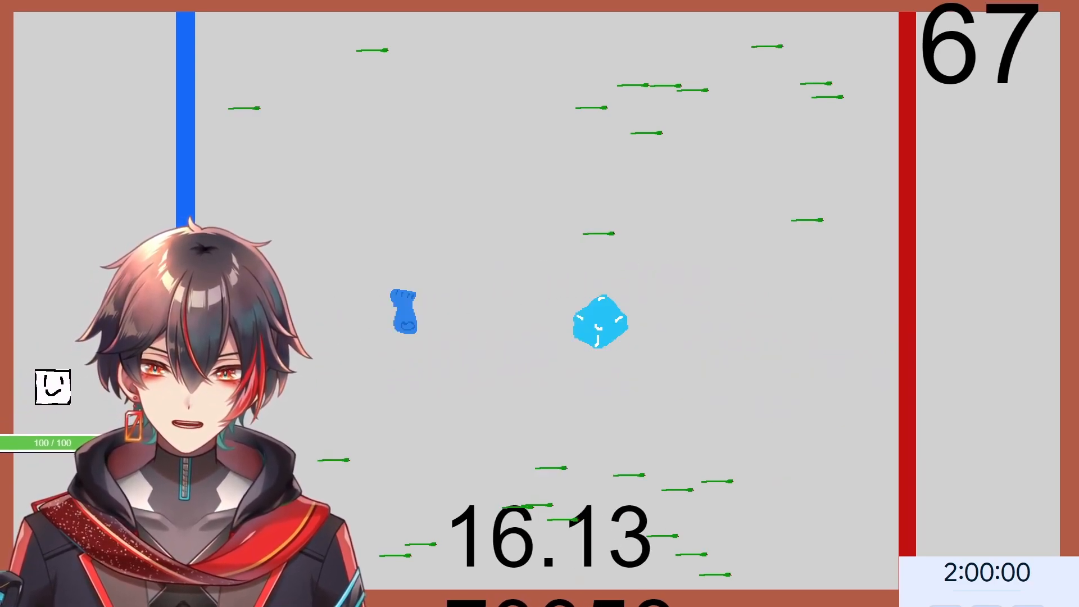
- Run the player up past the blue foot and light-blue dice items, turn back, then pass the black tower and knife items across the red line
{"action": "key", "text": "d"}
{"action": "key", "text": "w"}
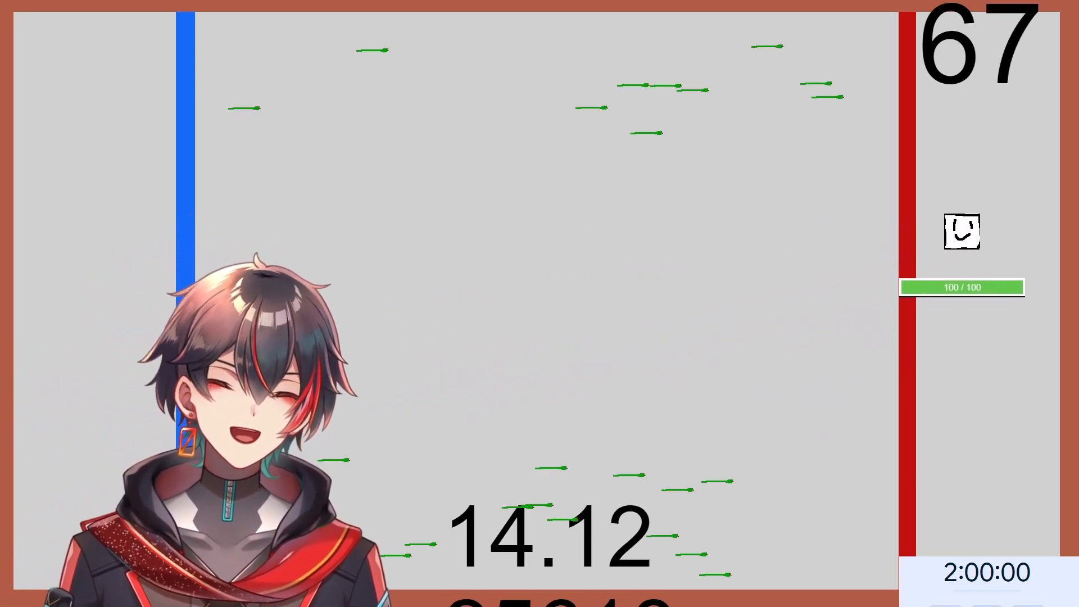
{"action": "key", "text": "s"}
{"action": "key", "text": "a"}
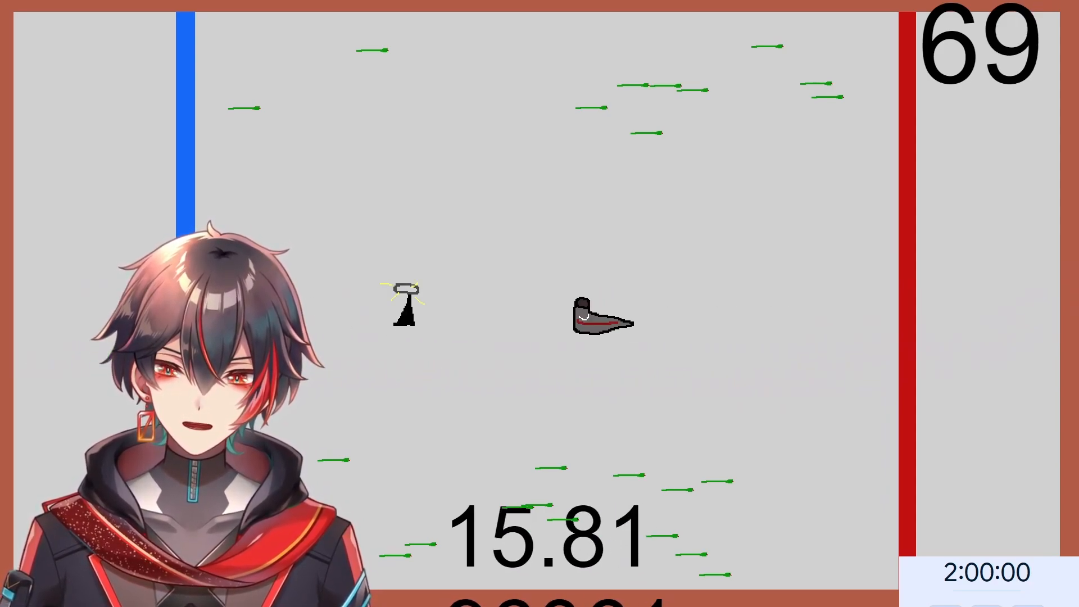
{"action": "key", "text": "d"}
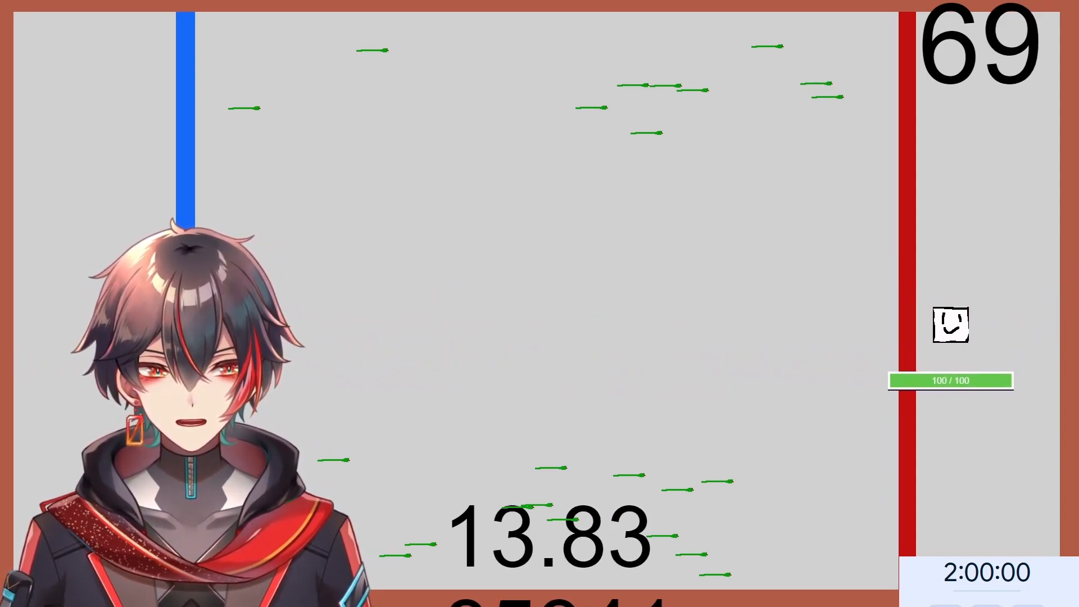
- Take the player on another lap back to the red line, then past the blue foot and knife items over the blue line
{"action": "key", "text": "a"}
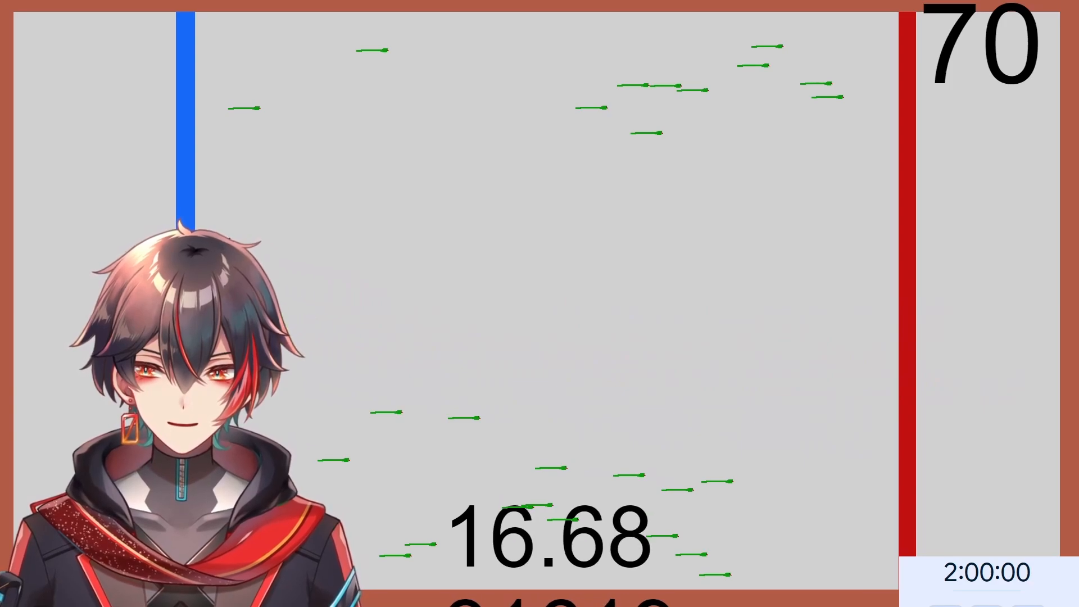
{"action": "key", "text": "d"}
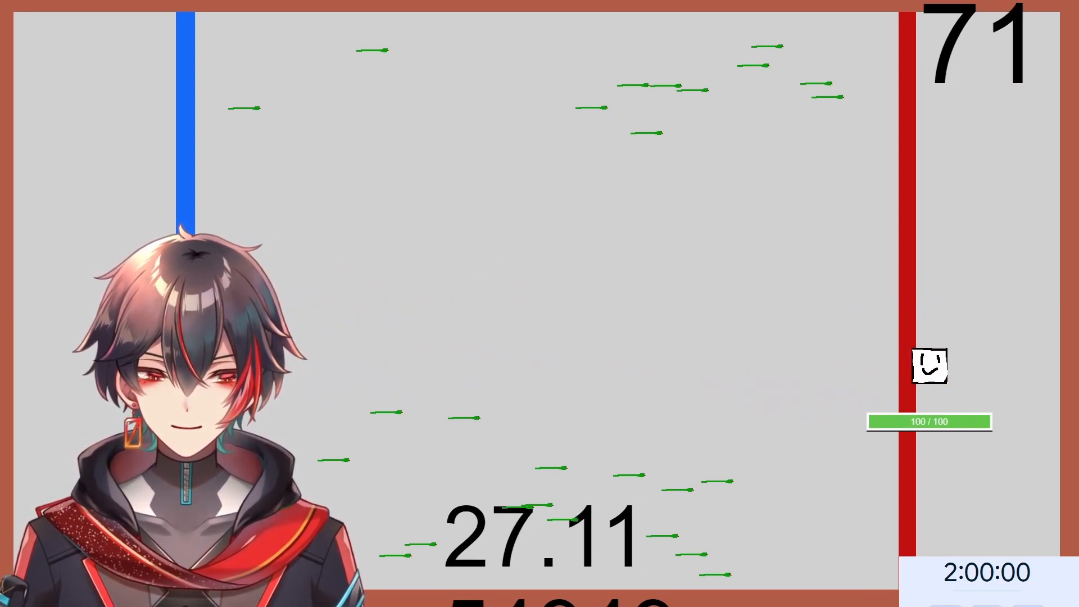
{"action": "key", "text": "a"}
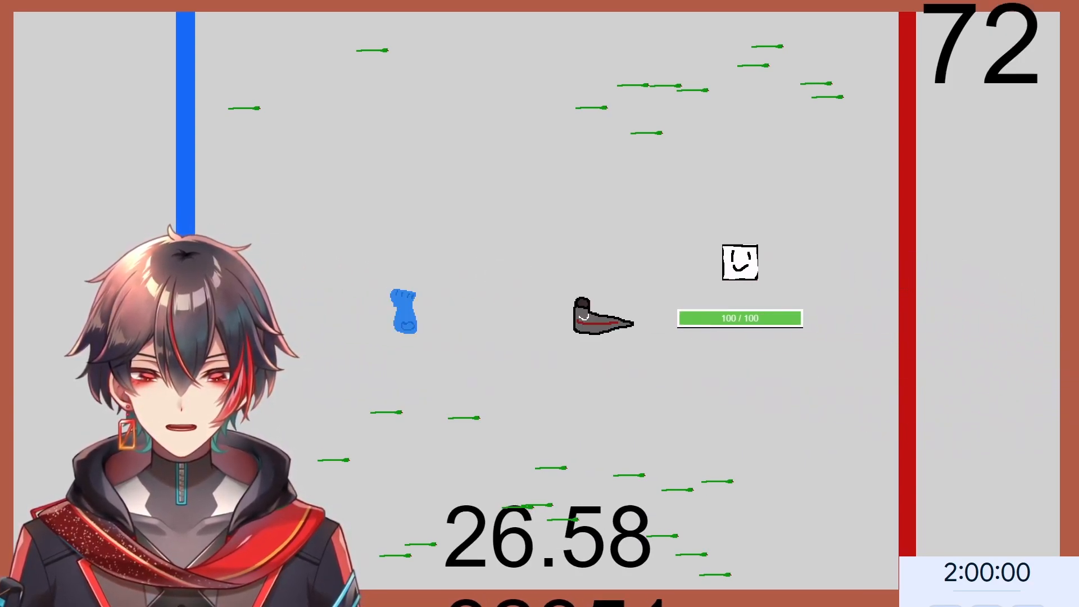
{"action": "key", "text": "w"}
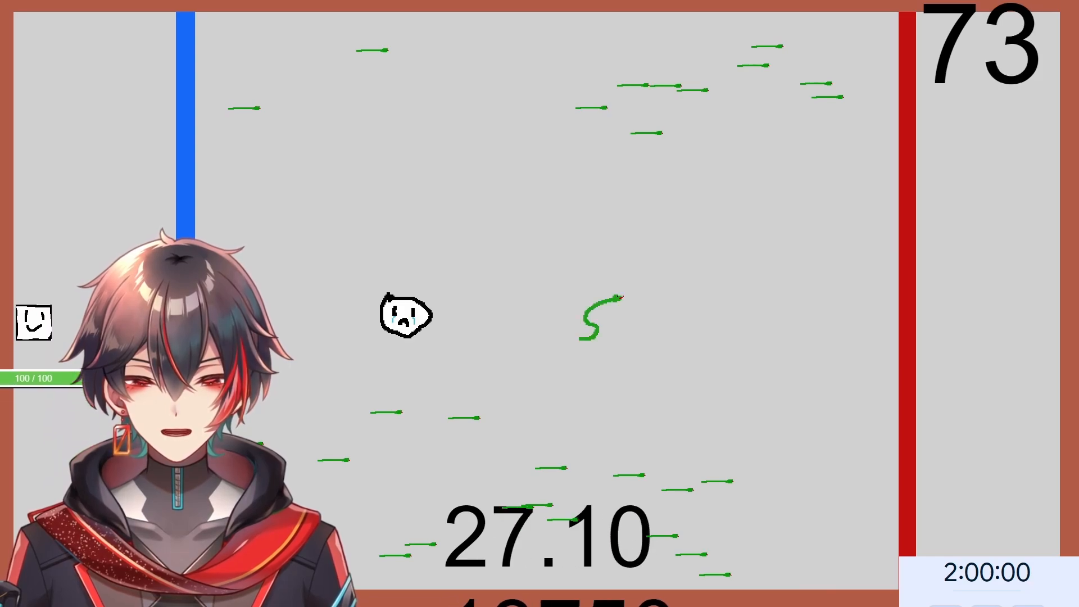
- Run the player down past the crying-face and snake items across the red line, then back up to the blue line
{"action": "key", "text": "d"}
{"action": "key", "text": "s"}
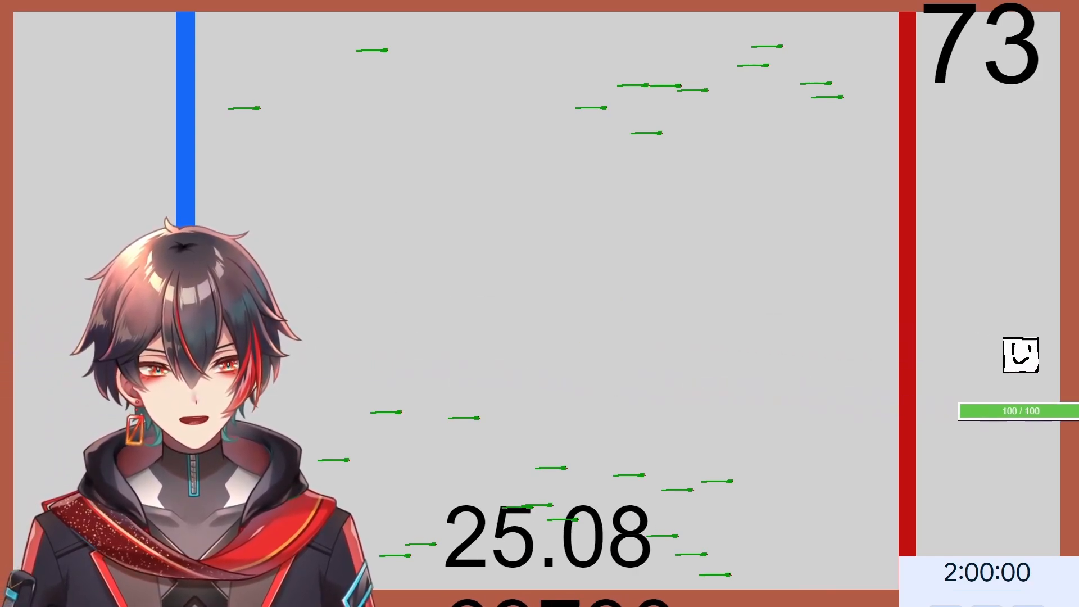
{"action": "key", "text": "a"}
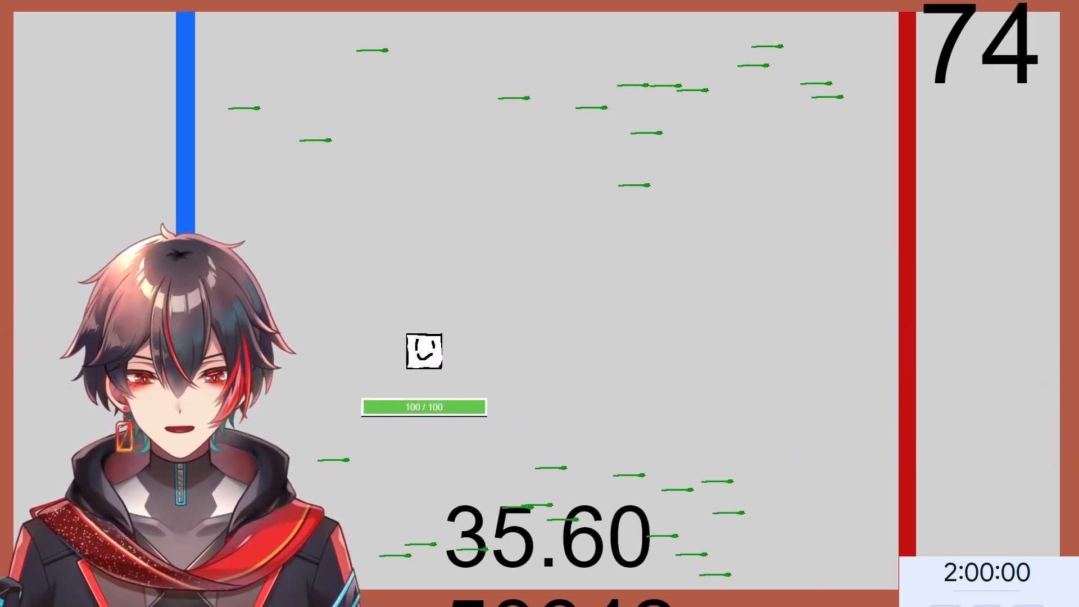
{"action": "key", "text": "w"}
{"action": "key", "text": "d"}
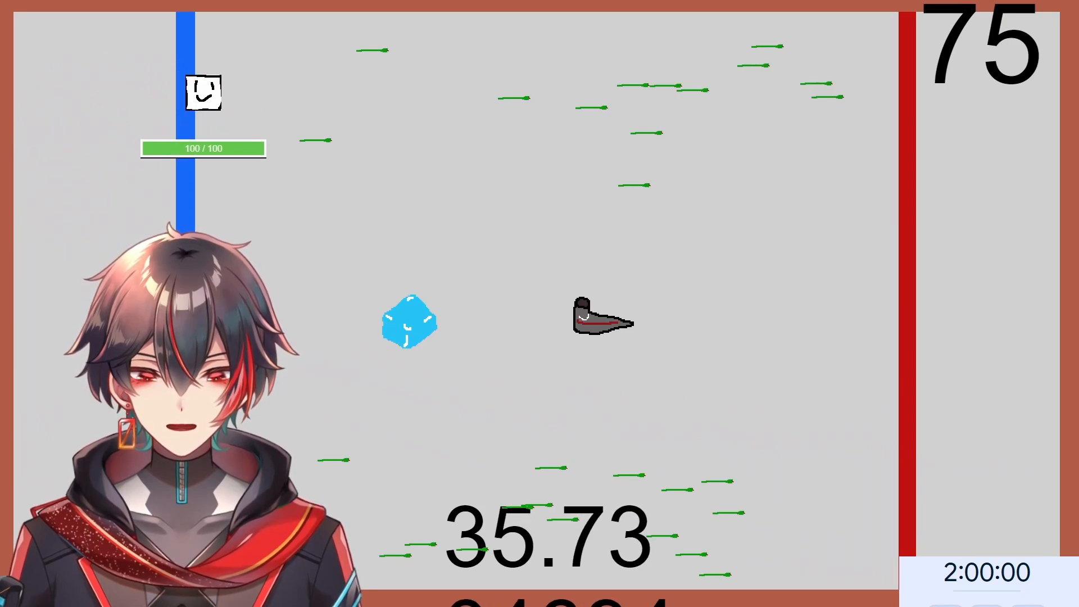
- Run the player down past the light-blue dice and knife items across the red line, then along the upper edge over the blue line
{"action": "key", "text": "s"}
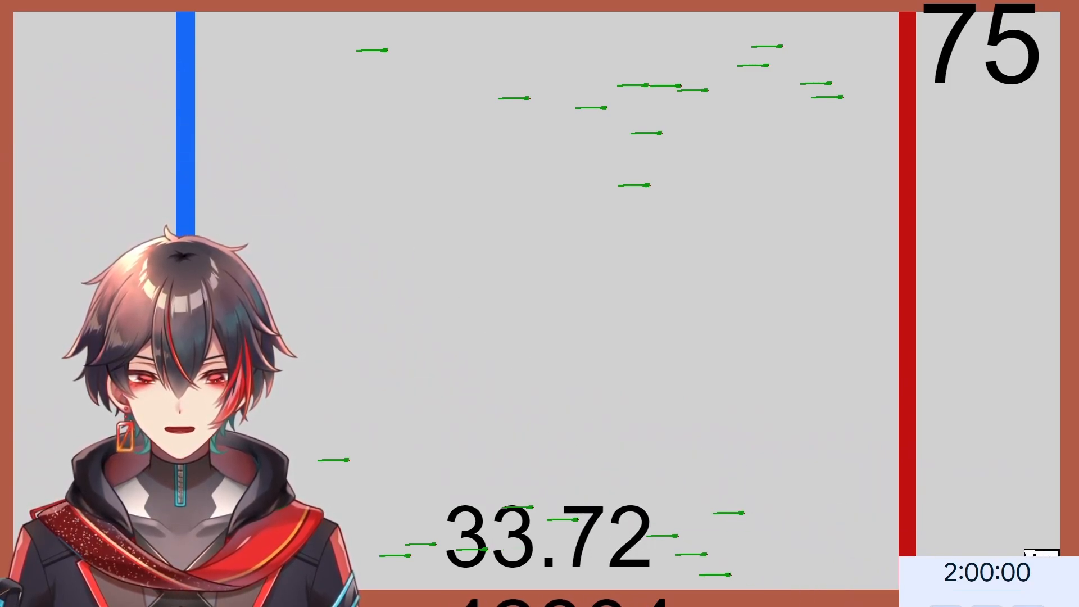
{"action": "key", "text": "w"}
{"action": "key", "text": "a"}
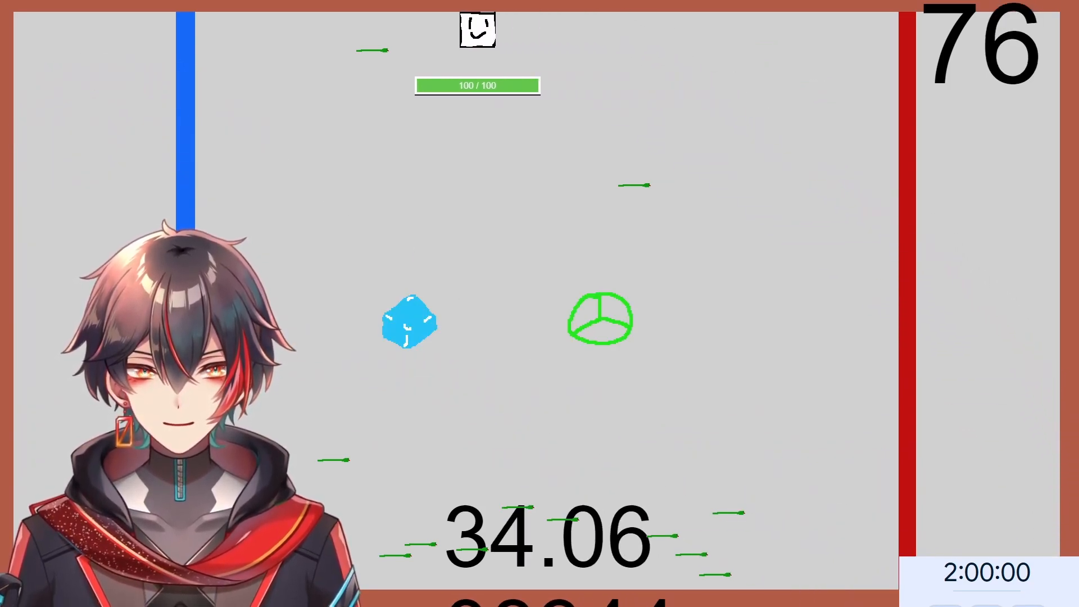
{"action": "key", "text": "a"}
{"action": "key", "text": "s"}
{"action": "key", "text": "s"}
{"action": "key", "text": "d"}
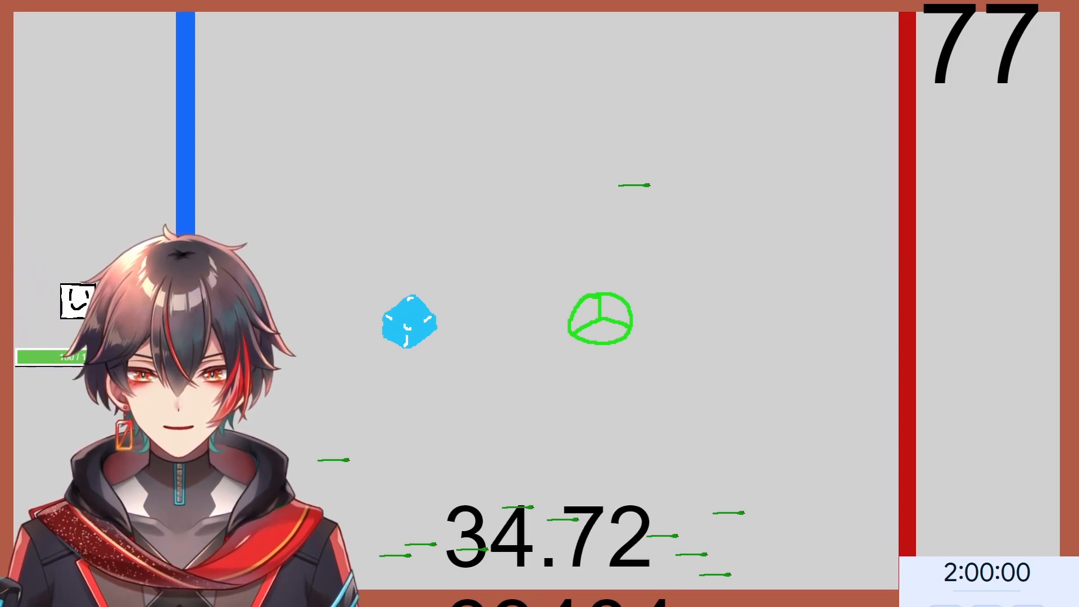
- Take the player on another lap to the blue line, then up past the black tower and snake items across the red line
{"action": "key", "text": "w"}
{"action": "key", "text": "s"}
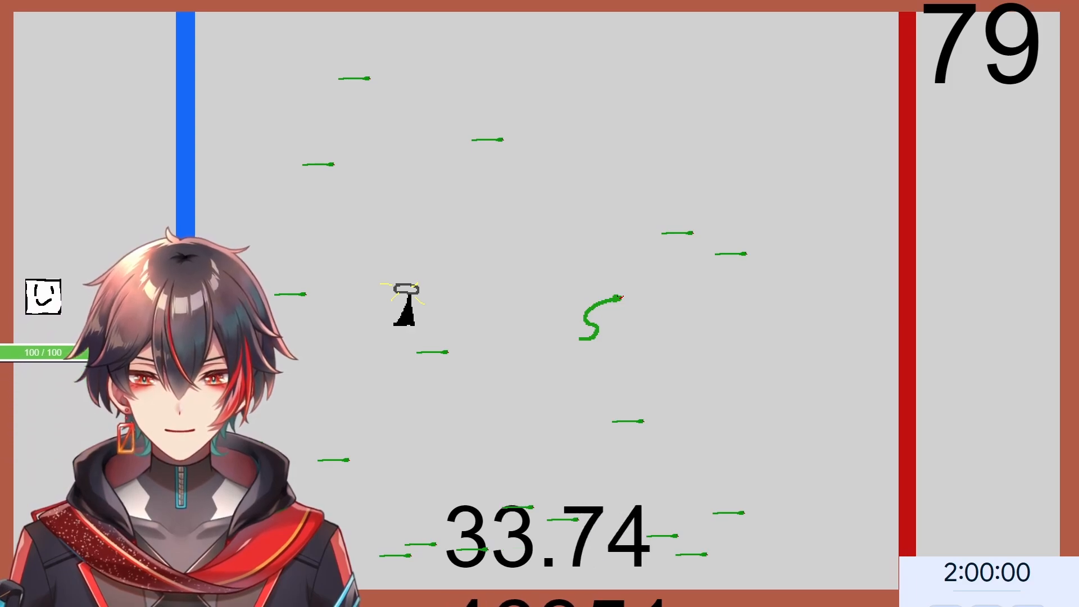
{"action": "key", "text": "d"}
{"action": "key", "text": "w"}
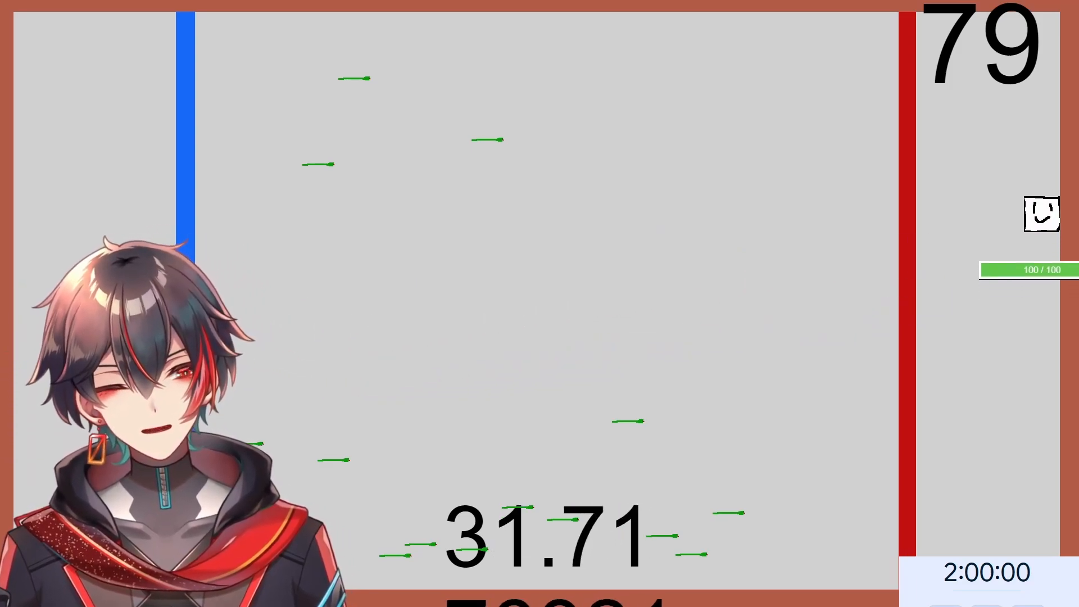
- Run the player past the light-blue dice and crying-face items over the blue line, then back up across the red line
{"action": "key", "text": "s"}
{"action": "key", "text": "a"}
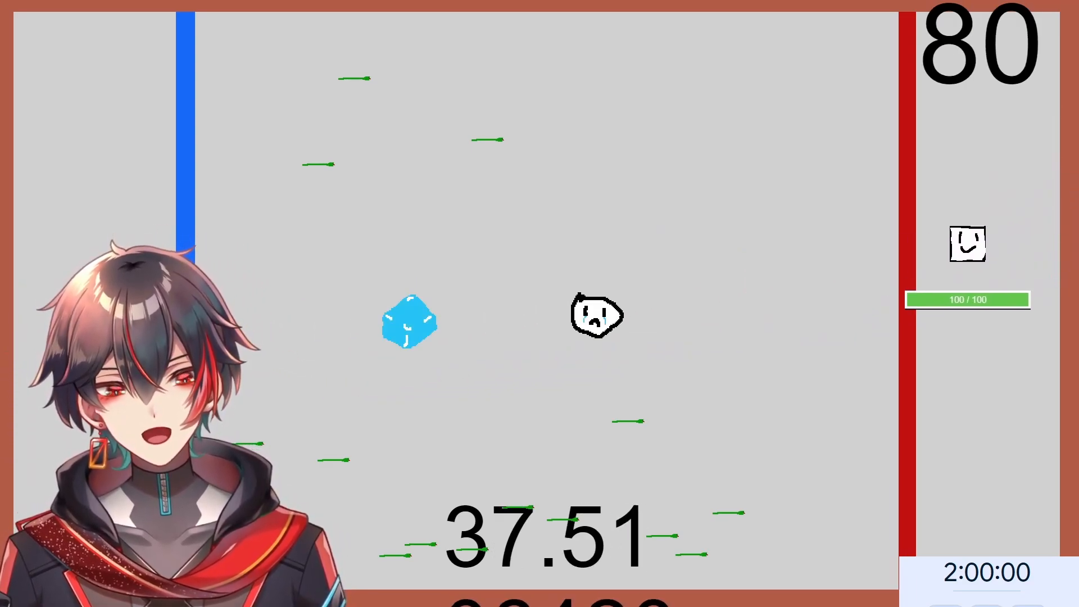
{"action": "key", "text": "a"}
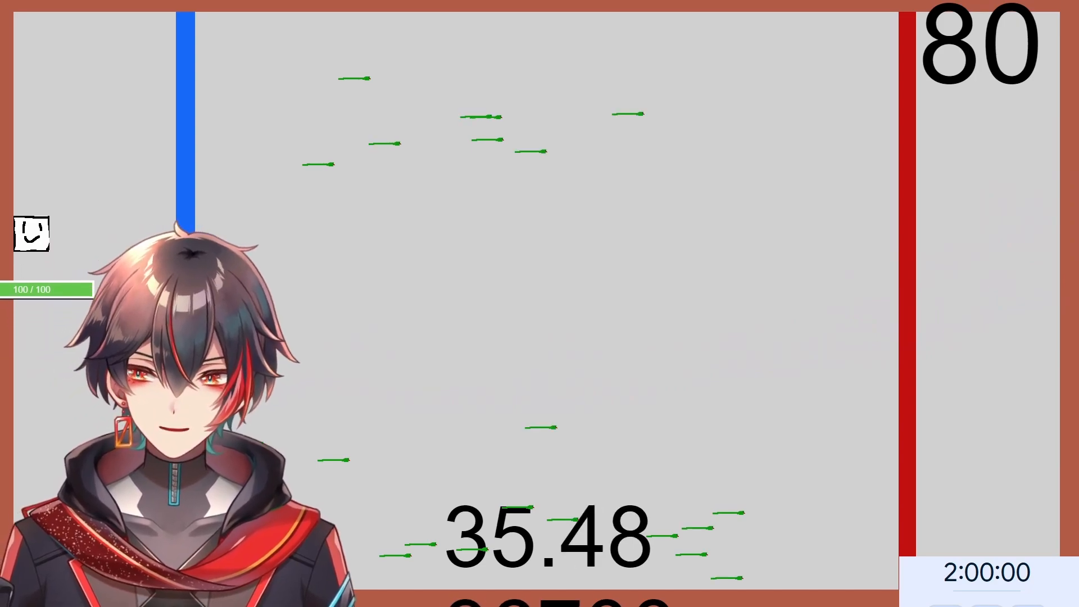
{"action": "key", "text": "s"}
{"action": "key", "text": "d"}
{"action": "key", "text": "d"}
{"action": "key", "text": "w"}
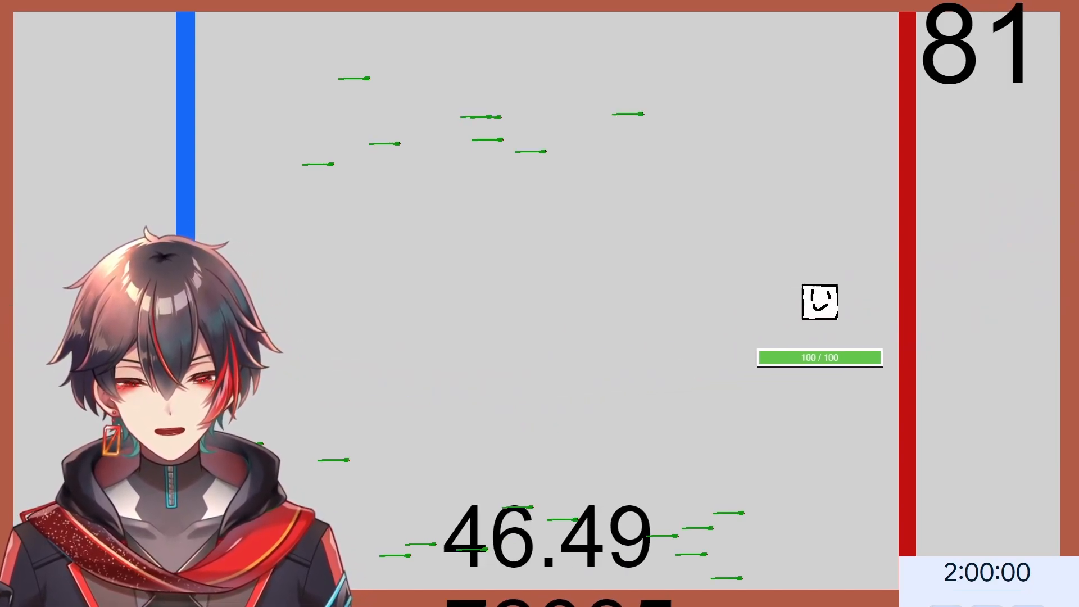
{"action": "key", "text": "s"}
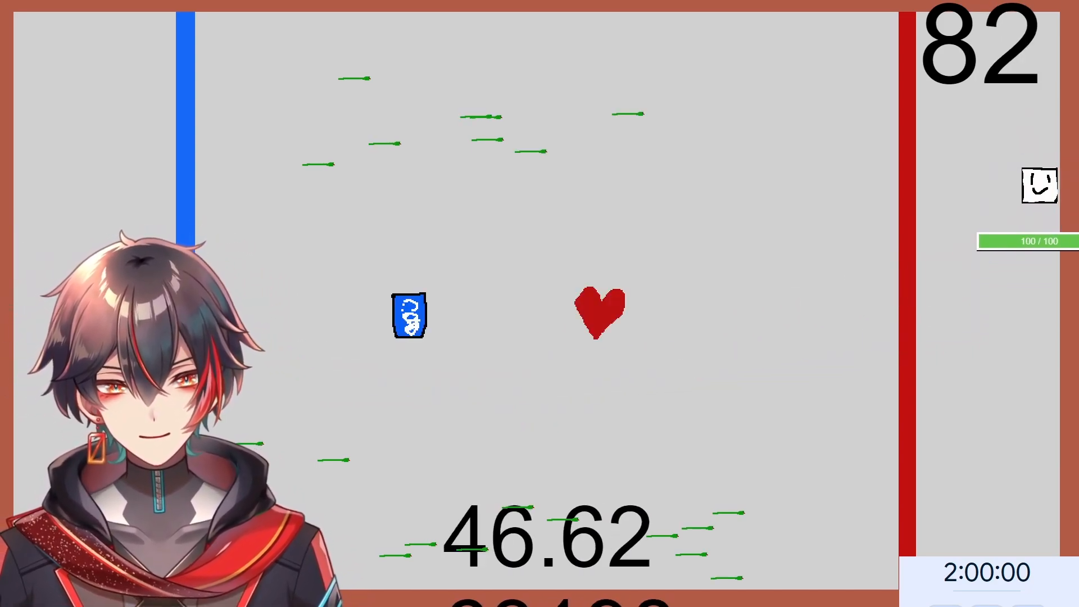
- Run the player past the blue card and heart items over the blue line, then past the crying-face and heart items across the red line
{"action": "key", "text": "a"}
{"action": "key", "text": "a"}
{"action": "key", "text": "w"}
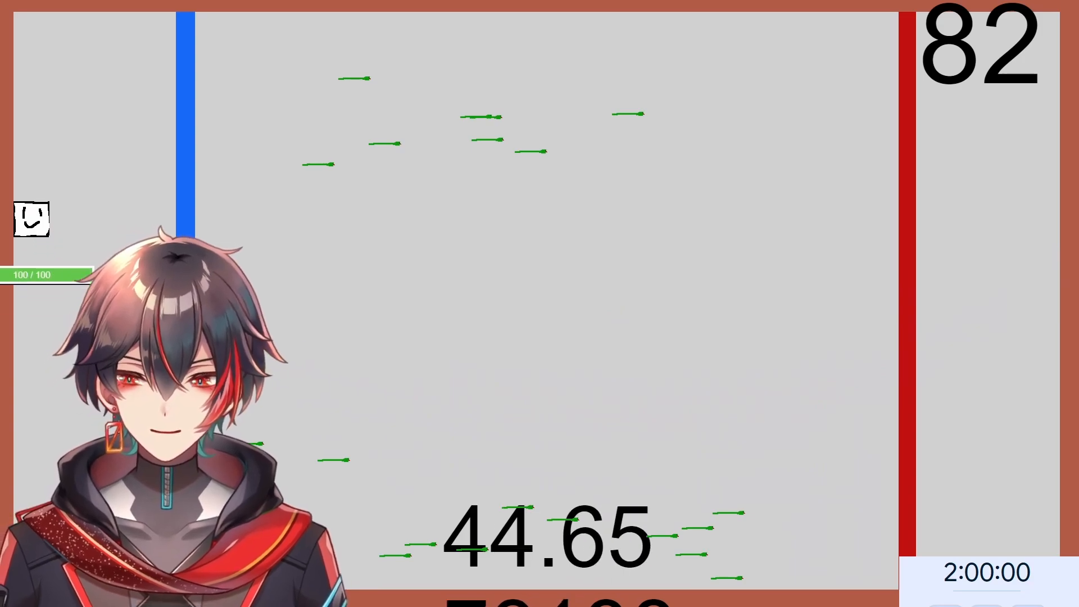
{"action": "key", "text": "w"}
{"action": "key", "text": "s"}
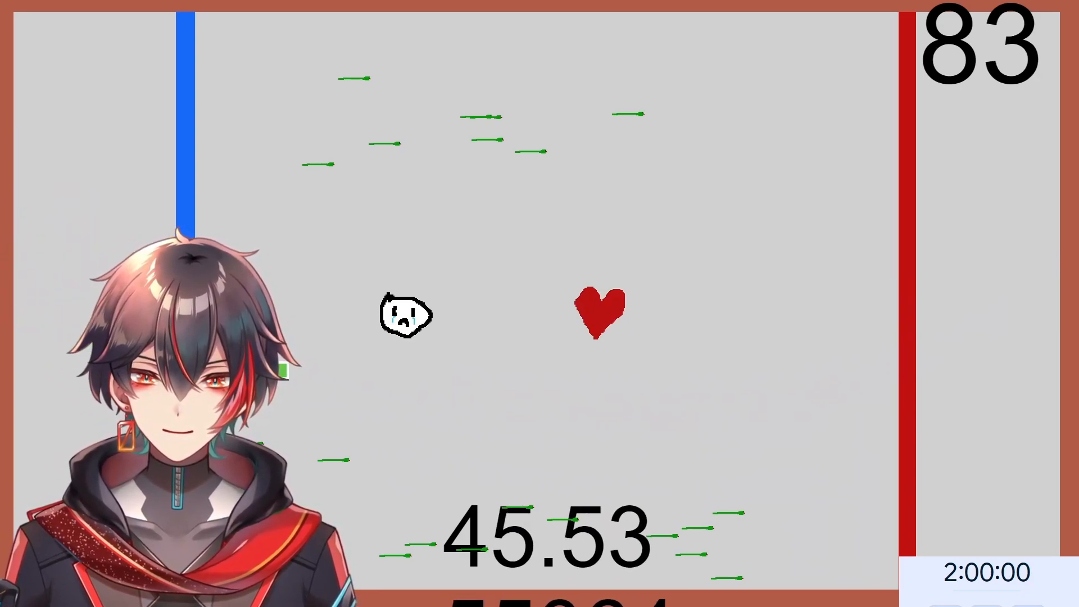
{"action": "key", "text": "d"}
{"action": "key", "text": "w"}
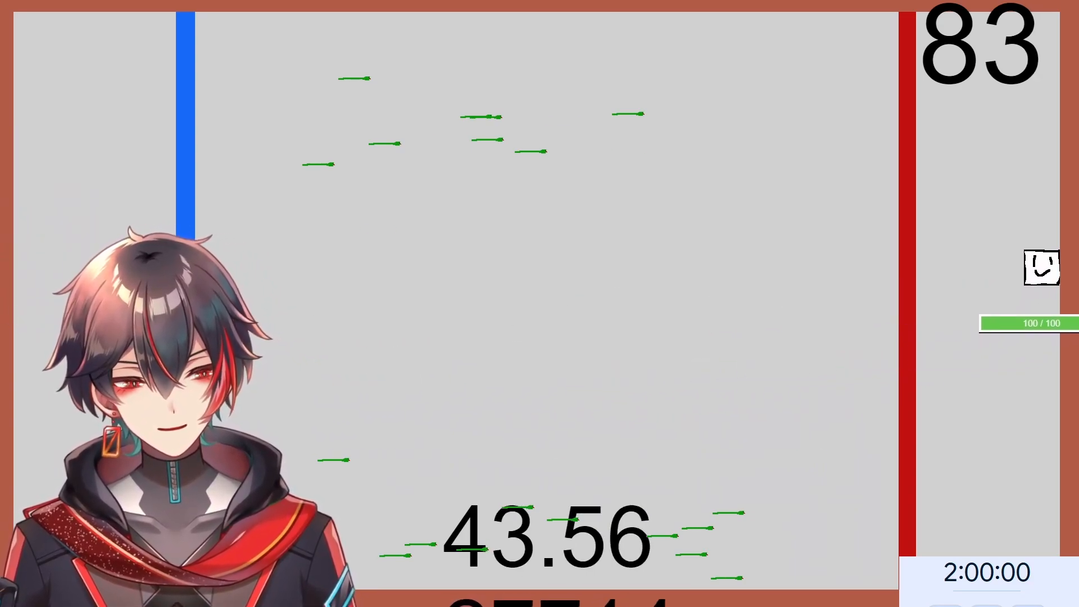
- Run the player down over the blue line, then up past the knife and blue foot items to the upper corner beyond the red line
{"action": "key", "text": "a"}
{"action": "key", "text": "s"}
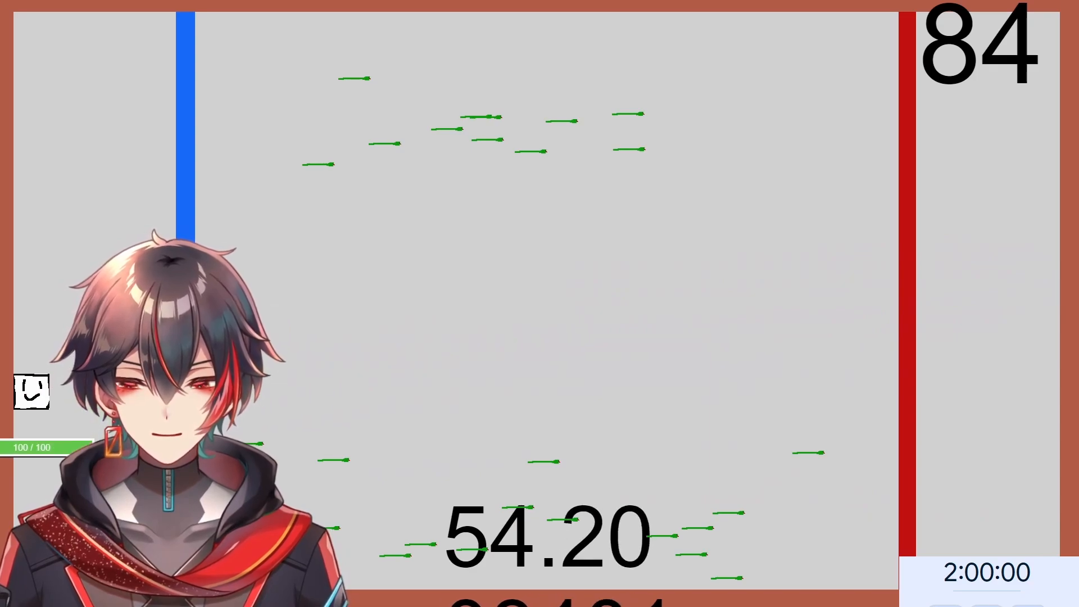
{"action": "key", "text": "s"}
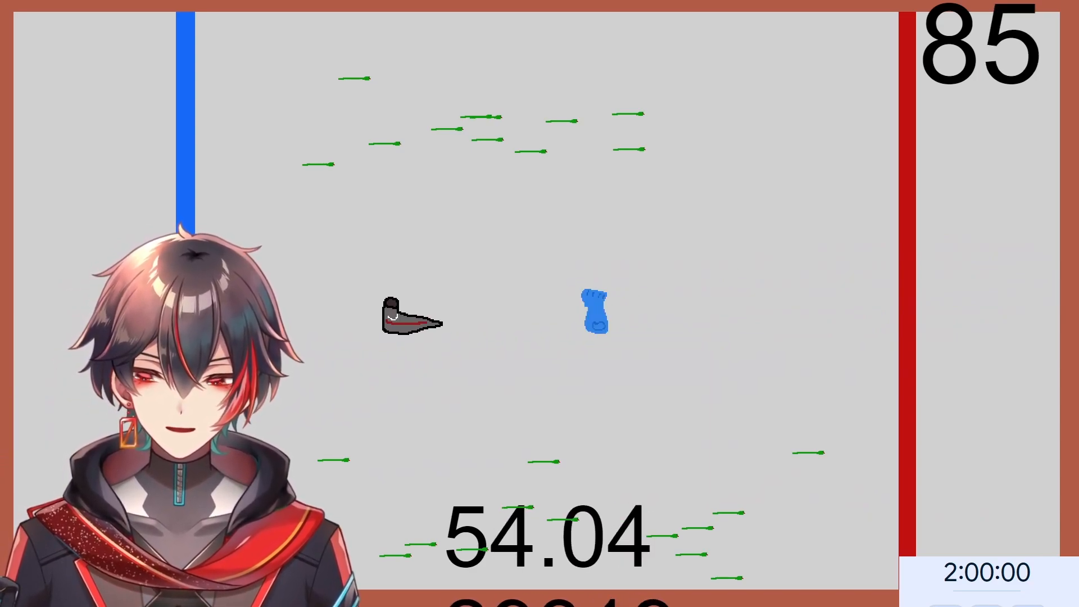
{"action": "key", "text": "d"}
{"action": "key", "text": "w"}
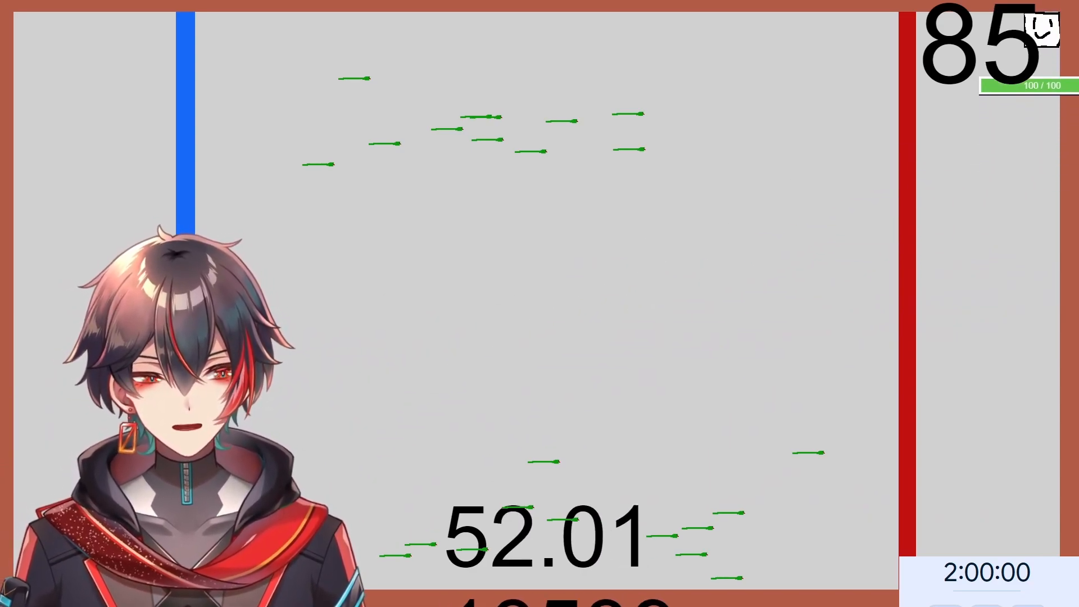
- Bring the player down beyond the red line, then run it up past the two knife items over the blue line
{"action": "key", "text": "s"}
{"action": "key", "text": "a"}
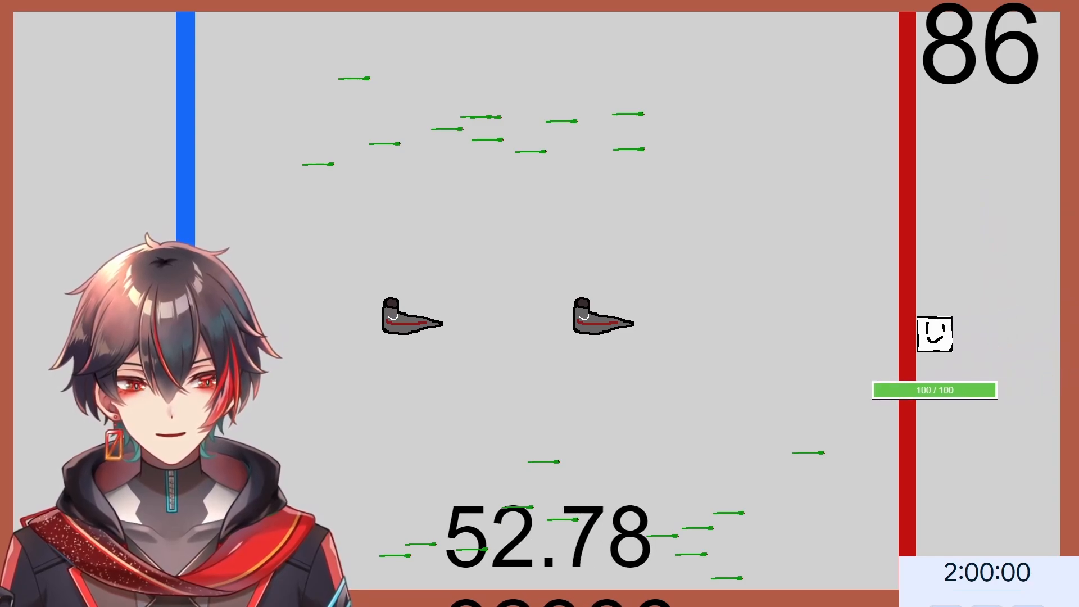
{"action": "key", "text": "a"}
{"action": "key", "text": "w"}
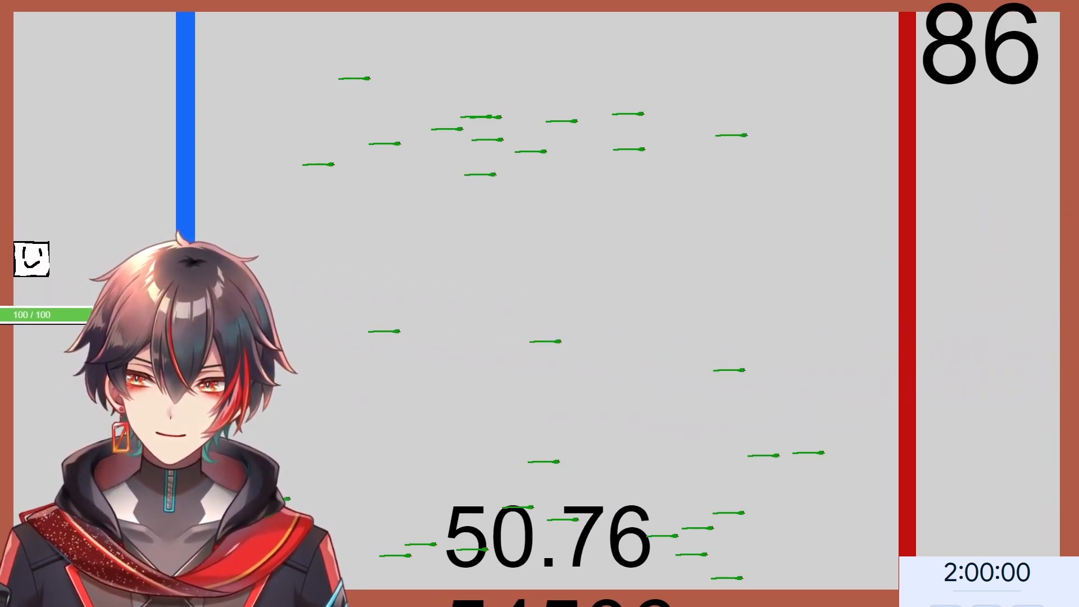
- Run the player from beyond the blue line across the whole field and over the red line
{"action": "key", "text": "s"}
{"action": "key", "text": "d"}
{"action": "key", "text": "d"}
{"action": "key", "text": "w"}
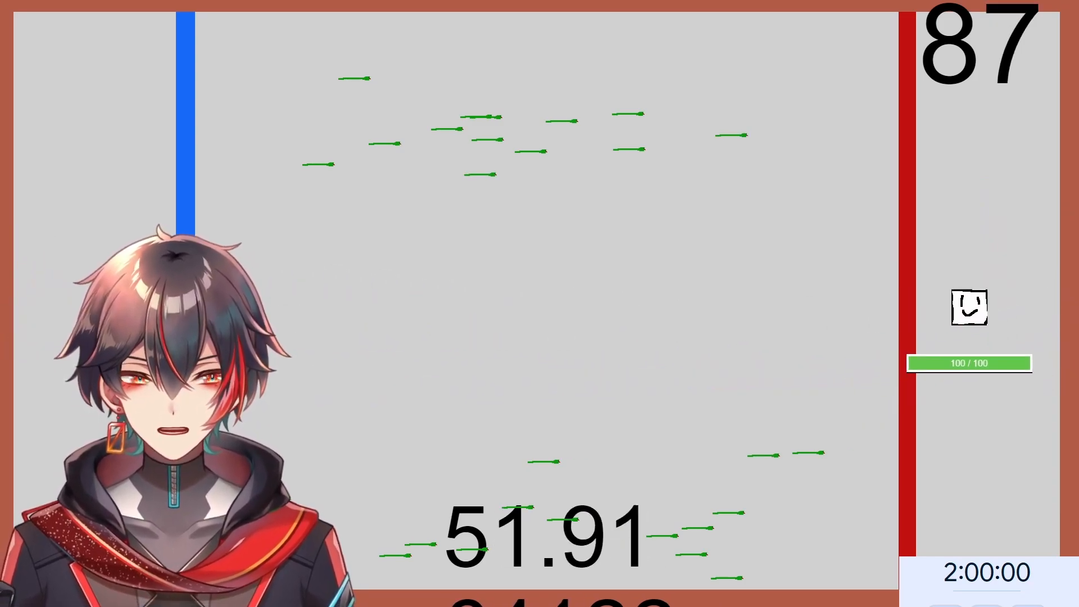
- Run the player back over the blue line, then past the blue foot and green snake items to the upper corner beyond the red line
{"action": "key", "text": "a"}
{"action": "key", "text": "a"}
{"action": "key", "text": "w"}
{"action": "key", "text": "s"}
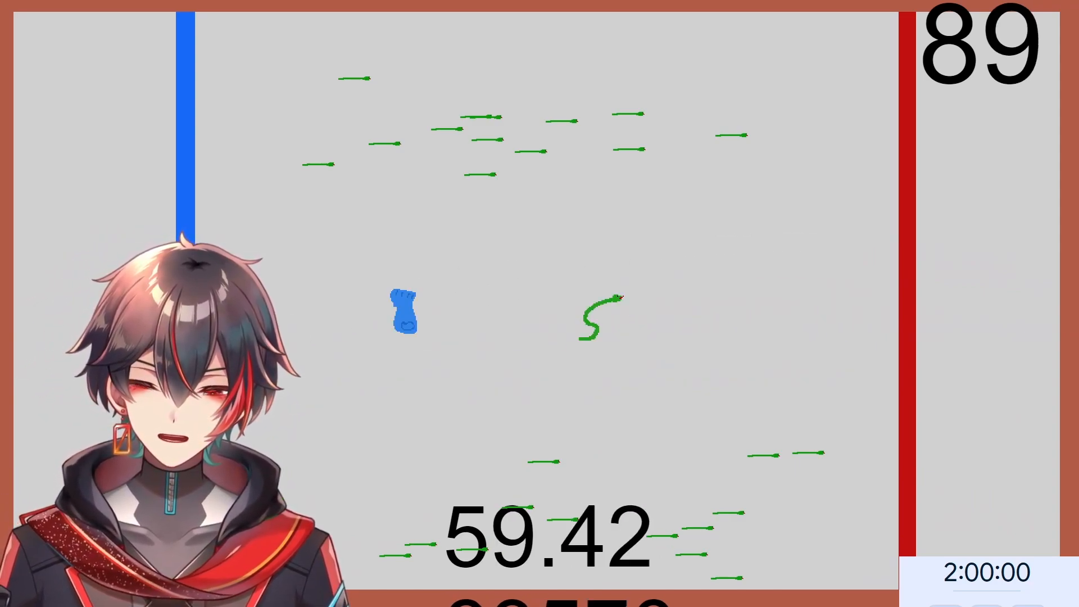
{"action": "key", "text": "d"}
{"action": "key", "text": "w"}
{"action": "key", "text": "s"}
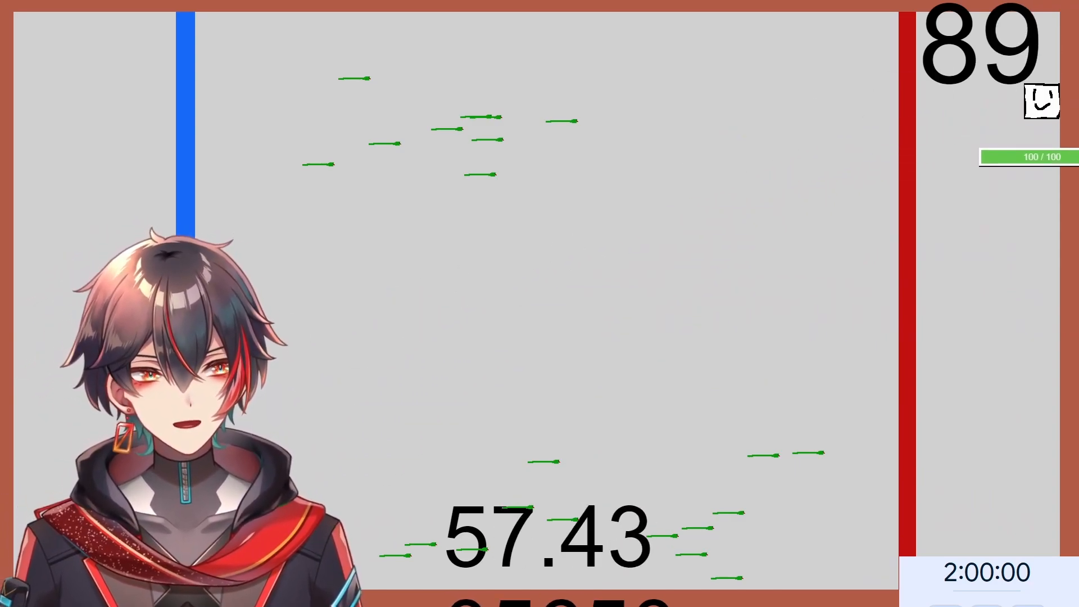
- Run the player down past the light-blue dice and blue foot items, then up onto the blue line
{"action": "key", "text": "a"}
{"action": "key", "text": "w"}
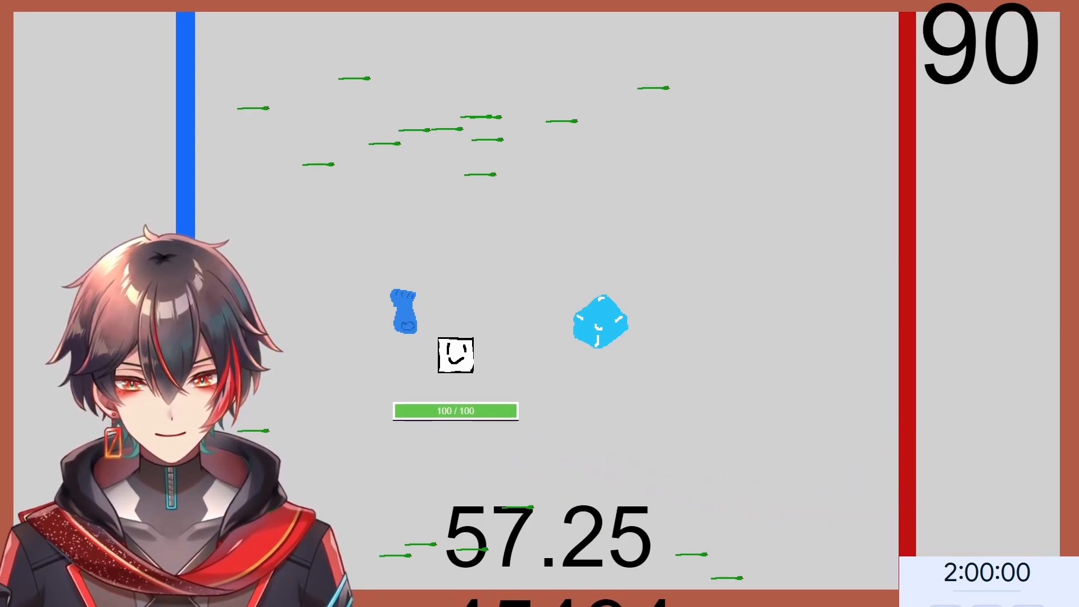
{"action": "key", "text": "a"}
{"action": "key", "text": "w"}
{"action": "key", "text": "a"}
{"action": "key", "text": "s"}
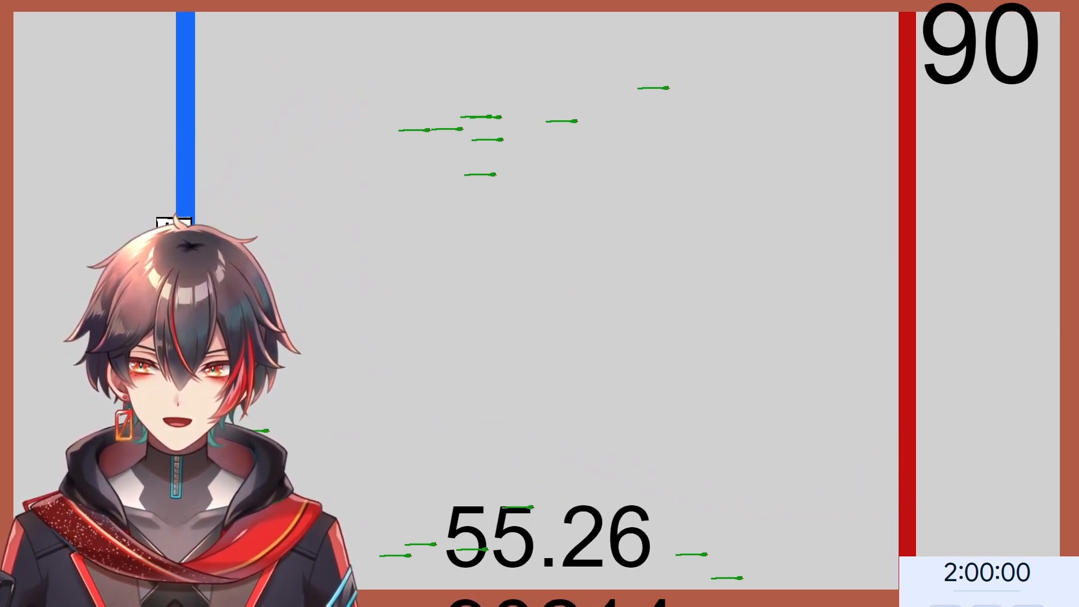
- Run the player from the blue line past the light-blue dice and blue card items, then bring it down to the field's lower edge
{"action": "key", "text": "d"}
{"action": "key", "text": "w"}
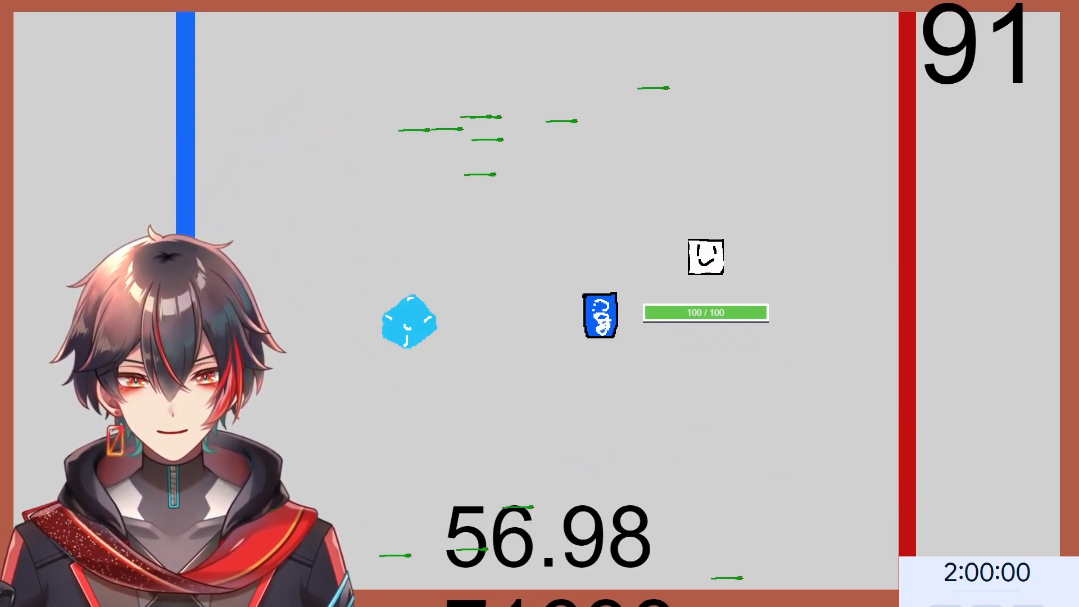
{"action": "key", "text": "a"}
{"action": "key", "text": "s"}
{"action": "key", "text": "a"}
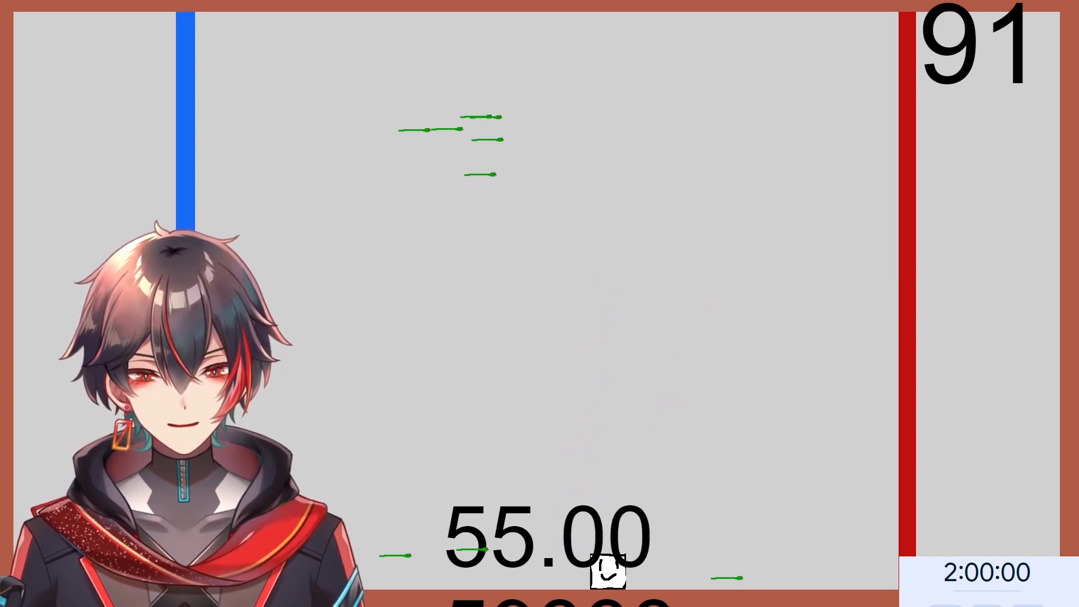